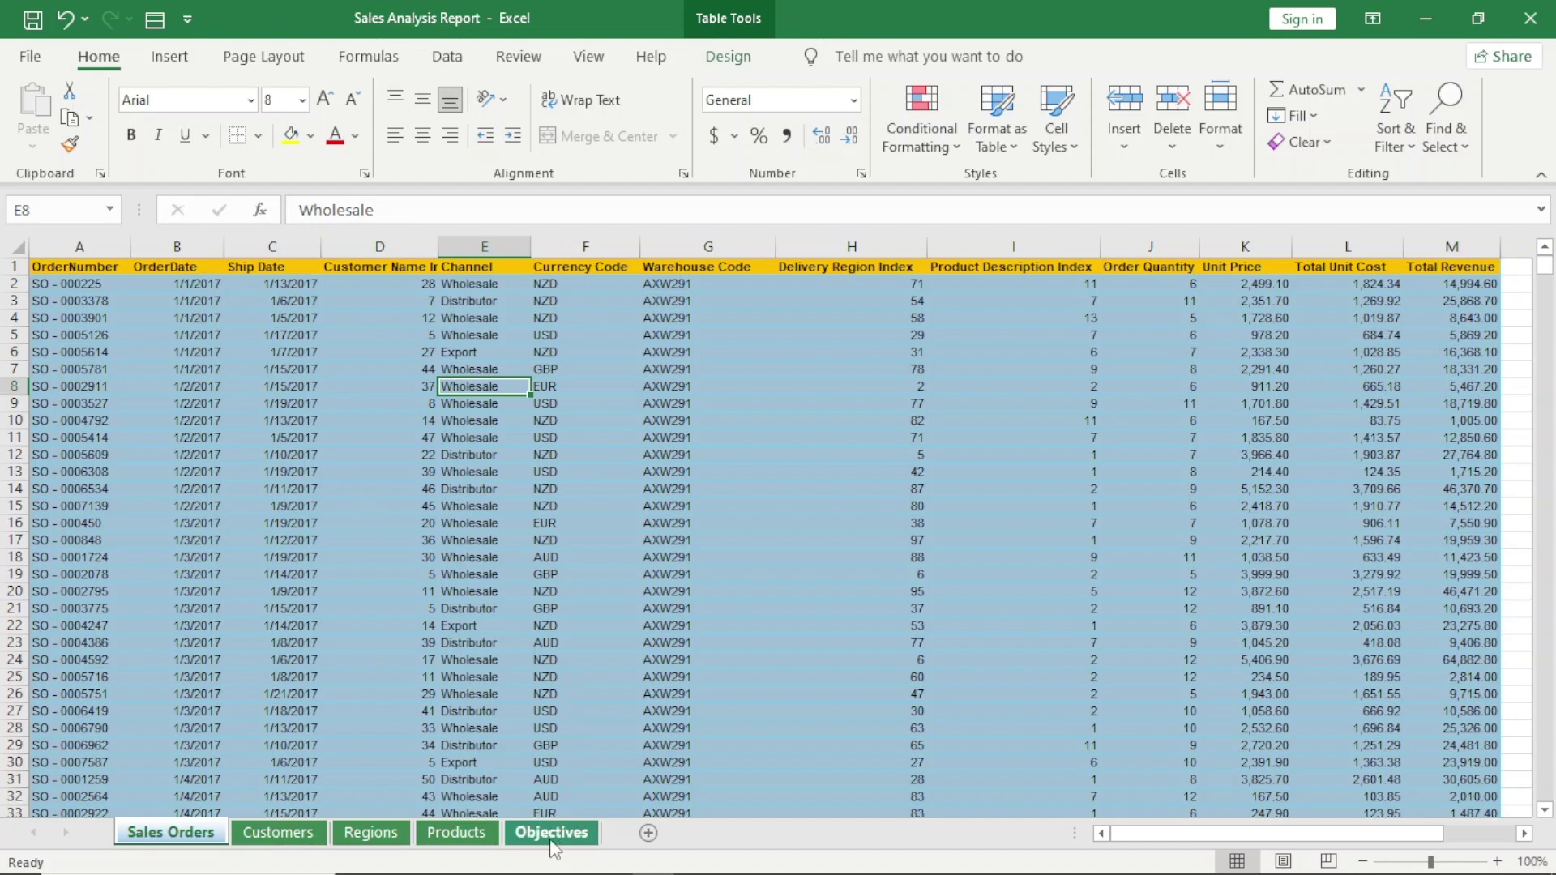
# Review the four business objectives in B2:B5 of the Objectives sheet, consulting the Products and Sales Orders sheets for the underlying data.
pyautogui.click(456, 835)
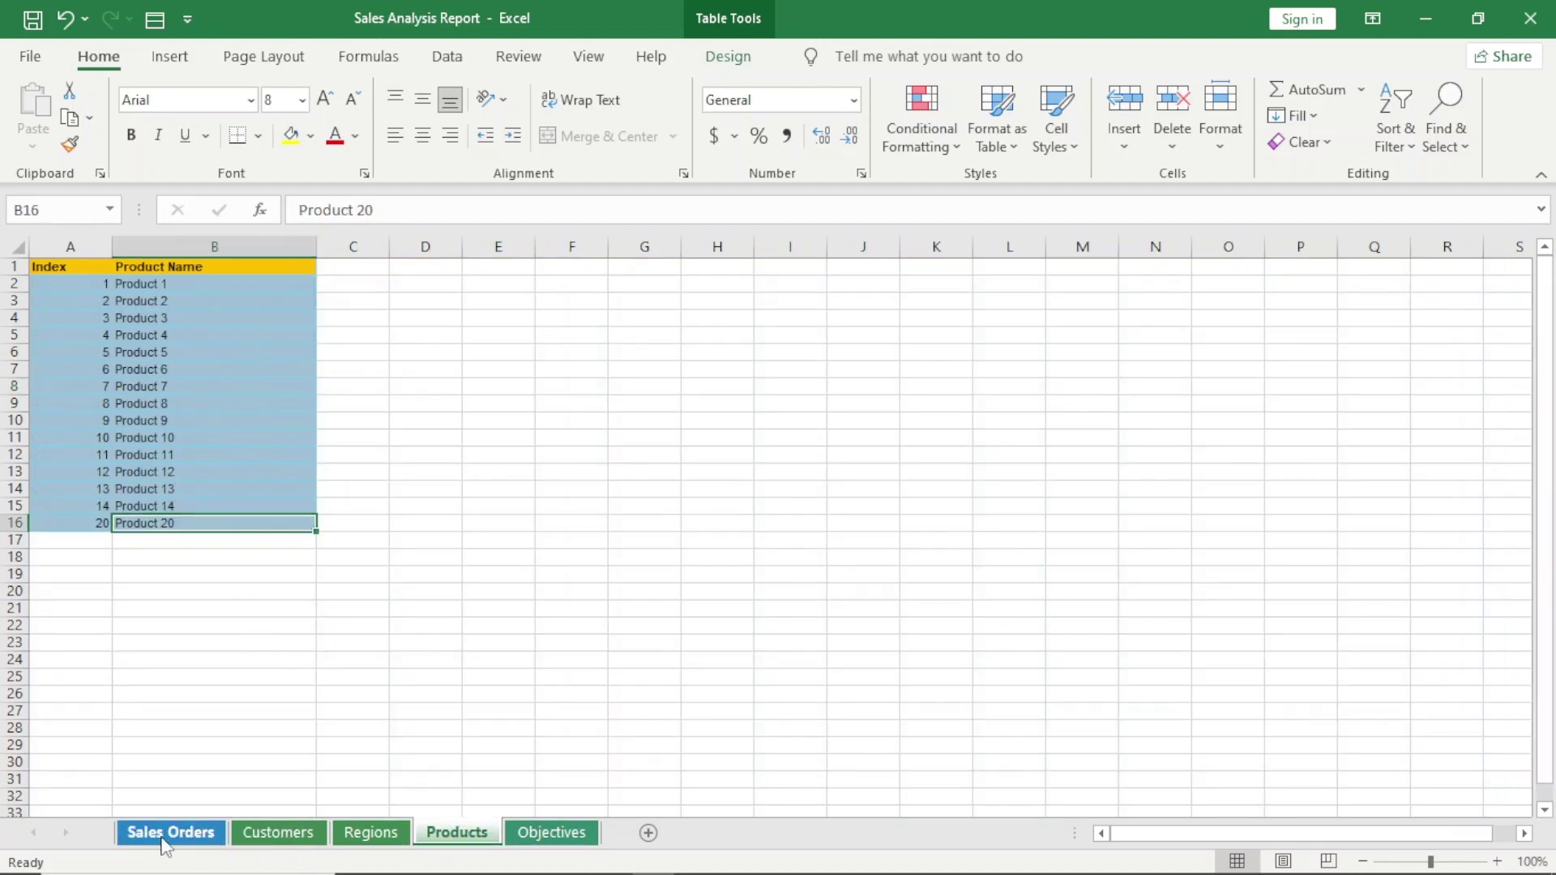
pyautogui.click(170, 835)
pyautogui.click(547, 833)
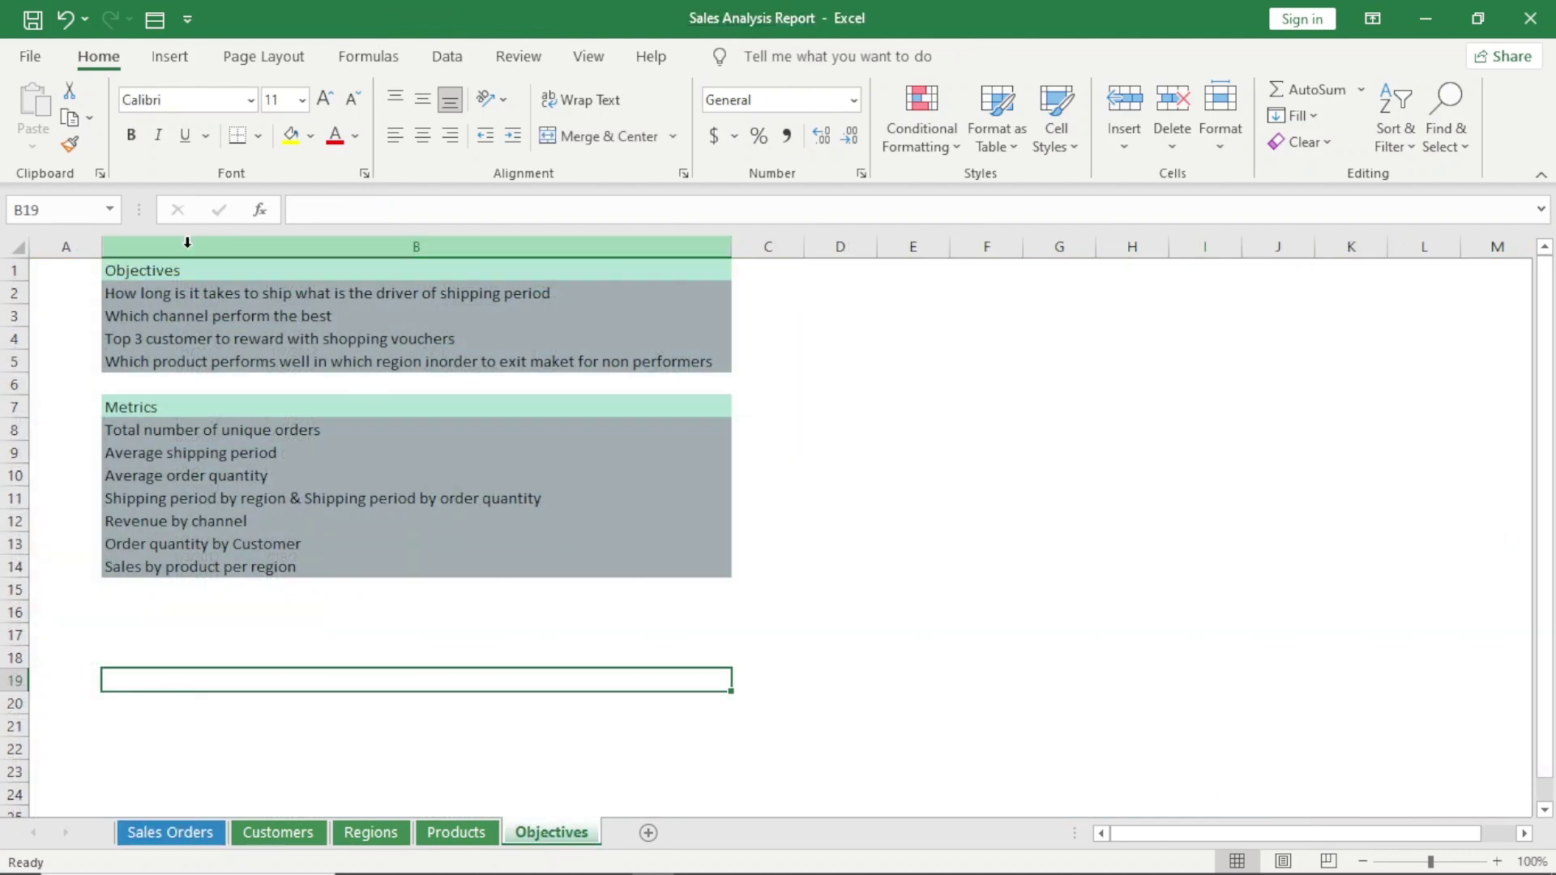
pyautogui.click(223, 273)
pyautogui.moveTo(223, 272); pyautogui.dragTo(238, 361)
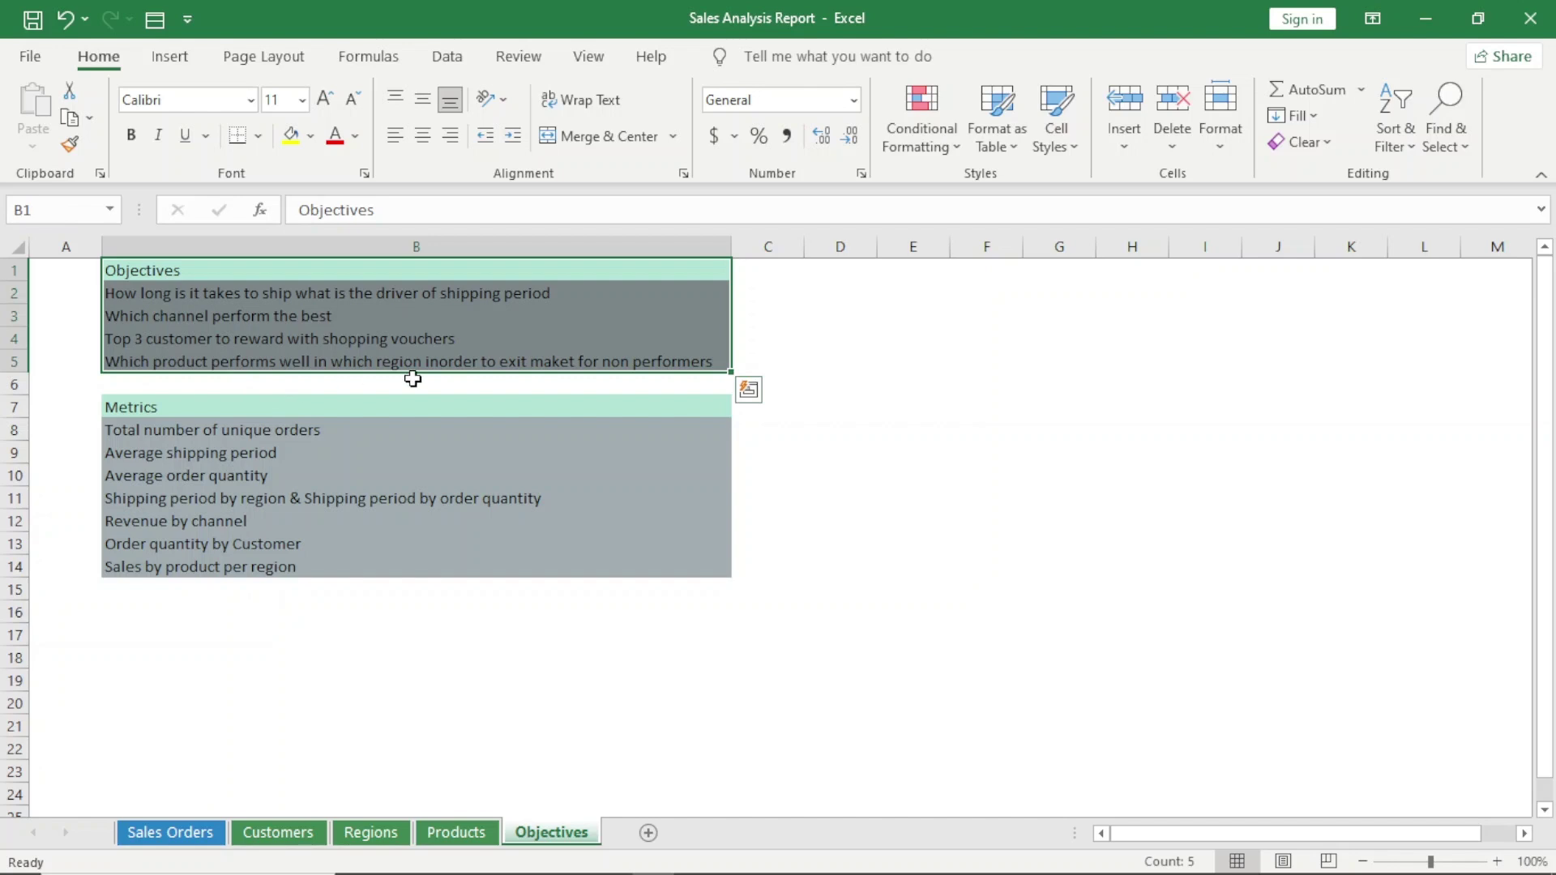
pyautogui.click(848, 333)
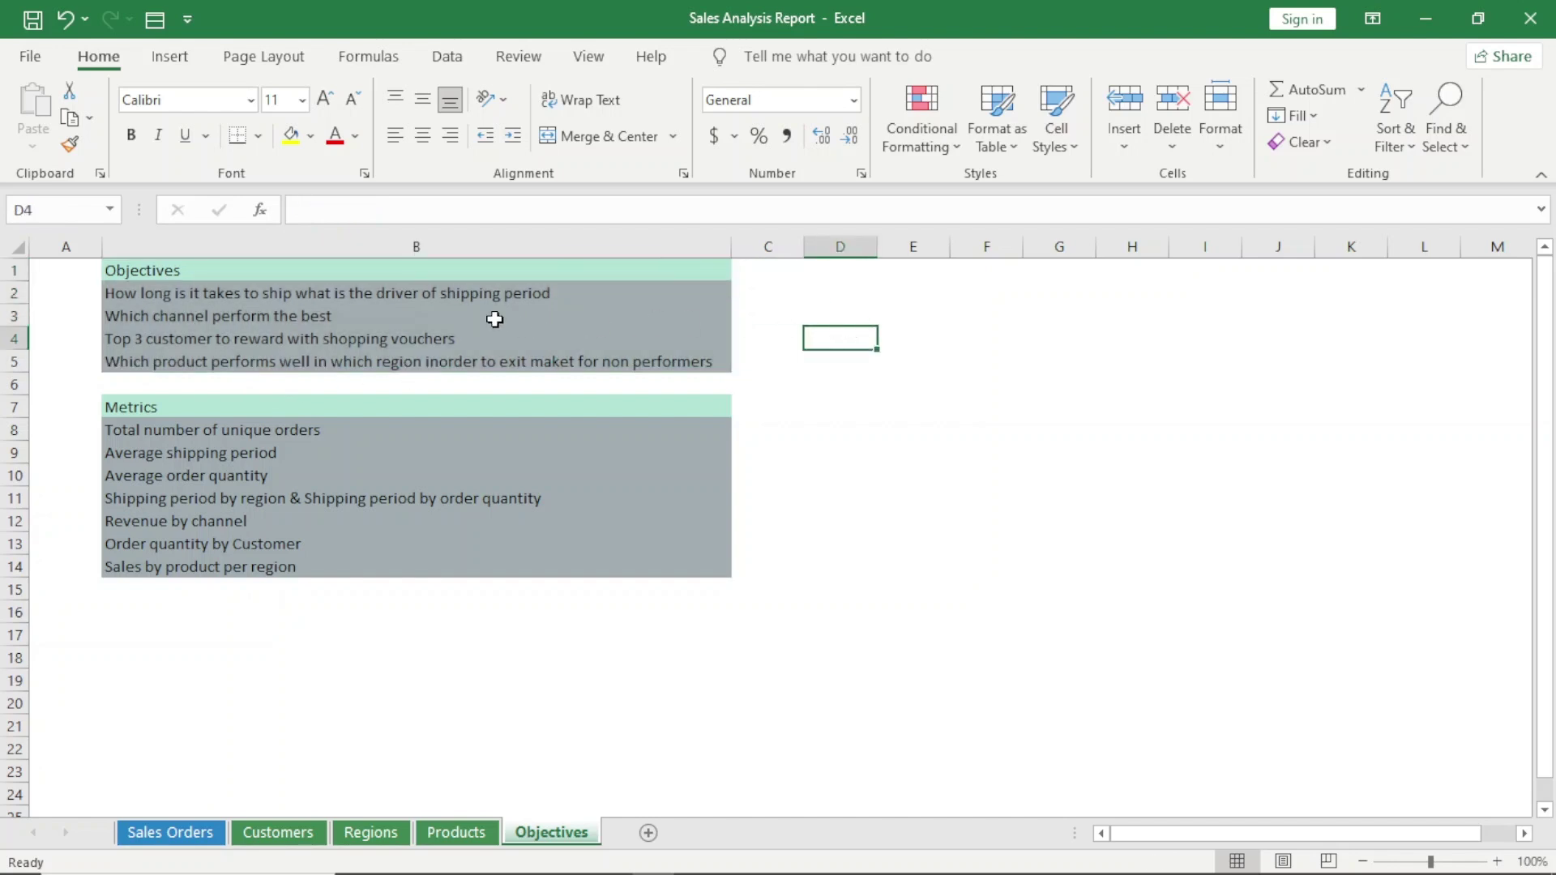
pyautogui.click(294, 301)
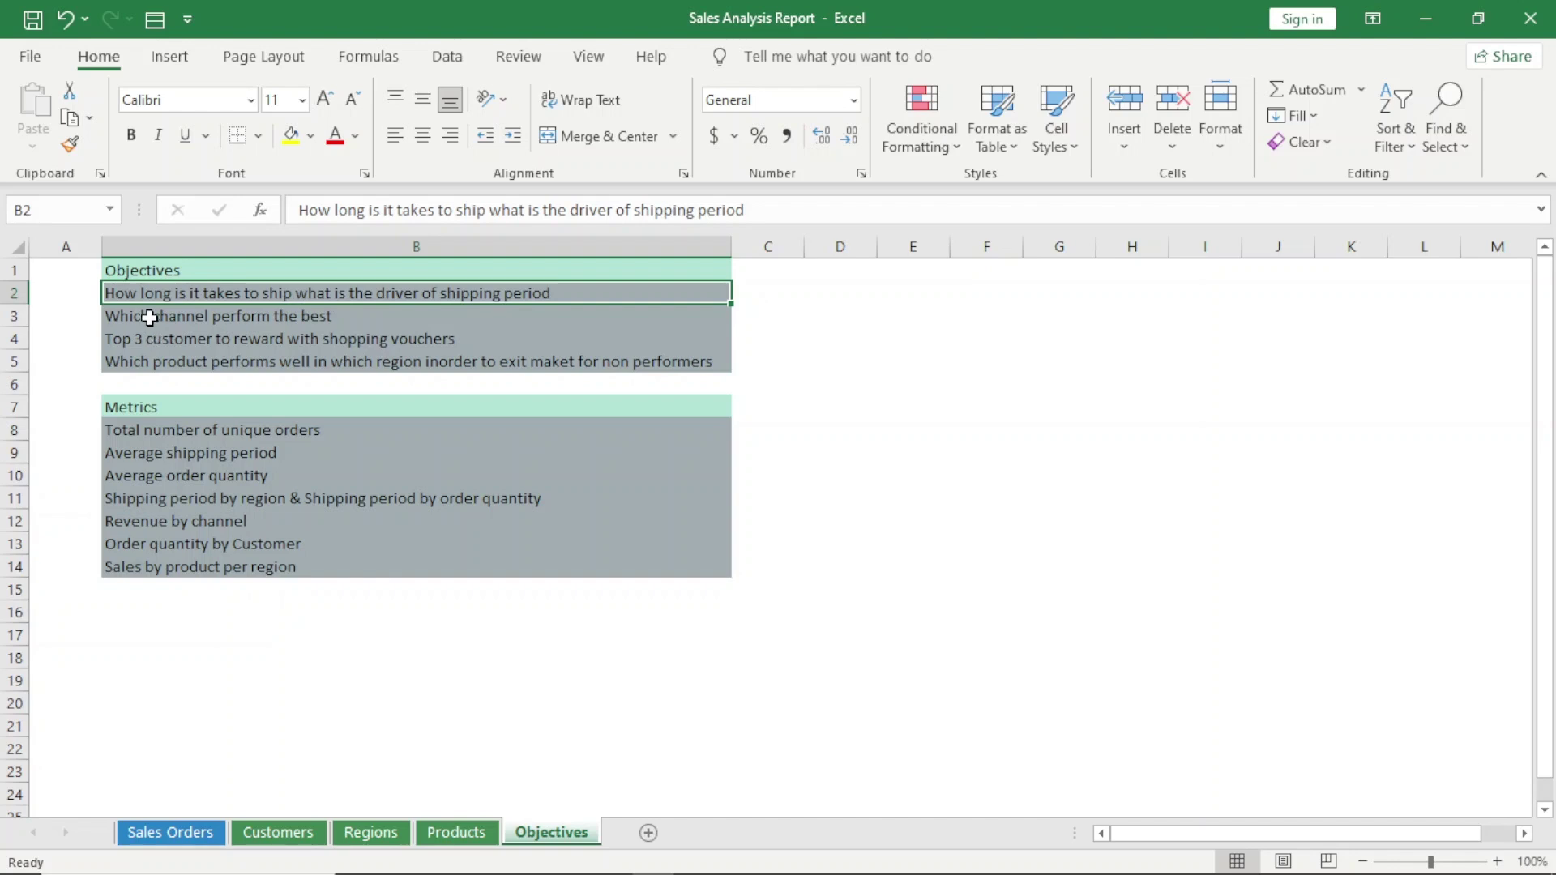
pyautogui.click(150, 318)
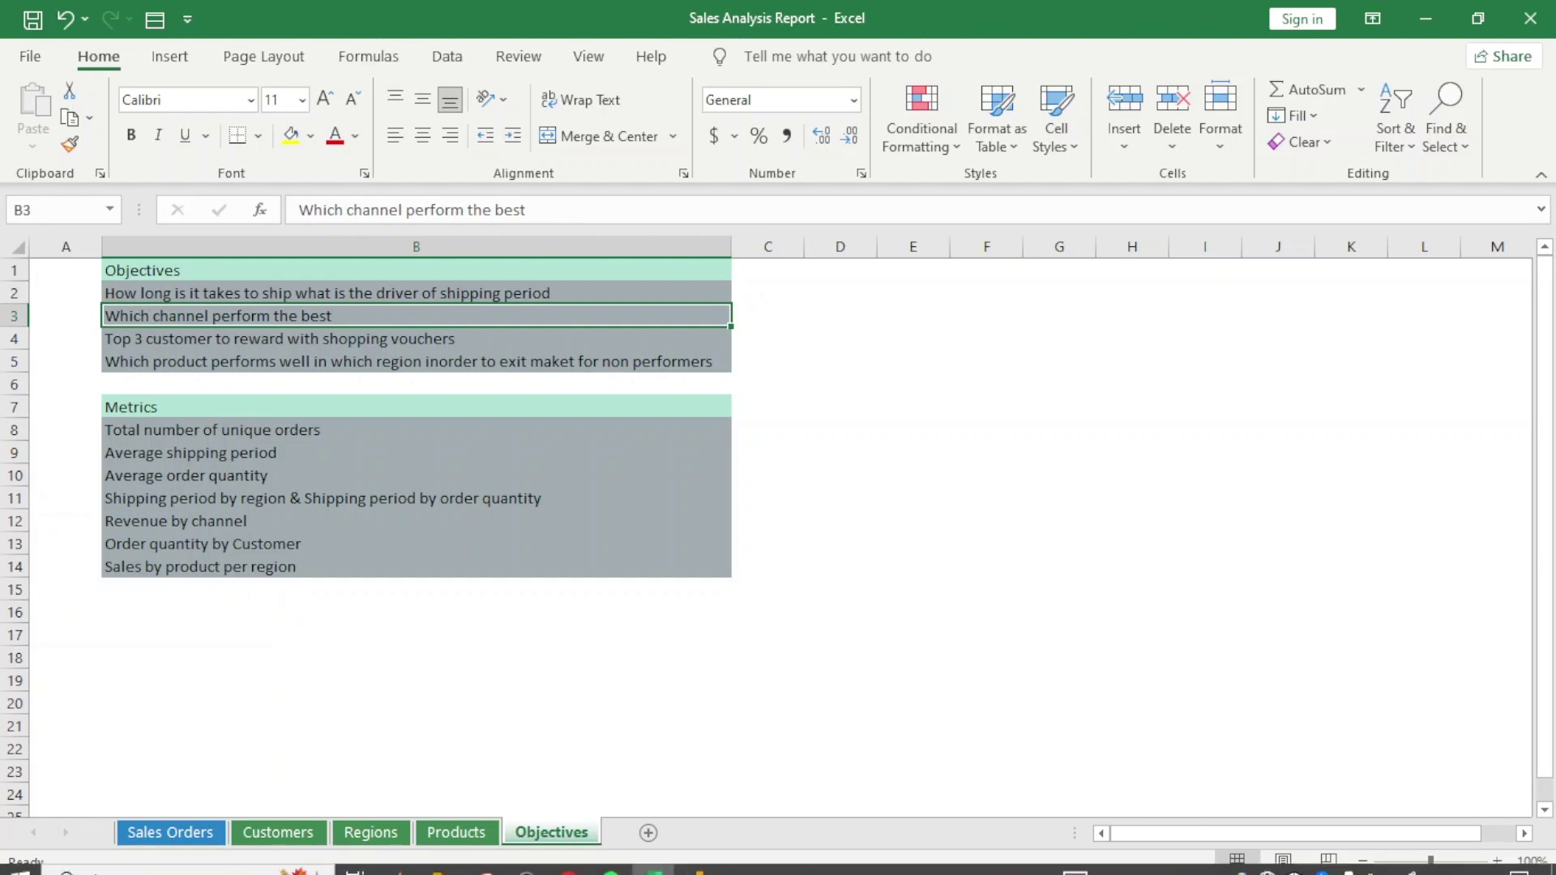
pyautogui.click(175, 835)
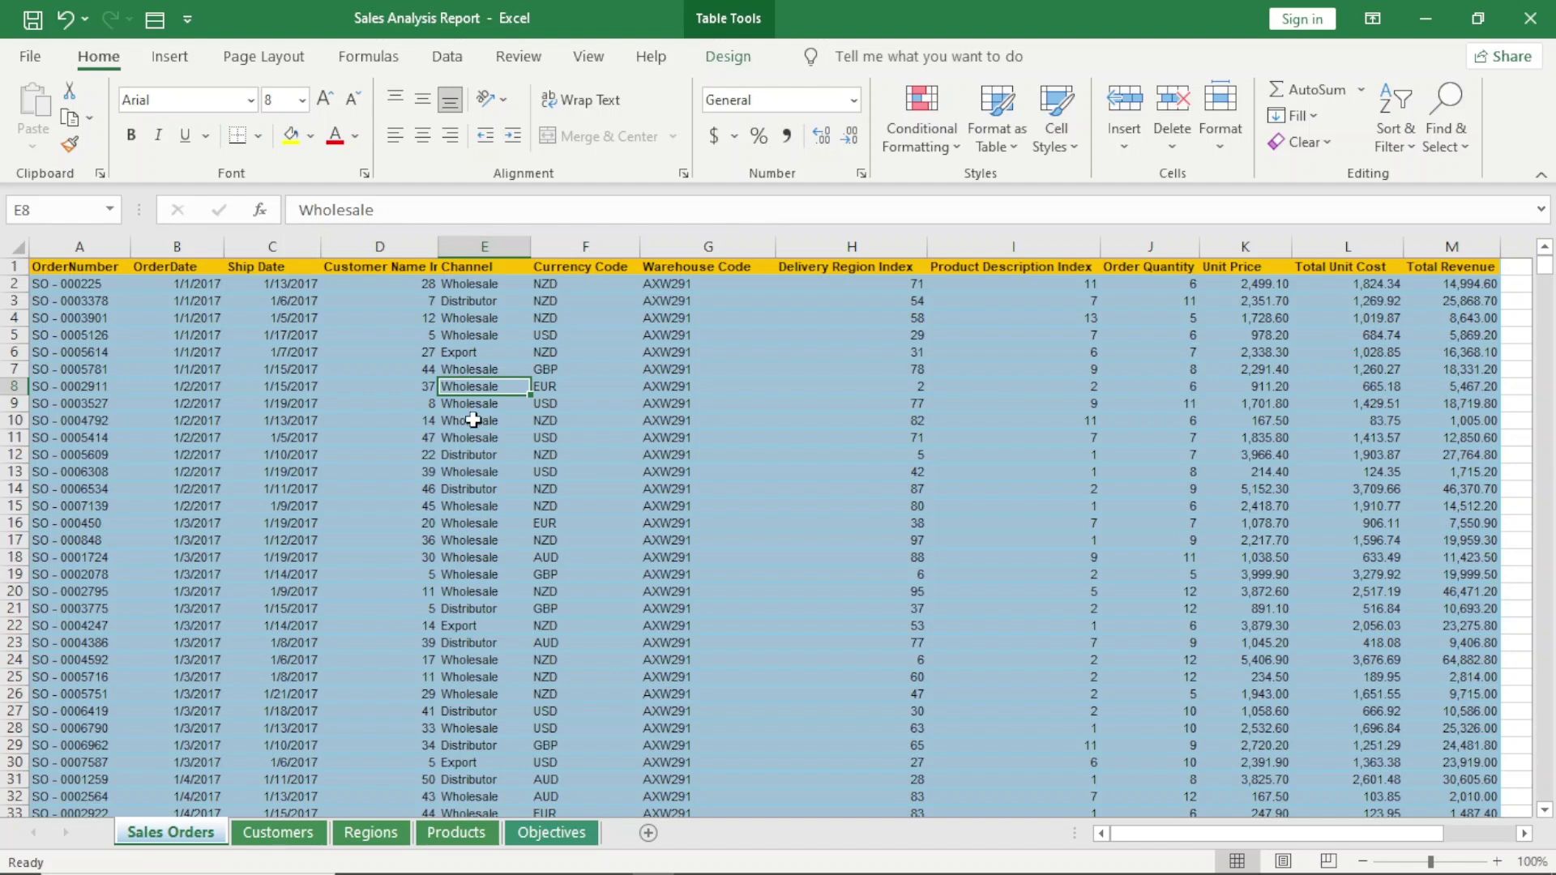
pyautogui.click(541, 825)
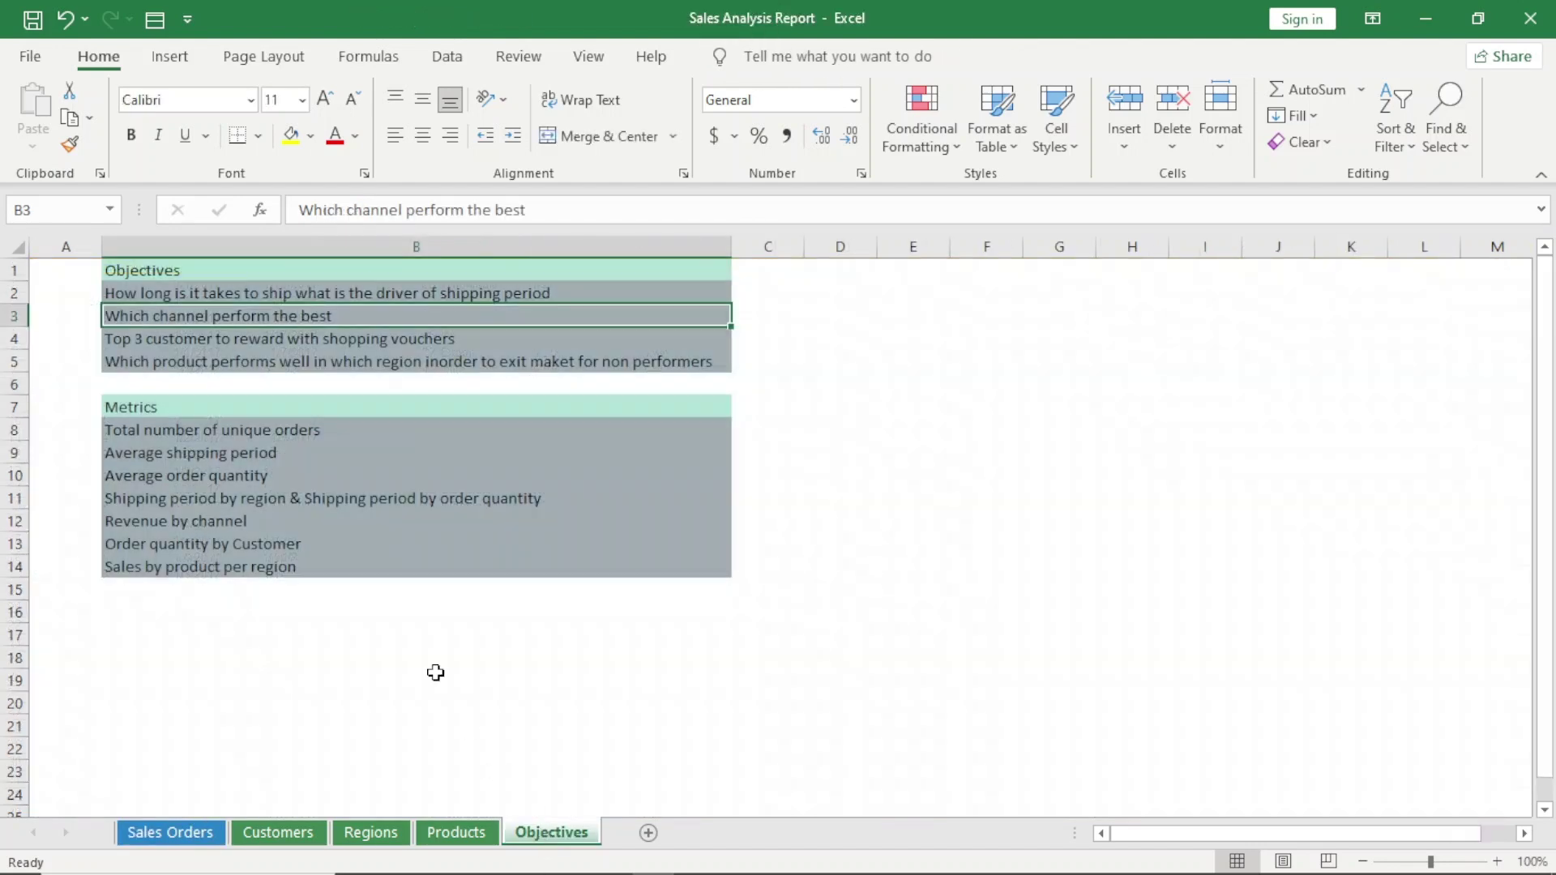
pyautogui.click(293, 343)
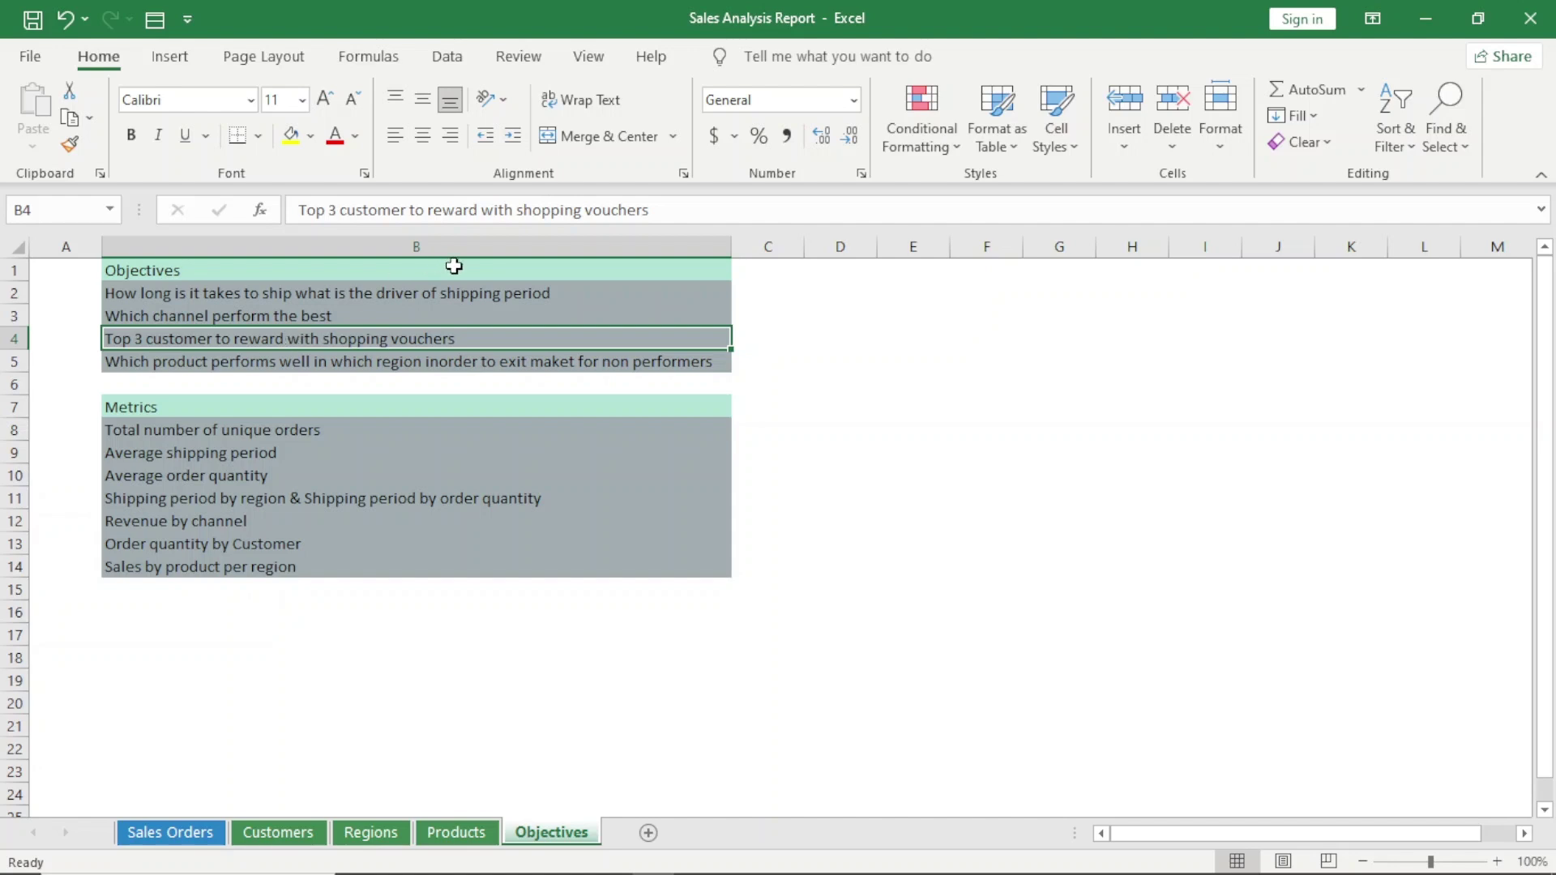
pyautogui.click(375, 362)
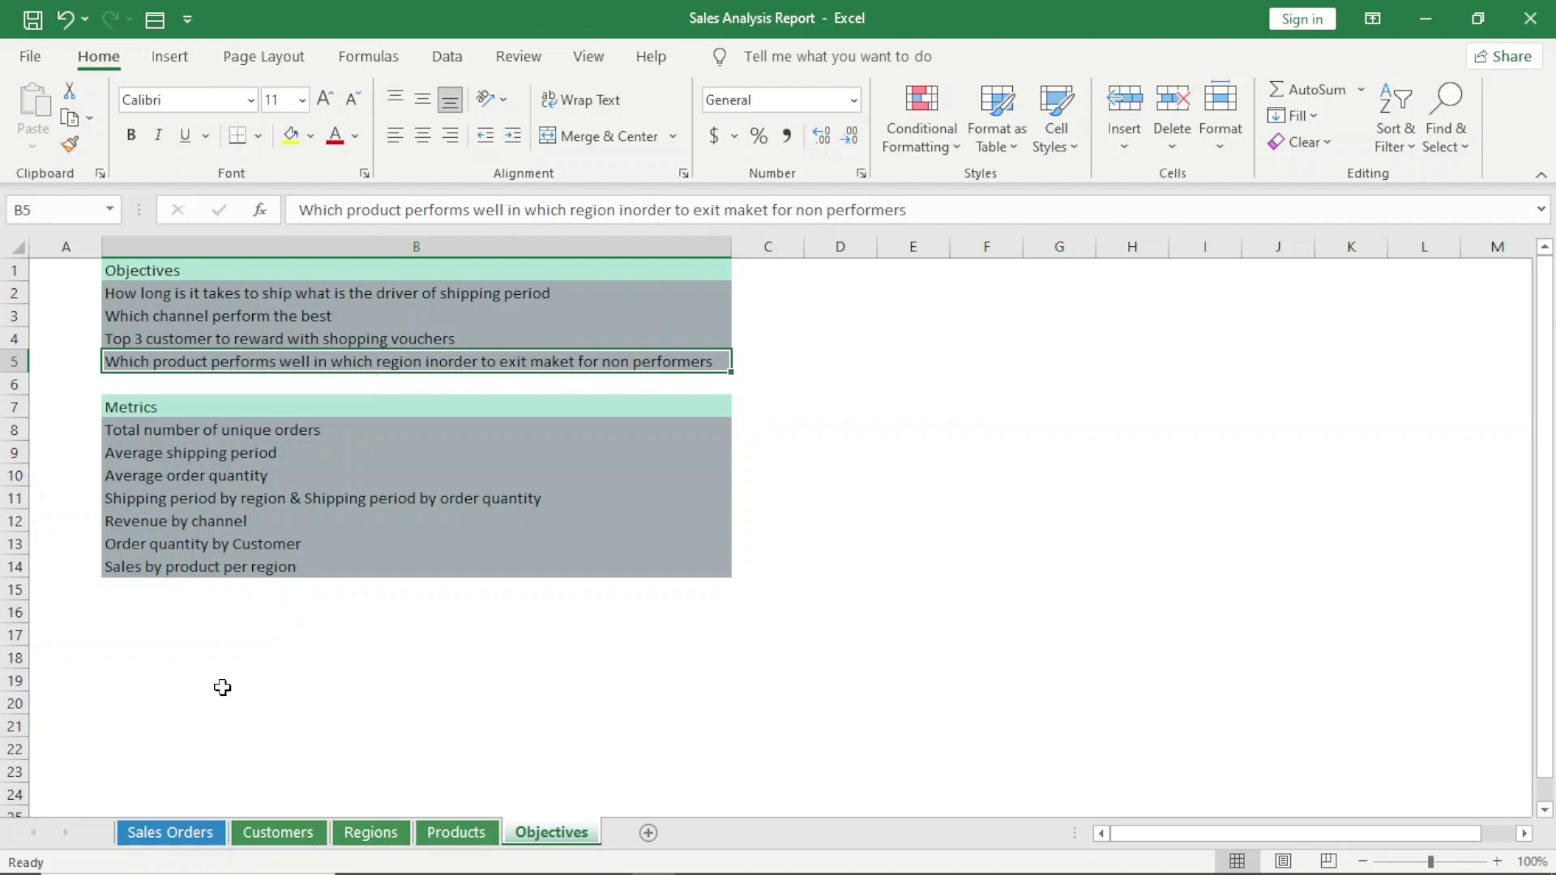
# Check the Sales Orders columns against the objectives, and reread the top-customer and product-by-region questions on the Objectives sheet.
pyautogui.click(169, 833)
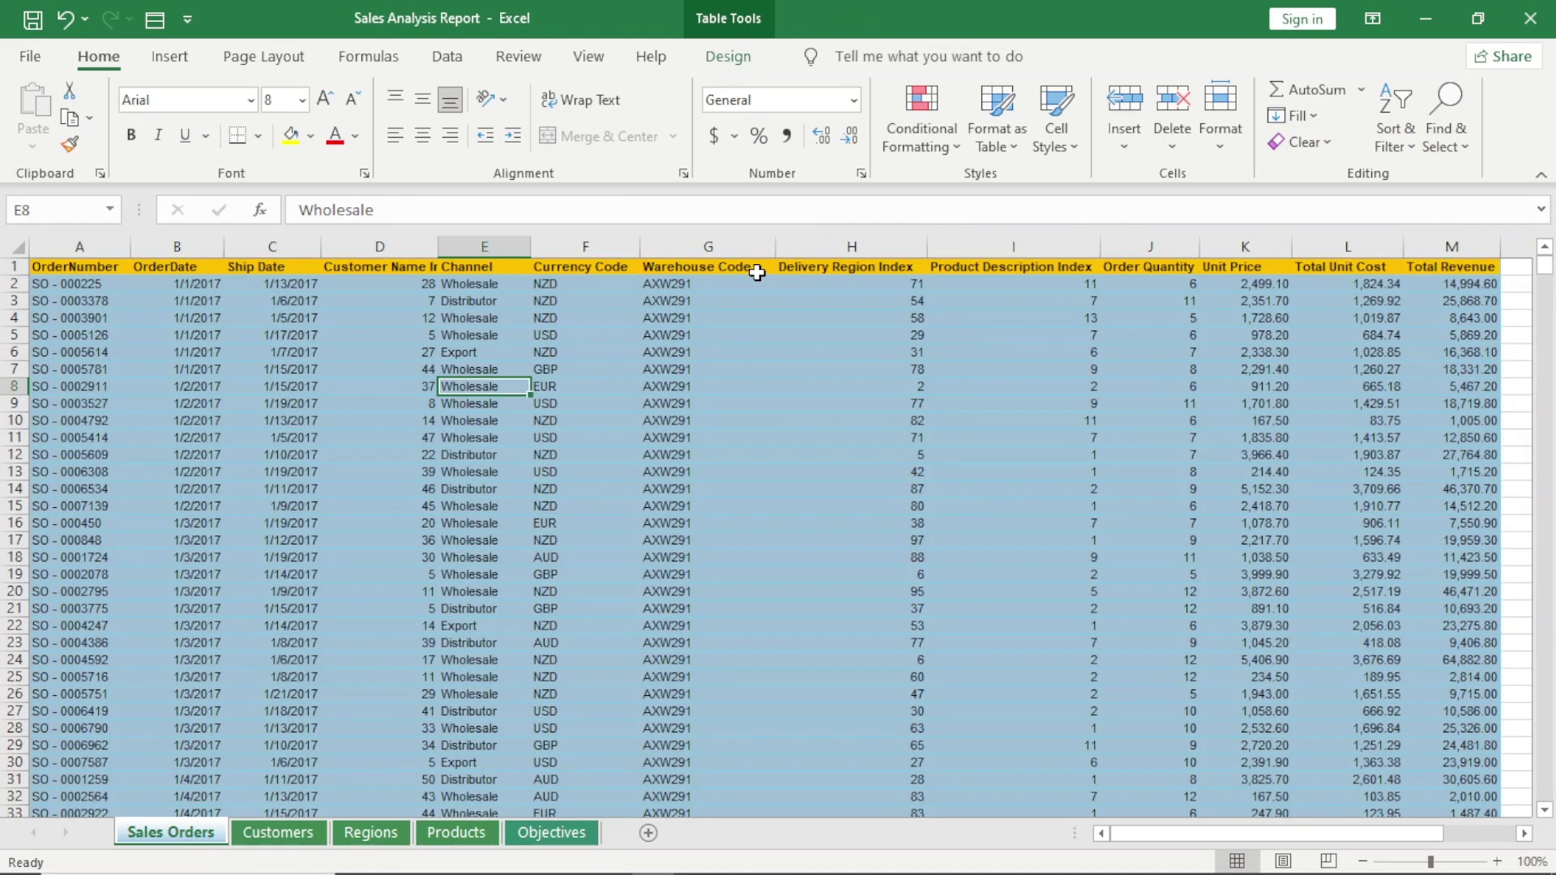
pyautogui.click(549, 834)
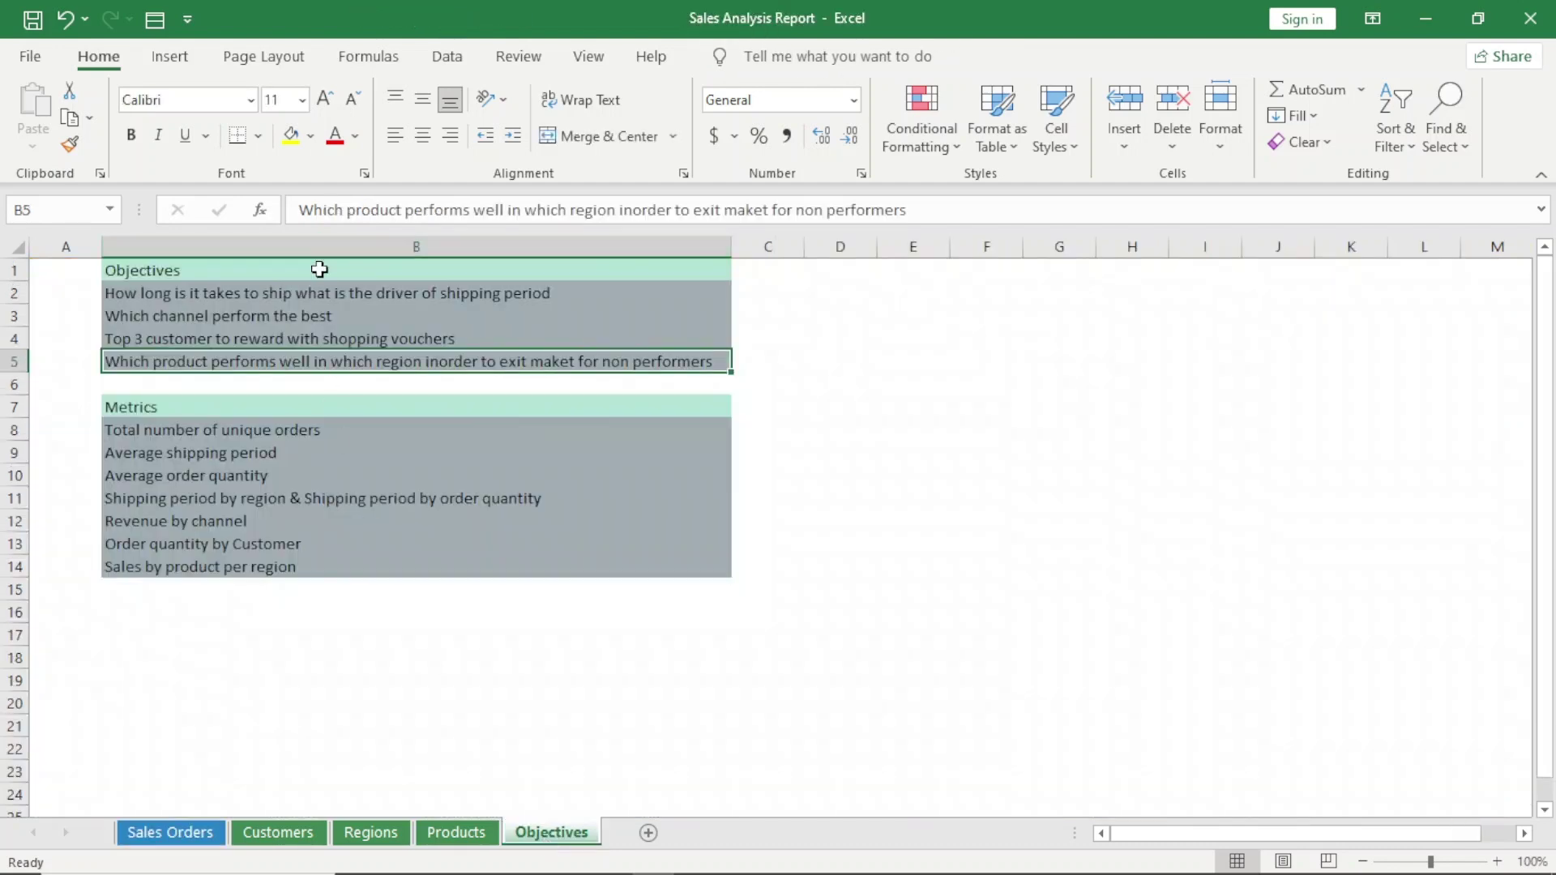
pyautogui.moveTo(320, 269); pyautogui.dragTo(324, 361)
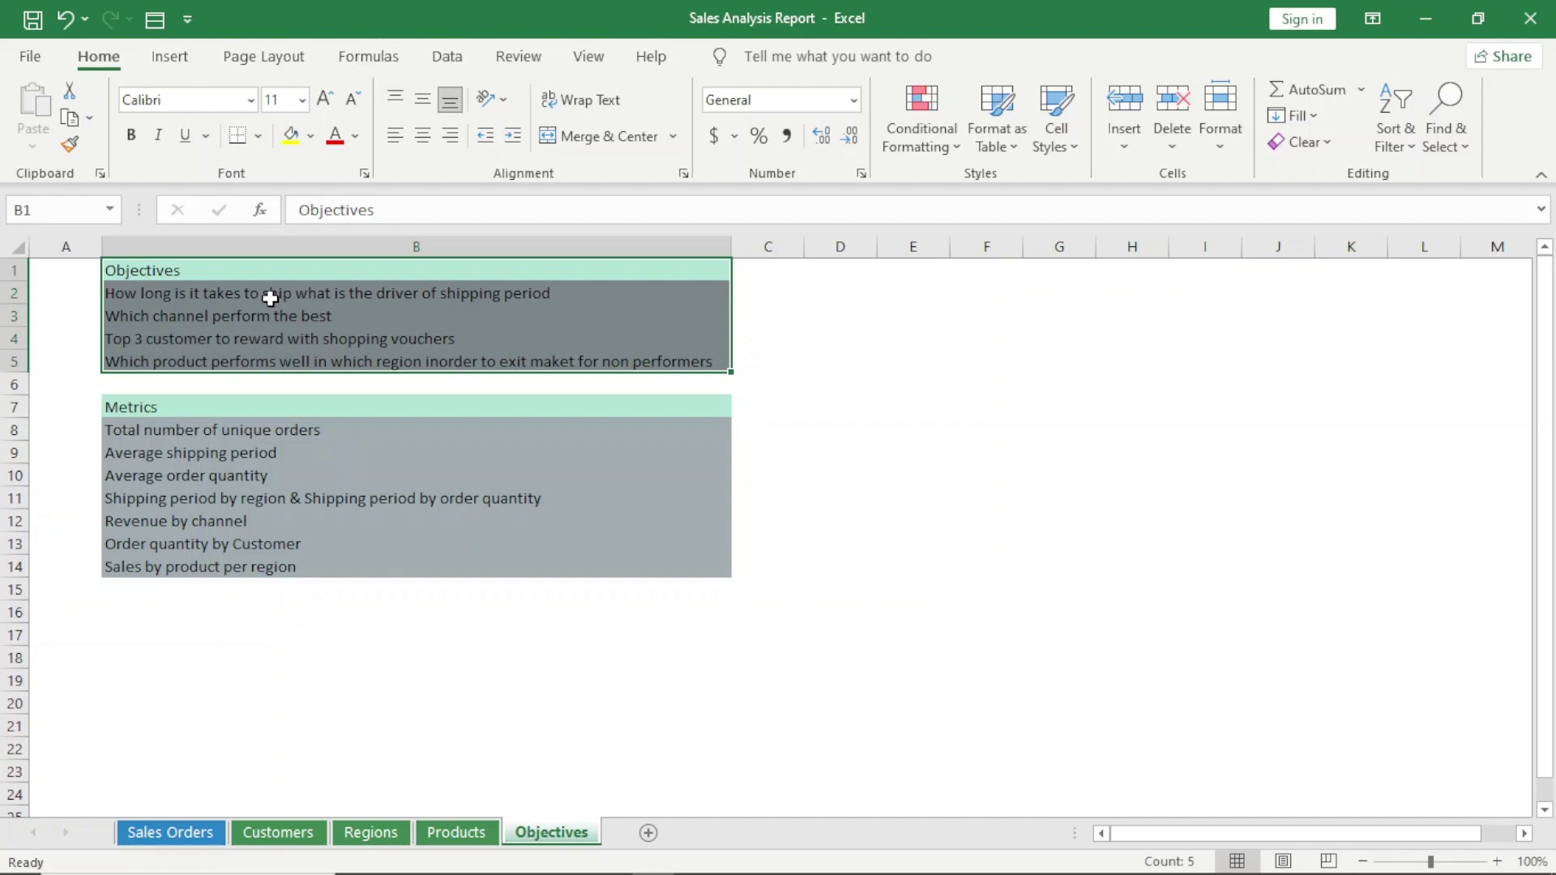
pyautogui.click(236, 335)
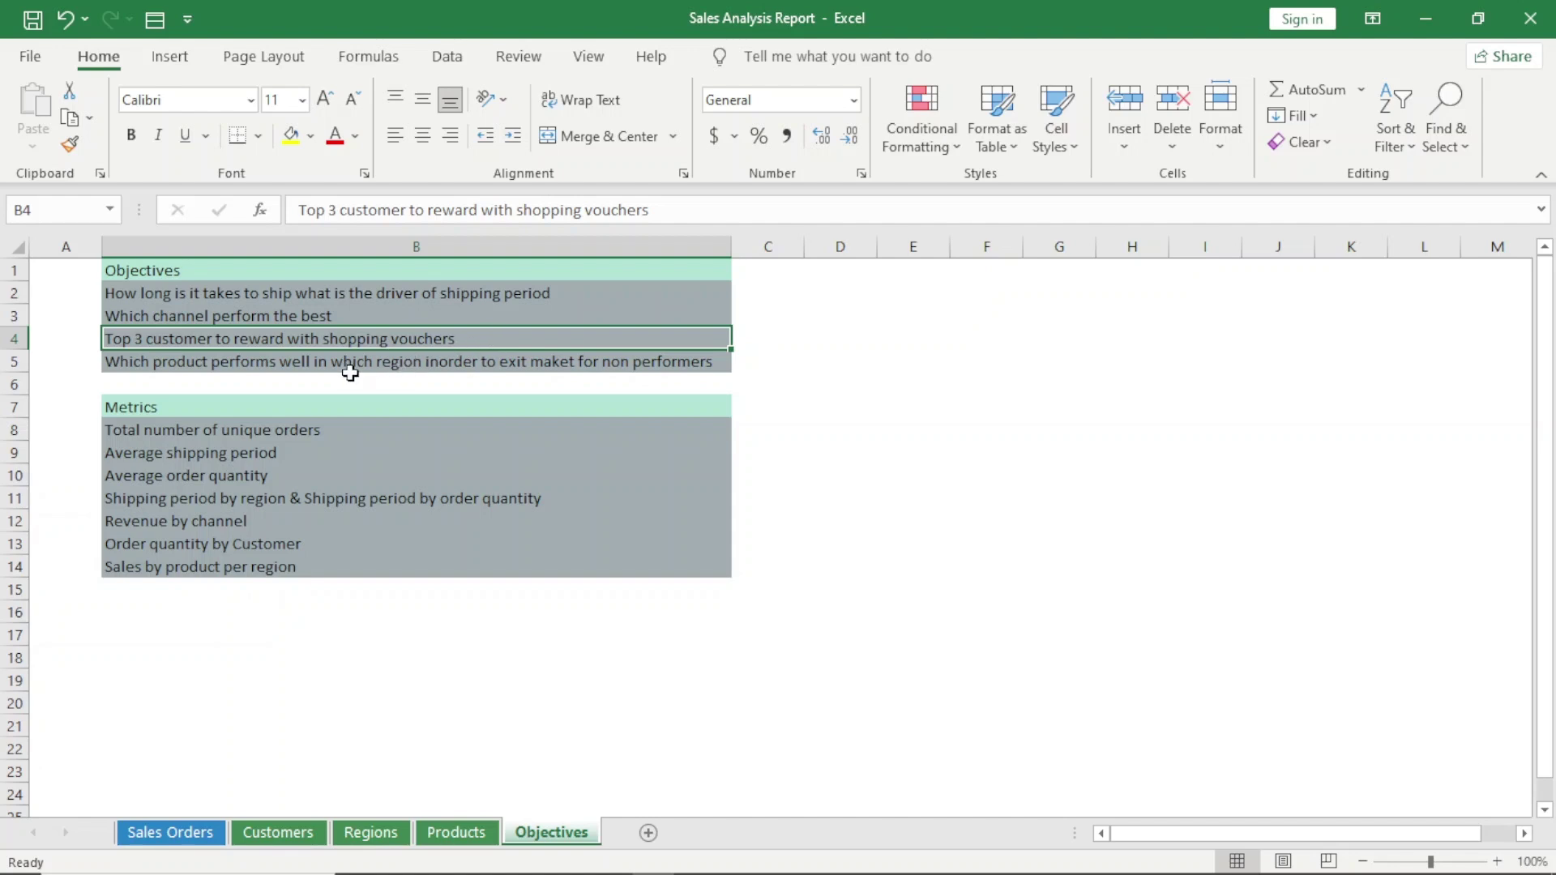
pyautogui.click(310, 364)
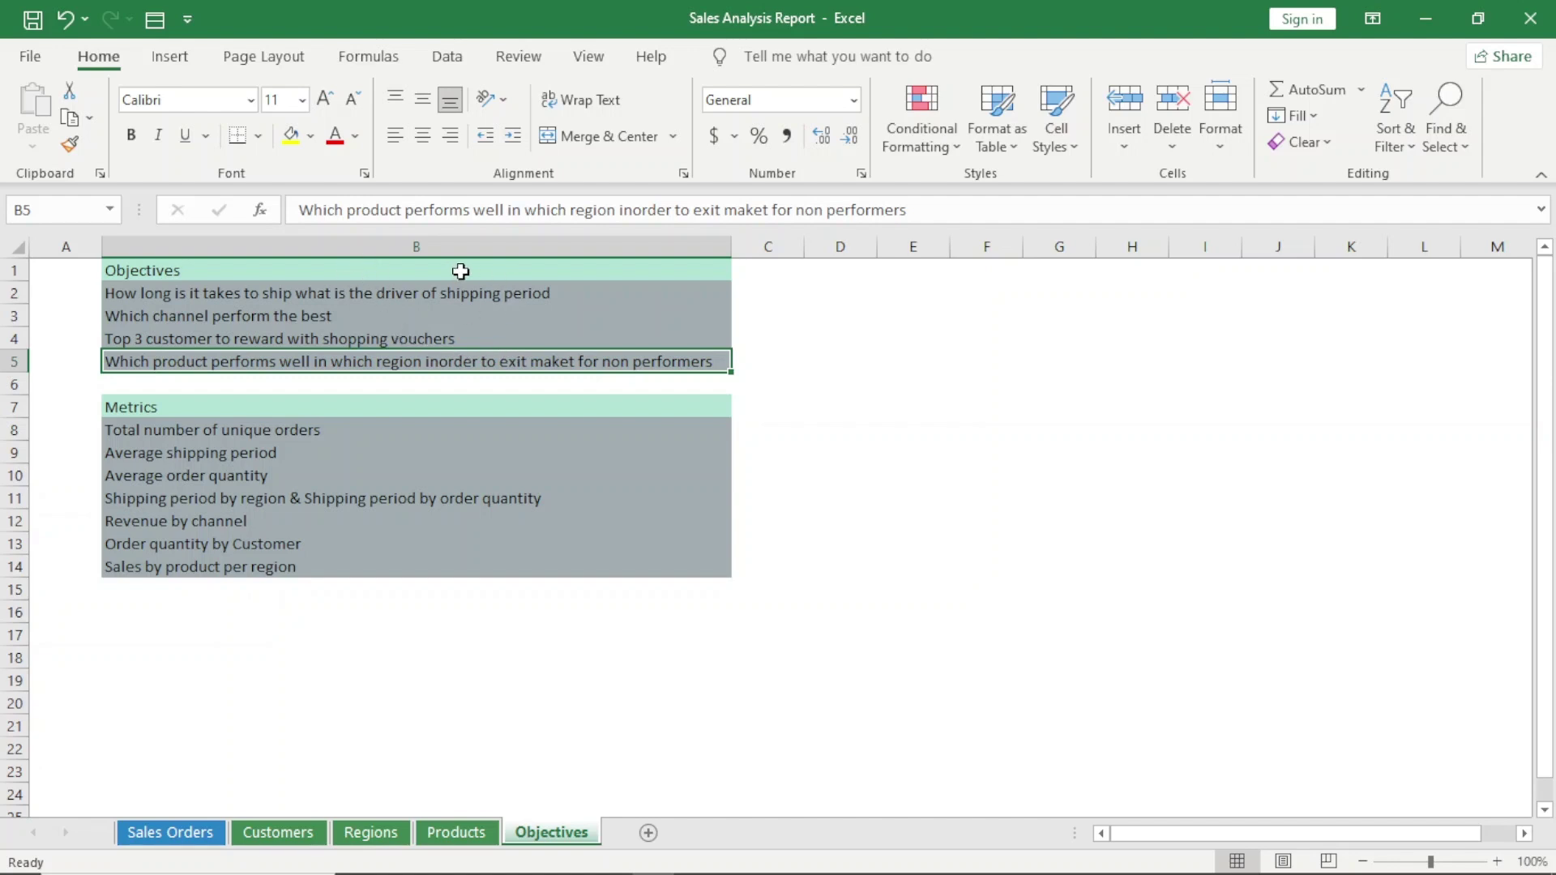
pyautogui.moveTo(460, 271); pyautogui.dragTo(459, 368)
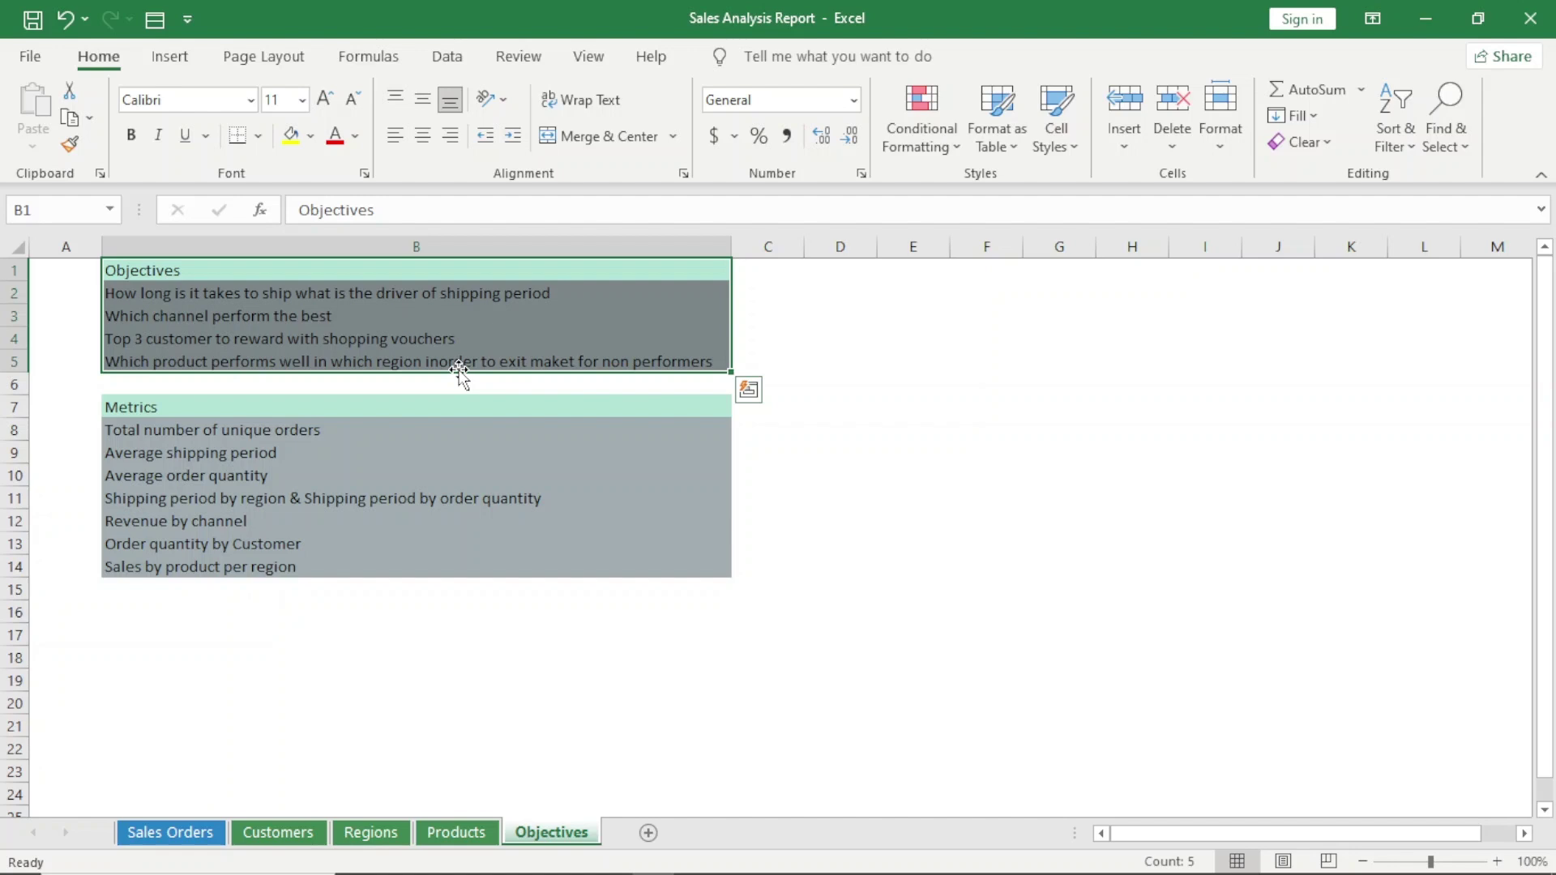
# Examine each metric in B8:B14 of the Objectives sheet, checking the unique orders metric against the Sales Orders data.
pyautogui.click(330, 407)
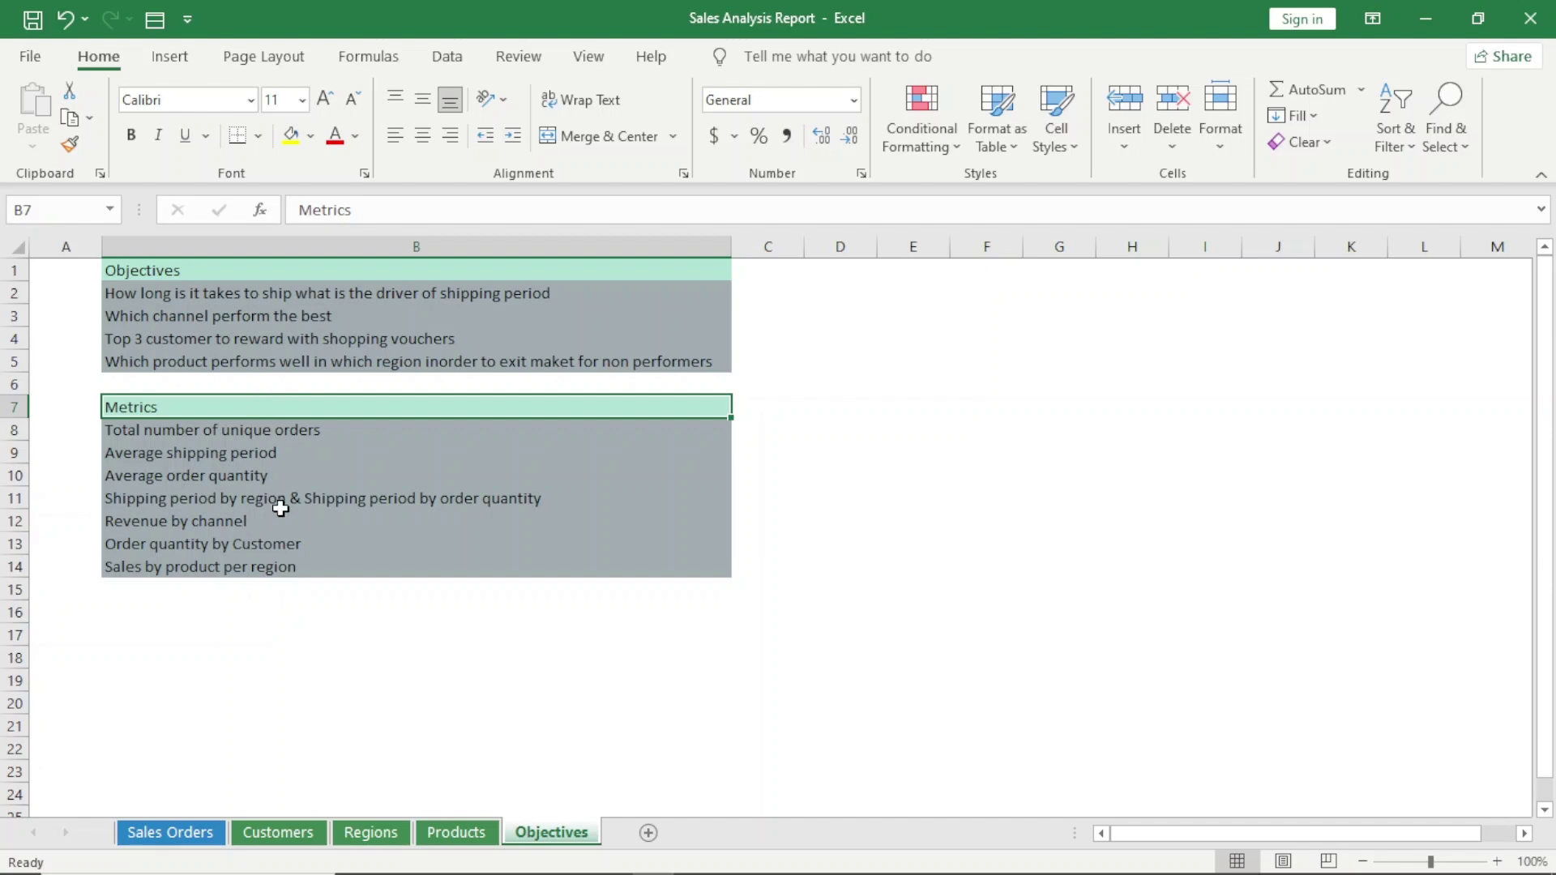
pyautogui.click(175, 434)
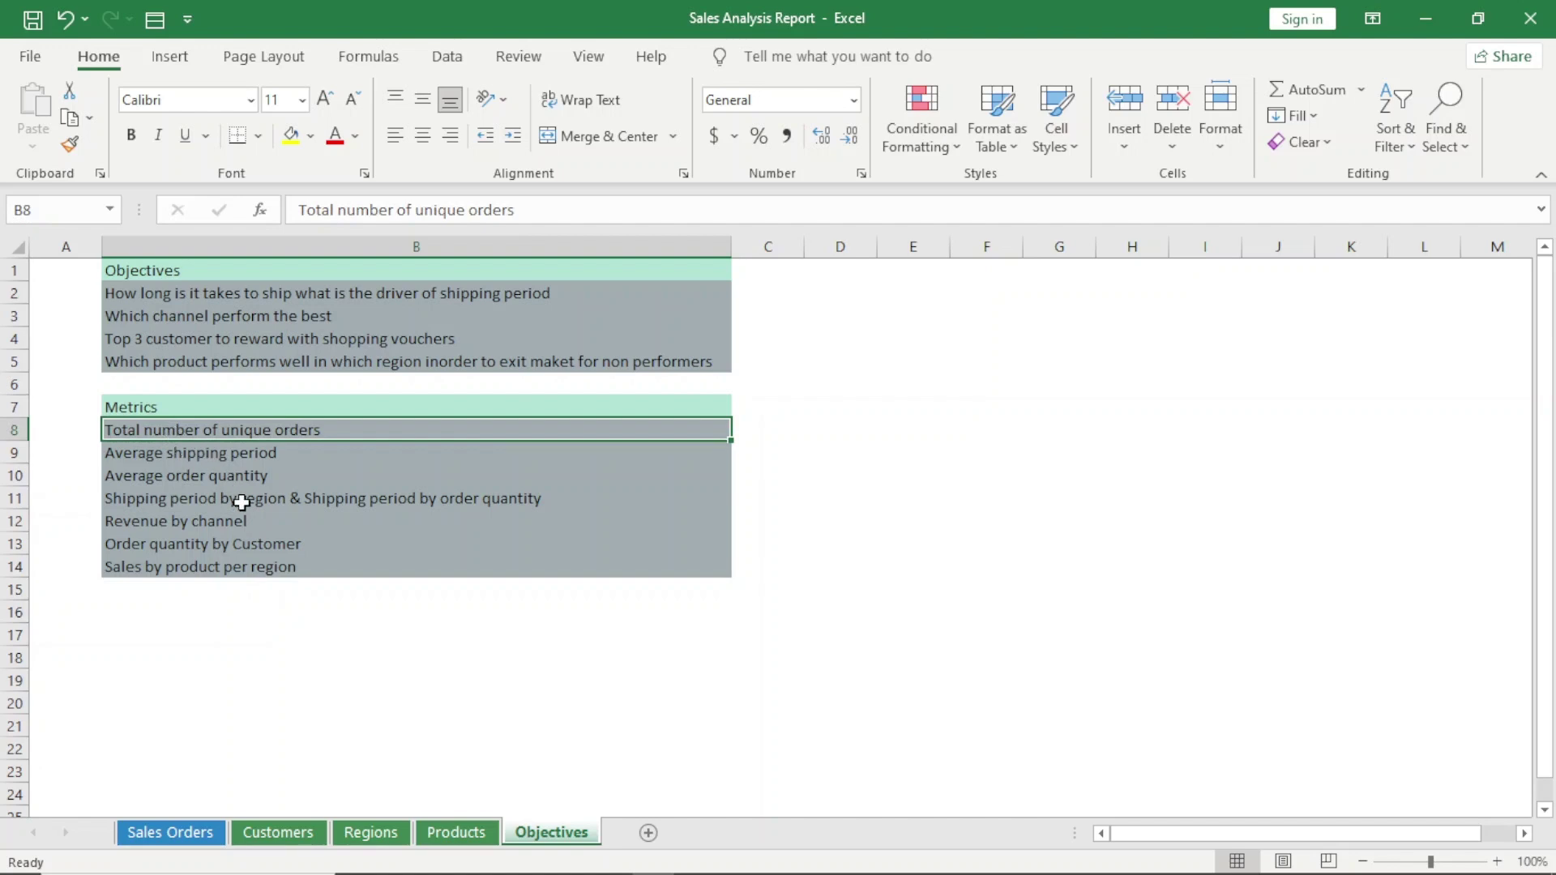
pyautogui.click(170, 835)
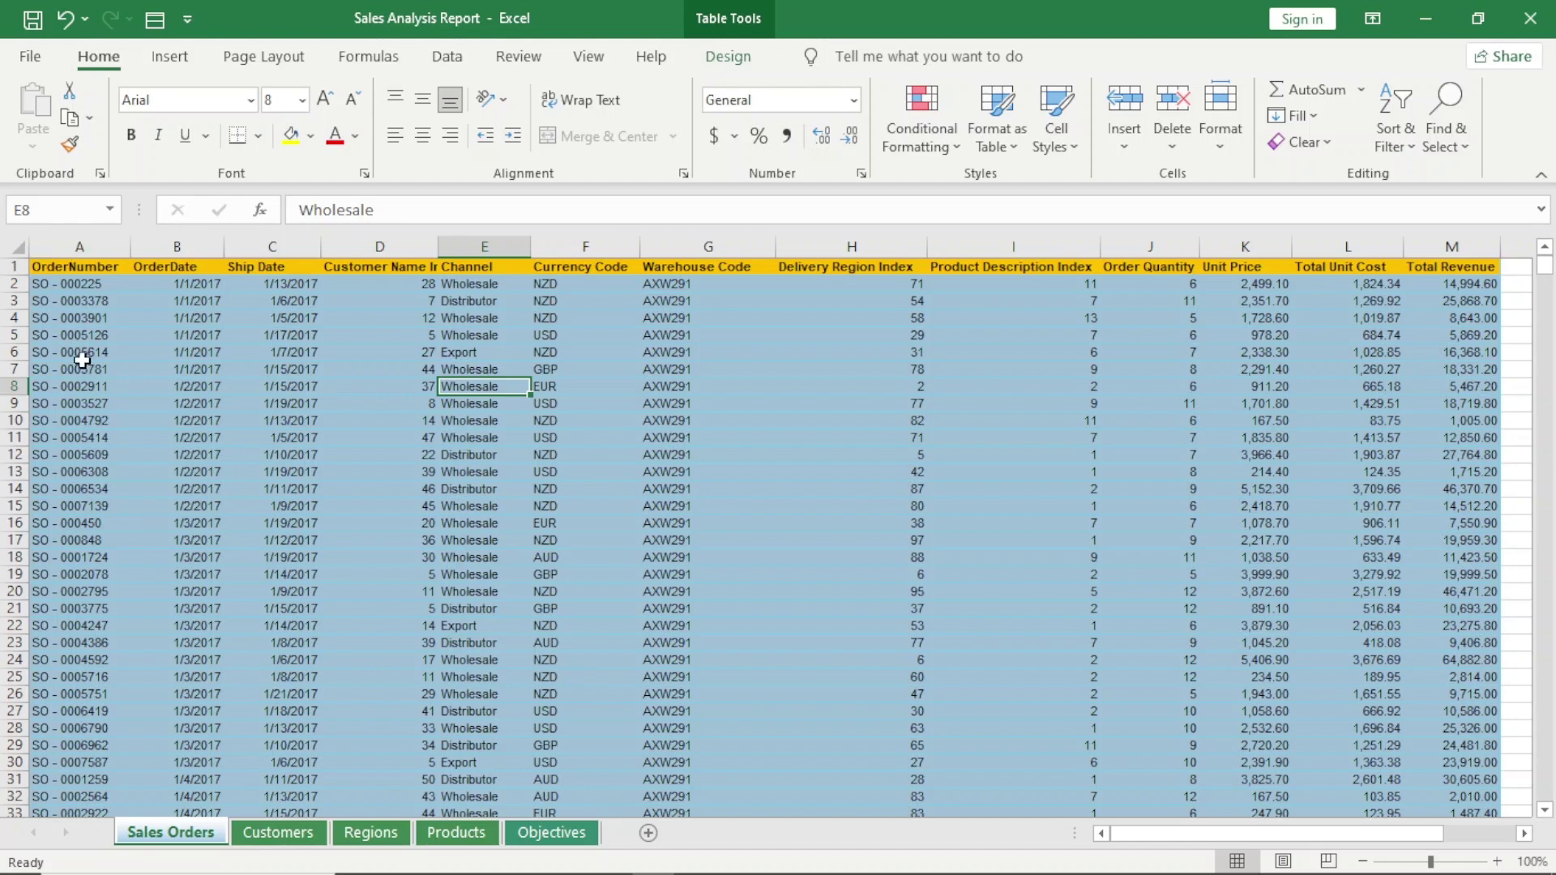
pyautogui.click(560, 833)
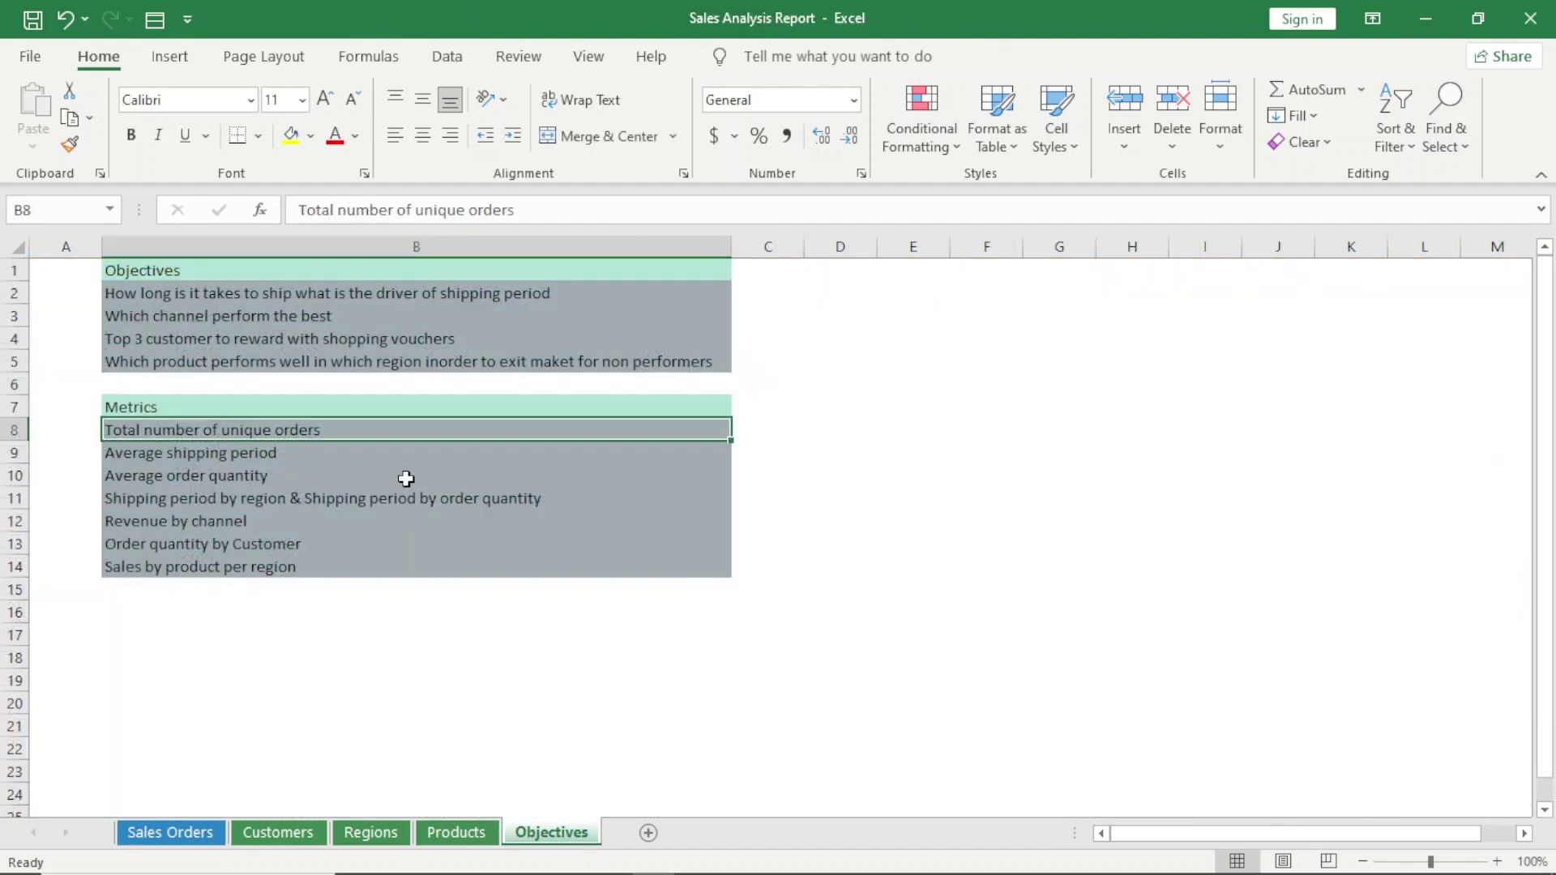
pyautogui.click(246, 475)
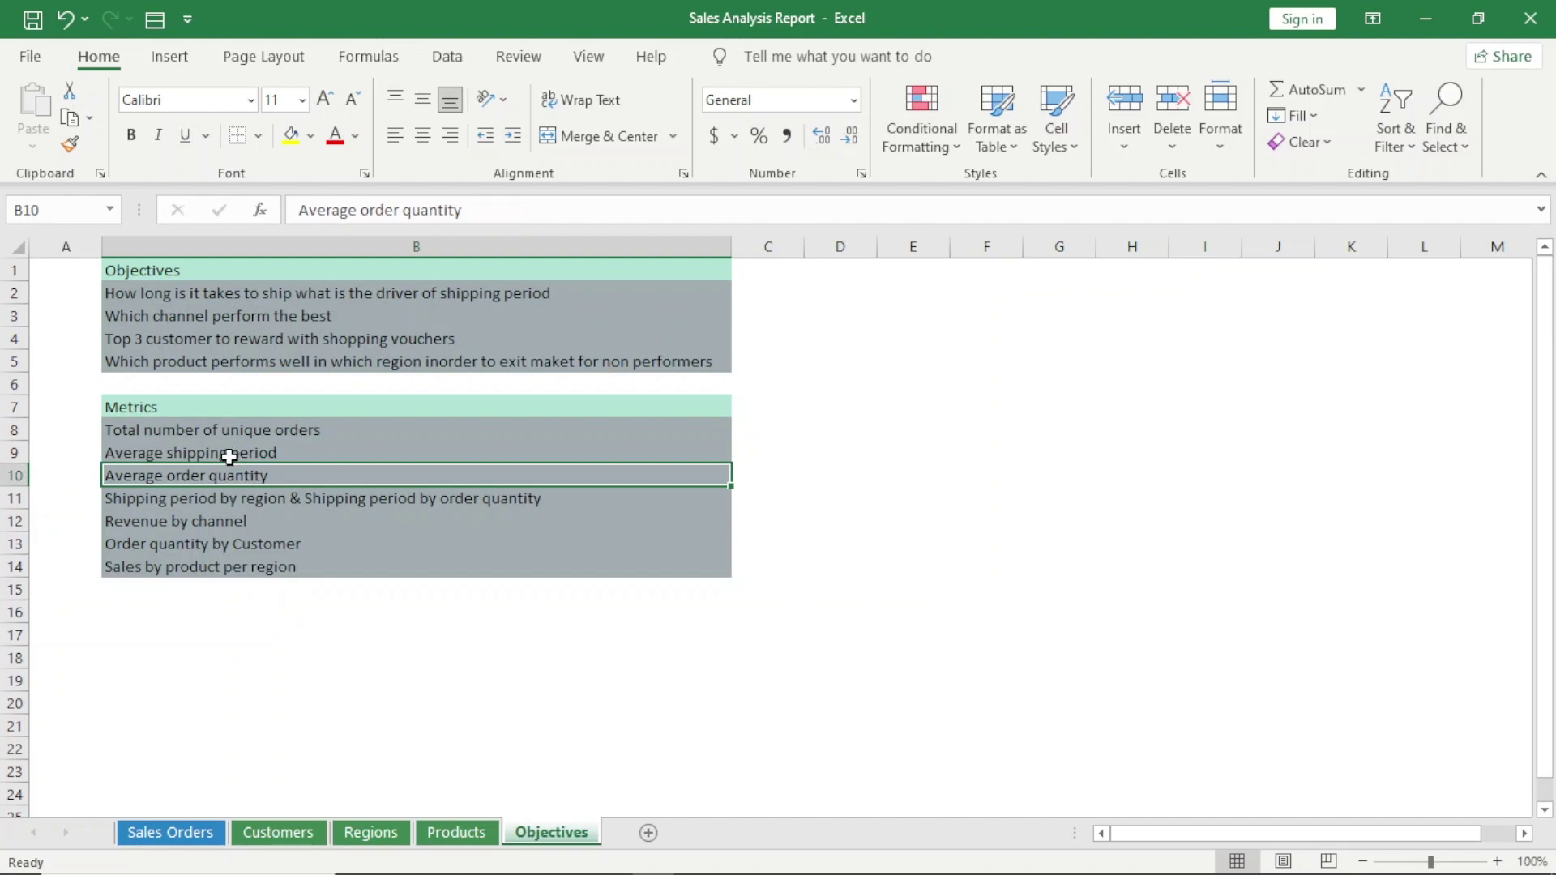
pyautogui.click(228, 454)
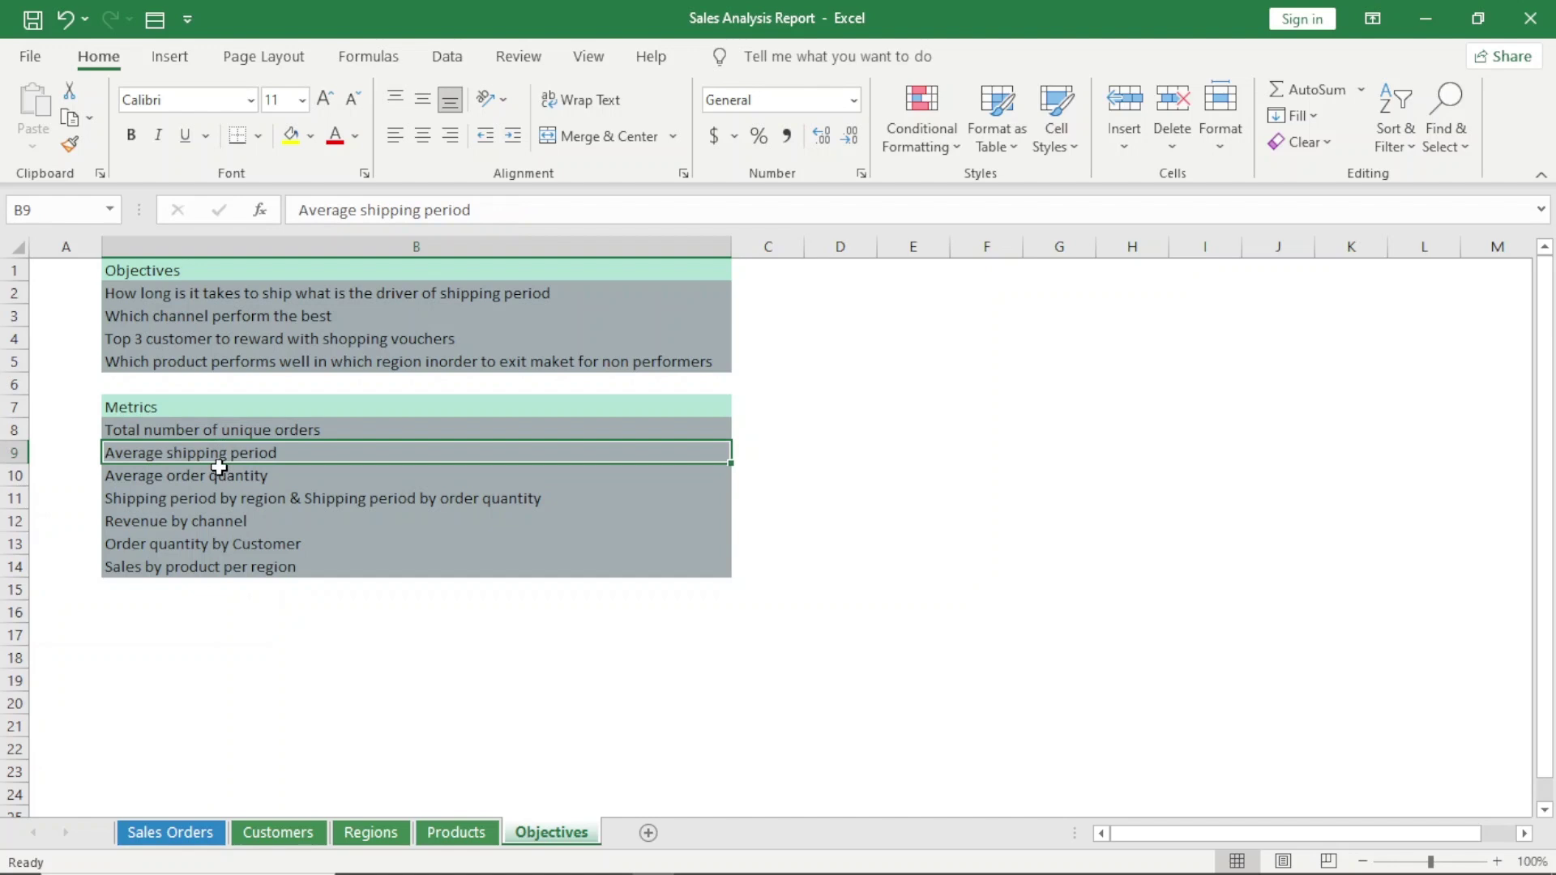
pyautogui.click(218, 479)
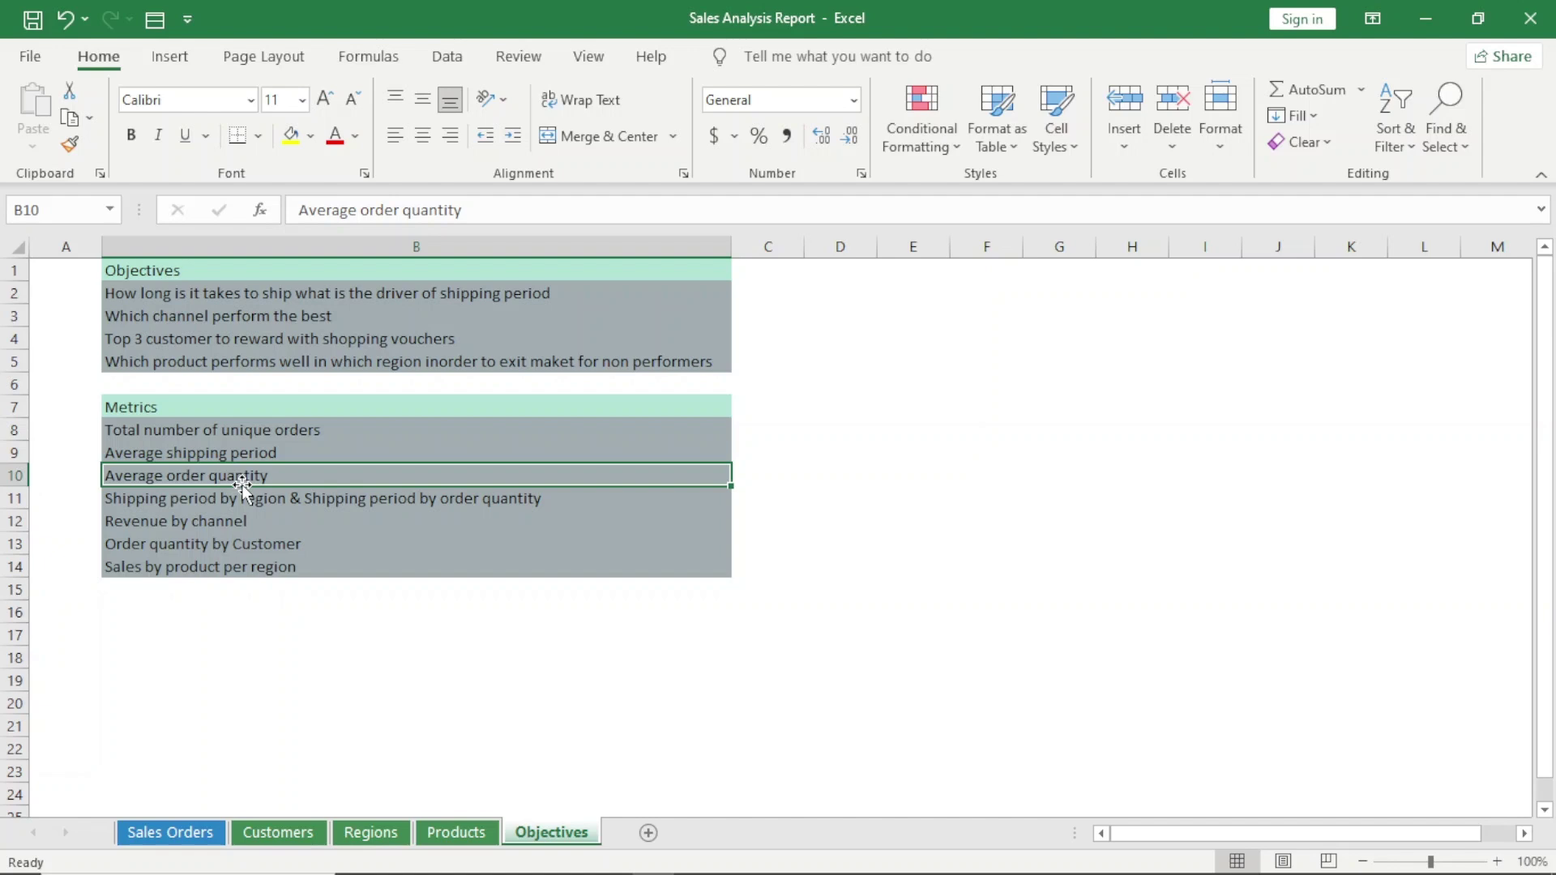
pyautogui.click(243, 497)
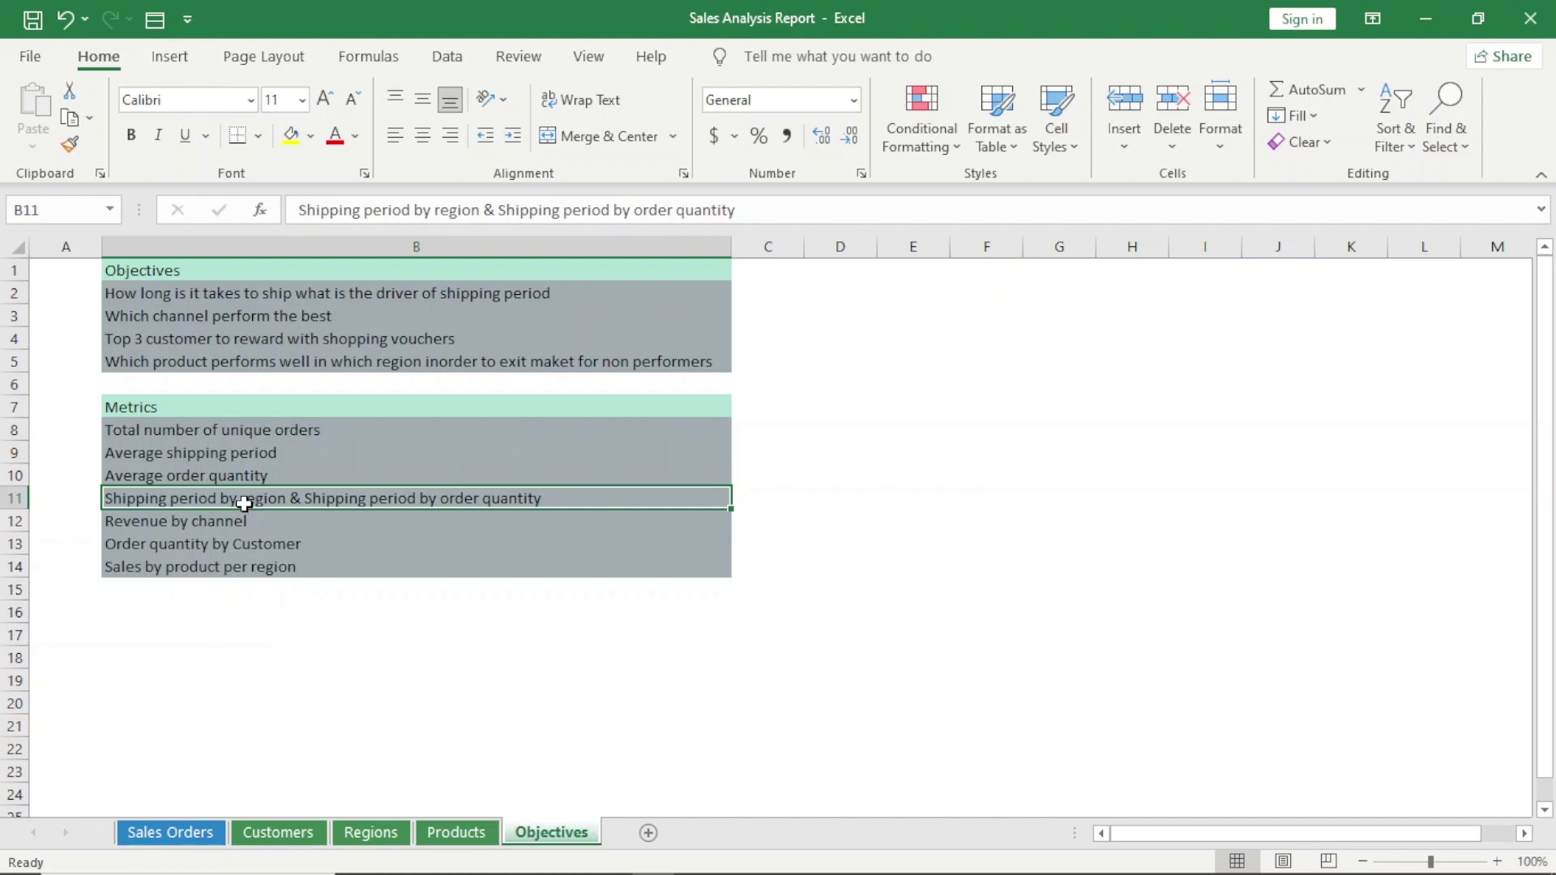
pyautogui.click(178, 525)
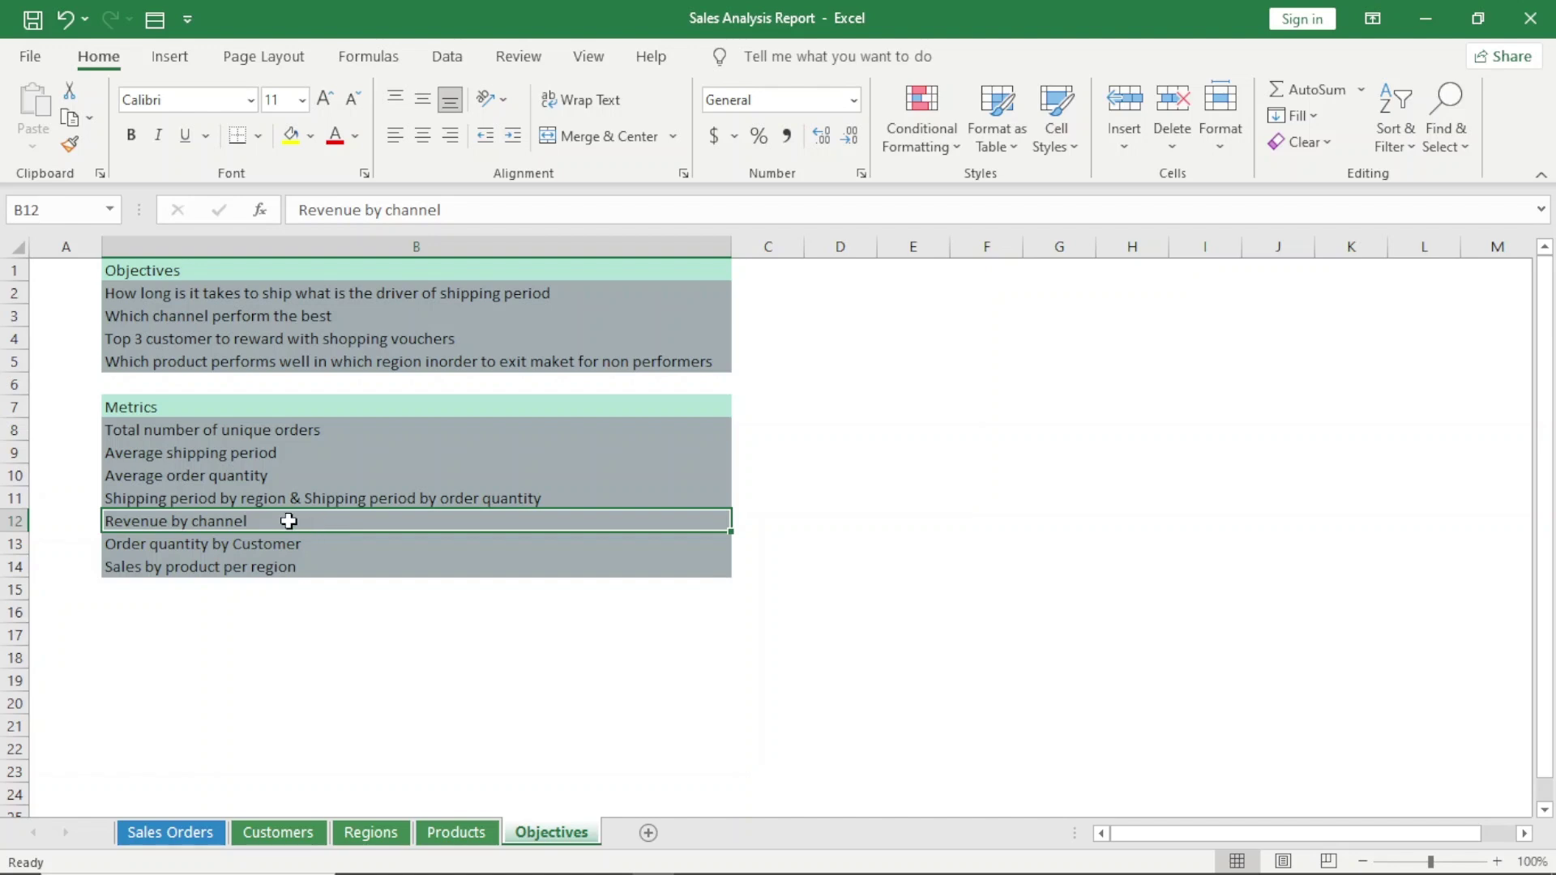
pyautogui.click(255, 543)
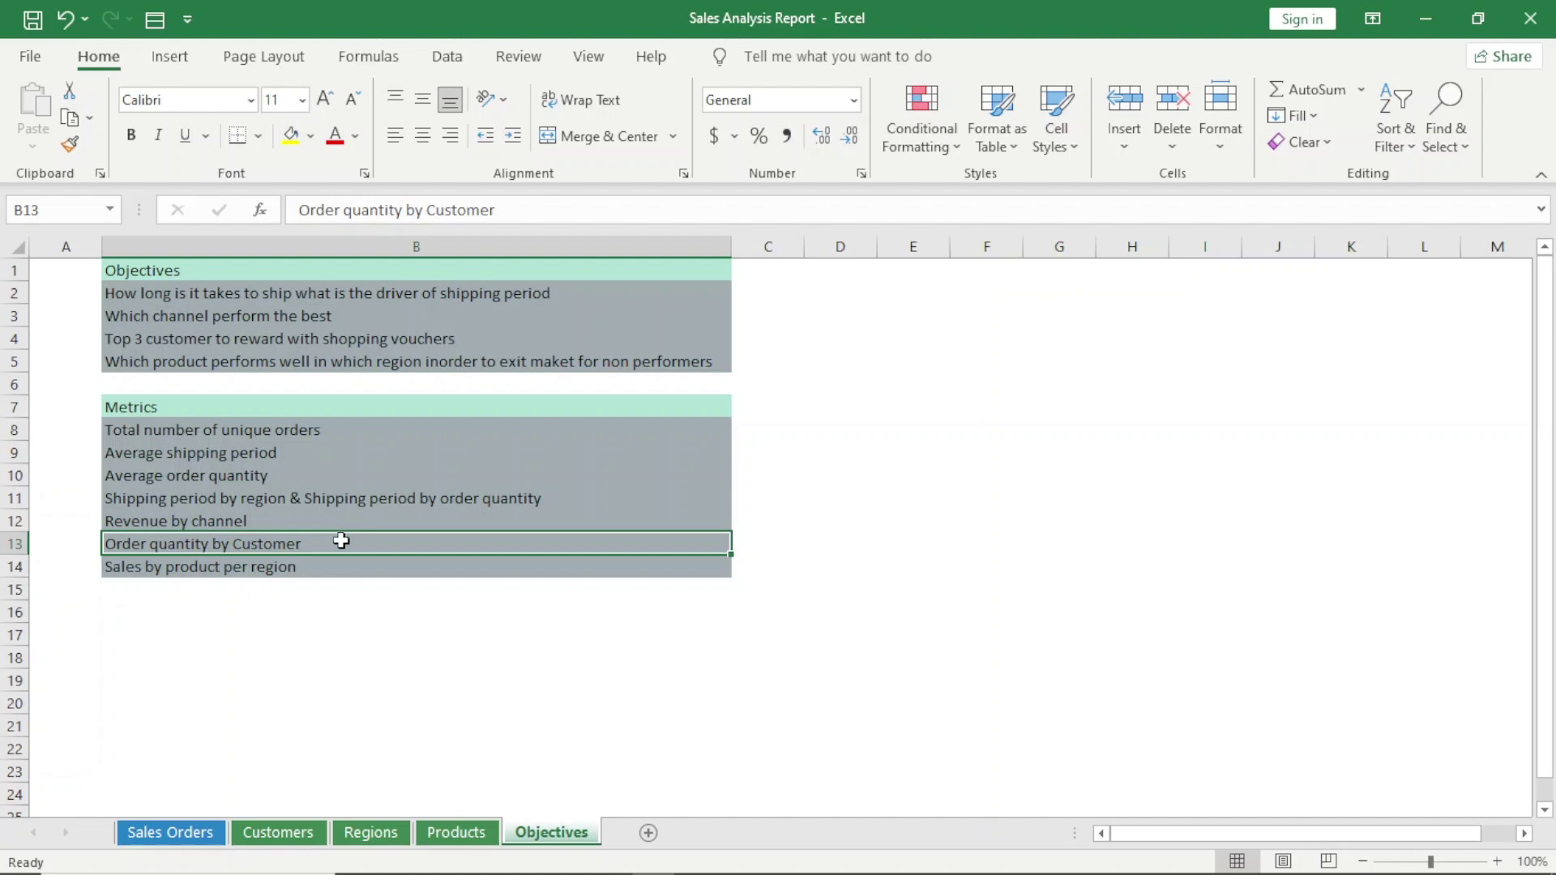
pyautogui.click(247, 563)
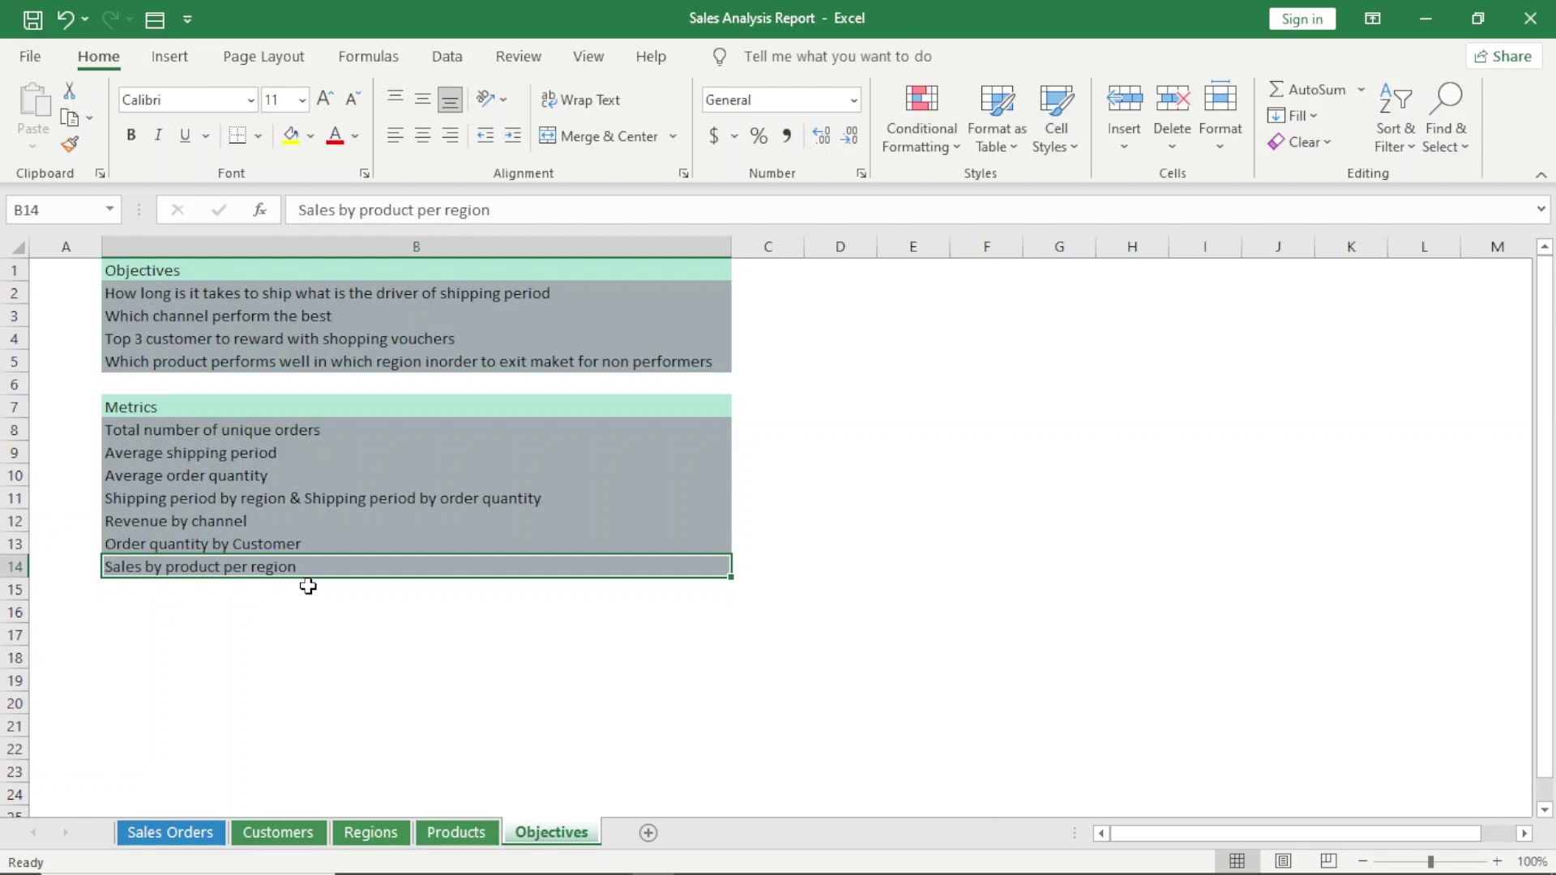
# Look through the Sales Orders, Customers, Regions and Products tables, and return to Sales Orders.
pyautogui.click(191, 833)
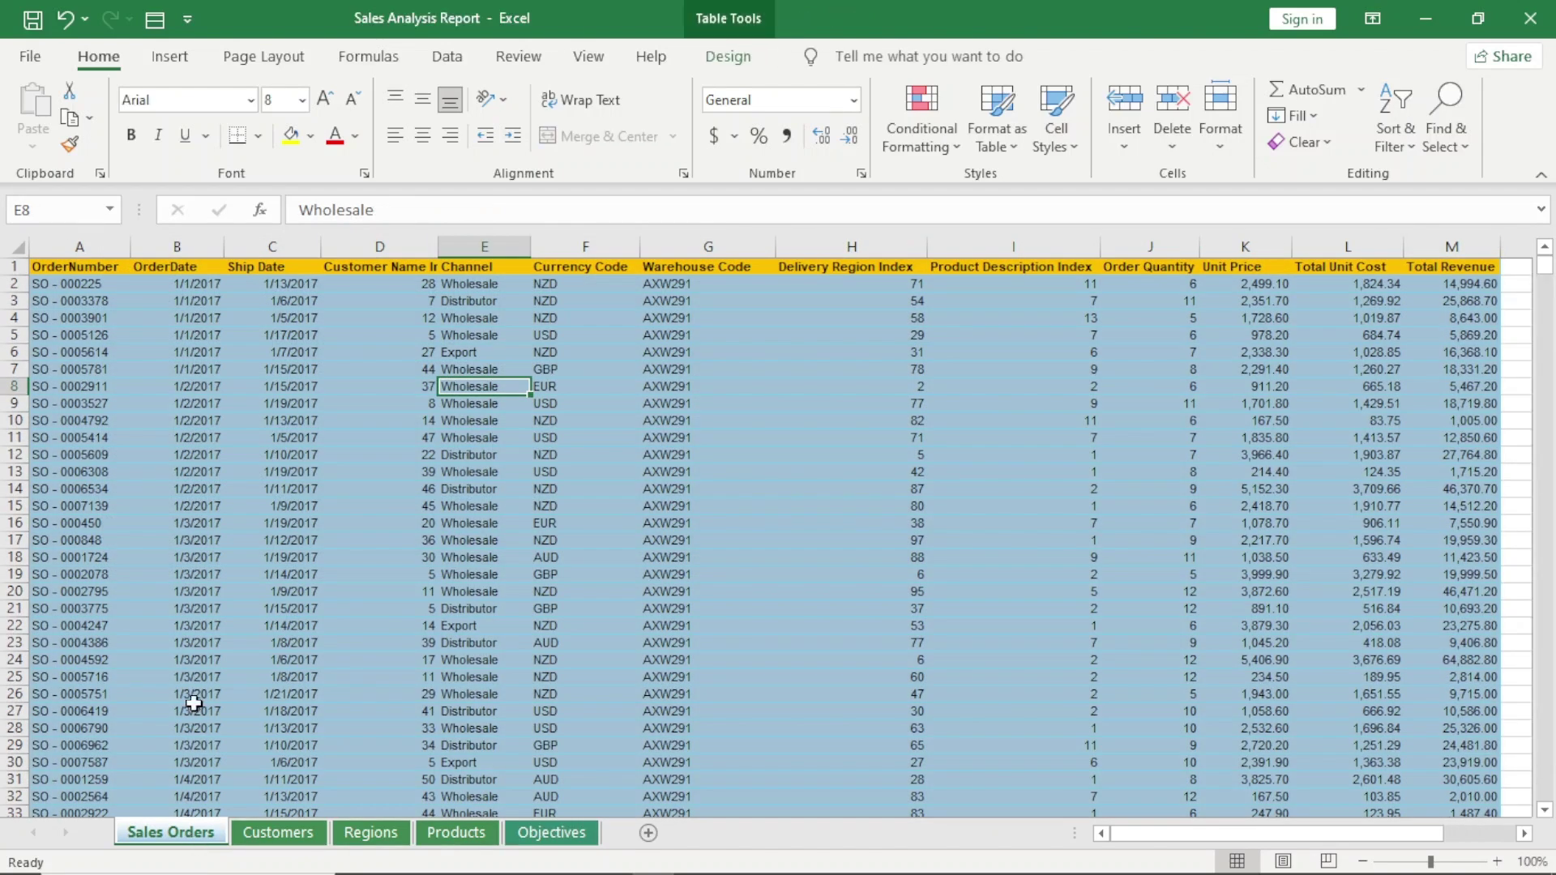
pyautogui.click(83, 254)
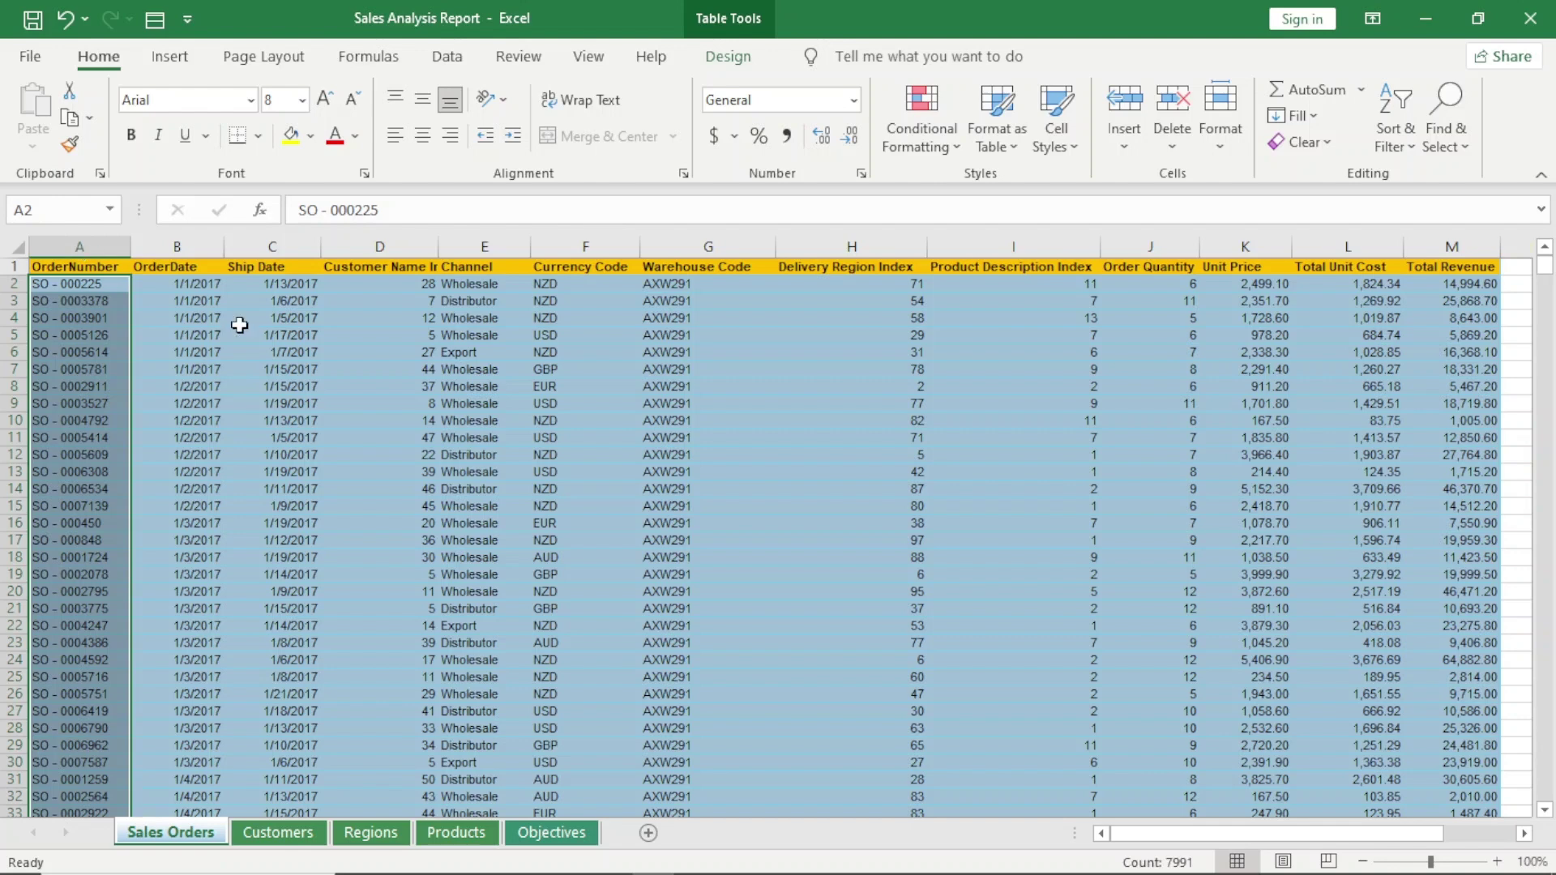
pyautogui.click(285, 838)
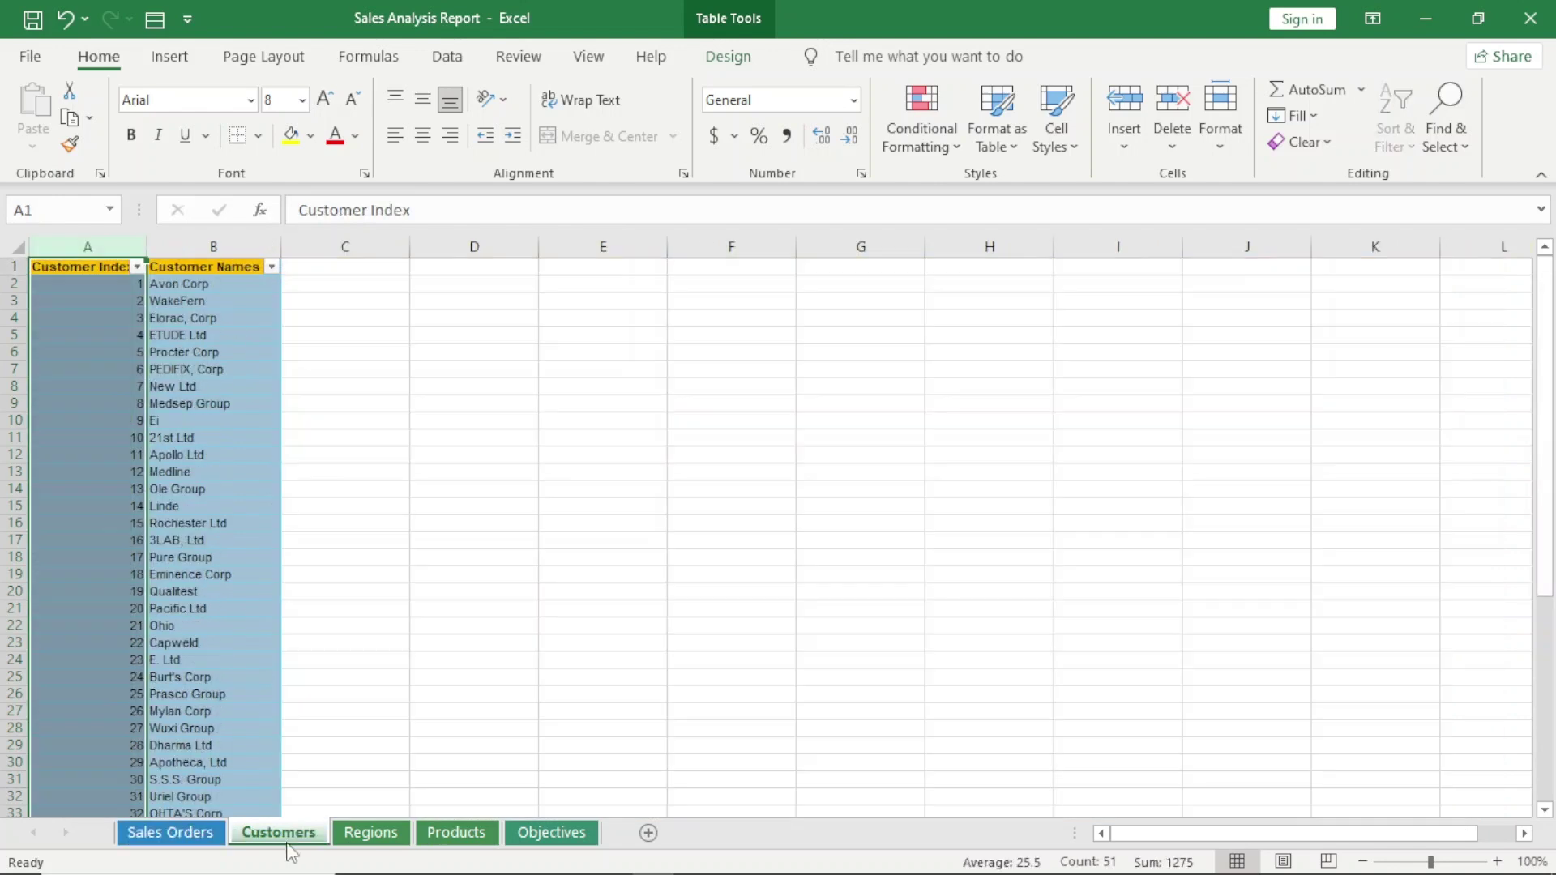
pyautogui.click(382, 829)
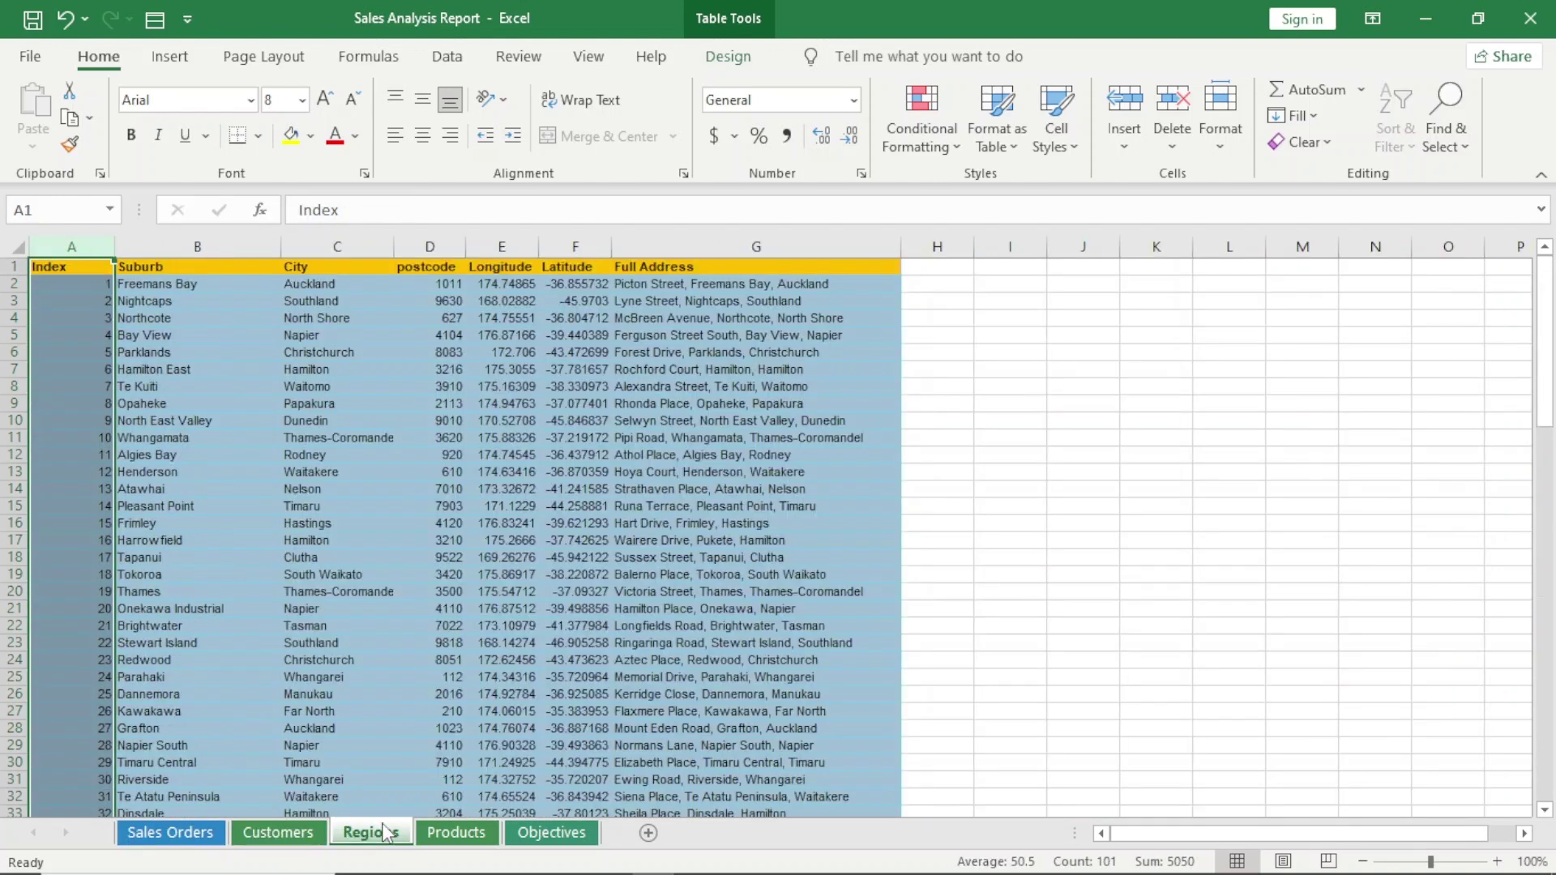
pyautogui.click(472, 834)
pyautogui.click(176, 835)
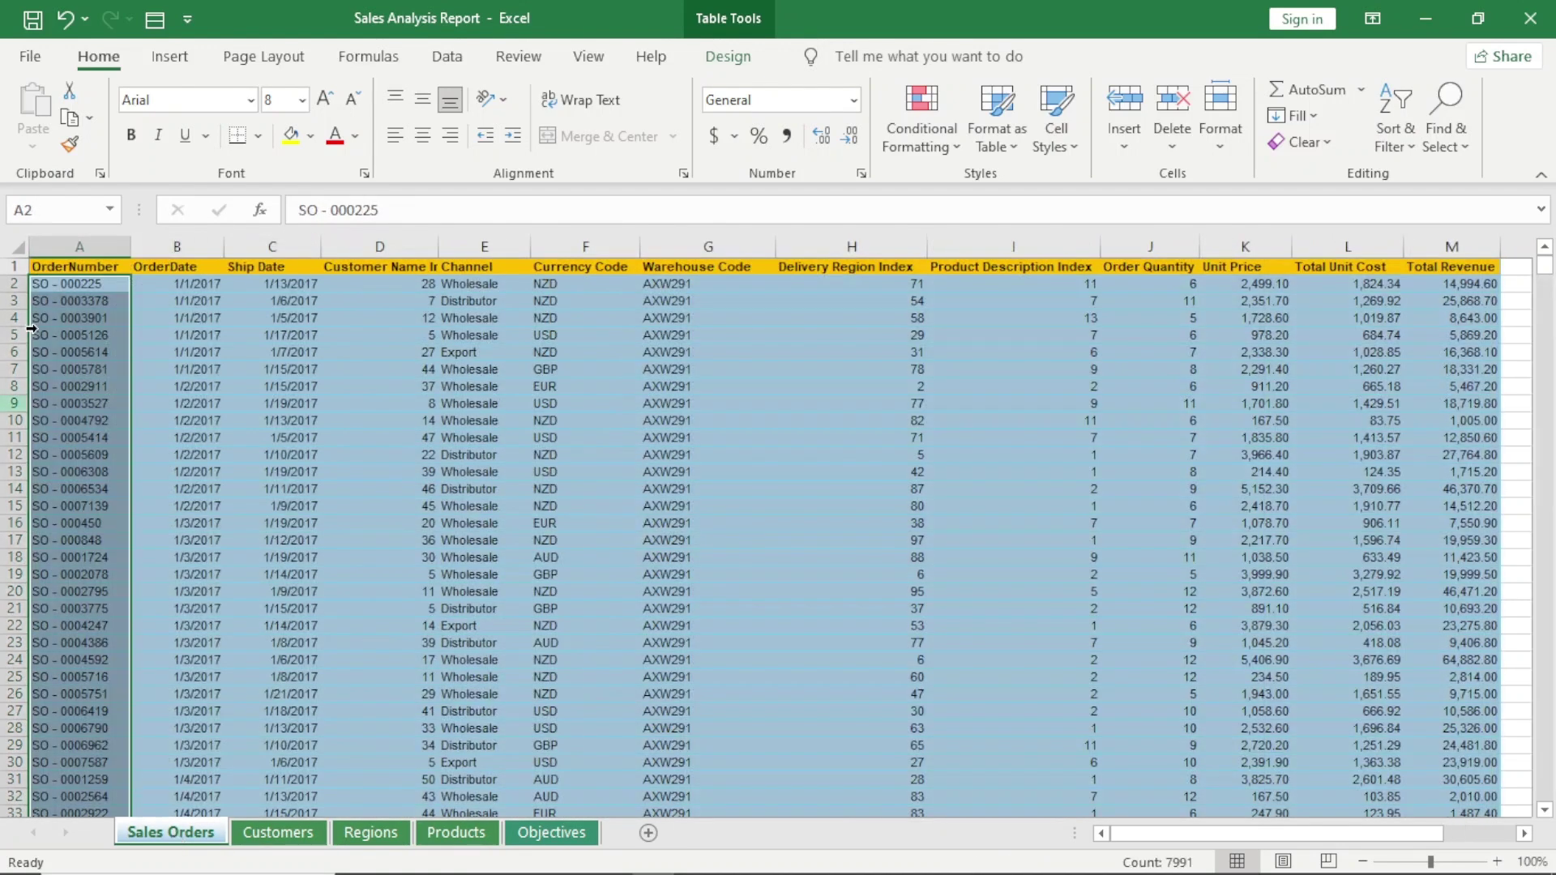
# Review the OrderNumber, OrderDate and Ship Date columns of the Sales Orders table, comparing the order and shipping dates.
pyautogui.click(68, 265)
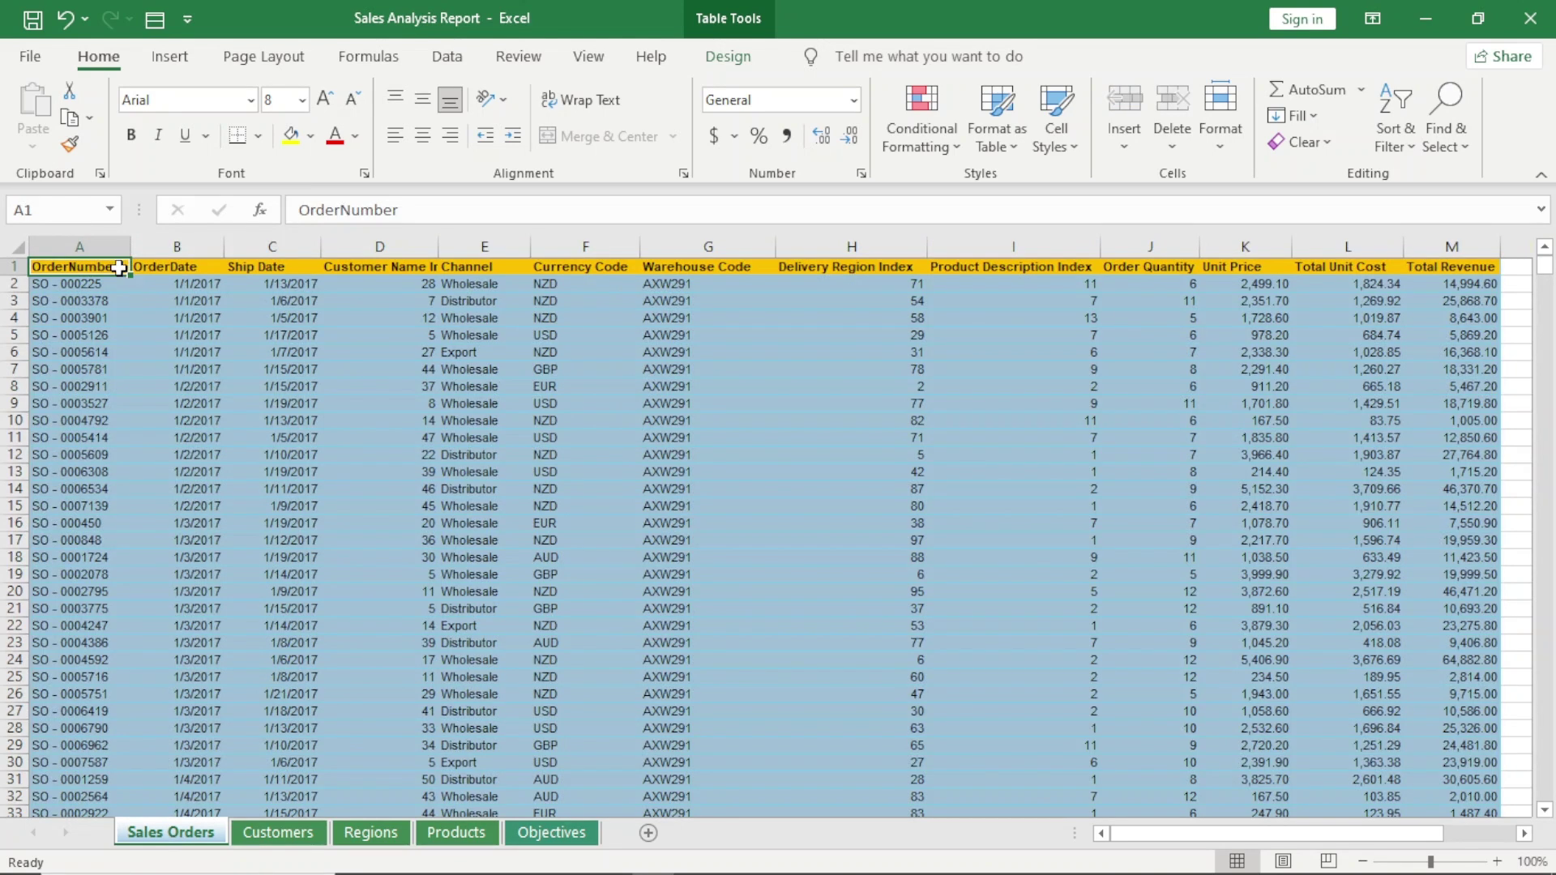
pyautogui.click(177, 260)
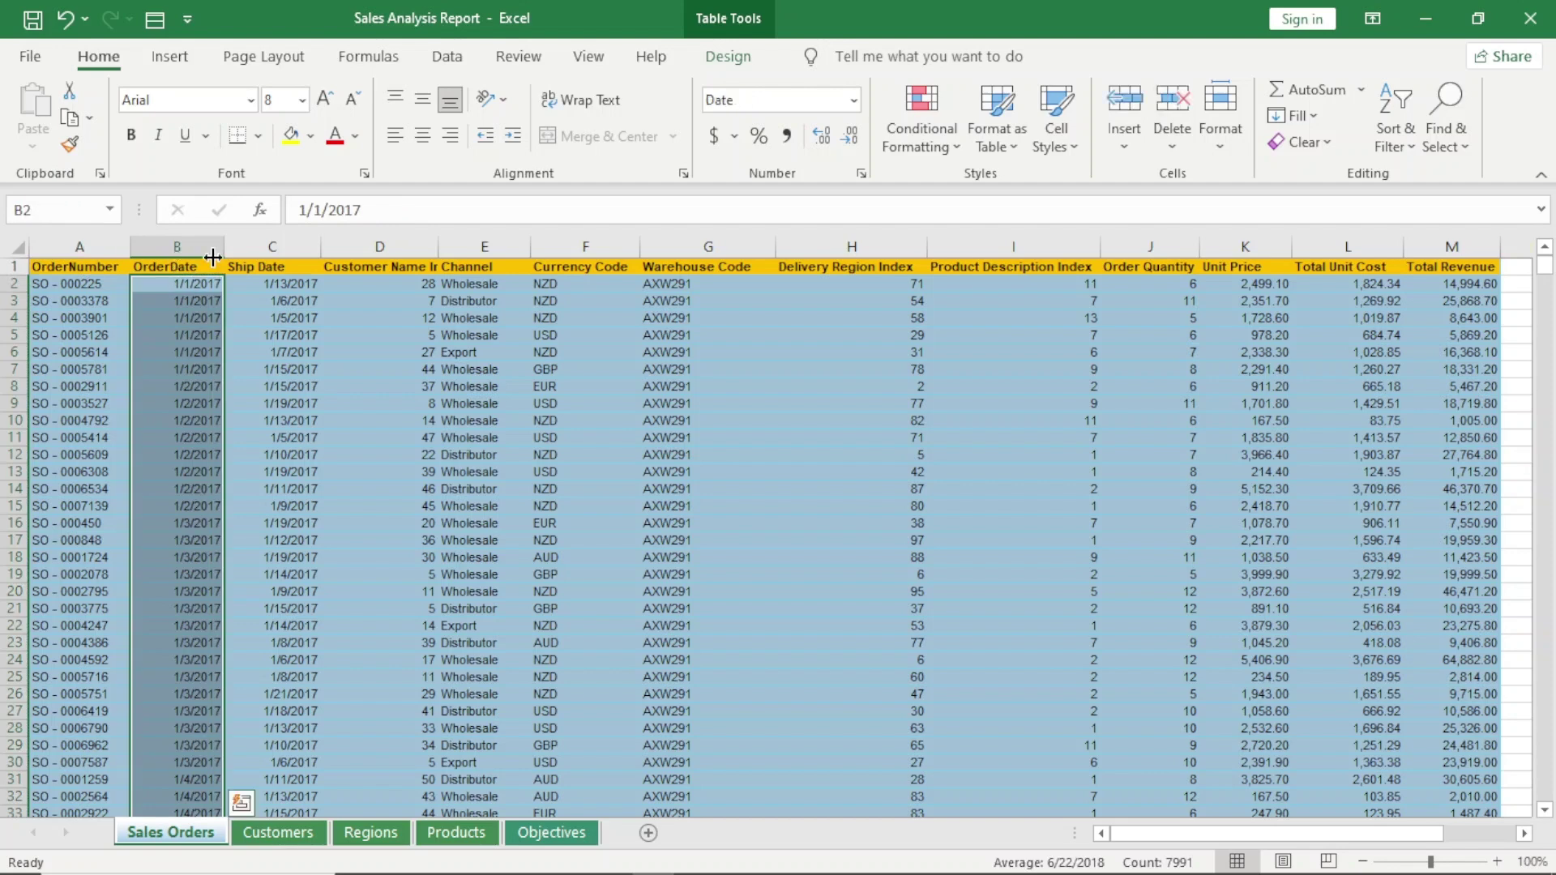
pyautogui.click(259, 252)
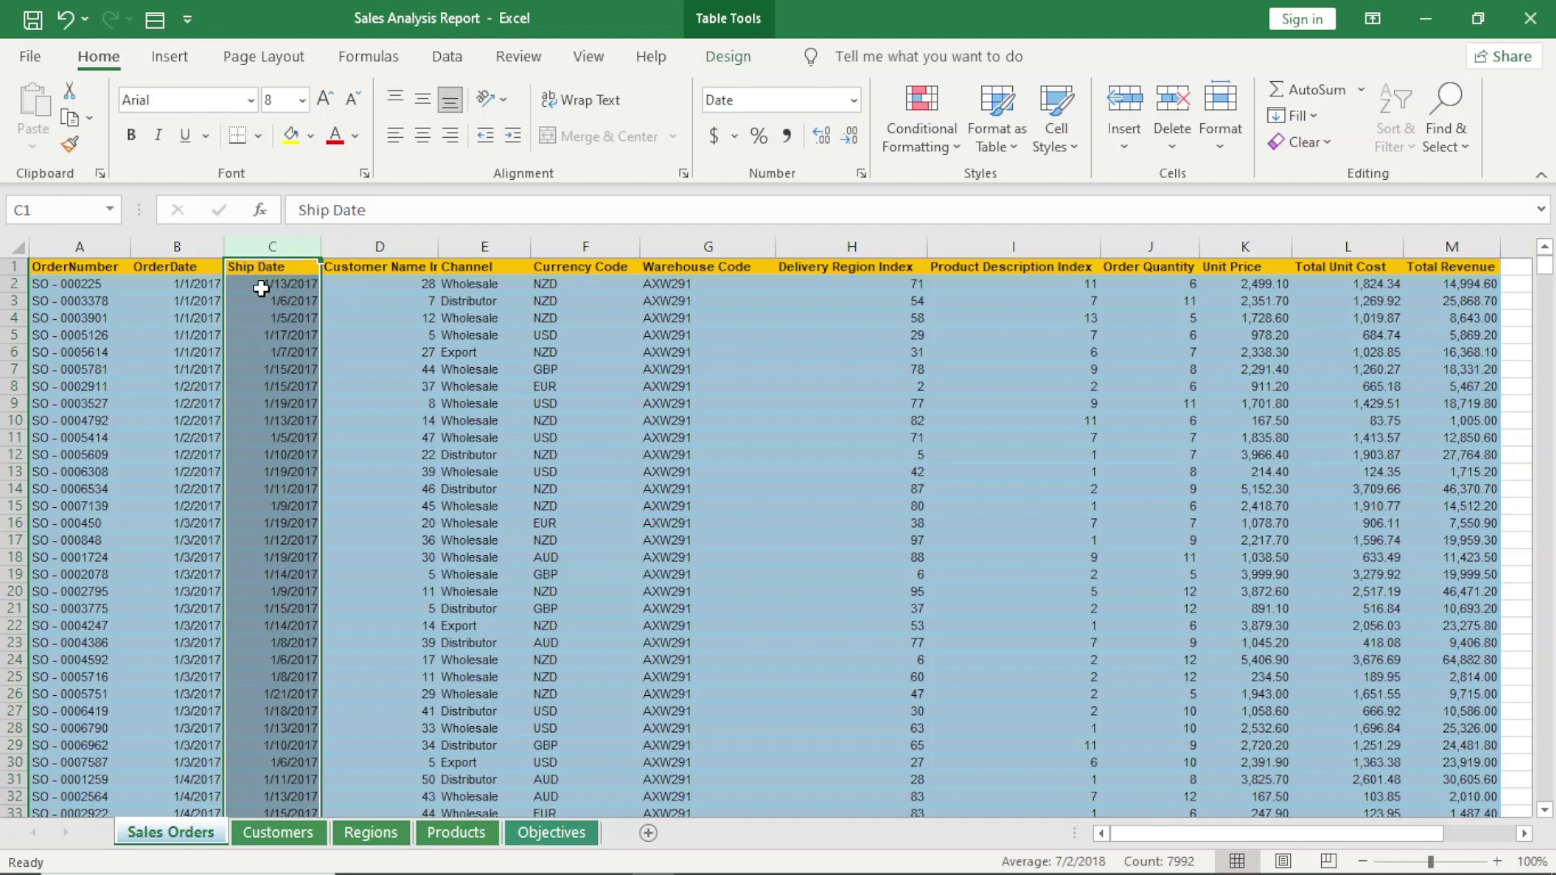
pyautogui.click(166, 266)
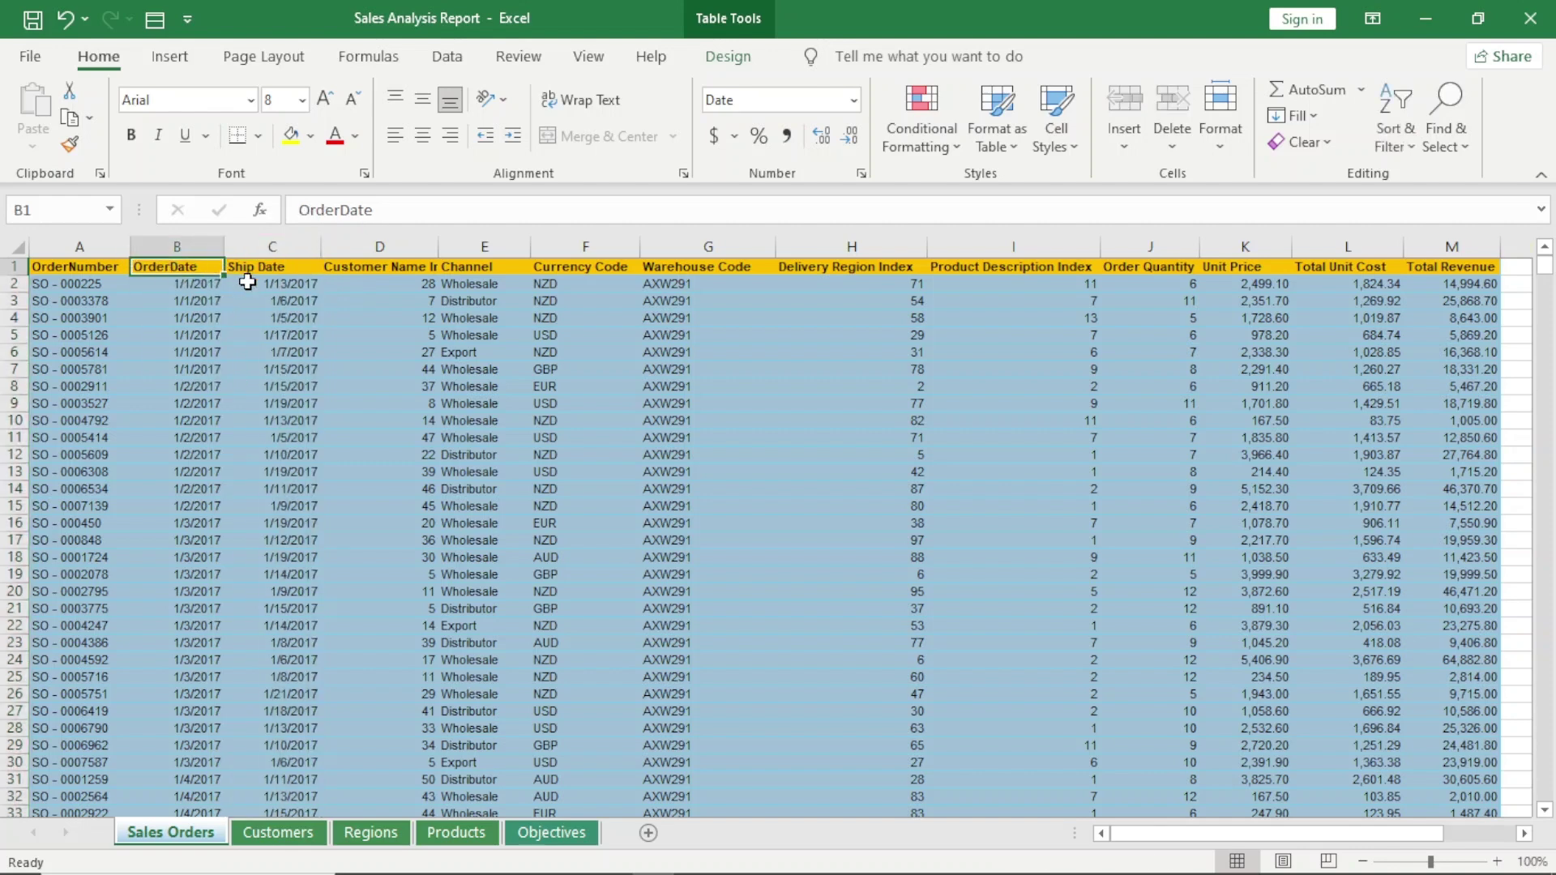
pyautogui.click(294, 265)
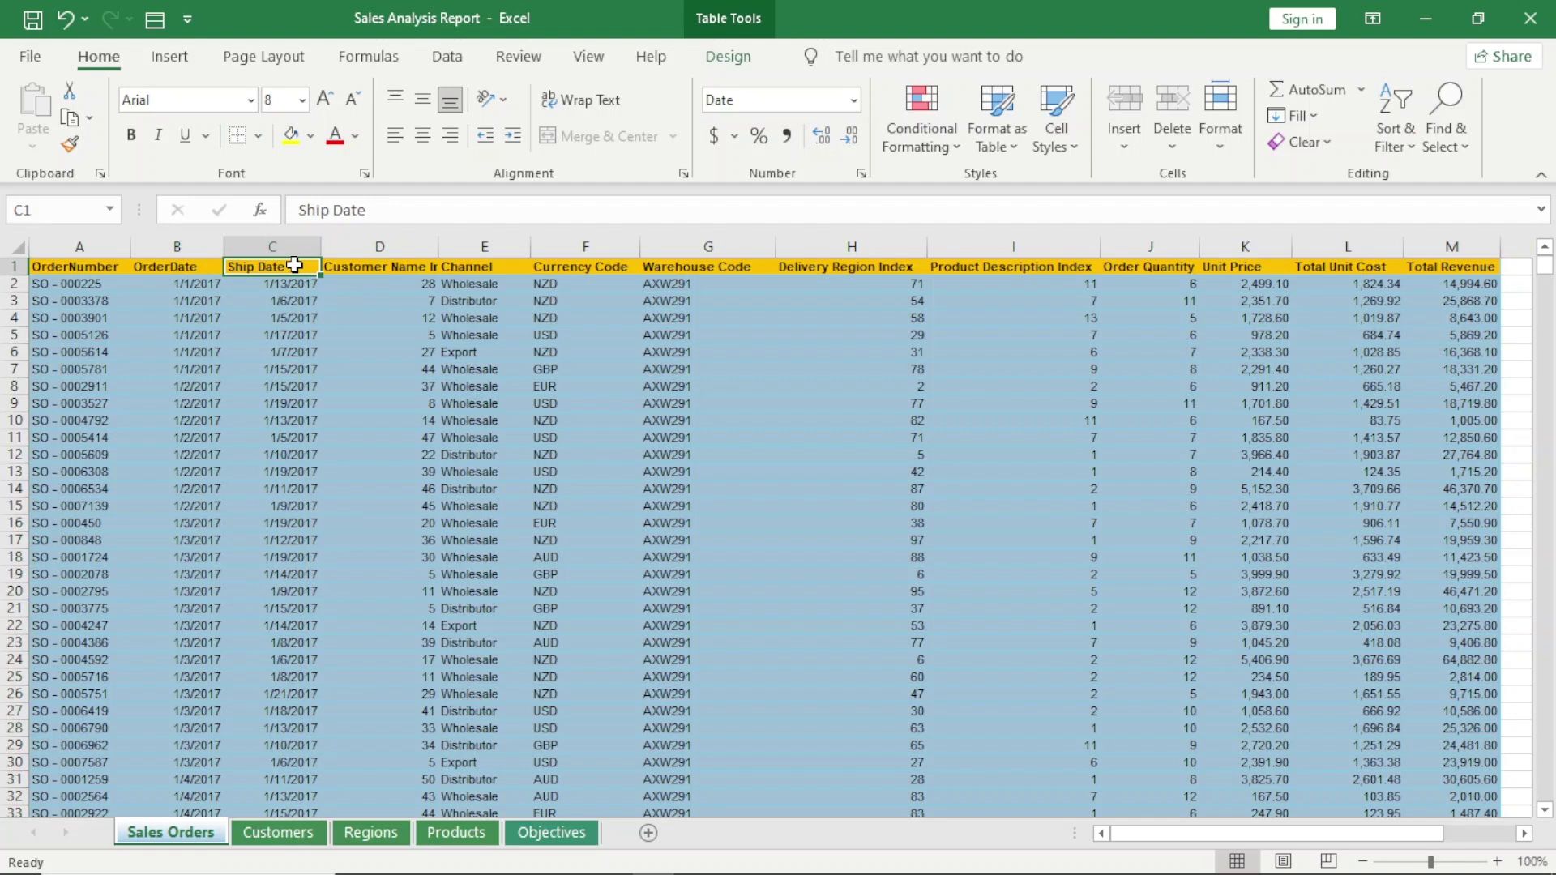
# Go through the remaining Sales Orders columns one by one, from Customer Name Index through Unit Price.
pyautogui.click(406, 250)
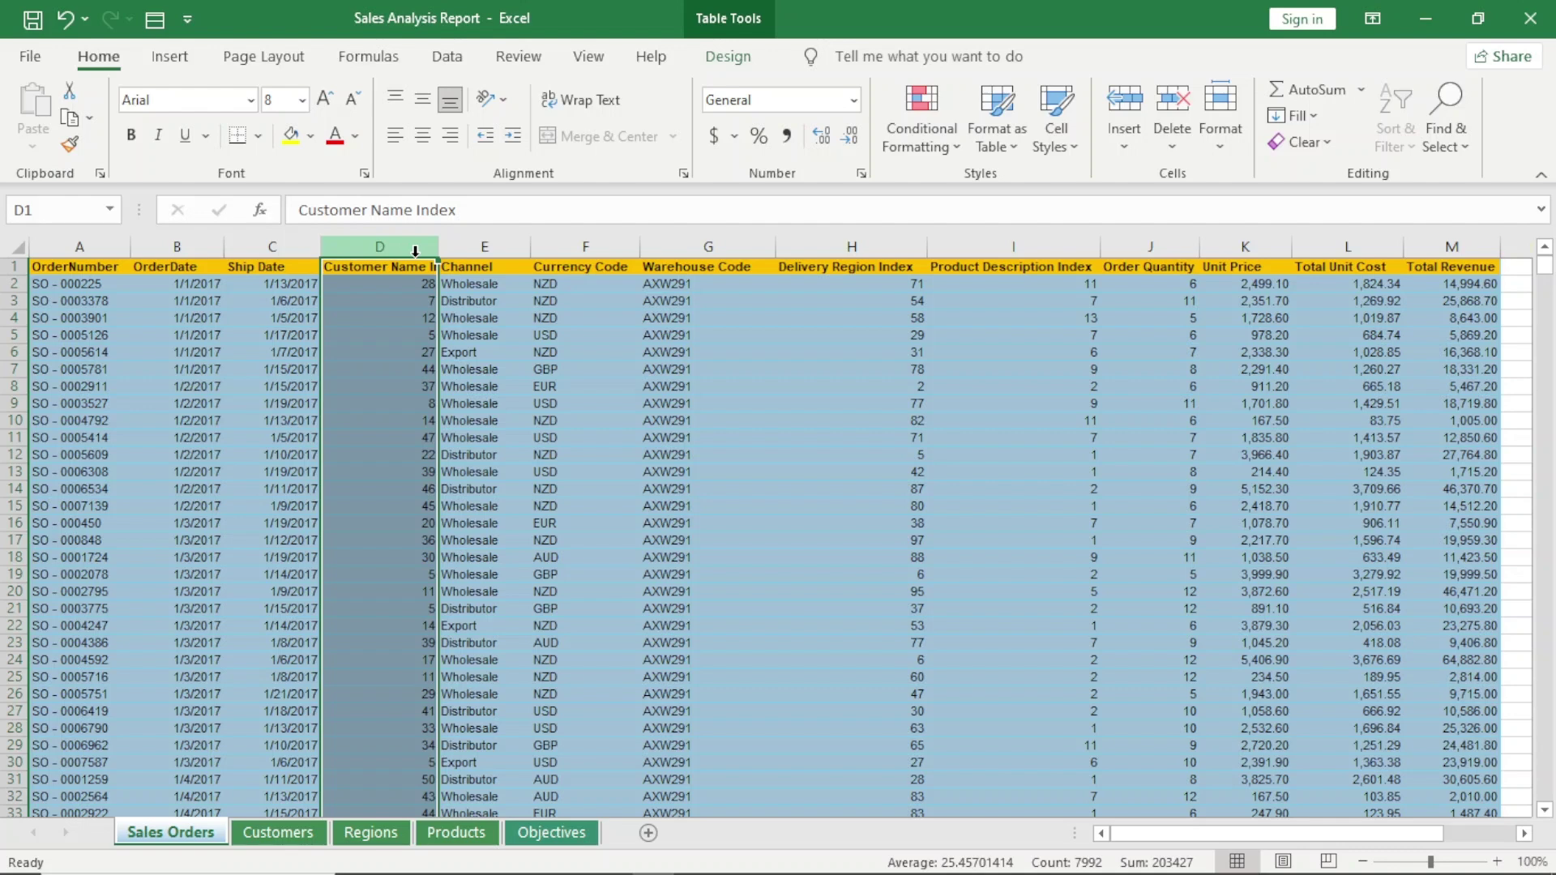
pyautogui.click(475, 242)
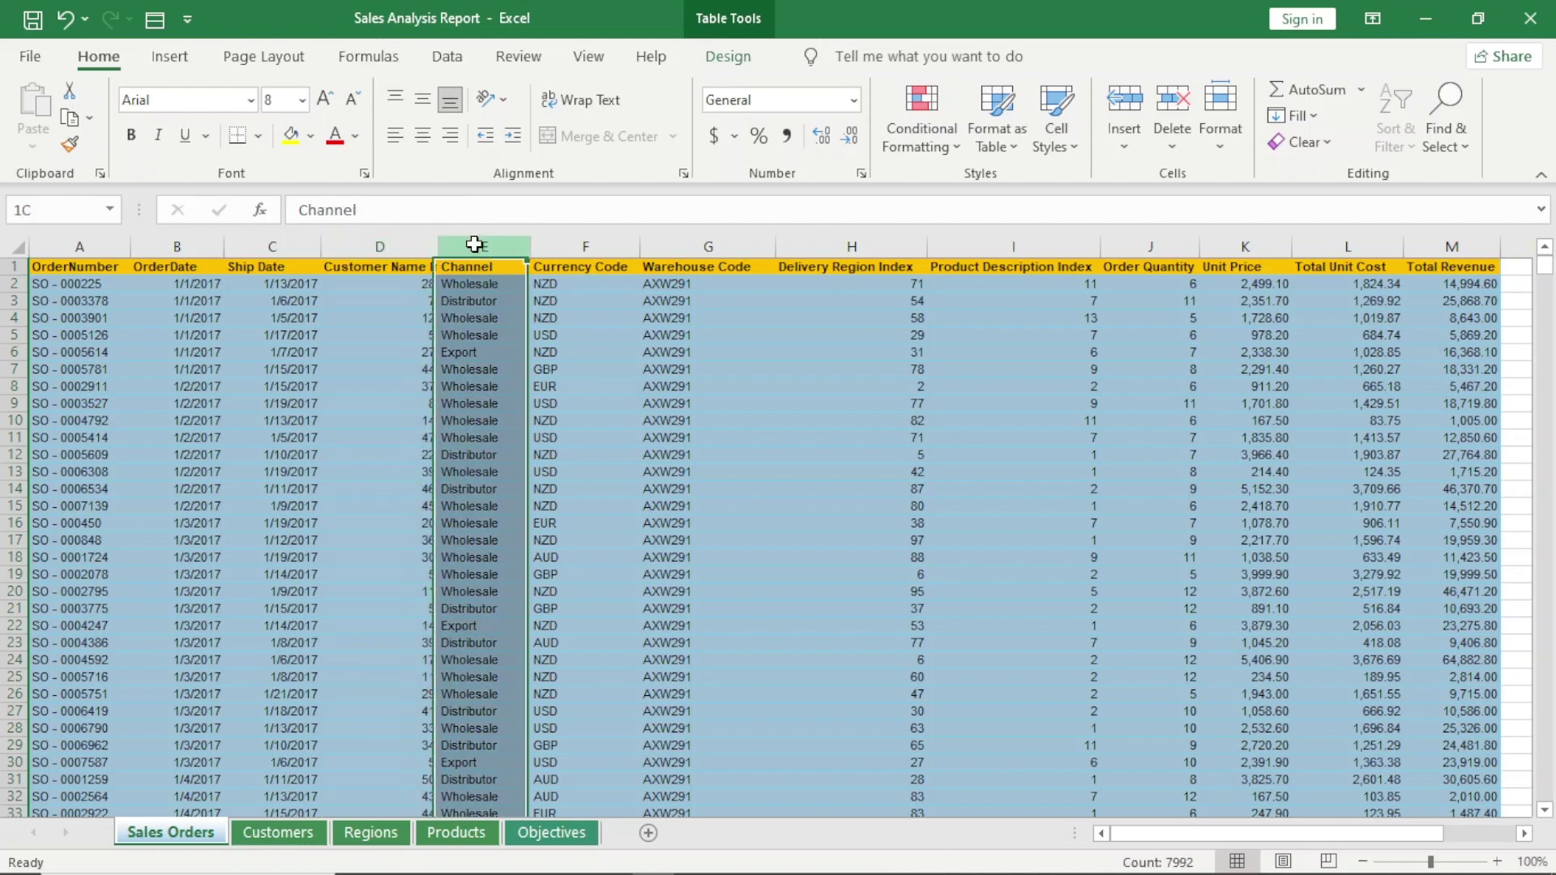
pyautogui.click(573, 241)
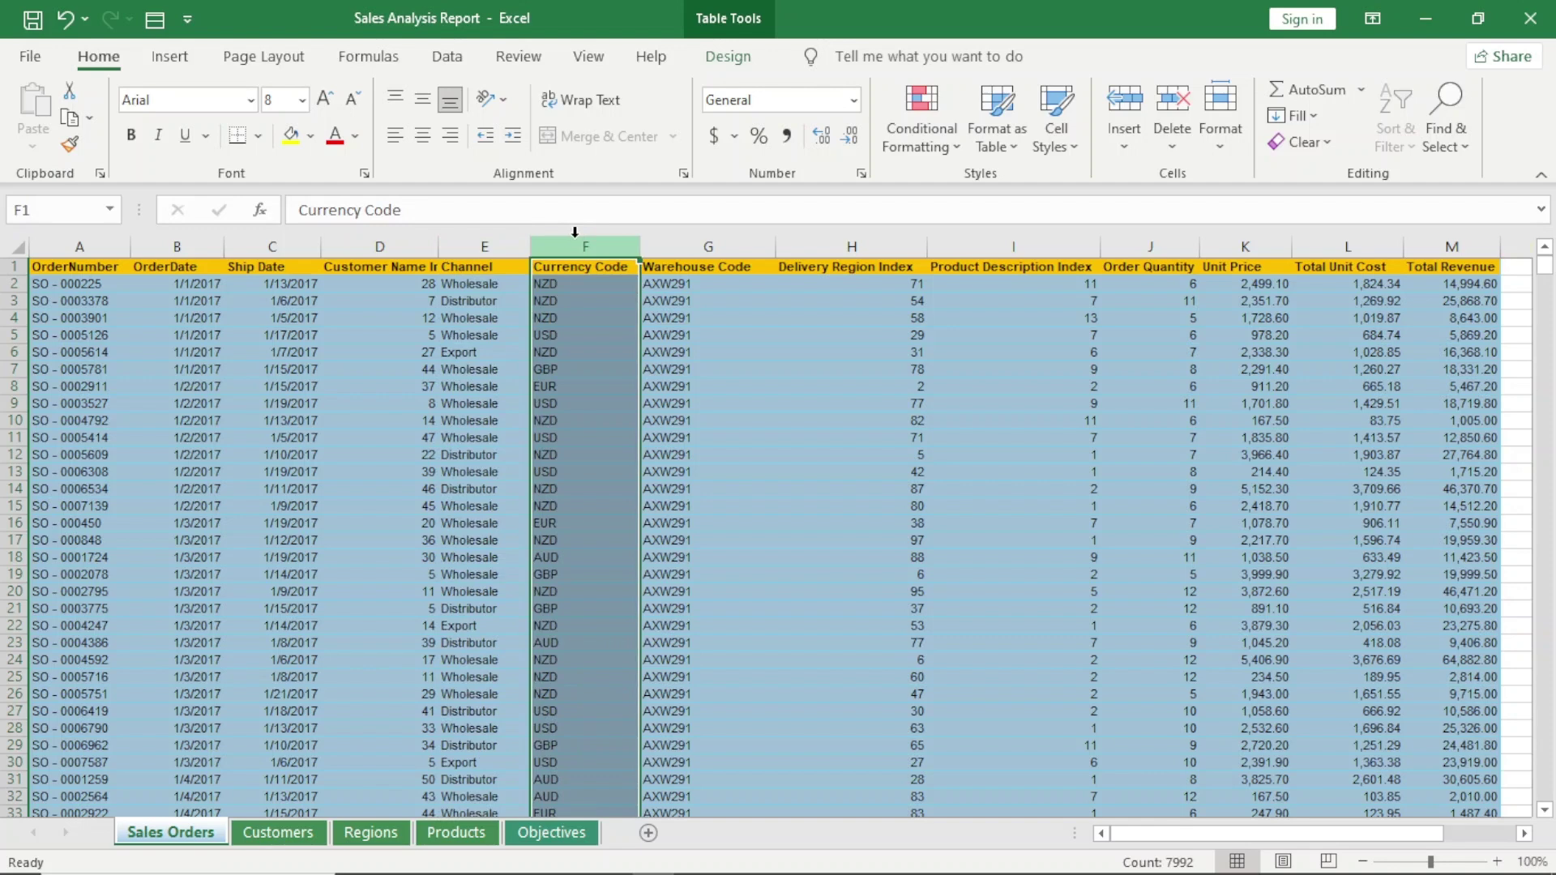
pyautogui.click(671, 244)
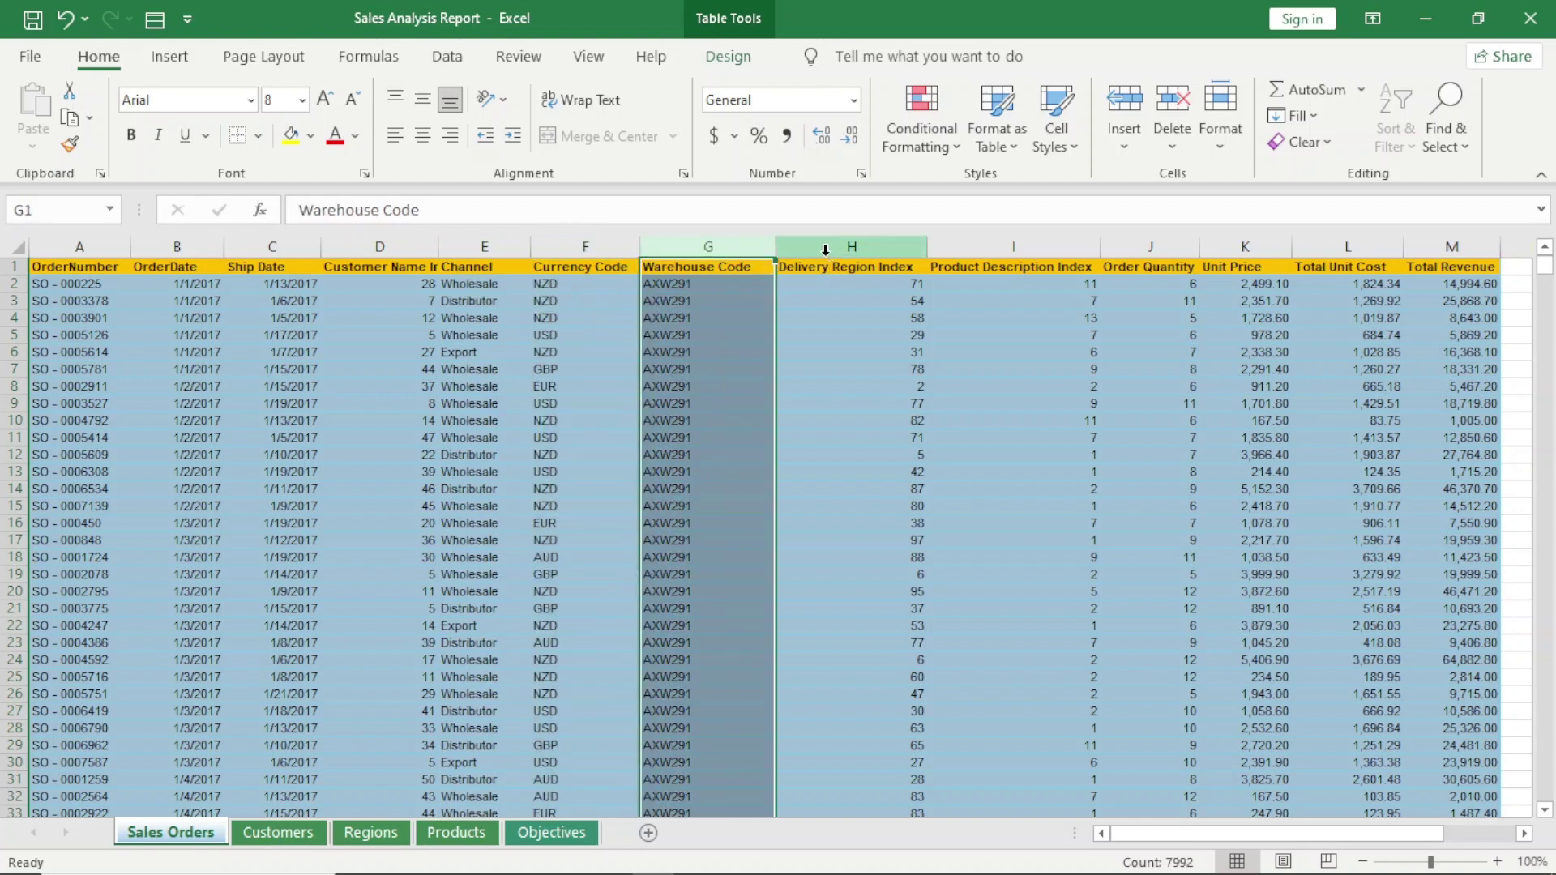
pyautogui.click(824, 251)
pyautogui.click(1005, 243)
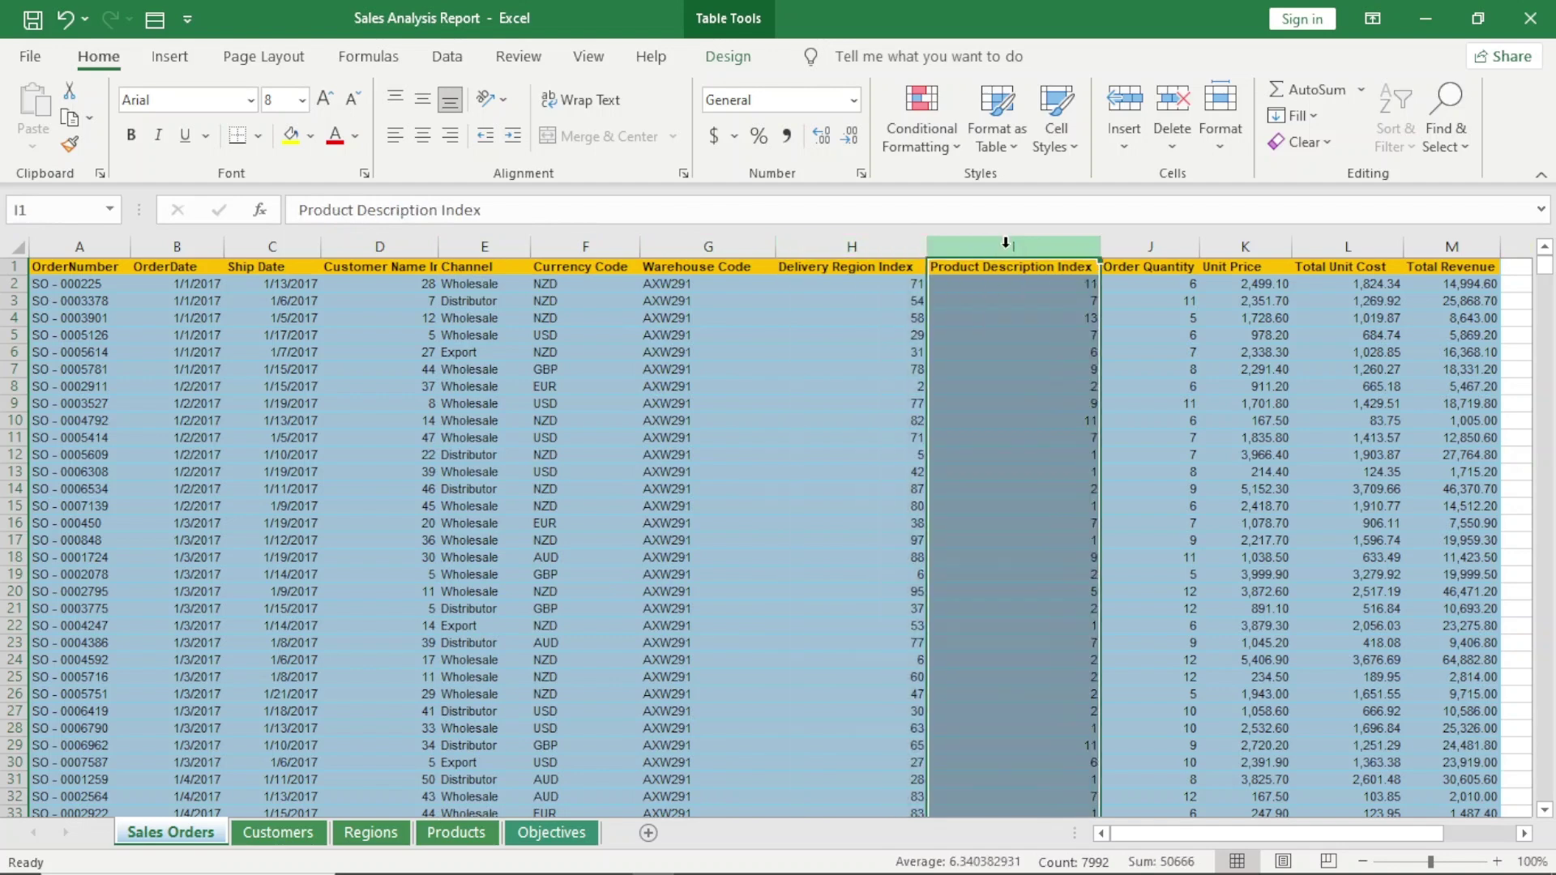
pyautogui.click(1142, 244)
pyautogui.click(1231, 237)
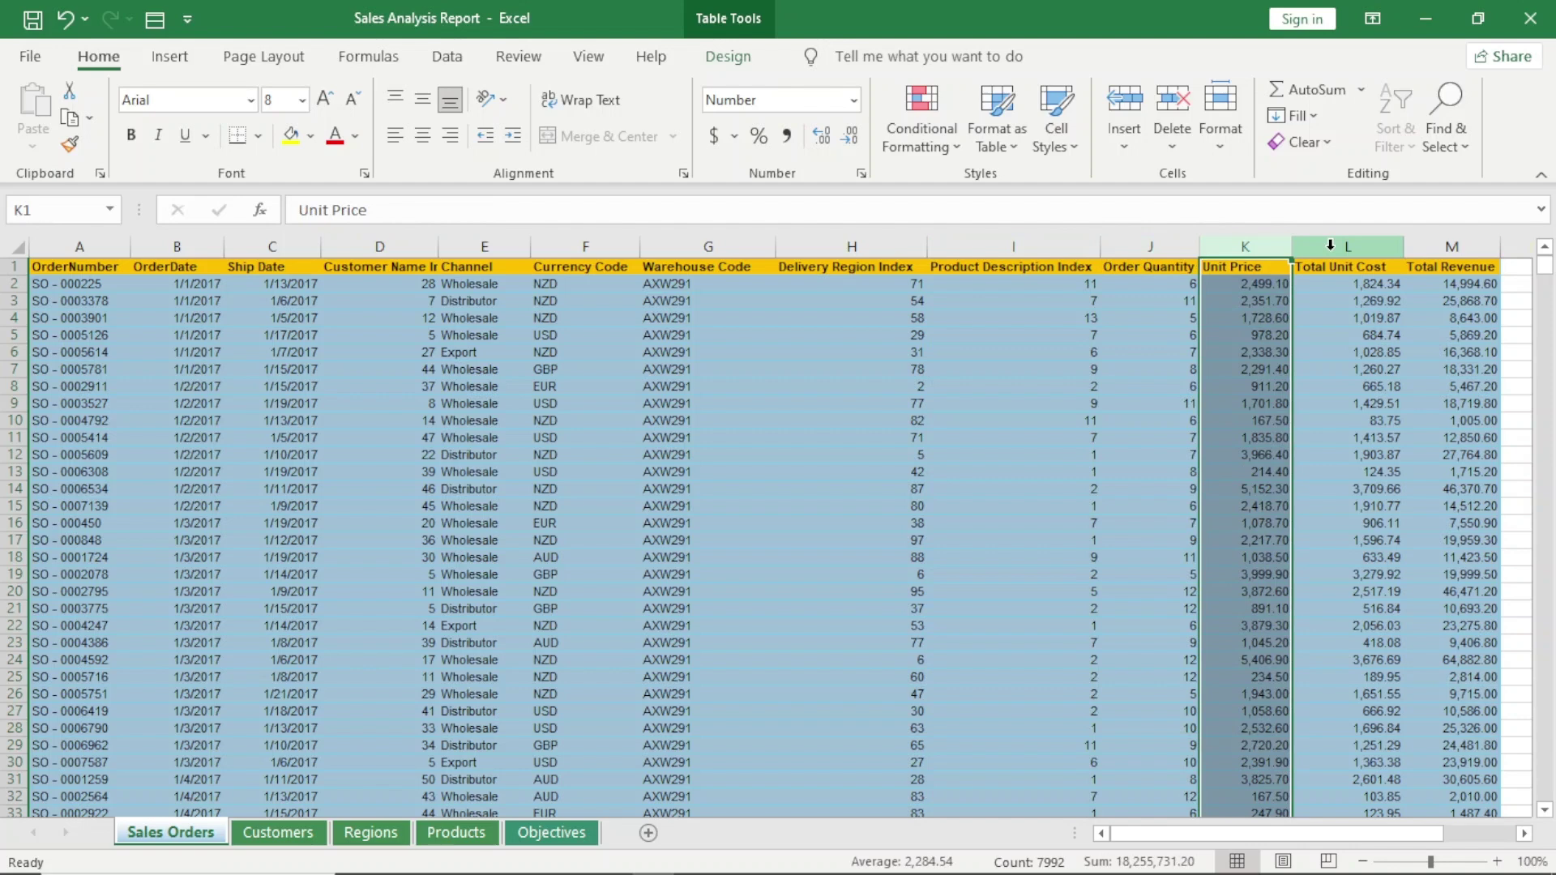
# Examine the index columns and related details in the Customers, Regions and Products lookup tables.
pyautogui.click(267, 848)
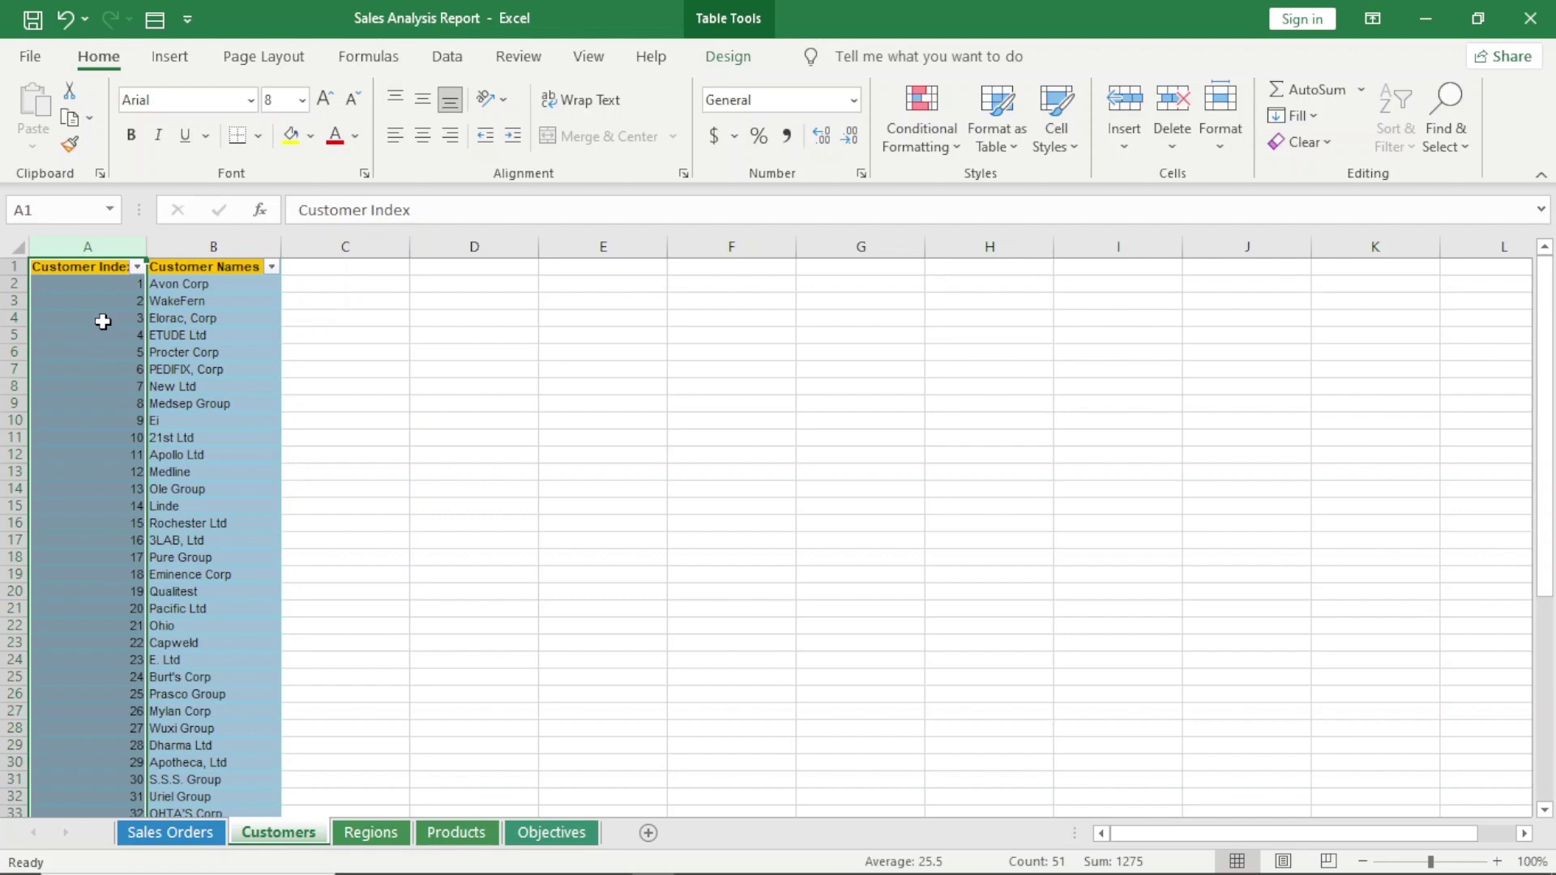
pyautogui.click(92, 278)
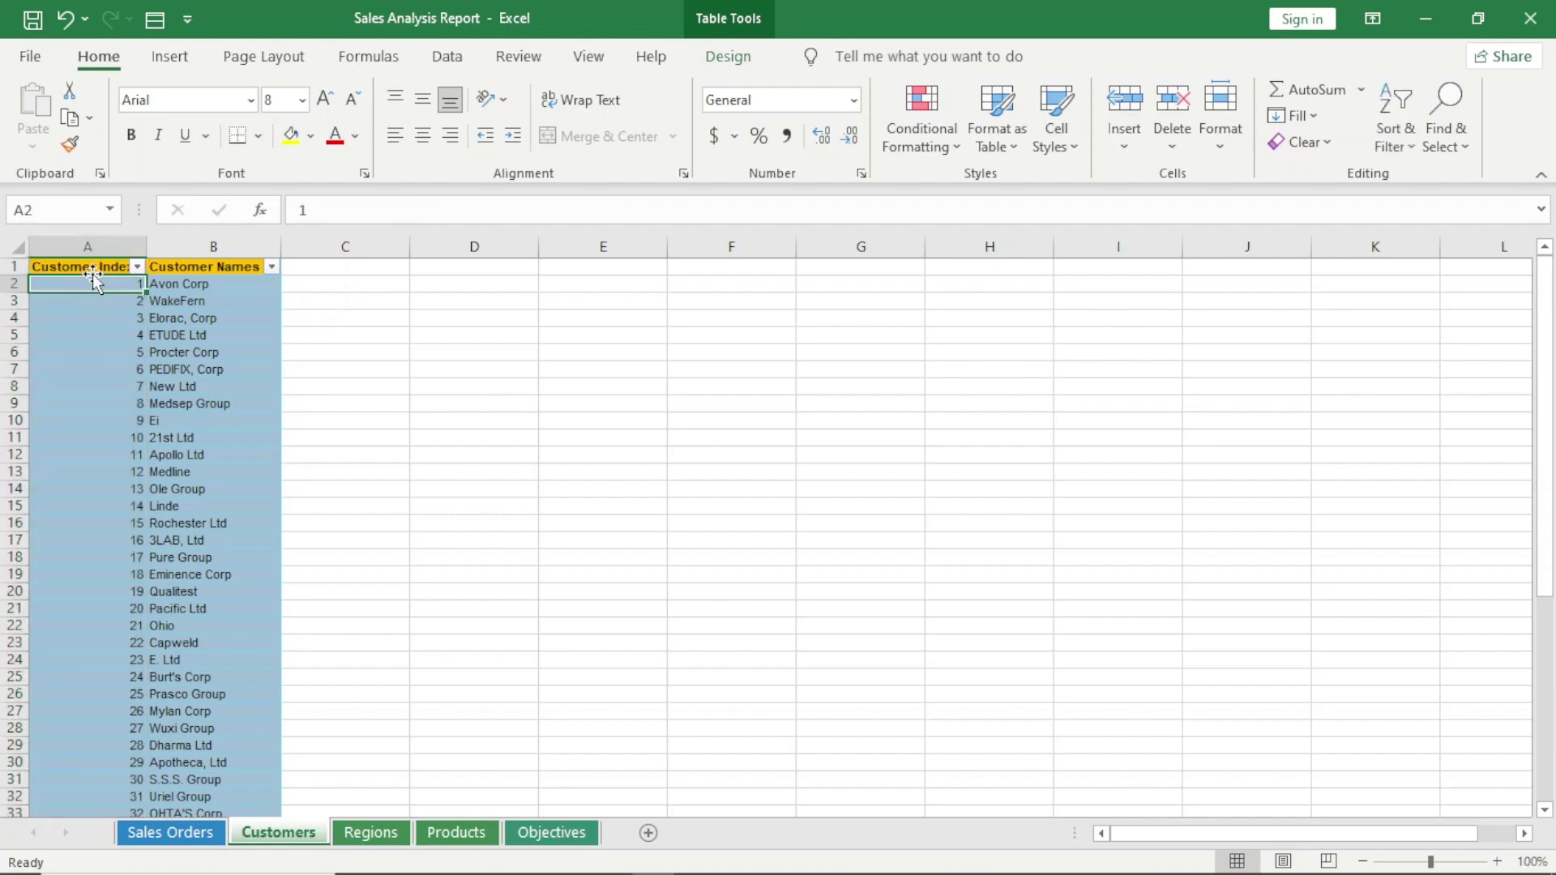
pyautogui.click(92, 268)
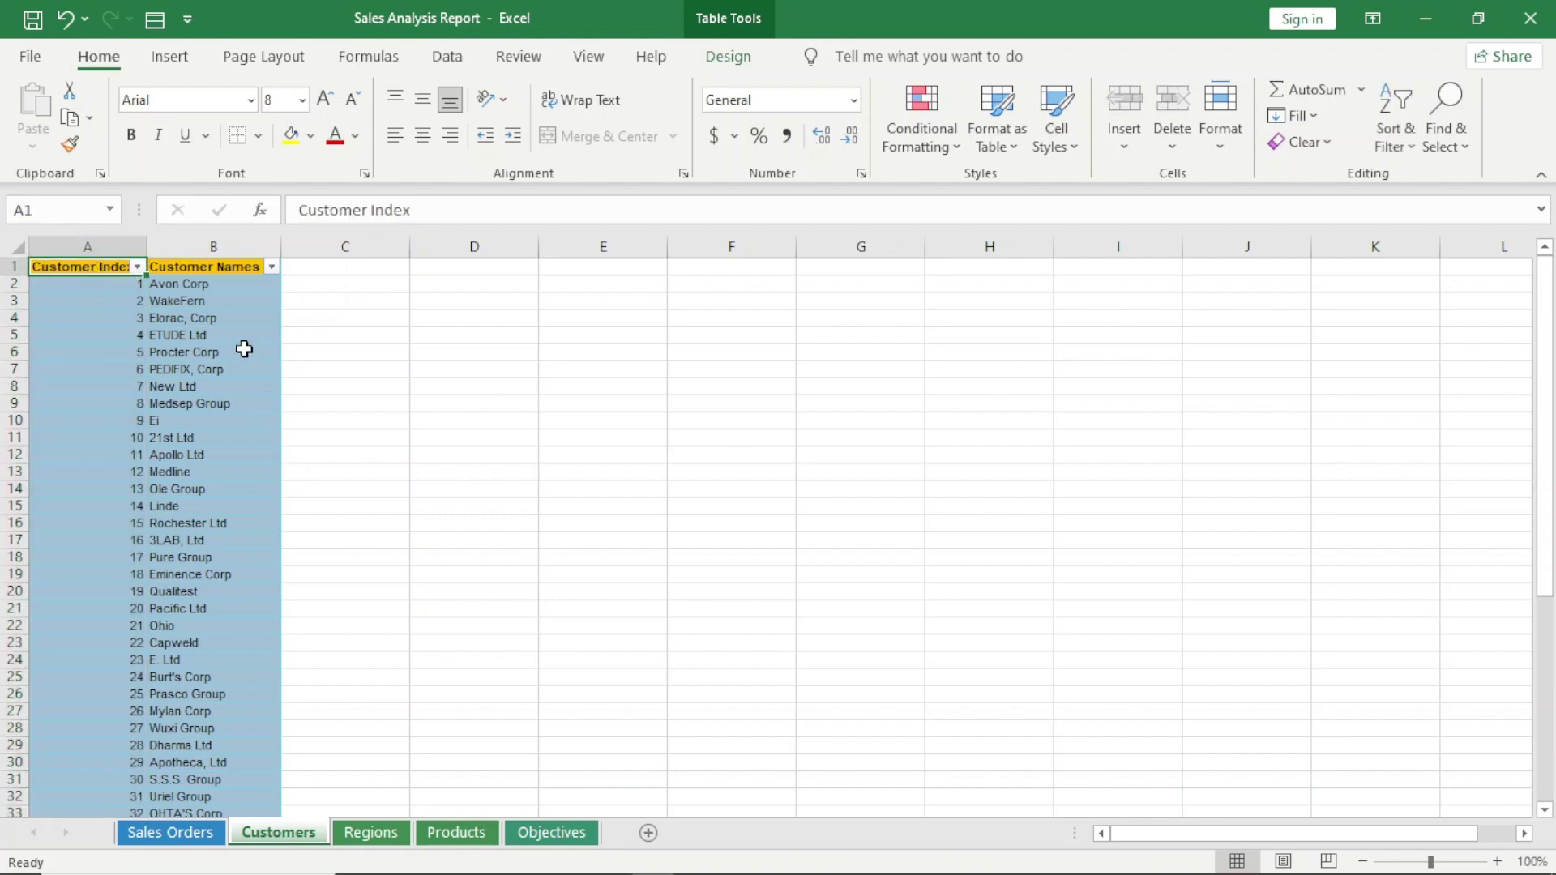
pyautogui.click(389, 831)
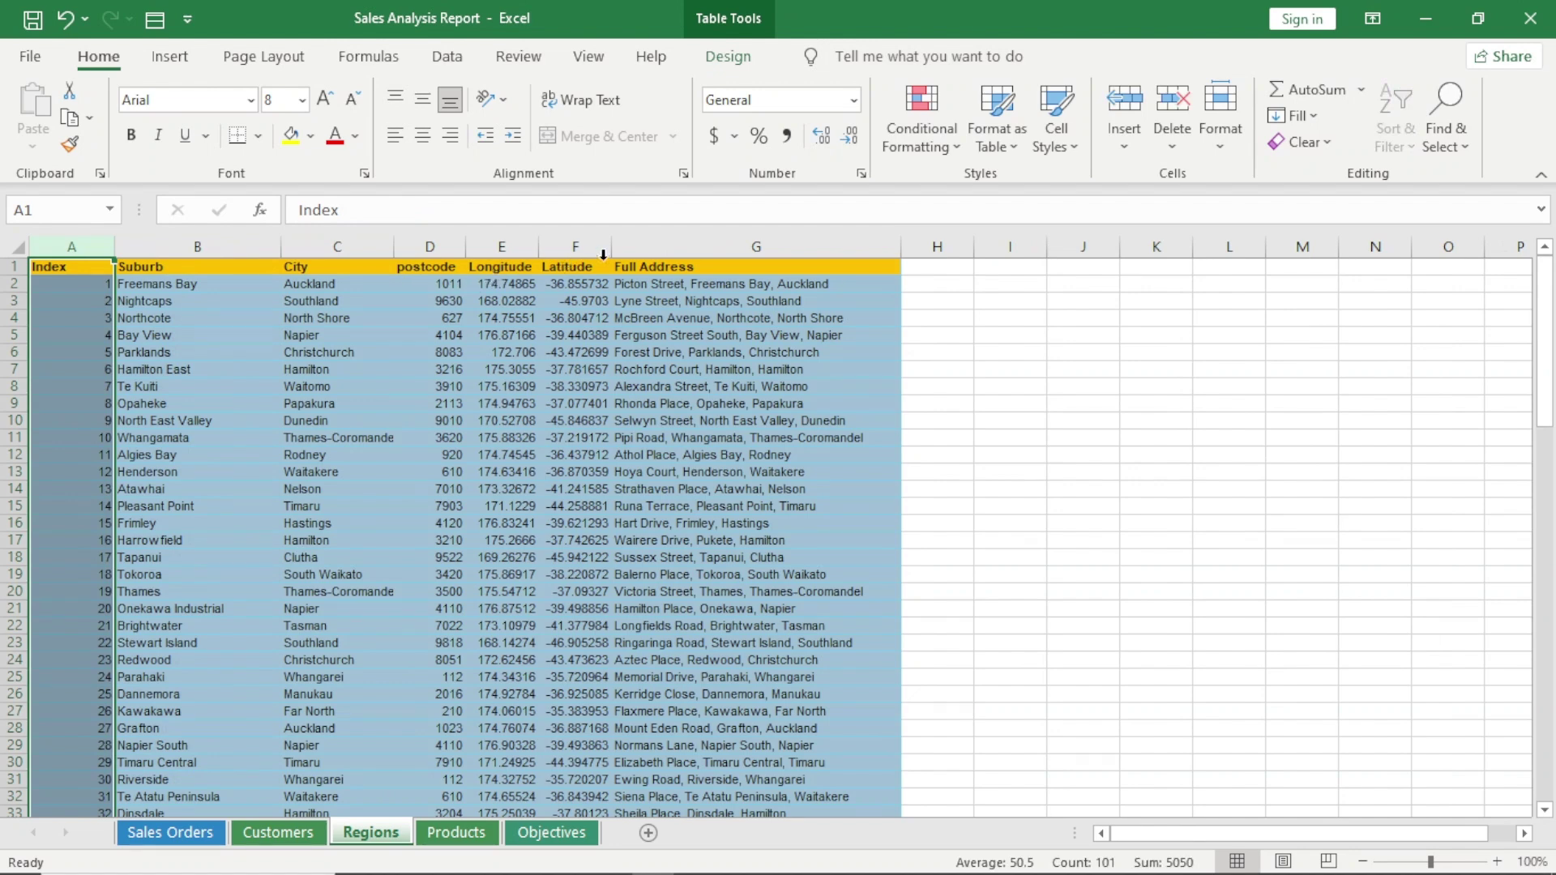
pyautogui.click(464, 840)
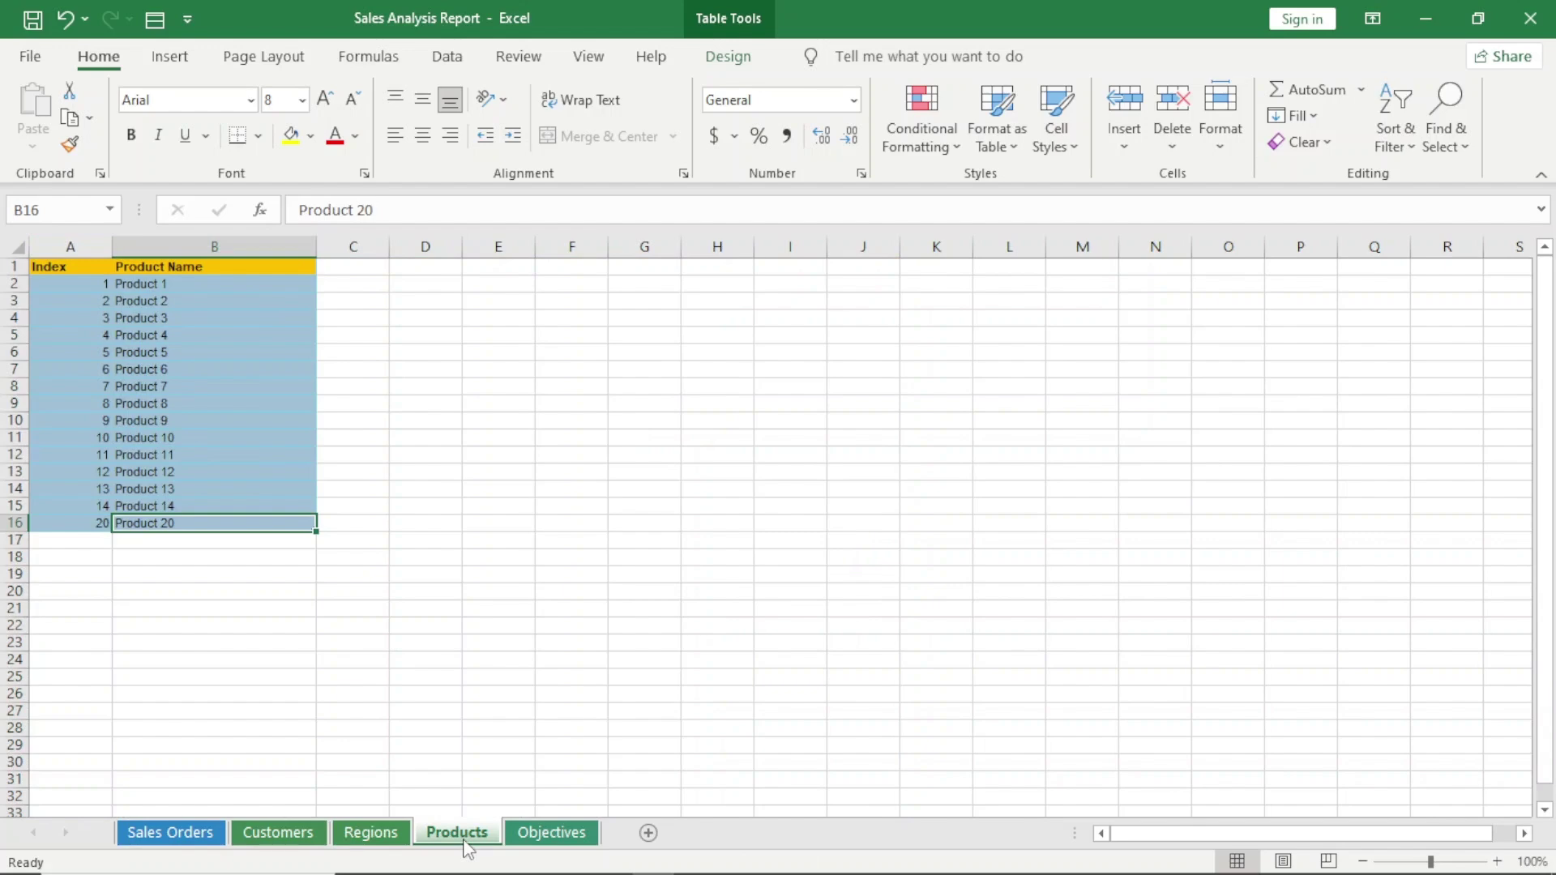
# Insert a column before Customer Name Index in the Sales Orders table and name it Shipping Period.
pyautogui.click(195, 835)
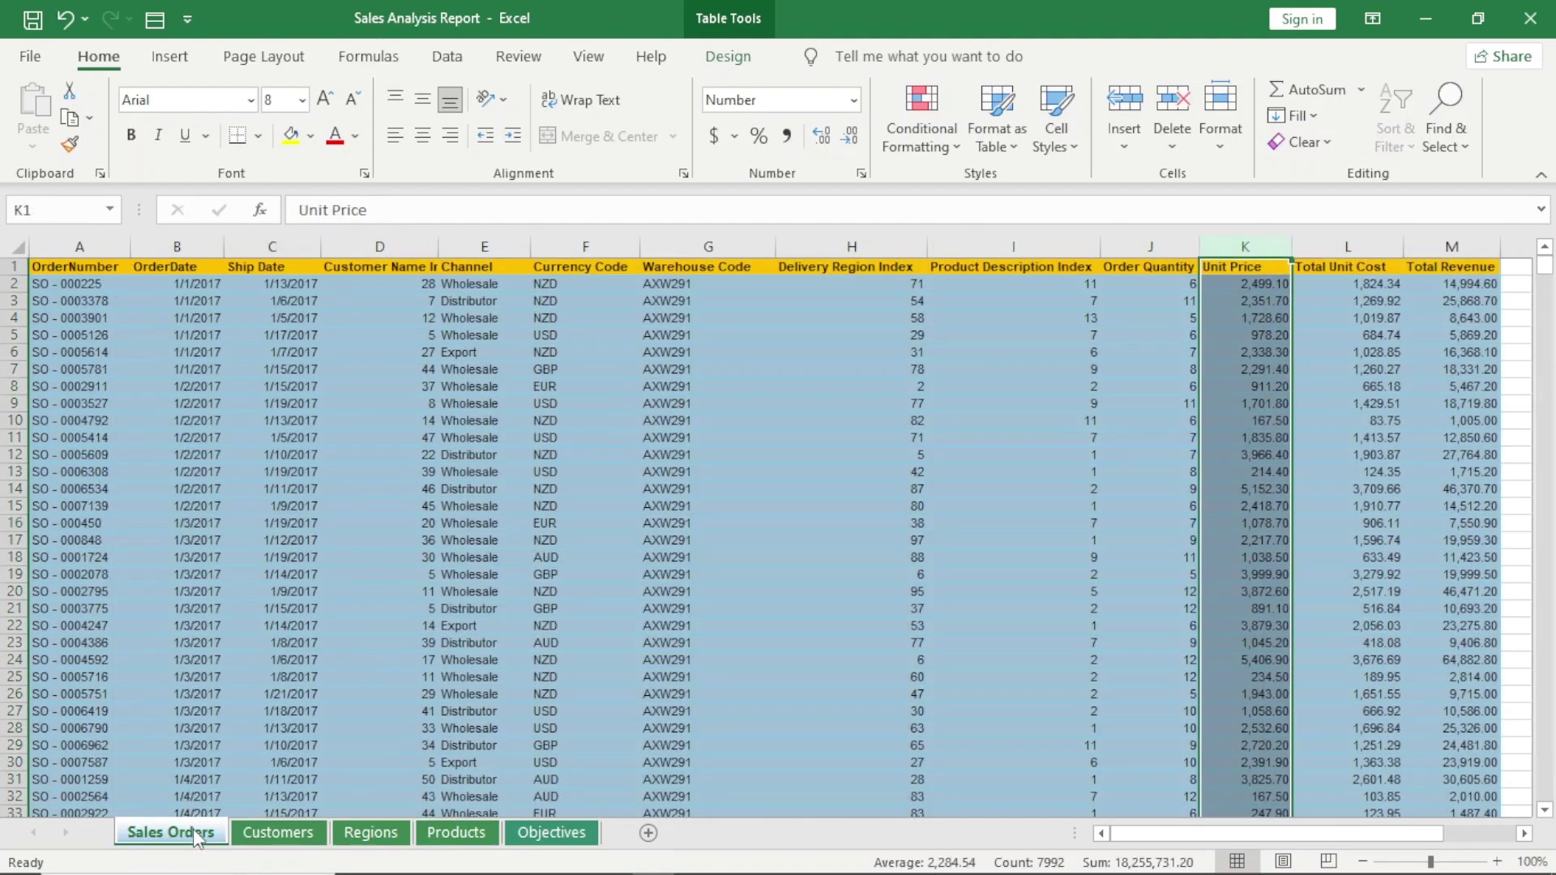
pyautogui.click(380, 243)
pyautogui.rightClick(381, 247)
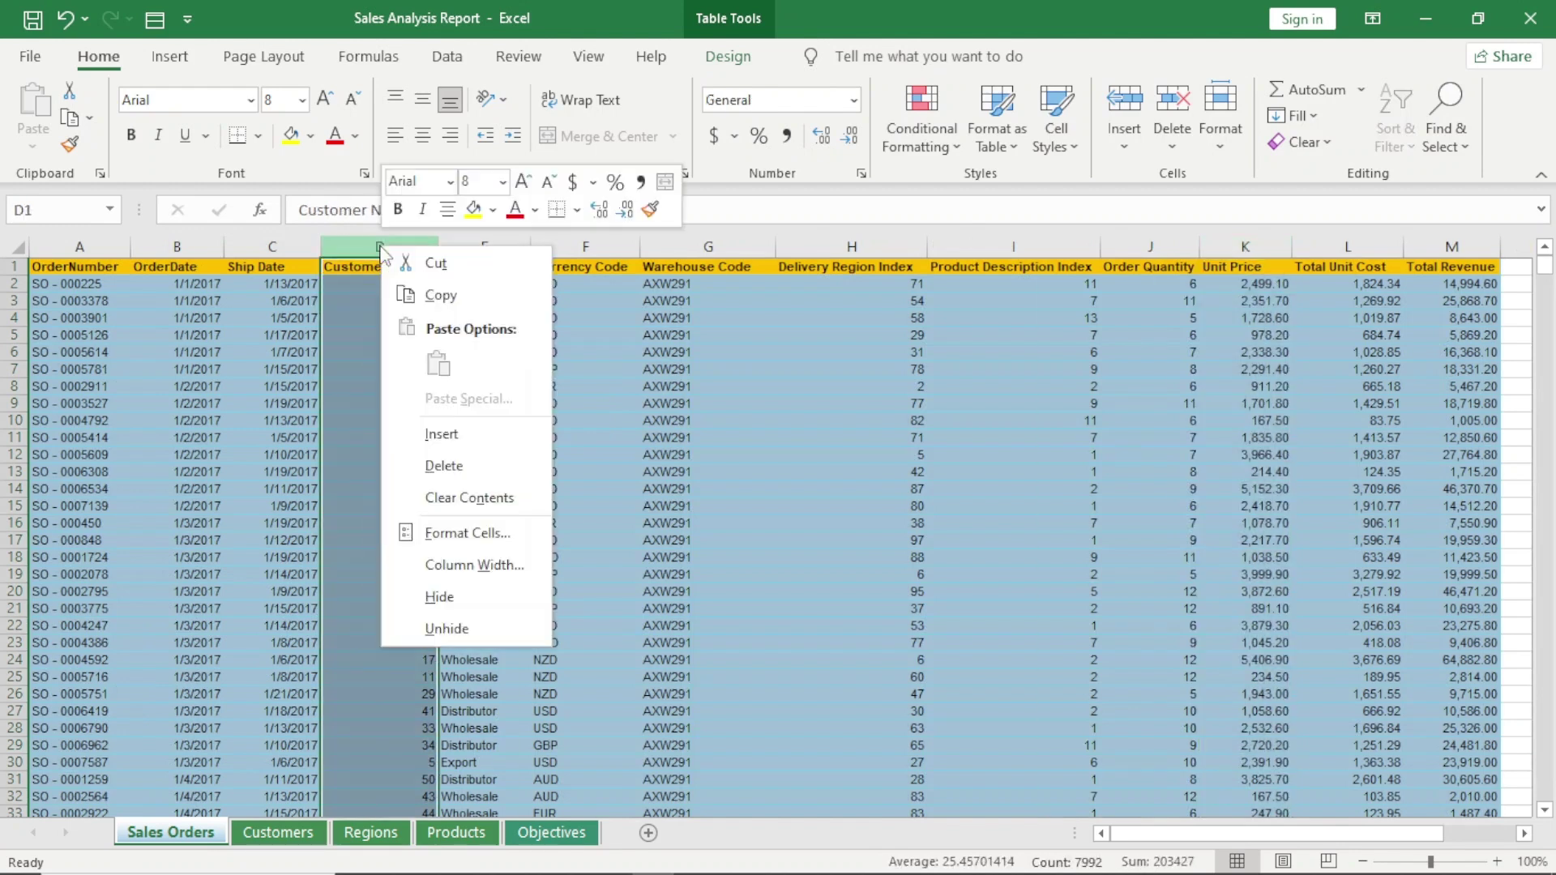
pyautogui.click(473, 435)
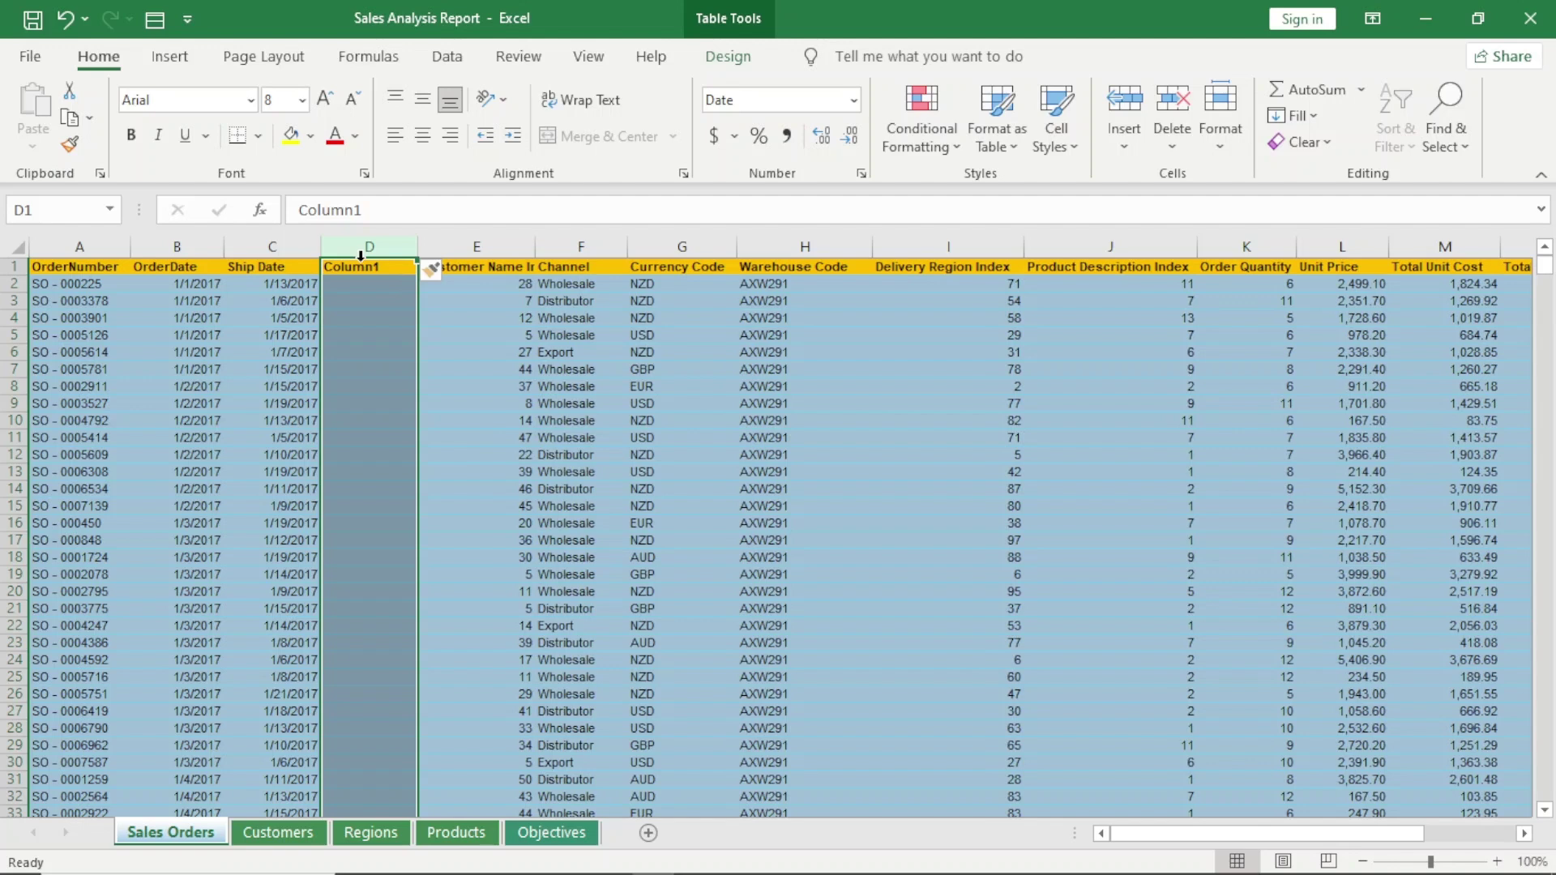
pyautogui.click(360, 270)
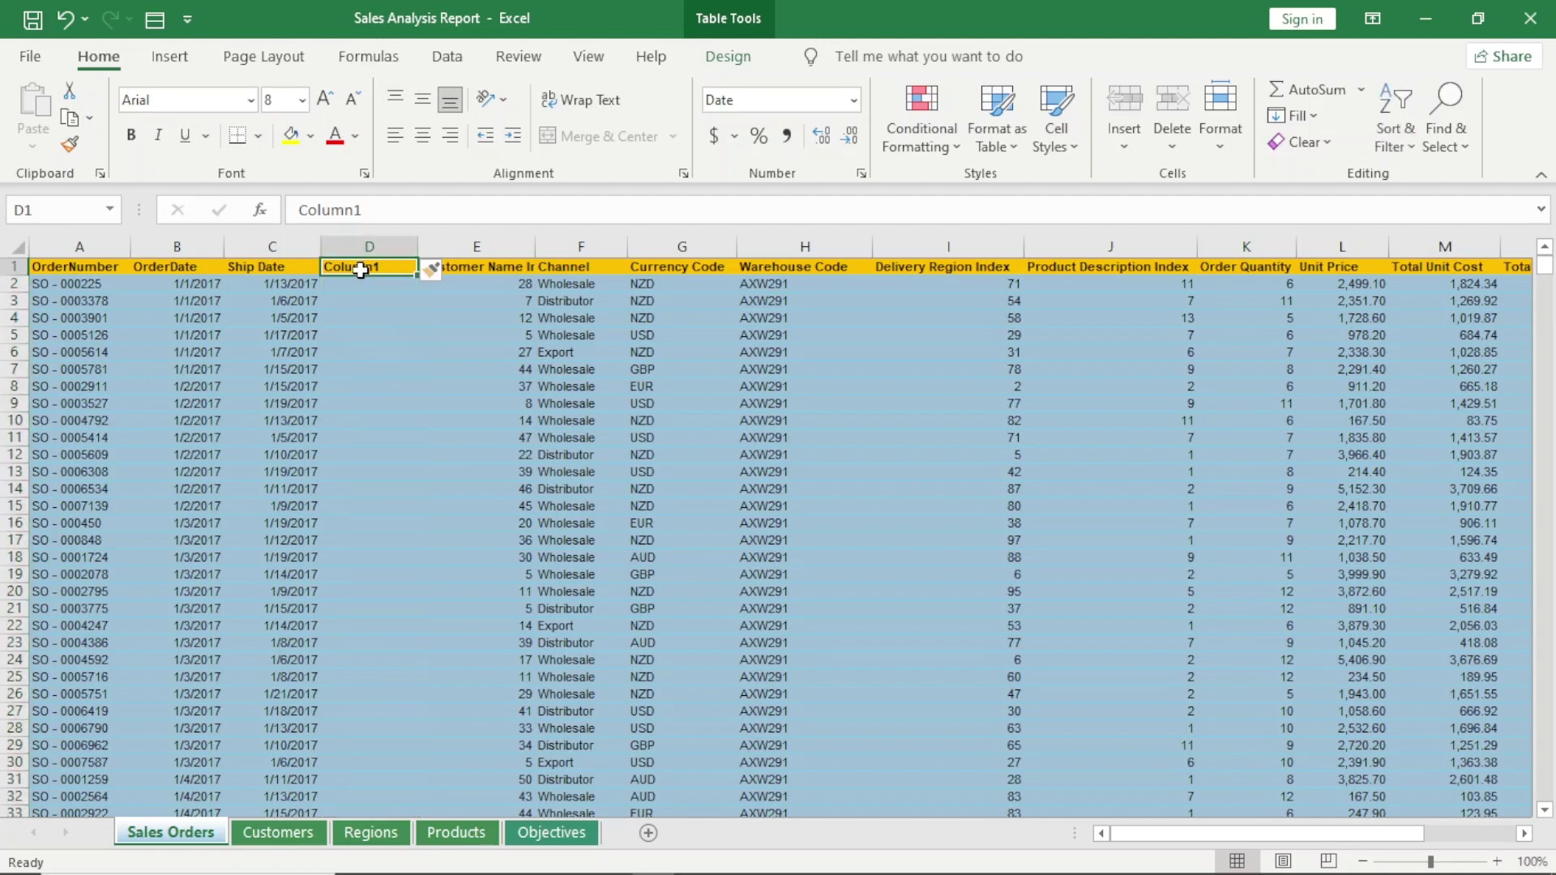
pyautogui.write('Shipping P')
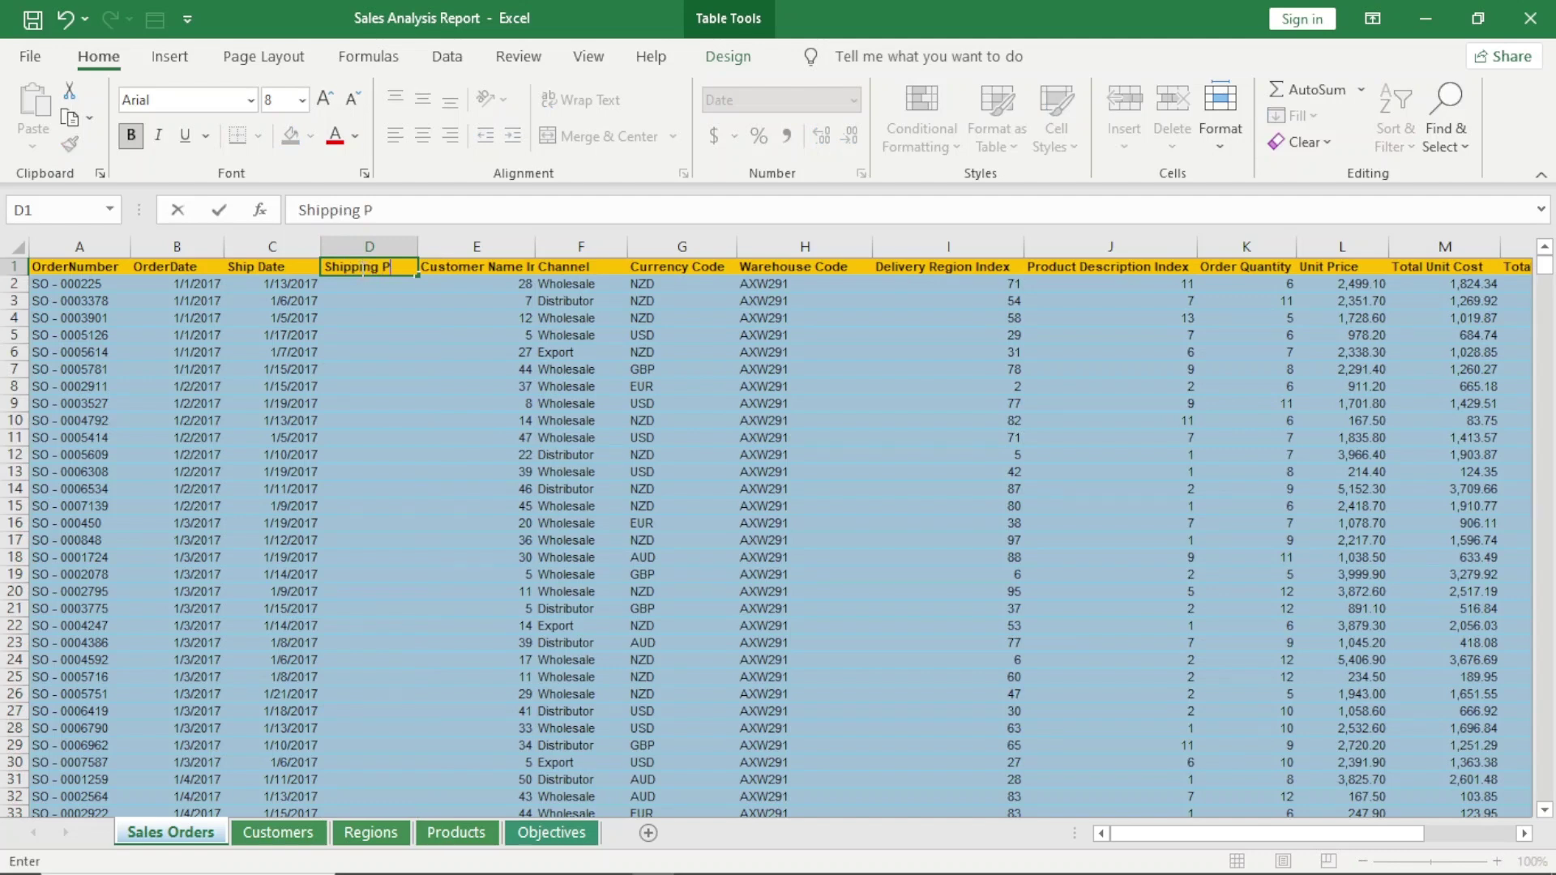
pyautogui.write('erio')
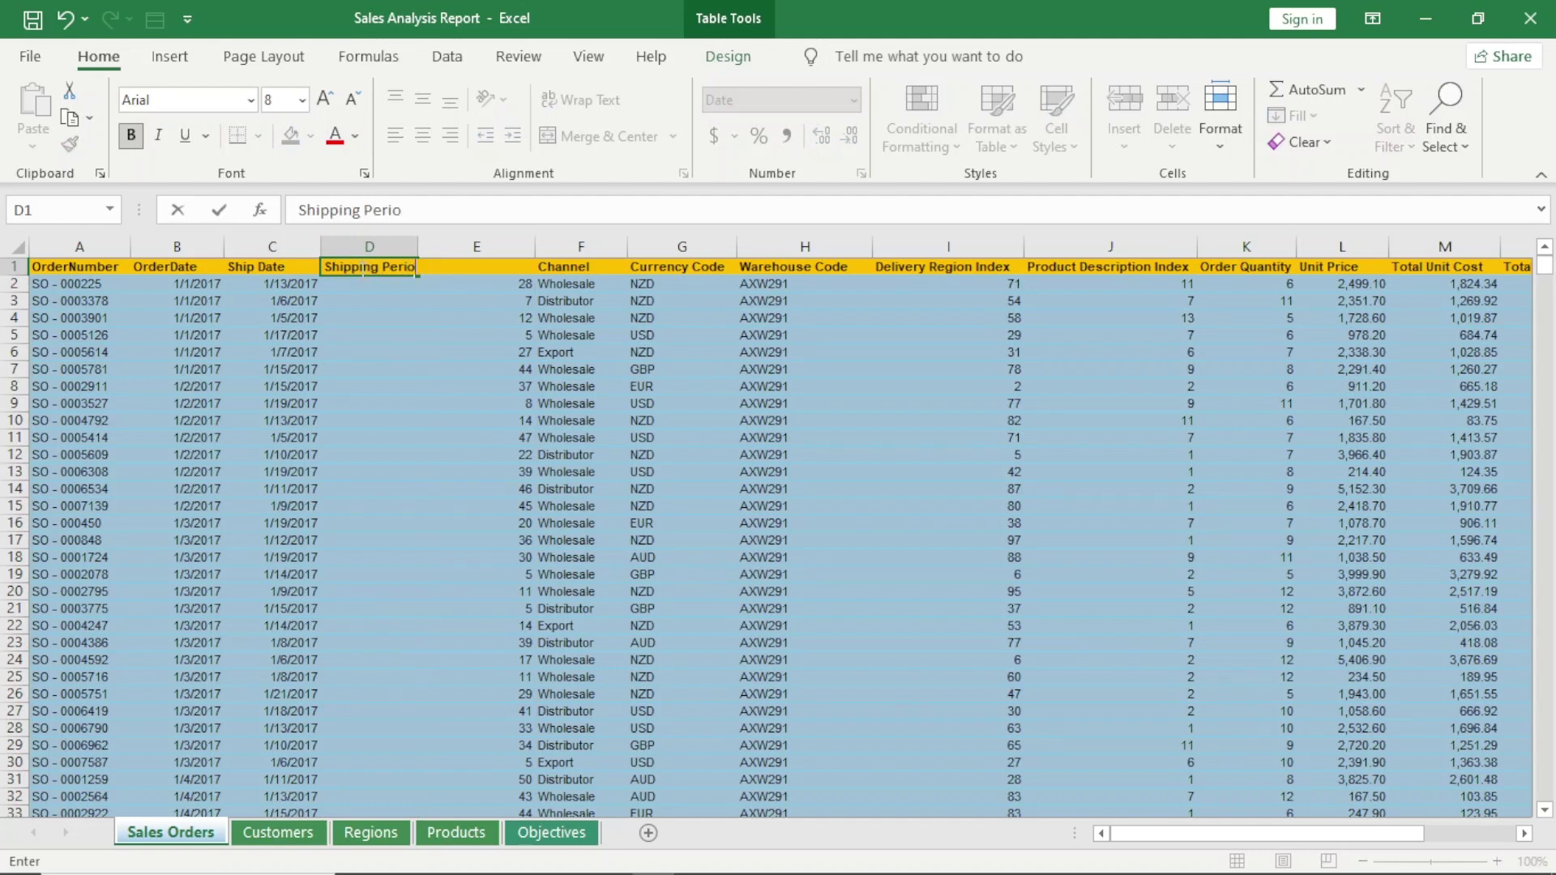
pyautogui.write('d')
pyautogui.click(427, 400)
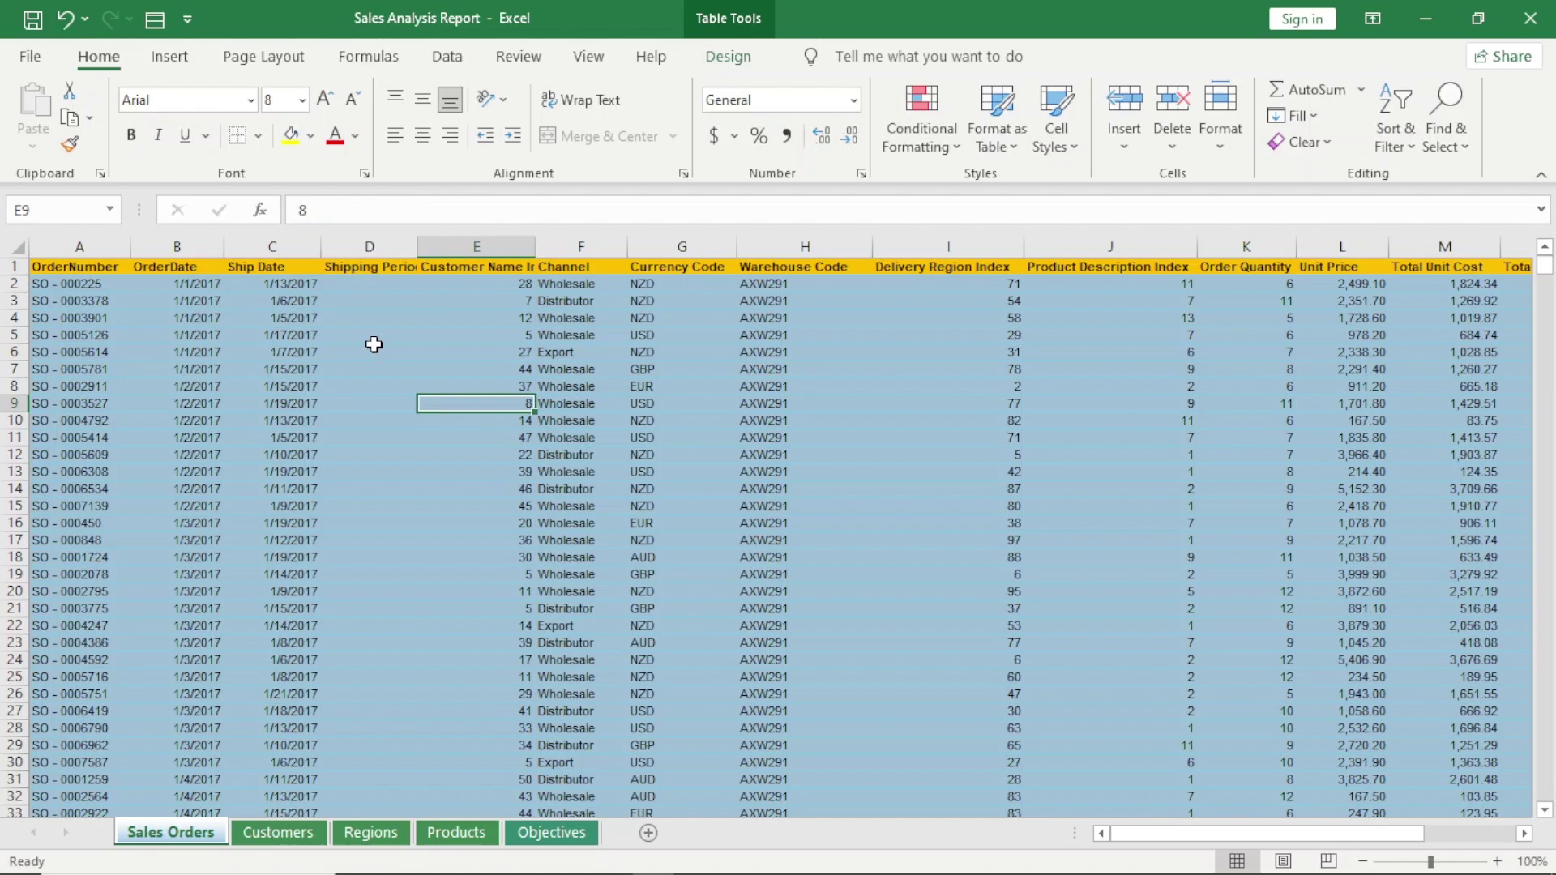
pyautogui.click(336, 283)
pyautogui.write('=')
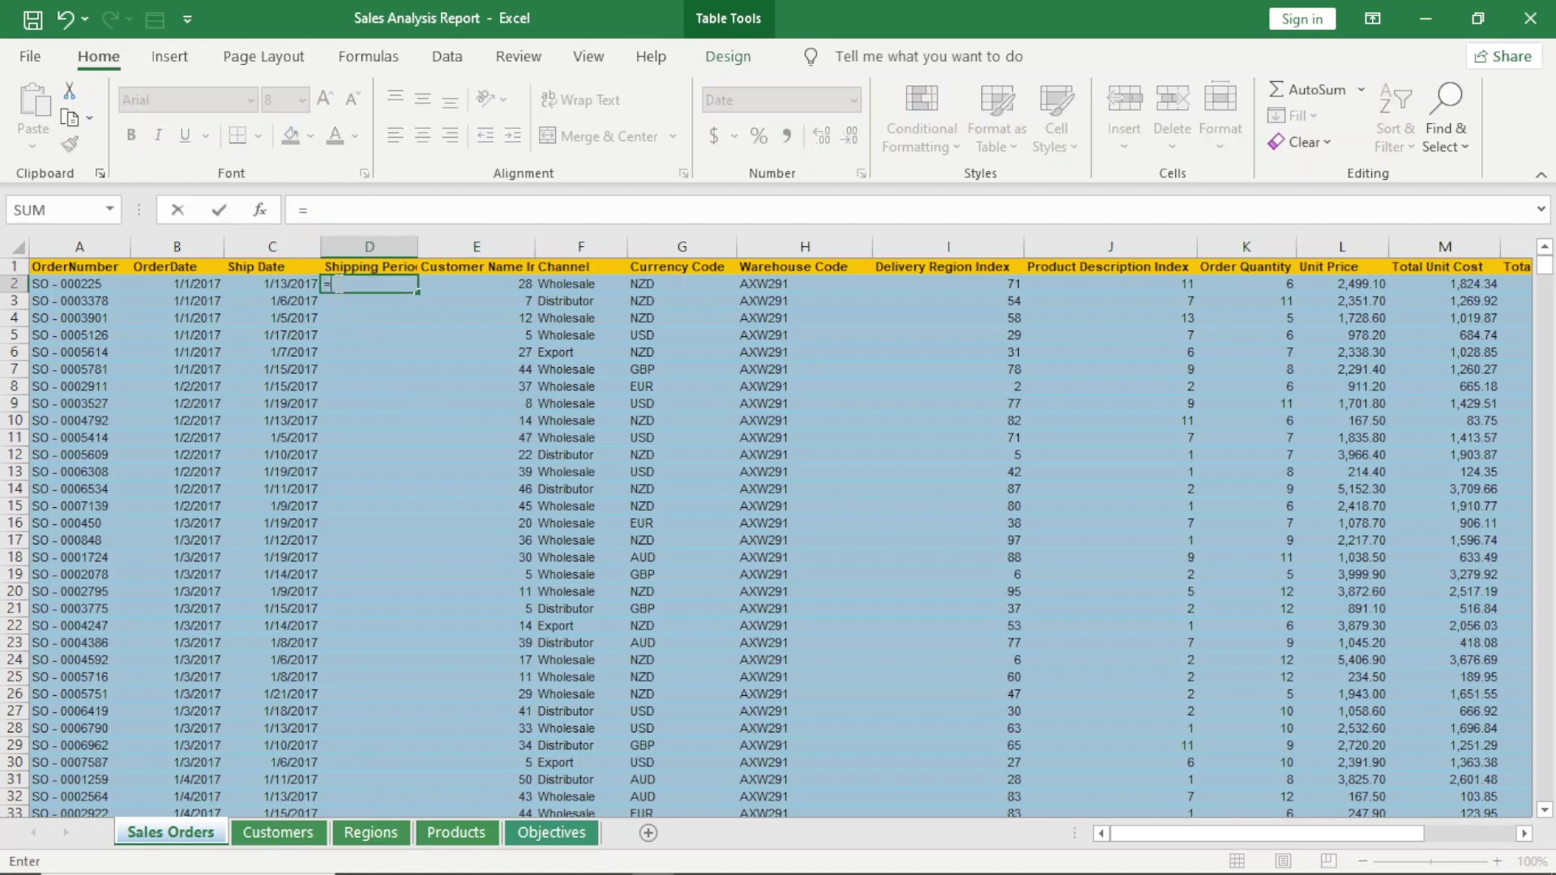
pyautogui.click(268, 287)
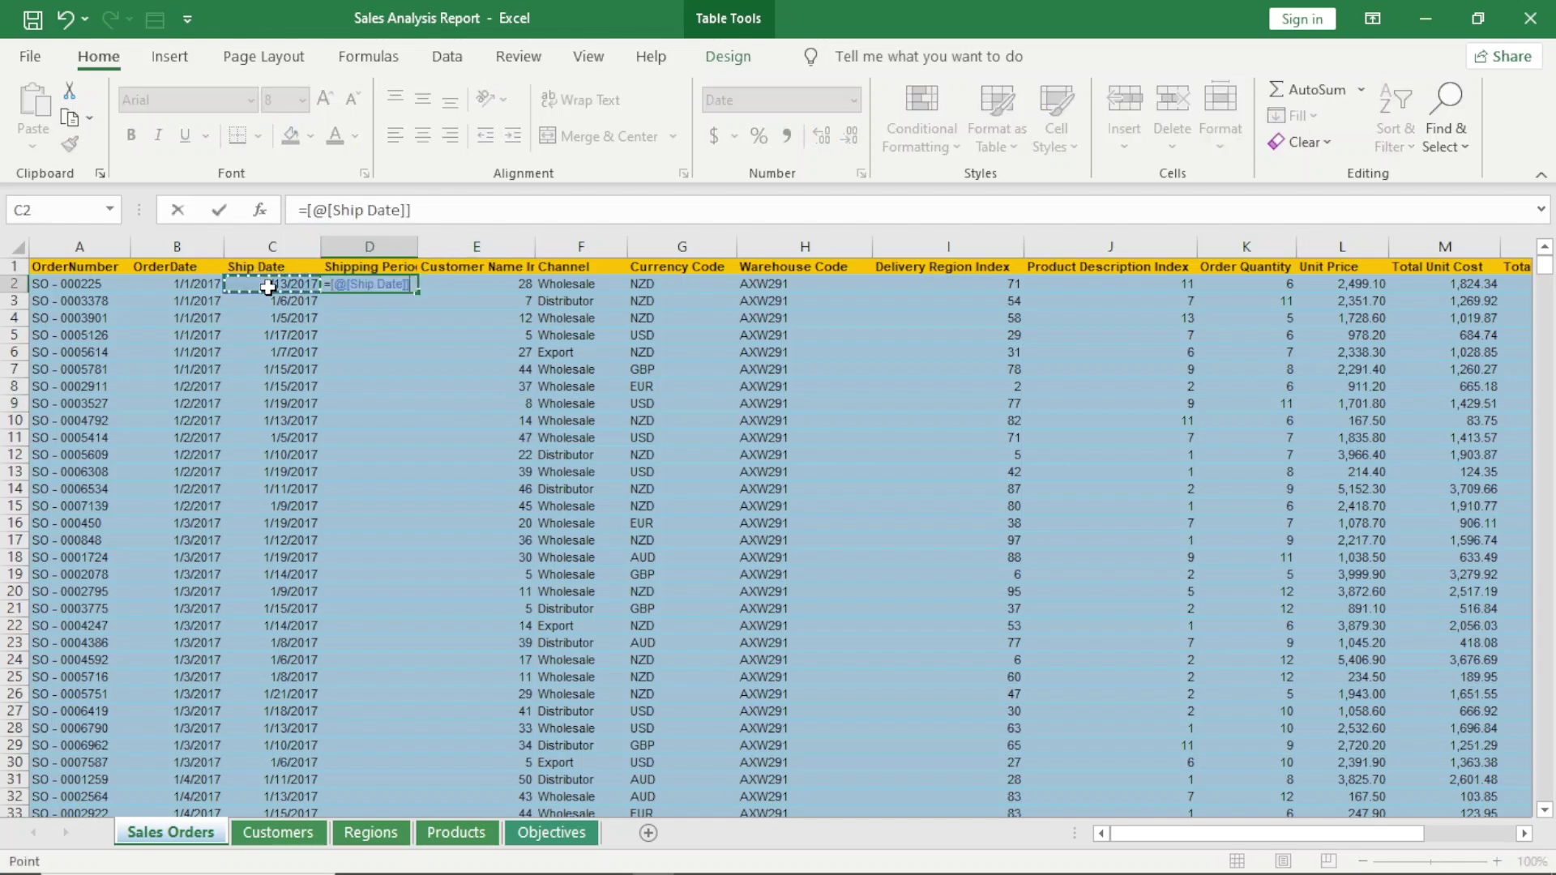
pyautogui.write('-')
pyautogui.click(163, 281)
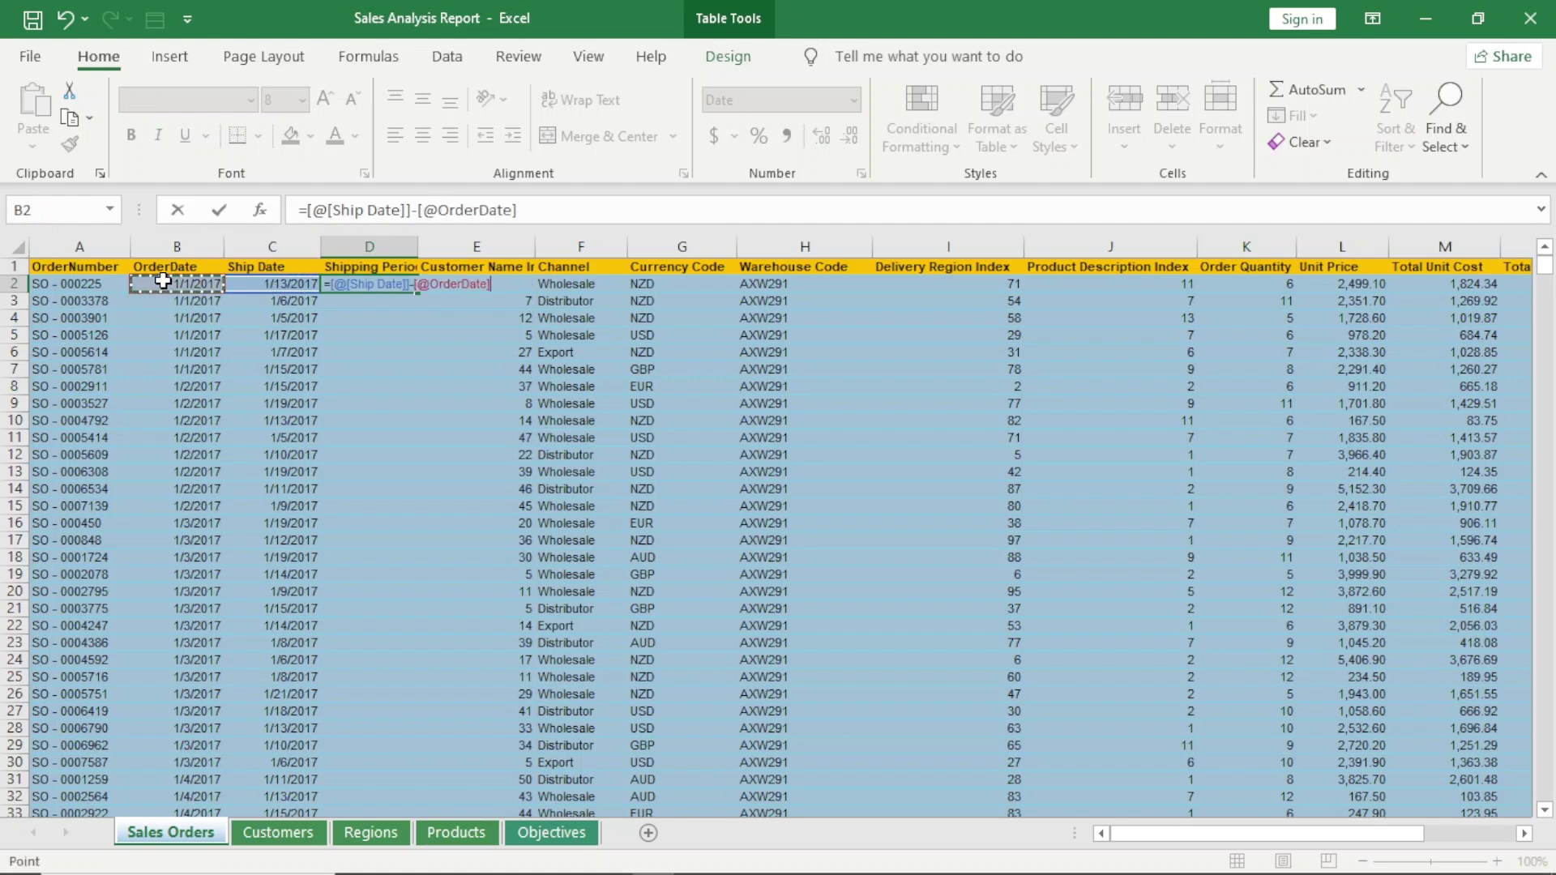
pyautogui.press('Return')
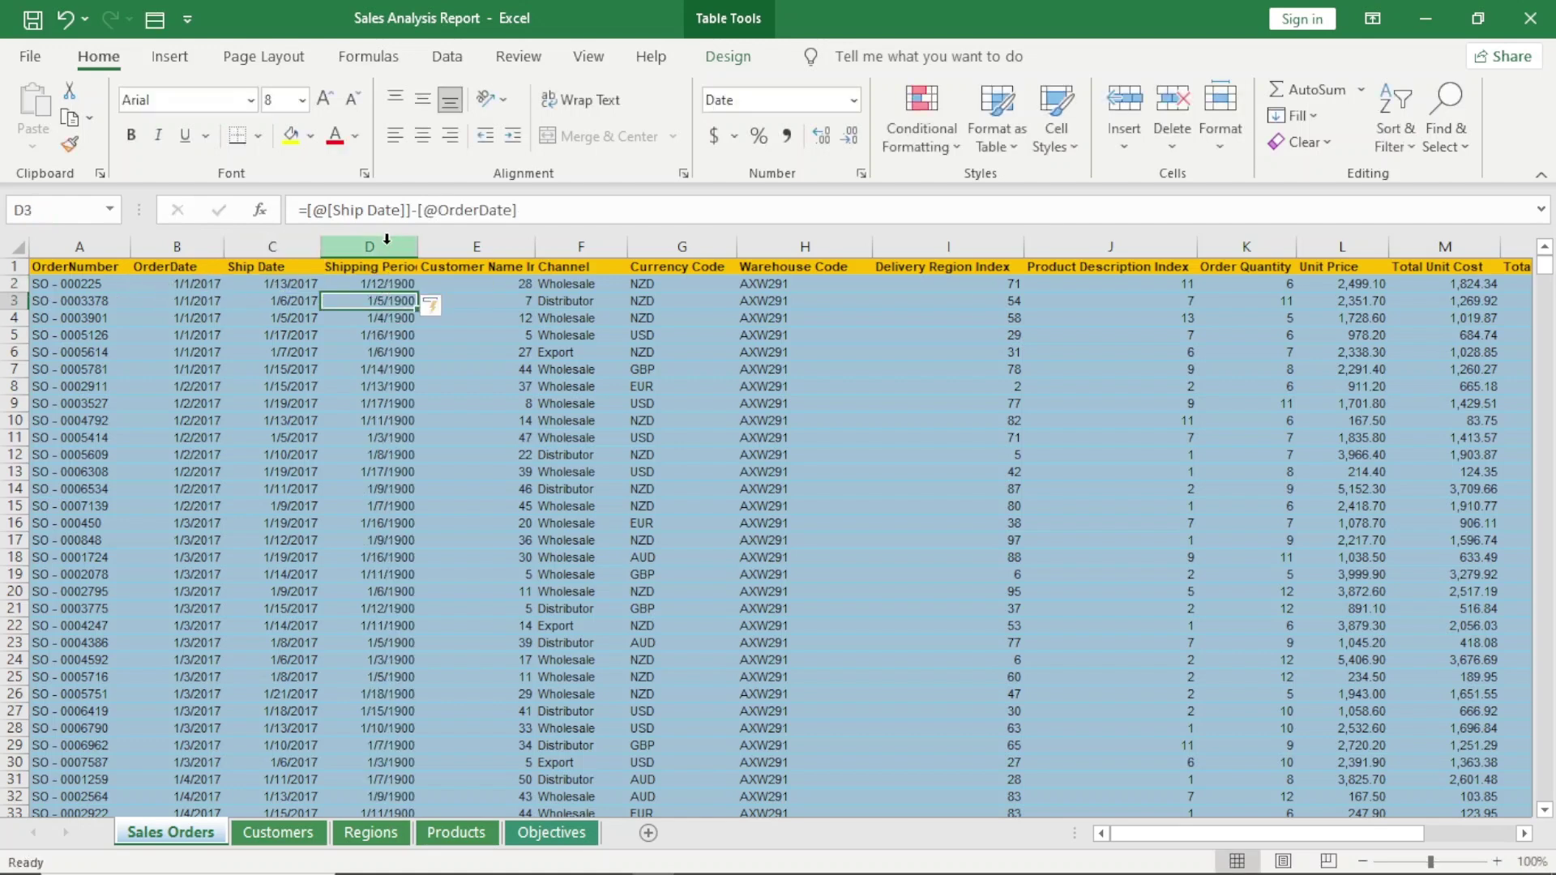
# Change the number format of the entire Shipping Period column to Text.
pyautogui.click(387, 242)
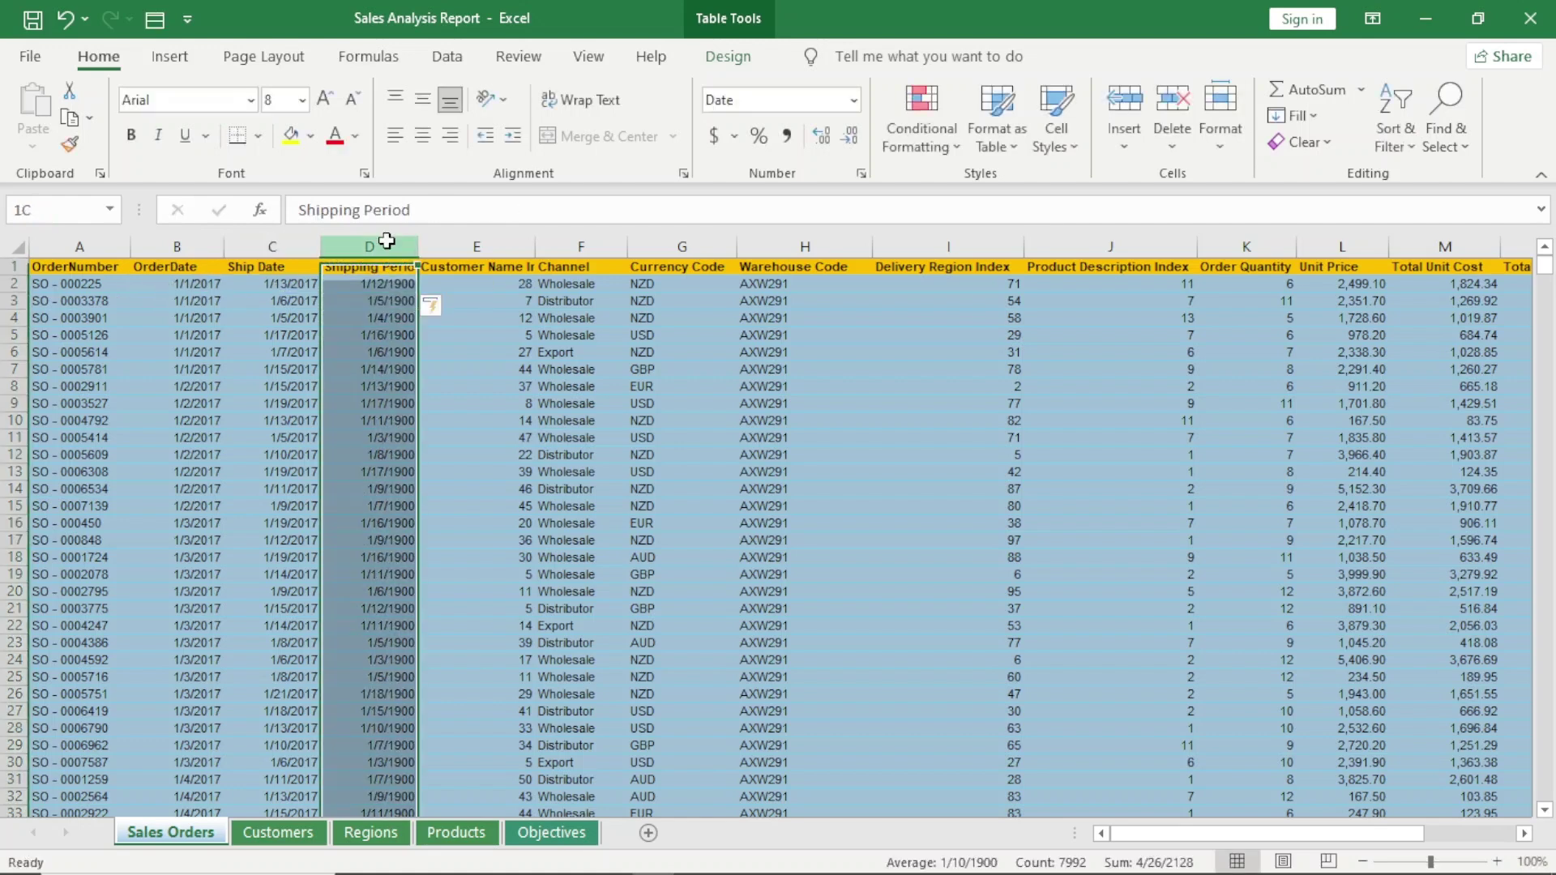
pyautogui.click(854, 101)
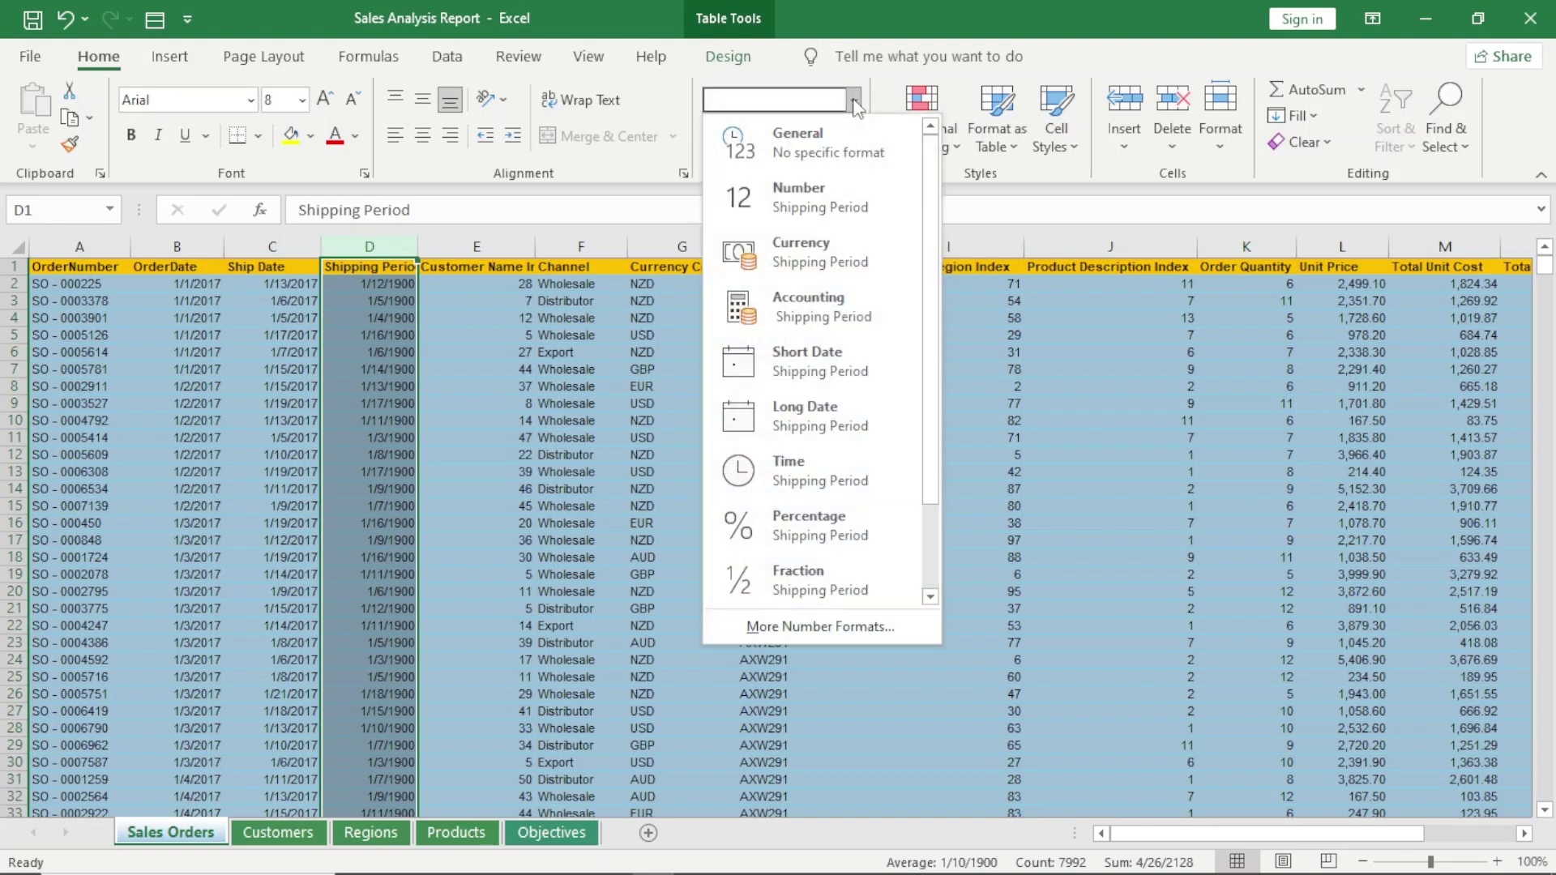
pyautogui.write('Text')
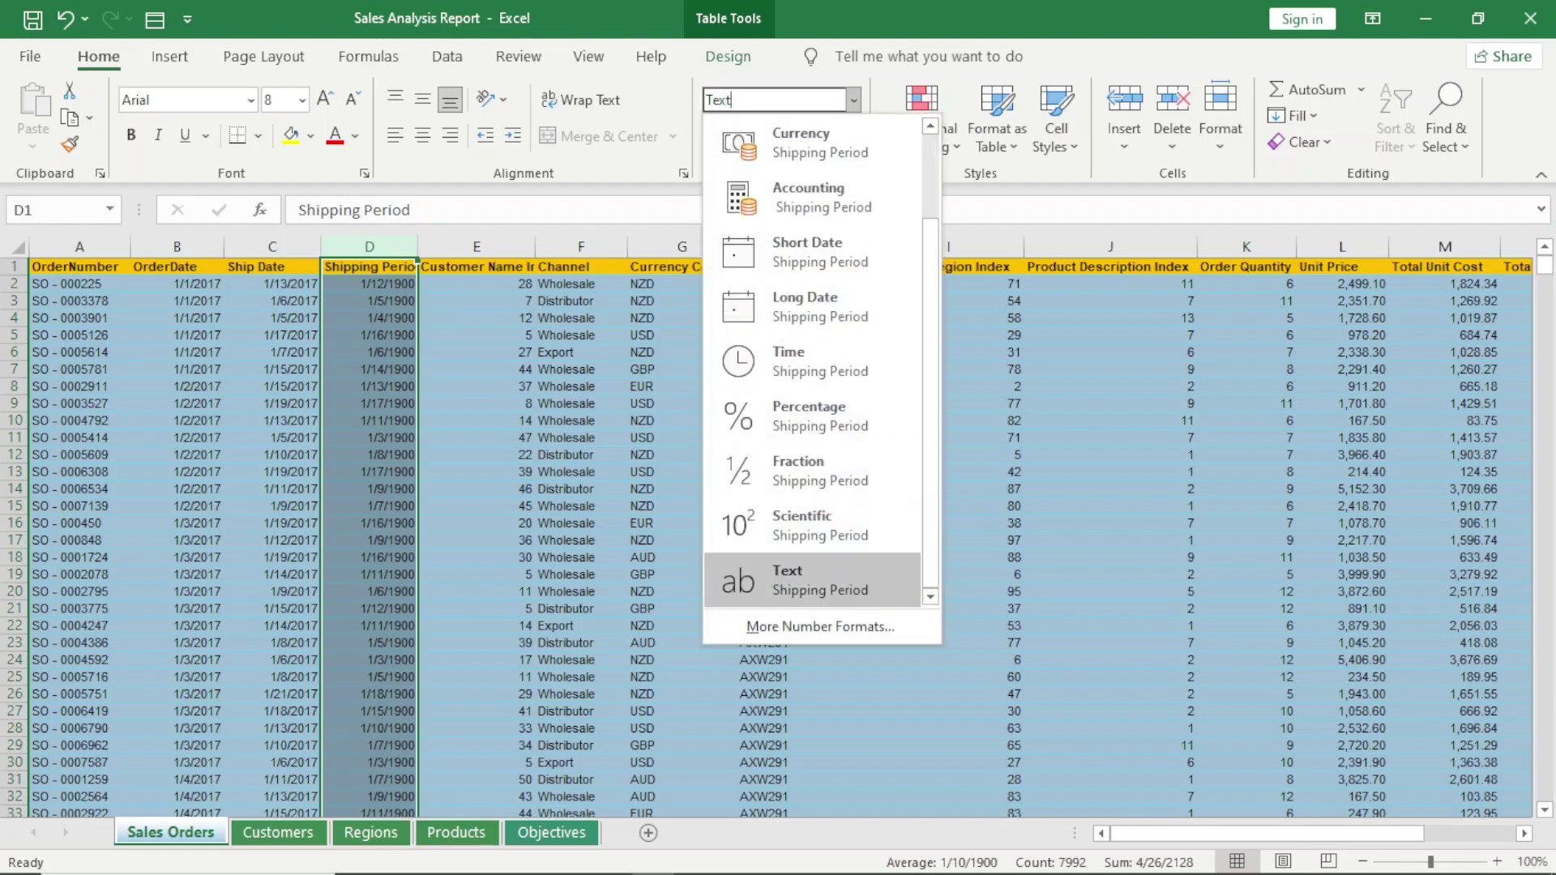
pyautogui.press('Return')
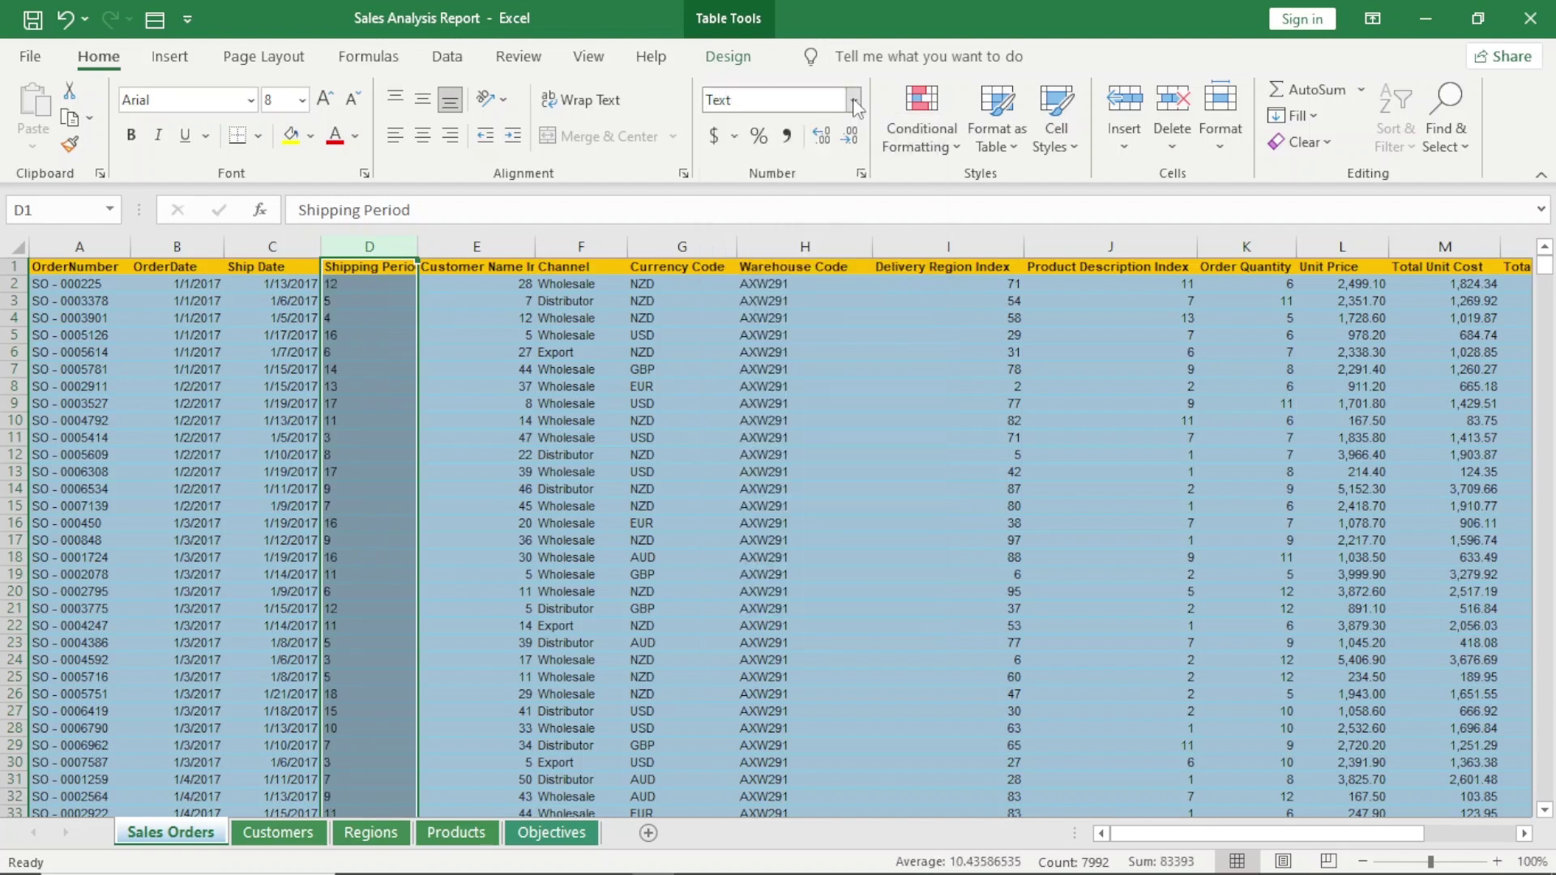
# Try to copy the whole Shipping Period column and paste it over itself as values.
pyautogui.rightClick(366, 244)
pyautogui.click(405, 298)
pyautogui.rightClick(377, 245)
pyautogui.click(470, 366)
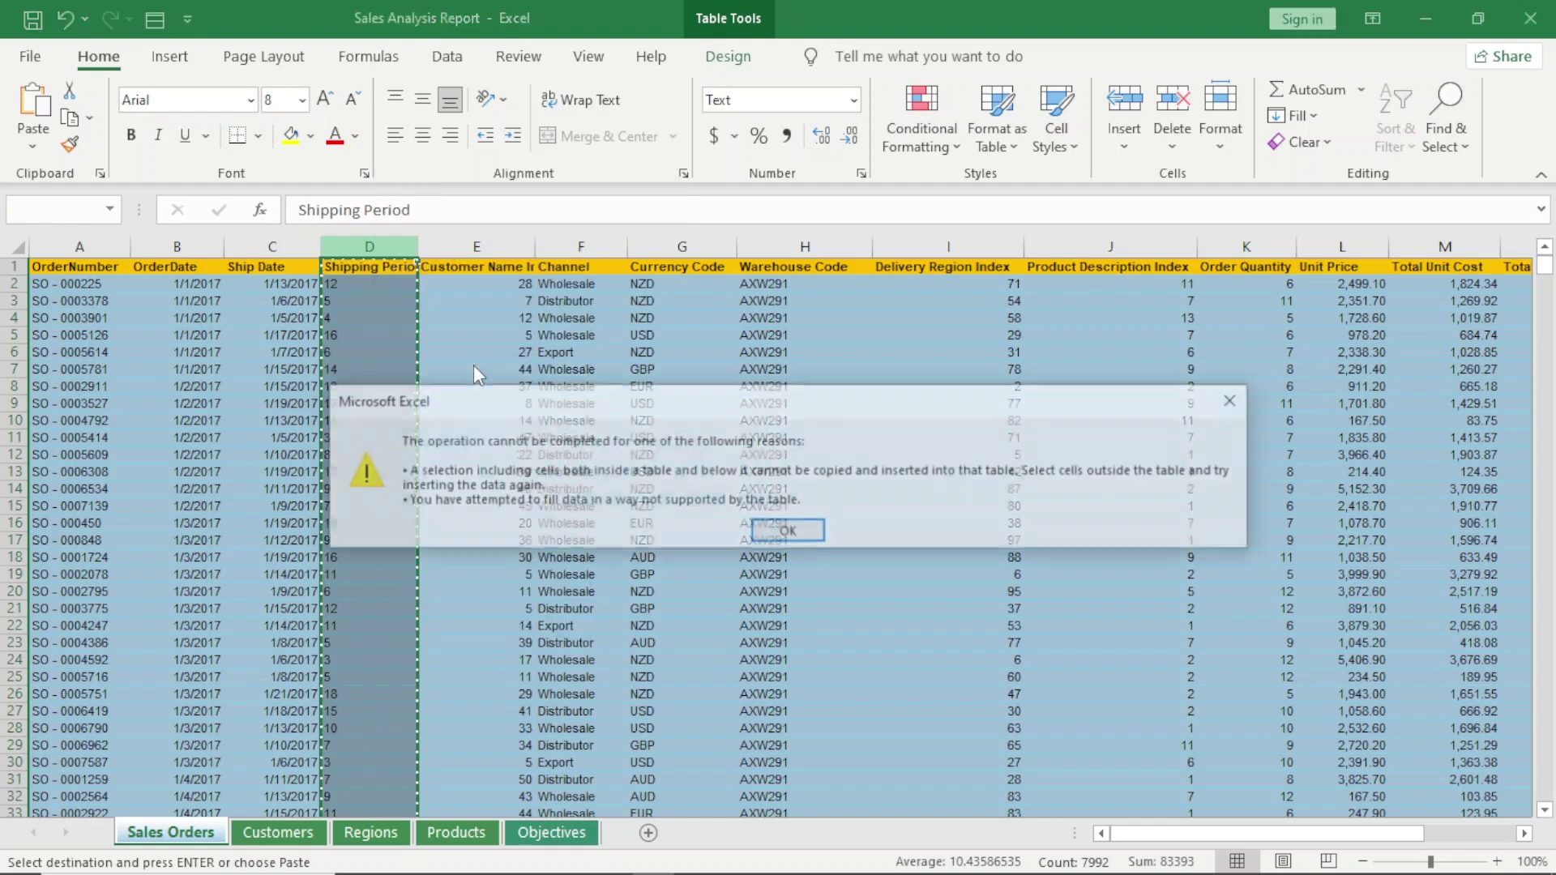
pyautogui.click(785, 531)
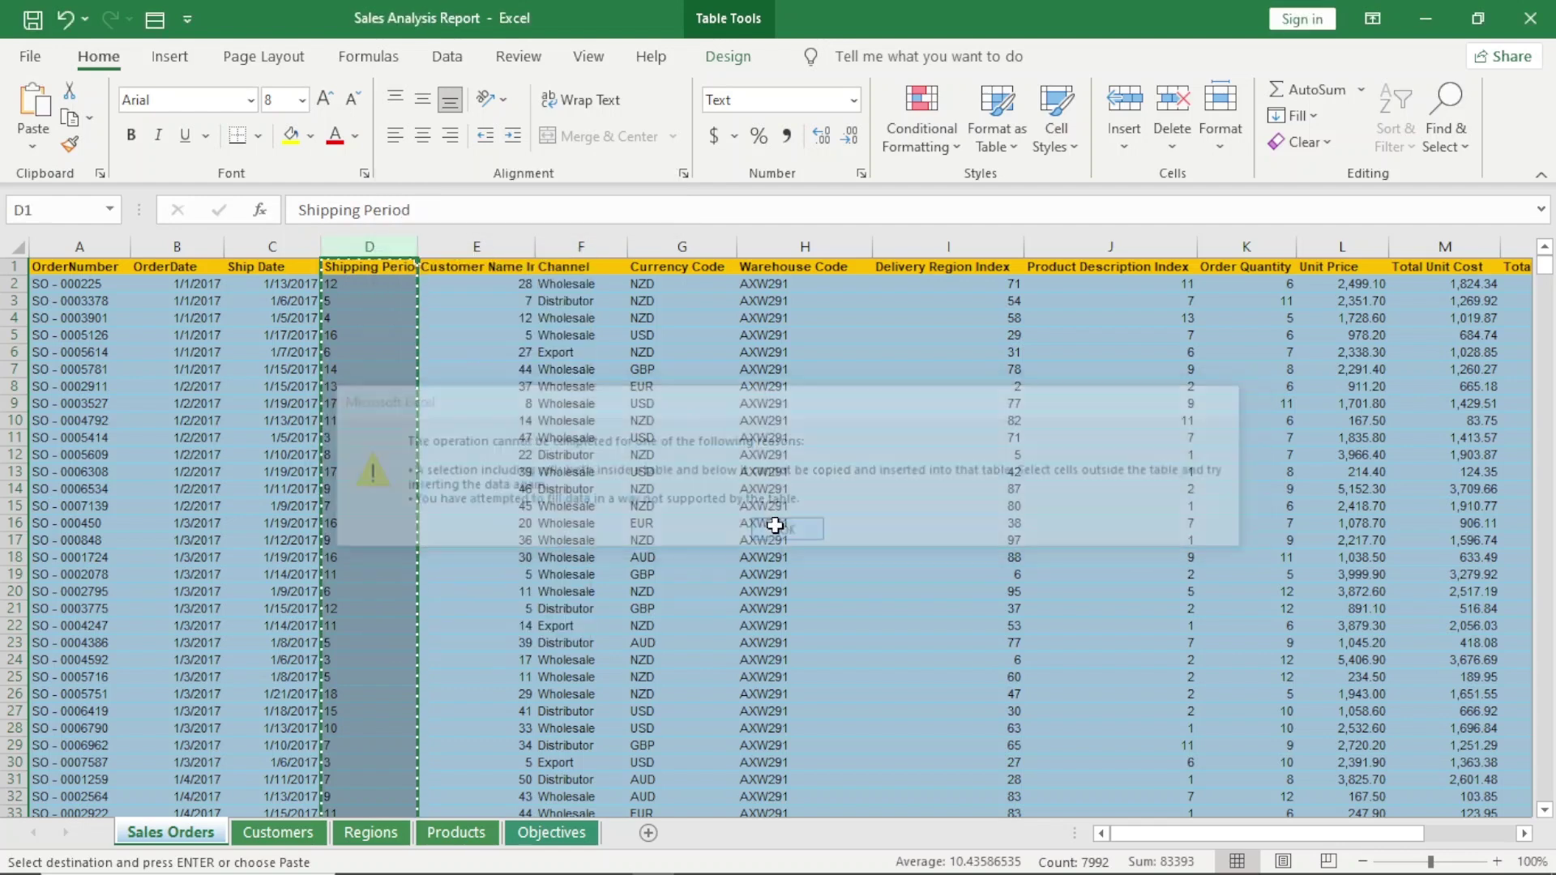
# Copy the Shipping Period cells from D2 to the end of the table and paste them over themselves as values.
pyautogui.click(361, 286)
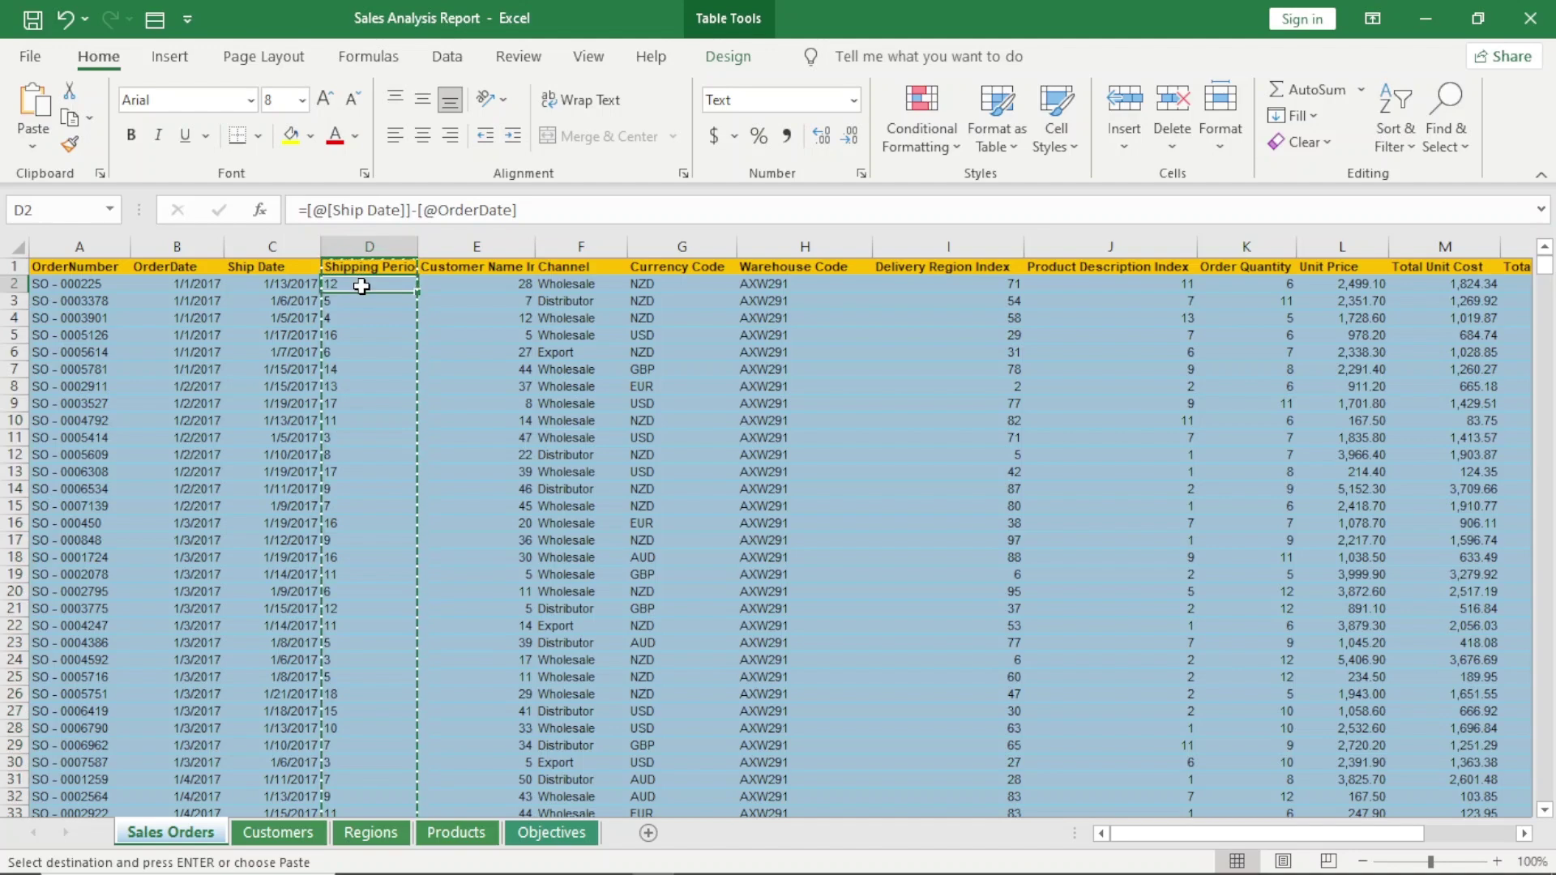
pyautogui.hotkey('ctrl', 'shift', 'Down')
pyautogui.rightClick(361, 286)
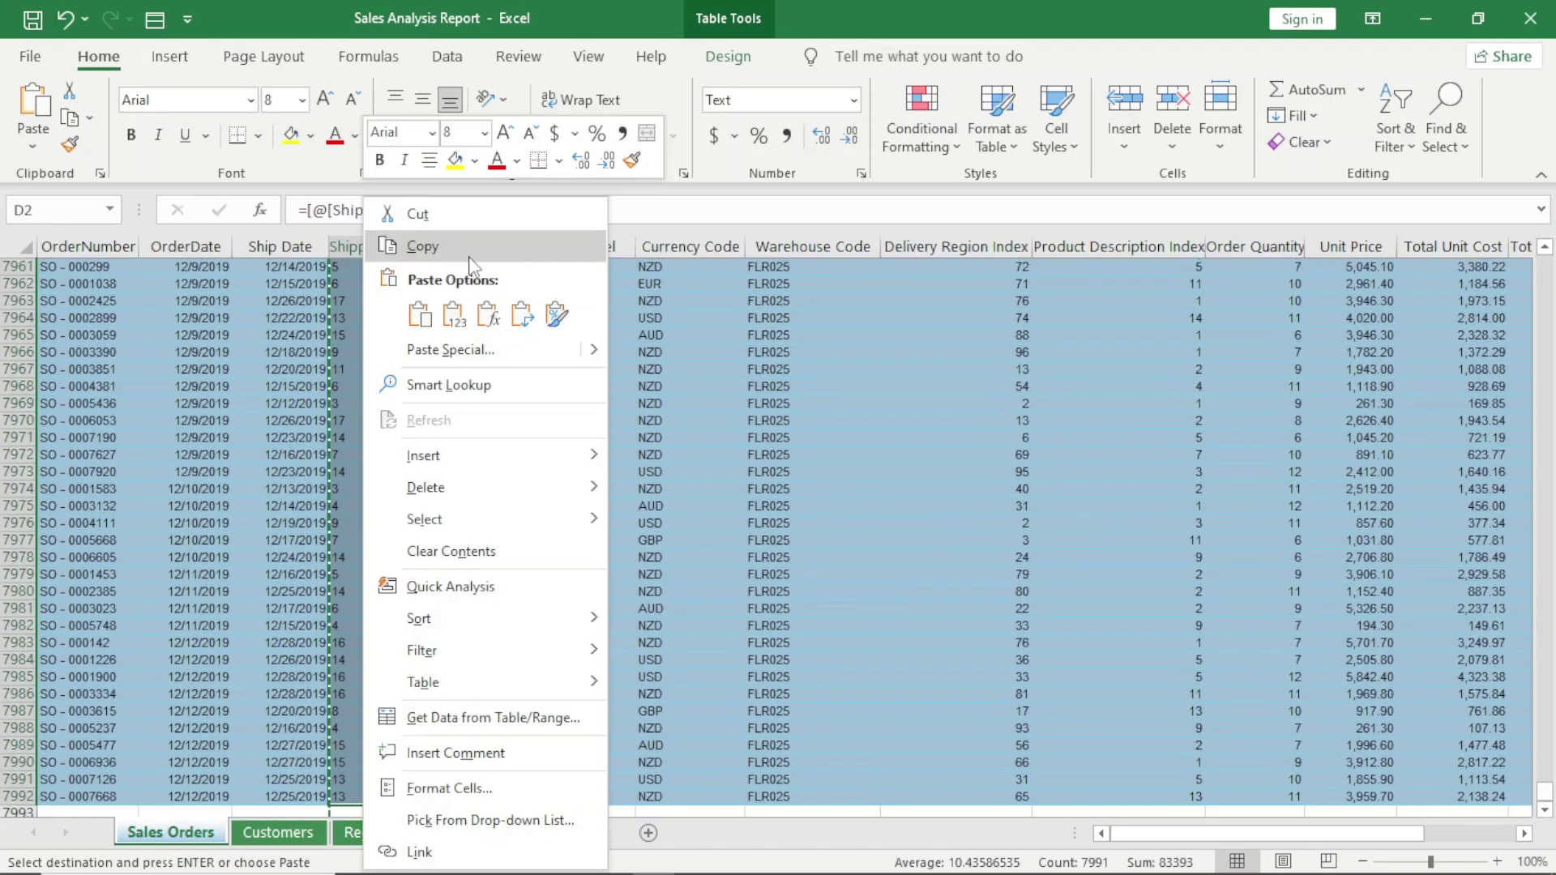
pyautogui.click(414, 250)
pyautogui.hotkey('ctrl', 'BackSpace')
pyautogui.rightClick(380, 306)
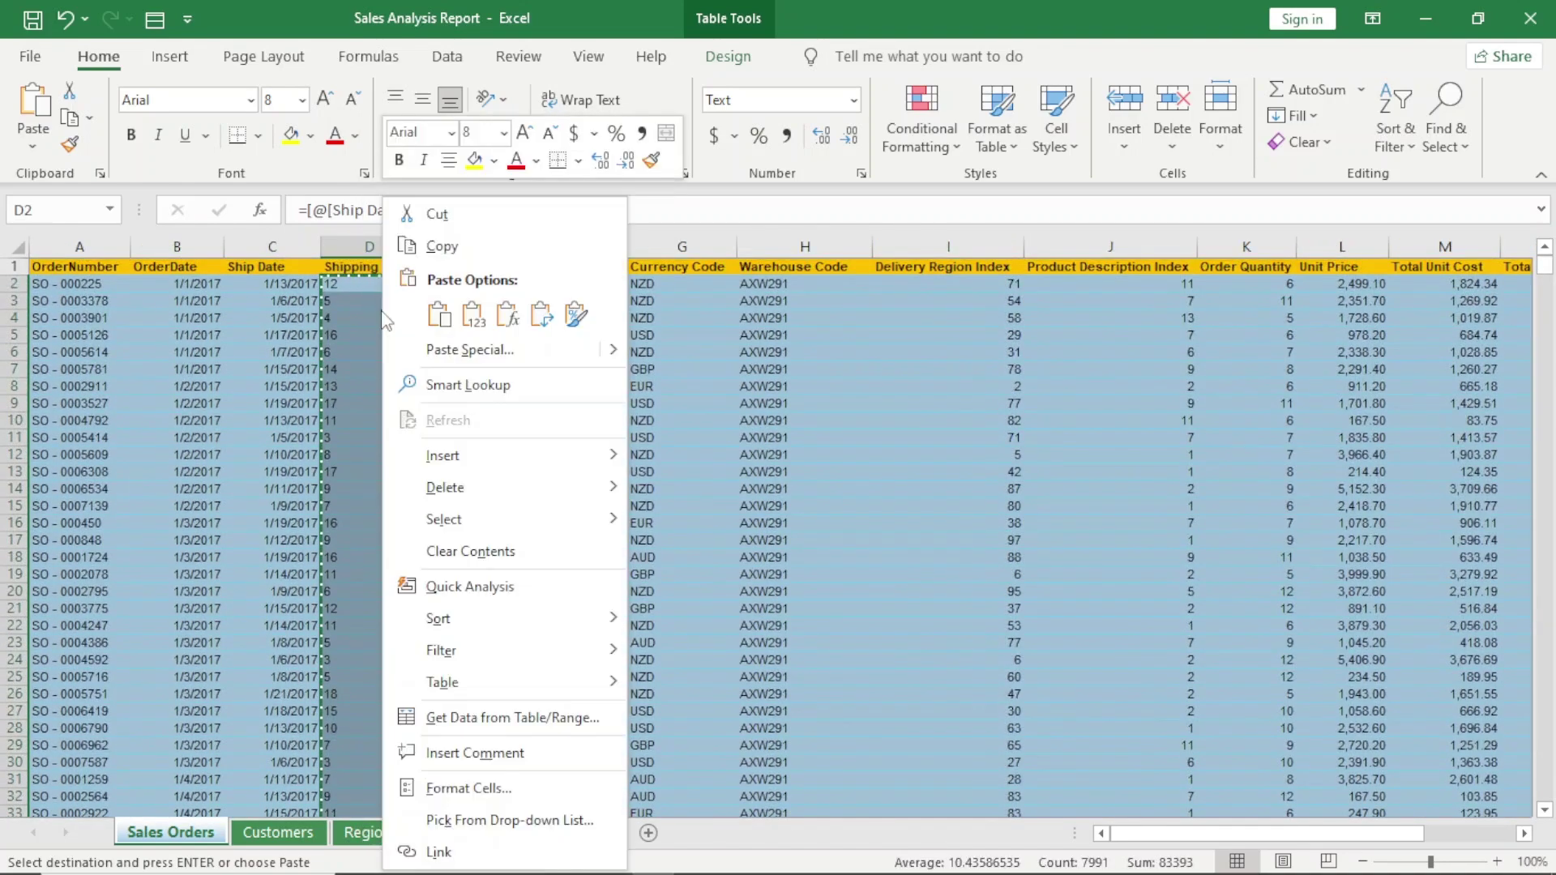
pyautogui.click(473, 315)
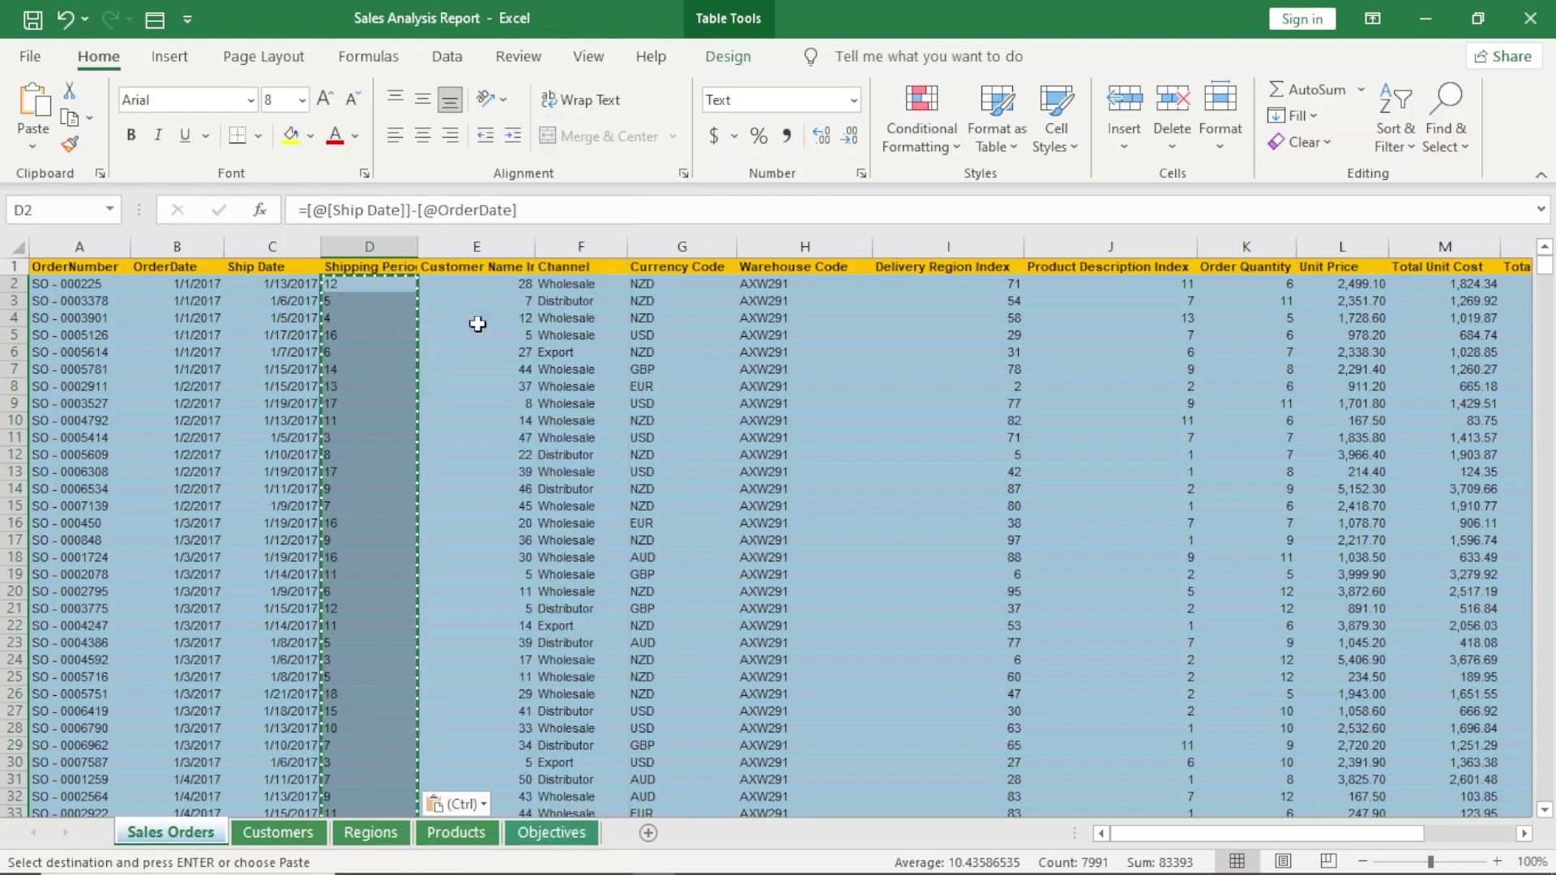
pyautogui.click(475, 319)
pyautogui.click(370, 320)
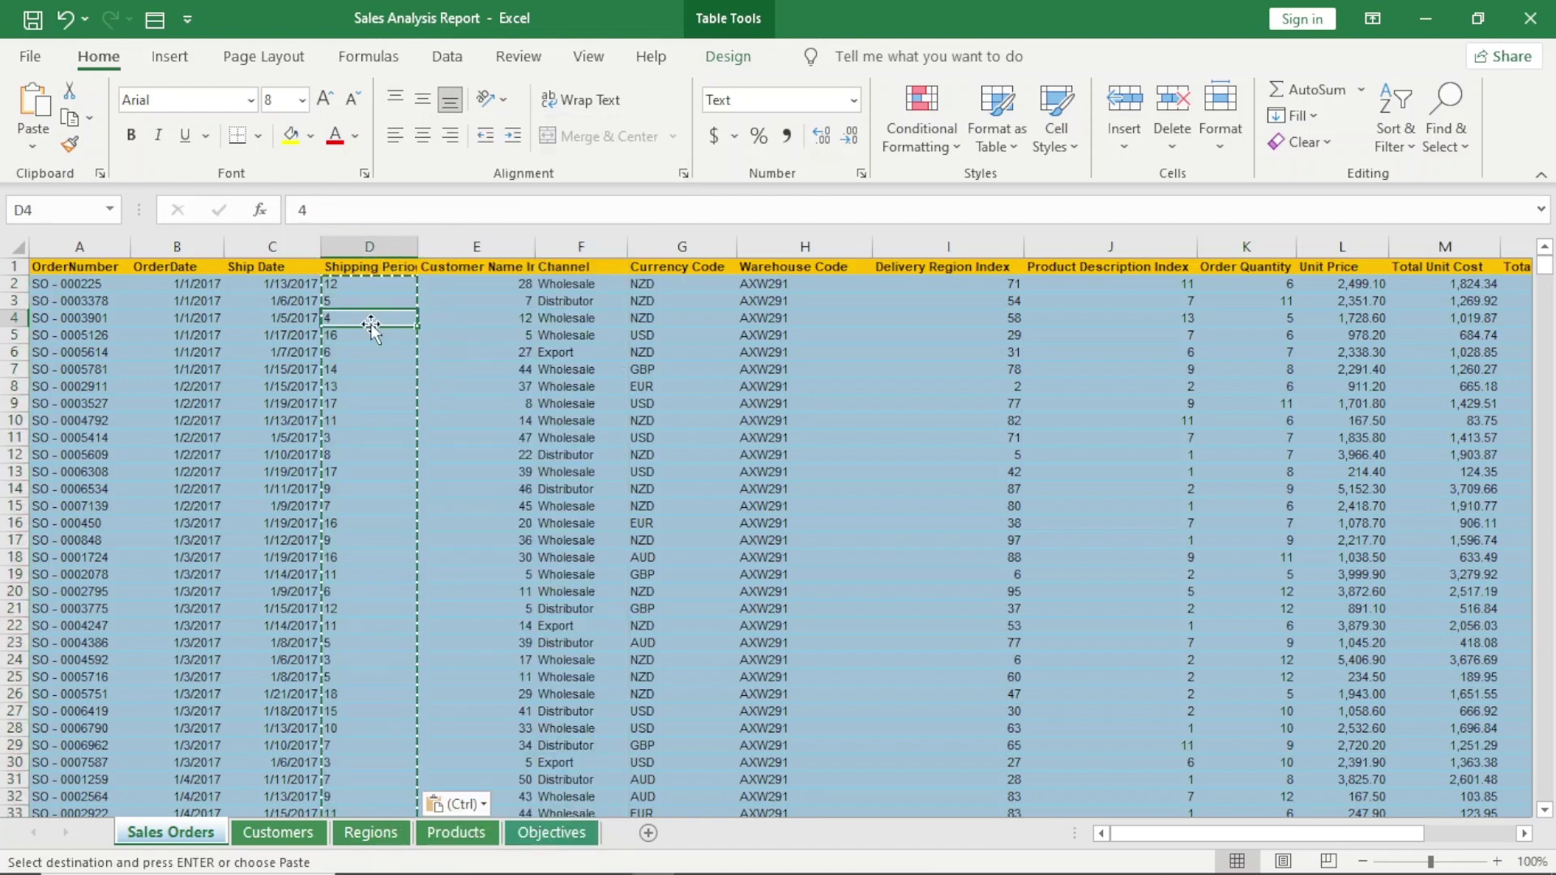
pyautogui.click(348, 287)
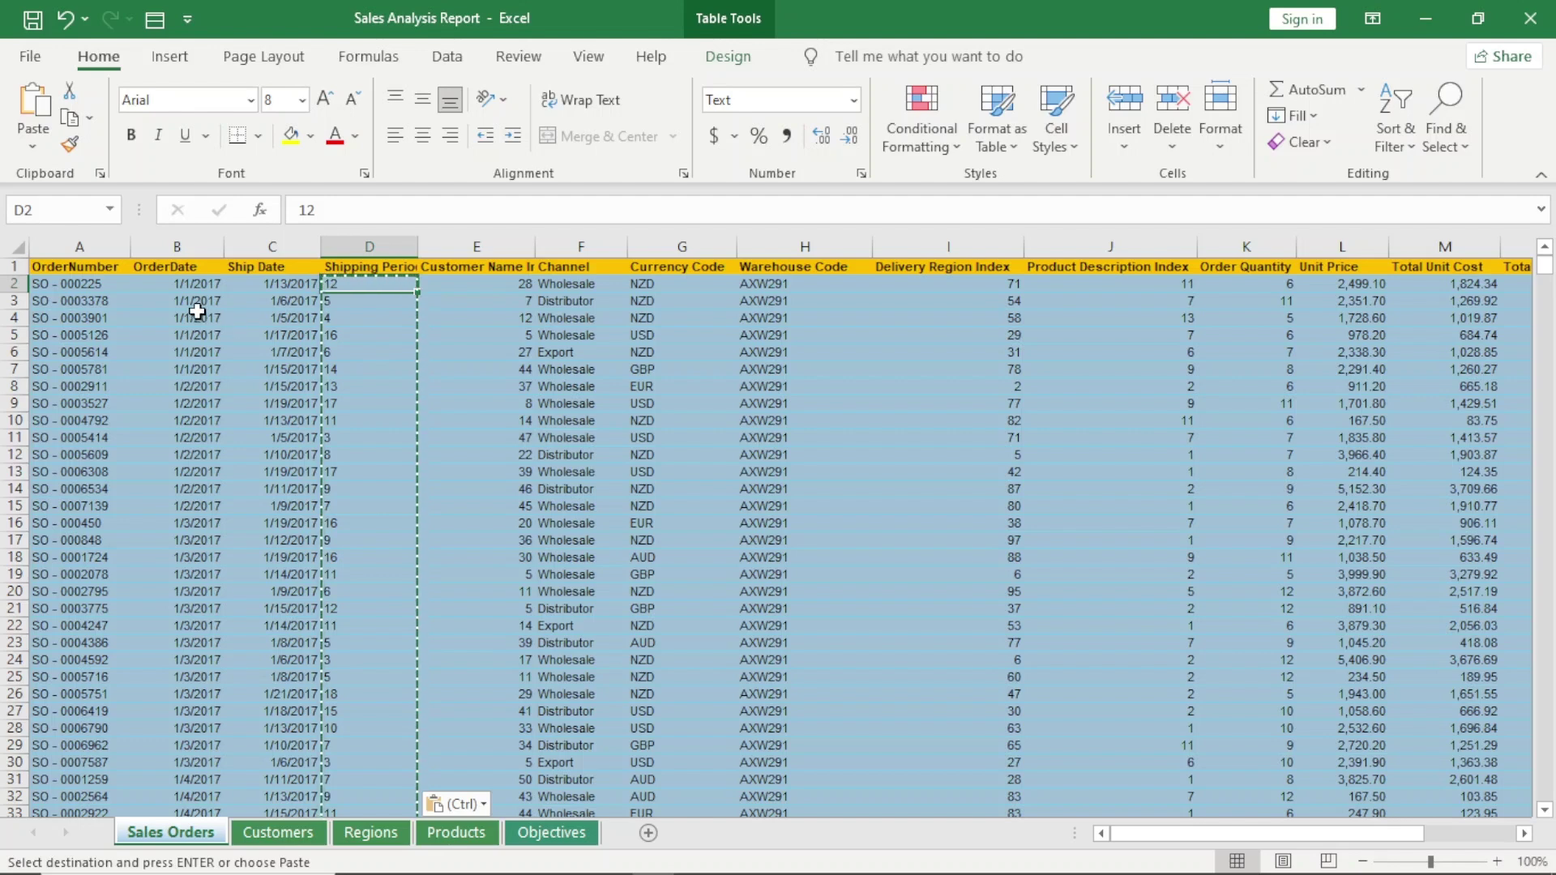
# Save the Sales Analysis Report workbook.
pyautogui.click(282, 323)
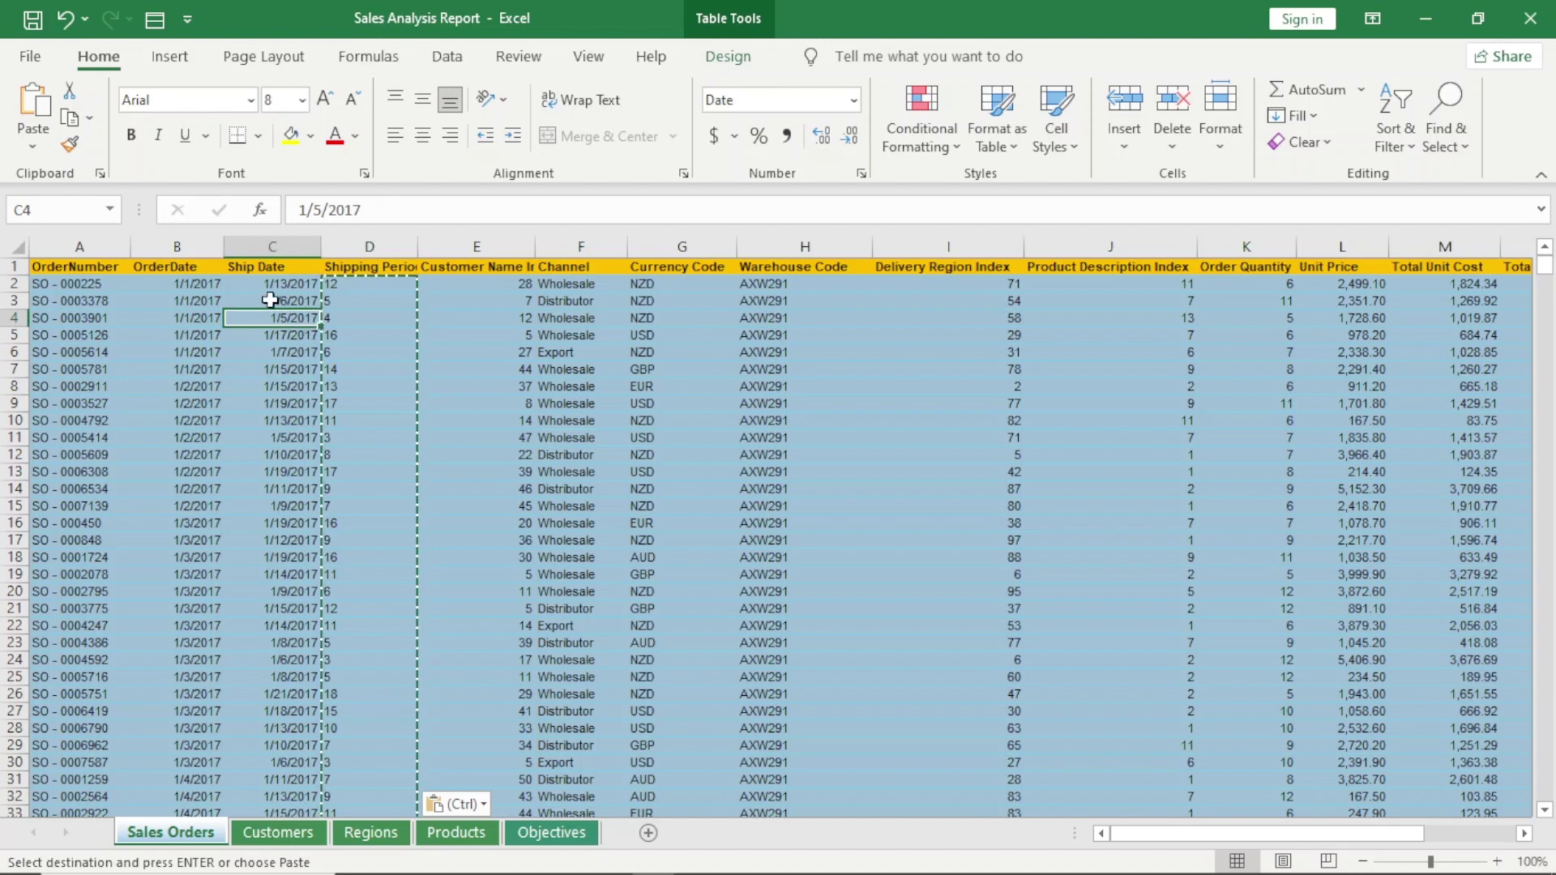
pyautogui.click(370, 237)
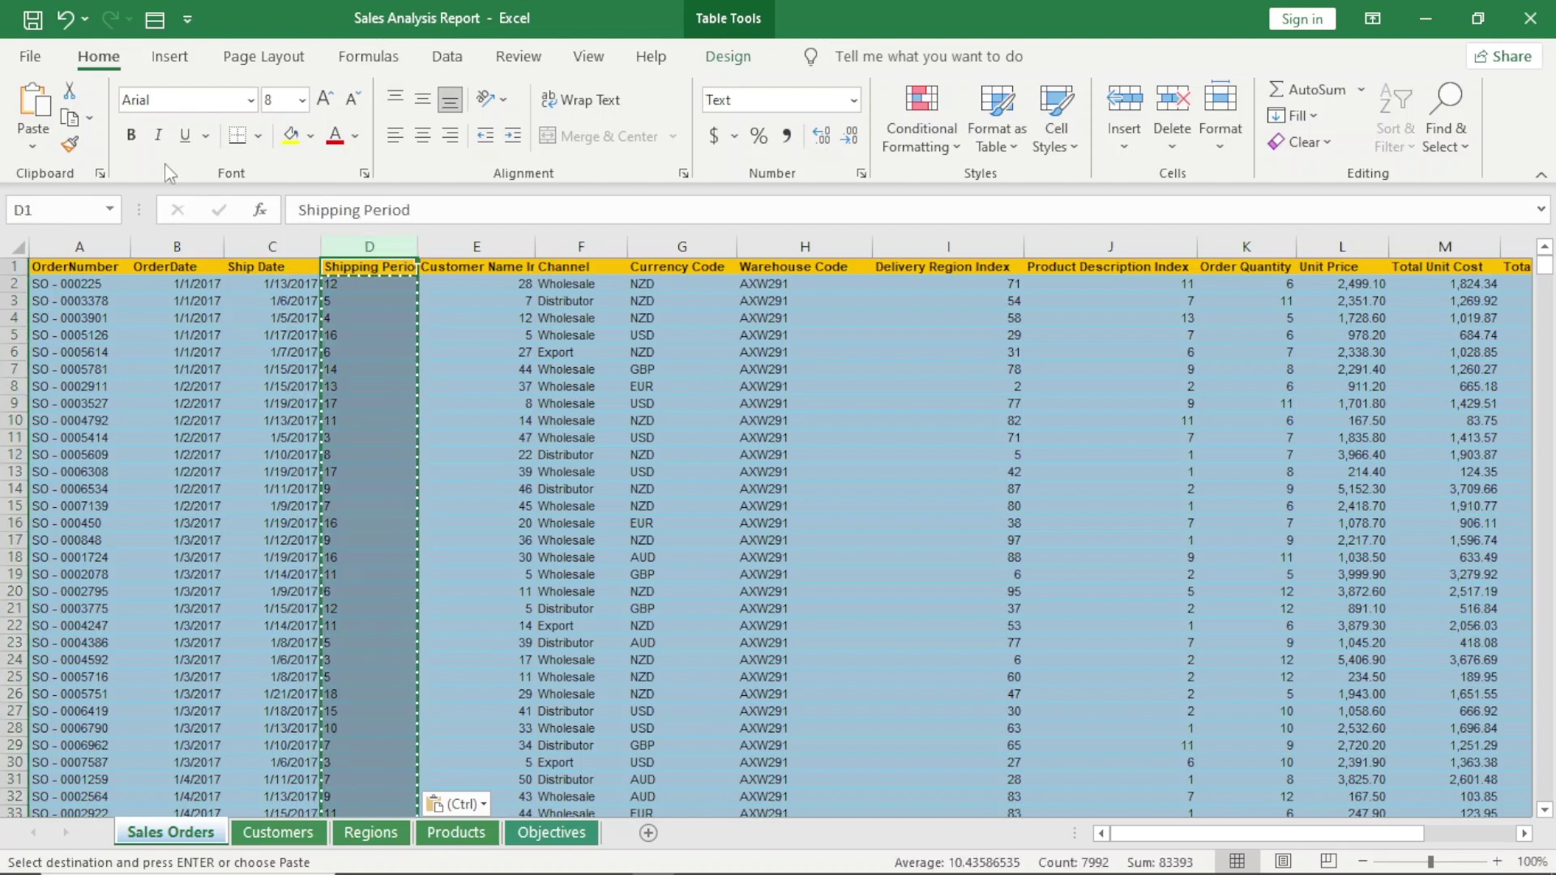
pyautogui.click(34, 21)
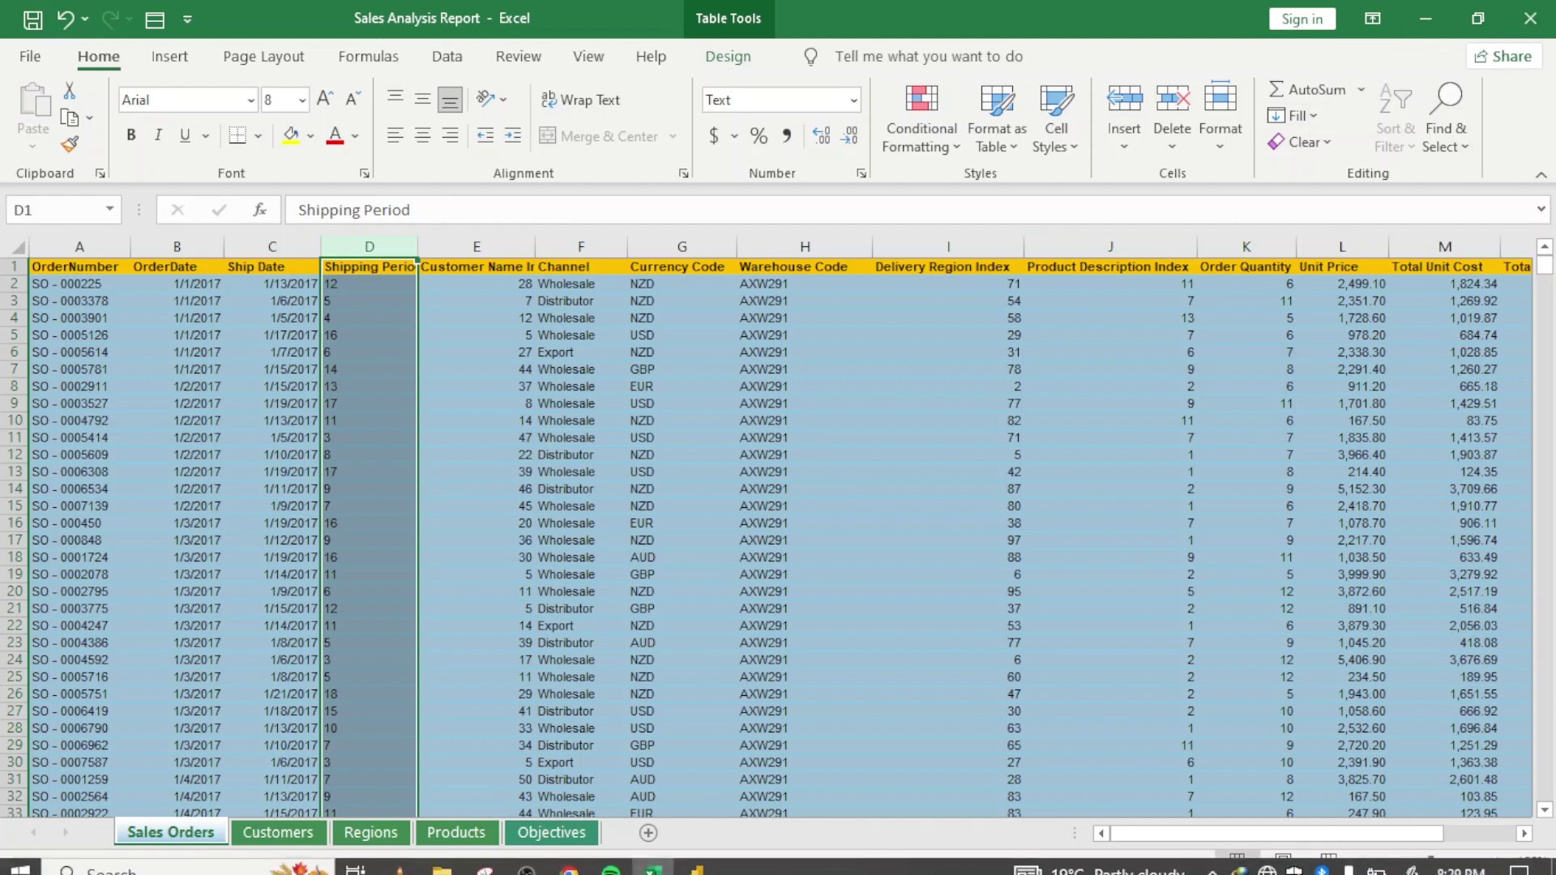
# Switch to Power BI Desktop and start a blank report.
pyautogui.moveTo(653, 858)
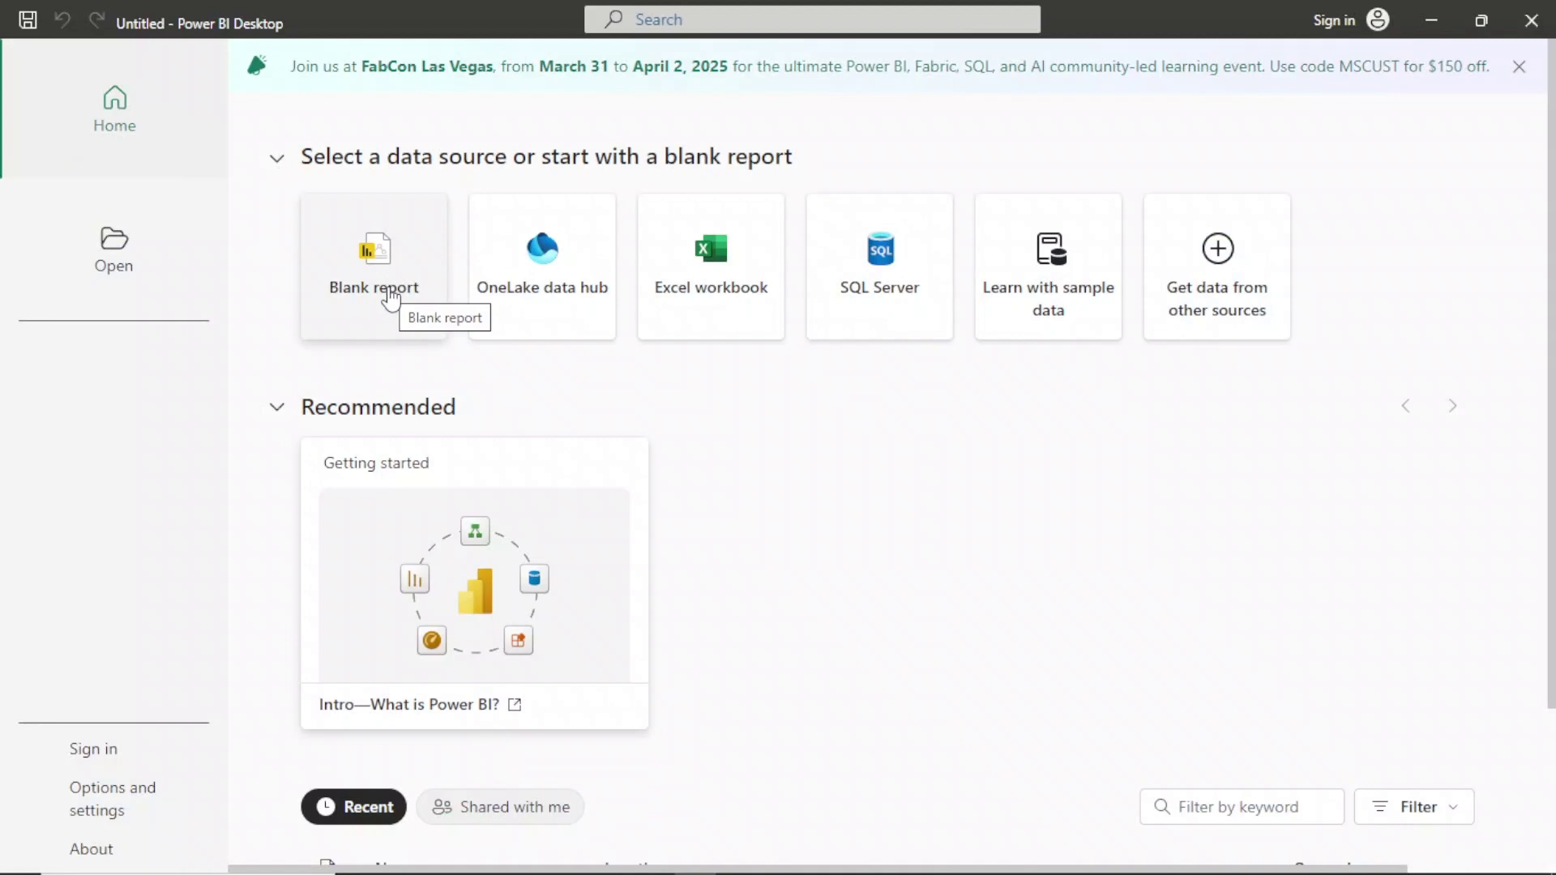
pyautogui.click(392, 298)
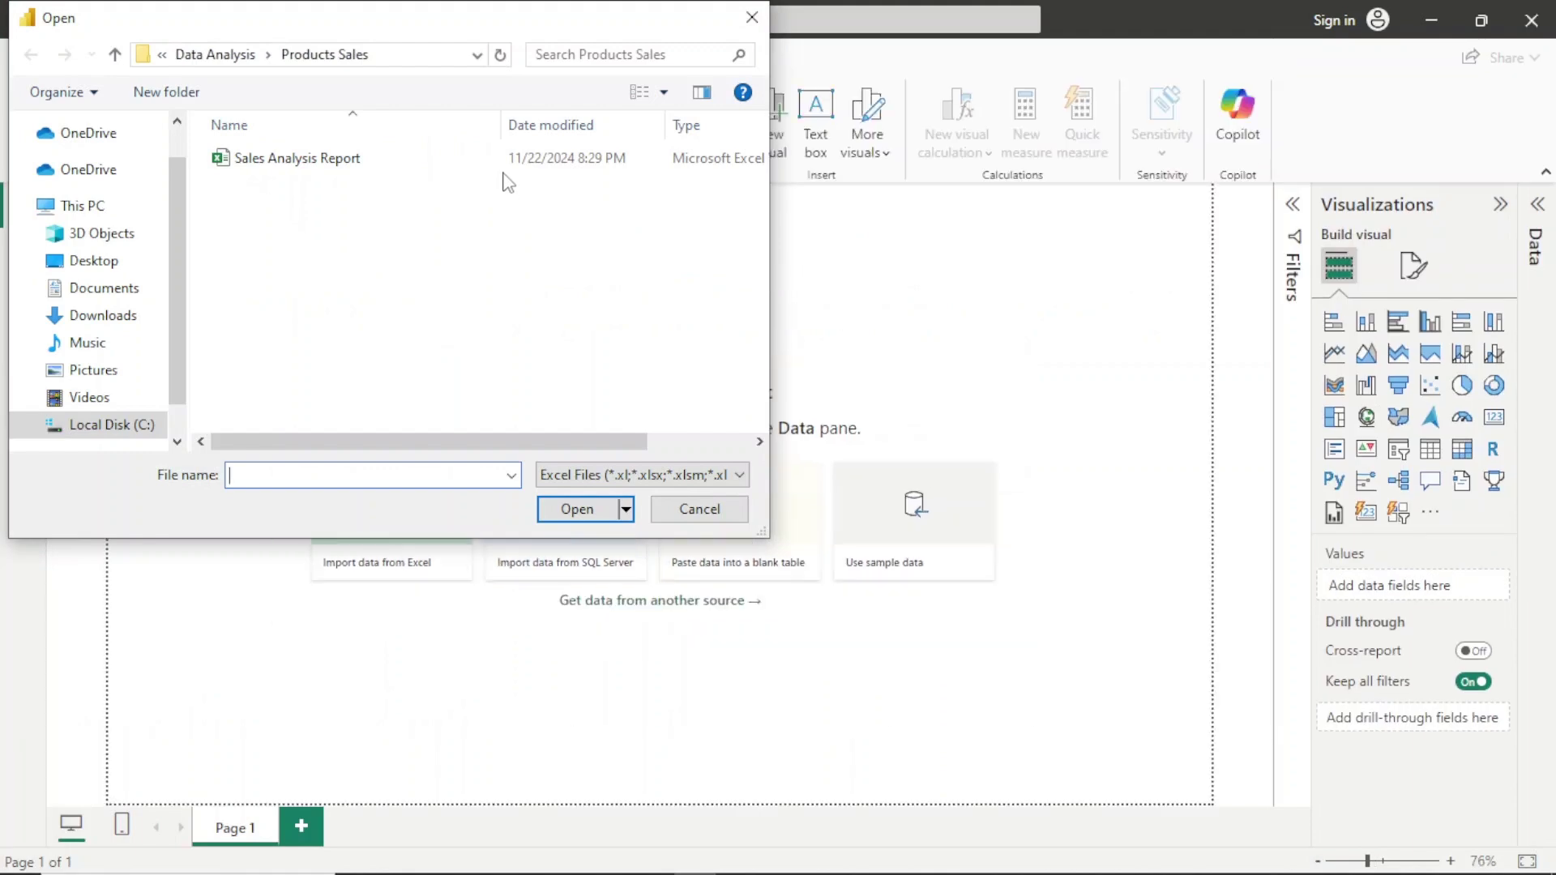
pyautogui.click(499, 169)
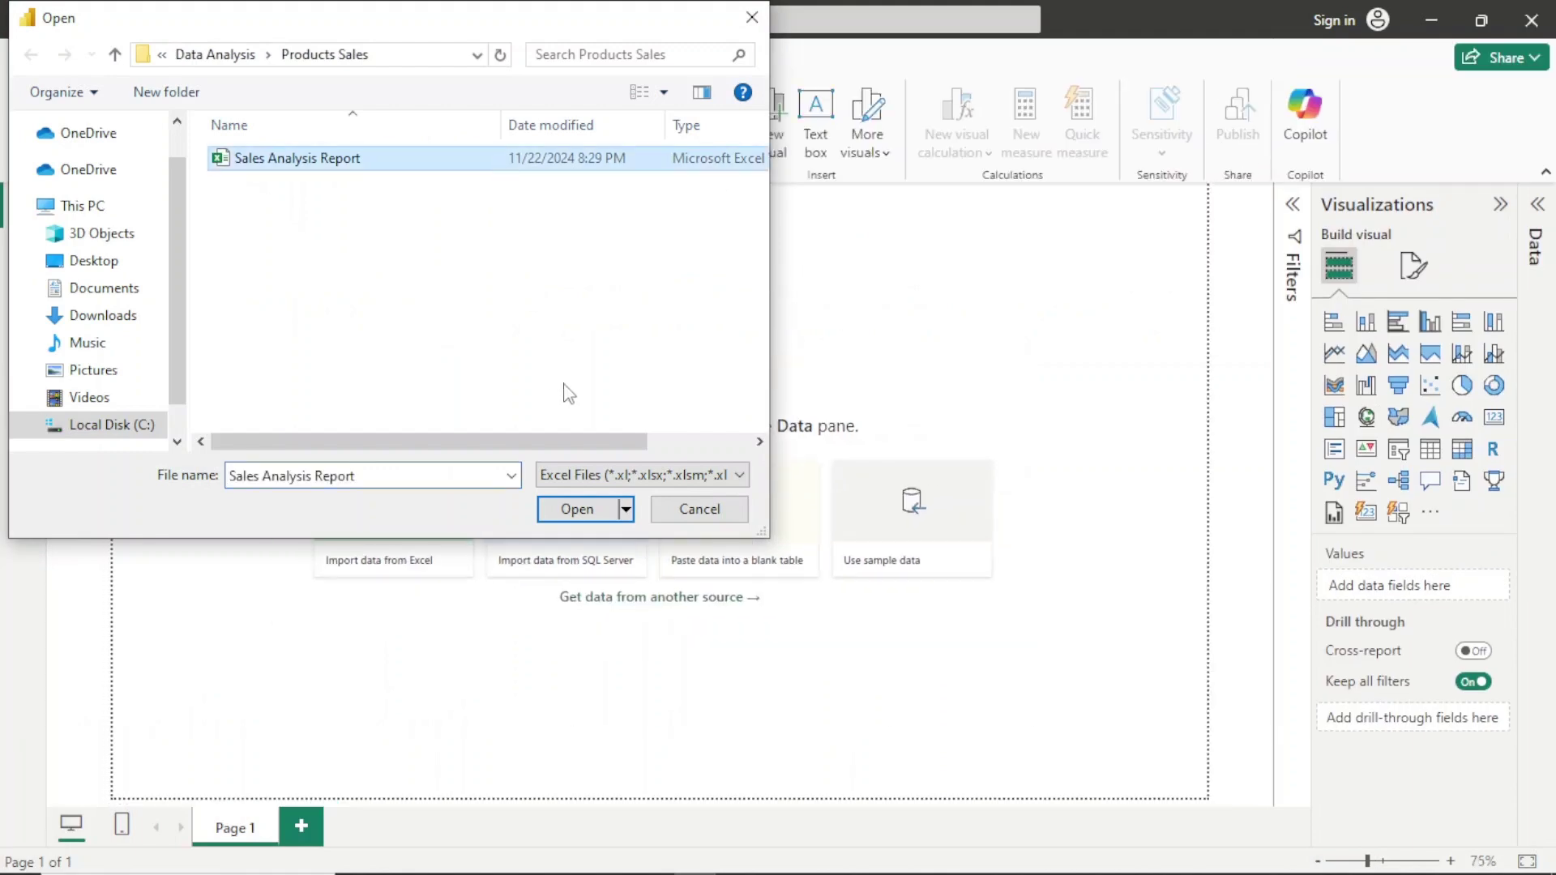
pyautogui.click(749, 20)
pyautogui.moveTo(506, 871)
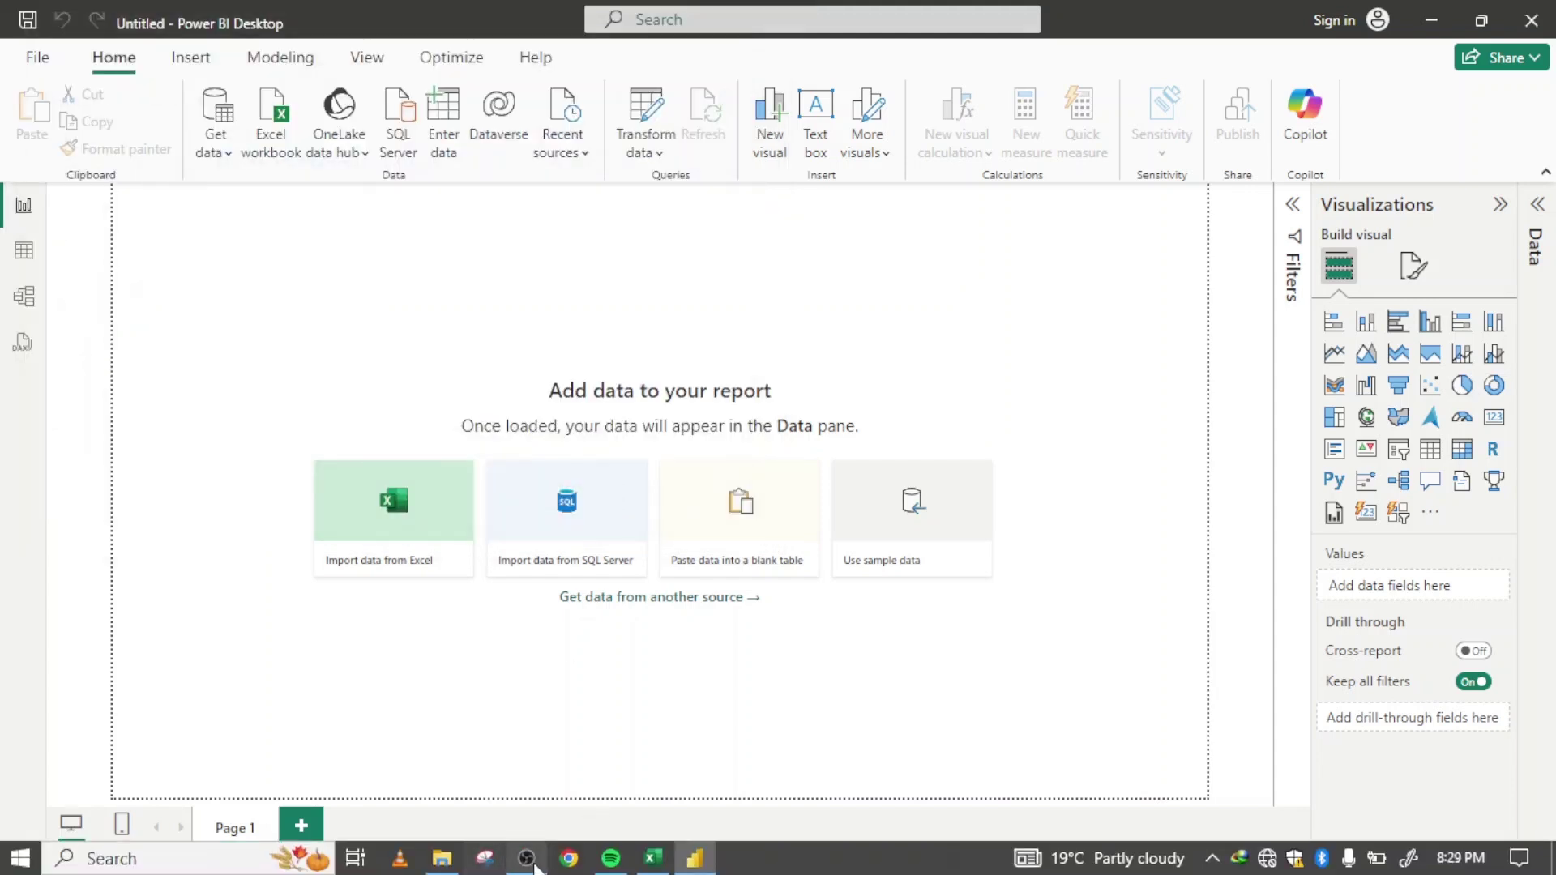
pyautogui.click(663, 860)
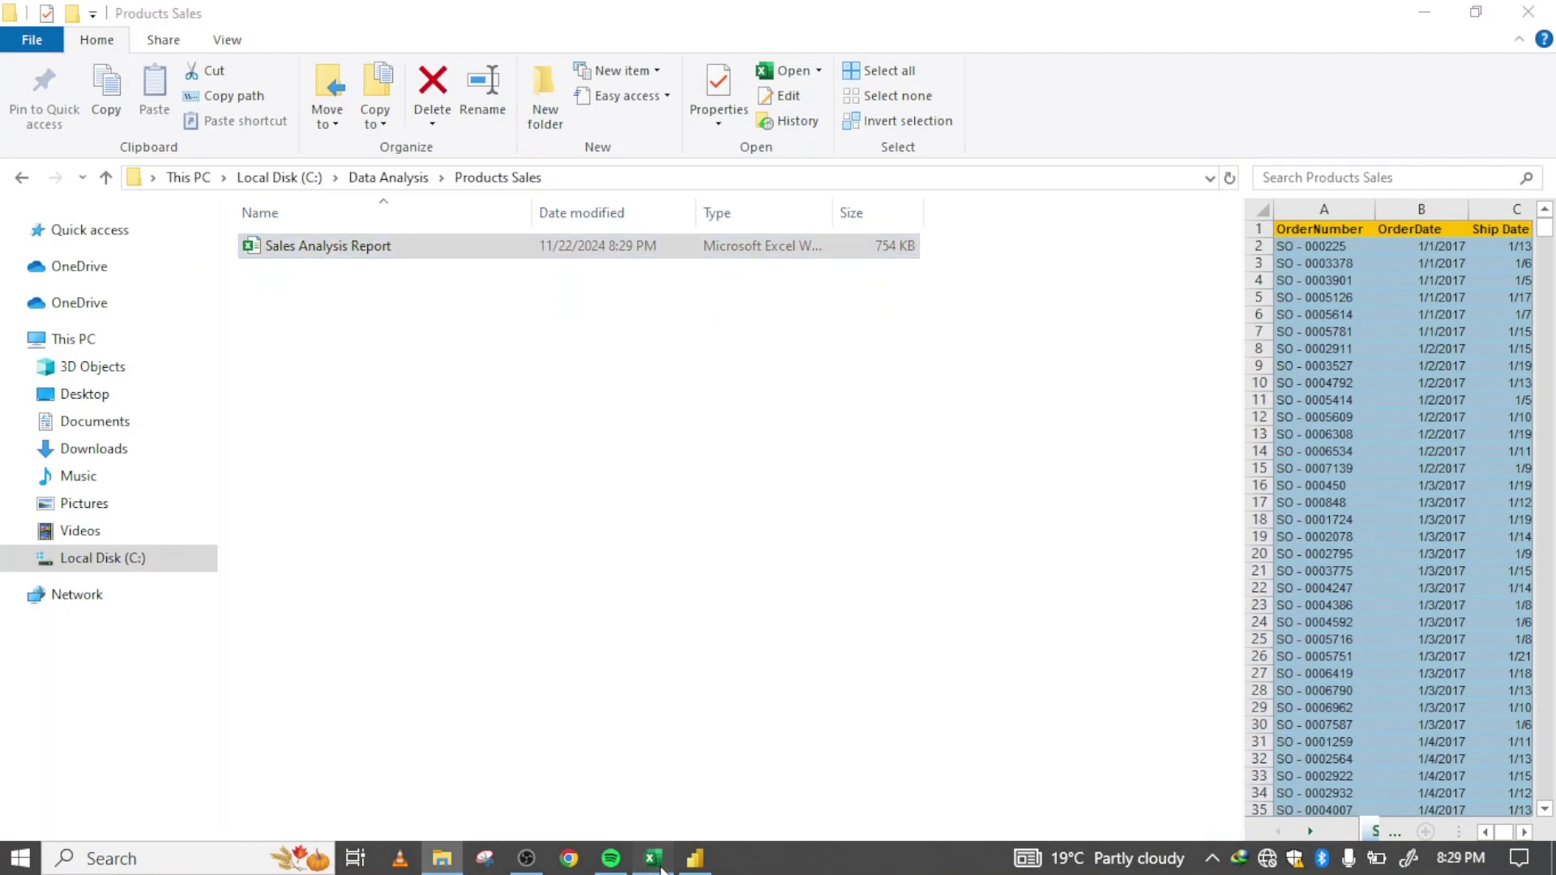
pyautogui.click(658, 863)
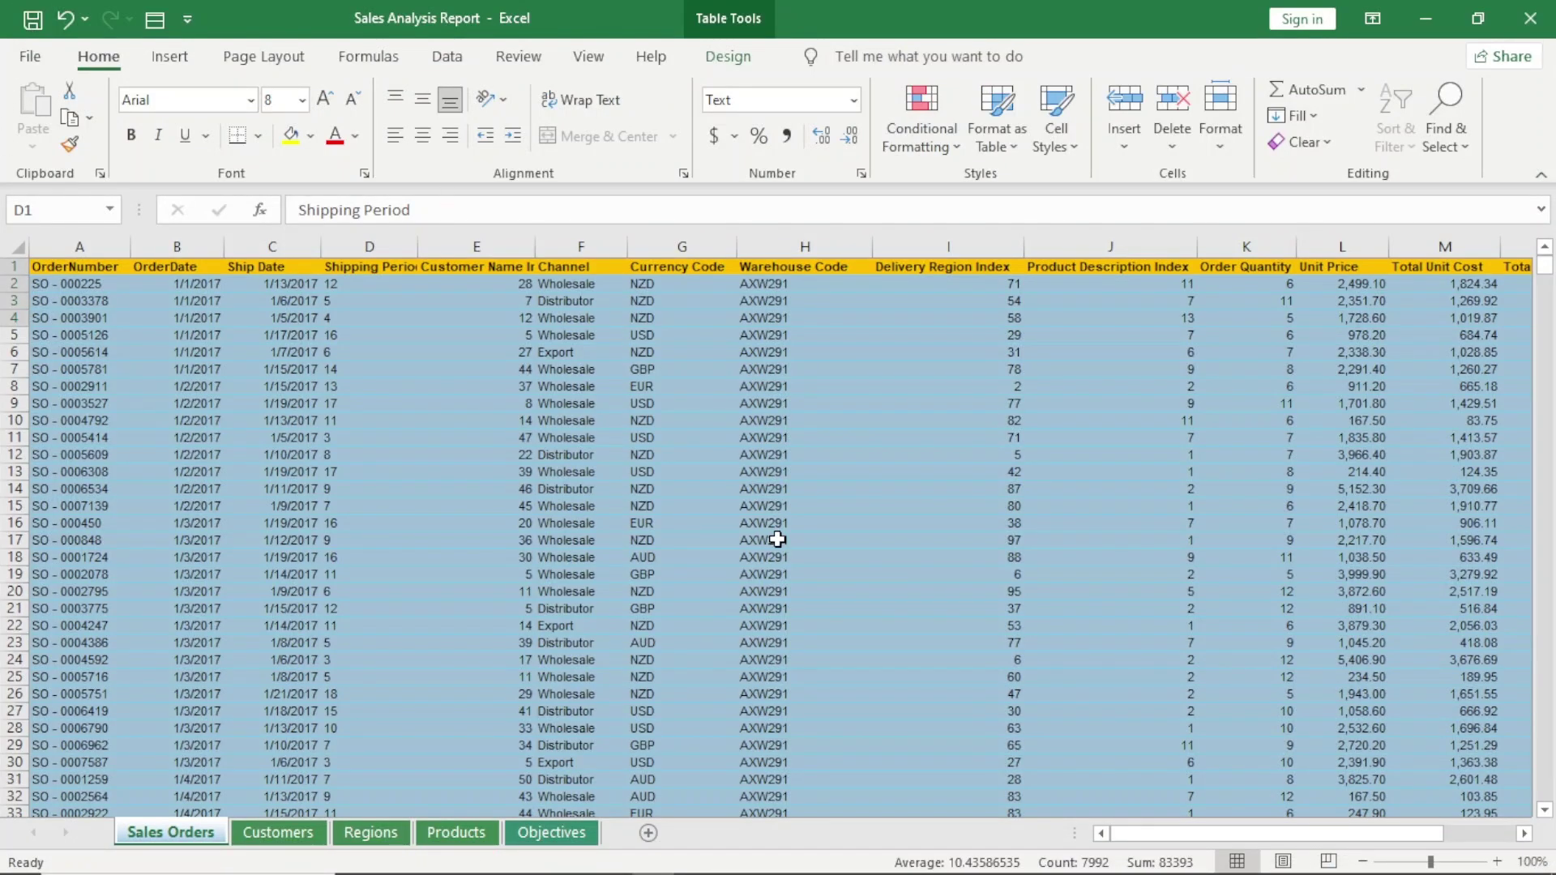
pyautogui.click(695, 859)
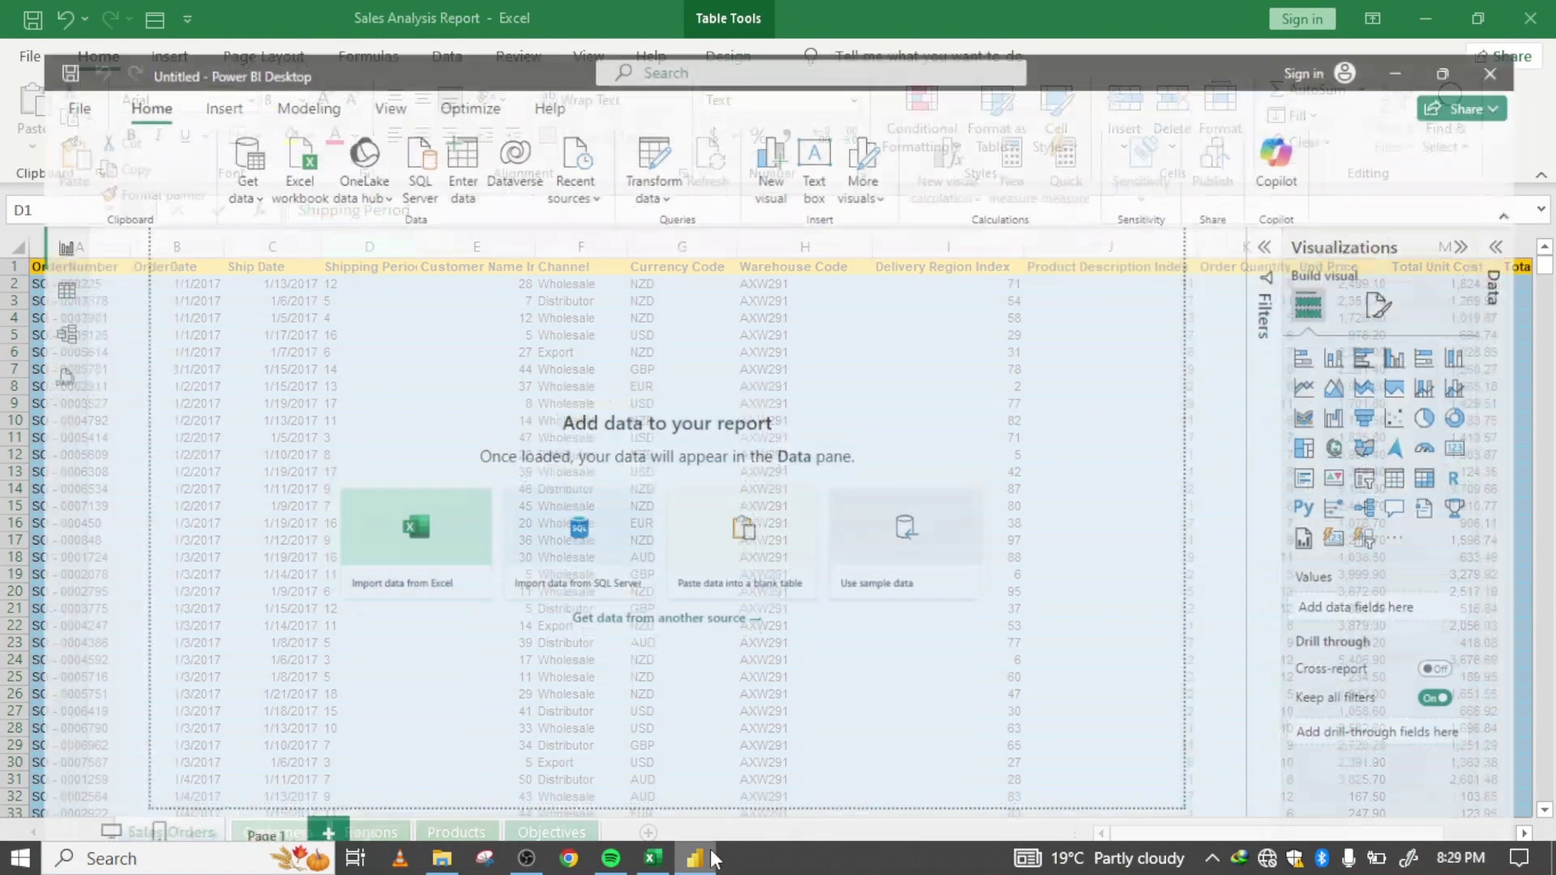
# Import only the Sales Orders sheet from the Sales Analysis Report workbook and open it in Power Query Editor for transformation.
pyautogui.click(272, 129)
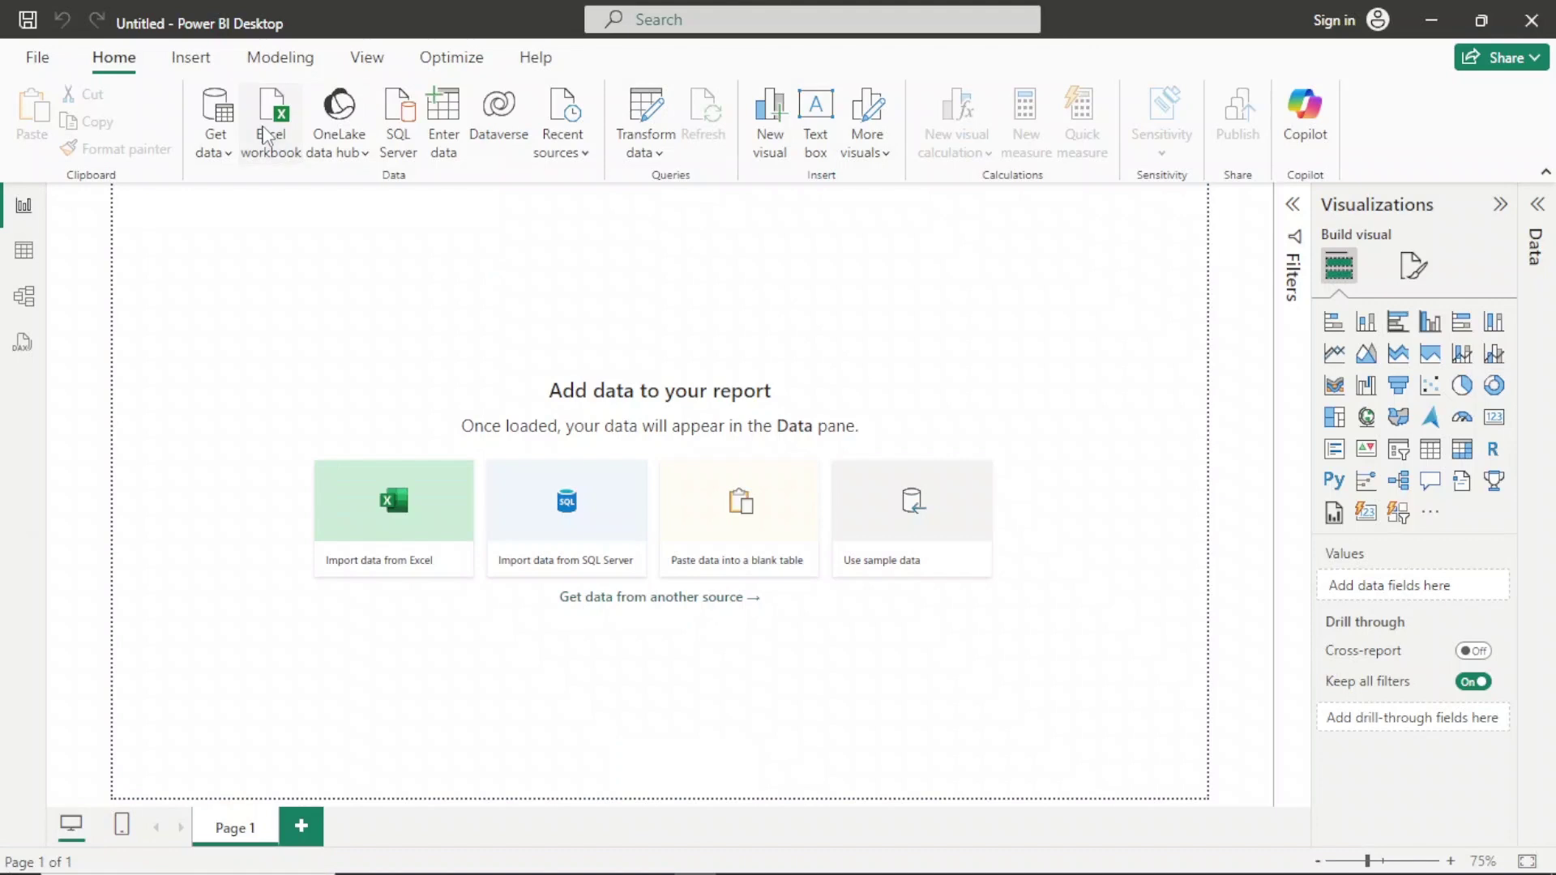
pyautogui.click(285, 159)
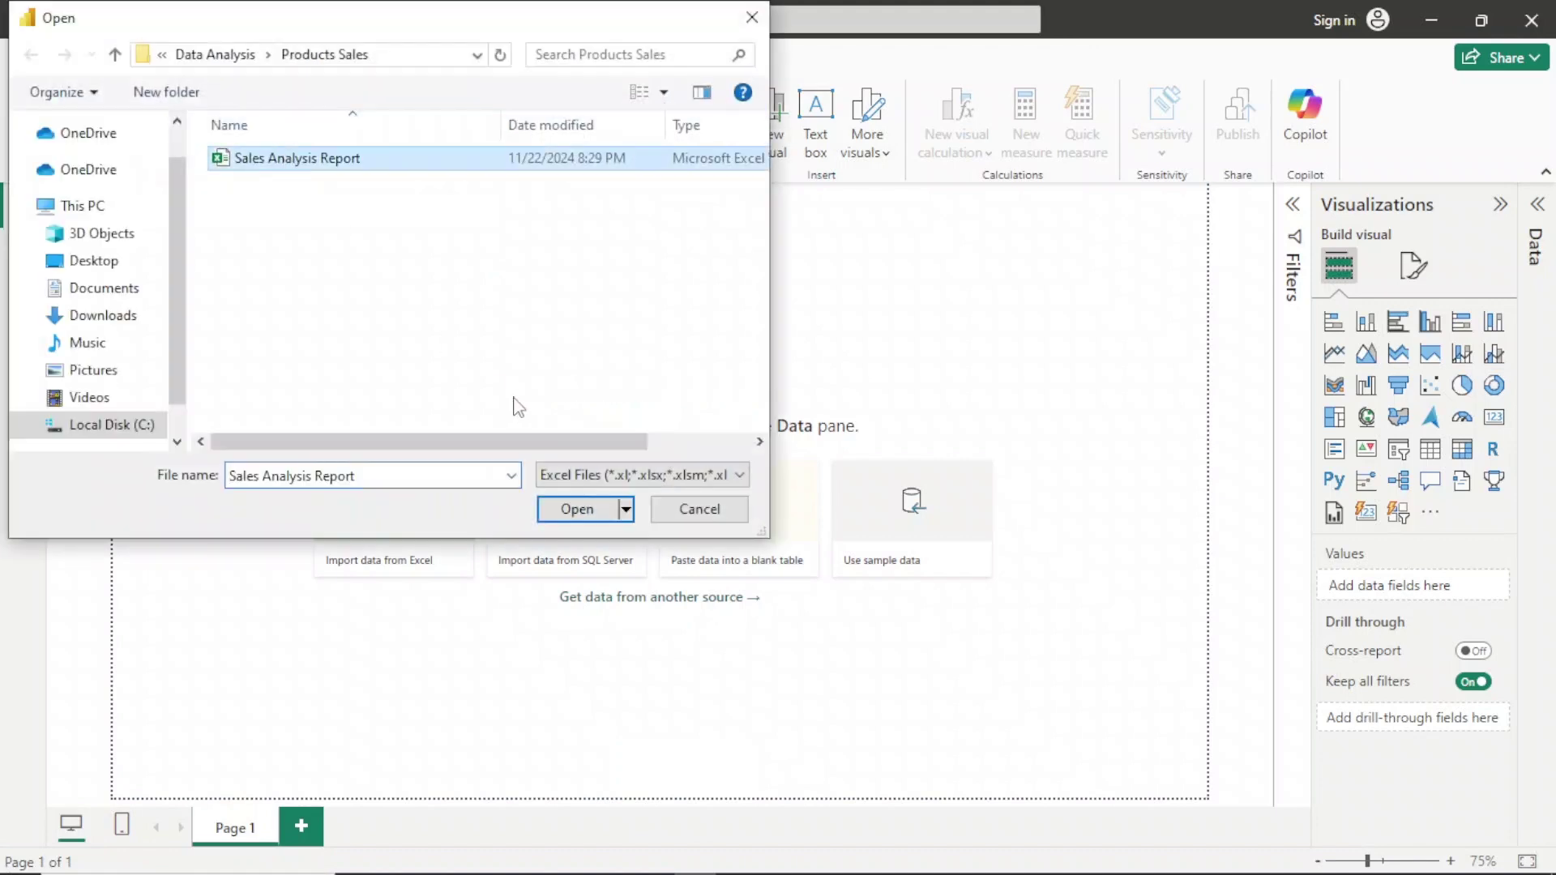
pyautogui.click(578, 509)
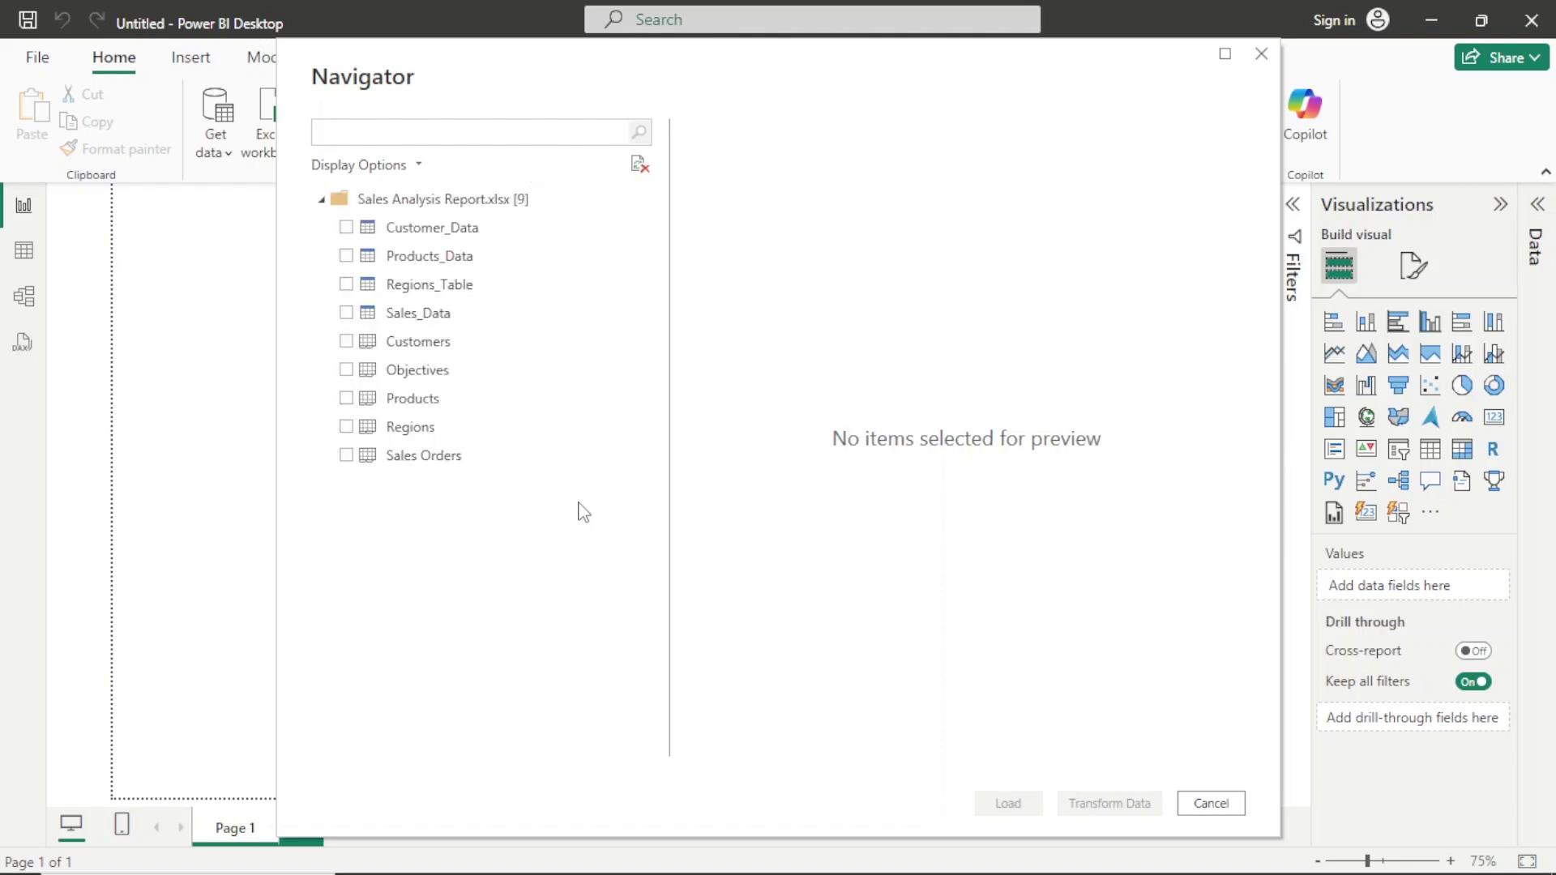
pyautogui.click(346, 347)
pyautogui.click(347, 343)
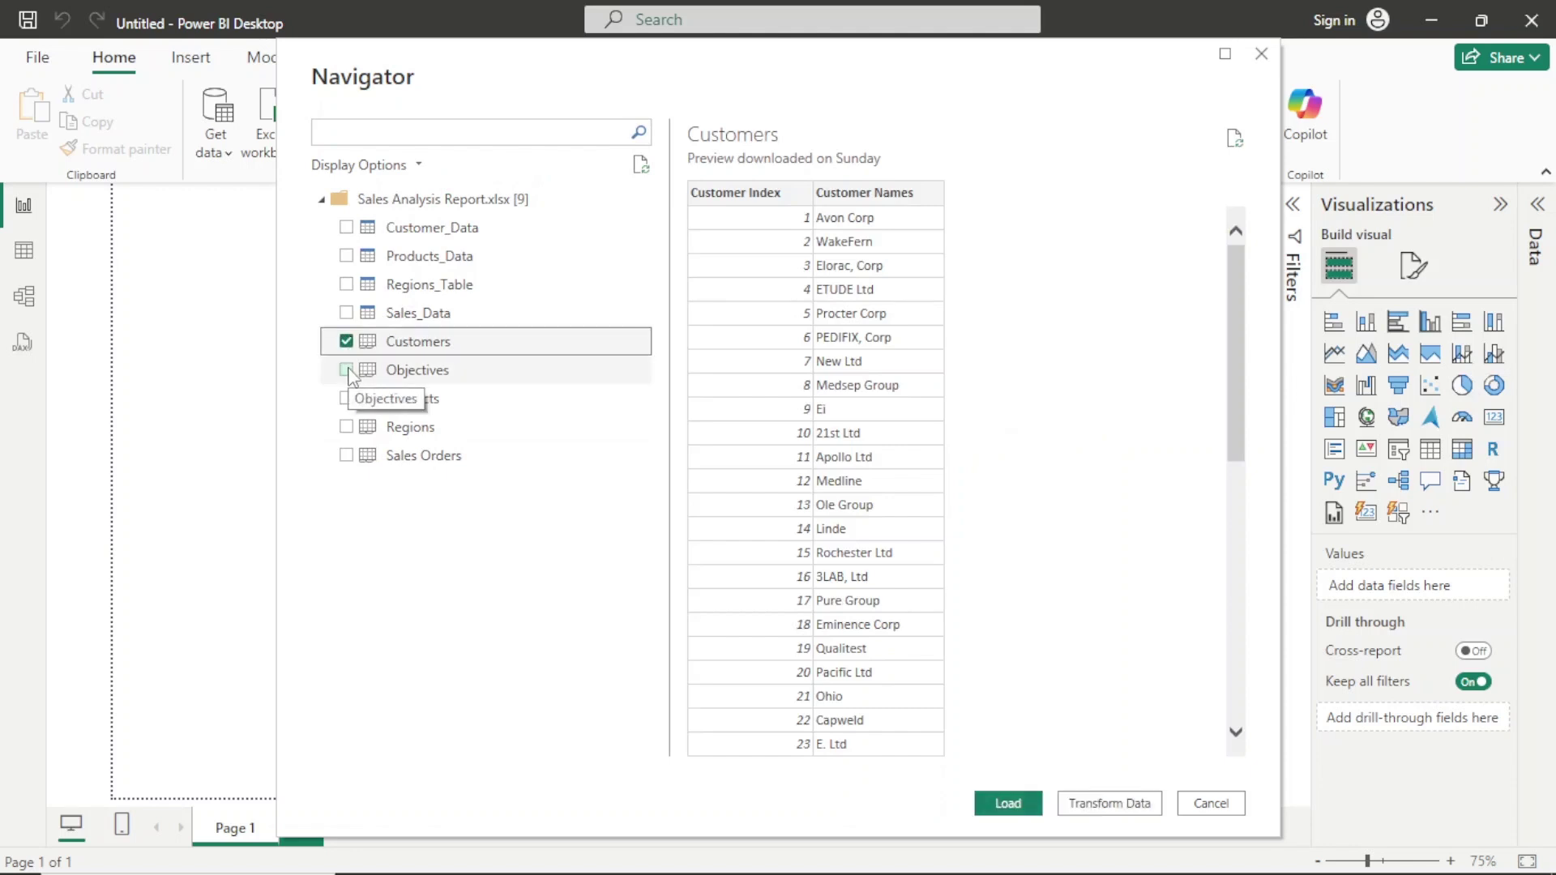
pyautogui.click(345, 344)
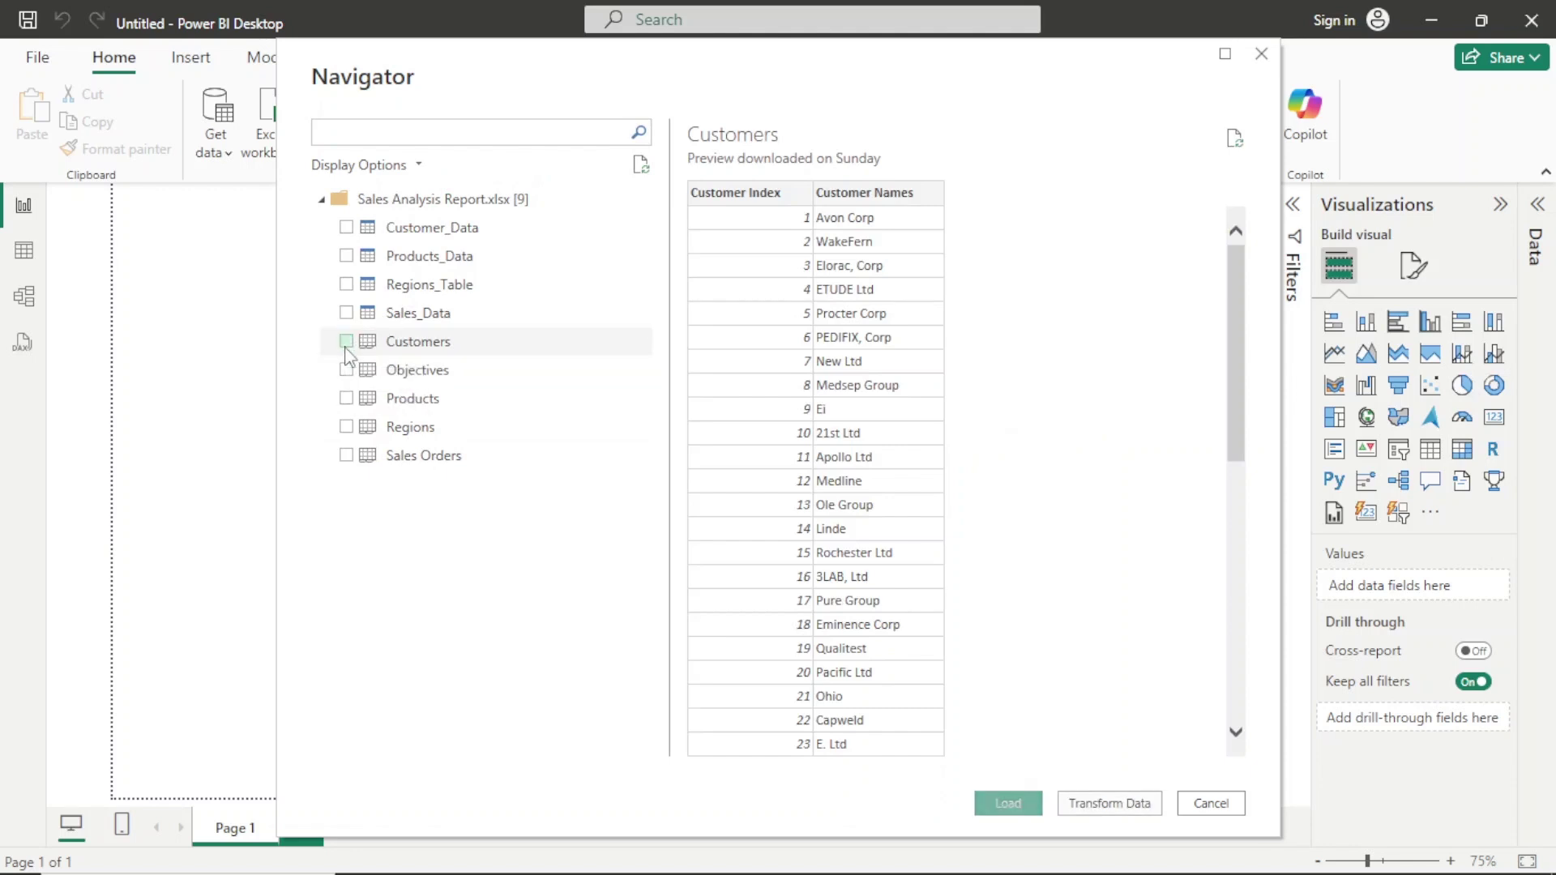
pyautogui.click(347, 455)
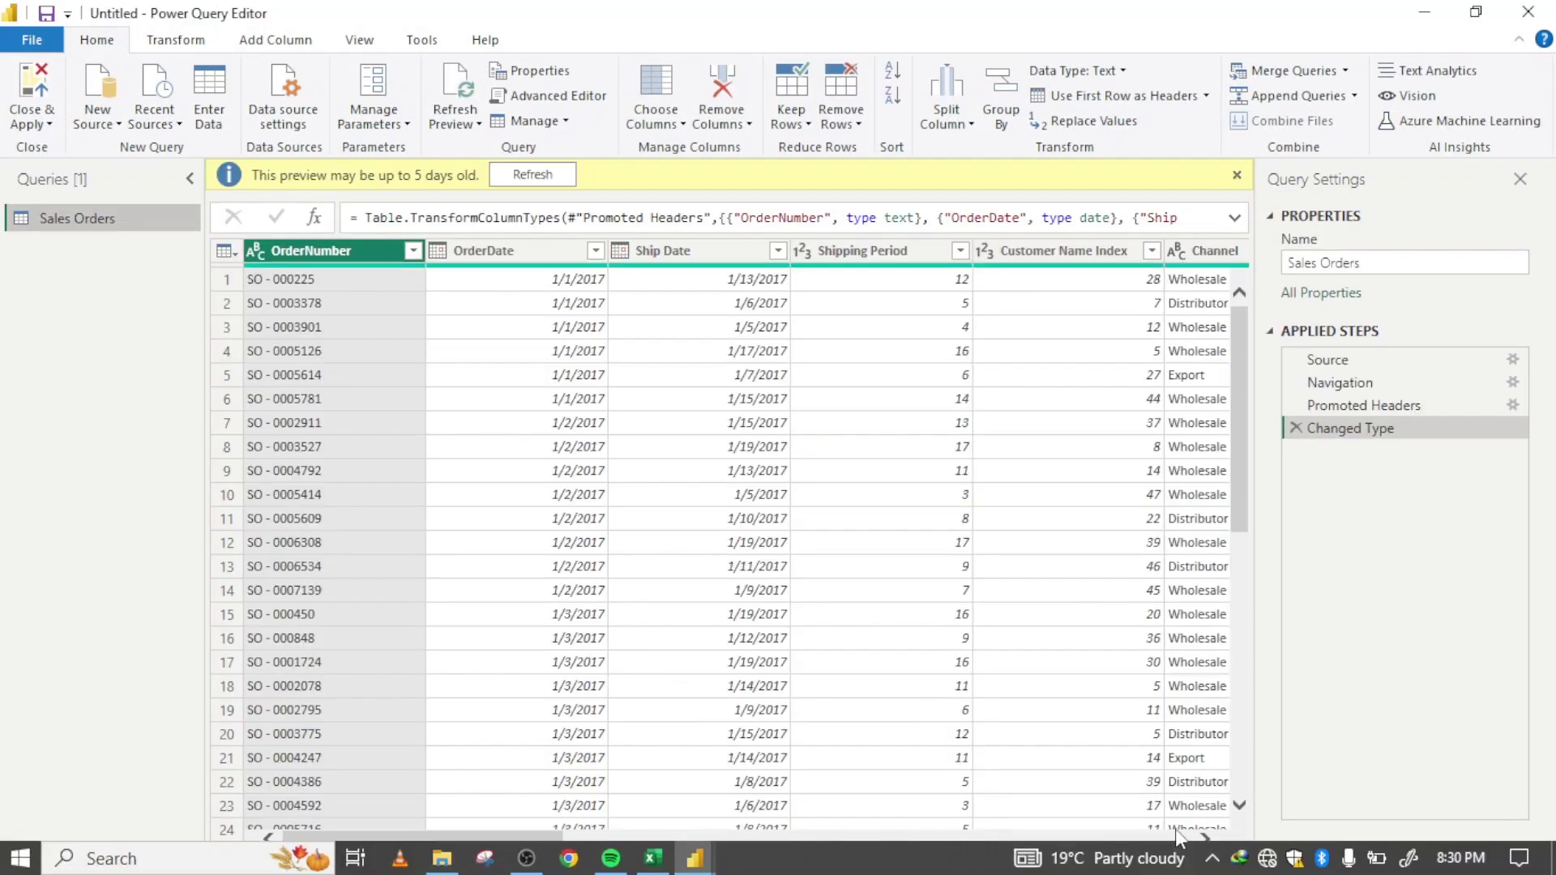
# Remove the empty columns Column15, Column16 and Column17 from the Sales Orders query and apply the changes to the report.
pyautogui.click(1205, 839)
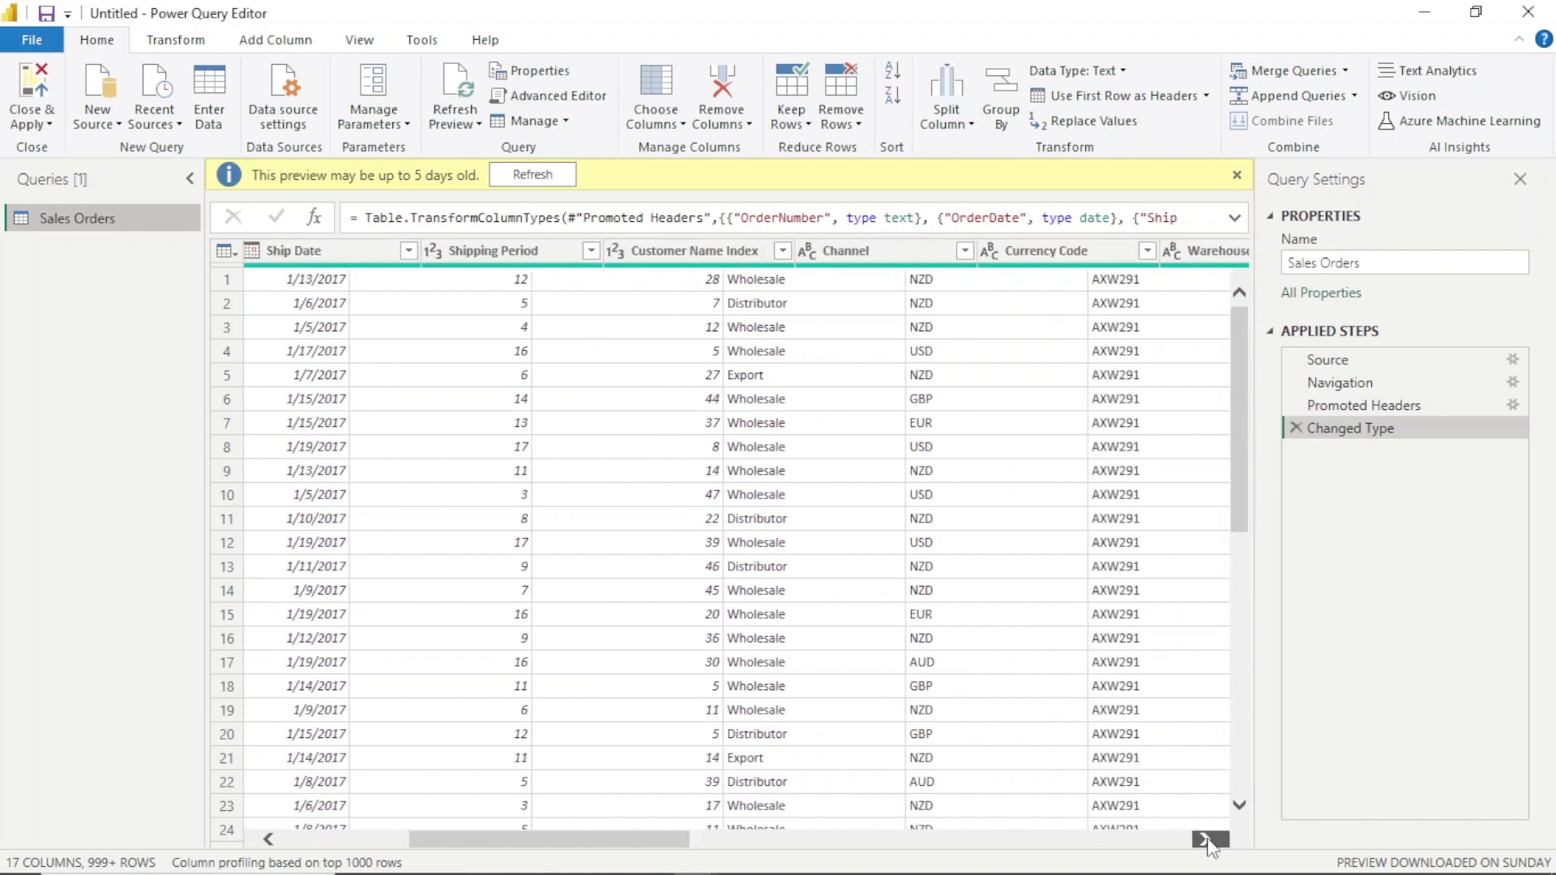
pyautogui.moveTo(1206, 839); pyautogui.dragTo(1206, 839)
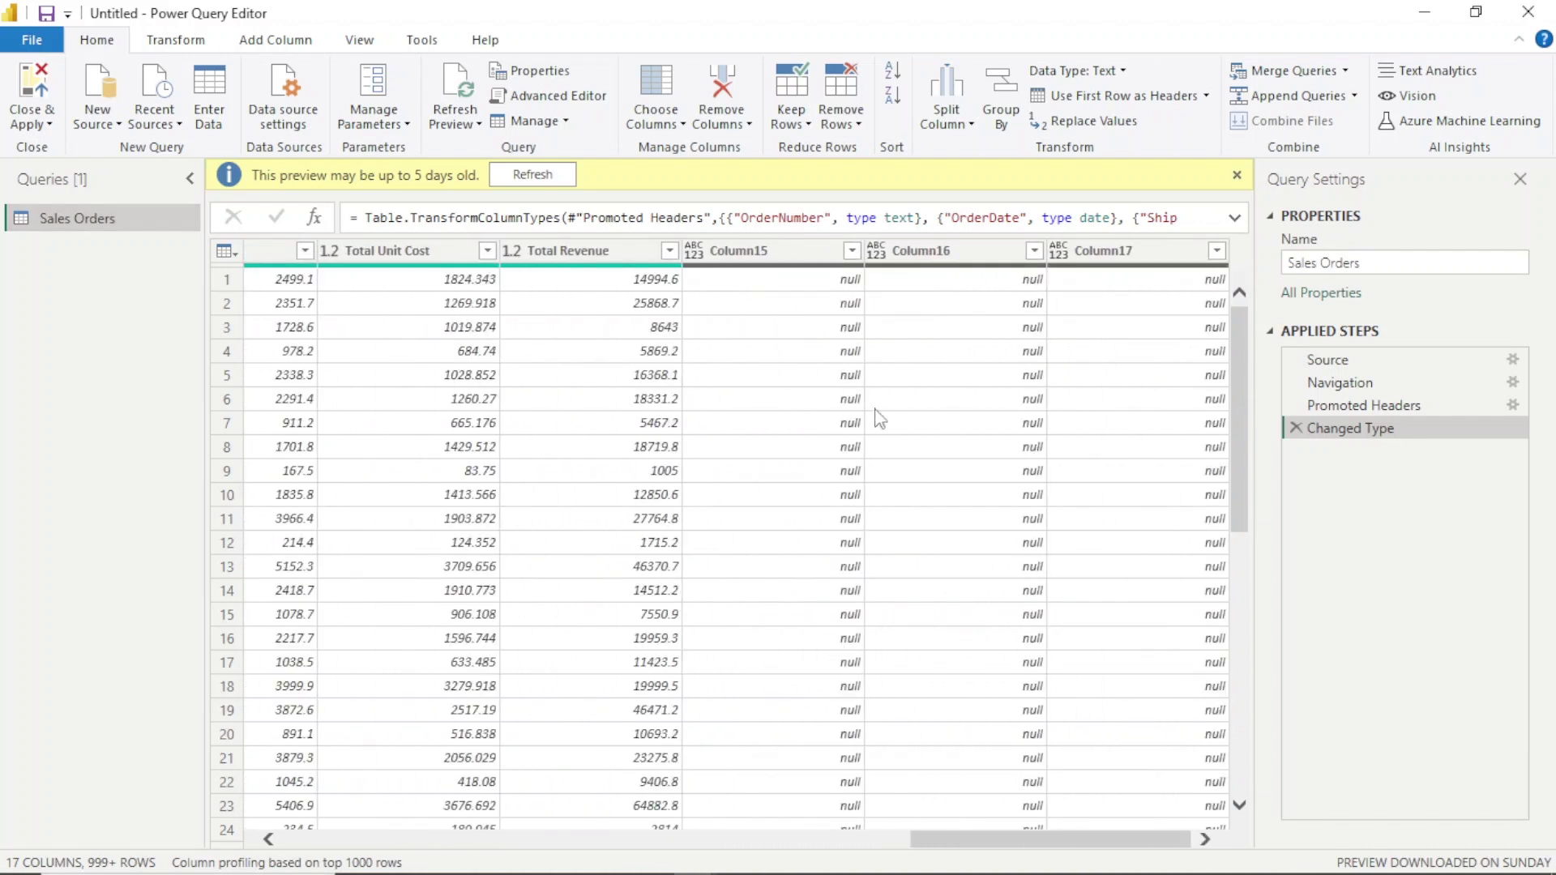
pyautogui.click(778, 250)
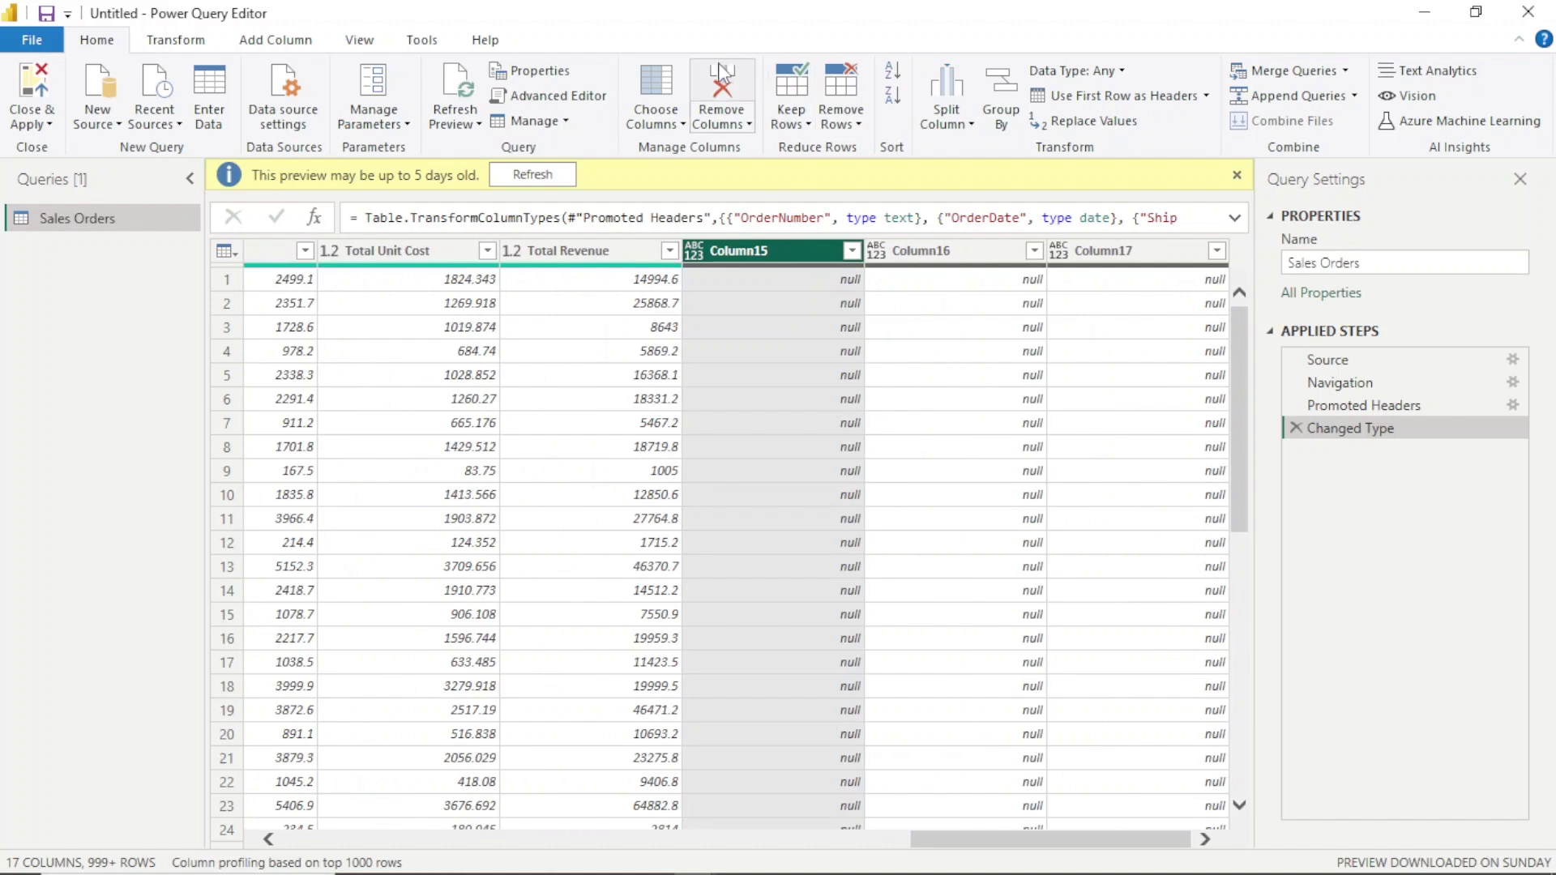
pyautogui.click(724, 88)
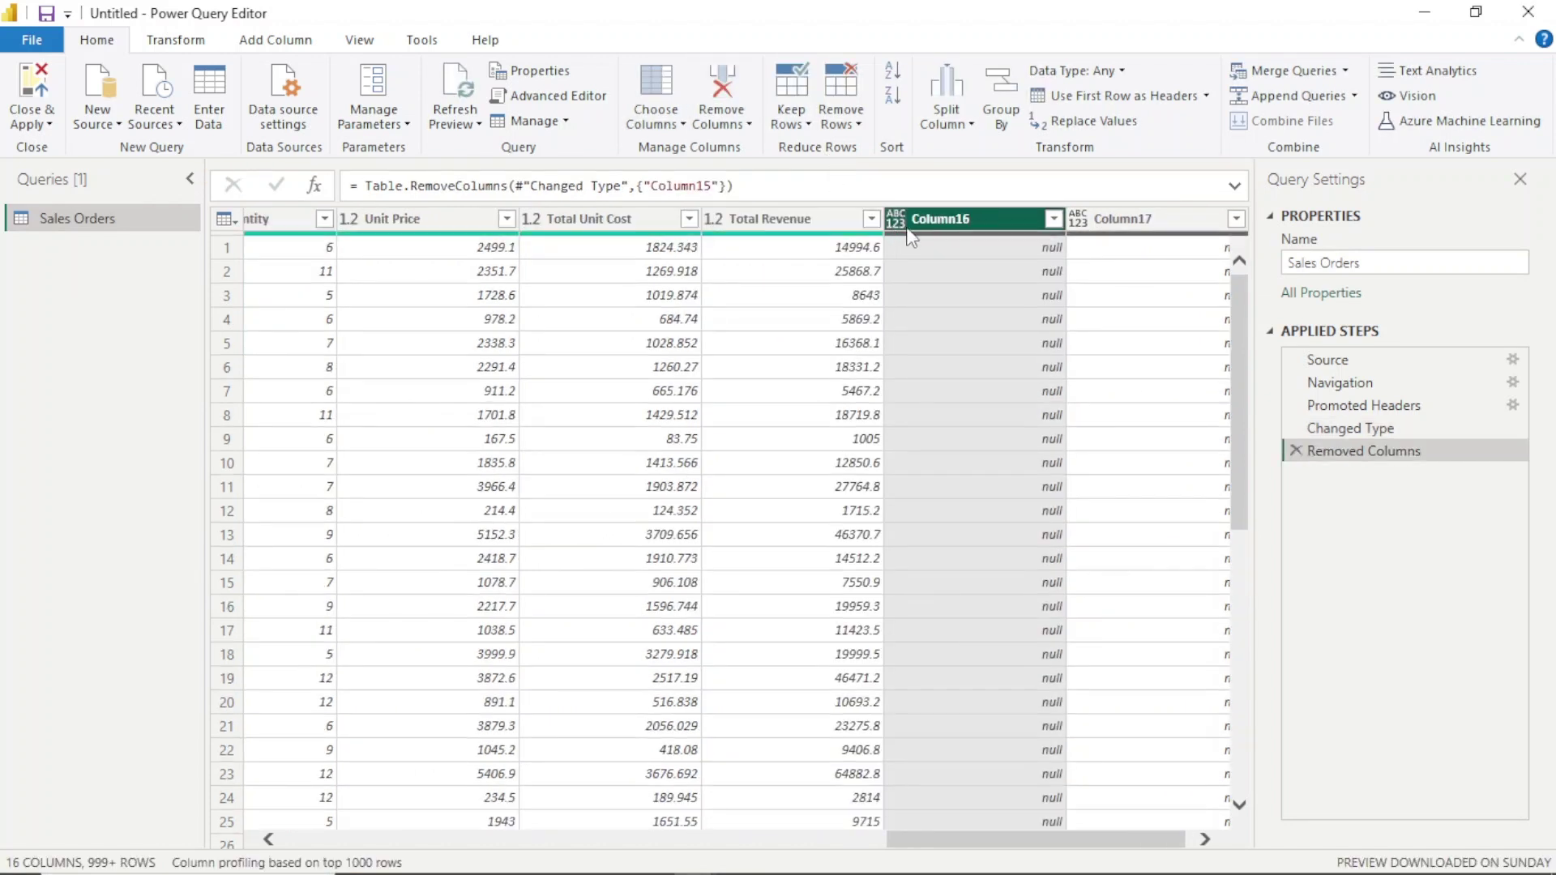
pyautogui.click(722, 81)
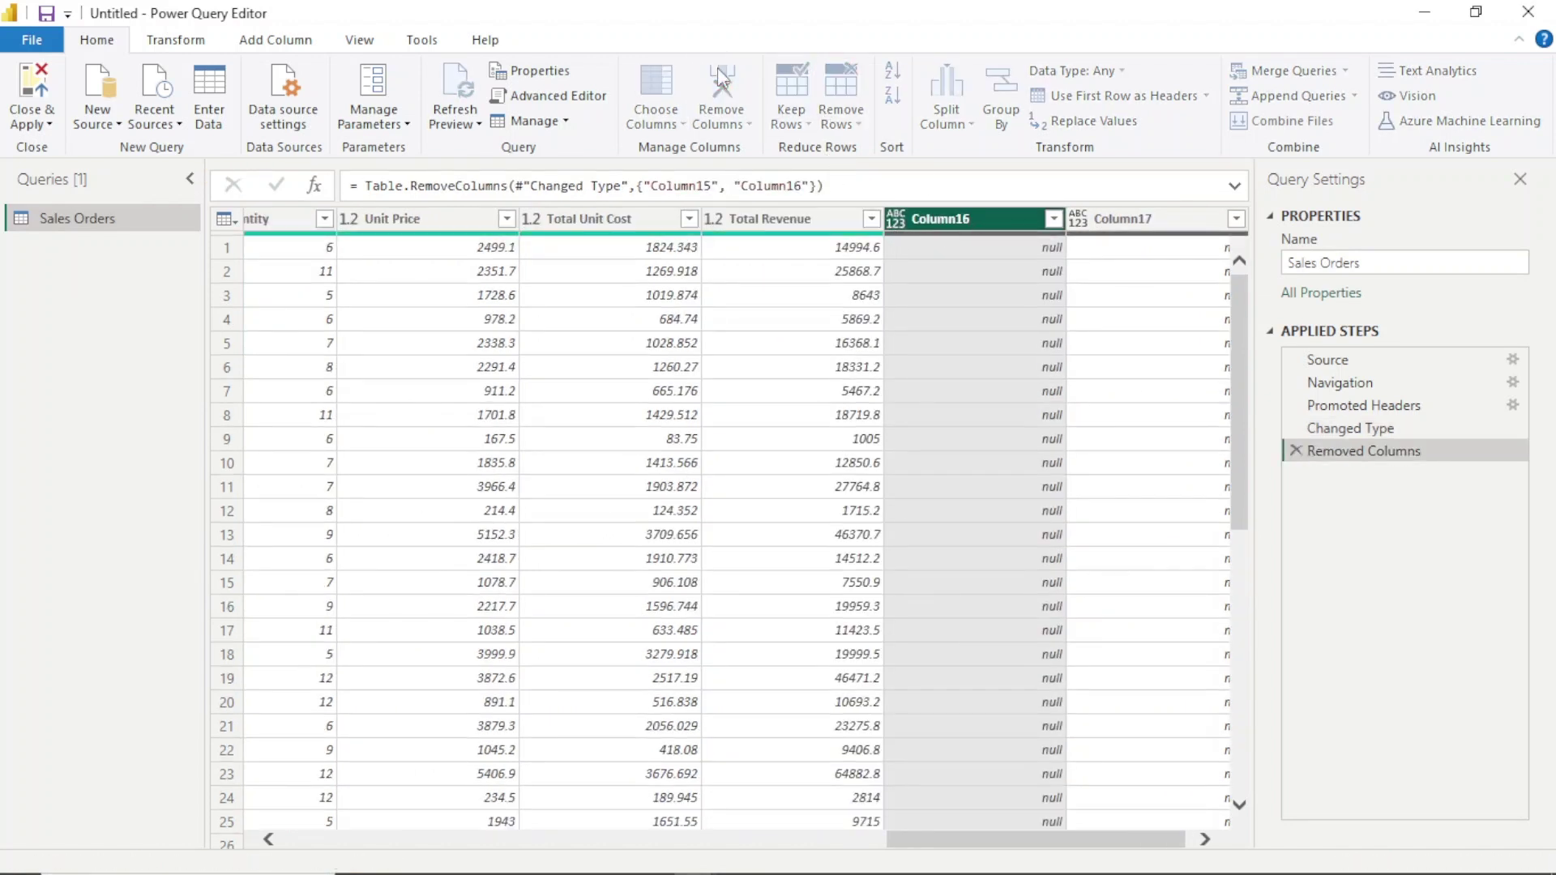
pyautogui.click(721, 81)
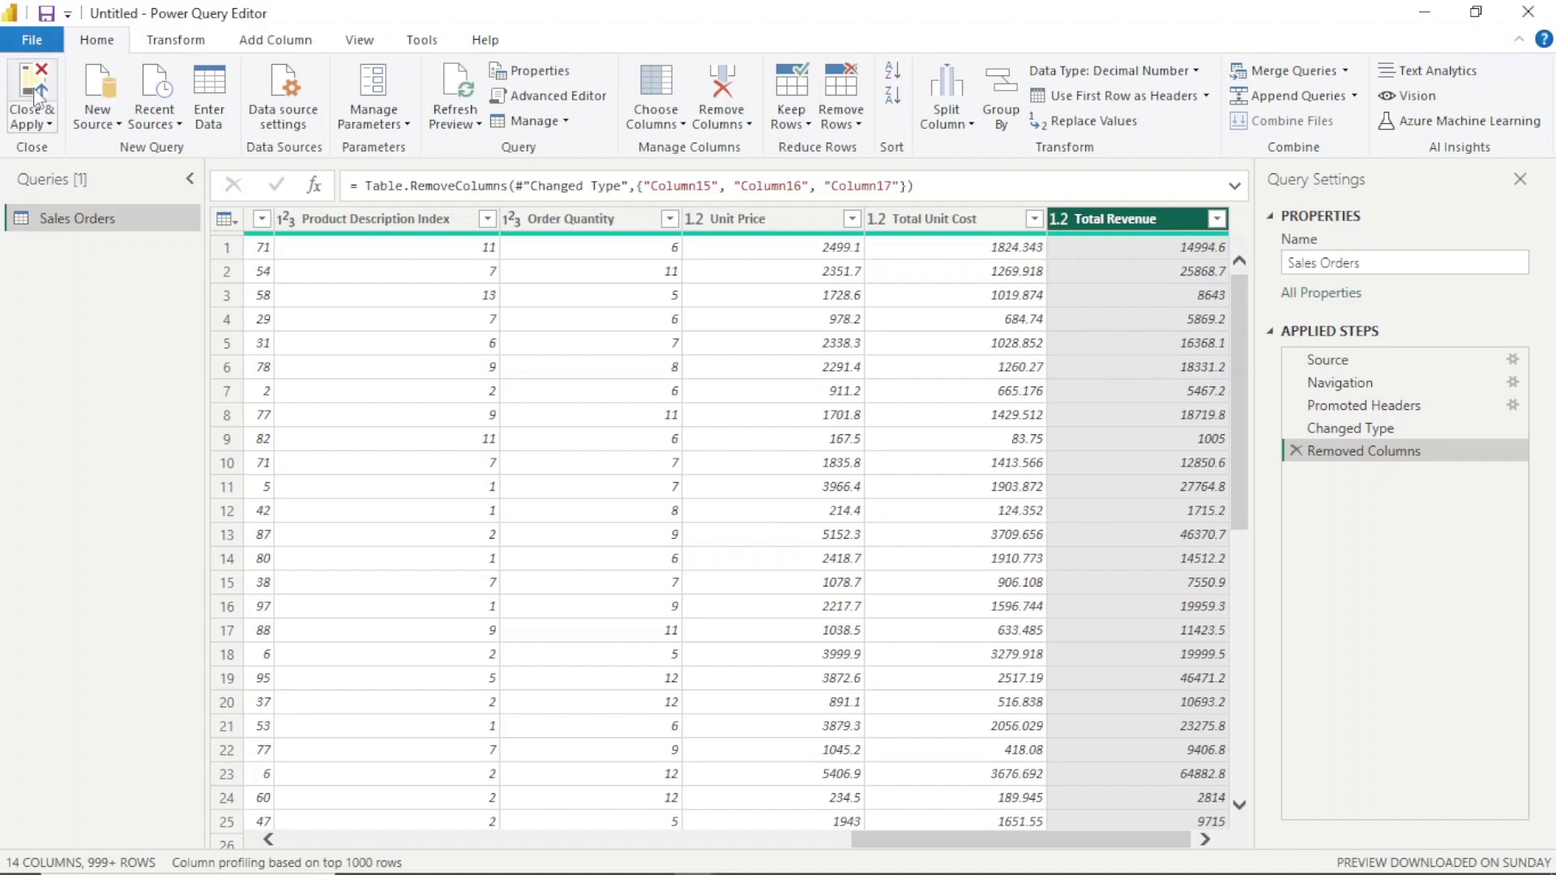
pyautogui.click(35, 96)
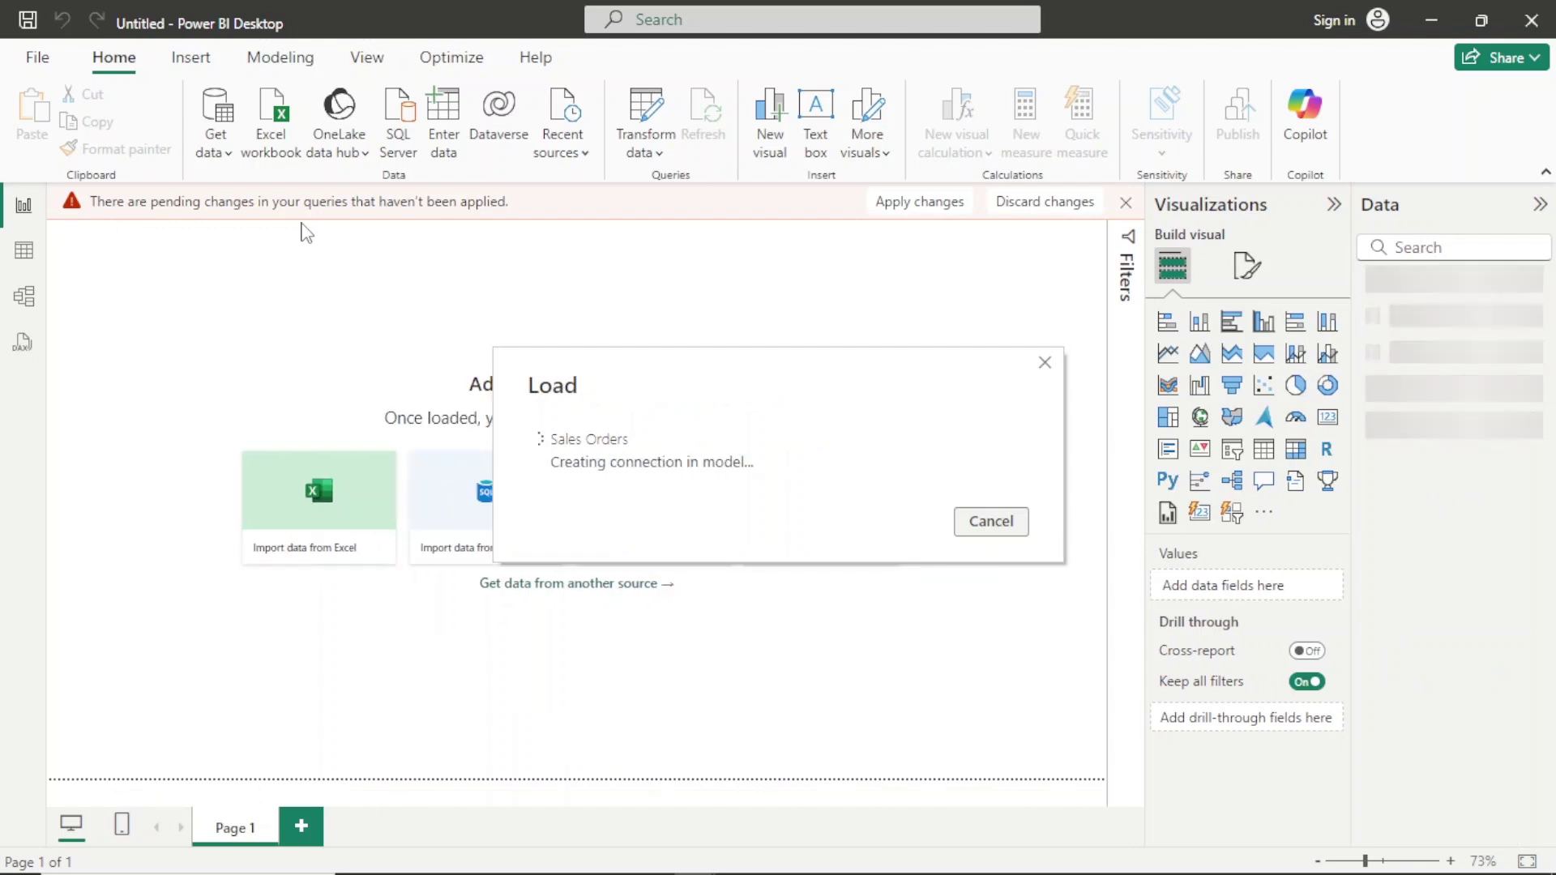
# Load the Customers, Products and Regions sheets from the Sales Analysis Report workbook into the report.
pyautogui.click(270, 122)
pyautogui.click(295, 156)
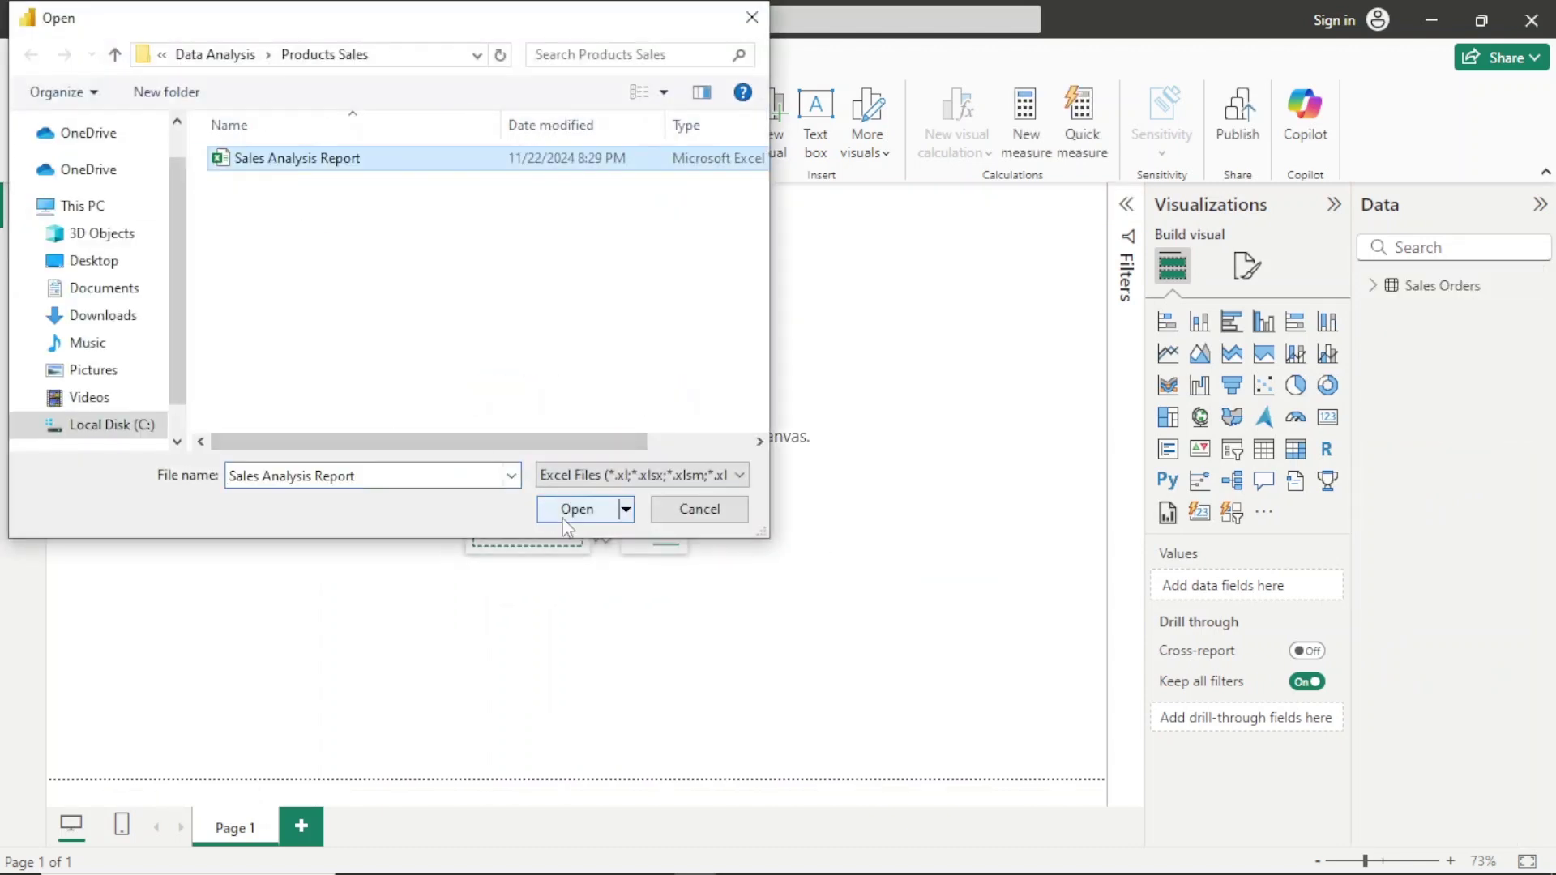
pyautogui.click(566, 523)
pyautogui.click(344, 399)
pyautogui.click(343, 427)
pyautogui.click(343, 344)
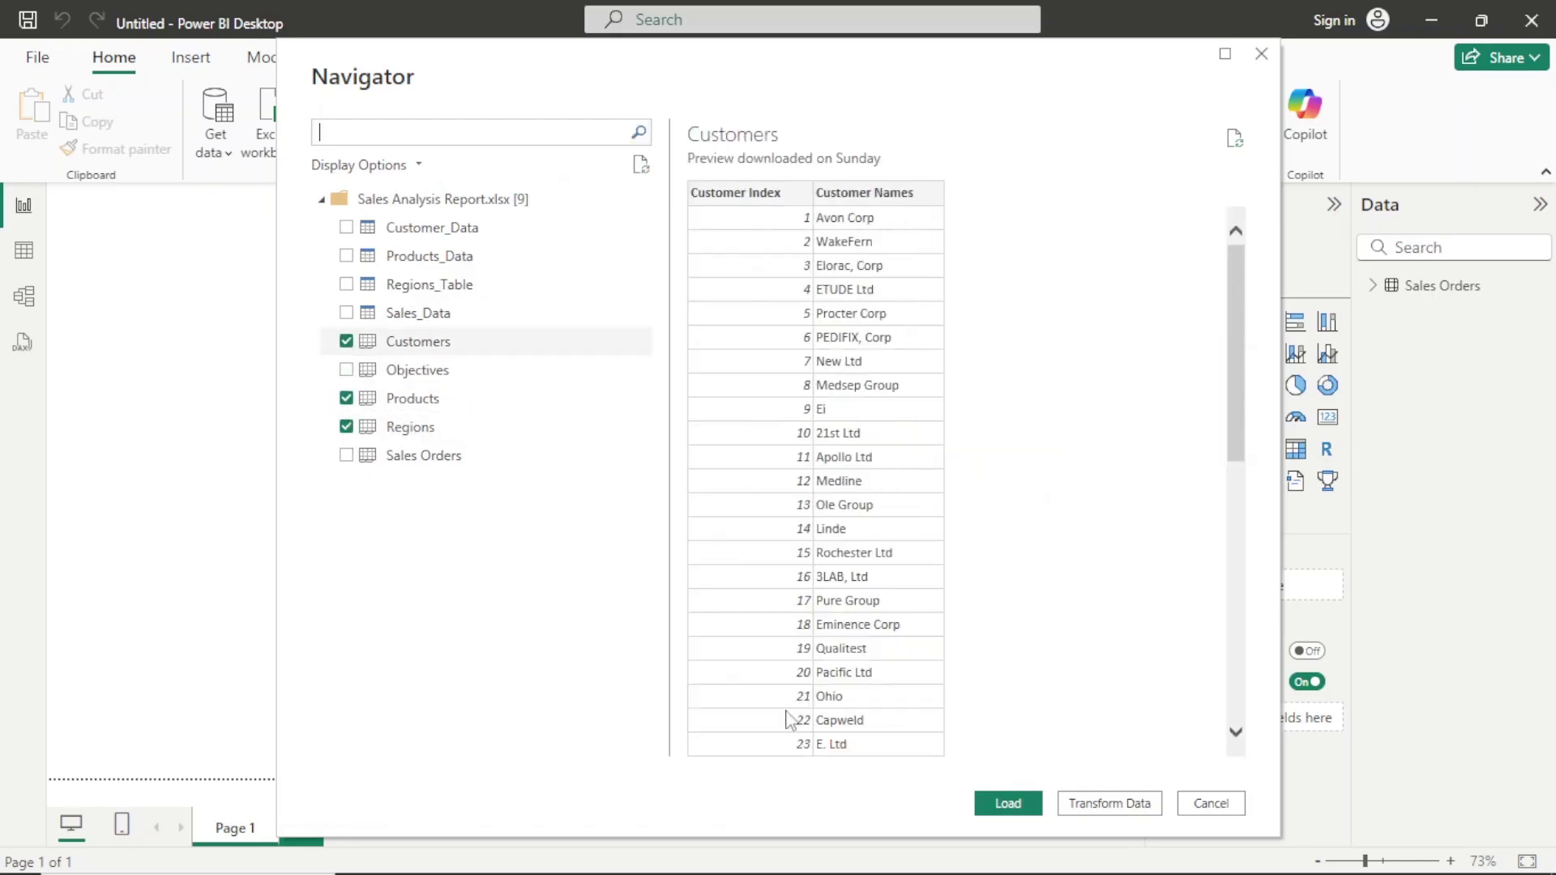
pyautogui.click(1008, 803)
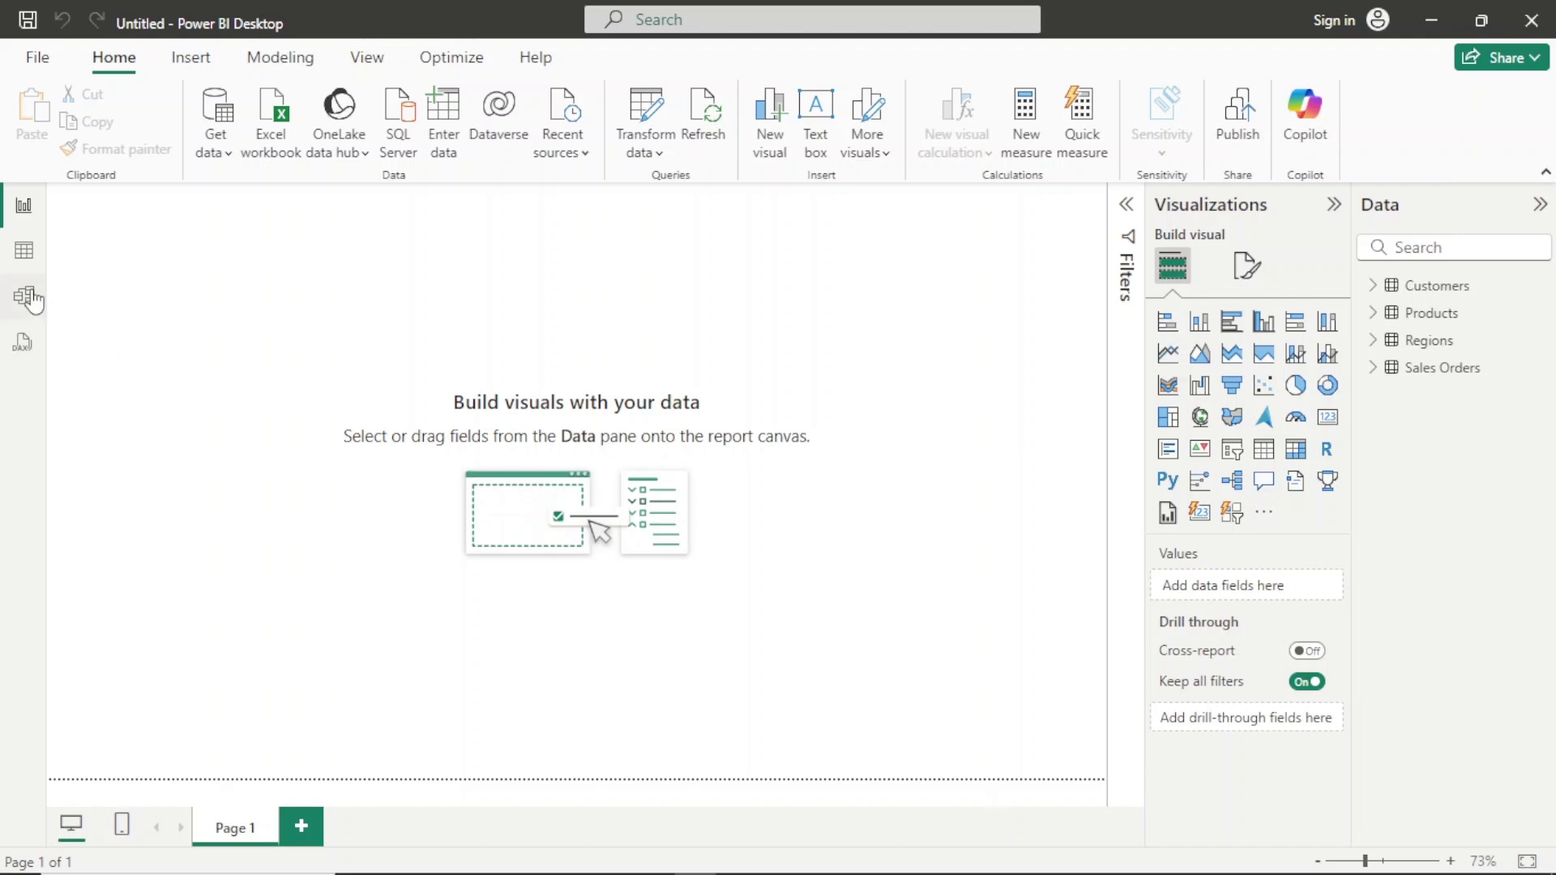
# In the model view, arrange the table cards around Sales Orders: Products to its left, Regions below it and Customers to its right.
pyautogui.click(5, 313)
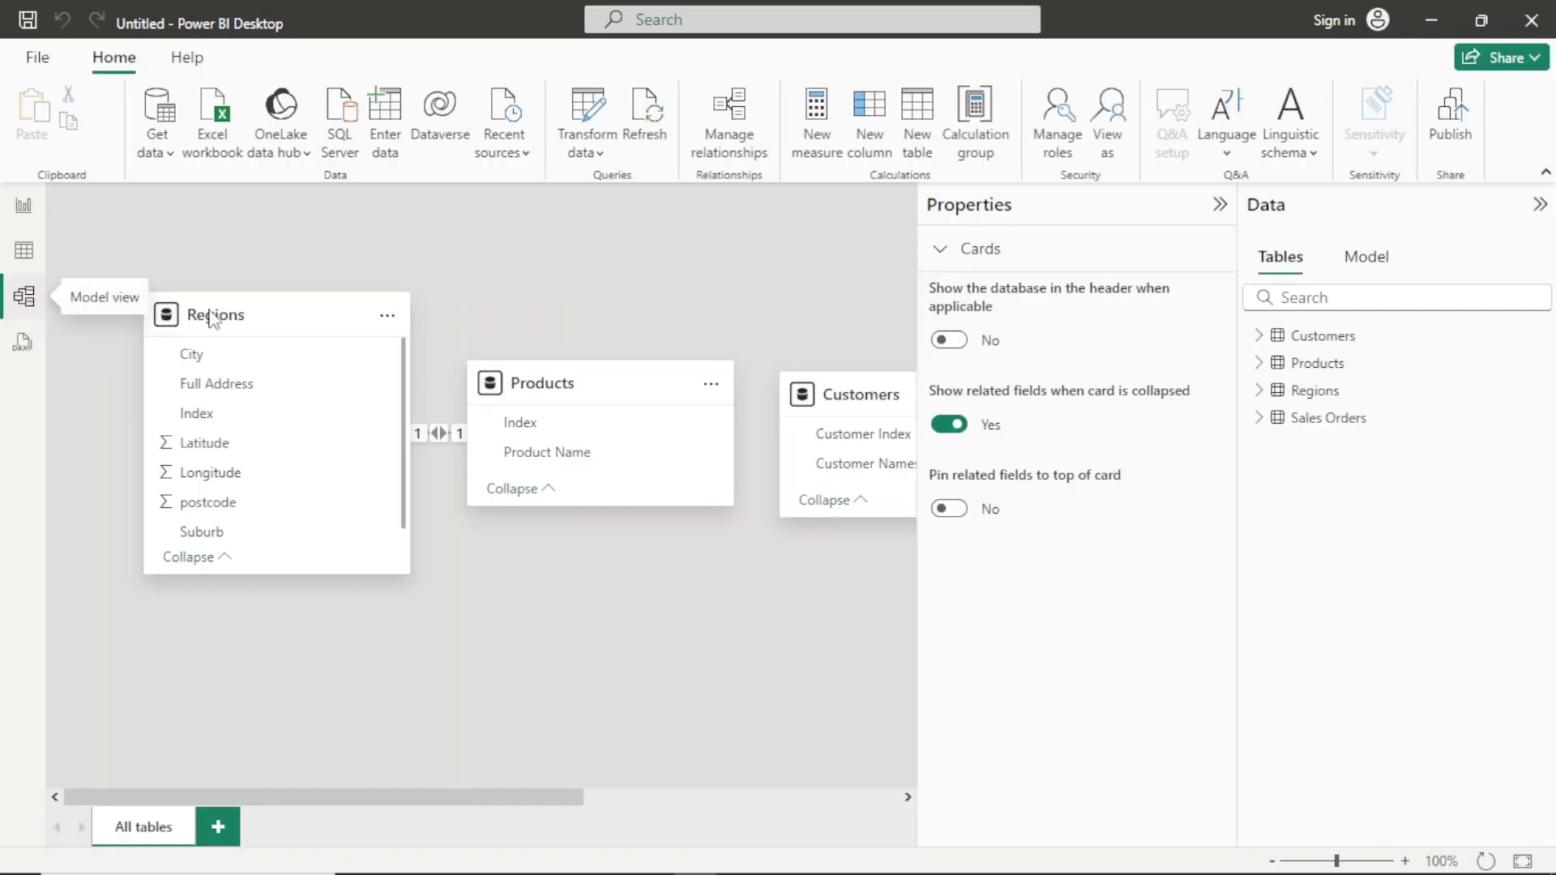
pyautogui.click(1221, 205)
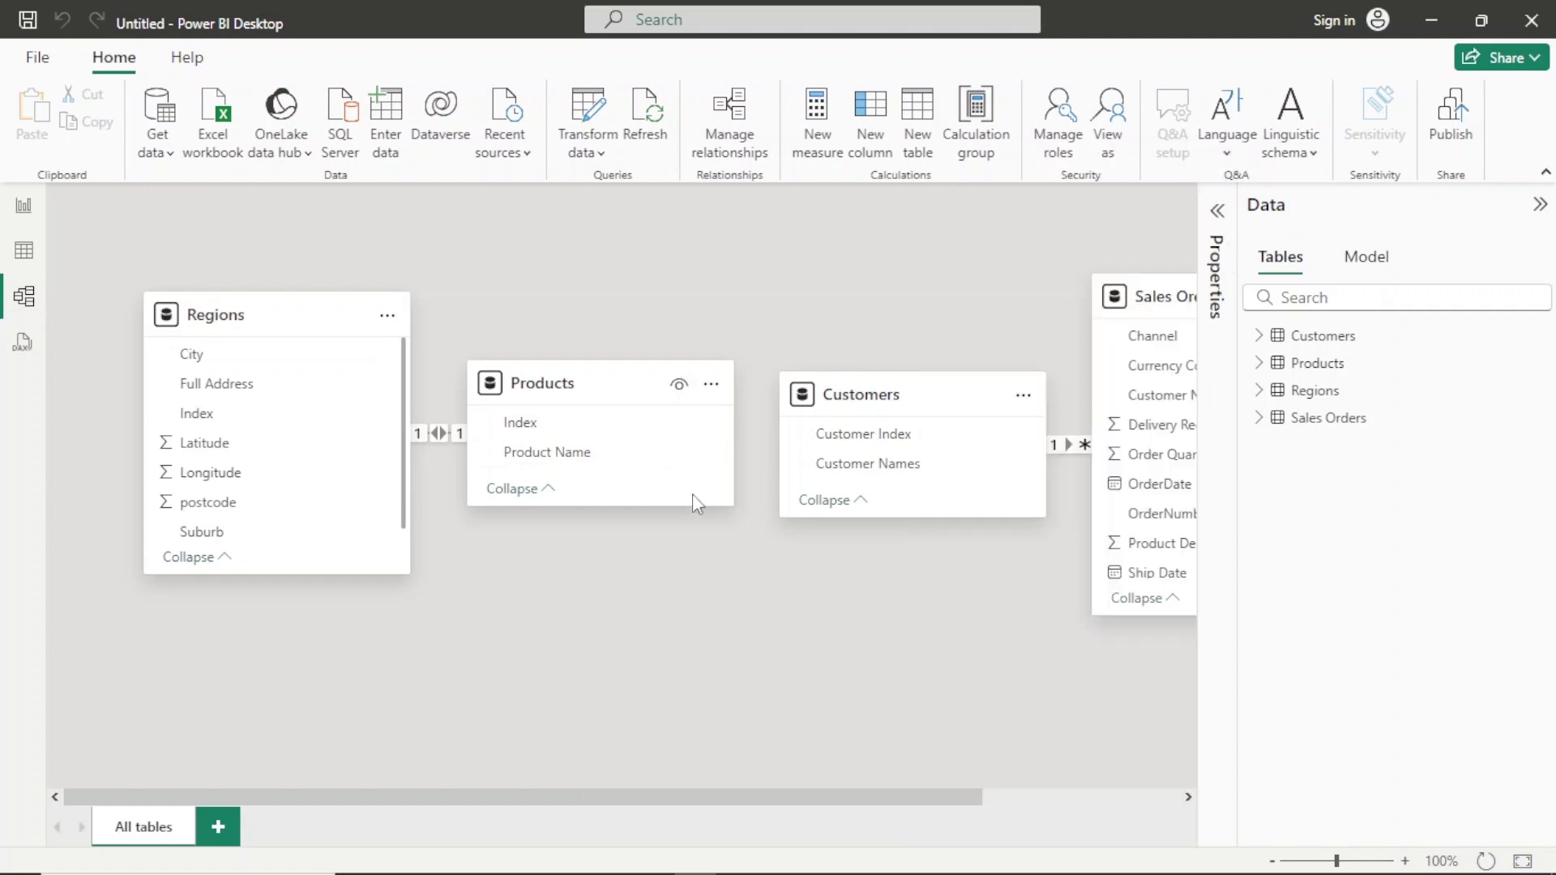
pyautogui.moveTo(589, 381); pyautogui.dragTo(276, 729)
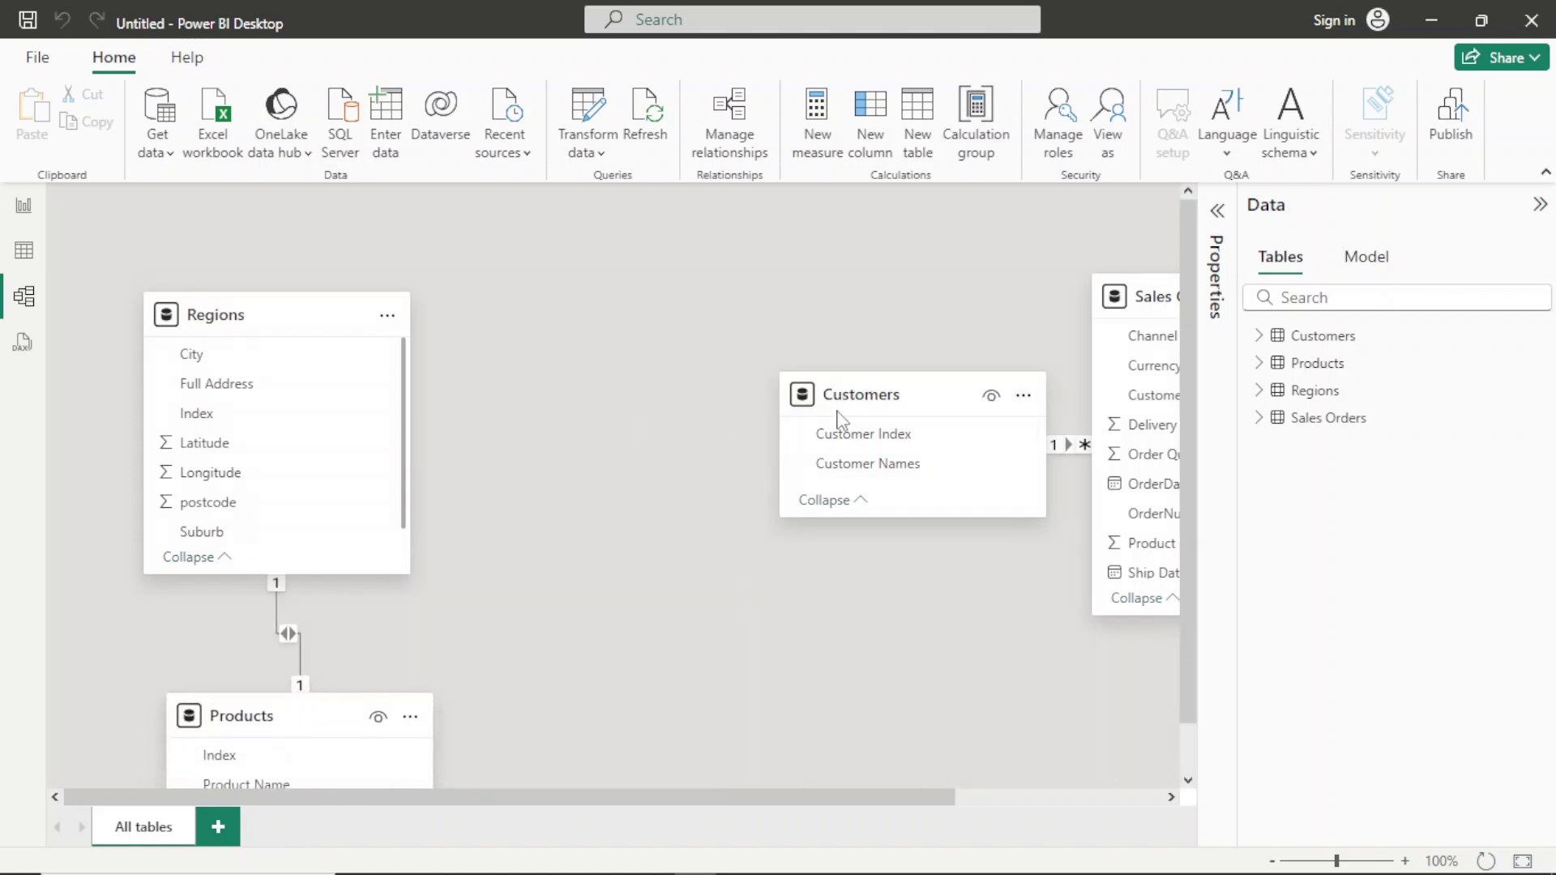
pyautogui.moveTo(851, 403); pyautogui.dragTo(563, 683)
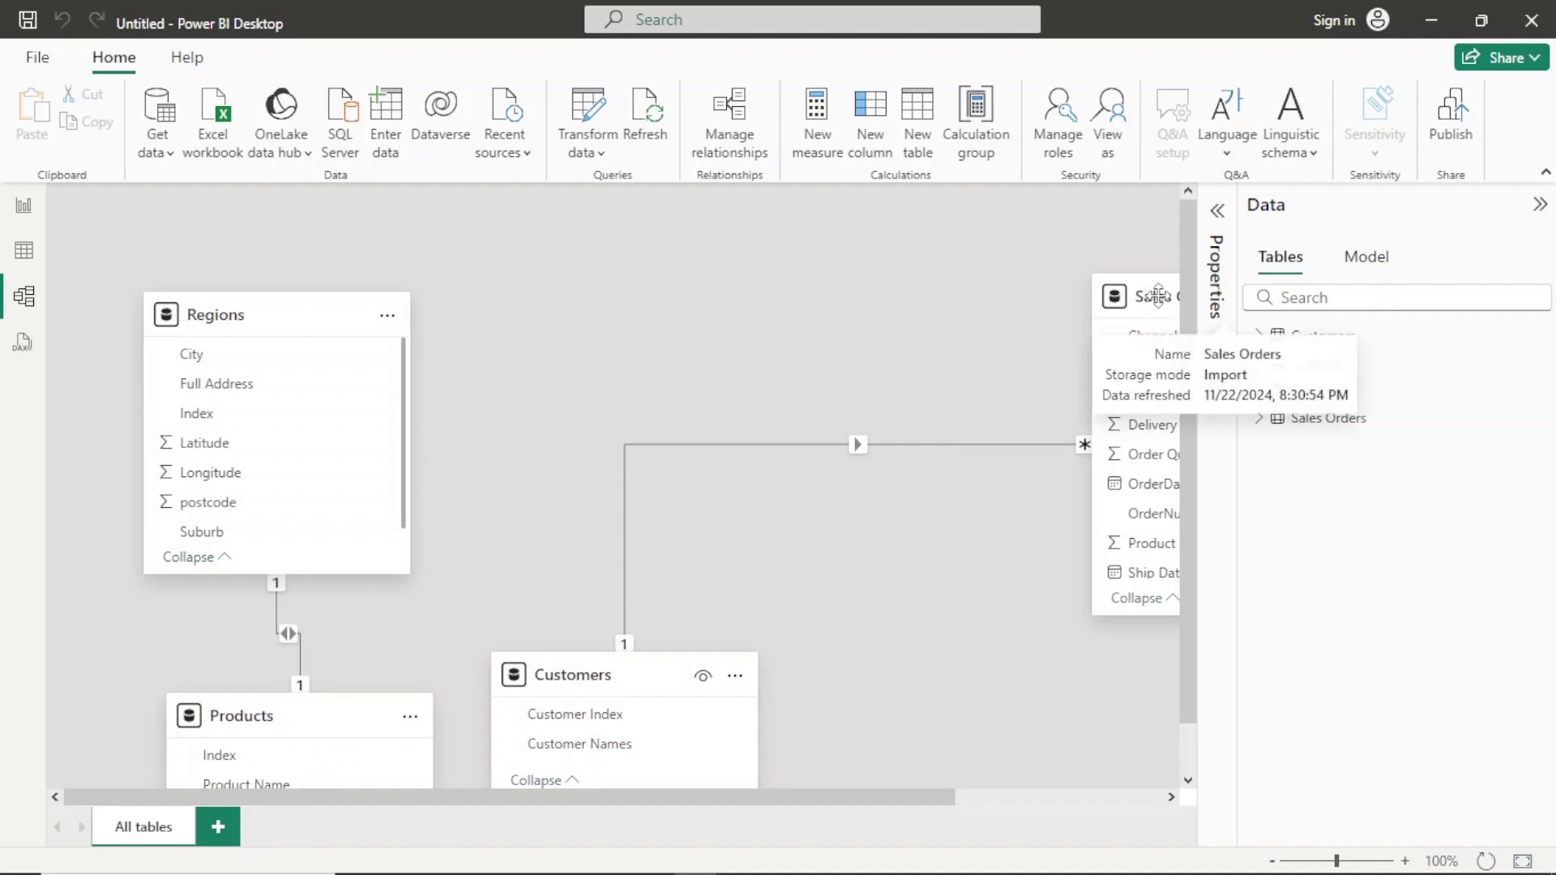
pyautogui.moveTo(1160, 301); pyautogui.dragTo(817, 295)
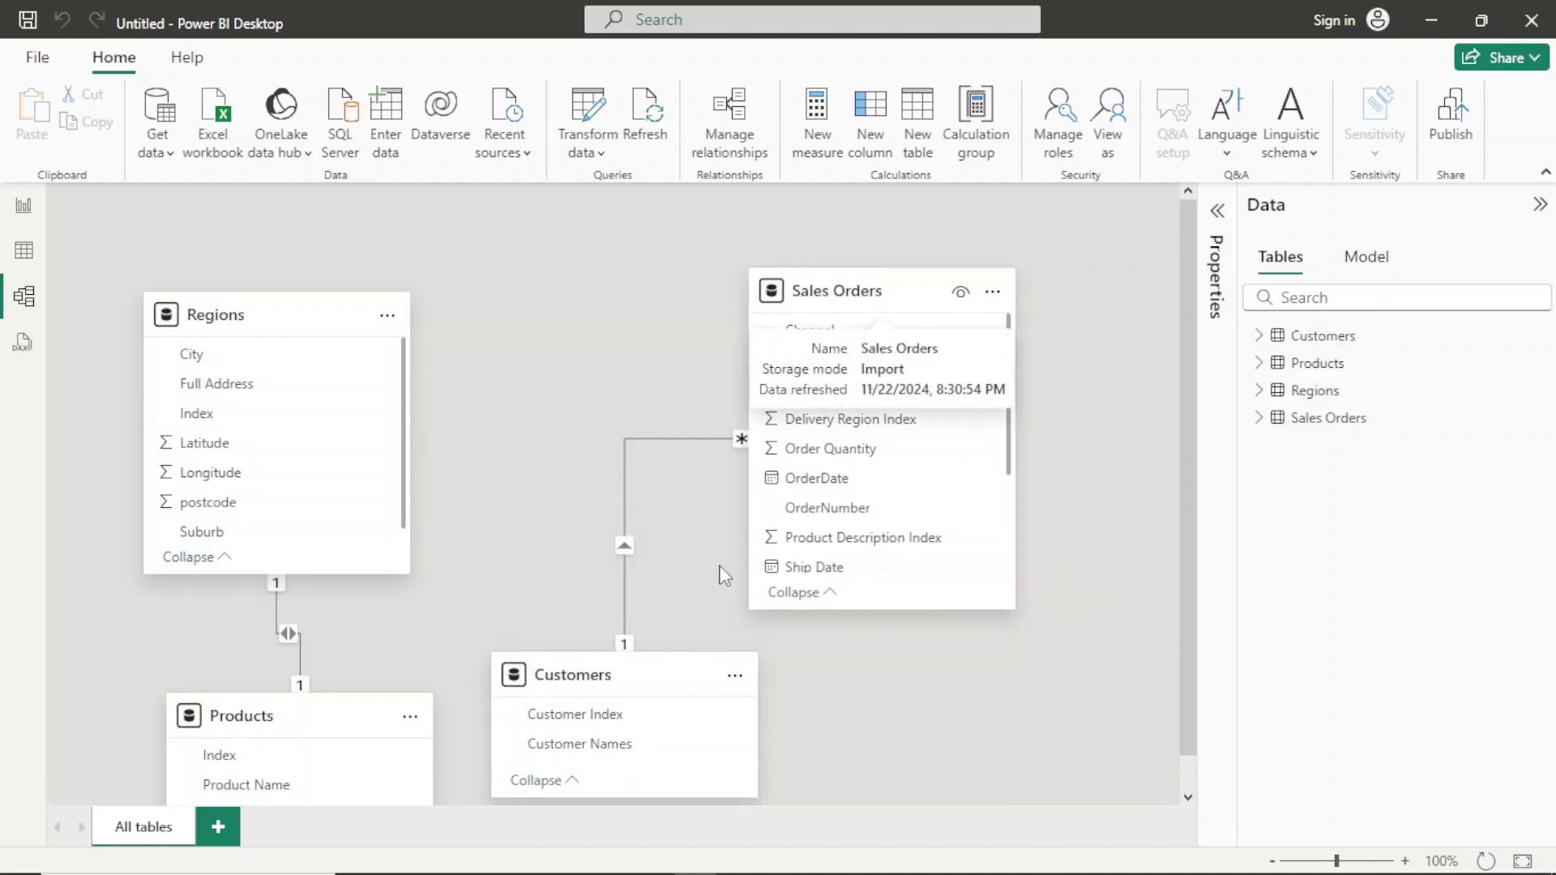
pyautogui.moveTo(673, 681); pyautogui.dragTo(1168, 609)
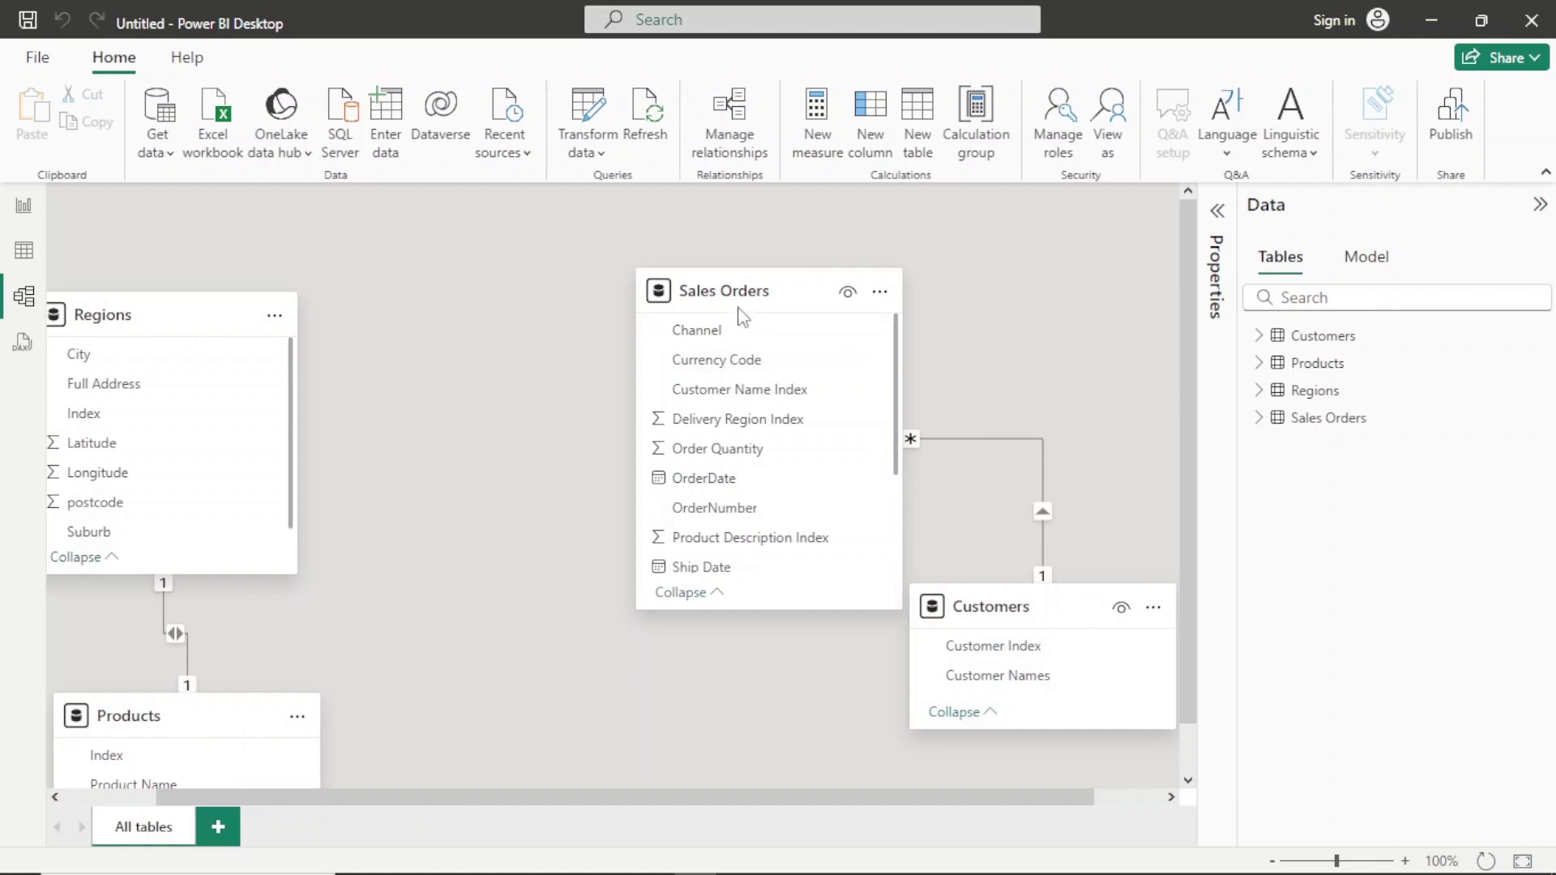
pyautogui.moveTo(735, 313); pyautogui.dragTo(564, 440)
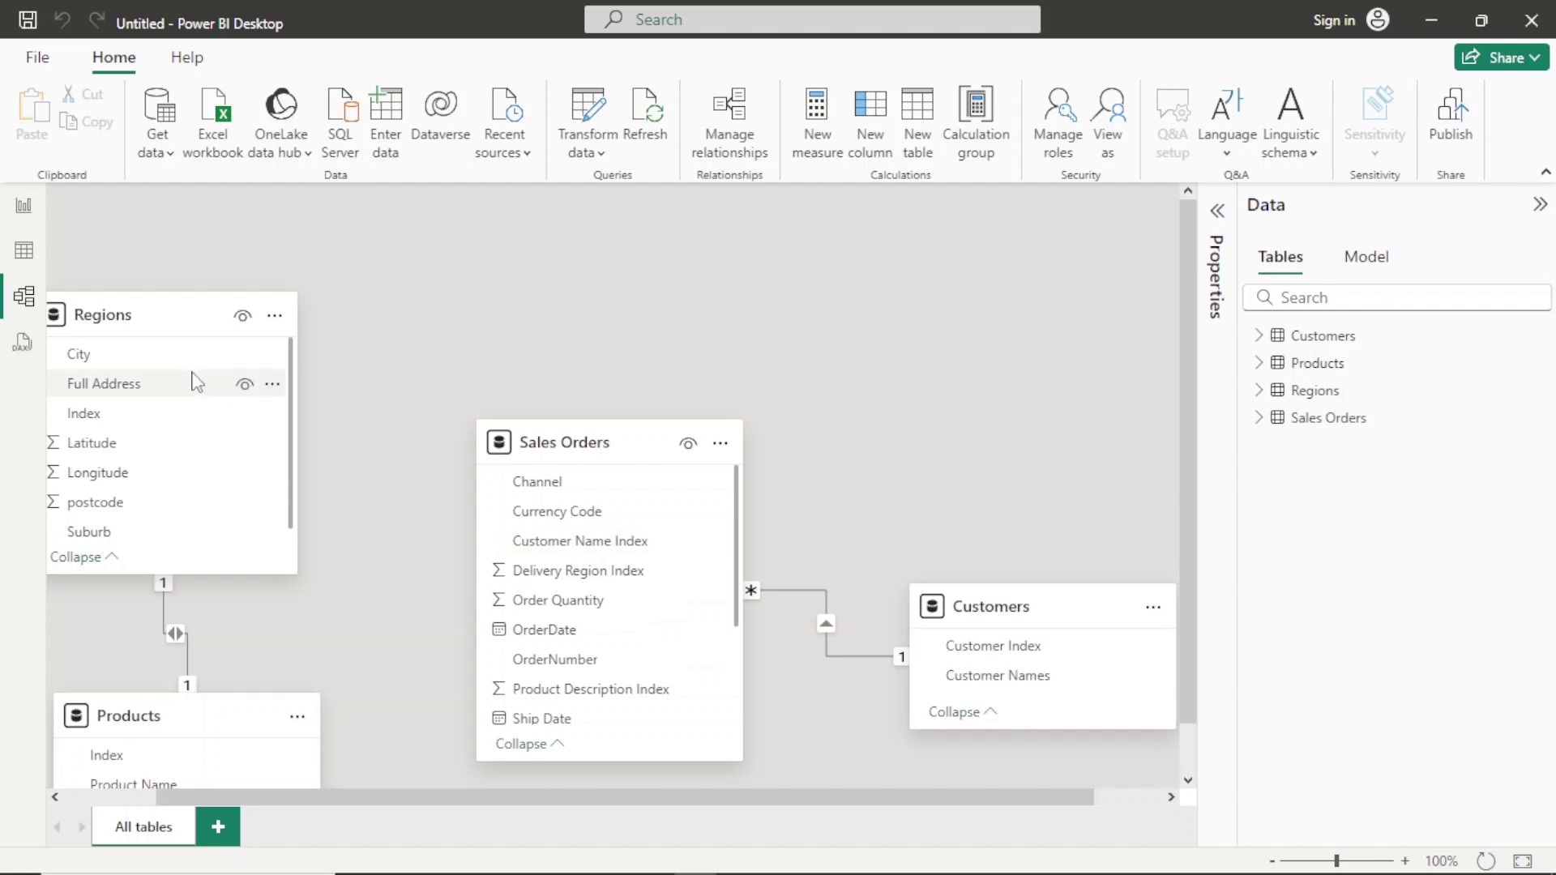
pyautogui.moveTo(170, 303); pyautogui.dragTo(303, 239)
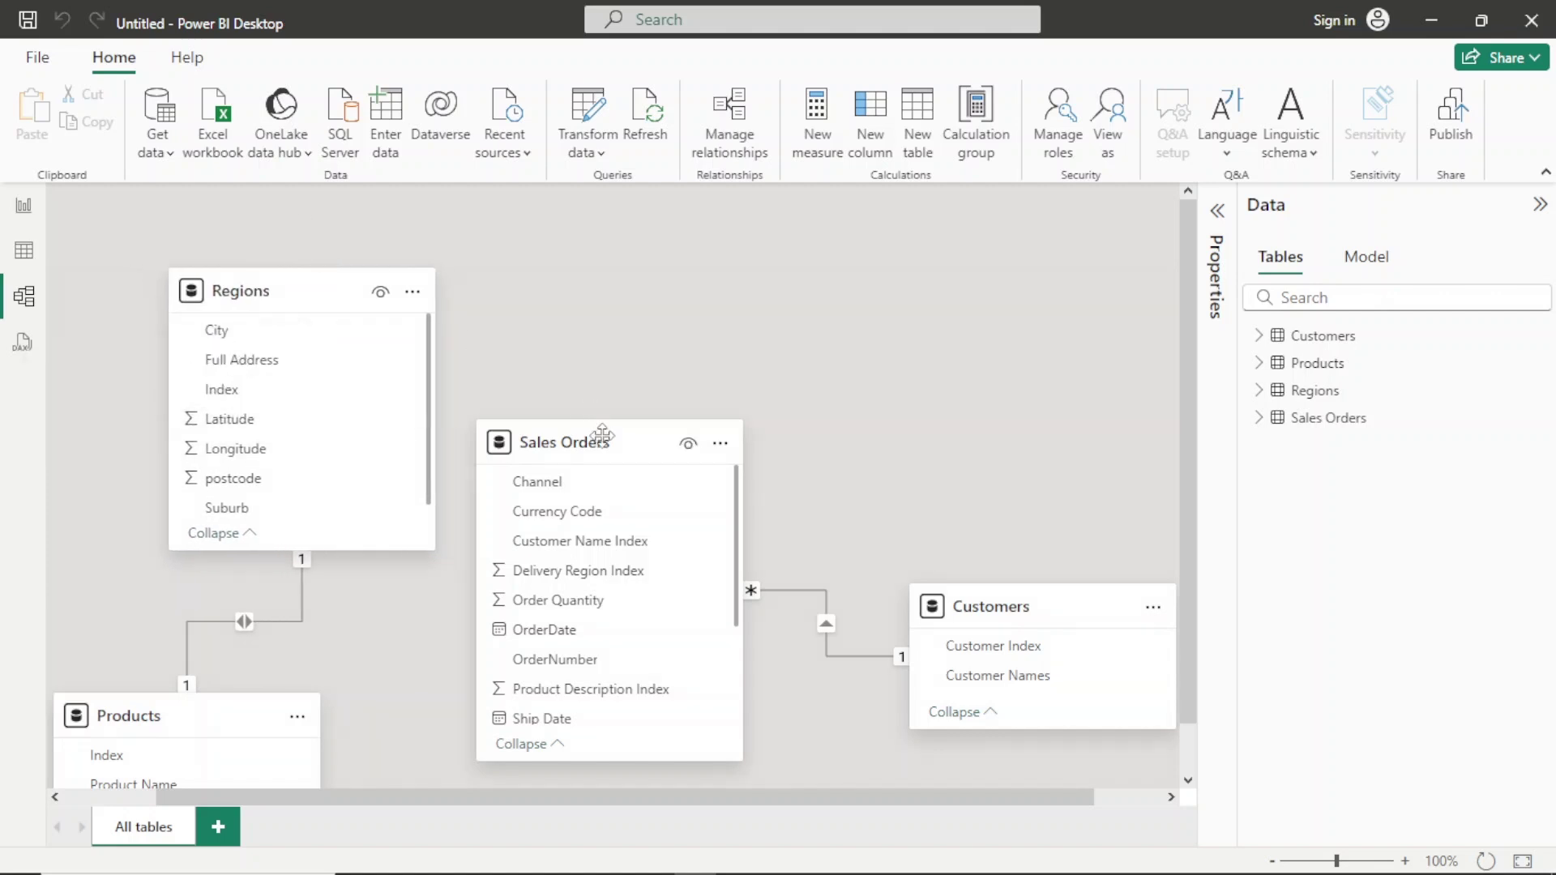
pyautogui.moveTo(602, 437); pyautogui.dragTo(595, 256)
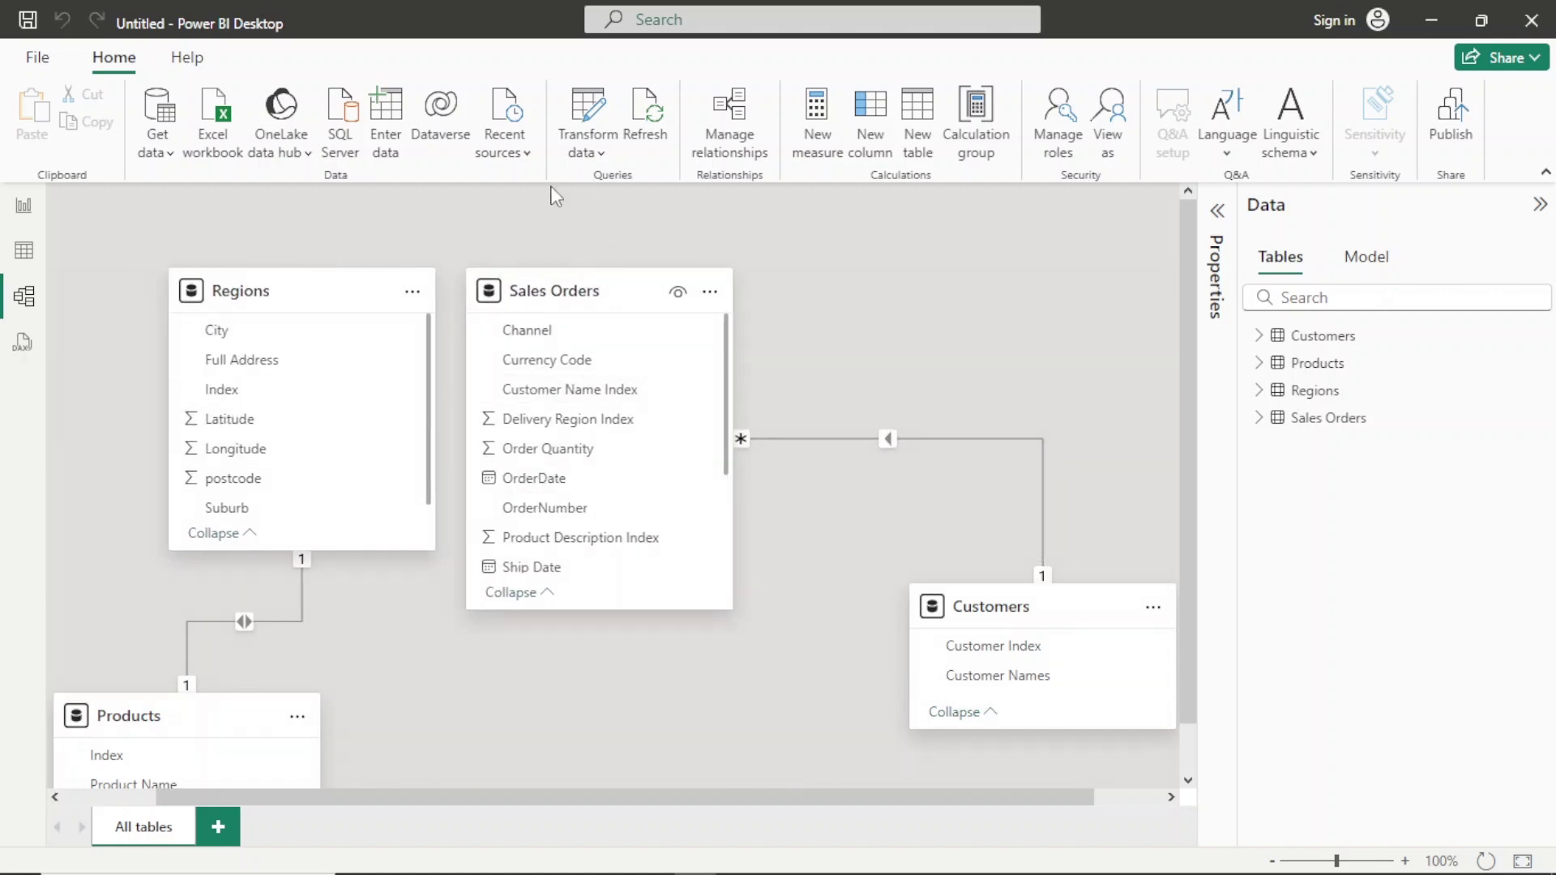
pyautogui.moveTo(305, 295); pyautogui.dragTo(606, 684)
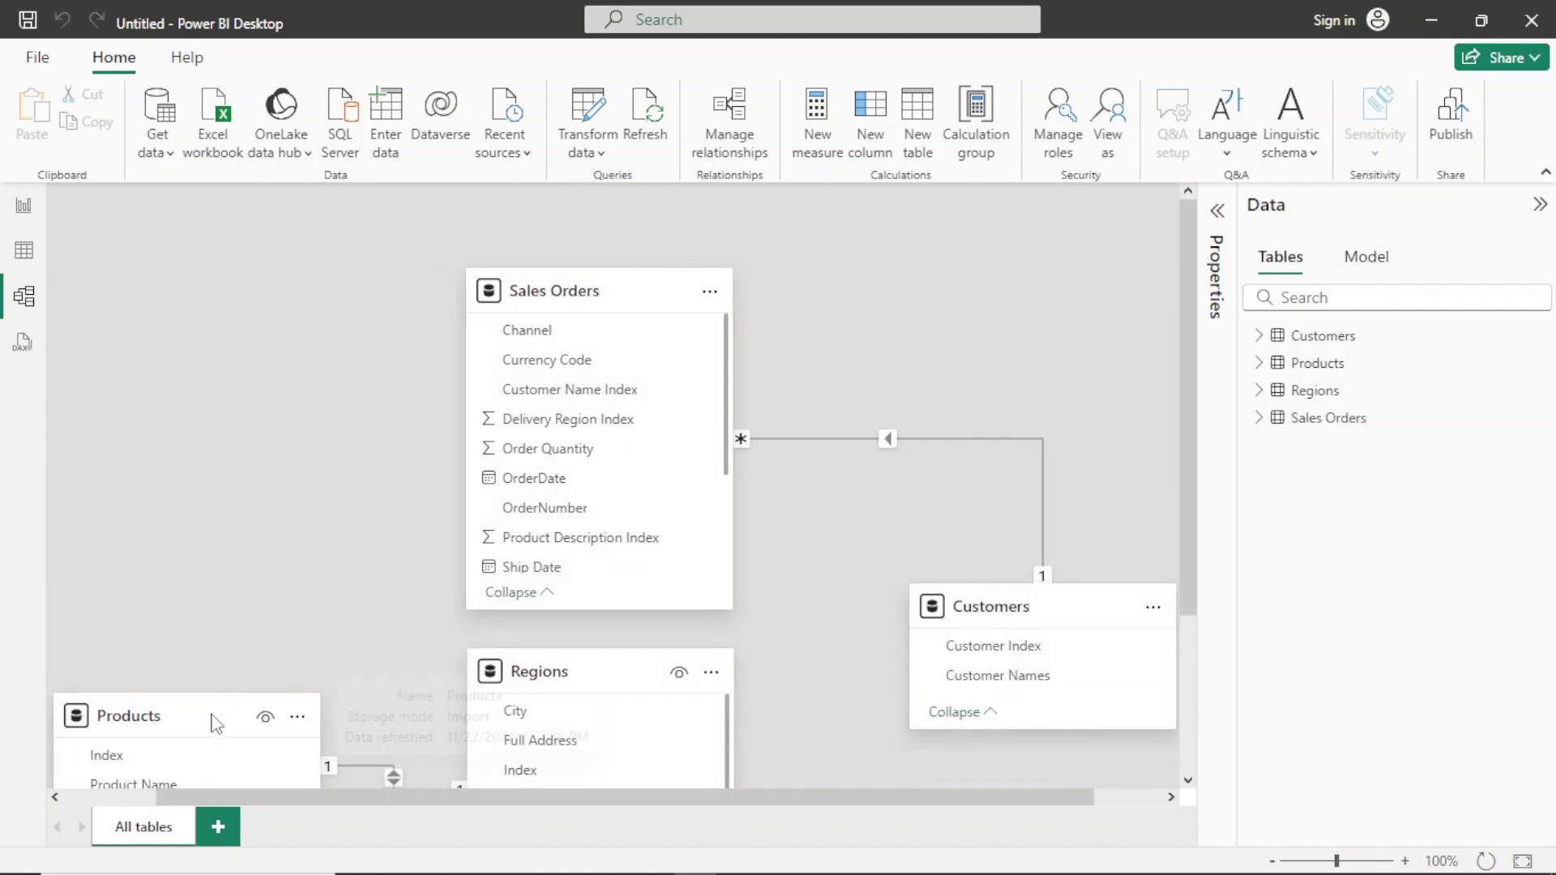
pyautogui.moveTo(214, 723); pyautogui.dragTo(230, 323)
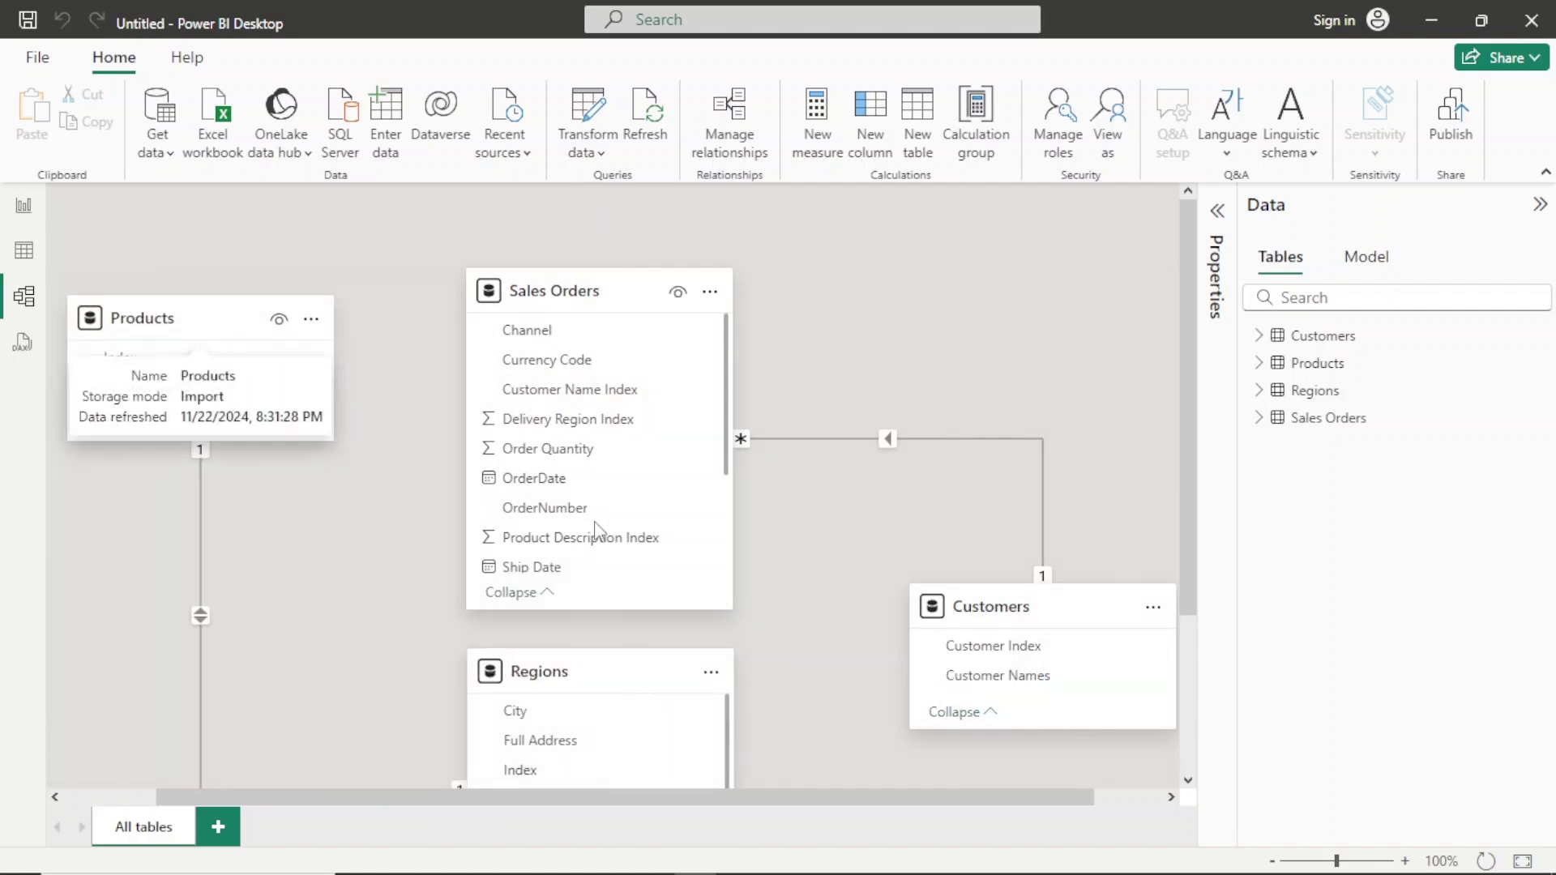
# Delete the automatically detected relationship between the Products and Regions tables.
pyautogui.moveTo(727, 370)
pyautogui.mouseDown()
pyautogui.moveTo(732, 519)
pyautogui.moveTo(737, 399)
pyautogui.mouseUp()
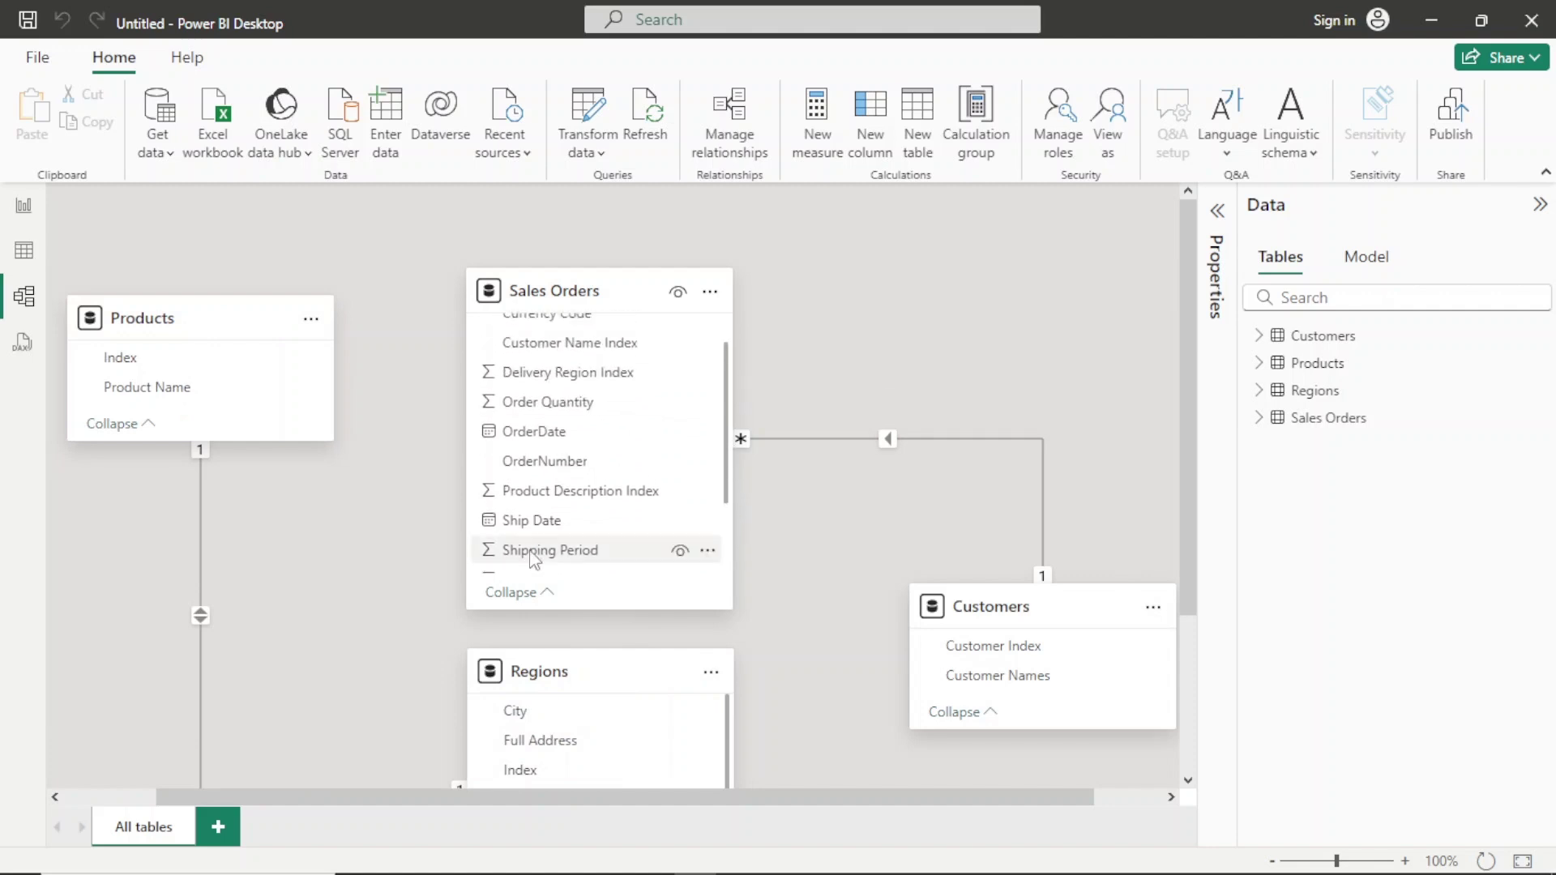
pyautogui.rightClick(200, 571)
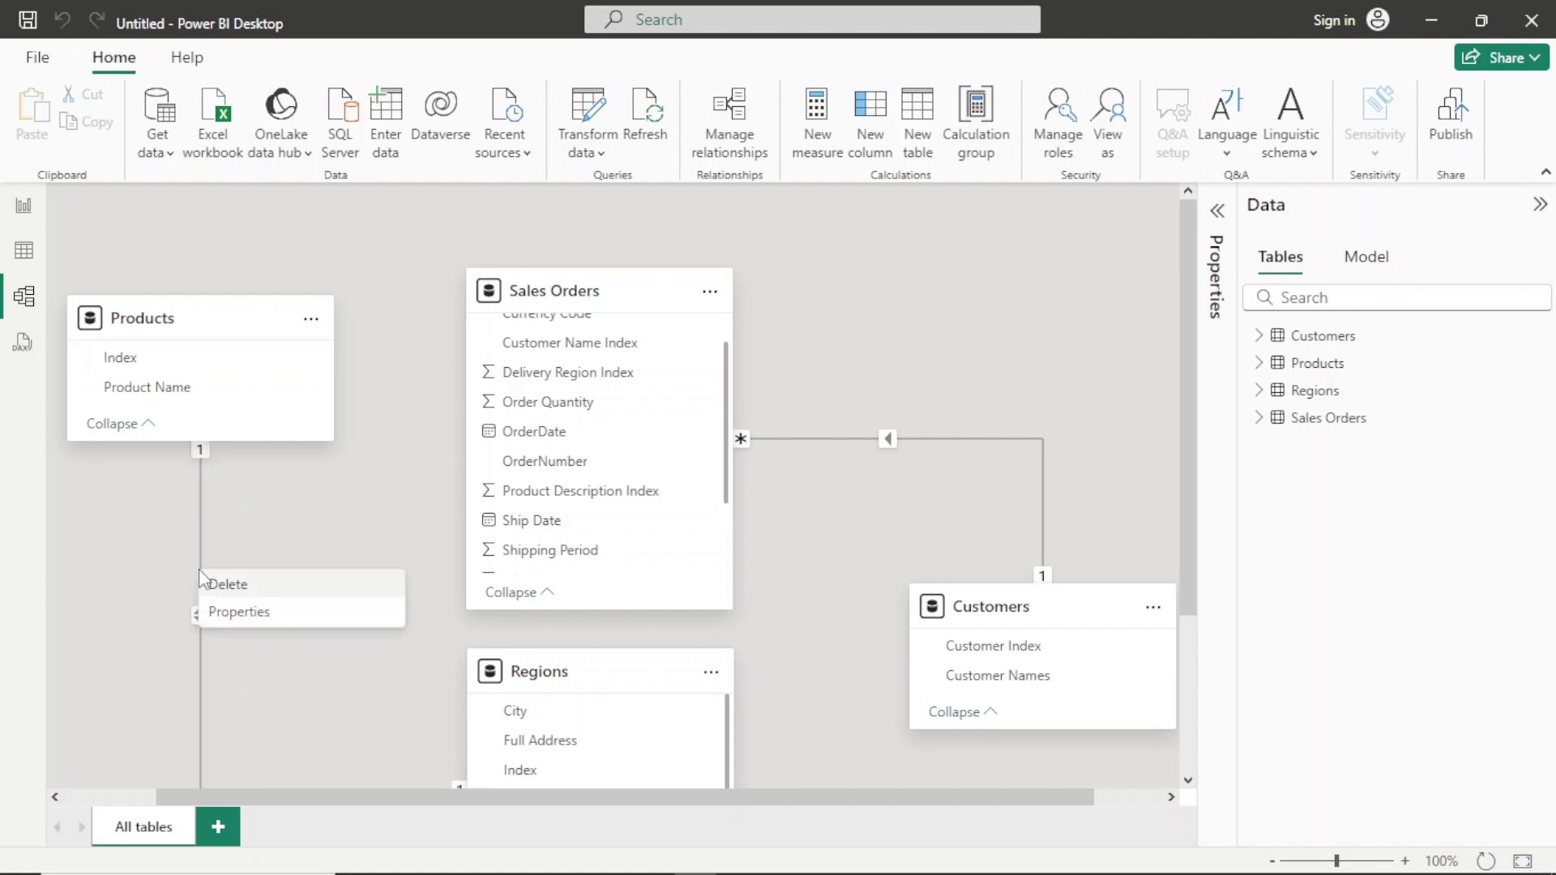
pyautogui.click(228, 590)
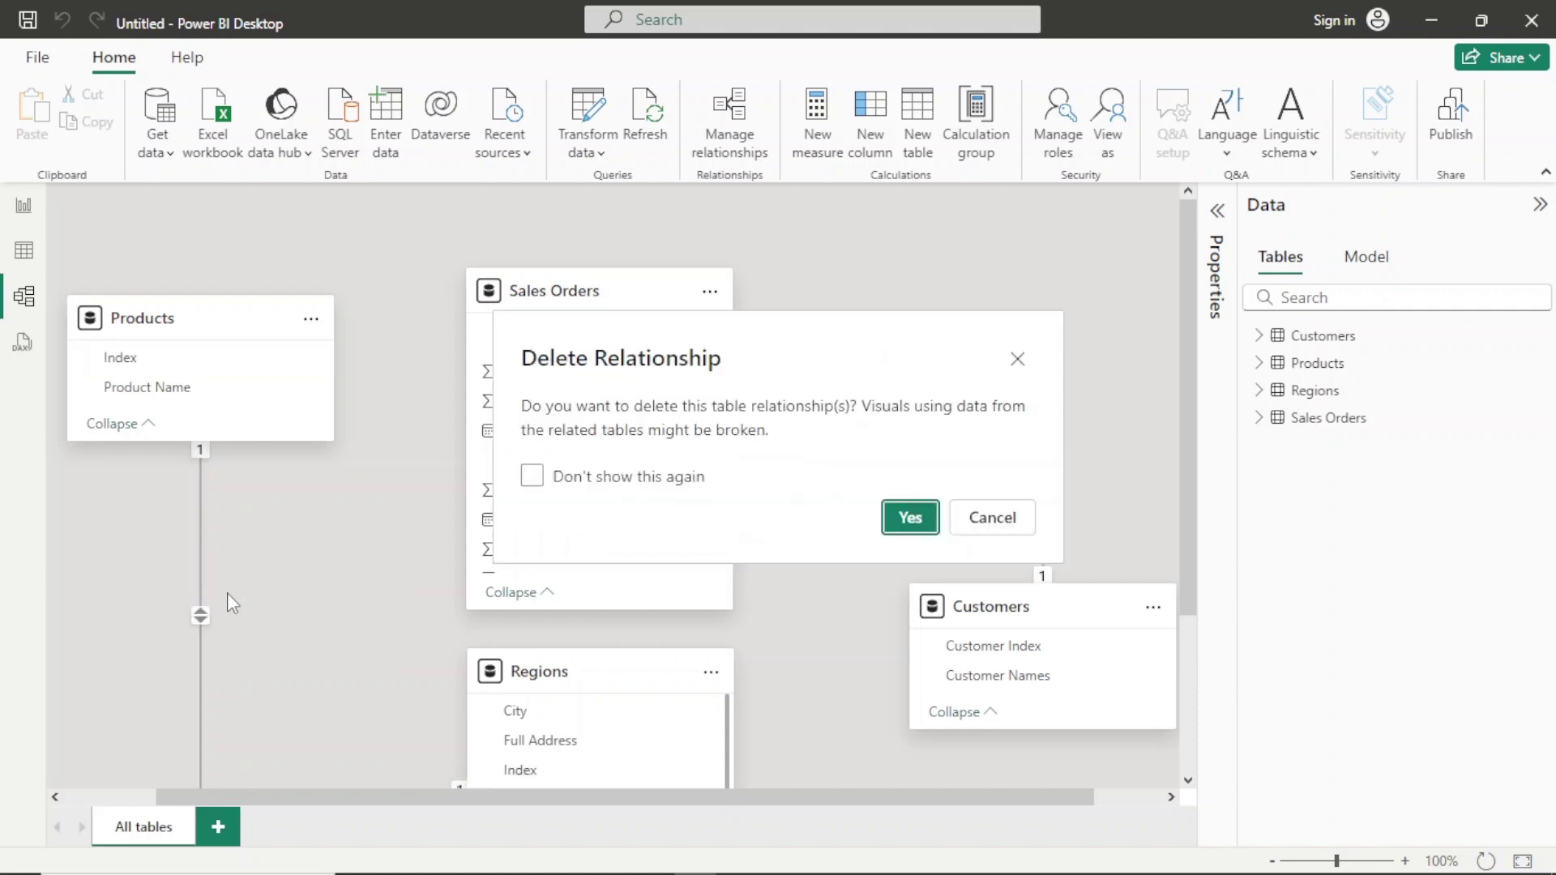
pyautogui.click(906, 518)
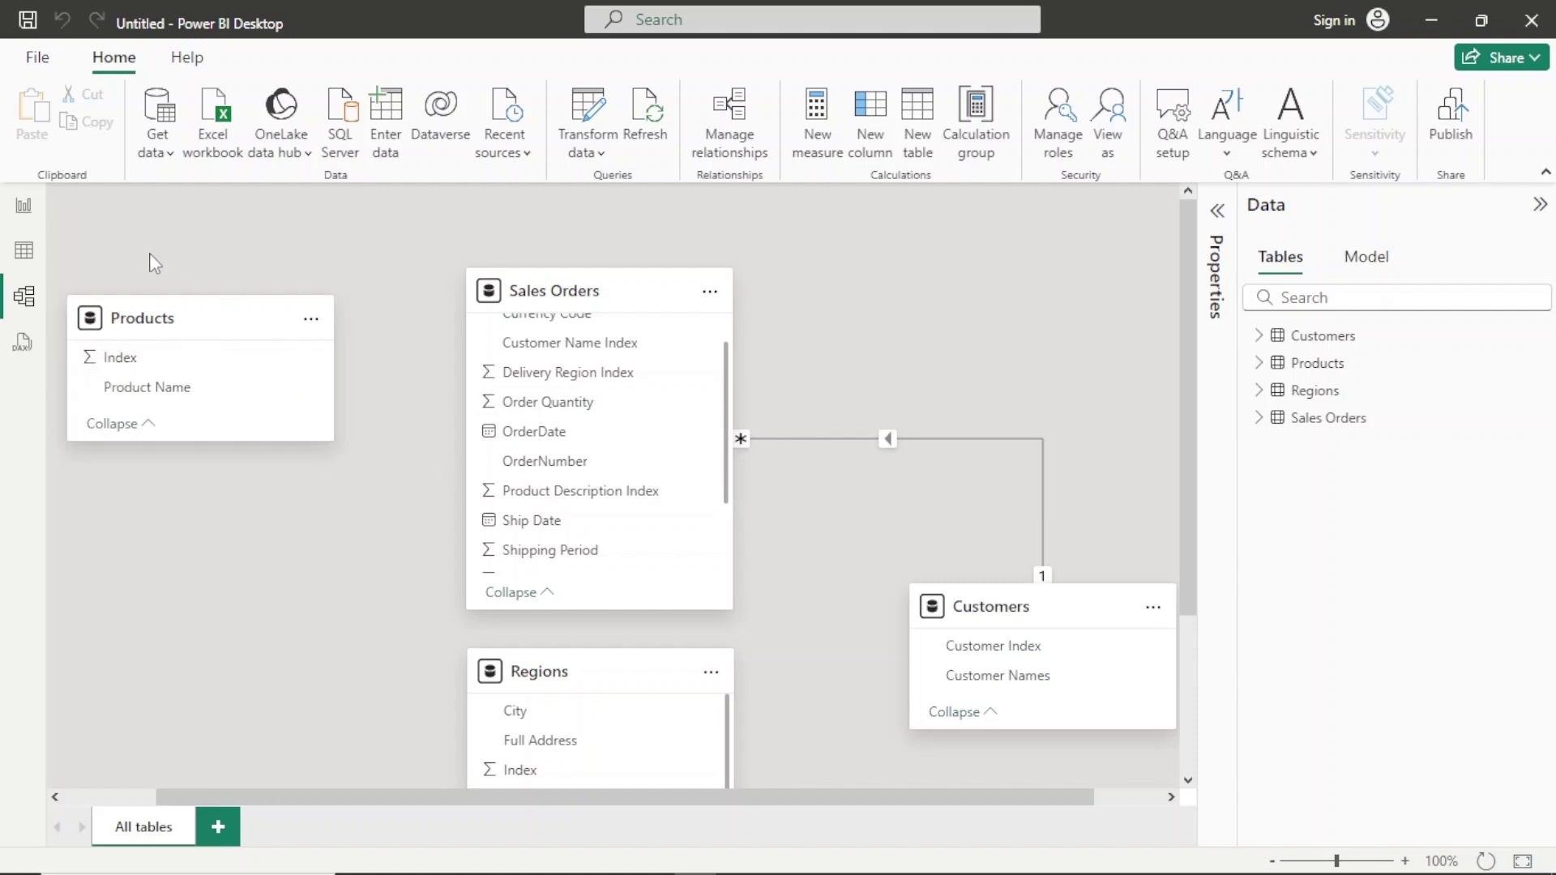
# Create active one-to-many, single-direction relationships from Products Index to Product Description Index and from Regions Index to Delivery Region Index in Sales Orders.
pyautogui.moveTo(160, 369); pyautogui.dragTo(533, 498)
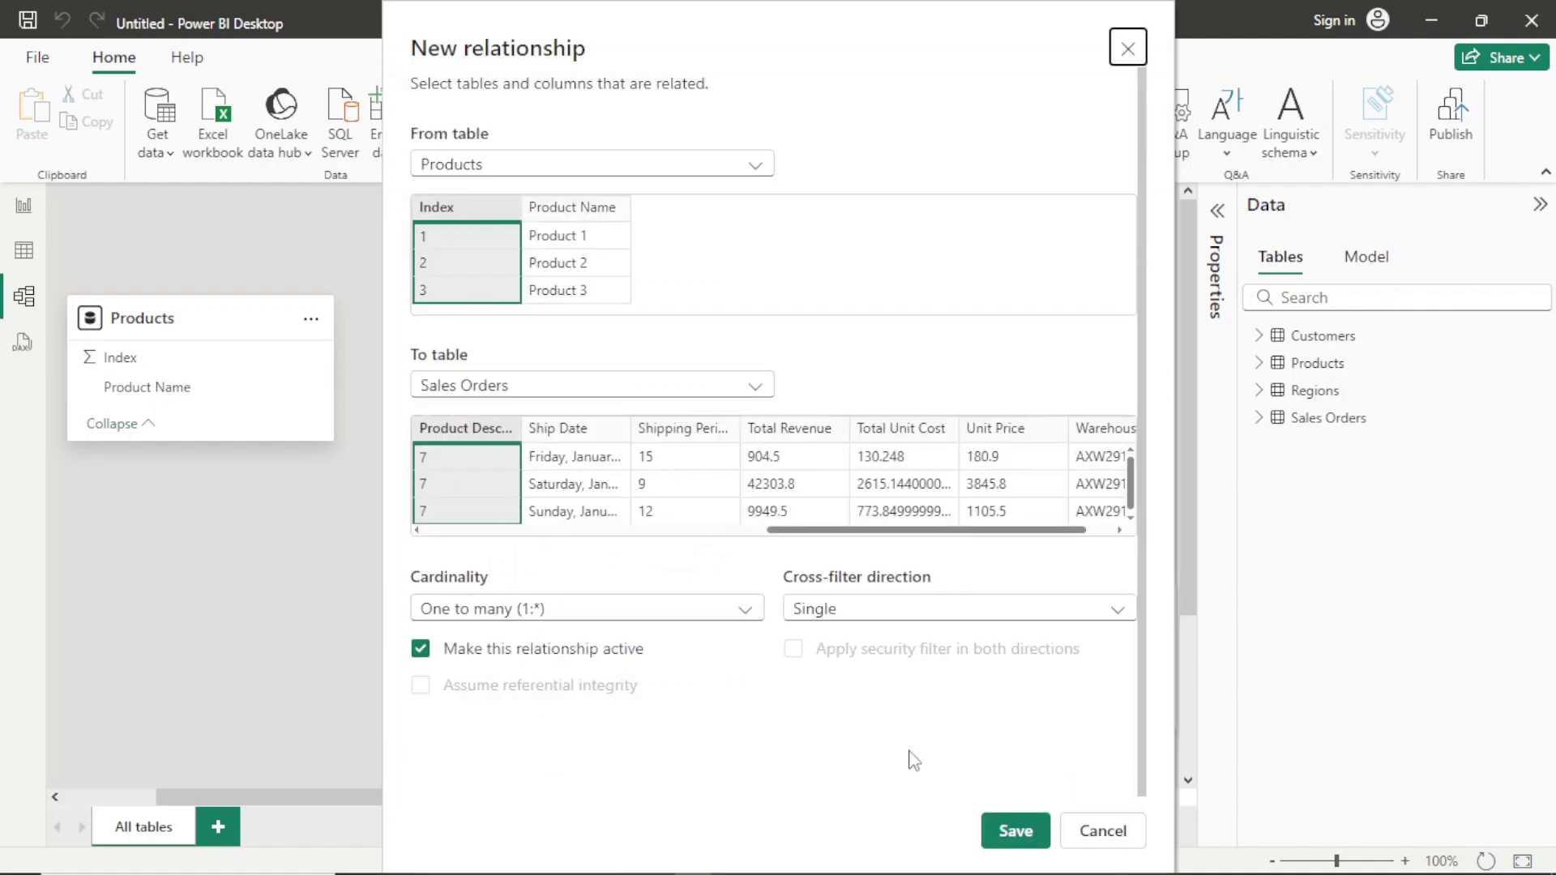
pyautogui.click(1027, 838)
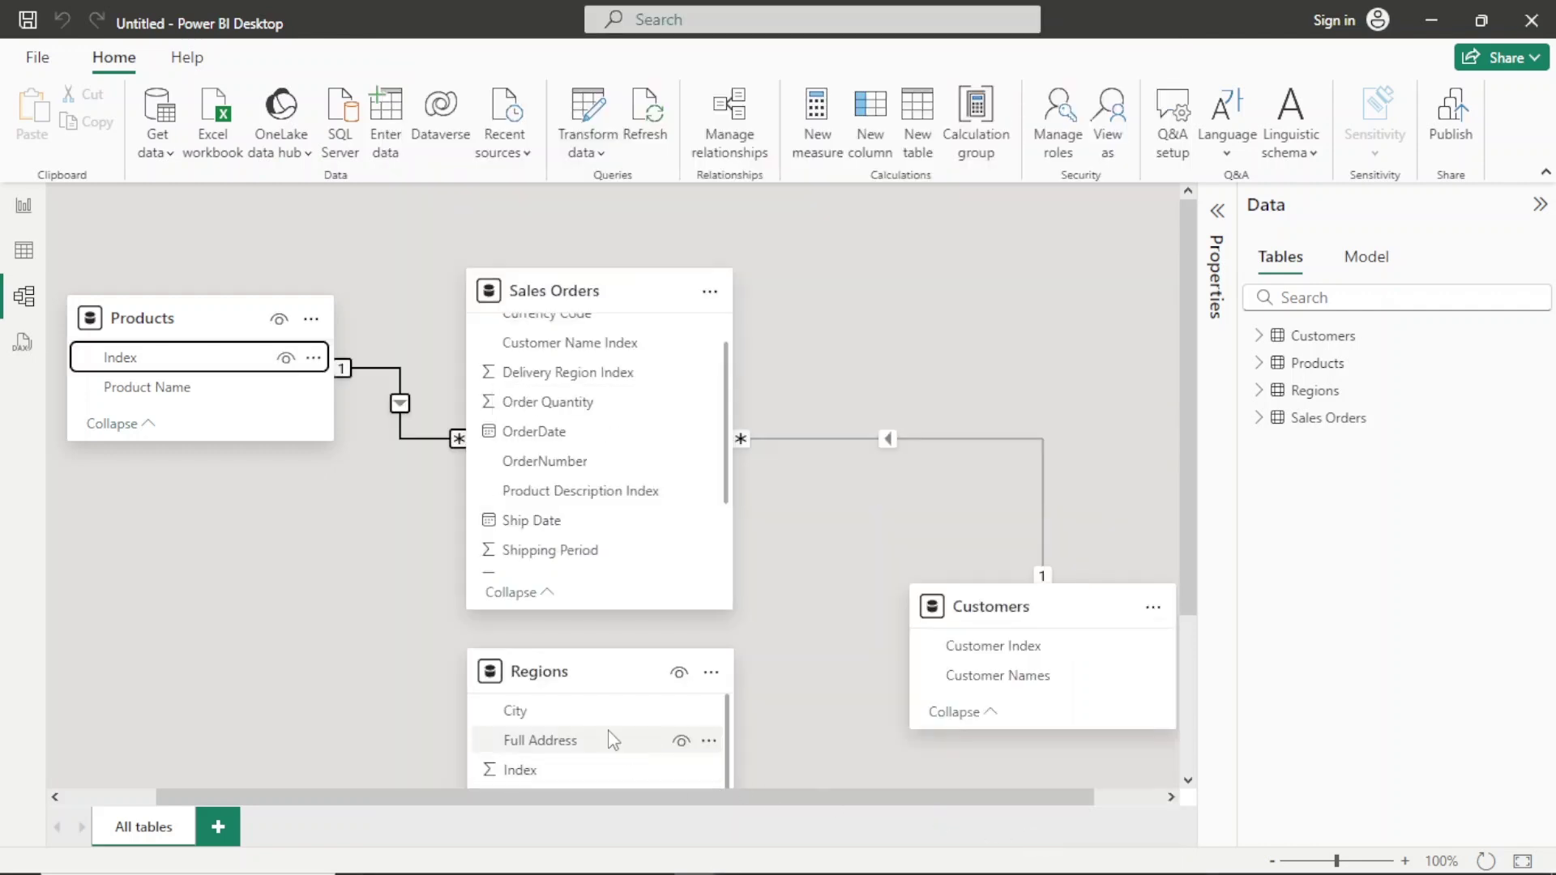
pyautogui.moveTo(1189, 361); pyautogui.dragTo(1212, 441)
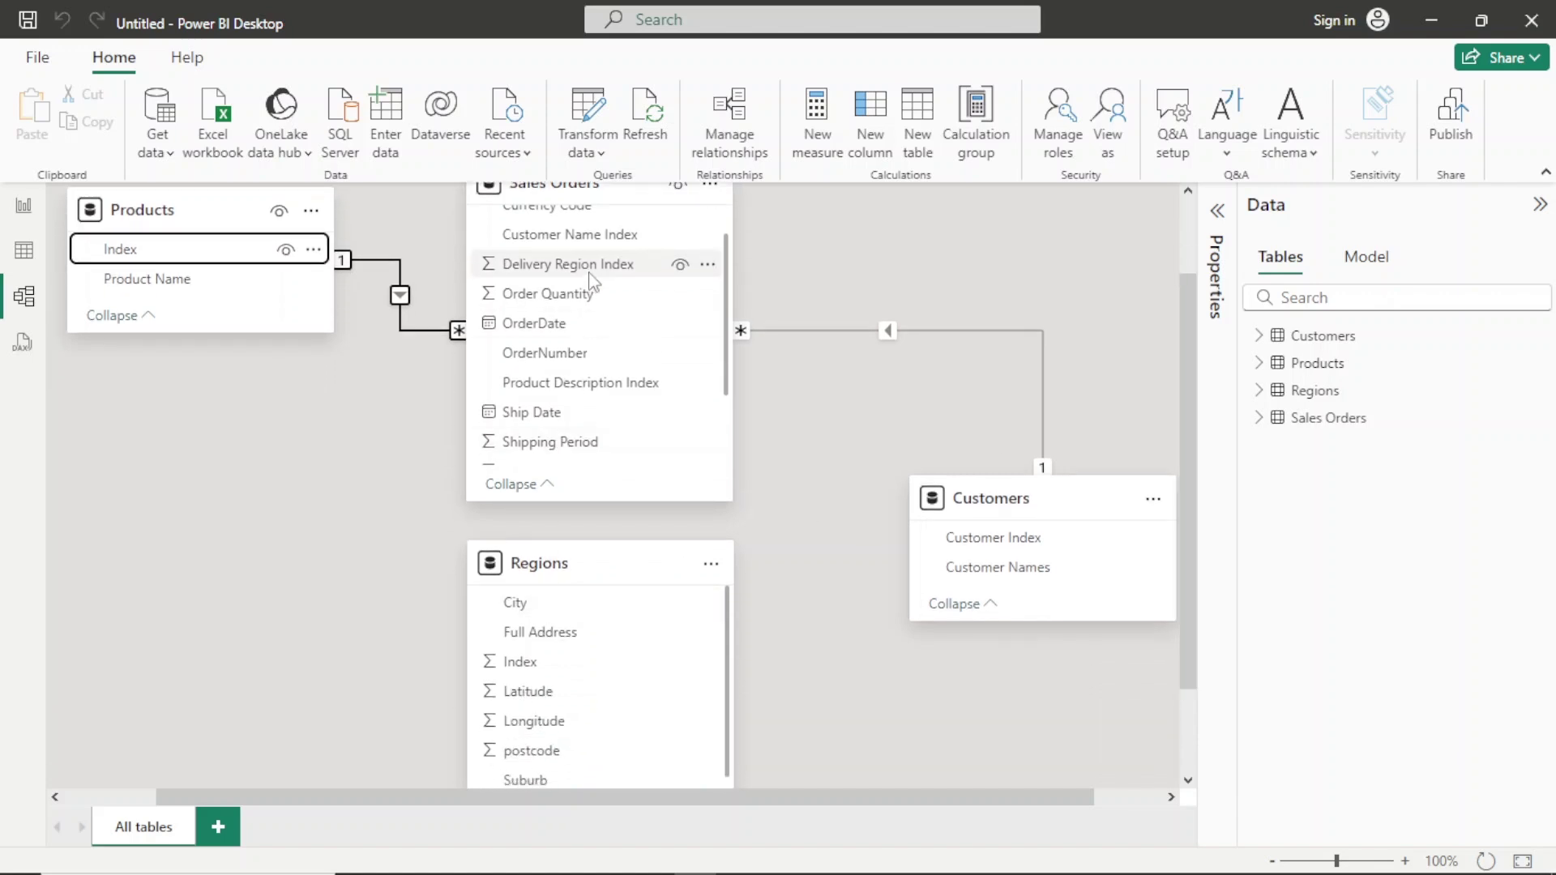
pyautogui.moveTo(556, 664); pyautogui.dragTo(569, 267)
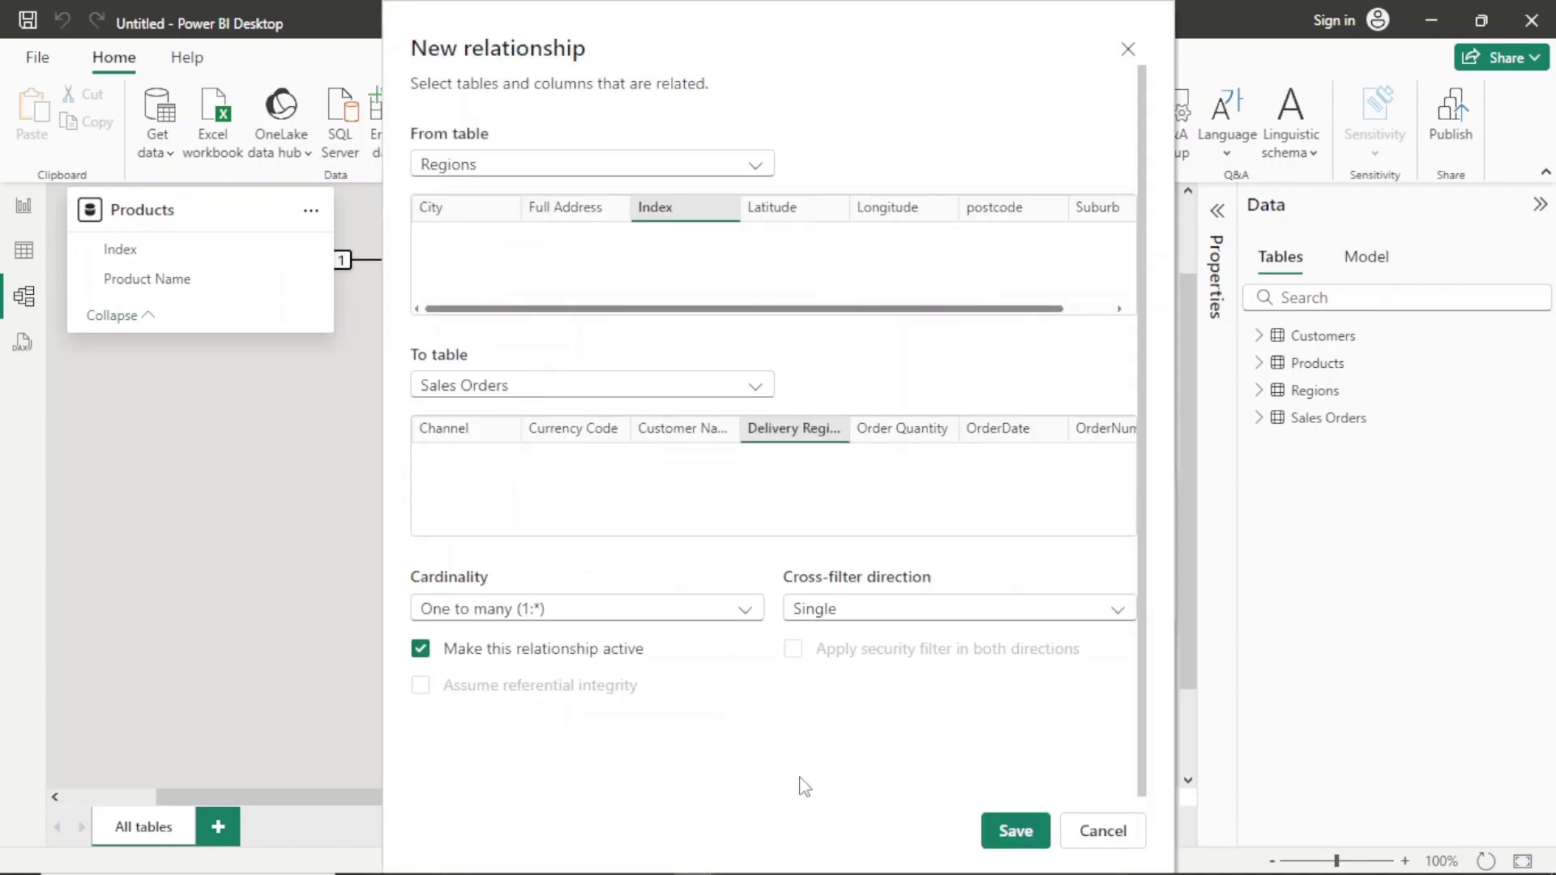
pyautogui.click(1005, 839)
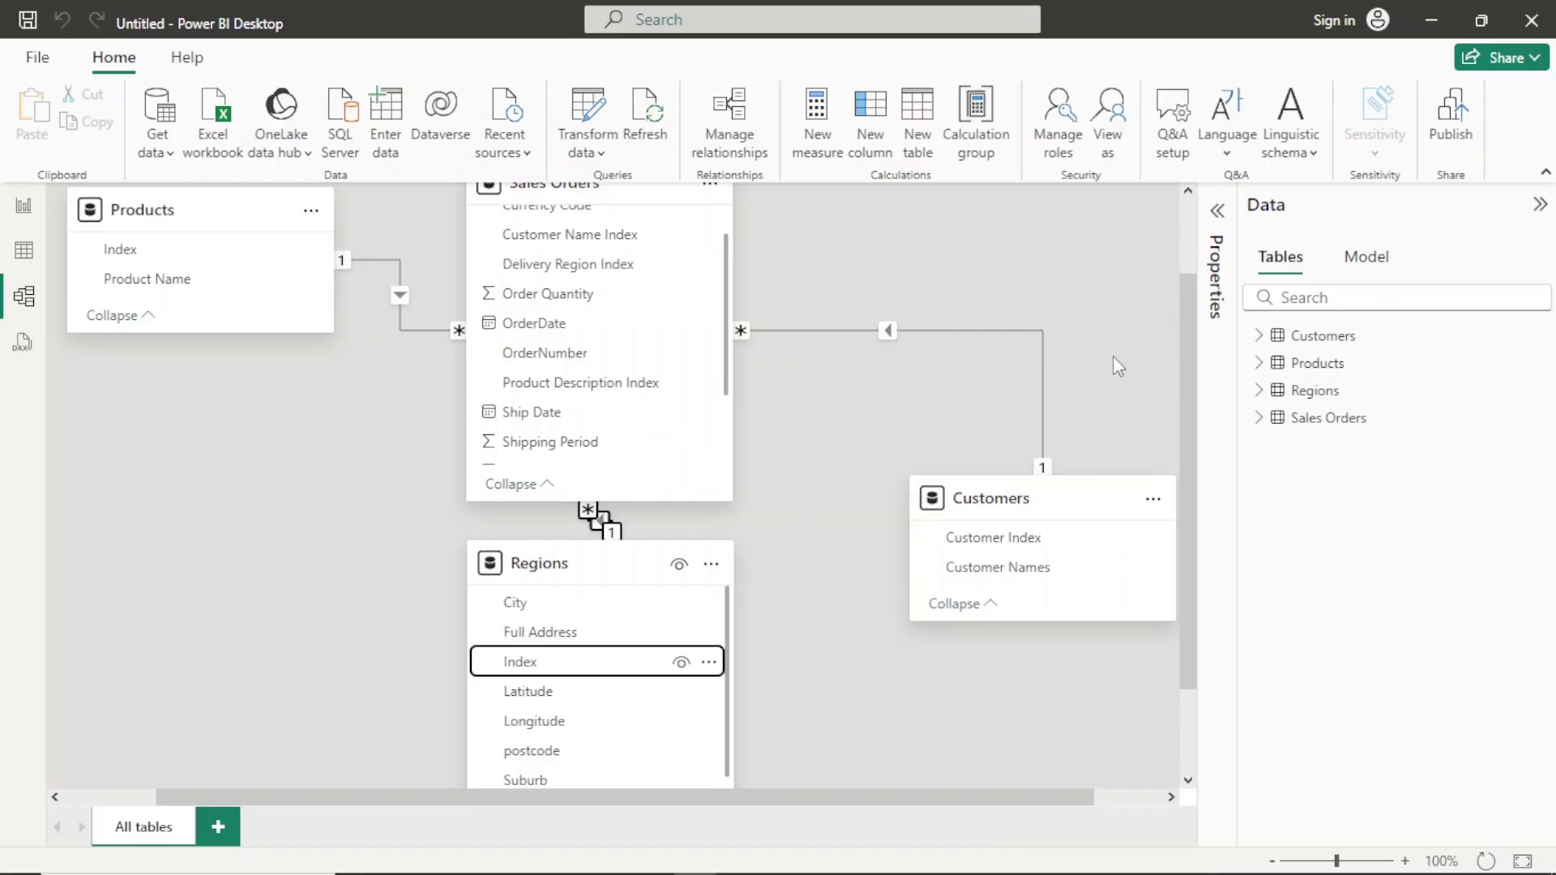
# Move the Regions table card farther below Sales Orders and widen the Sales Orders card.
pyautogui.moveTo(1197, 361)
pyautogui.mouseDown()
pyautogui.moveTo(1178, 248)
pyautogui.moveTo(1192, 340)
pyautogui.mouseUp()
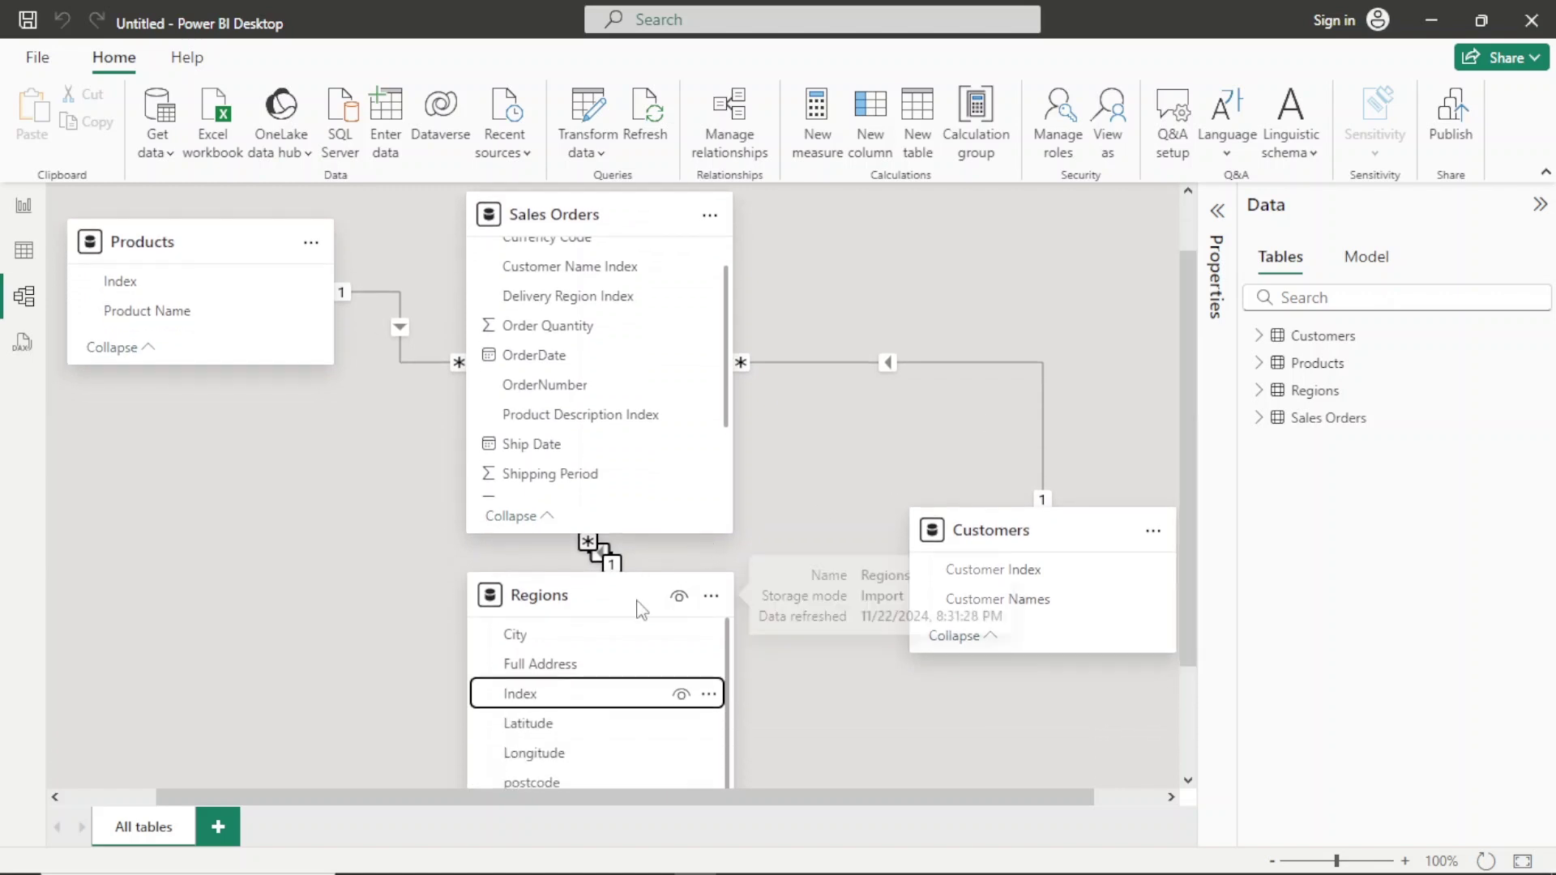
pyautogui.moveTo(596, 630); pyautogui.dragTo(617, 721)
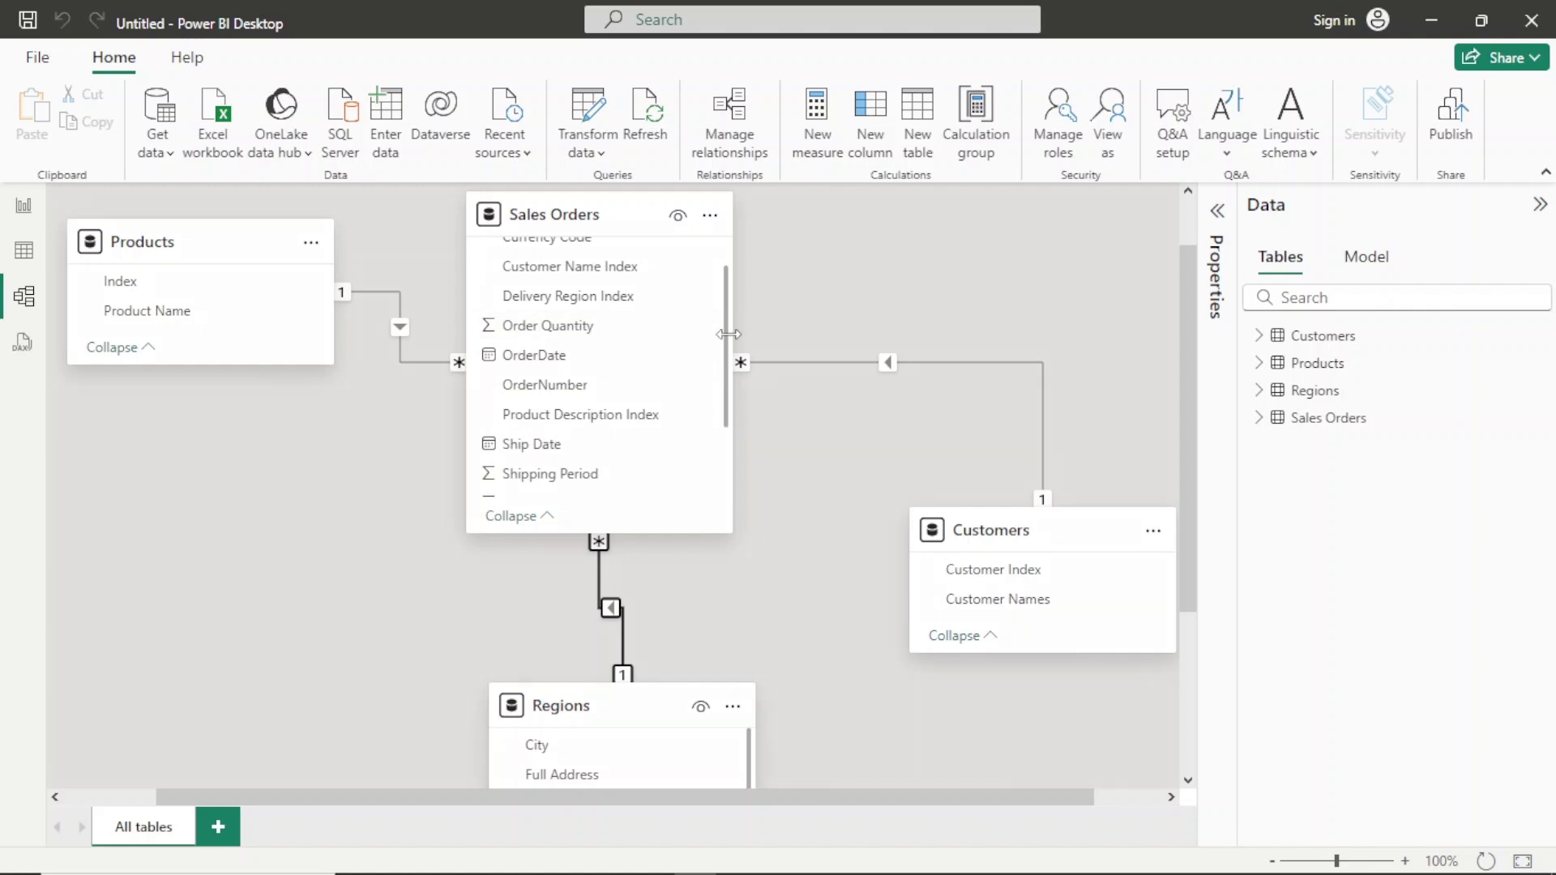
pyautogui.moveTo(728, 333); pyautogui.dragTo(813, 337)
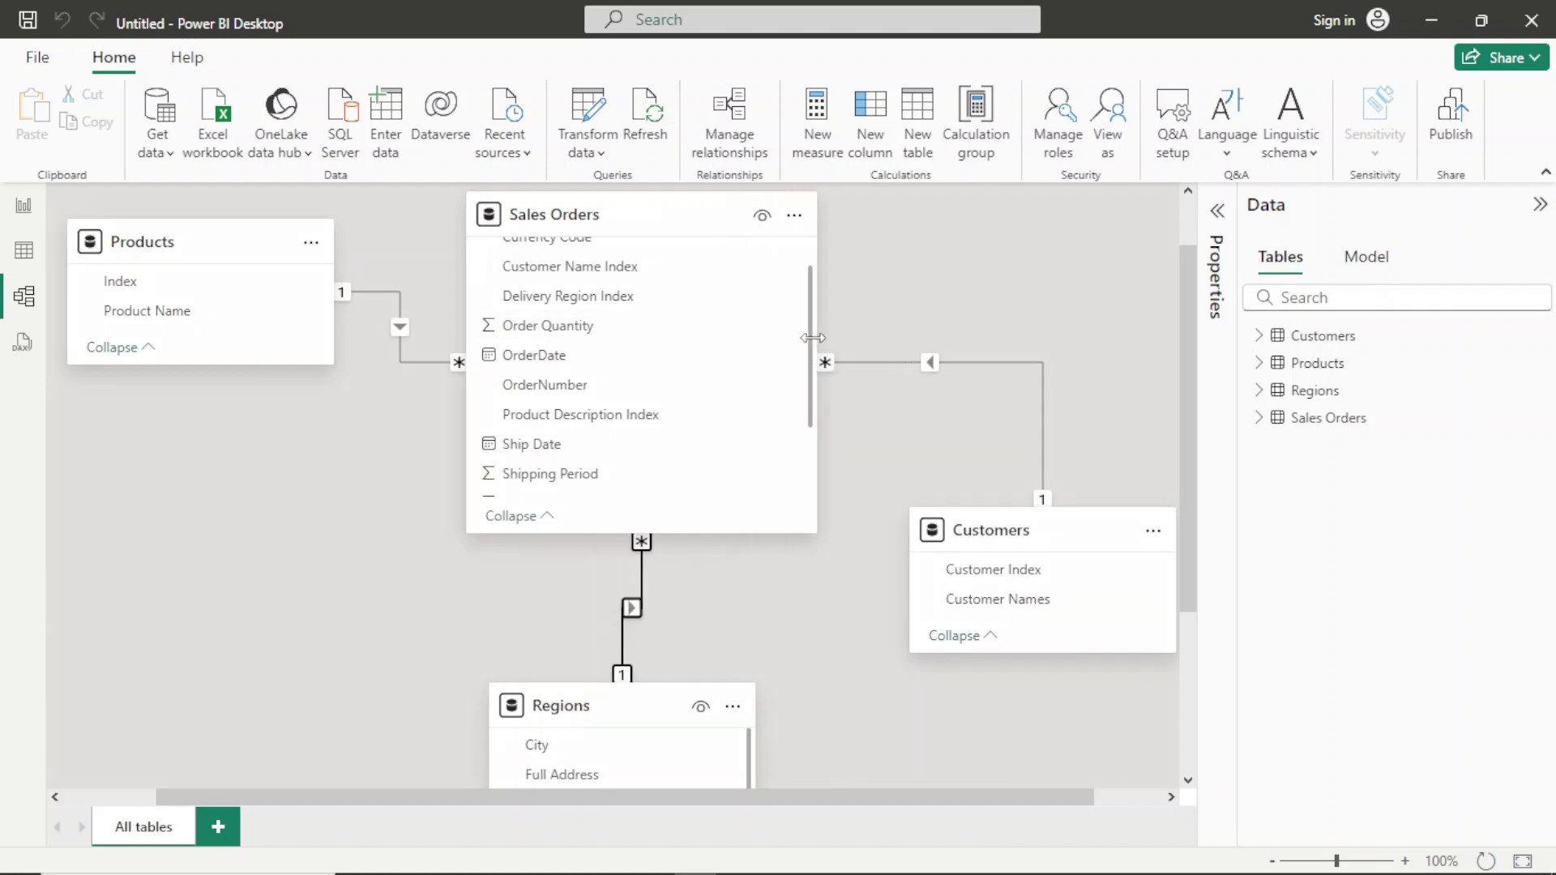
# Return to the report view, minimize the browser with the colour palette and maximize the Power BI Desktop window.
pyautogui.click(23, 208)
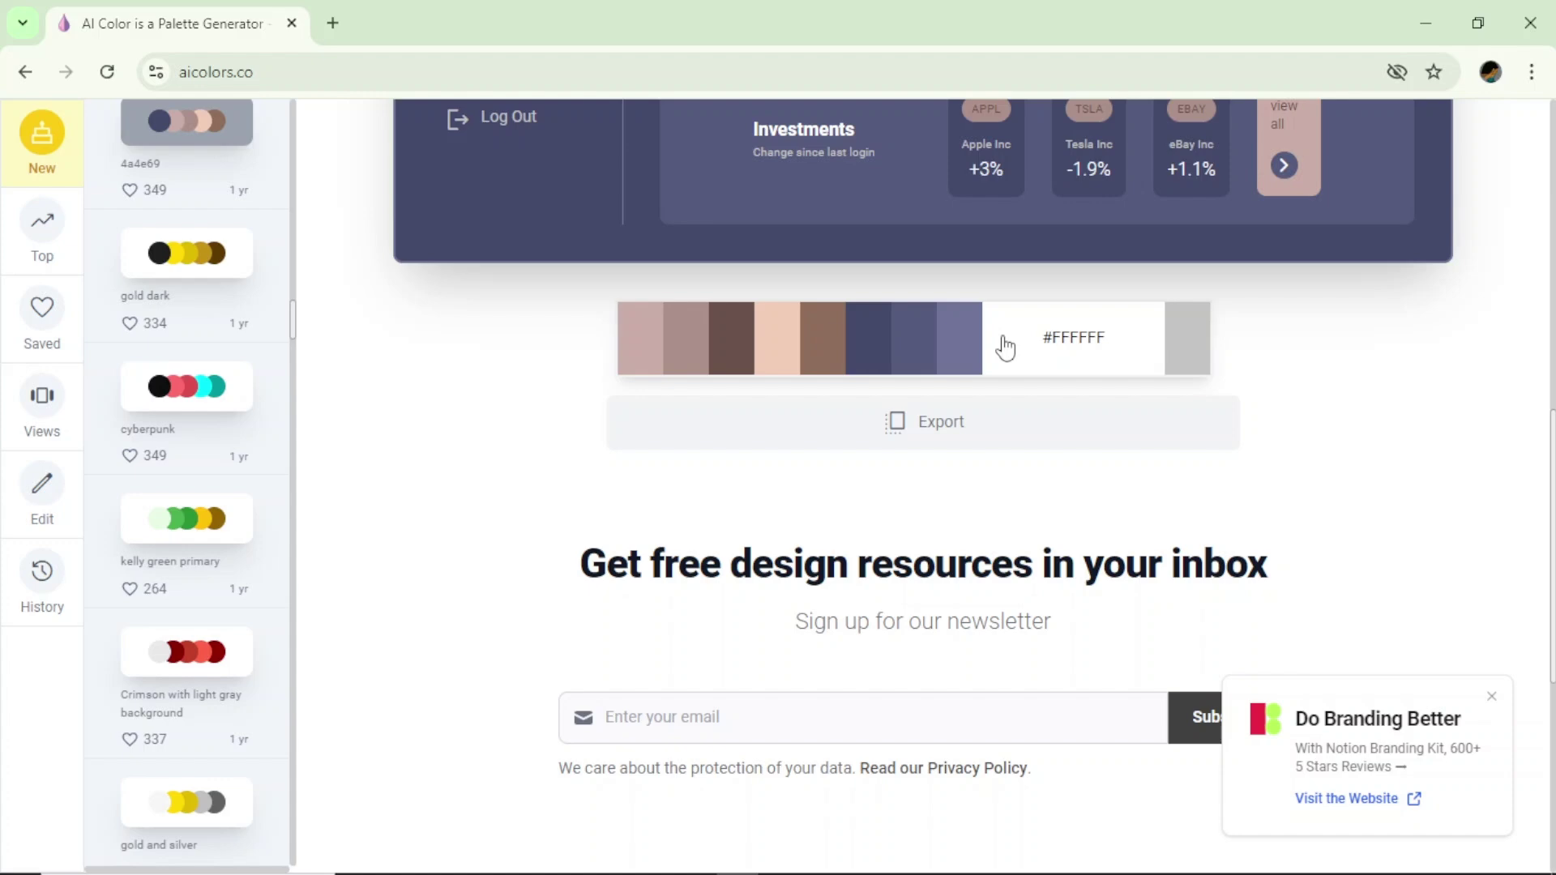
pyautogui.click(1416, 18)
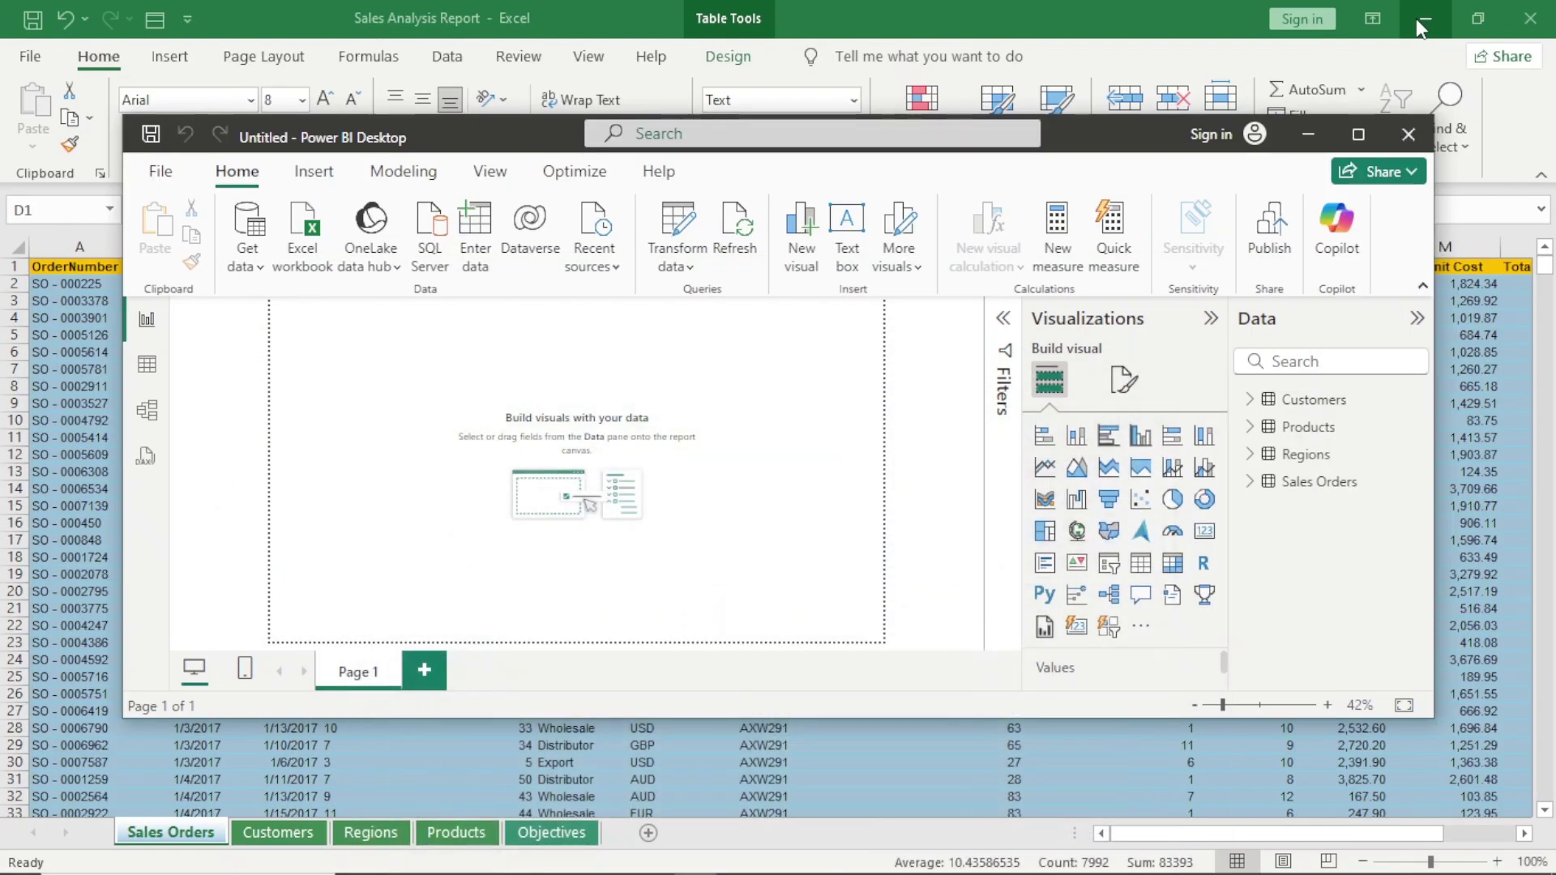
pyautogui.click(1358, 145)
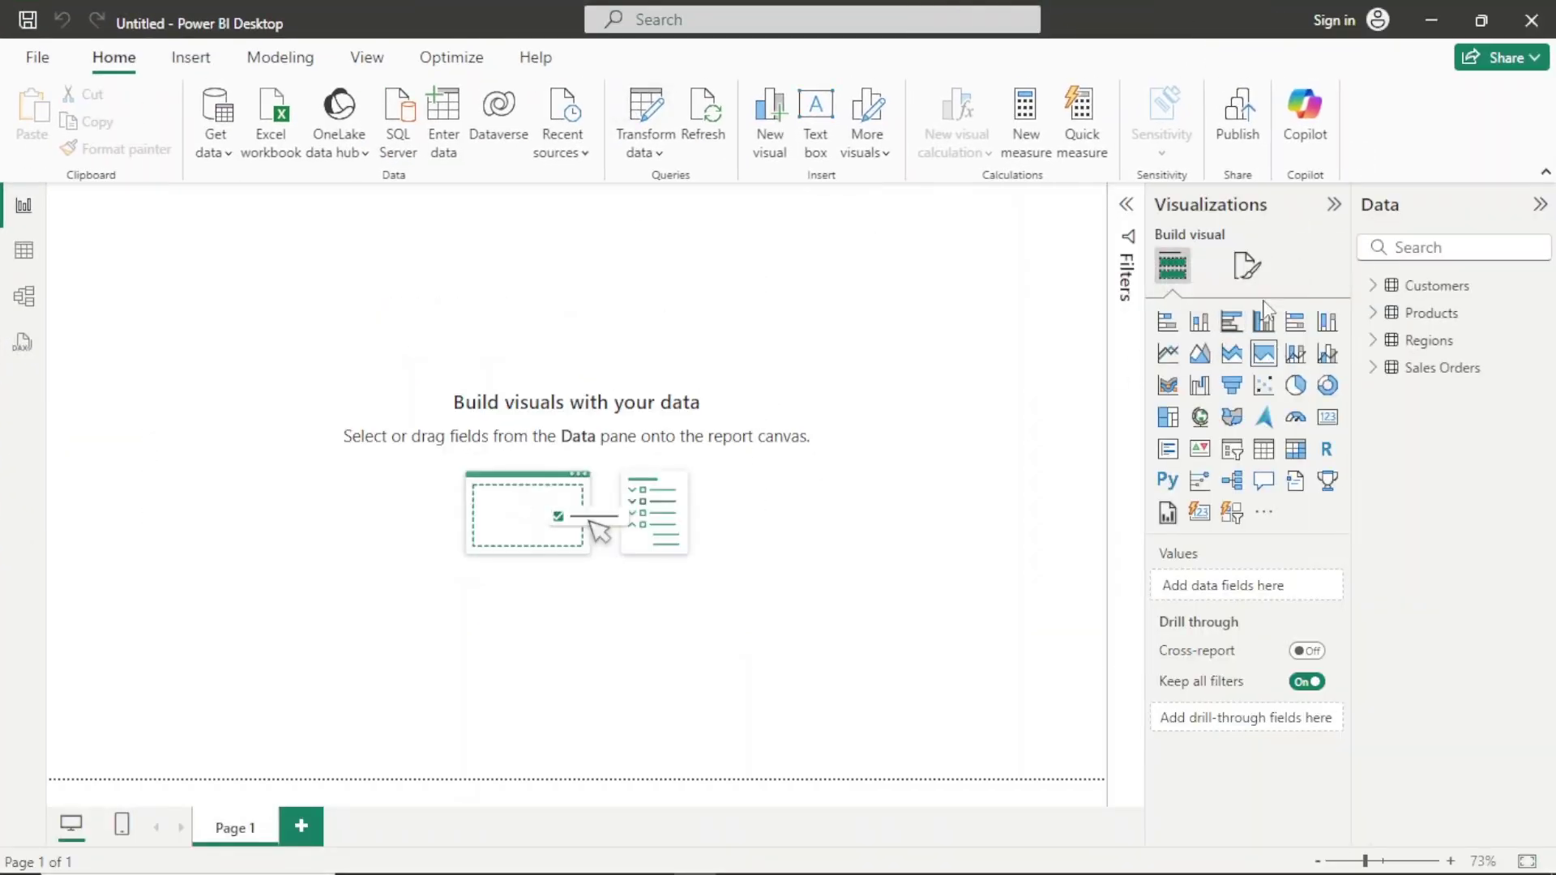
# Set the report page's wallpaper colour to the custom hex value #555A7D.
pyautogui.click(1245, 264)
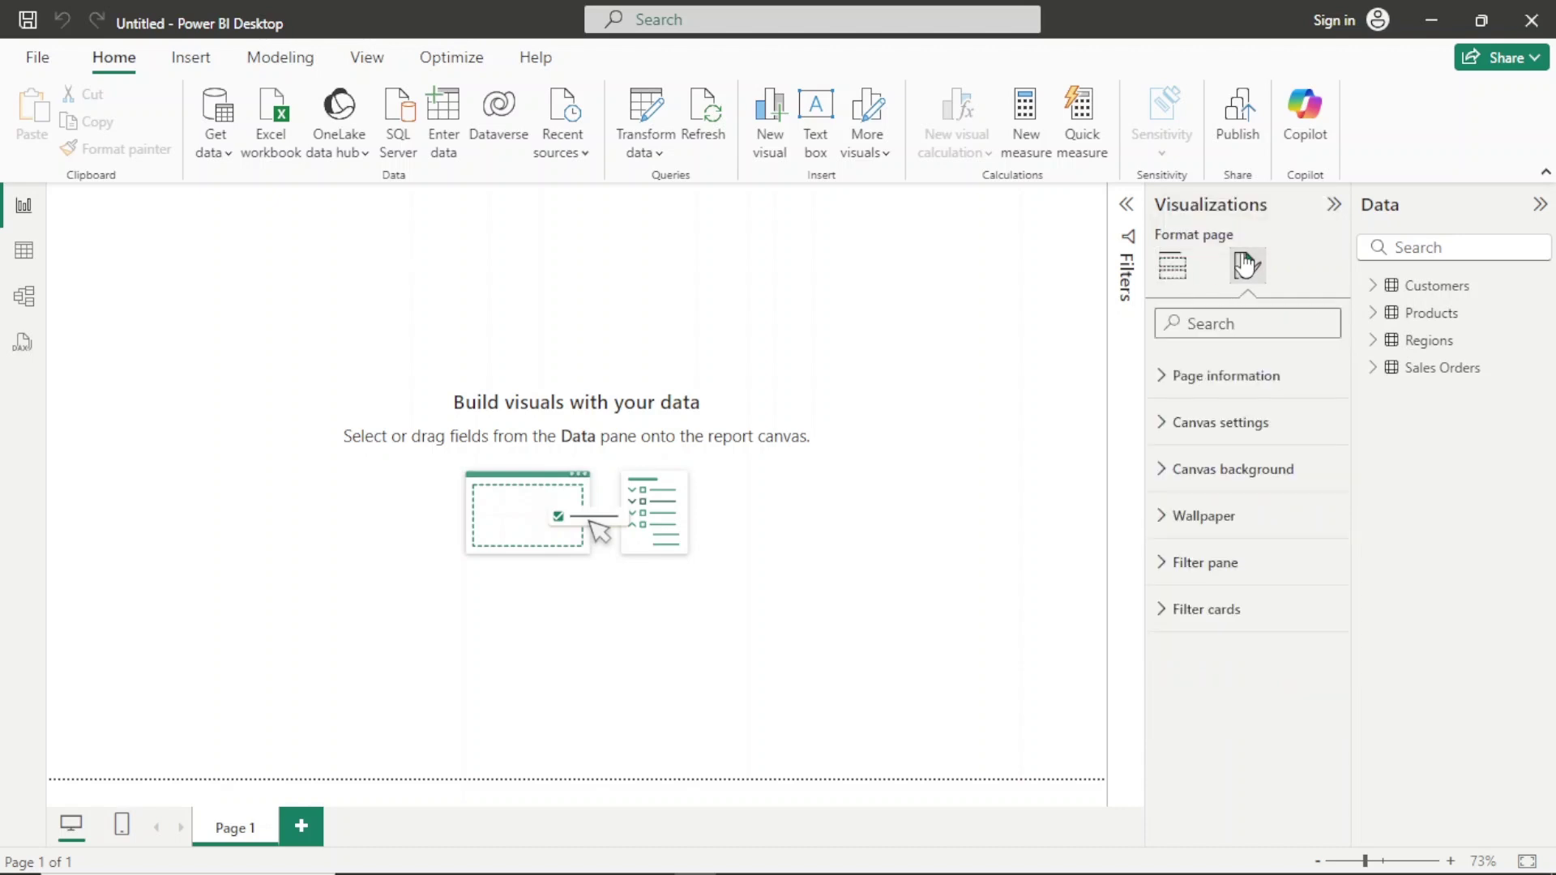
pyautogui.click(1260, 506)
pyautogui.click(1260, 505)
pyautogui.click(1235, 518)
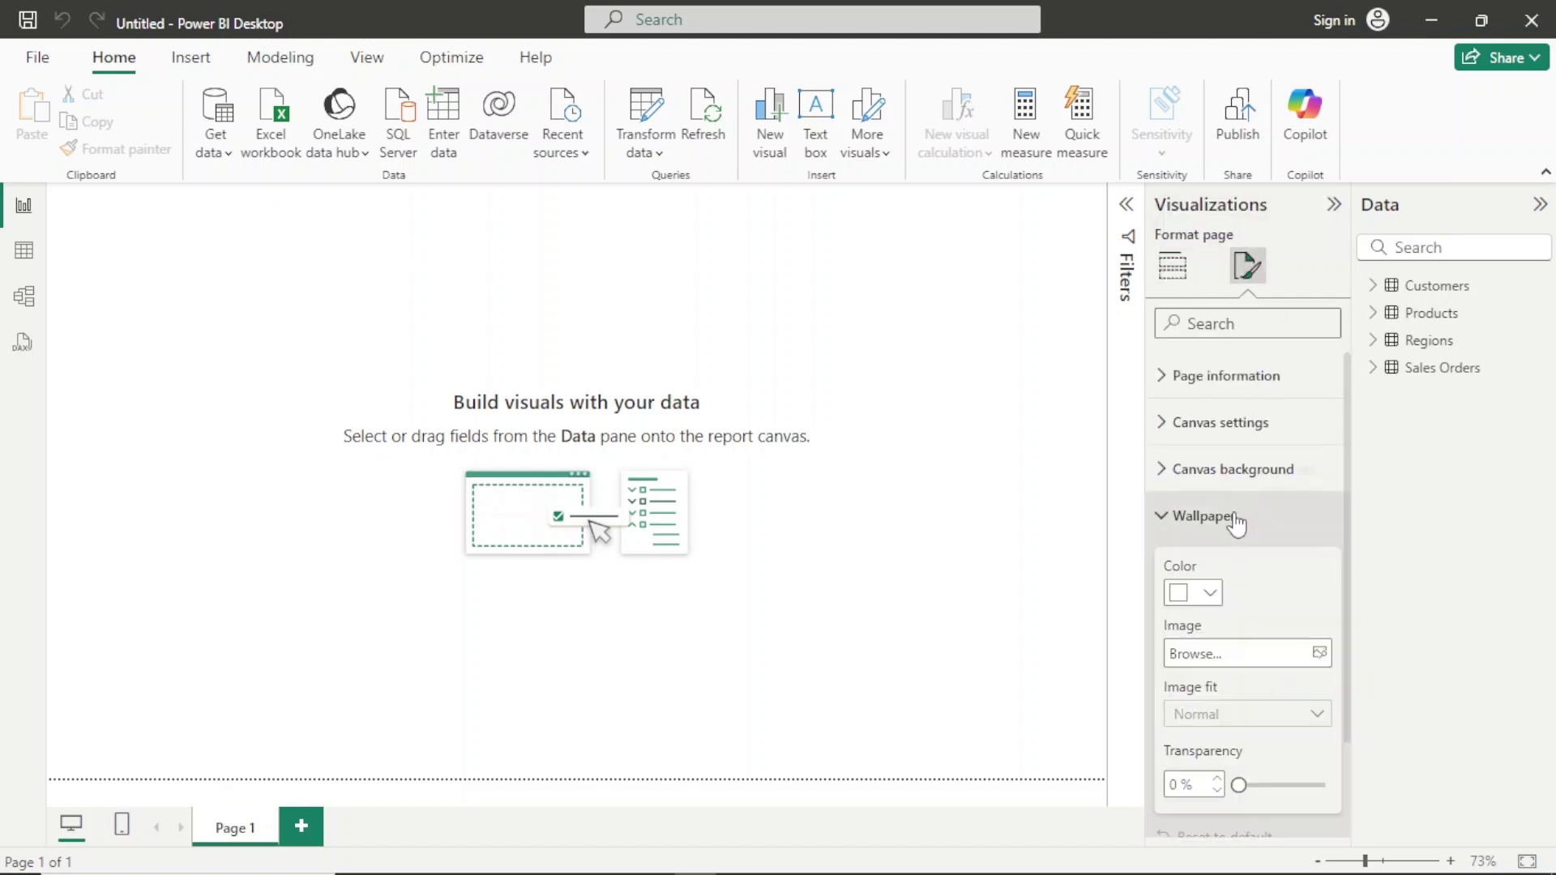
pyautogui.click(1211, 596)
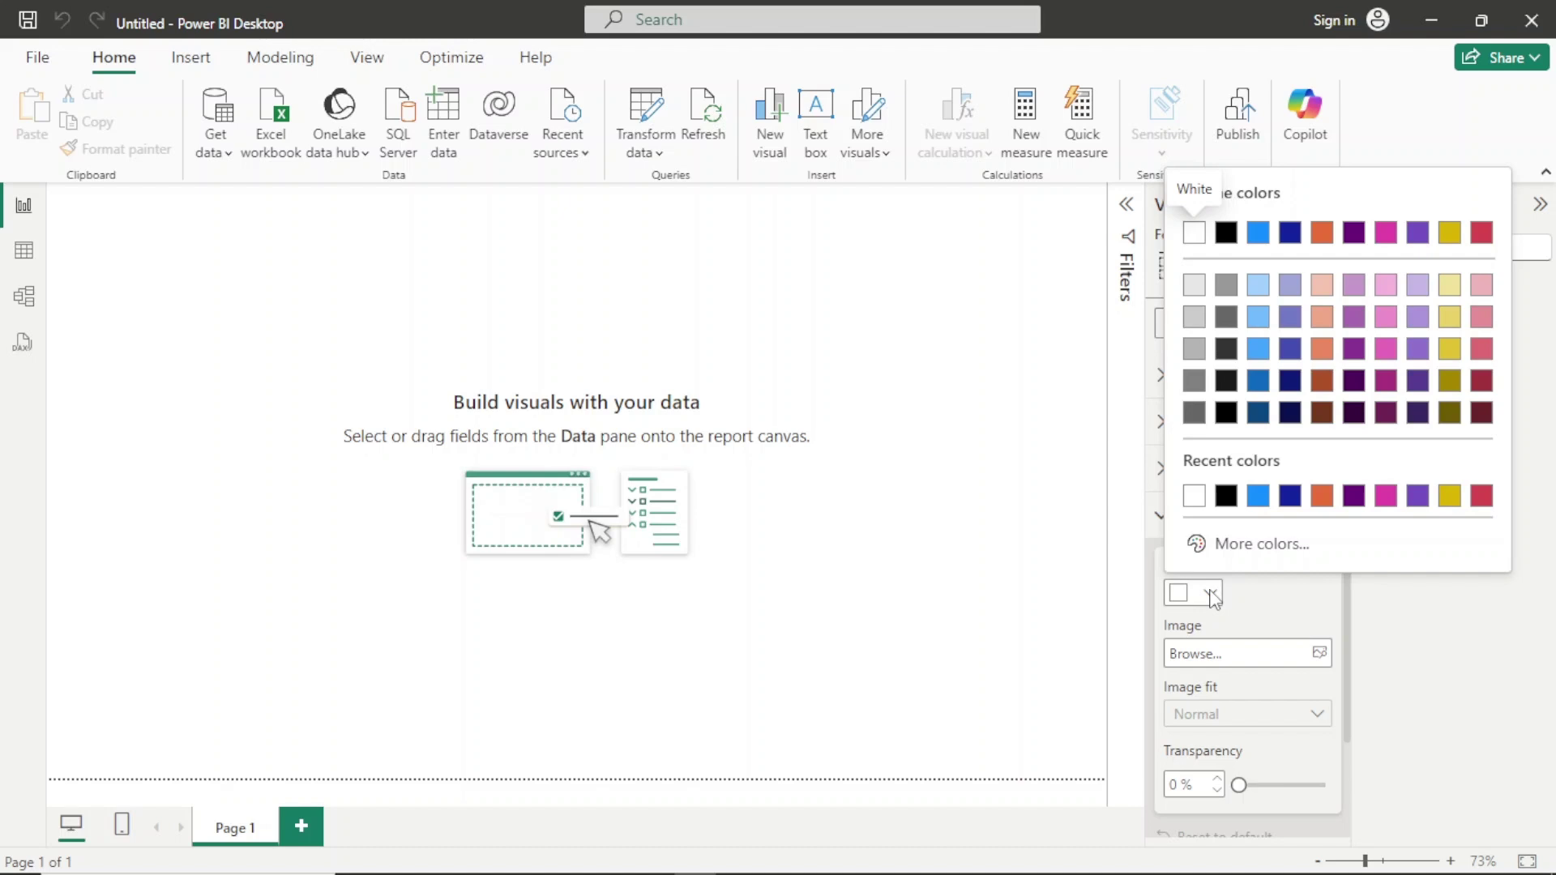
pyautogui.click(1215, 543)
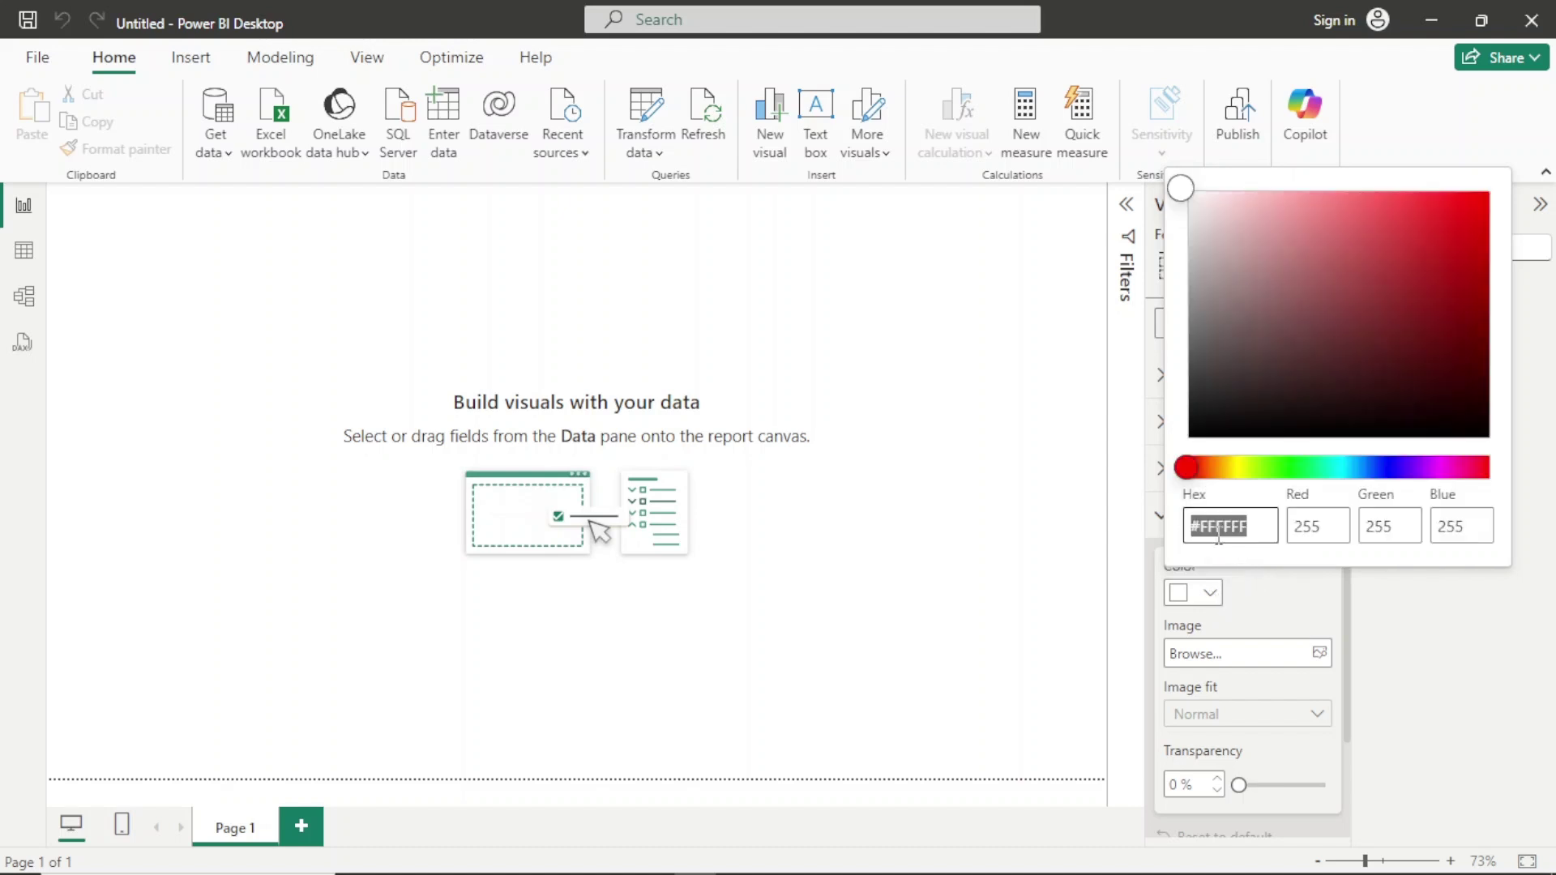
pyautogui.click(1247, 527)
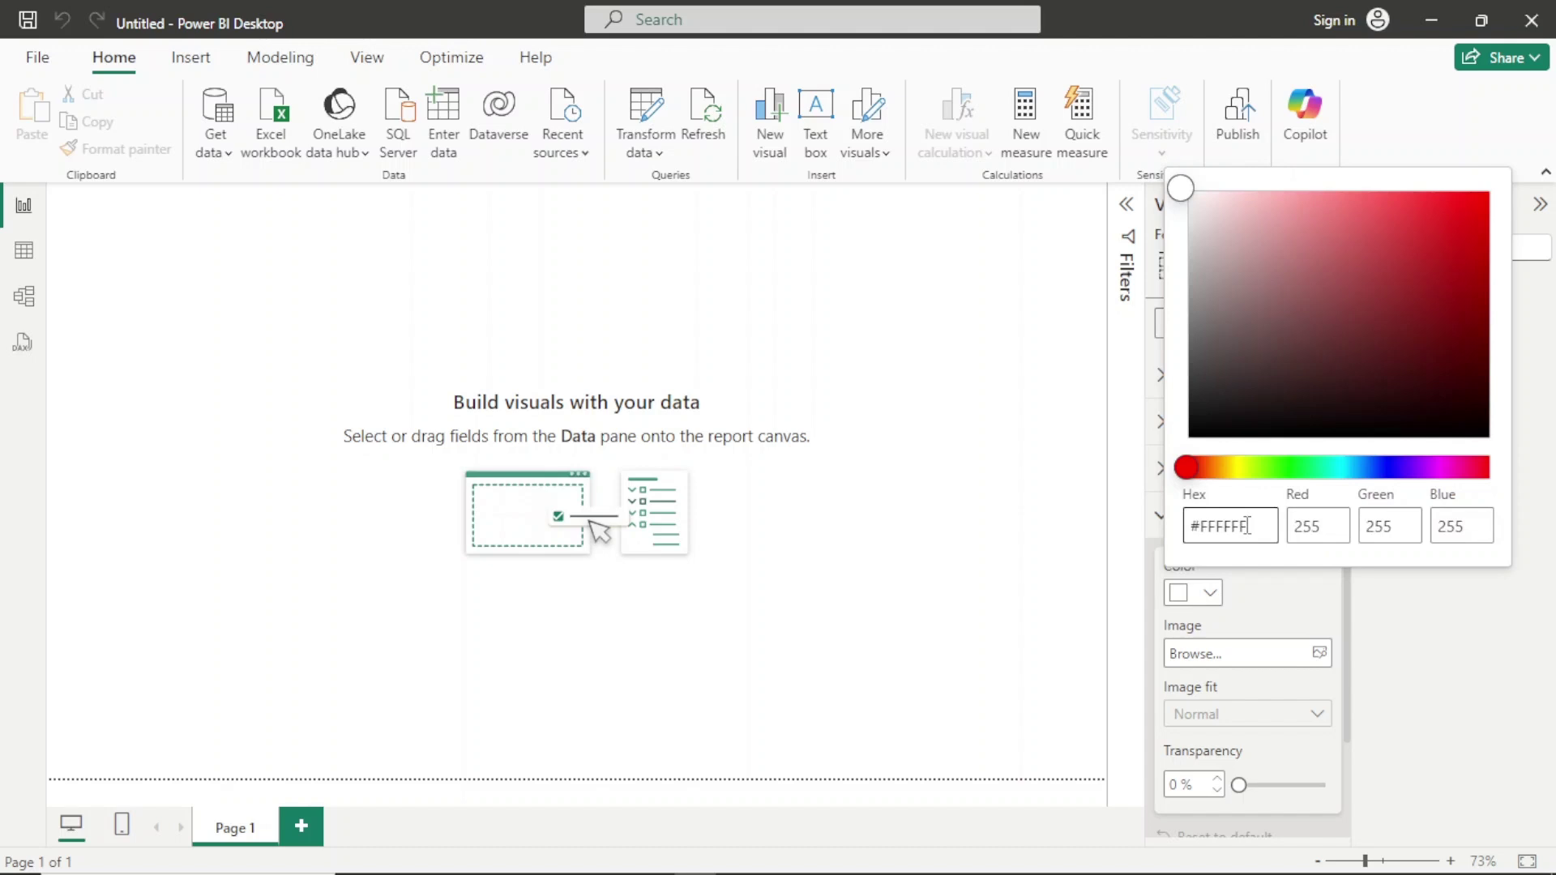
pyautogui.press('BackSpace')
pyautogui.press('BackSpace')
pyautogui.press('BackSpace')
pyautogui.press('BackSpace')
pyautogui.press('BackSpace')
pyautogui.press('BackSpace')
pyautogui.write('#555a7d')
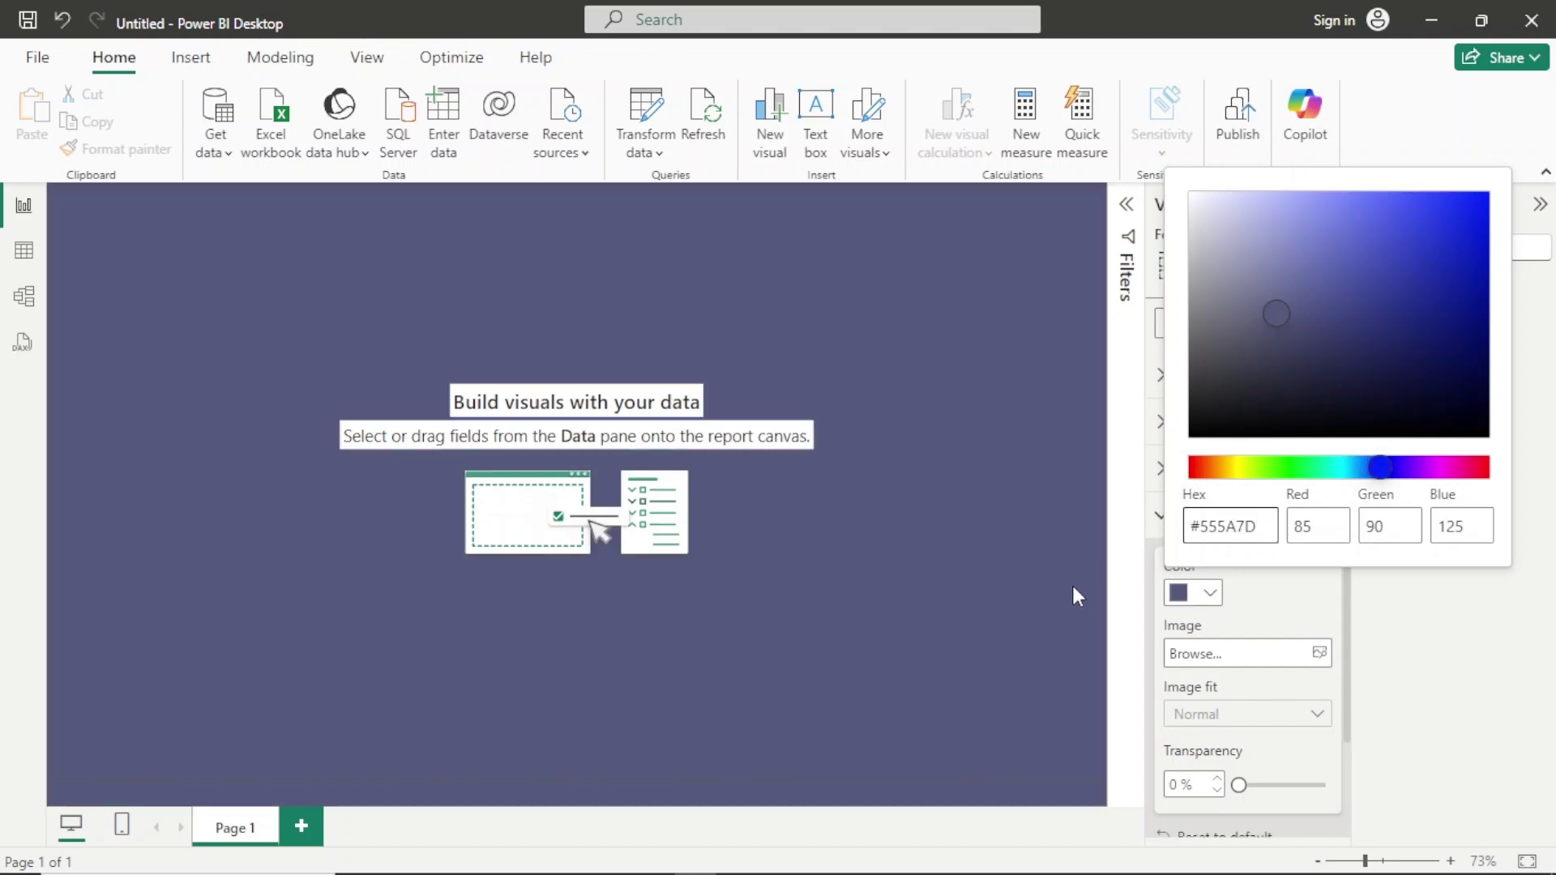
pyautogui.click(1040, 616)
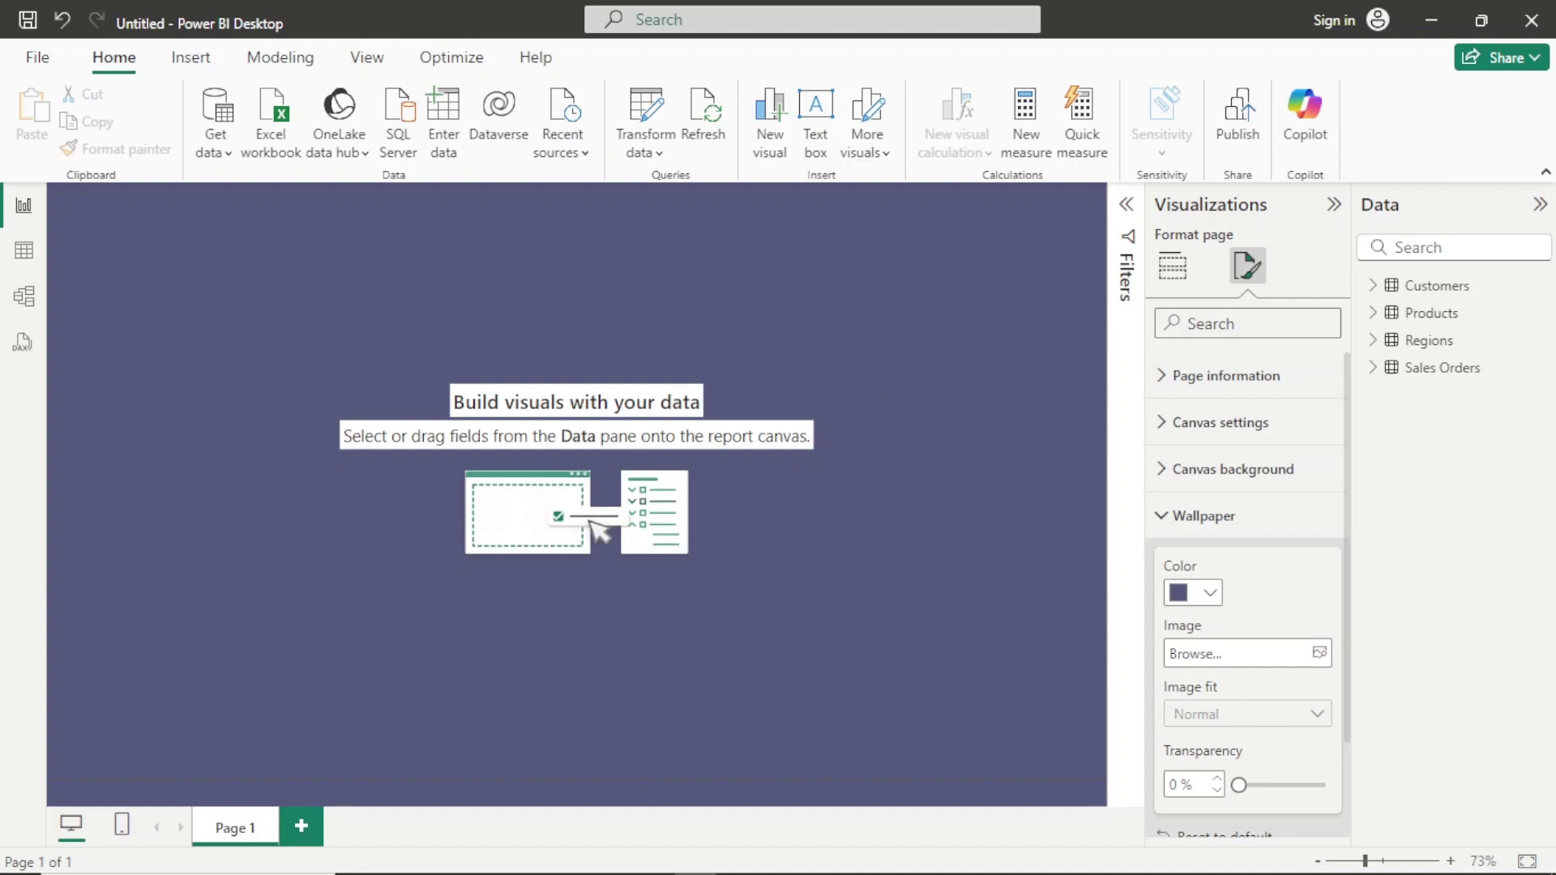
# Switch to the browser, examine the sample dashboard preview for the chosen aicolors.co palette, and return to Power BI Desktop.
pyautogui.click(737, 858)
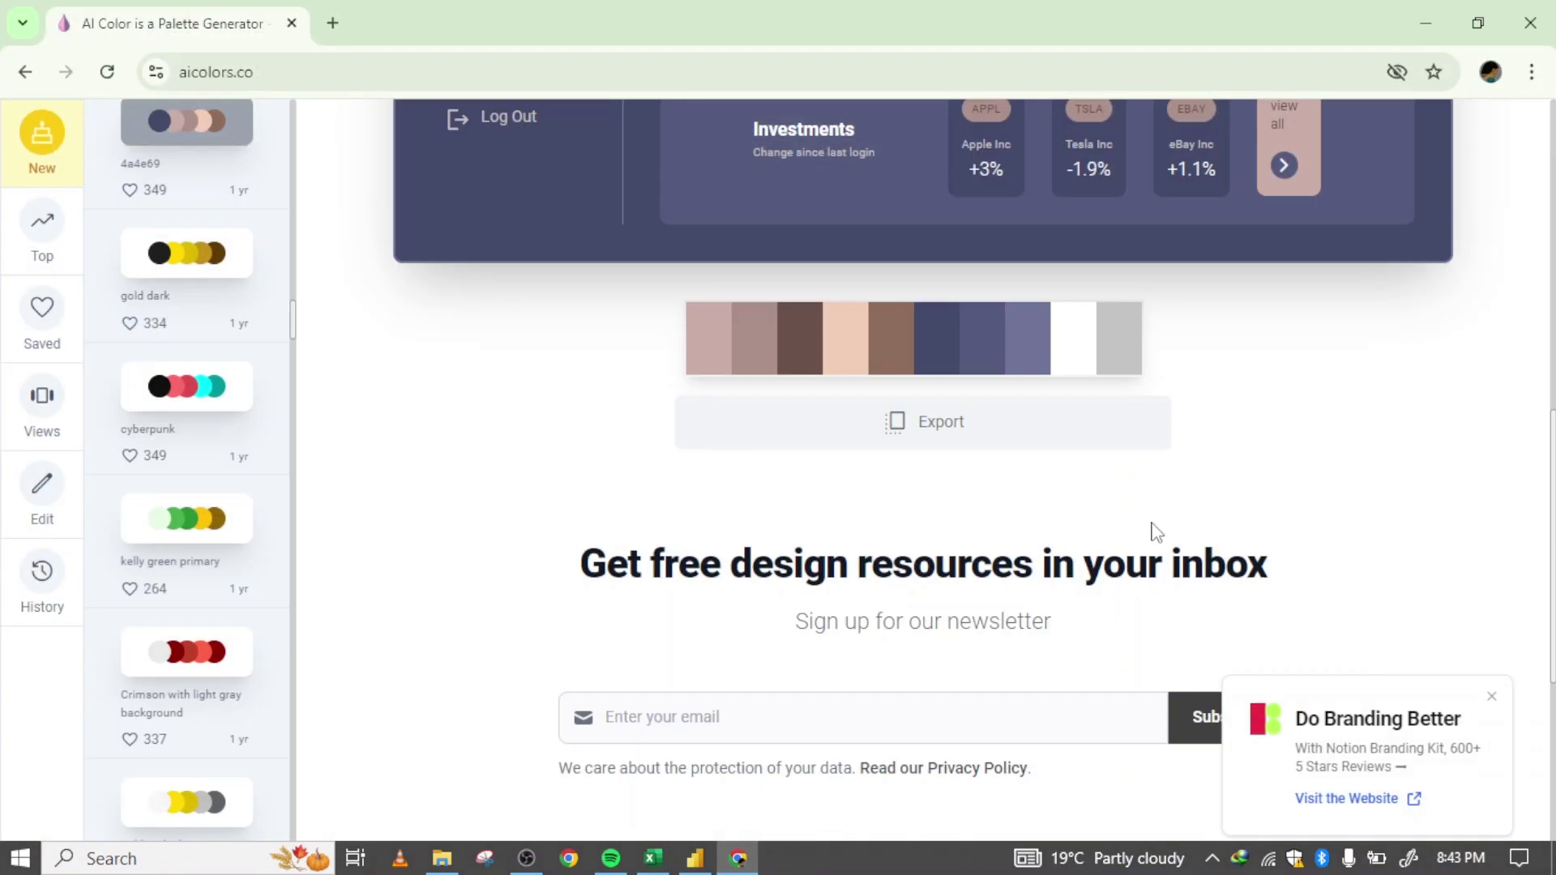
pyautogui.scroll(8, 1531, 235)
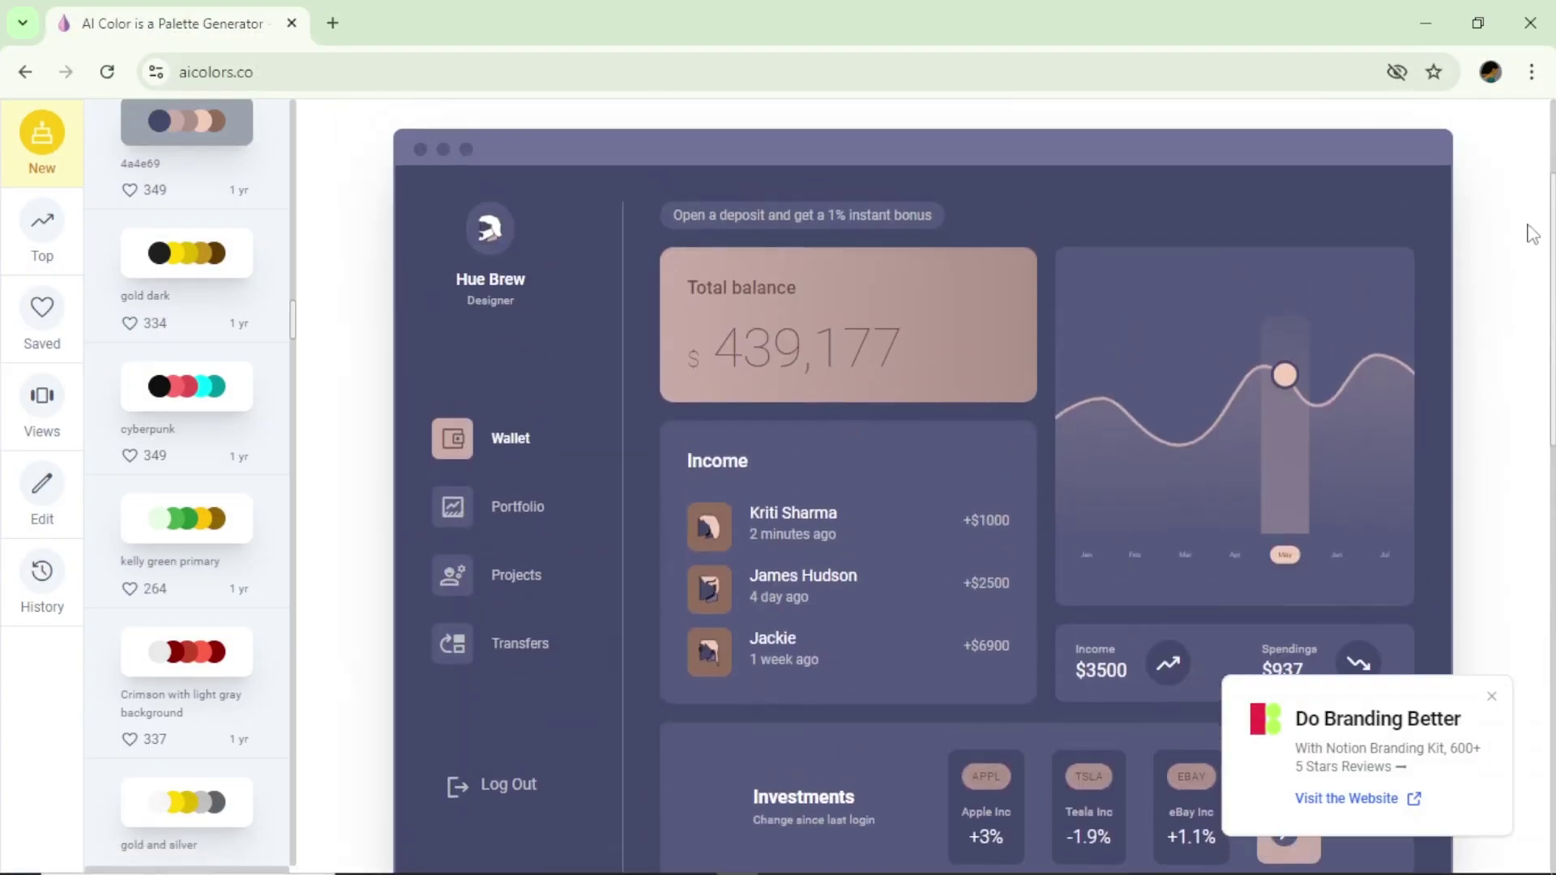
pyautogui.scroll(1, 1532, 231)
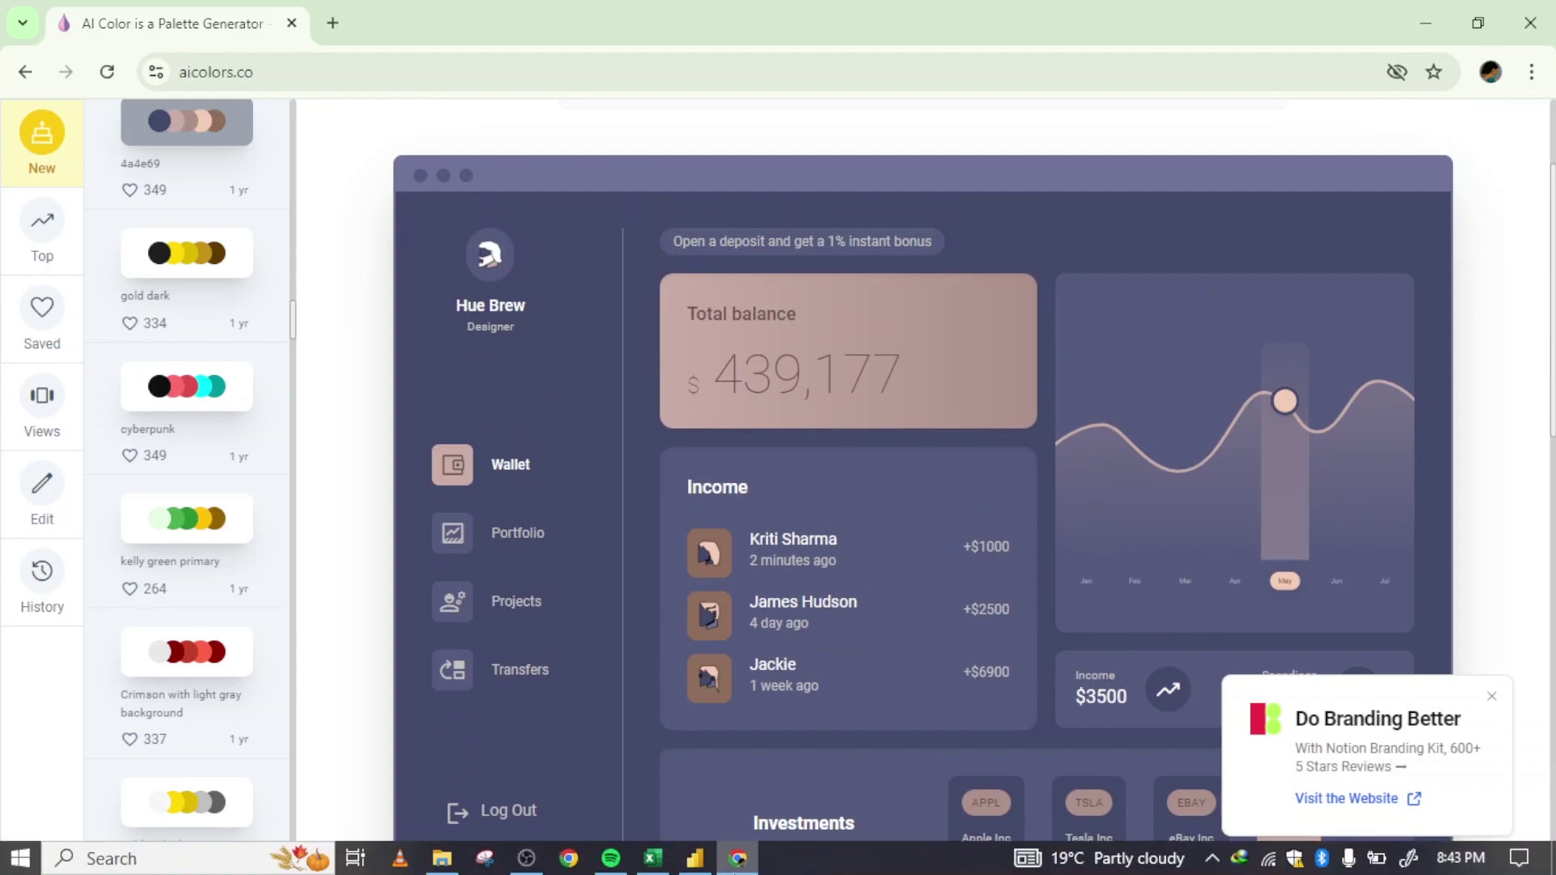
pyautogui.click(739, 863)
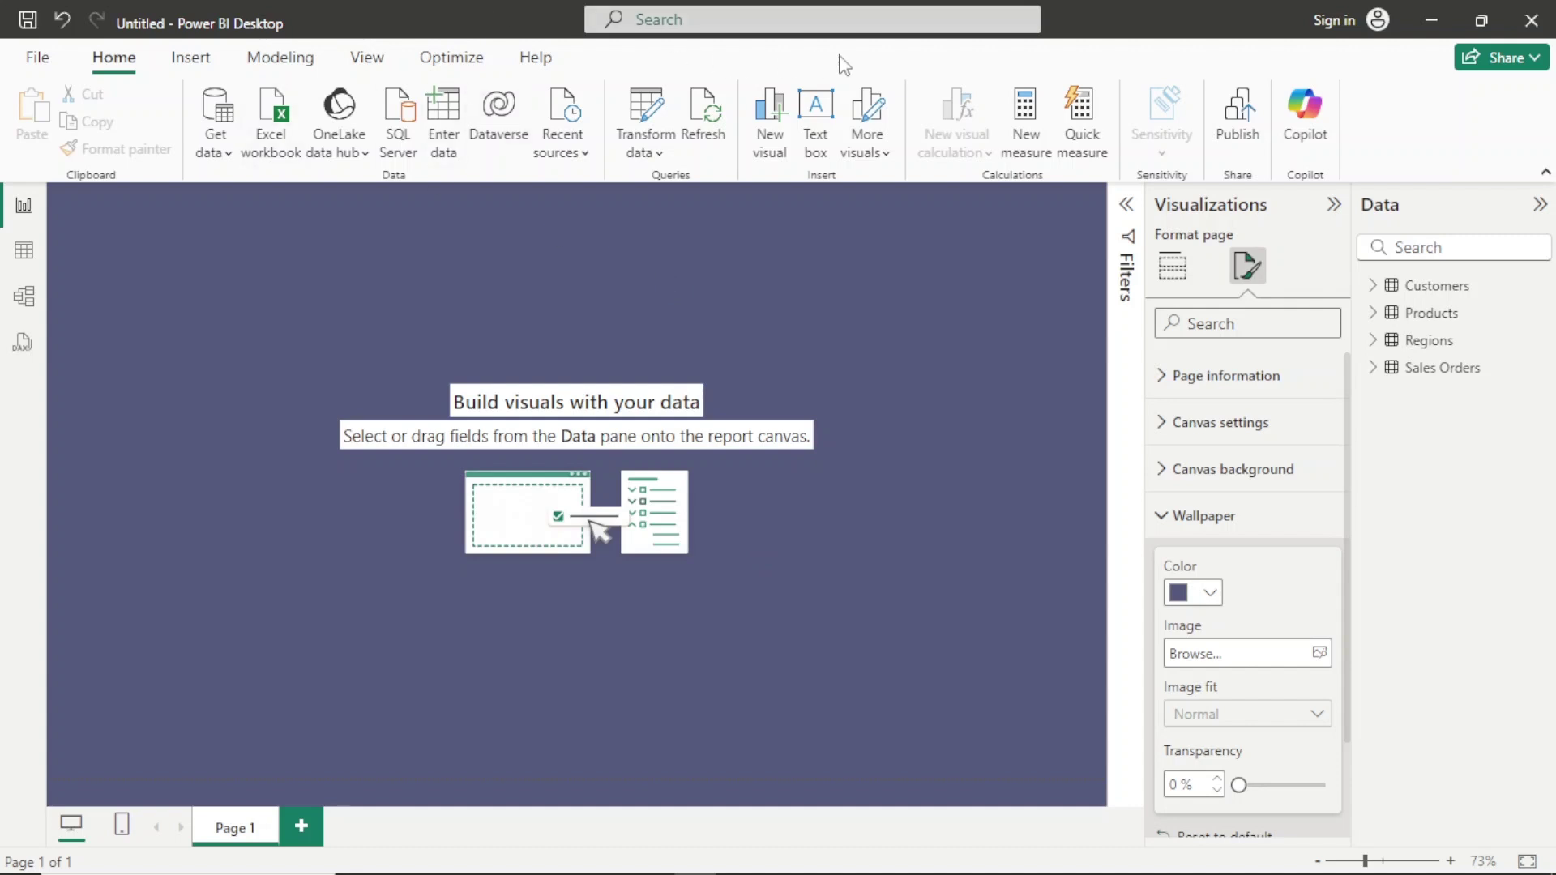
# Insert a text box as a shallow banner across the top of the page, collapsing the filter and formatting panes for more room.
pyautogui.click(815, 122)
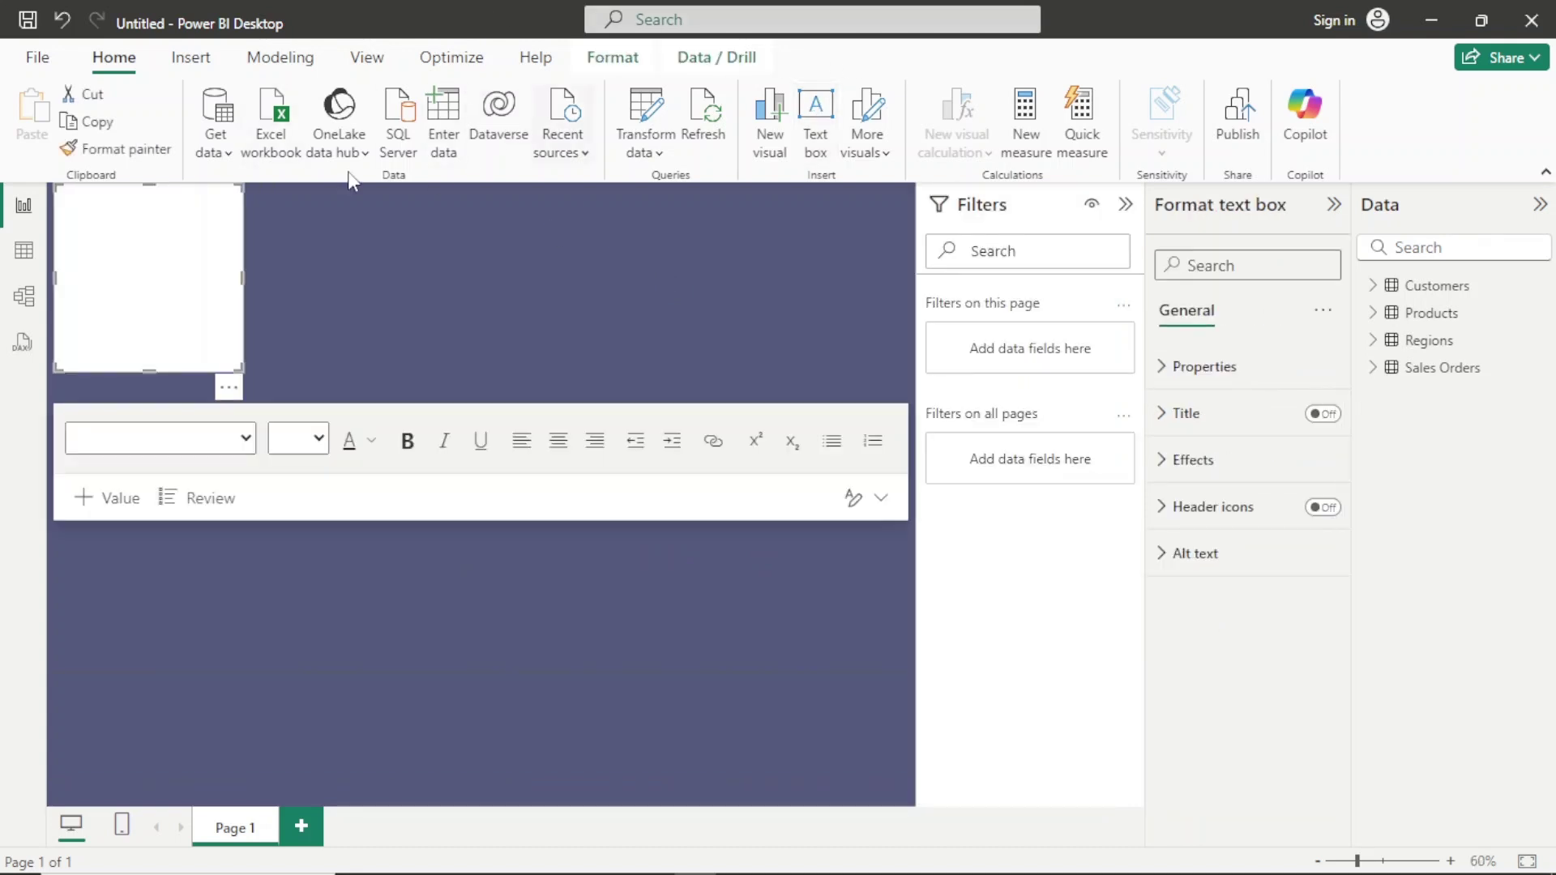
pyautogui.moveTo(242, 278); pyautogui.dragTo(892, 284)
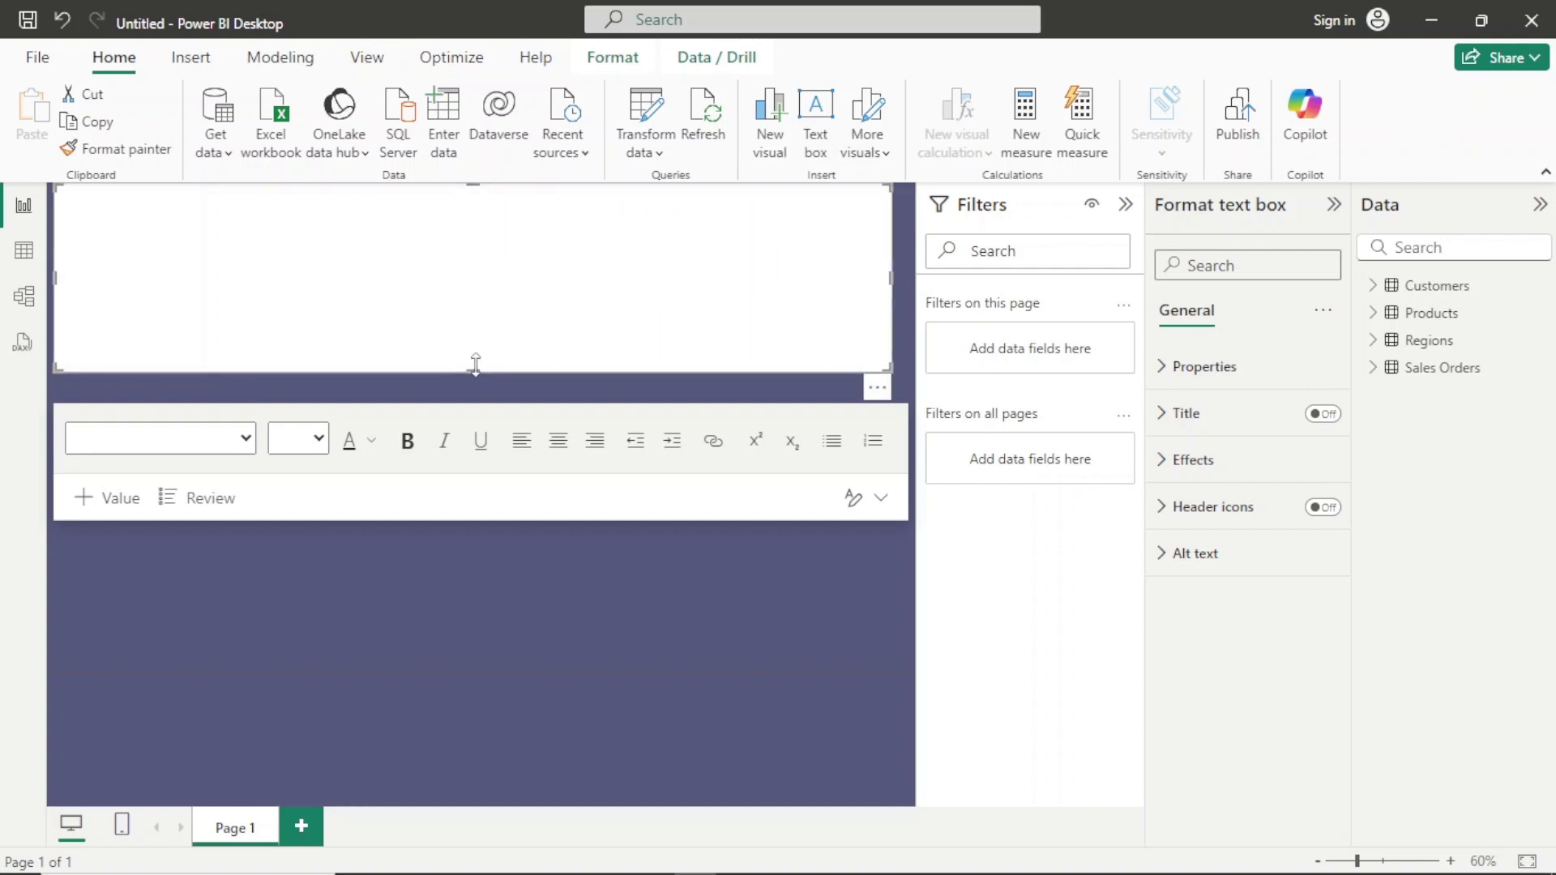
pyautogui.moveTo(476, 365); pyautogui.dragTo(503, 256)
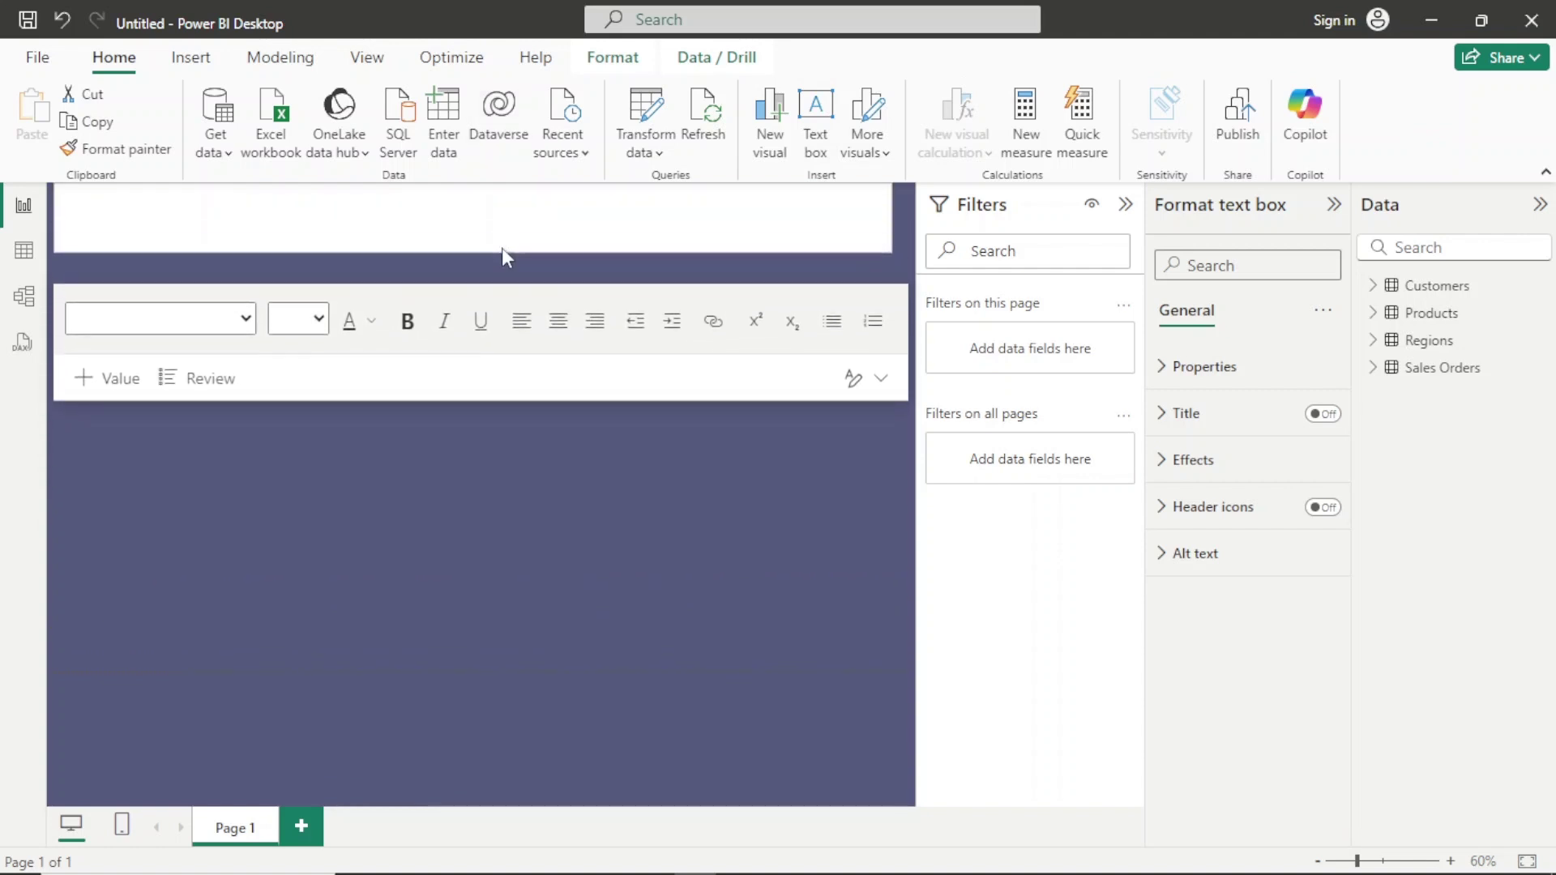
pyautogui.click(524, 218)
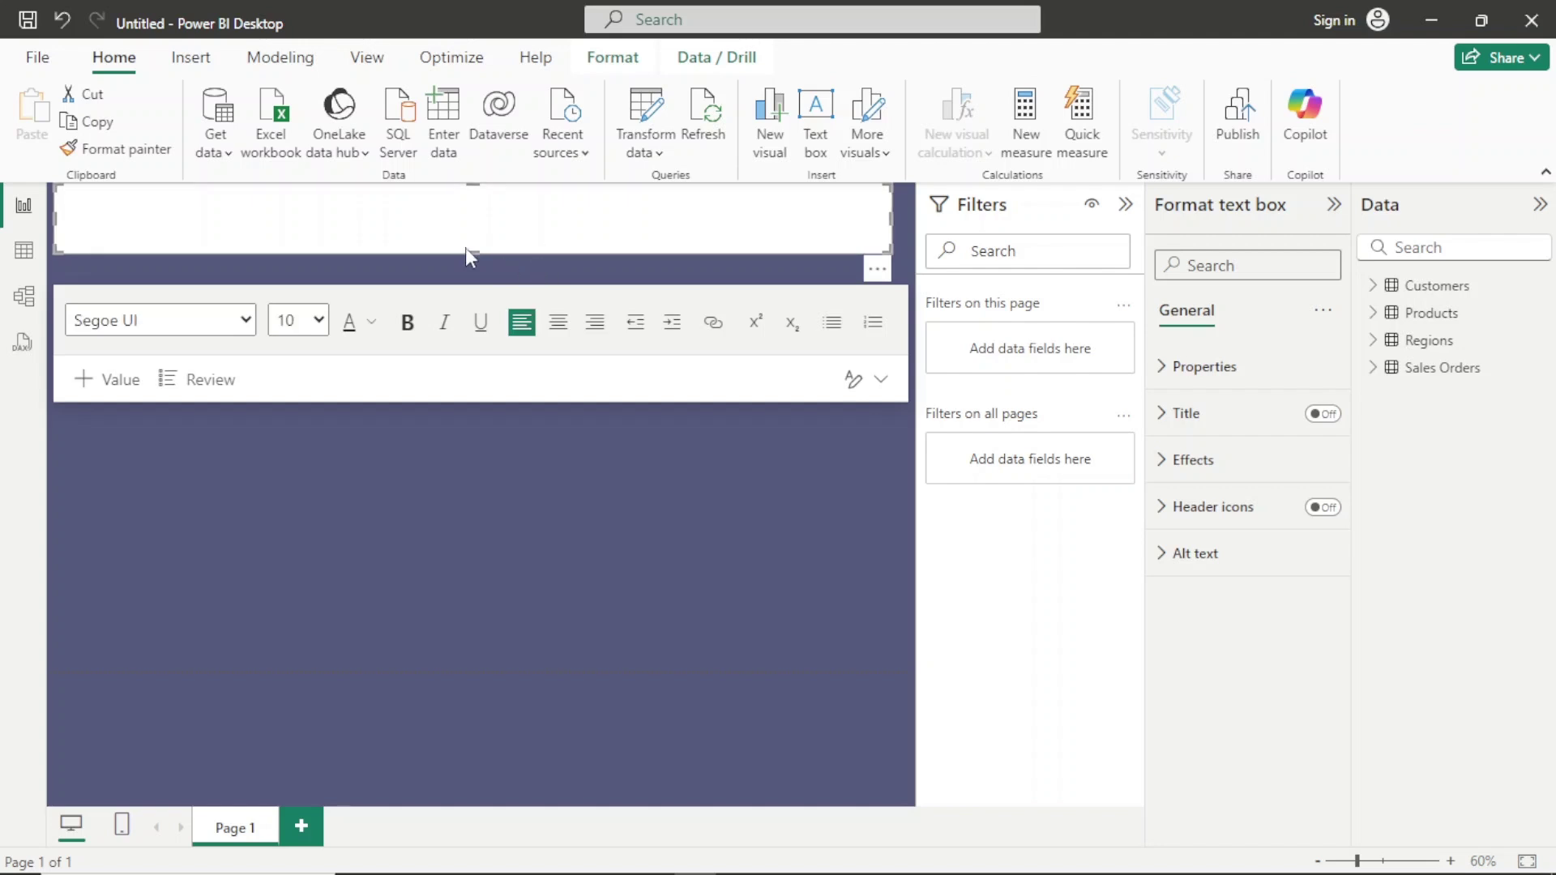
pyautogui.moveTo(876, 271)
pyautogui.mouseDown()
pyautogui.moveTo(869, 289)
pyautogui.moveTo(894, 283)
pyautogui.moveTo(878, 284)
pyautogui.mouseUp()
pyautogui.click(1126, 204)
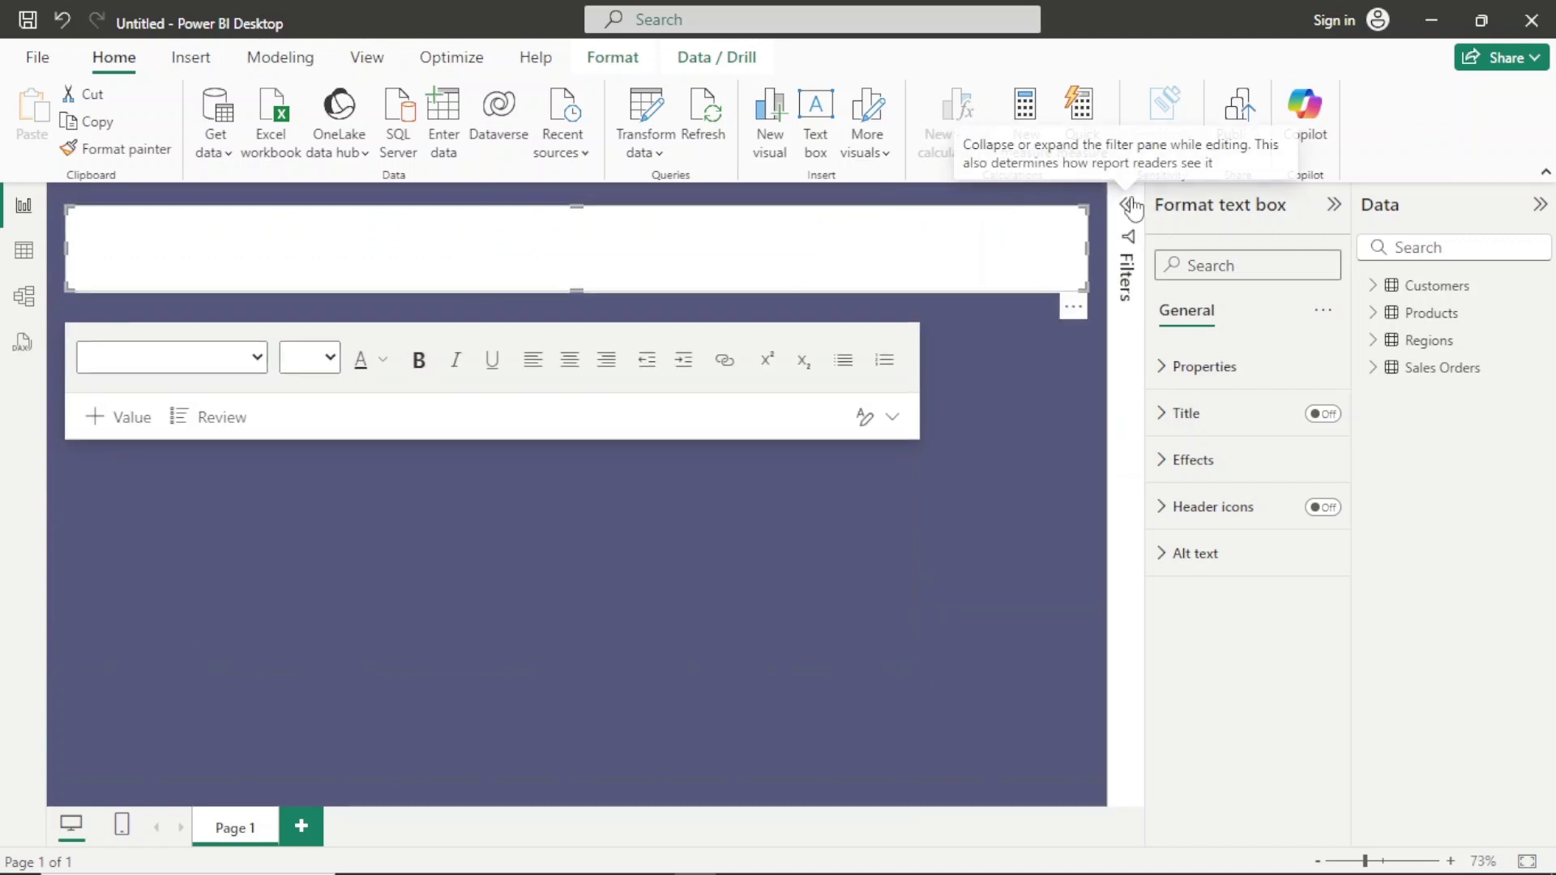
pyautogui.click(1333, 204)
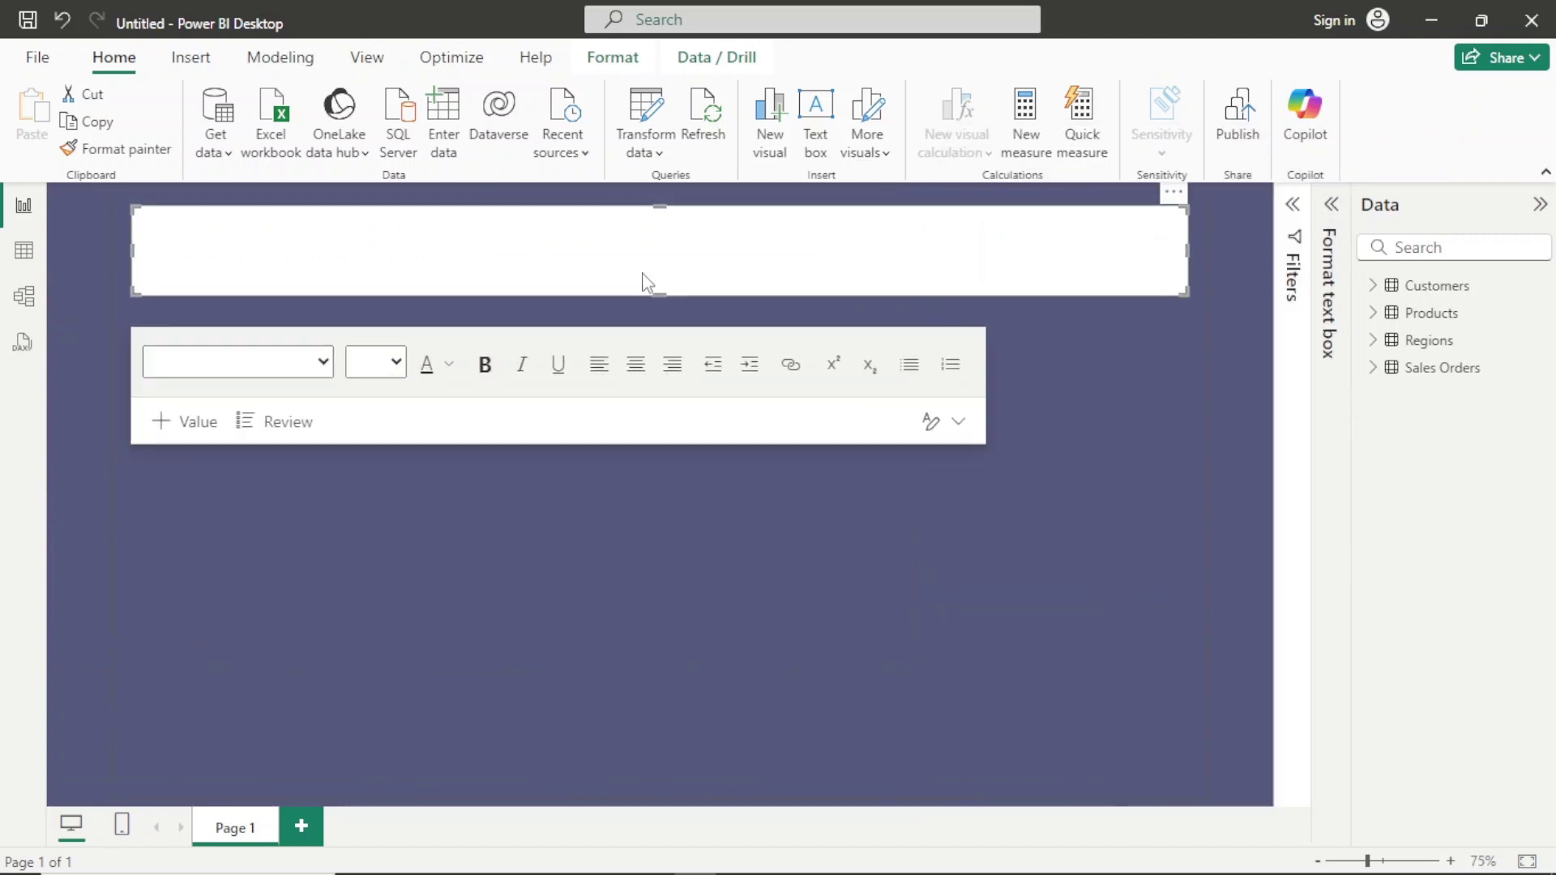
pyautogui.moveTo(658, 291)
pyautogui.mouseDown()
pyautogui.moveTo(656, 194)
pyautogui.moveTo(649, 270)
pyautogui.mouseUp()
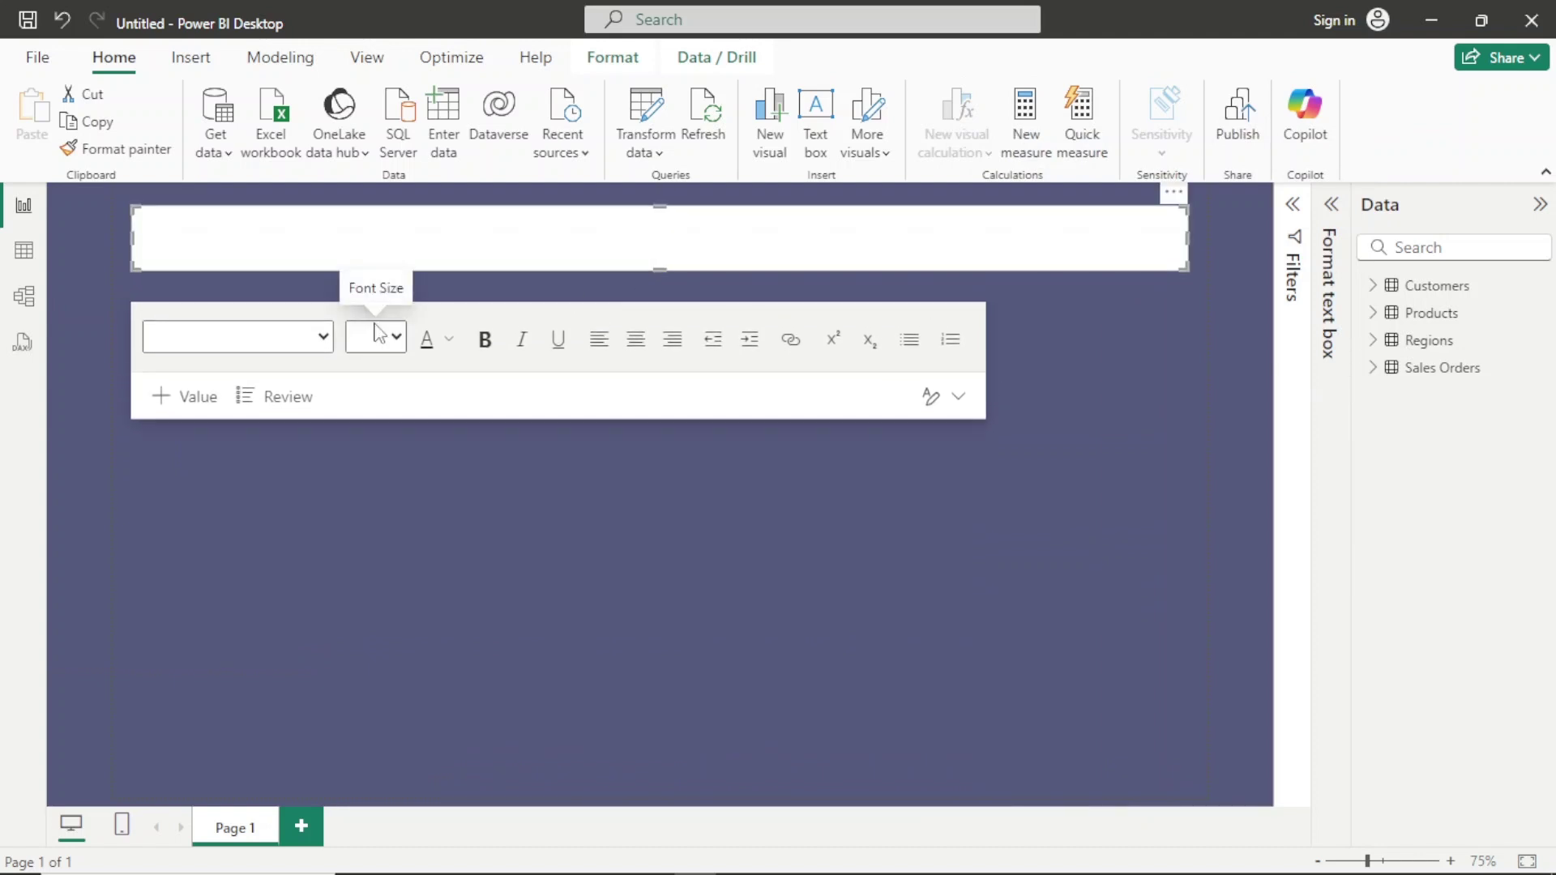
# Set the text box font to Segoe UI Light at size 24.
pyautogui.click(323, 339)
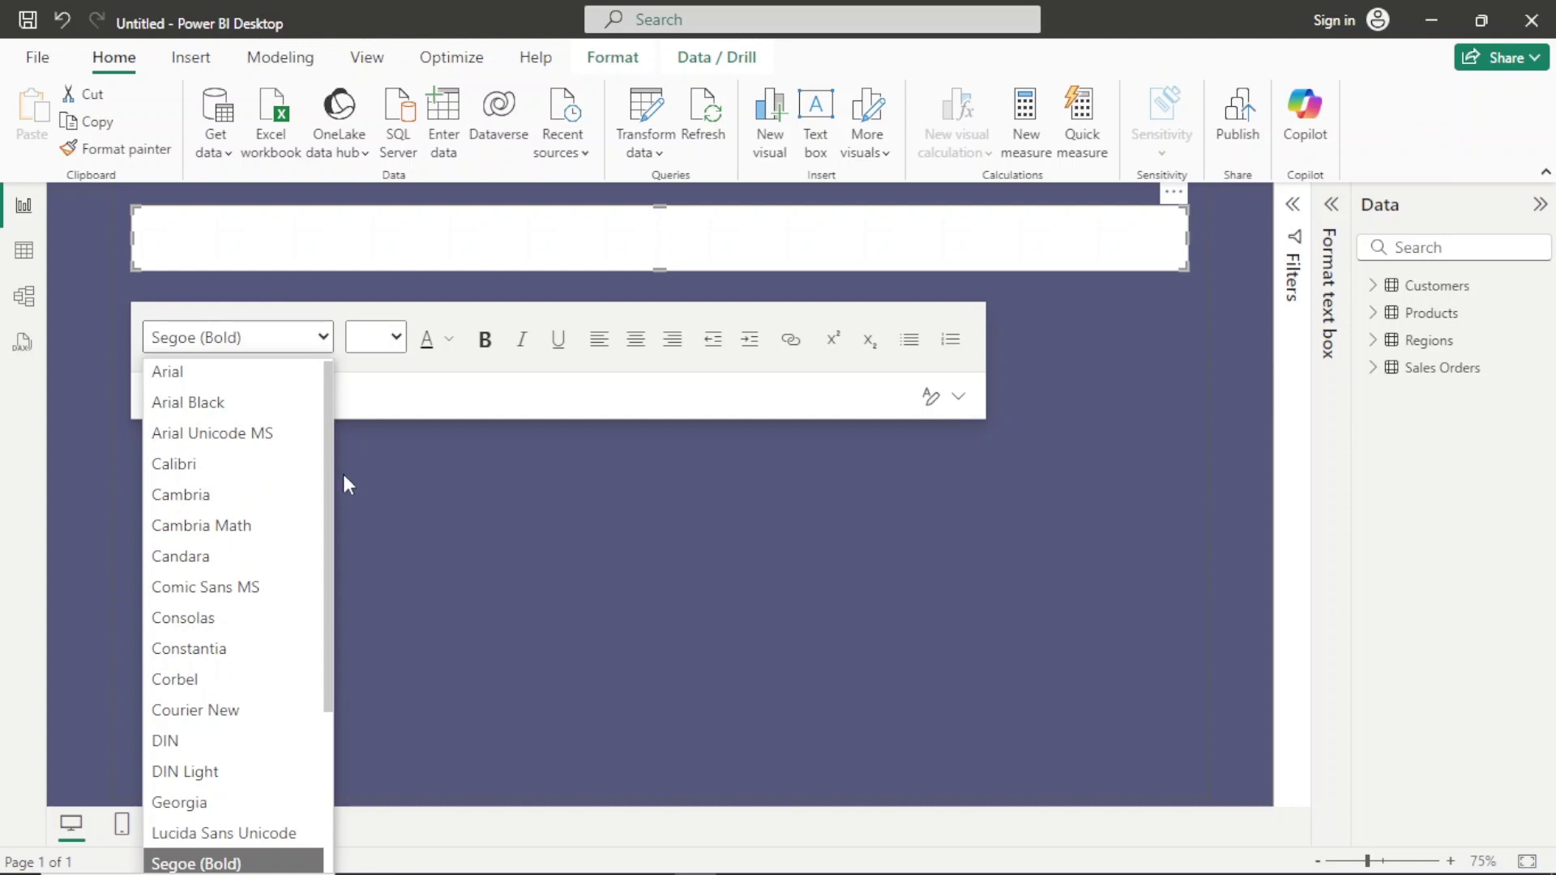
pyautogui.moveTo(327, 466); pyautogui.dragTo(332, 622)
pyautogui.click(272, 690)
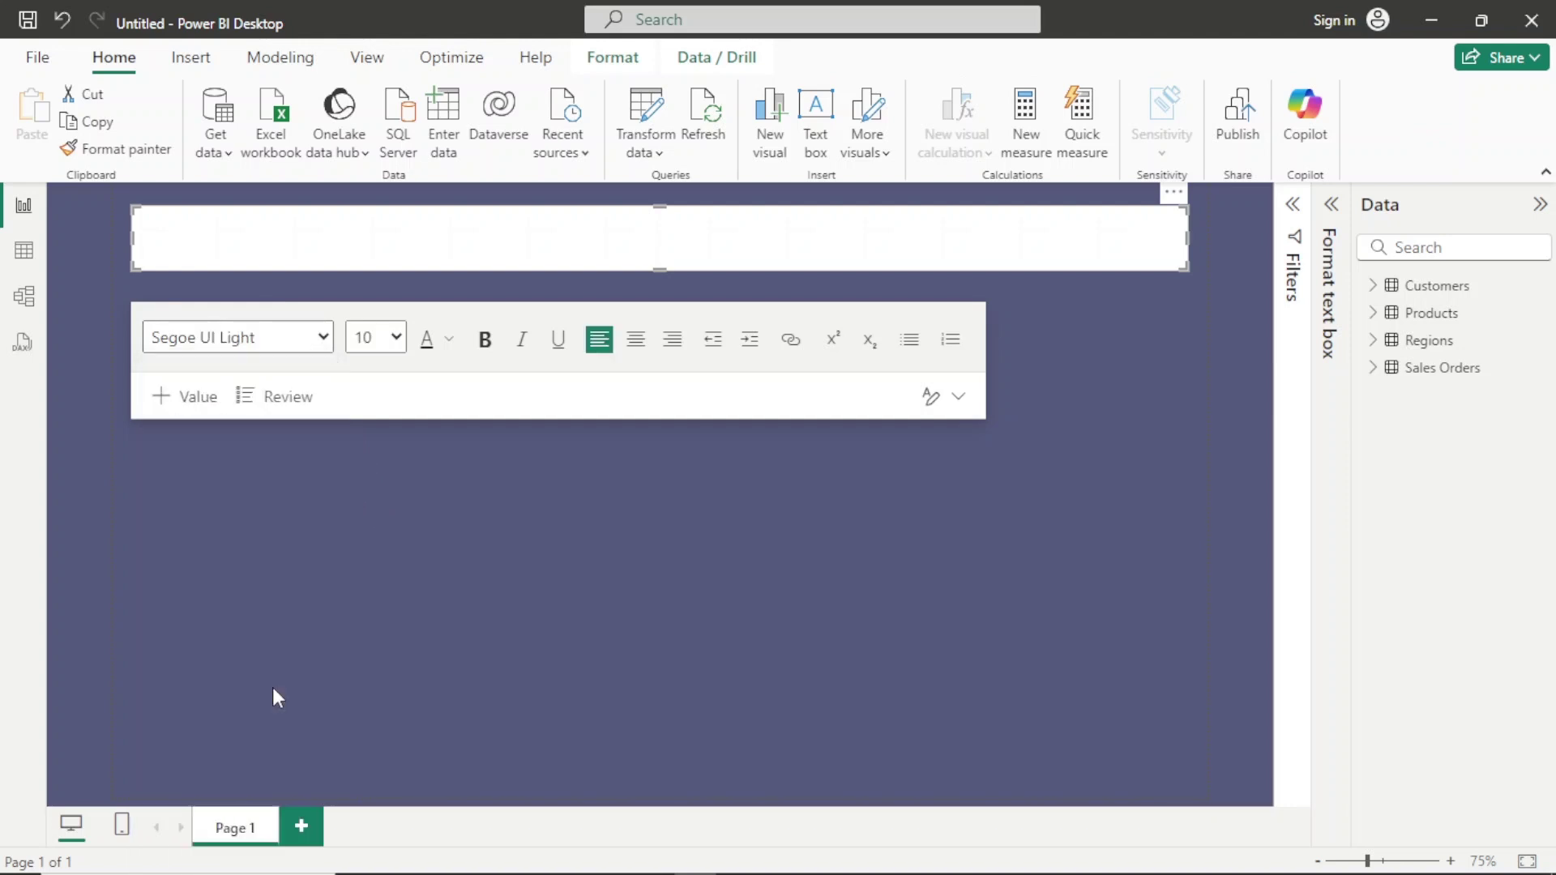
pyautogui.click(403, 343)
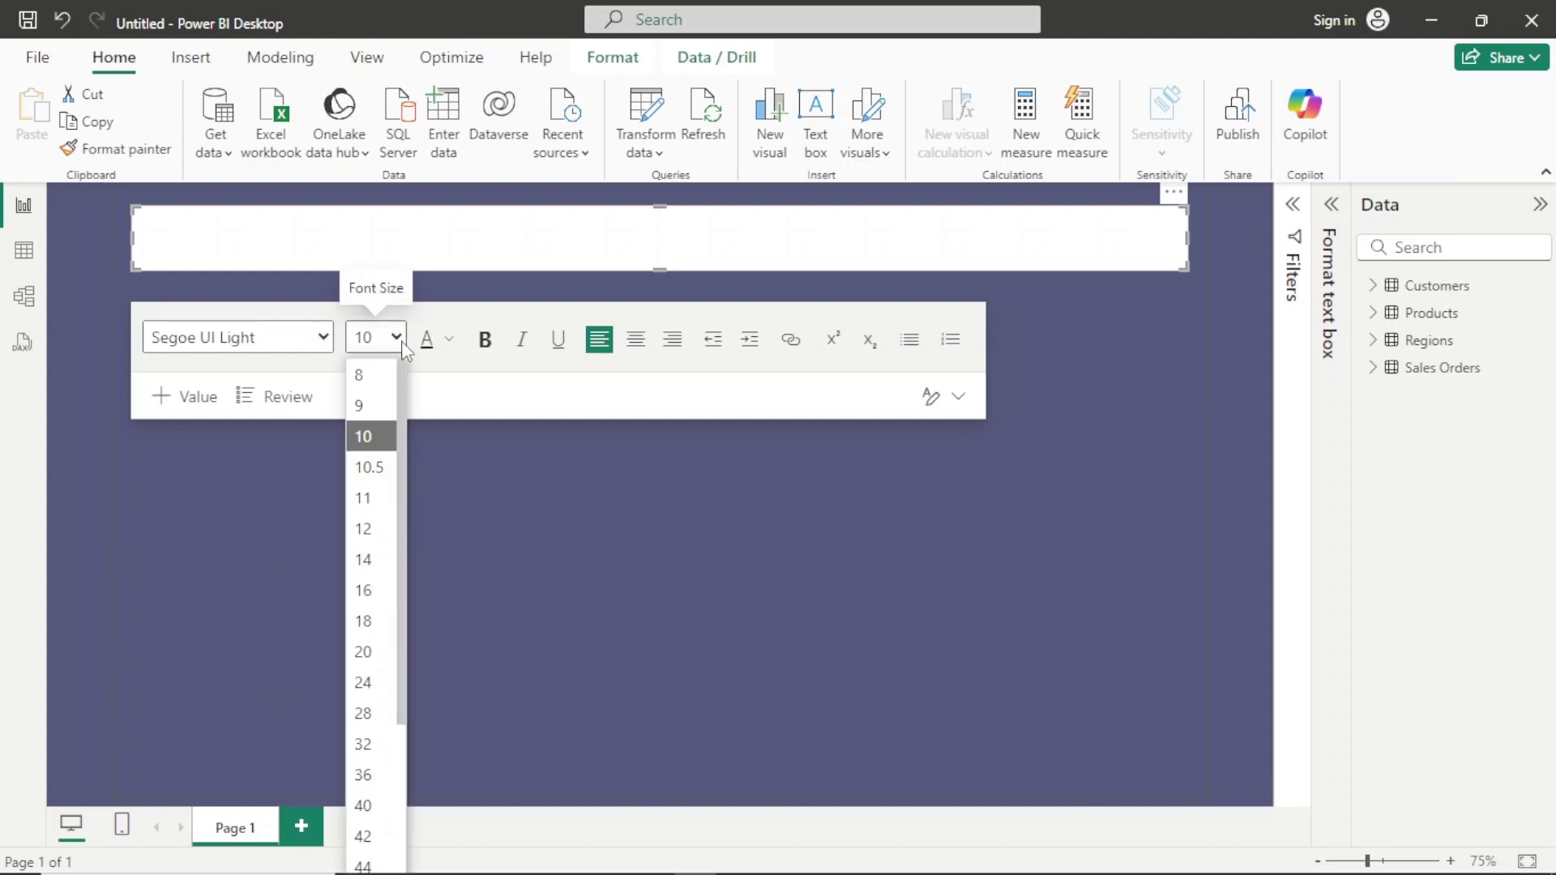
pyautogui.click(366, 683)
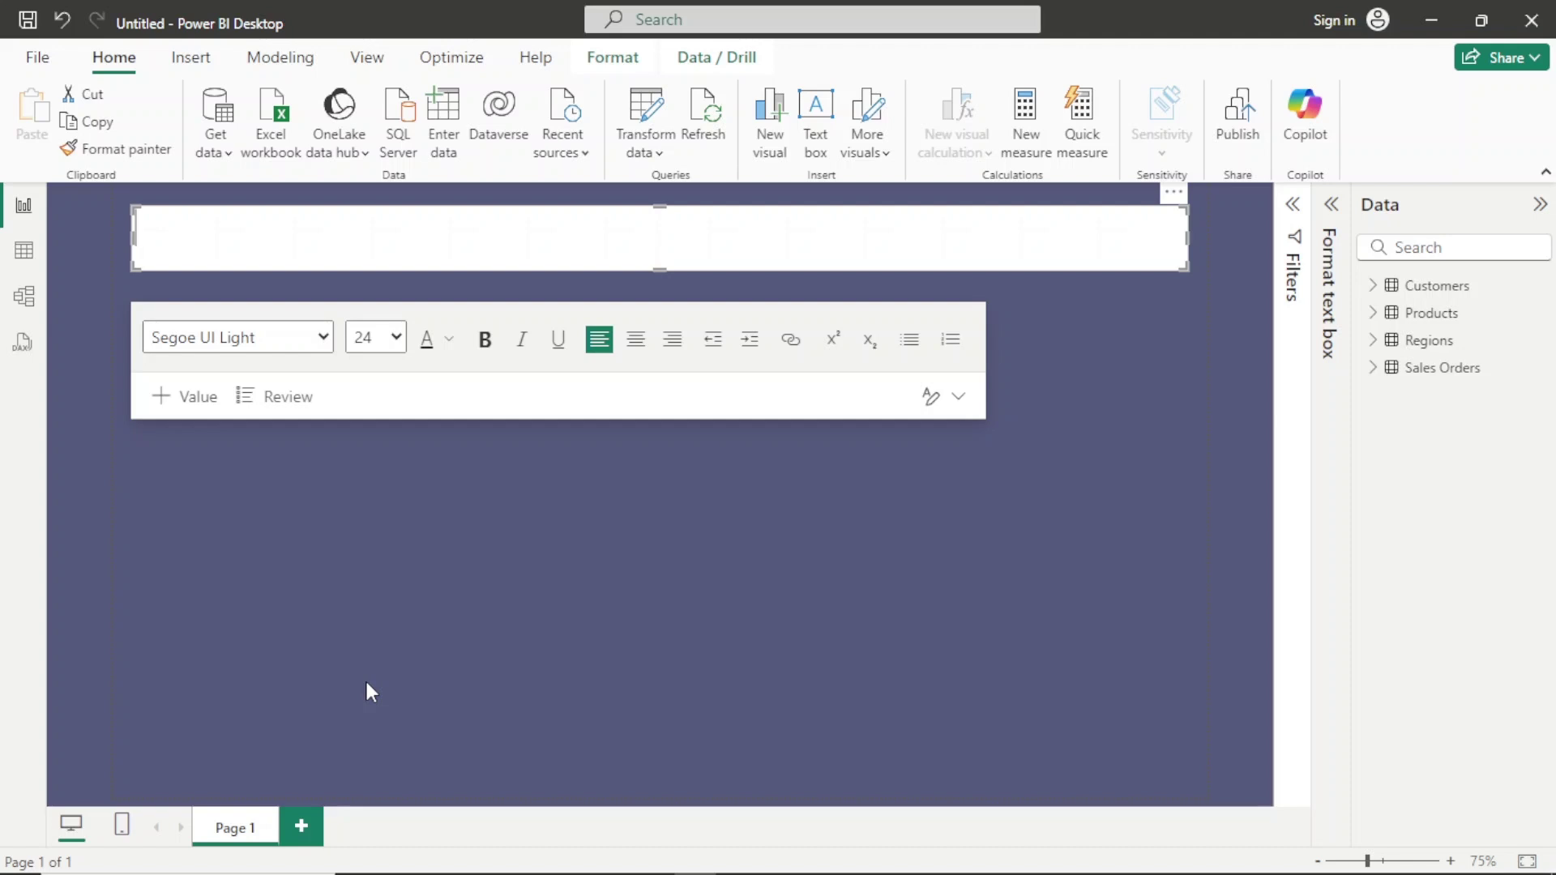
# Enter the title "20 PRODUCTS SALES ANALYSIS DASHBOARD" in the text box.
pyautogui.write('20 p')
pyautogui.press('BackSpace')
pyautogui.write('PRODUCTS')
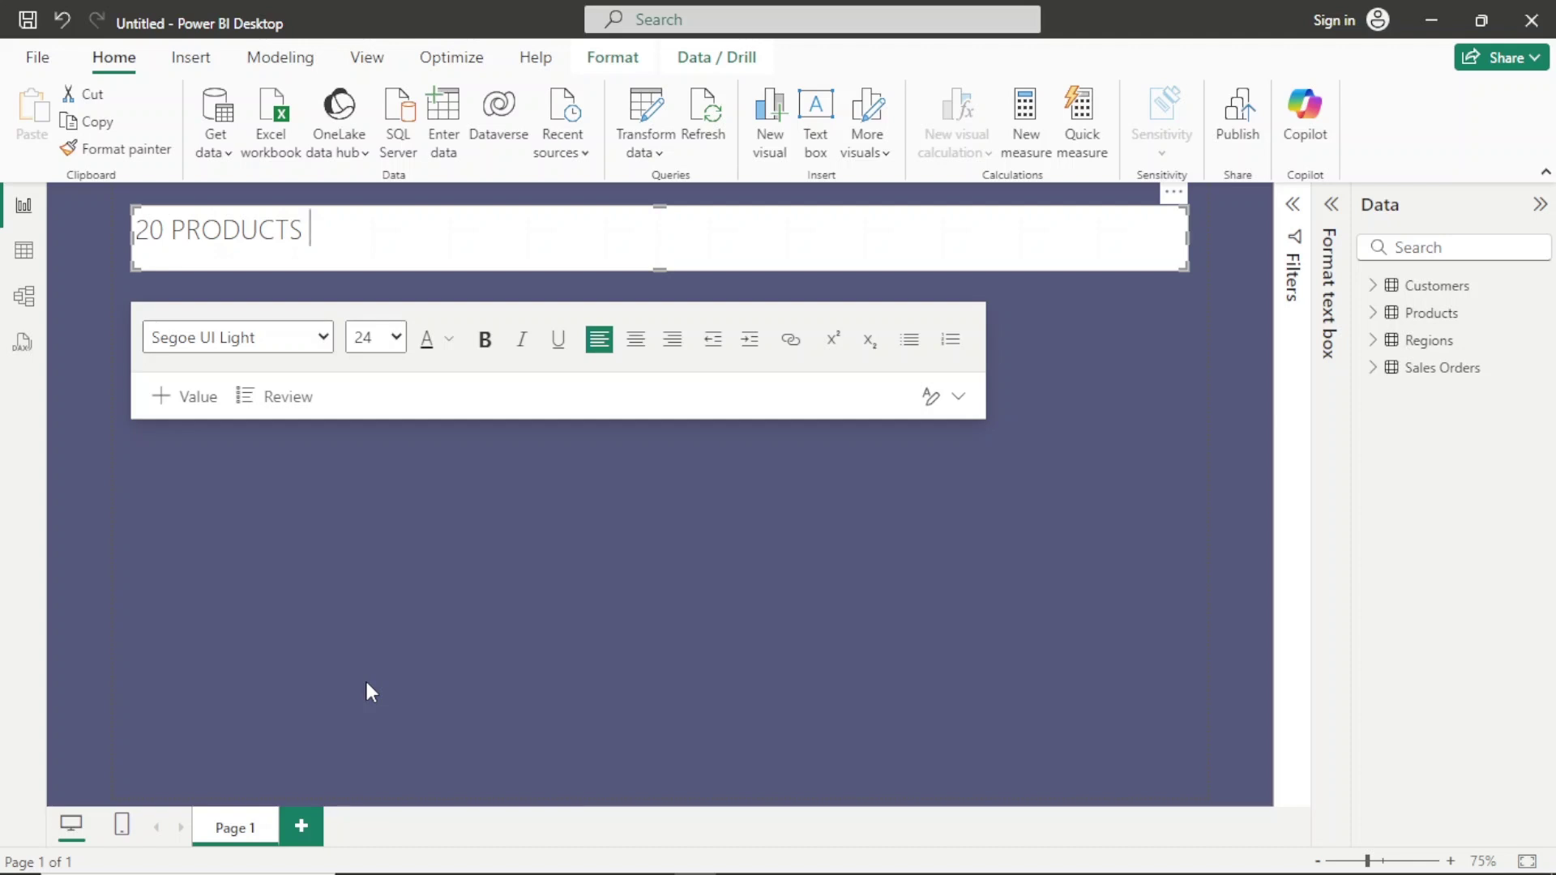
pyautogui.write(' SALES ANALYS')
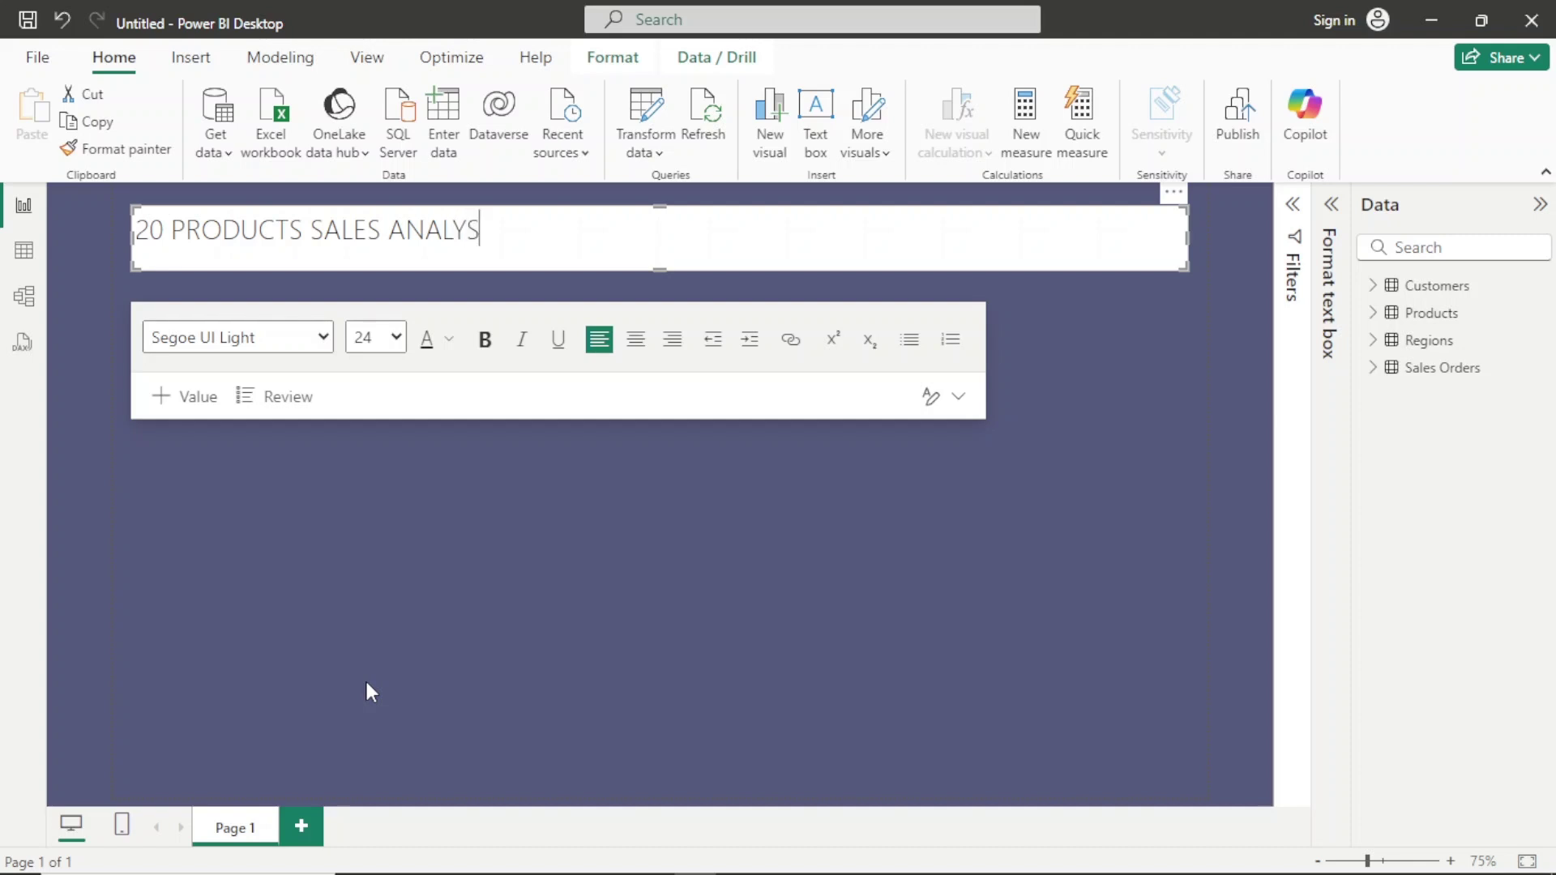
pyautogui.write('IS DASHB')
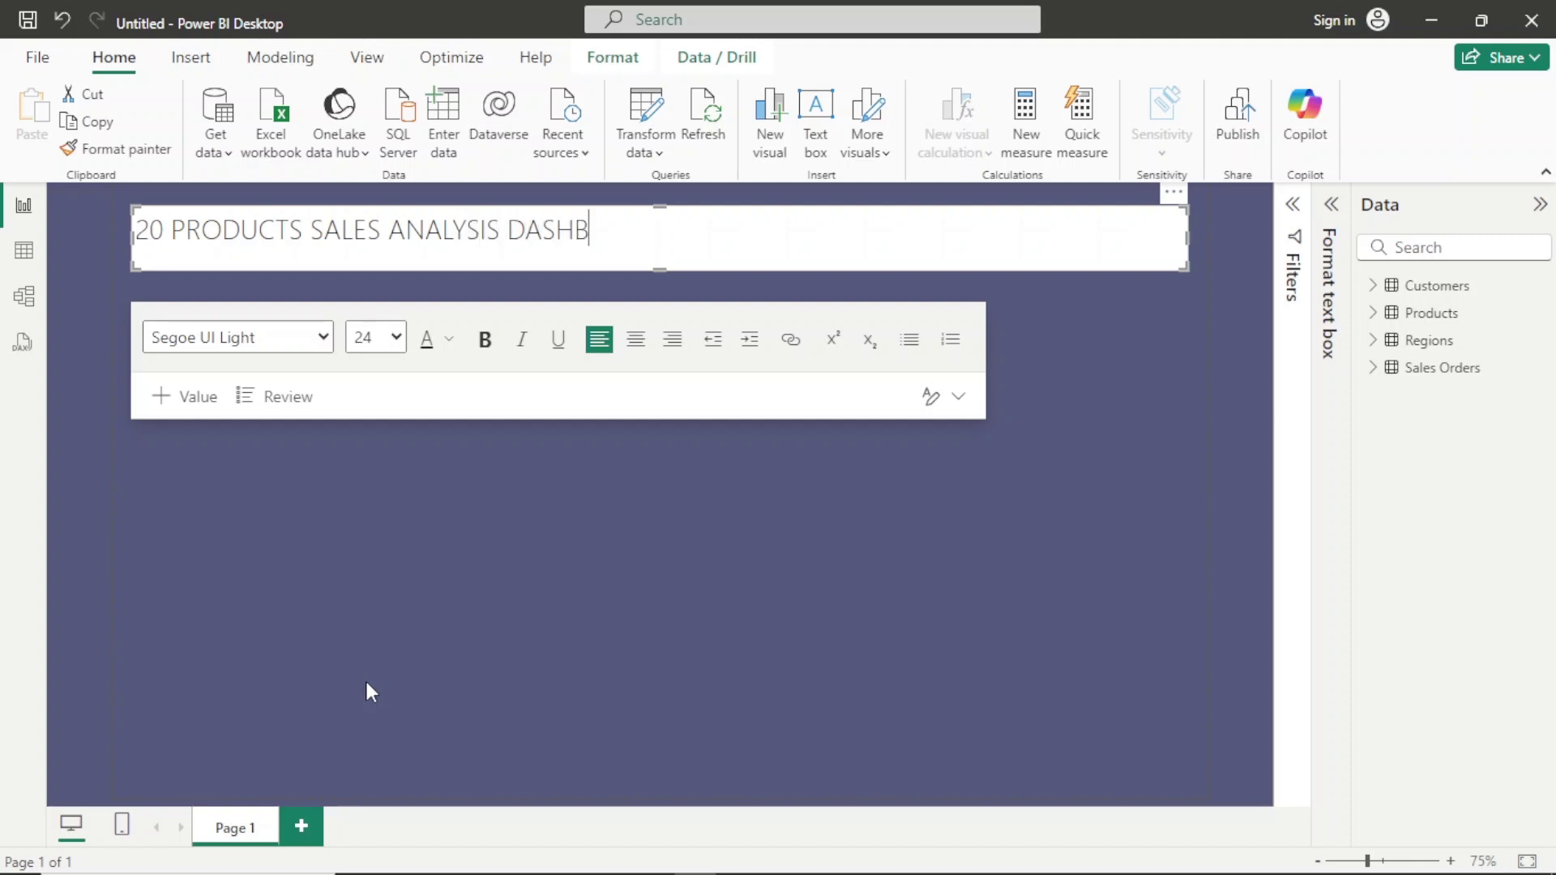
pyautogui.write('OARD')
# Make the whole title bold and underlined, and fit the text box around it at the page's upper-left corner.
pyautogui.moveTo(662, 265); pyautogui.dragTo(82, 223)
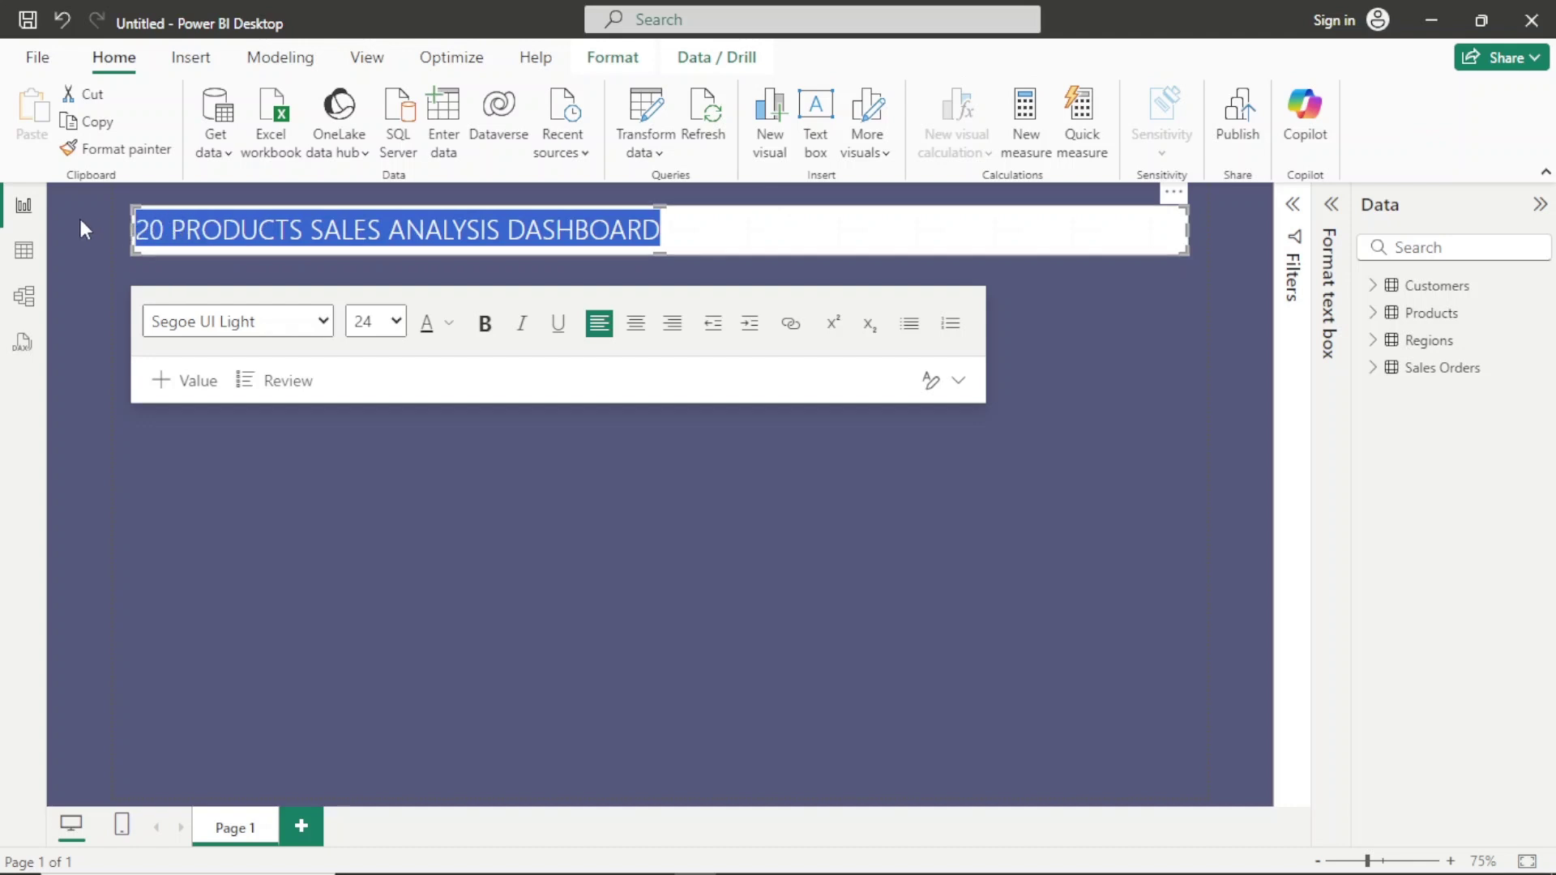
pyautogui.click(490, 339)
pyautogui.click(561, 335)
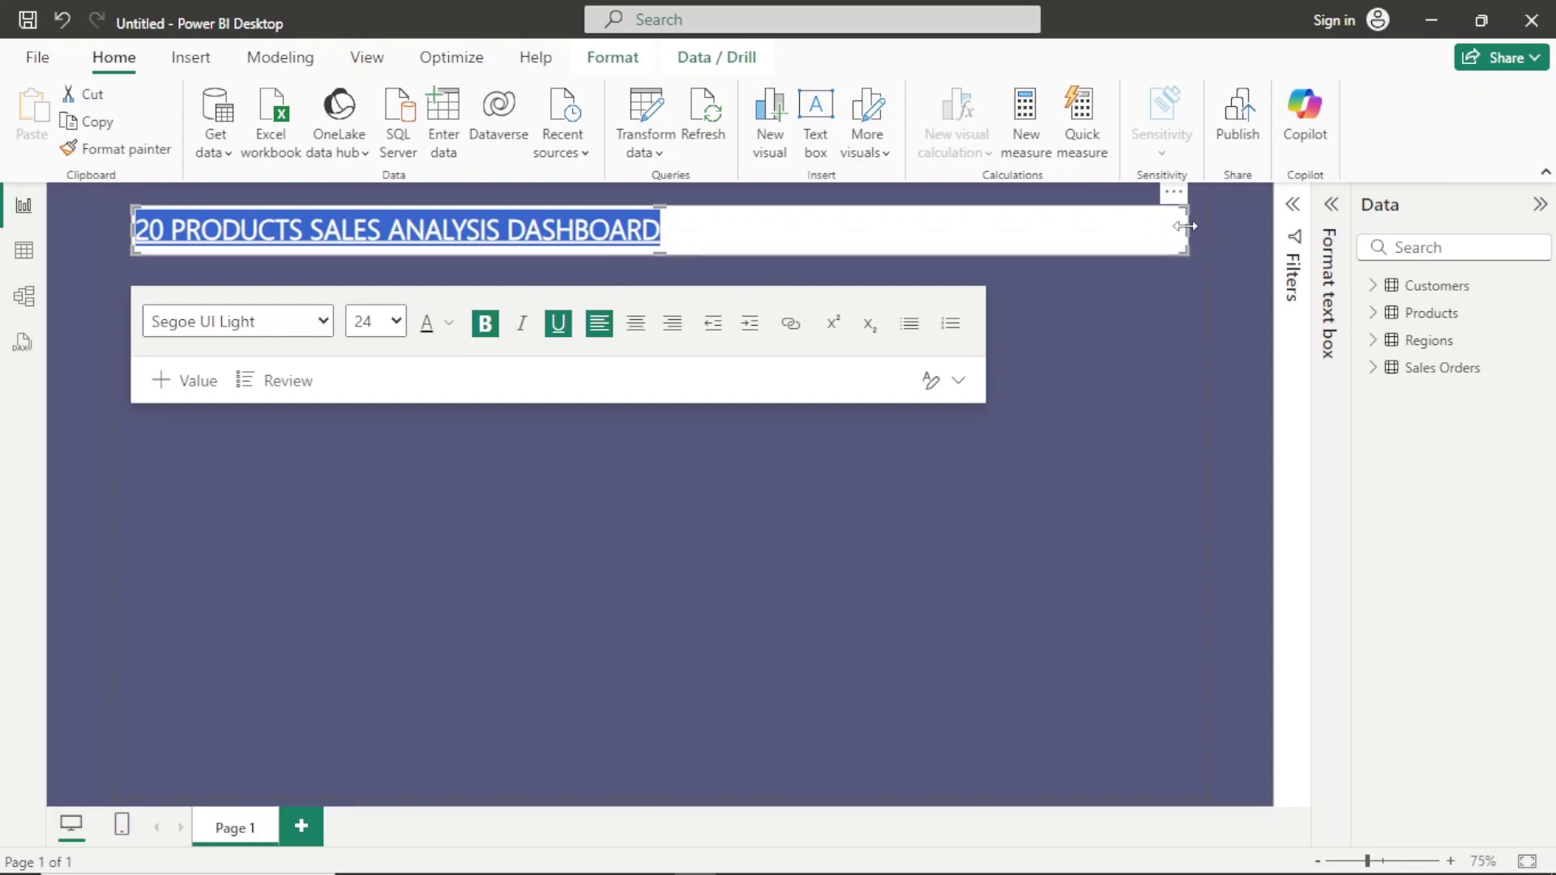
pyautogui.moveTo(1185, 226); pyautogui.dragTo(702, 243)
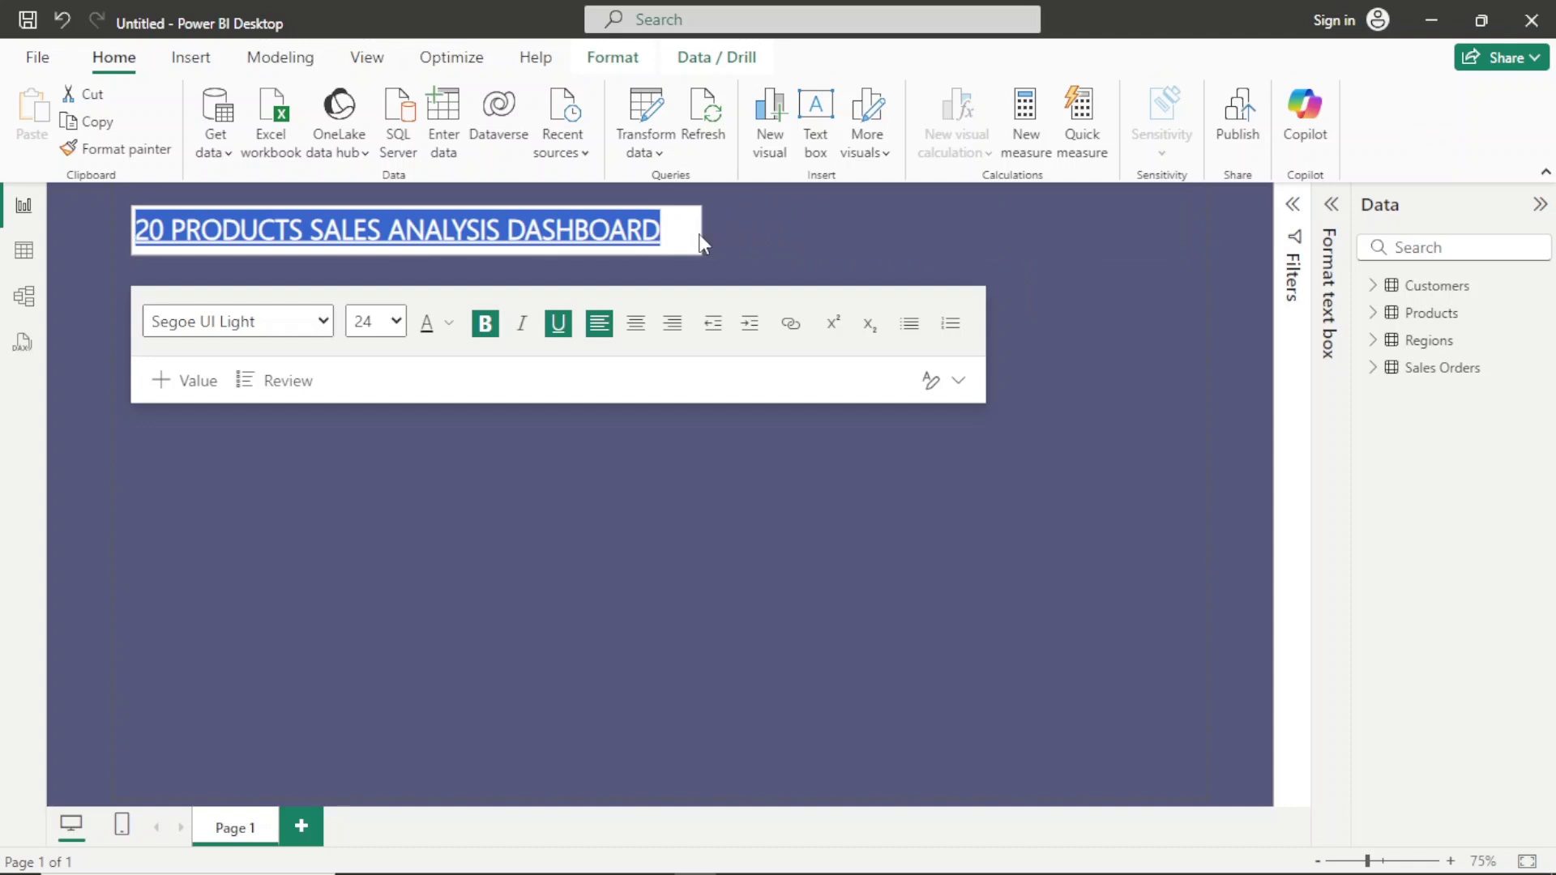
pyautogui.moveTo(673, 192); pyautogui.dragTo(623, 199)
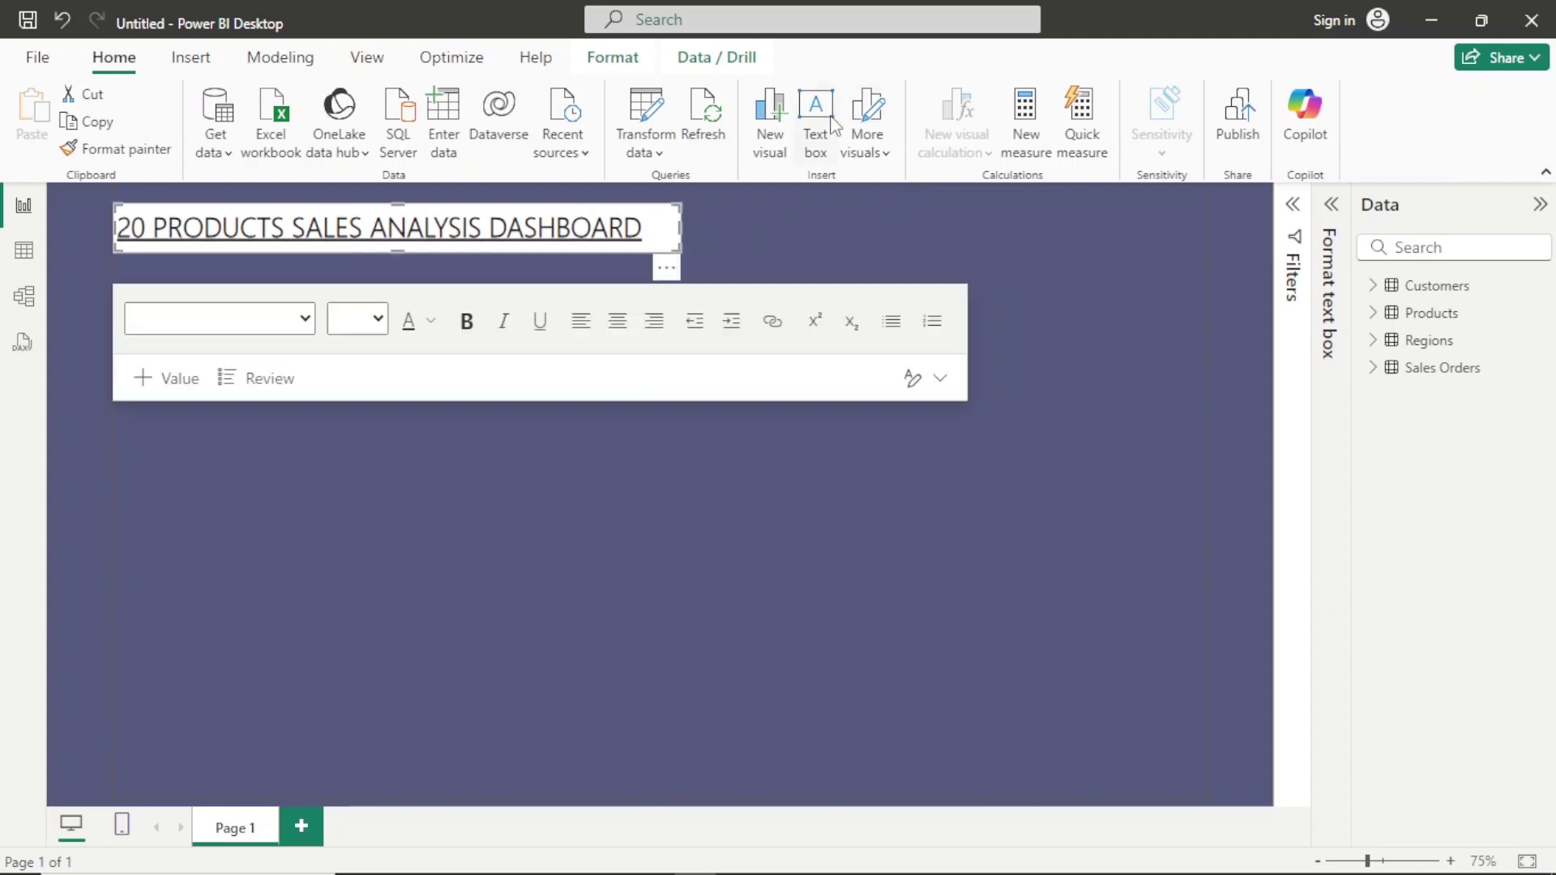
# Set the title text box's background transparency to 100%.
pyautogui.click(1329, 209)
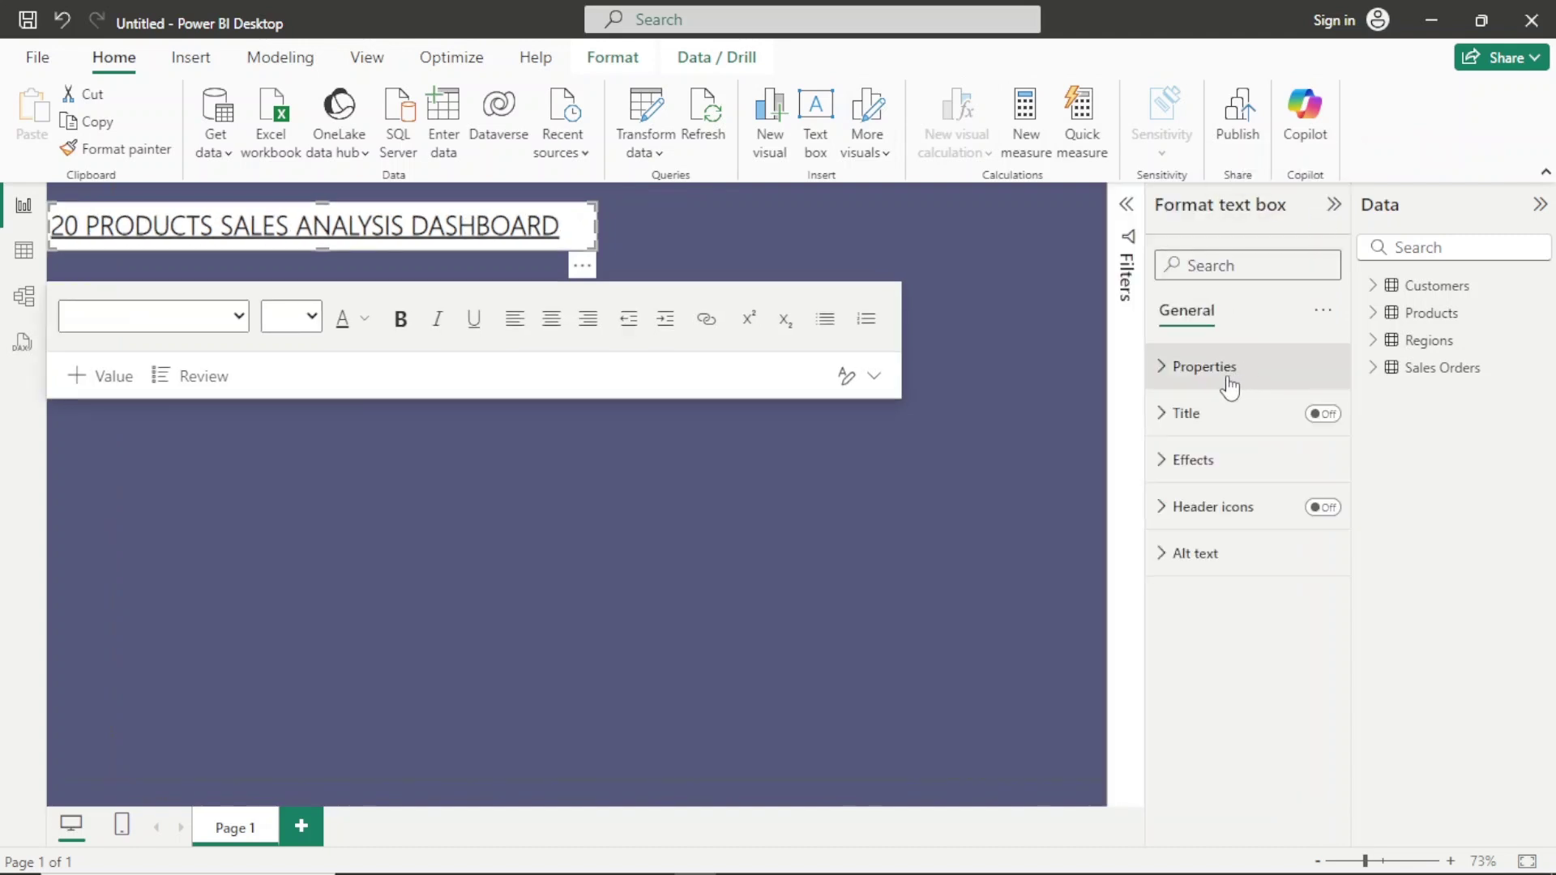
pyautogui.click(1226, 416)
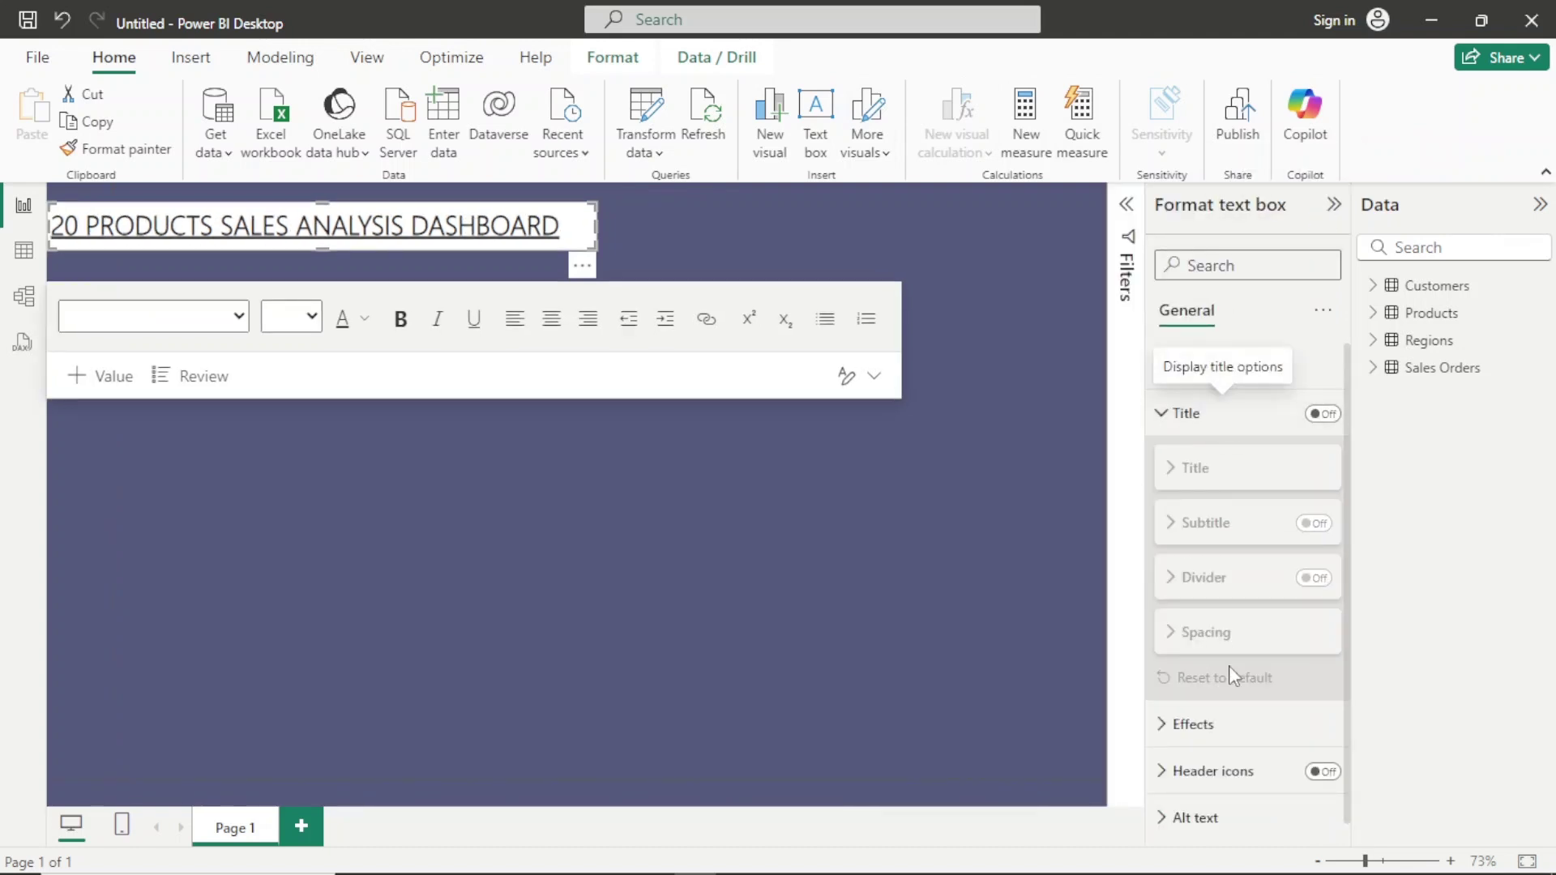
pyautogui.click(1233, 727)
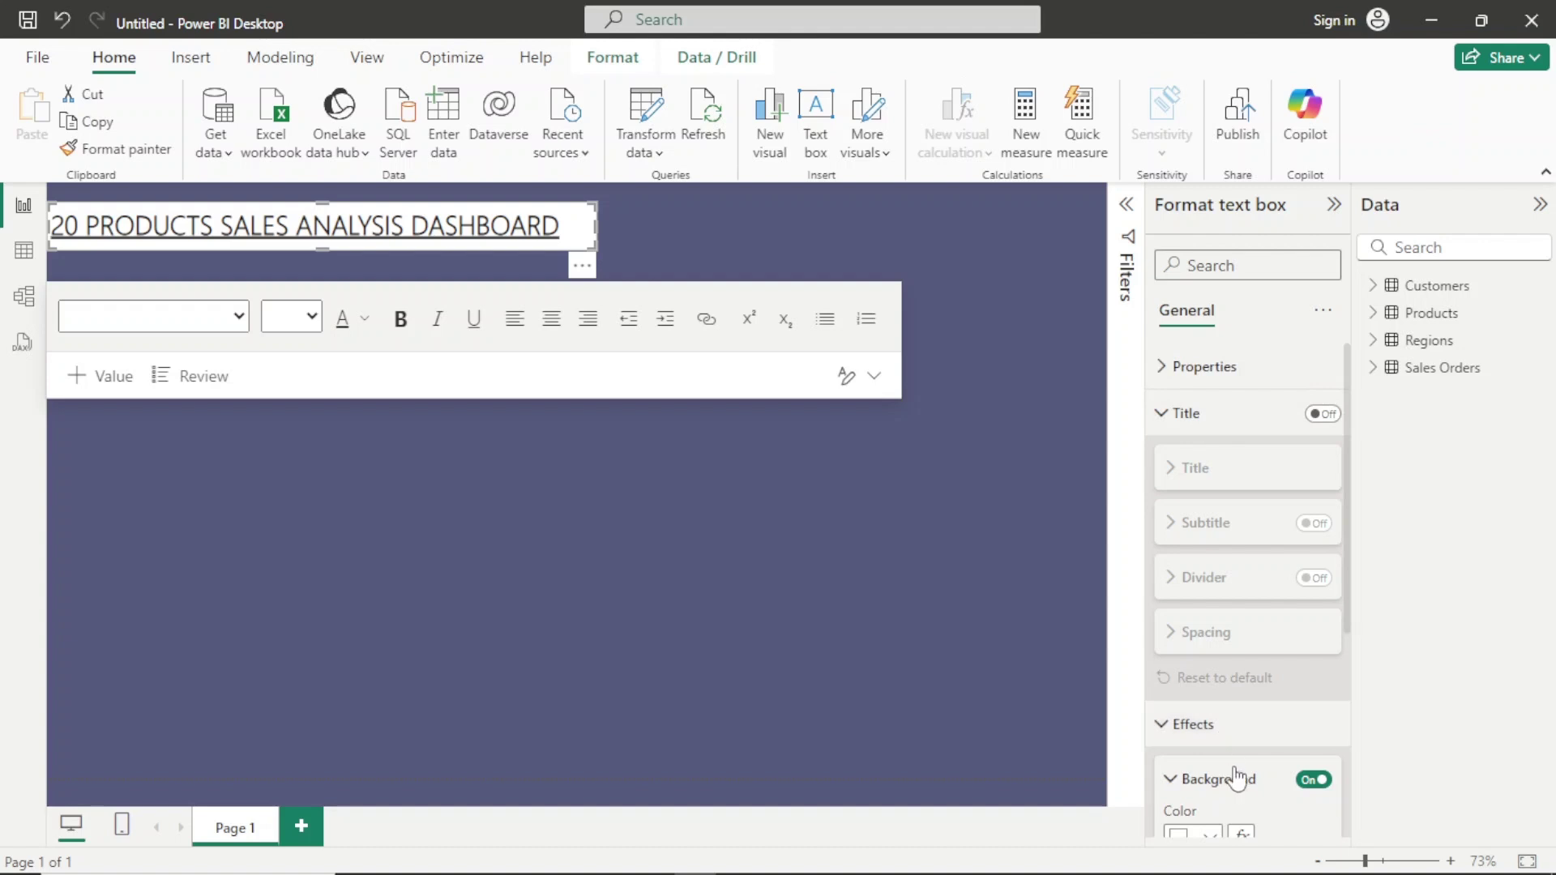
pyautogui.moveTo(1349, 370); pyautogui.dragTo(1349, 525)
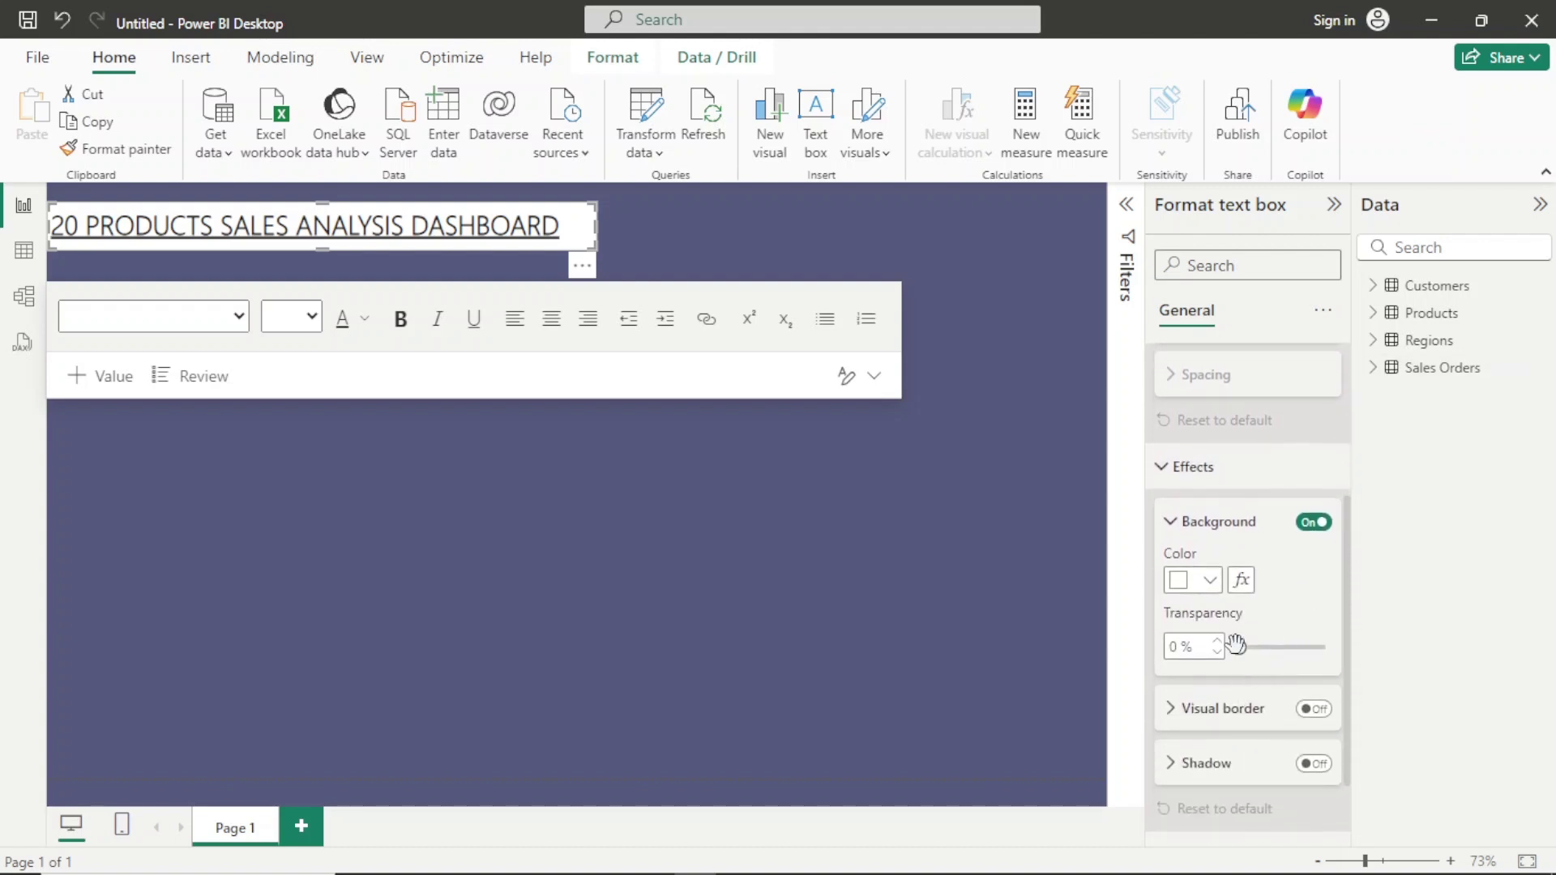
pyautogui.moveTo(1237, 646); pyautogui.dragTo(1355, 652)
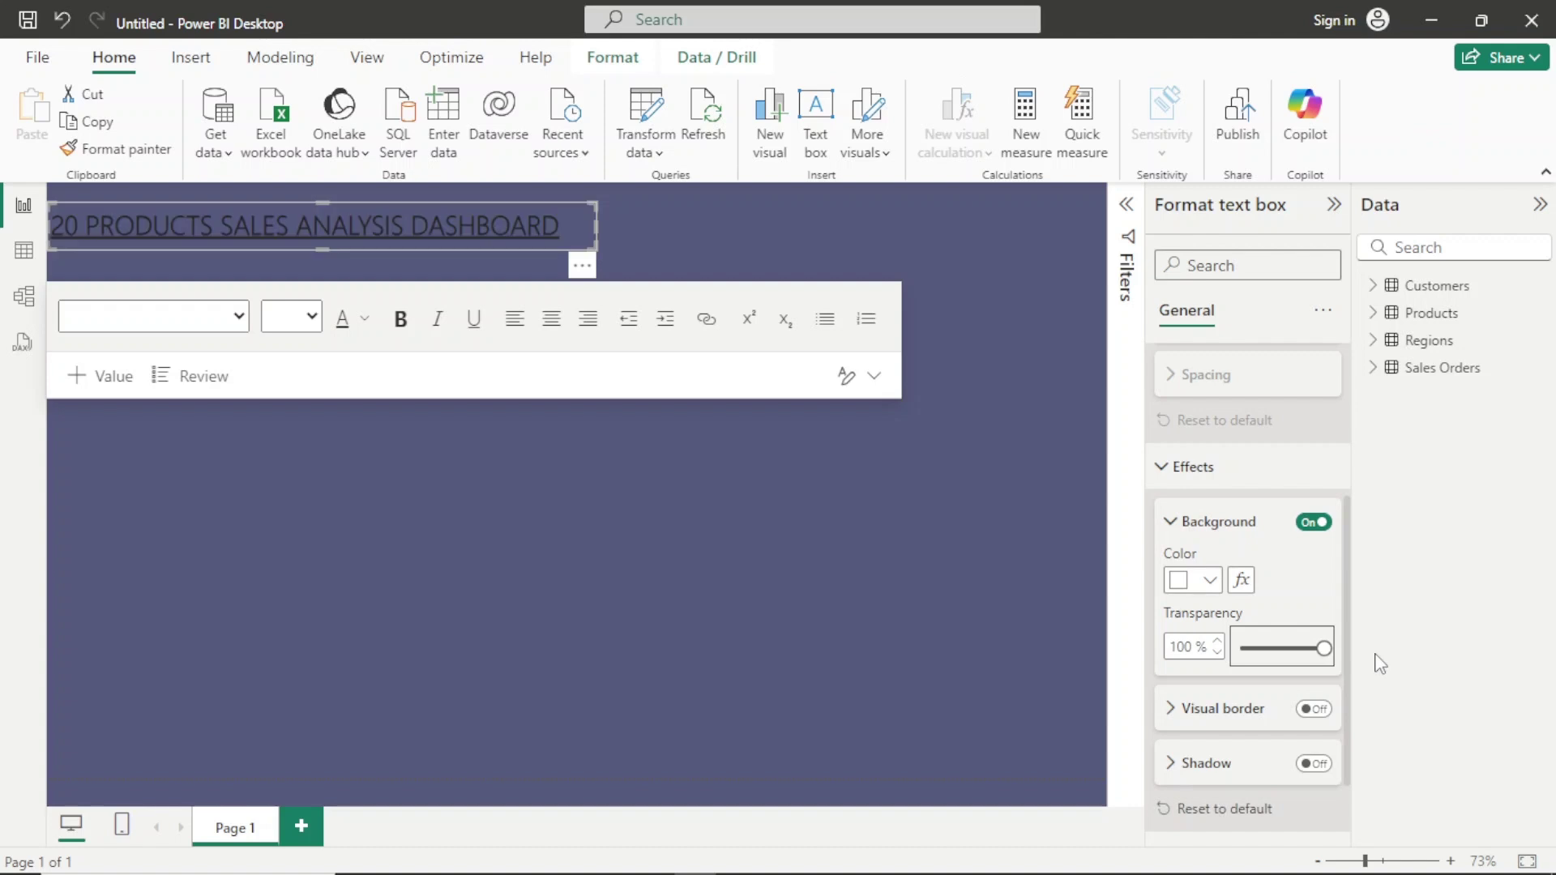
pyautogui.click(1202, 473)
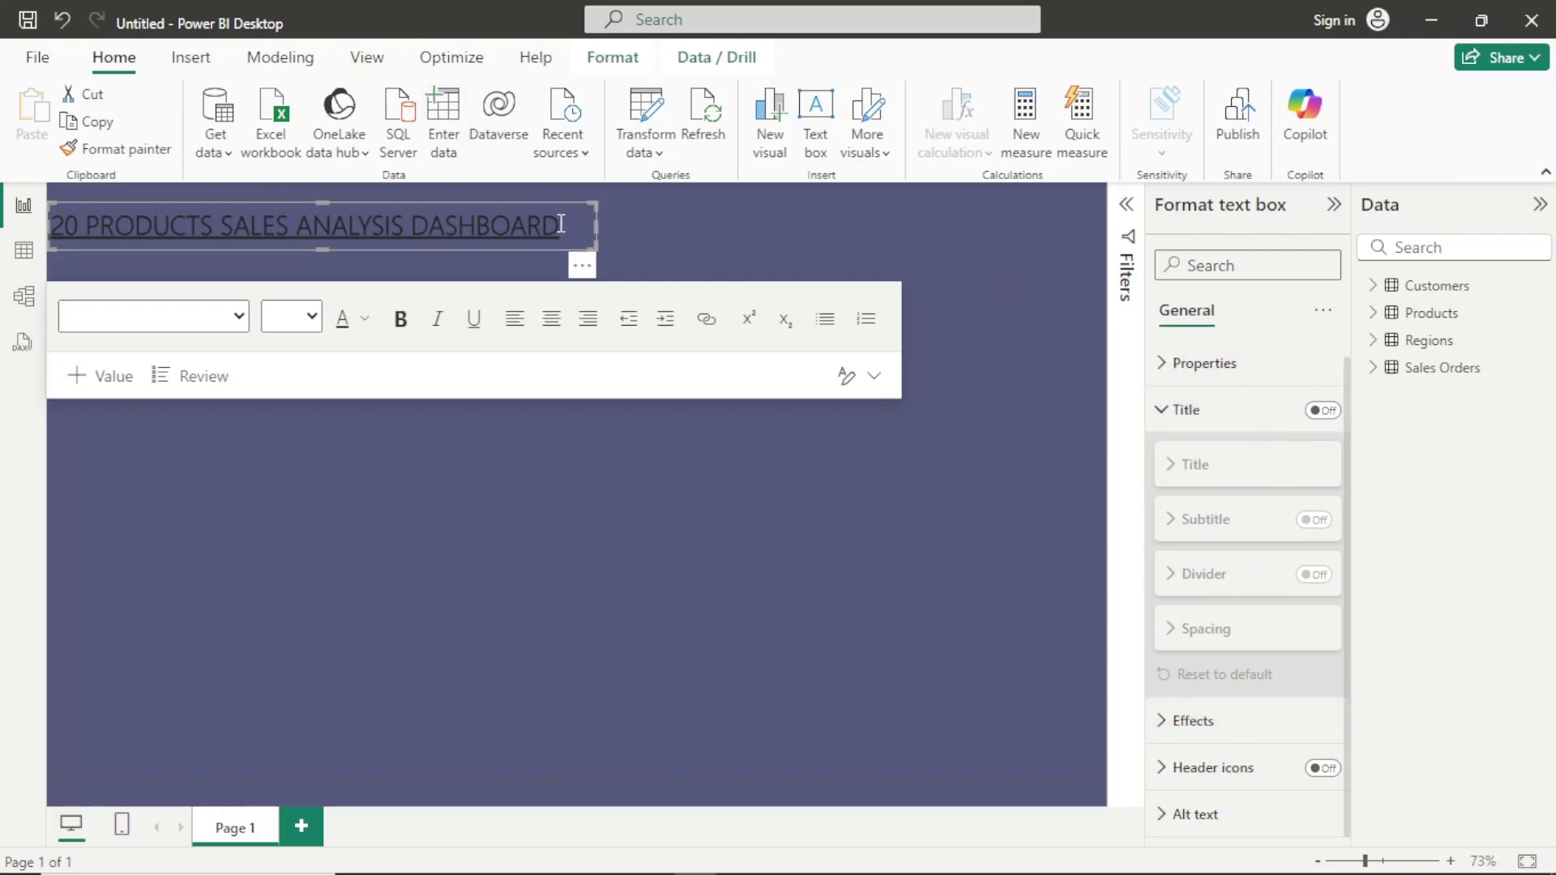
# Change the title text to white italics and deselect the text box.
pyautogui.moveTo(561, 225); pyautogui.dragTo(37, 209)
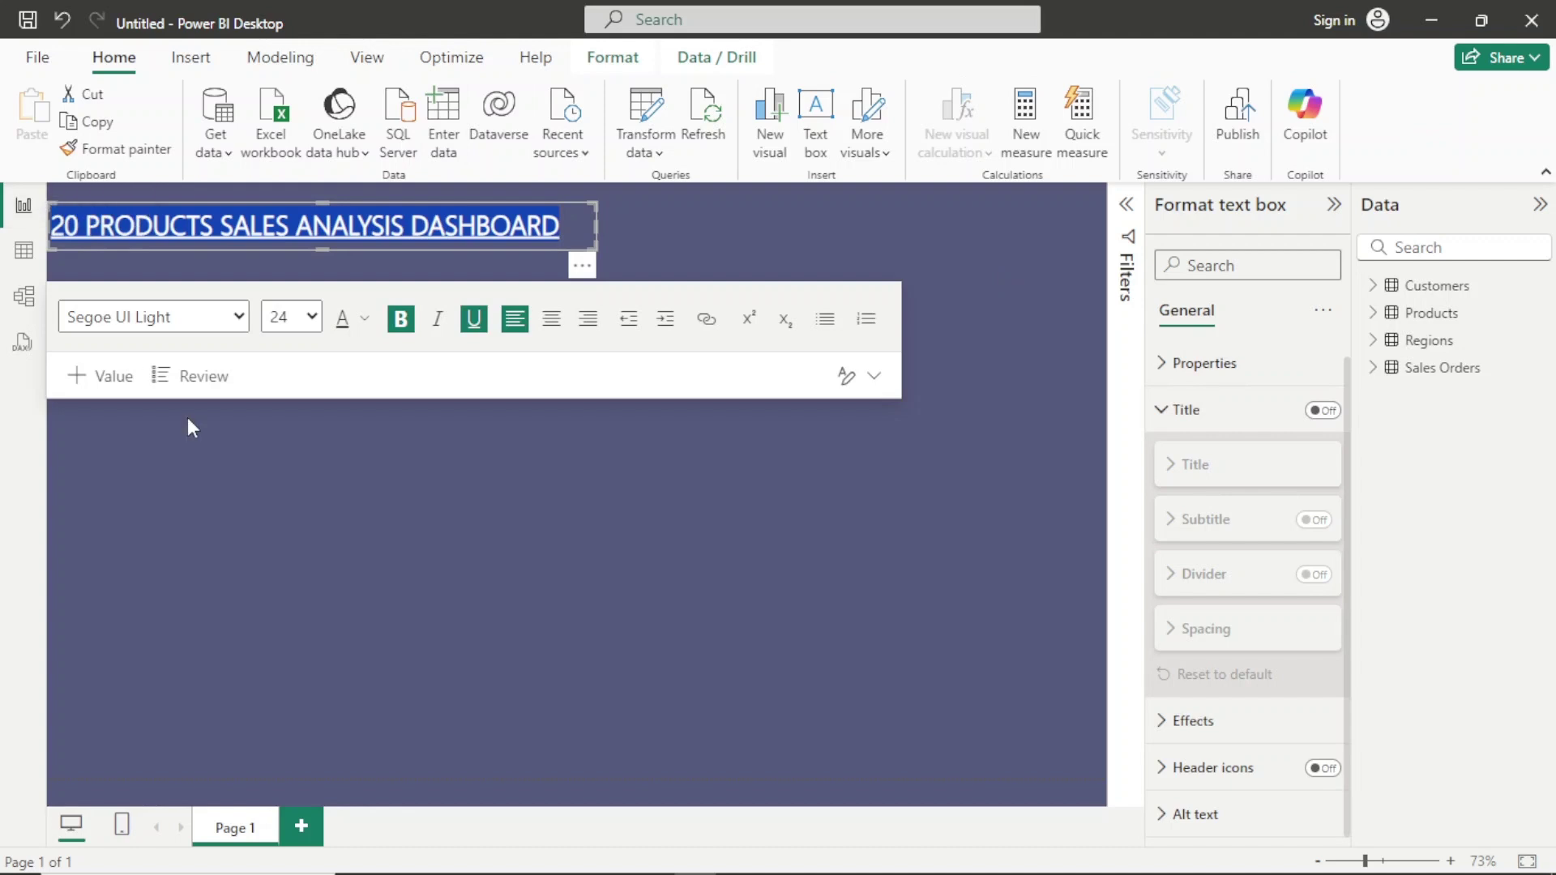
pyautogui.click(369, 328)
pyautogui.click(392, 402)
pyautogui.click(448, 324)
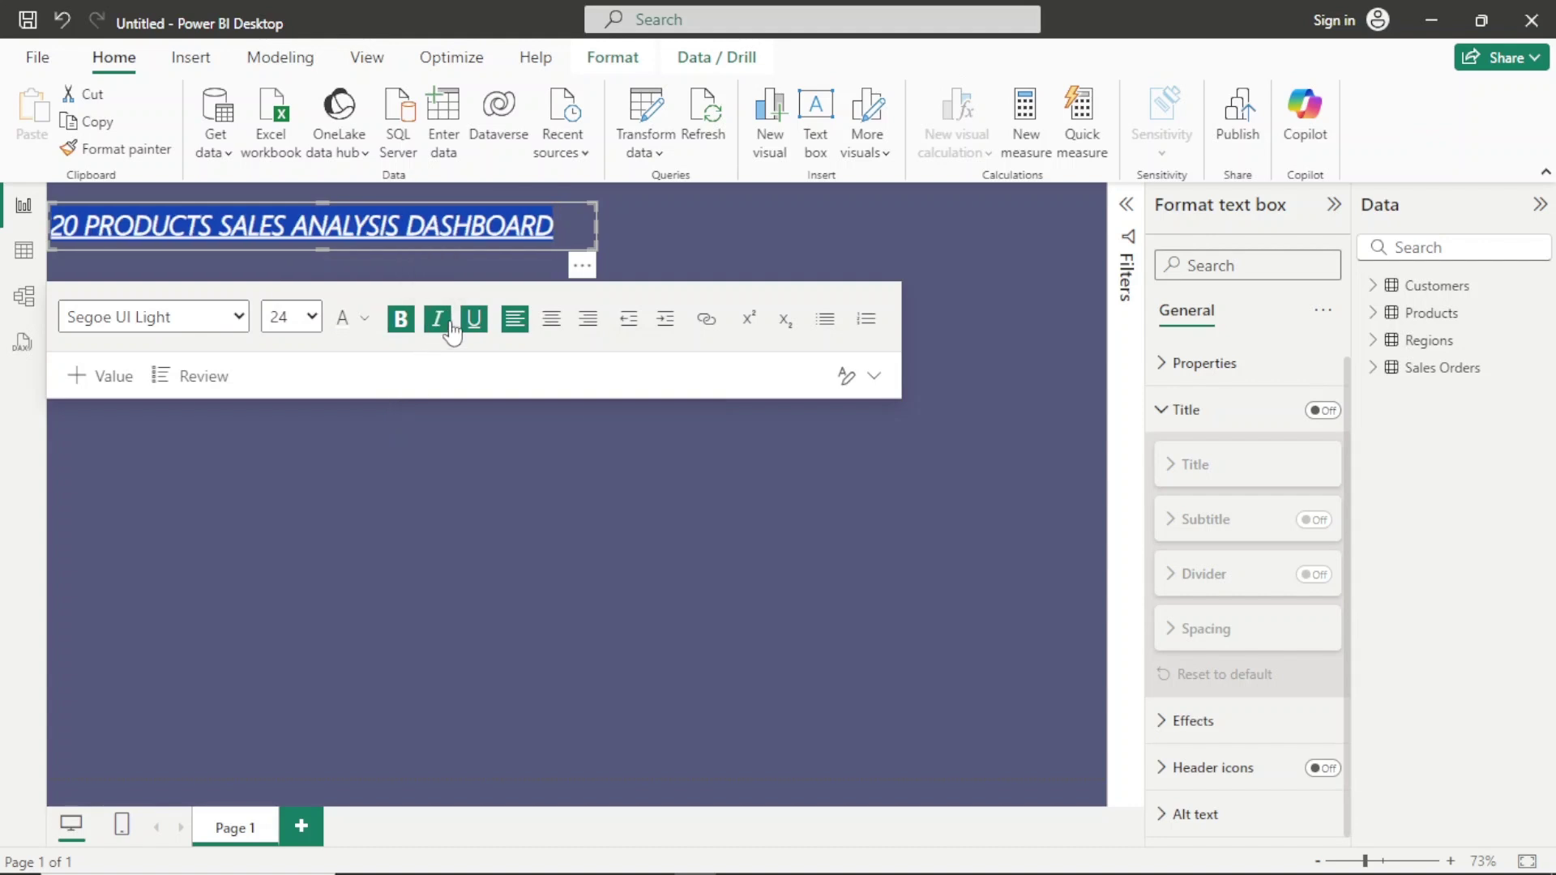
pyautogui.click(666, 233)
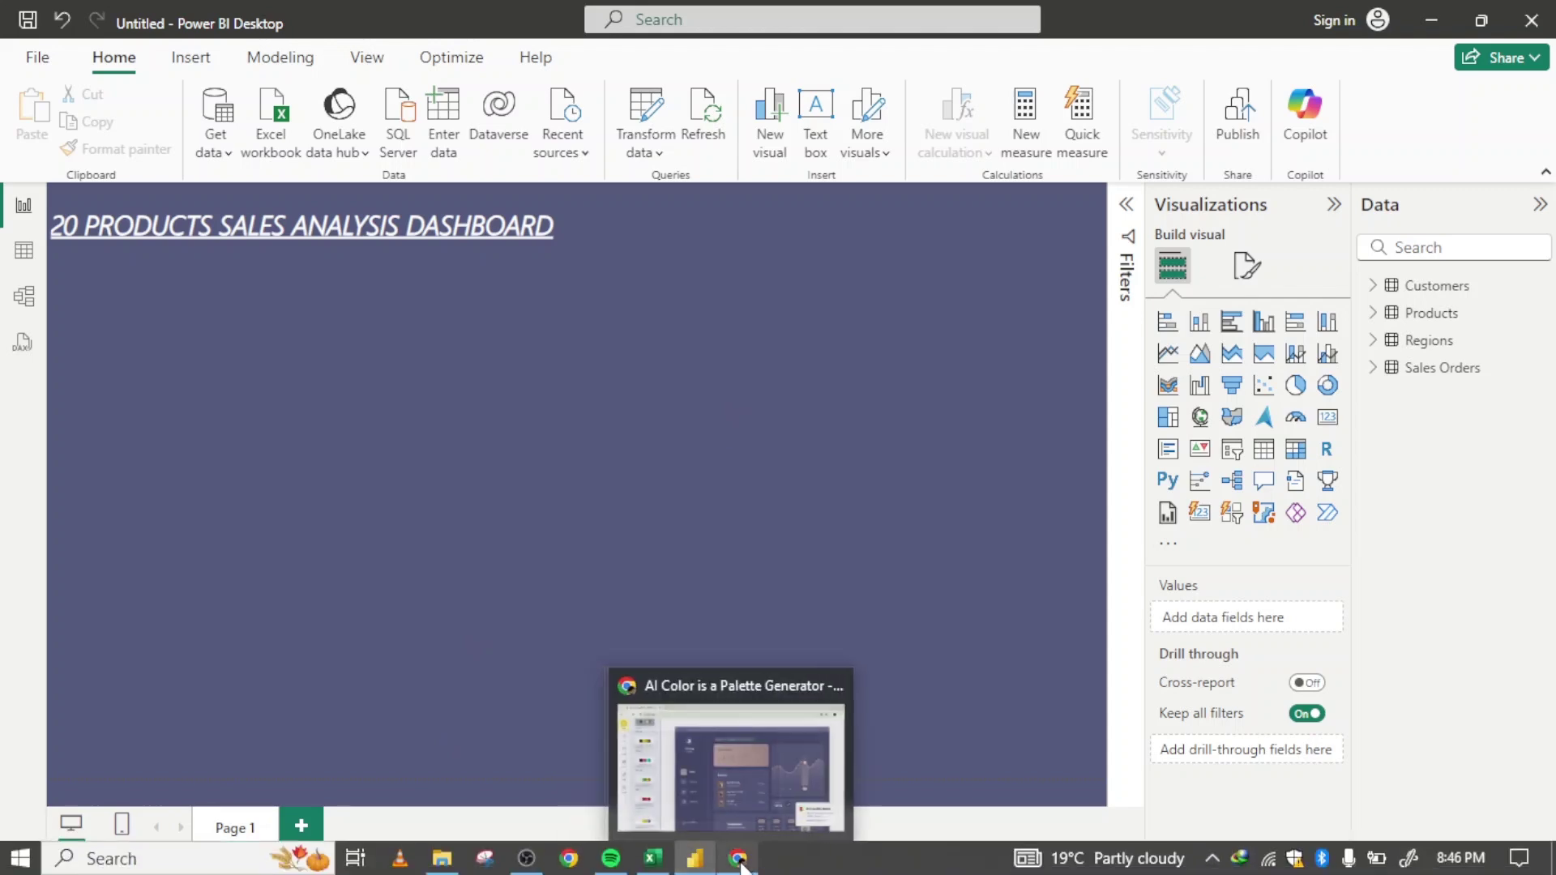
# Switch to the Sales Analysis Report workbook in Excel, review the metrics on the Objectives sheet, and return to Power BI Desktop.
pyautogui.moveTo(653, 858)
pyautogui.click(662, 761)
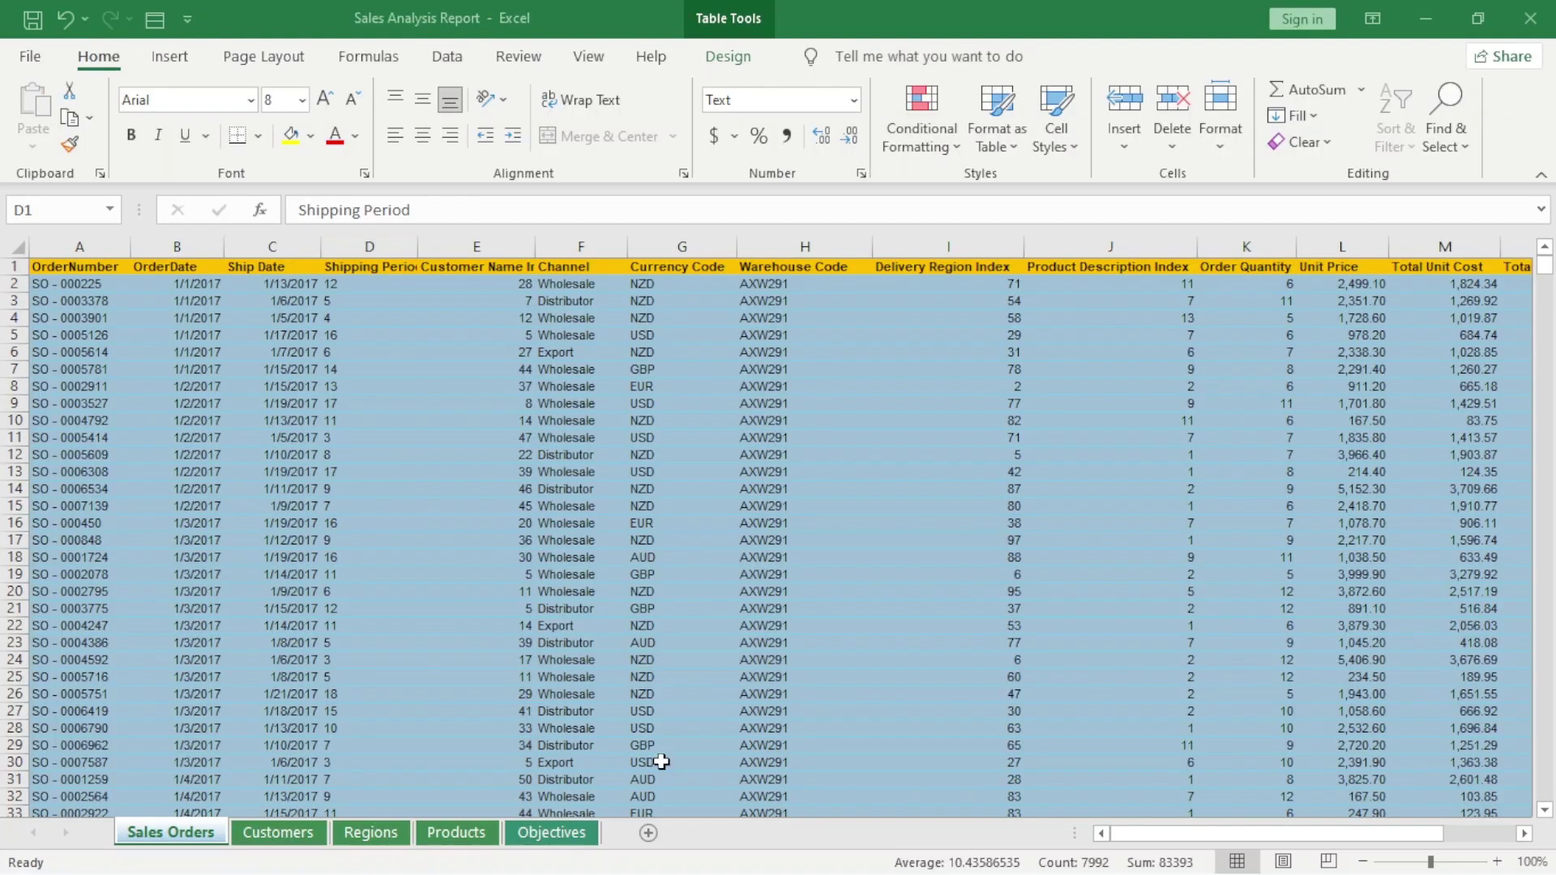
pyautogui.click(551, 833)
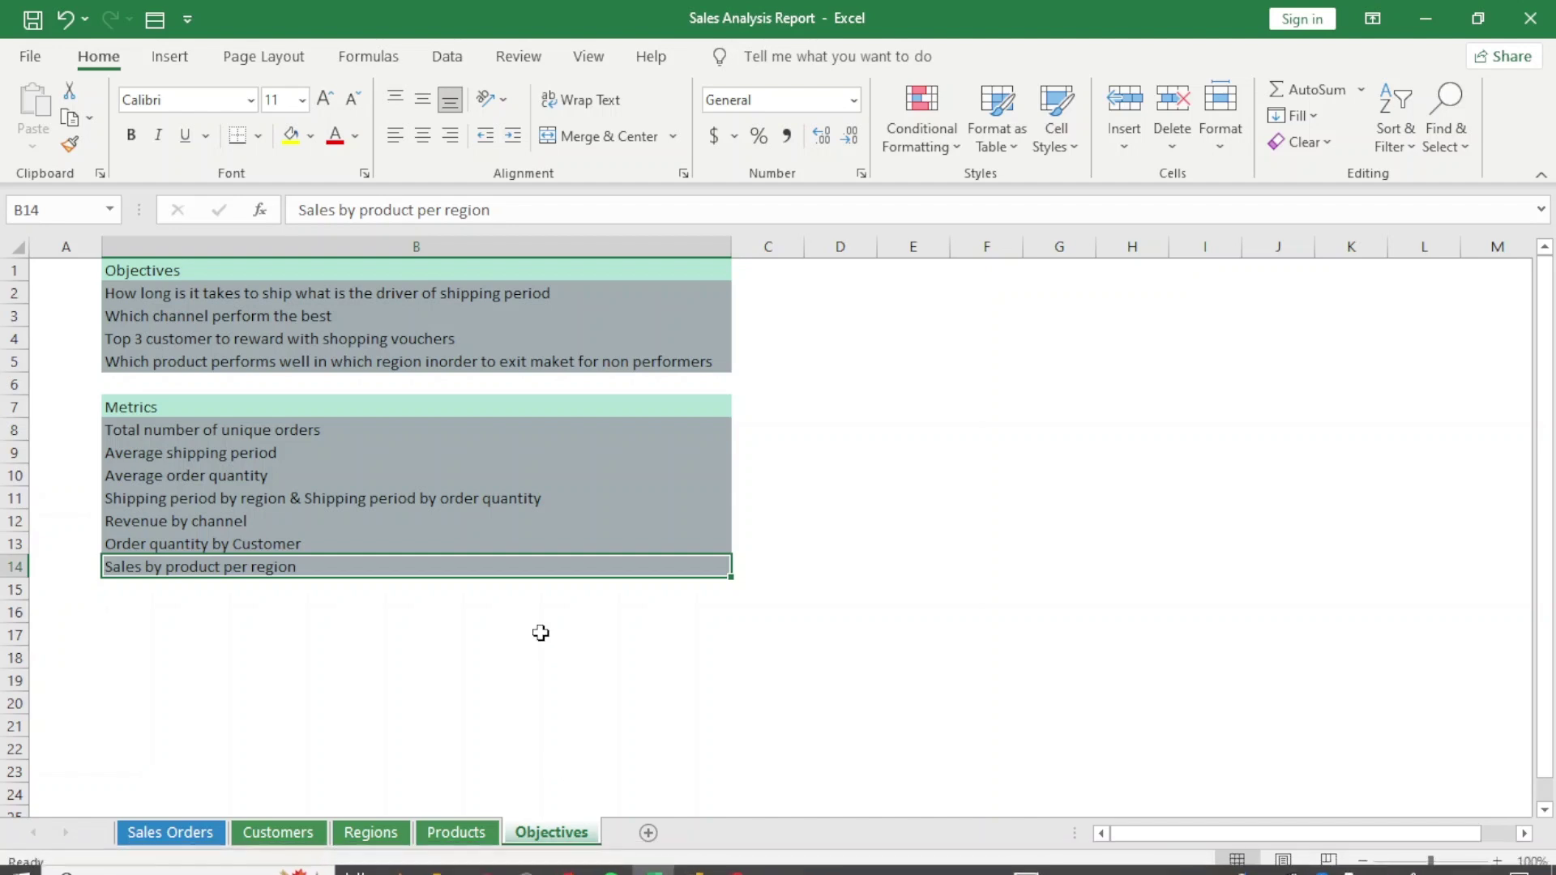
pyautogui.click(540, 633)
pyautogui.click(188, 423)
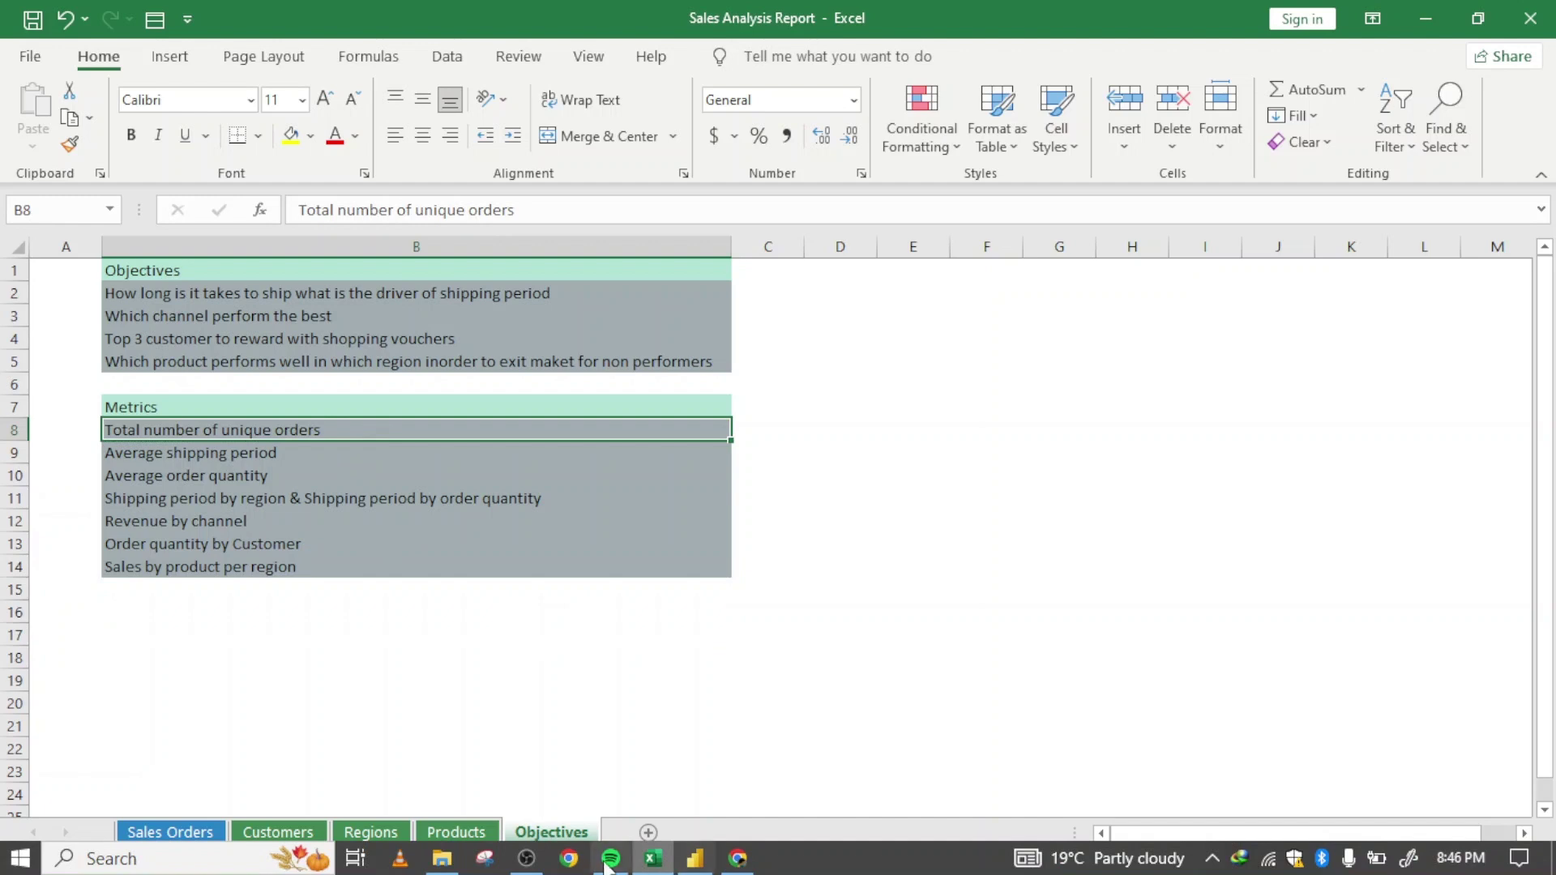
pyautogui.click(702, 866)
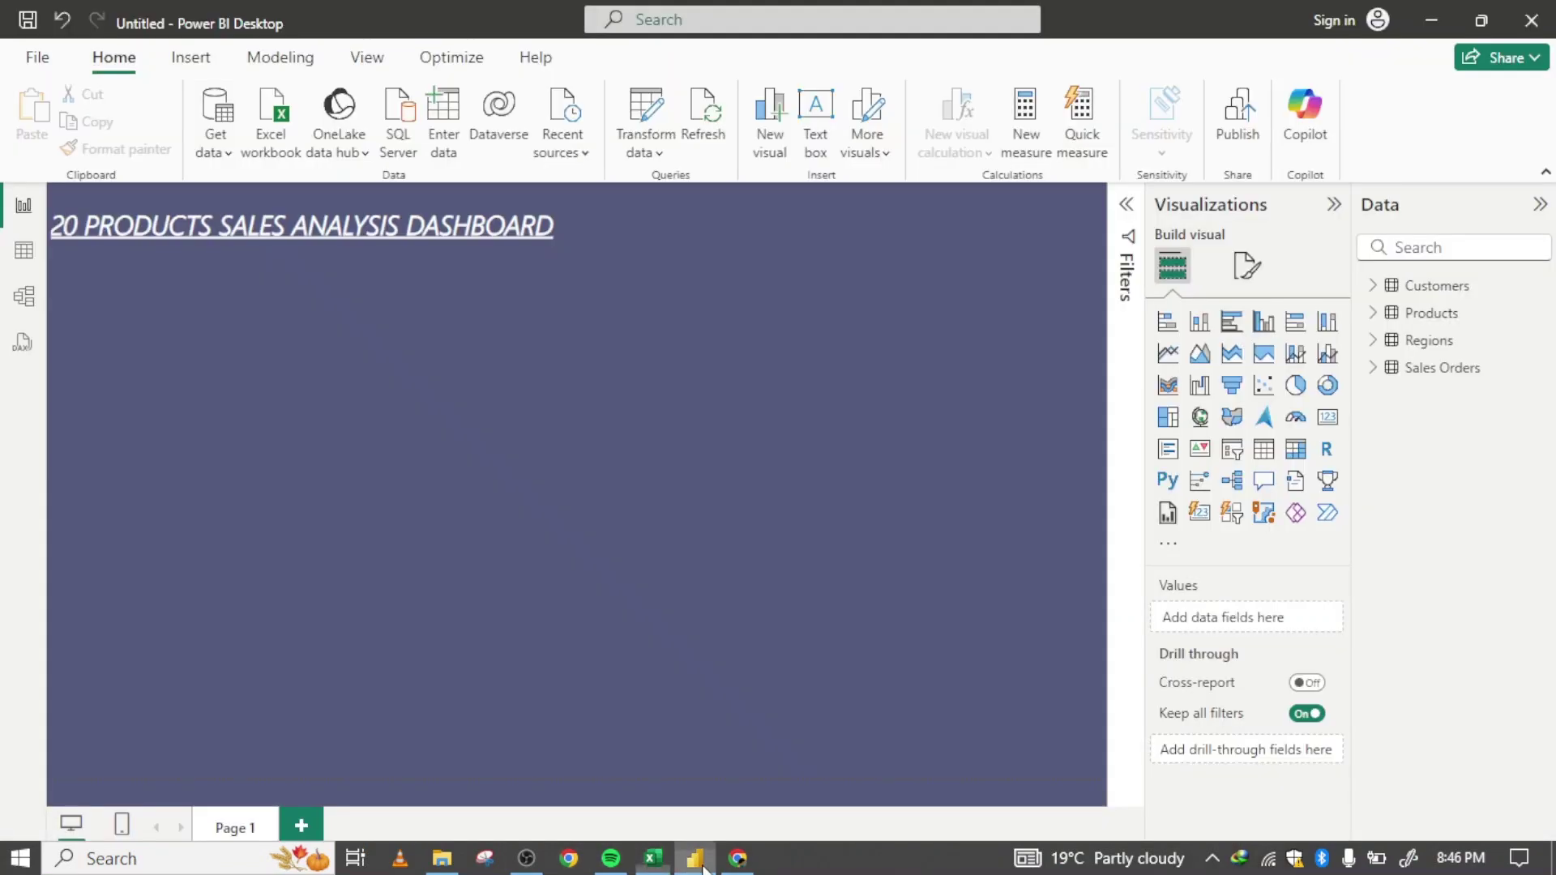
# Add a small card below the dashboard title showing the distinct count of OrderNumber from Sales Orders.
pyautogui.click(1332, 421)
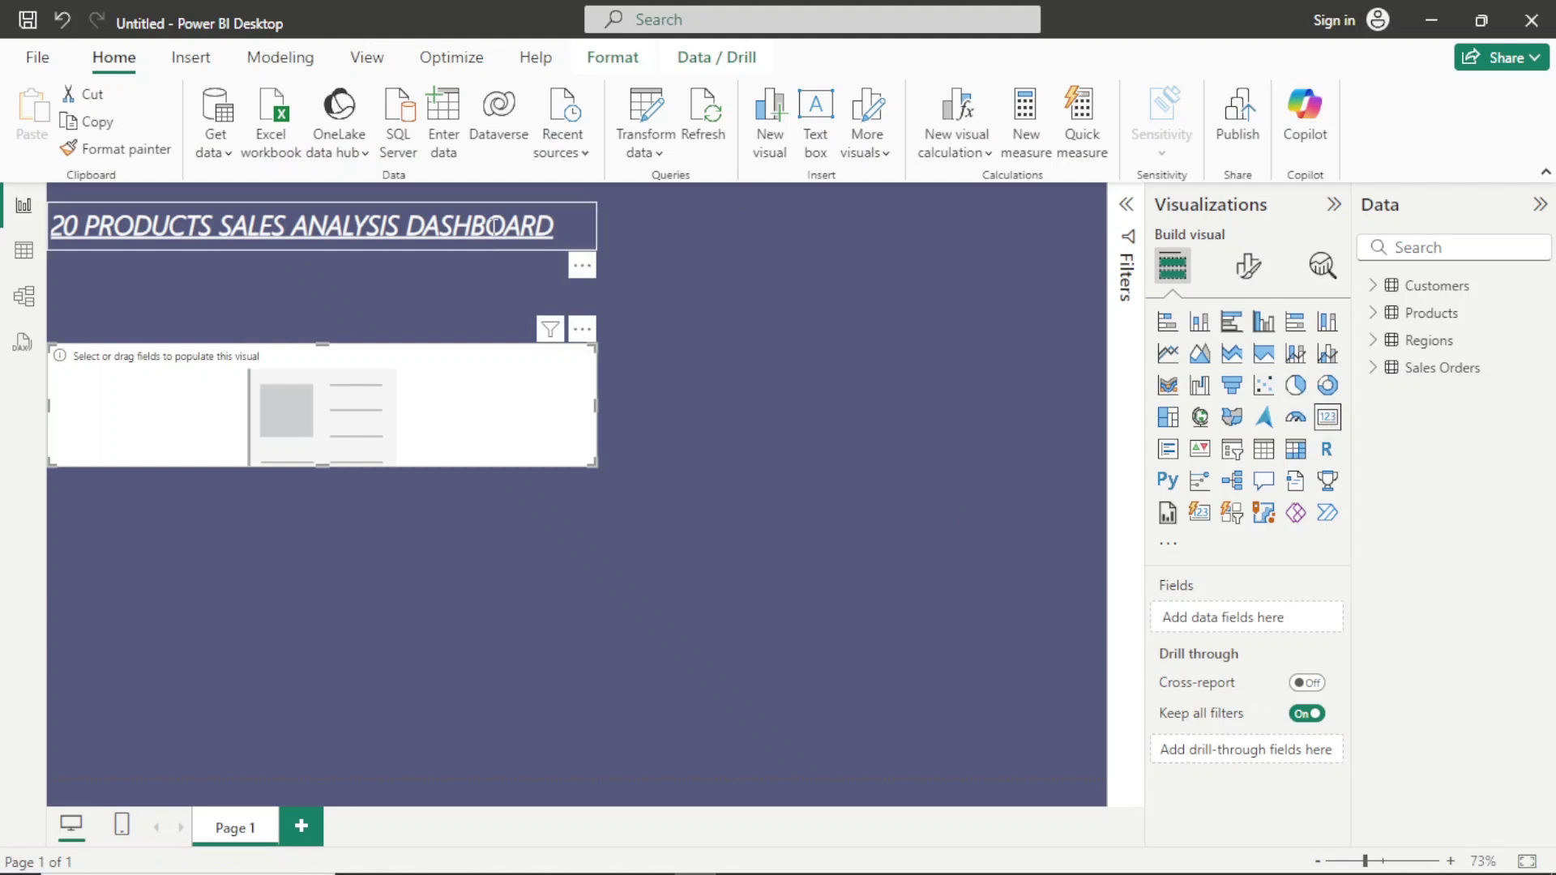
pyautogui.moveTo(596, 403); pyautogui.dragTo(237, 299)
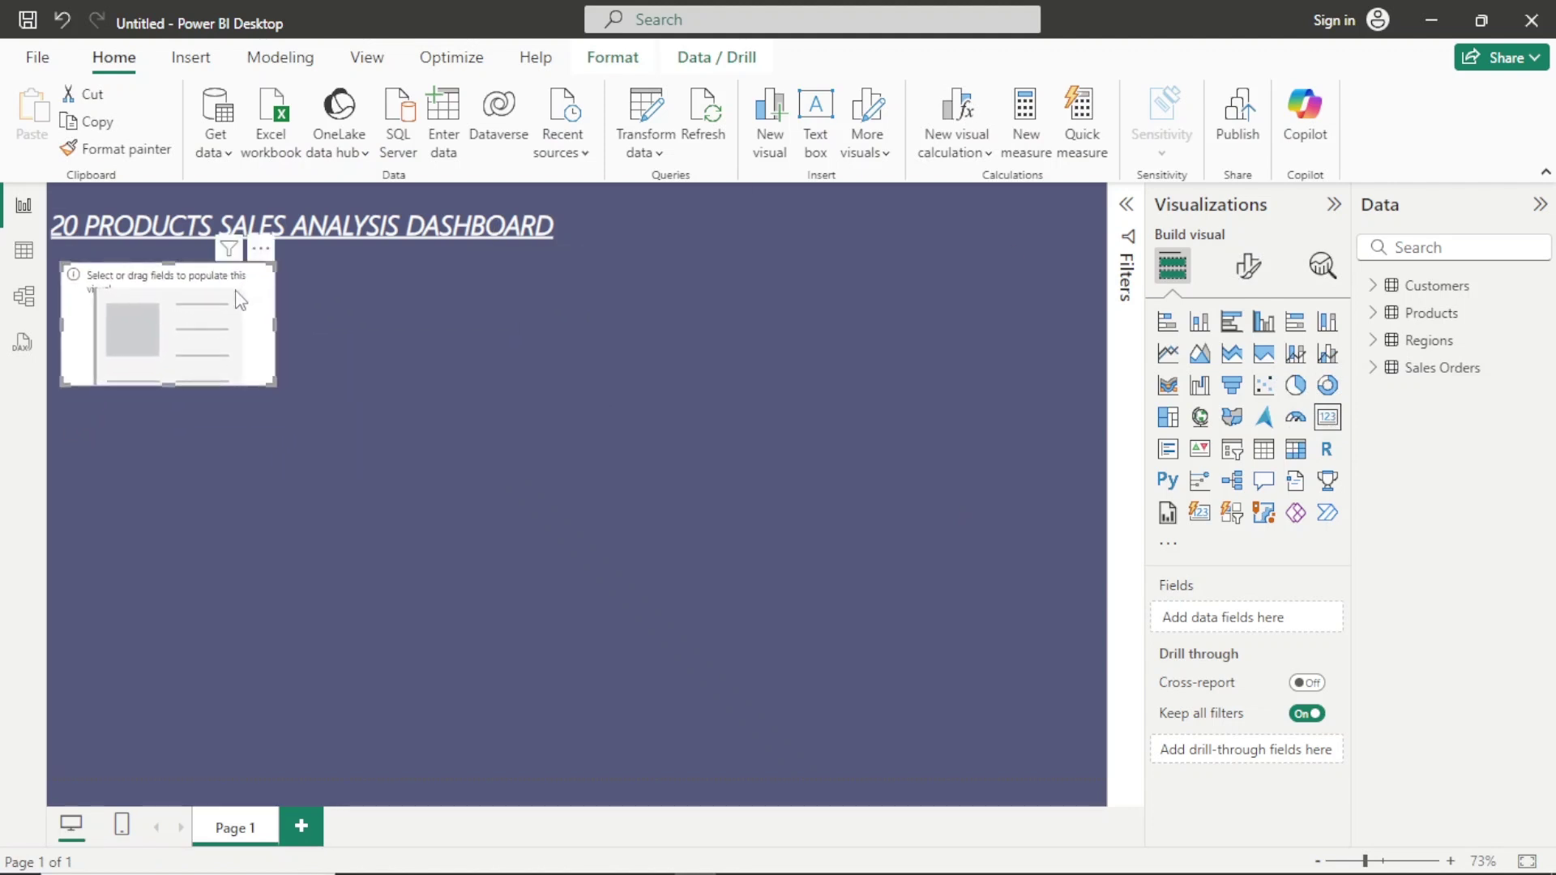
pyautogui.click(1372, 369)
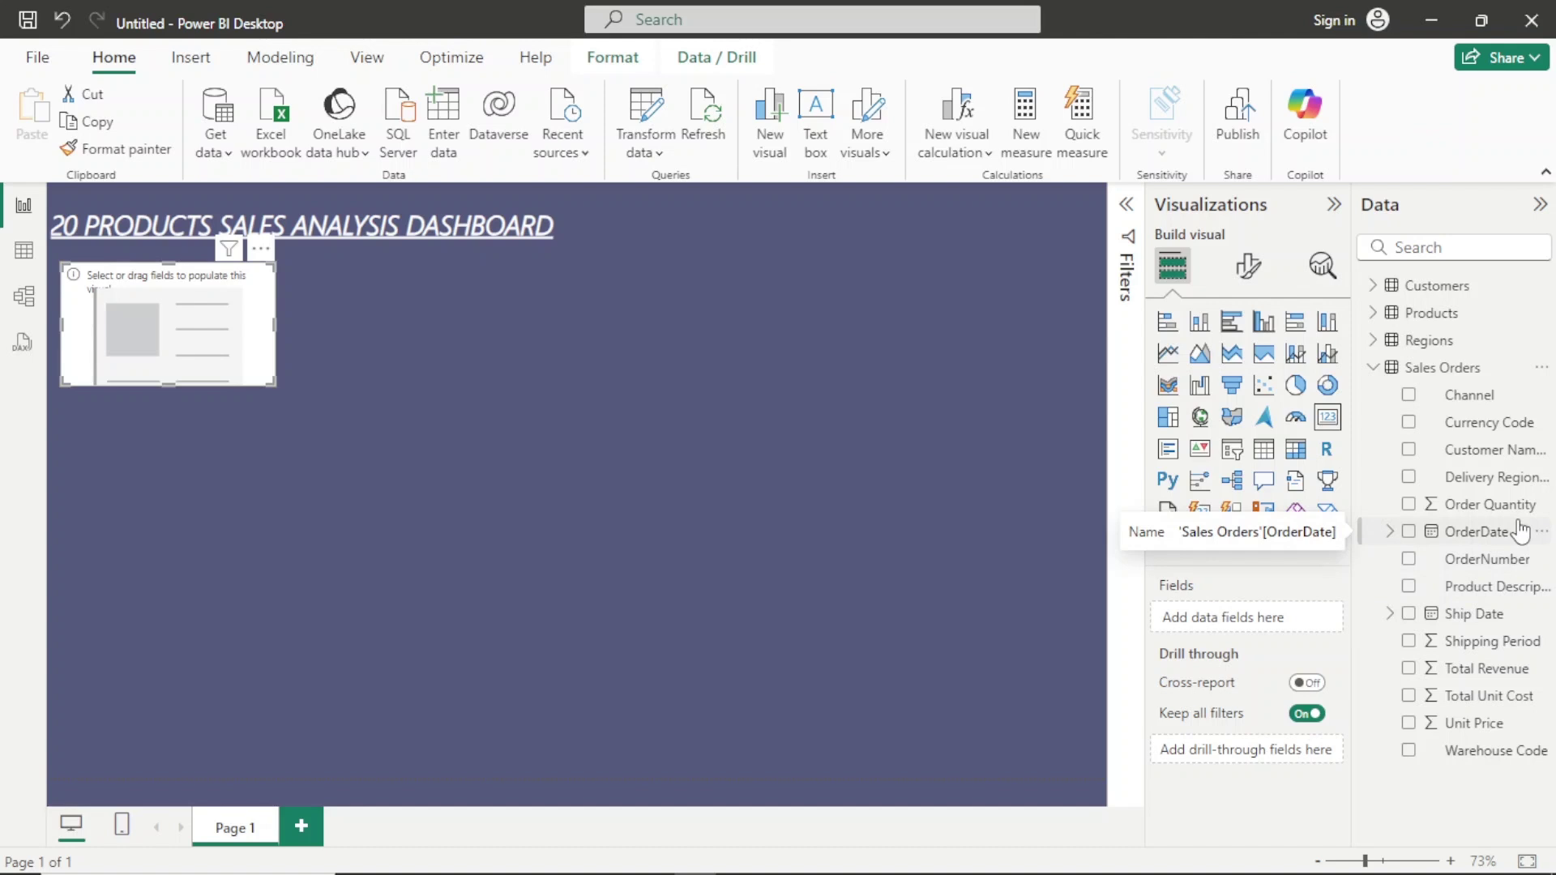
pyautogui.moveTo(1512, 565); pyautogui.dragTo(1305, 619)
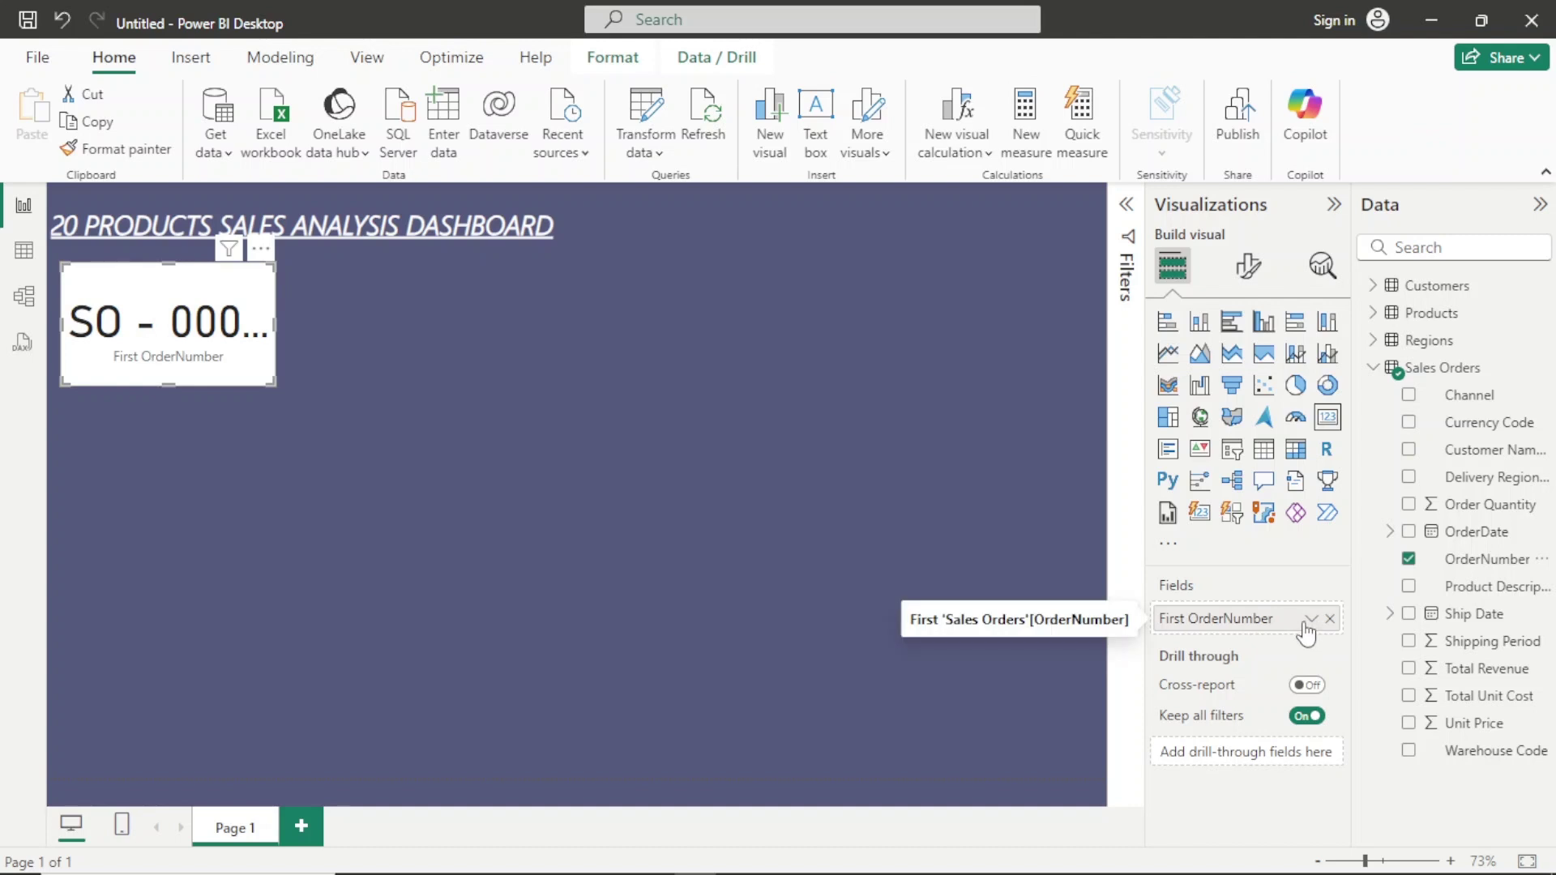
pyautogui.click(1309, 620)
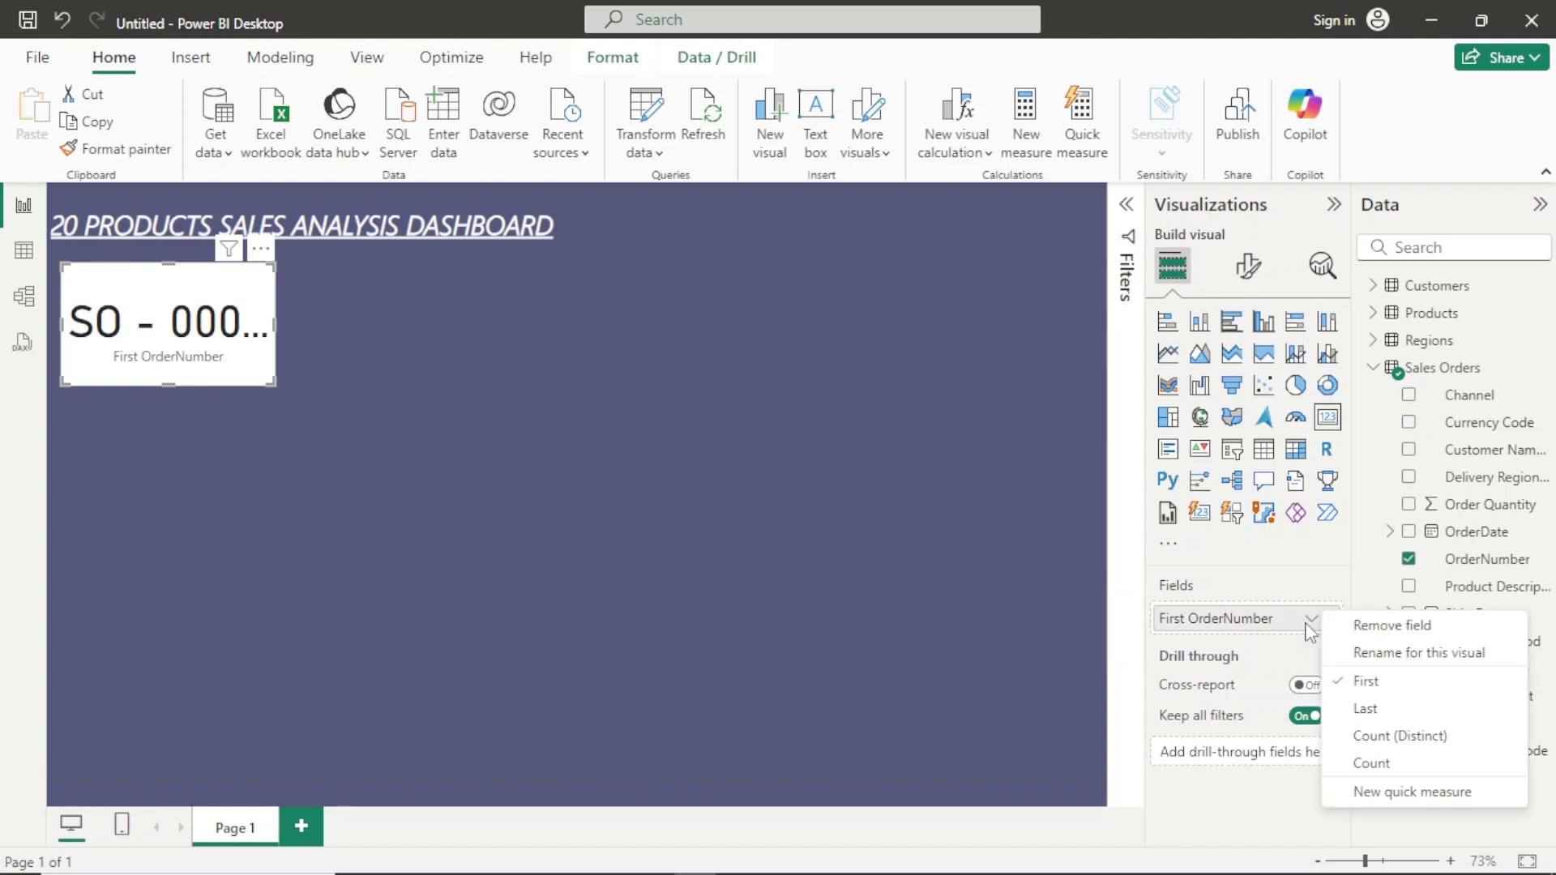
pyautogui.click(1372, 738)
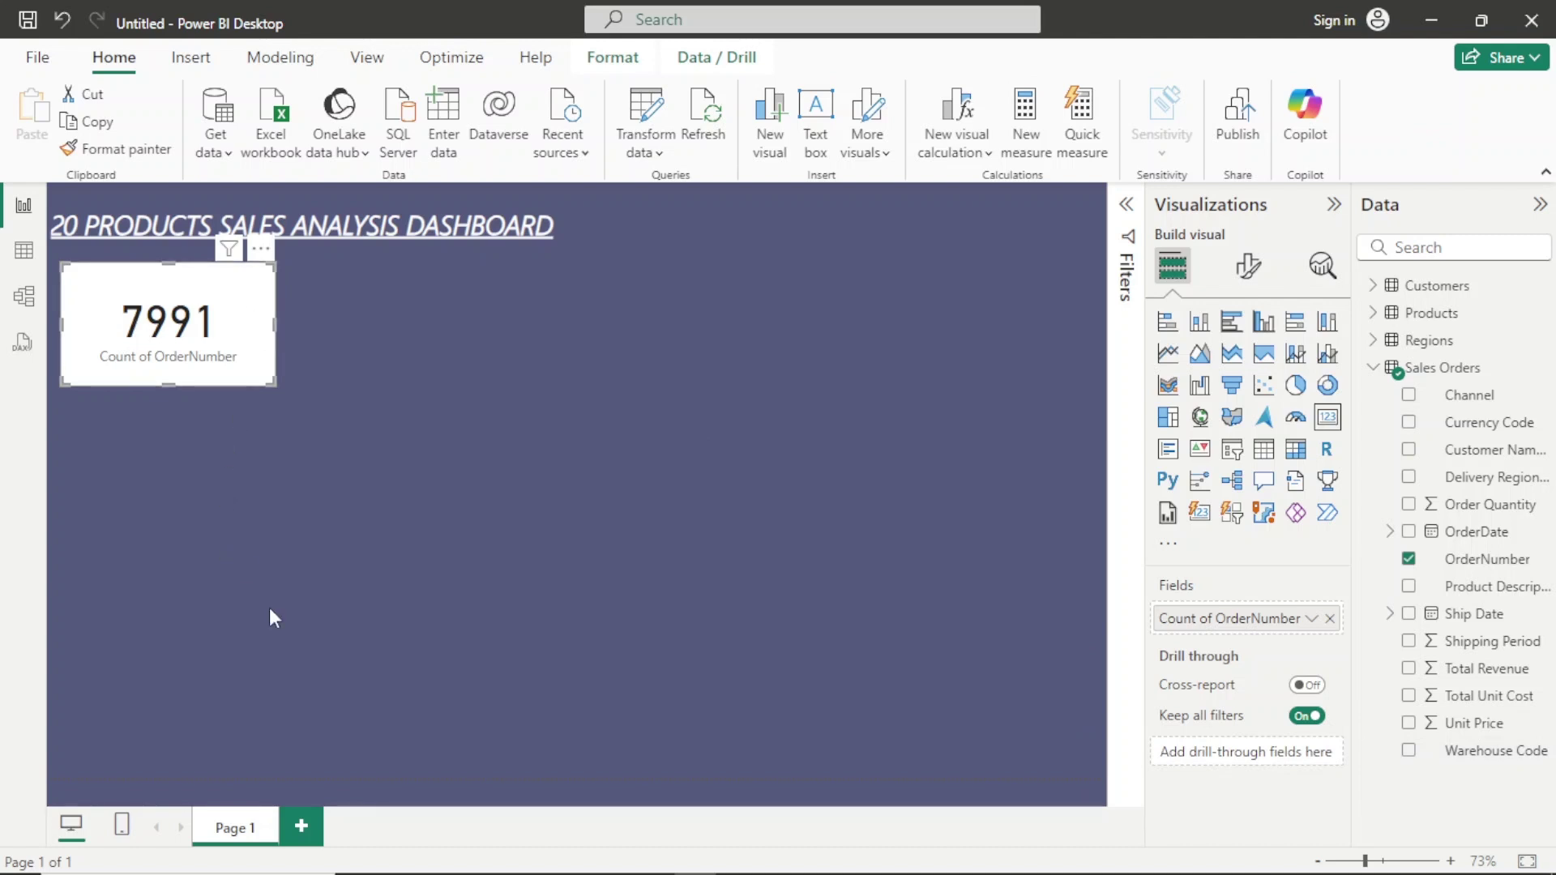
pyautogui.click(754, 554)
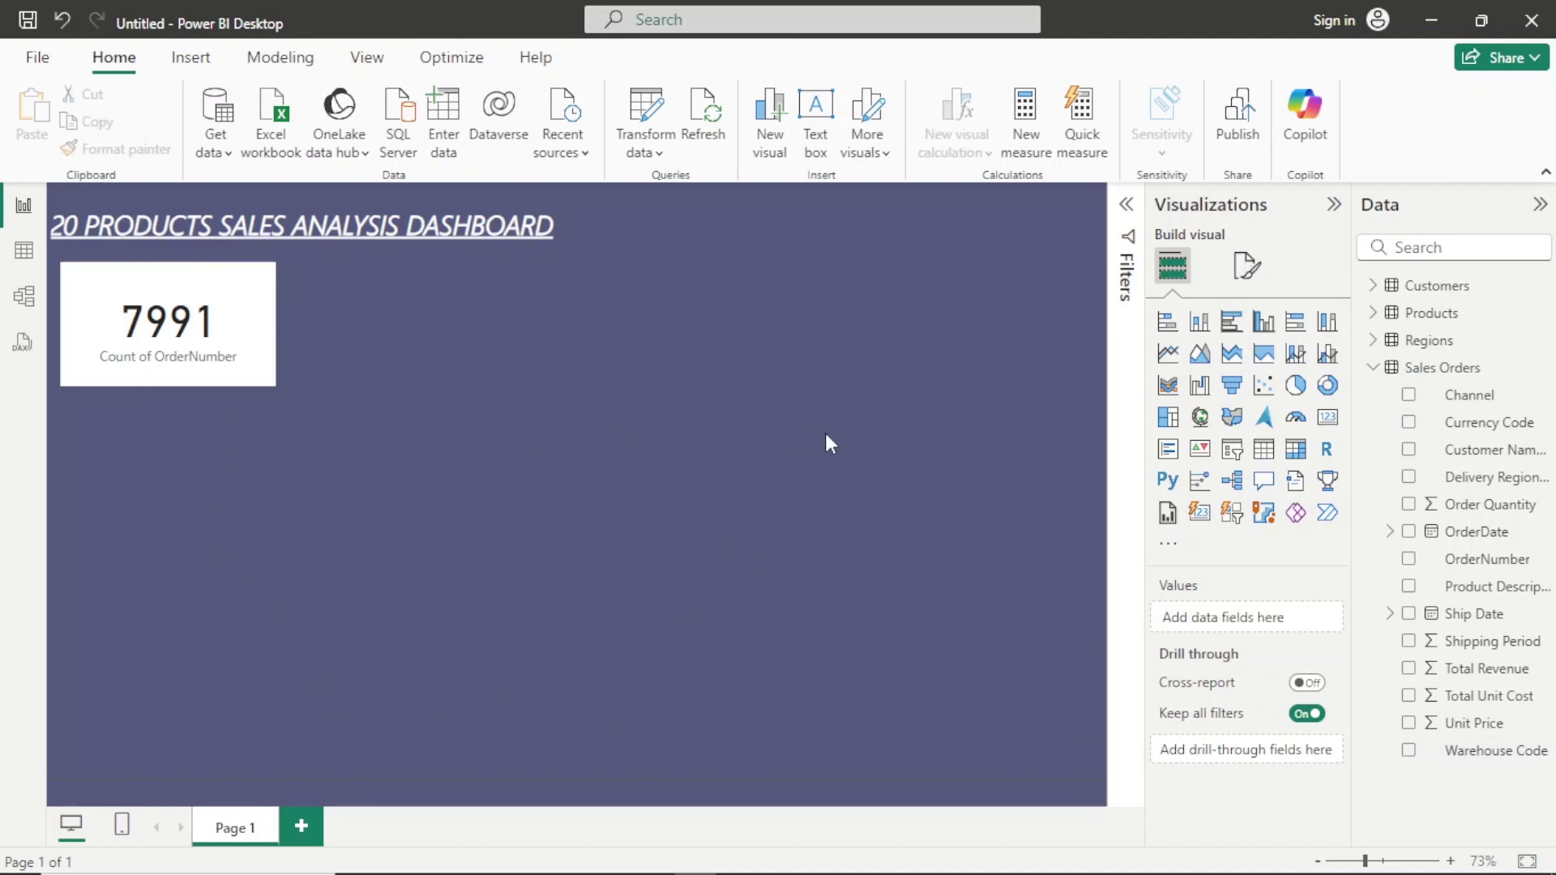
# Switch to the Excel workbook, check the OrderNumber column on Sales Orders and the Objectives metrics, and return to Power BI Desktop.
pyautogui.click(259, 332)
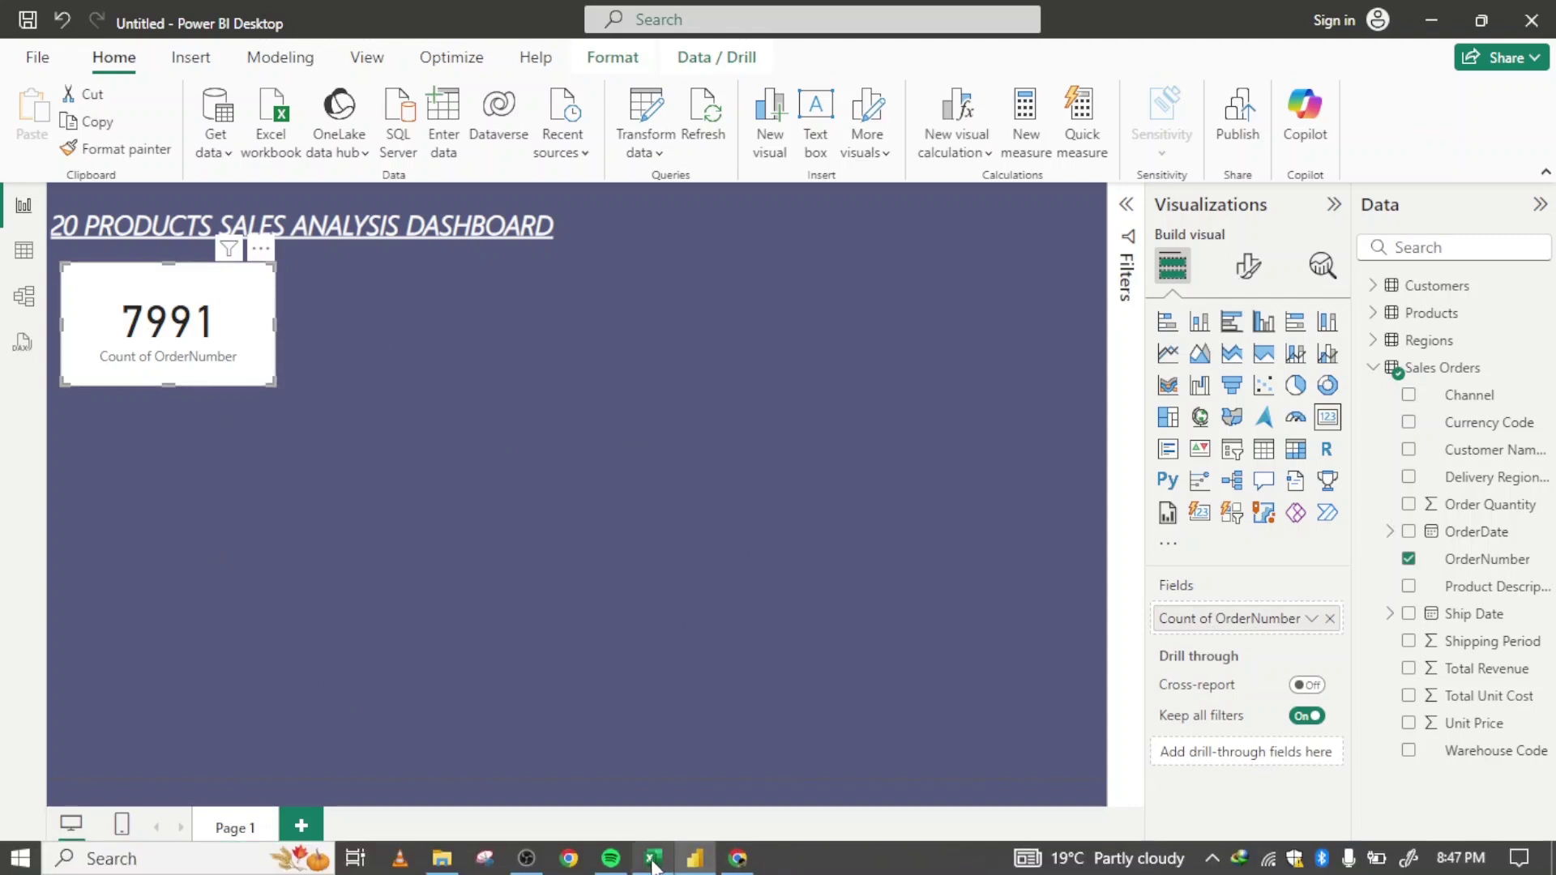
pyautogui.click(652, 859)
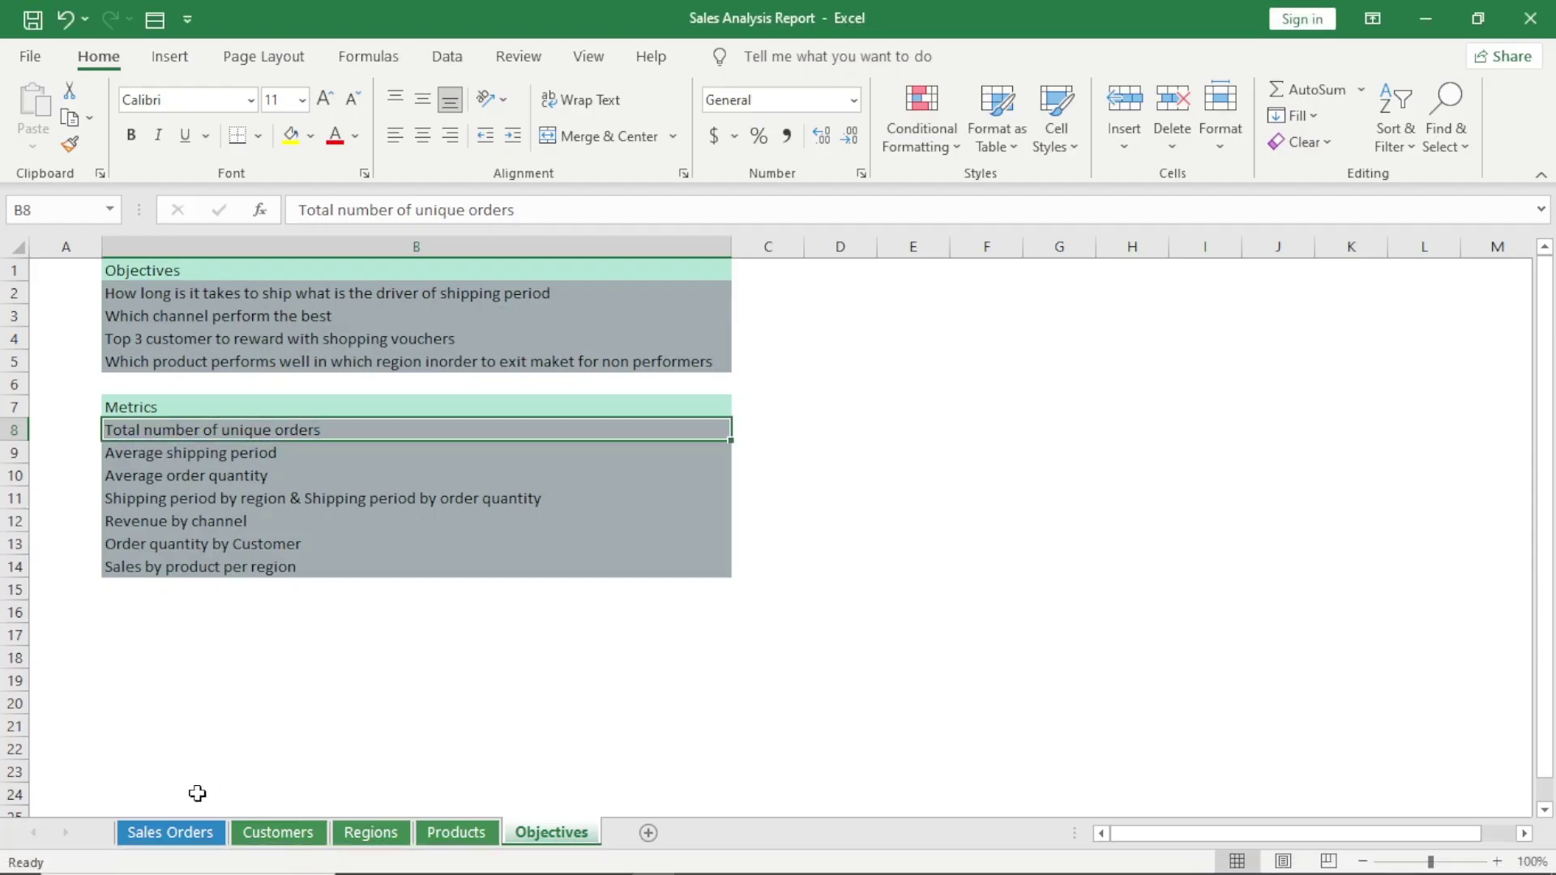
pyautogui.click(170, 834)
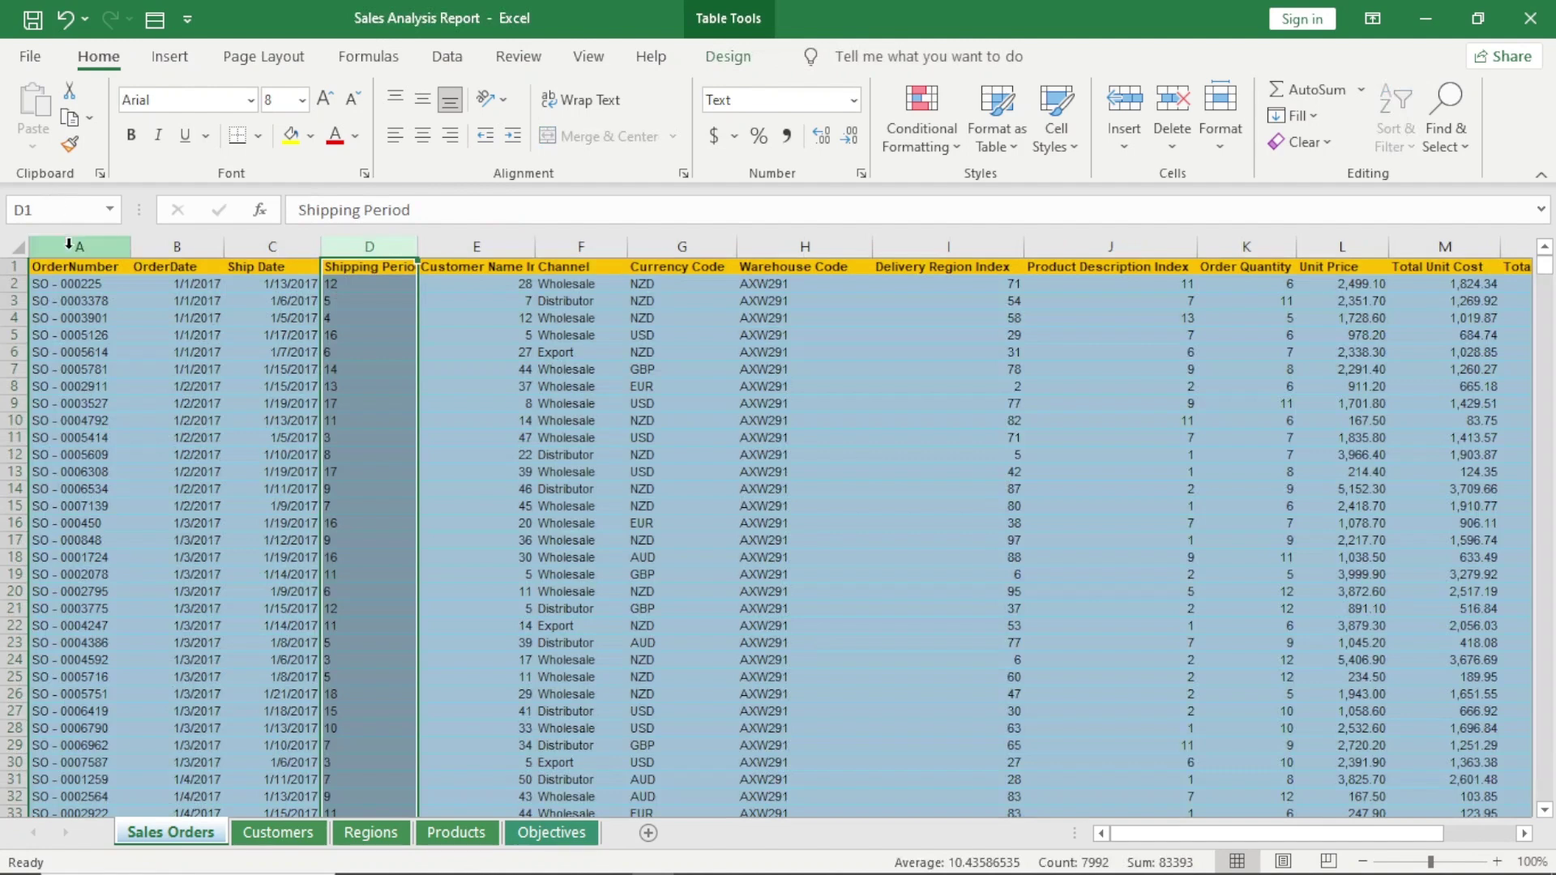
pyautogui.hotkey('ctrl', 'a')
pyautogui.click(72, 240)
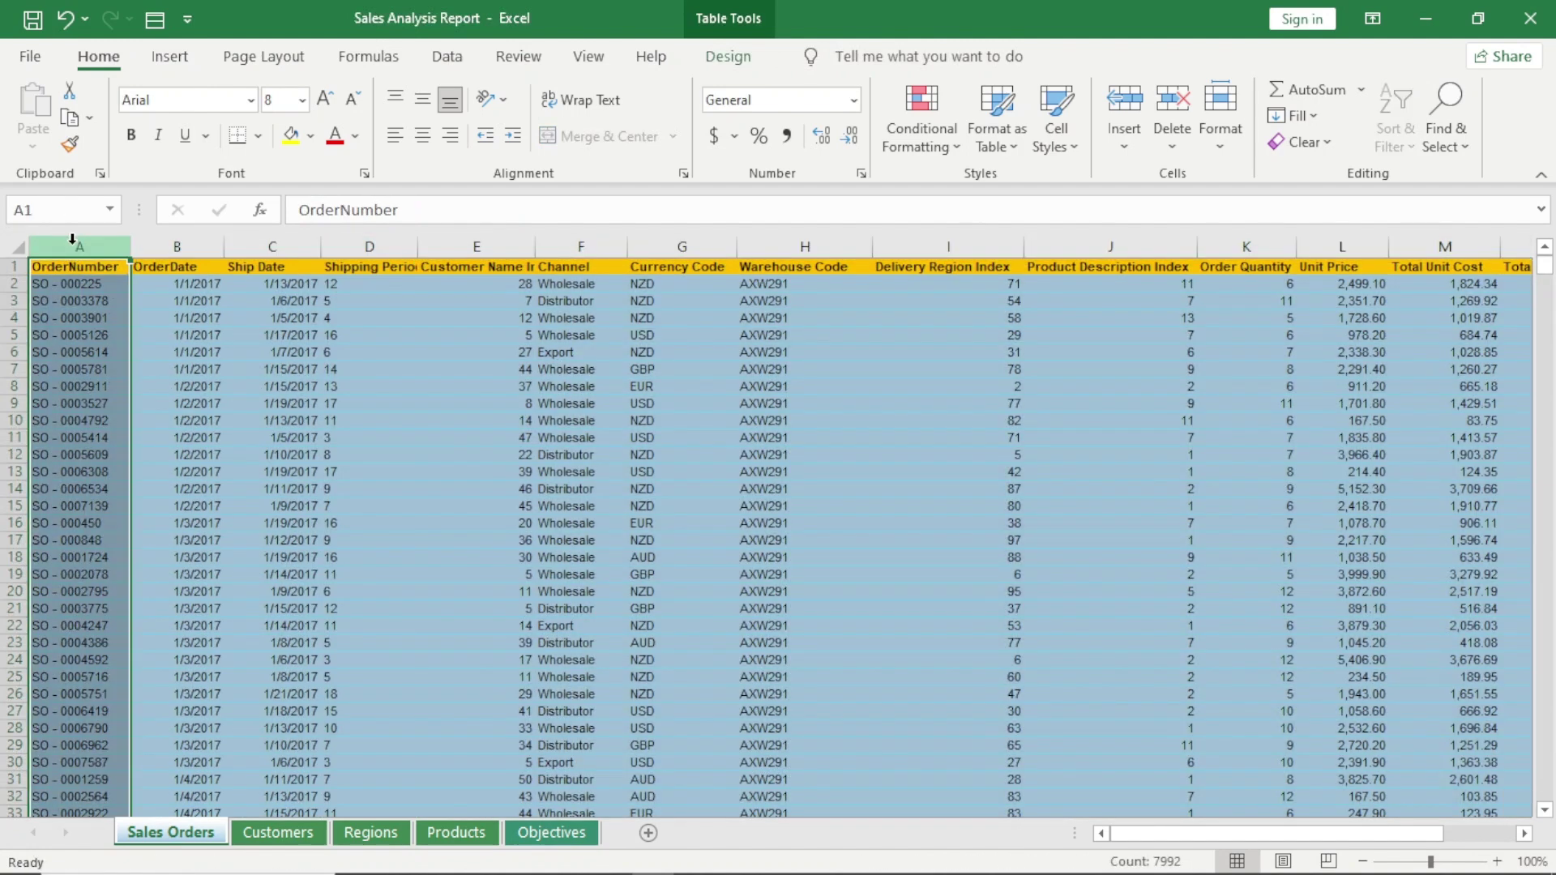
pyautogui.click(538, 837)
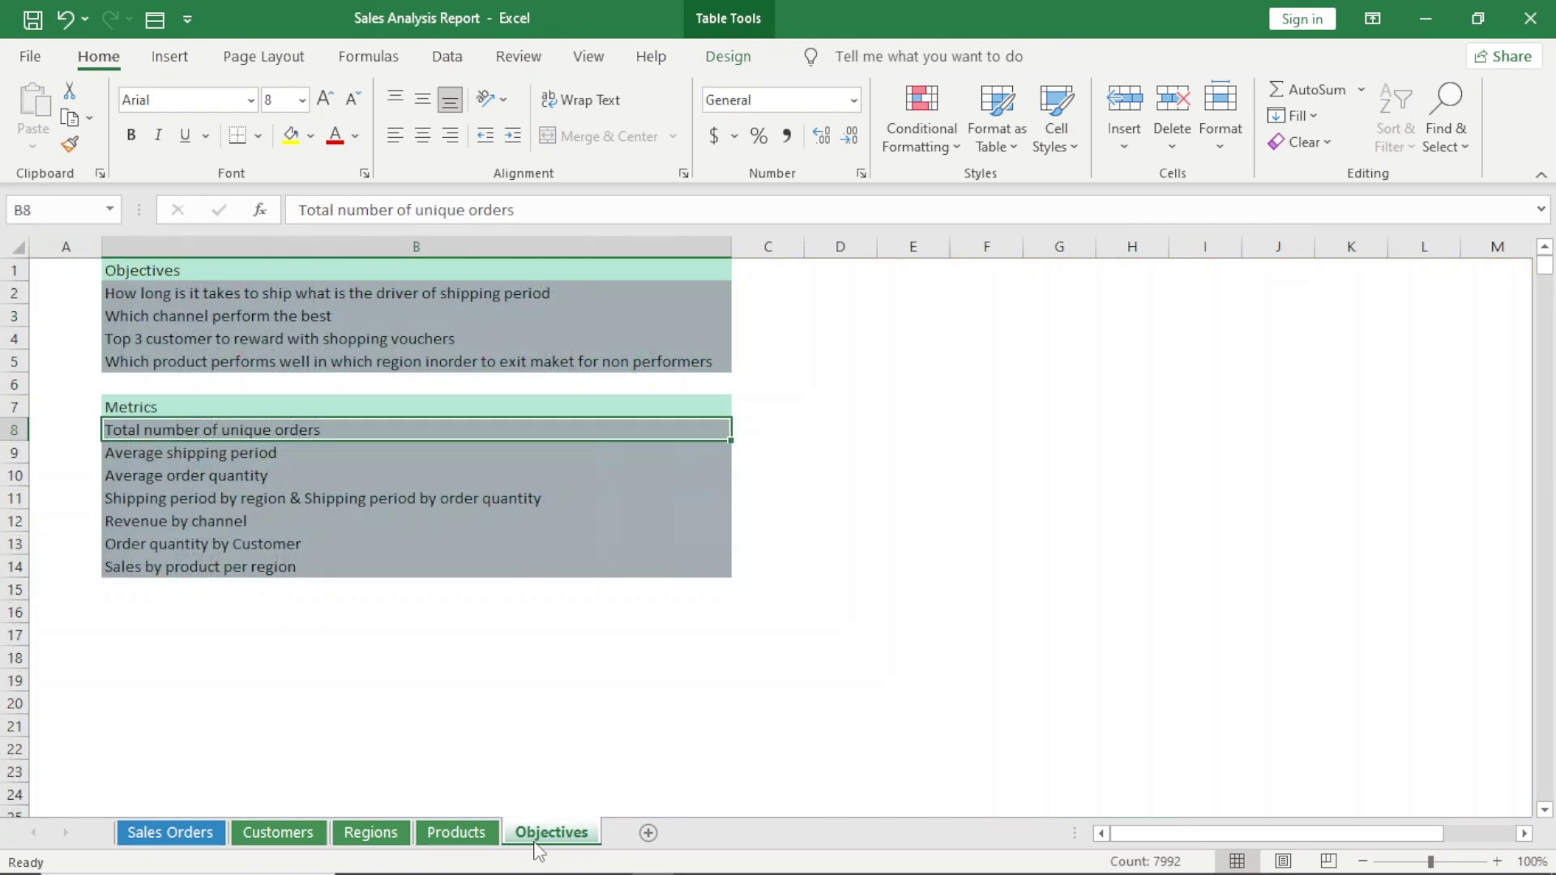
pyautogui.moveTo(741, 863)
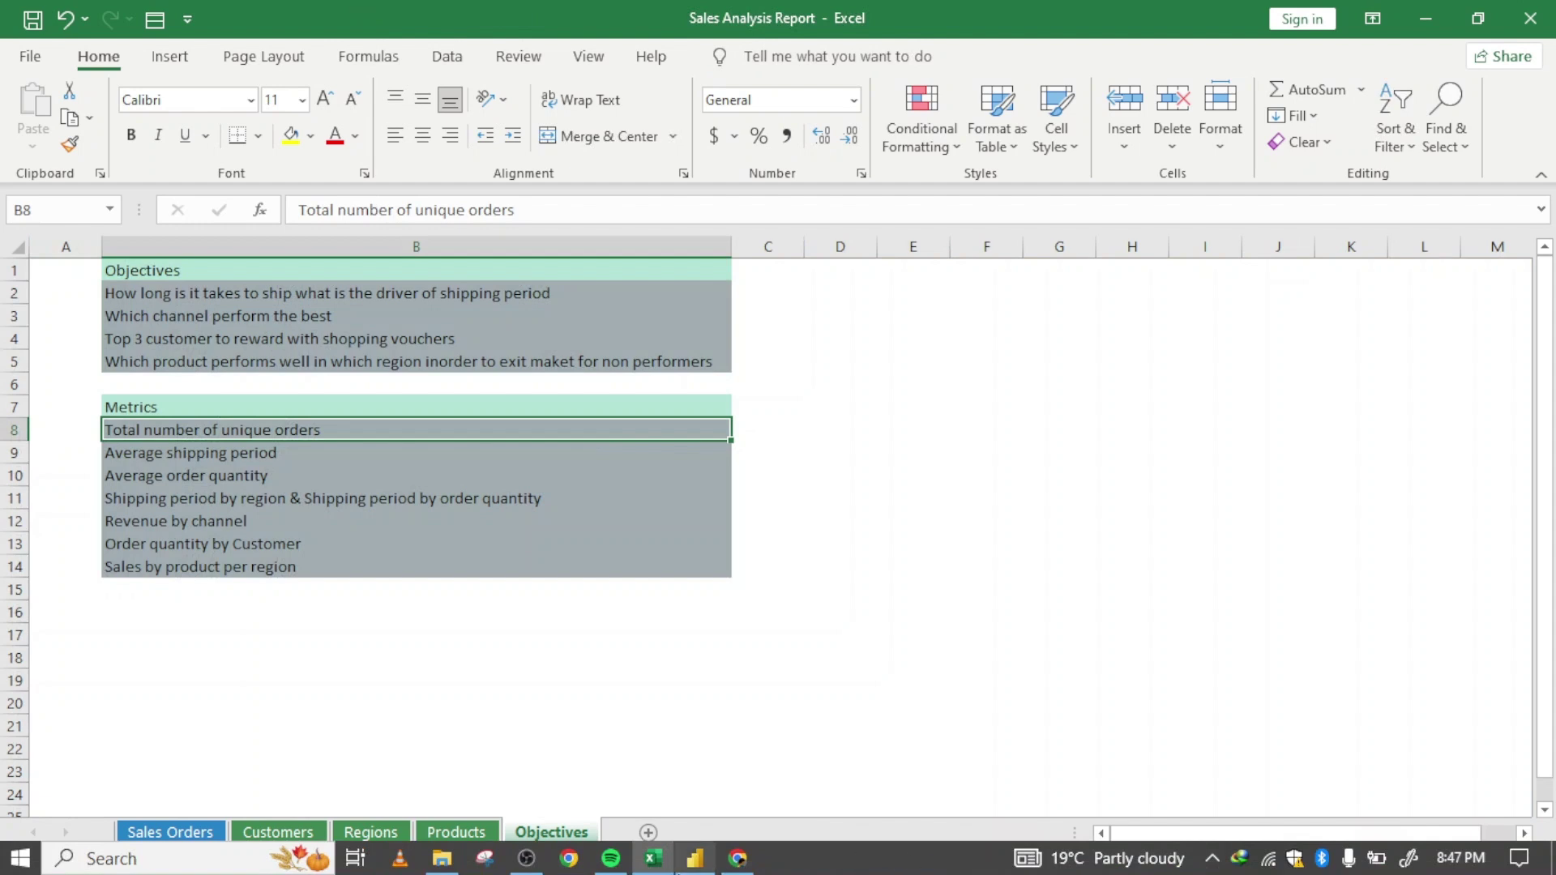
pyautogui.click(689, 862)
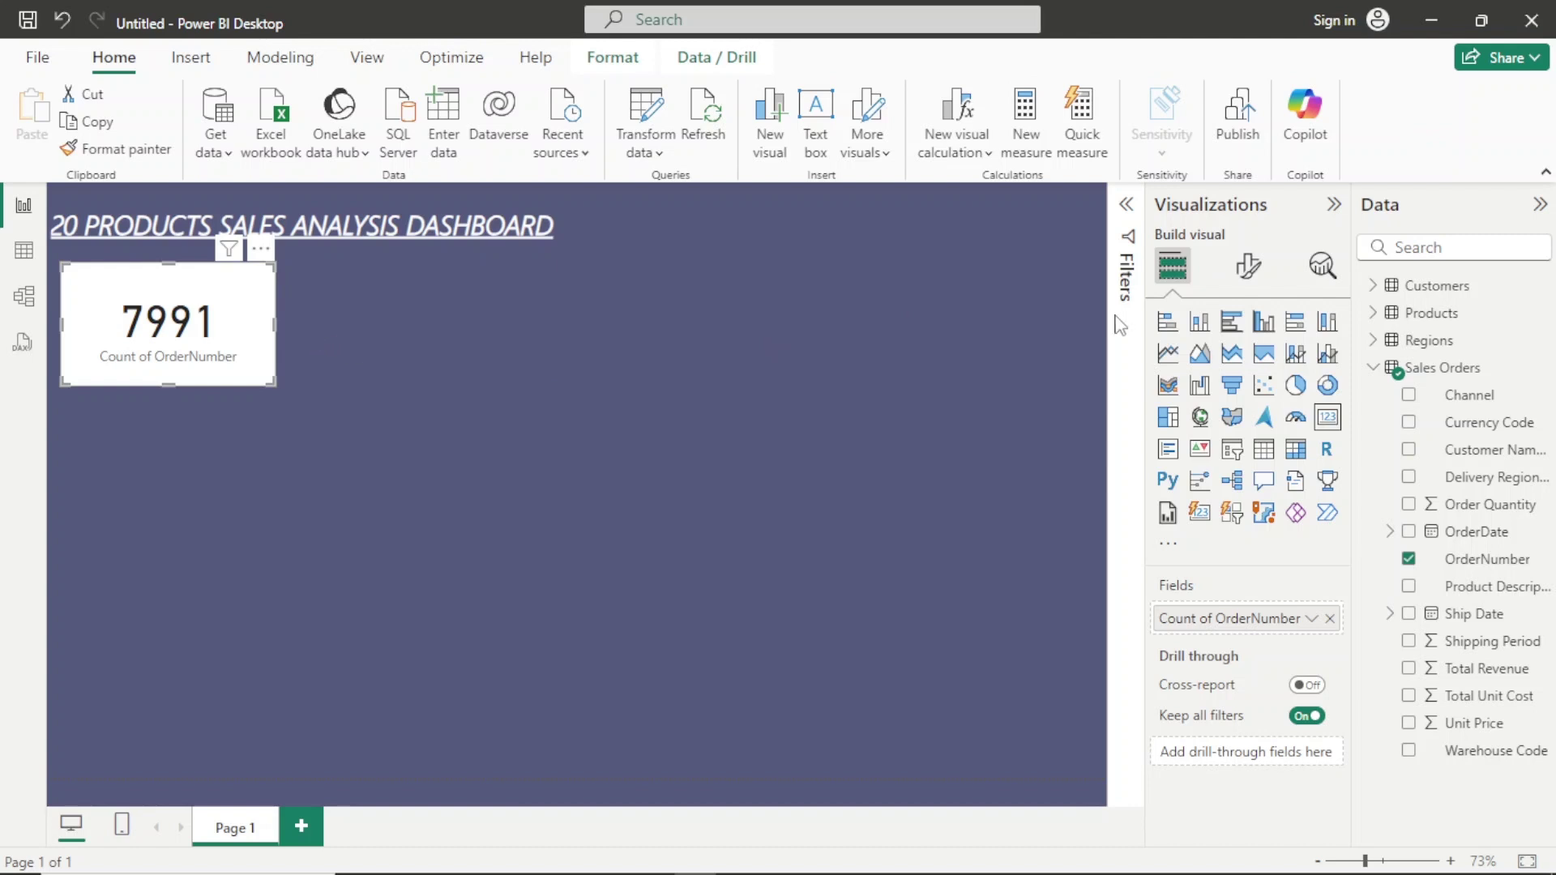
# Turn off the category label on the order count card.
pyautogui.click(1257, 284)
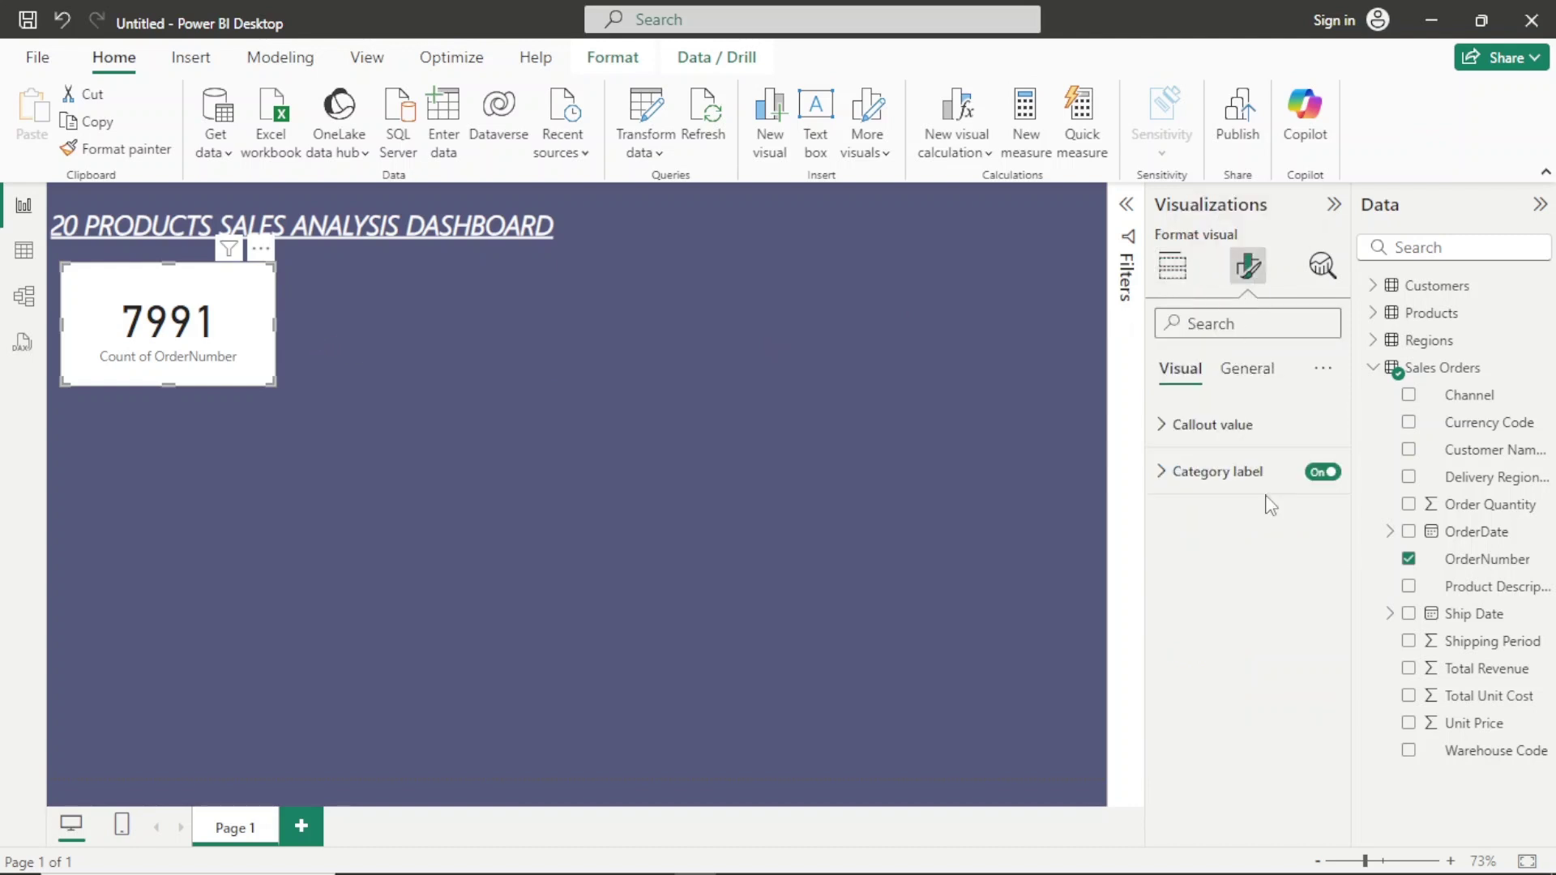
pyautogui.click(1267, 491)
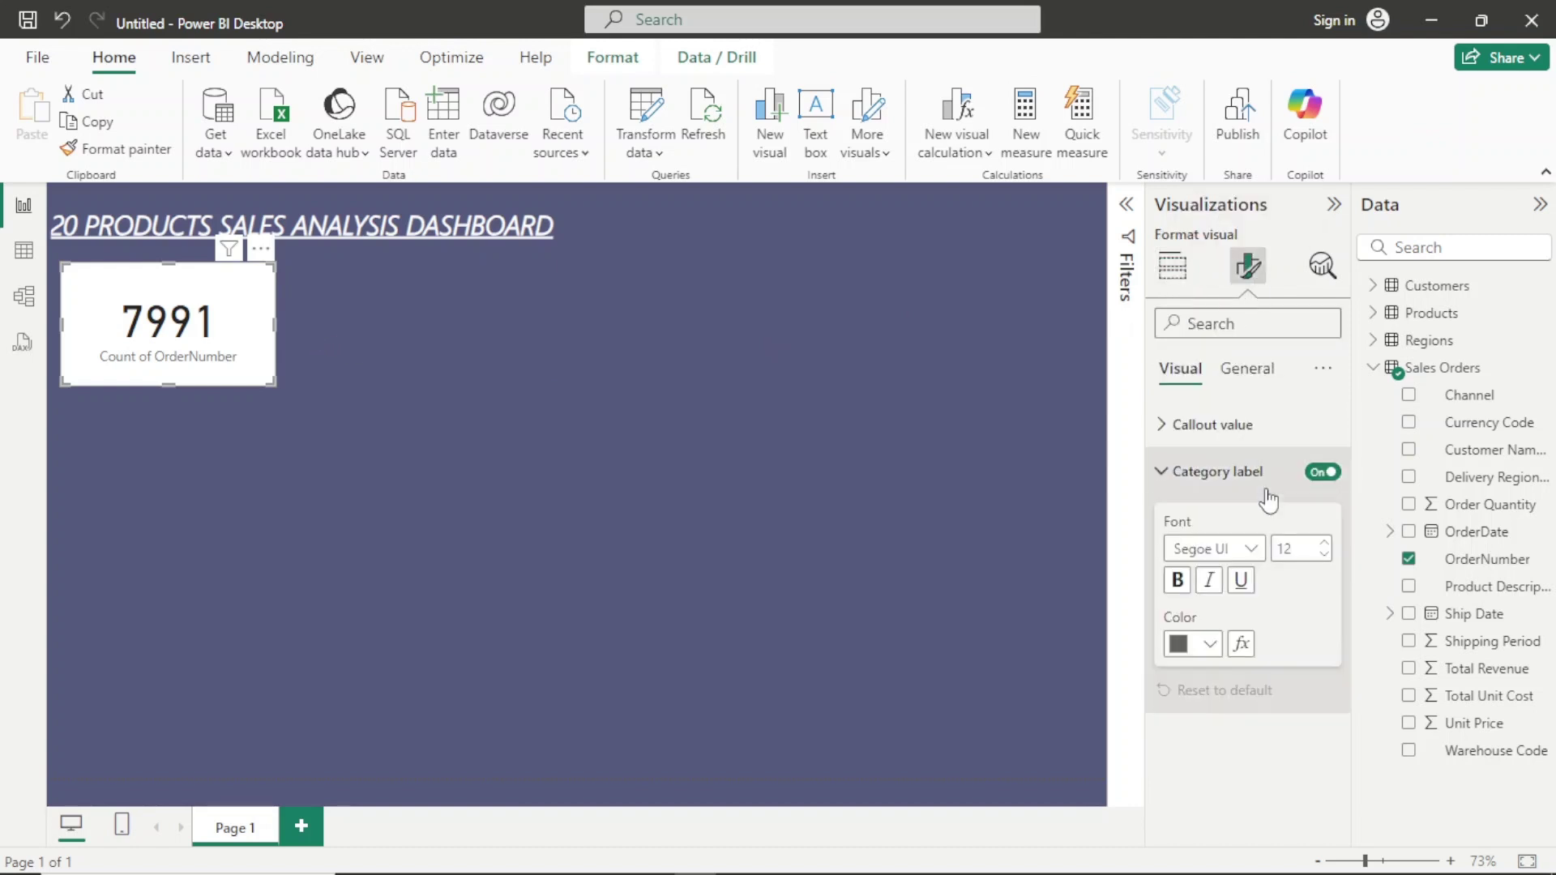
pyautogui.click(1317, 491)
pyautogui.click(1322, 475)
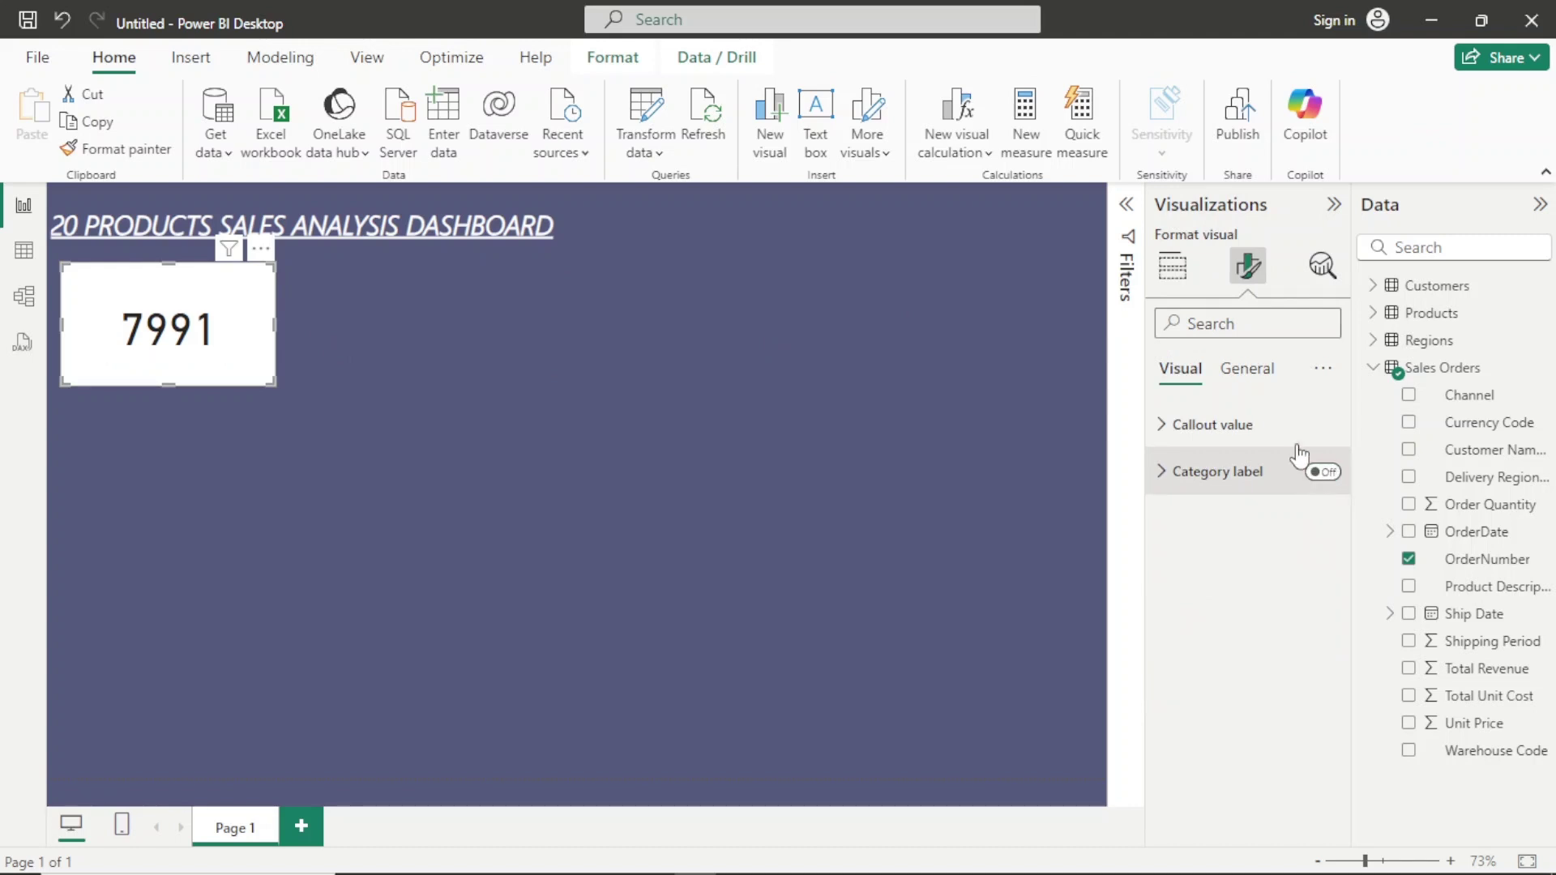
# Turn on the card's title and set its text to TOTAL ORDERS.
pyautogui.click(1211, 426)
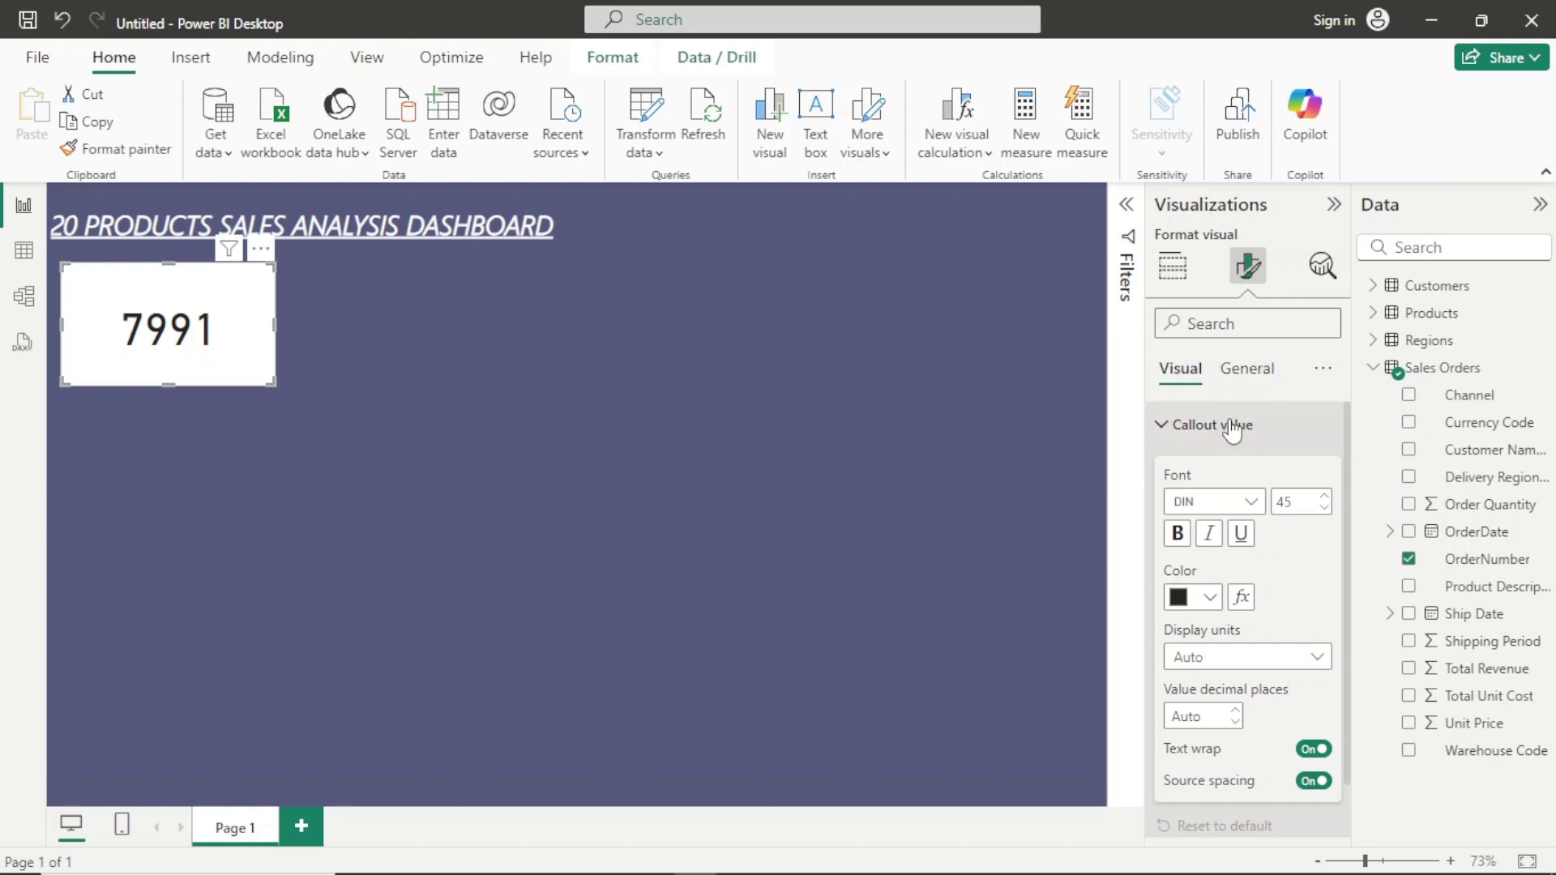
pyautogui.click(1255, 372)
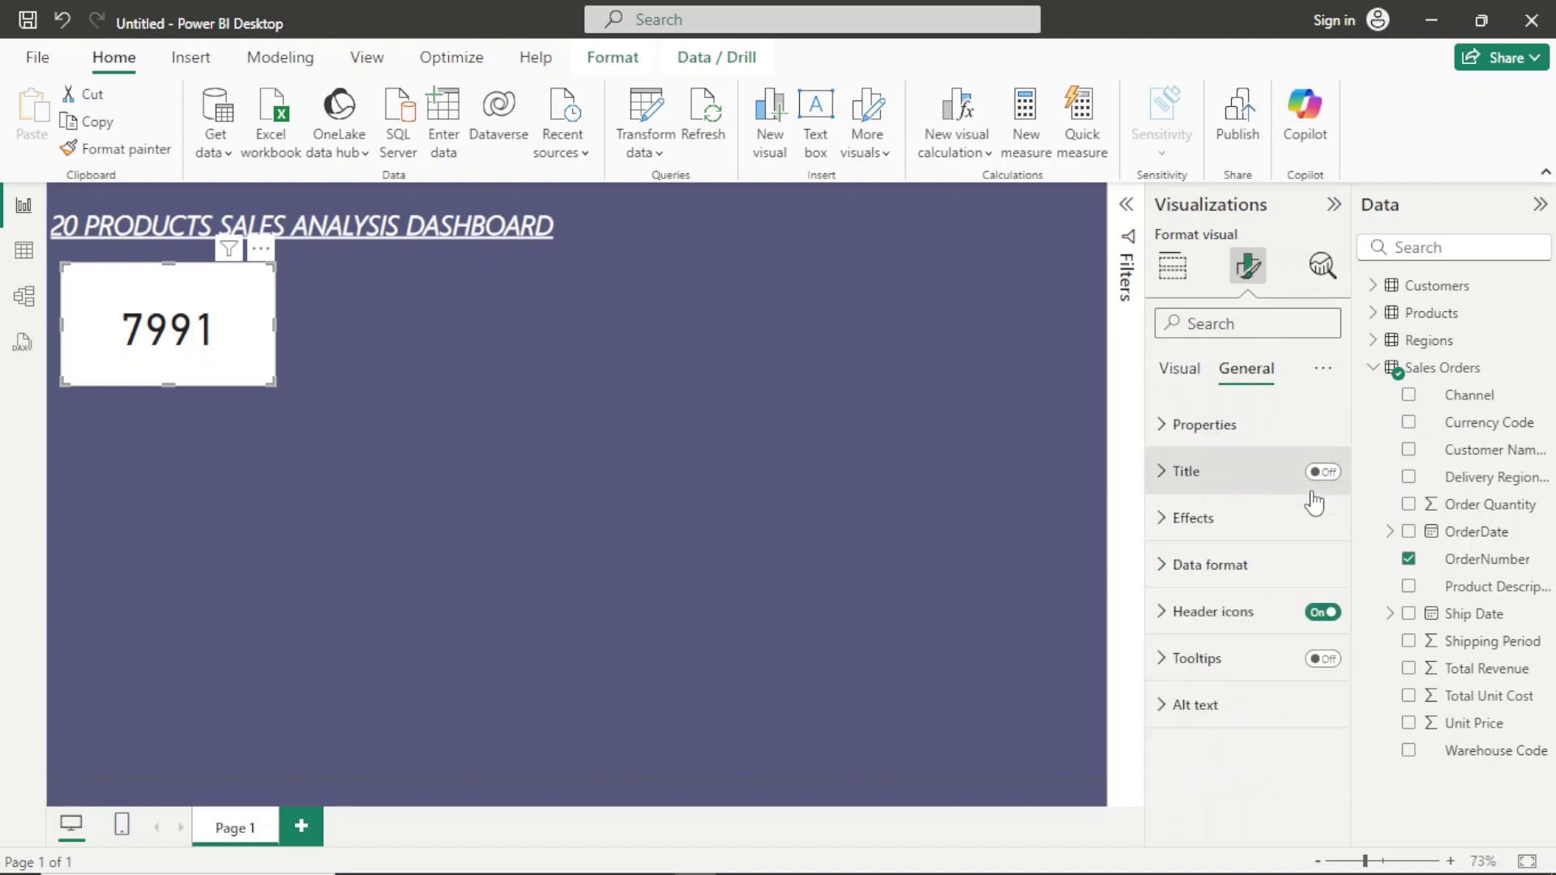
pyautogui.click(1324, 473)
pyautogui.click(1231, 480)
pyautogui.click(1207, 576)
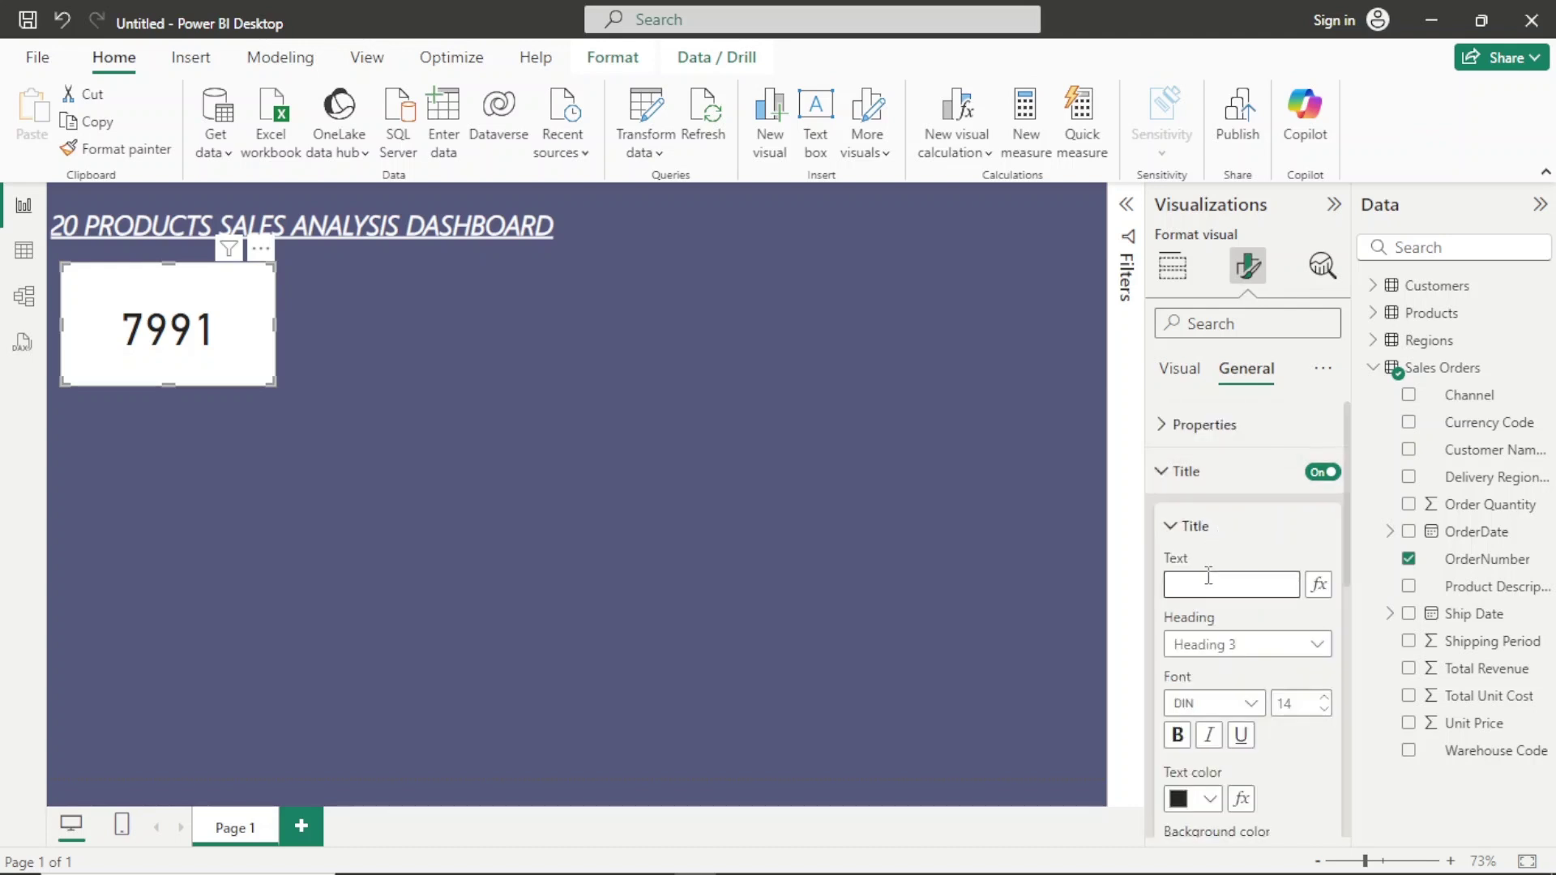
pyautogui.write('t')
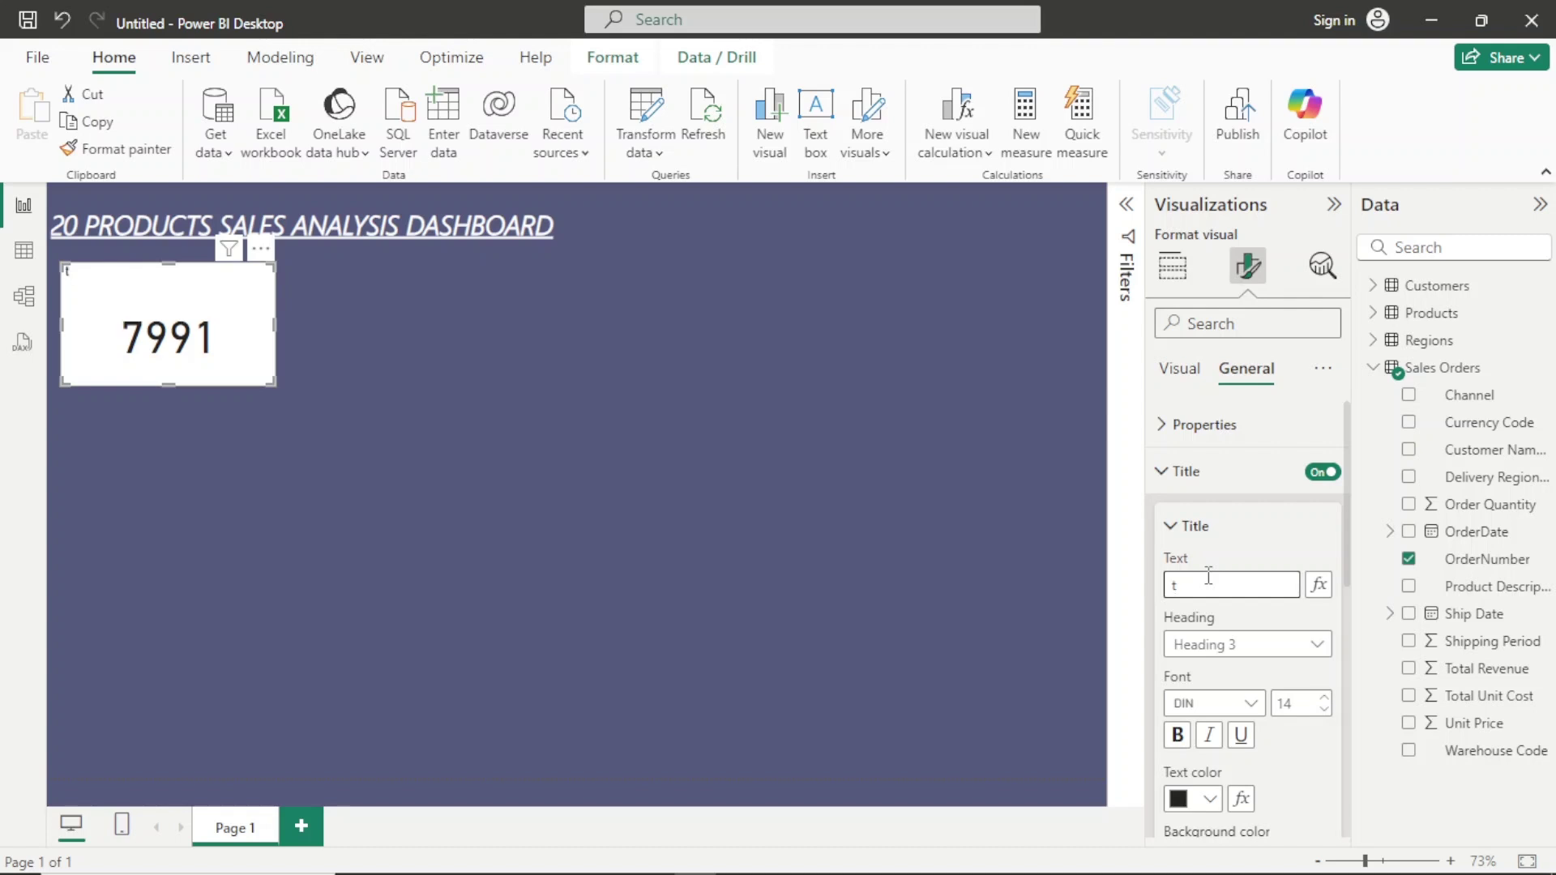
pyautogui.write('TOTAL o')
pyautogui.press('BackSpace')
pyautogui.press('BackSpace')
pyautogui.write('ORDER')
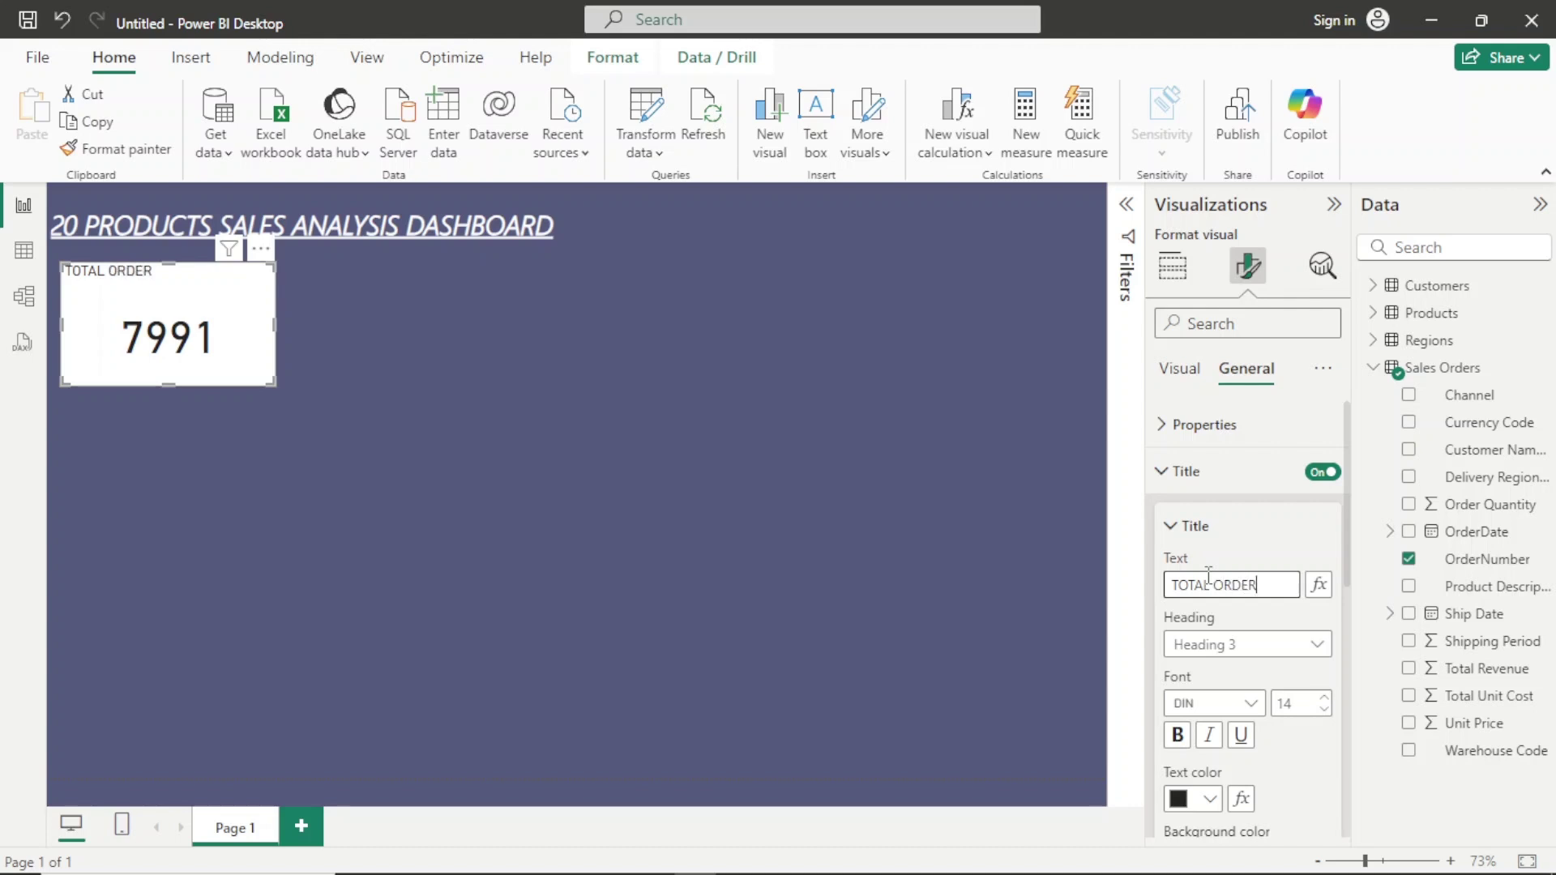
pyautogui.write('S')
# Set the card title's font to Segoe UI Semibold and narrow the card to about the width of its title.
pyautogui.click(1210, 704)
pyautogui.press('s')
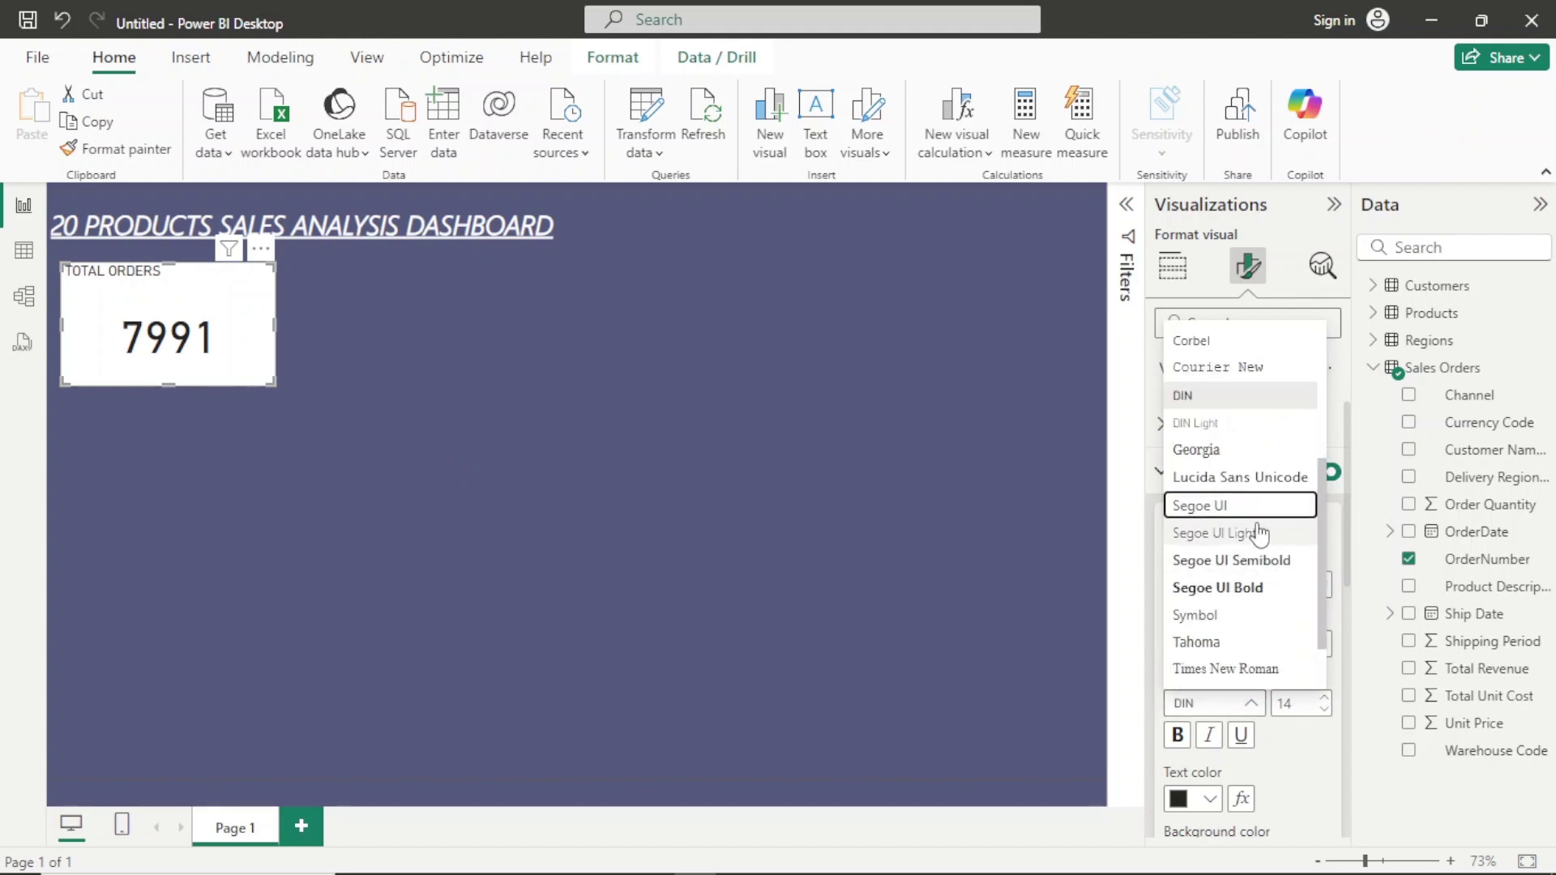
pyautogui.click(1262, 565)
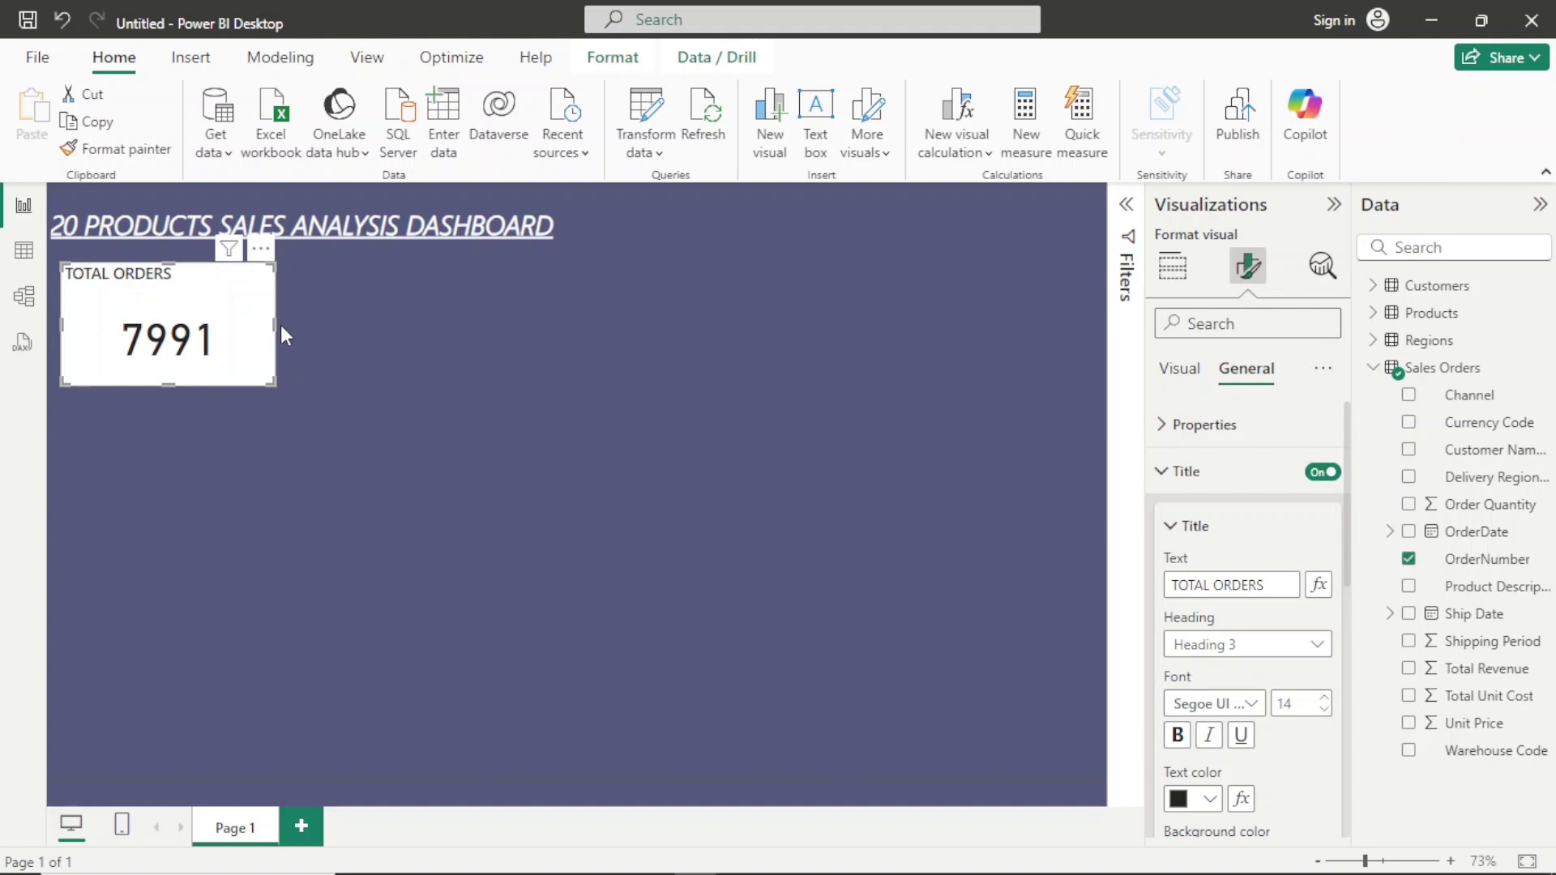
pyautogui.moveTo(270, 324); pyautogui.dragTo(184, 324)
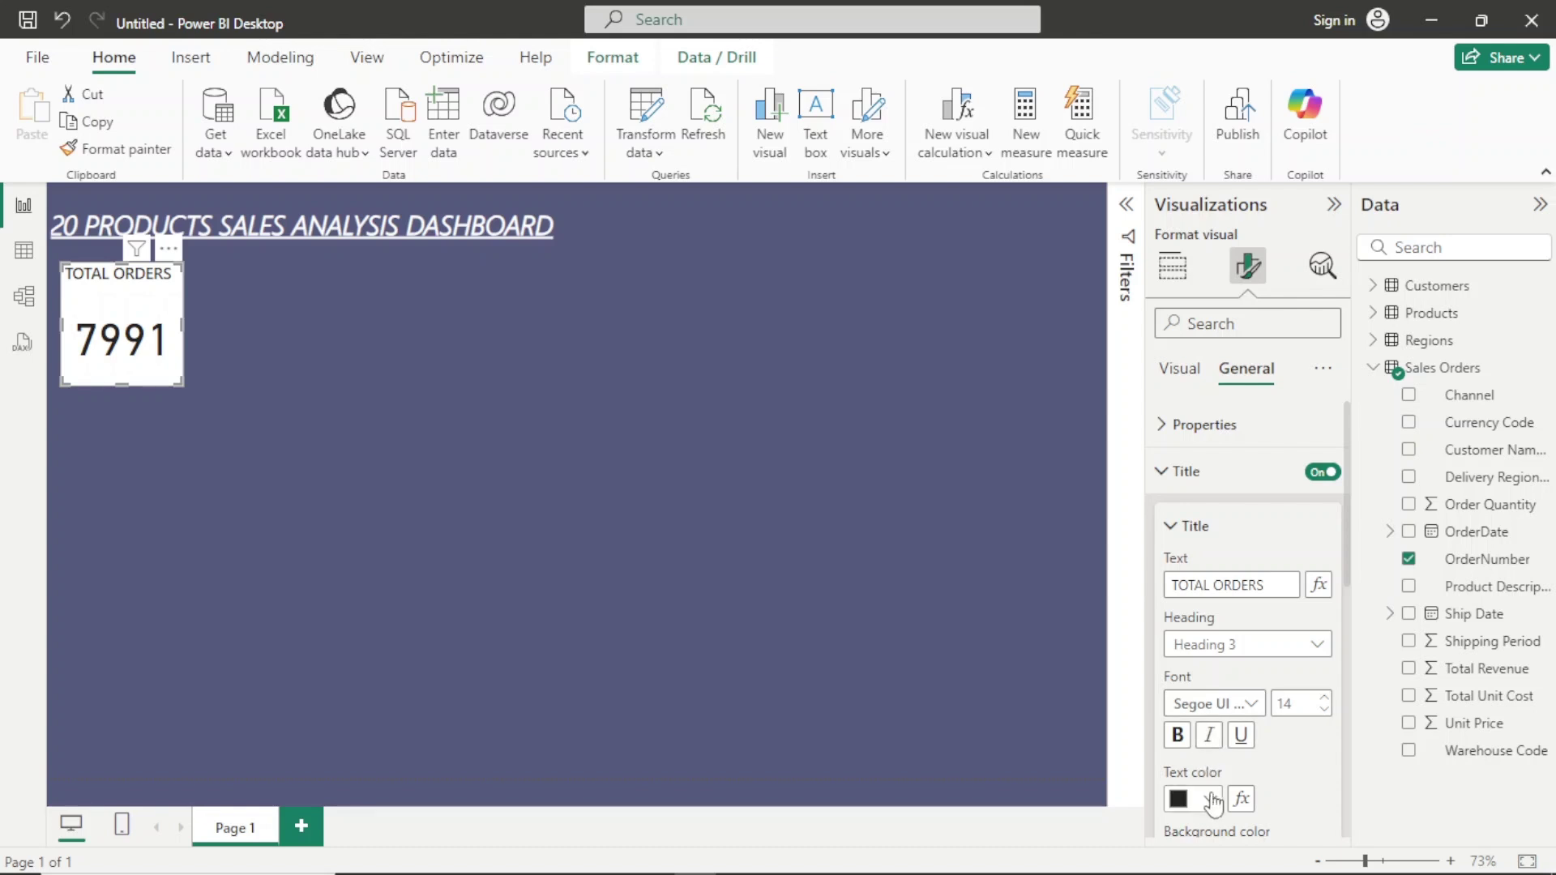
# Set the TOTAL ORDERS card's background to the custom color #F2CCB8.
pyautogui.click(1161, 474)
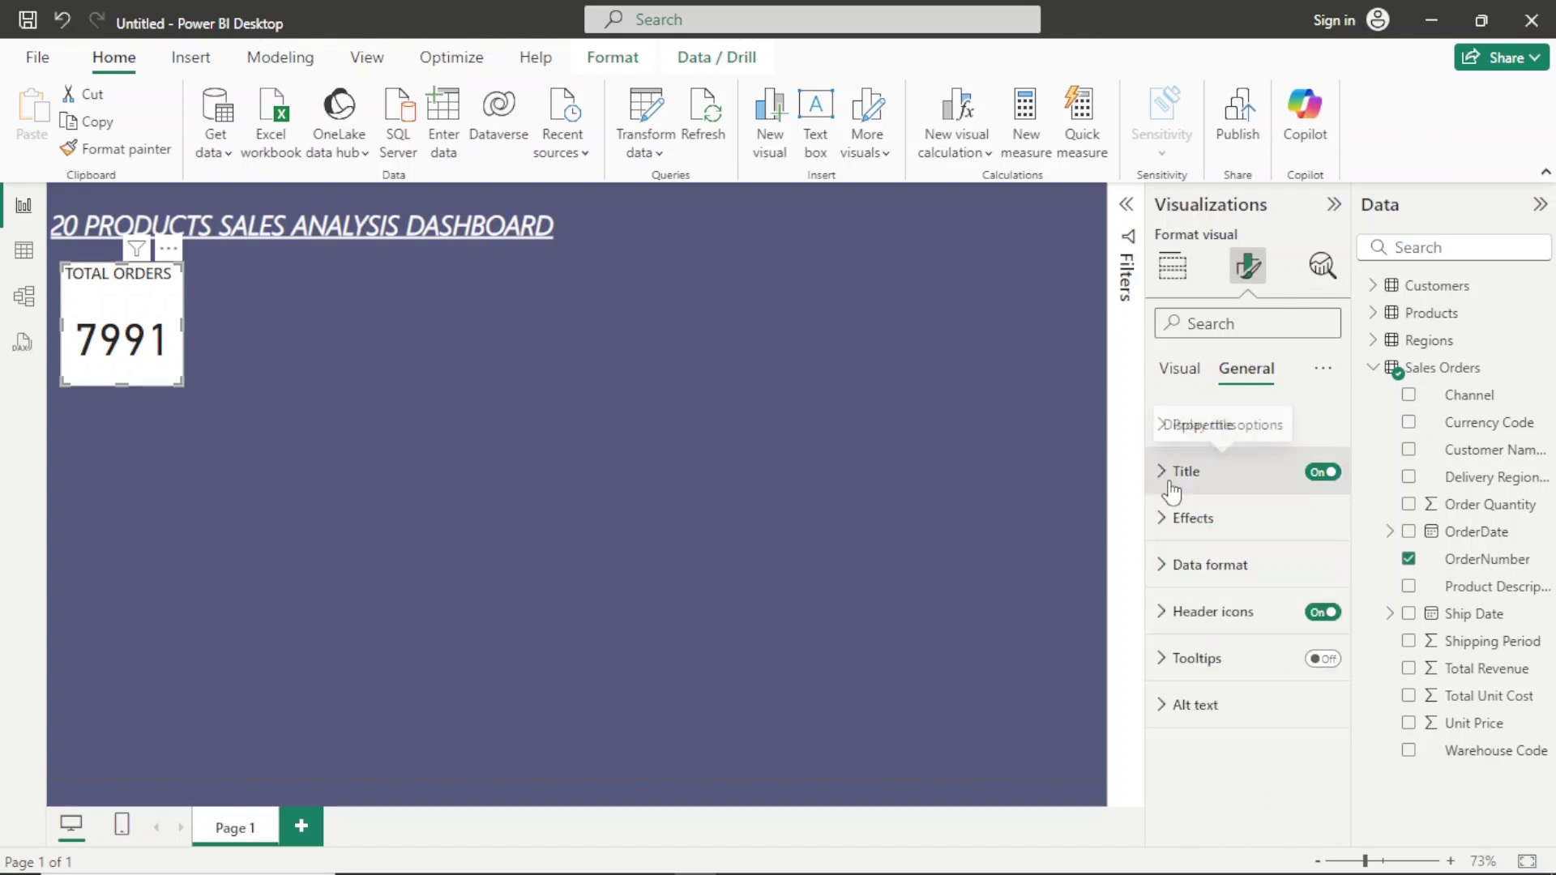
pyautogui.click(1230, 535)
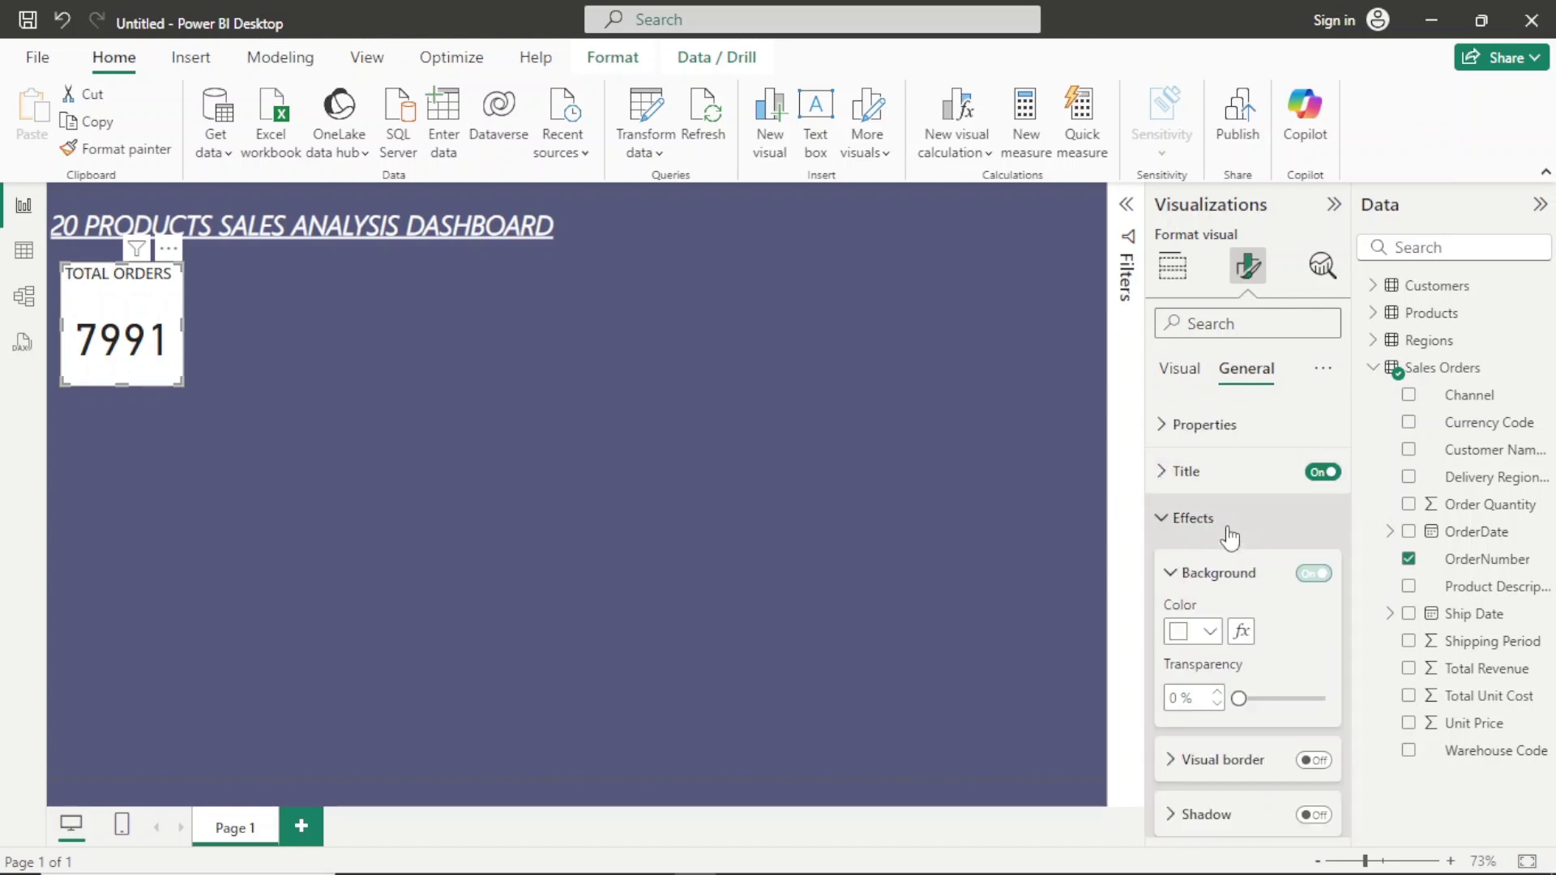
pyautogui.click(1209, 639)
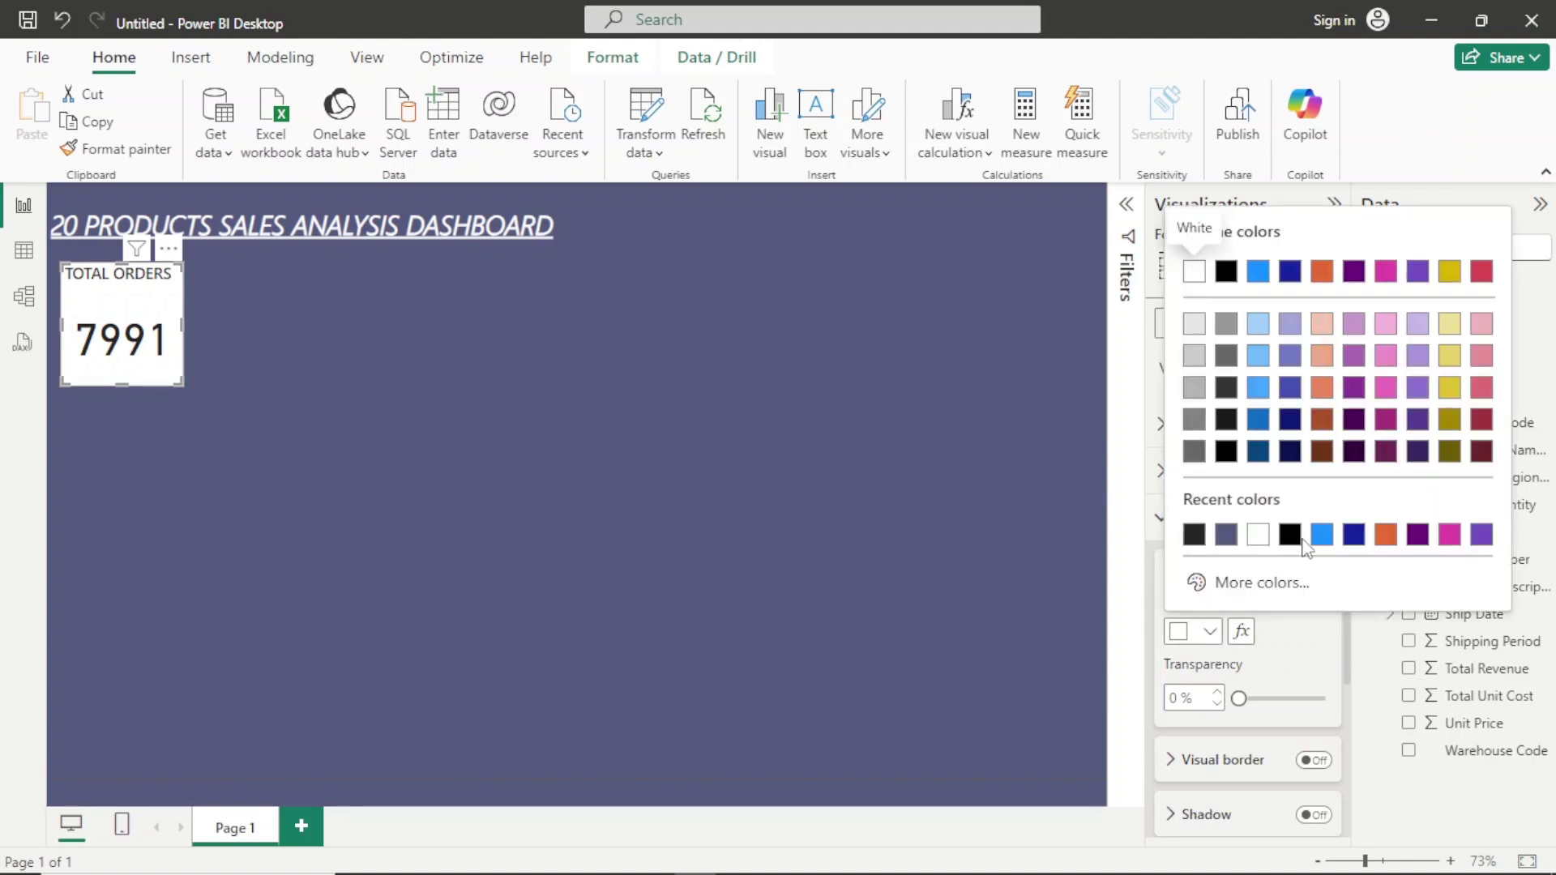
pyautogui.click(1248, 583)
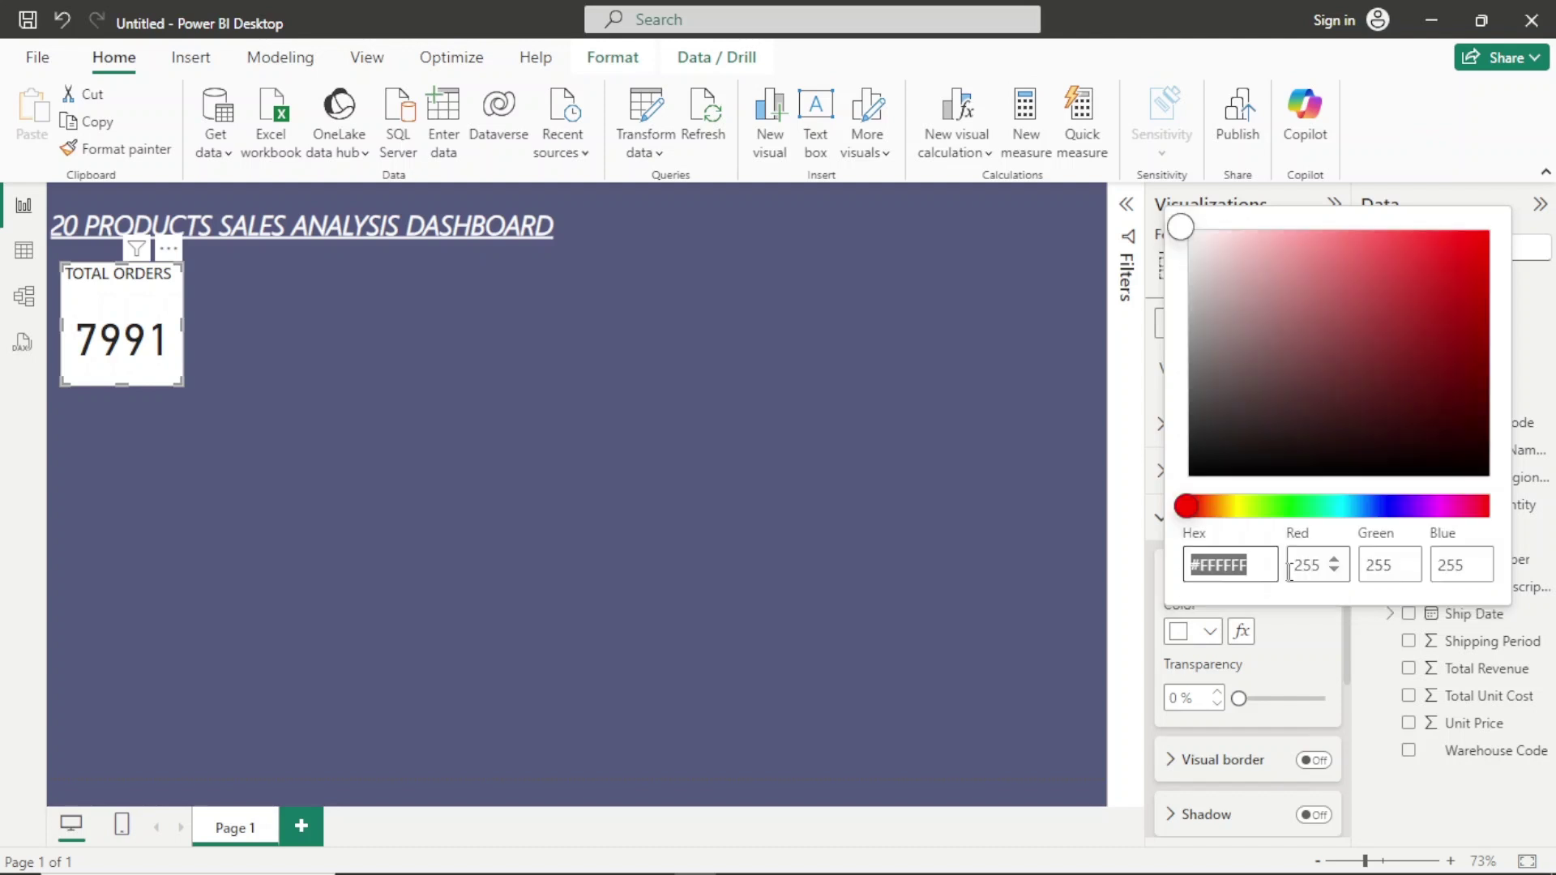
pyautogui.click(1248, 569)
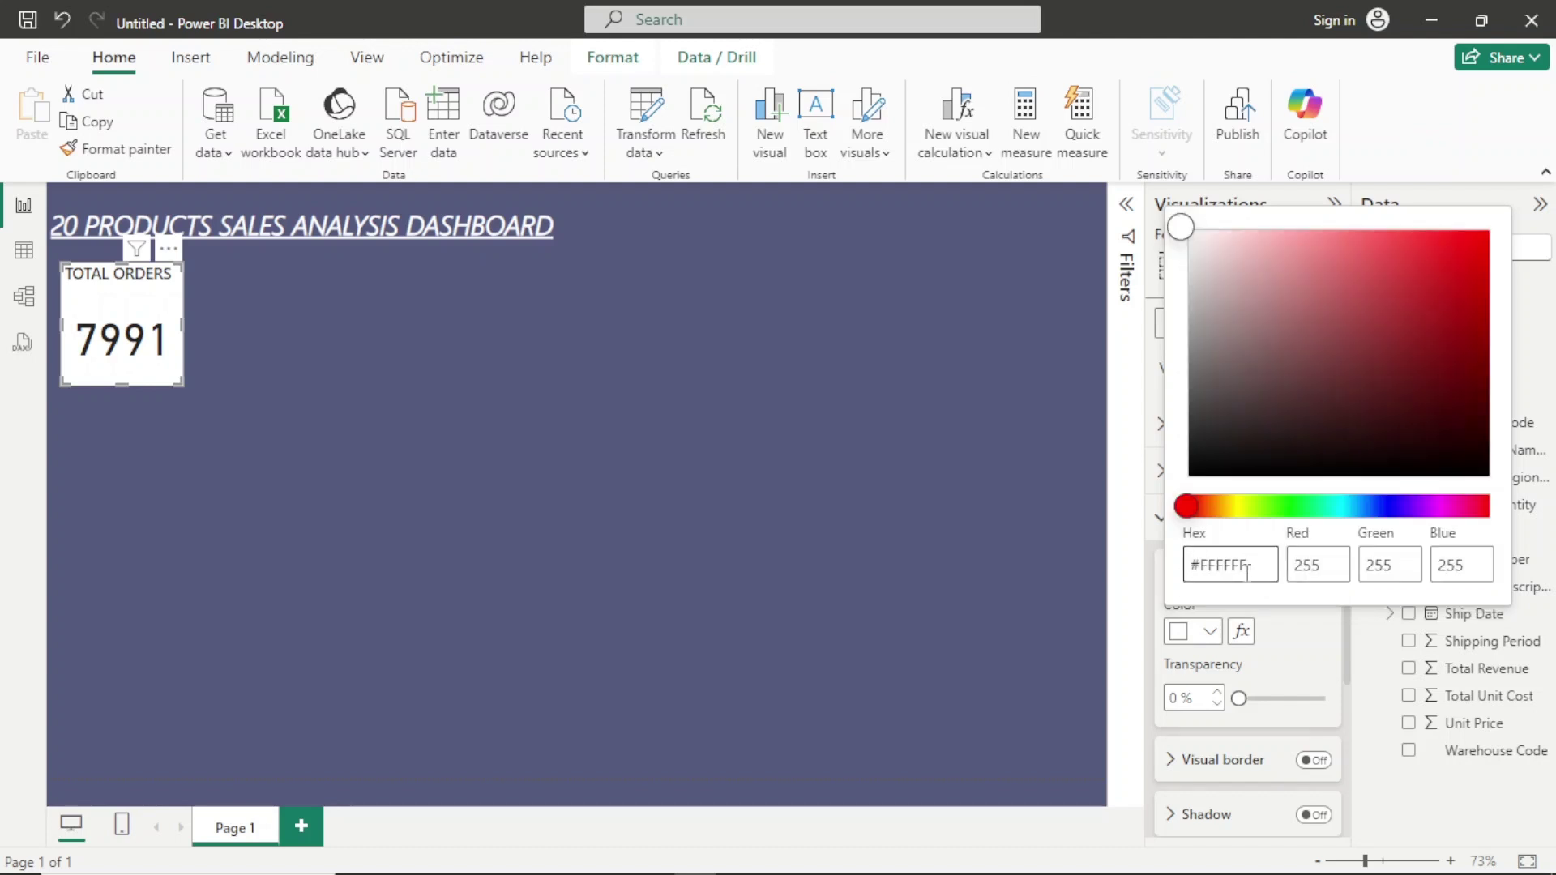
pyautogui.press('BackSpace')
pyautogui.press('BackSpace')
pyautogui.press('BackSpace')
pyautogui.write('#F2CCB')
pyautogui.press('BackSpace')
pyautogui.press('BackSpace')
pyautogui.press('BackSpace')
pyautogui.press('BackSpace')
pyautogui.press('BackSpace')
pyautogui.press('BackSpace')
pyautogui.write('F2CCB8')
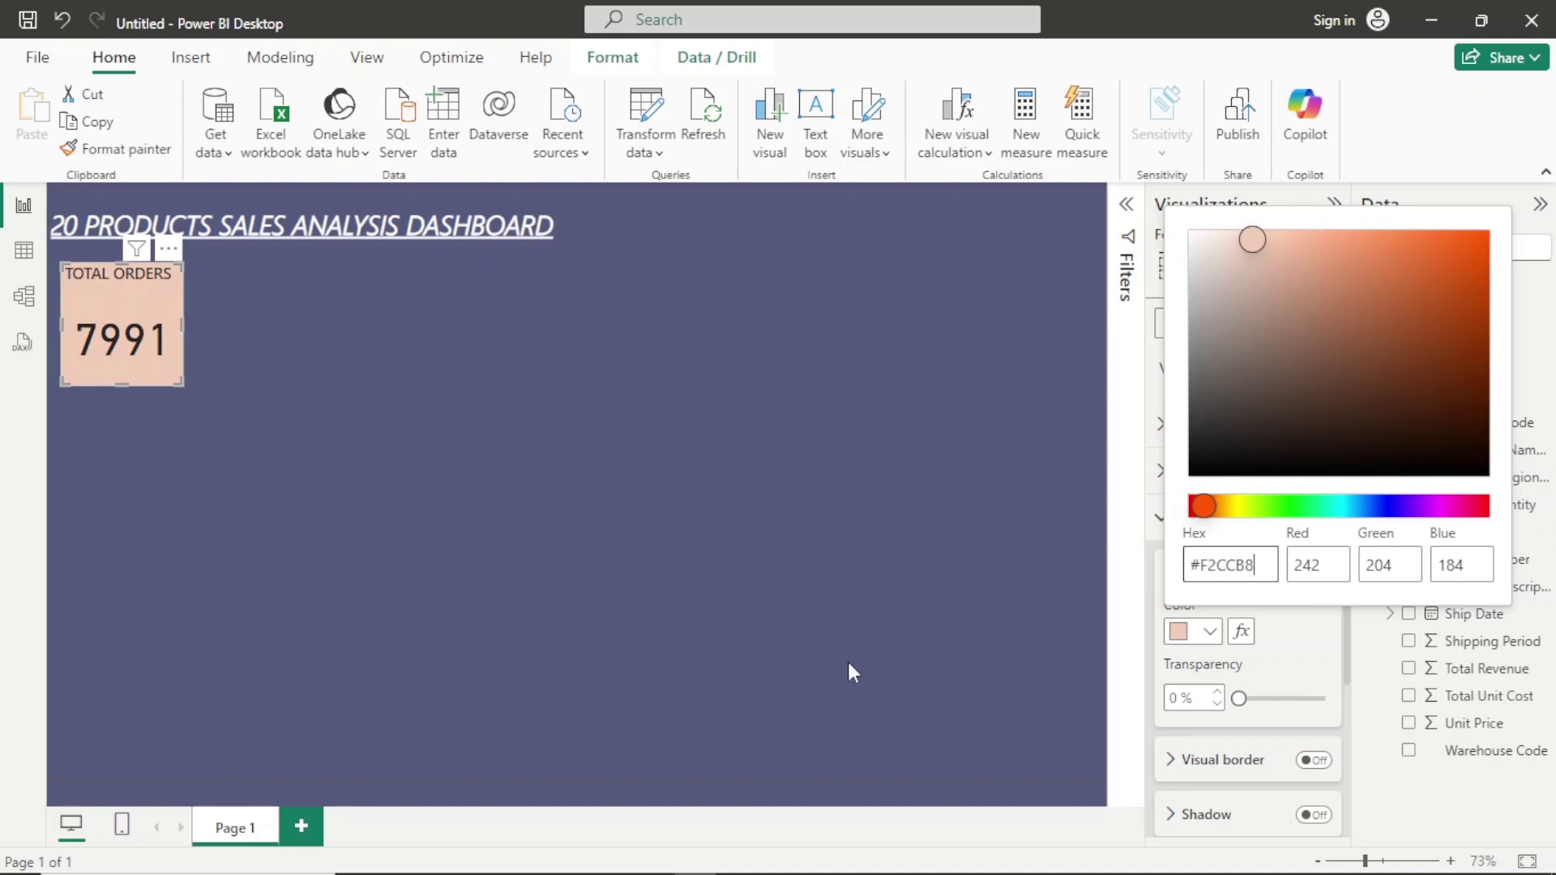
pyautogui.click(718, 548)
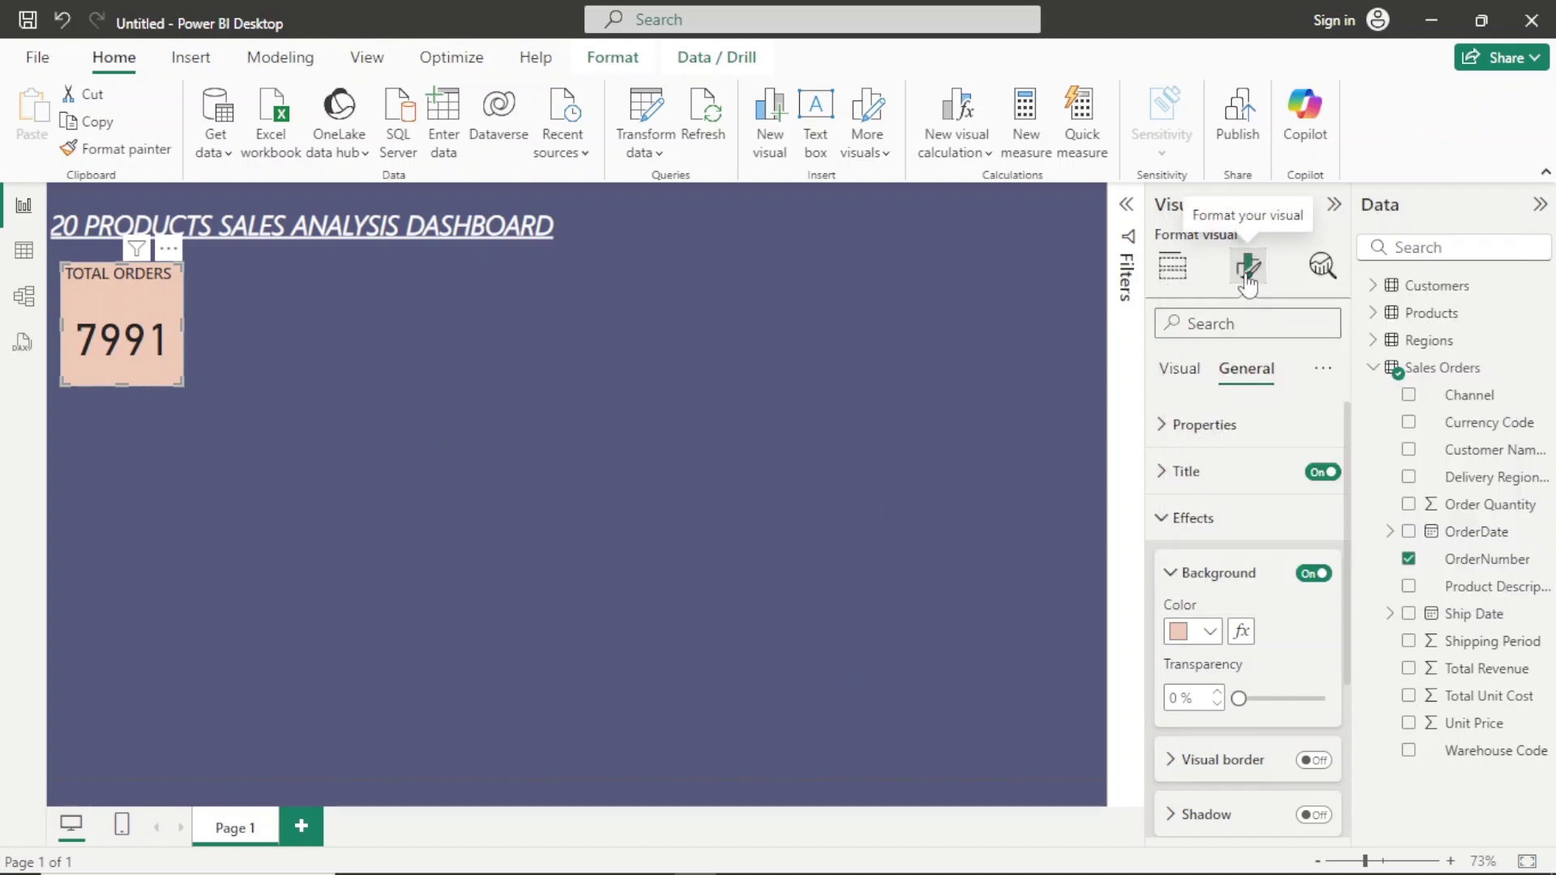
# Turn on the TOTAL ORDERS card's visual border and set its color to white.
pyautogui.click(1196, 766)
pyautogui.click(1312, 760)
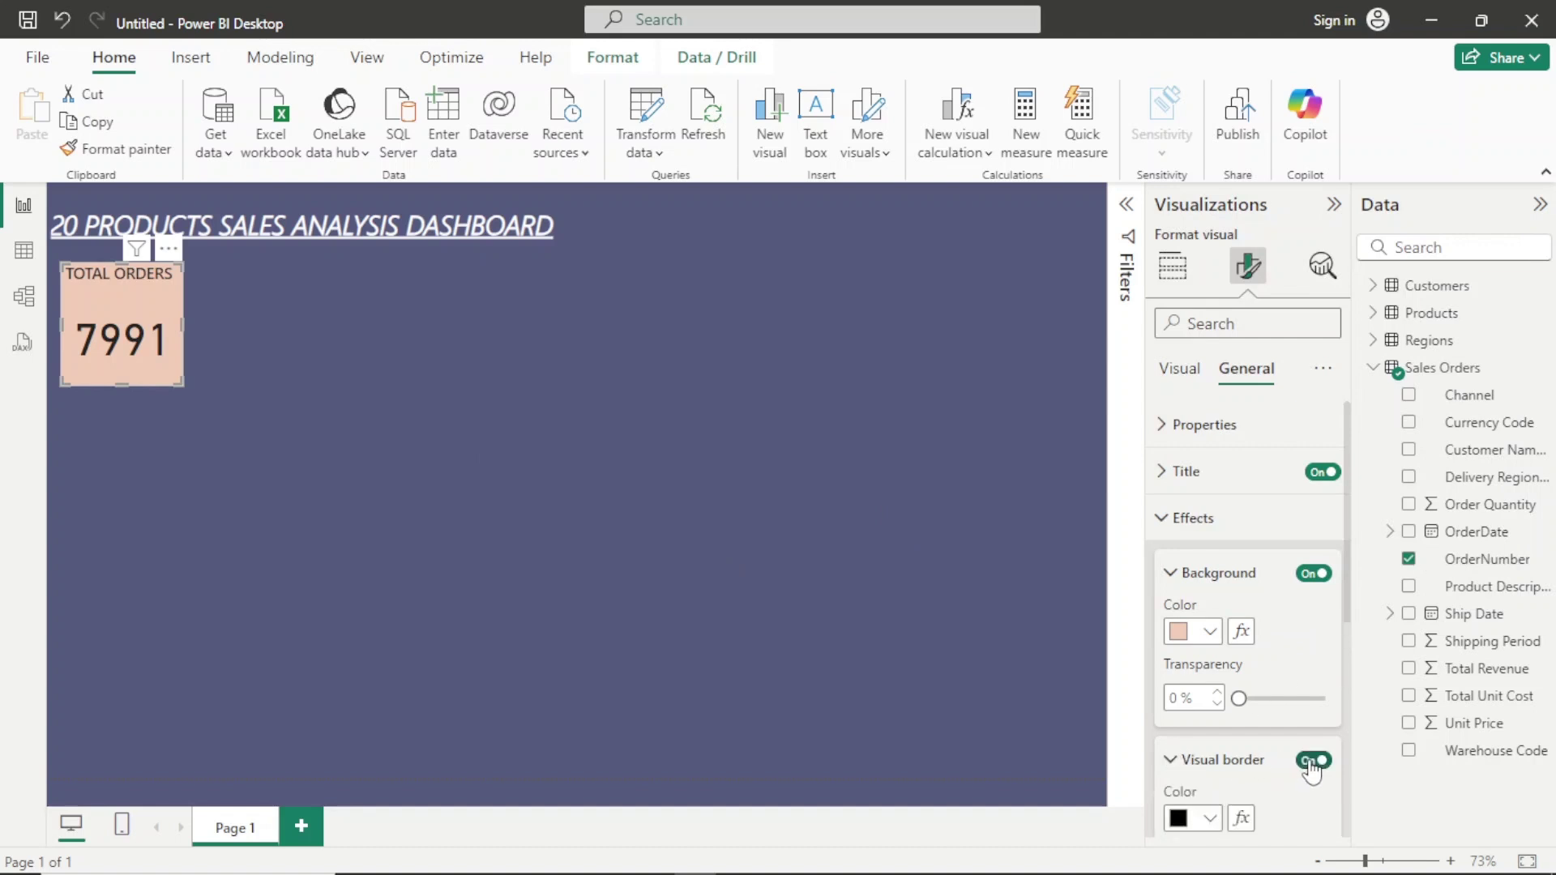
pyautogui.moveTo(1348, 600); pyautogui.dragTo(1343, 687)
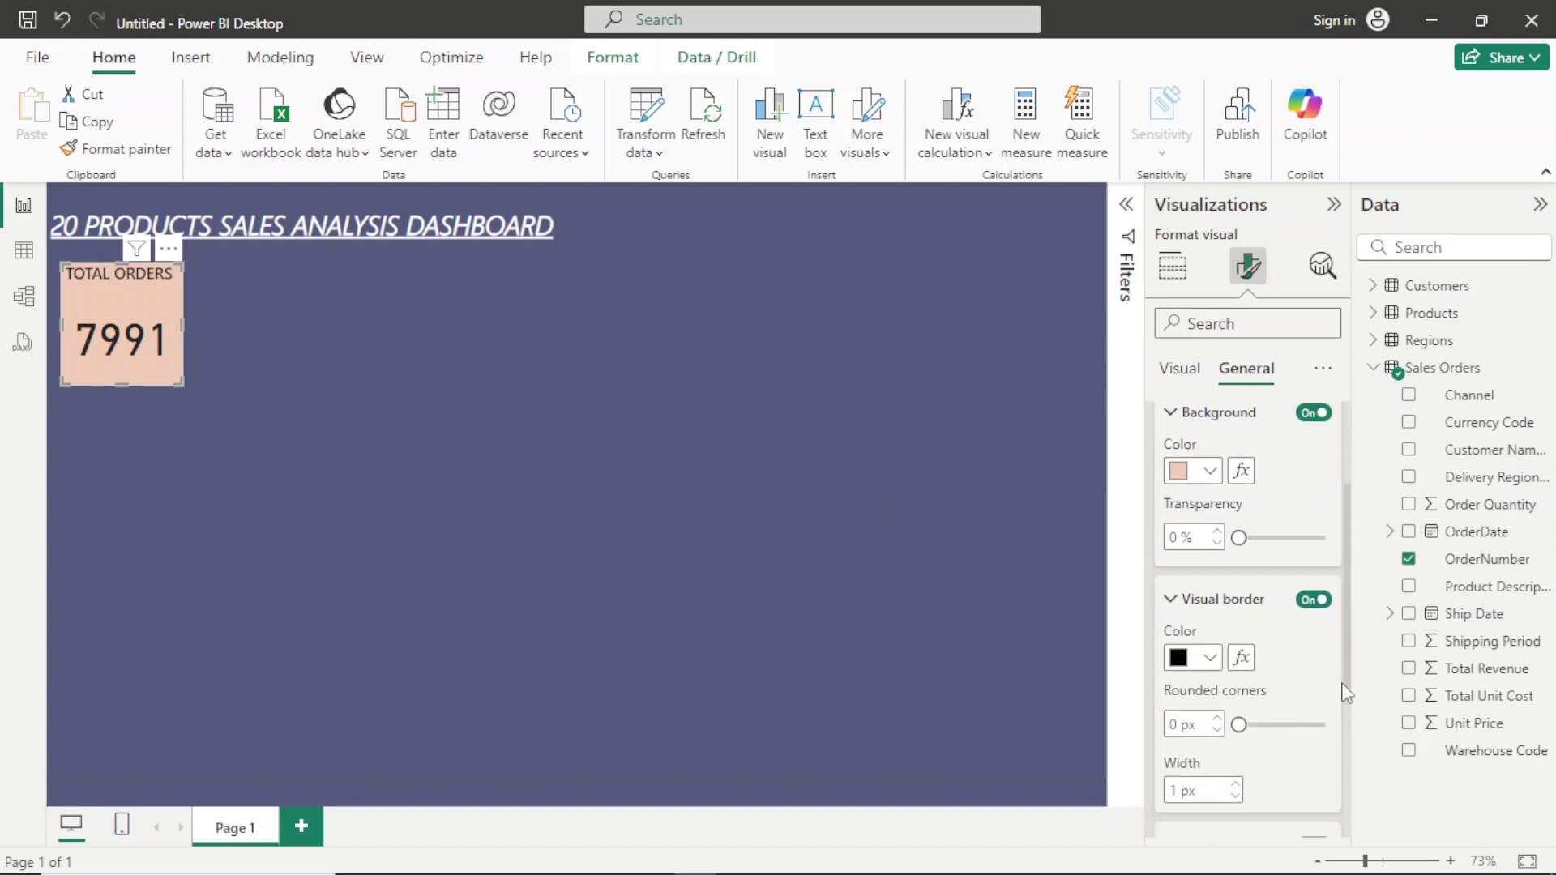
pyautogui.click(1209, 658)
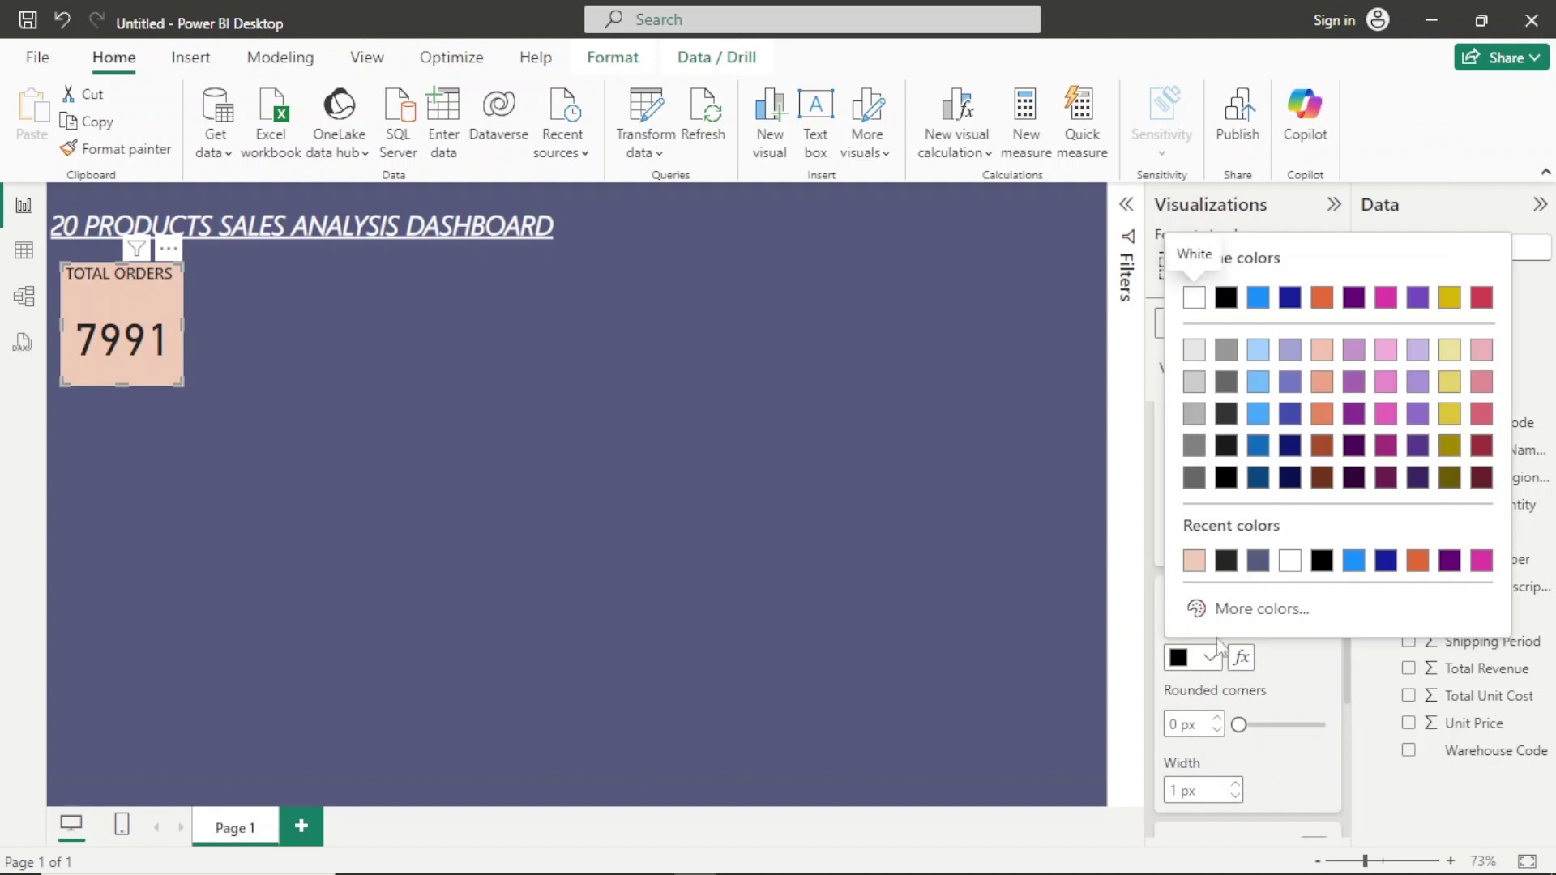
pyautogui.click(1195, 299)
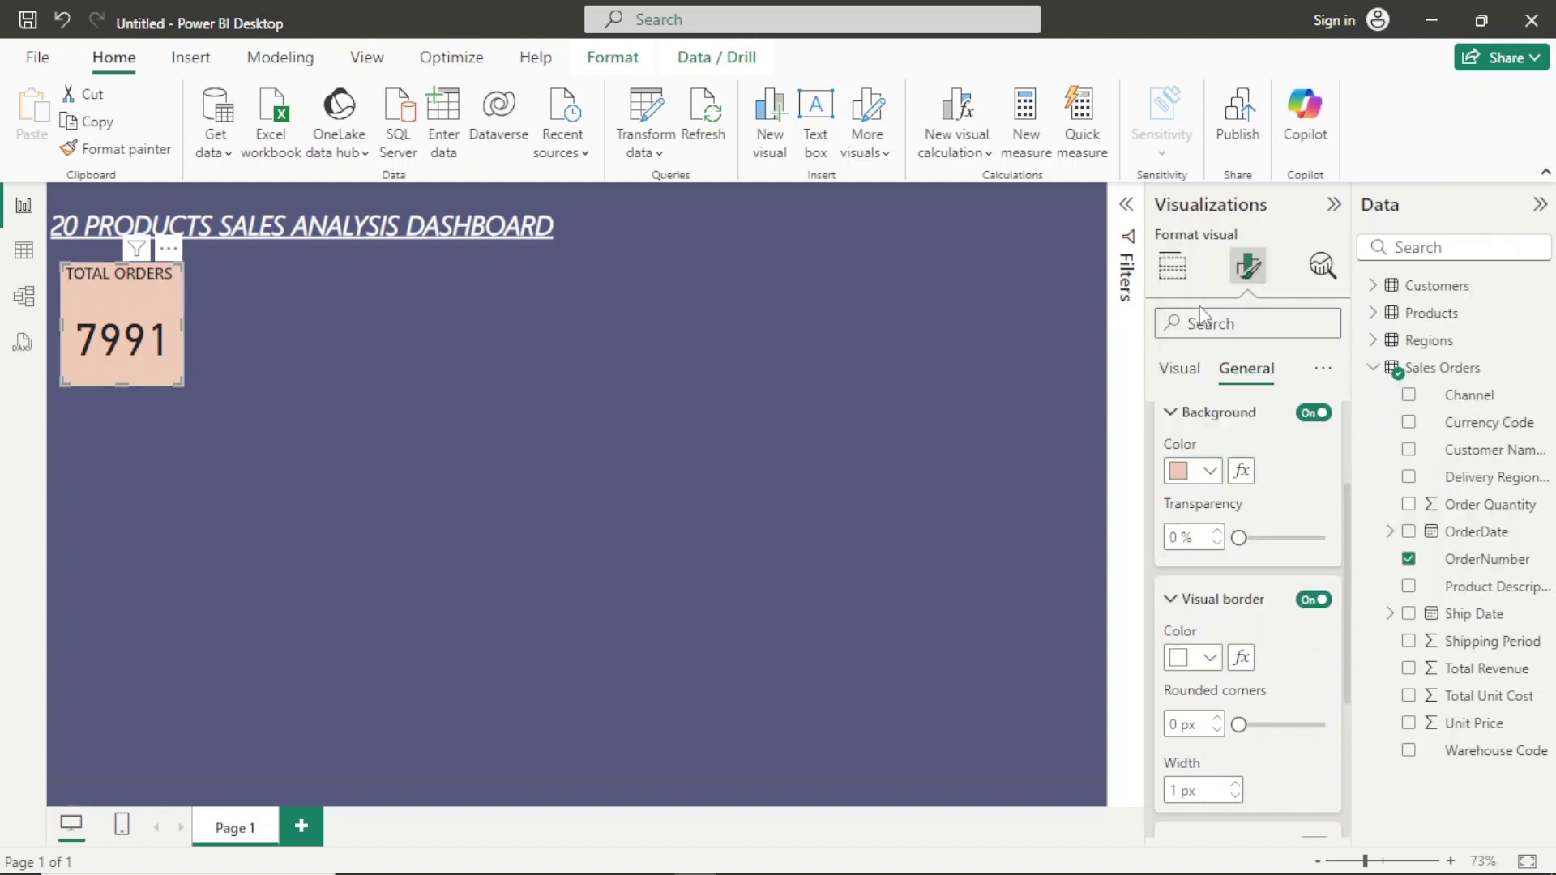
# Increase the rounded corners of the TOTAL ORDERS card's border until the card looks clearly rounded.
pyautogui.click(1218, 719)
pyautogui.click(1218, 719)
pyautogui.click(1218, 719)
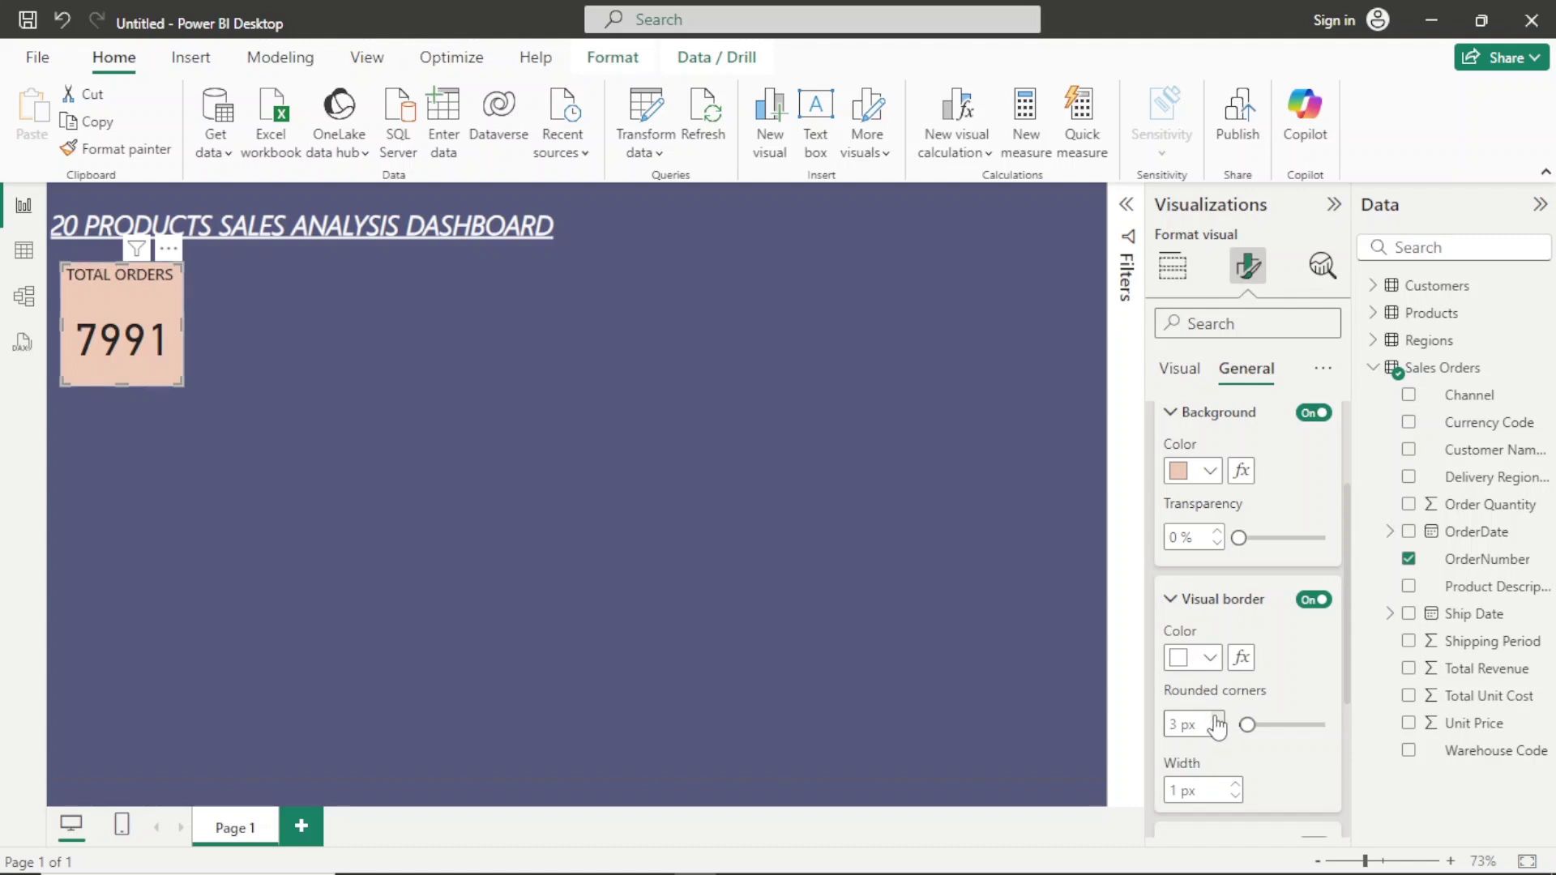
pyautogui.moveTo(1216, 719); pyautogui.dragTo(1216, 719)
pyautogui.click(1218, 719)
pyautogui.click(614, 540)
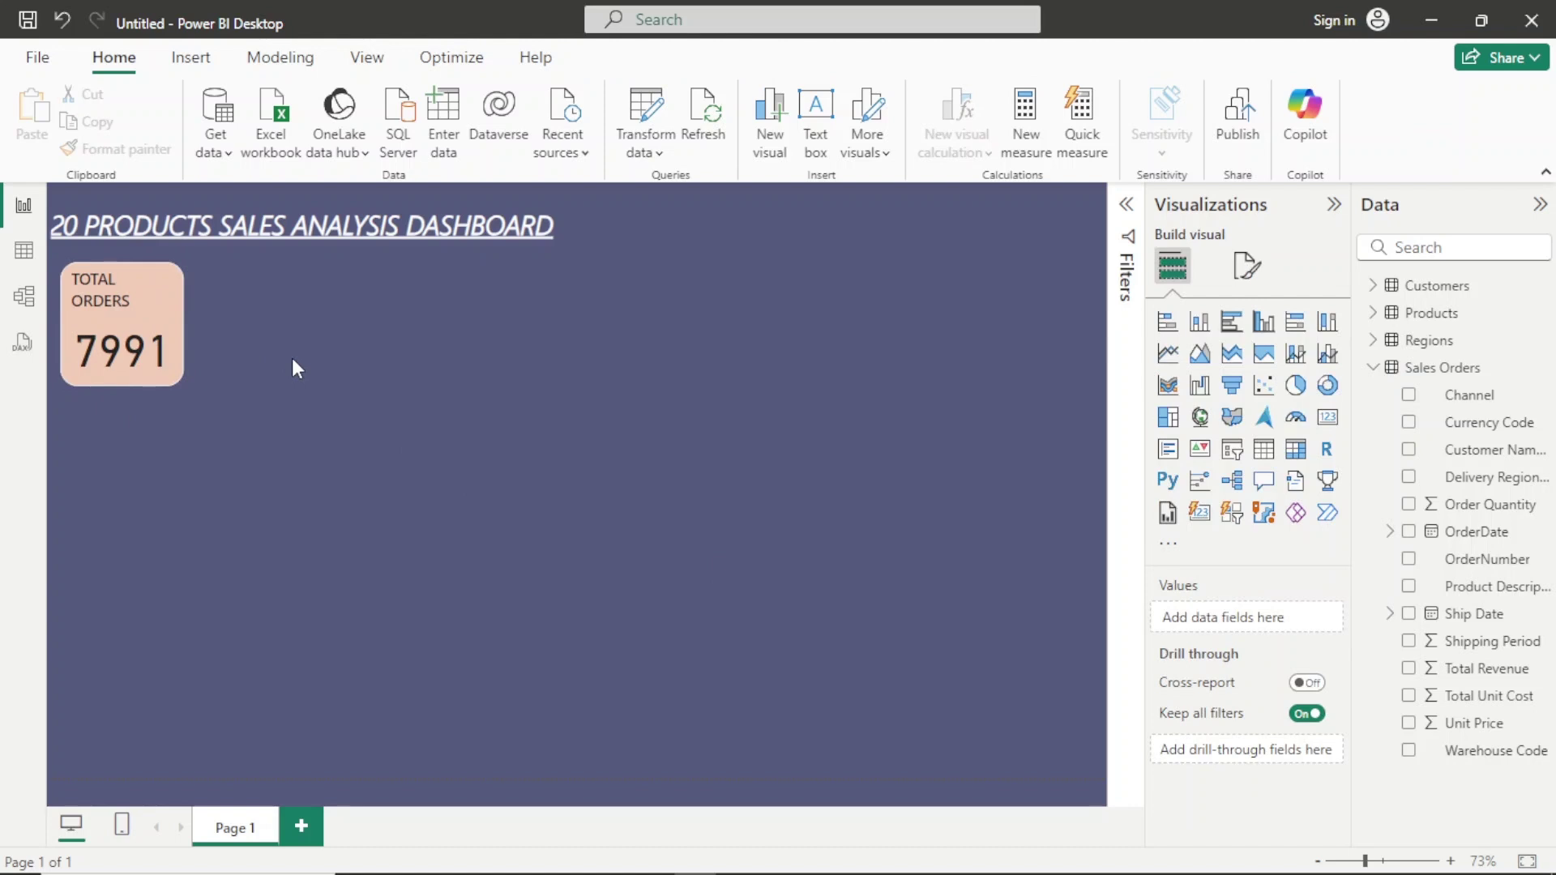
pyautogui.click(130, 327)
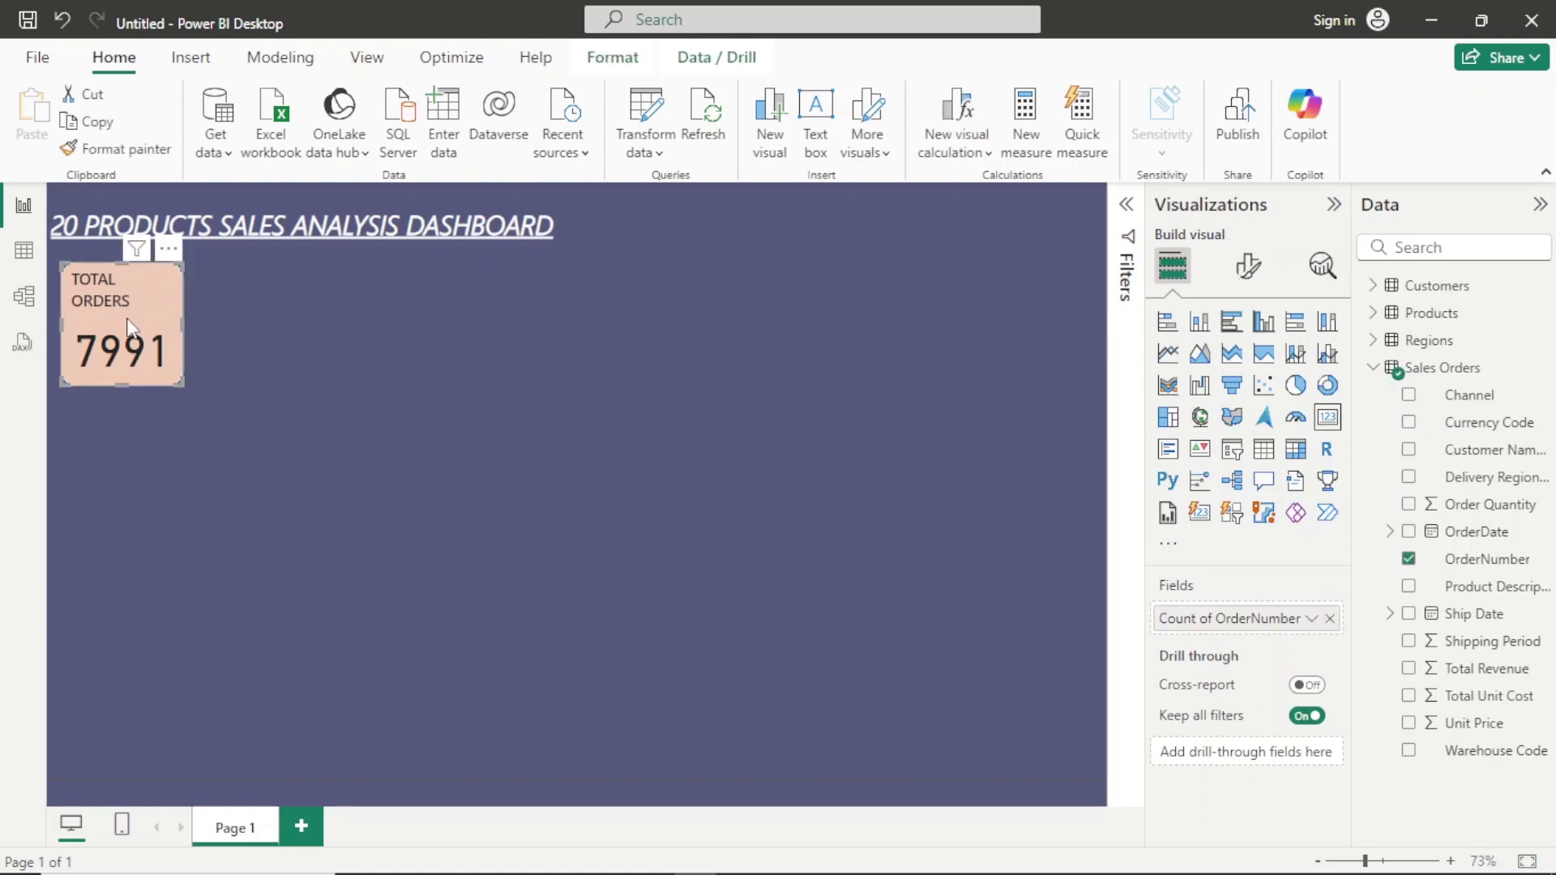
pyautogui.click(307, 360)
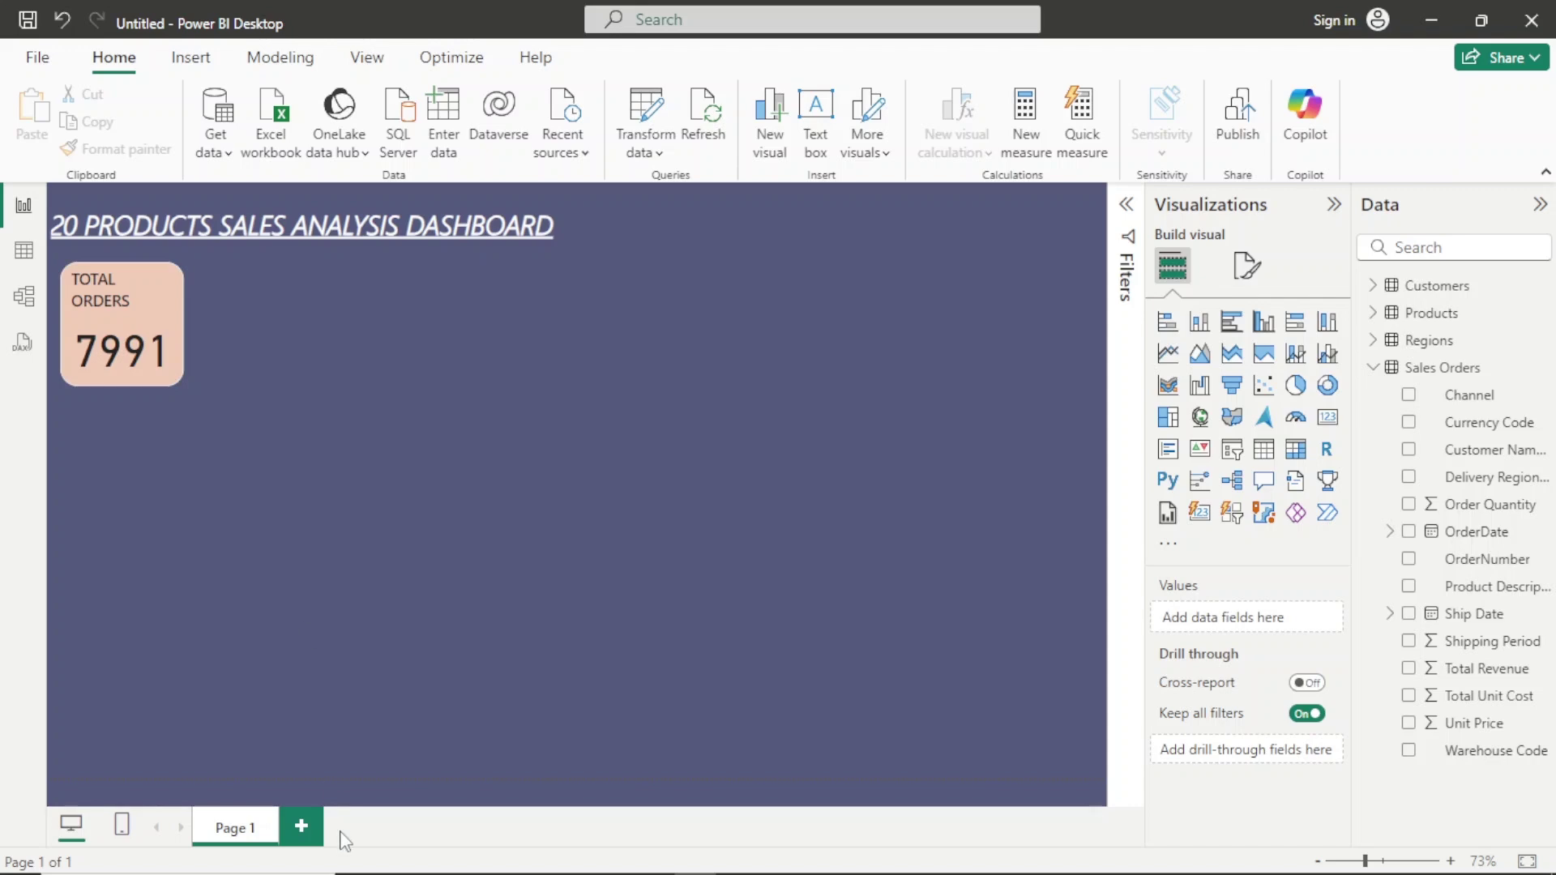
# Switch to the Sales Analysis Report workbook in Excel and review the average shipping period and average order quantity metrics.
pyautogui.moveTo(344, 871)
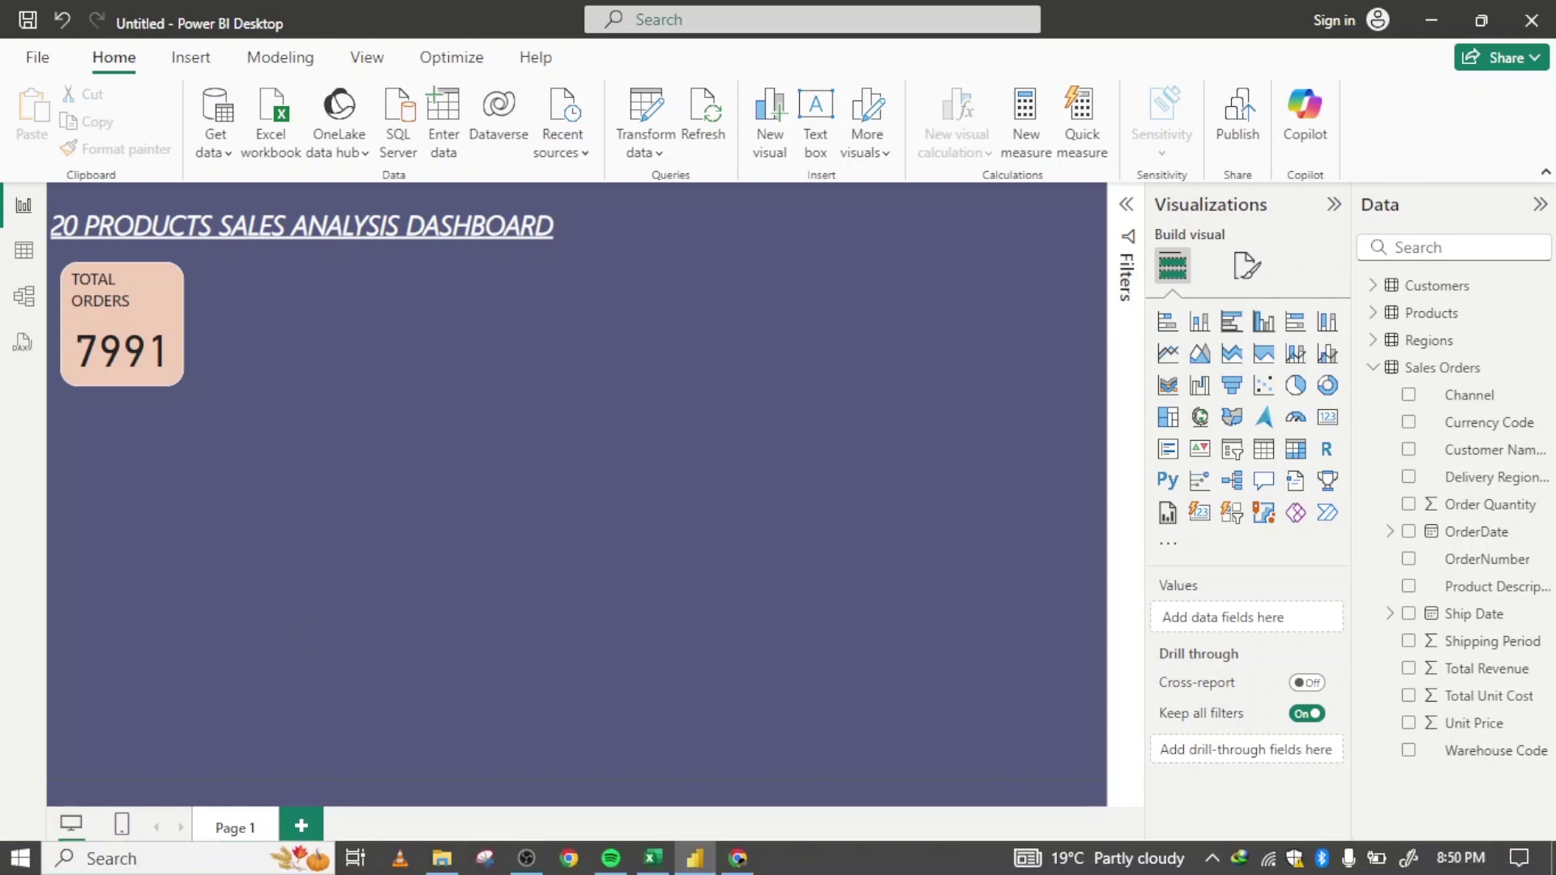
pyautogui.click(654, 860)
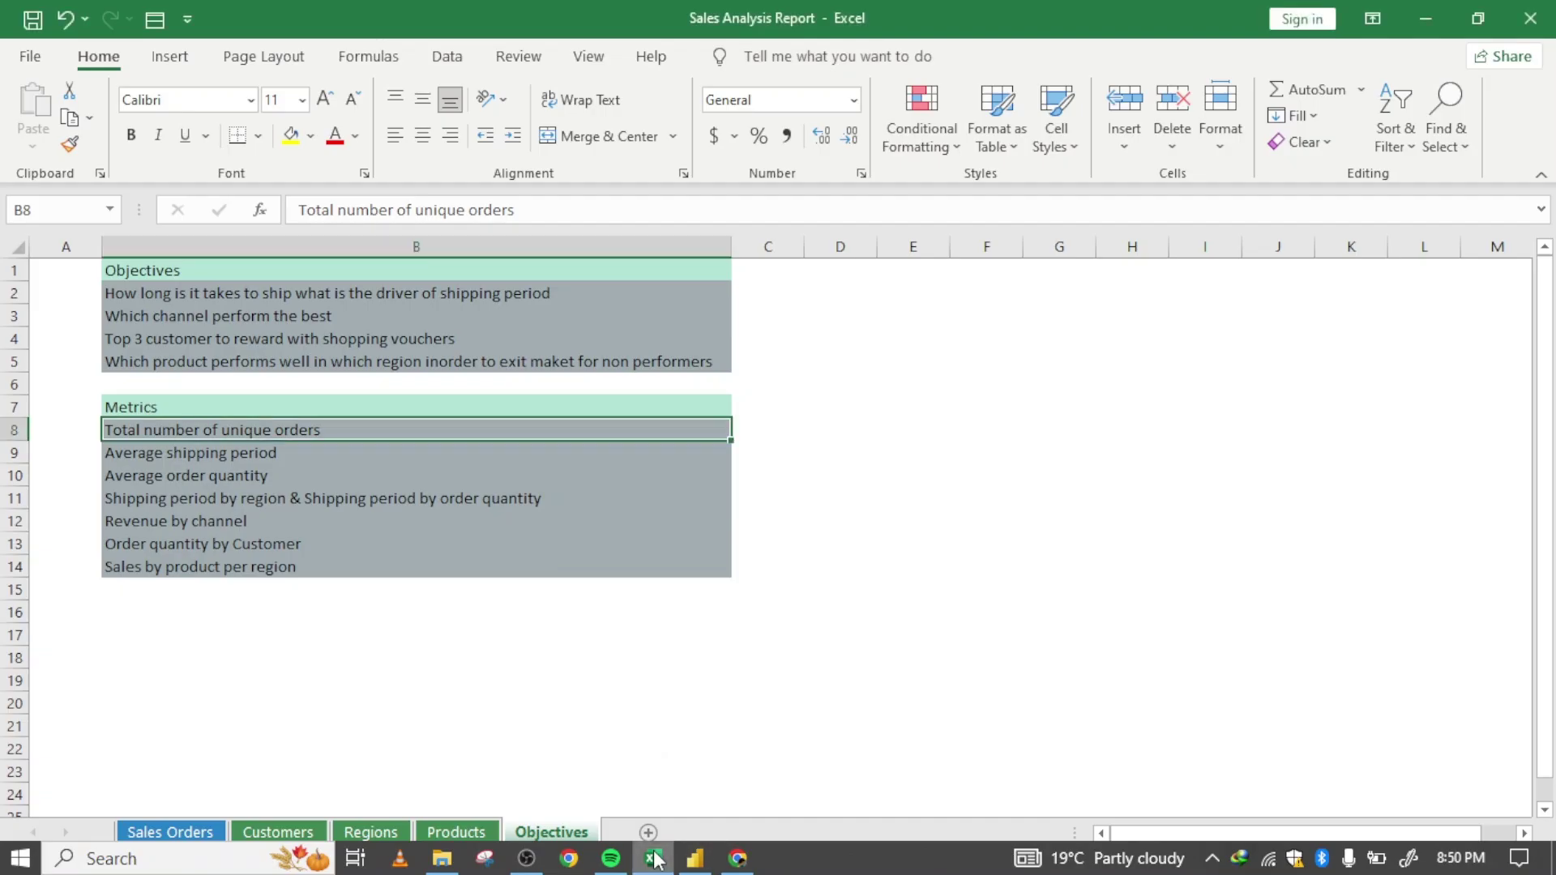
pyautogui.click(227, 458)
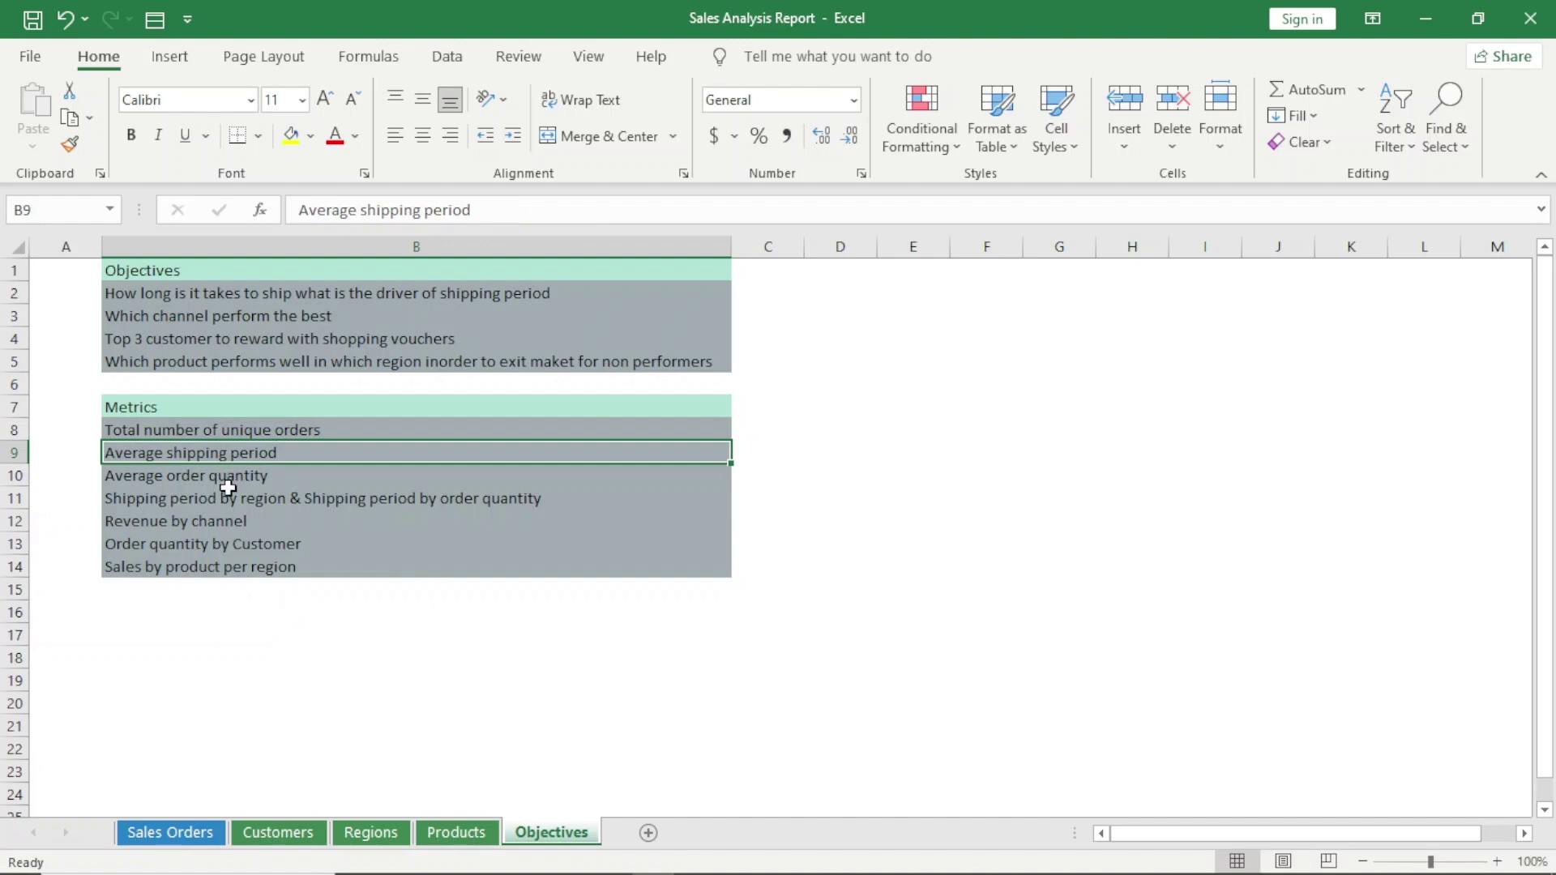
pyautogui.click(229, 490)
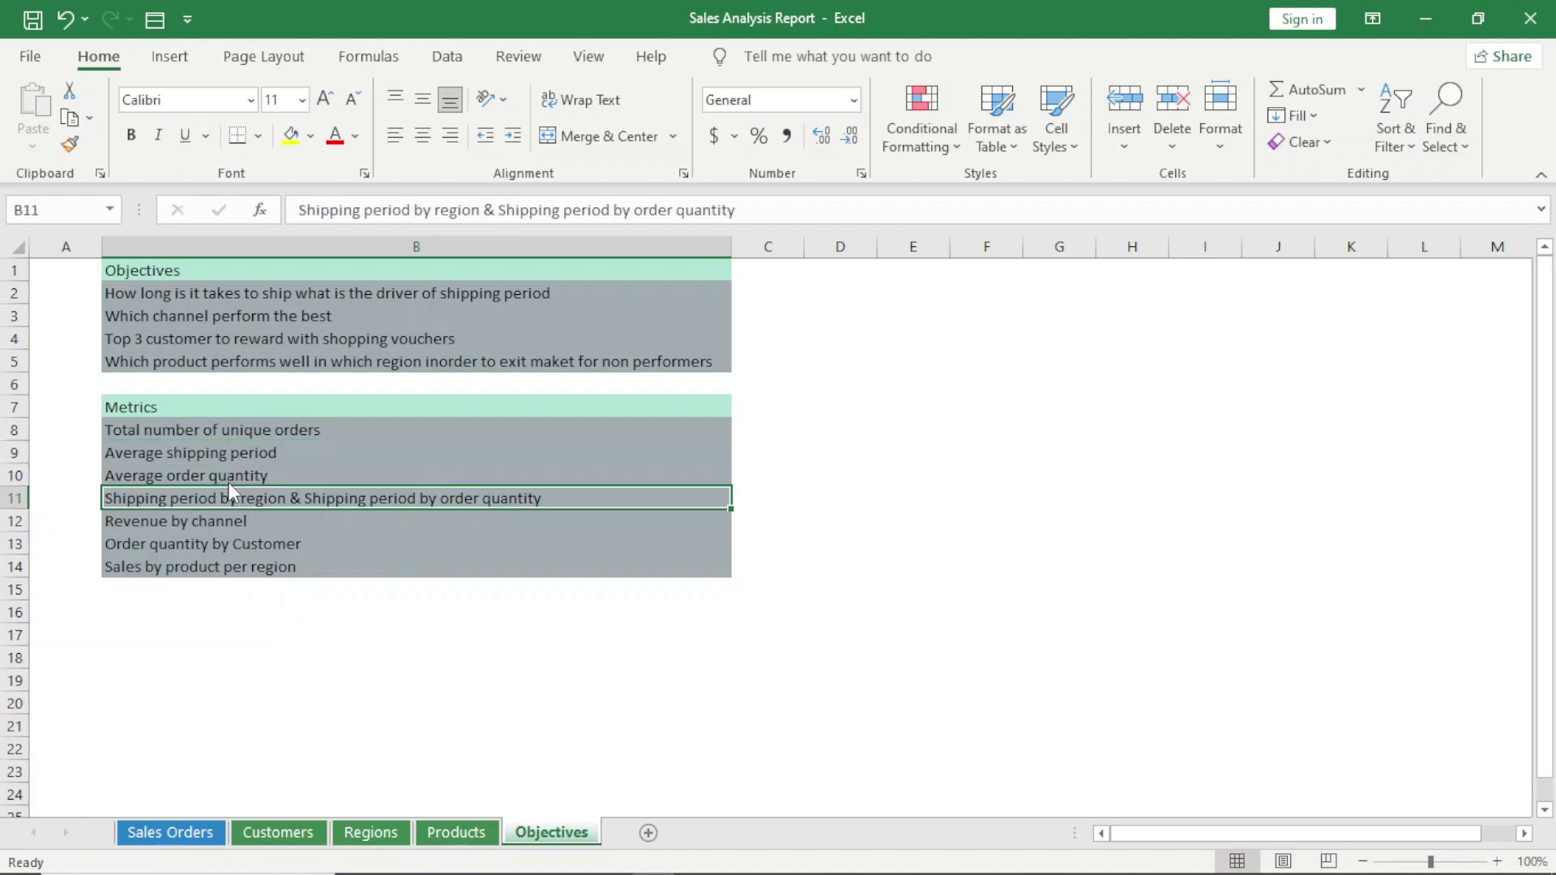
pyautogui.click(229, 478)
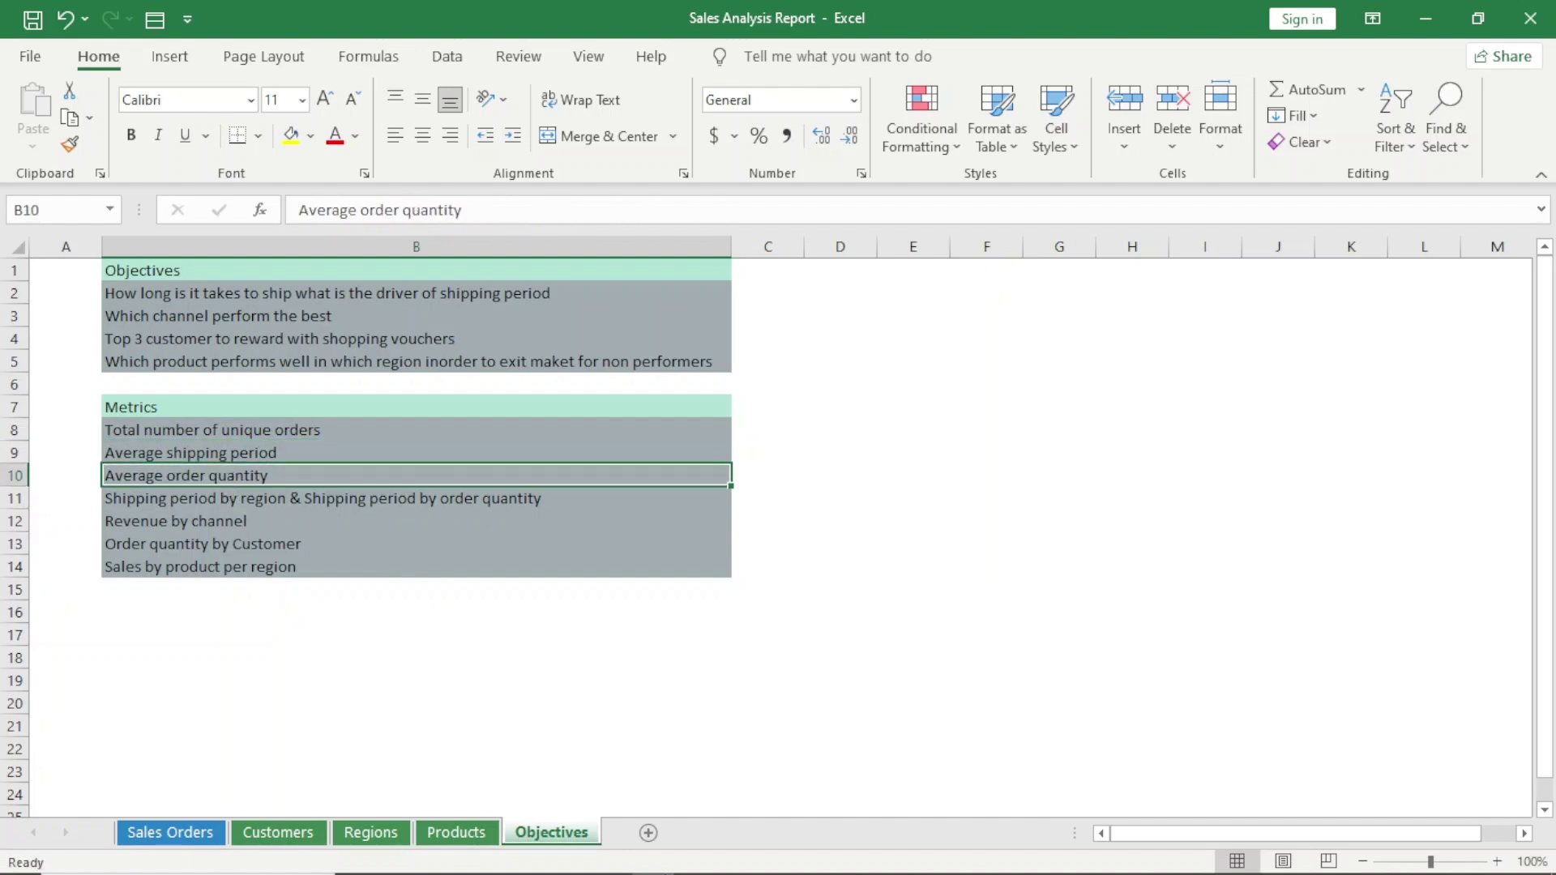
# Switch back to Power BI, duplicate the TOTAL ORDERS card and place the copy directly below the original.
pyautogui.click(713, 857)
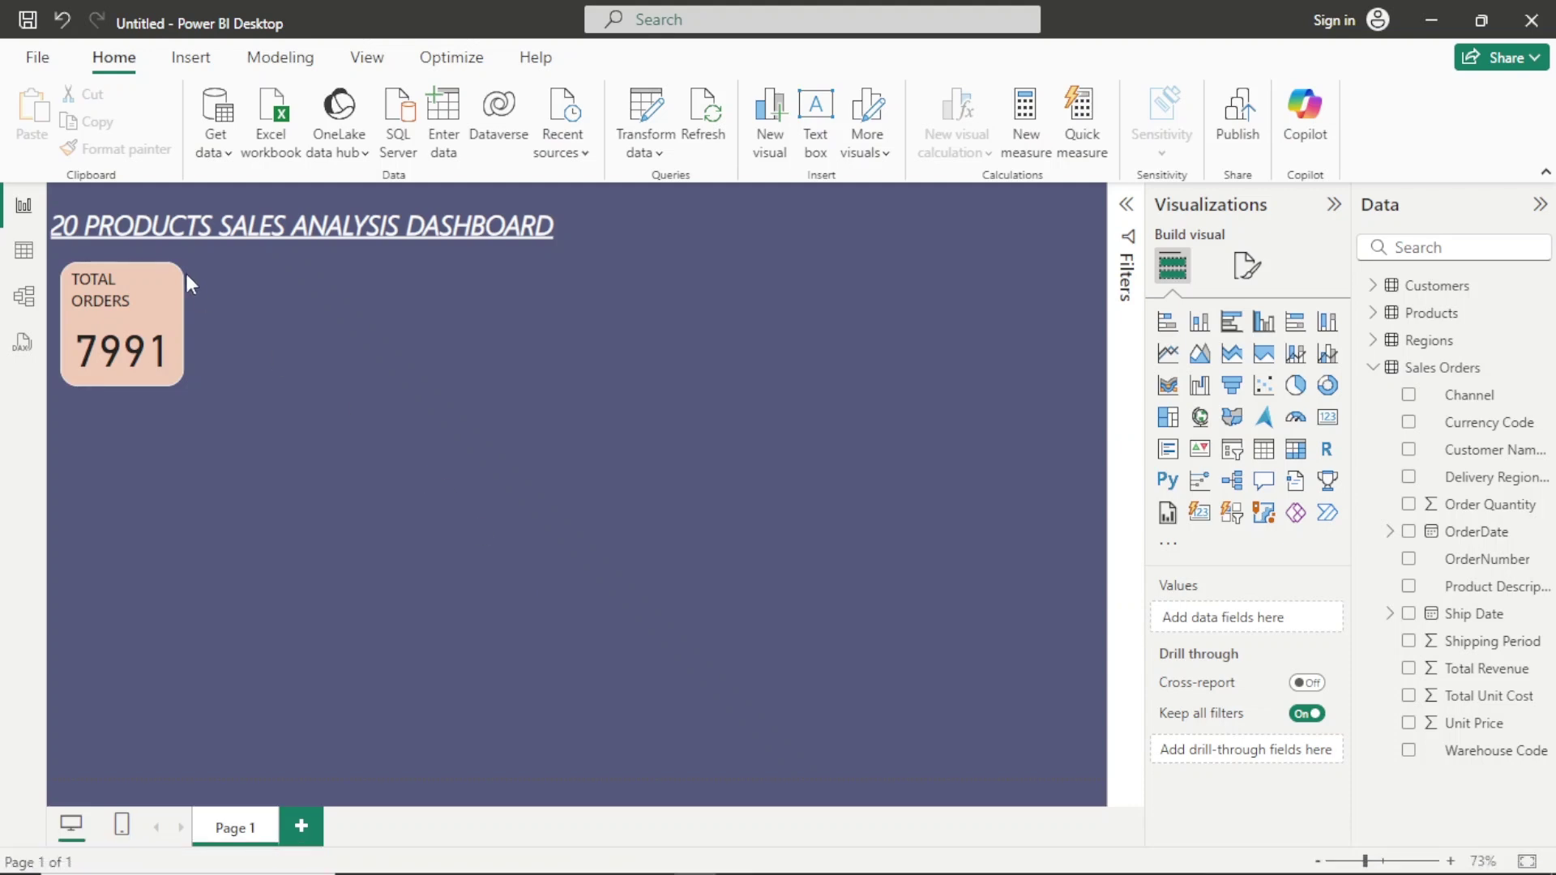
pyautogui.click(176, 299)
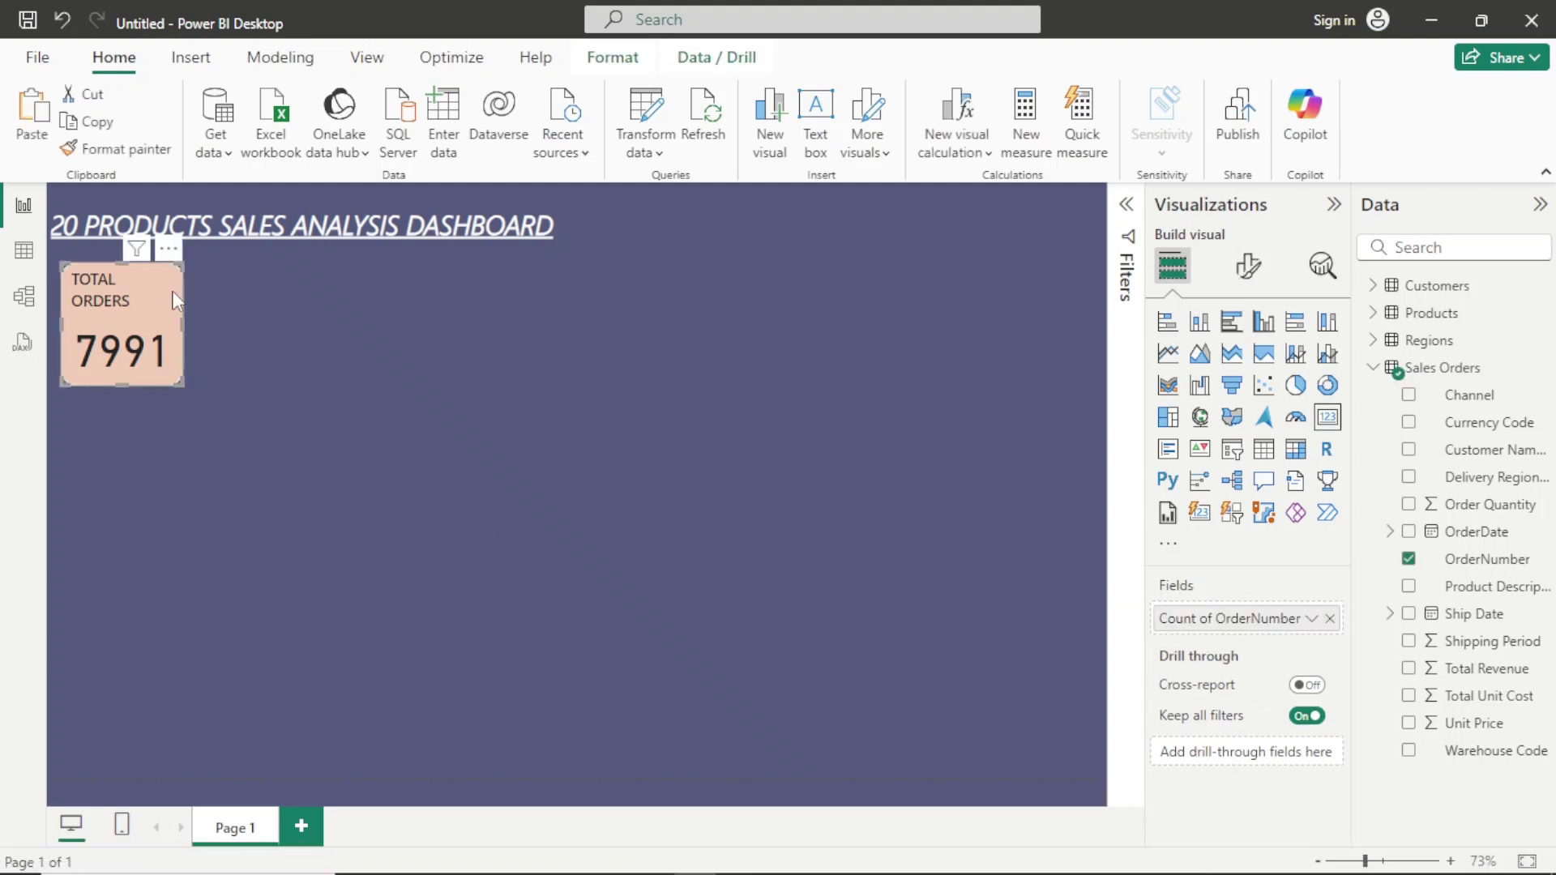
pyautogui.hotkey('ctrl', 'c')
pyautogui.hotkey('ctrl', 'v')
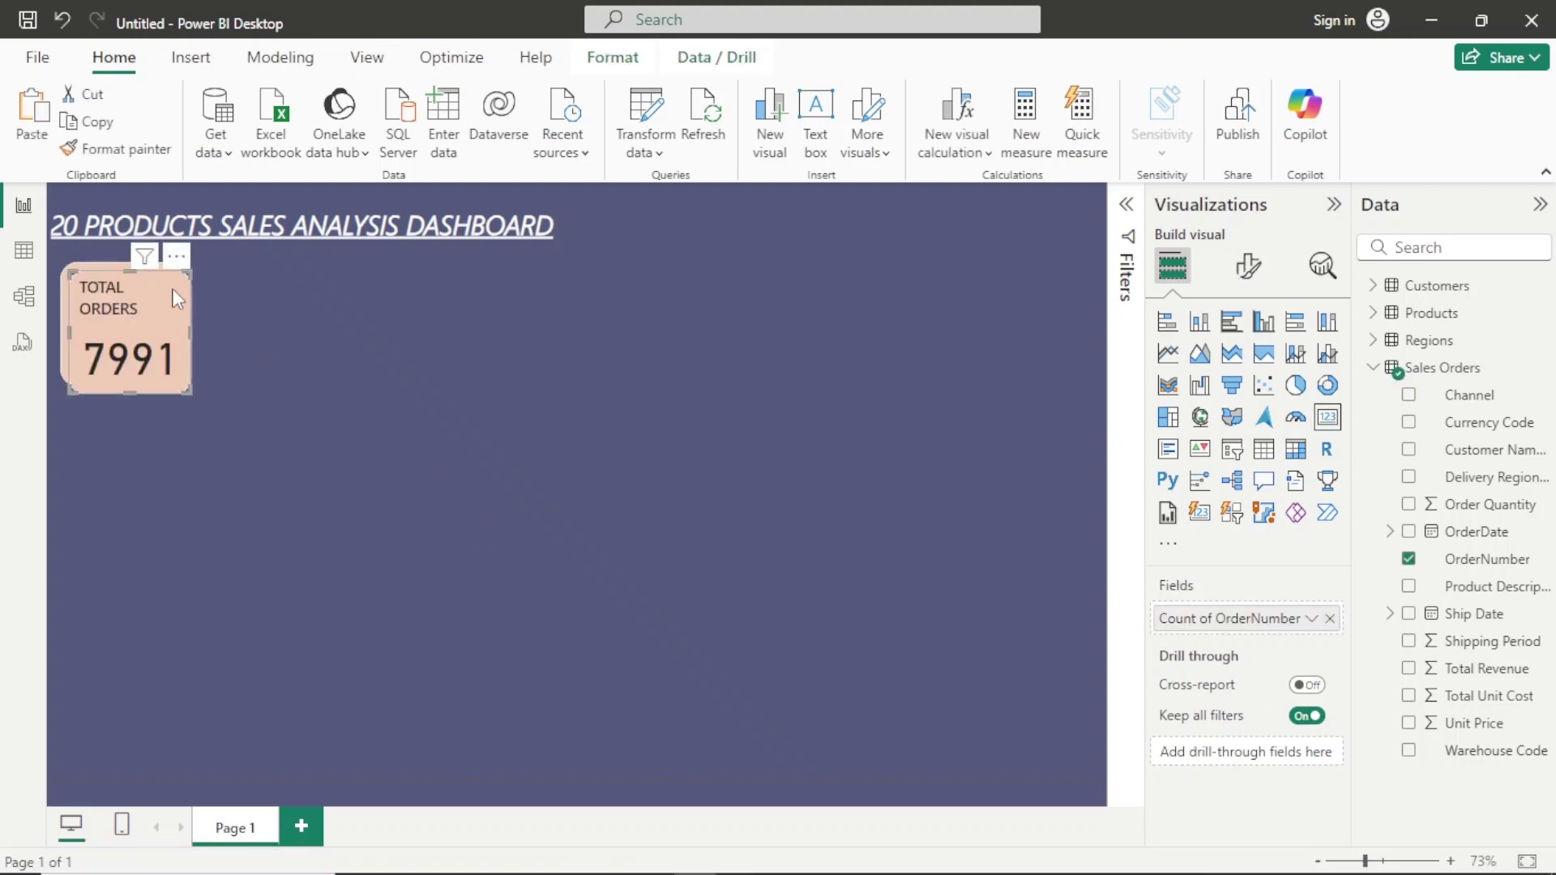
pyautogui.moveTo(172, 290); pyautogui.dragTo(159, 416)
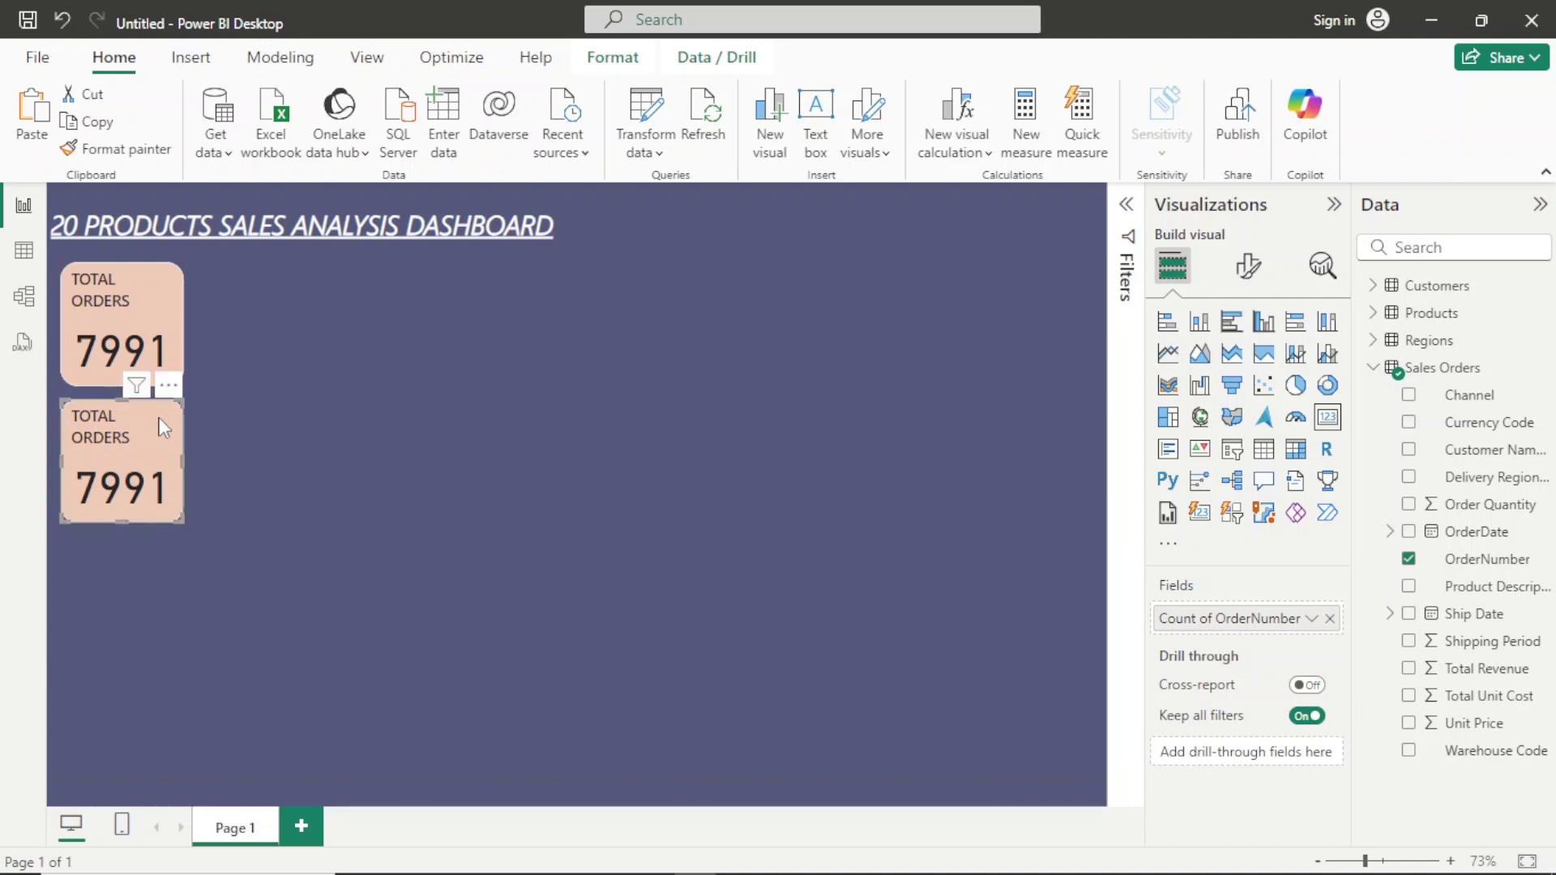
pyautogui.click(259, 431)
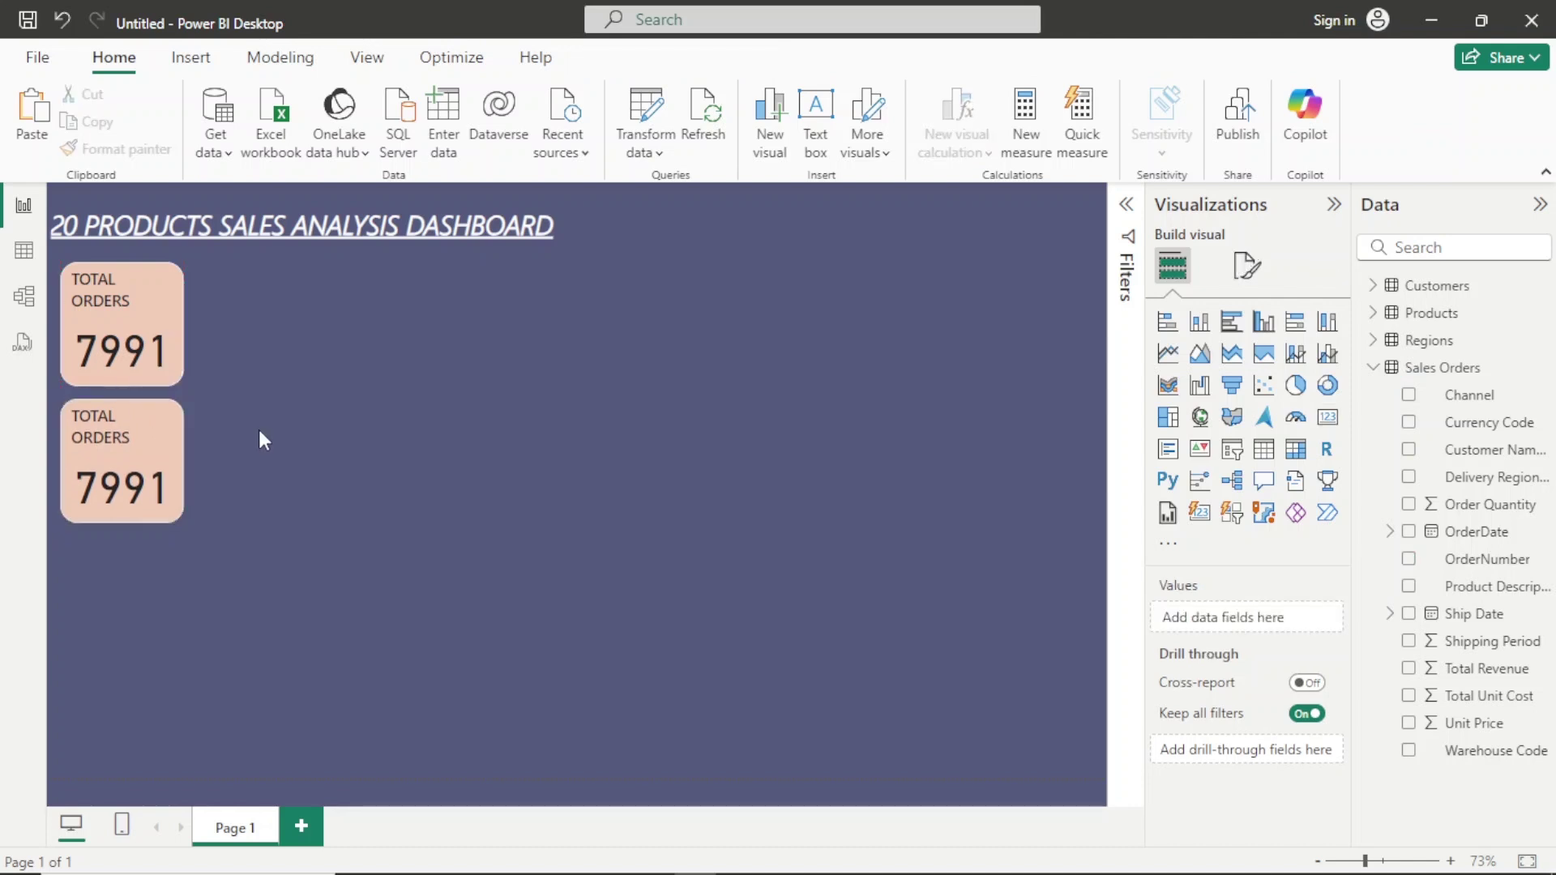
# Change the title text of the copied card to AVG SHPPING PERIOD.
pyautogui.click(154, 463)
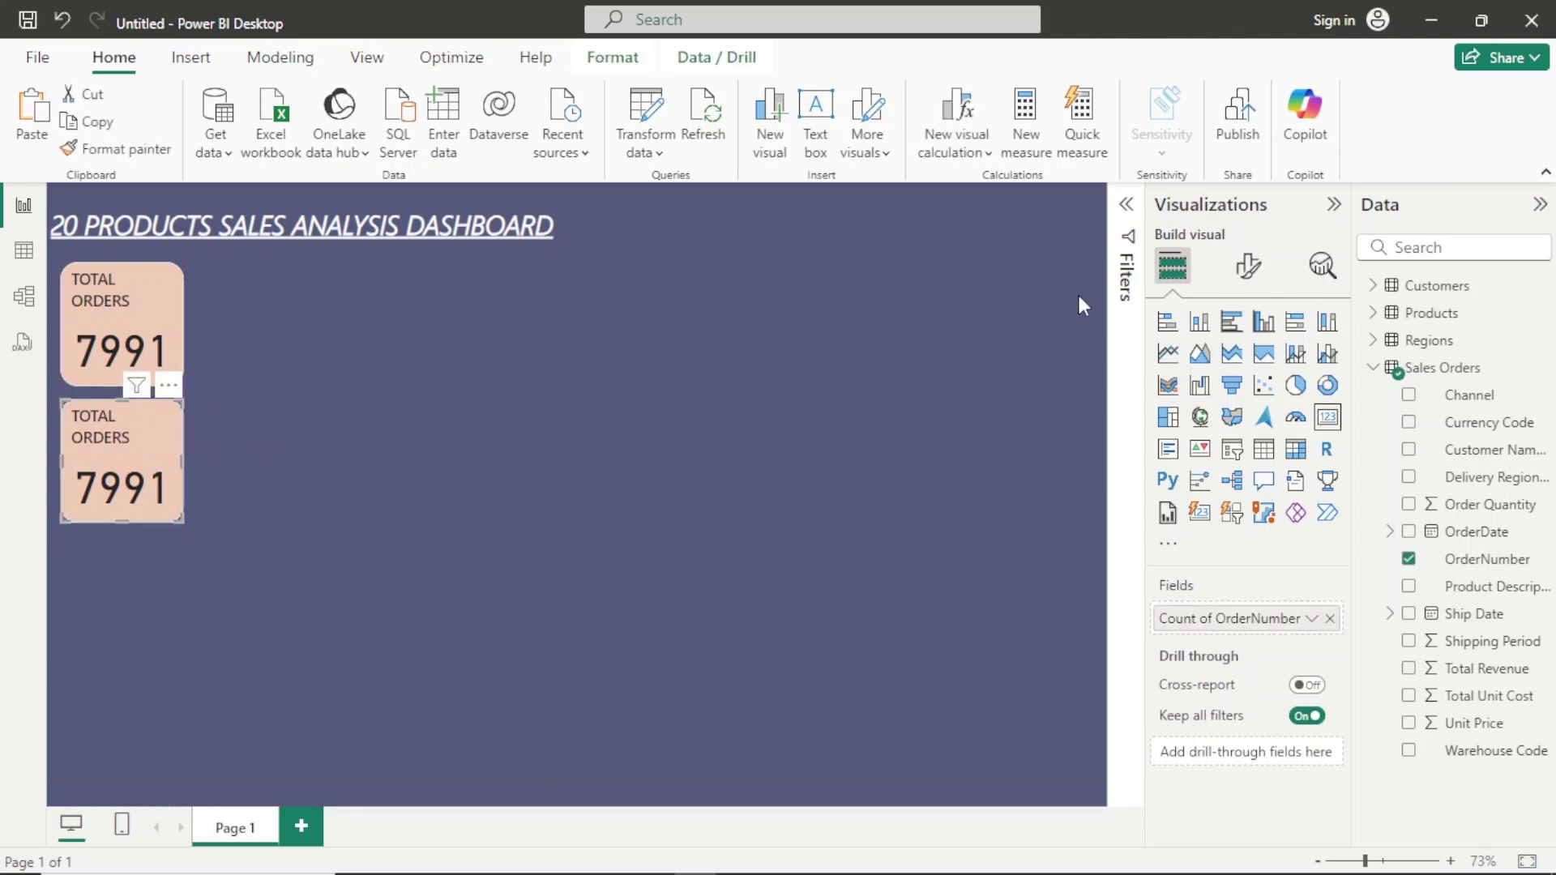
pyautogui.click(1244, 271)
pyautogui.click(1237, 382)
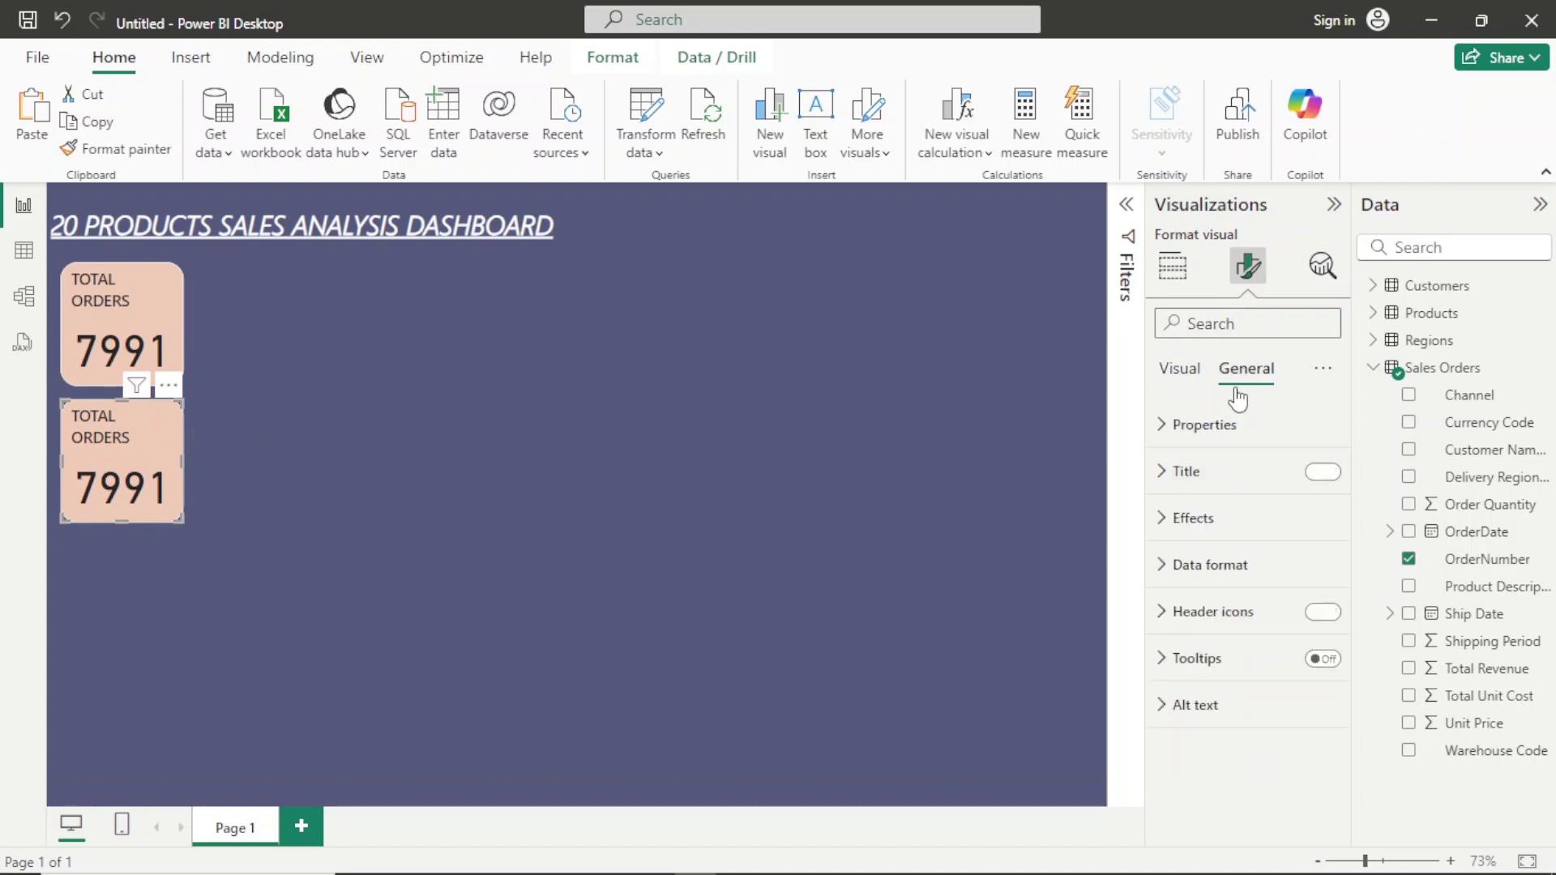
pyautogui.click(1243, 489)
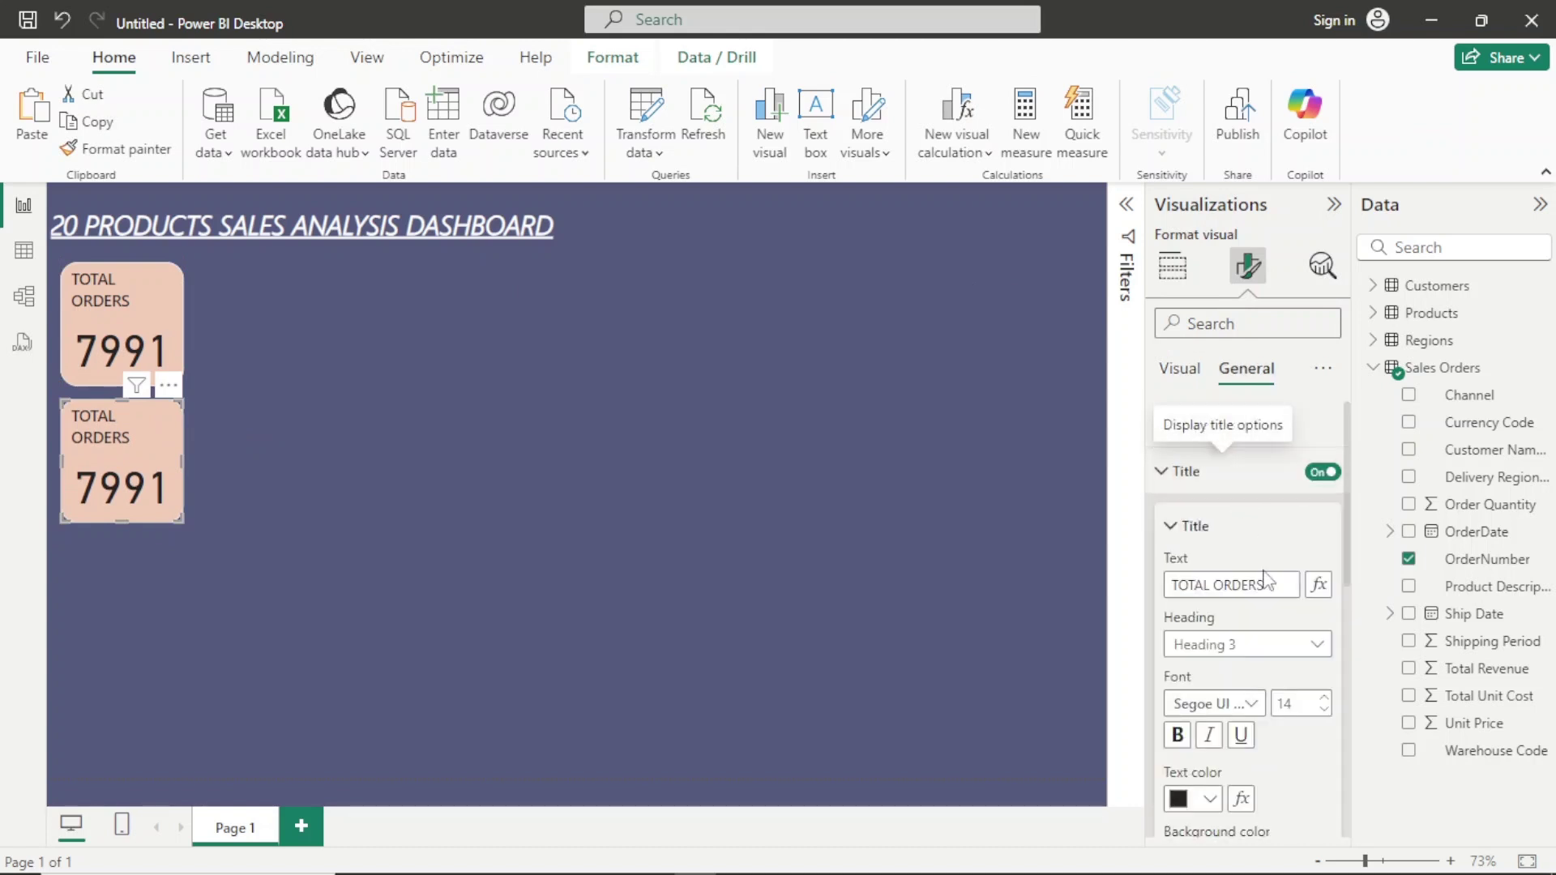
pyautogui.moveTo(1270, 583); pyautogui.dragTo(1132, 598)
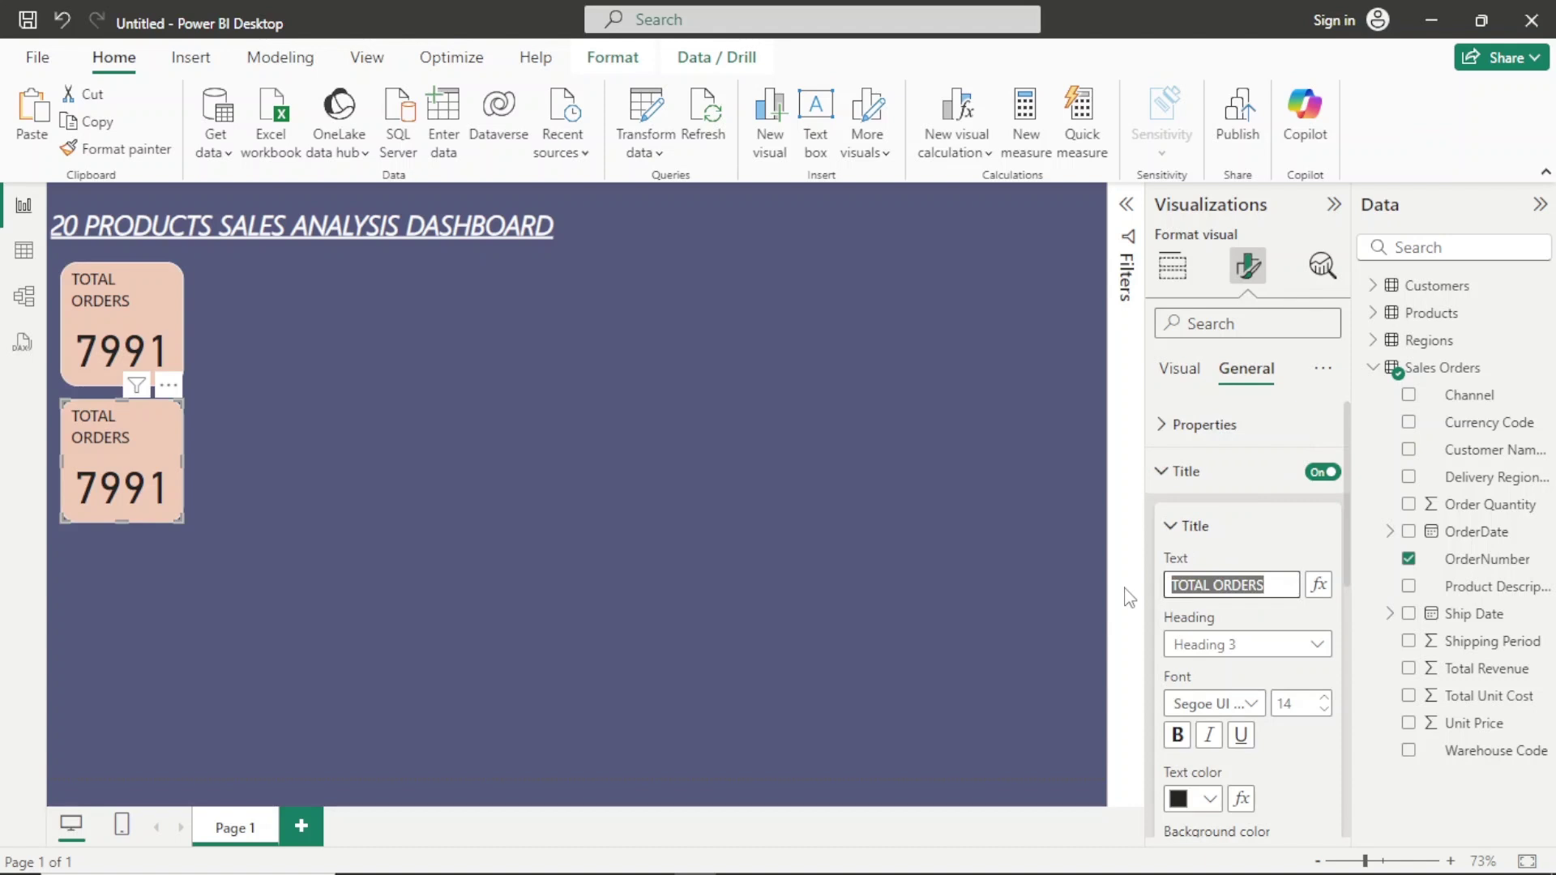
pyautogui.press('BackSpace')
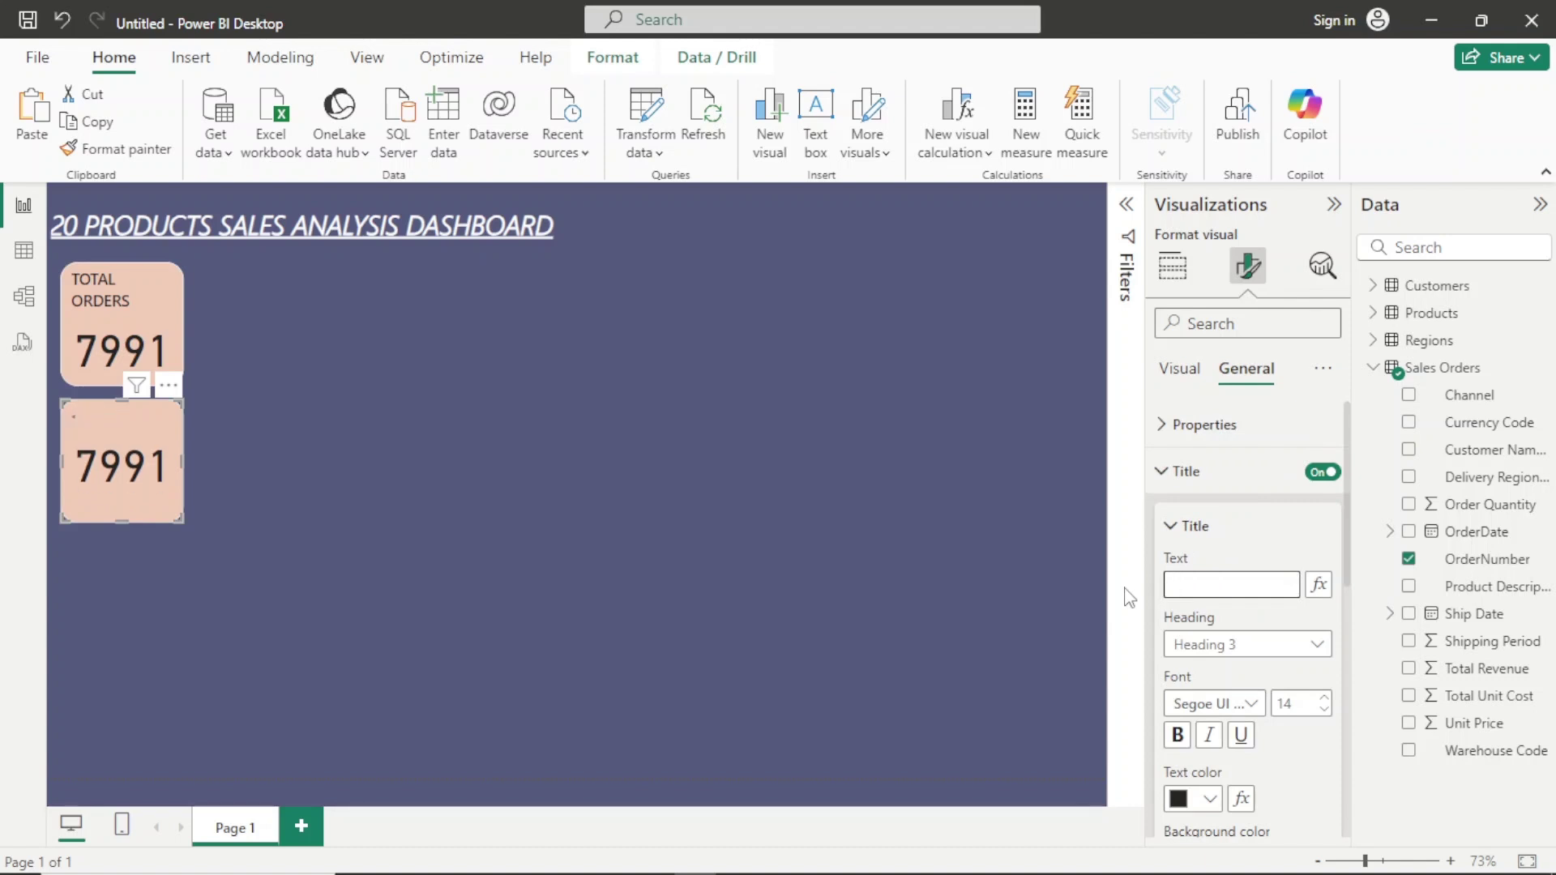
pyautogui.write('AV')
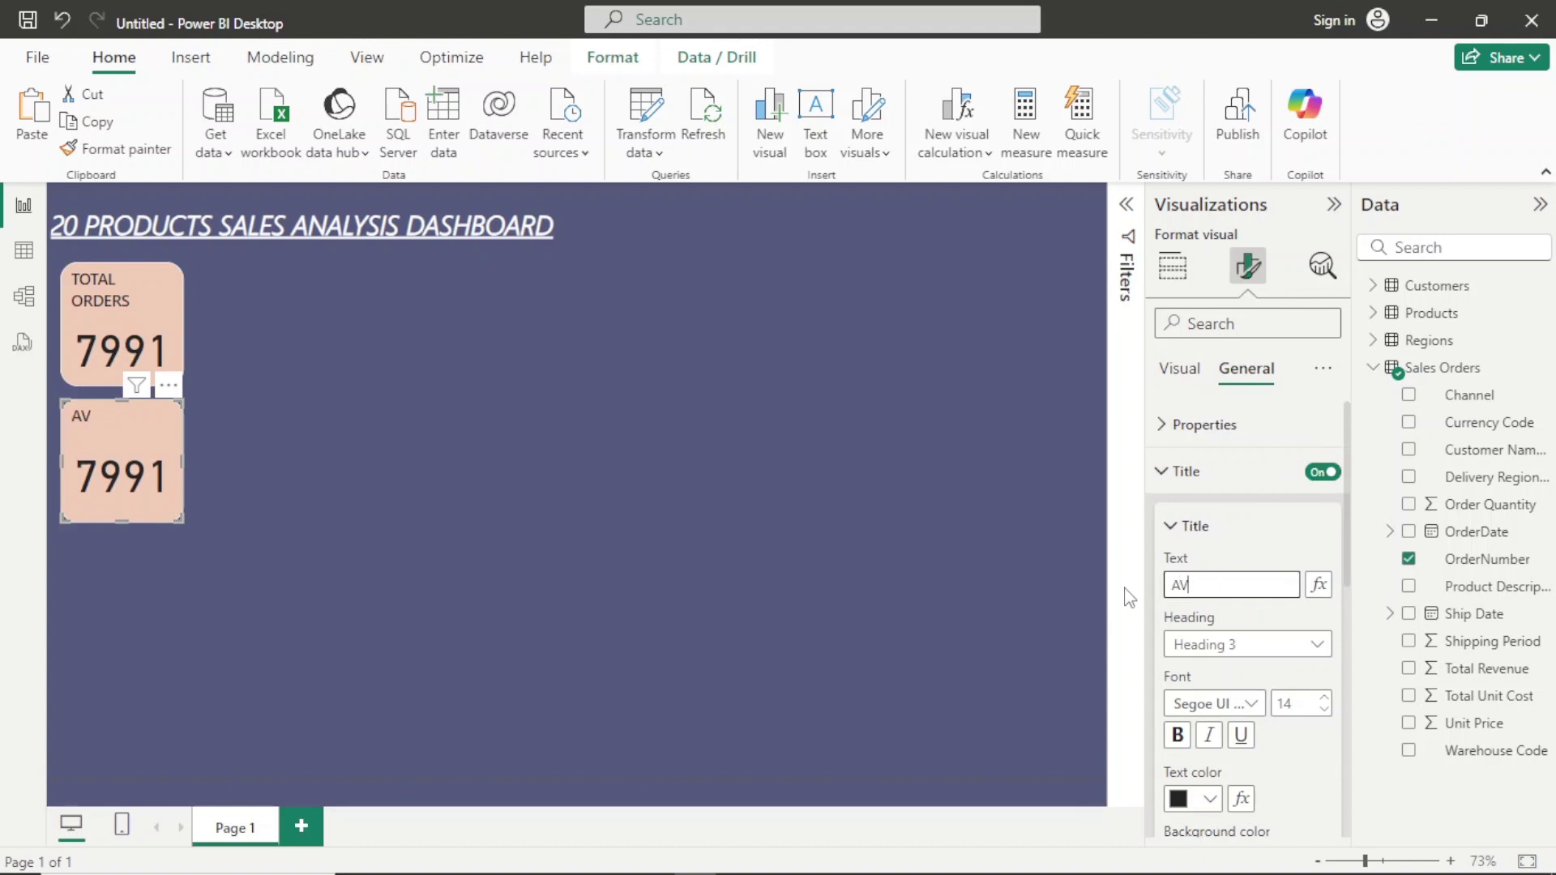
pyautogui.write('G SHPPING PERIO')
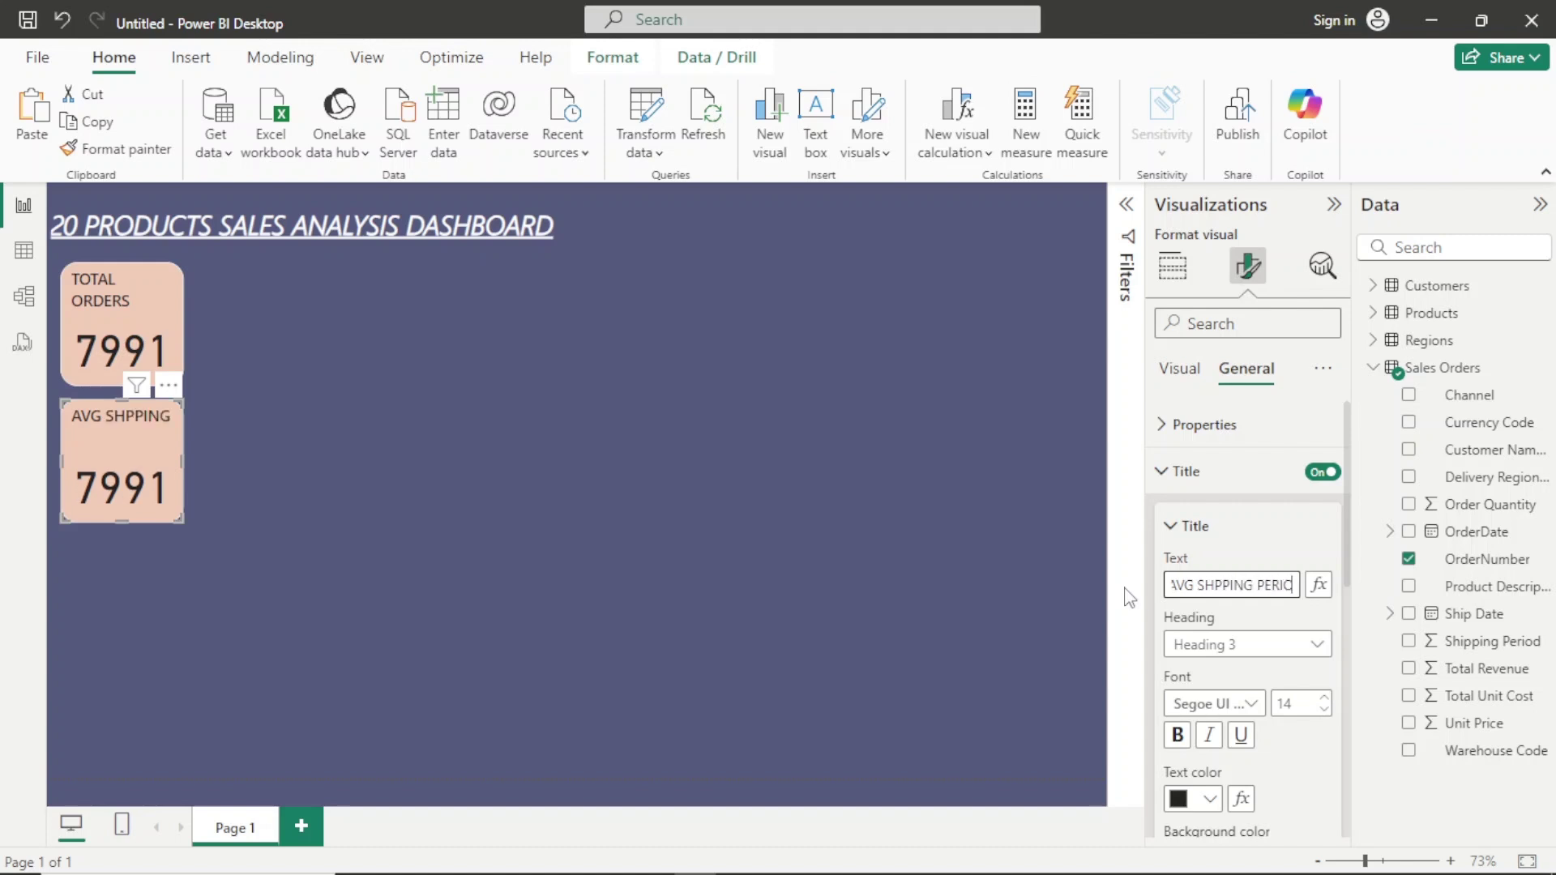
pyautogui.write('D')
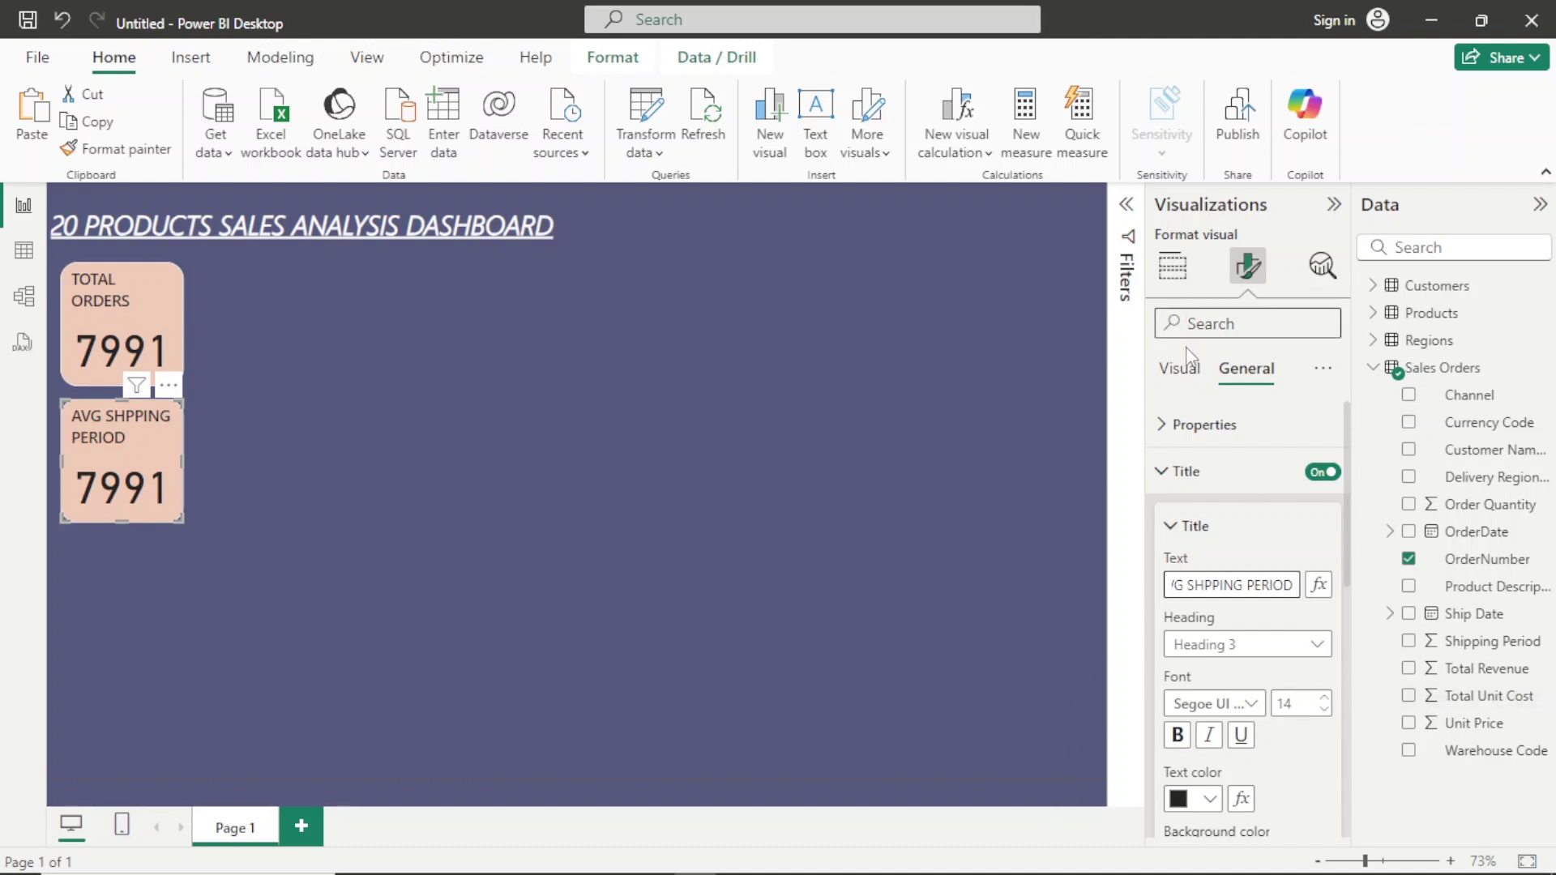
# Replace the order number field in the copied card with Shipping Period from Sales Orders, aggregated as Average.
pyautogui.click(1187, 377)
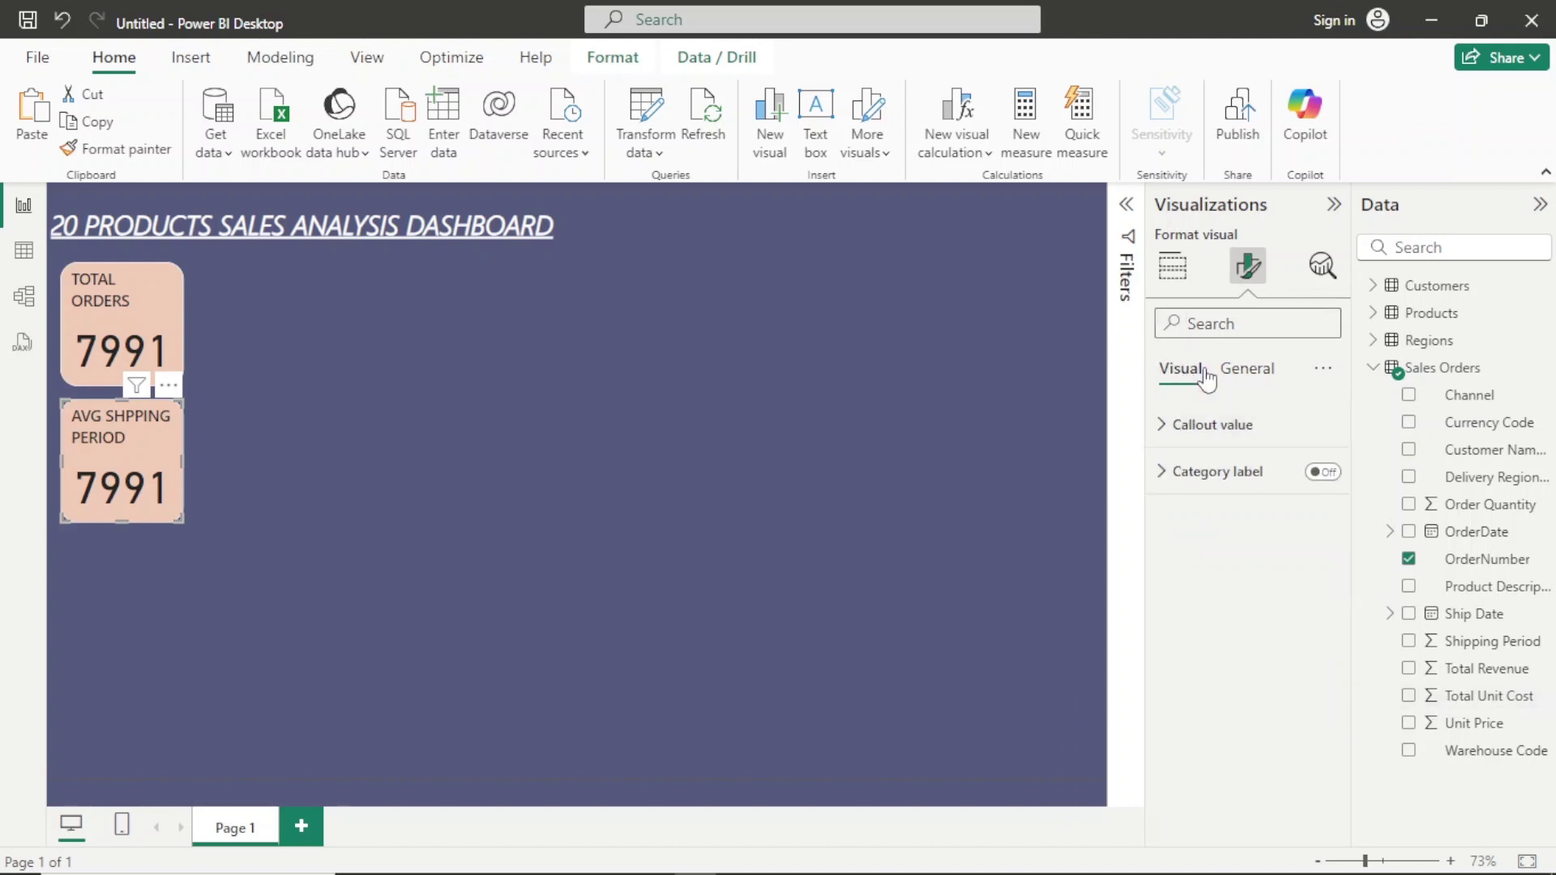
pyautogui.click(1175, 268)
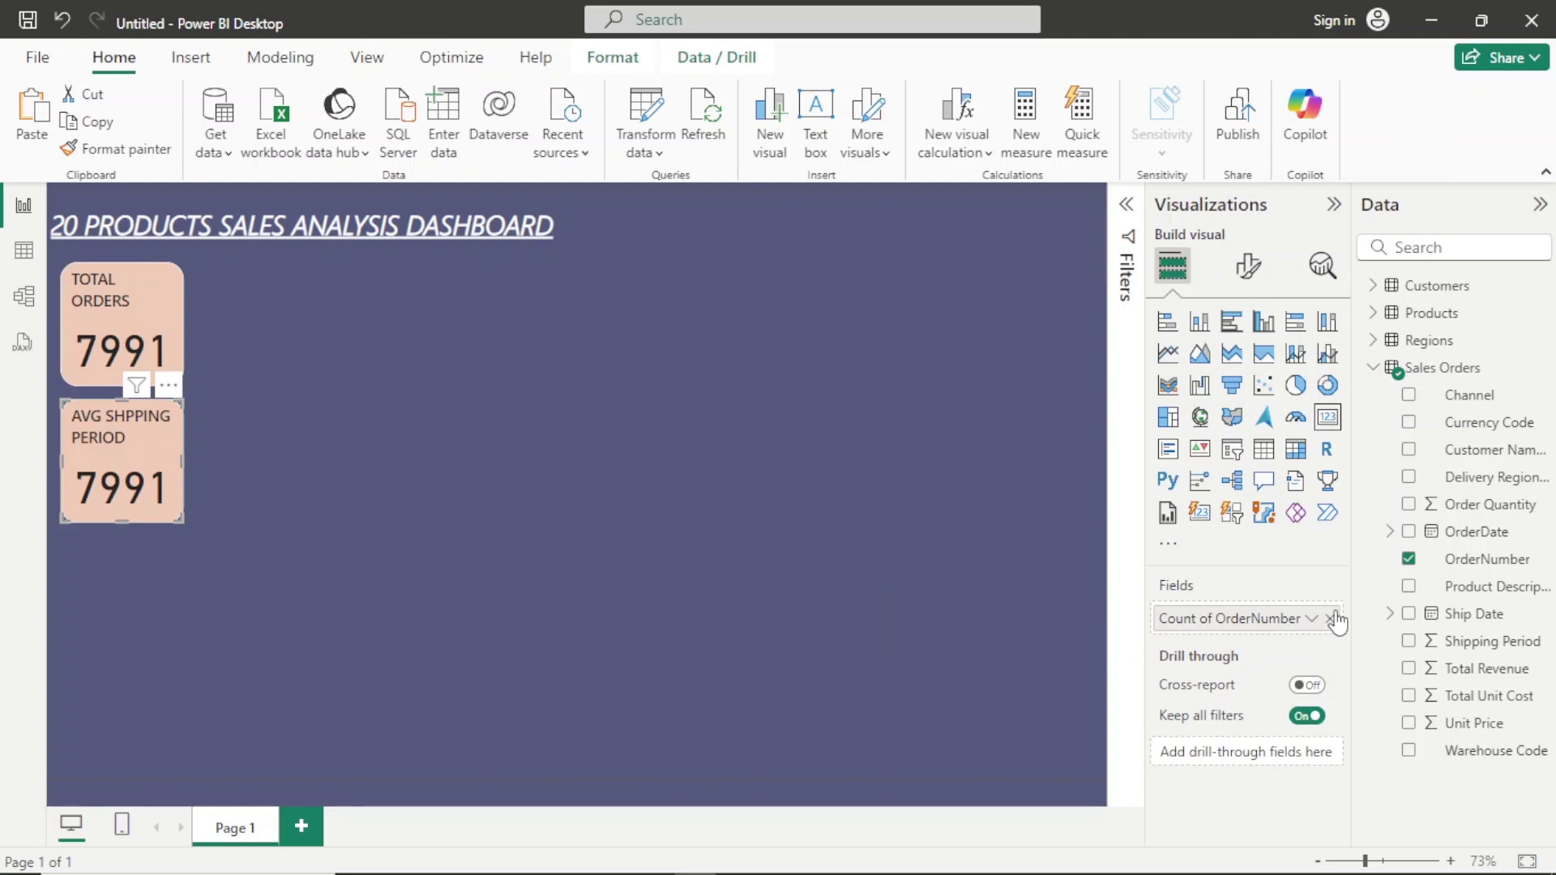
pyautogui.click(1330, 618)
pyautogui.moveTo(1397, 643); pyautogui.dragTo(1281, 638)
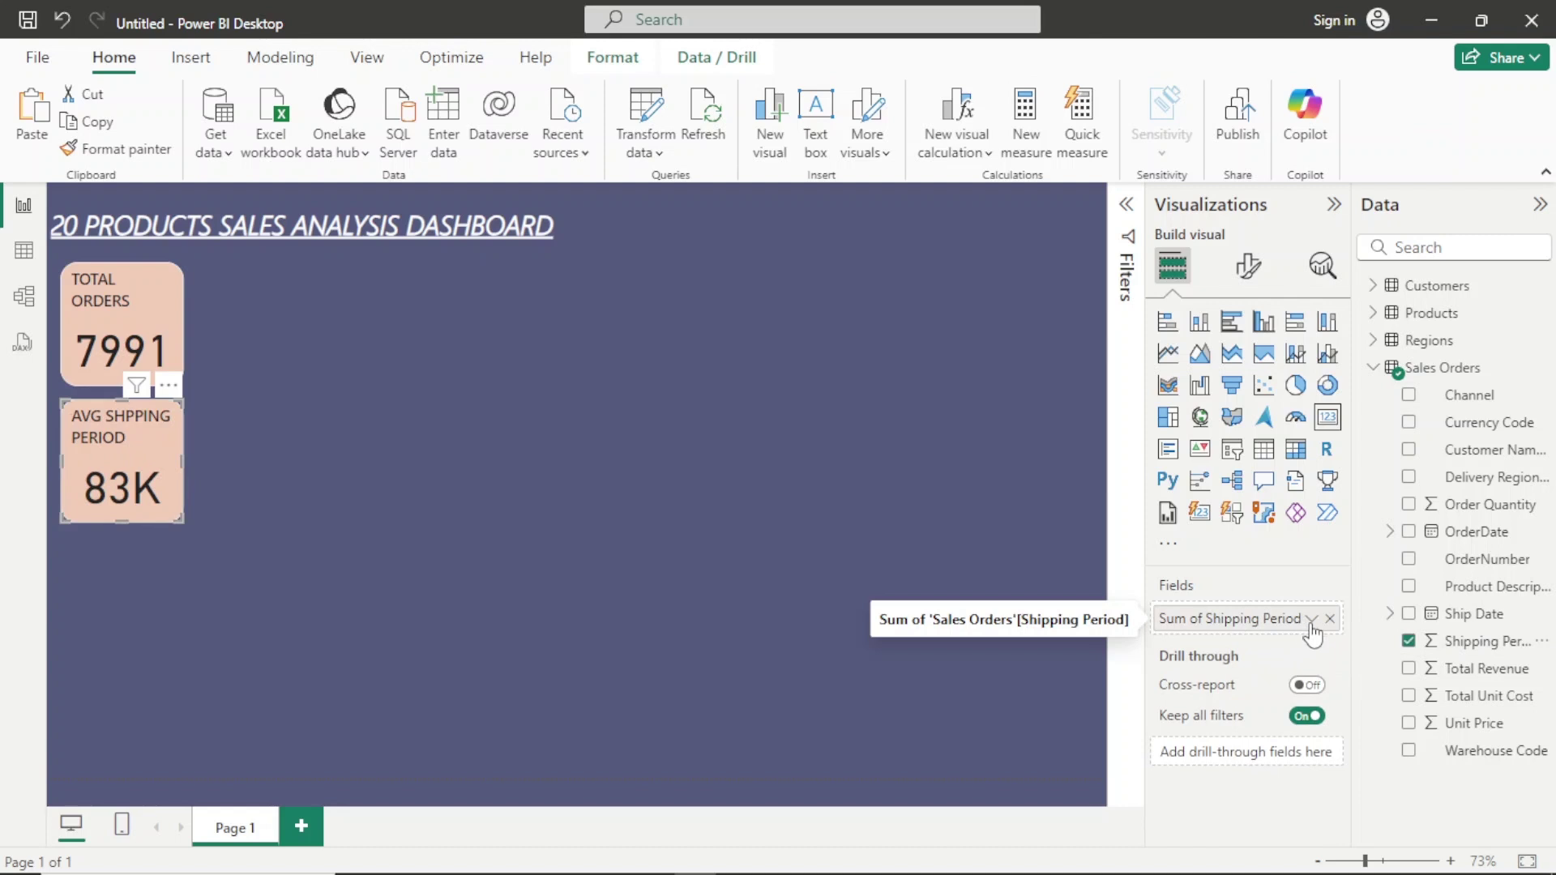
pyautogui.click(1311, 620)
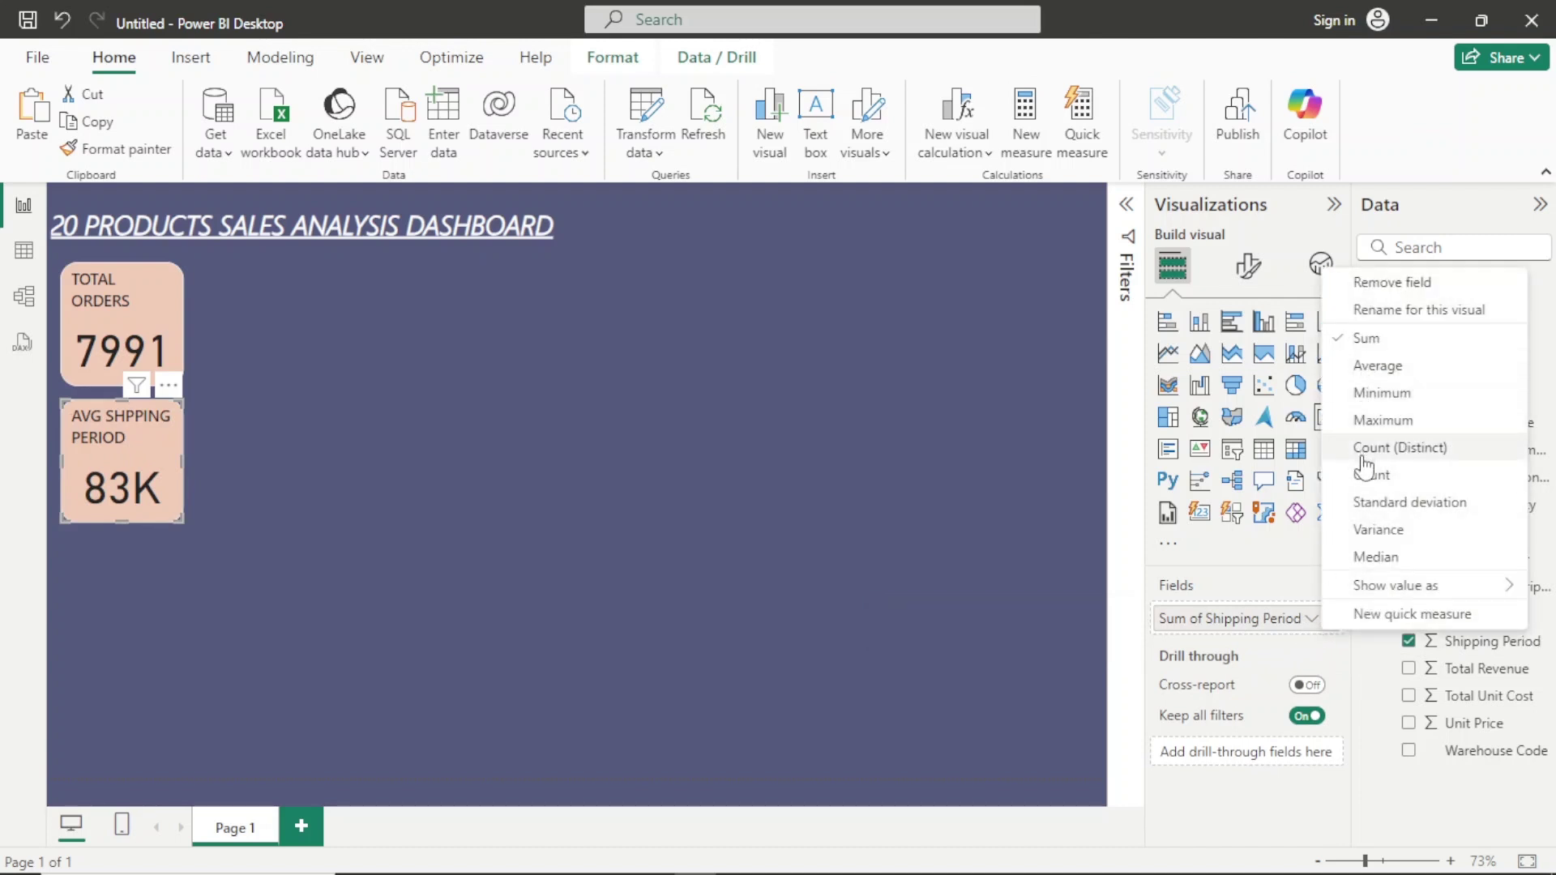
pyautogui.click(1370, 366)
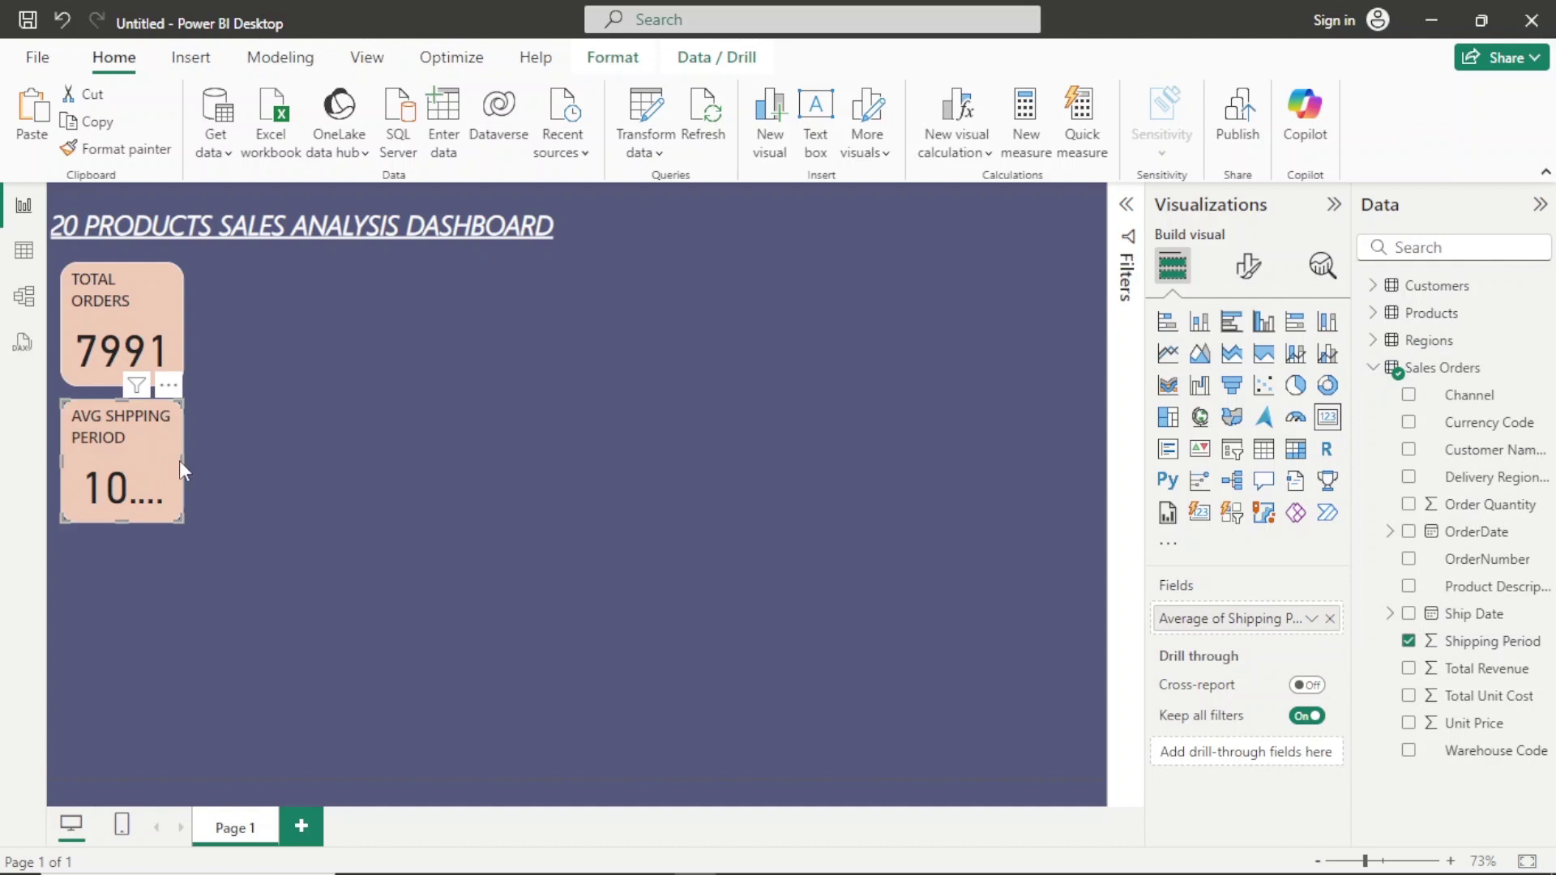
# Resize the AVG SHPPING PERIOD card to be slightly wider than the TOTAL ORDERS card so its full value fits.
pyautogui.moveTo(180, 470); pyautogui.dragTo(209, 478)
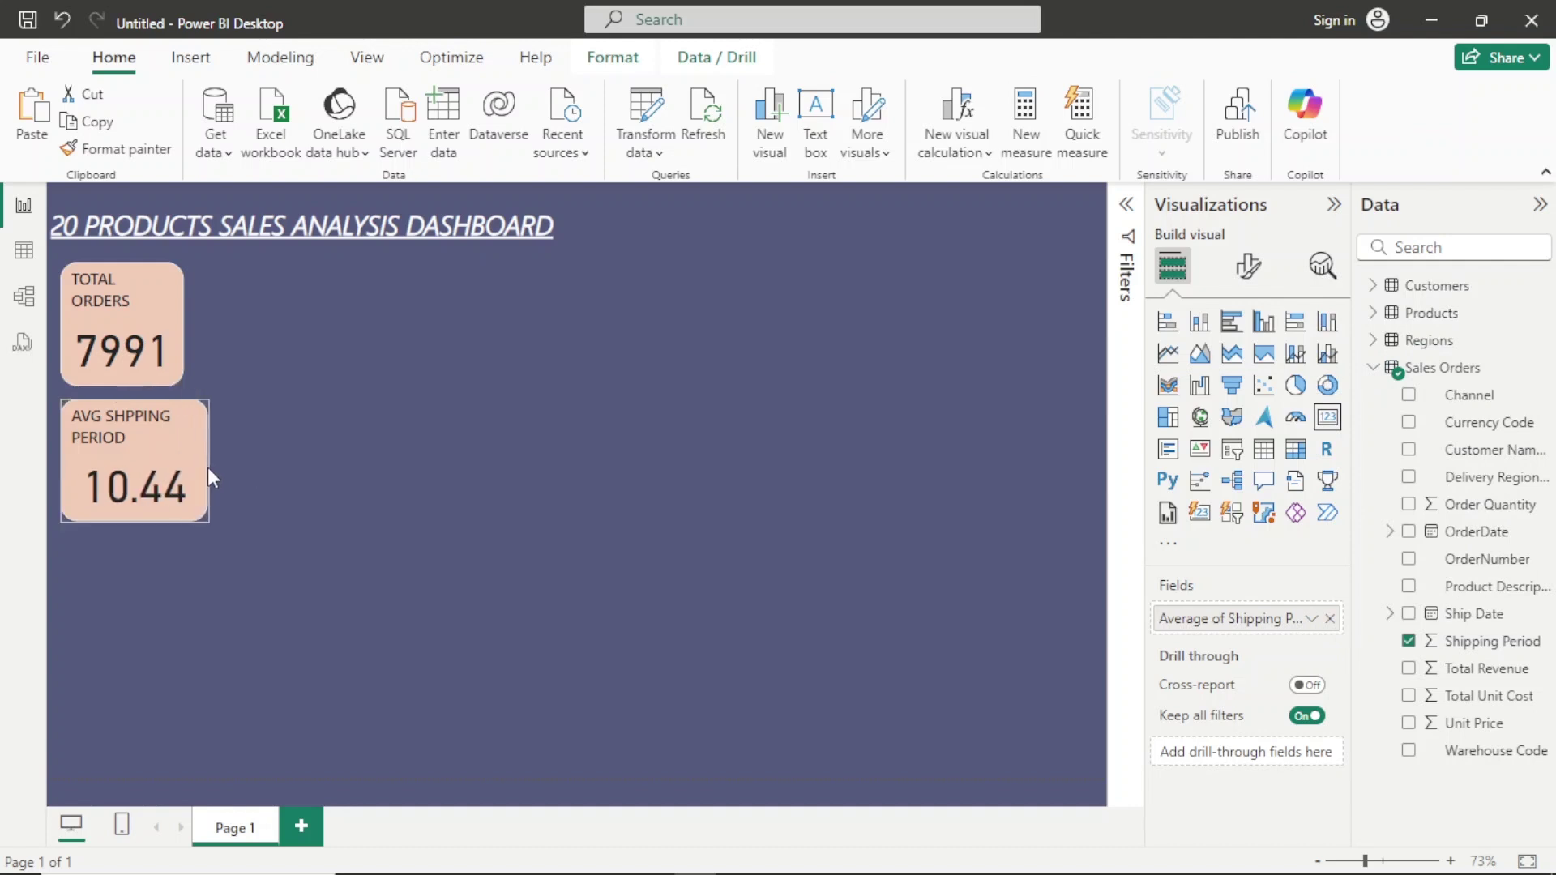
pyautogui.moveTo(134, 521); pyautogui.dragTo(124, 524)
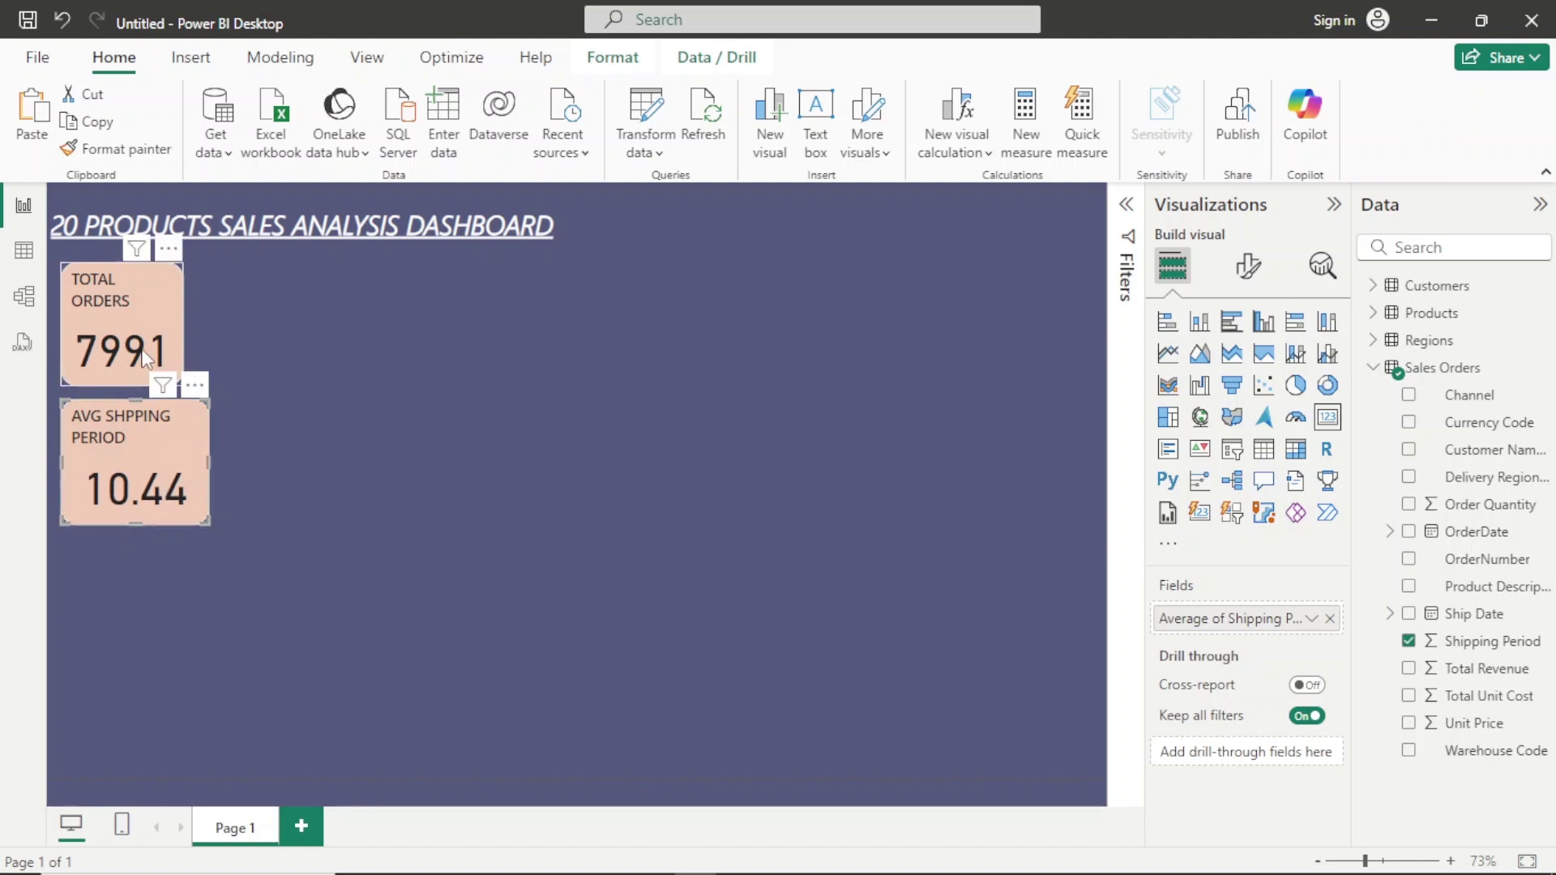
pyautogui.moveTo(210, 466); pyautogui.dragTo(193, 466)
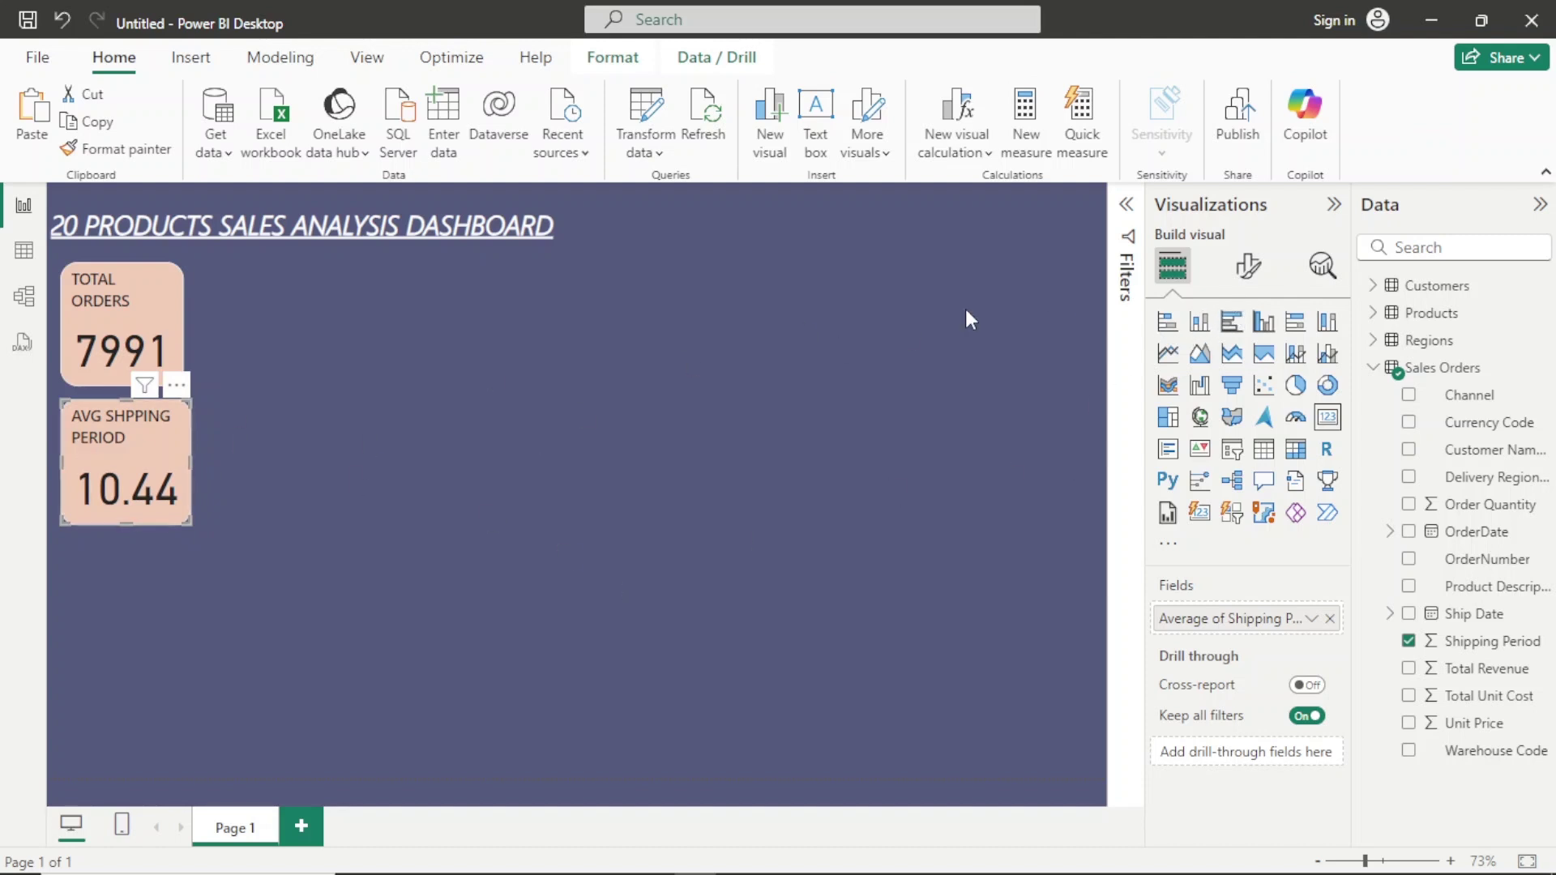
# Set the callout value of the AVG SHPPING PERIOD card to 0 decimal places.
pyautogui.click(1245, 269)
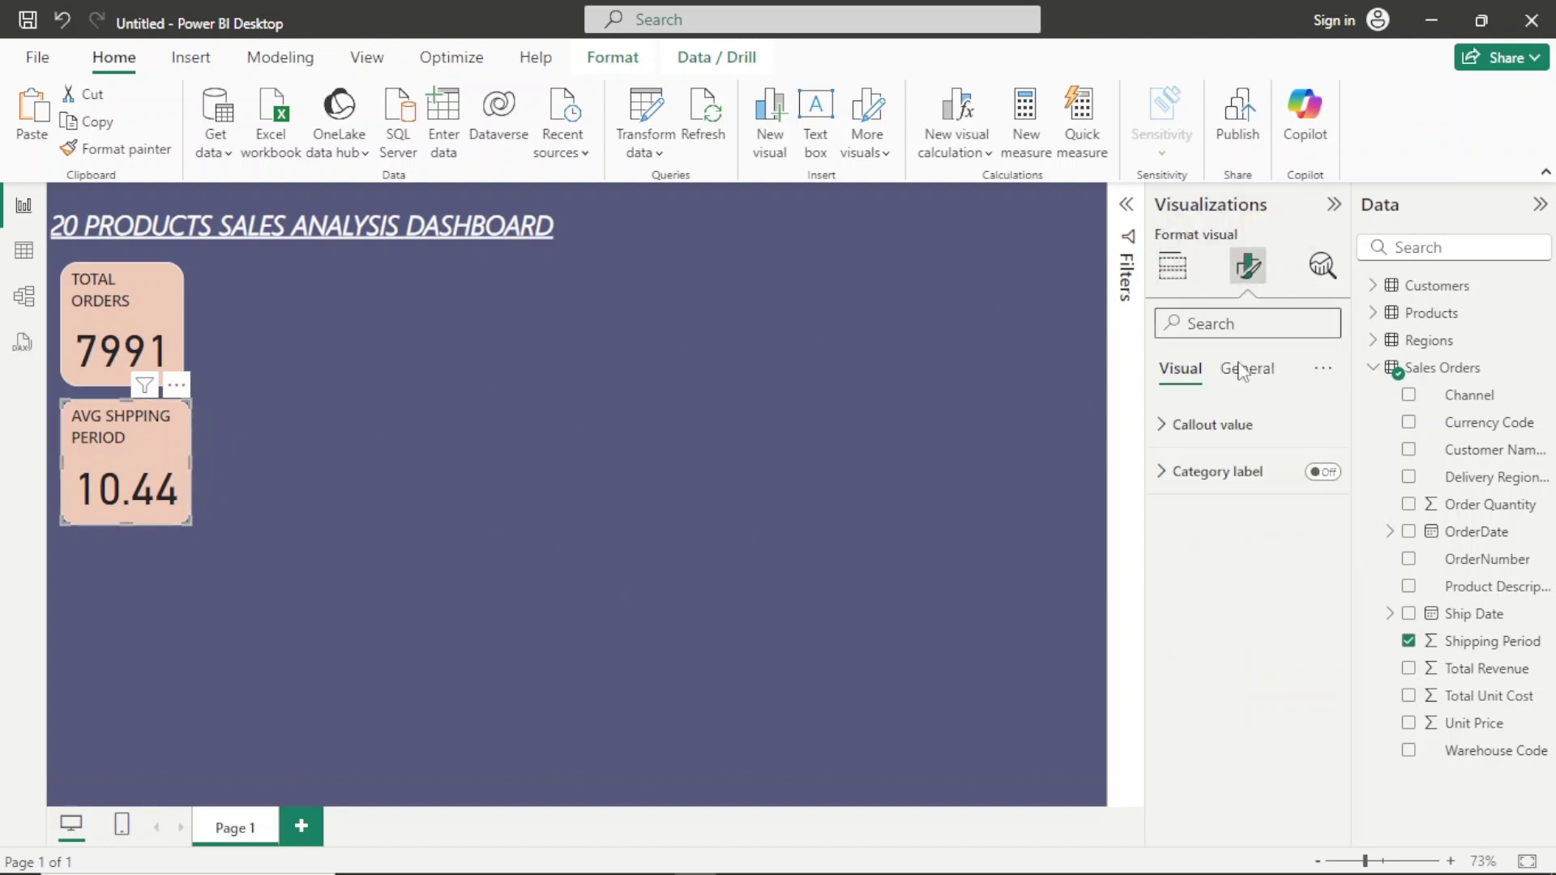
pyautogui.click(1231, 438)
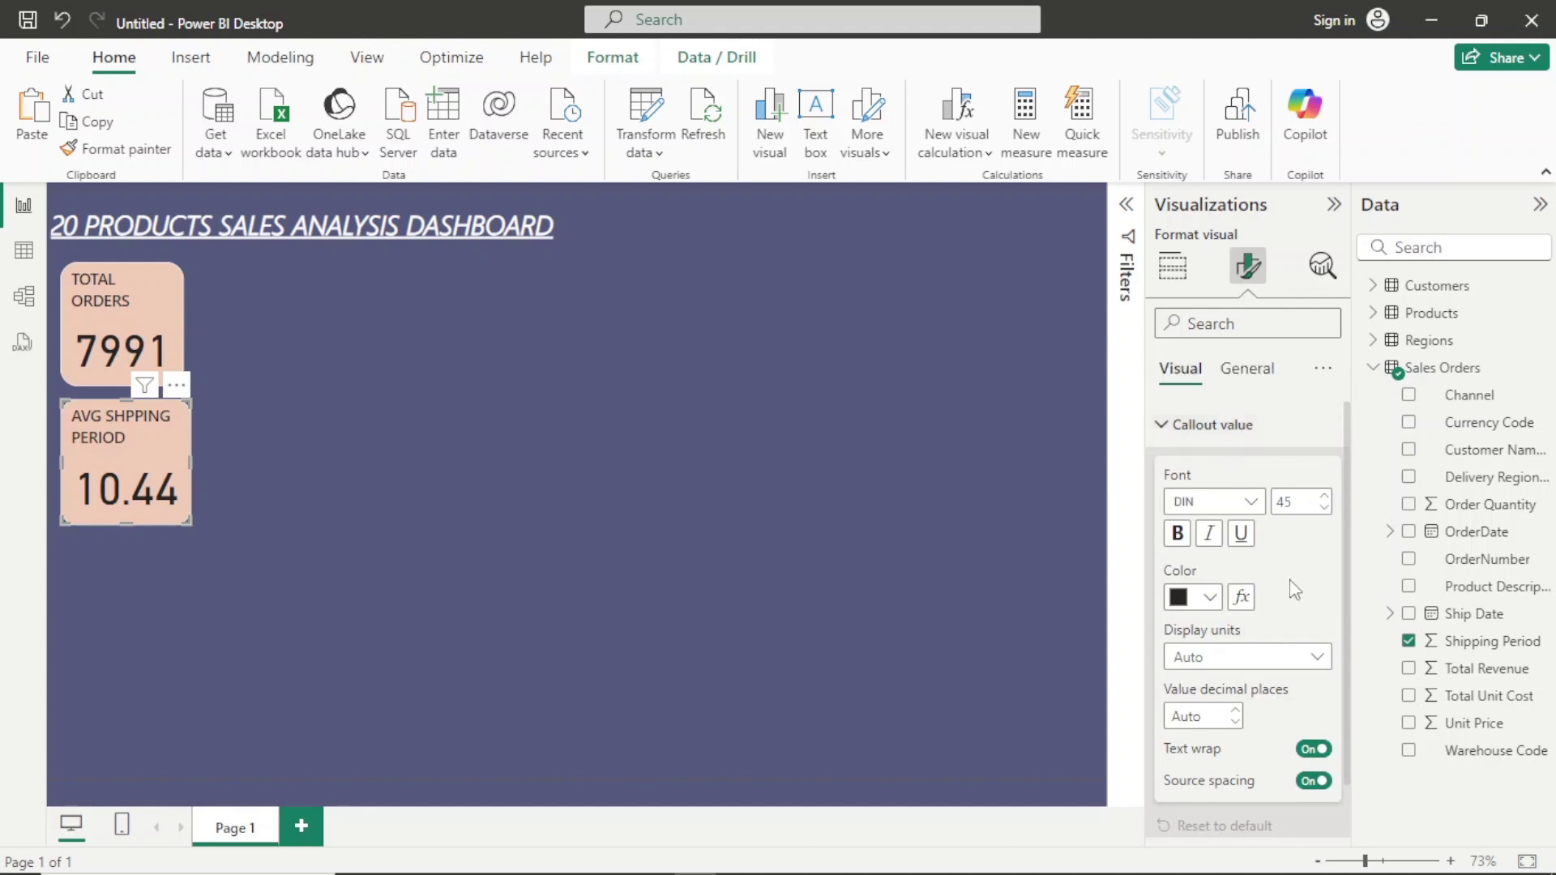
pyautogui.click(1234, 724)
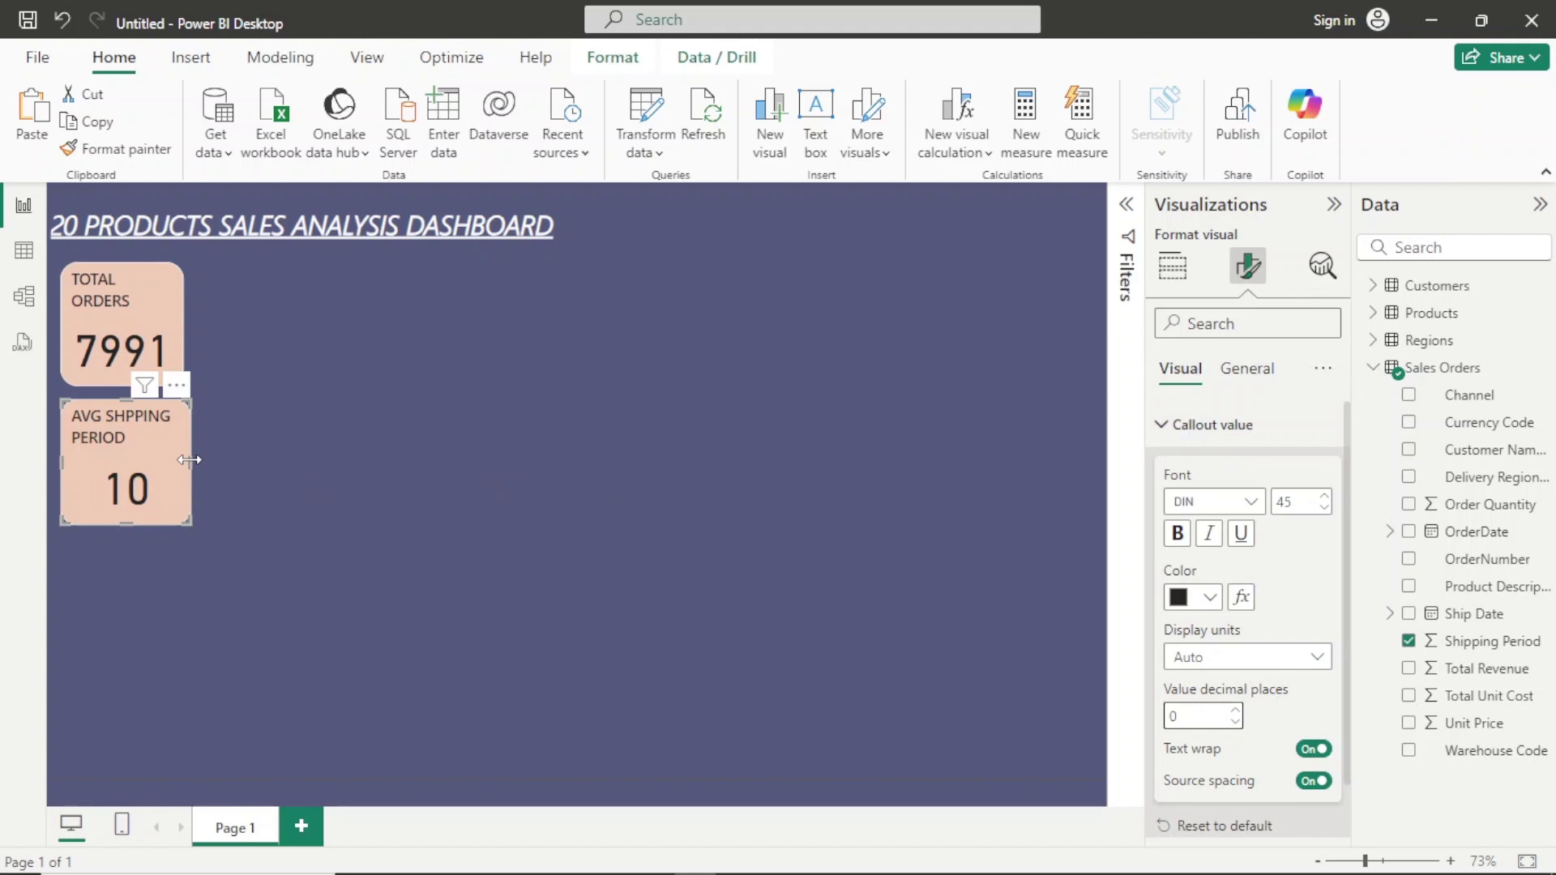
pyautogui.click(234, 581)
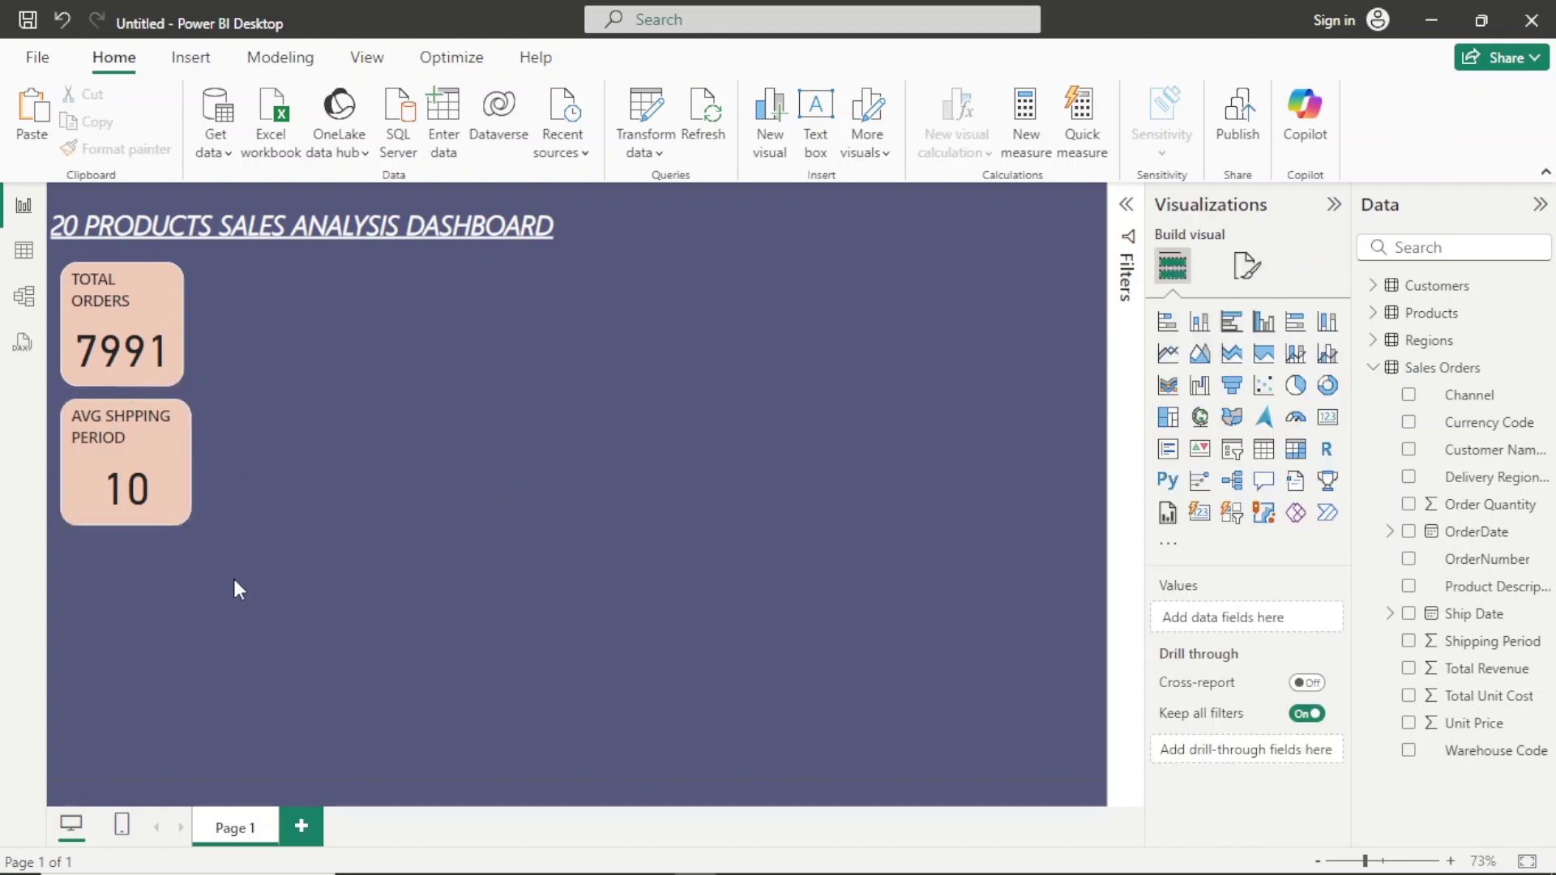
# Narrow the AVG SHPPING PERIOD card to match the width of the TOTAL ORDERS card.
pyautogui.click(183, 459)
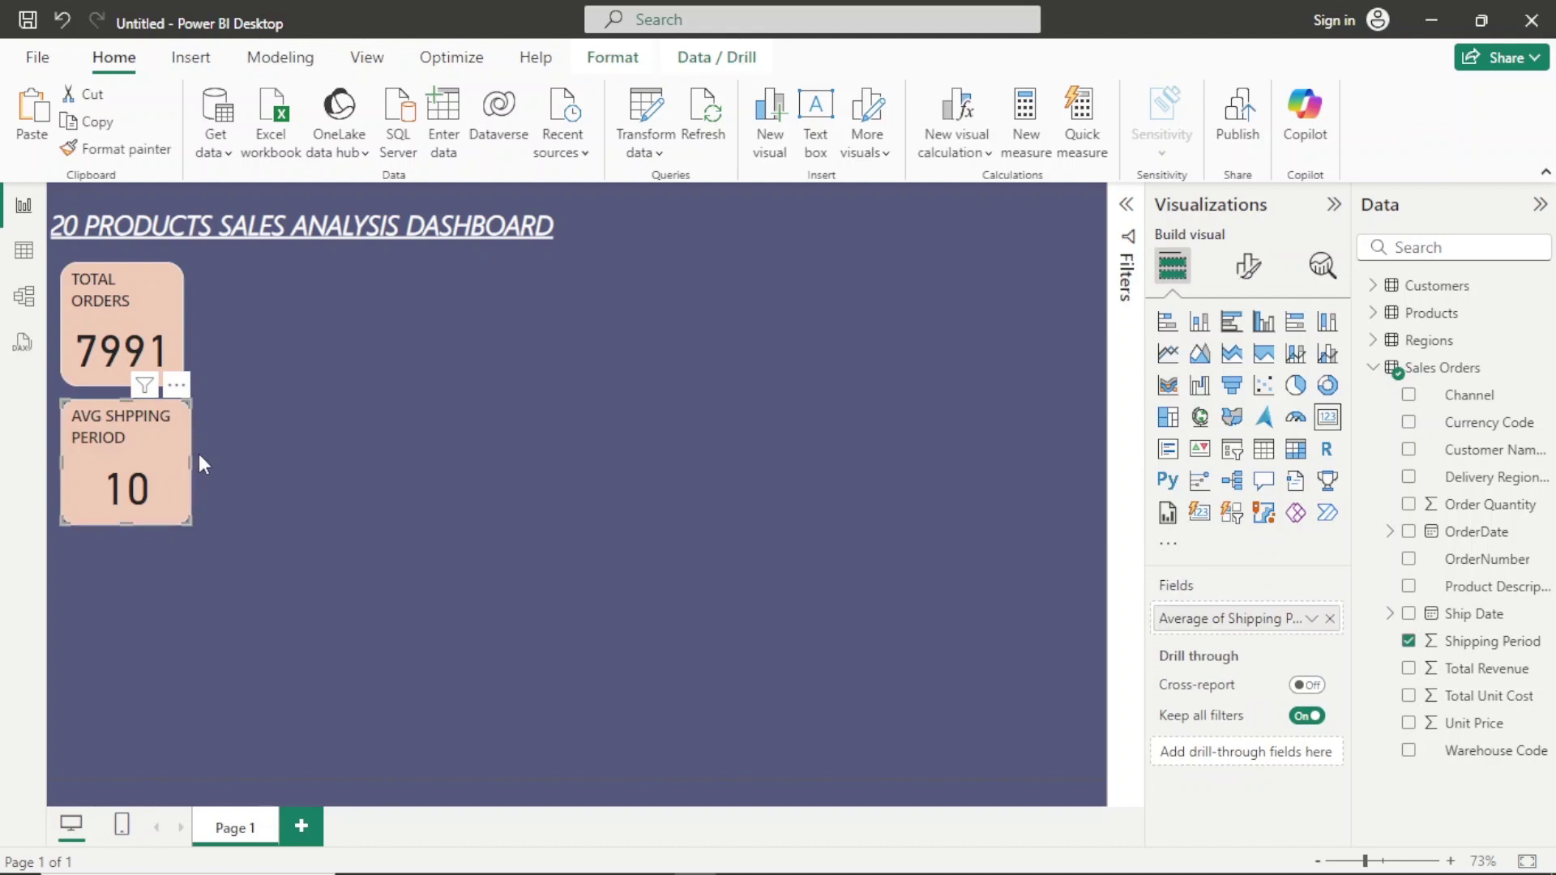
pyautogui.moveTo(187, 466); pyautogui.dragTo(178, 462)
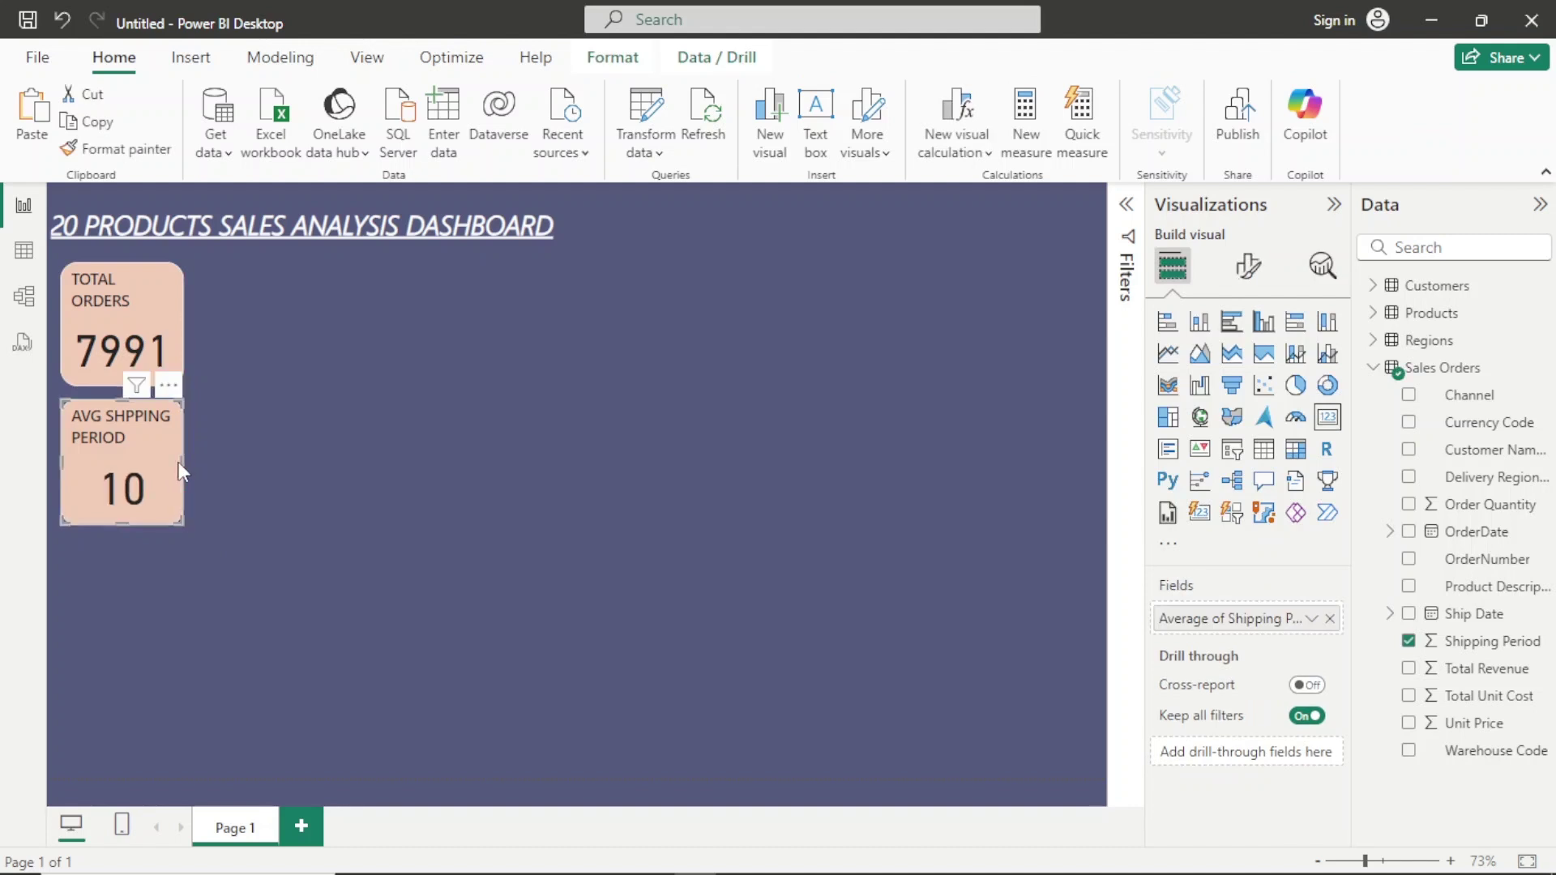
pyautogui.click(232, 490)
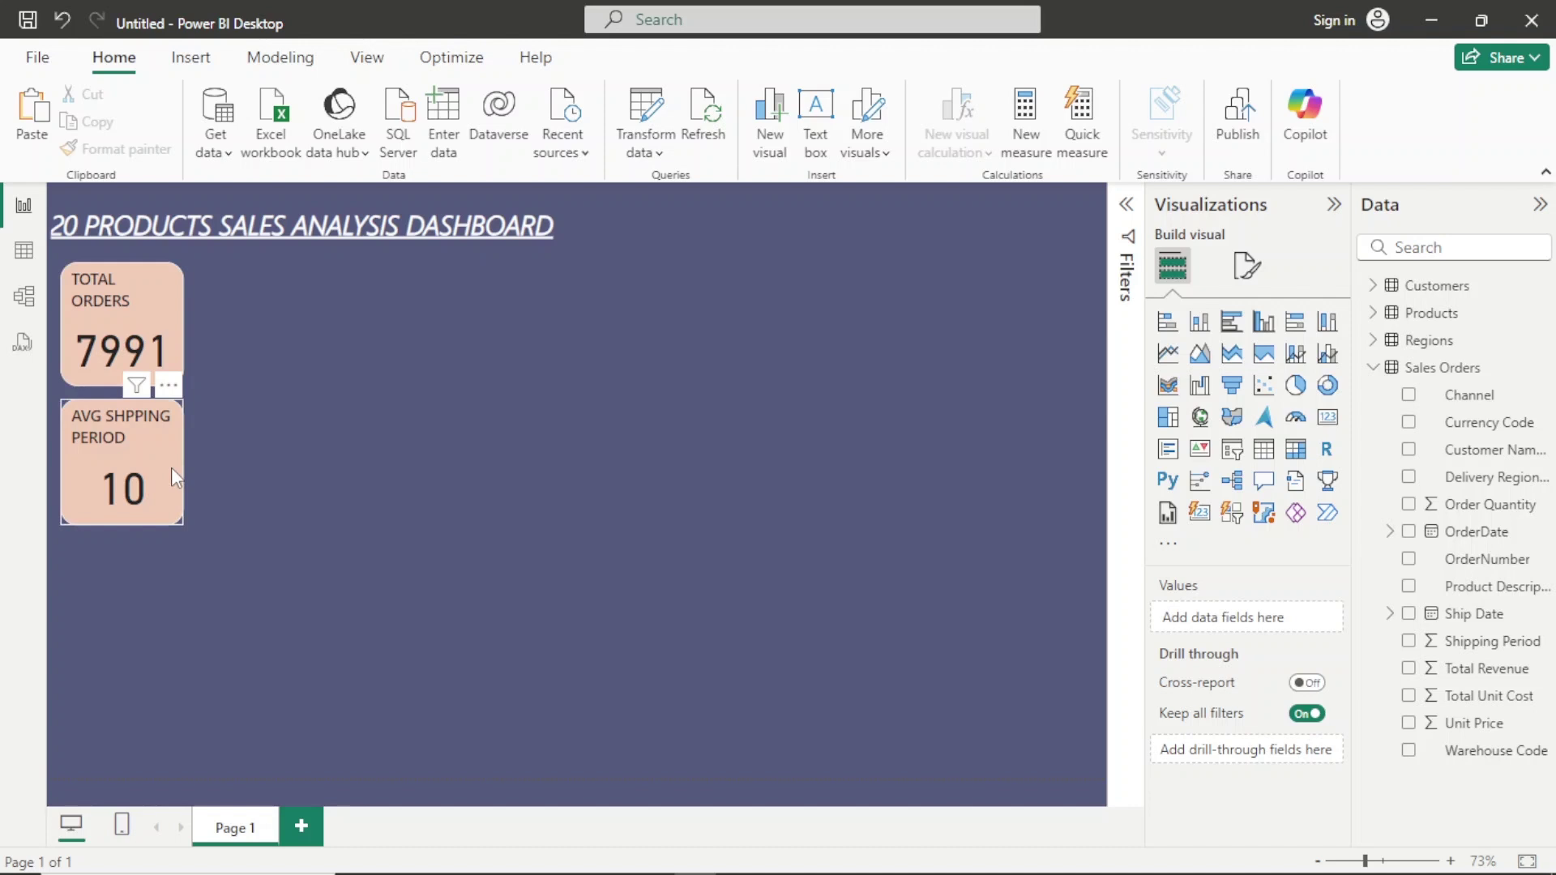
# Duplicate the TOTAL ORDERS card and place the copy directly below the AVG SHPPING PERIOD card.
pyautogui.click(180, 312)
pyautogui.hotkey('ctrl', 'c')
pyautogui.hotkey('ctrl', 'v')
pyautogui.moveTo(182, 300); pyautogui.dragTo(171, 572)
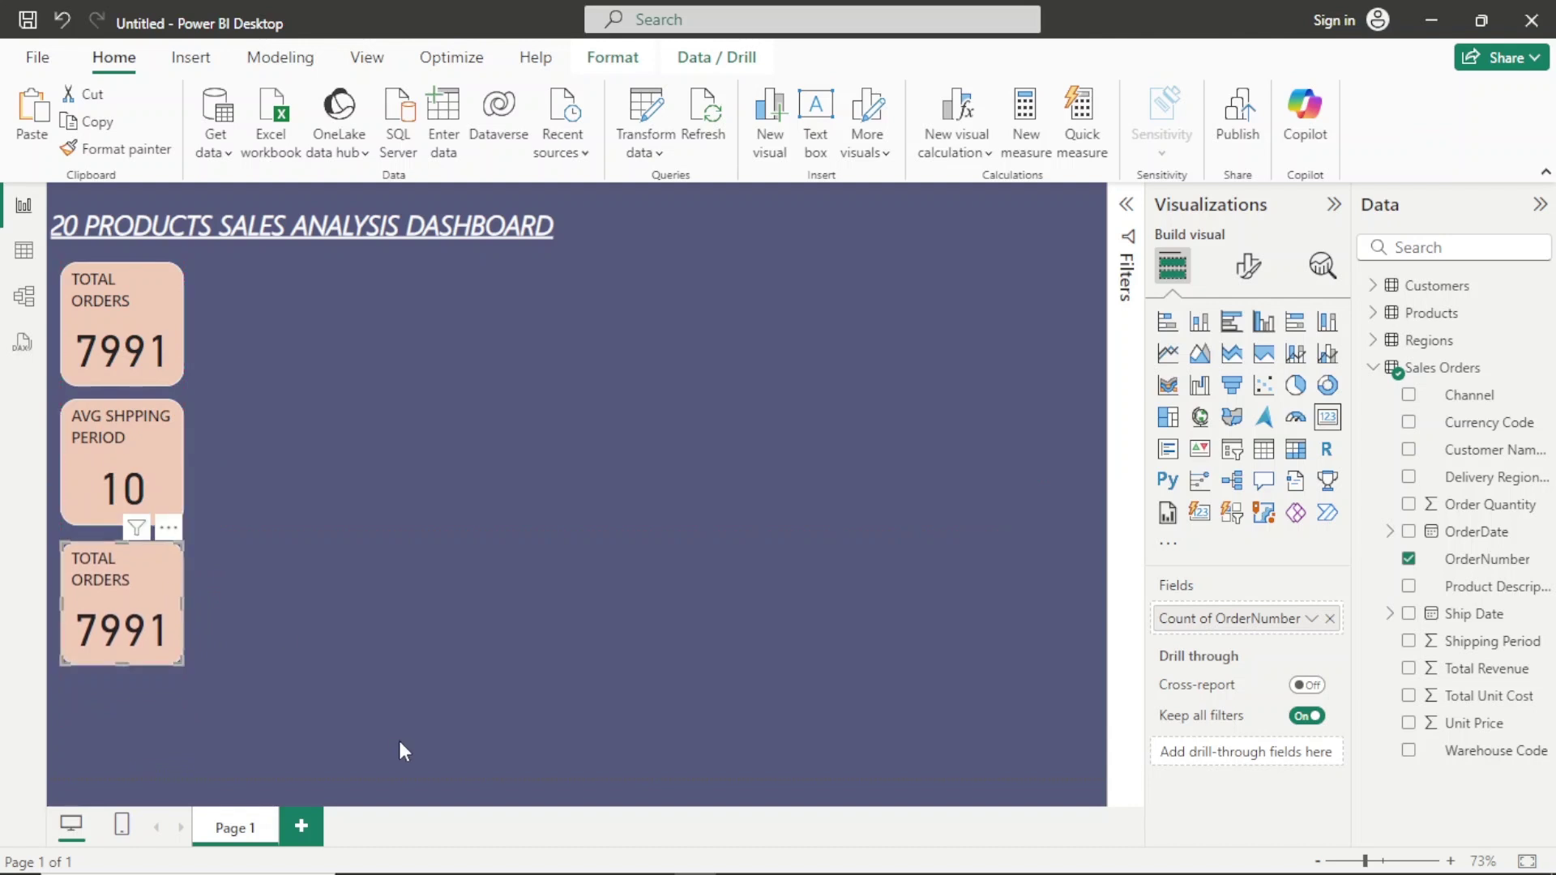
# Replace the order number field in the new card with Order Quantity from Sales Orders, aggregated as Average.
pyautogui.click(664, 862)
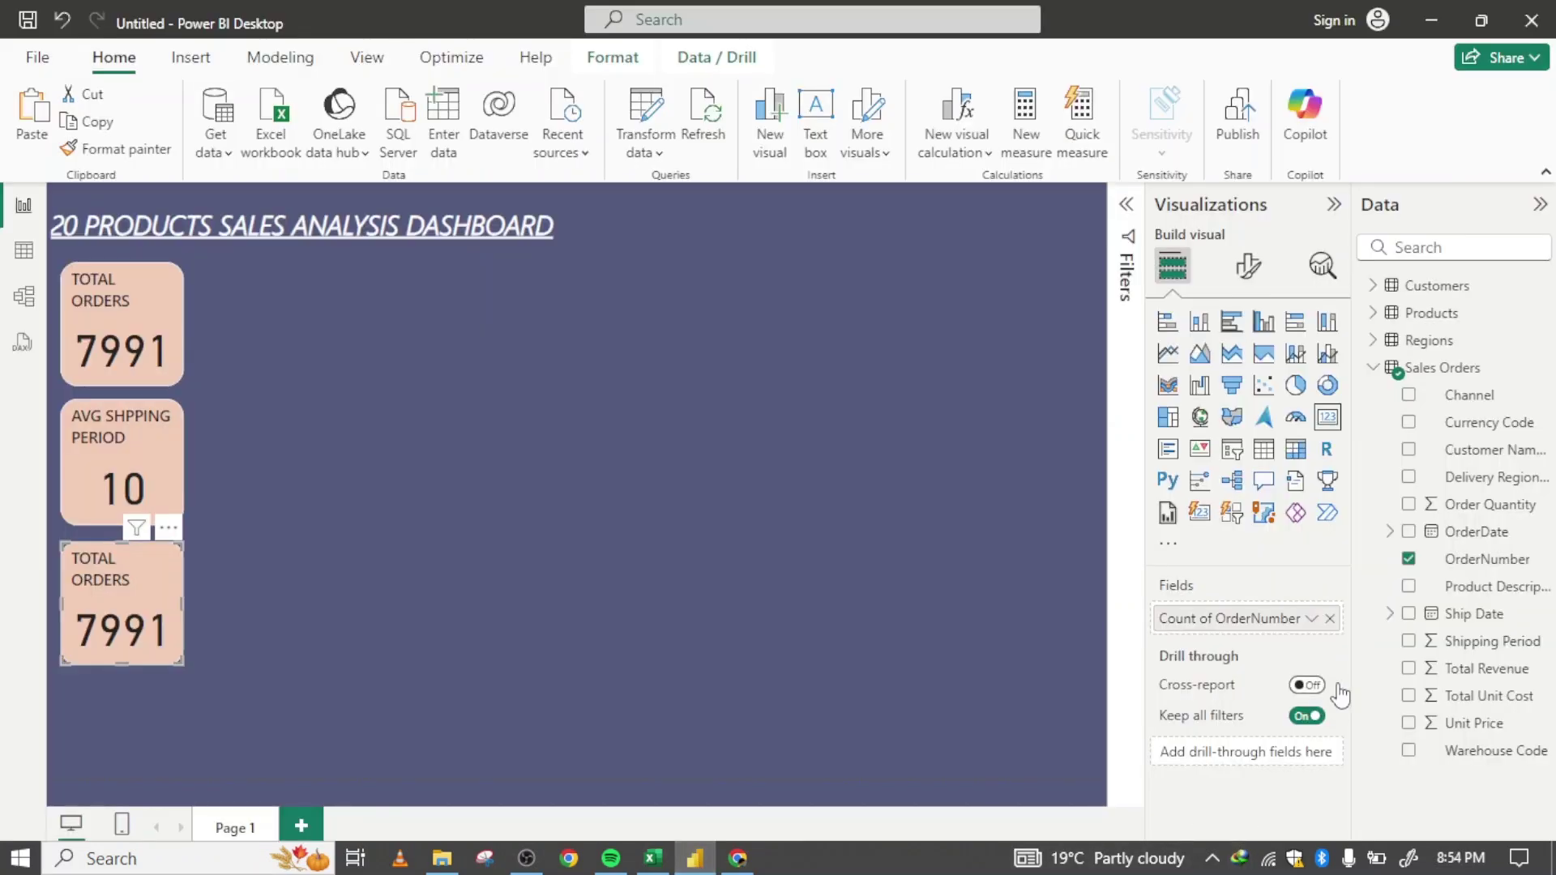
pyautogui.click(1330, 619)
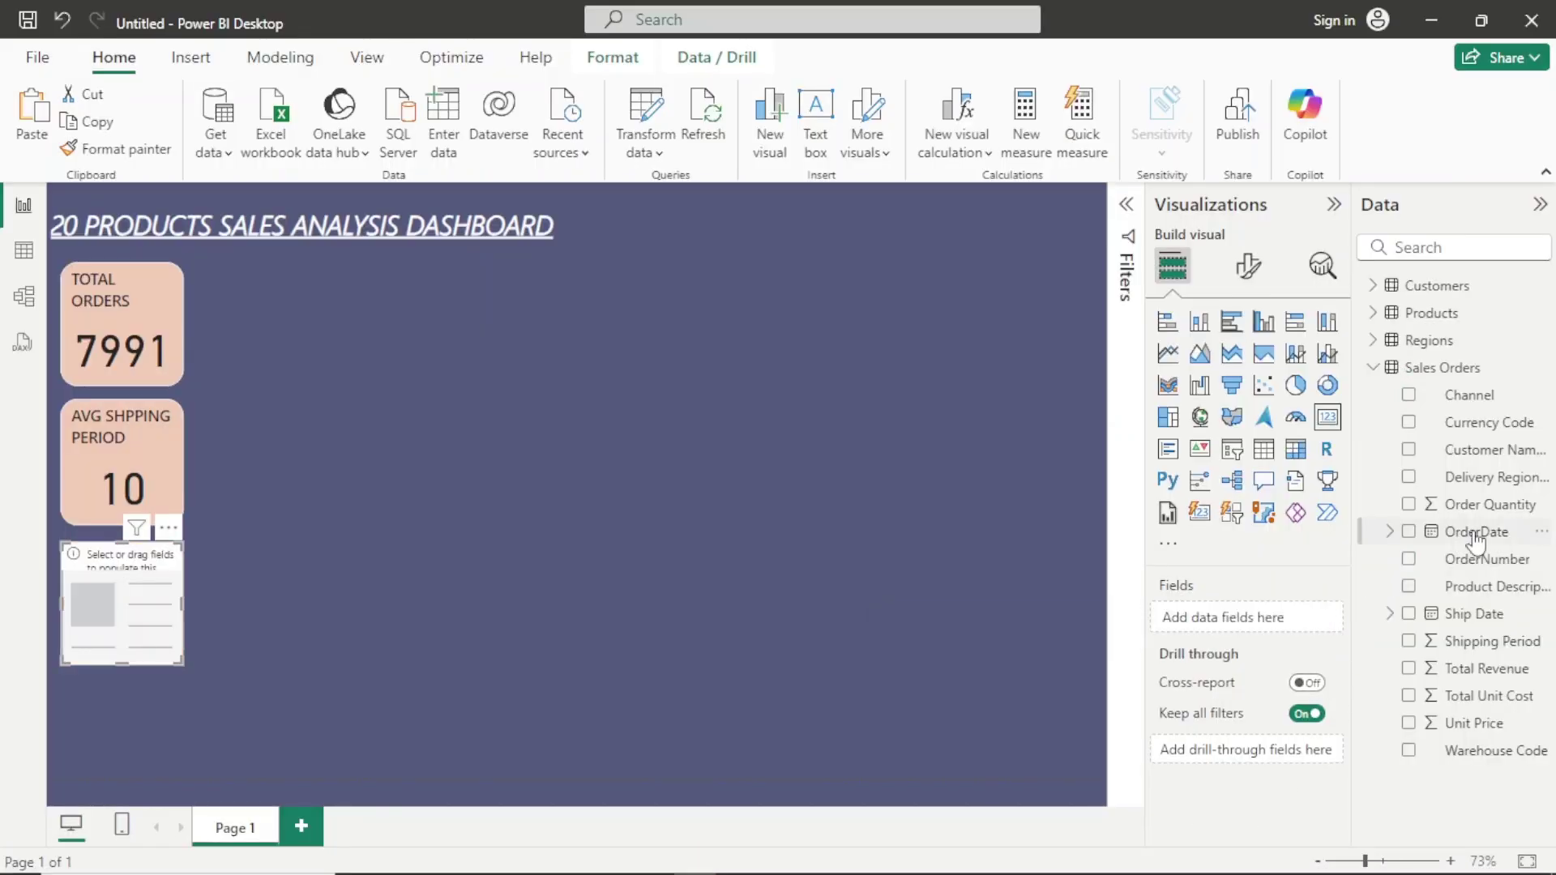
pyautogui.moveTo(1486, 508); pyautogui.dragTo(1312, 620)
pyautogui.click(1310, 619)
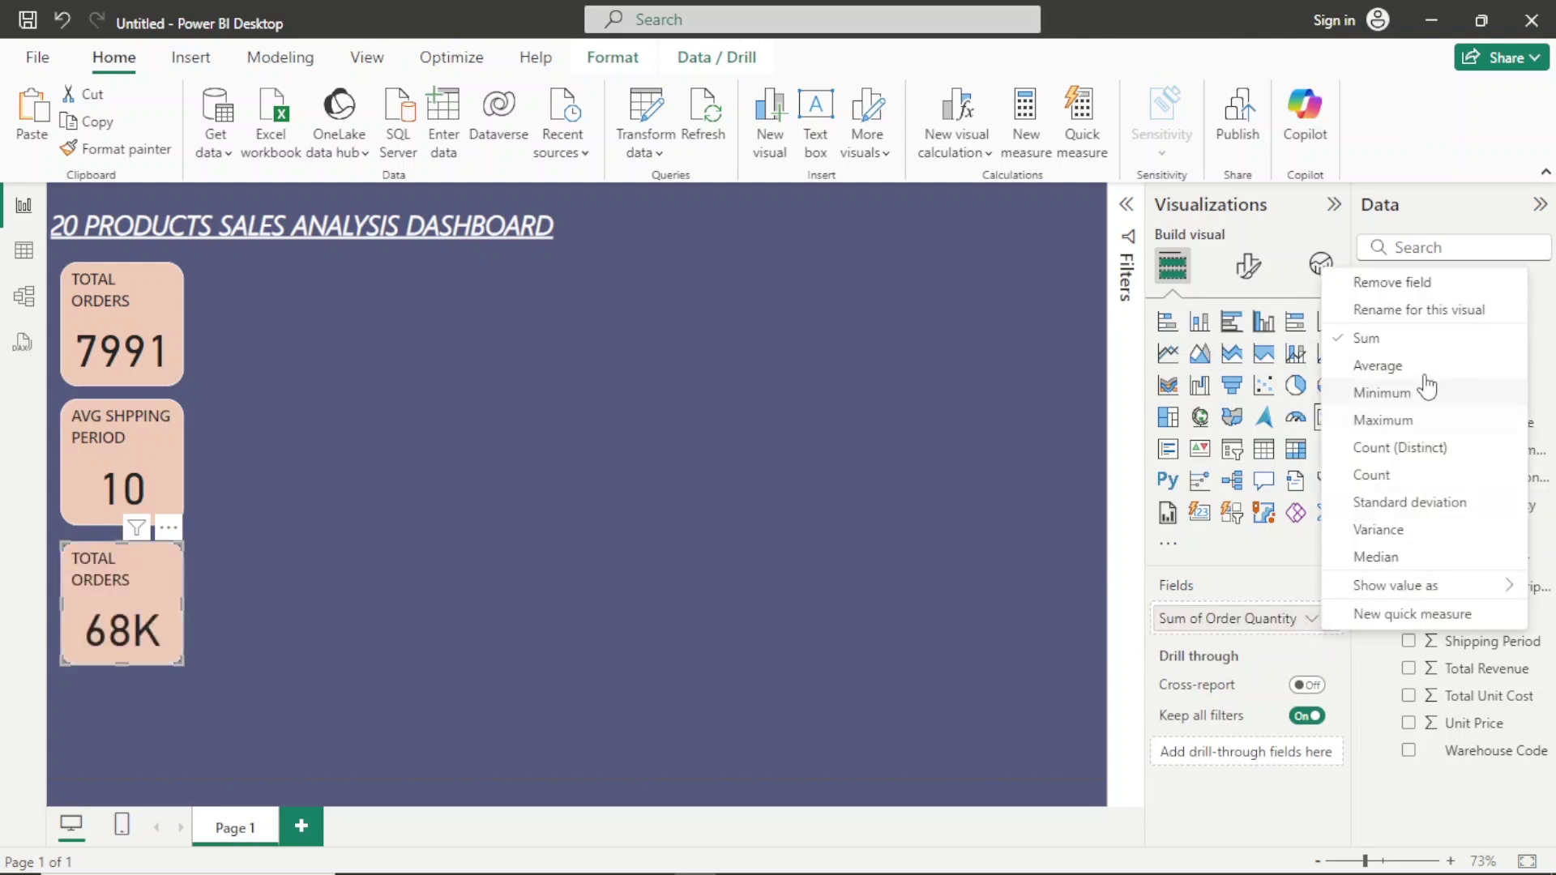
pyautogui.click(1377, 366)
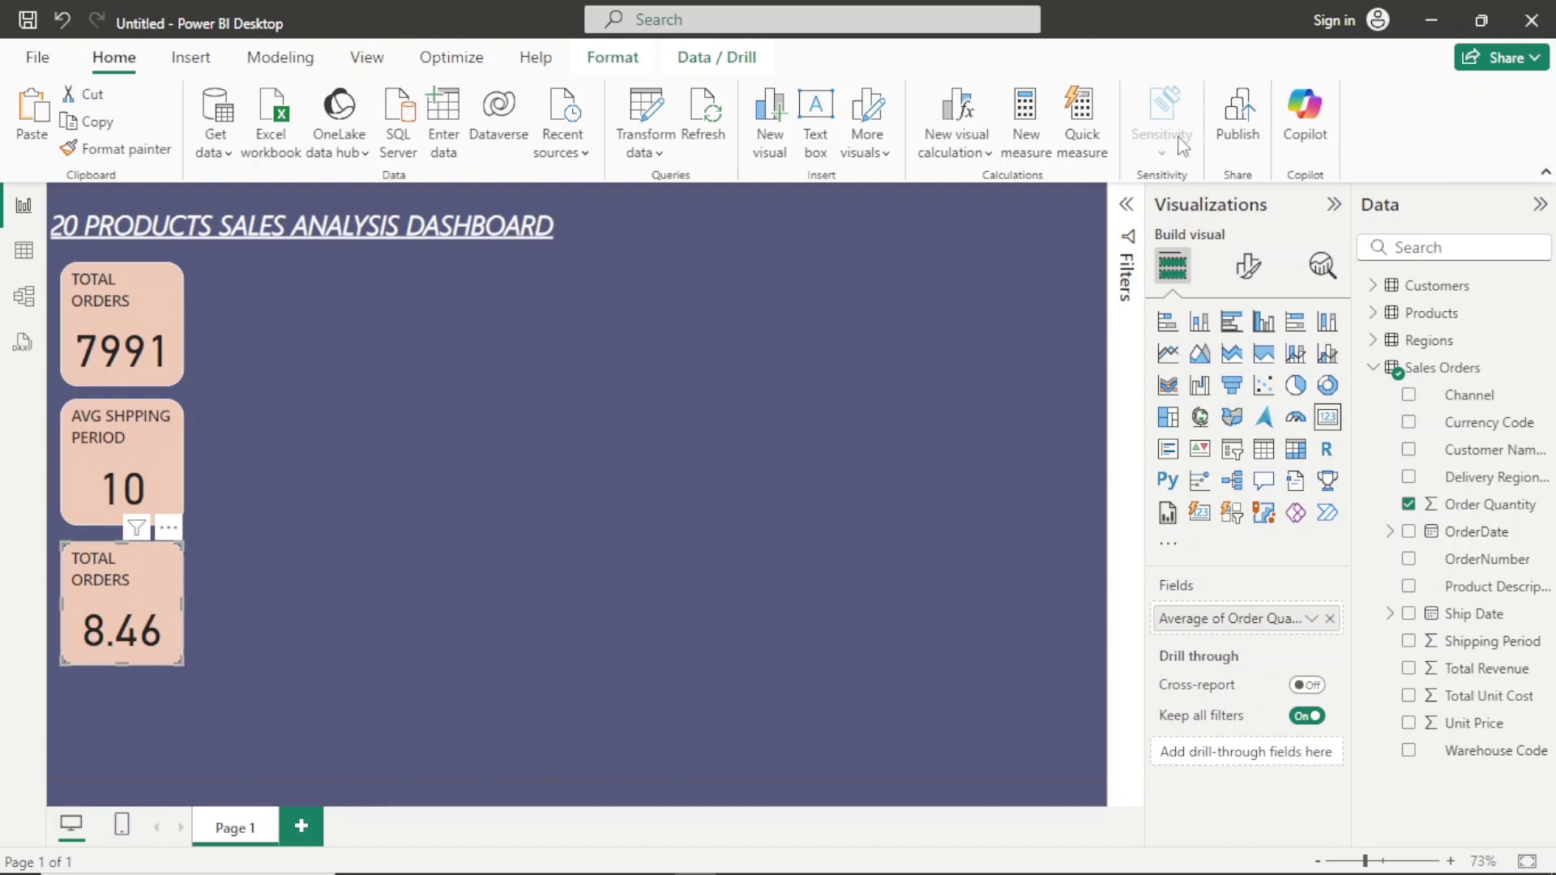
# Set the callout value of the average order quantity card to 0 decimal places.
pyautogui.click(1252, 266)
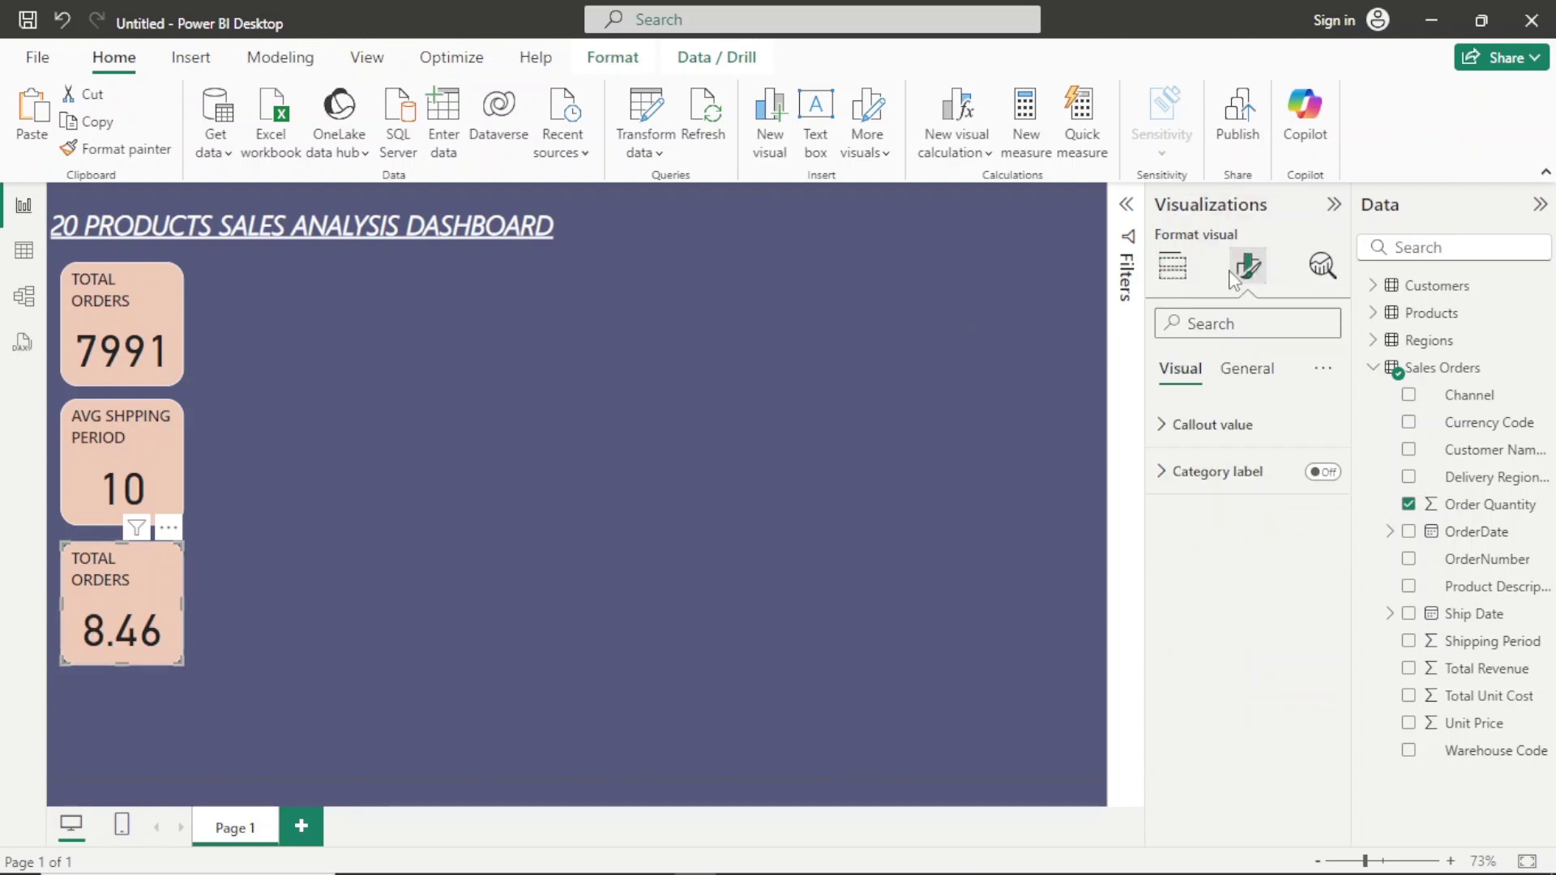
pyautogui.click(1218, 428)
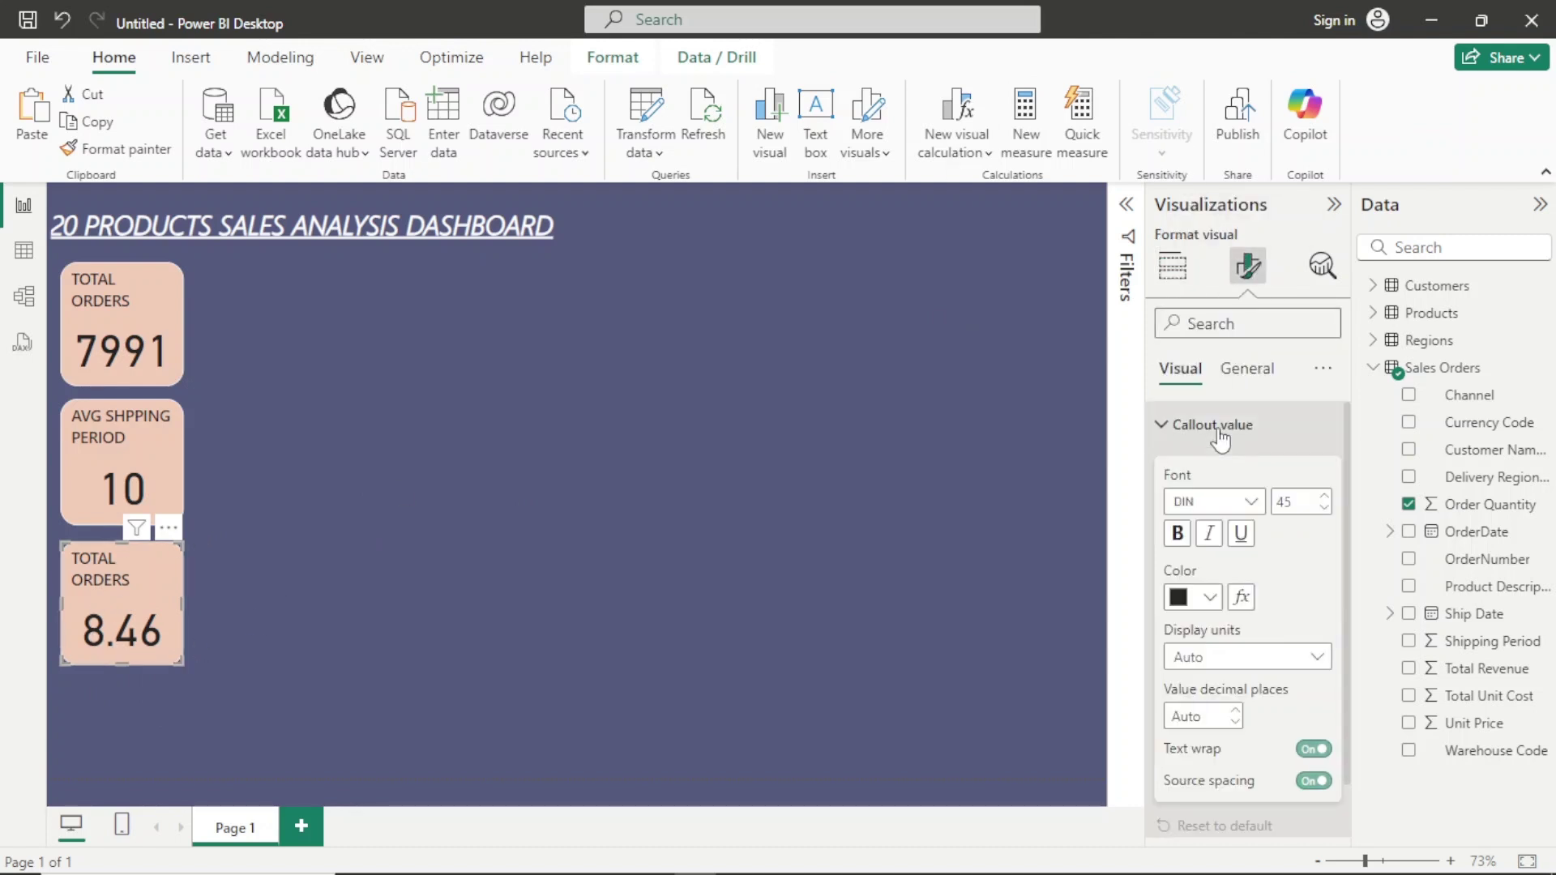
pyautogui.click(1235, 722)
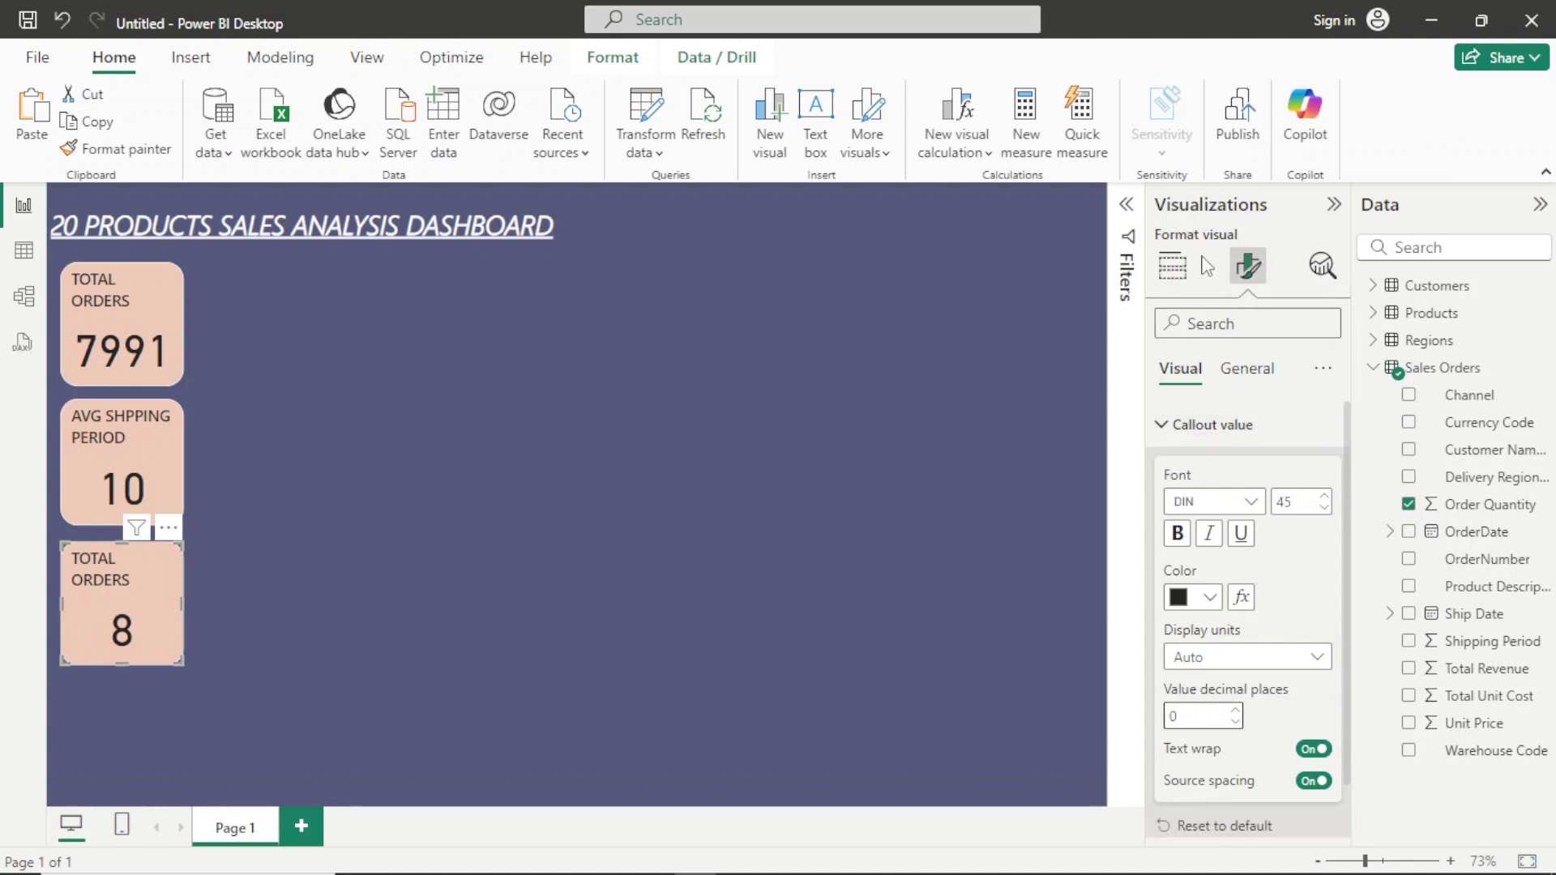
# Change the title text of the copied card with the average order quantity to AVG ORDER QUANTITY.
pyautogui.click(1245, 369)
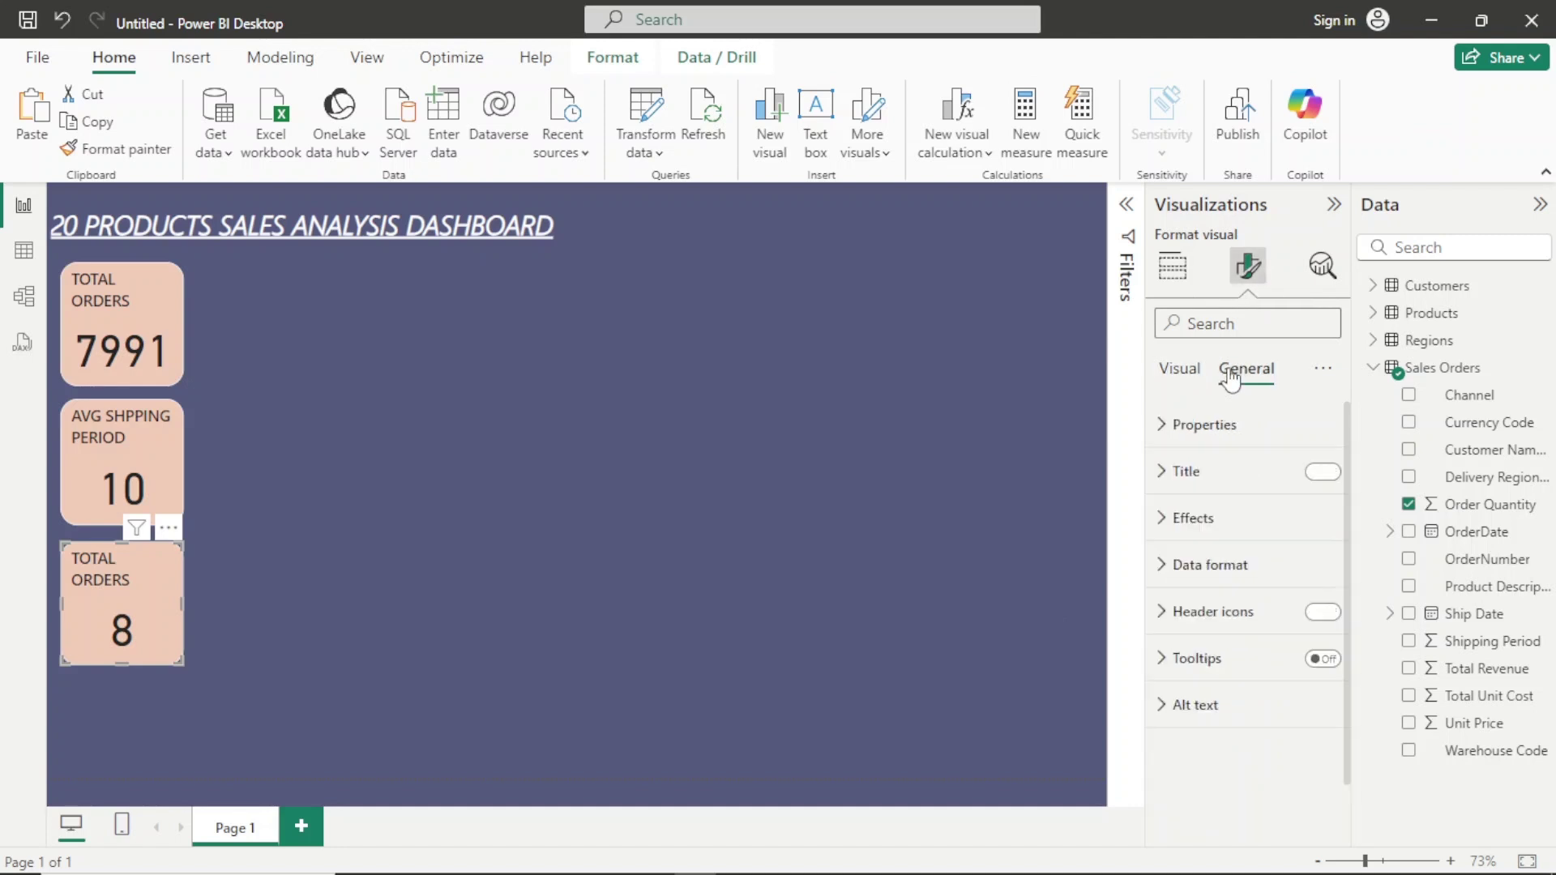
pyautogui.click(1205, 472)
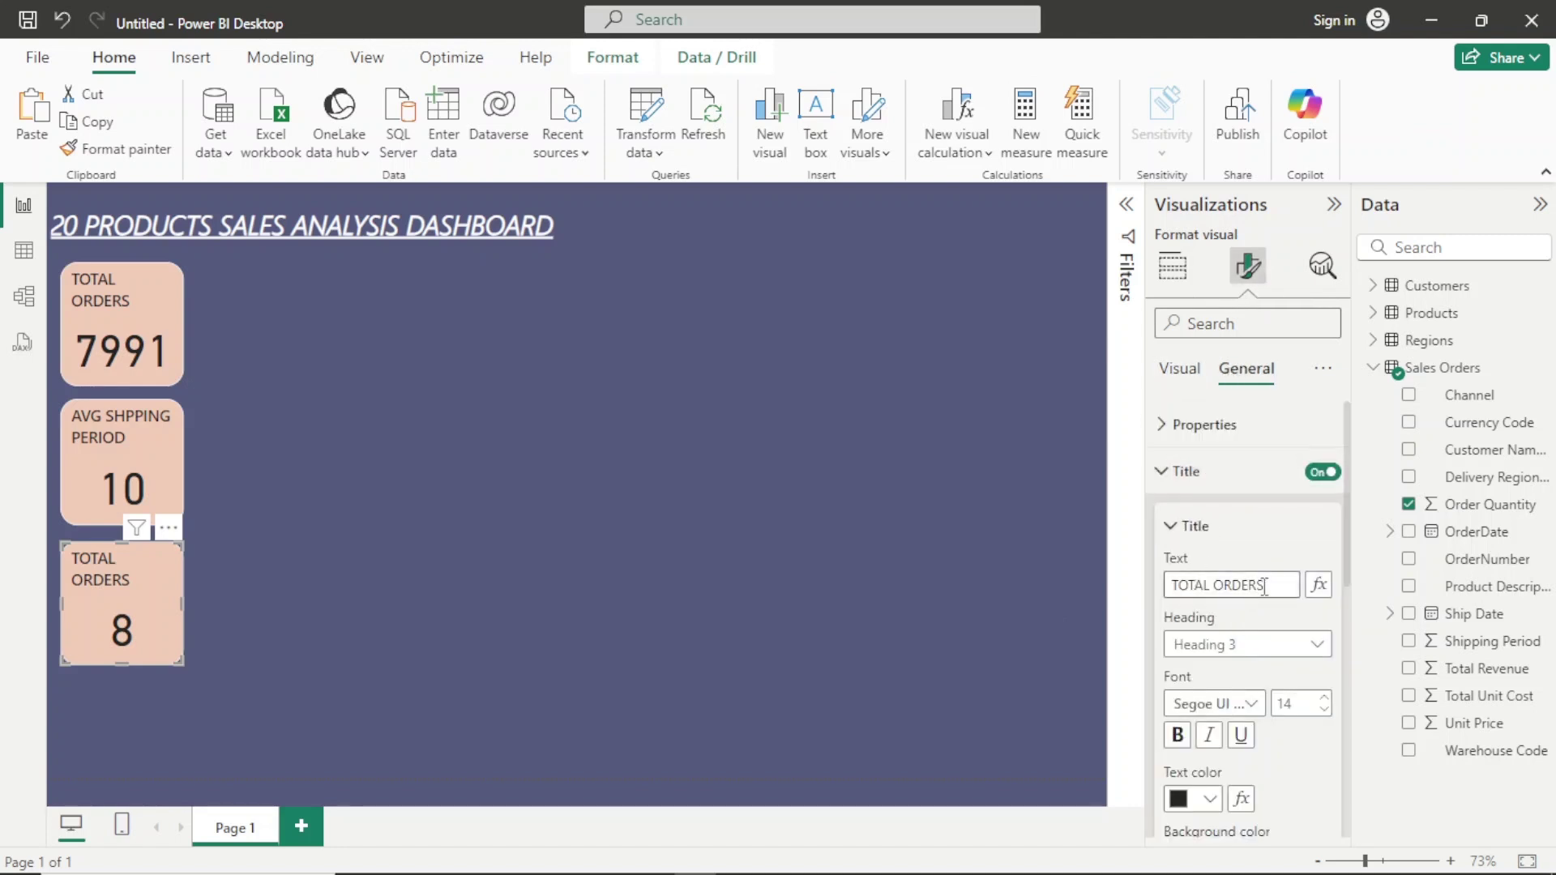
pyautogui.moveTo(1264, 585); pyautogui.dragTo(1103, 582)
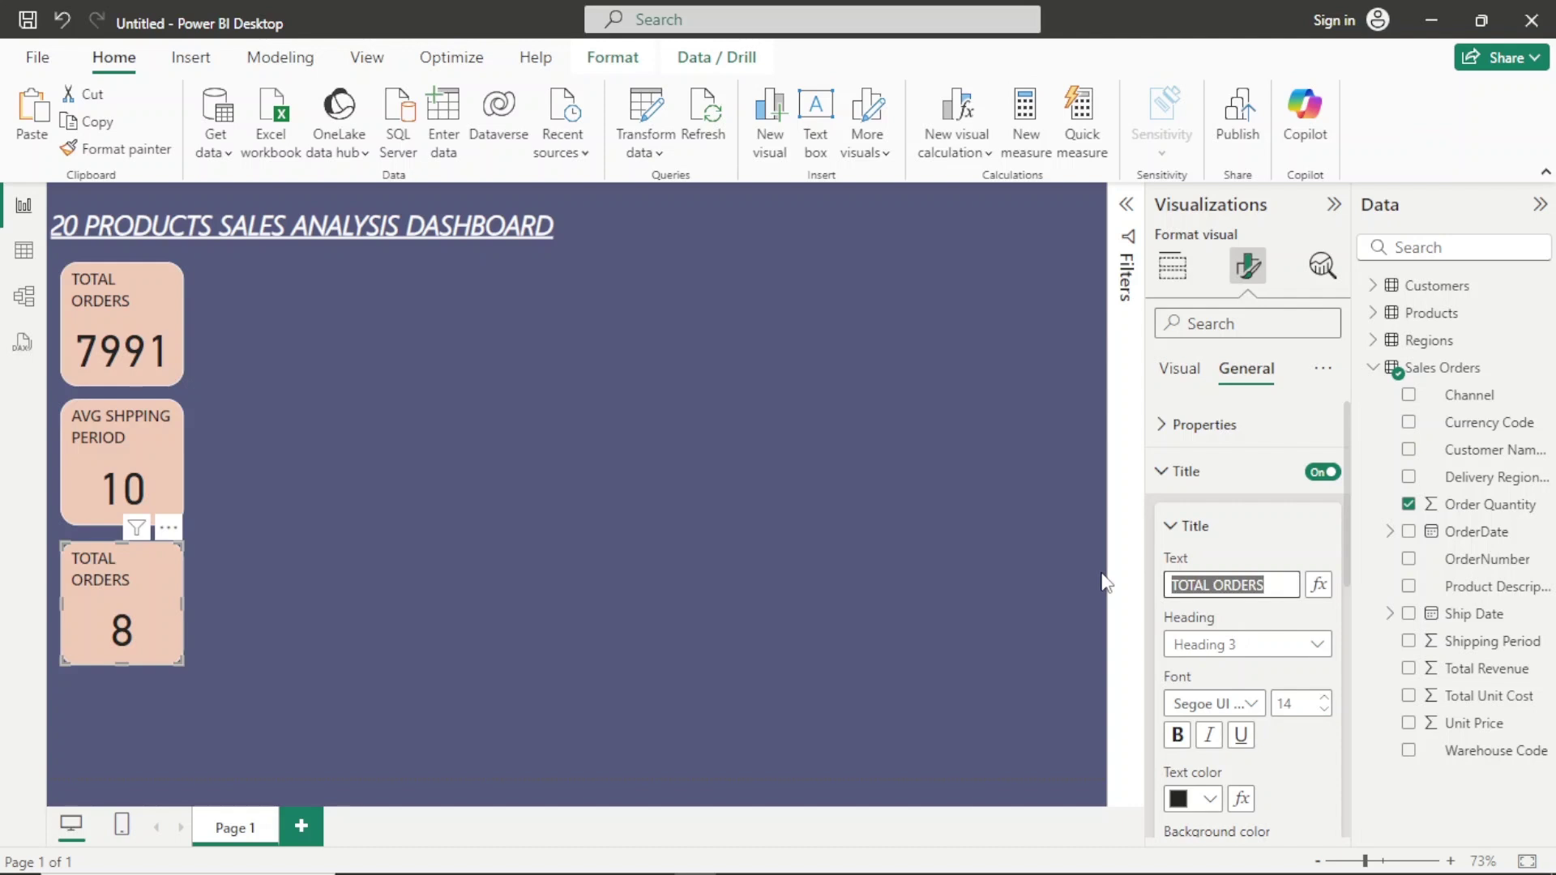
pyautogui.write('A')
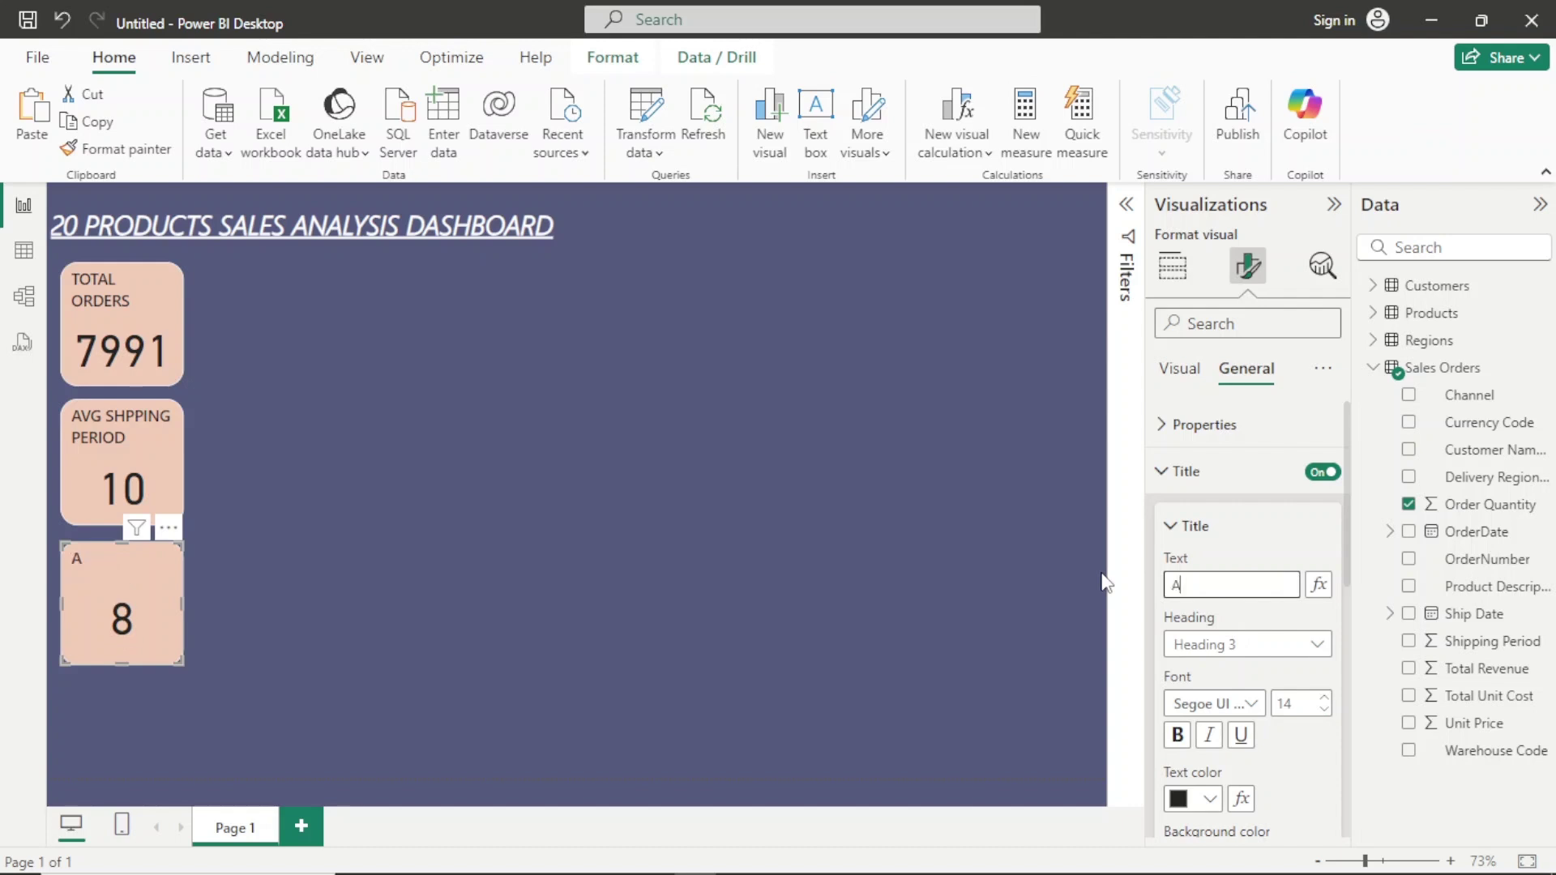
pyautogui.write('VG ORDER Q')
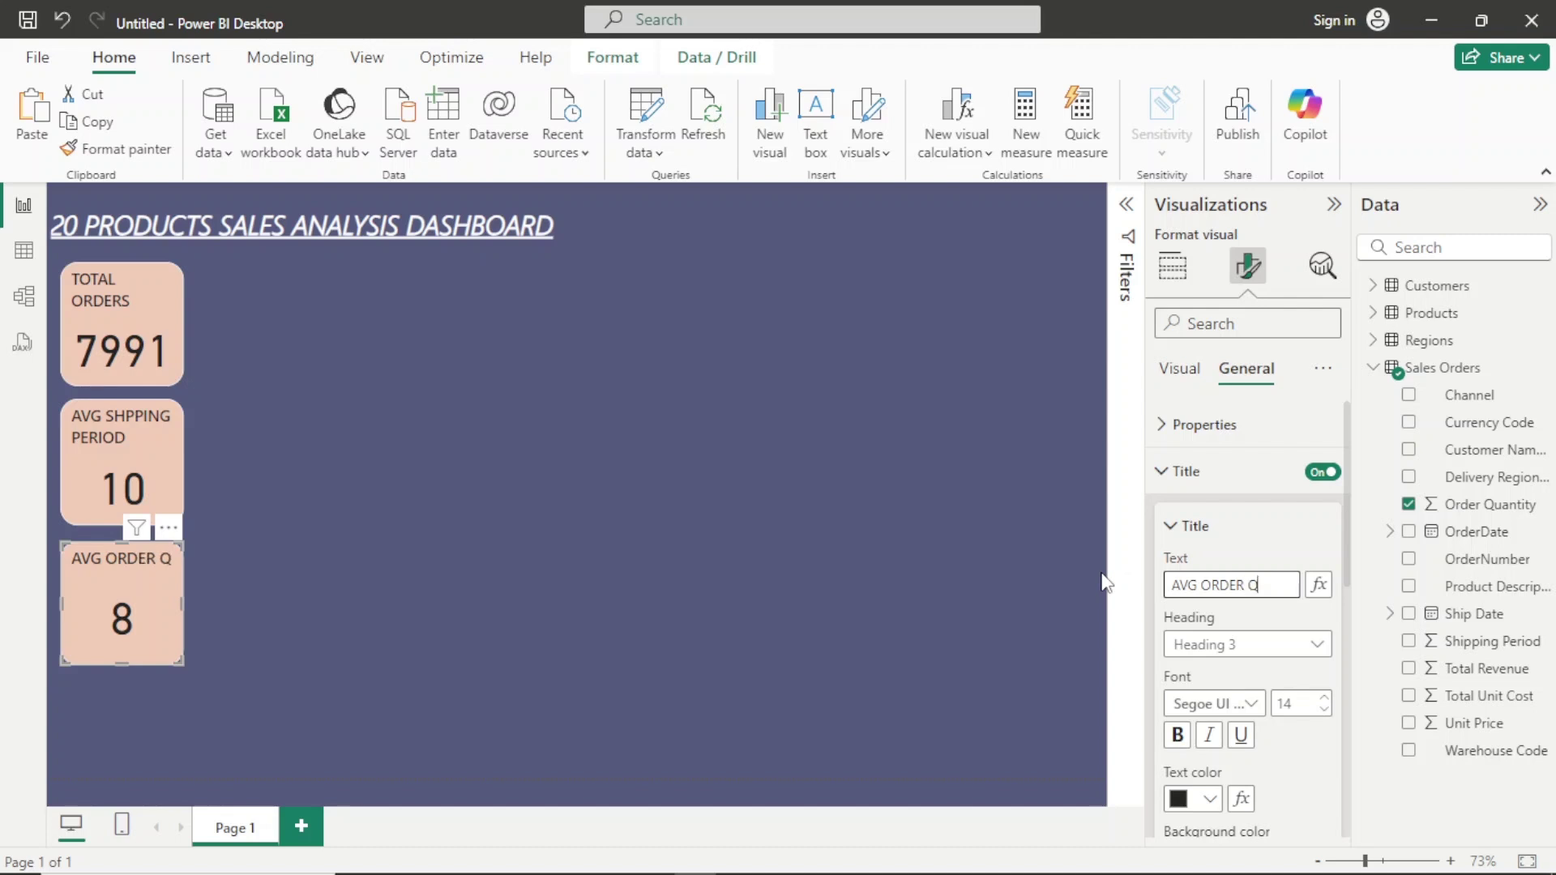
pyautogui.write('UA')
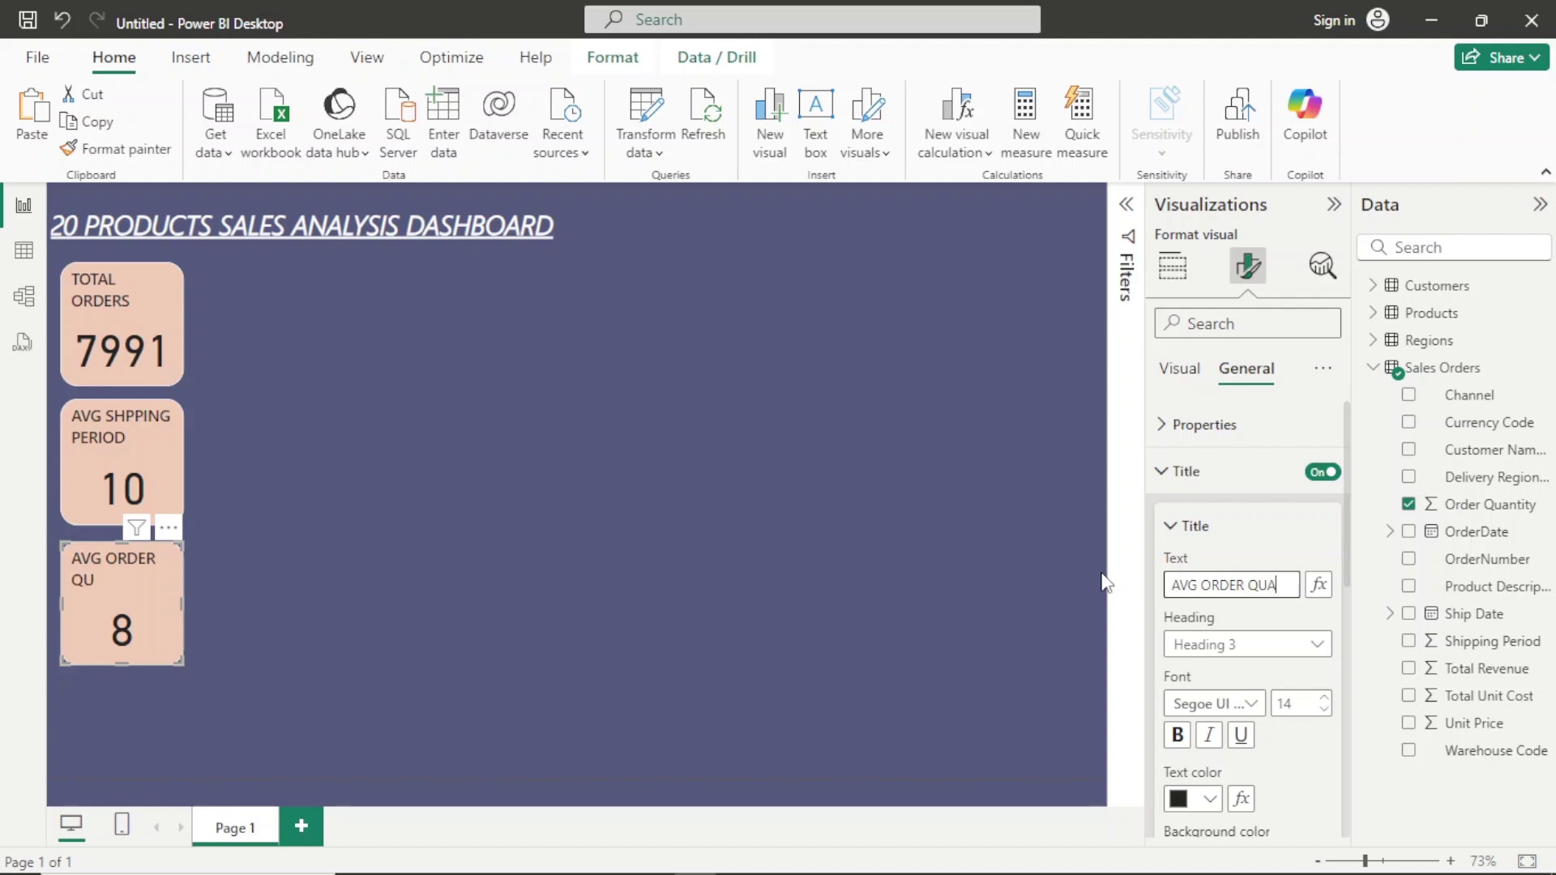
pyautogui.write('NTITY')
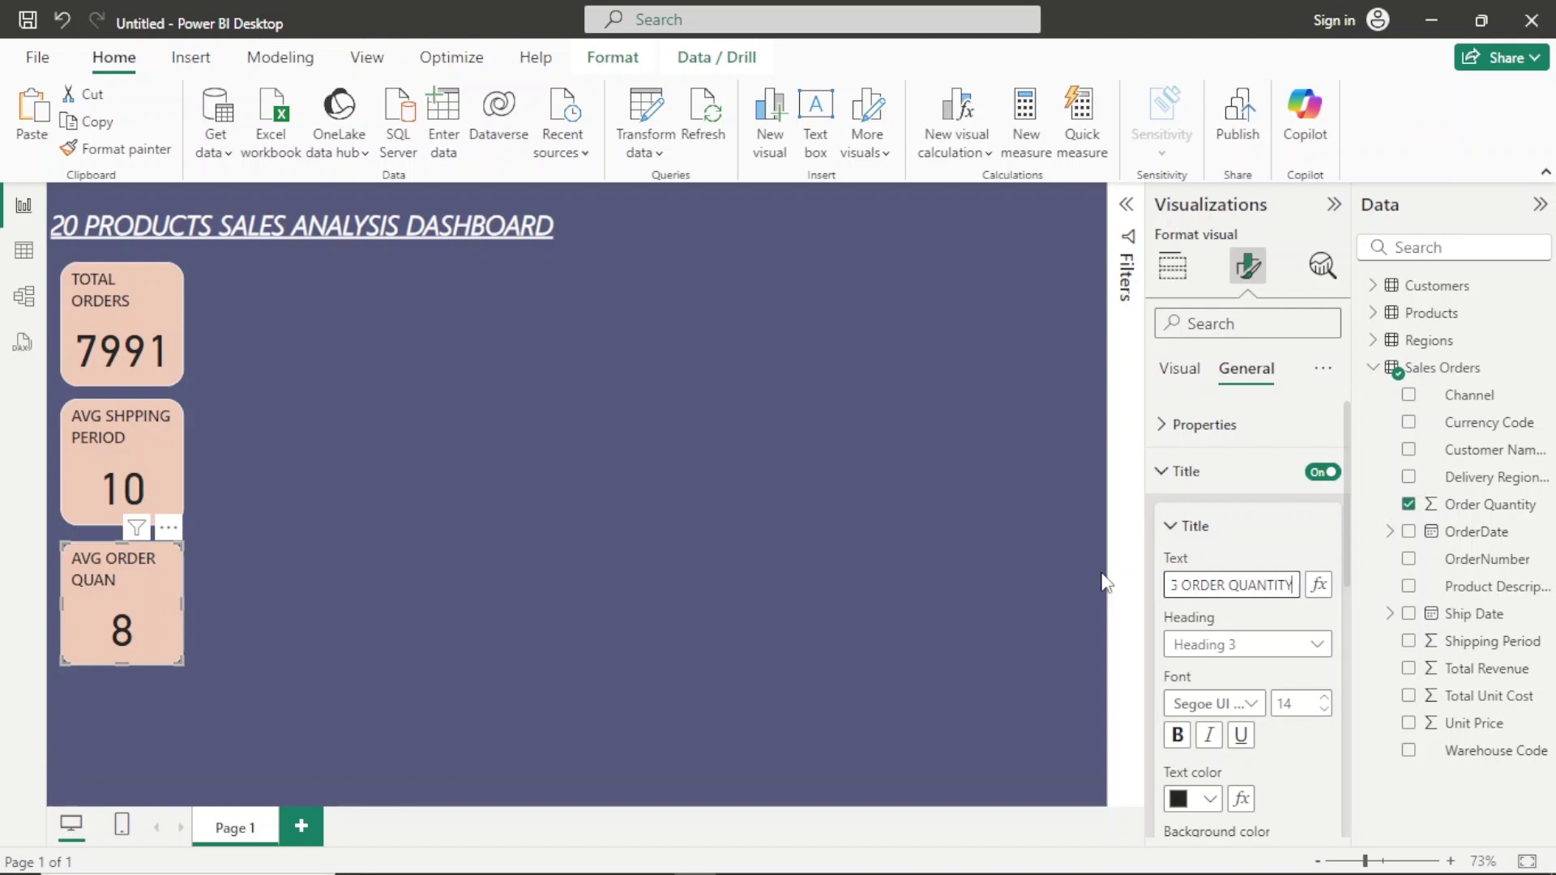
pyautogui.click(855, 604)
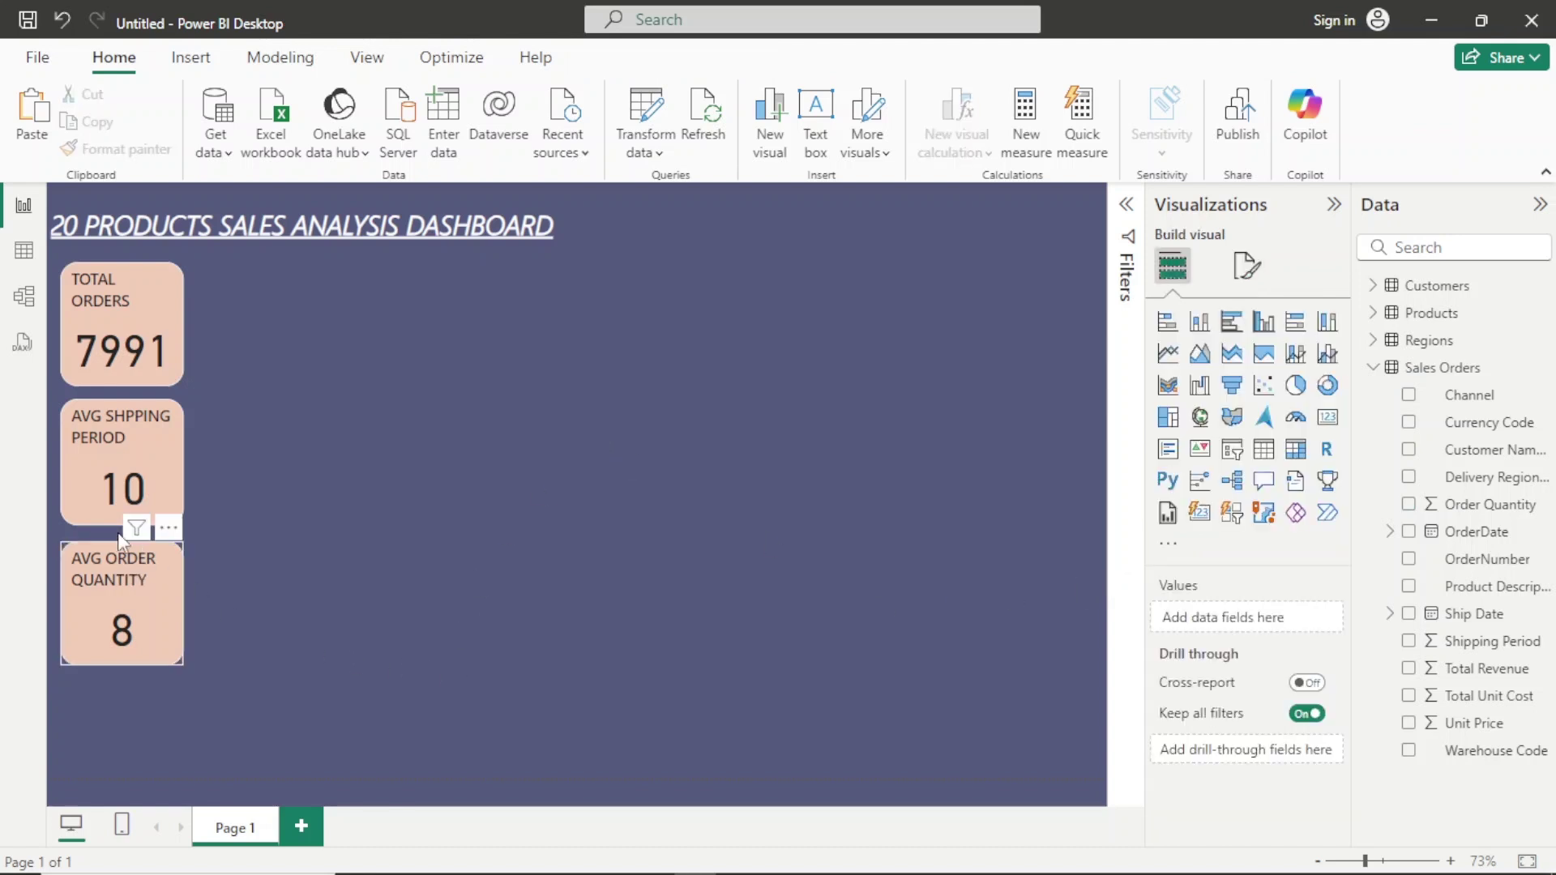
pyautogui.click(154, 354)
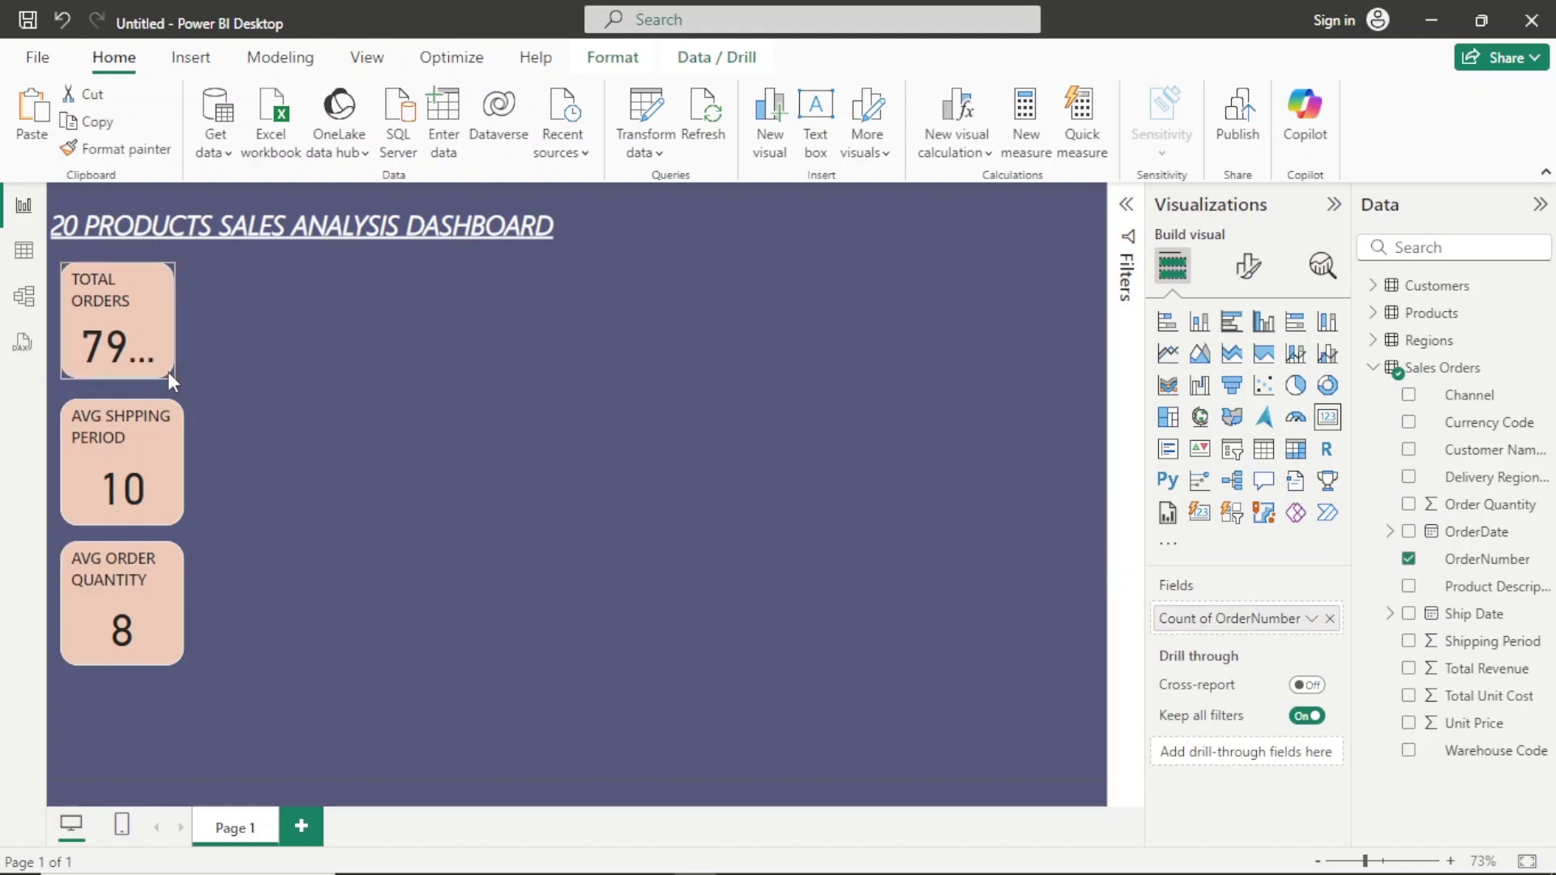
pyautogui.moveTo(167, 372); pyautogui.dragTo(177, 377)
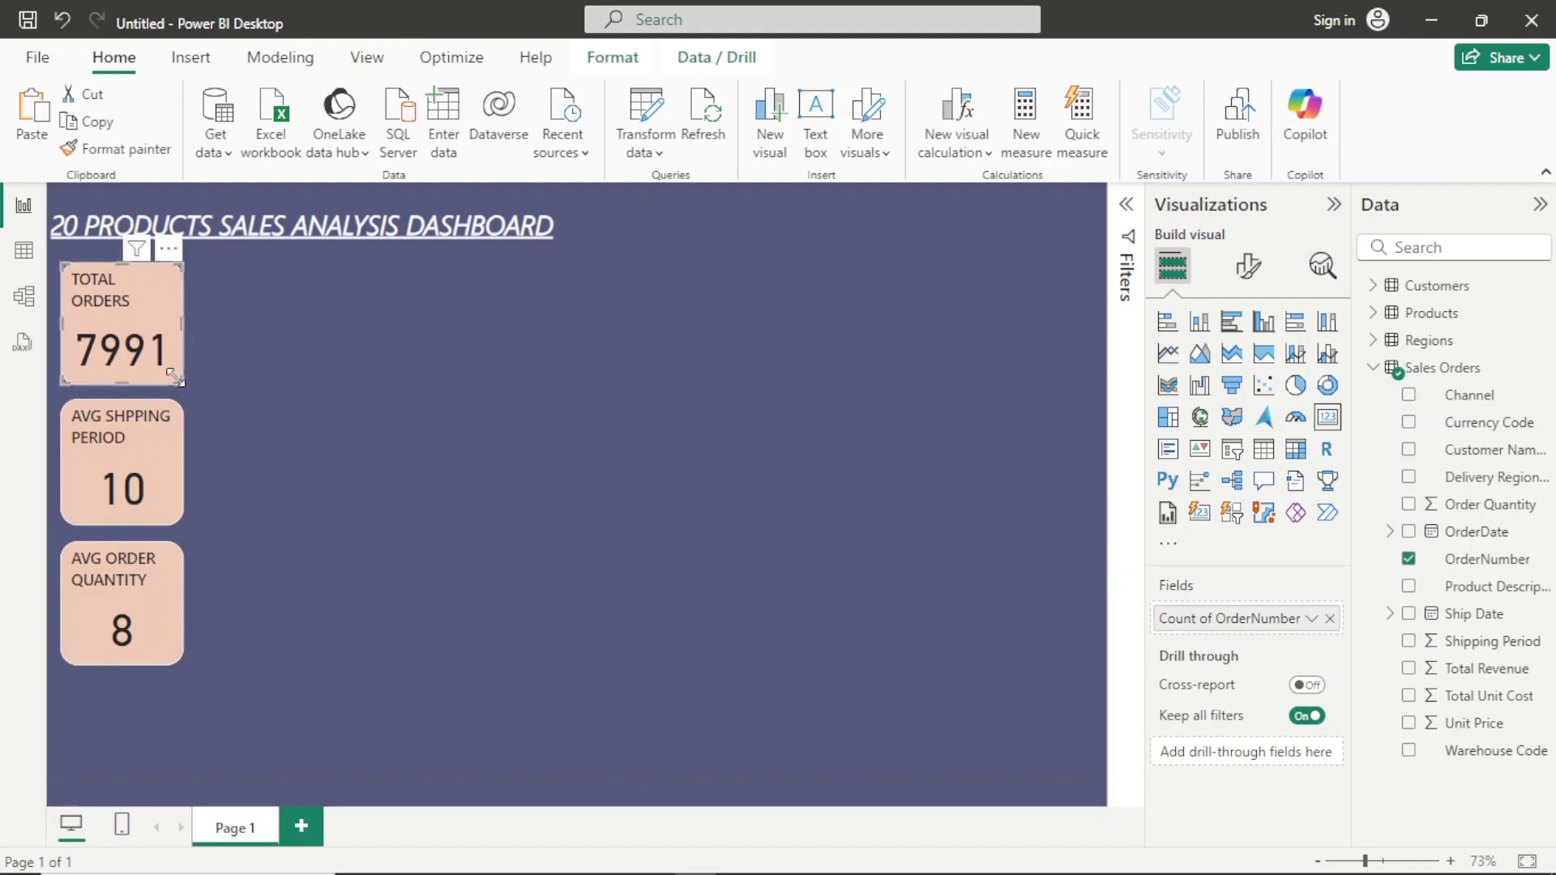
pyautogui.click(305, 444)
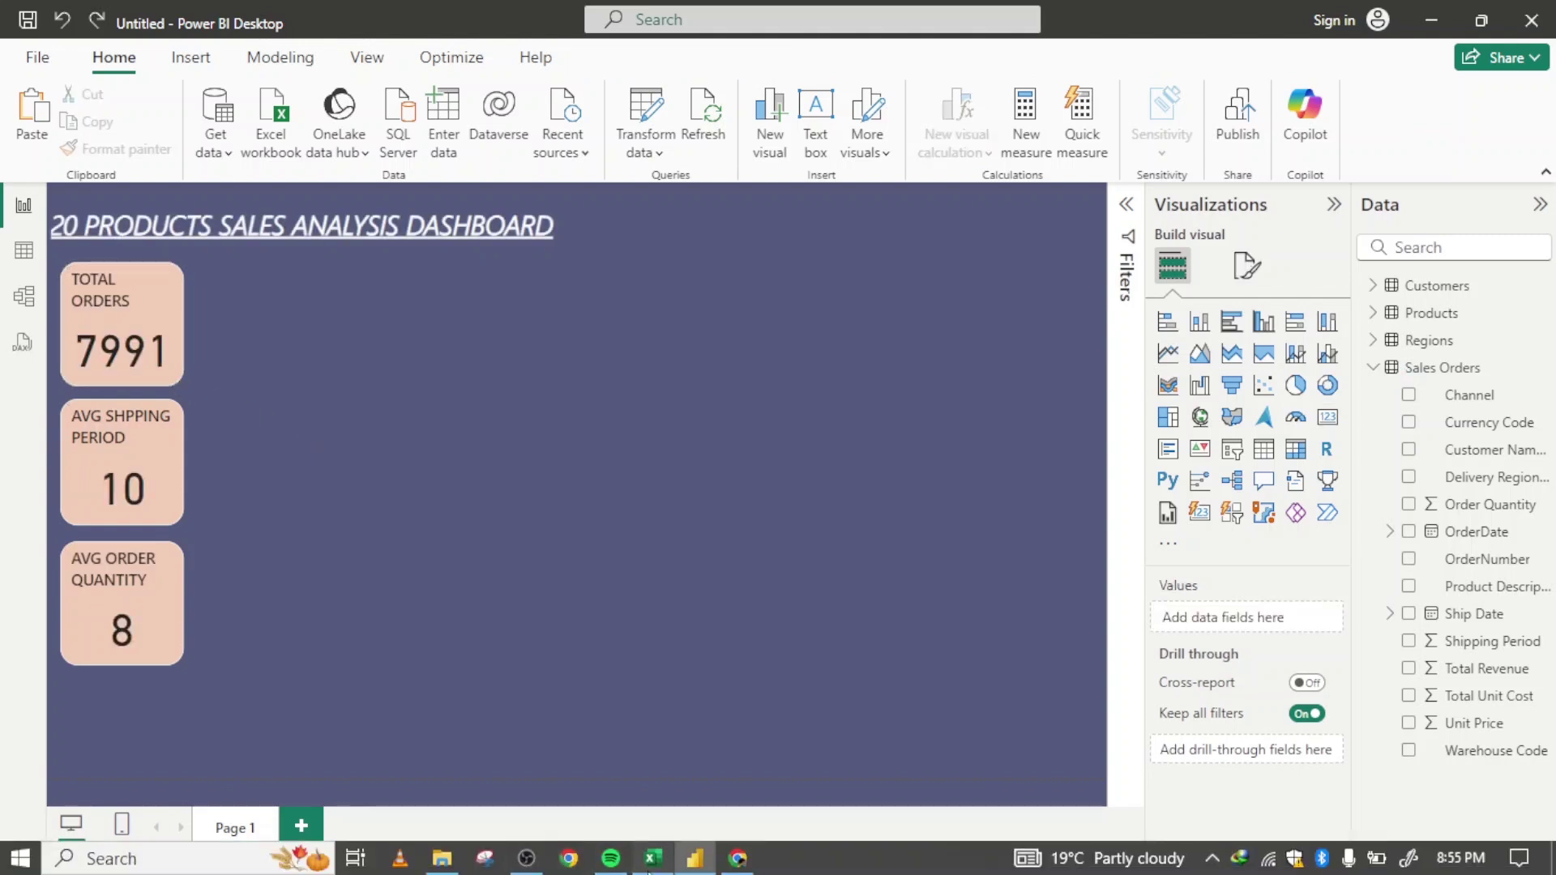
# Check the metrics on the Objectives sheet in Excel, return to Power BI and add a matrix visual beside the TOTAL ORDERS card.
pyautogui.click(648, 871)
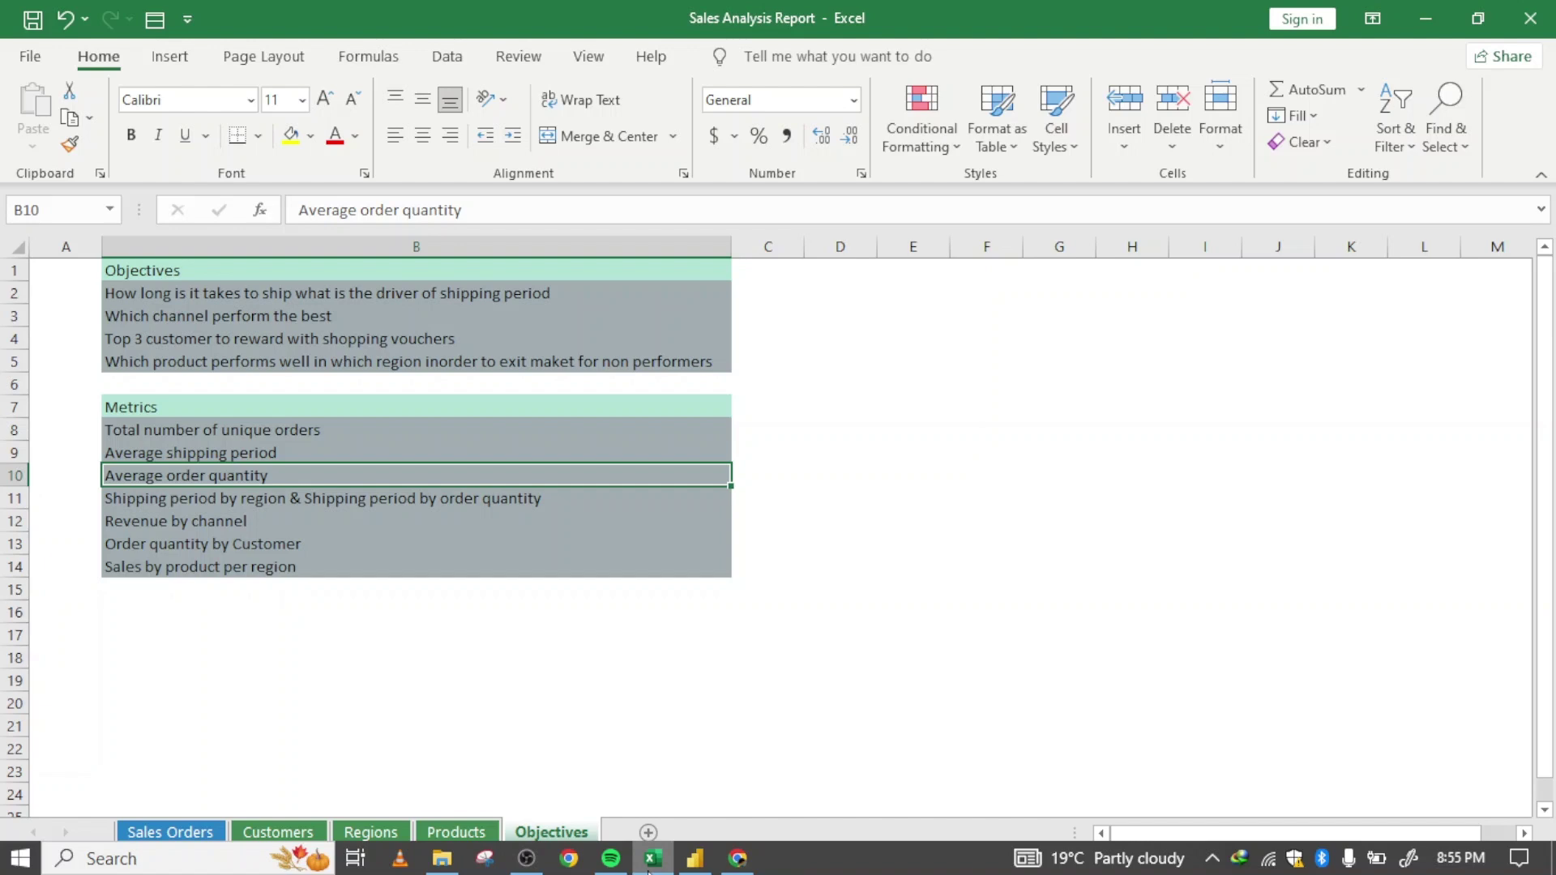
pyautogui.click(694, 858)
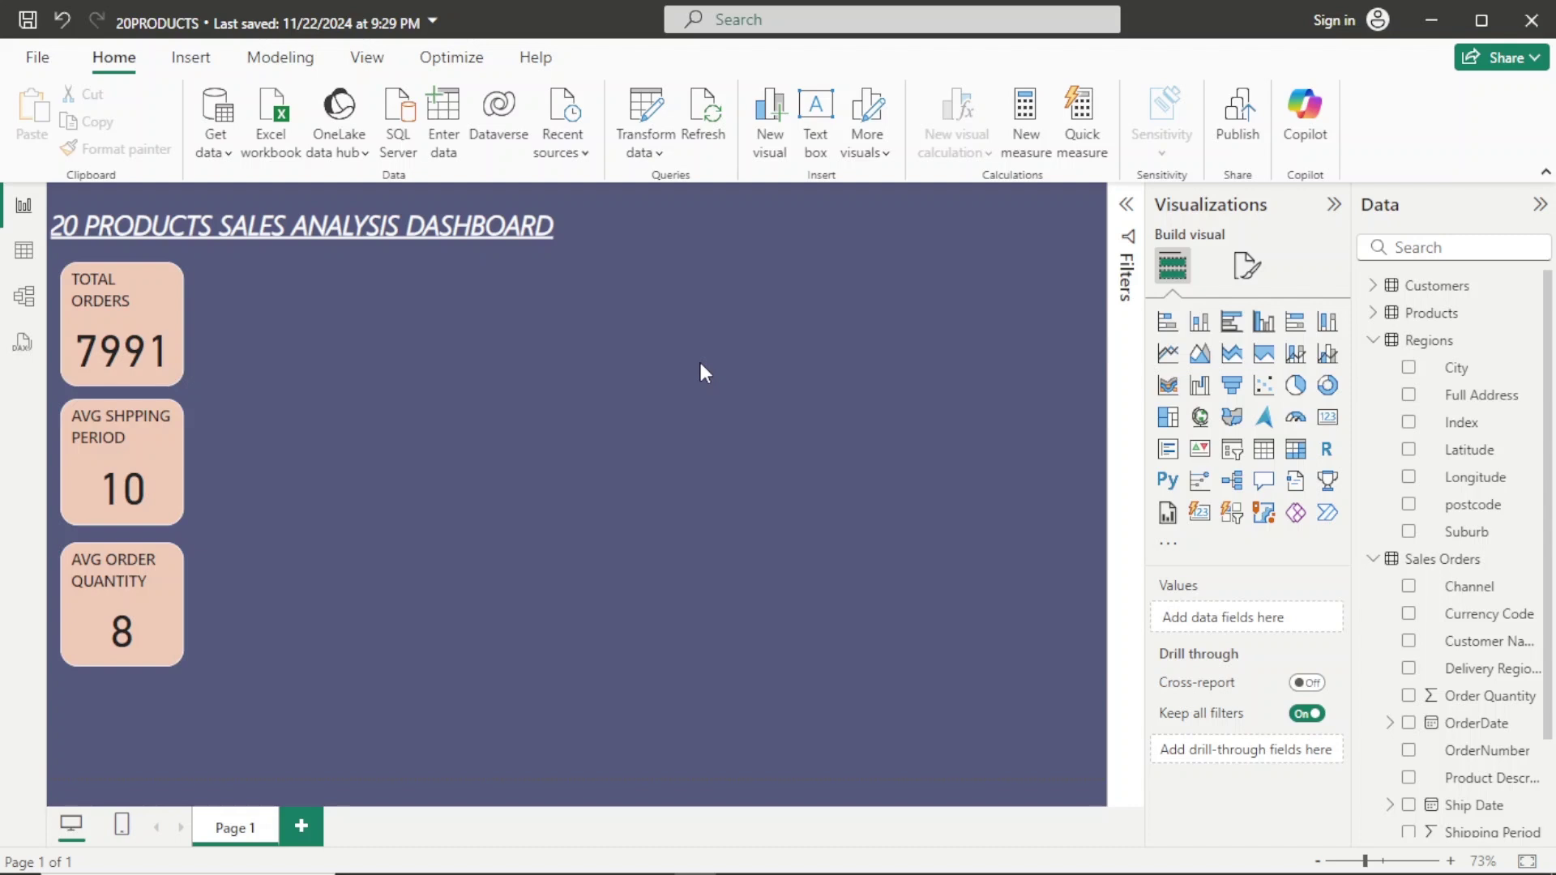
pyautogui.click(1299, 452)
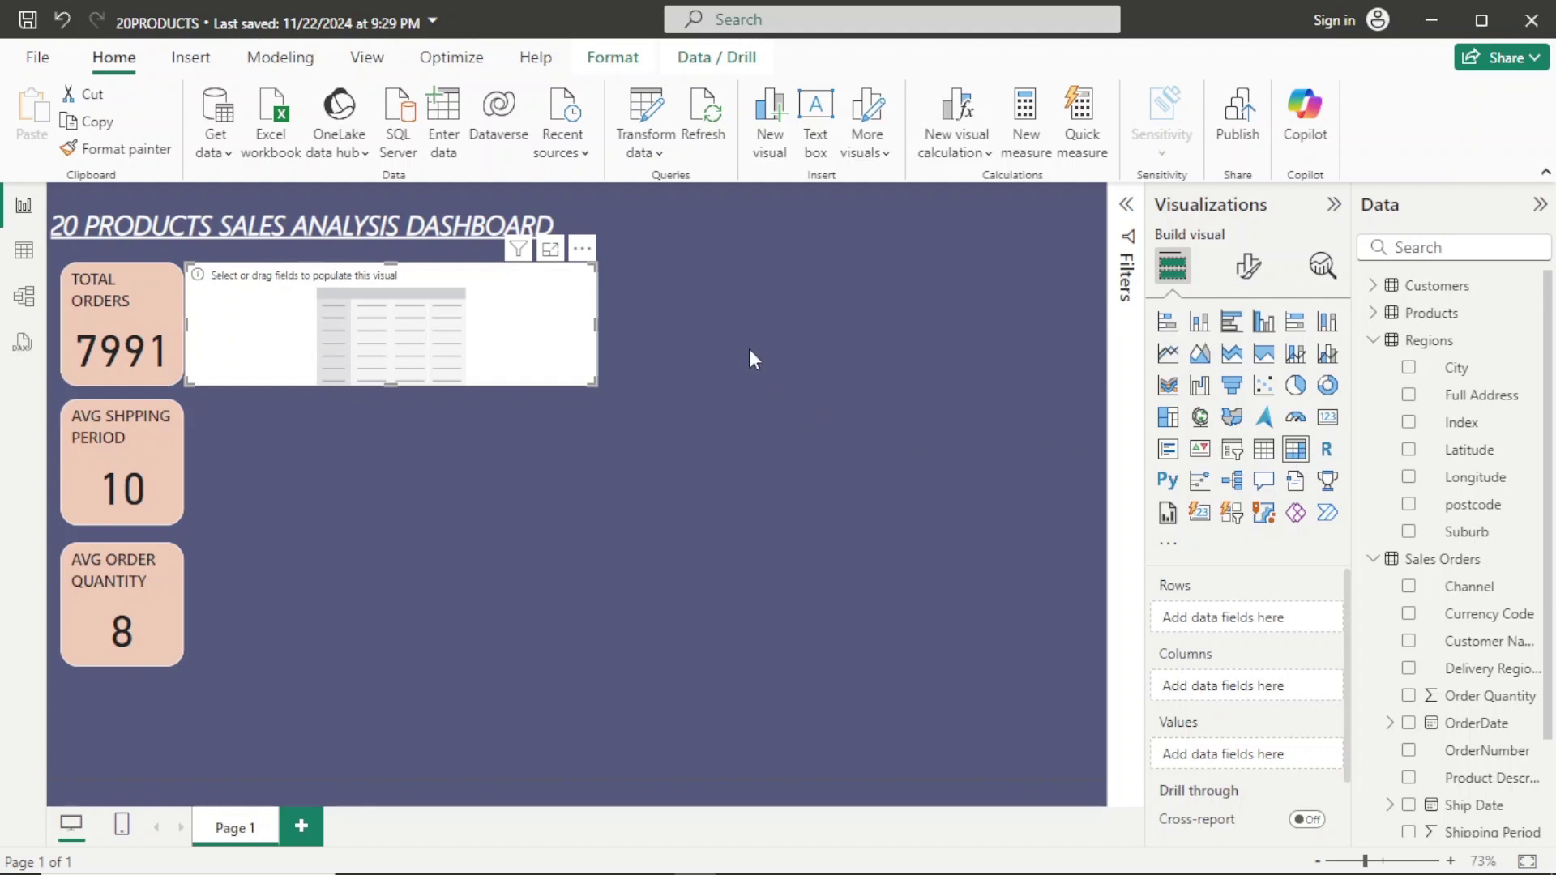
pyautogui.moveTo(584, 251); pyautogui.dragTo(643, 257)
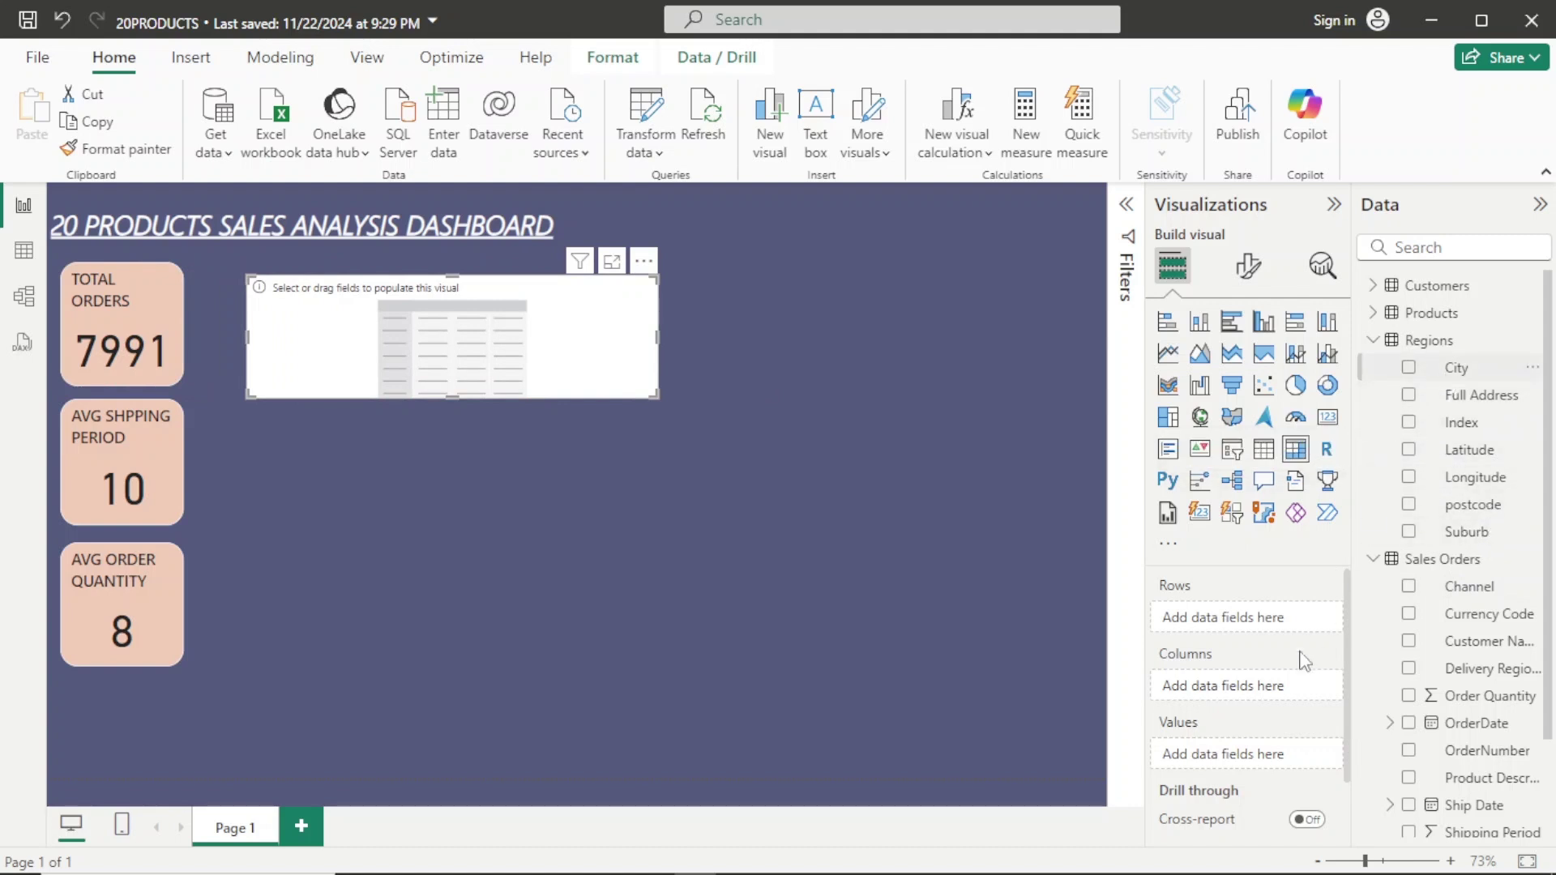
# Assign City from Regions to the matrix columns and Order Quantity to its rows, and extend the matrix downward to fit all rows.
pyautogui.moveTo(1246, 695); pyautogui.dragTo(1246, 695)
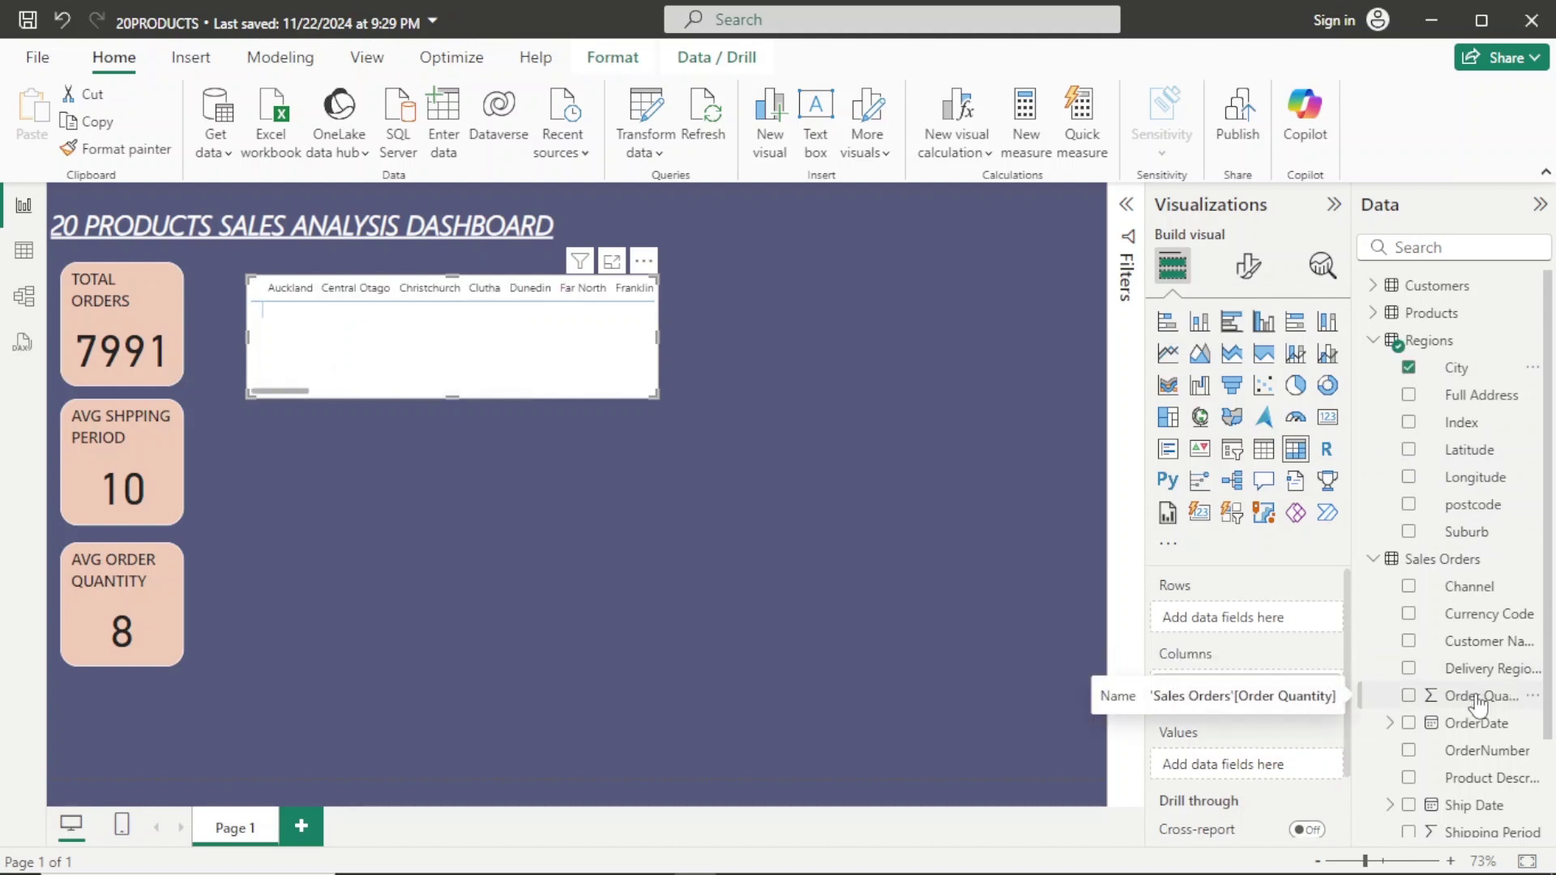
pyautogui.moveTo(1477, 703); pyautogui.dragTo(1269, 618)
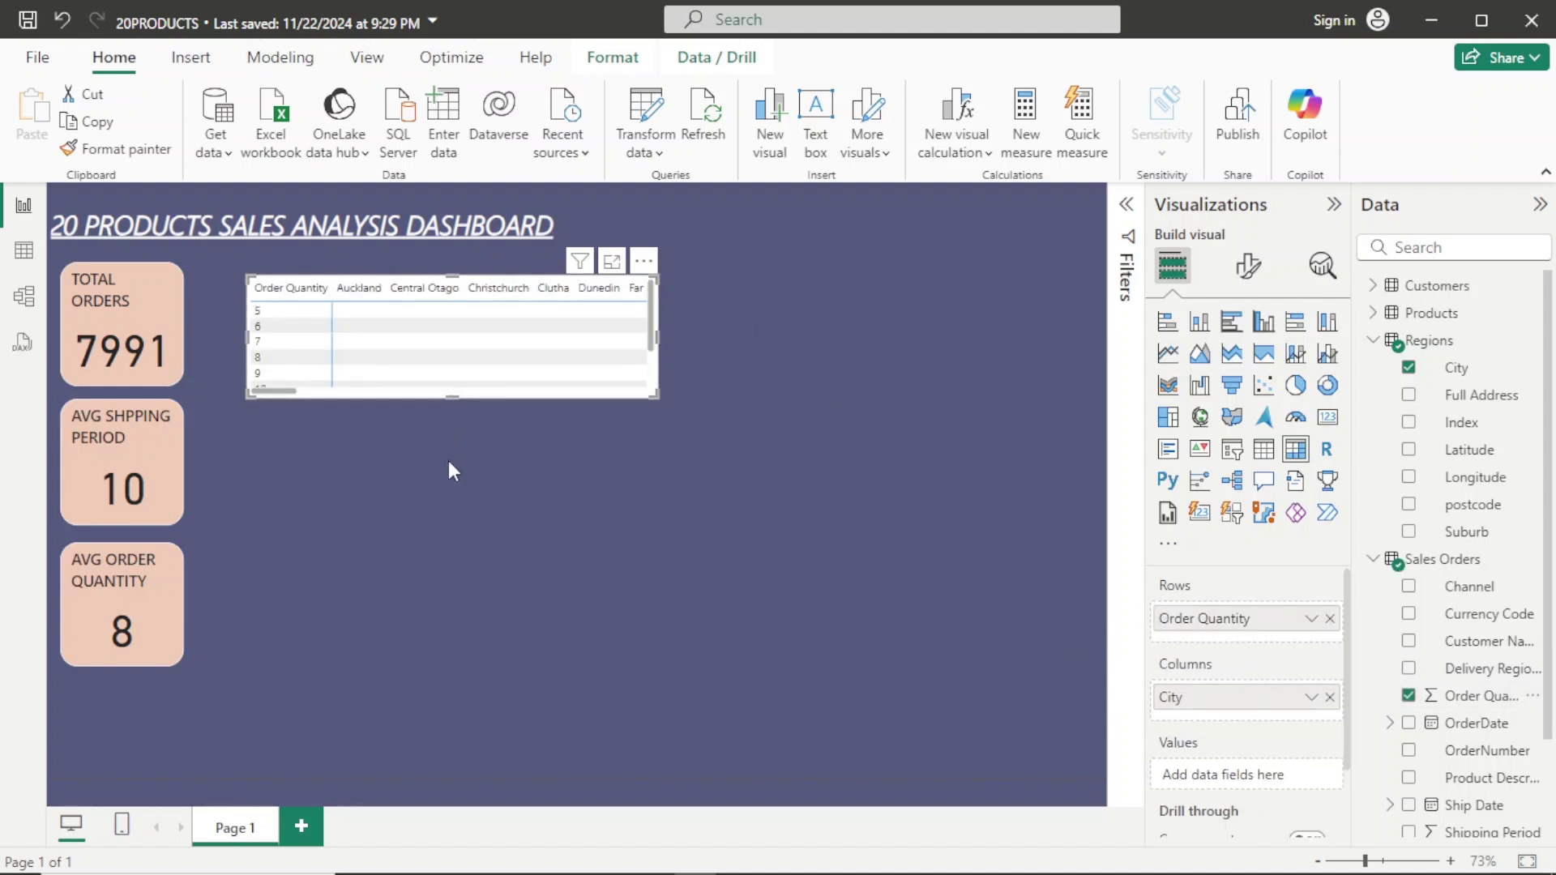
pyautogui.moveTo(449, 462)
pyautogui.mouseDown()
pyautogui.moveTo(449, 536)
pyautogui.moveTo(457, 454)
pyautogui.mouseUp()
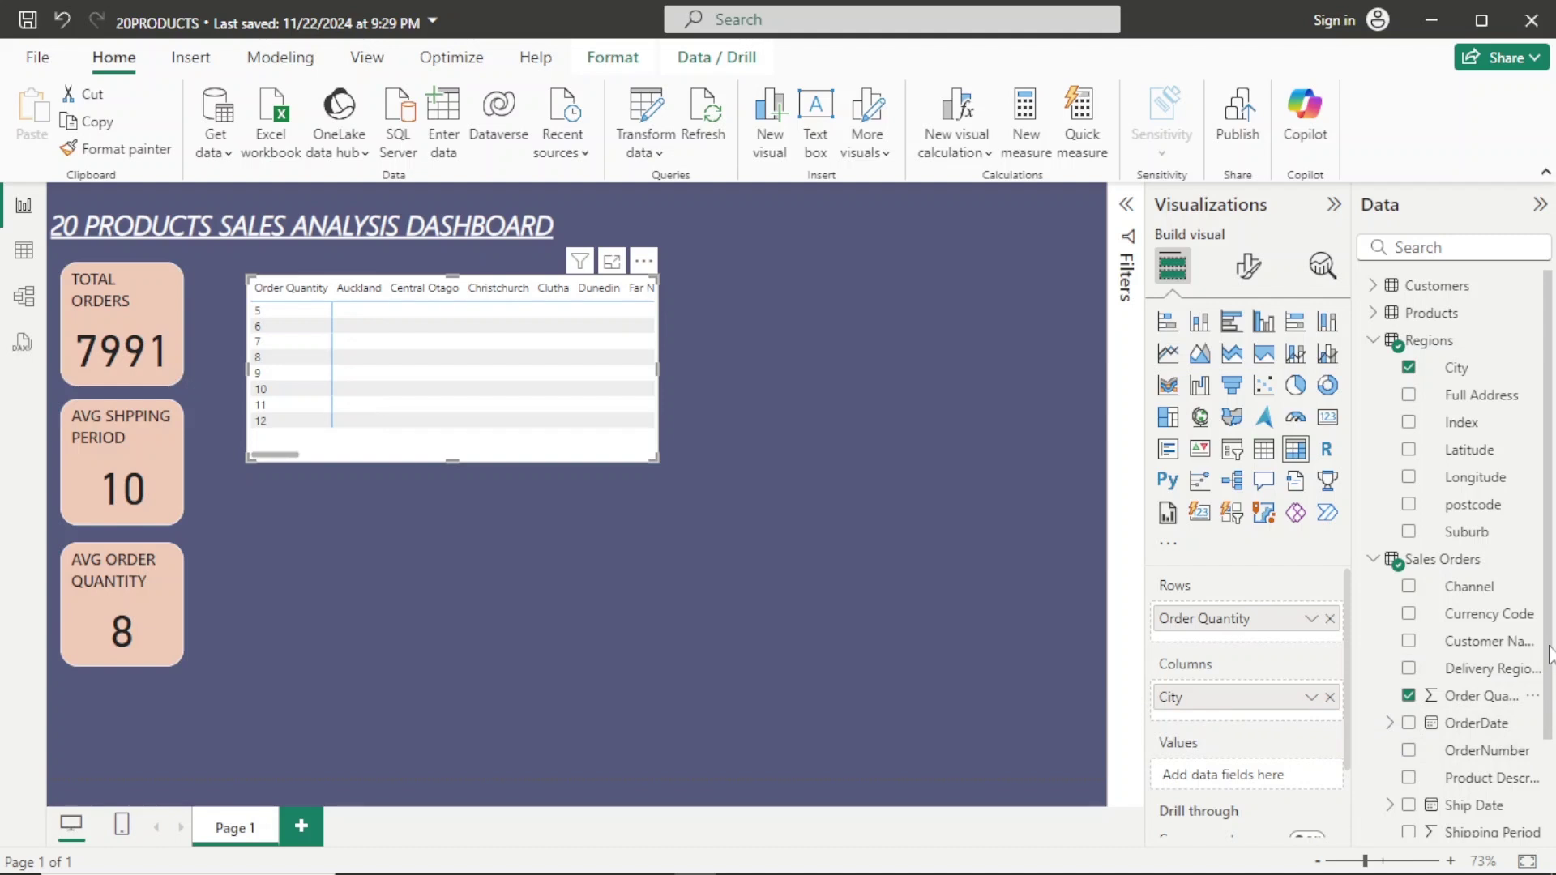
# Add Shipping Period from Sales Orders as the matrix values.
pyautogui.scroll(-1, 1549, 672)
pyautogui.scroll(-1, 1550, 672)
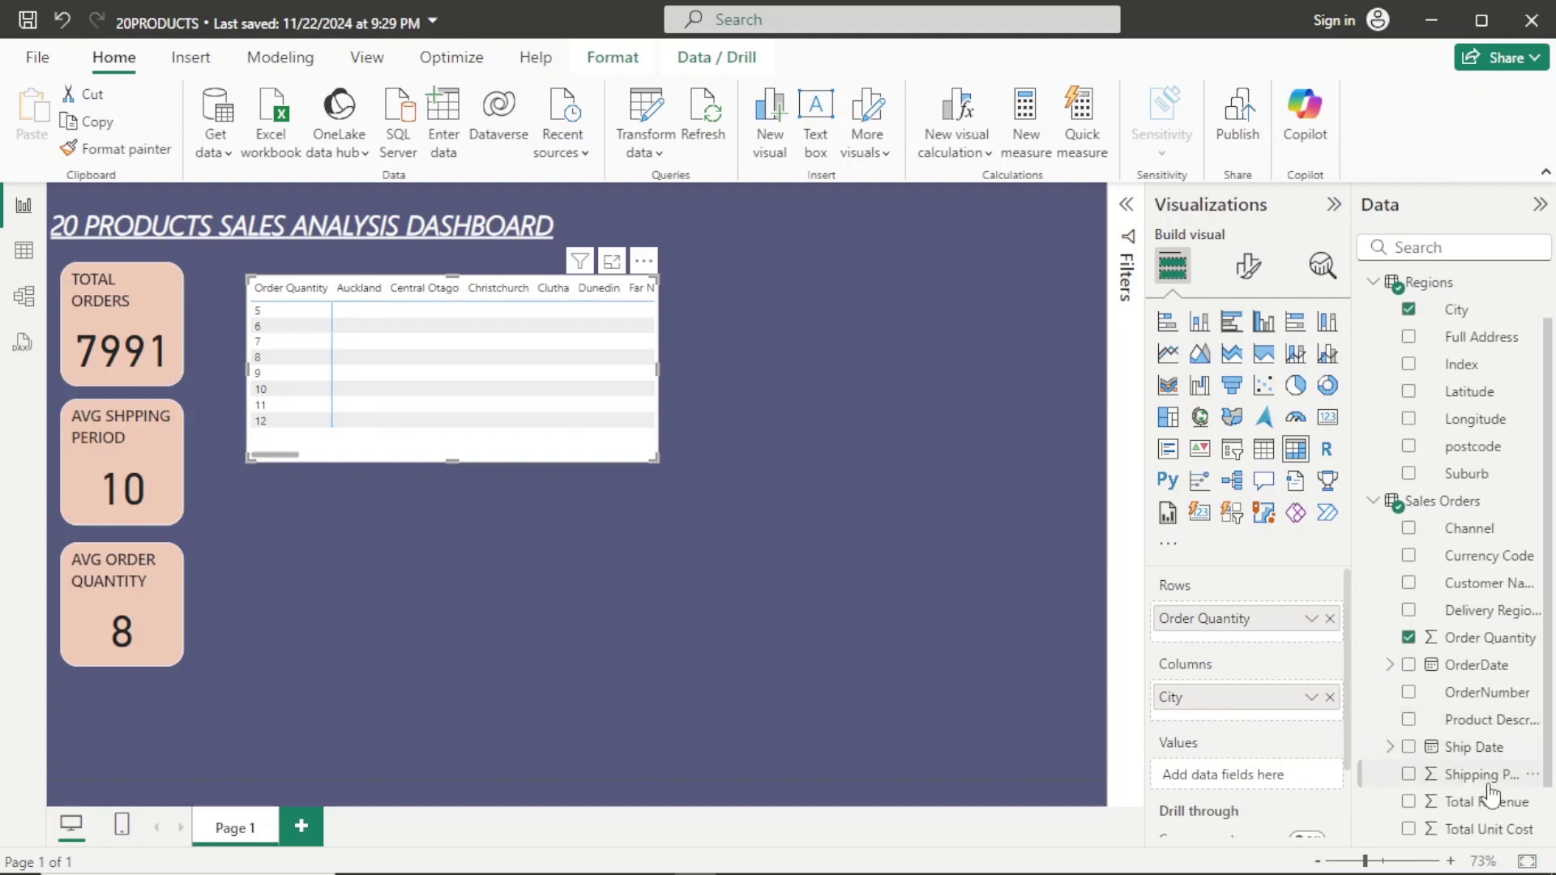
pyautogui.moveTo(1488, 784); pyautogui.dragTo(1280, 788)
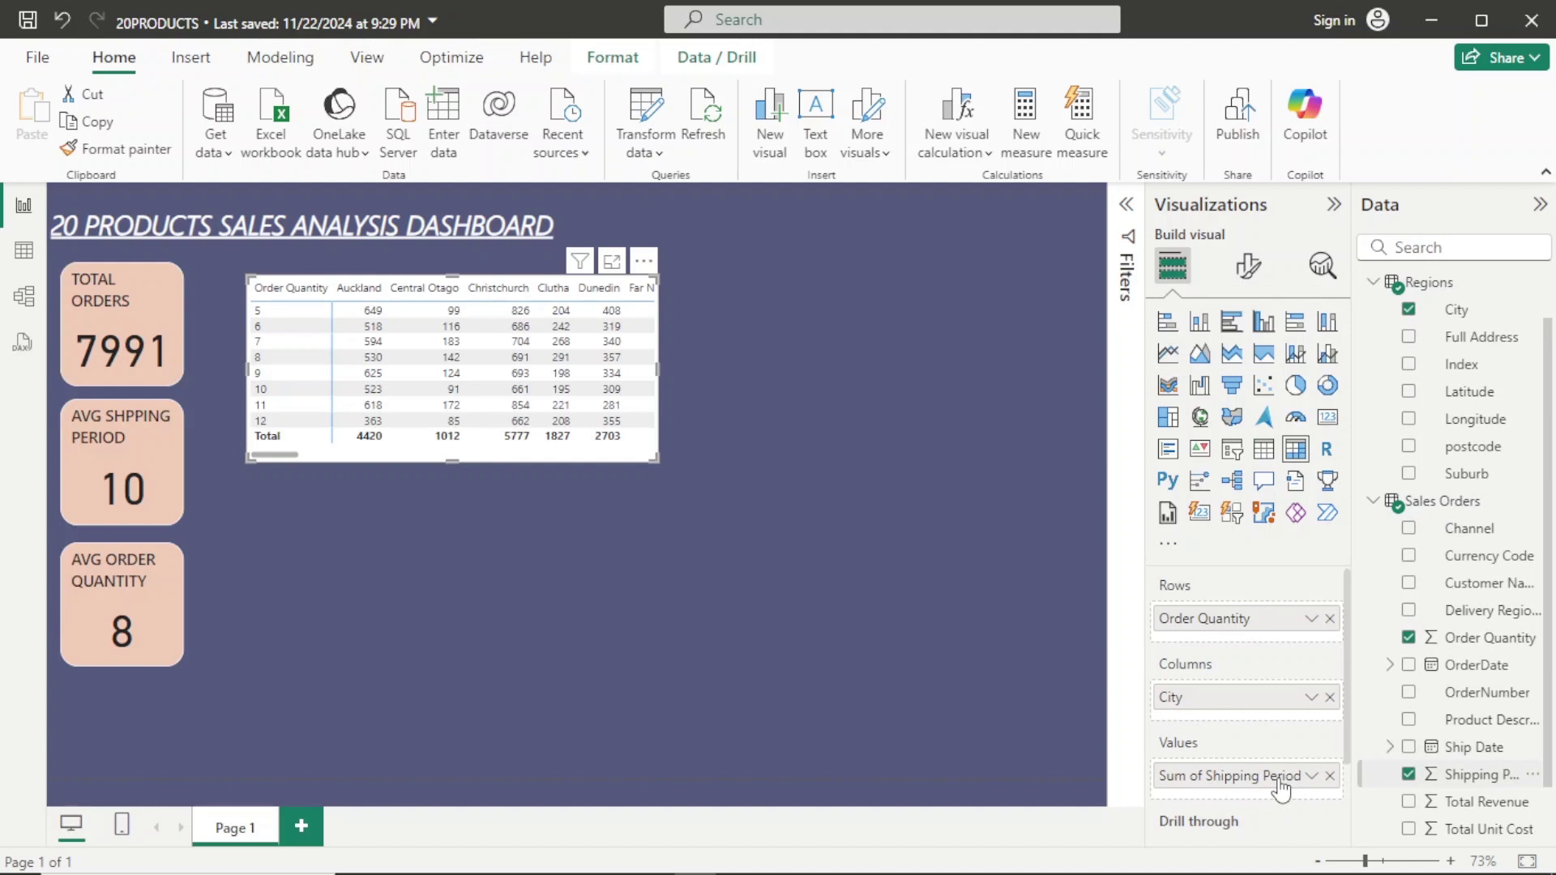
# Summarize Shipping Period in the matrix values as Count (Distinct).
pyautogui.click(1312, 778)
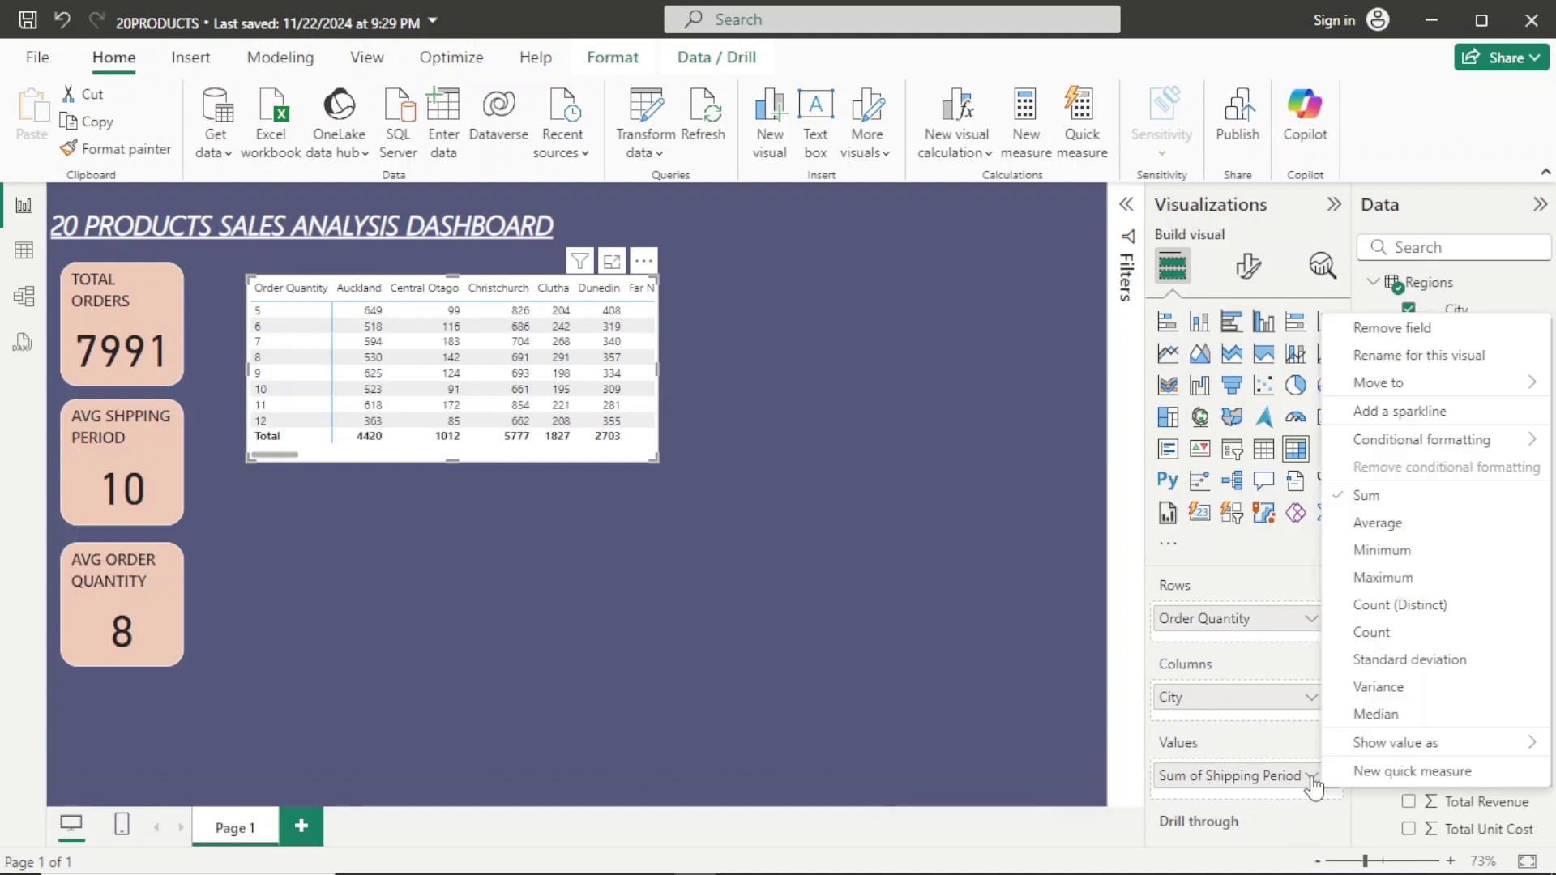
pyautogui.click(1372, 632)
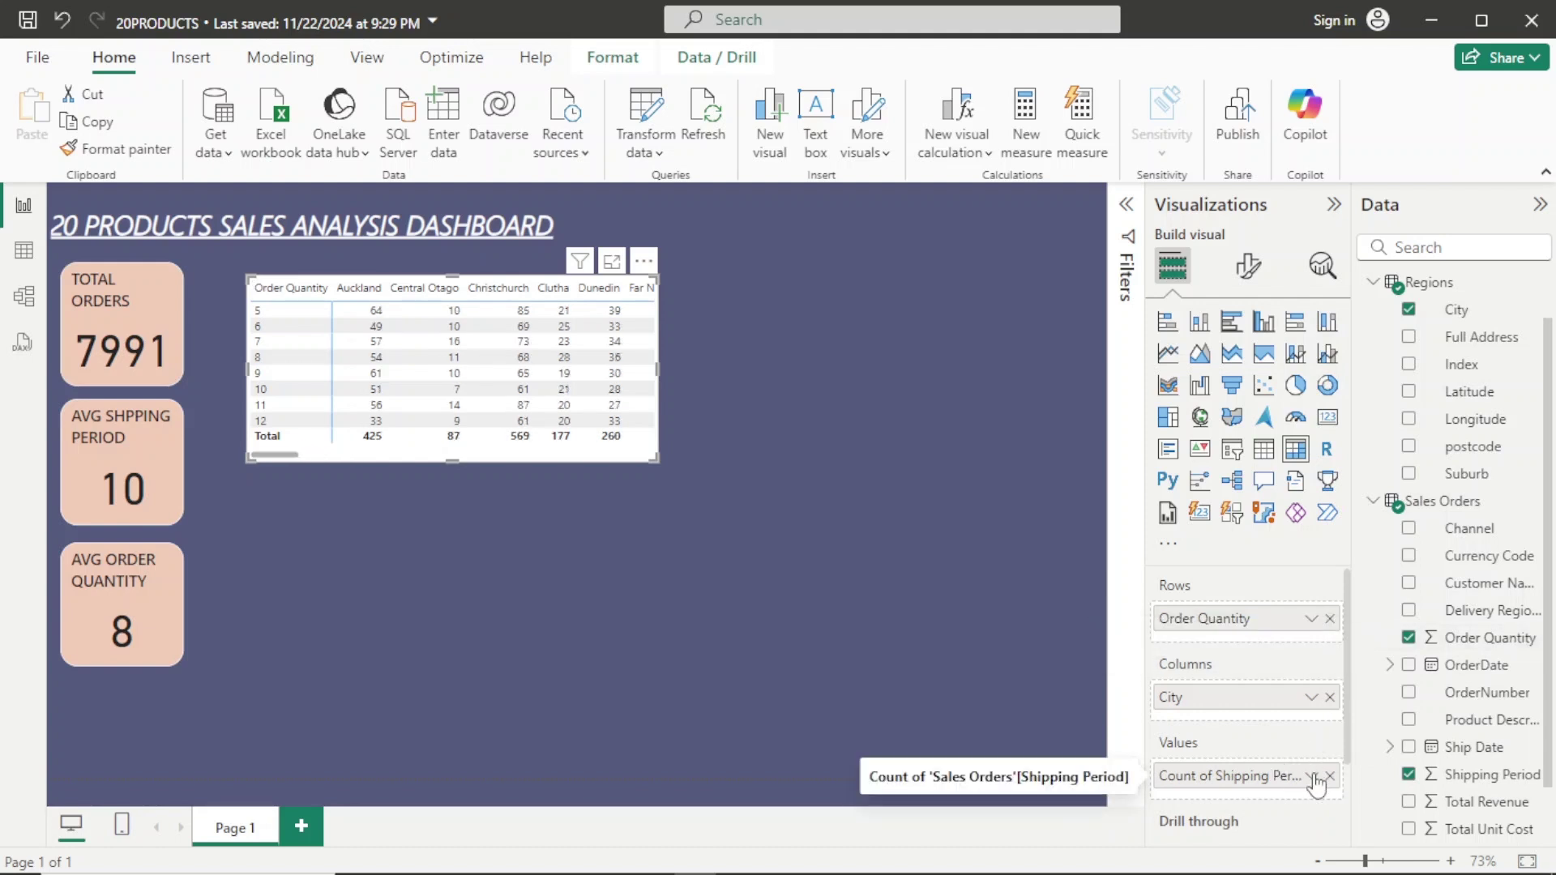
pyautogui.click(1311, 776)
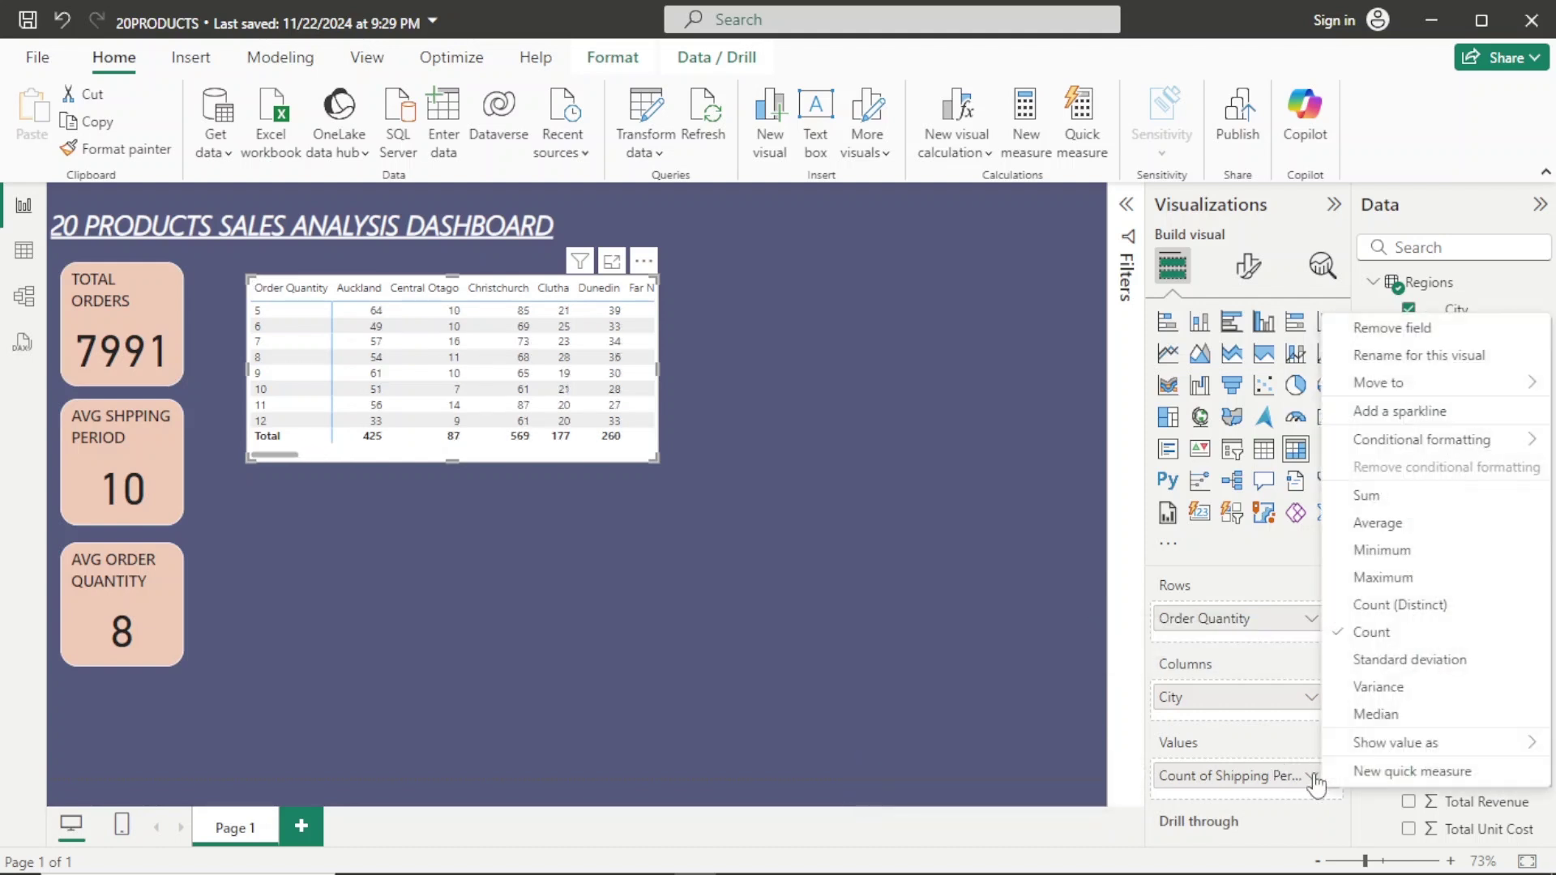
pyautogui.click(1346, 614)
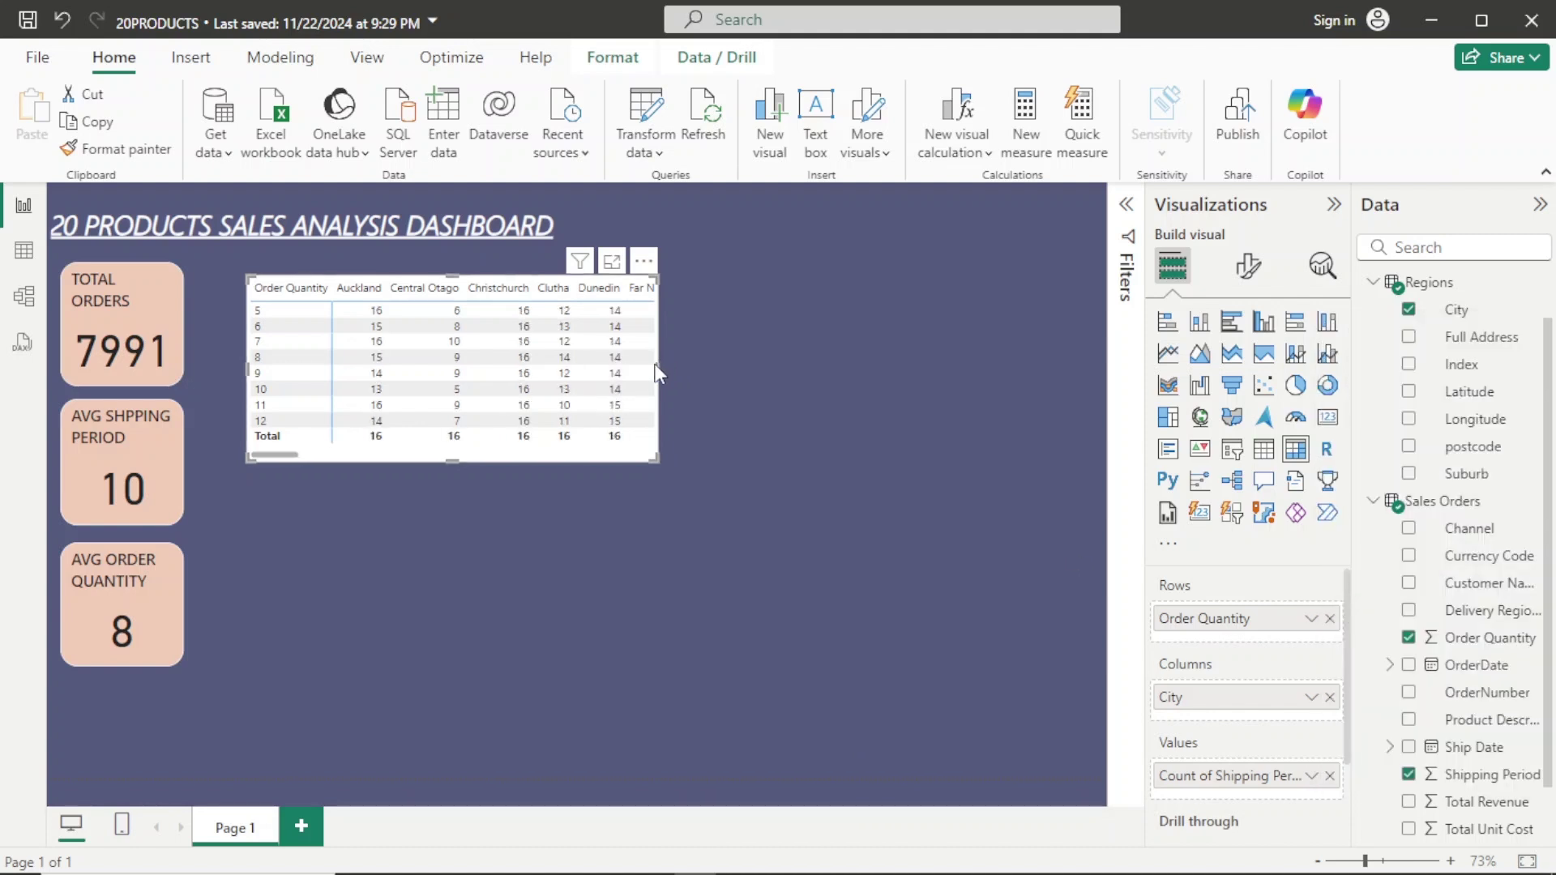
# Widen the matrix almost to the right edge of the report page and extend it slightly downward.
pyautogui.moveTo(658, 369); pyautogui.dragTo(1062, 372)
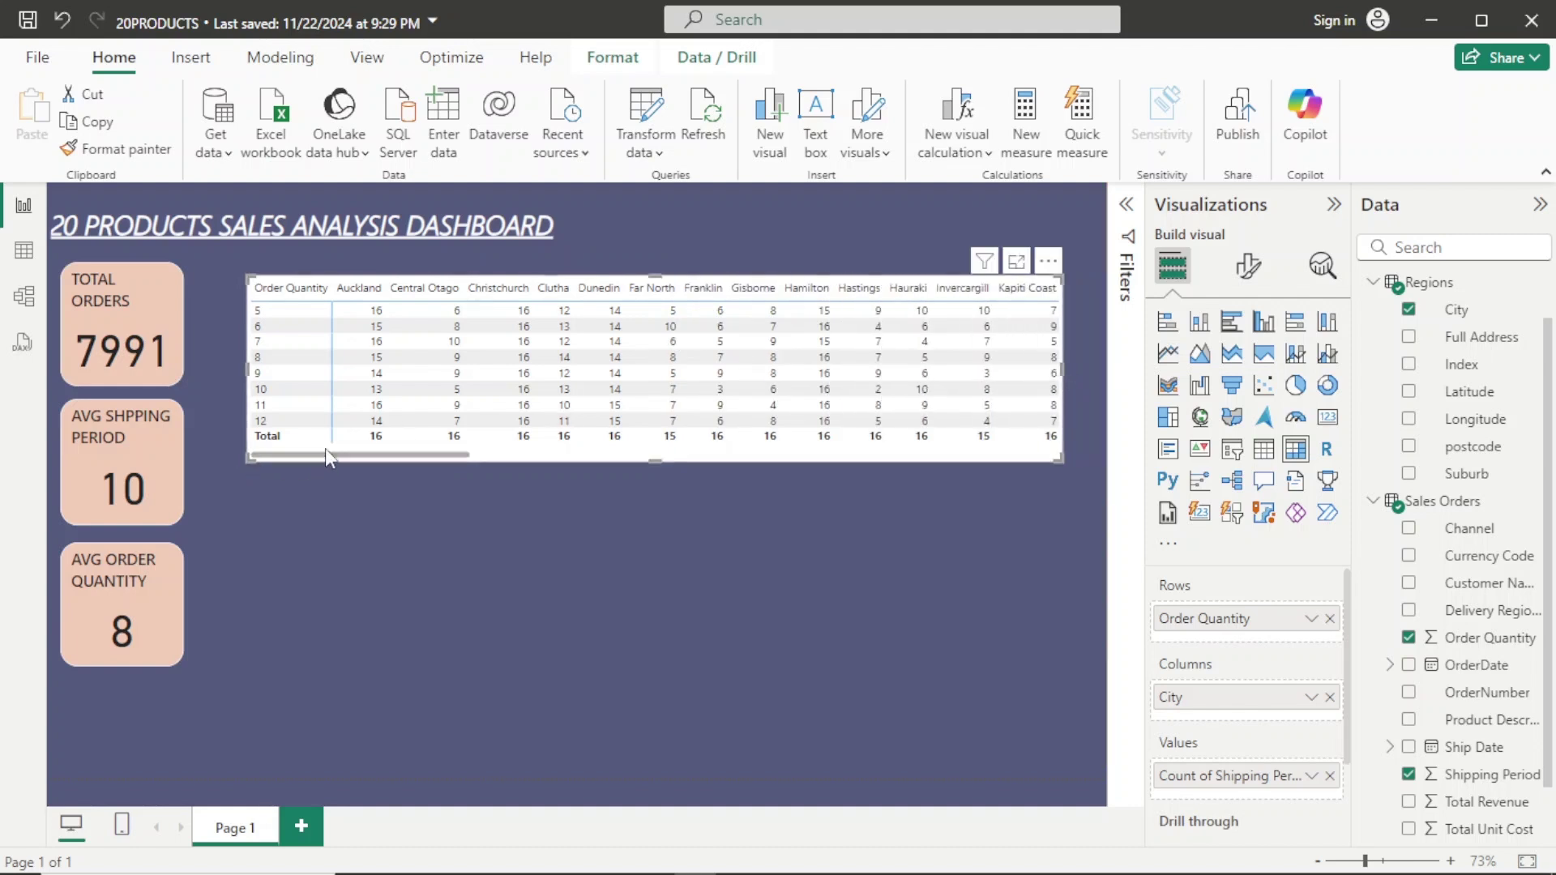
pyautogui.moveTo(324, 451); pyautogui.dragTo(327, 452)
pyautogui.moveTo(474, 476); pyautogui.dragTo(272, 468)
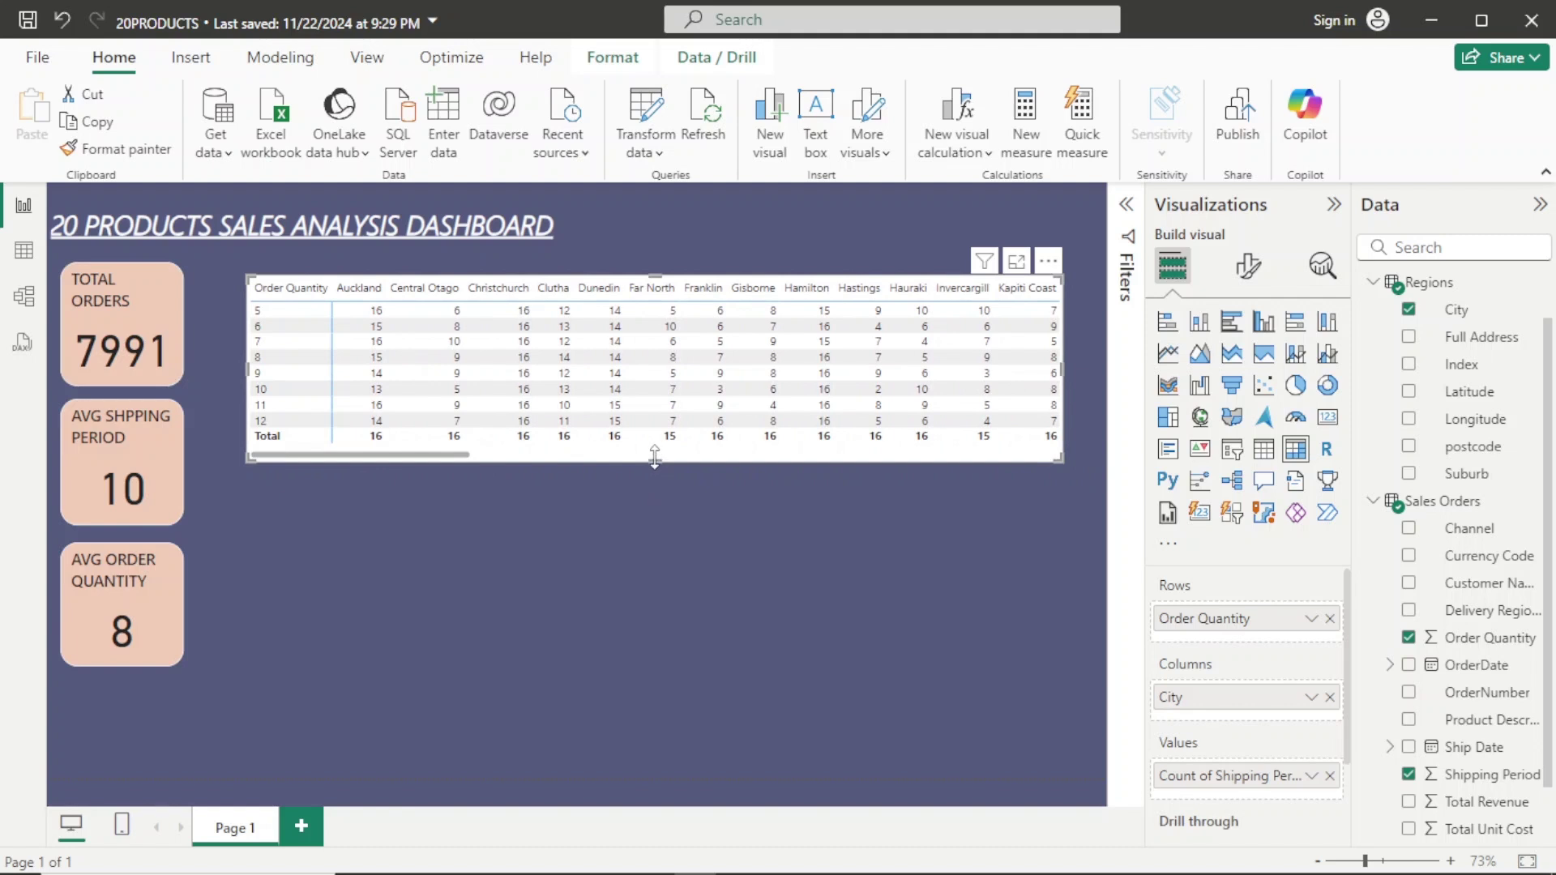
pyautogui.moveTo(654, 457)
pyautogui.mouseDown()
pyautogui.moveTo(630, 579)
pyautogui.moveTo(629, 323)
pyautogui.moveTo(643, 485)
pyautogui.mouseUp()
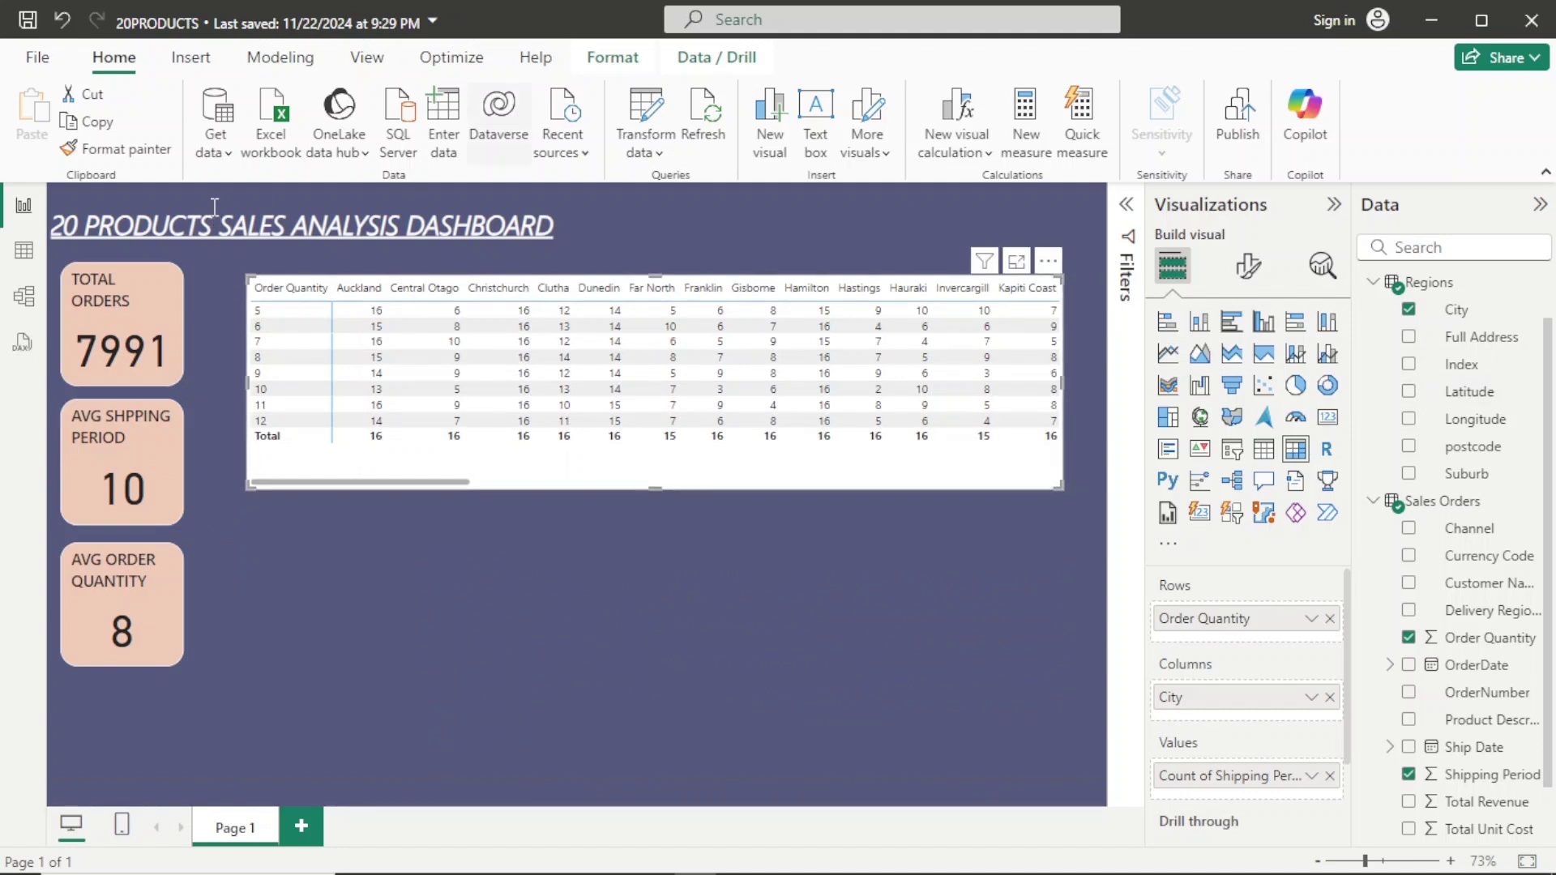
# Examine the Regions table's City column in table view, then switch to the Regions sheet of the Sales Analysis Report workbook in Excel.
pyautogui.click(22, 256)
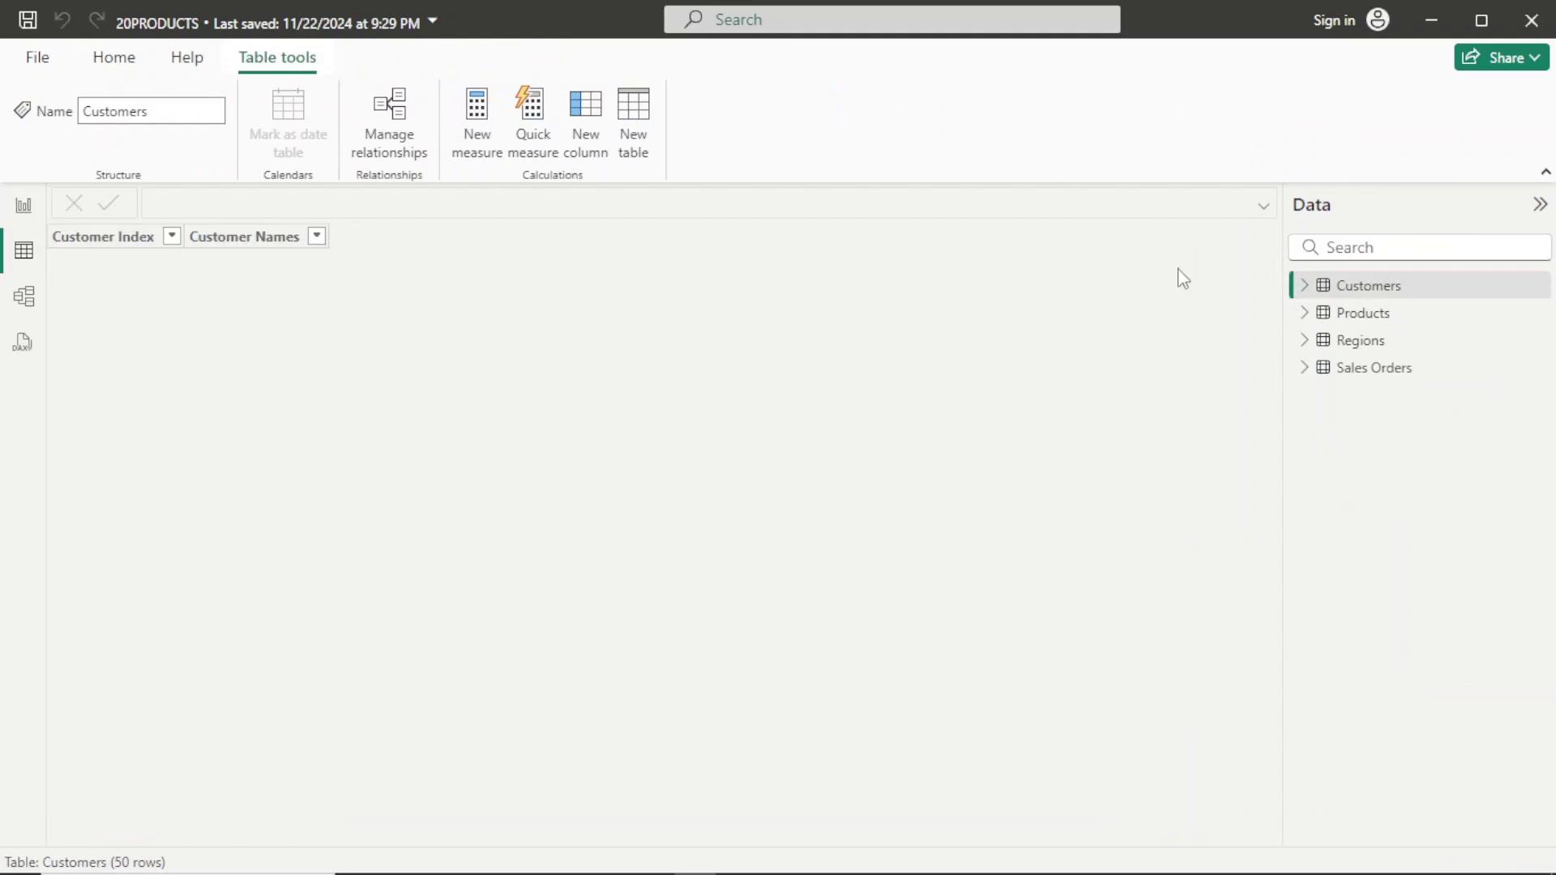
pyautogui.click(1341, 346)
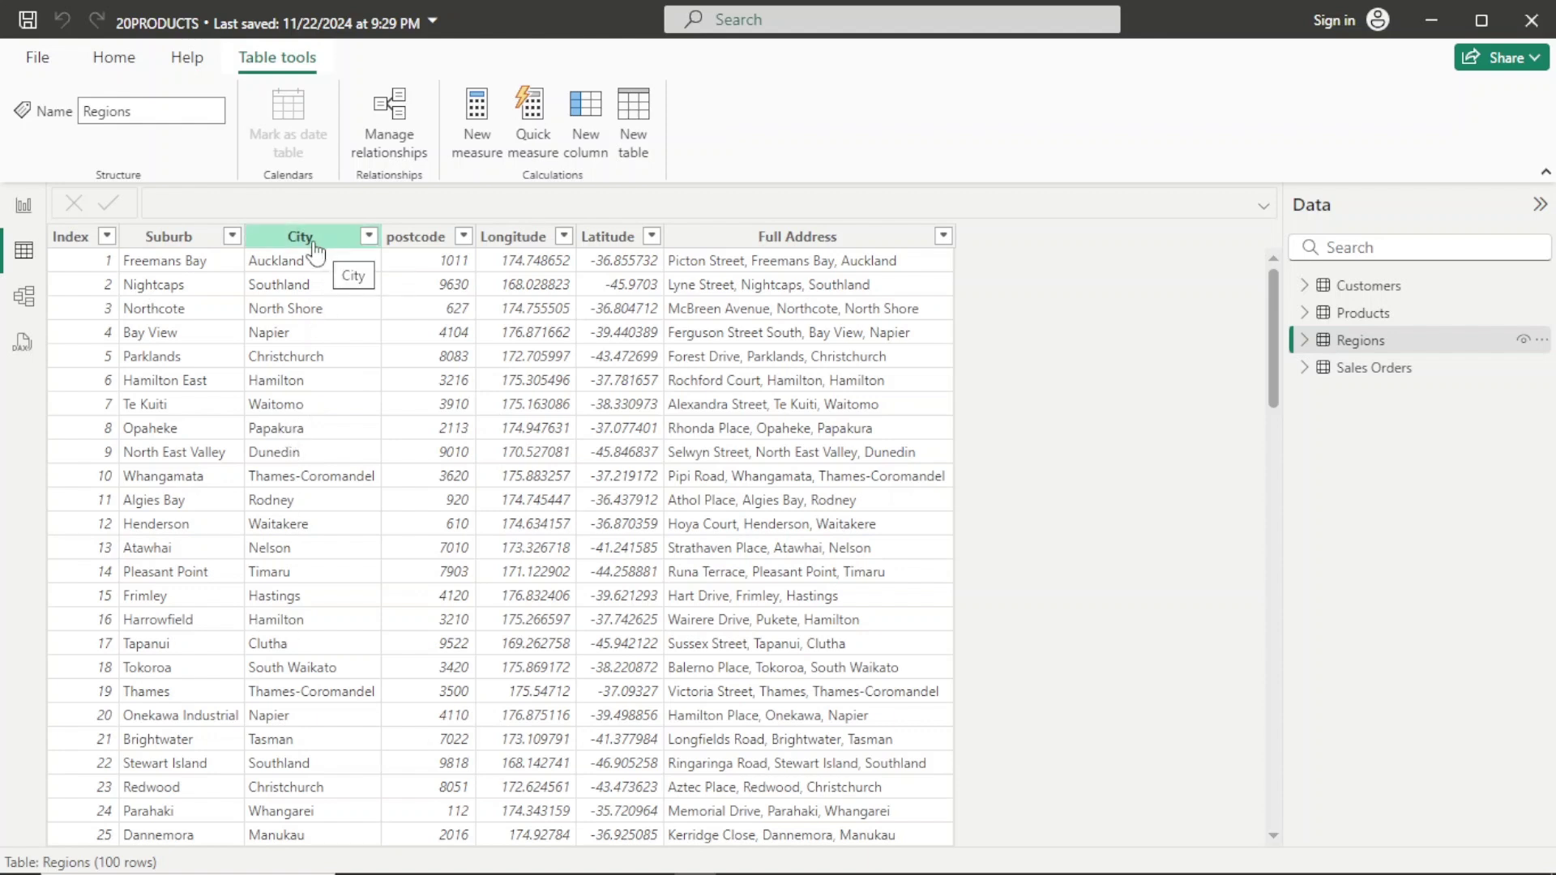
pyautogui.moveTo(527, 871)
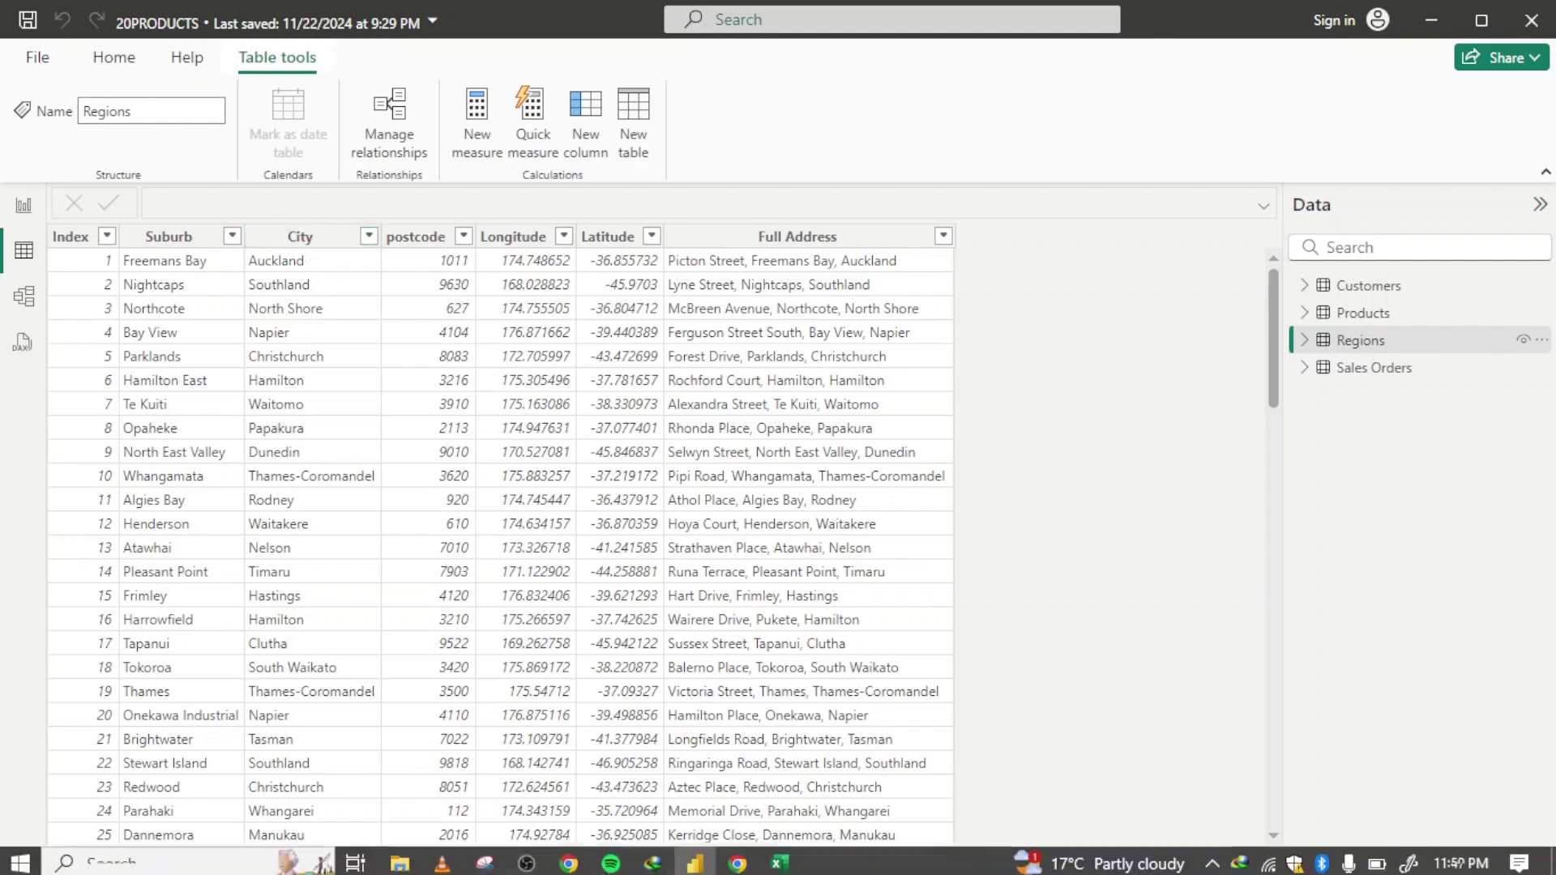
pyautogui.moveTo(780, 865)
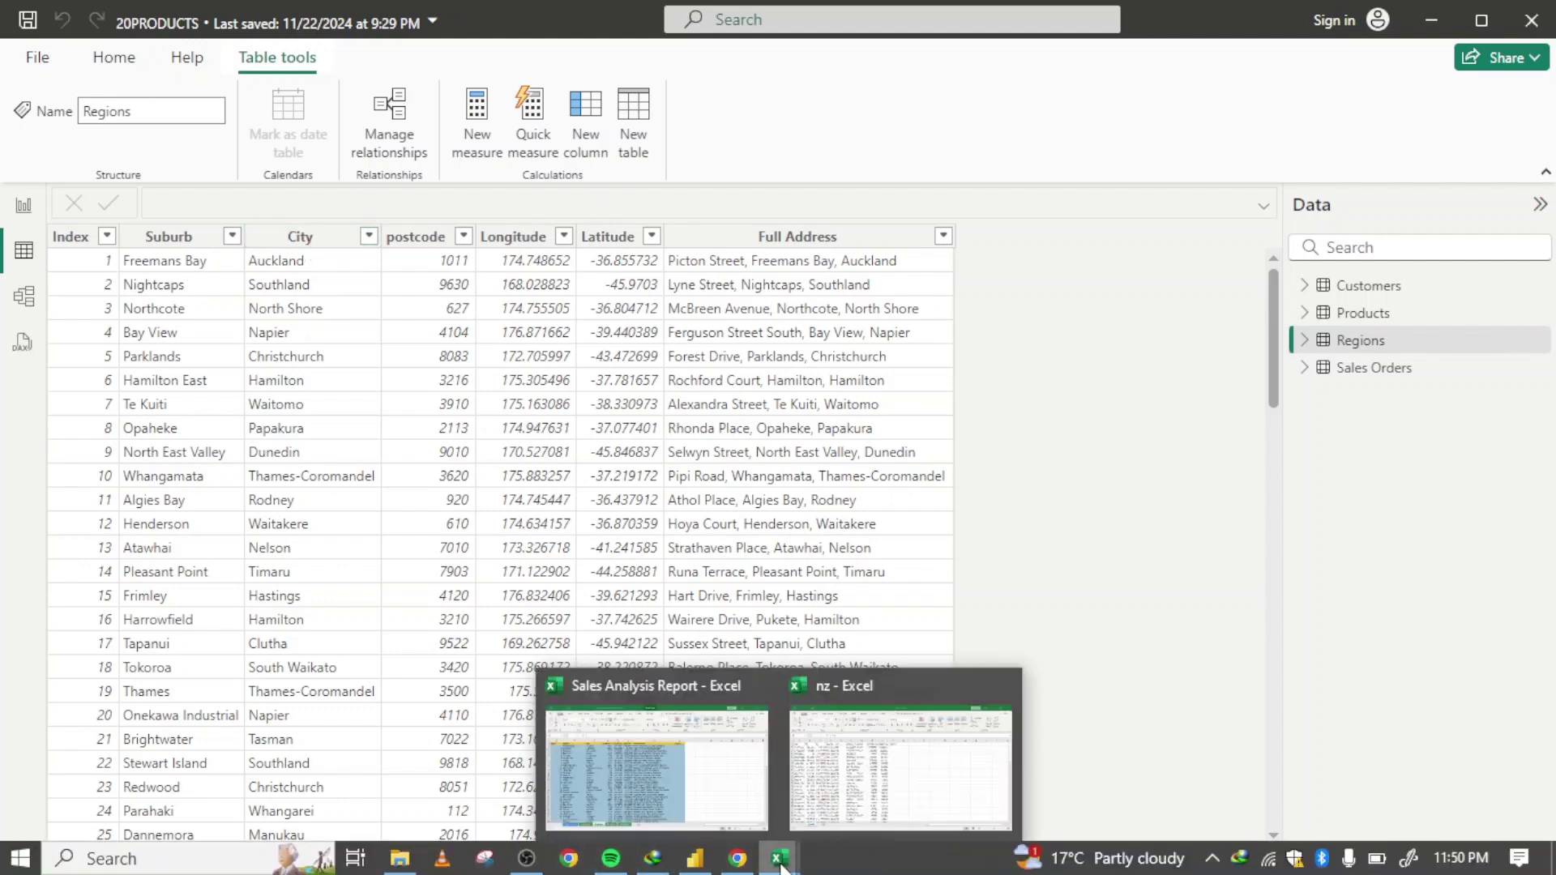
pyautogui.click(717, 751)
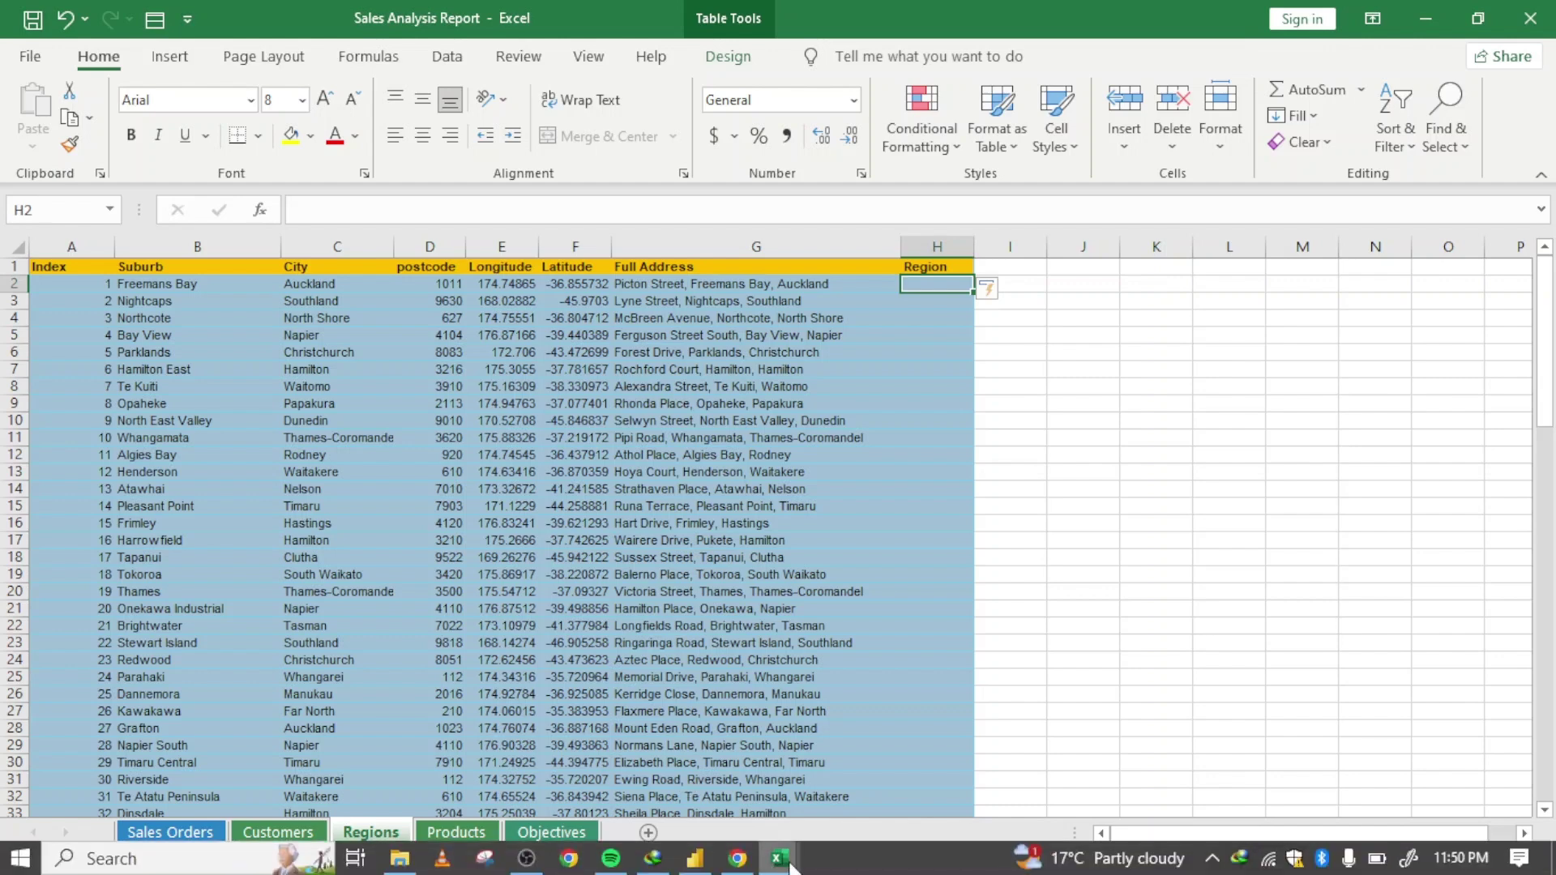
# Widen and select the admin_name column in the nz workbook, then return to the Sales Analysis Report workbook's Regions sheet.
pyautogui.moveTo(790, 865)
pyautogui.click(848, 785)
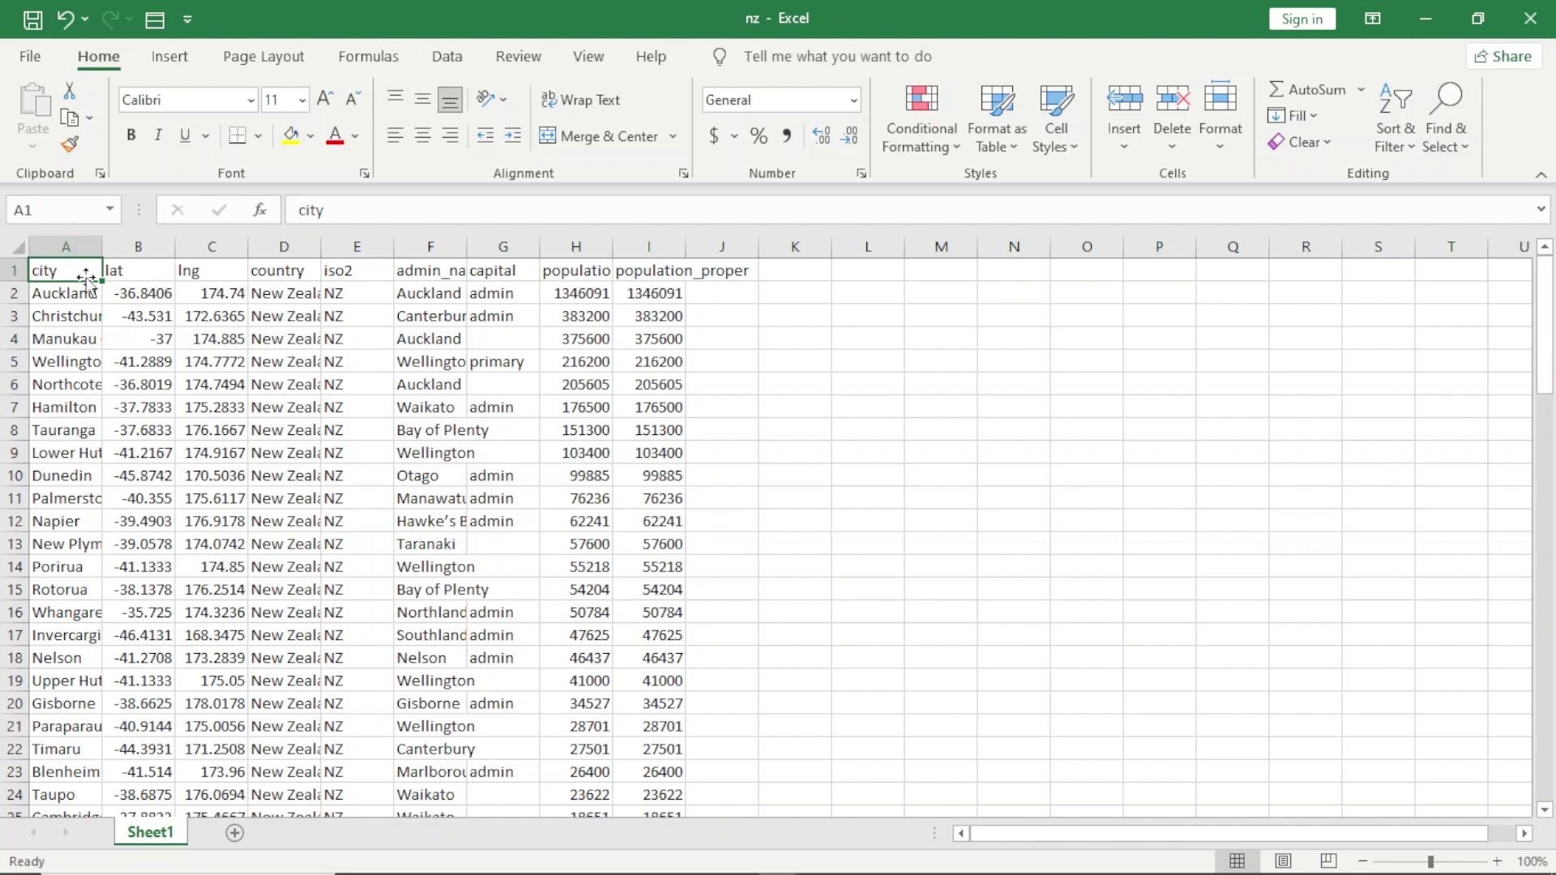
pyautogui.moveTo(466, 246); pyautogui.dragTo(554, 249)
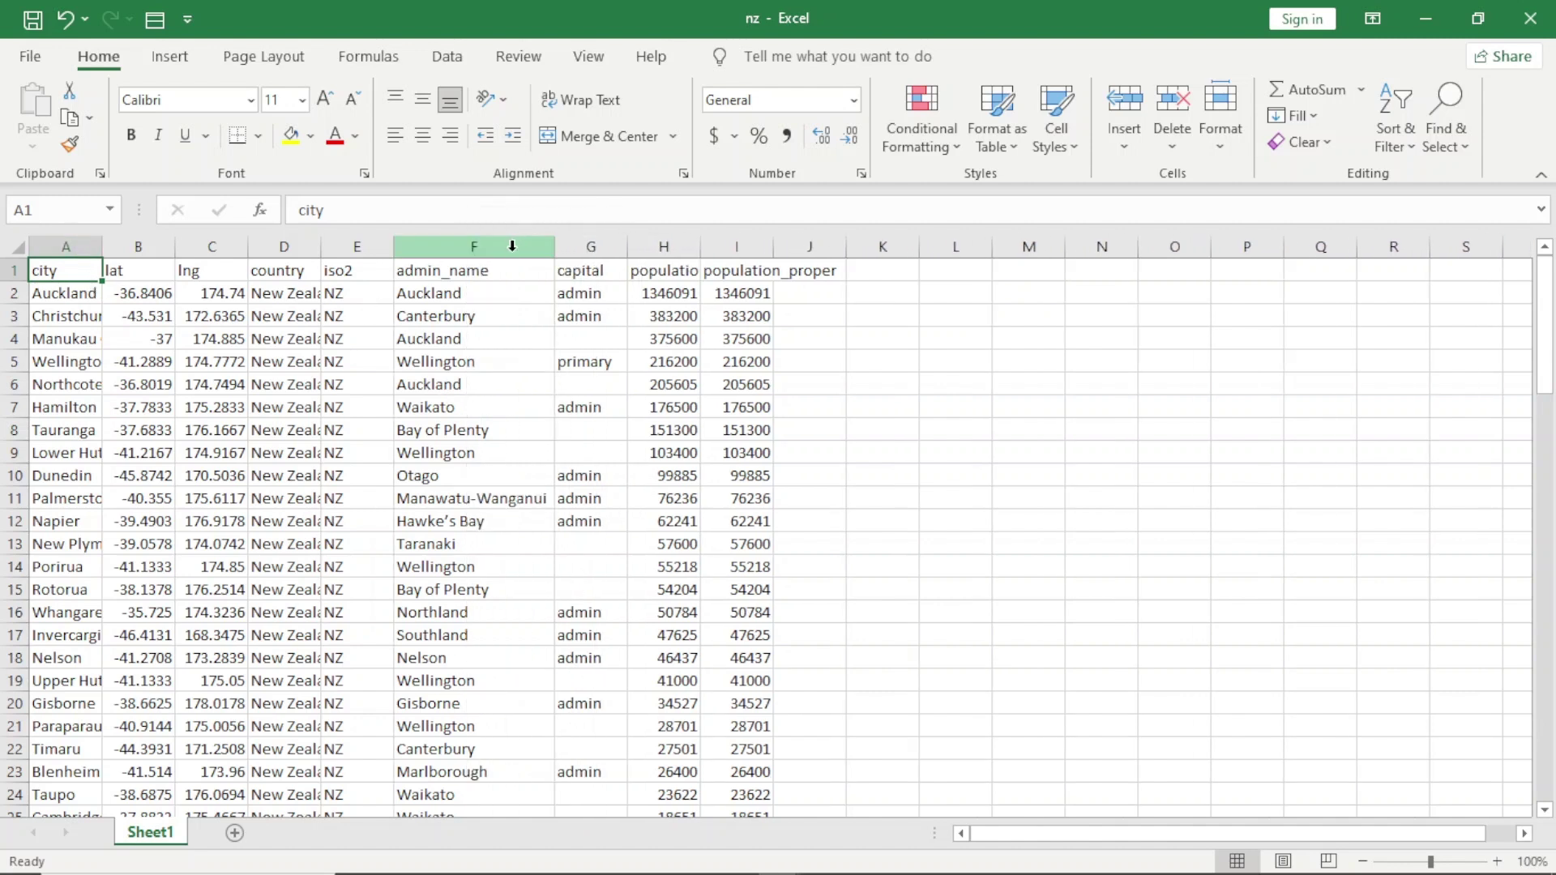
pyautogui.click(503, 240)
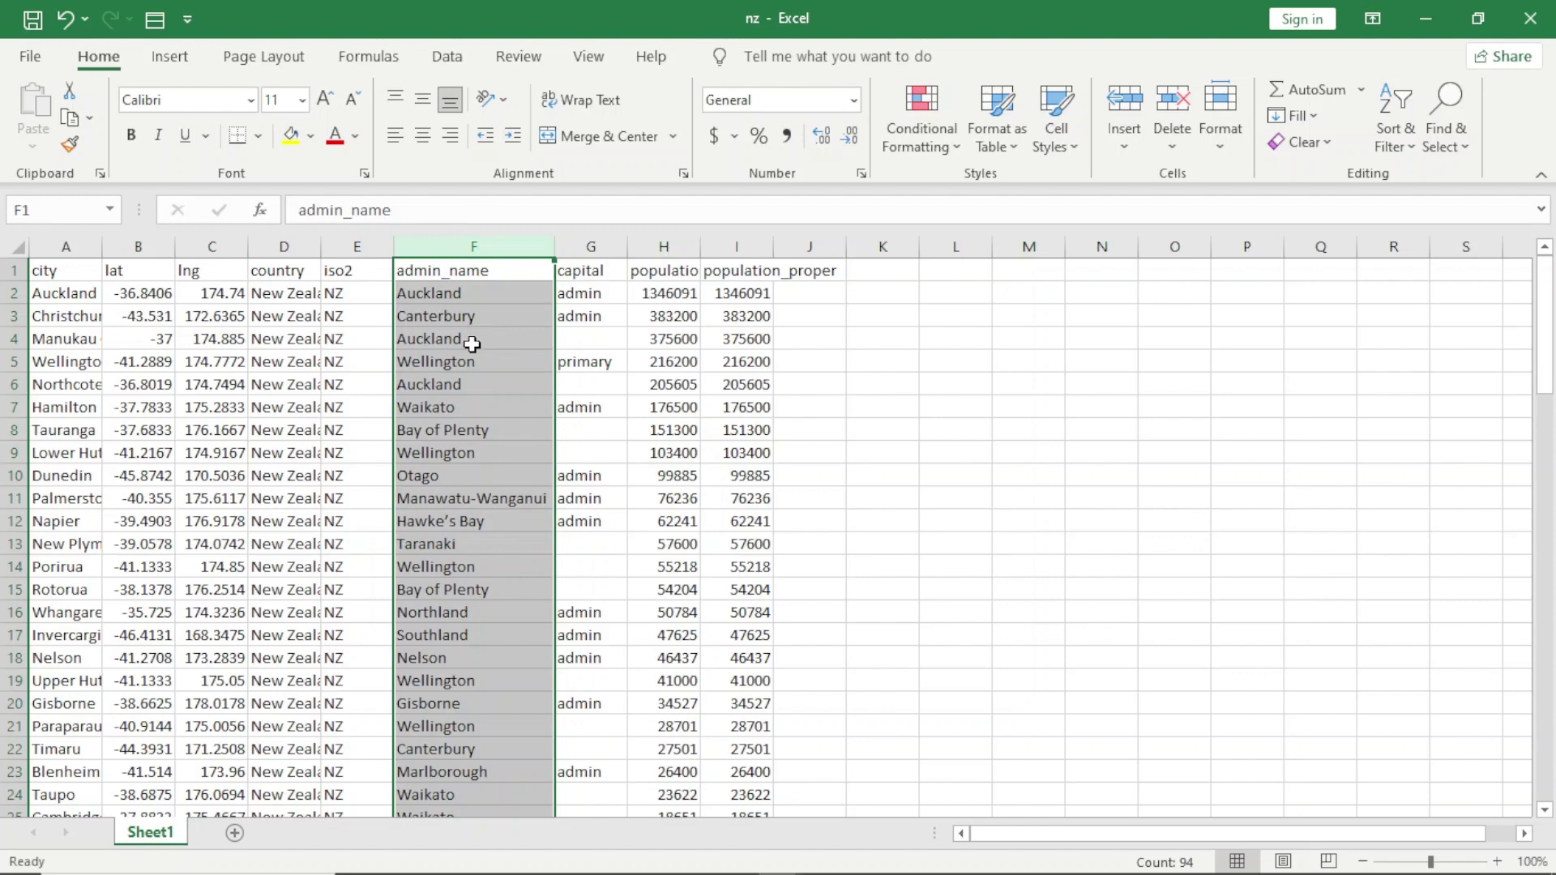
pyautogui.moveTo(734, 872)
pyautogui.moveTo(779, 858)
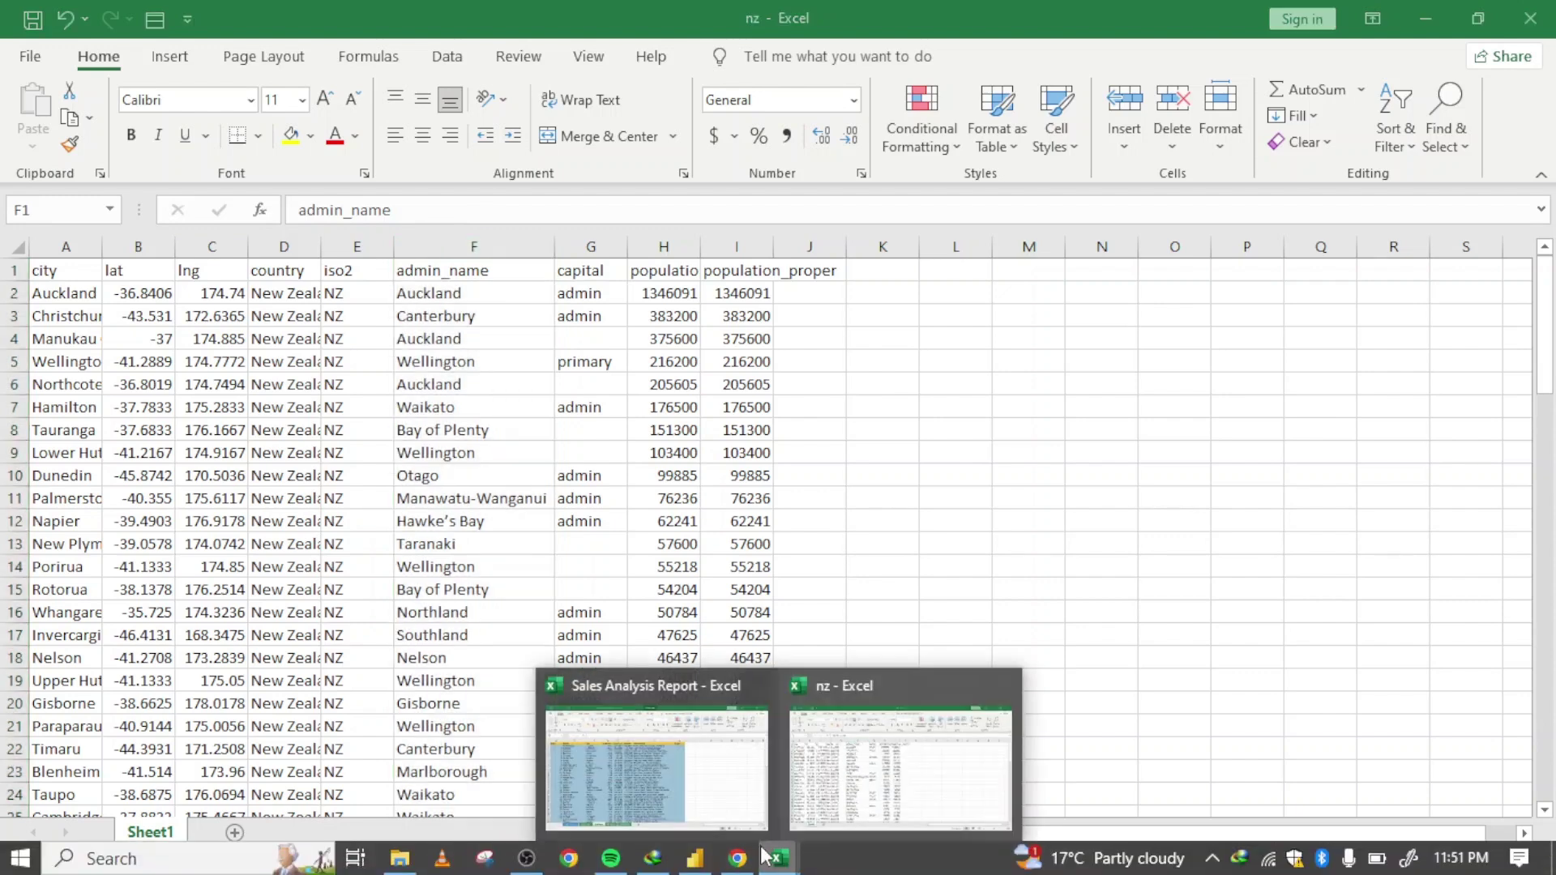
pyautogui.click(673, 794)
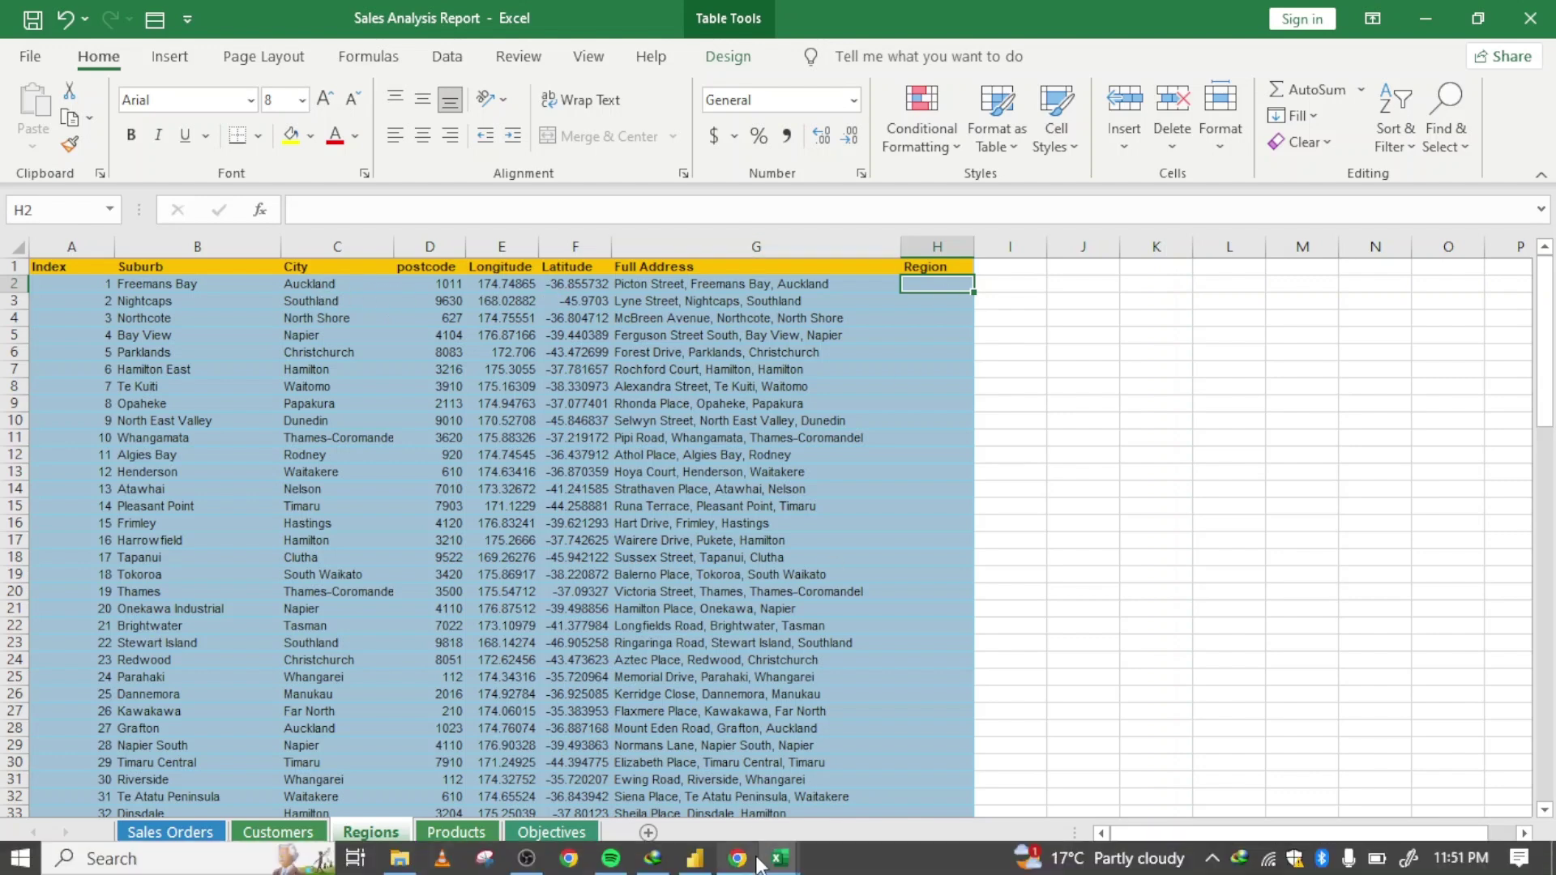
pyautogui.moveTo(780, 858)
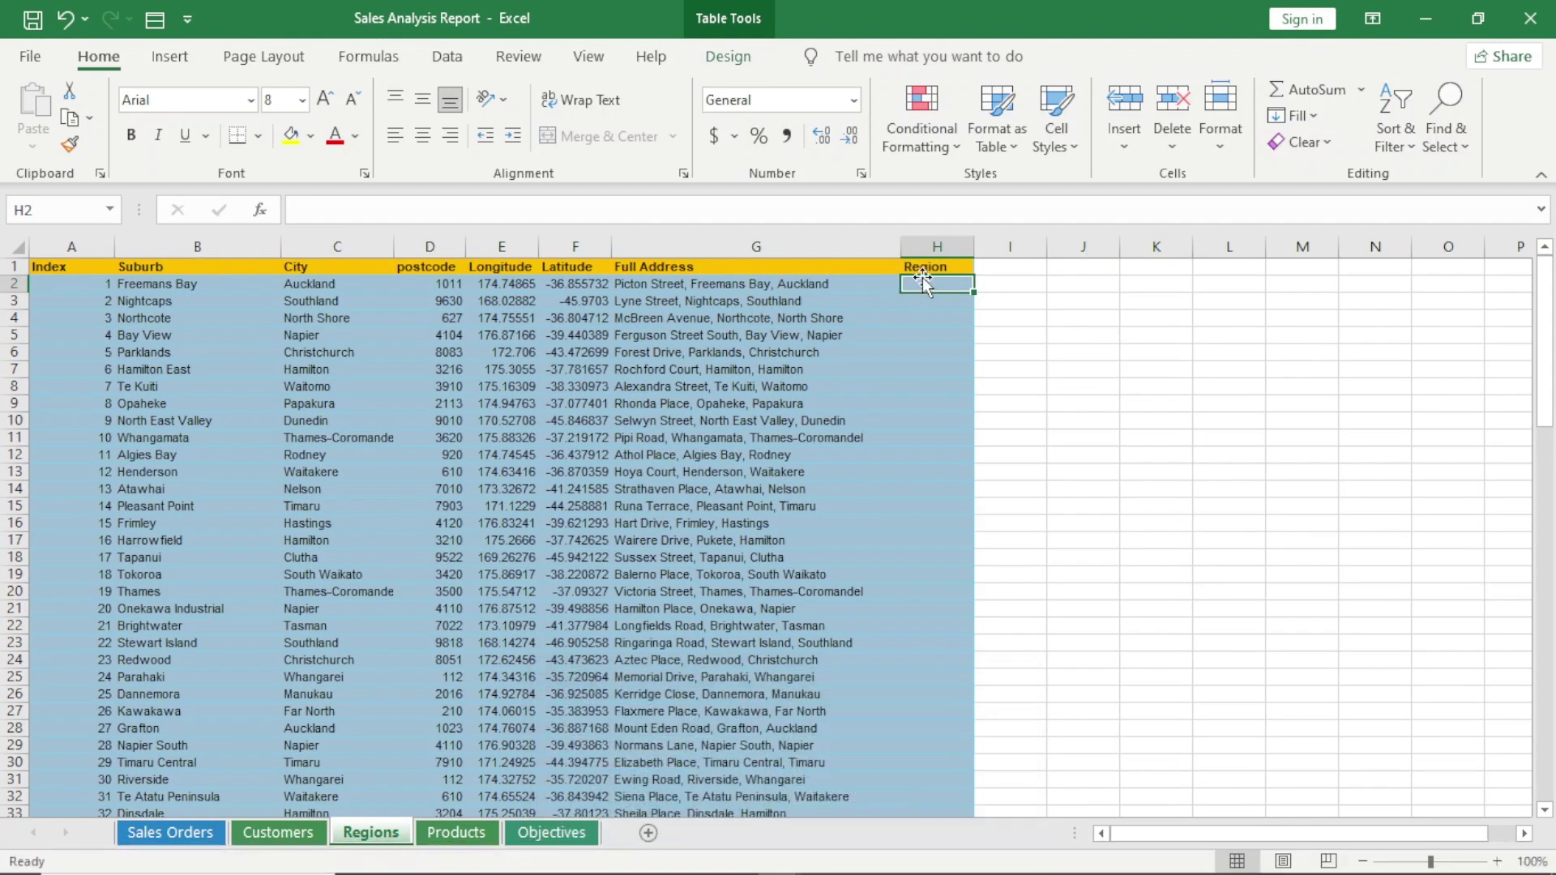
pyautogui.write('=vloo')
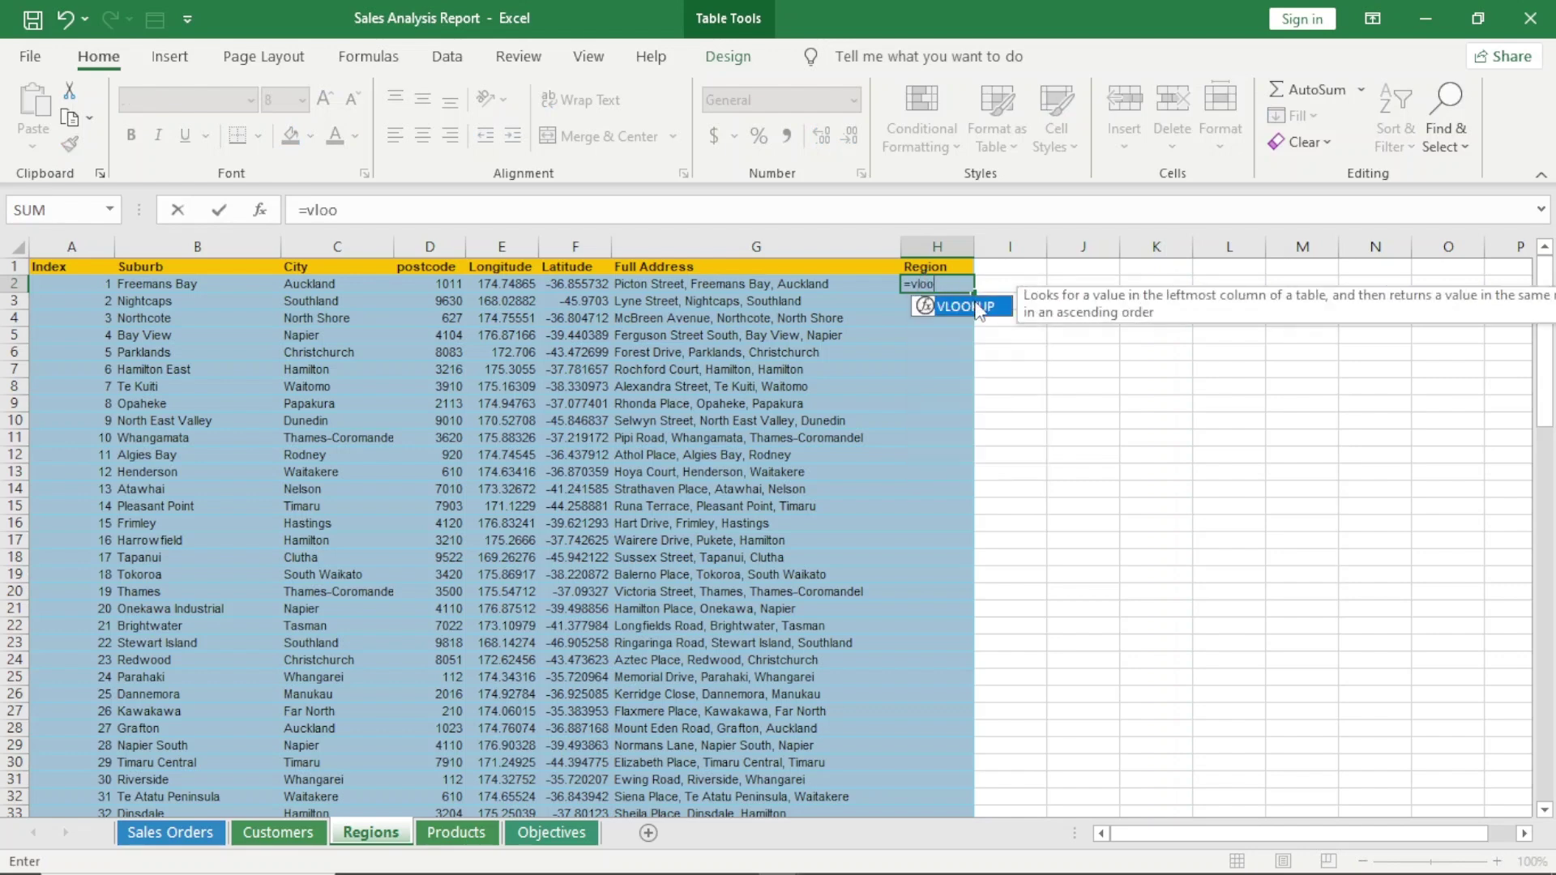
pyautogui.doubleClick(977, 307)
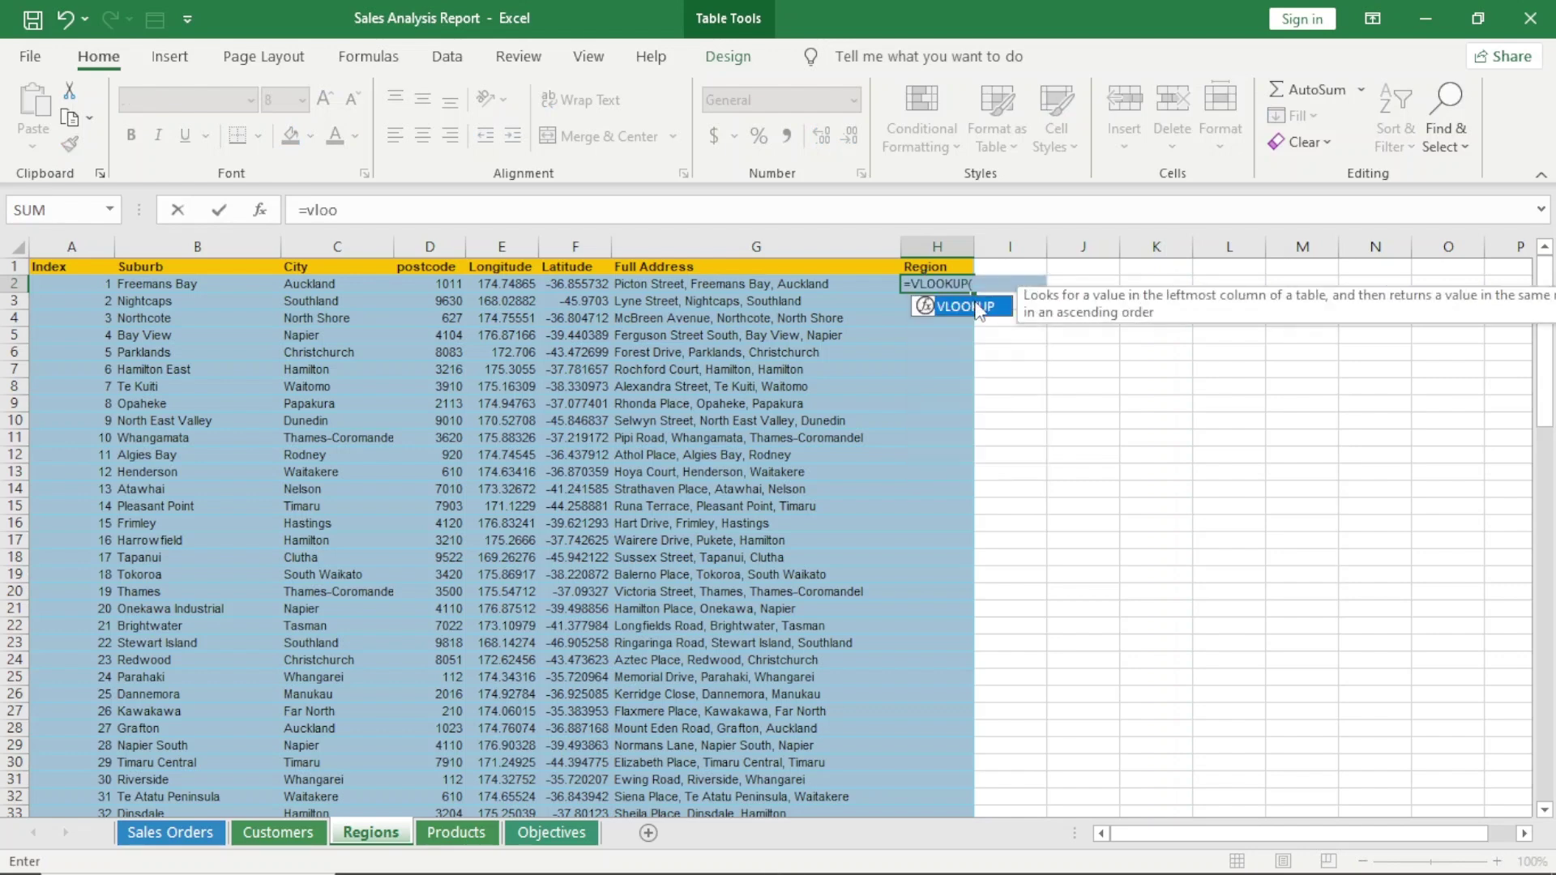
pyautogui.click(323, 252)
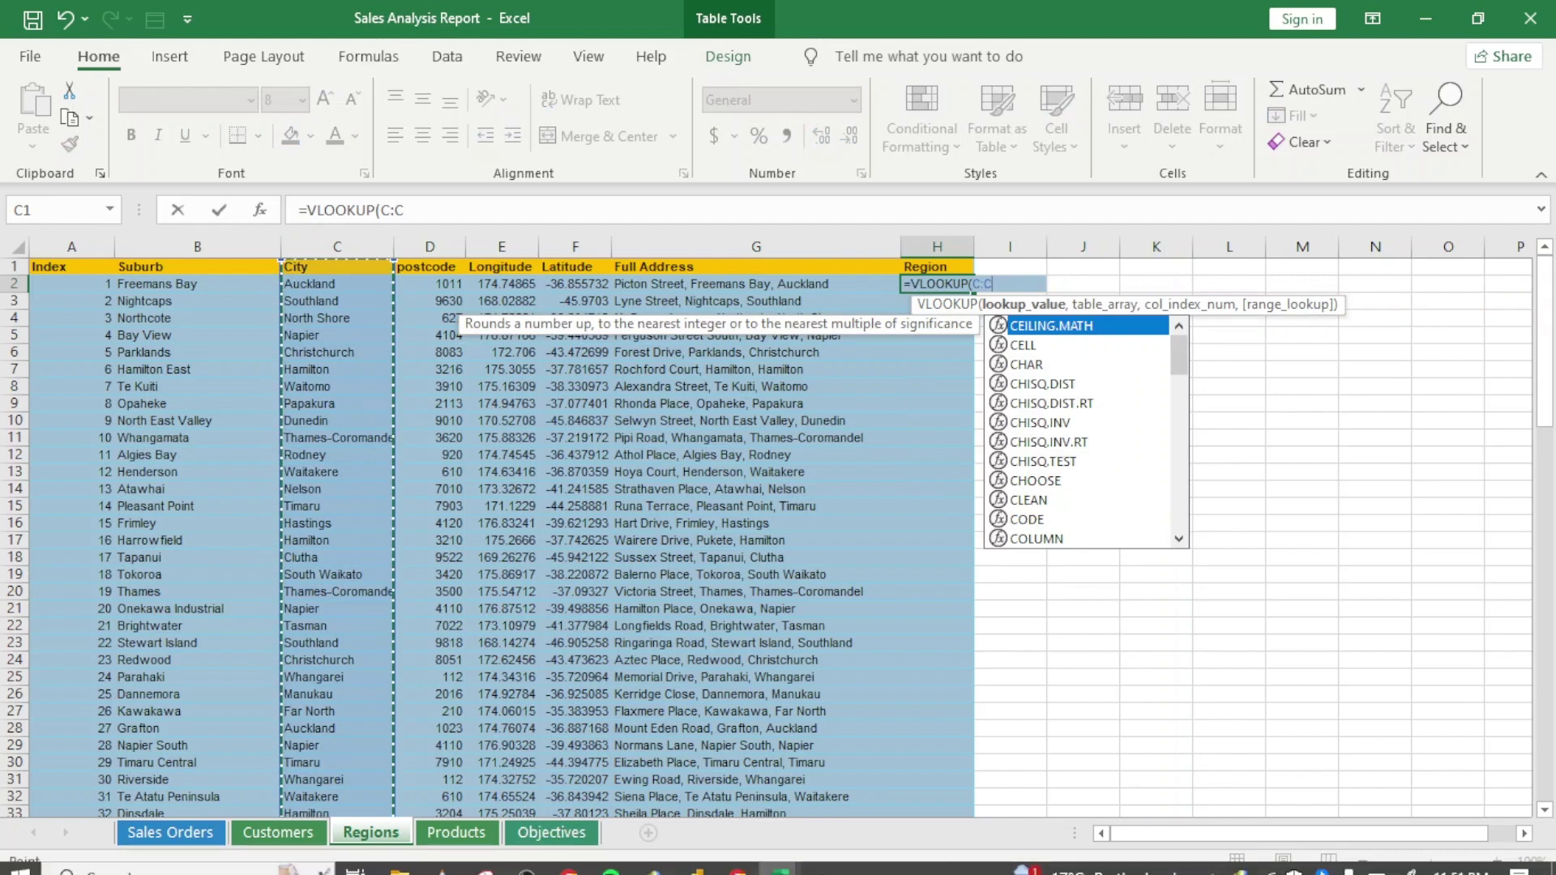
pyautogui.click(780, 858)
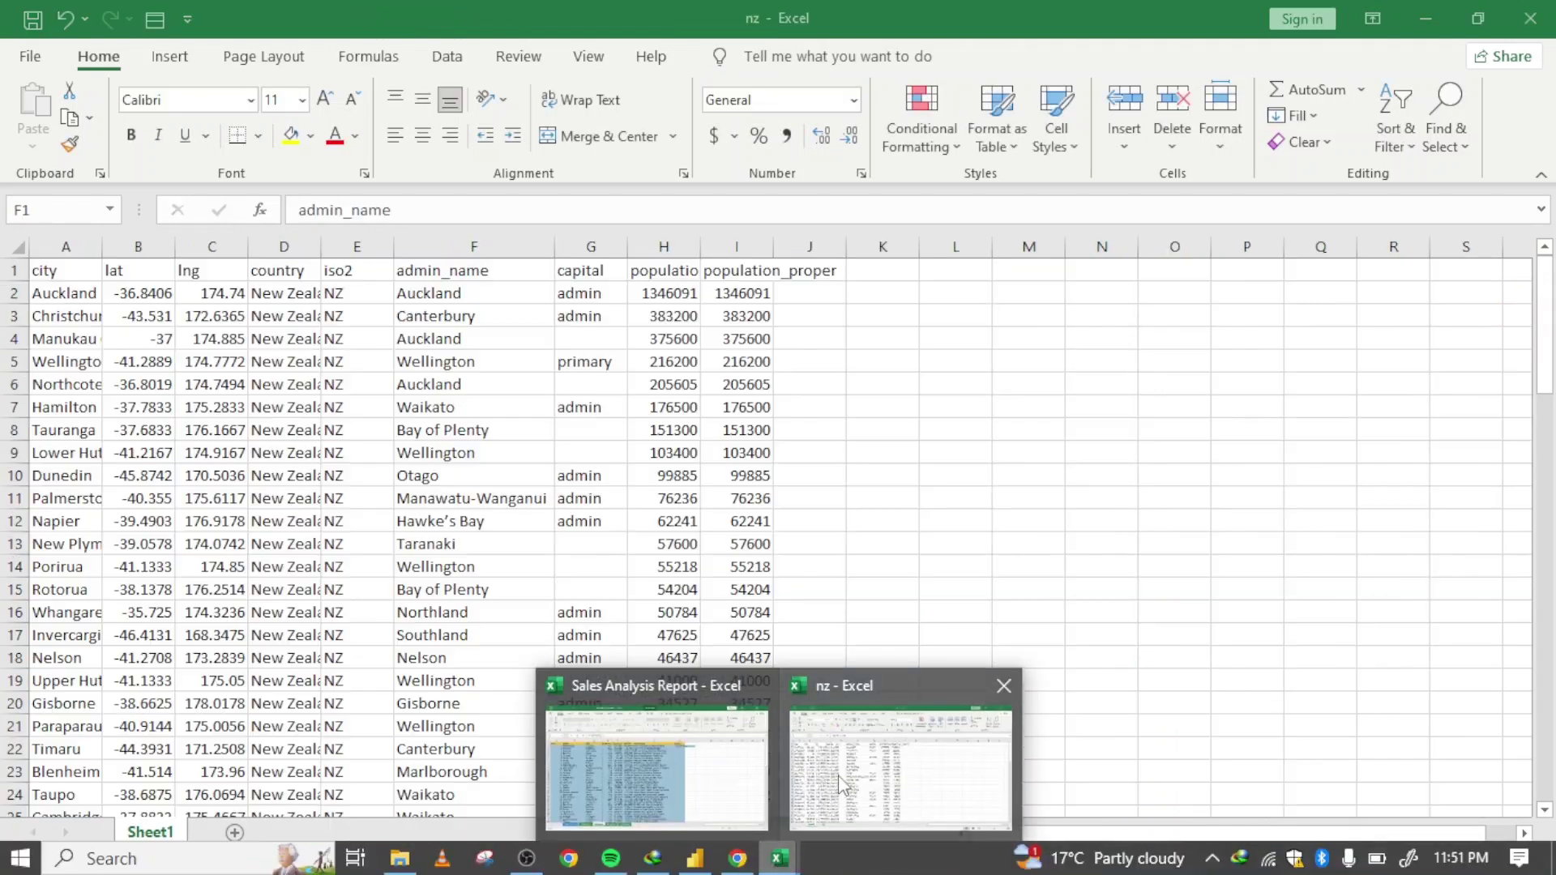
pyautogui.click(838, 775)
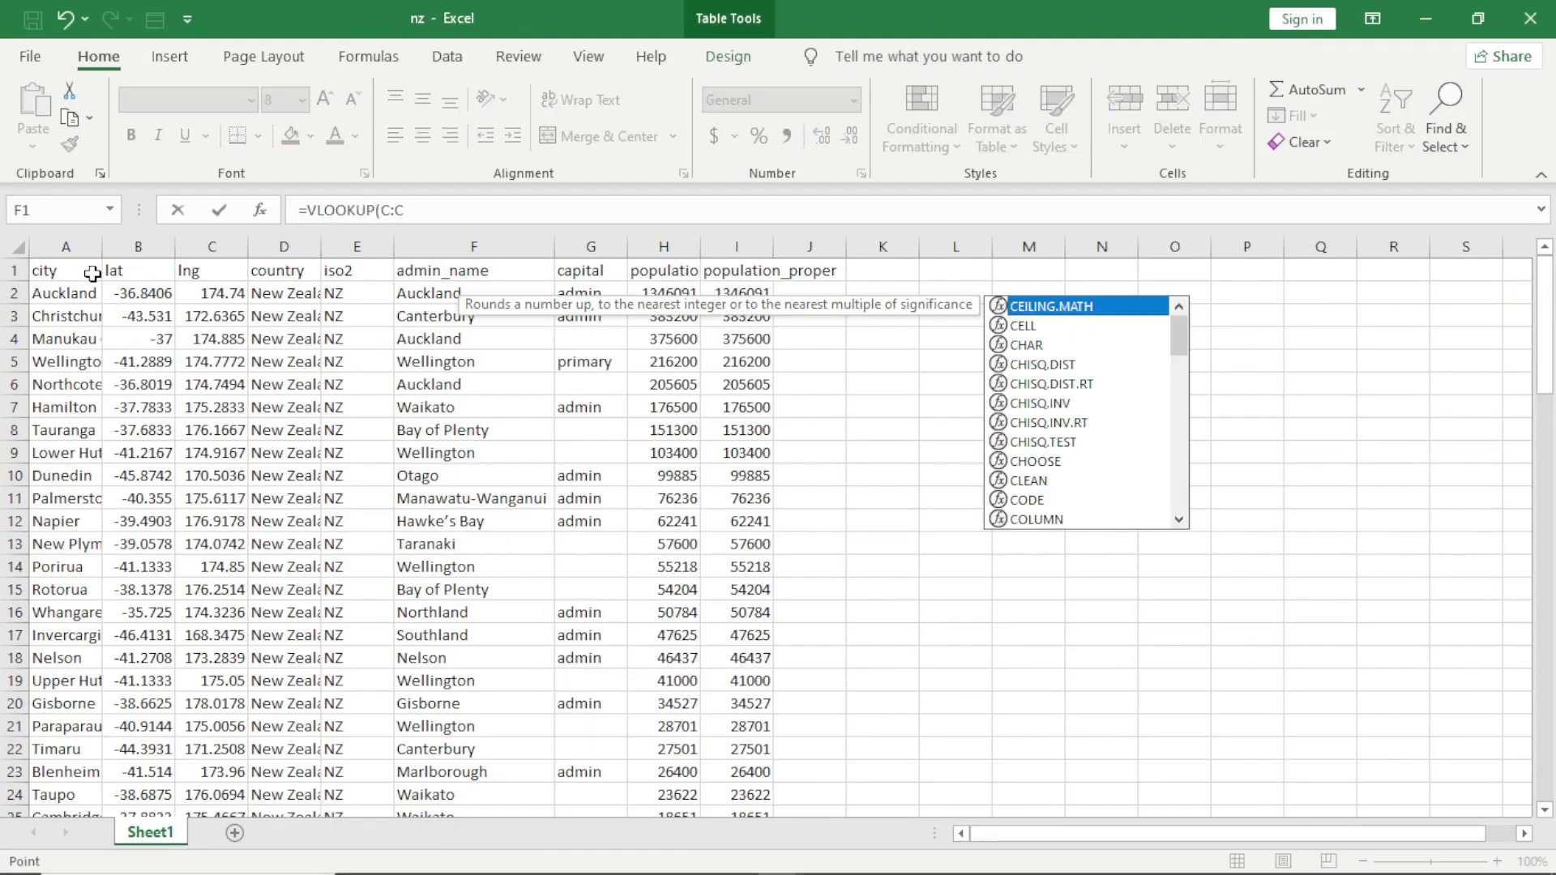
pyautogui.moveTo(79, 235); pyautogui.dragTo(535, 294)
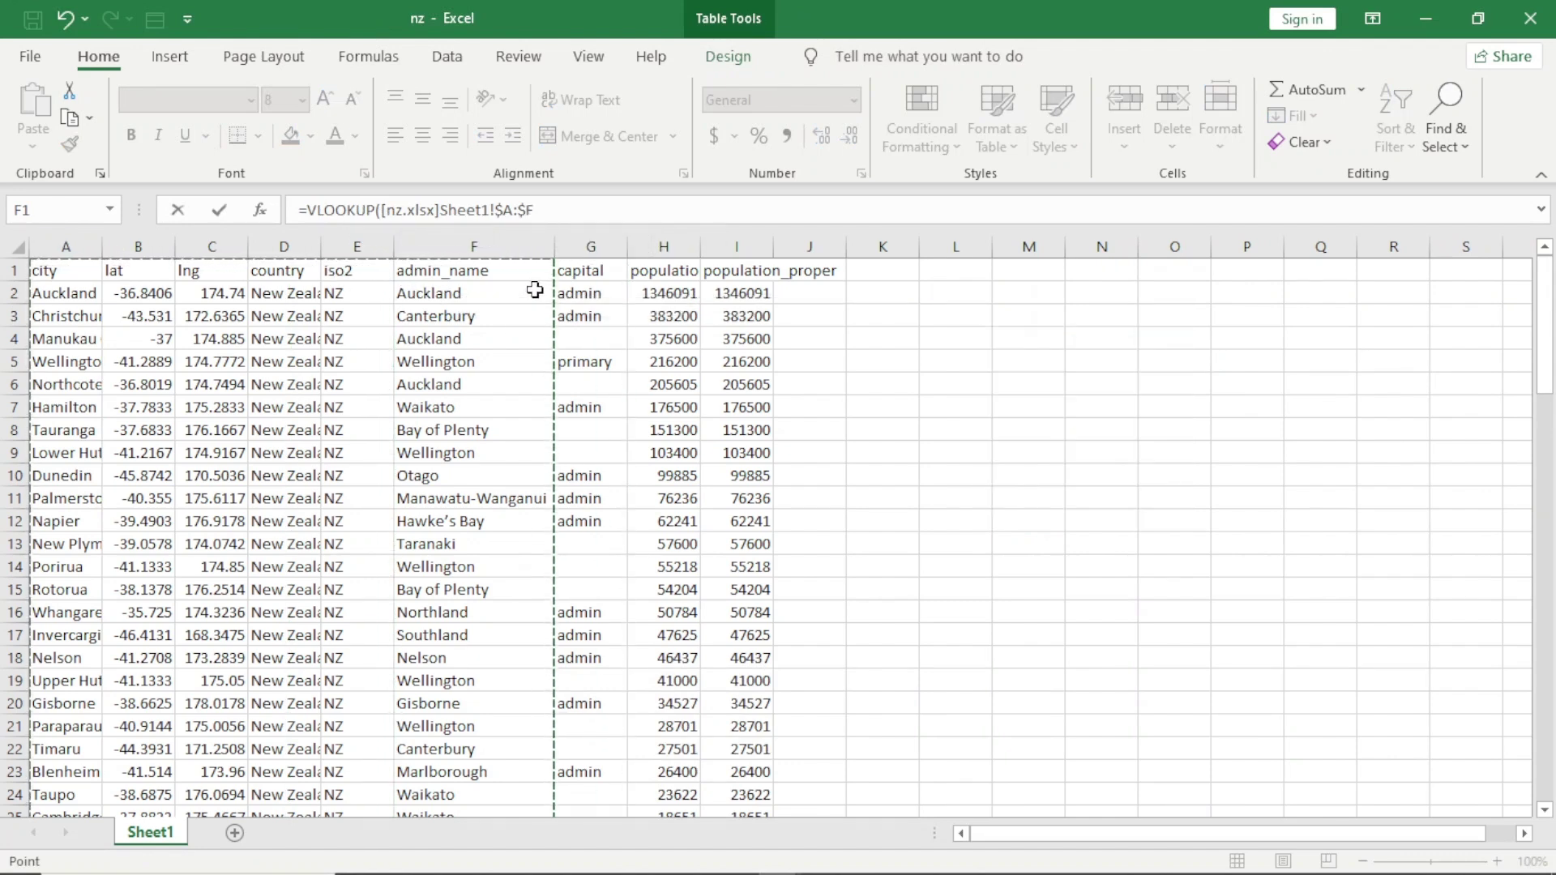
pyautogui.write(',6,')
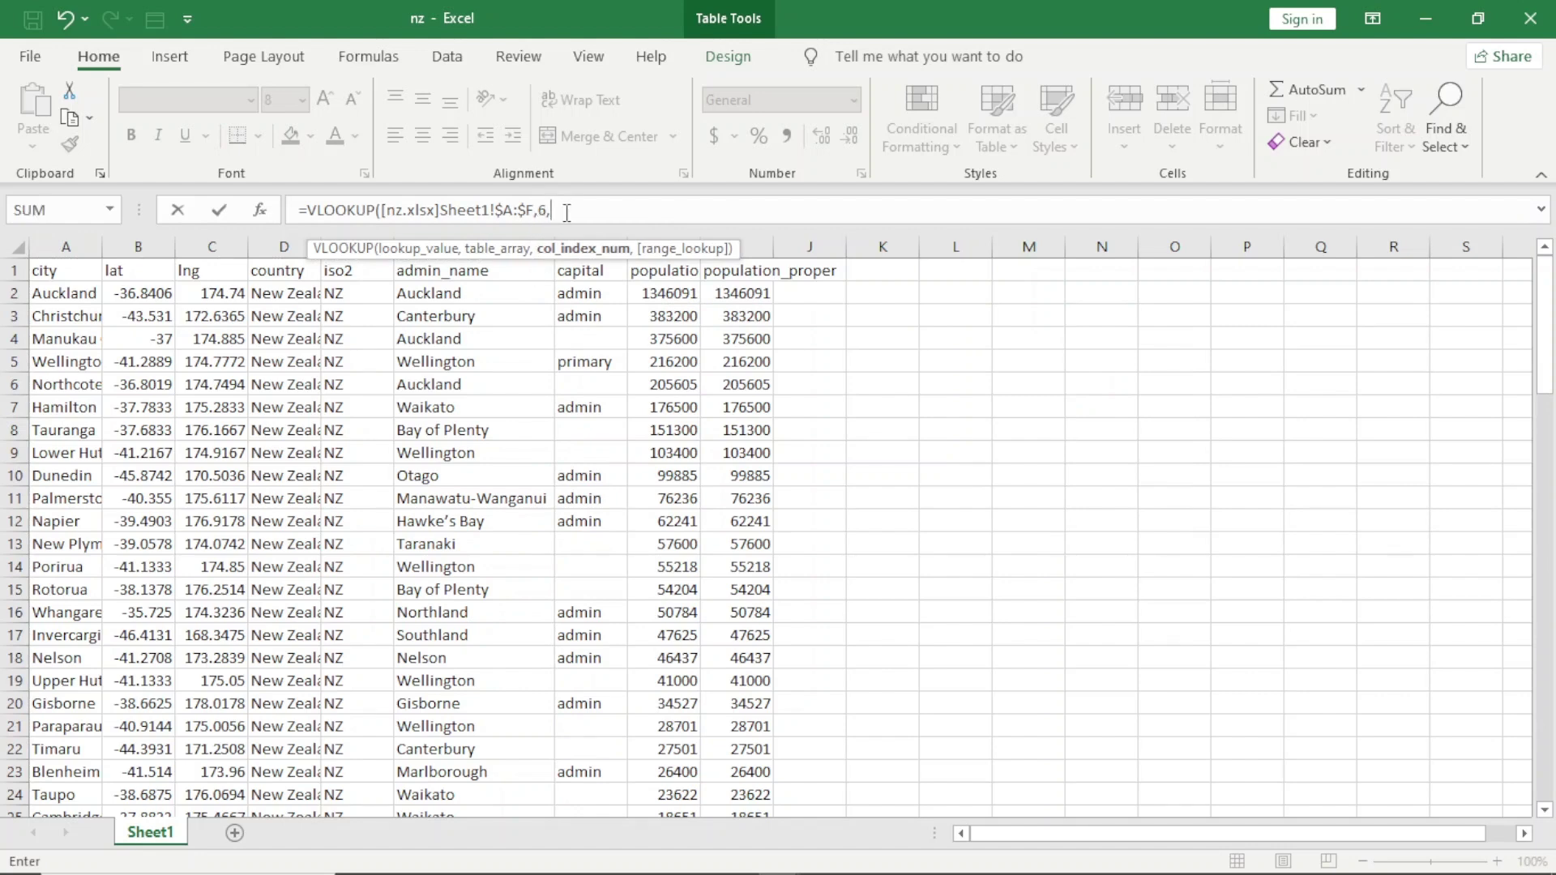
pyautogui.moveTo(566, 213); pyautogui.dragTo(203, 235)
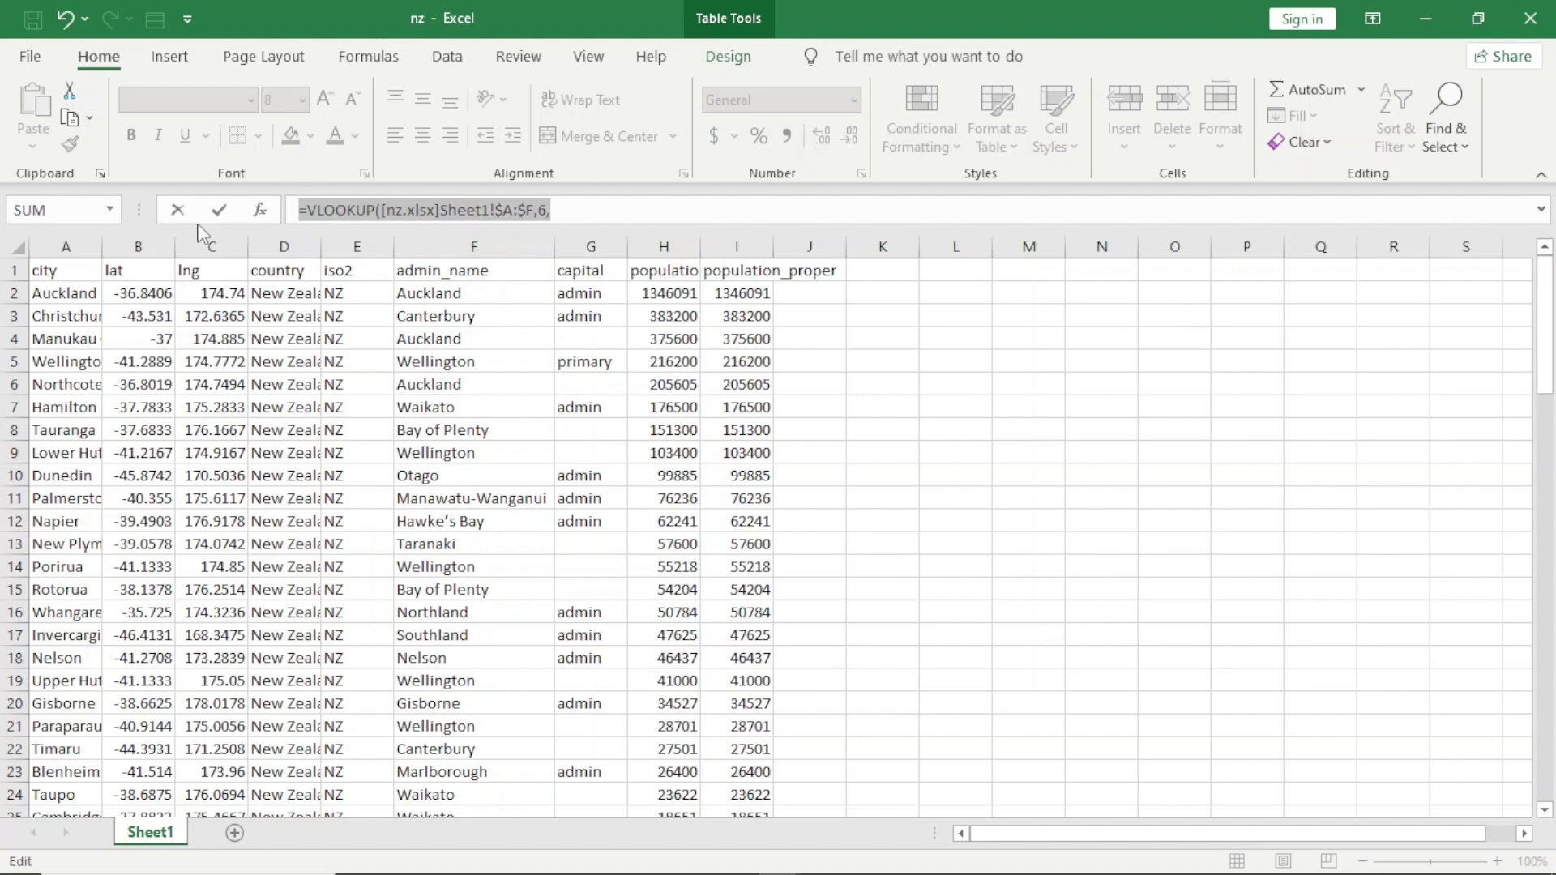
pyautogui.press('Escape')
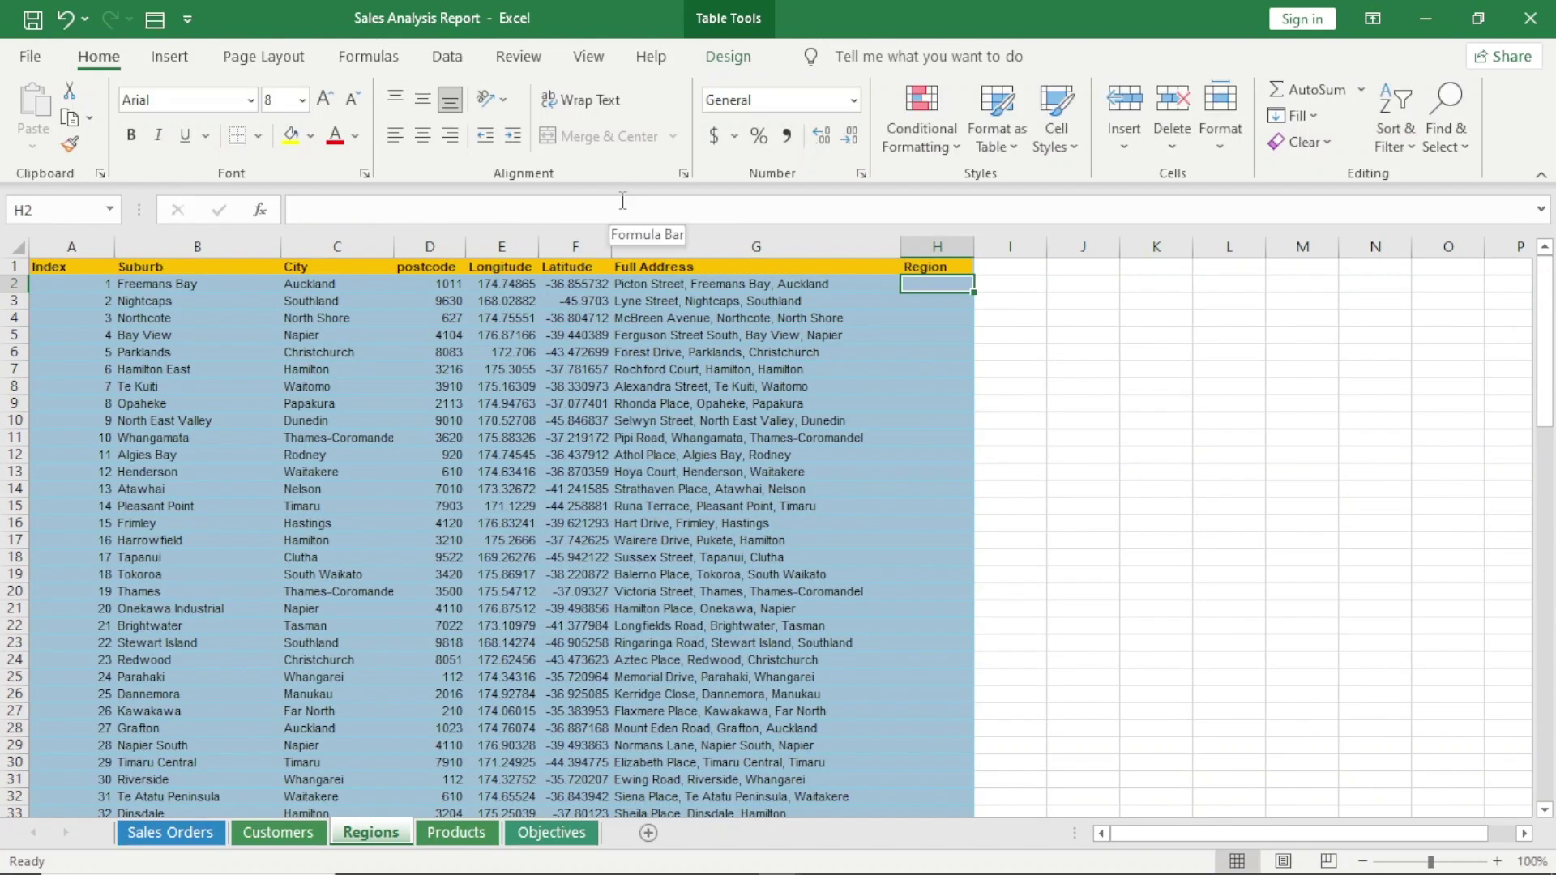
# Start a VLOOKUP formula in cell H2 of the Region column with the City column C:C as the lookup value.
pyautogui.write('=vl')
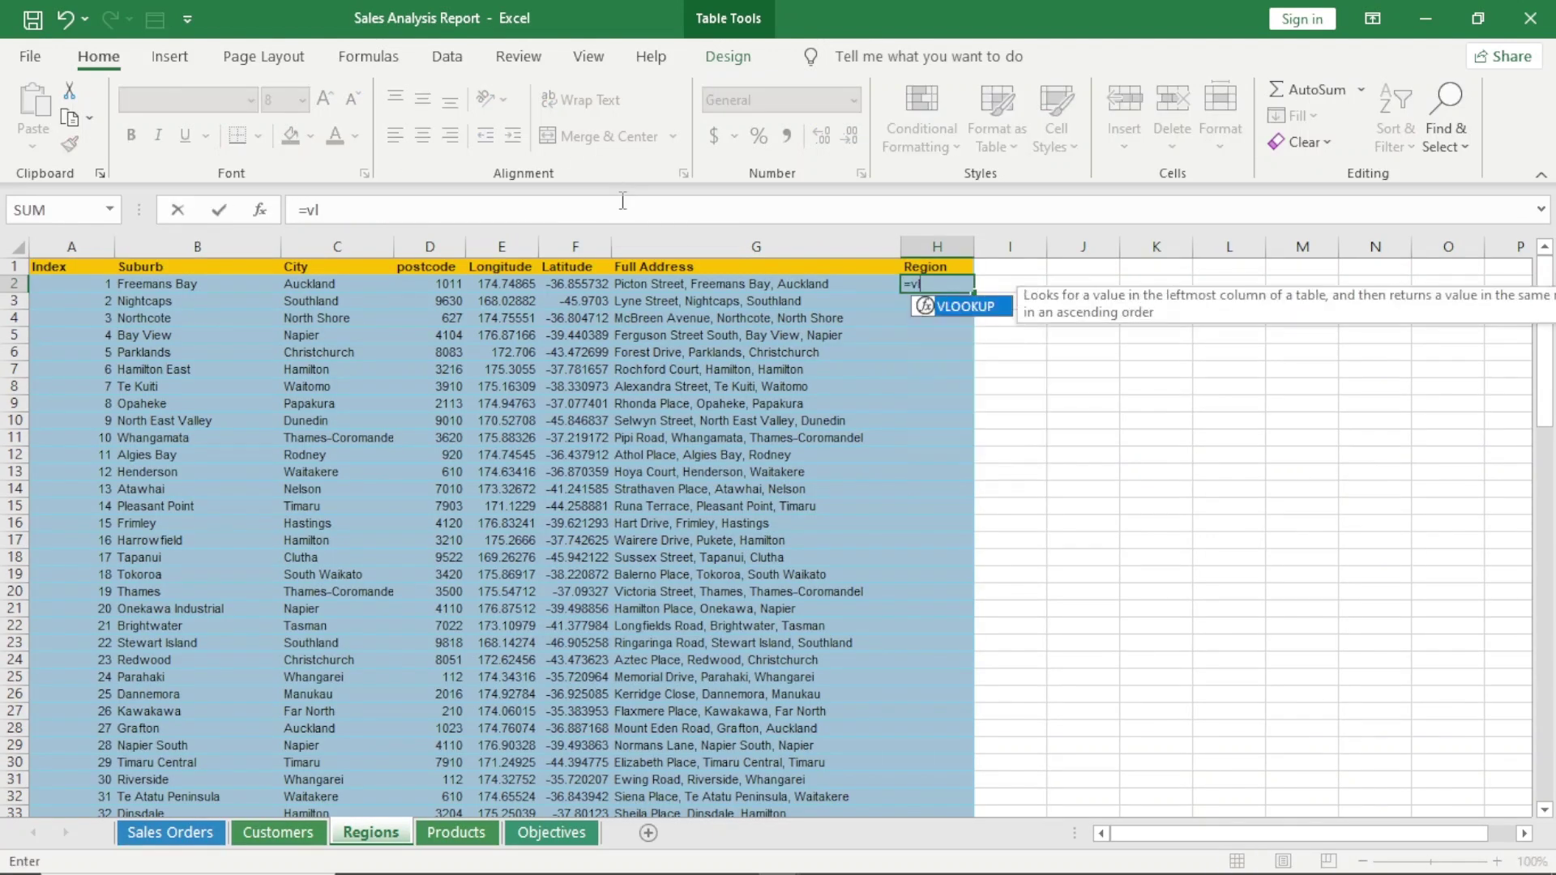
pyautogui.write('o')
pyautogui.doubleClick(961, 306)
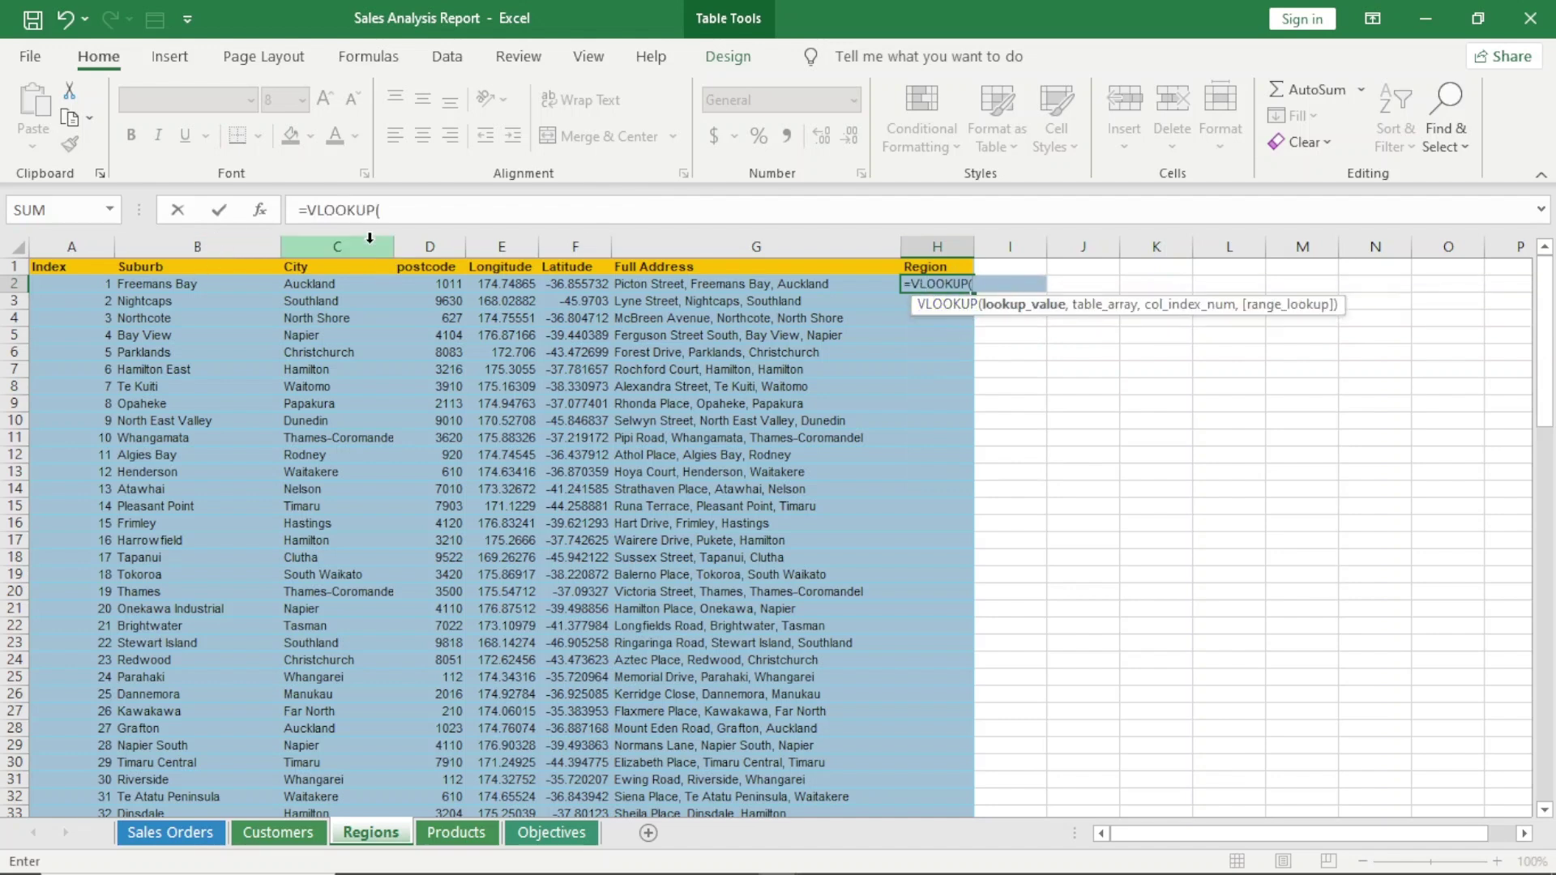
pyautogui.click(369, 237)
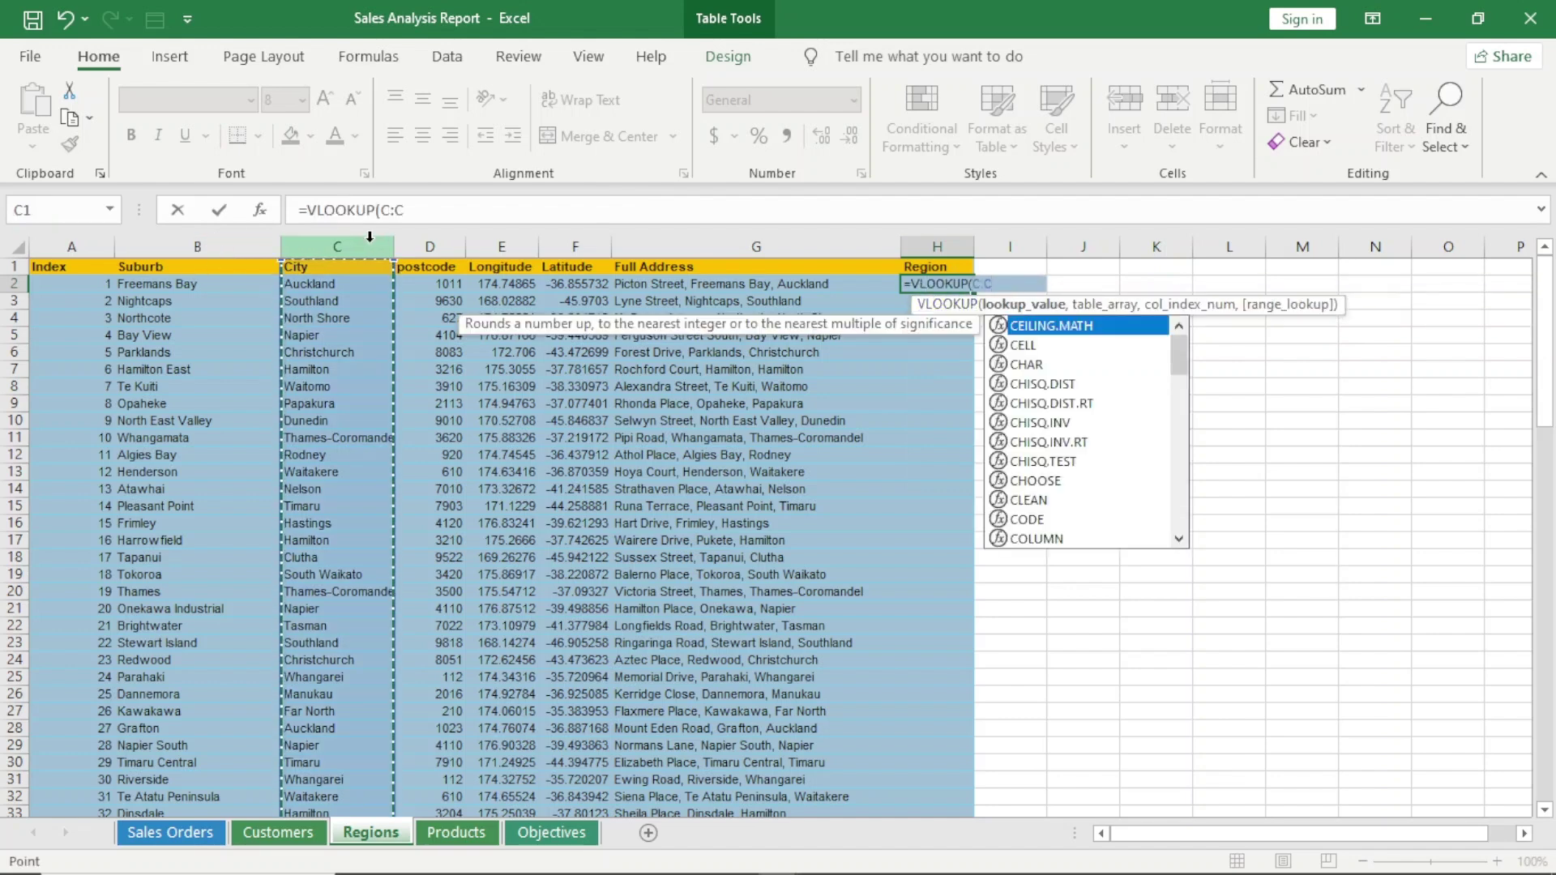
# Set the table array of the Region VLOOKUP to columns A through F of Sheet1 in the nz workbook.
pyautogui.write(',')
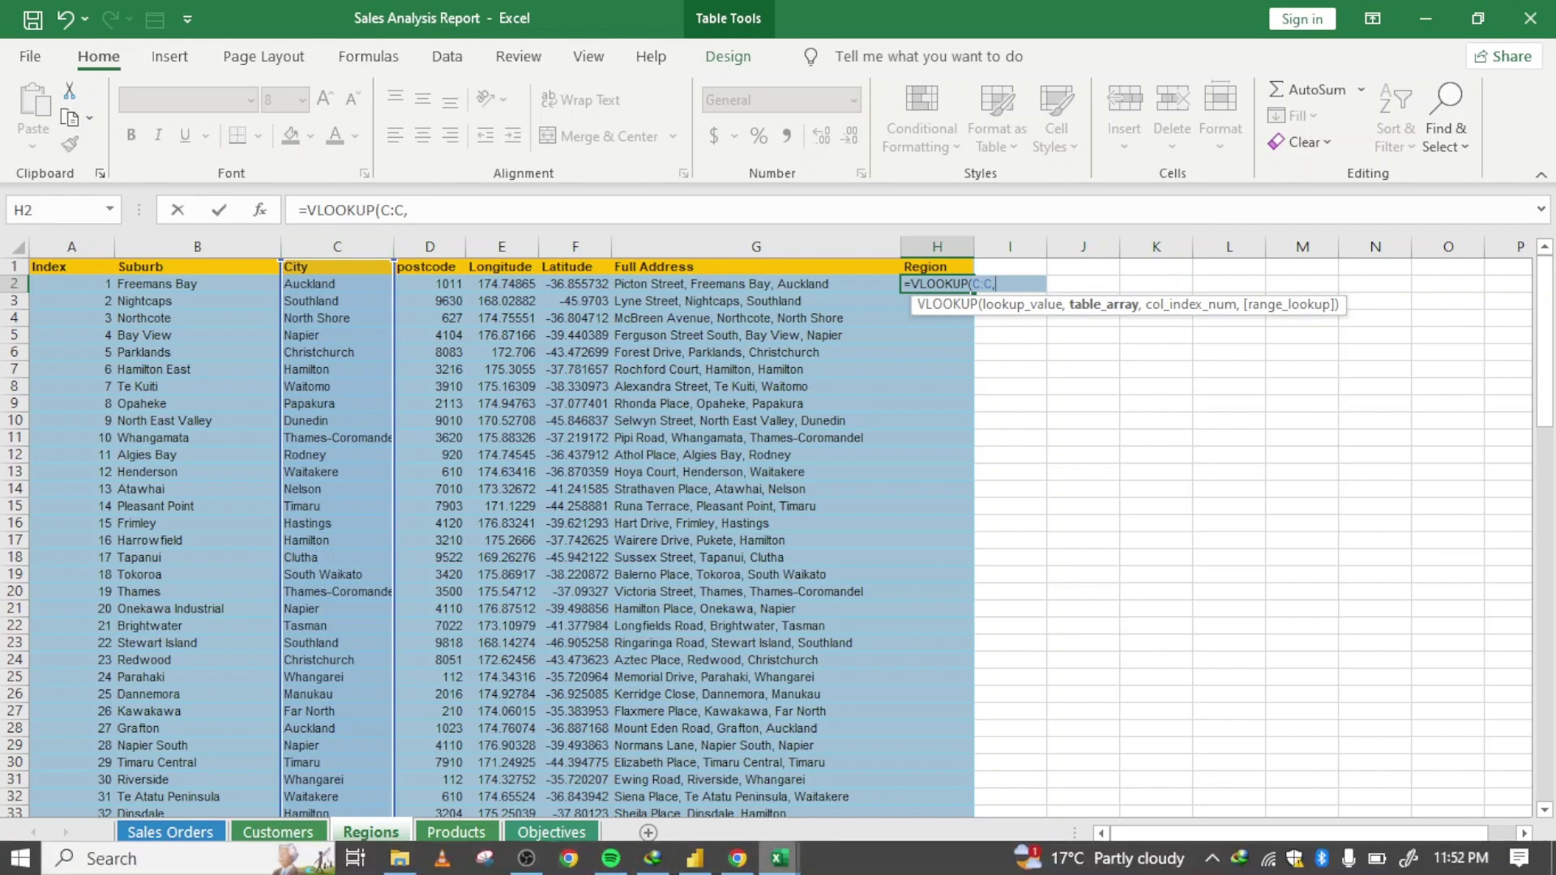
pyautogui.moveTo(790, 863)
pyautogui.click(920, 770)
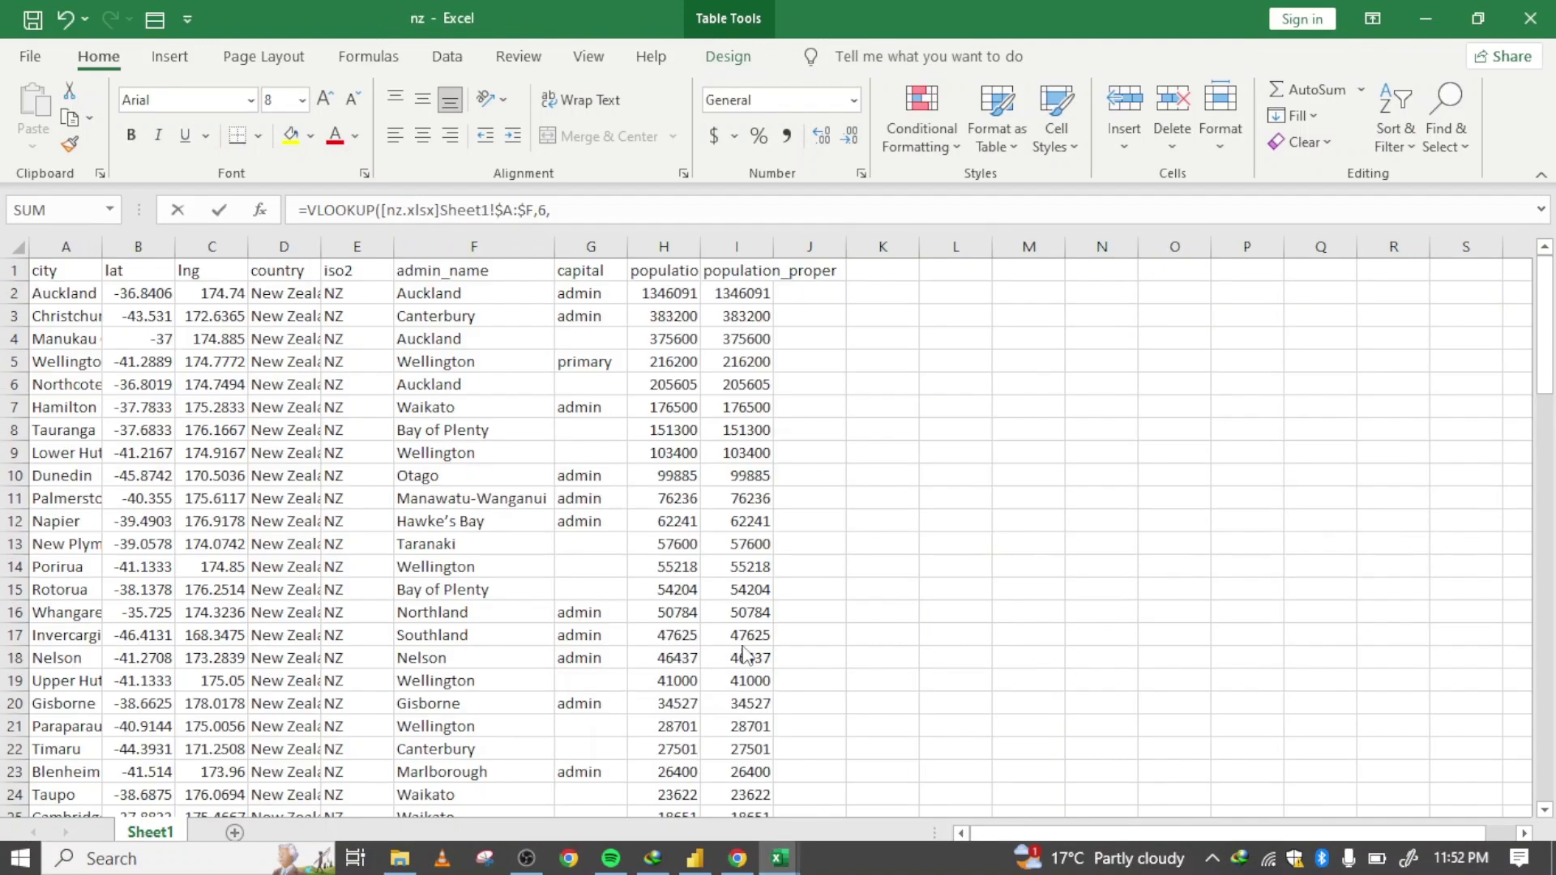
pyautogui.moveTo(71, 243); pyautogui.dragTo(420, 239)
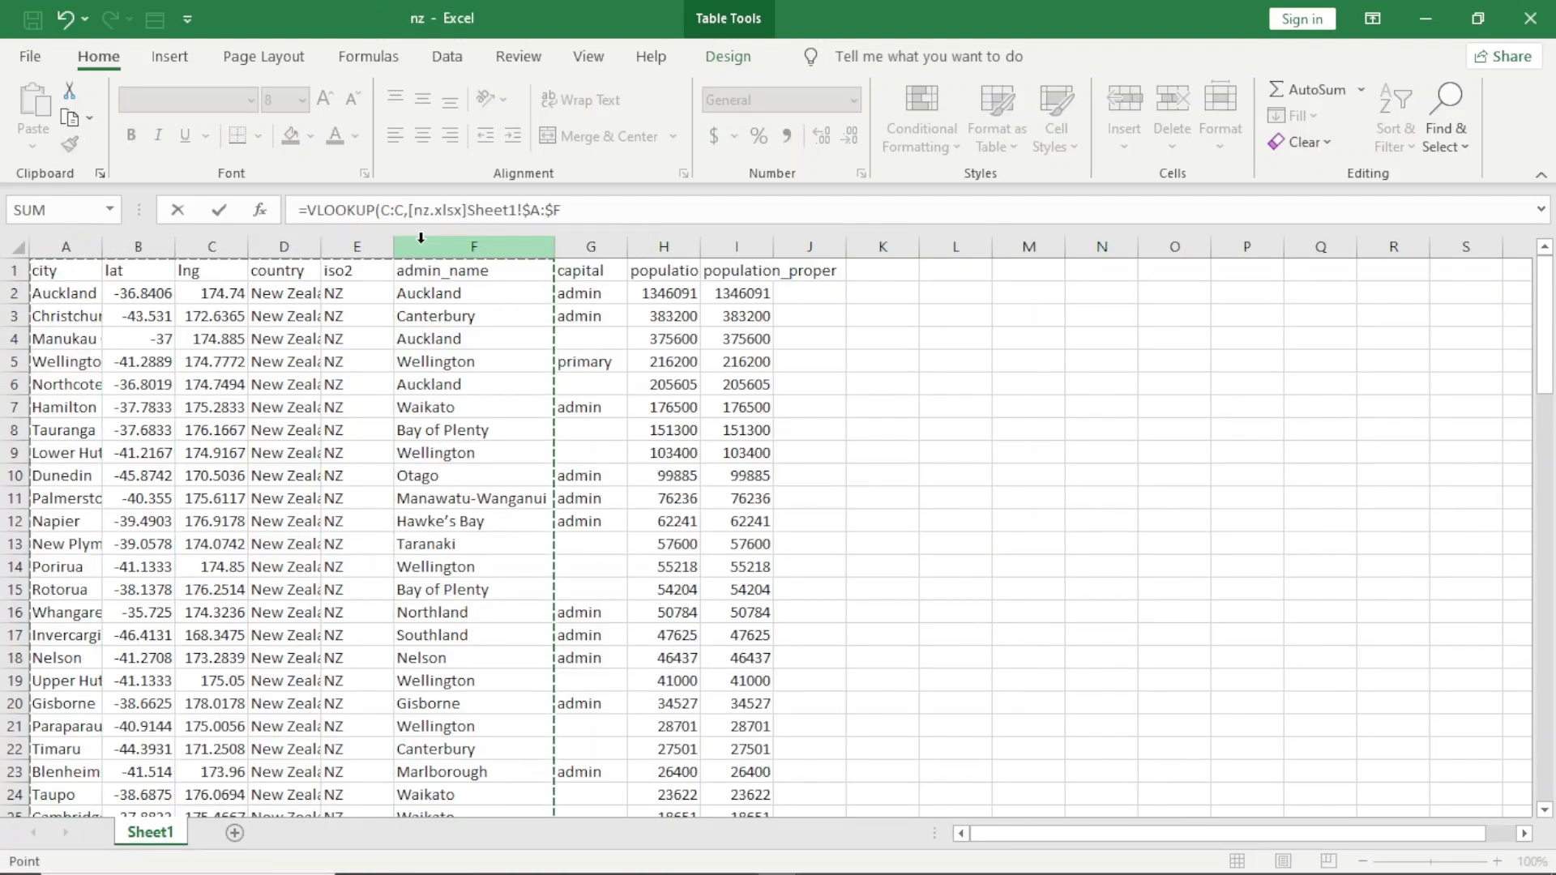
# Finish the VLOOKUP with column index 6 and TRUE for approximate match, accept the suggested @C:C formula, and widen the Region column.
pyautogui.write(',6')
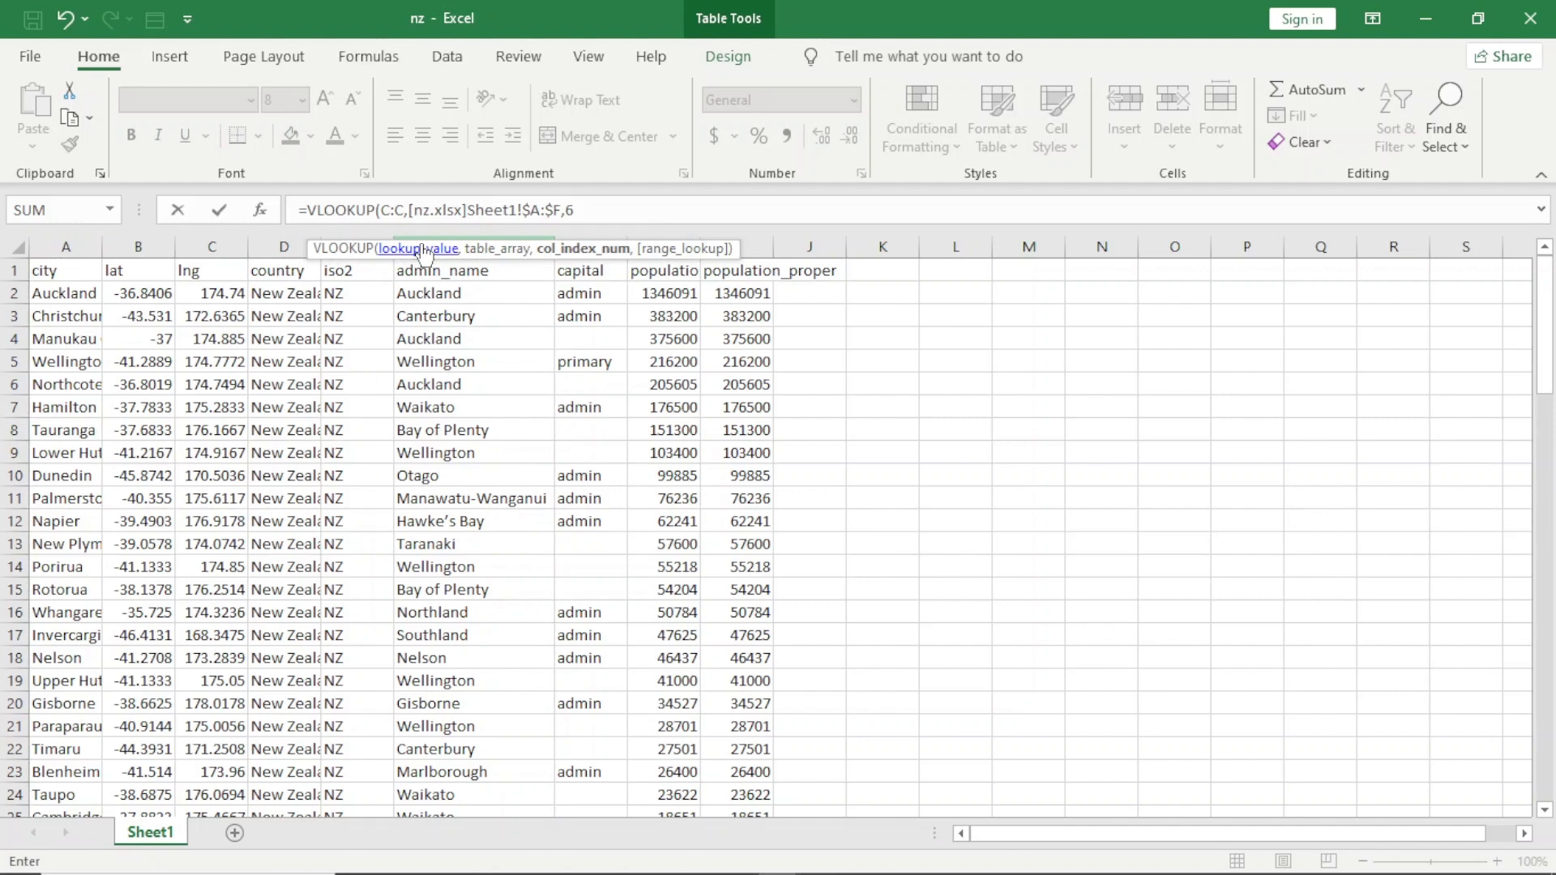
pyautogui.write(',')
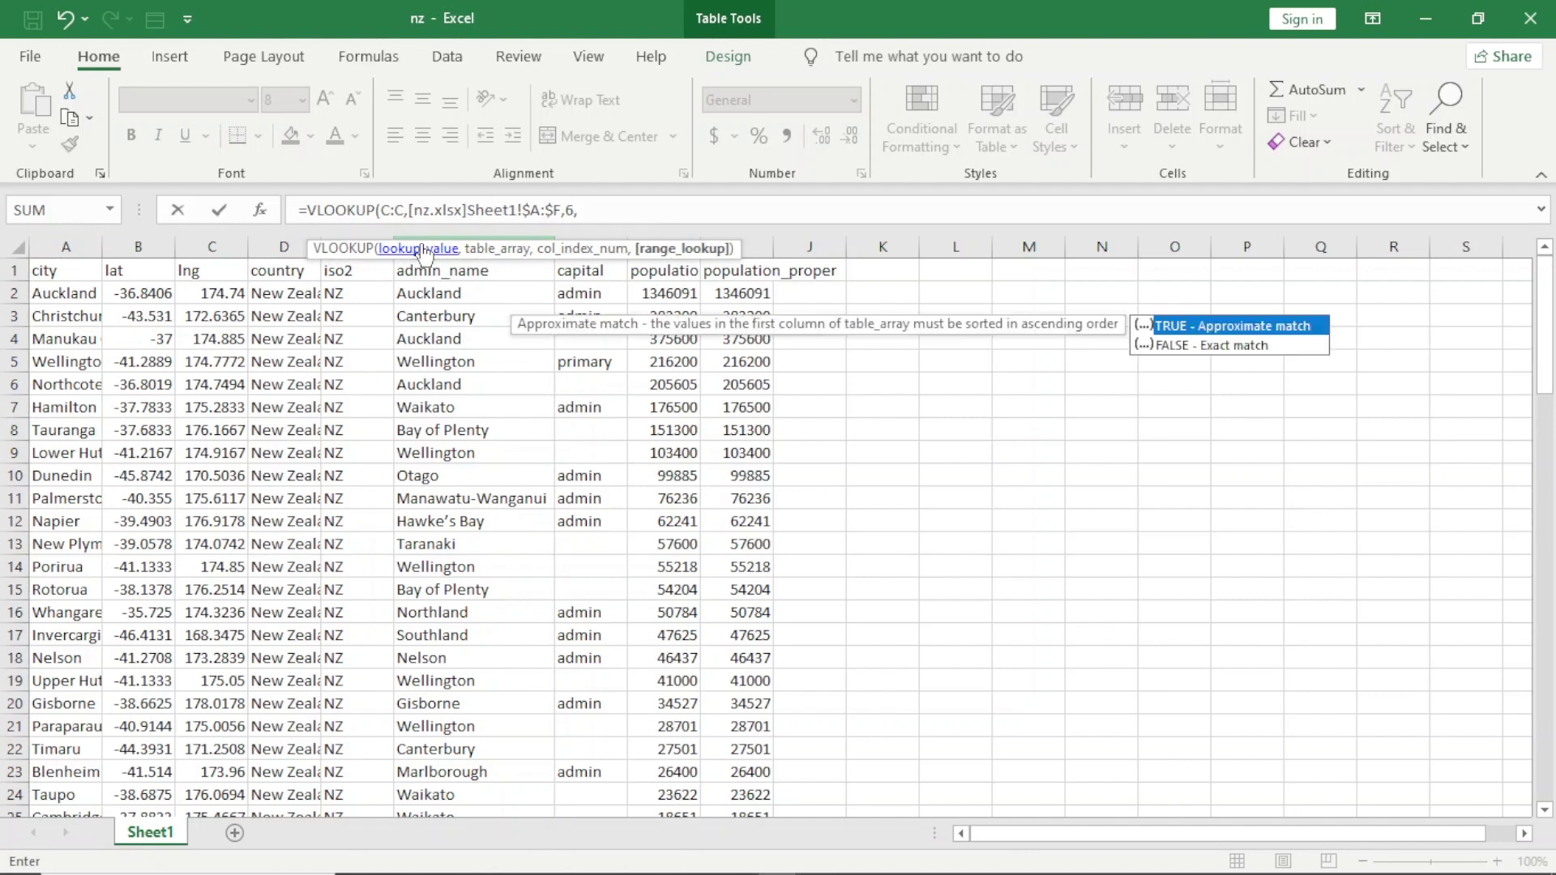
pyautogui.doubleClick(1226, 328)
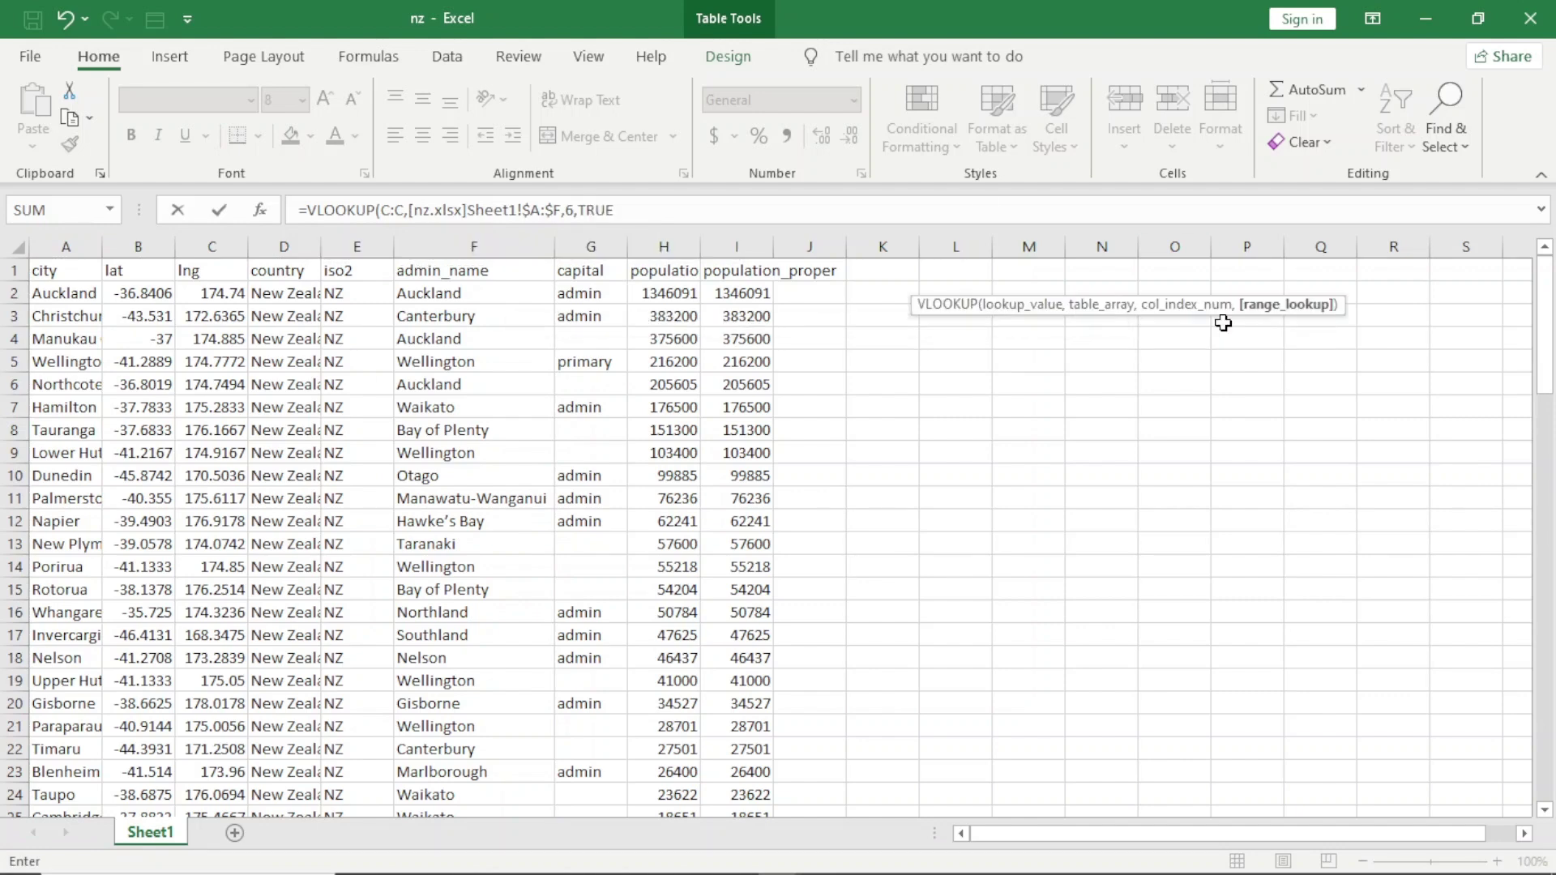
pyautogui.press('Return')
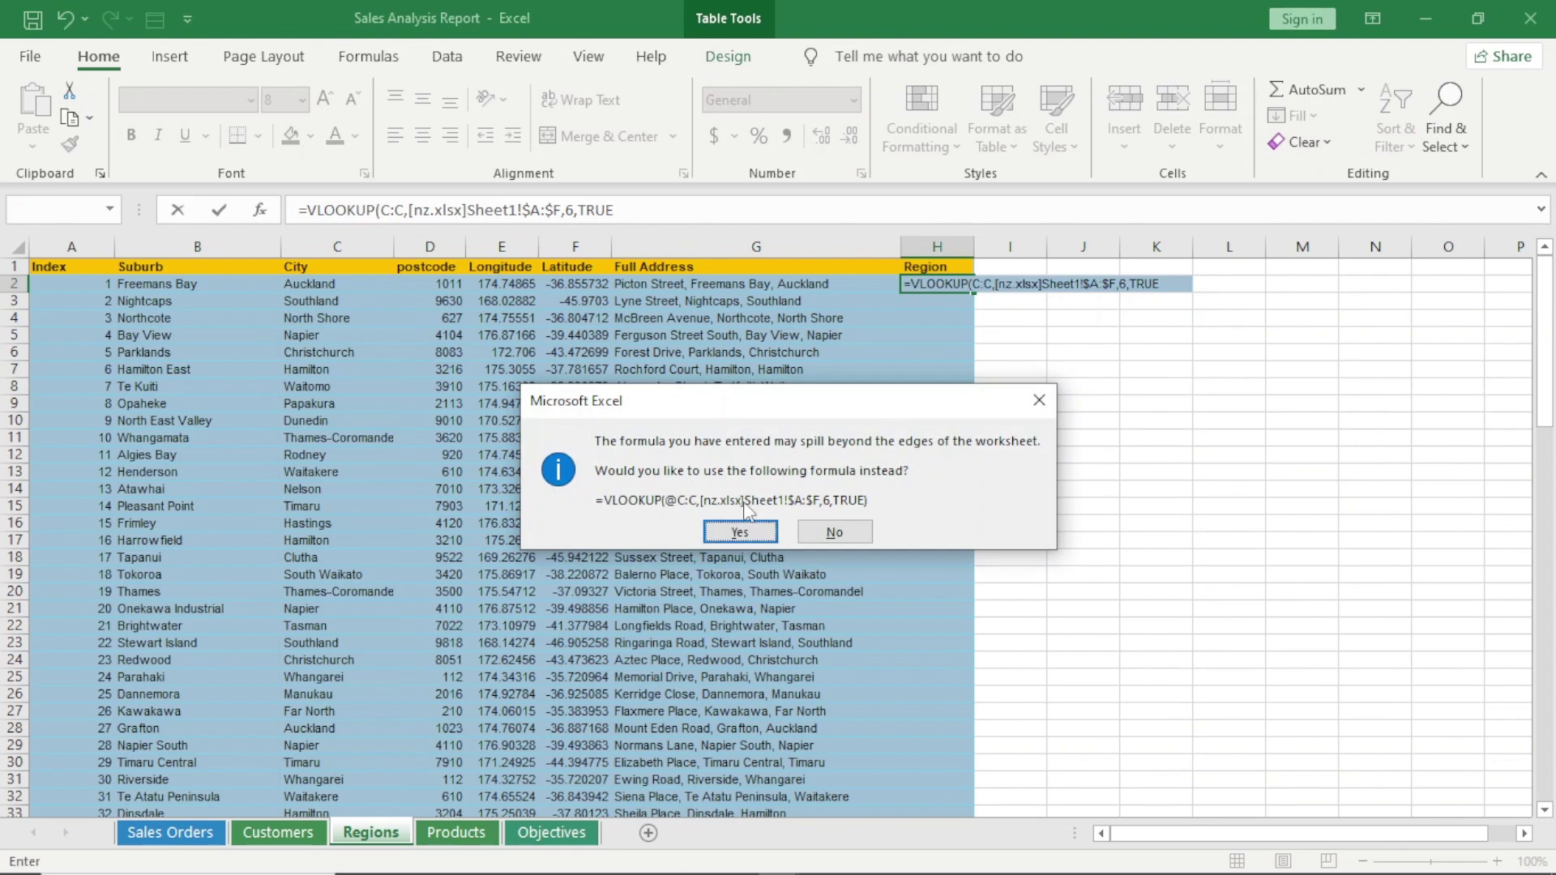
pyautogui.click(742, 526)
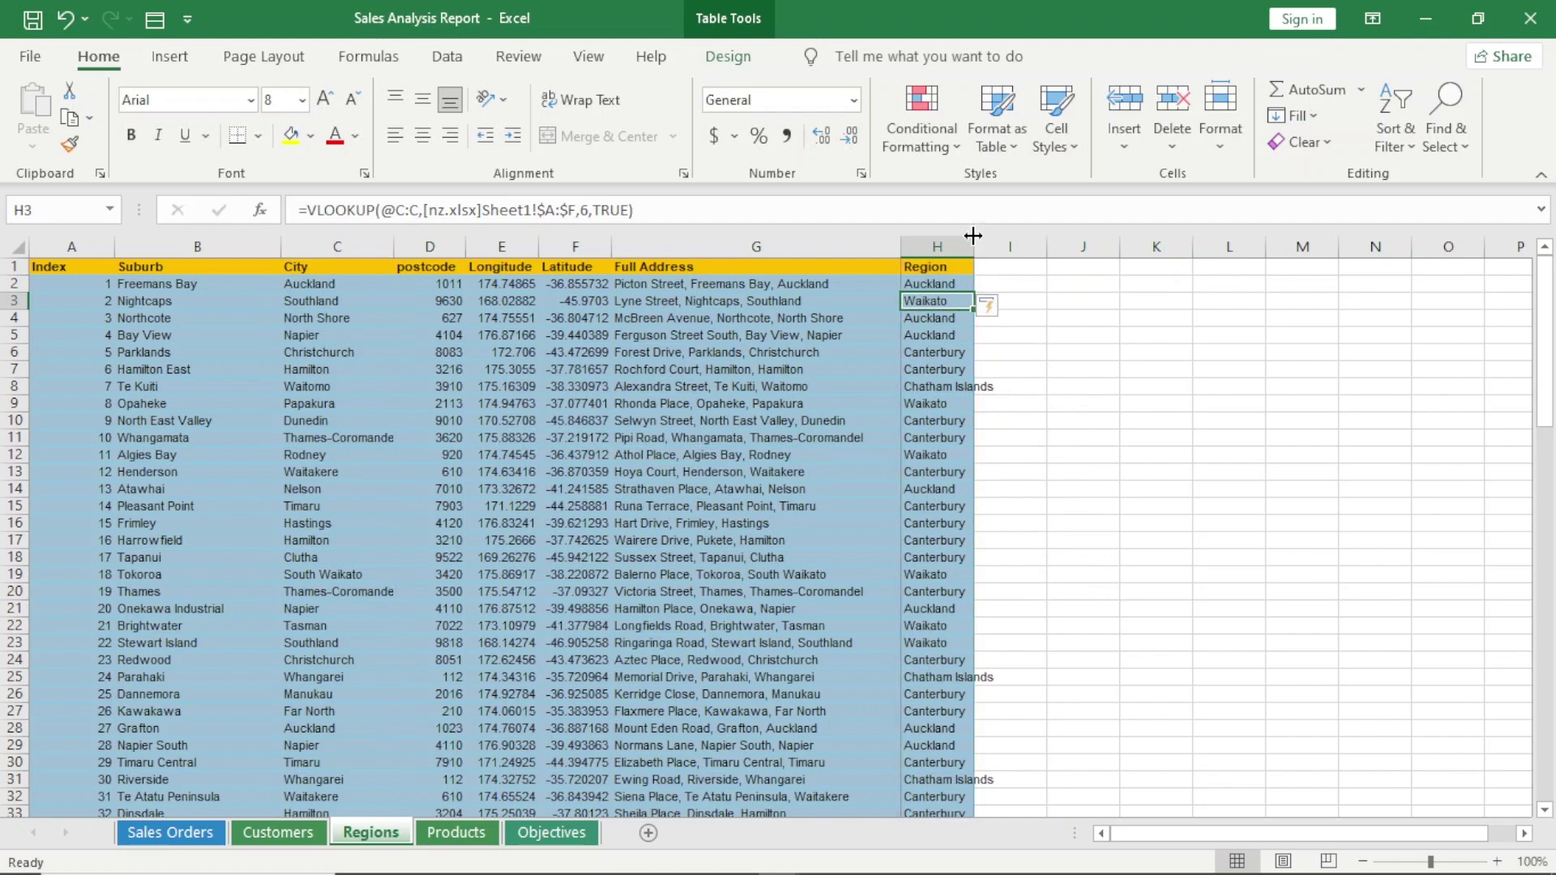
pyautogui.moveTo(973, 236); pyautogui.dragTo(1042, 236)
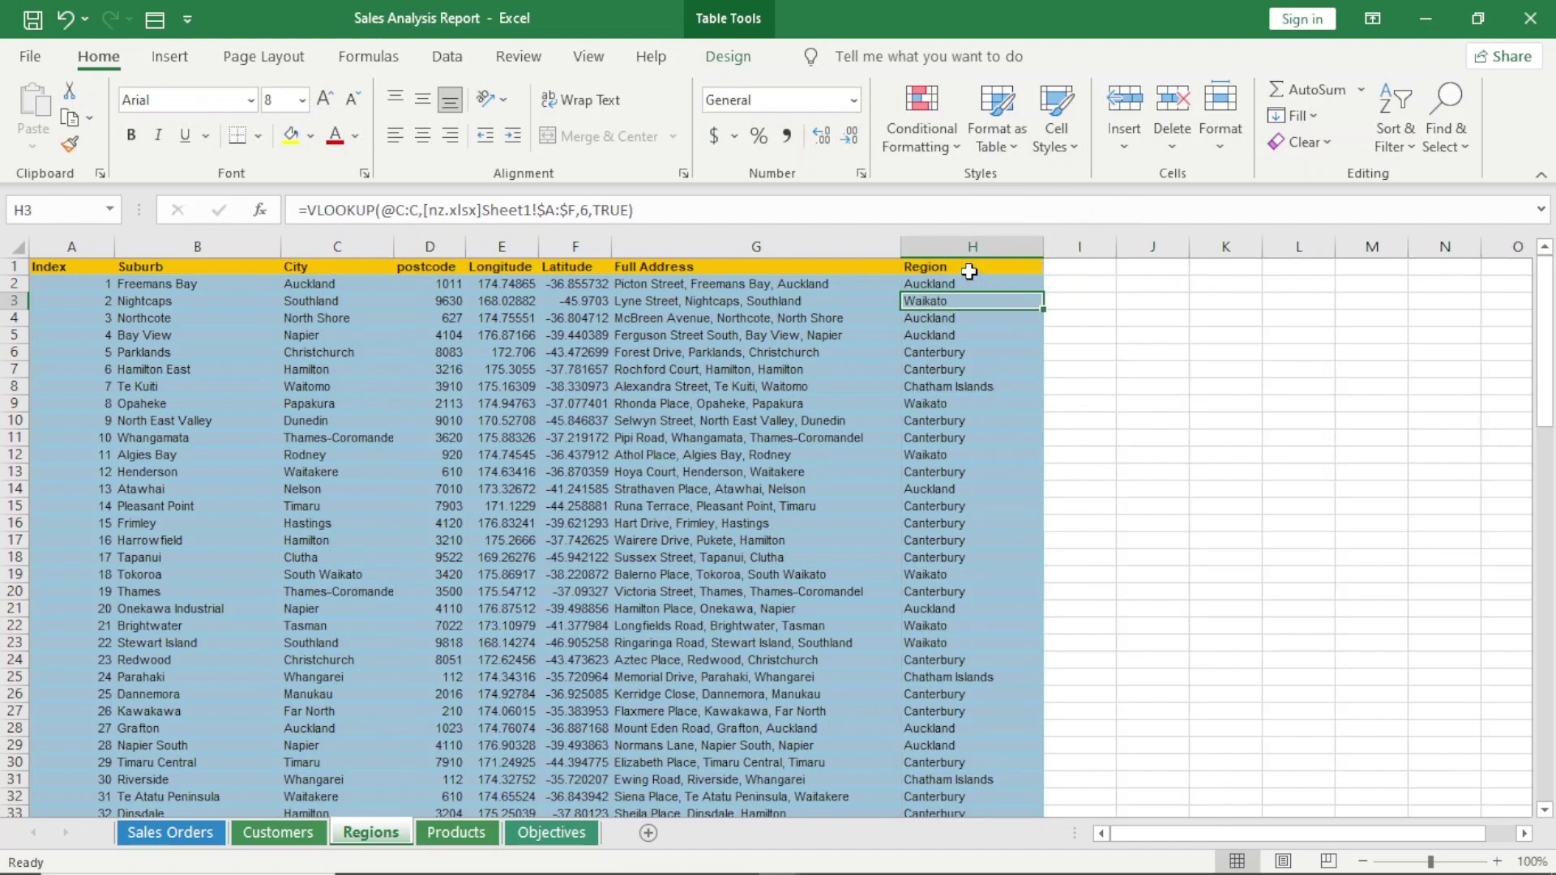
# Try to replace the Region column's formulas by copying the column and pasting it over itself as values.
pyautogui.click(972, 243)
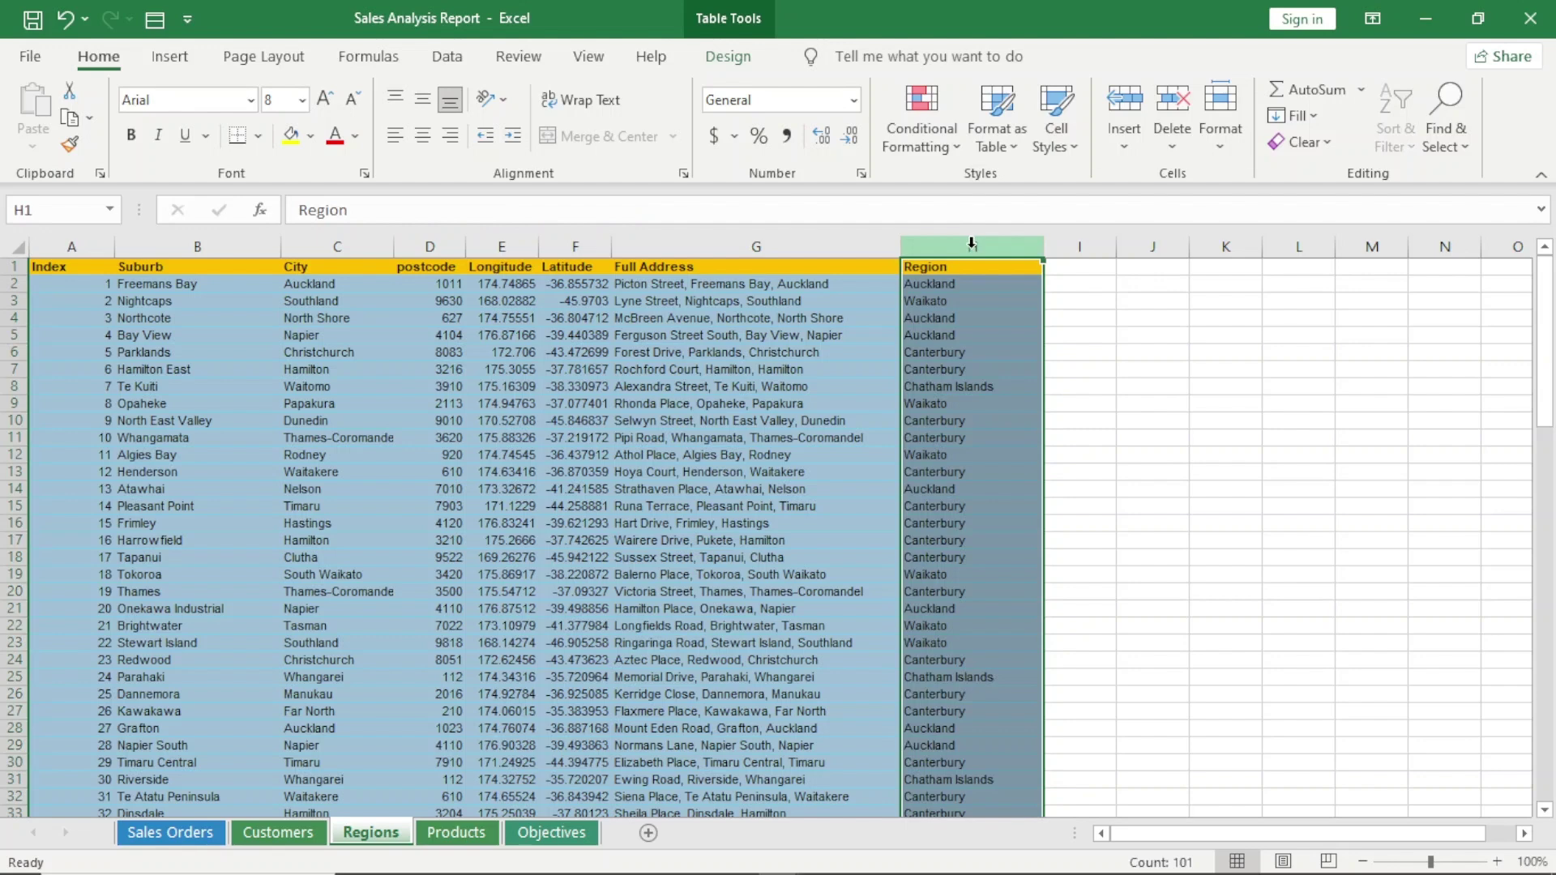
pyautogui.rightClick(971, 243)
pyautogui.click(1017, 289)
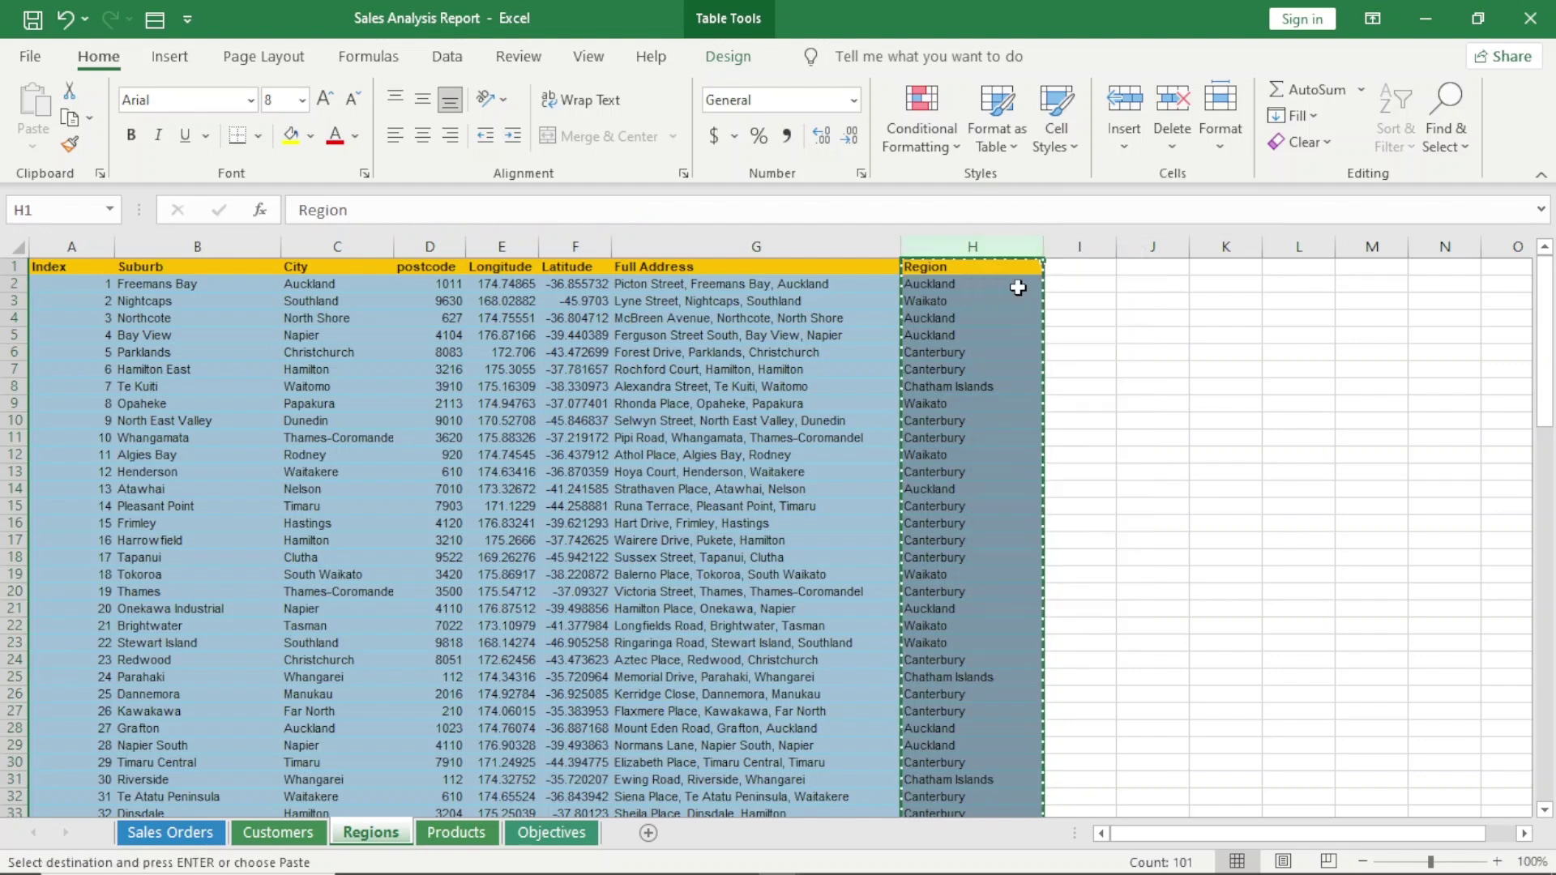
pyautogui.rightClick(997, 243)
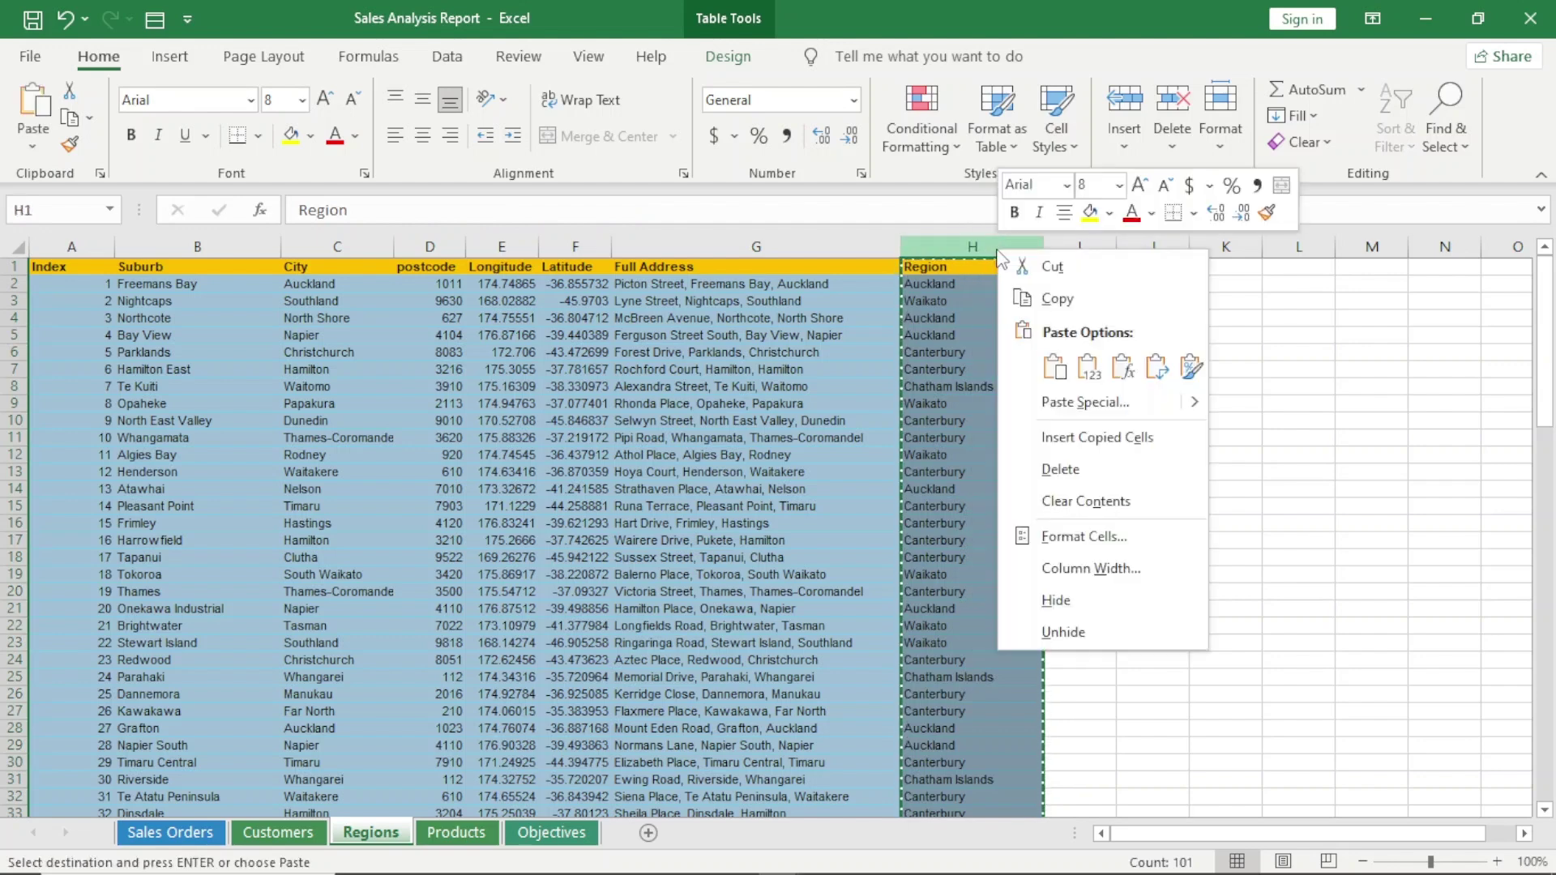
pyautogui.click(1090, 372)
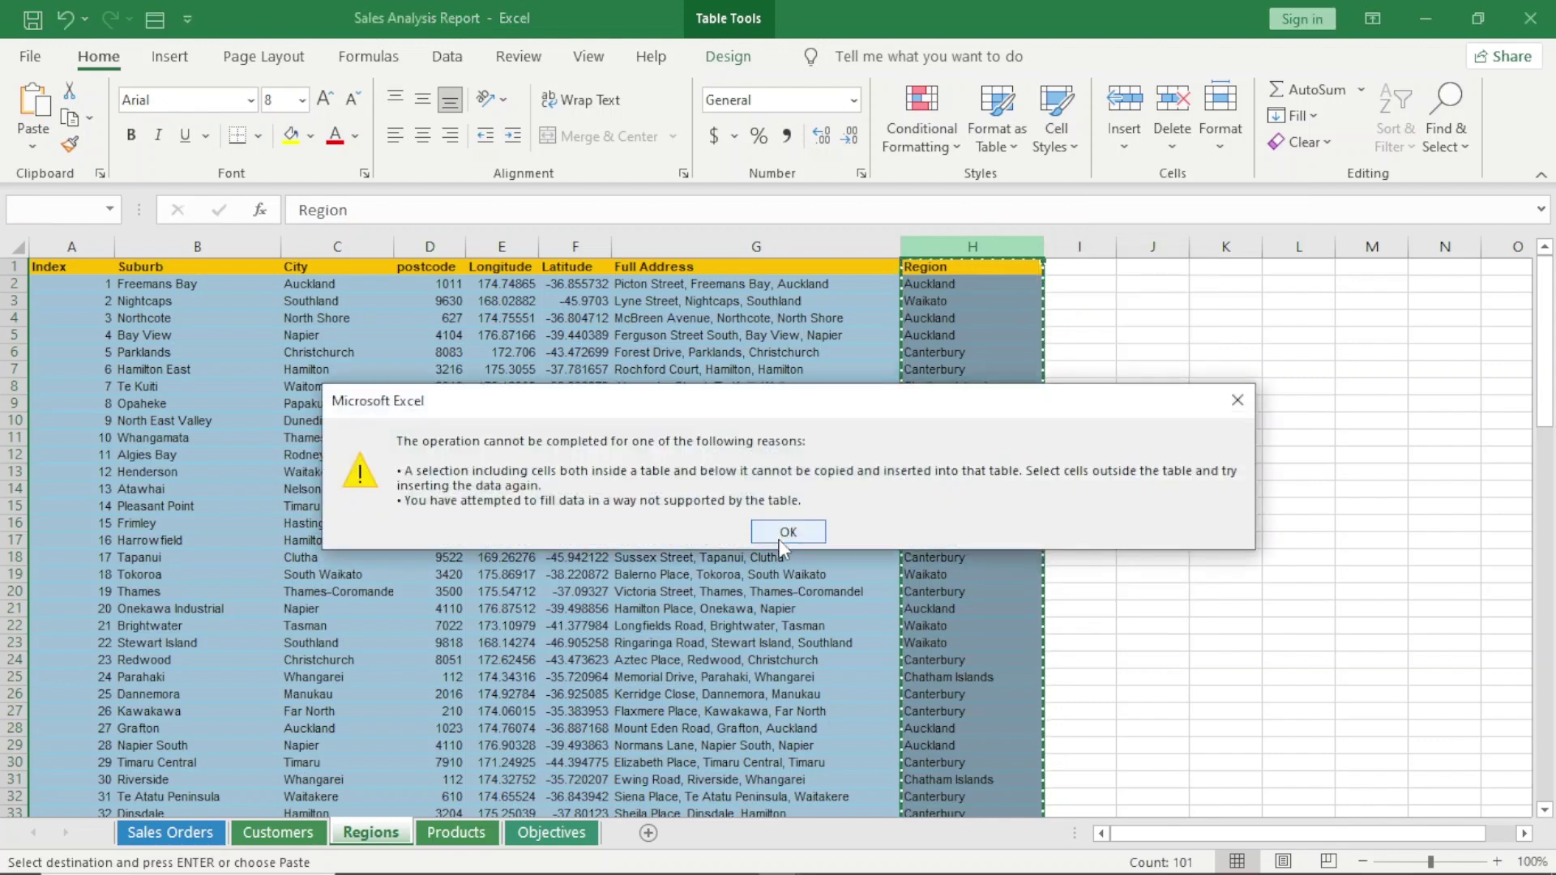
pyautogui.click(779, 538)
pyautogui.click(1007, 354)
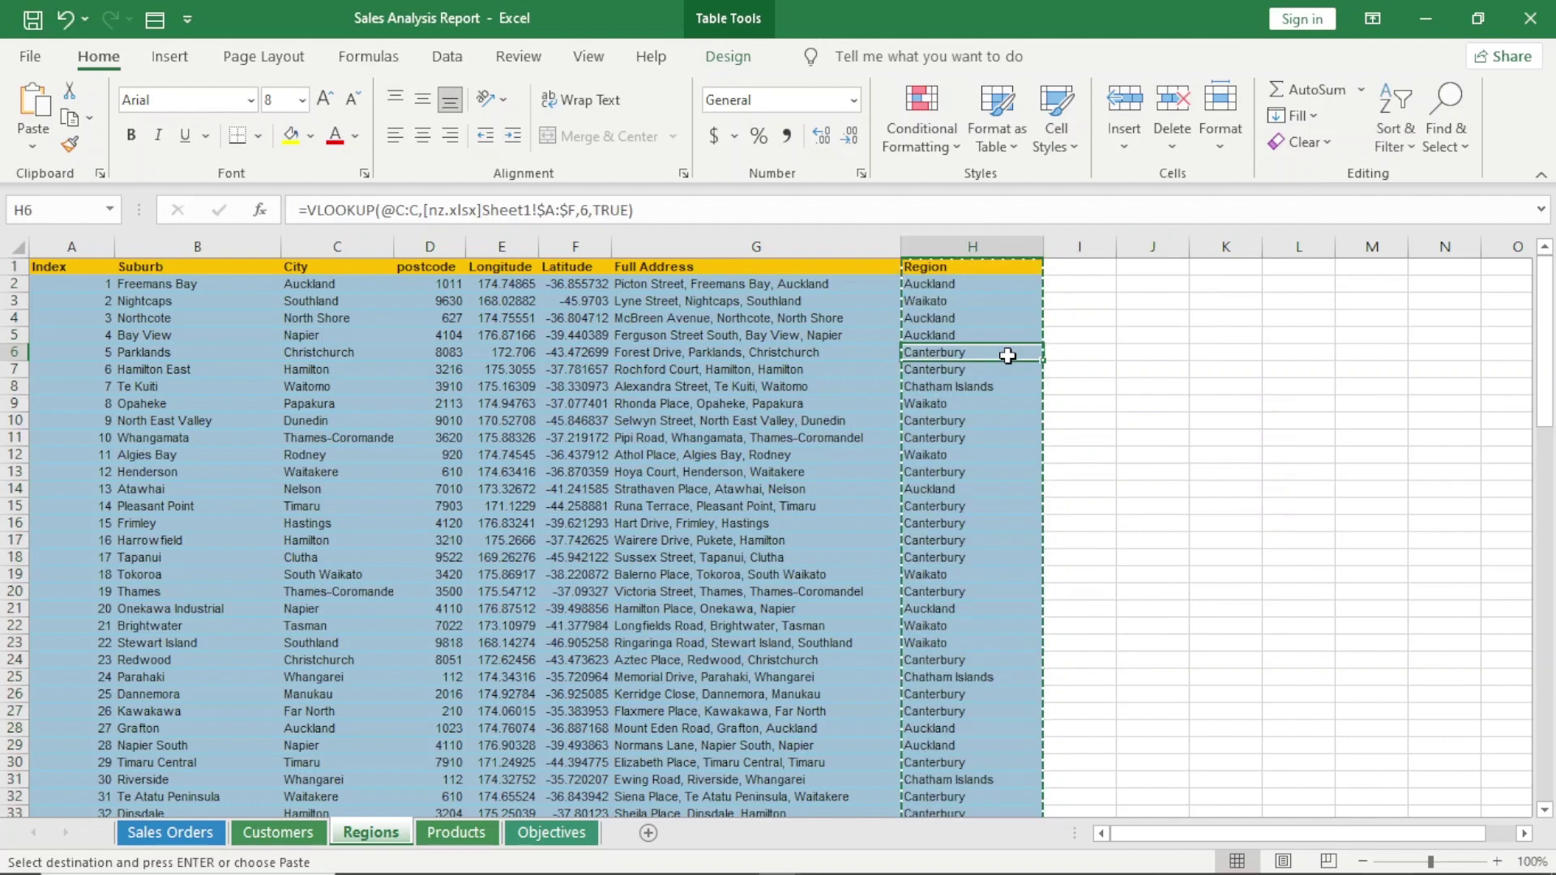
# Save the Sales Analysis Report workbook.
pyautogui.click(32, 29)
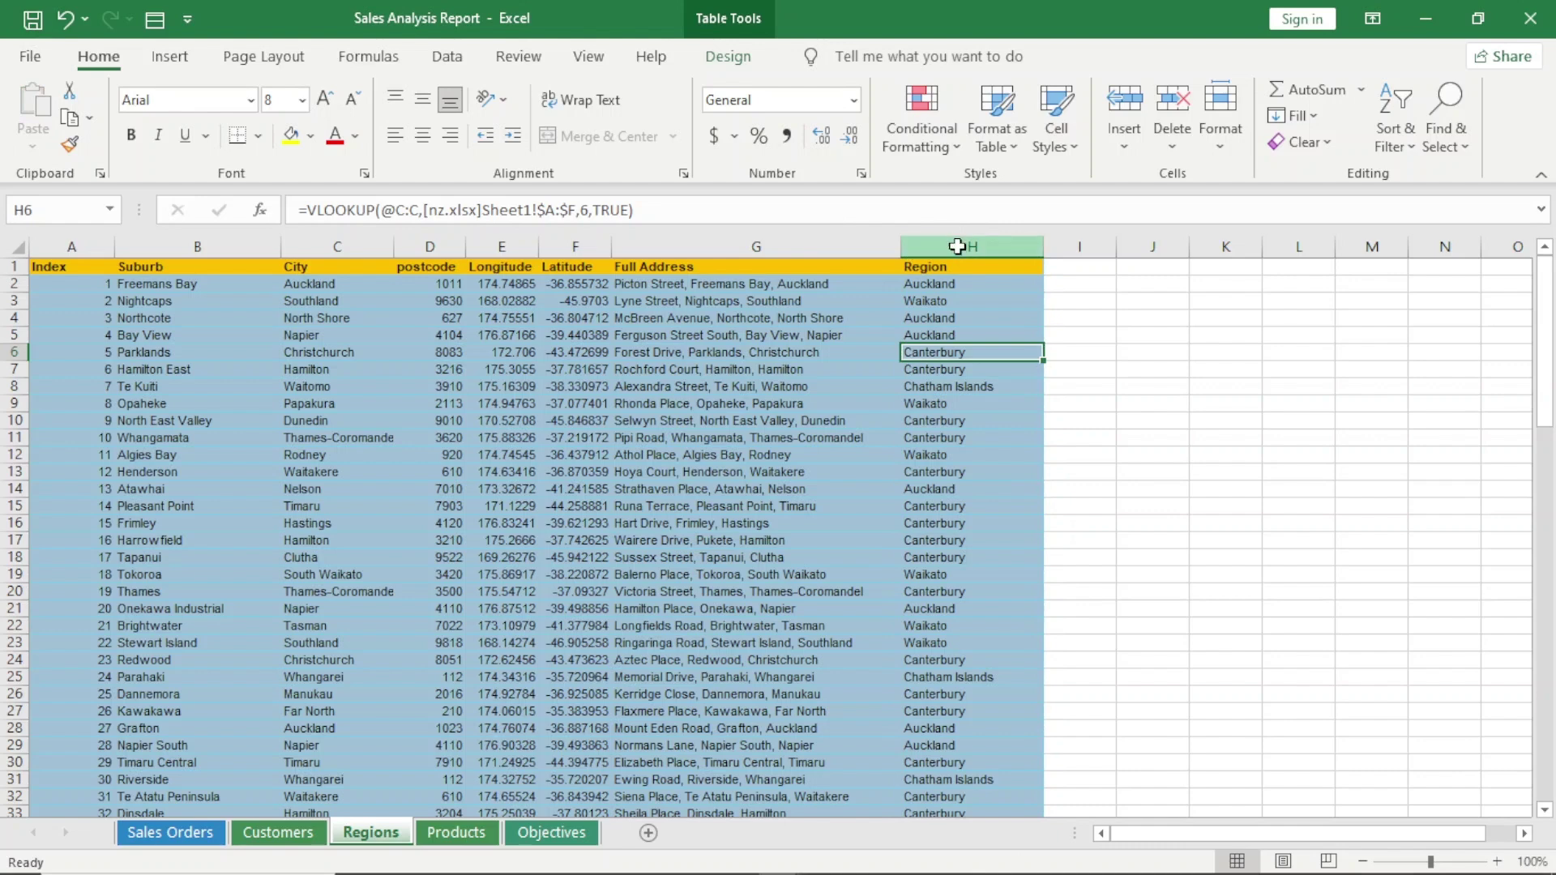
pyautogui.click(958, 239)
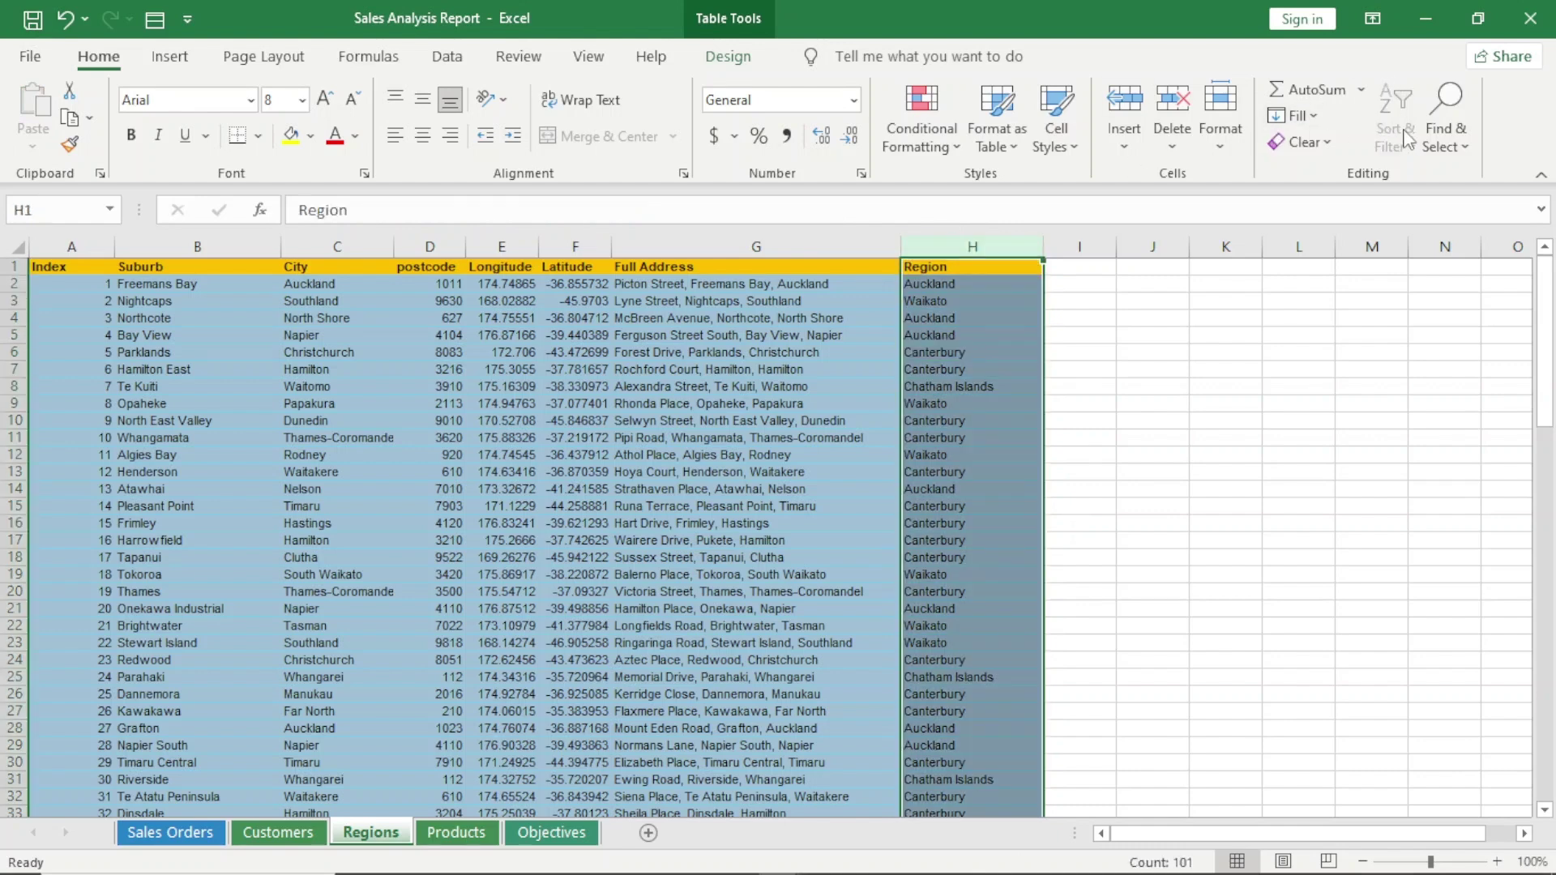
pyautogui.click(950, 316)
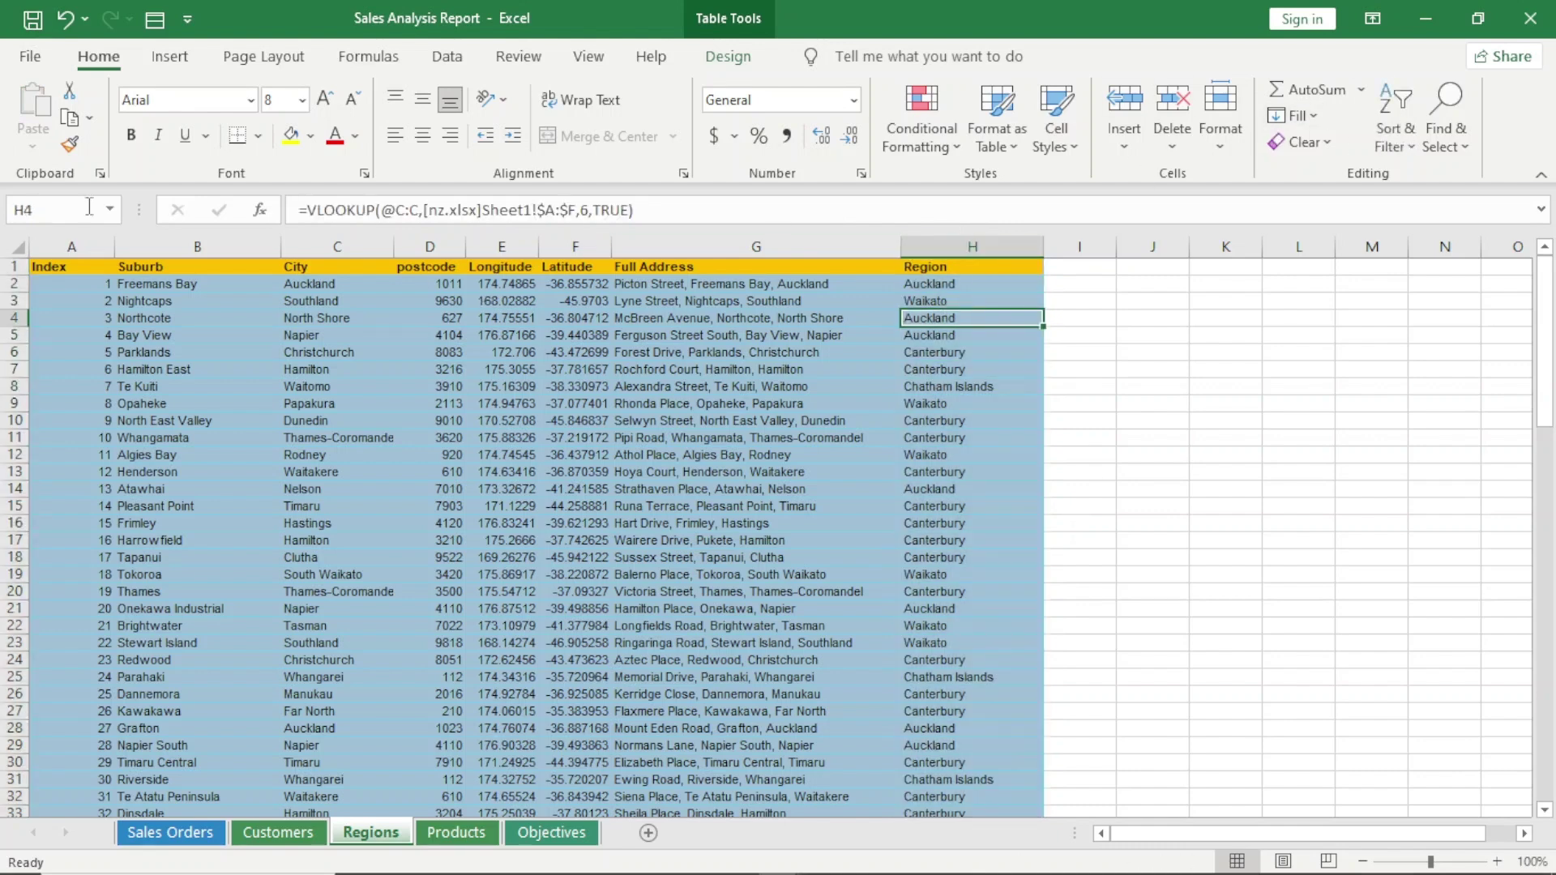
pyautogui.click(9, 267)
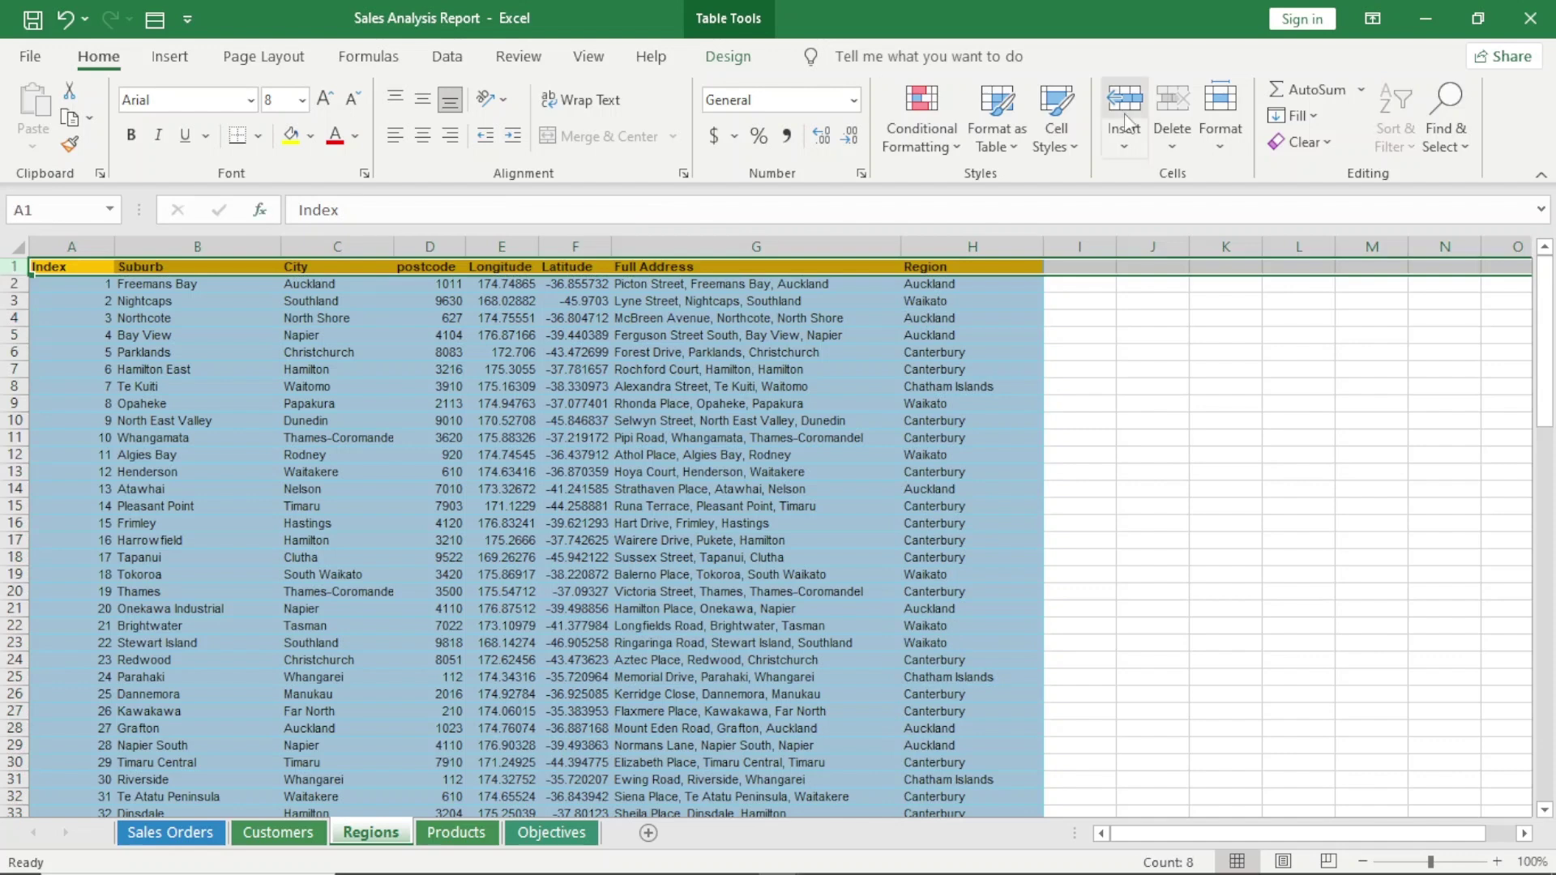
pyautogui.click(1006, 385)
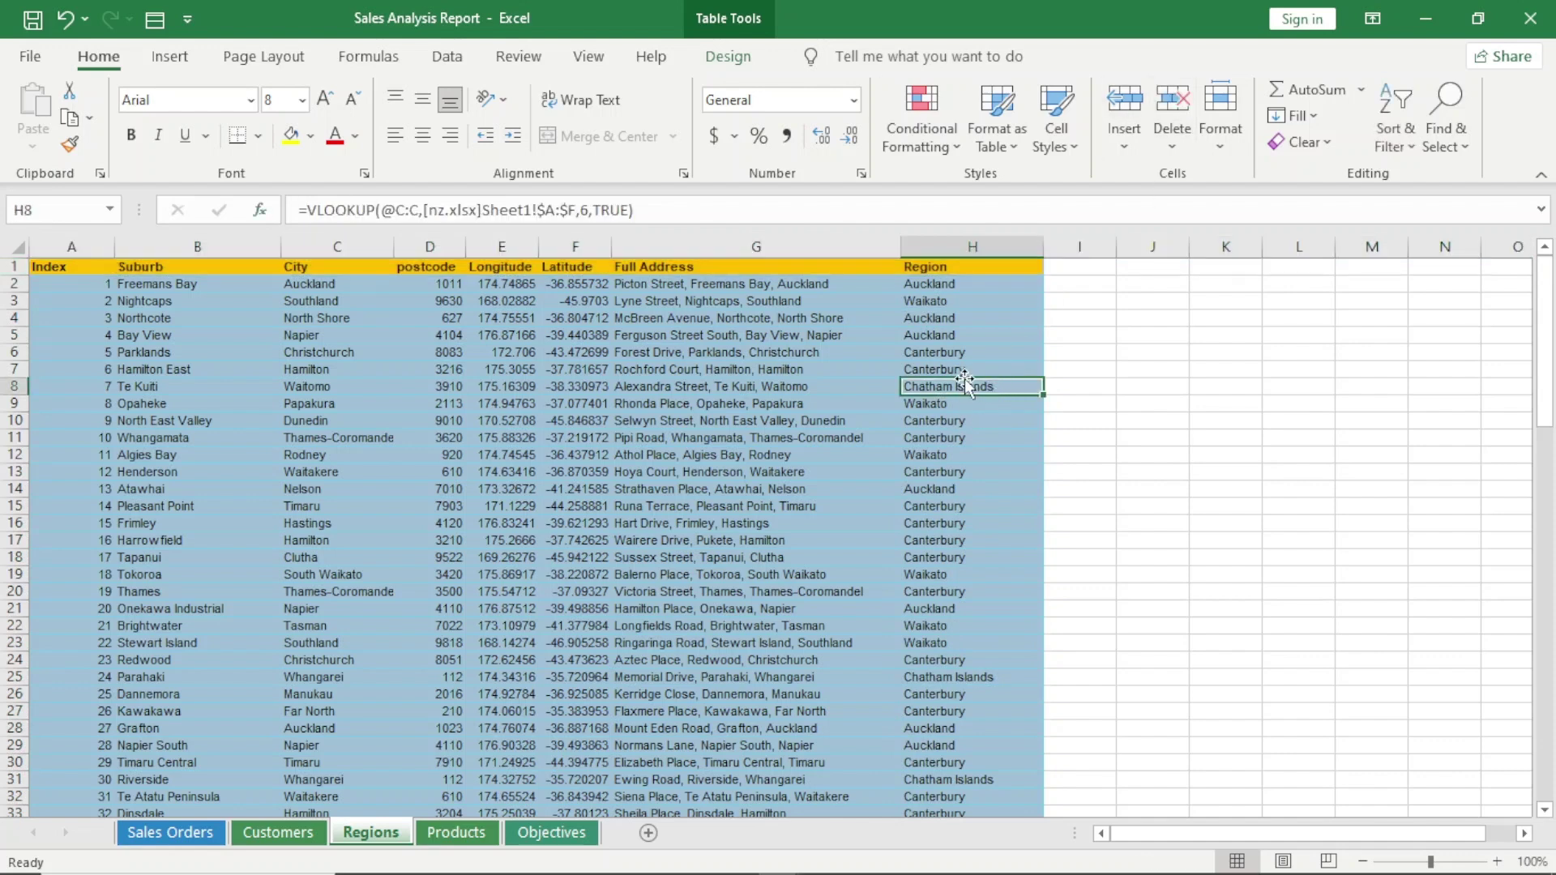
pyautogui.click(971, 433)
pyautogui.click(969, 574)
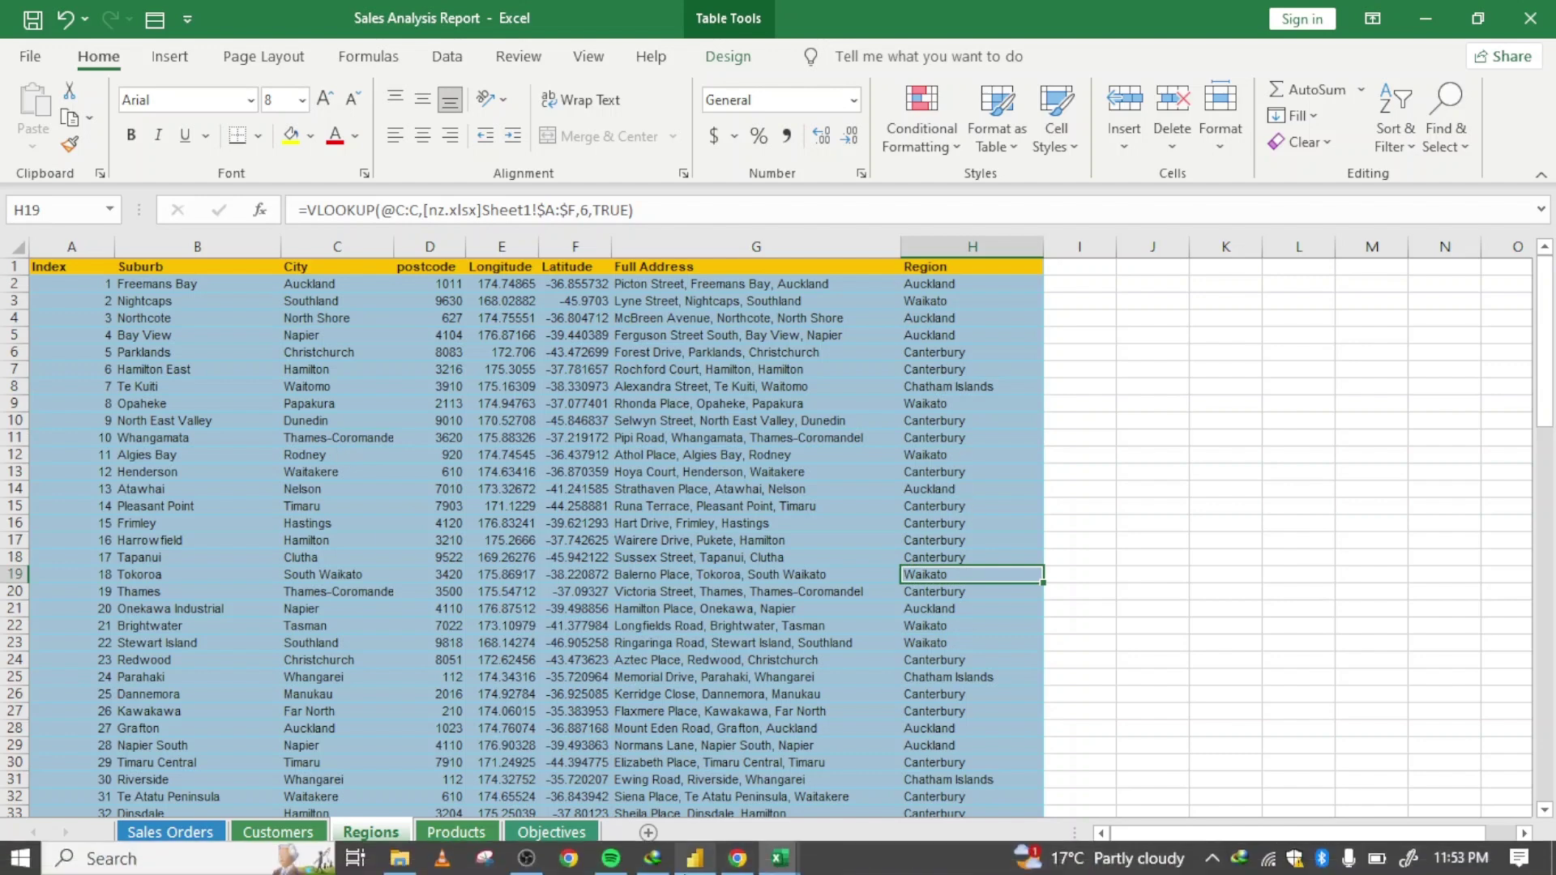
# Switch to the 20PRODUCTS report in Power BI, show the report page, and delete the Regions table from the model.
pyautogui.click(685, 869)
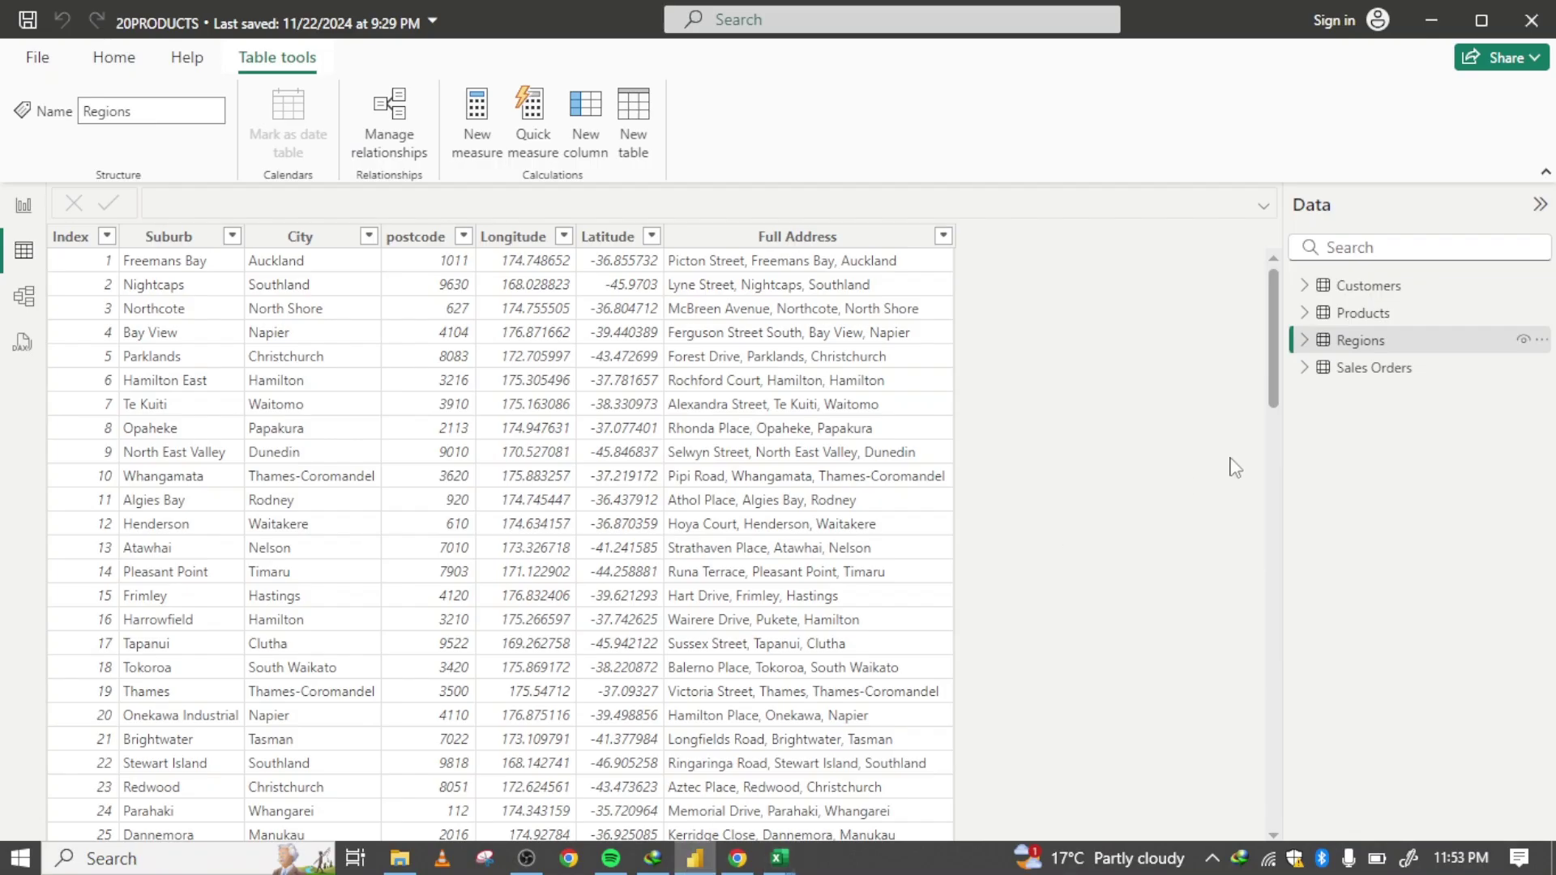
pyautogui.click(7, 204)
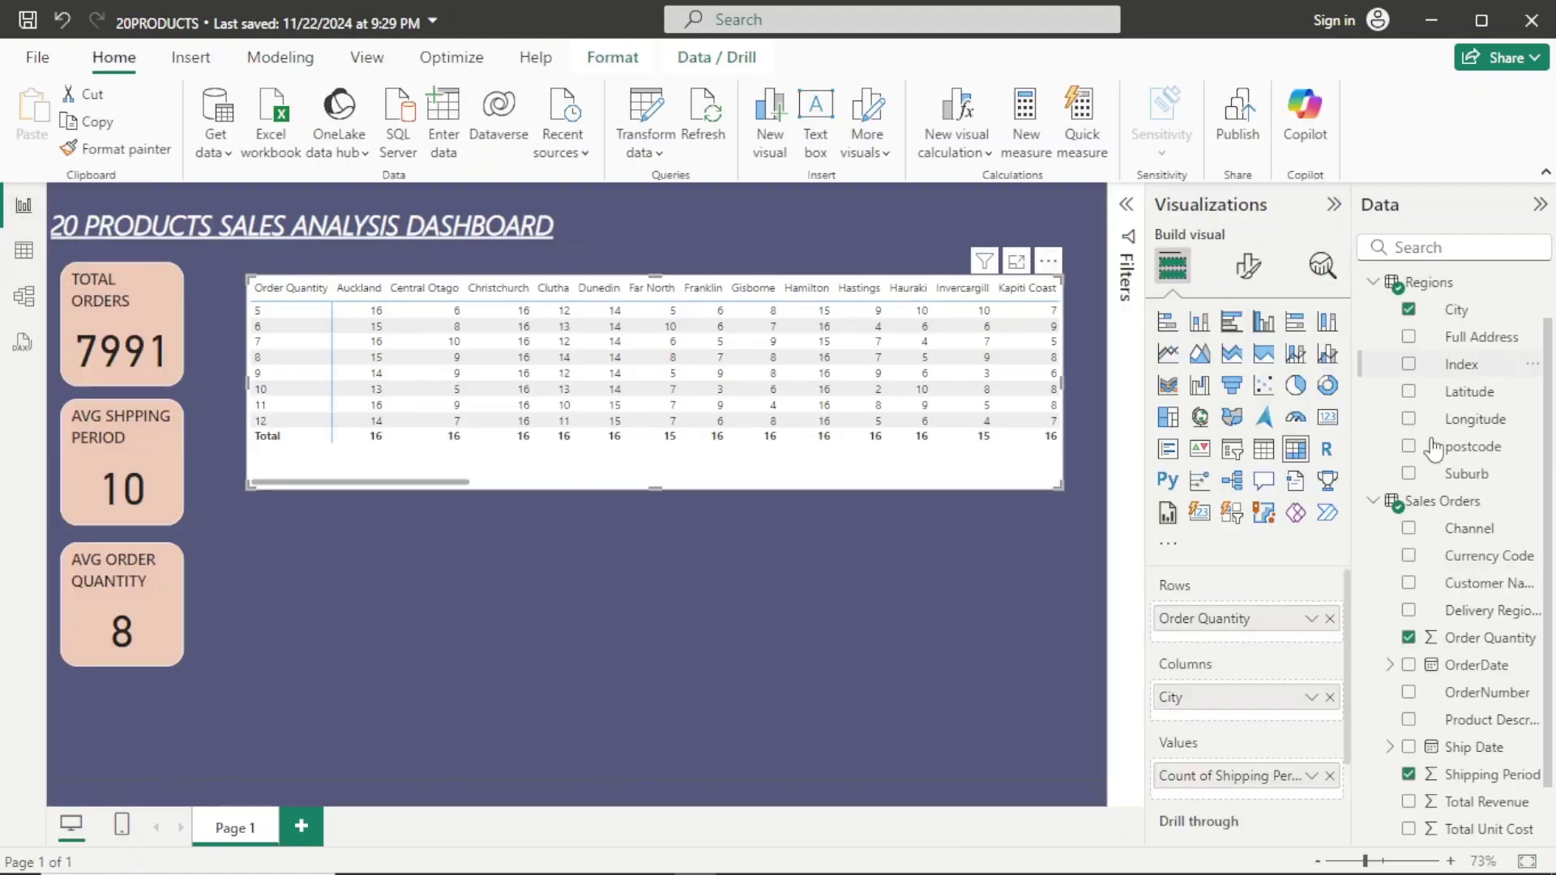
pyautogui.click(1375, 282)
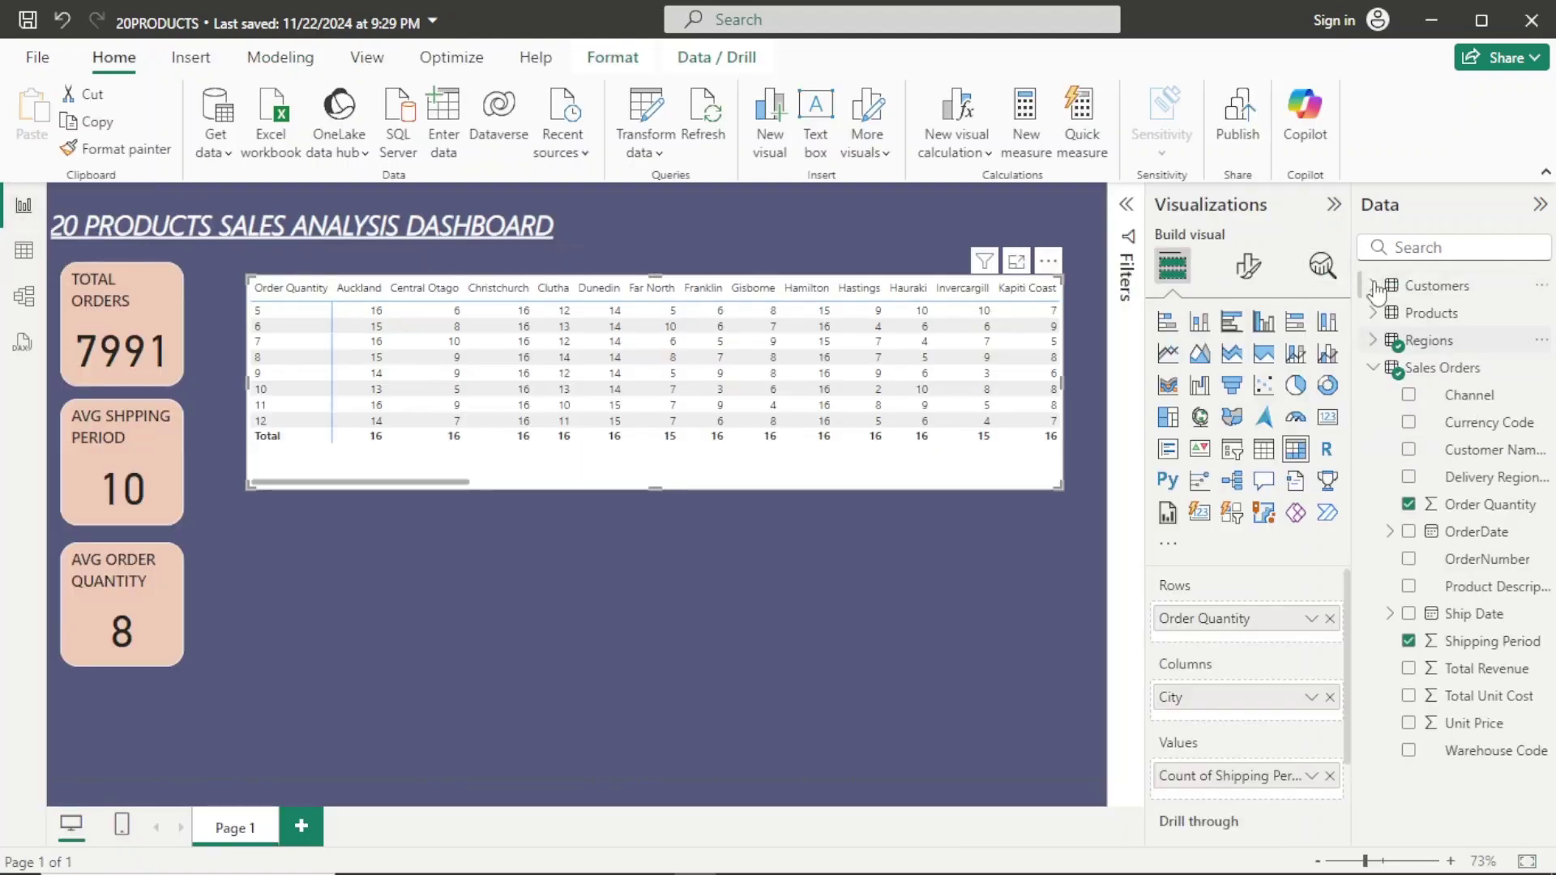
pyautogui.click(1375, 373)
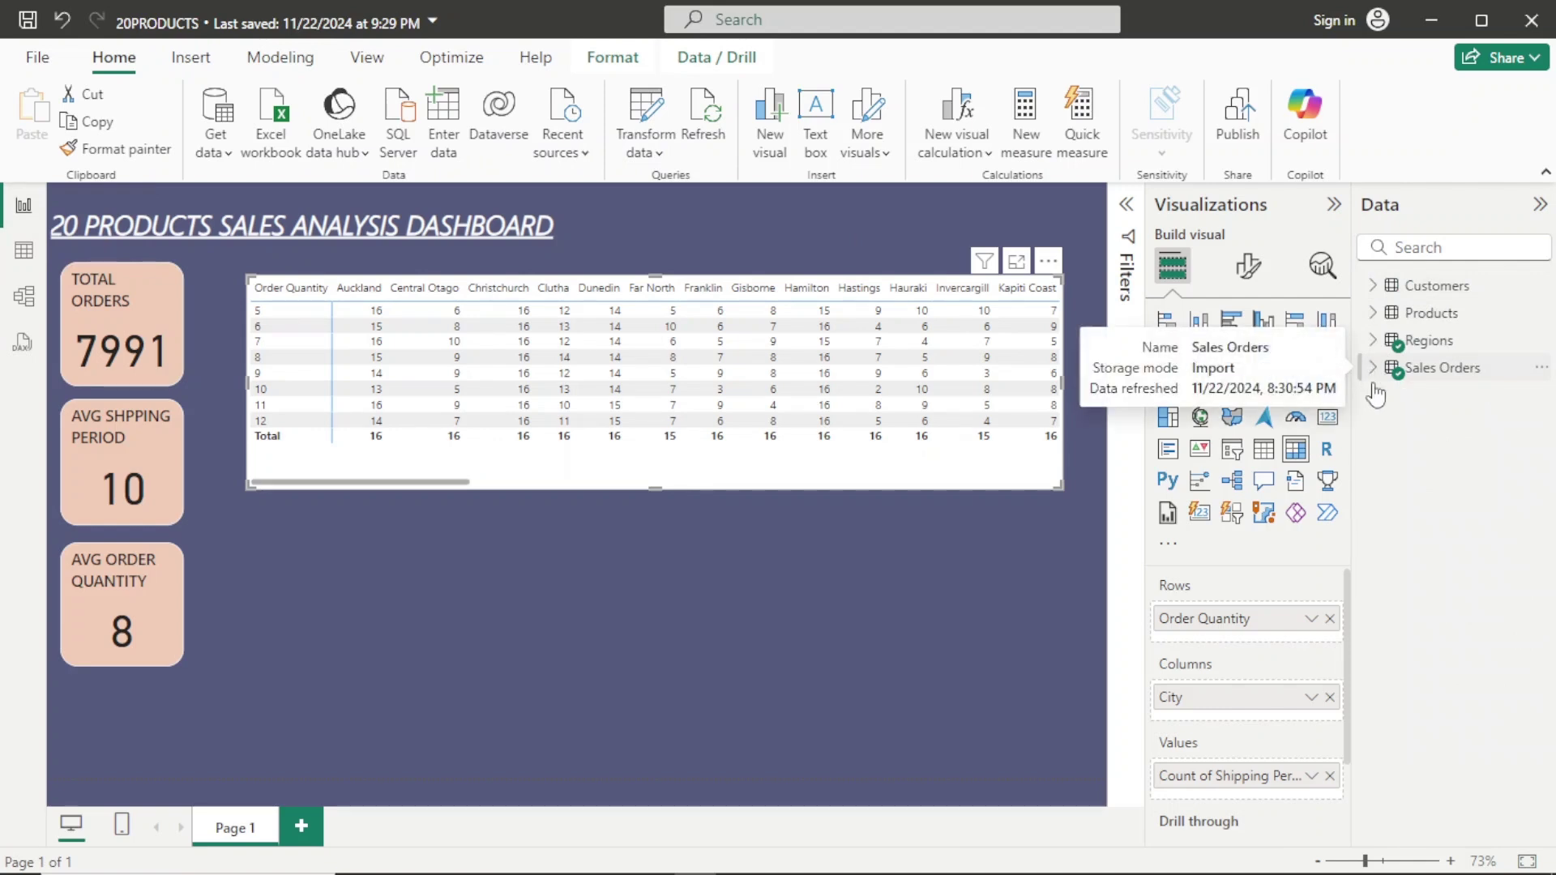
pyautogui.click(1426, 351)
pyautogui.click(1541, 341)
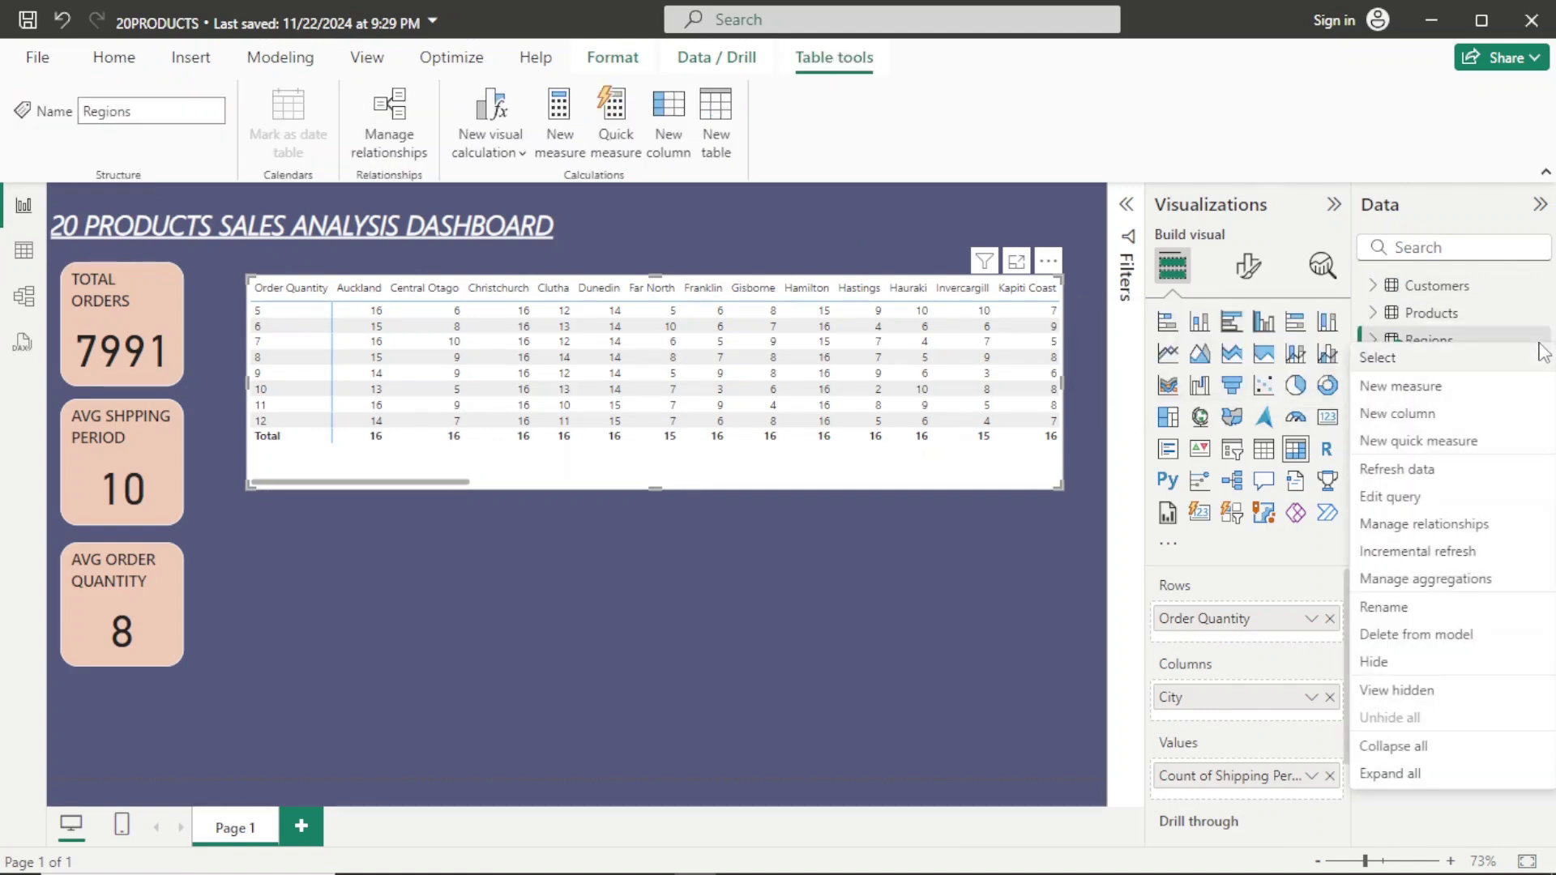
pyautogui.click(1425, 637)
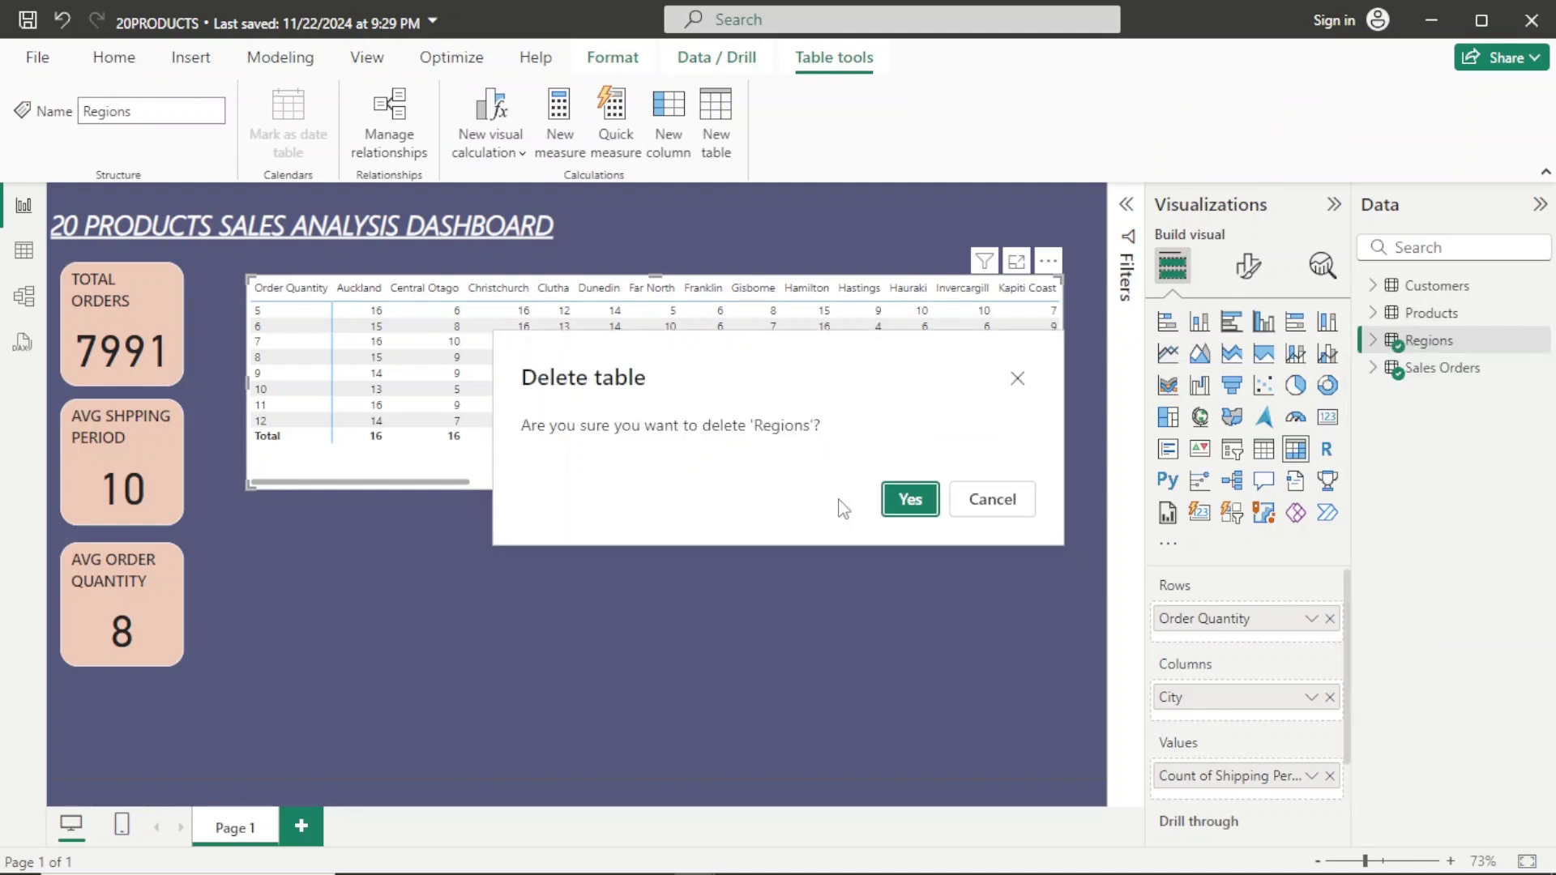
pyautogui.click(912, 509)
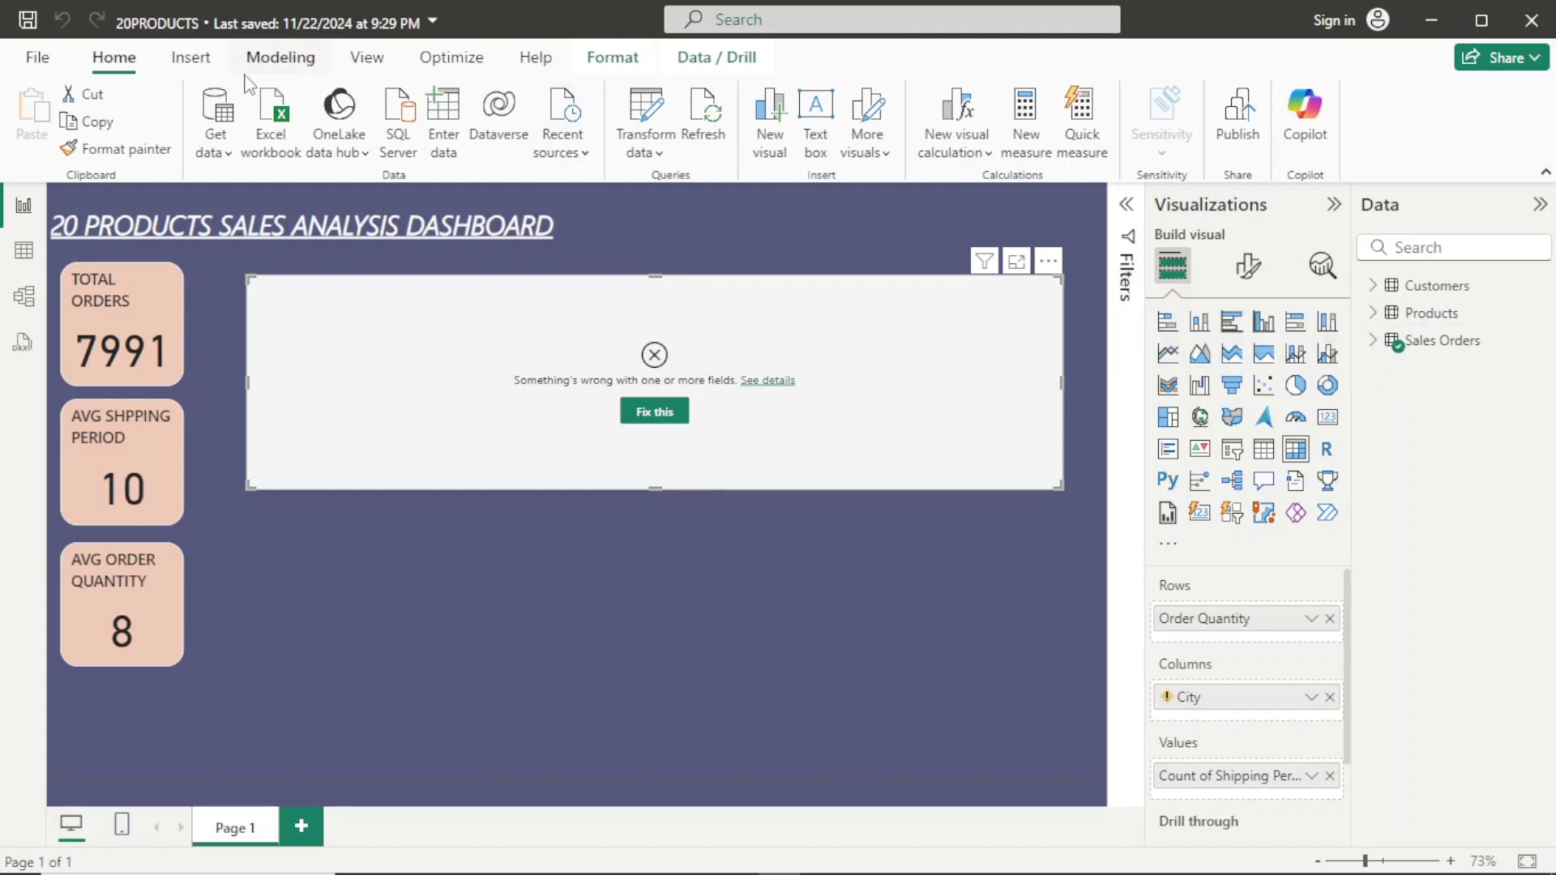
# Start importing an Excel workbook into the report, and save the Sales Analysis Report workbook again in Excel.
pyautogui.click(271, 101)
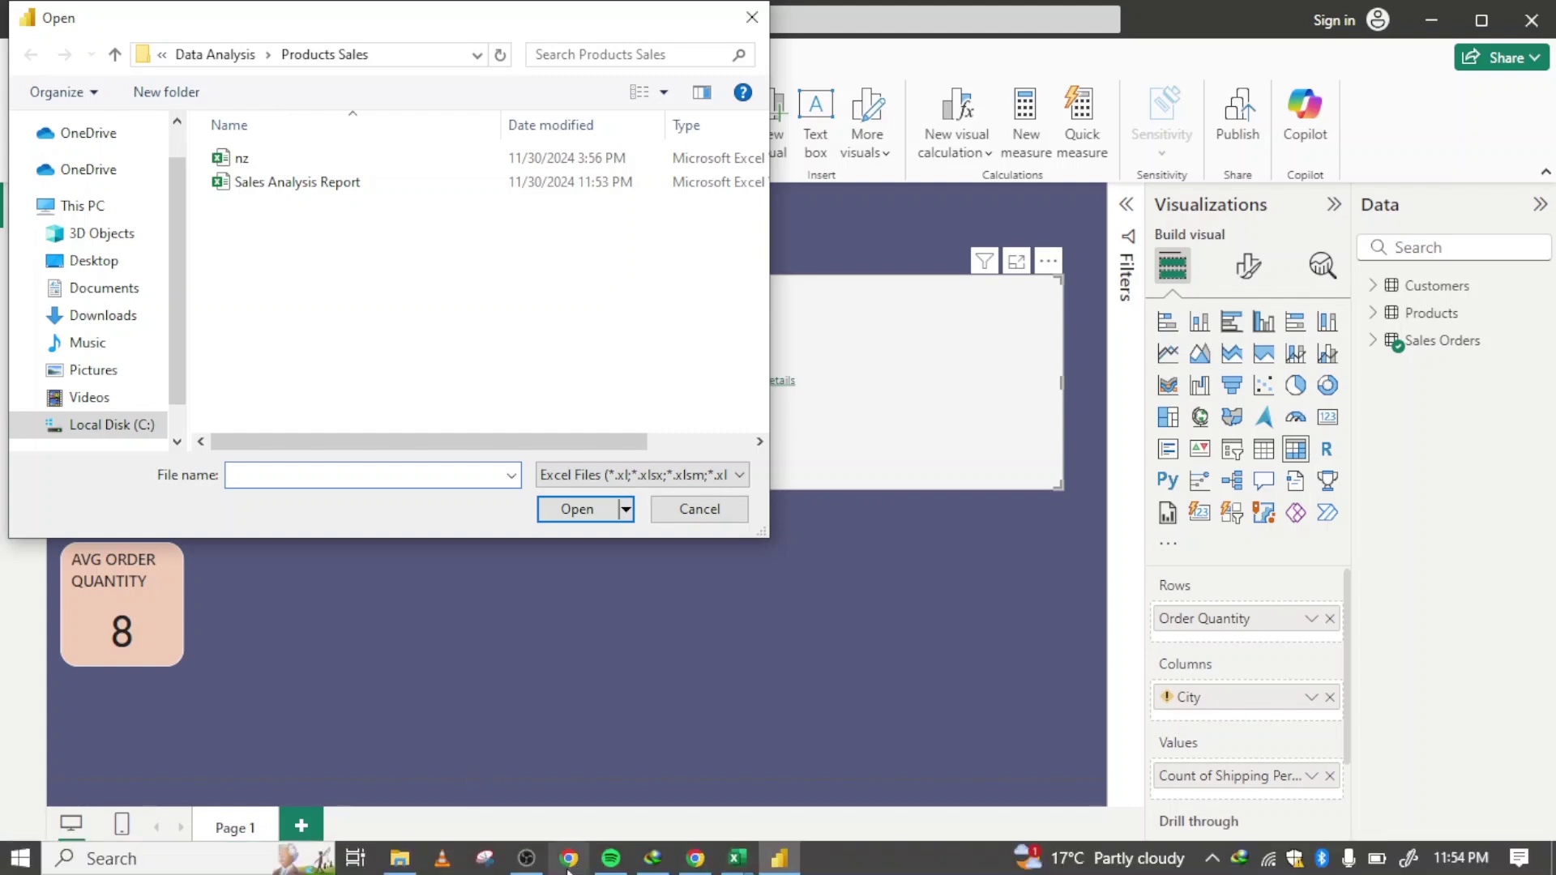
pyautogui.moveTo(750, 864)
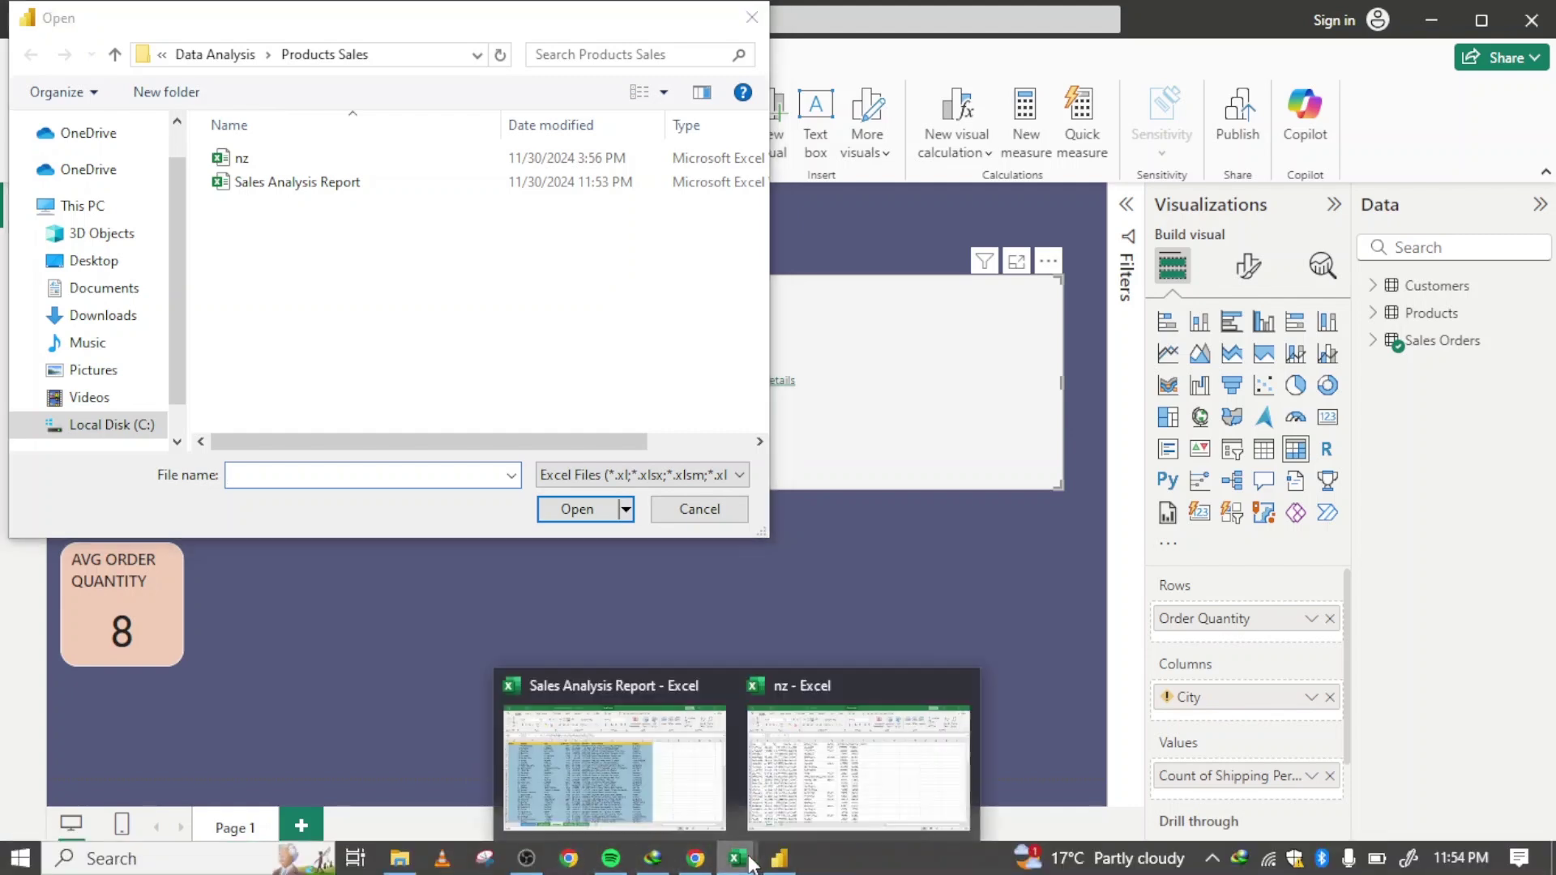
pyautogui.click(601, 737)
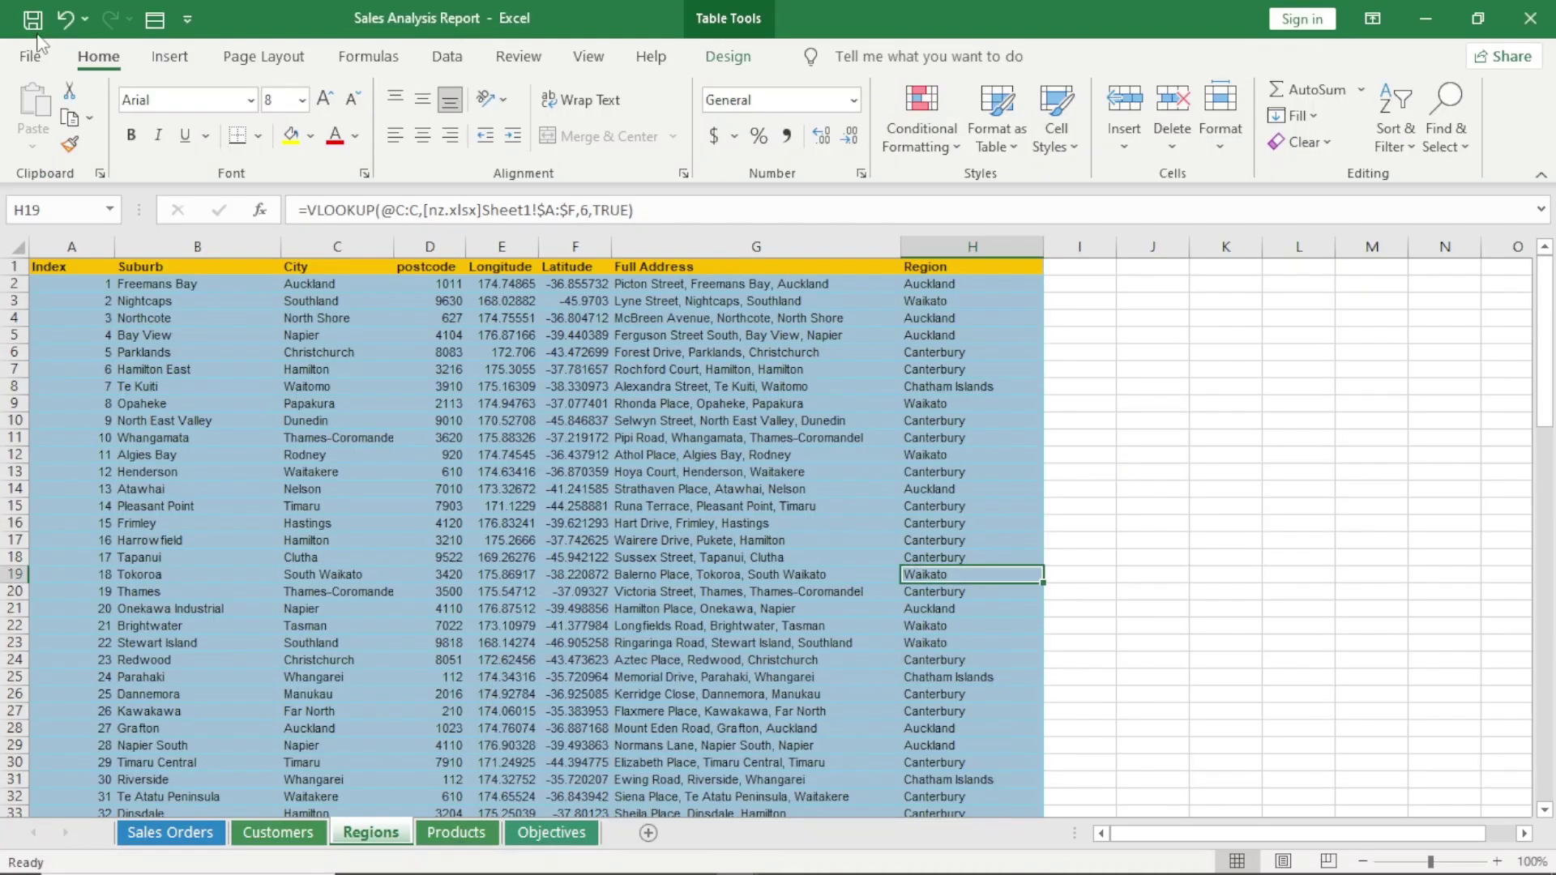
pyautogui.moveTo(993, 869)
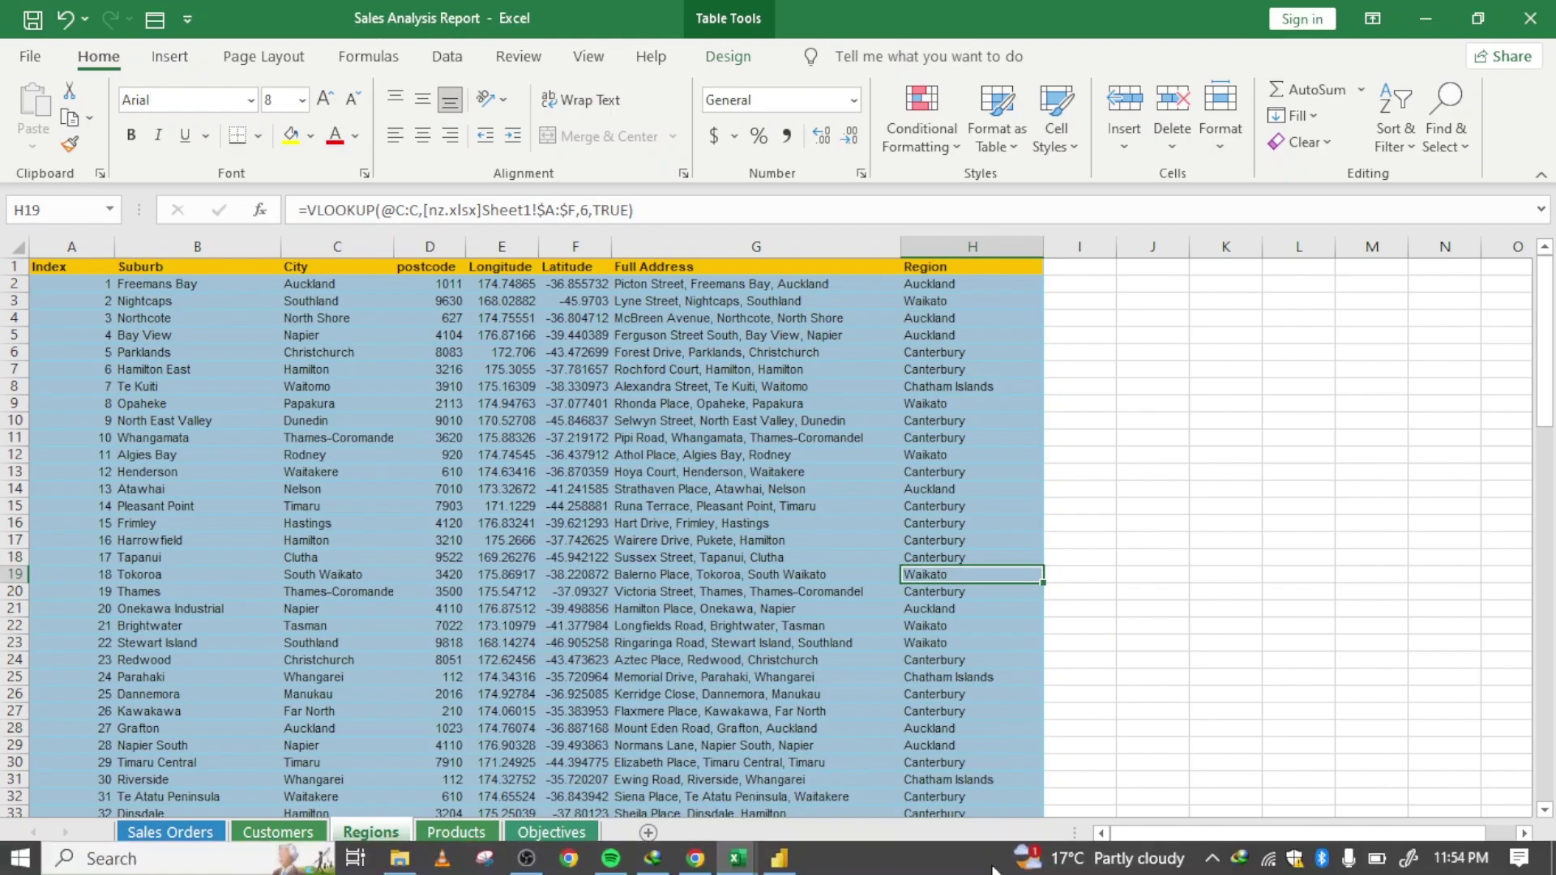
# Switch back to Power BI, pick the Sales Analysis Report workbook for import, and load its Regions sheet including the Region column.
pyautogui.click(779, 858)
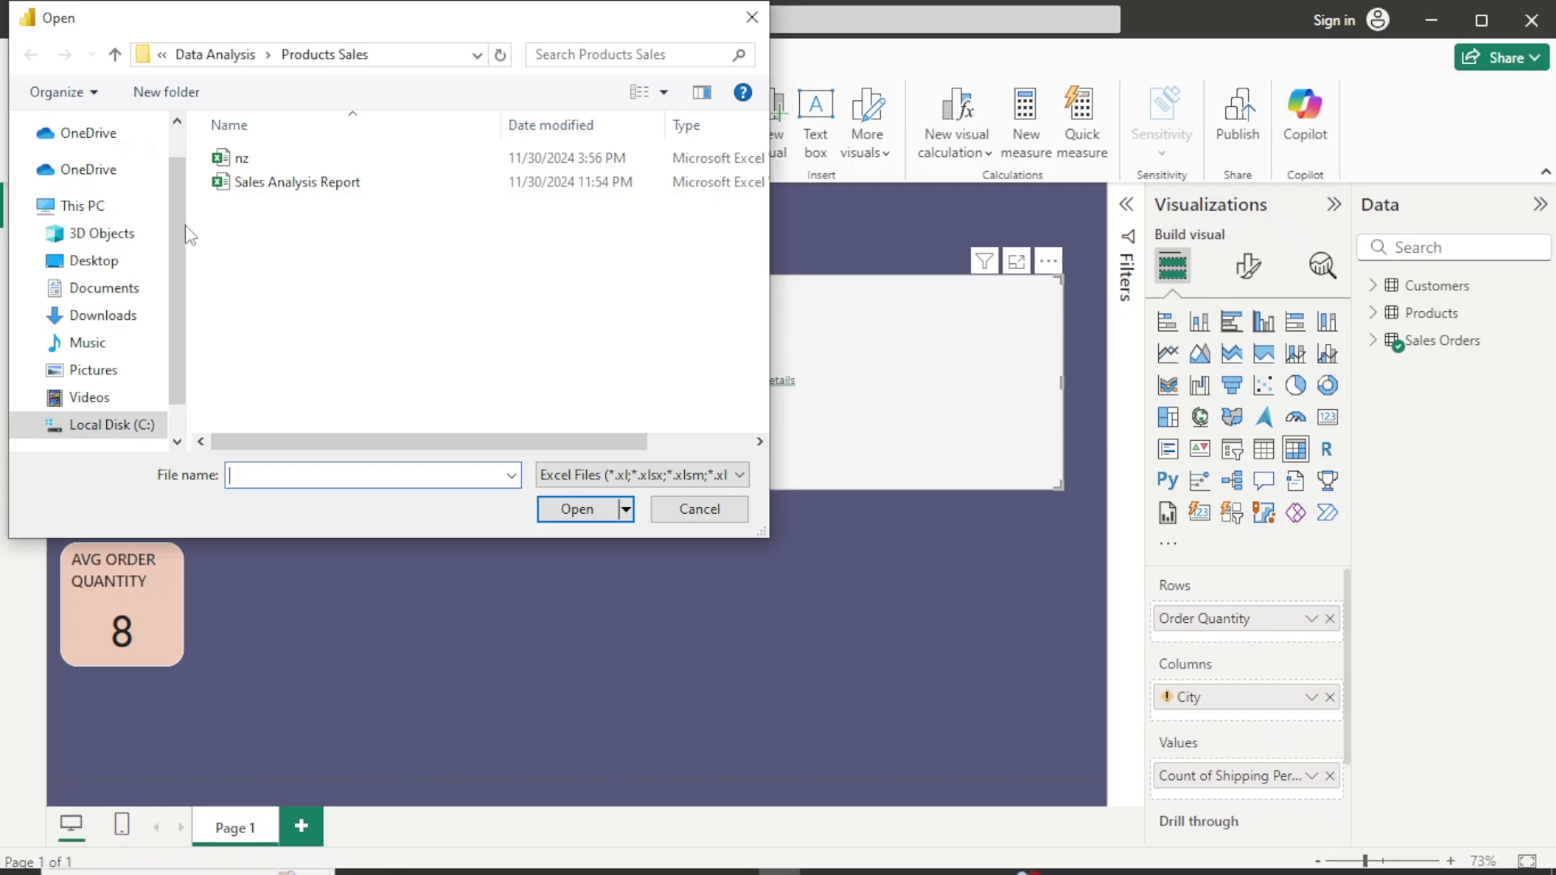
pyautogui.click(301, 185)
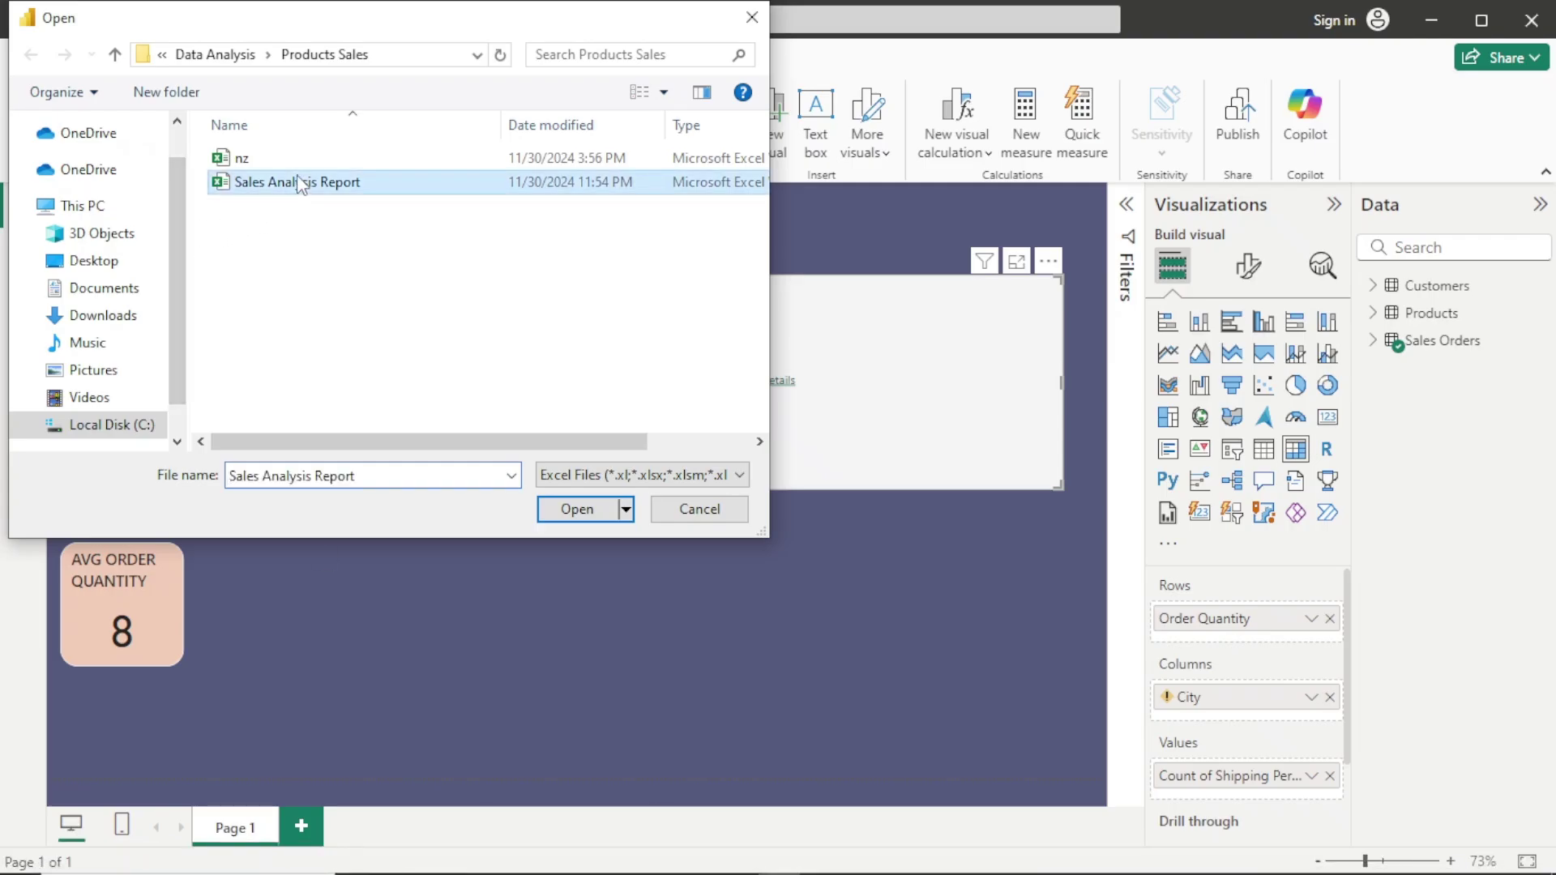
pyautogui.click(581, 519)
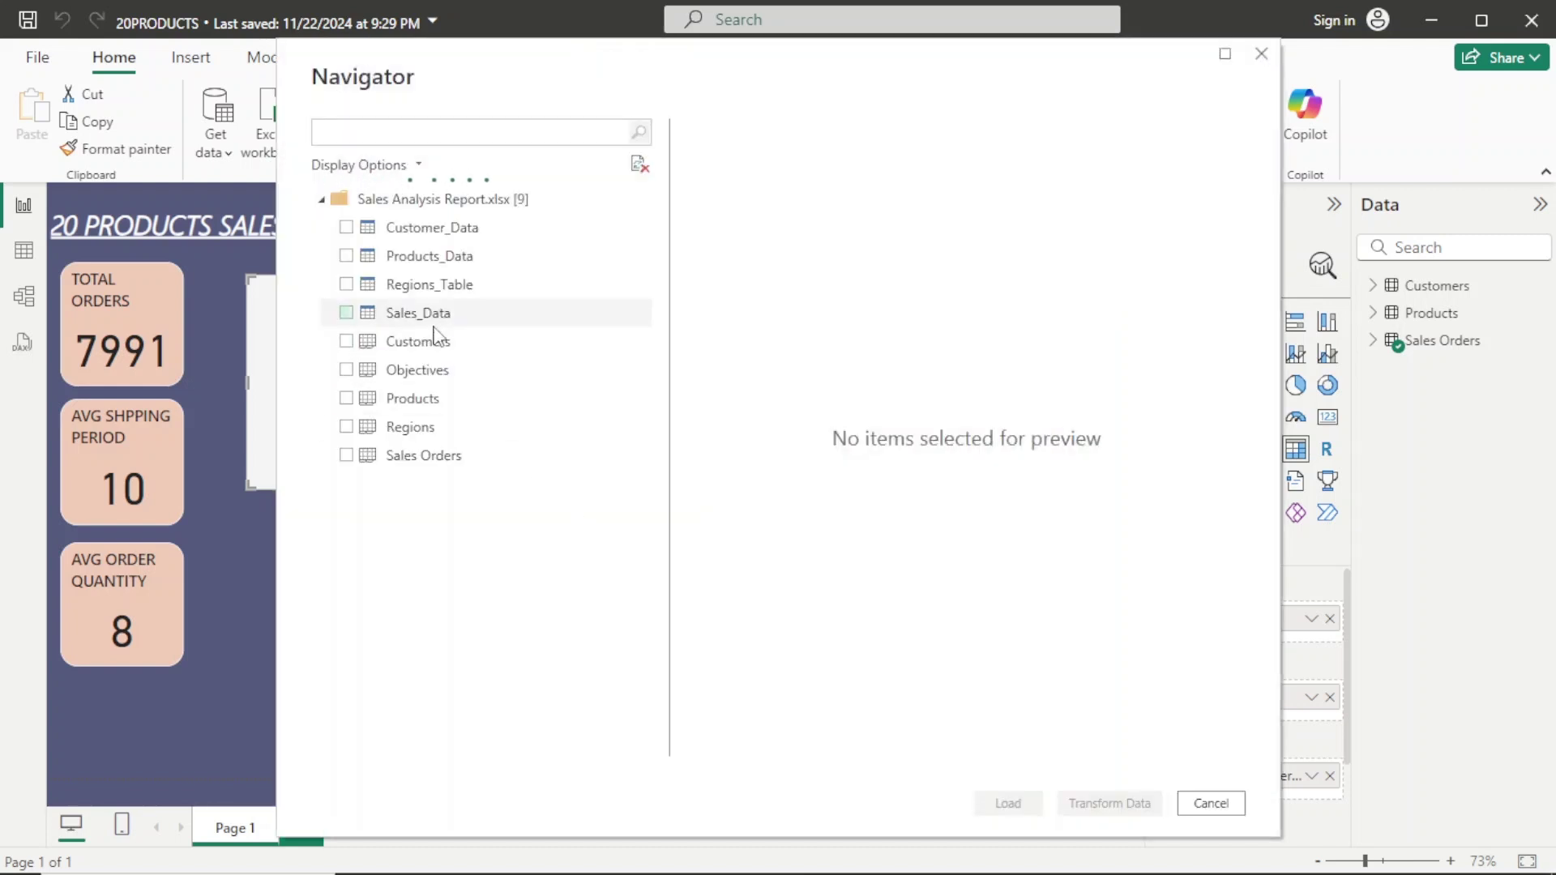
pyautogui.click(344, 427)
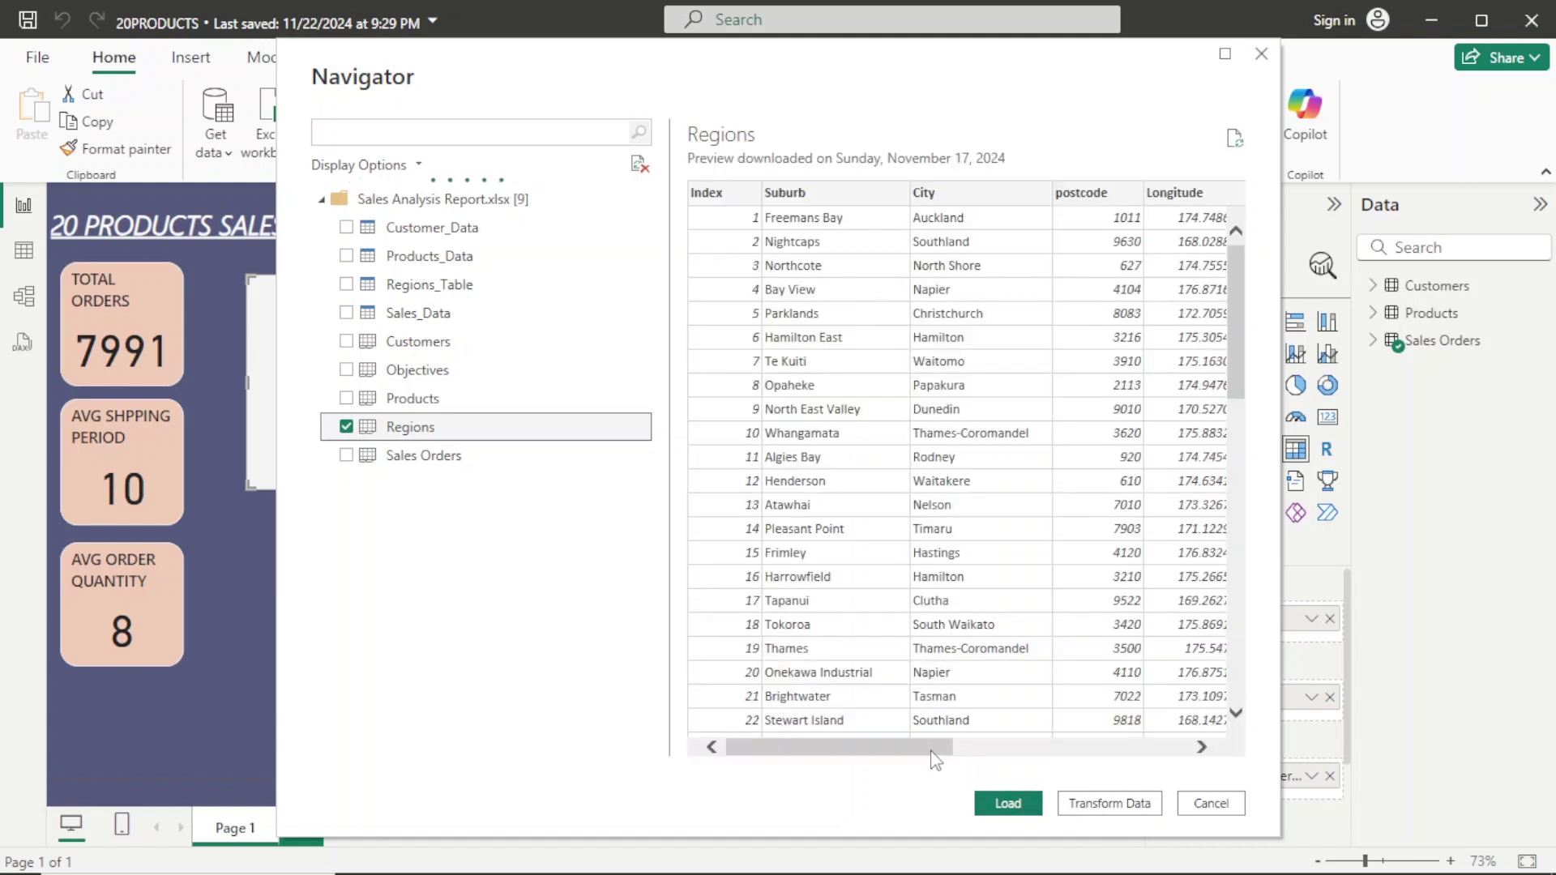
pyautogui.moveTo(936, 749); pyautogui.dragTo(1179, 774)
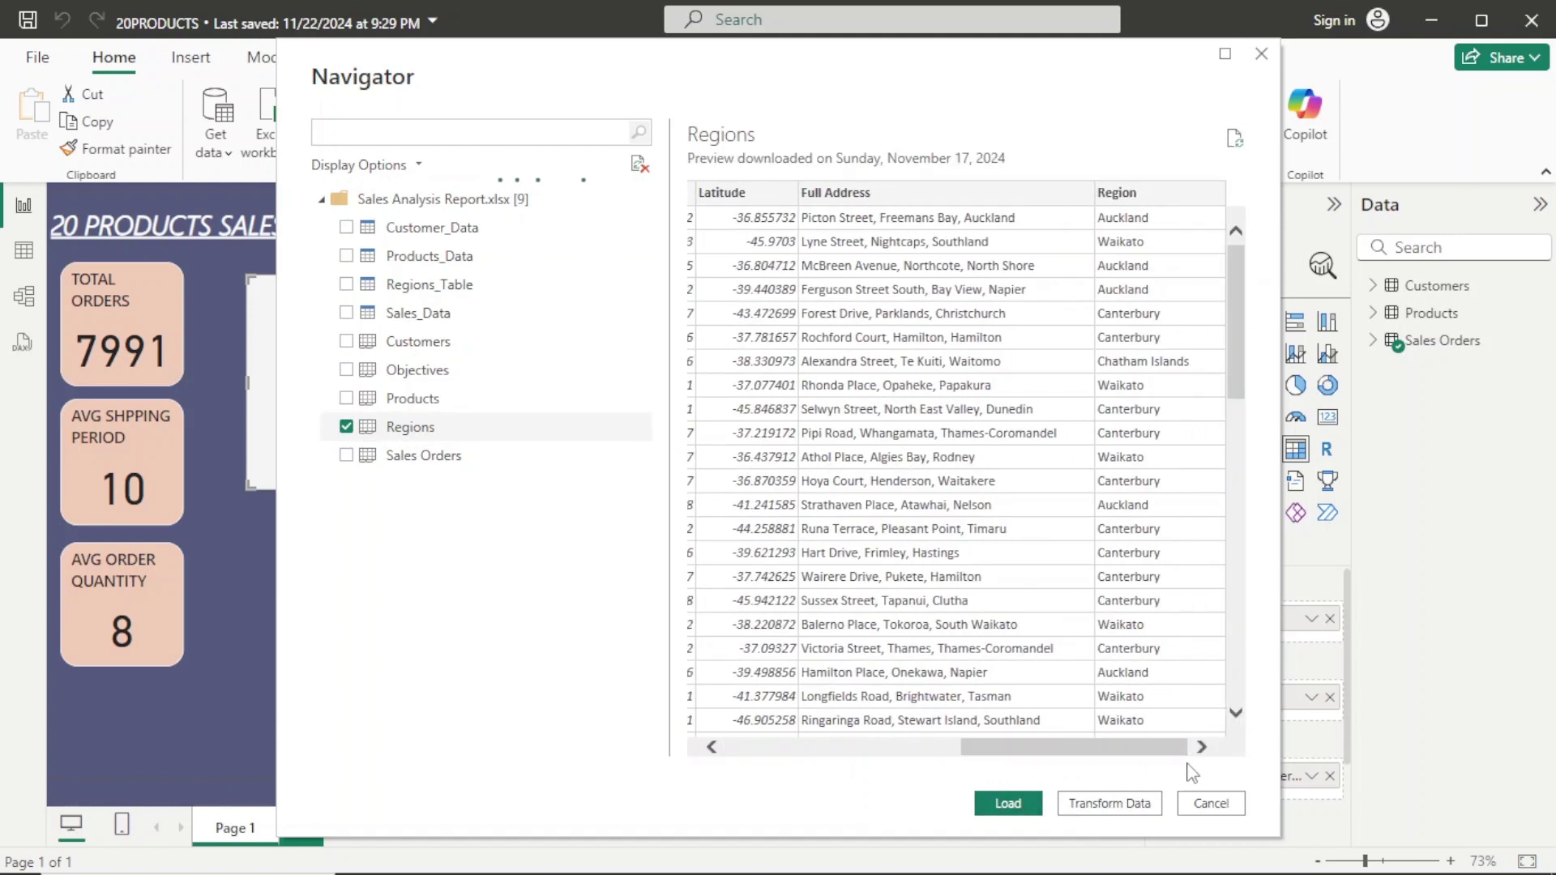
pyautogui.click(1005, 803)
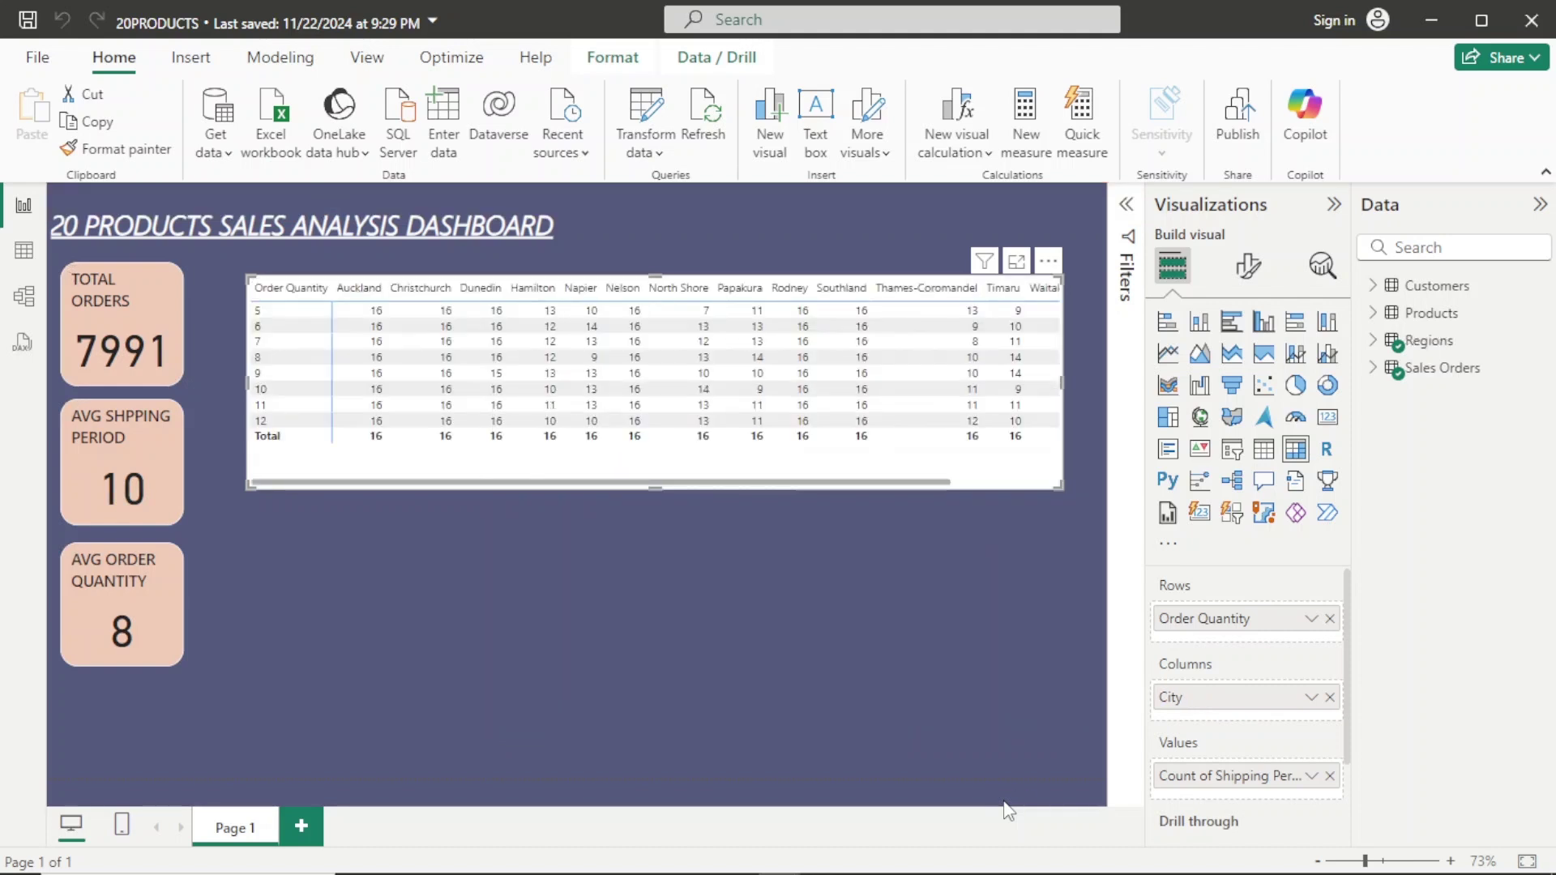
# Show the data model and move the Regions table up beside the Sales Orders table, level with its top edge.
pyautogui.click(33, 305)
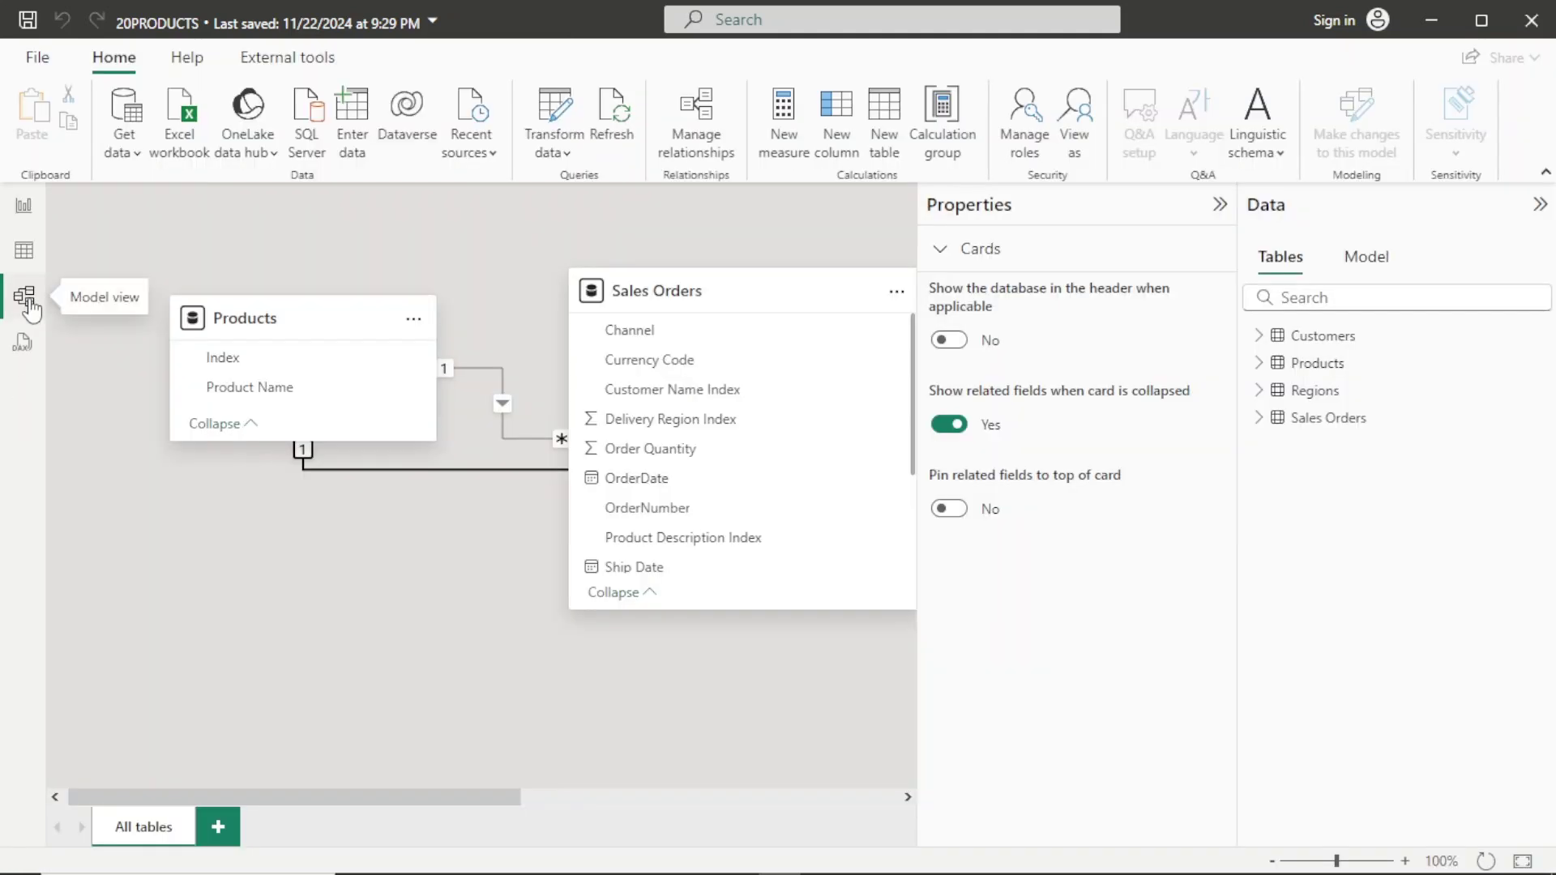
pyautogui.click(1221, 206)
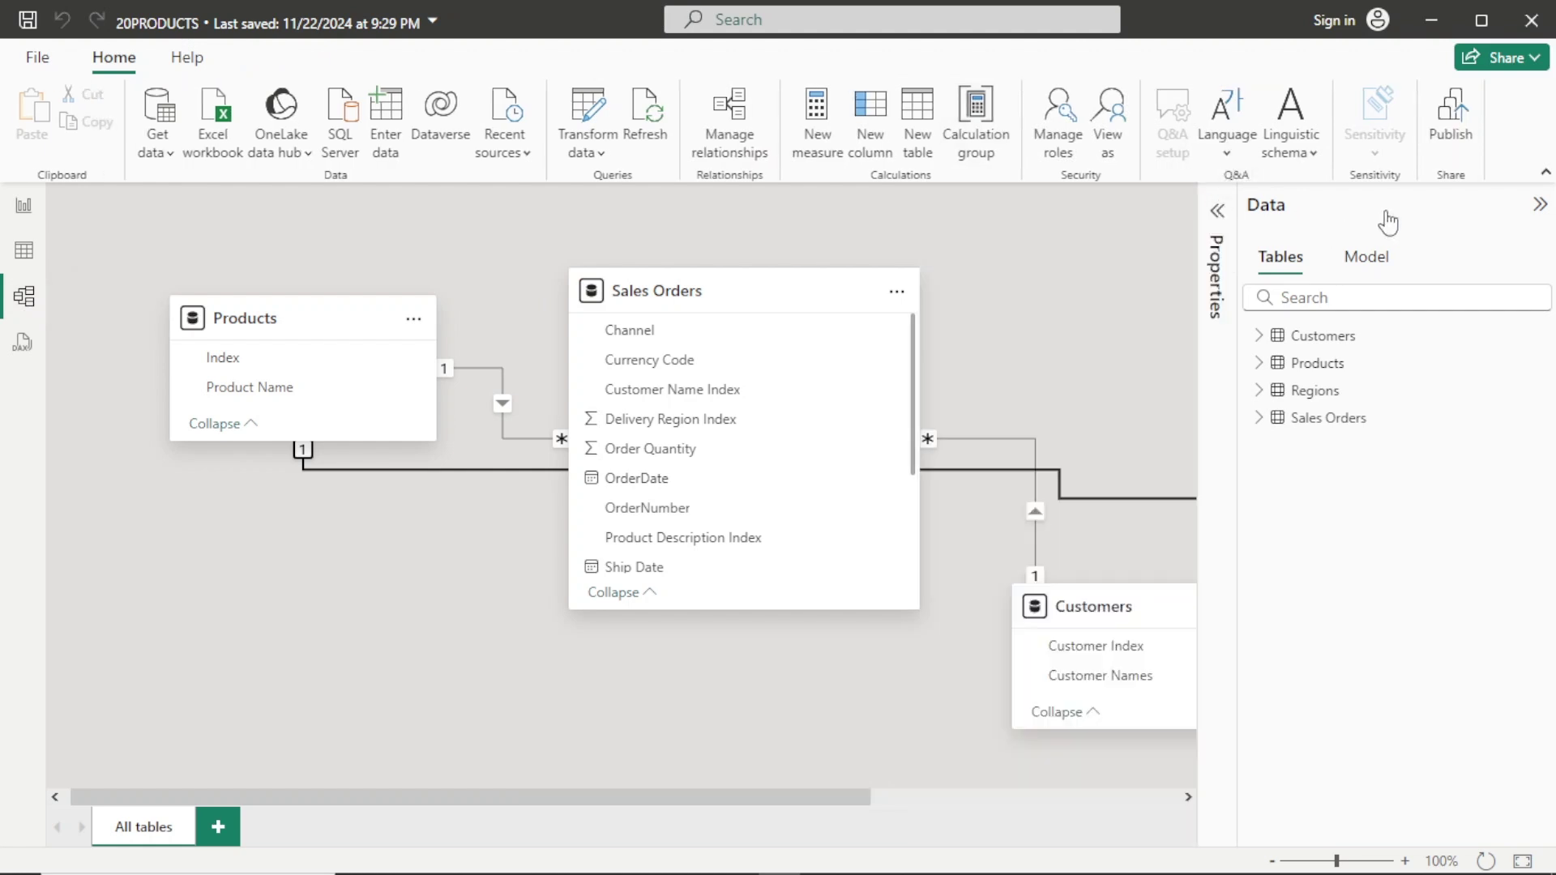
pyautogui.click(1539, 208)
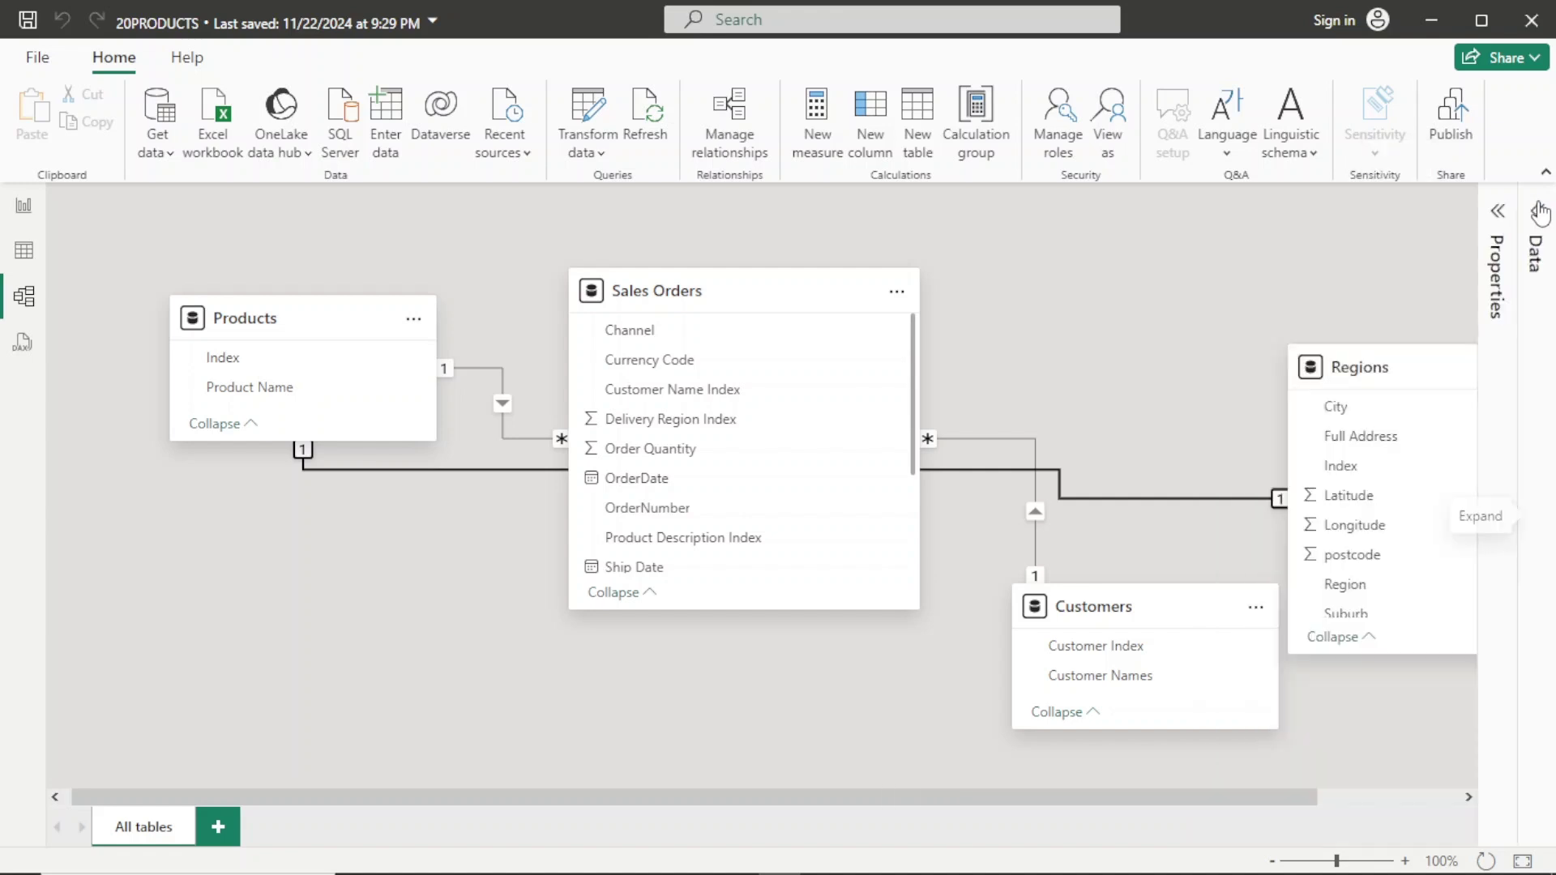
pyautogui.click(744, 423)
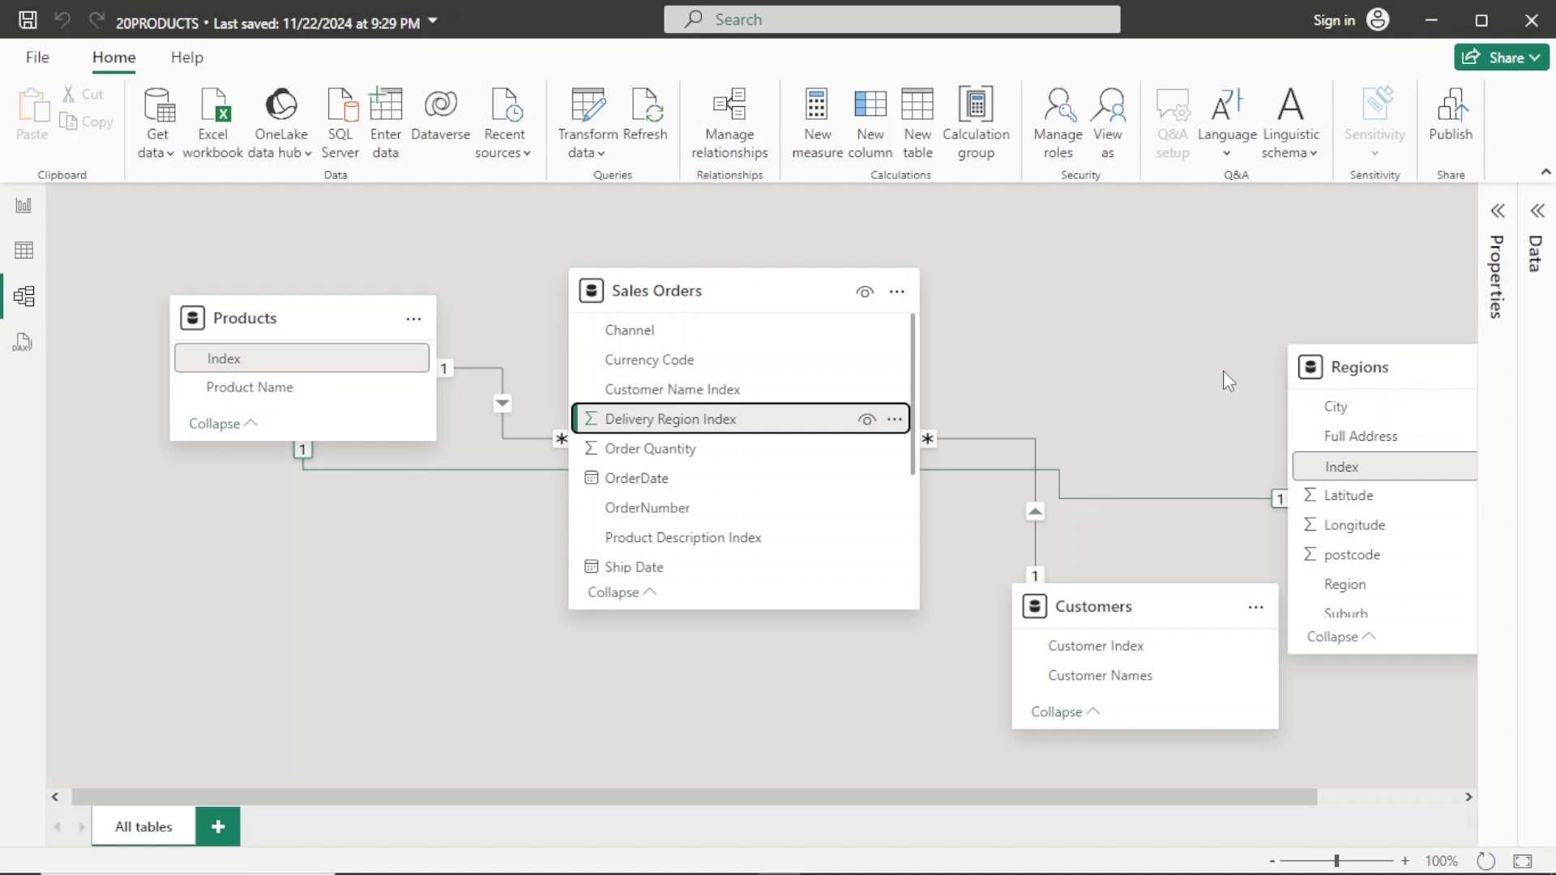
pyautogui.moveTo(1345, 294); pyautogui.dragTo(1325, 159)
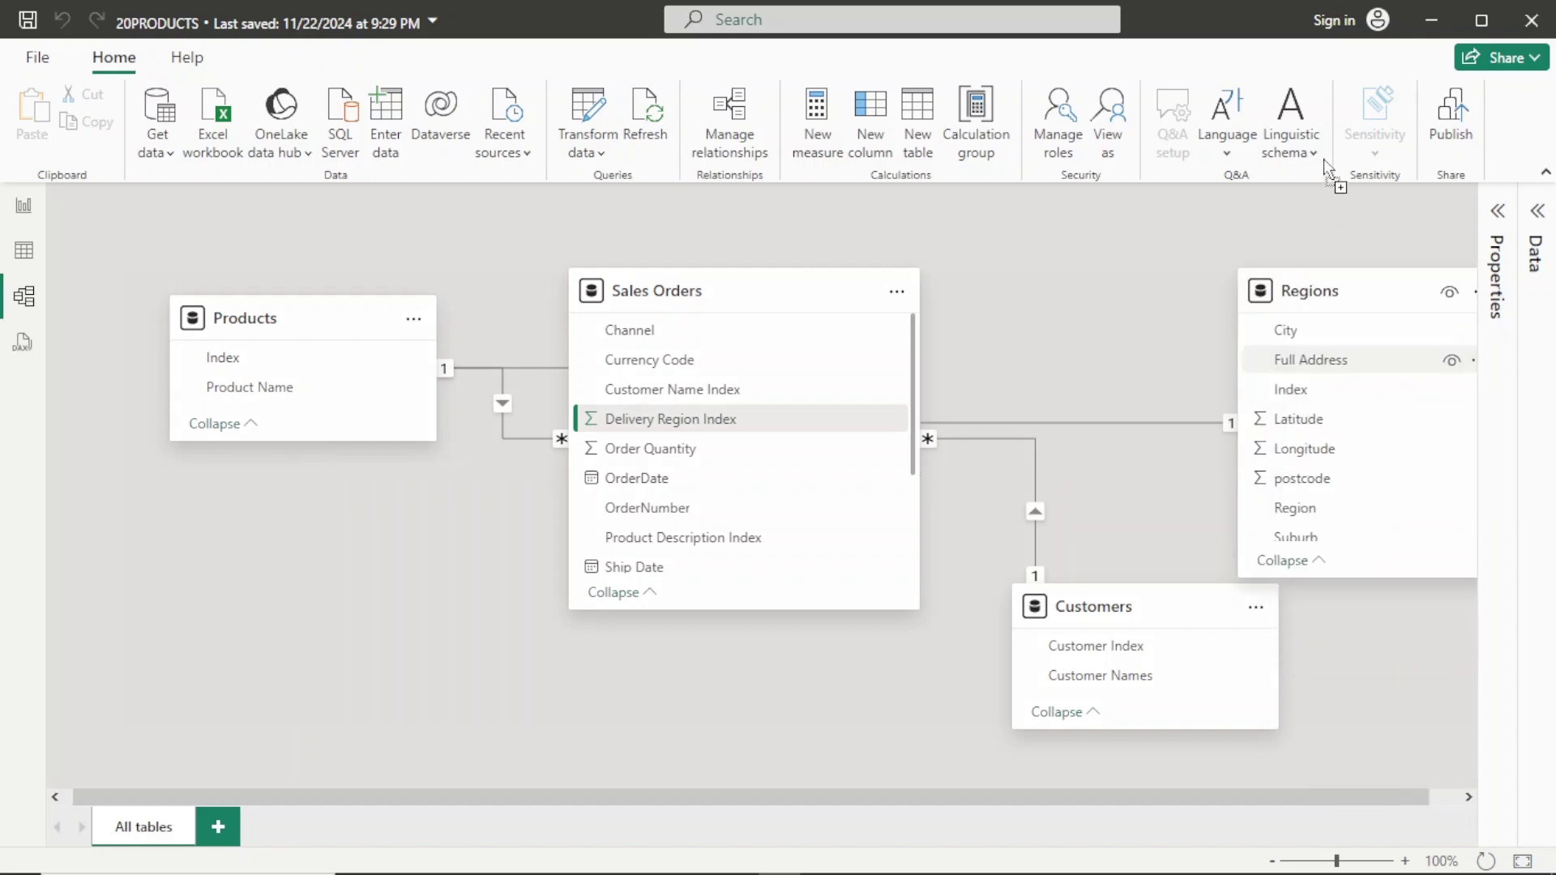
pyautogui.moveTo(1324, 55); pyautogui.dragTo(1167, 203)
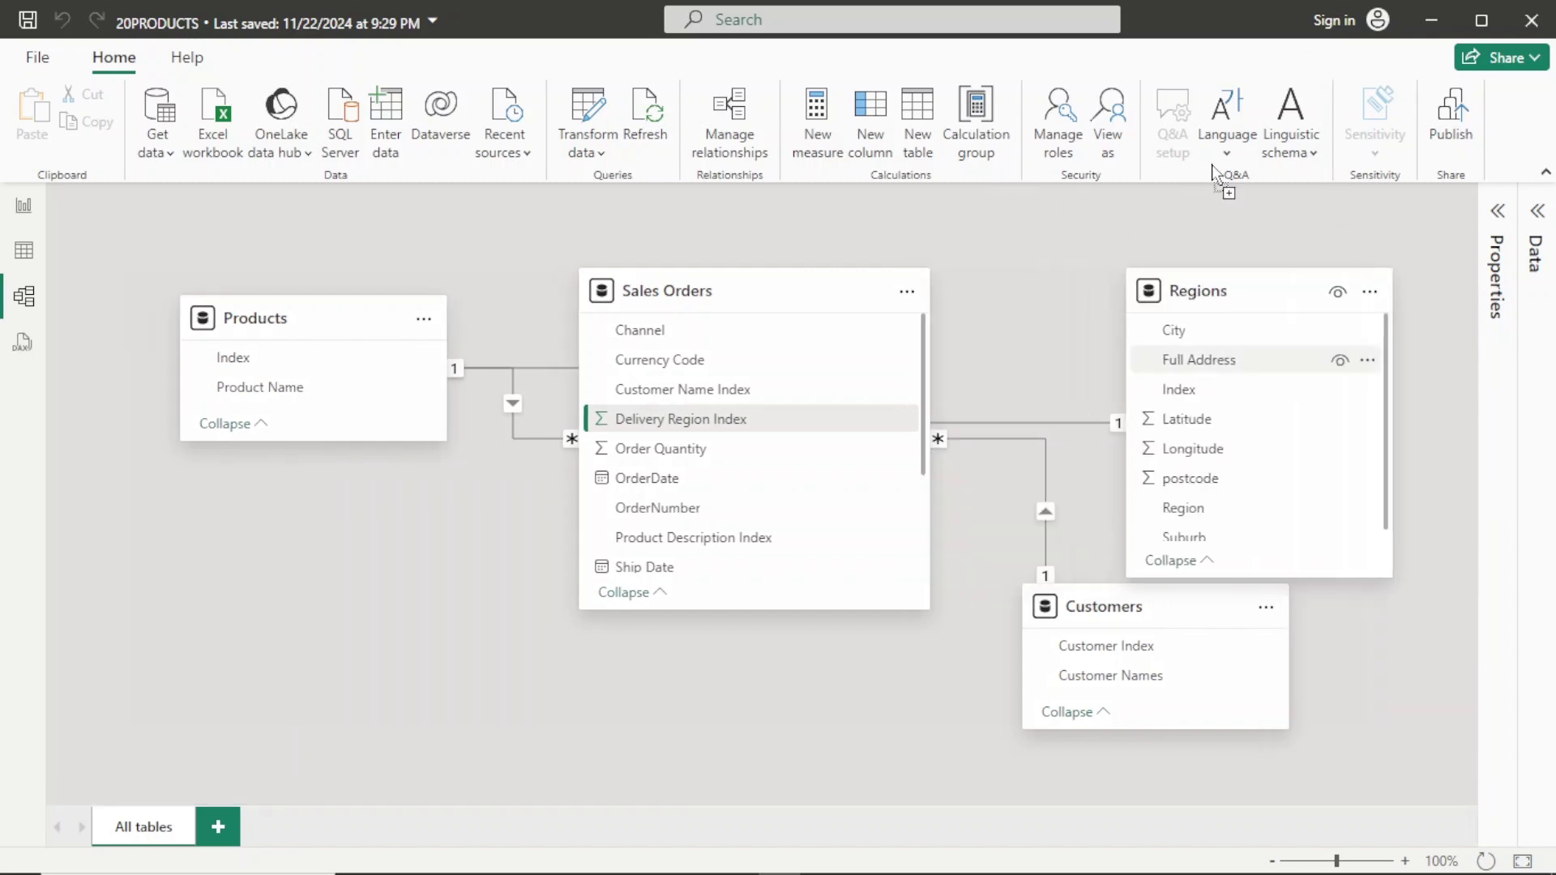
# Delete the relationship between the Products and Regions tables.
pyautogui.rightClick(786, 245)
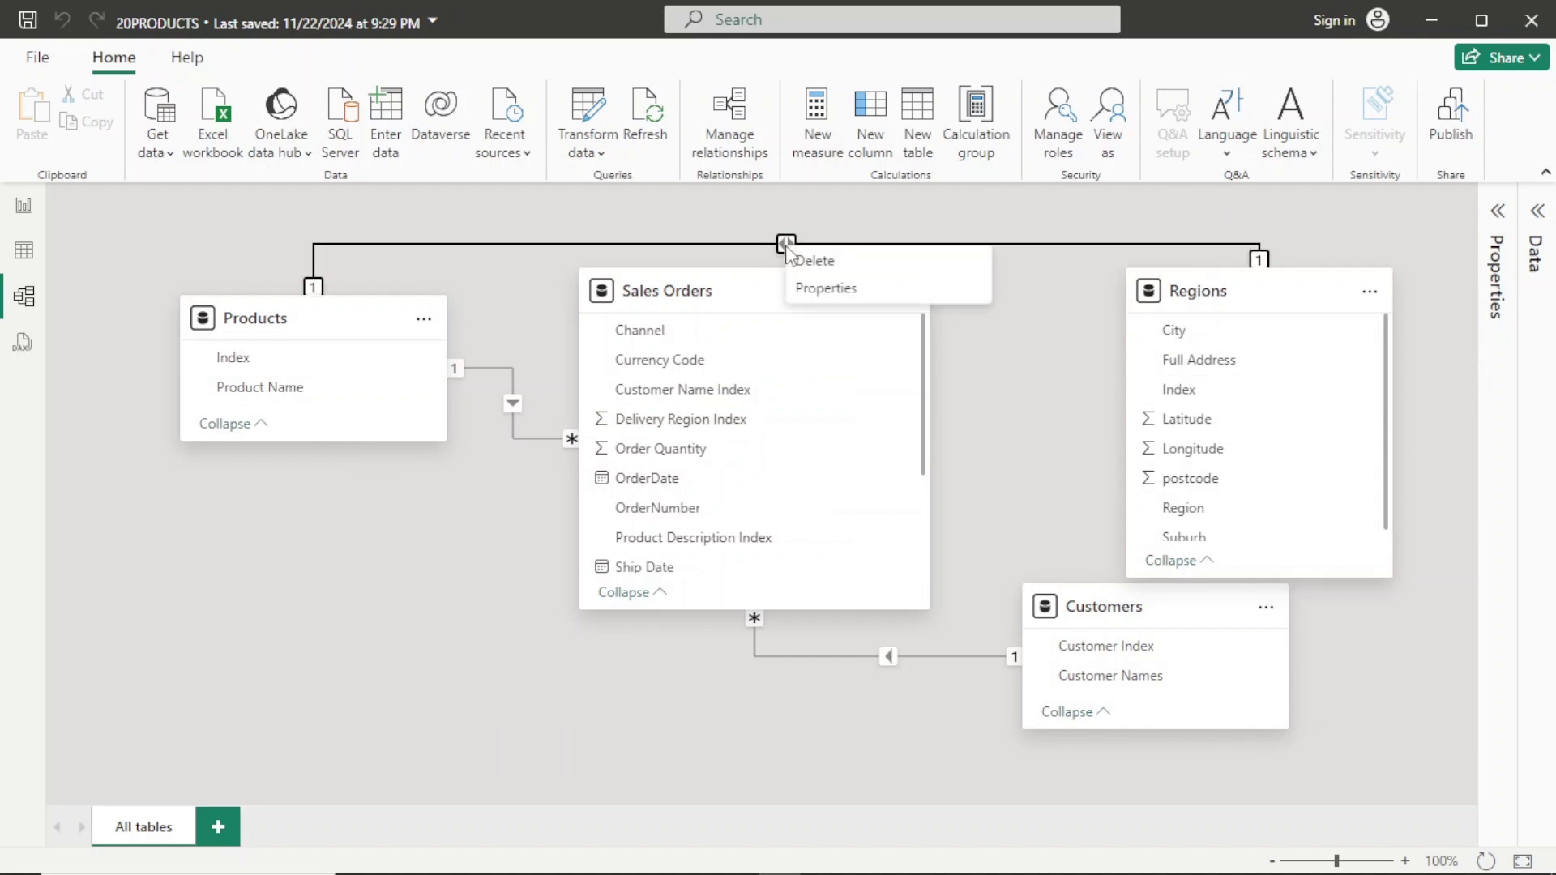
pyautogui.click(818, 261)
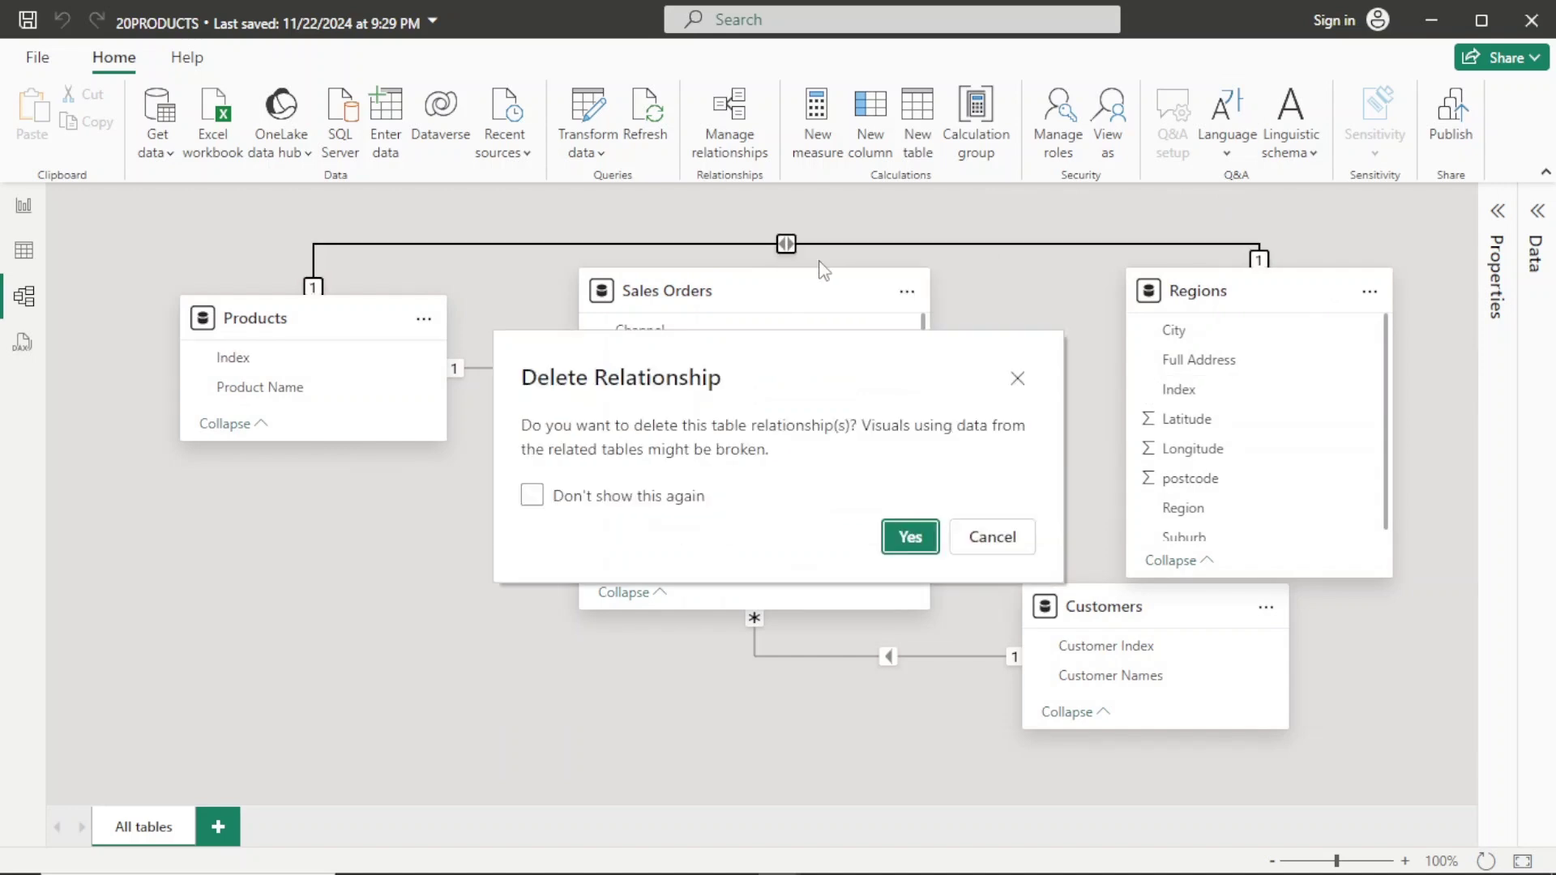
pyautogui.click(908, 541)
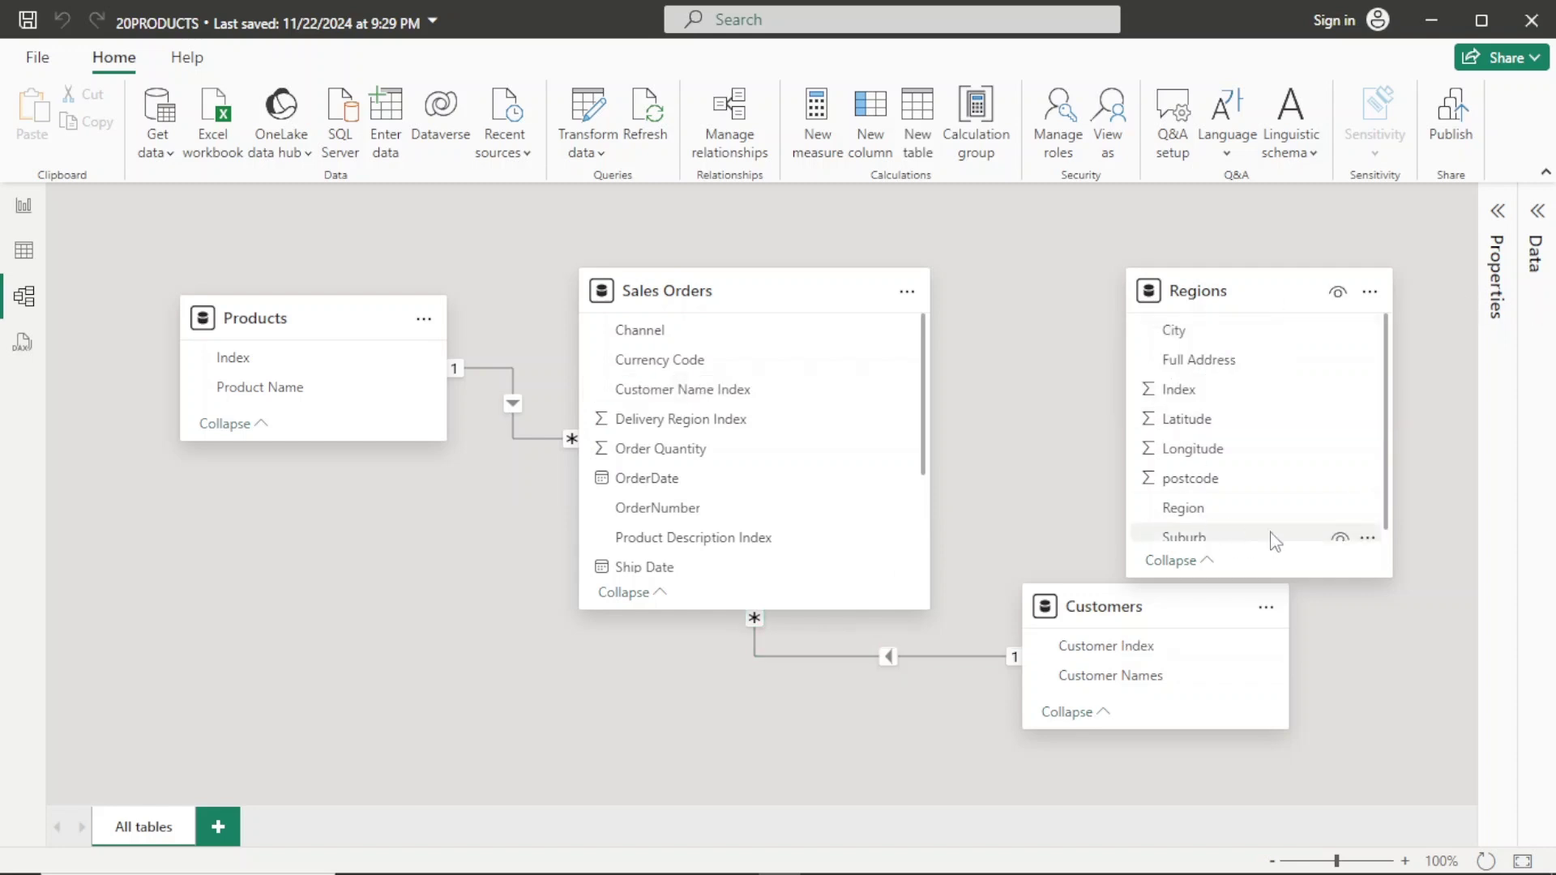
pyautogui.click(1256, 405)
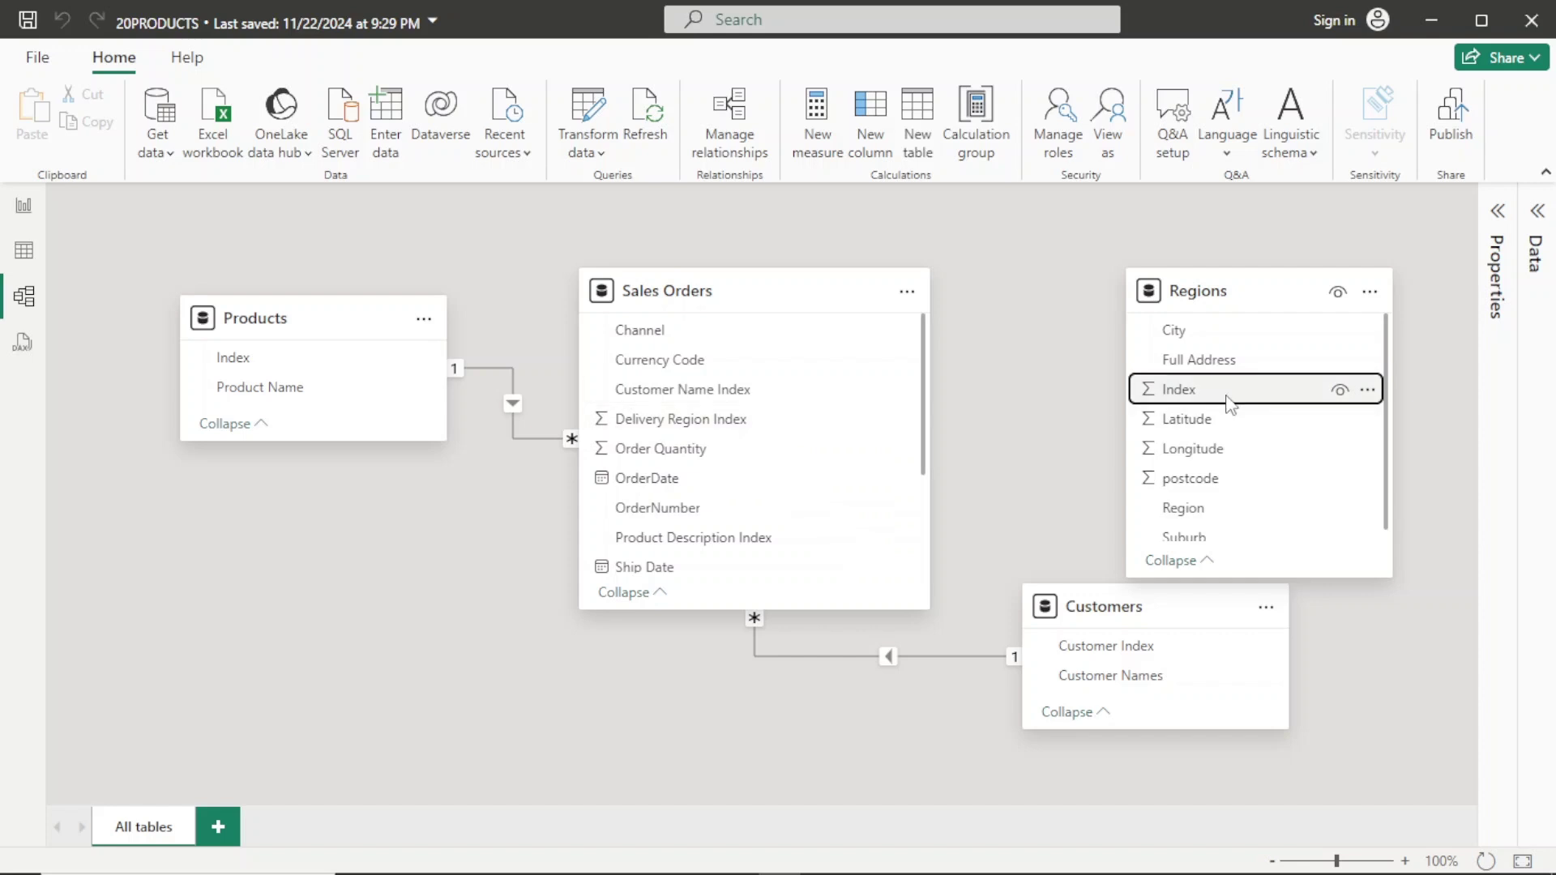
pyautogui.moveTo(1230, 402); pyautogui.dragTo(798, 436)
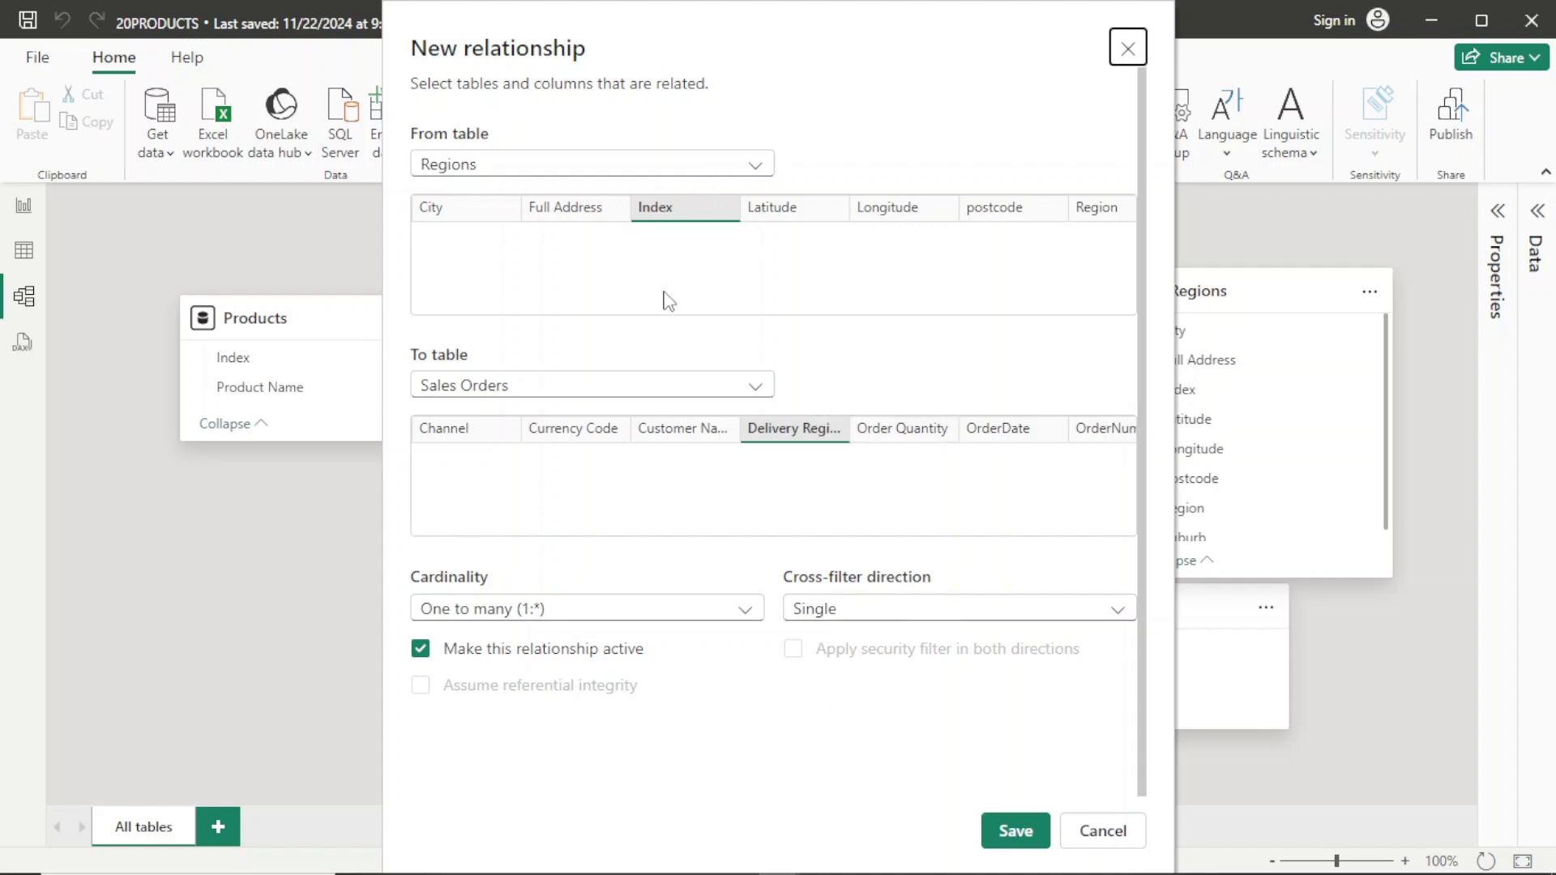
pyautogui.click(1128, 48)
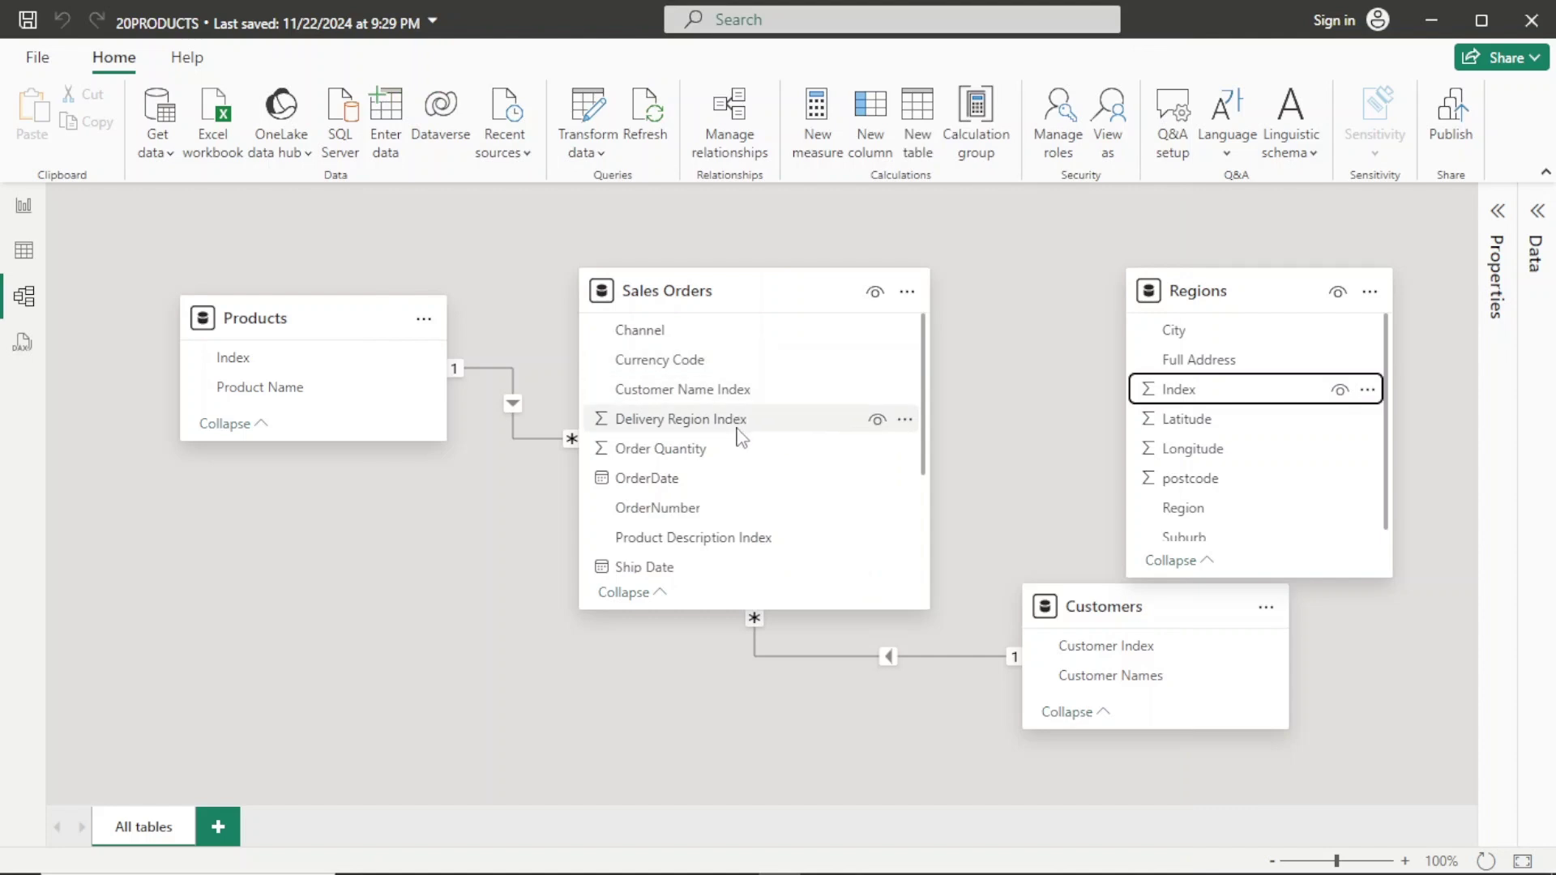
pyautogui.moveTo(737, 423); pyautogui.dragTo(1284, 407)
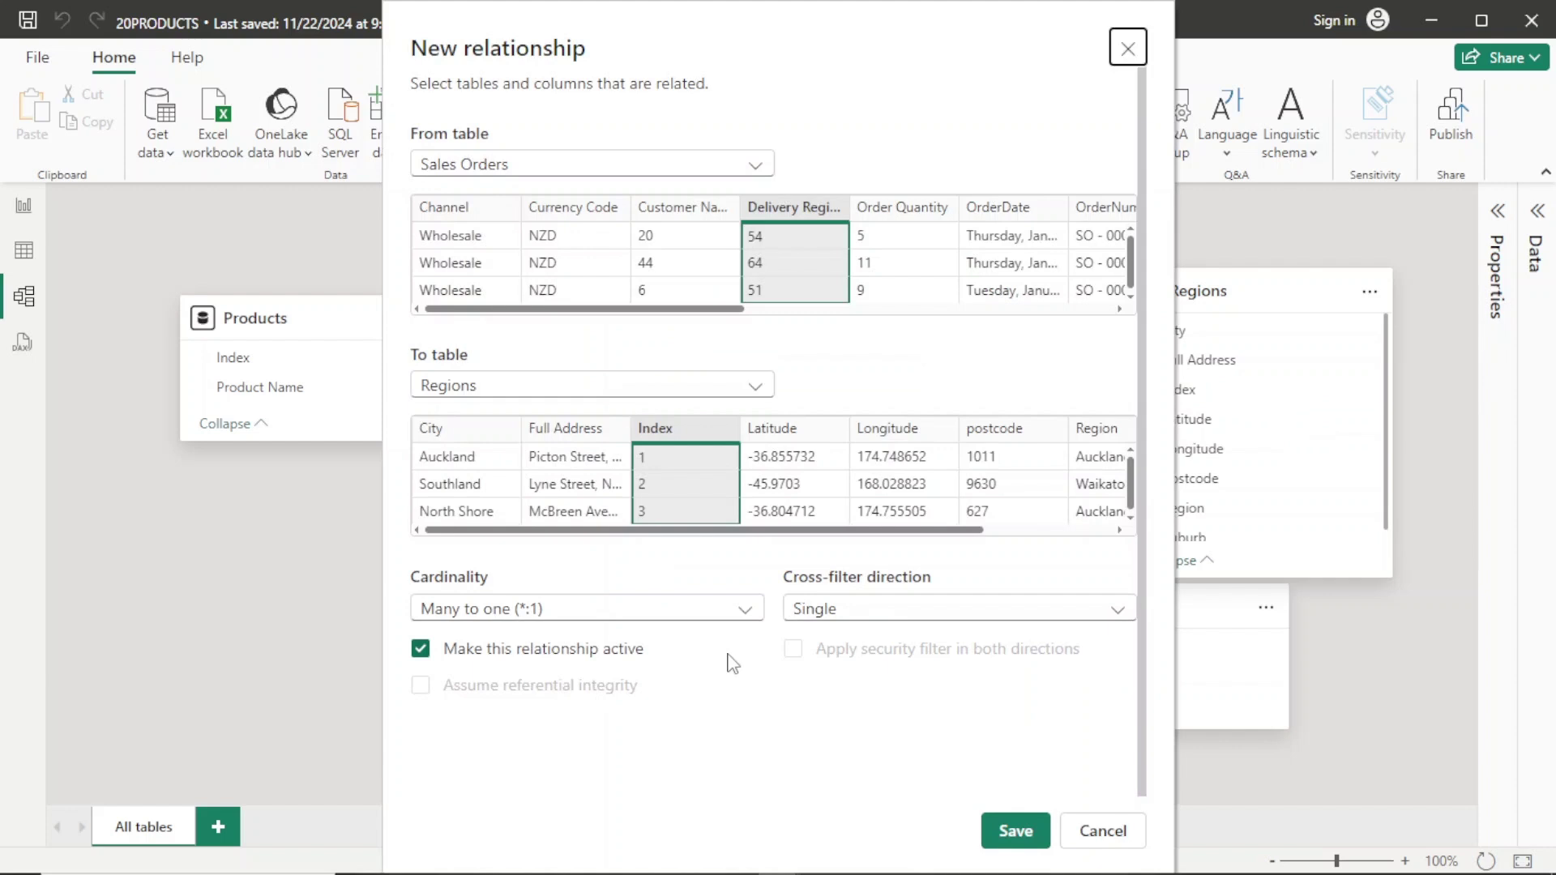
pyautogui.click(1127, 48)
# Create an active one-to-many relationship from Index in Regions to Delivery Region Index in Sales Orders, with single cross-filter direction.
pyautogui.moveTo(1196, 393); pyautogui.dragTo(795, 427)
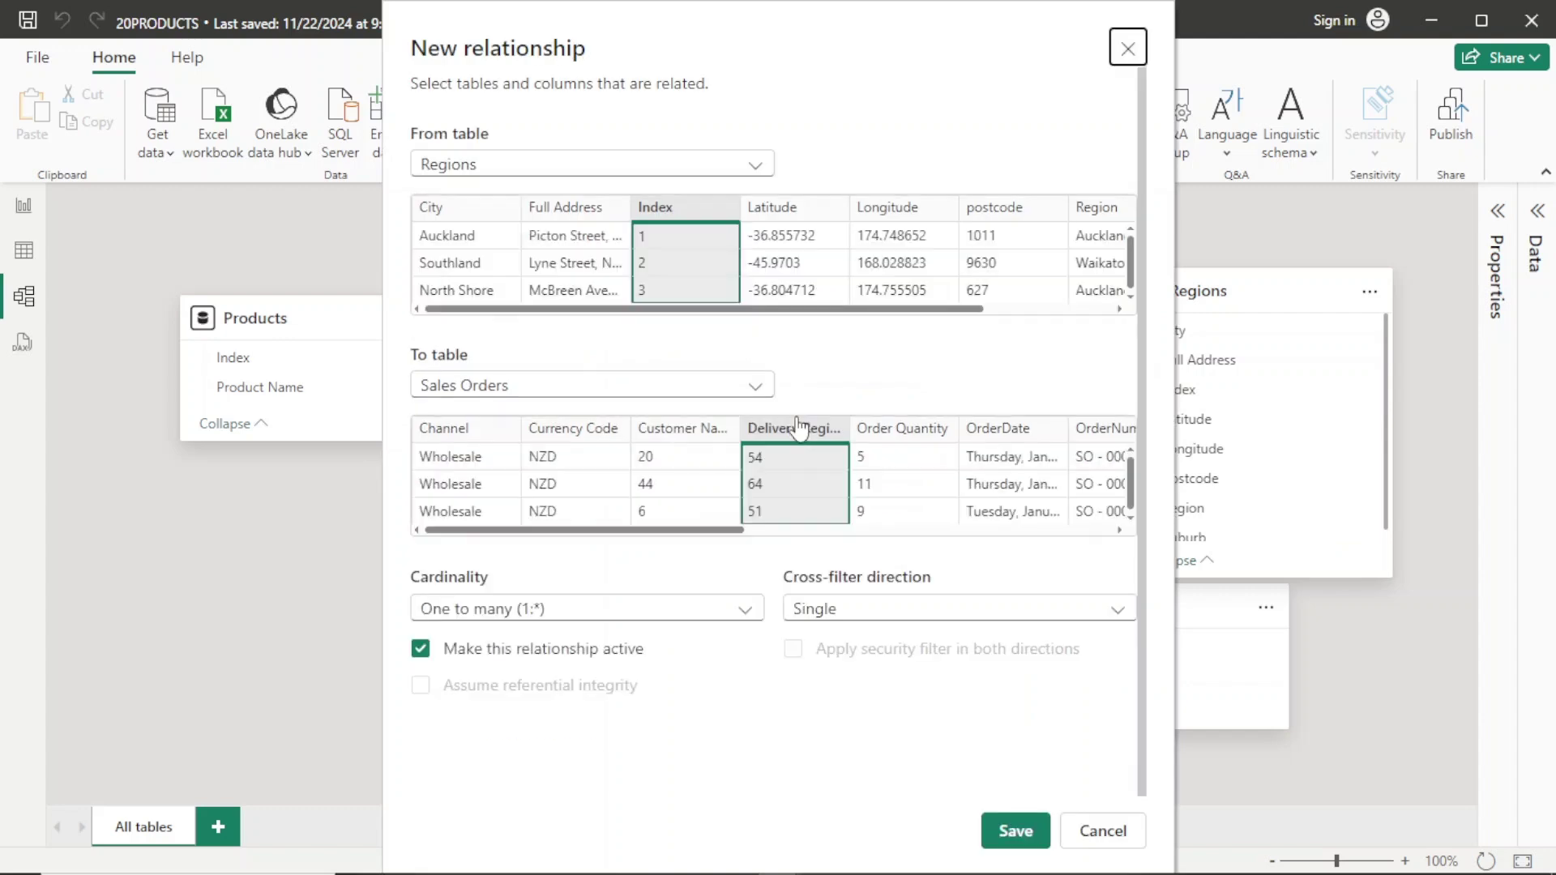
pyautogui.click(1017, 833)
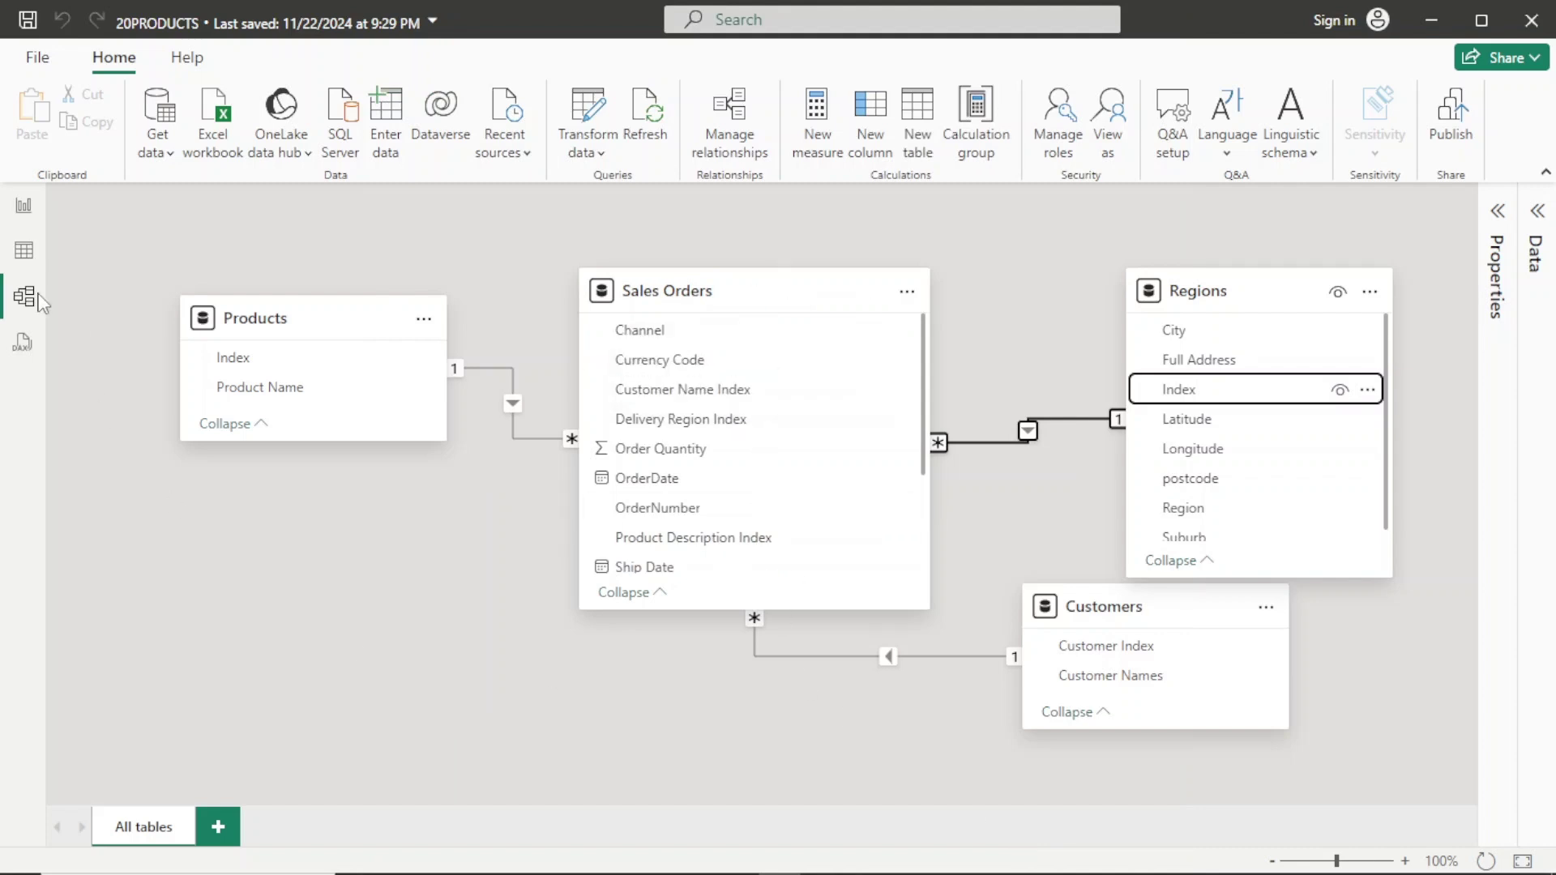
# Return to the report page and replace City with the Region field from Regions as the matrix visual's columns.
pyautogui.click(19, 207)
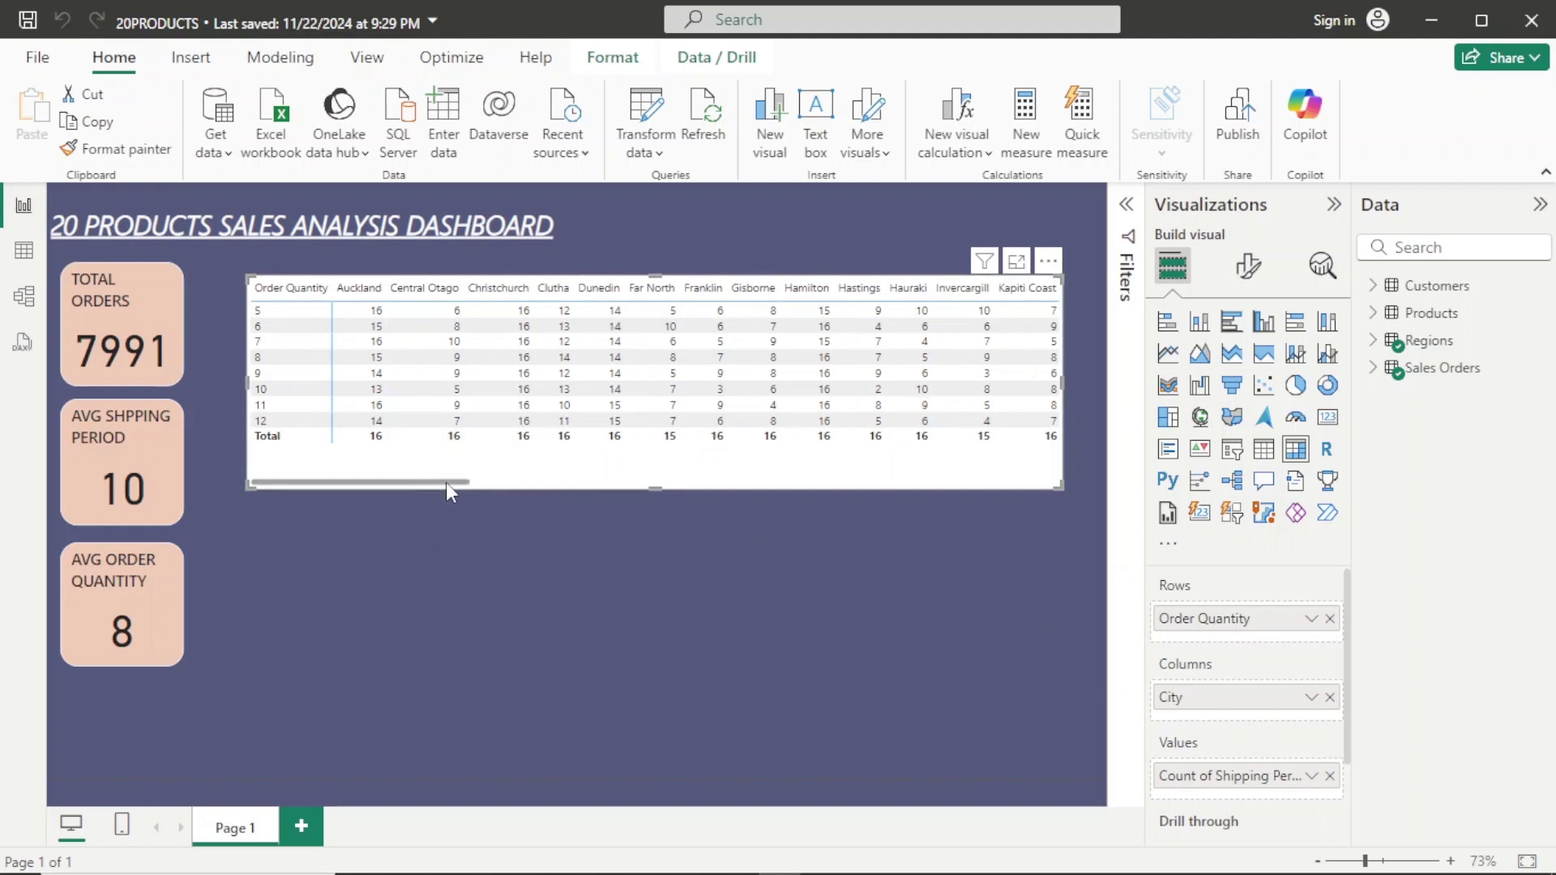
pyautogui.moveTo(445, 483); pyautogui.dragTo(101, 573)
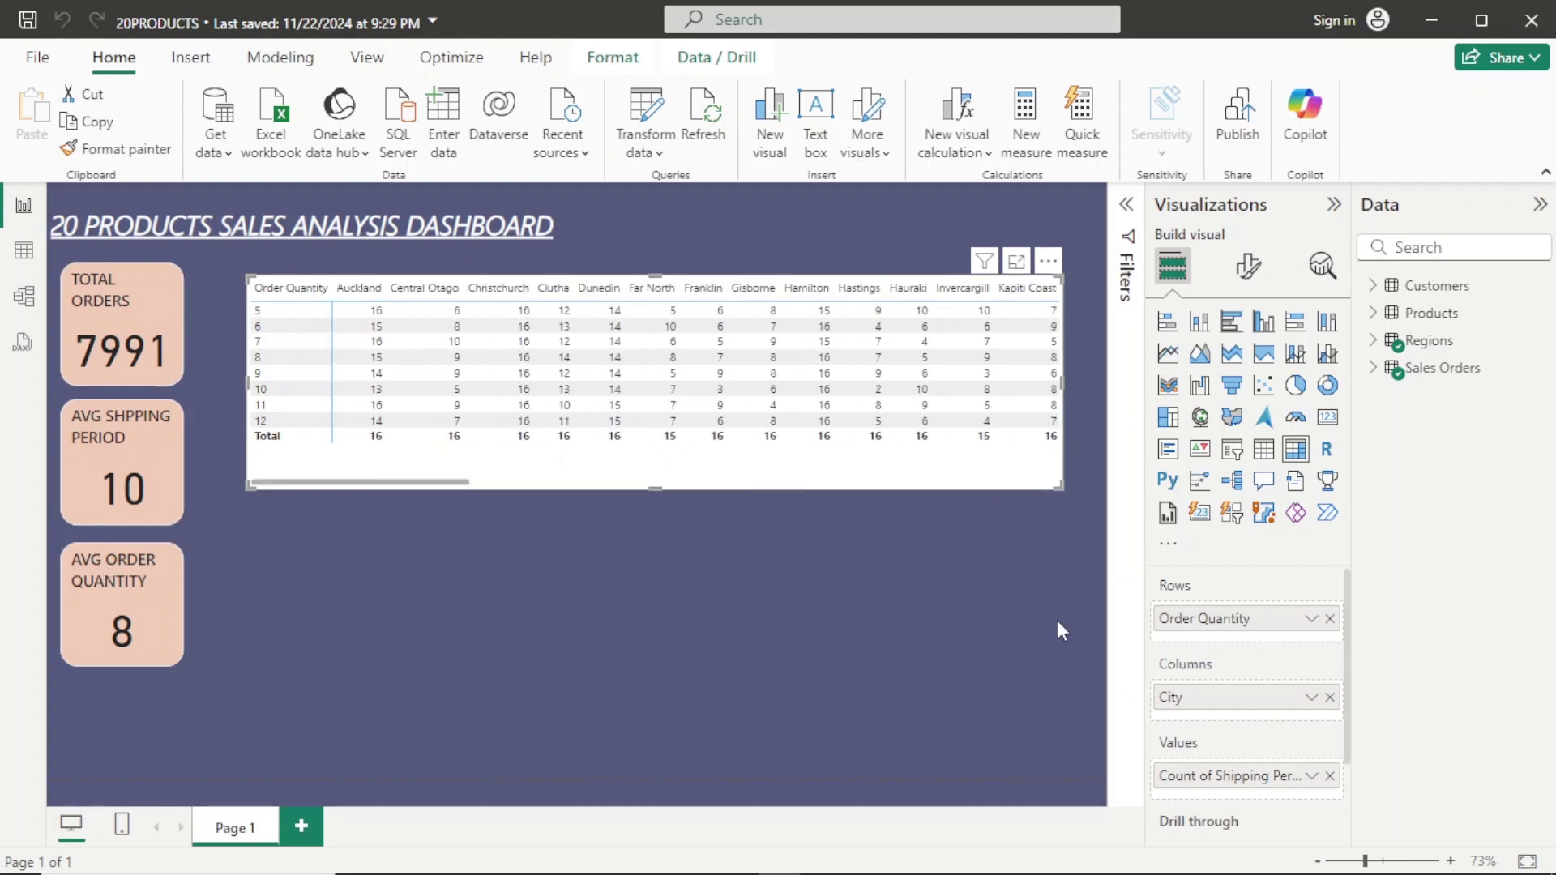
pyautogui.click(1368, 344)
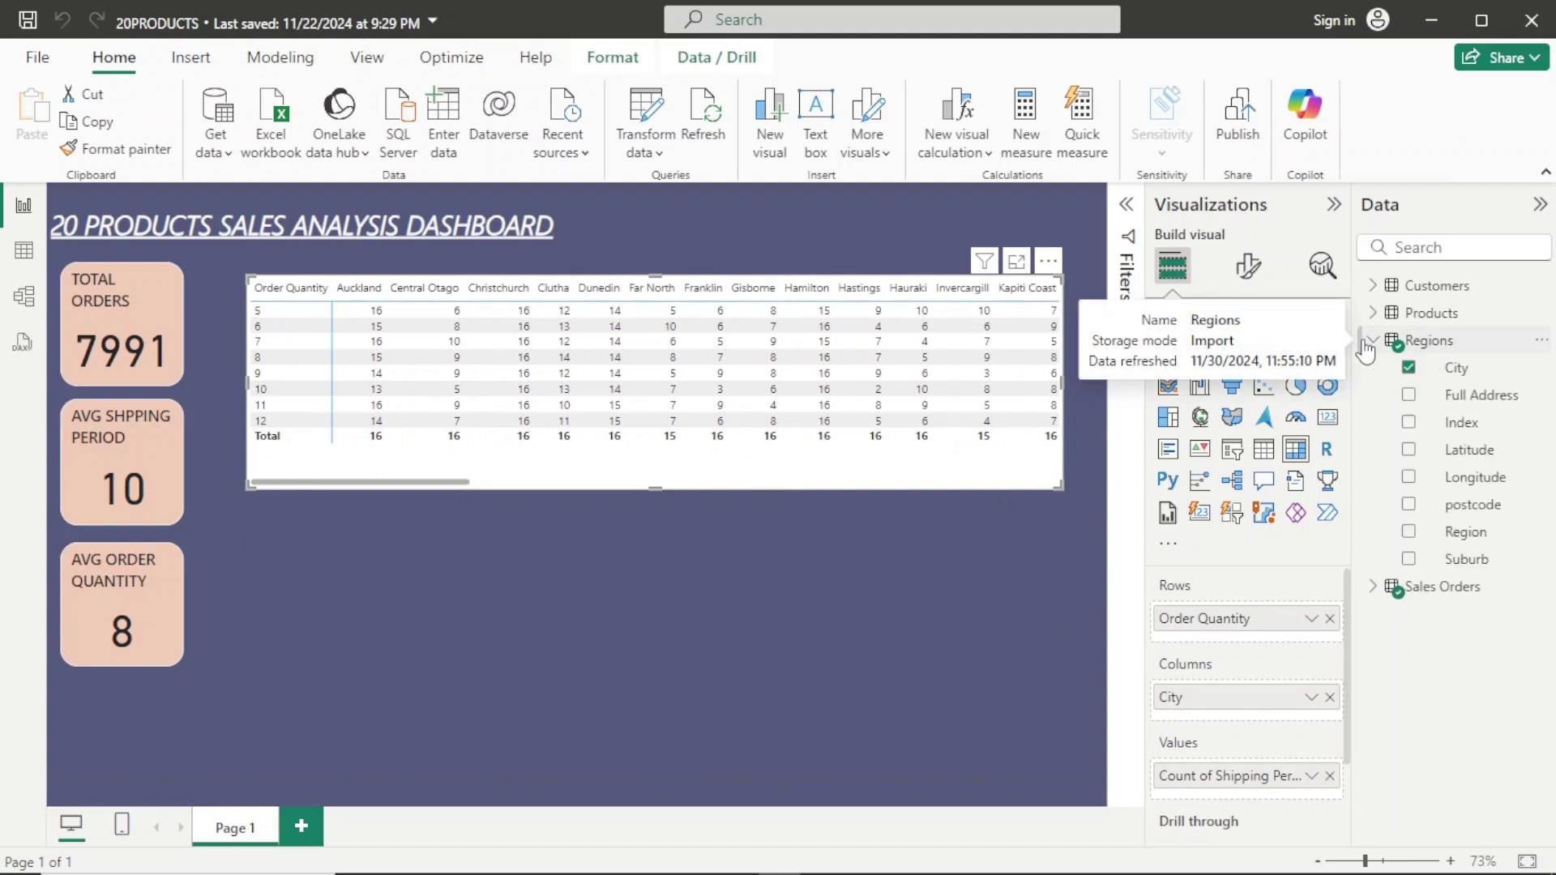
pyautogui.click(1332, 698)
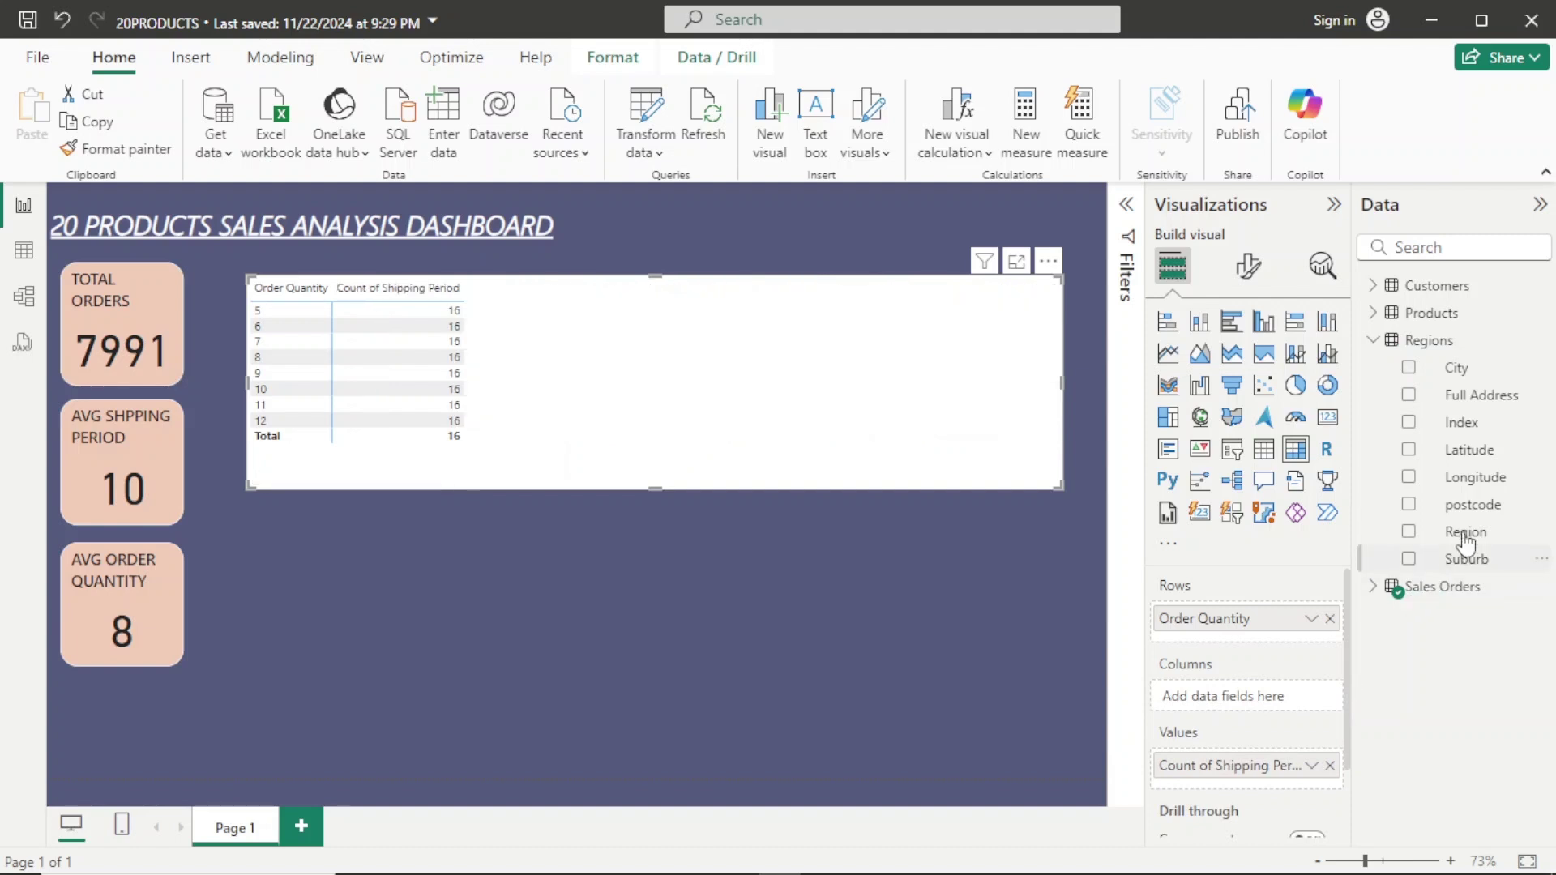
pyautogui.moveTo(1467, 531); pyautogui.dragTo(1257, 707)
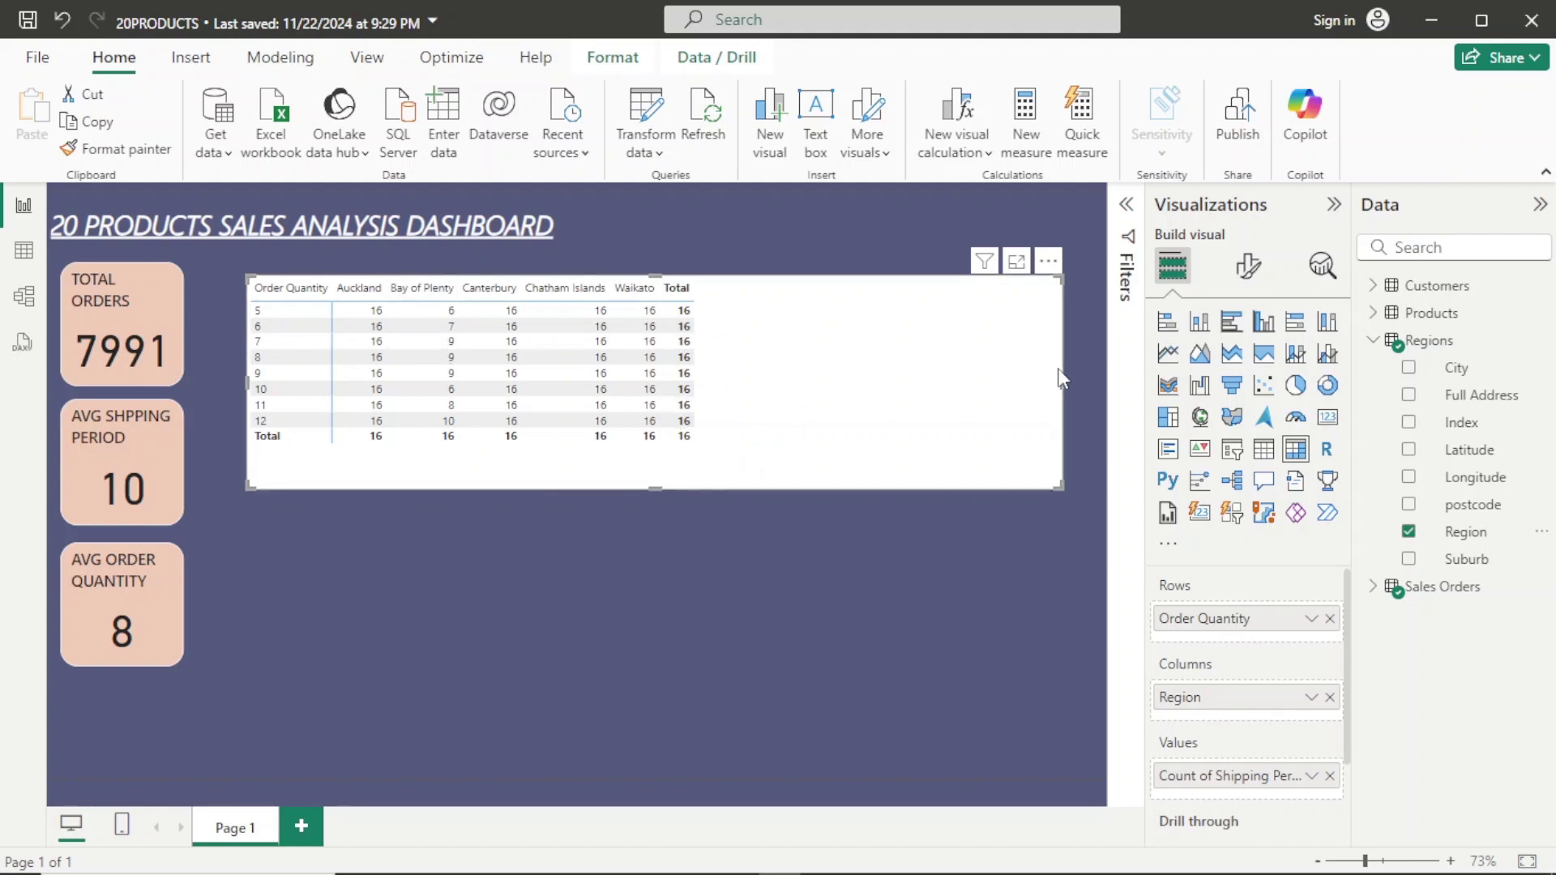
# Shrink the matrix visual to fit its region columns, and test cross-filtering the cards by the Order Quantity 5 row.
pyautogui.moveTo(1060, 381); pyautogui.dragTo(695, 379)
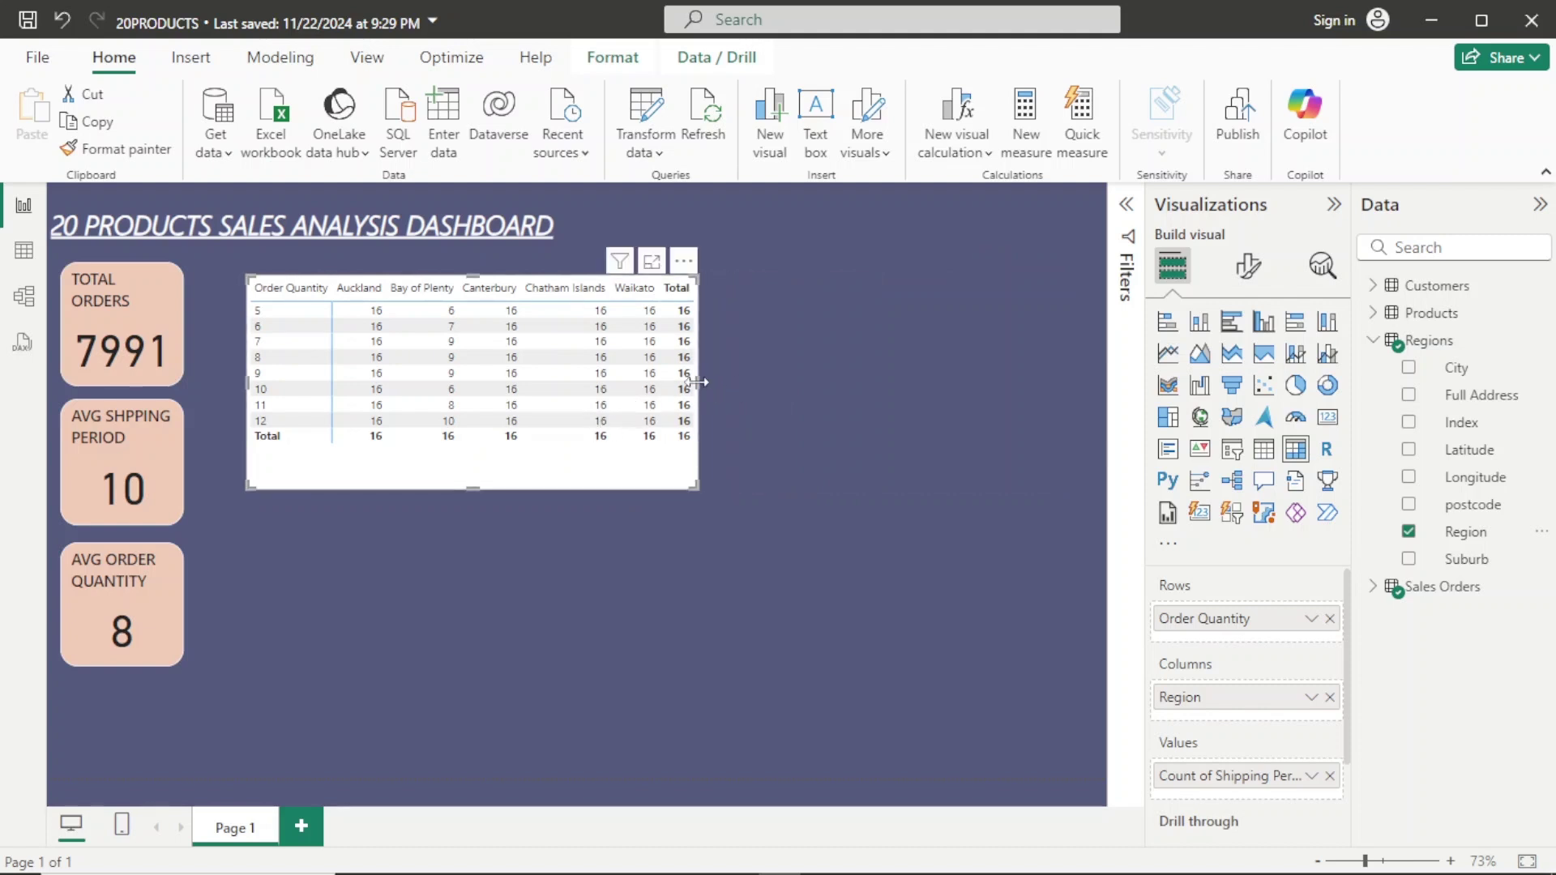
pyautogui.moveTo(697, 382); pyautogui.dragTo(794, 367)
pyautogui.moveTo(519, 488)
pyautogui.mouseDown()
pyautogui.moveTo(511, 542)
pyautogui.moveTo(511, 479)
pyautogui.mouseUp()
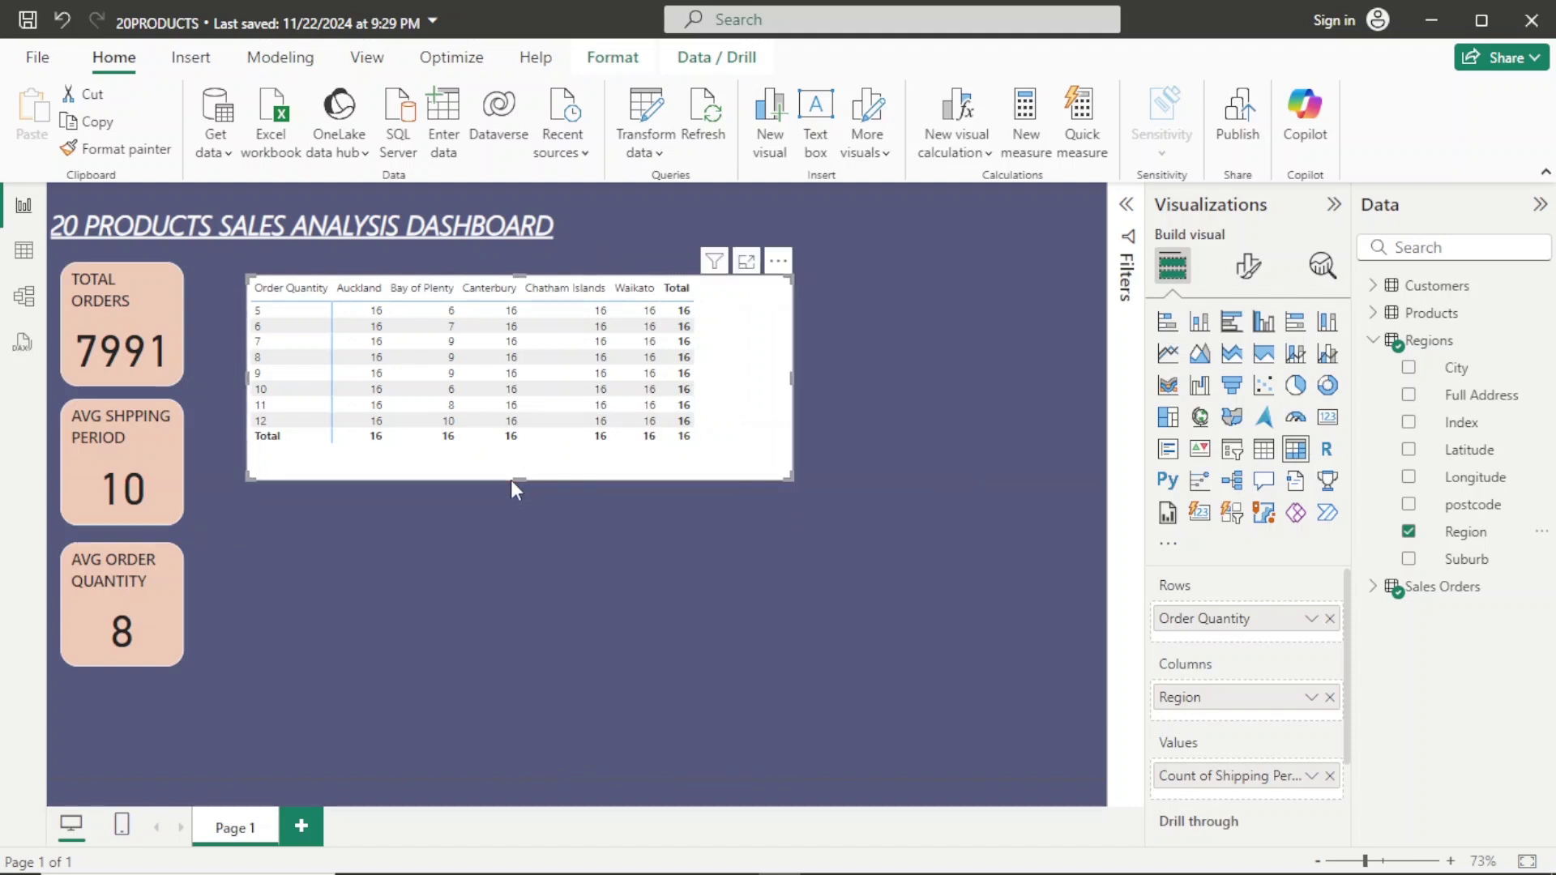
pyautogui.click(322, 311)
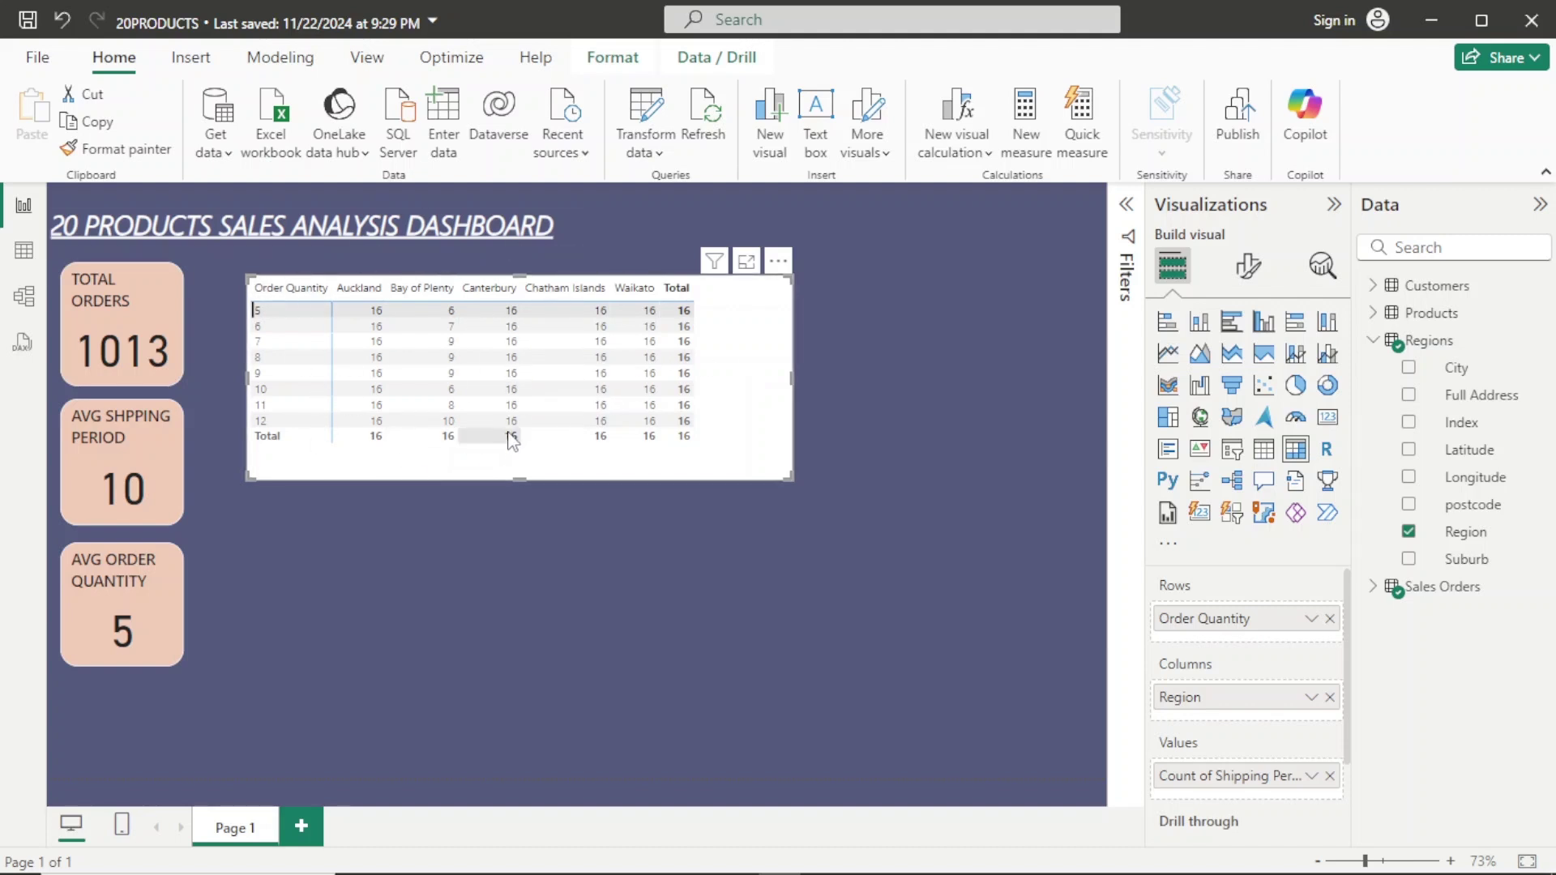
pyautogui.click(268, 317)
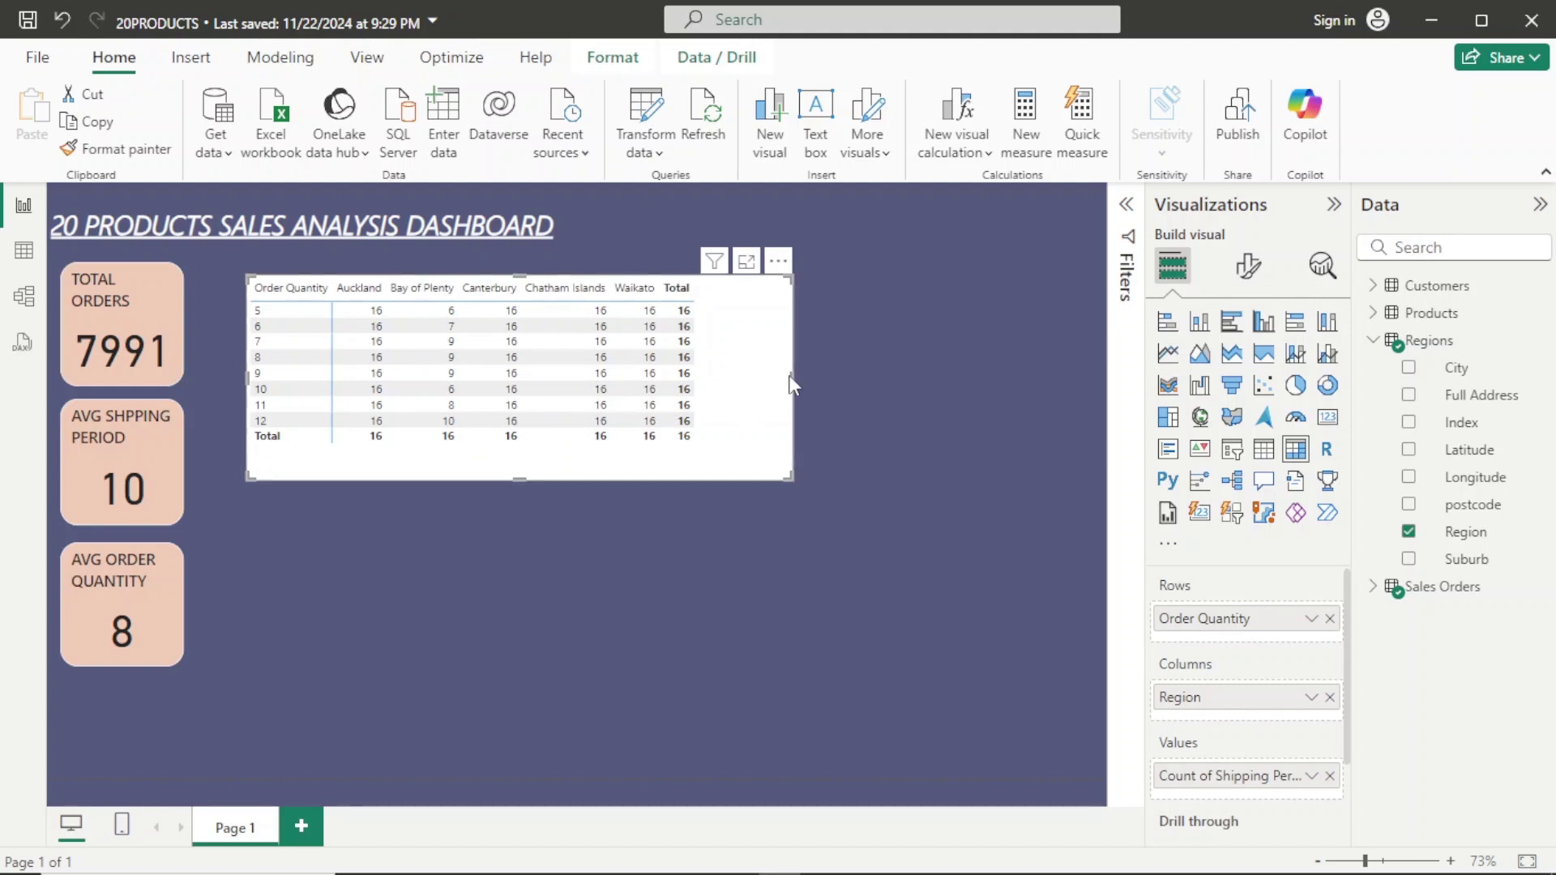
pyautogui.moveTo(793, 375); pyautogui.dragTo(735, 376)
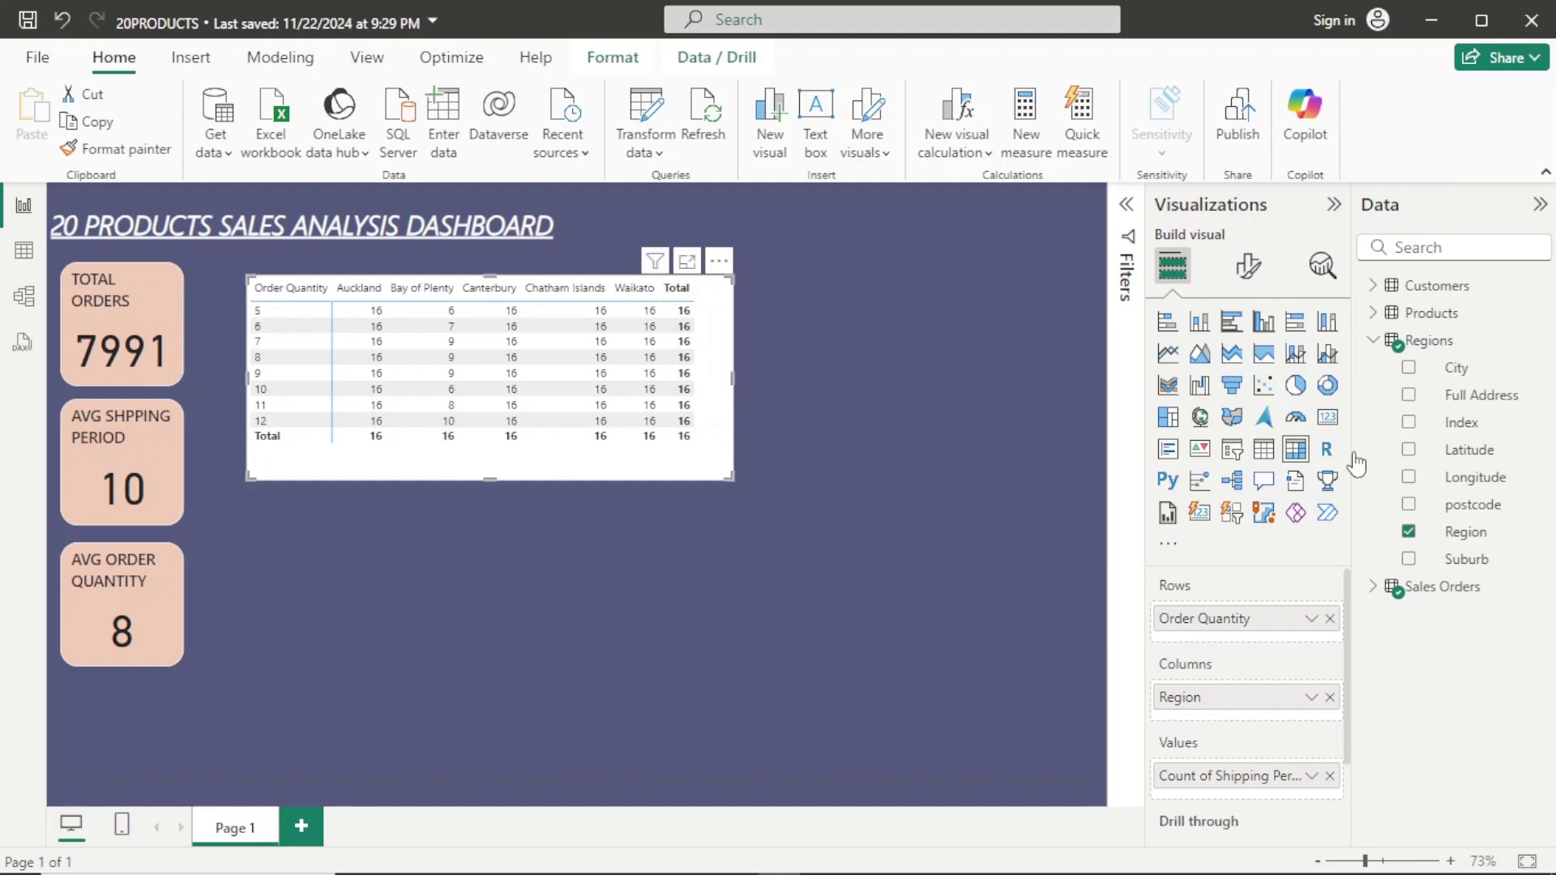
# Add the Channel field from Sales Orders below Region in the matrix columns and turn on drill mode for the visual.
pyautogui.click(1372, 347)
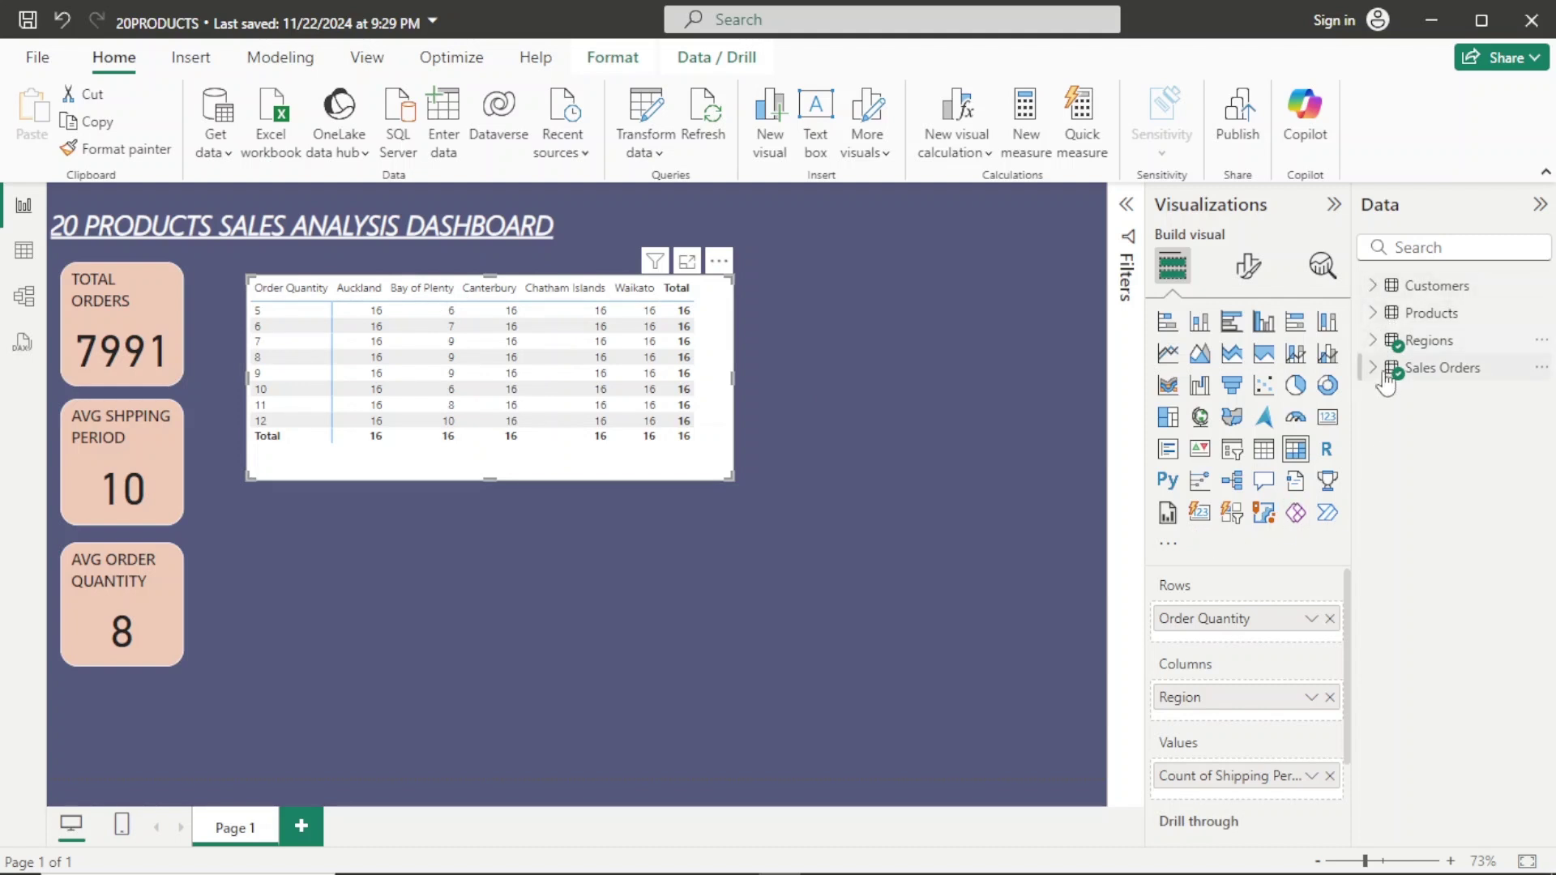
pyautogui.click(1374, 378)
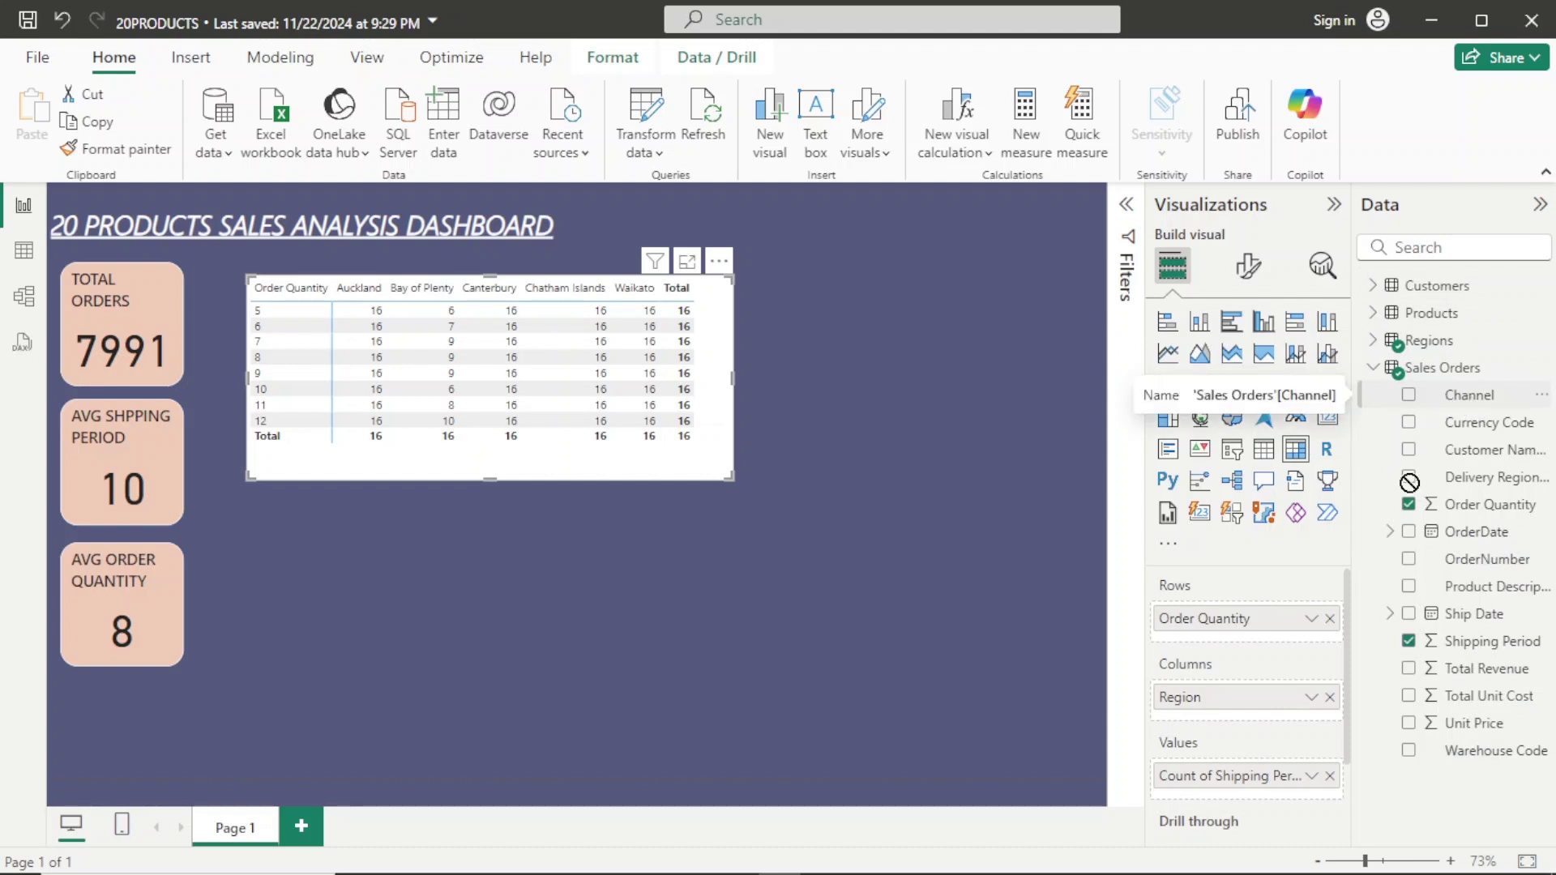
pyautogui.moveTo(1468, 397); pyautogui.dragTo(1271, 726)
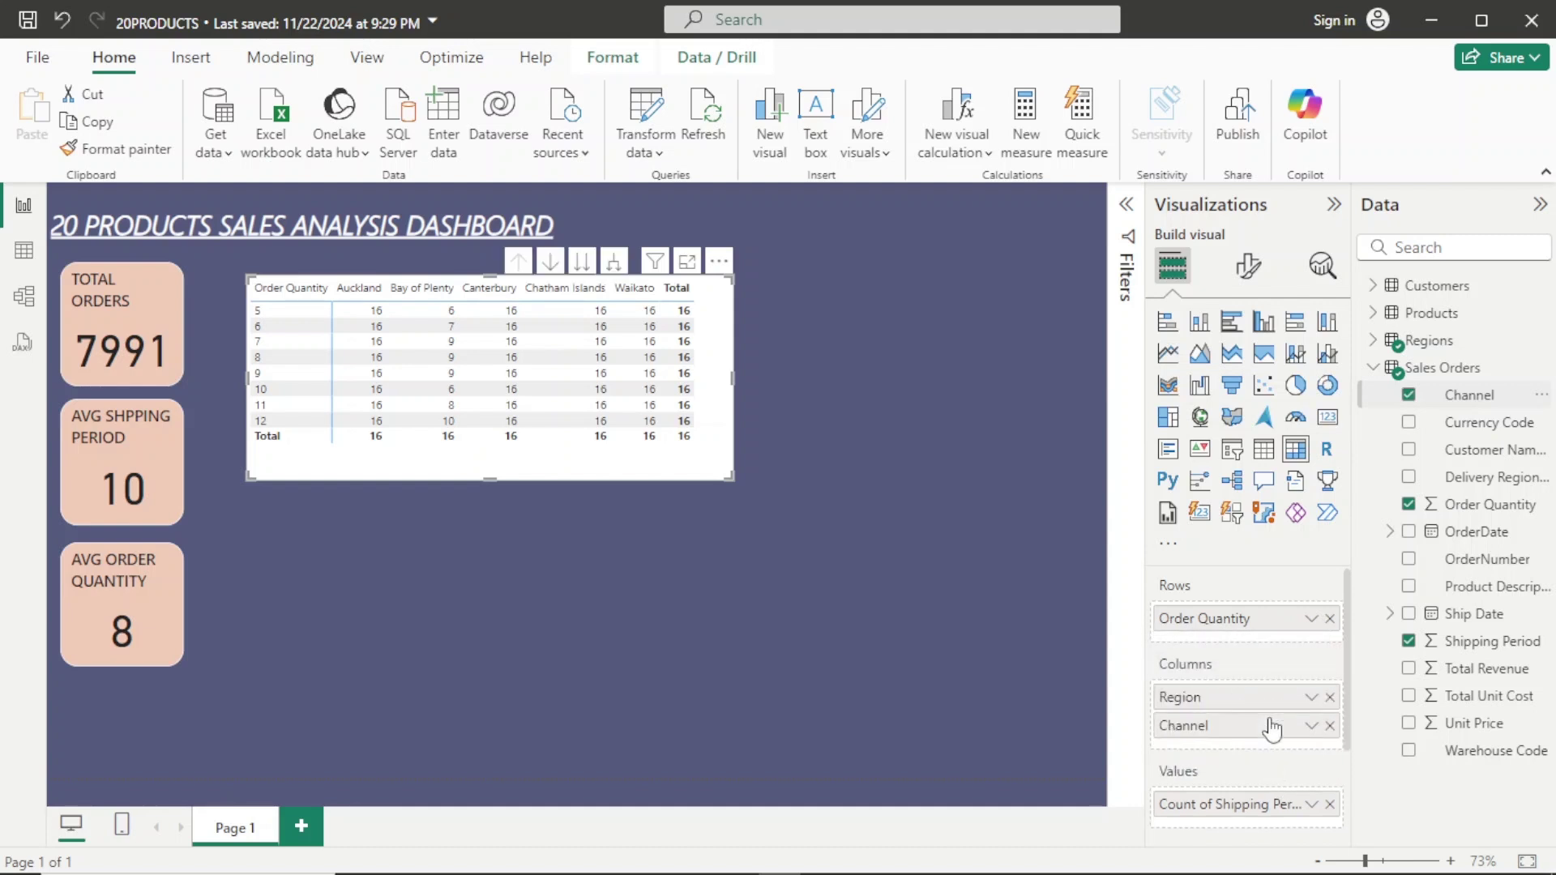
pyautogui.click(554, 261)
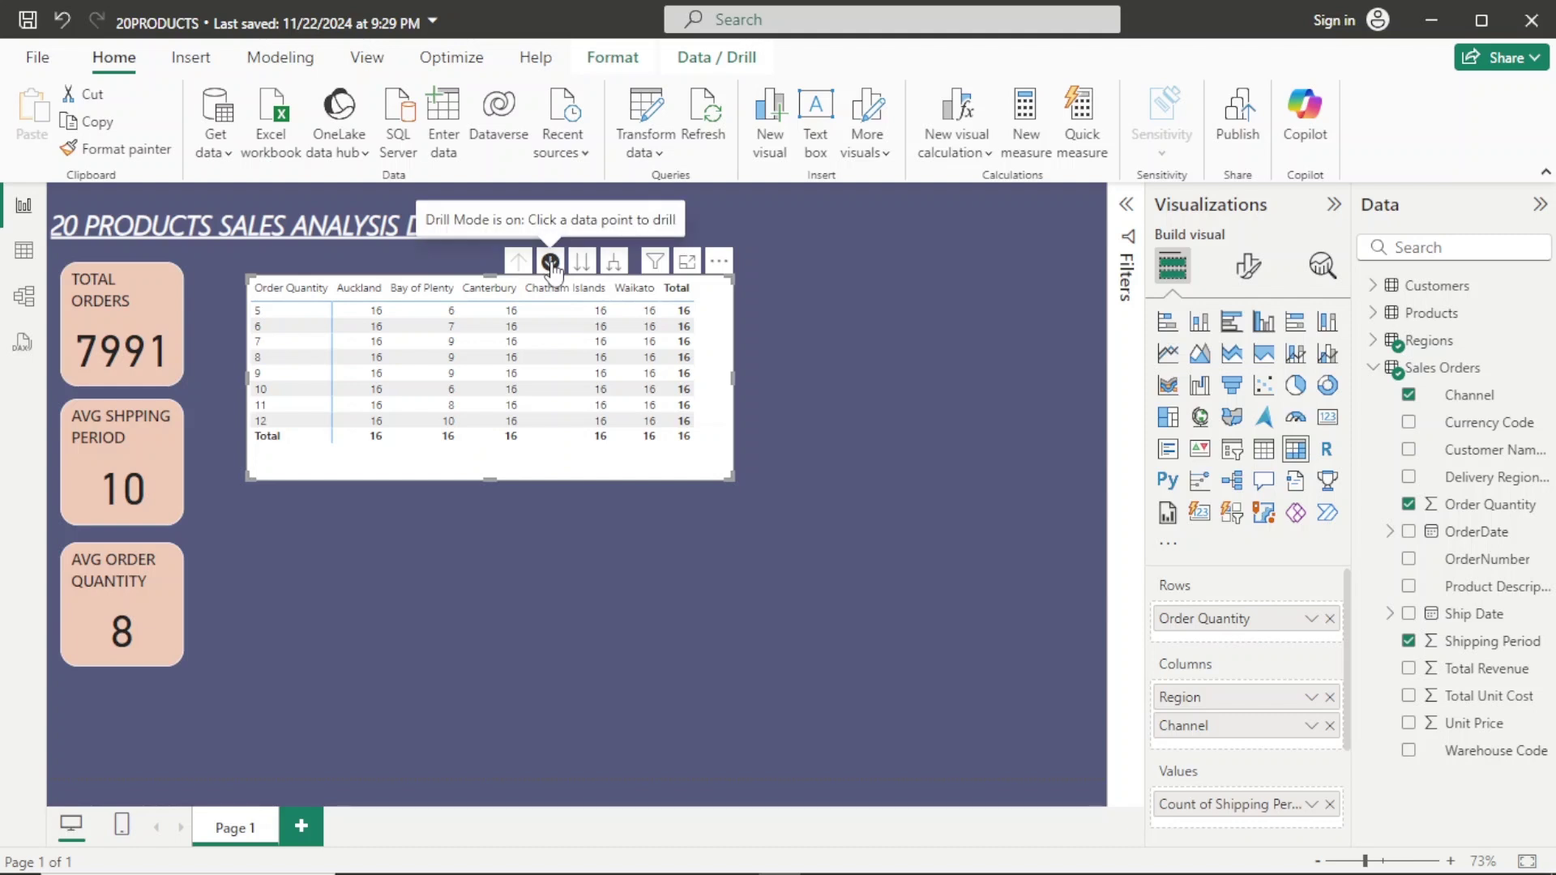
# Turn off drill mode for the matrix and switch its columns to the next hierarchy level, Channel.
pyautogui.click(554, 260)
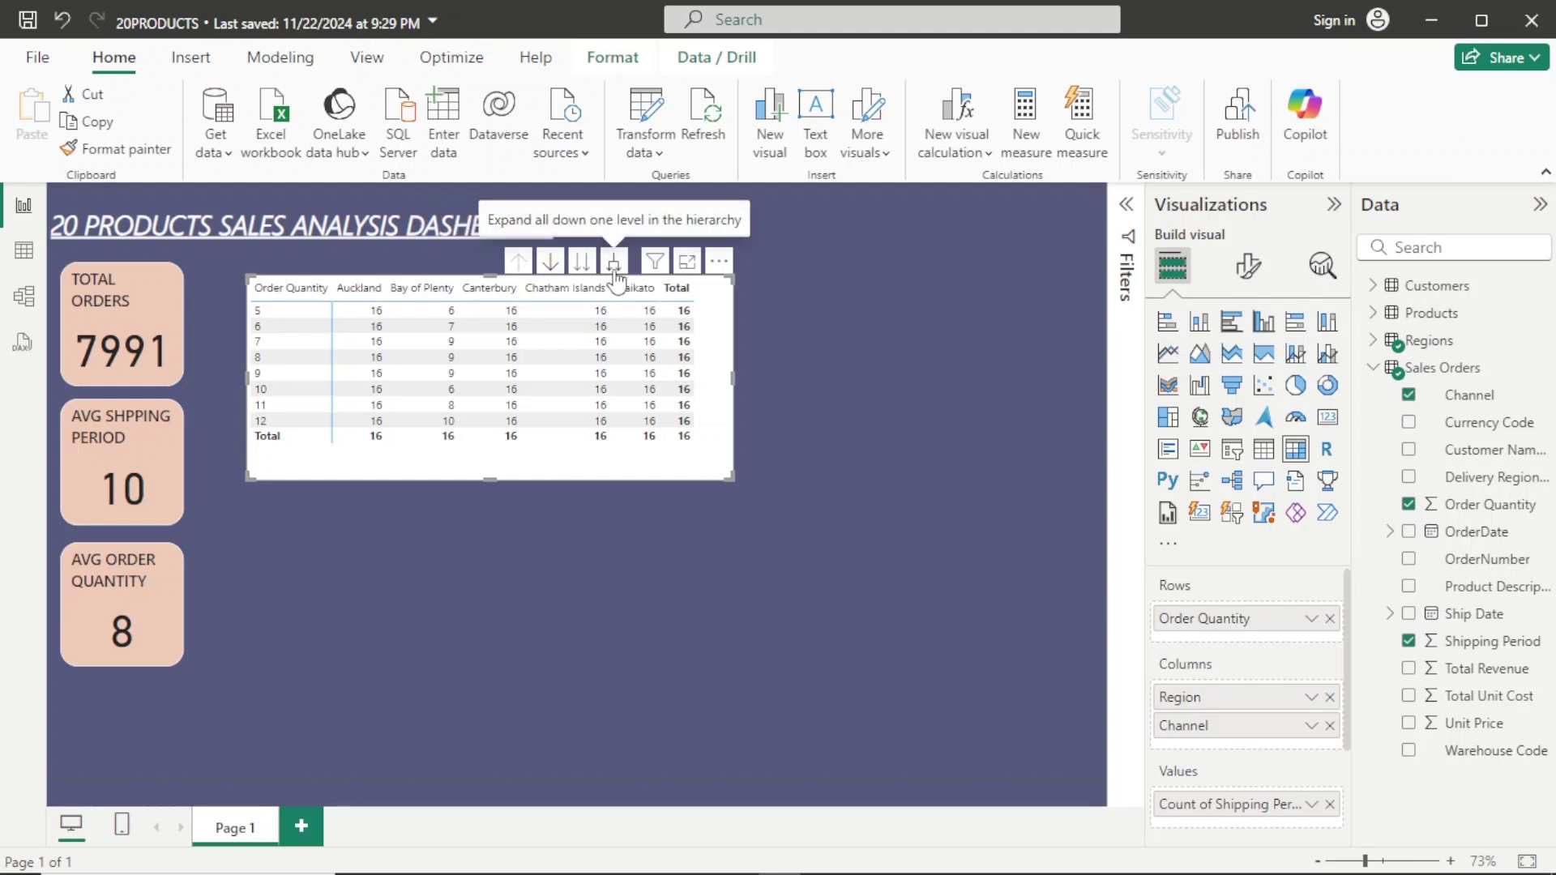
pyautogui.click(590, 271)
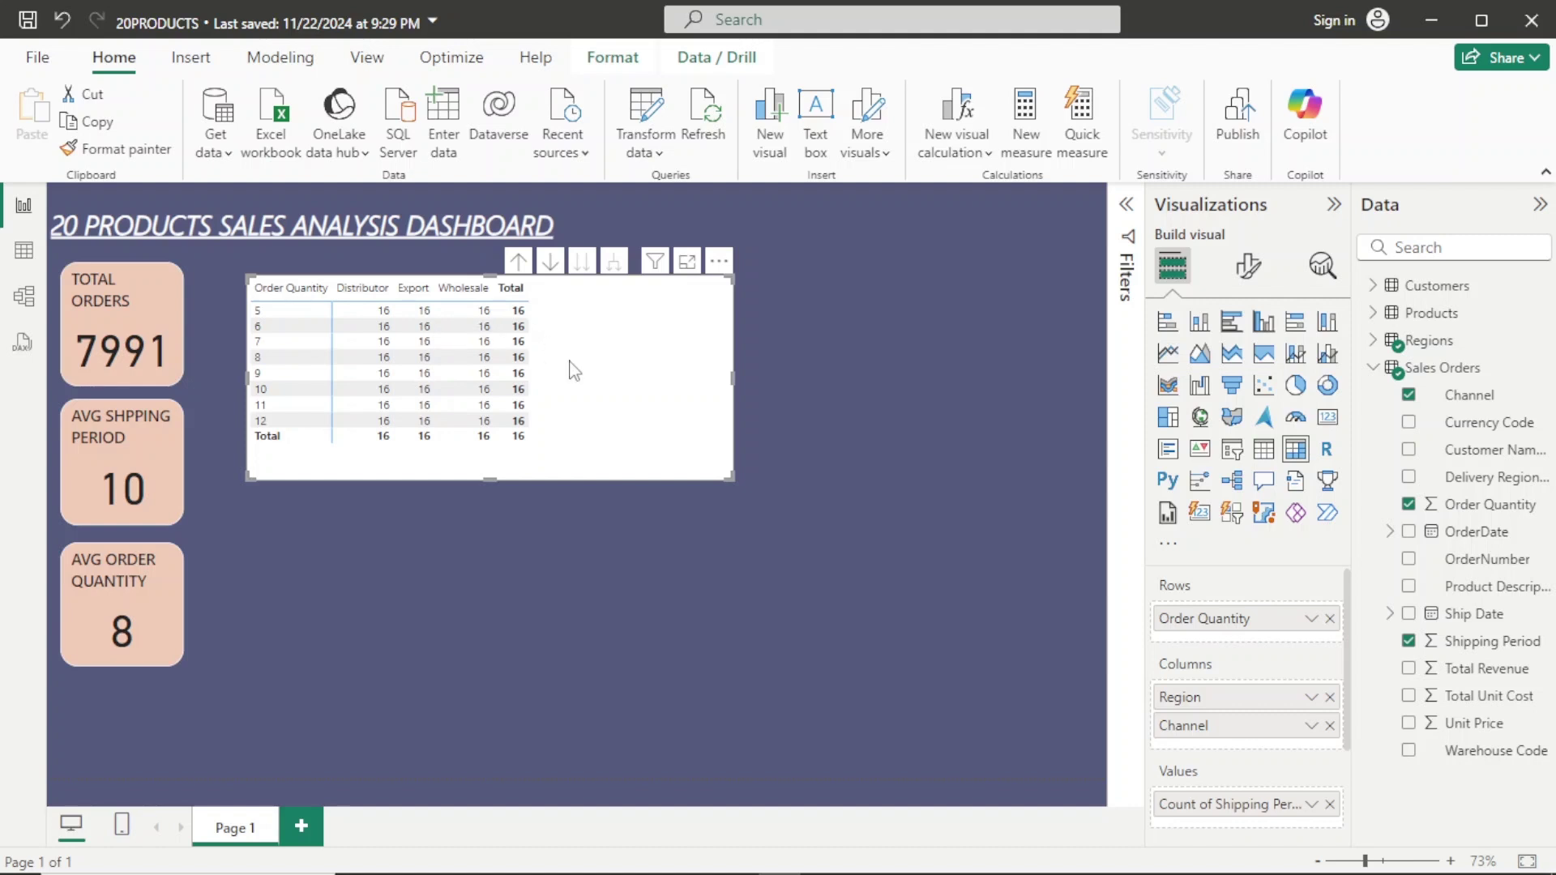
# Remove Region from the matrix columns and add the City field from Regions below Channel.
pyautogui.click(1371, 371)
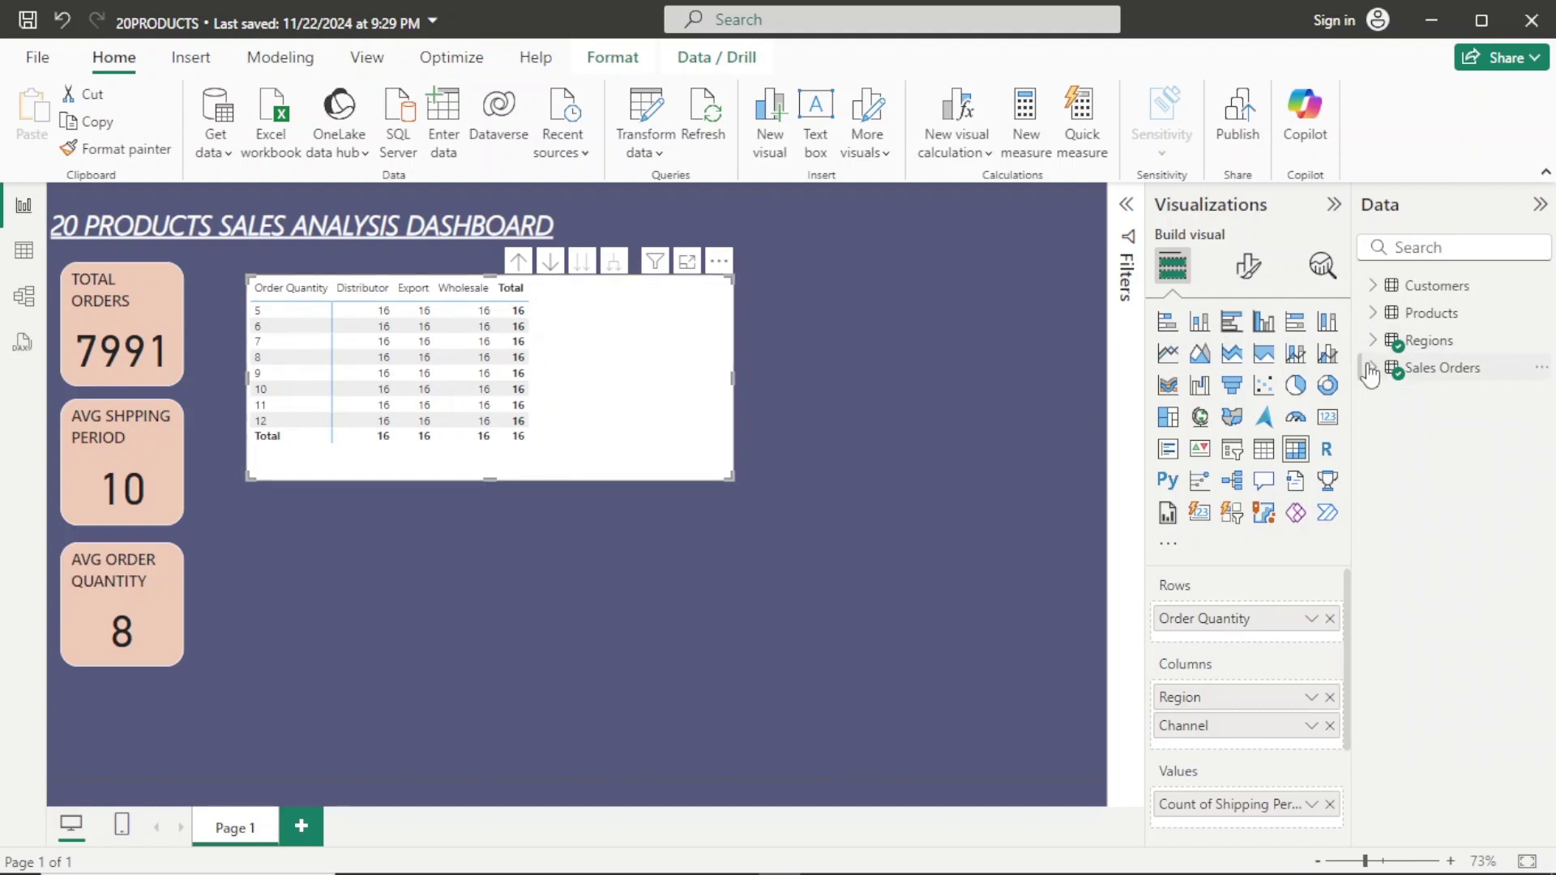
pyautogui.click(1330, 702)
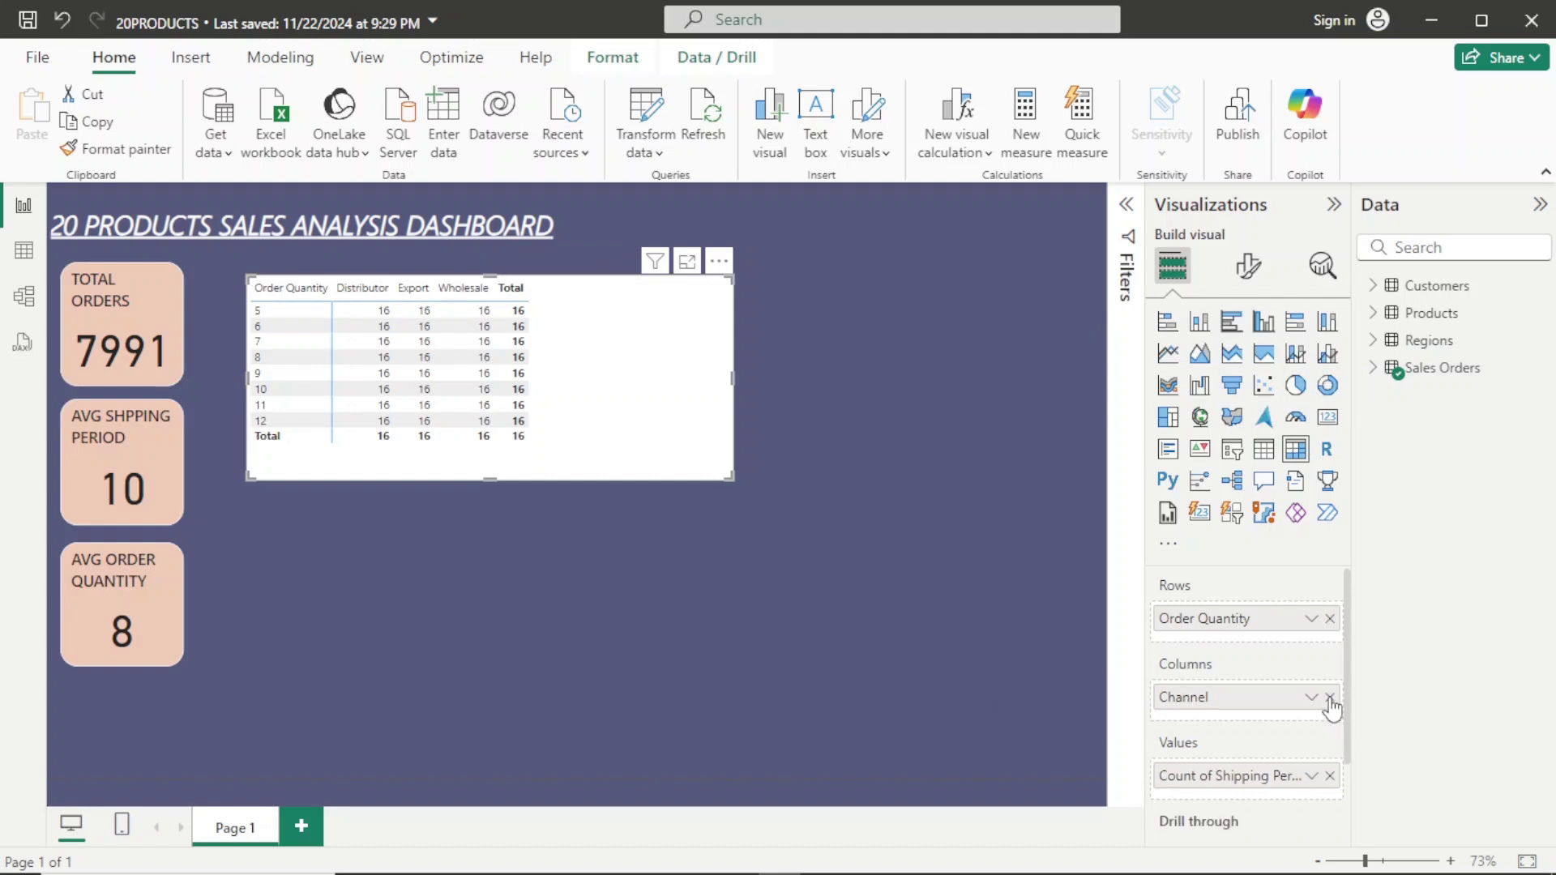
pyautogui.click(1375, 317)
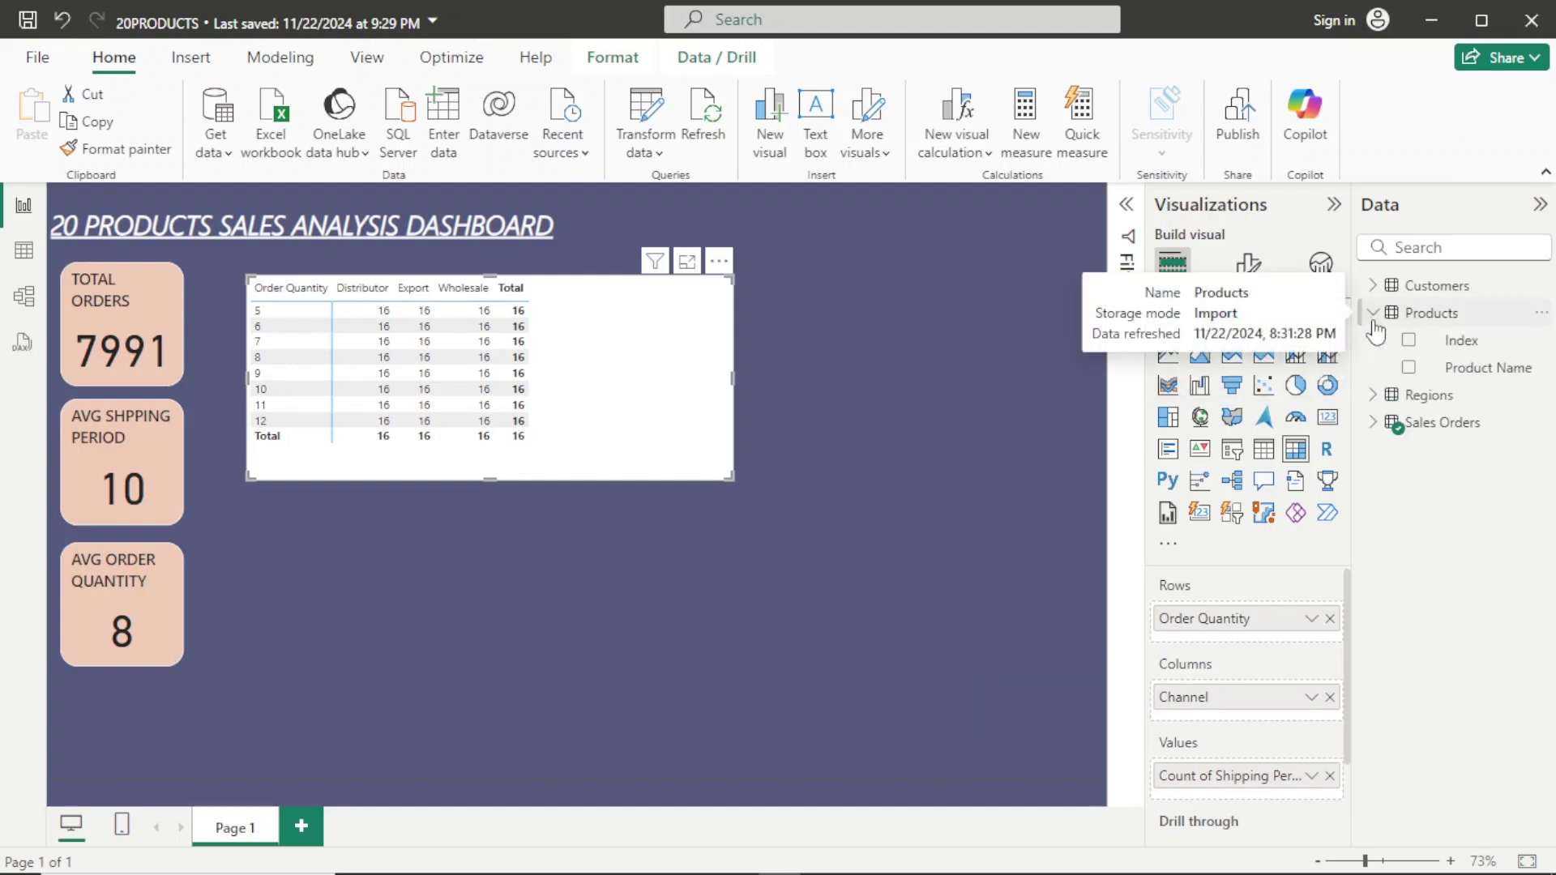
pyautogui.click(1376, 318)
pyautogui.click(1374, 347)
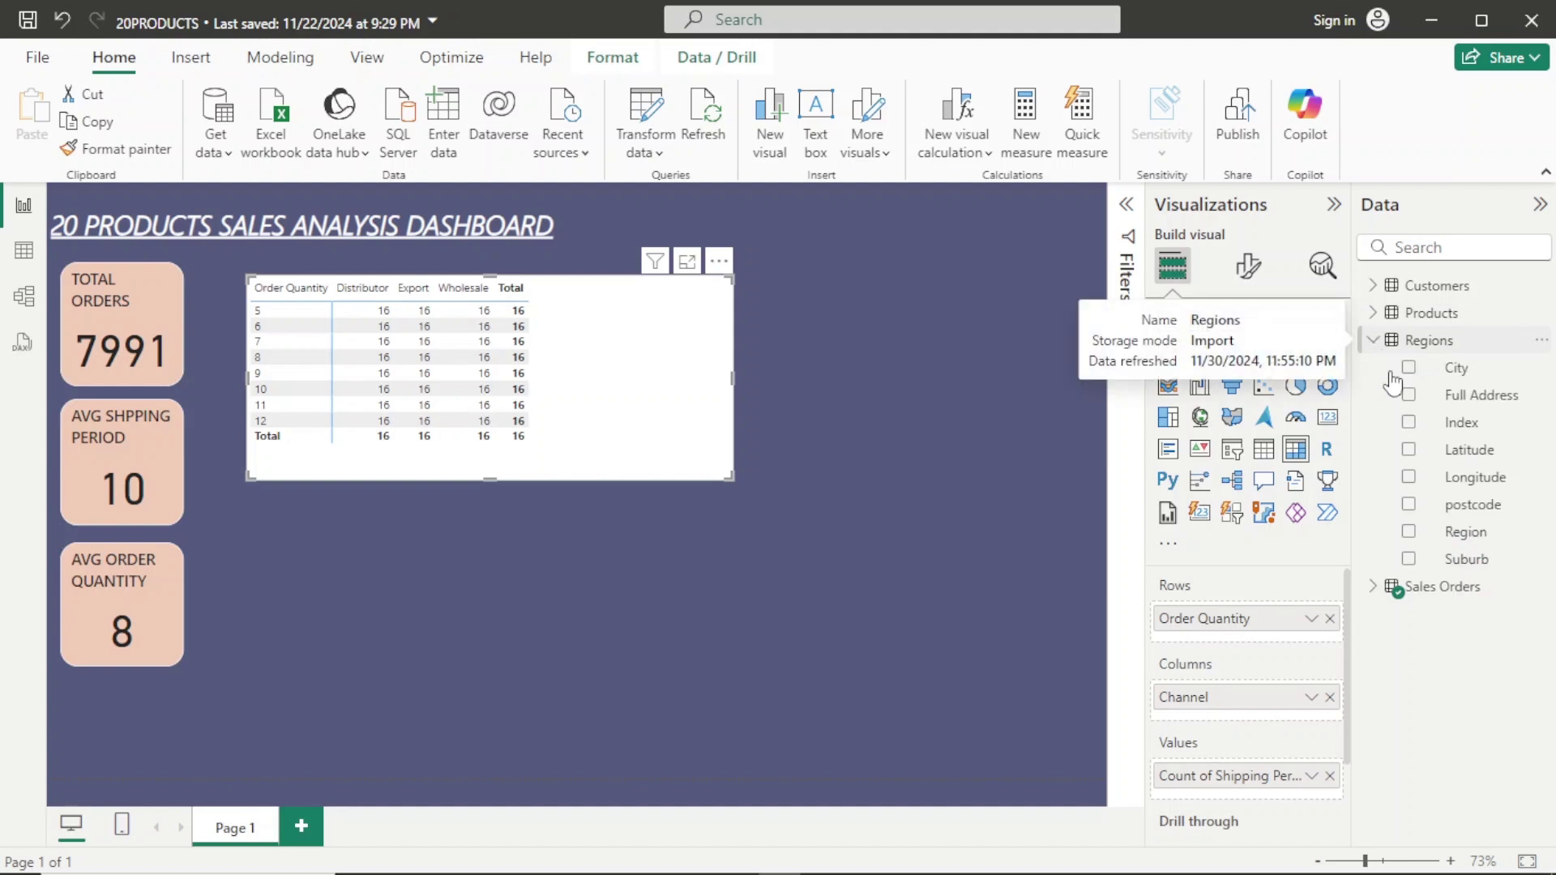
pyautogui.moveTo(1414, 366); pyautogui.dragTo(1243, 727)
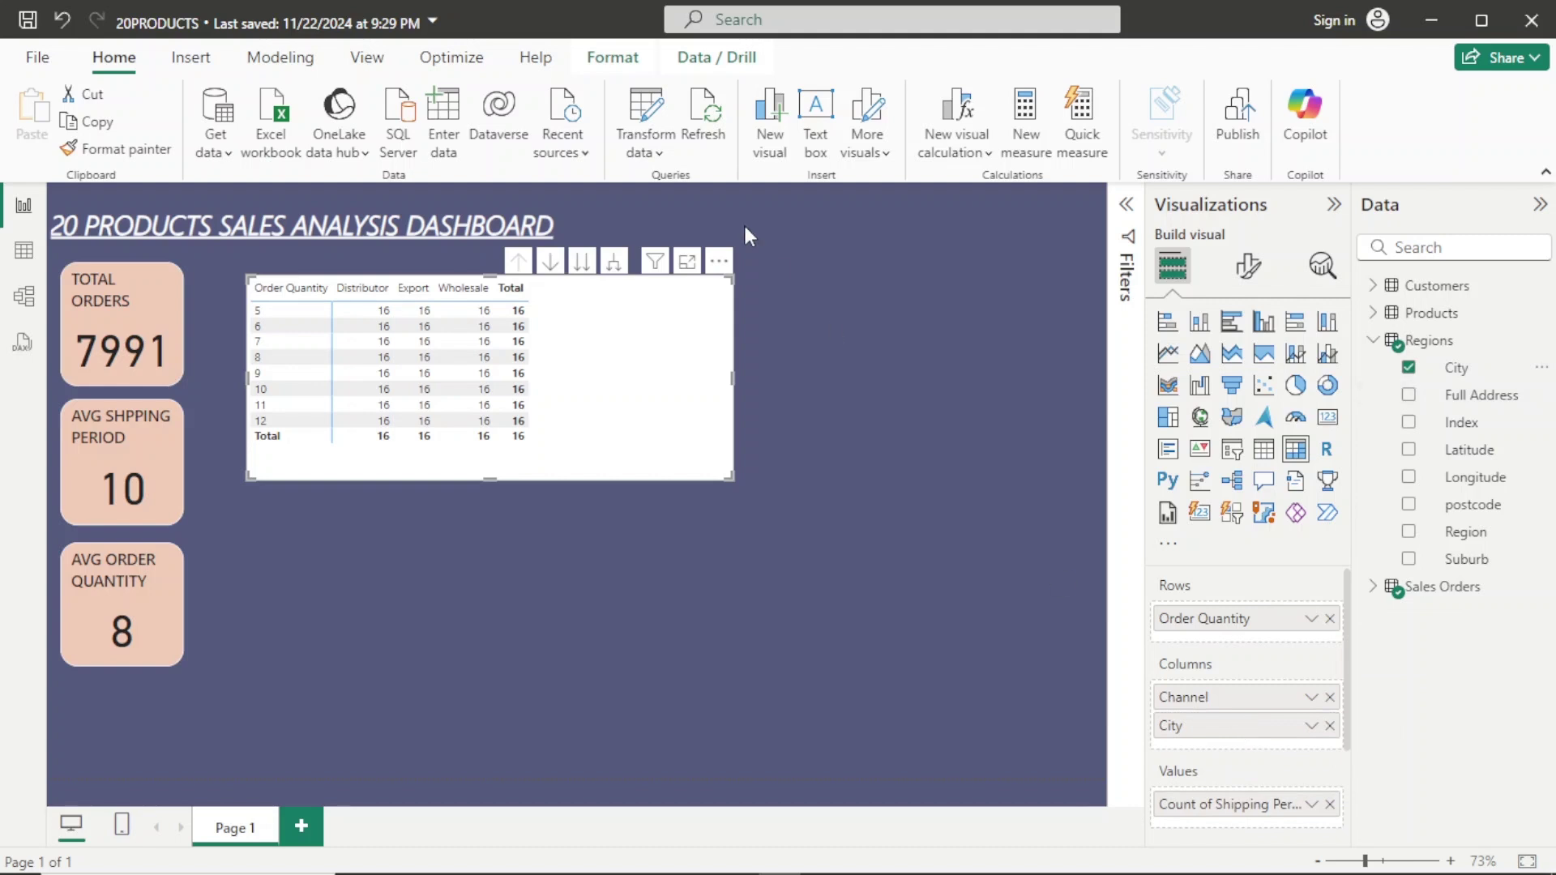
# Switch the matrix columns to the City level and widen the visual to nearly the right edge of the page.
pyautogui.click(583, 263)
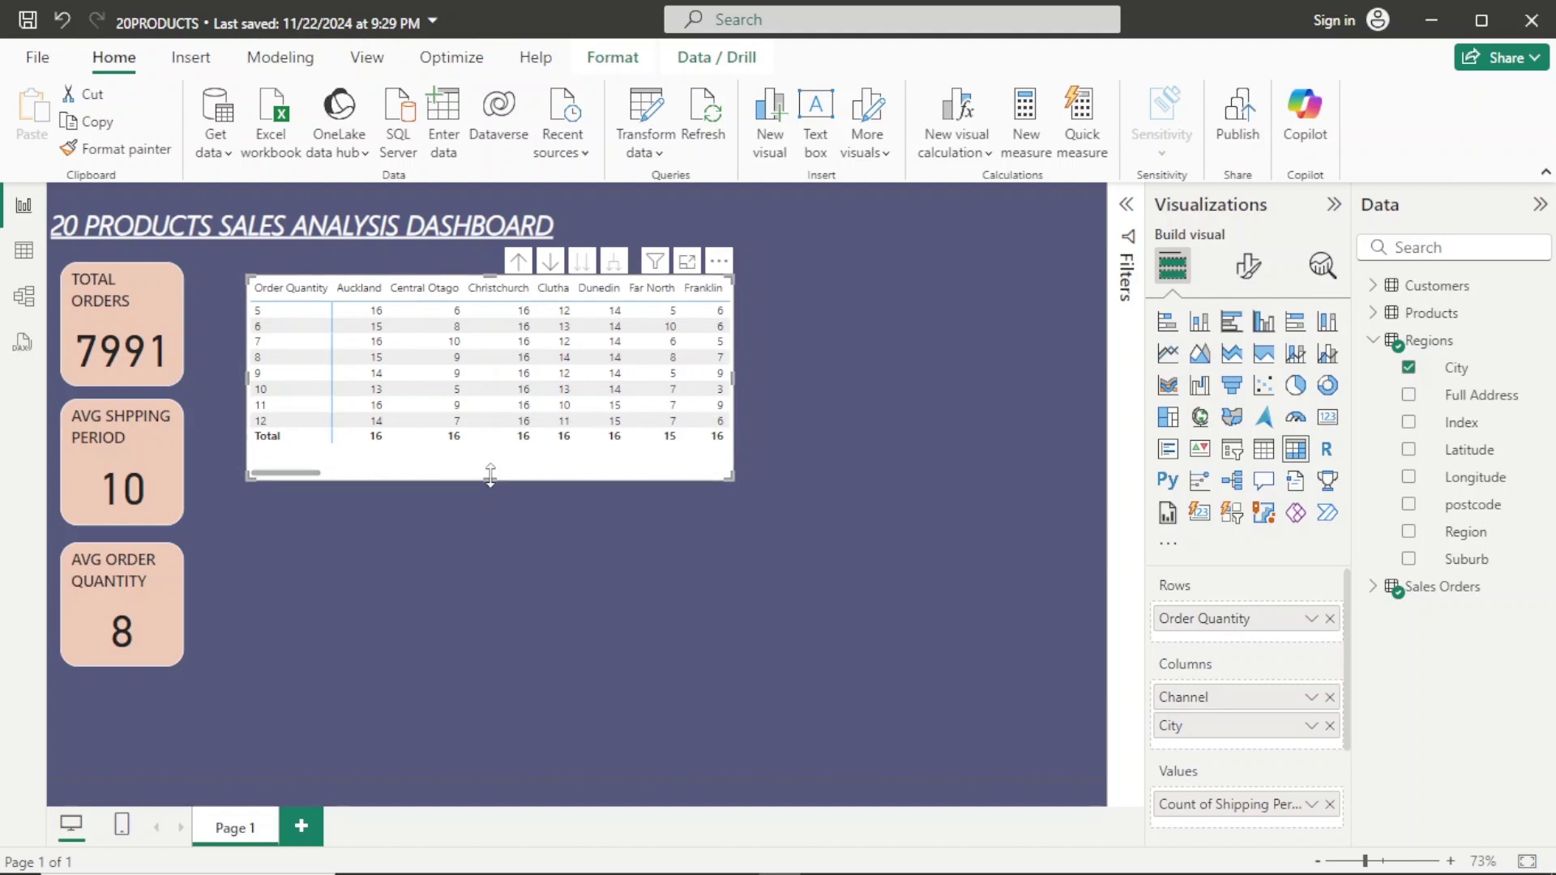
pyautogui.moveTo(489, 479)
pyautogui.mouseDown()
pyautogui.moveTo(490, 603)
pyautogui.moveTo(484, 478)
pyautogui.mouseUp()
pyautogui.moveTo(732, 375); pyautogui.dragTo(1087, 395)
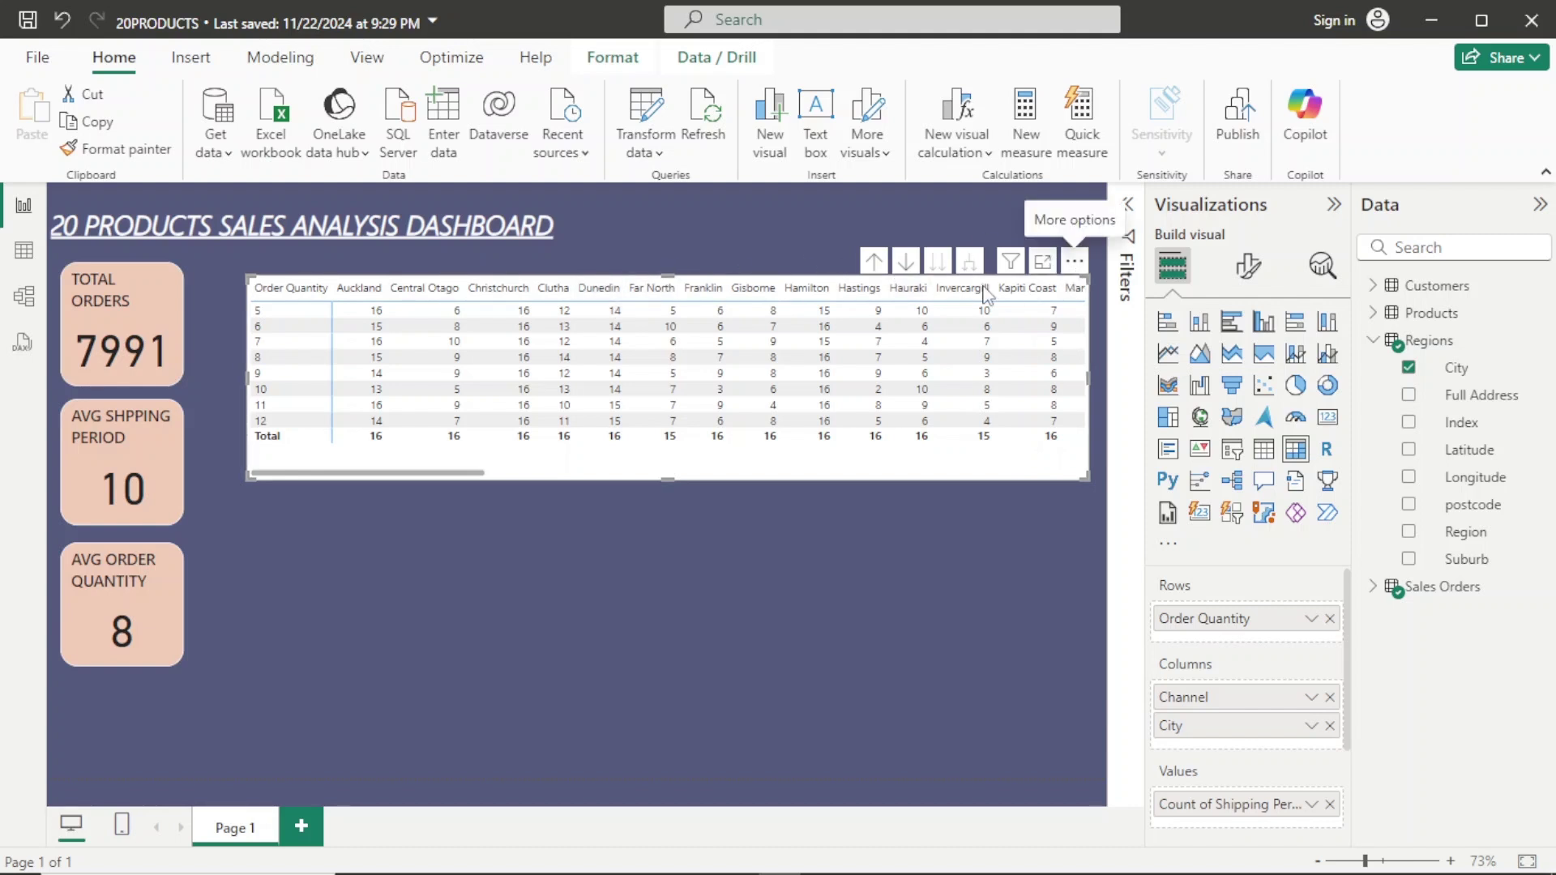
# Move the matrix to the bottom of the page, clear the AVG ORDER QUANTITY card out of its way, and stretch the matrix across the page.
pyautogui.moveTo(1076, 275); pyautogui.dragTo(1052, 574)
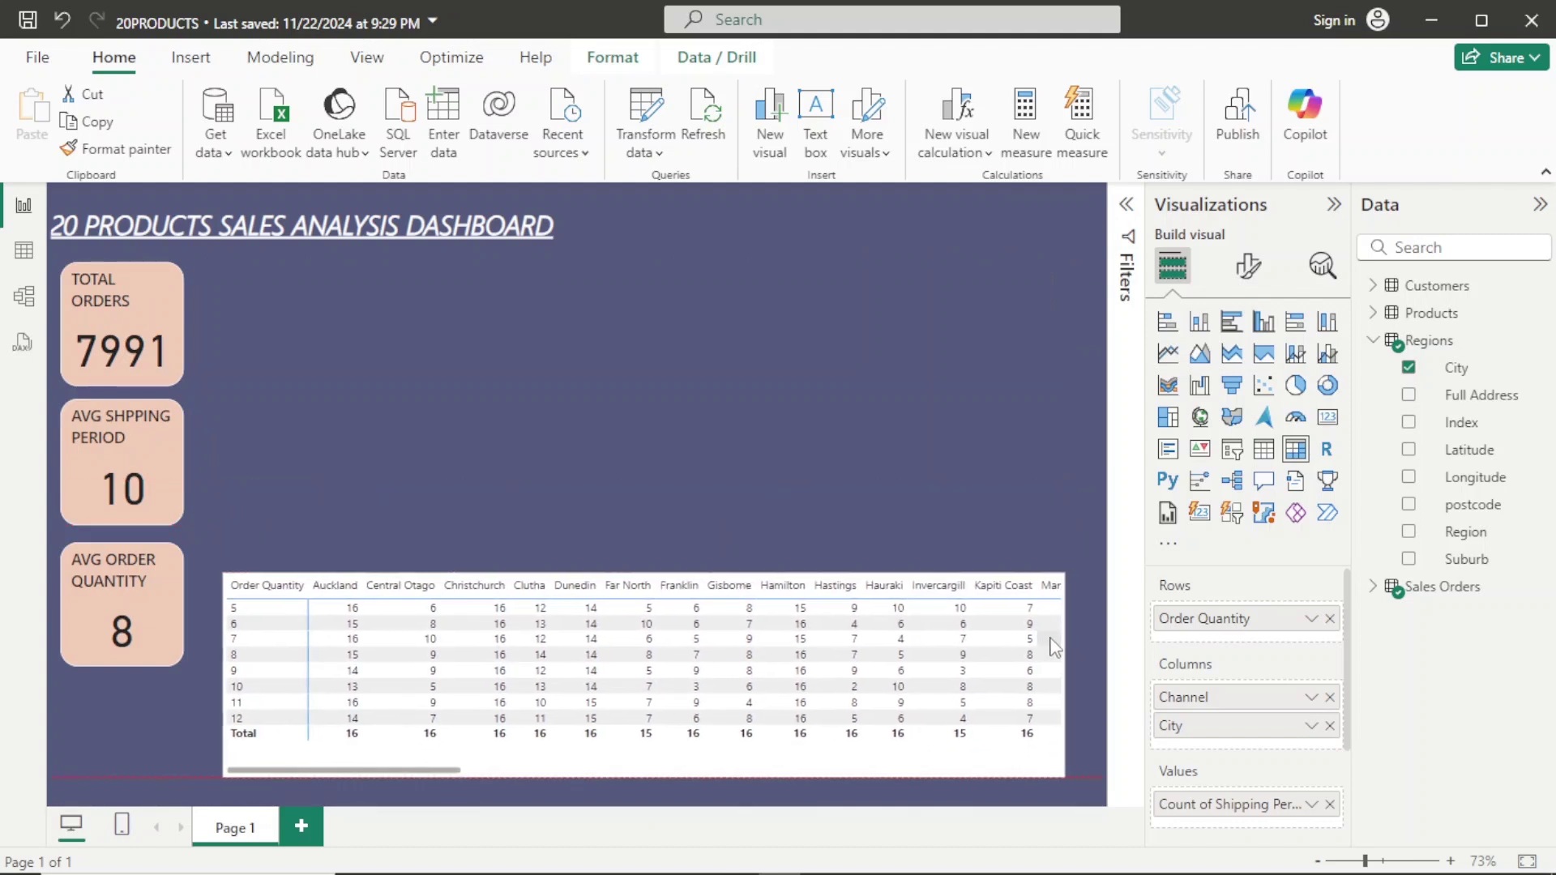
pyautogui.moveTo(1052, 646); pyautogui.dragTo(1052, 646)
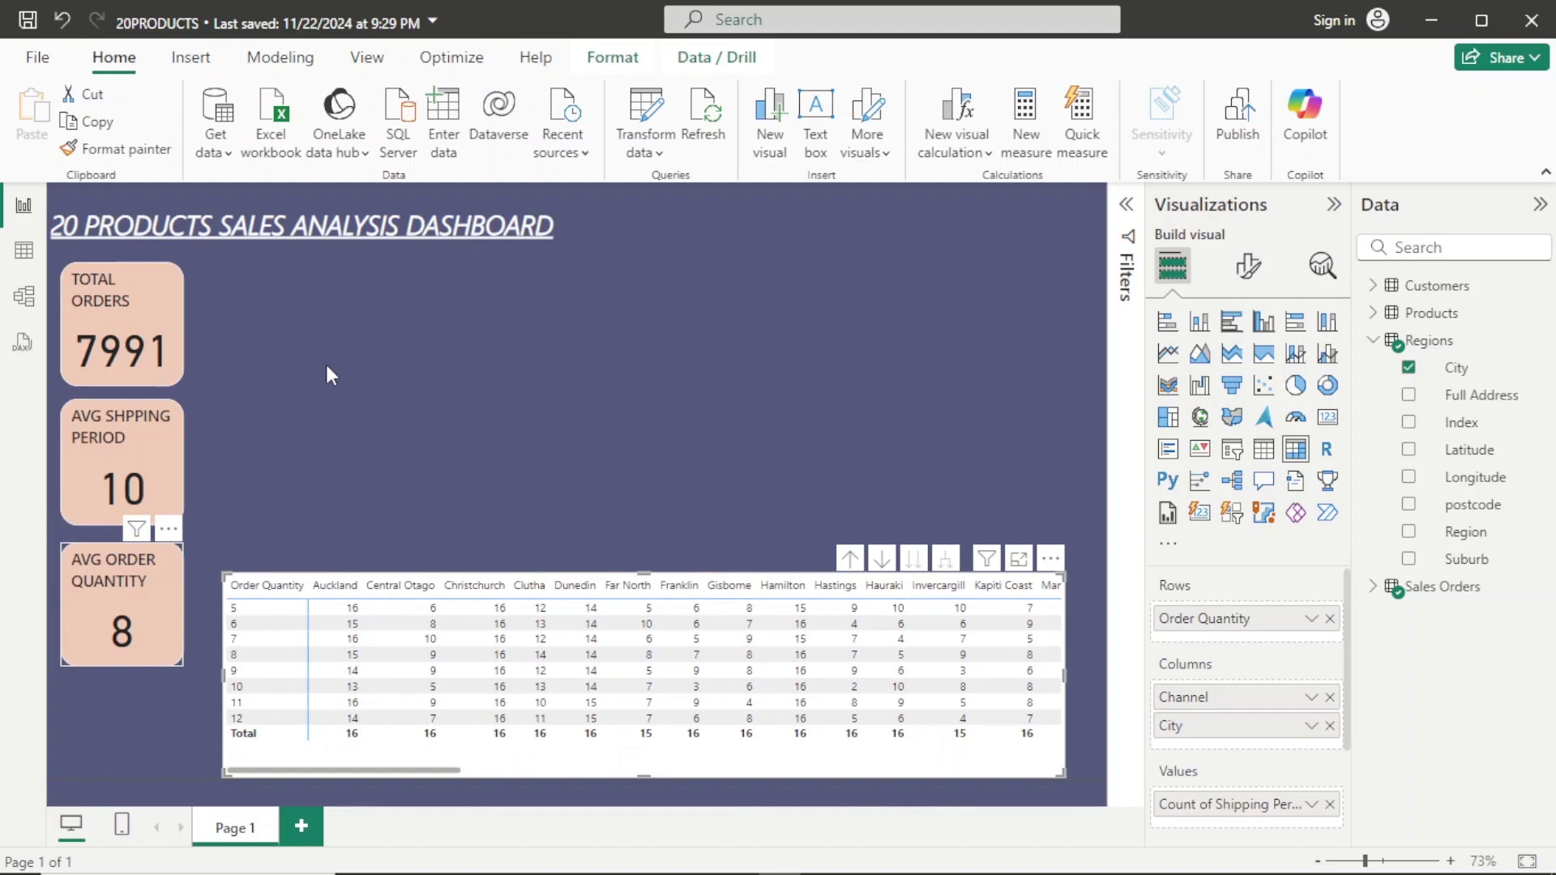
pyautogui.moveTo(326, 375); pyautogui.dragTo(326, 360)
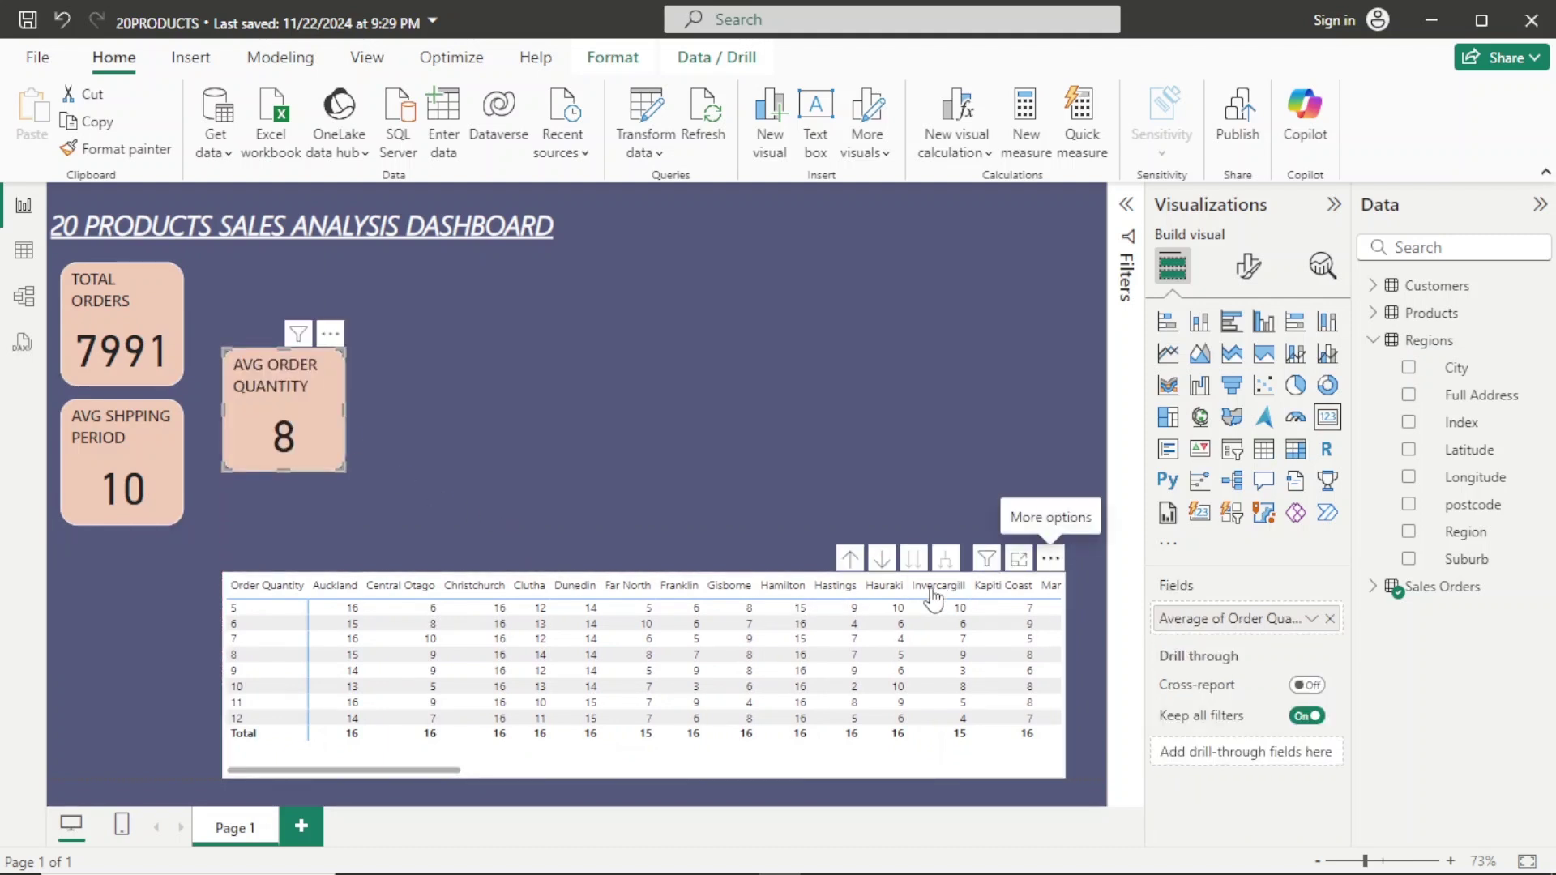
pyautogui.moveTo(934, 598); pyautogui.dragTo(759, 598)
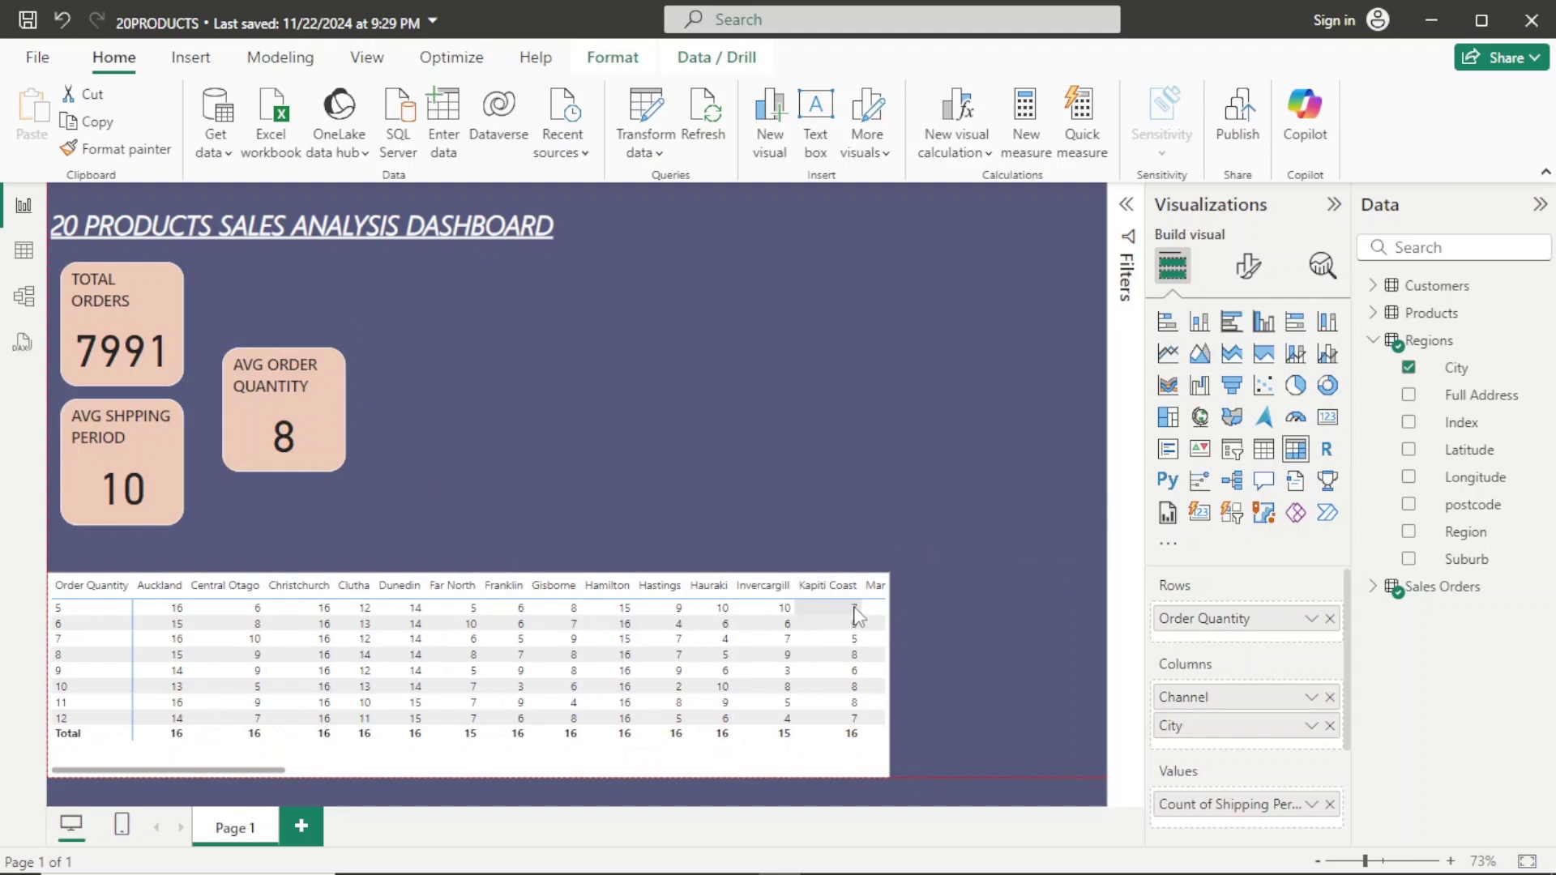
pyautogui.moveTo(855, 616); pyautogui.dragTo(1091, 688)
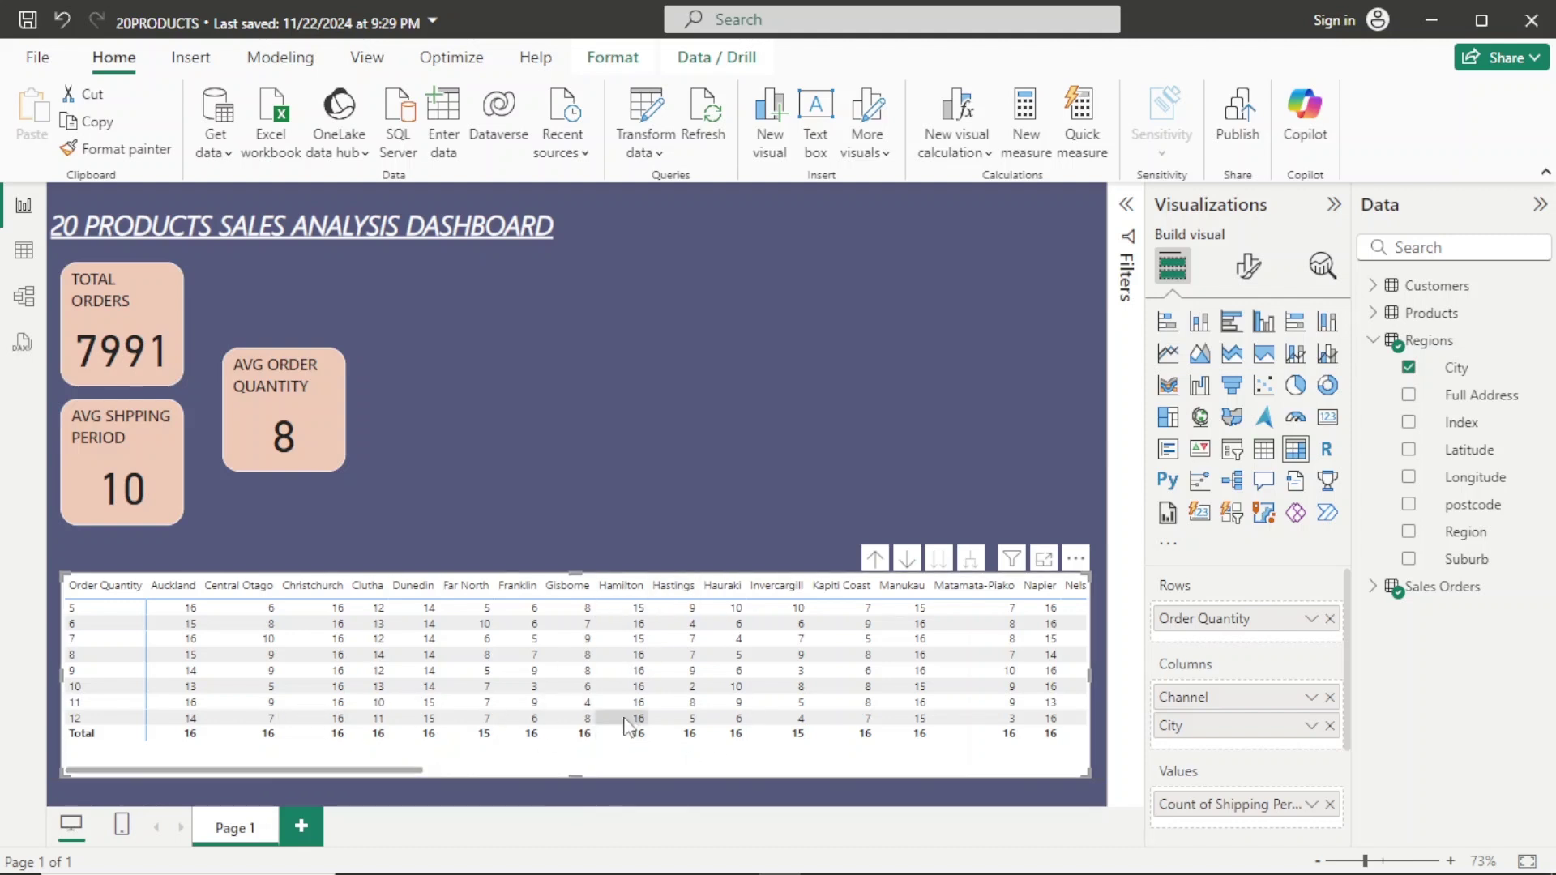
pyautogui.moveTo(415, 768); pyautogui.dragTo(414, 803)
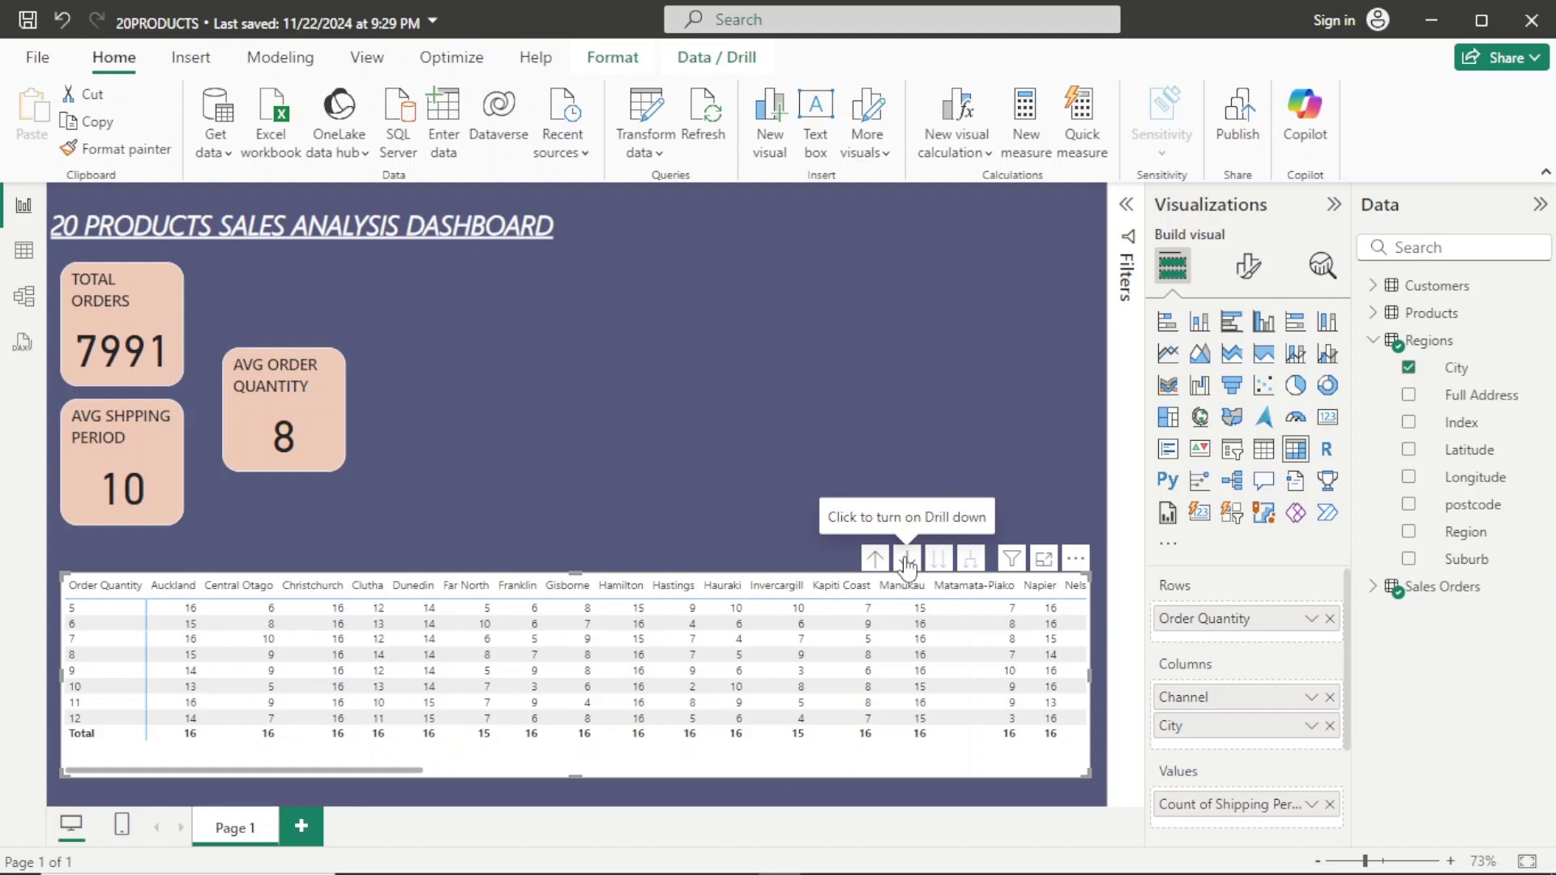
# Drill the matrix back up to the Channel level and reorder its columns so City sits above Channel.
pyautogui.click(874, 559)
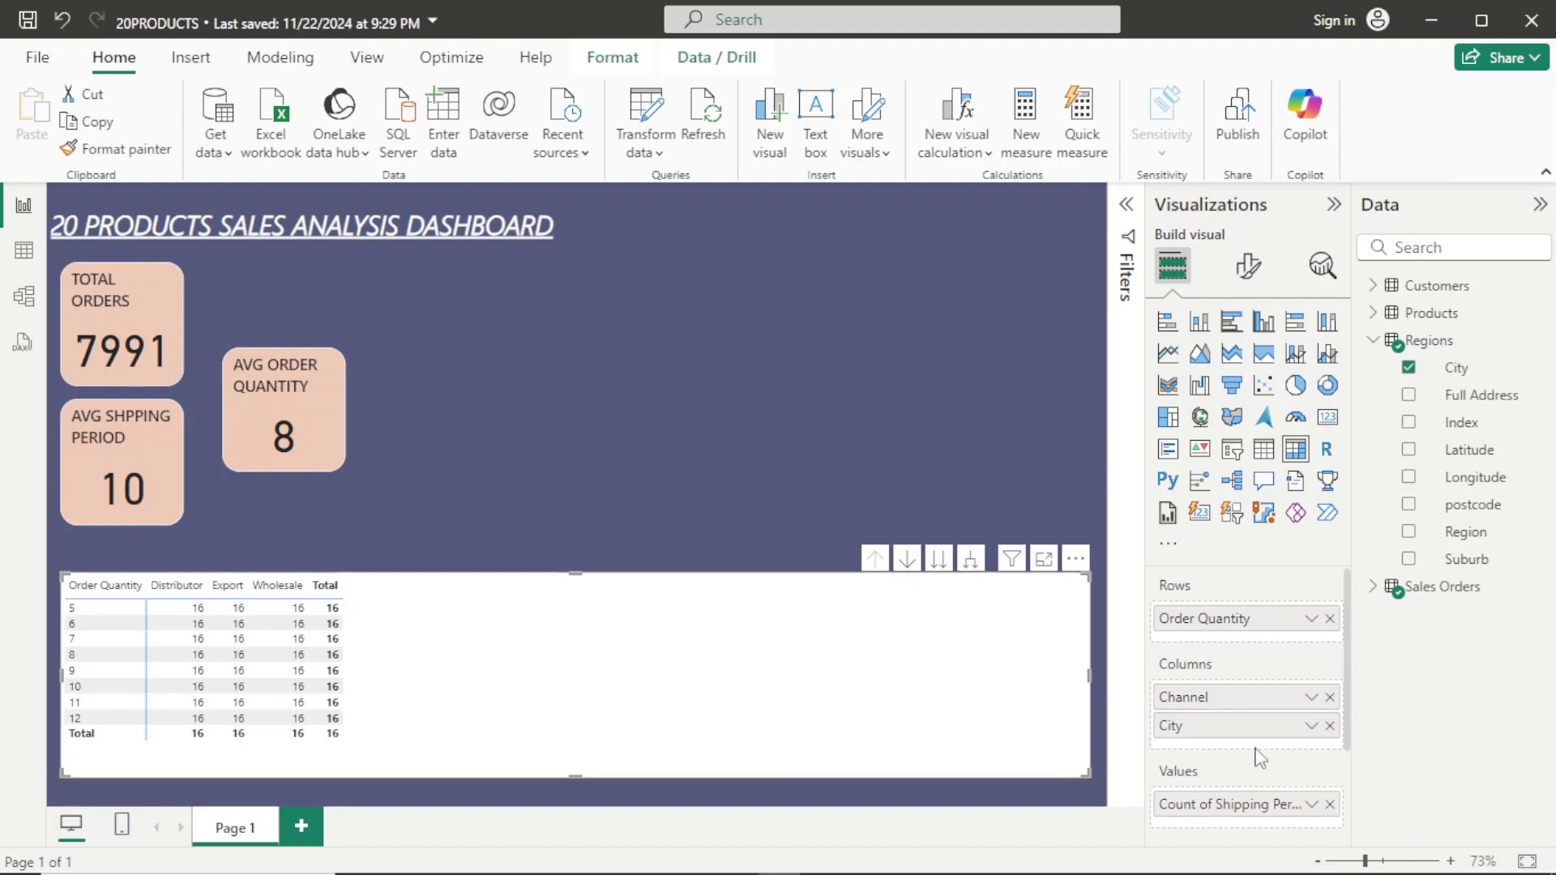
pyautogui.moveTo(1229, 729); pyautogui.dragTo(1230, 704)
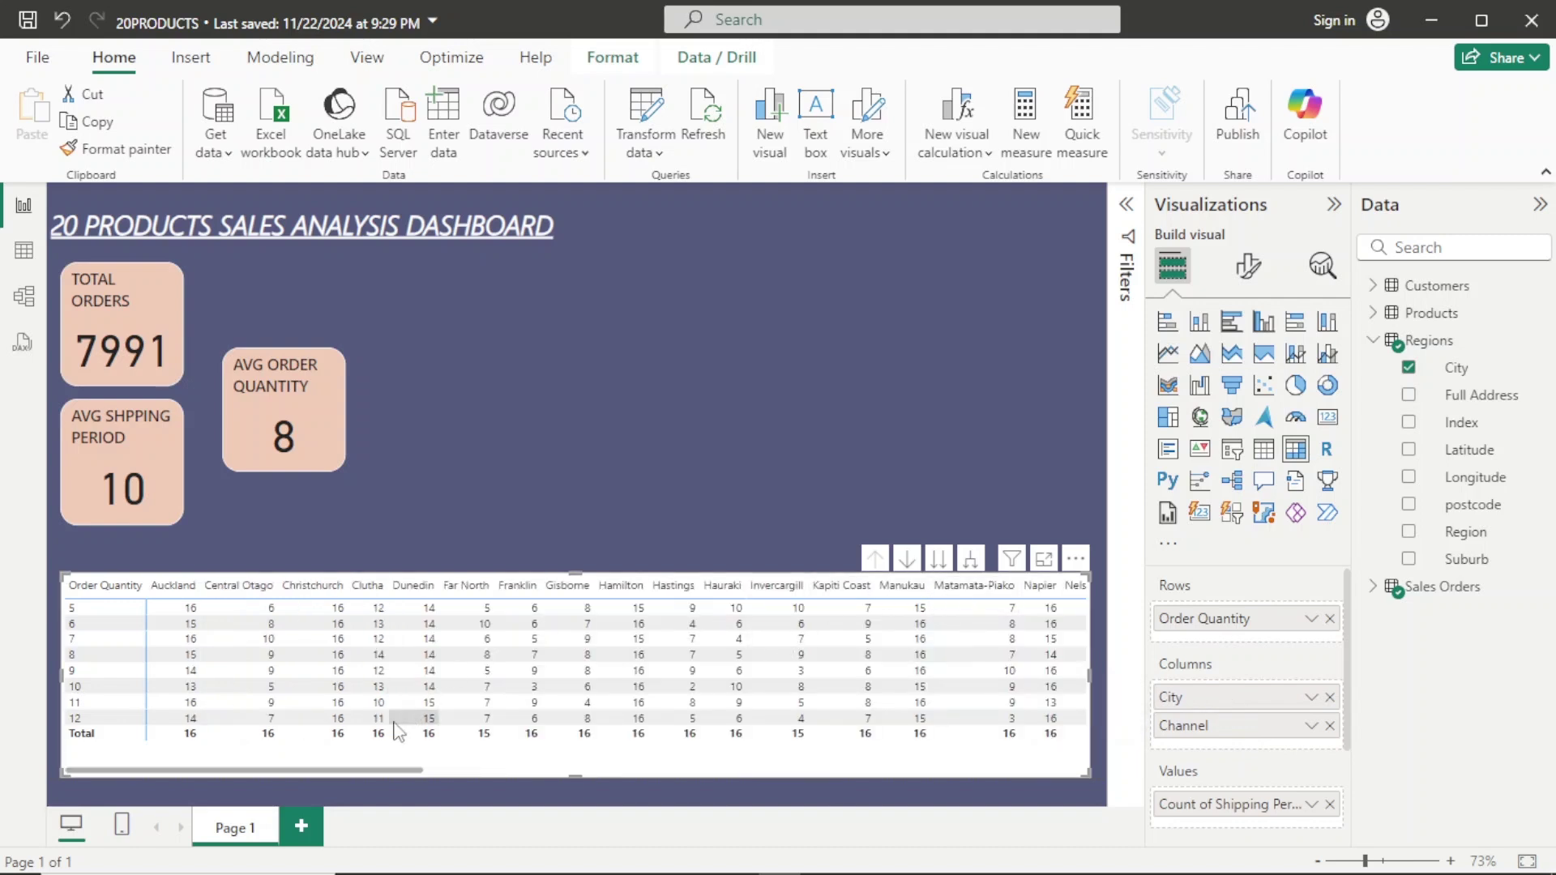
pyautogui.moveTo(350, 771); pyautogui.dragTo(357, 827)
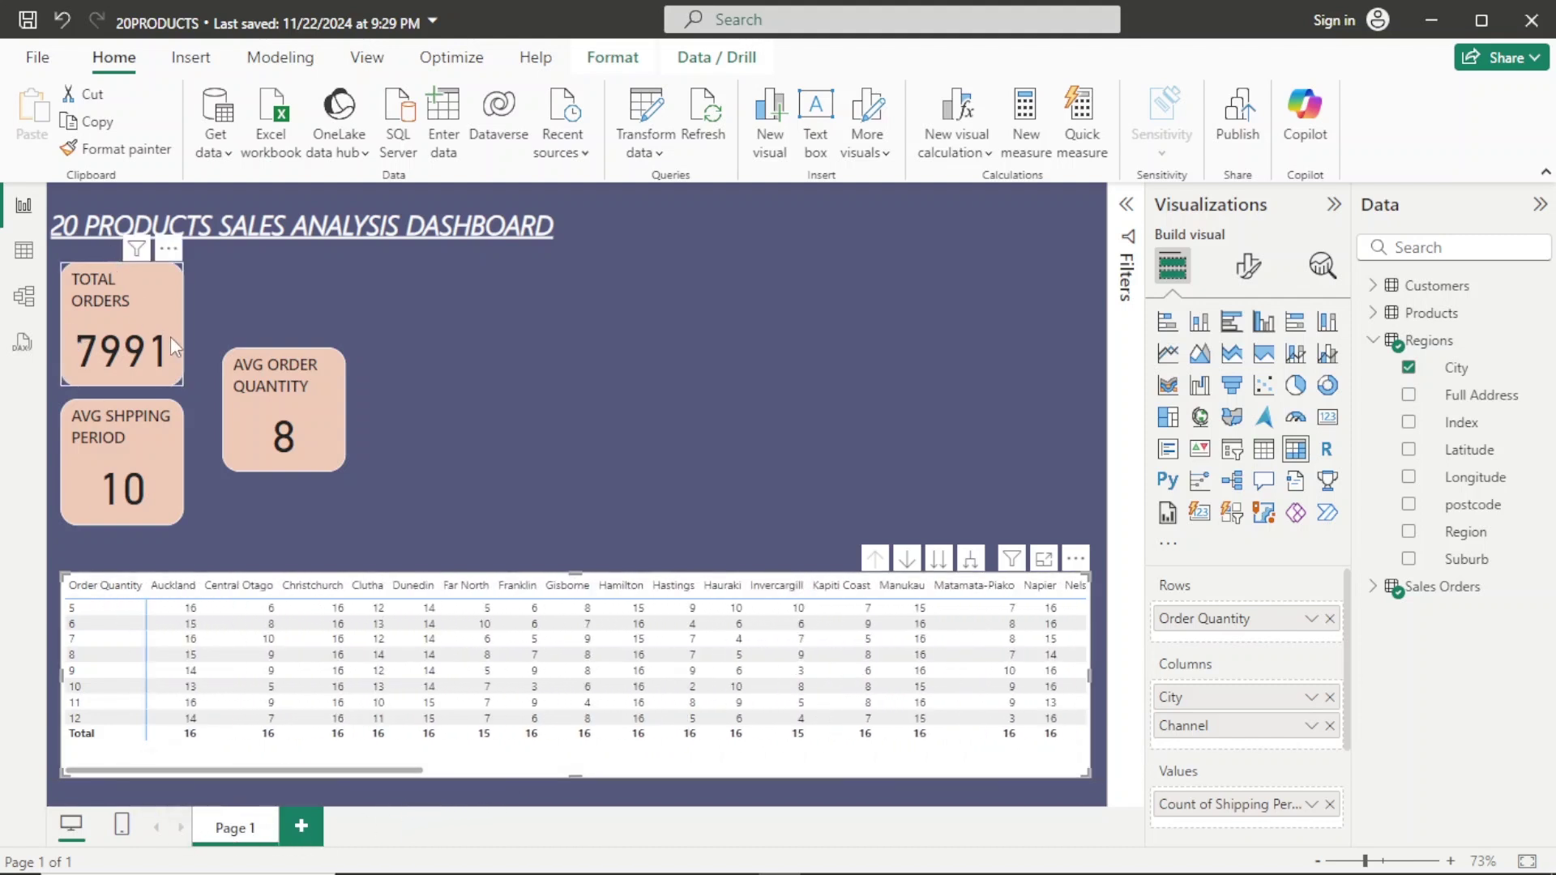
pyautogui.hscroll(10, 691, 718)
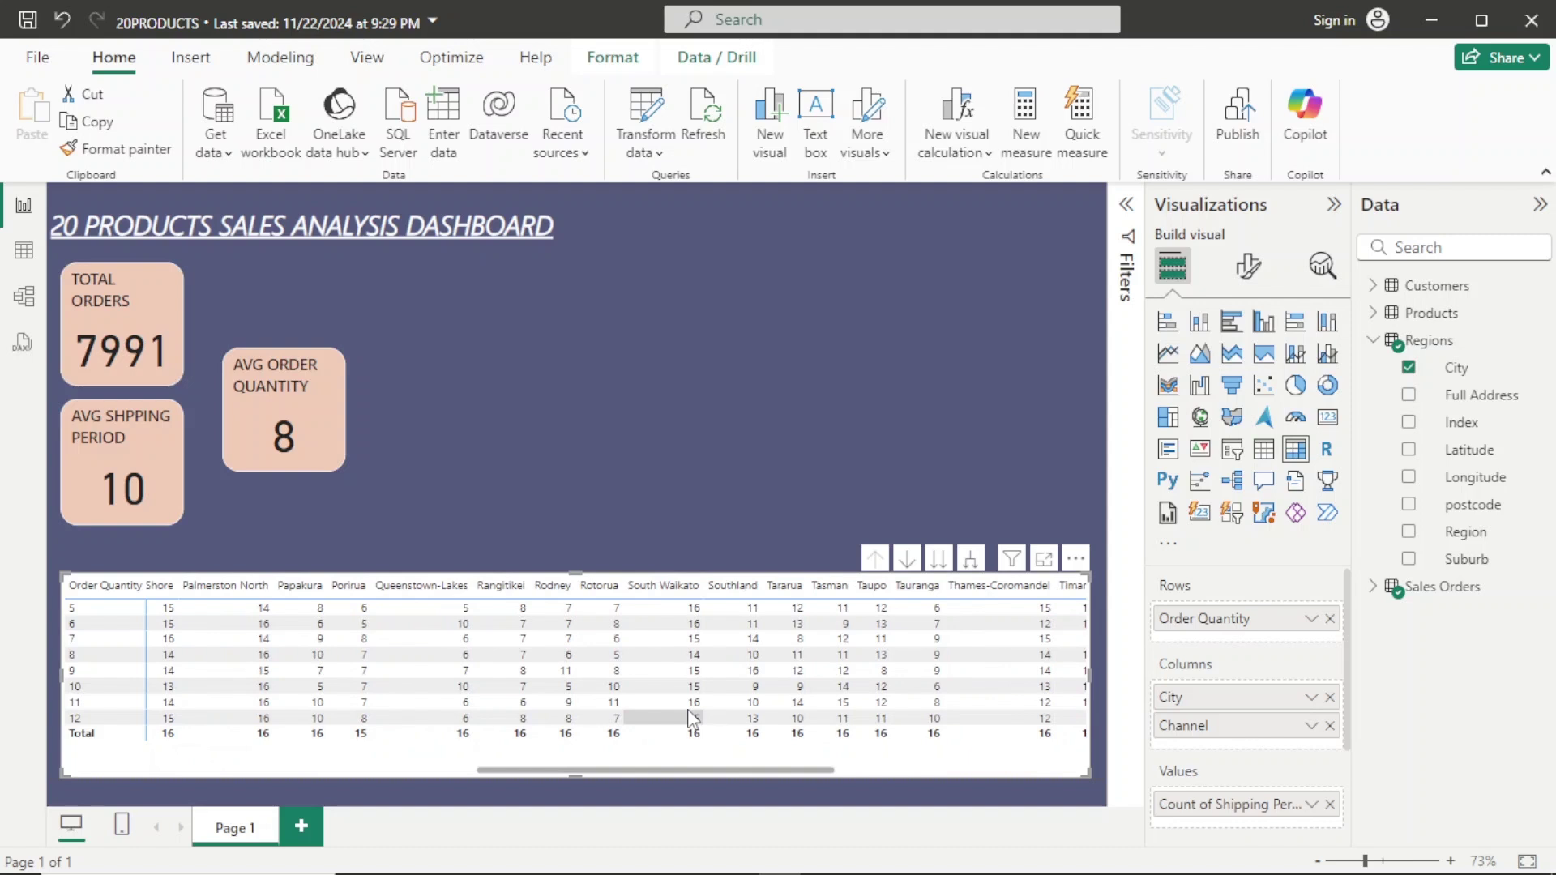
pyautogui.hscroll(-10, 691, 719)
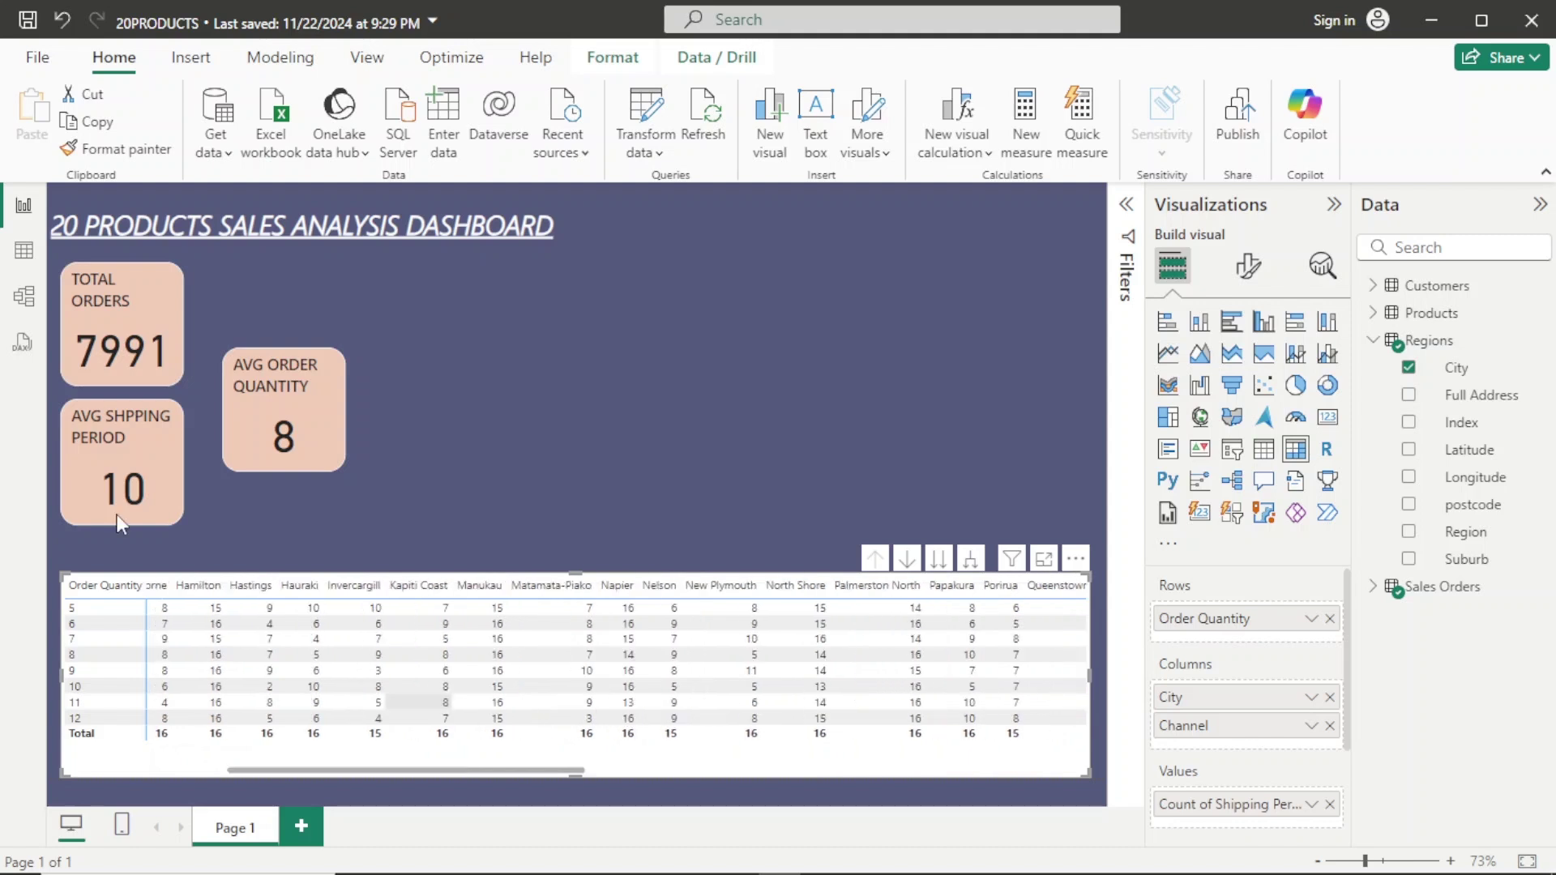
# Reduce the height of the three cards and place the AVG ORDER QUANTITY card back beneath AVG SHPPING PERIOD.
pyautogui.click(108, 379)
pyautogui.moveTo(114, 384); pyautogui.dragTo(126, 372)
pyautogui.moveTo(116, 502); pyautogui.dragTo(117, 480)
pyautogui.click(325, 344)
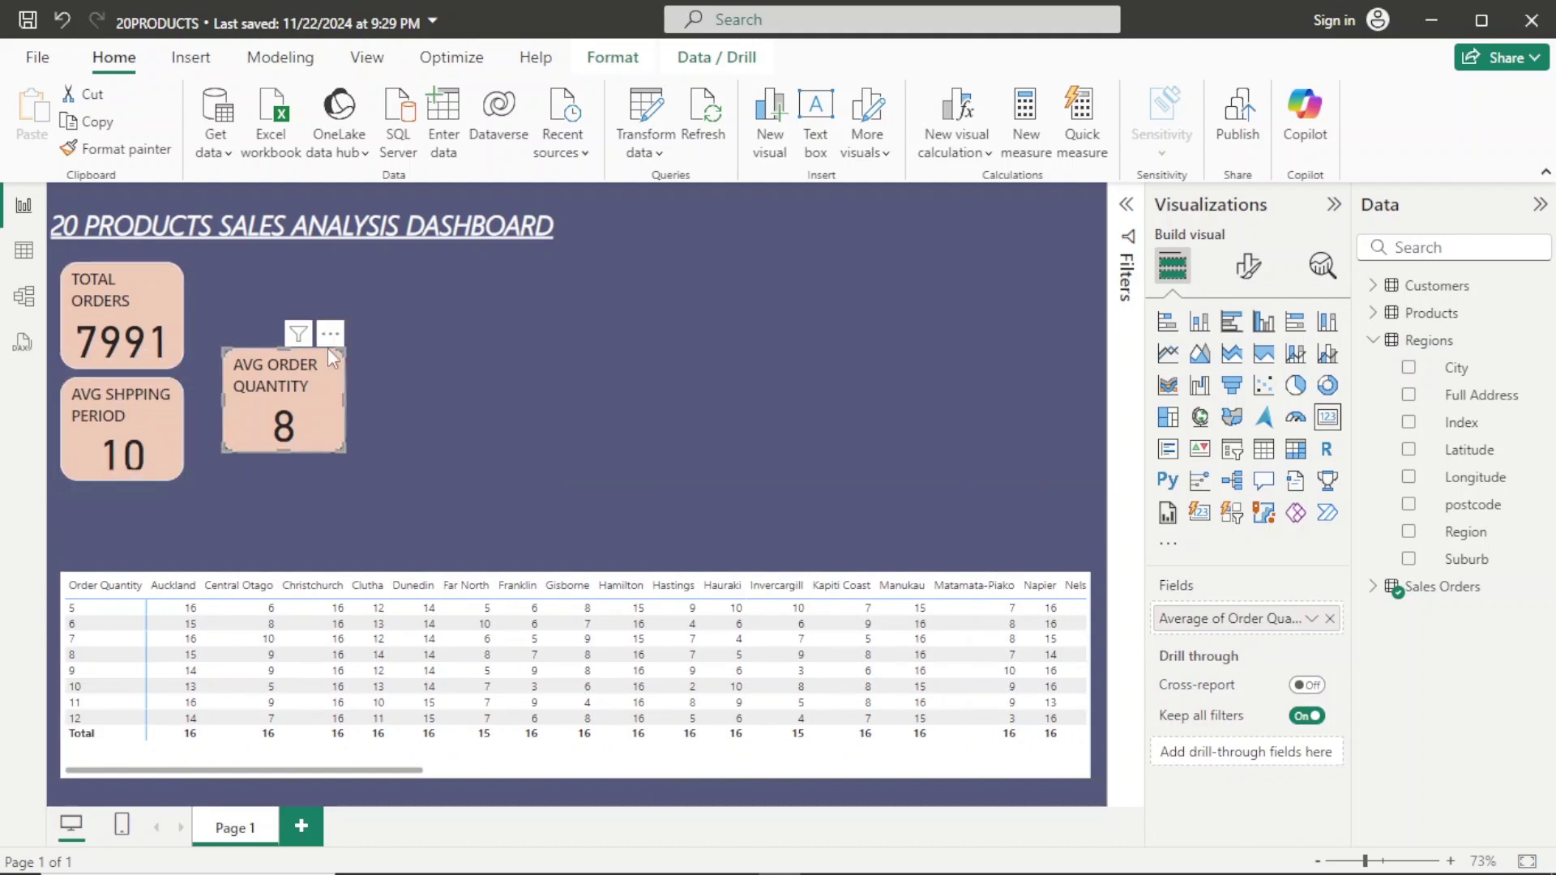
pyautogui.moveTo(325, 345); pyautogui.dragTo(164, 483)
# Widen the three cards equally and shorten the TOTAL ORDERS card slightly.
pyautogui.click(186, 310)
pyautogui.moveTo(185, 314); pyautogui.dragTo(203, 314)
pyautogui.moveTo(132, 369); pyautogui.dragTo(168, 357)
pyautogui.moveTo(184, 429); pyautogui.dragTo(203, 430)
pyautogui.click(173, 523)
pyautogui.moveTo(185, 542); pyautogui.dragTo(203, 541)
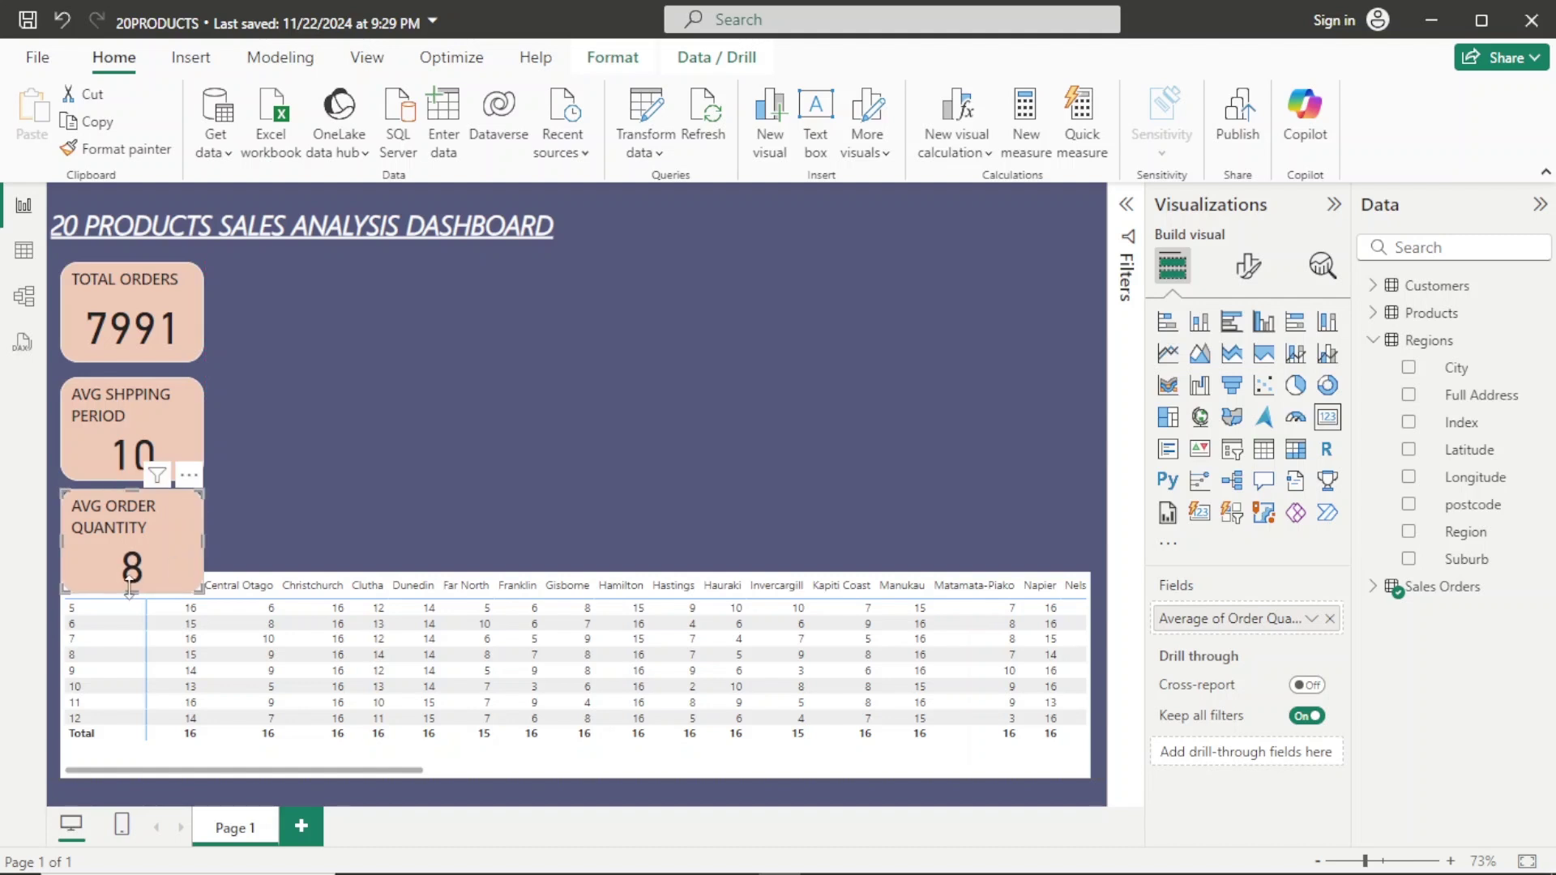
# Shorten the three stacked cards further and move the lower ones up so the stack clears the matrix.
pyautogui.moveTo(131, 594); pyautogui.dragTo(130, 571)
pyautogui.click(129, 468)
pyautogui.moveTo(130, 480); pyautogui.dragTo(130, 449)
pyautogui.click(148, 342)
pyautogui.moveTo(187, 493); pyautogui.dragTo(187, 474)
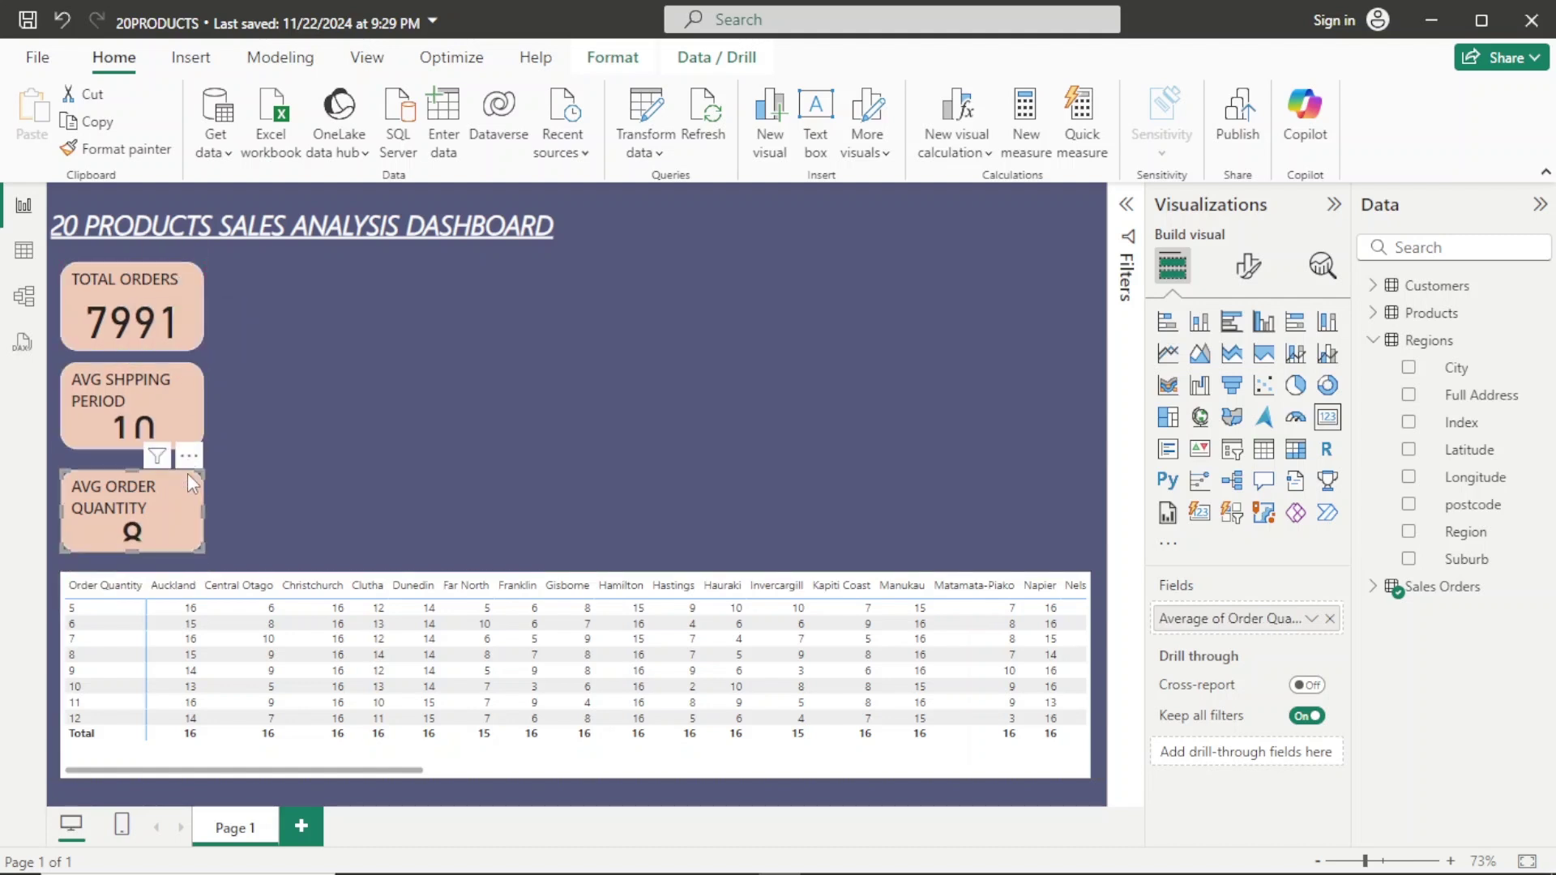
# Shift all three cards slightly up the page and increase the height of the AVG ORDER QUANTITY card.
pyautogui.click(184, 285)
pyautogui.moveTo(185, 286); pyautogui.dragTo(185, 274)
pyautogui.moveTo(129, 405); pyautogui.dragTo(129, 393)
pyautogui.moveTo(193, 486); pyautogui.dragTo(193, 472)
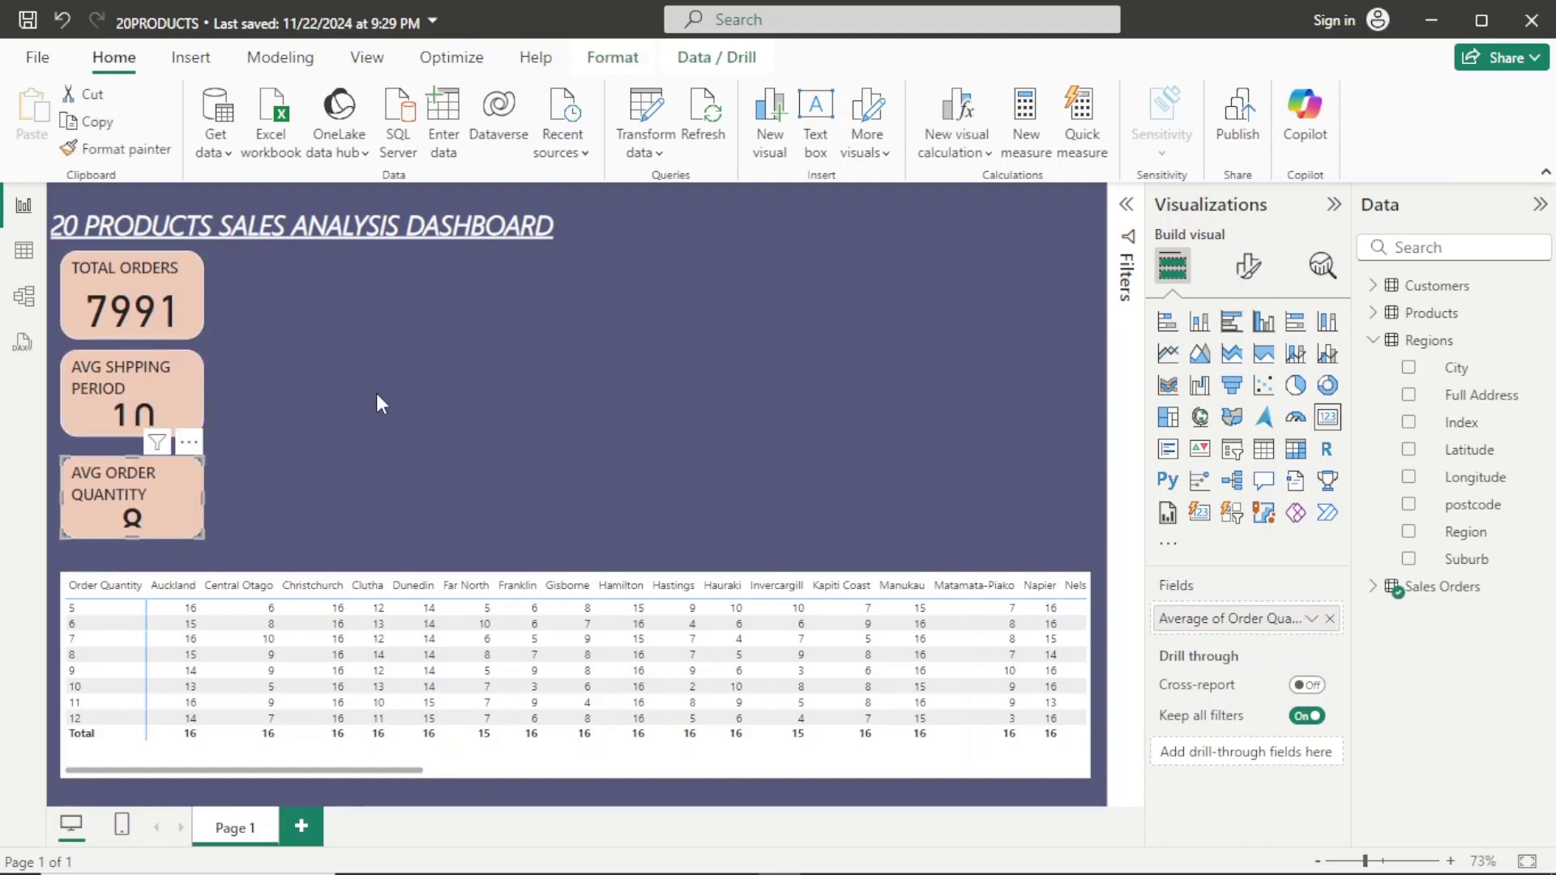
pyautogui.moveTo(134, 544); pyautogui.dragTo(138, 567)
# Move the dashboard title to the page's top edge, raise the TOTAL ORDERS card beneath it, and make the AVG SHPPING PERIOD card taller.
pyautogui.click(202, 225)
pyautogui.moveTo(203, 226); pyautogui.dragTo(203, 205)
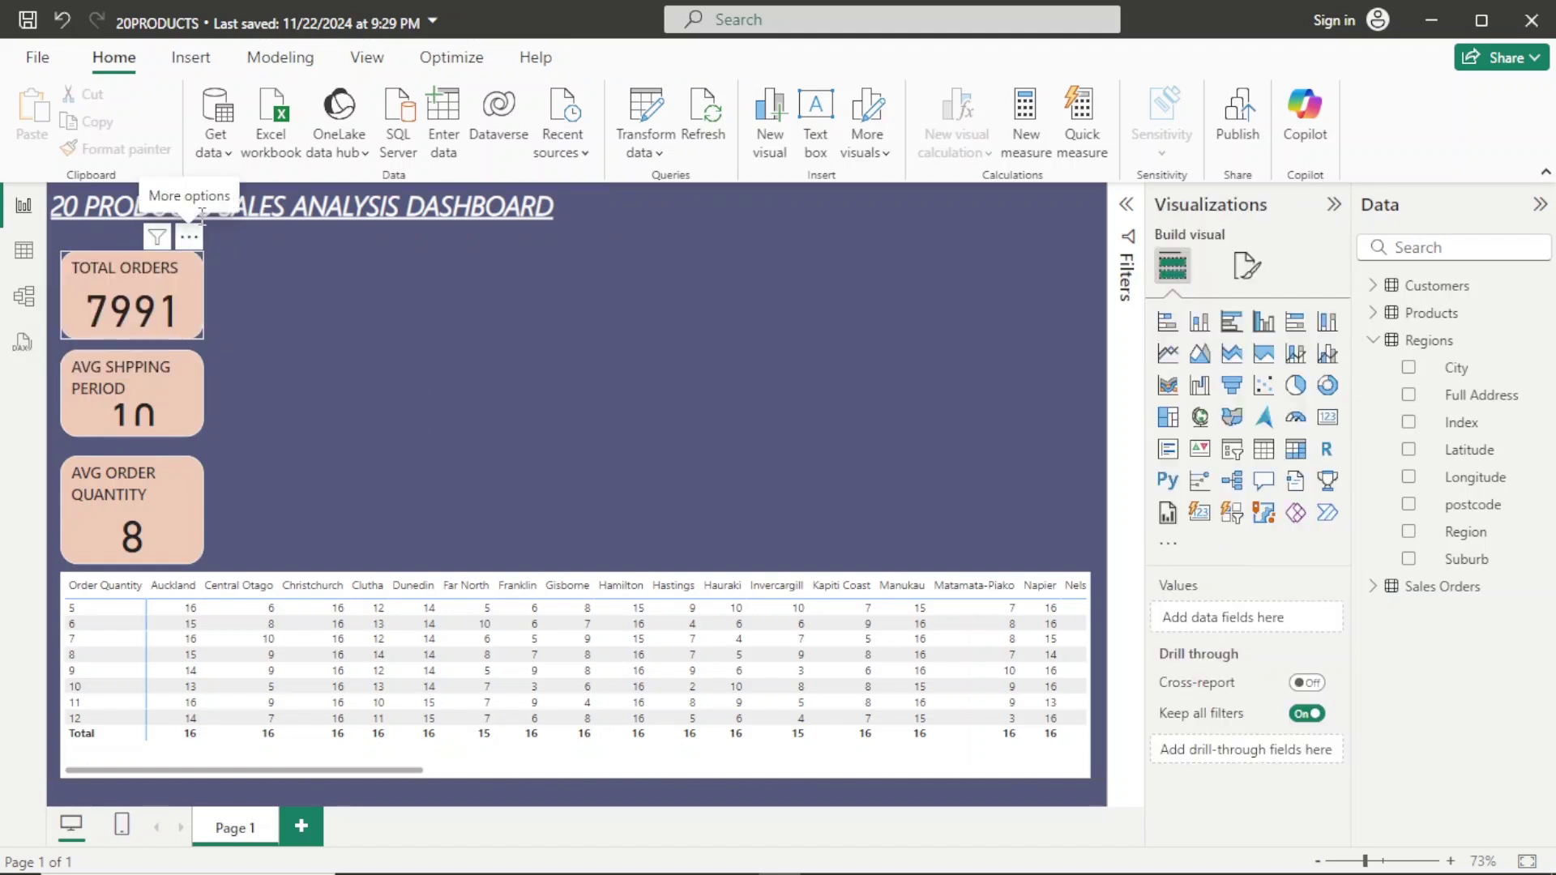
pyautogui.moveTo(188, 342); pyautogui.dragTo(188, 323)
pyautogui.moveTo(130, 388); pyautogui.dragTo(129, 372)
pyautogui.click(339, 397)
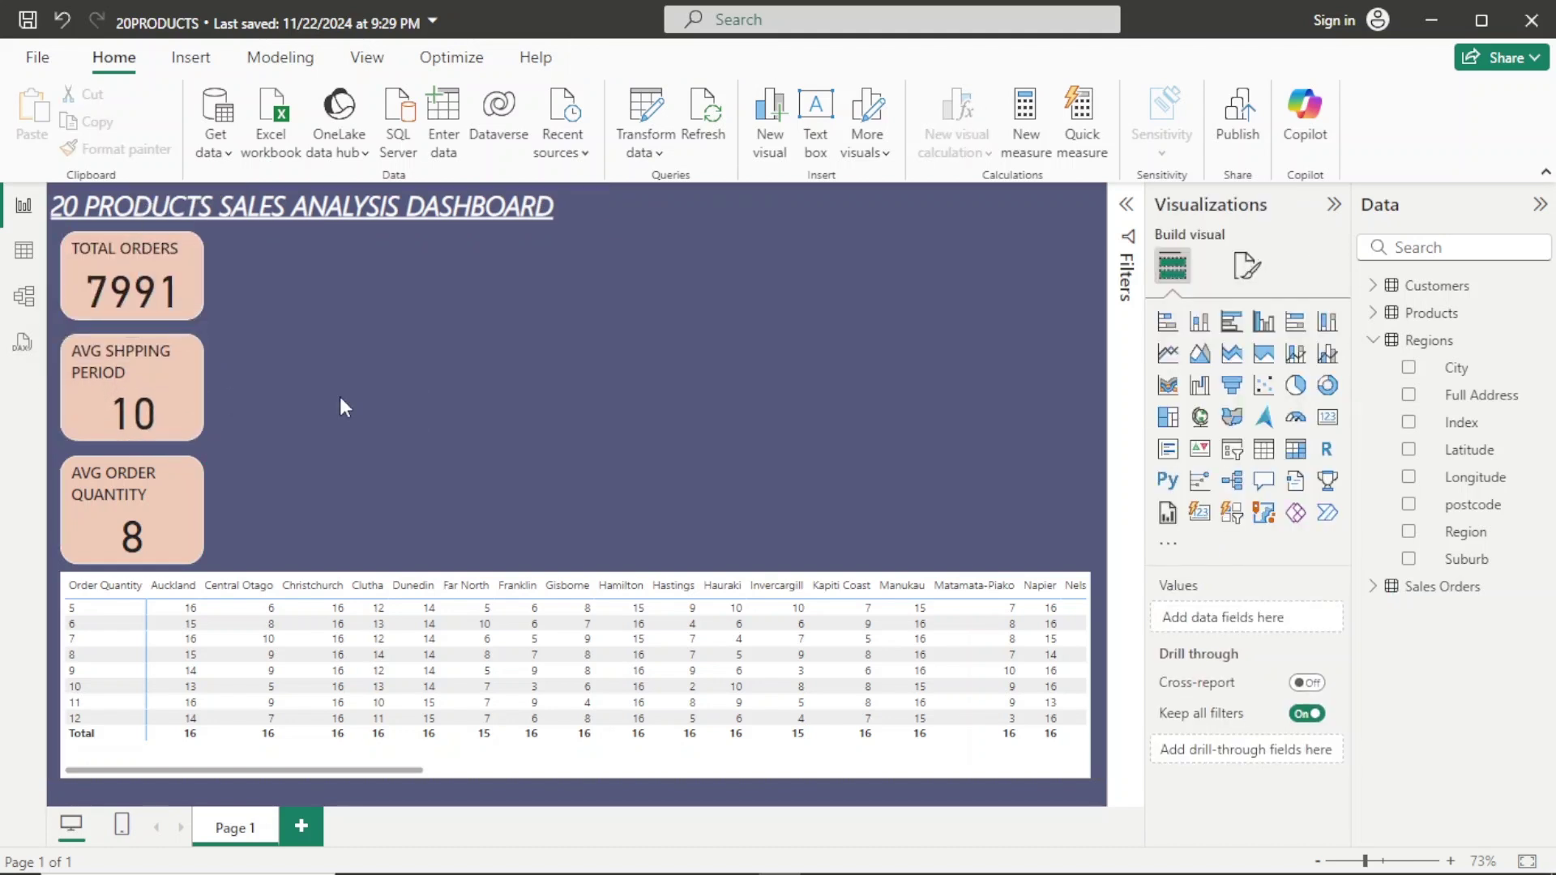
# Nudge the AVG SHPPING PERIOD and AVG ORDER QUANTITY cards up so the three cards are left-aligned and evenly spaced above the matrix.
pyautogui.click(1013, 591)
pyautogui.moveTo(199, 459); pyautogui.dragTo(200, 453)
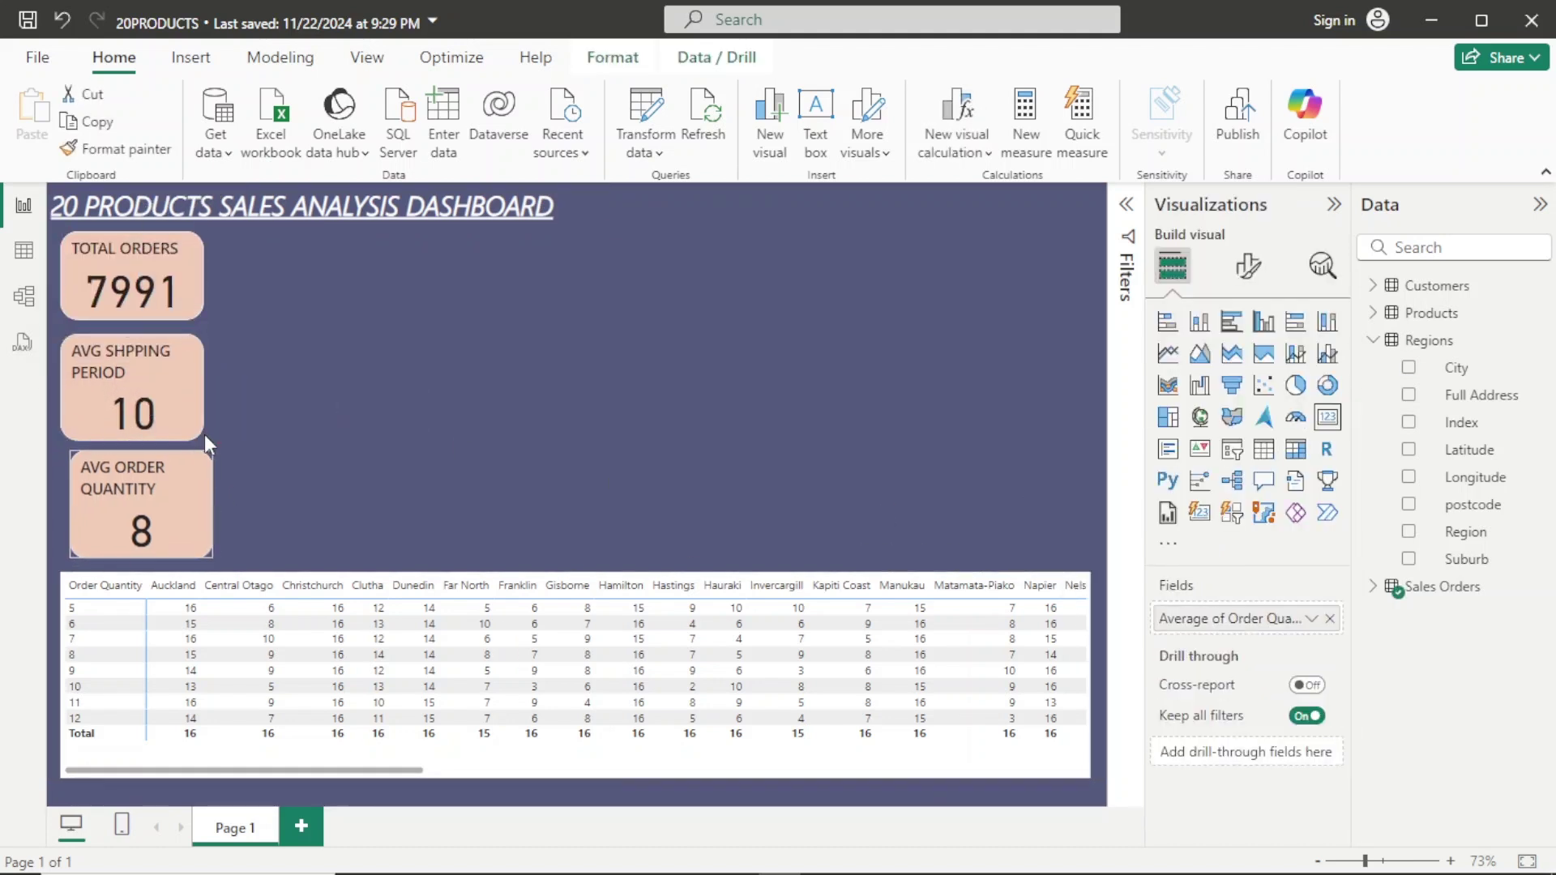
pyautogui.click(203, 431)
pyautogui.moveTo(196, 324); pyautogui.dragTo(197, 318)
pyautogui.moveTo(188, 444); pyautogui.dragTo(188, 440)
pyautogui.click(352, 446)
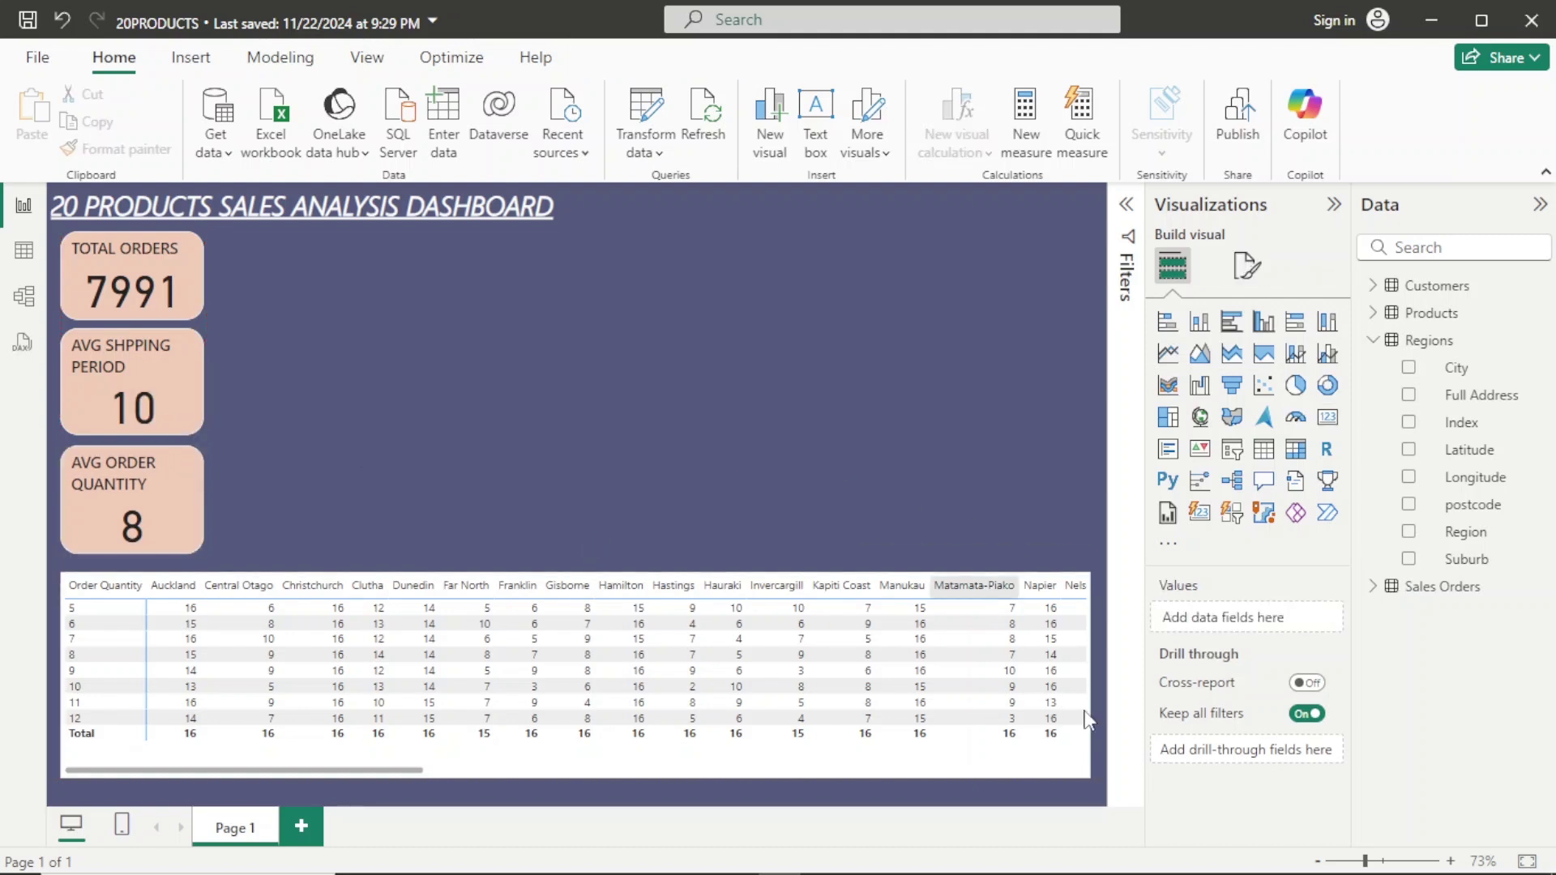
# Test cross-filtering the cards by the Napier and Matamata-Piako columns of the matrix, clearing each selection.
pyautogui.click(1049, 590)
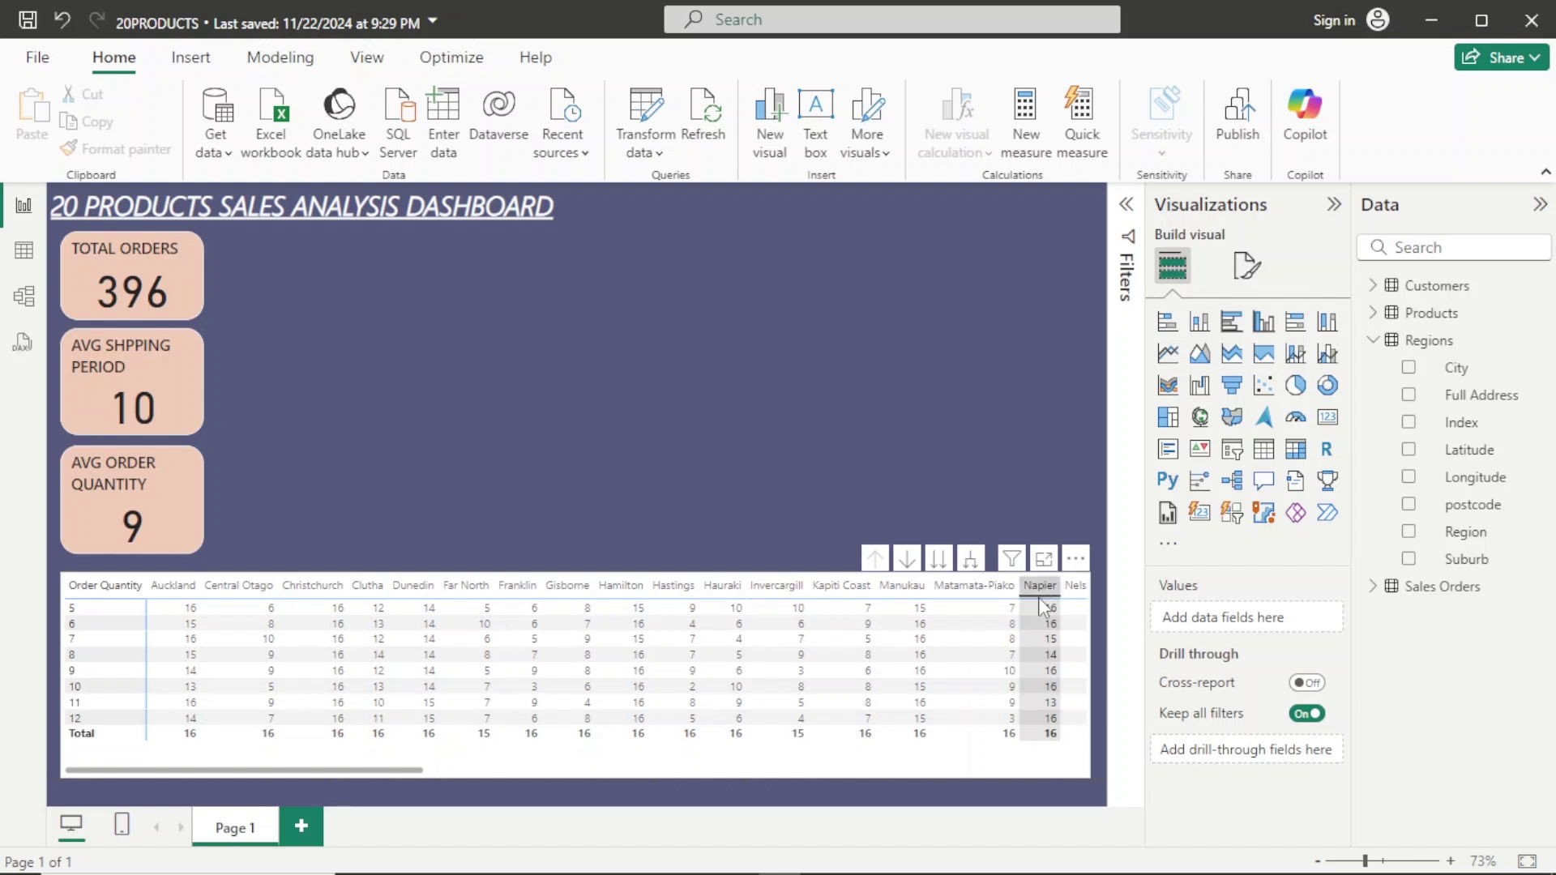
pyautogui.click(1038, 596)
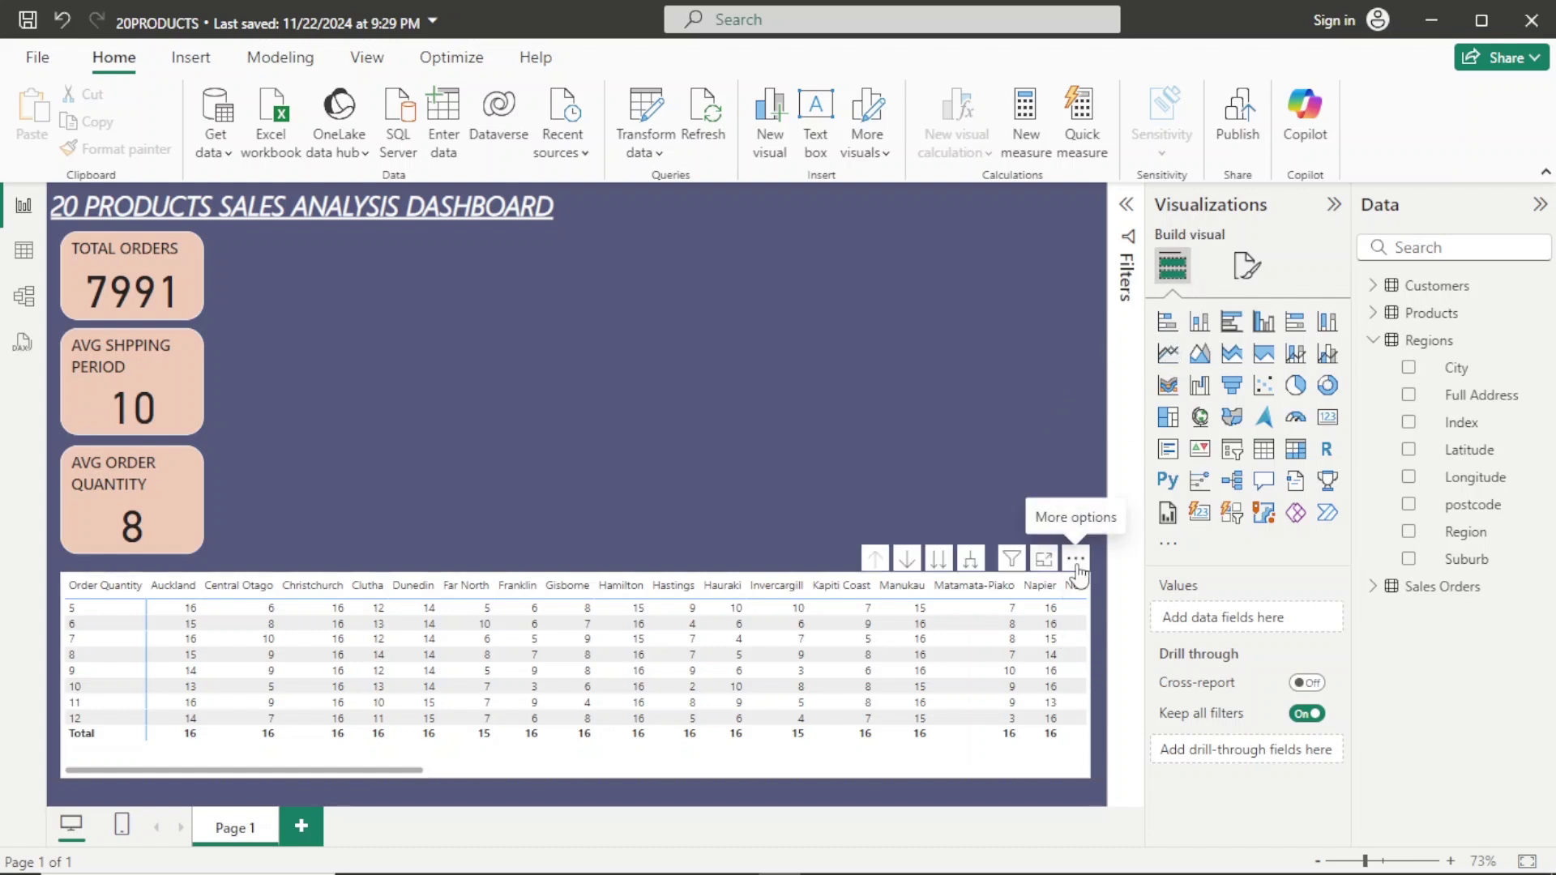
pyautogui.click(1075, 559)
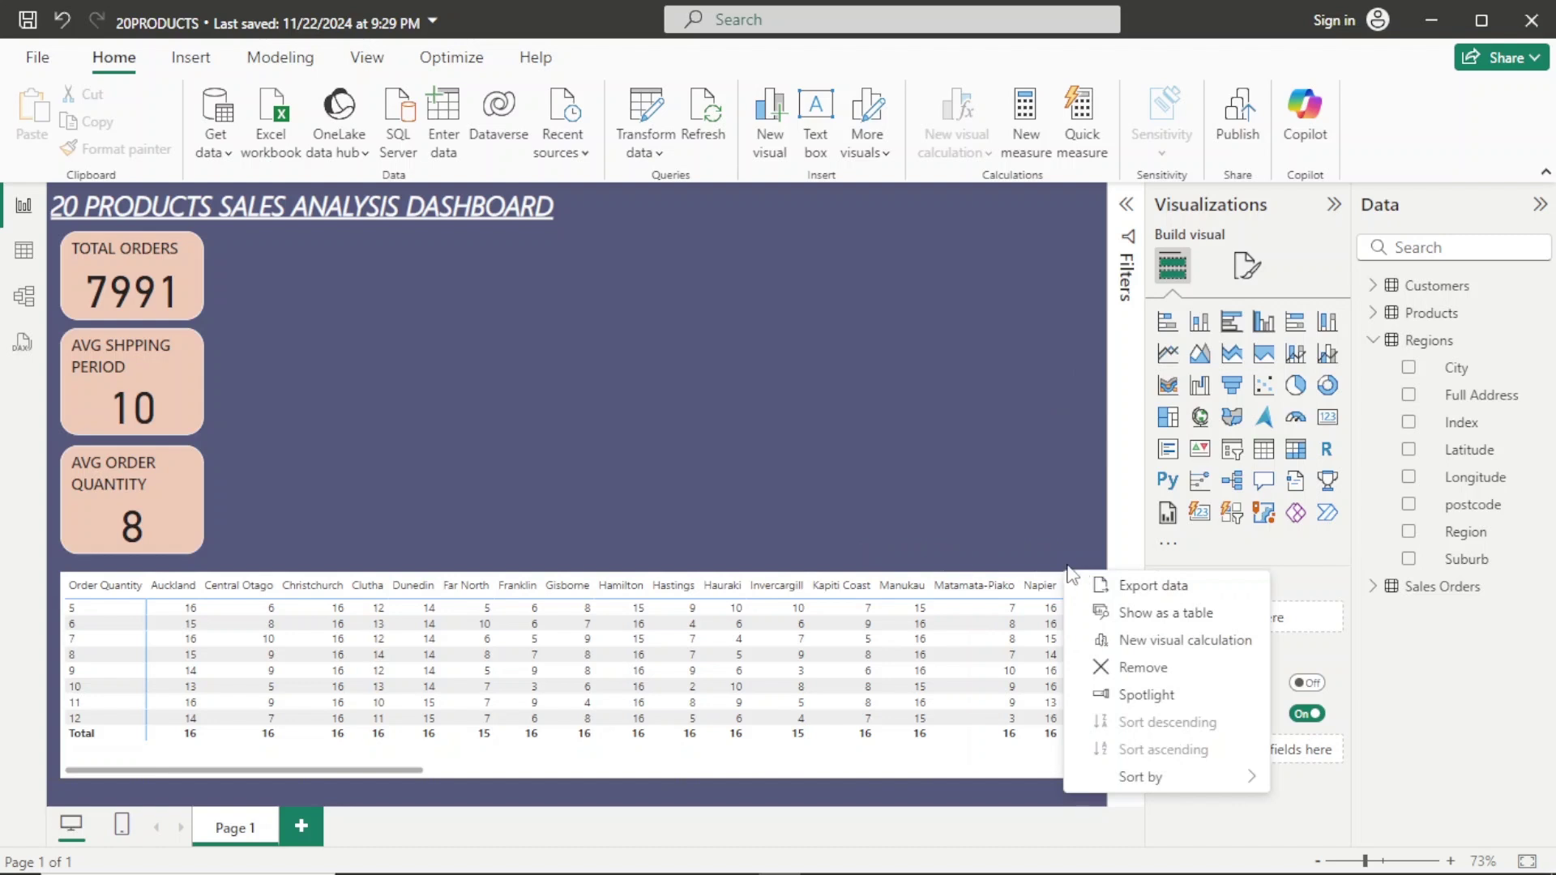
pyautogui.click(1011, 586)
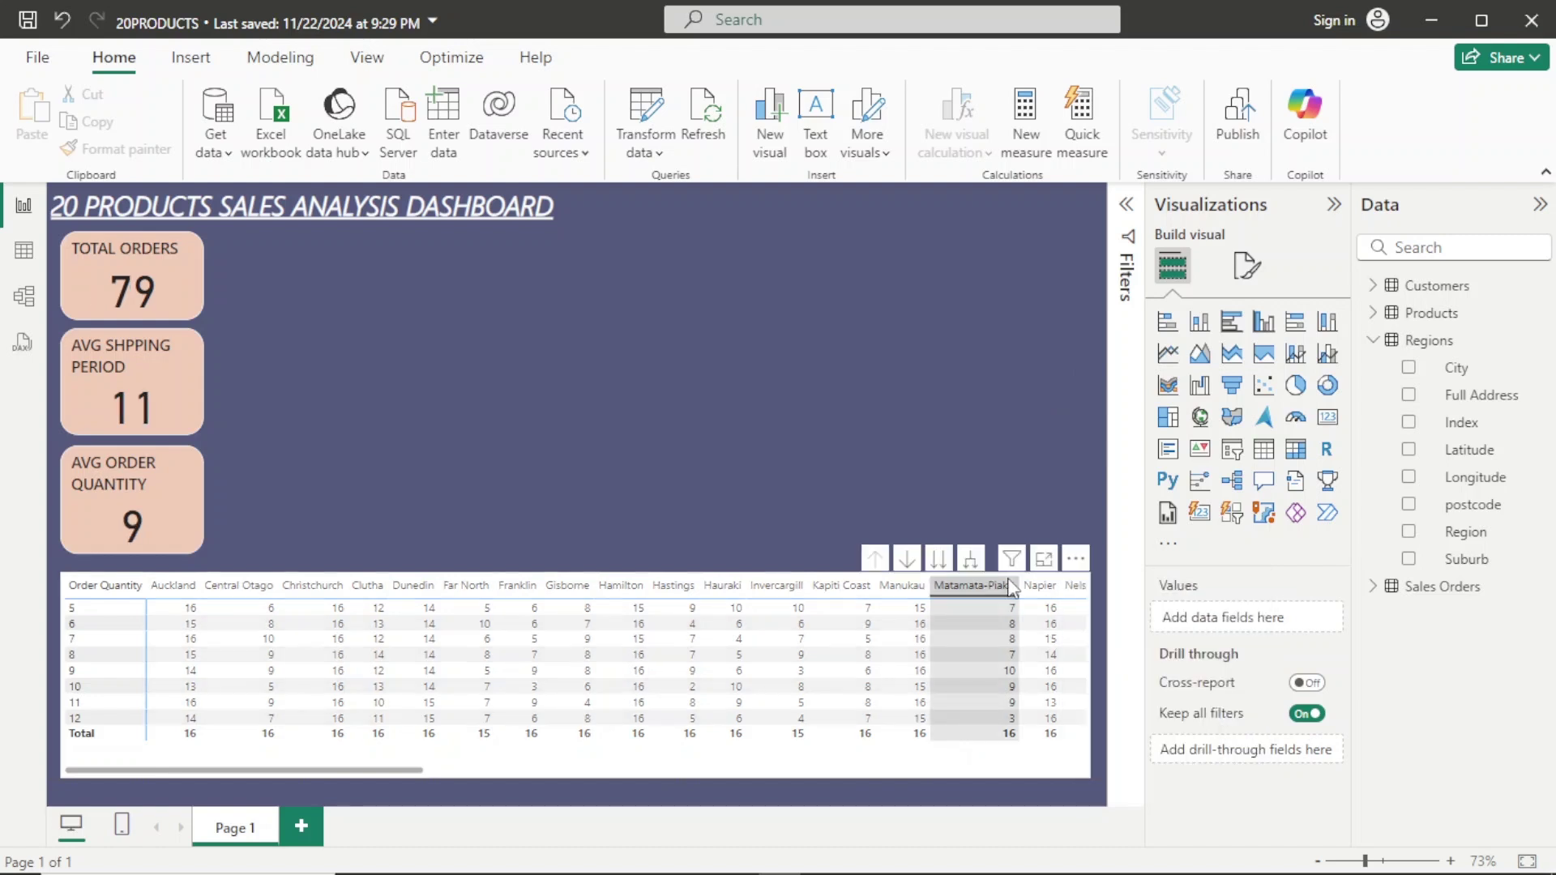
pyautogui.click(1009, 584)
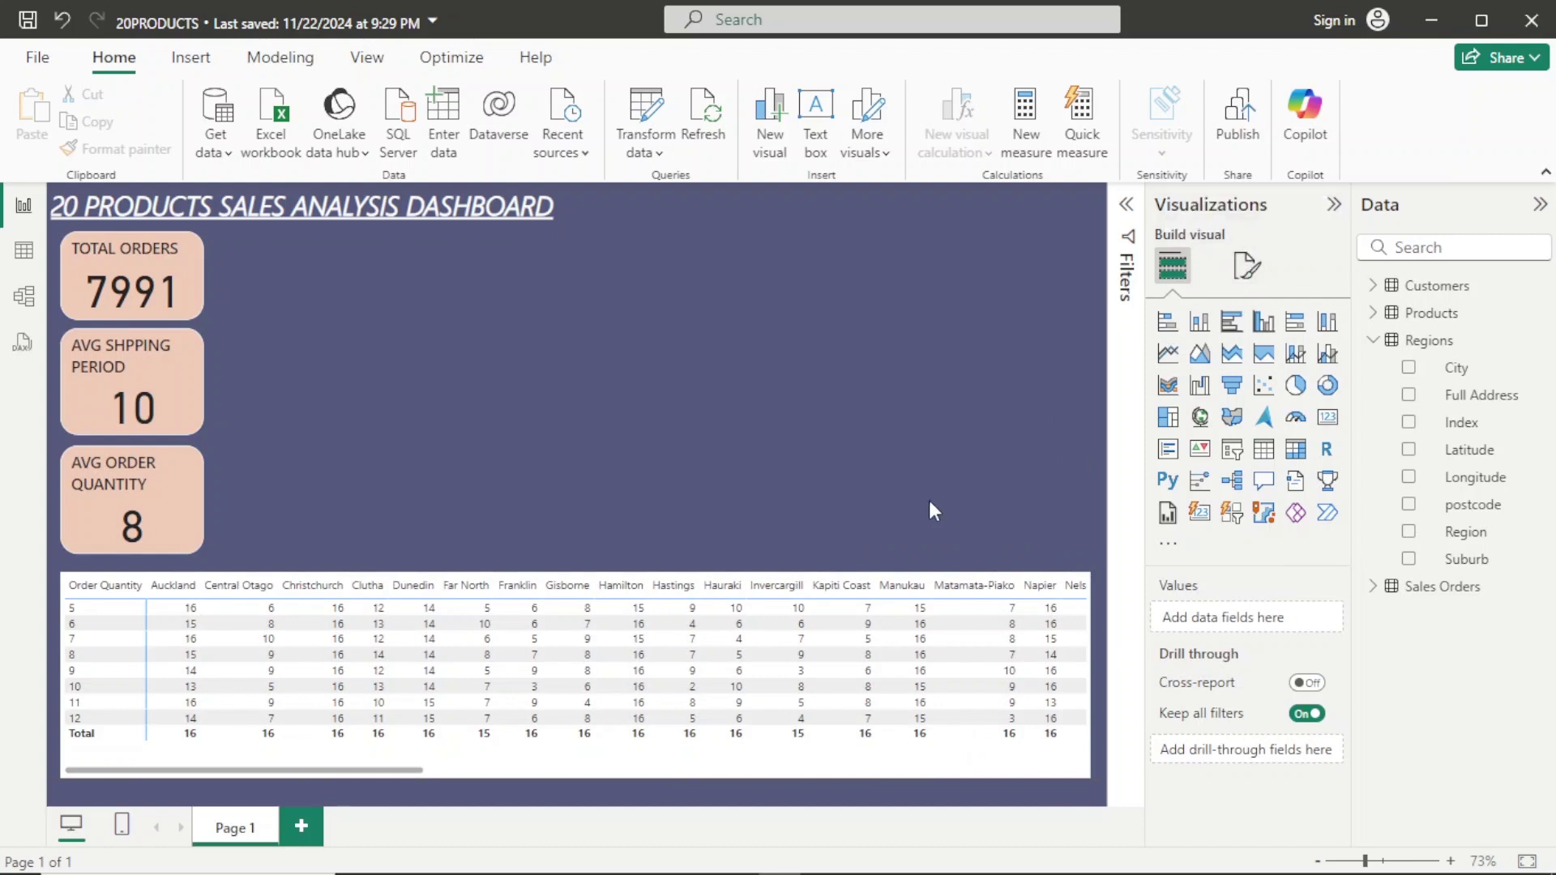
# Turn off the column subtotals and row subtotals of the Order Quantity by City matrix.
pyautogui.click(1063, 770)
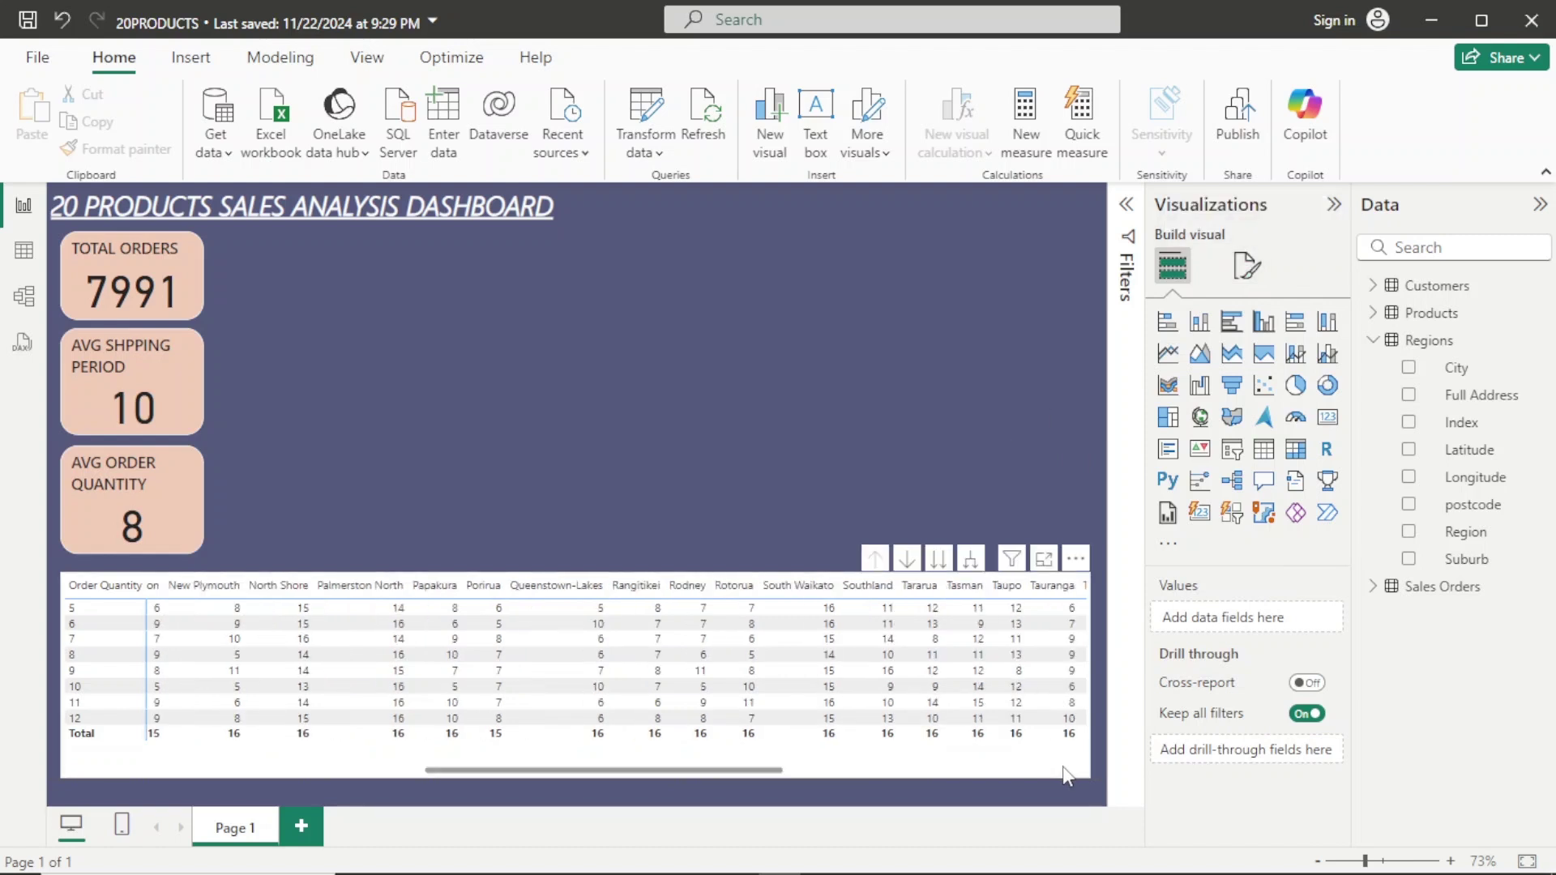
pyautogui.click(1064, 773)
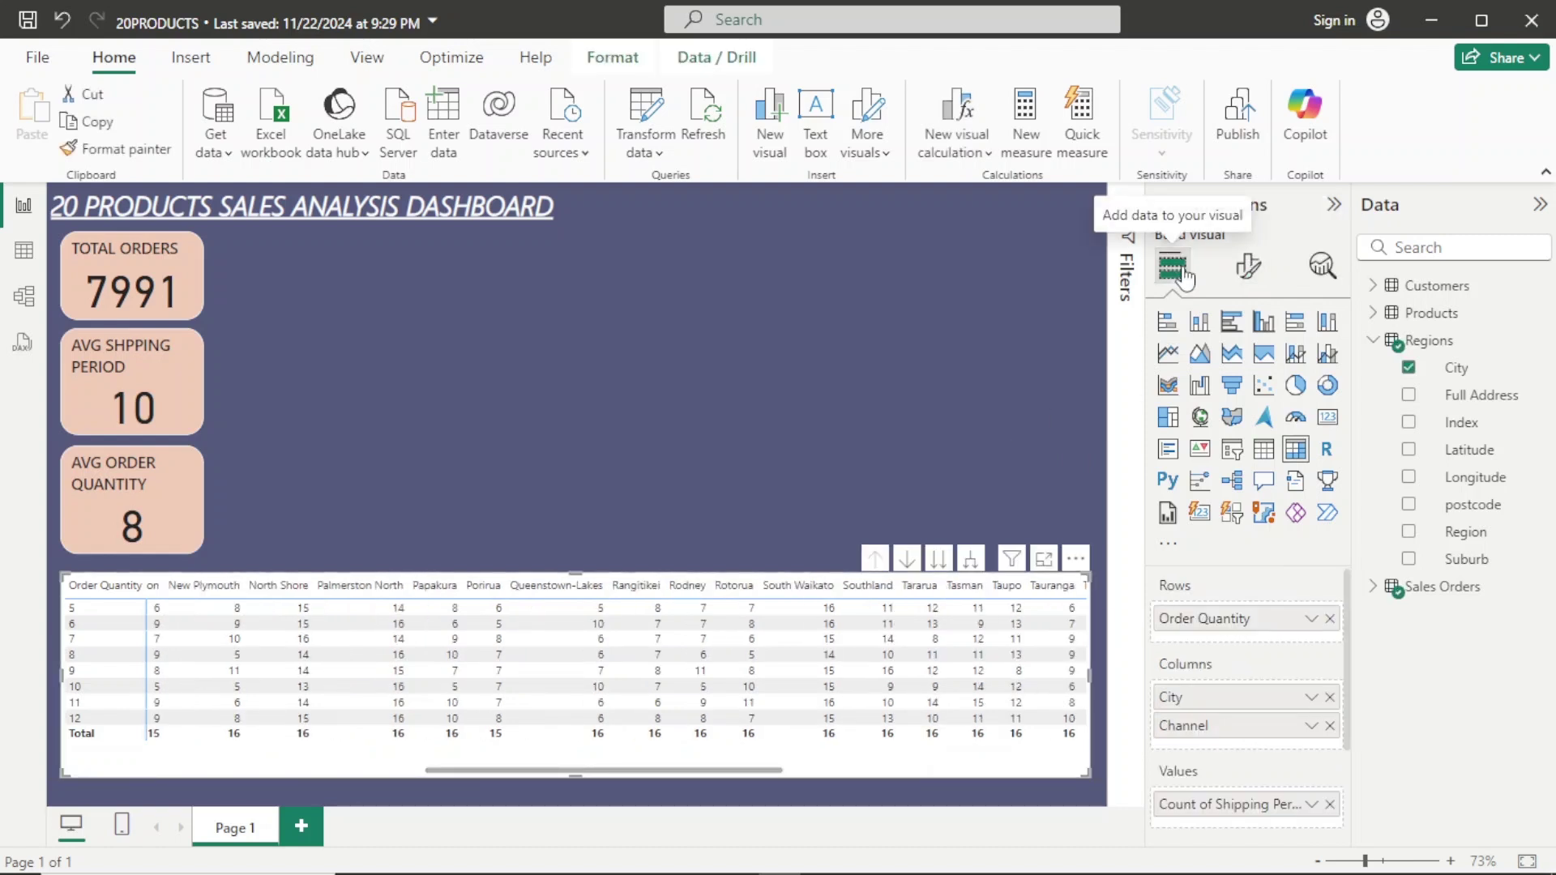
pyautogui.click(1256, 278)
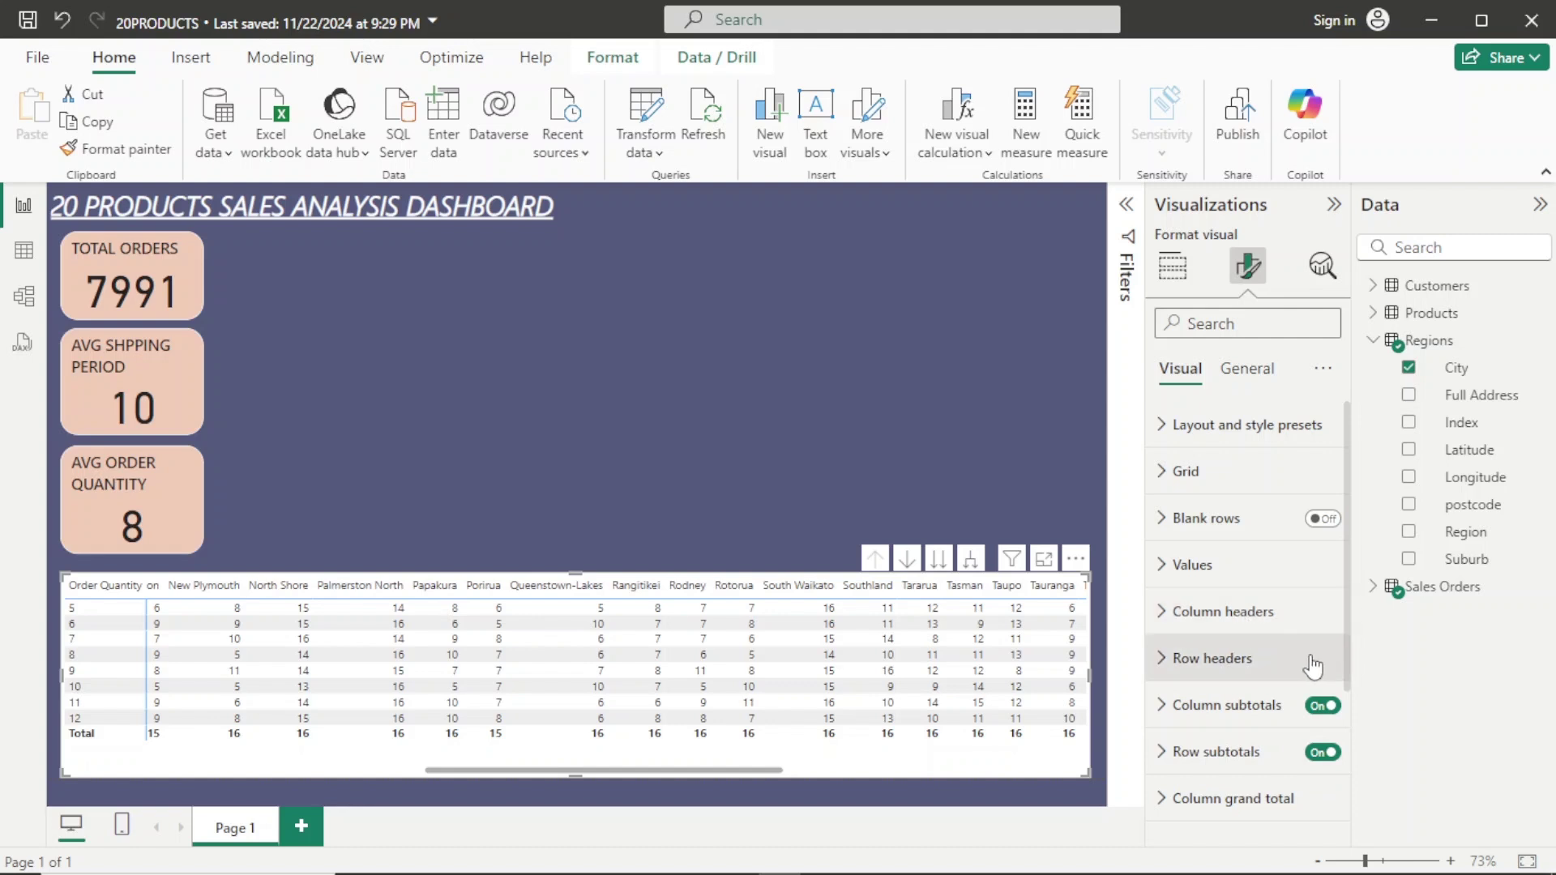
pyautogui.scroll(-1, 1329, 661)
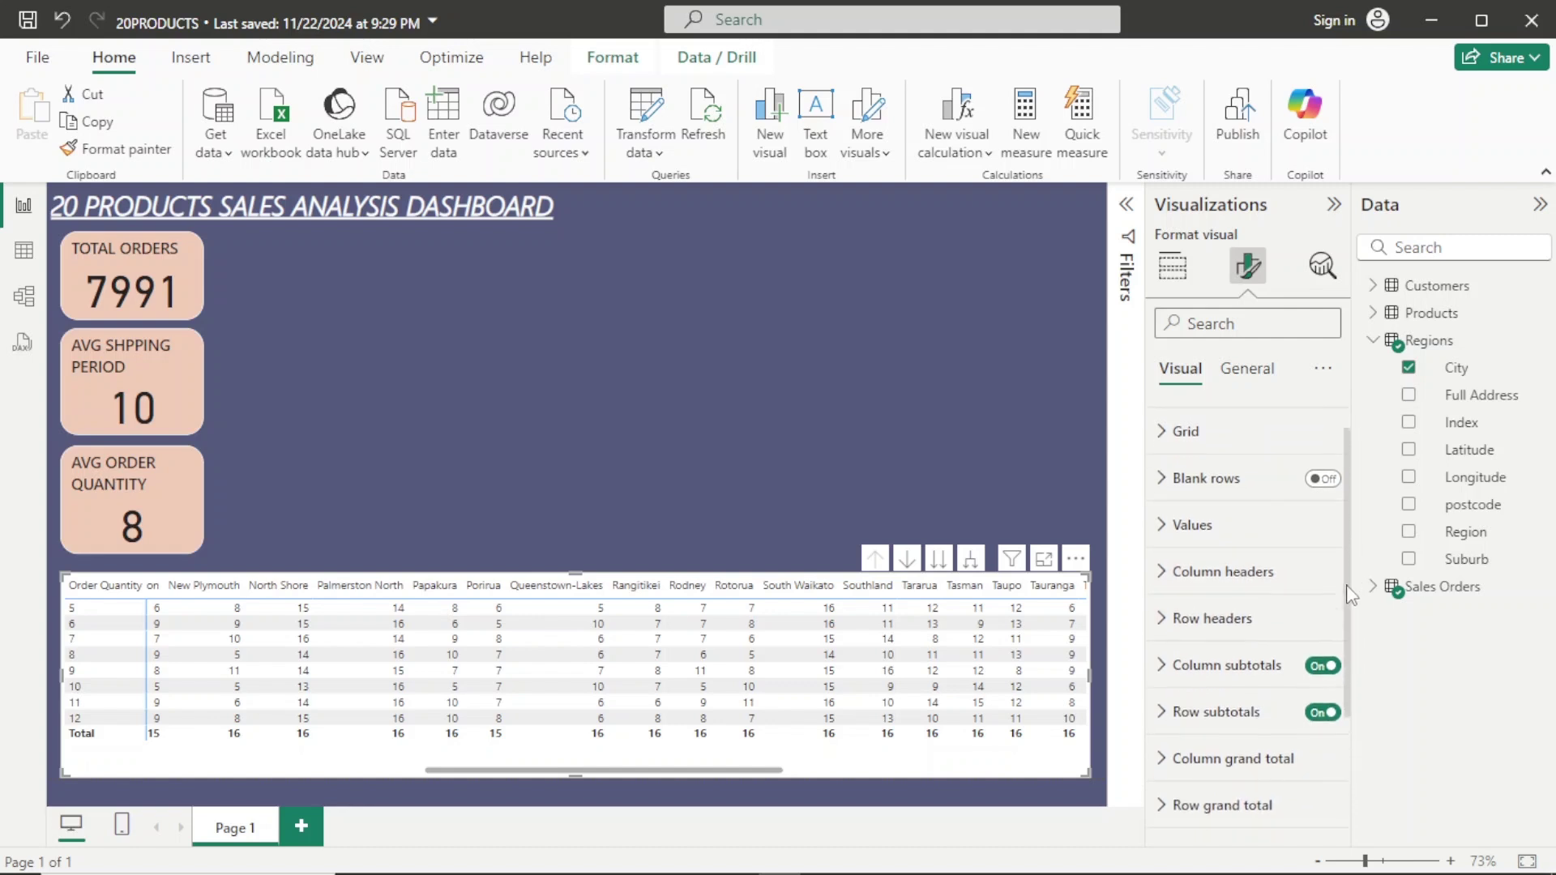
pyautogui.click(1326, 663)
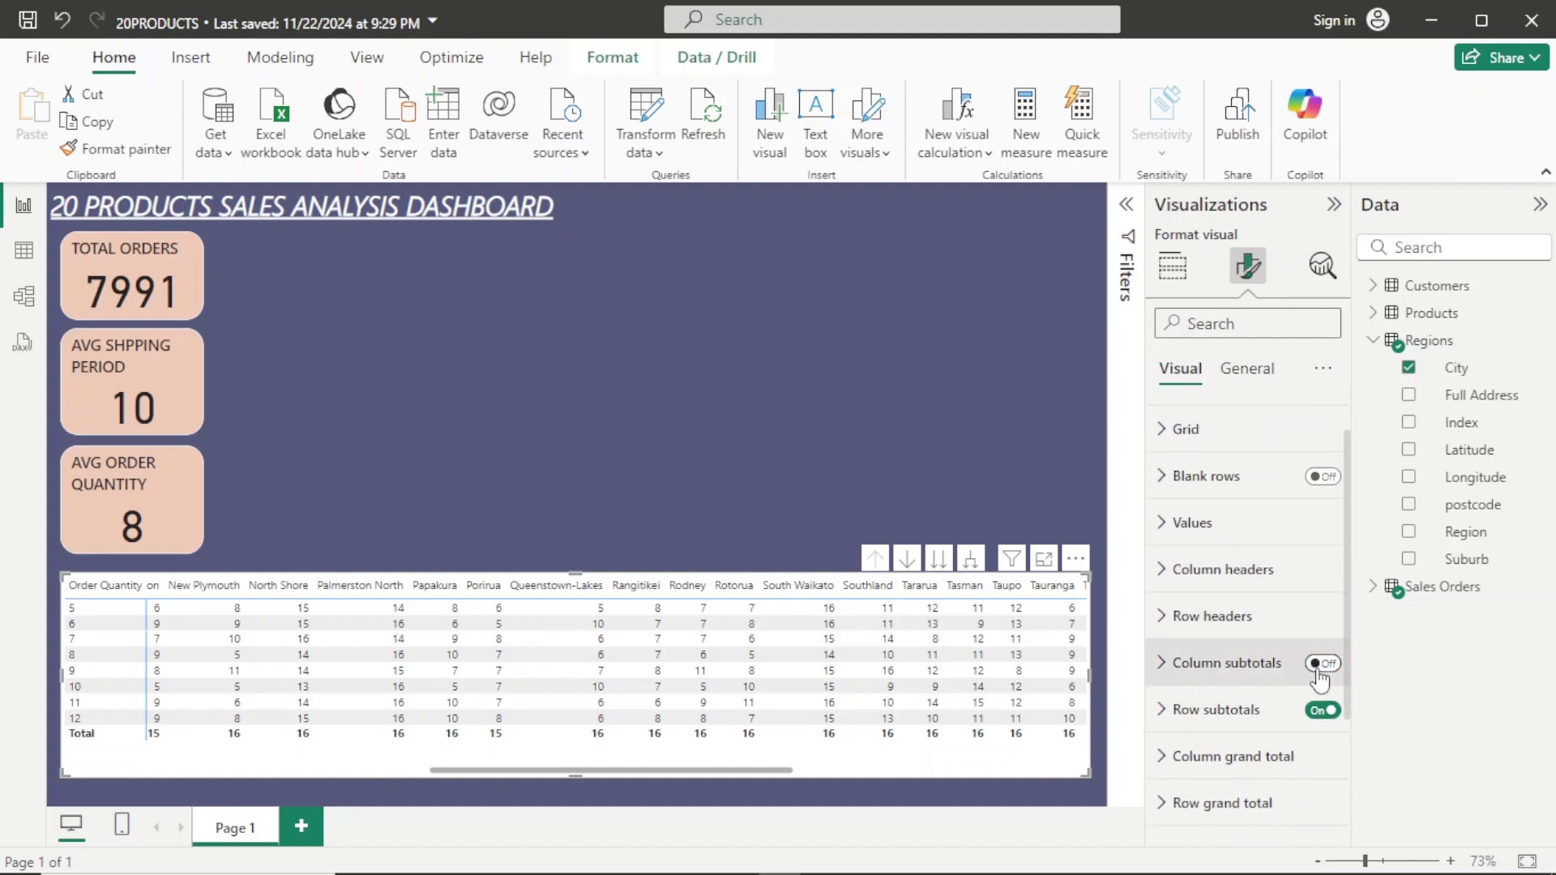
pyautogui.click(1321, 710)
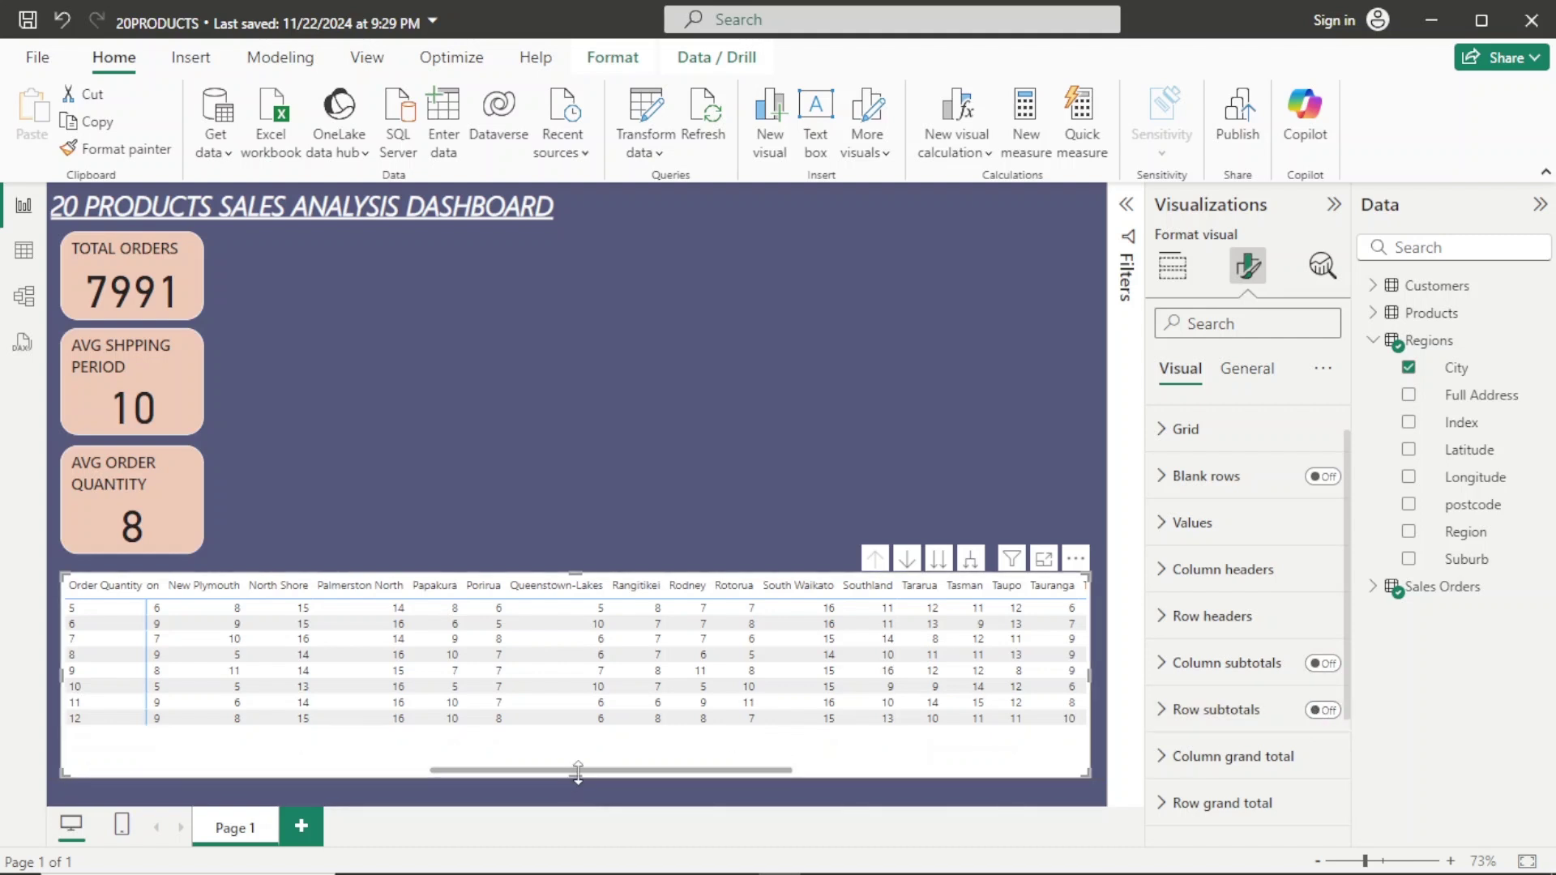
# Reduce the matrix's height to fit its rows closely and move it down near the page's lower edge.
pyautogui.moveTo(578, 772); pyautogui.dragTo(588, 730)
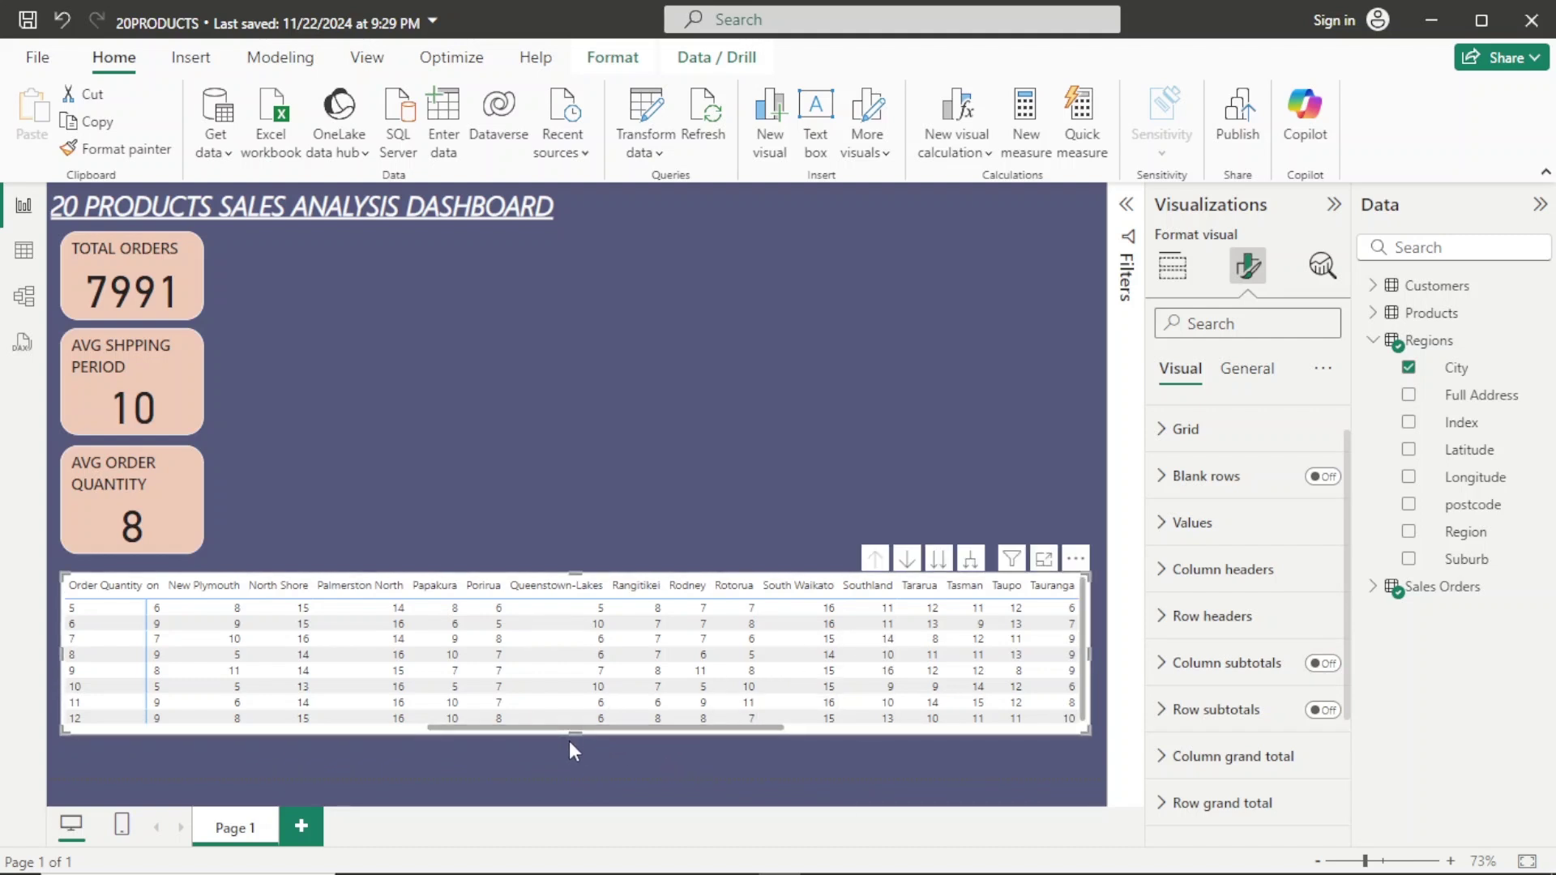
pyautogui.moveTo(572, 733); pyautogui.dragTo(581, 744)
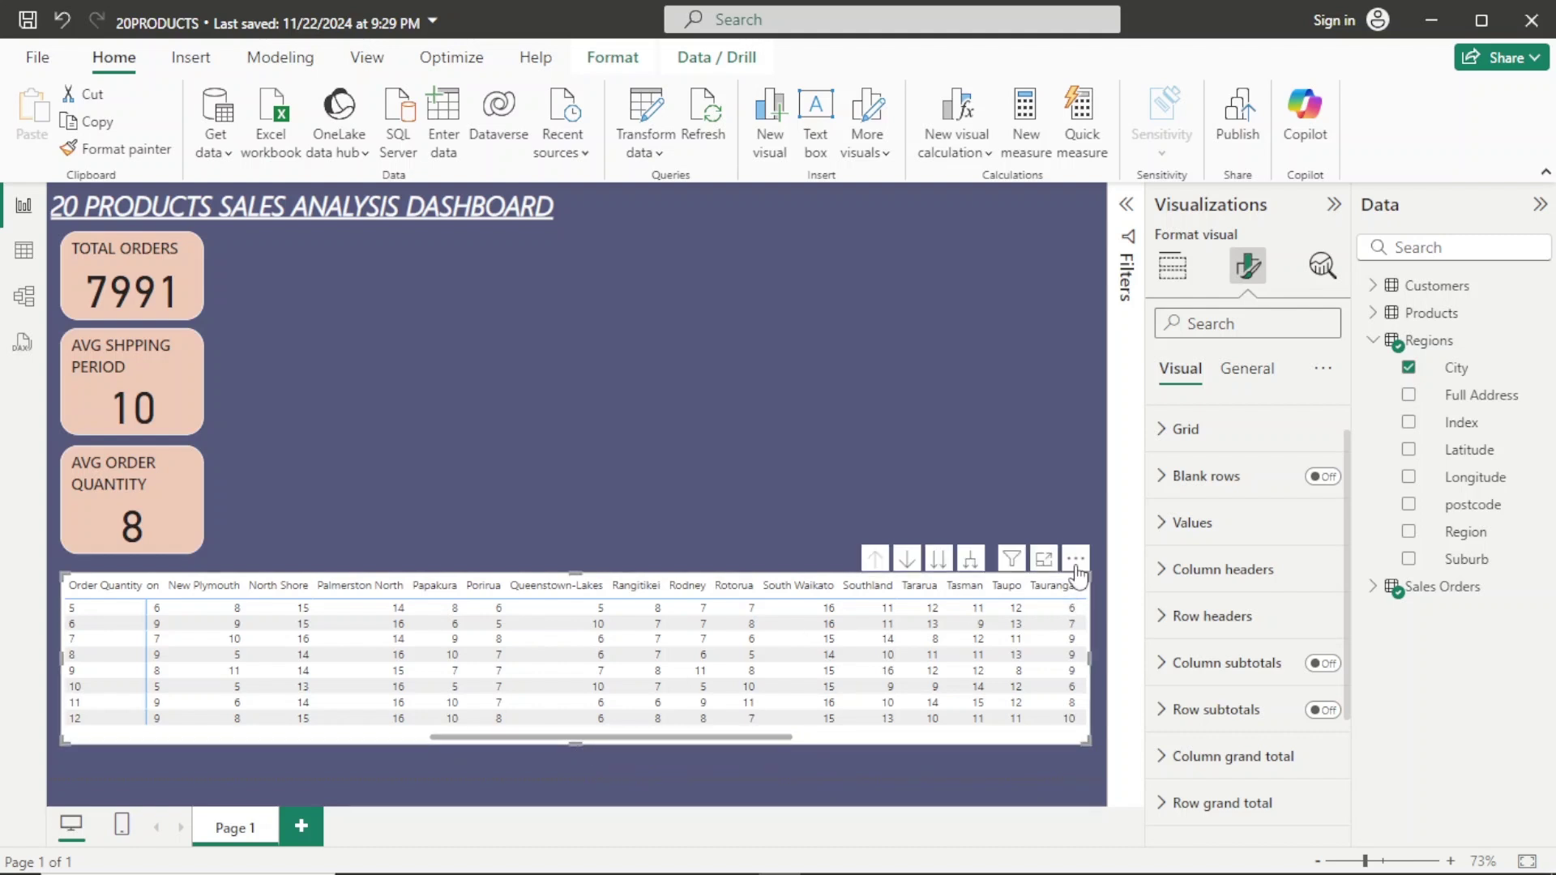
pyautogui.moveTo(1076, 571); pyautogui.dragTo(1086, 640)
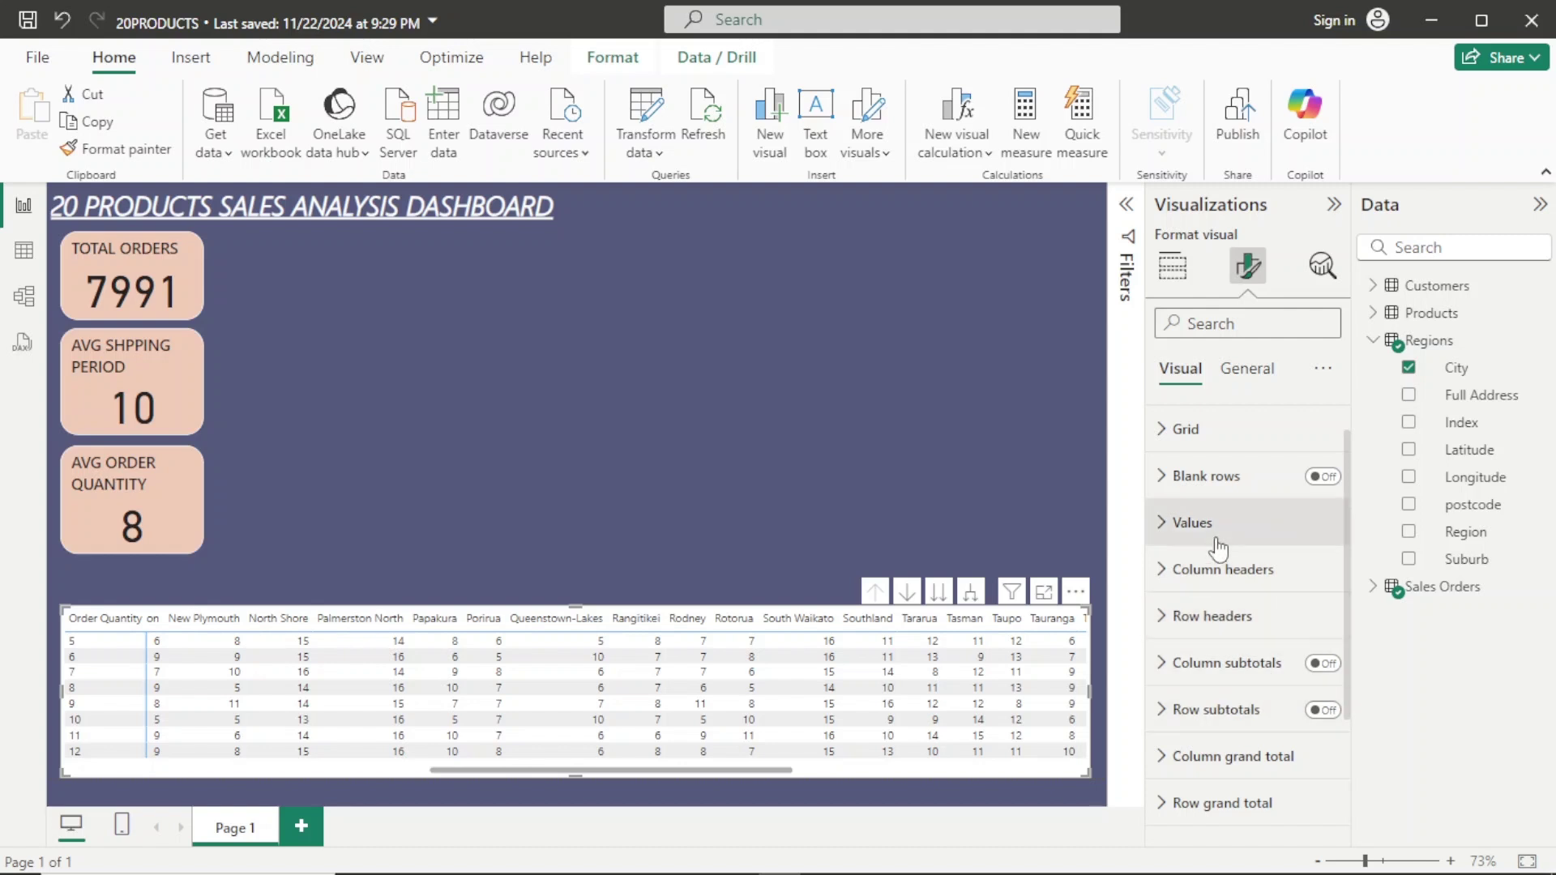
pyautogui.click(1220, 437)
pyautogui.click(1220, 444)
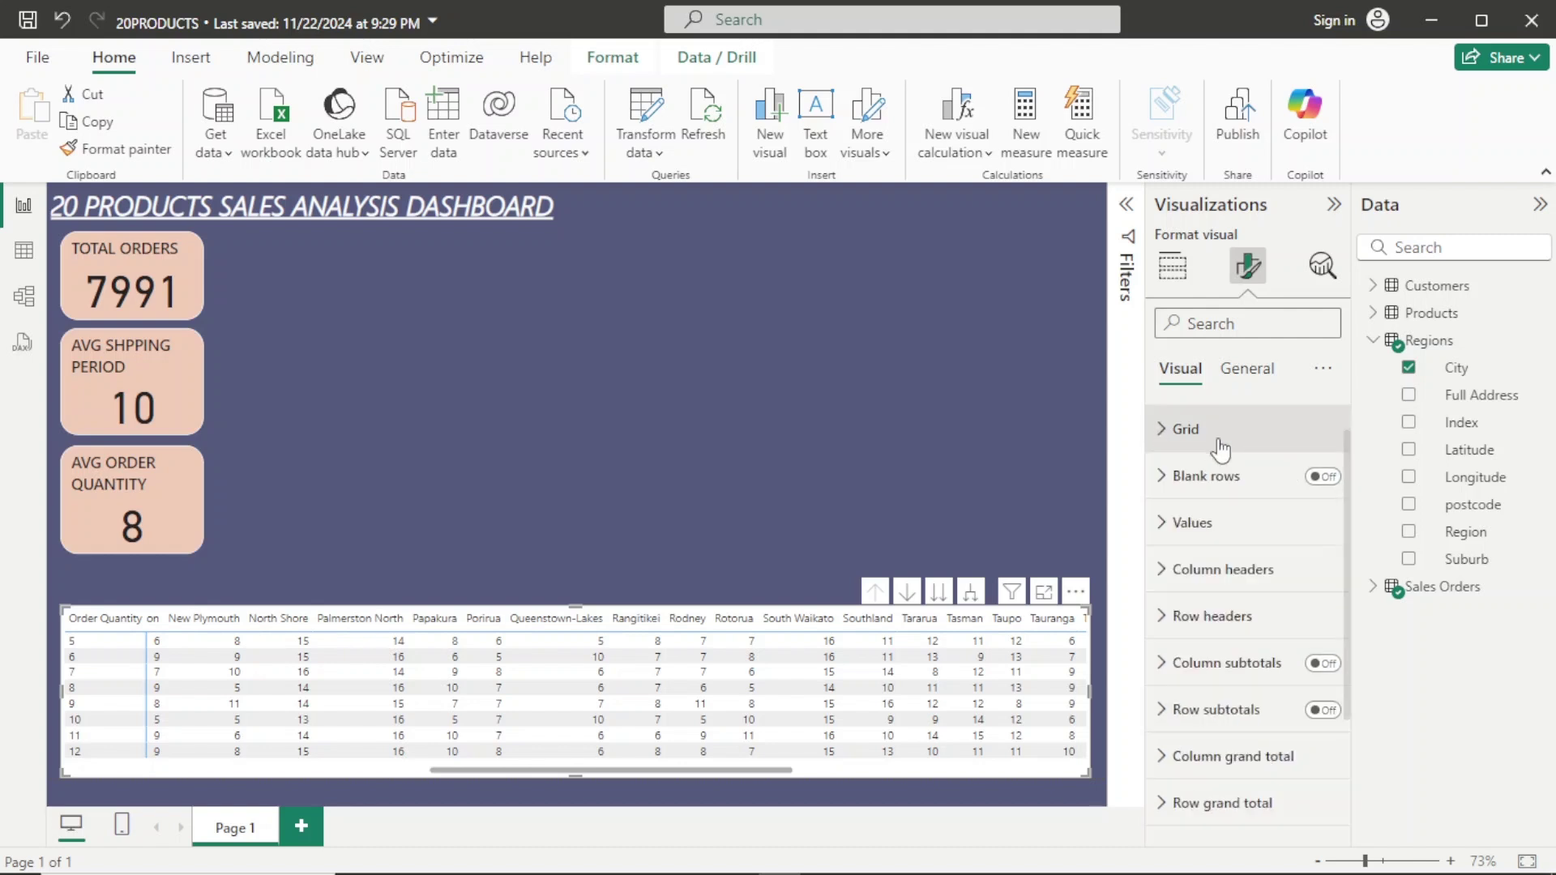
pyautogui.click(1229, 528)
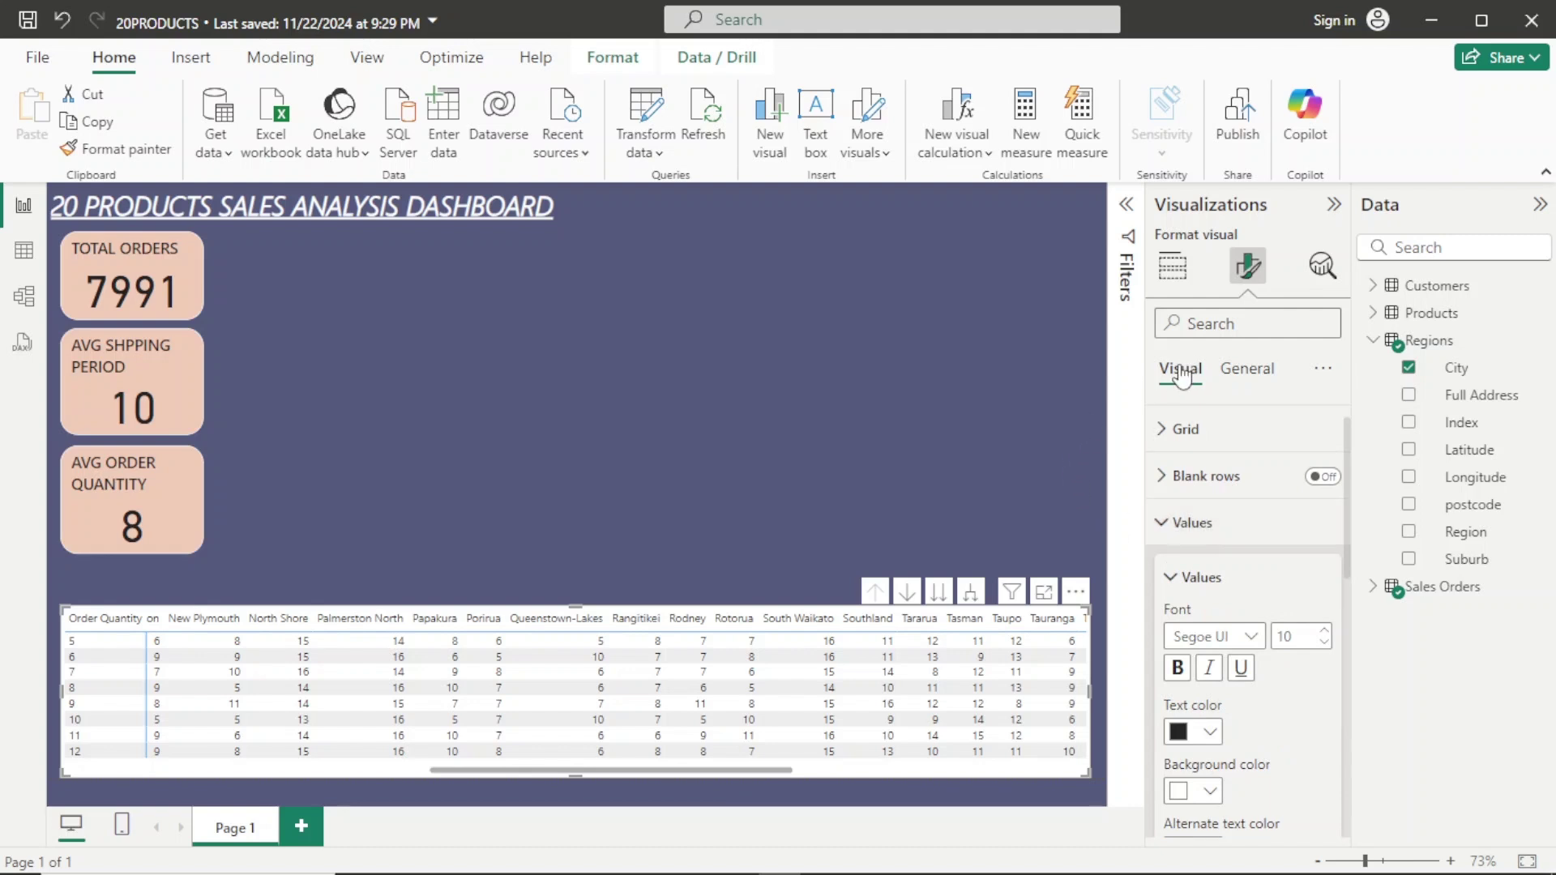
# Open the background color conditional formatting for the matrix's Count of Shipping Period values.
pyautogui.click(1173, 274)
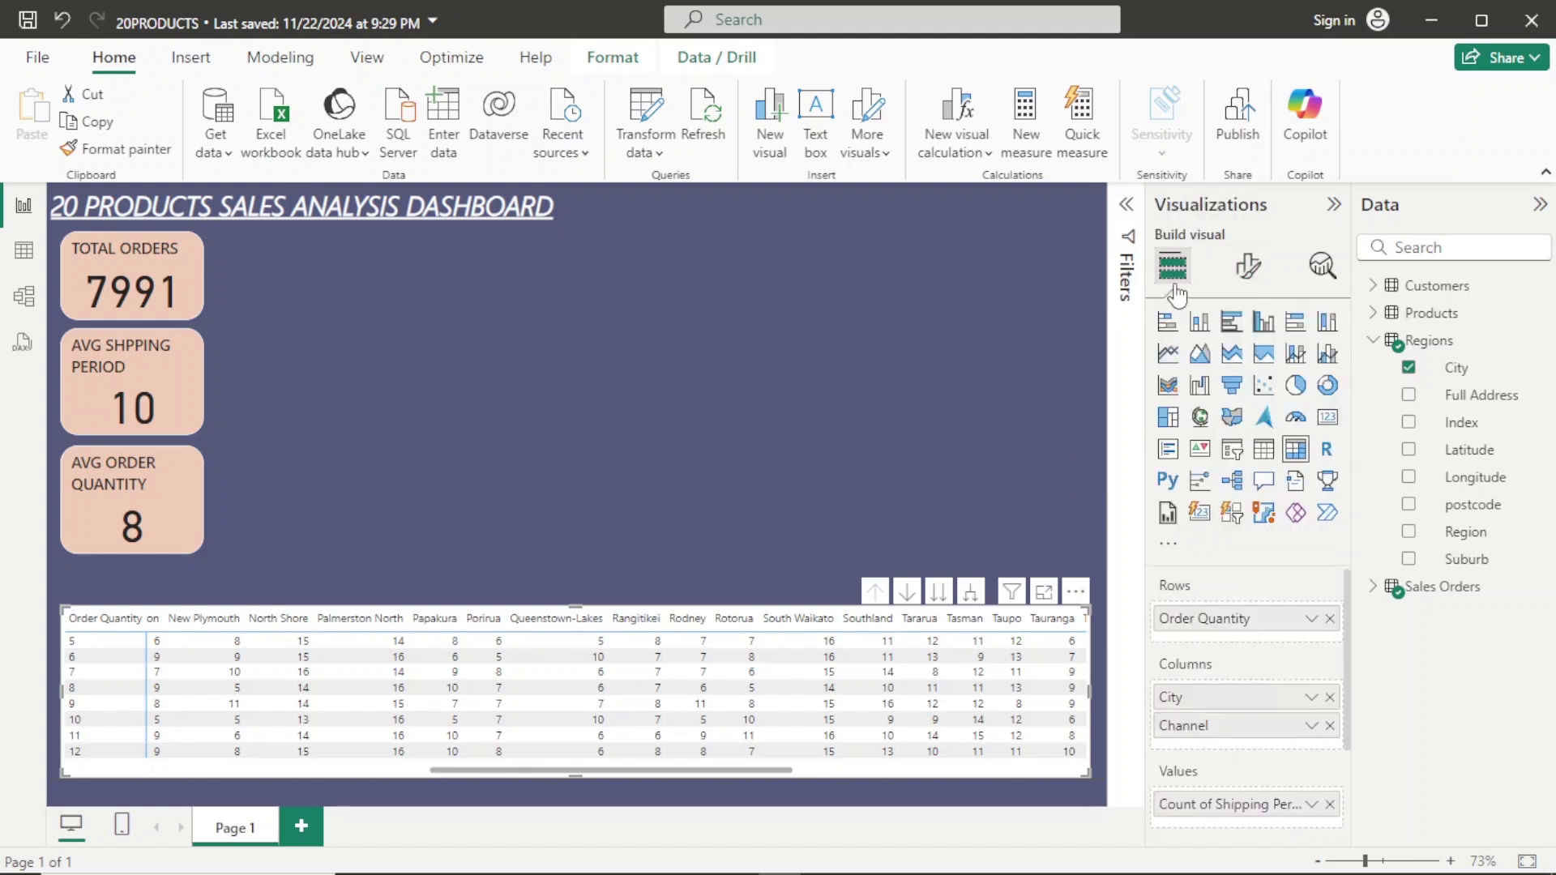
pyautogui.rightClick(1214, 813)
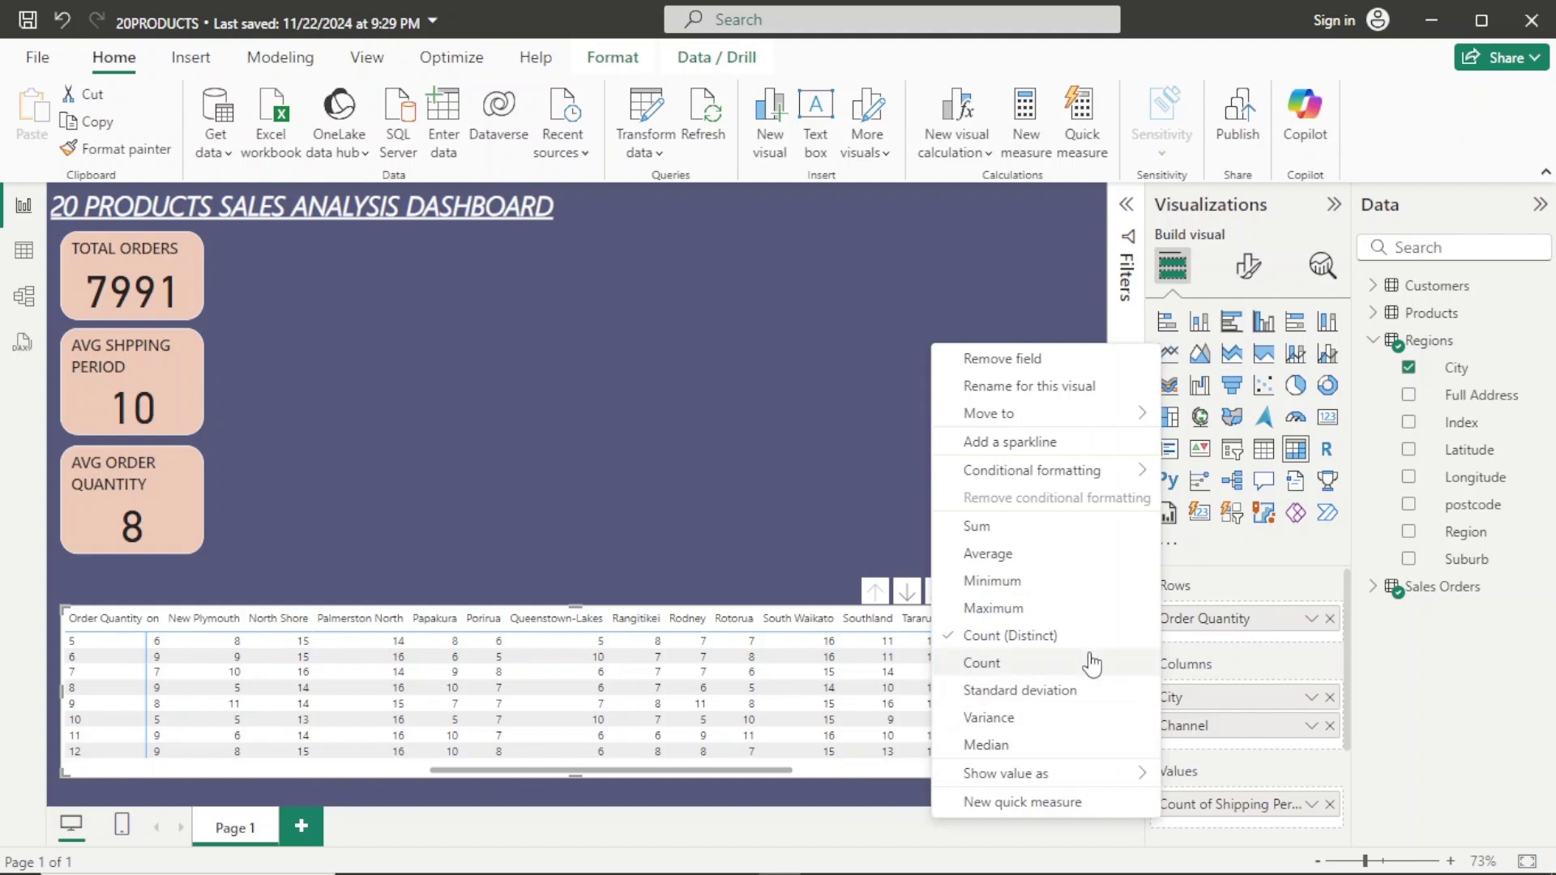
pyautogui.moveTo(1042, 470)
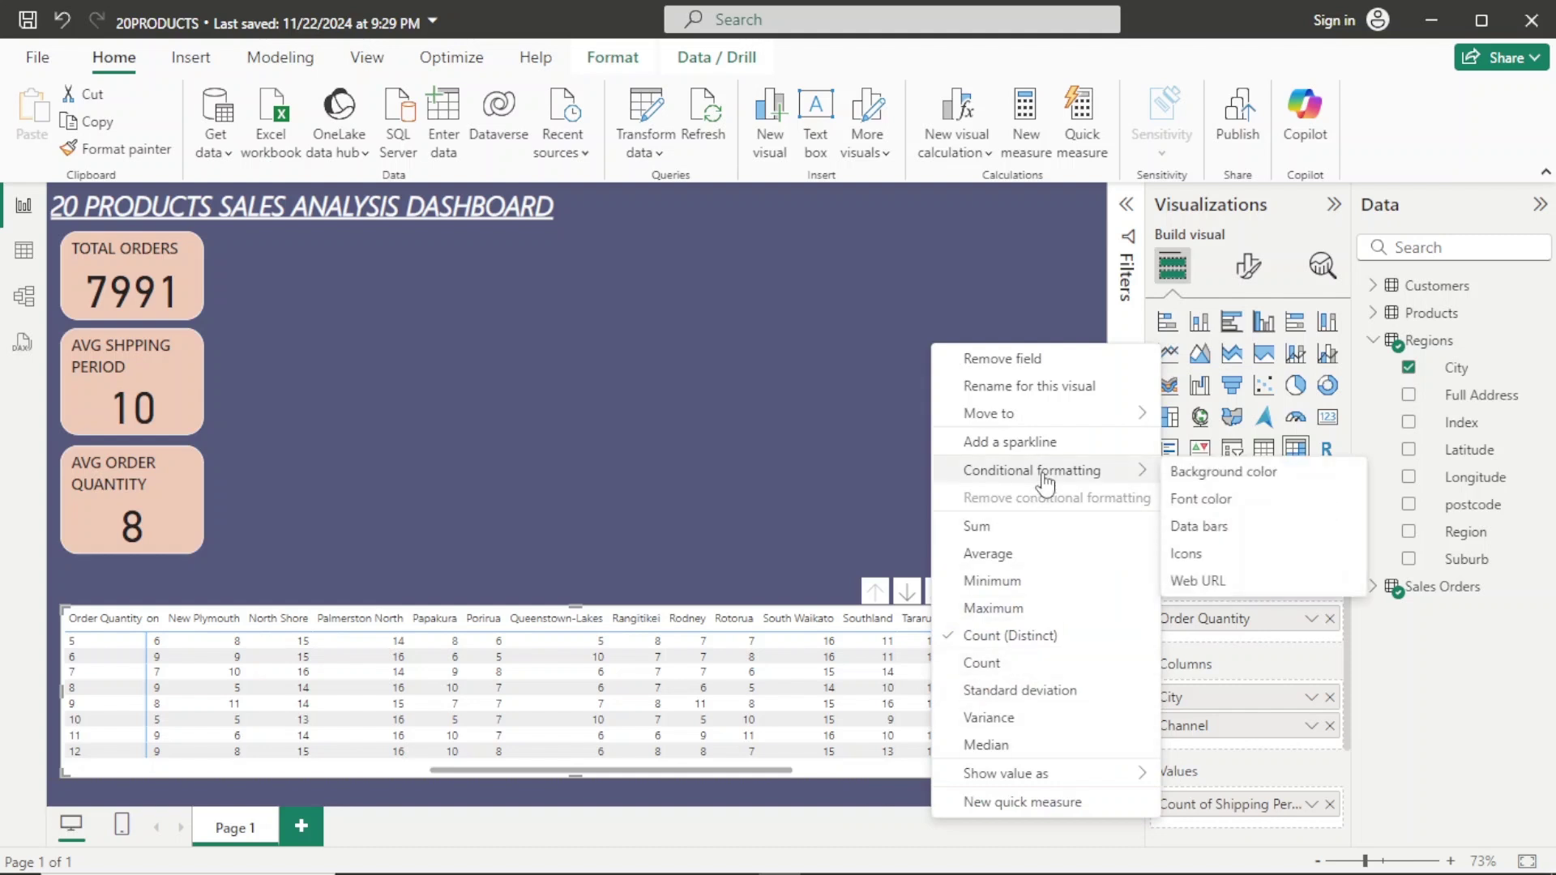
pyautogui.click(1211, 473)
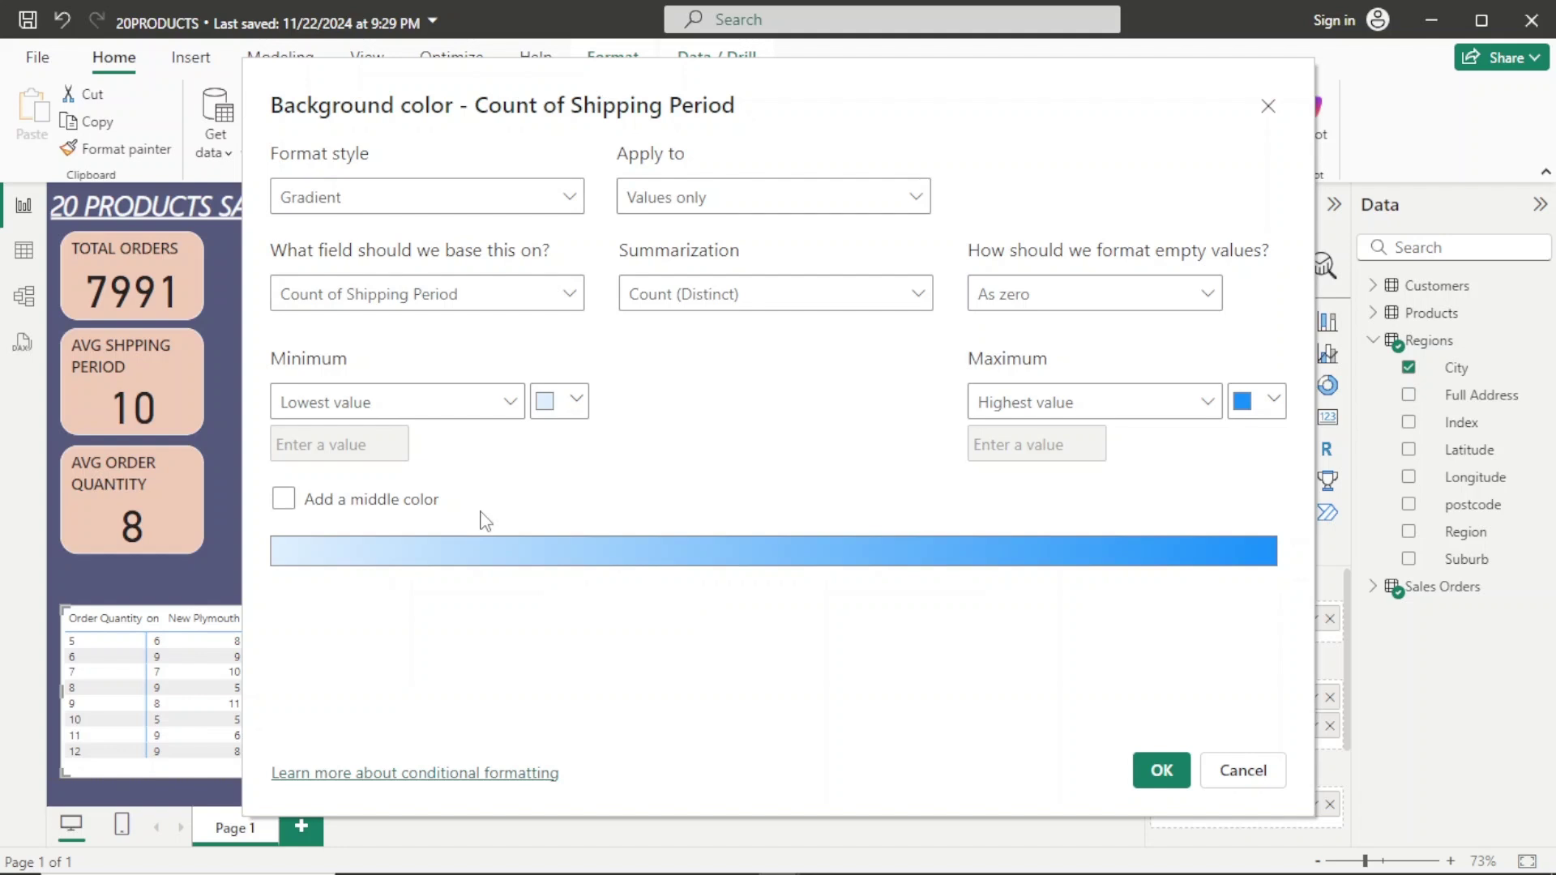
# Try a background gradient with custom dark maroon #4A2828 for the lowest value and dark brown for the highest.
pyautogui.click(576, 400)
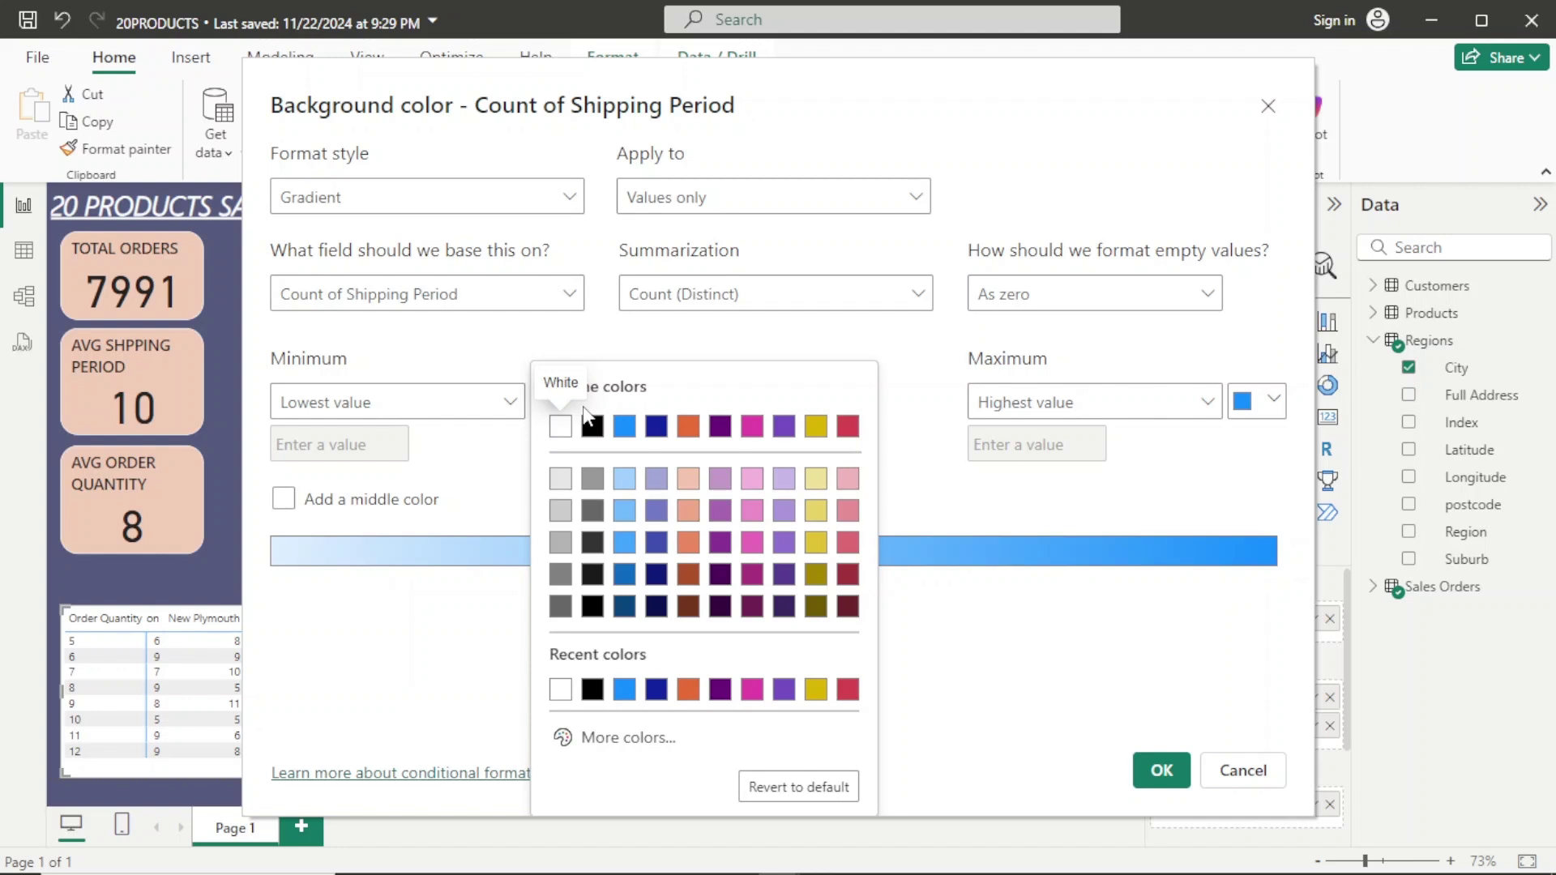
pyautogui.click(592, 734)
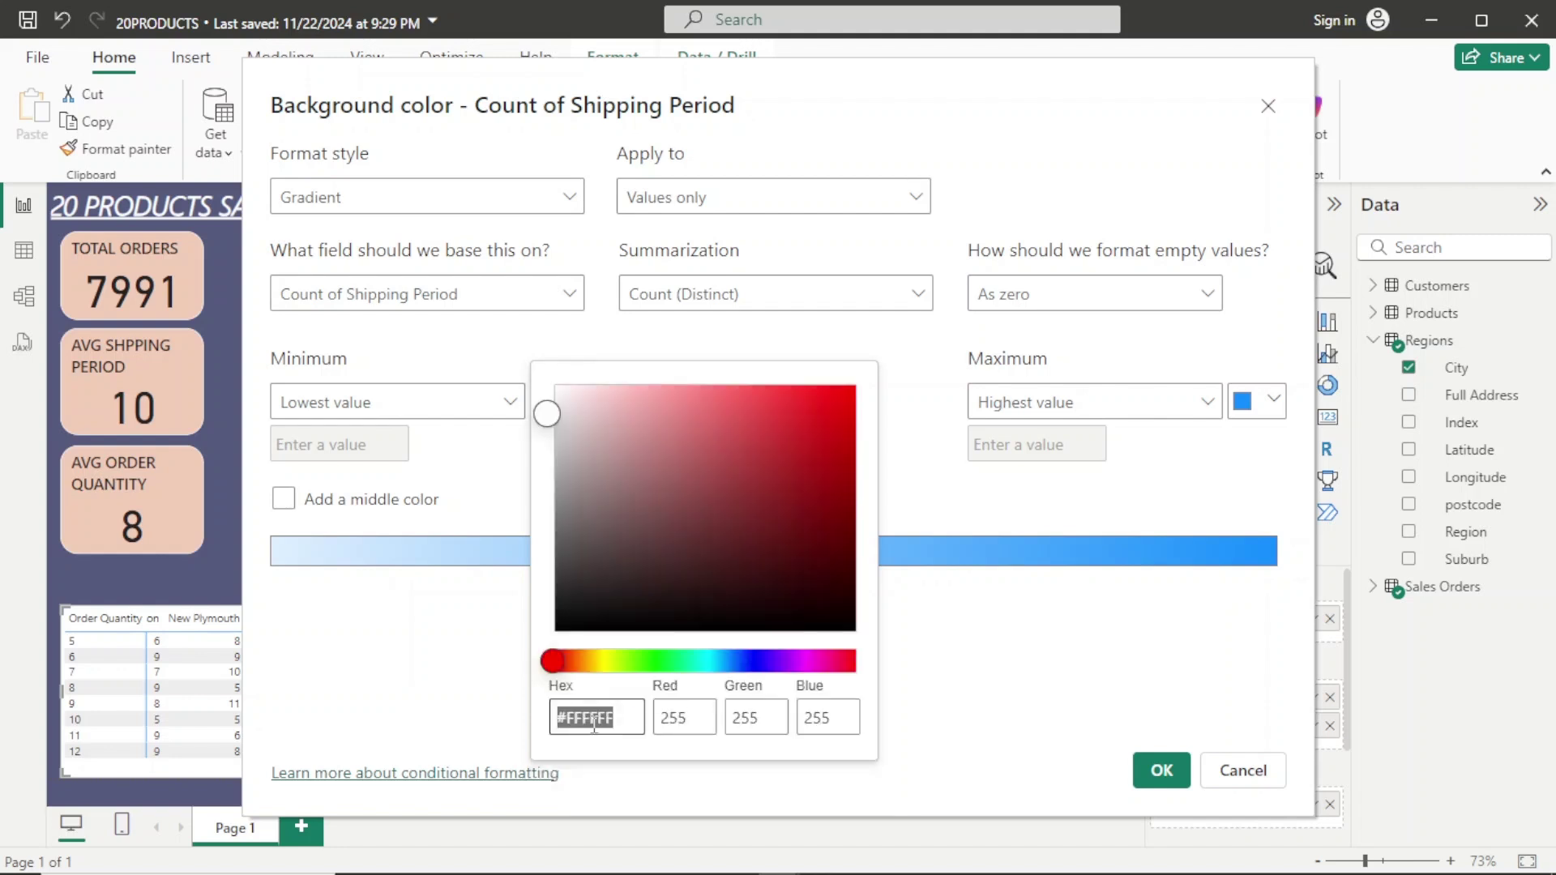
pyautogui.click(656, 542)
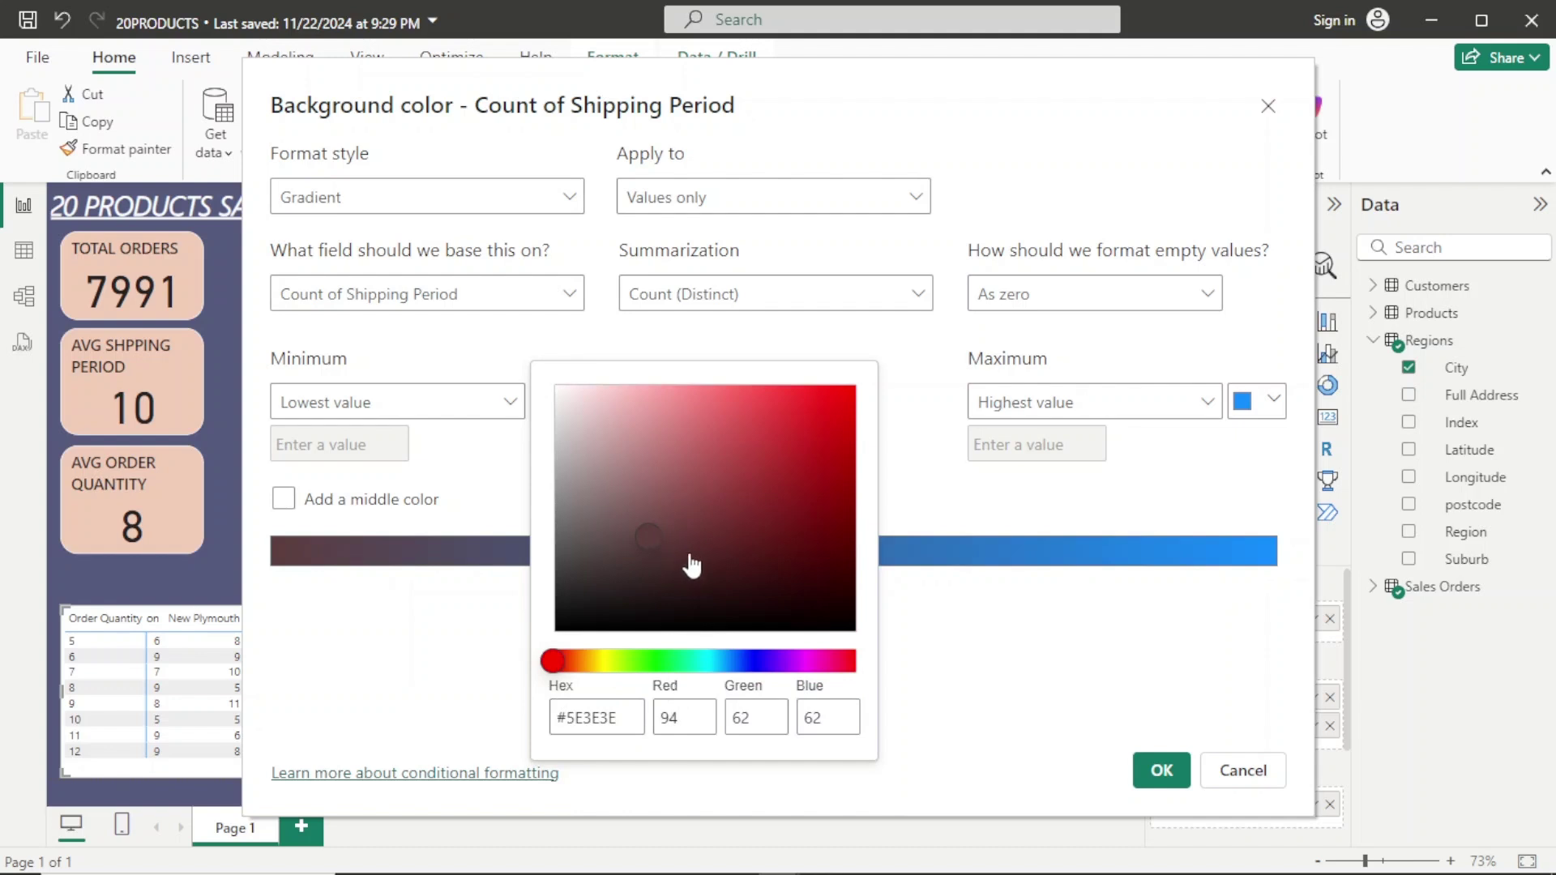
pyautogui.click(688, 559)
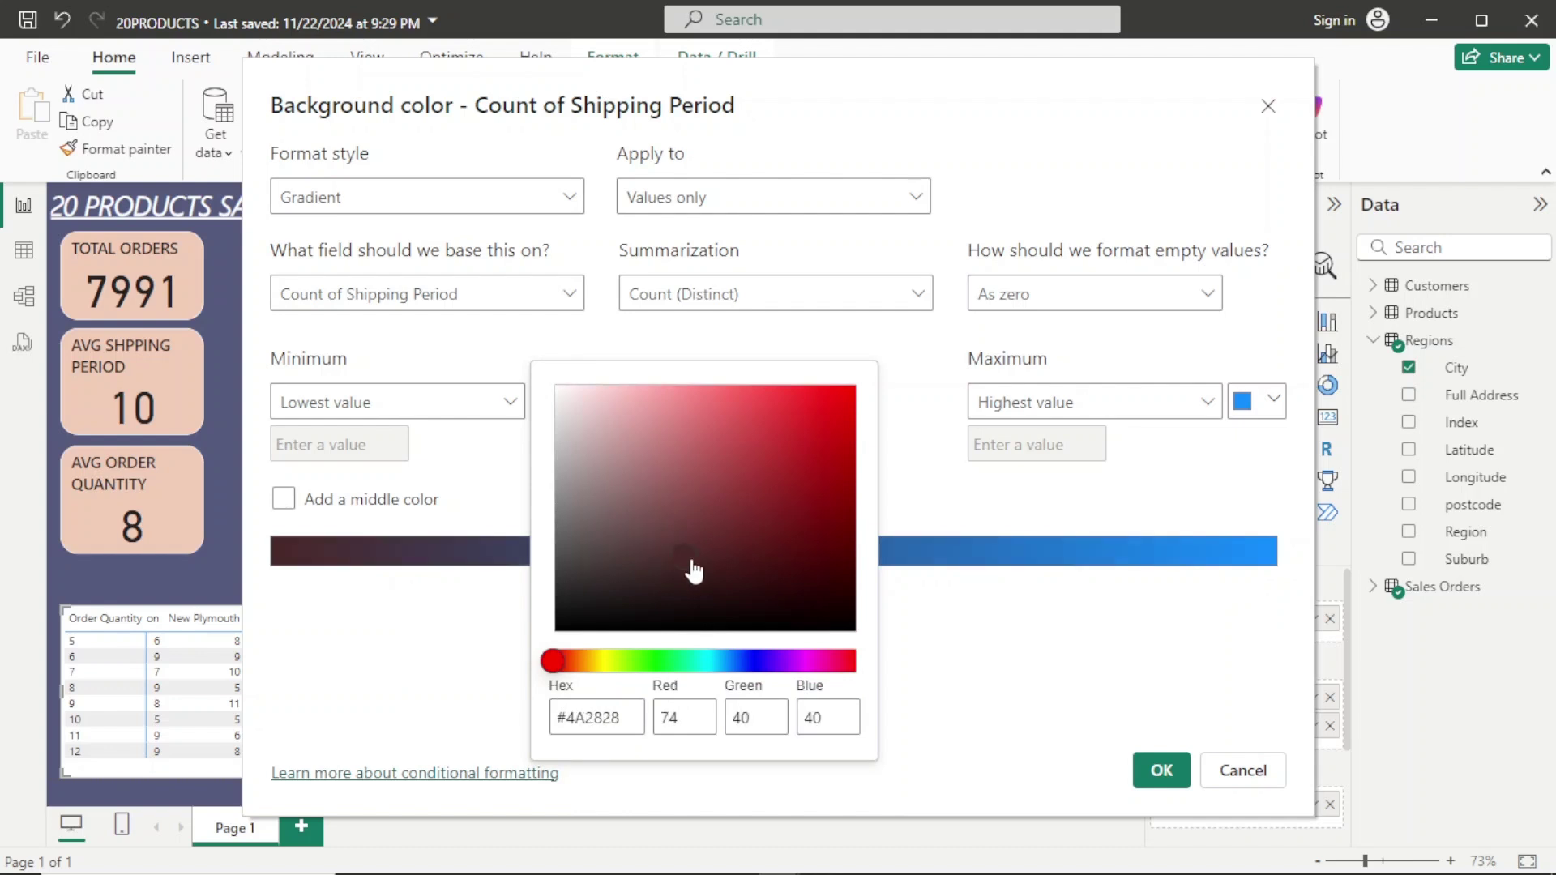
pyautogui.click(445, 651)
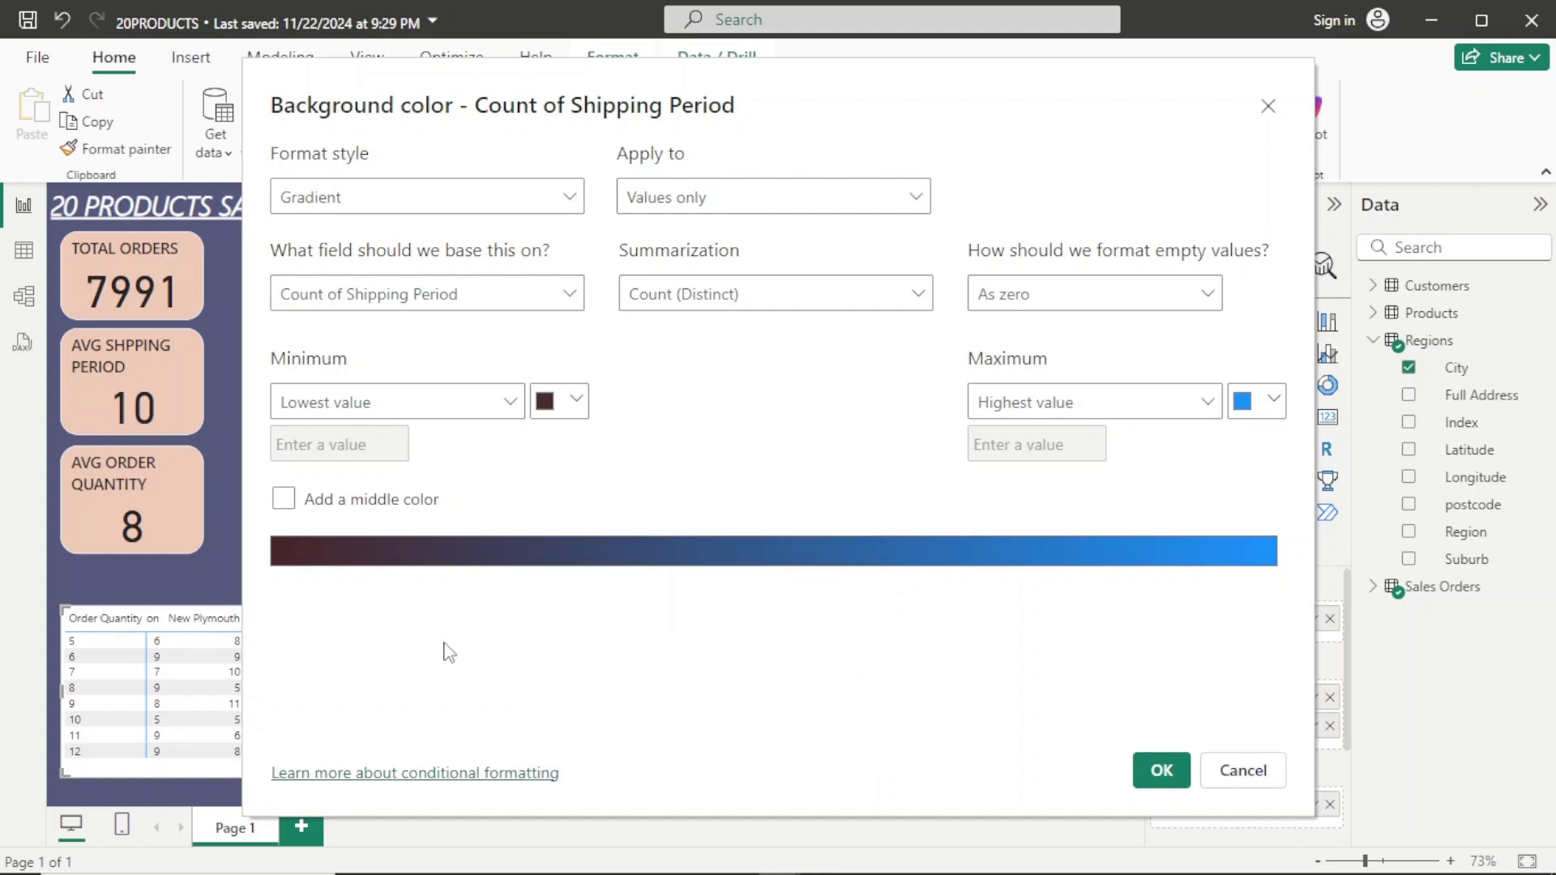
pyautogui.click(1273, 401)
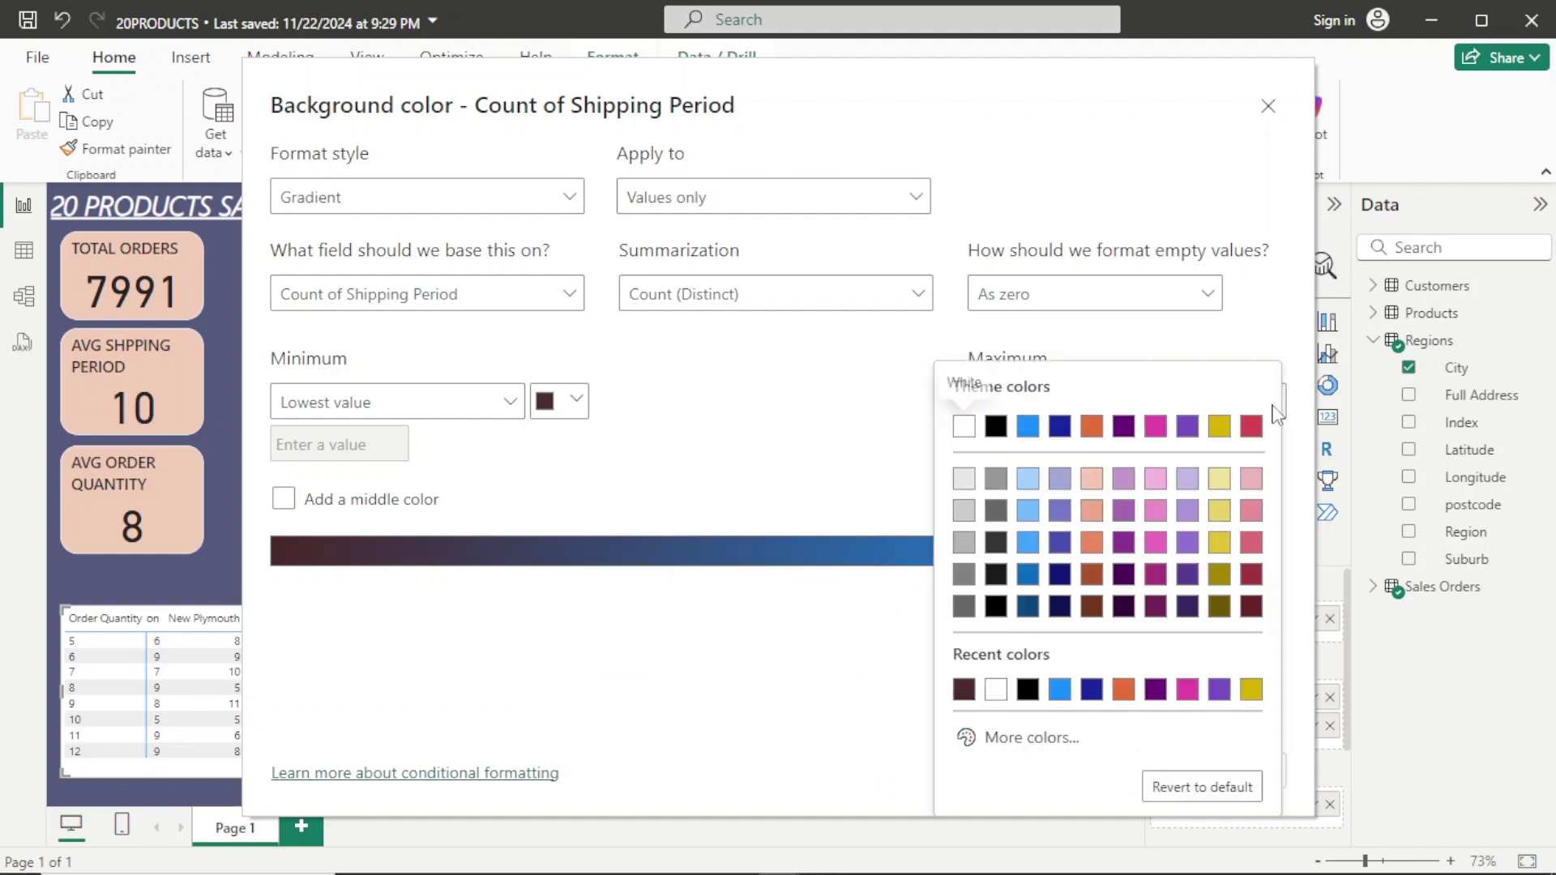
pyautogui.click(1091, 607)
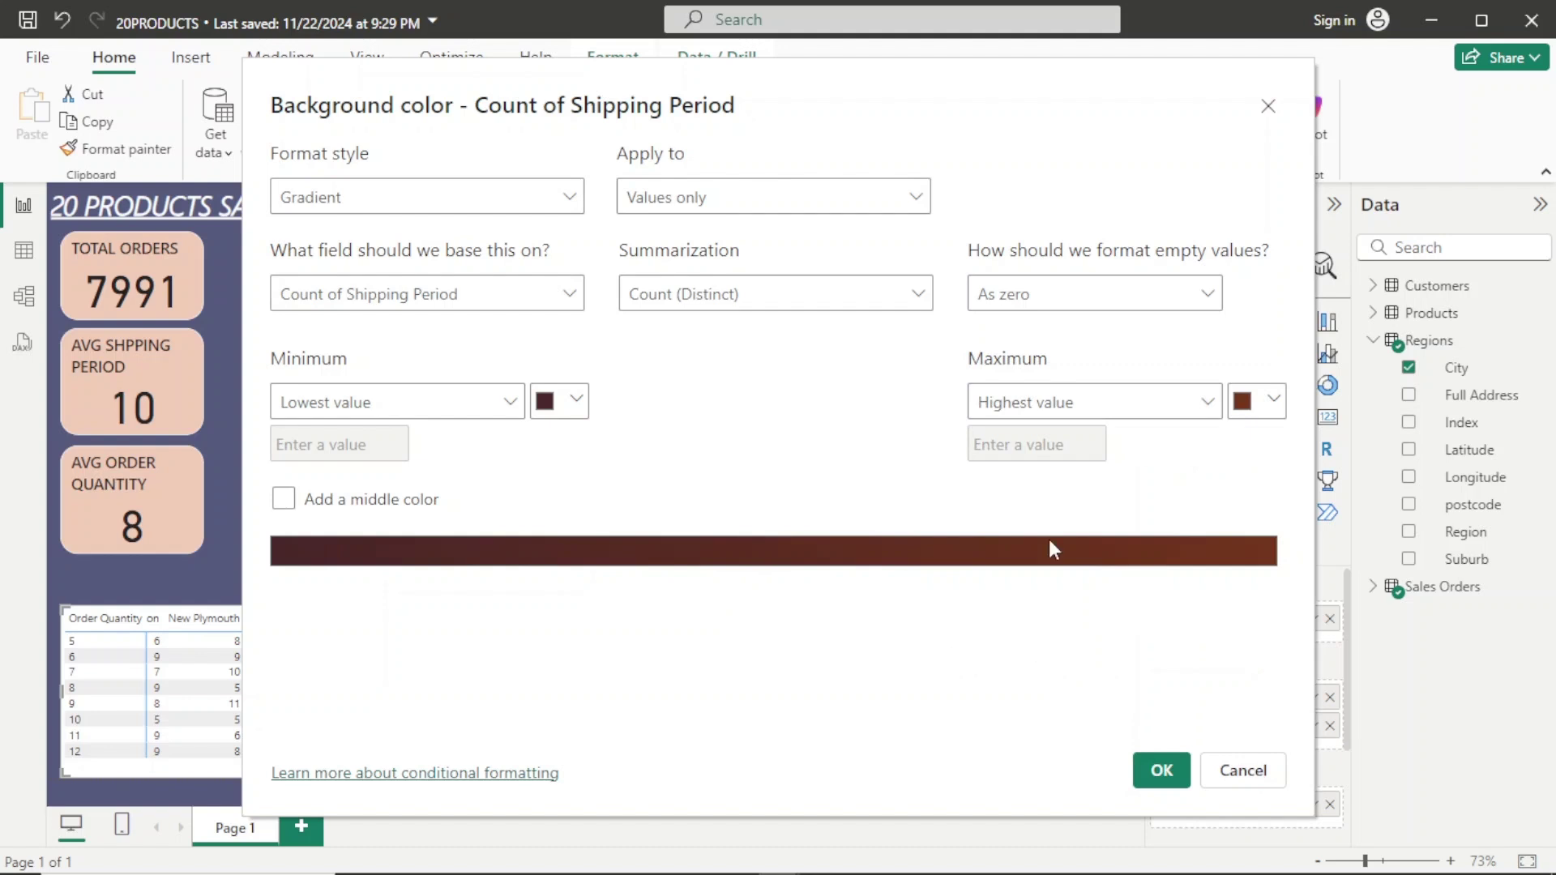
# Set the gradient's minimum color to dark brown and its maximum color to light peach, and apply it to the matrix values.
pyautogui.click(577, 405)
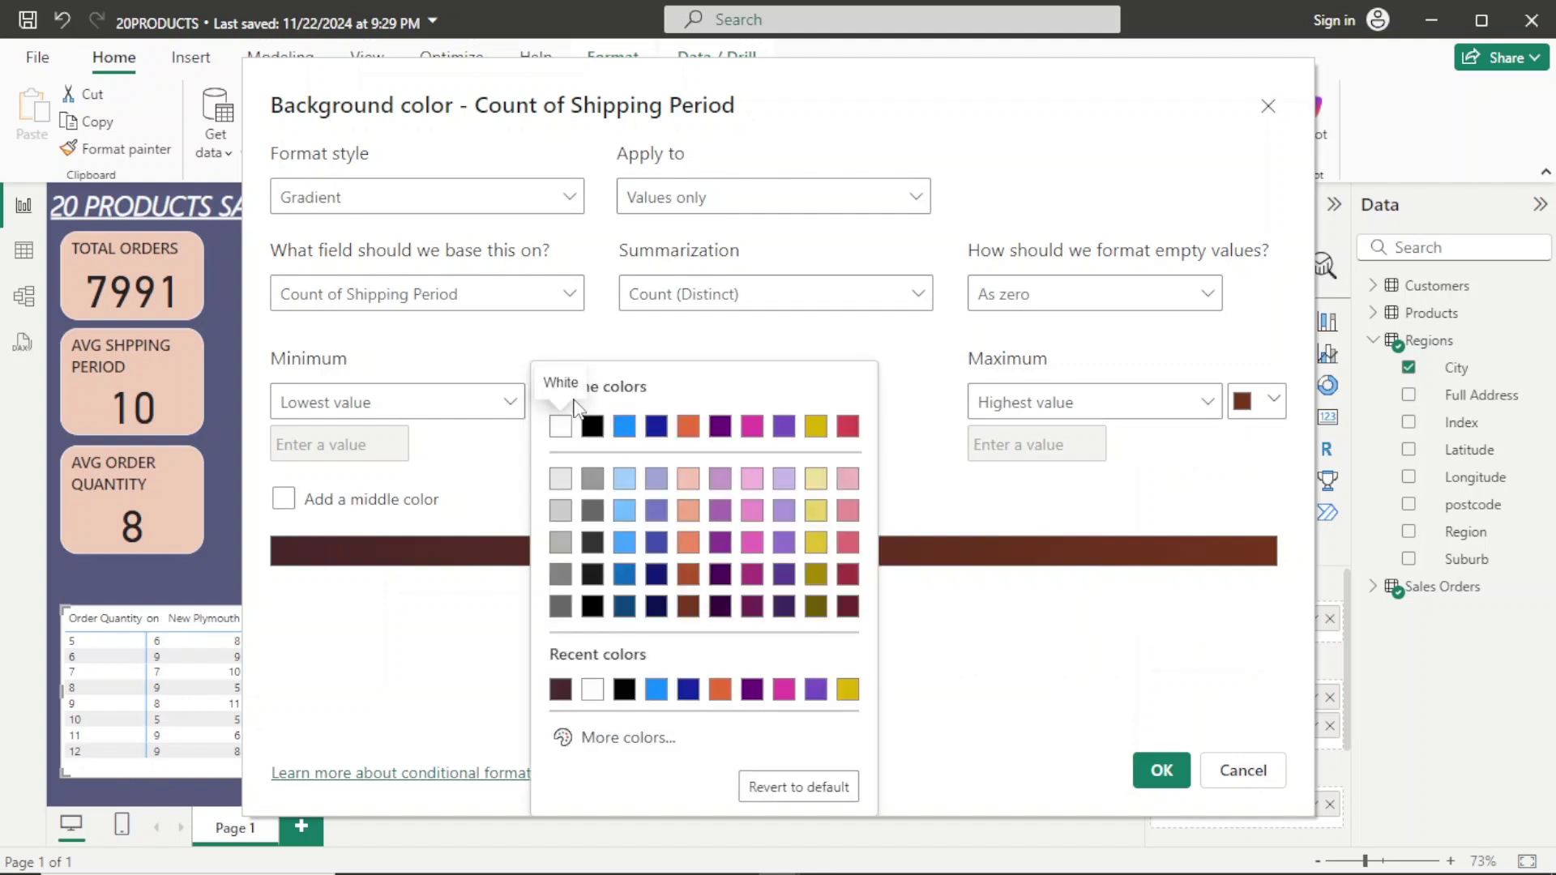
pyautogui.click(699, 616)
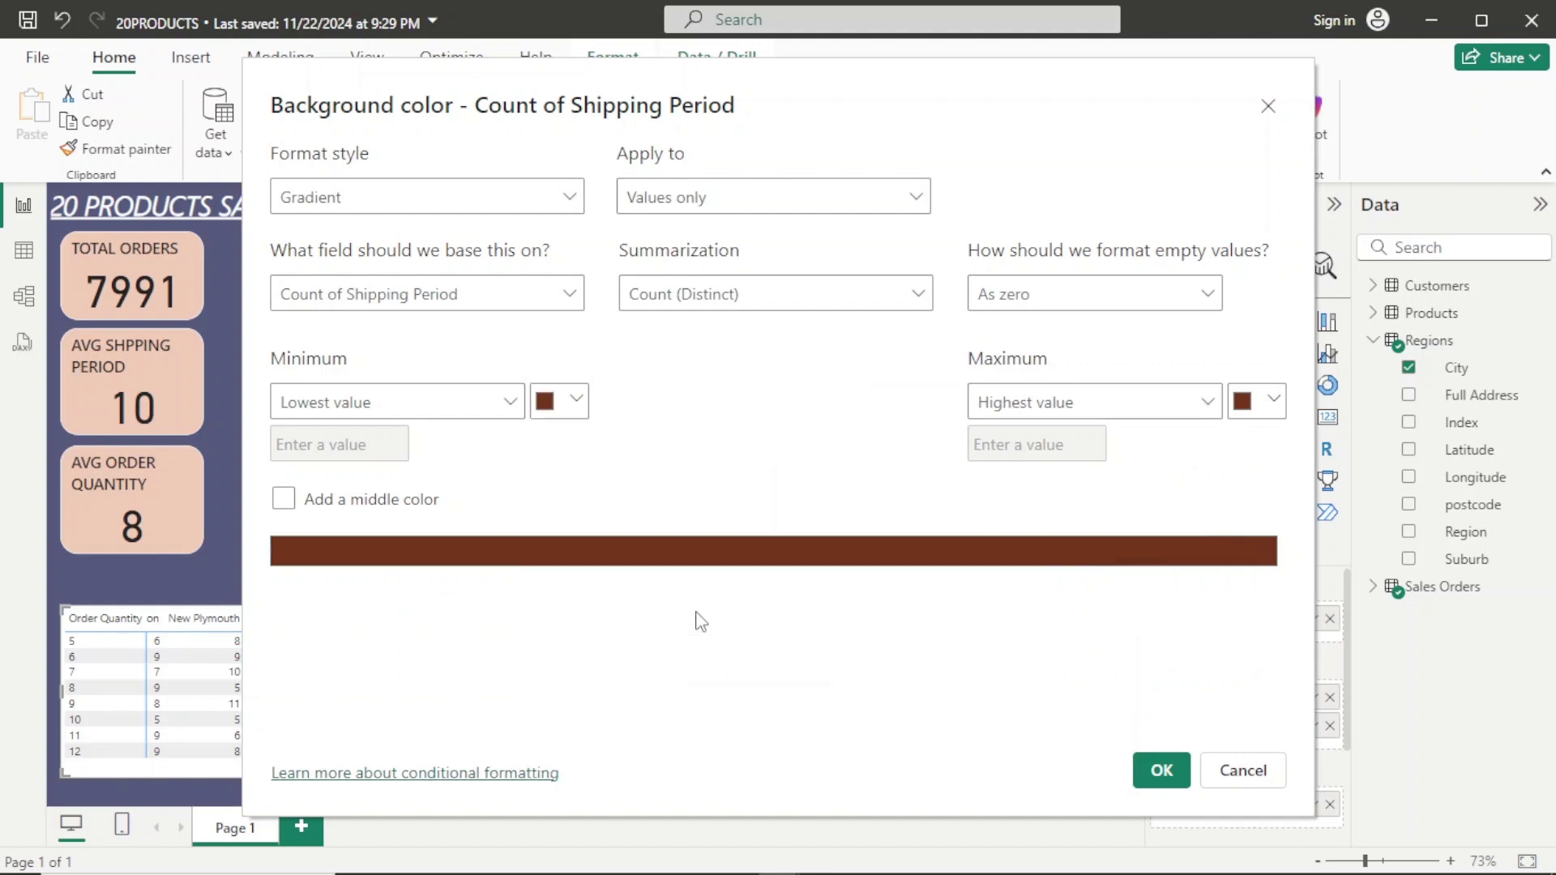
pyautogui.click(1268, 403)
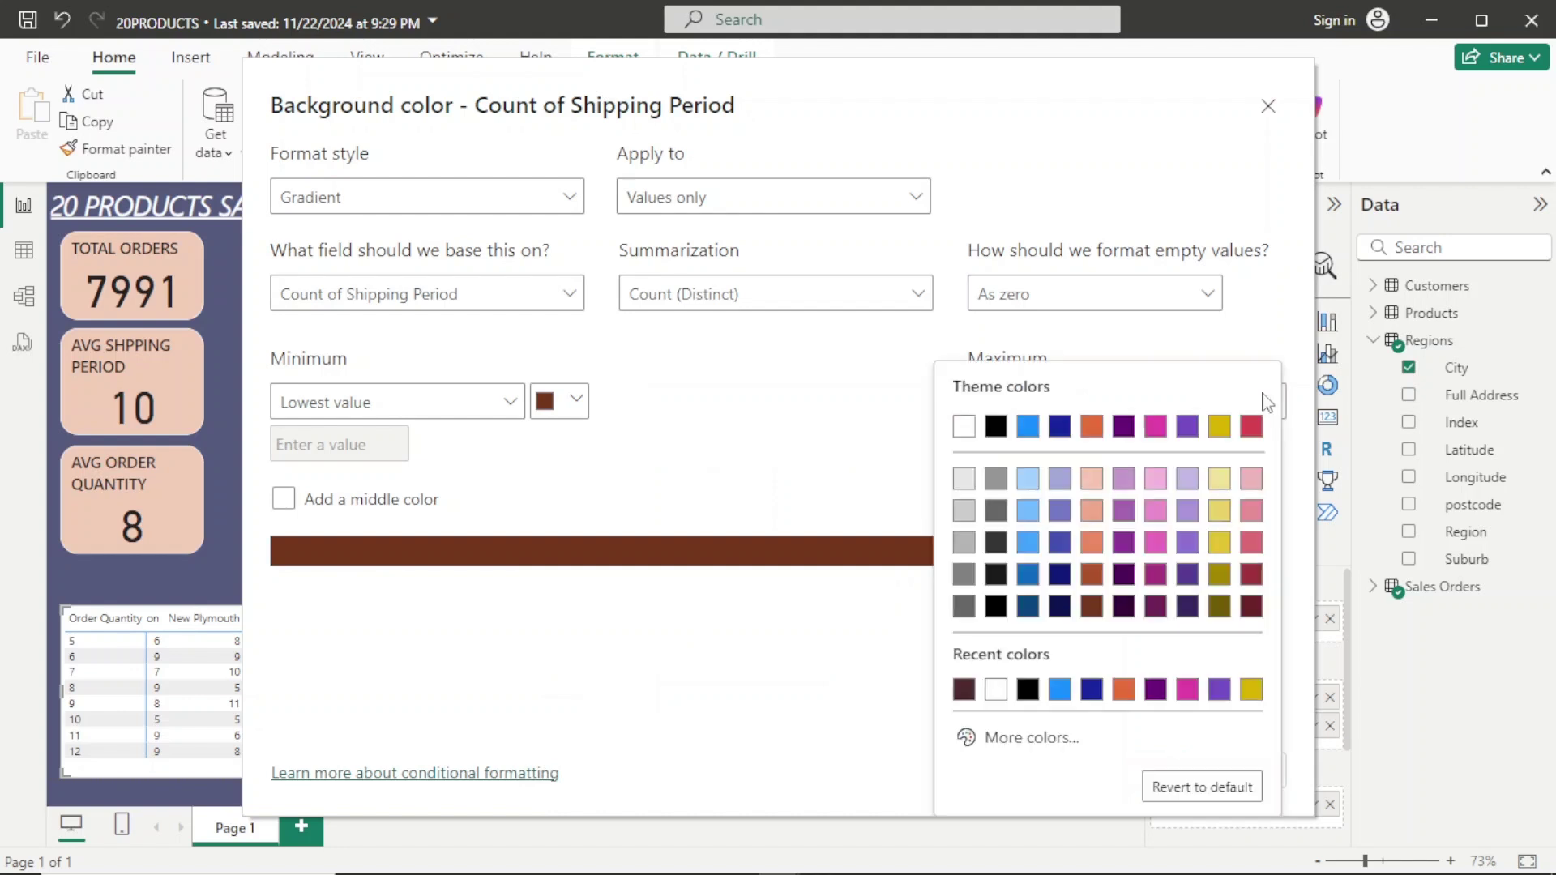
pyautogui.click(1091, 480)
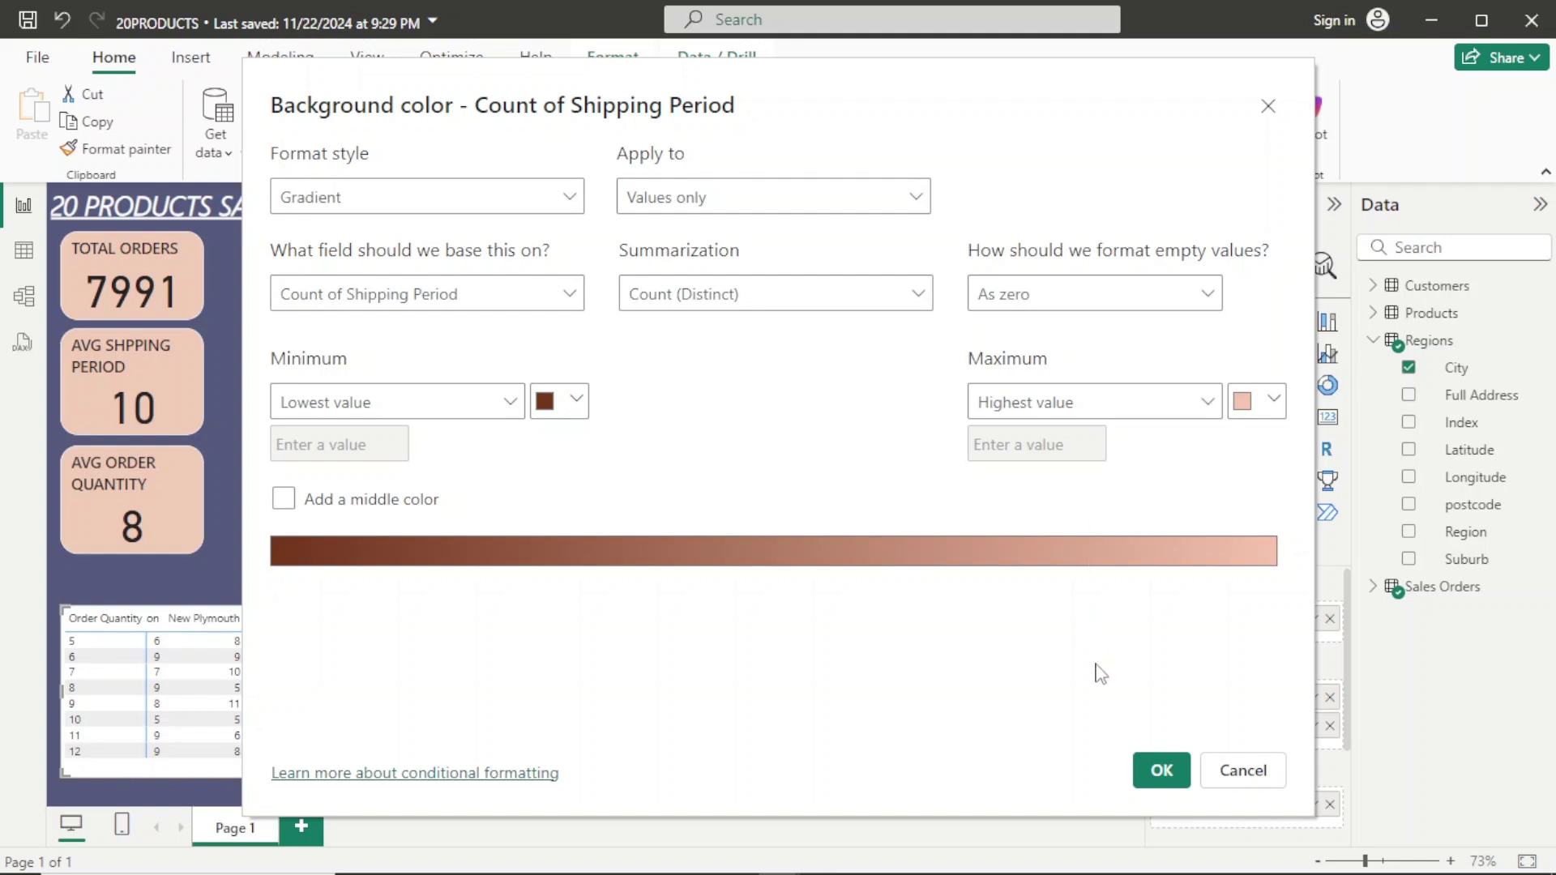
pyautogui.click(1162, 772)
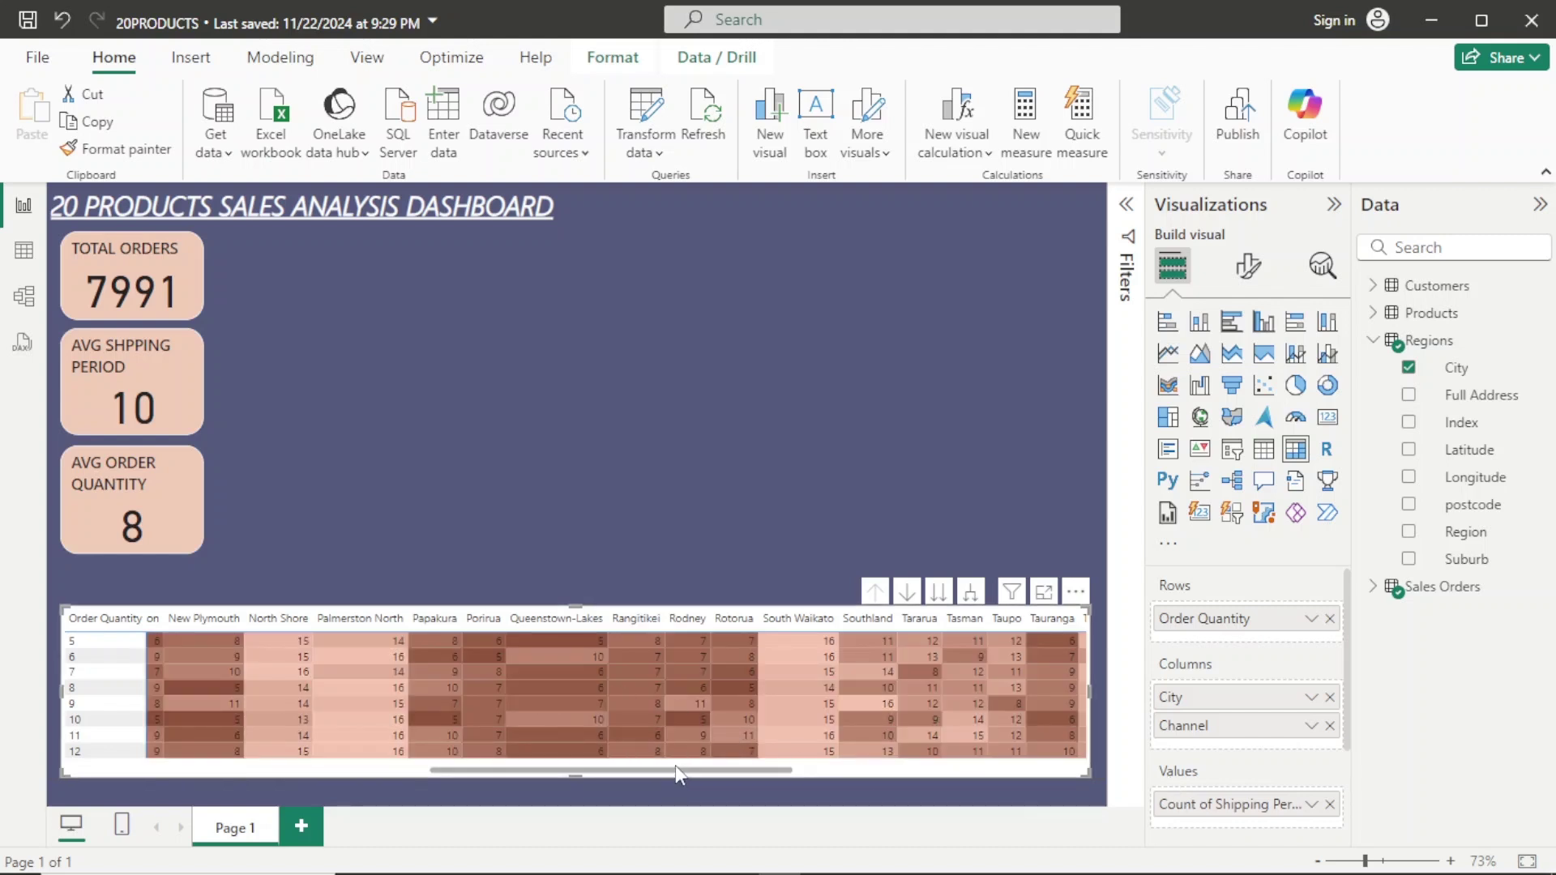
# Set the Count of Shipping Period background gradient to light purple for the lowest value and dark purple for the highest, and apply it.
pyautogui.moveTo(675, 765); pyautogui.dragTo(360, 766)
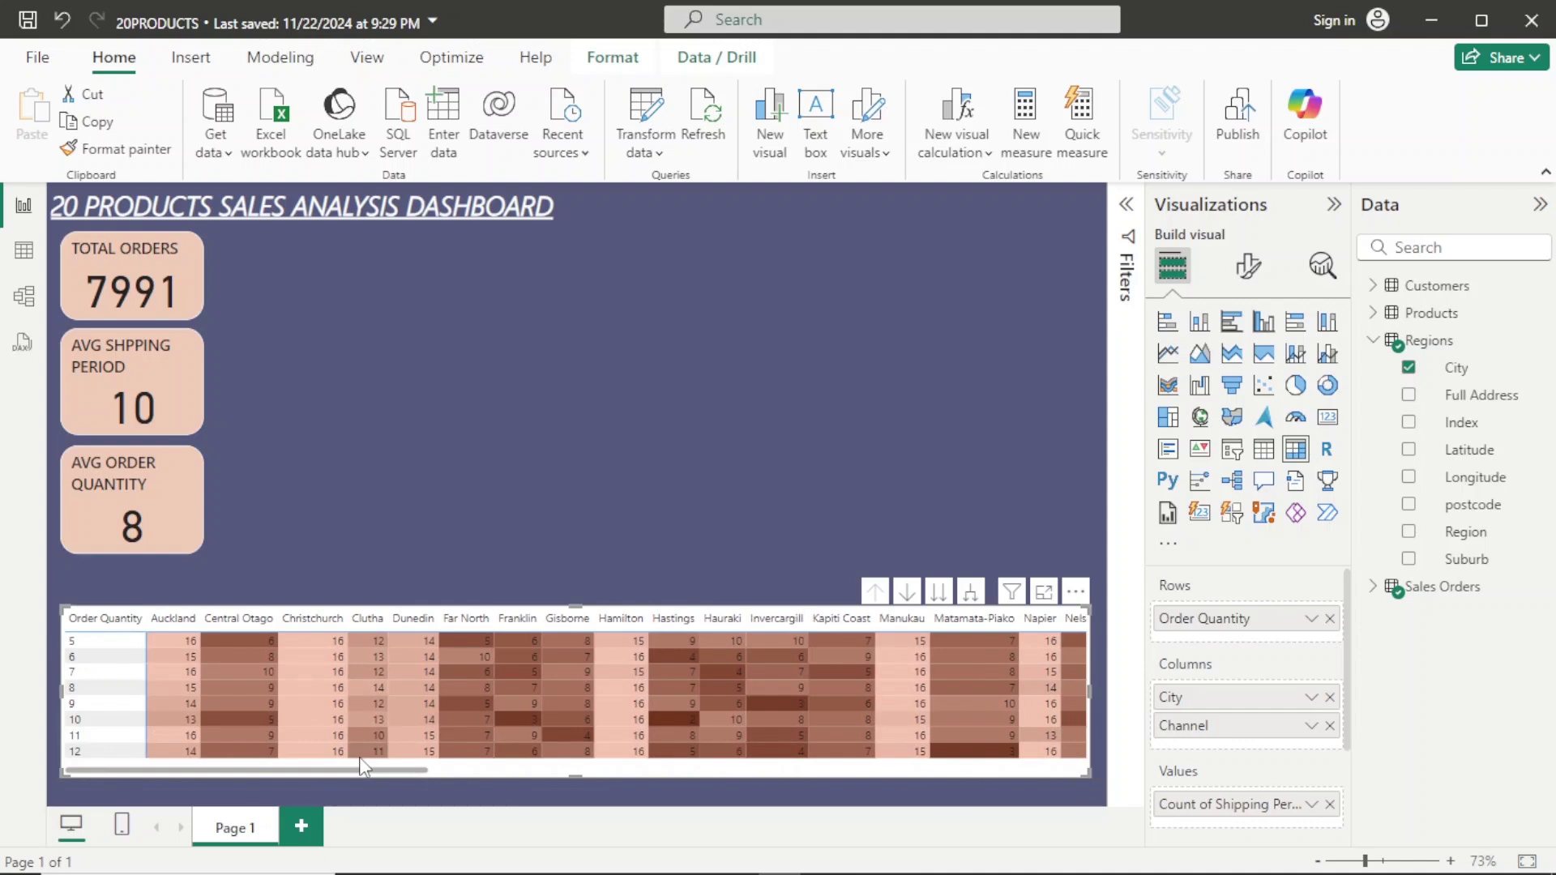
pyautogui.moveTo(360, 766); pyautogui.dragTo(892, 768)
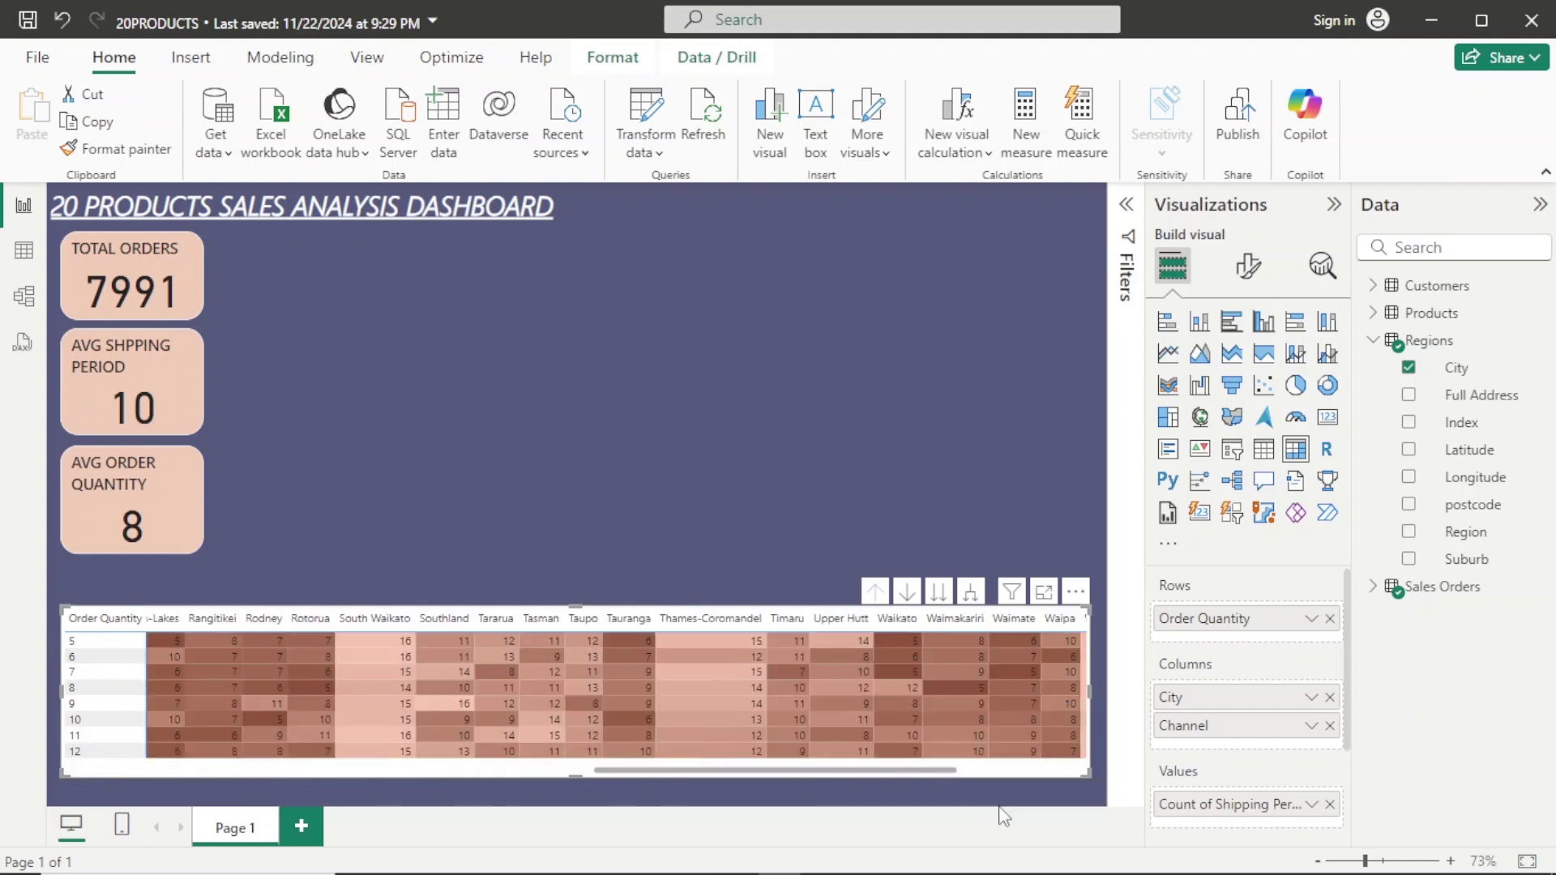
pyautogui.rightClick(1210, 813)
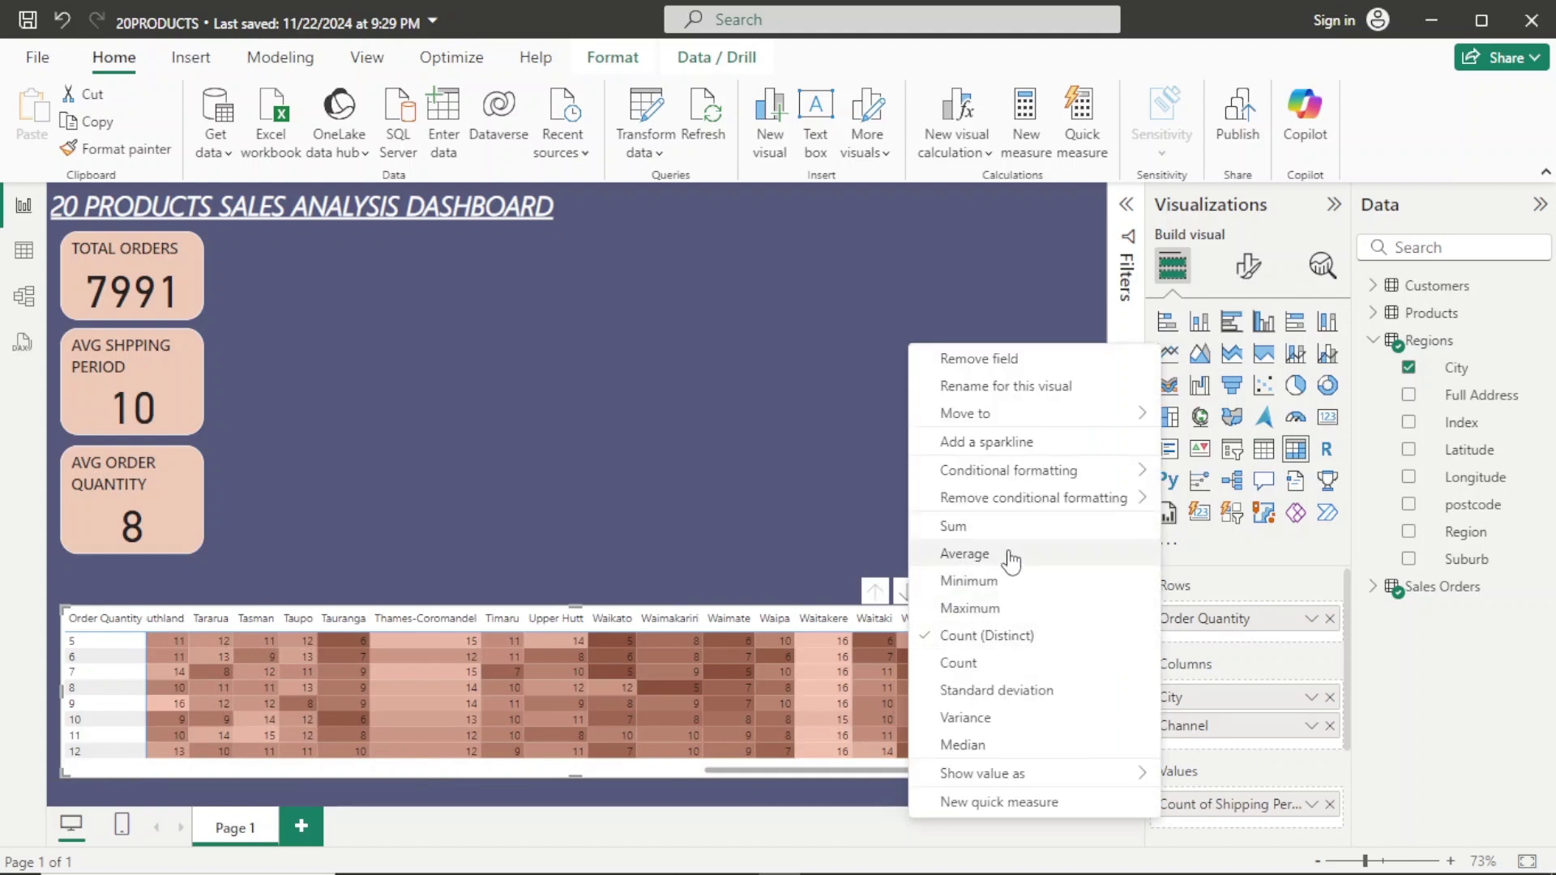
pyautogui.moveTo(1088, 476)
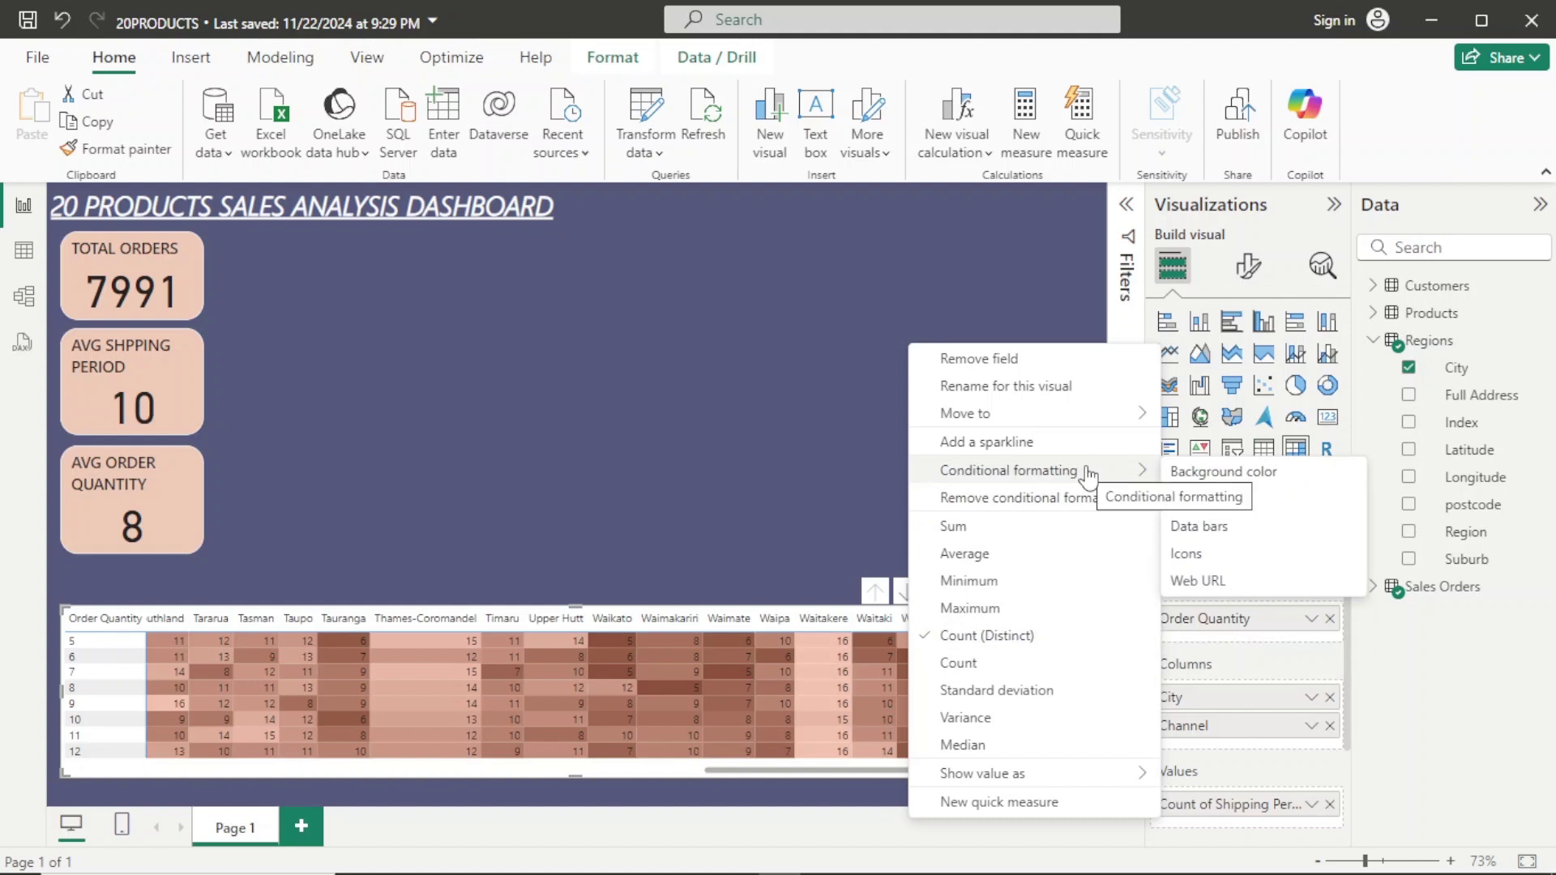
pyautogui.click(1181, 478)
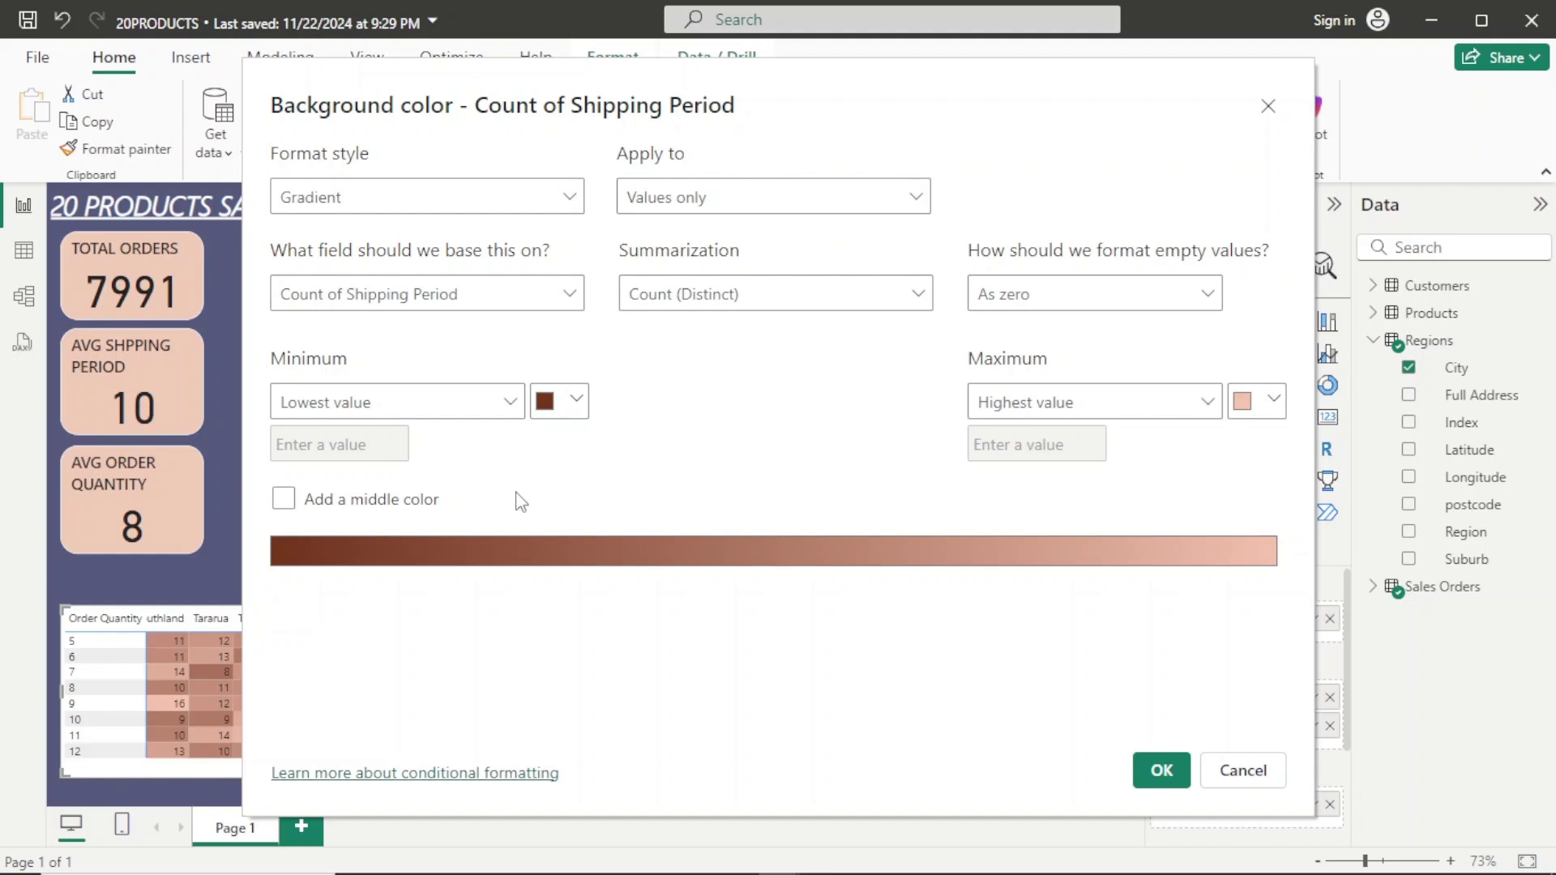
pyautogui.click(563, 413)
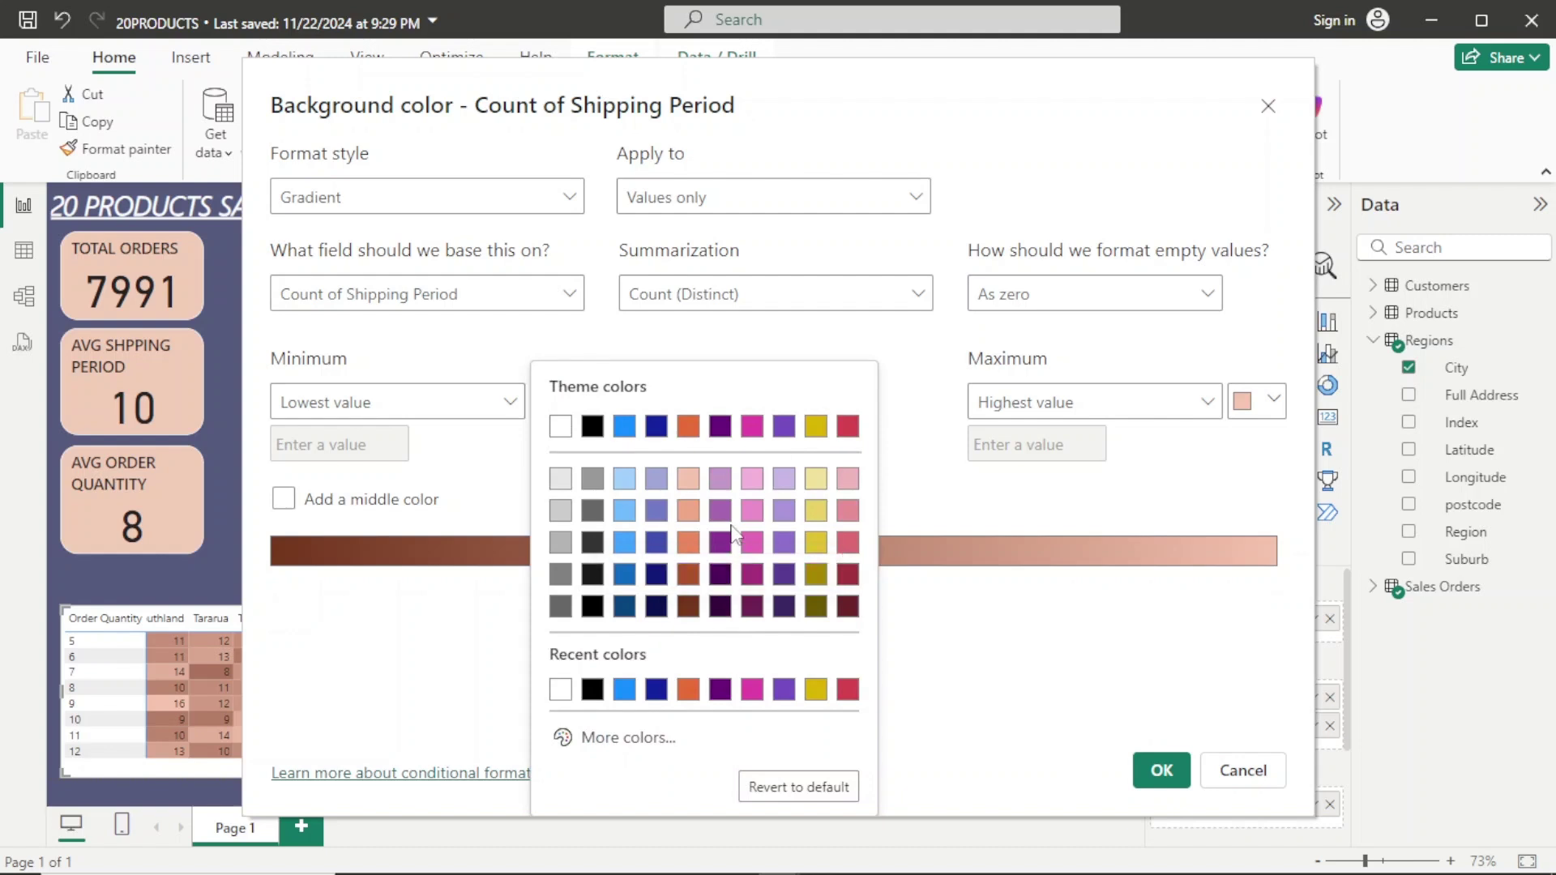
pyautogui.click(720, 478)
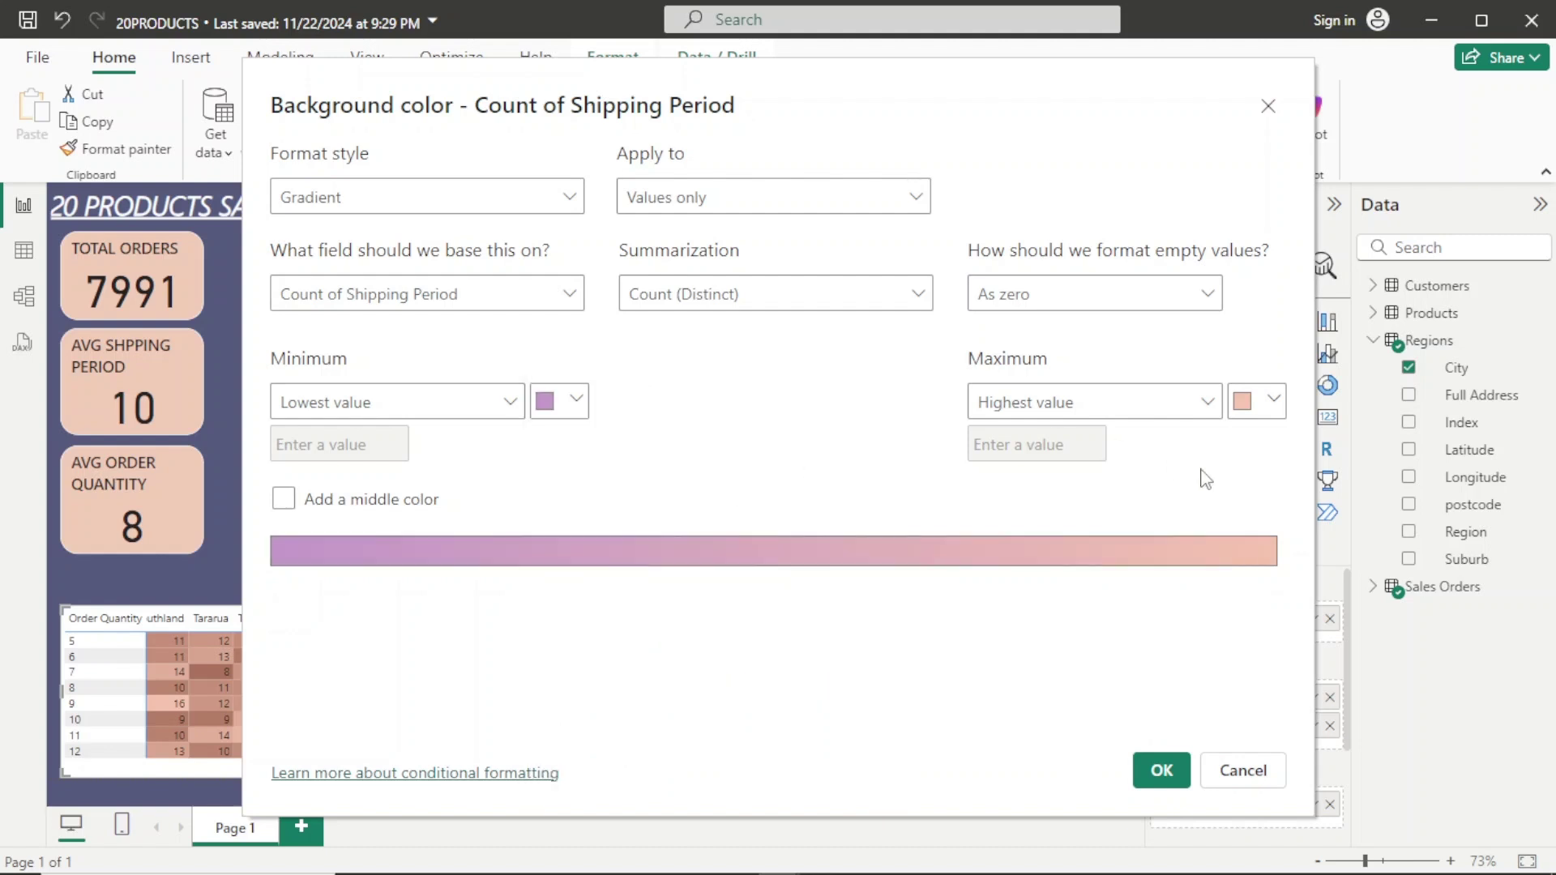
pyautogui.click(1273, 412)
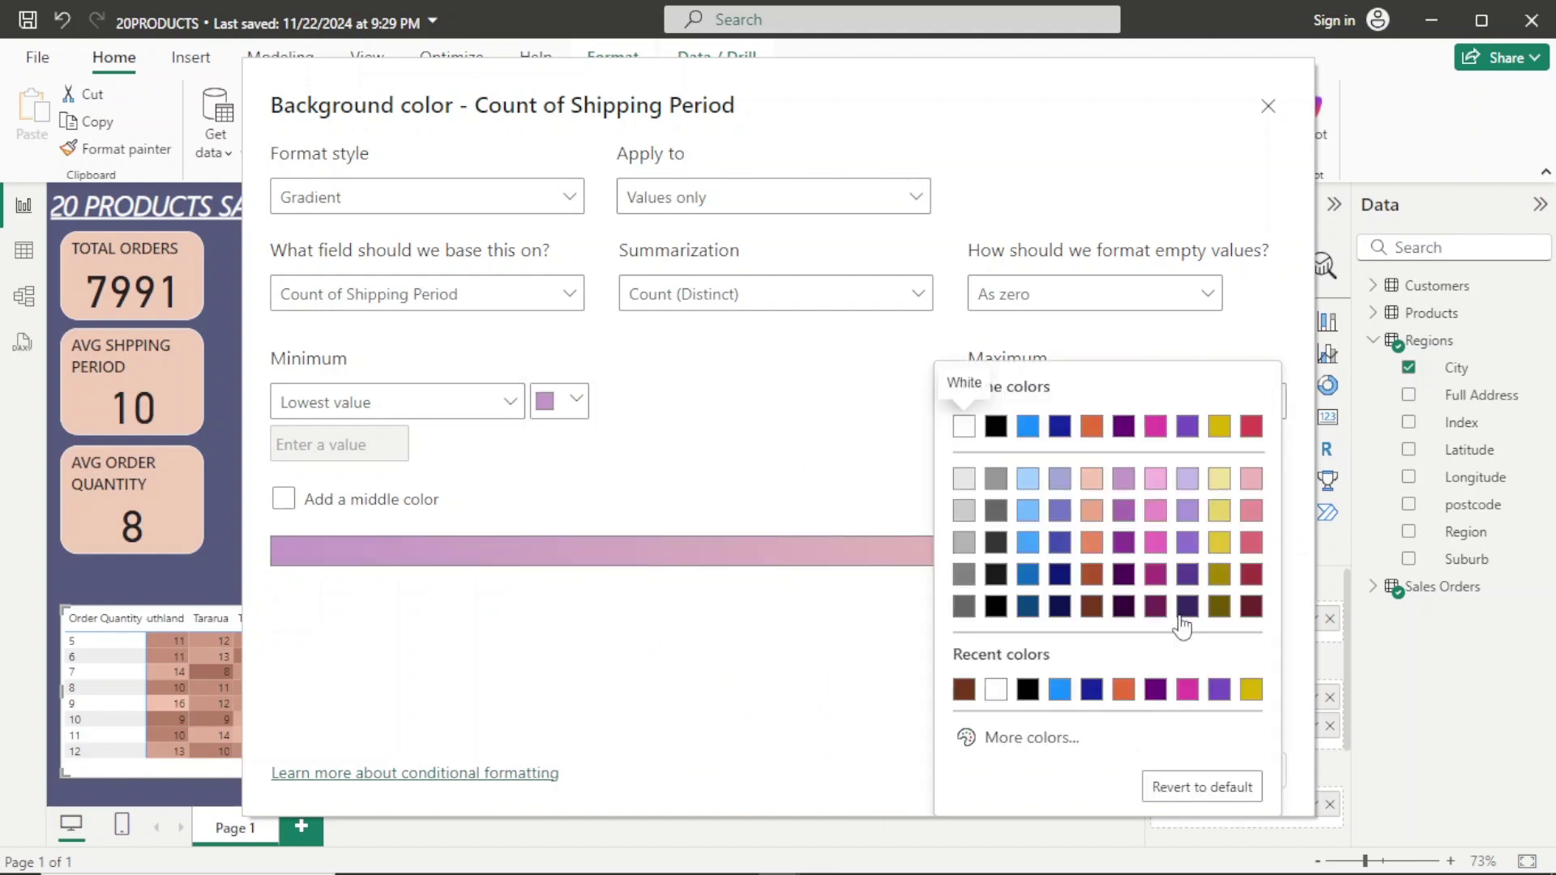
pyautogui.click(1124, 606)
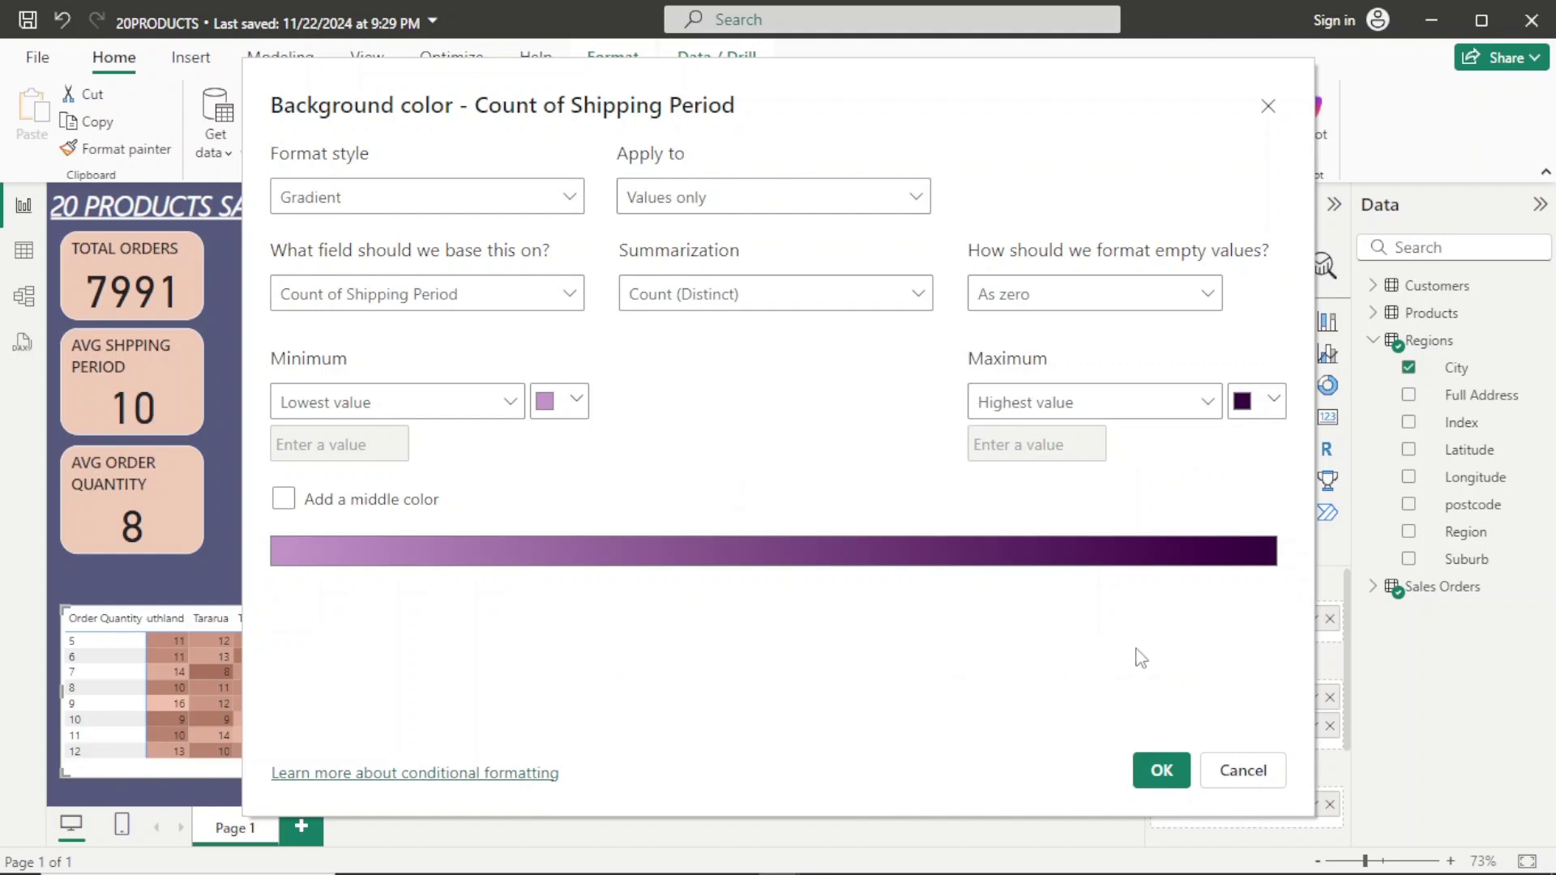
pyautogui.click(1161, 770)
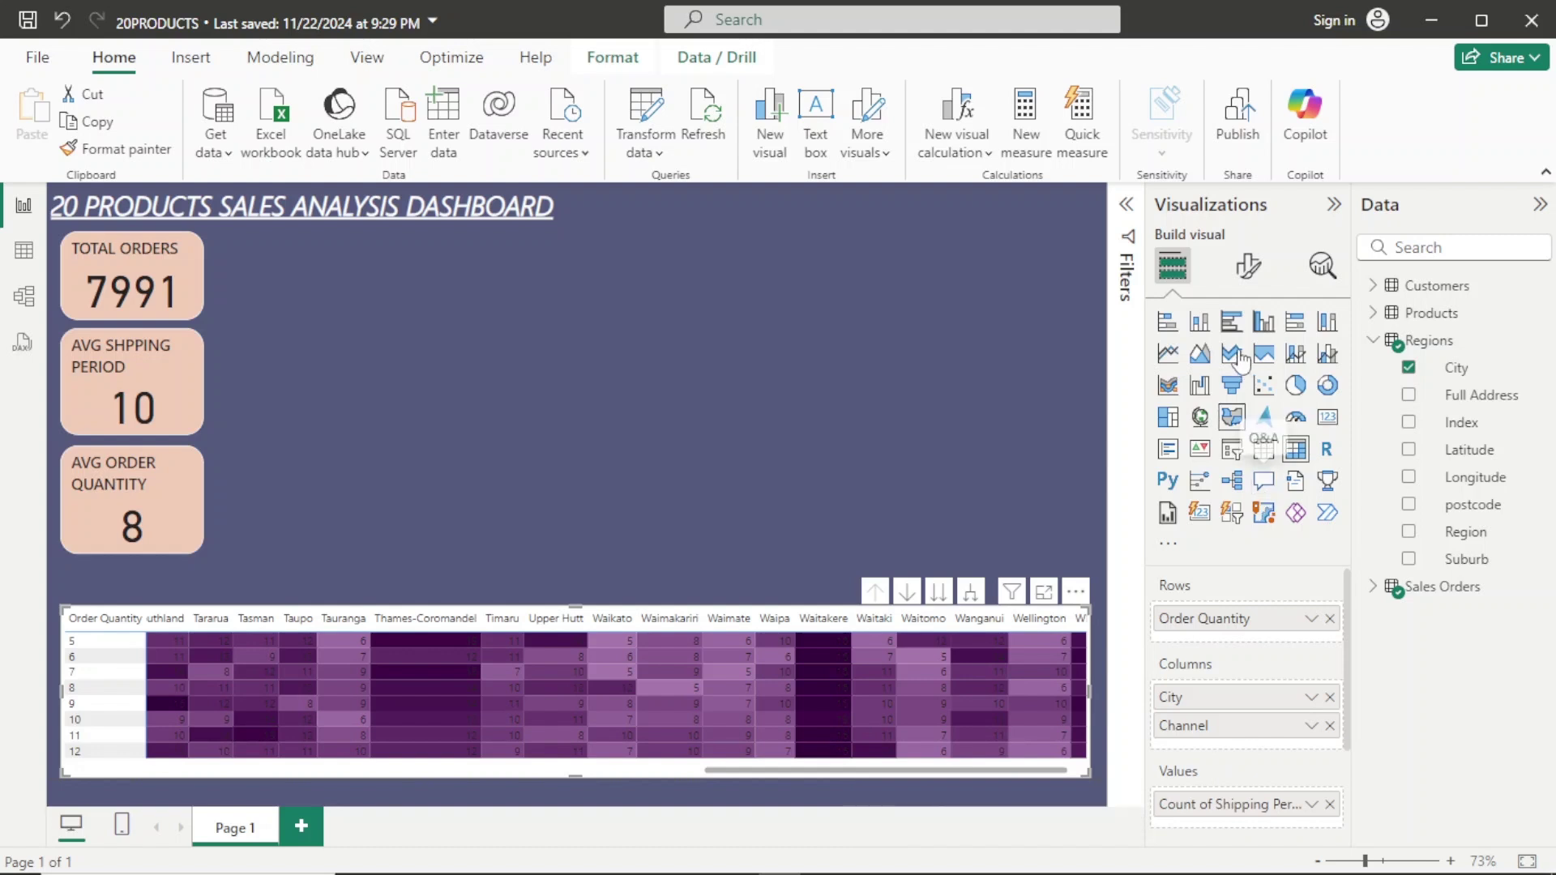
# Set the text color of the matrix values to white.
pyautogui.click(1241, 265)
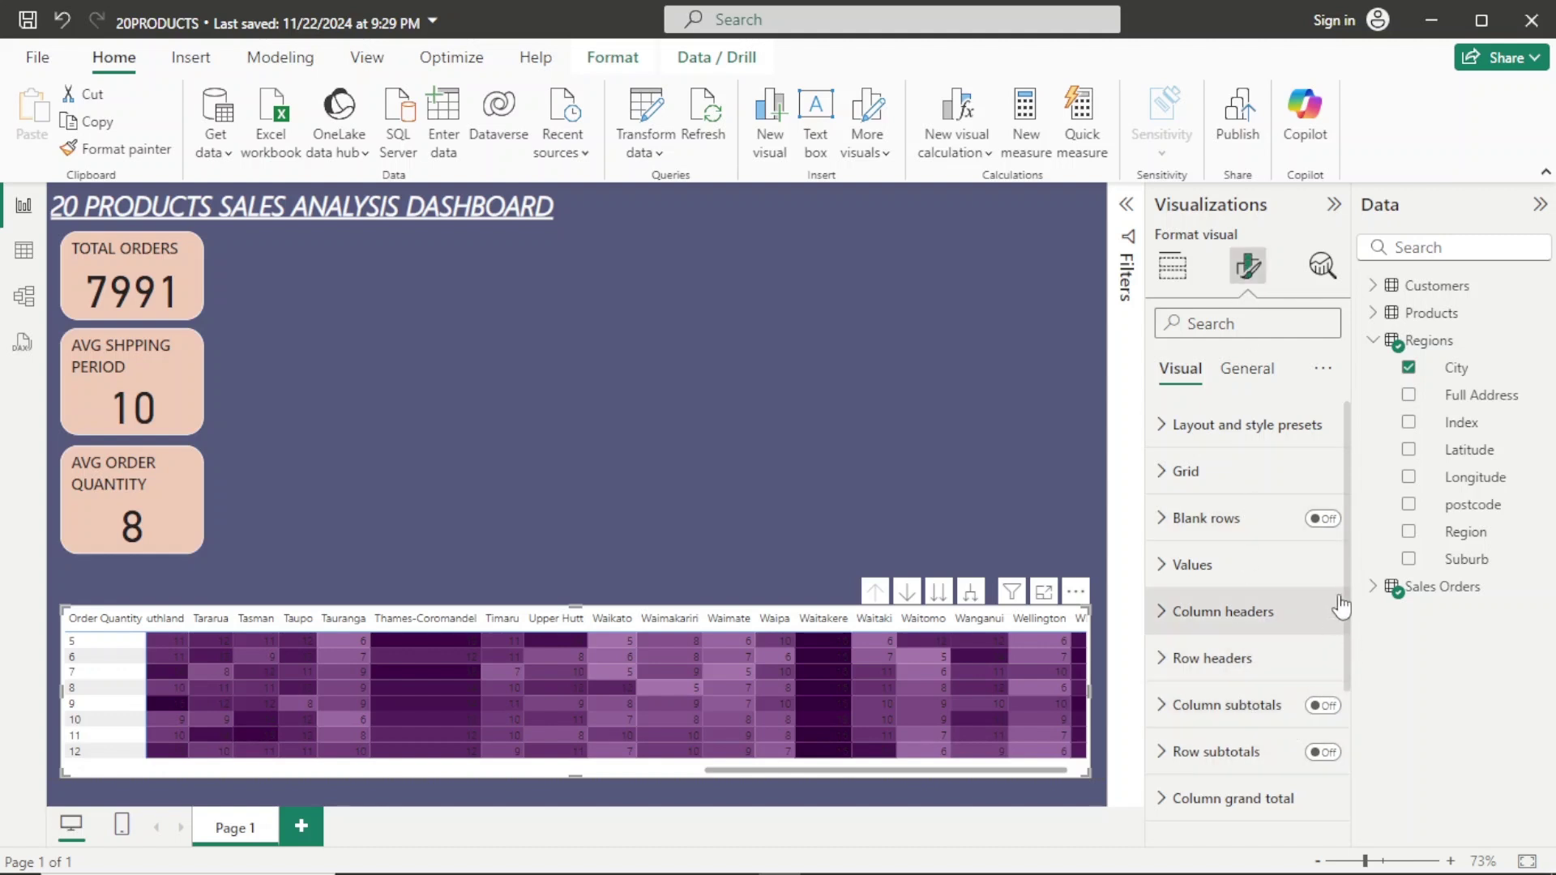
pyautogui.click(1212, 572)
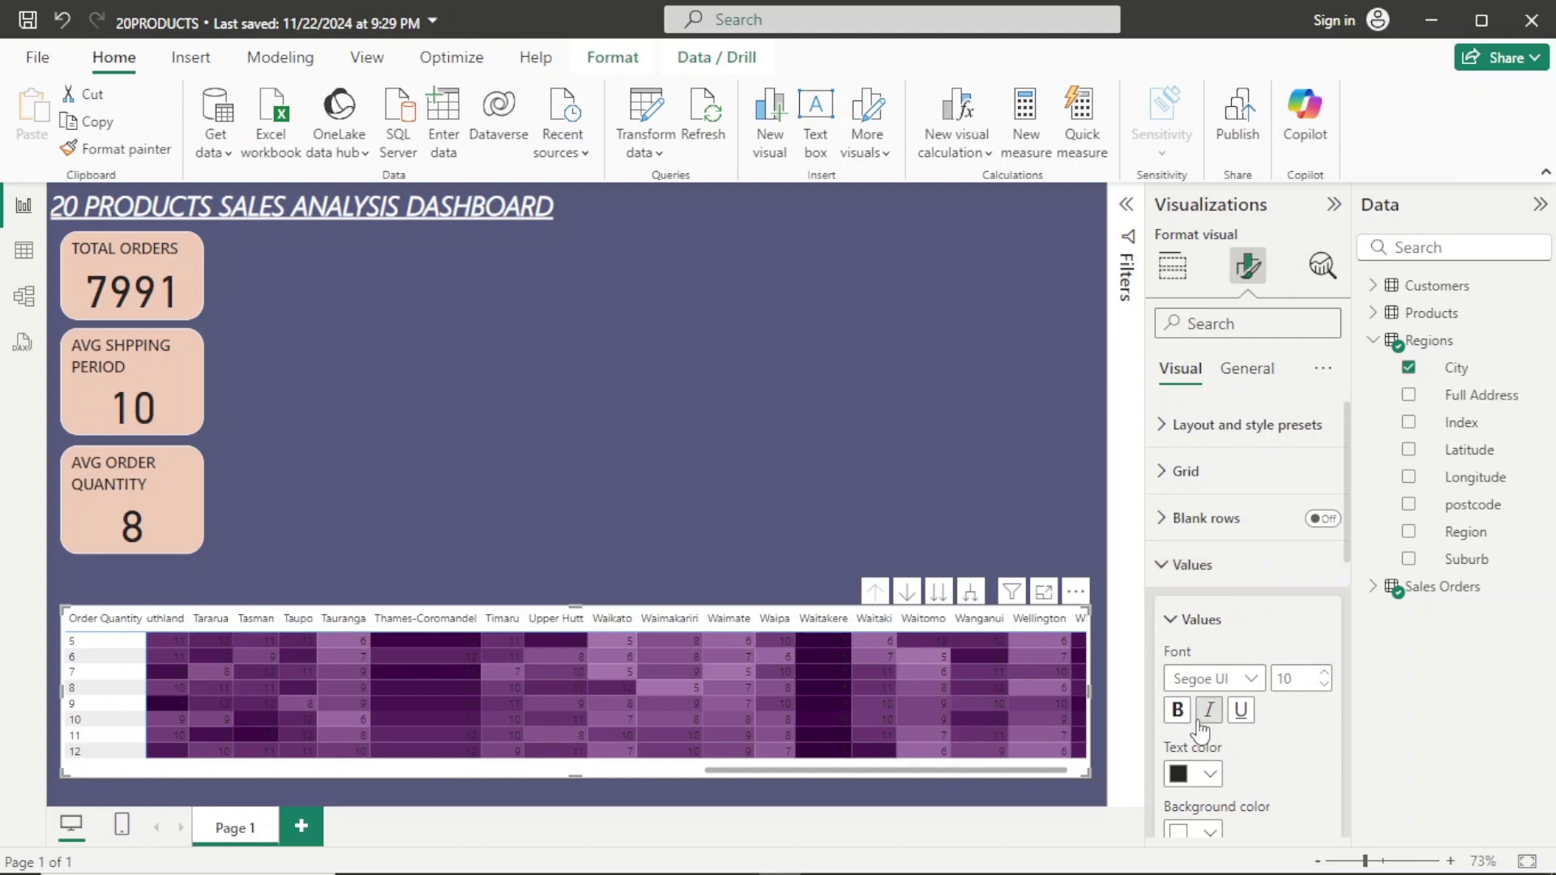
pyautogui.click(1211, 774)
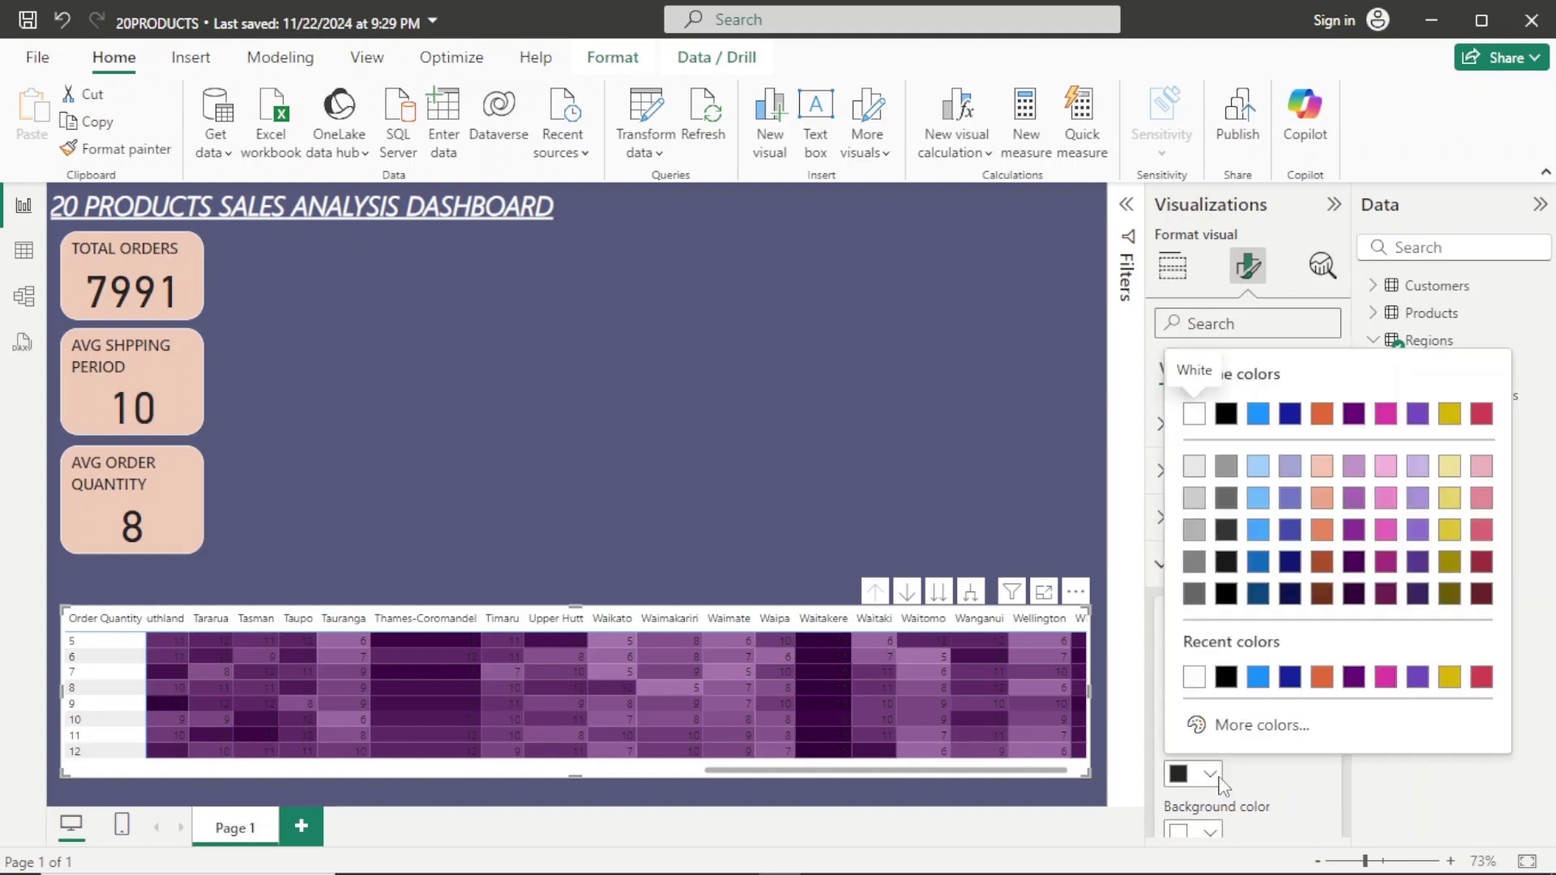
pyautogui.click(1203, 685)
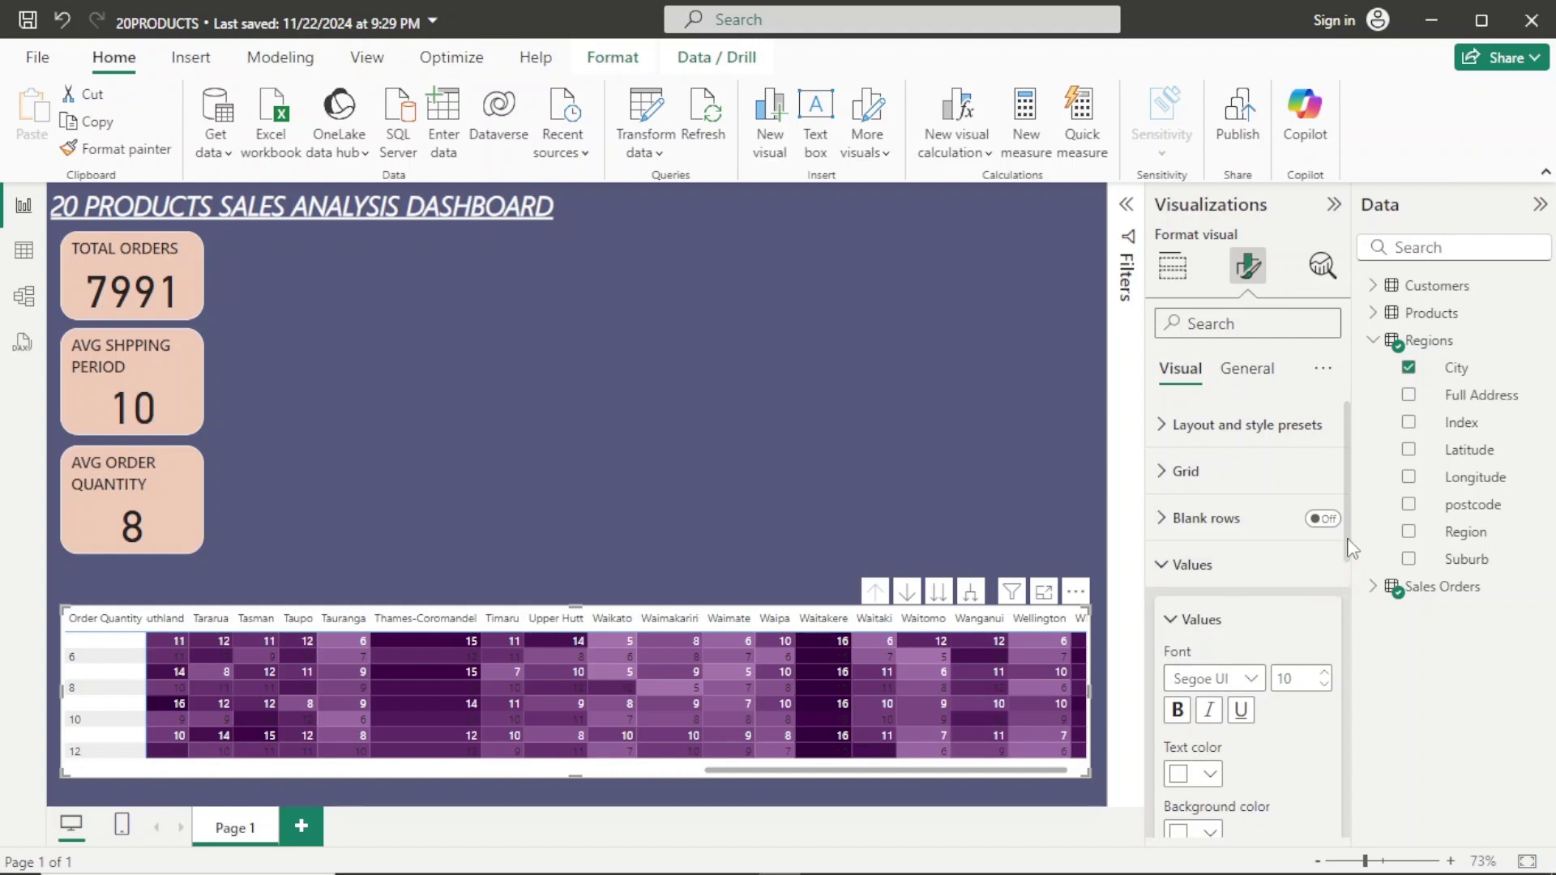
# Set the alternate text color of the matrix values to white and check the result across the city columns.
pyautogui.scroll(-4, 1352, 549)
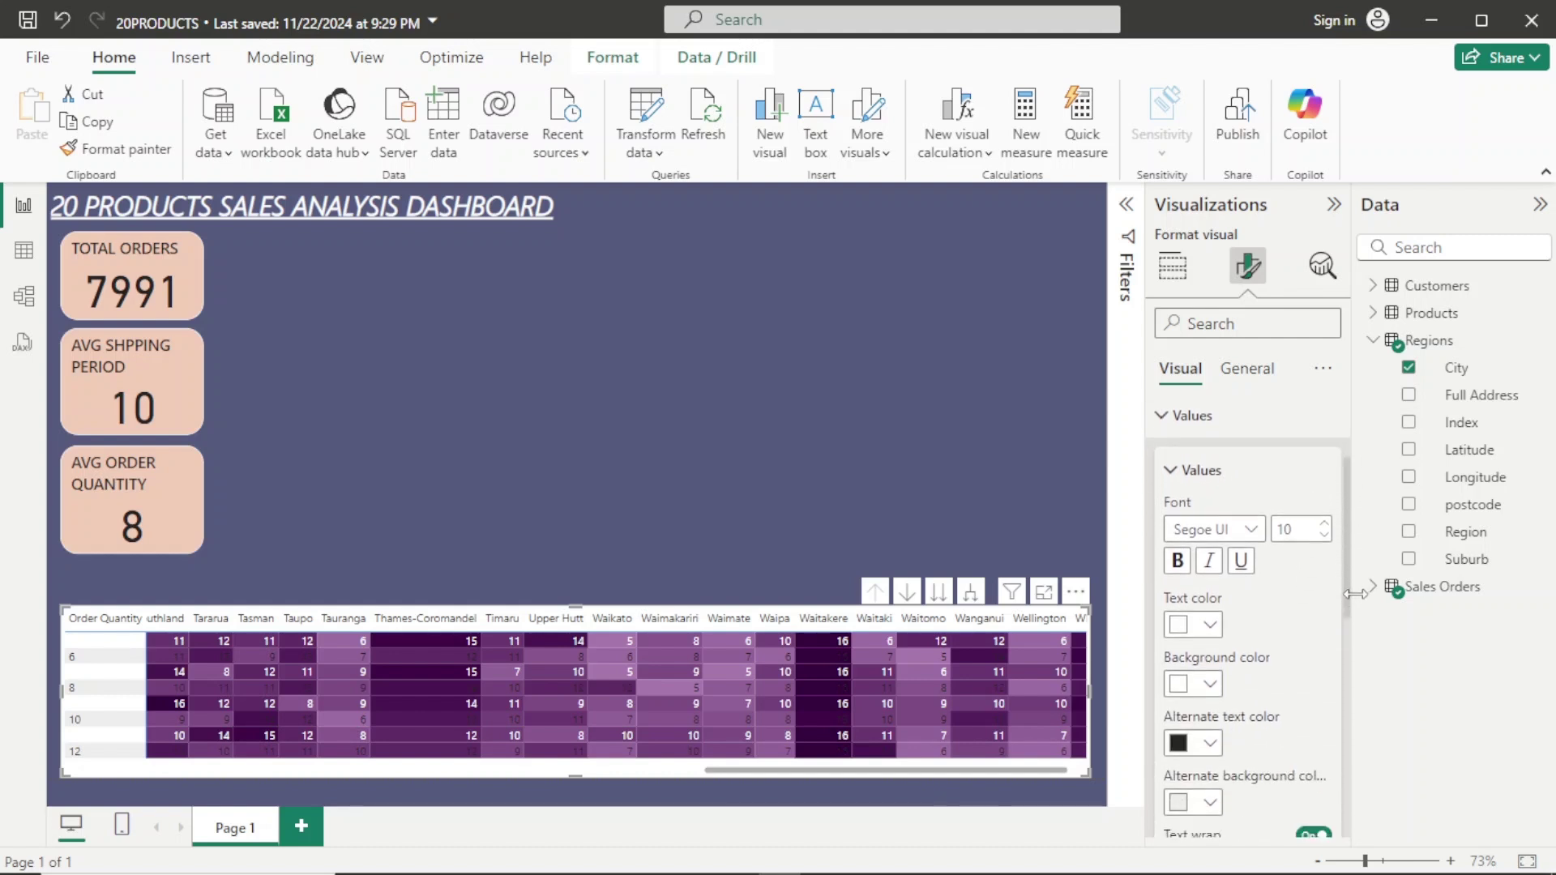
pyautogui.scroll(-2, 1352, 616)
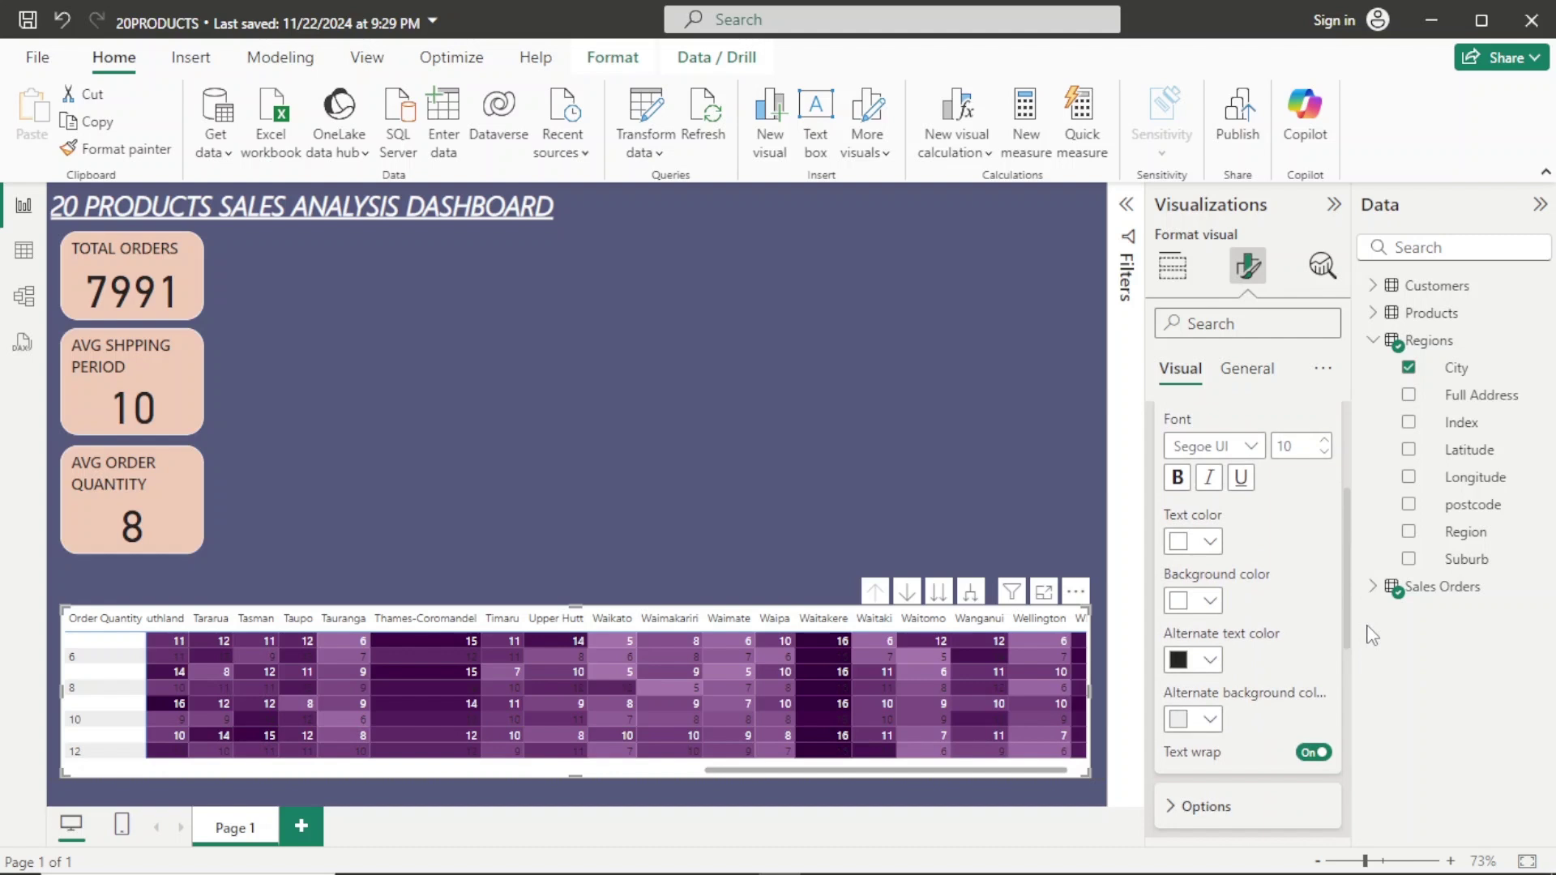
pyautogui.click(1213, 665)
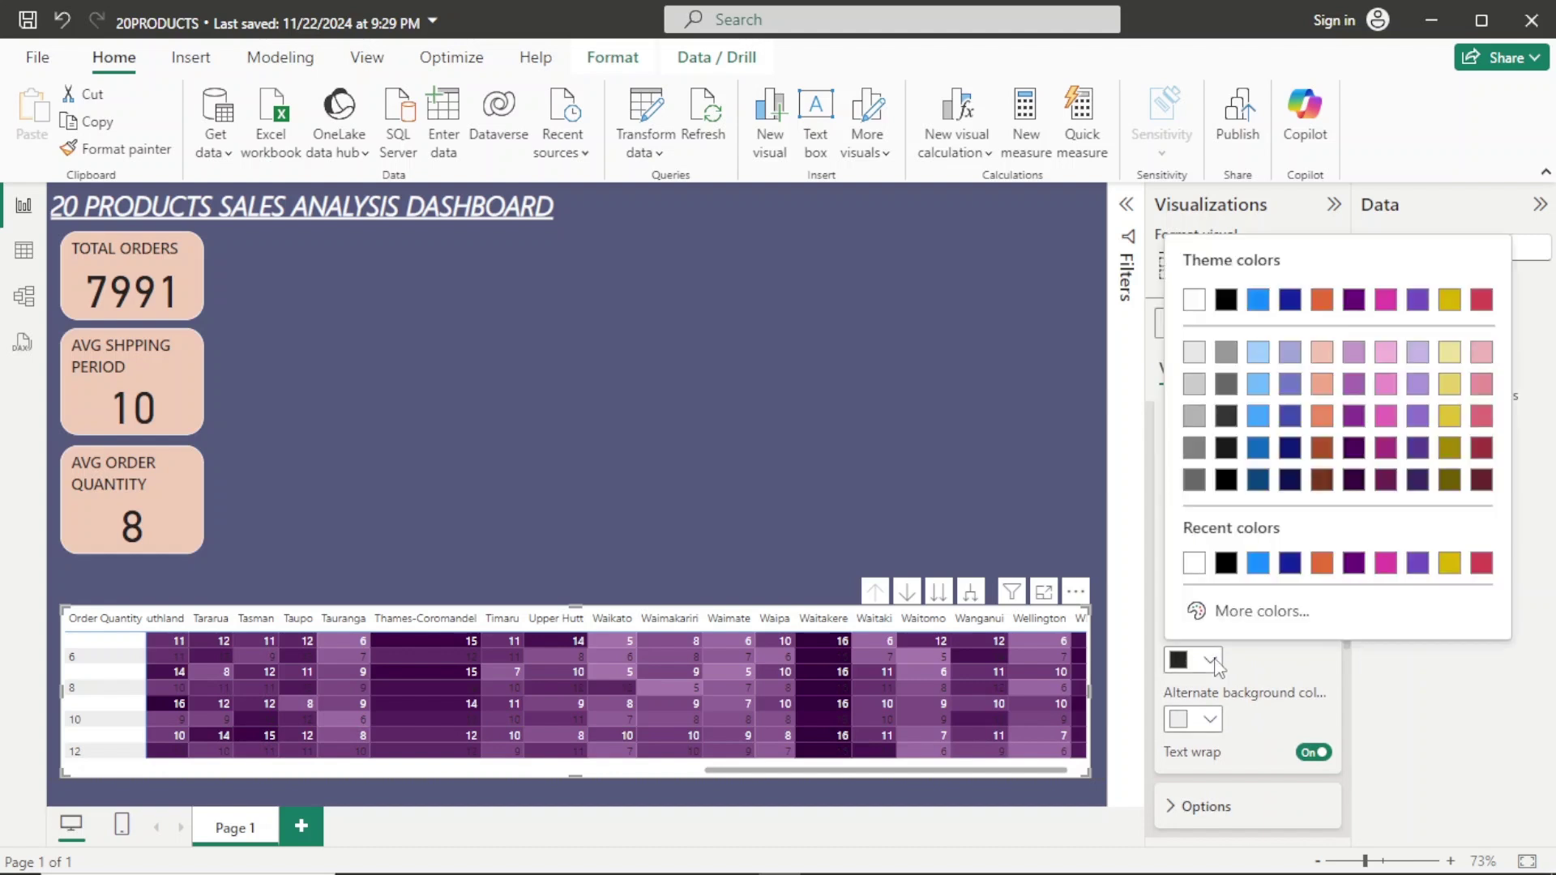
pyautogui.click(1195, 563)
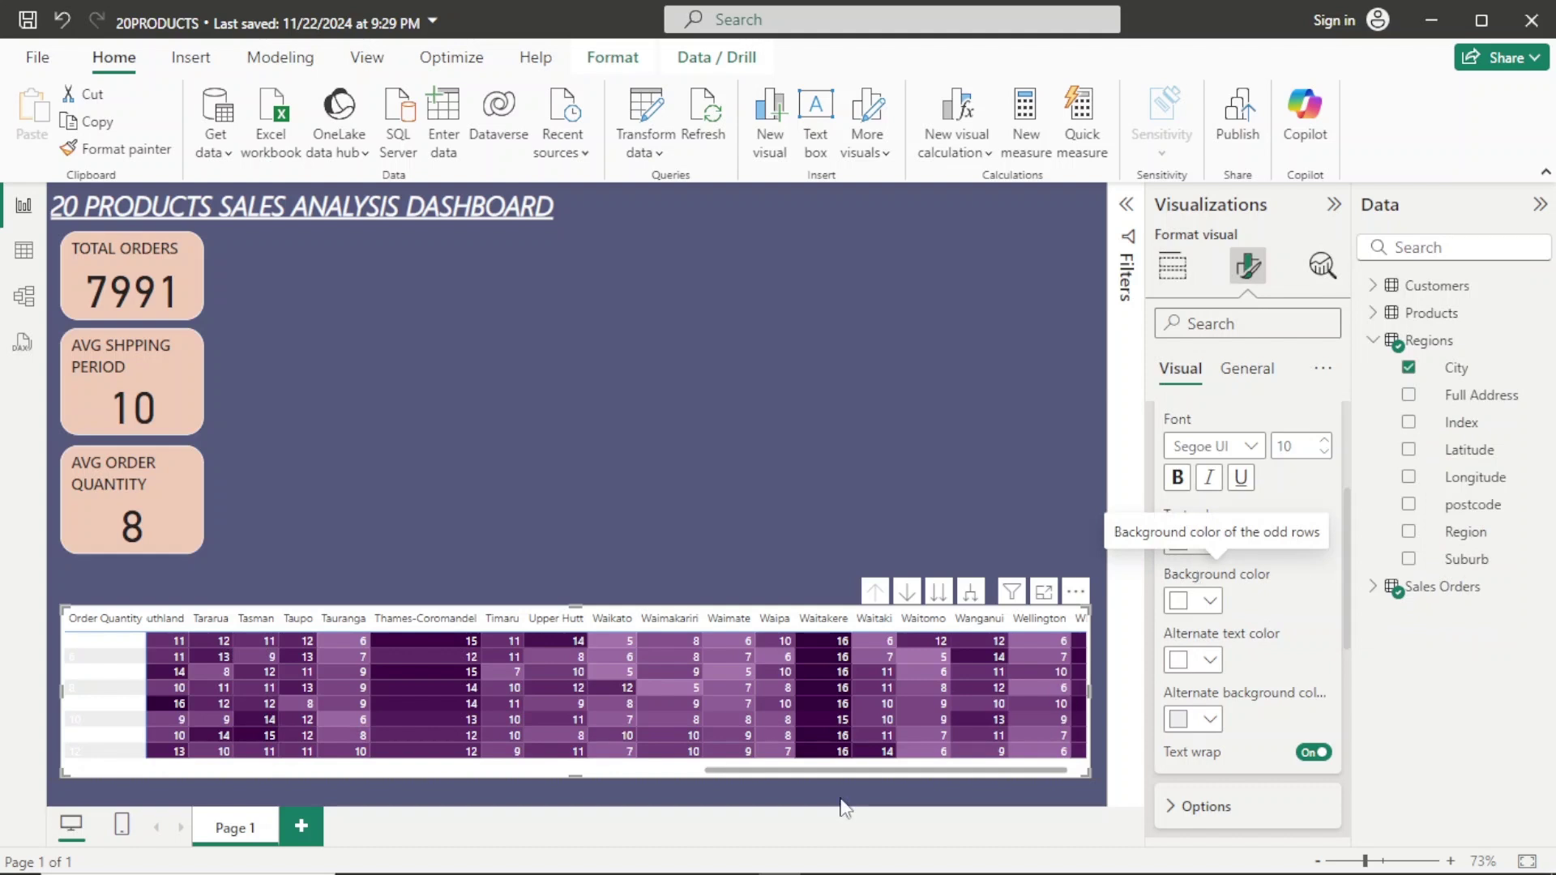
pyautogui.moveTo(783, 770); pyautogui.dragTo(336, 801)
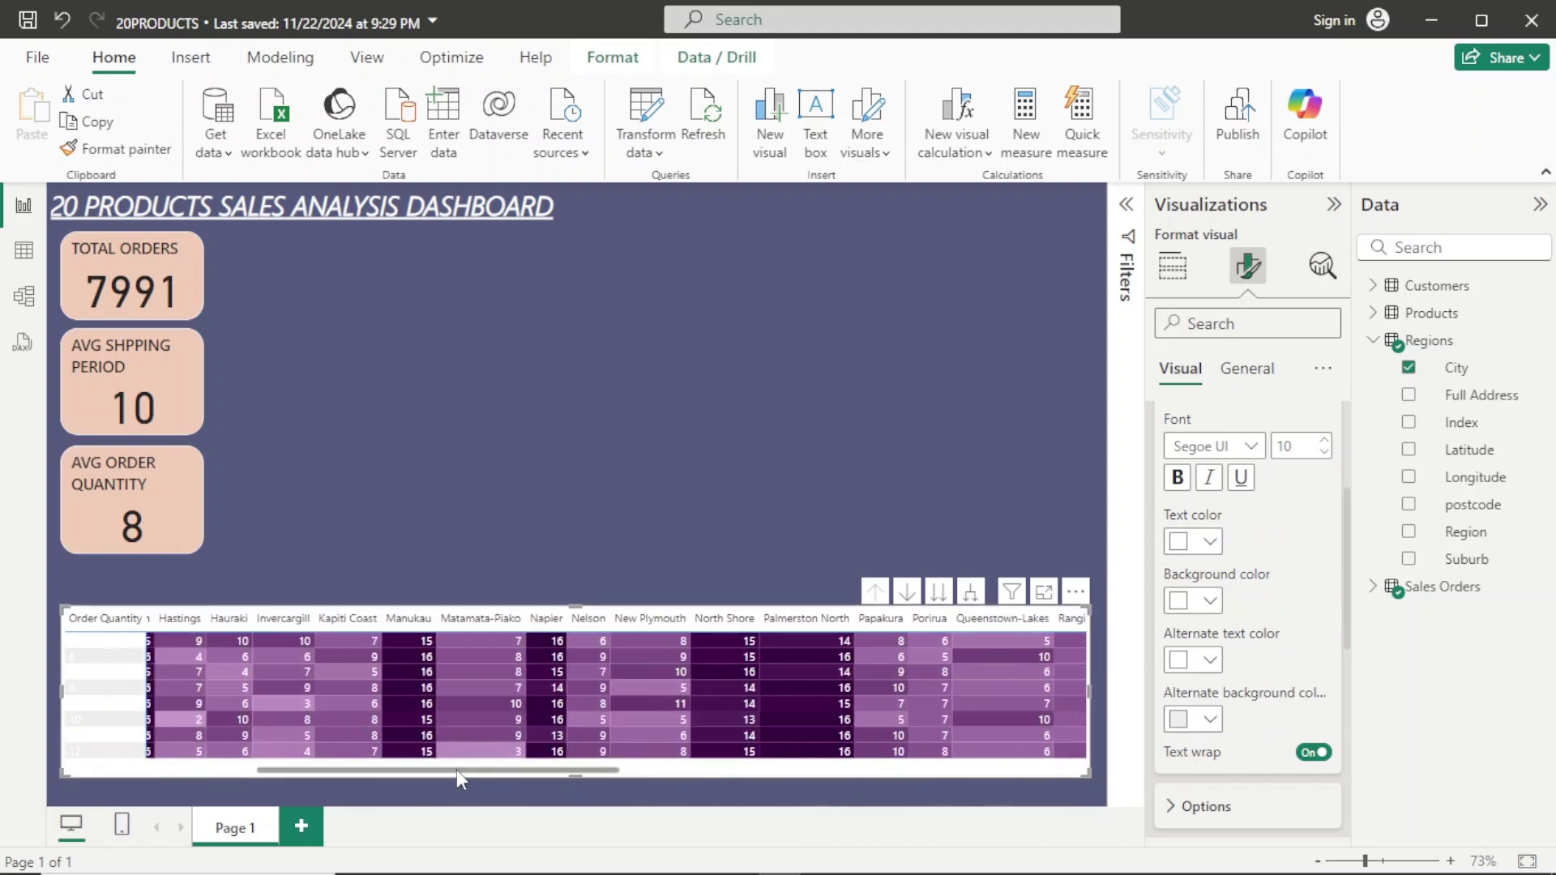
pyautogui.moveTo(455, 770); pyautogui.dragTo(154, 766)
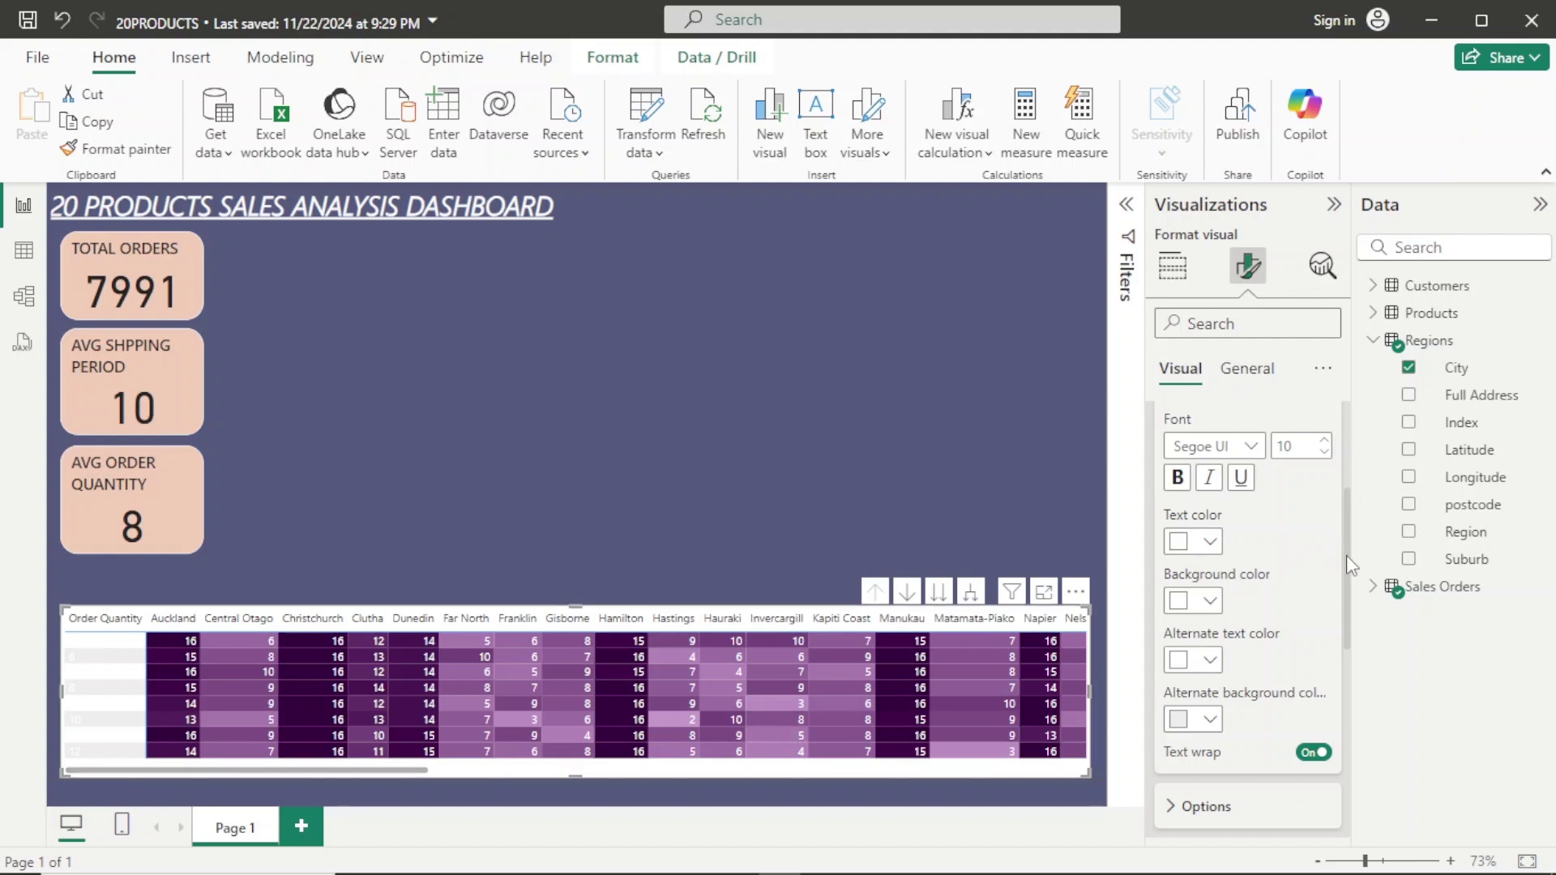
# Try black as the text color of the matrix values, then restore white.
pyautogui.moveTo(1345, 556)
pyautogui.mouseDown()
pyautogui.moveTo(1347, 599)
pyautogui.moveTo(1346, 545)
pyautogui.mouseUp()
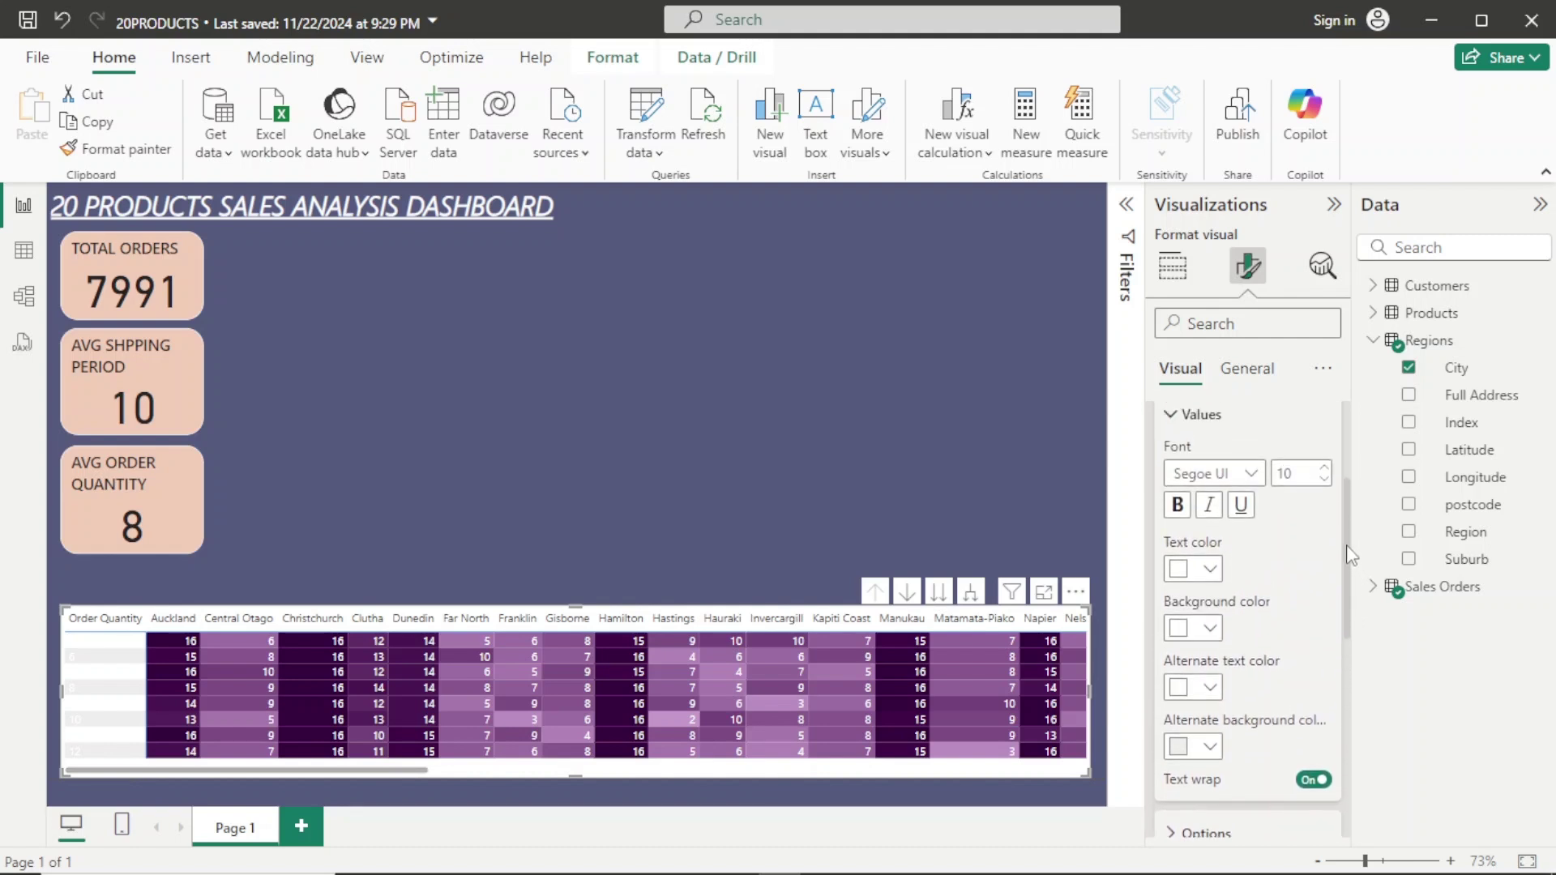
pyautogui.click(1210, 568)
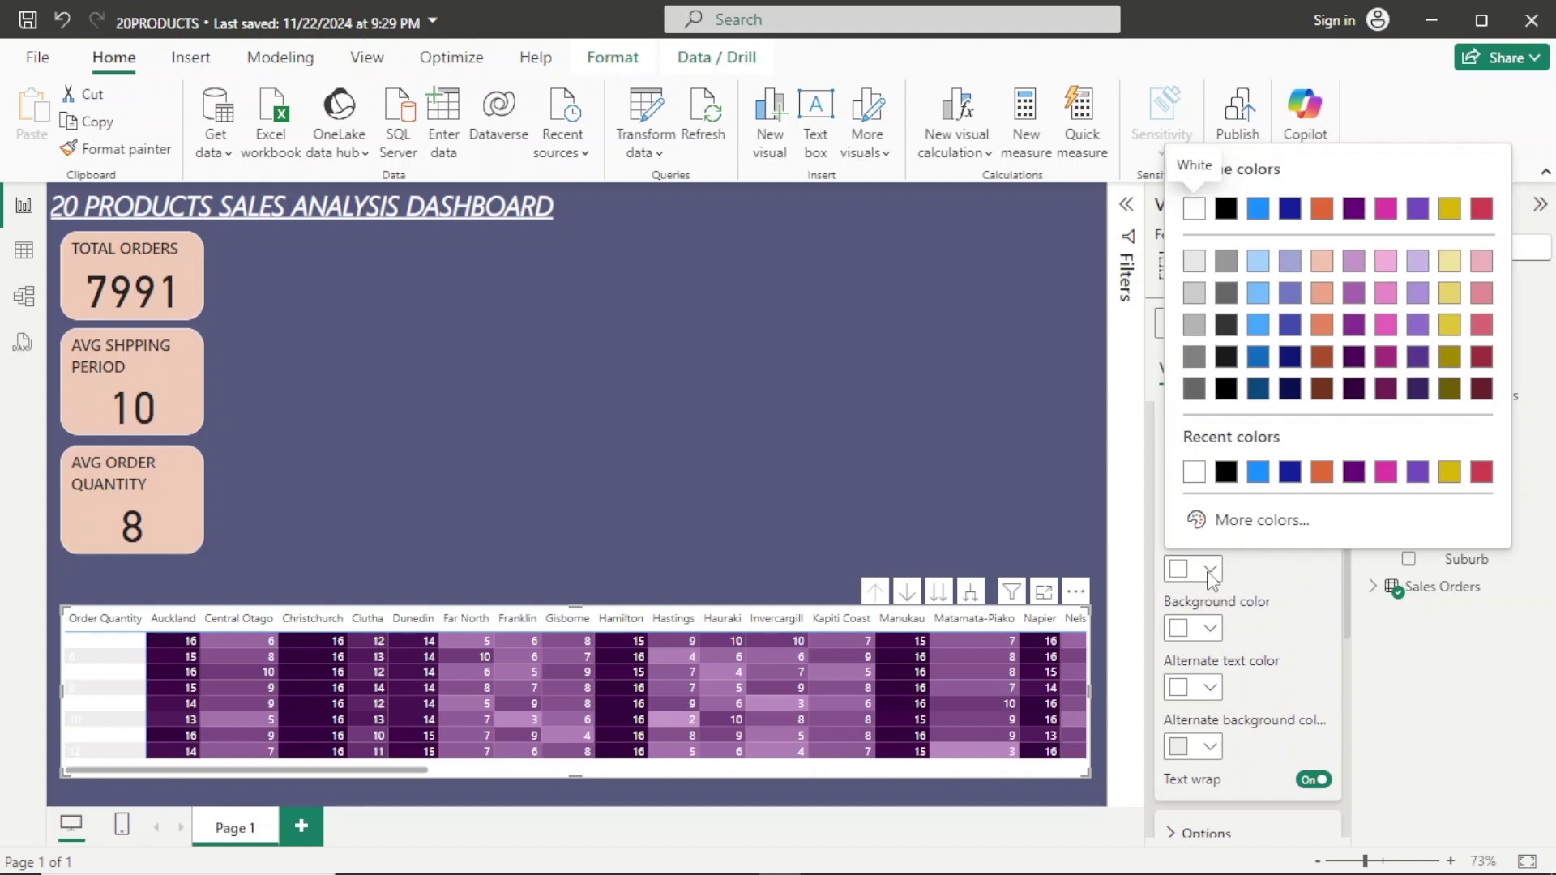
pyautogui.click(1227, 473)
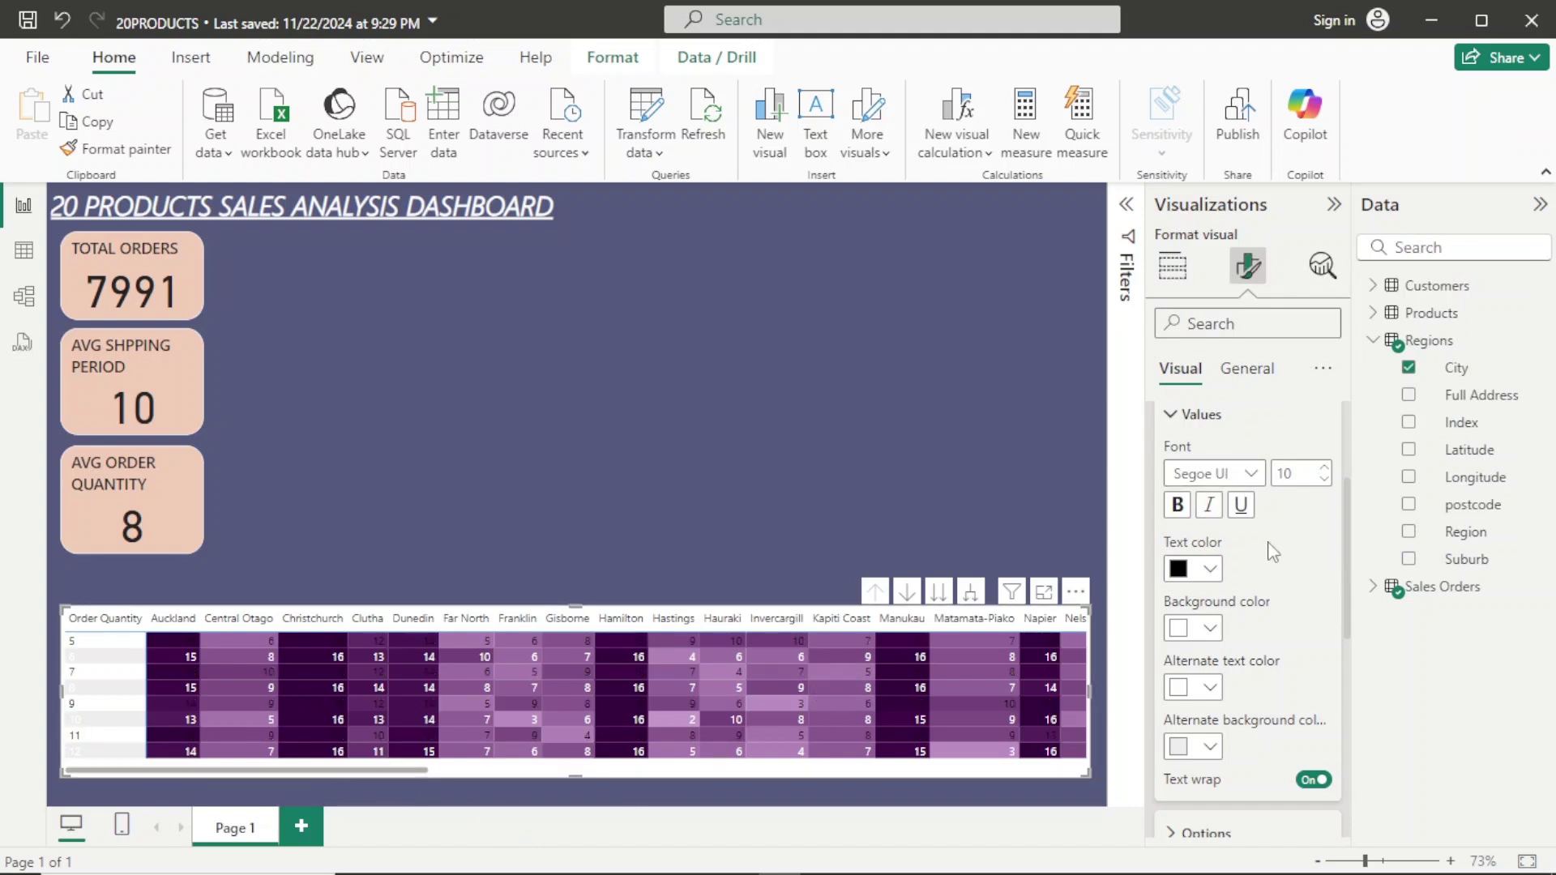
pyautogui.click(1211, 570)
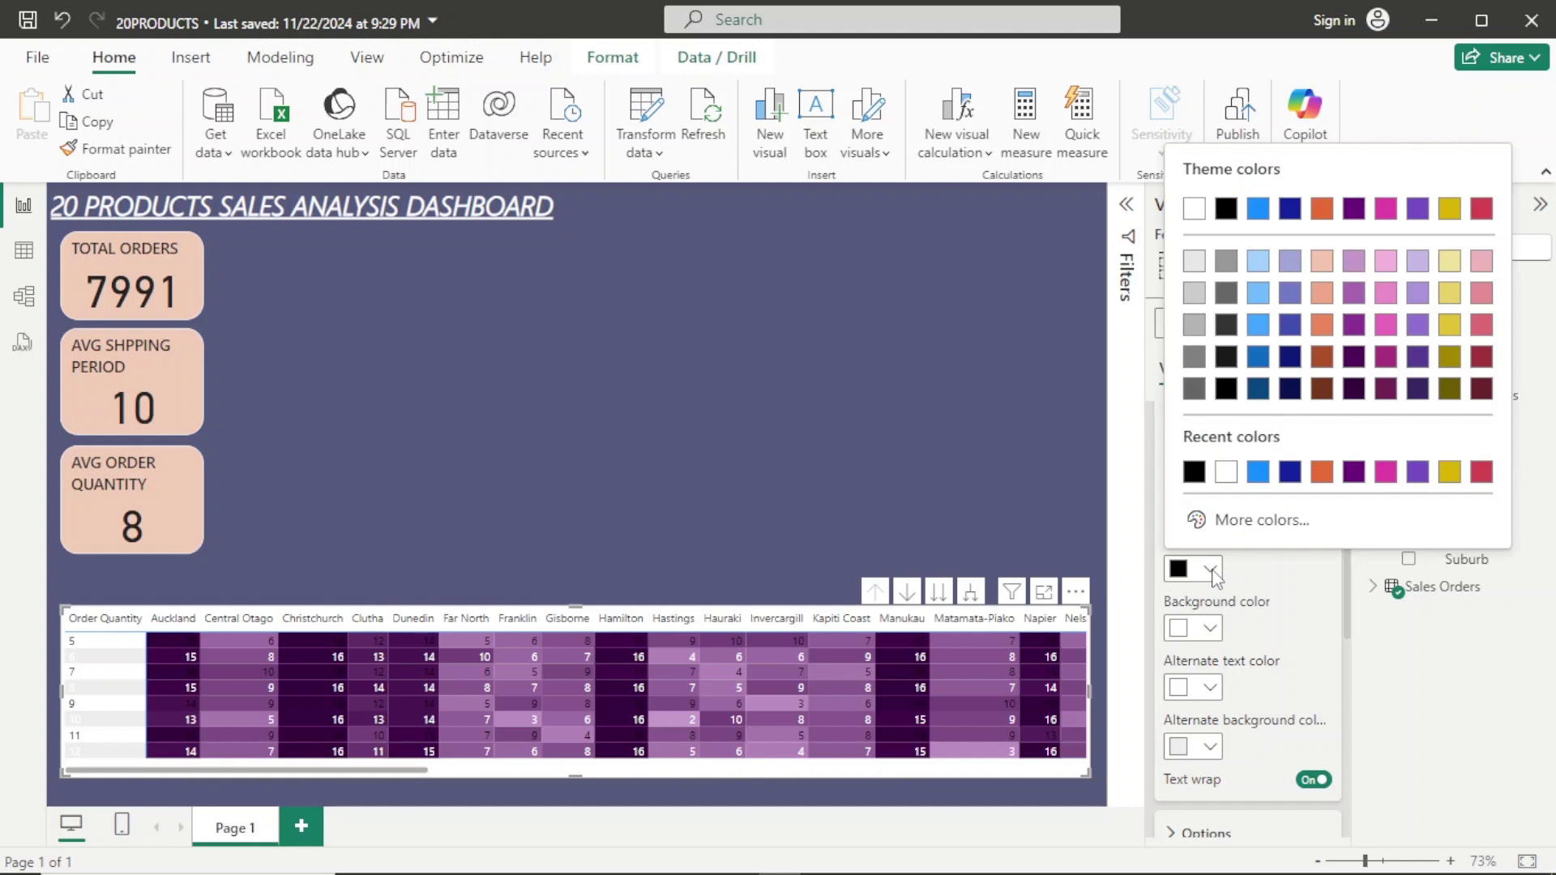
pyautogui.click(1226, 473)
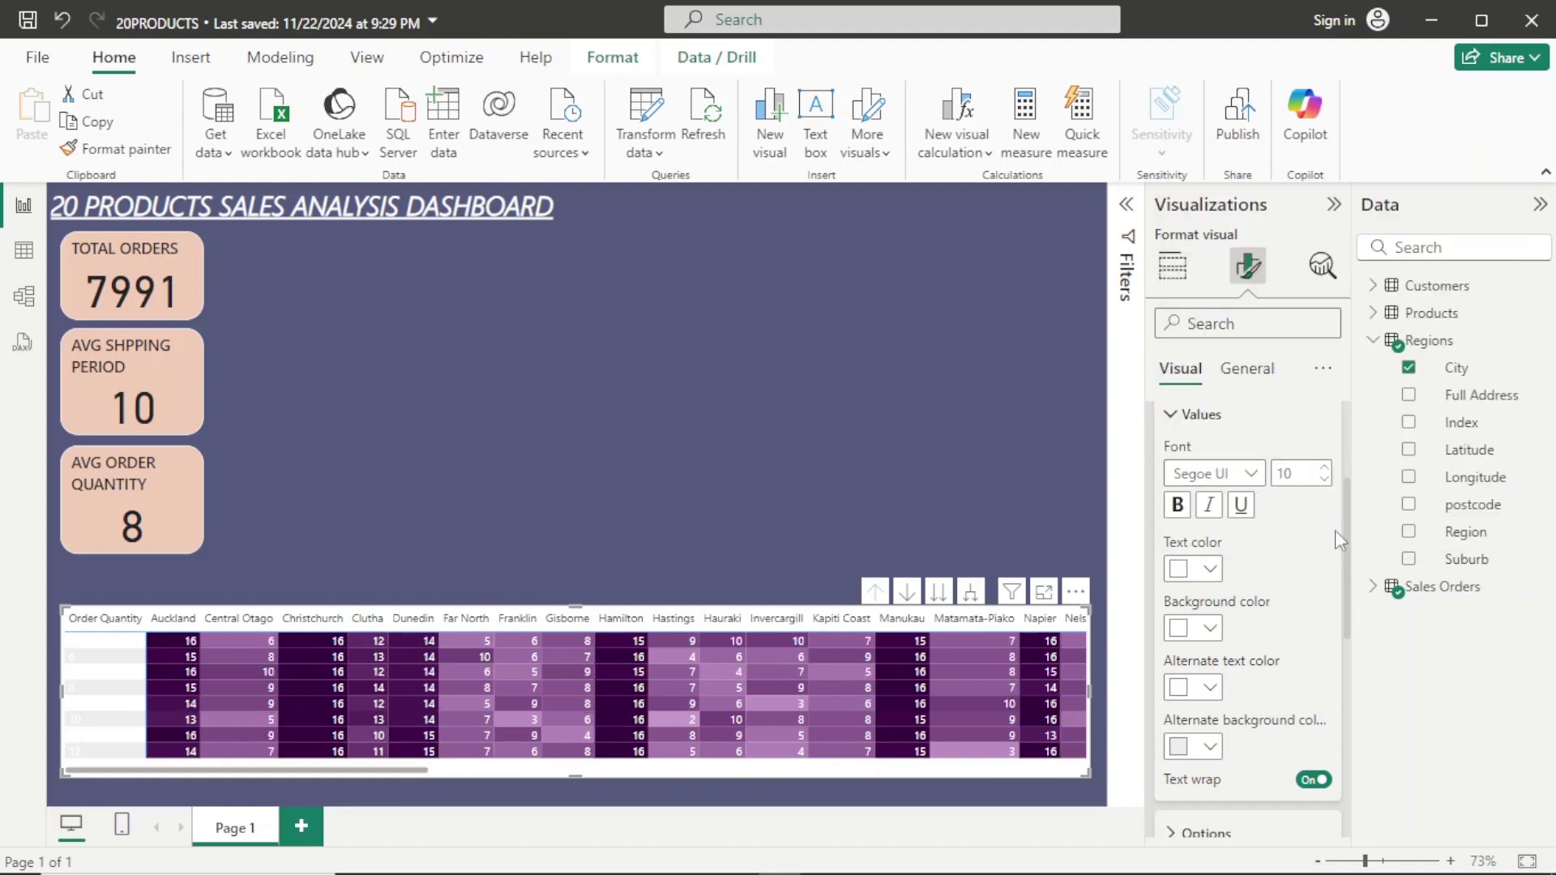
# Look through the matrix's grand total, specific column and cell elements formatting settings.
pyautogui.moveTo(1347, 518); pyautogui.dragTo(1347, 423)
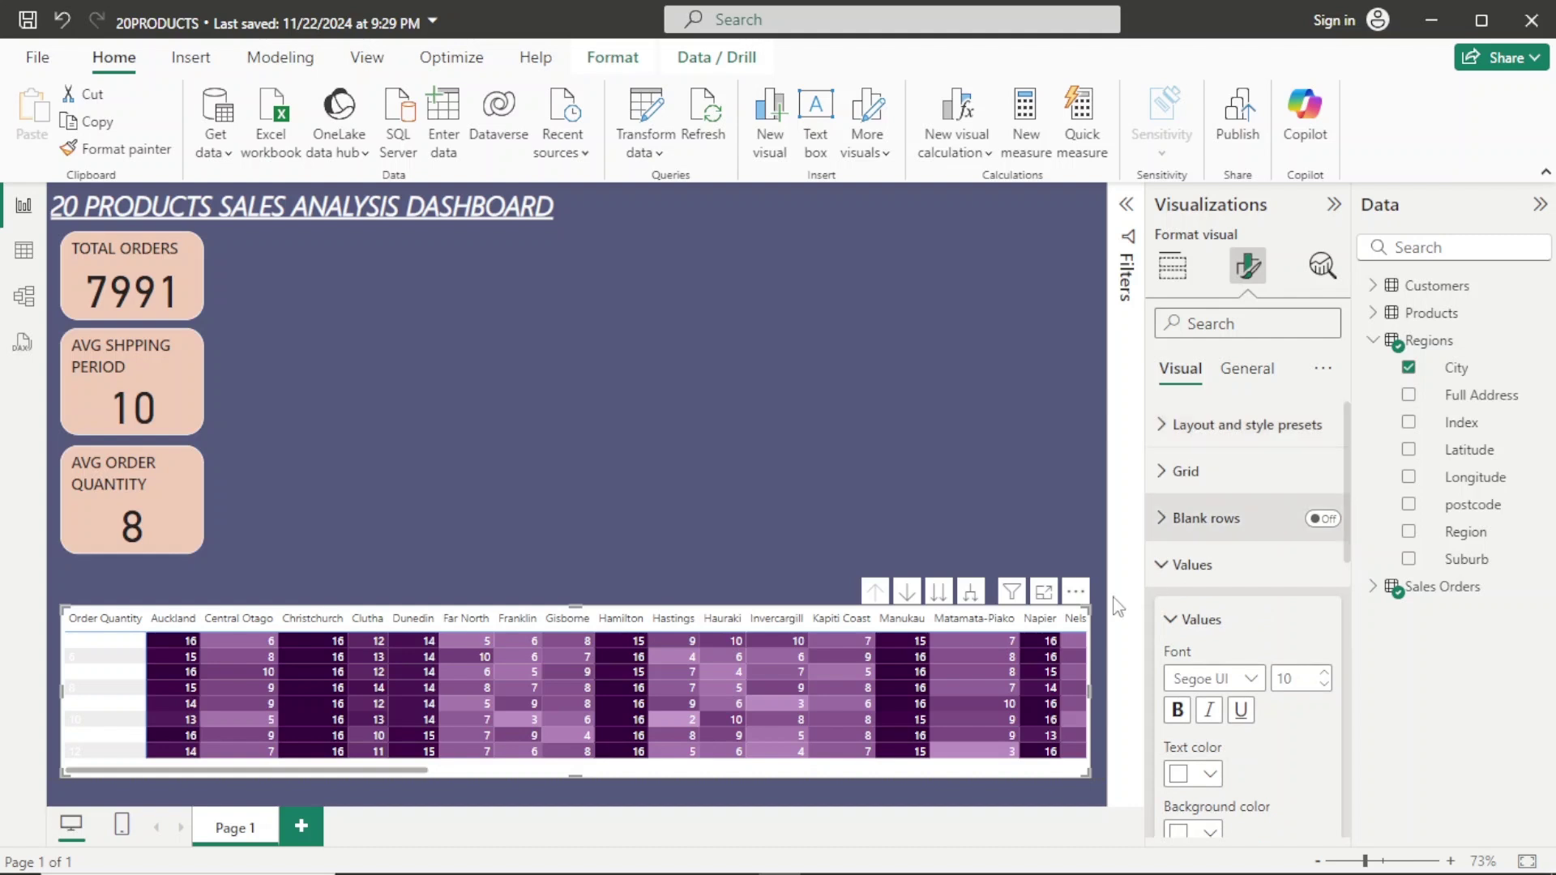
pyautogui.click(1164, 565)
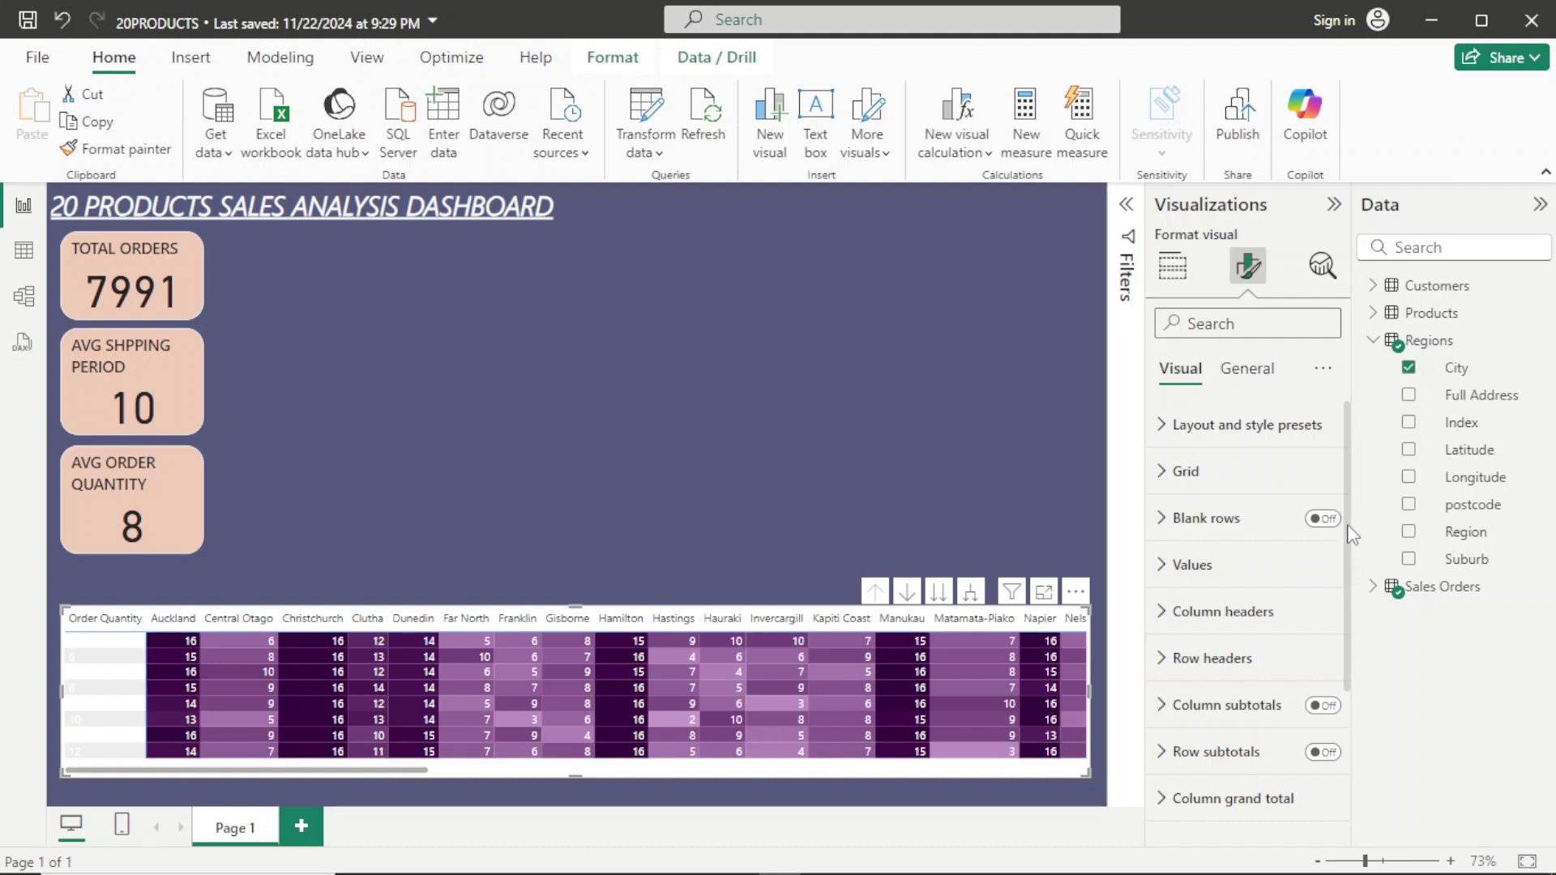
pyautogui.moveTo(1348, 499); pyautogui.dragTo(1352, 748)
pyautogui.click(1222, 627)
pyautogui.scroll(-2, 1248, 616)
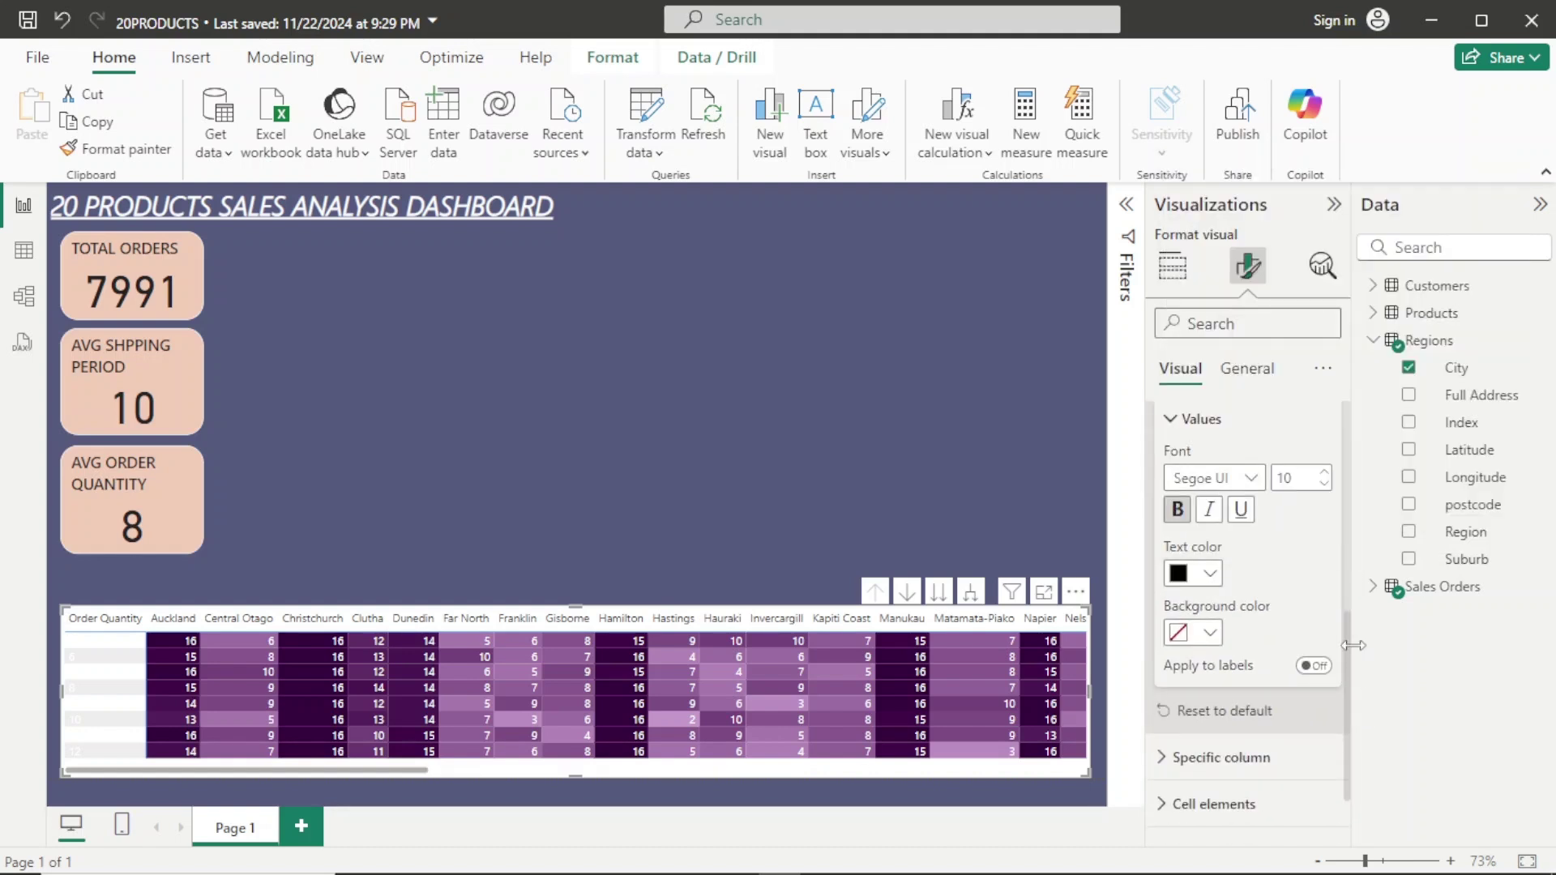
pyautogui.moveTo(1346, 615); pyautogui.dragTo(1349, 323)
pyautogui.click(1191, 564)
pyautogui.click(1191, 564)
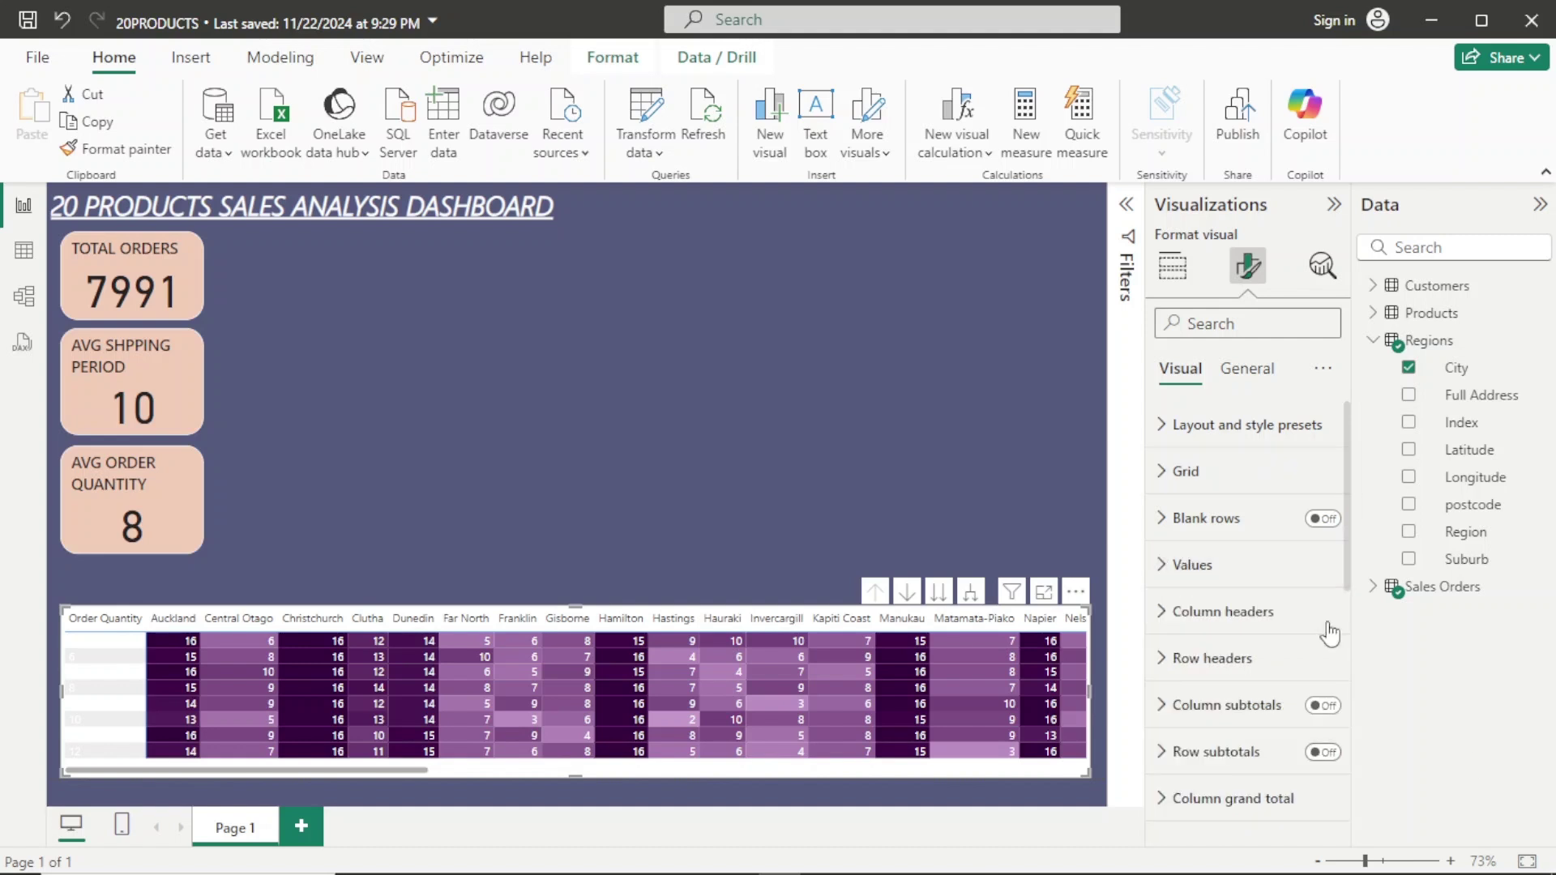
pyautogui.scroll(-3, 1173, 628)
pyautogui.scroll(-3, 1173, 628)
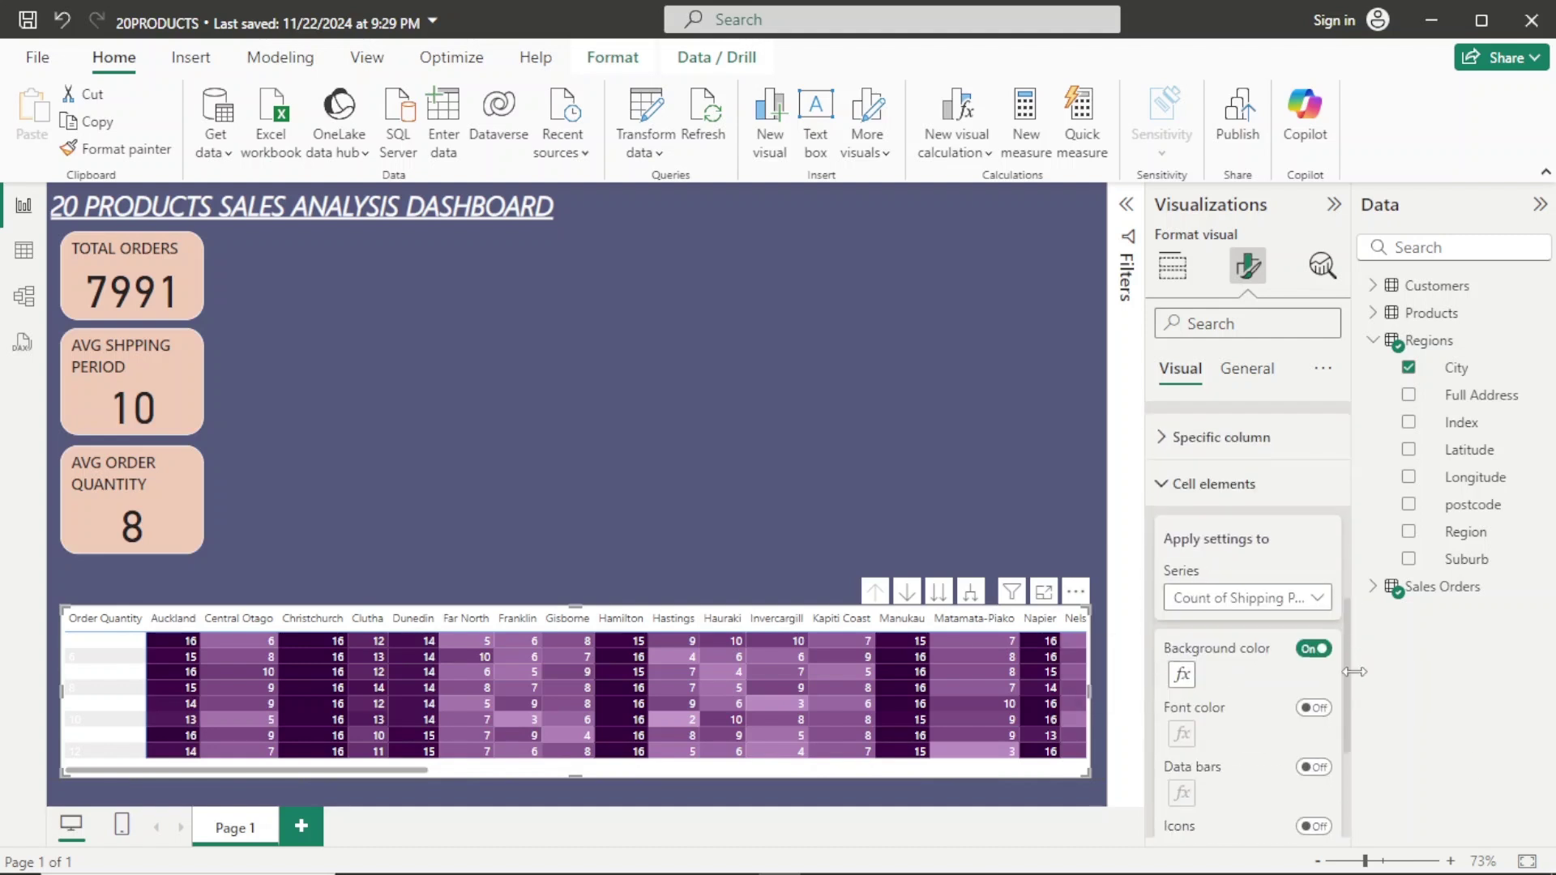
# Set the matrix values' background and alternate background colors to white and give the row headers dark text.
pyautogui.scroll(10, 1210, 581)
pyautogui.click(1192, 564)
pyautogui.scroll(-3, 1199, 600)
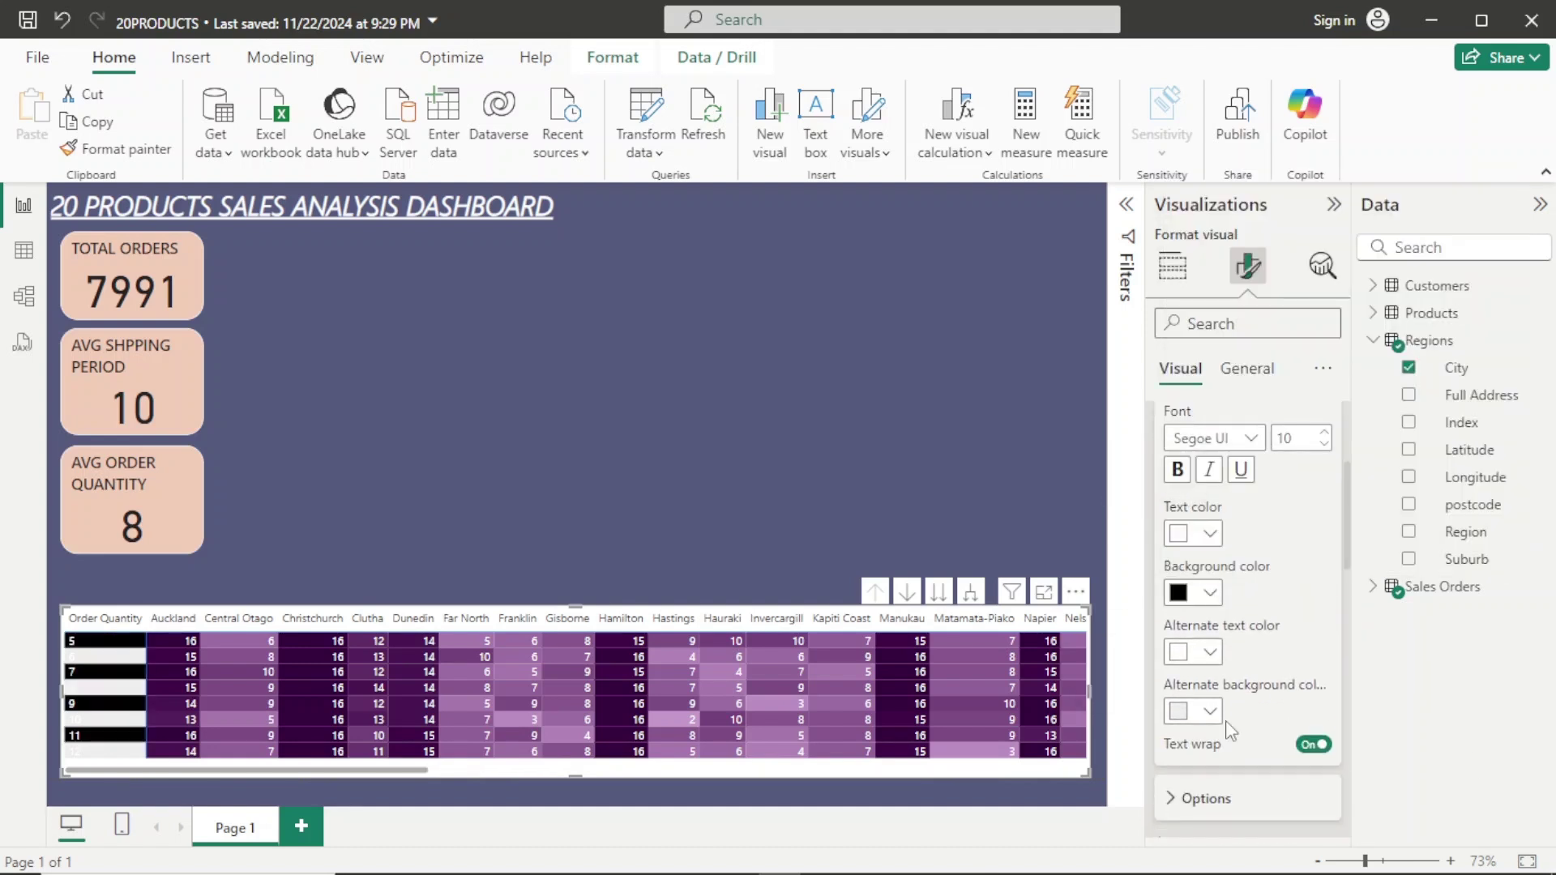
pyautogui.hotkey('ctrl', 'z')
pyautogui.hotkey('ctrl', 'z')
pyautogui.click(1210, 596)
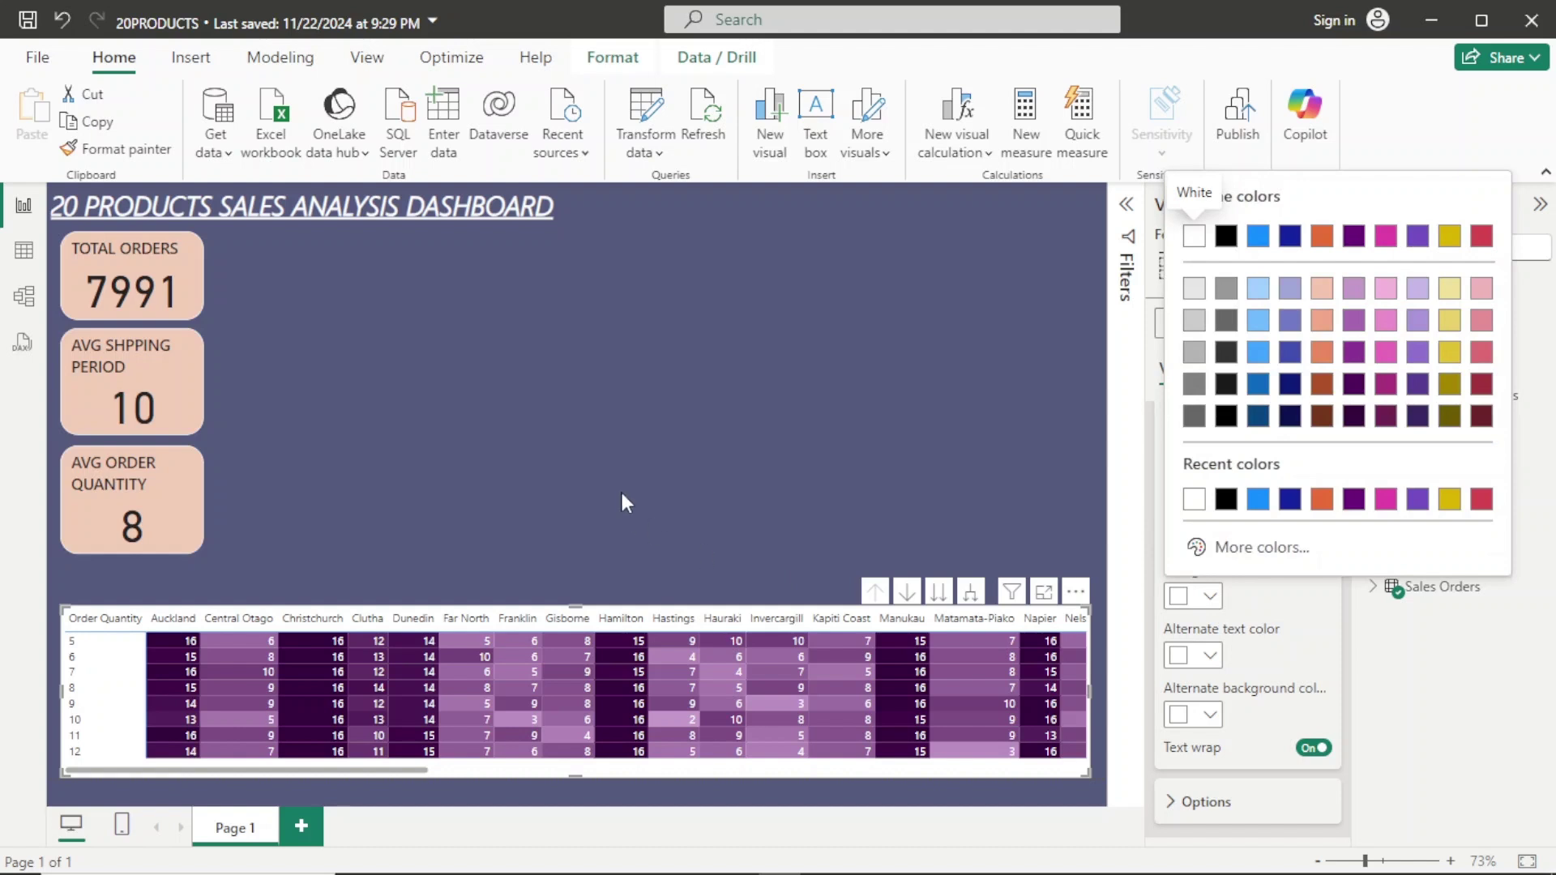
pyautogui.press('Escape')
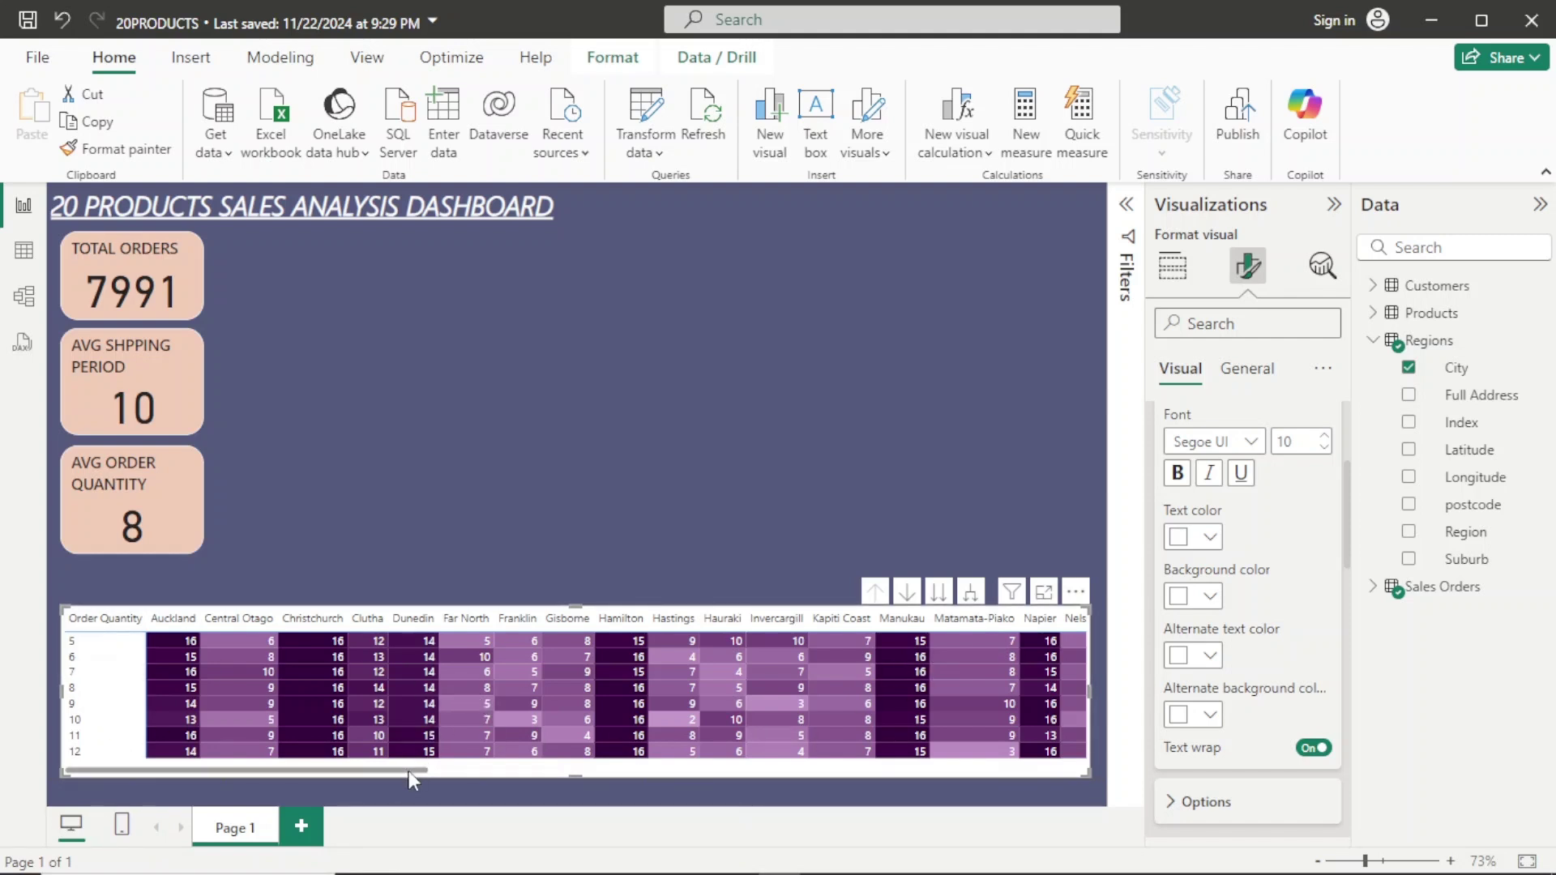
pyautogui.moveTo(408, 770); pyautogui.dragTo(1140, 762)
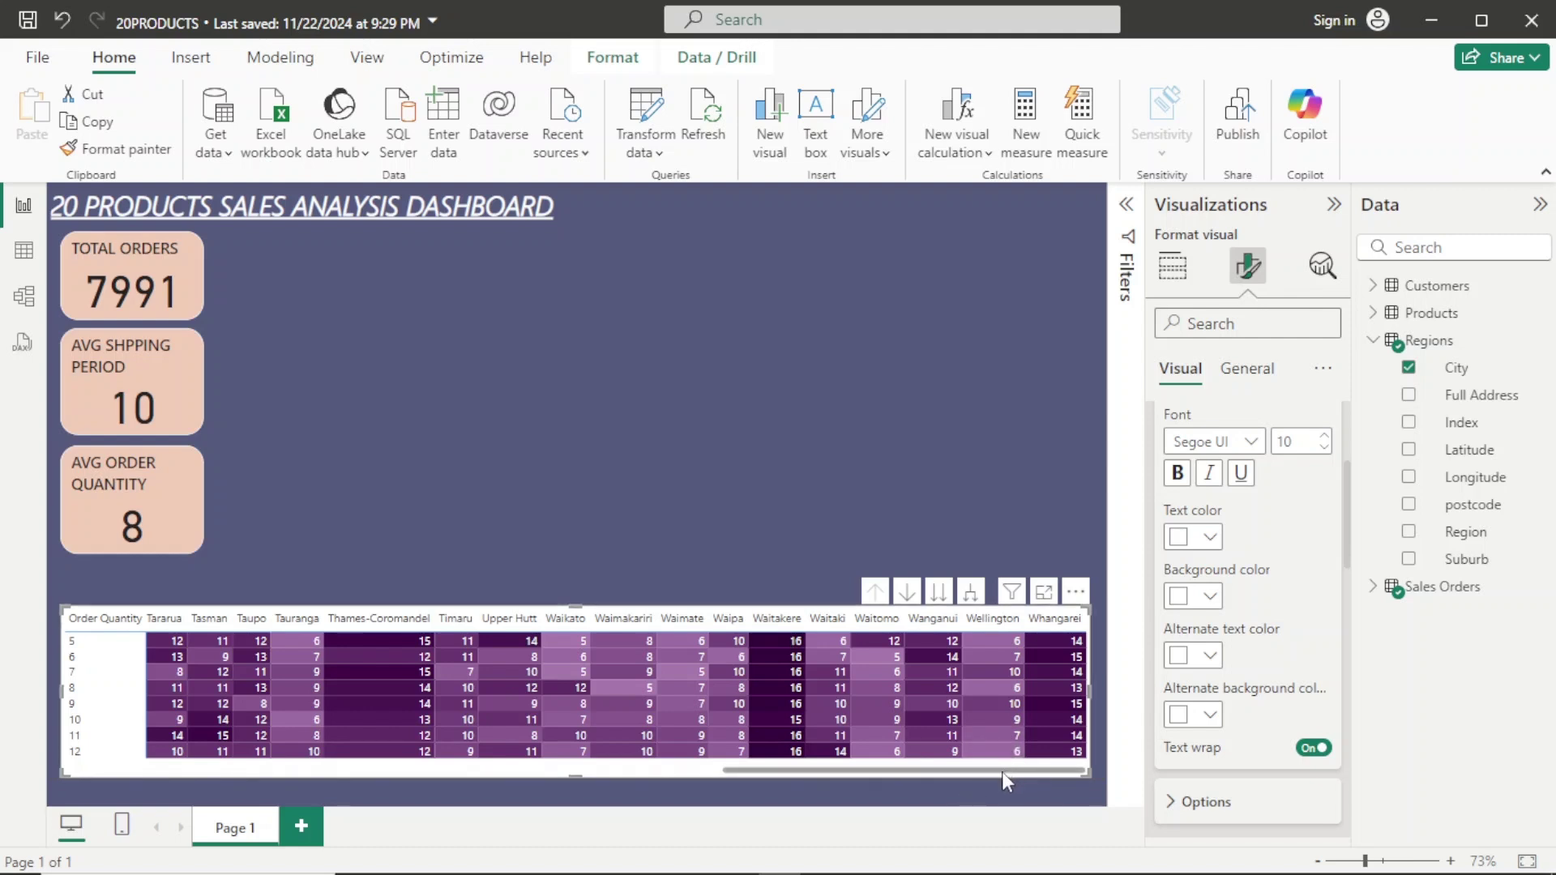
pyautogui.moveTo(1003, 771); pyautogui.dragTo(381, 813)
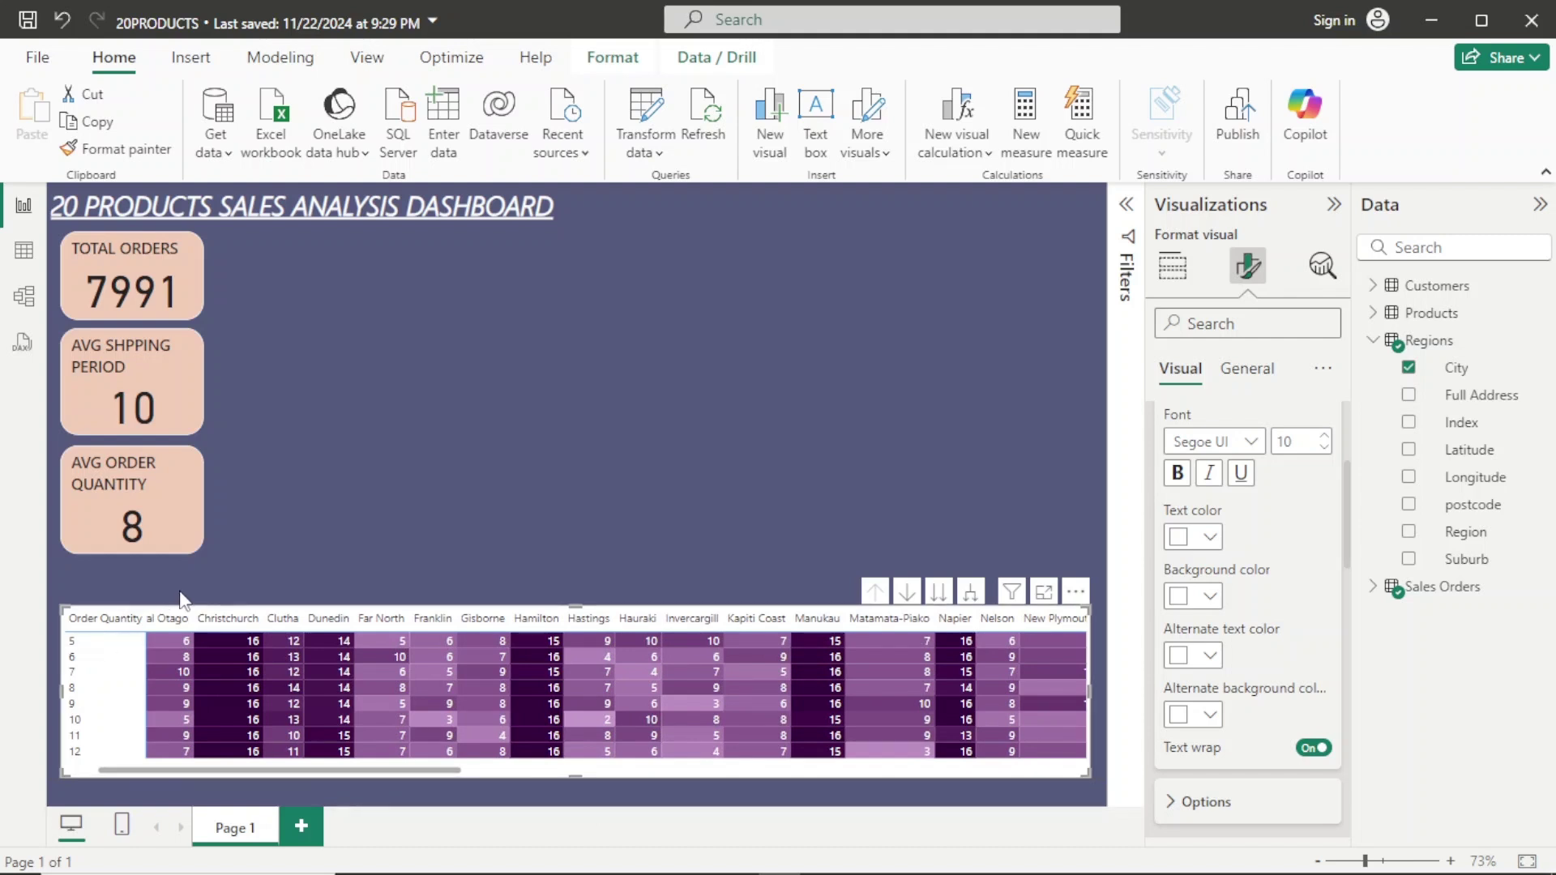
# Expand the matrix columns to show the channels under each city and shift the matrix to the page's left edge.
pyautogui.click(974, 606)
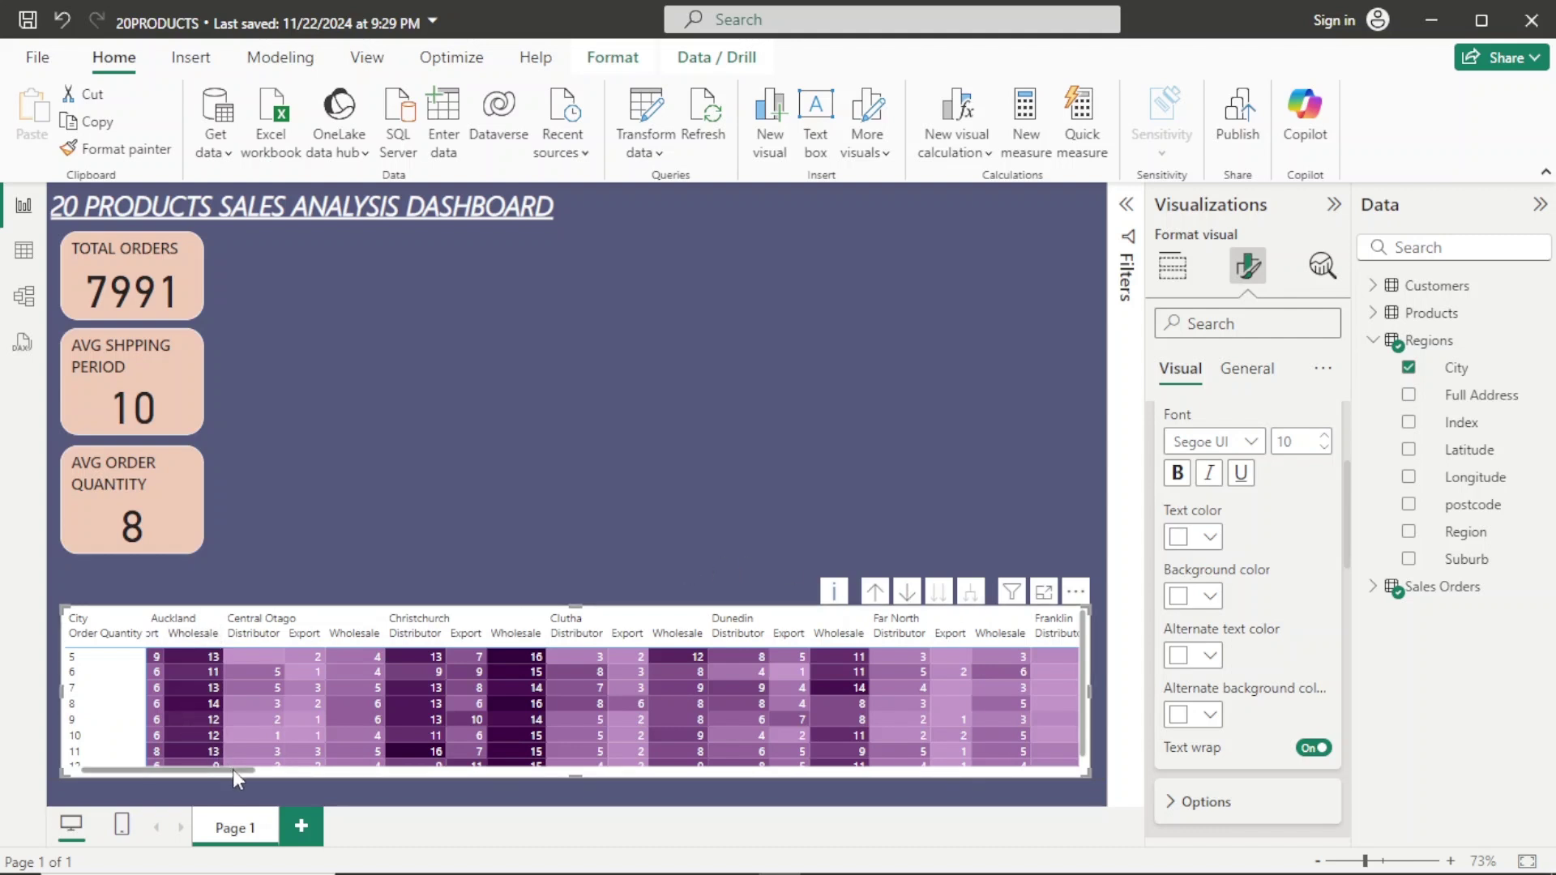
pyautogui.moveTo(219, 765); pyautogui.dragTo(99, 808)
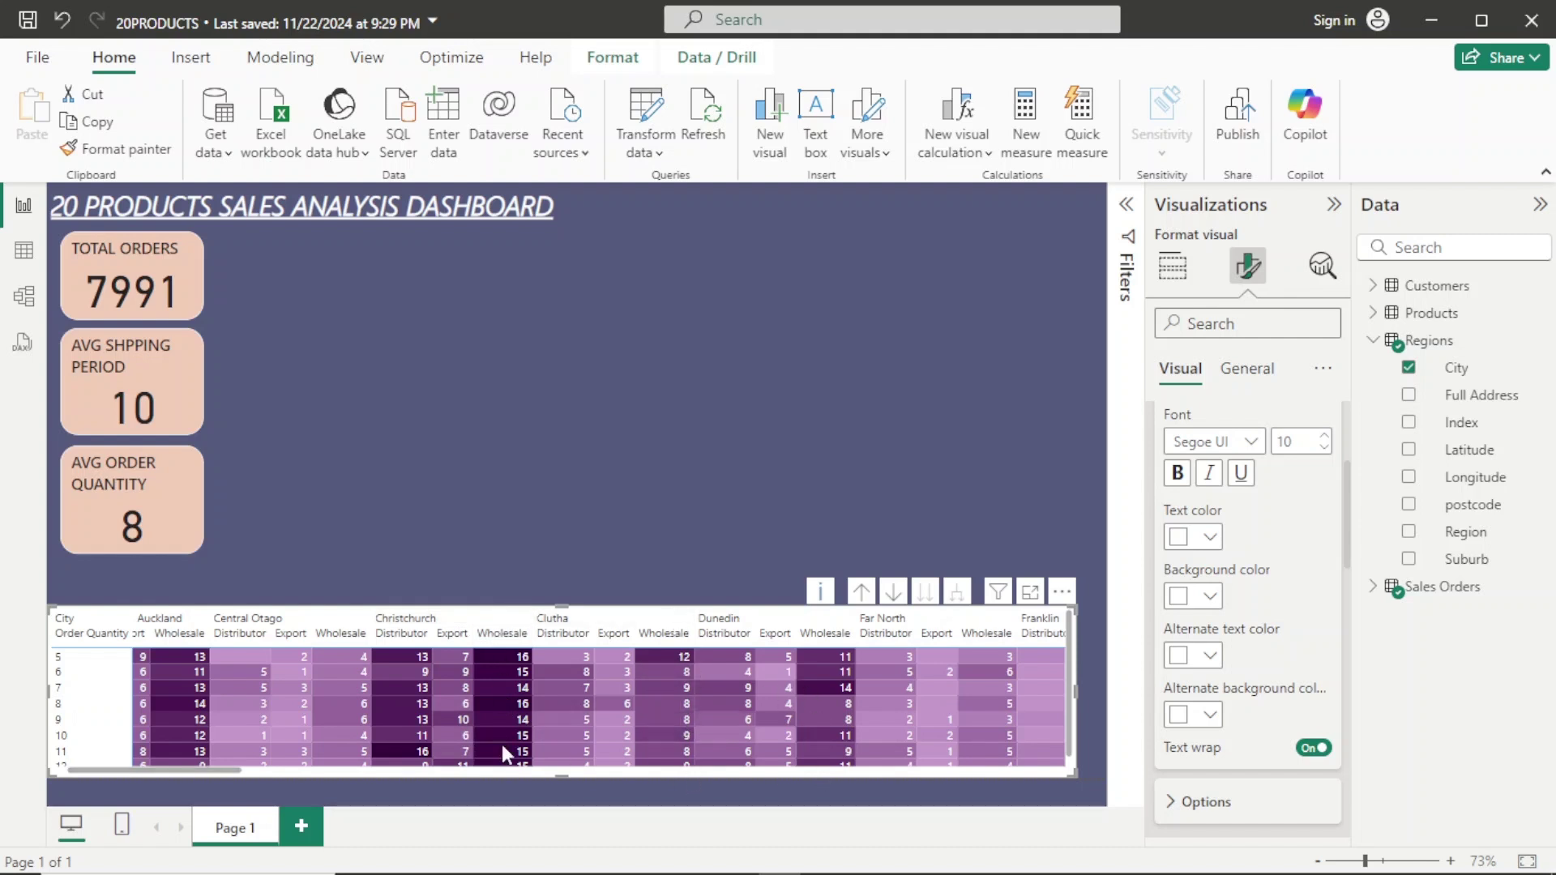
pyautogui.moveTo(227, 772); pyautogui.dragTo(89, 780)
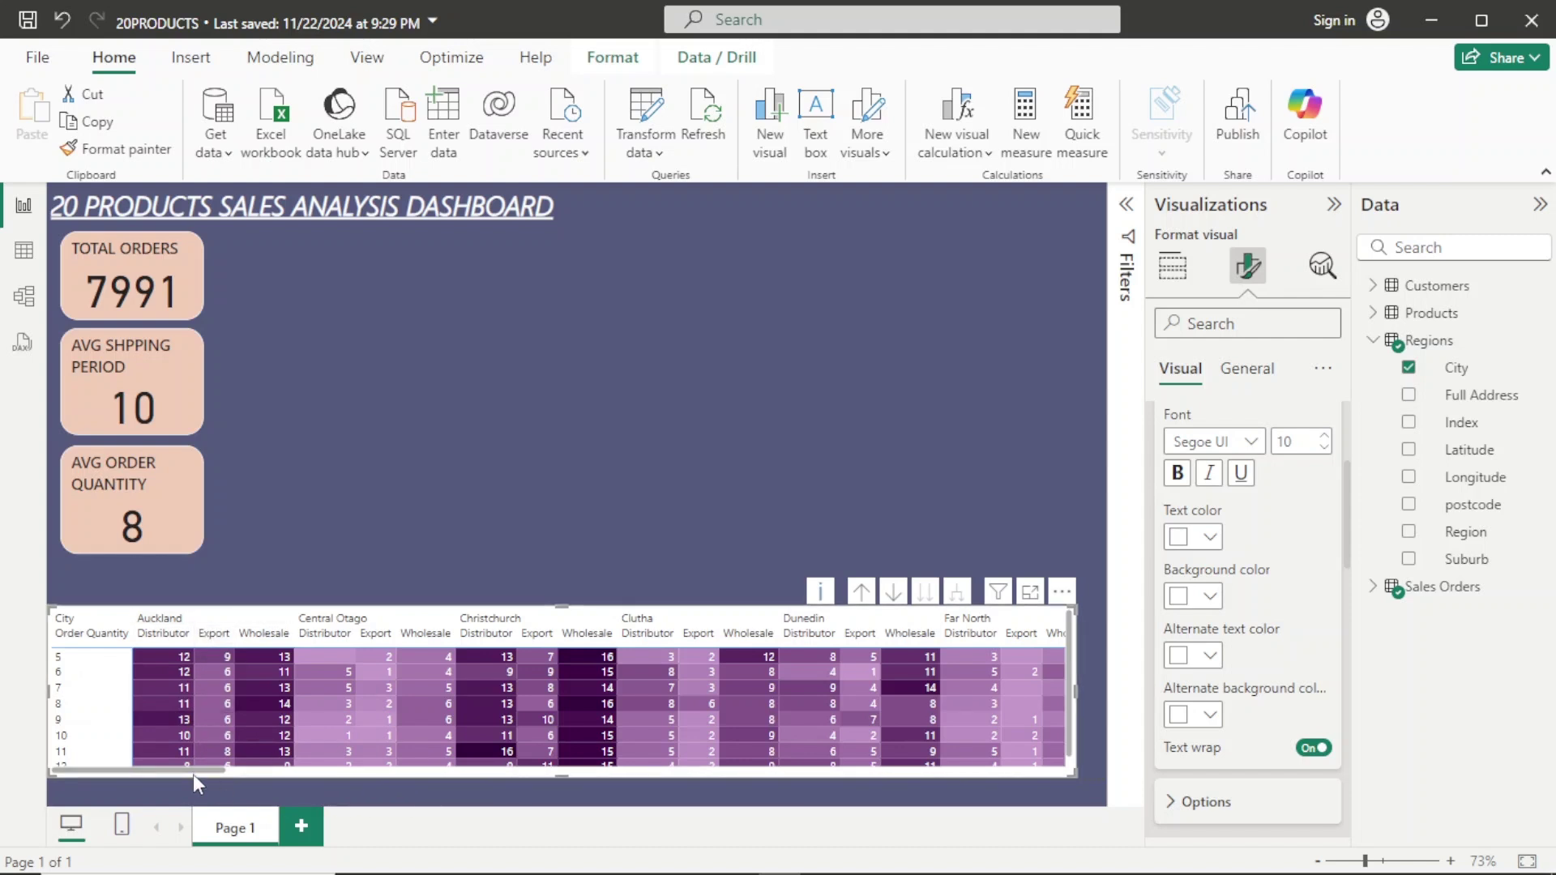
pyautogui.moveTo(192, 768); pyautogui.dragTo(125, 823)
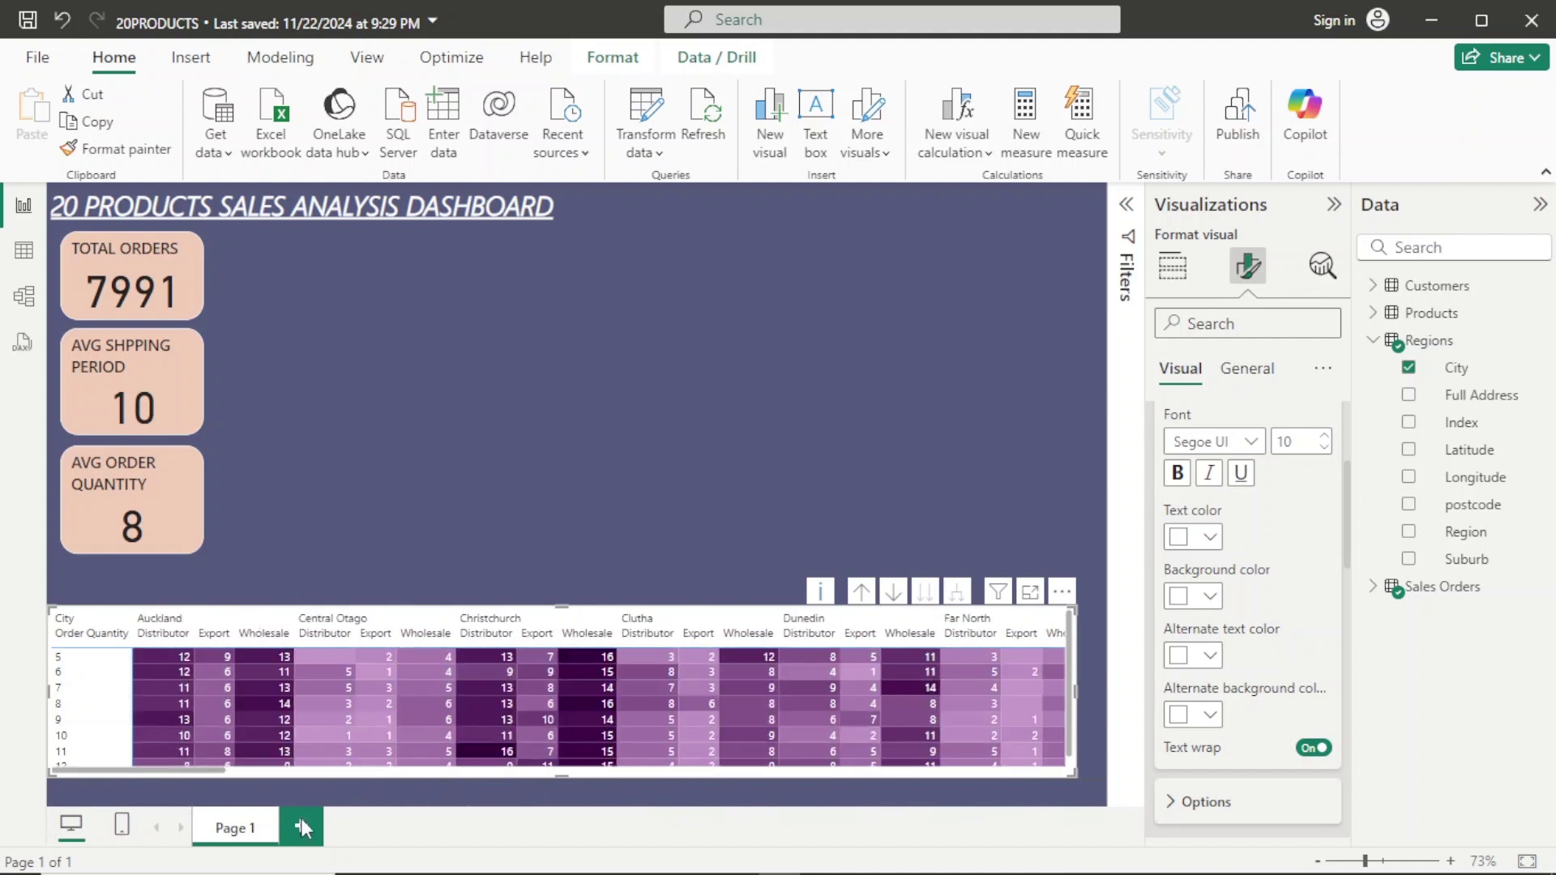
pyautogui.click(688, 512)
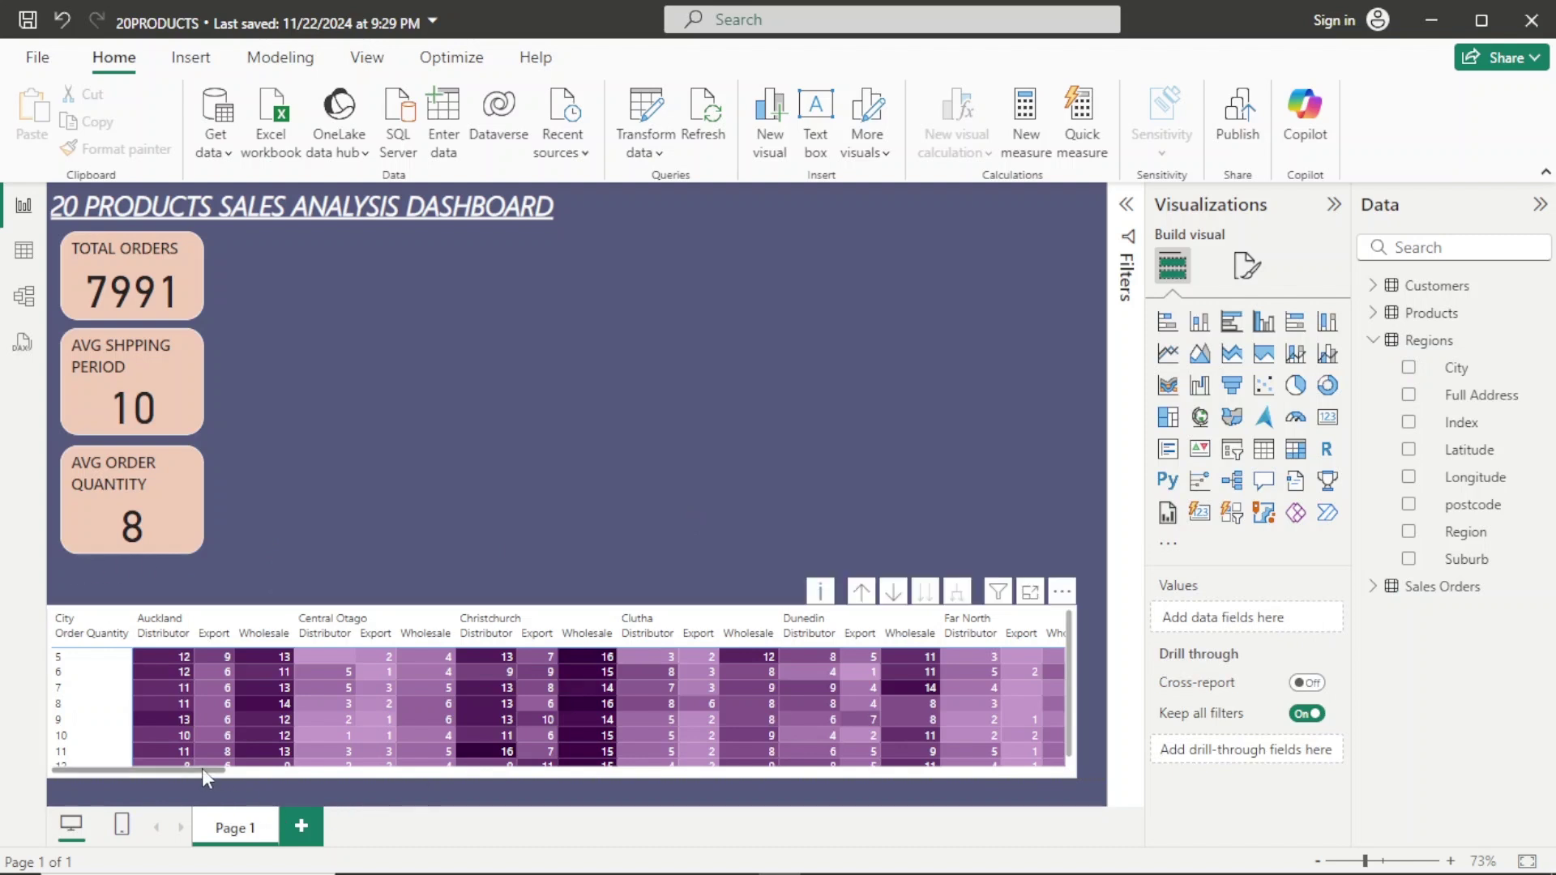
# Insert a text box, shrink it to a single-line height and place it directly above the matrix.
pyautogui.click(816, 113)
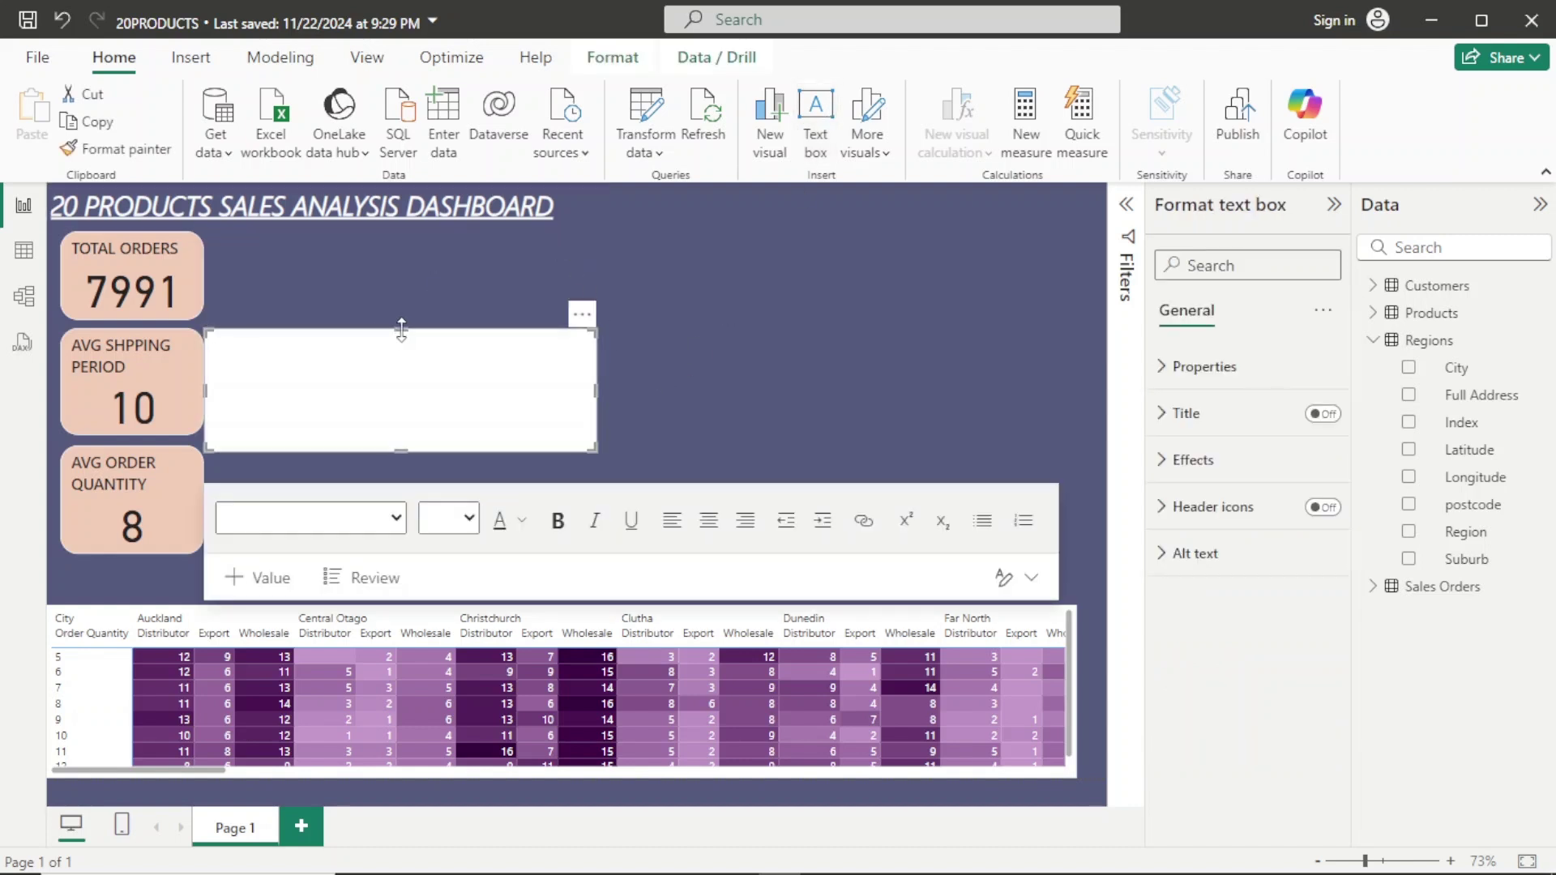
pyautogui.moveTo(399, 329); pyautogui.dragTo(410, 420)
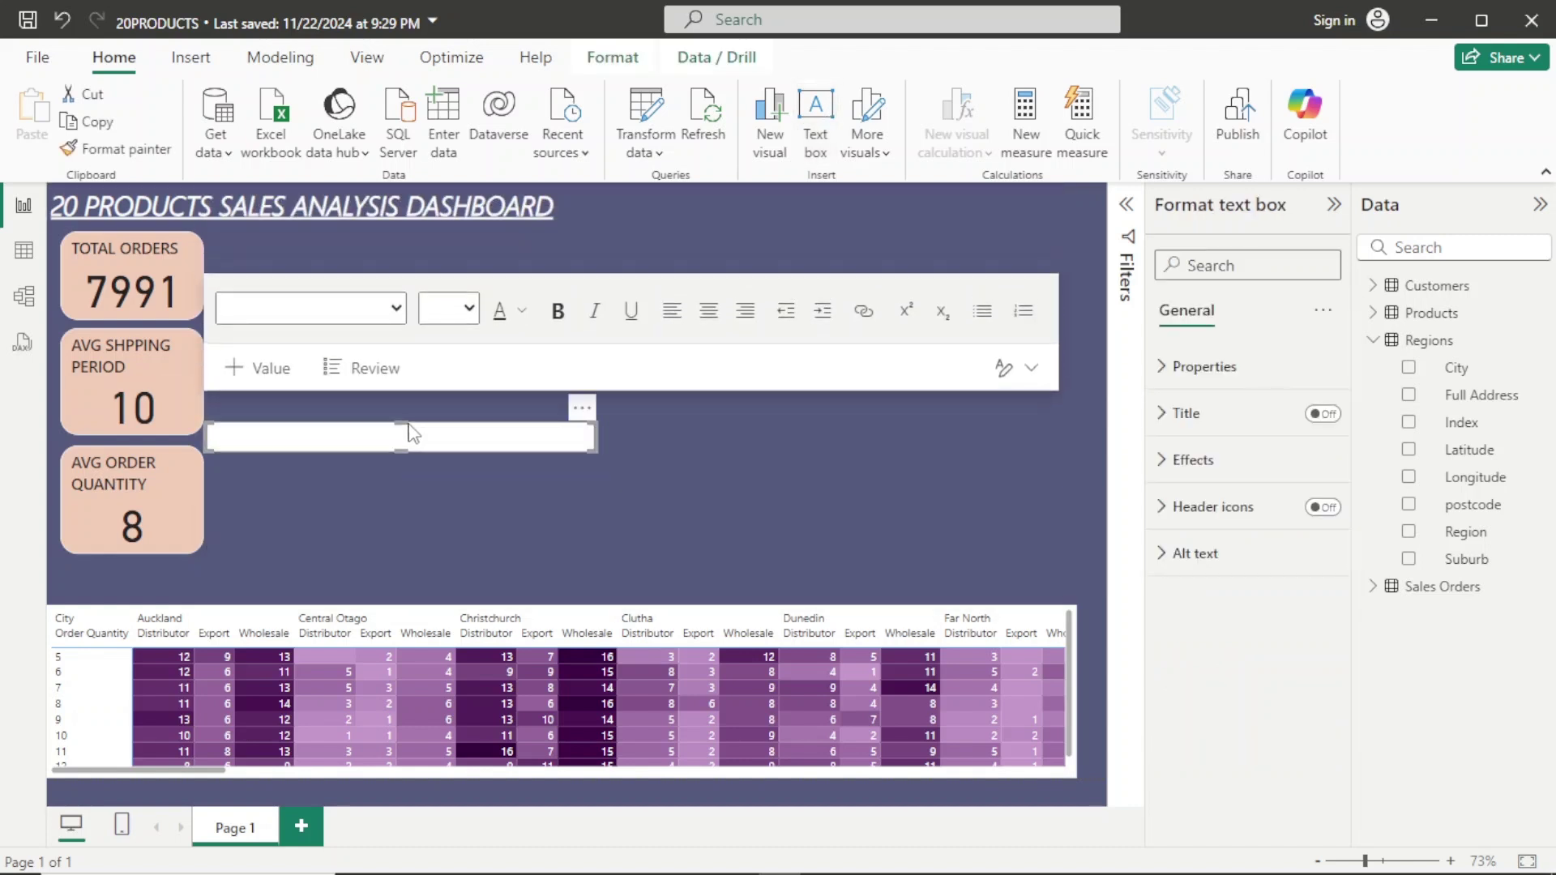
pyautogui.moveTo(505, 445); pyautogui.dragTo(441, 559)
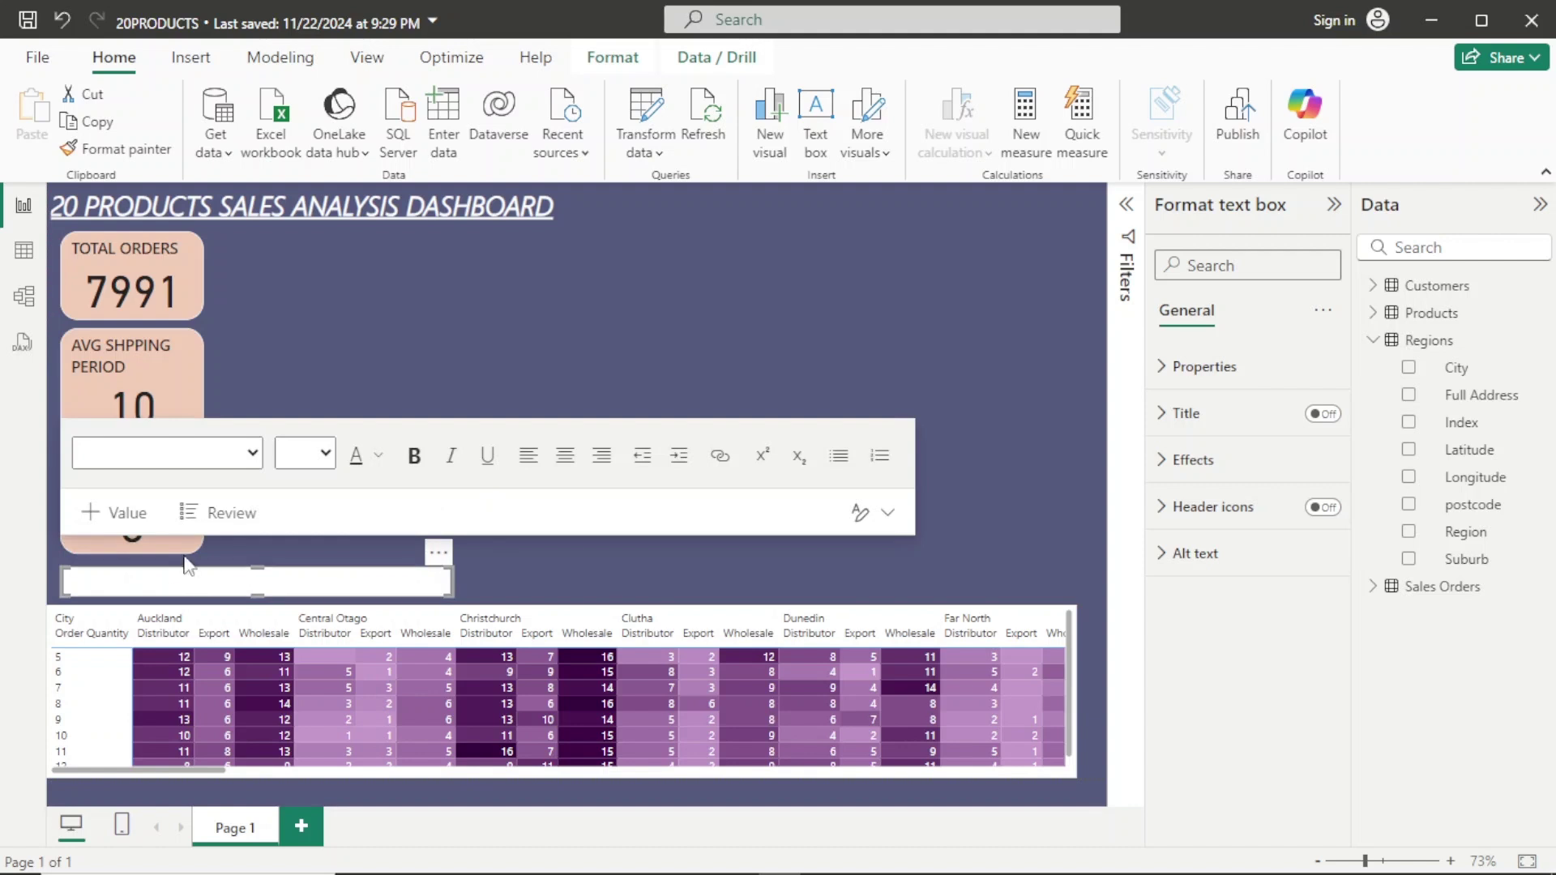
# Try to set Tahoma as the font of the empty text box.
pyautogui.click(188, 456)
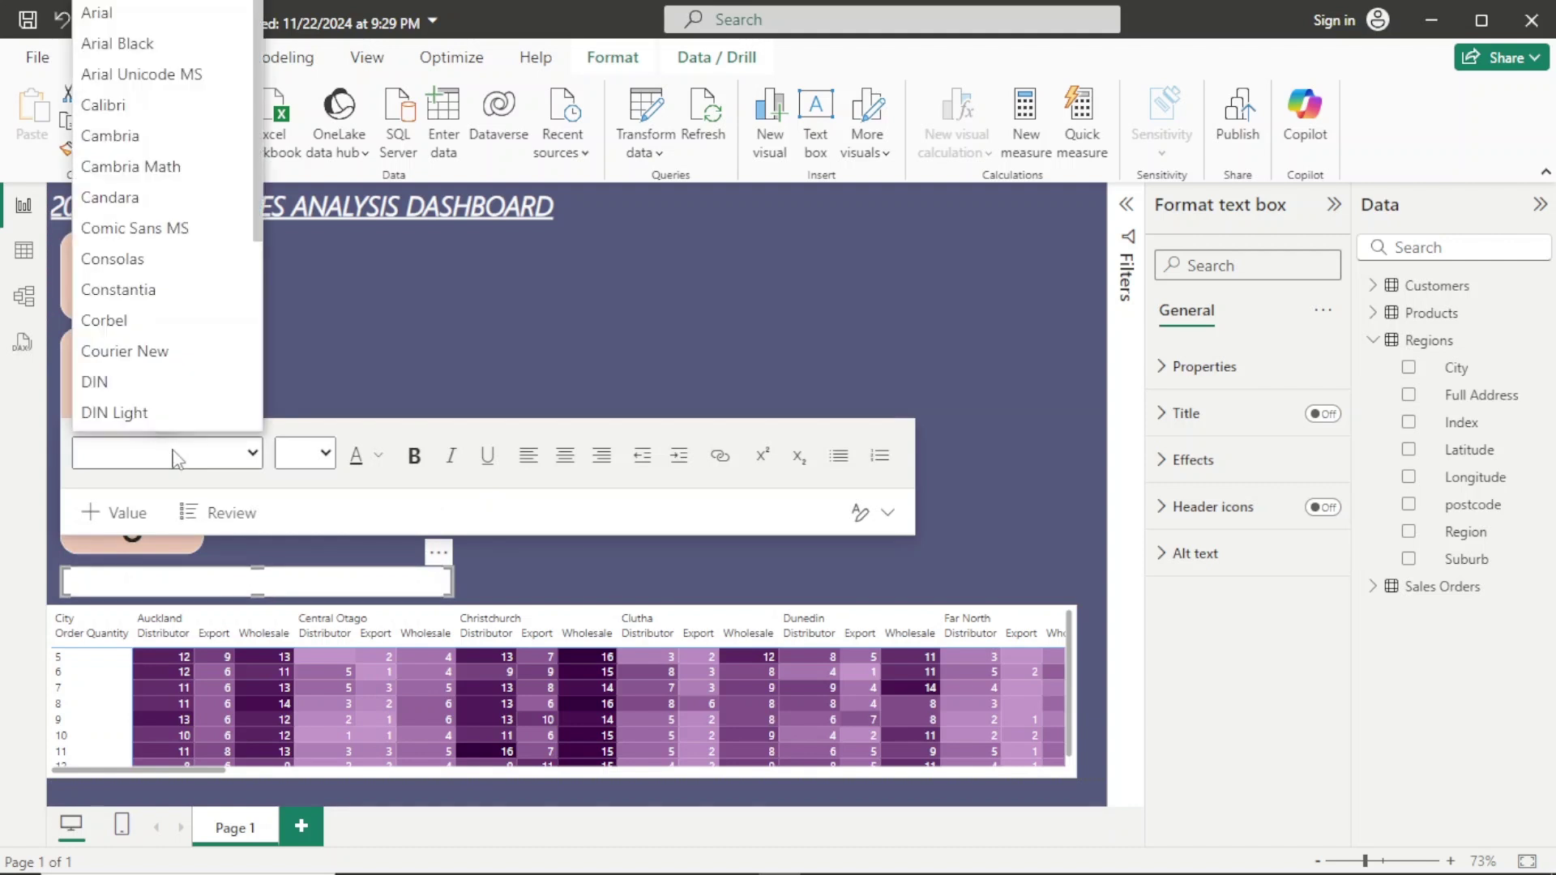
pyautogui.press('t')
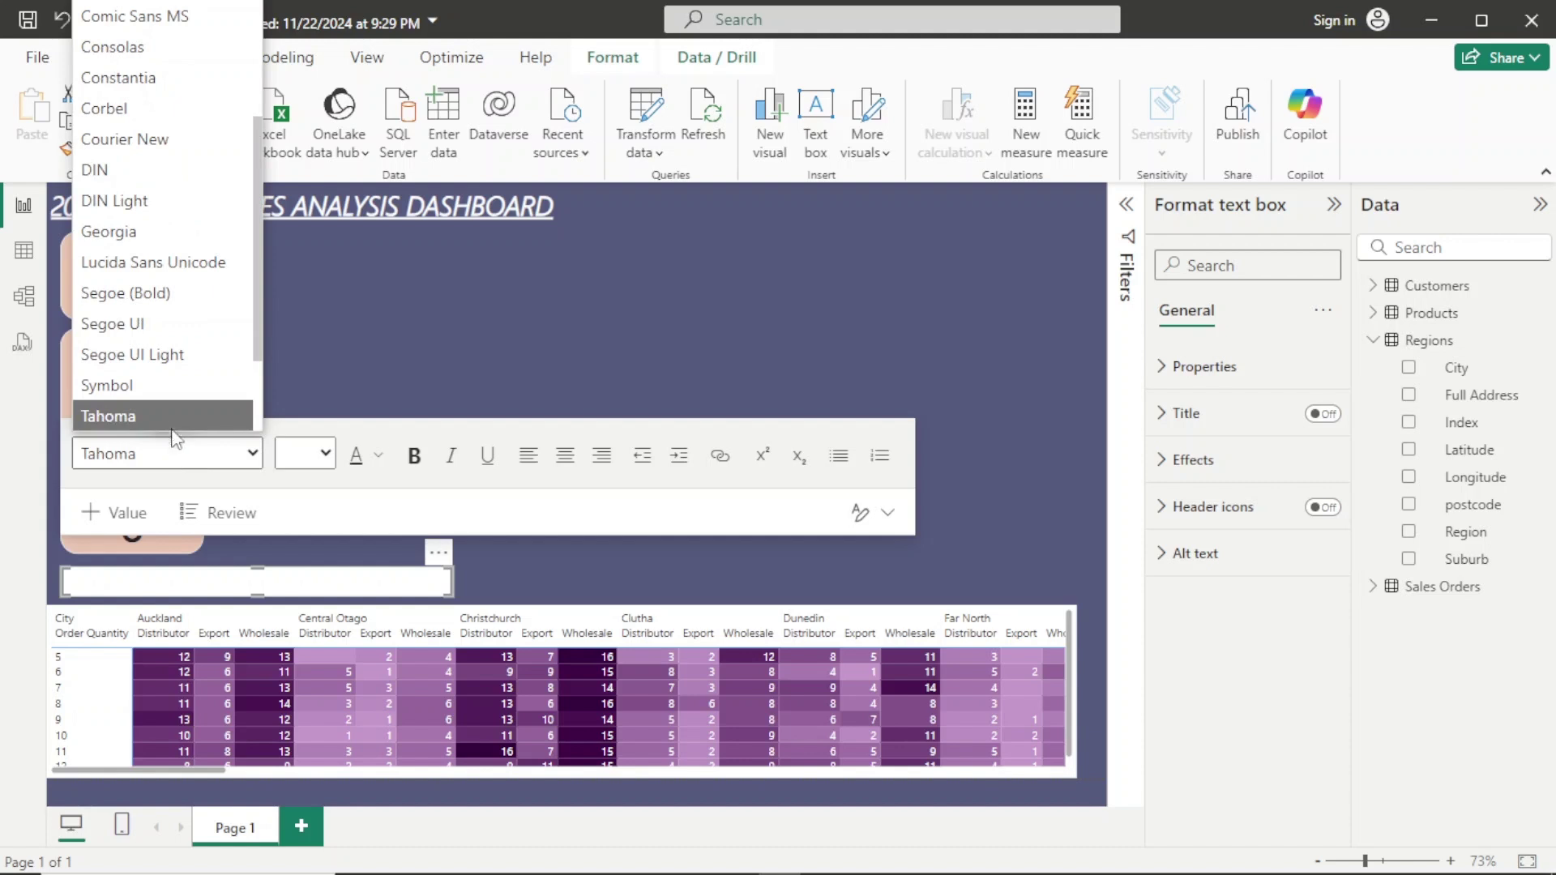
pyautogui.click(172, 411)
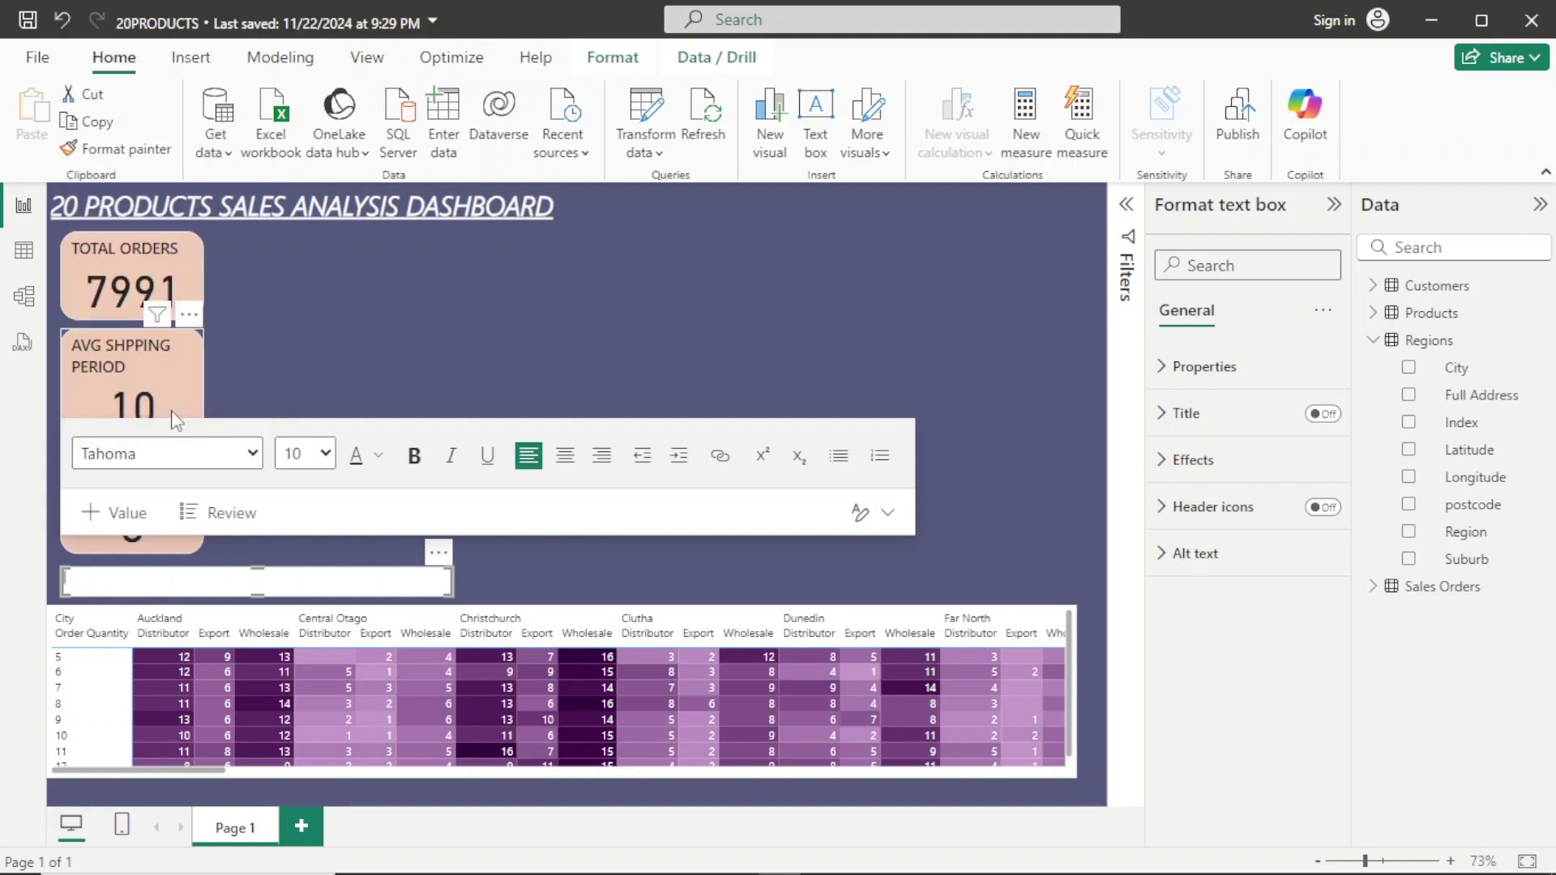
# Enter "The drivers of how long it takes to ship to different cities through the available shipping channels" in the text box and widen it.
pyautogui.write('SH')
pyautogui.press('BackSpace')
pyautogui.press('BackSpace')
pyautogui.write('T')
pyautogui.write('he dr')
pyautogui.write('ivers')
pyautogui.write(' of the')
pyautogui.press('BackSpace')
pyautogui.press('BackSpace')
pyautogui.press('BackSpace')
pyautogui.press('BackSpace')
pyautogui.write('how')
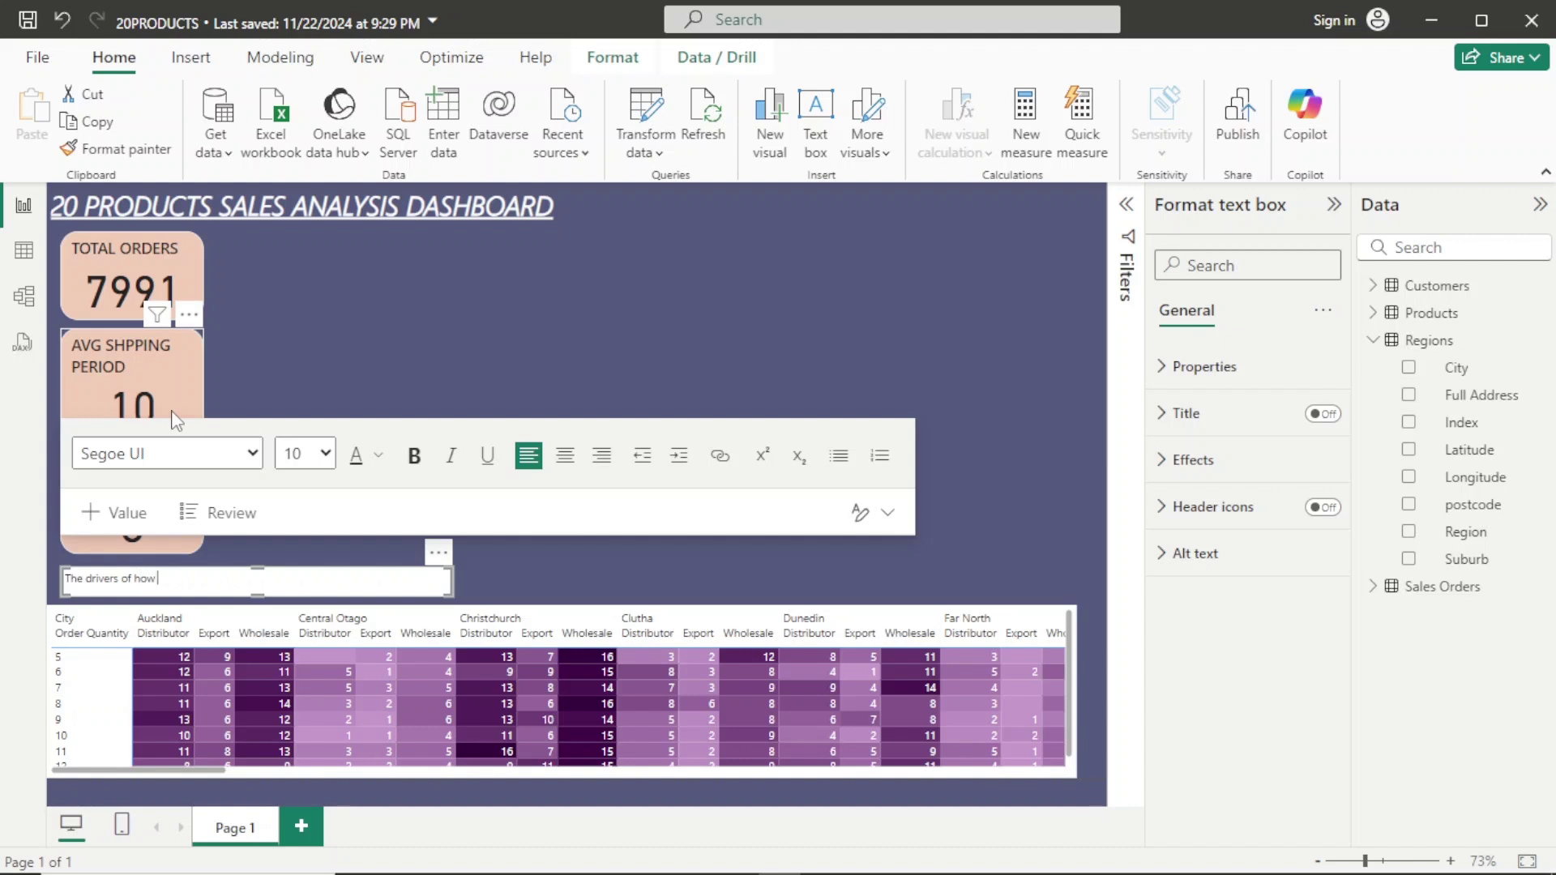
pyautogui.write(' long it takes to ship to diffrenet')
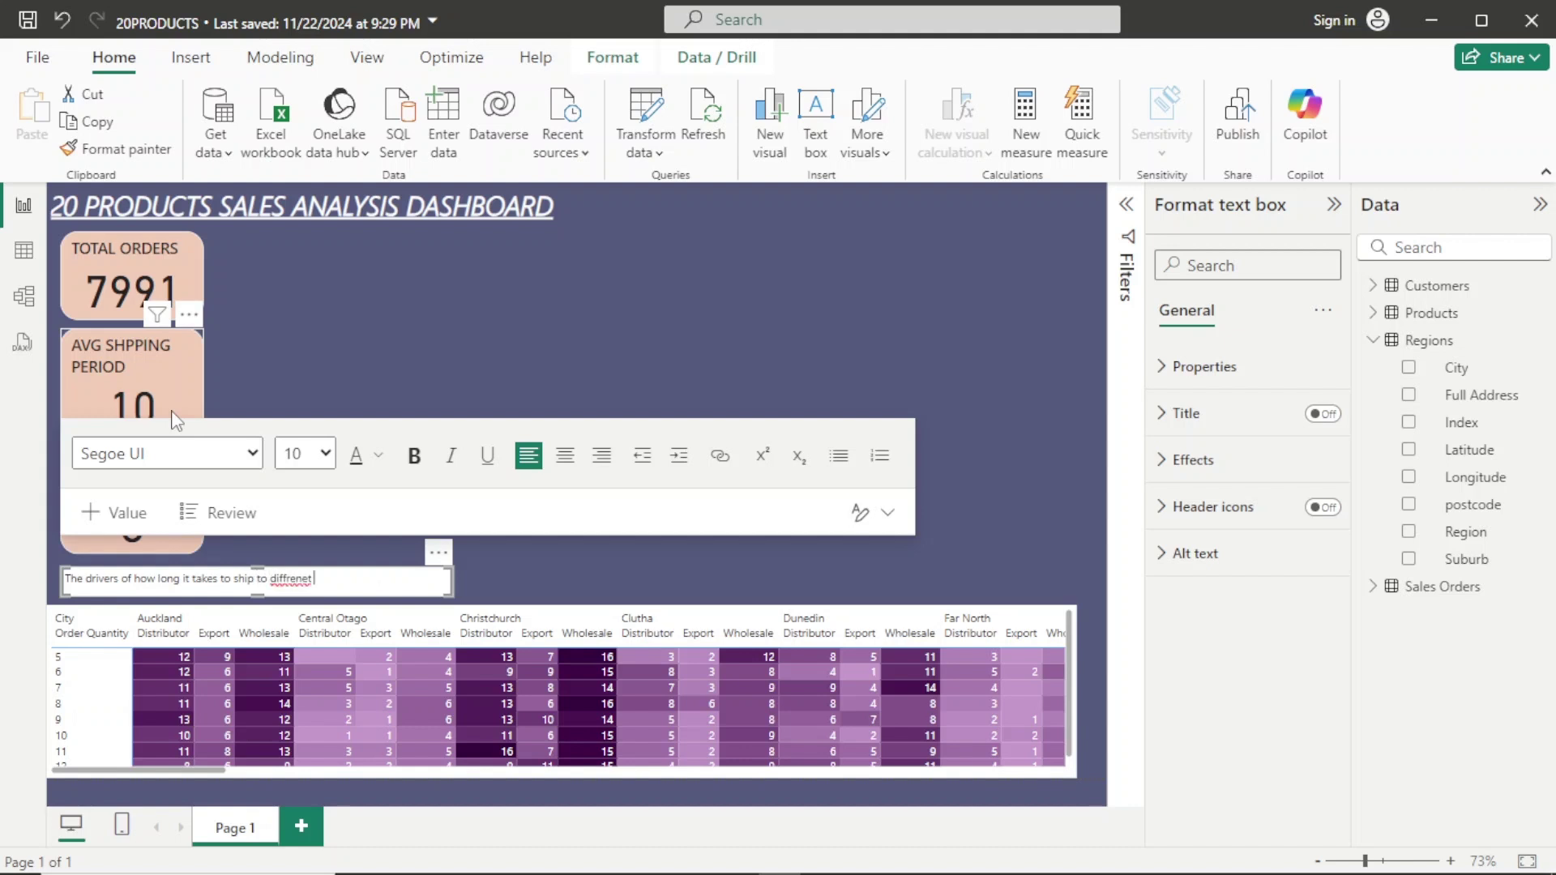
pyautogui.press('BackSpace')
pyautogui.press('BackSpace')
pyautogui.press('BackSpace')
pyautogui.press('BackSpace')
pyautogui.write('erent cities through the shipping channels')
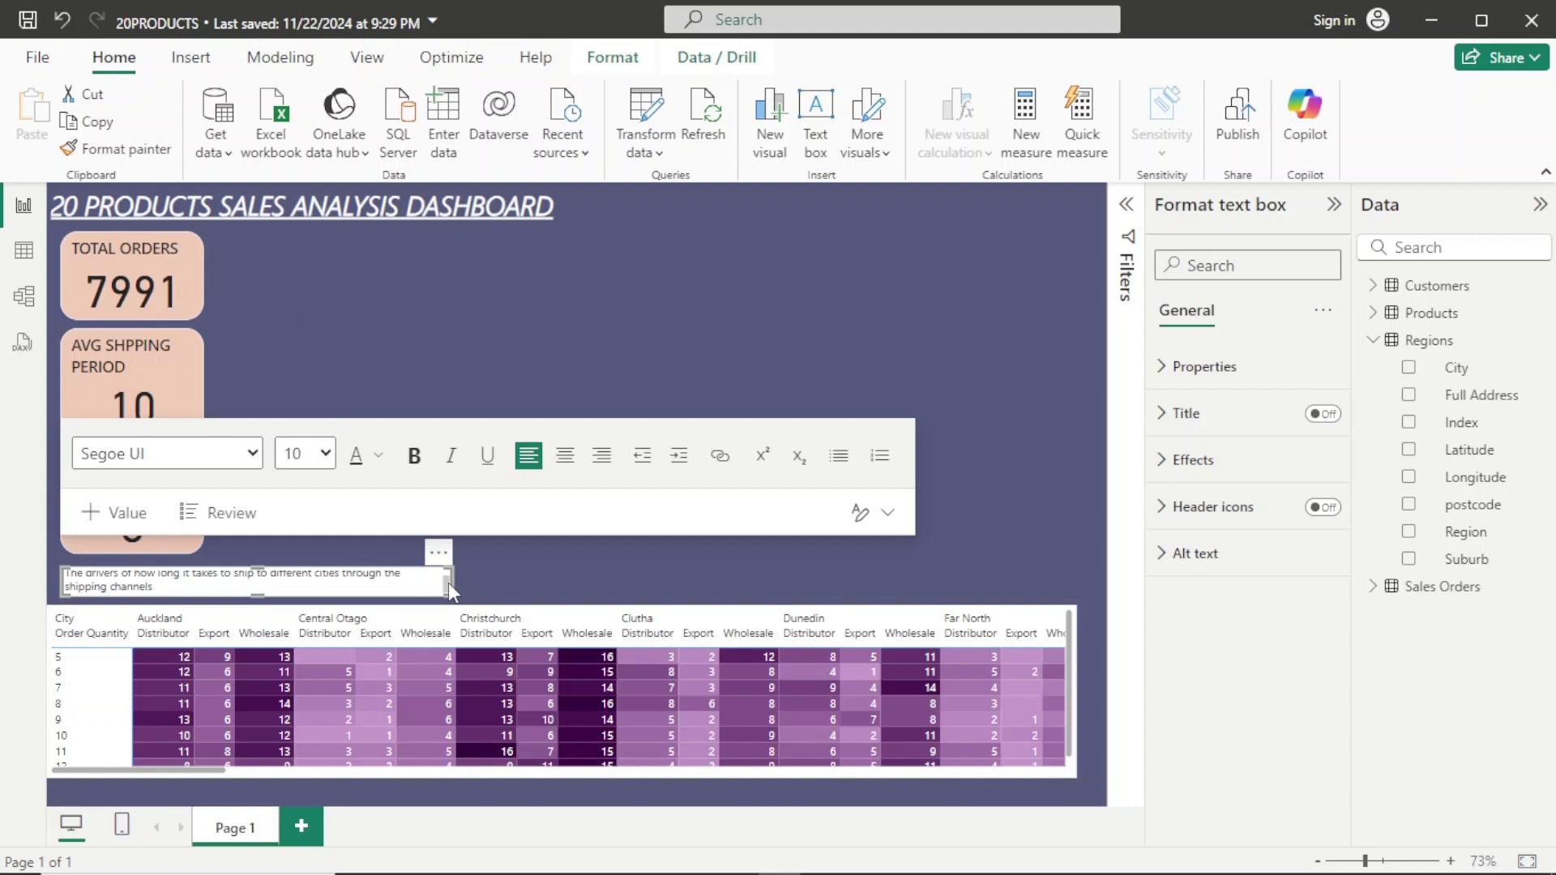
pyautogui.moveTo(449, 582); pyautogui.dragTo(624, 567)
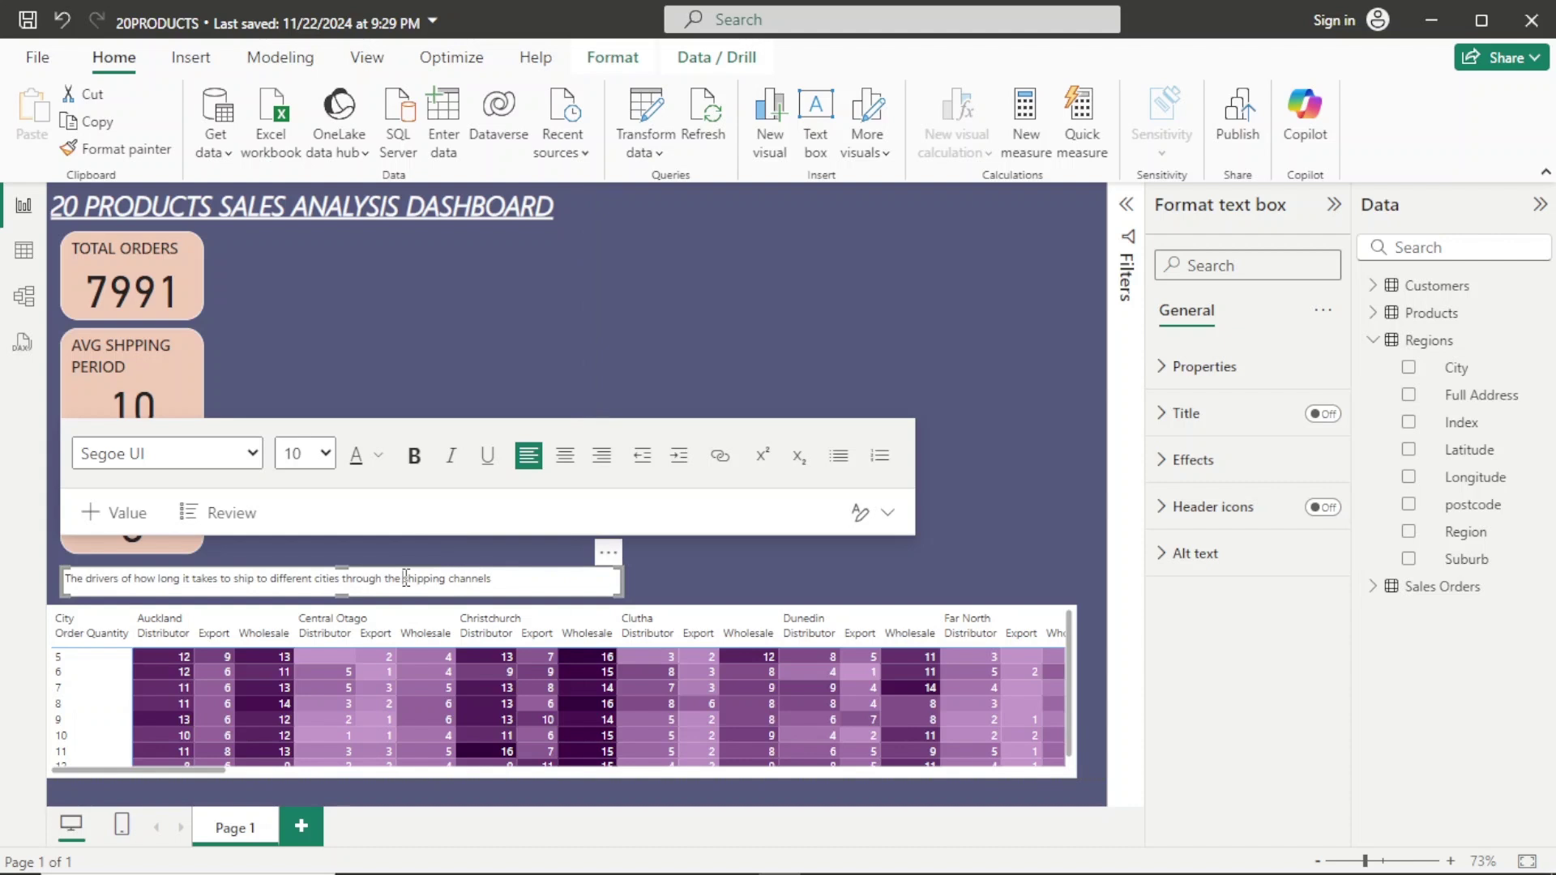
pyautogui.write('available')
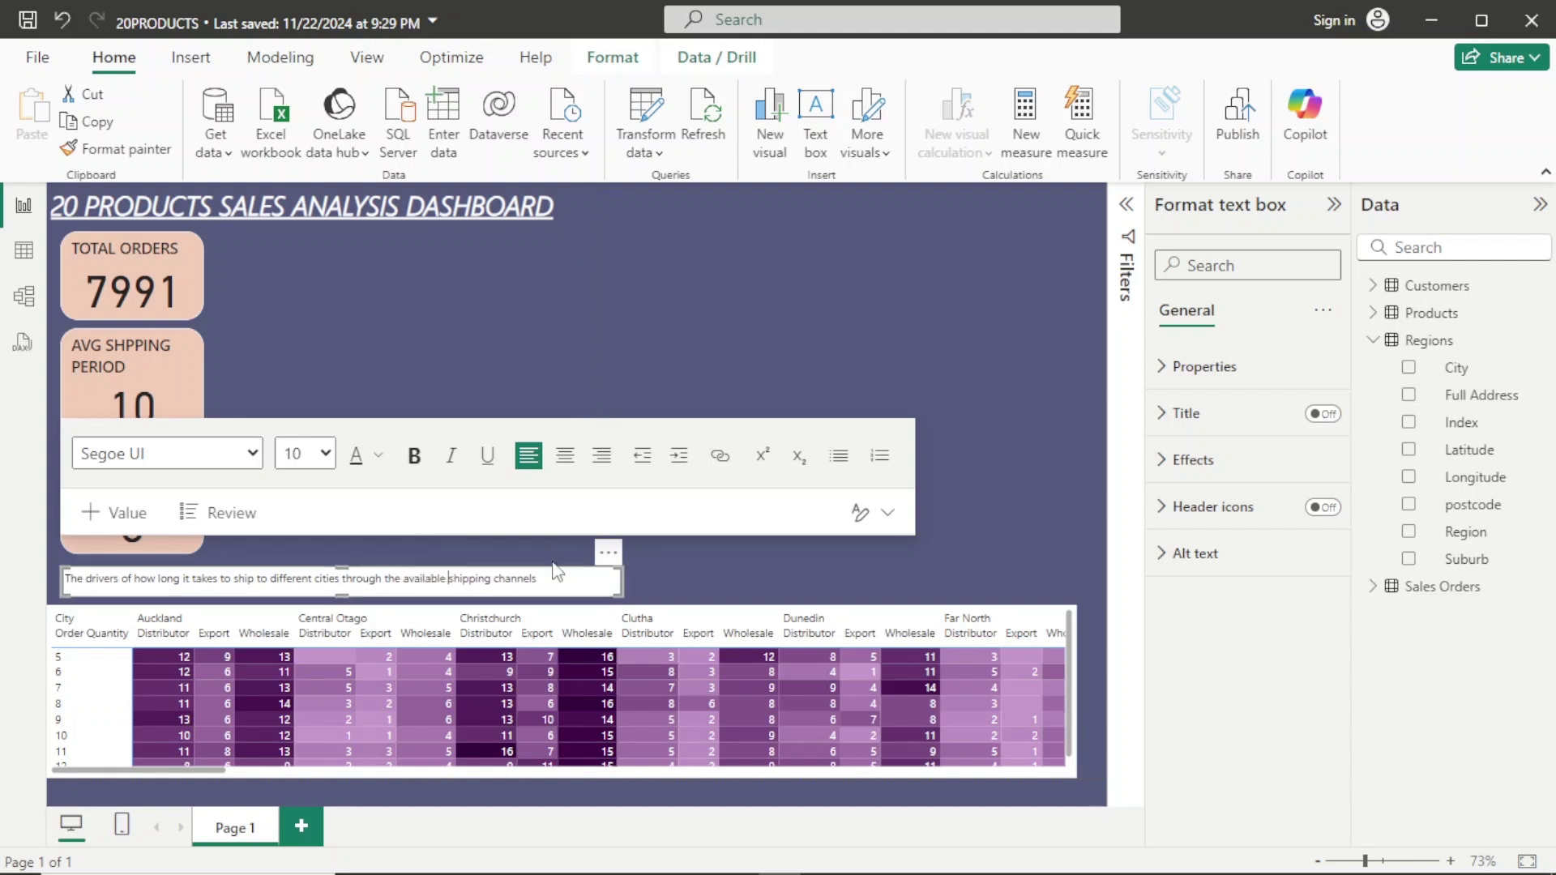
# Format the matrix caption as bold Tahoma at size 14 and widen its text box to fit one line.
pyautogui.moveTo(548, 578); pyautogui.dragTo(14, 582)
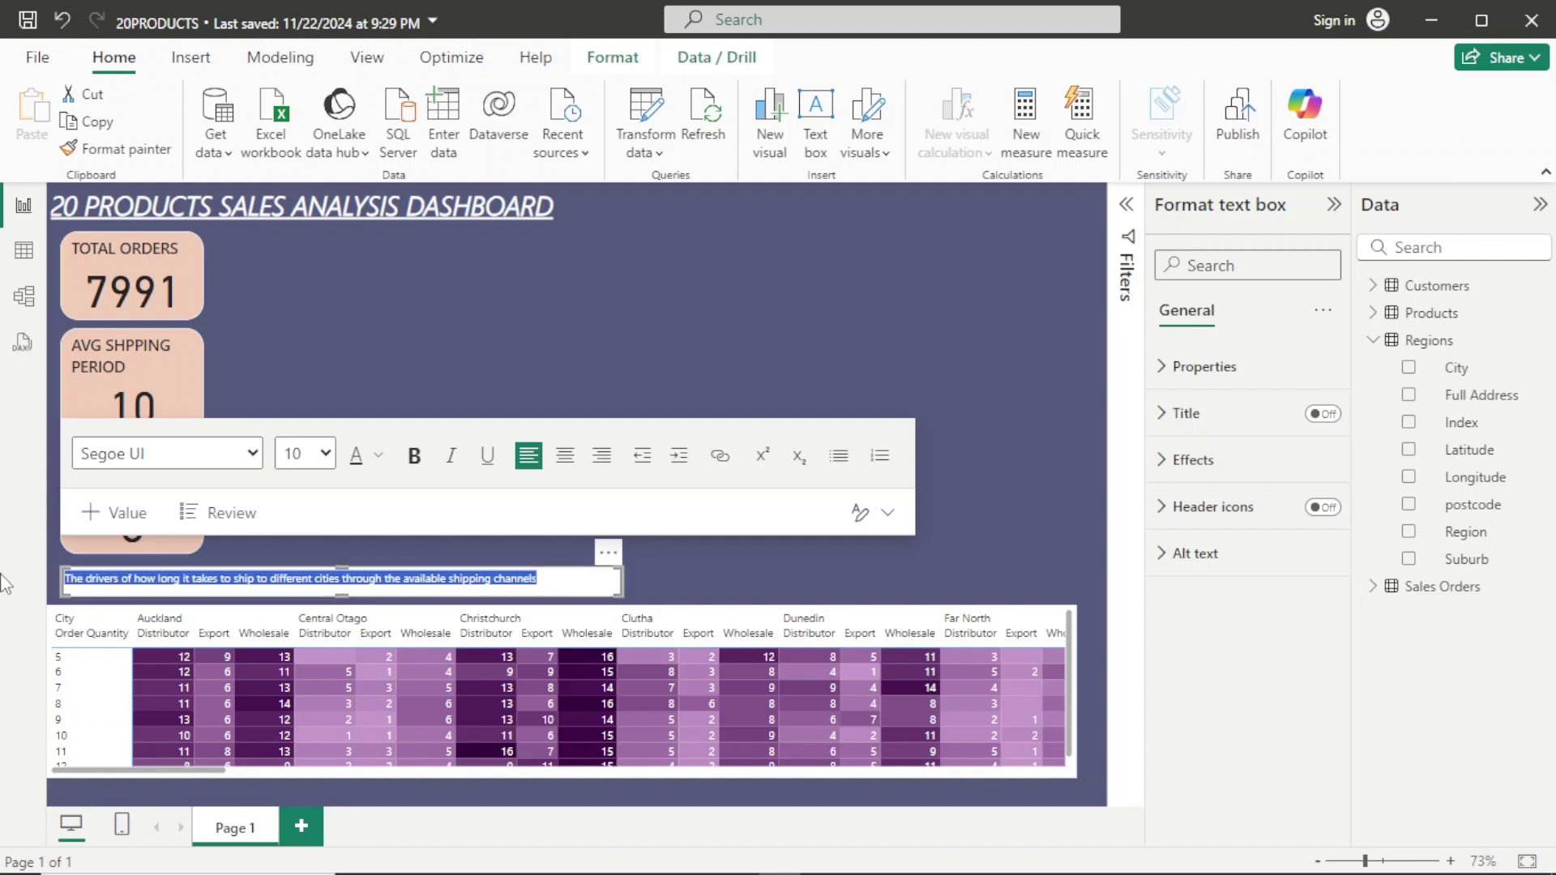
pyautogui.click(414, 456)
pyautogui.click(209, 454)
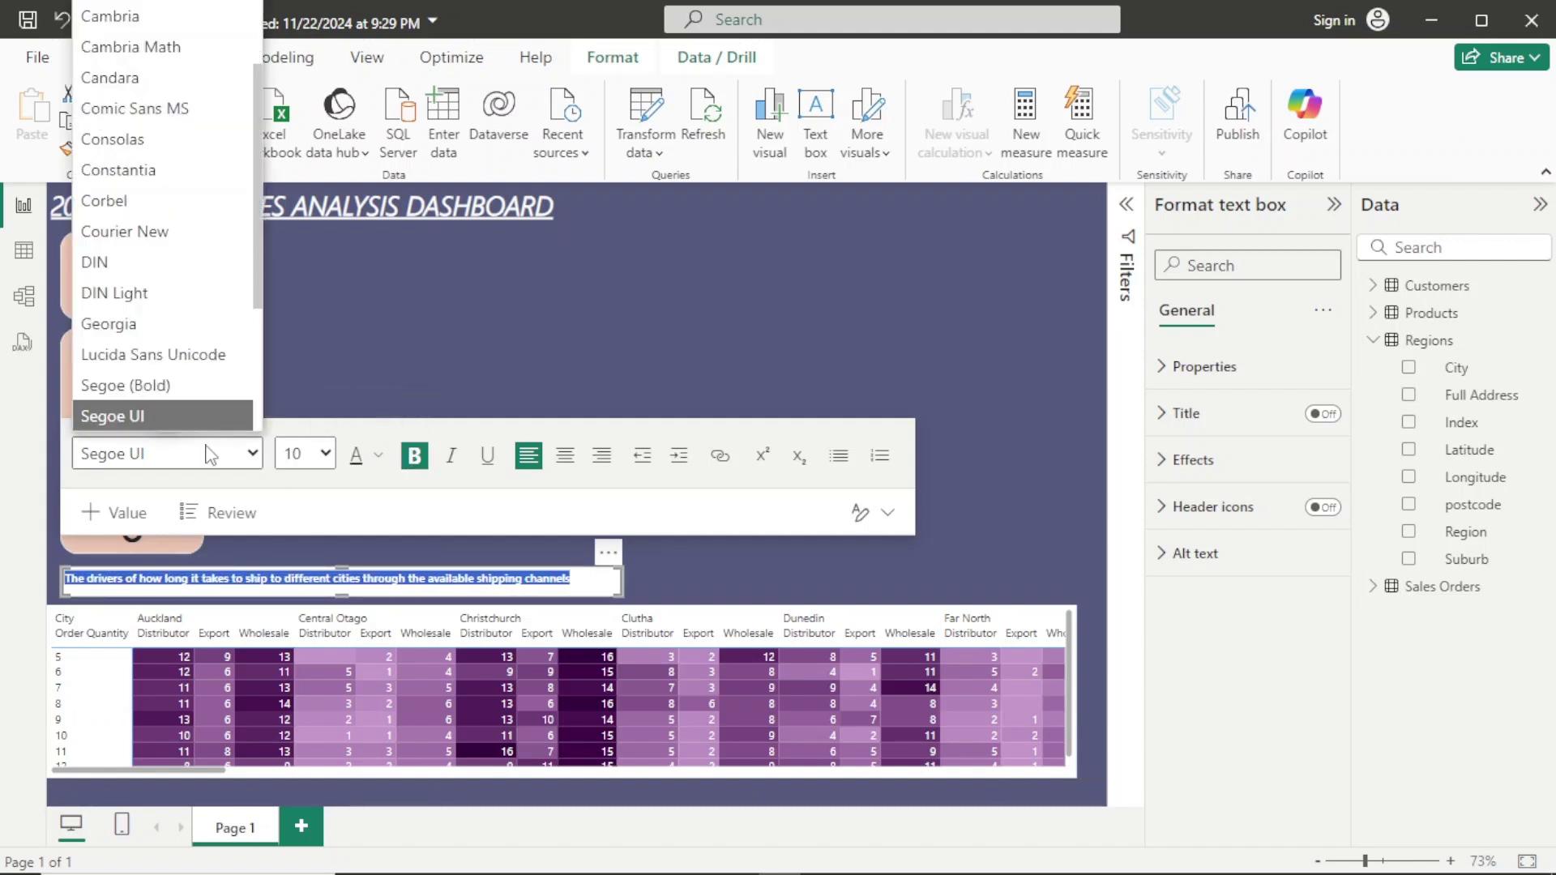
pyautogui.press('Down')
pyautogui.press('Down')
pyautogui.press('Down')
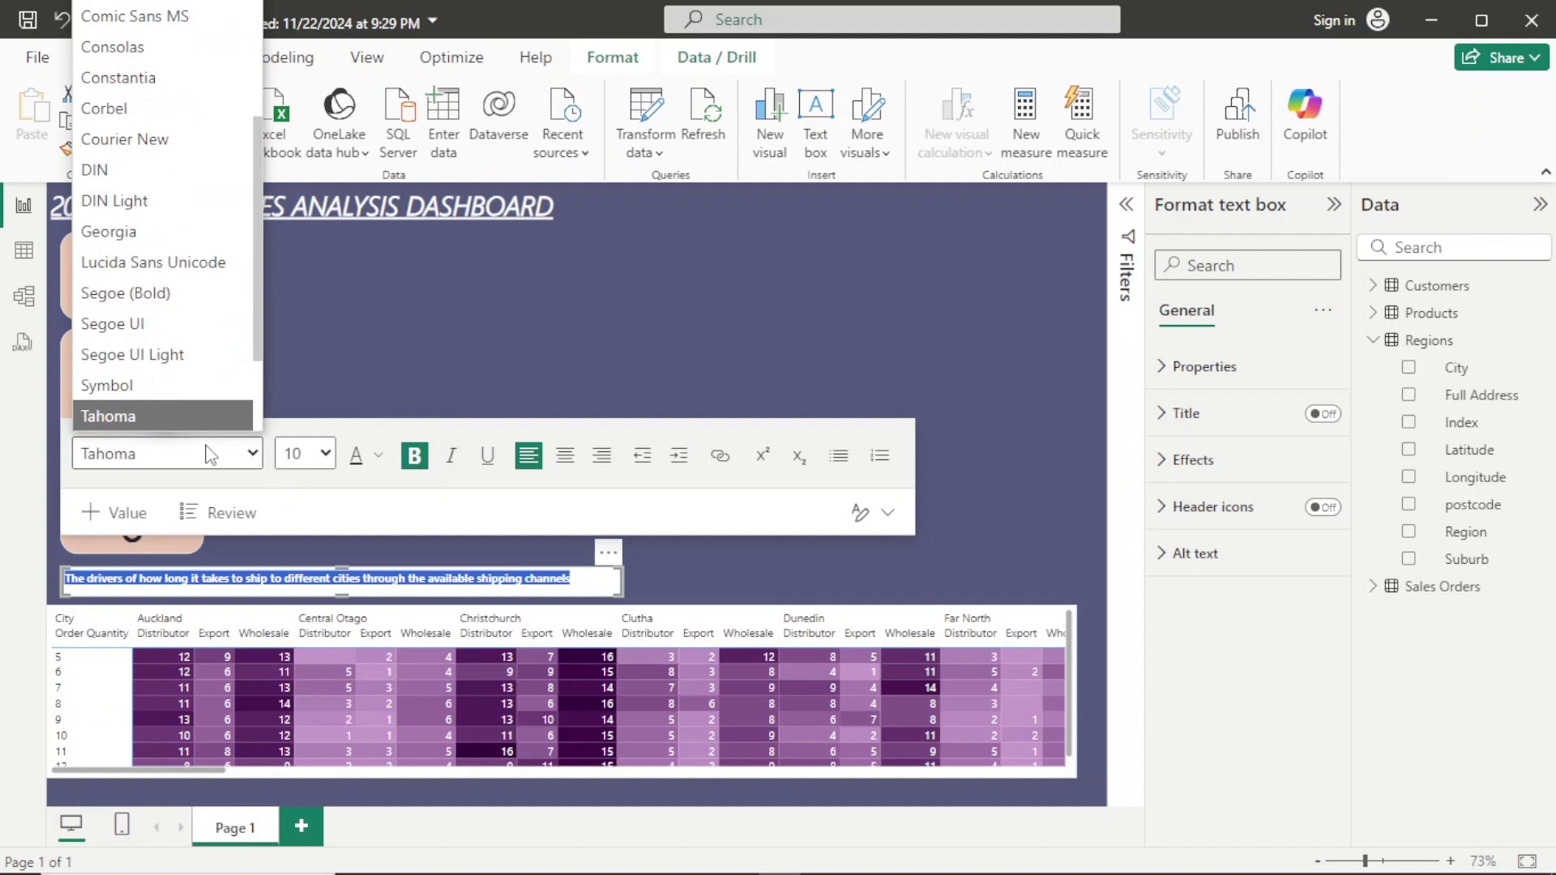
pyautogui.click(197, 414)
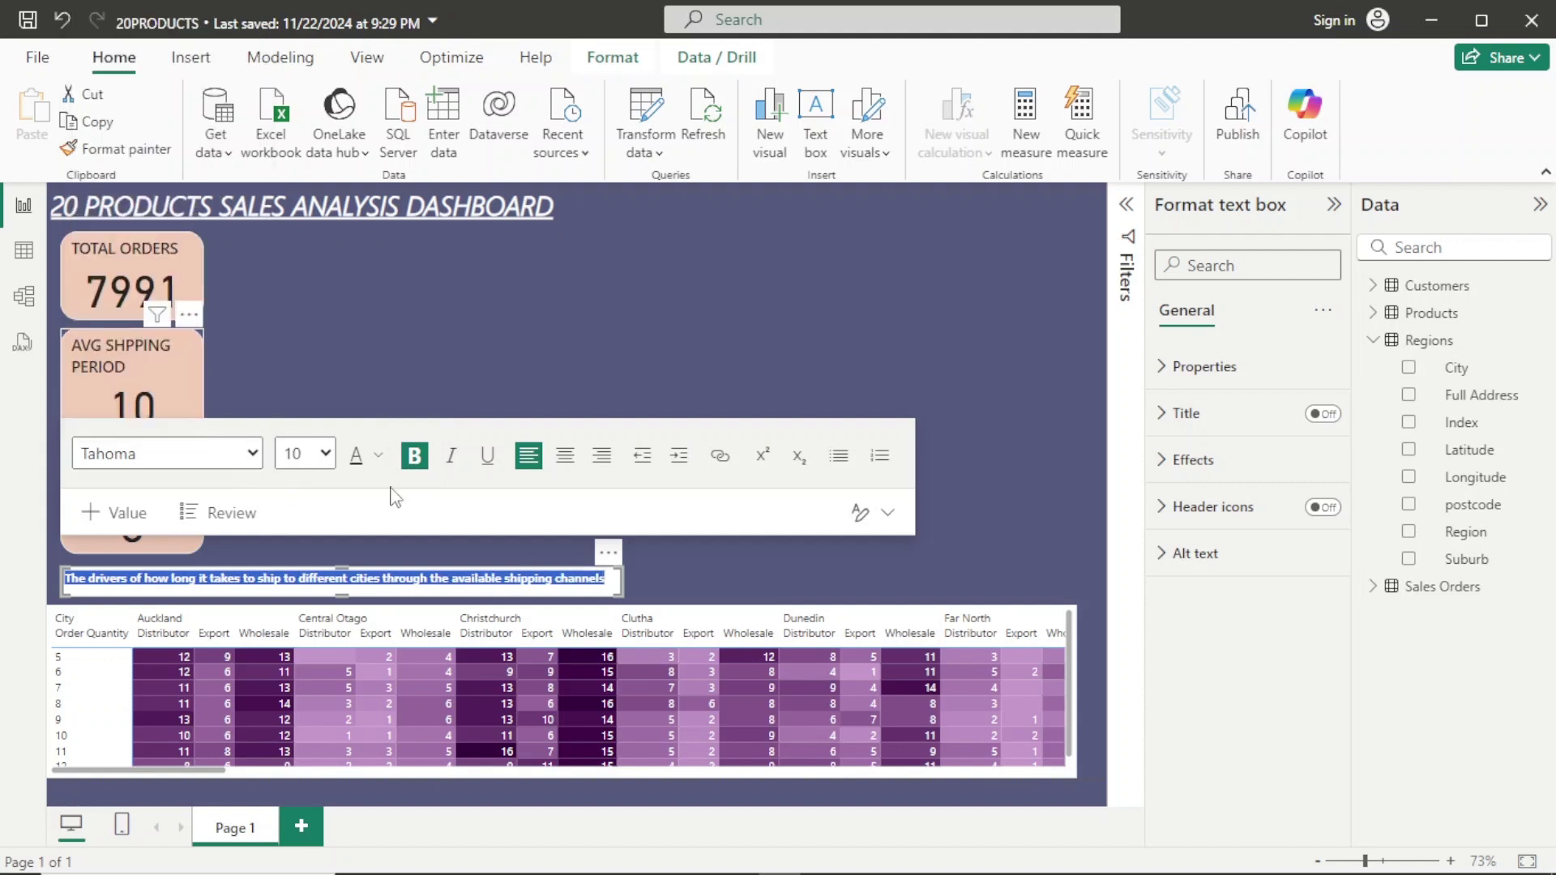
pyautogui.click(327, 453)
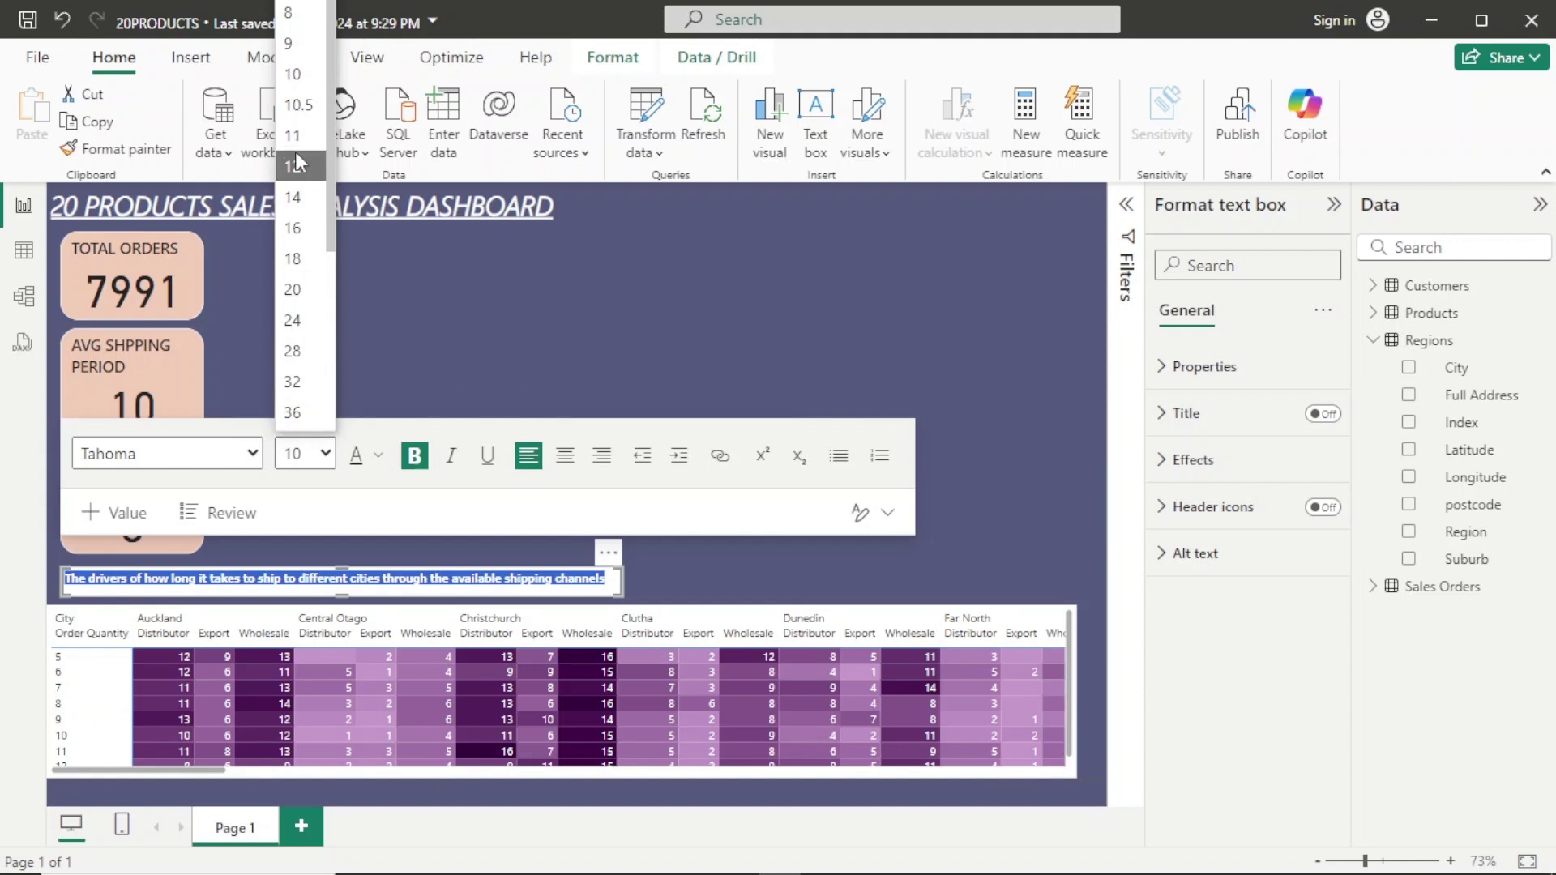
pyautogui.click(299, 194)
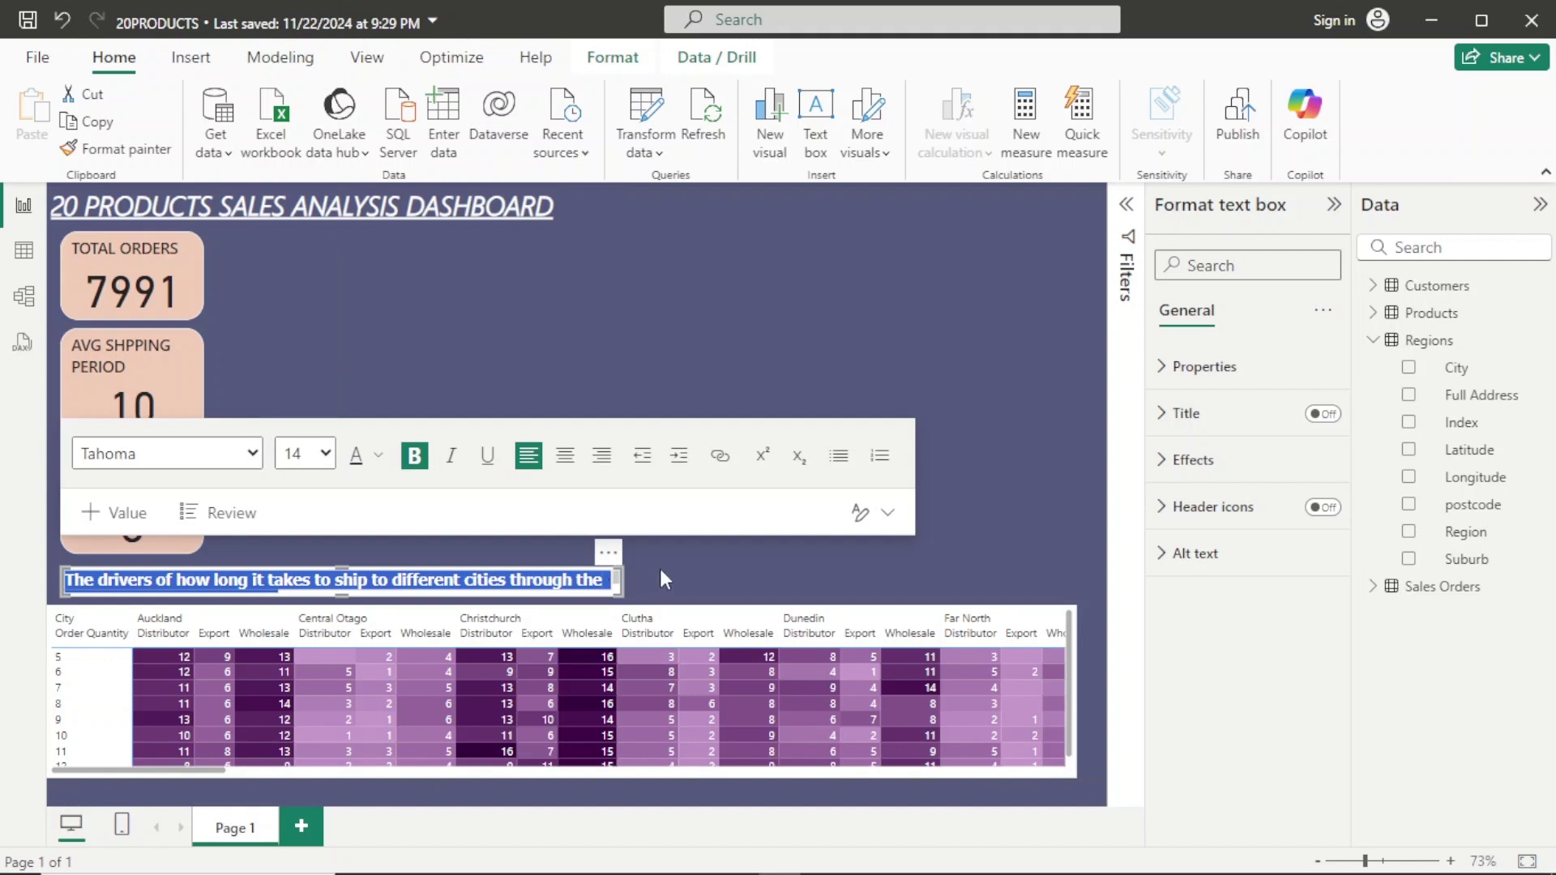
pyautogui.moveTo(661, 569); pyautogui.dragTo(878, 574)
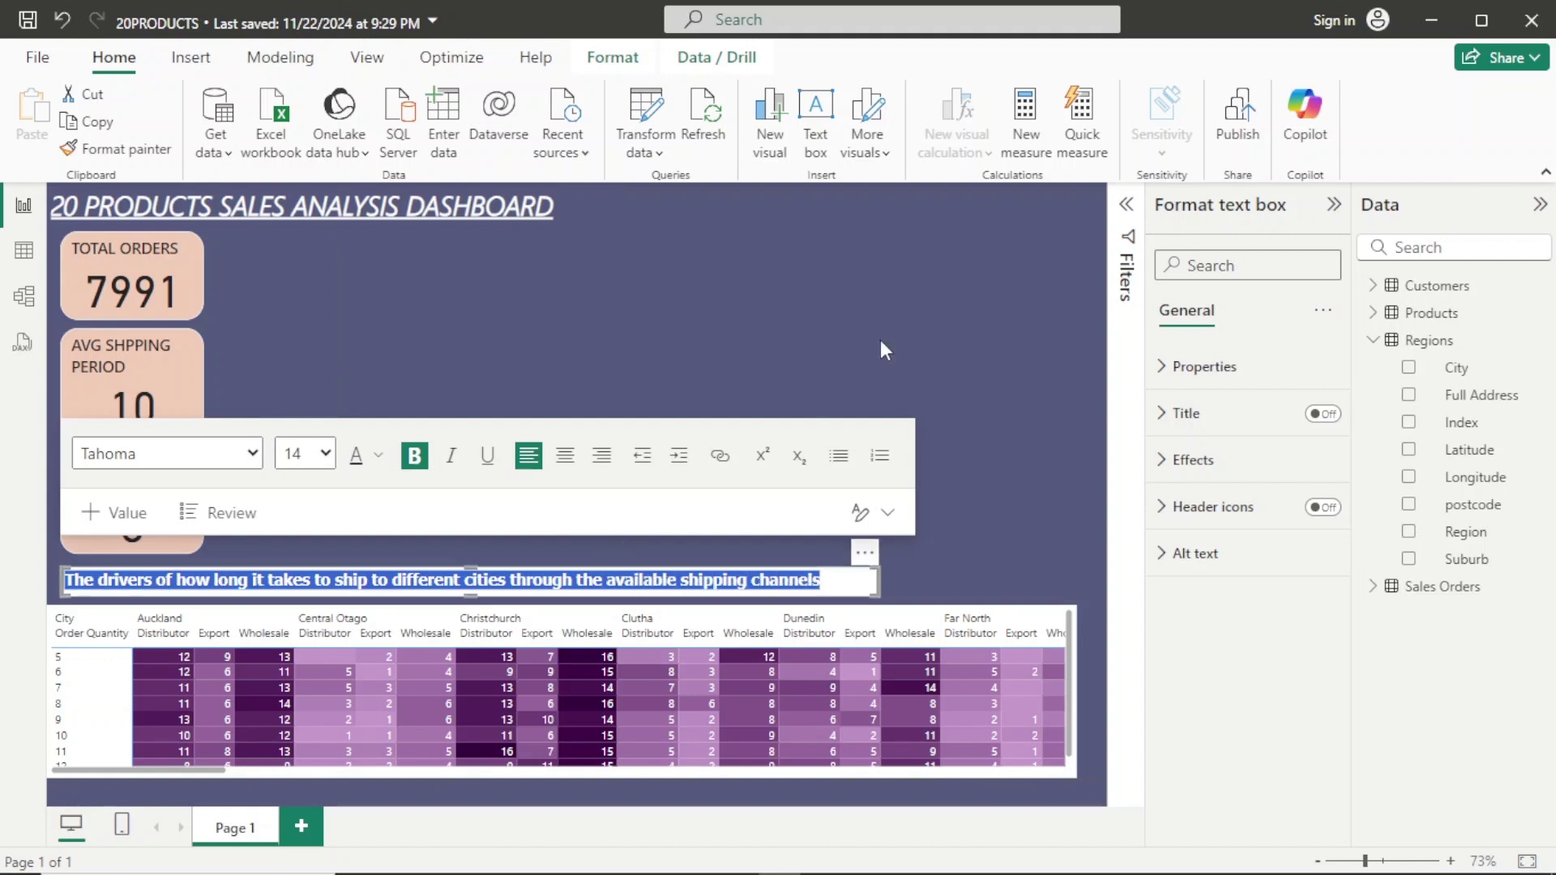
# Set the background transparency of the caption's text box to 100%.
pyautogui.click(1245, 479)
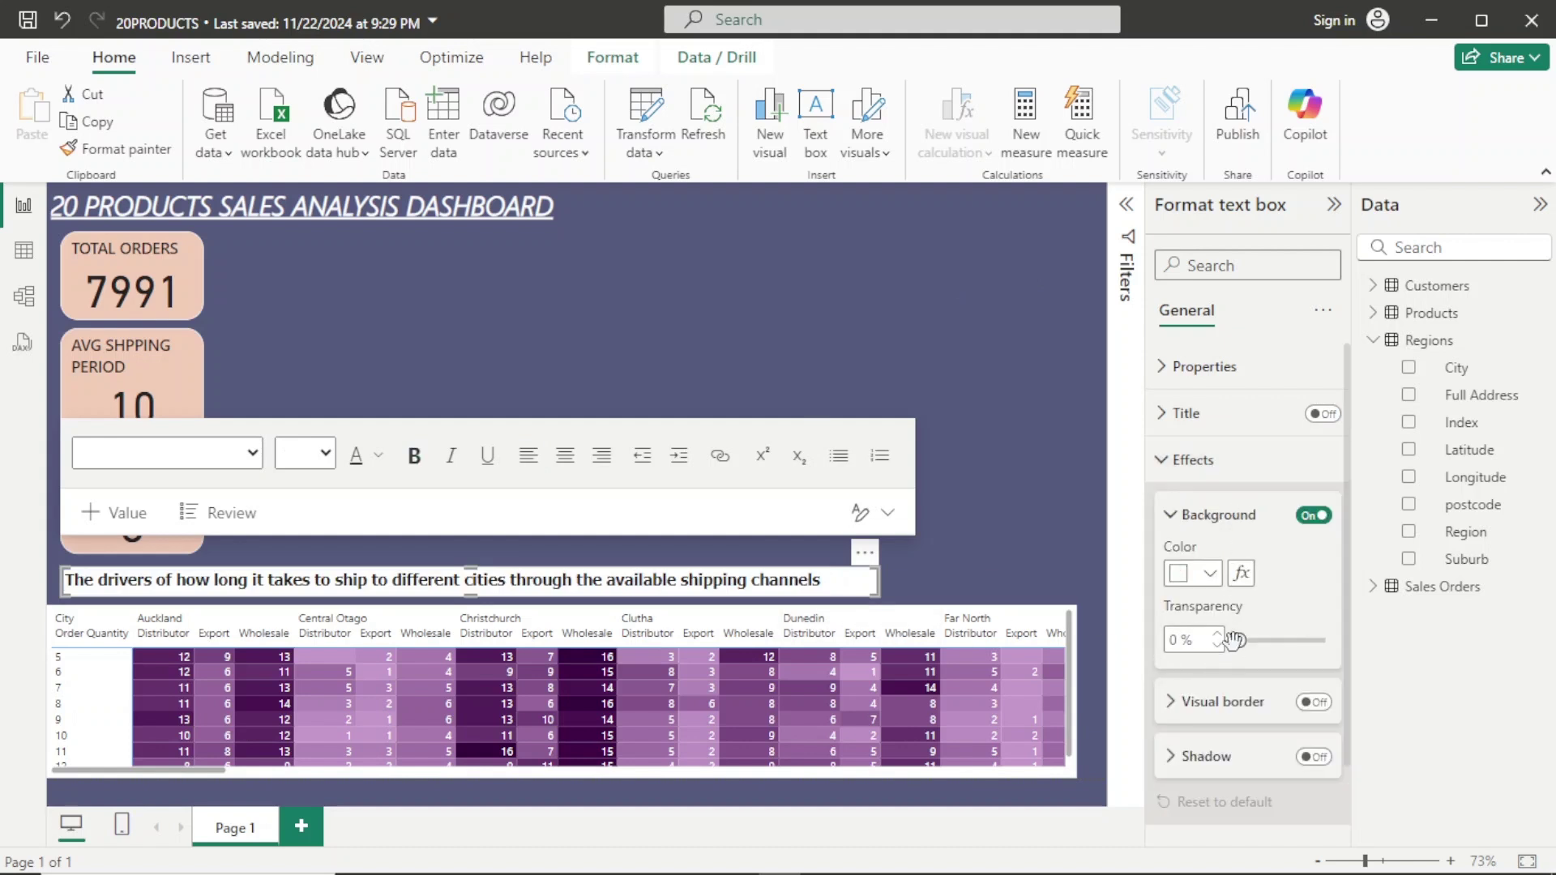
pyautogui.moveTo(1239, 640); pyautogui.dragTo(1331, 648)
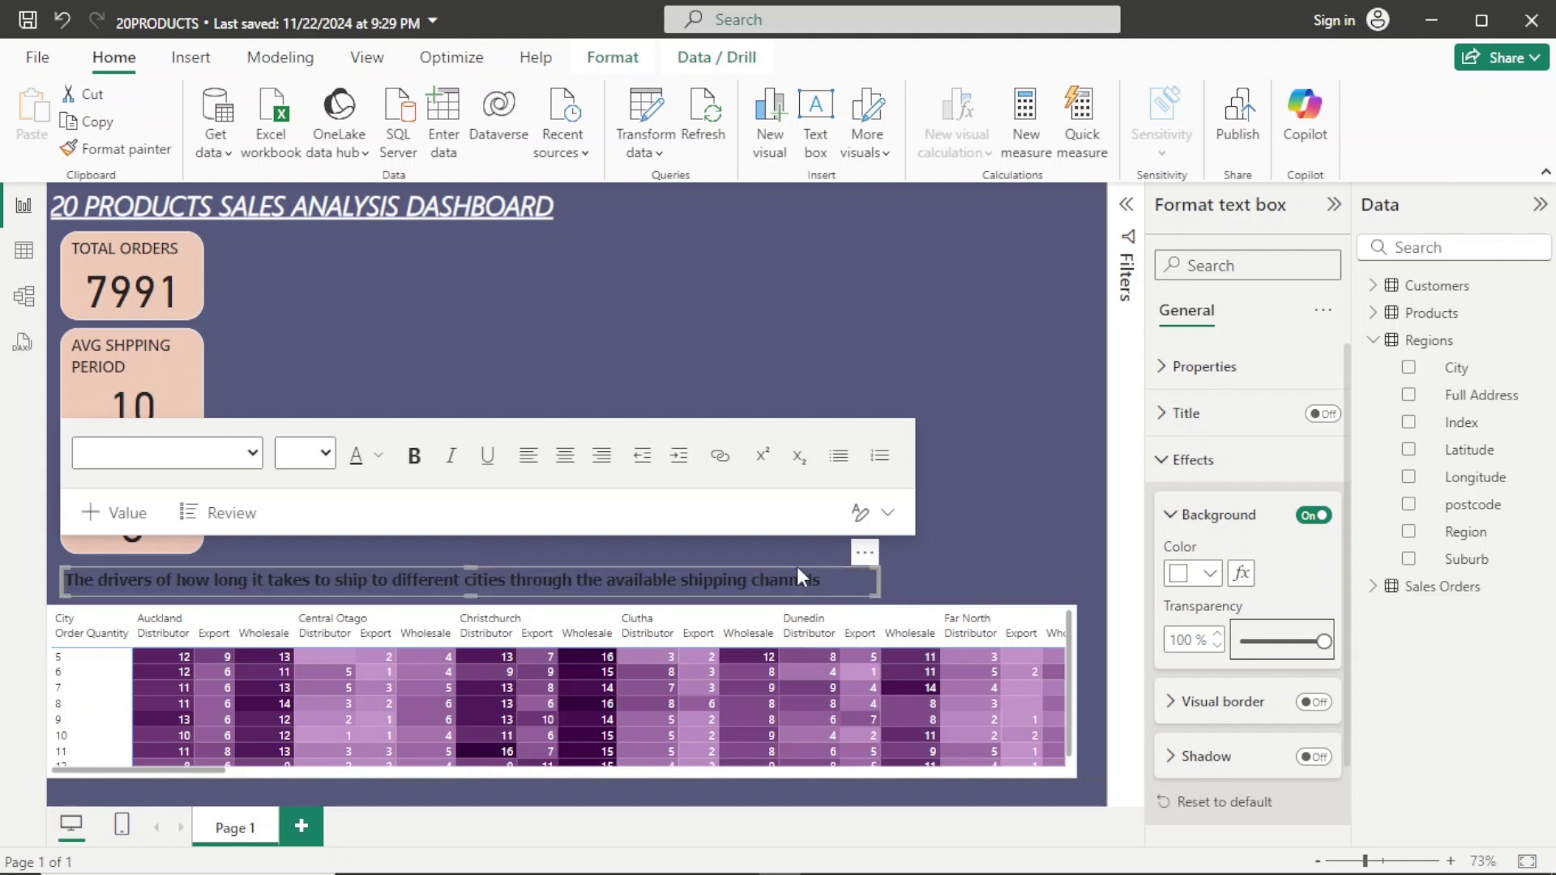
# Try the dark orange theme color #ad5129 on the whole caption text.
pyautogui.moveTo(827, 585); pyautogui.dragTo(16, 597)
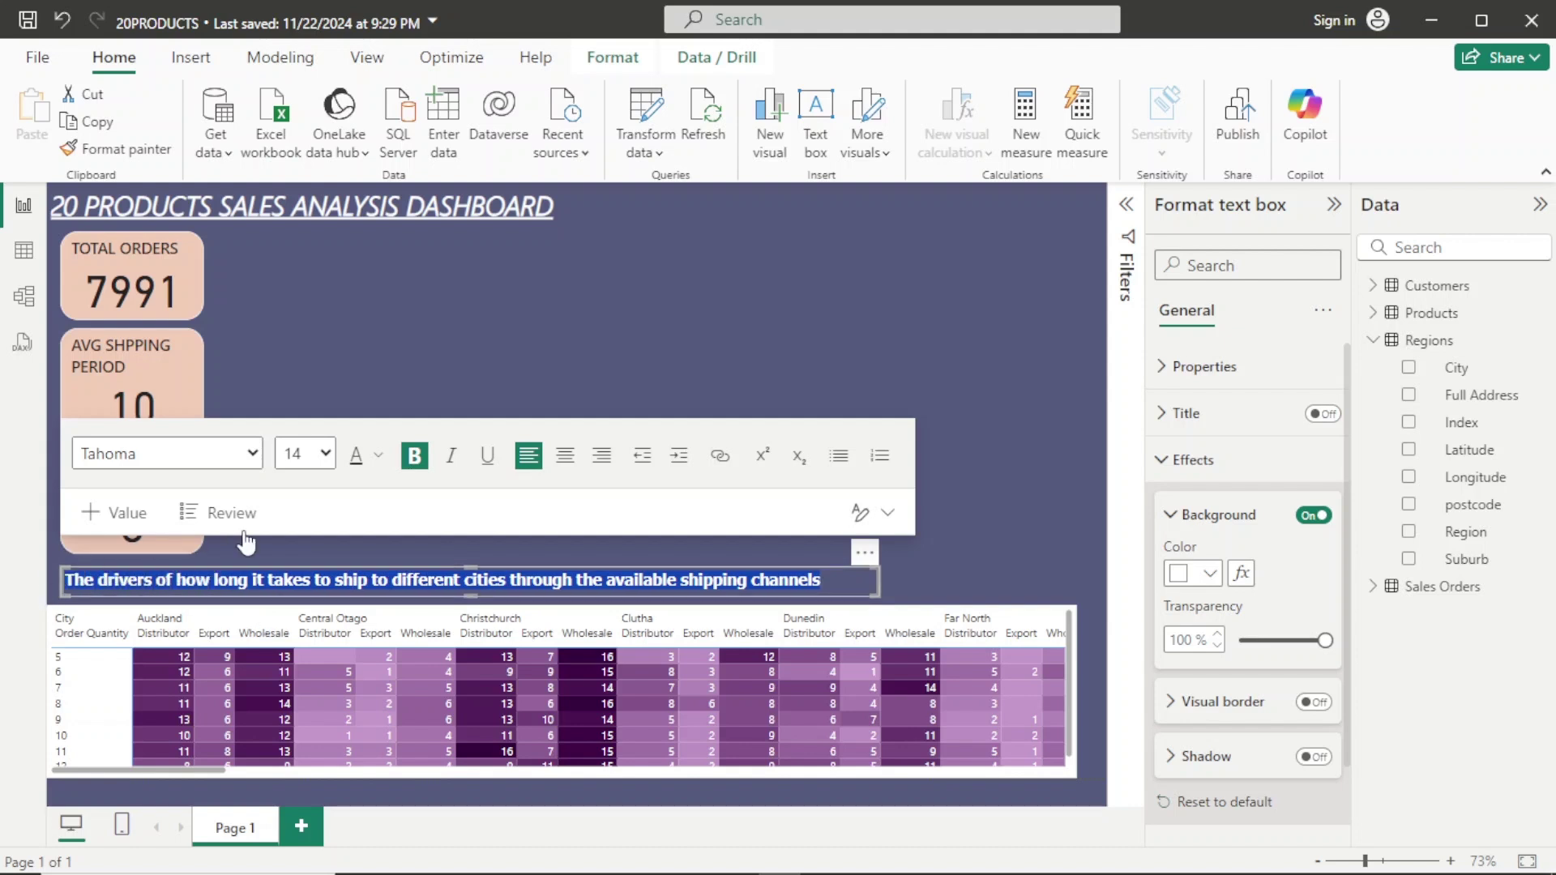
pyautogui.click(378, 456)
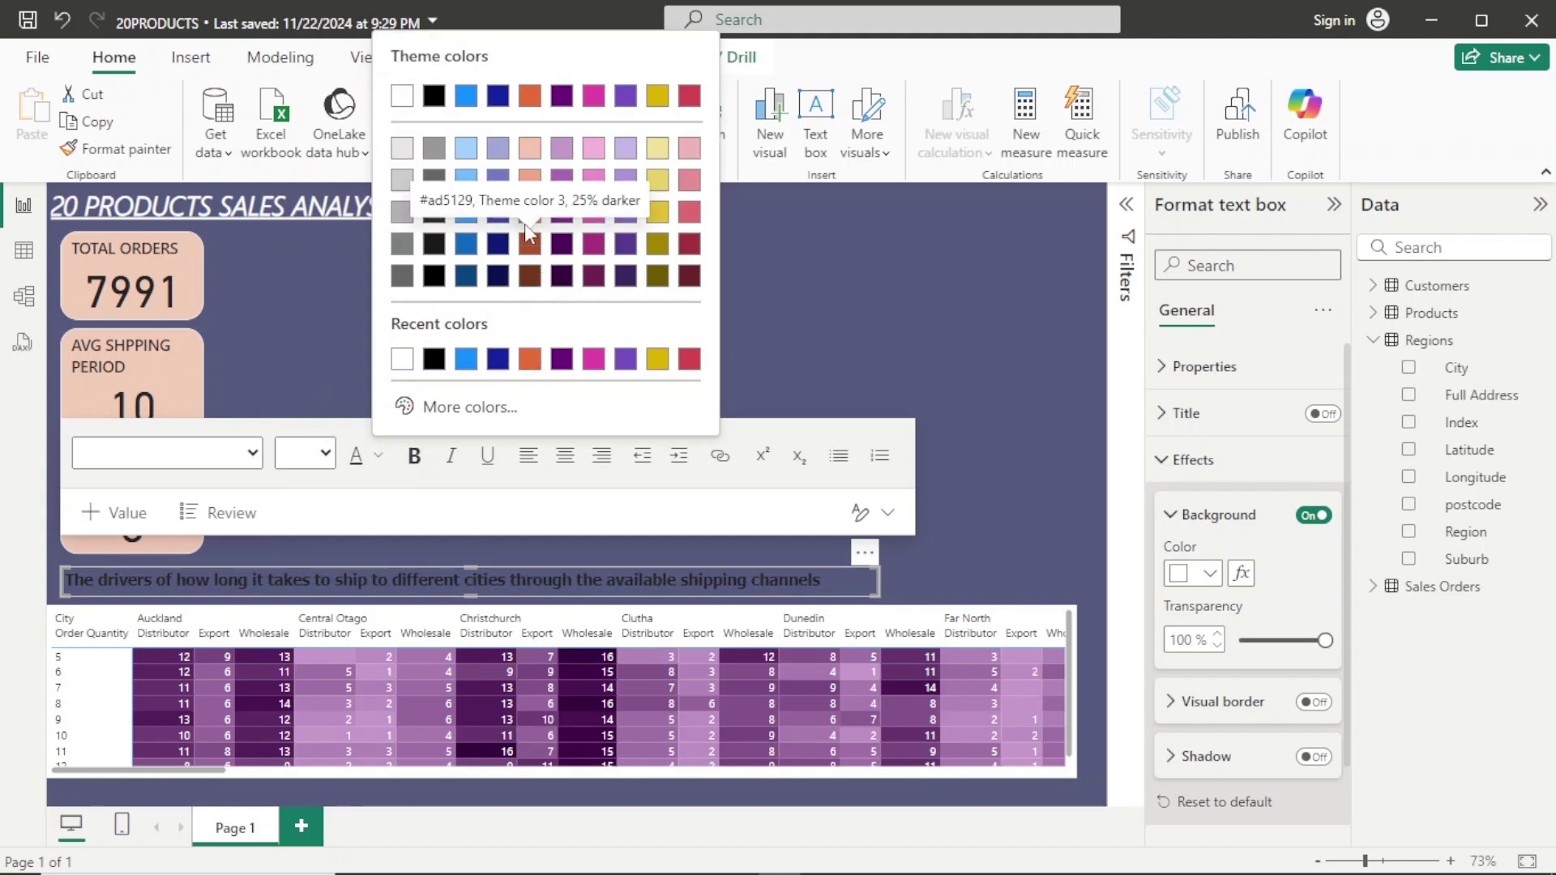
pyautogui.click(528, 244)
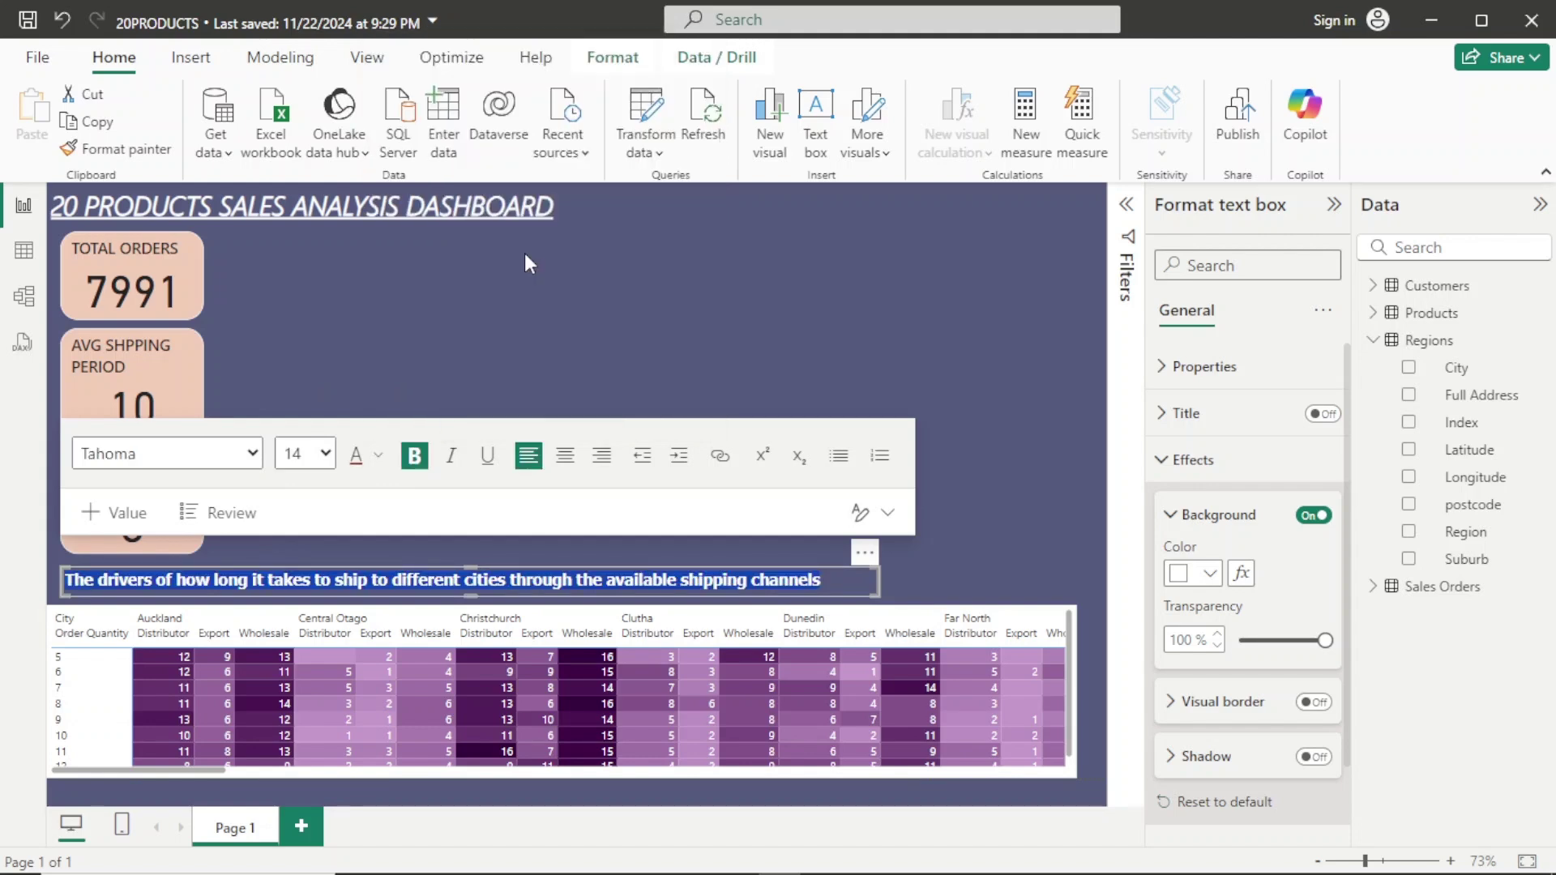
pyautogui.click(559, 432)
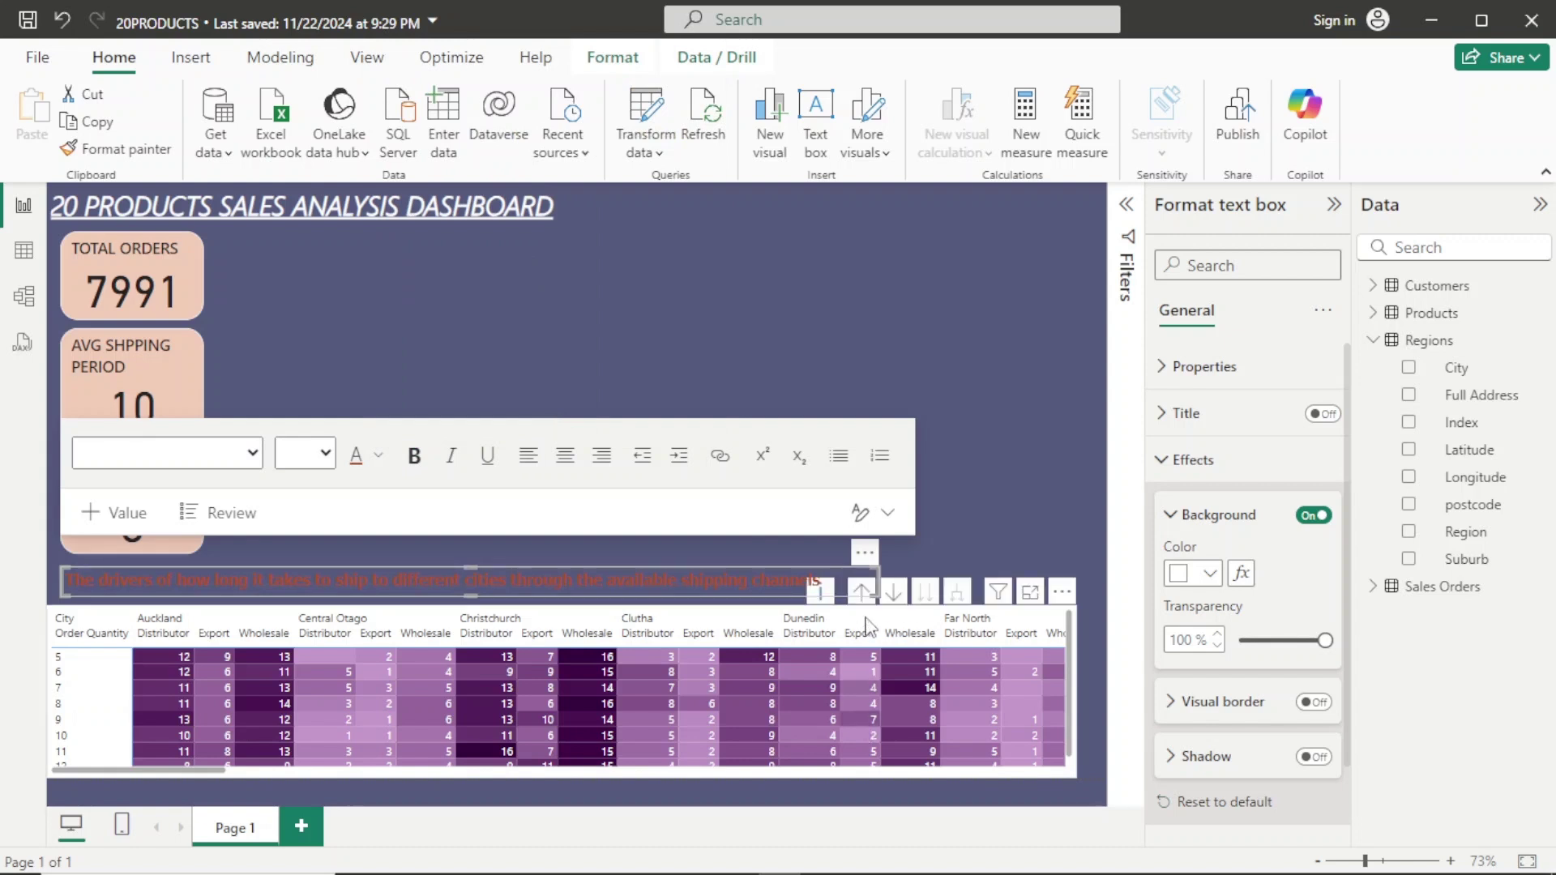
# Set the text color of the whole caption above the matrix to white.
pyautogui.moveTo(472, 578); pyautogui.dragTo(38, 582)
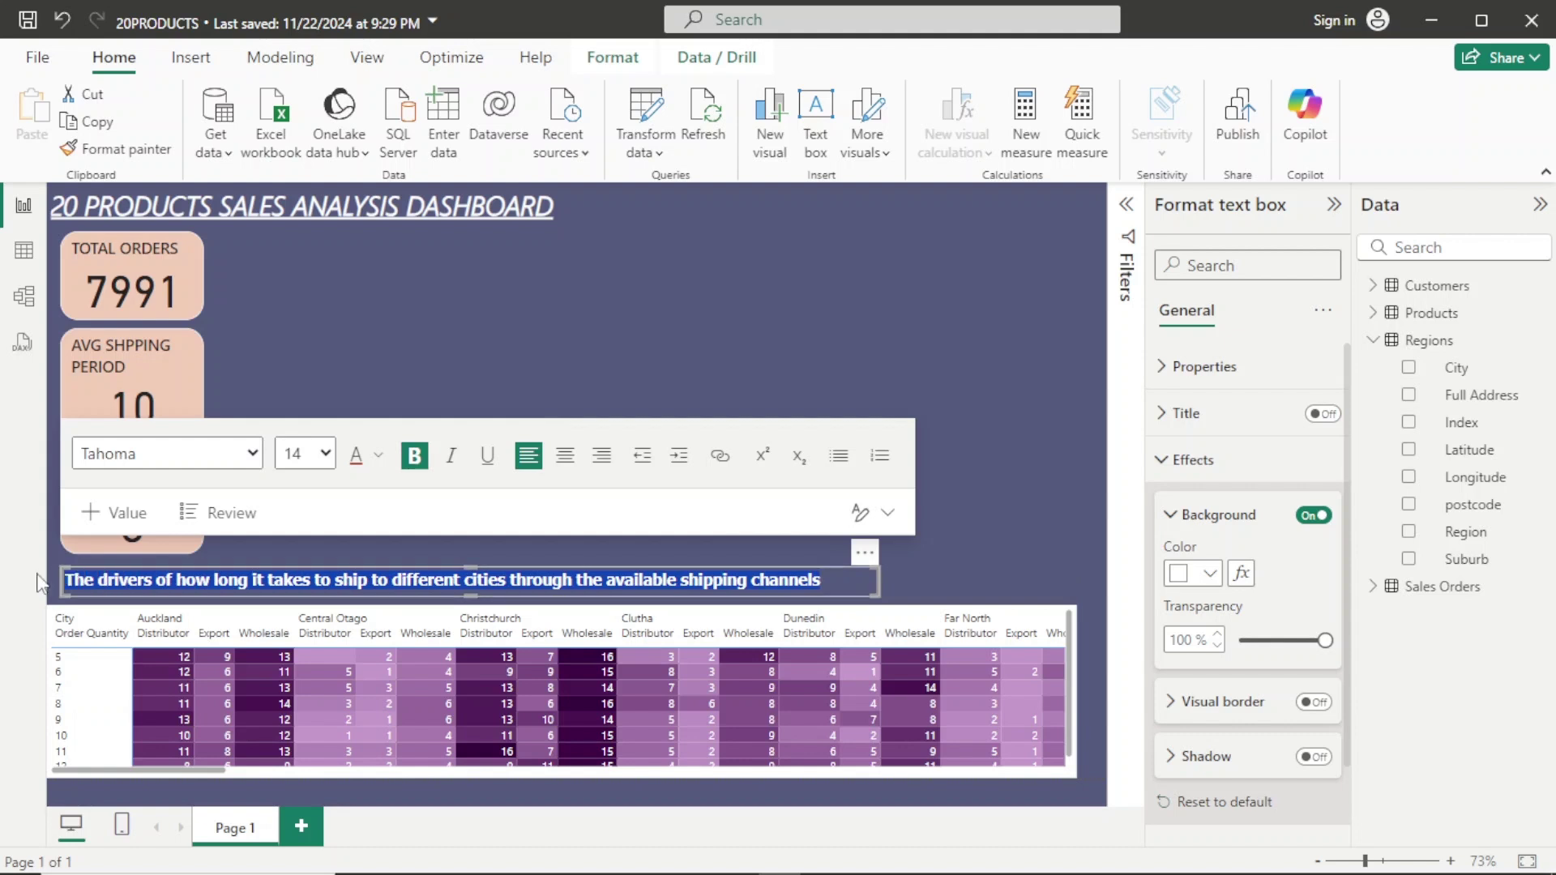
pyautogui.click(379, 456)
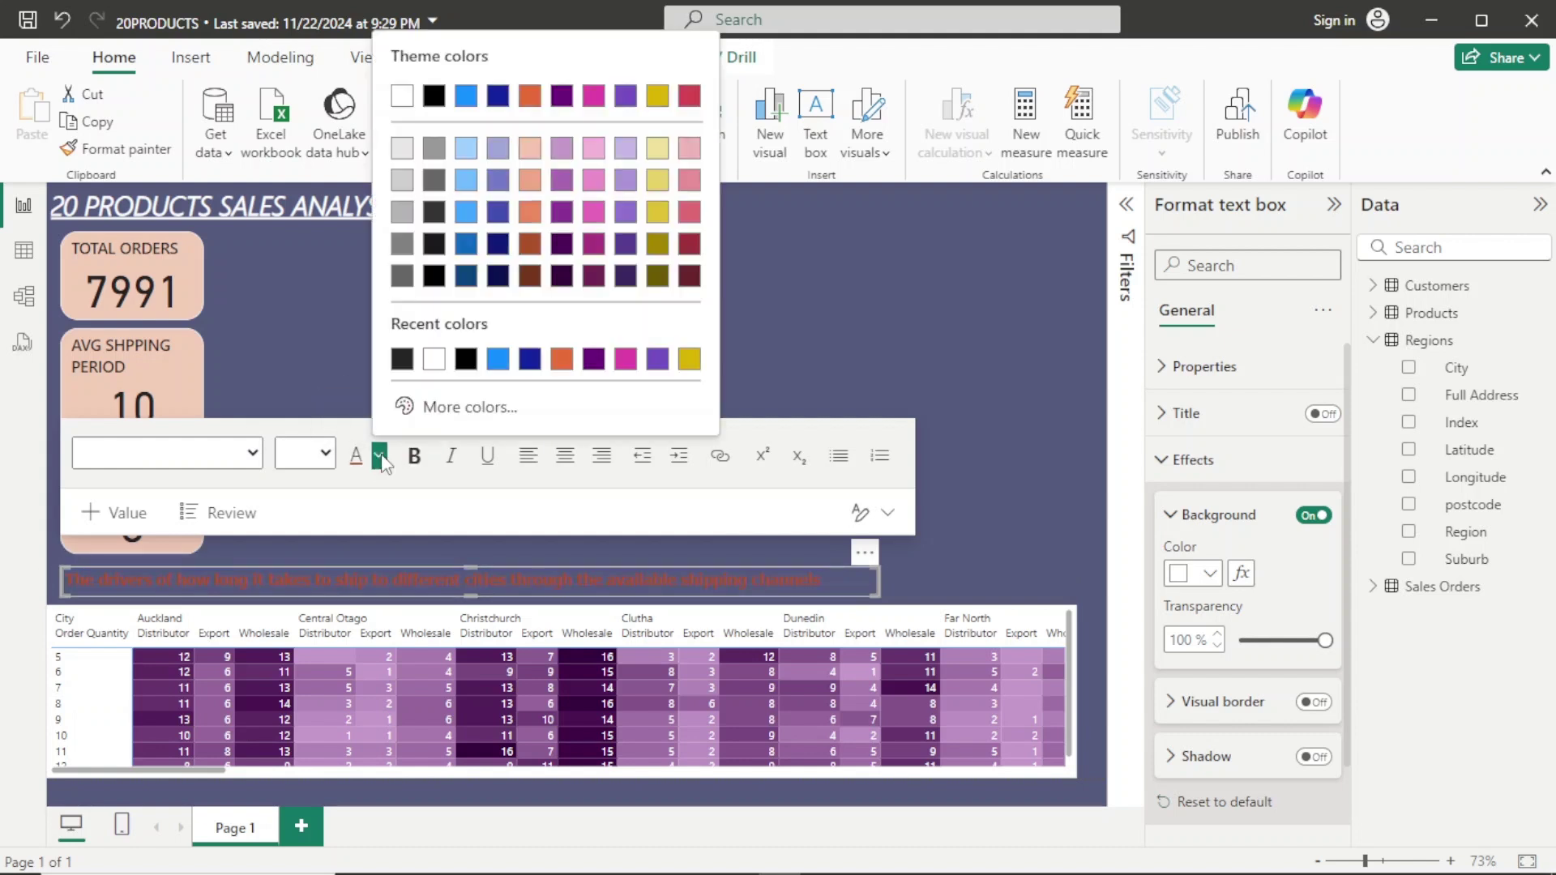
pyautogui.click(443, 362)
pyautogui.click(556, 331)
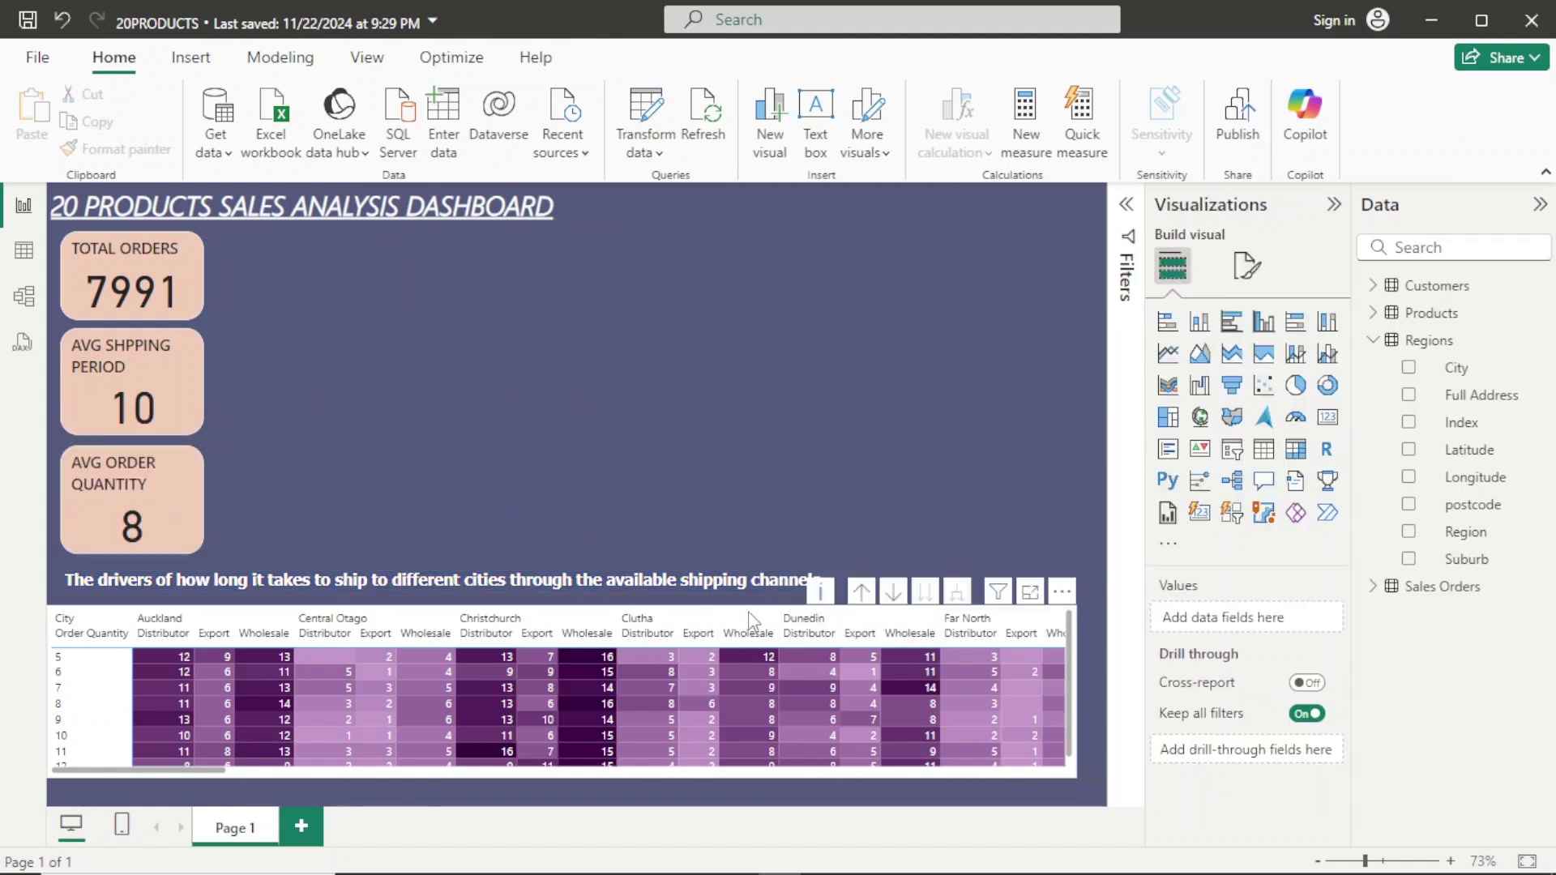
# Extend the matrix's top edge slightly upward so all order quantity rows from 5 to 12 fit.
pyautogui.click(1061, 592)
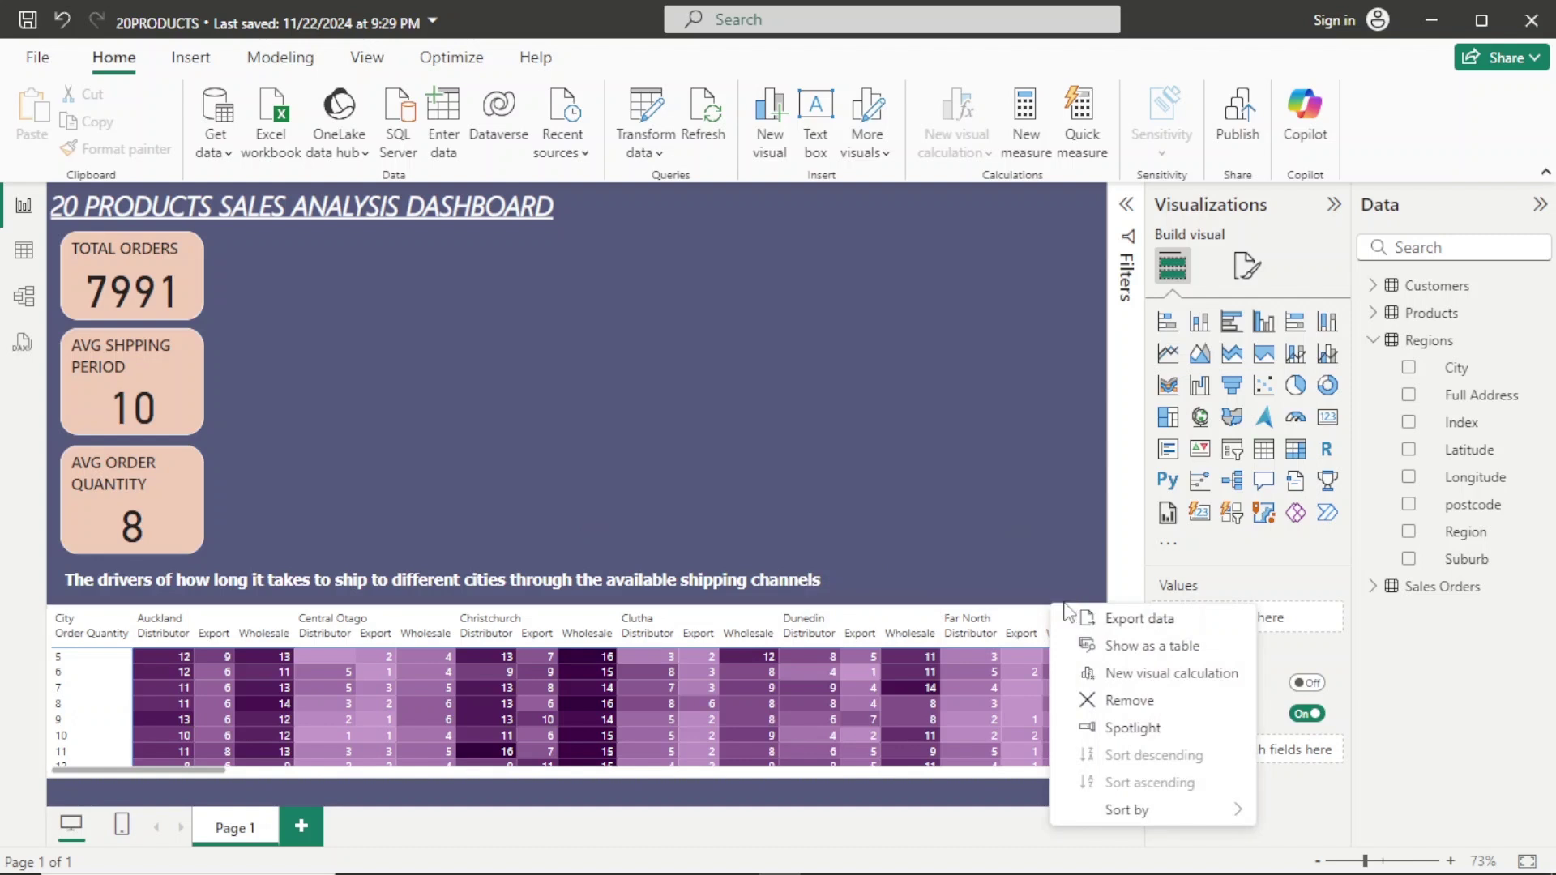
pyautogui.click(1021, 620)
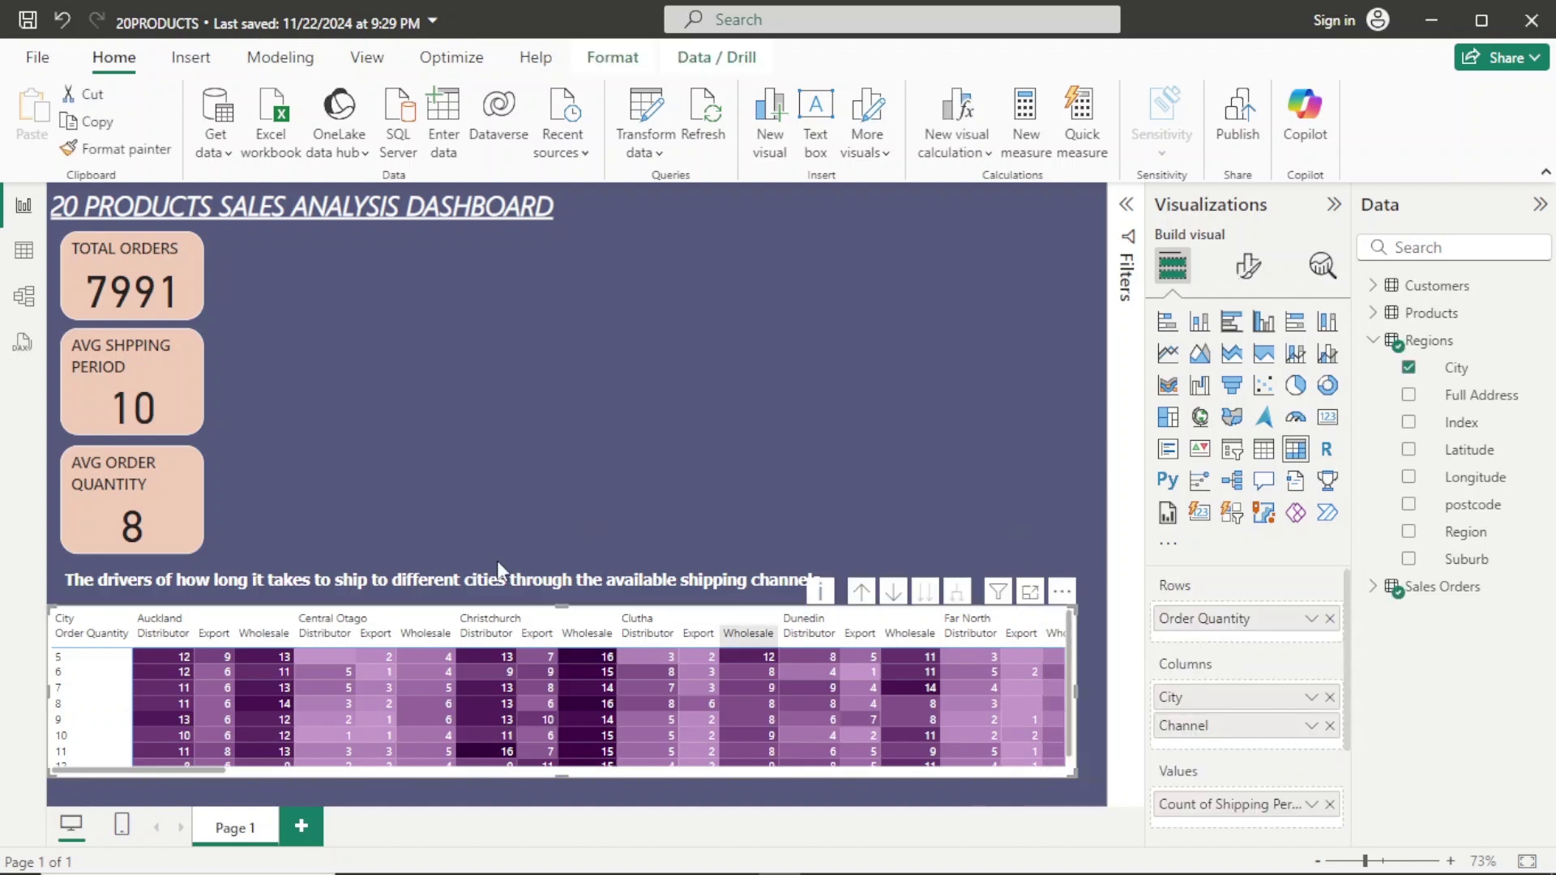
pyautogui.moveTo(563, 605); pyautogui.dragTo(564, 595)
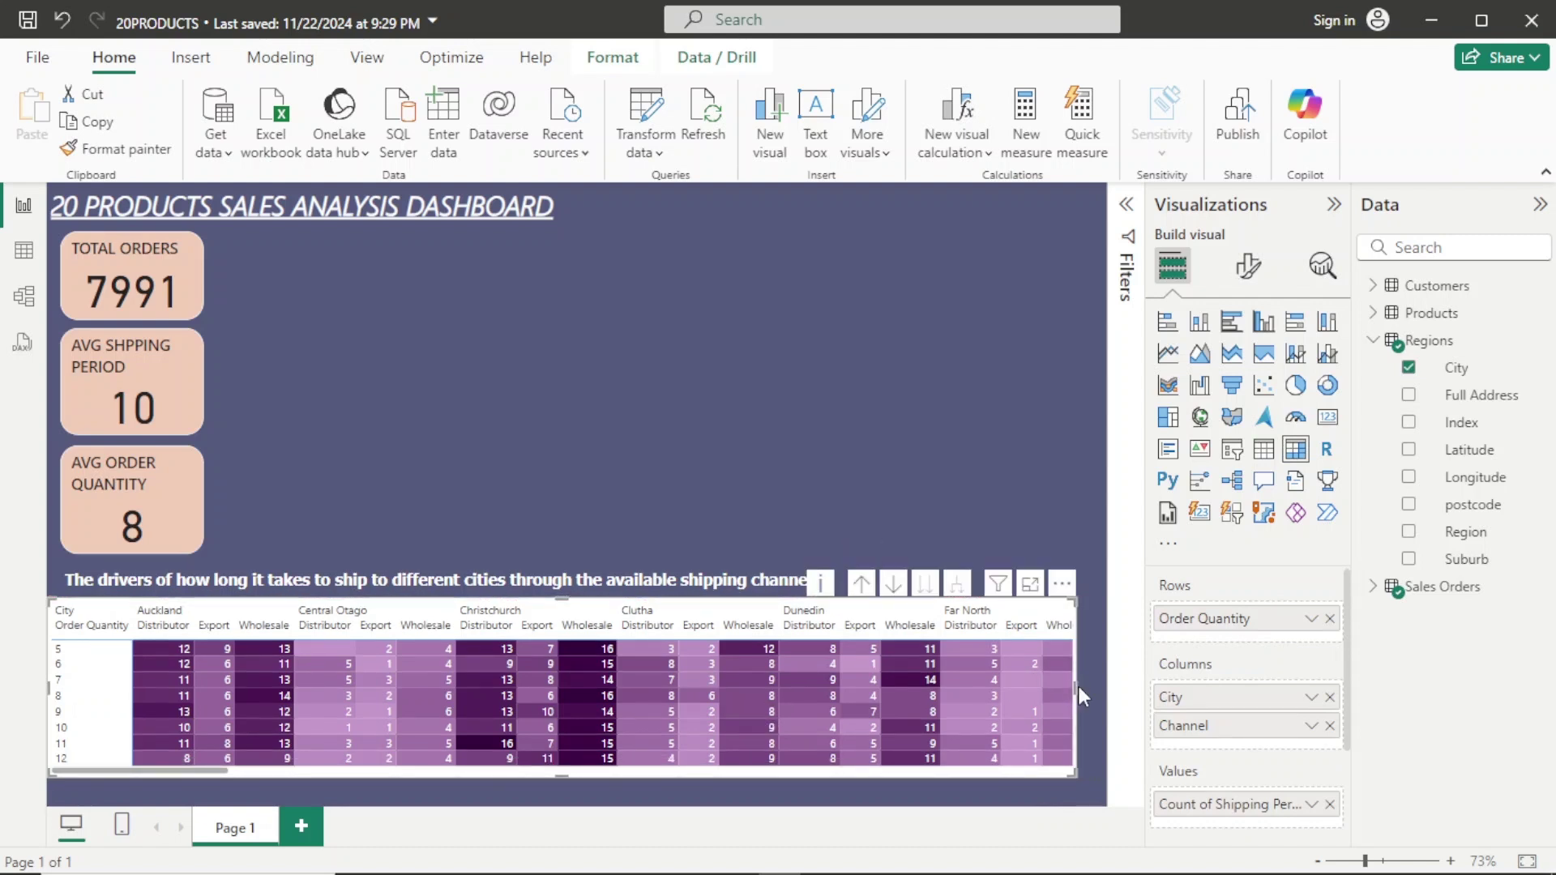
# Widen the matrix slightly so that its outer edge sits close to the report page's edge.
pyautogui.moveTo(1078, 687); pyautogui.dragTo(1094, 687)
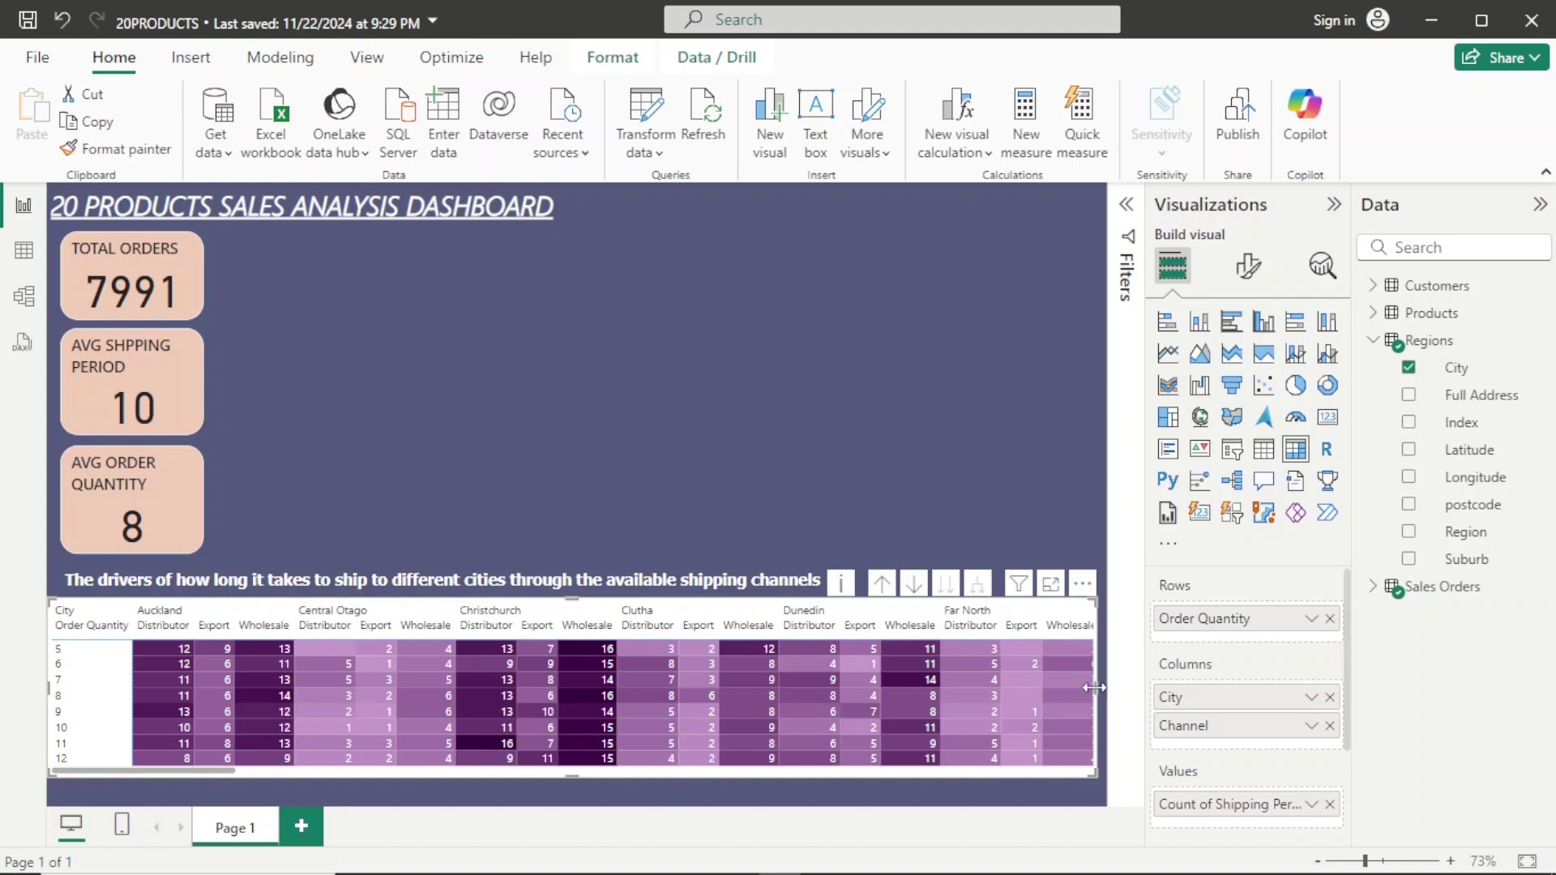
pyautogui.click(1003, 540)
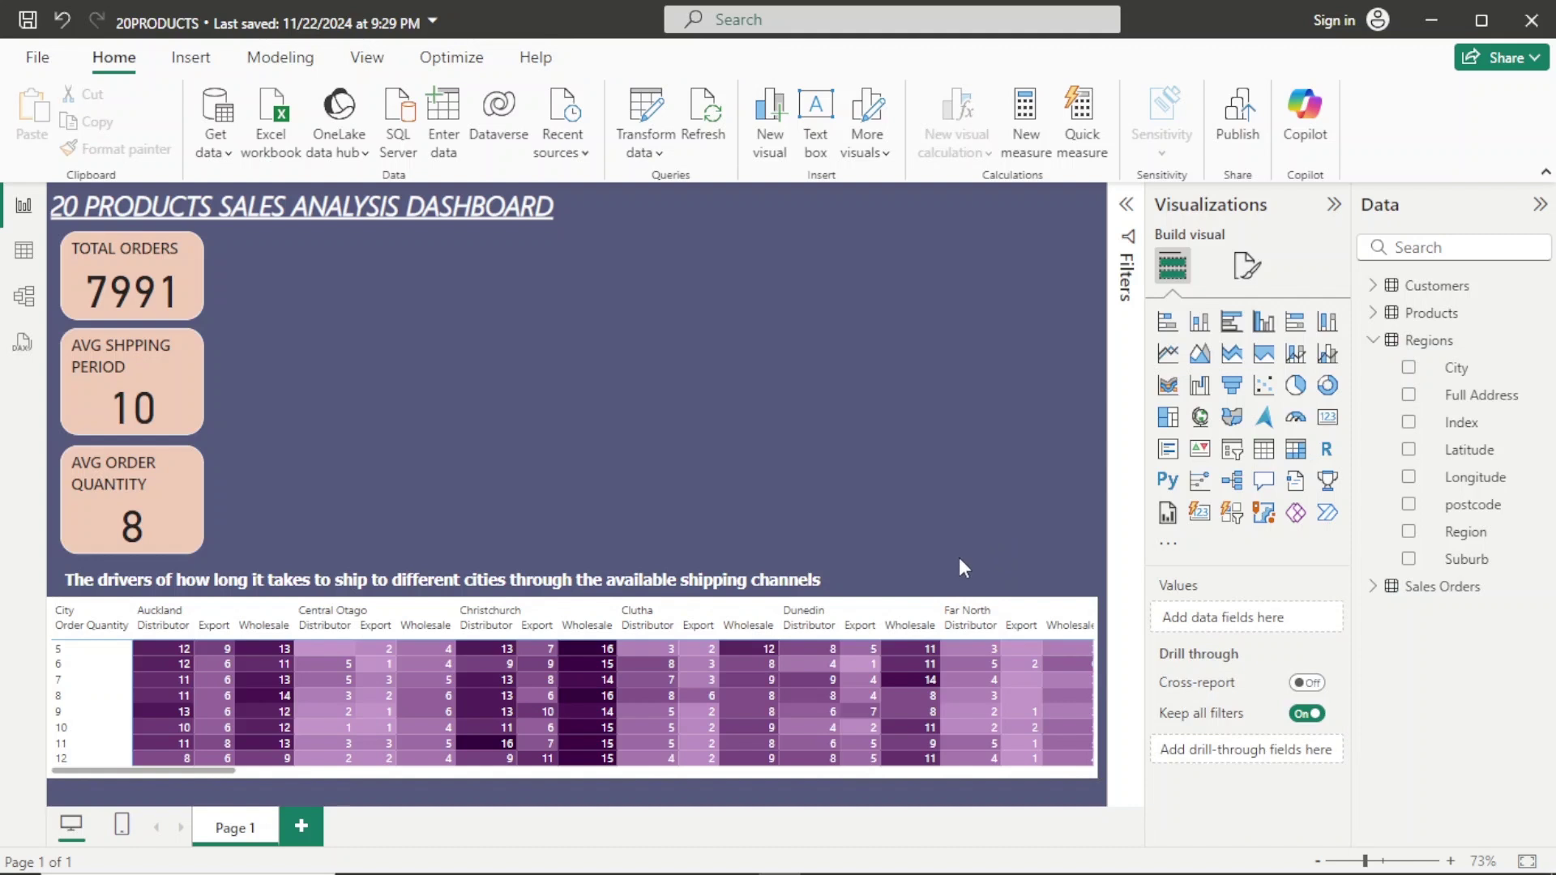
# Try the salmon tint of the orange theme color as the matrix's background color.
pyautogui.moveTo(1082, 603)
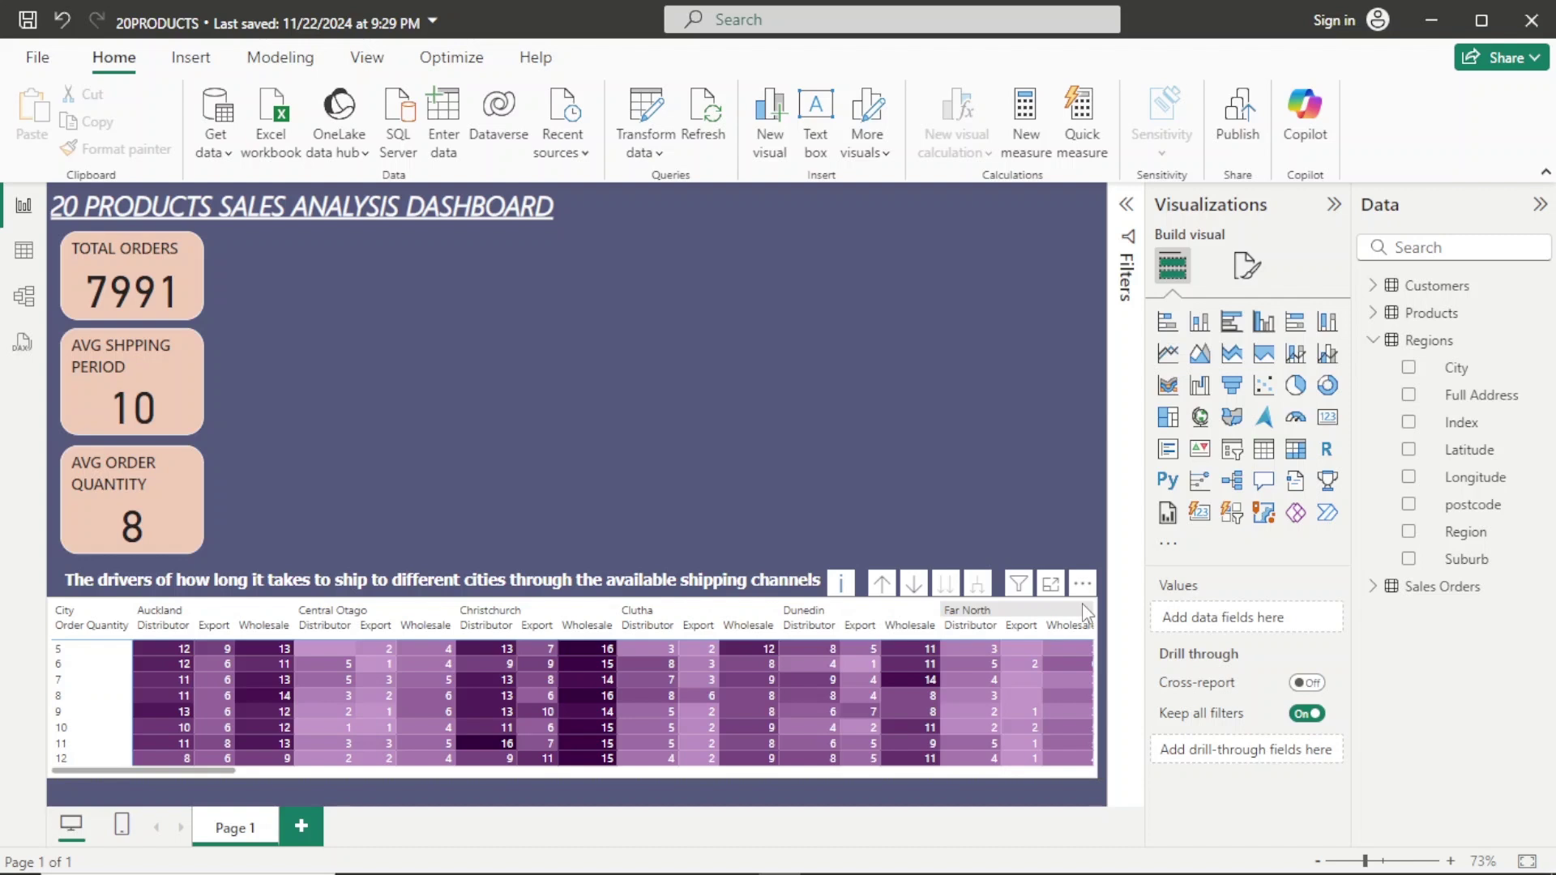
pyautogui.click(1076, 773)
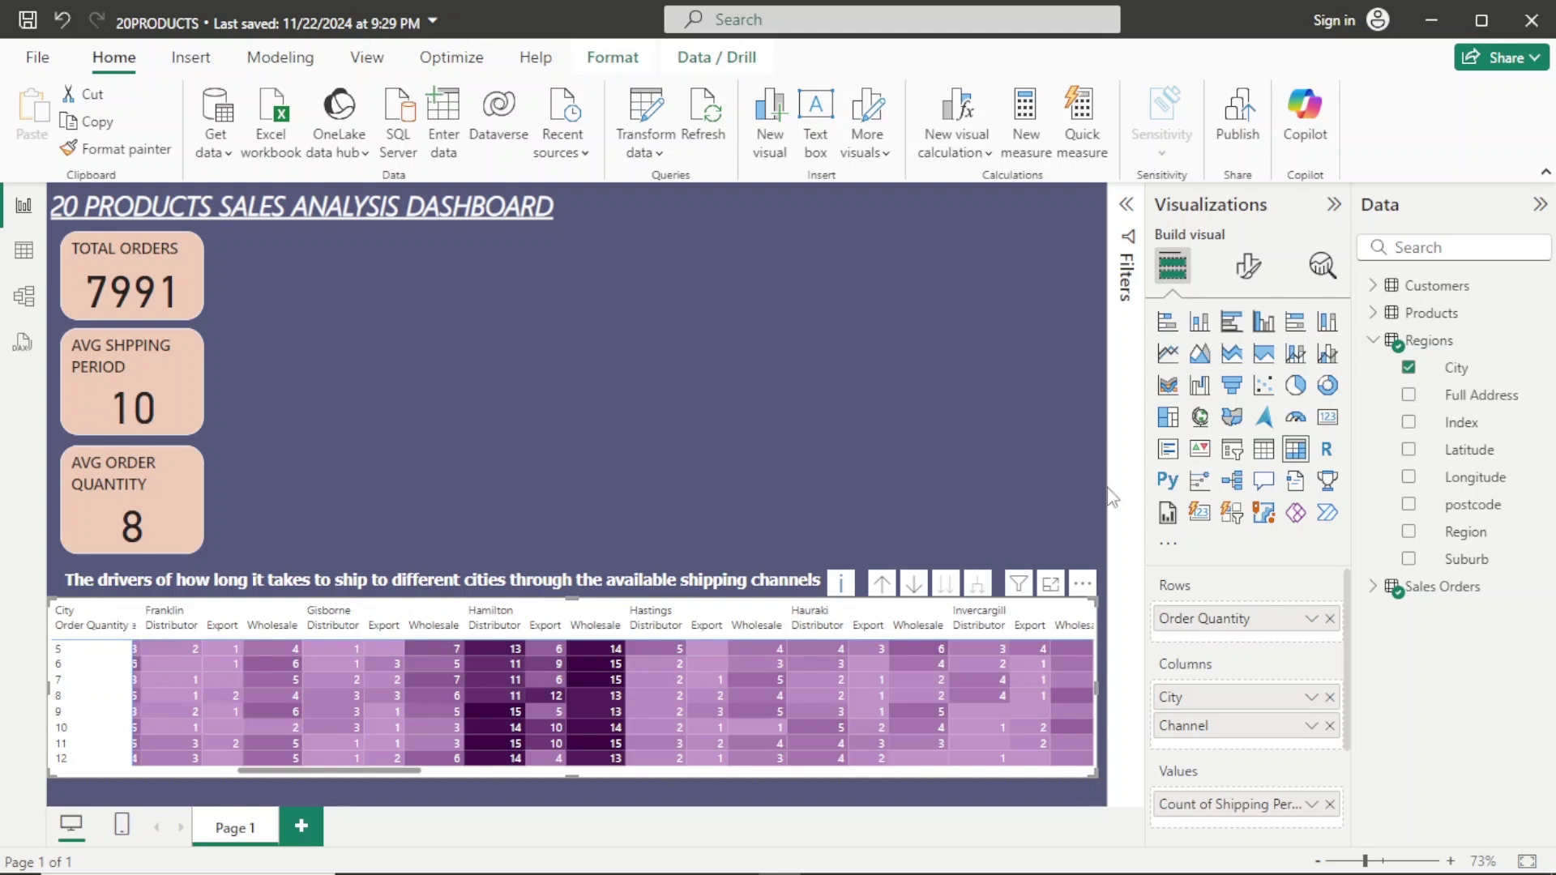
pyautogui.click(1249, 267)
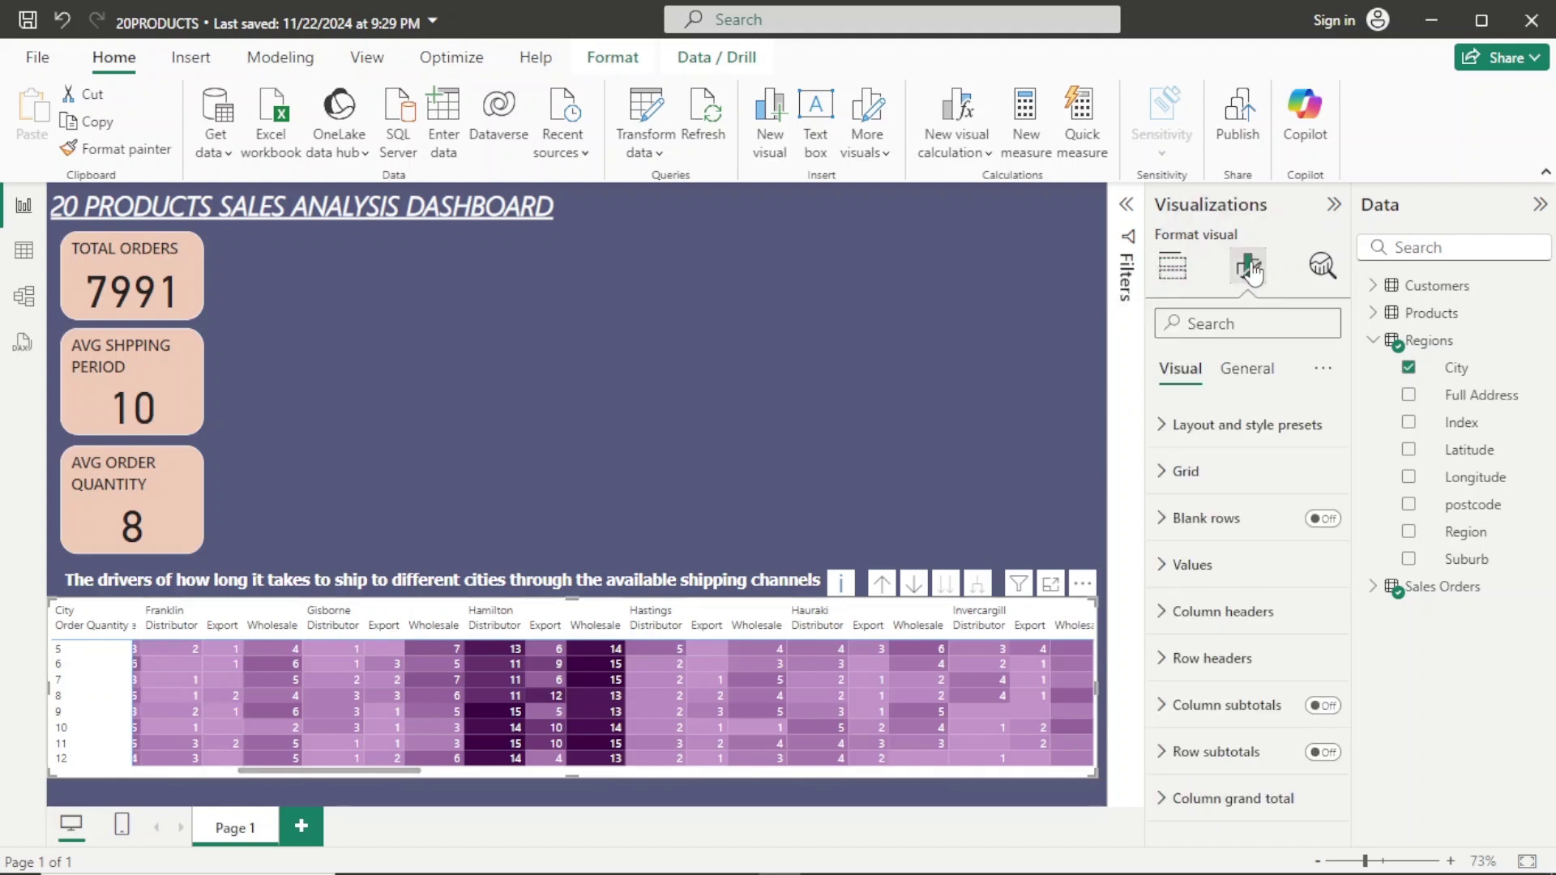
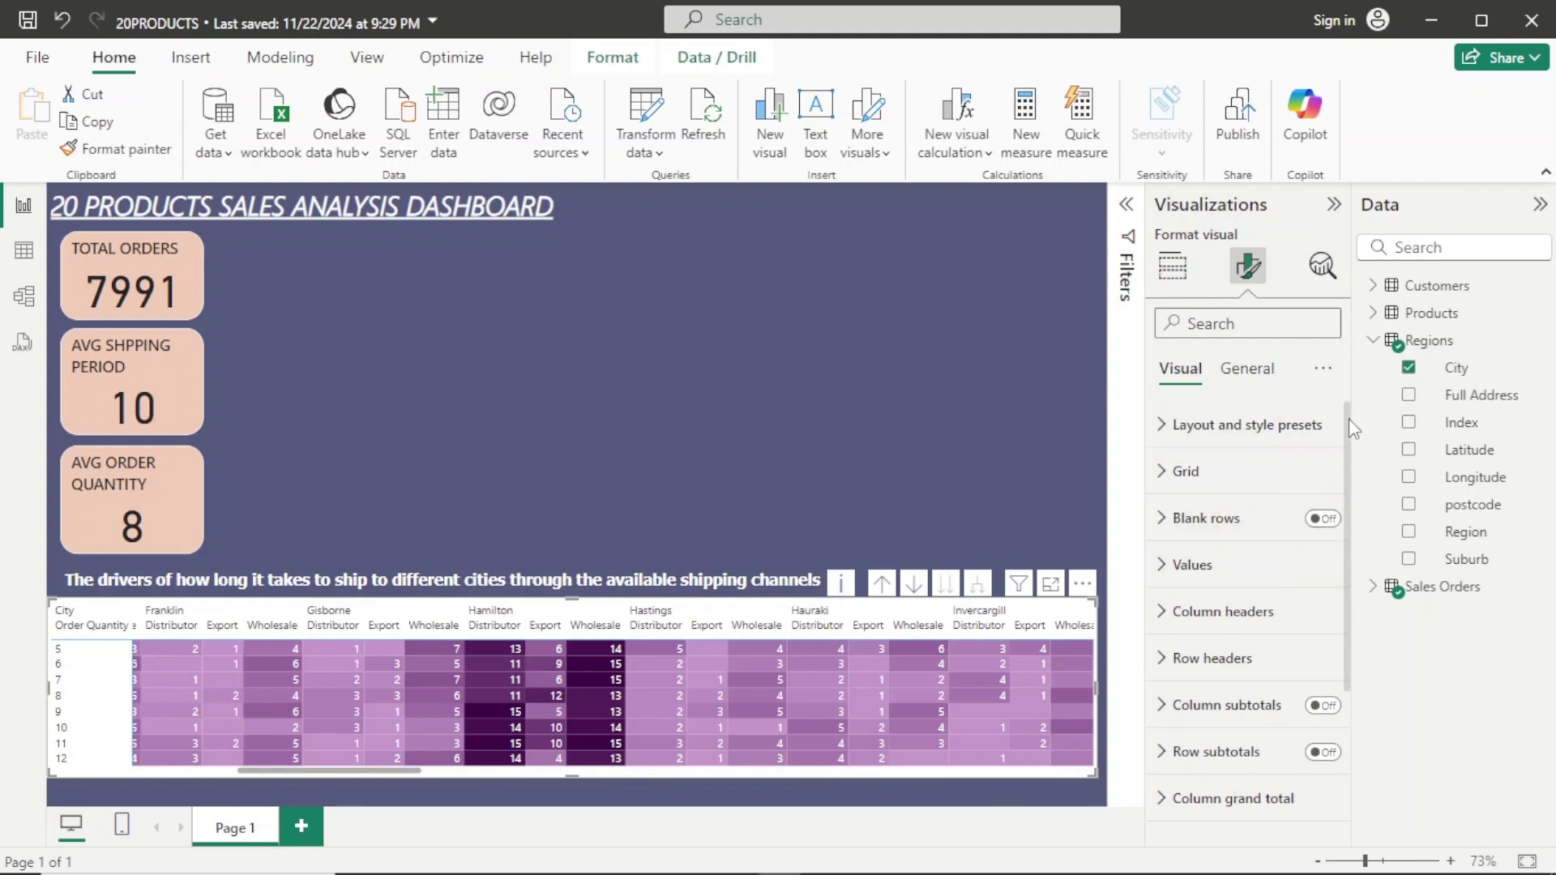
pyautogui.click(1261, 374)
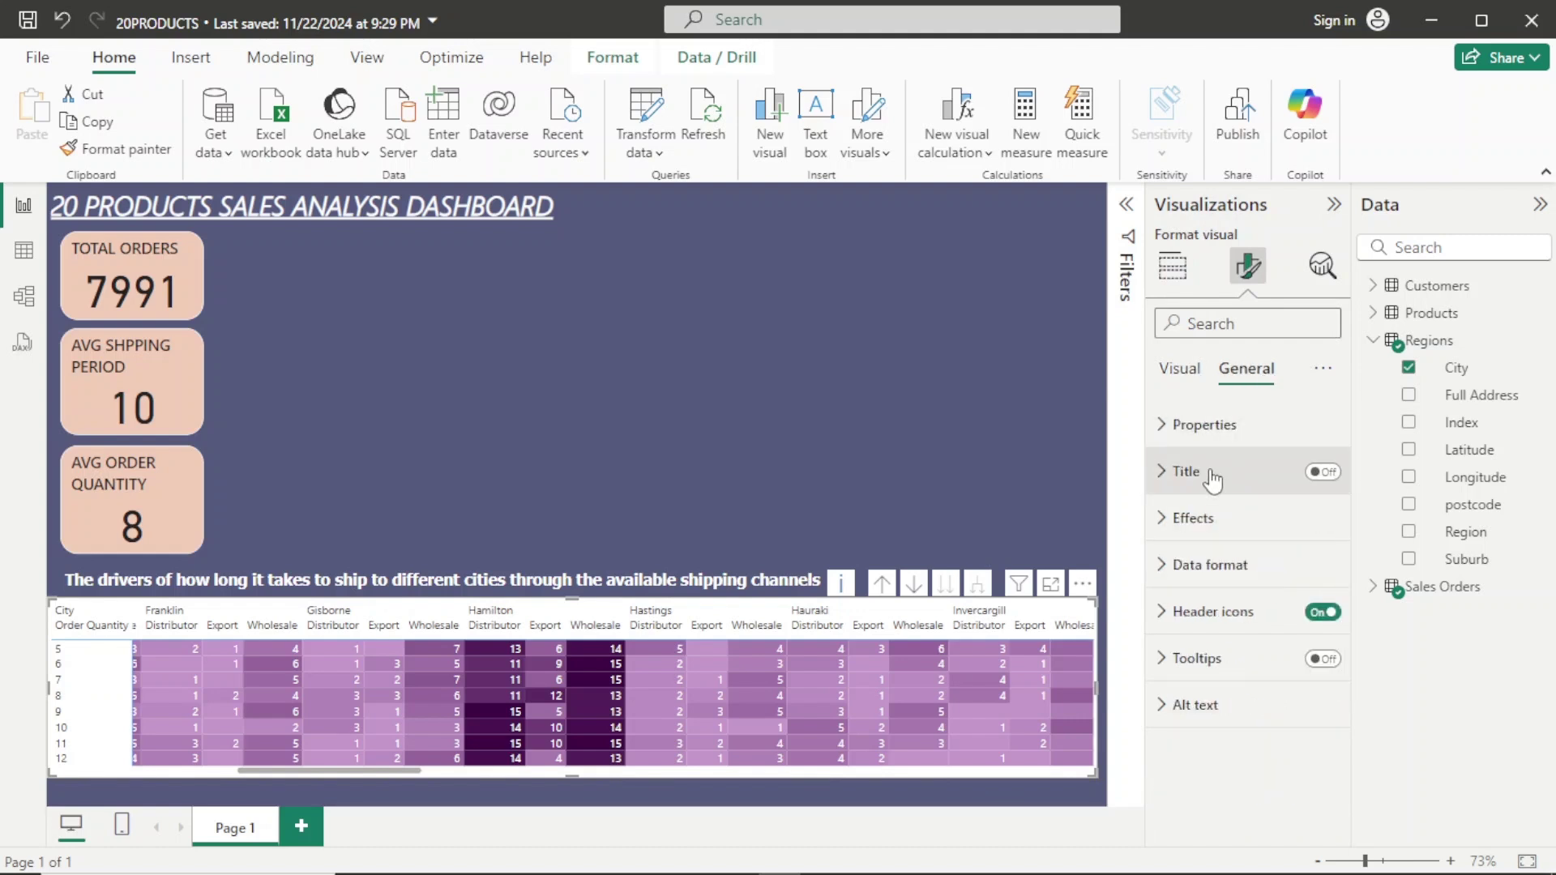
pyautogui.click(1187, 518)
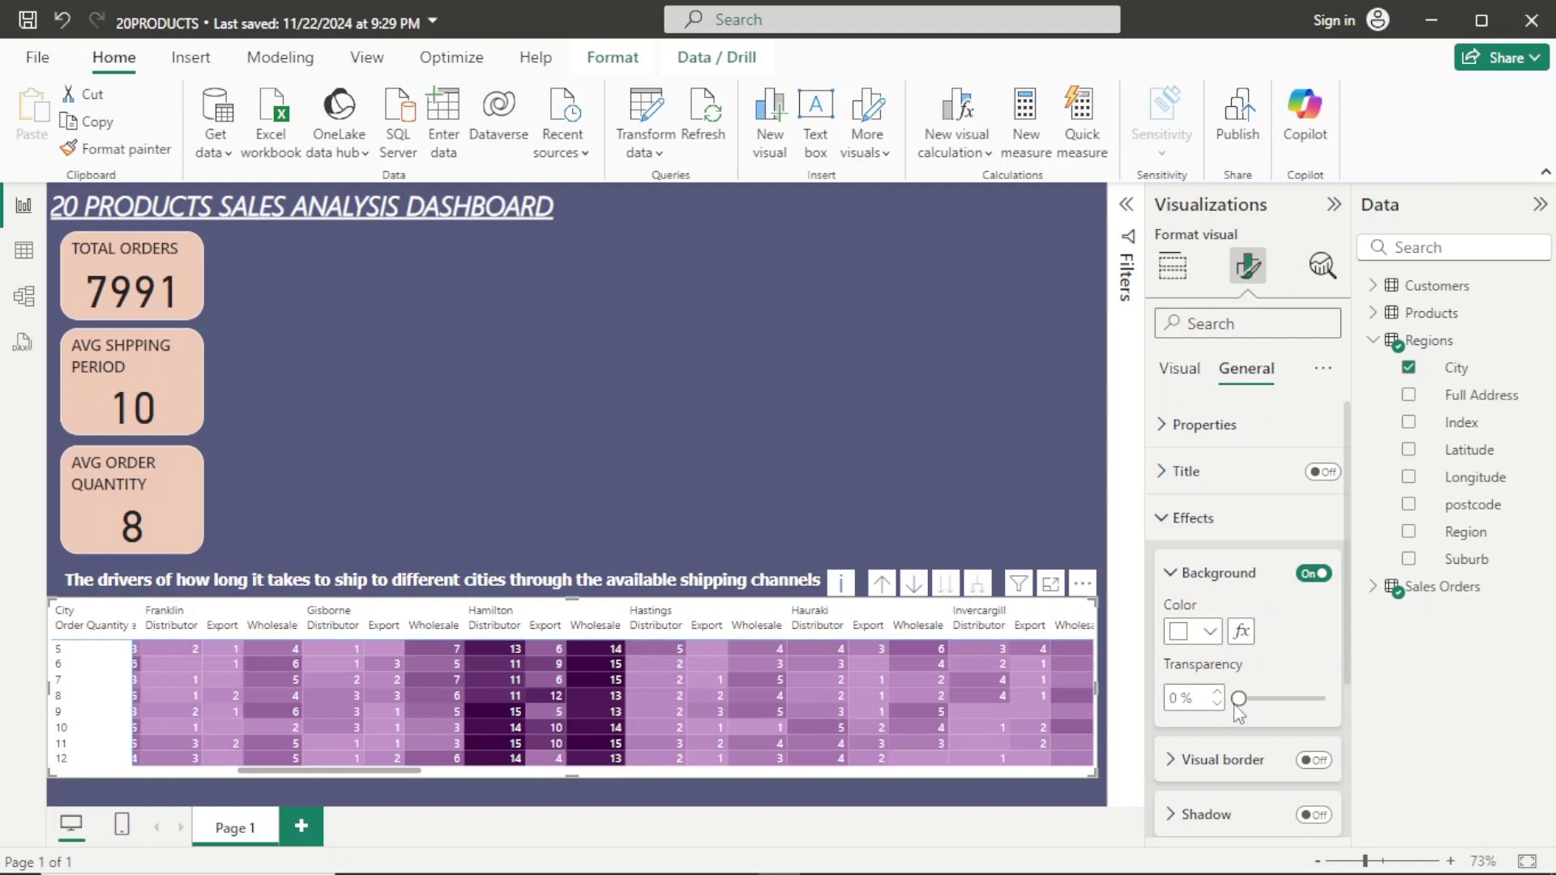
pyautogui.click(1211, 634)
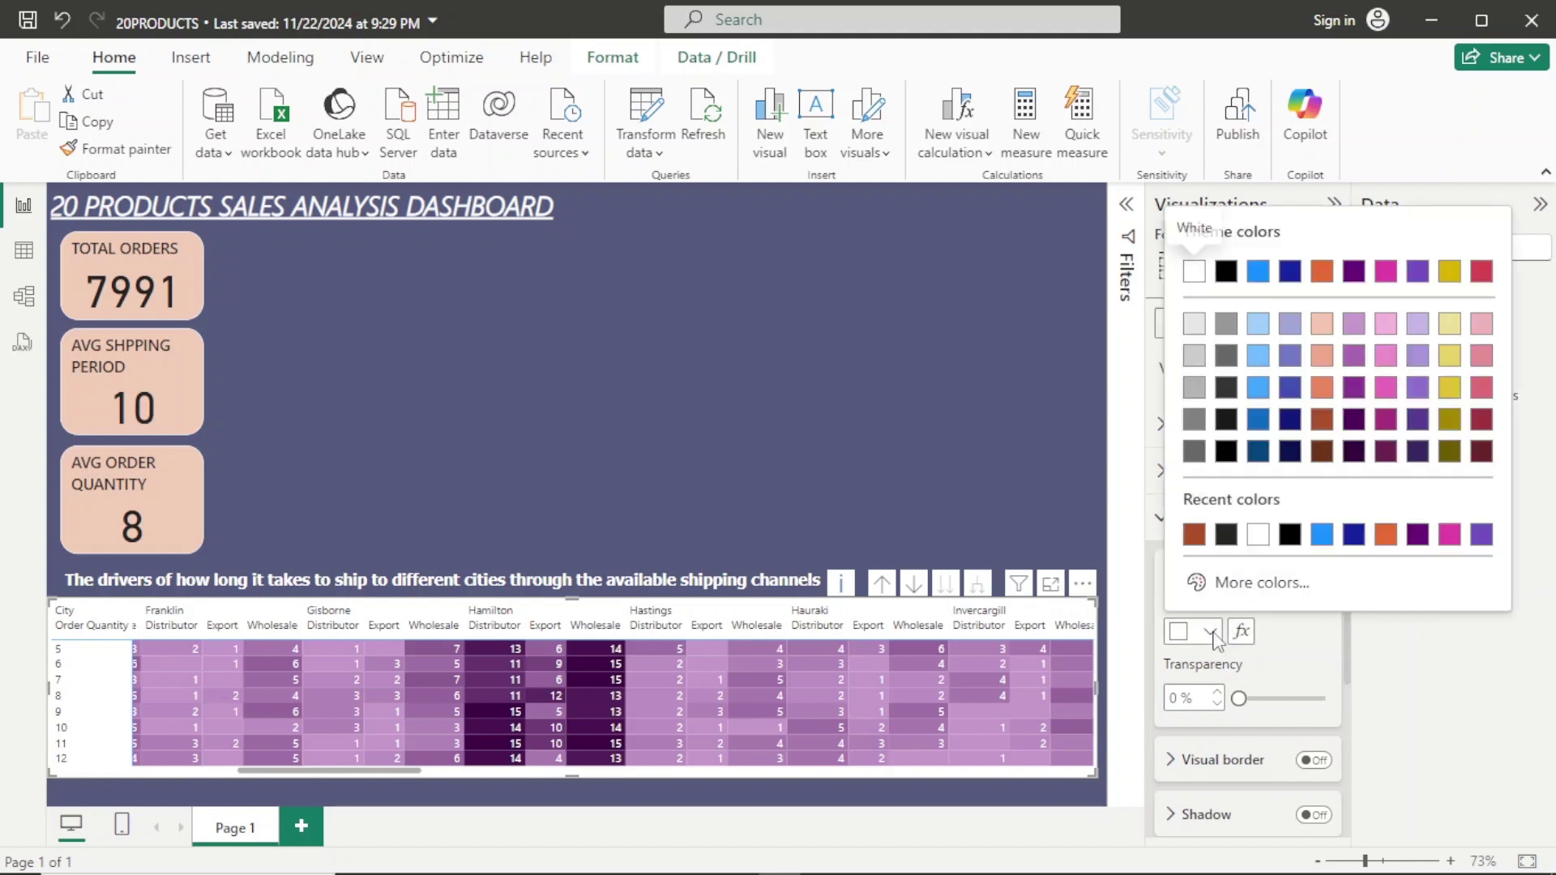
pyautogui.click(1322, 357)
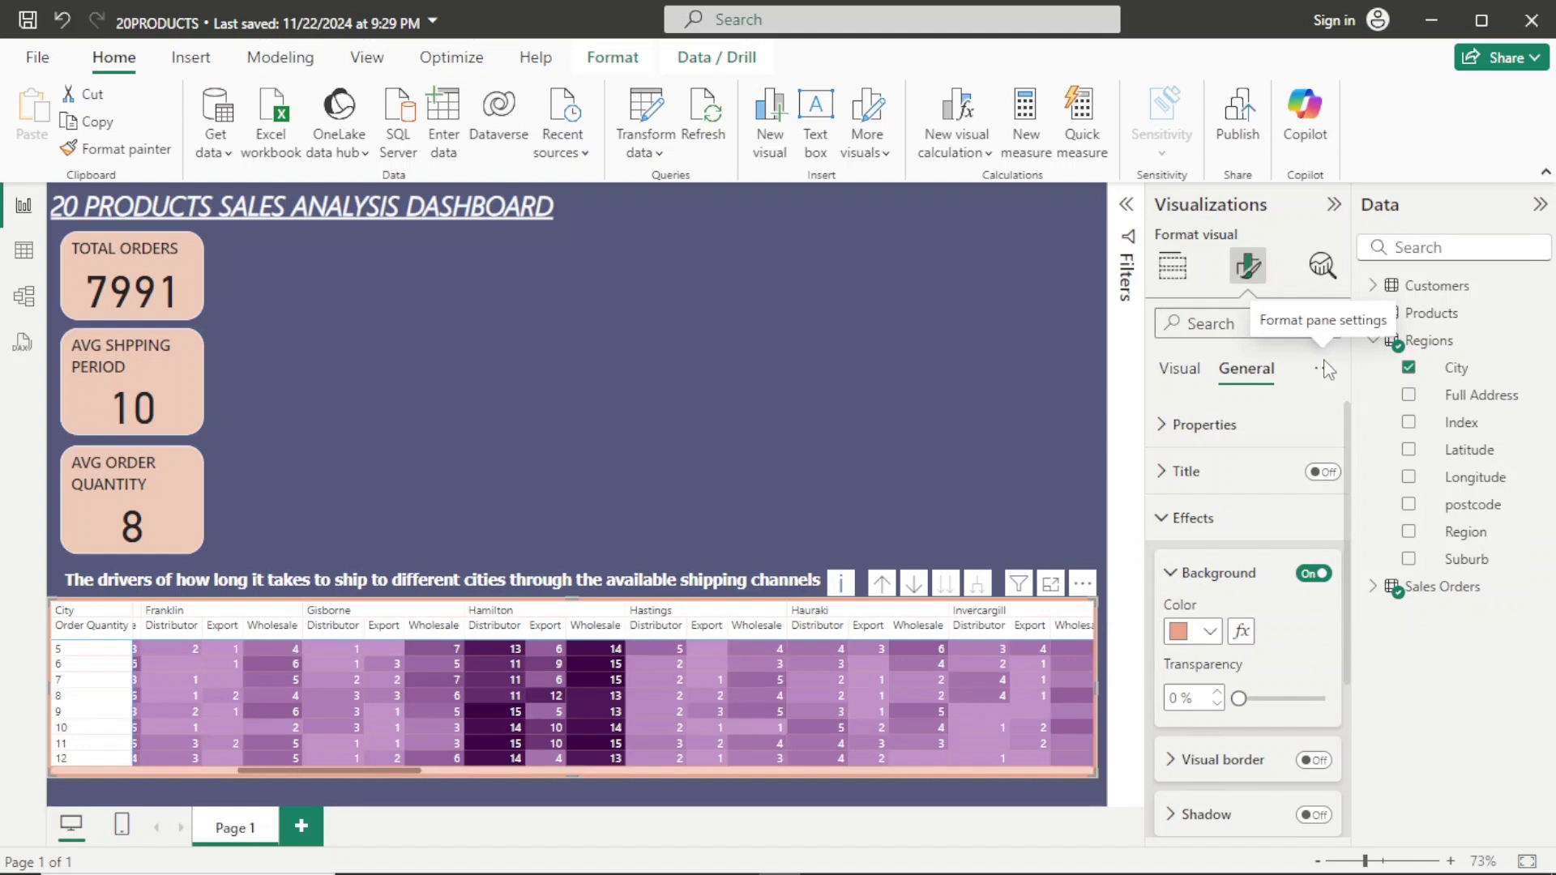
# Try the same salmon orange as the background color of the matrix's column headers.
pyautogui.click(1179, 367)
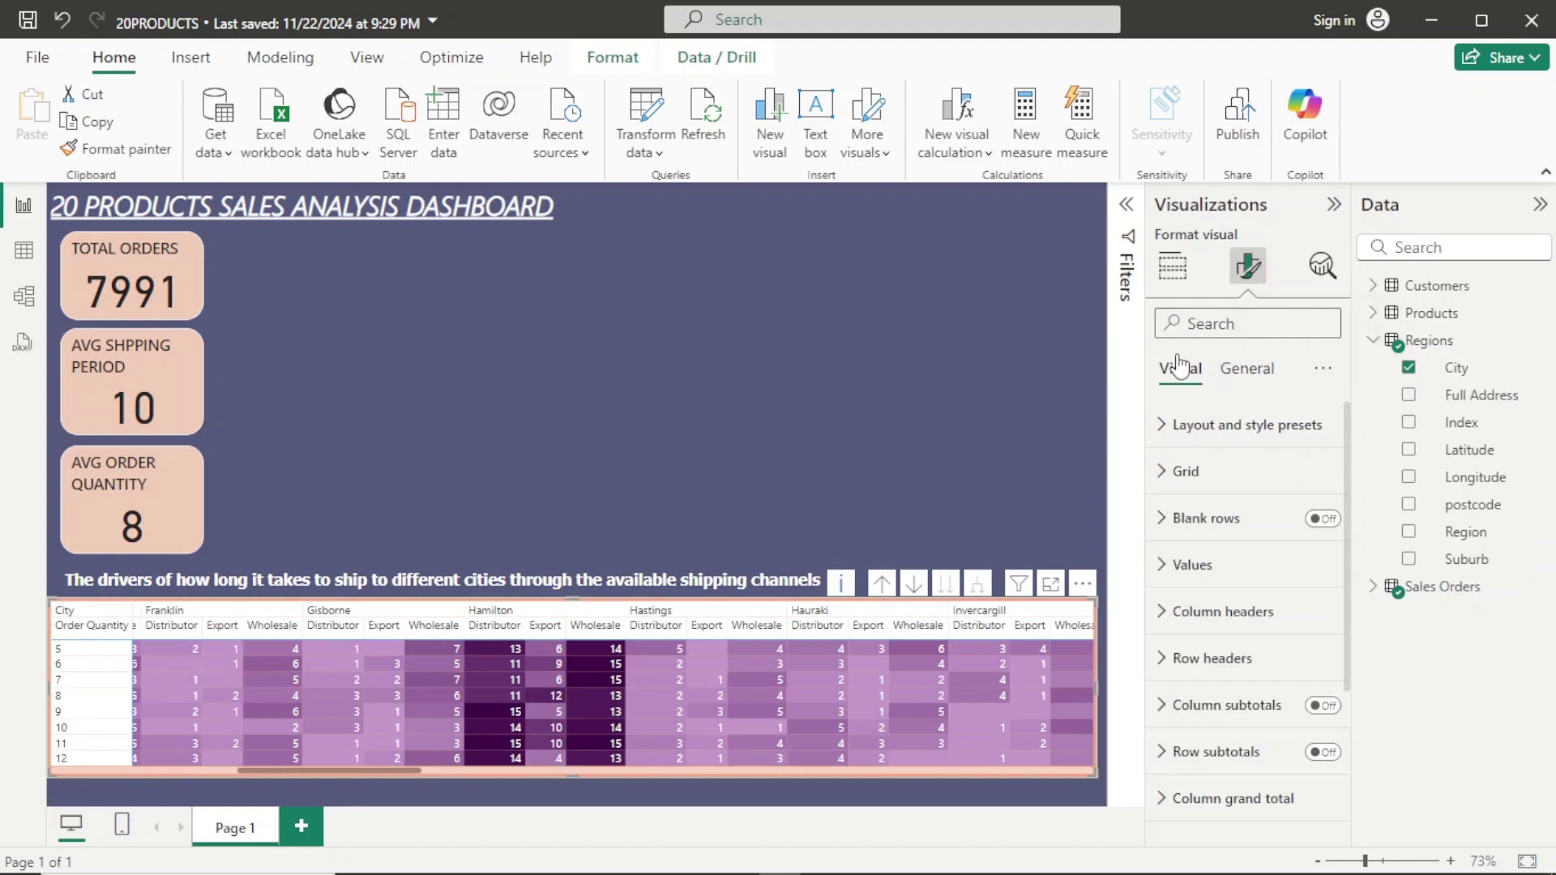
pyautogui.click(1282, 624)
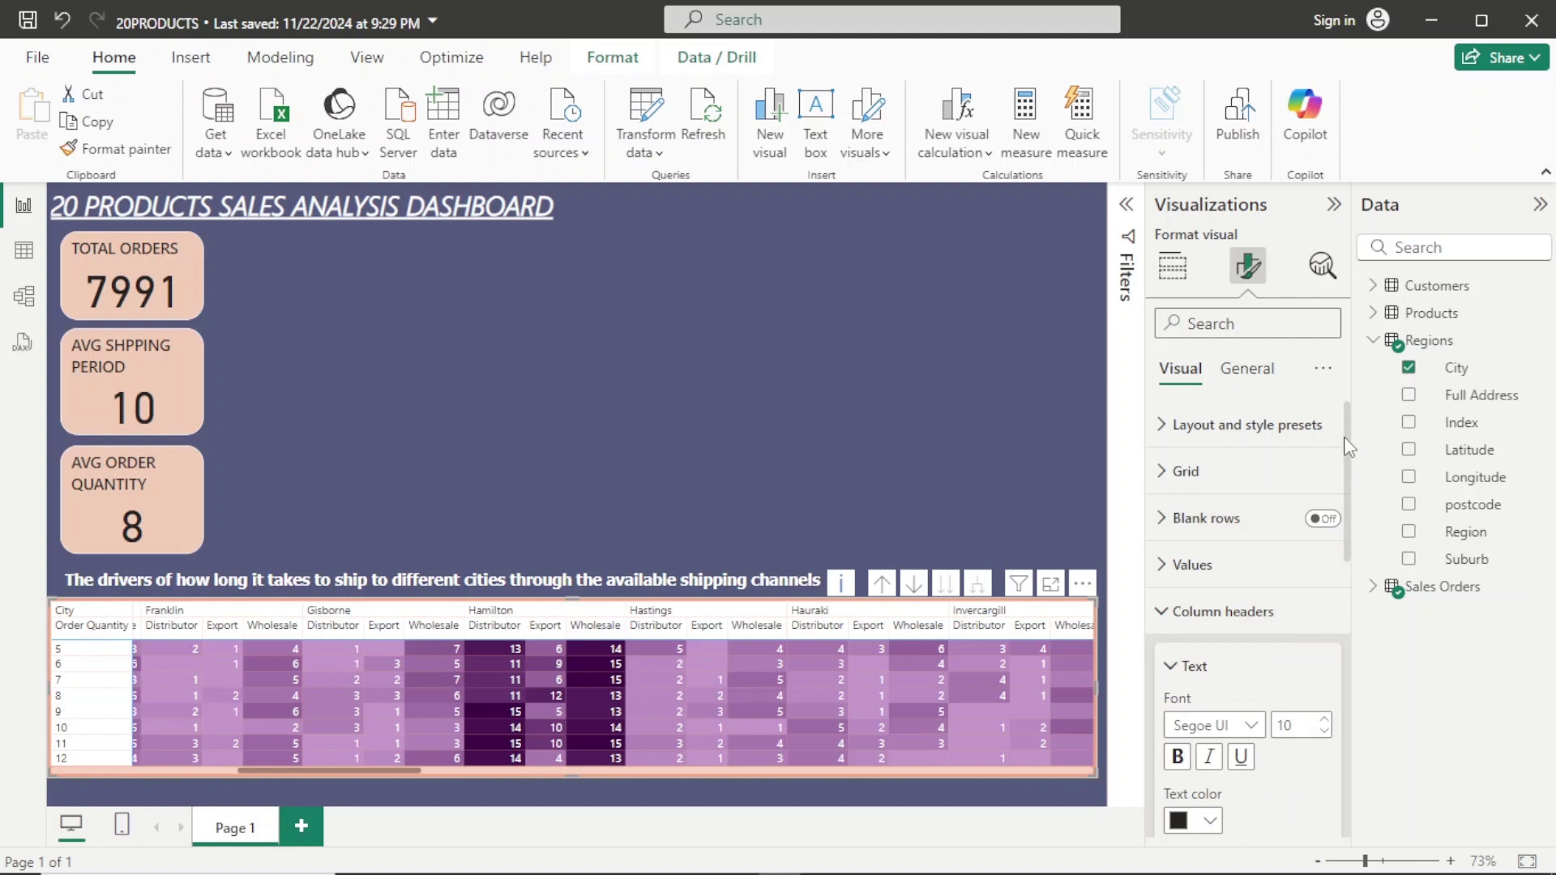
pyautogui.moveTo(1349, 460); pyautogui.dragTo(1349, 570)
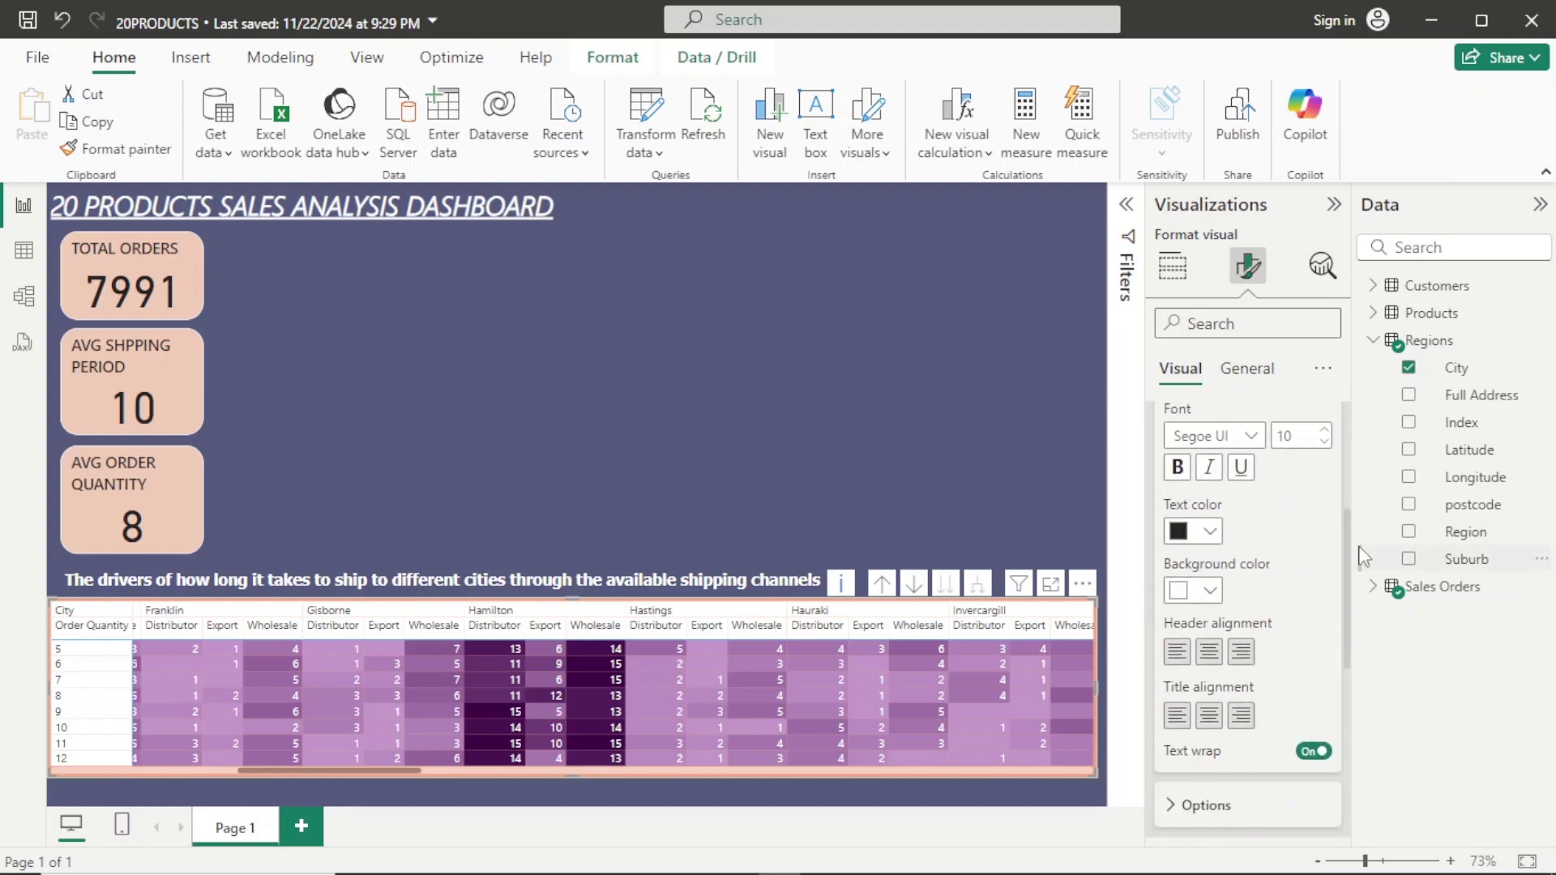
pyautogui.click(1211, 592)
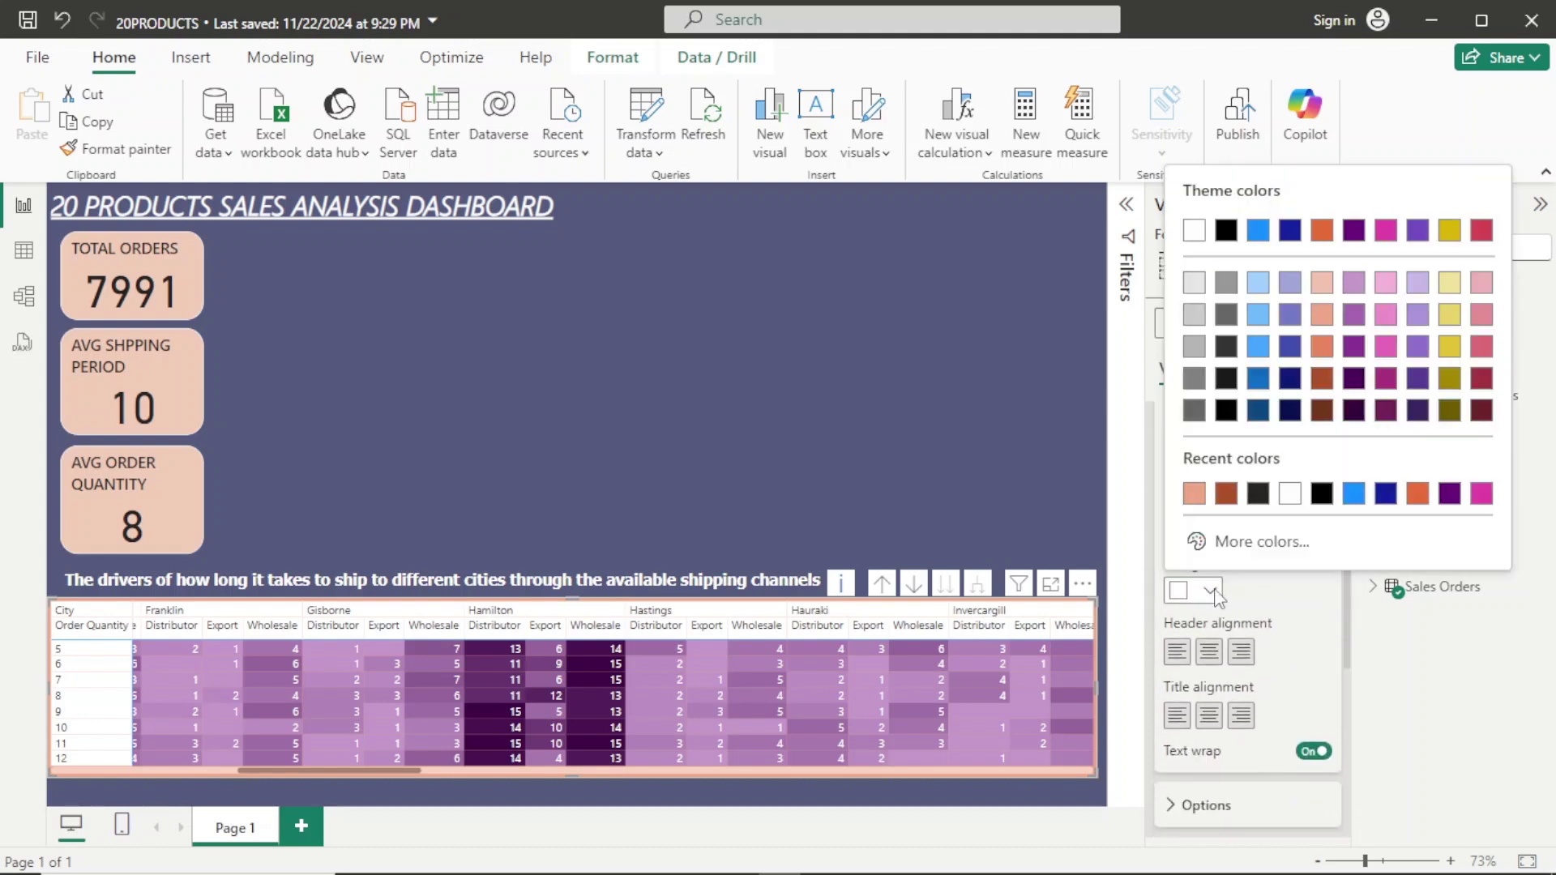
pyautogui.click(1193, 493)
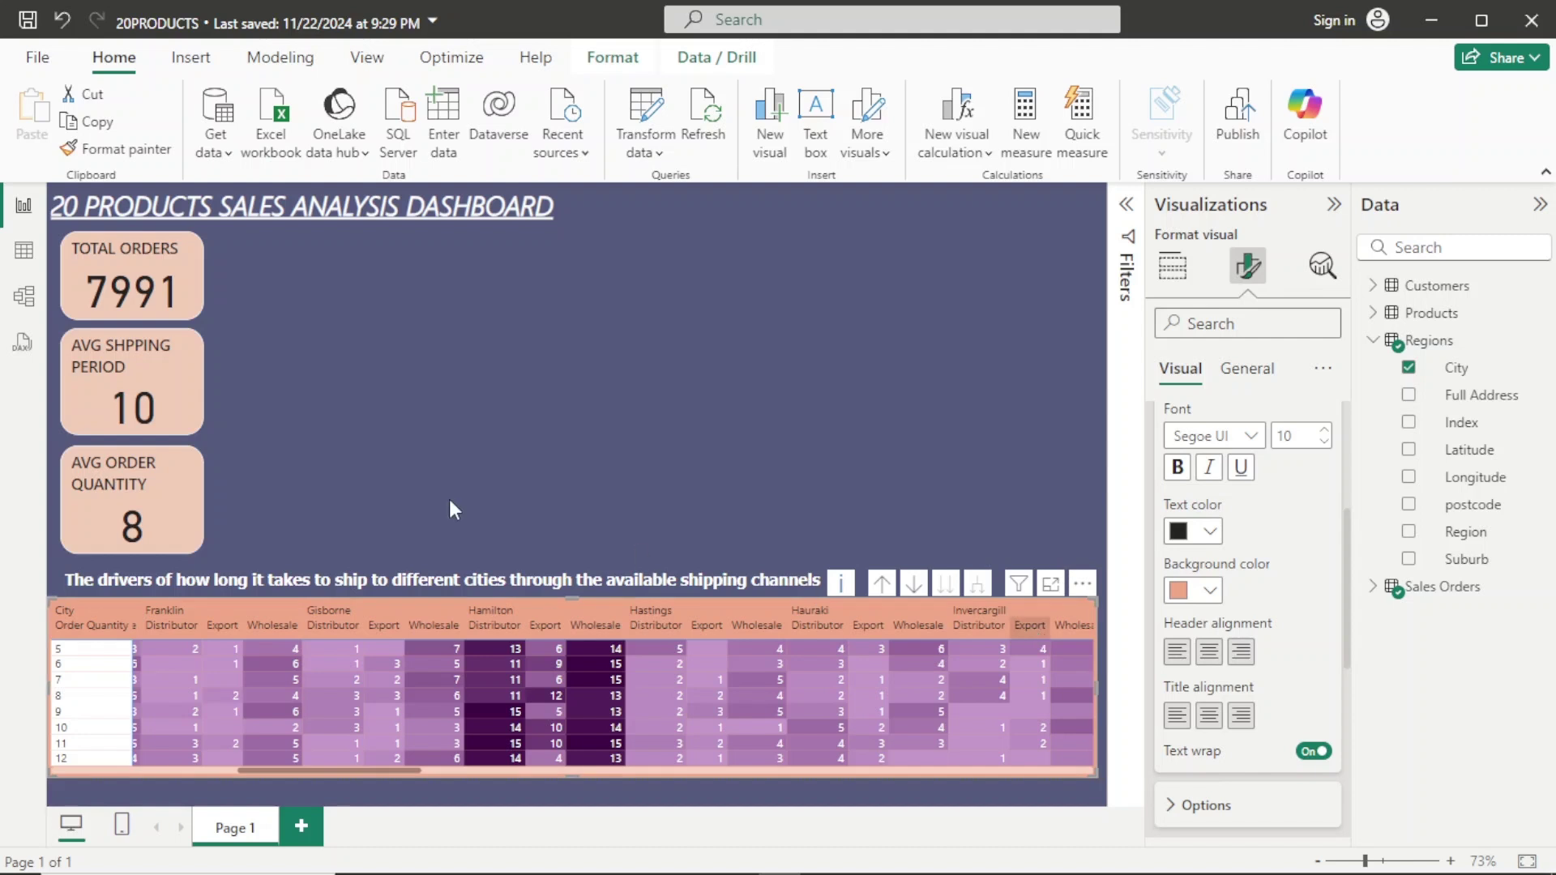
# Look up the background color used on the AVG ORDER QUANTITY card.
pyautogui.click(178, 499)
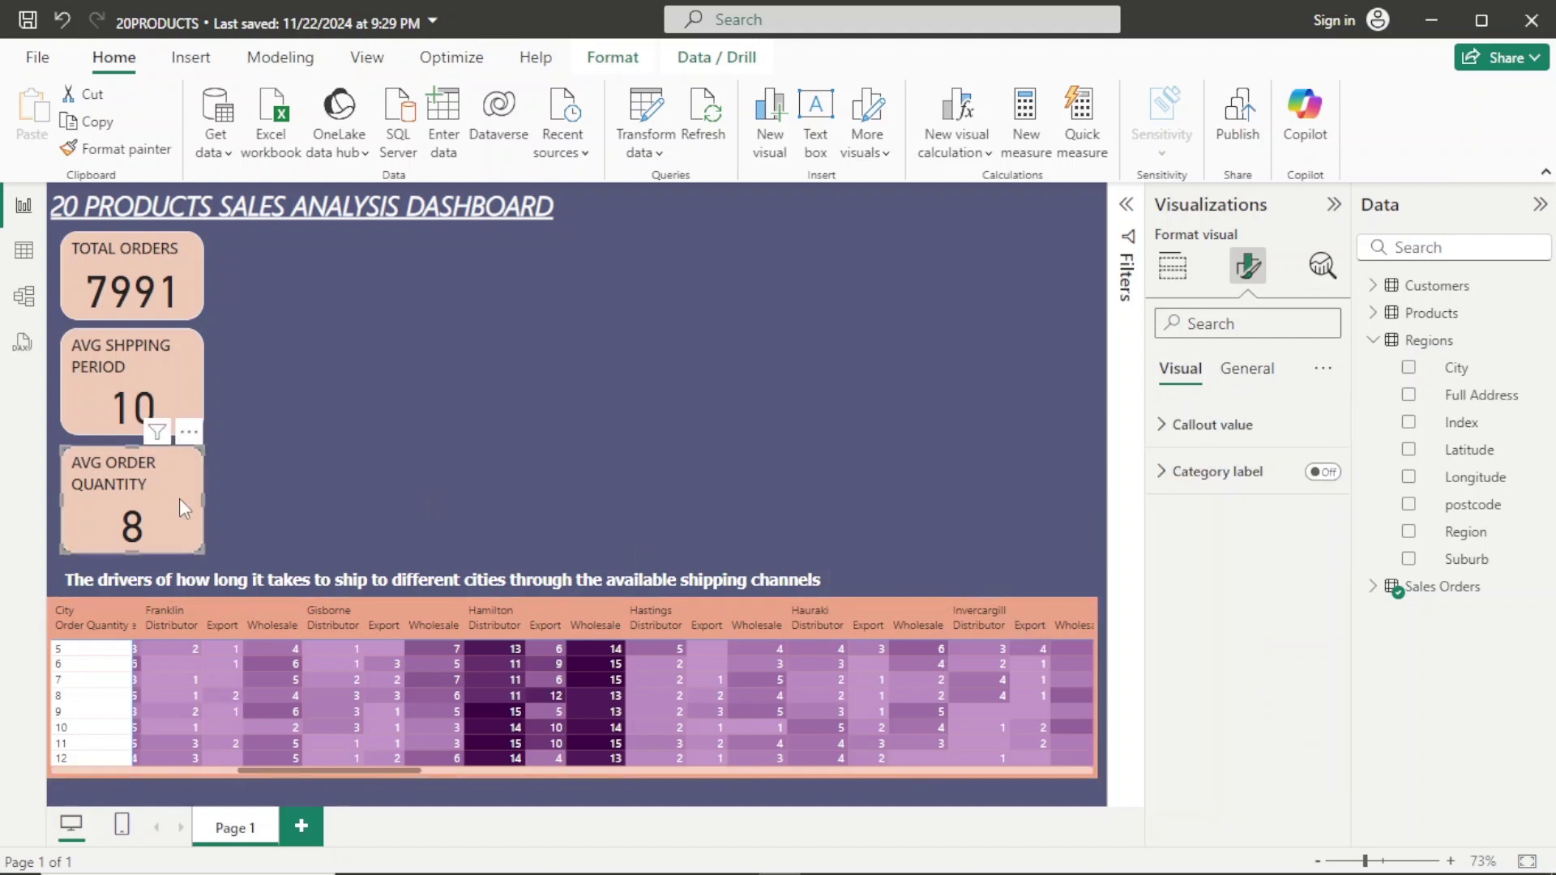
pyautogui.click(1252, 380)
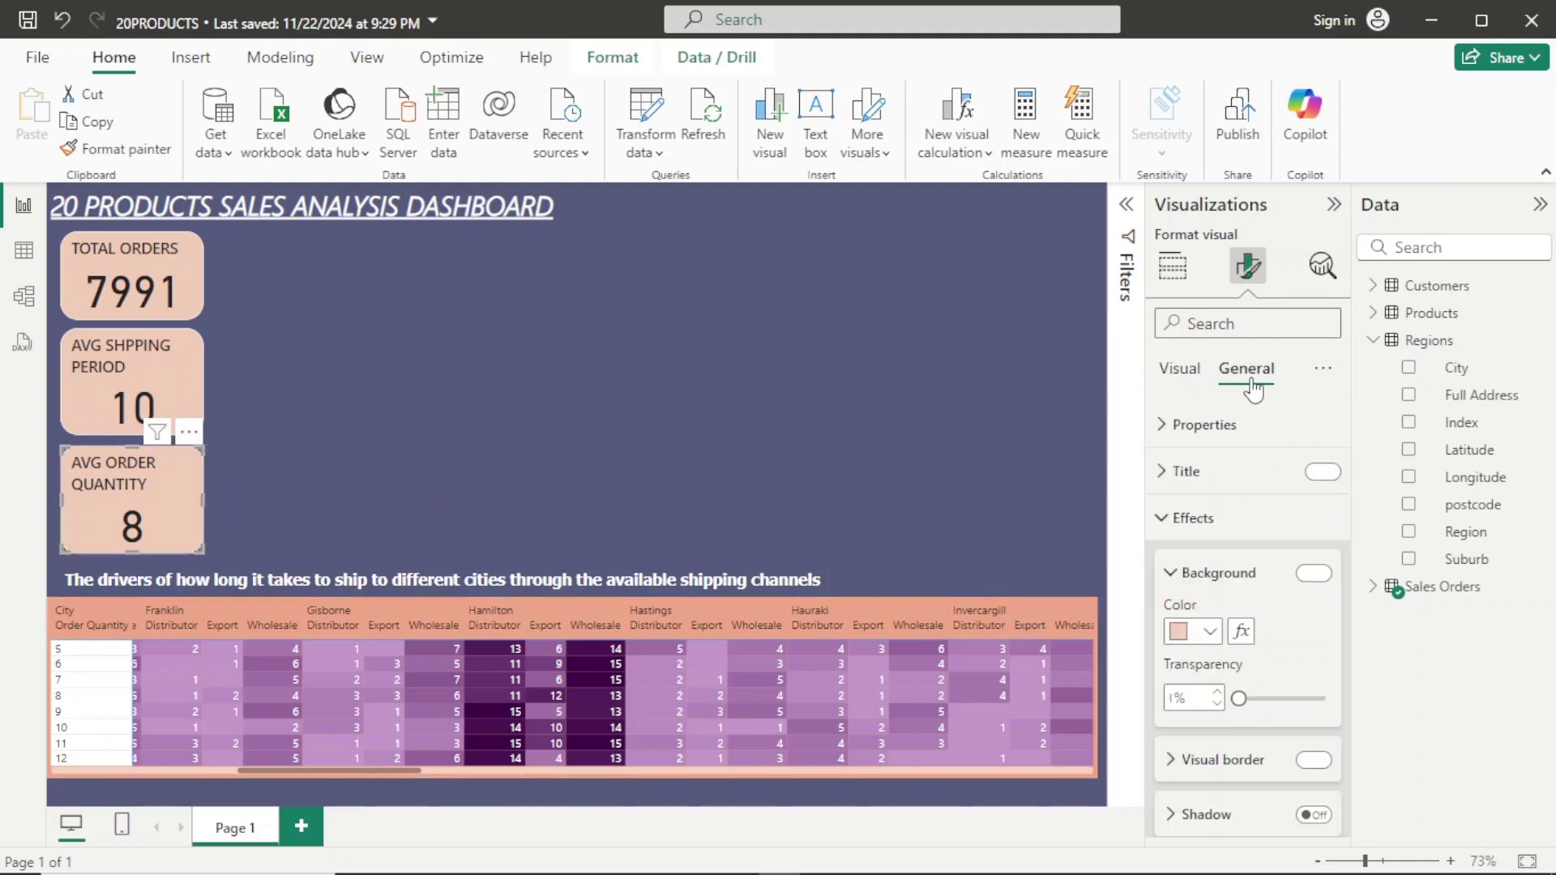
pyautogui.click(1211, 637)
pyautogui.click(1175, 643)
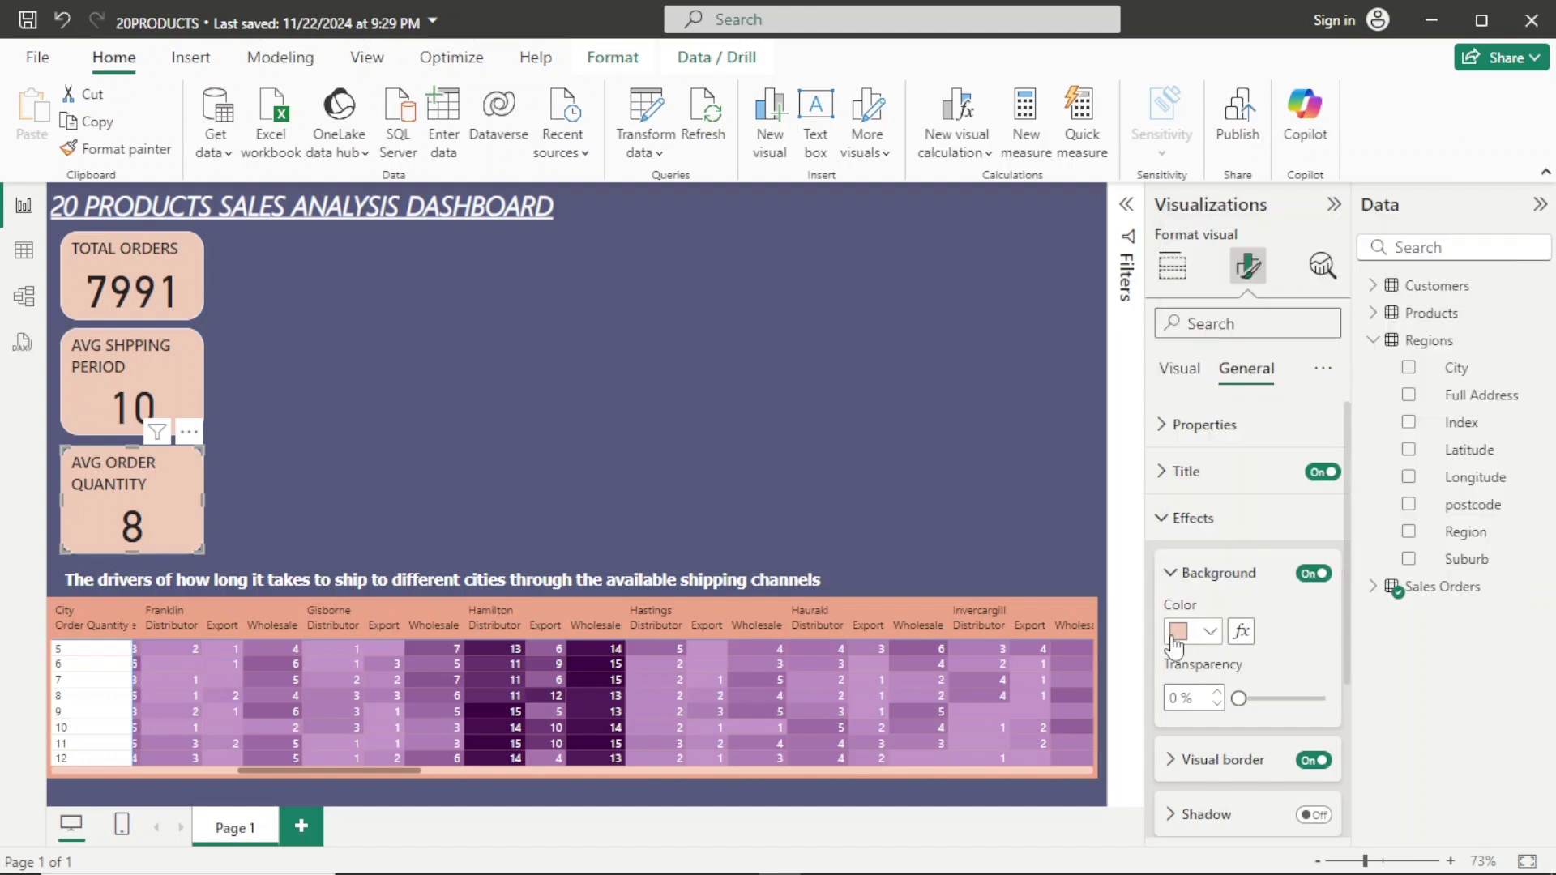
# Set the background color of the matrix's column headers to the cards' light peach, #F2CCB8.
pyautogui.click(954, 602)
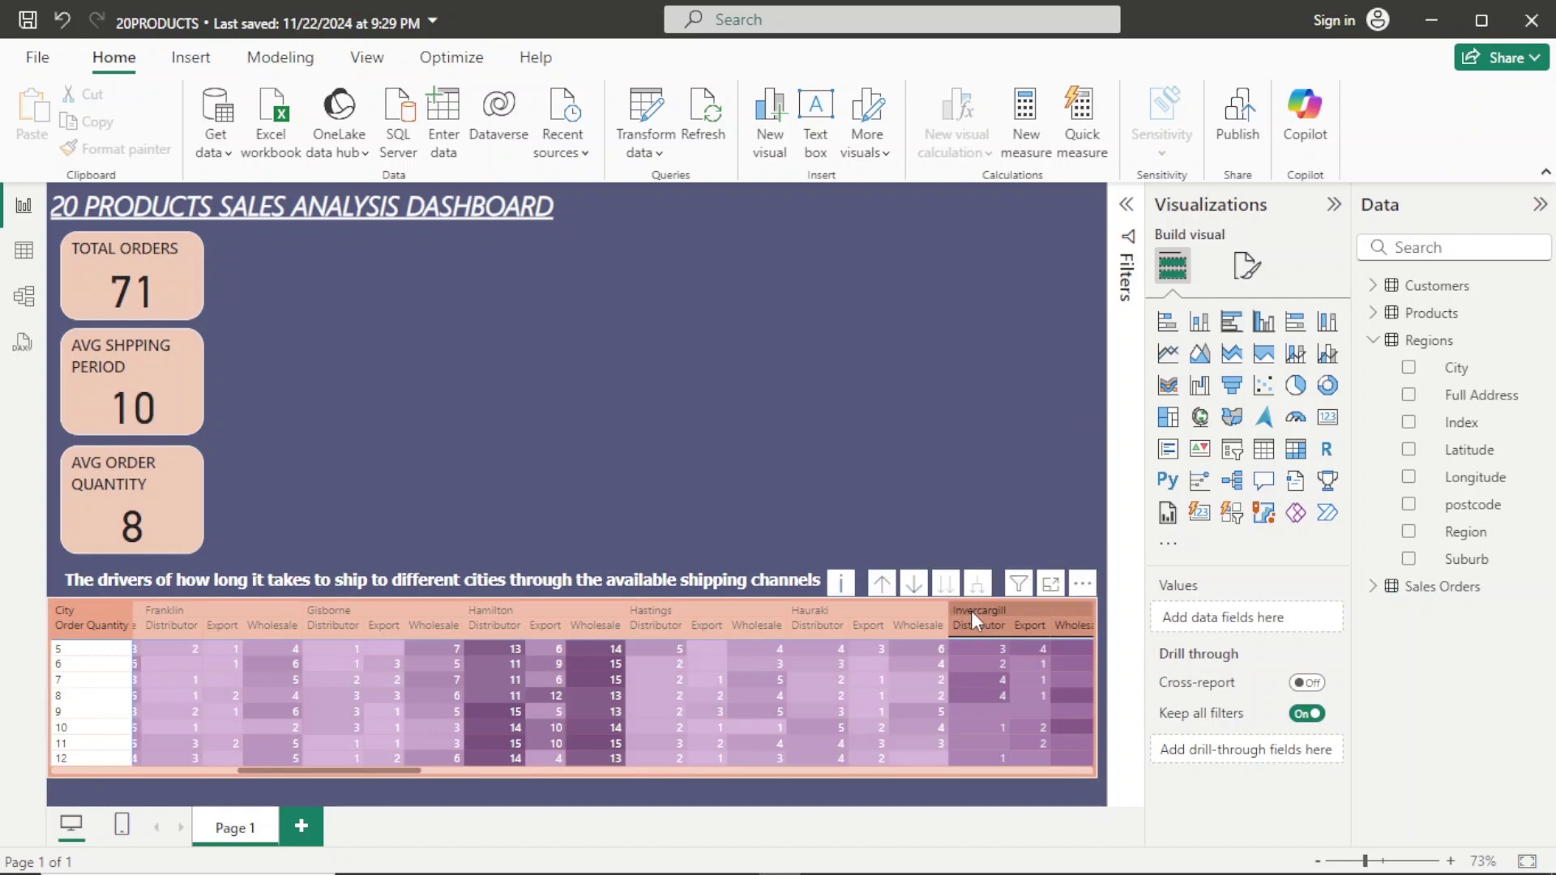
pyautogui.click(971, 611)
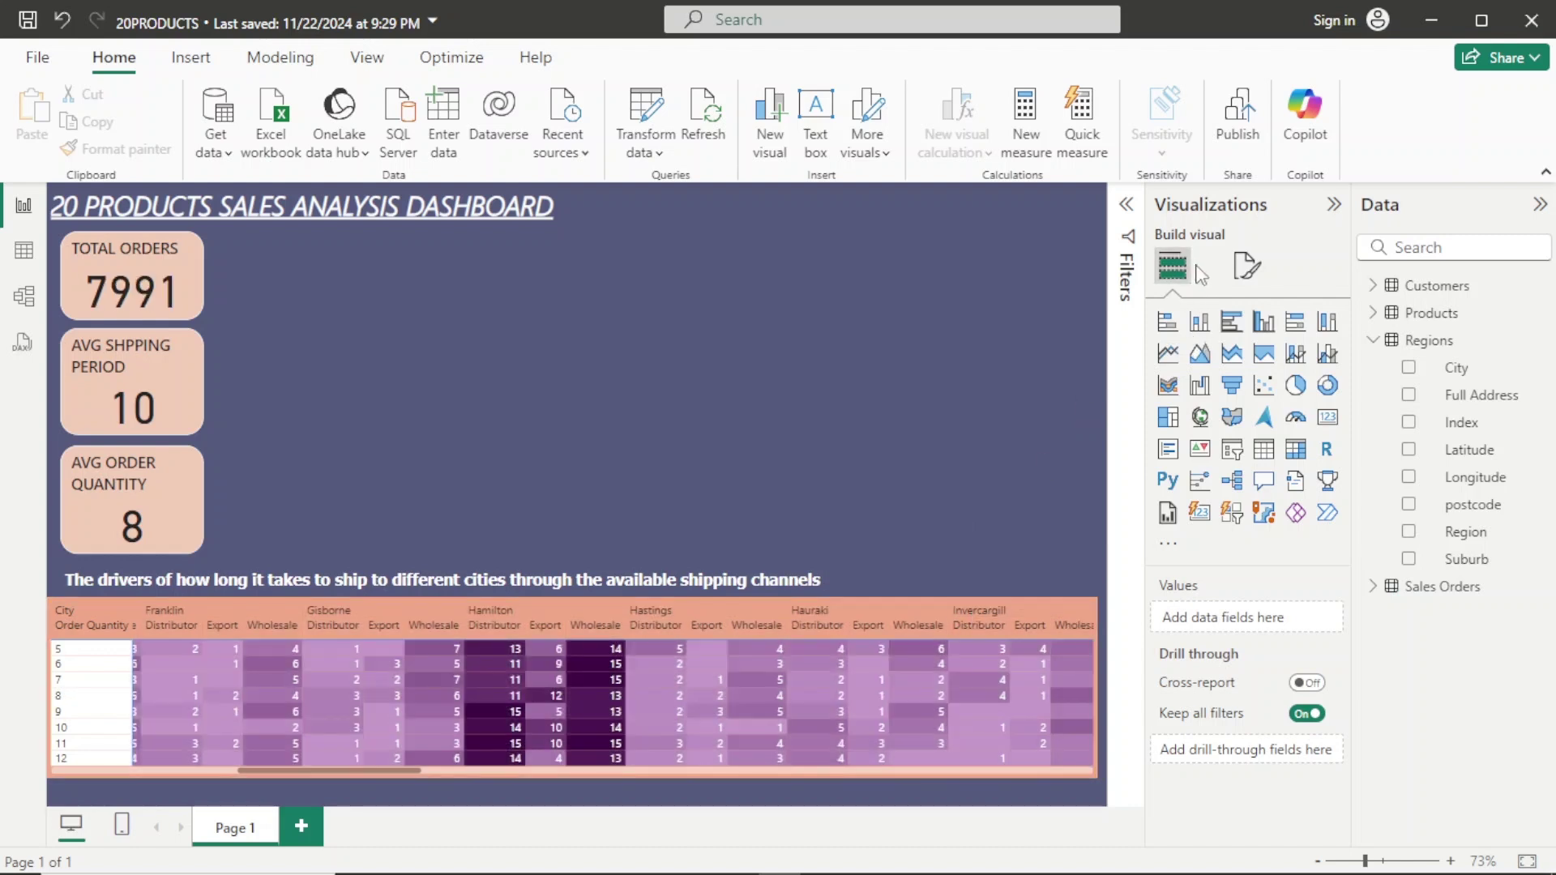
pyautogui.click(1247, 270)
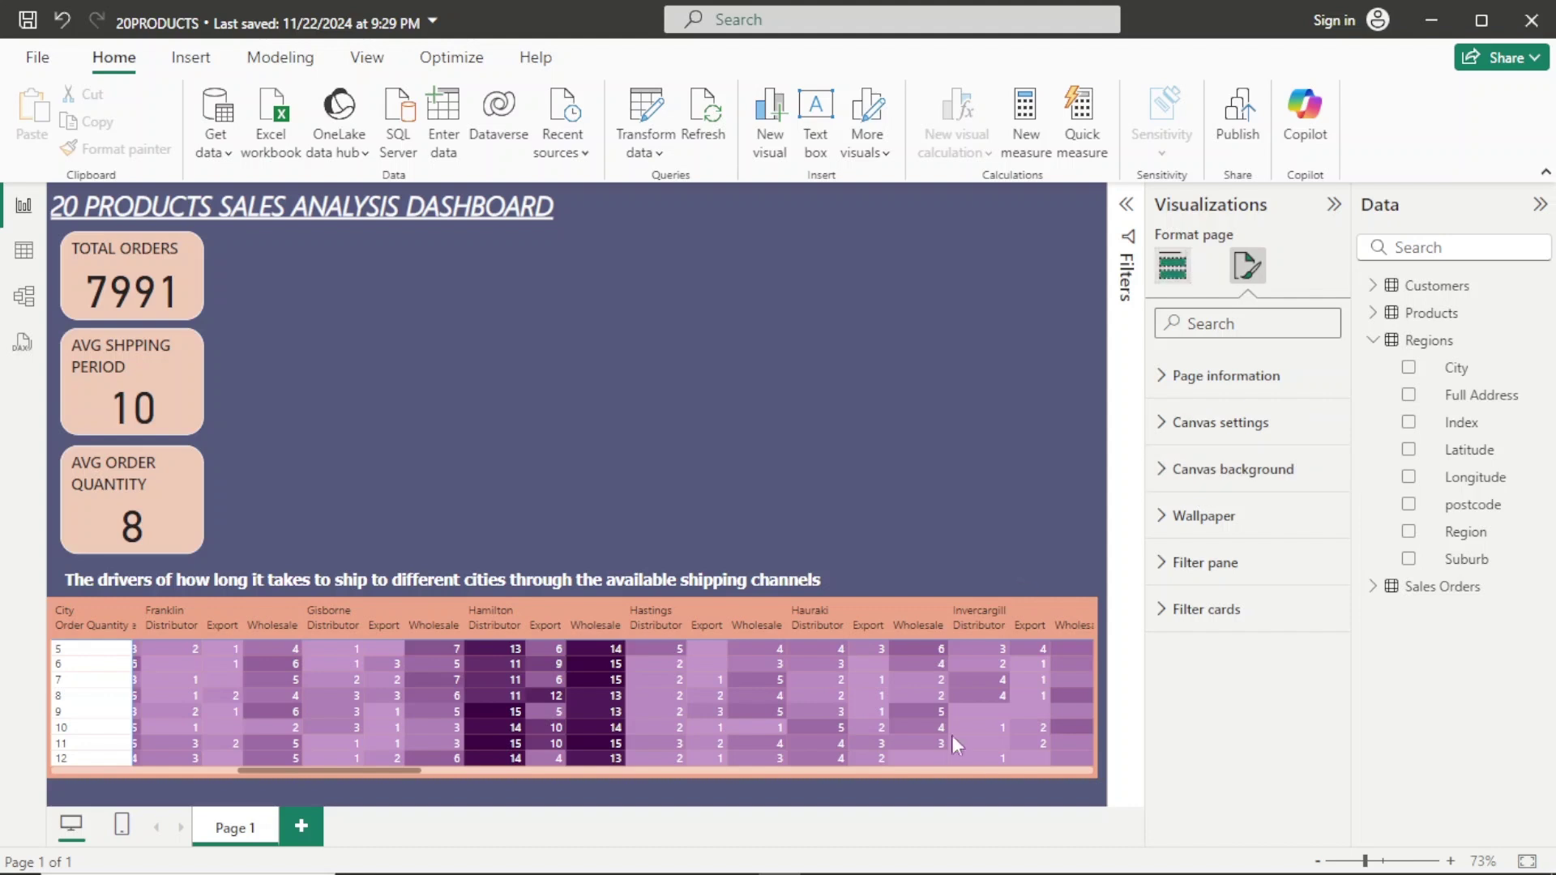
pyautogui.click(985, 776)
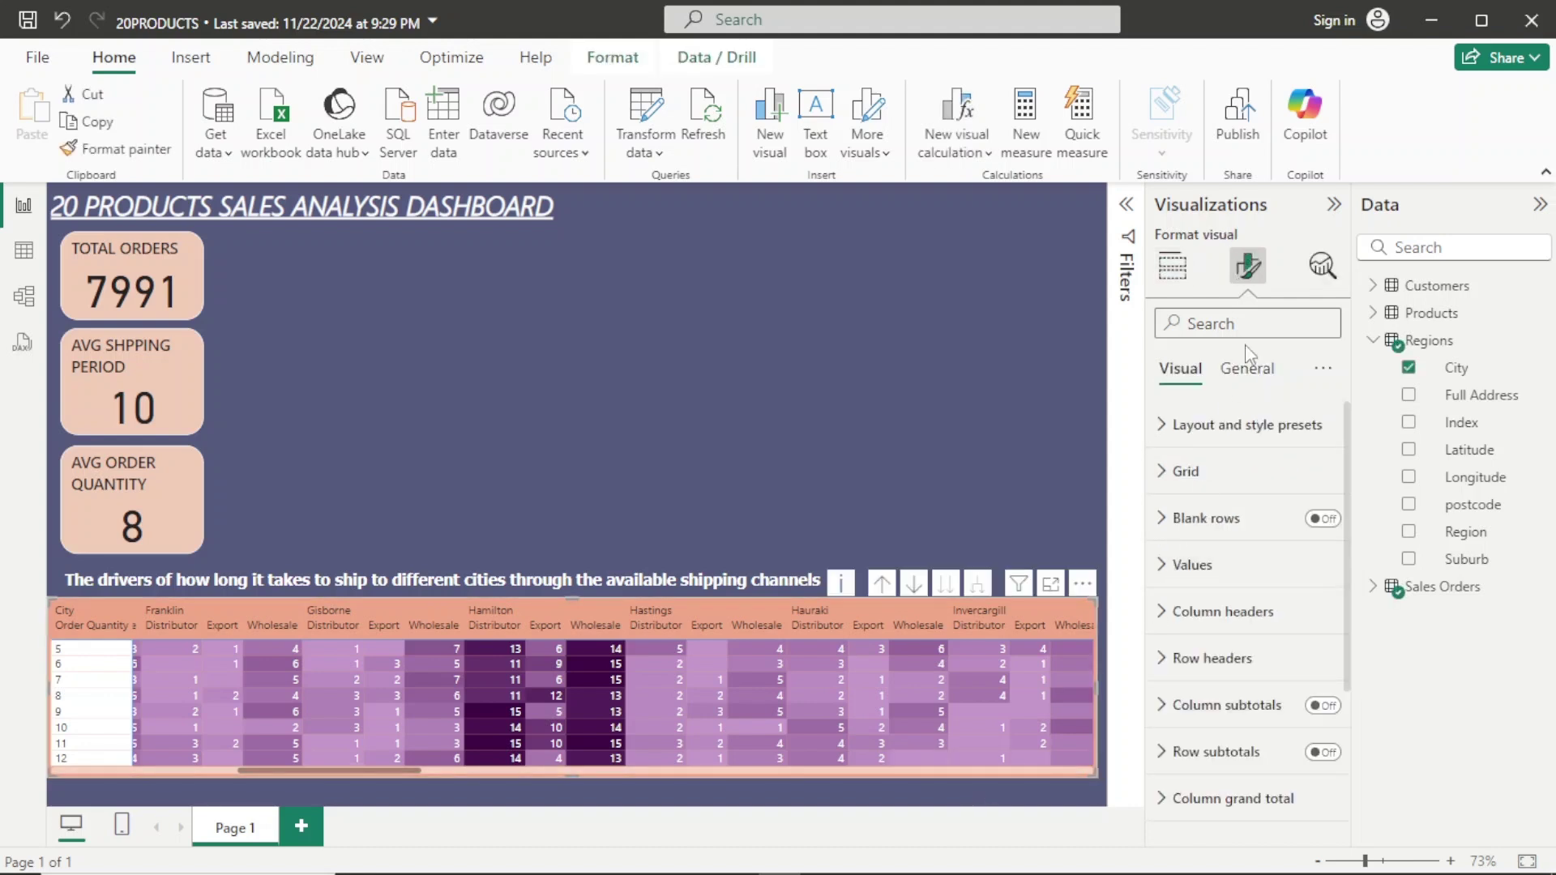
pyautogui.click(1201, 614)
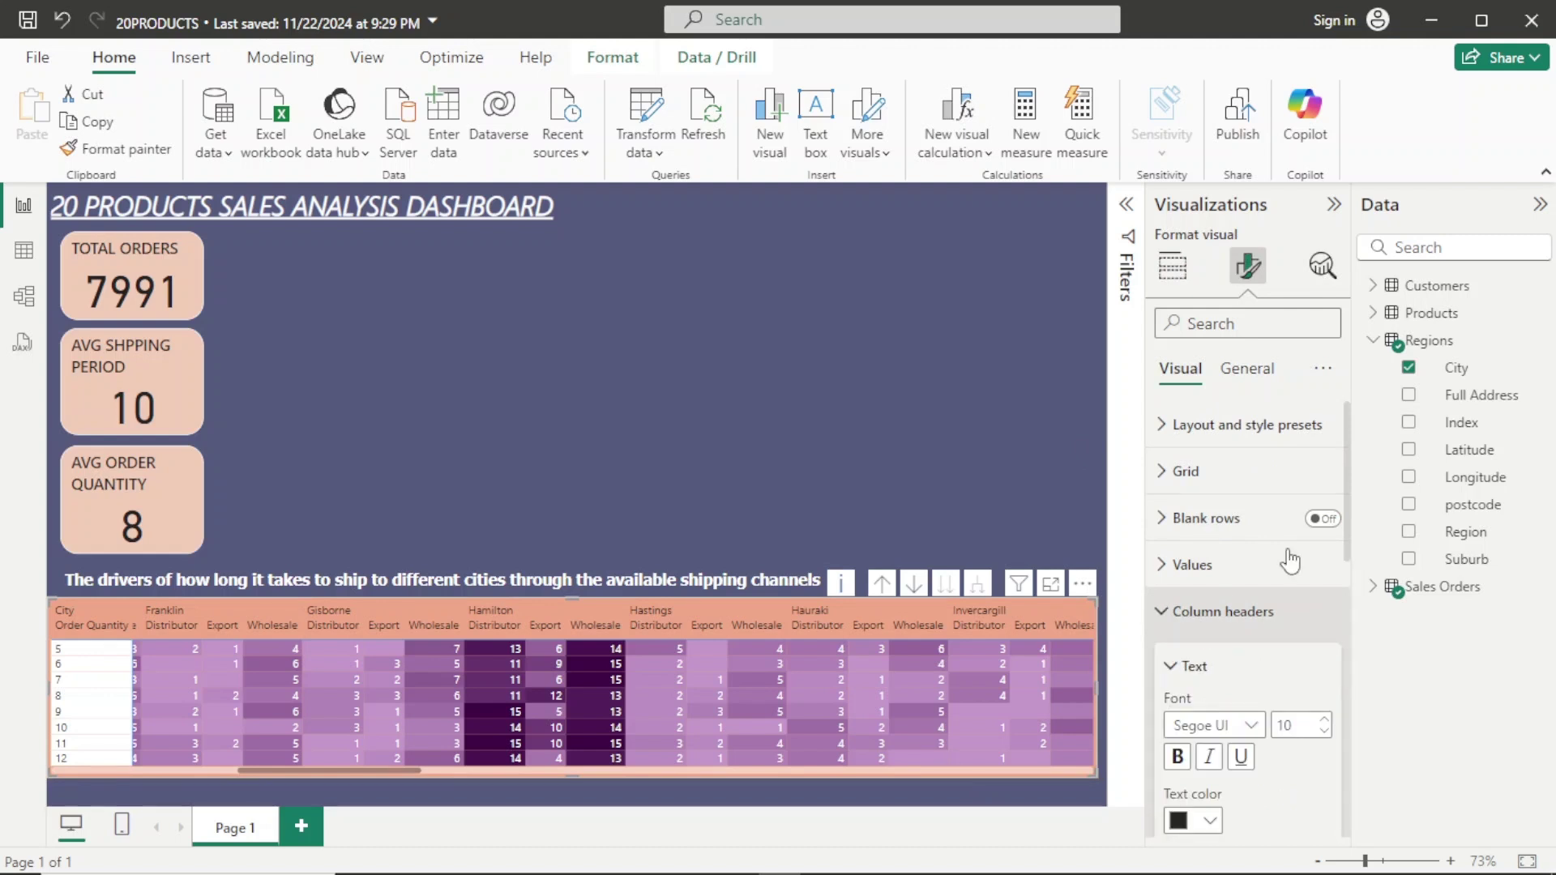
pyautogui.moveTo(1350, 434); pyautogui.dragTo(1353, 516)
pyautogui.click(1211, 635)
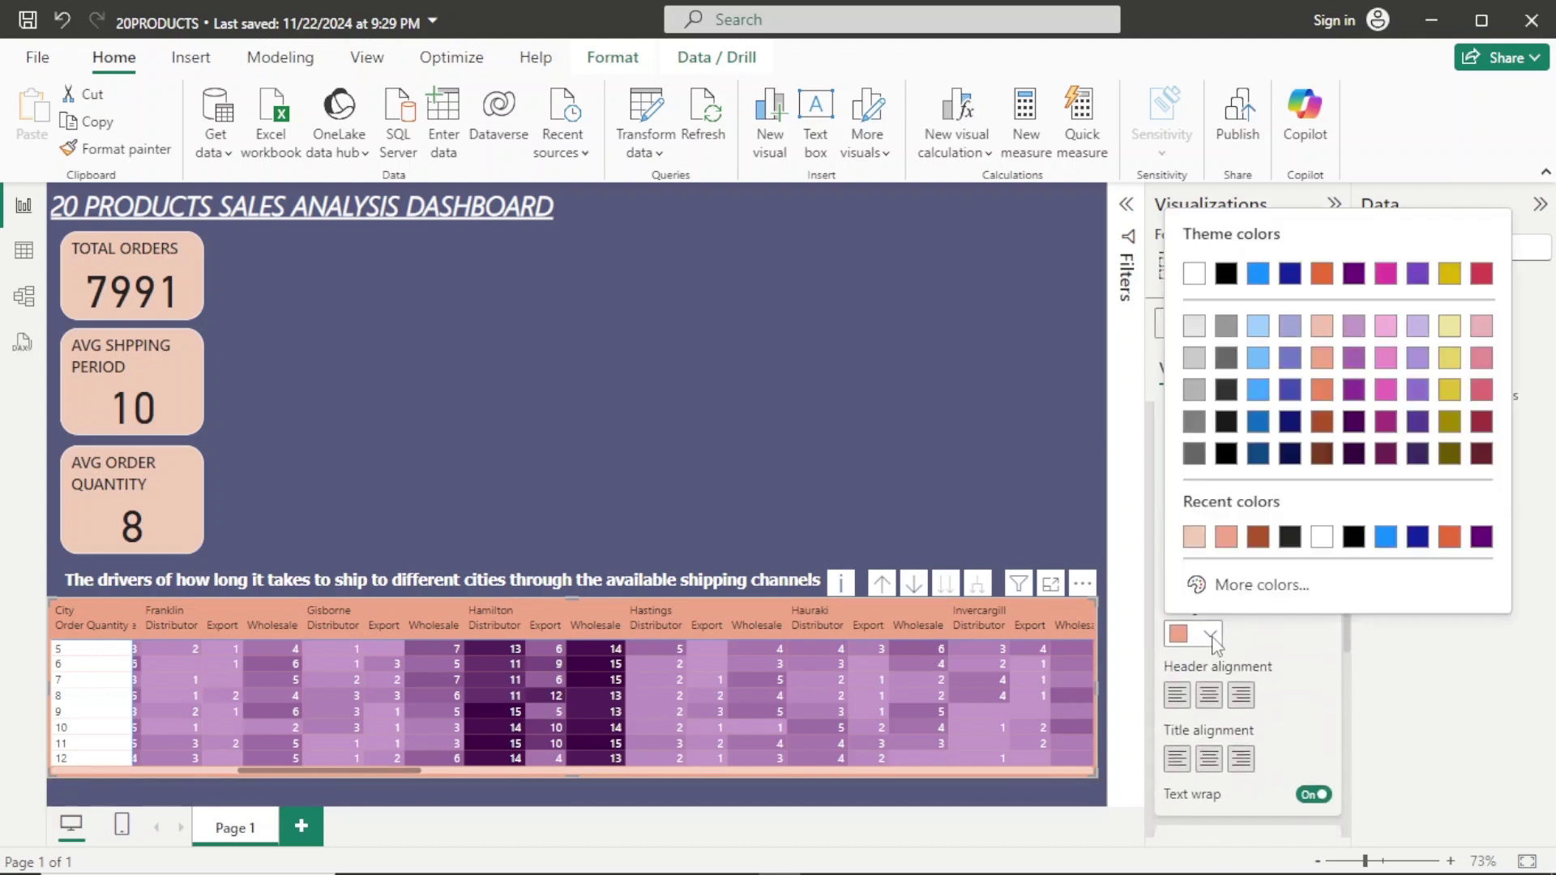
pyautogui.click(1191, 533)
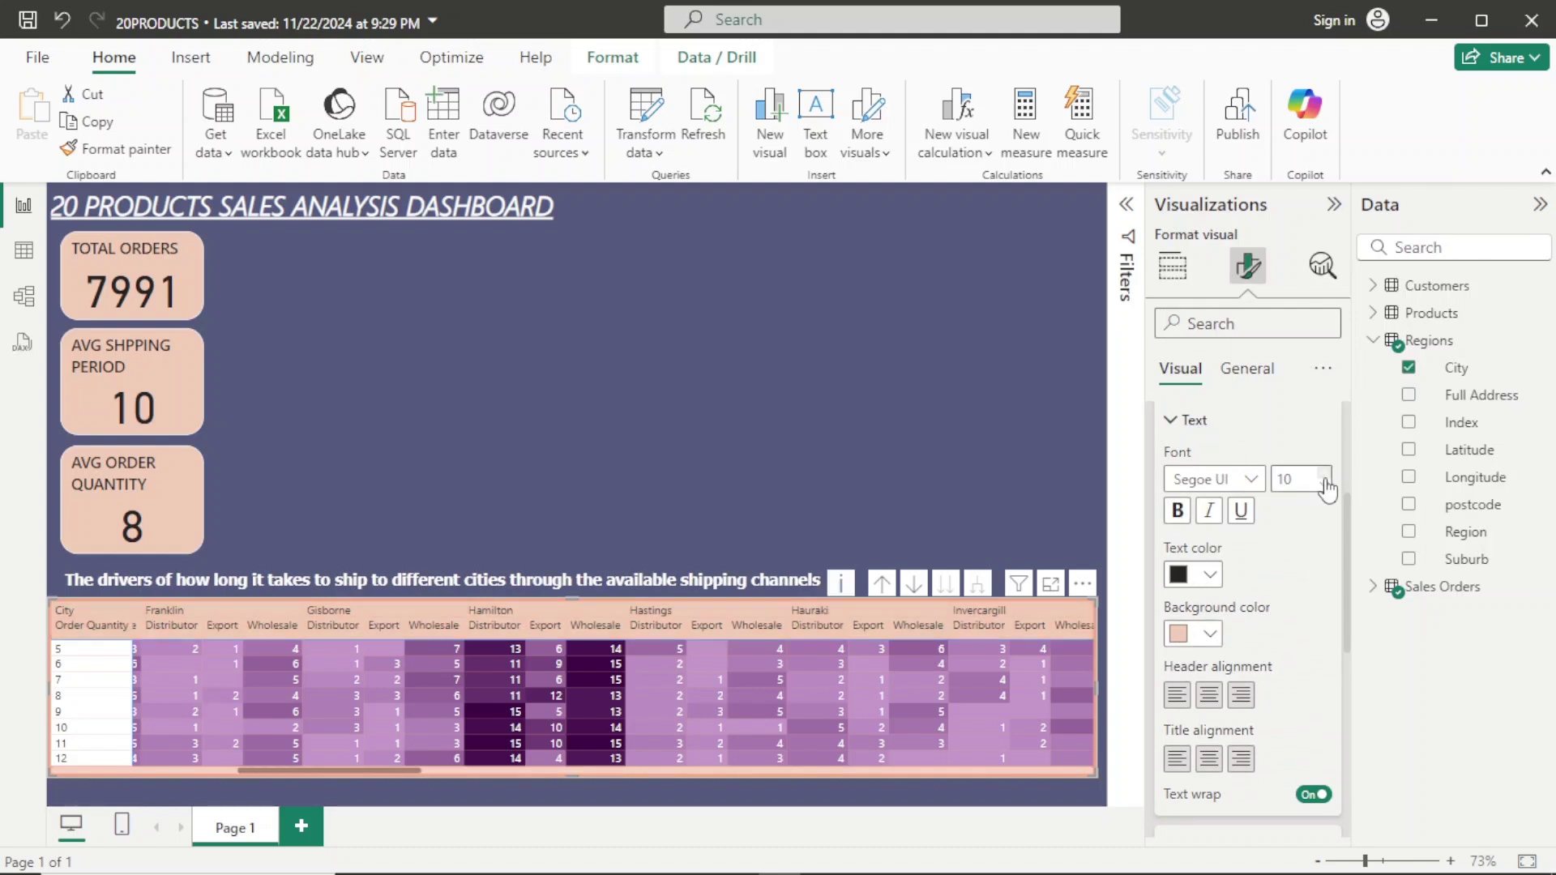
# Set the background color of the matrix's row headers to #F2CCB8.
pyautogui.scroll(1, 1345, 490)
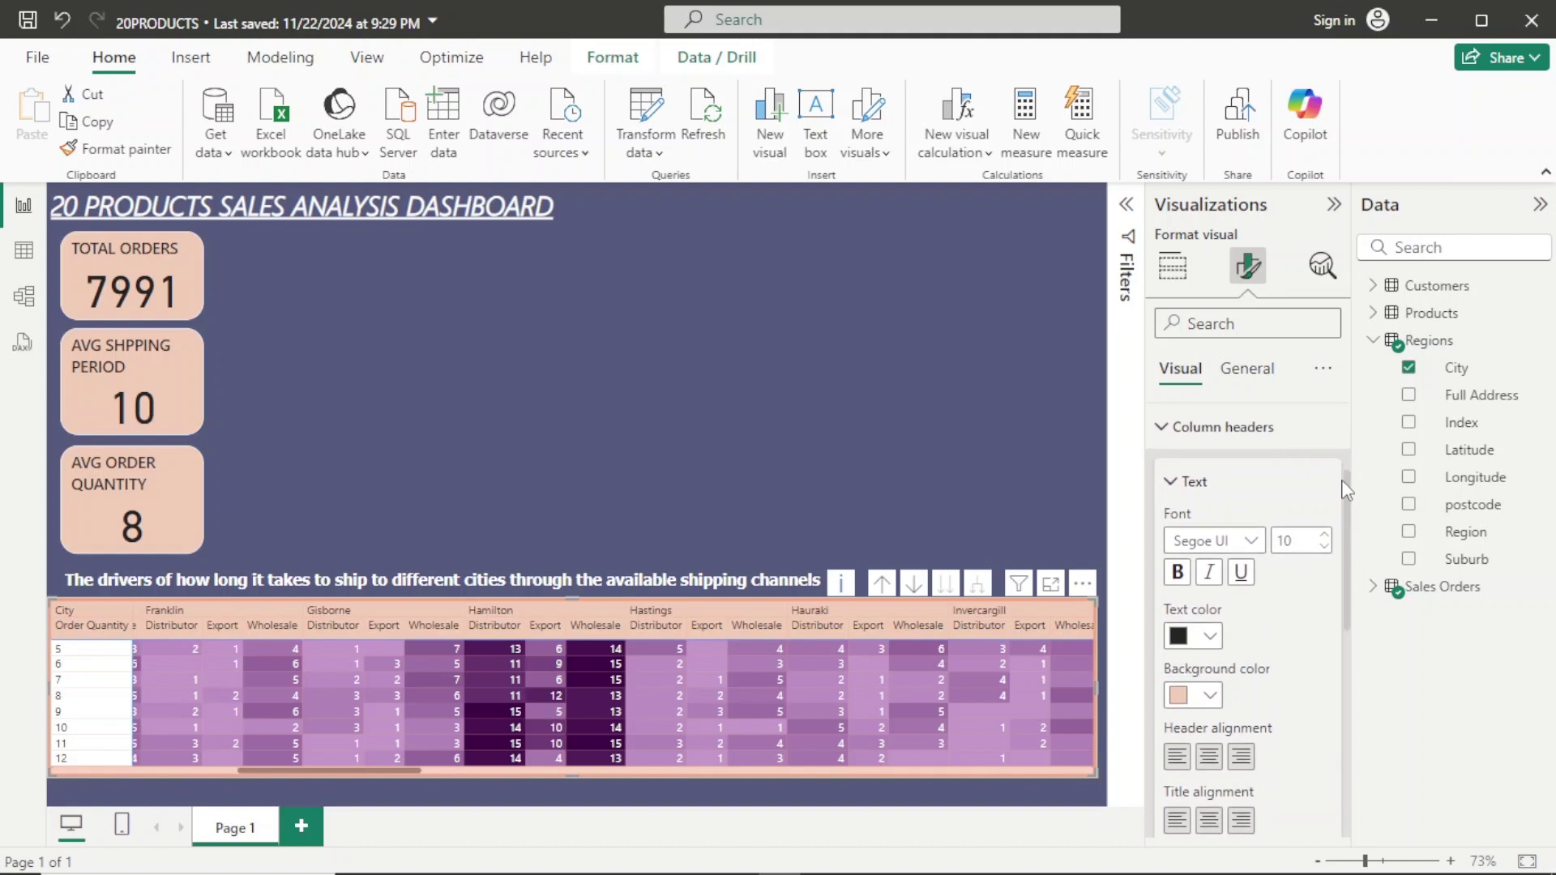
pyautogui.click(1242, 459)
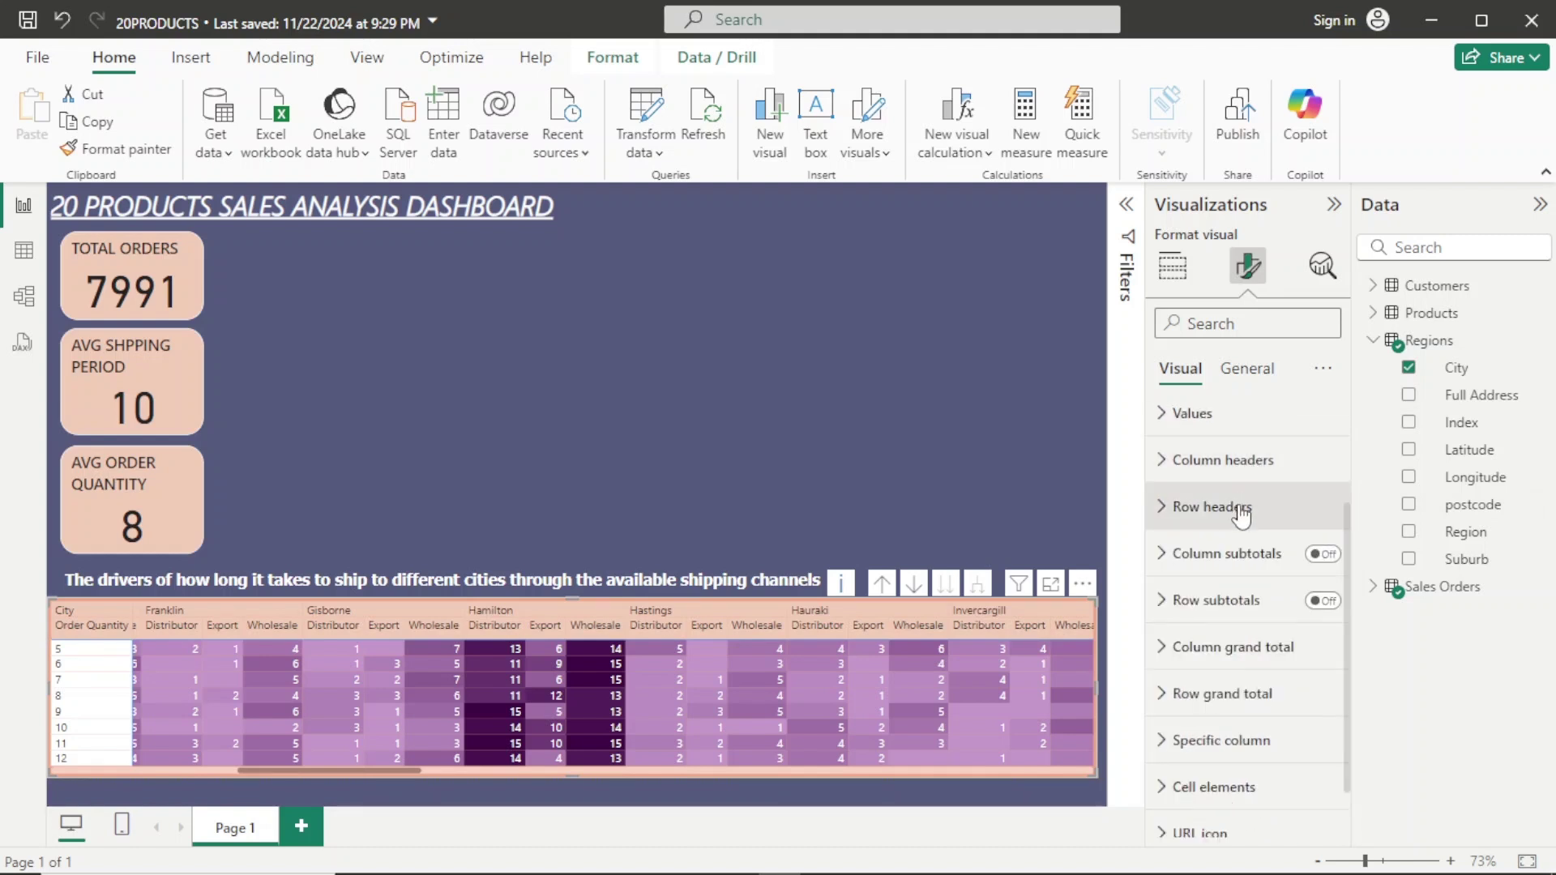
pyautogui.click(1241, 509)
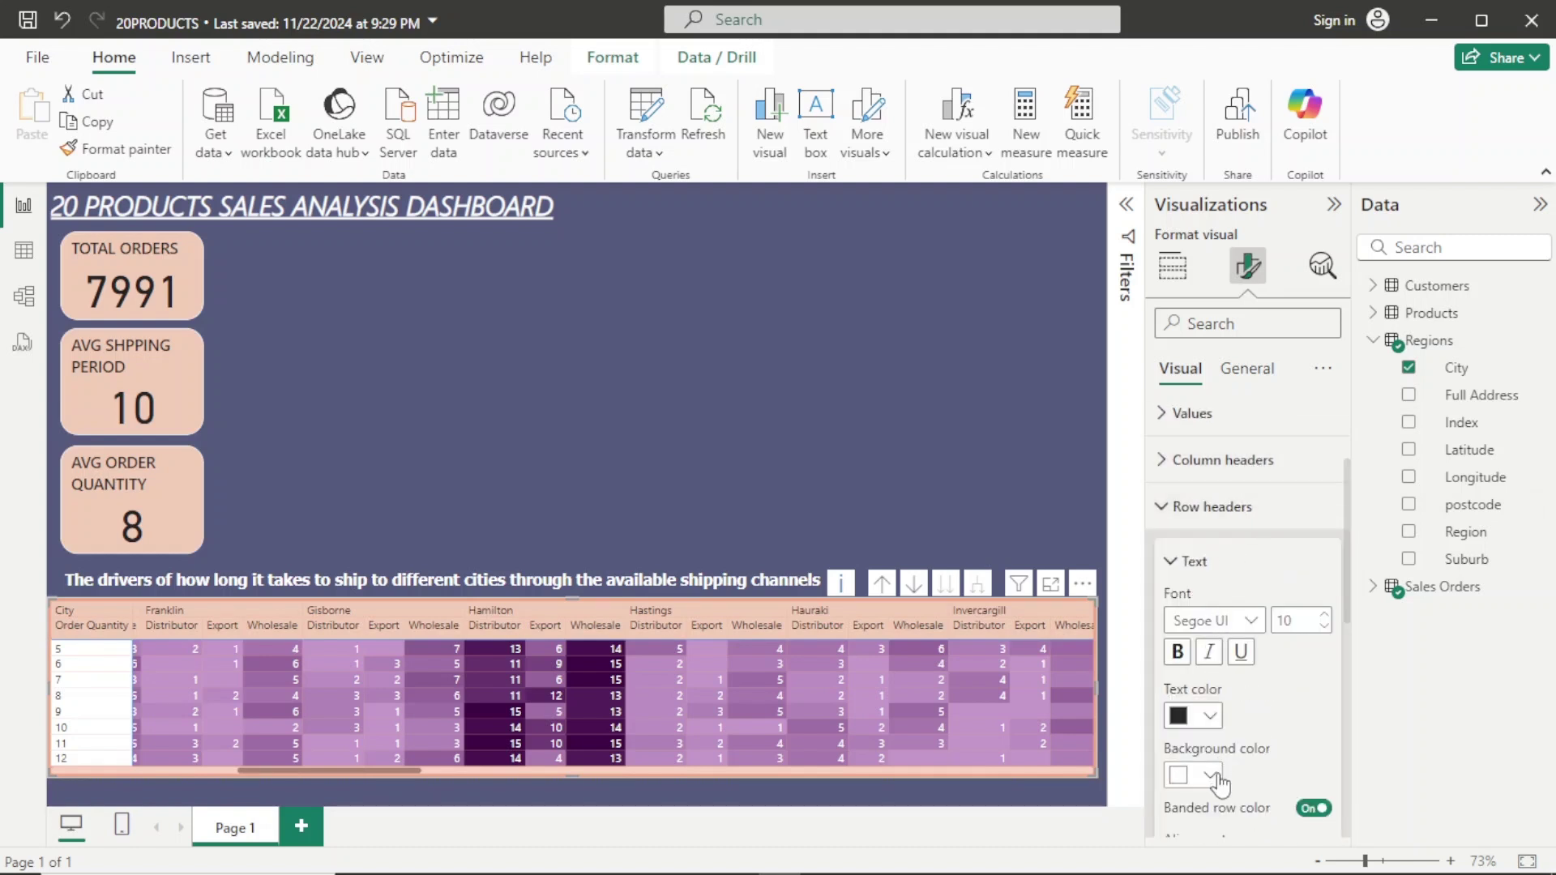
pyautogui.click(1210, 776)
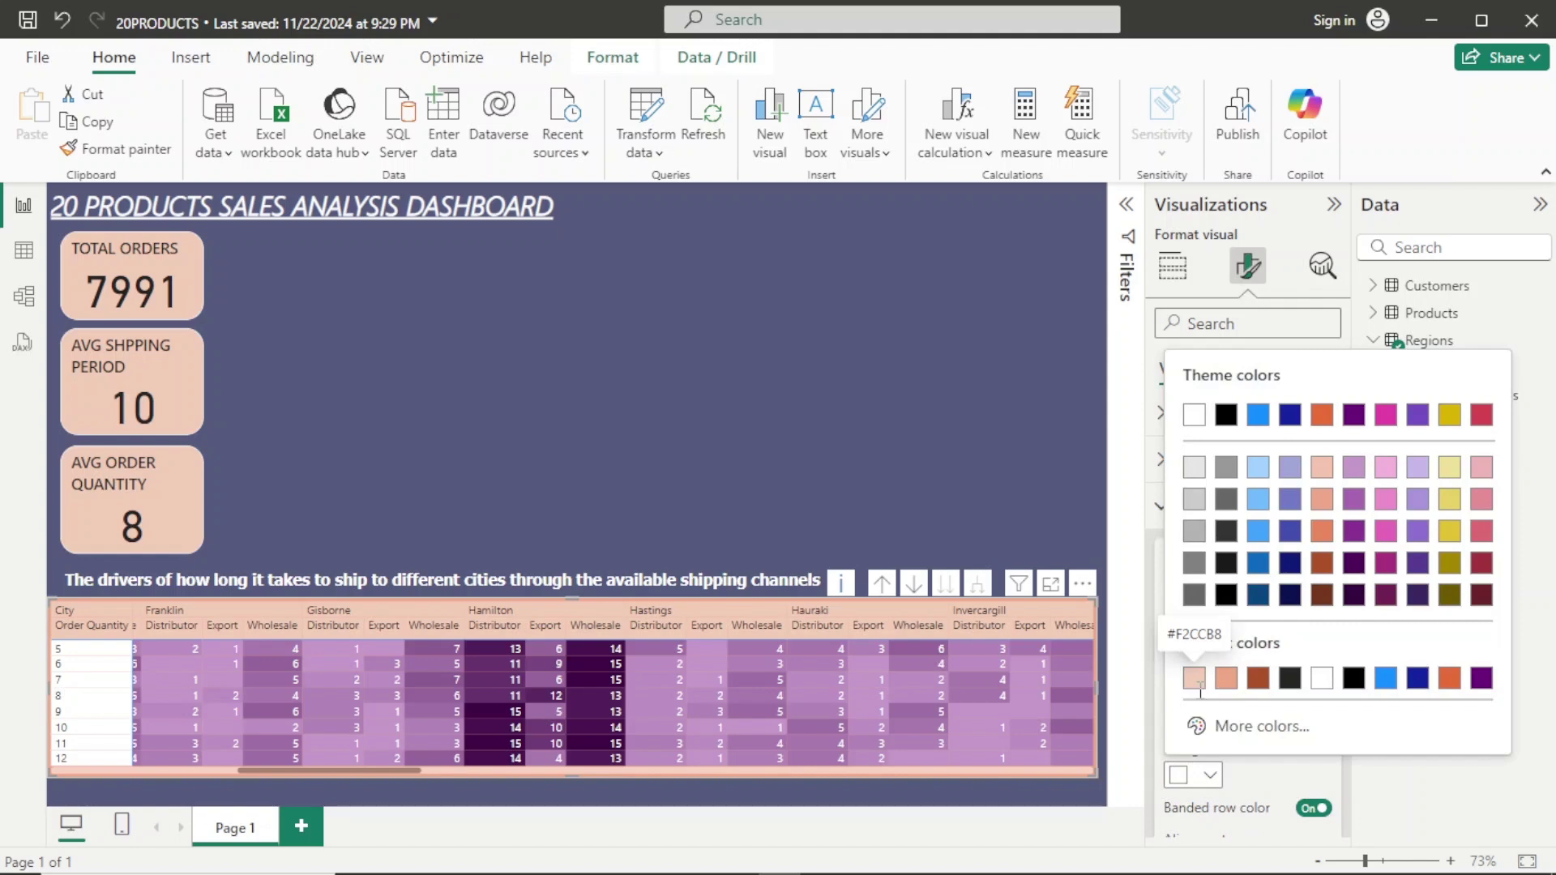
pyautogui.click(1194, 677)
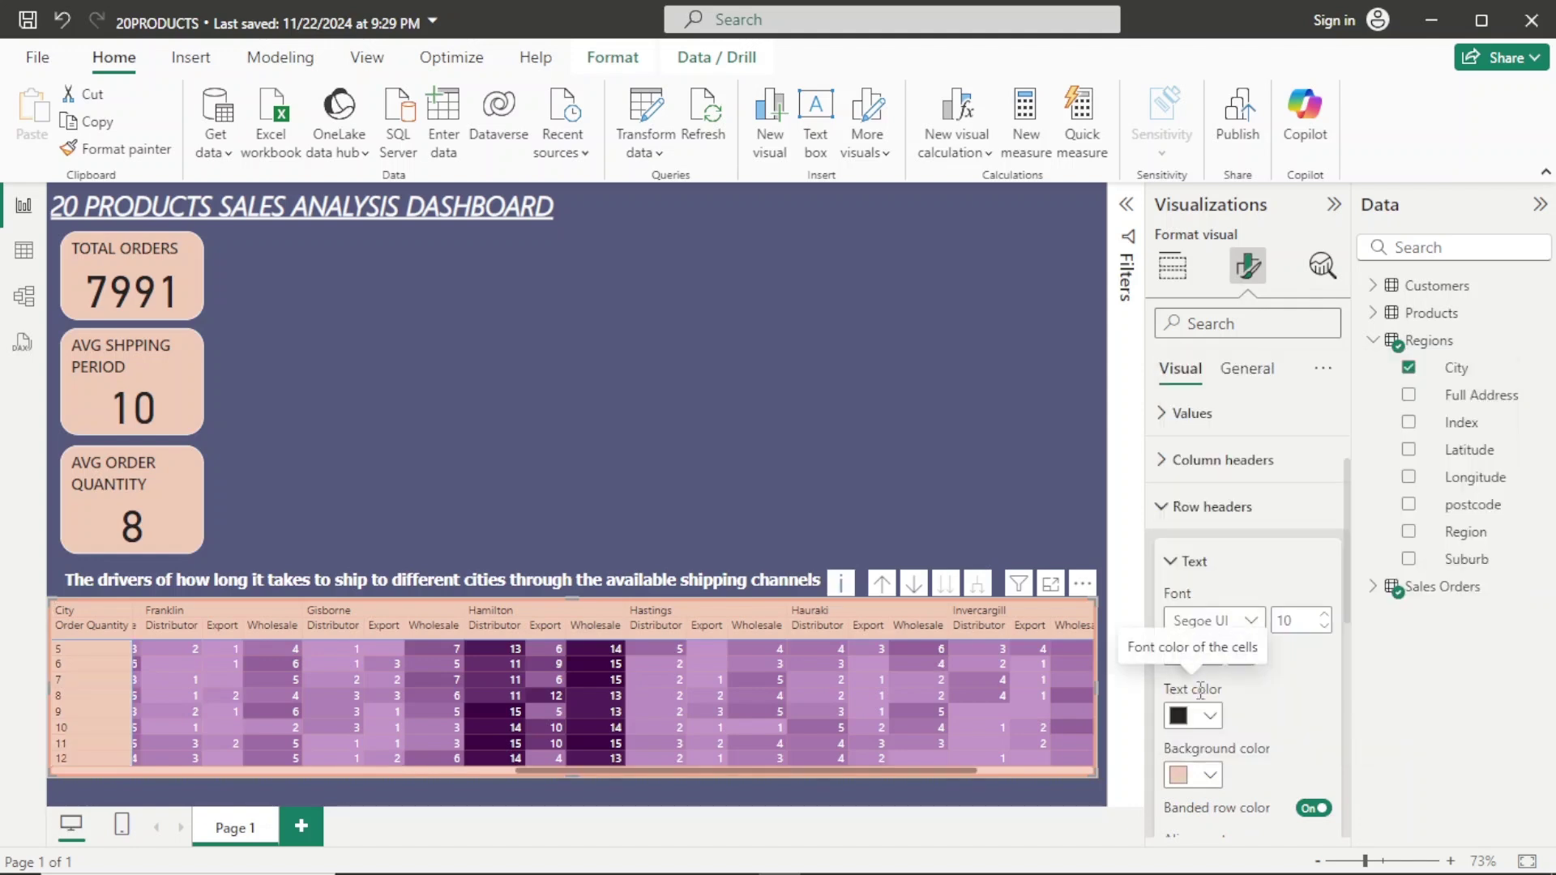
# Set the matrix's overall background color to #F2CCB8 and check the result across further city columns.
pyautogui.click(1246, 369)
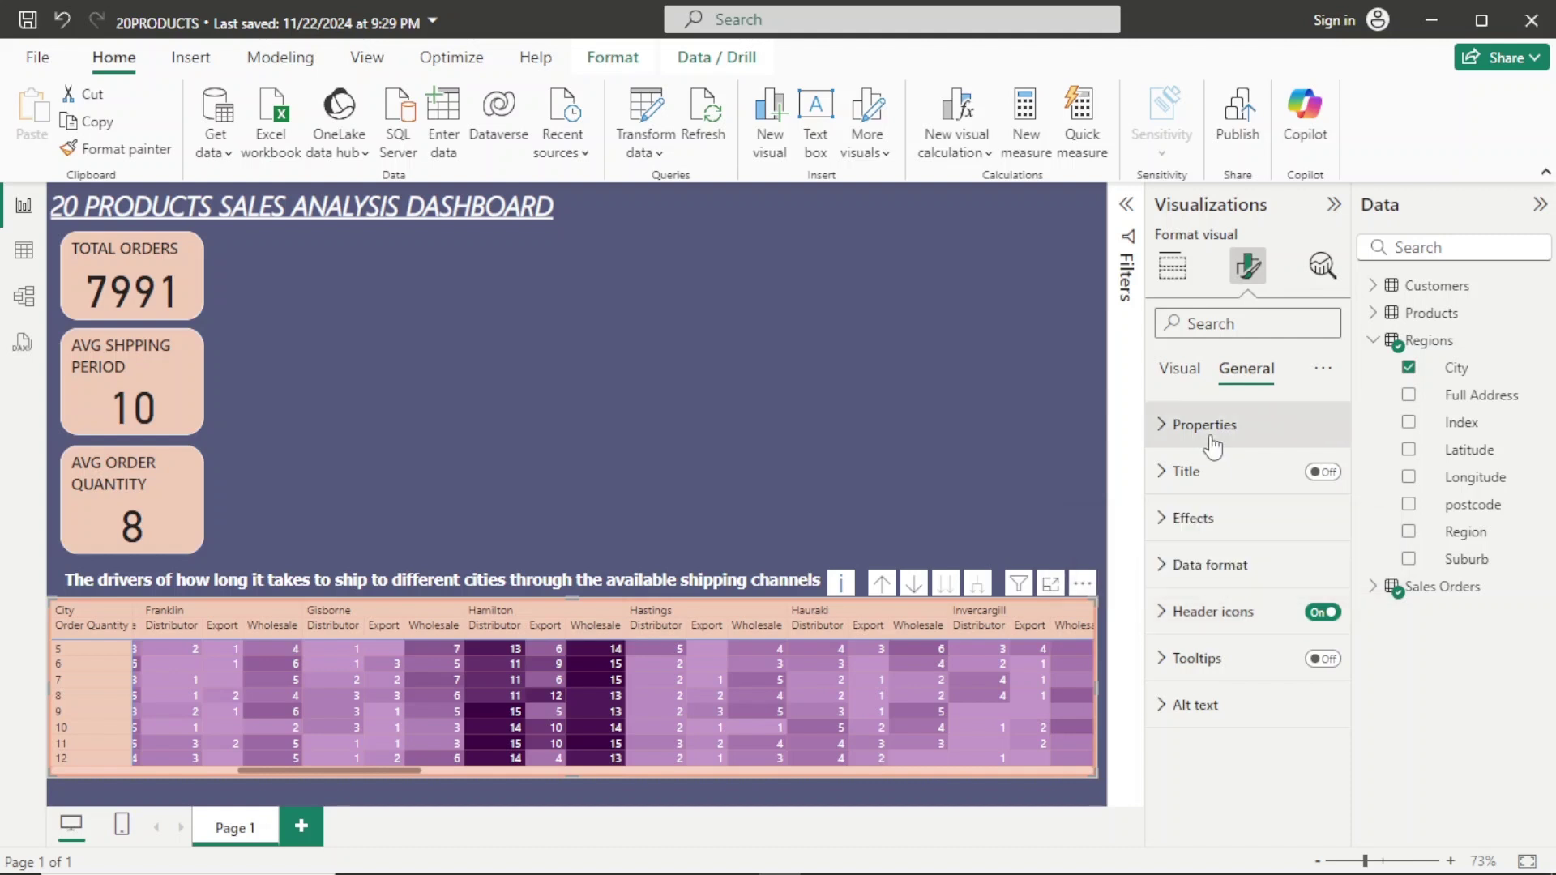
pyautogui.click(1235, 535)
pyautogui.click(1211, 634)
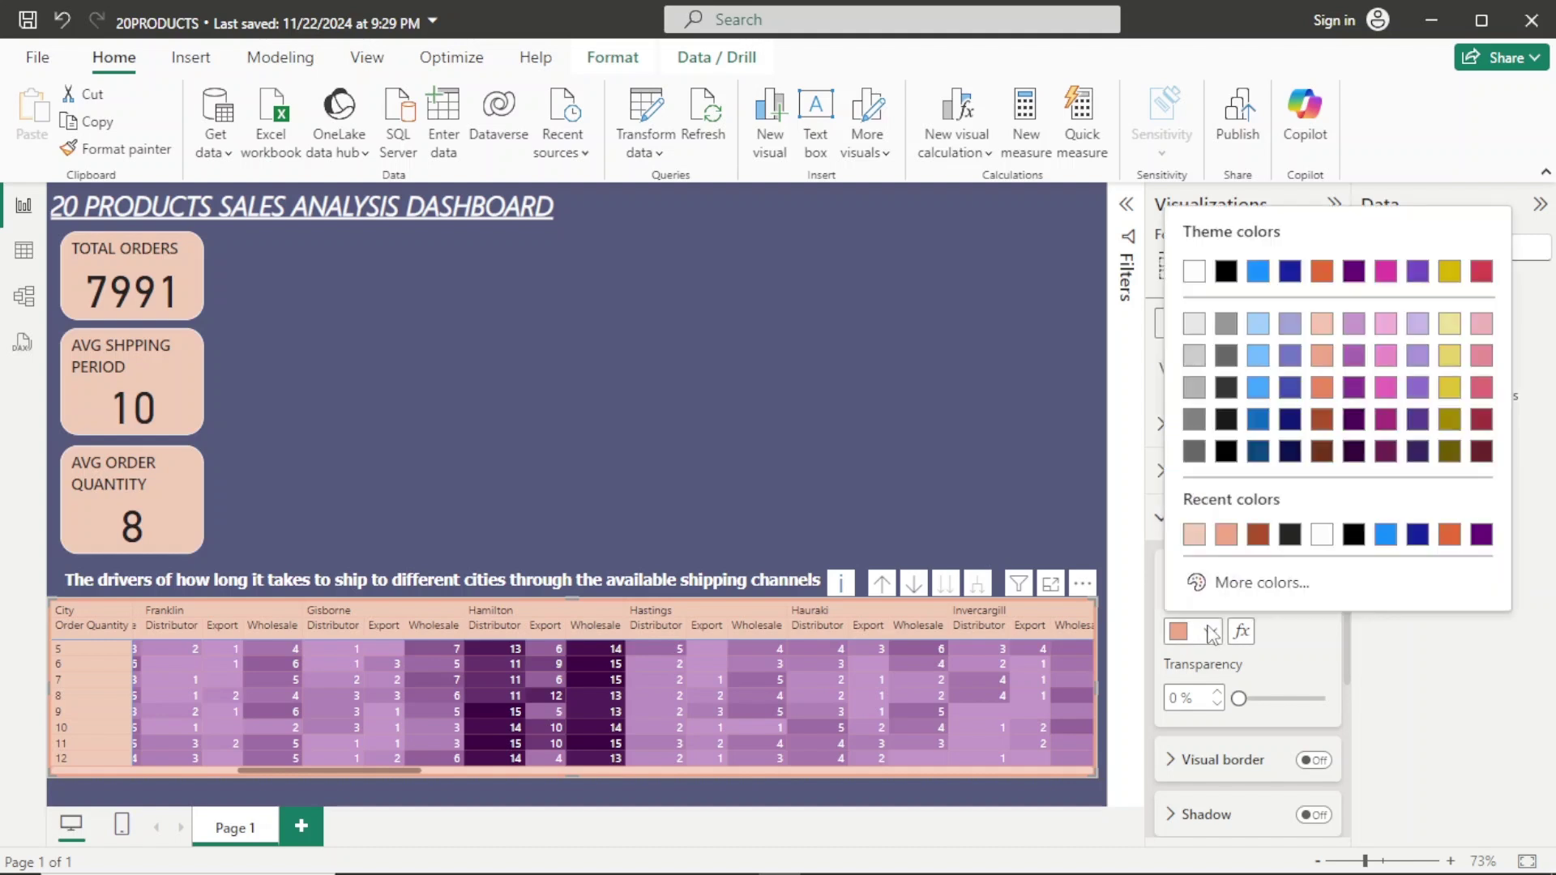
pyautogui.click(1192, 536)
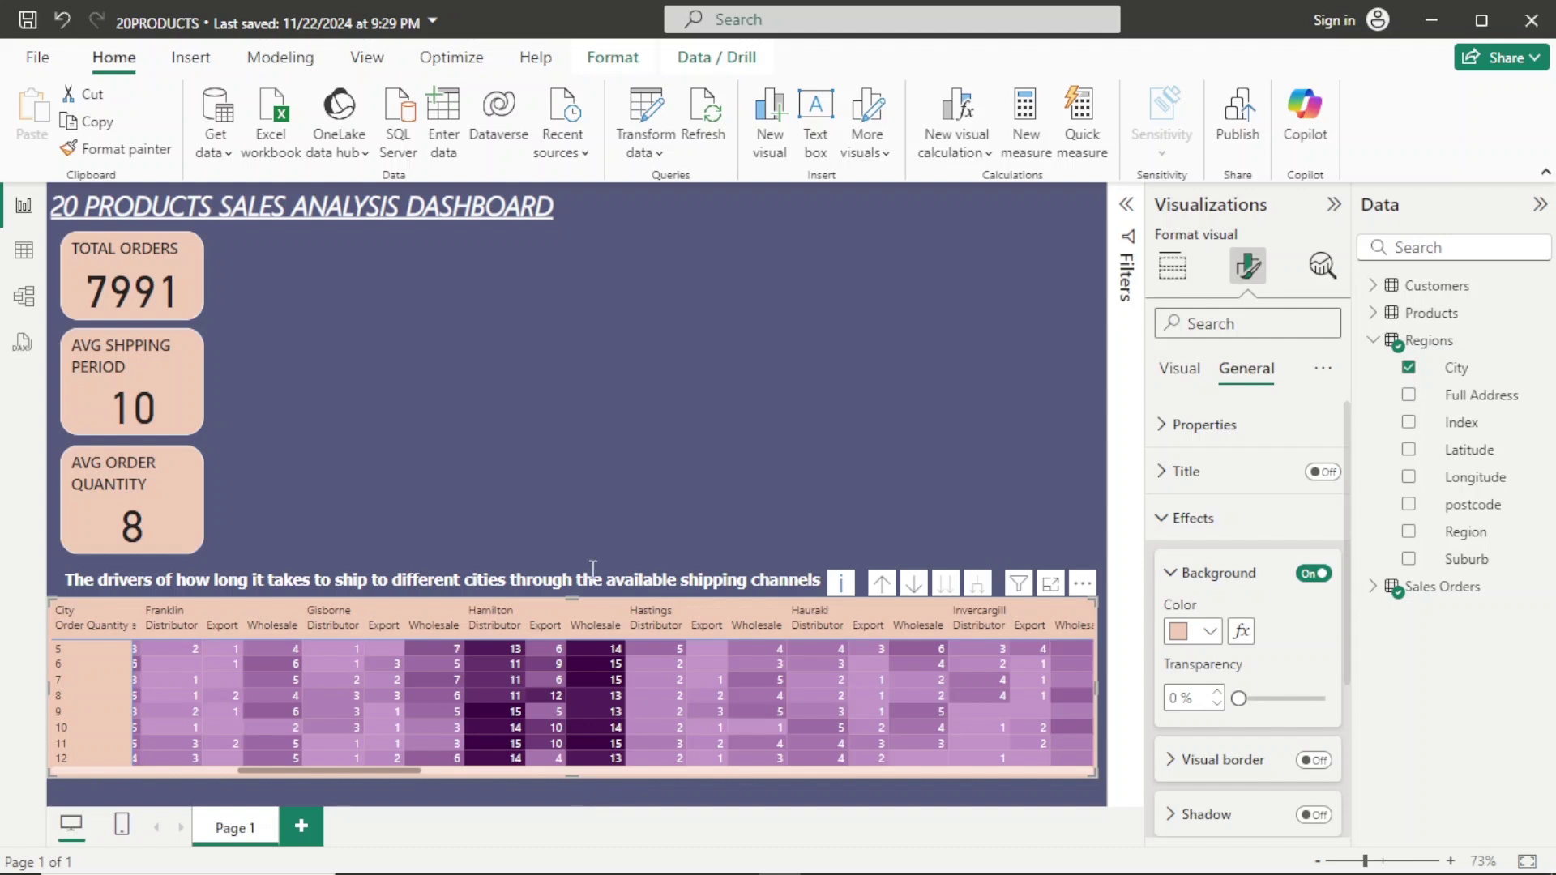
pyautogui.click(610, 475)
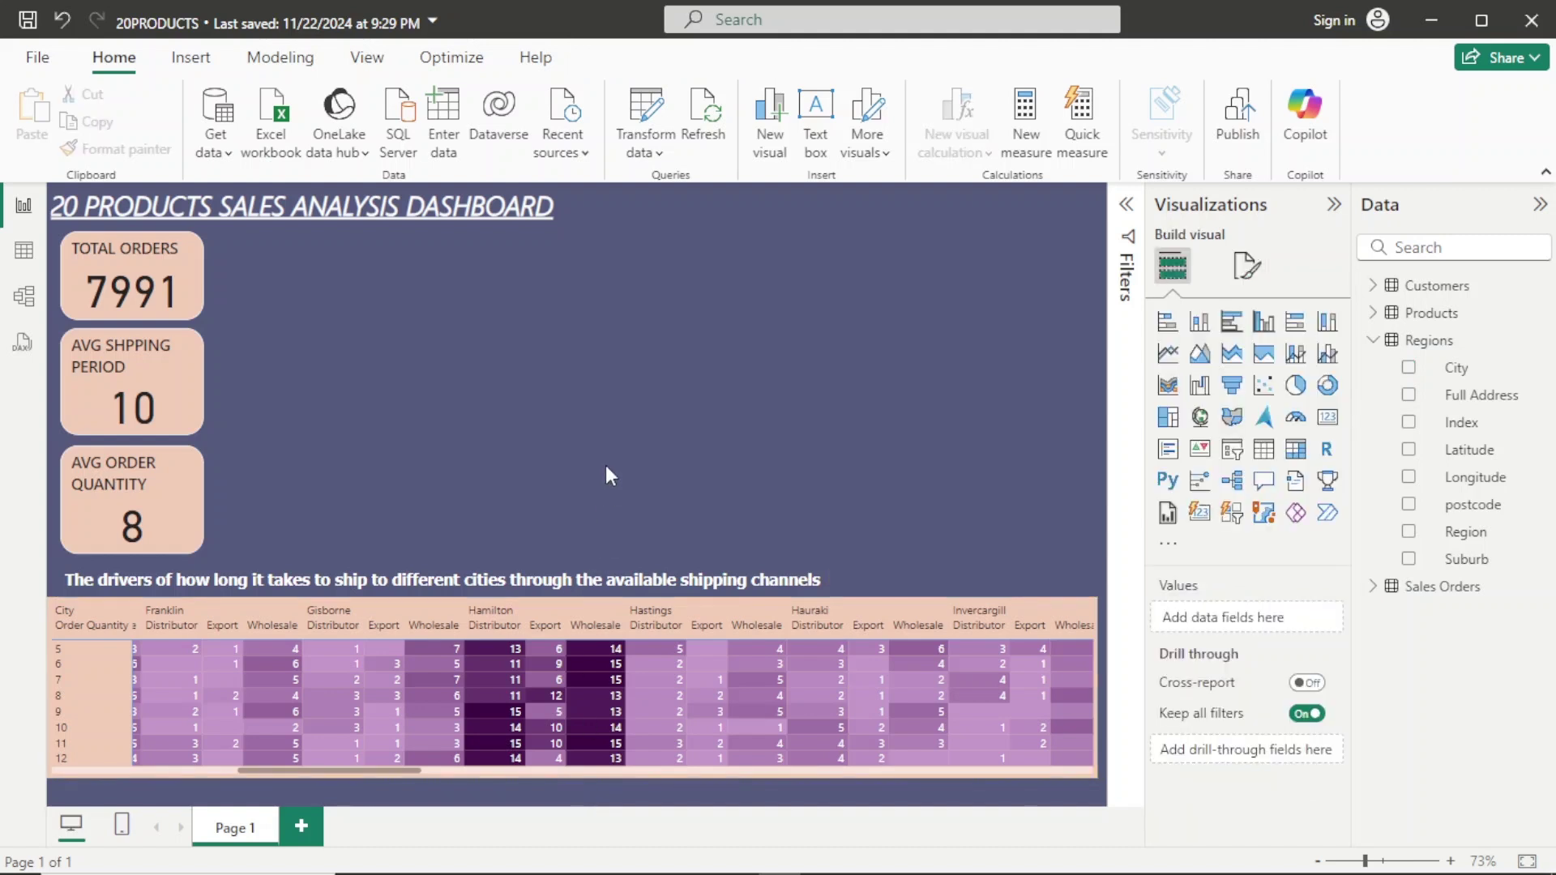
pyautogui.click(1004, 772)
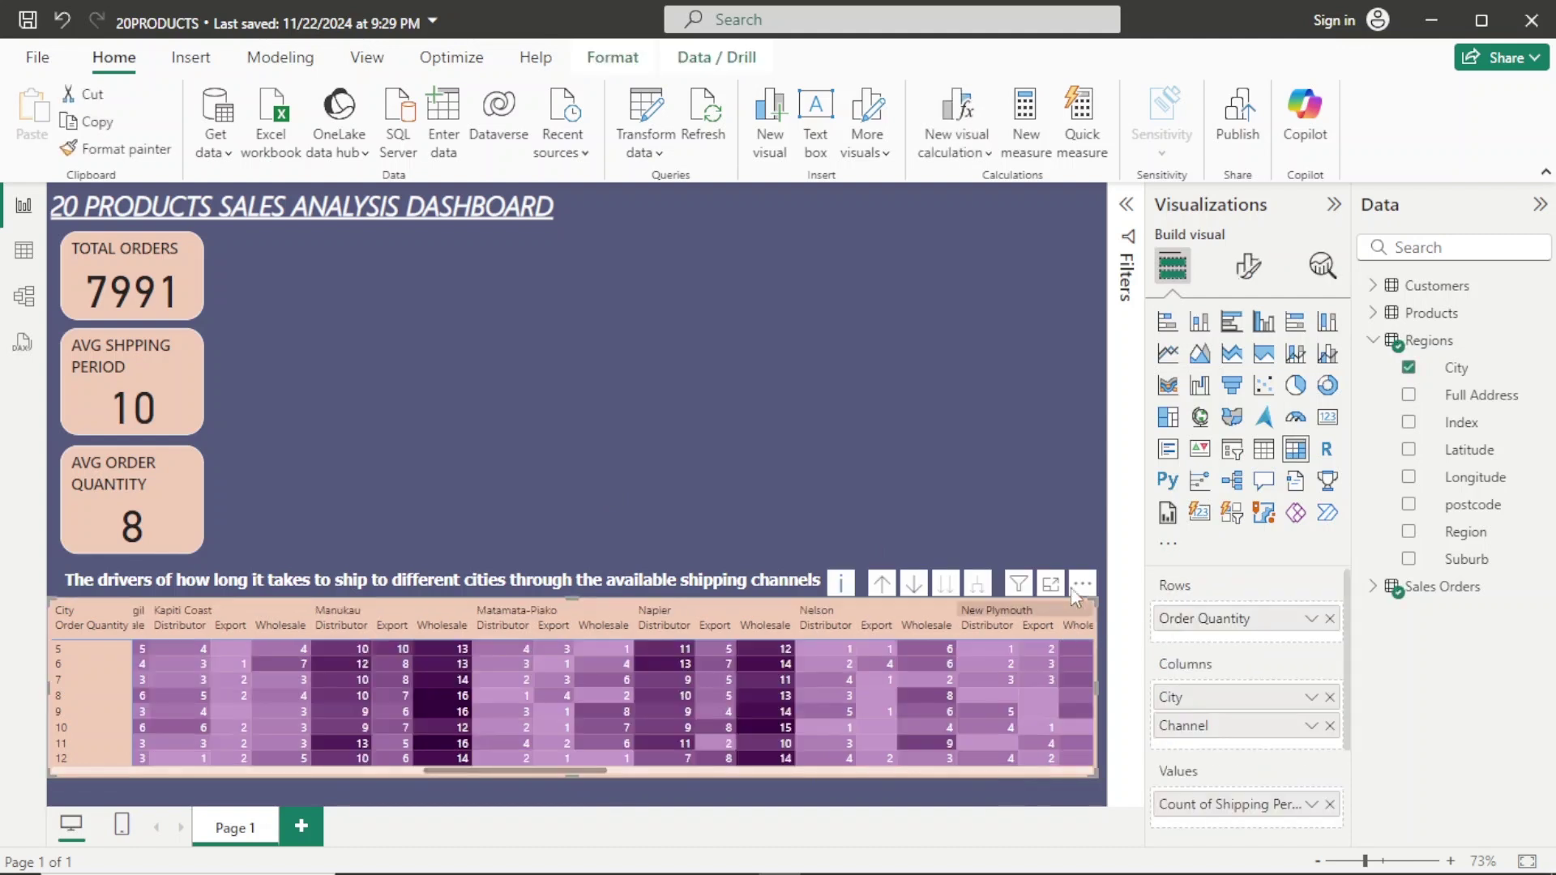
# Nudge the city and channel matrix slightly sideways beneath its caption and deselect it.
pyautogui.moveTo(1085, 593); pyautogui.dragTo(1086, 583)
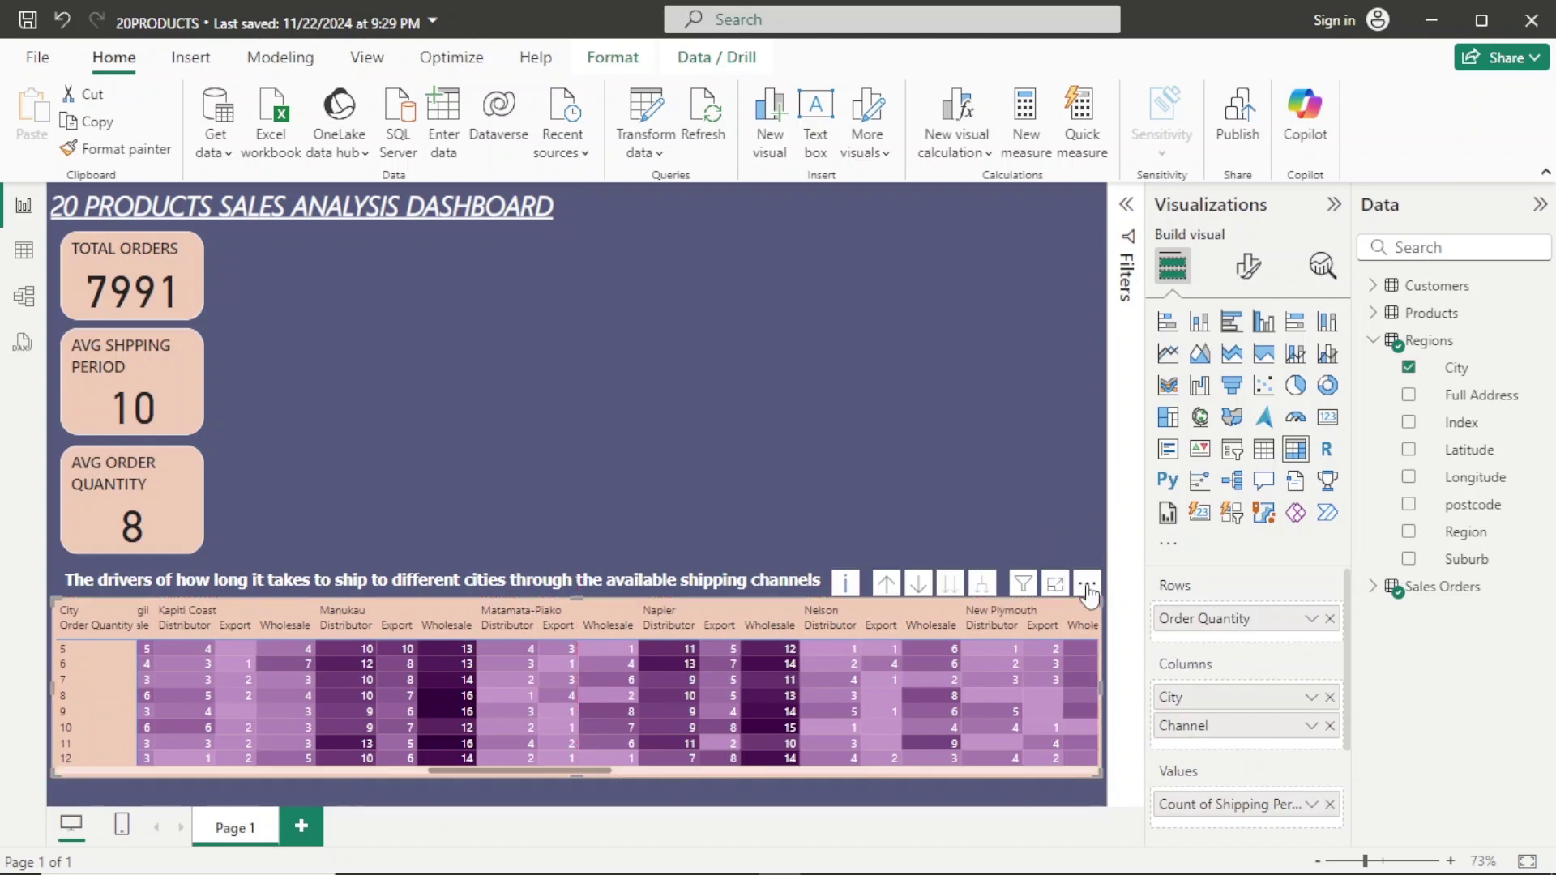
pyautogui.click(979, 434)
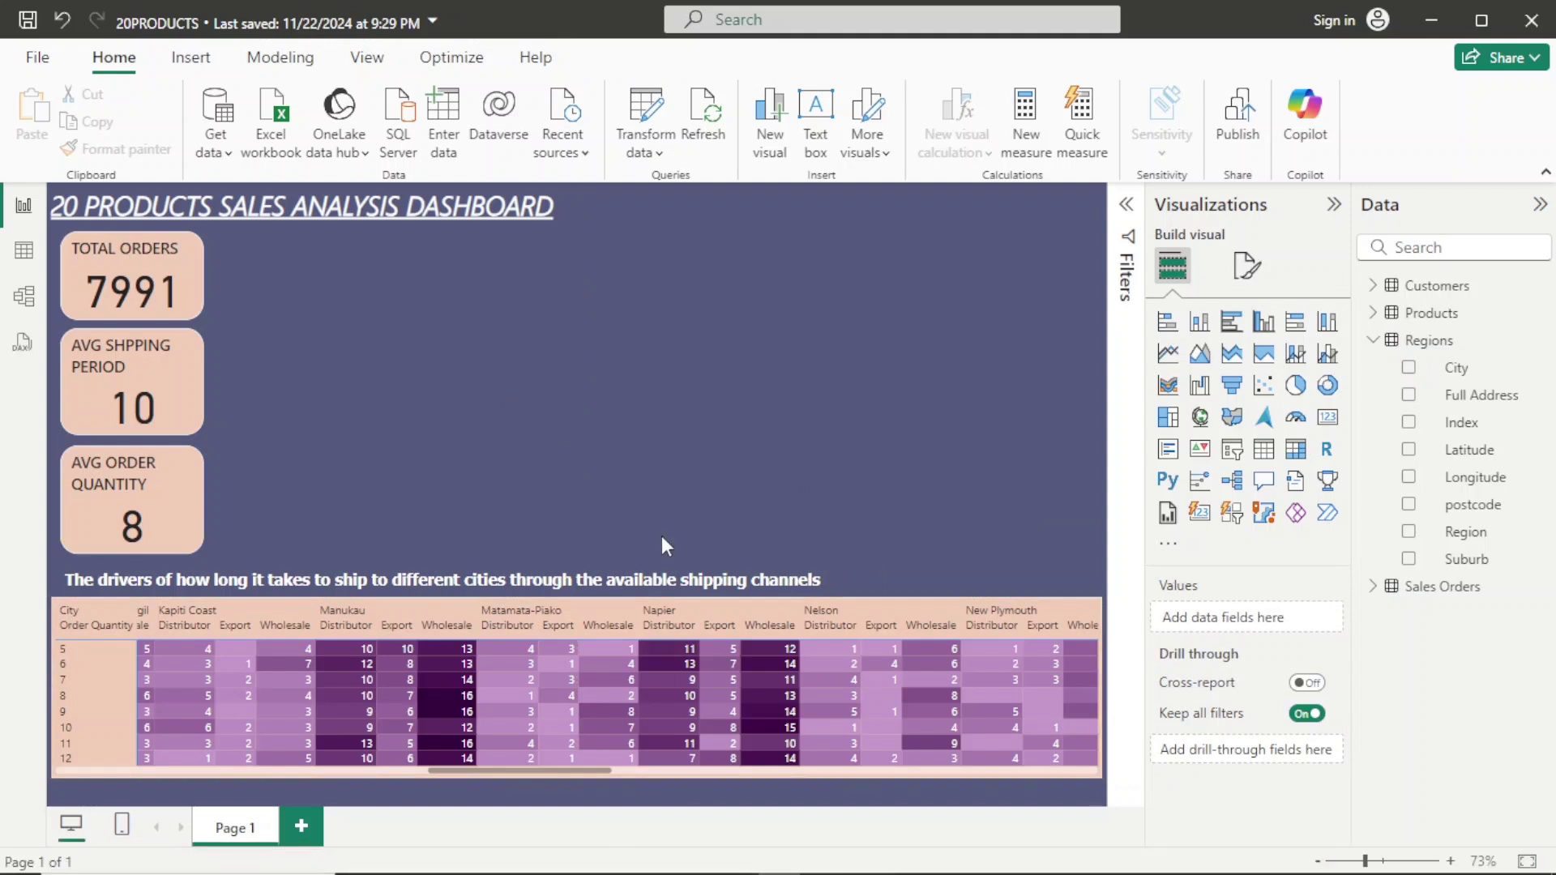
# Switch to the Sales Analysis Report workbook in Excel and check the Revenue by channel metric on the Objectives sheet.
pyautogui.moveTo(569, 861)
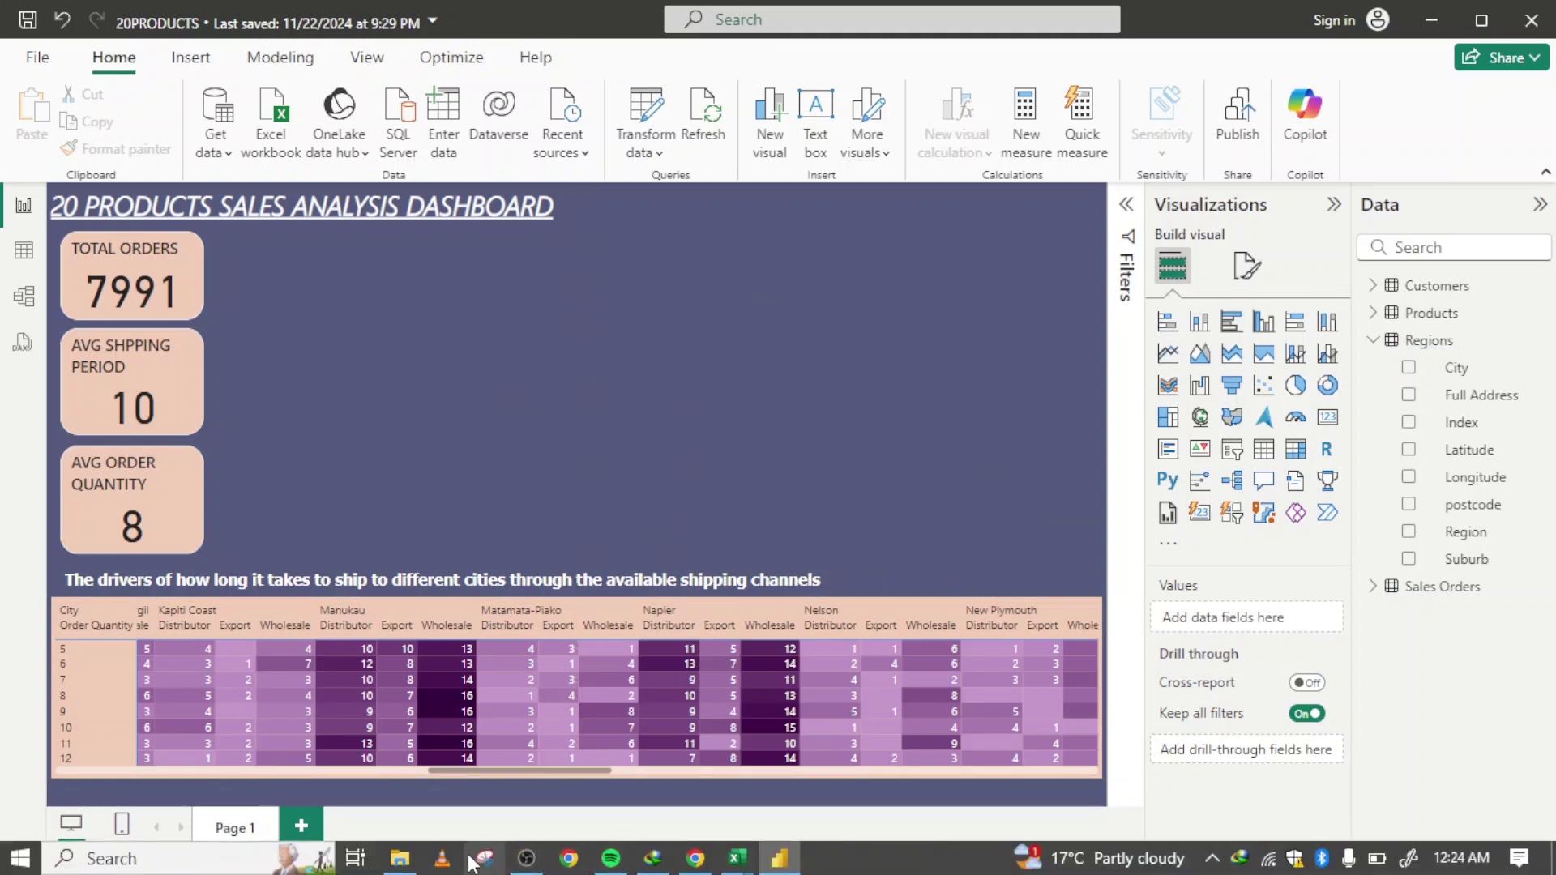
pyautogui.moveTo(739, 861)
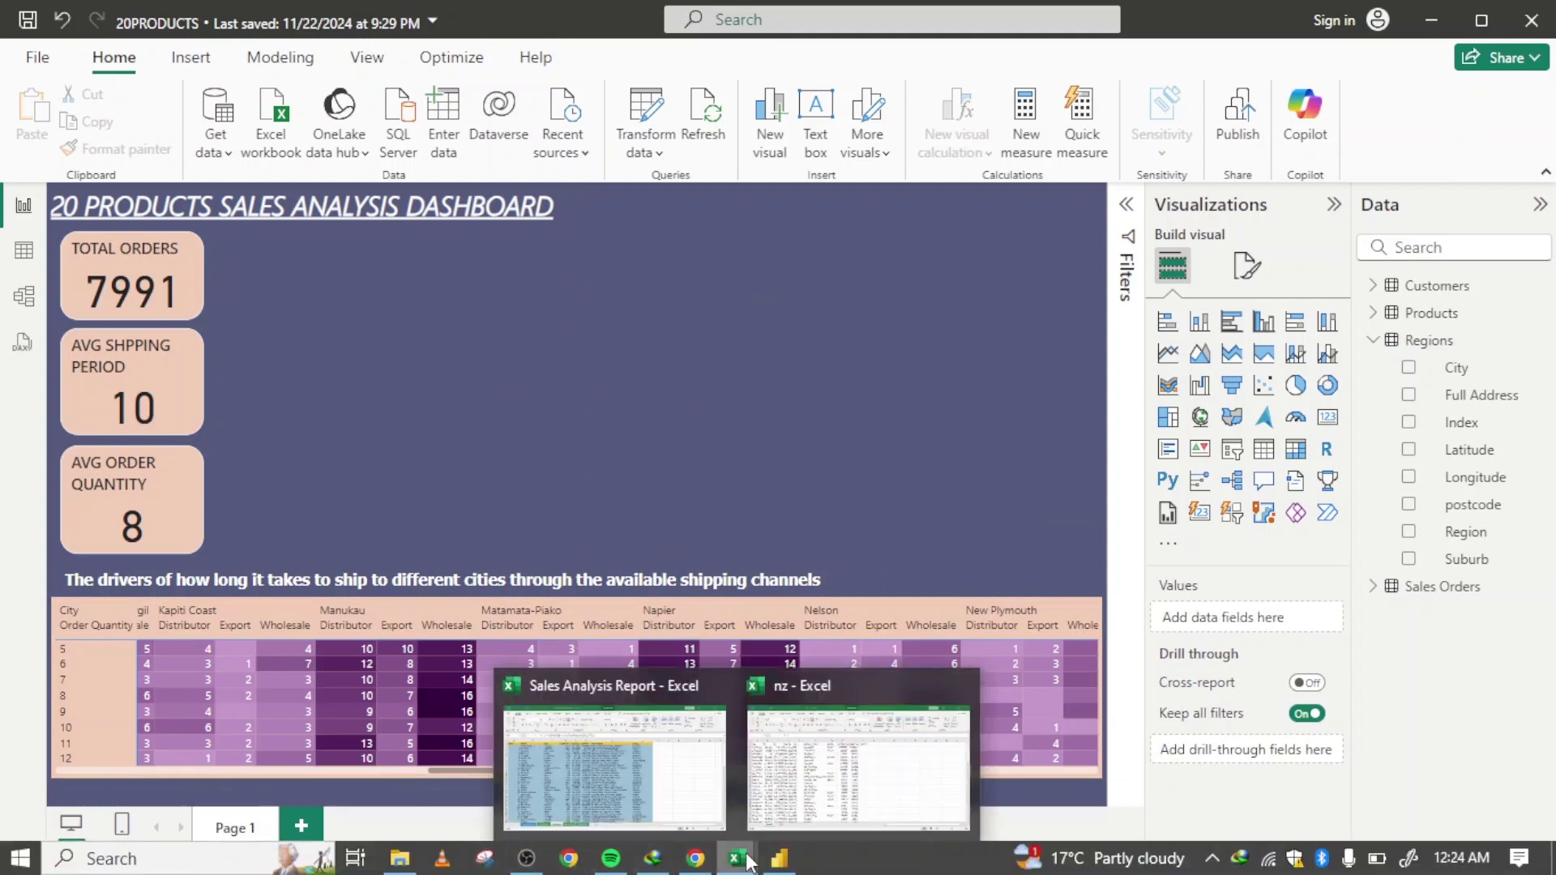
pyautogui.click(679, 805)
pyautogui.click(551, 832)
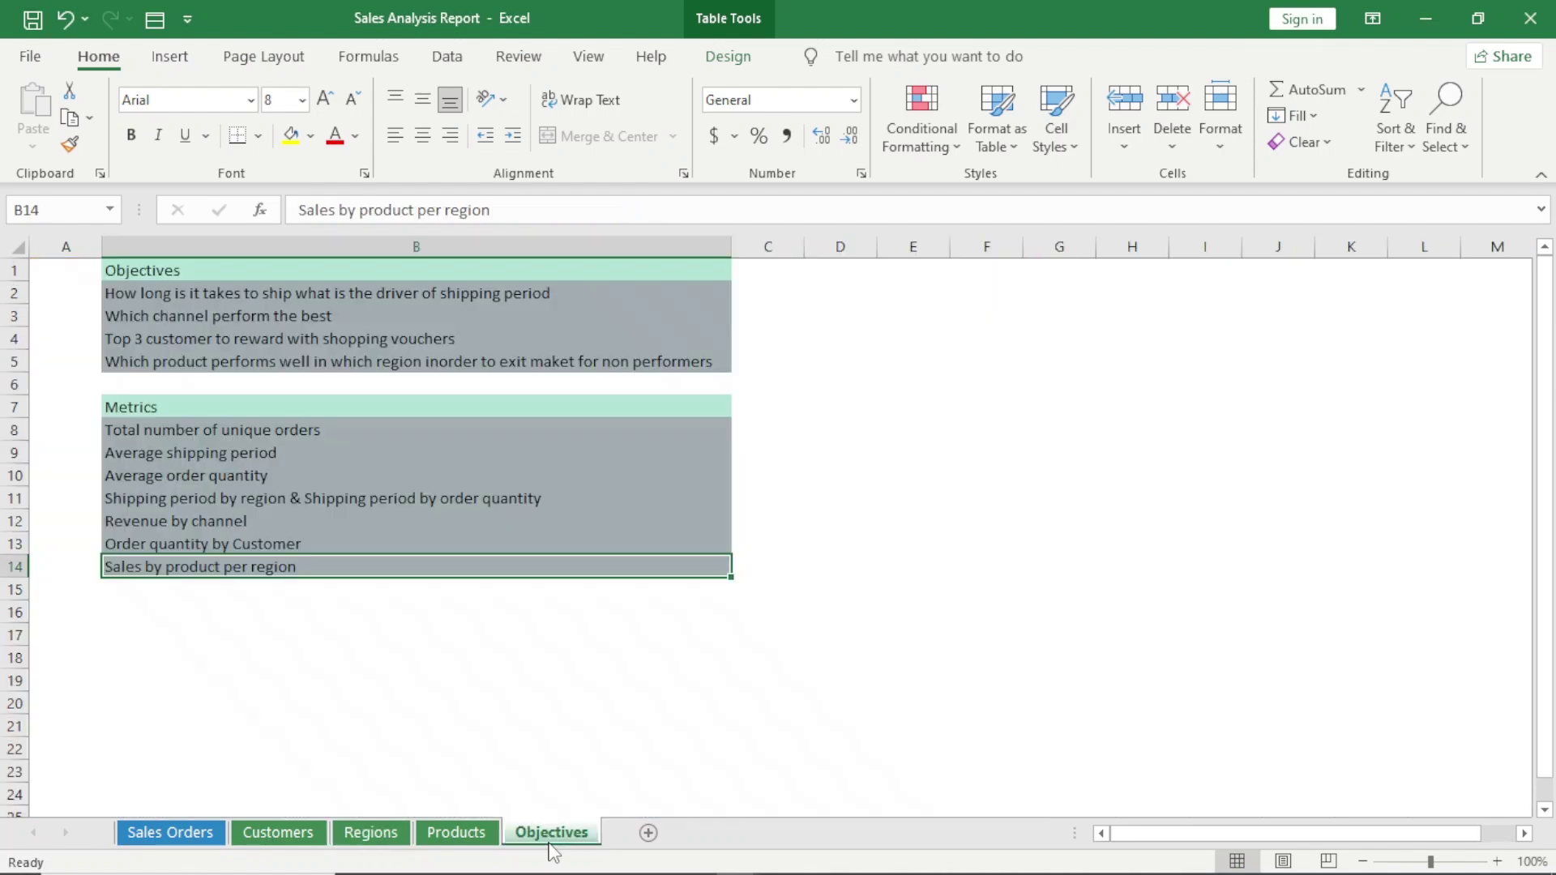
pyautogui.click(180, 524)
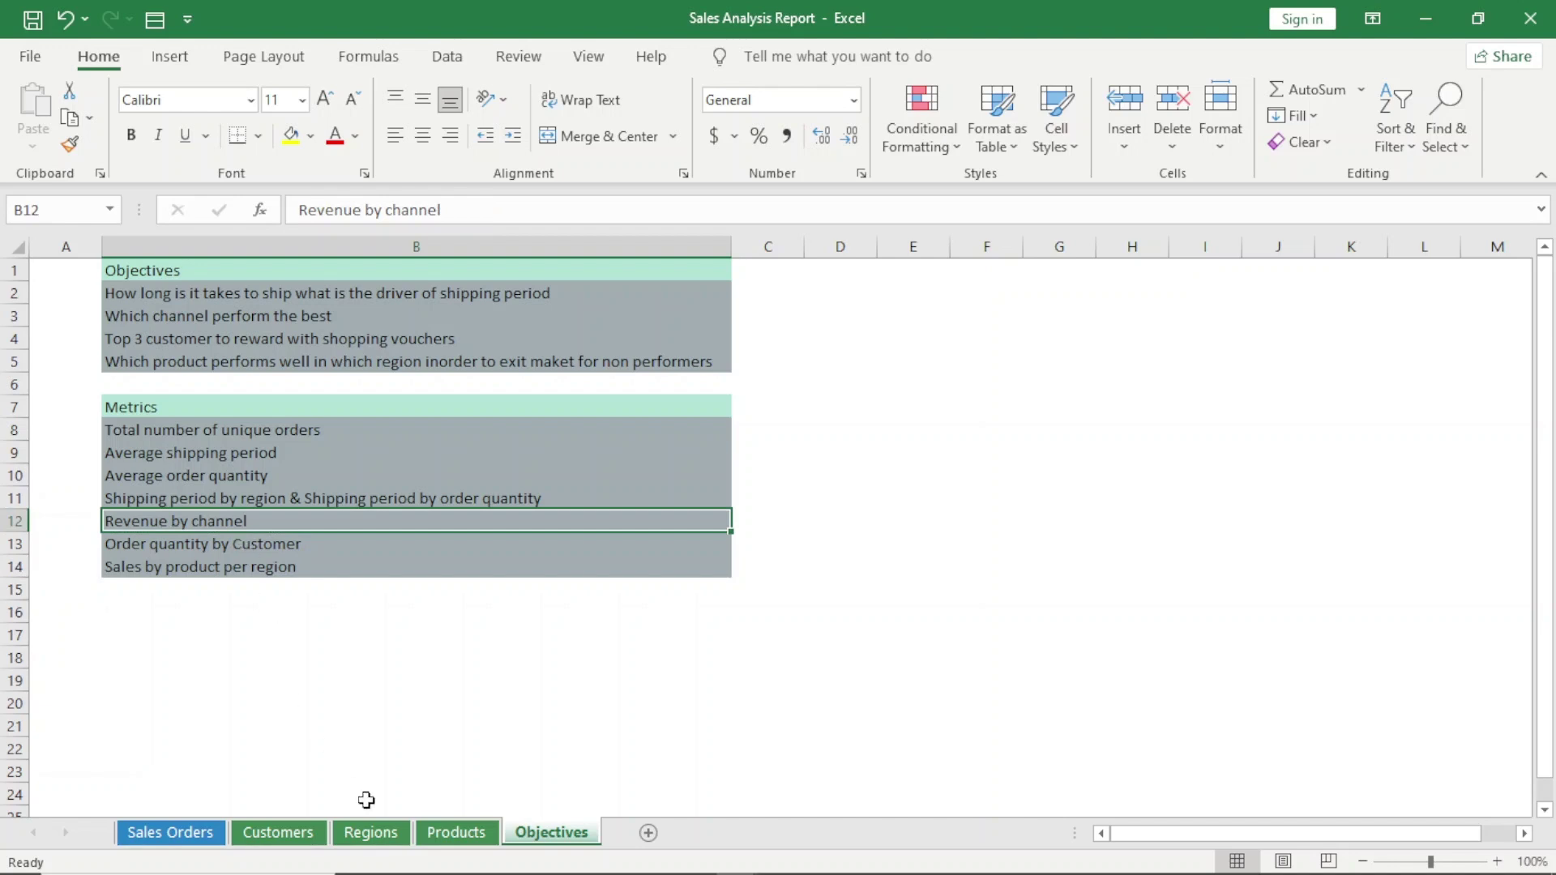
# Return to Power BI, insert a clustered bar chart beside the KPI cards and narrow it.
pyautogui.click(776, 864)
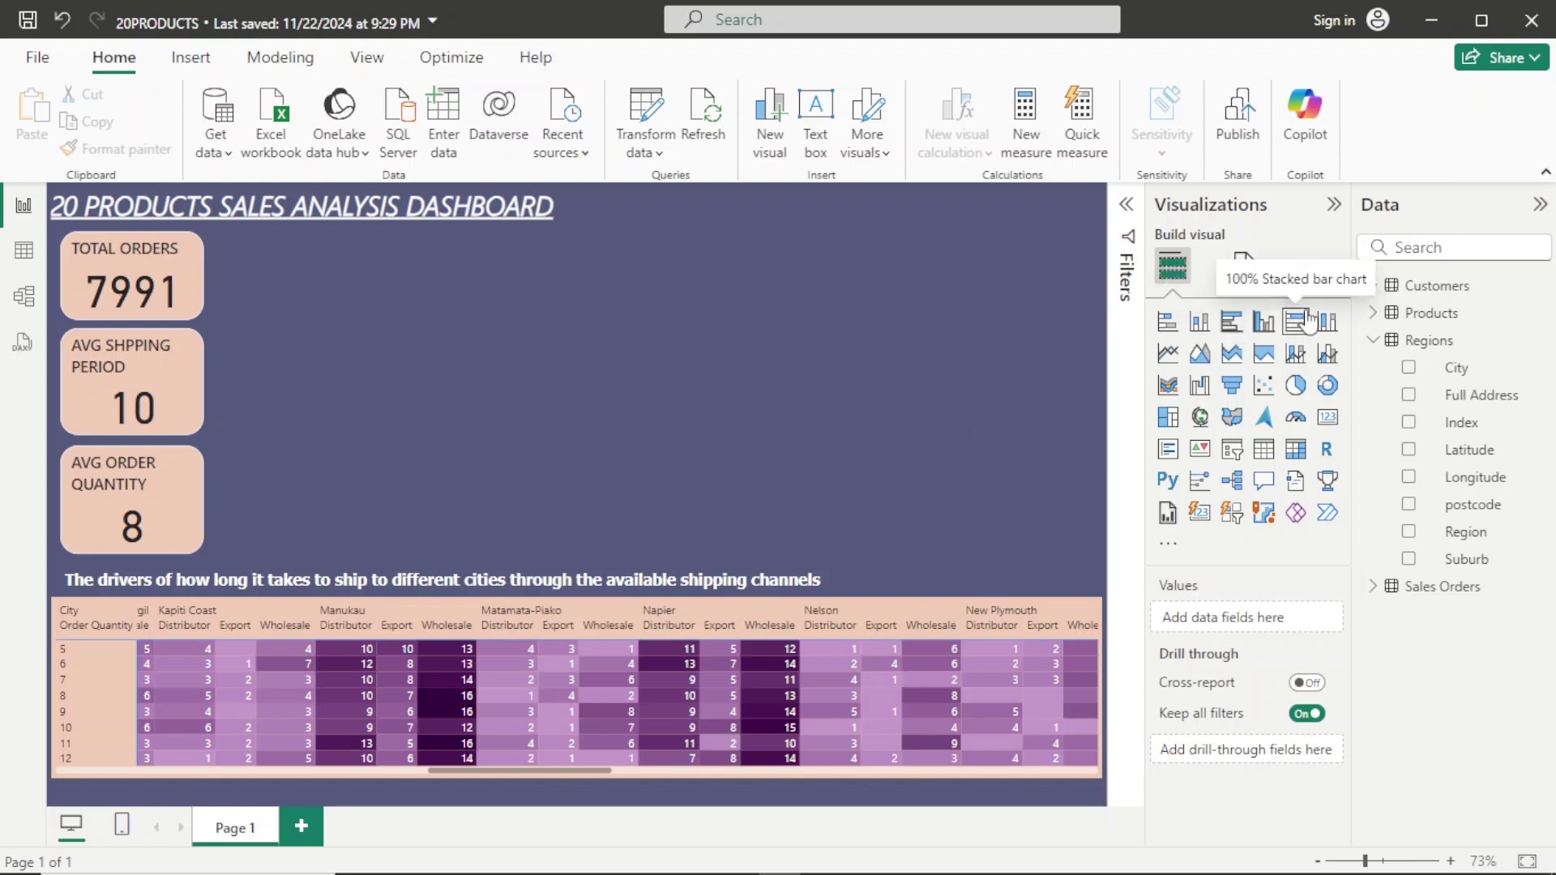
pyautogui.click(1230, 326)
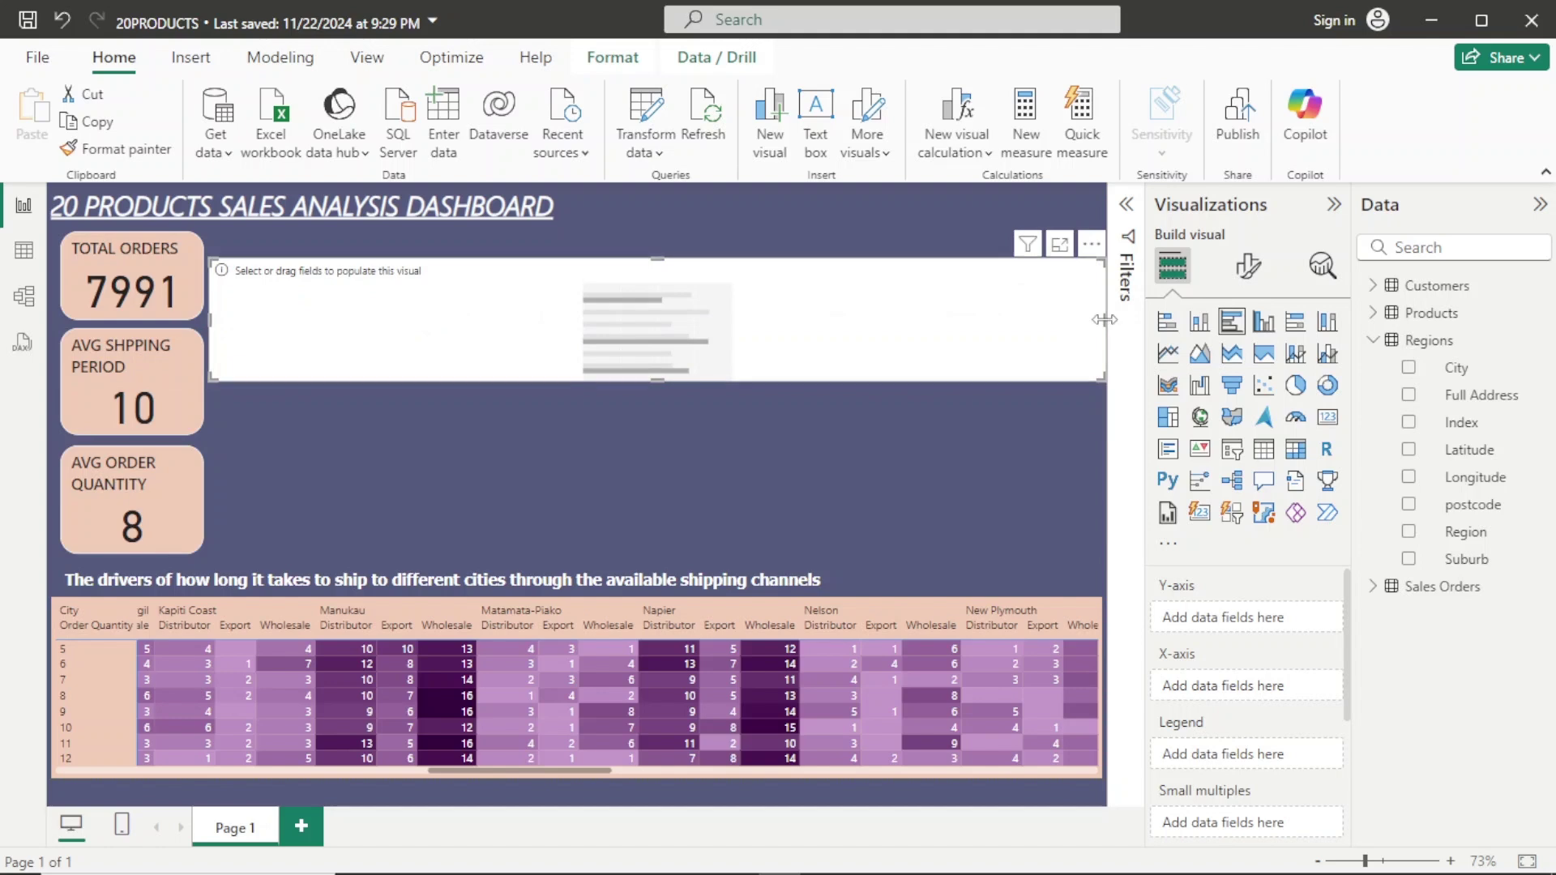
pyautogui.moveTo(1102, 315); pyautogui.dragTo(884, 363)
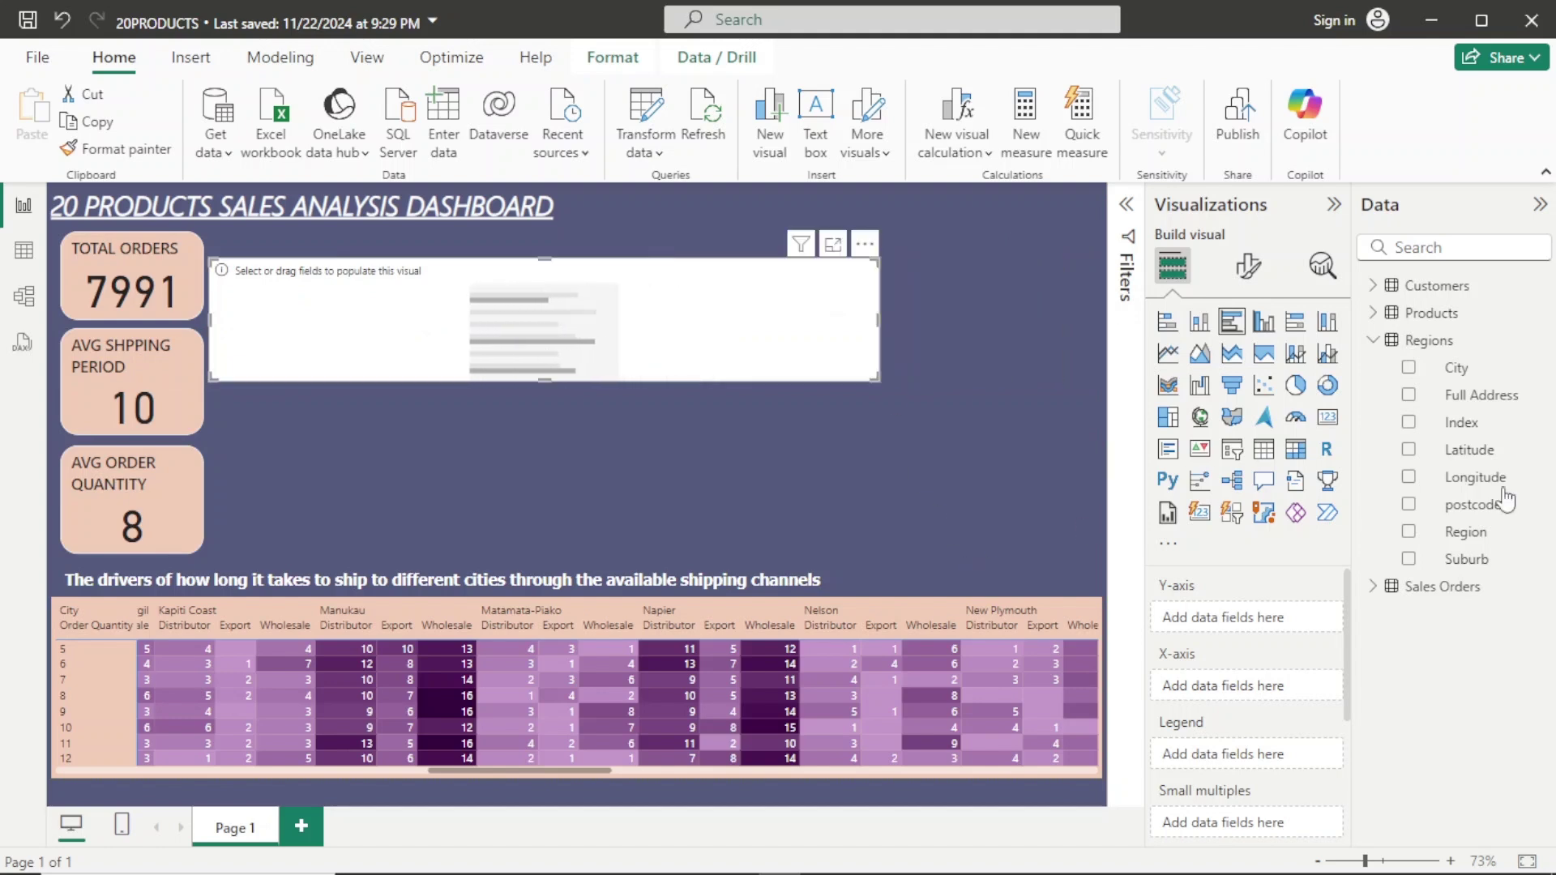
# Plot Total Revenue on the X-axis by Channel on the Y-axis from Sales Orders, and make the bar chart taller.
pyautogui.click(1380, 344)
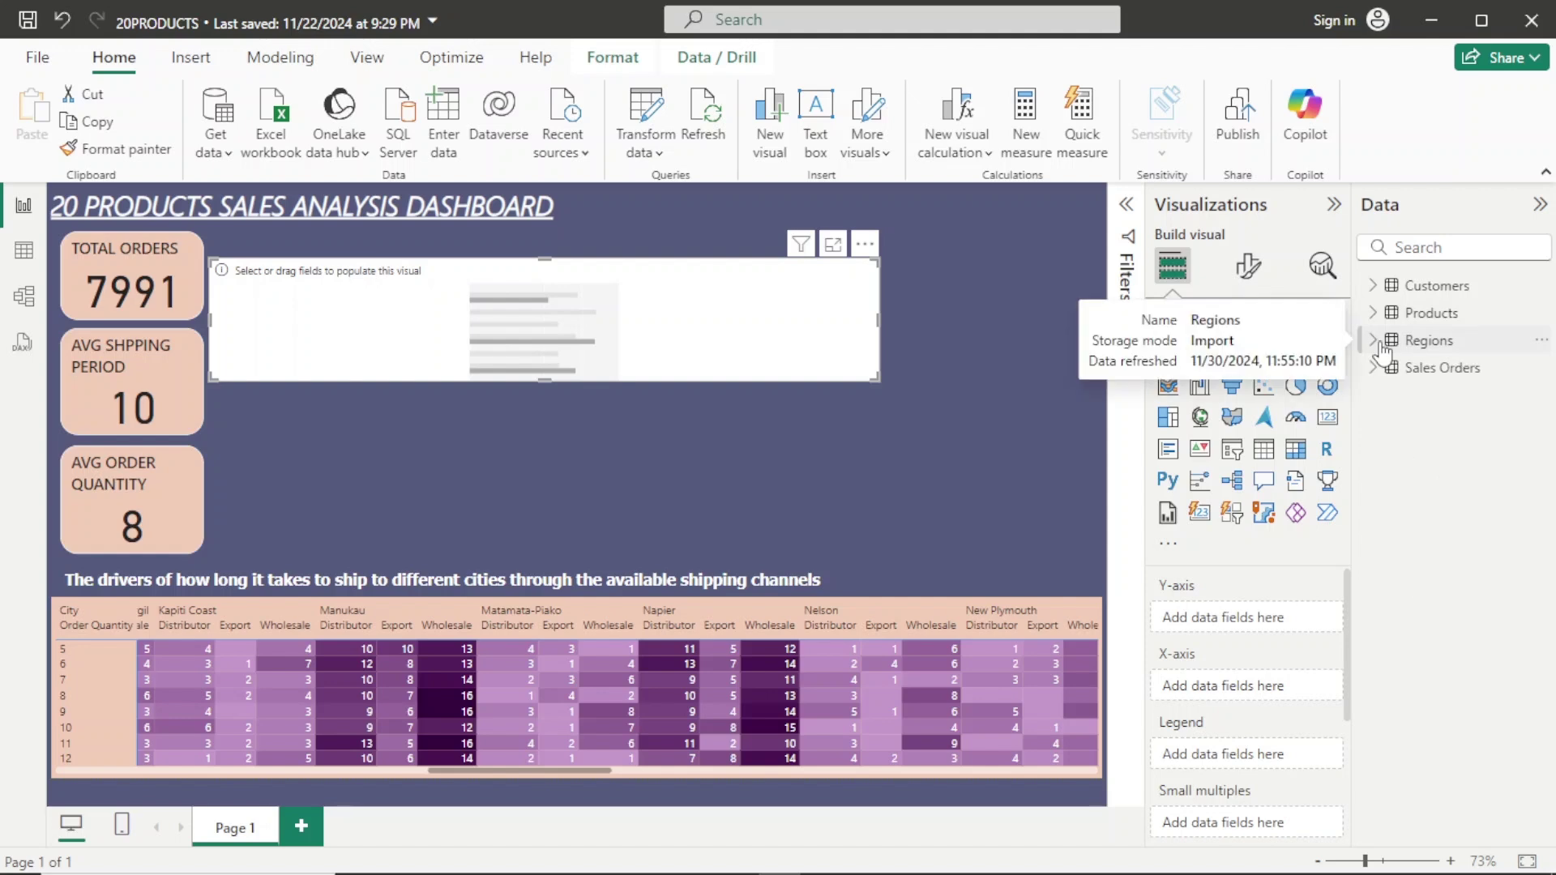
pyautogui.click(1378, 369)
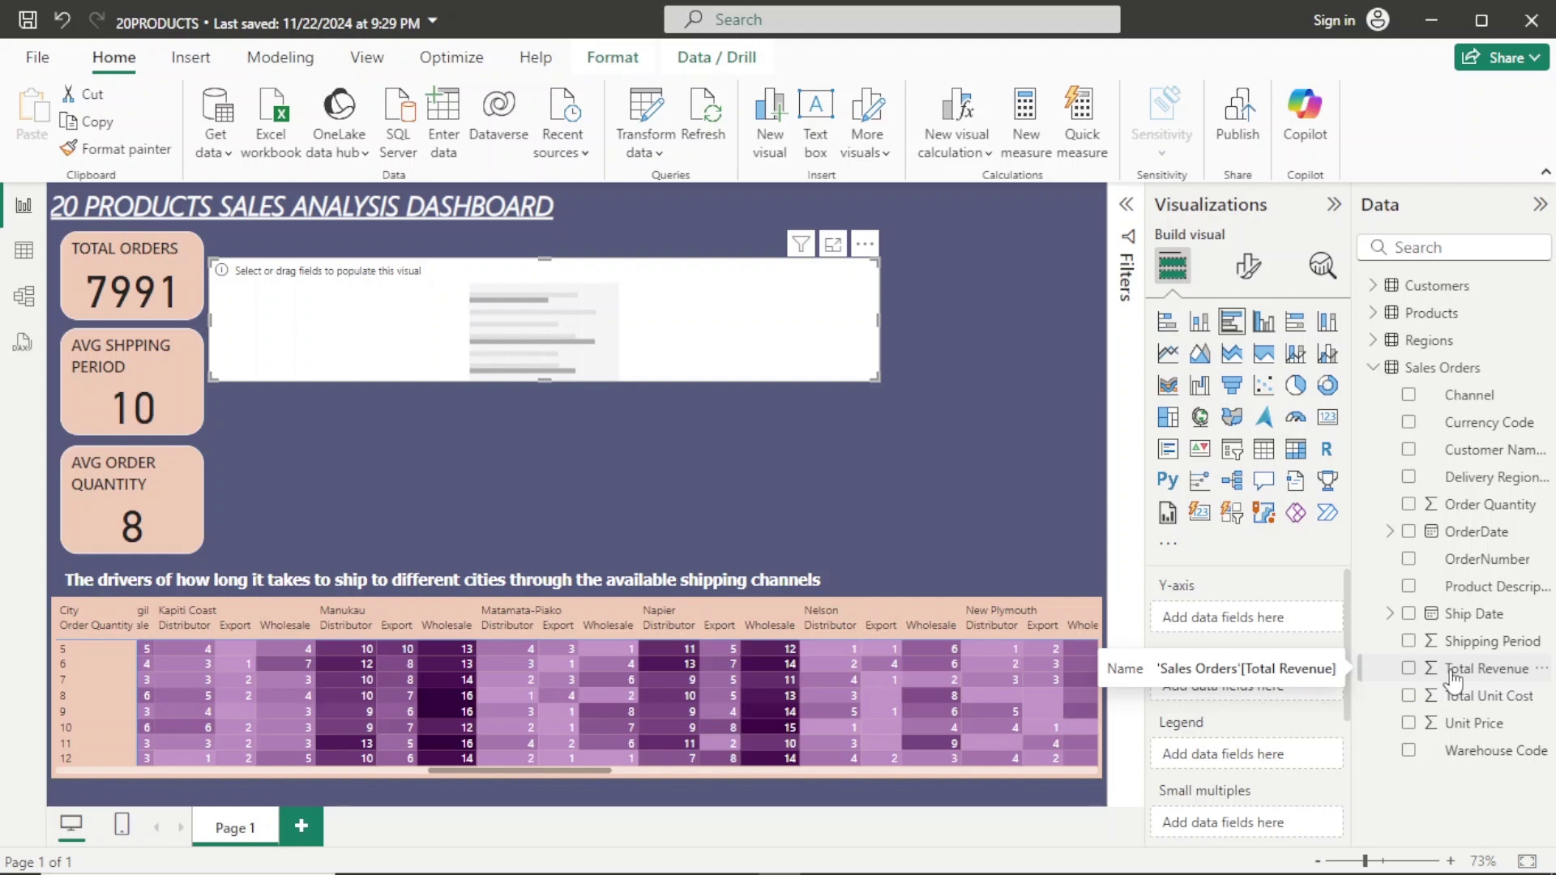
pyautogui.moveTo(1451, 672); pyautogui.dragTo(1261, 704)
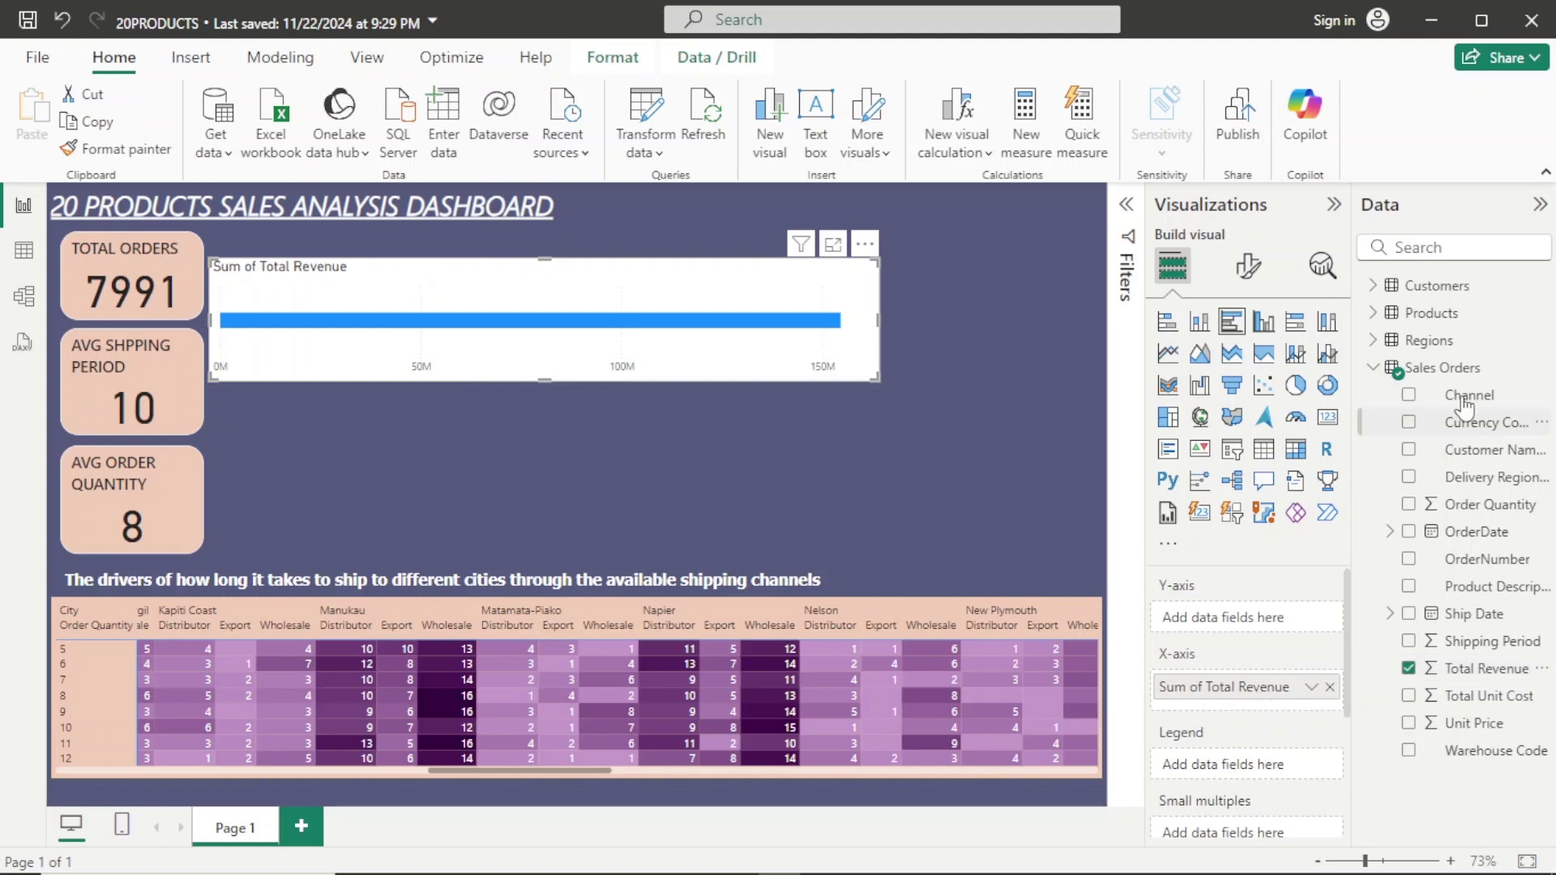
pyautogui.moveTo(1463, 396); pyautogui.dragTo(1252, 622)
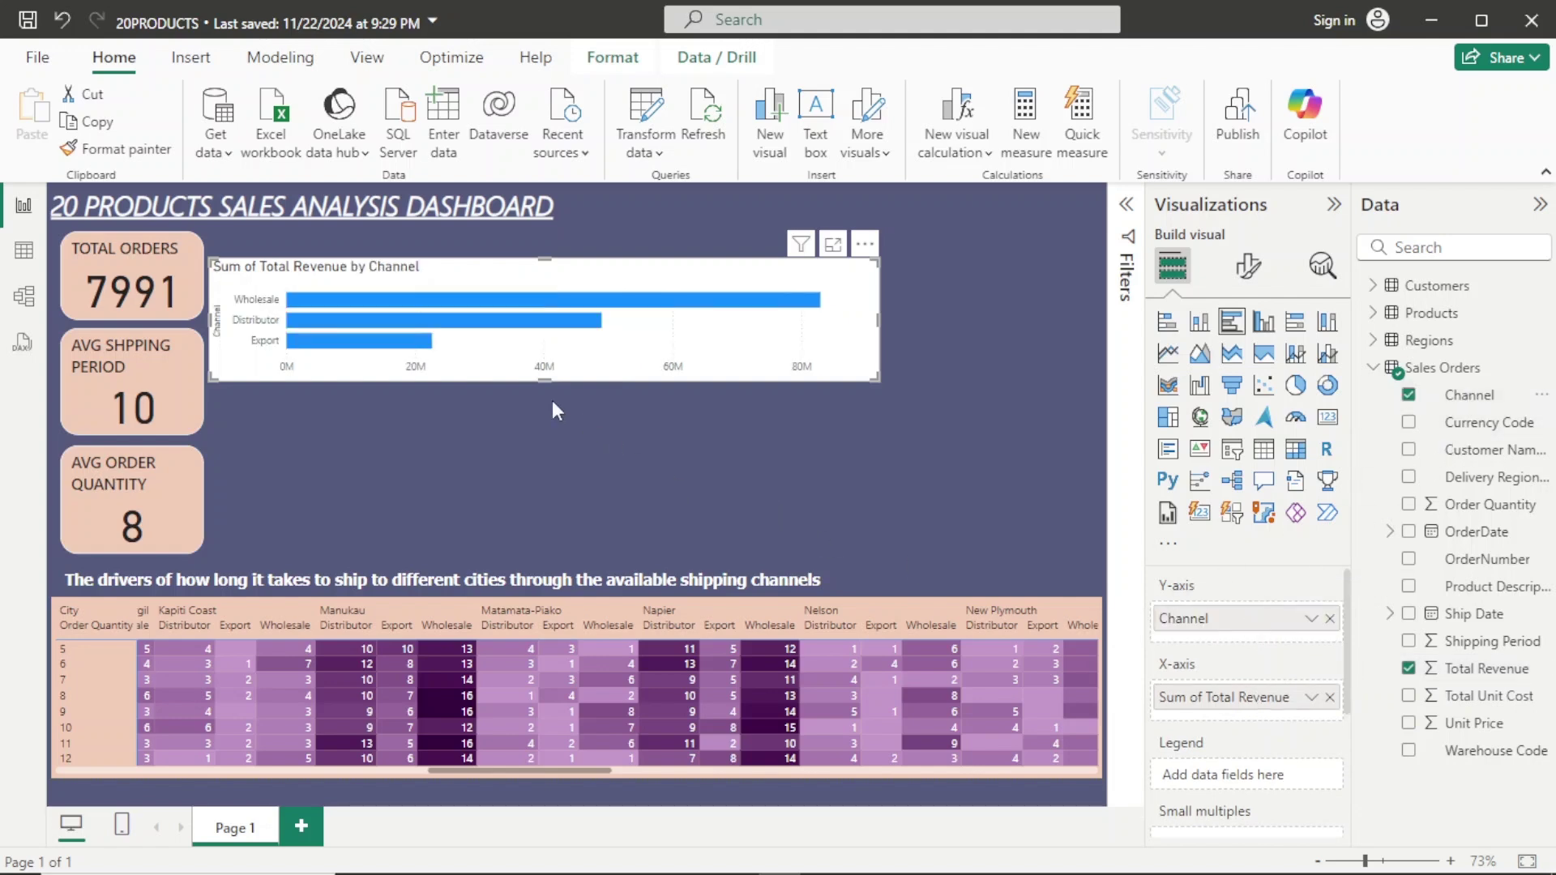
pyautogui.moveTo(556, 431); pyautogui.dragTo(556, 464)
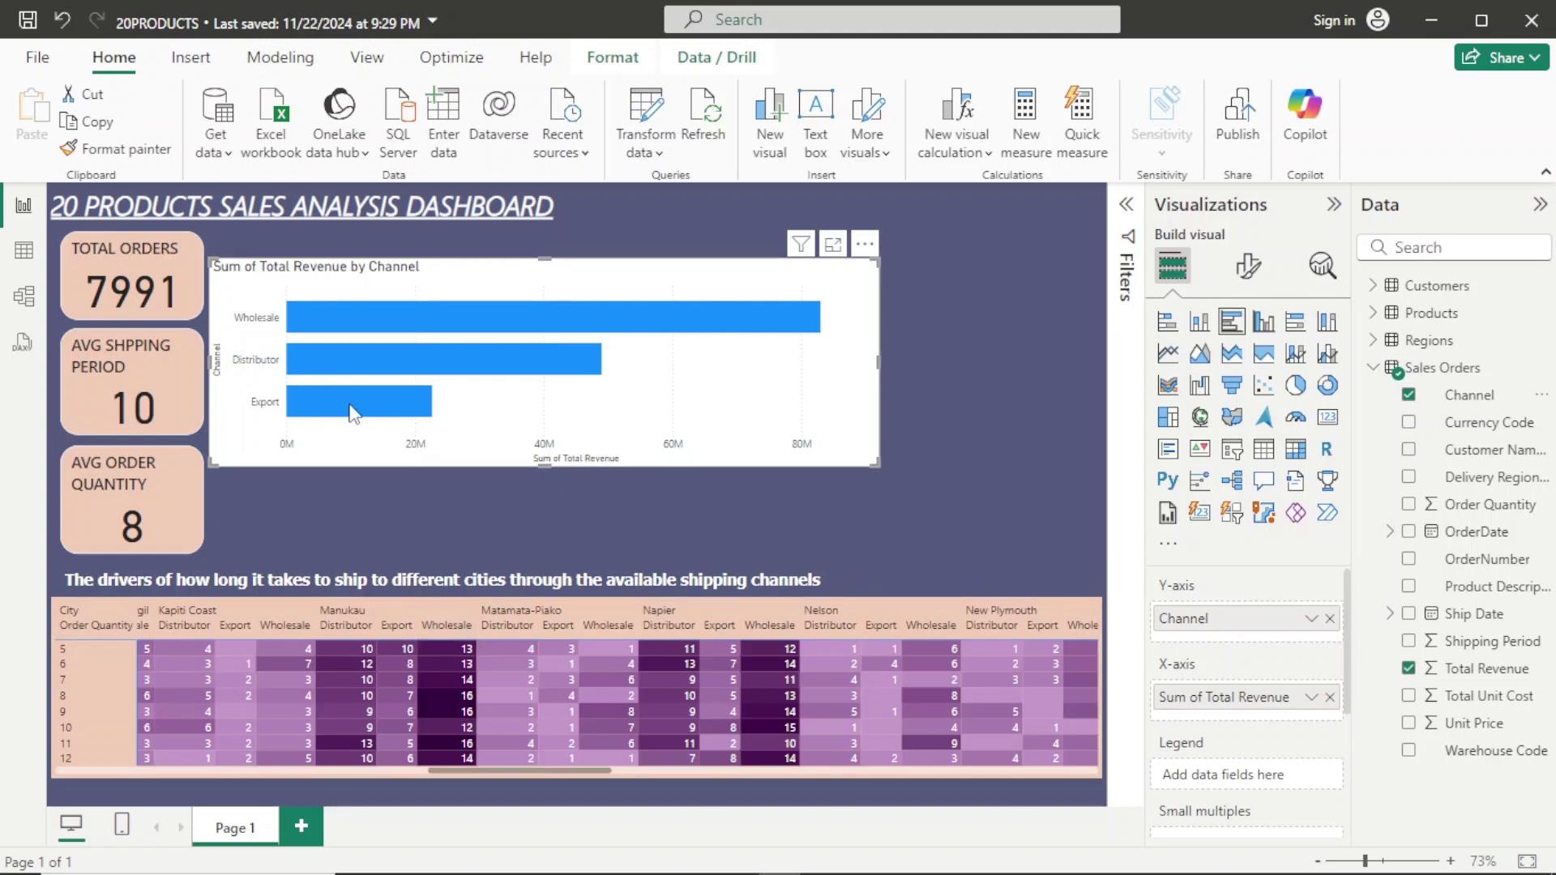
pyautogui.moveTo(359, 394)
# Try Total Unit Cost on the bar chart's X-axis to compare the channels, and restore Total Revenue there.
pyautogui.click(1330, 698)
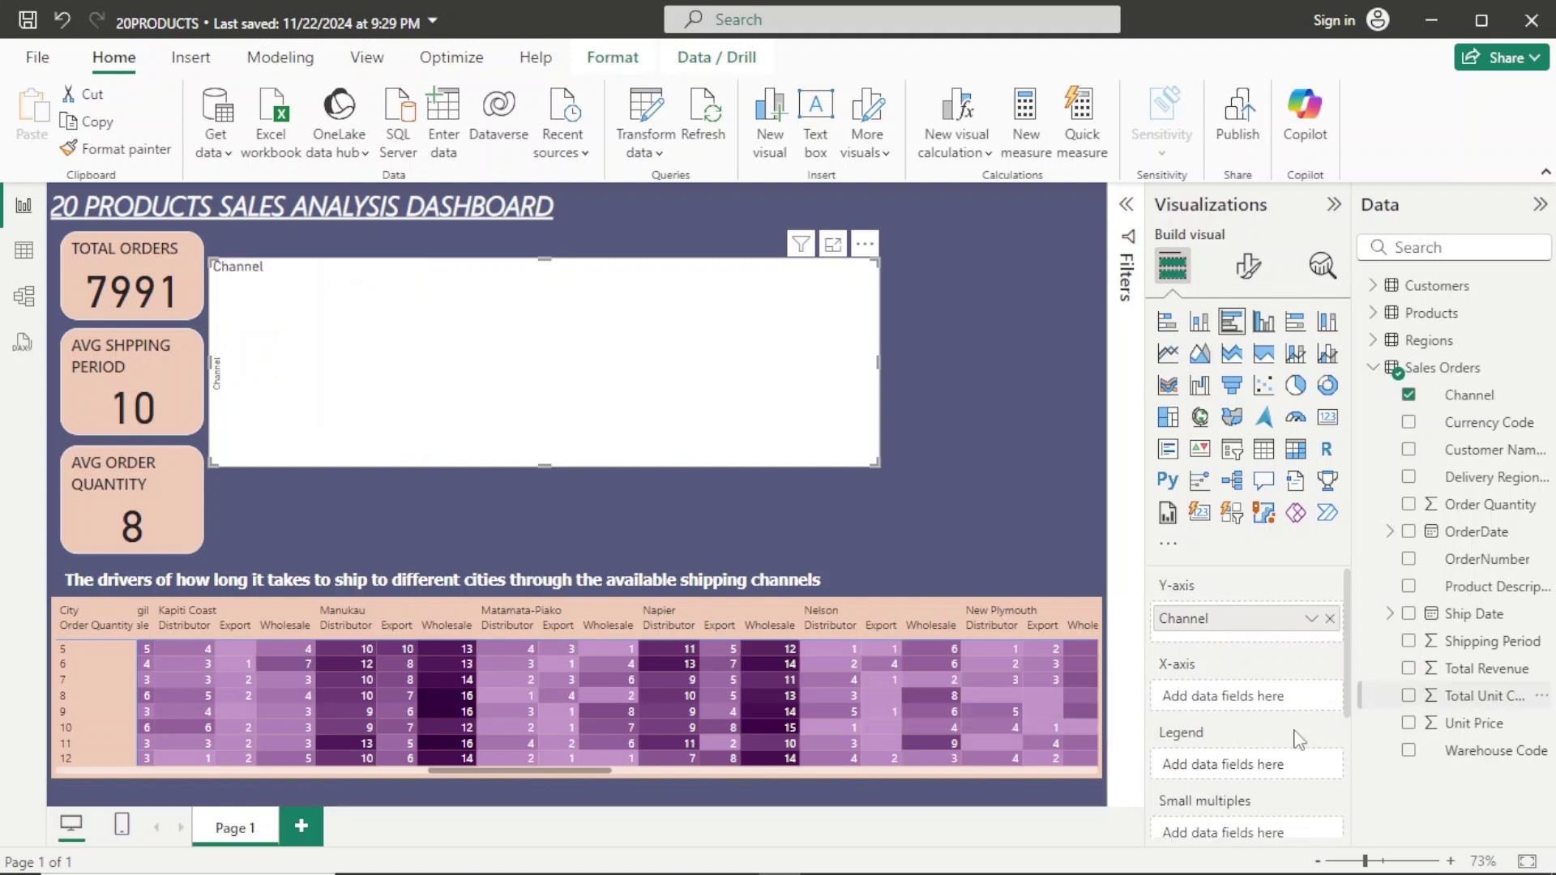
pyautogui.moveTo(1298, 740); pyautogui.dragTo(1257, 705)
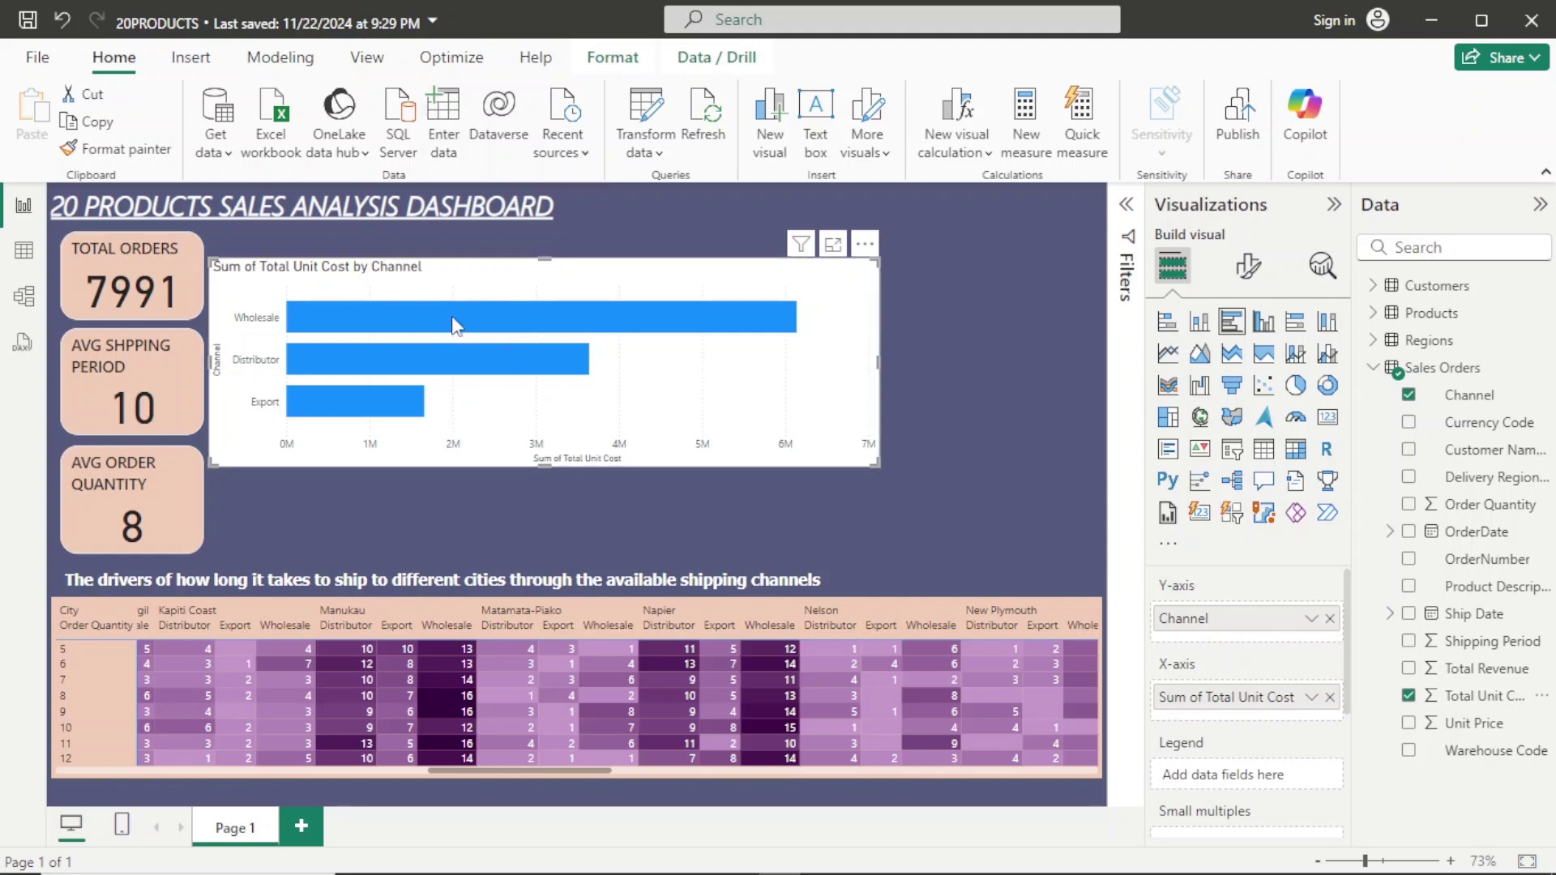
pyautogui.moveTo(478, 362)
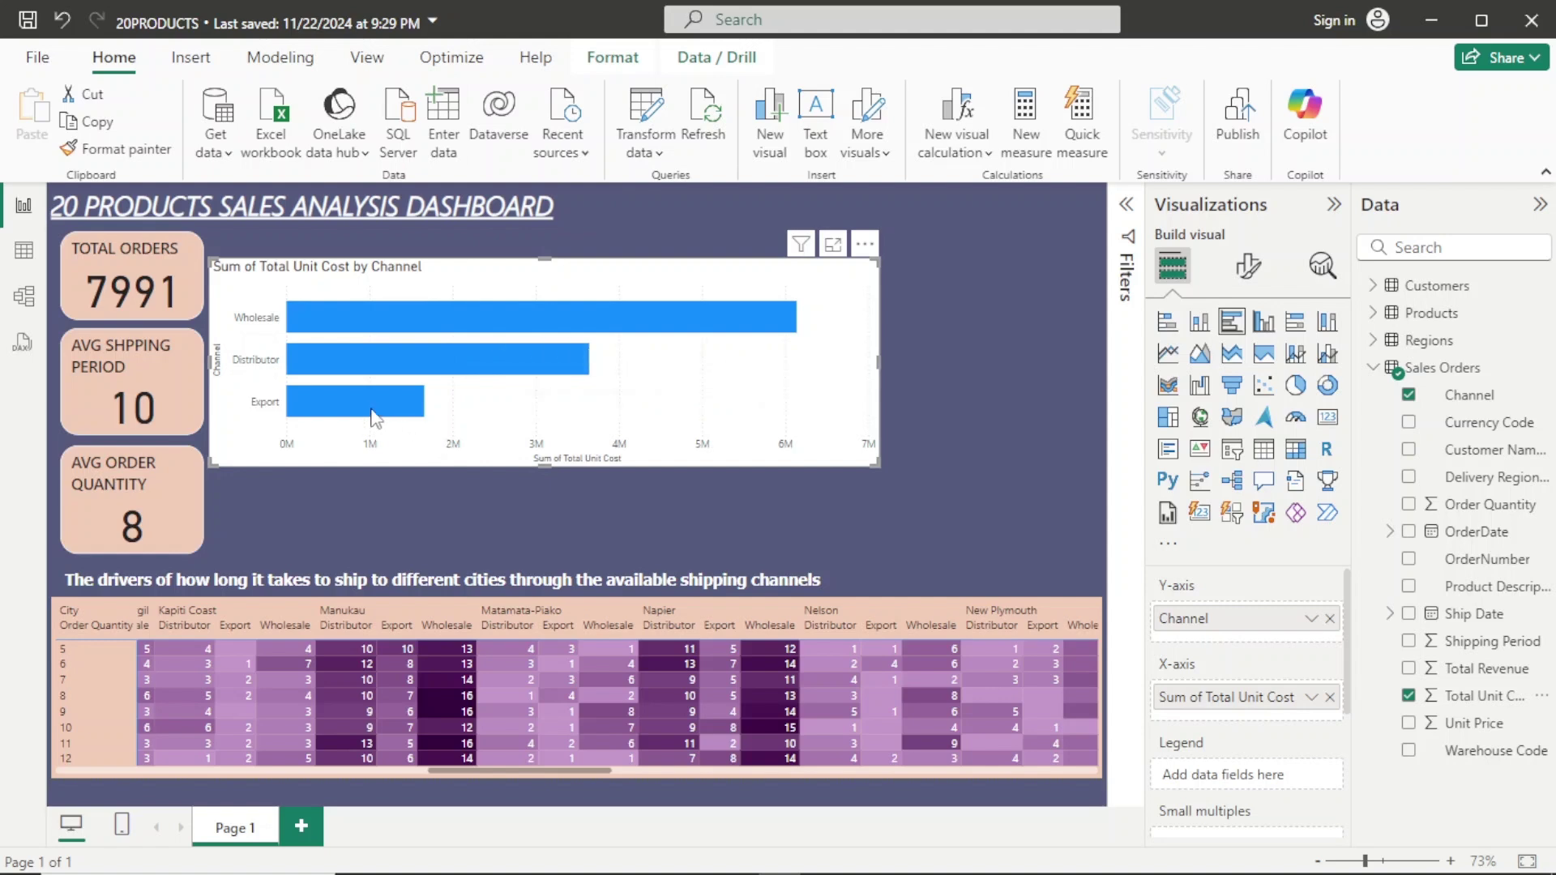
pyautogui.moveTo(370, 417)
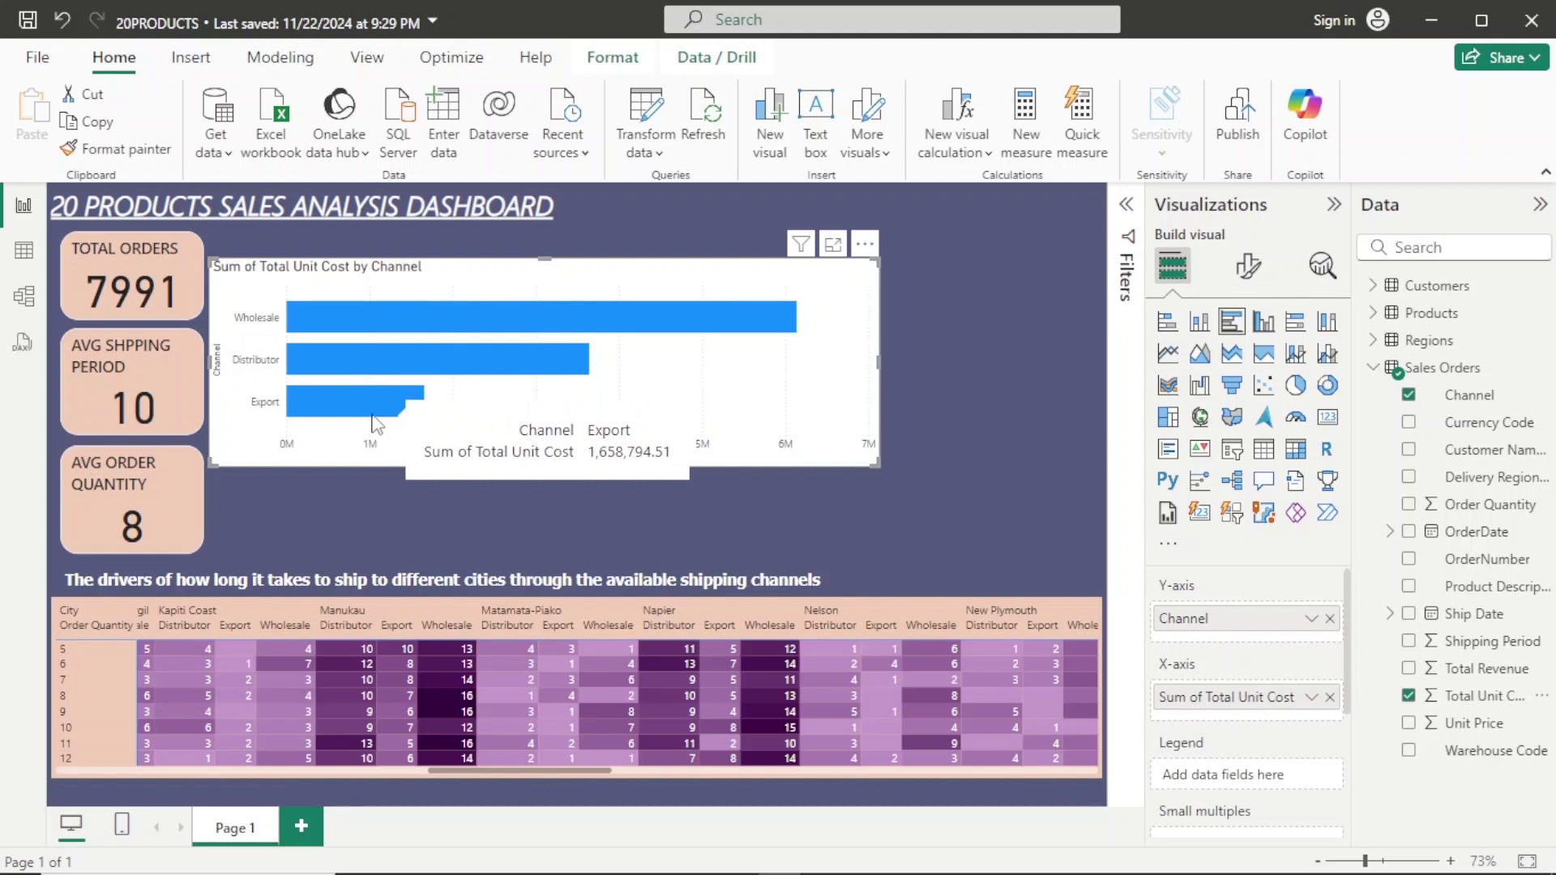
pyautogui.click(1330, 697)
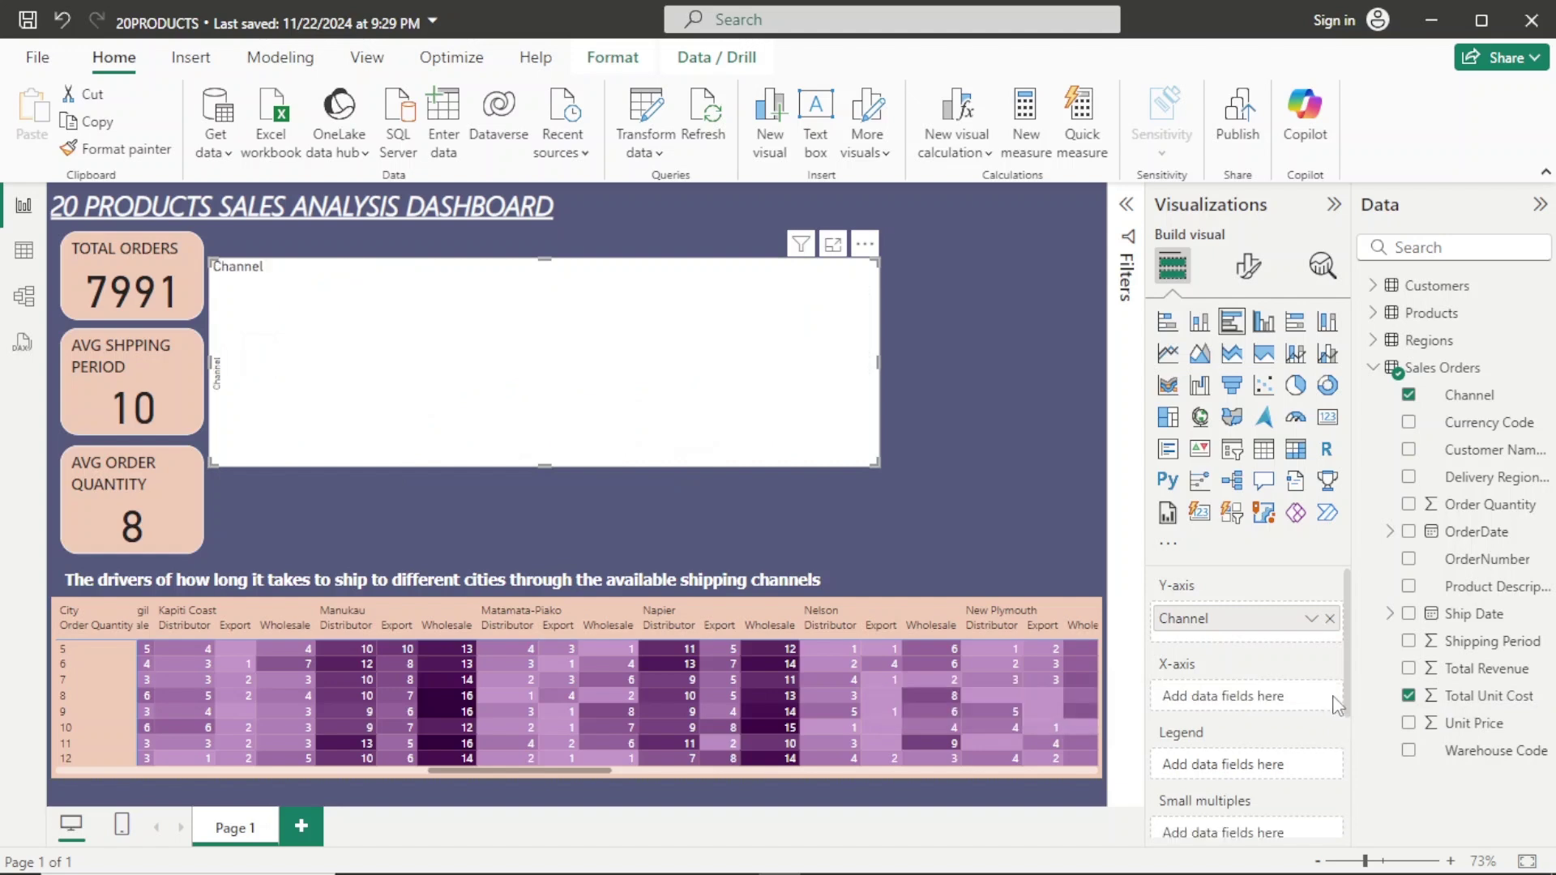
pyautogui.moveTo(1477, 679); pyautogui.dragTo(1248, 709)
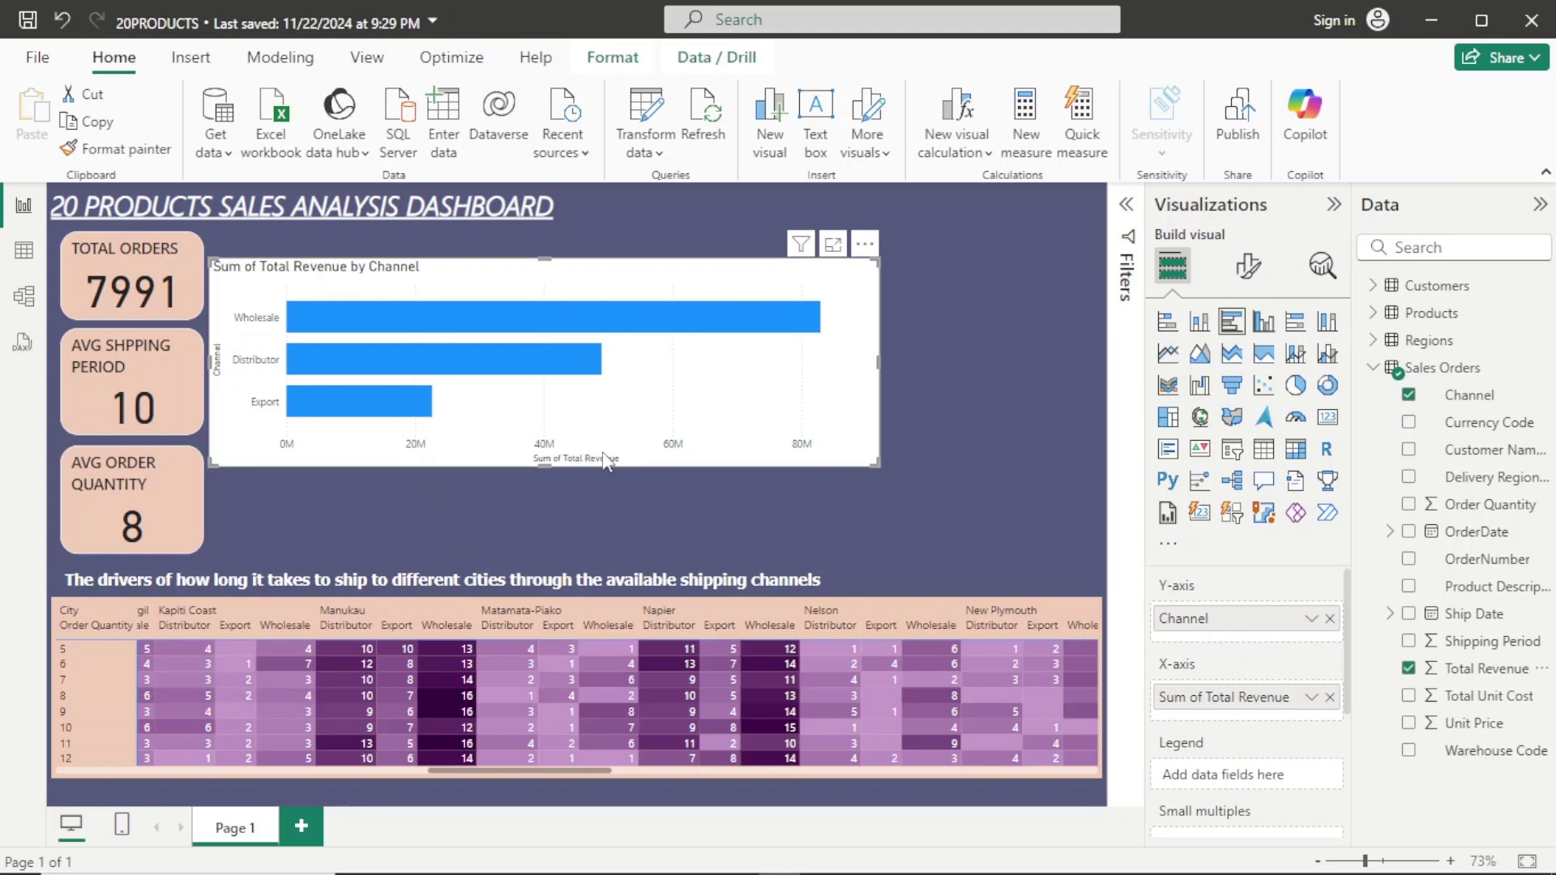
# Reduce the bar chart's height and width and move it slightly away from the KPI cards.
pyautogui.moveTo(547, 467); pyautogui.dragTo(548, 445)
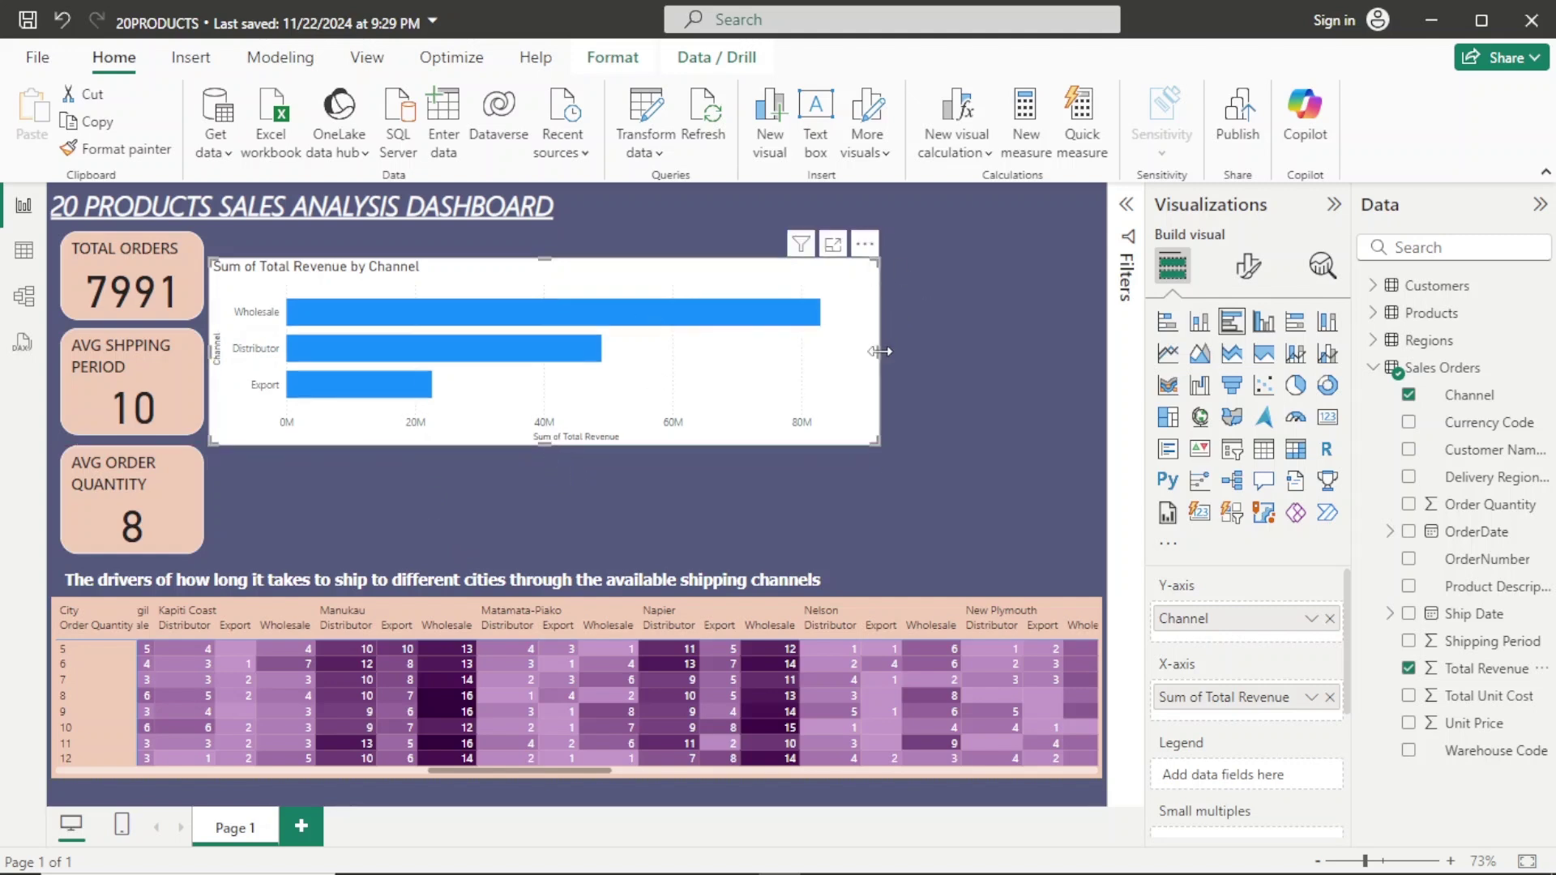
pyautogui.moveTo(879, 350); pyautogui.dragTo(737, 397)
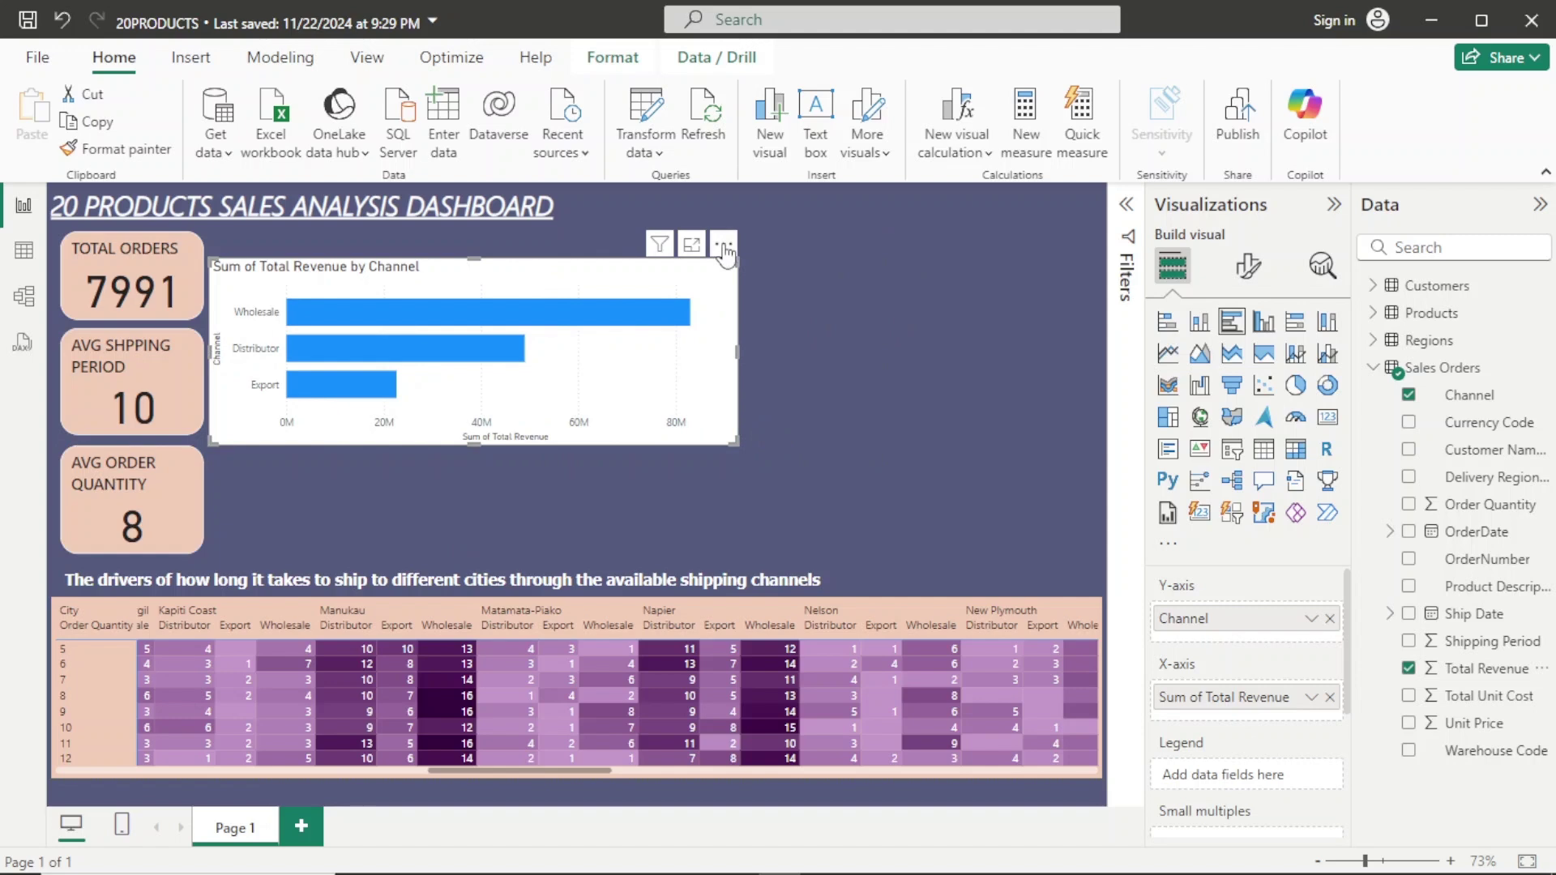
pyautogui.moveTo(727, 253); pyautogui.dragTo(776, 257)
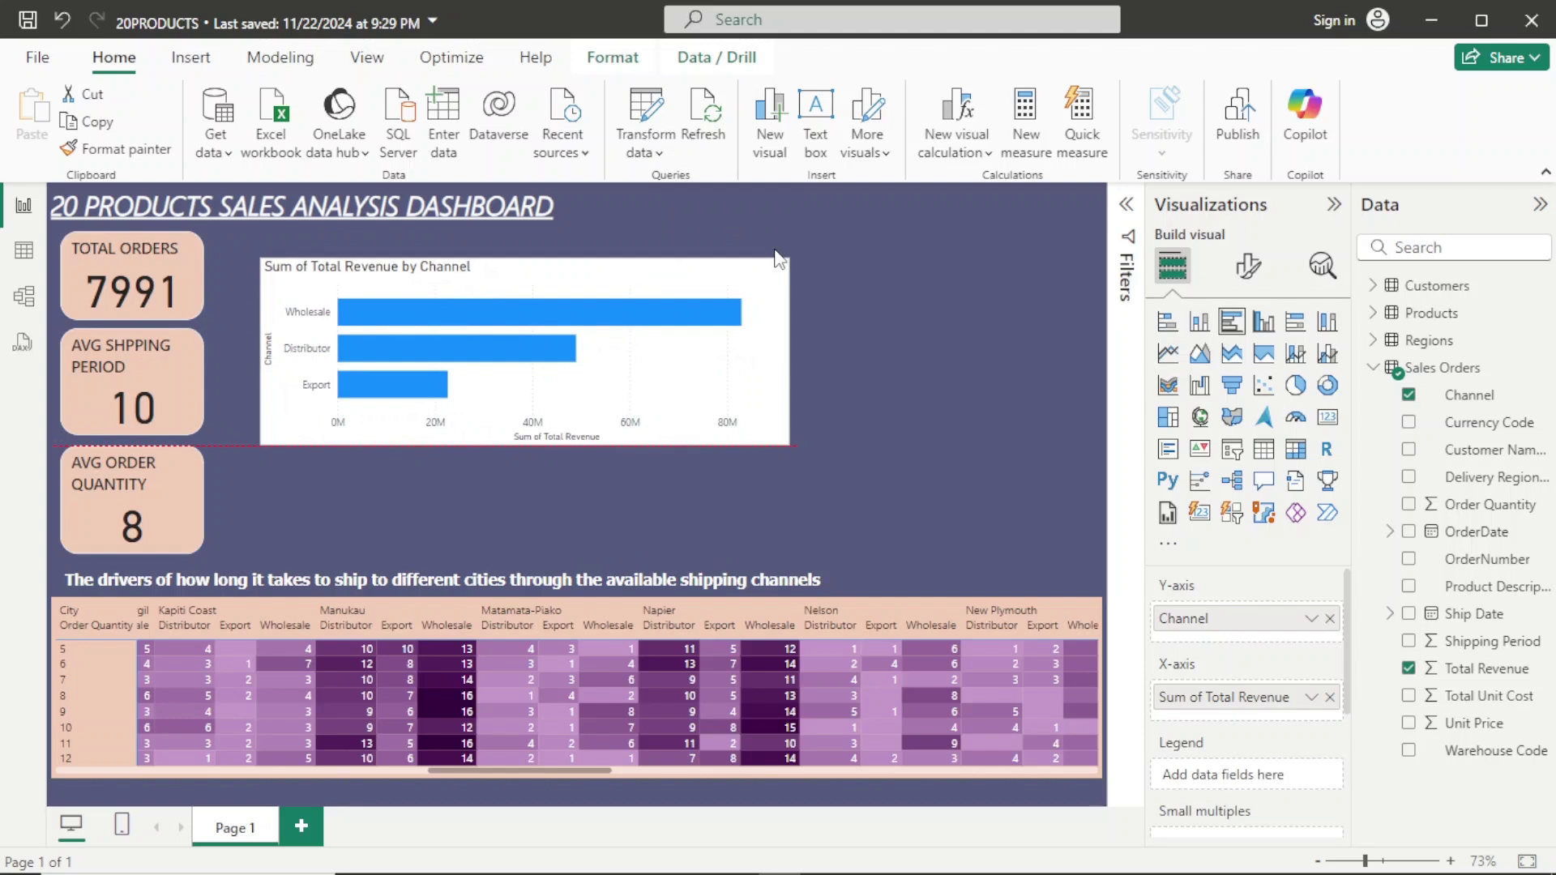
pyautogui.moveTo(777, 258); pyautogui.dragTo(776, 259)
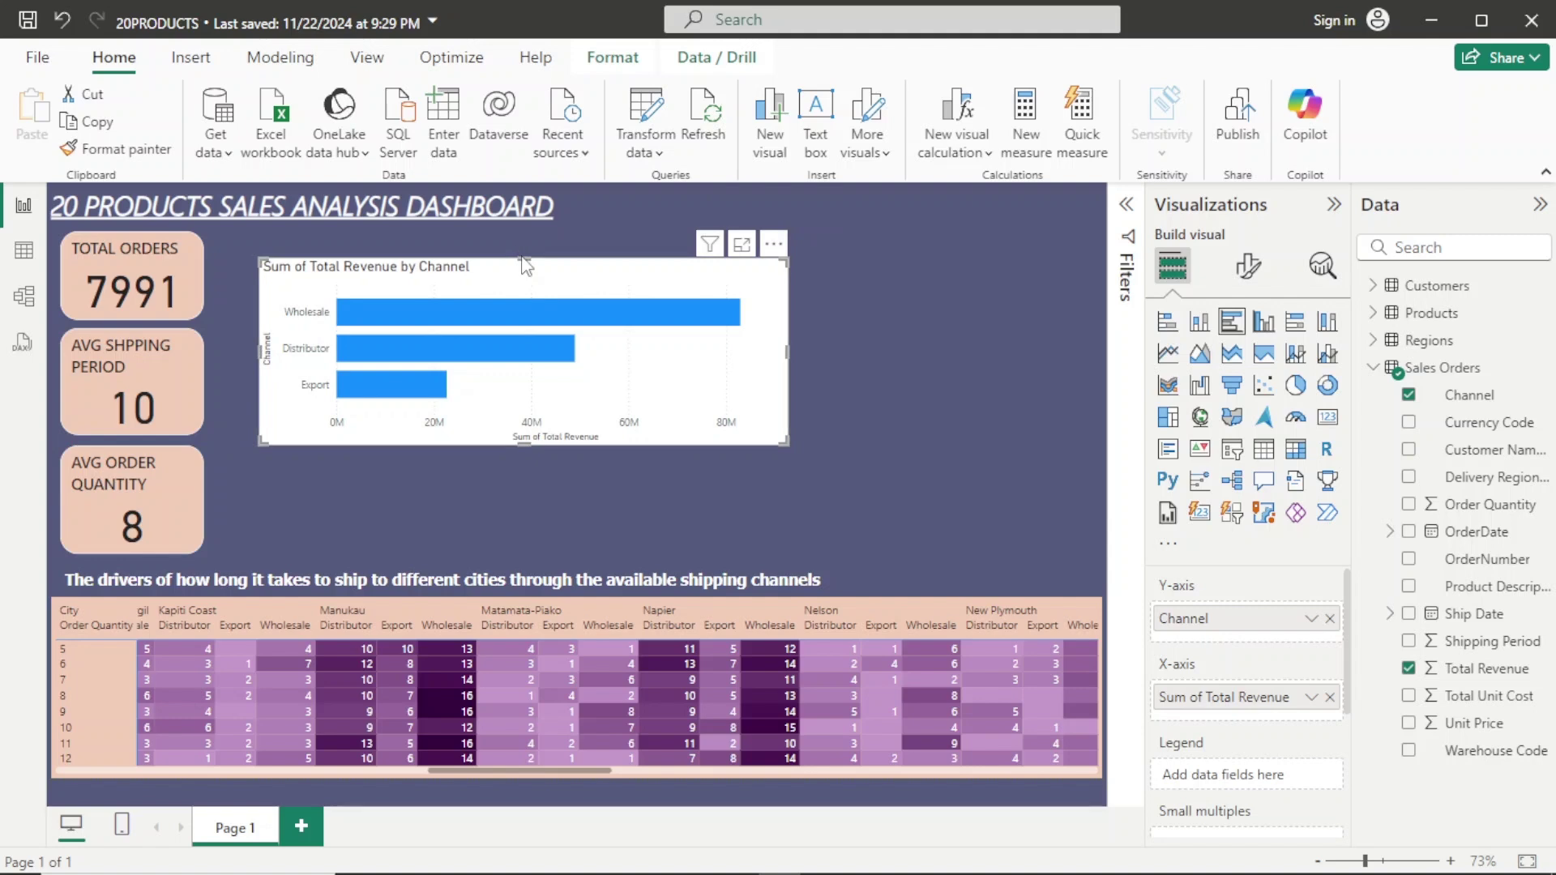
# Change the bar chart's title text to "Shipping Channel Performance".
pyautogui.press('Escape')
pyautogui.click(1238, 274)
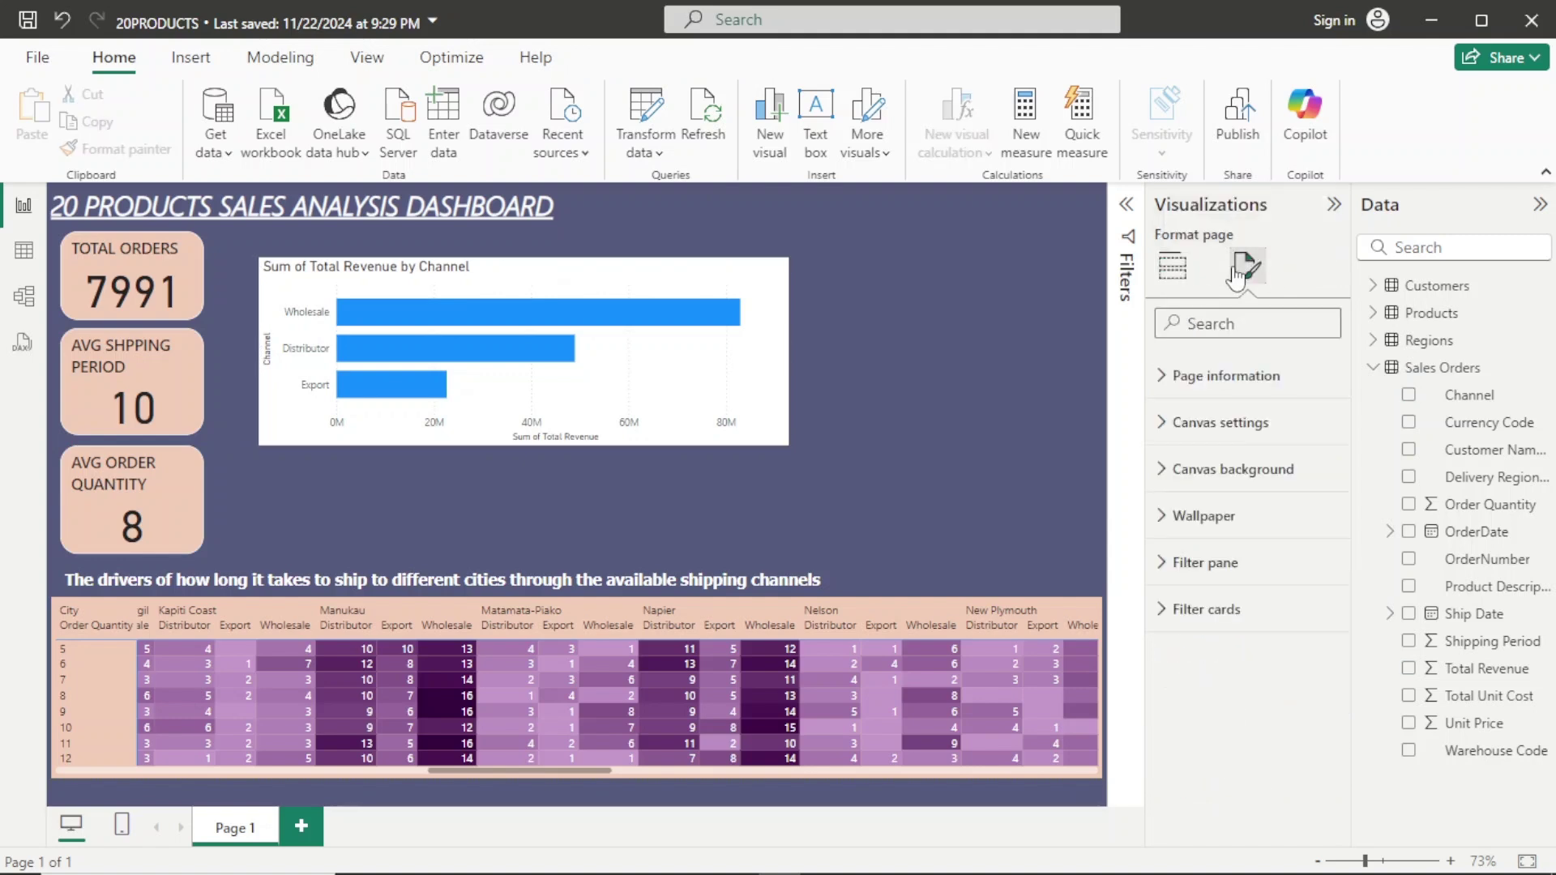
pyautogui.click(776, 384)
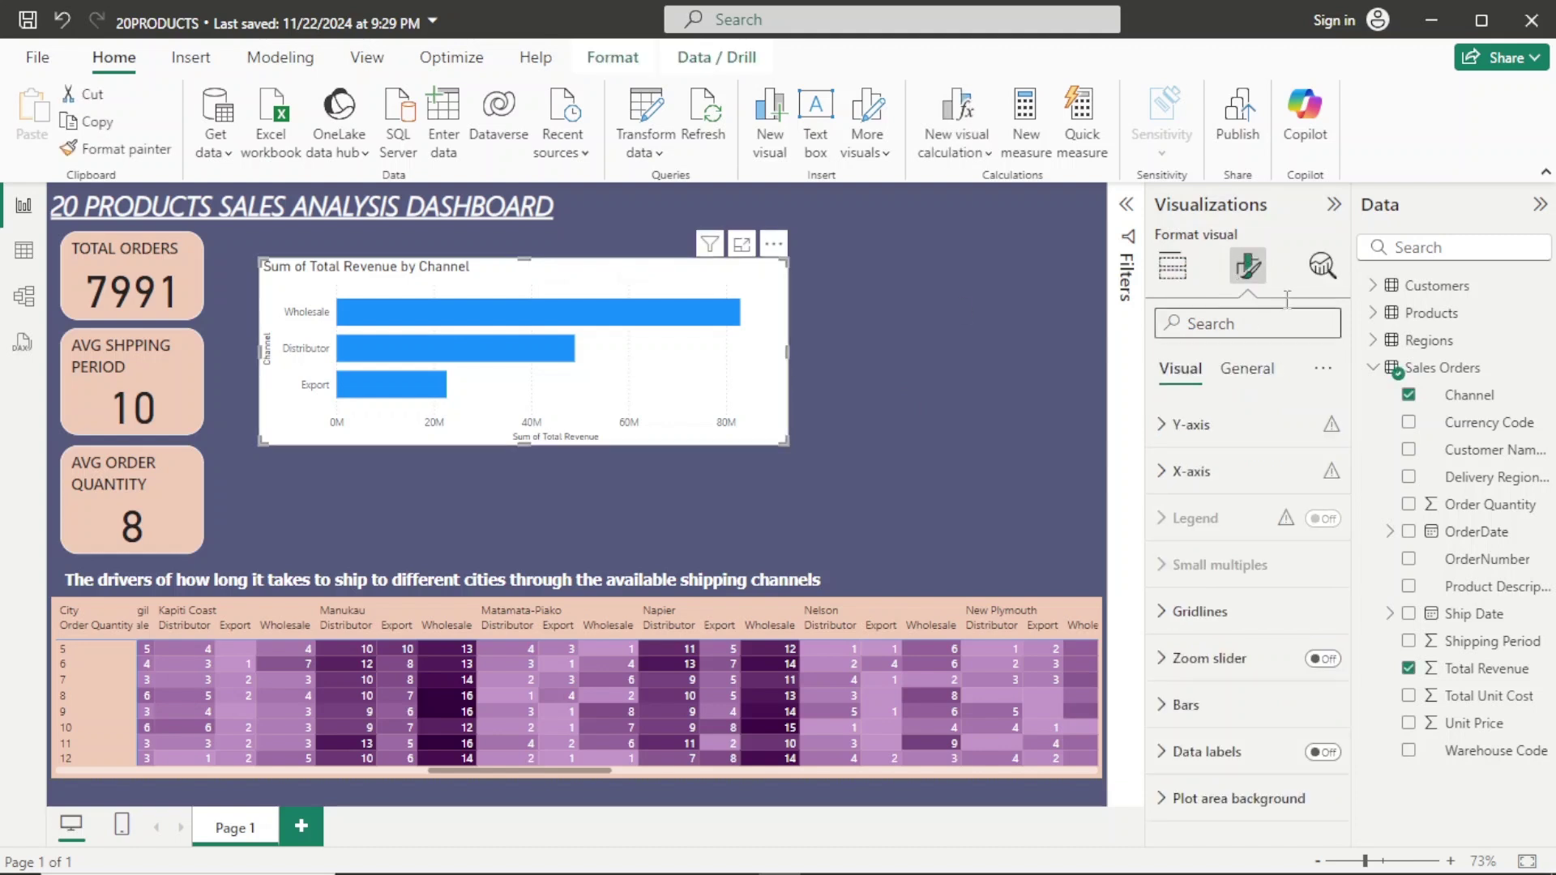
pyautogui.click(1265, 380)
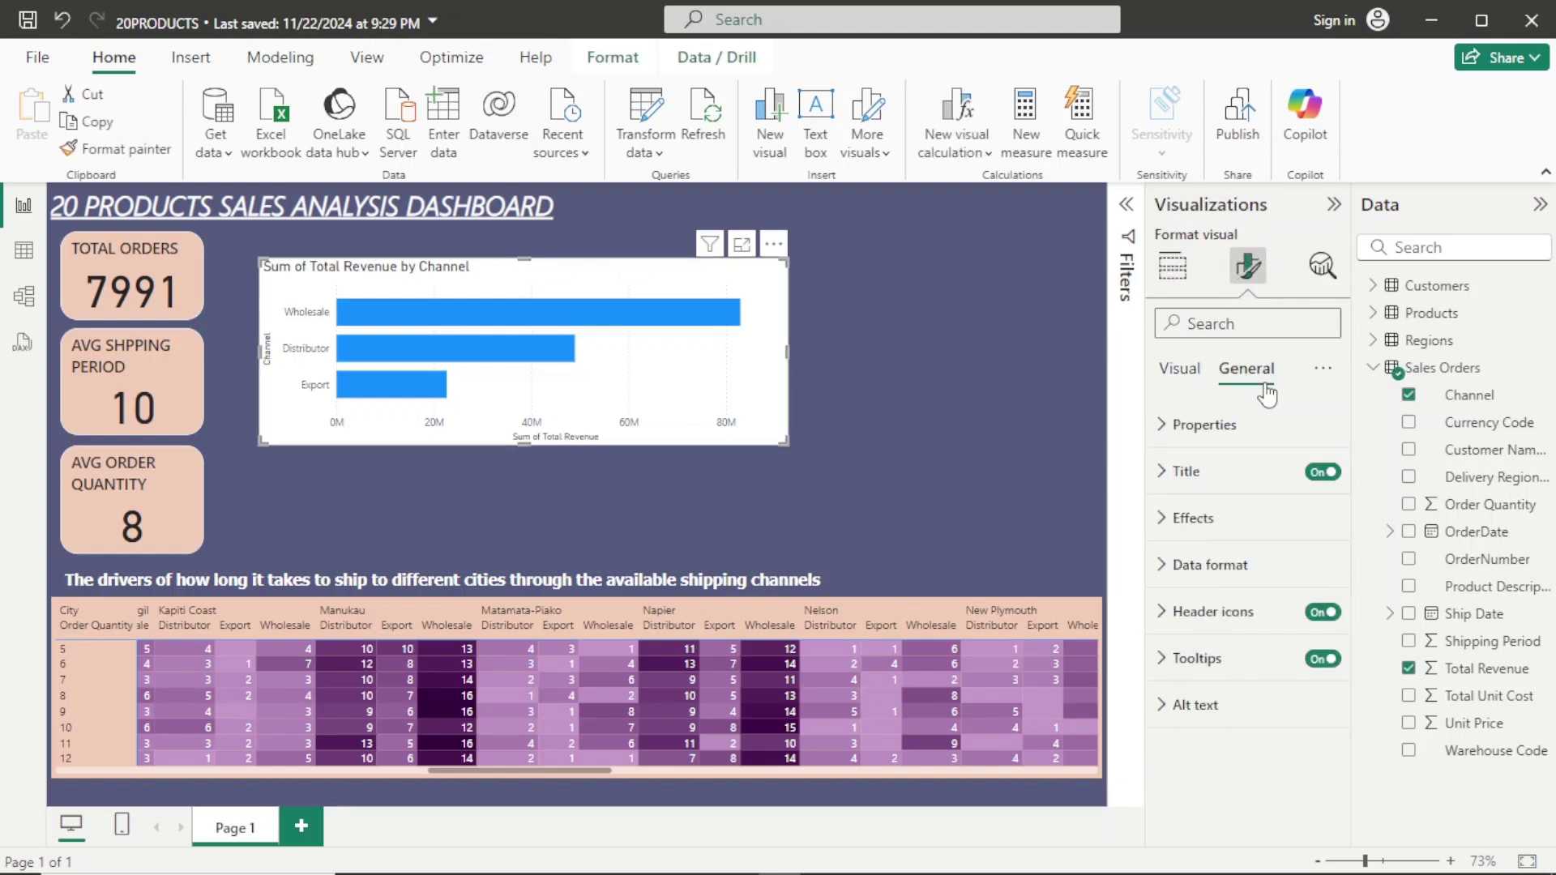
pyautogui.click(1261, 472)
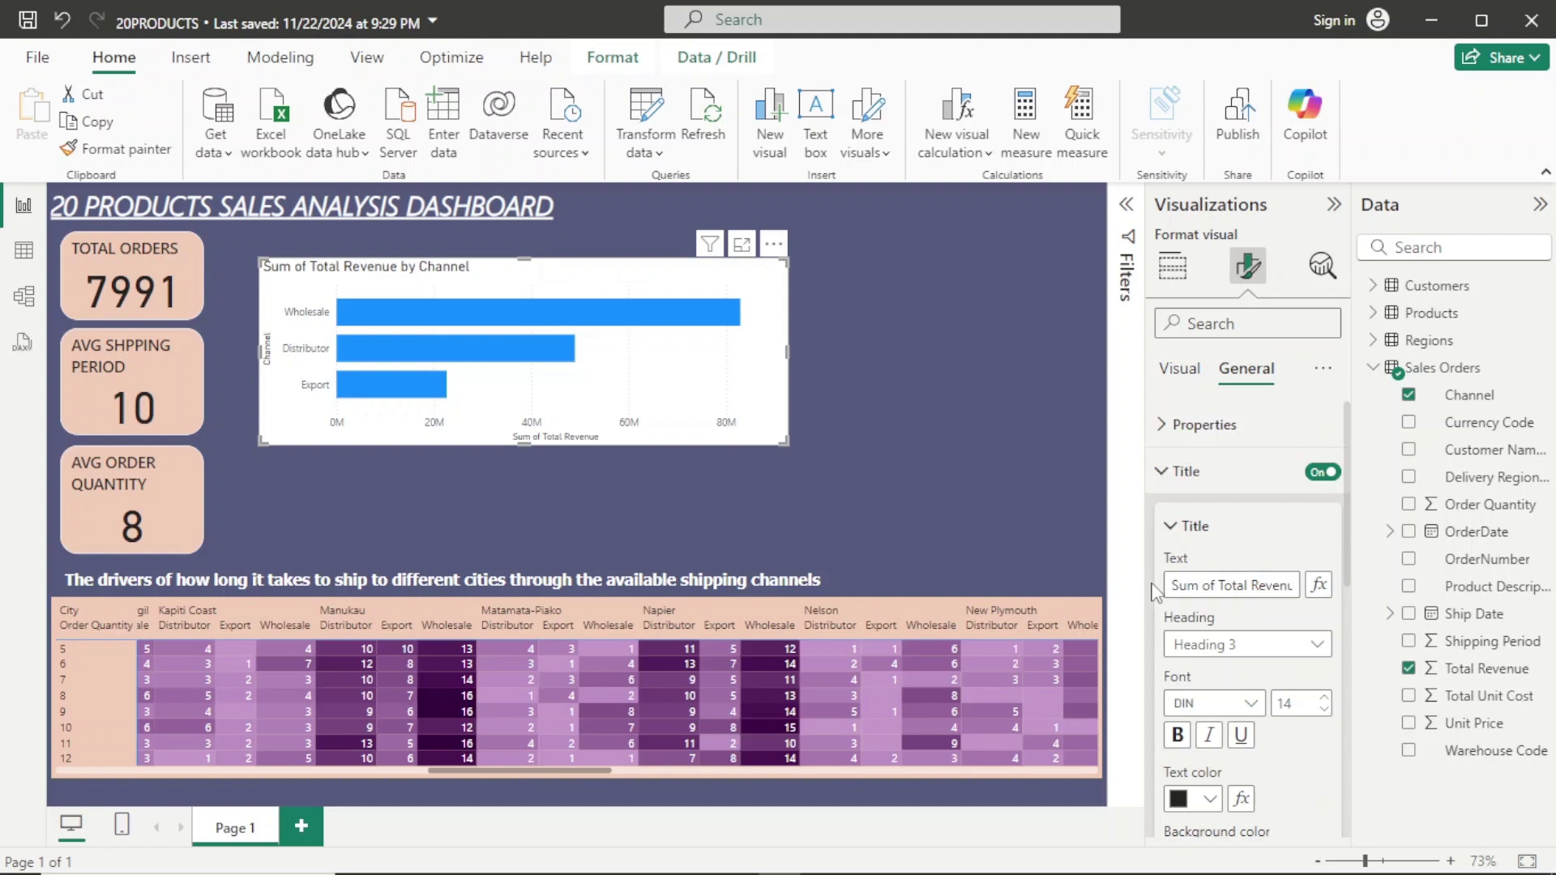
pyautogui.moveTo(1169, 585); pyautogui.dragTo(1250, 610)
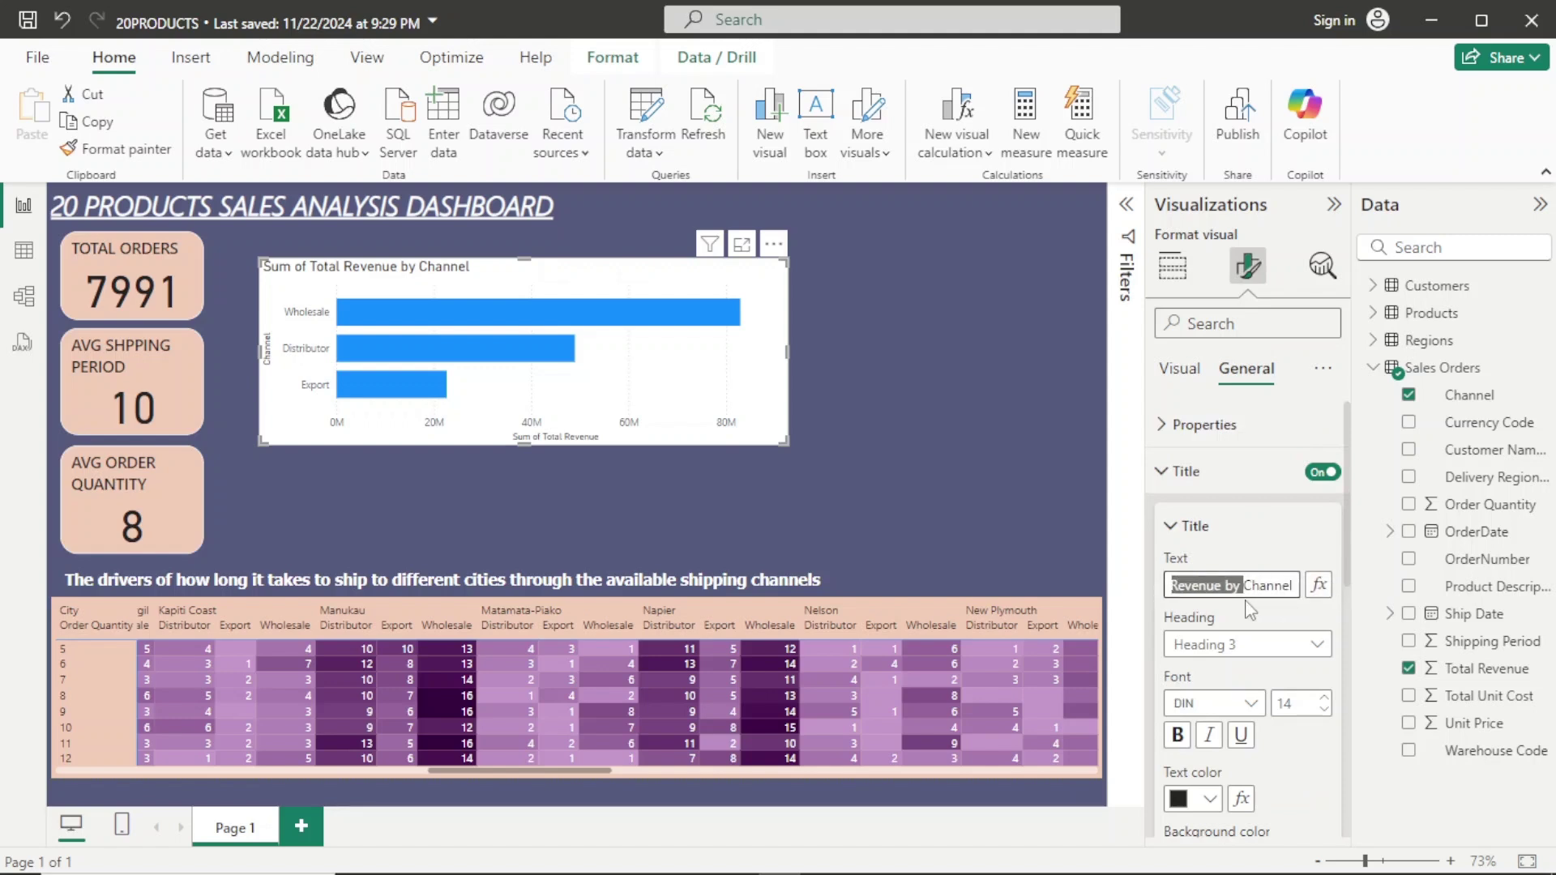
pyautogui.press('BackSpace')
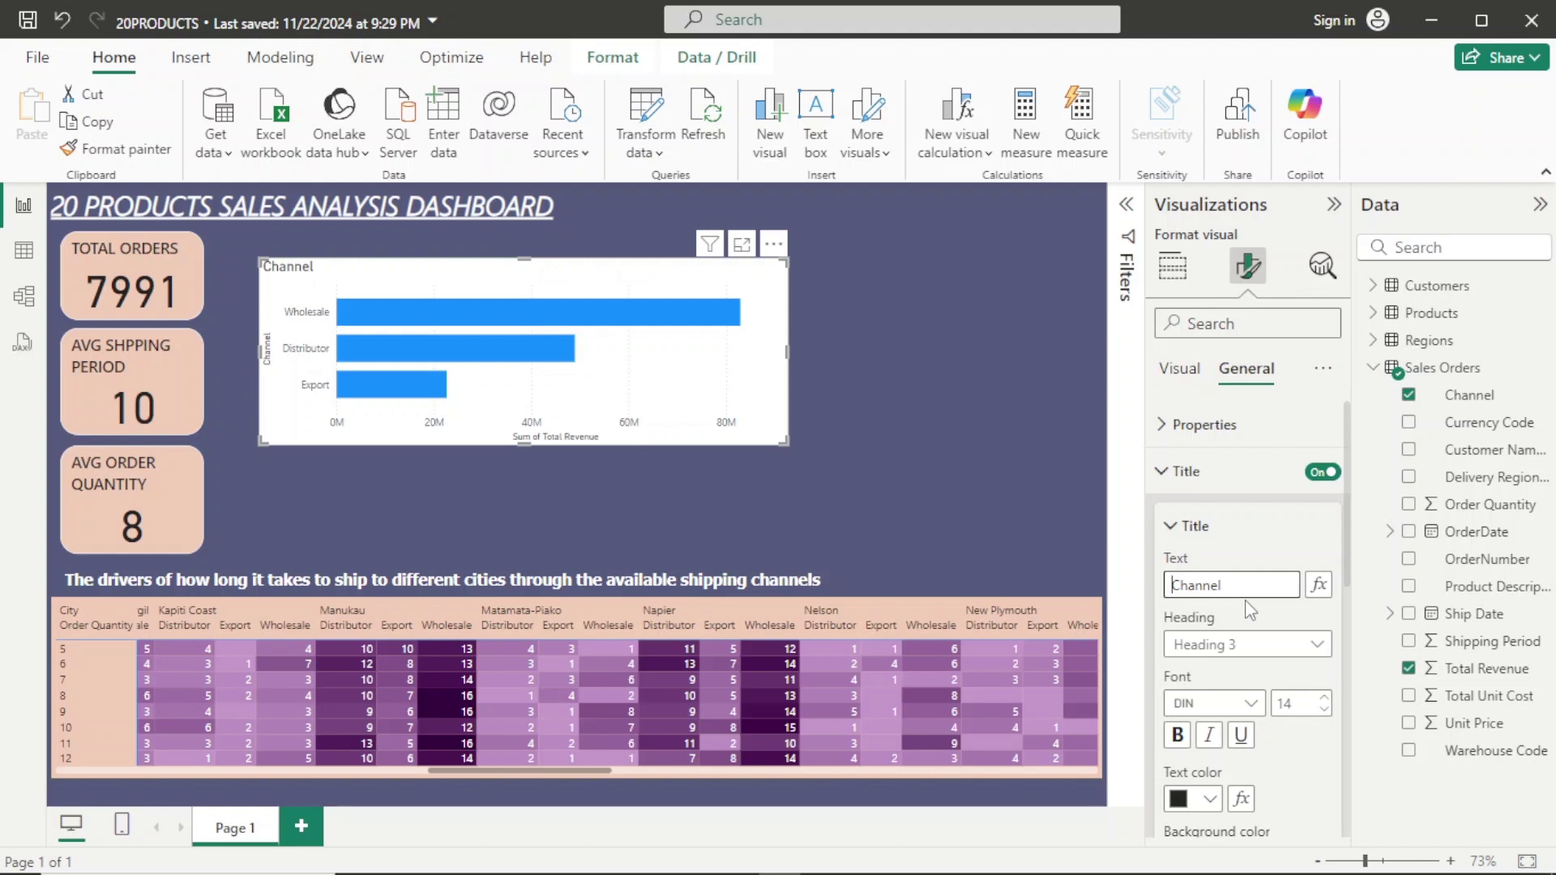
pyautogui.write('Shipping c')
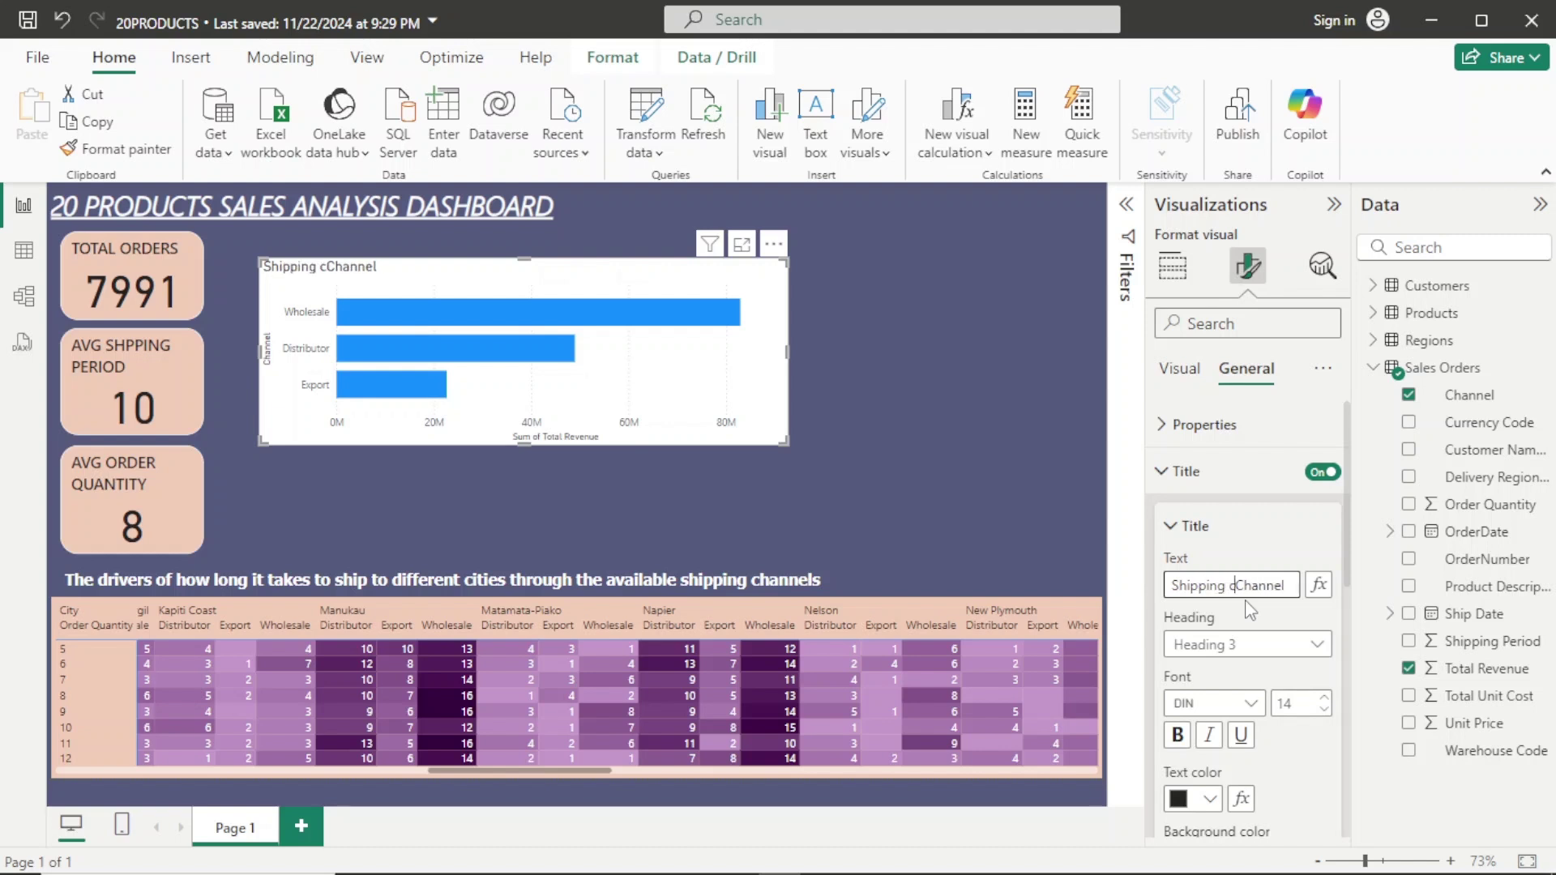
pyautogui.press('BackSpace')
pyautogui.press('Right')
pyautogui.press('Right')
pyautogui.press('Right')
pyautogui.press('Right')
pyautogui.press('Right')
pyautogui.press('Right')
pyautogui.press('Right')
pyautogui.write('Perform')
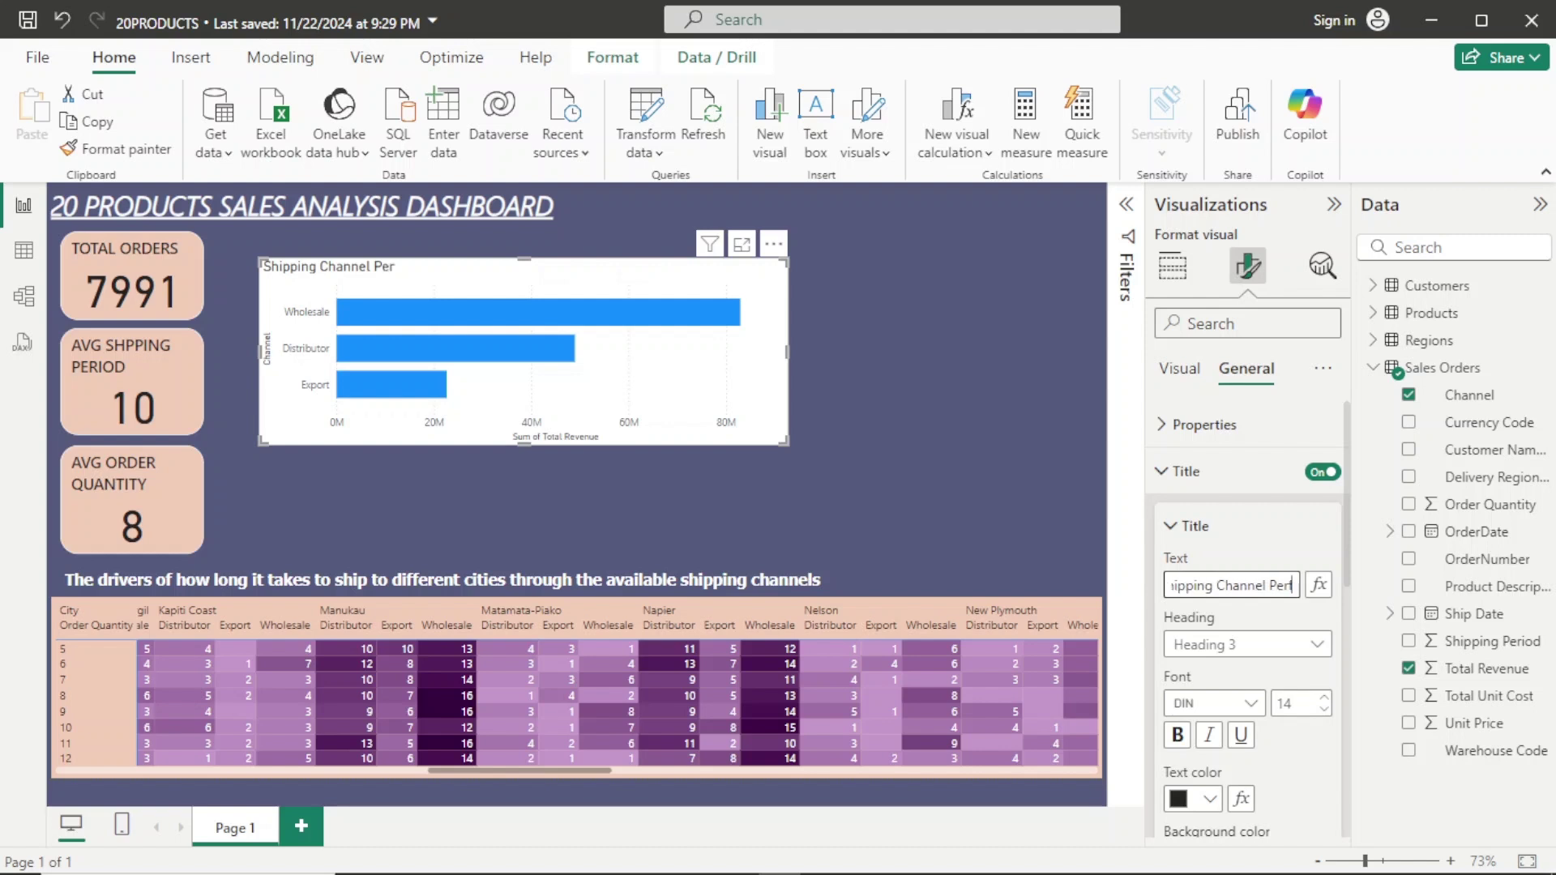
pyautogui.write('mance')
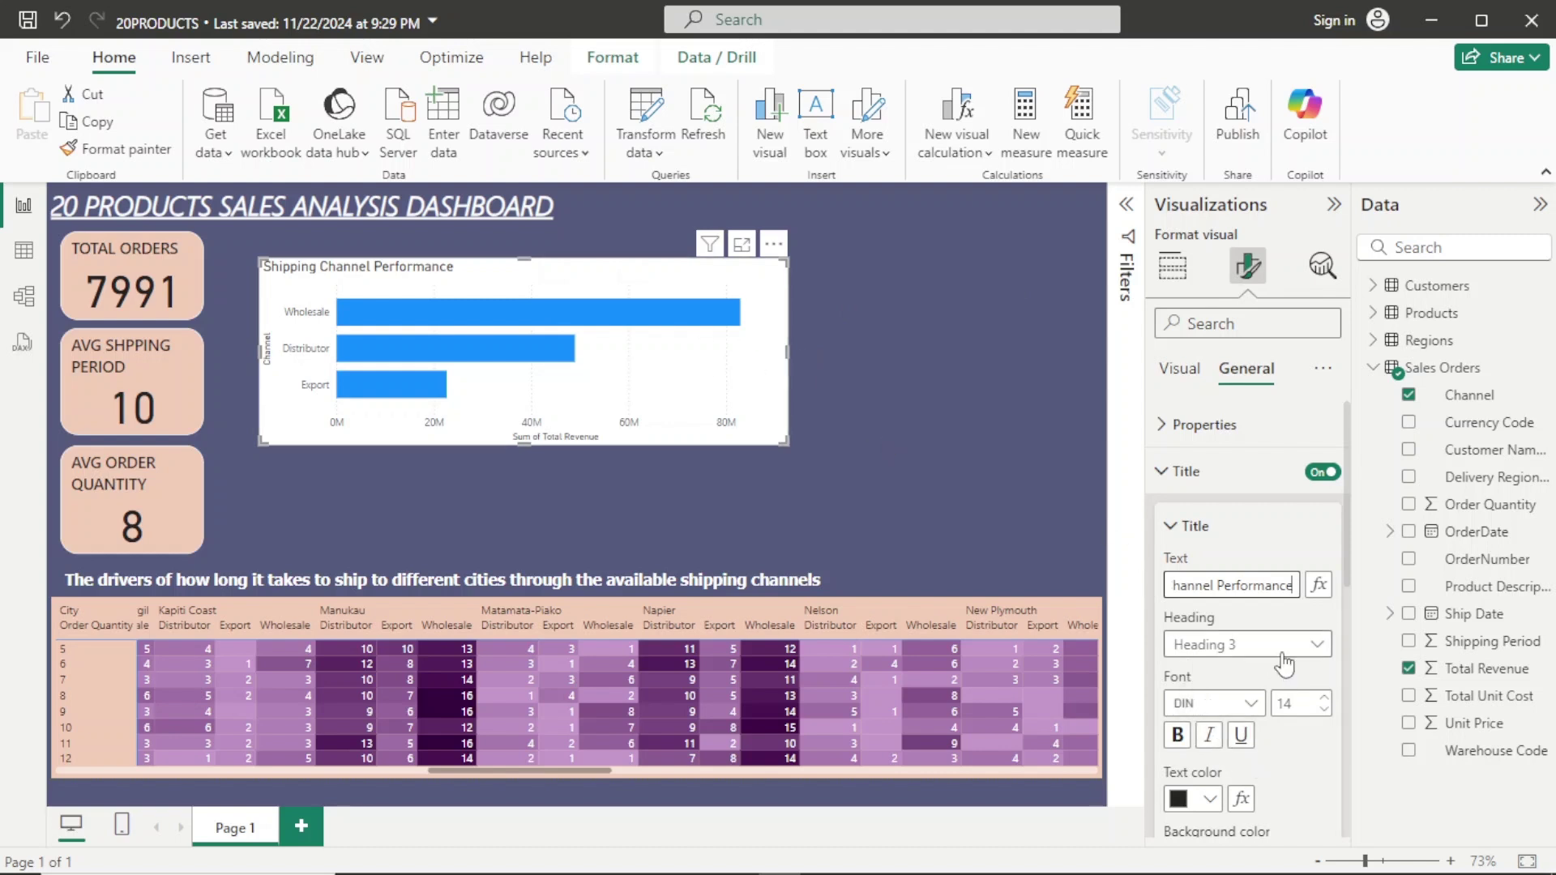
# Format the bar chart's title in bold white Tahoma.
pyautogui.click(1249, 704)
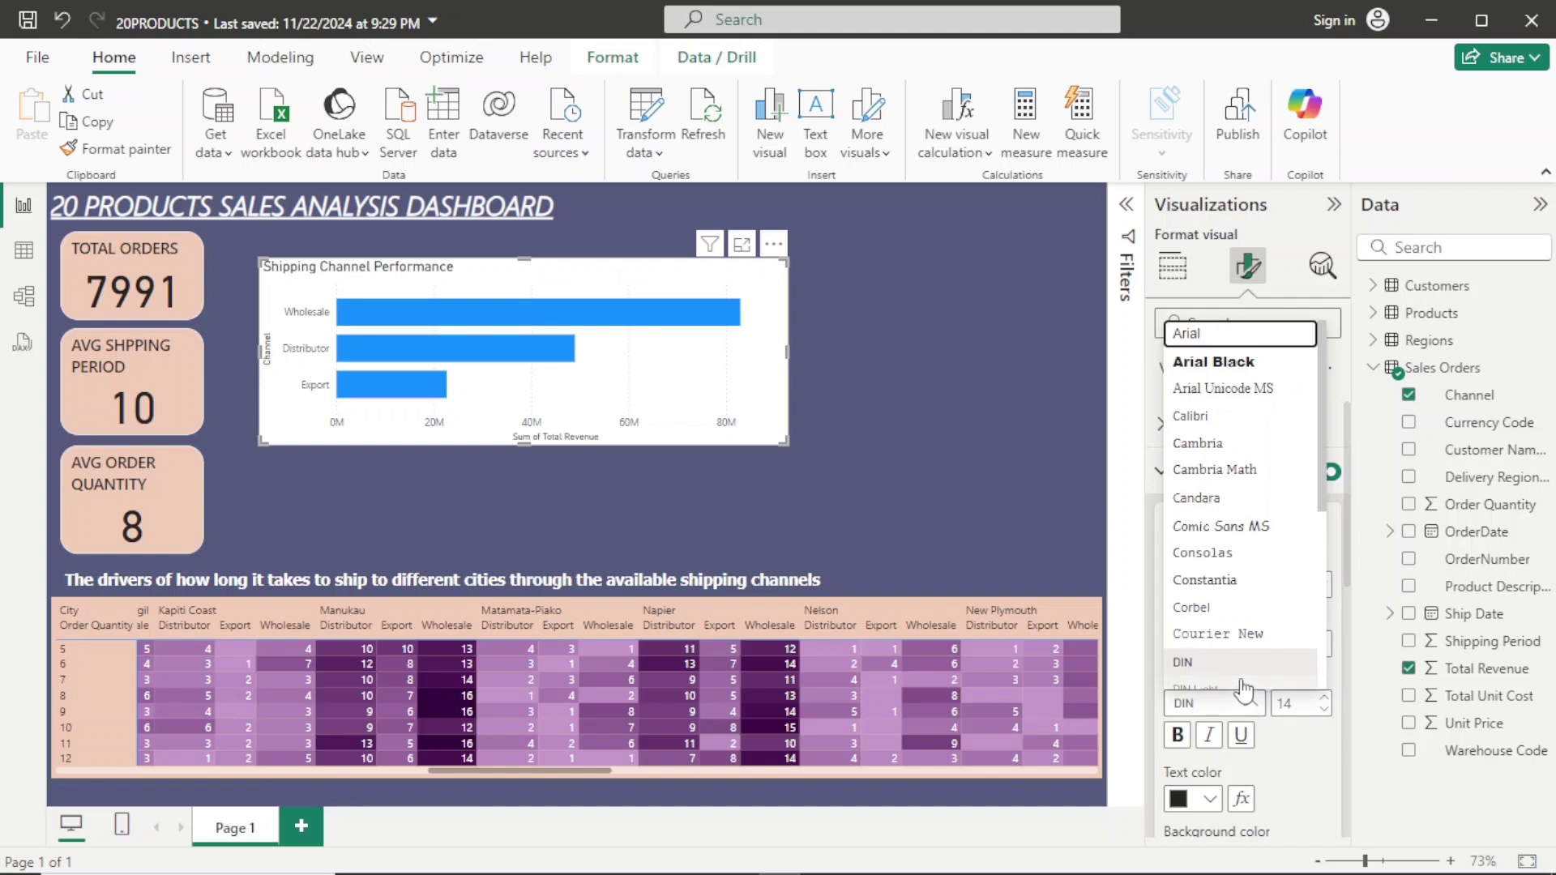
pyautogui.scroll(-5, 1214, 483)
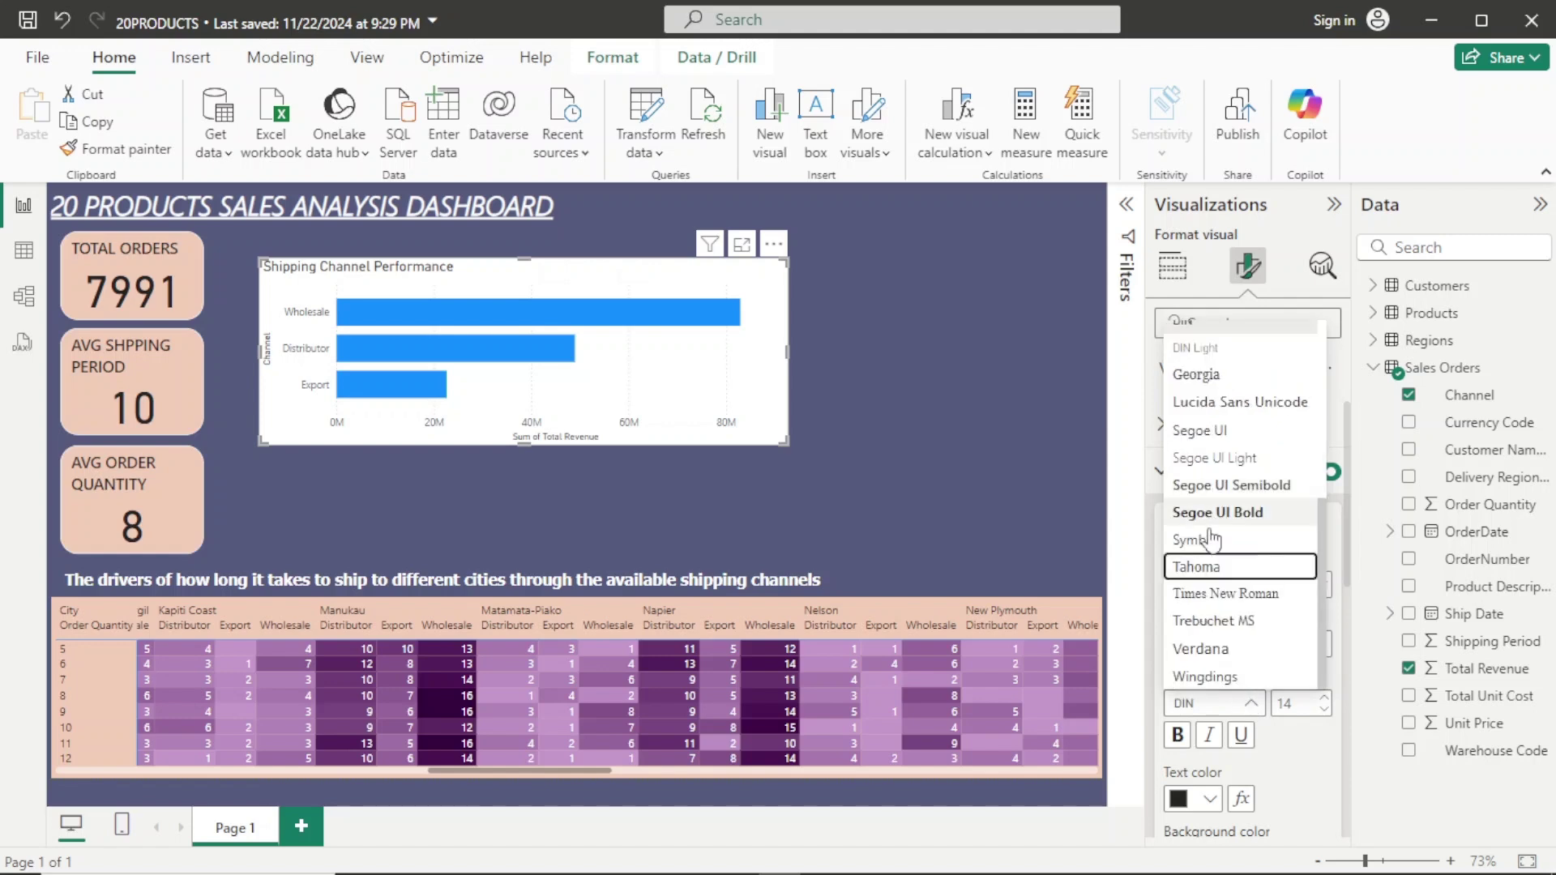
pyautogui.click(1211, 565)
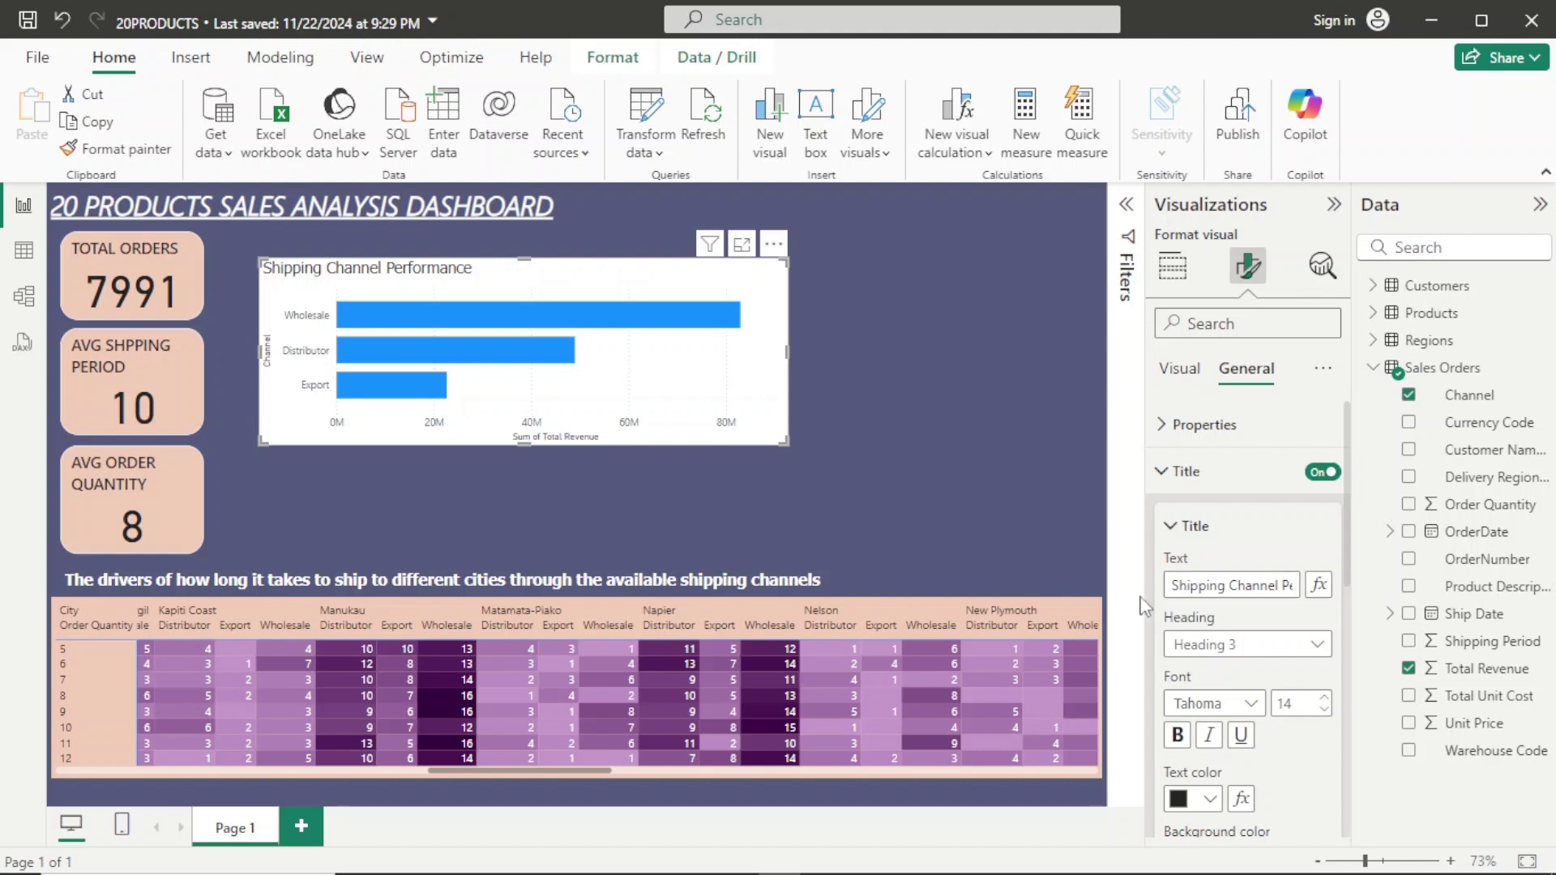
pyautogui.click(1179, 736)
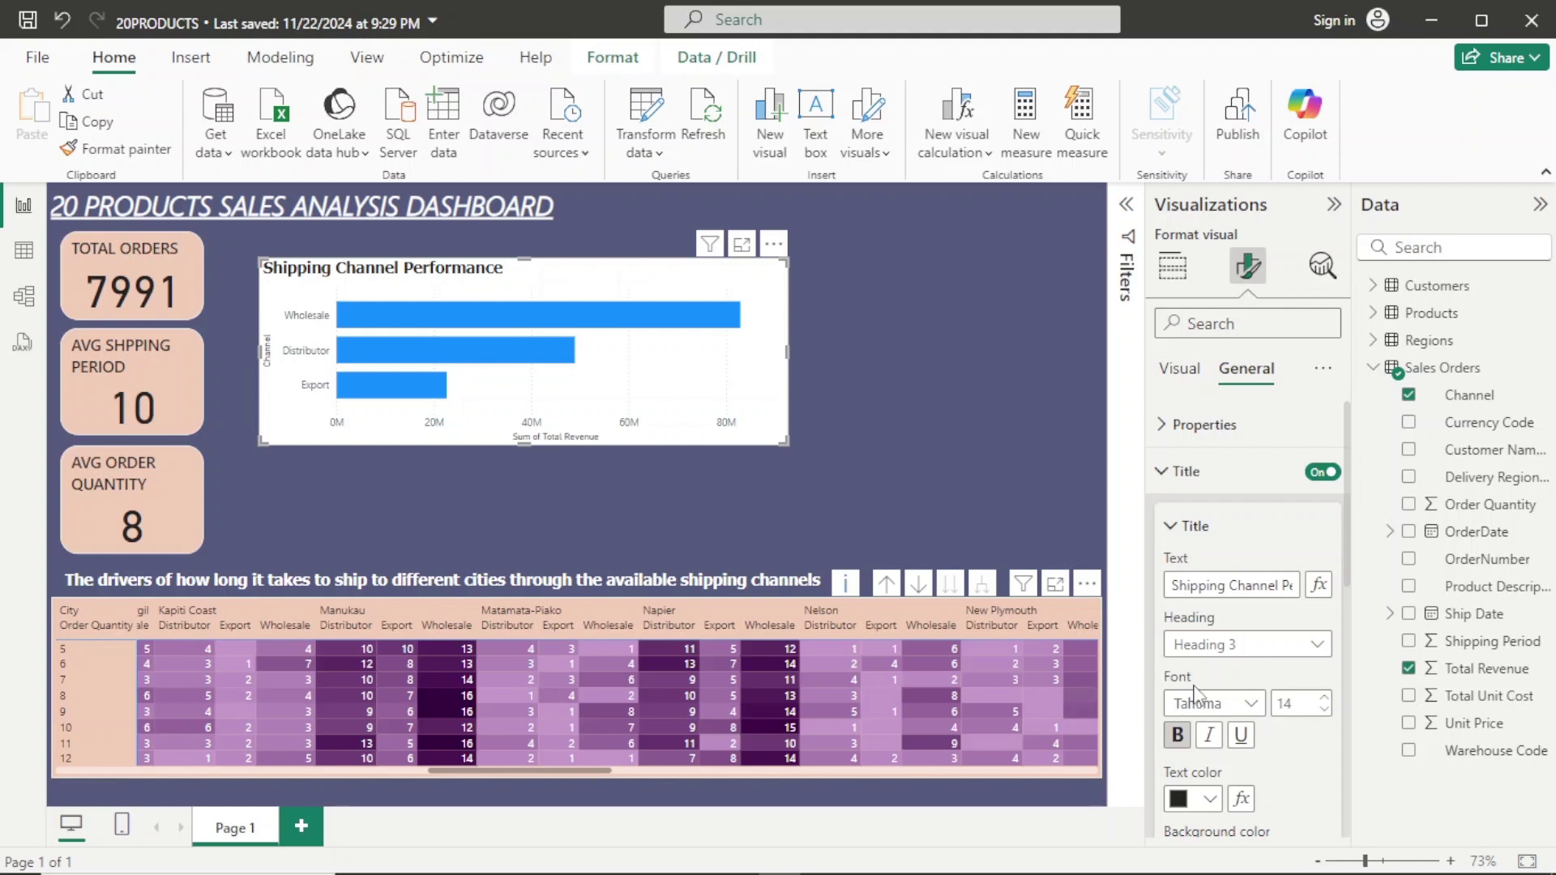
pyautogui.click(1210, 800)
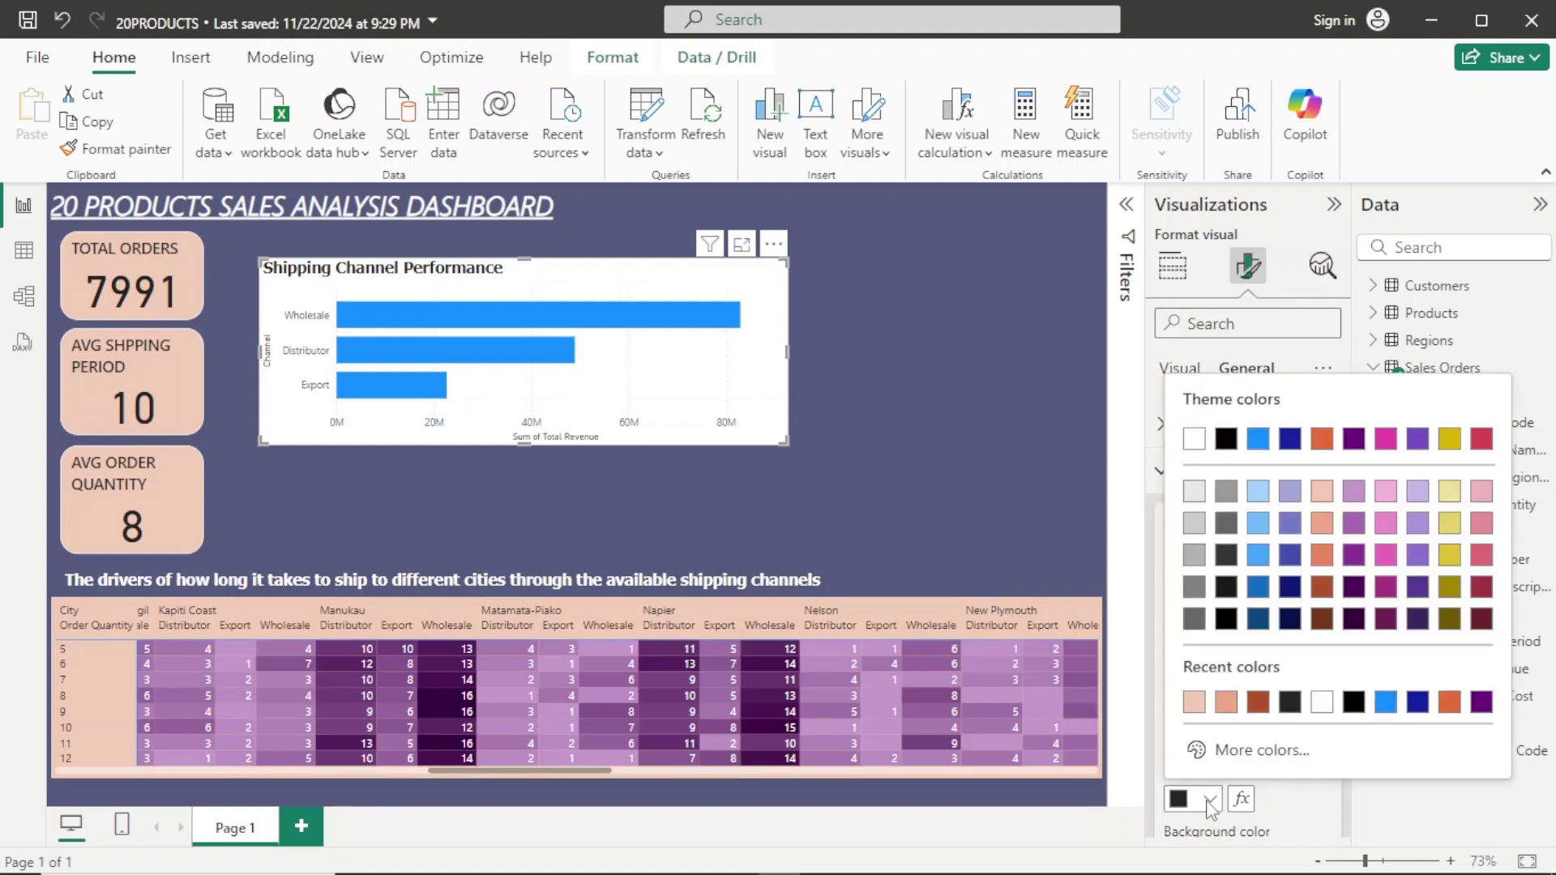
pyautogui.click(1321, 701)
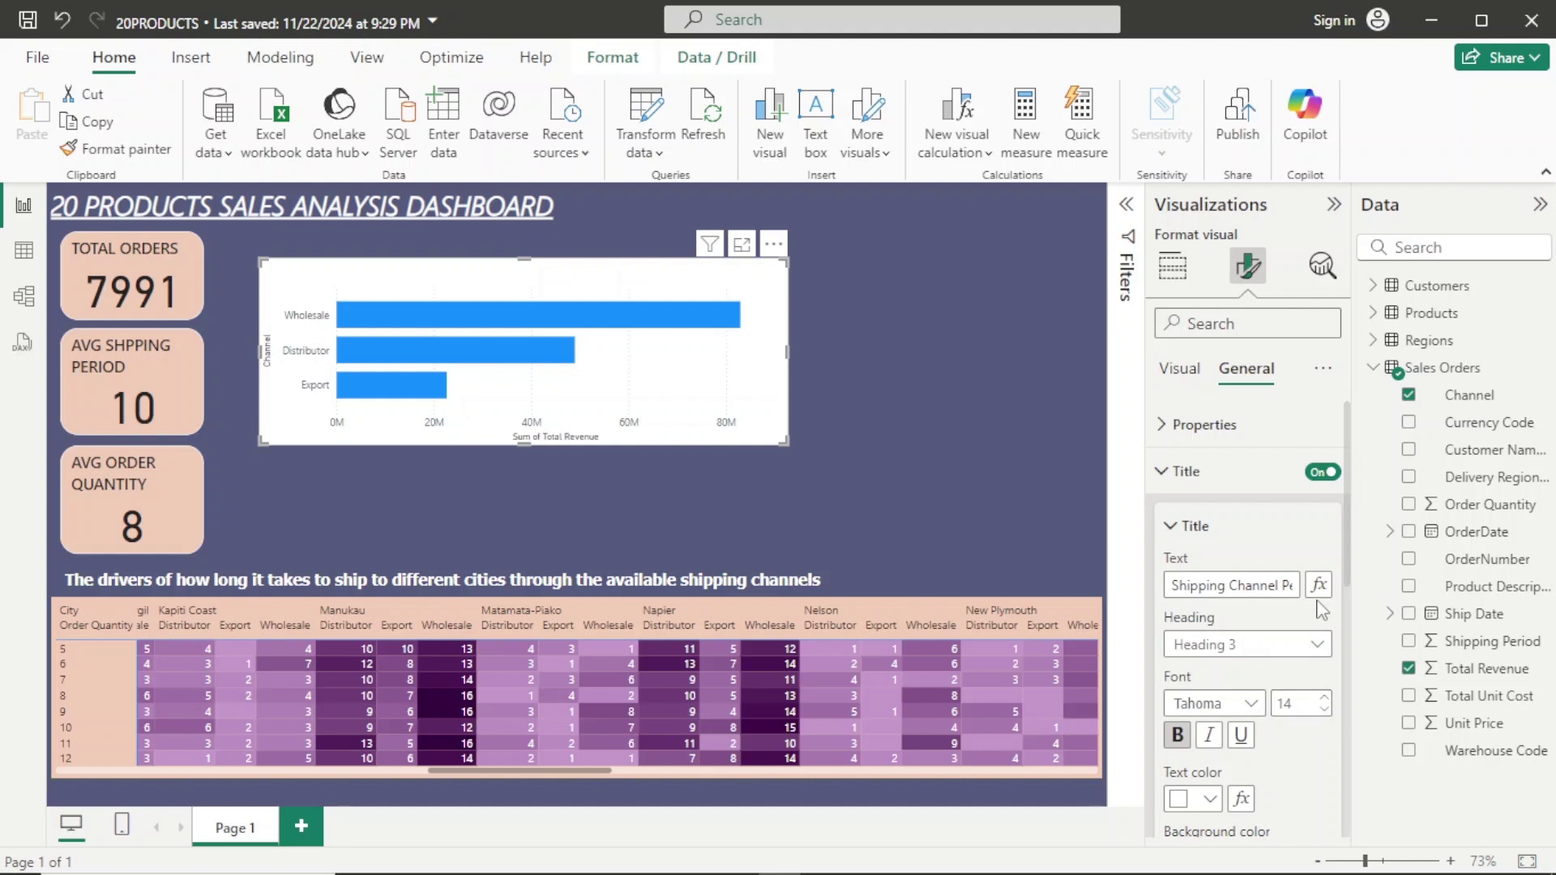
pyautogui.scroll(-1, 1358, 561)
pyautogui.scroll(-5, 1358, 560)
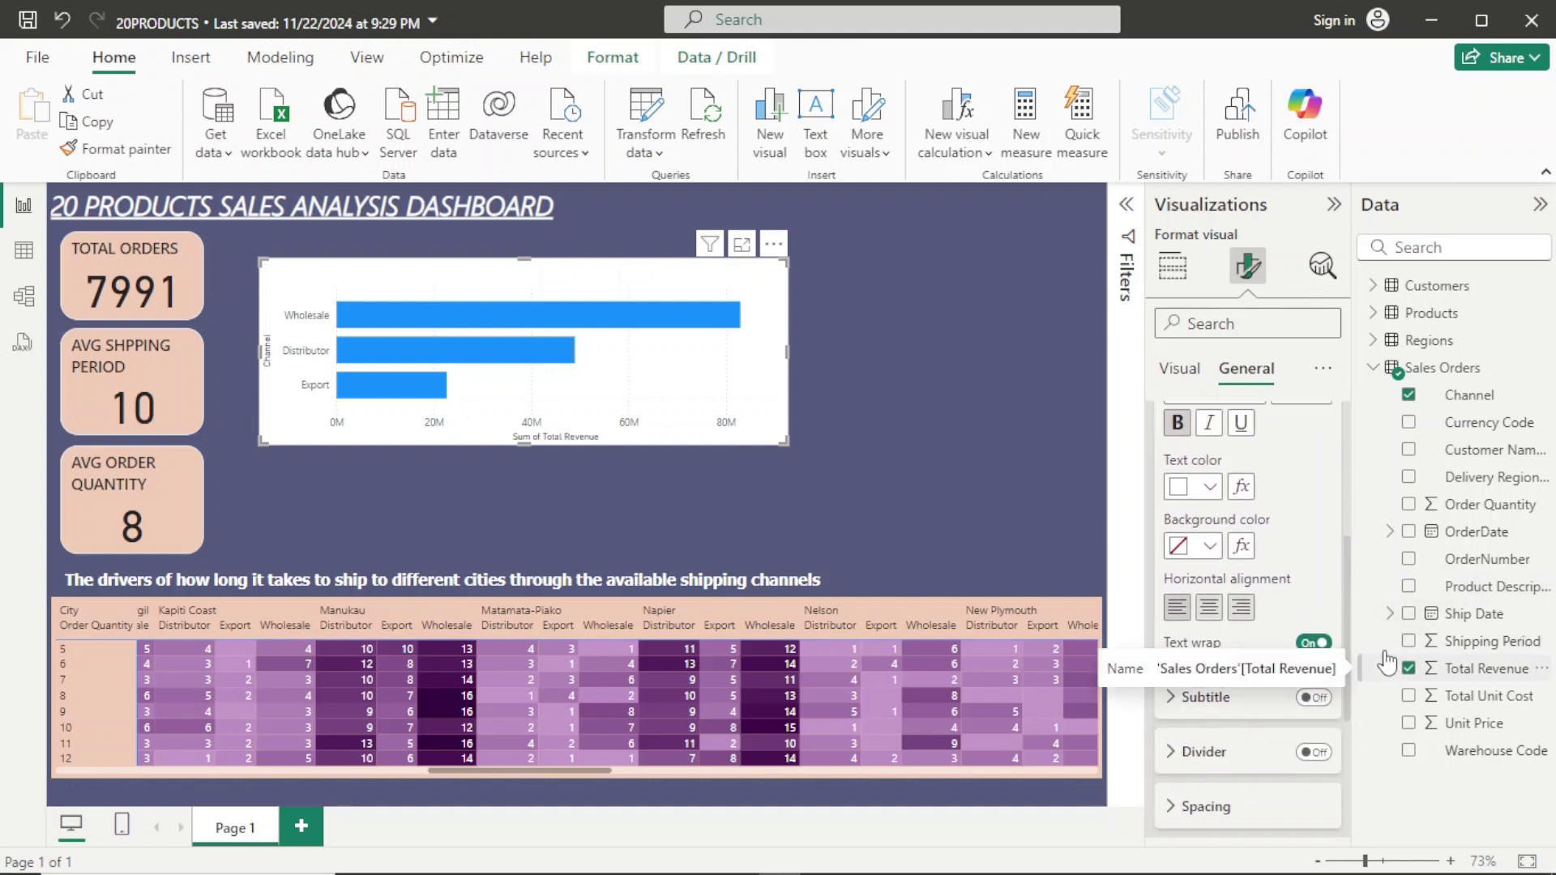
pyautogui.scroll(1, 1387, 689)
pyautogui.scroll(-2, 1385, 705)
pyautogui.scroll(7, 1363, 538)
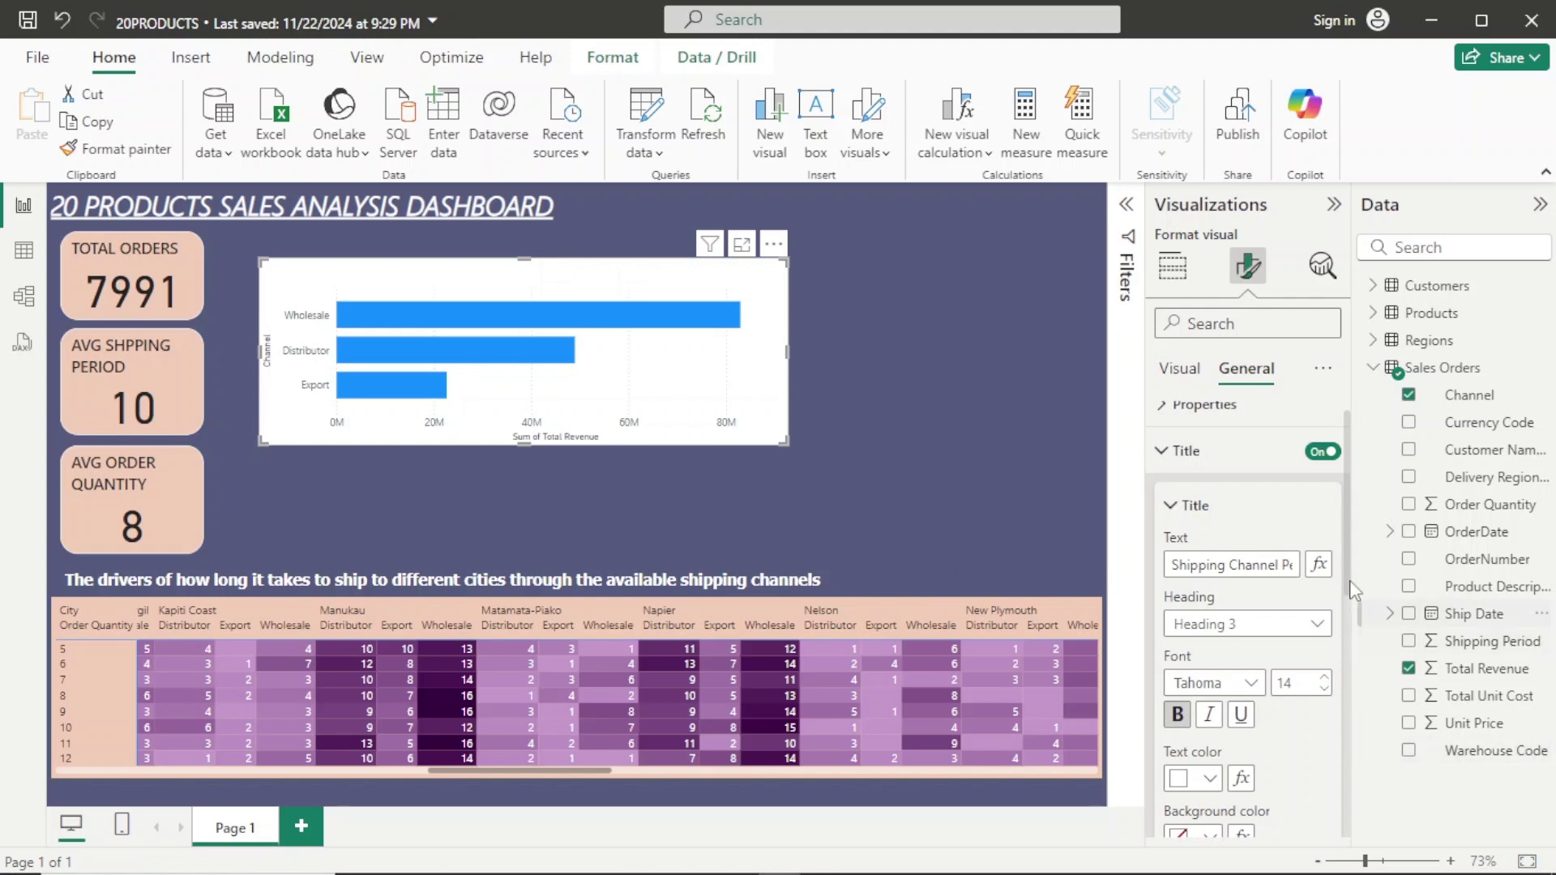
pyautogui.click(1172, 476)
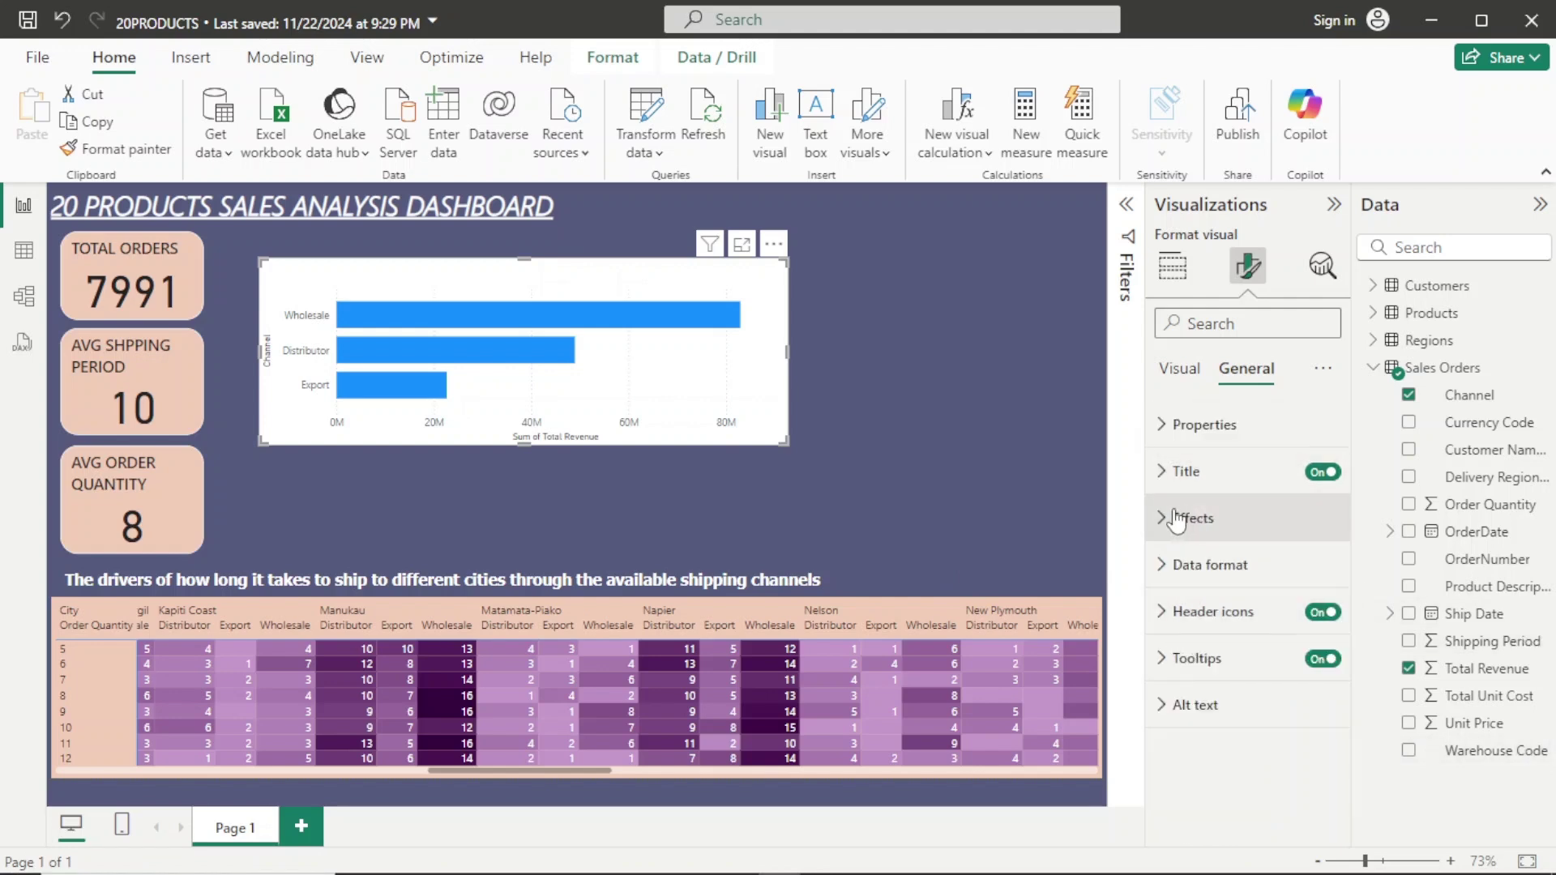
# Set the bar chart's background transparency to 100%, and try a visual border before turning it off again.
pyautogui.click(1176, 519)
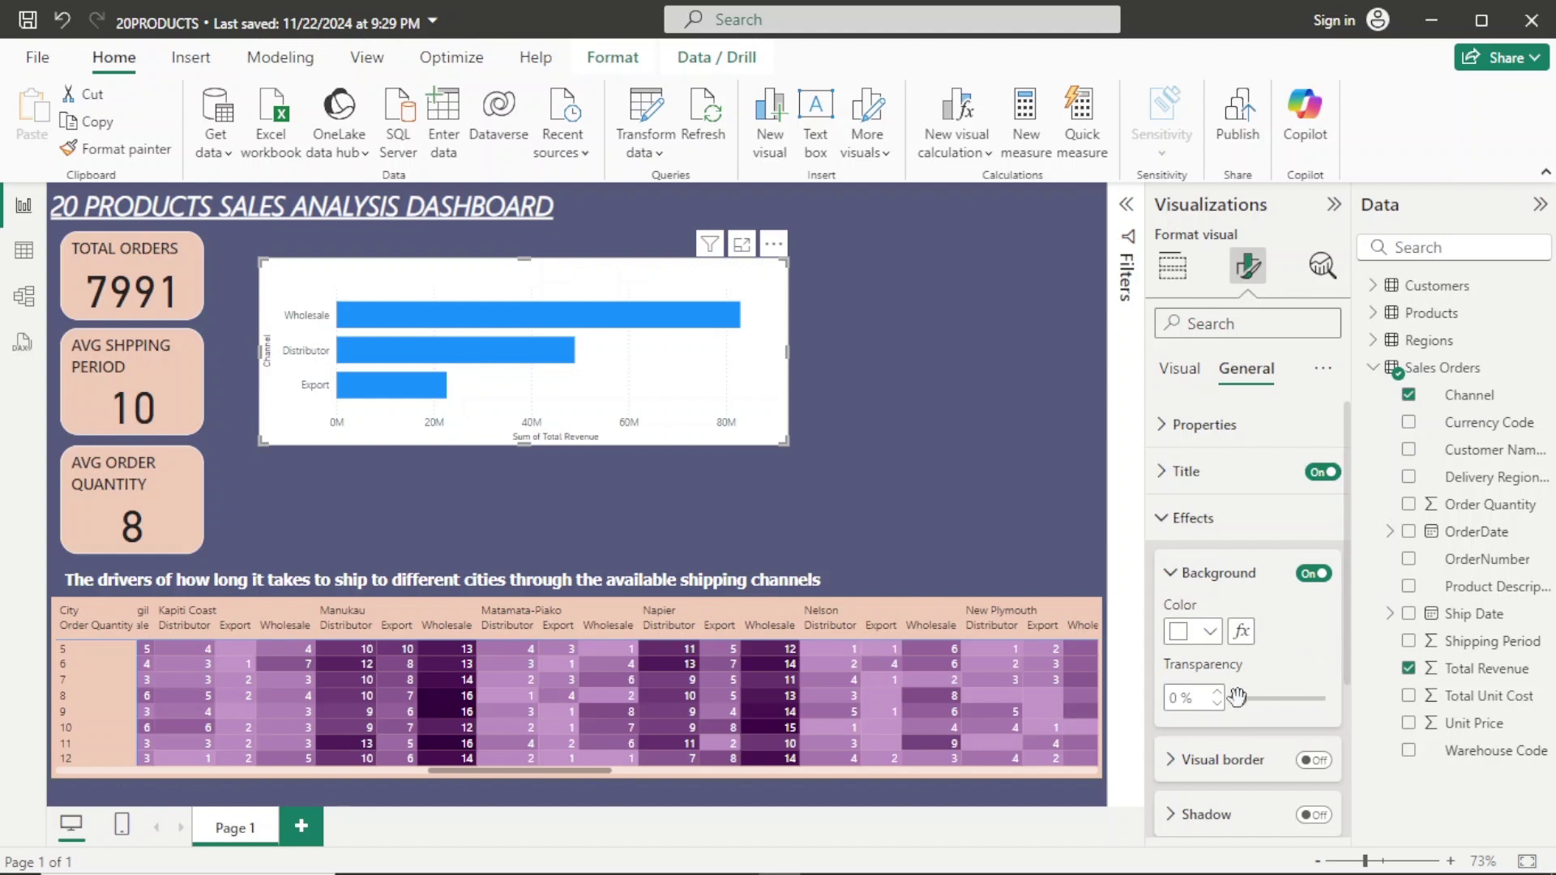
pyautogui.moveTo(1236, 698); pyautogui.dragTo(1348, 693)
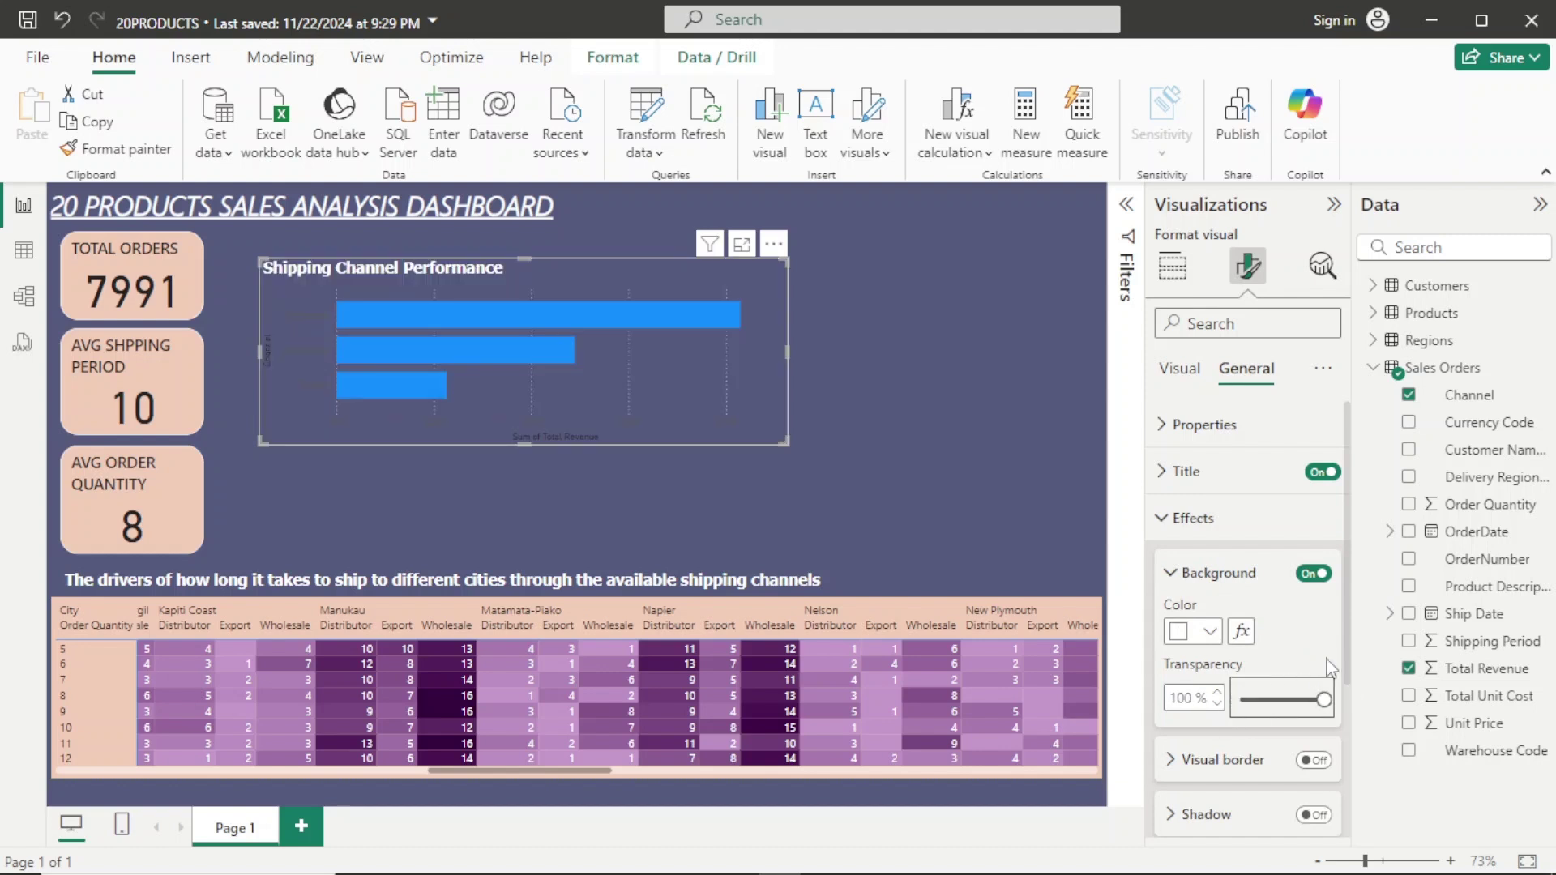
pyautogui.click(1307, 762)
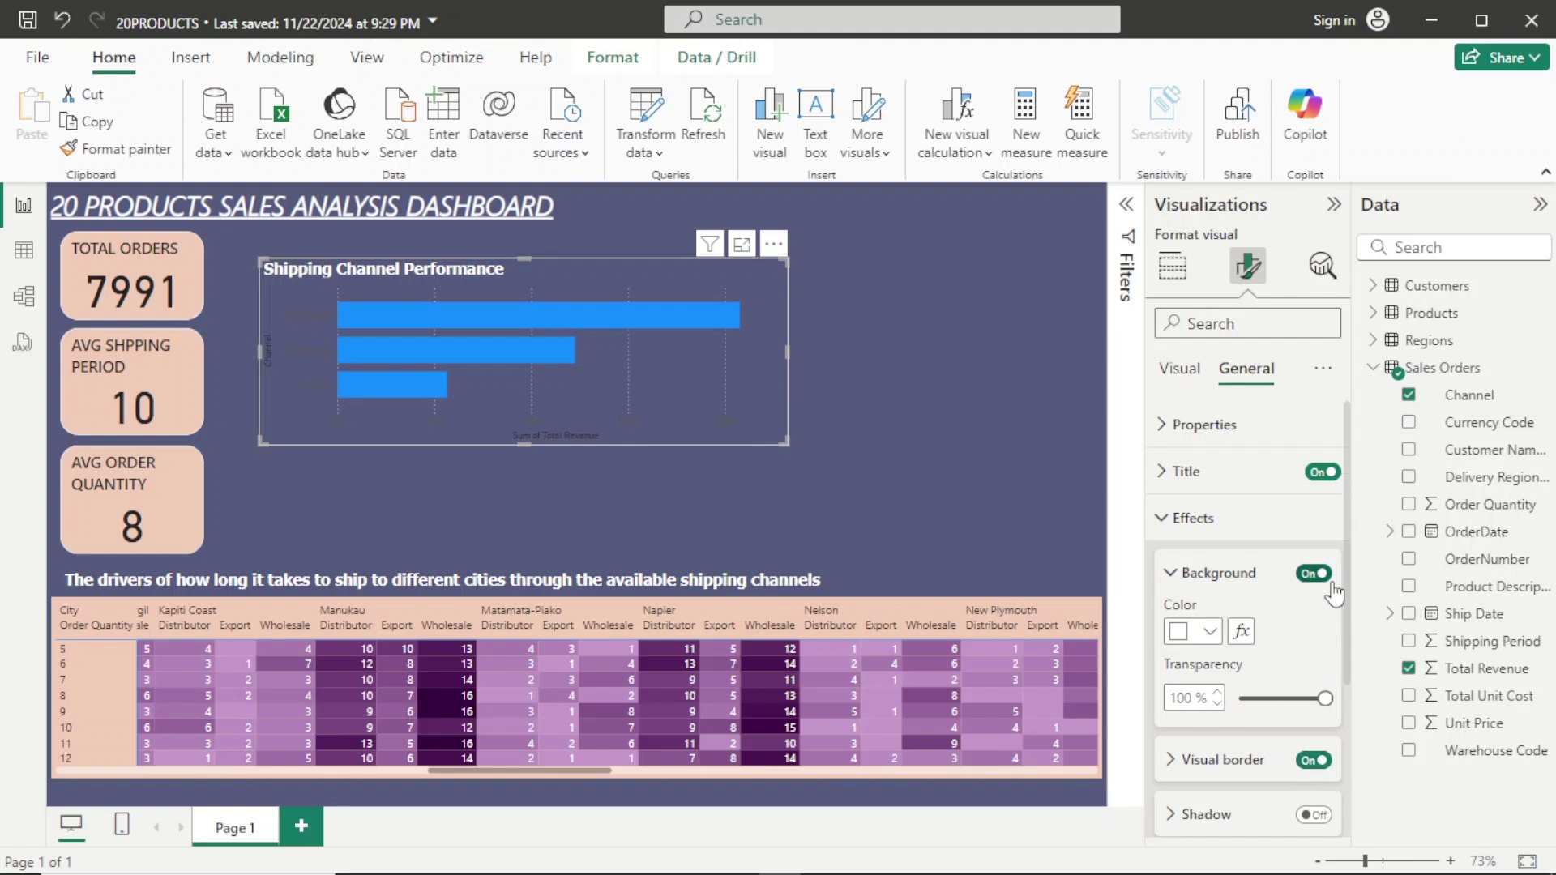
pyautogui.click(1302, 763)
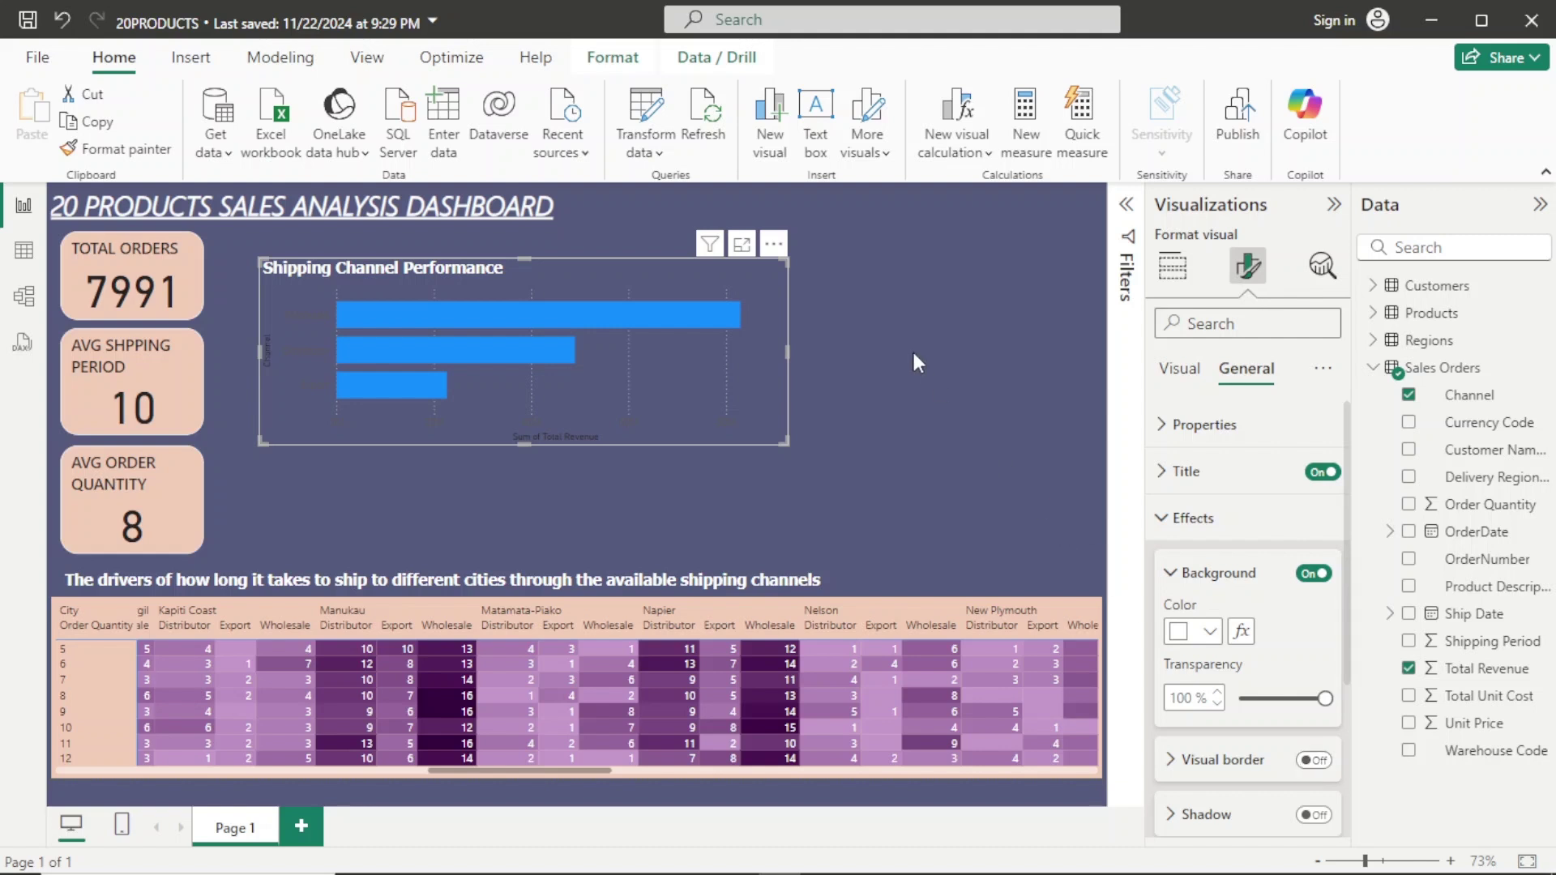
# Recolor all the chart's bars medium grey after trying near-black, and move the chart closer to the dashboard title and KPI cards.
pyautogui.click(1183, 379)
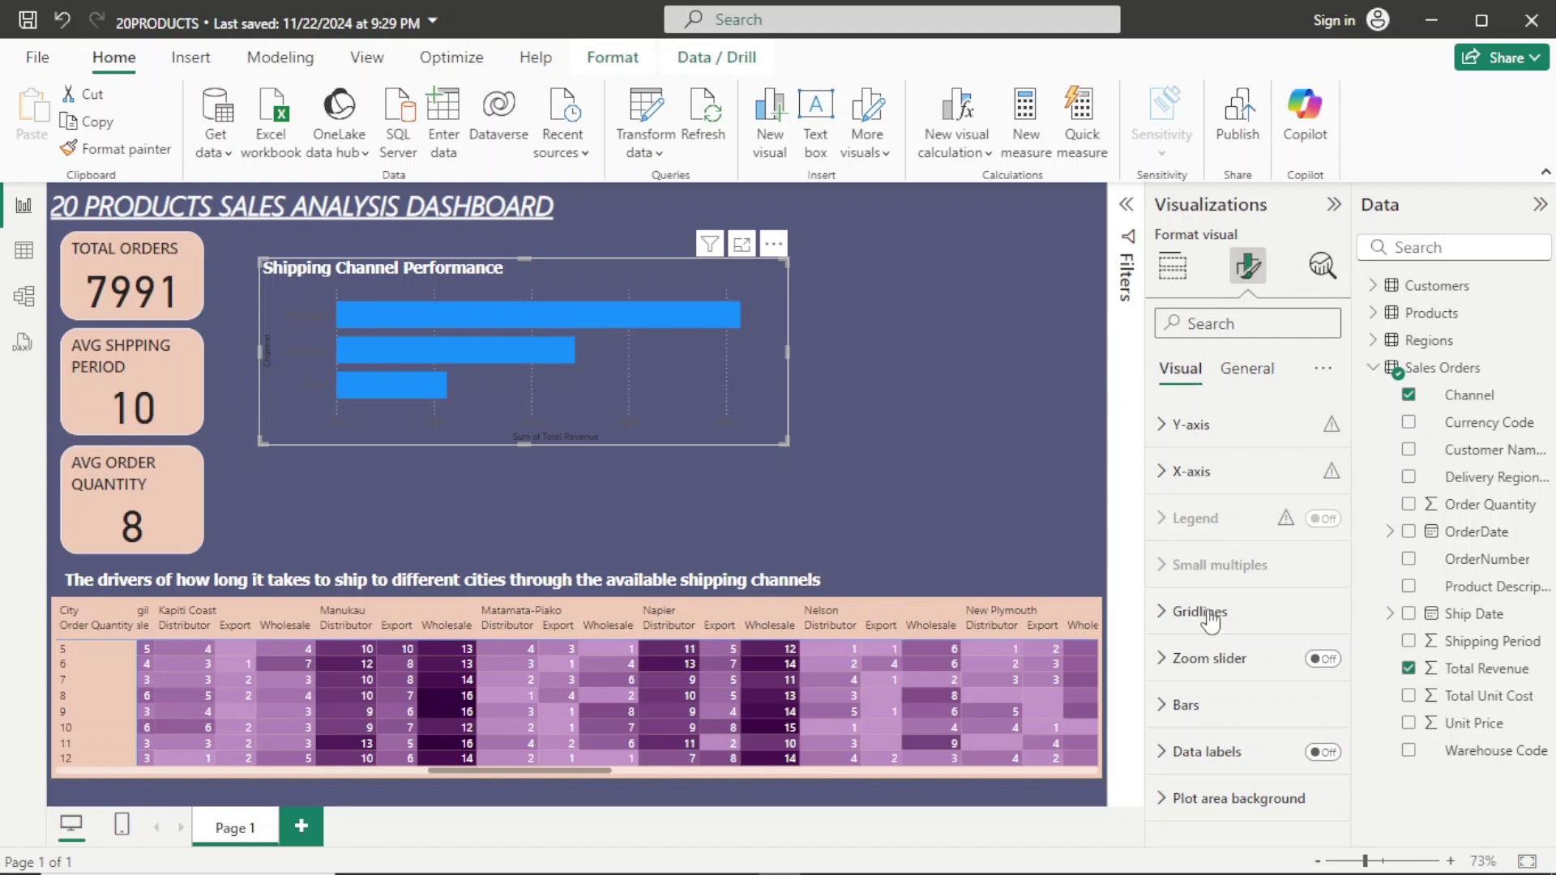
pyautogui.click(1185, 704)
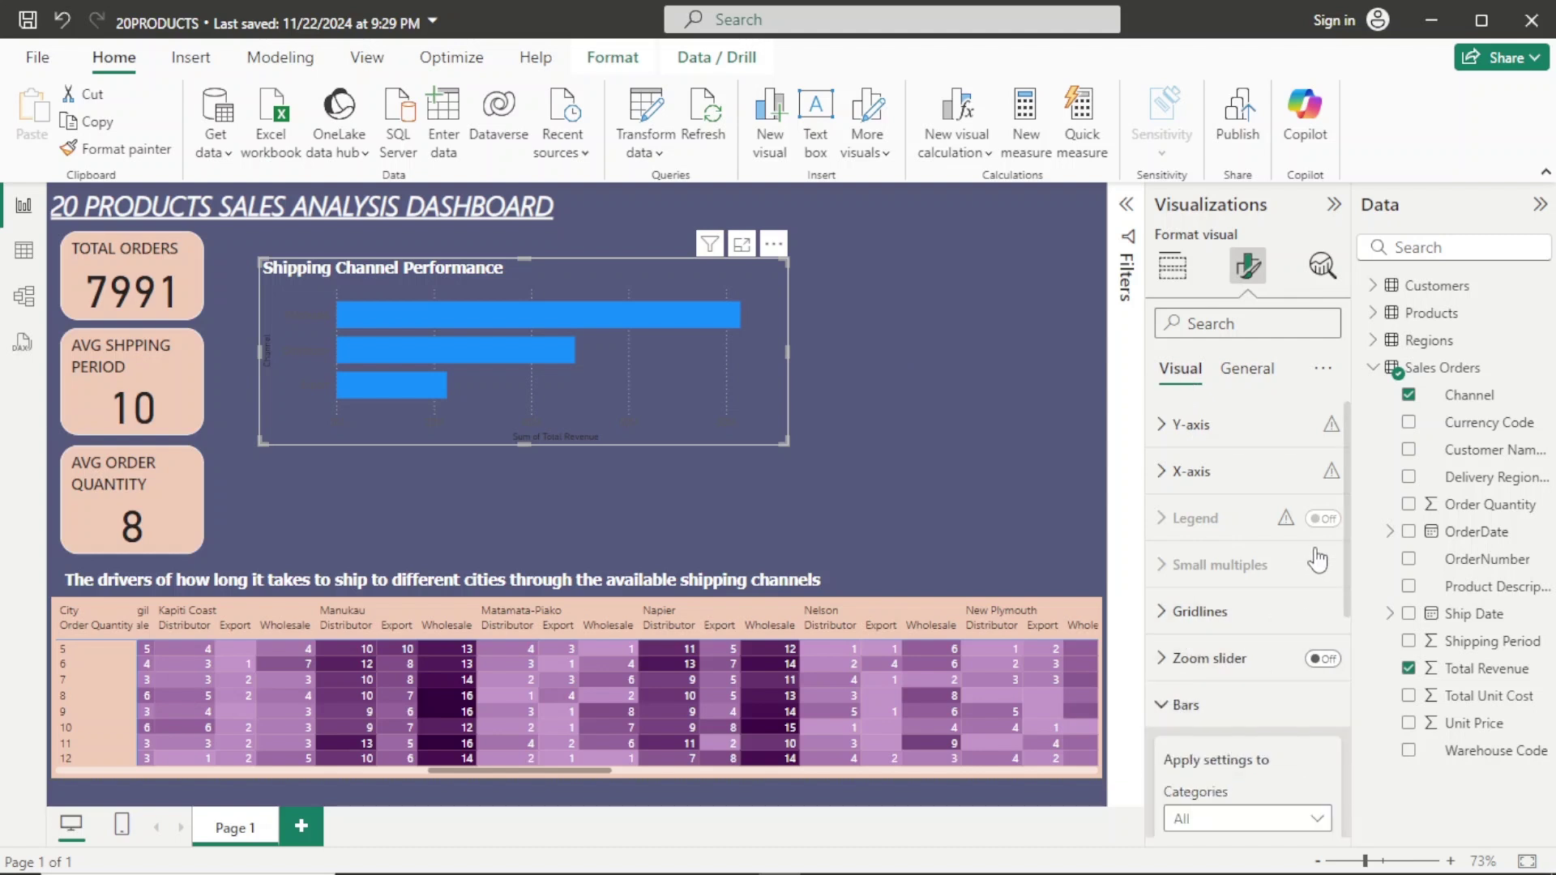
pyautogui.scroll(-5, 1243, 584)
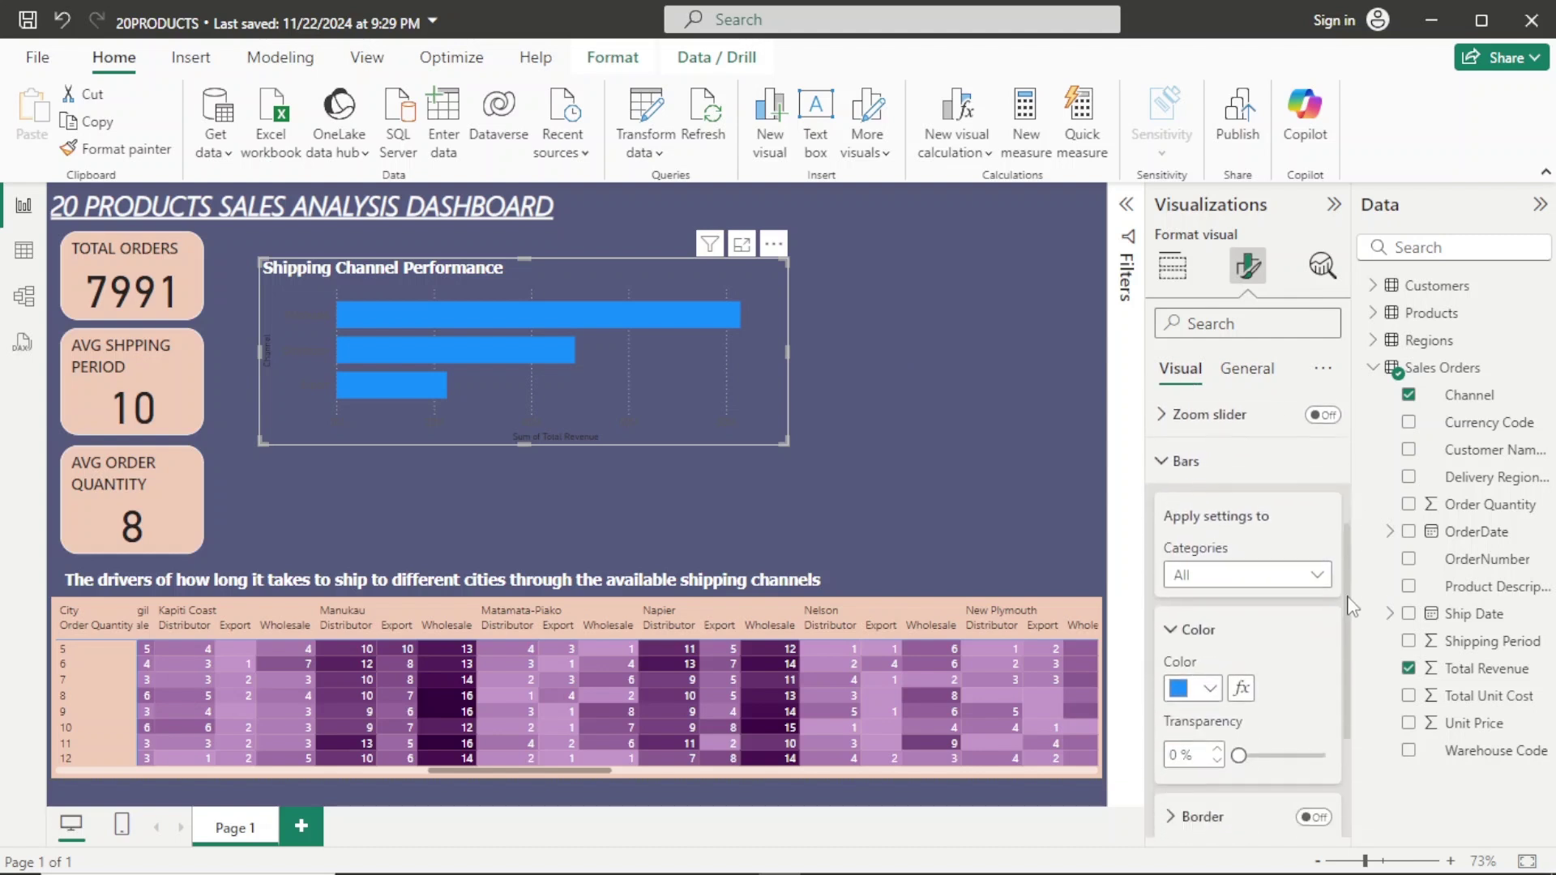
pyautogui.click(1210, 659)
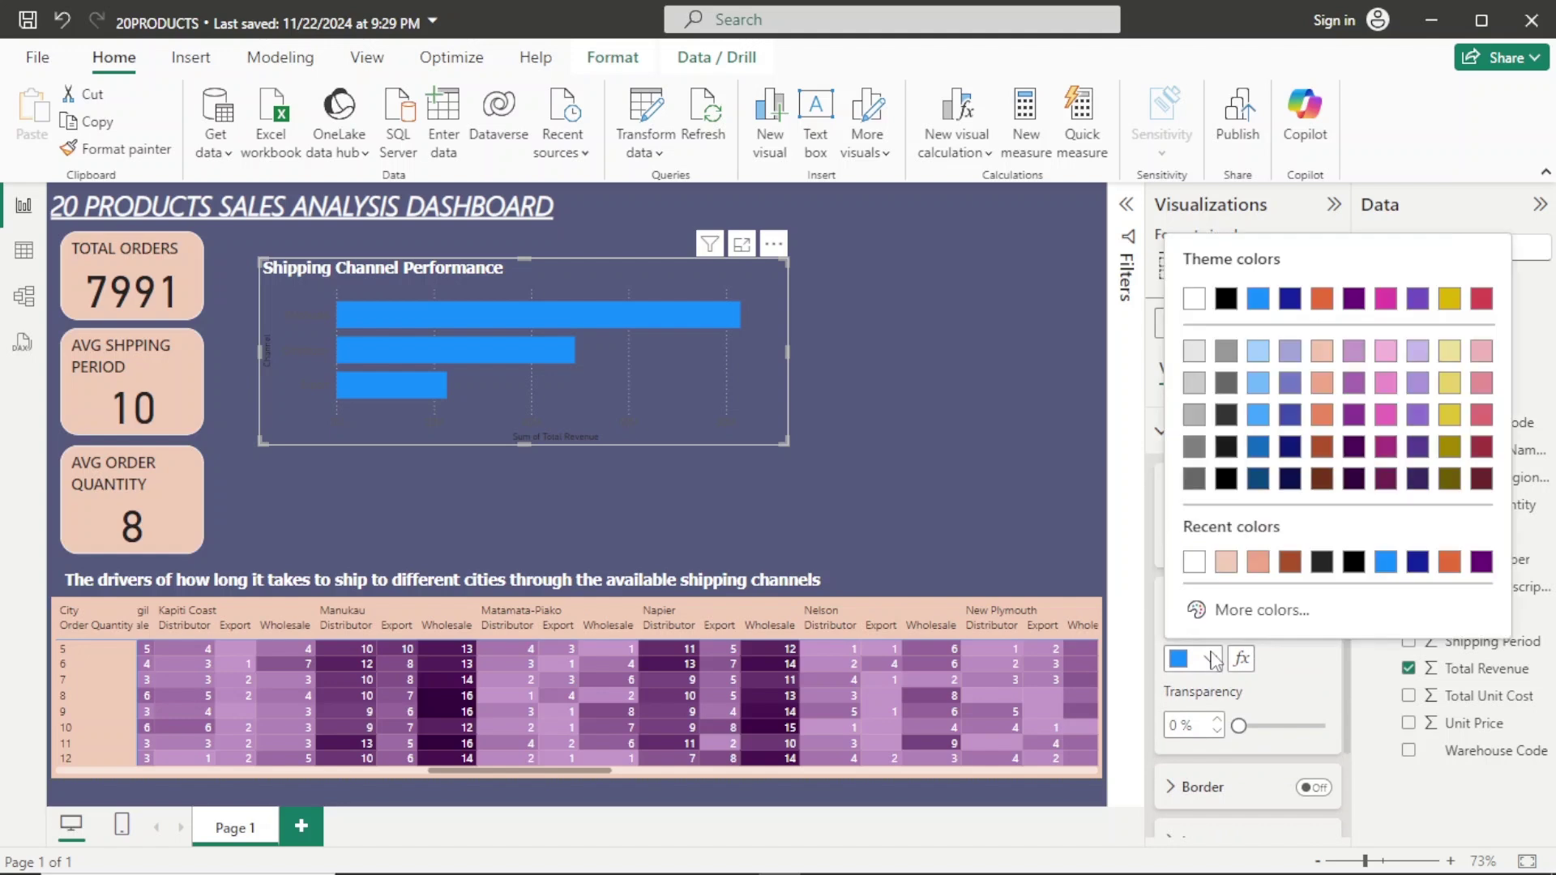
pyautogui.click(1330, 567)
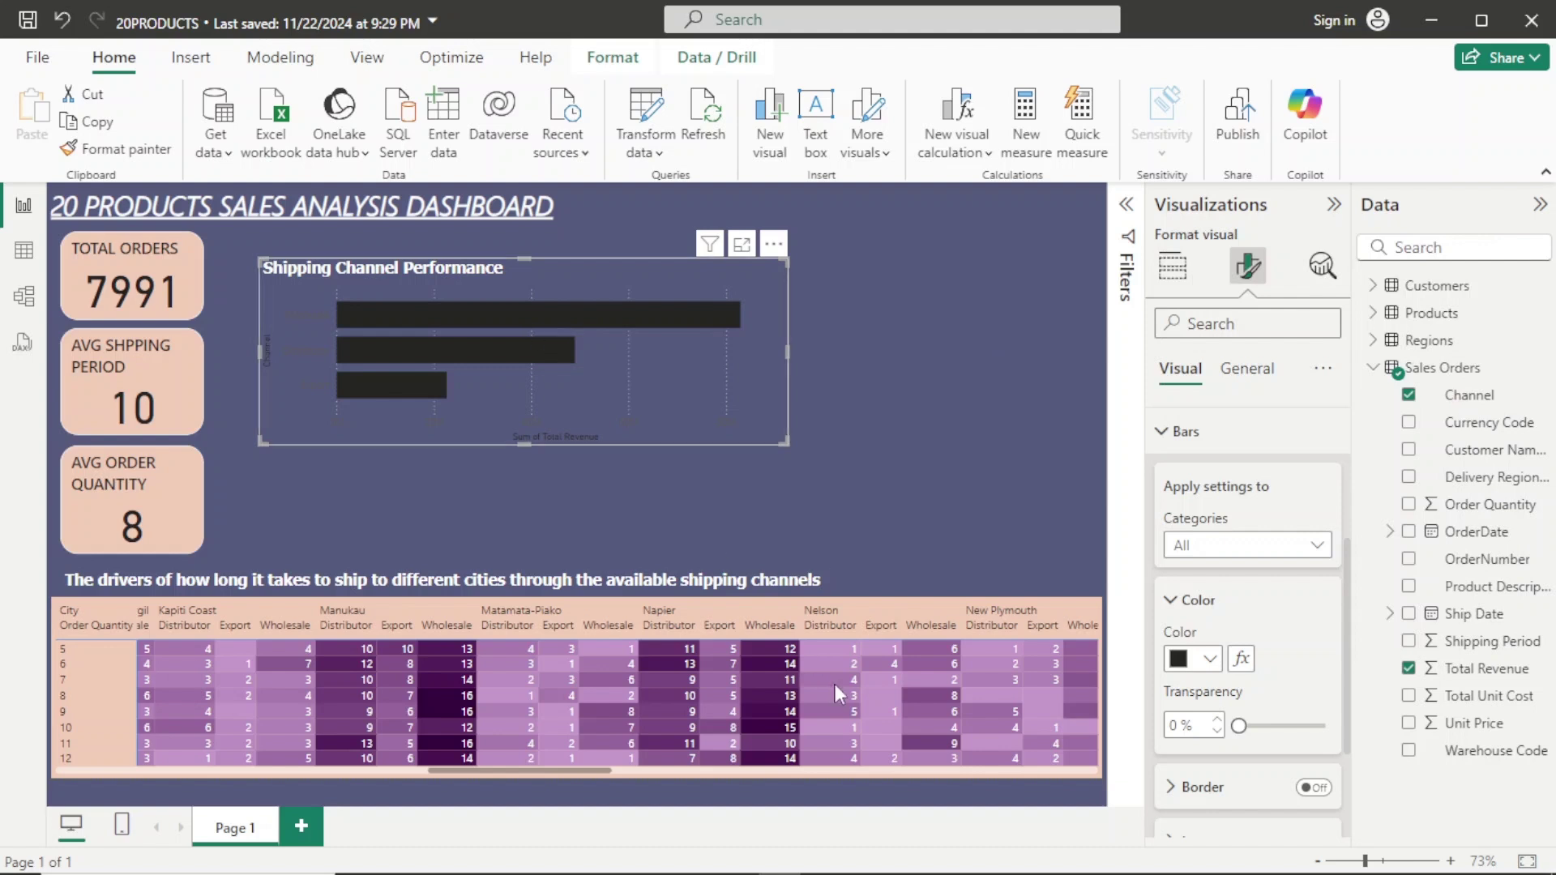
pyautogui.click(1209, 658)
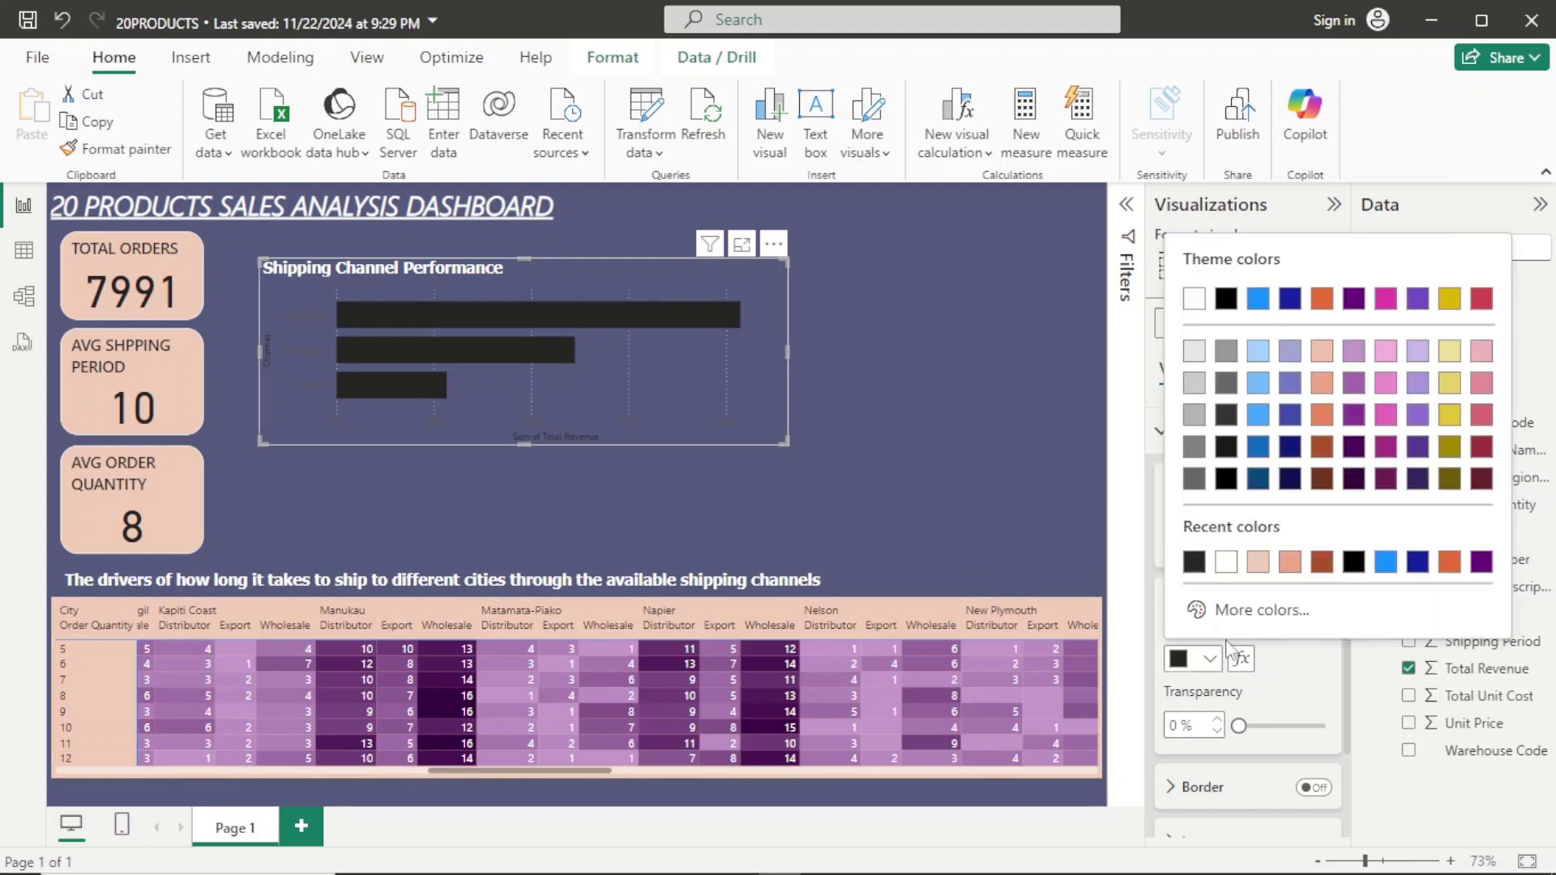
pyautogui.click(1194, 447)
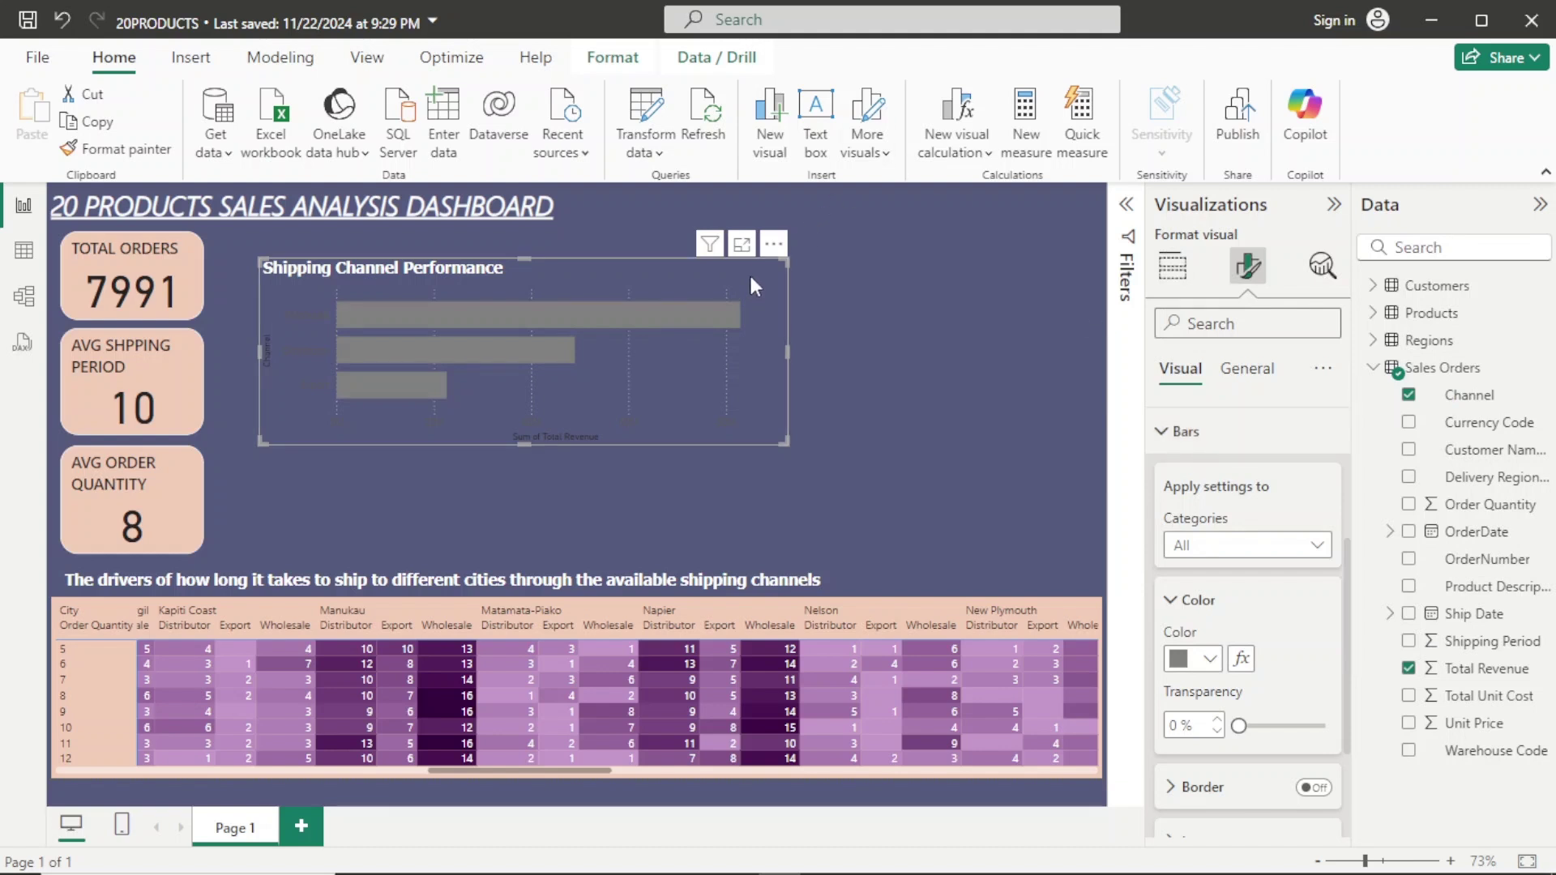
pyautogui.moveTo(772, 245); pyautogui.dragTo(743, 222)
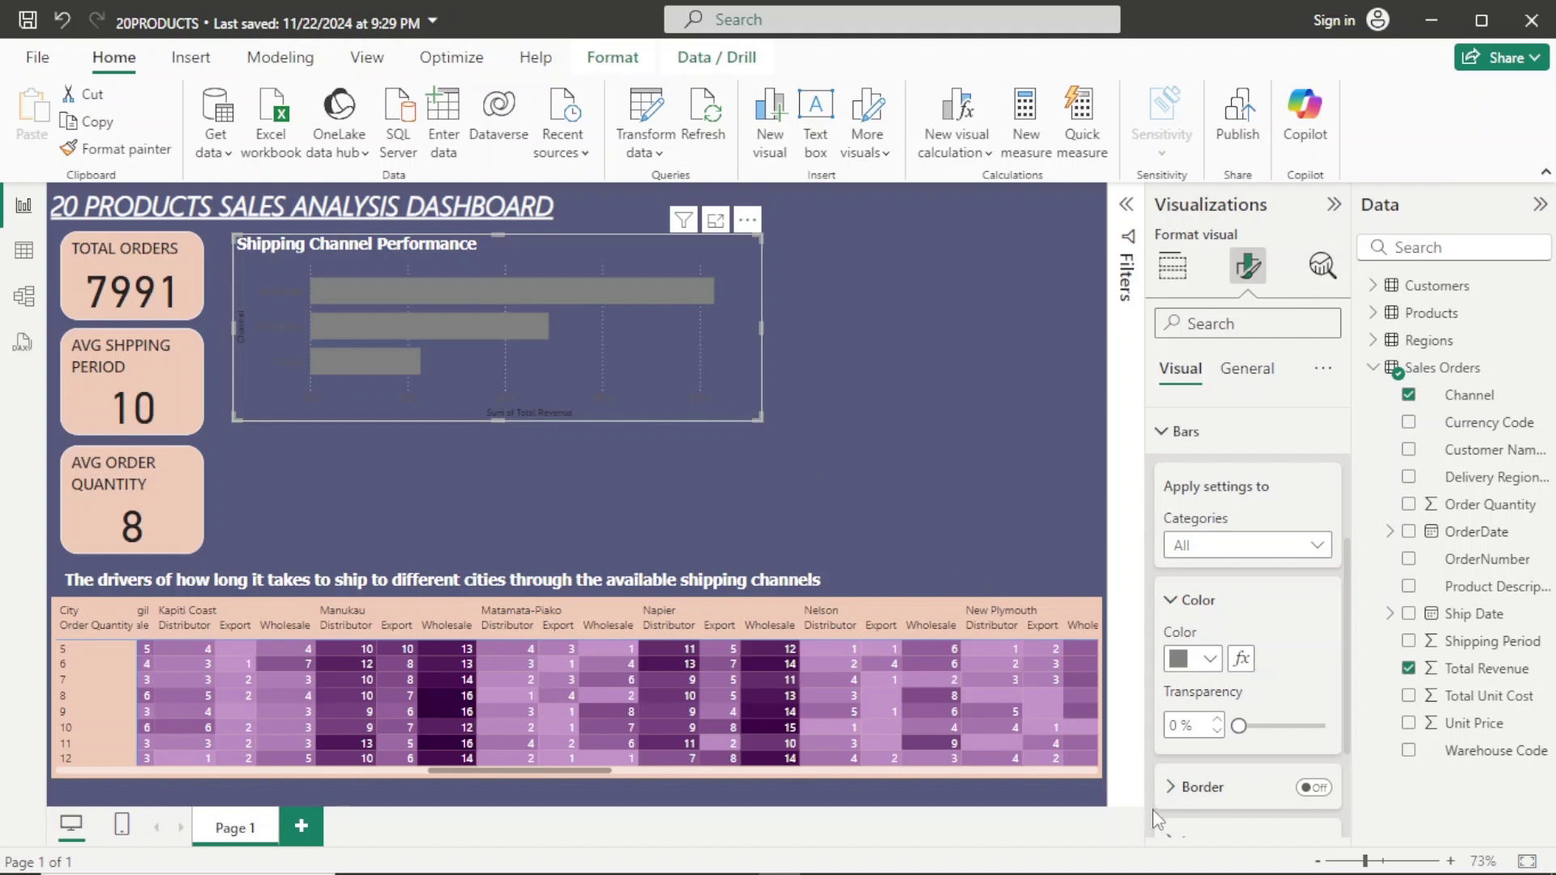
pyautogui.click(1167, 428)
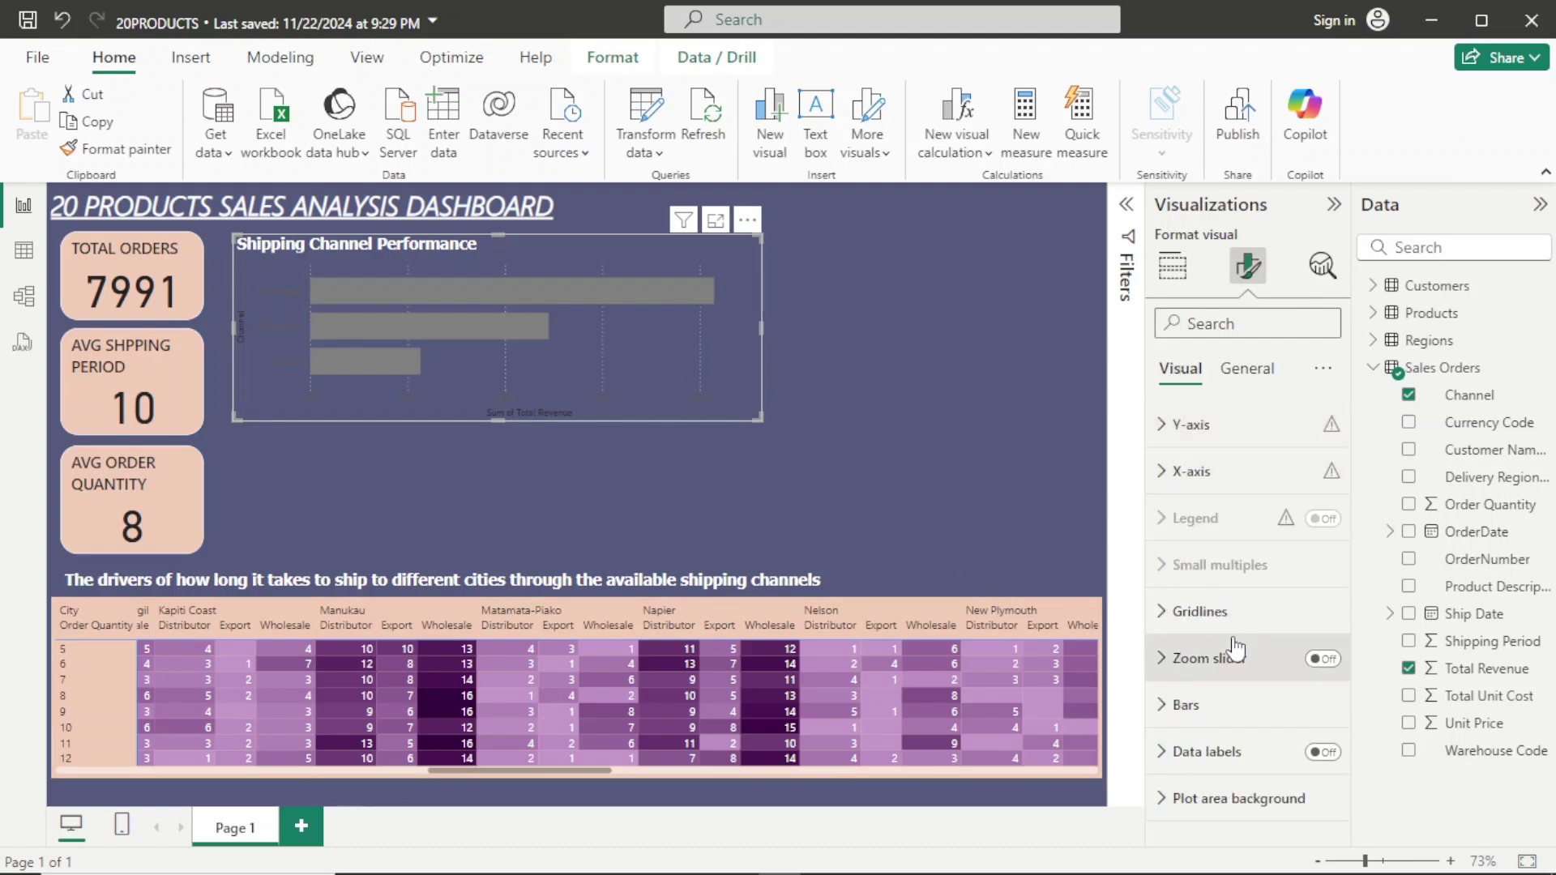
# Change the bar chart's X-axis title font to Tahoma, and turn the X-axis title off.
pyautogui.click(1182, 479)
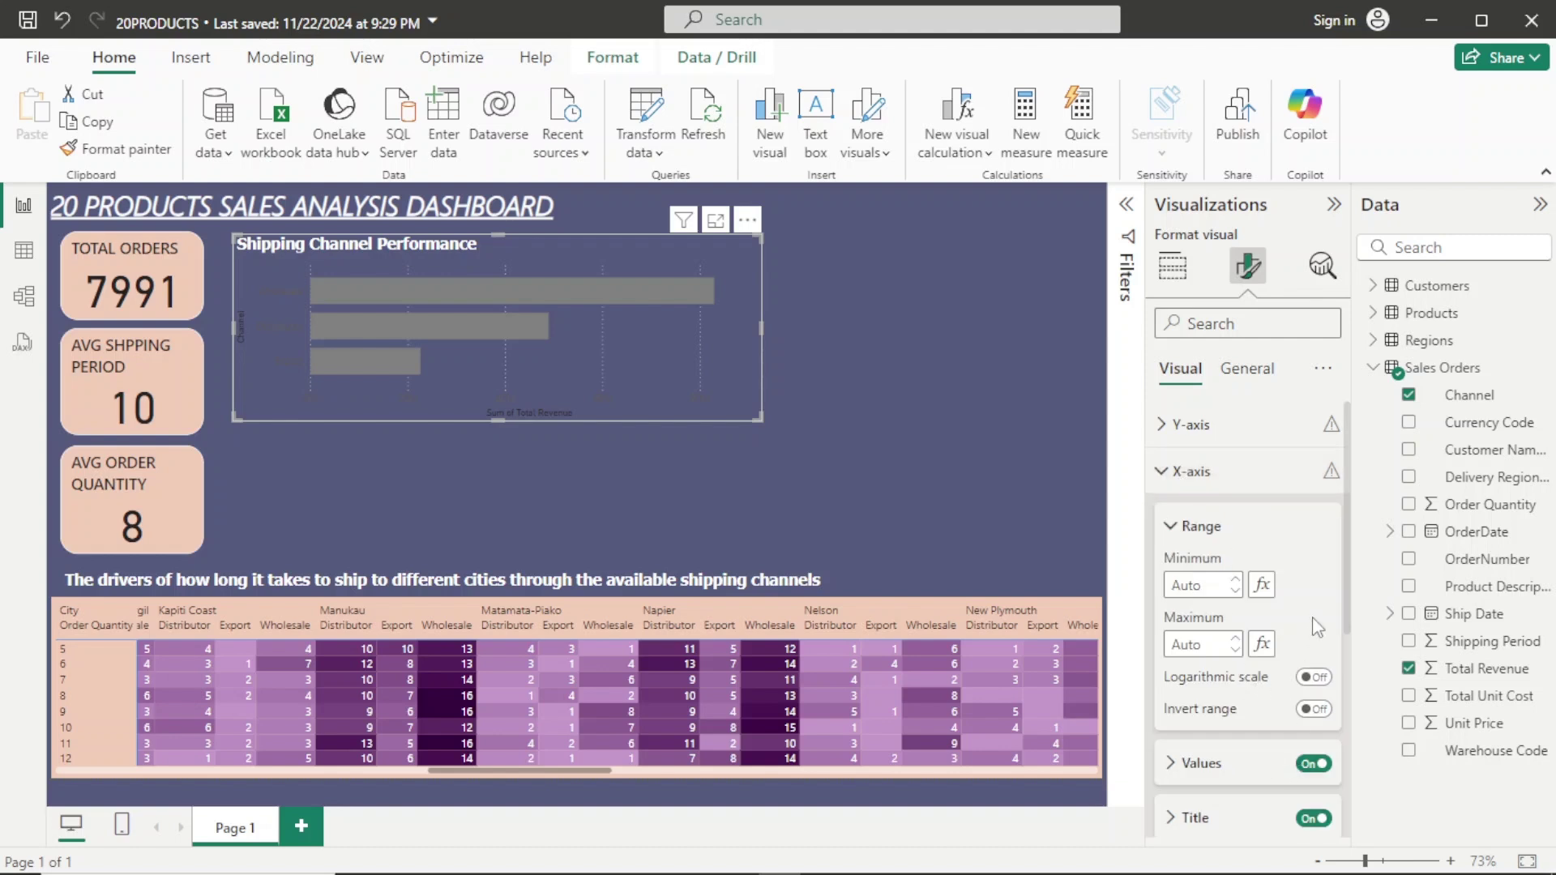
pyautogui.moveTo(1349, 536); pyautogui.dragTo(1342, 632)
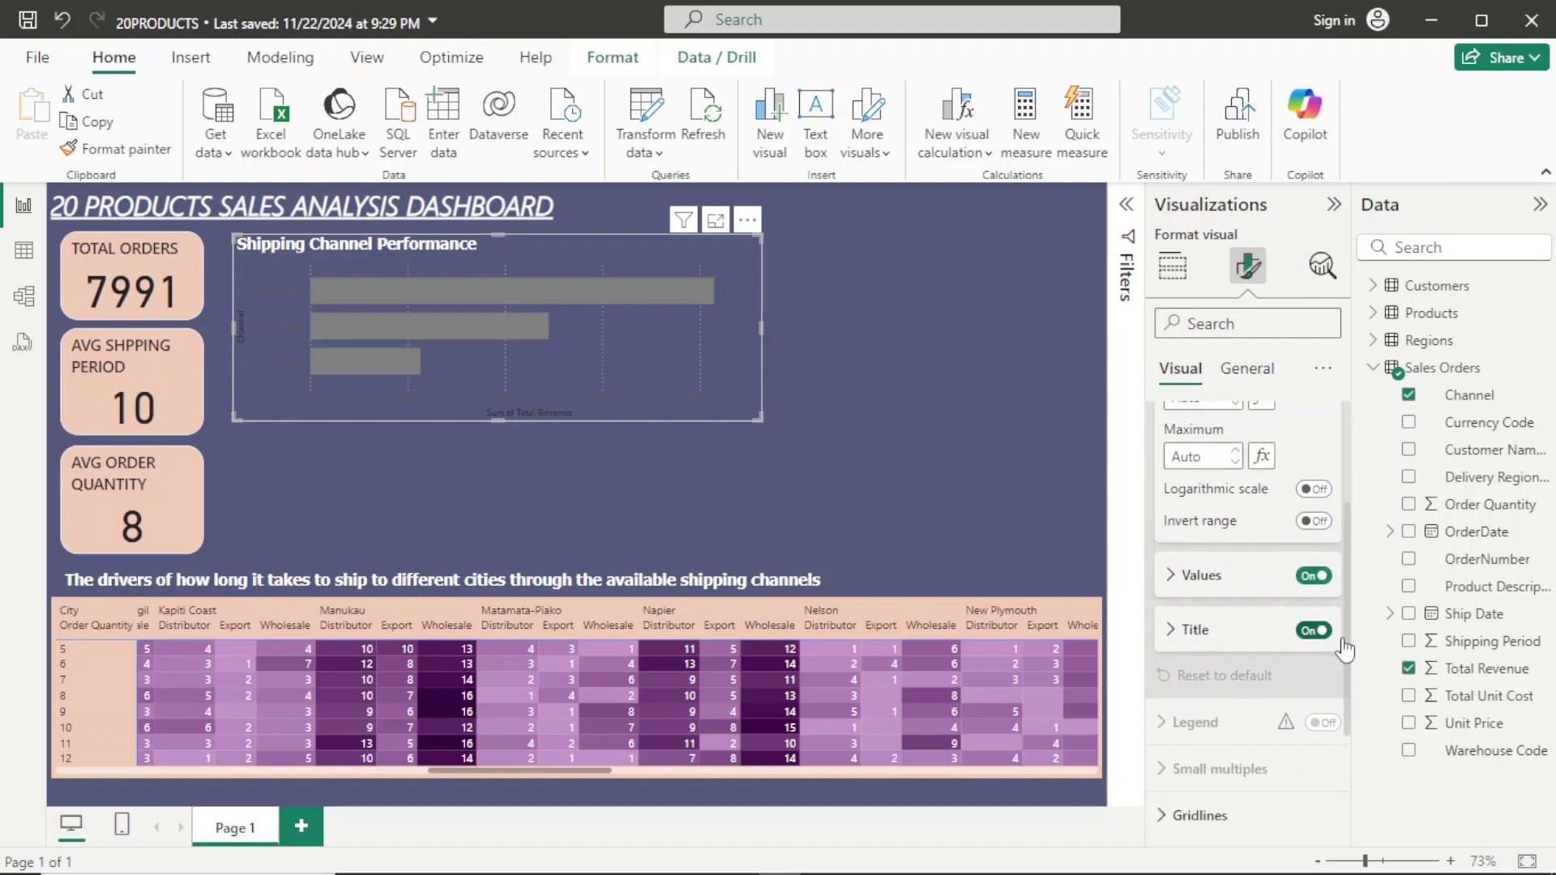
pyautogui.click(1215, 630)
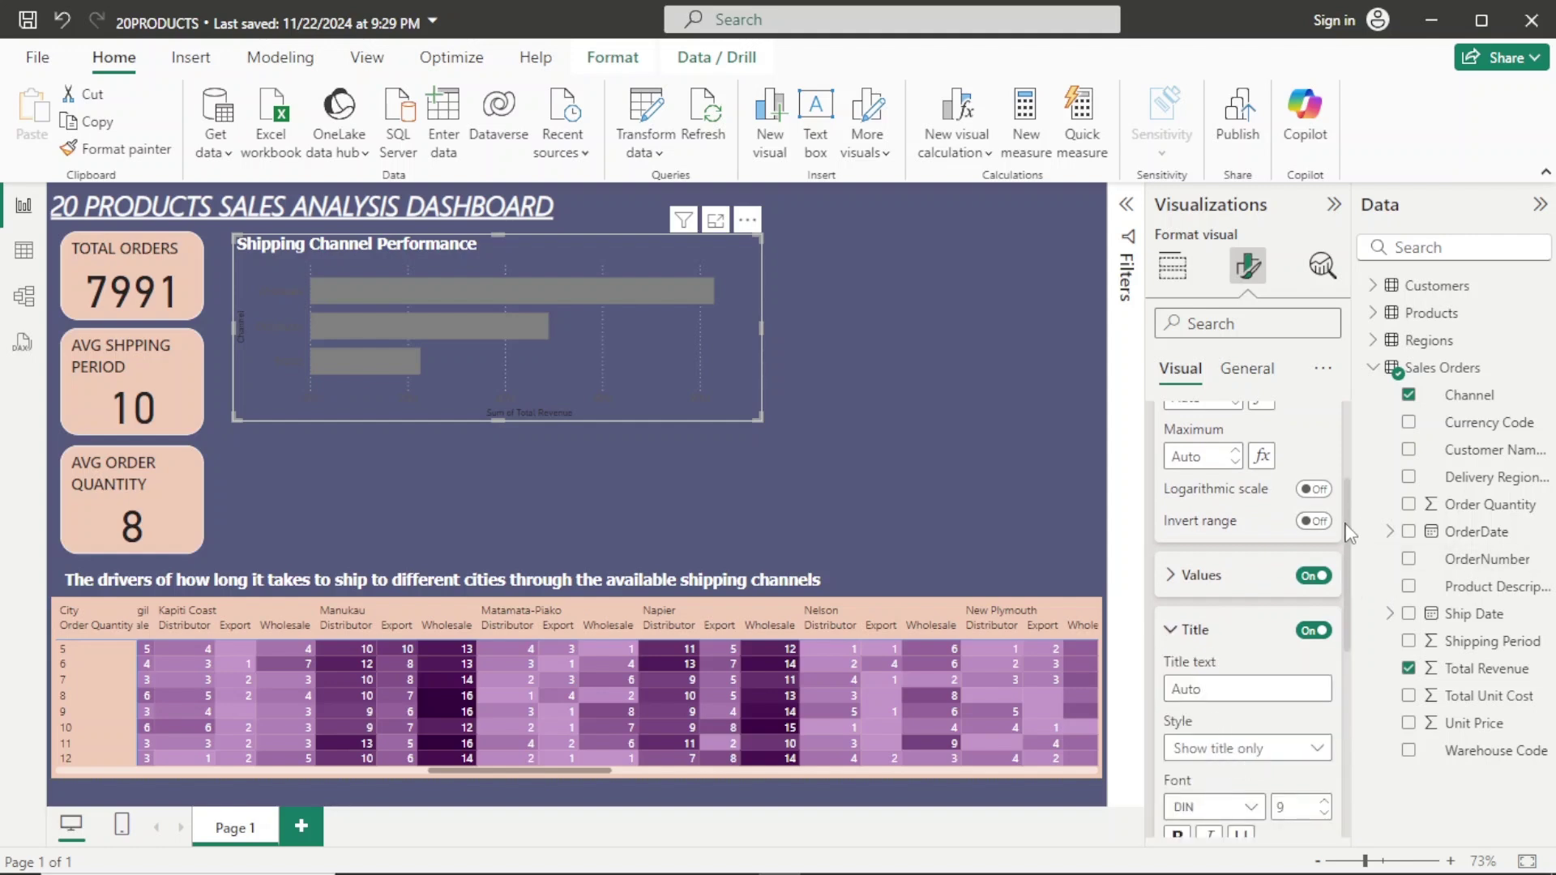
pyautogui.scroll(-3, 1348, 535)
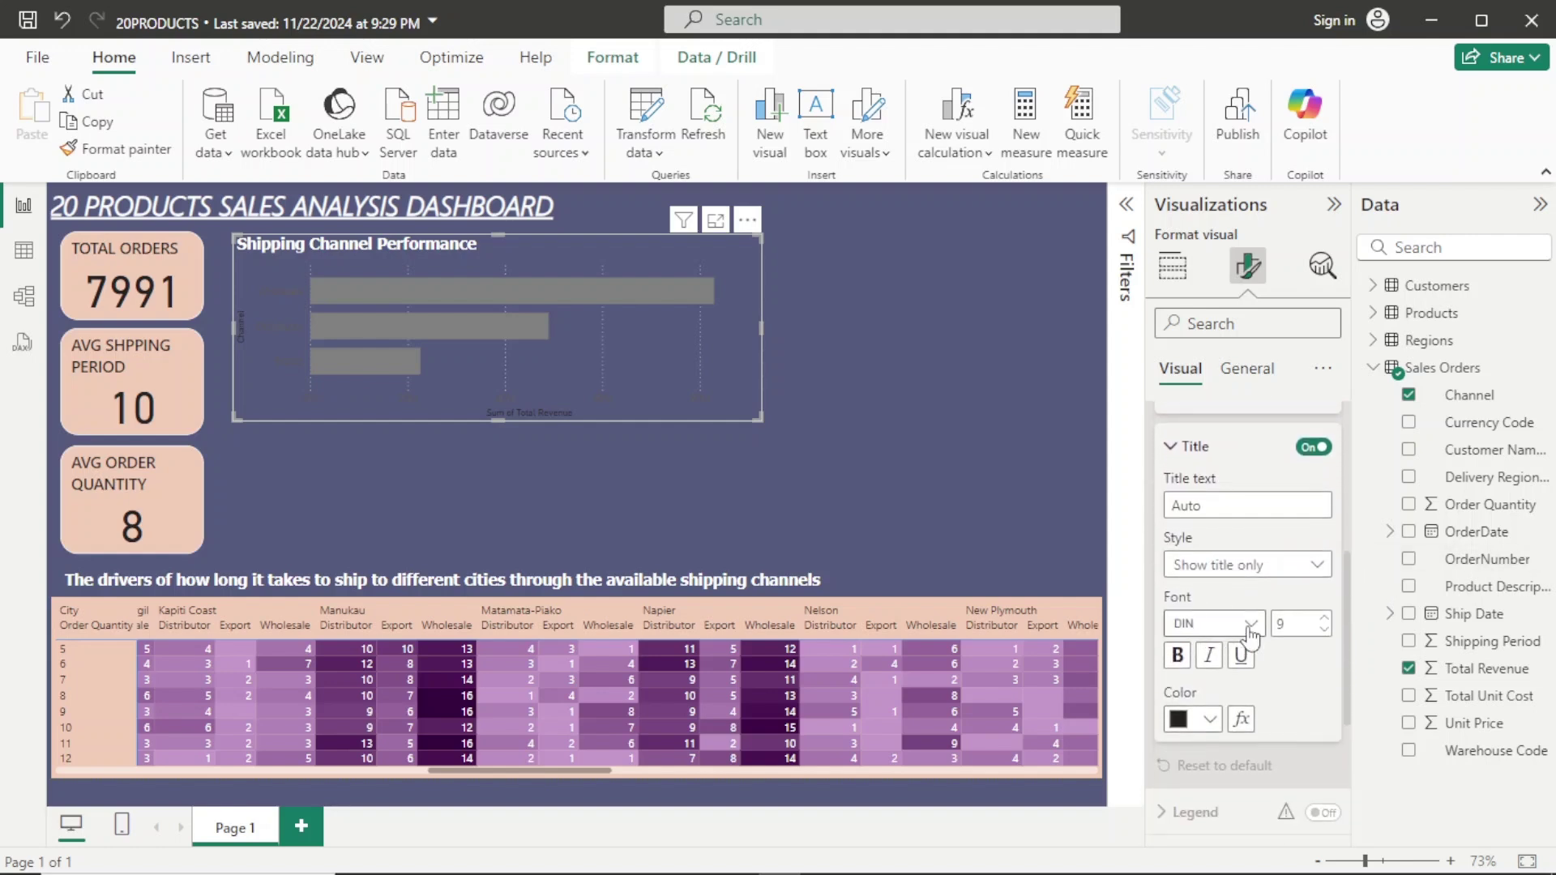
pyautogui.click(1250, 628)
pyautogui.scroll(-3, 1224, 551)
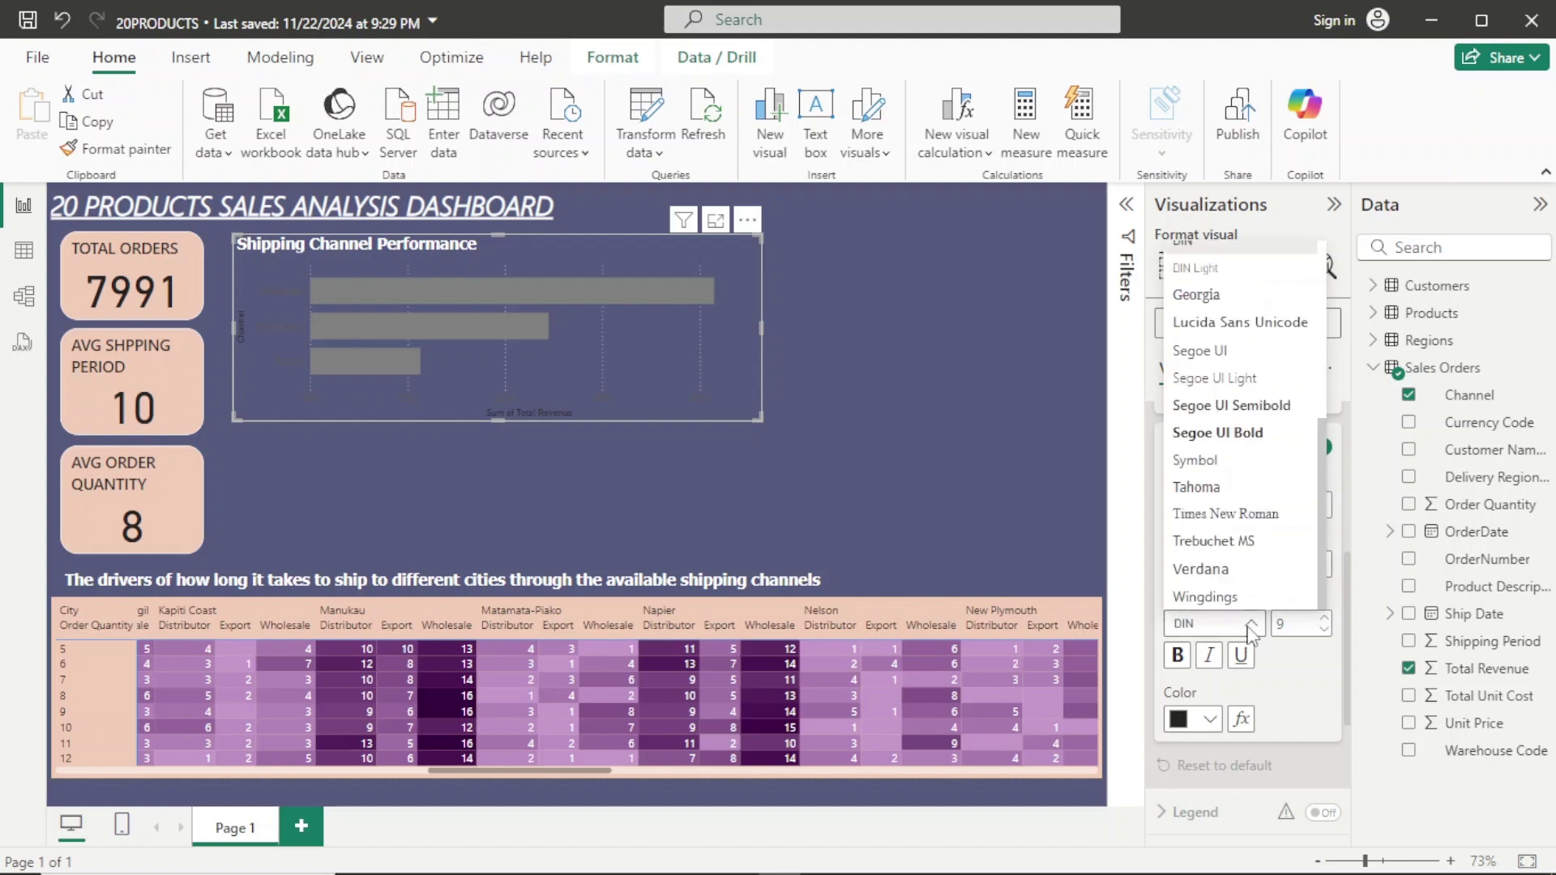
pyautogui.click(1211, 490)
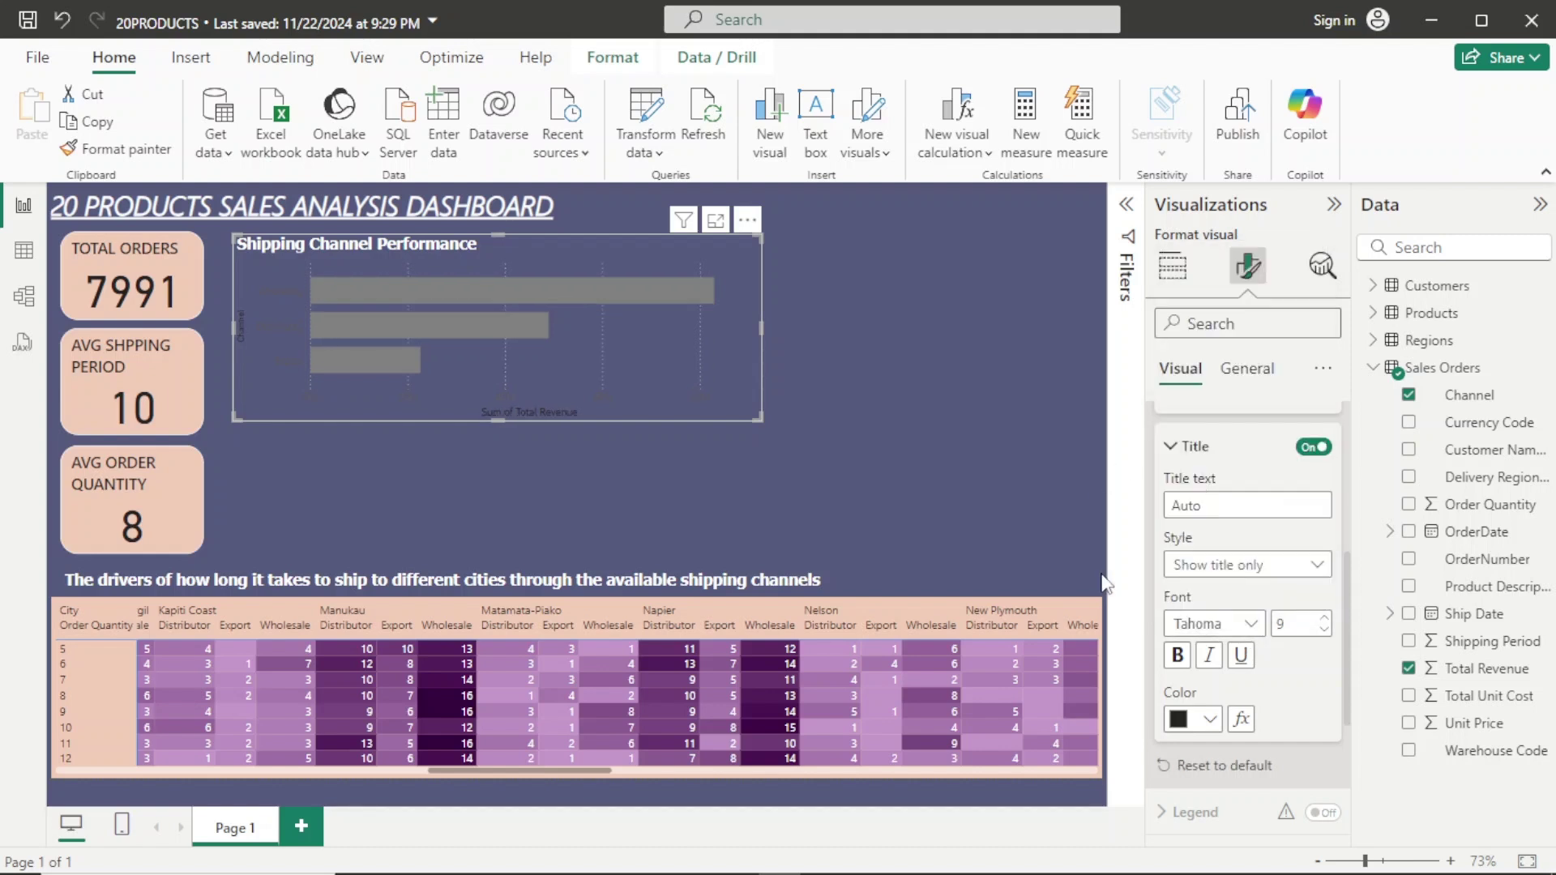
pyautogui.click(1313, 448)
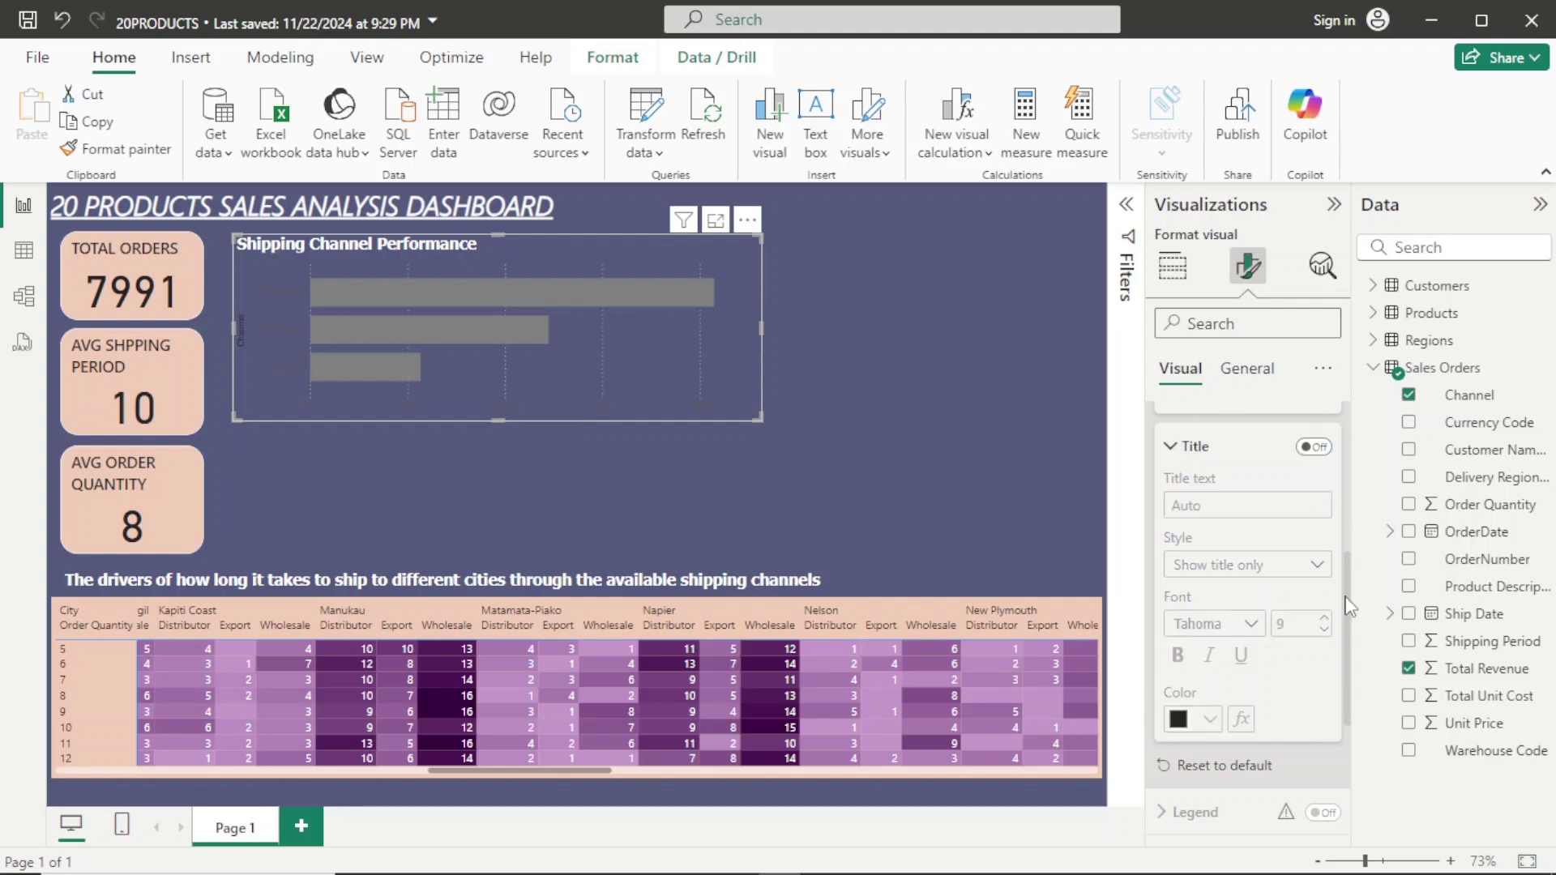
# Set the color of the bar chart's X-axis values to near-black.
pyautogui.moveTo(1345, 606); pyautogui.dragTo(1344, 547)
pyautogui.click(1235, 516)
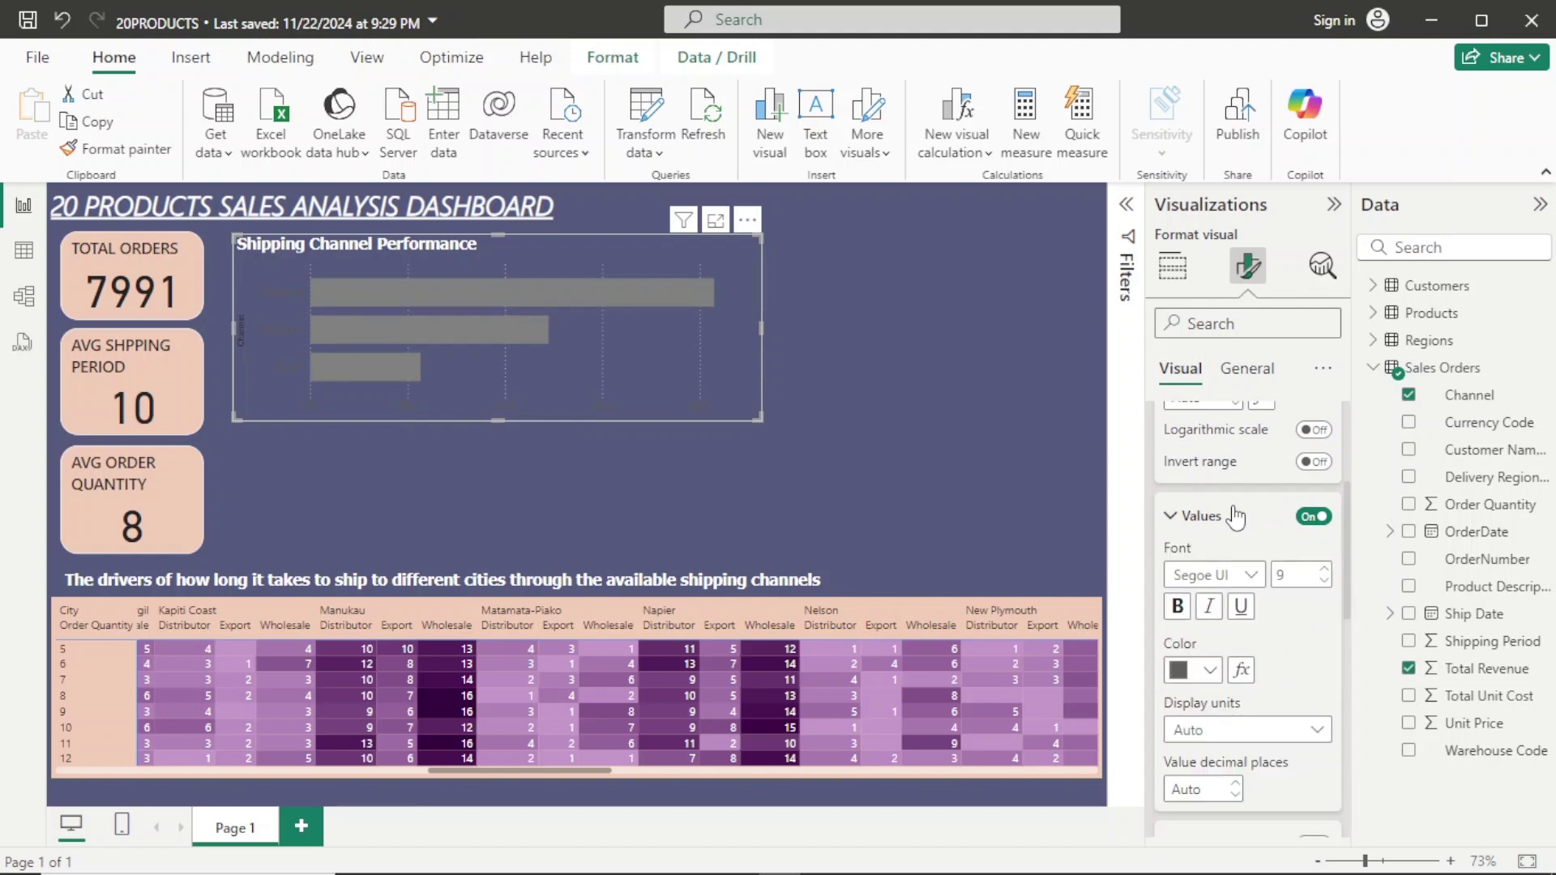
pyautogui.click(1212, 671)
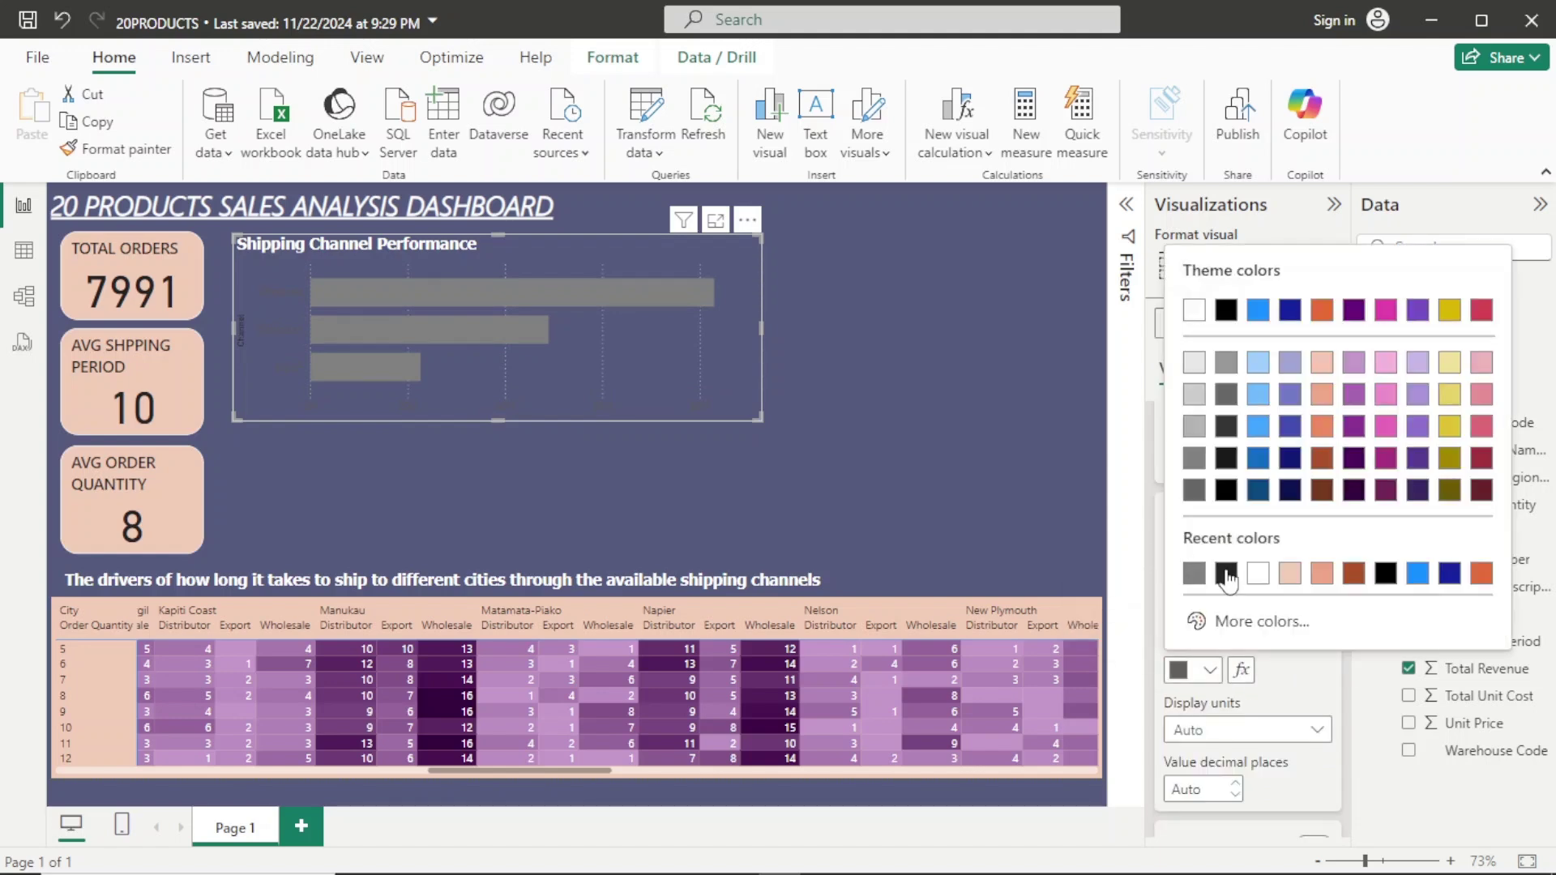
pyautogui.click(1226, 575)
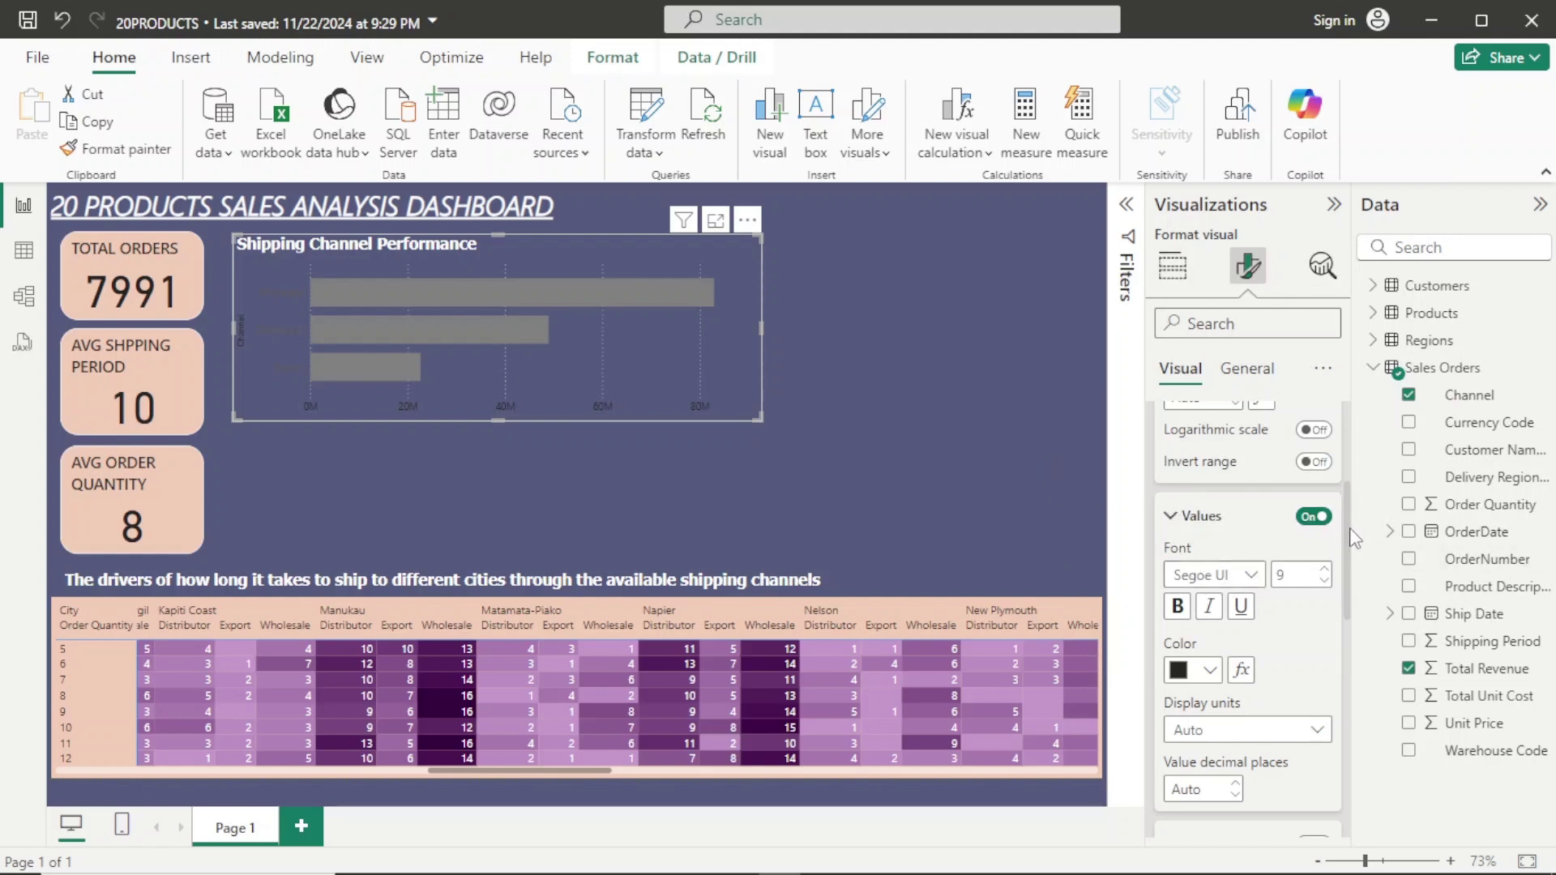
pyautogui.scroll(3, 1248, 486)
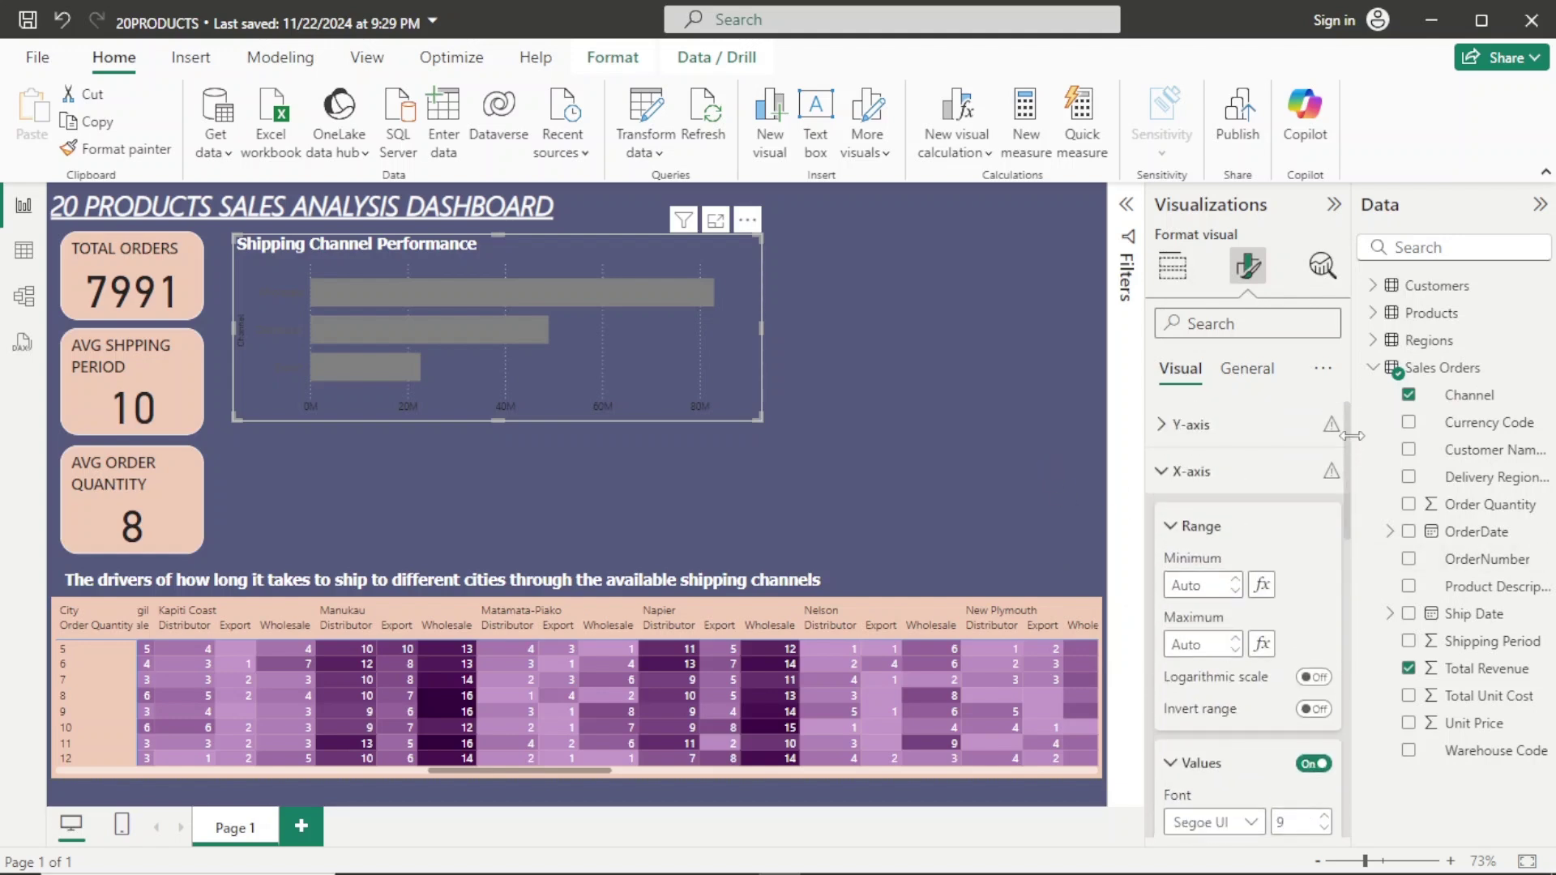
# Hide the Y-axis title on the Shipping Channel Performance chart and format the Y-axis values in near-black, bold Tahoma.
pyautogui.click(1164, 473)
pyautogui.click(1164, 423)
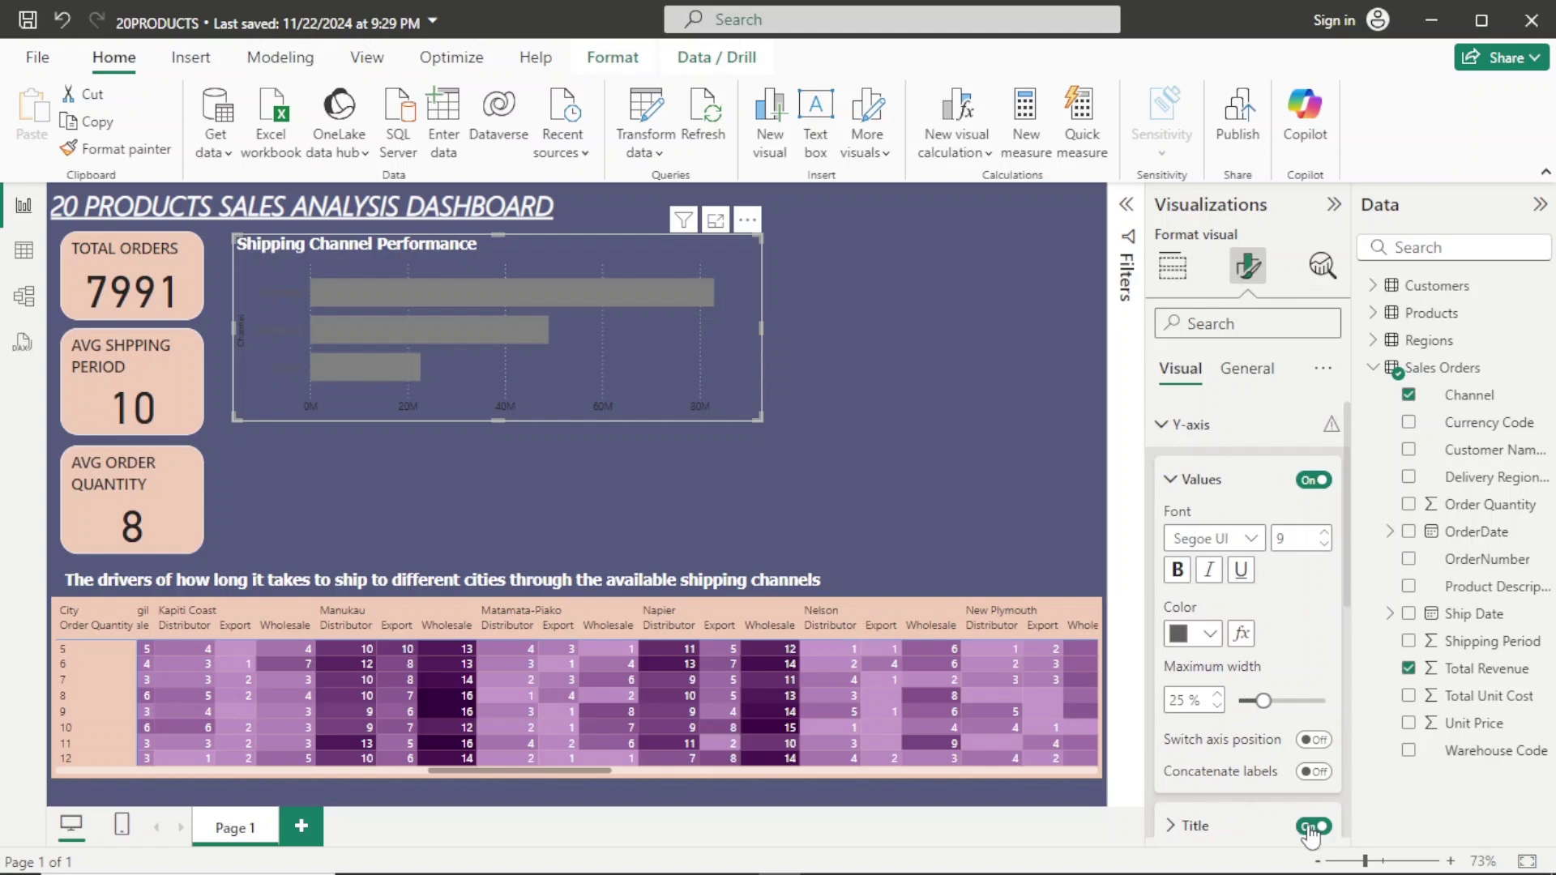
pyautogui.click(1209, 638)
pyautogui.click(1192, 536)
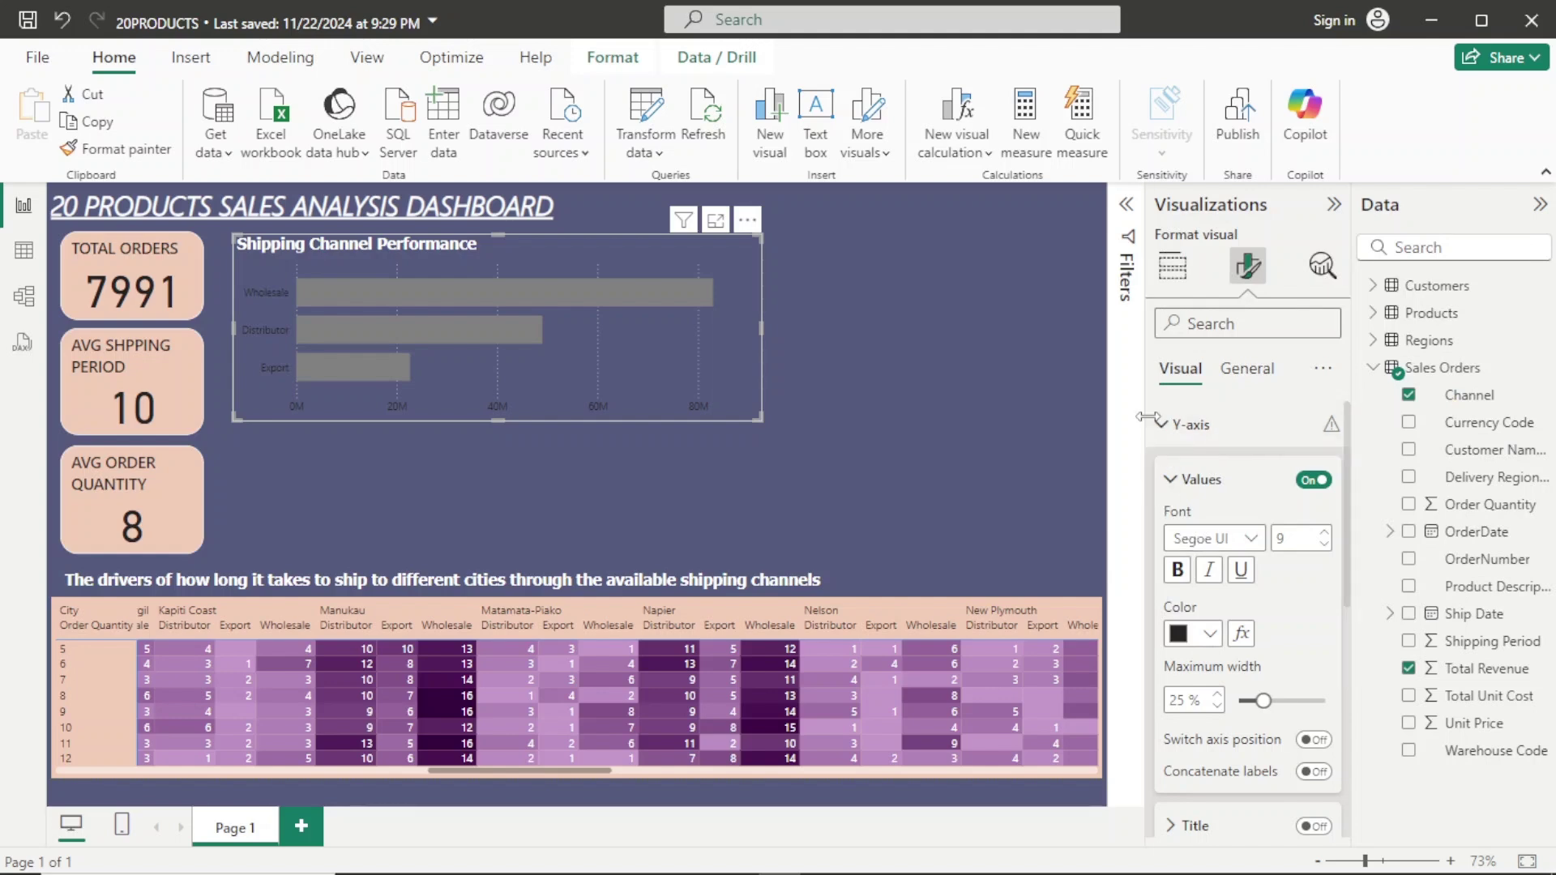
pyautogui.click(1252, 548)
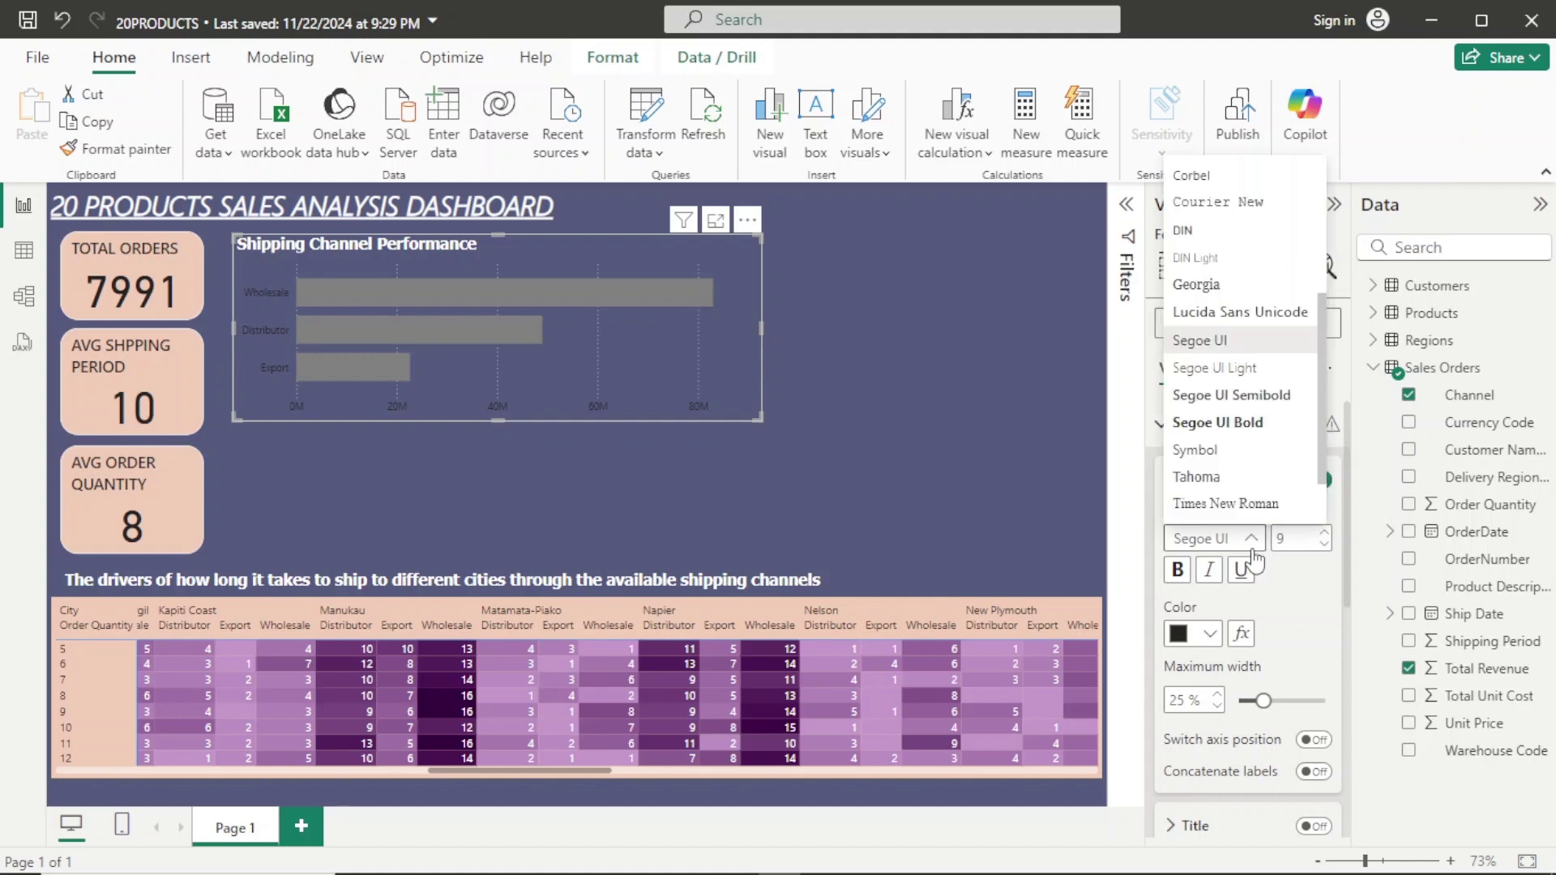
pyautogui.click(1233, 482)
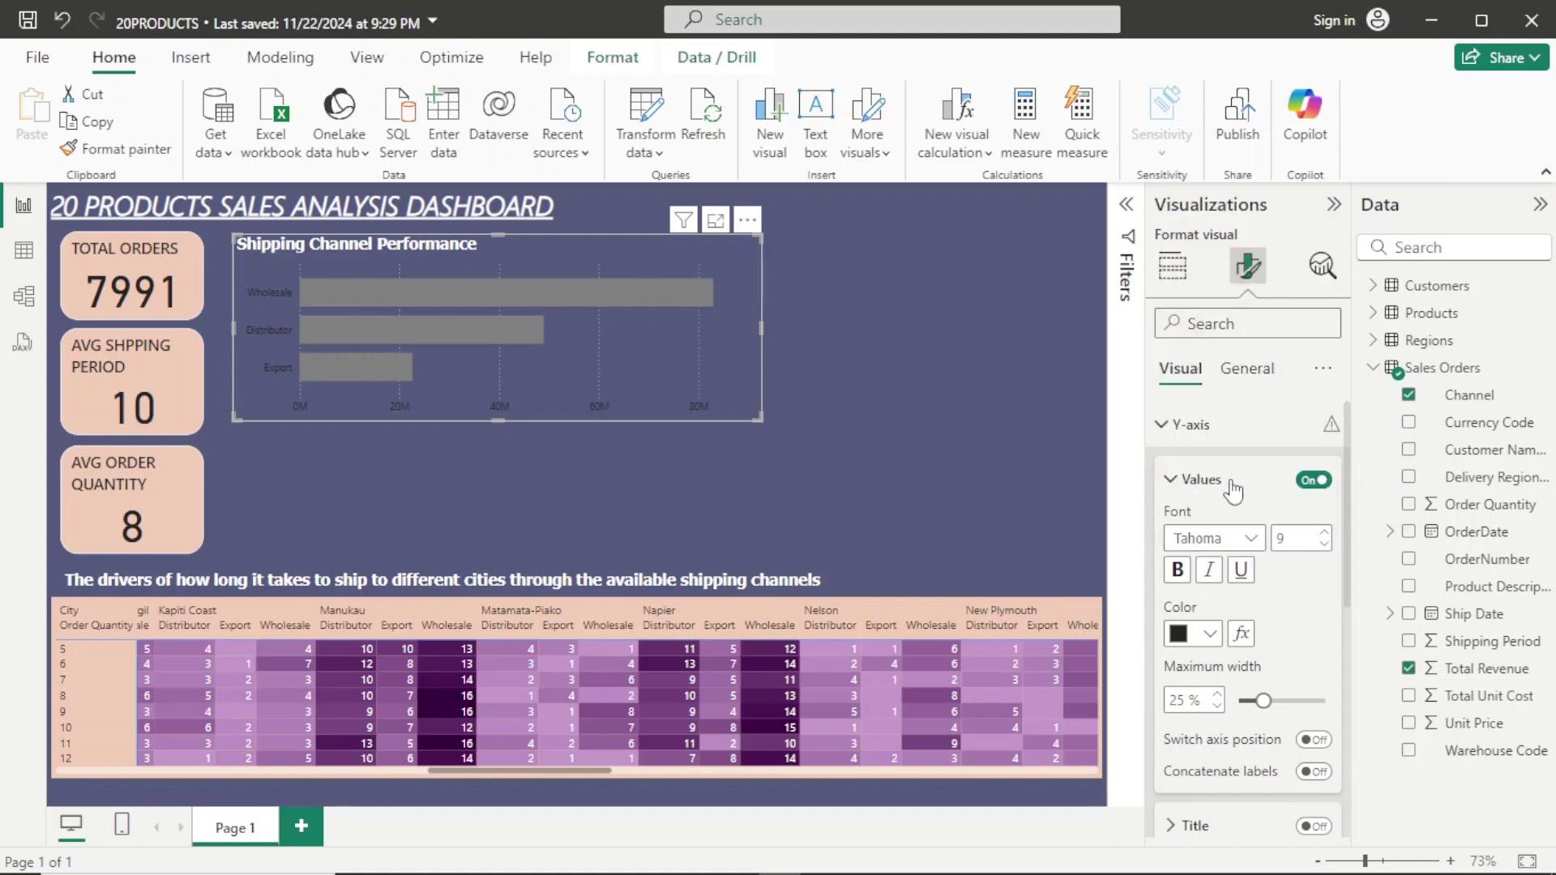
pyautogui.click(1176, 570)
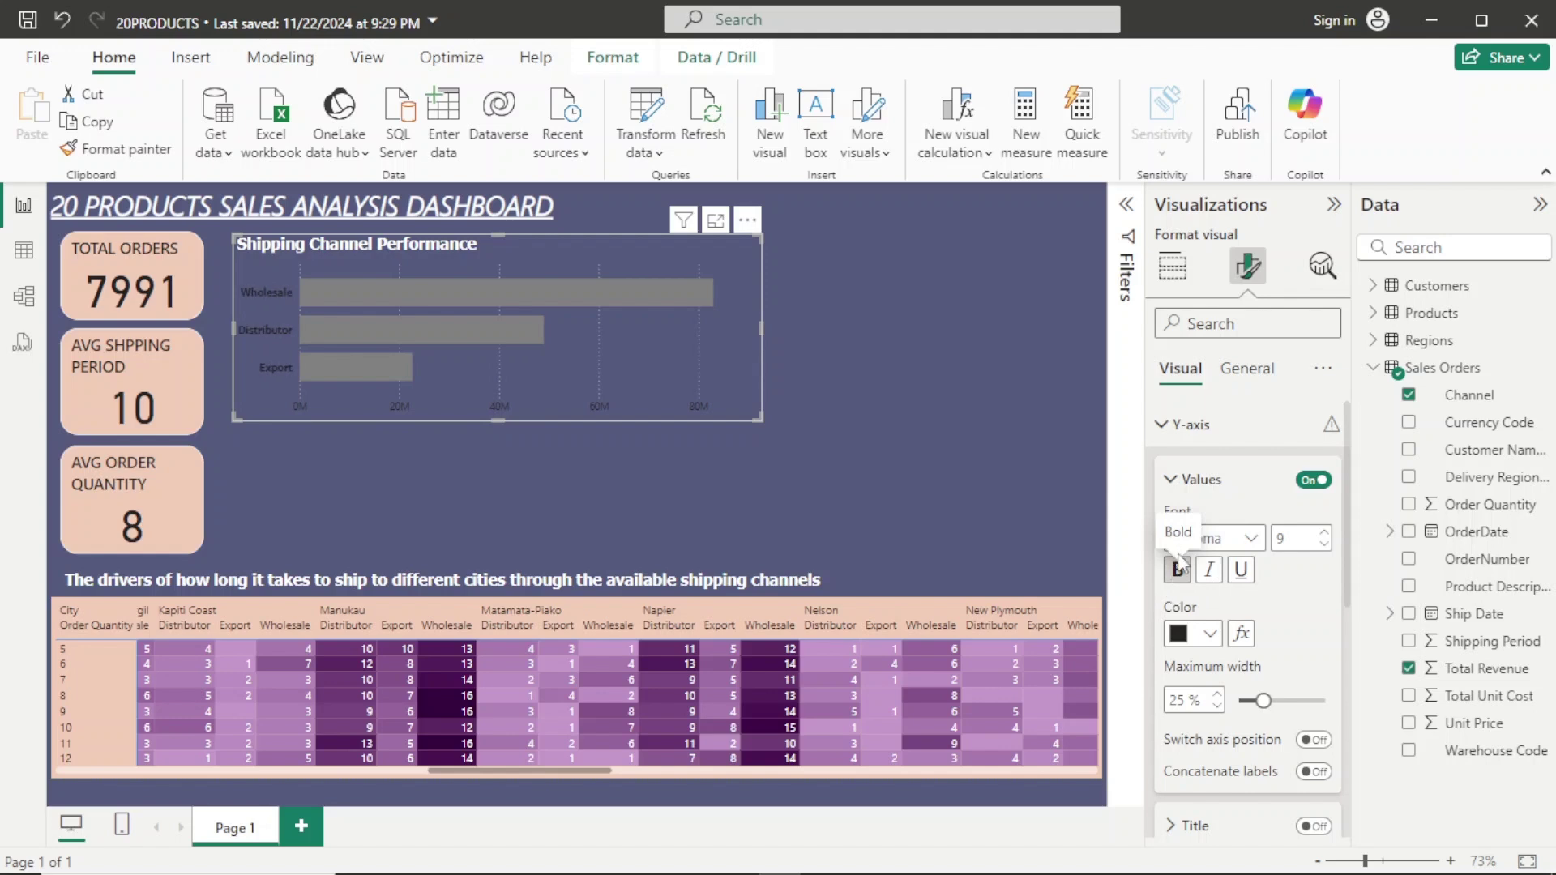
pyautogui.click(1177, 438)
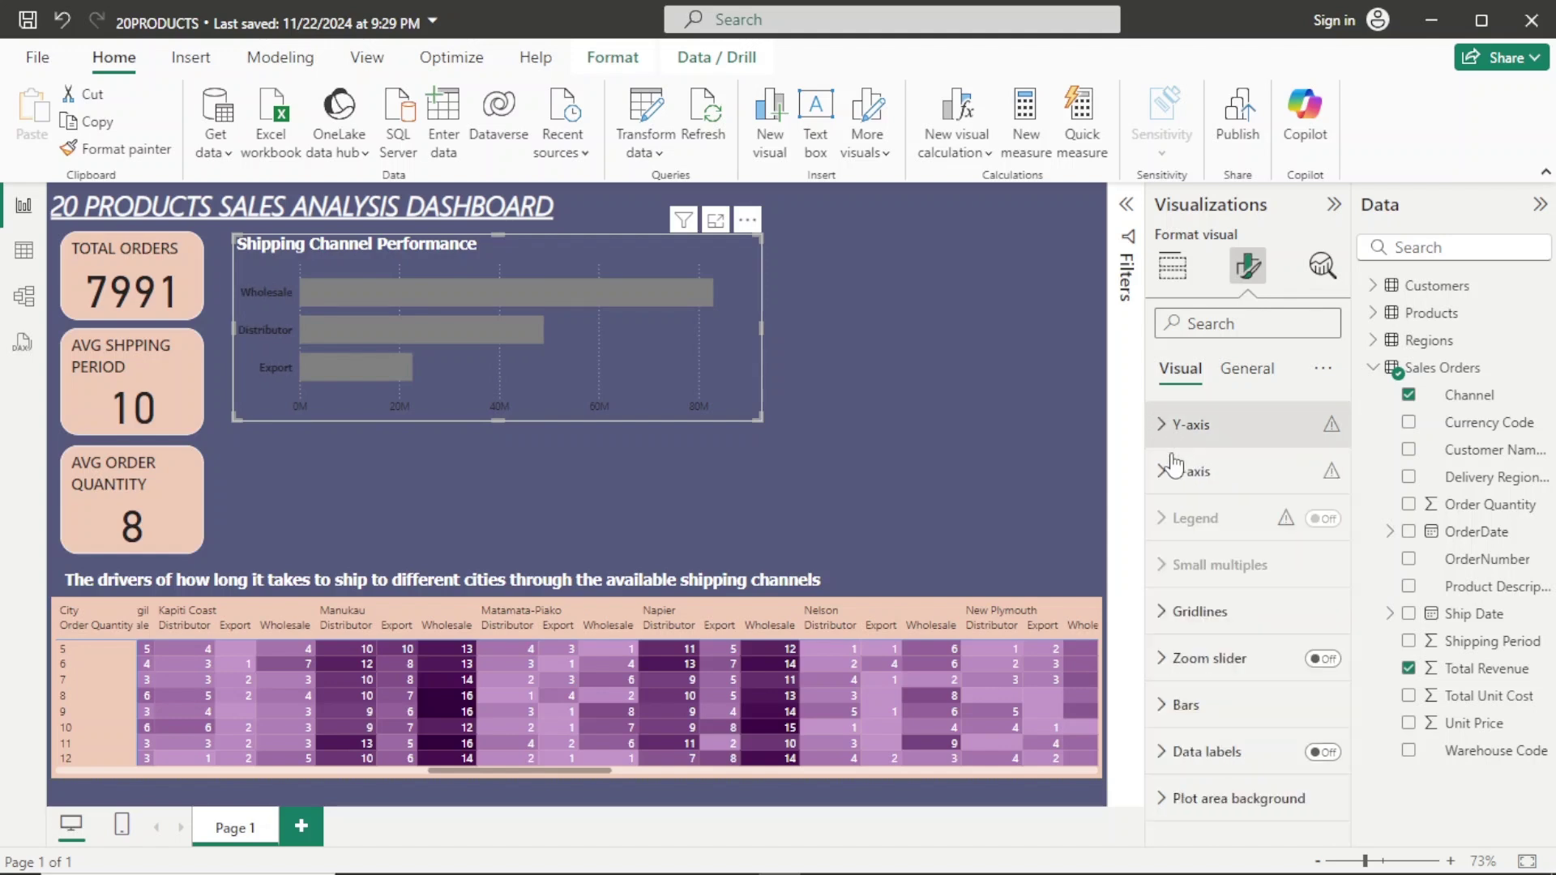
# Format the X-axis values of the Shipping Channel Performance chart in bold Tahoma.
pyautogui.click(1173, 478)
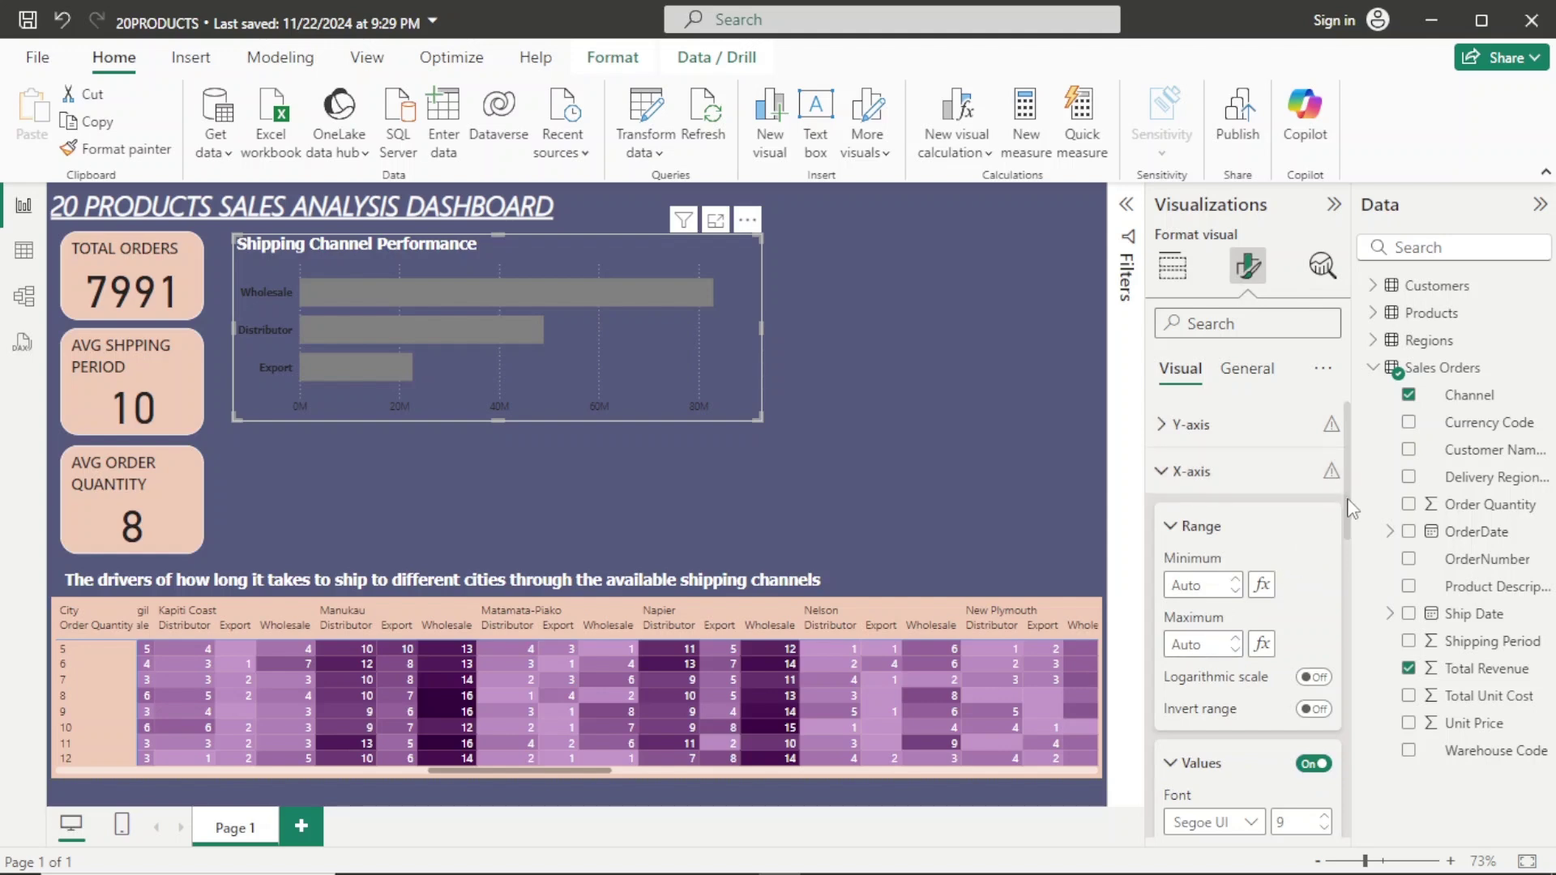
pyautogui.scroll(-3, 1351, 508)
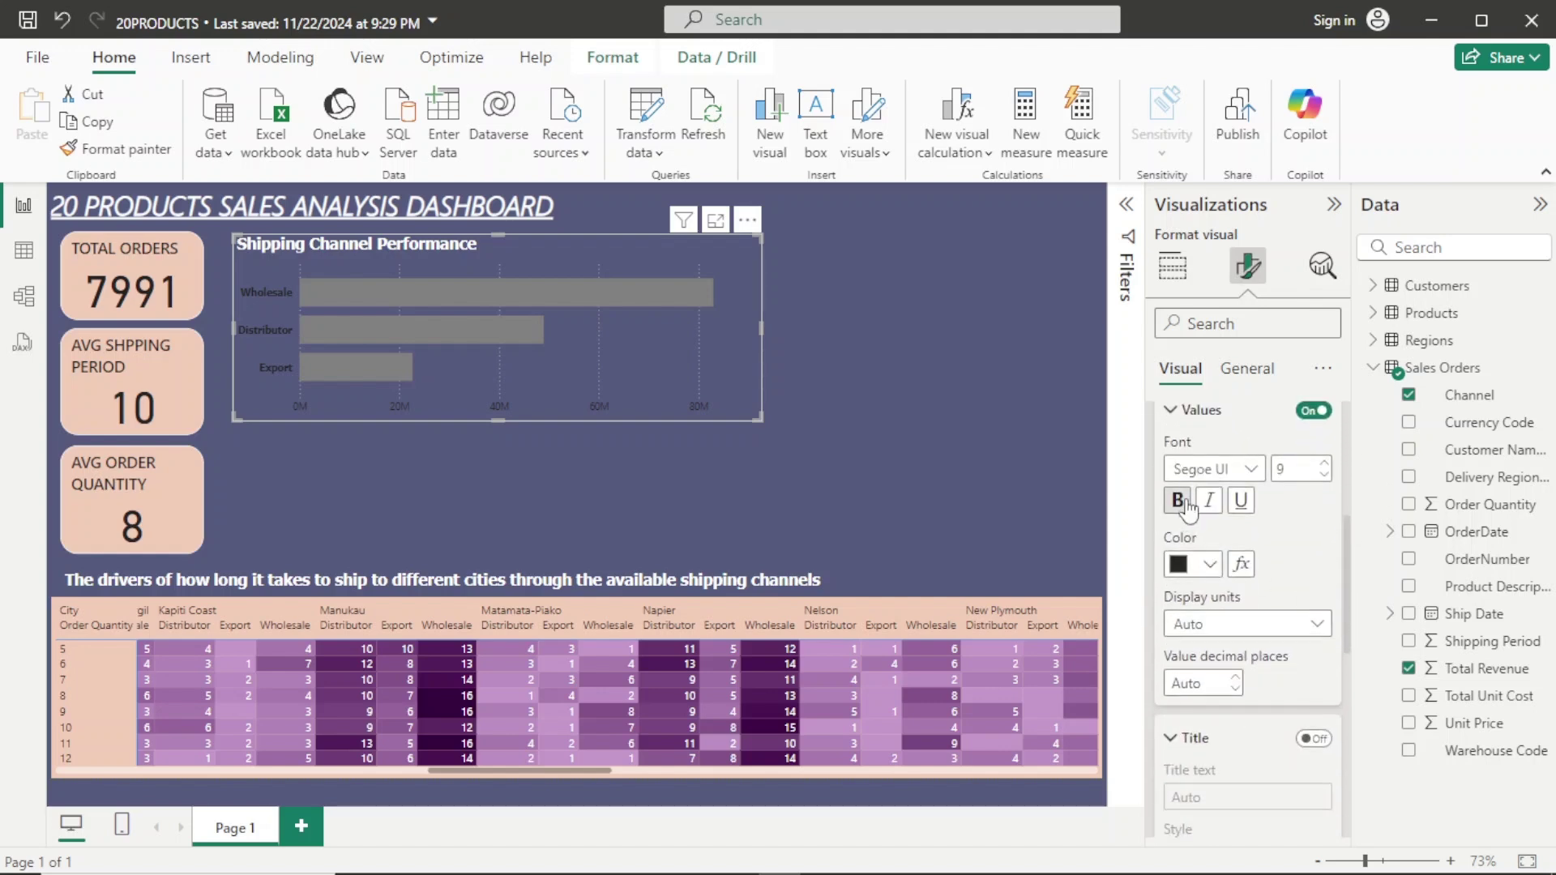
pyautogui.click(1187, 506)
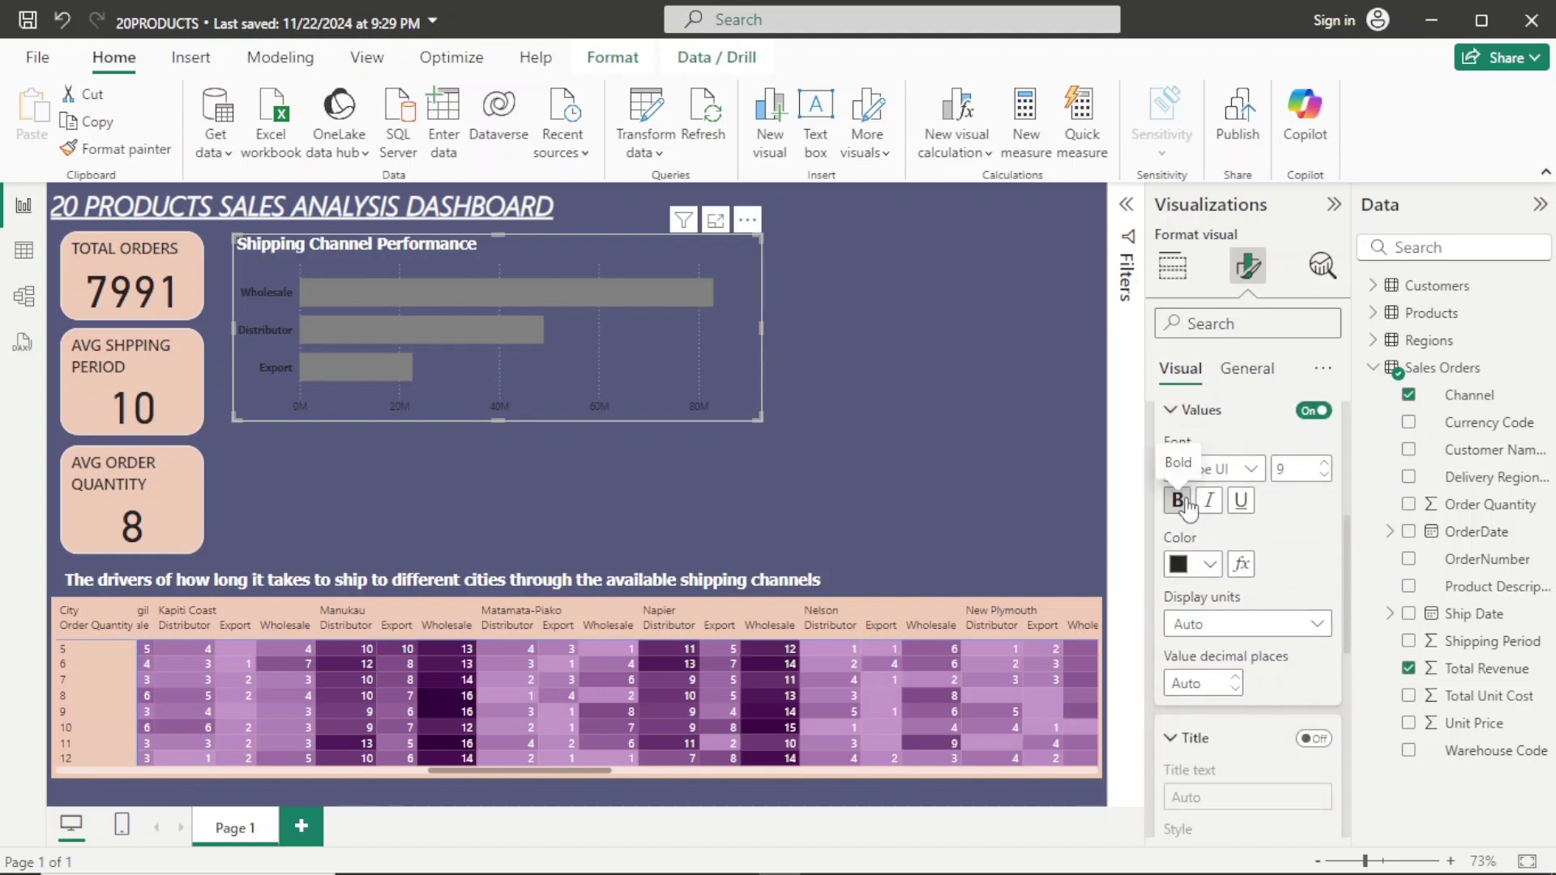
pyautogui.click(1253, 471)
pyautogui.press('t')
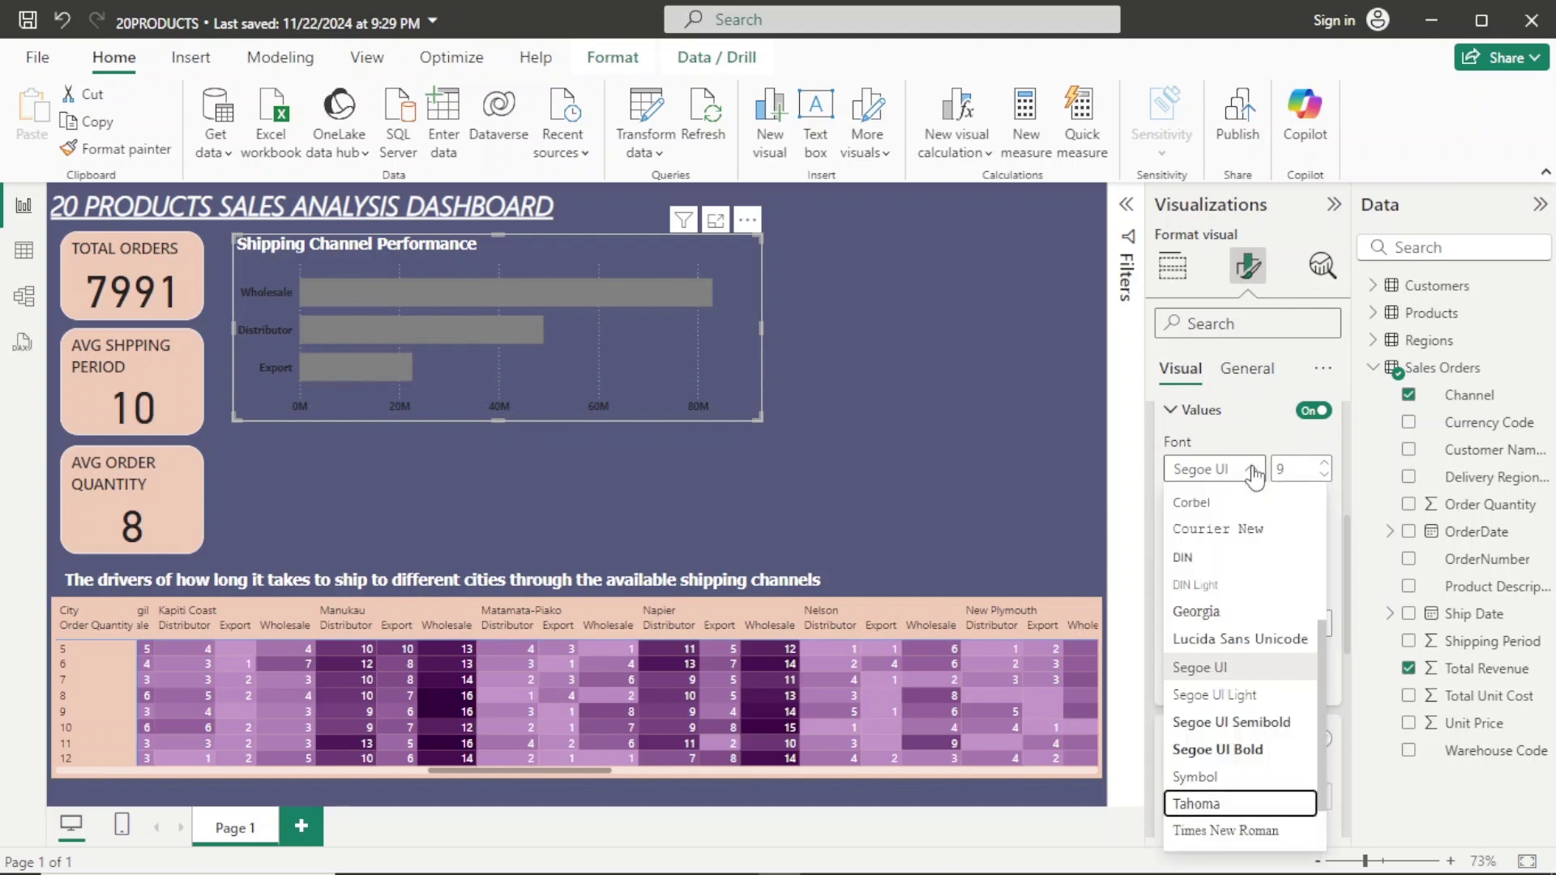
pyautogui.click(1197, 805)
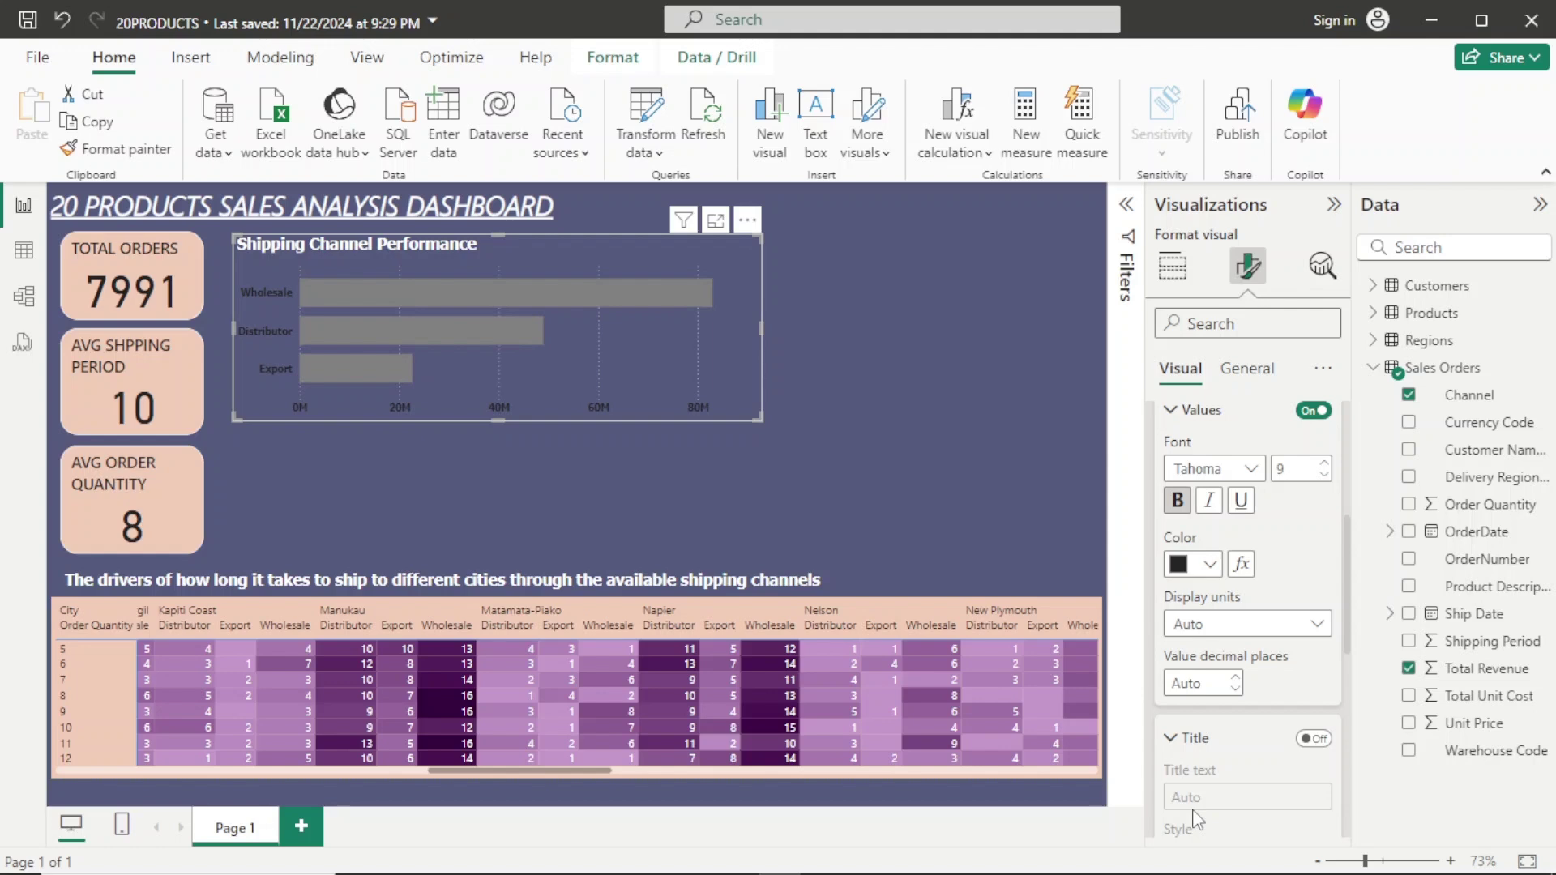
pyautogui.click(1052, 467)
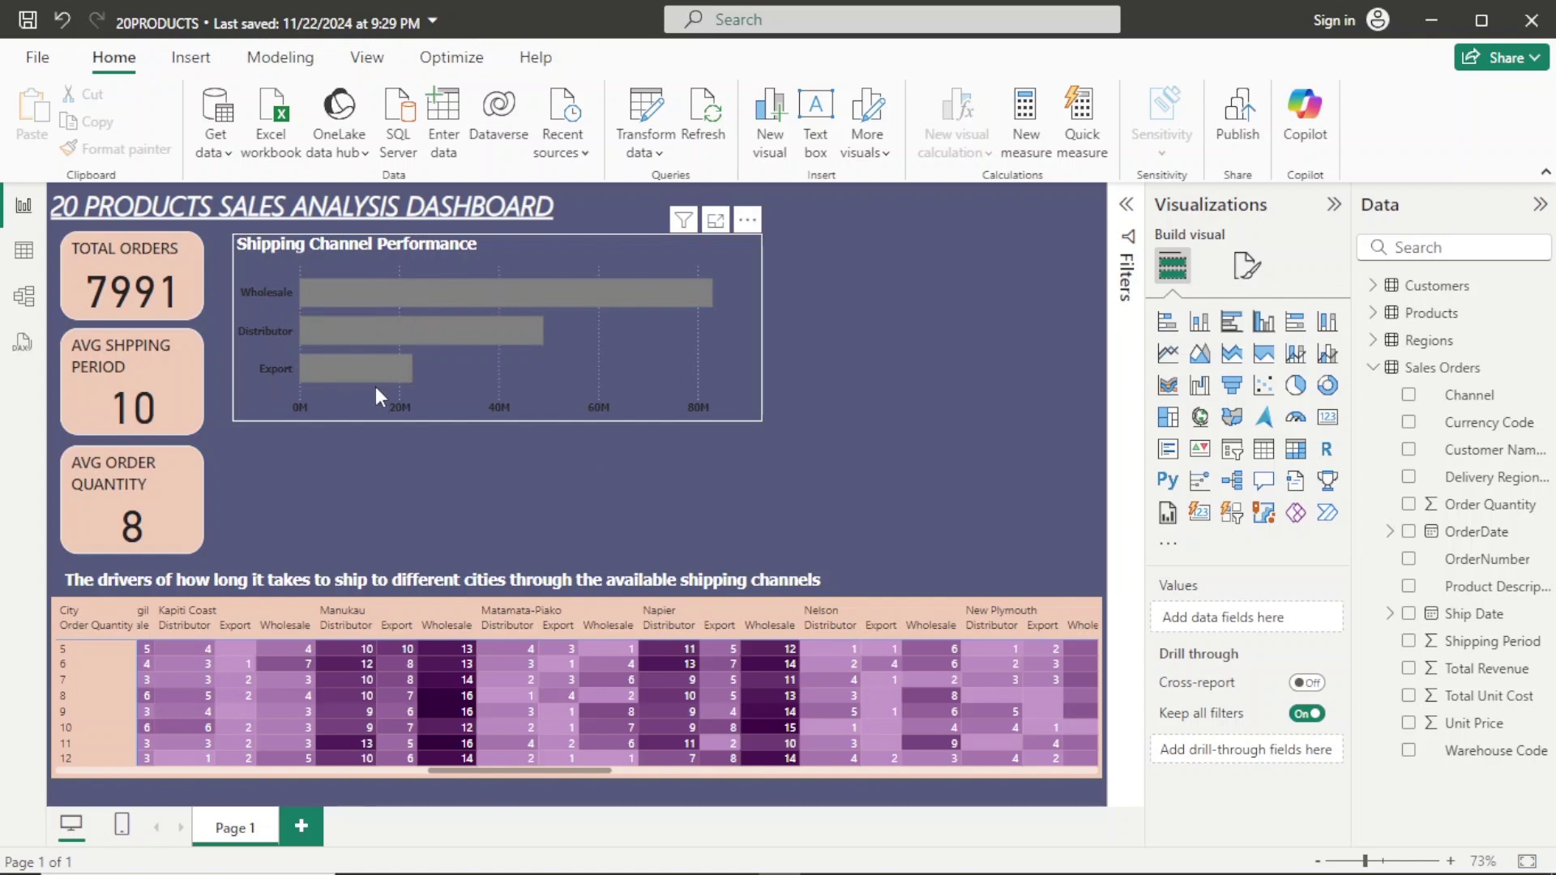
# Turn on data labels for the Shipping Channel Performance chart.
pyautogui.click(723, 347)
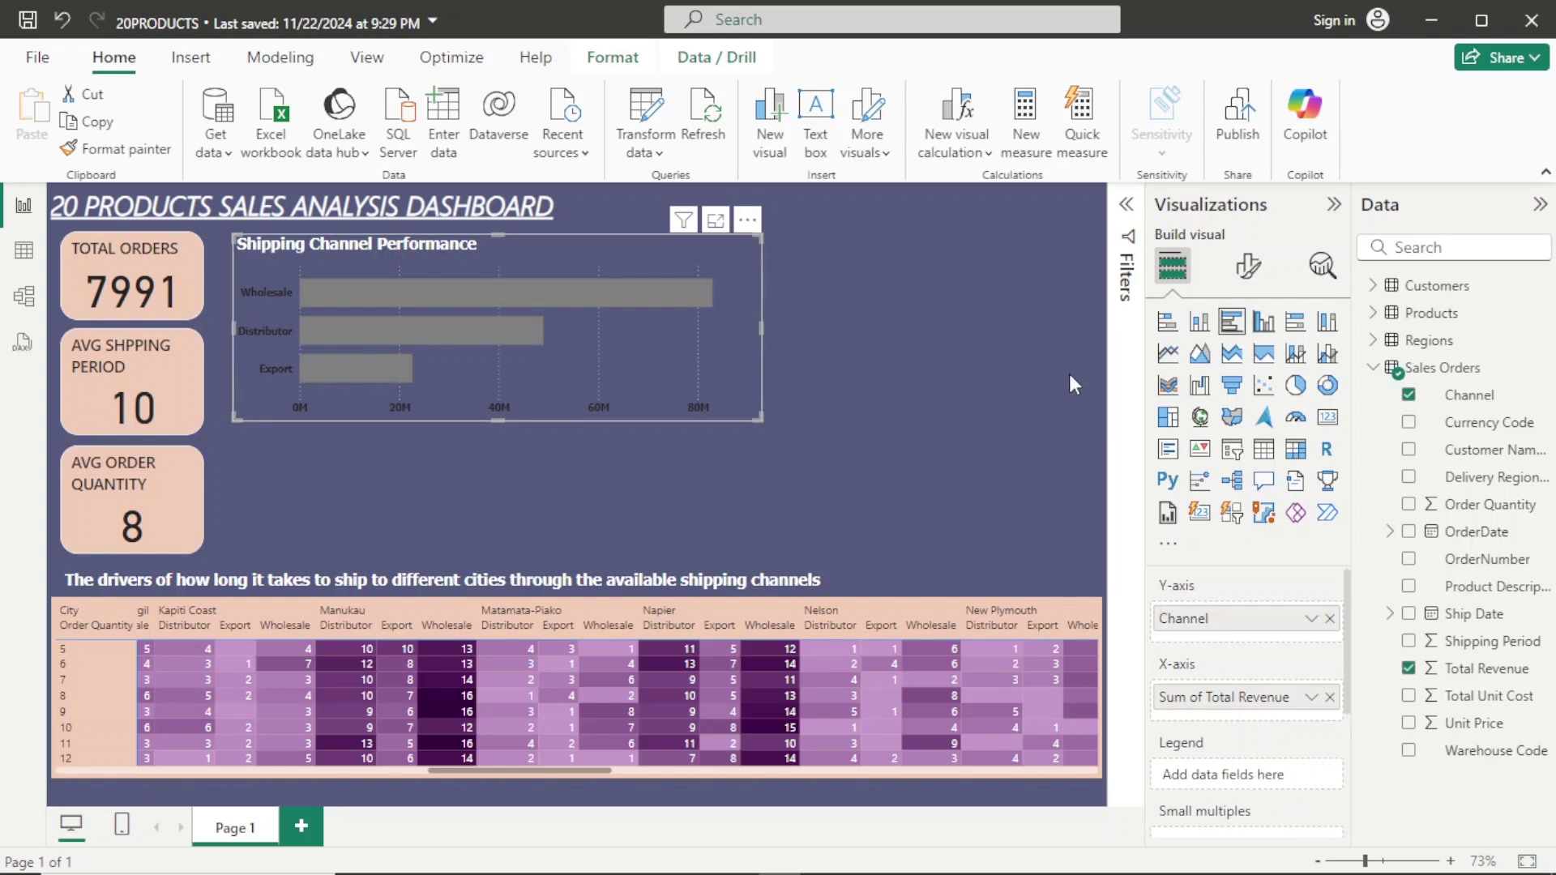
pyautogui.click(1248, 265)
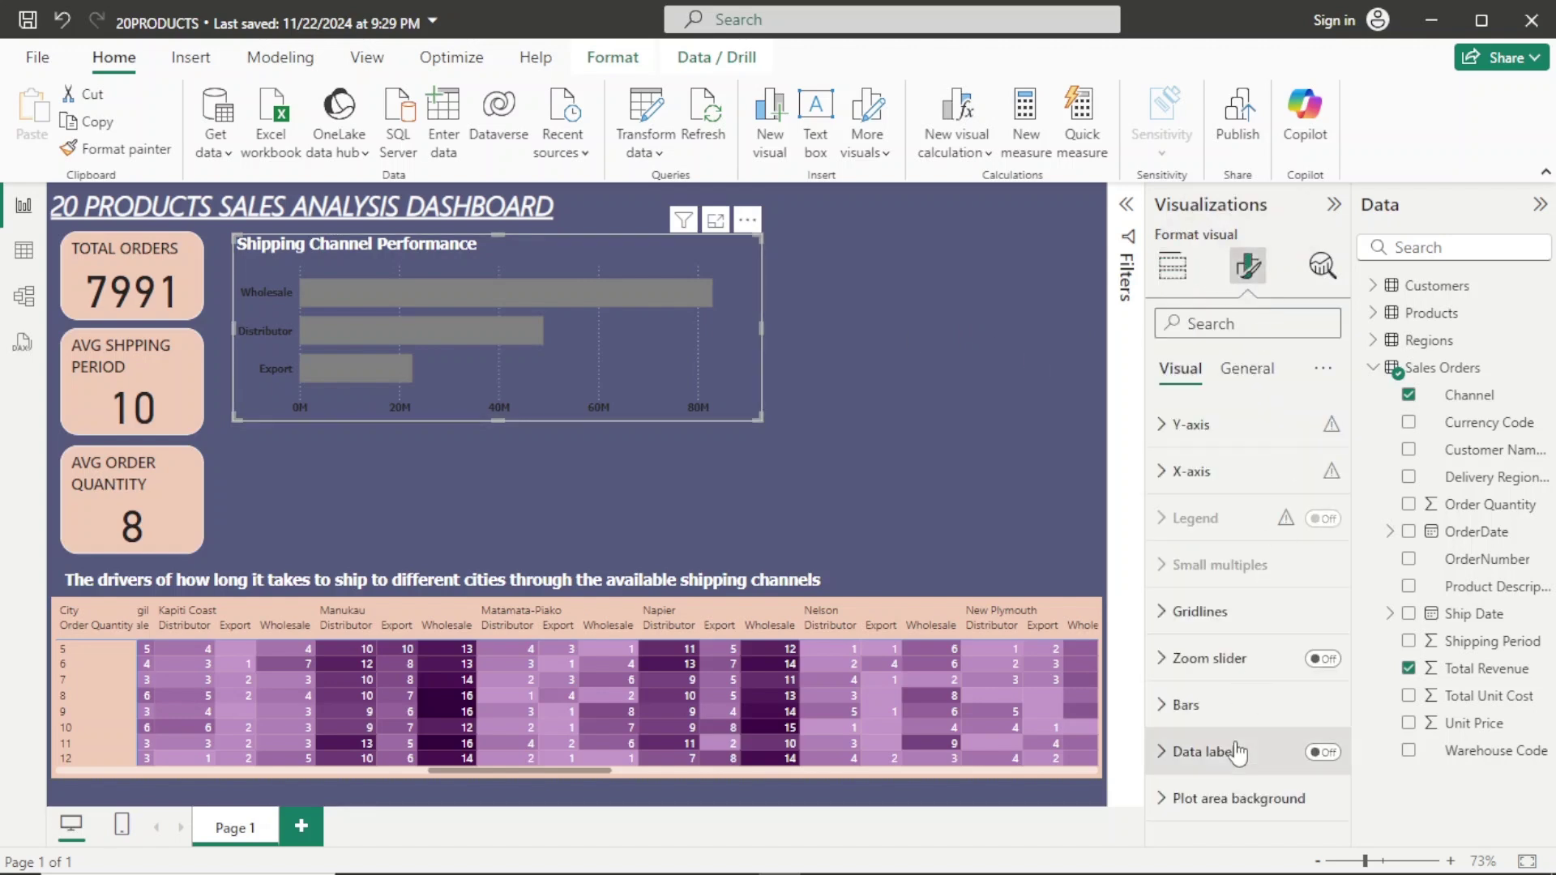
pyautogui.click(1323, 754)
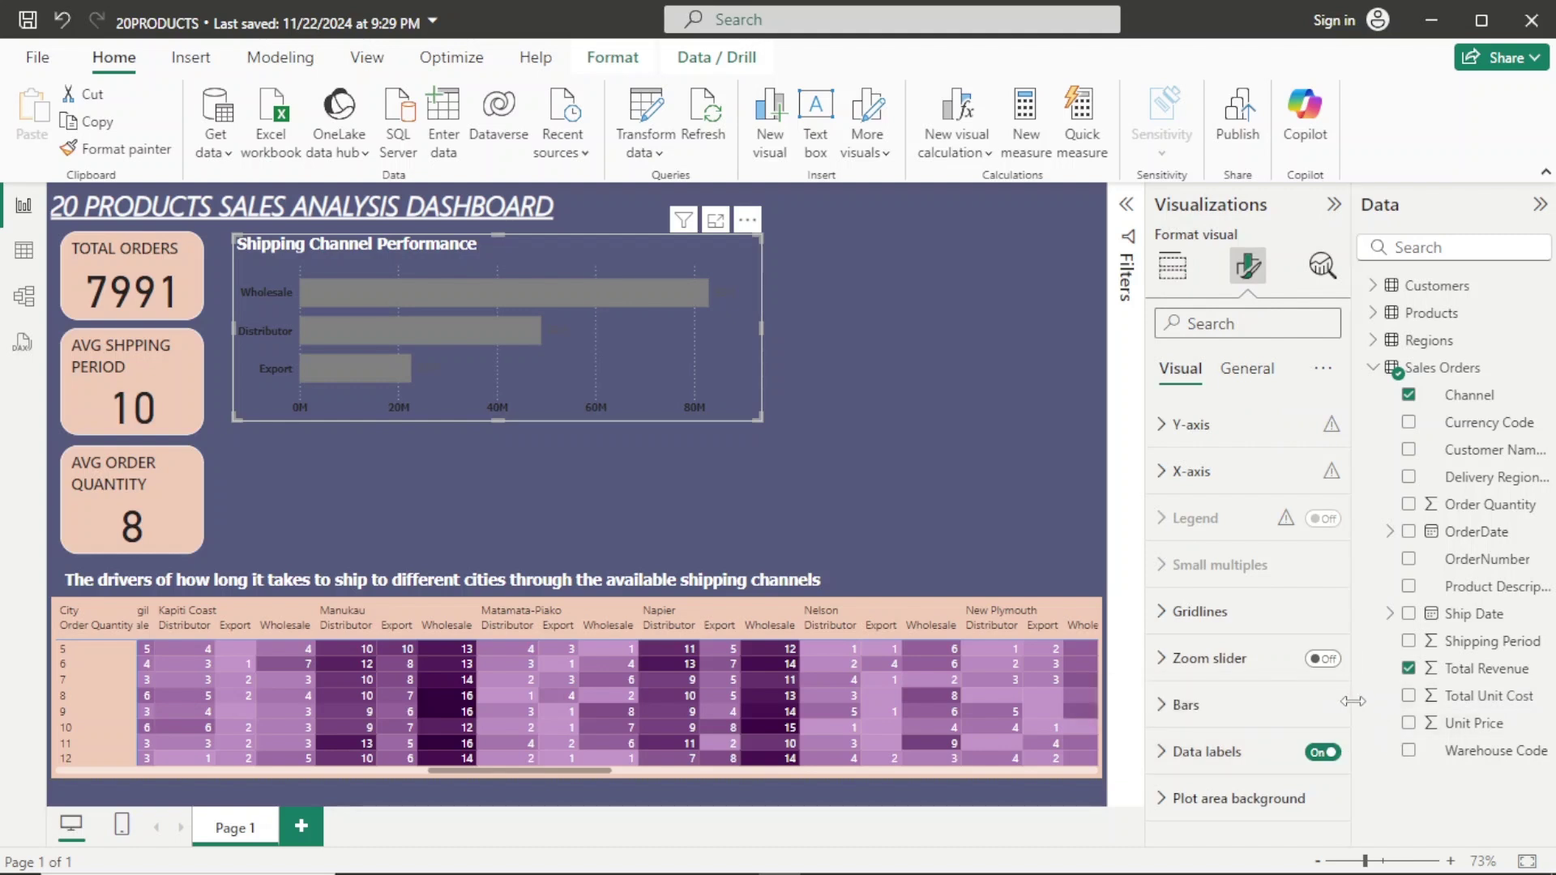
# Format the chart's data label values with the near-black recent color and bold text.
pyautogui.click(1241, 769)
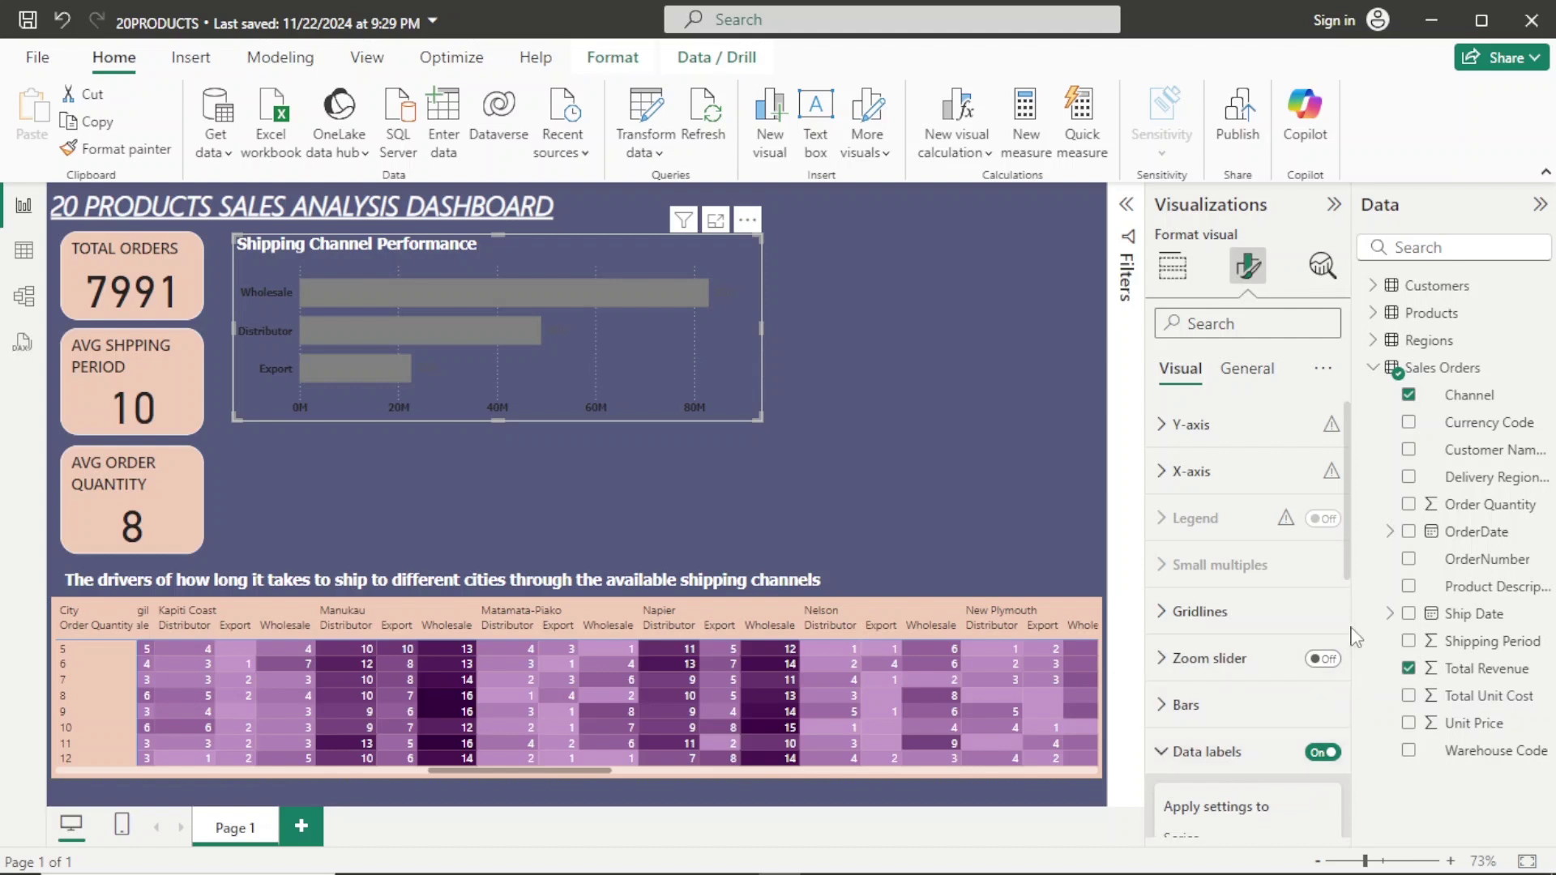
pyautogui.moveTo(1351, 553); pyautogui.dragTo(1364, 835)
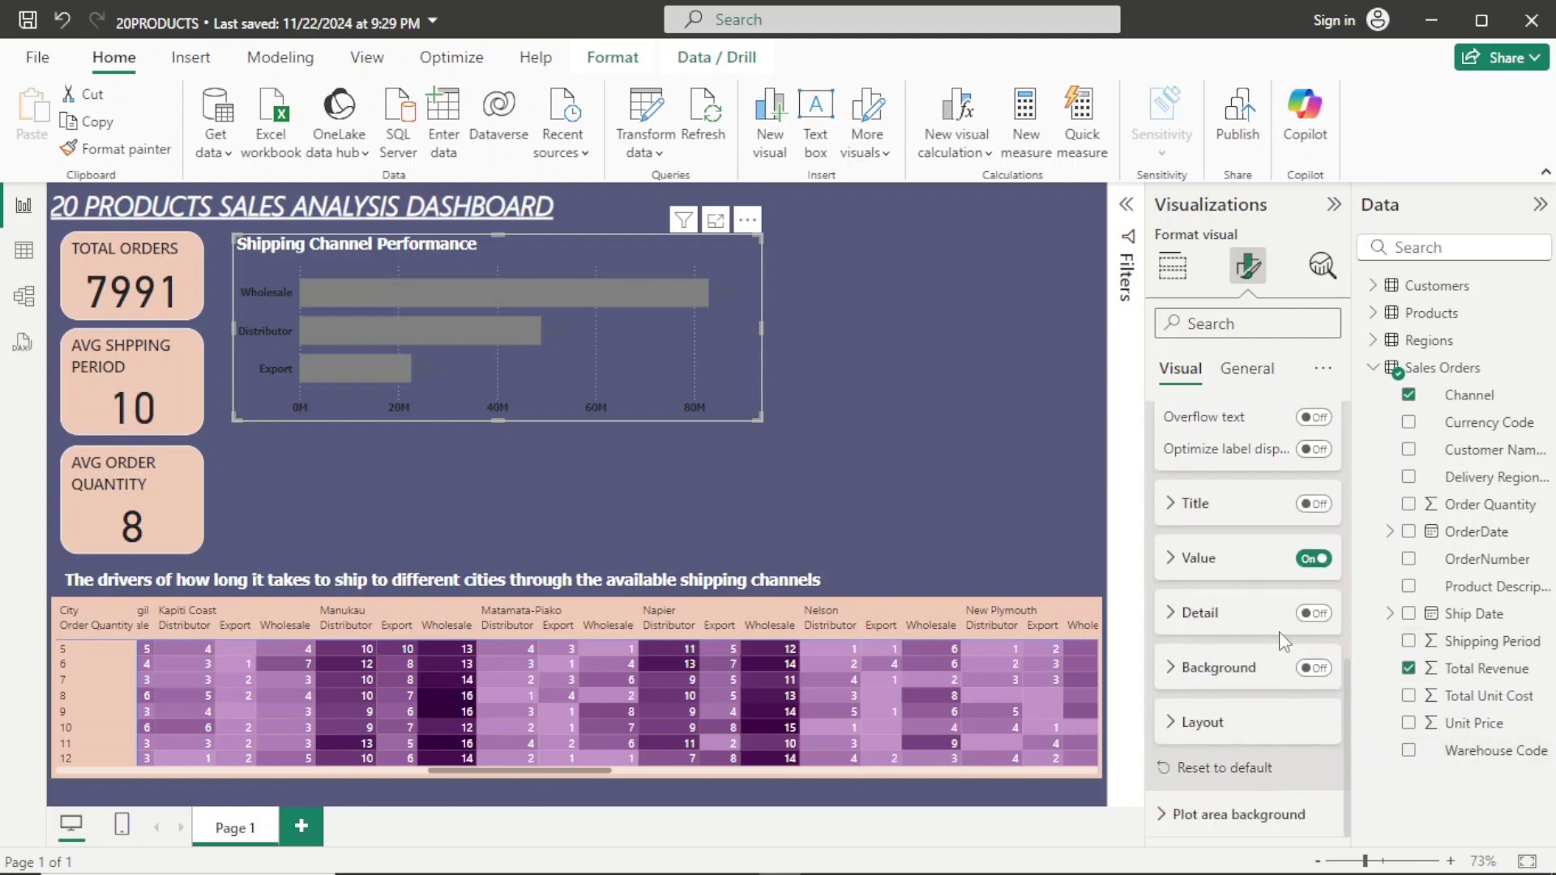
pyautogui.click(1242, 567)
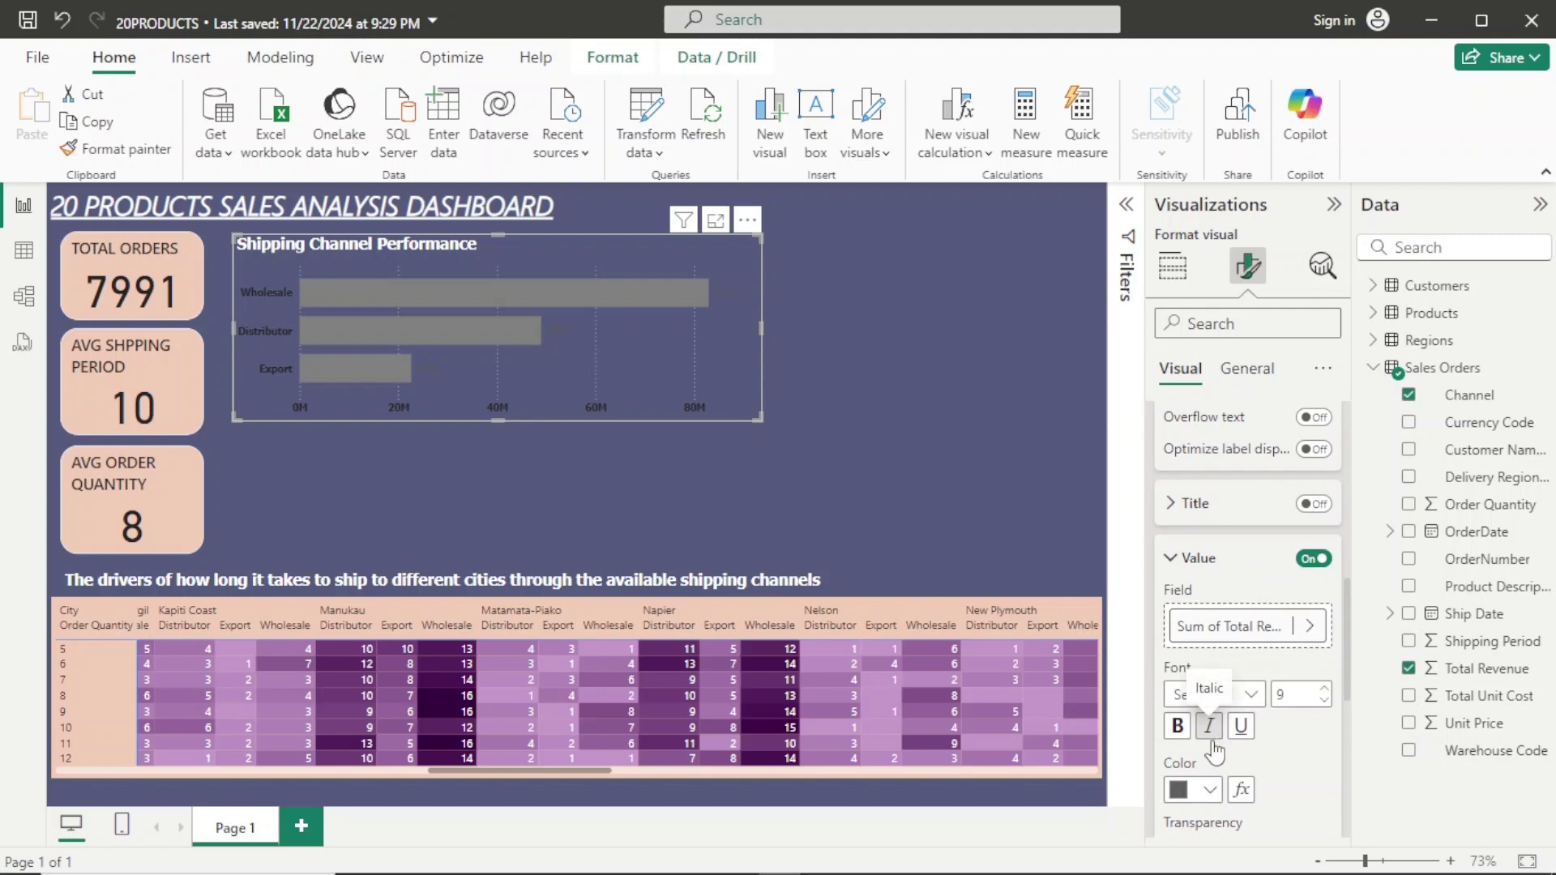
pyautogui.click(1208, 802)
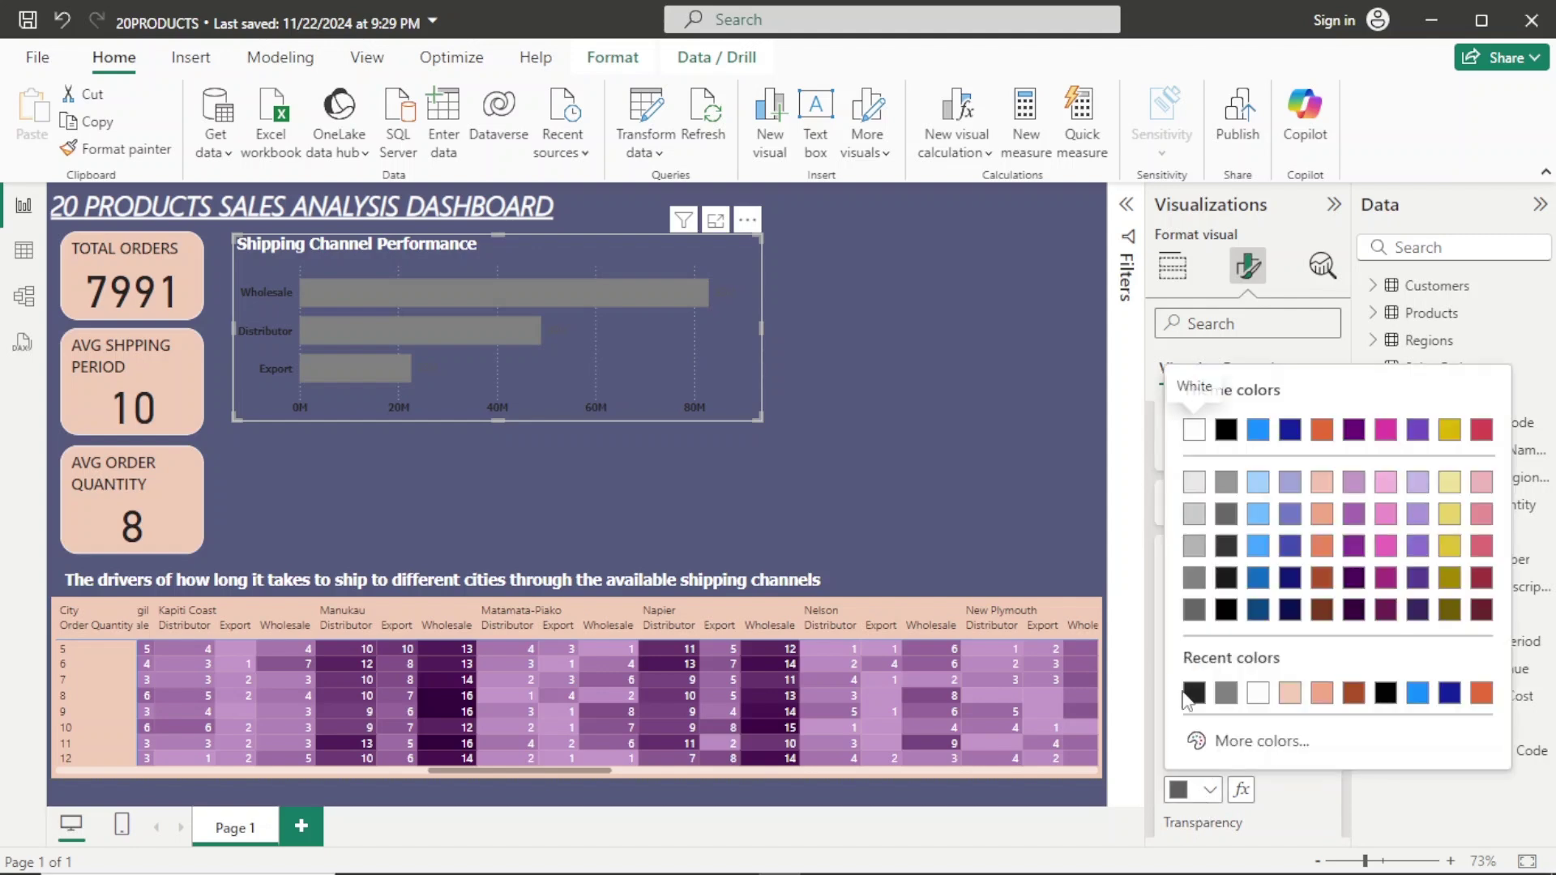
pyautogui.click(1188, 697)
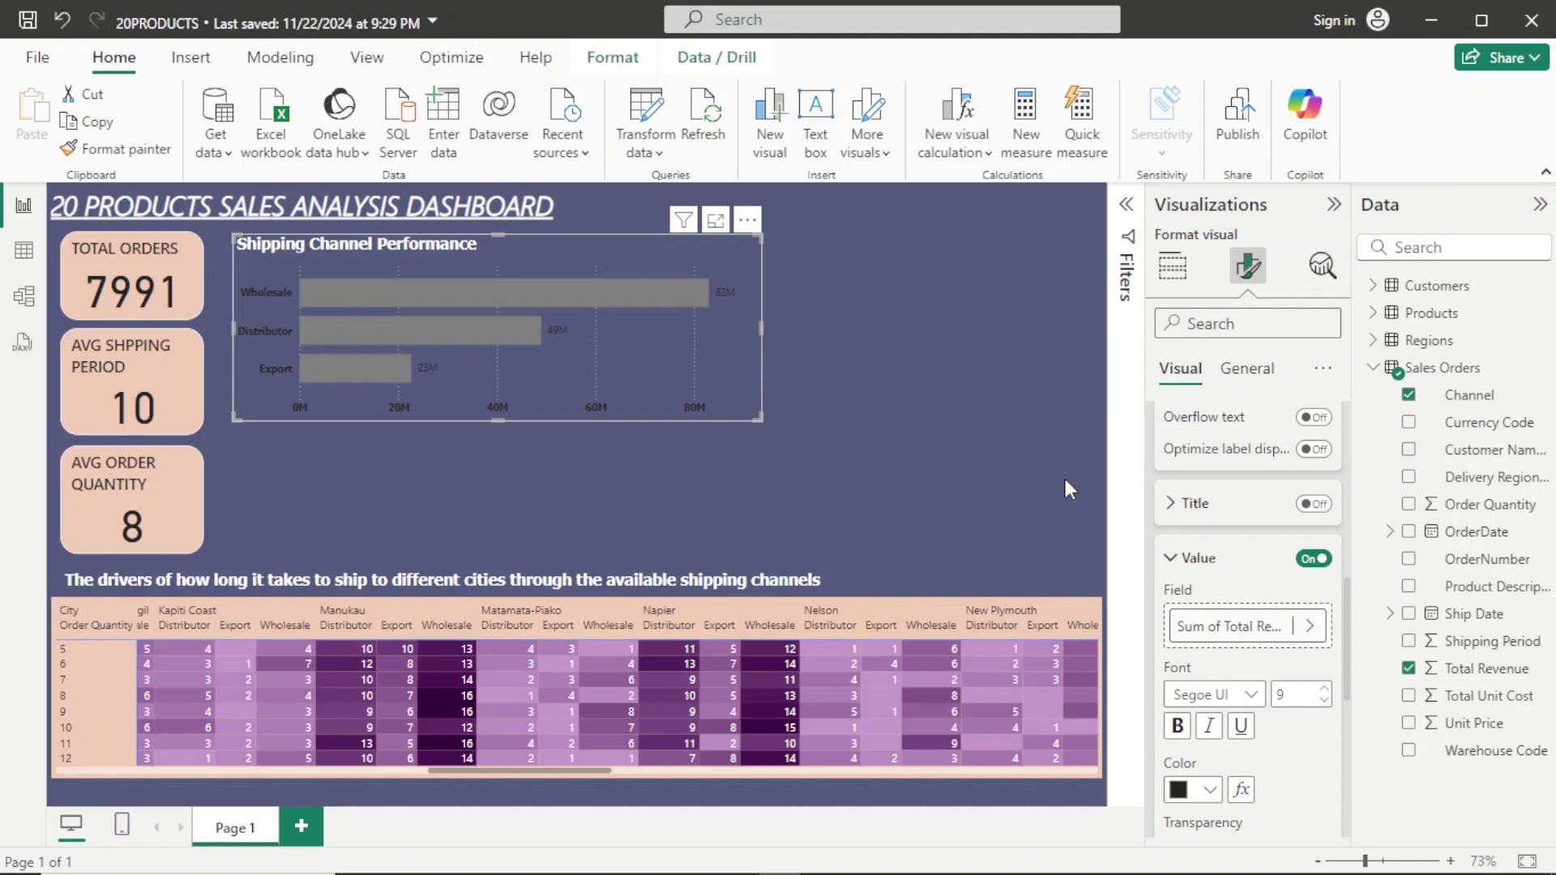
pyautogui.click(1183, 738)
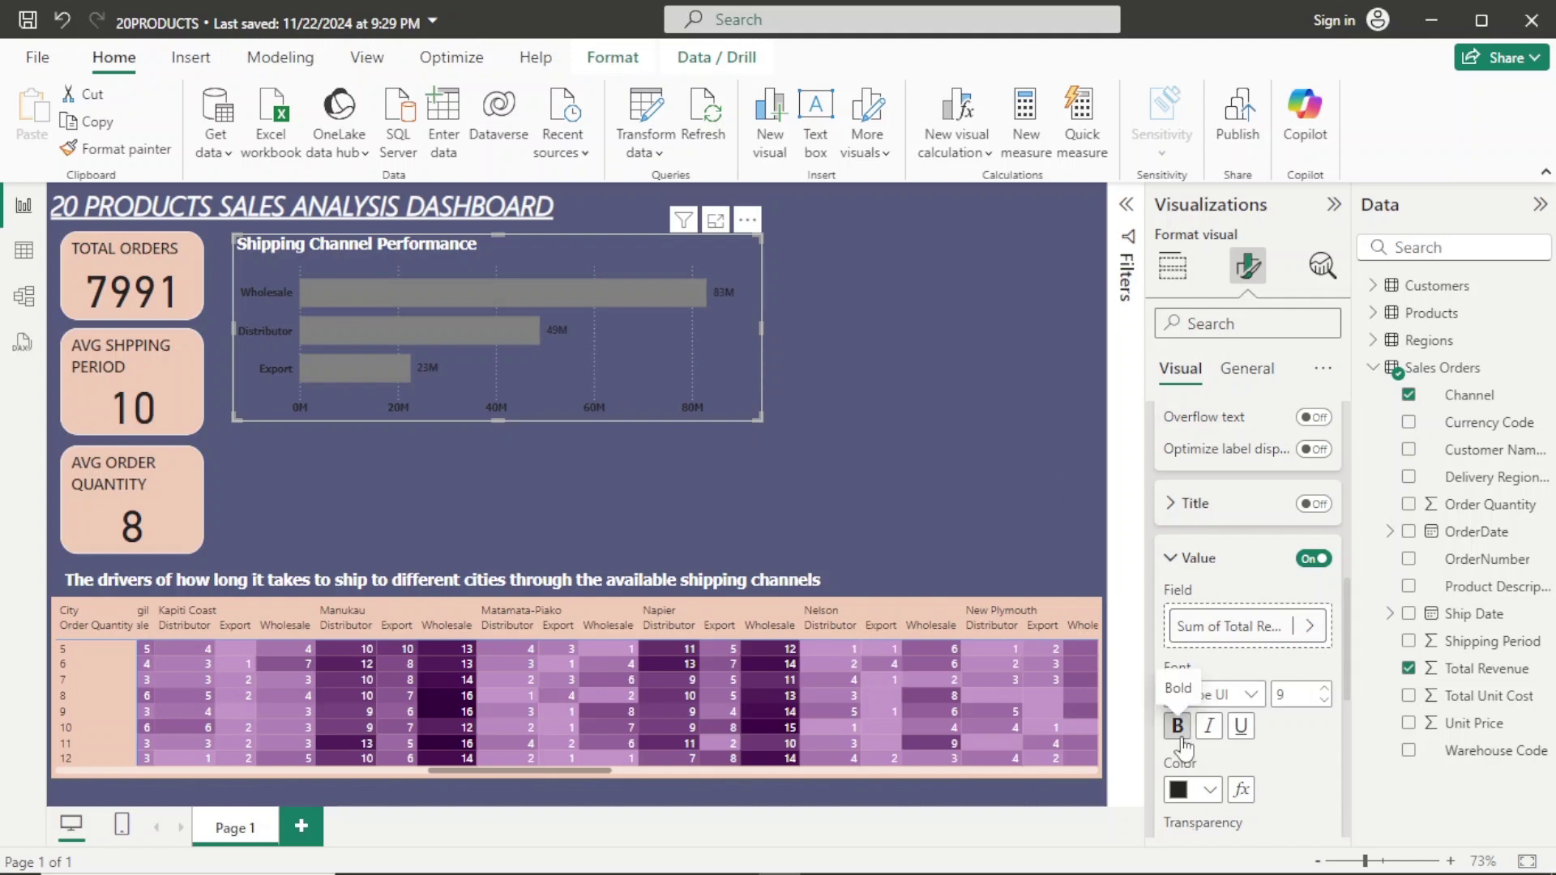
pyautogui.click(984, 470)
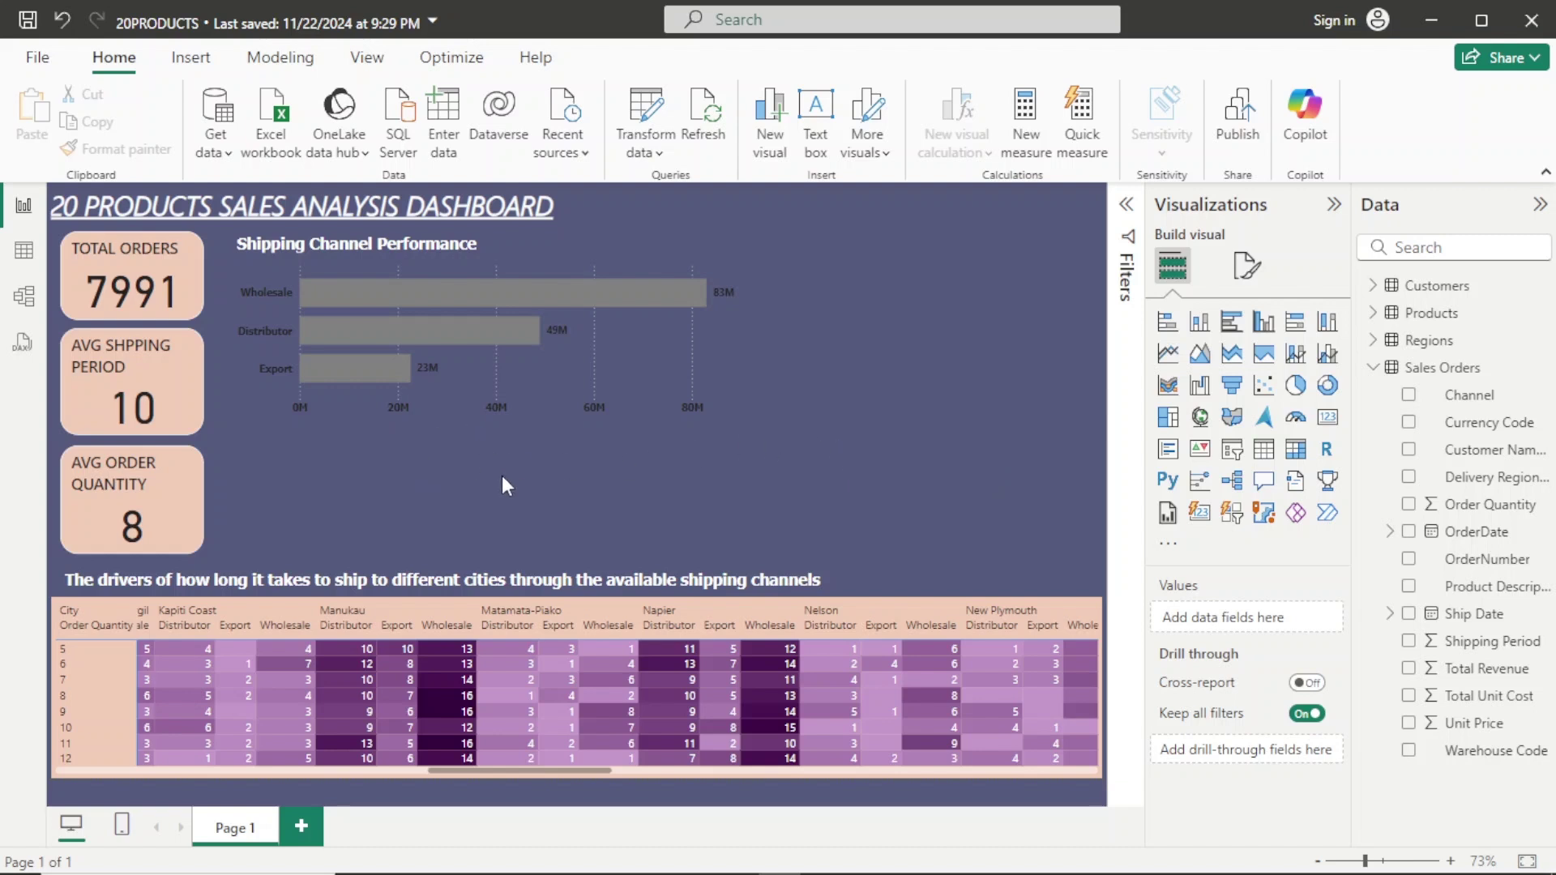
# Switch to the Sales Analysis Report workbook in Excel and review the objective about top customers in cell B4 of the Objectives sheet.
pyautogui.moveTo(567, 871)
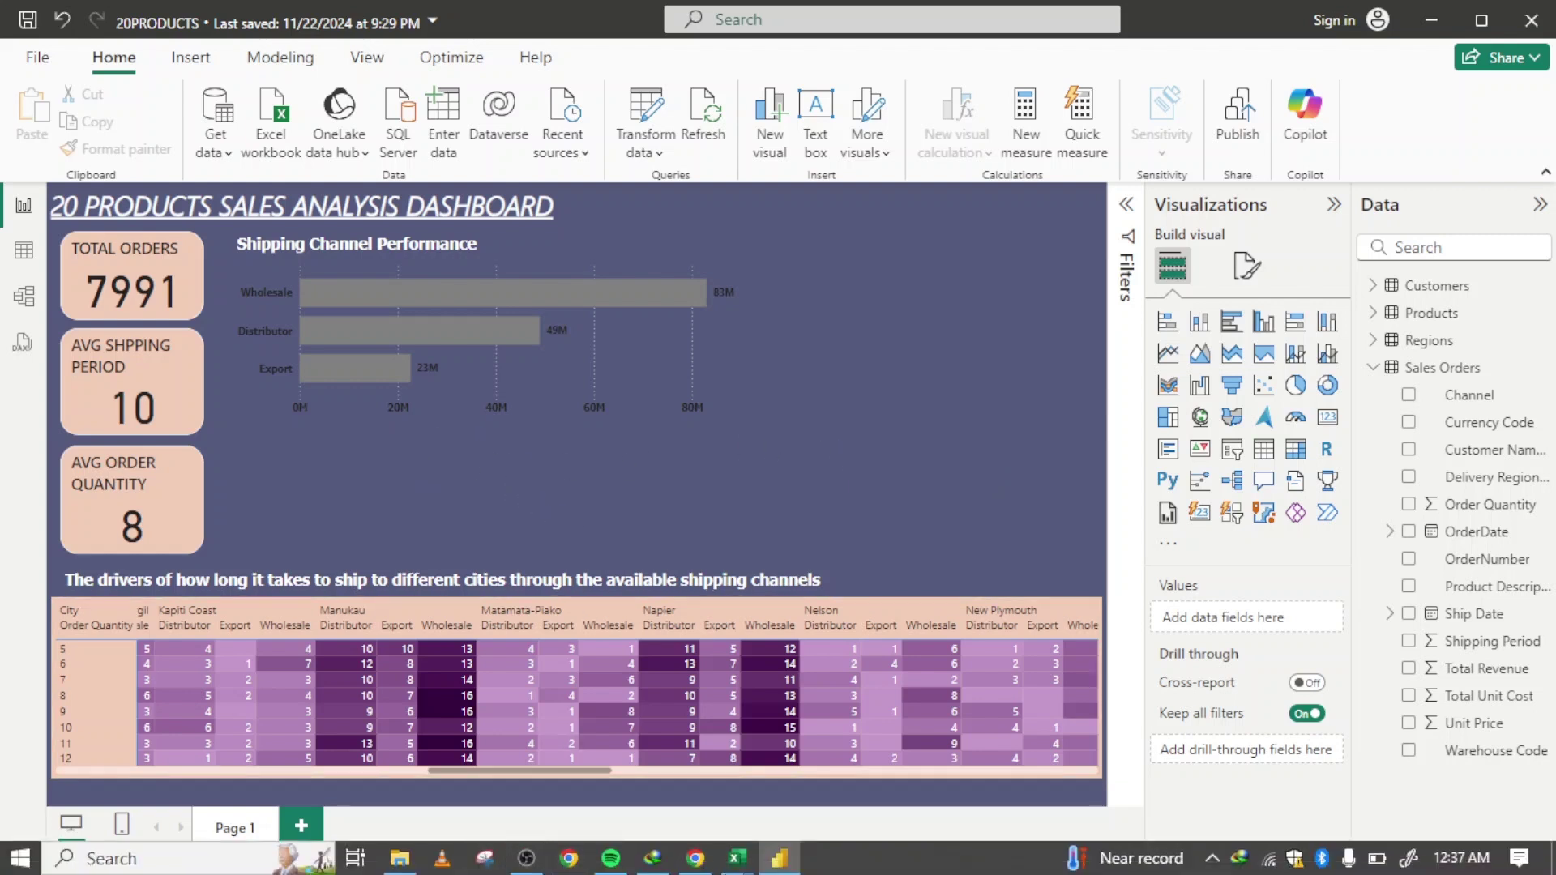
pyautogui.moveTo(735, 865)
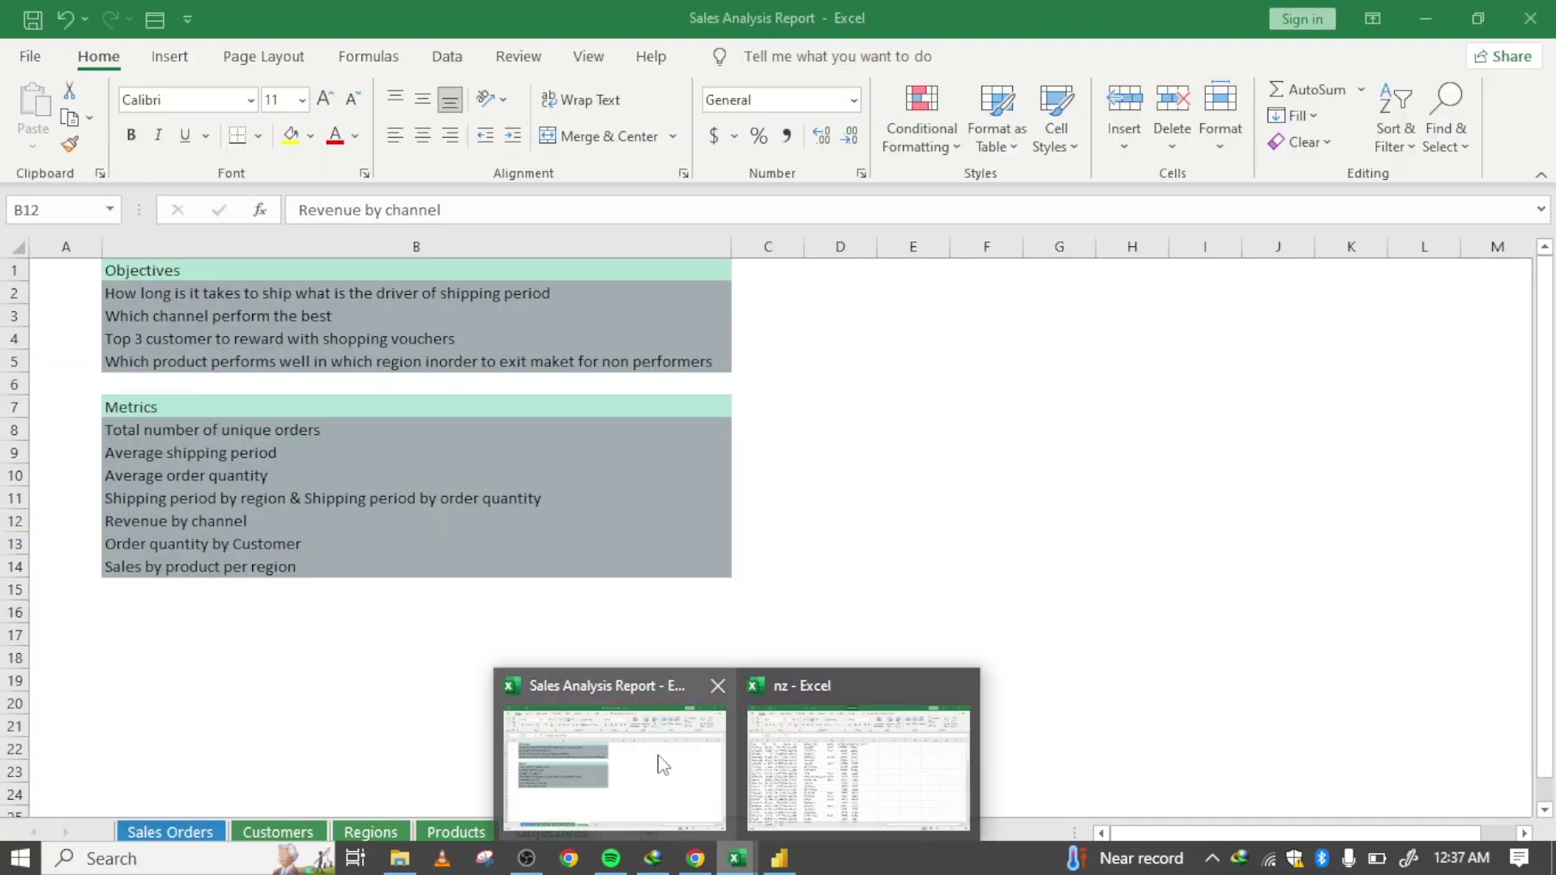
pyautogui.click(663, 764)
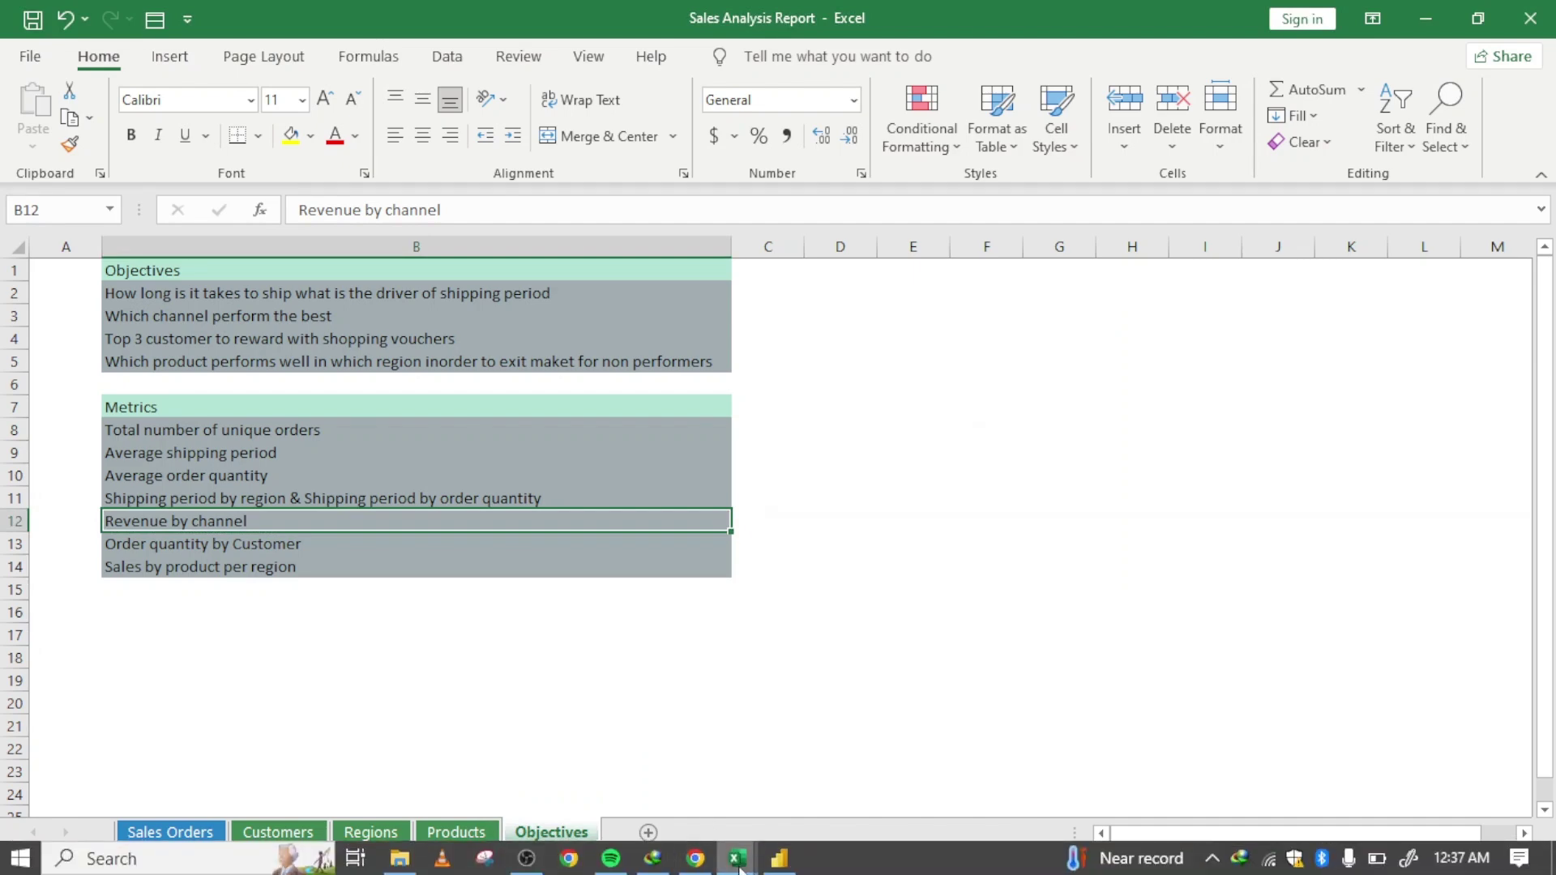
pyautogui.click(792, 865)
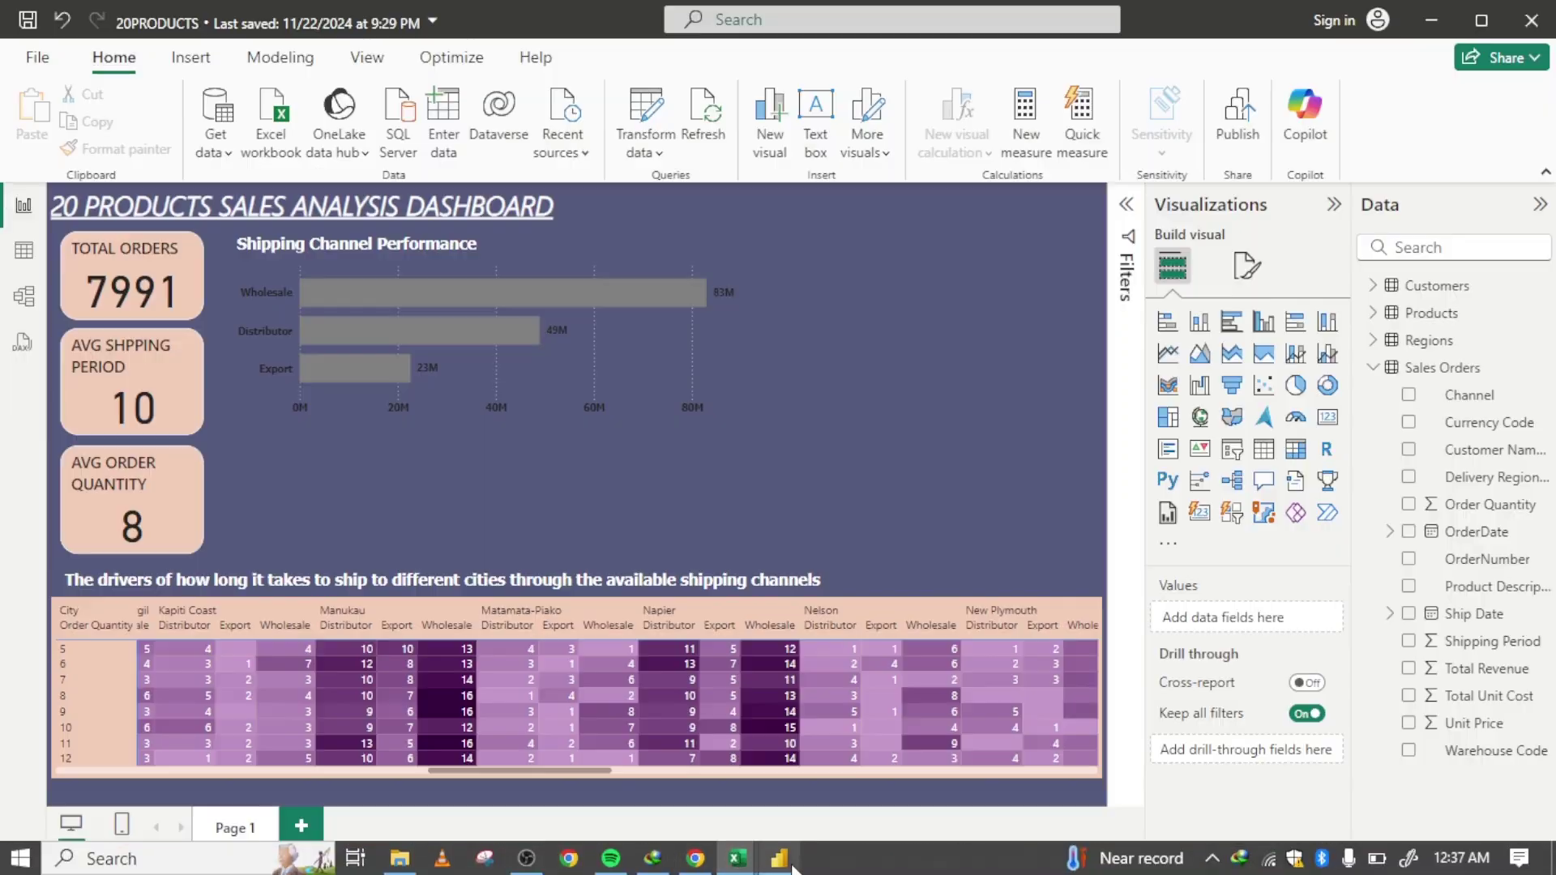
pyautogui.moveTo(744, 864)
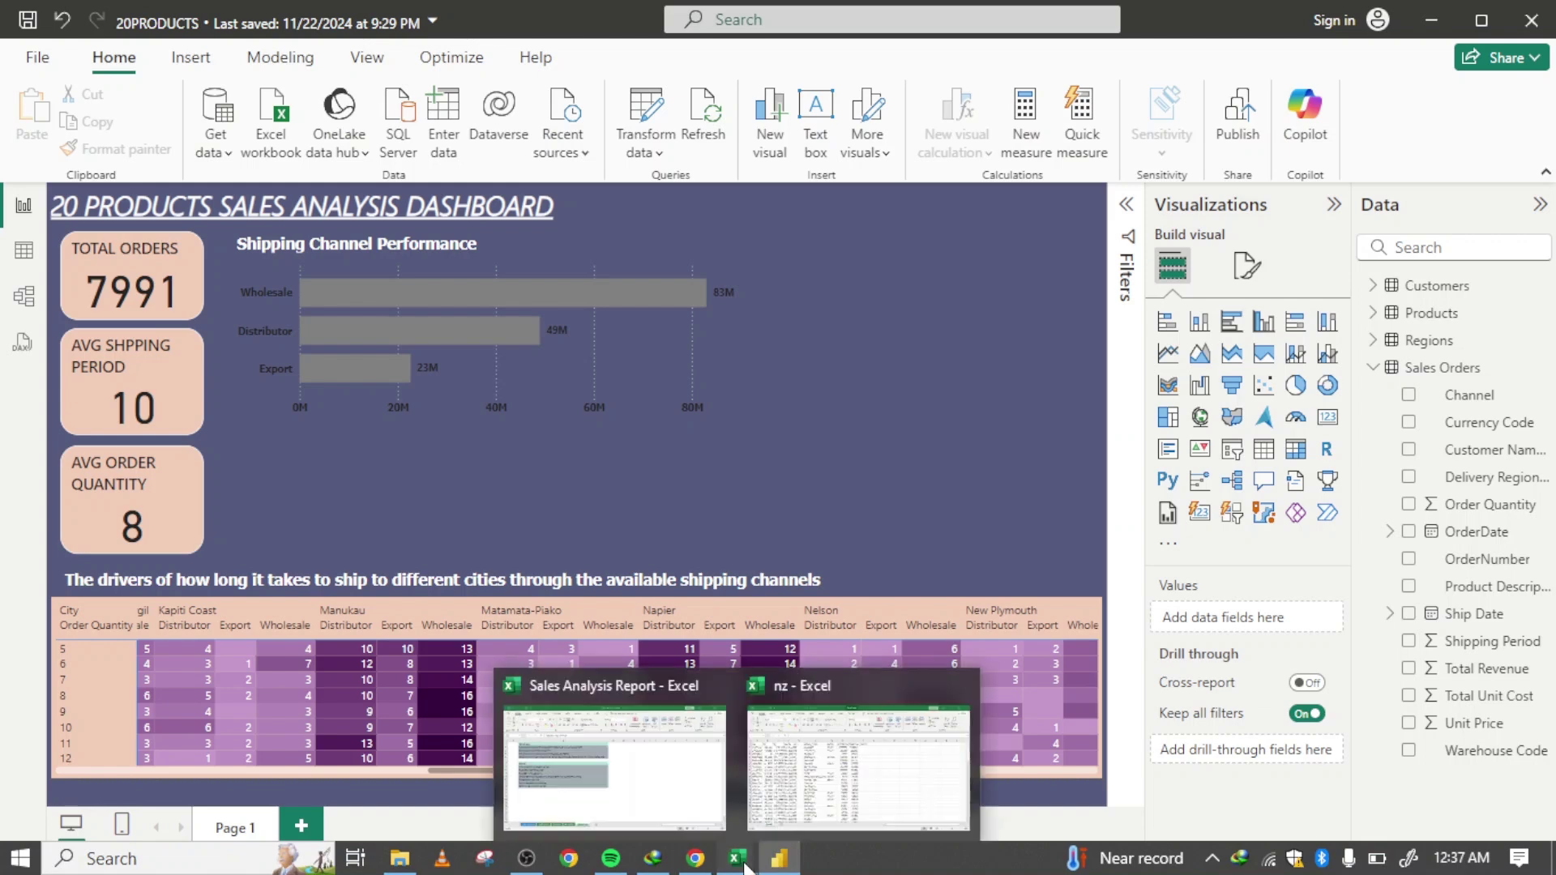
pyautogui.moveTo(667, 770)
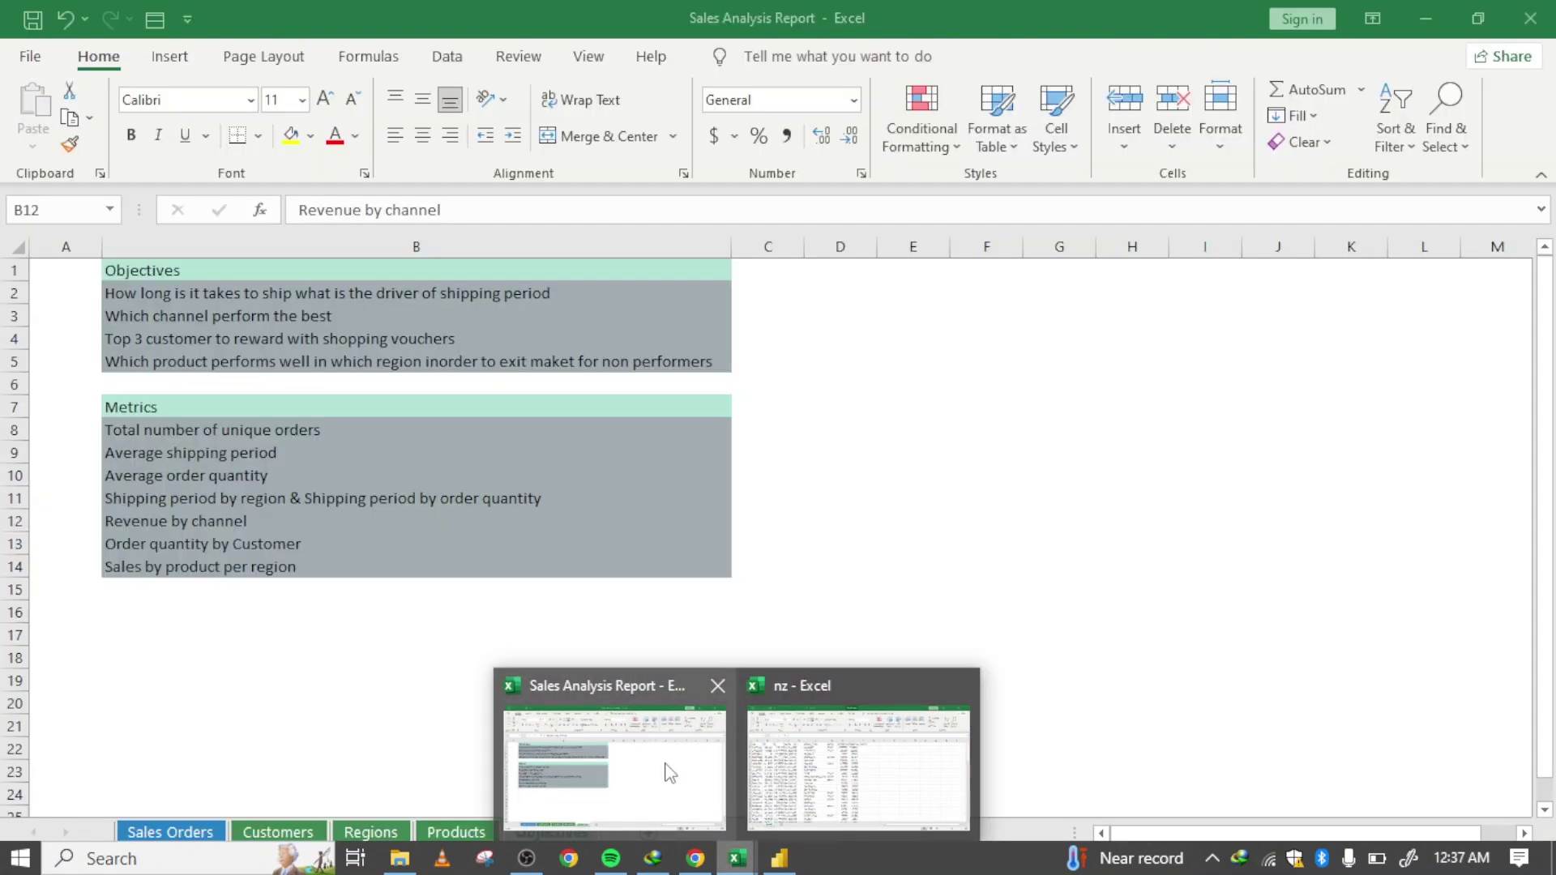
pyautogui.click(667, 771)
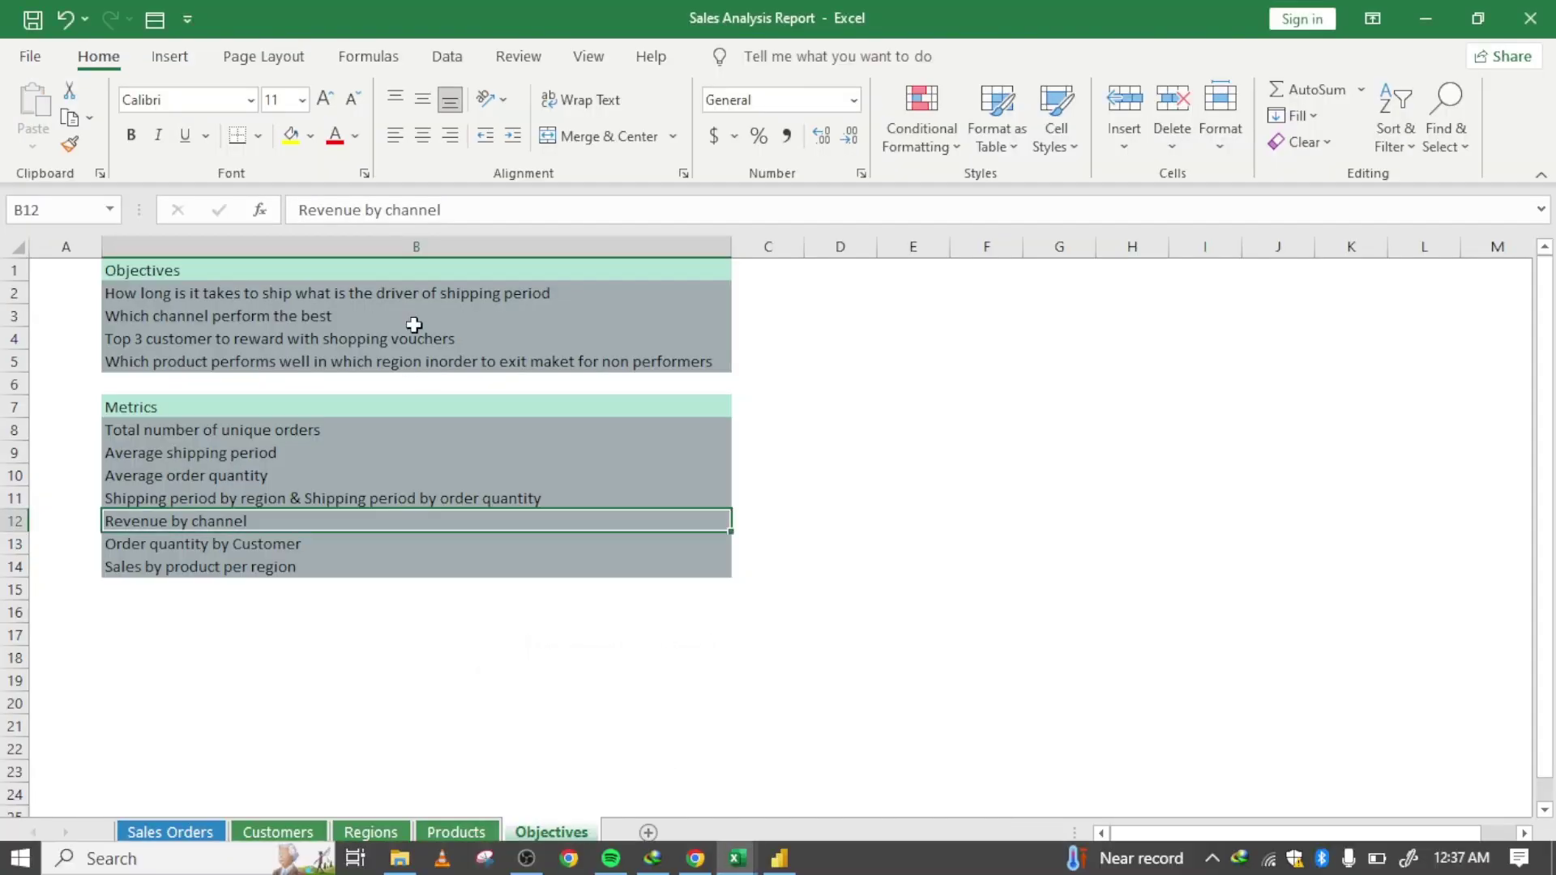
pyautogui.click(356, 339)
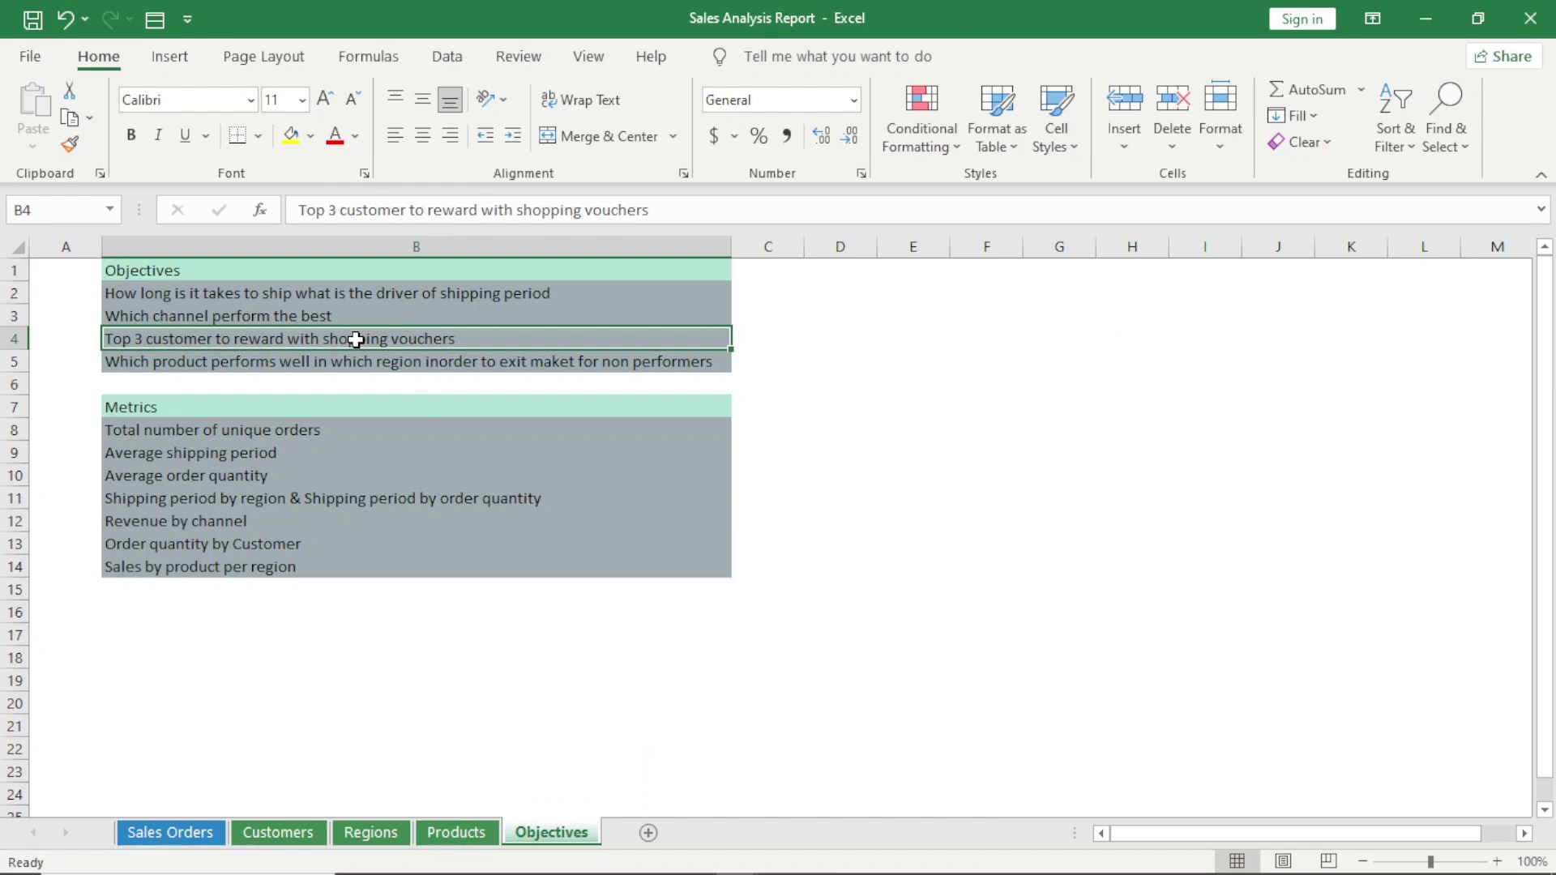
pyautogui.click(425, 211)
pyautogui.write('b')
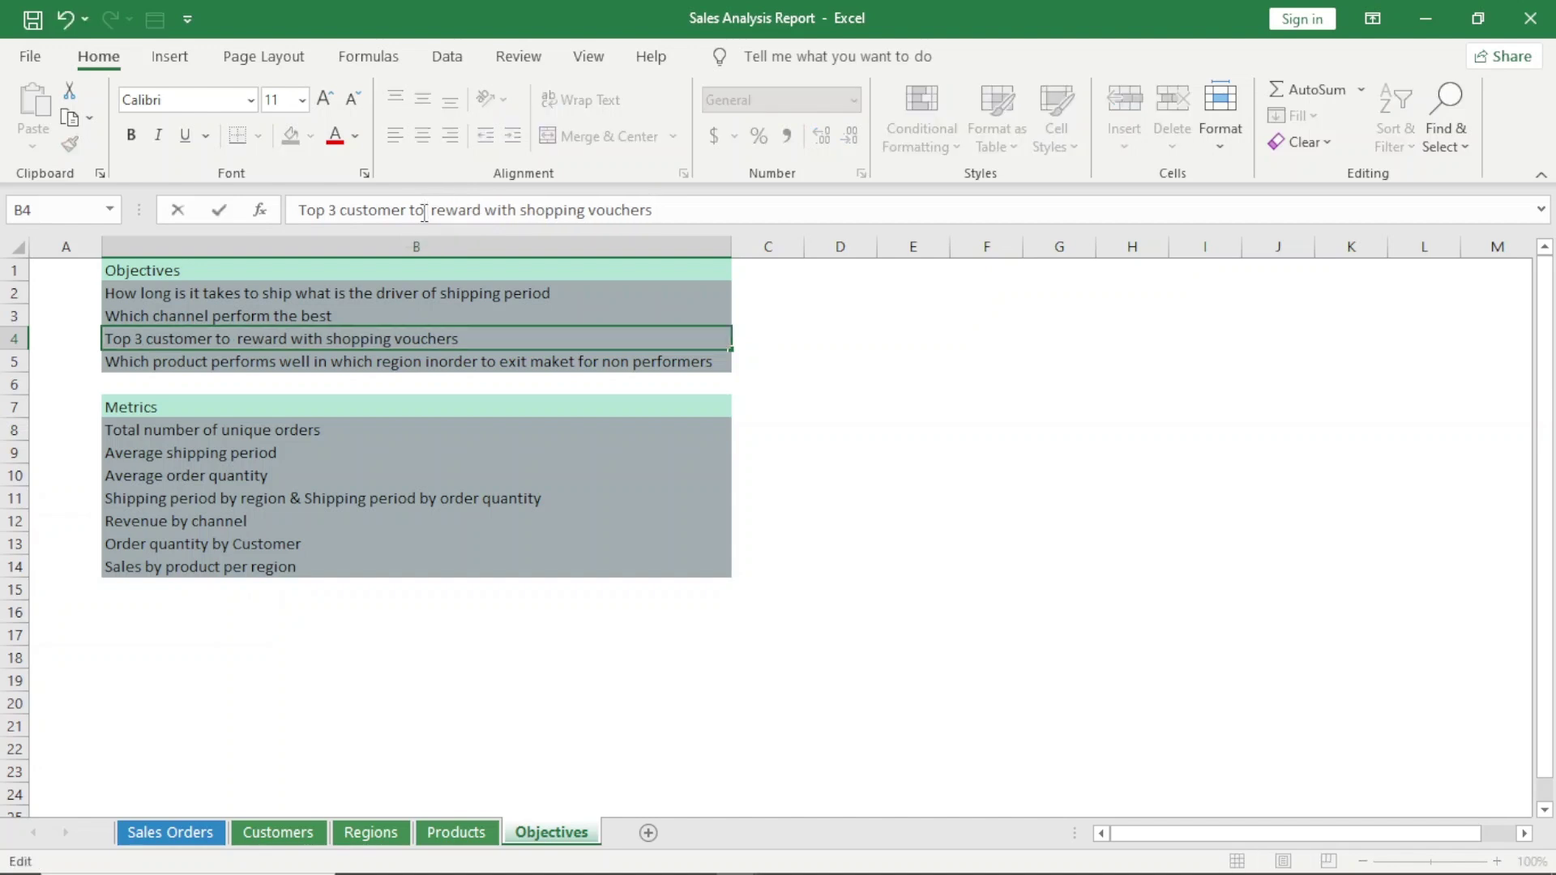
pyautogui.write('e')
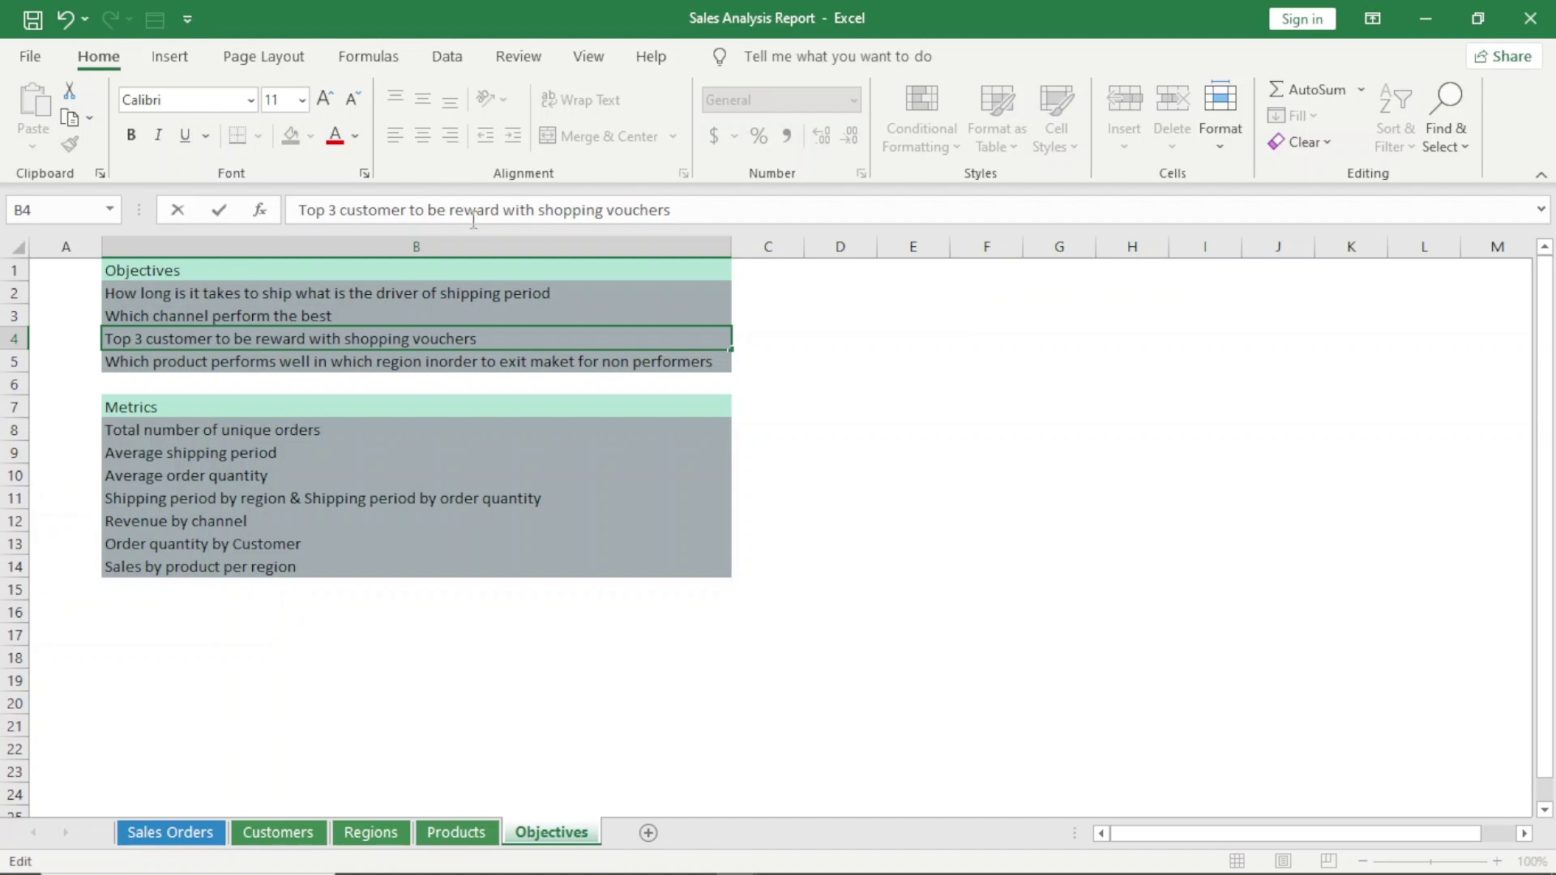
pyautogui.press('BackSpace')
pyautogui.press('BackSpace')
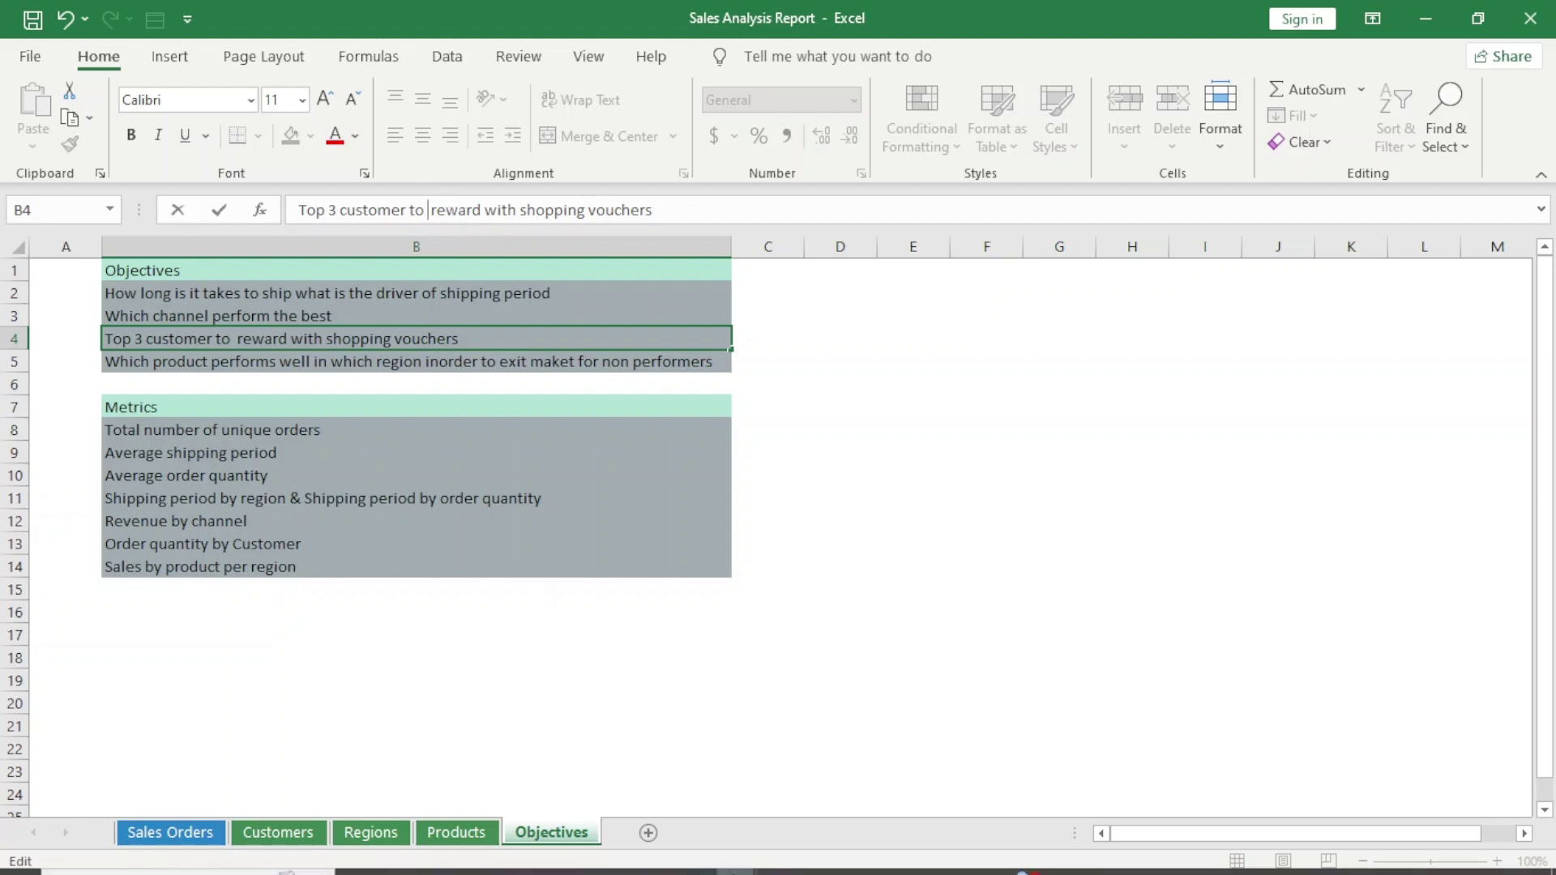
# Switch to the 20PRODUCTS report in Power BI, add a clustered bar chart and fit it between the shipping channel chart and the matrix heading.
pyautogui.click(775, 858)
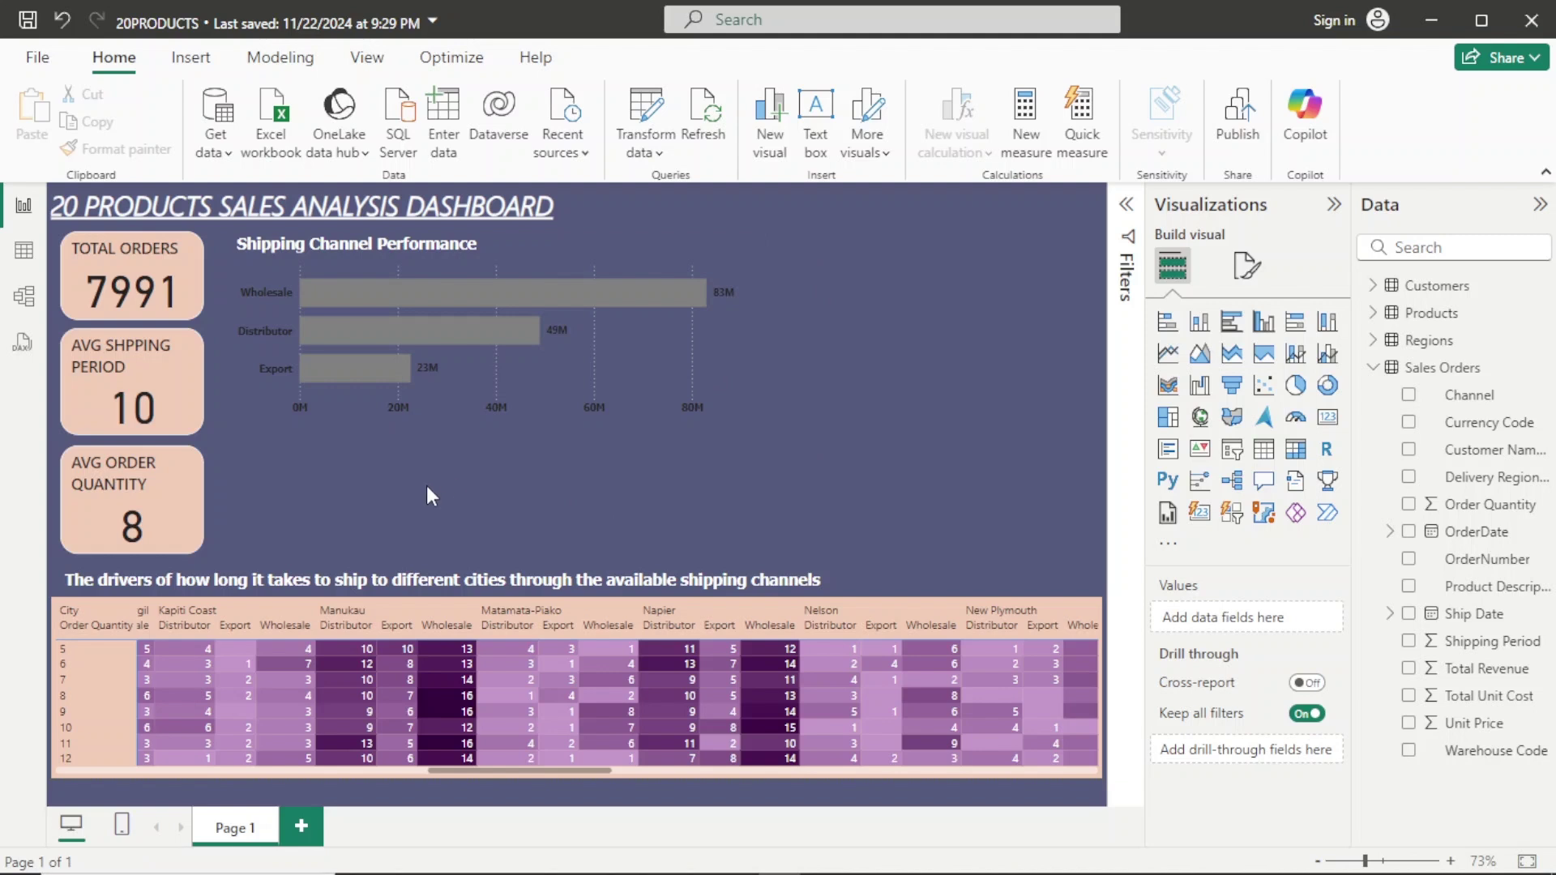
pyautogui.click(1228, 327)
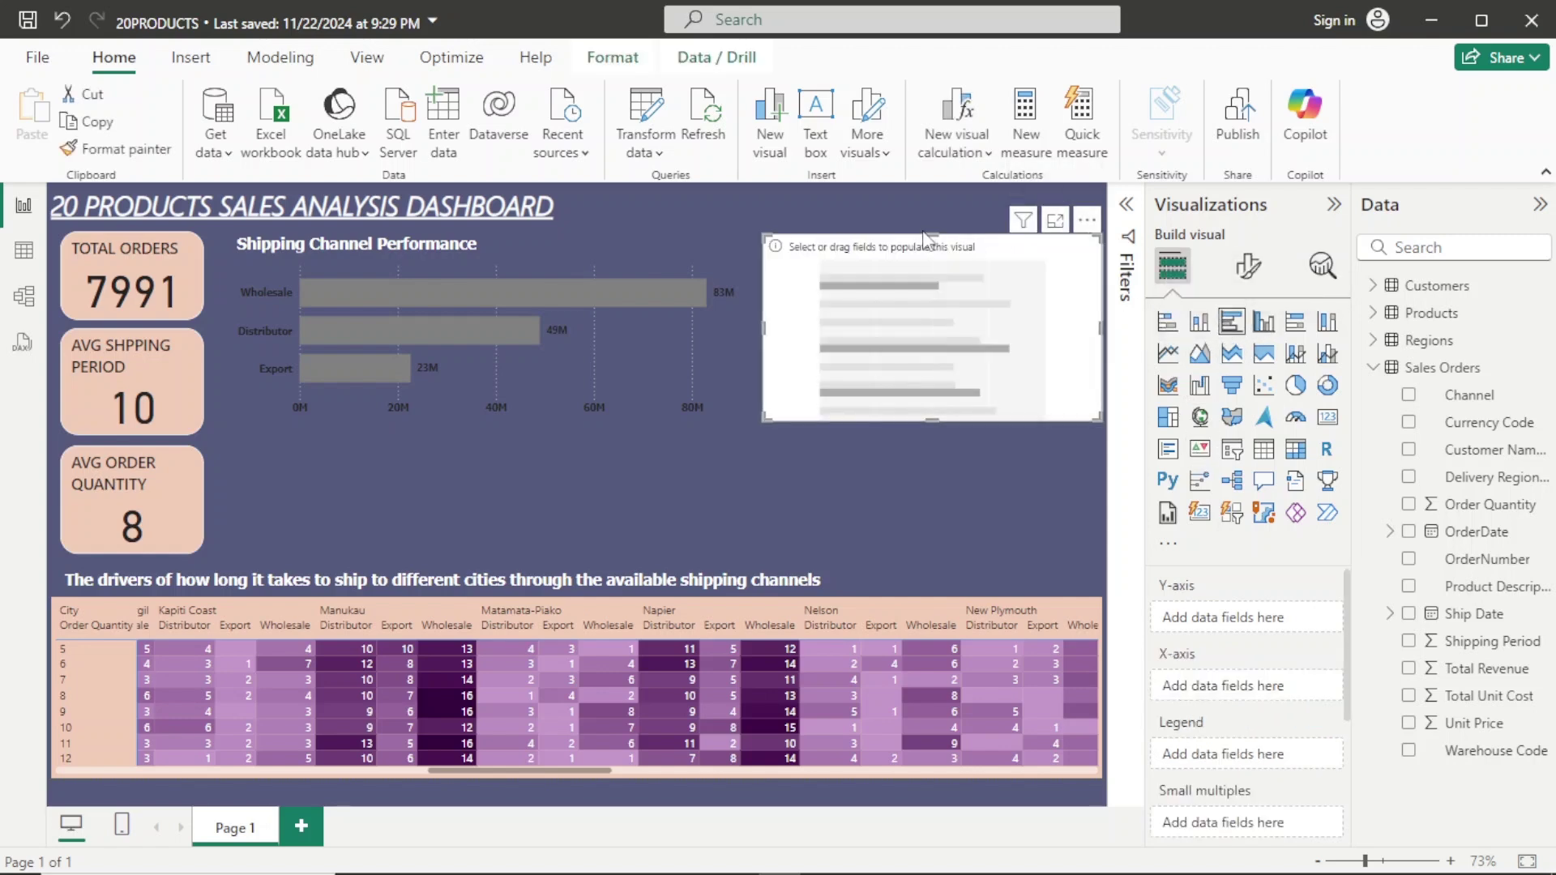
pyautogui.moveTo(927, 237); pyautogui.dragTo(938, 275)
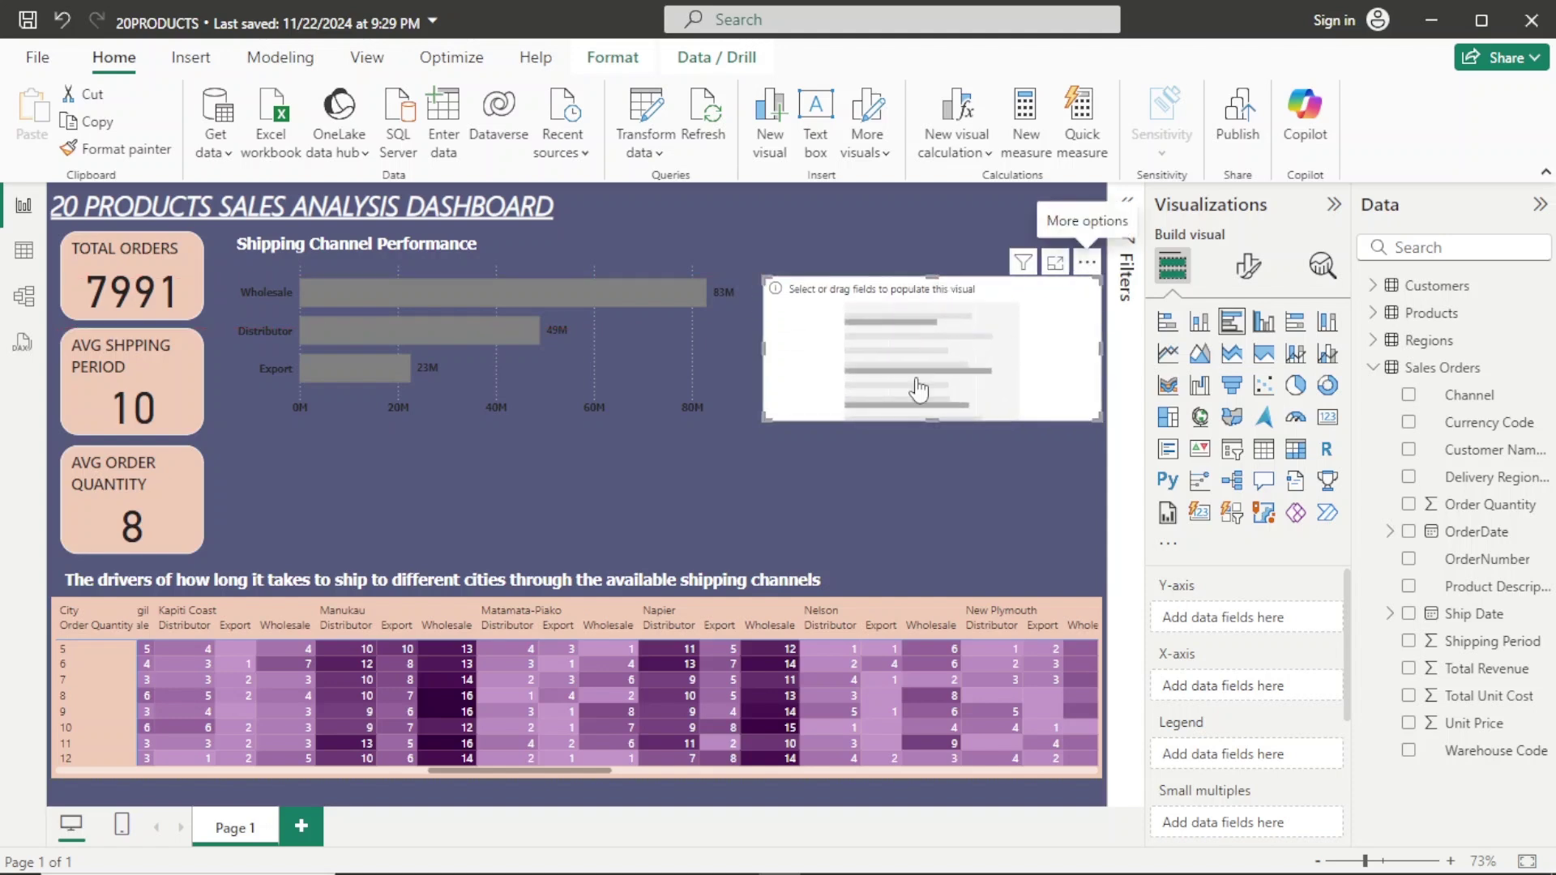
pyautogui.moveTo(918, 389); pyautogui.dragTo(673, 435)
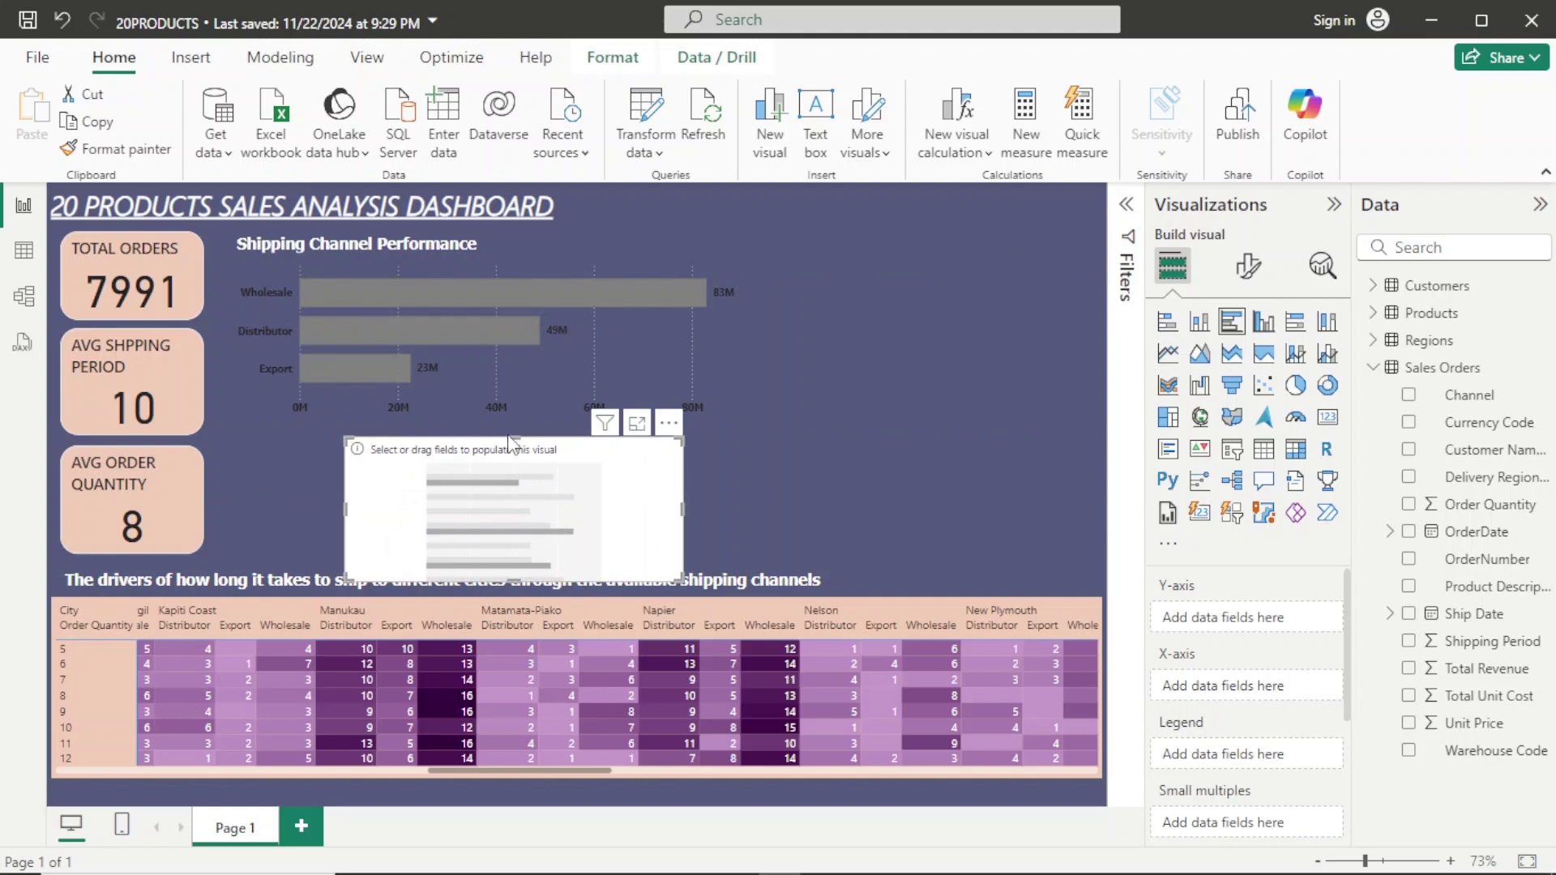
pyautogui.moveTo(512, 438); pyautogui.dragTo(513, 471)
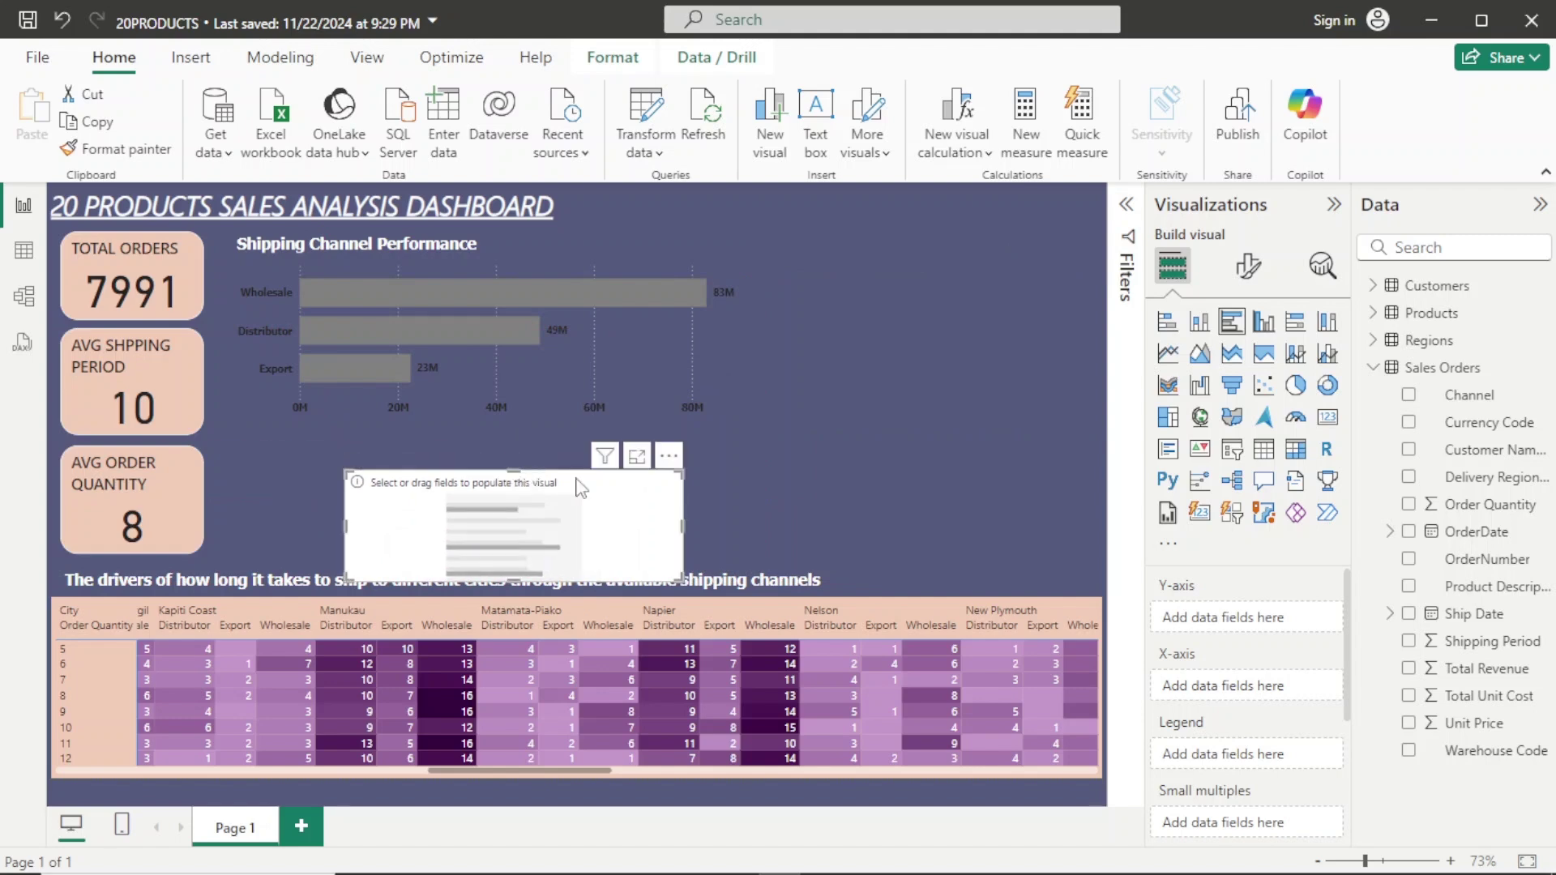
pyautogui.moveTo(659, 452); pyautogui.dragTo(668, 438)
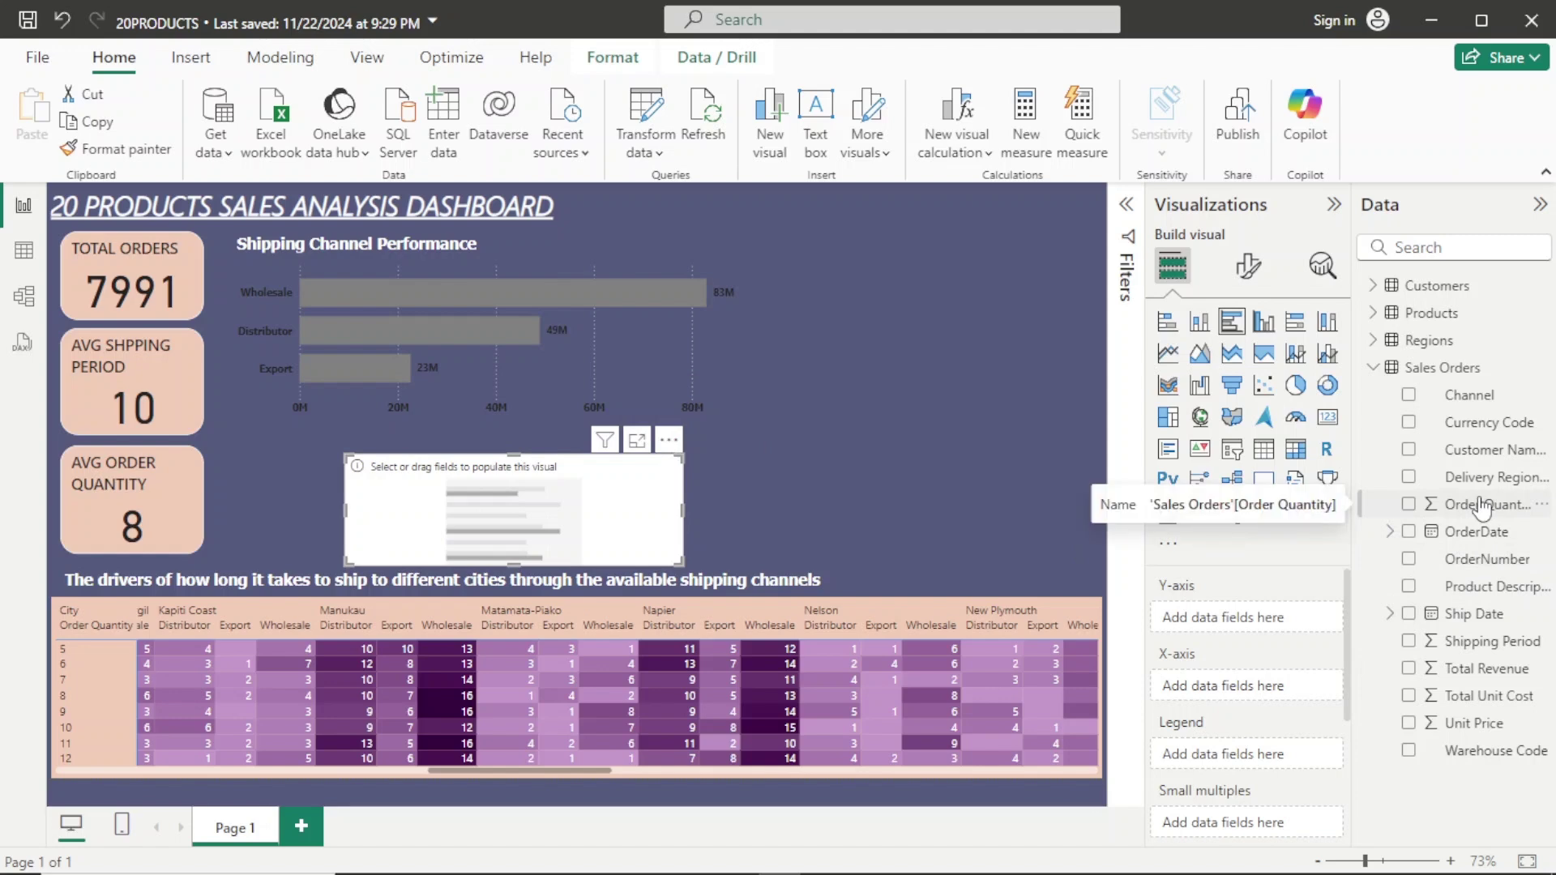
# Plot Order Quantity on the new chart's X-axis and Customer Name Index from Sales Orders on its Y-axis.
pyautogui.moveTo(1482, 506); pyautogui.dragTo(1315, 687)
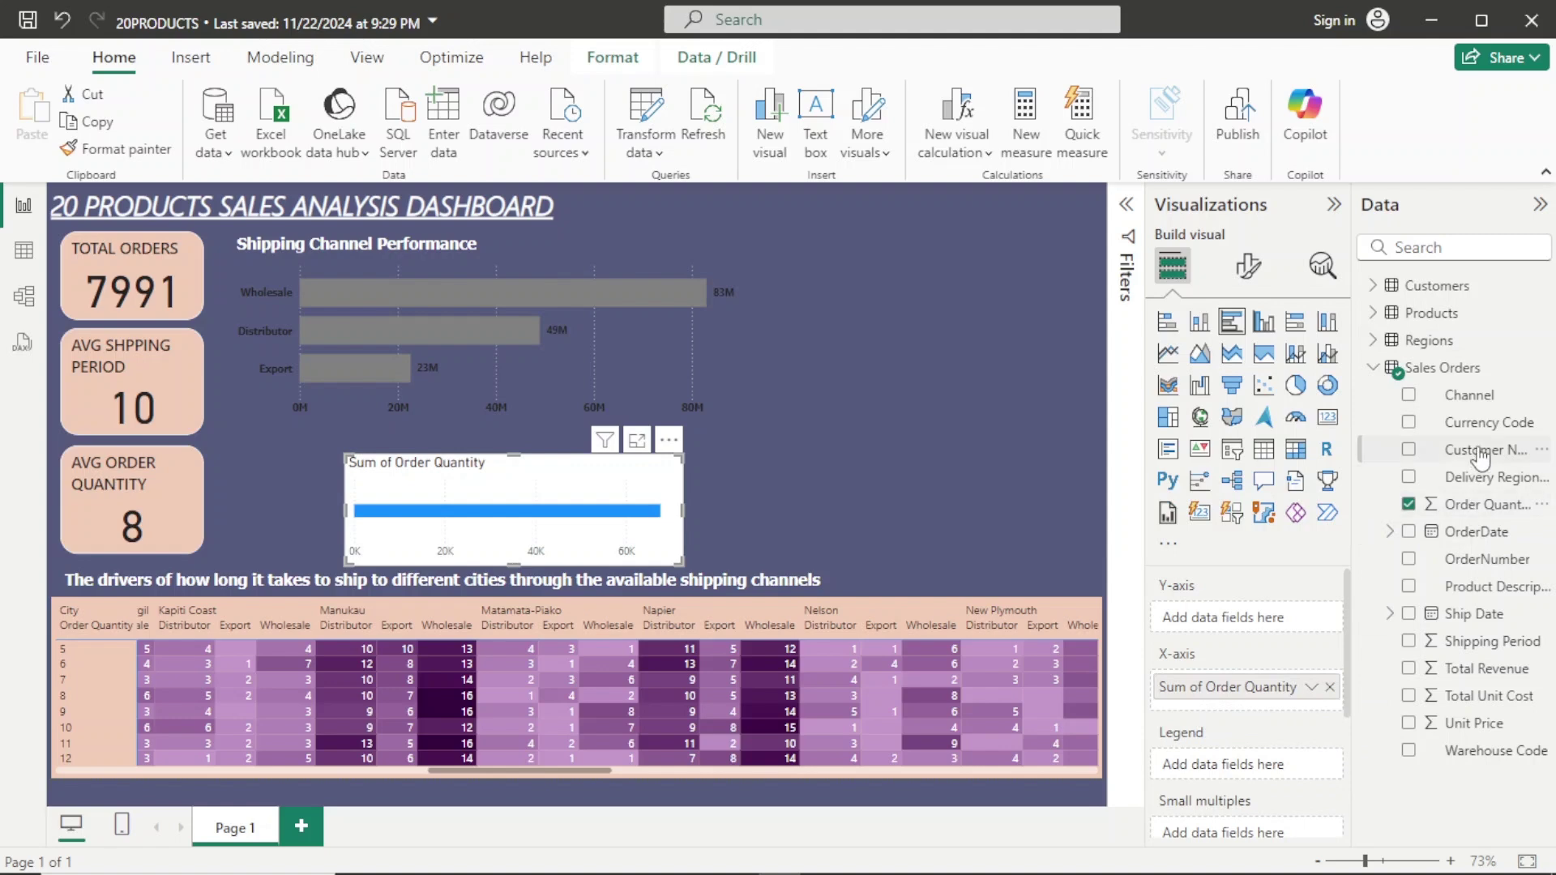
pyautogui.moveTo(1481, 454); pyautogui.dragTo(1258, 624)
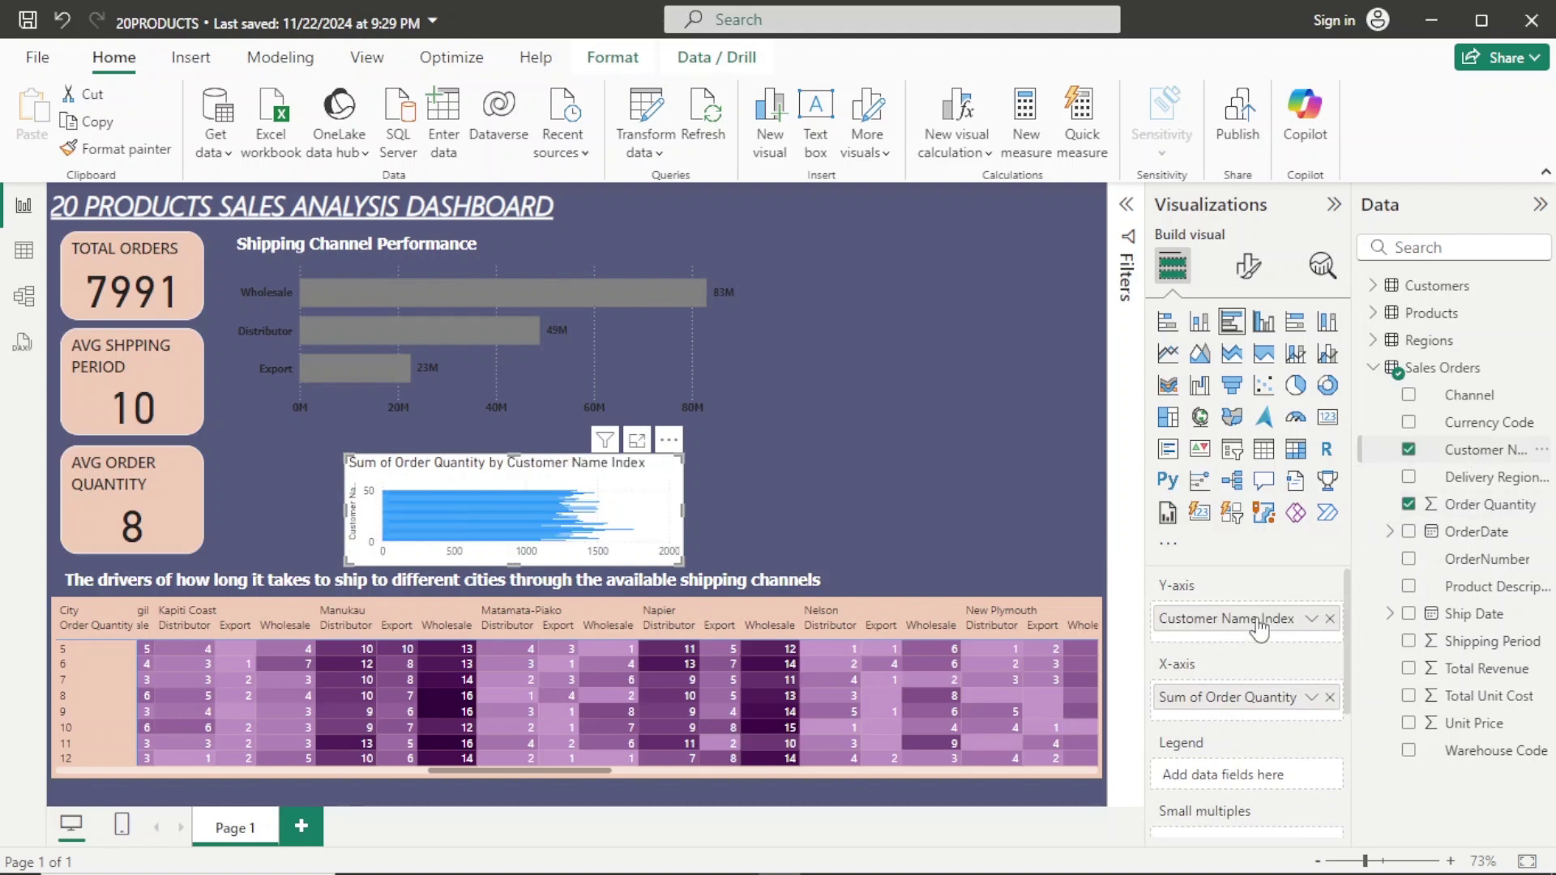
# Filter the chart's Customer Name Index with a Top N filter showing the top 3 by Sum of Order Quantity.
pyautogui.click(1125, 212)
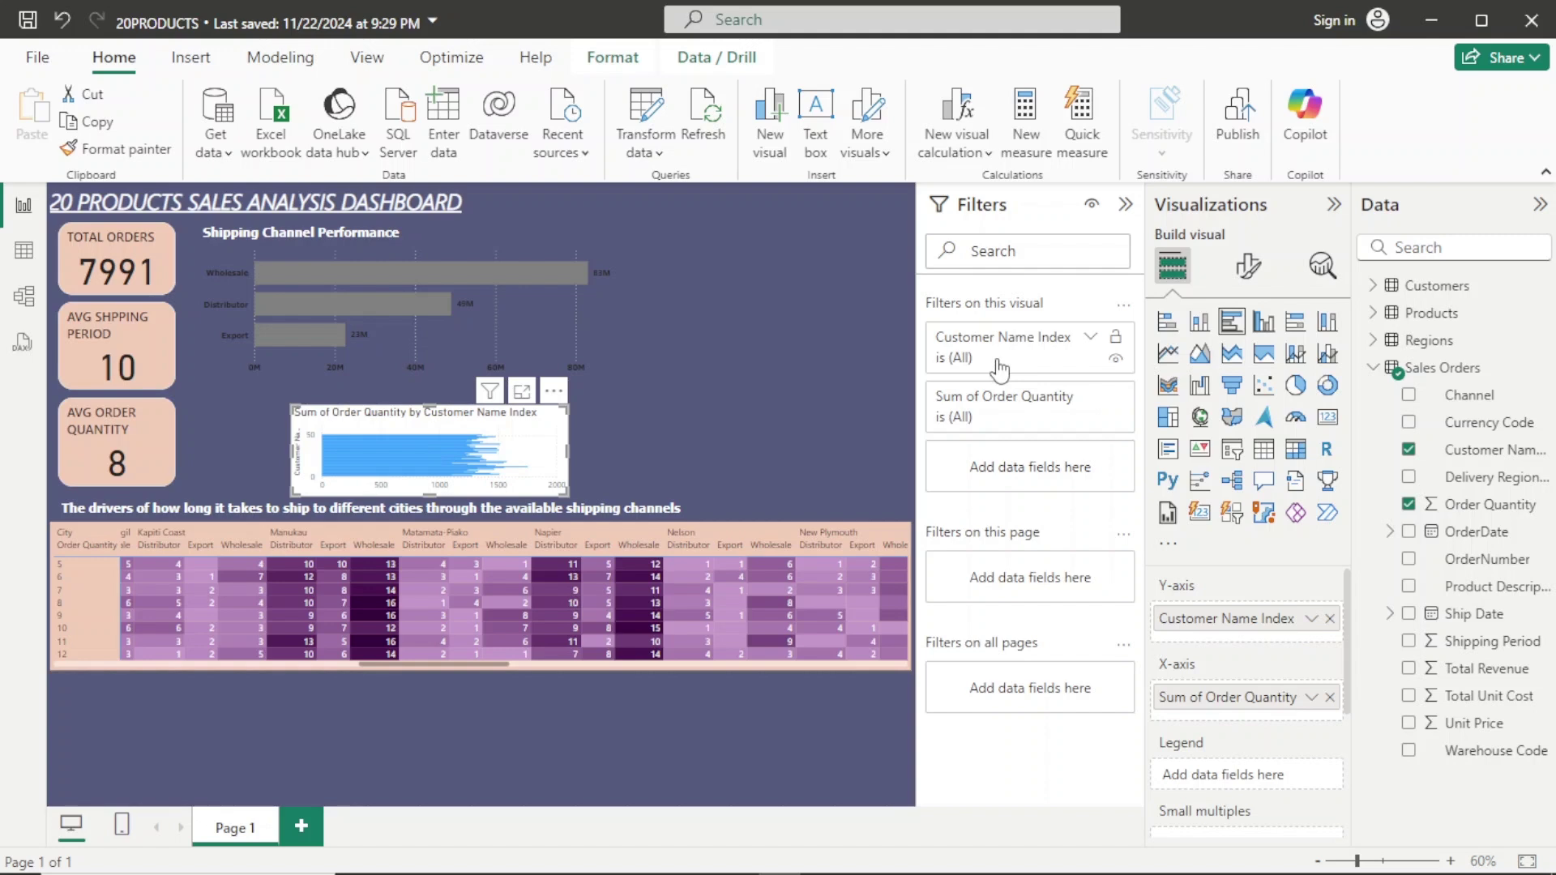
pyautogui.click(999, 369)
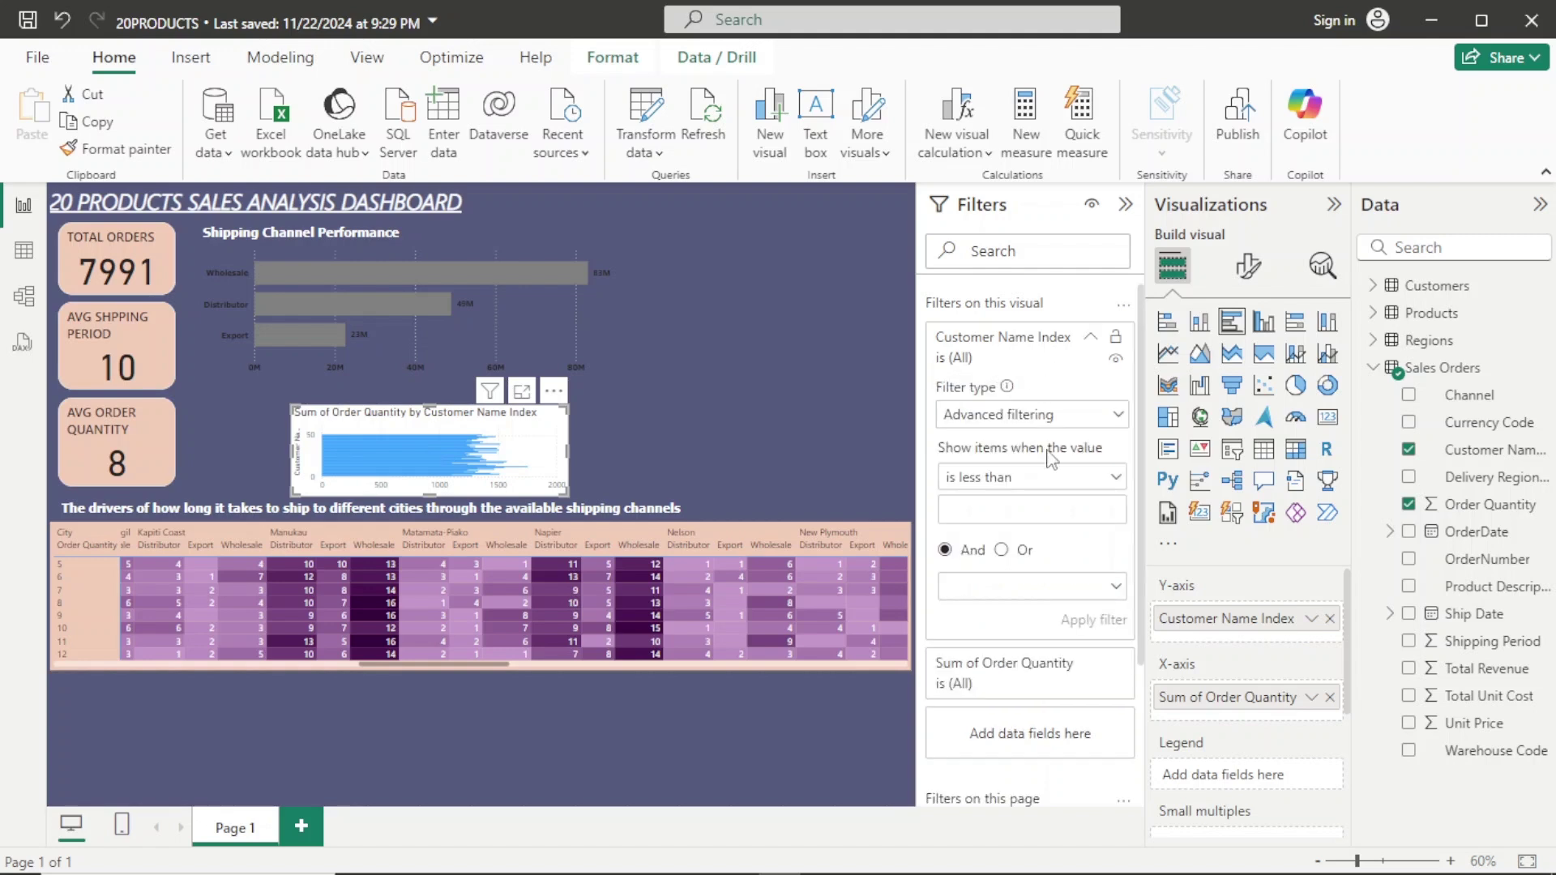
pyautogui.click(1119, 417)
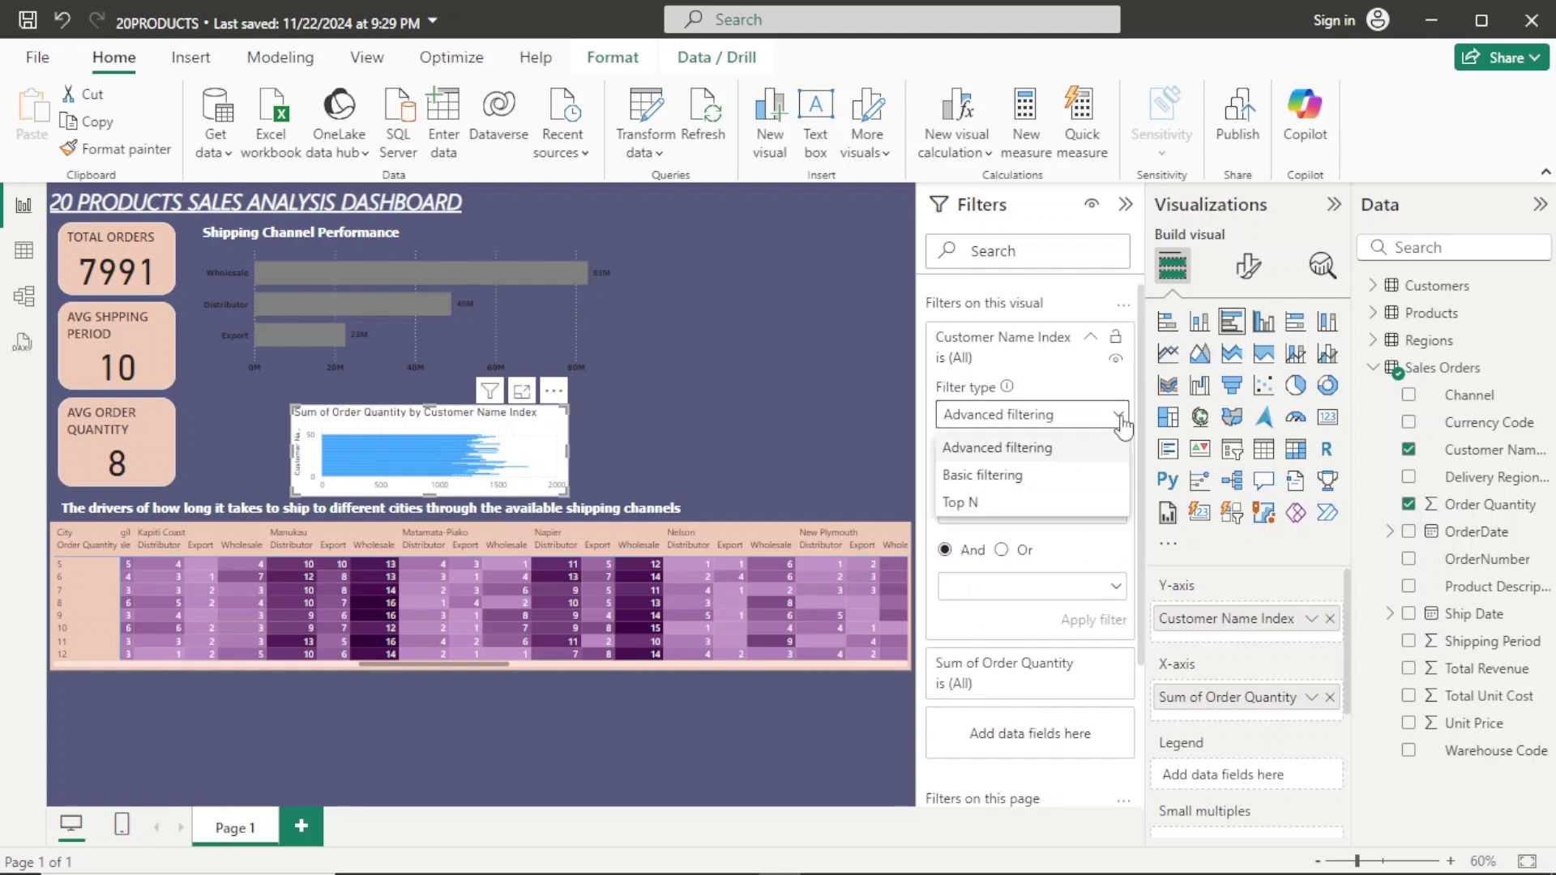
pyautogui.click(1007, 503)
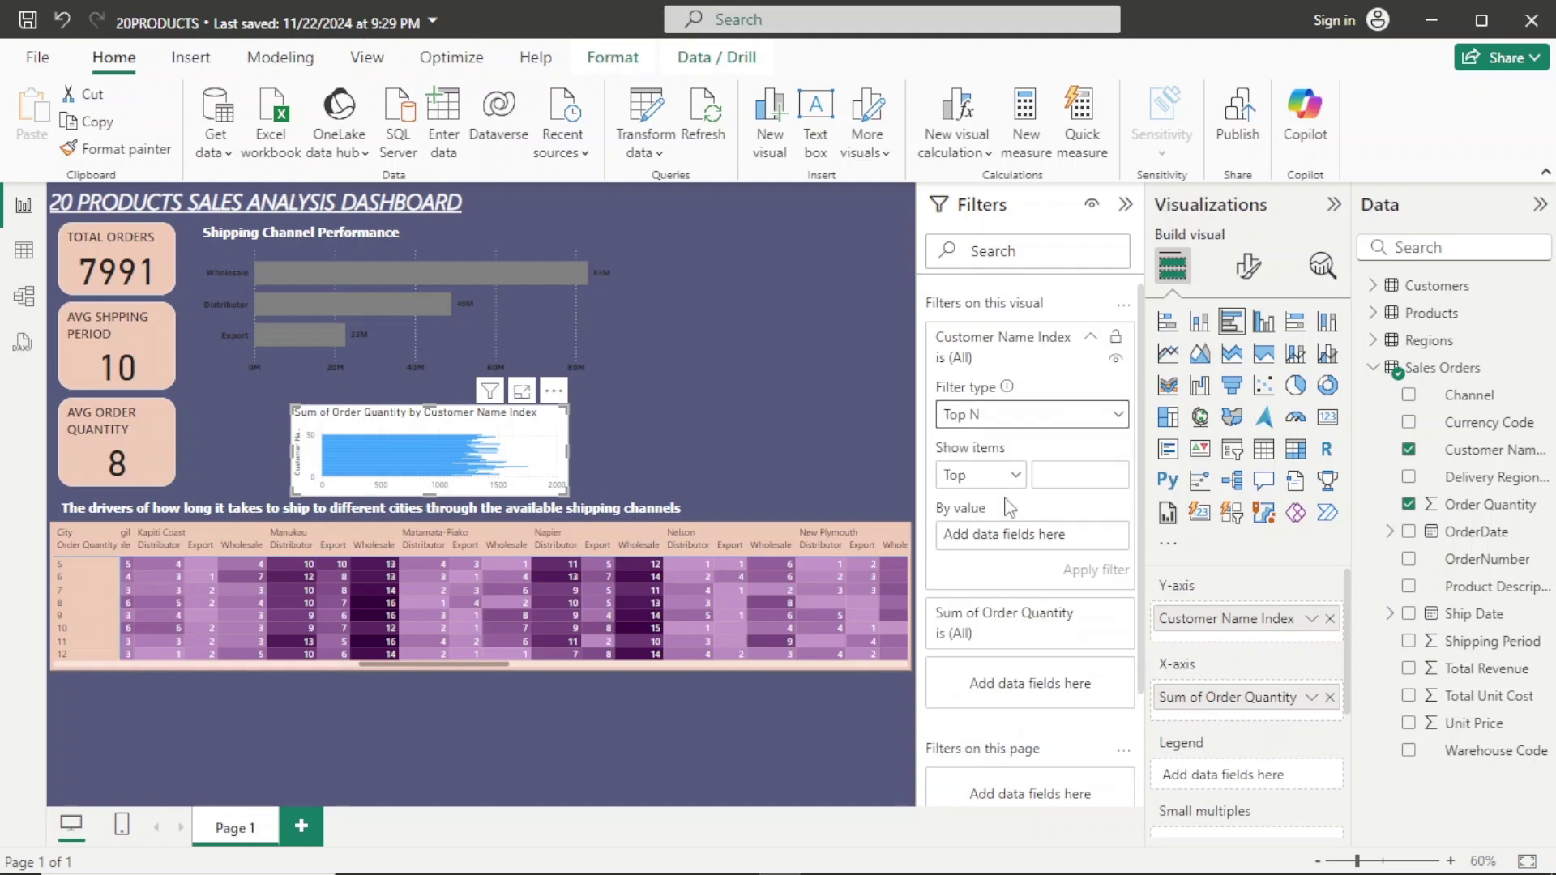
pyautogui.click(1056, 476)
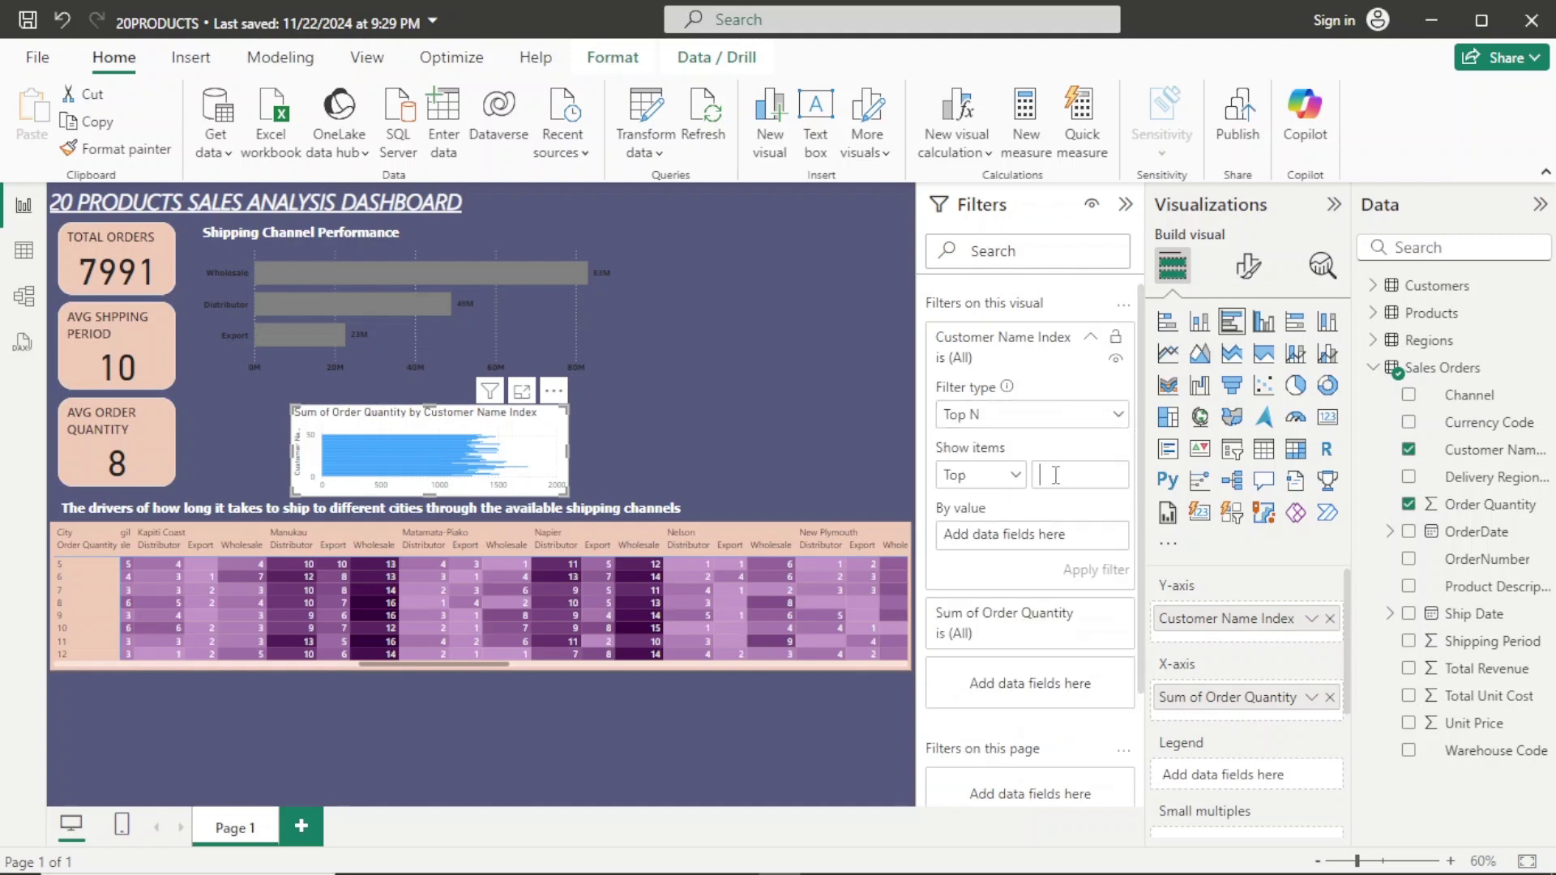
pyautogui.write('3')
pyautogui.moveTo(1485, 522); pyautogui.dragTo(1070, 535)
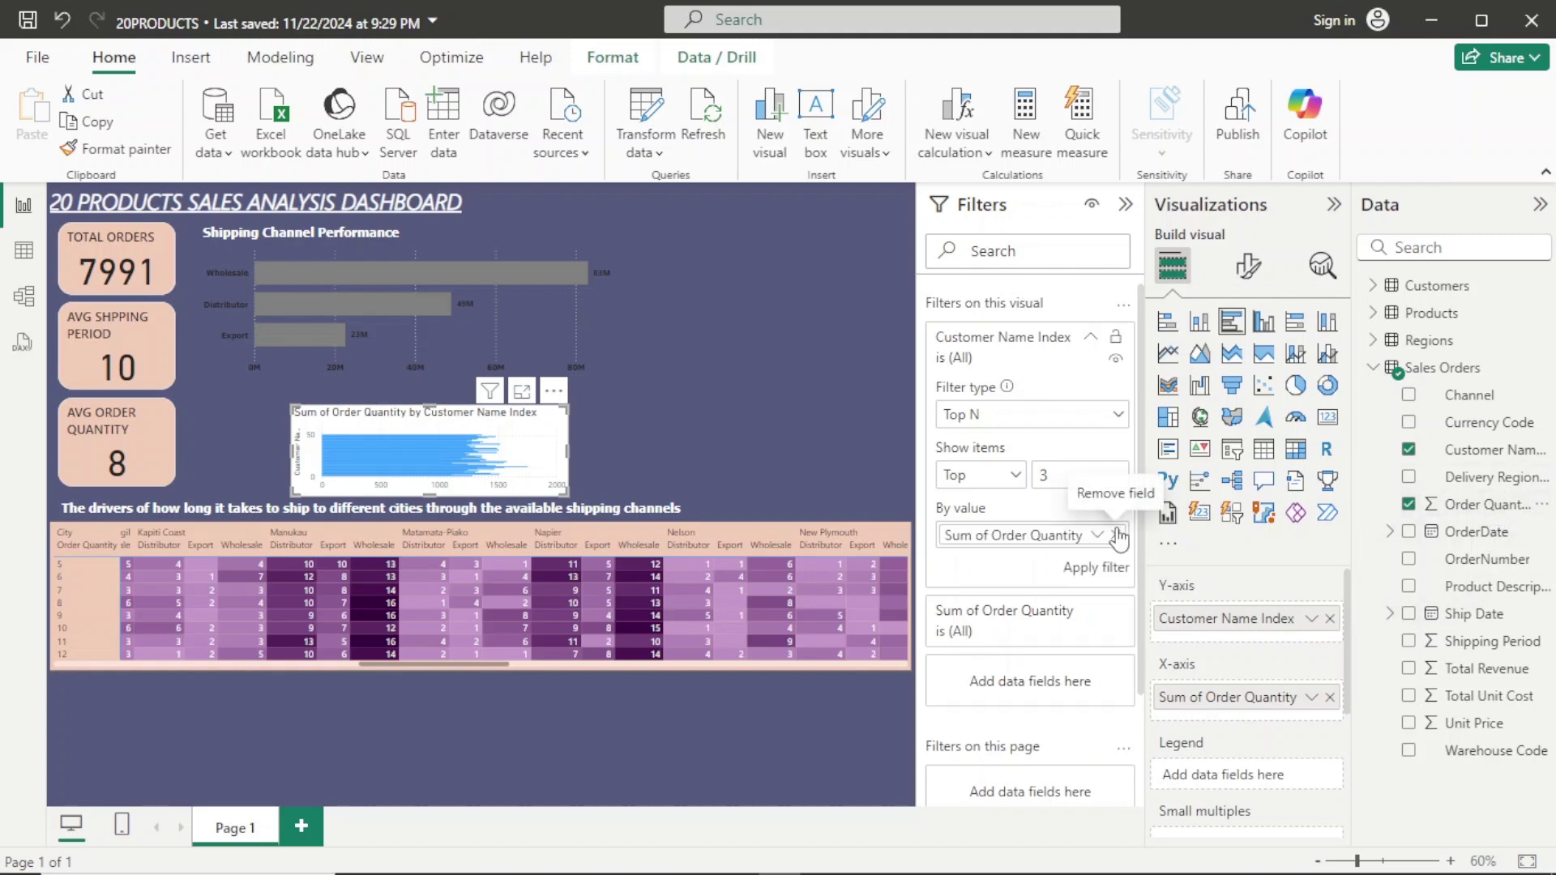
pyautogui.click(1078, 575)
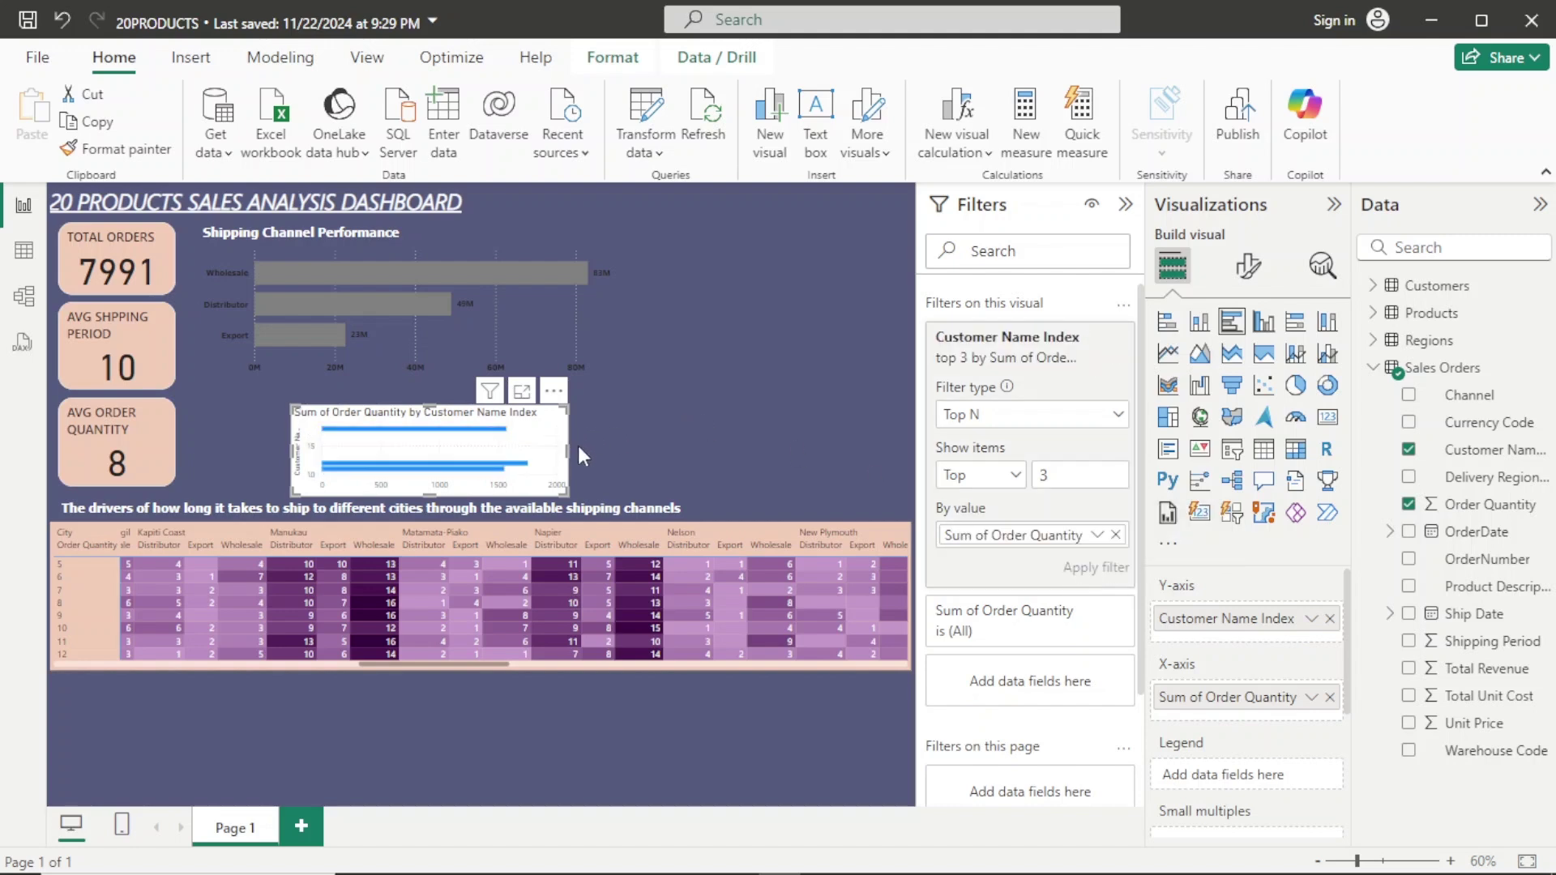
# Widen the chart and replace Customer Name Index on the Y-axis with Customer Names from the Customers table.
pyautogui.moveTo(568, 445); pyautogui.dragTo(681, 461)
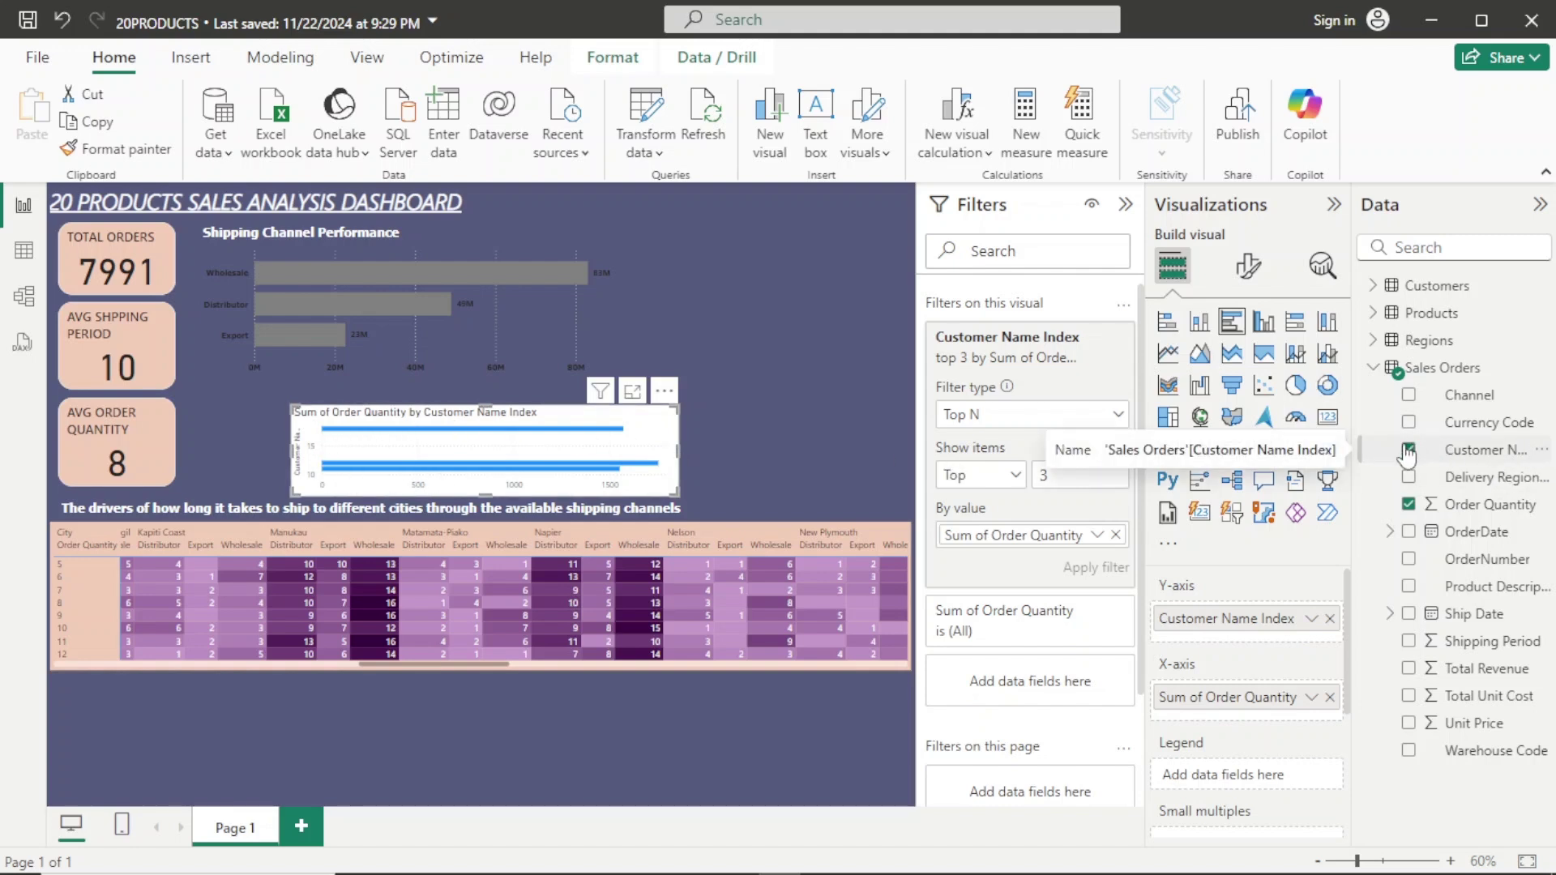
pyautogui.click(1408, 450)
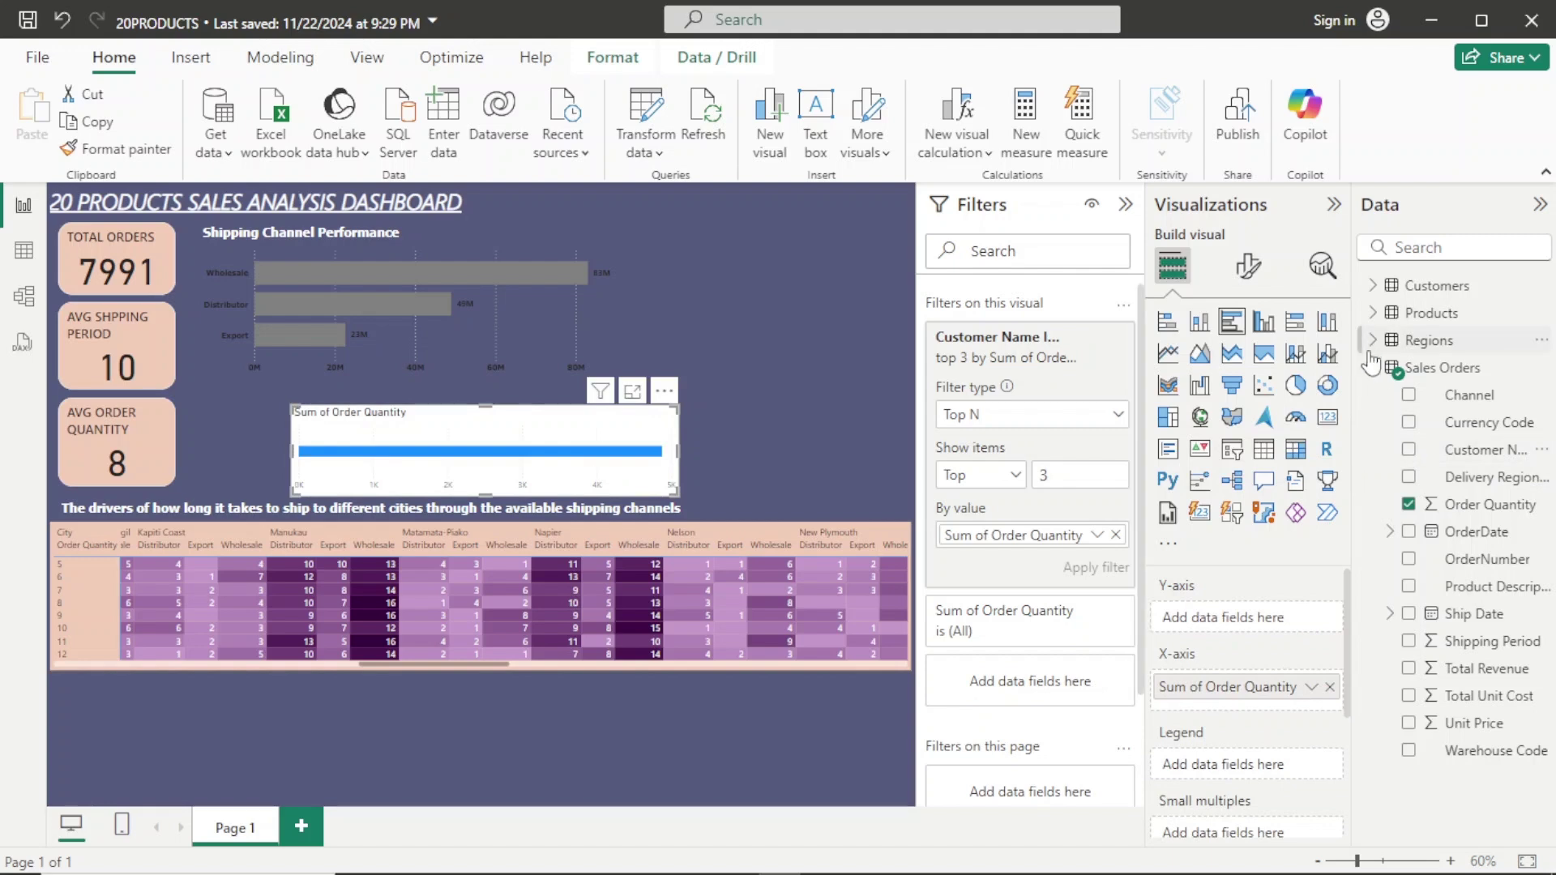
pyautogui.click(1372, 369)
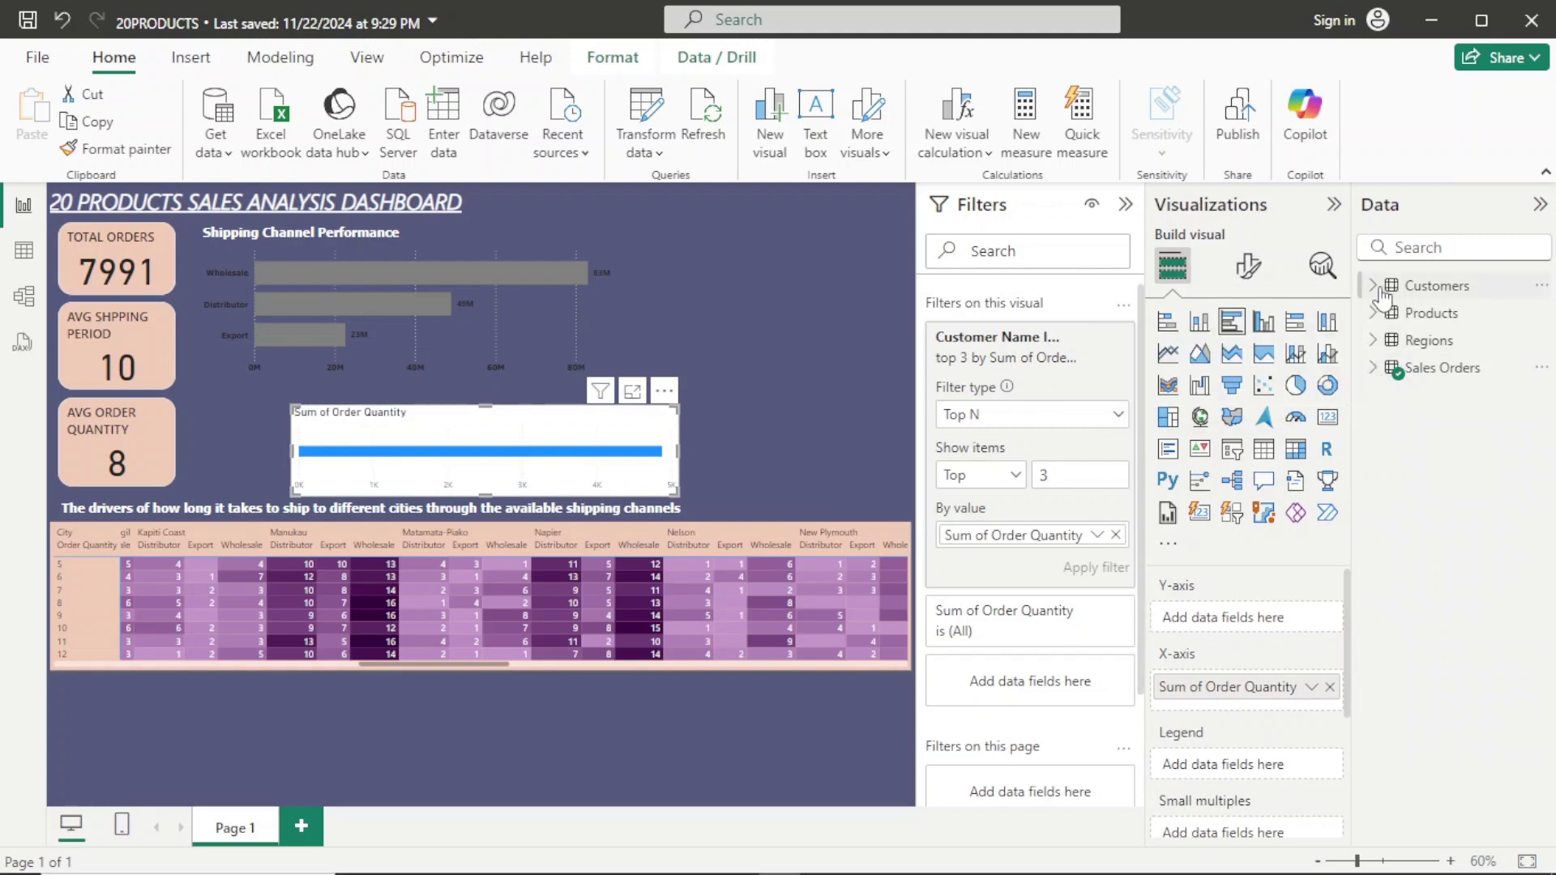
pyautogui.click(1380, 290)
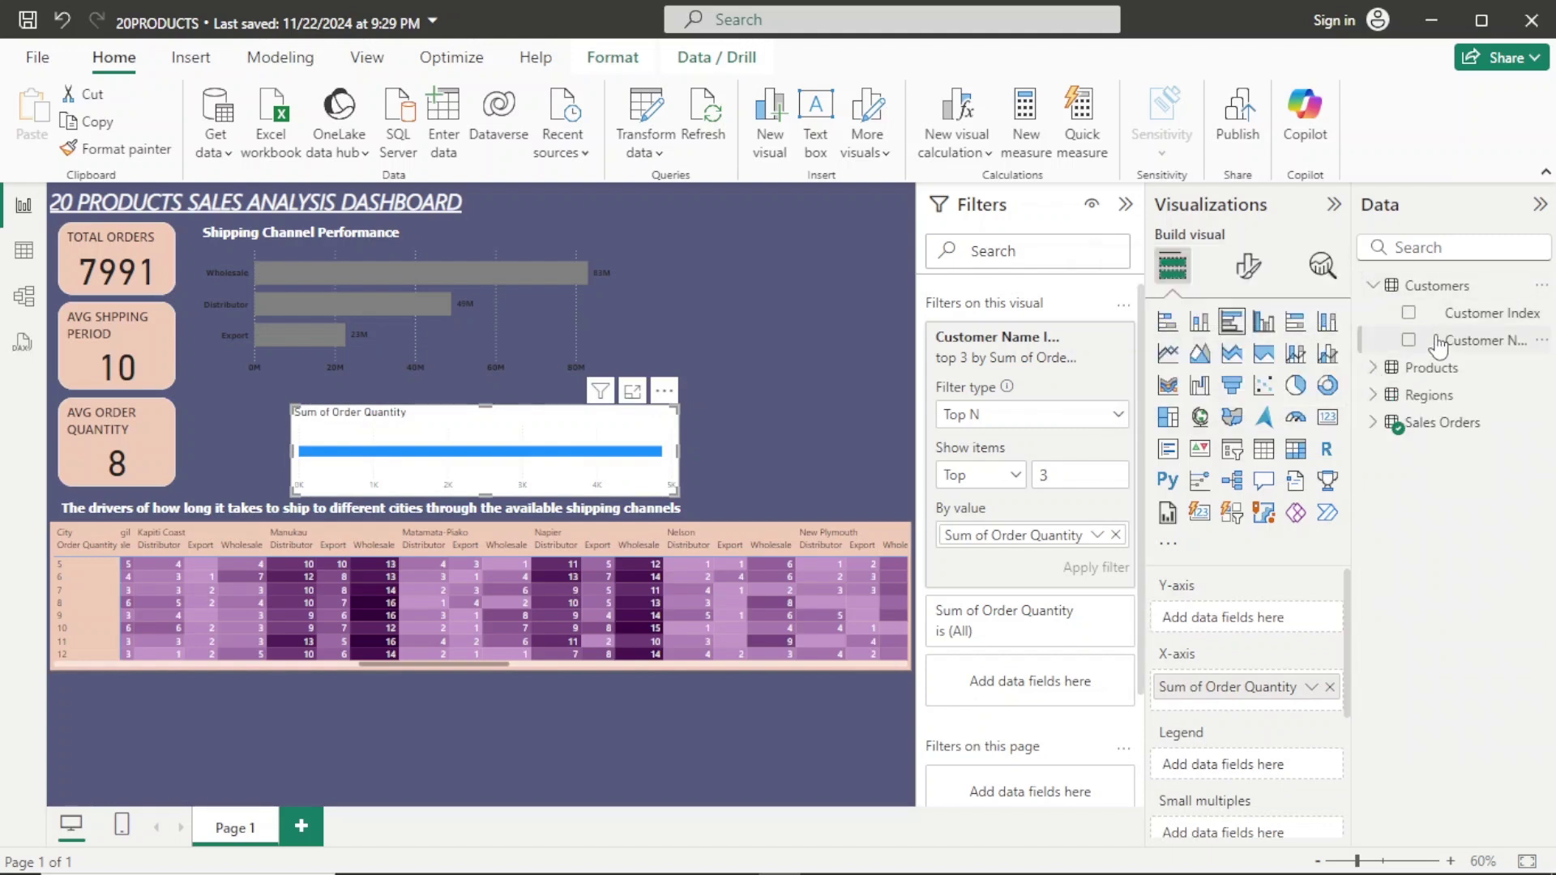
pyautogui.moveTo(1499, 340); pyautogui.dragTo(1282, 629)
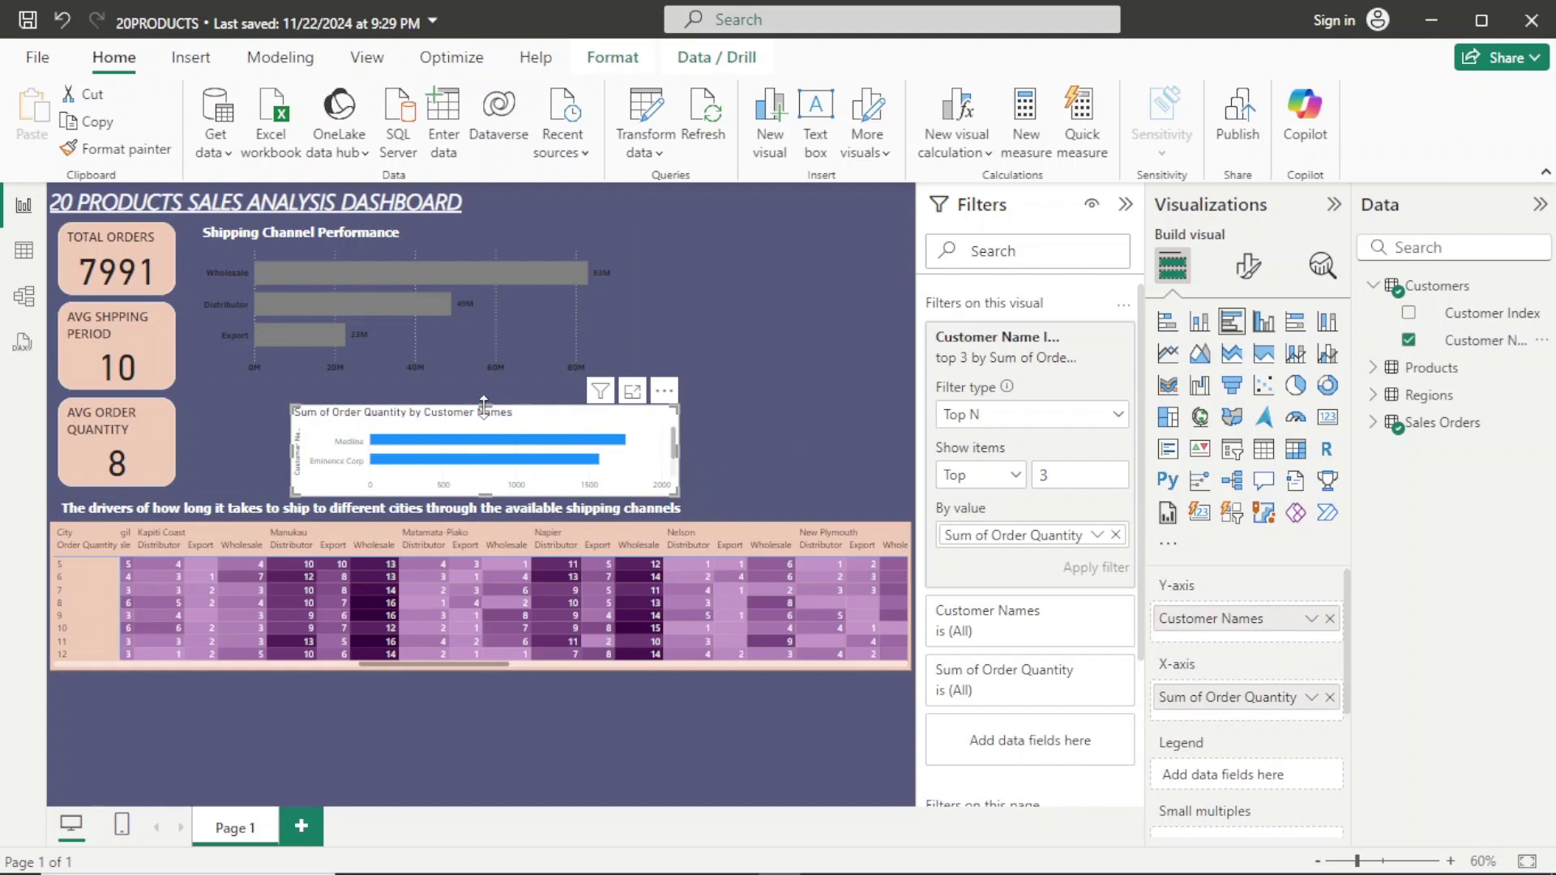
# Enlarge the customer chart slightly in height and width and convert it to a clustered column chart.
pyautogui.moveTo(484, 403)
pyautogui.mouseDown()
pyautogui.moveTo(490, 345)
pyautogui.moveTo(498, 390)
pyautogui.mouseUp()
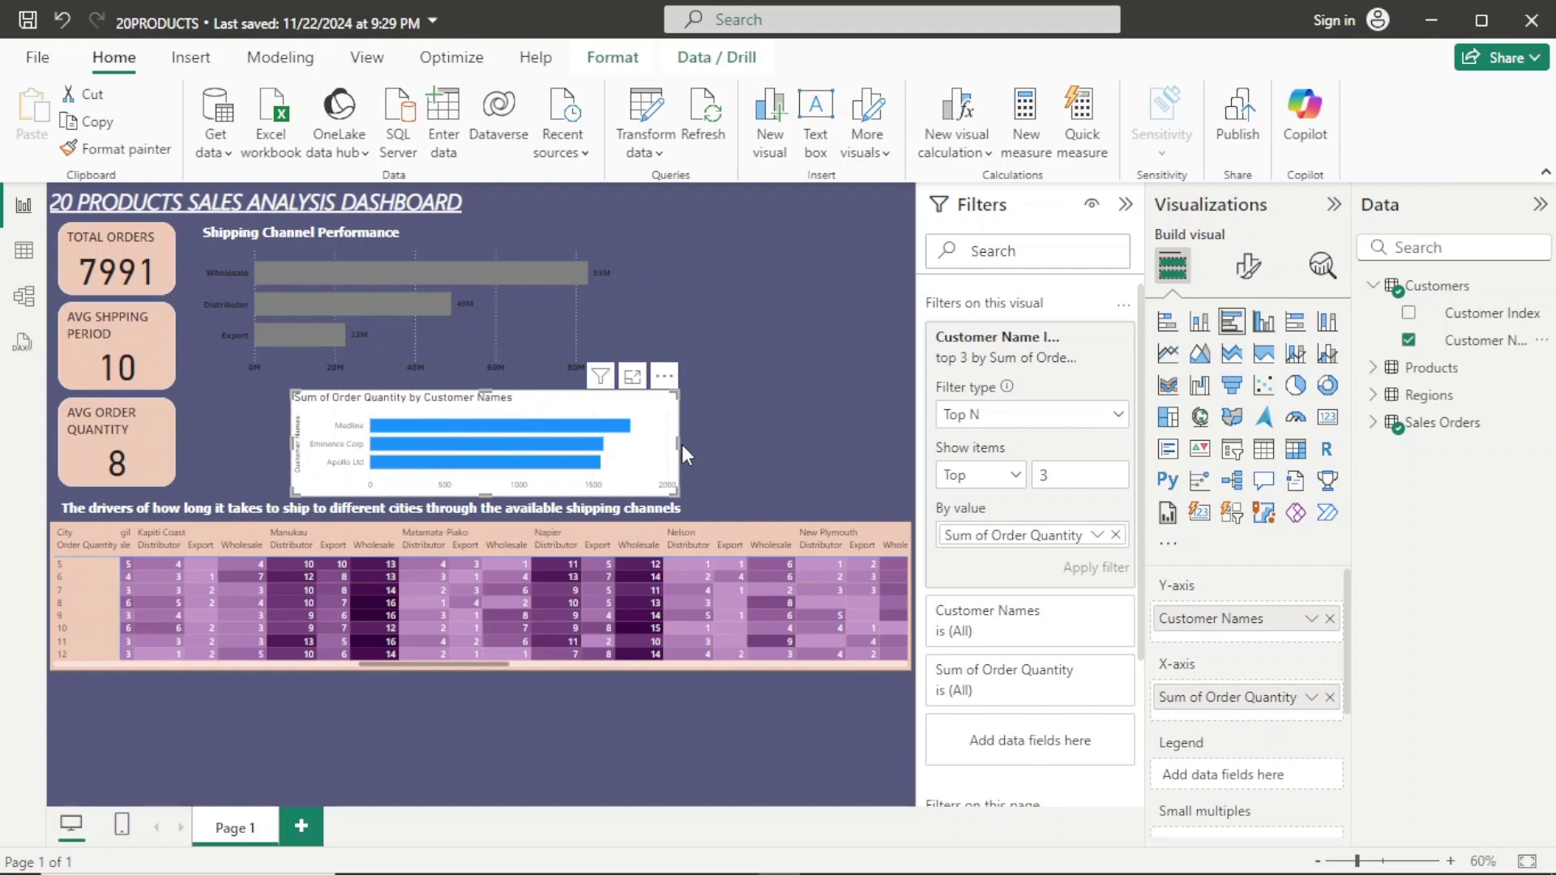
pyautogui.moveTo(677, 444); pyautogui.dragTo(687, 444)
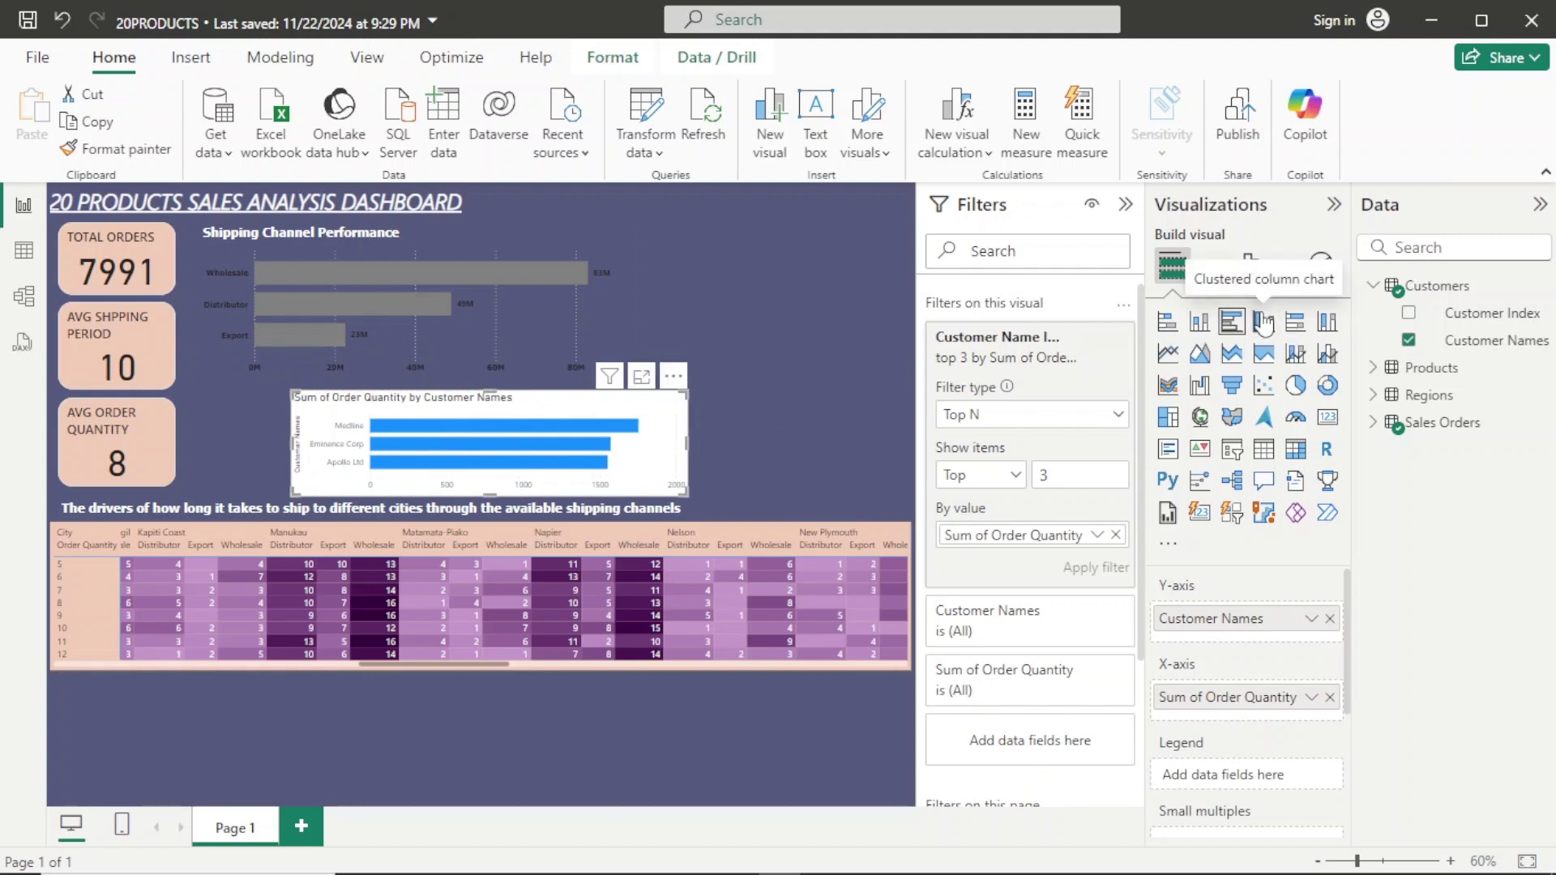
pyautogui.click(1264, 323)
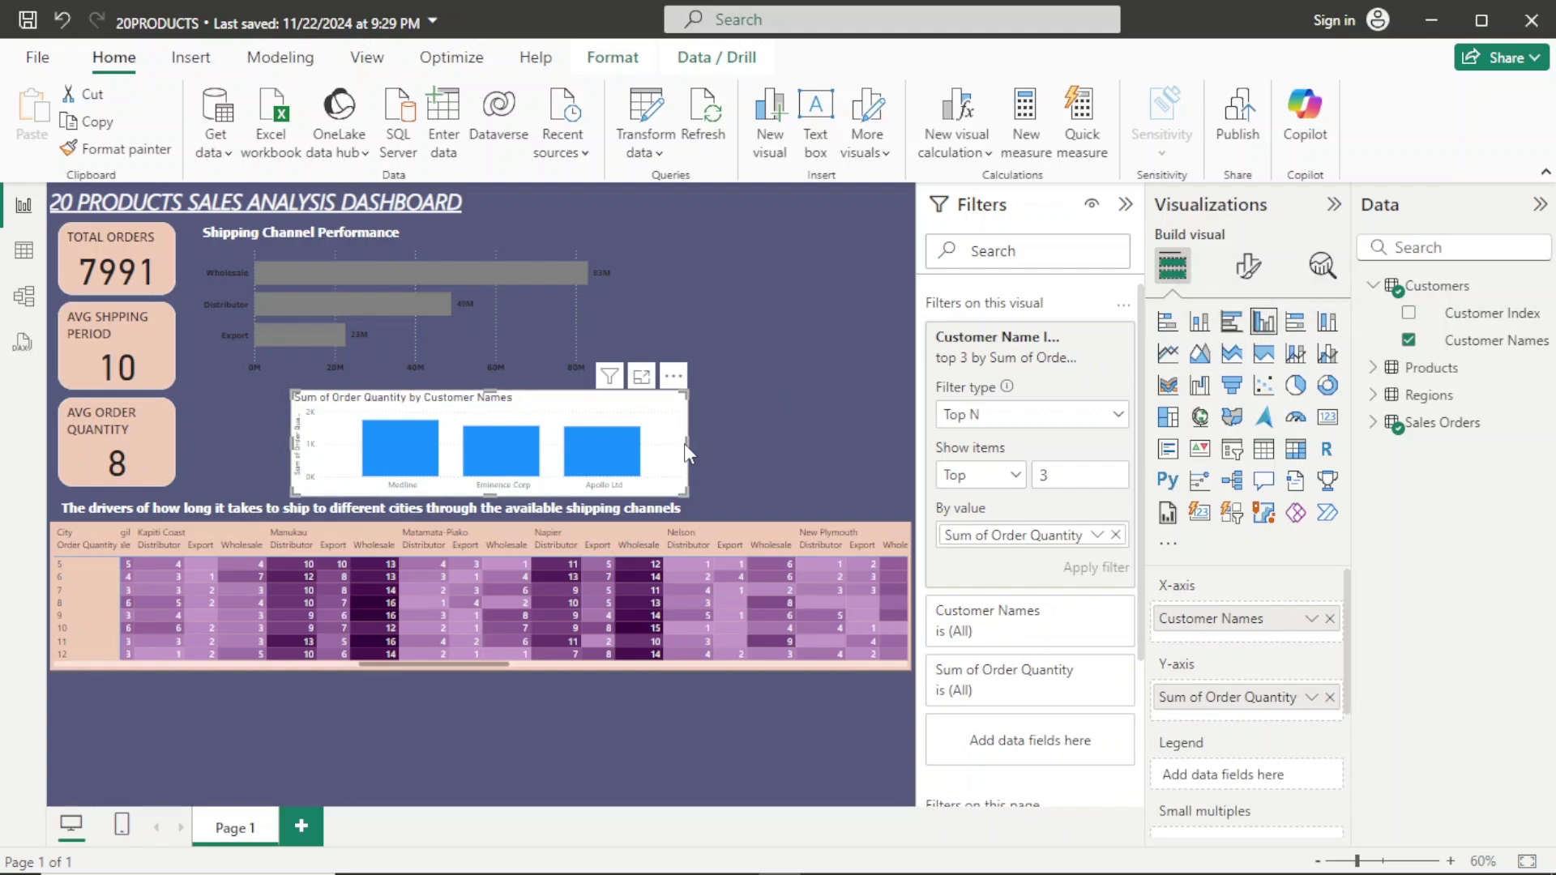
# Narrow the customer column chart, move it beside the Shipping Channel Performance chart and make it taller.
pyautogui.moveTo(689, 452); pyautogui.dragTo(524, 444)
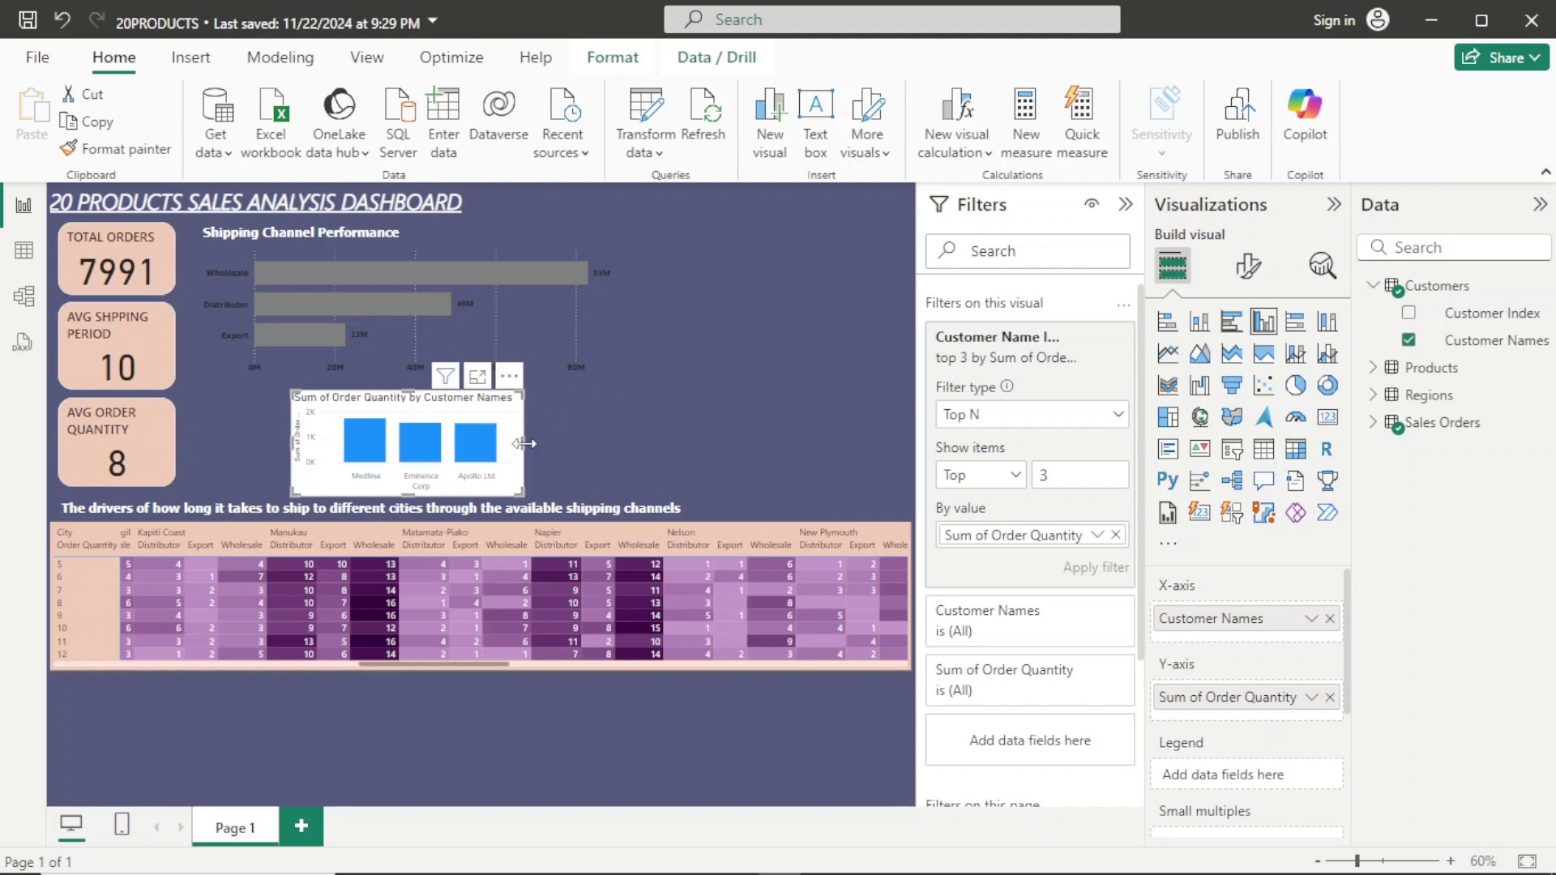
pyautogui.moveTo(498, 417); pyautogui.dragTo(804, 269)
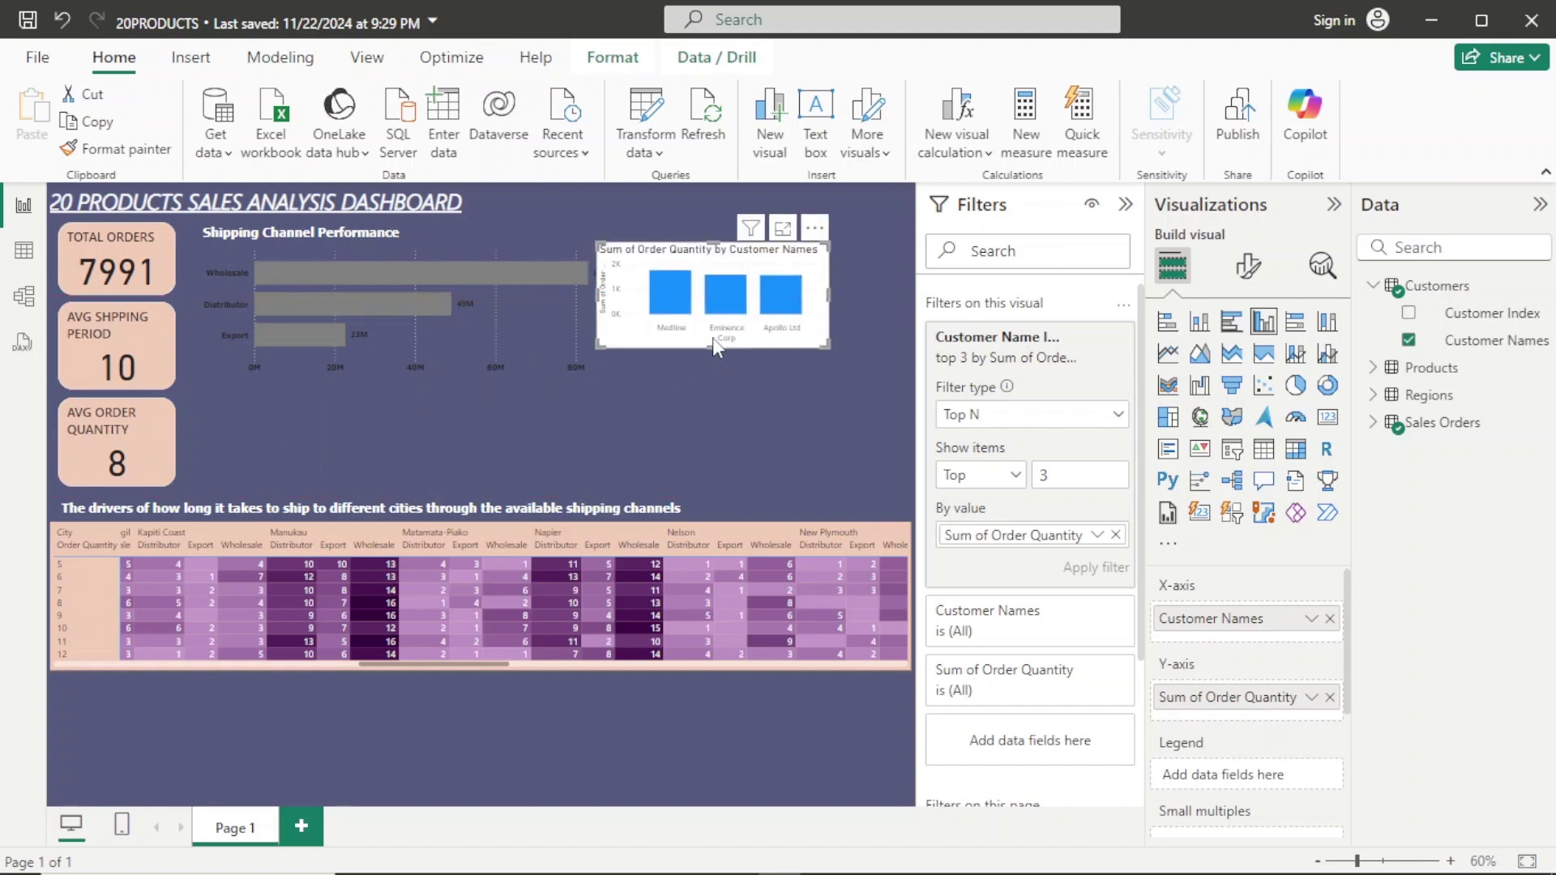
pyautogui.moveTo(712, 345); pyautogui.dragTo(717, 416)
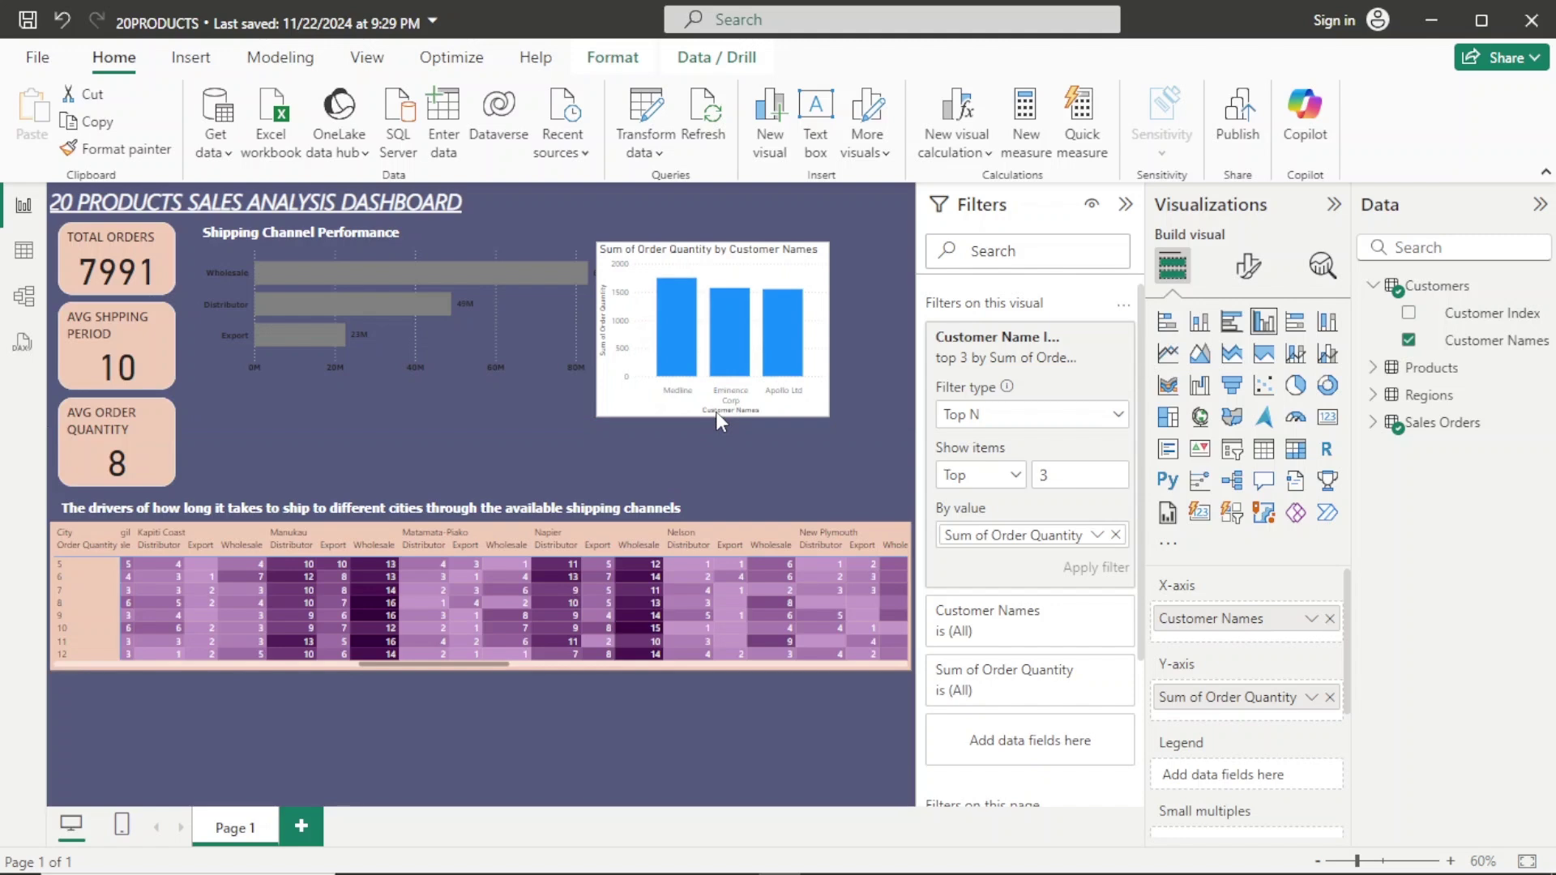
pyautogui.moveTo(716, 411); pyautogui.dragTo(718, 395)
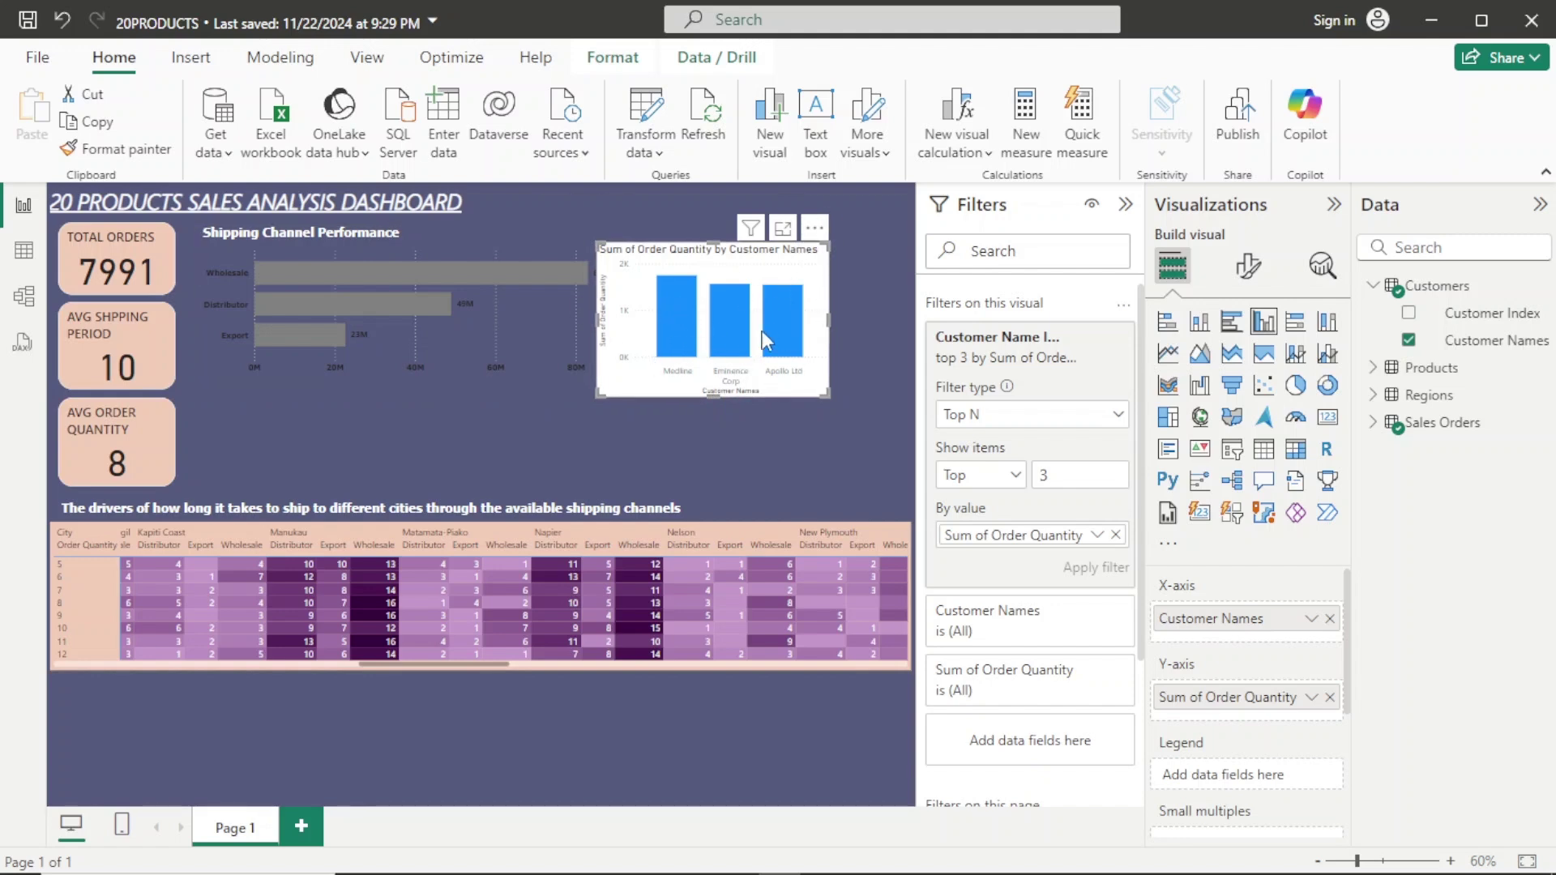
# Move the customer column chart back below Shipping Channel Performance, resize it to fit above the matrix heading, and collapse the filter settings.
pyautogui.moveTo(673, 318)
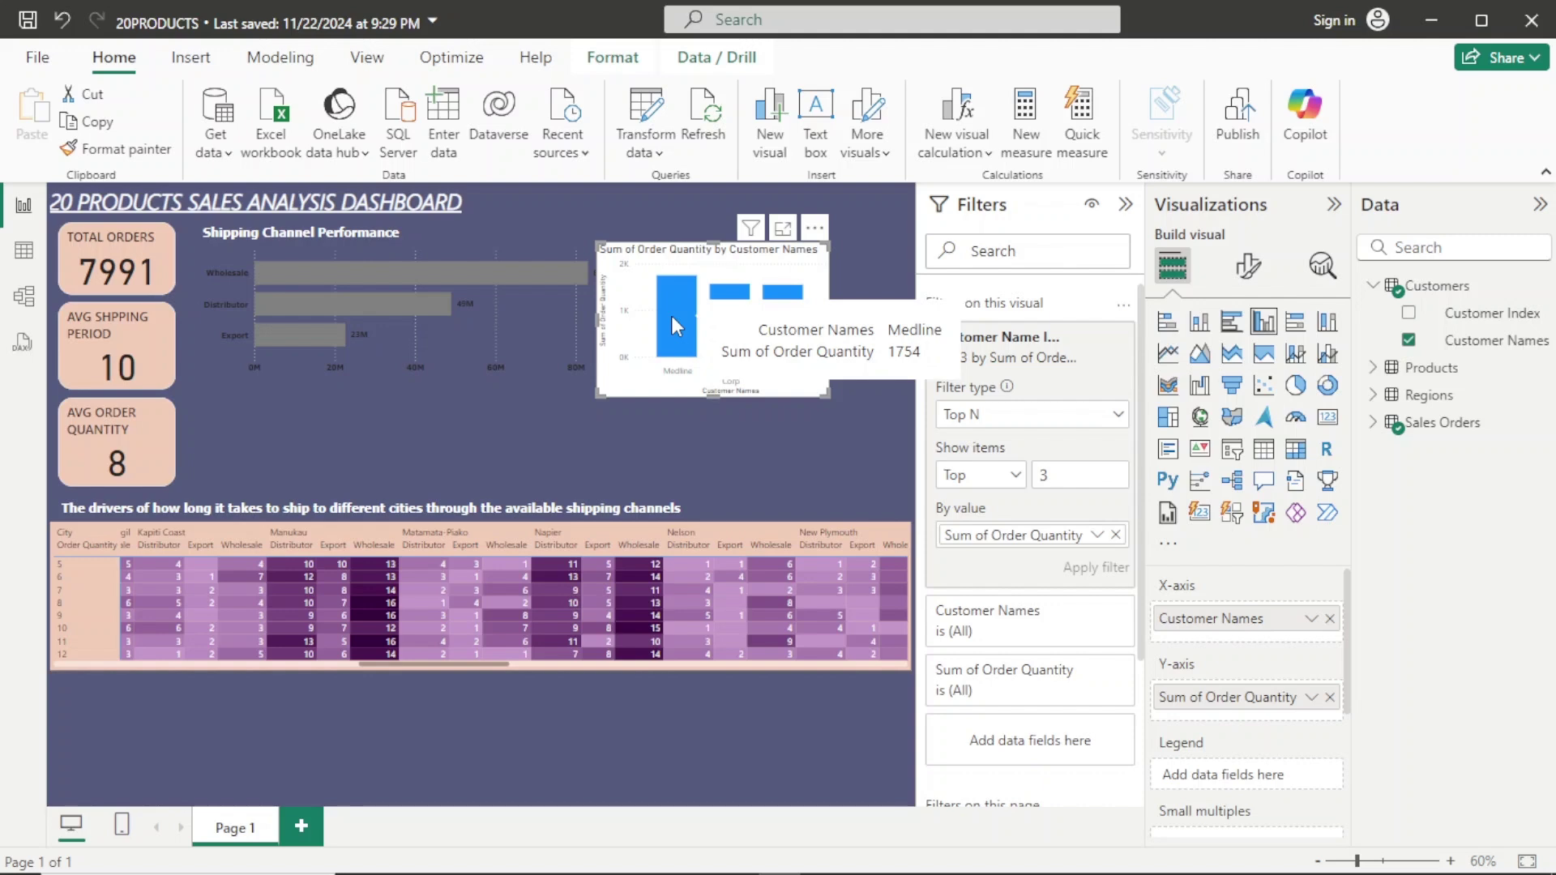
pyautogui.moveTo(783, 351)
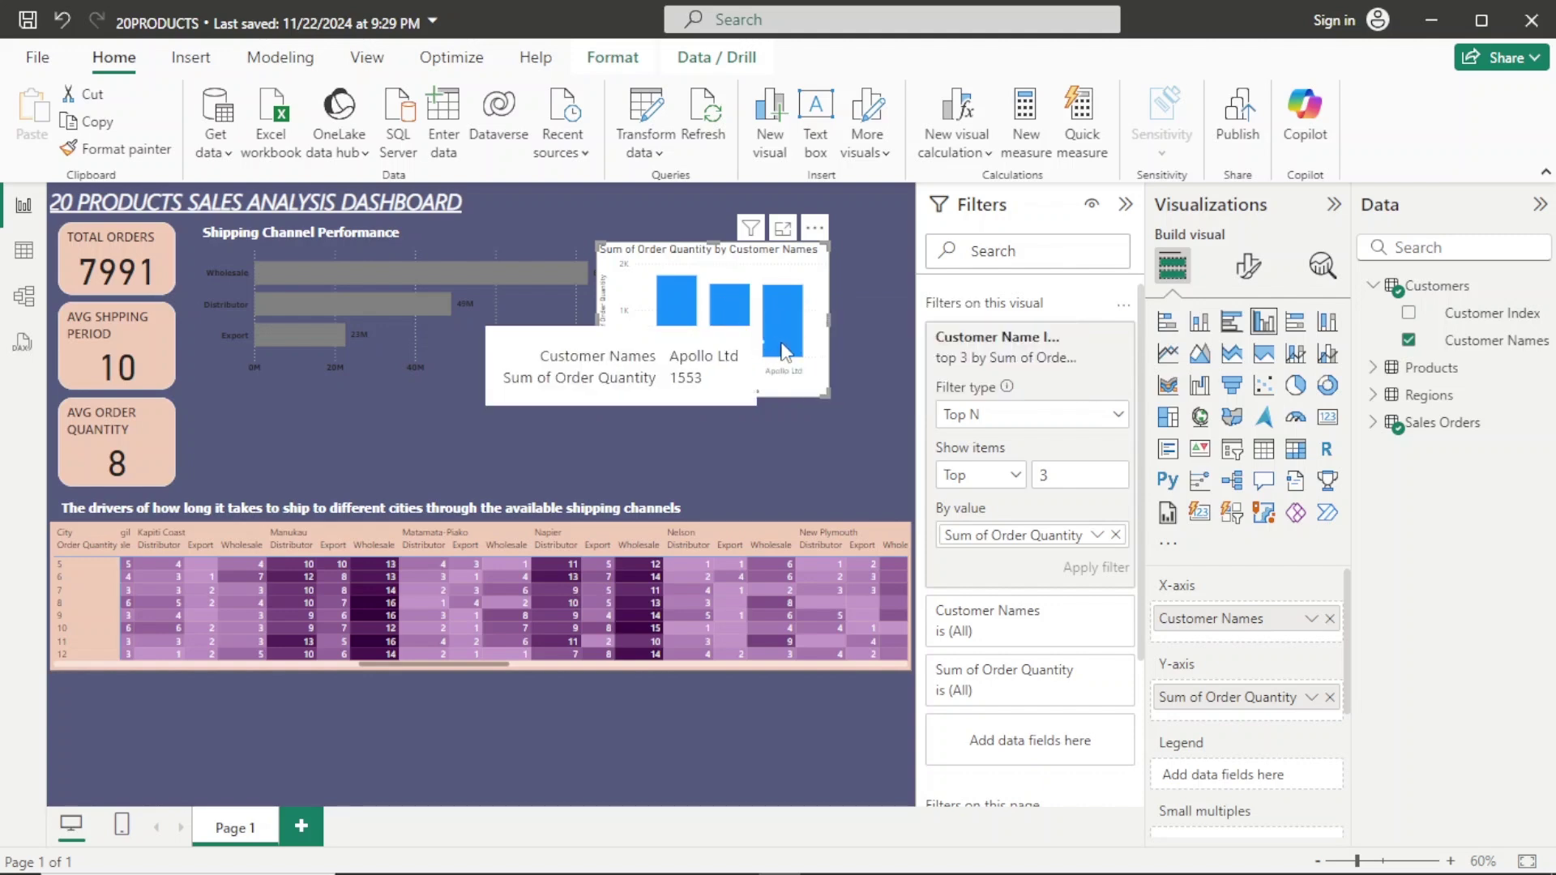
pyautogui.moveTo(723, 322)
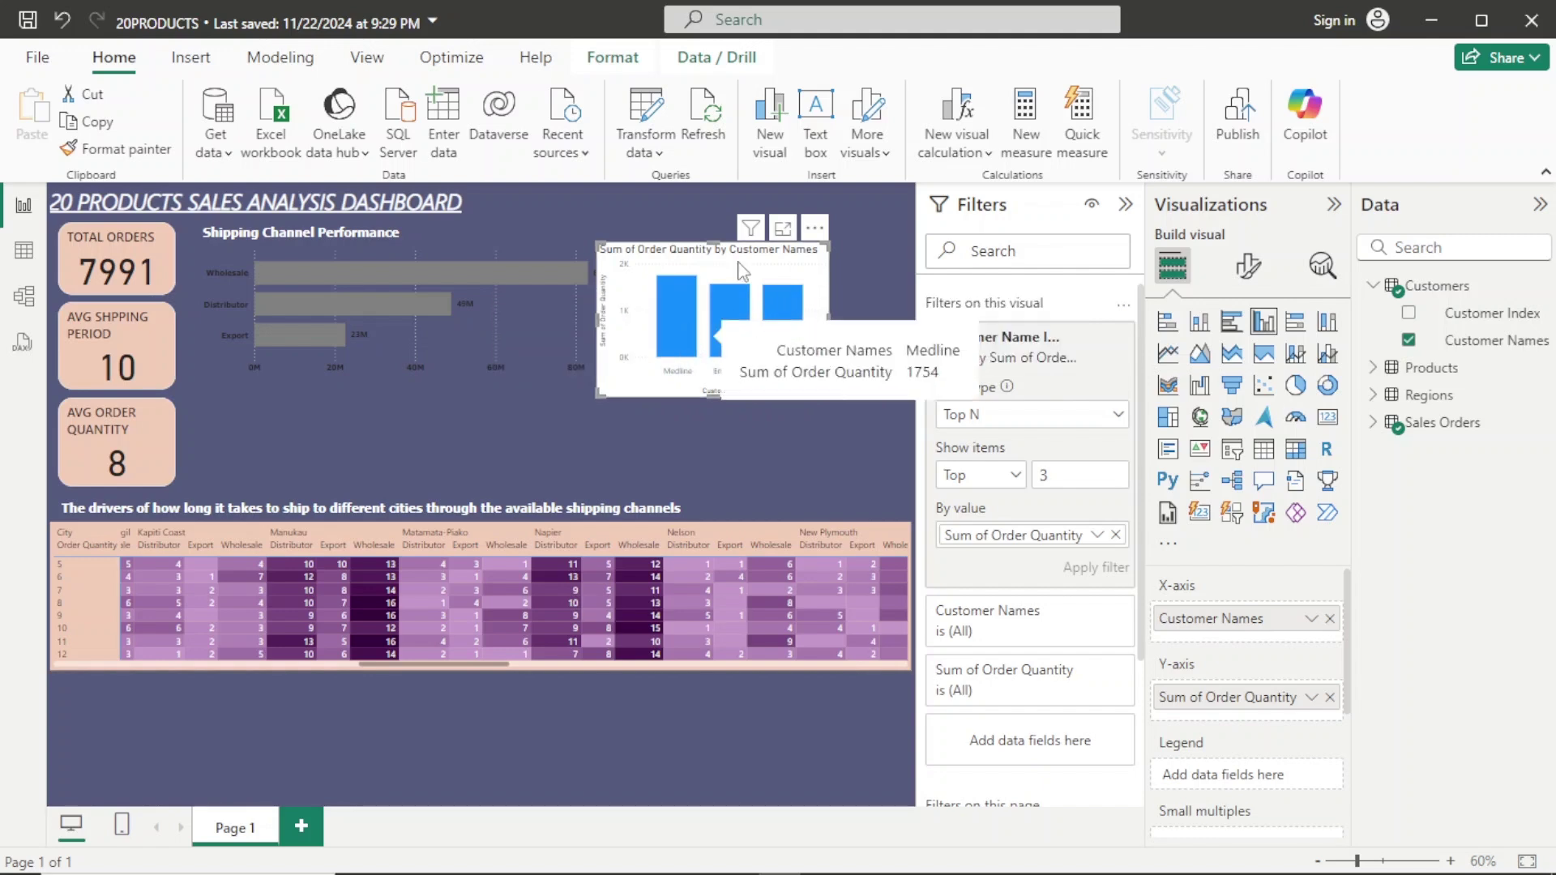
pyautogui.moveTo(698, 303); pyautogui.dragTo(466, 403)
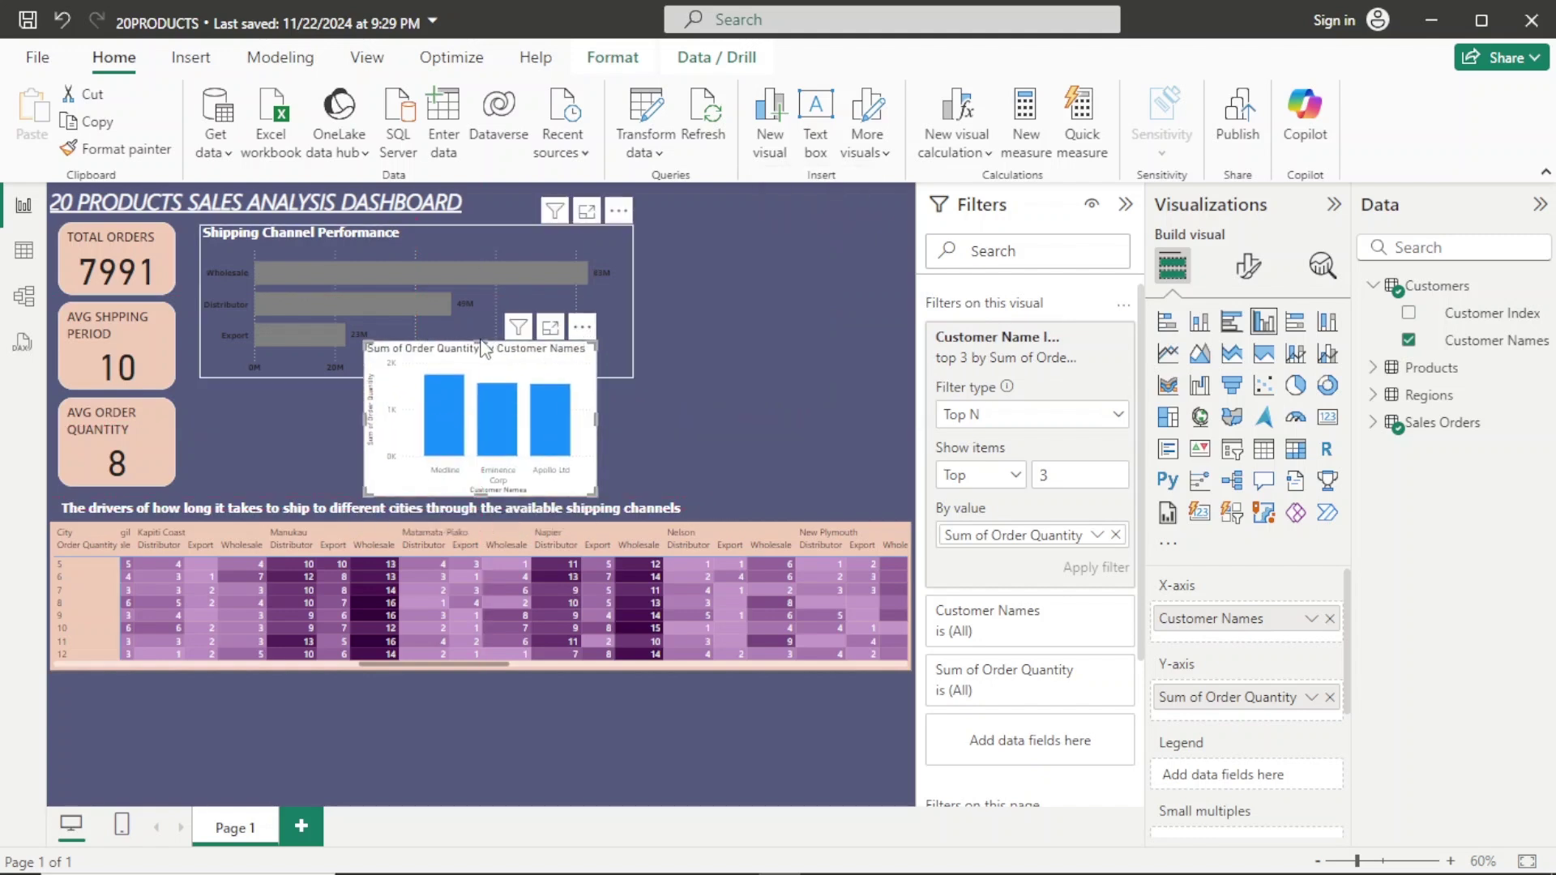
pyautogui.moveTo(481, 337); pyautogui.dragTo(473, 399)
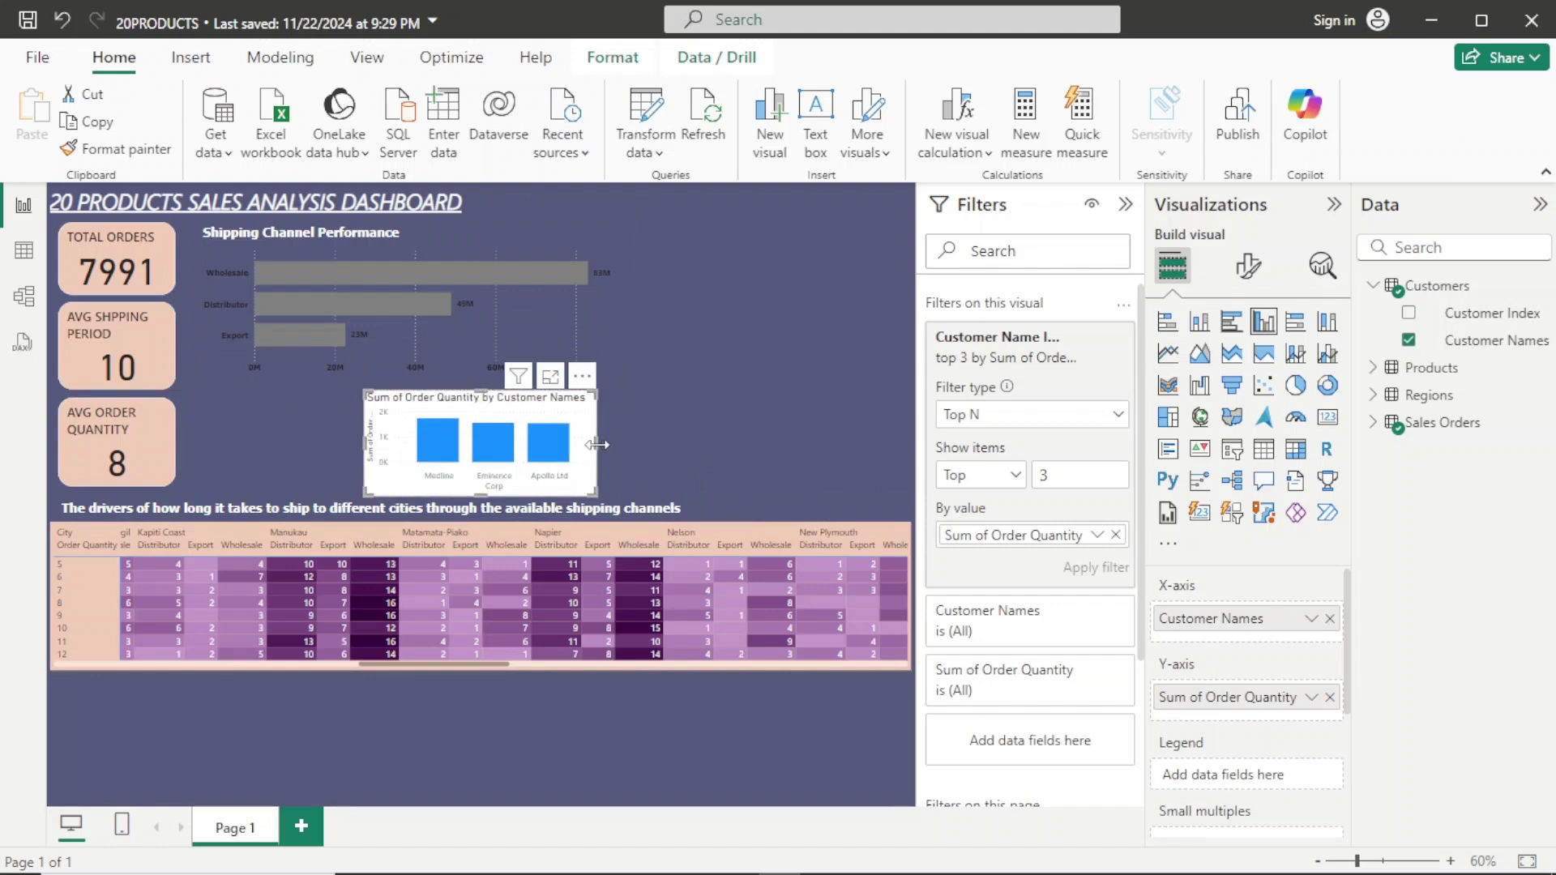
pyautogui.moveTo(597, 444); pyautogui.dragTo(640, 451)
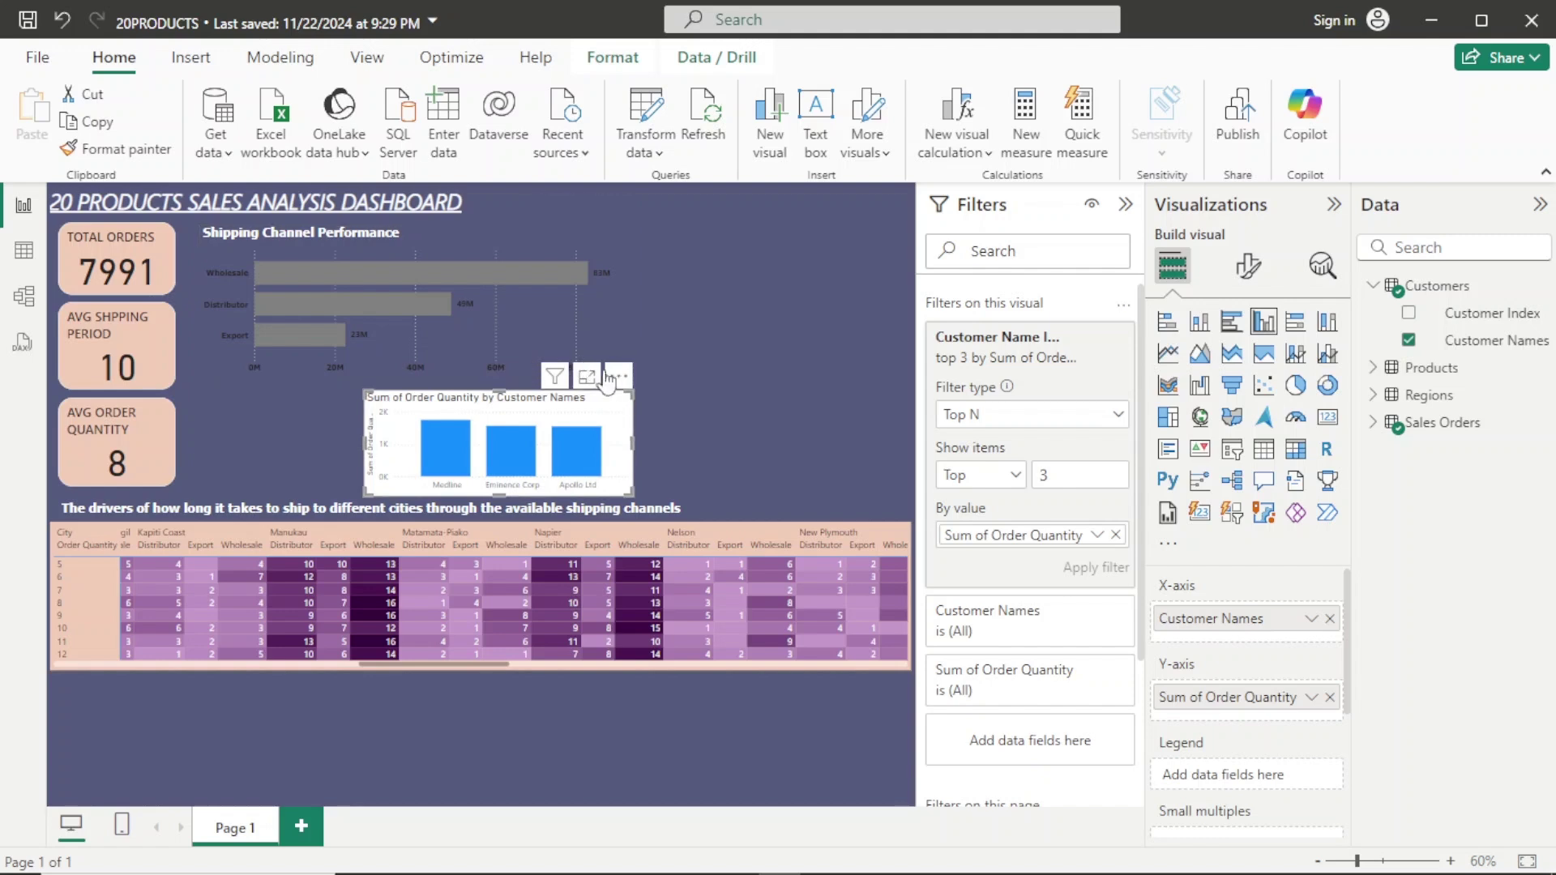
pyautogui.moveTo(613, 386); pyautogui.dragTo(552, 389)
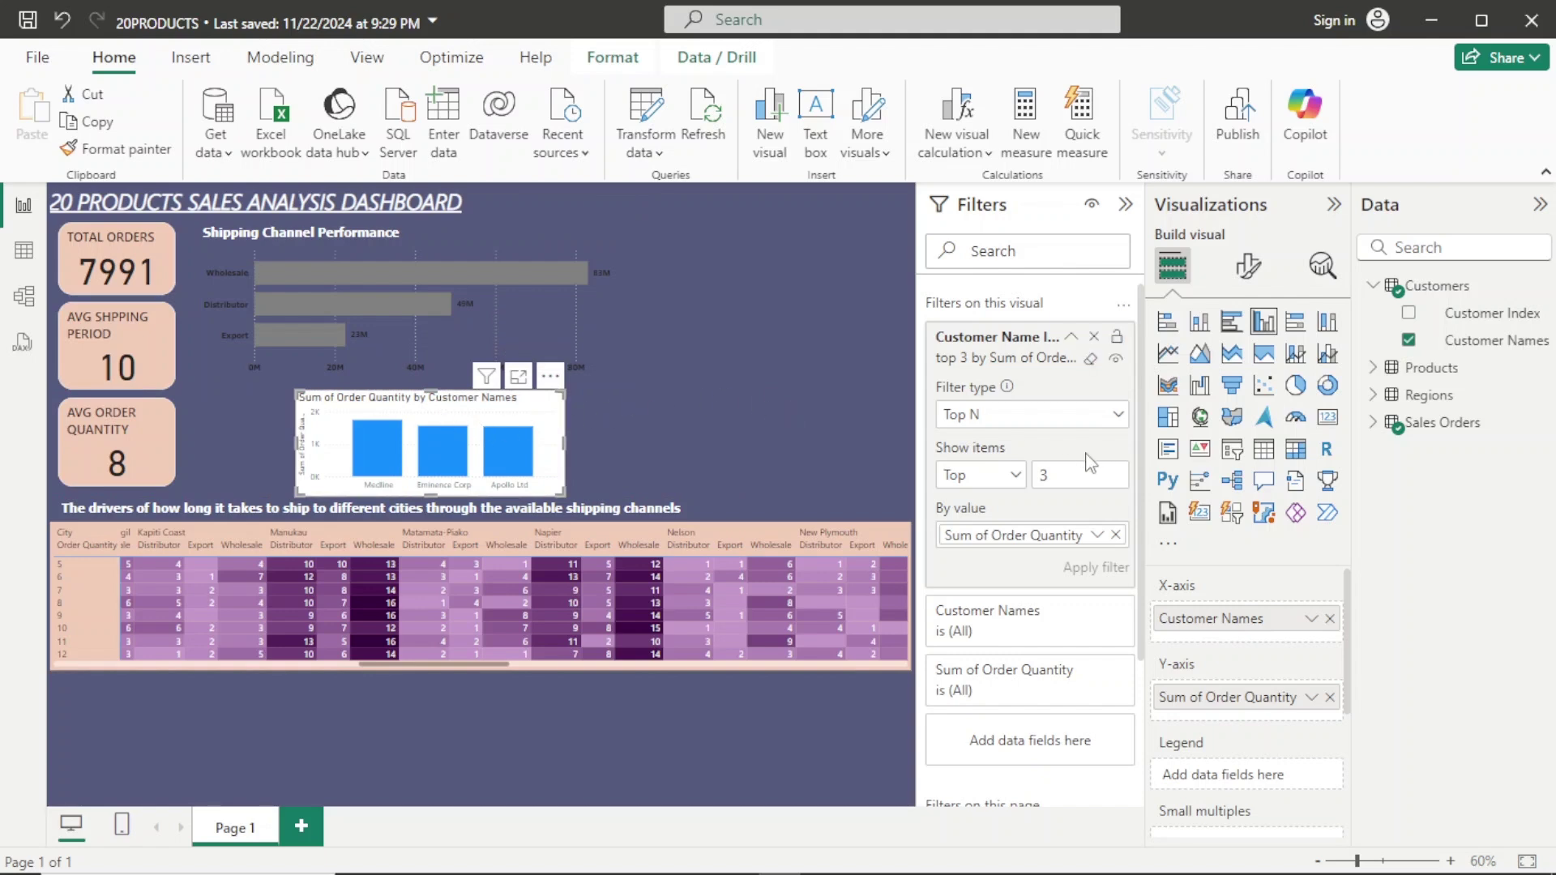
pyautogui.click(1123, 205)
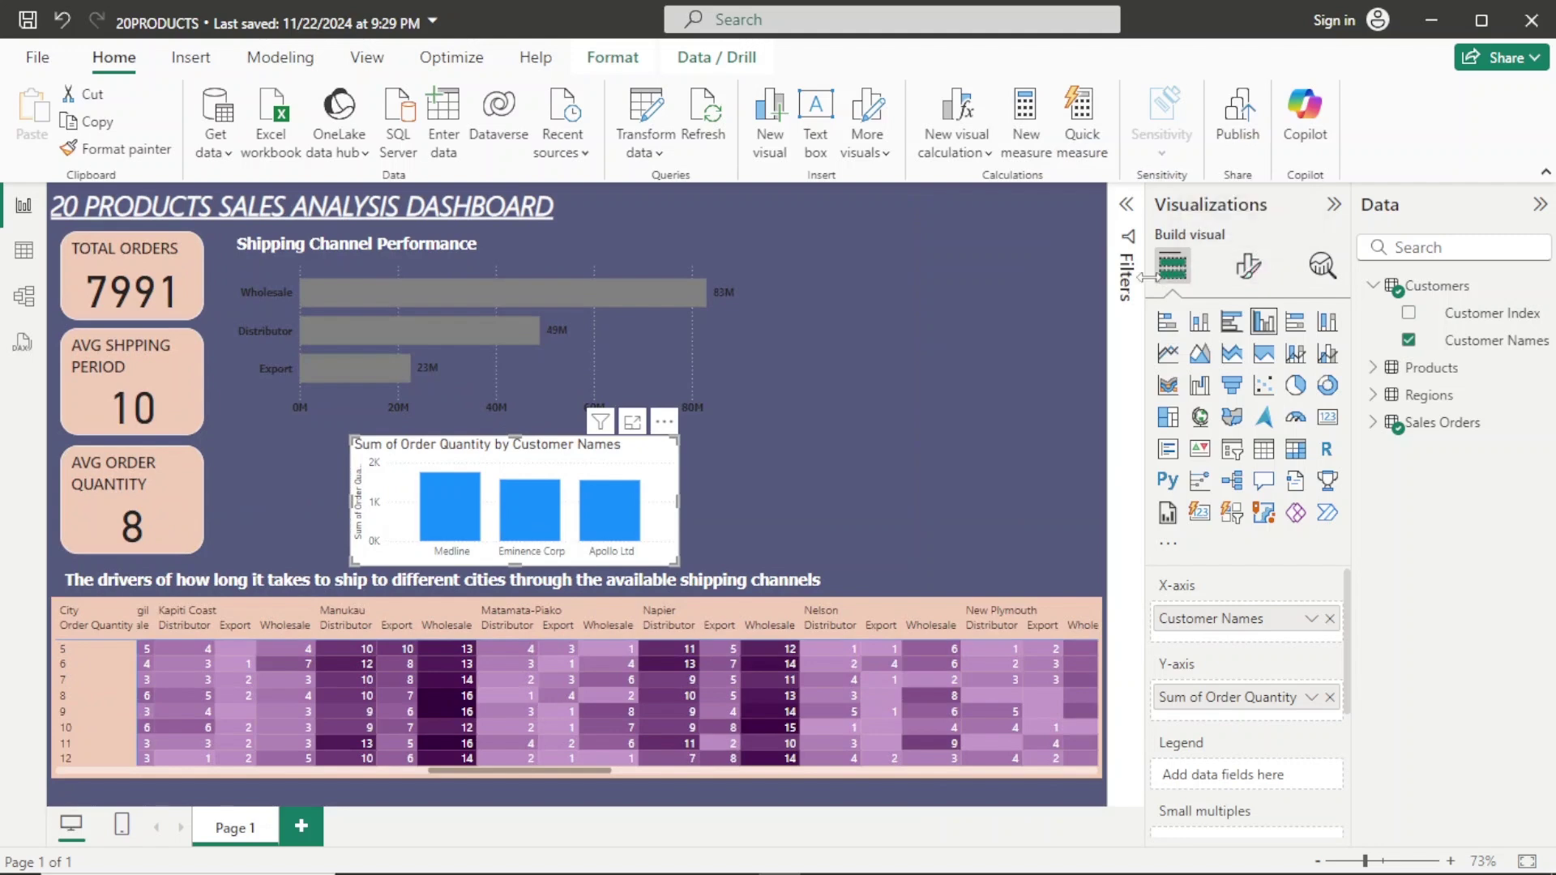
# Format the customer column chart's X-axis labels in bold Tahoma with the near-black recent color.
pyautogui.click(1250, 265)
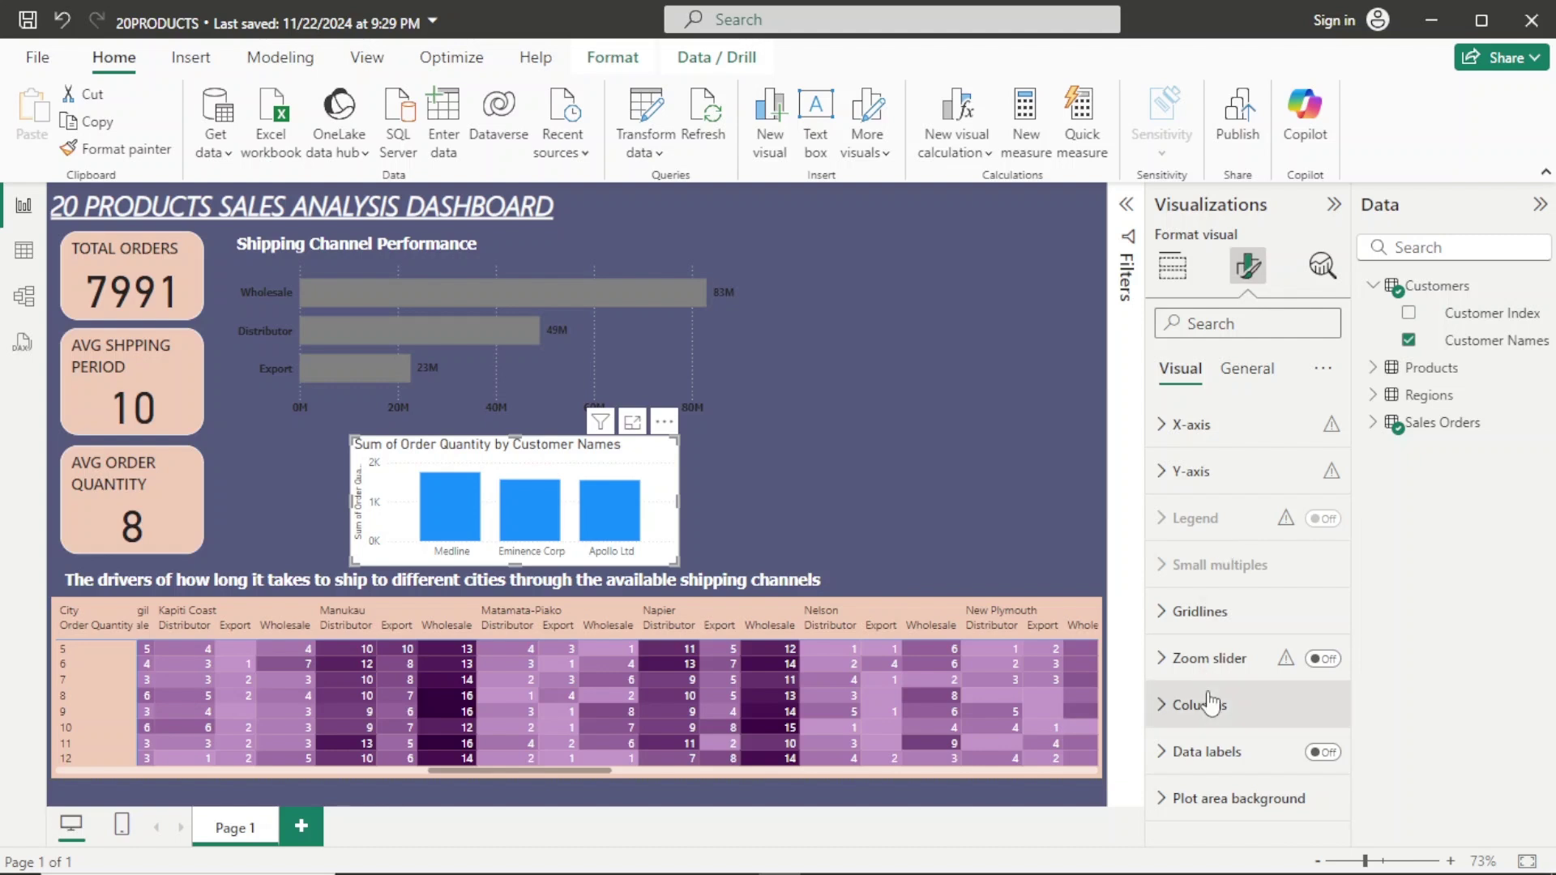
pyautogui.click(1225, 447)
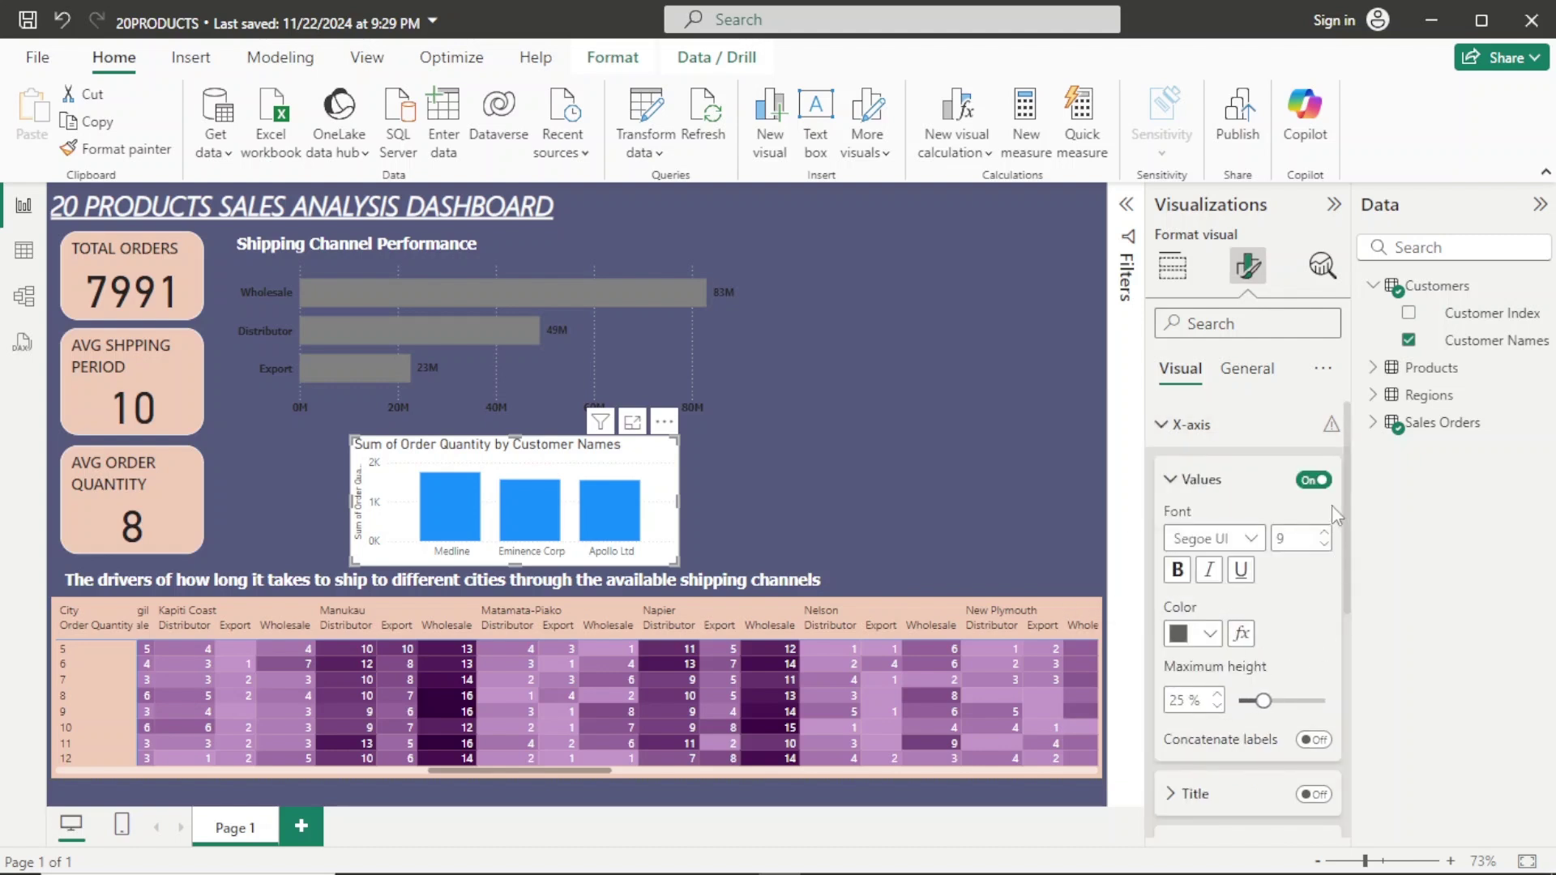
pyautogui.click(1211, 634)
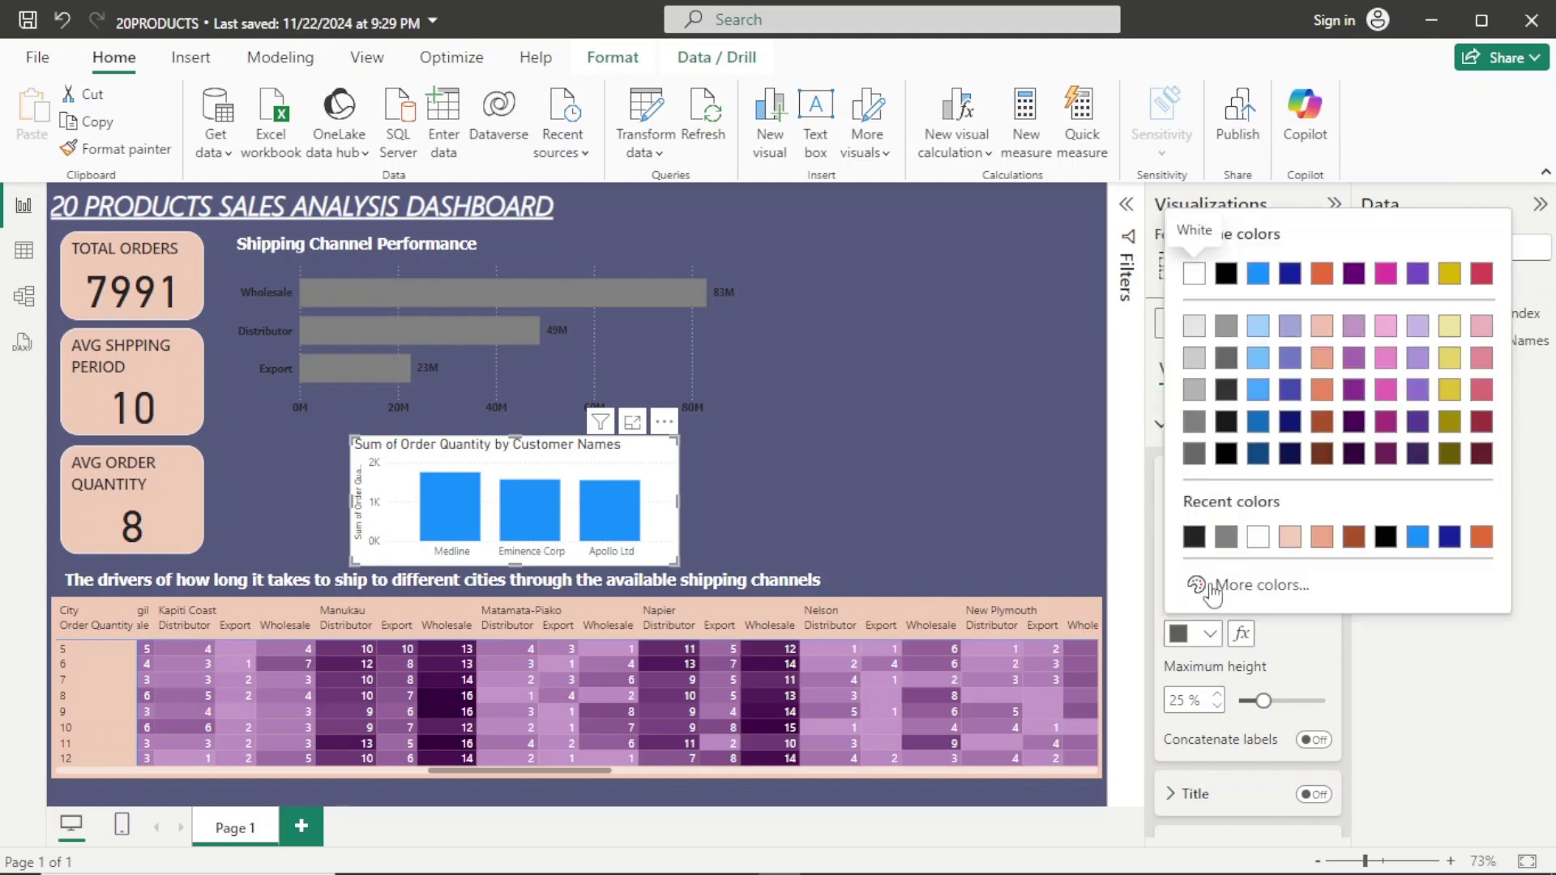
pyautogui.click(1196, 538)
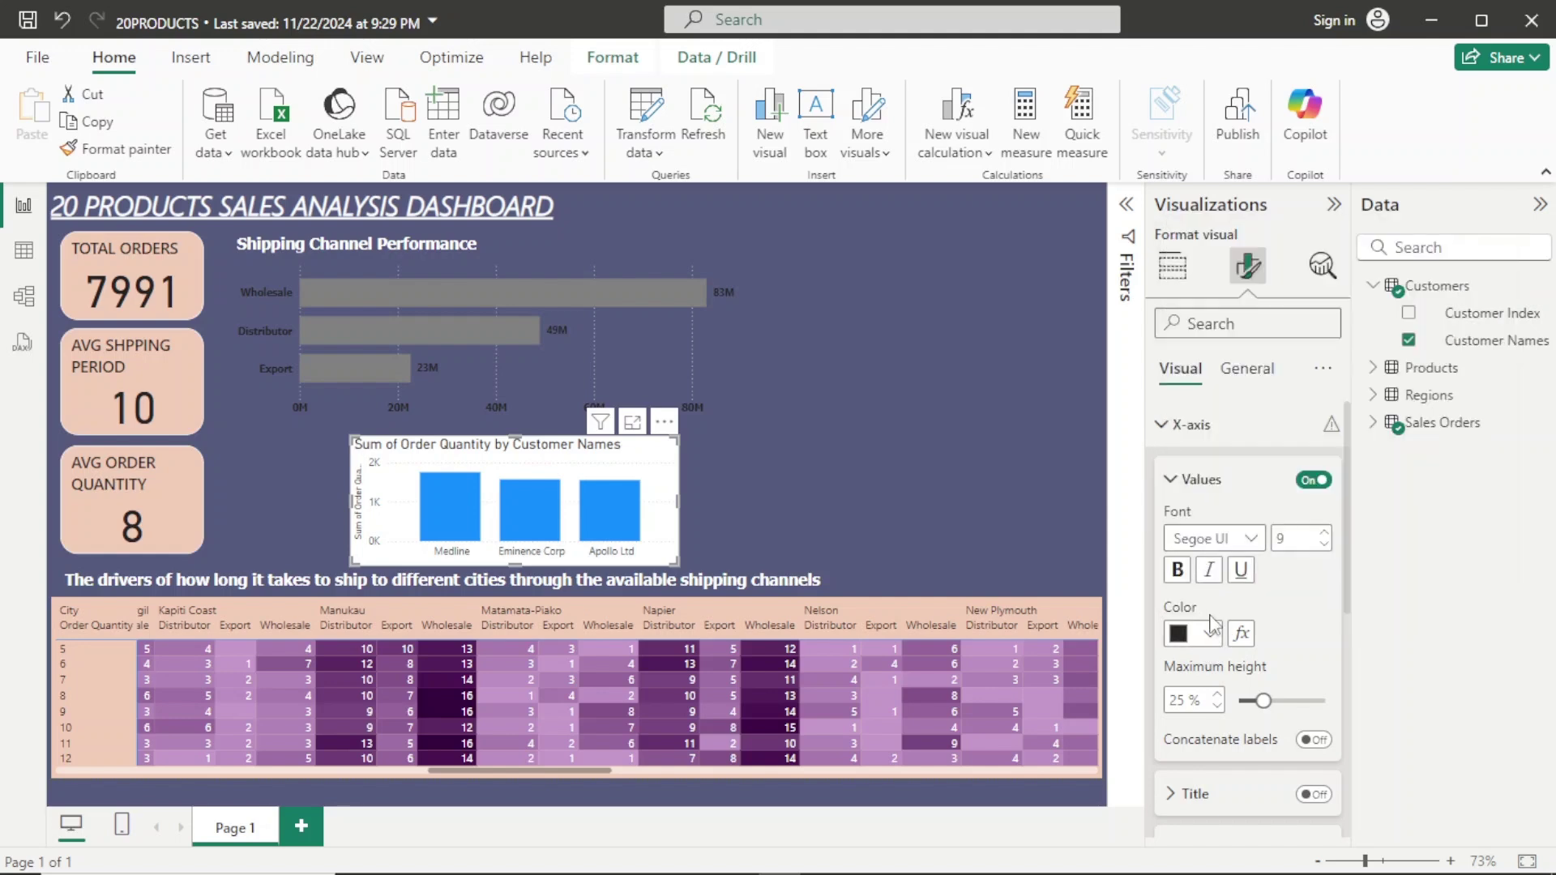
pyautogui.click(1253, 542)
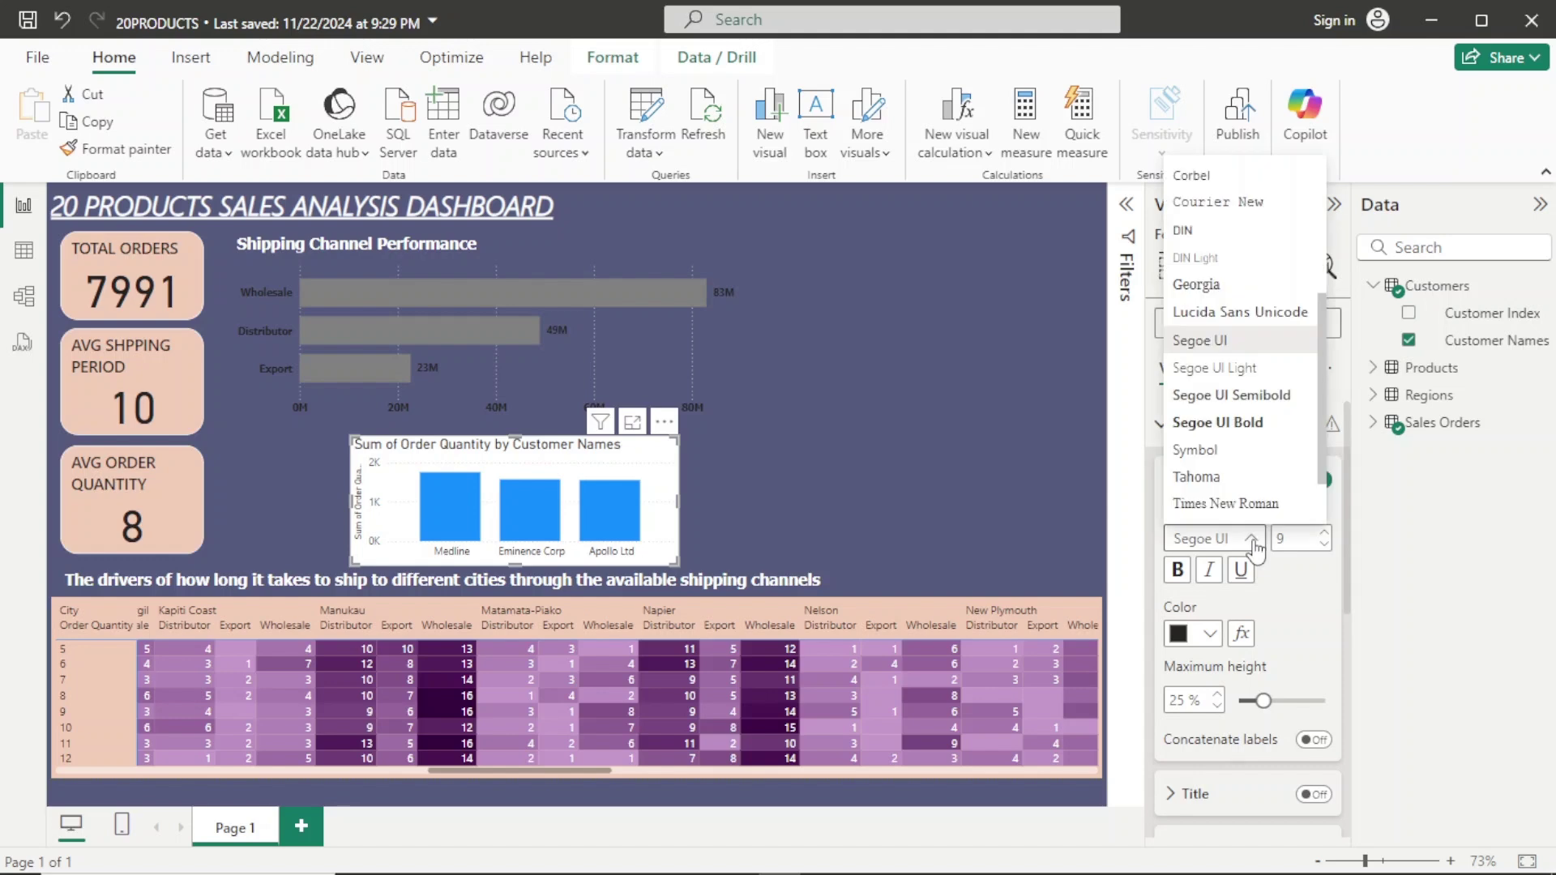
pyautogui.click(1229, 480)
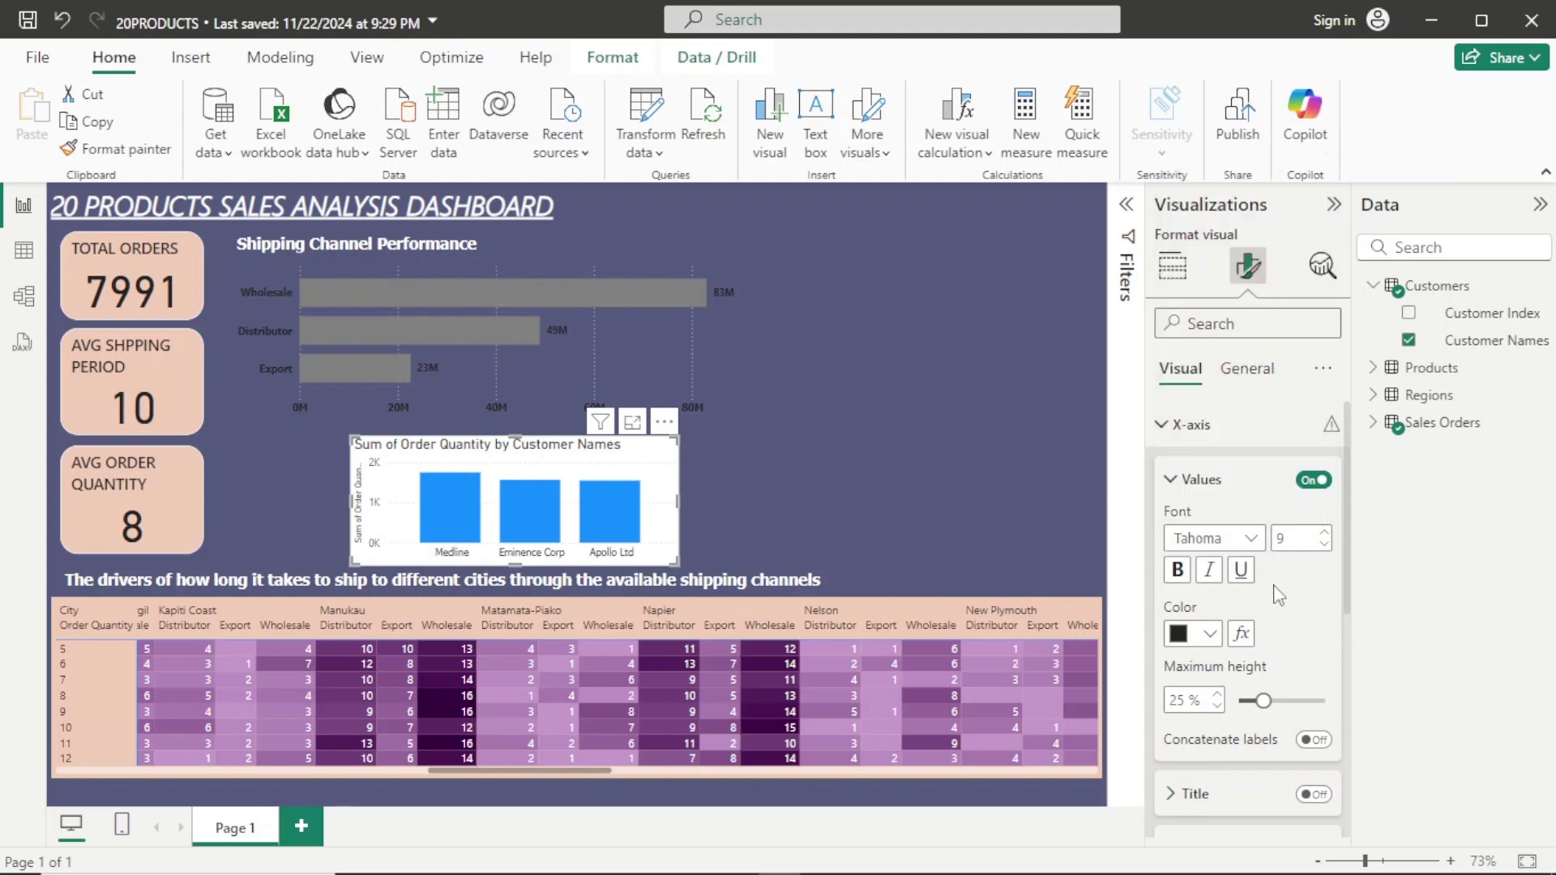
pyautogui.click(1187, 589)
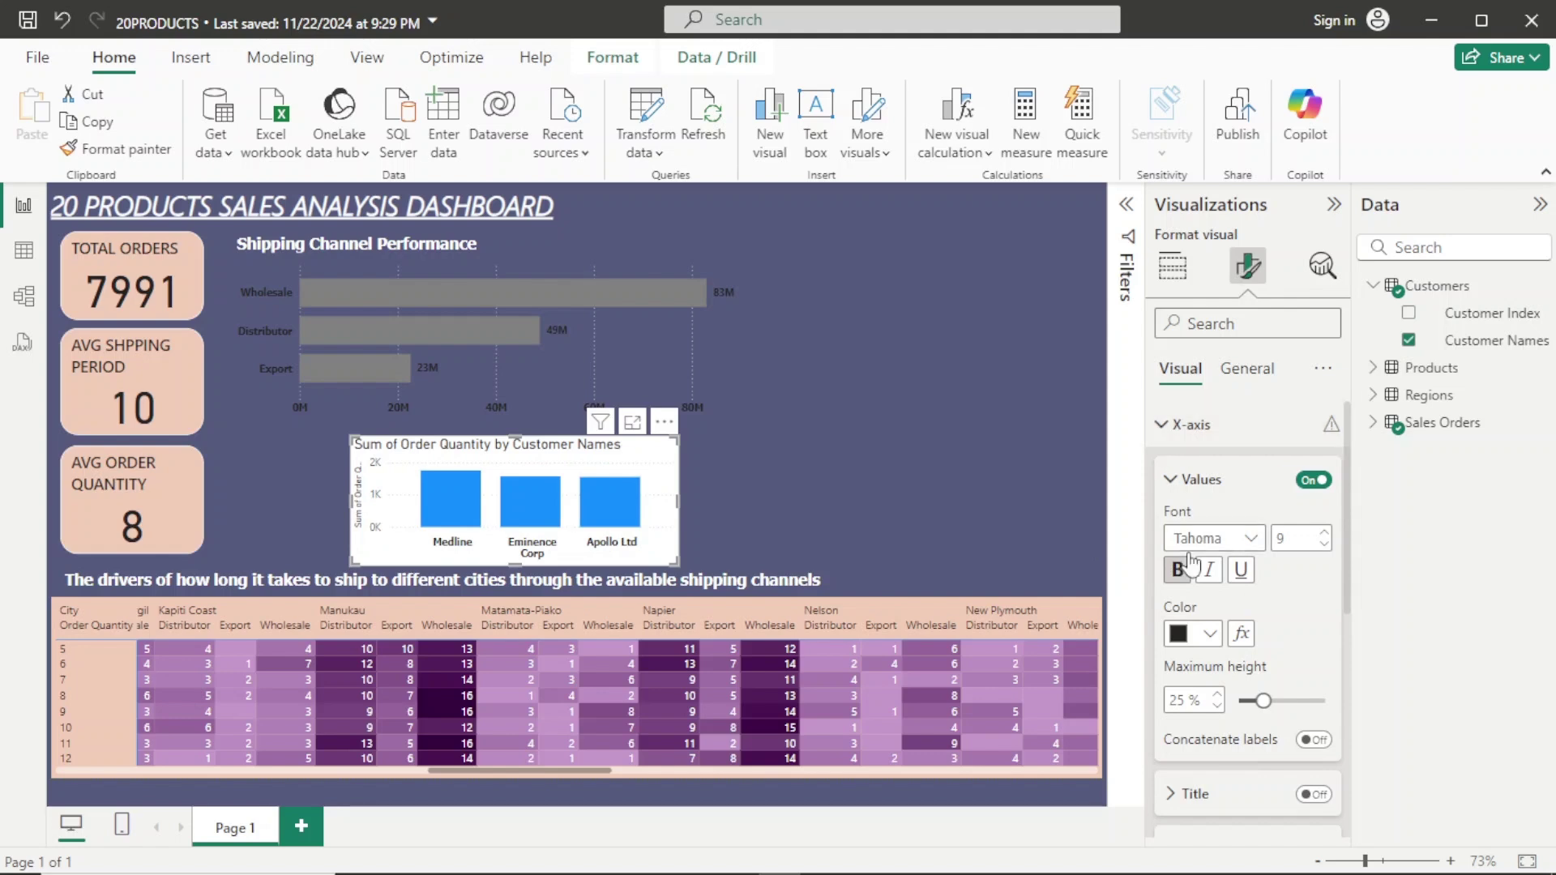
pyautogui.scroll(-3, 1264, 567)
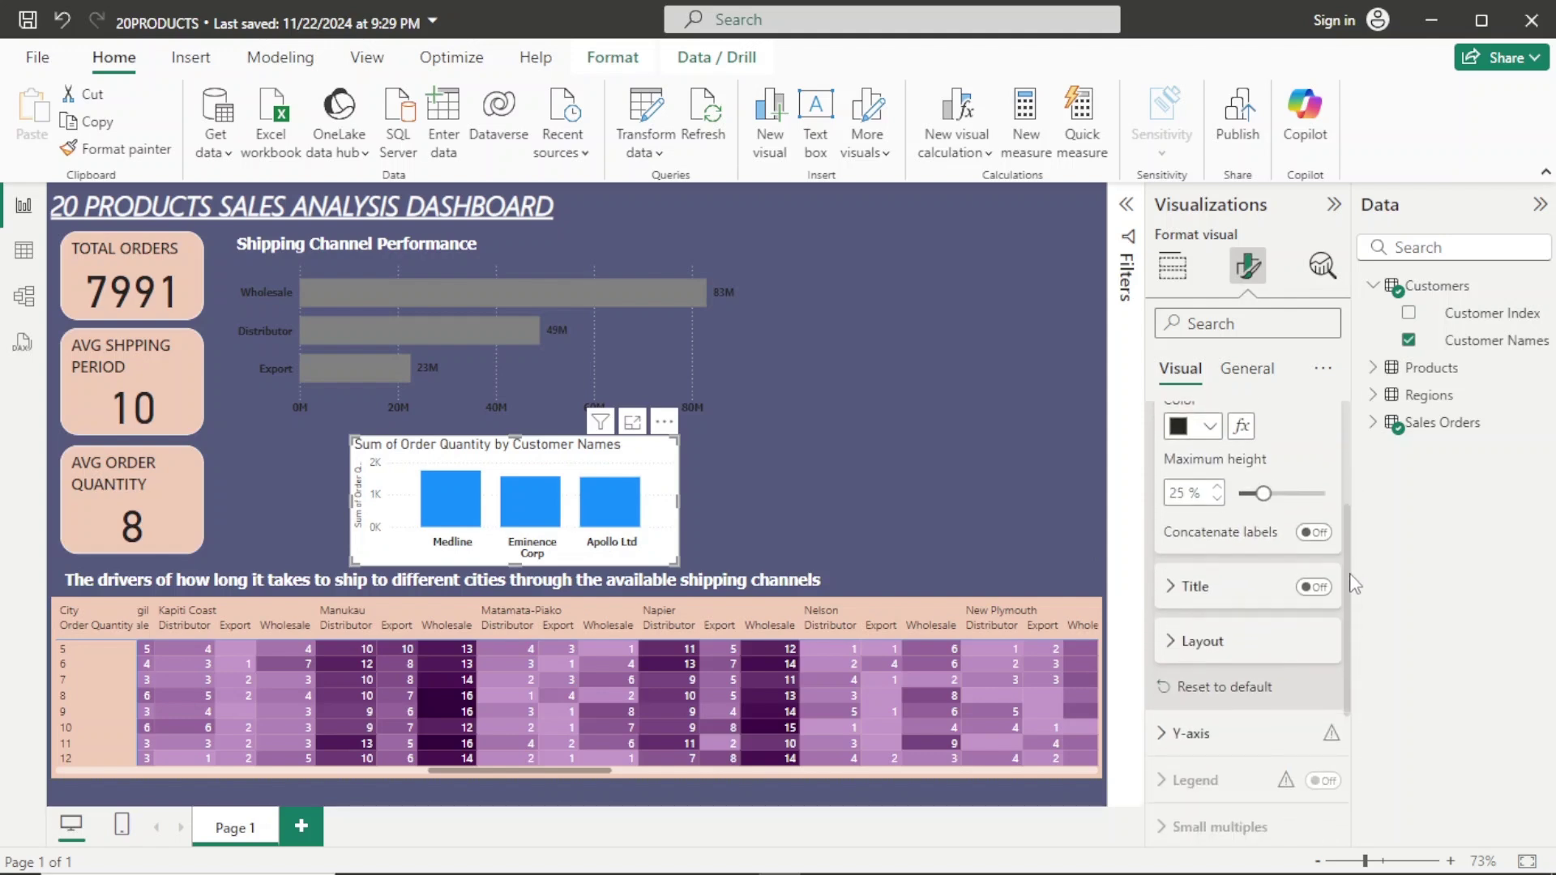
pyautogui.scroll(3, 1215, 487)
pyautogui.click(1169, 427)
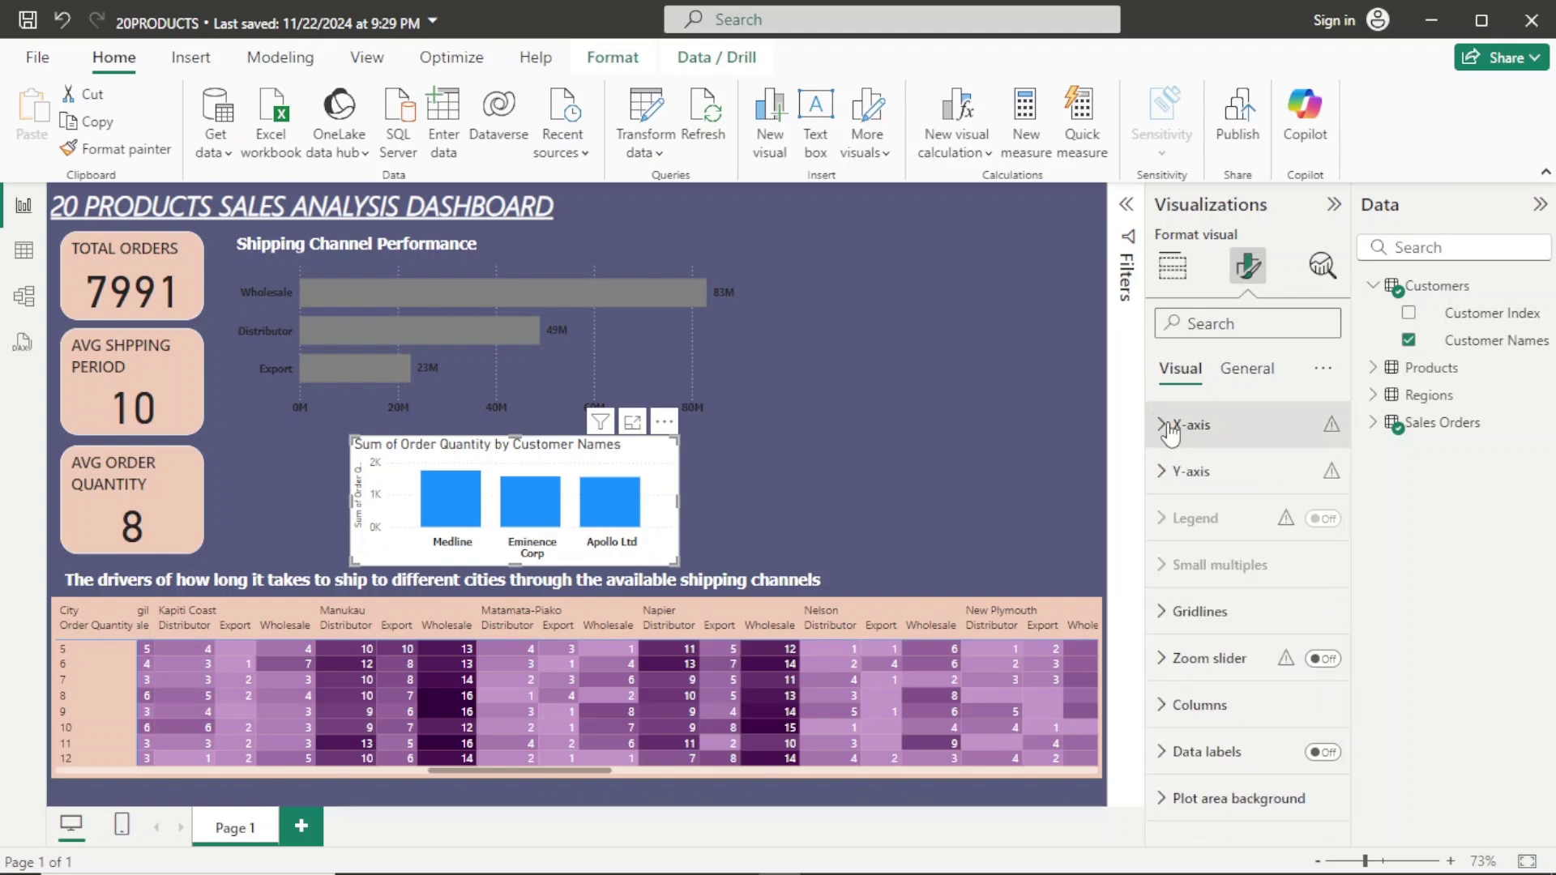
# Turn off the customer chart's Y-axis title, keeping the Y-axis values switched on.
pyautogui.click(1167, 470)
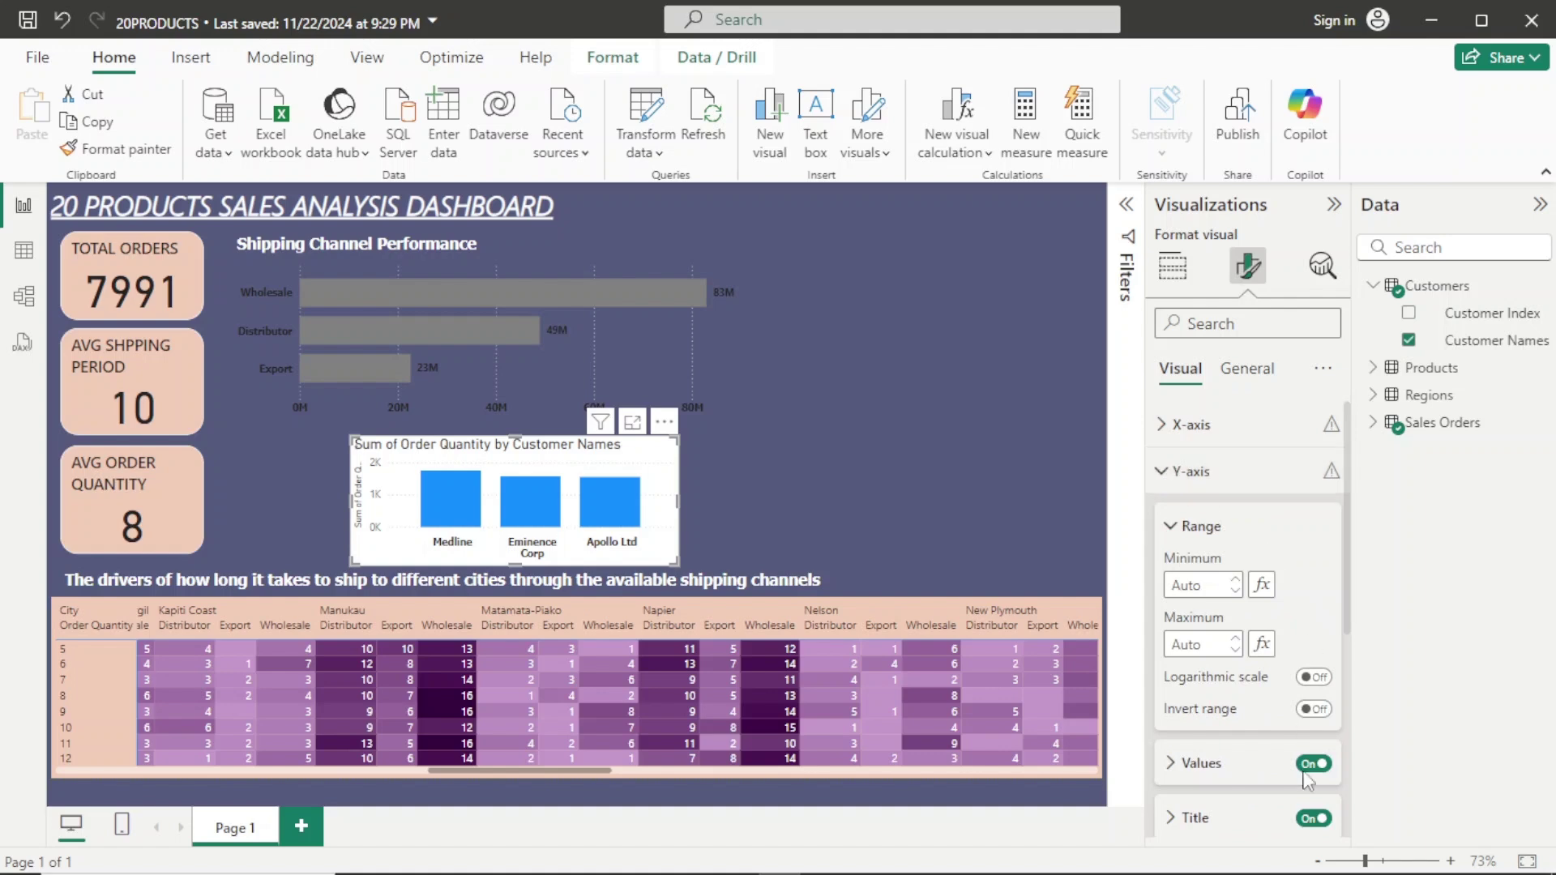
pyautogui.click(1314, 818)
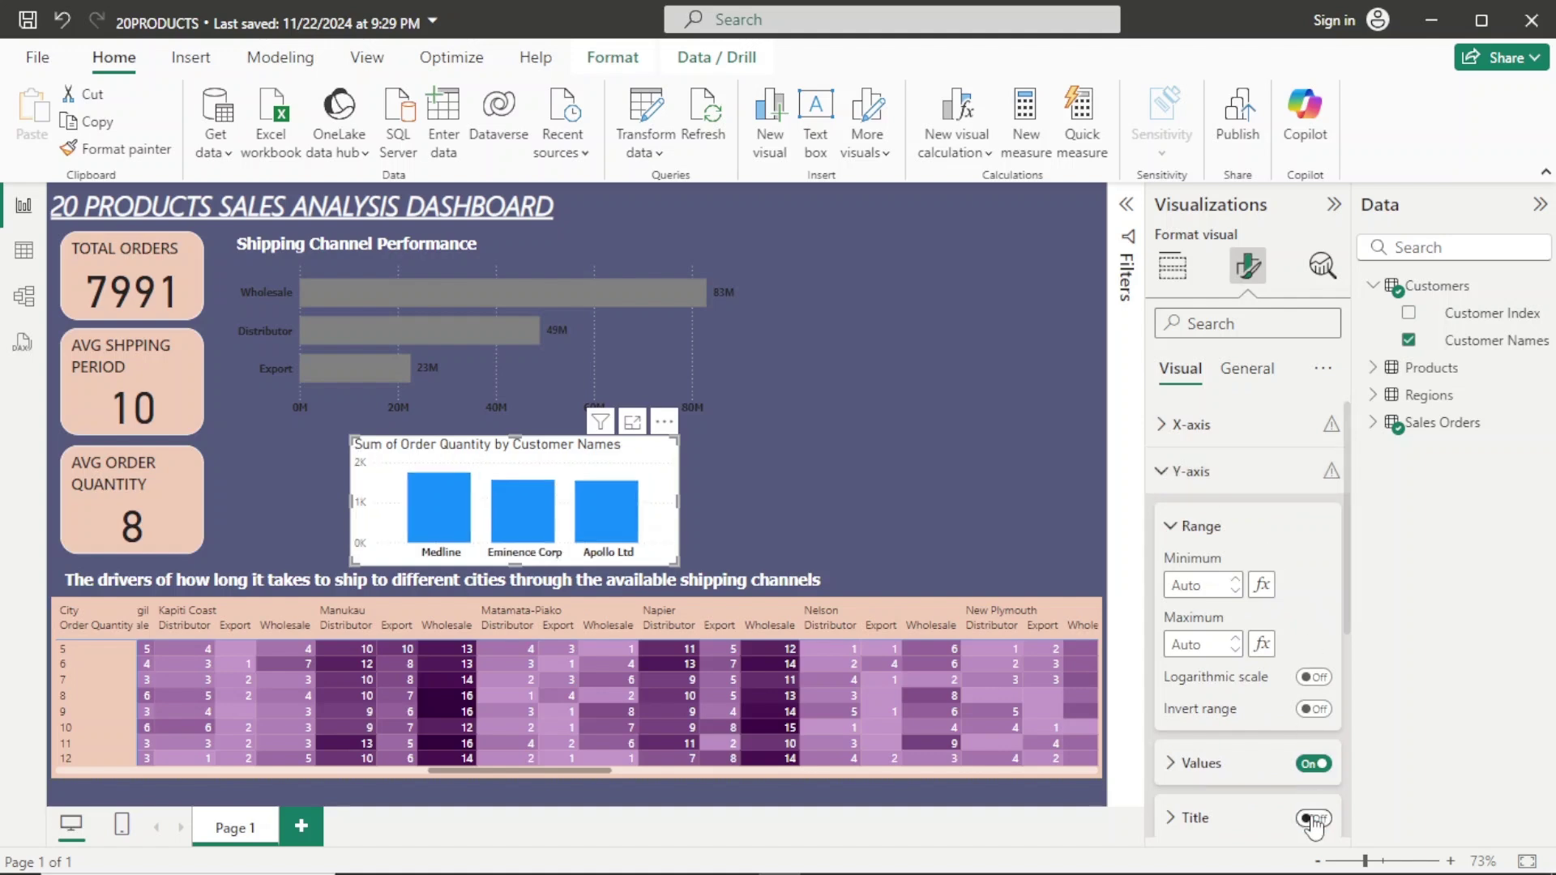
pyautogui.click(1314, 763)
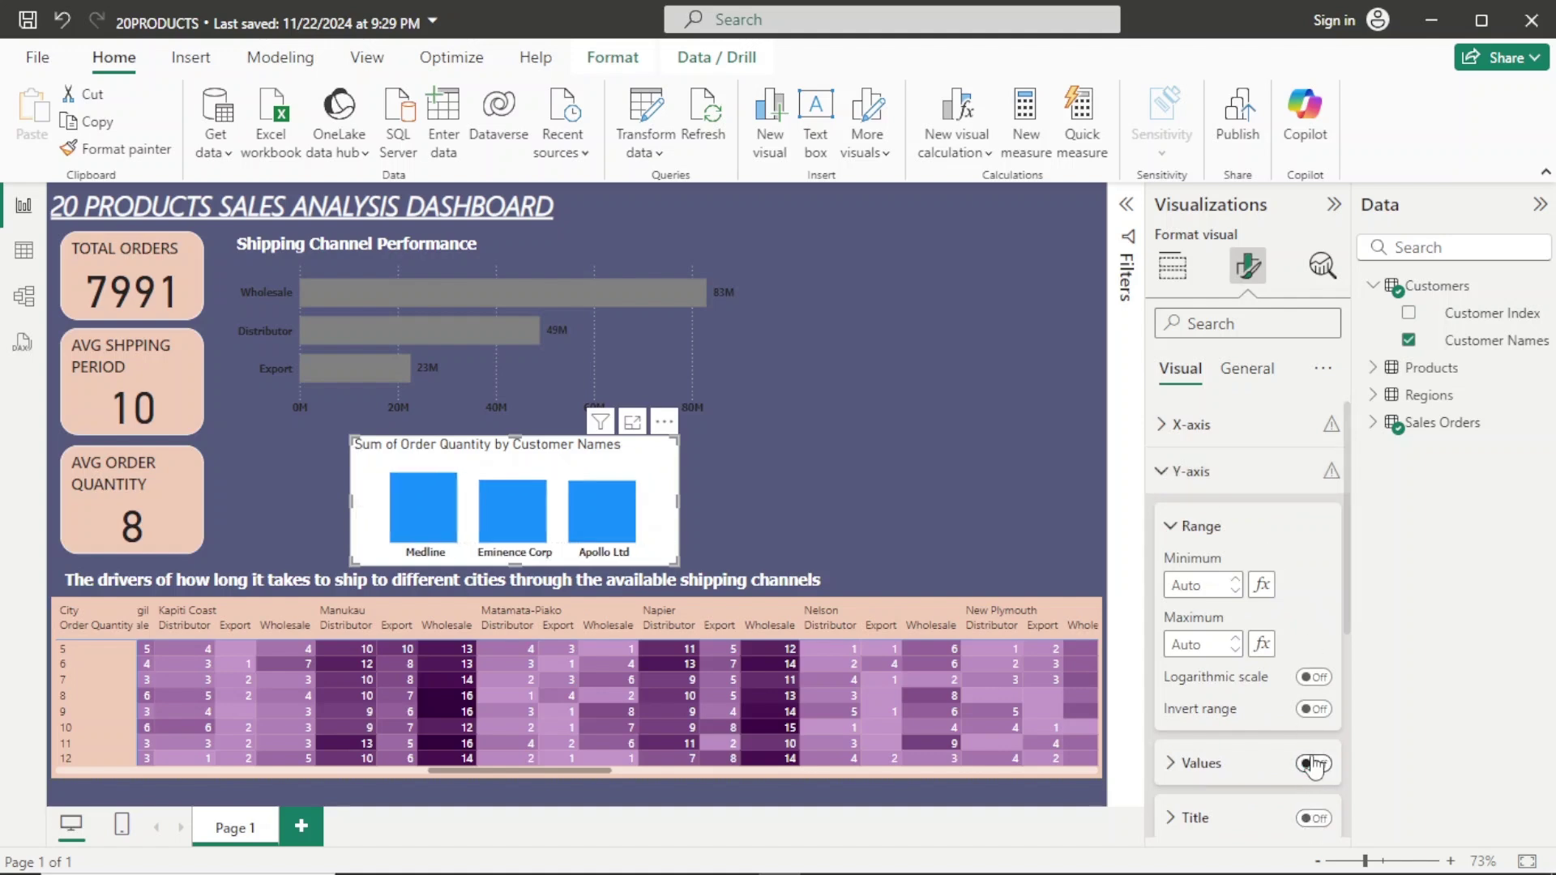
pyautogui.click(1313, 764)
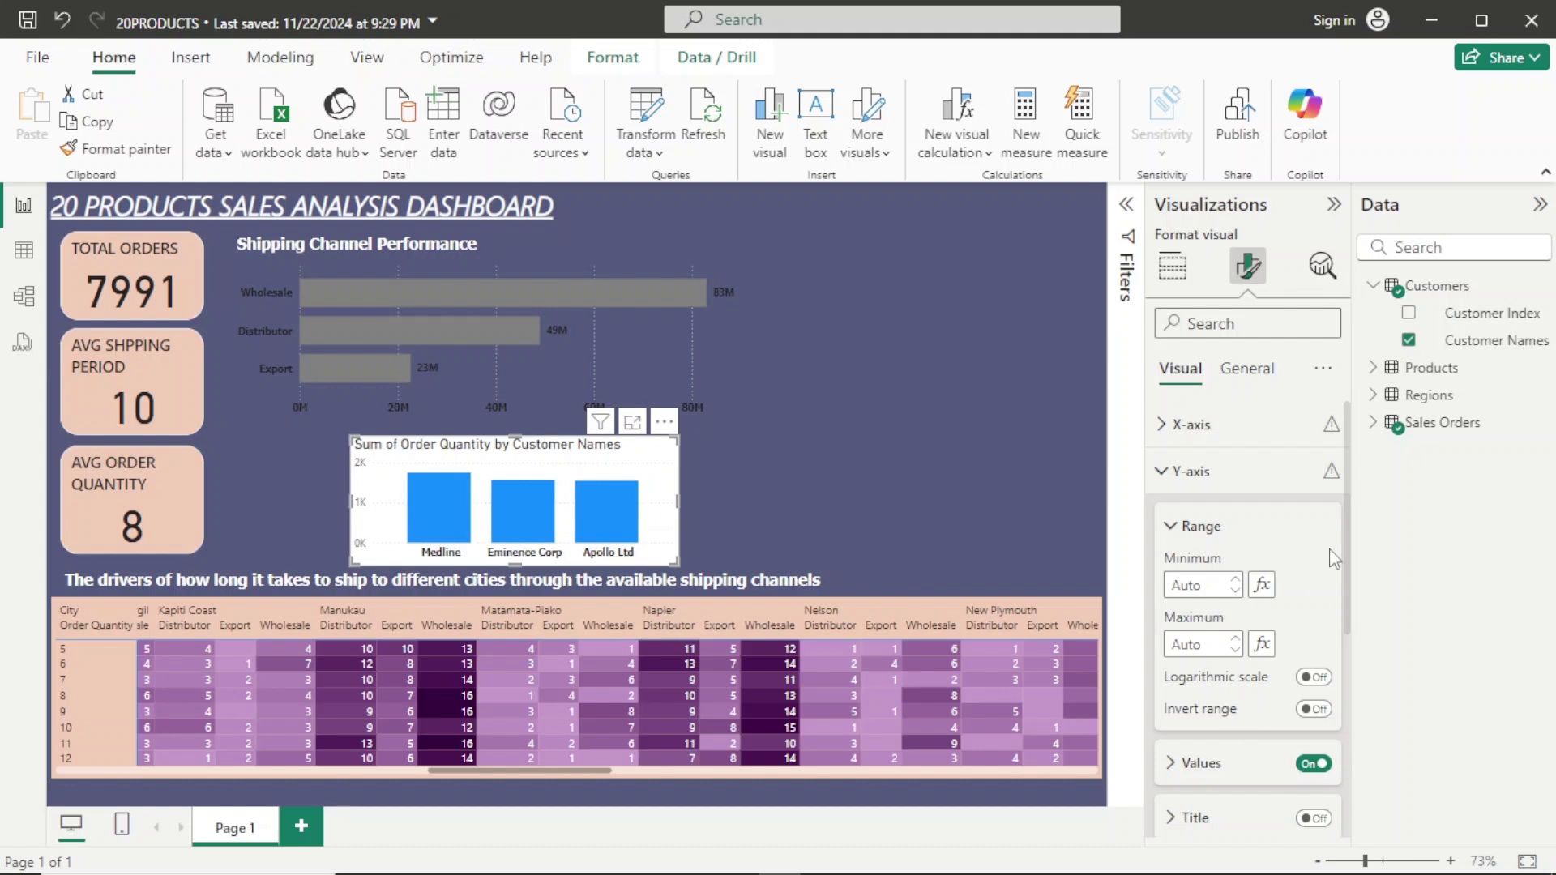
# Format the customer chart's Y-axis values in bold Tahoma with the near-black recent color.
pyautogui.scroll(-3, 1352, 512)
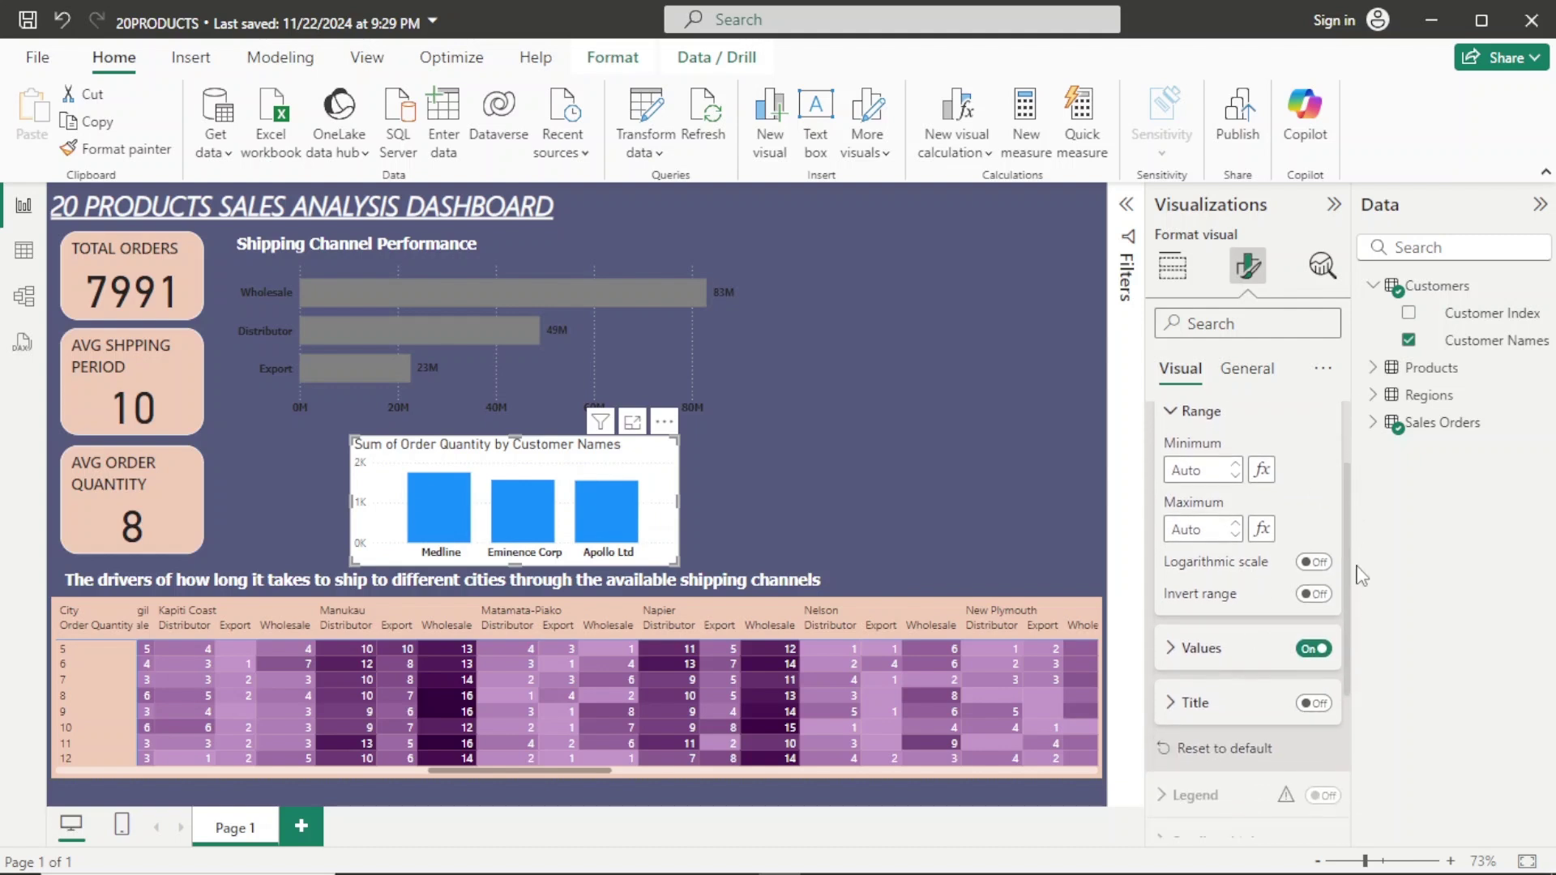
pyautogui.click(1175, 553)
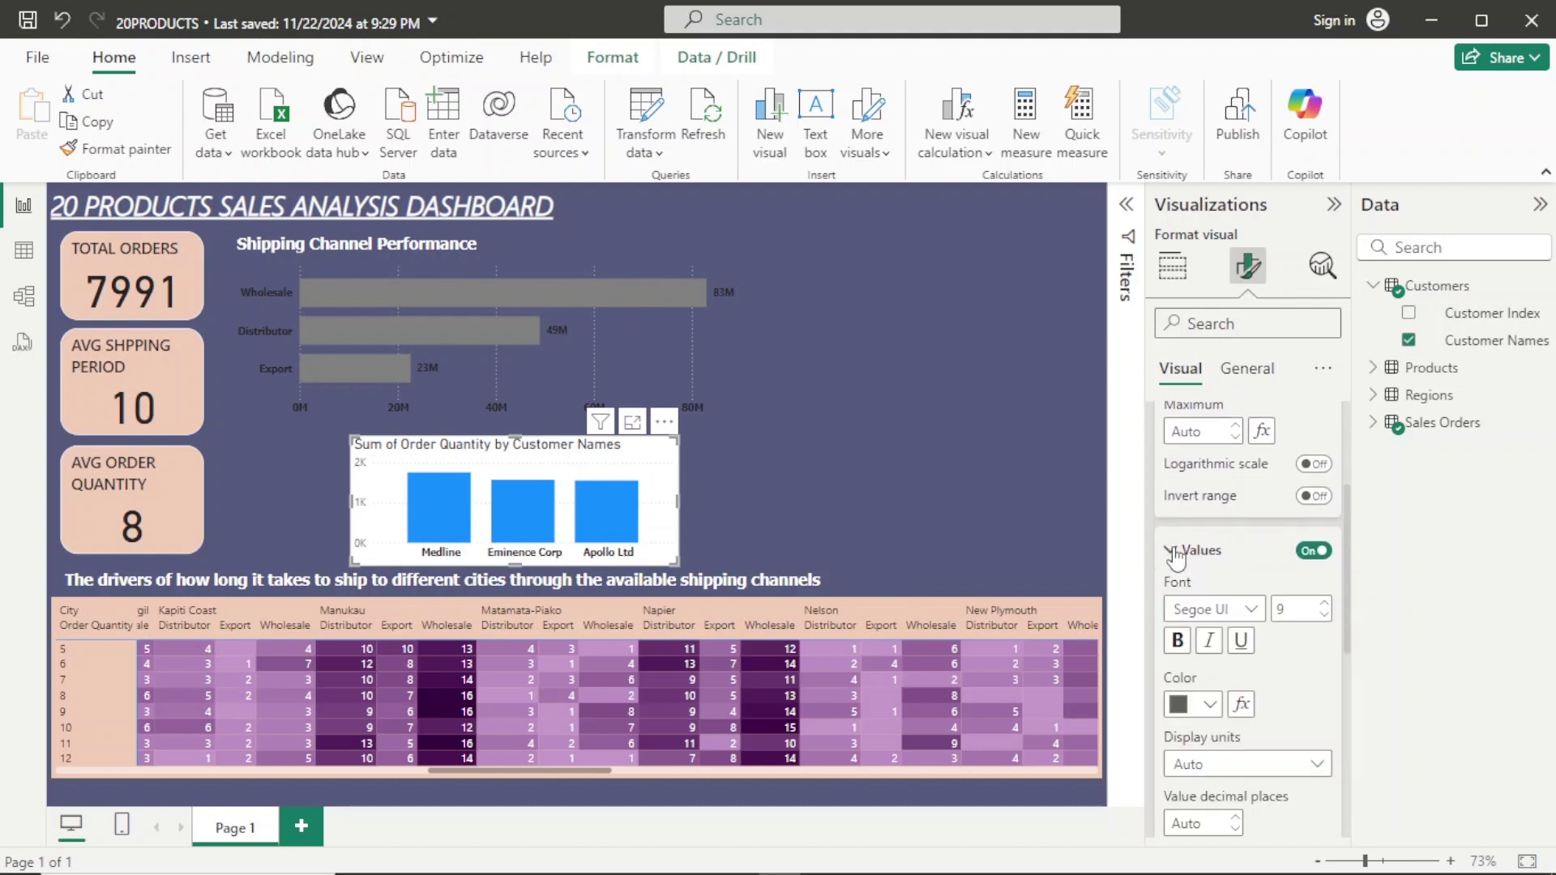
pyautogui.click(1250, 614)
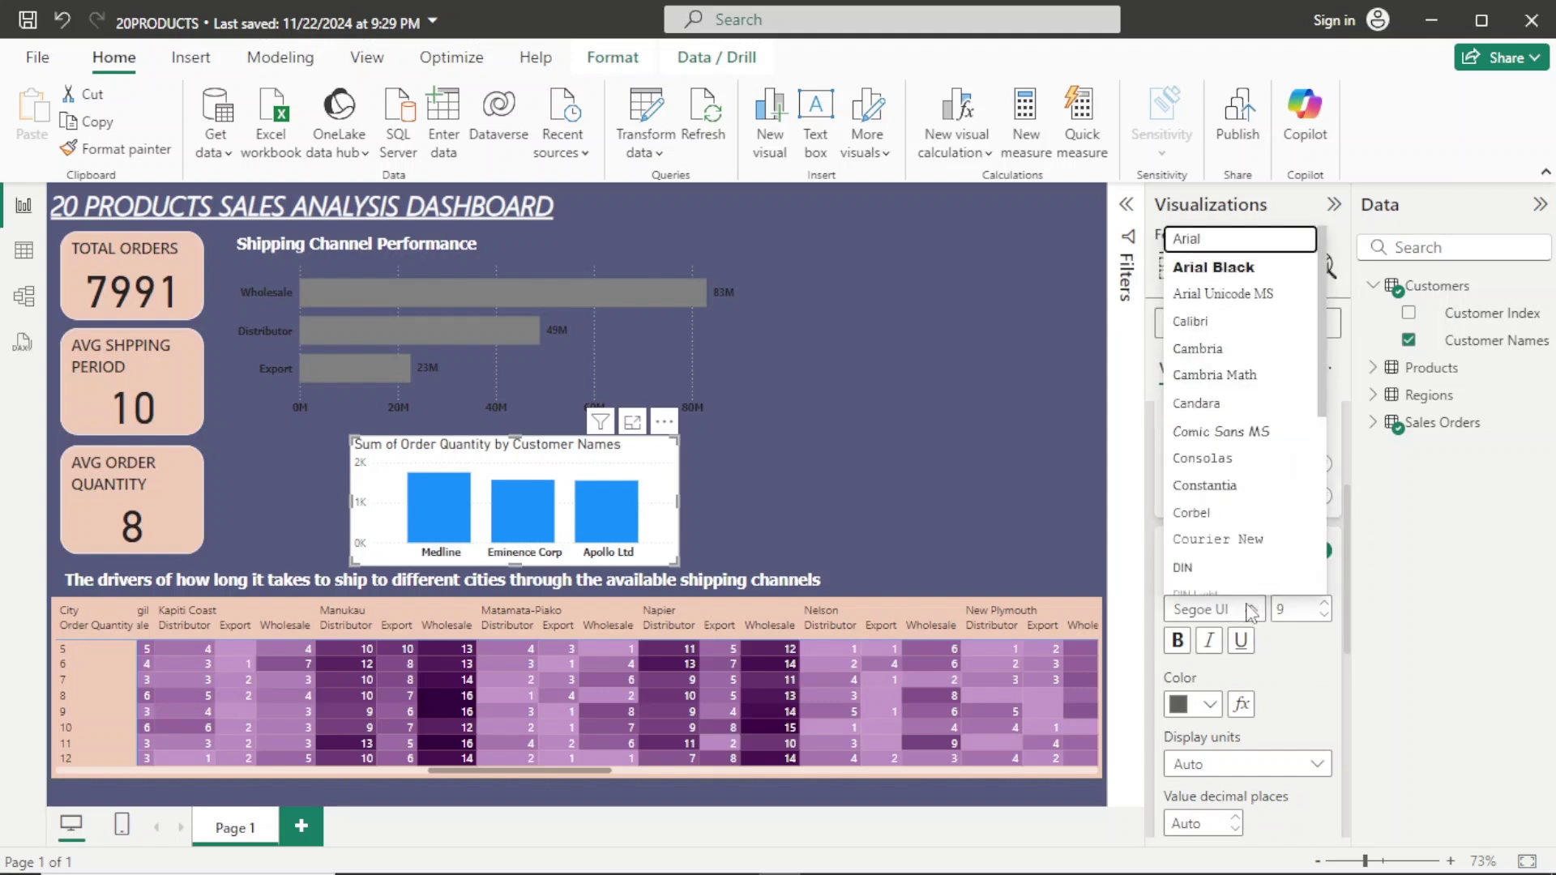
pyautogui.click(1240, 482)
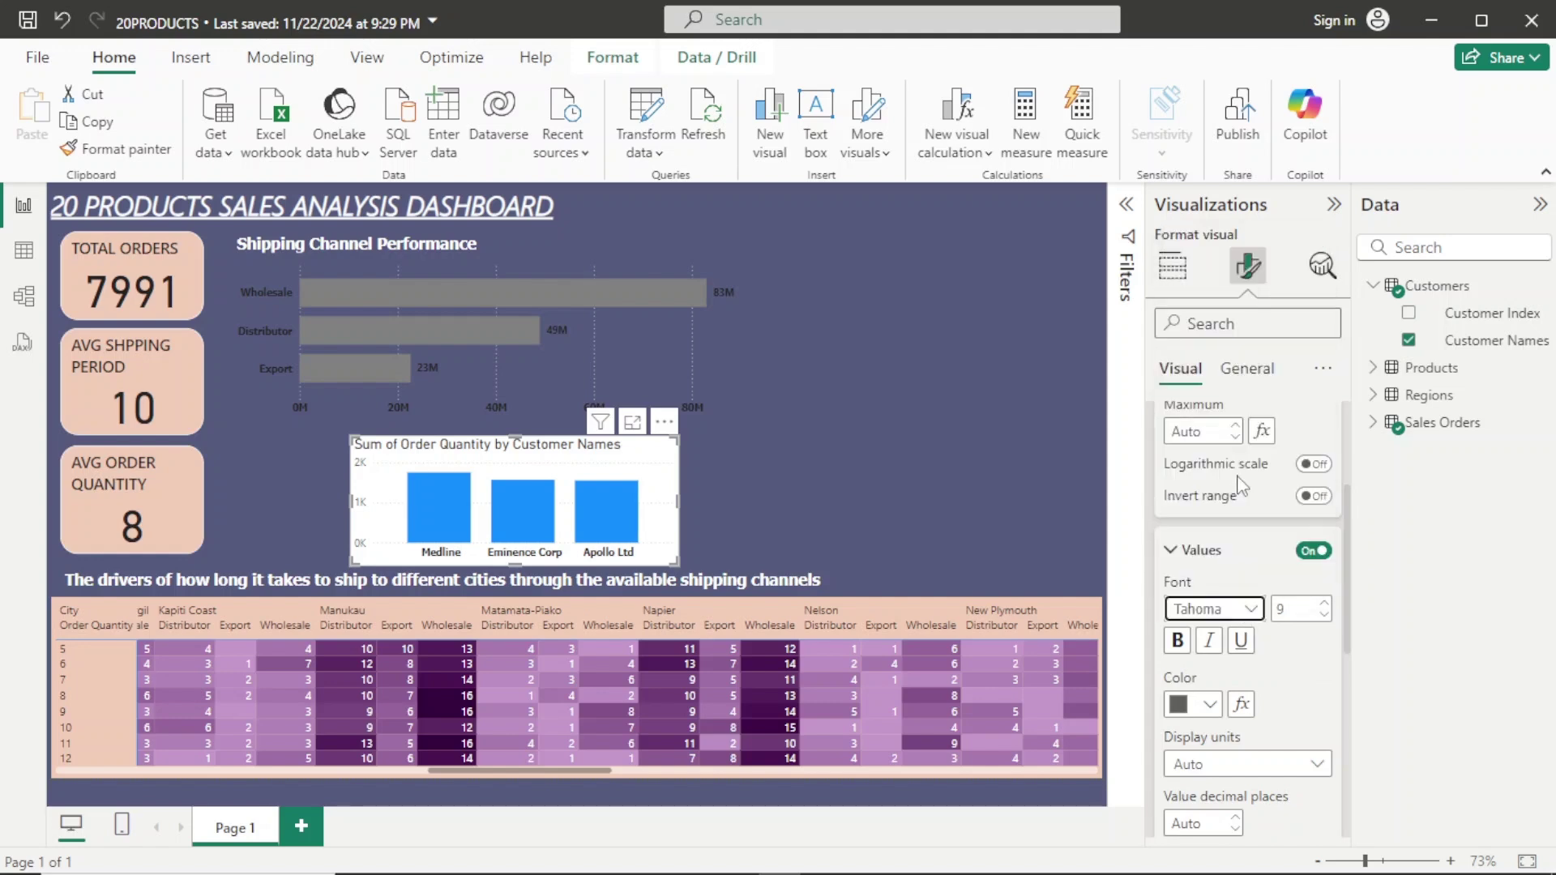
pyautogui.click(1216, 705)
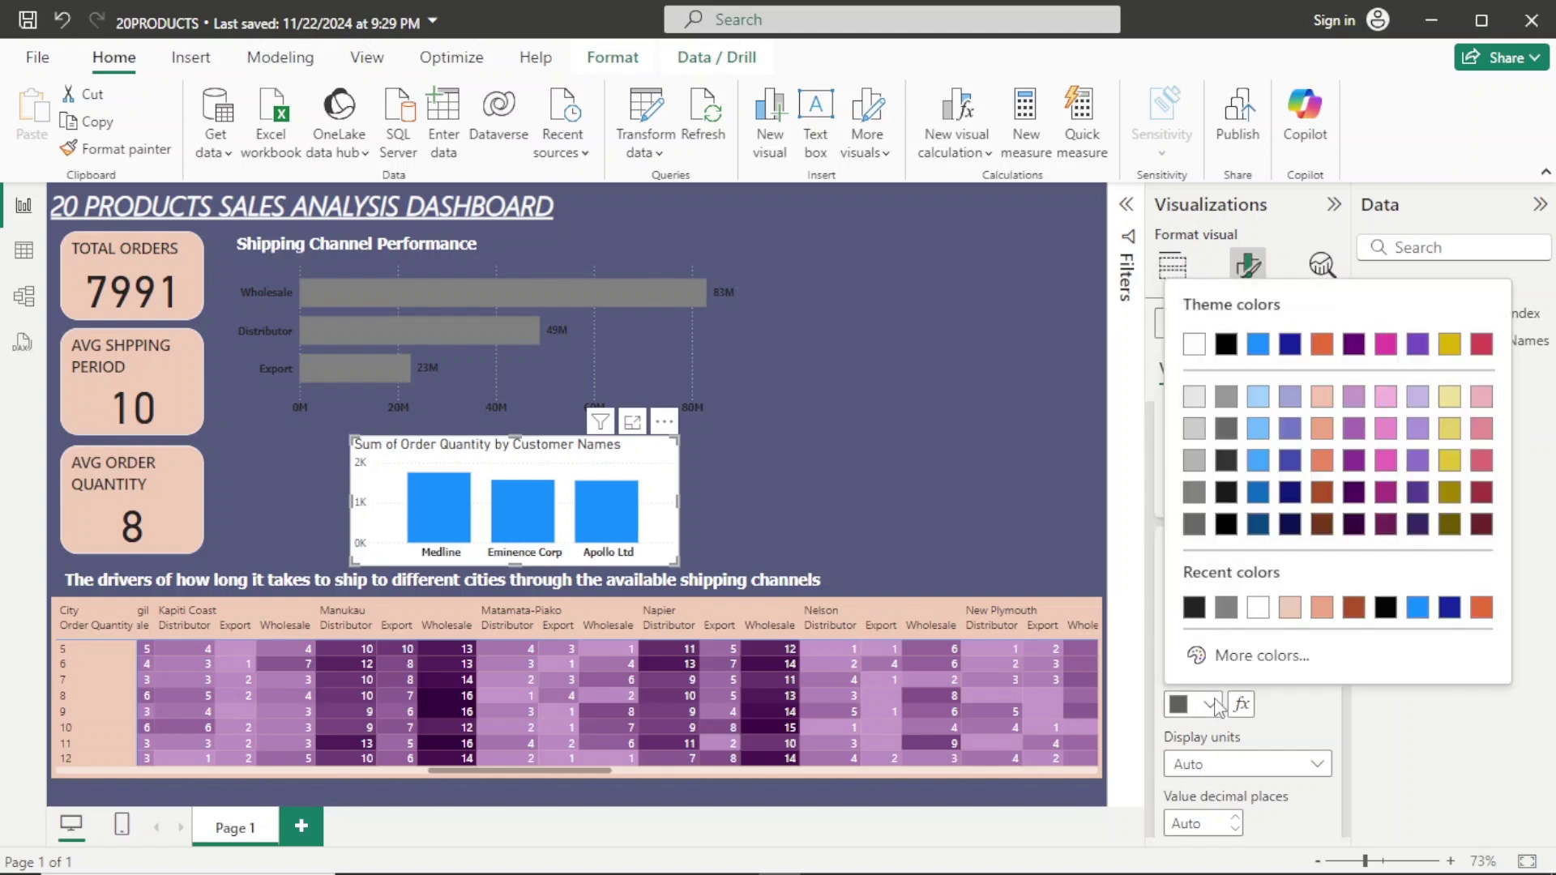
pyautogui.click(1206, 612)
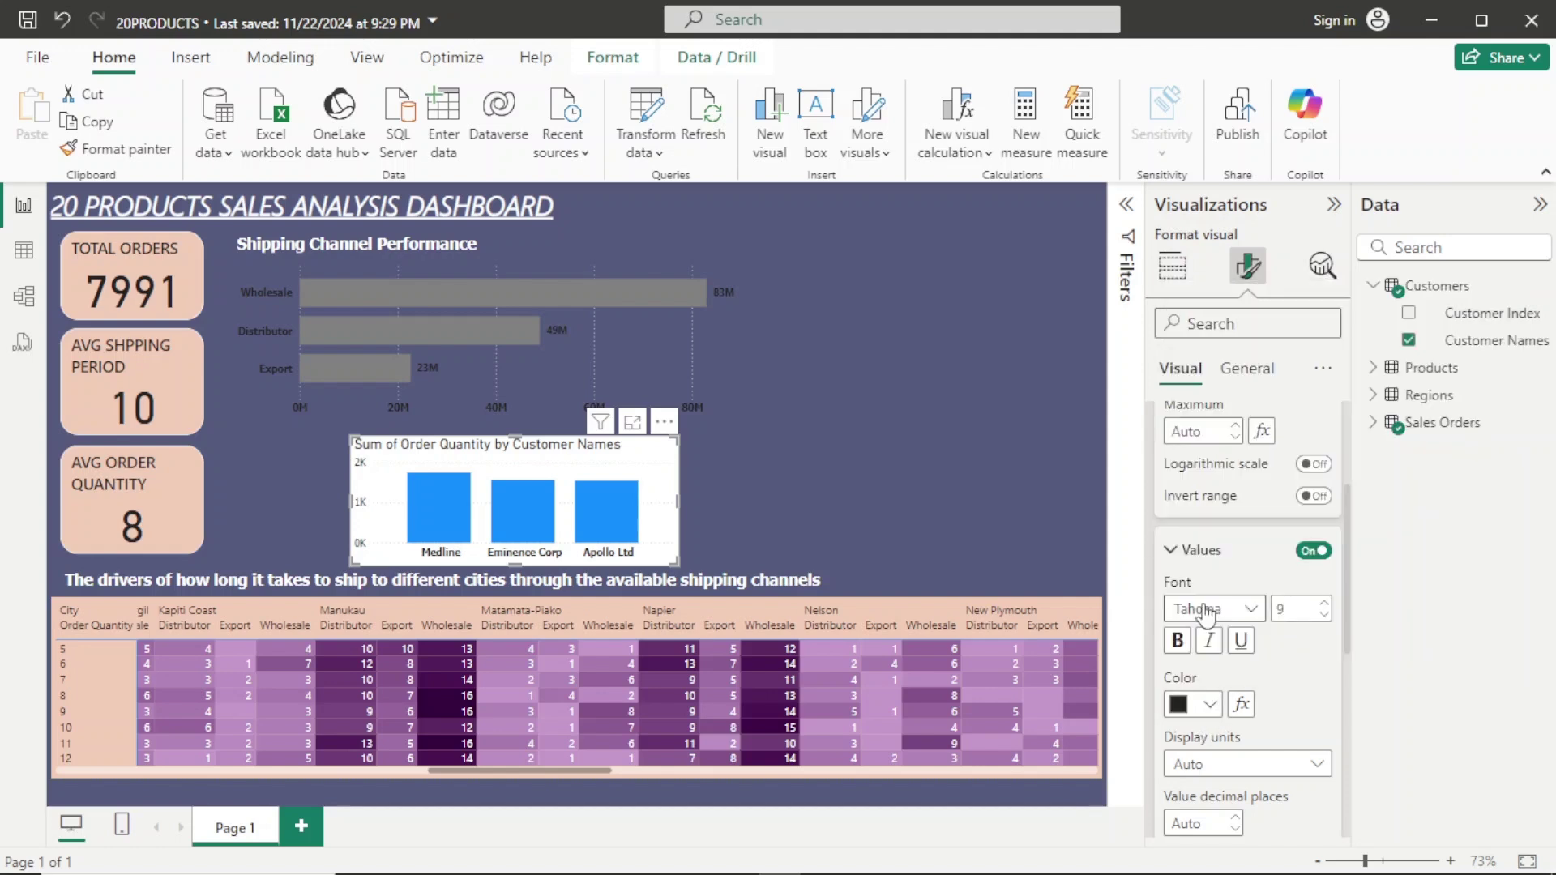
pyautogui.click(1180, 641)
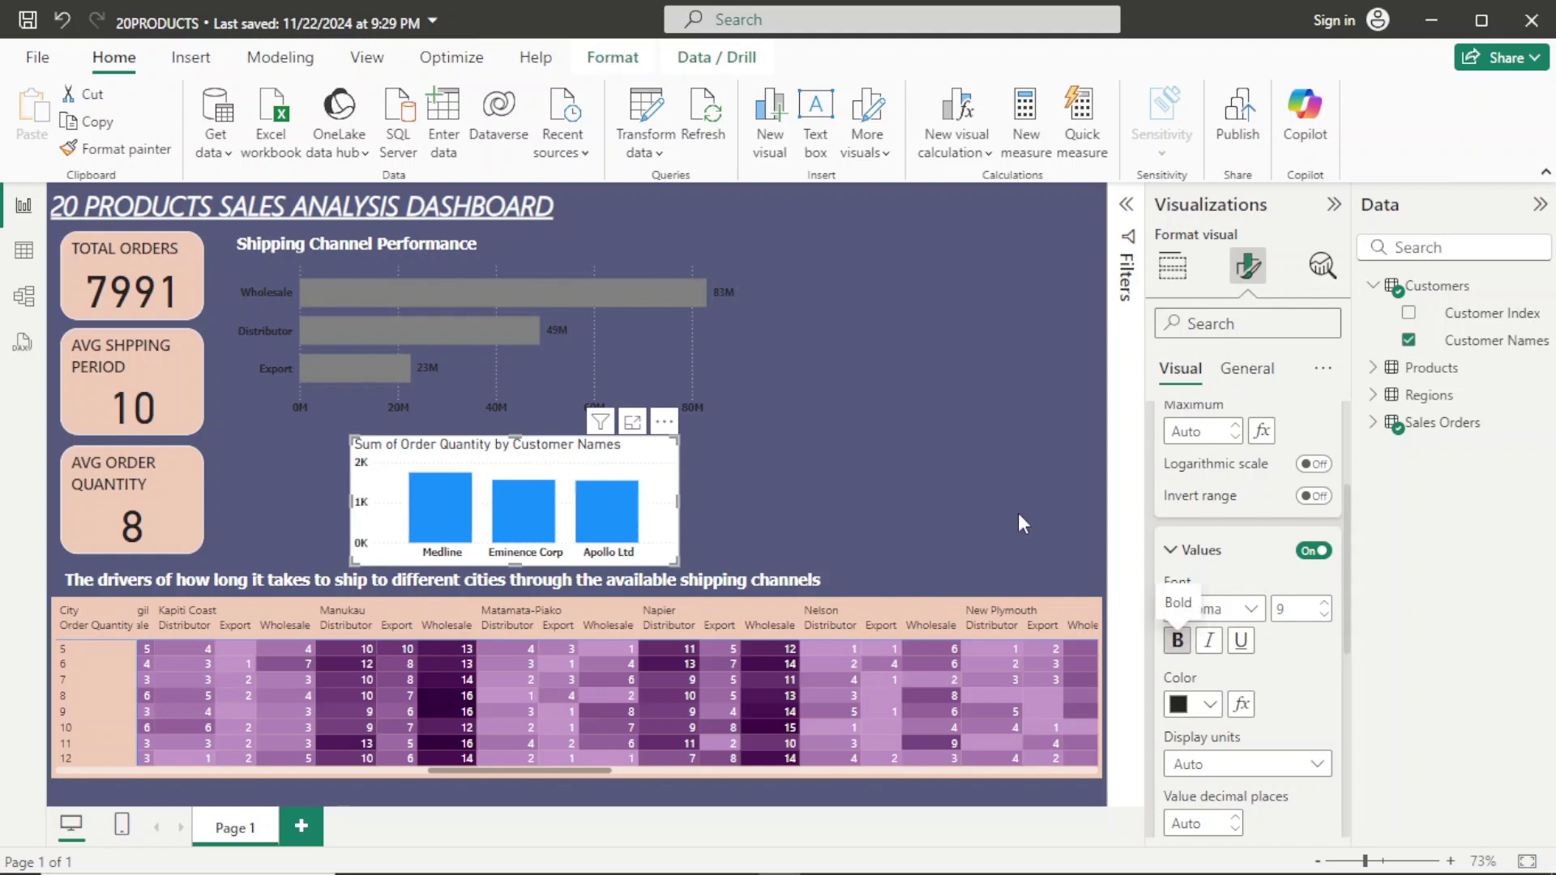
# Change the customer column chart's title to "Top 3 Customers" and center it horizontally.
pyautogui.click(1248, 370)
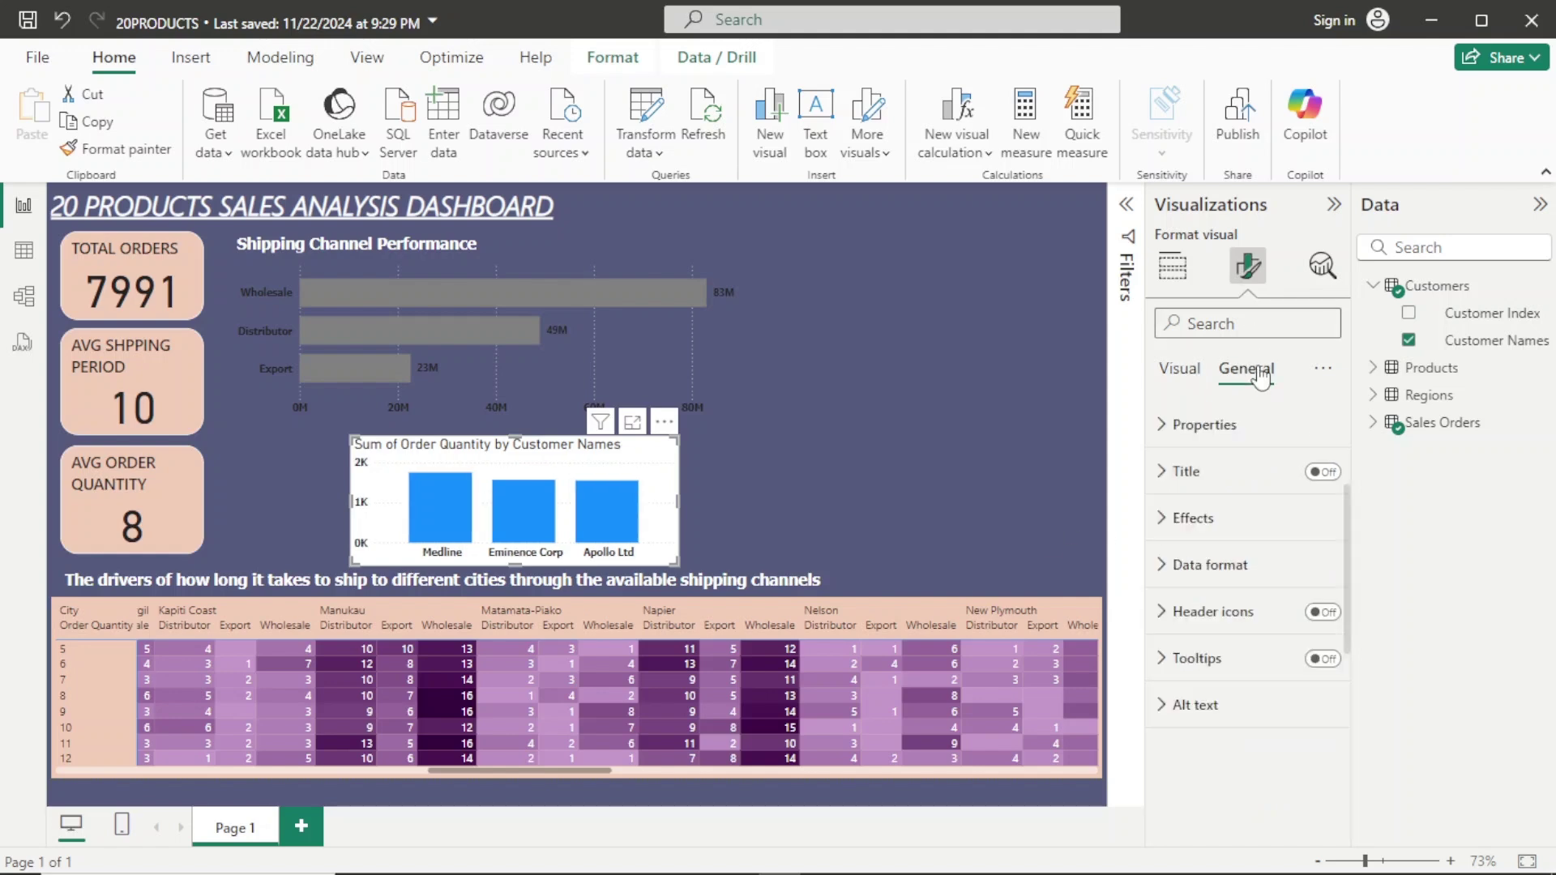
pyautogui.click(1221, 471)
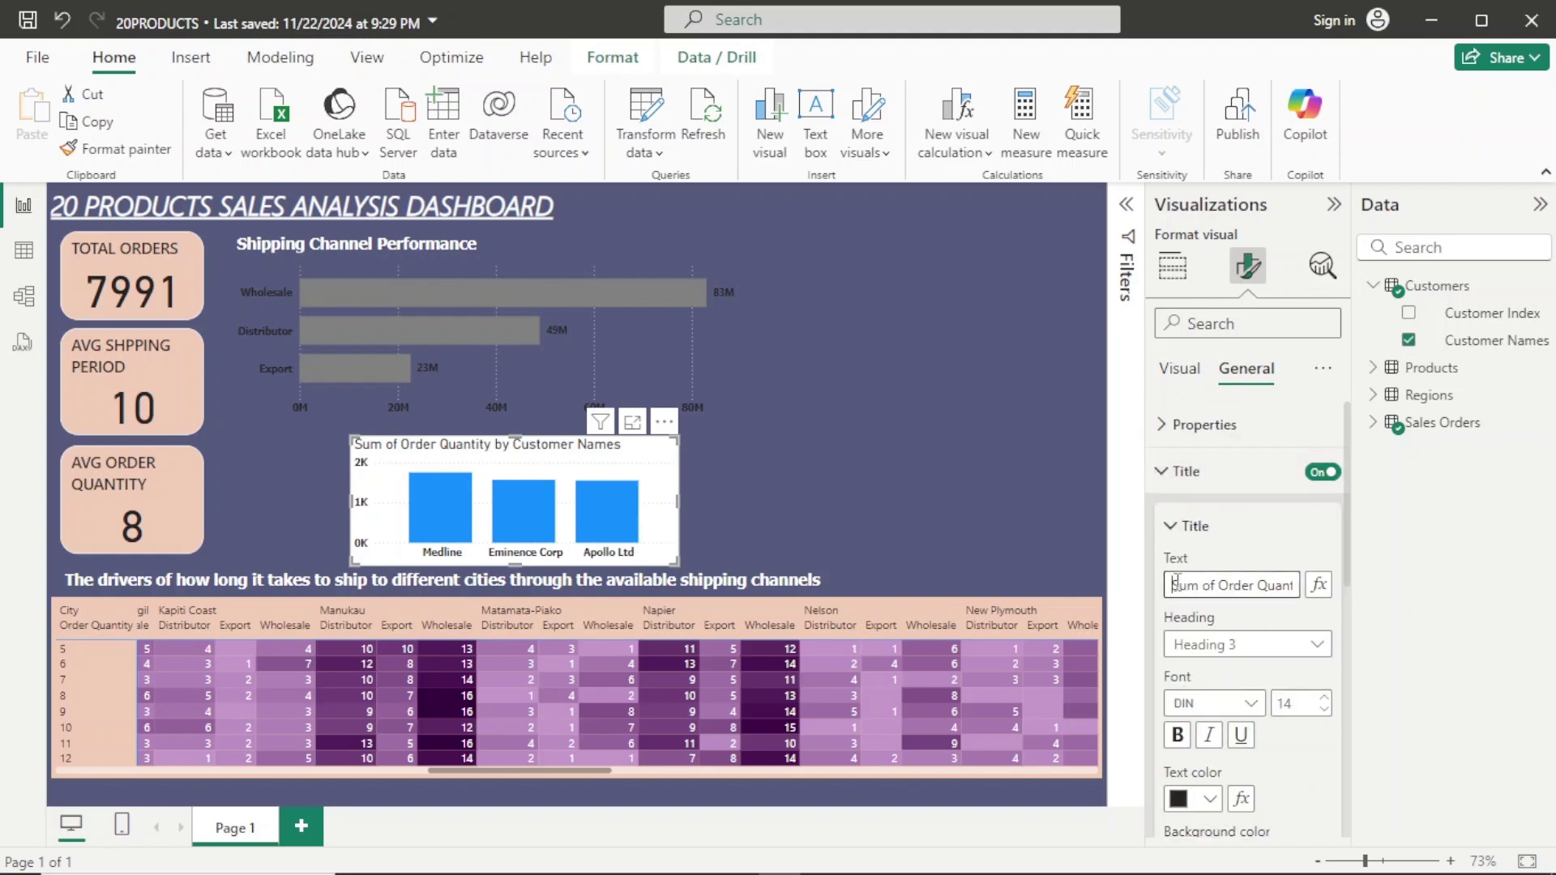
pyautogui.moveTo(1177, 584); pyautogui.dragTo(1405, 589)
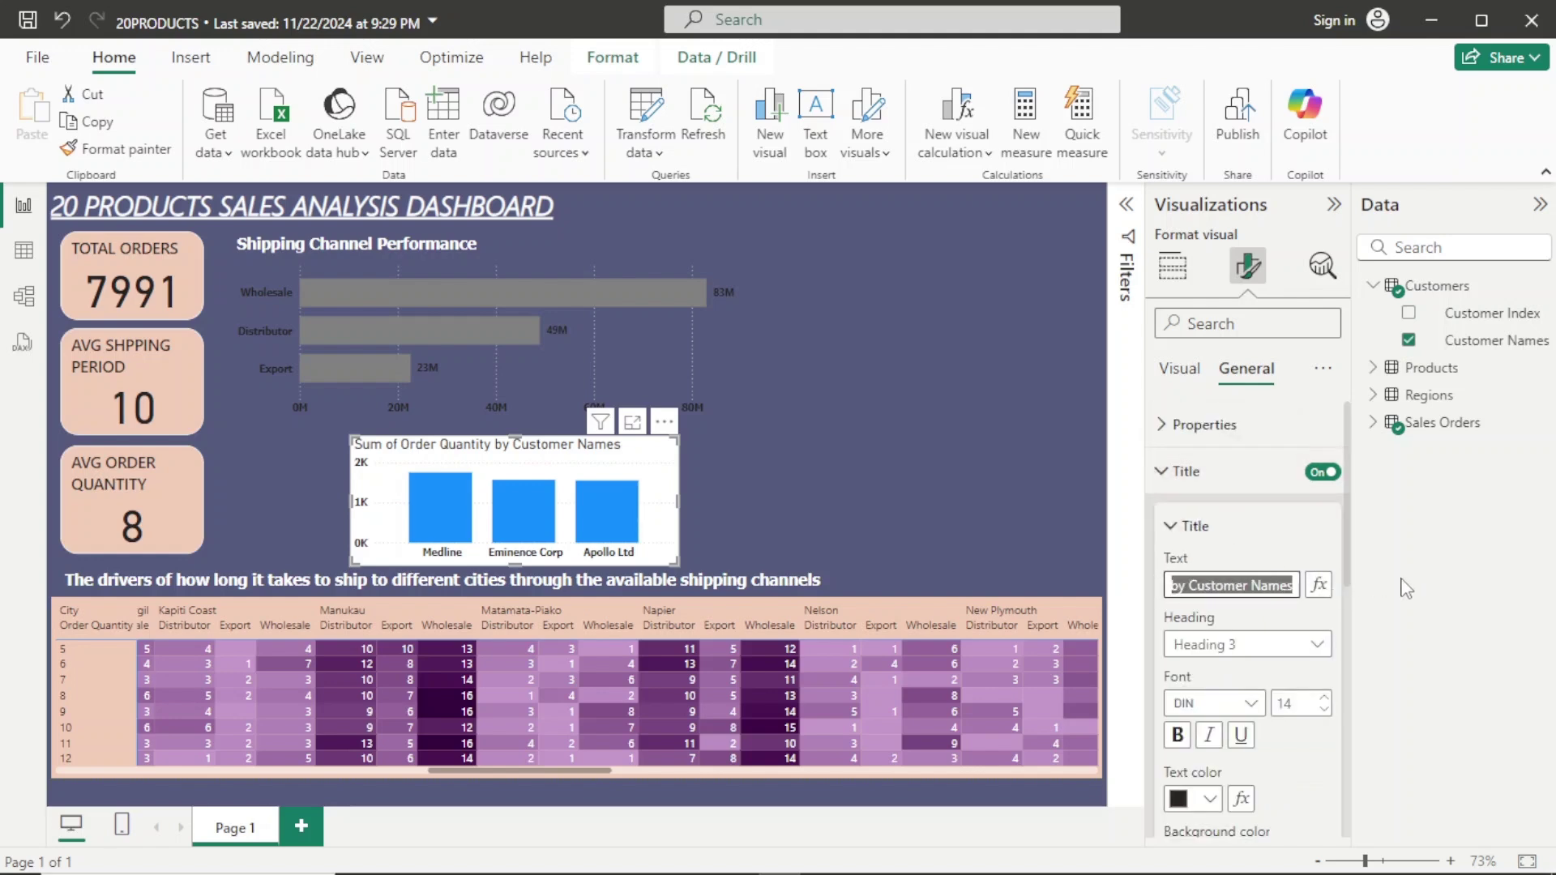
pyautogui.write('t')
pyautogui.press('BackSpace')
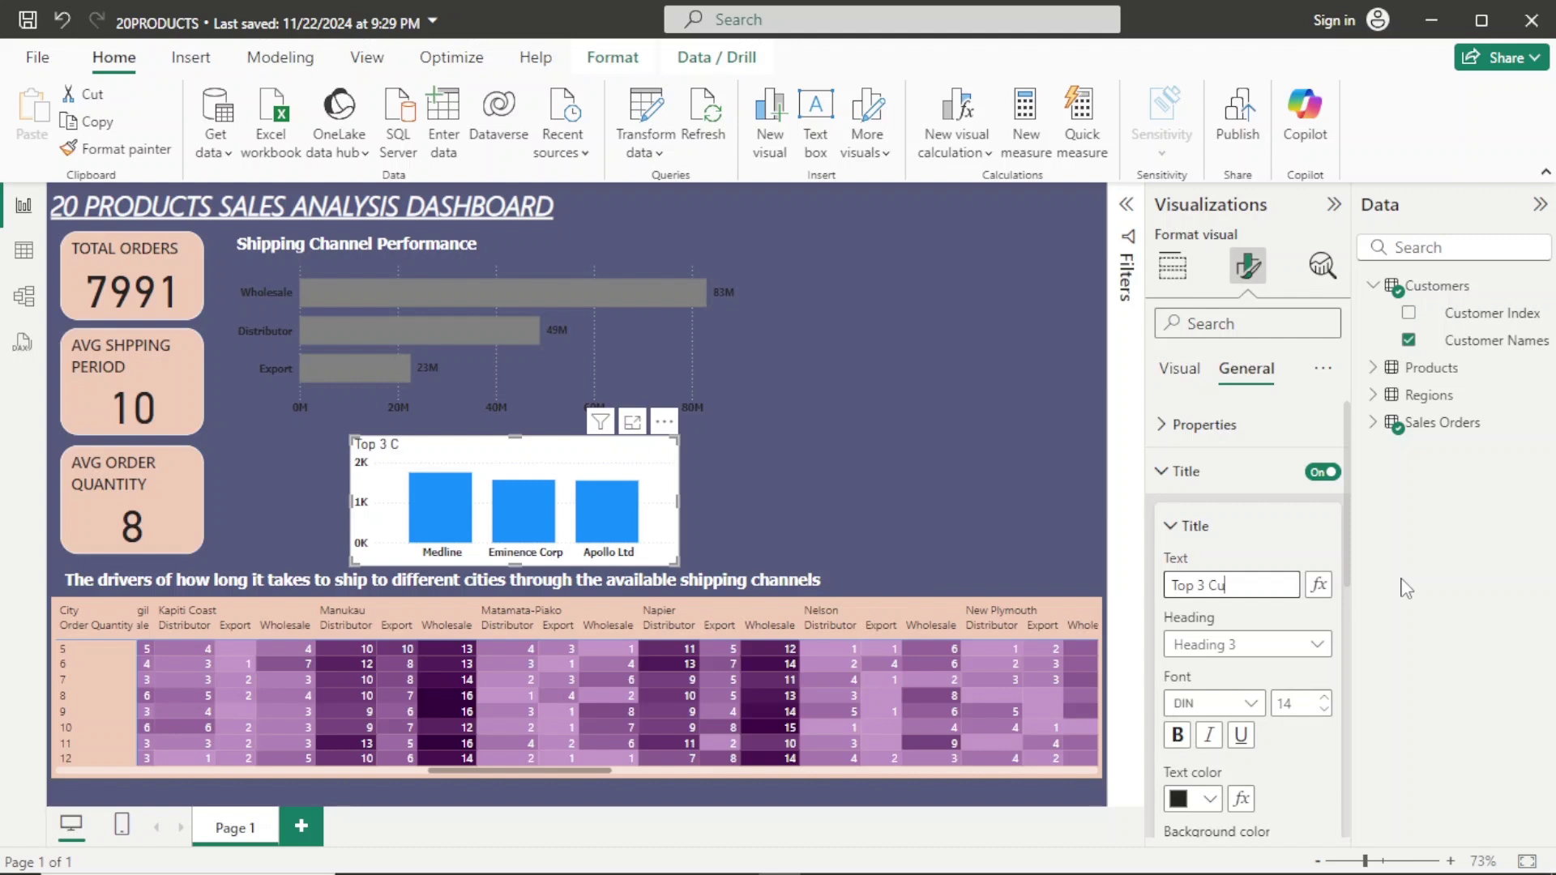
pyautogui.write('Top 3 Customers')
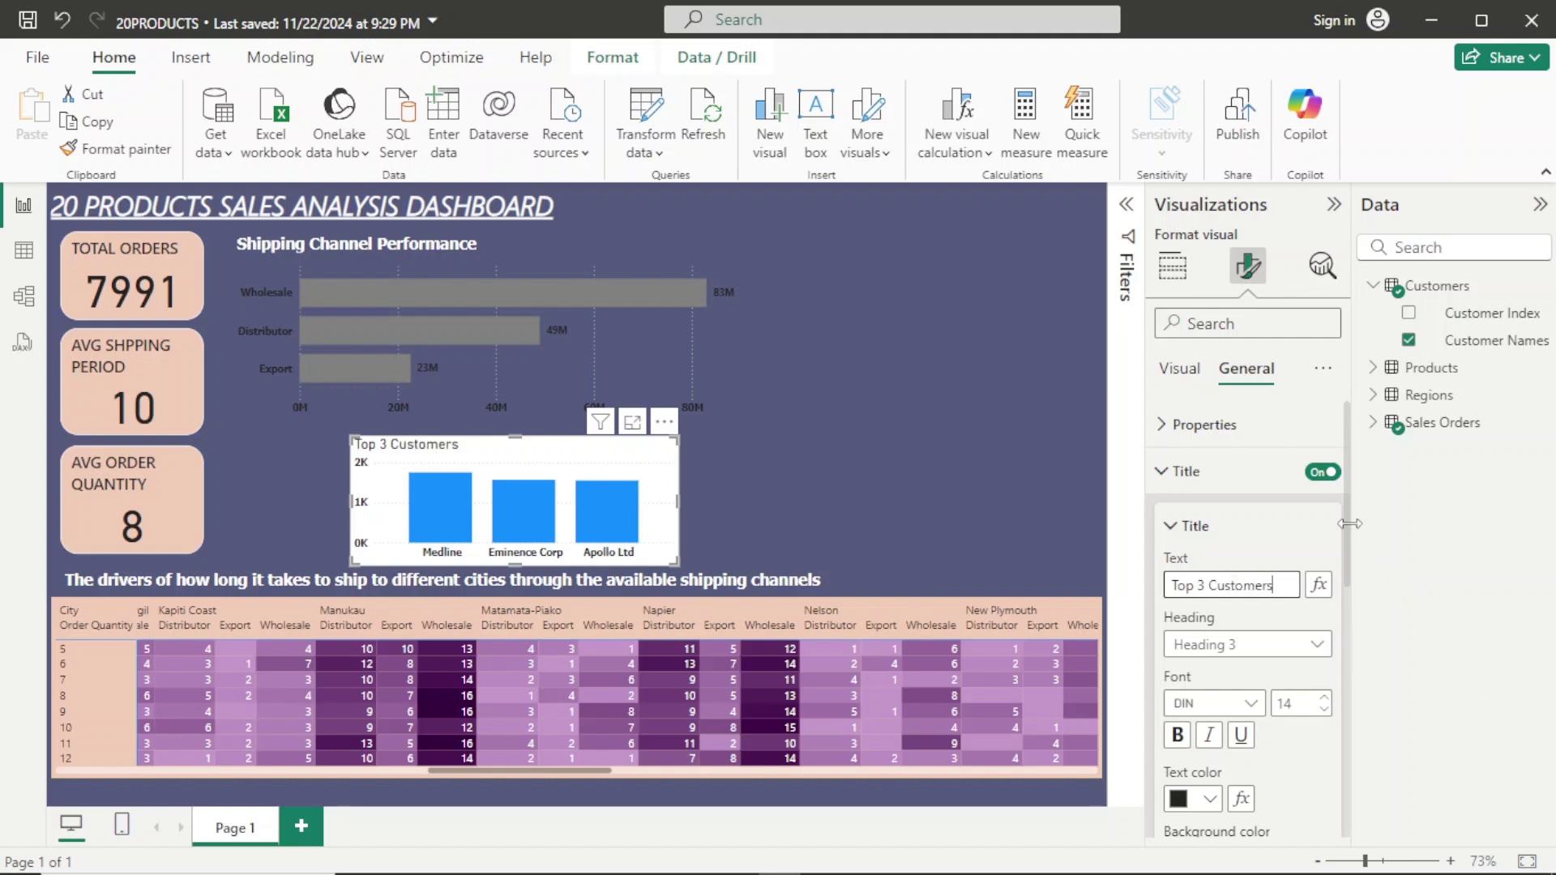
pyautogui.moveTo(1349, 499); pyautogui.dragTo(1353, 577)
pyautogui.click(1207, 739)
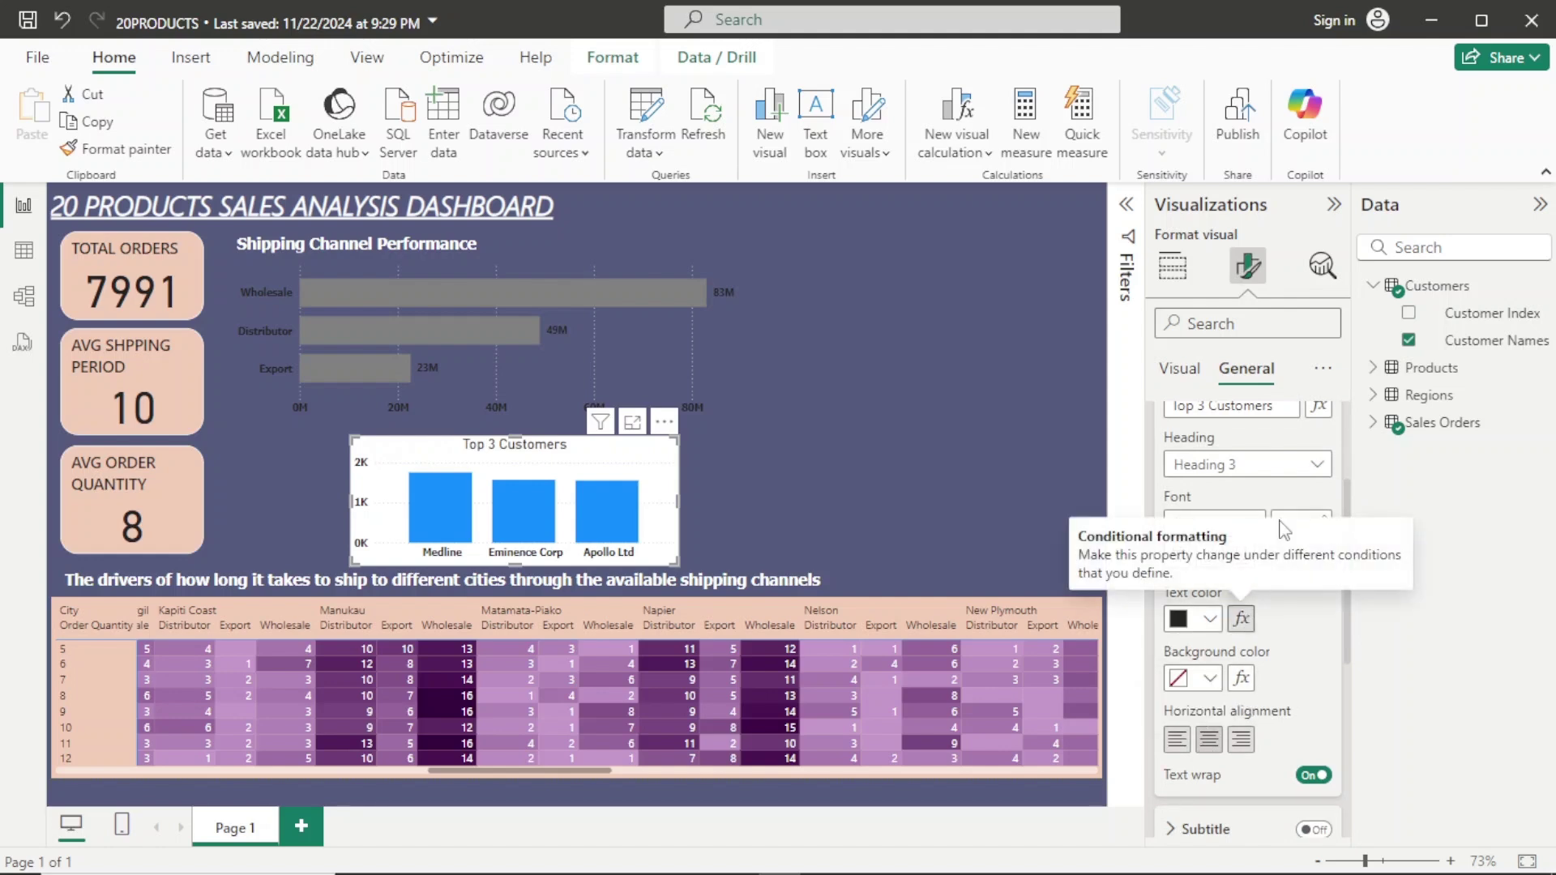
pyautogui.moveTo(1347, 507)
pyautogui.mouseDown()
pyautogui.moveTo(1370, 582)
pyautogui.moveTo(1362, 514)
pyautogui.mouseUp()
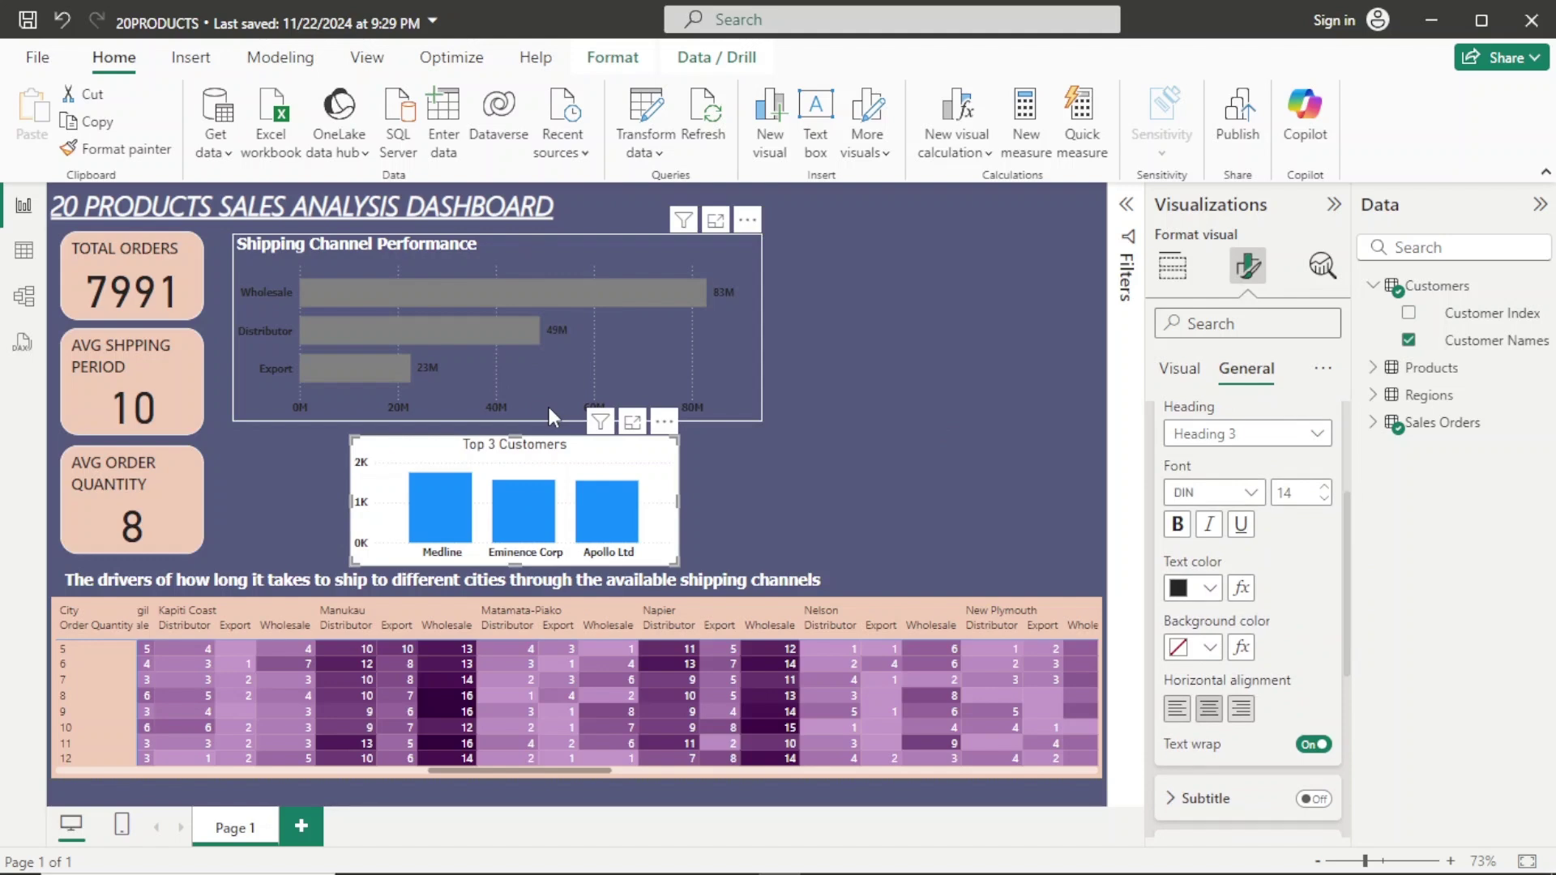
# Turn on data labels for the Top 3 Customers column chart.
pyautogui.click(1181, 369)
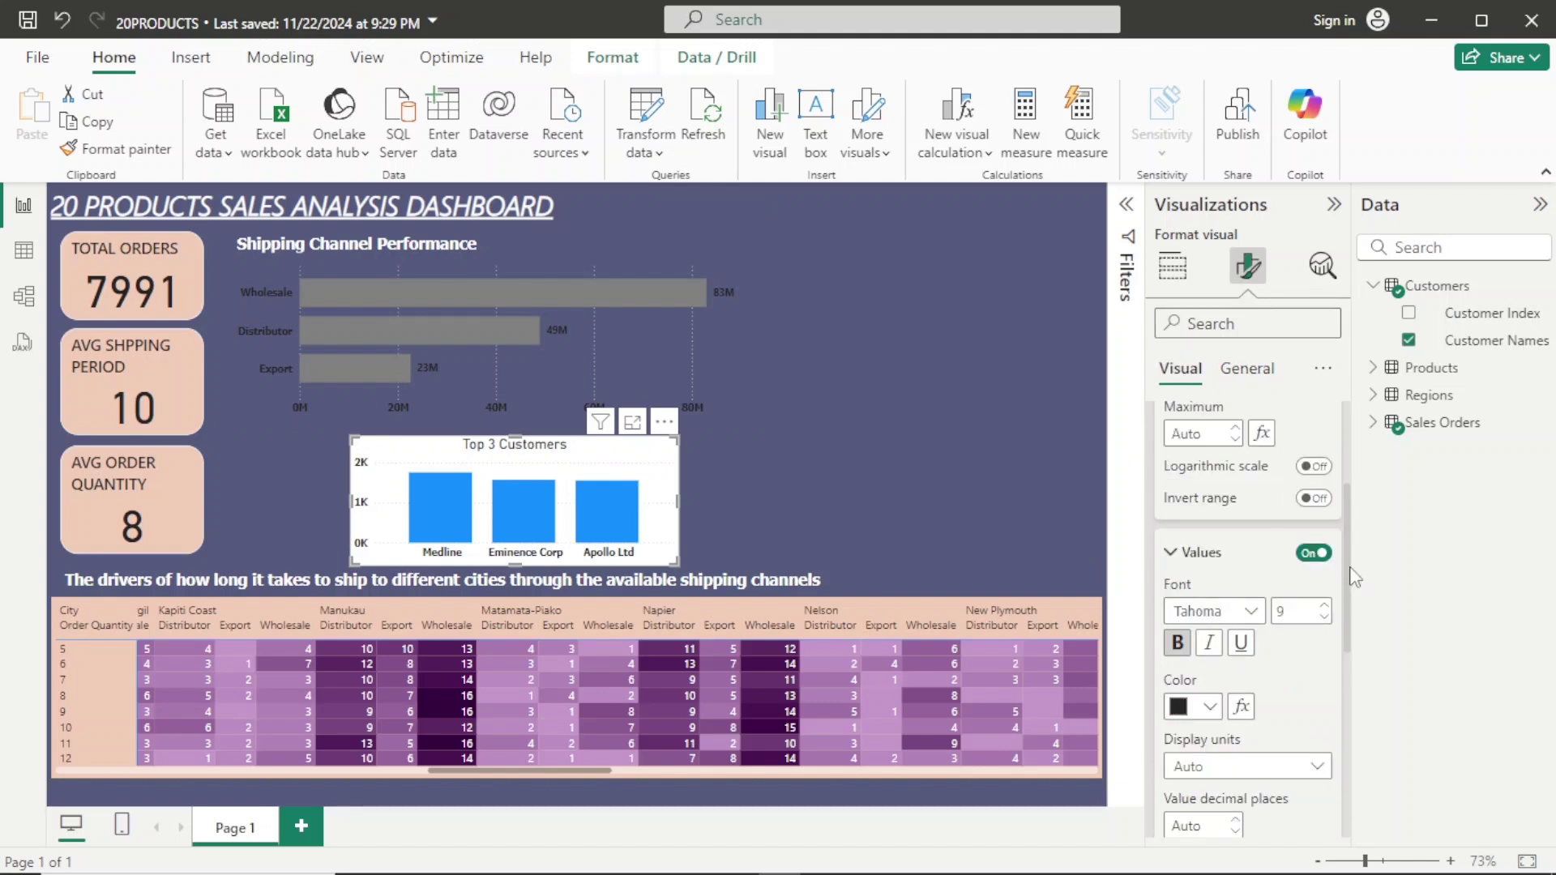
pyautogui.scroll(2, 1345, 523)
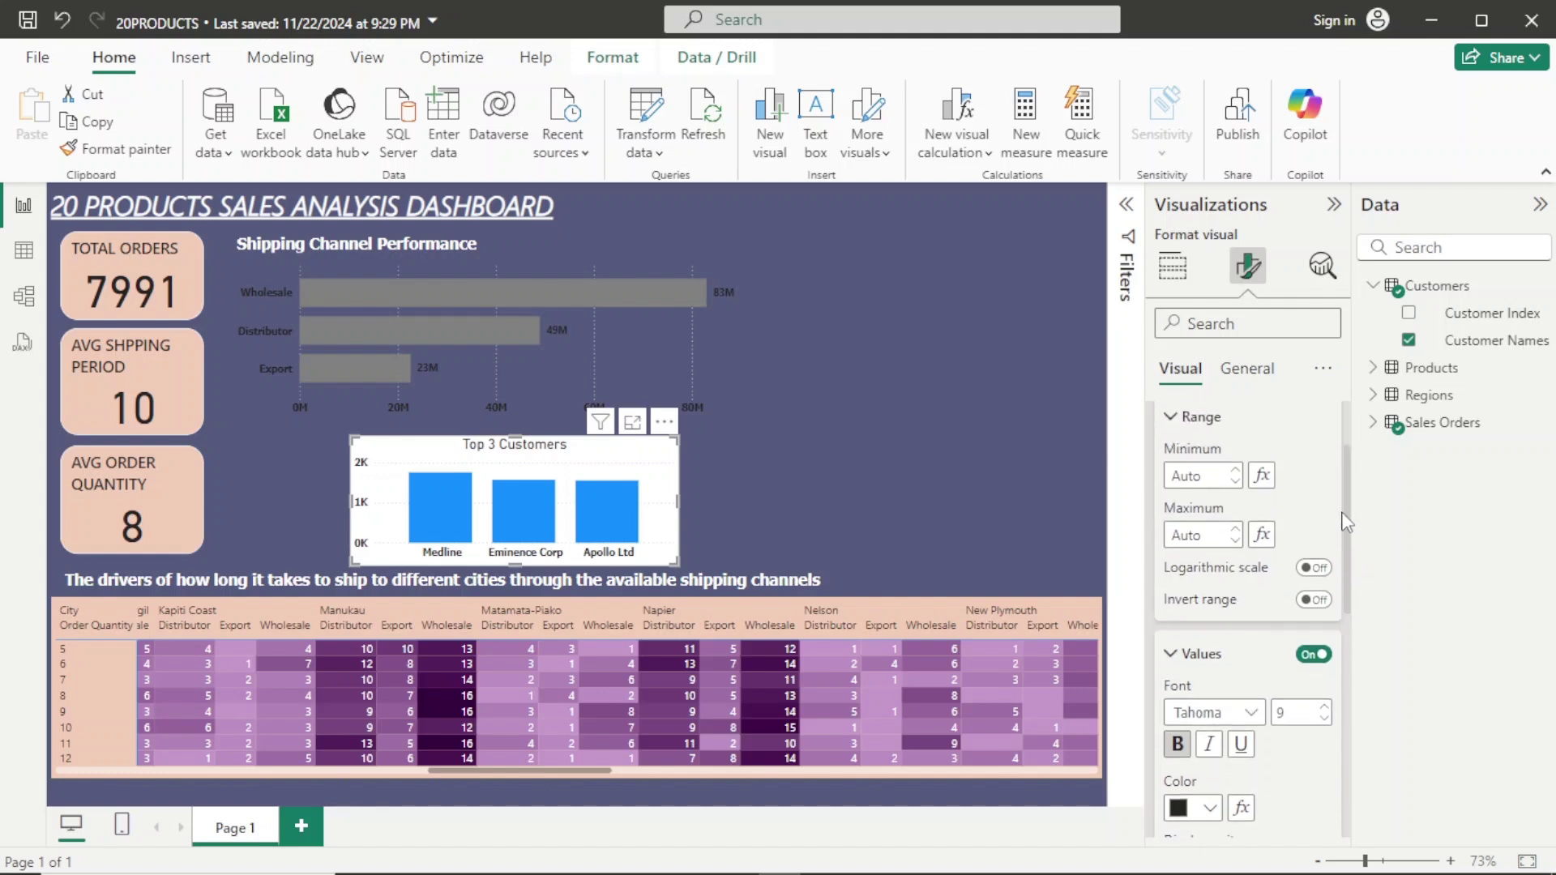
pyautogui.scroll(2, 1341, 487)
pyautogui.click(1191, 472)
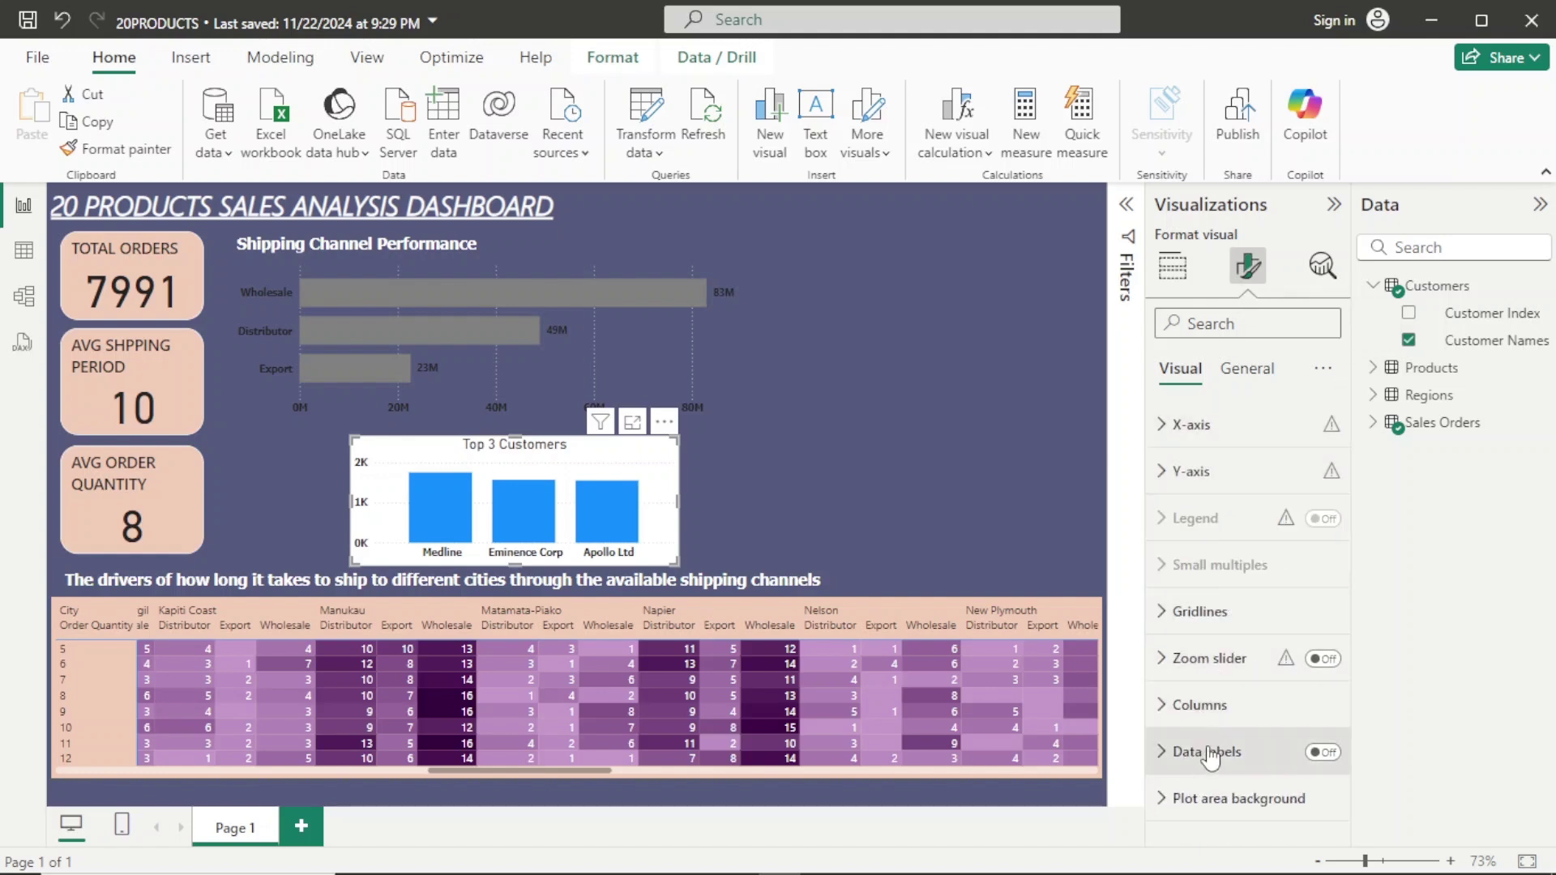
pyautogui.click(1321, 754)
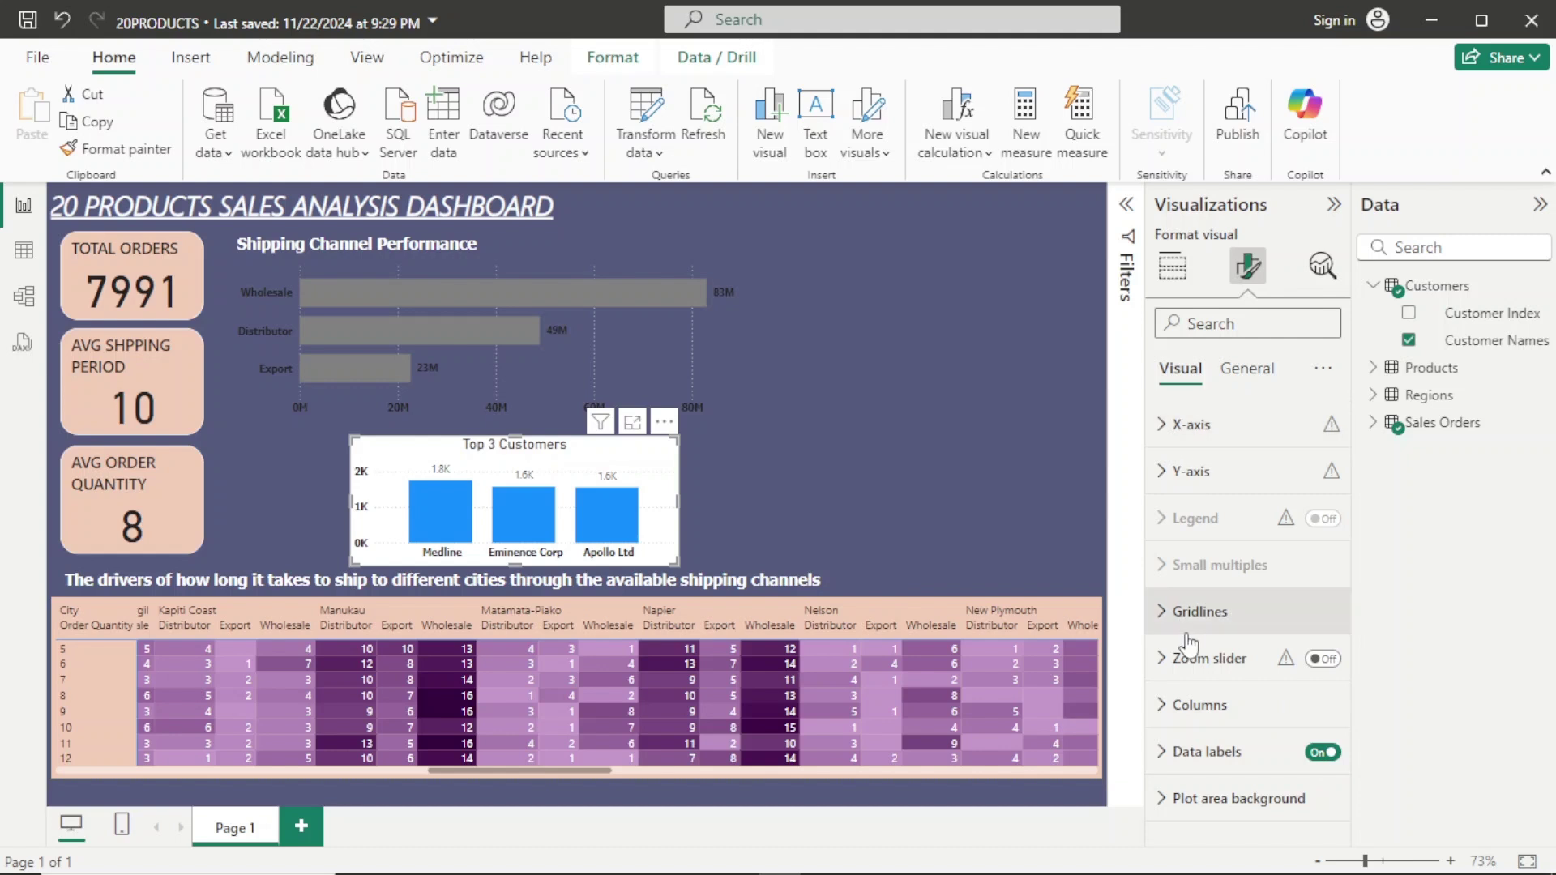
# Recolor all columns of the Top 3 Customers chart to the gray used in the Shipping Channel Performance bars.
pyautogui.click(1258, 702)
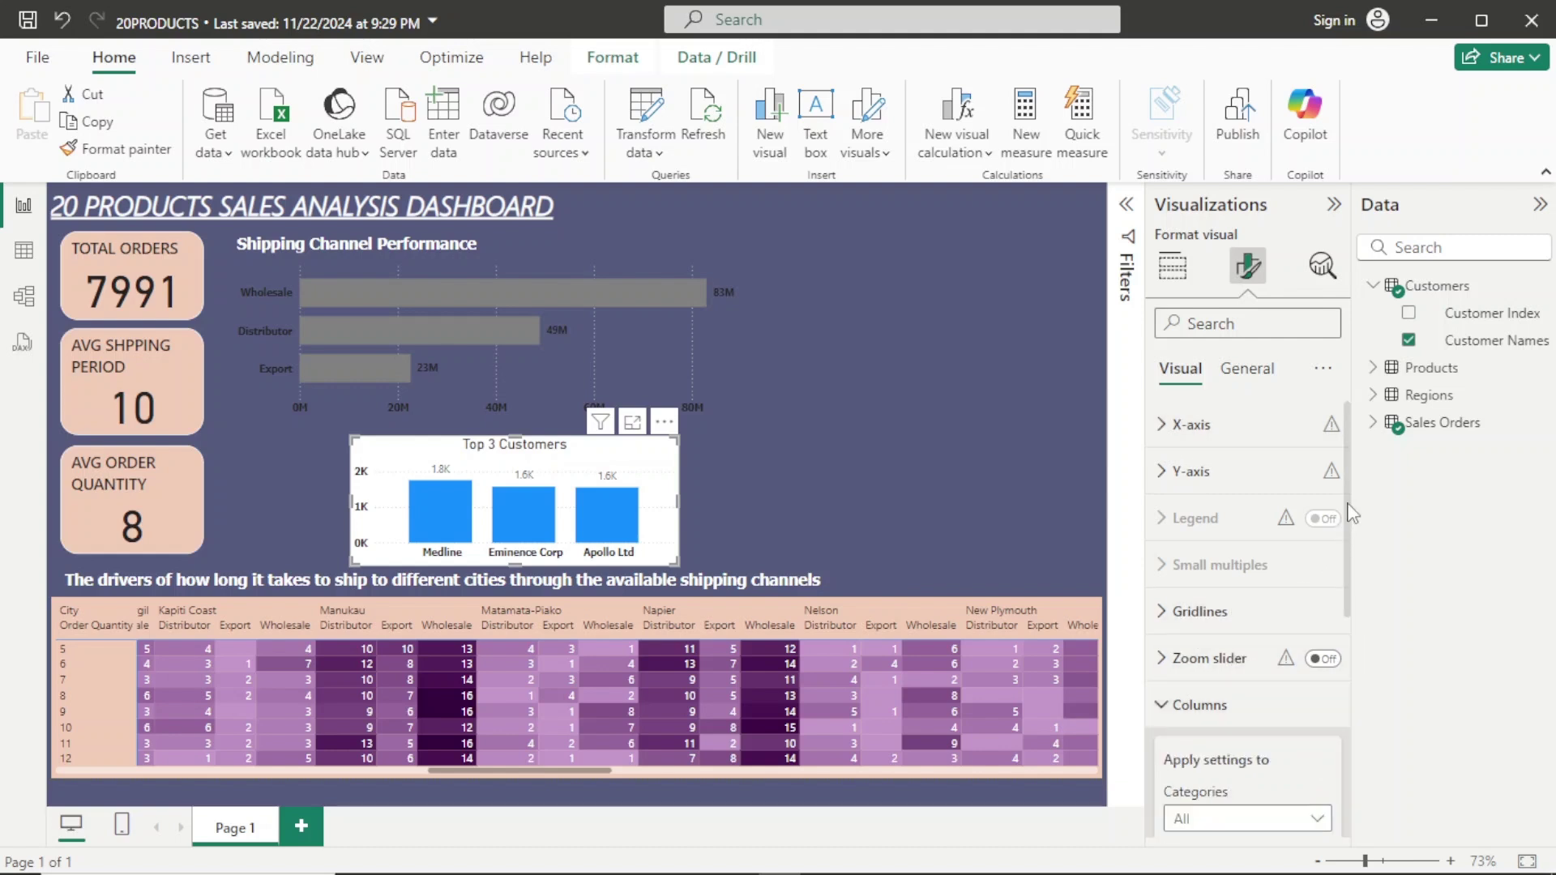
pyautogui.scroll(-5, 1351, 518)
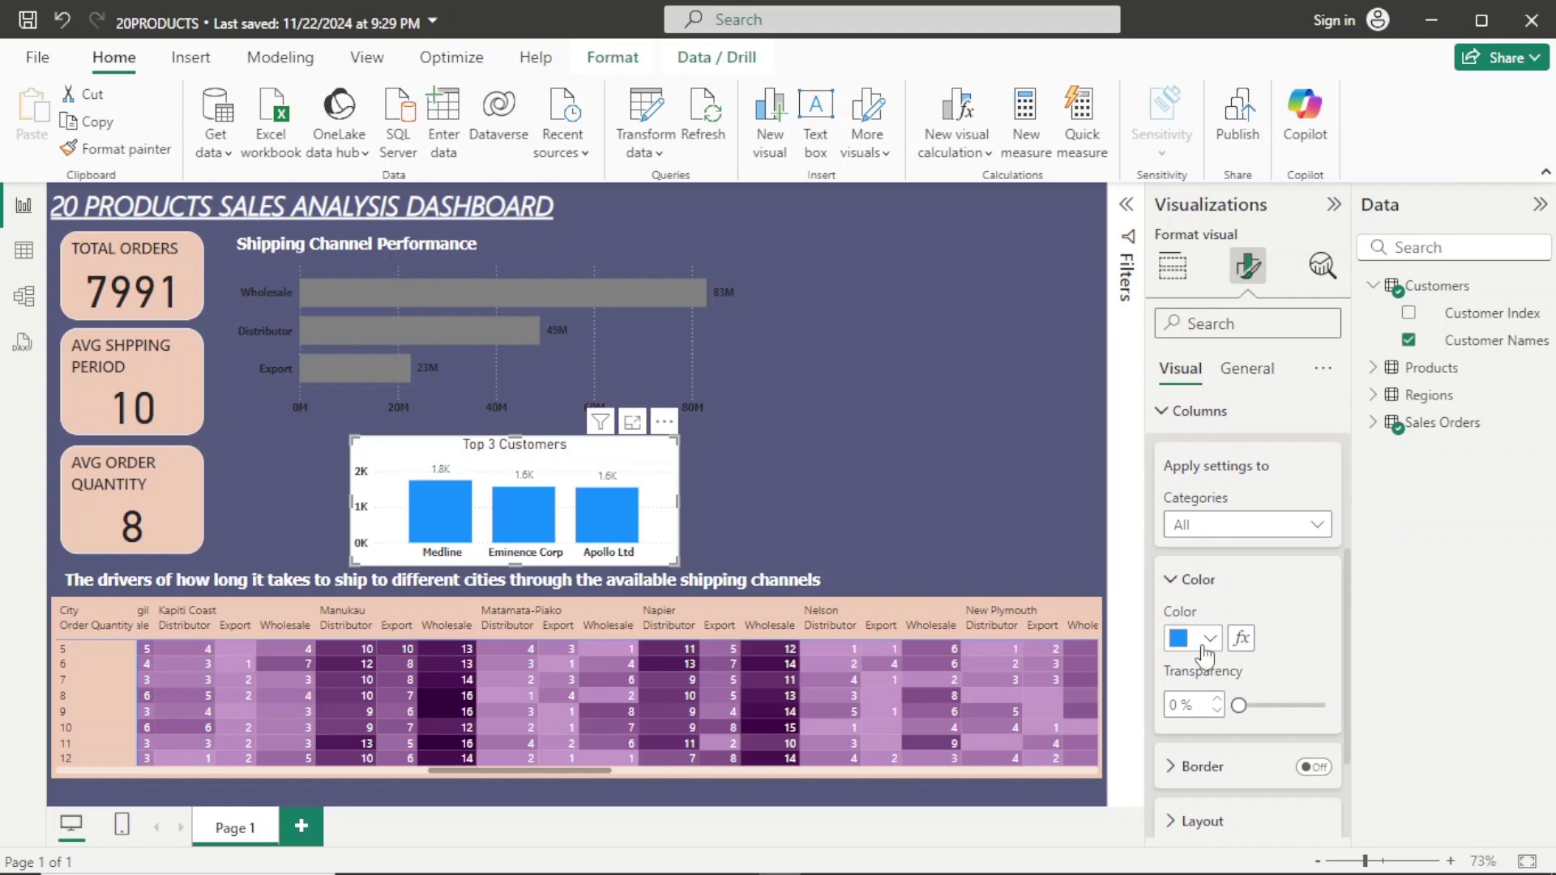
pyautogui.click(1208, 642)
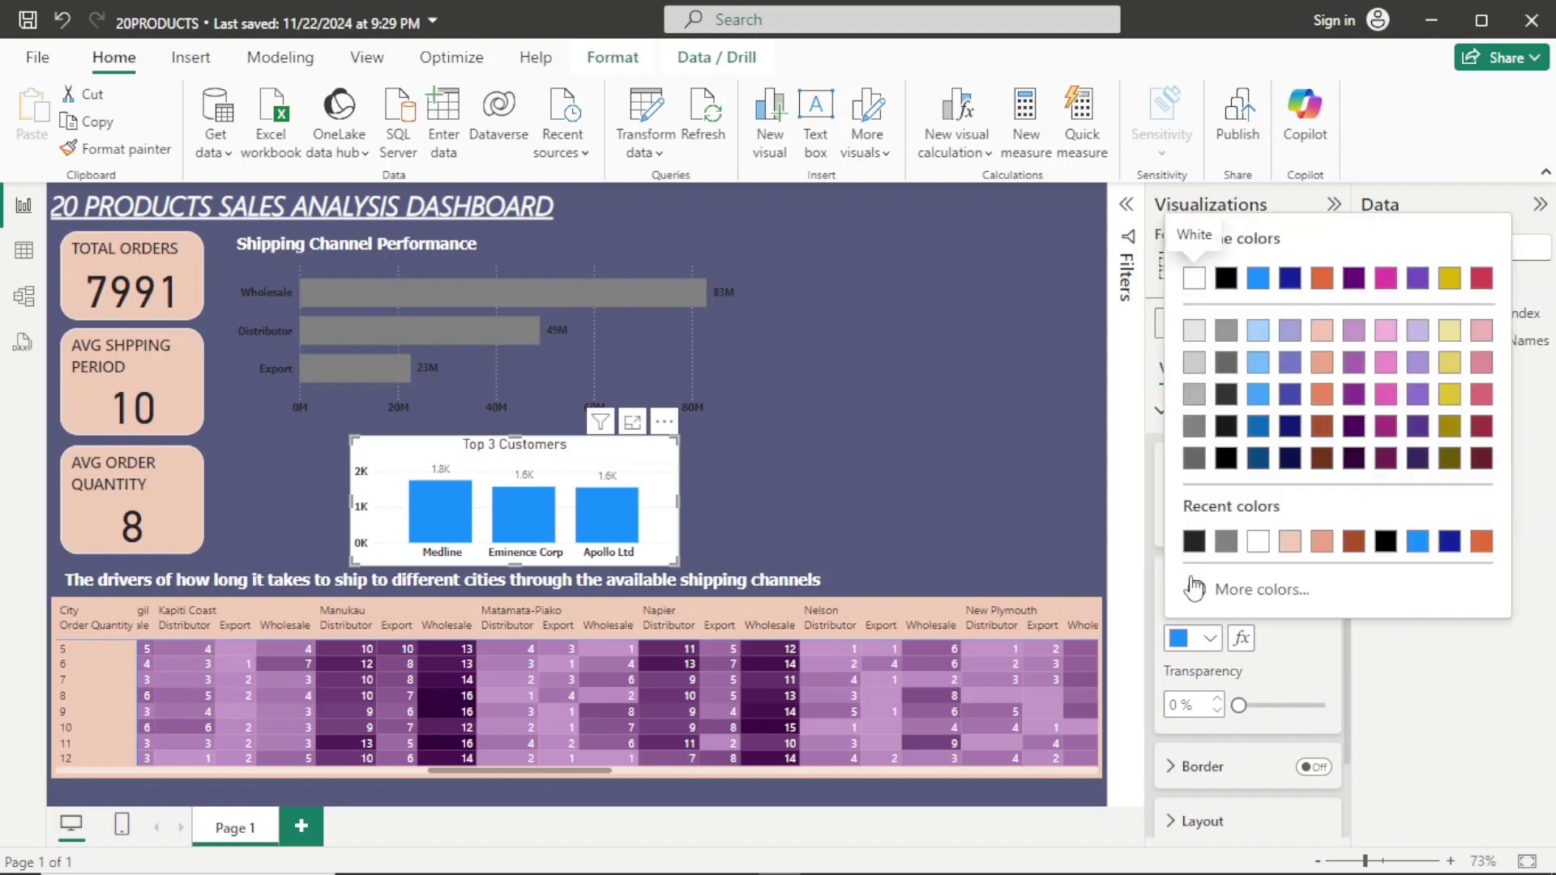
pyautogui.click(1225, 541)
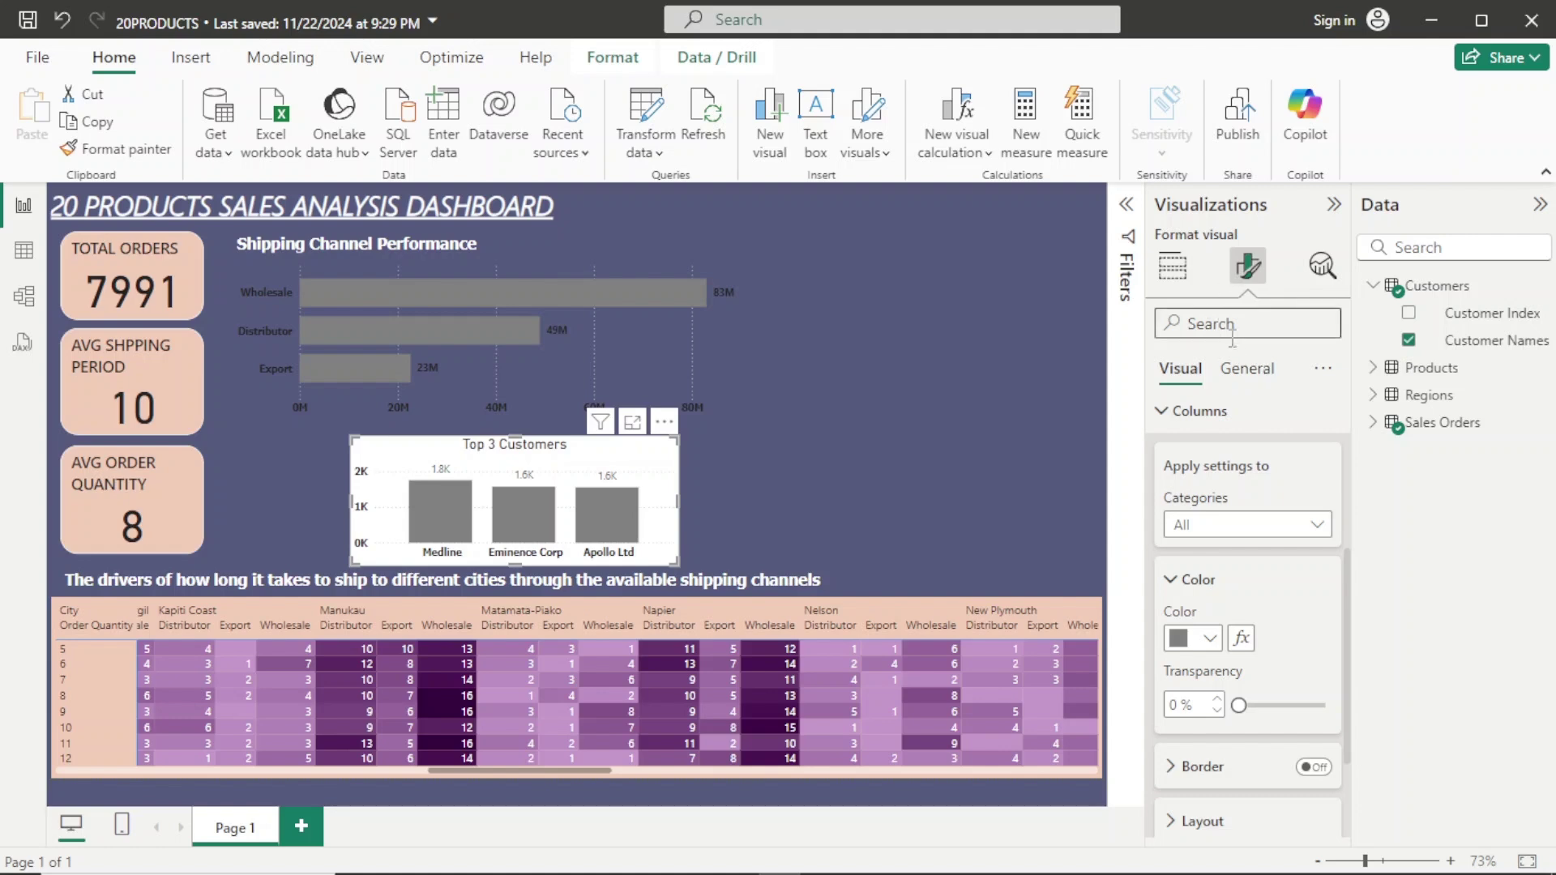
# Set the Top 3 Customers chart's background transparency to 69%.
pyautogui.click(1244, 369)
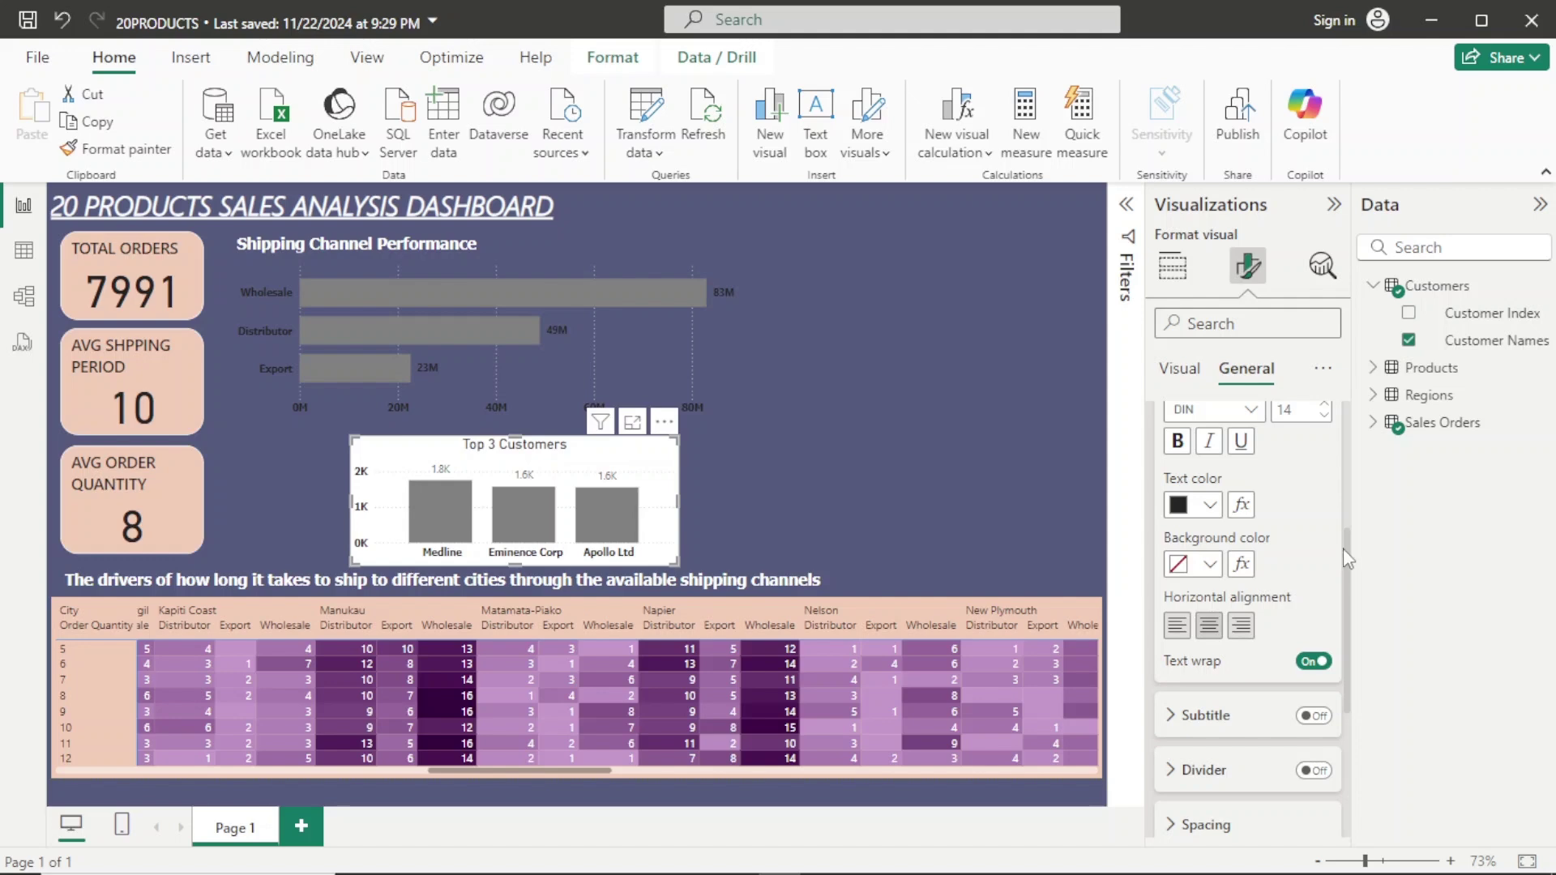
pyautogui.moveTo(1343, 548); pyautogui.dragTo(1337, 415)
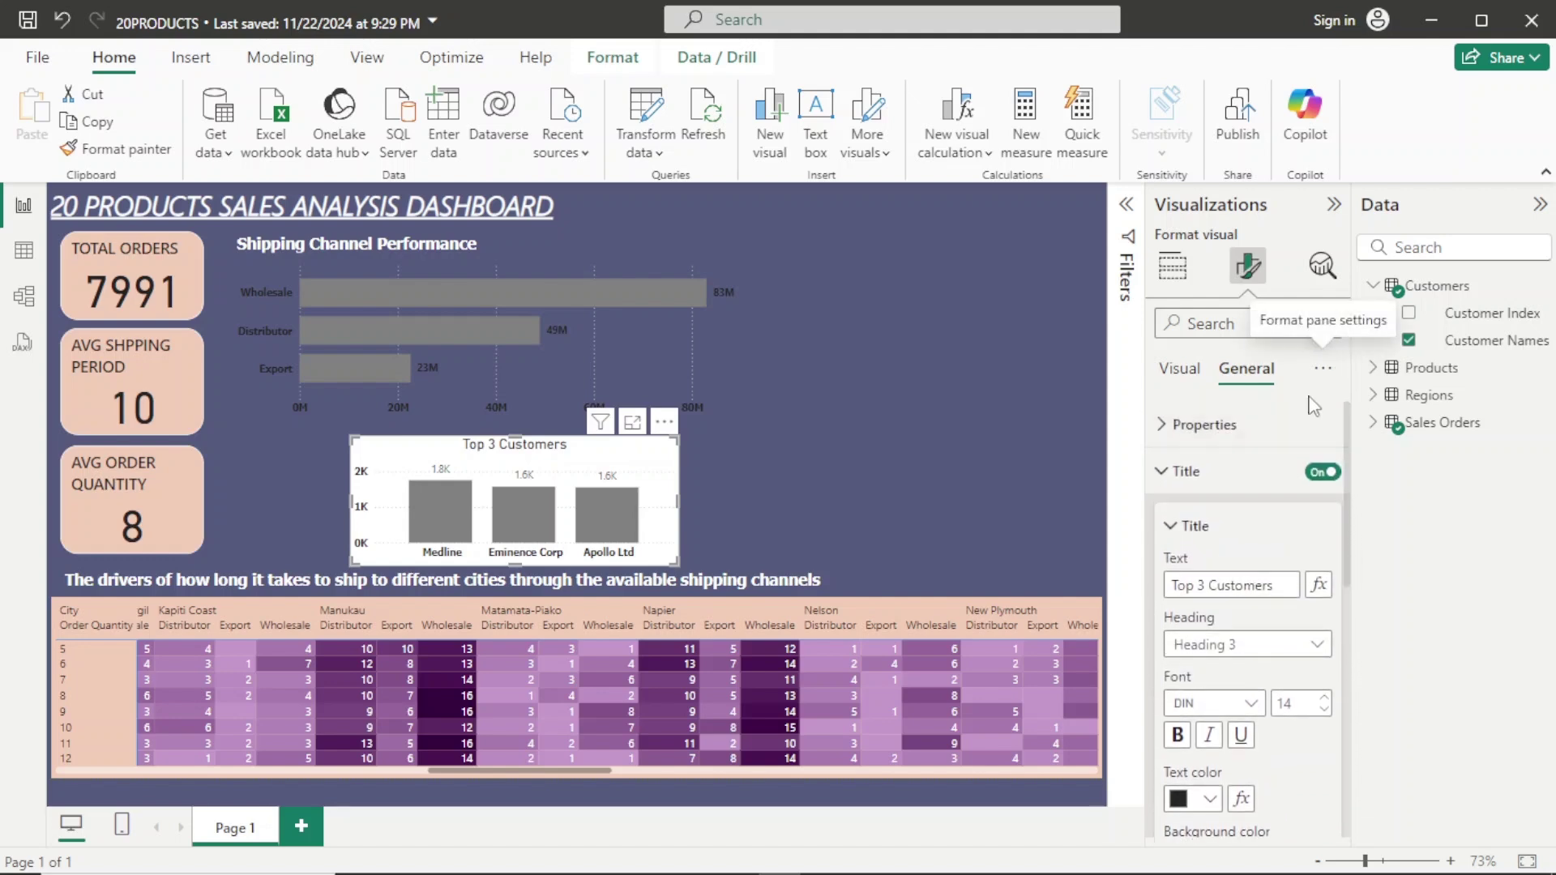
pyautogui.click(1167, 486)
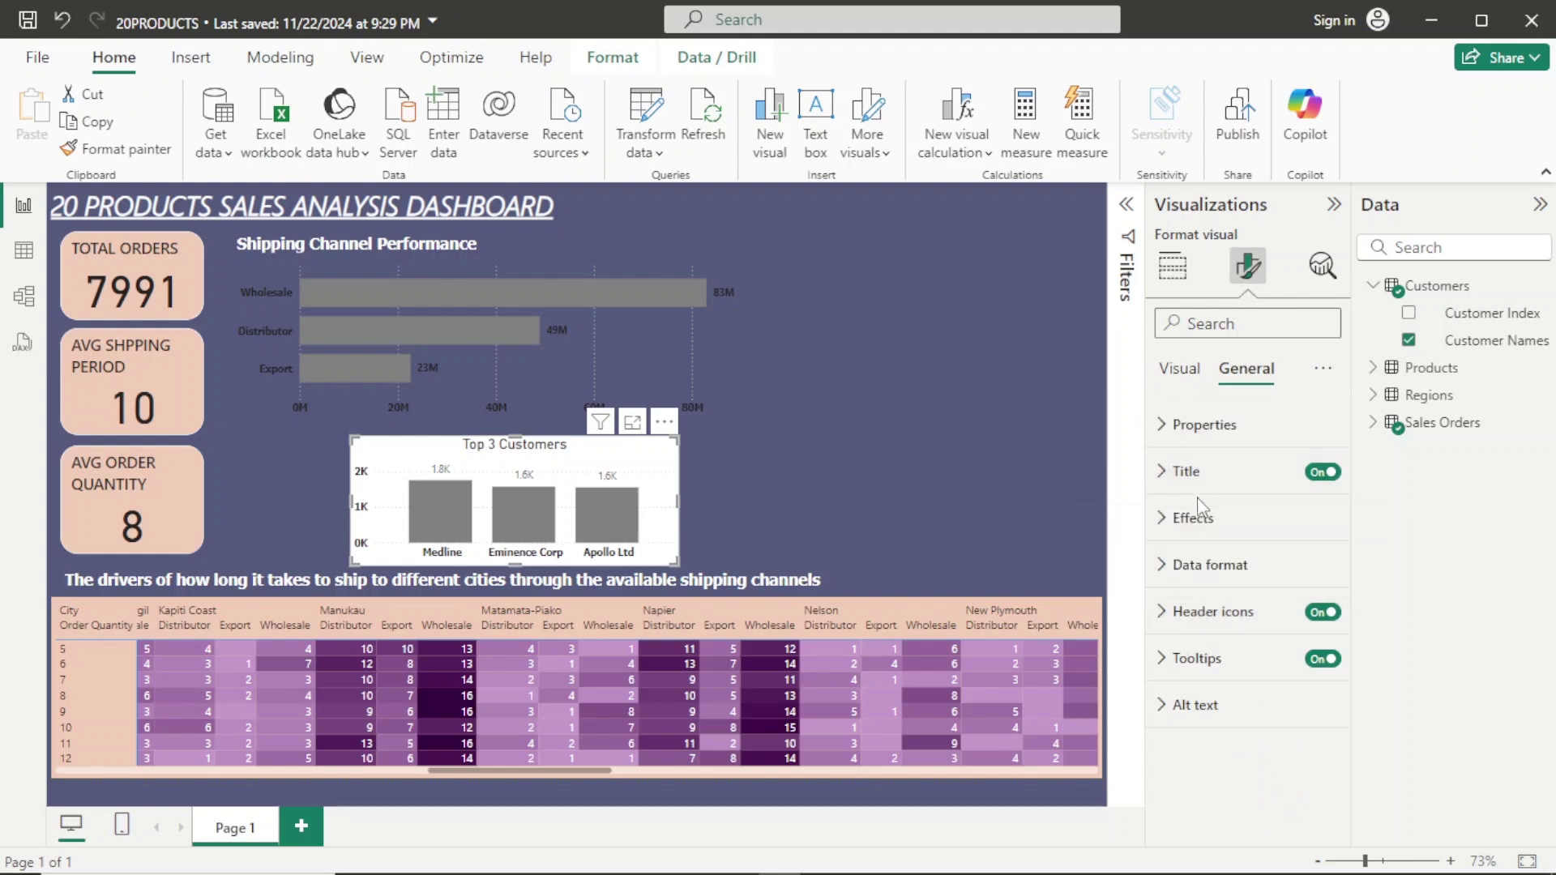
pyautogui.click(1207, 518)
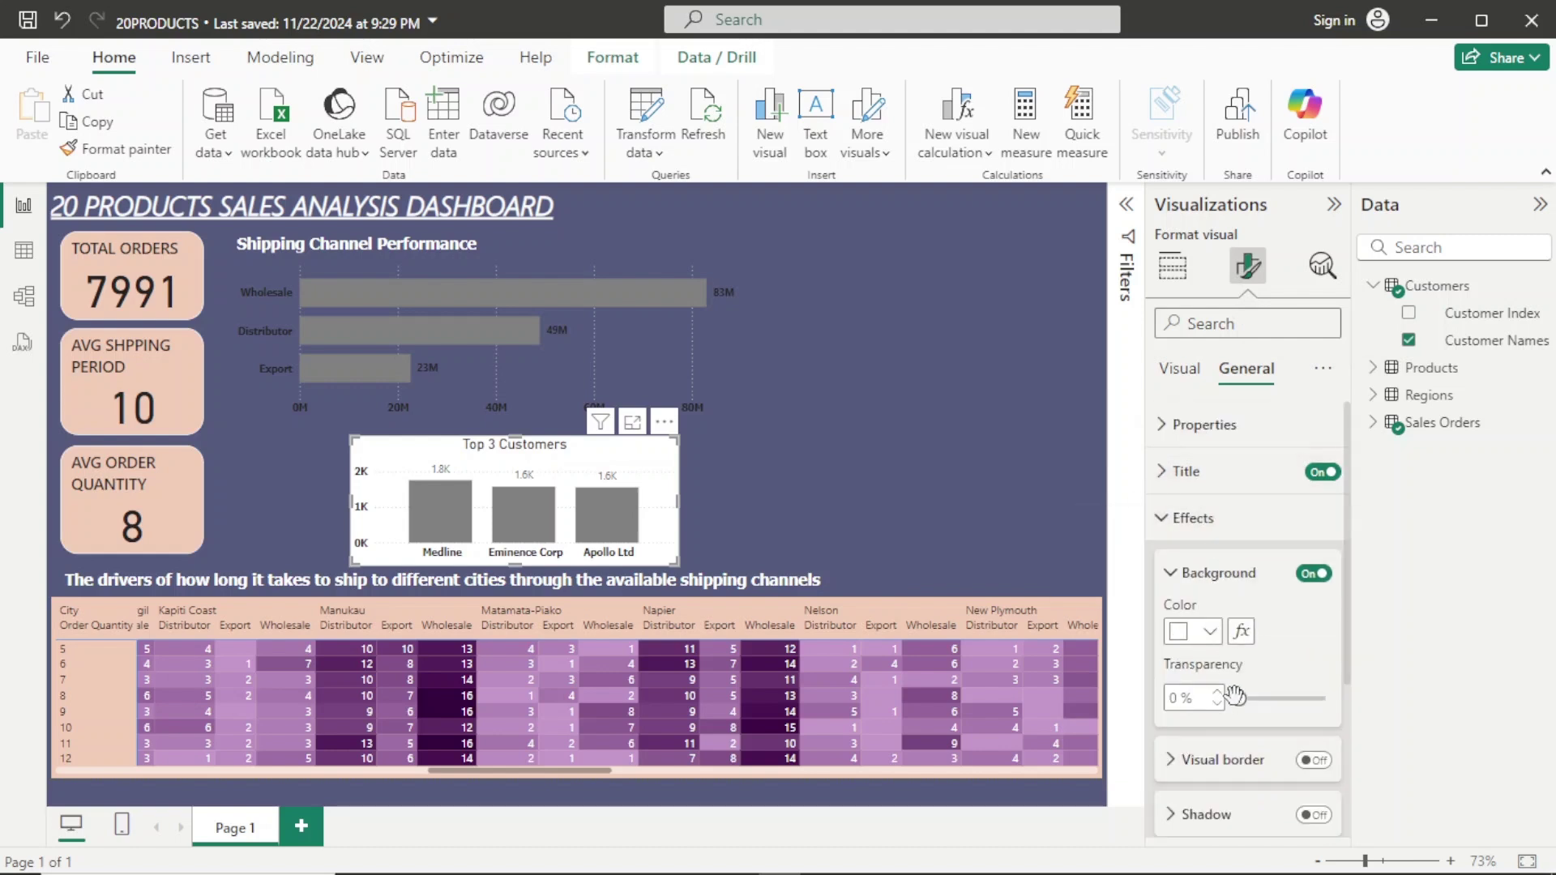
pyautogui.moveTo(1238, 698); pyautogui.dragTo(1298, 698)
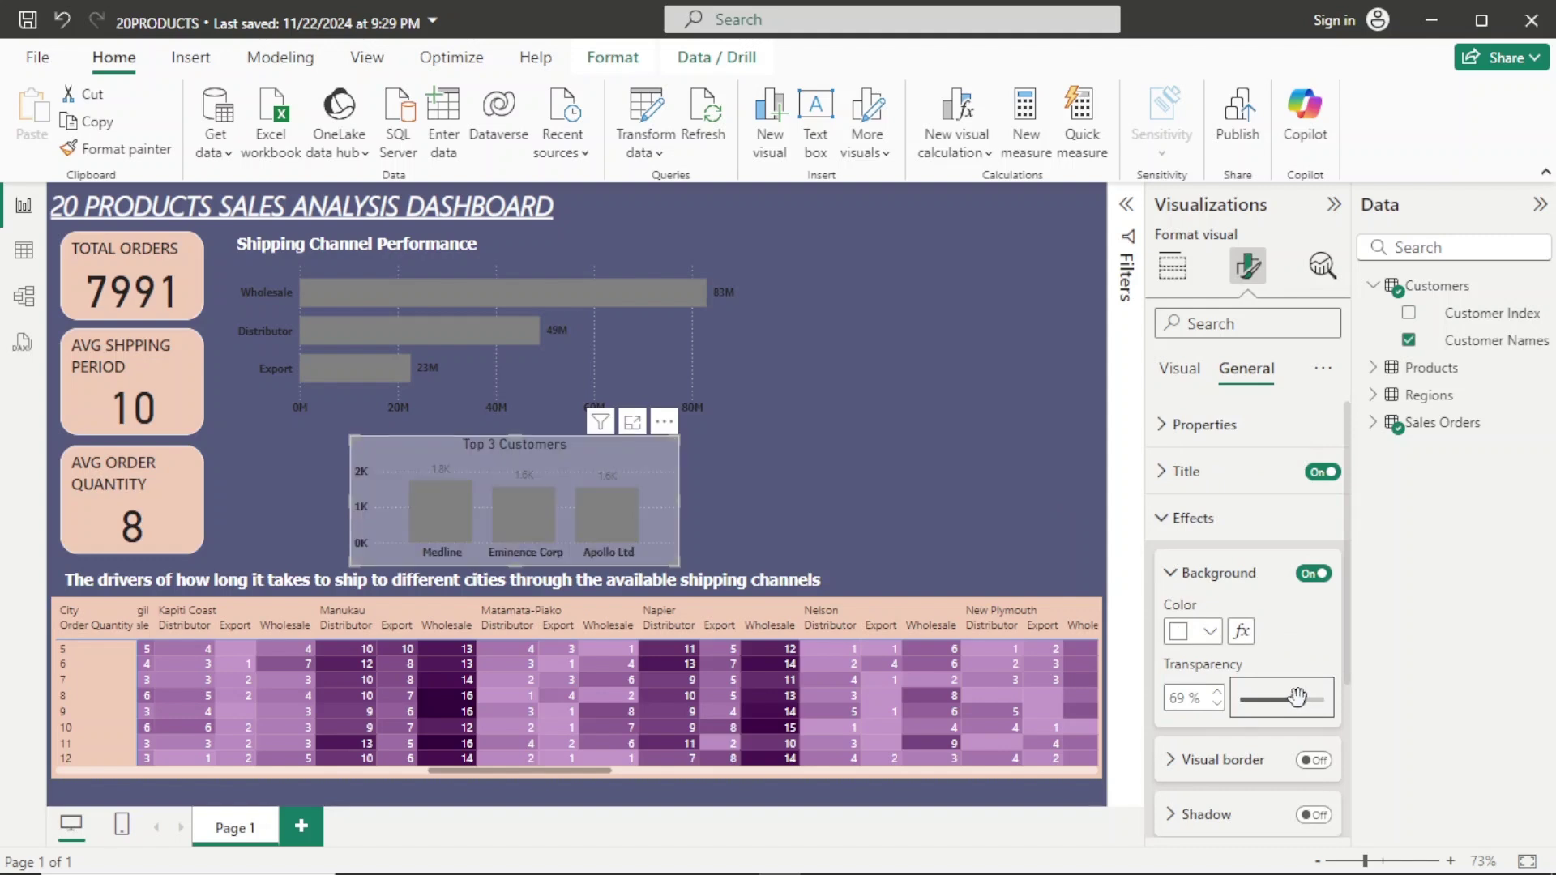
pyautogui.click(921, 486)
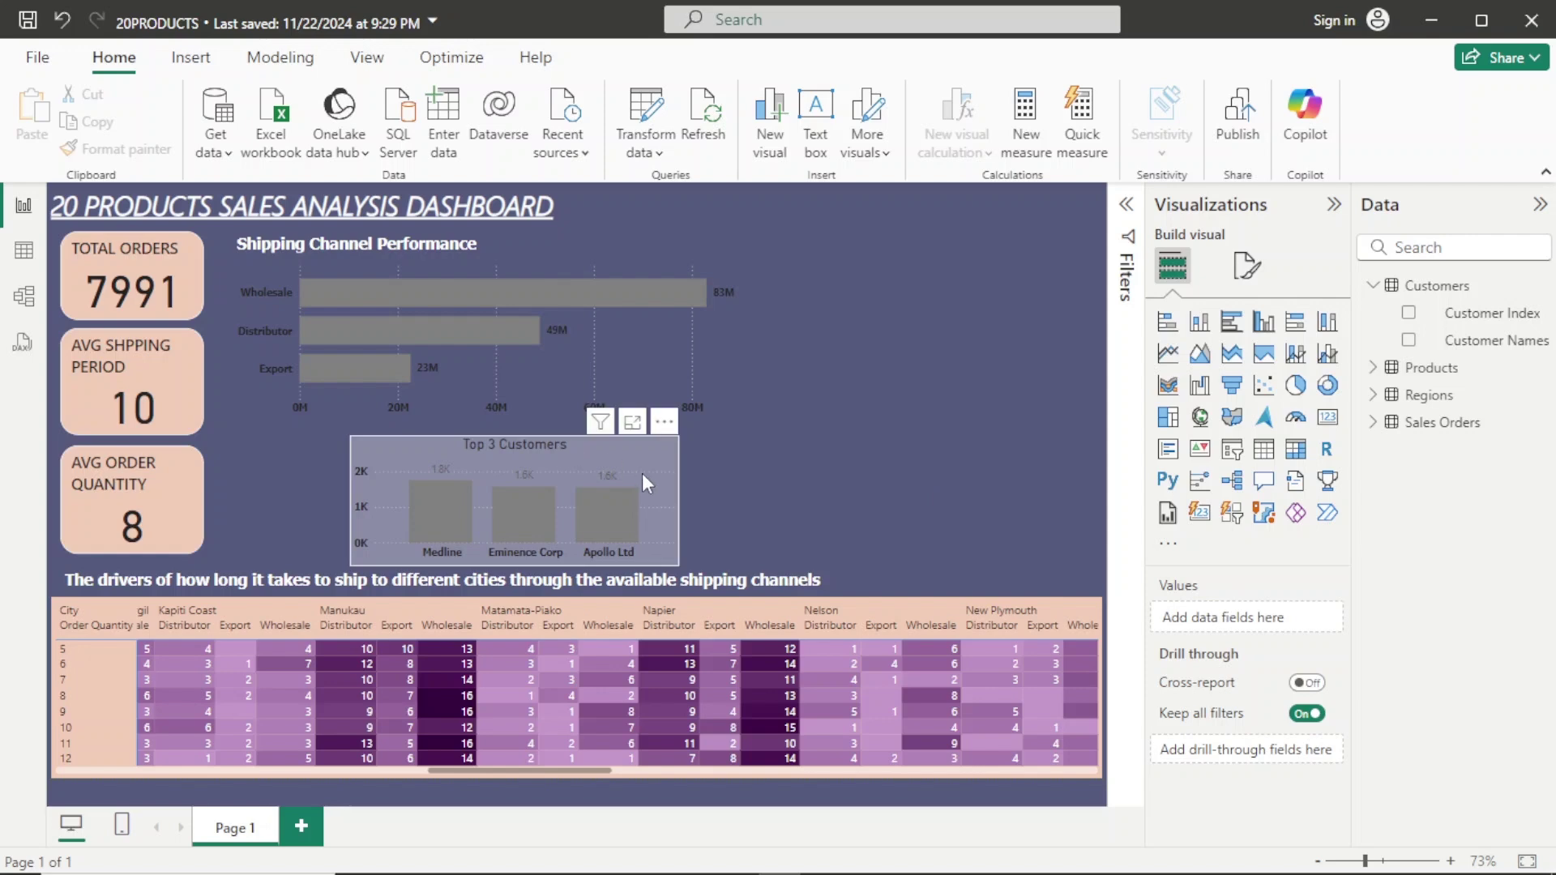
# Raise the background transparency of the Top 3 Customers chart to 89%.
pyautogui.click(661, 459)
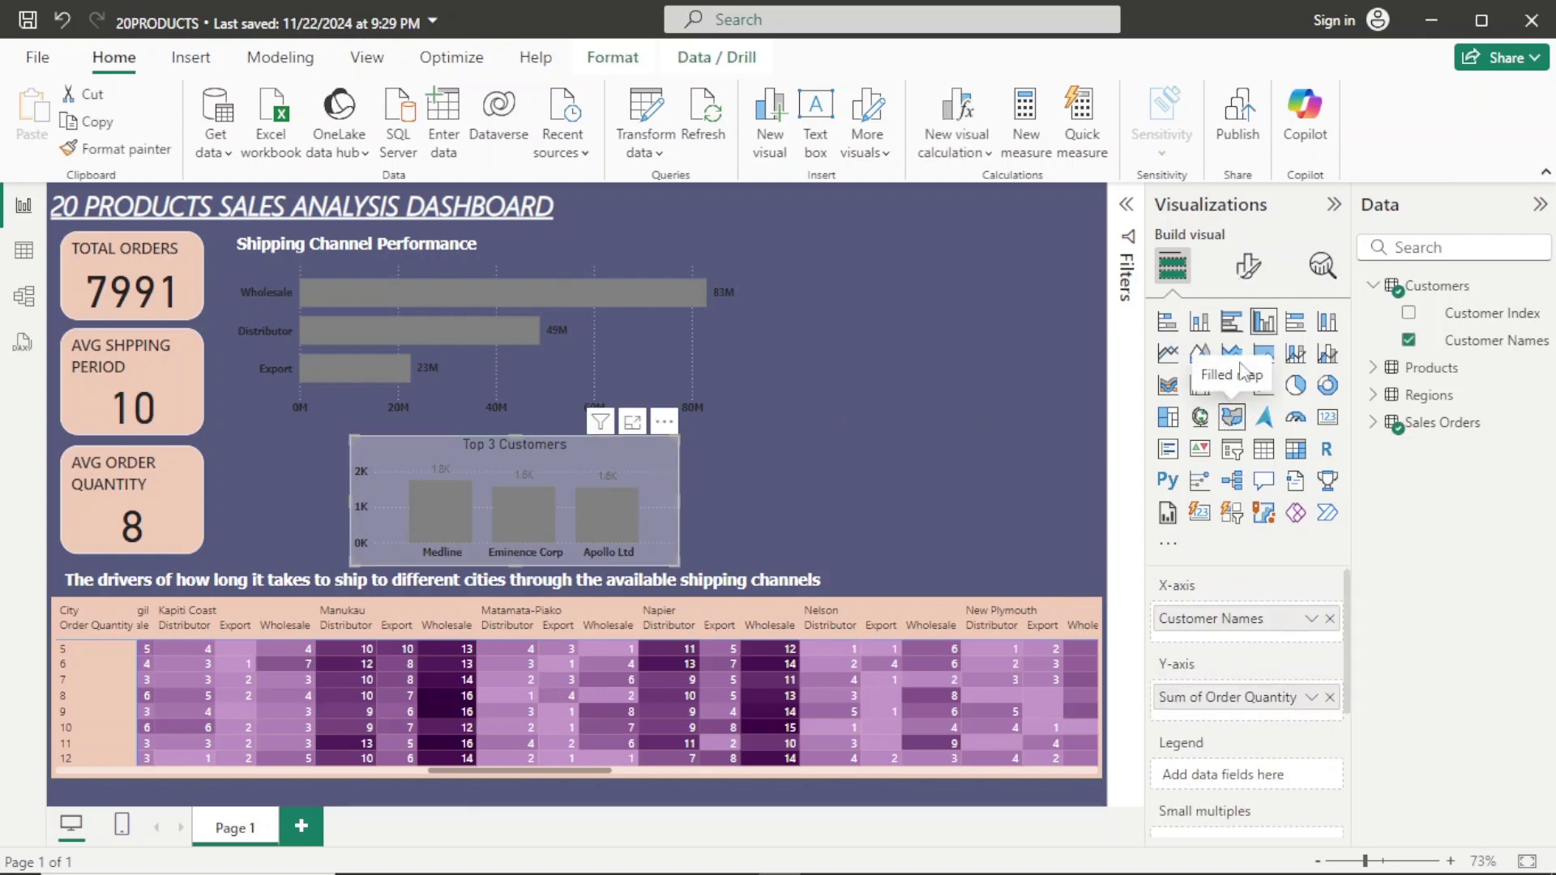
pyautogui.click(1248, 267)
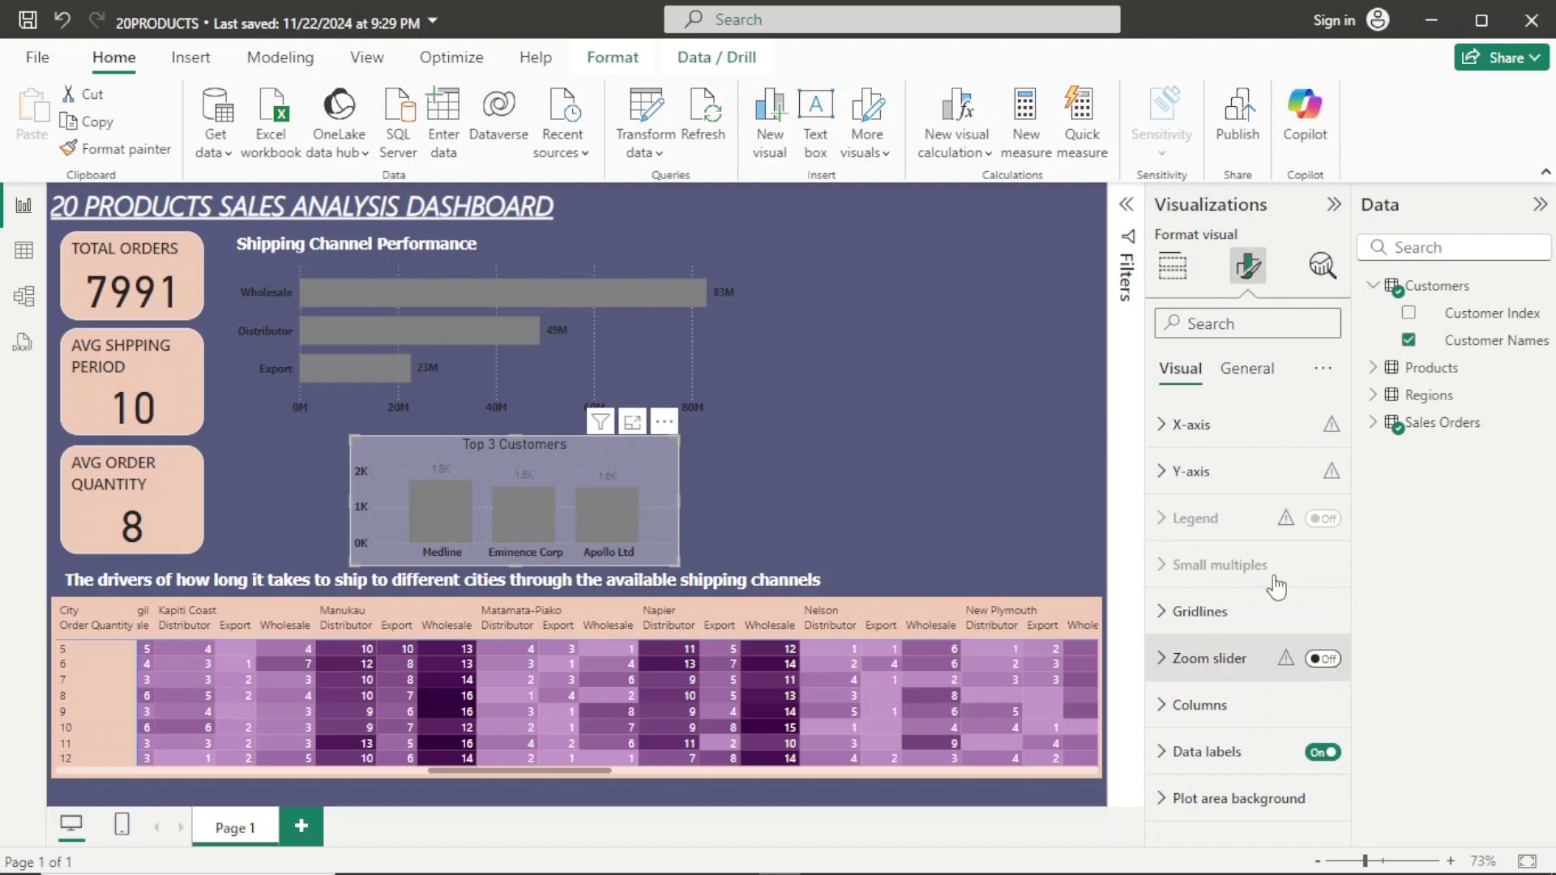
pyautogui.click(1246, 369)
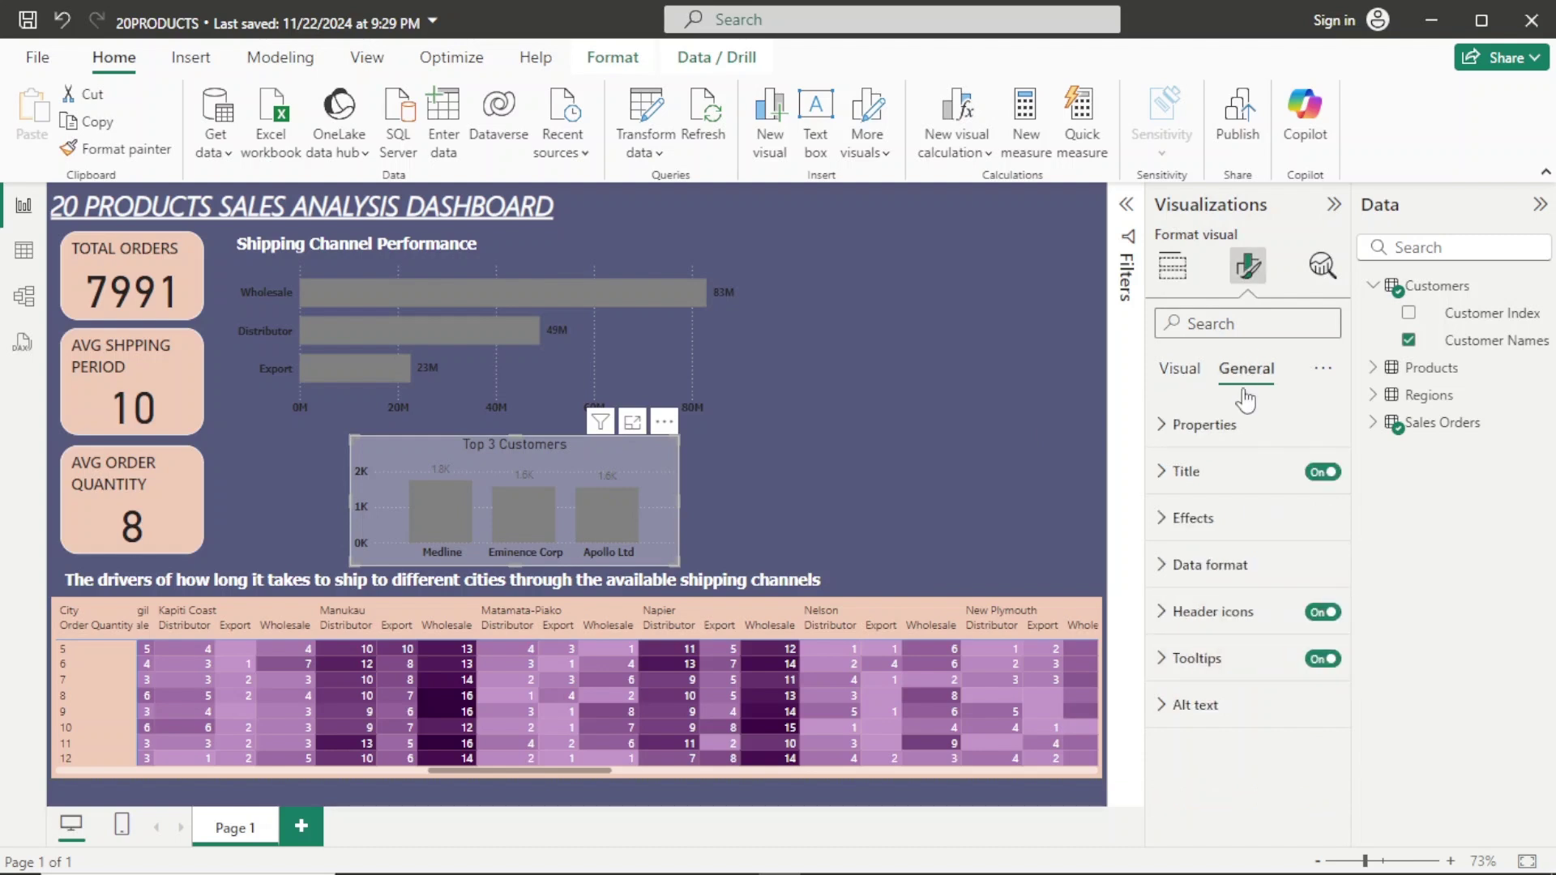
pyautogui.click(1212, 518)
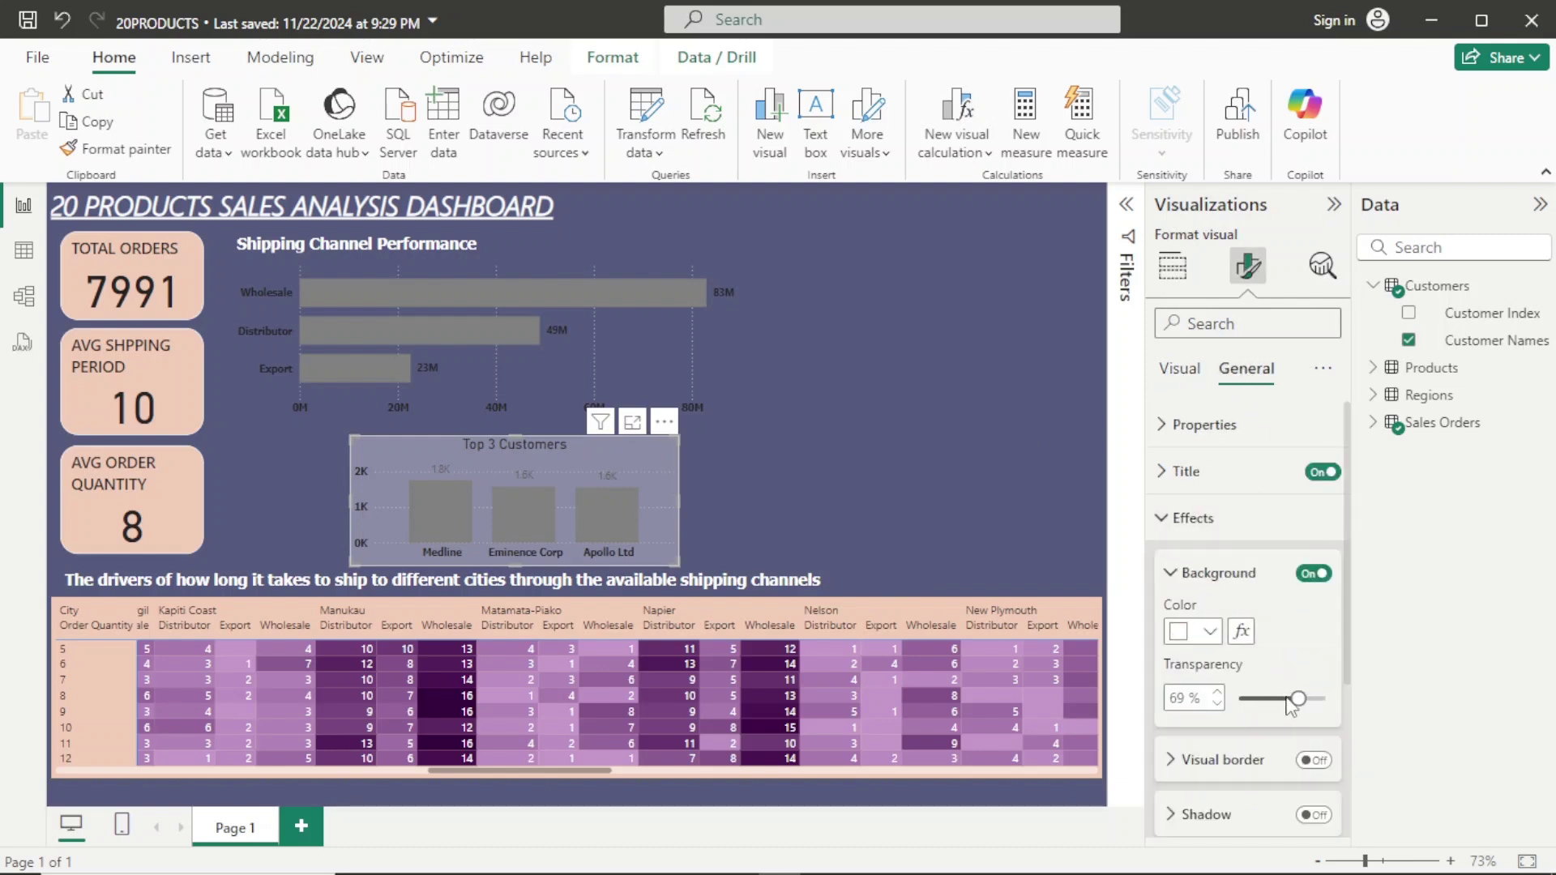
pyautogui.moveTo(1304, 697); pyautogui.dragTo(1312, 695)
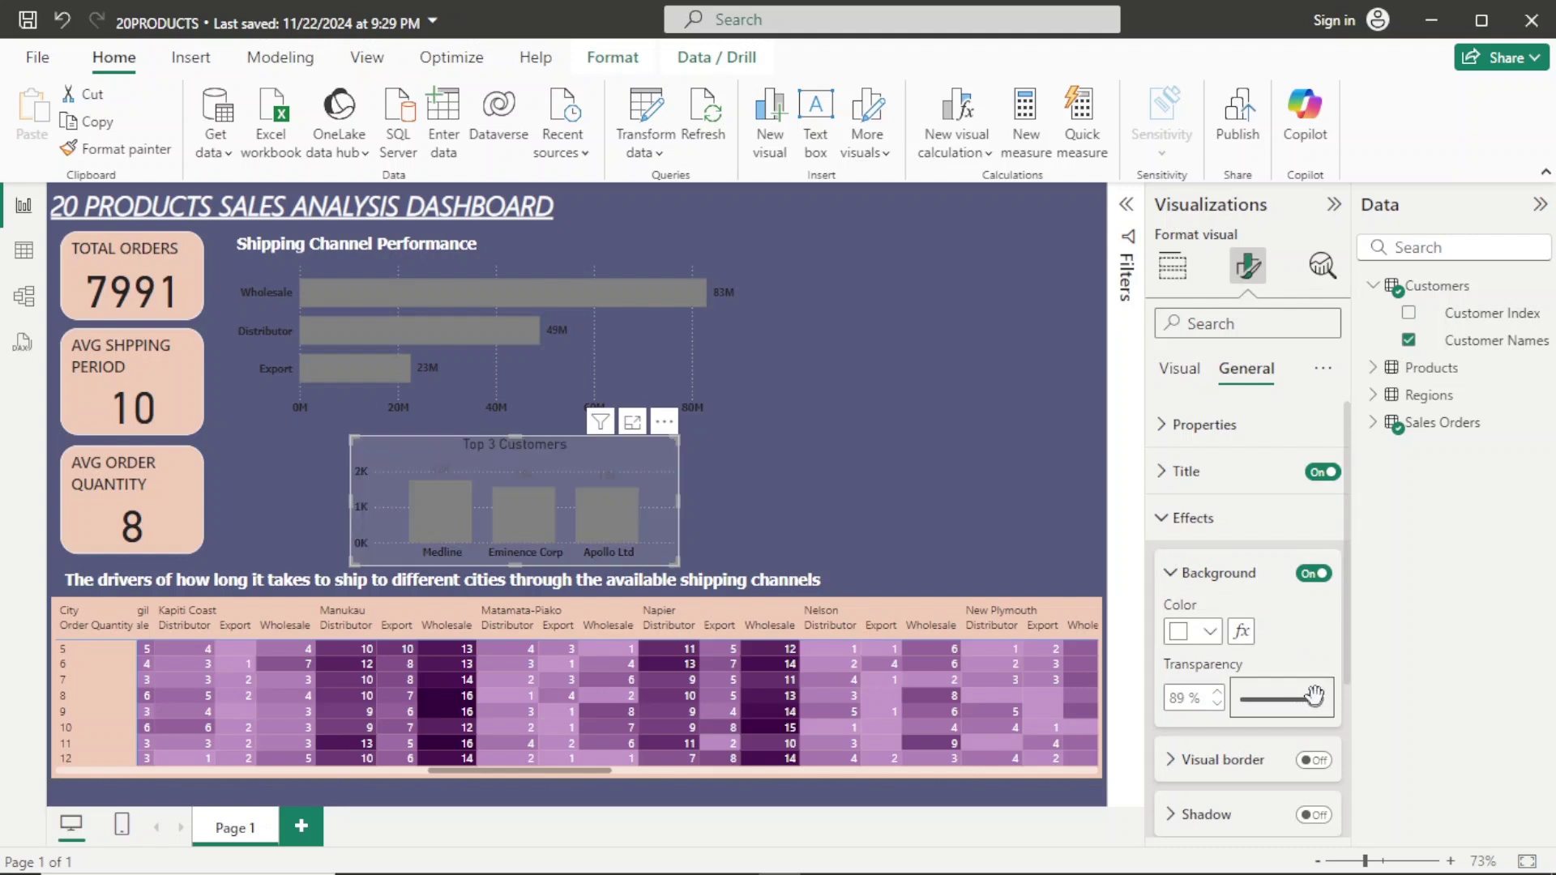
pyautogui.click(960, 535)
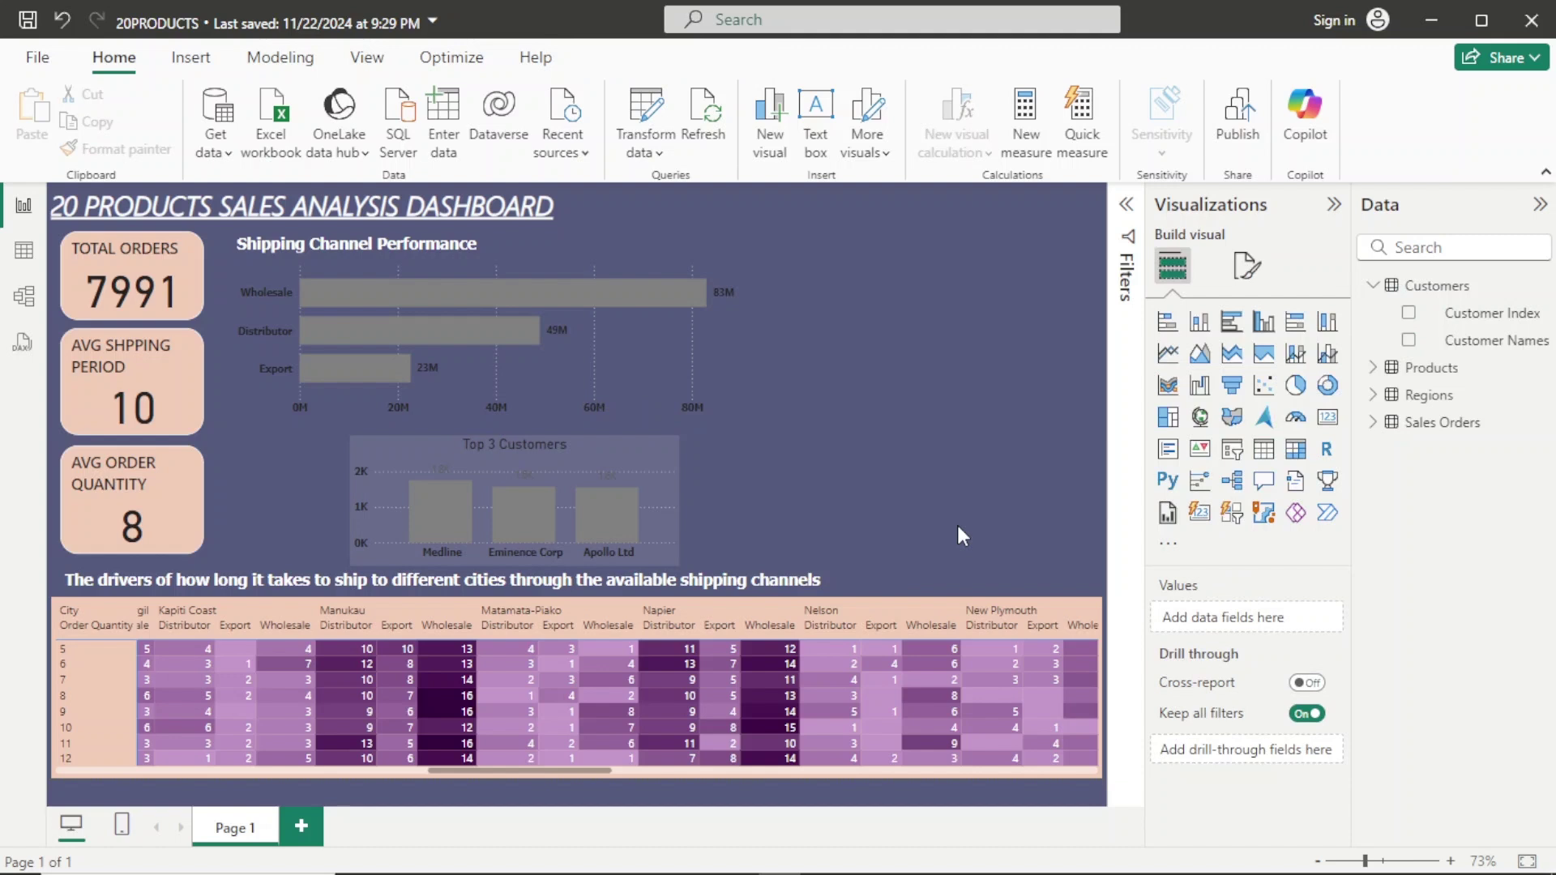
# Turn on the Top 3 Customers chart's visual border in a light gray theme color with 9 px rounded corners.
pyautogui.click(664, 455)
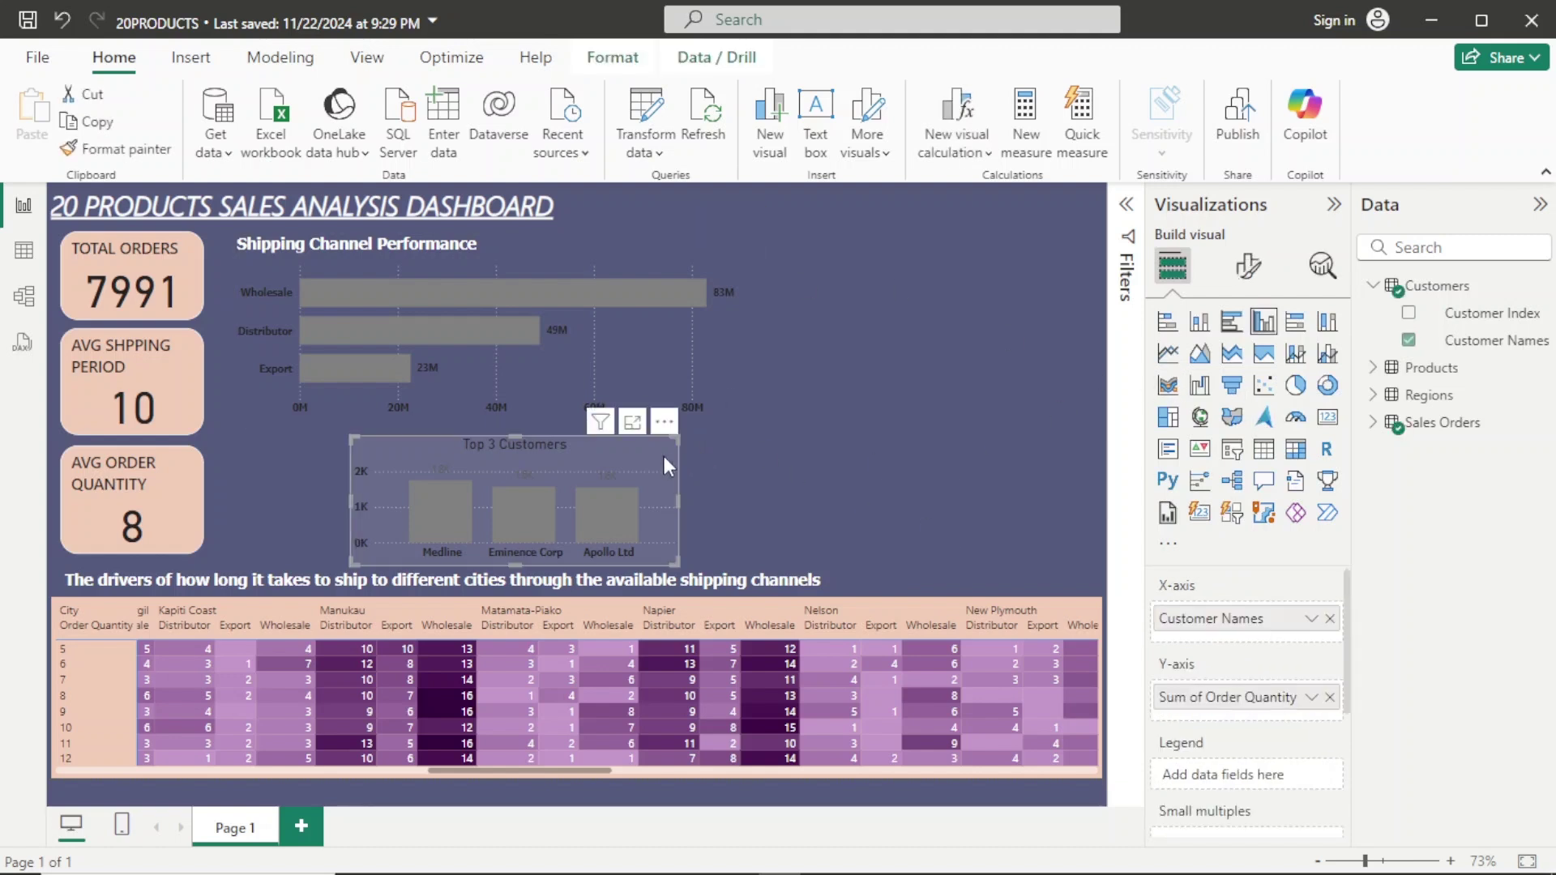
pyautogui.click(1250, 267)
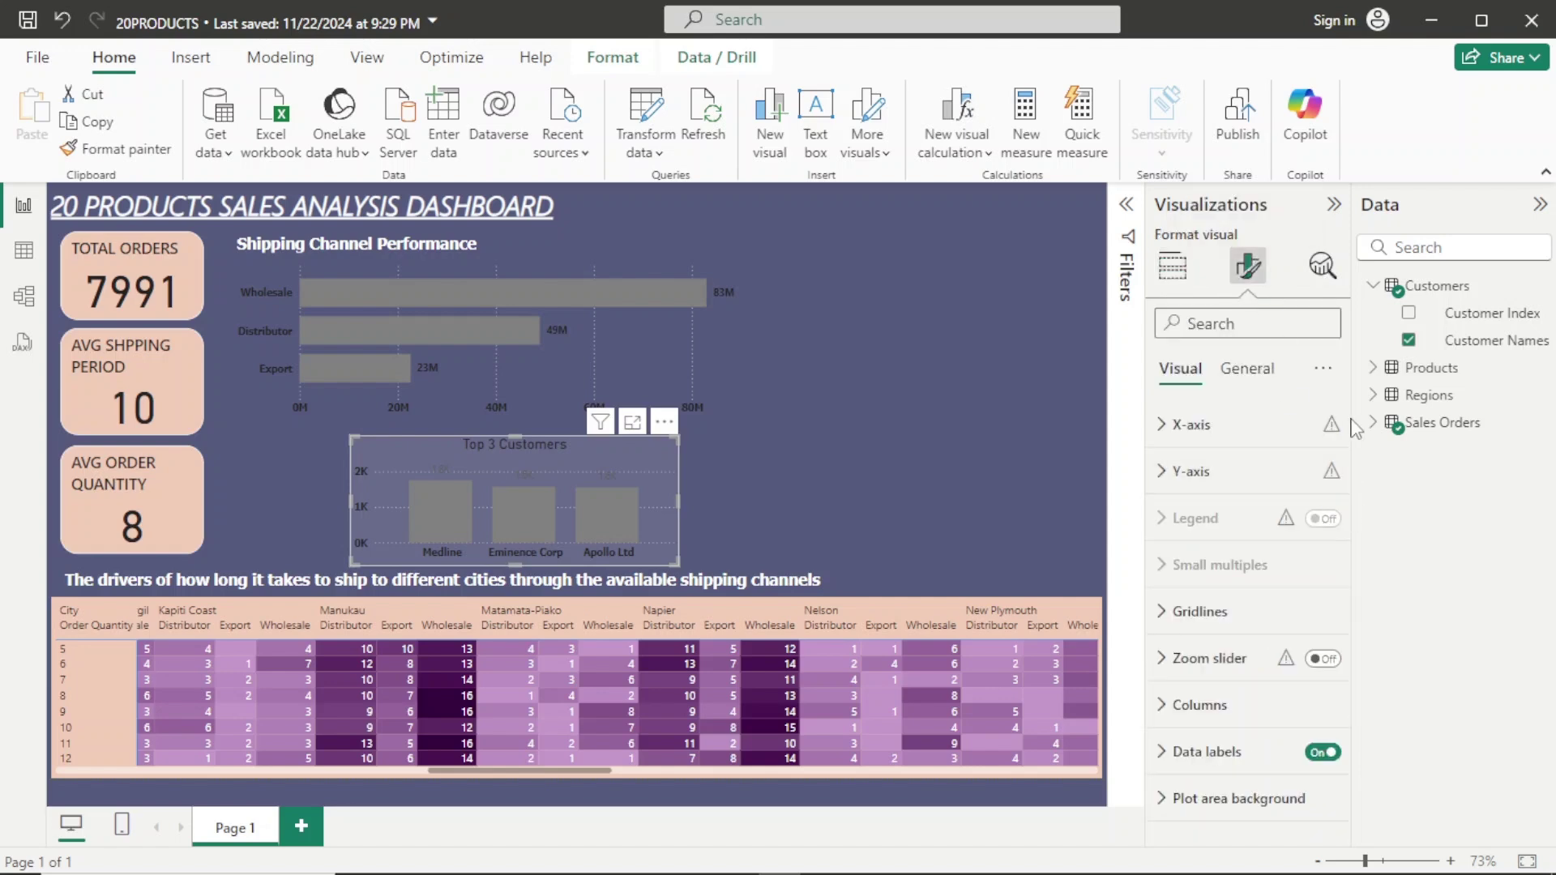
pyautogui.click(1254, 371)
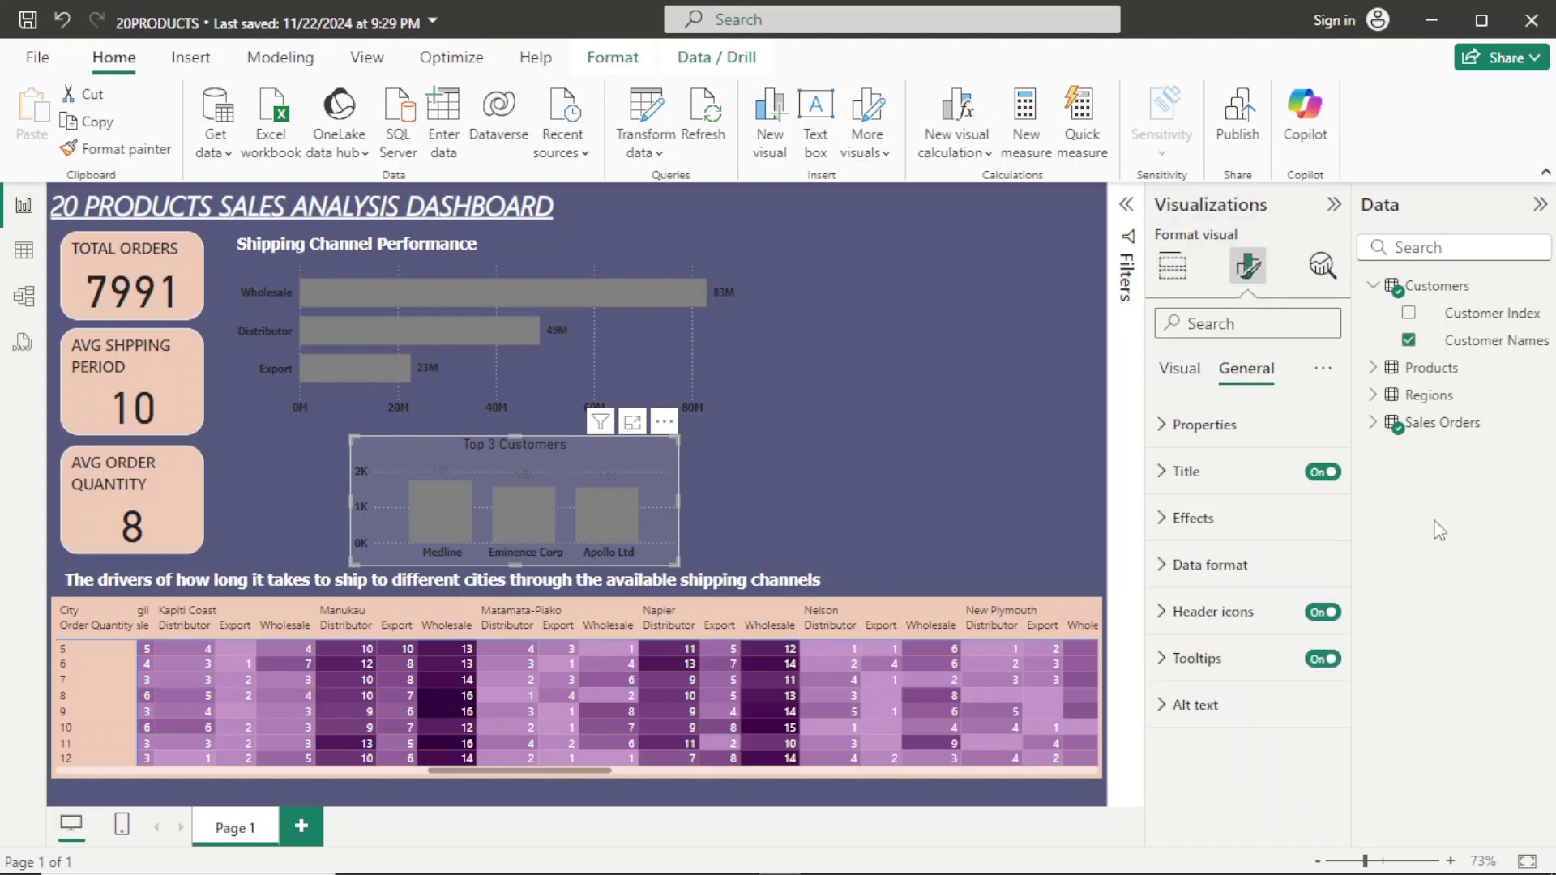
pyautogui.click(1307, 540)
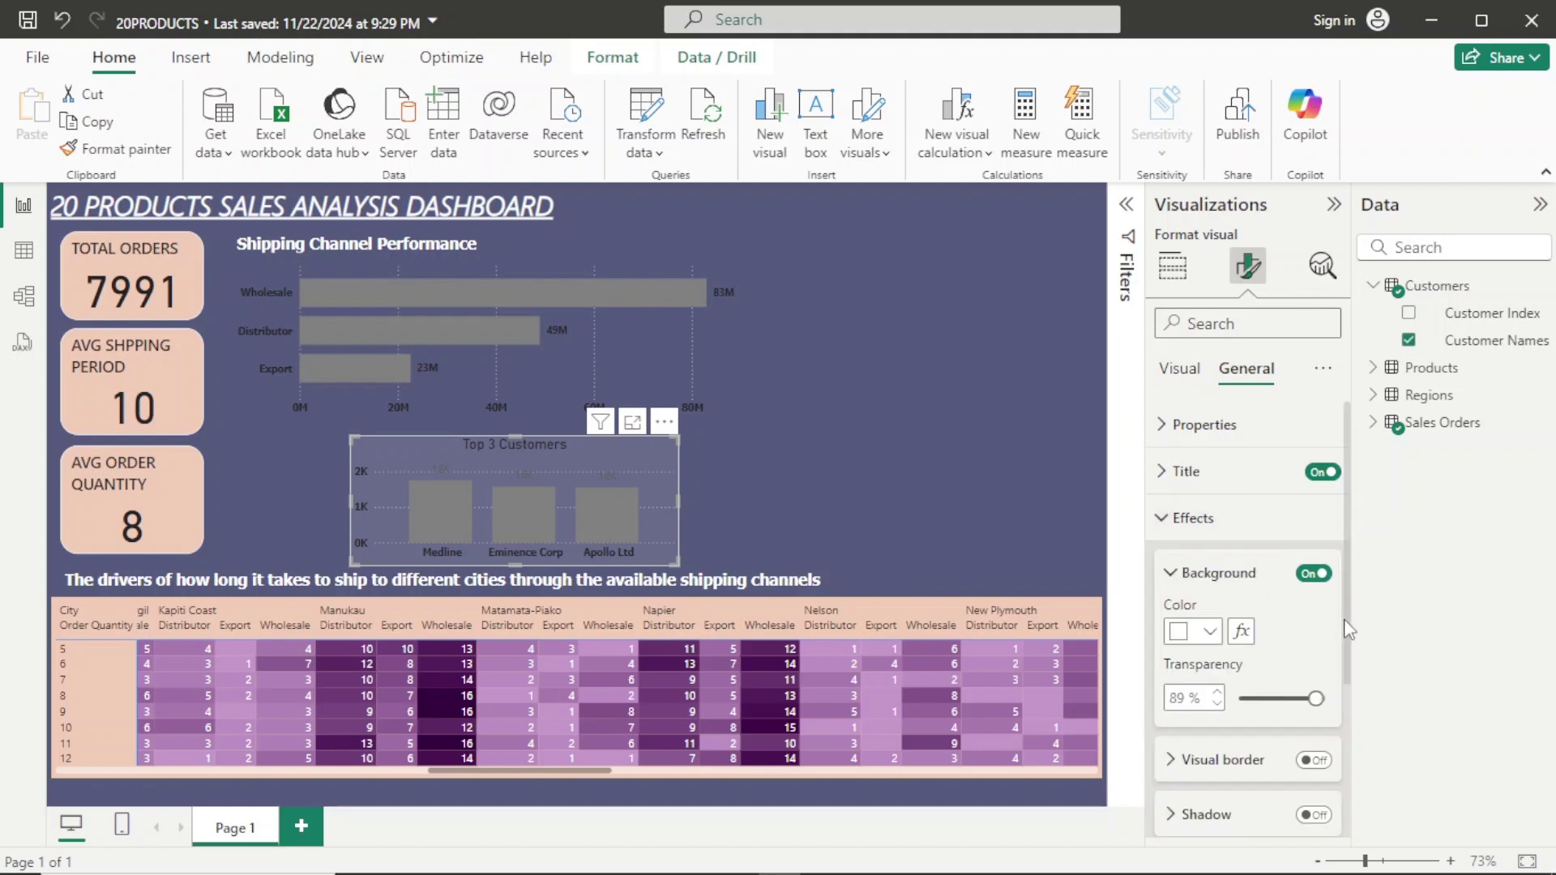
pyautogui.scroll(-3, 1337, 633)
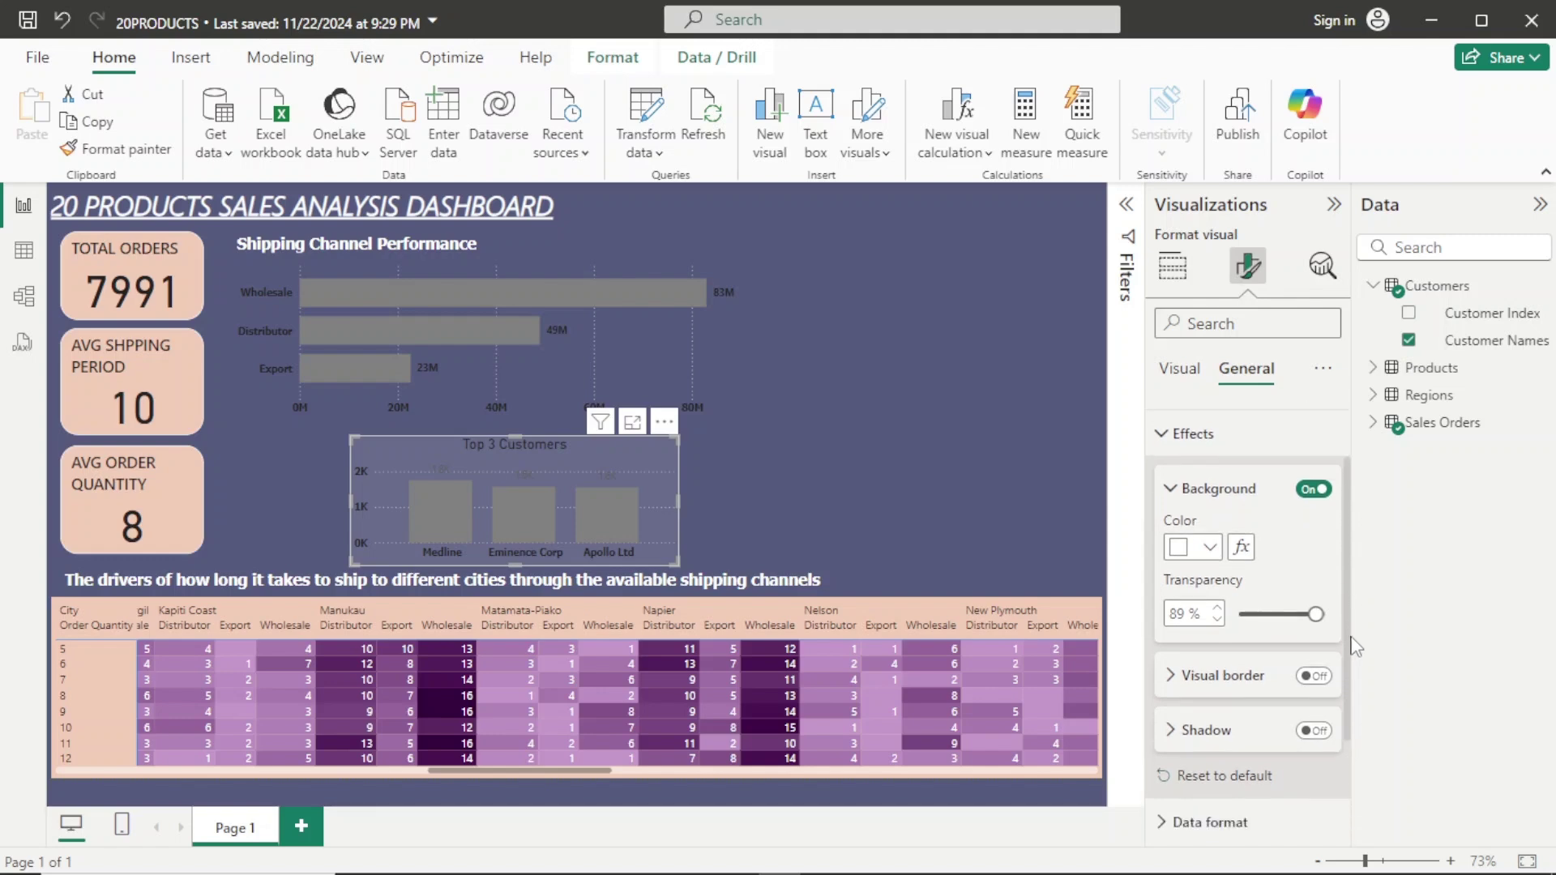
pyautogui.click(1314, 654)
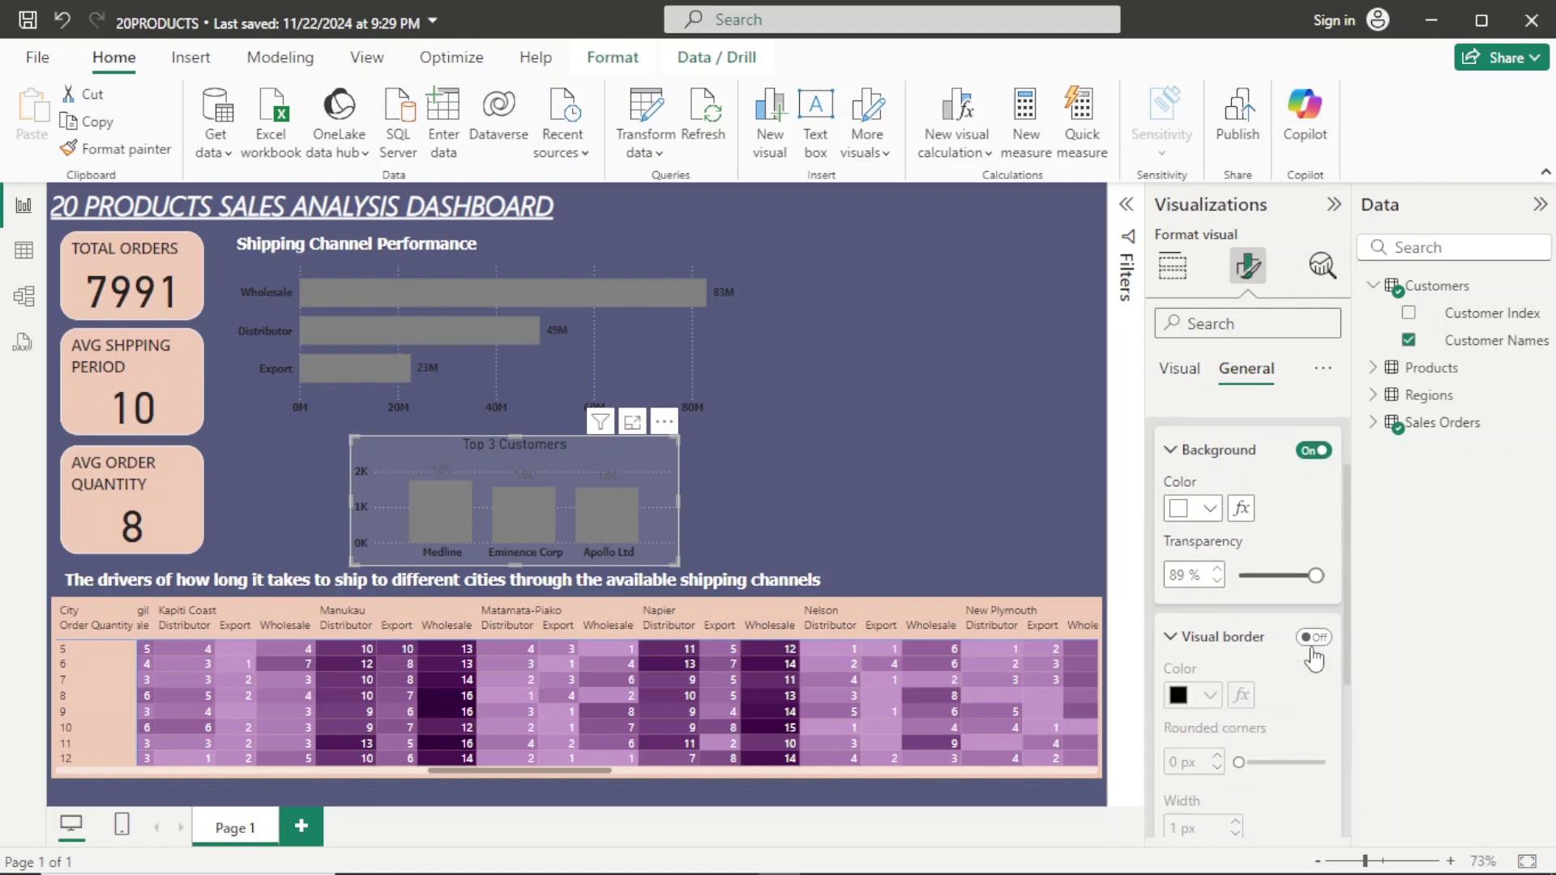
pyautogui.click(1309, 645)
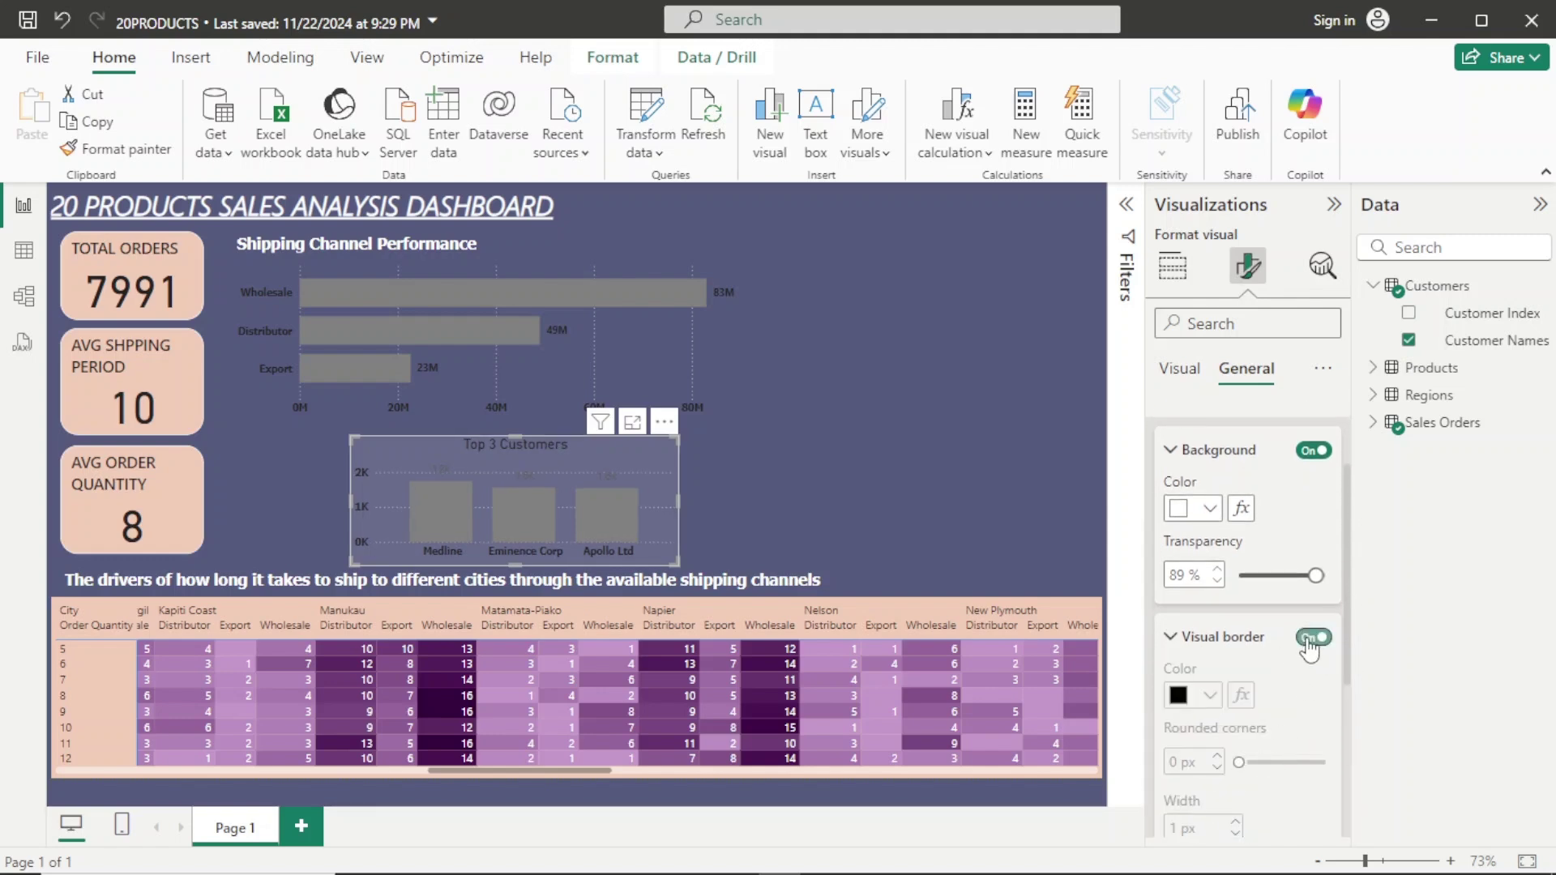
pyautogui.click(1210, 695)
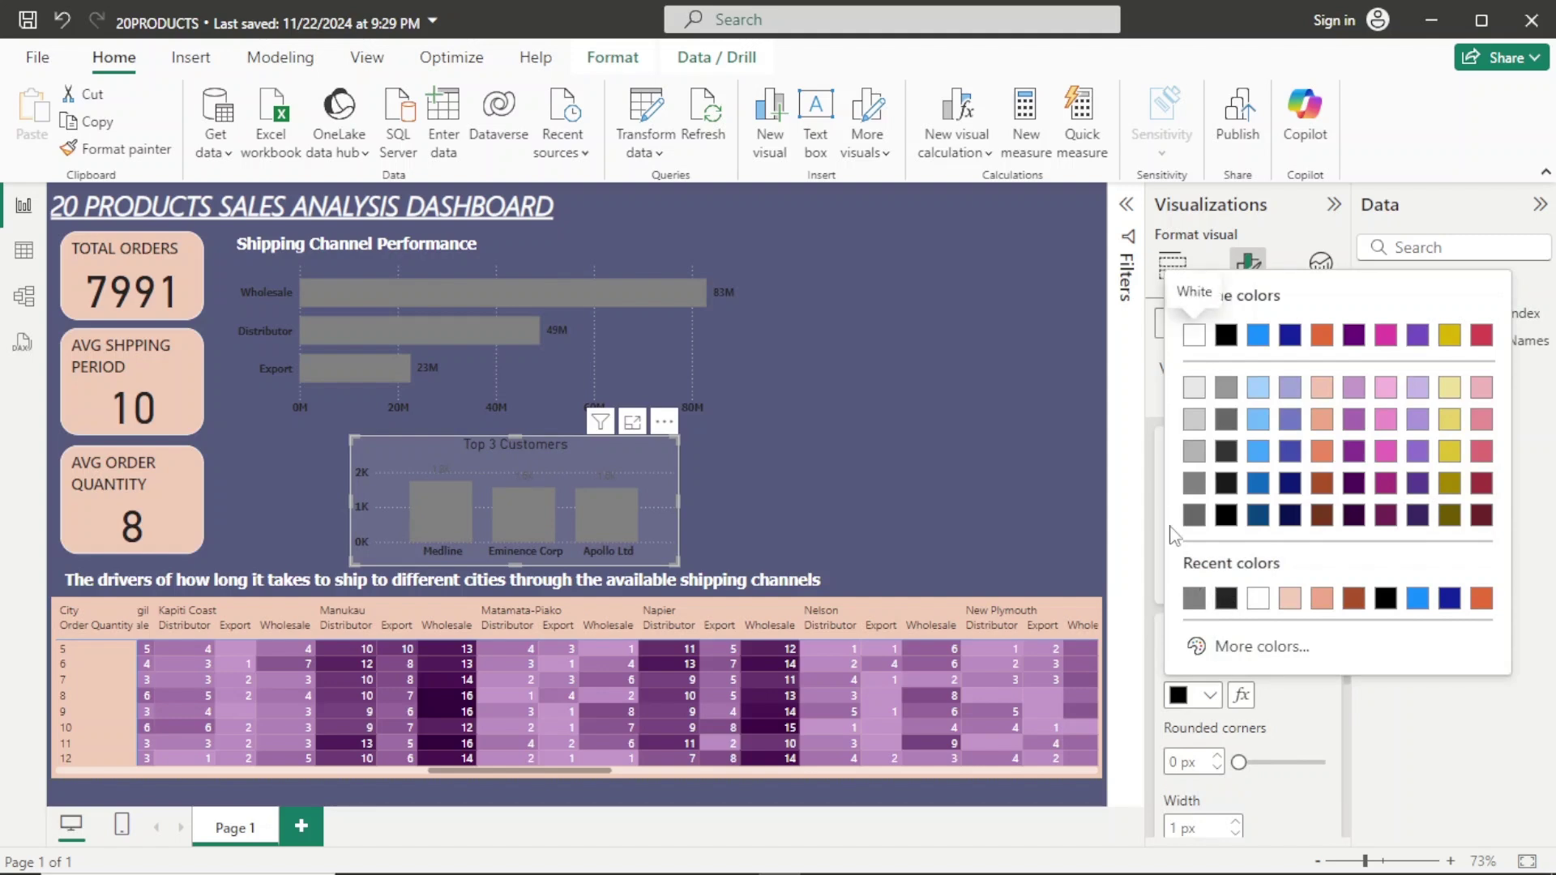
pyautogui.click(1200, 454)
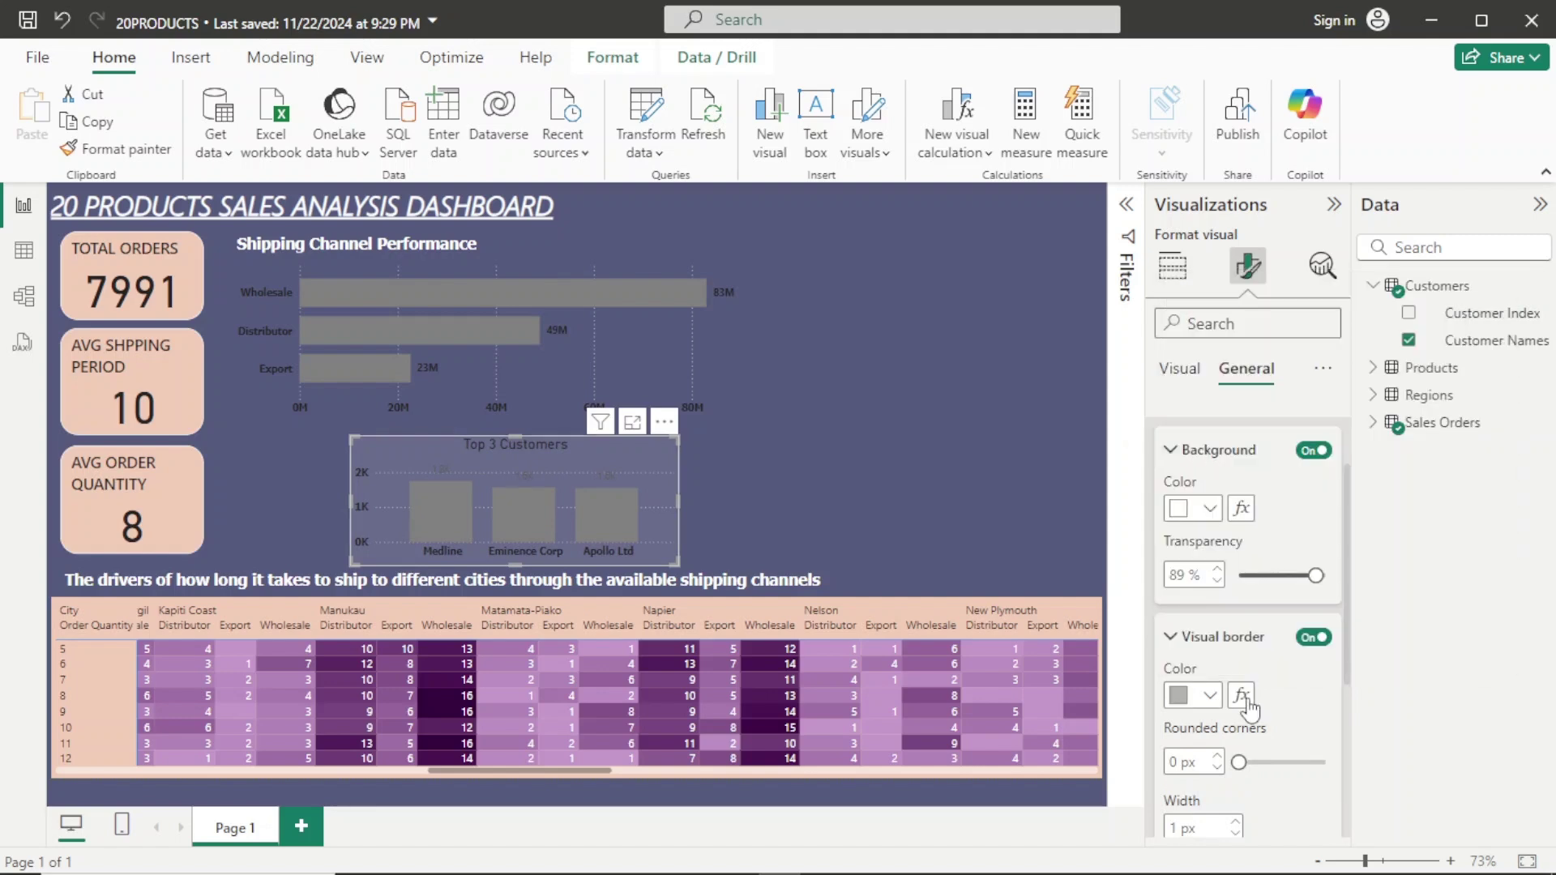
pyautogui.moveTo(1238, 762); pyautogui.dragTo(1264, 763)
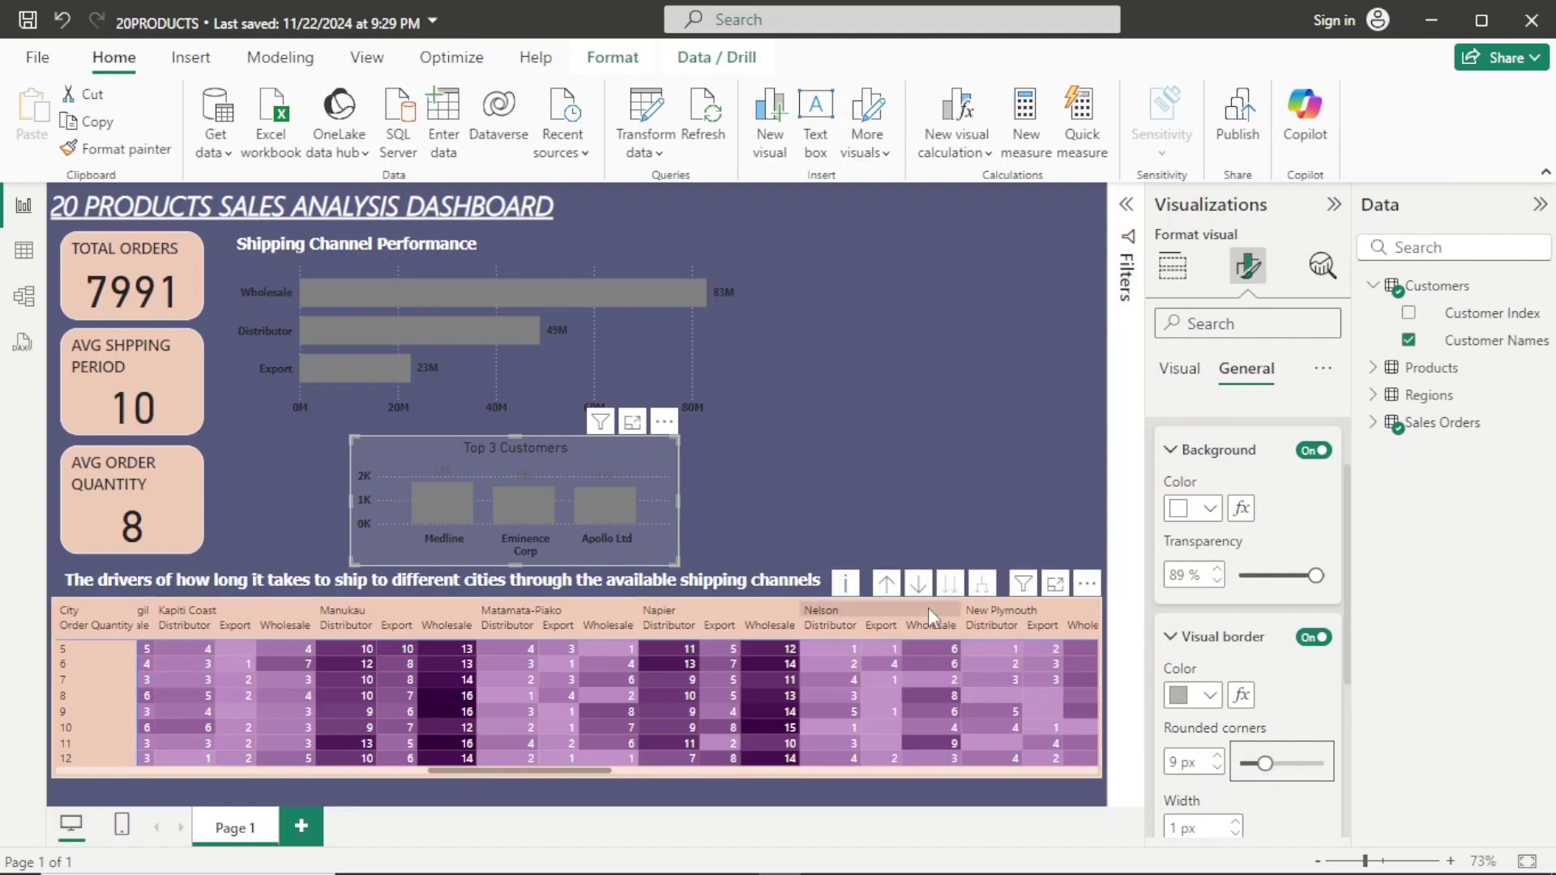
# Format the Top 3 Customers chart title in bold Tahoma.
pyautogui.click(1176, 374)
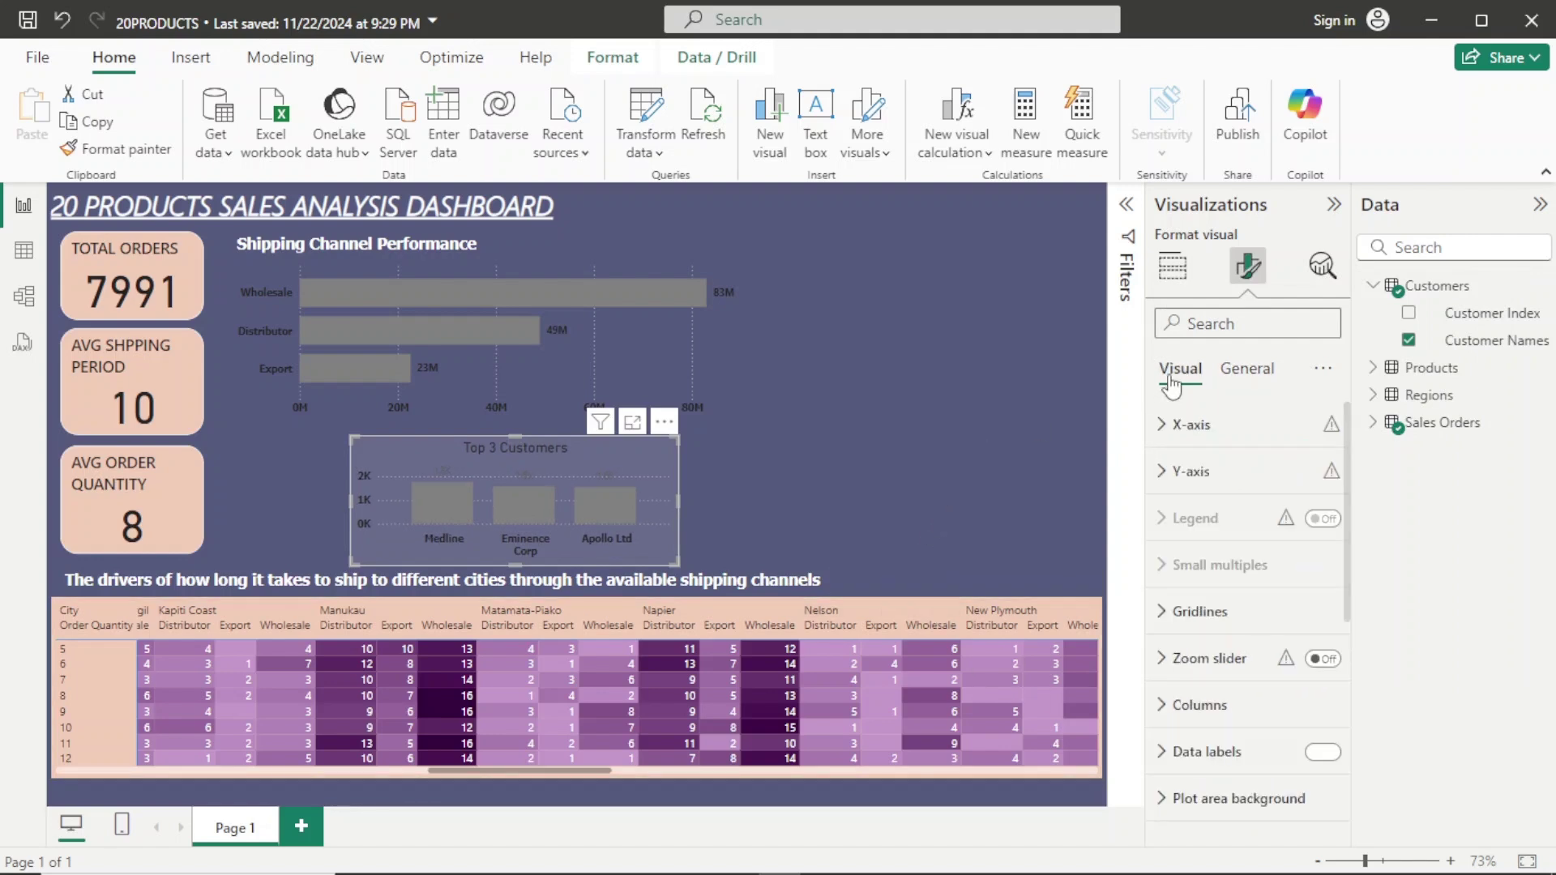
pyautogui.click(1246, 370)
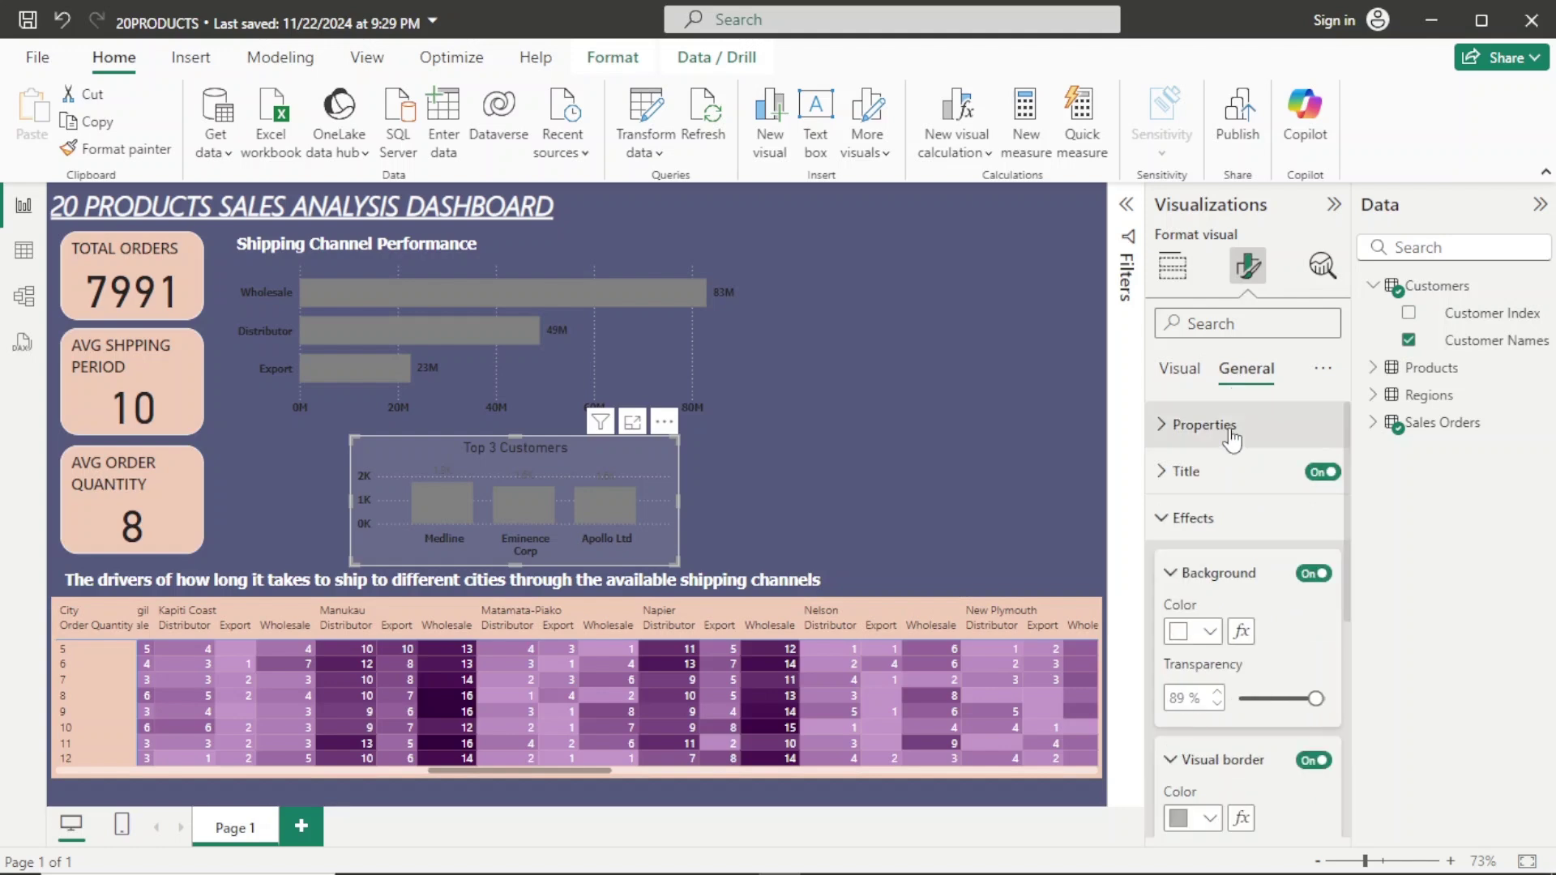
pyautogui.click(1222, 474)
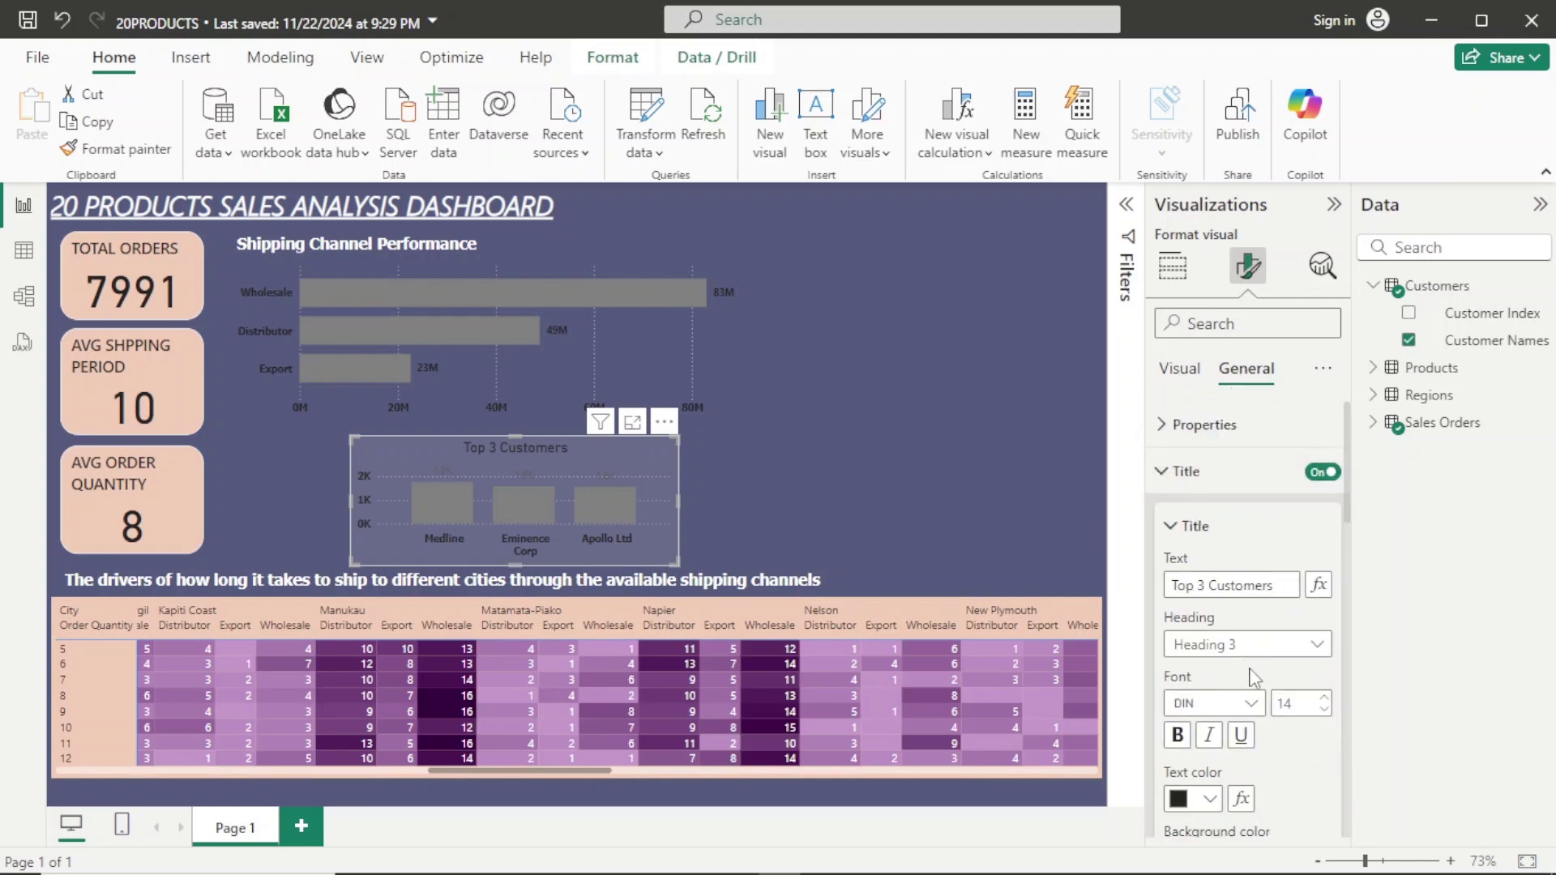
pyautogui.click(1256, 706)
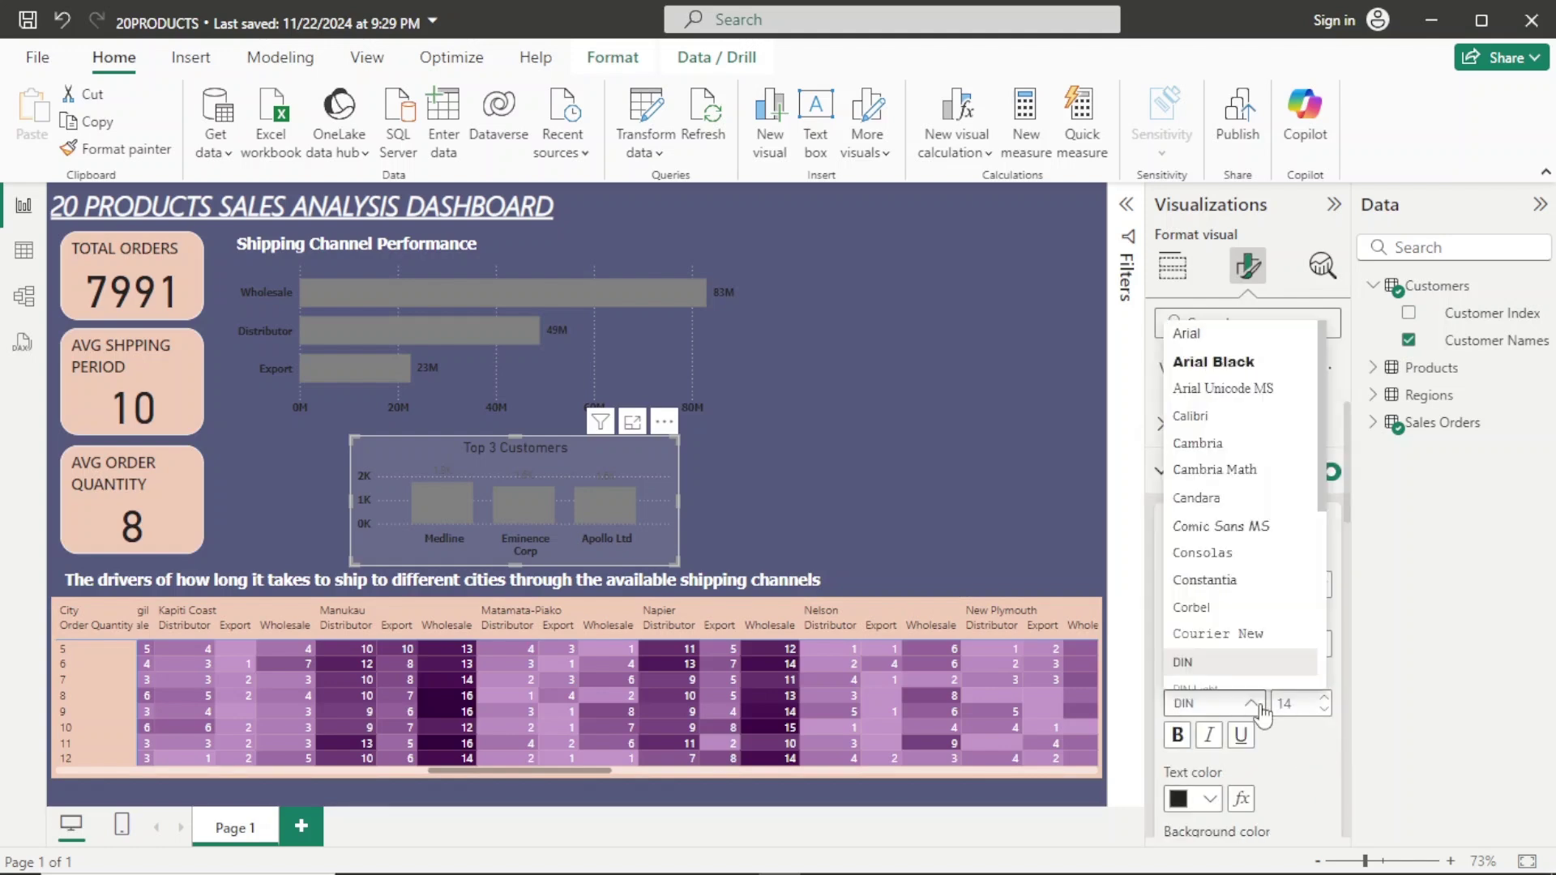
pyautogui.scroll(-4, 1240, 648)
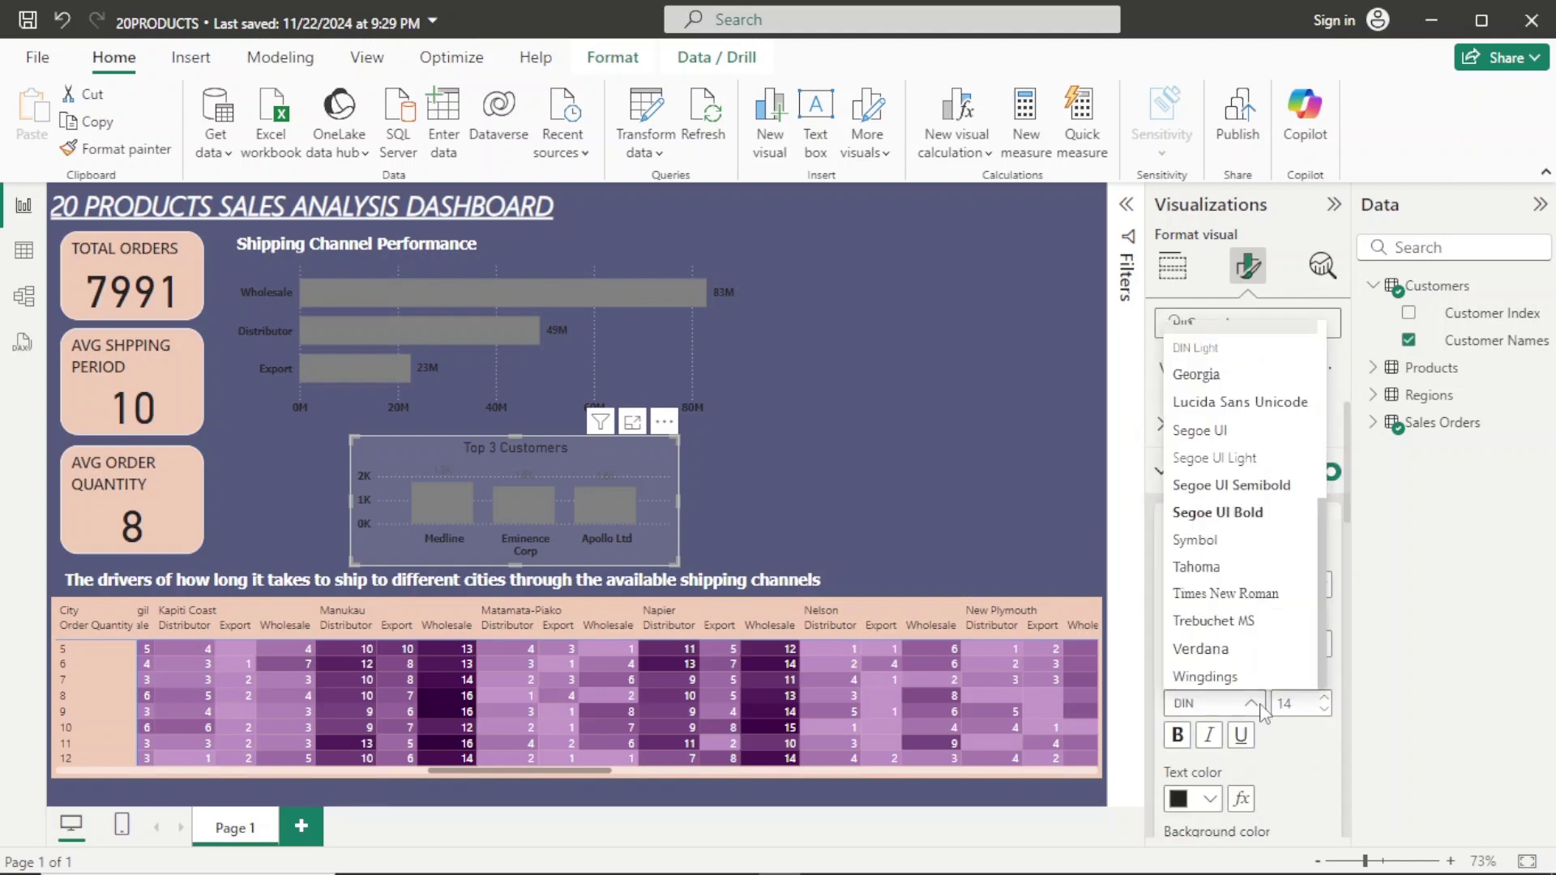
pyautogui.click(1220, 567)
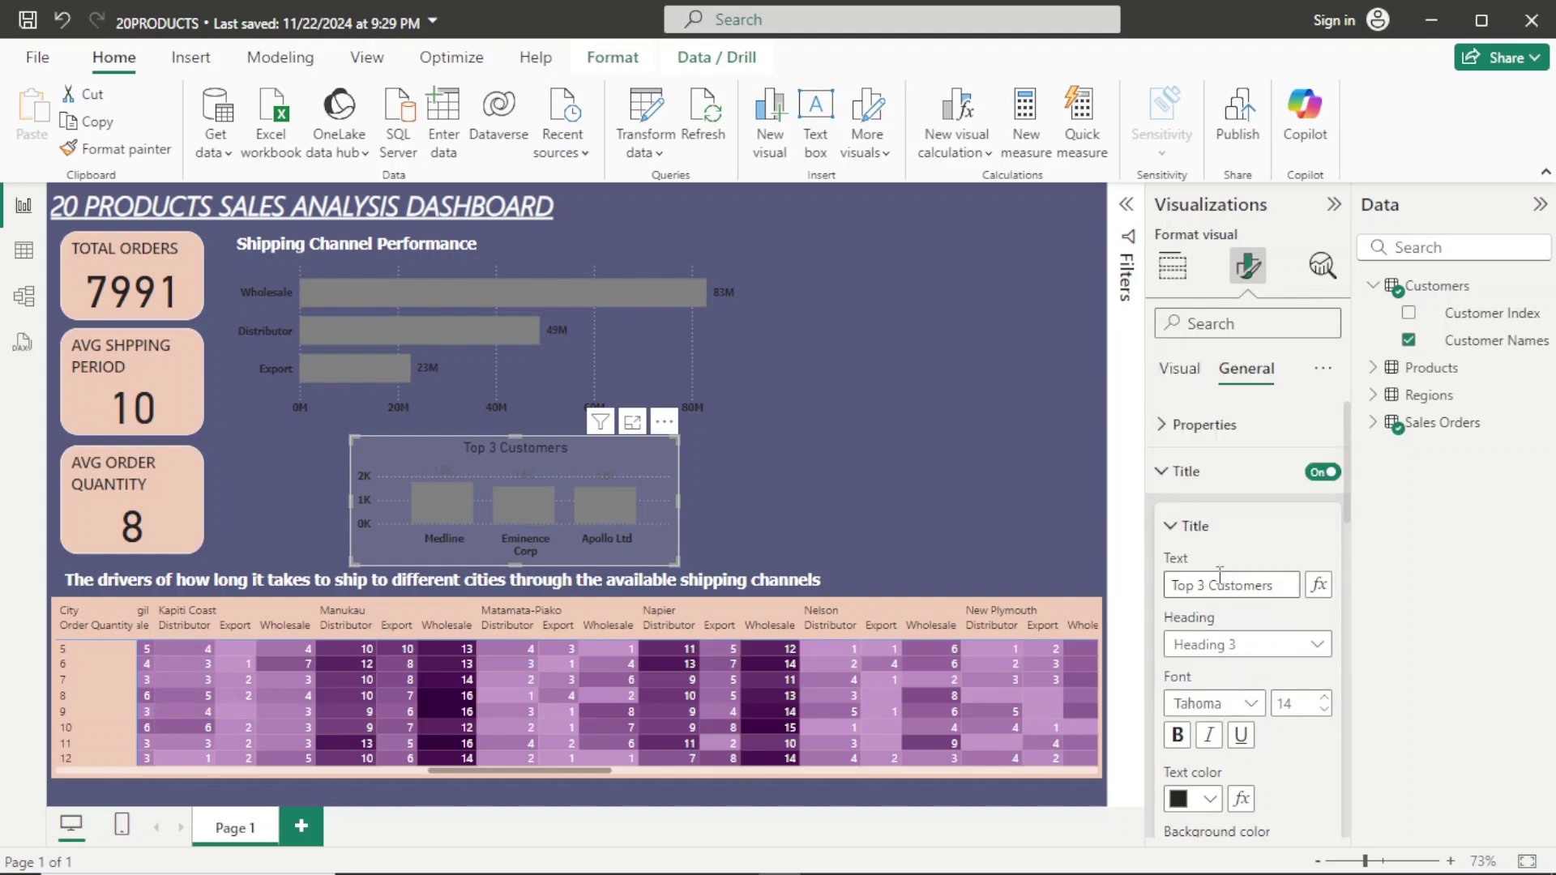
pyautogui.click(1179, 741)
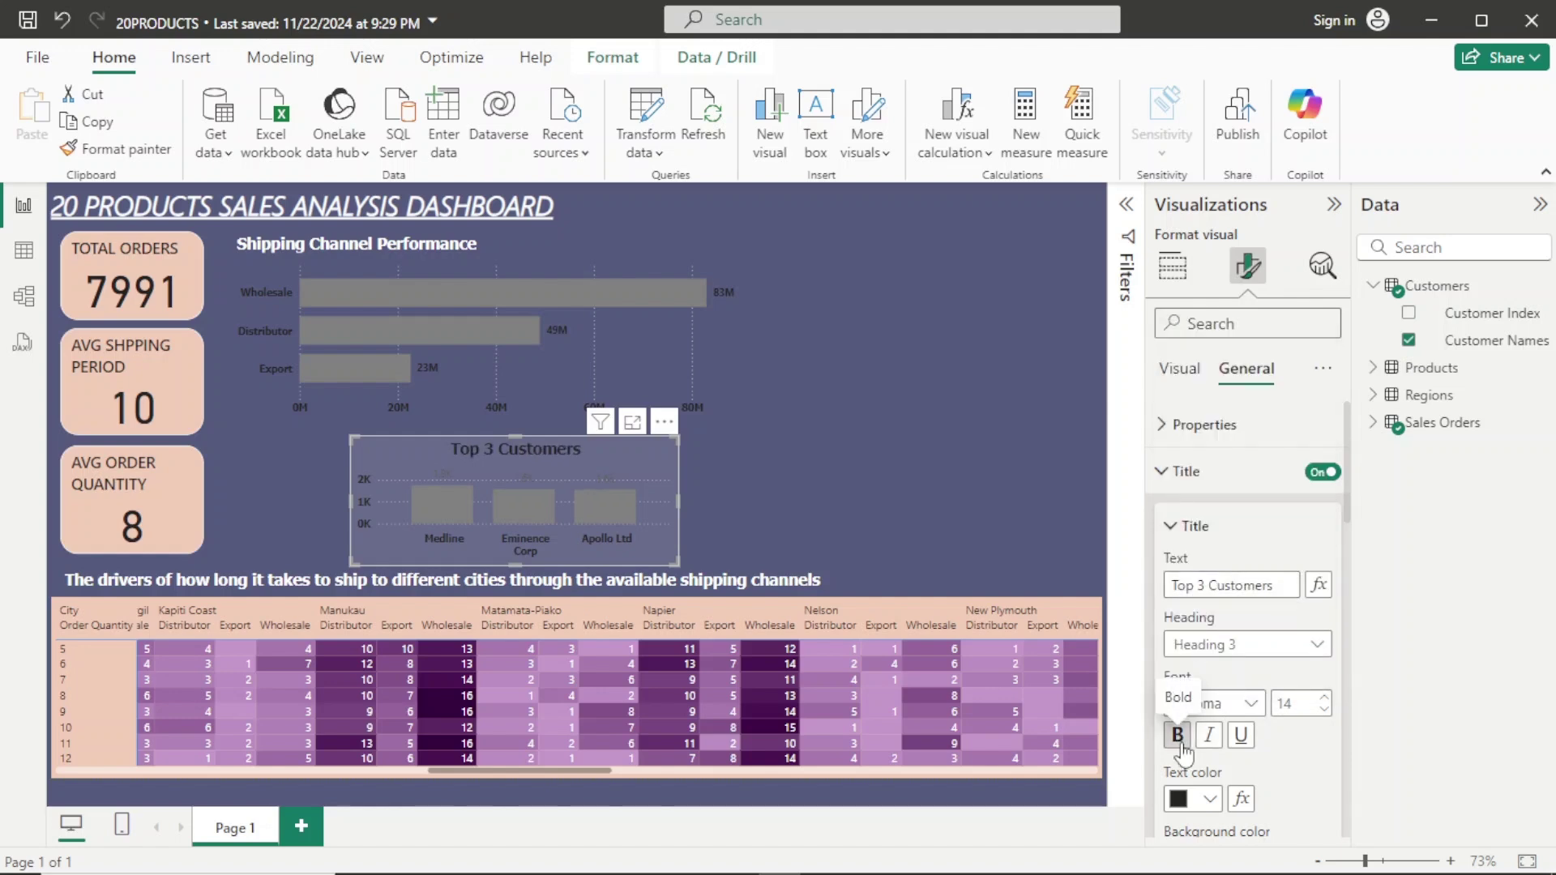
pyautogui.click(850, 497)
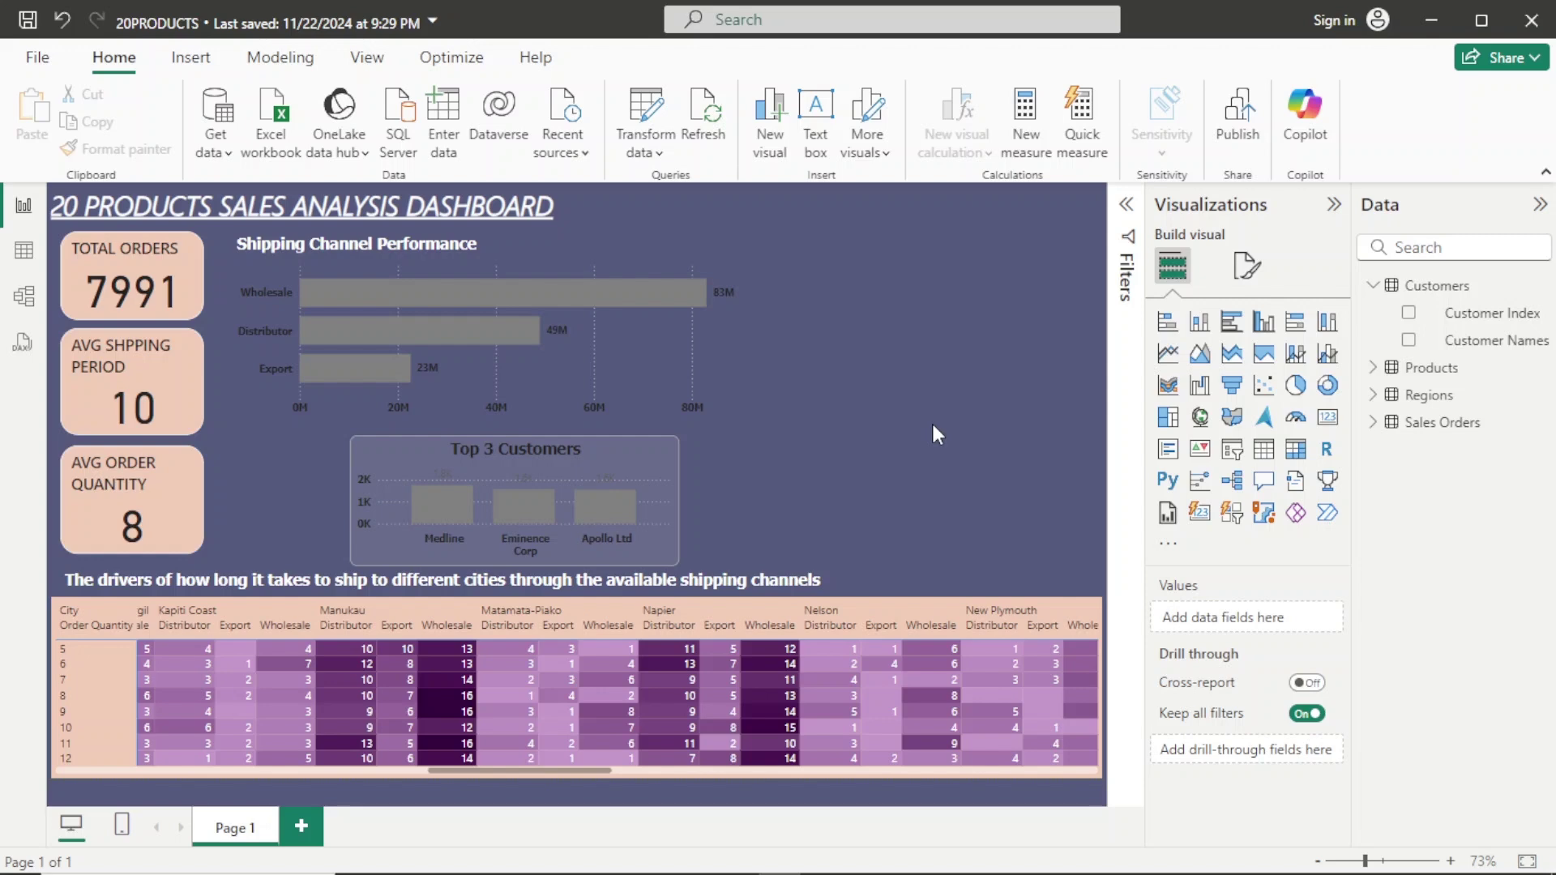
# Review the Objectives sheet of the Sales Analysis Report in Excel and add a table visual to the Power BI dashboard page.
pyautogui.moveTo(713, 871)
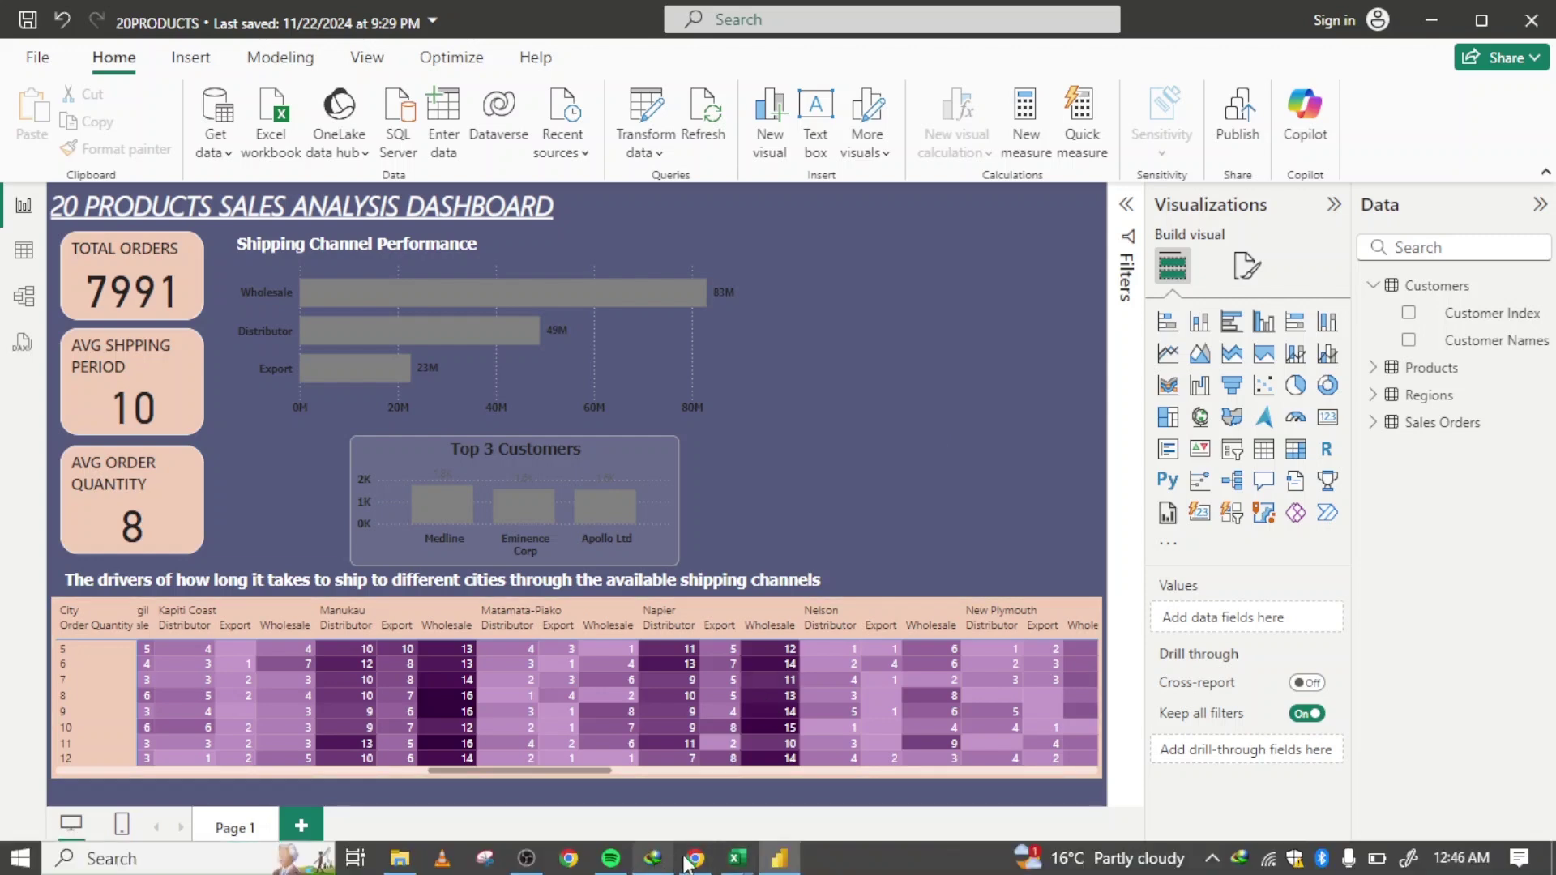
pyautogui.click(661, 790)
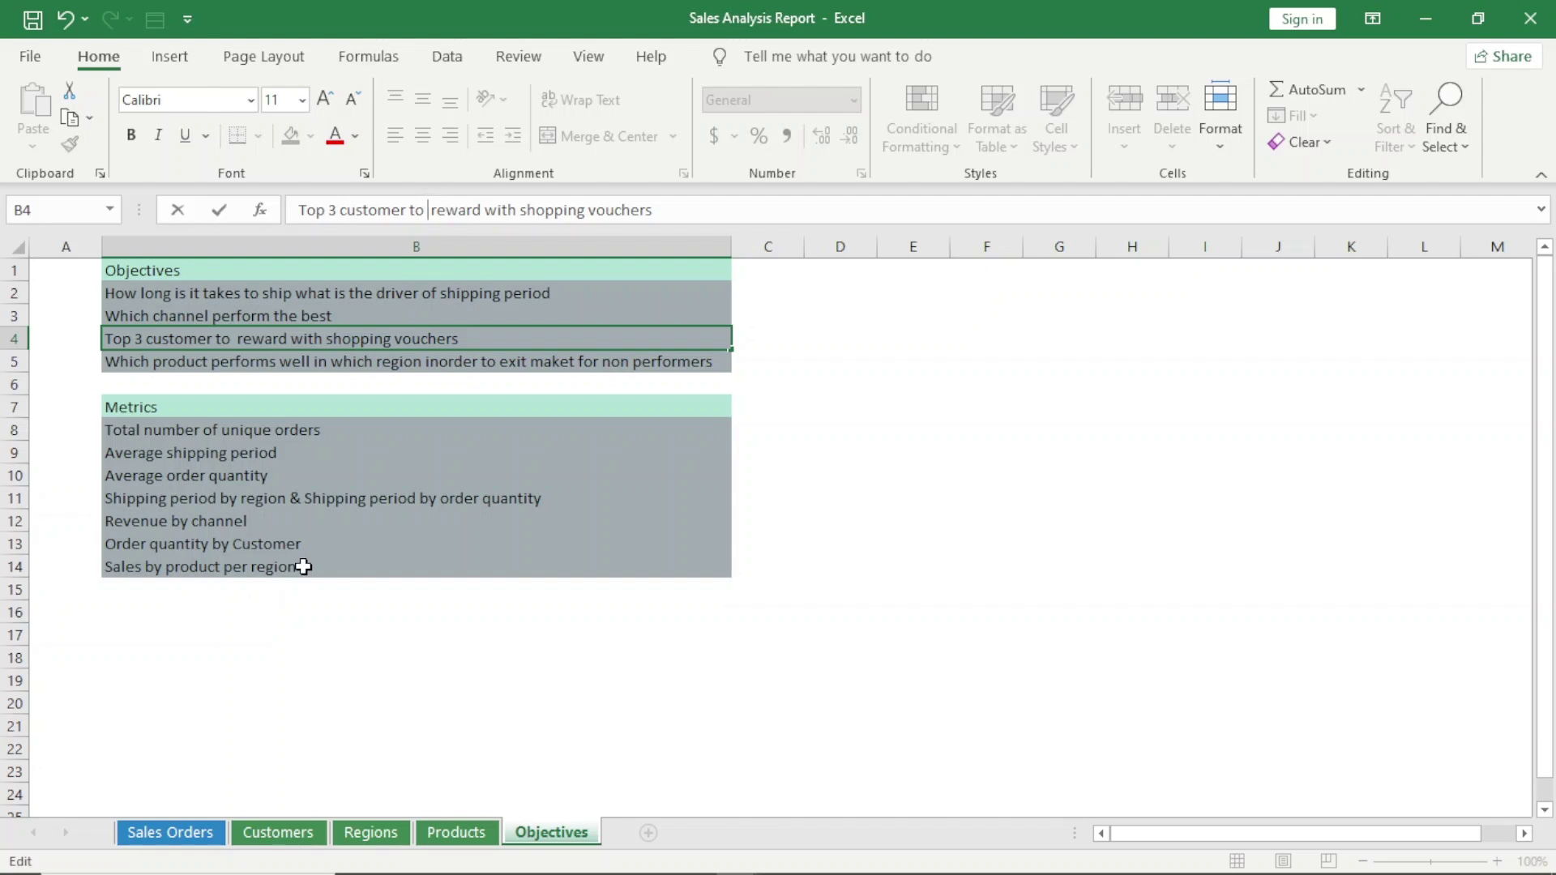
pyautogui.moveTo(848, 842)
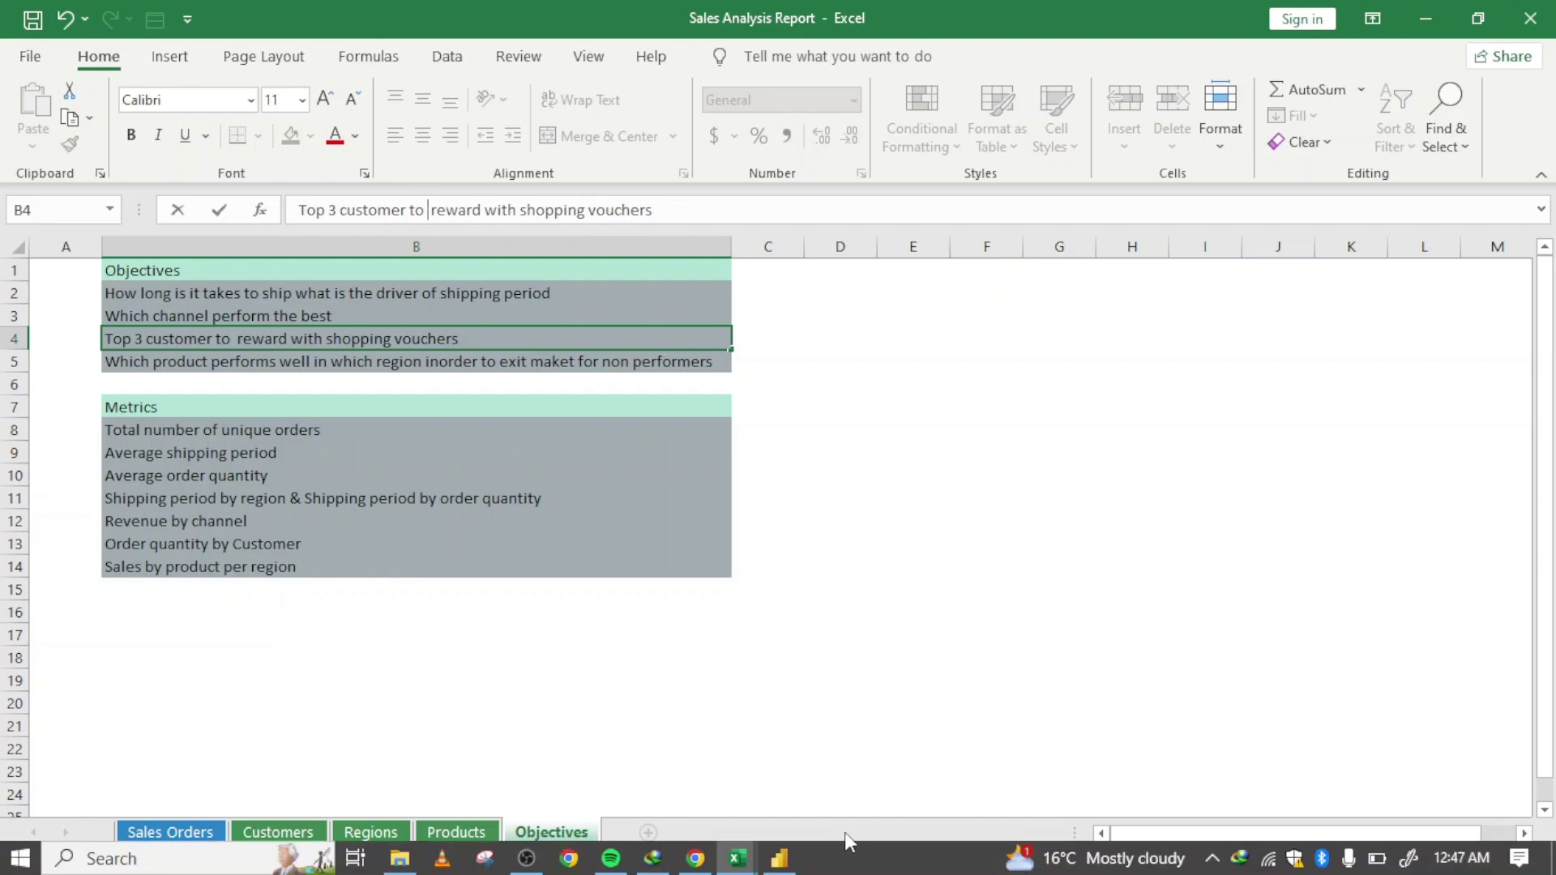
pyautogui.click(779, 858)
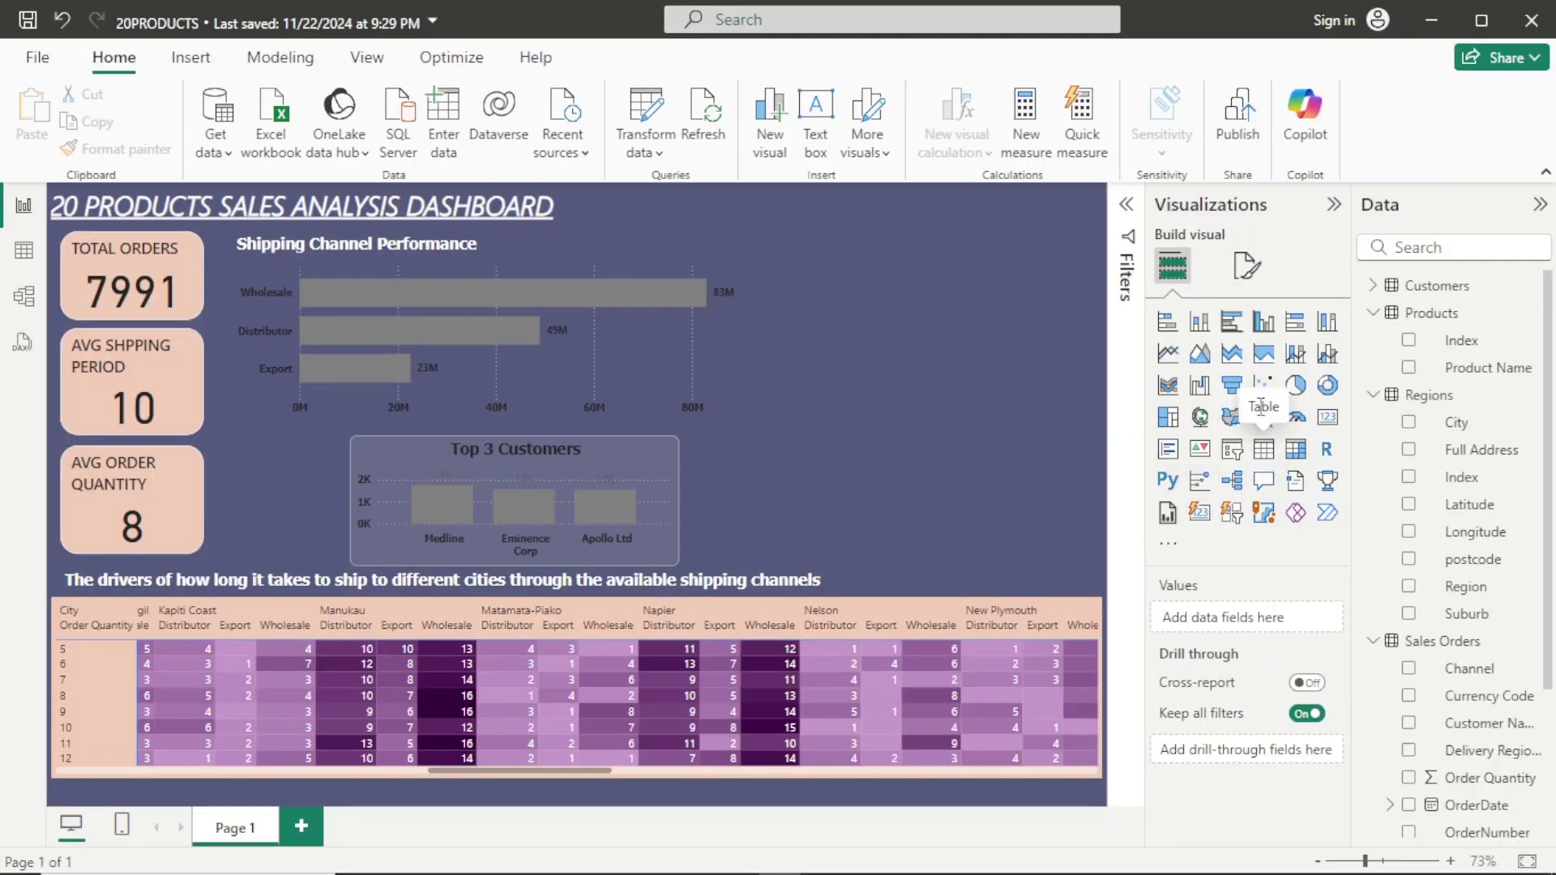
pyautogui.click(1266, 460)
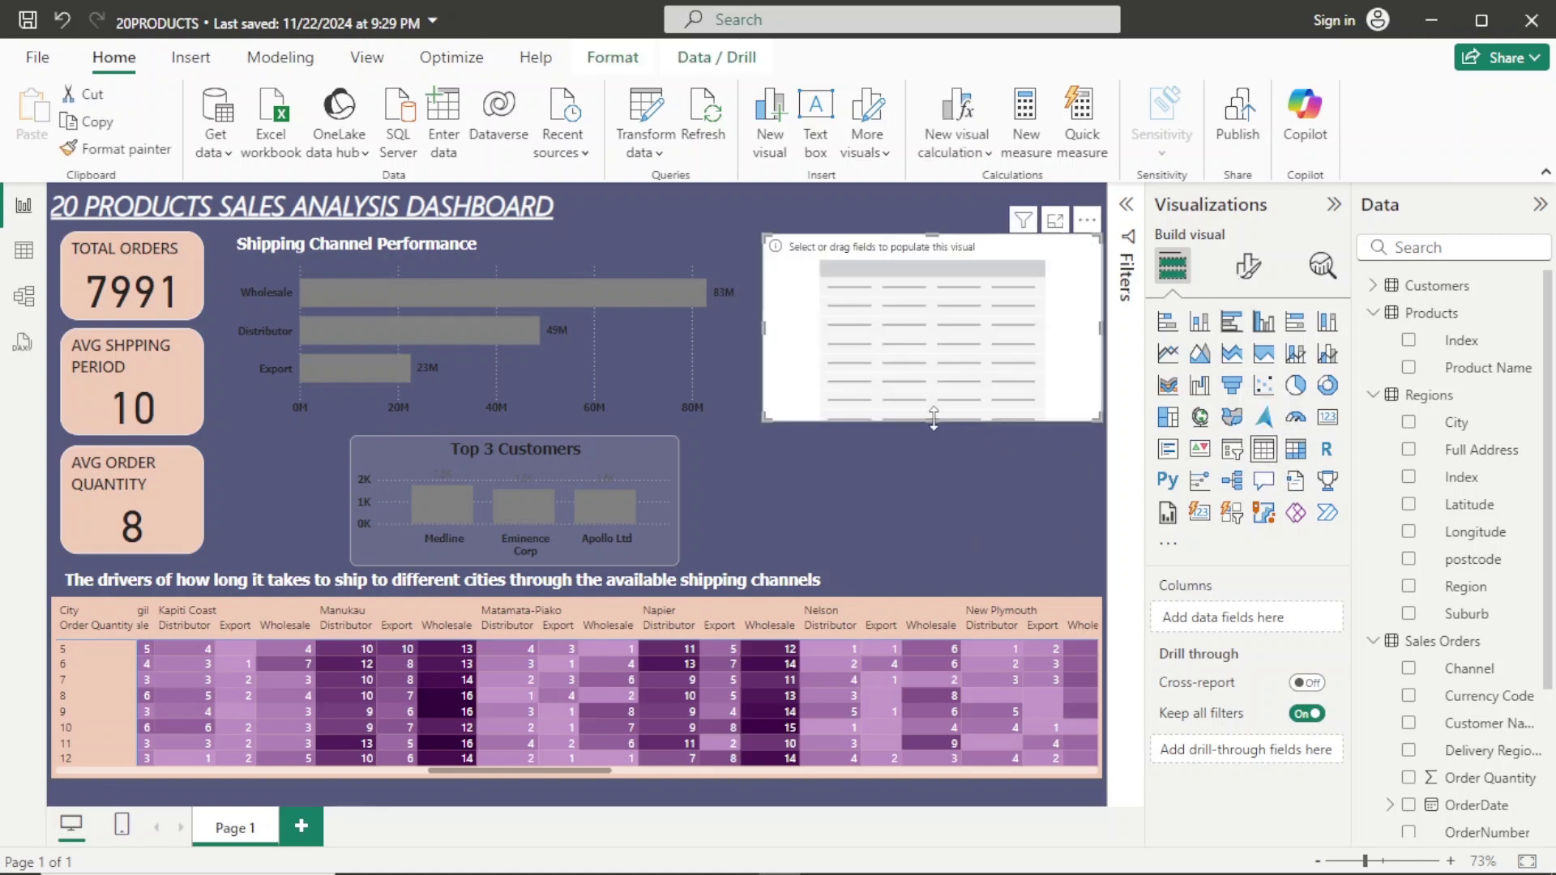
pyautogui.moveTo(931, 471); pyautogui.dragTo(924, 542)
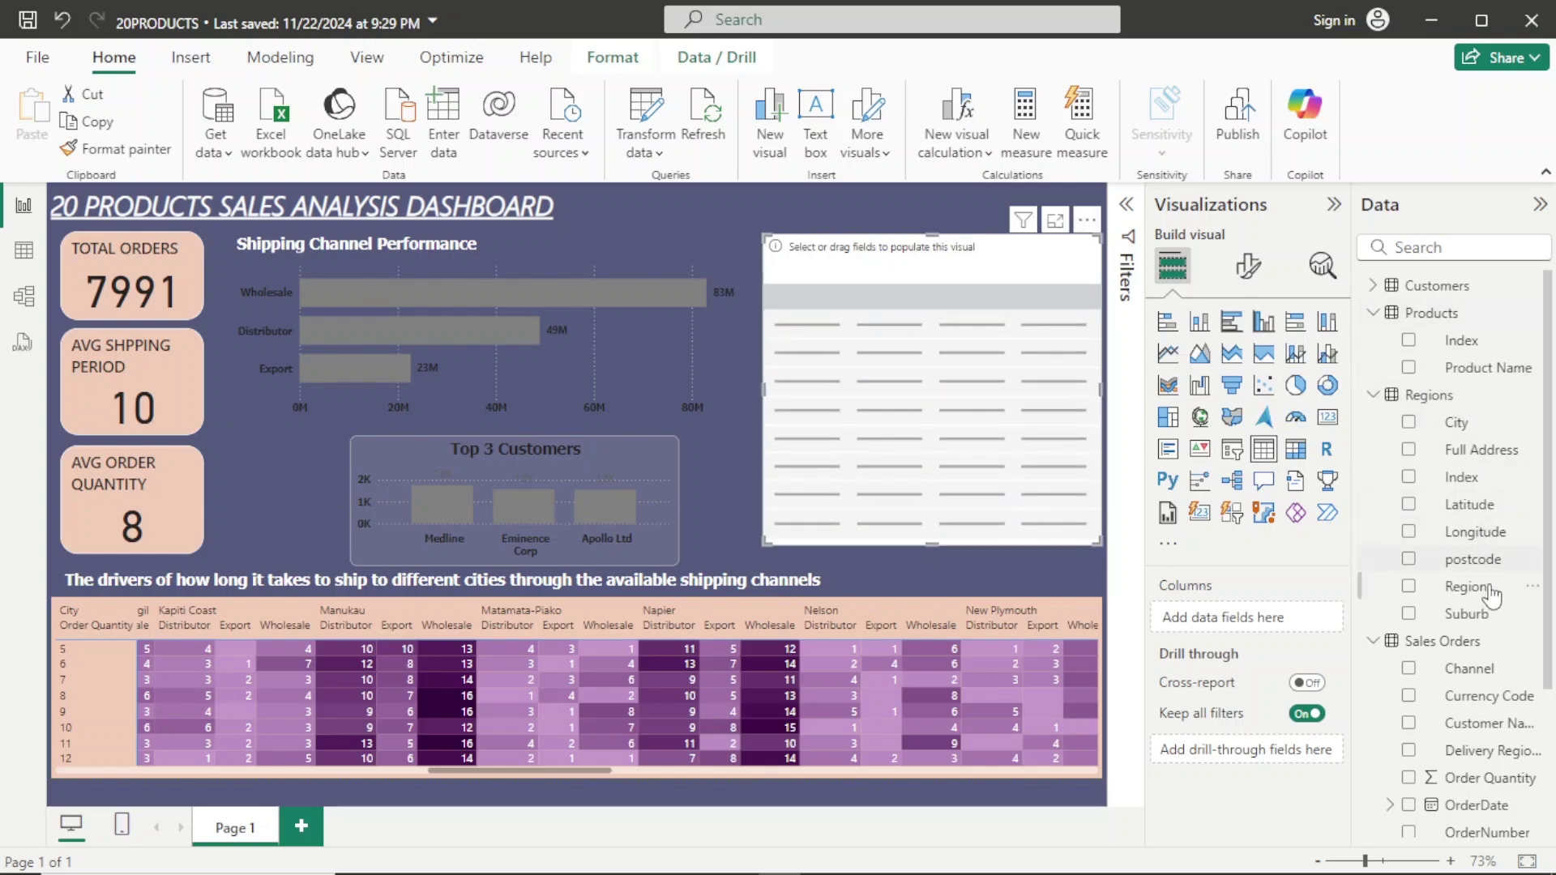
pyautogui.moveTo(1491, 596); pyautogui.dragTo(1289, 630)
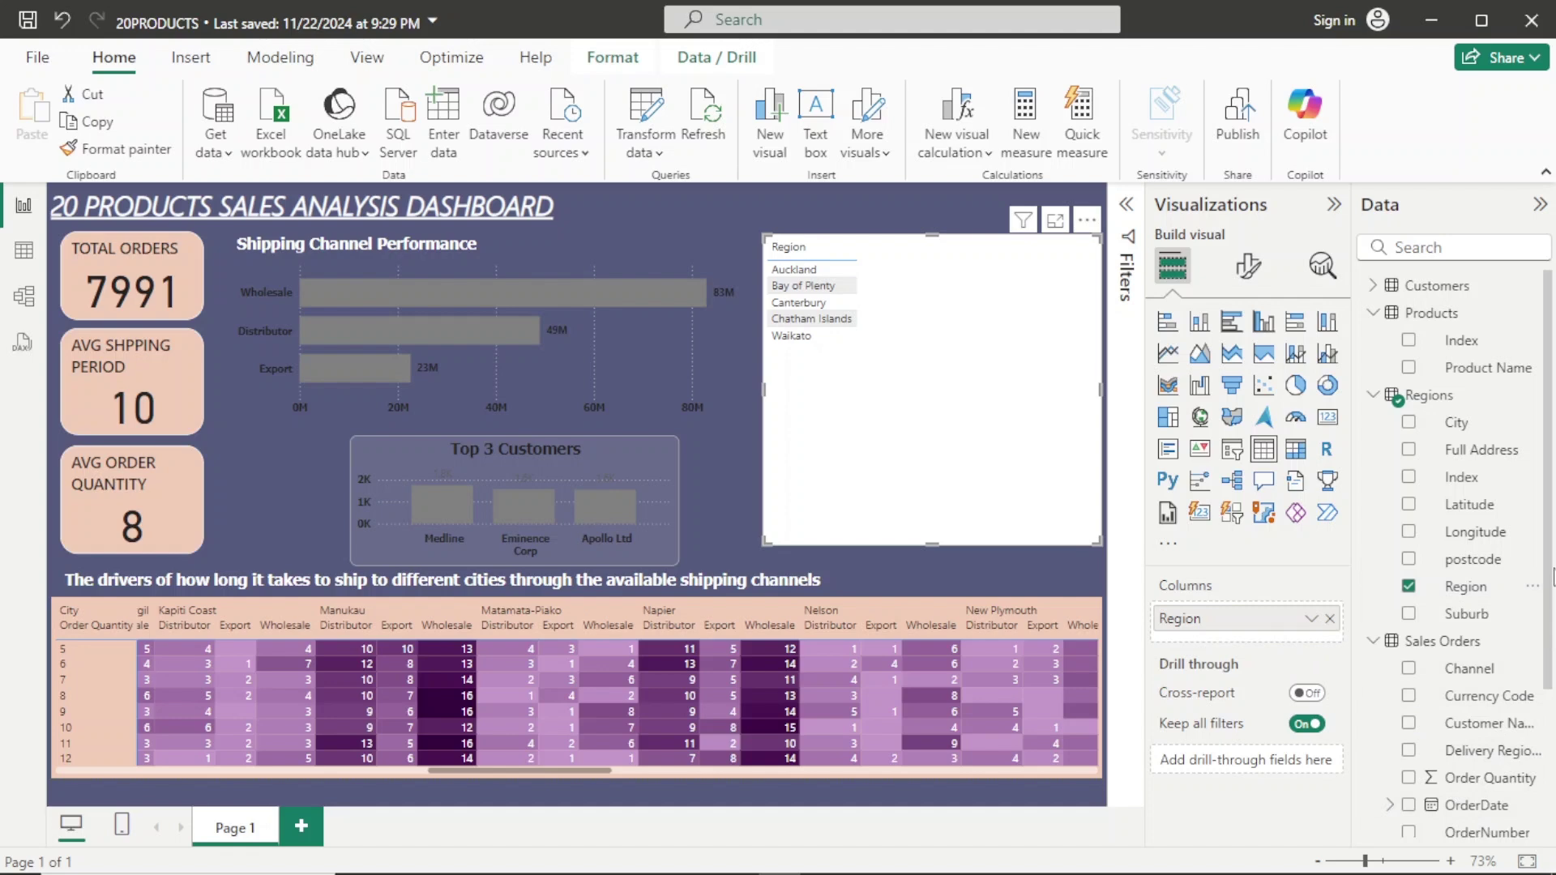
pyautogui.scroll(-1, 1544, 553)
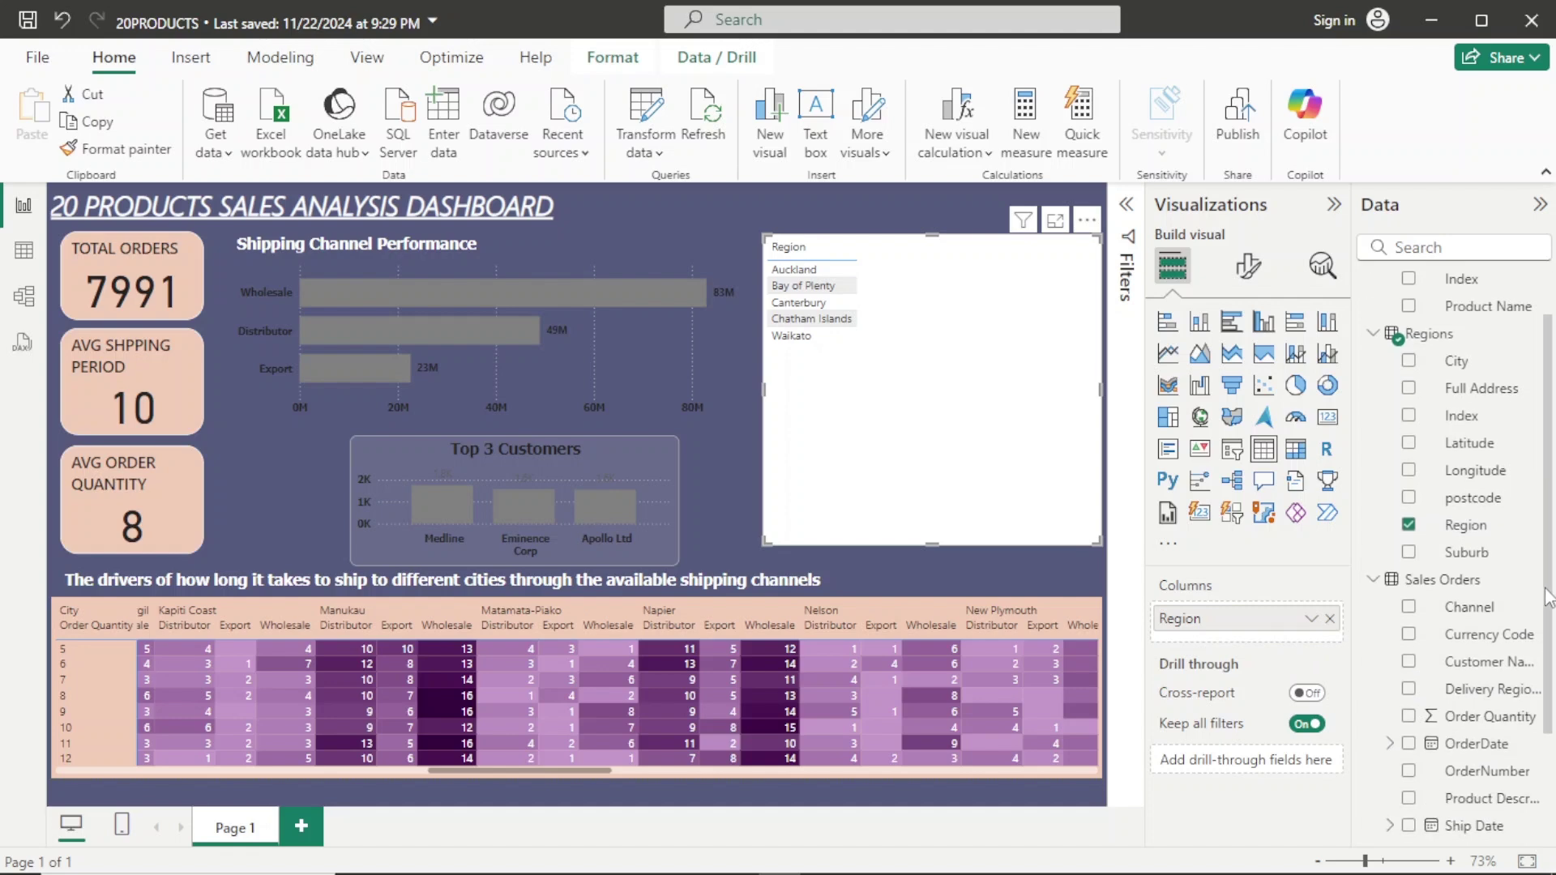
pyautogui.scroll(1, 1507, 454)
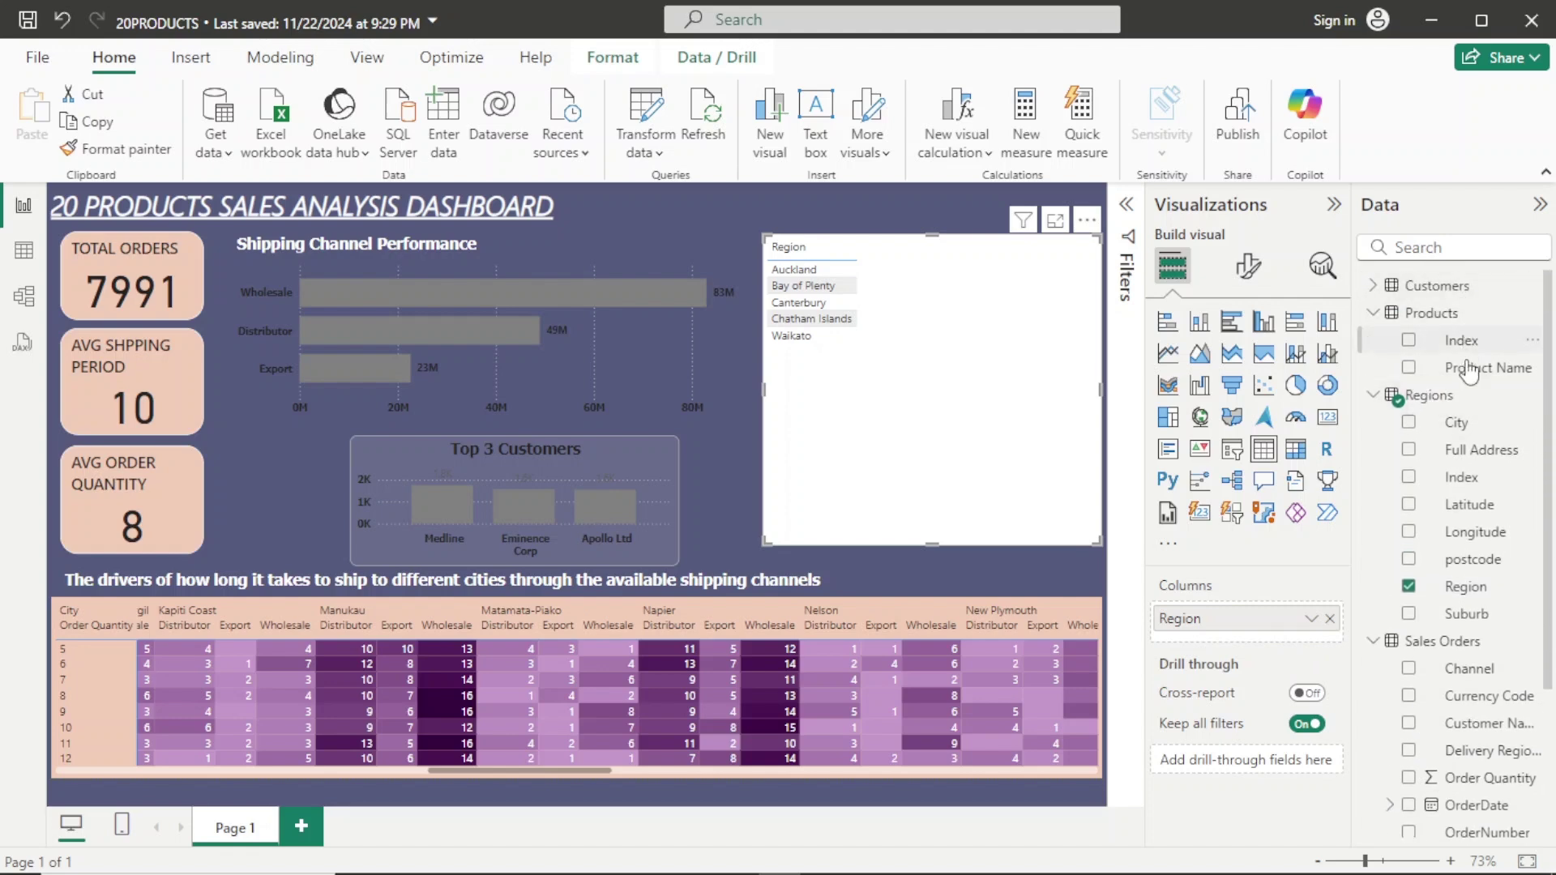
pyautogui.moveTo(1301, 570); pyautogui.dragTo(1295, 646)
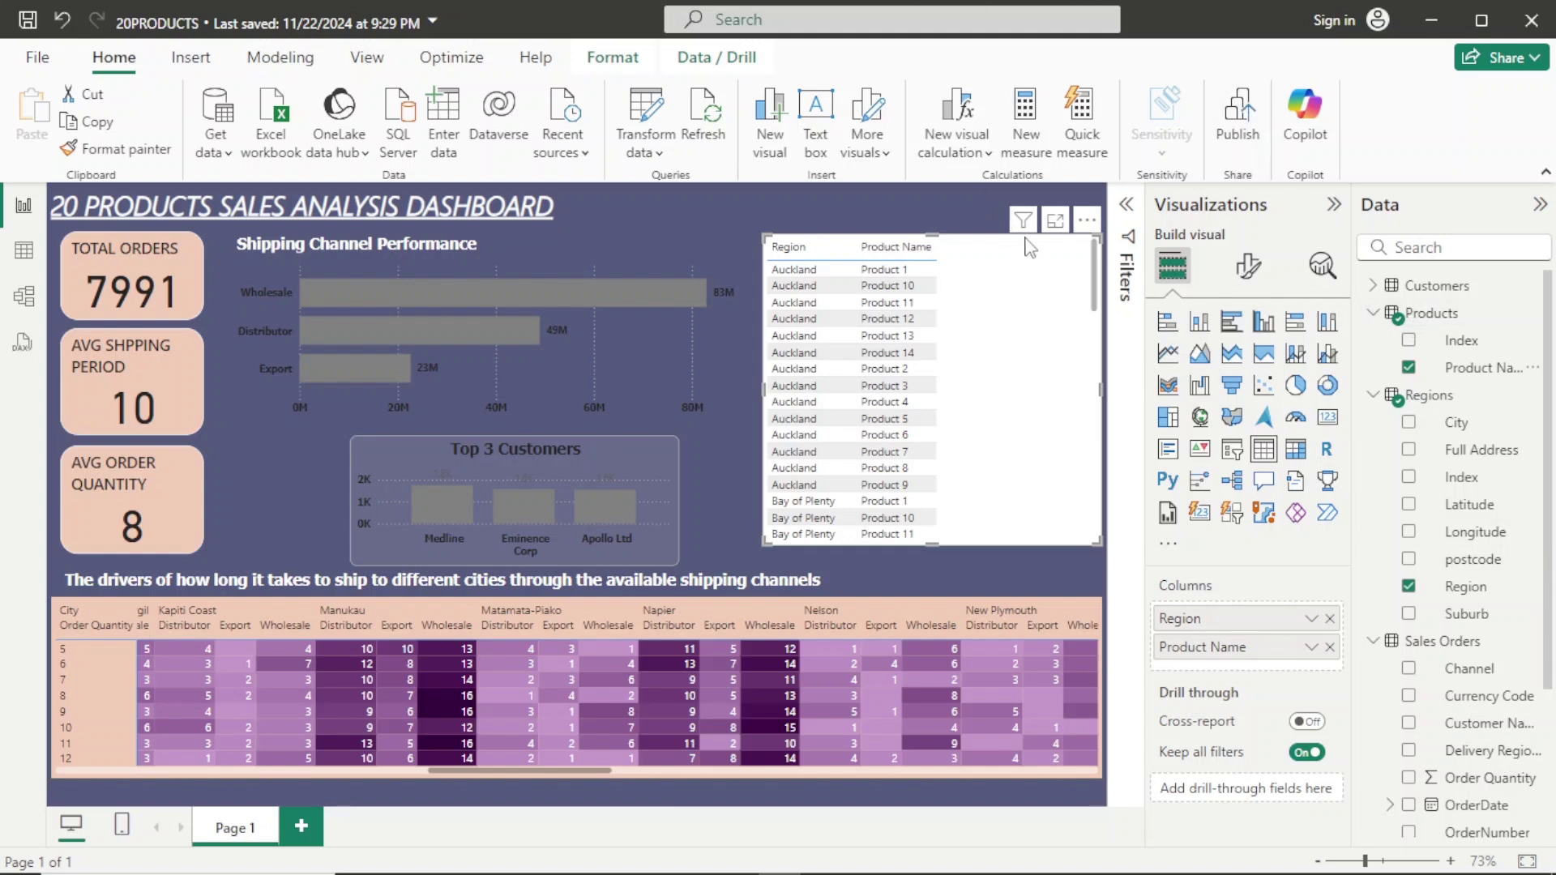
# Remove the table visual with regions and product names and add an empty matrix visual to the dashboard page.
pyautogui.click(1087, 222)
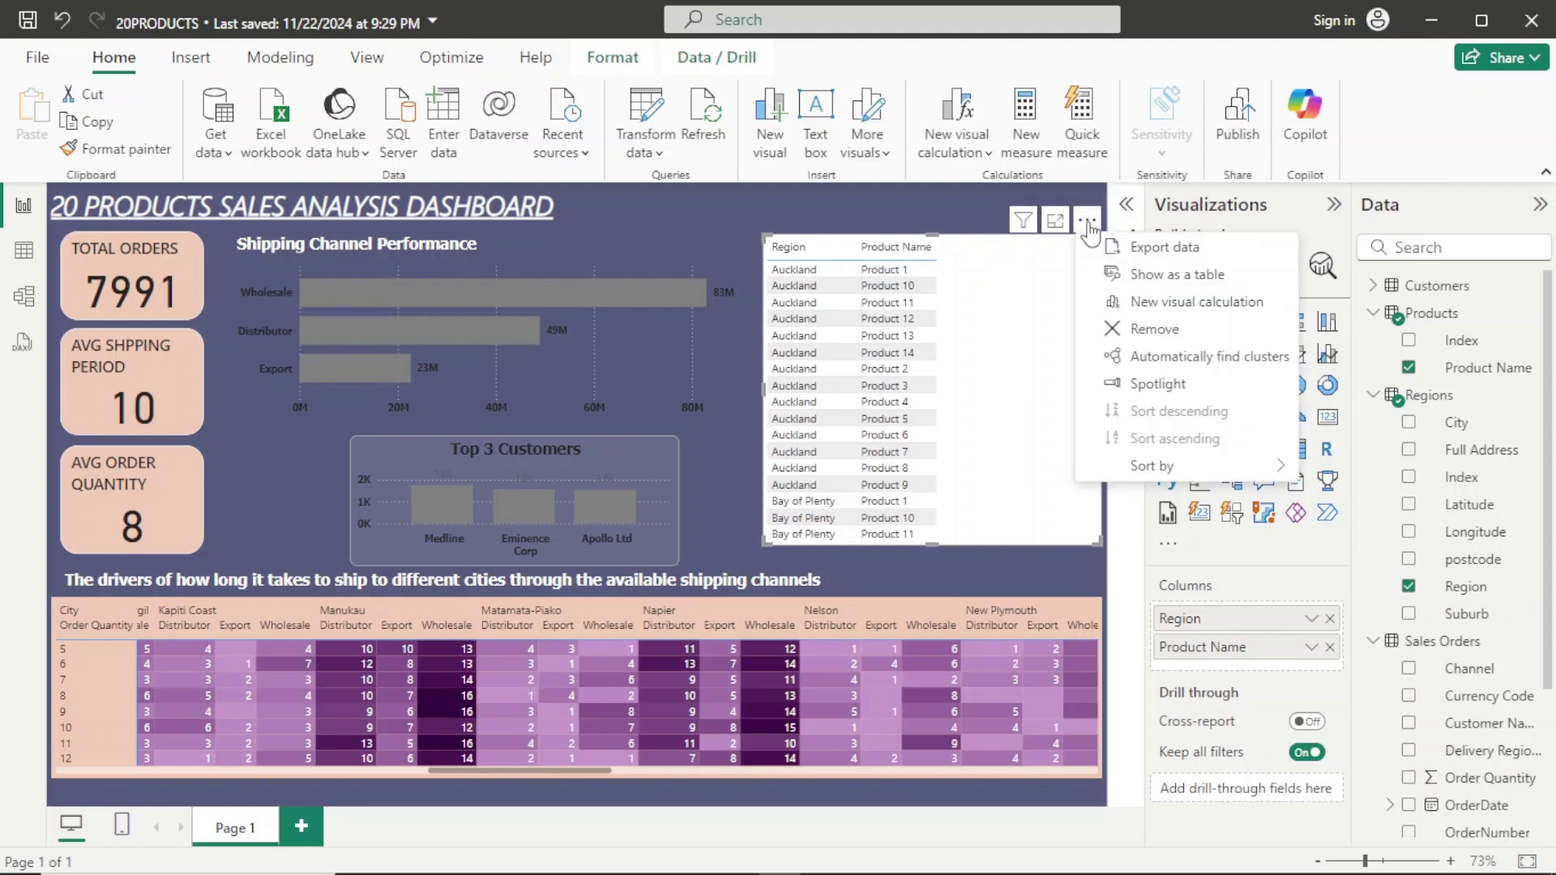
pyautogui.click(1120, 332)
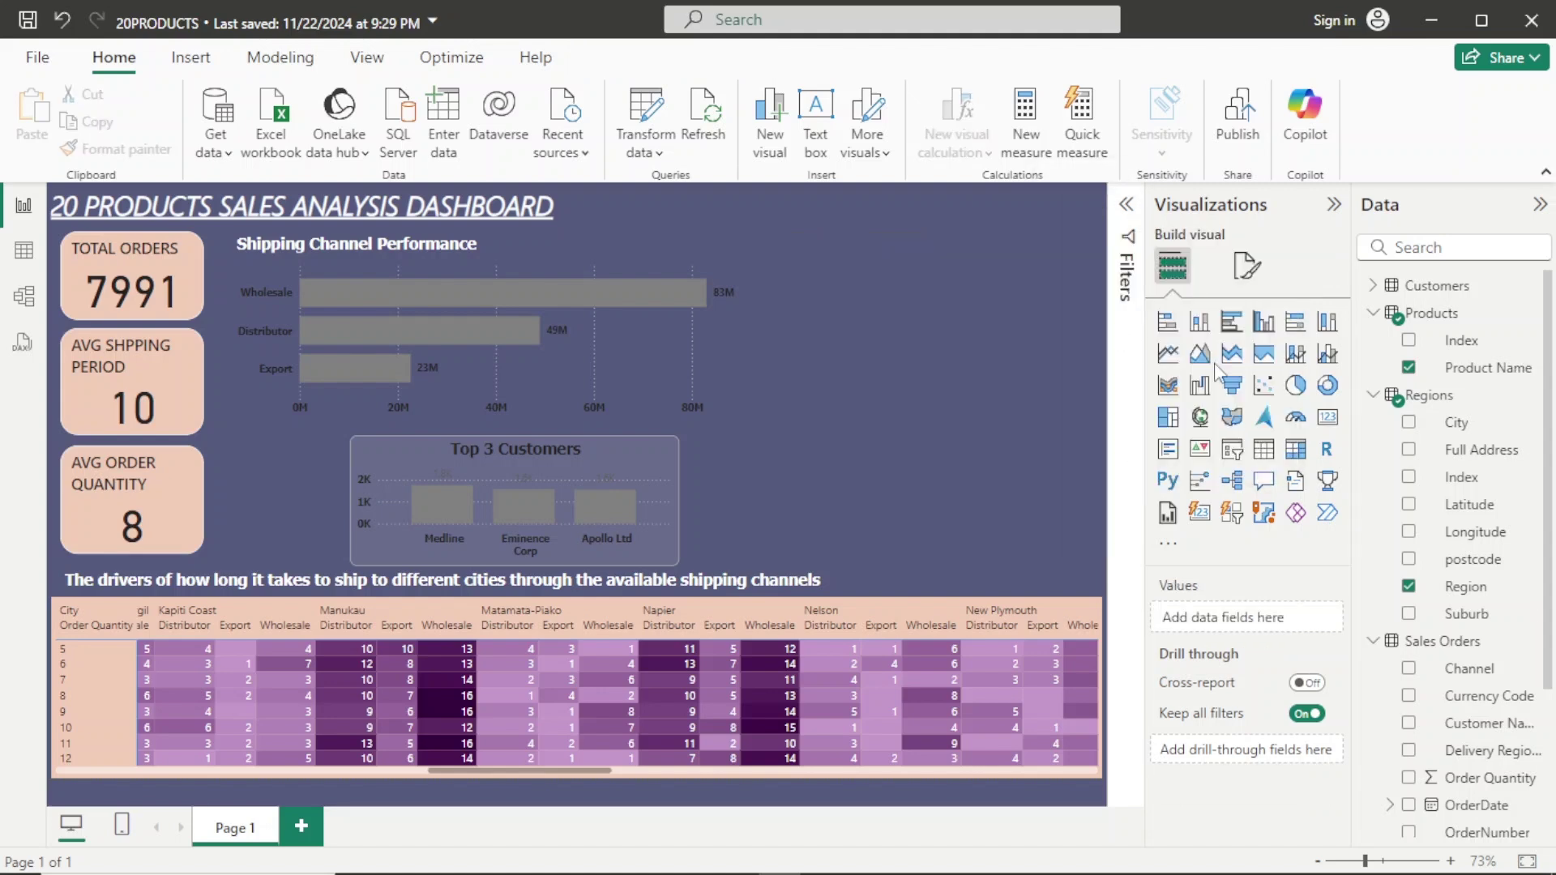
pyautogui.click(1295, 450)
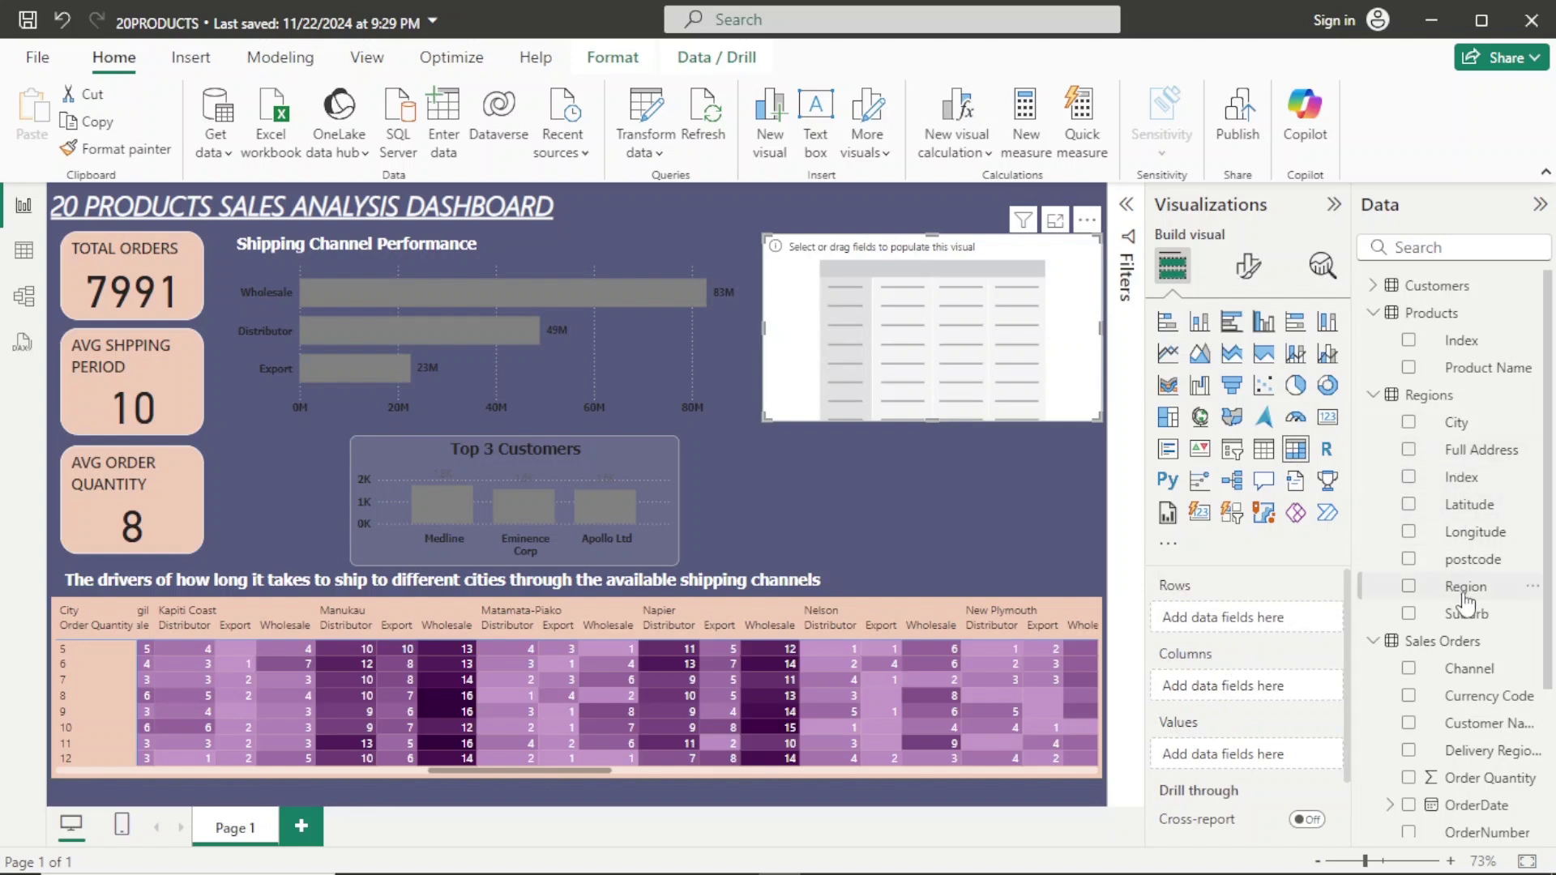
pyautogui.moveTo(1463, 587); pyautogui.dragTo(1240, 635)
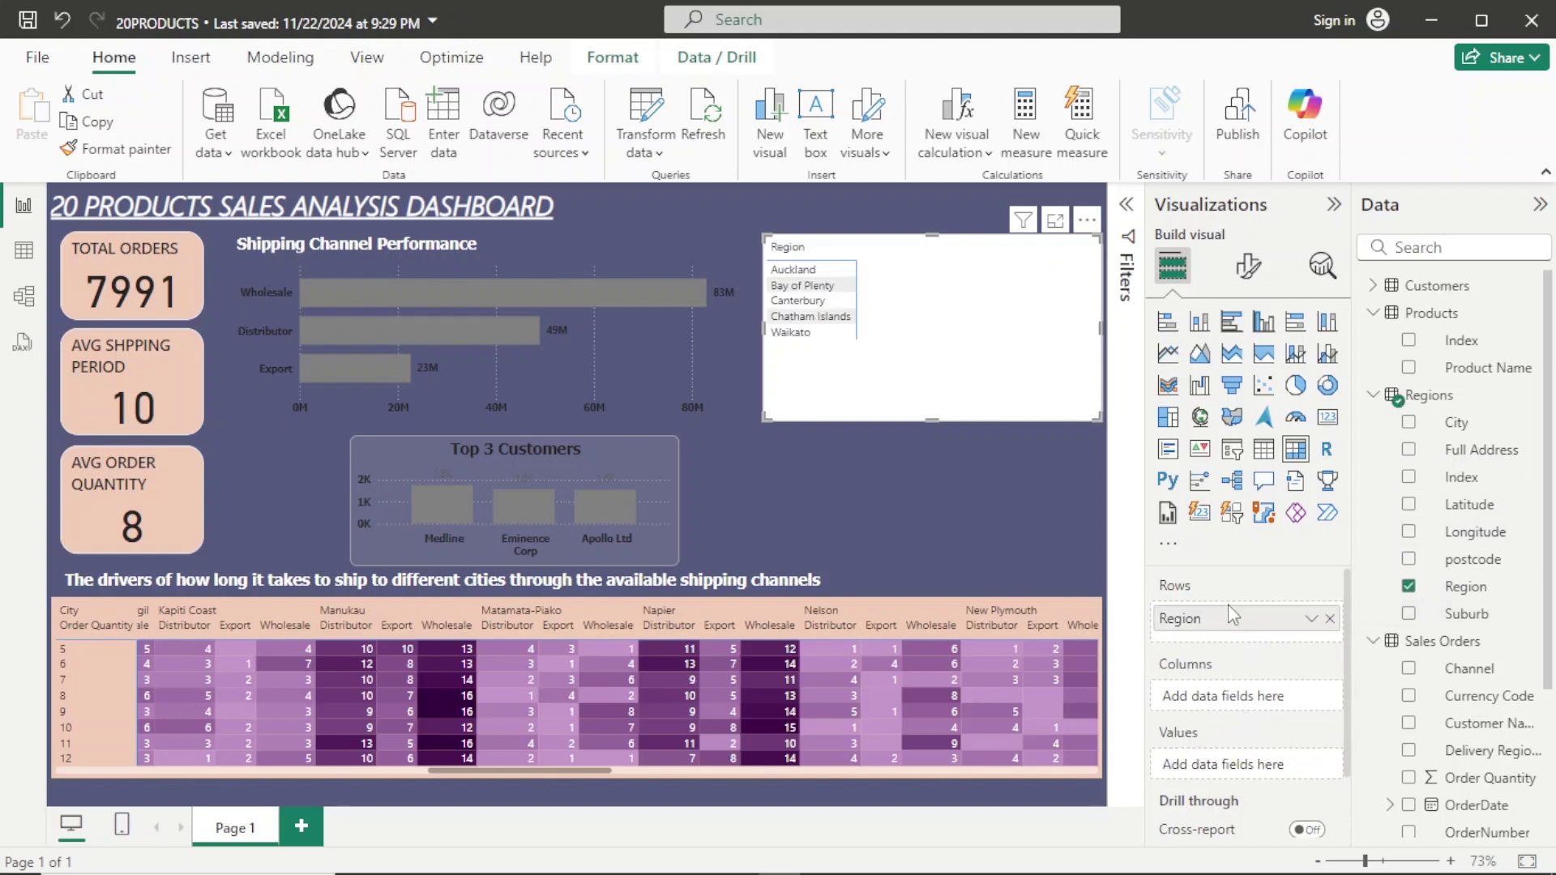
pyautogui.moveTo(1227, 620); pyautogui.dragTo(1221, 666)
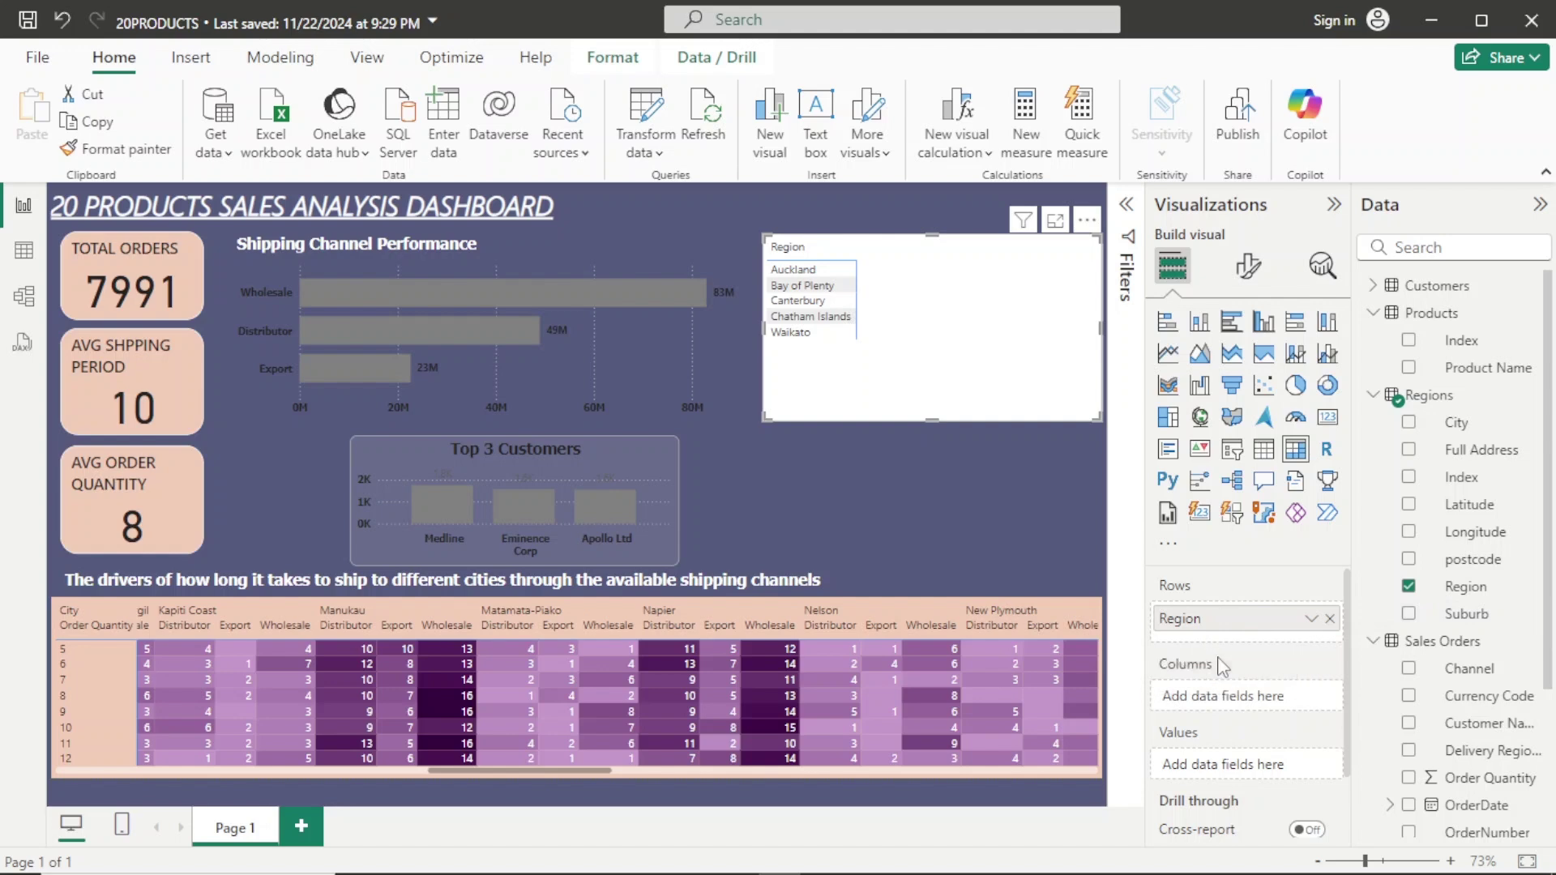
pyautogui.click(1329, 618)
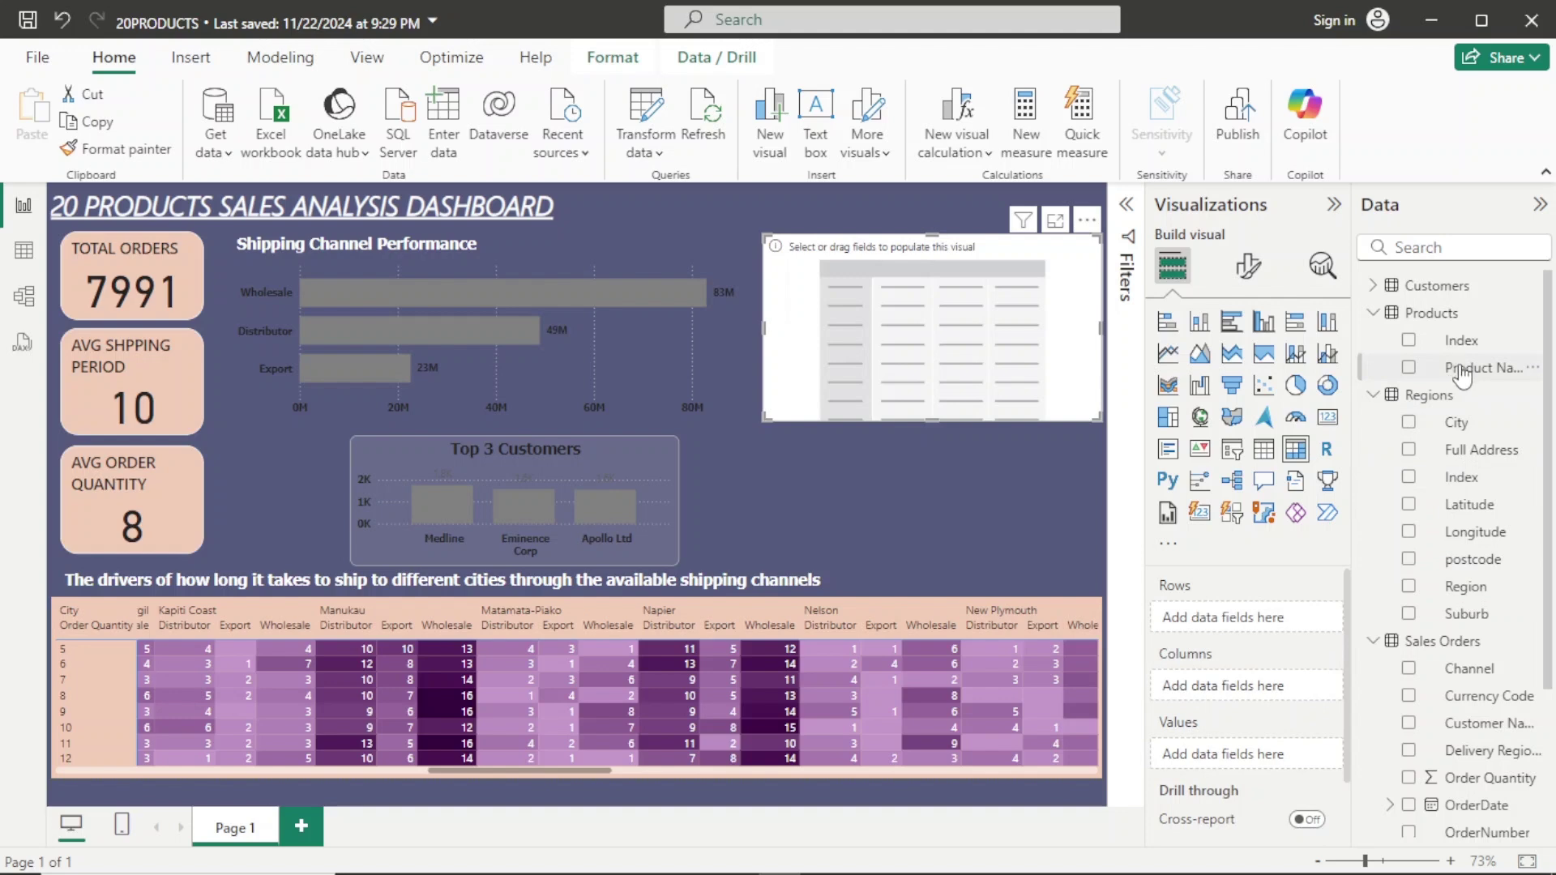
# Fill the matrix with Product Name as rows, Region as columns and Total Revenue as values, and make the visual taller.
pyautogui.moveTo(1439, 442); pyautogui.dragTo(1212, 625)
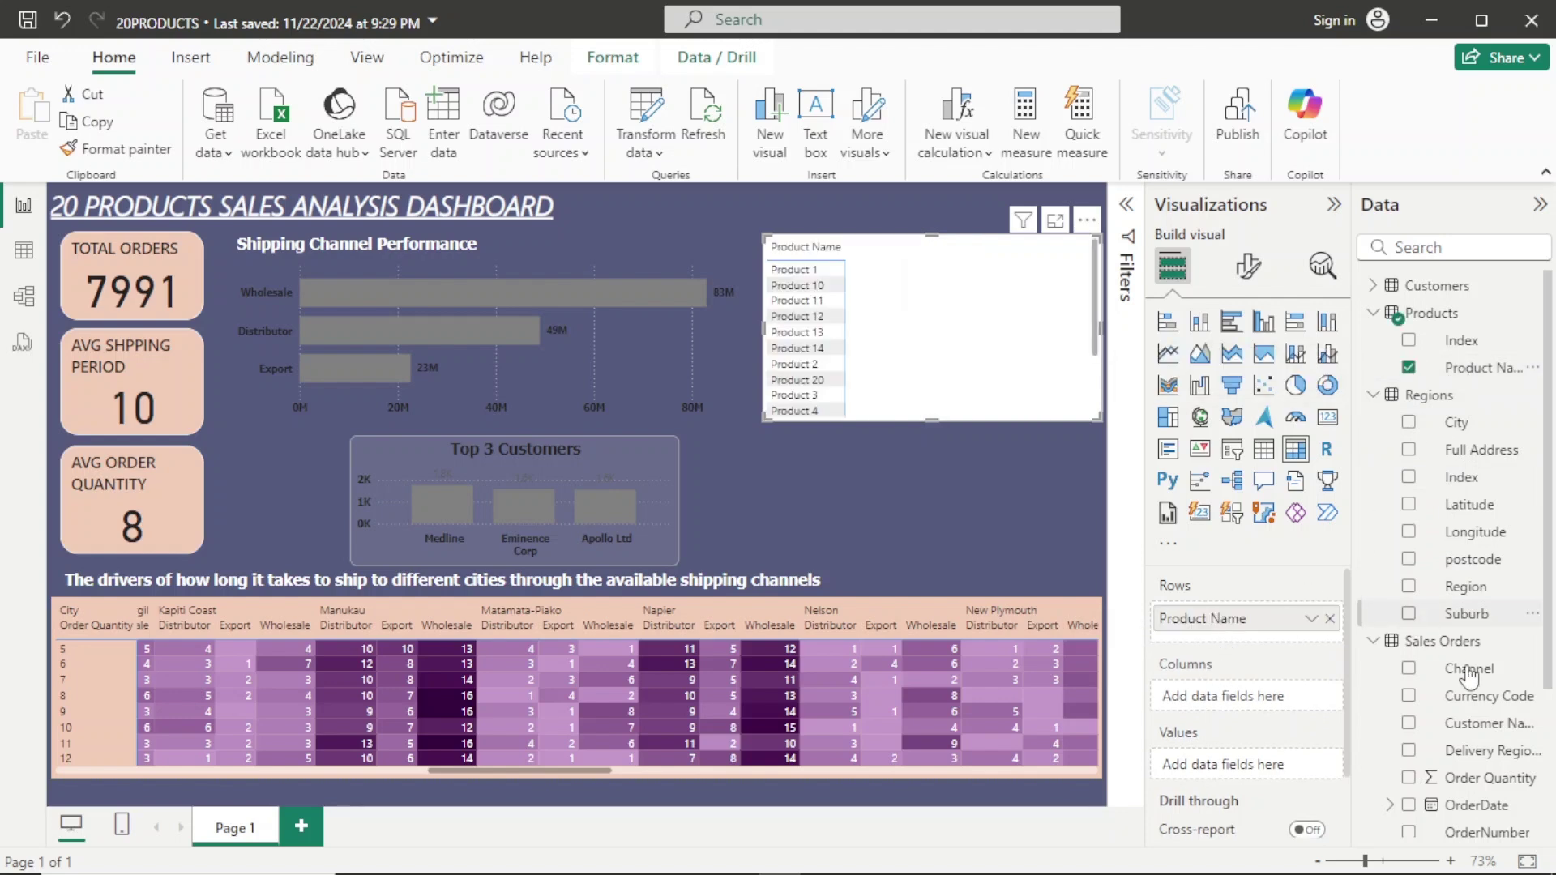
pyautogui.moveTo(1459, 587); pyautogui.dragTo(1283, 705)
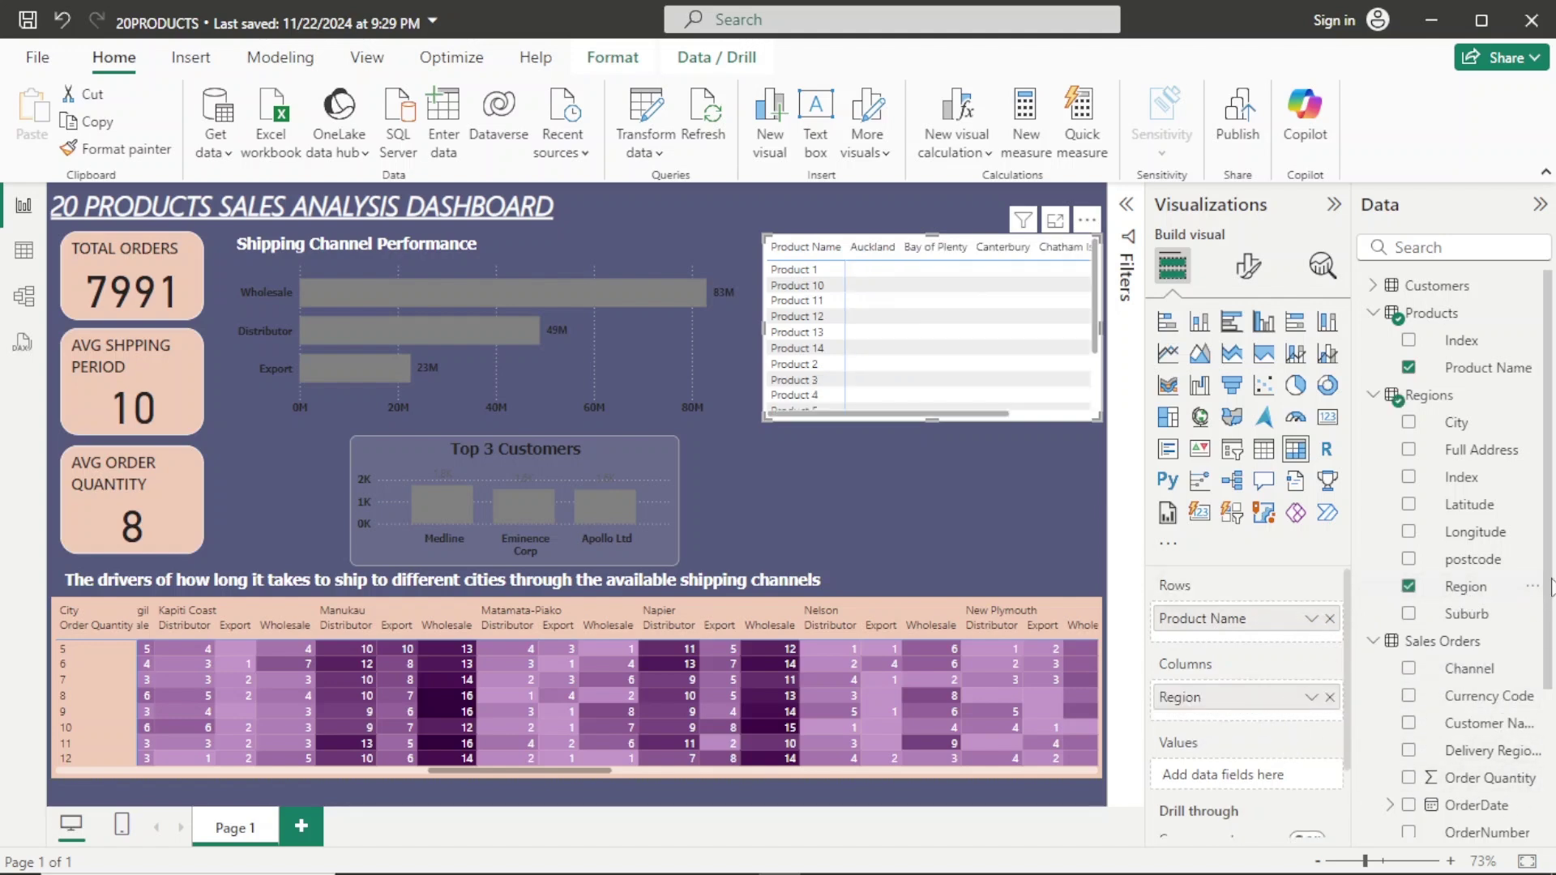
pyautogui.scroll(-5, 1551, 591)
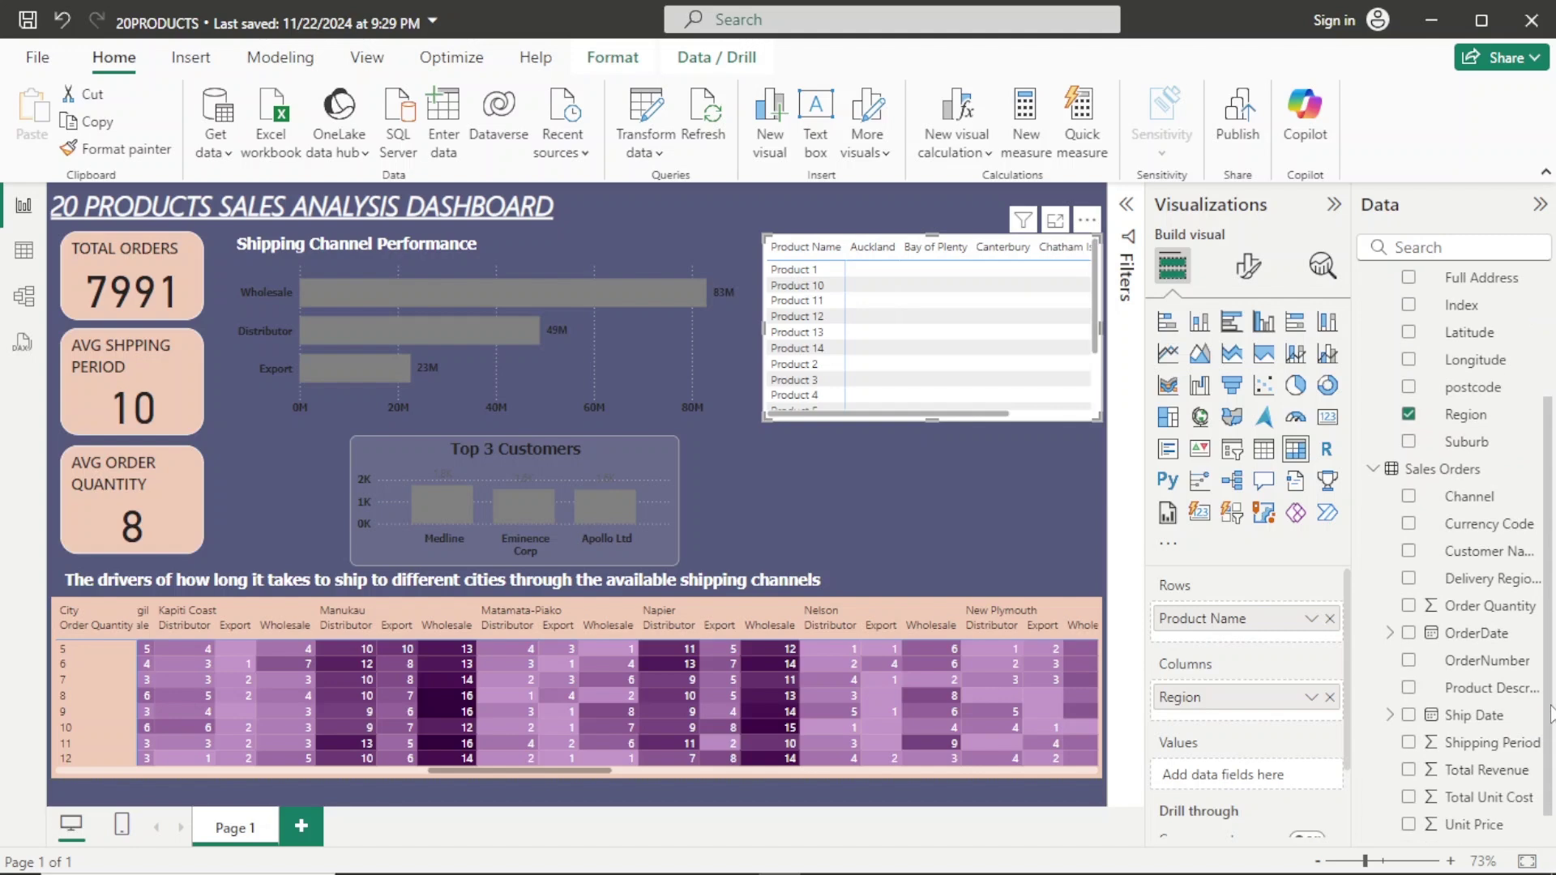
pyautogui.moveTo(1459, 771); pyautogui.dragTo(1269, 776)
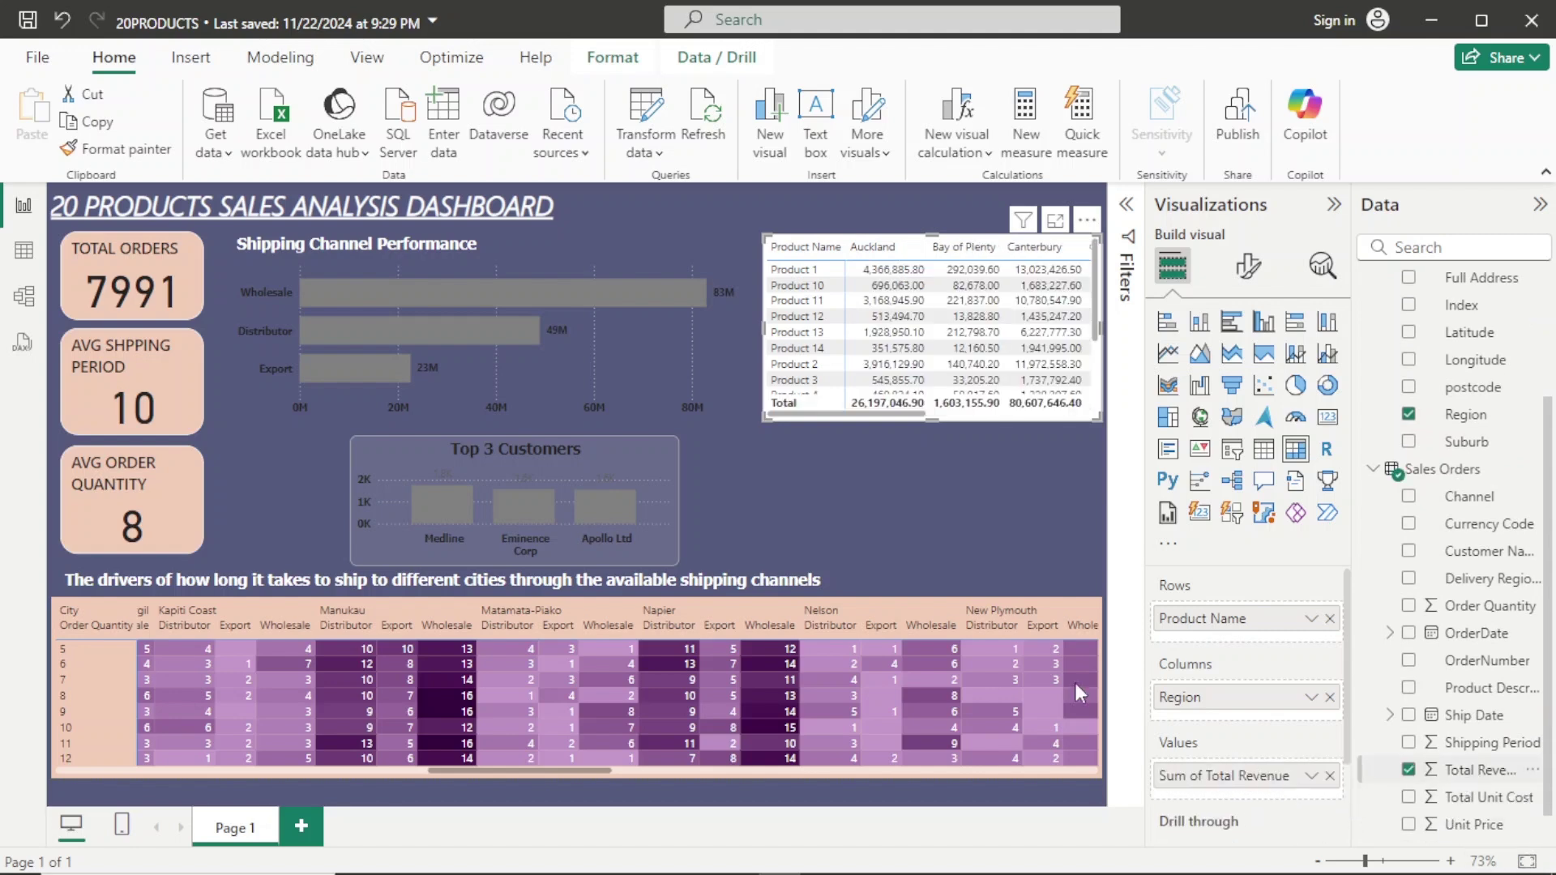
pyautogui.moveTo(920, 426); pyautogui.dragTo(922, 527)
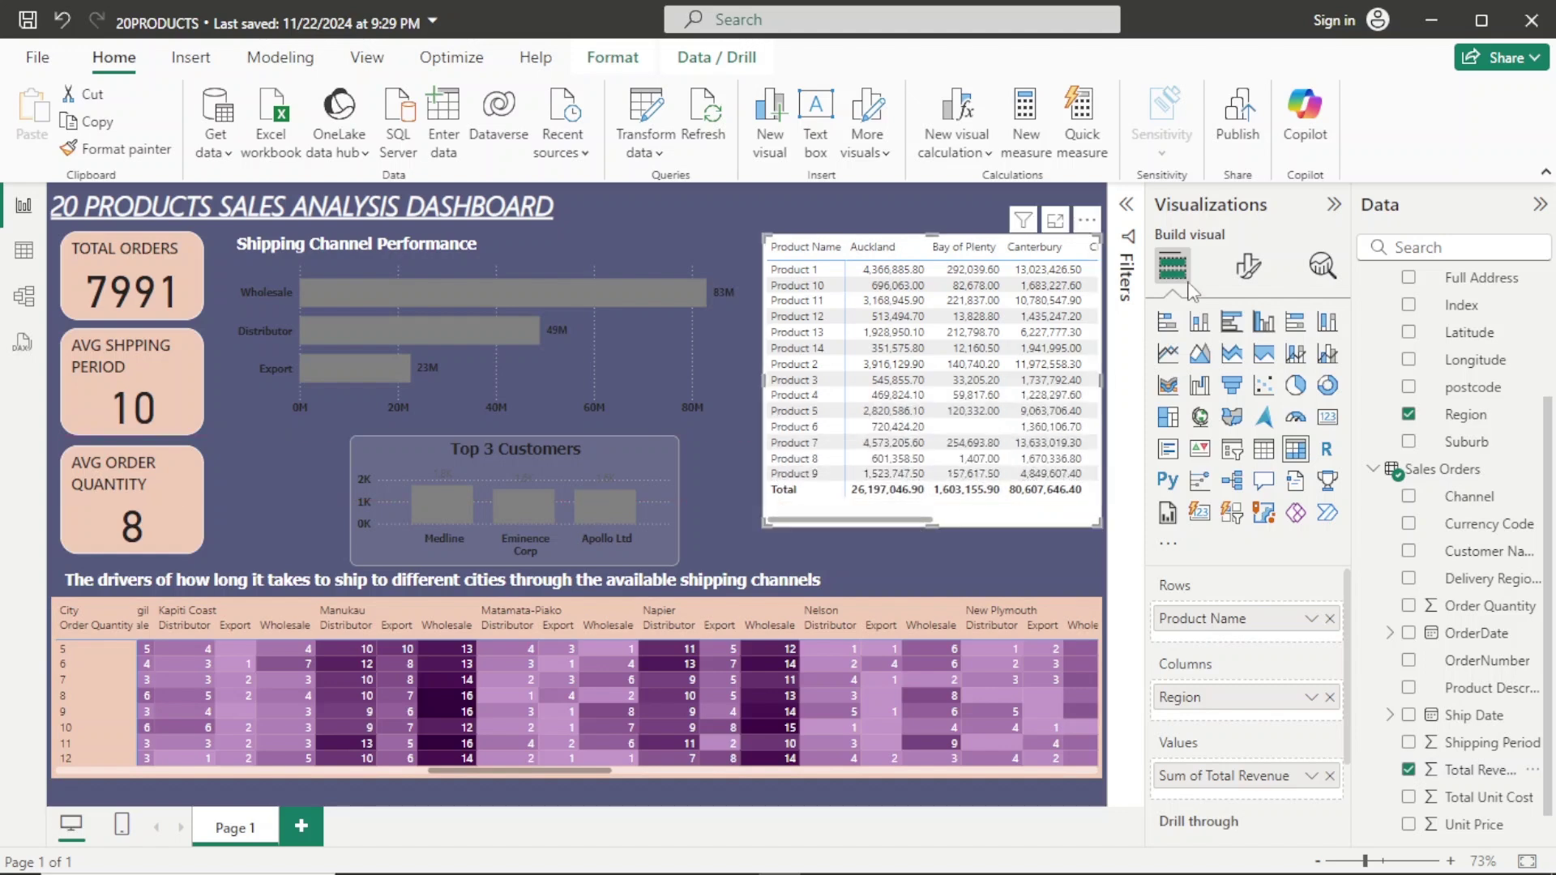
# Examine the matrix's formatting options for values and for the cell elements of the Sum of Total Revenue series.
pyautogui.click(1242, 278)
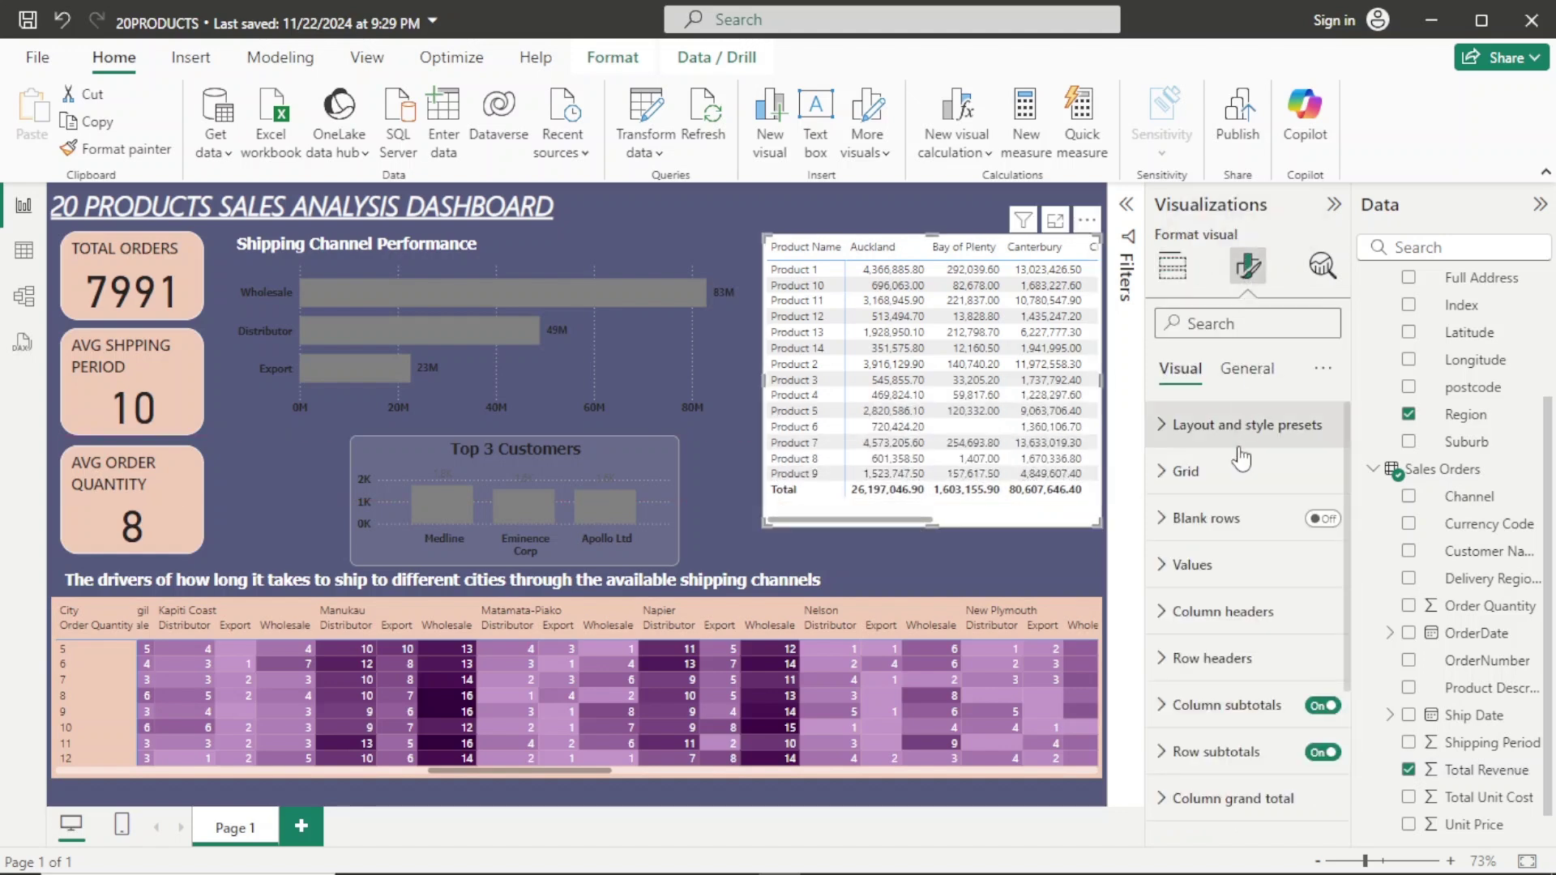
pyautogui.click(1229, 558)
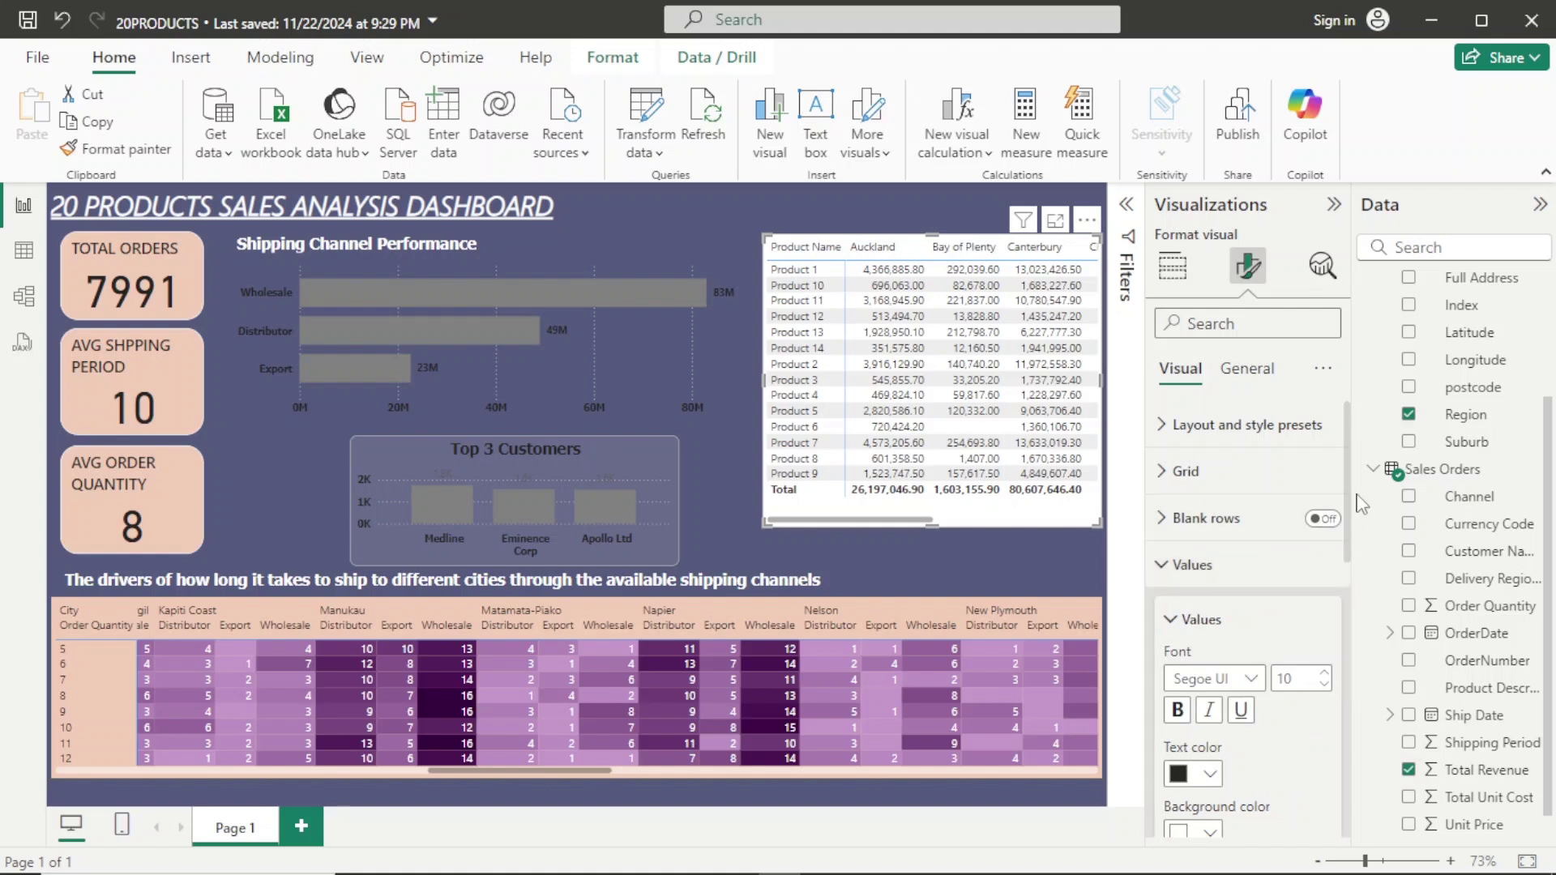
pyautogui.moveTo(1348, 485); pyautogui.dragTo(1363, 622)
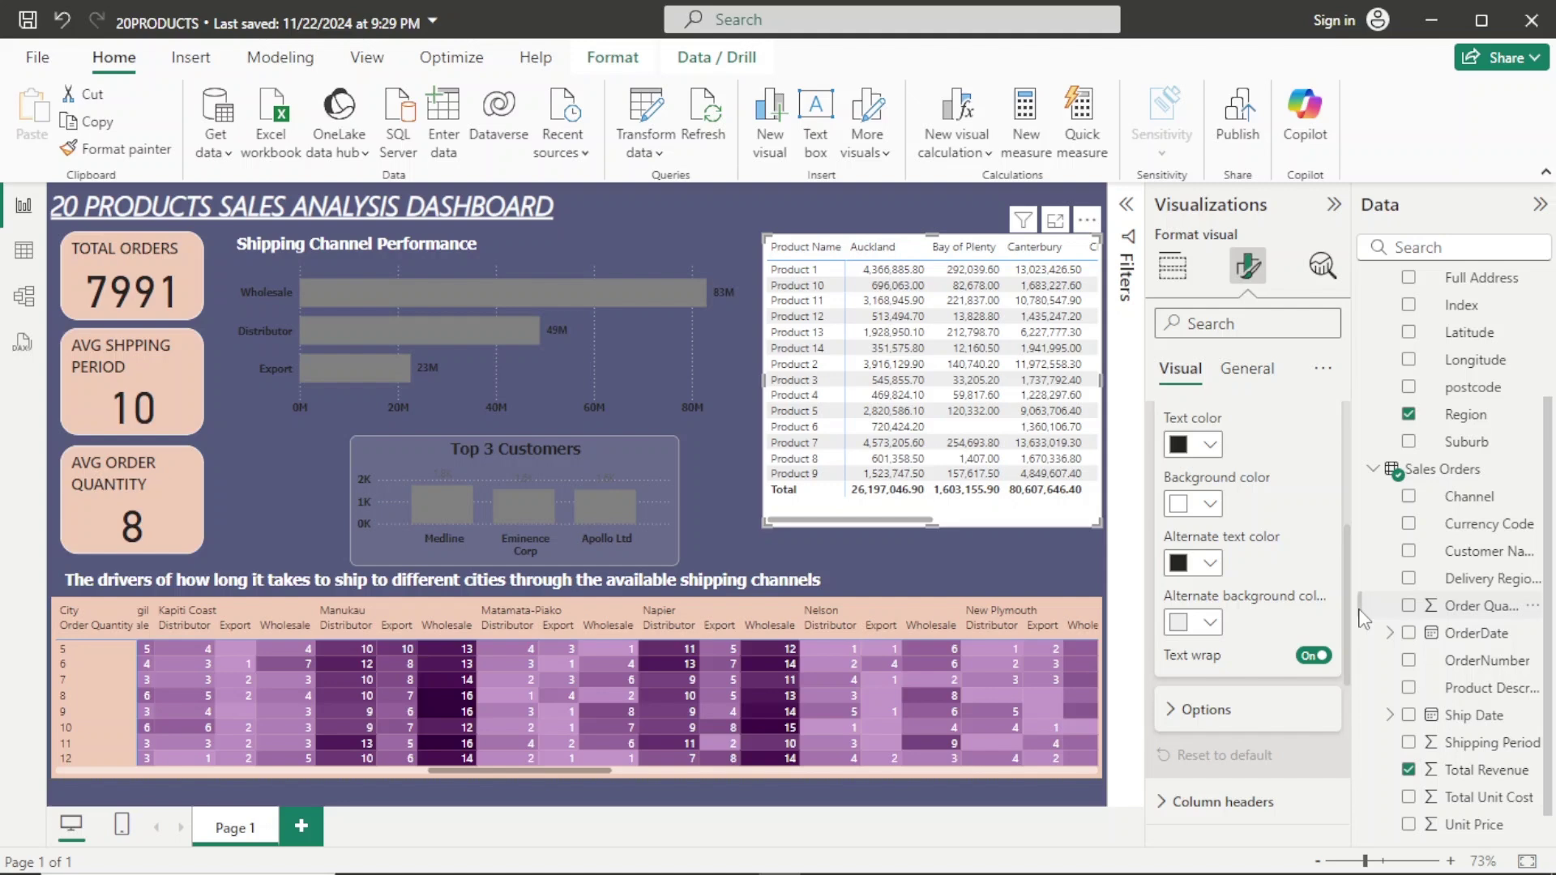
pyautogui.click(1258, 715)
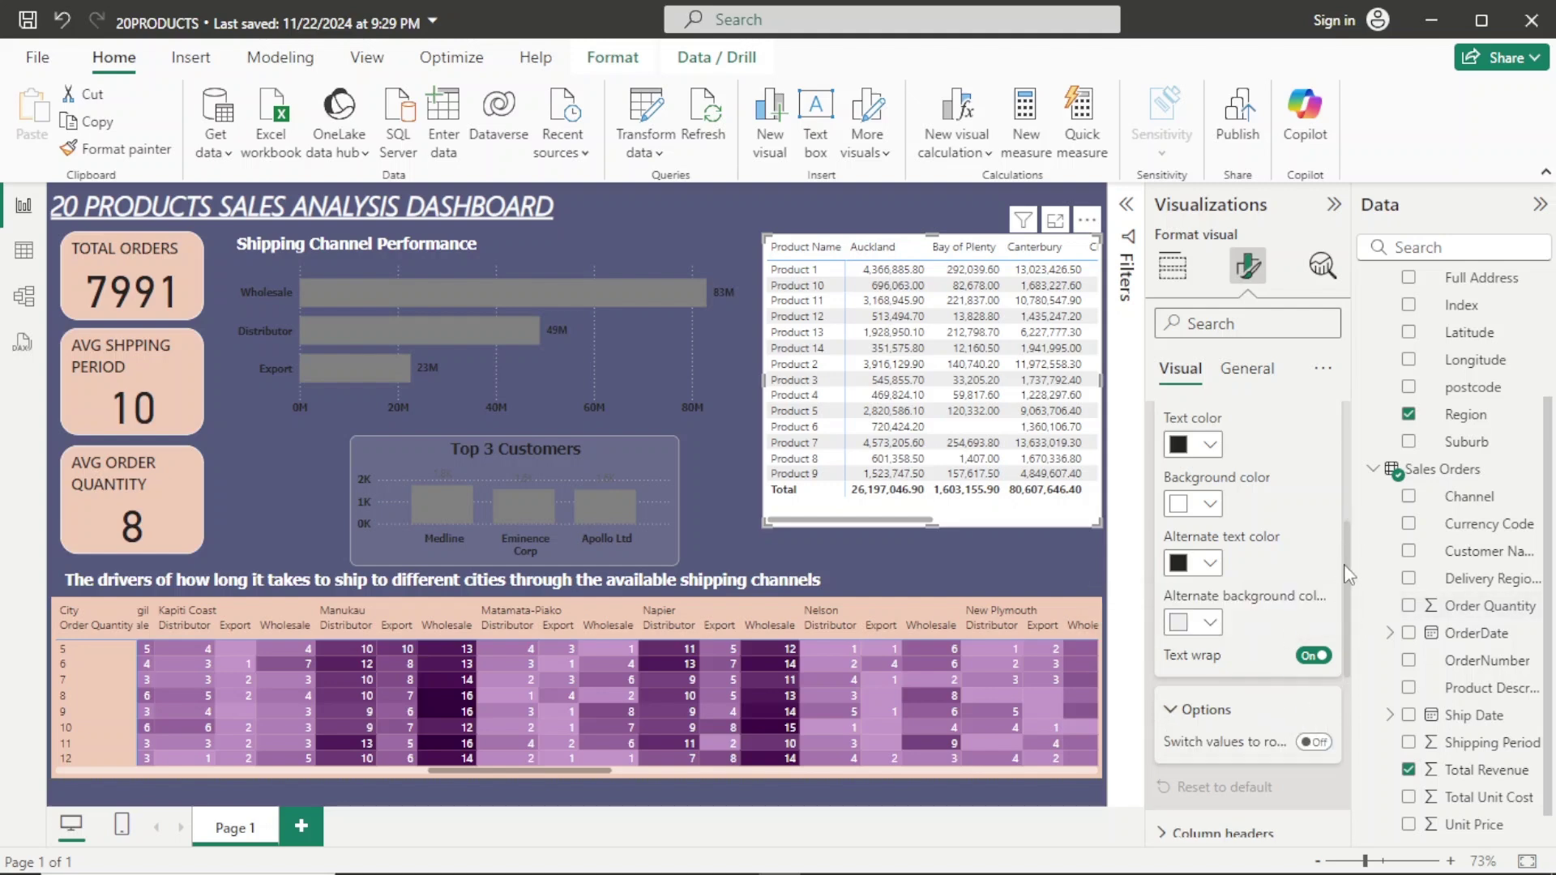
pyautogui.moveTo(1345, 568); pyautogui.dragTo(1349, 724)
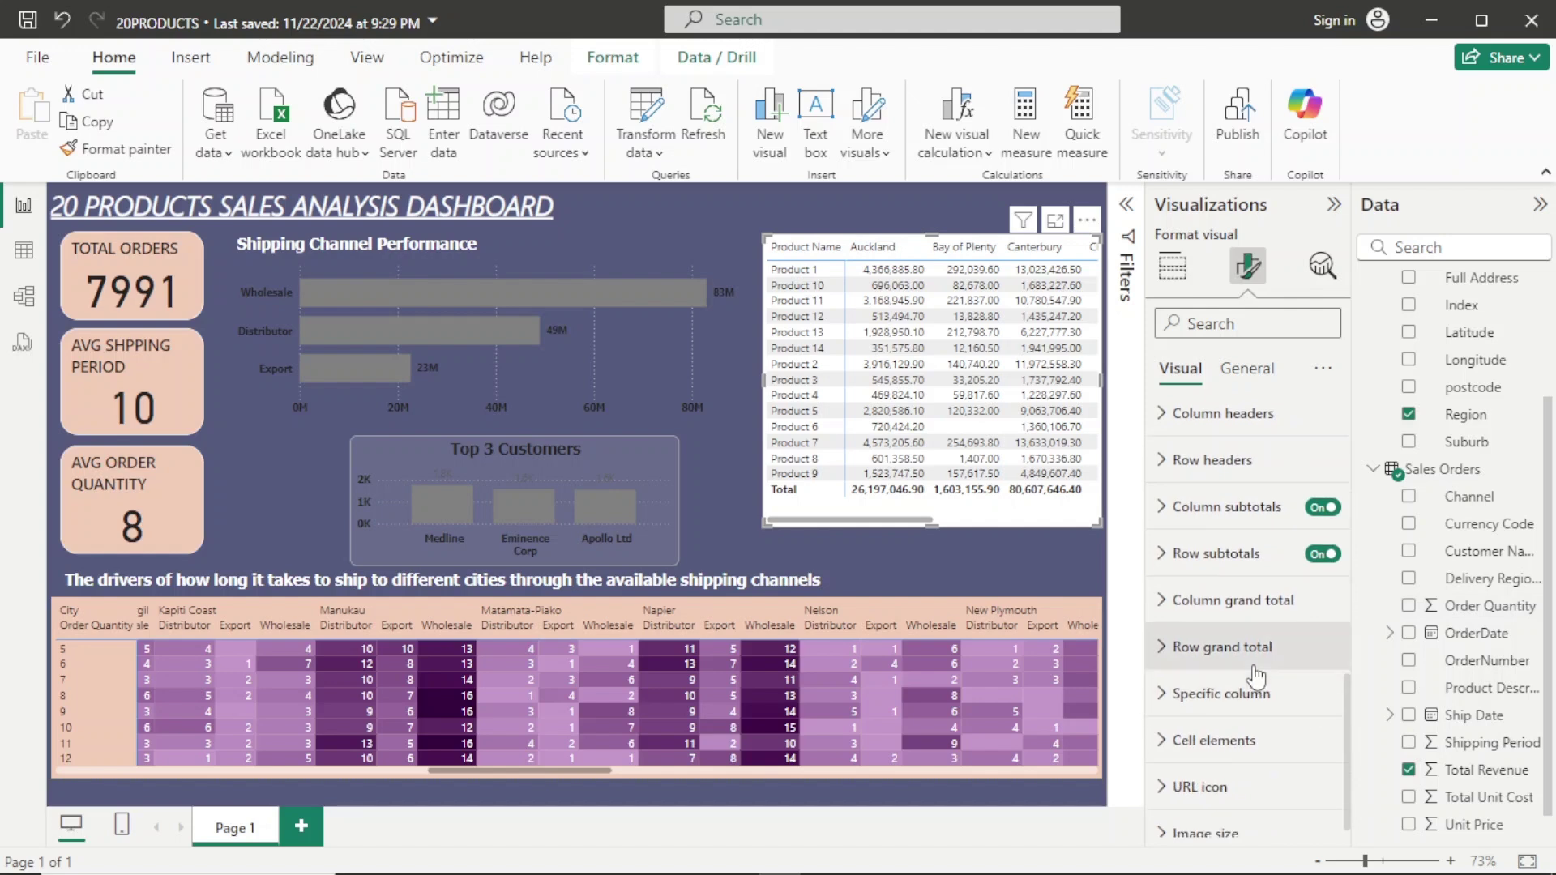
pyautogui.click(1252, 740)
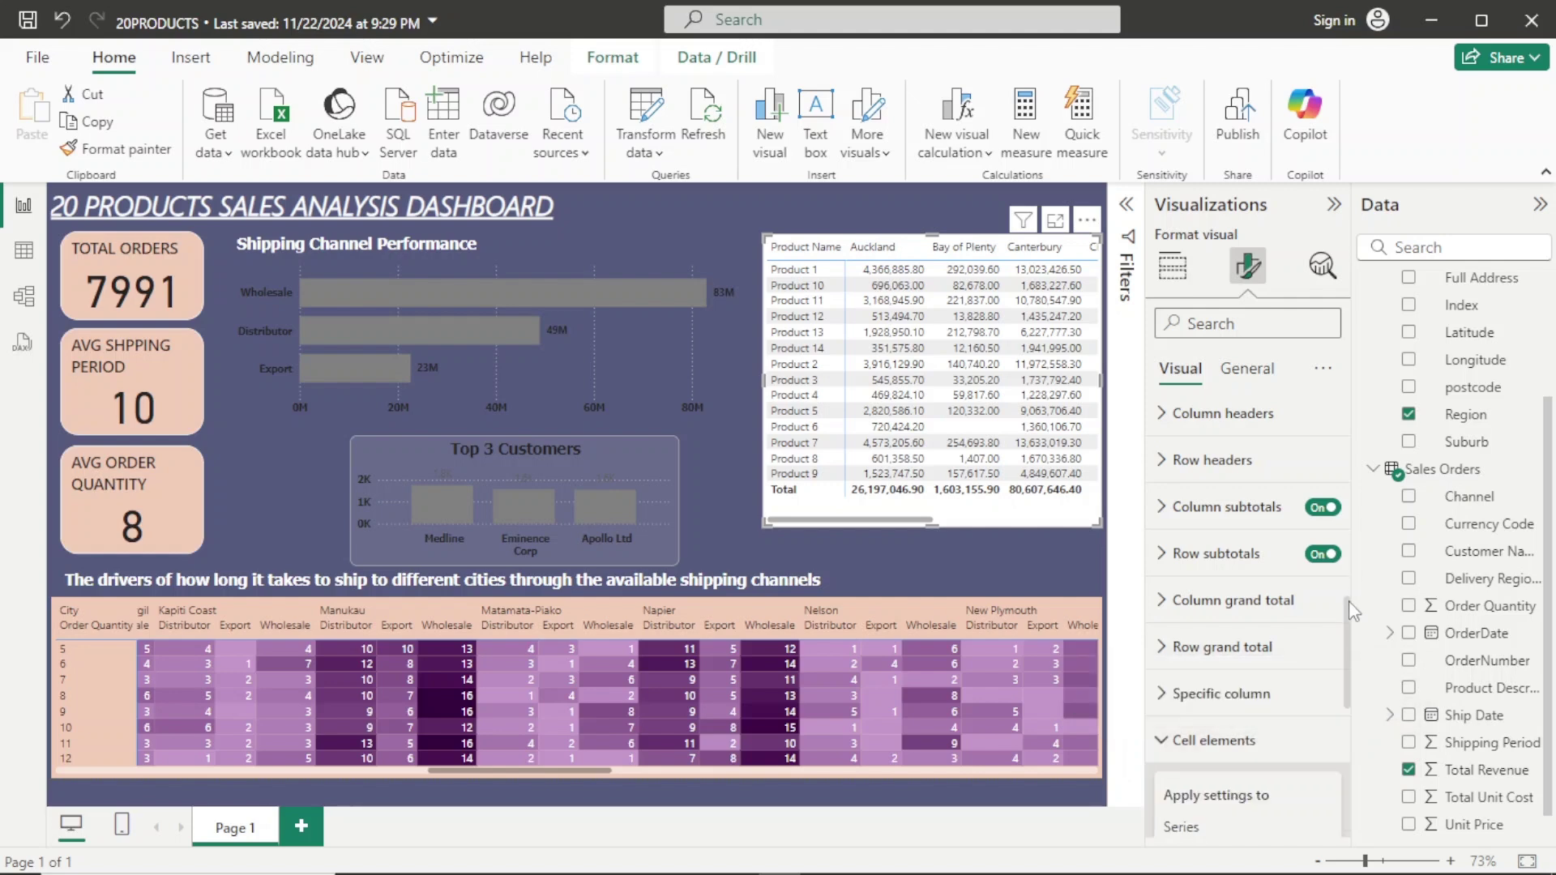
pyautogui.moveTo(1349, 601); pyautogui.dragTo(1359, 699)
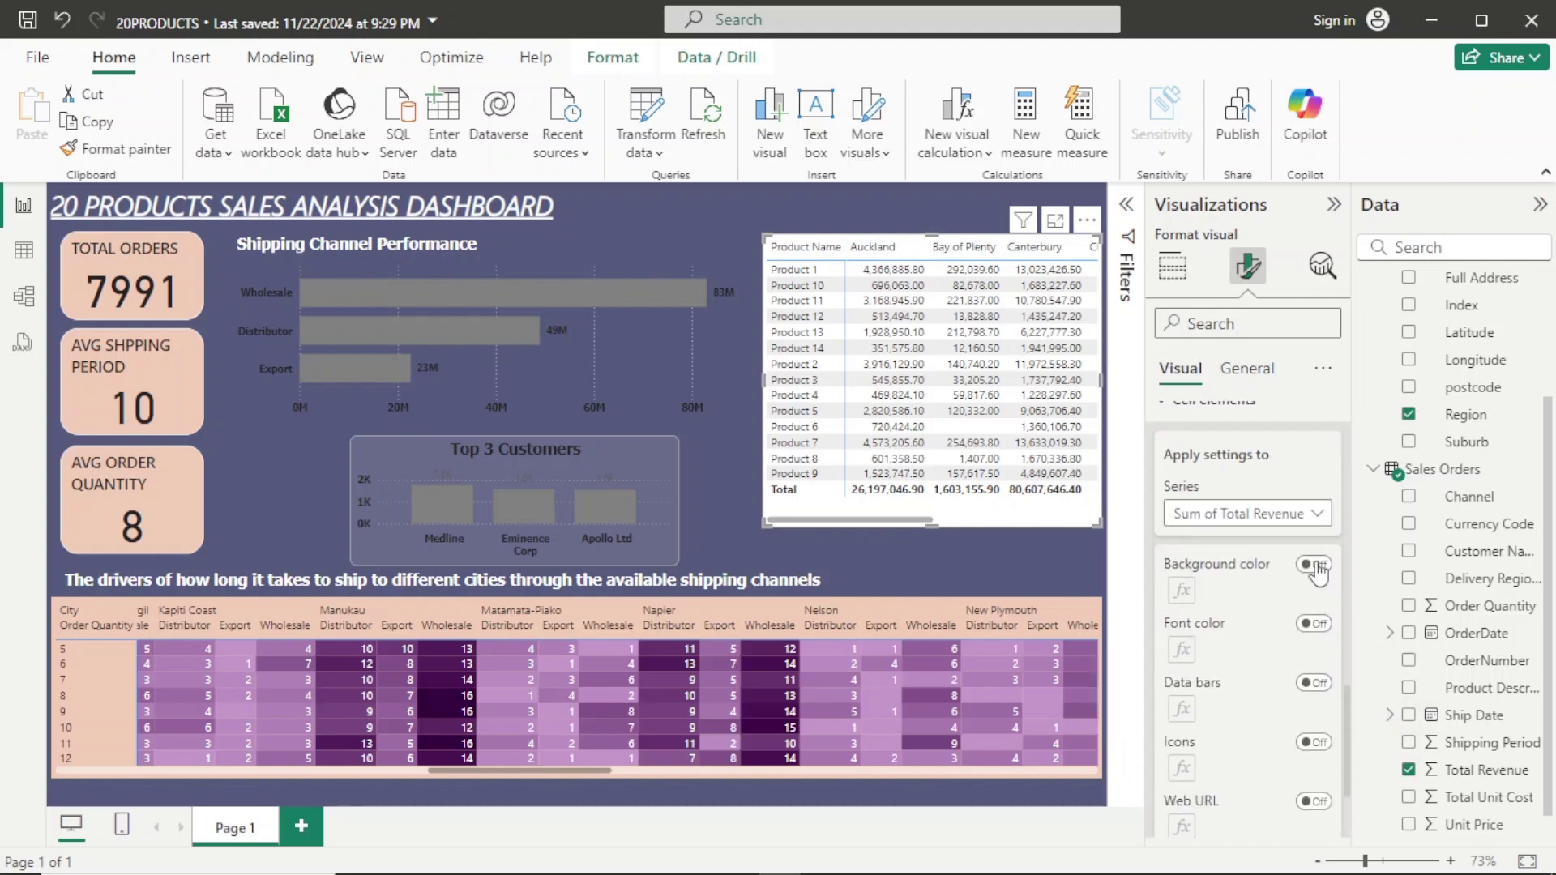
pyautogui.click(1319, 519)
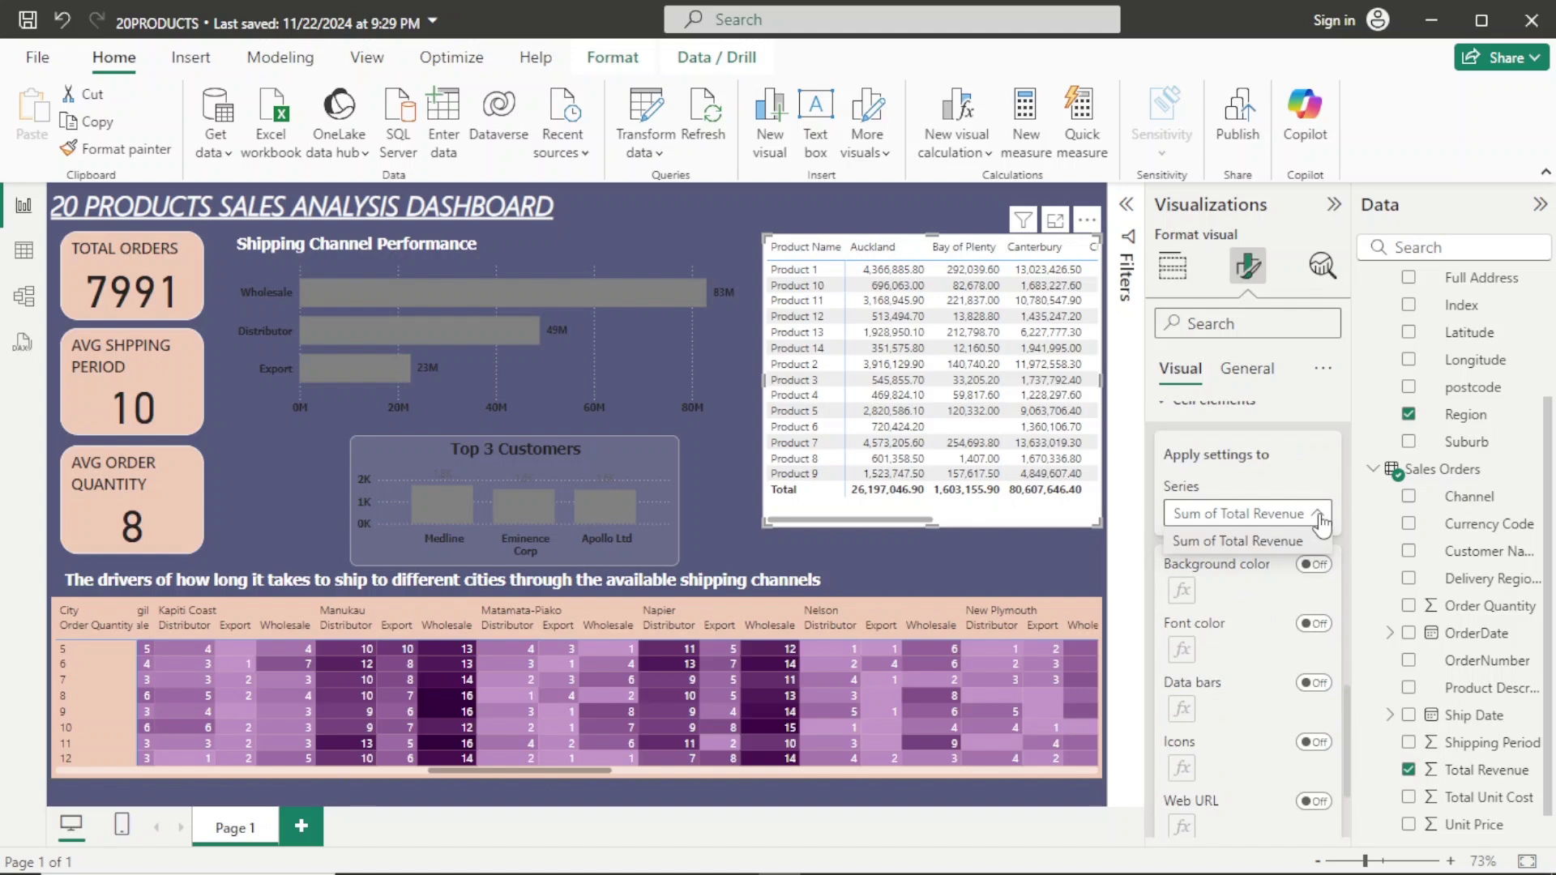
pyautogui.click(997, 409)
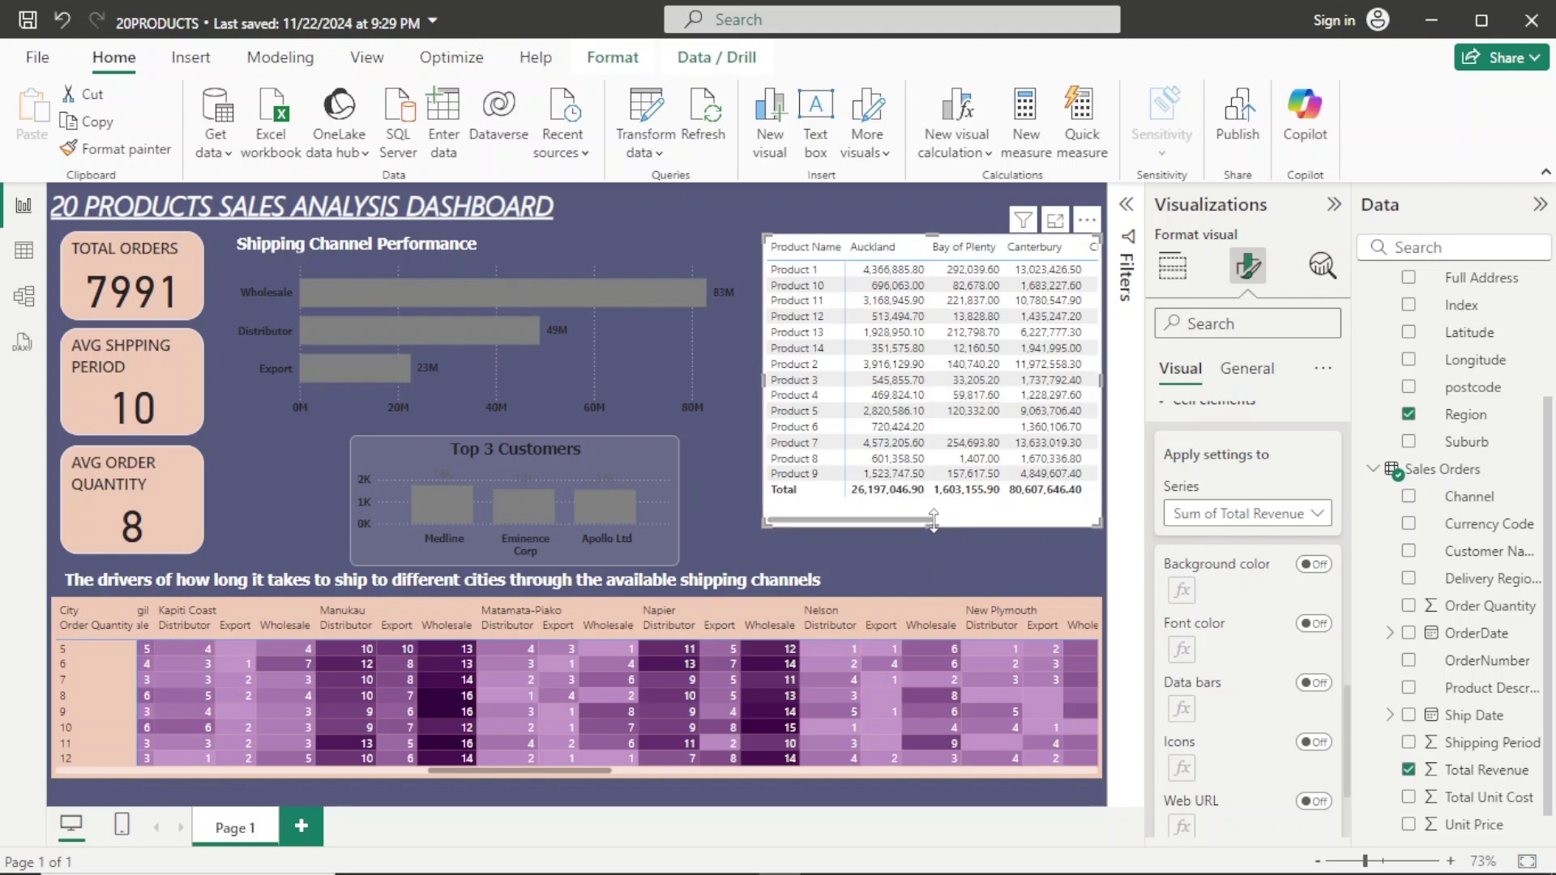
# Shorten the product-by-region matrix slightly and move it lower on the page, checking all its region columns.
pyautogui.moveTo(934, 521)
pyautogui.mouseDown()
pyautogui.moveTo(933, 553)
pyautogui.moveTo(952, 502)
pyautogui.moveTo(940, 522)
pyautogui.mouseUp()
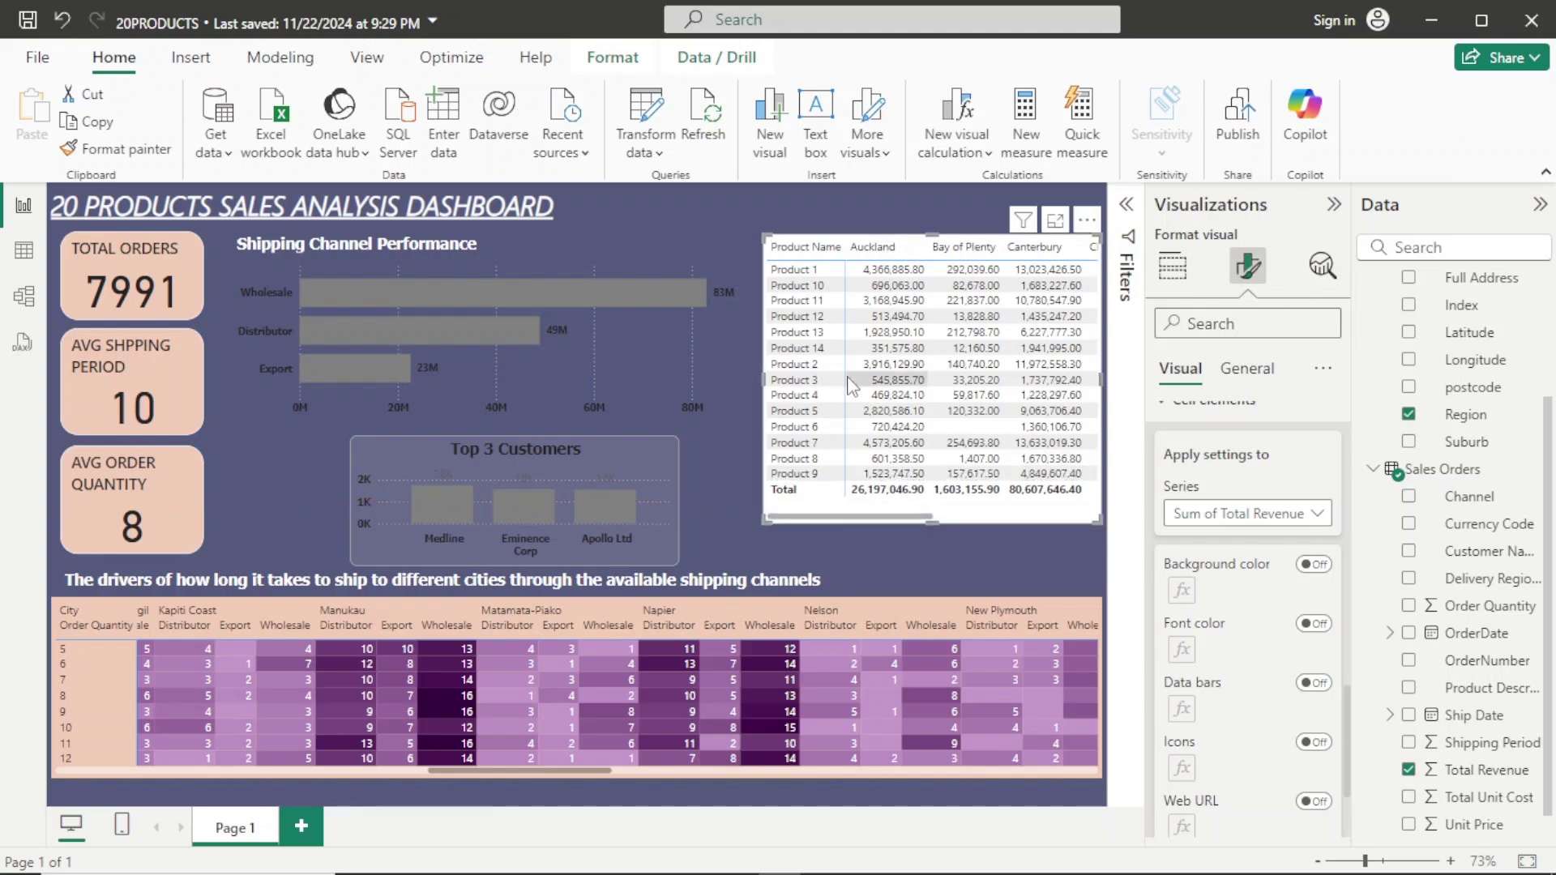
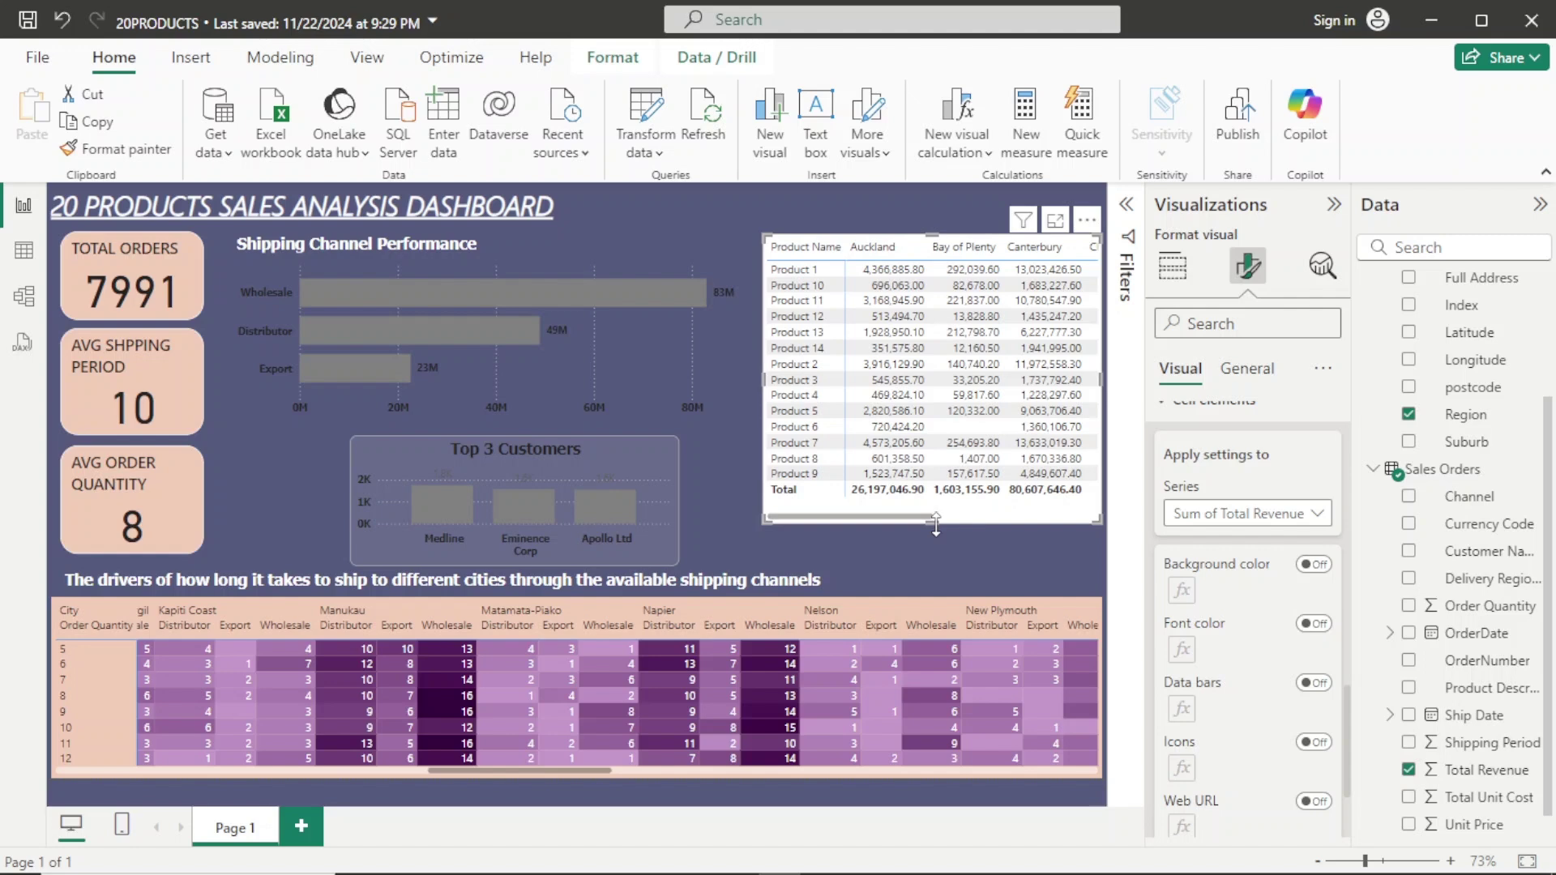
pyautogui.moveTo(936, 523)
pyautogui.mouseDown()
pyautogui.moveTo(937, 558)
pyautogui.moveTo(953, 515)
pyautogui.mouseUp()
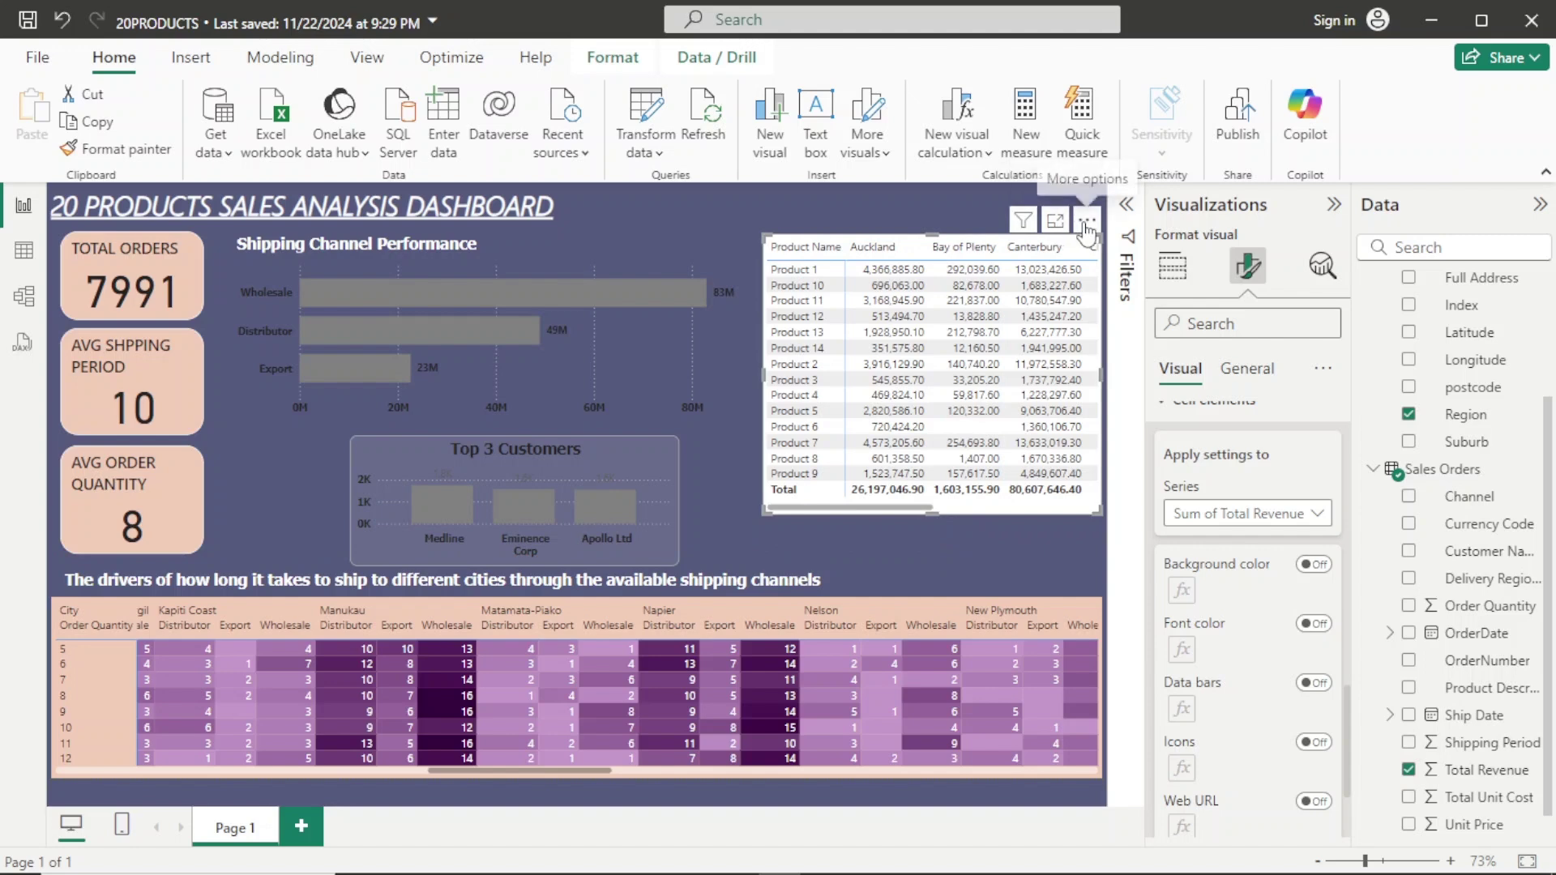
pyautogui.moveTo(1086, 231); pyautogui.dragTo(1088, 264)
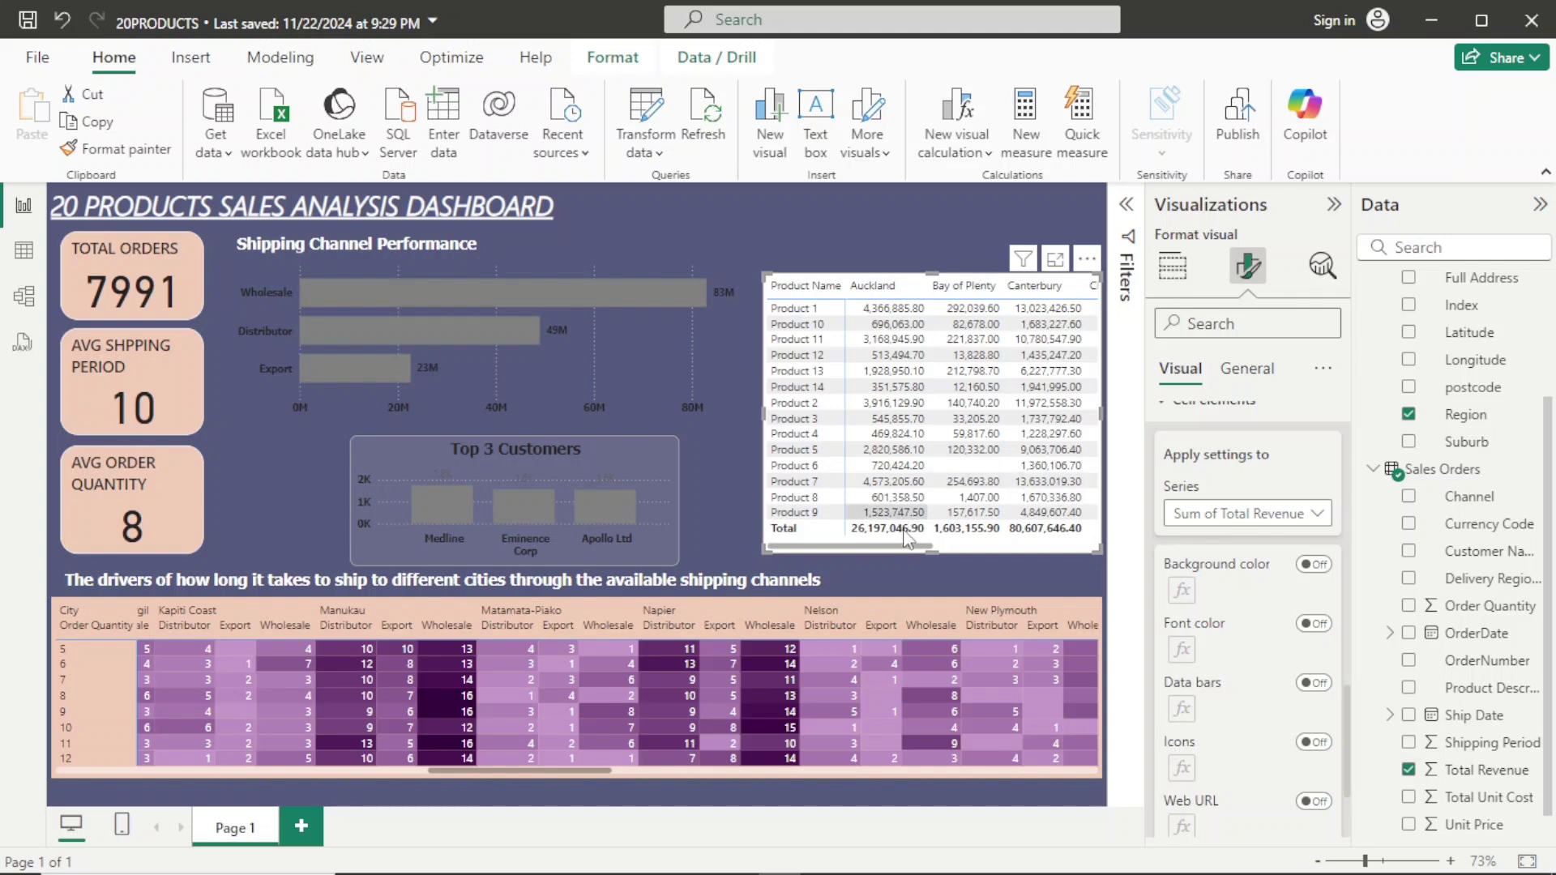
pyautogui.moveTo(912, 543); pyautogui.dragTo(959, 567)
pyautogui.moveTo(903, 544); pyautogui.dragTo(1089, 544)
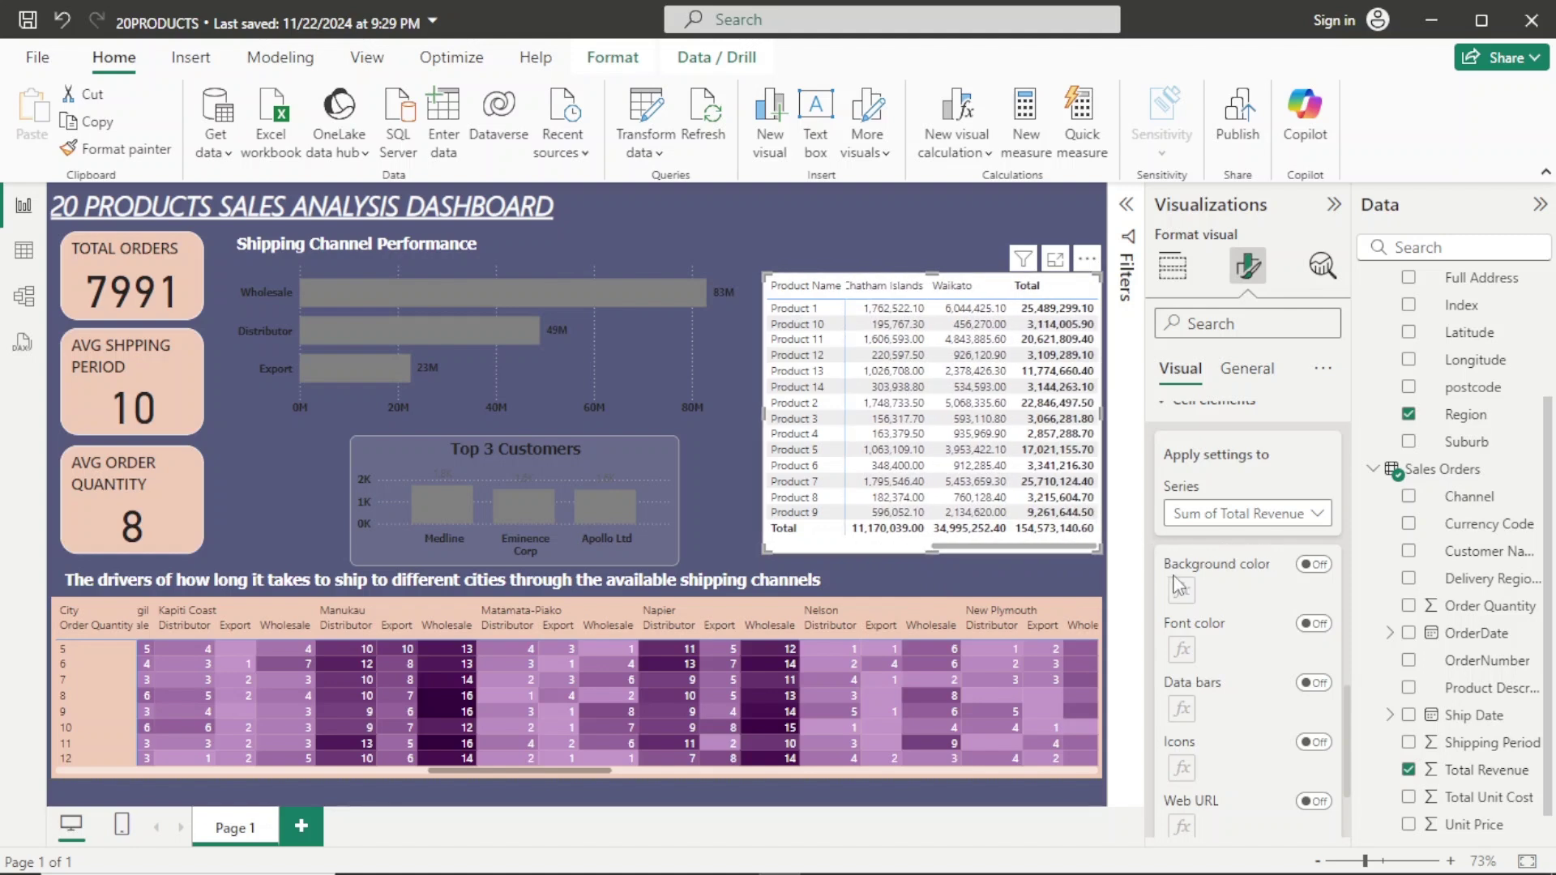
pyautogui.moveTo(995, 551); pyautogui.dragTo(850, 547)
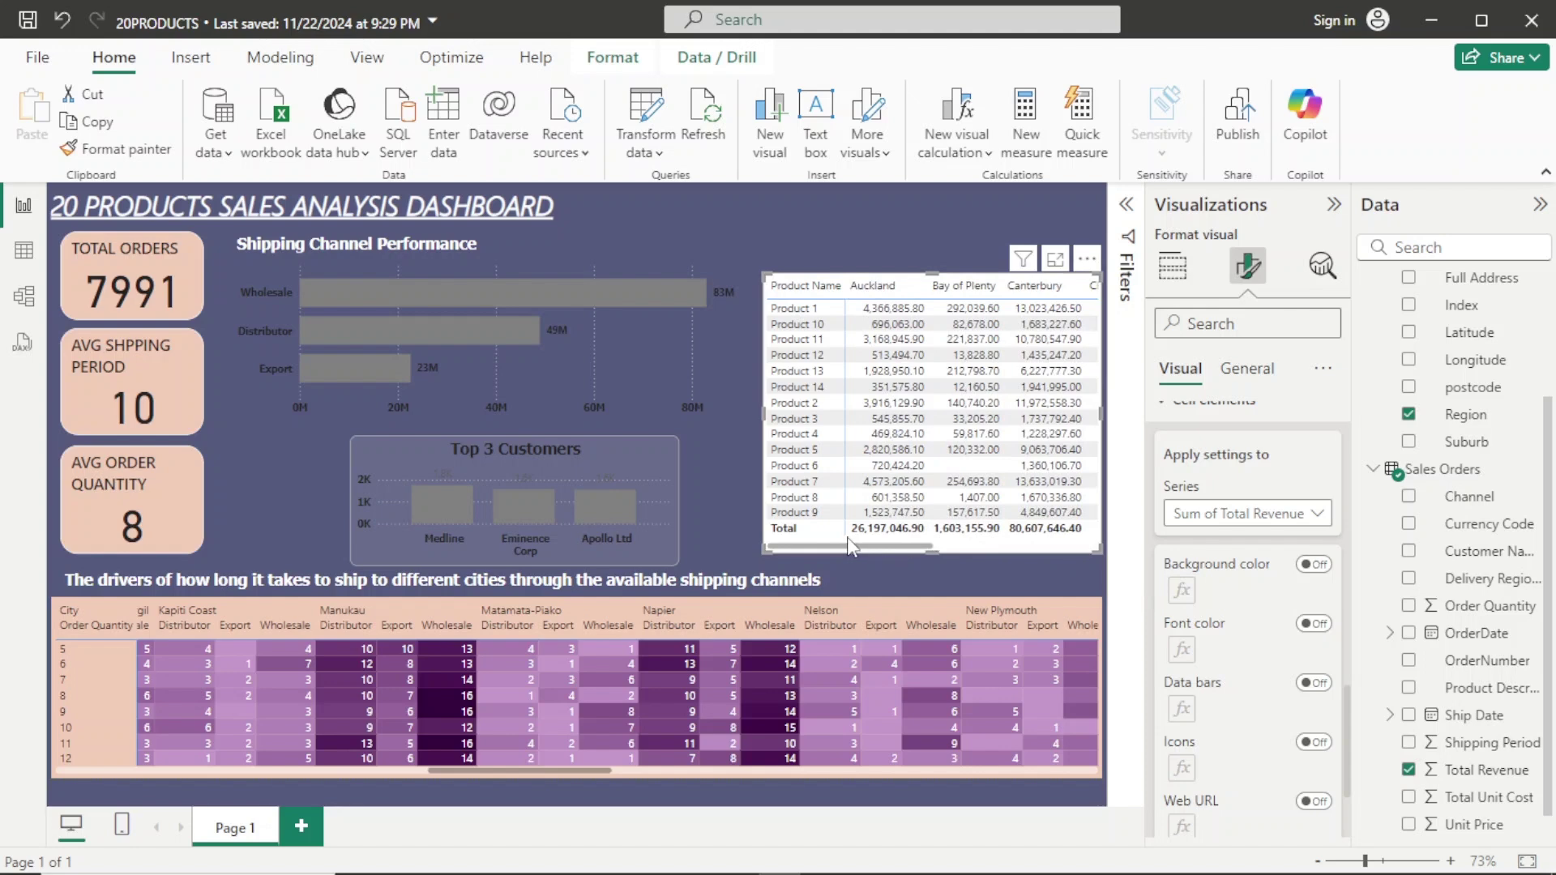
# Add conditional formatting data bars to Sum of Total Revenue in the matrix, from lowest to highest value, with green positive bars.
pyautogui.click(1186, 263)
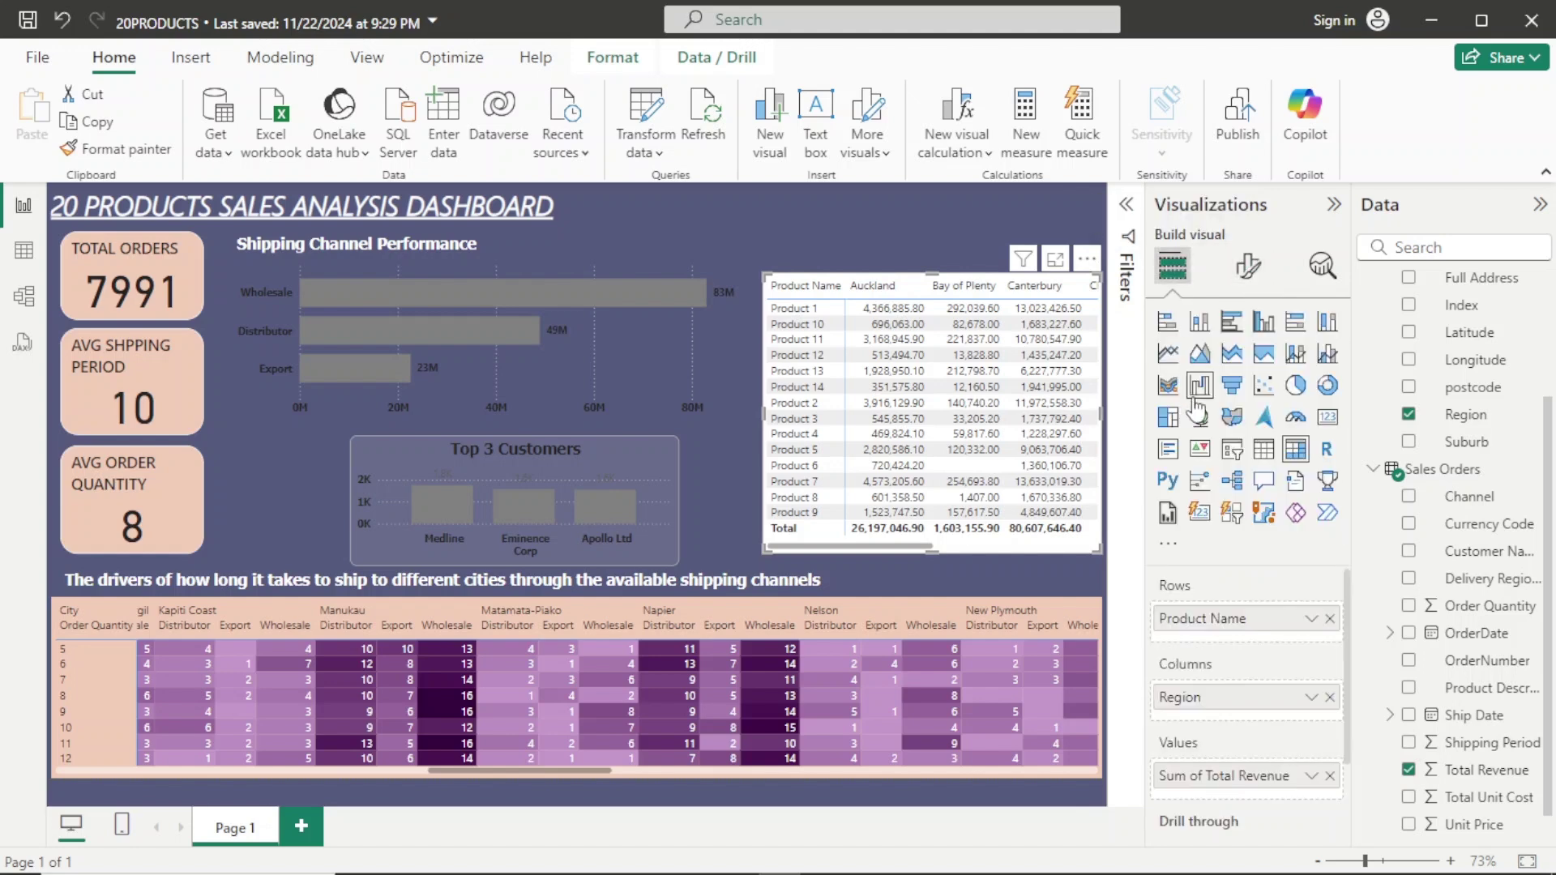
pyautogui.click(1311, 776)
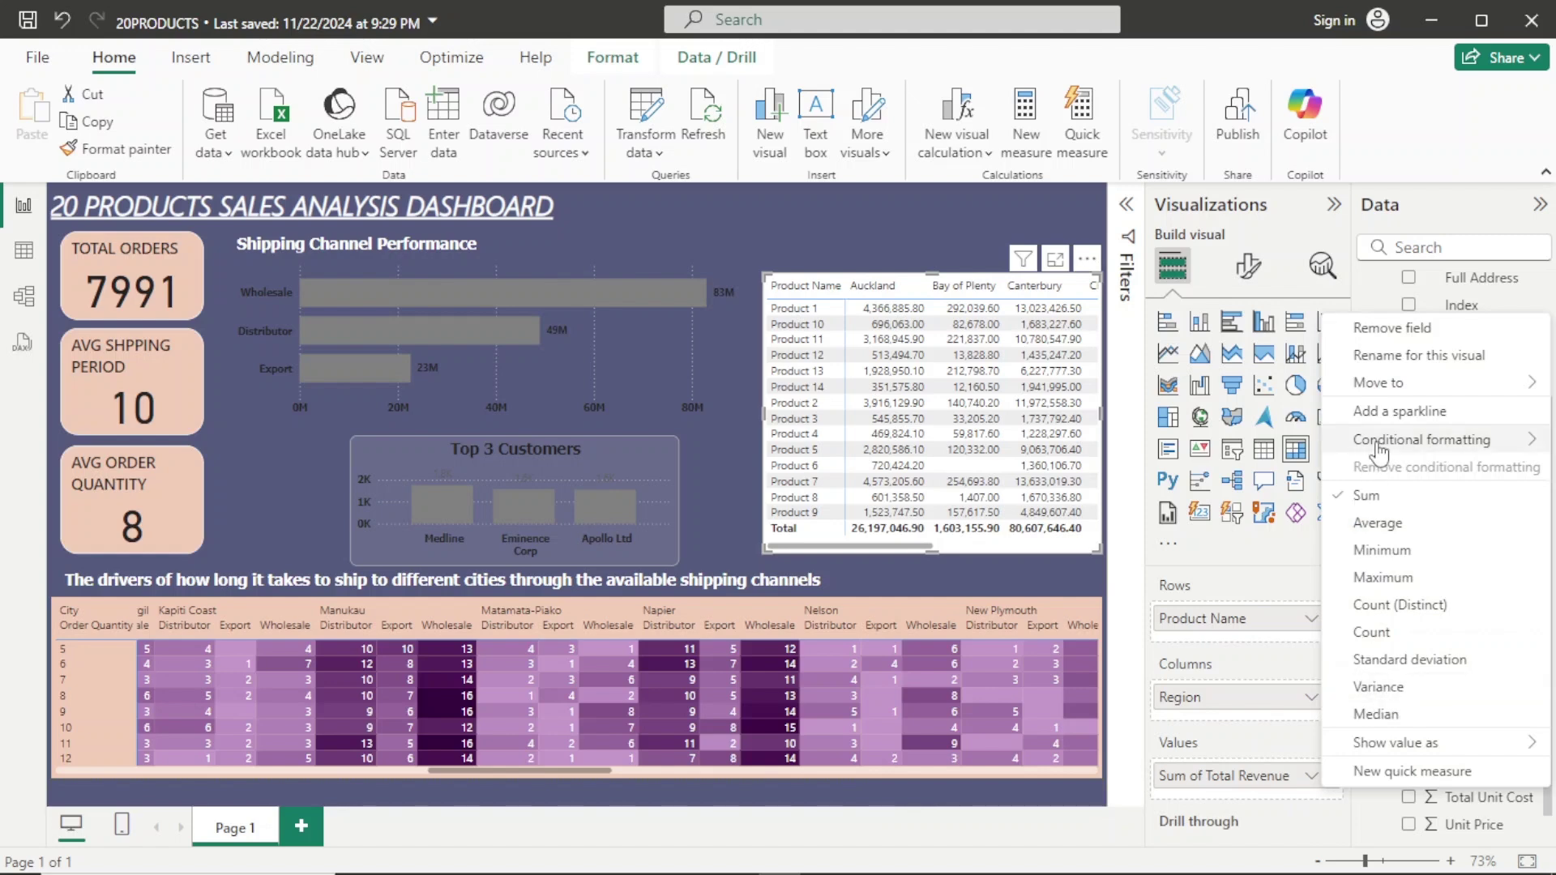
pyautogui.moveTo(1388, 441)
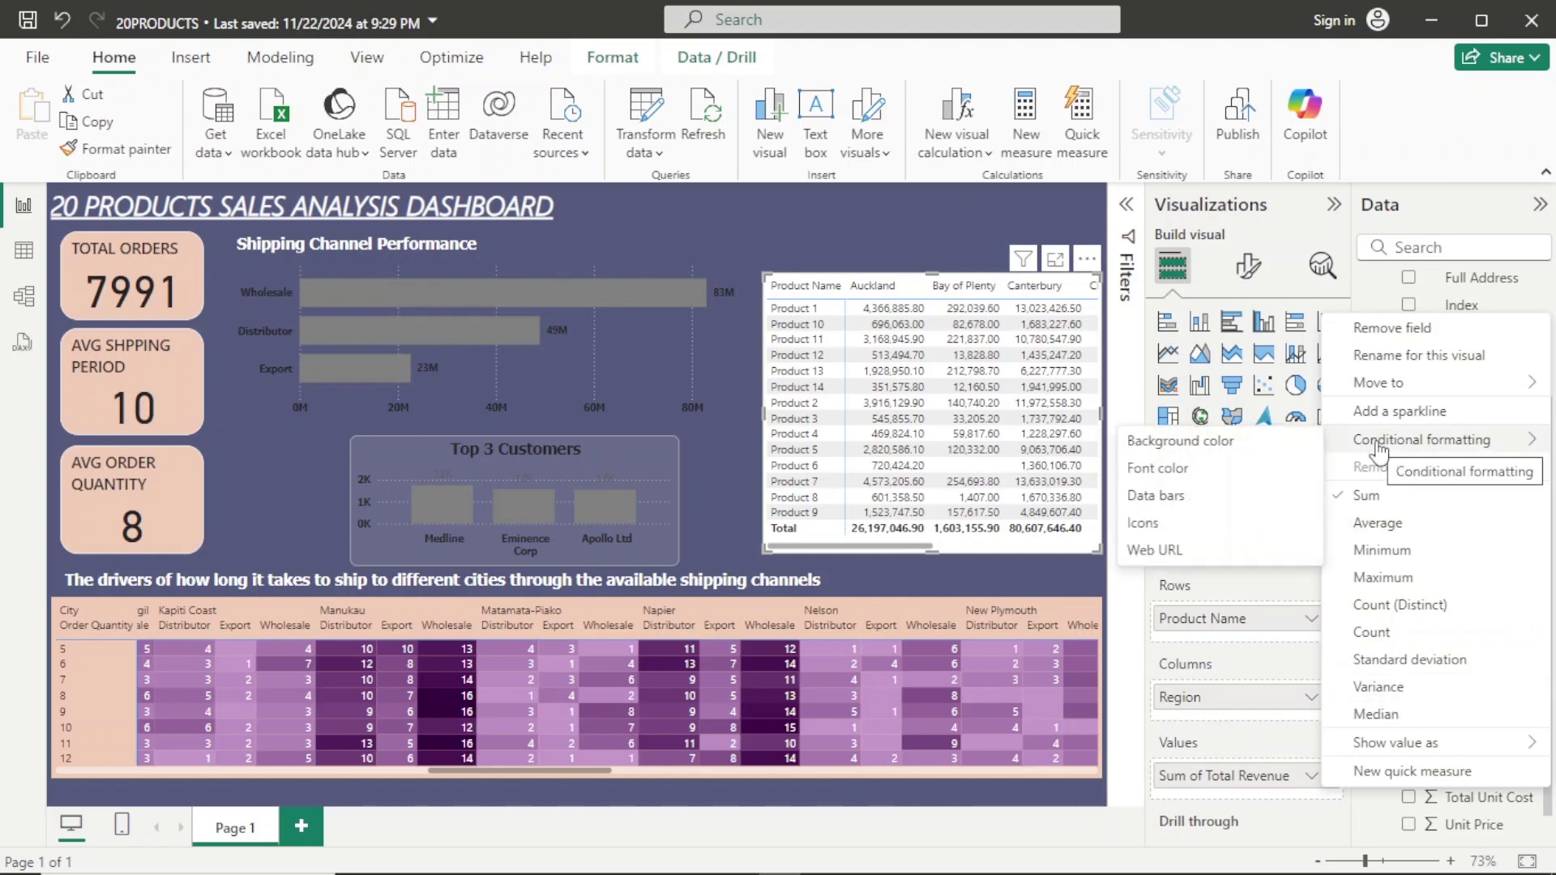
pyautogui.click(1235, 504)
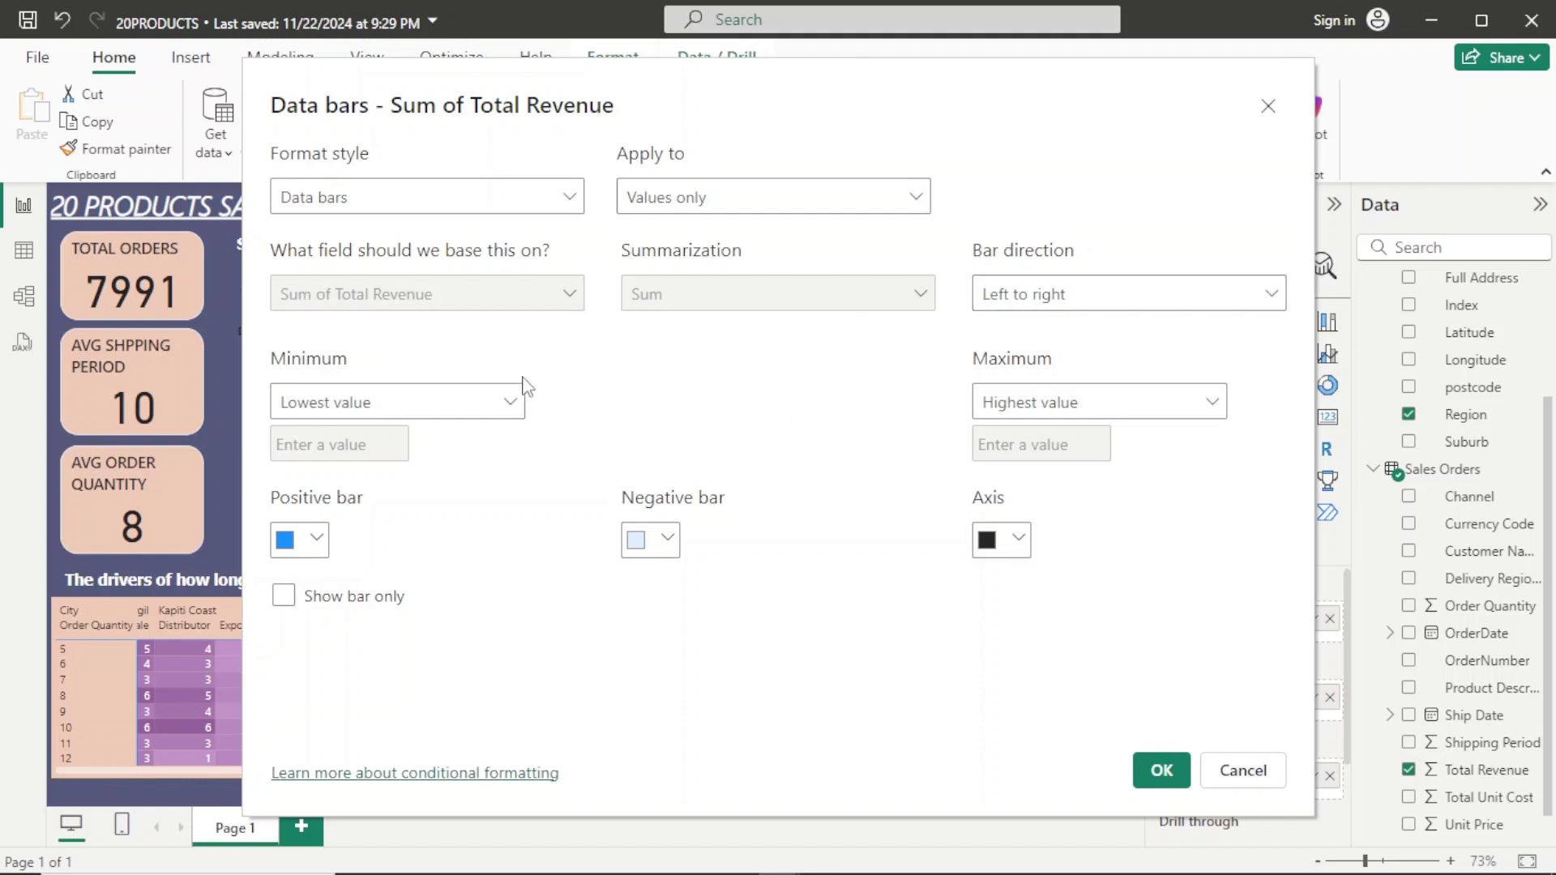
pyautogui.click(522, 400)
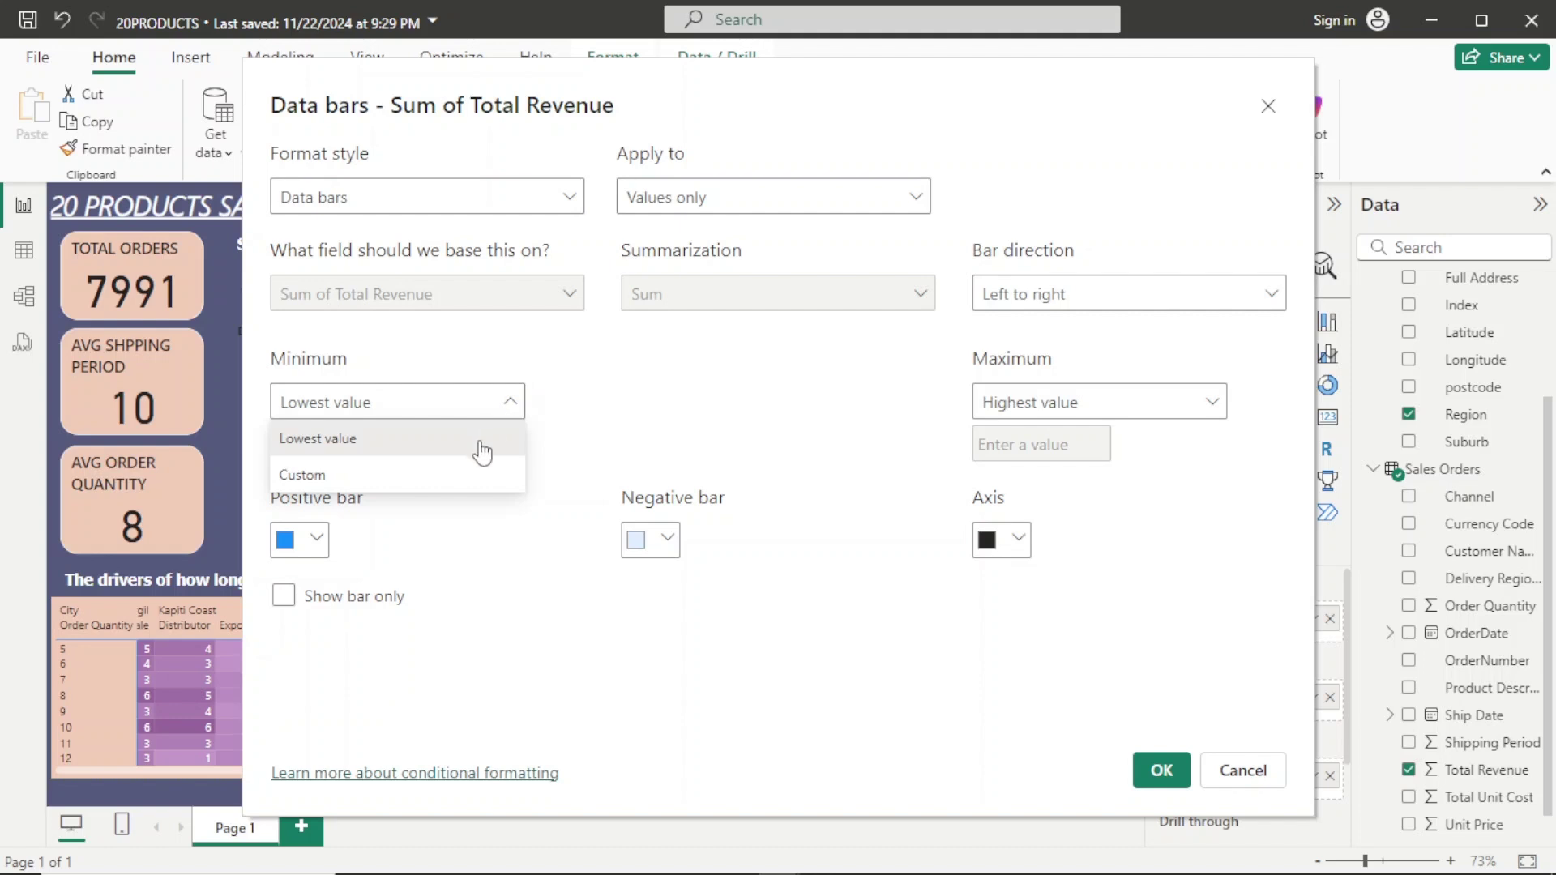
pyautogui.click(585, 431)
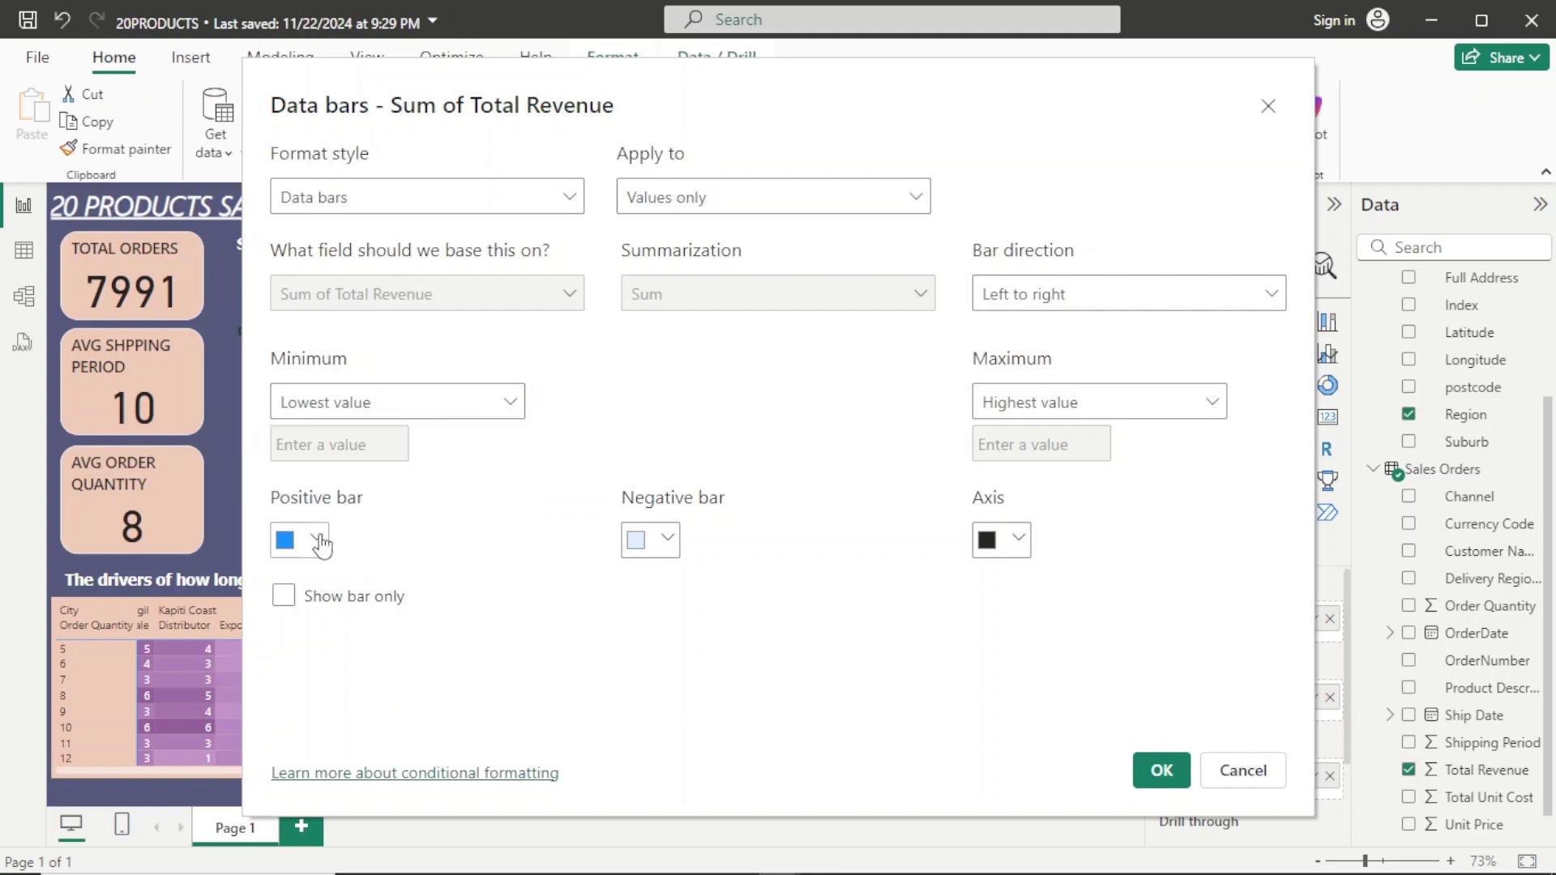
pyautogui.click(318, 539)
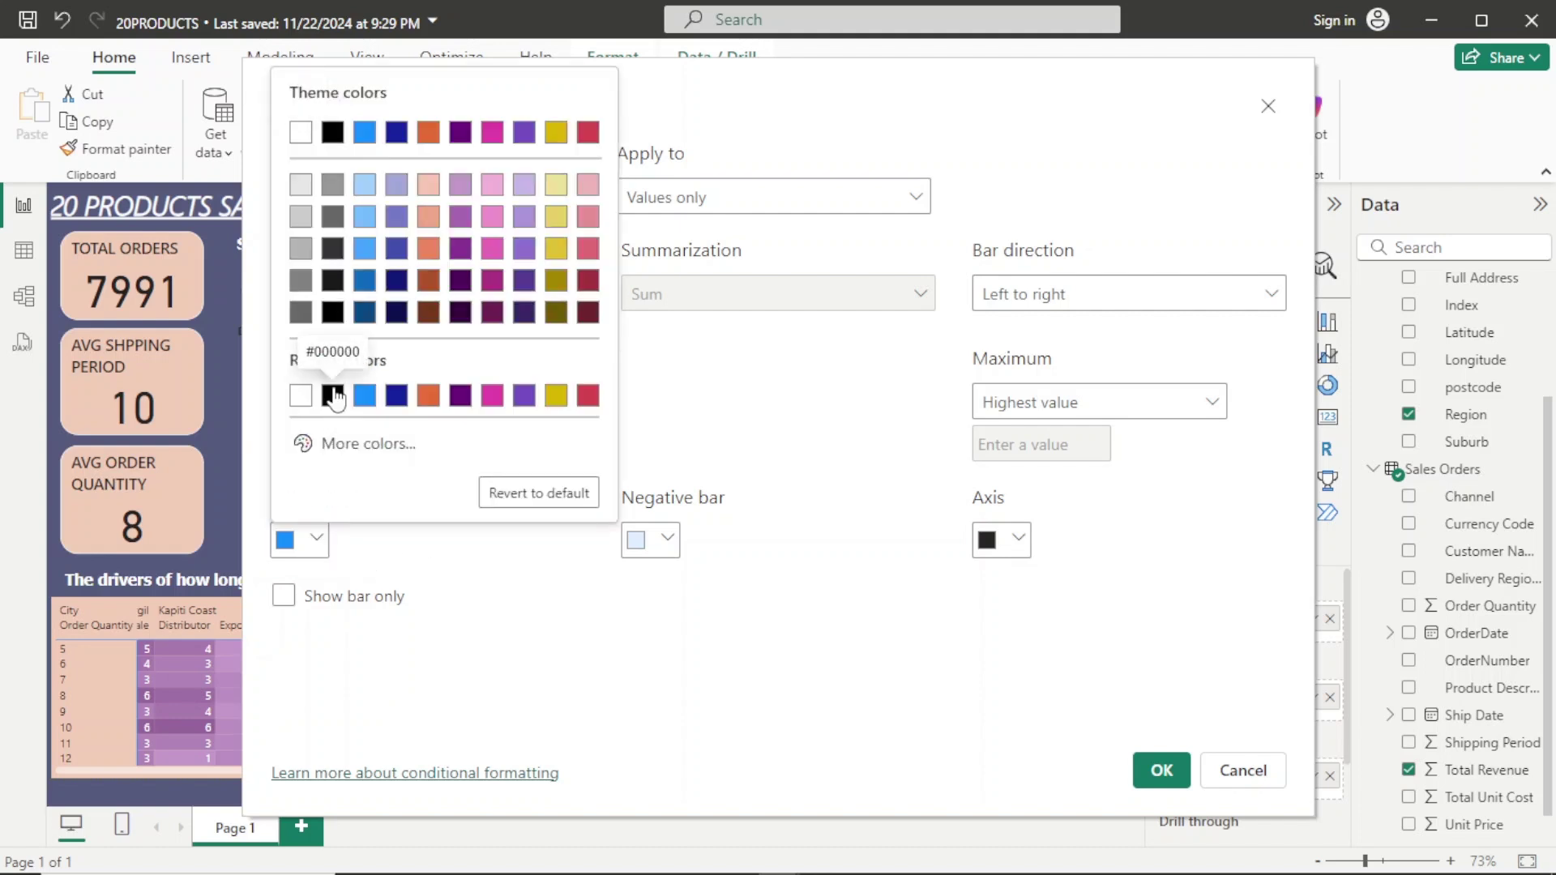
pyautogui.click(711, 364)
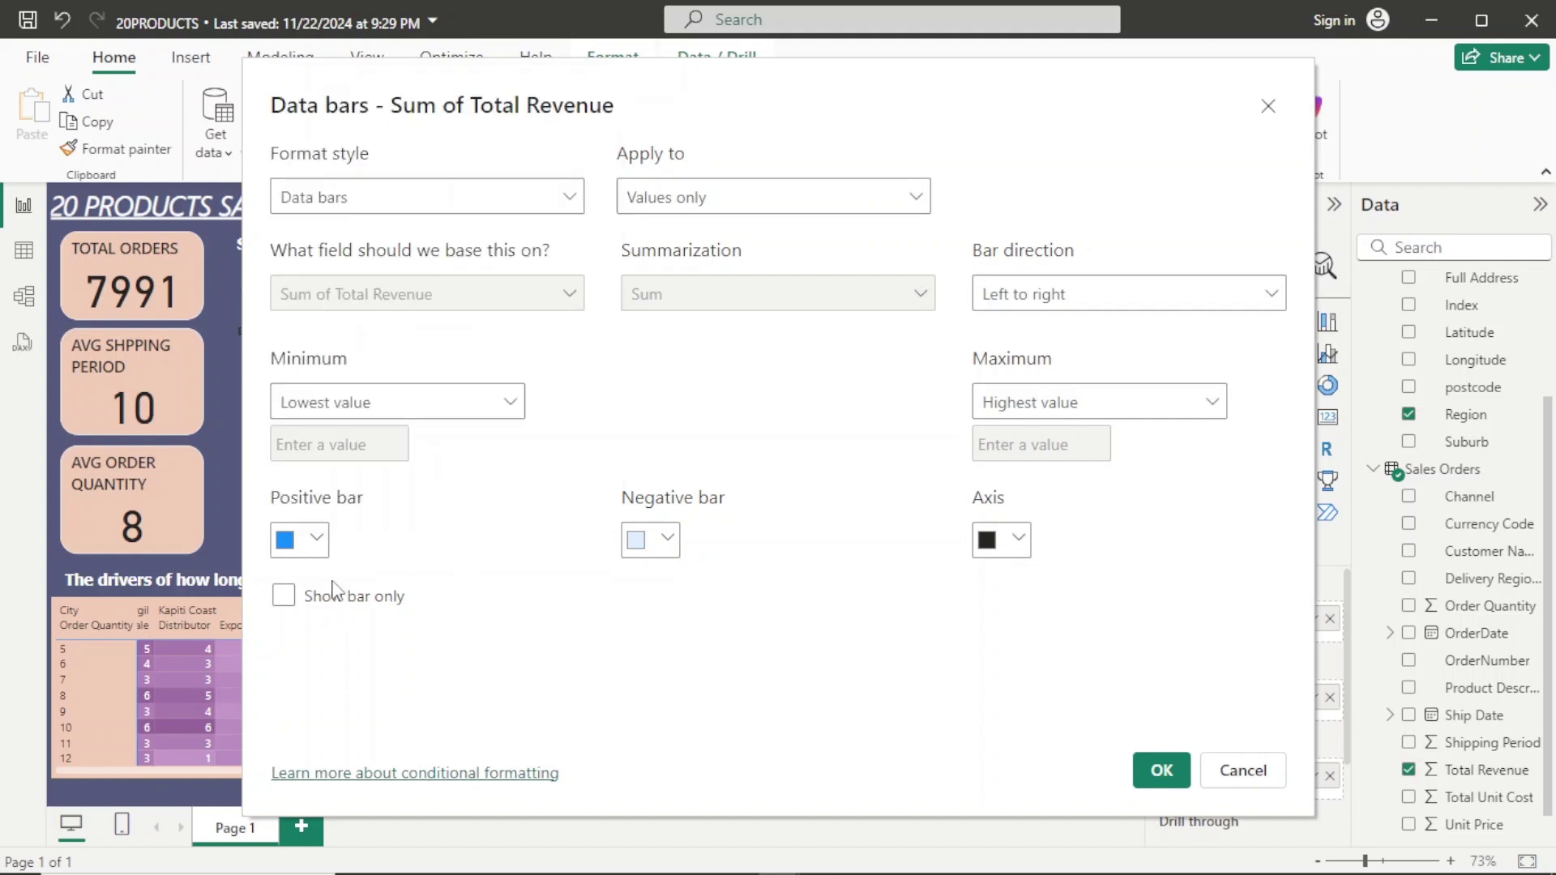
pyautogui.click(317, 539)
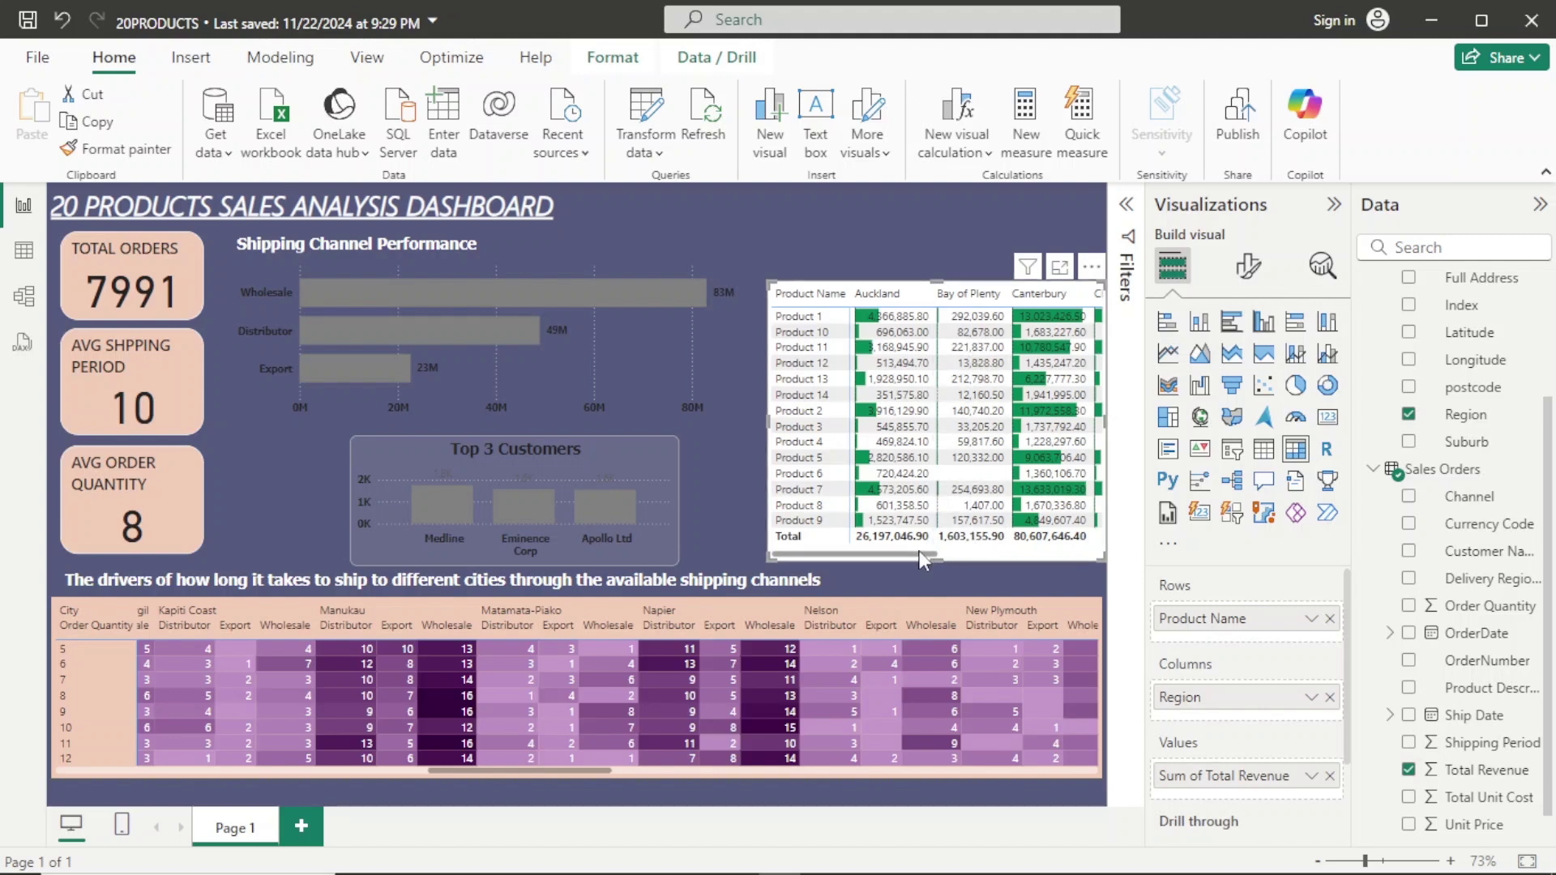
# Check the data bars across the matrix's region columns and add the City field below Region in Columns.
pyautogui.moveTo(919, 551); pyautogui.dragTo(1040, 550)
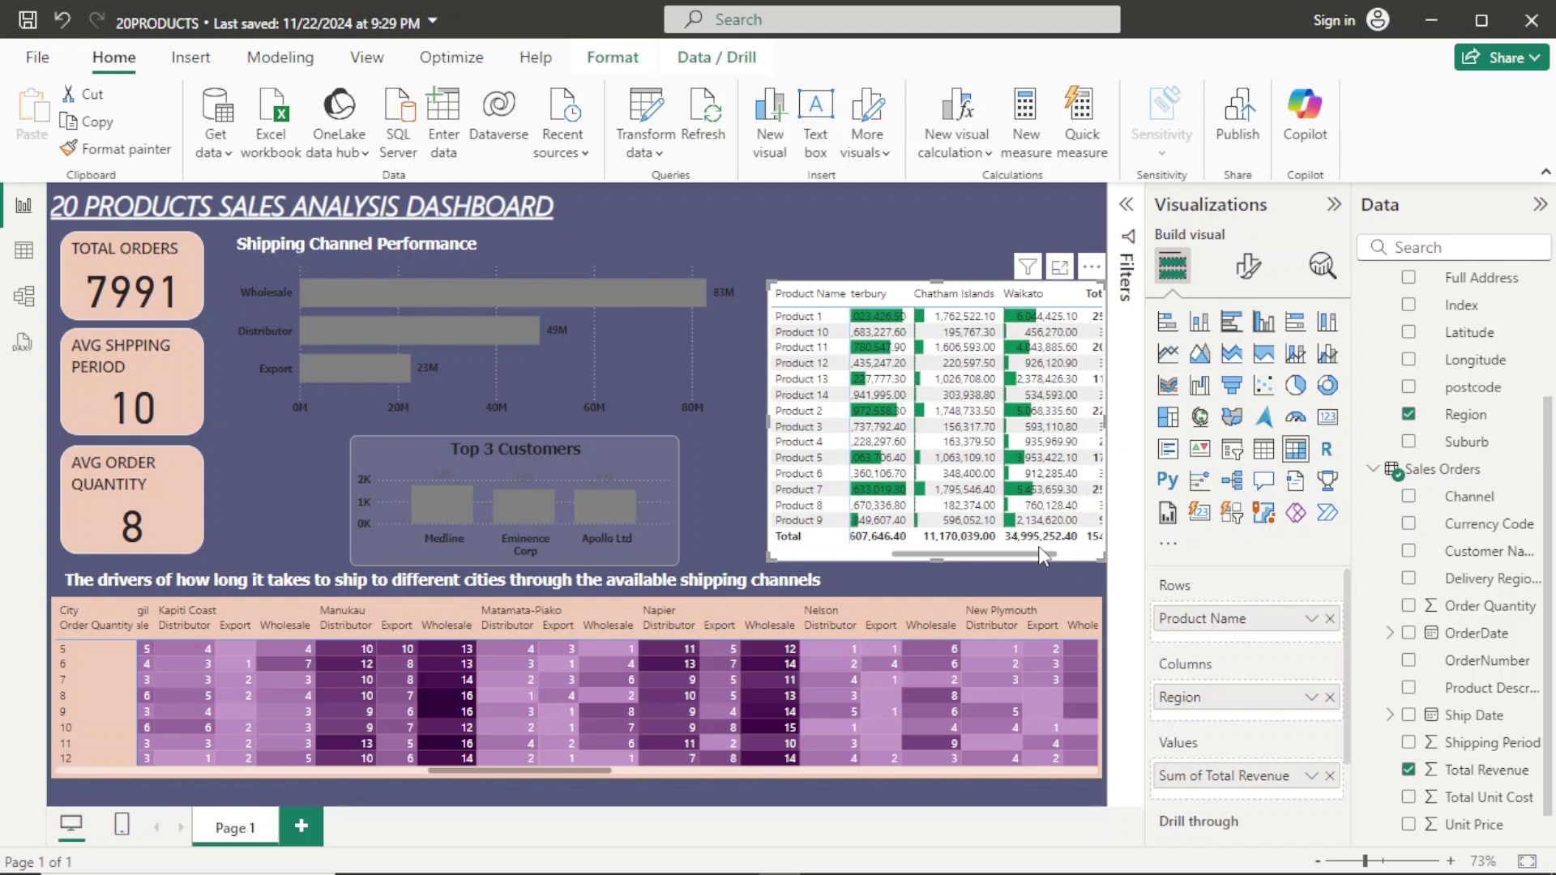
pyautogui.moveTo(1042, 555); pyautogui.dragTo(1086, 554)
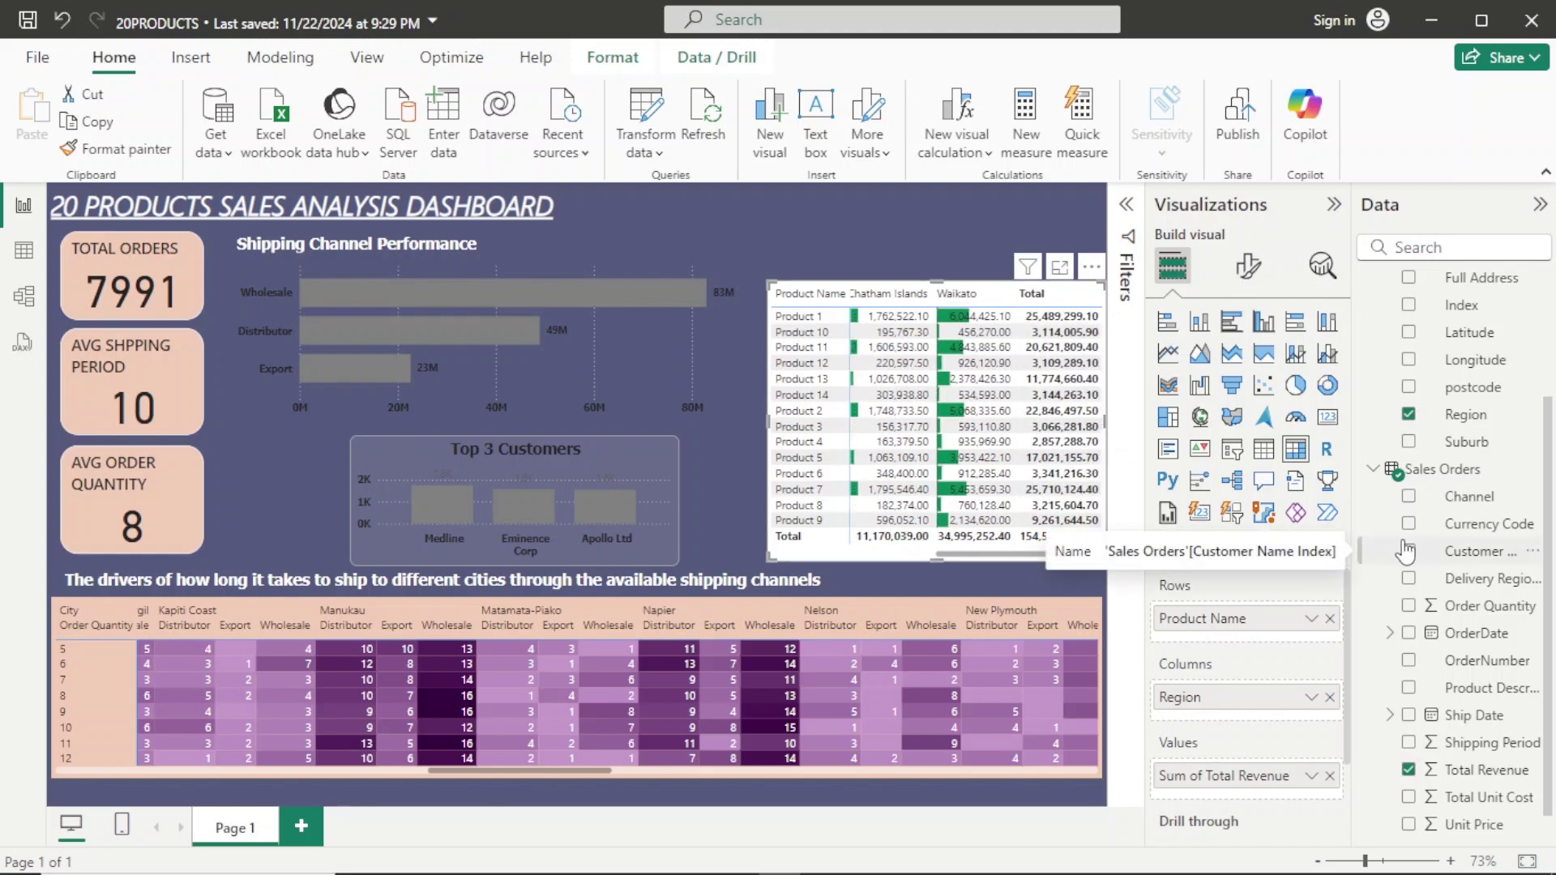
pyautogui.moveTo(995, 554); pyautogui.dragTo(850, 555)
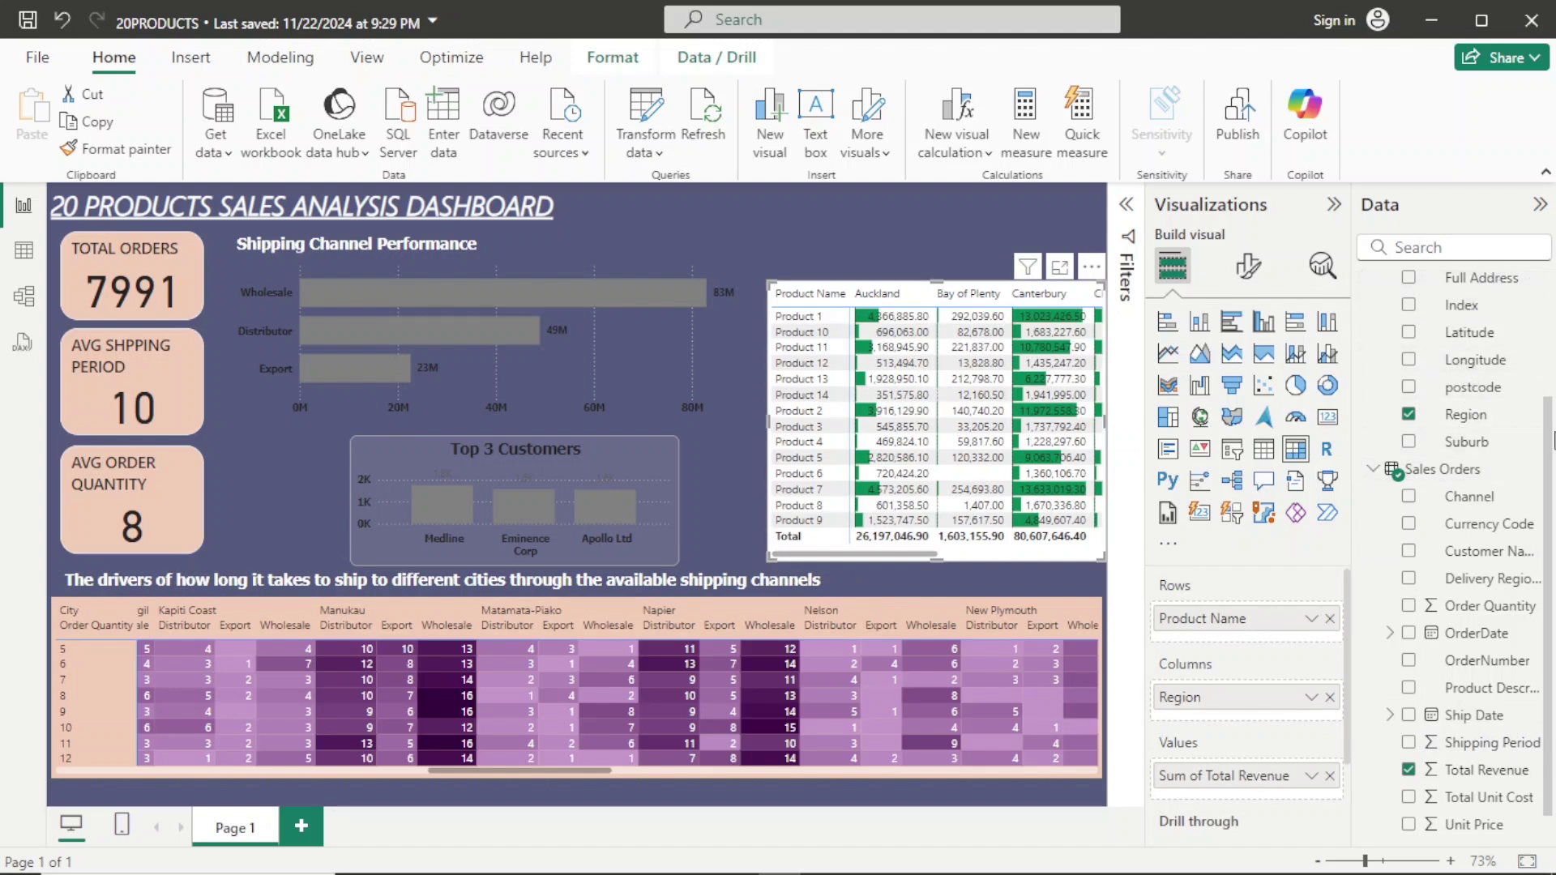
pyautogui.click(1541, 258)
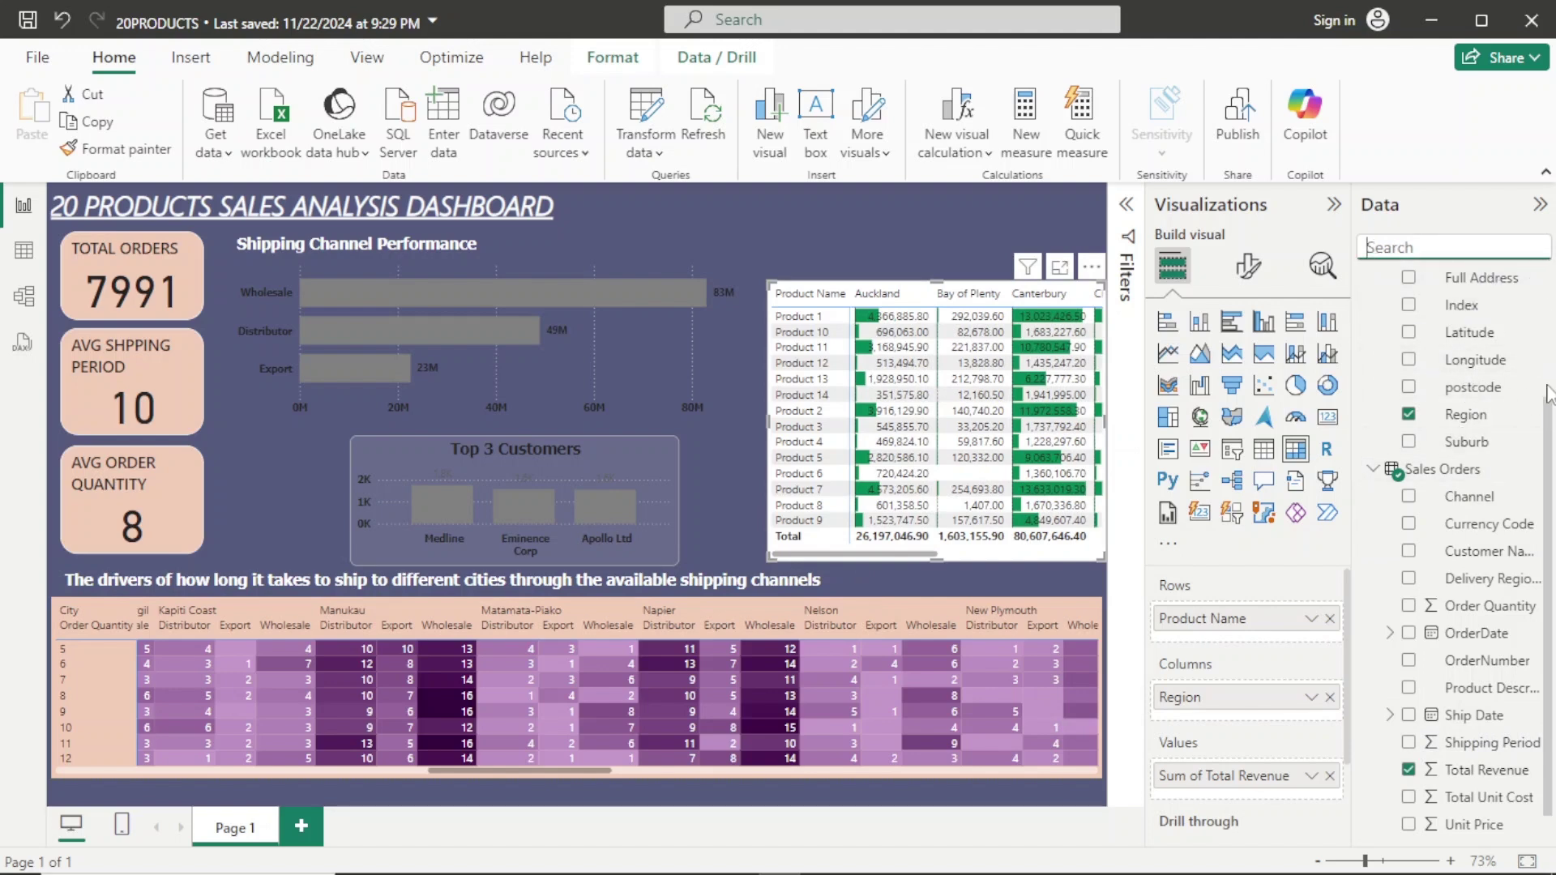
pyautogui.scroll(4, 1548, 417)
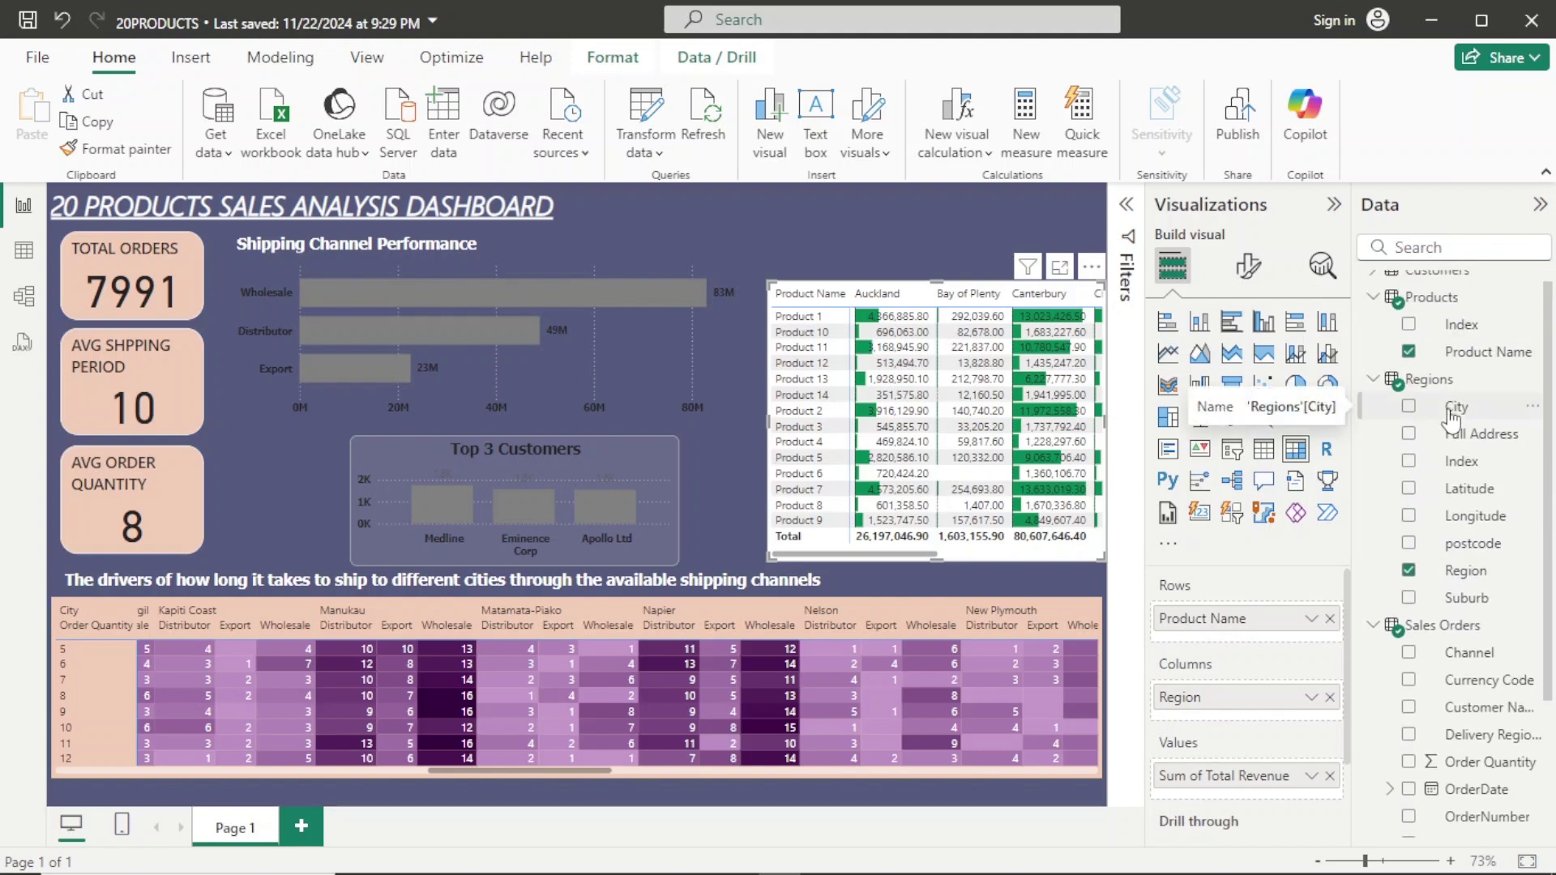
pyautogui.moveTo(1450, 417); pyautogui.dragTo(1253, 711)
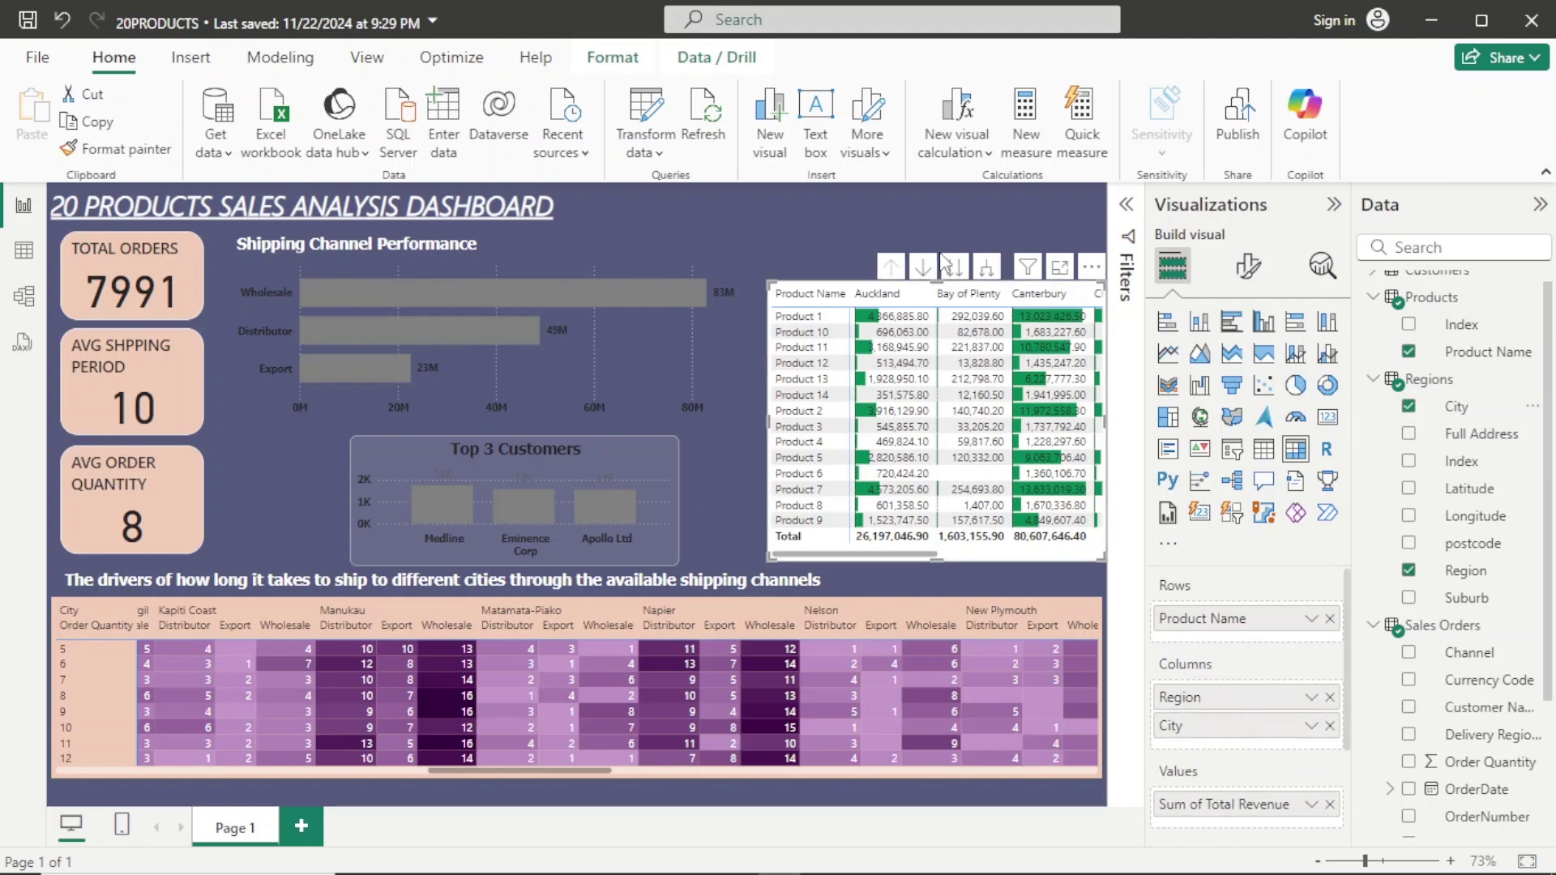
# Show the matrix columns at the city level, look through them, and drill back up to regions.
pyautogui.click(956, 276)
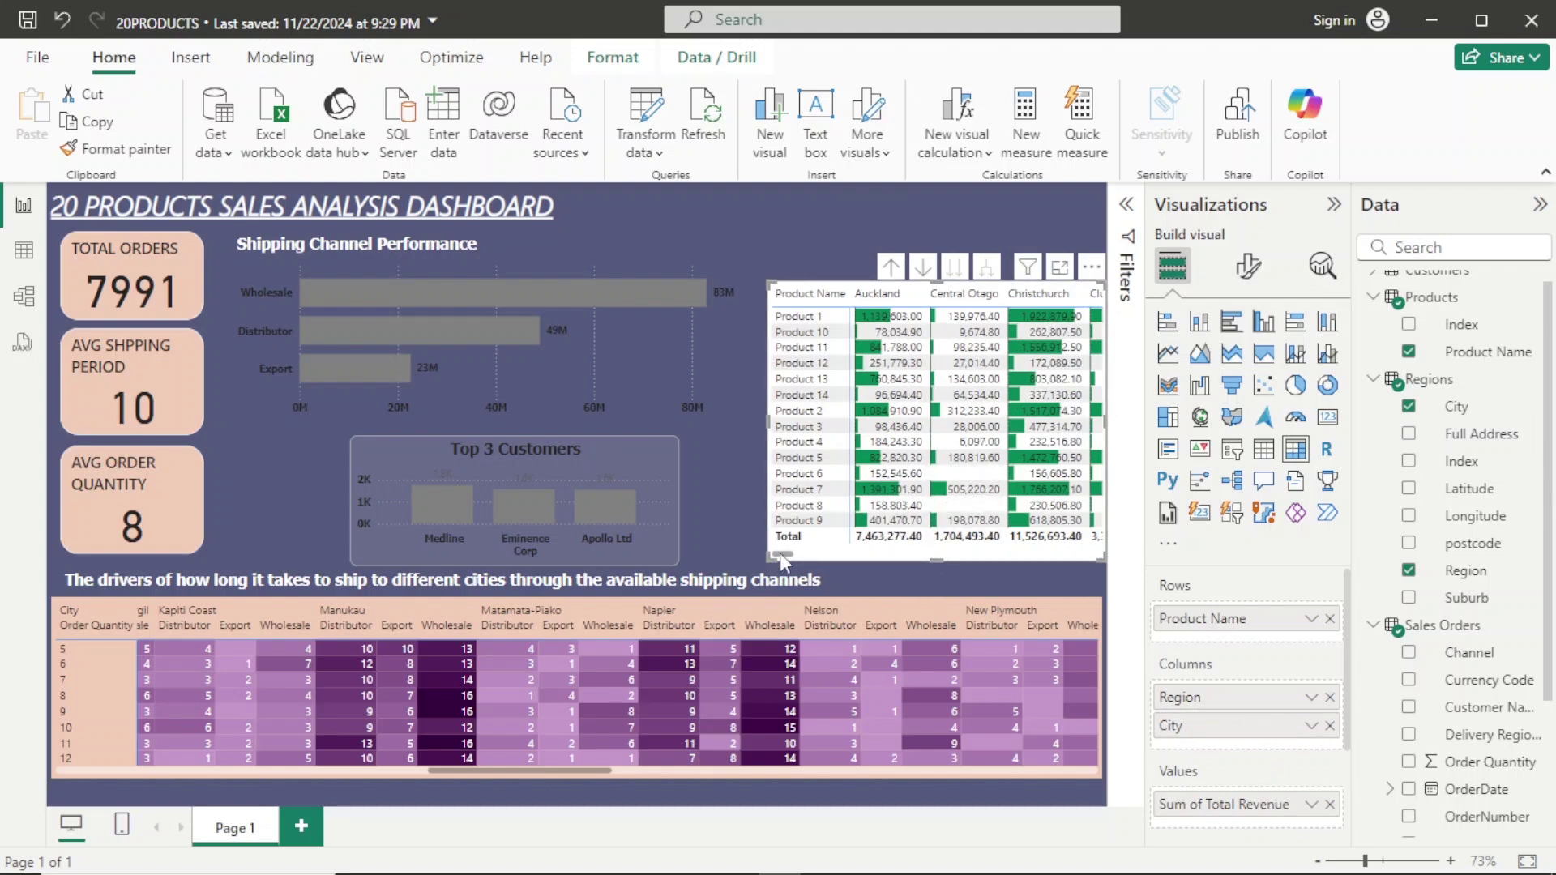
pyautogui.moveTo(780, 553)
pyautogui.mouseDown()
pyautogui.moveTo(1089, 541)
pyautogui.moveTo(802, 554)
pyautogui.mouseUp()
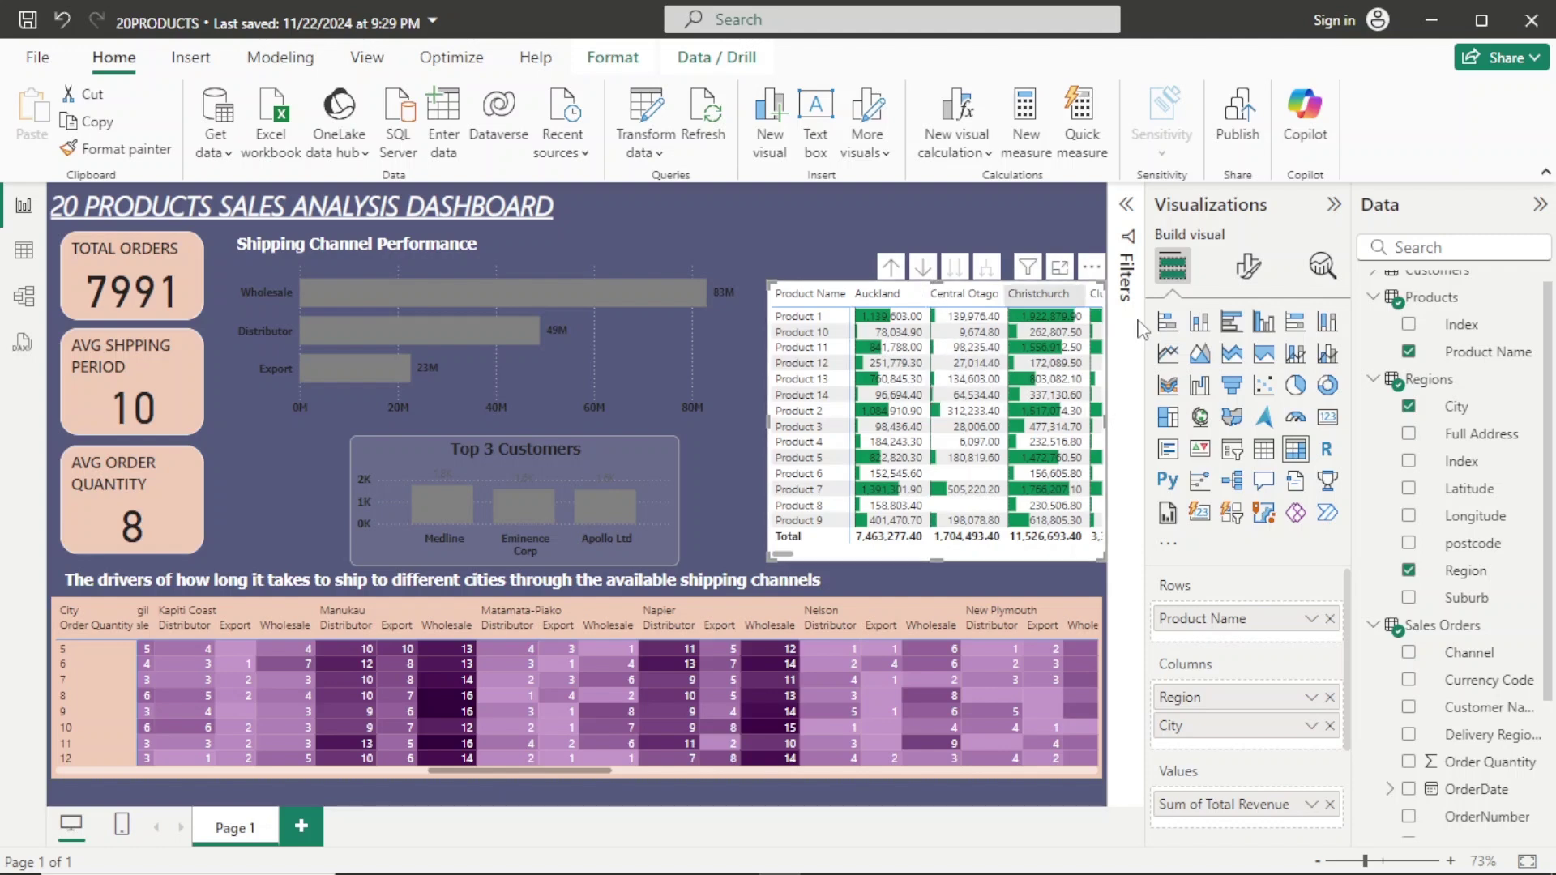
pyautogui.click(1244, 279)
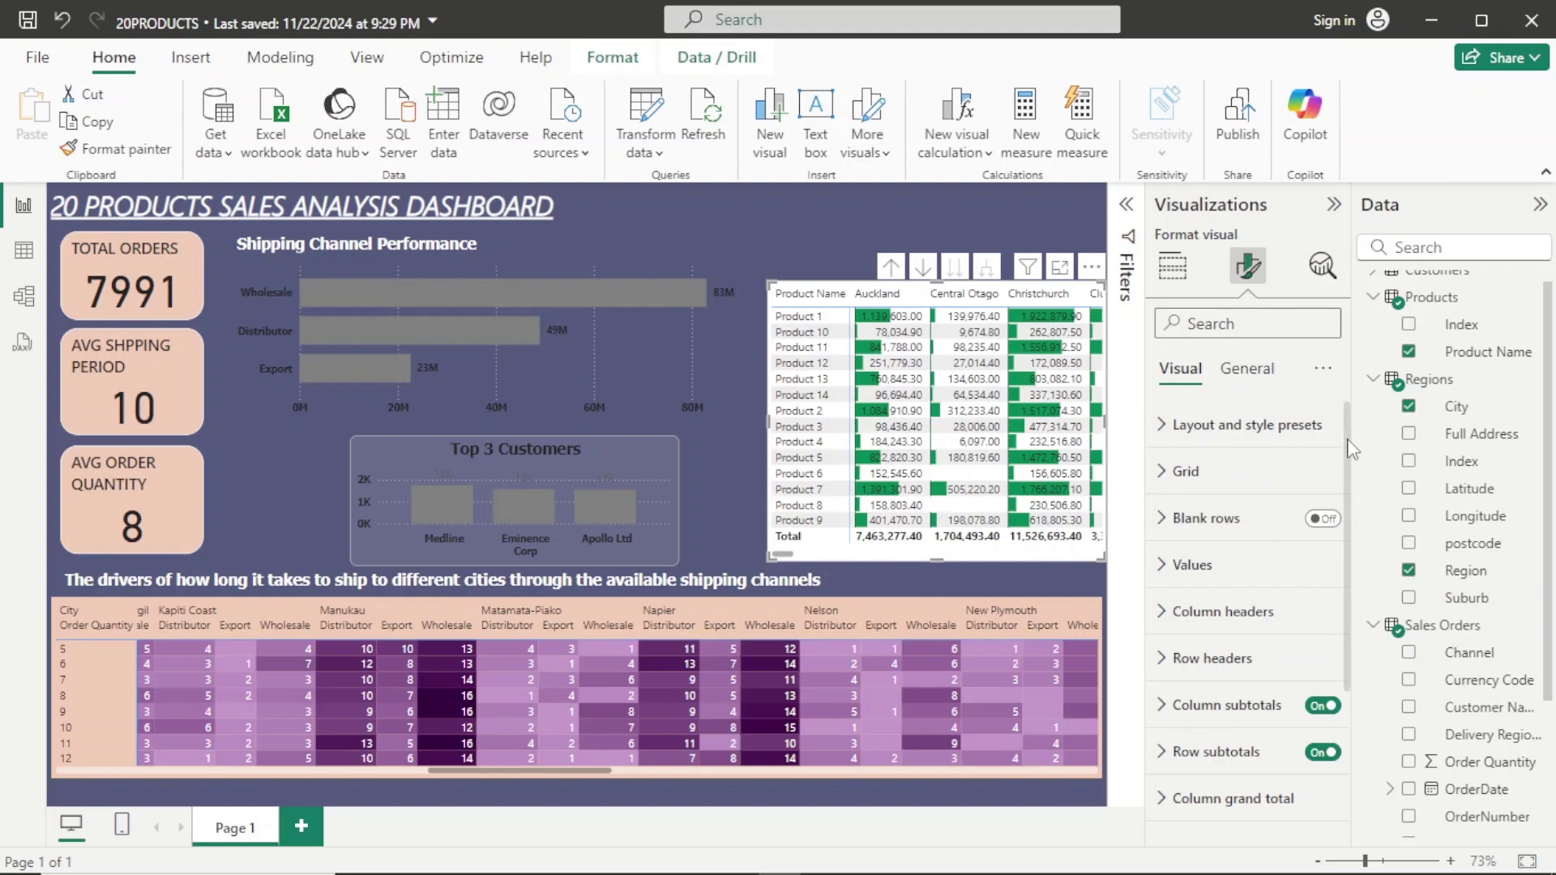
pyautogui.click(899, 266)
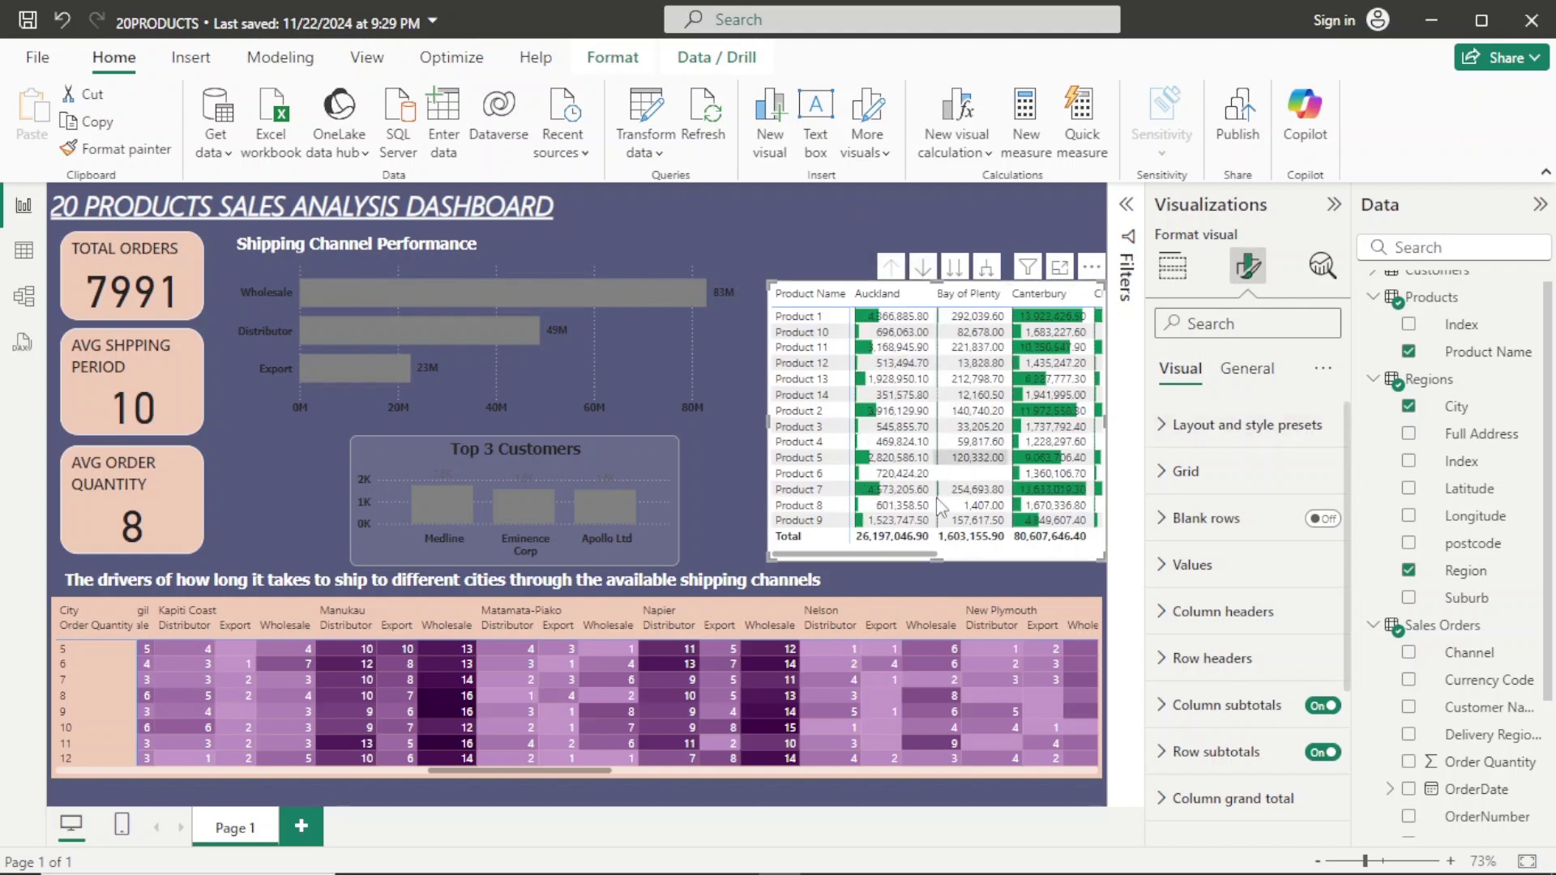
# Turn off the matrix's column subtotals and row subtotals and check the remaining region columns.
pyautogui.moveTo(916, 553); pyautogui.dragTo(1102, 559)
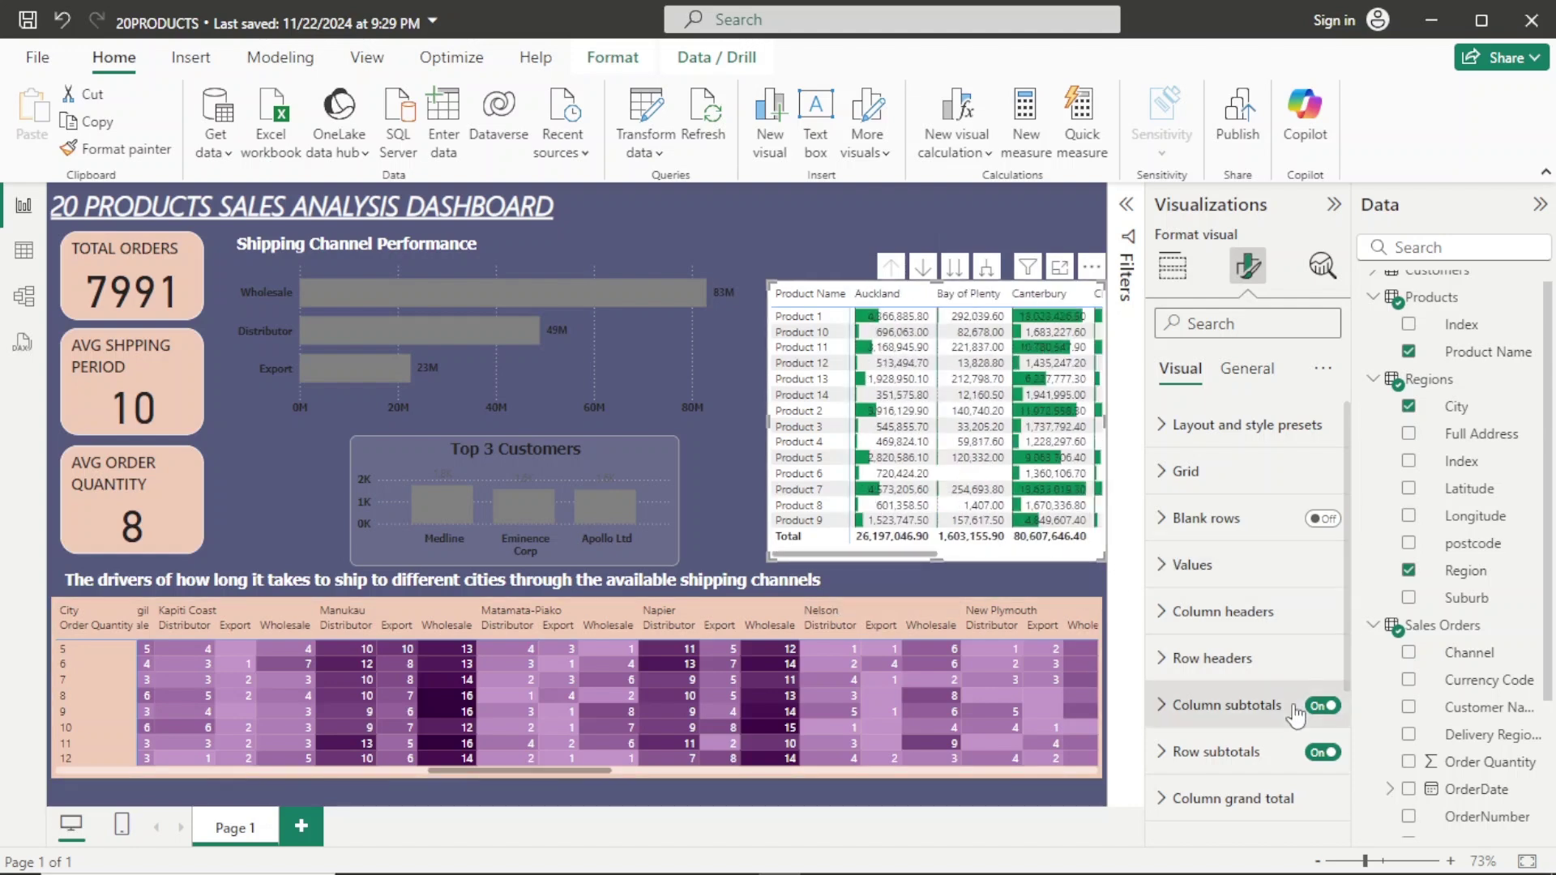
pyautogui.click(1324, 711)
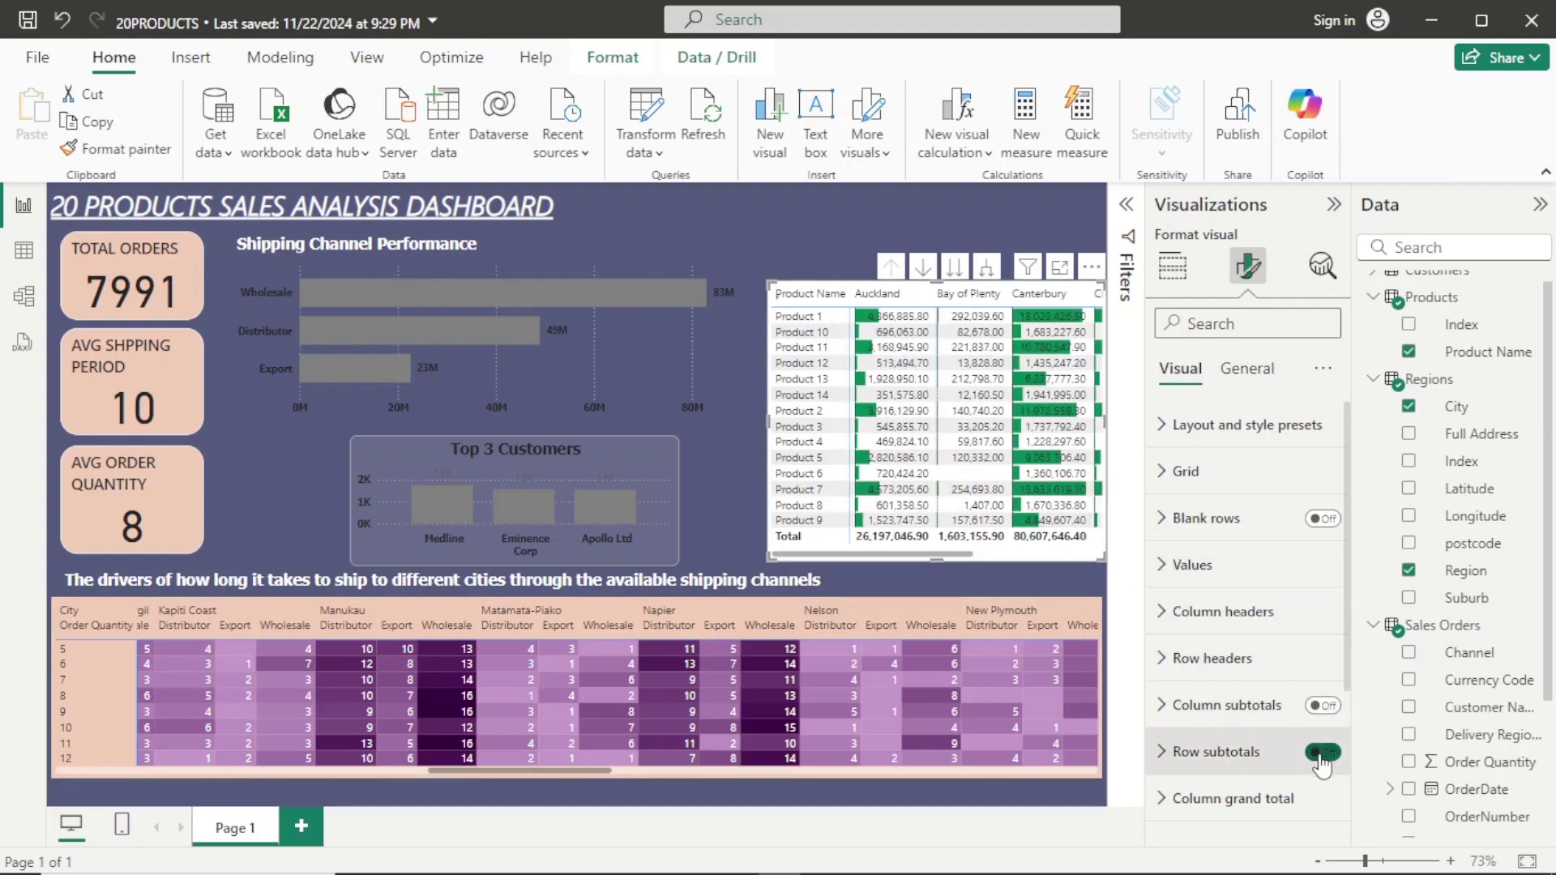
pyautogui.click(1320, 754)
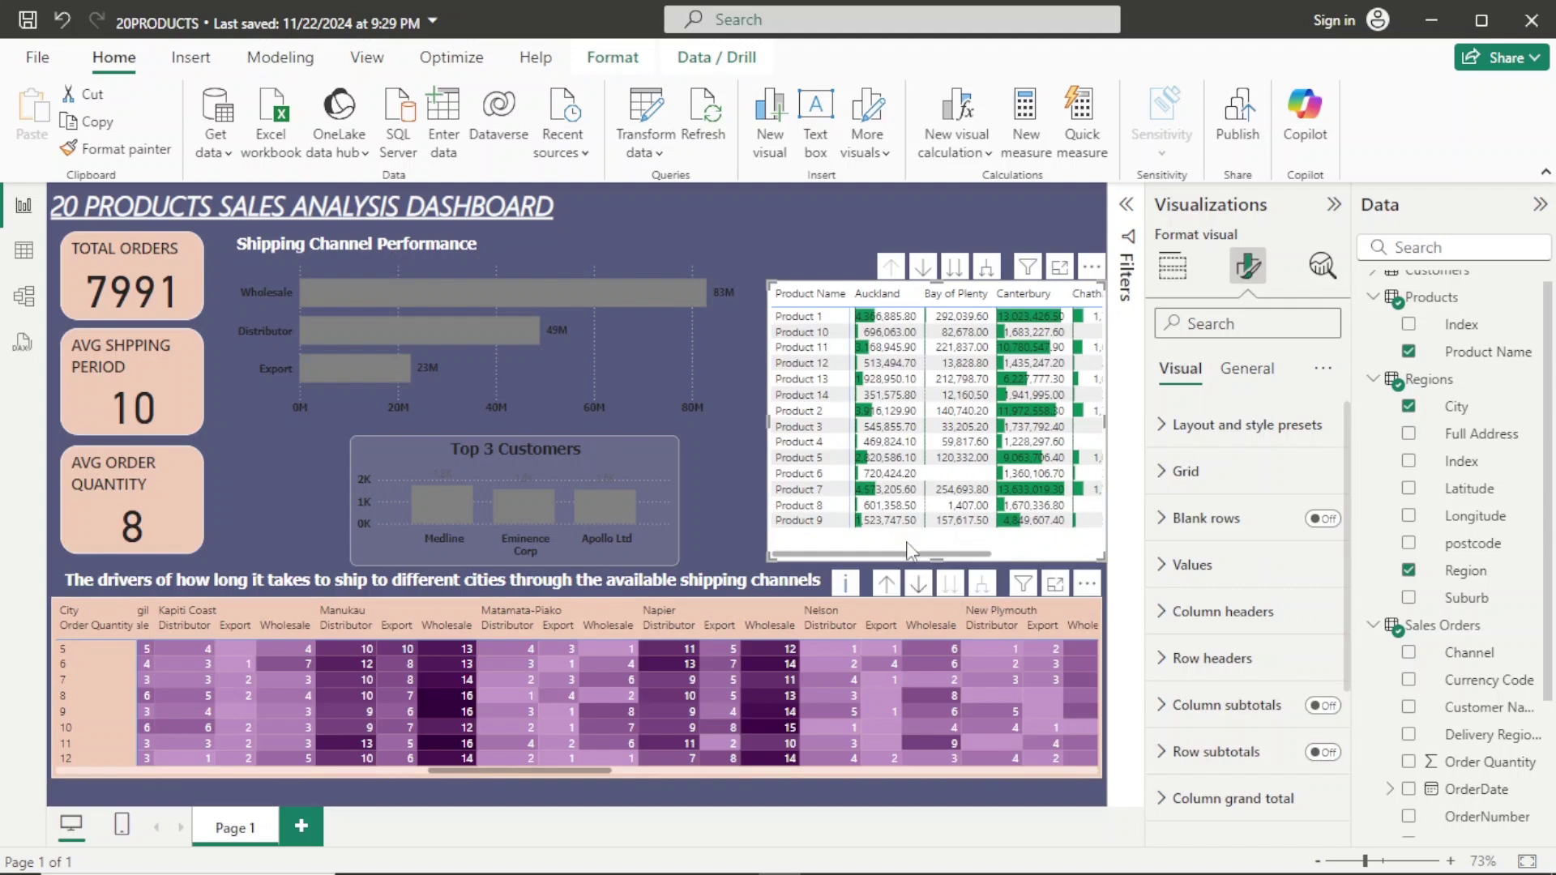
pyautogui.moveTo(906, 554); pyautogui.dragTo(1096, 556)
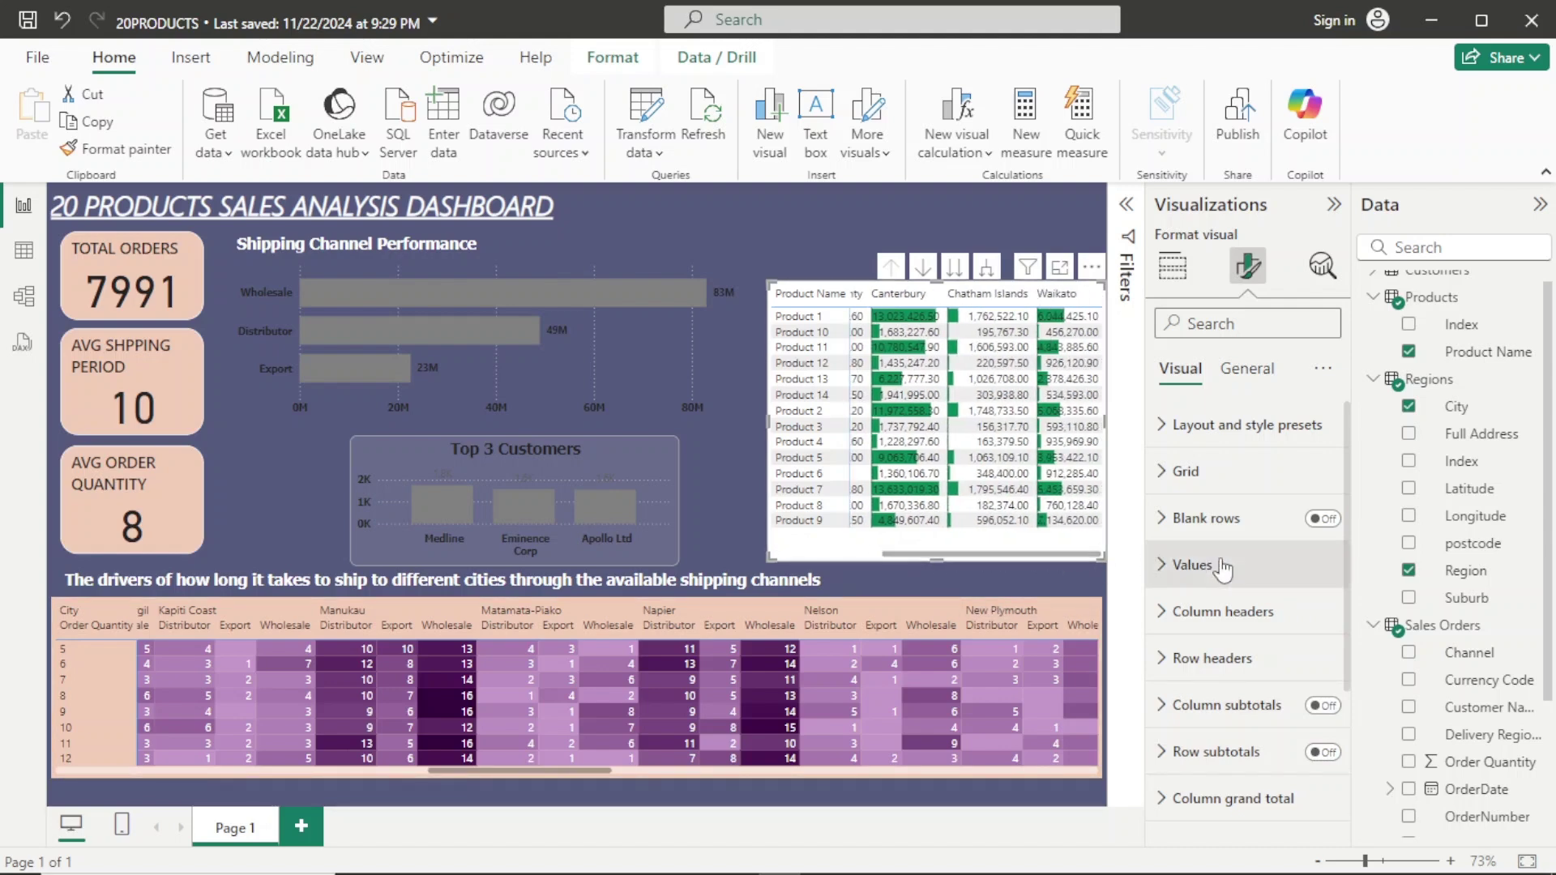
pyautogui.click(847, 553)
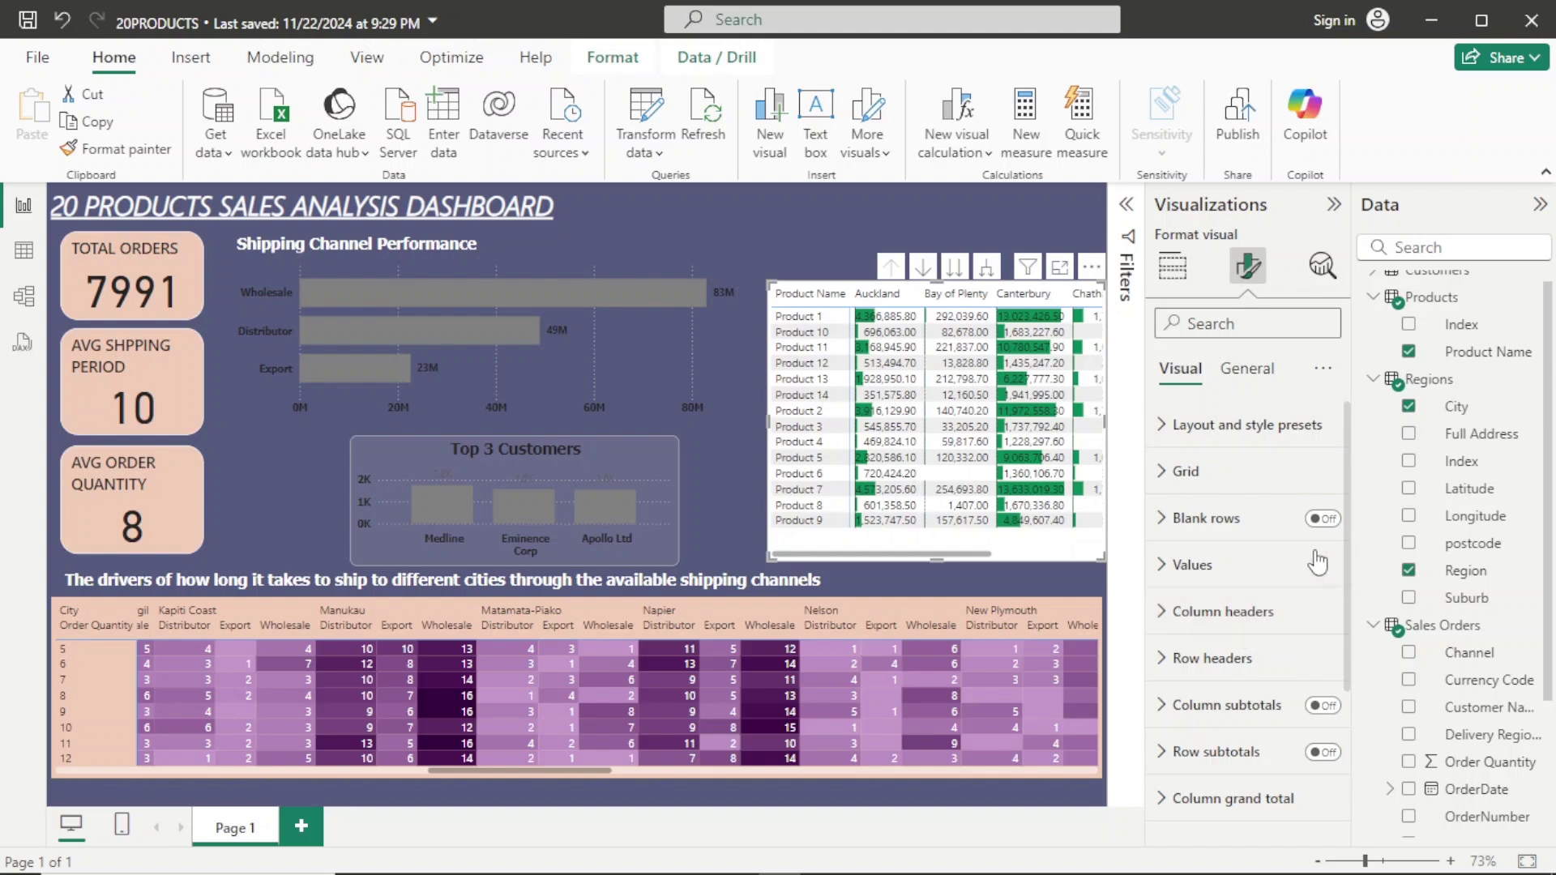
# Format the matrix's column grand total values in Tahoma without bold, using the dark text colour.
pyautogui.scroll(-3, 1348, 567)
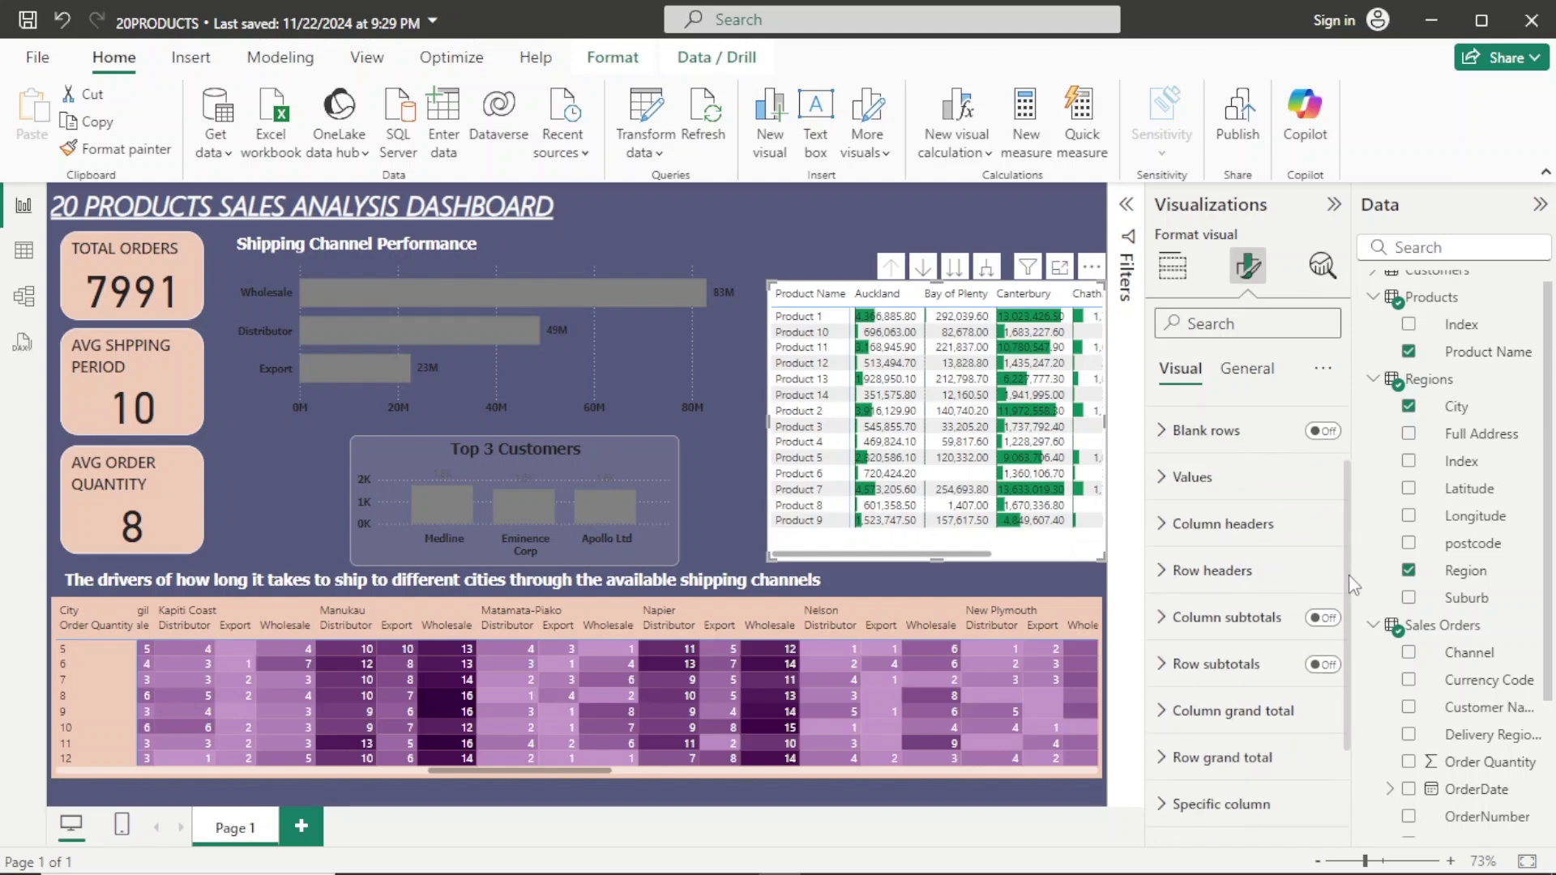
pyautogui.click(1248, 646)
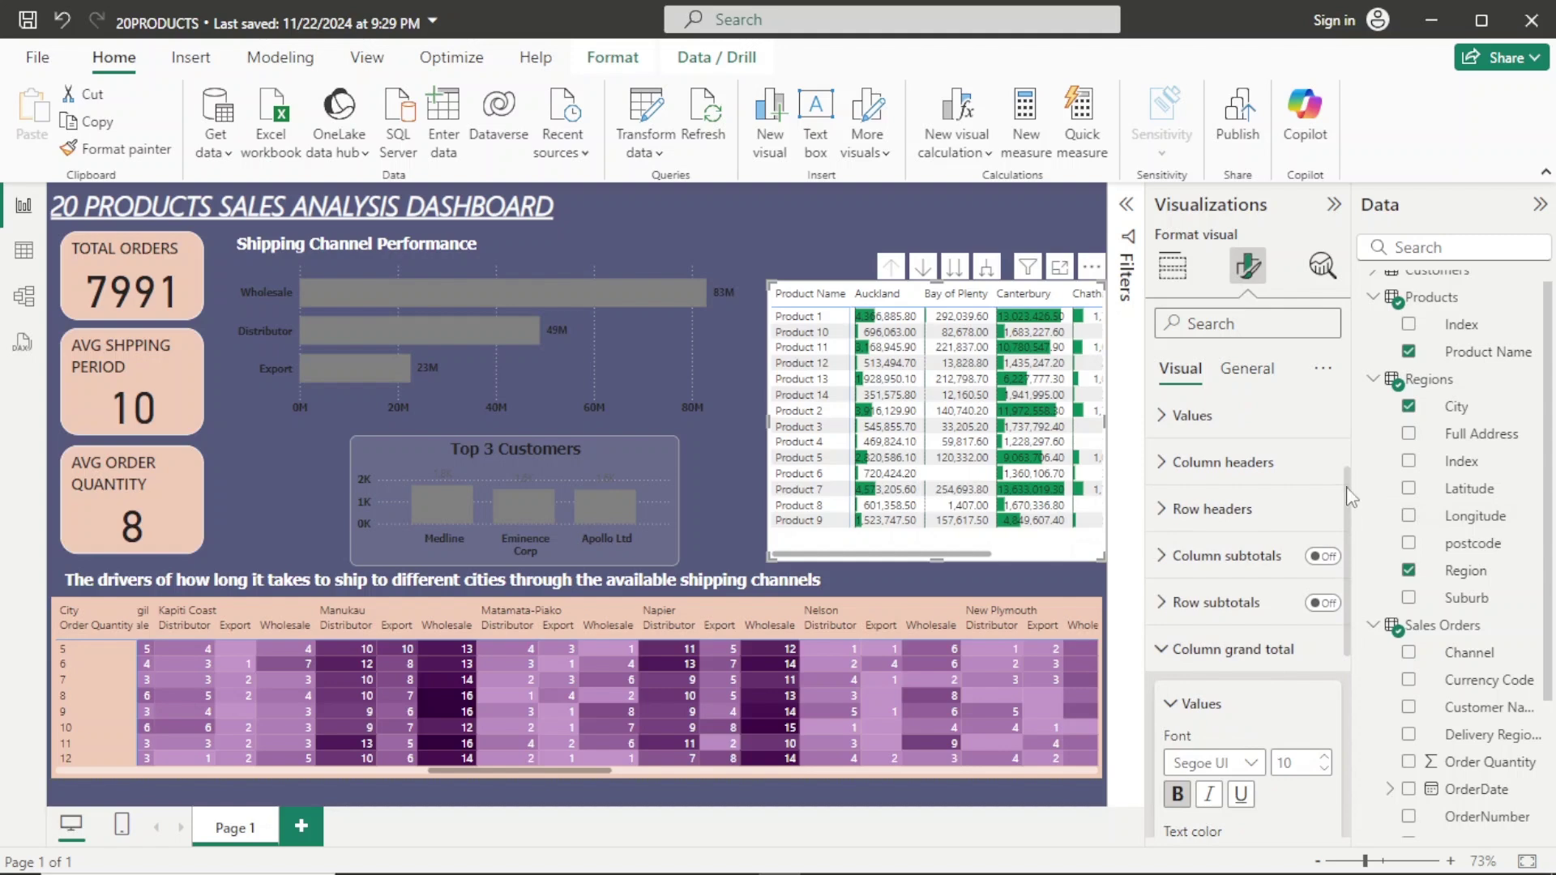
pyautogui.scroll(-3, 1348, 533)
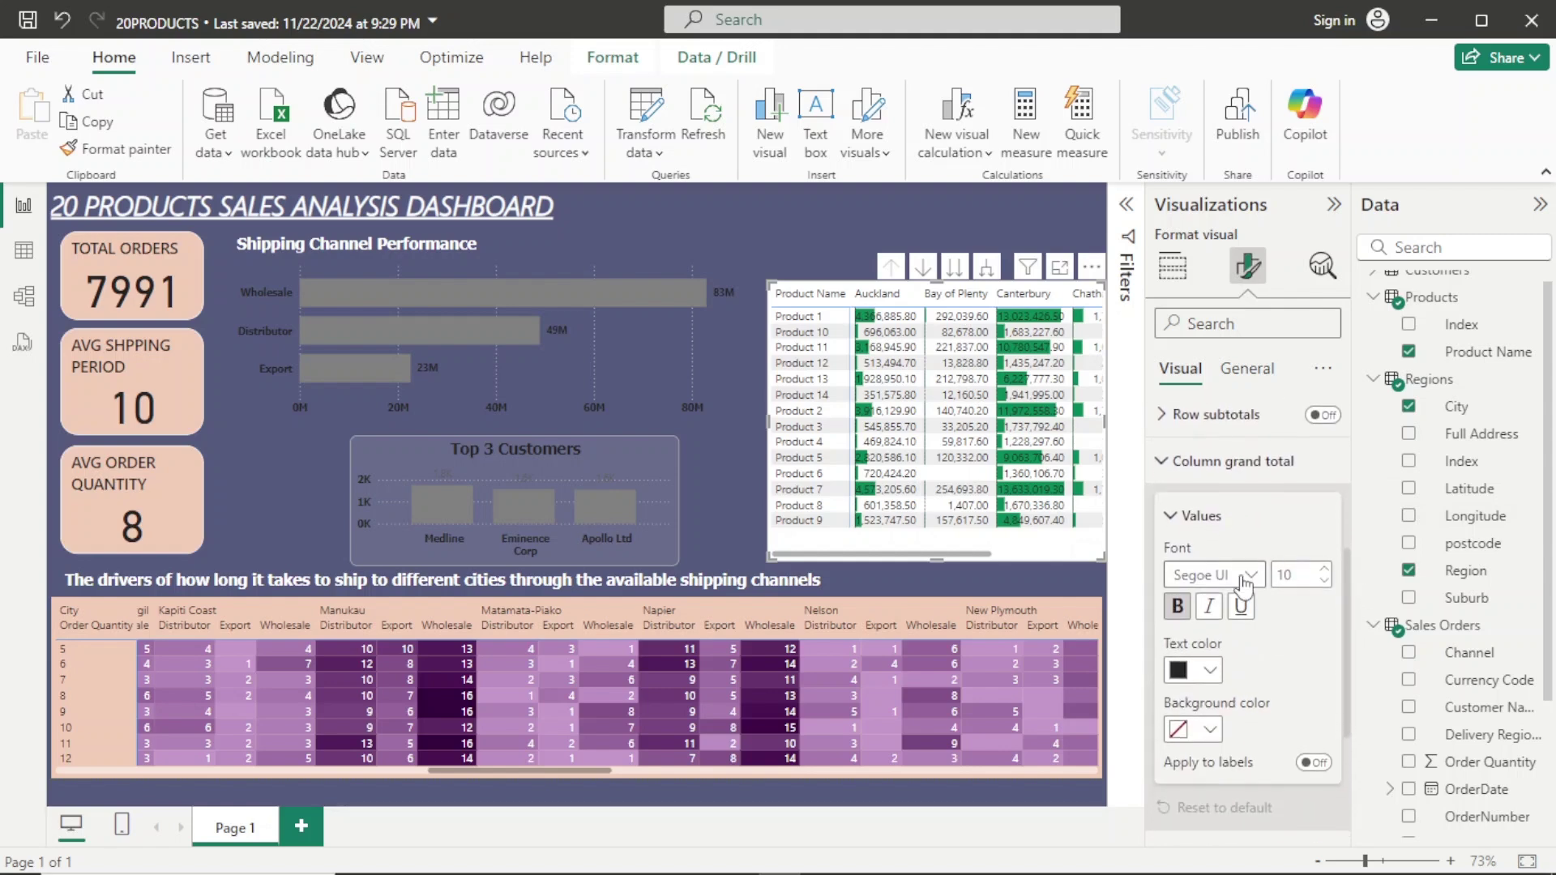
pyautogui.click(1250, 577)
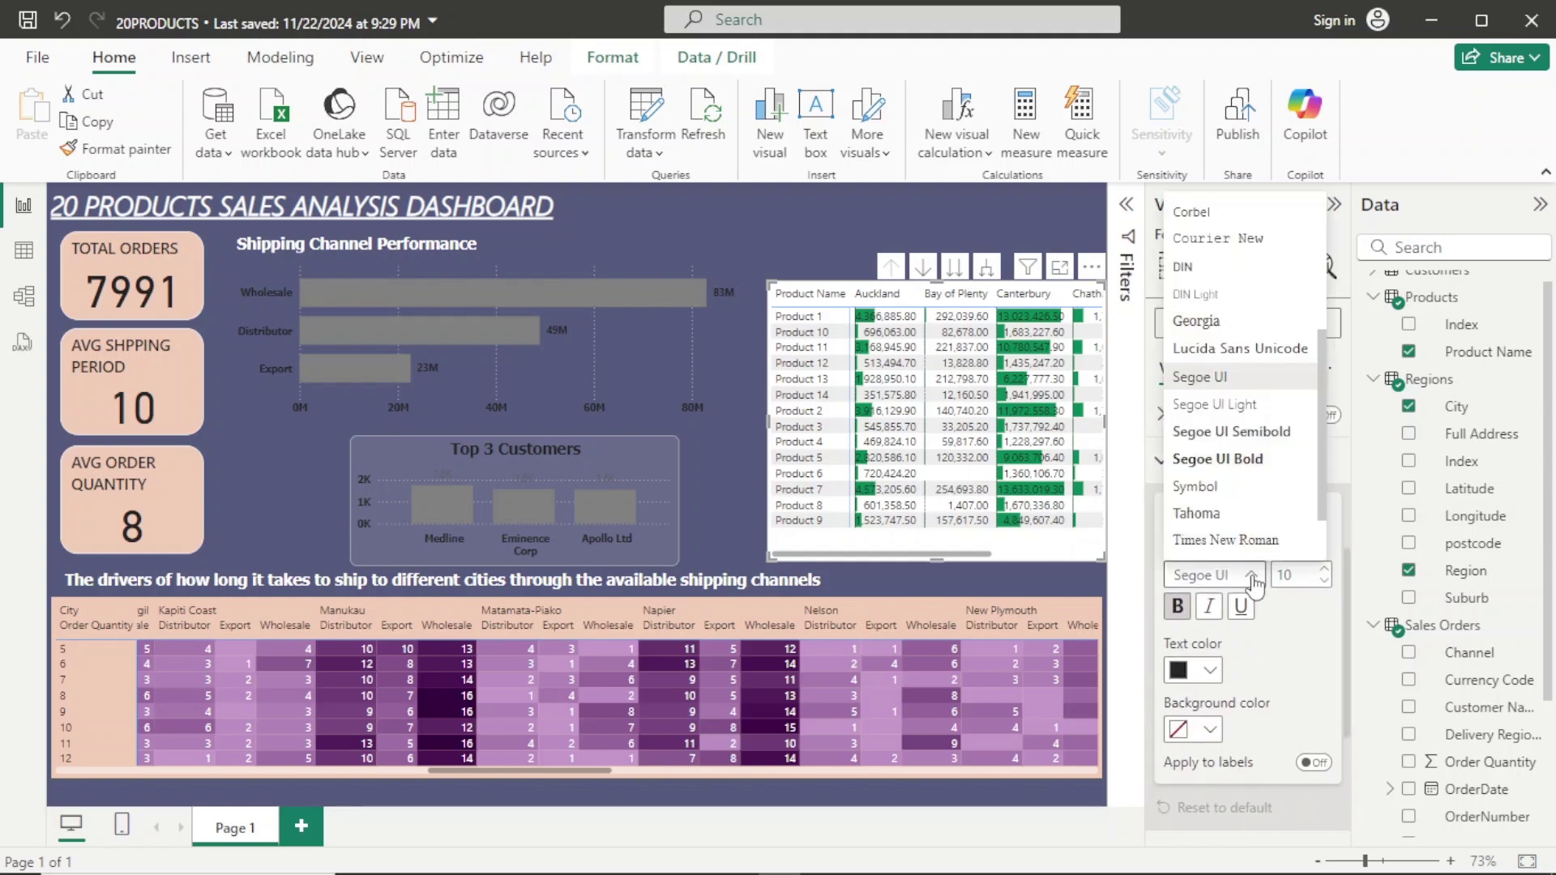
pyautogui.click(1223, 517)
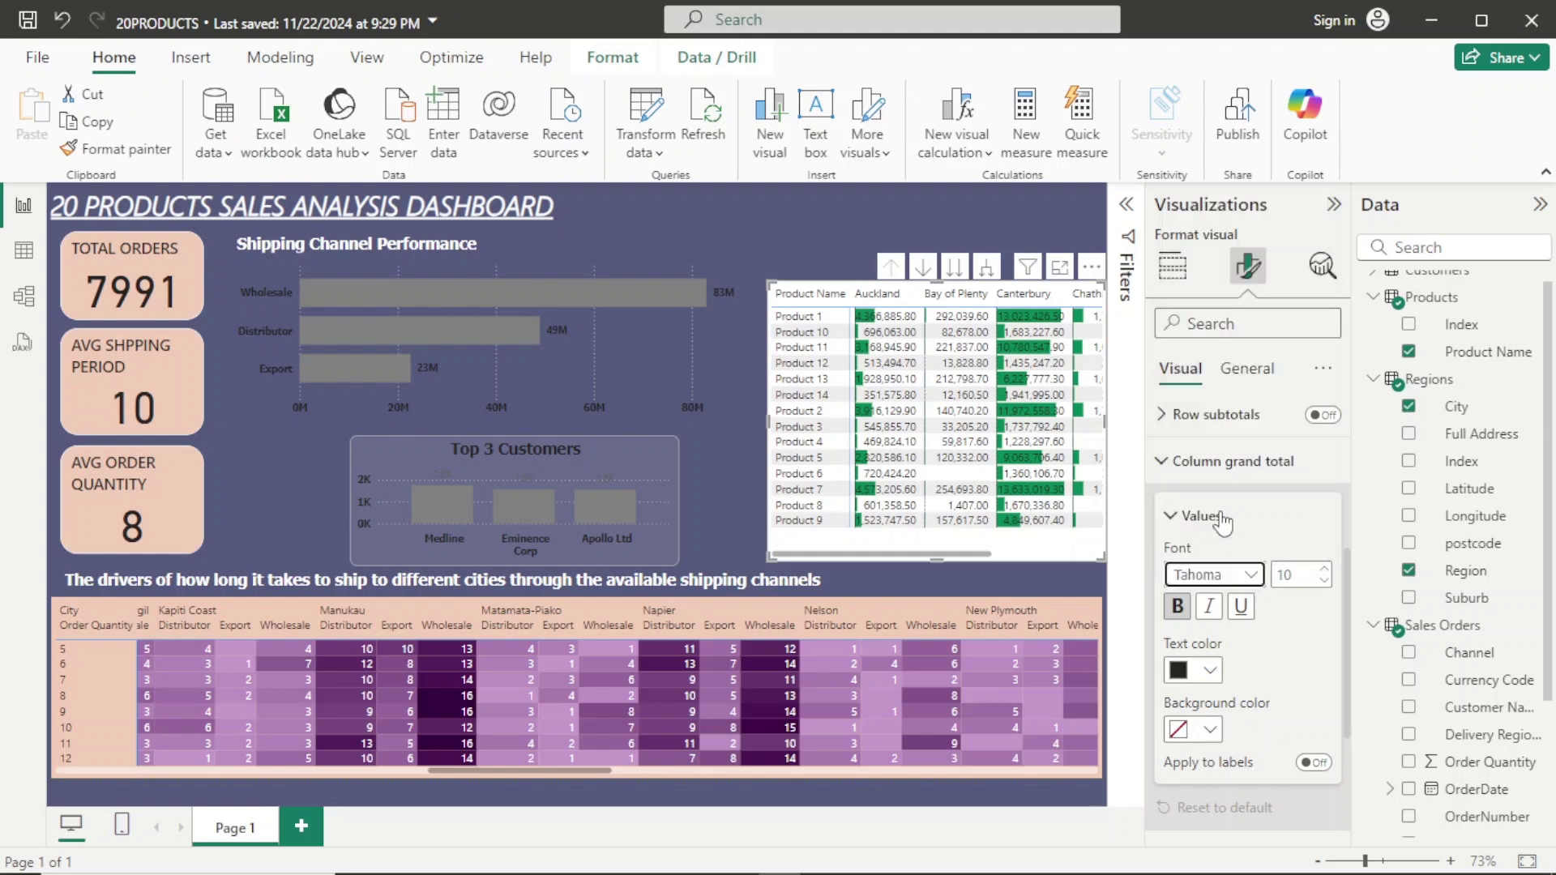
pyautogui.click(1185, 678)
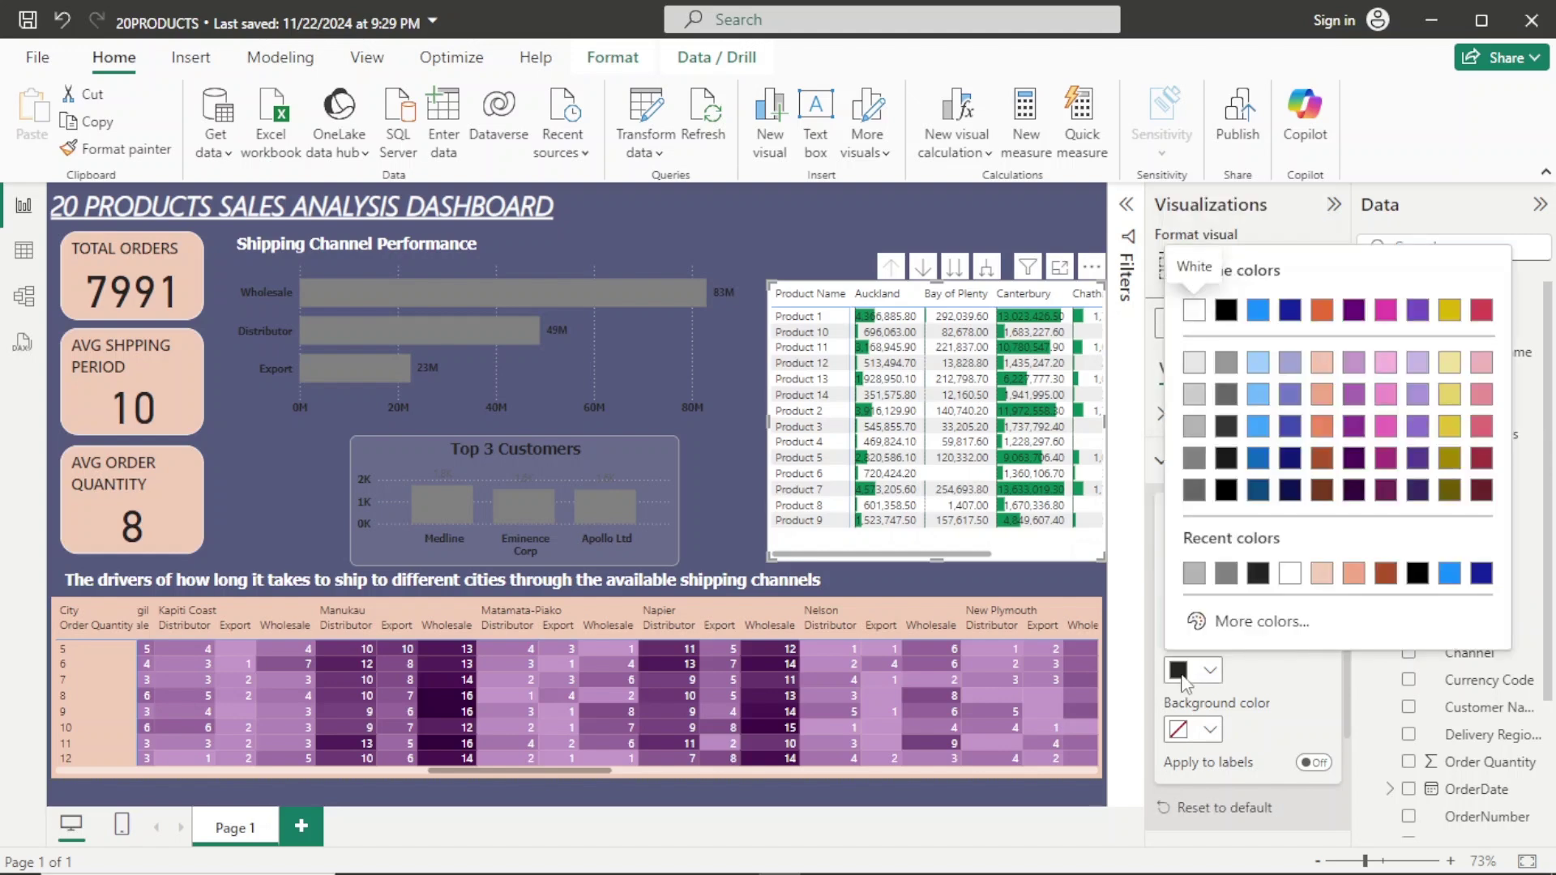
pyautogui.click(1261, 576)
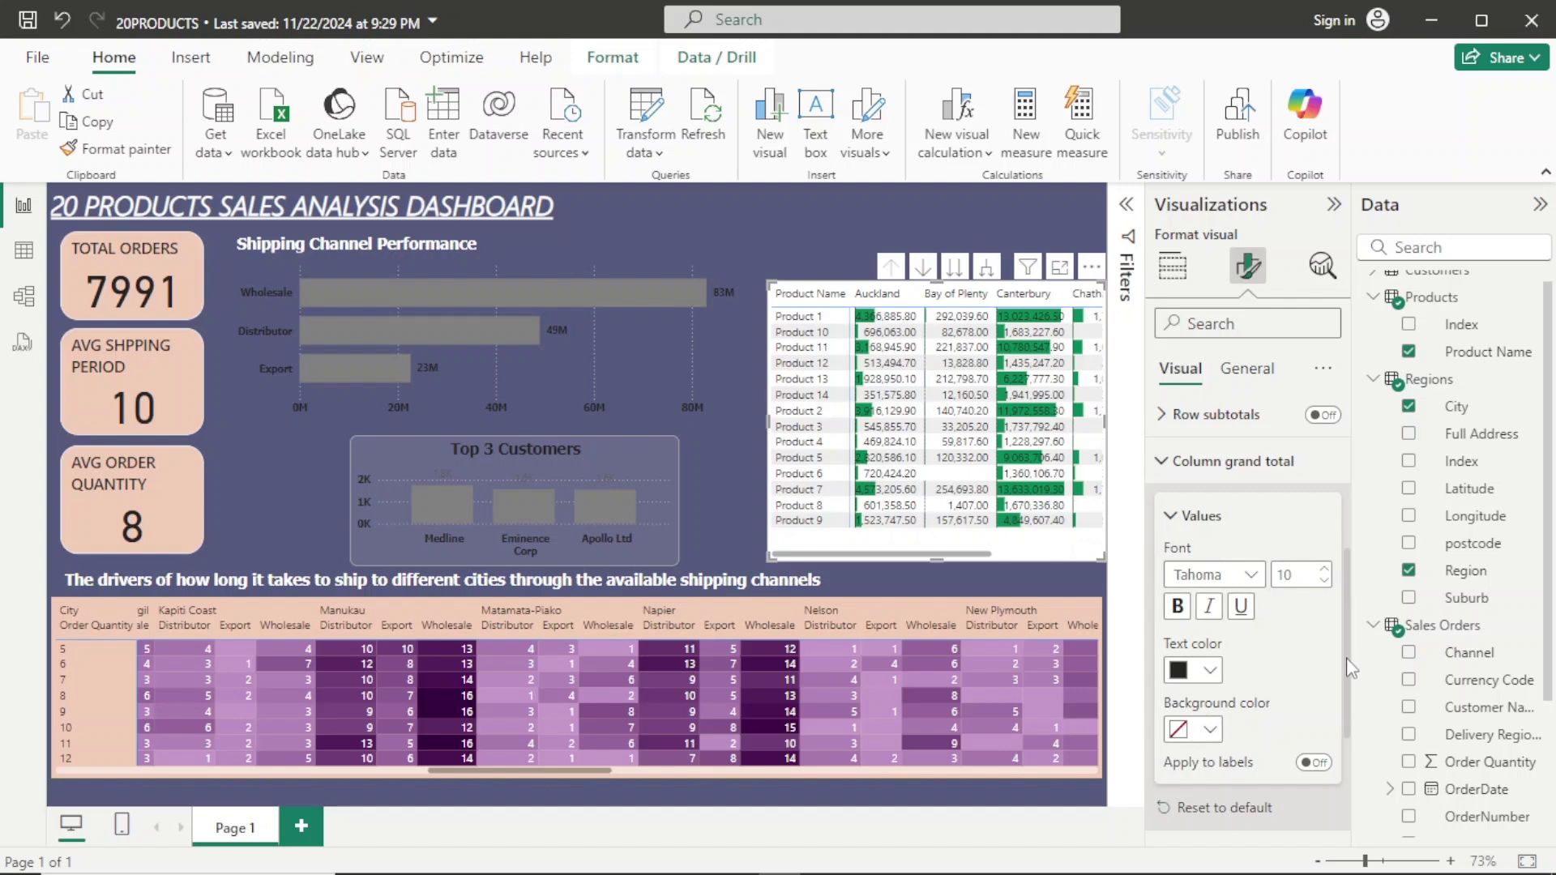
pyautogui.scroll(5, 1349, 661)
pyautogui.scroll(-4, 1349, 640)
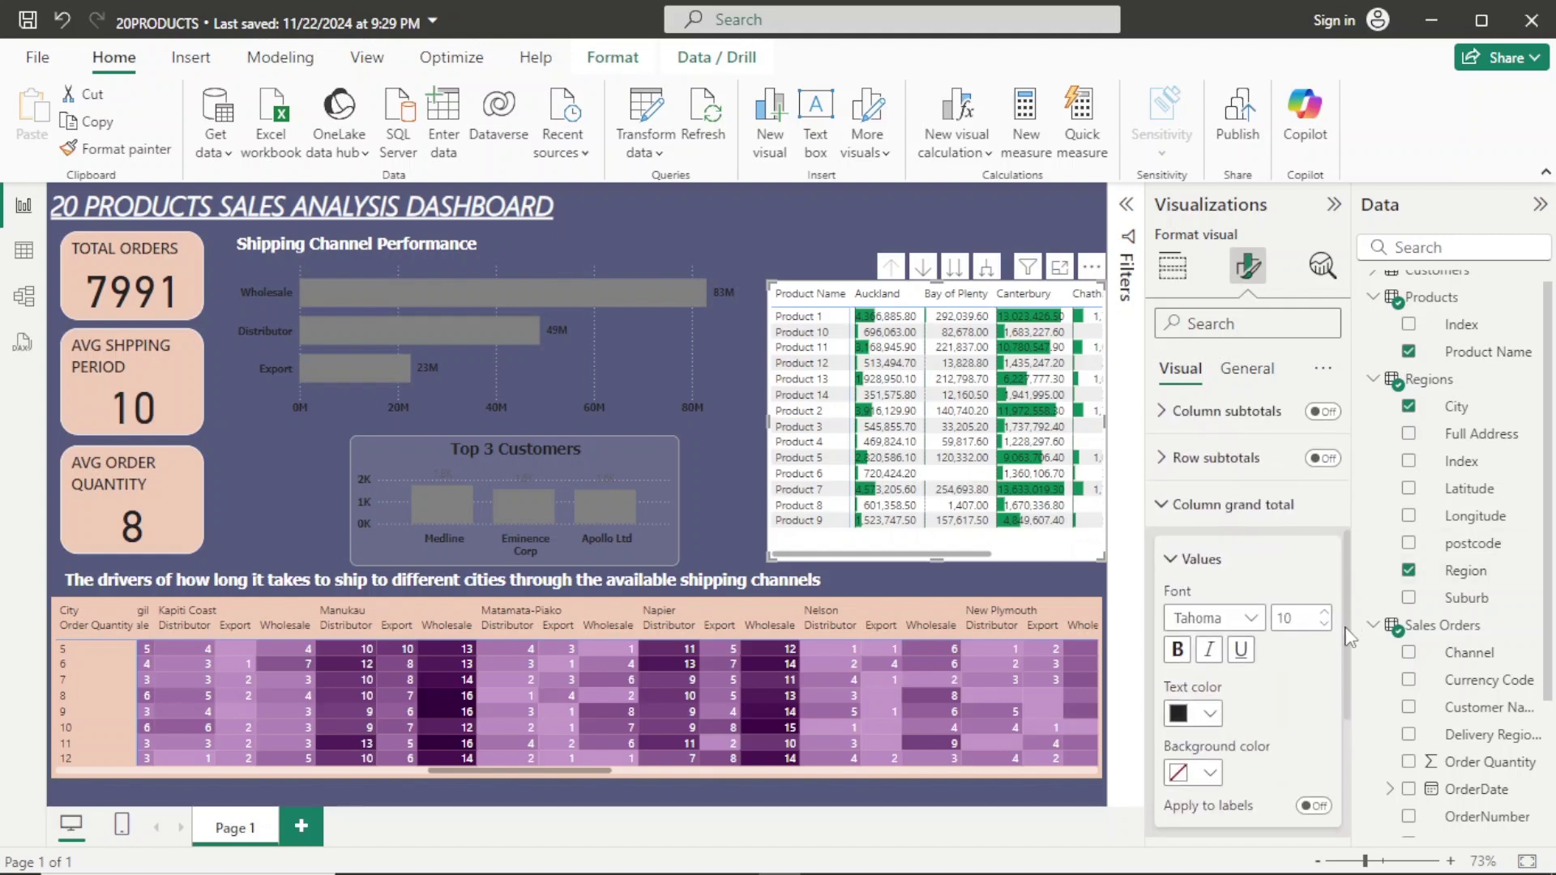
pyautogui.click(1164, 506)
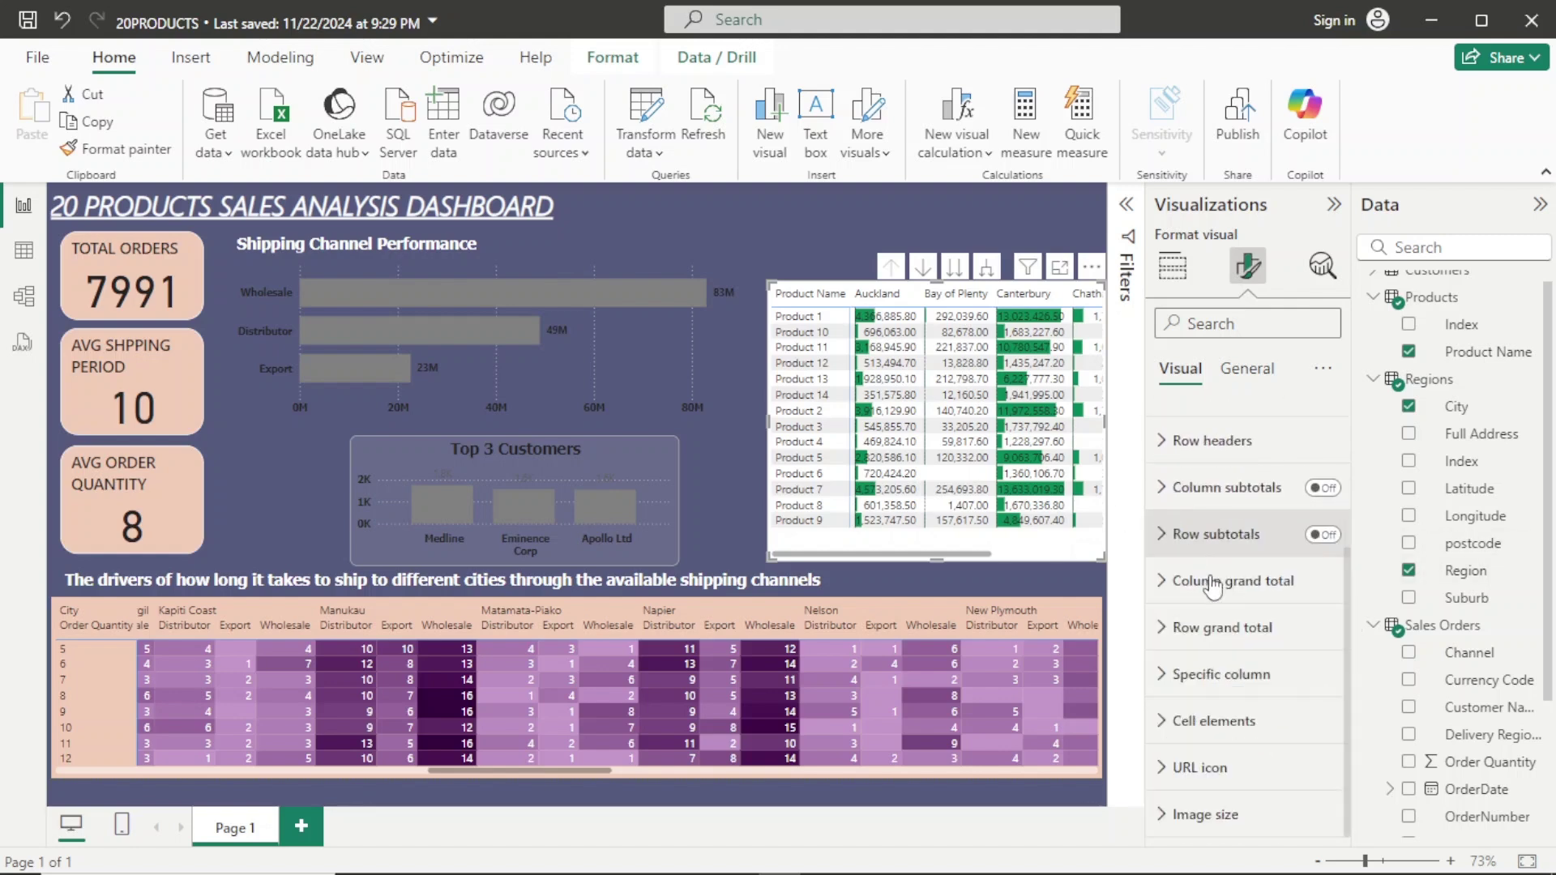
pyautogui.click(1262, 589)
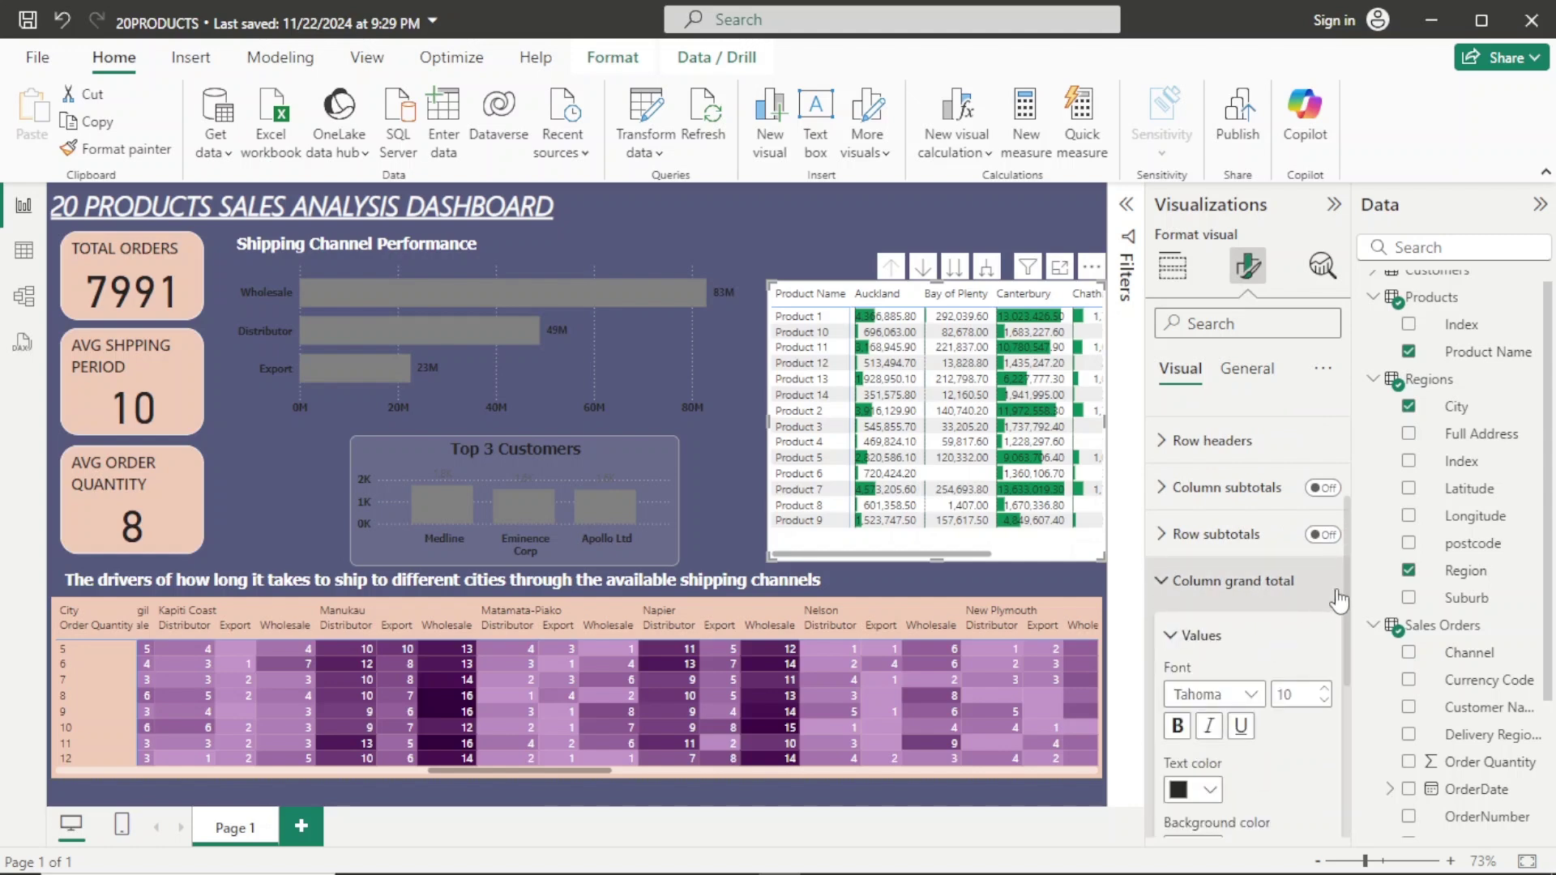
pyautogui.moveTo(1348, 570); pyautogui.dragTo(1343, 652)
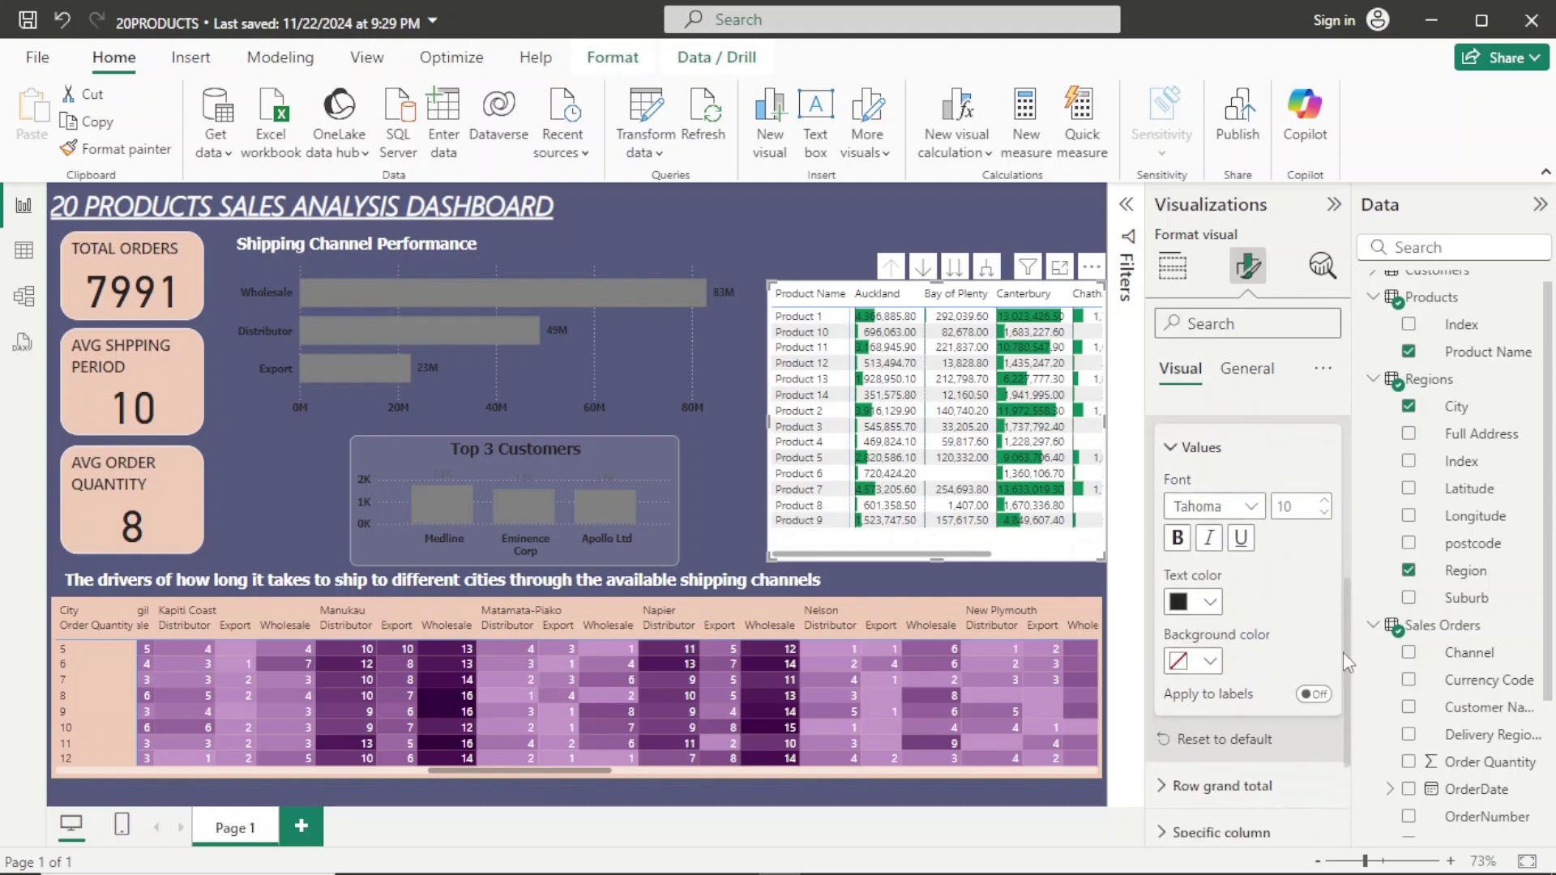
# Set the background colour of the matrix's column grand total values to the recent light peach.
pyautogui.click(1211, 661)
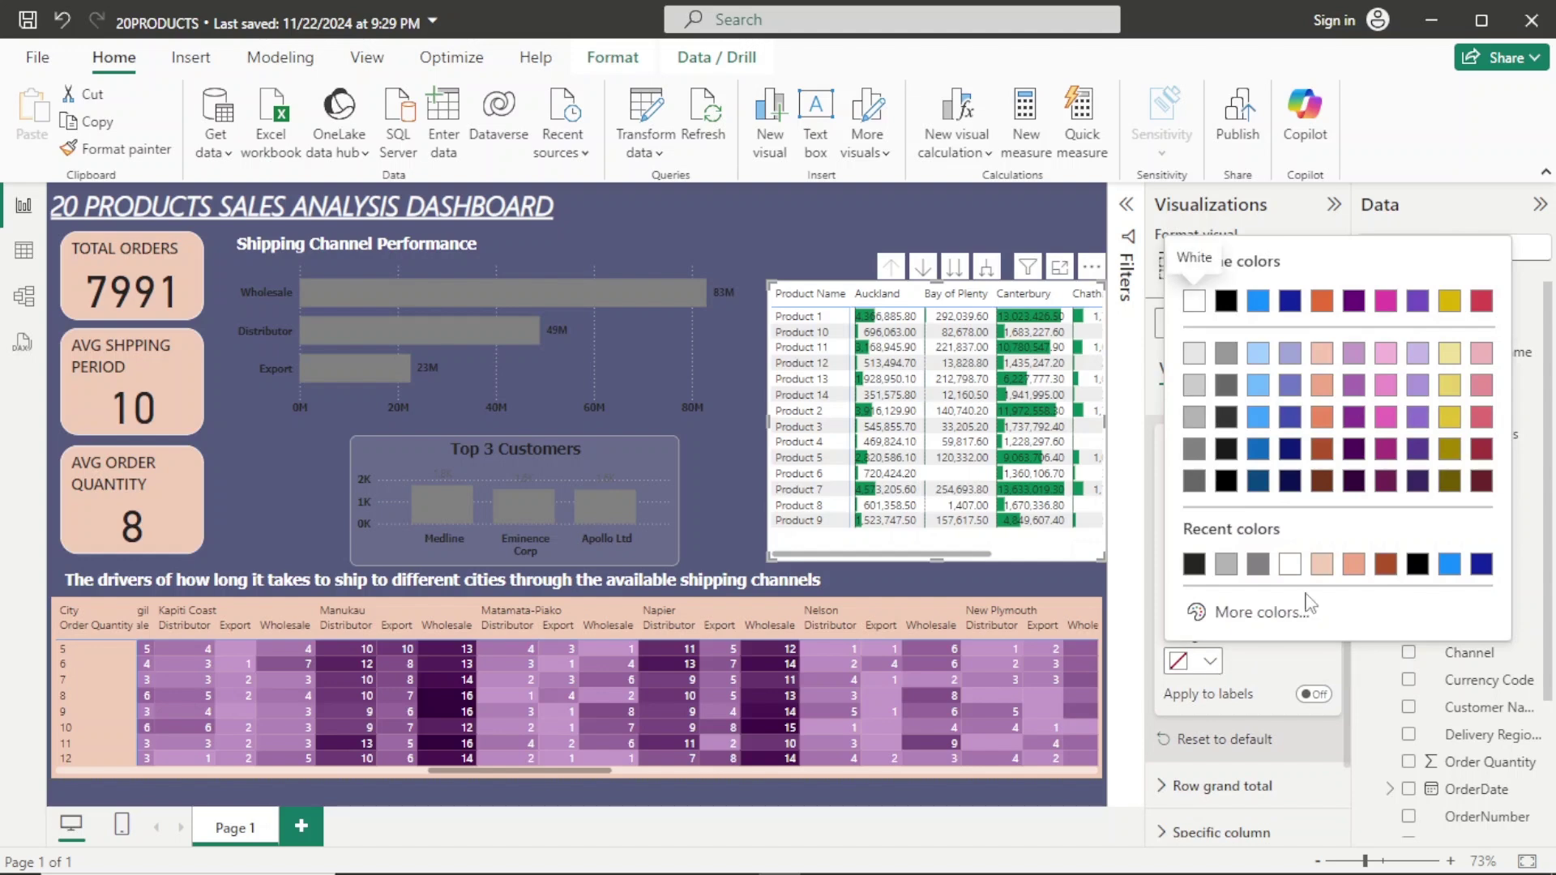
pyautogui.click(1322, 565)
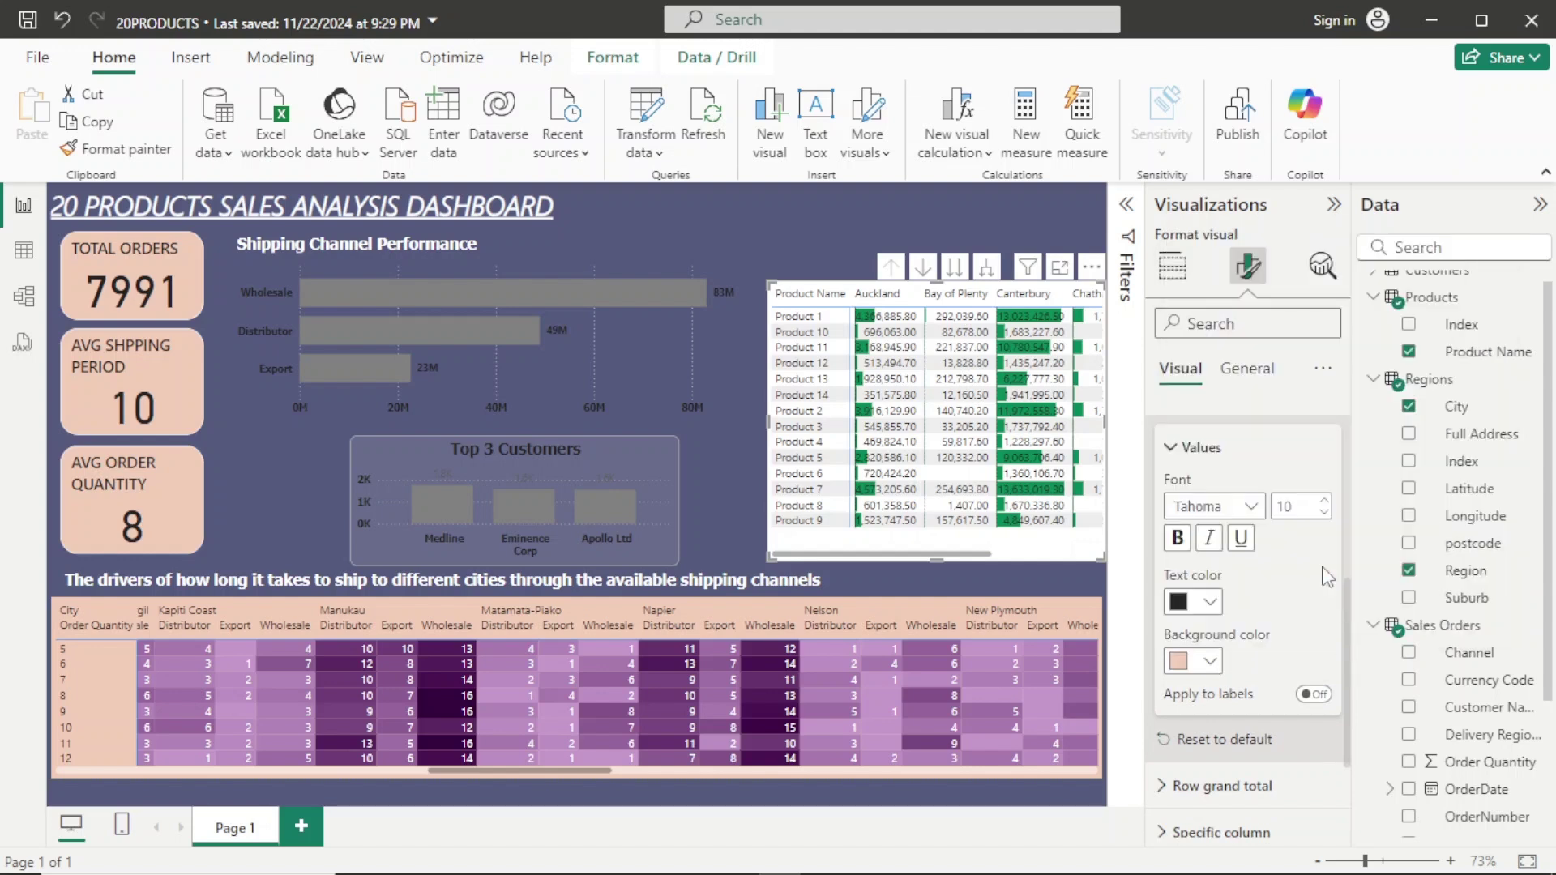
pyautogui.click(1211, 661)
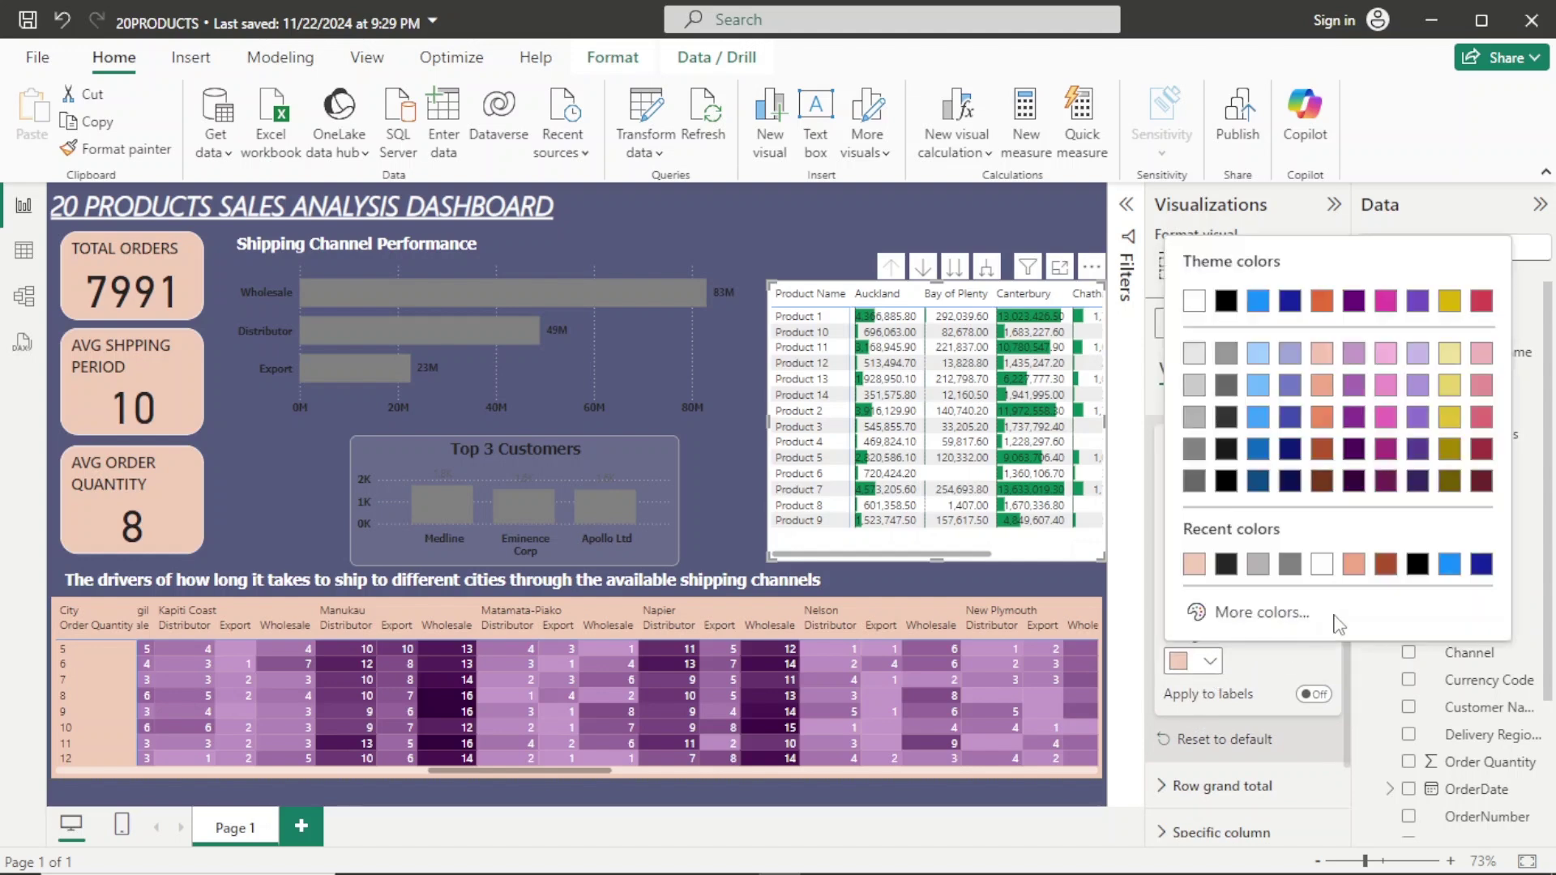
pyautogui.click(1265, 666)
pyautogui.moveTo(1352, 614); pyautogui.dragTo(1352, 271)
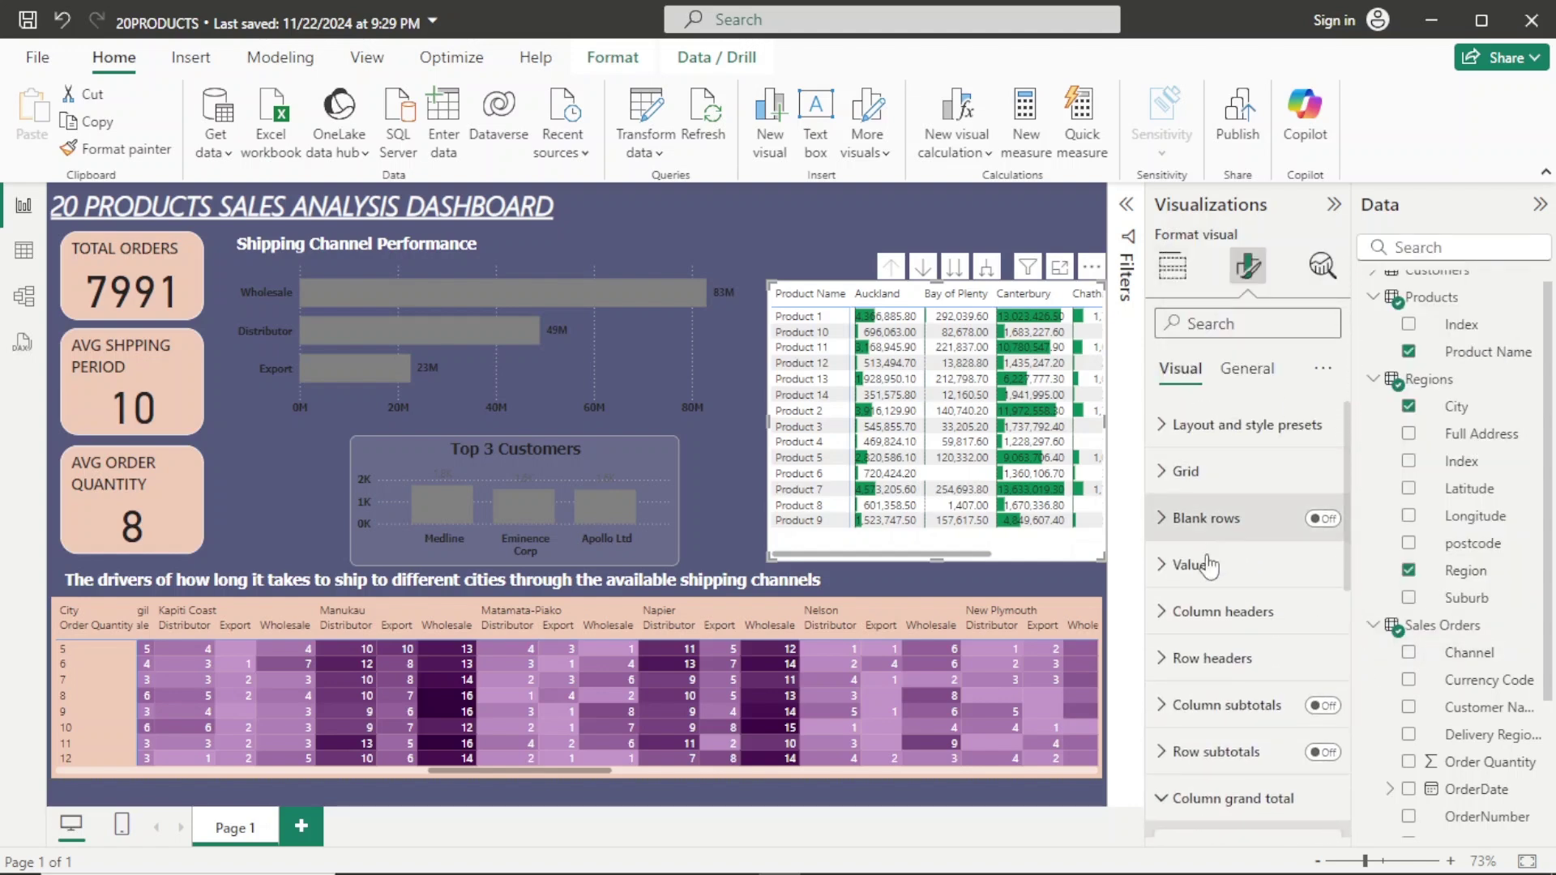
pyautogui.click(1175, 800)
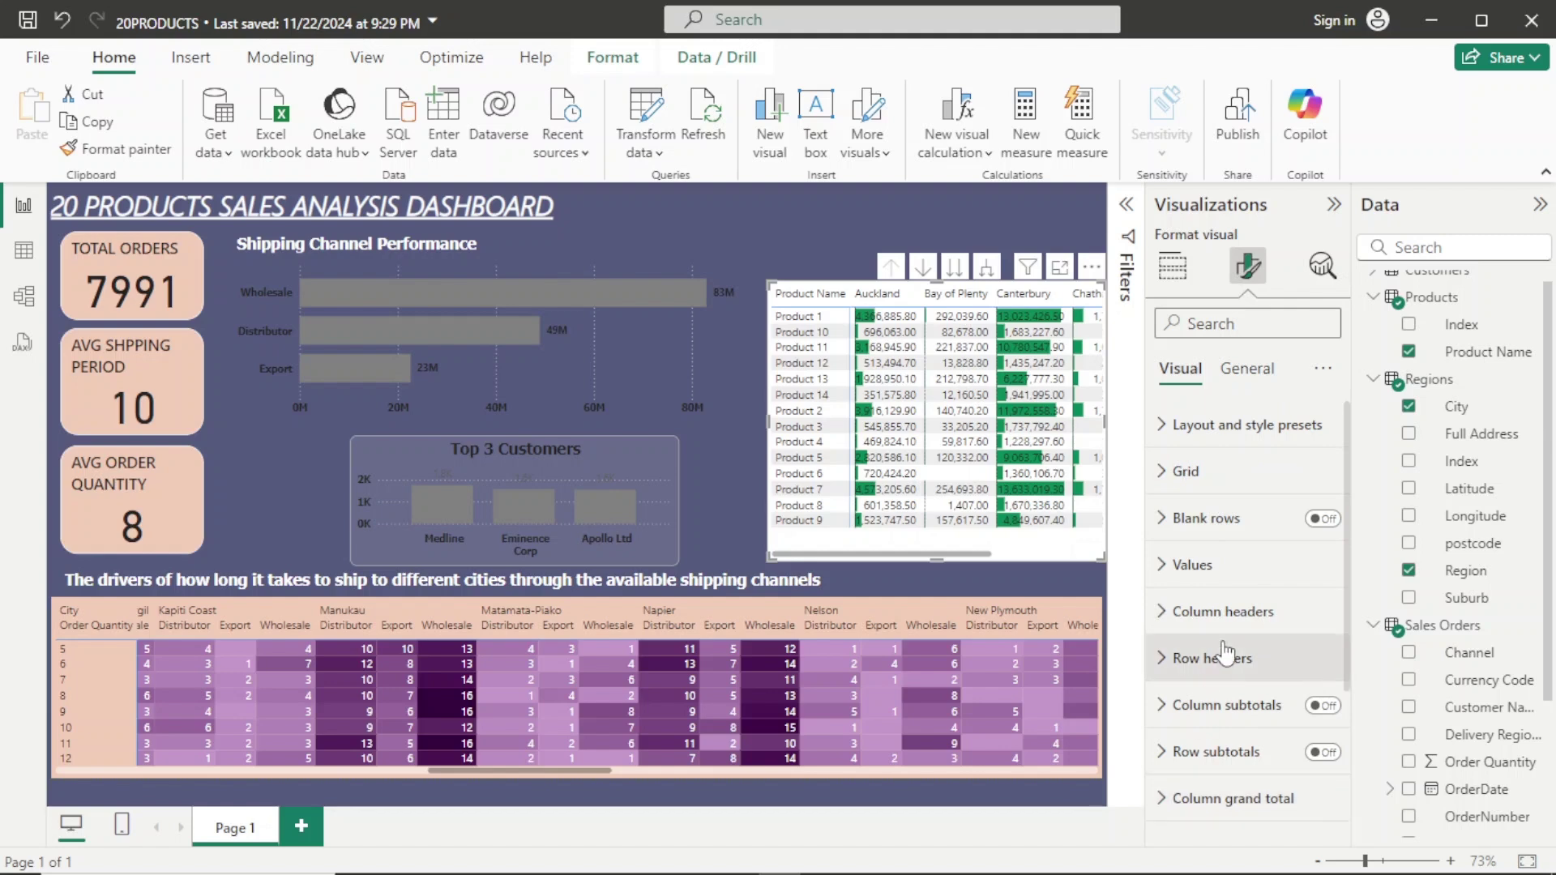
# Format the matrix's column header text in bold Tahoma with the dark text colour.
pyautogui.click(1199, 612)
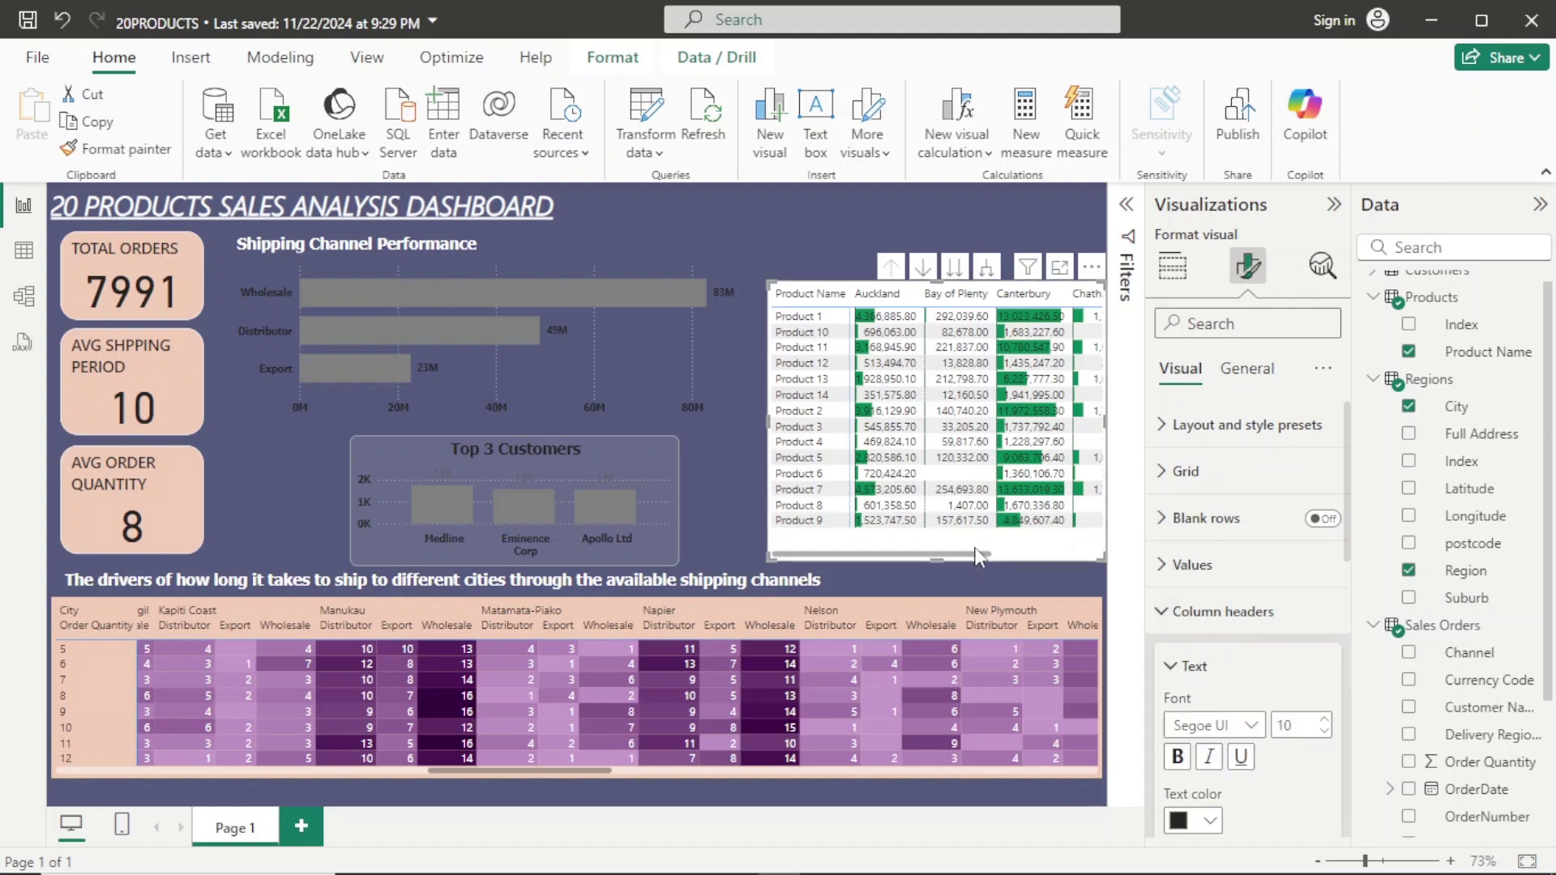
pyautogui.hscroll(3, 975, 552)
pyautogui.hscroll(-3, 891, 543)
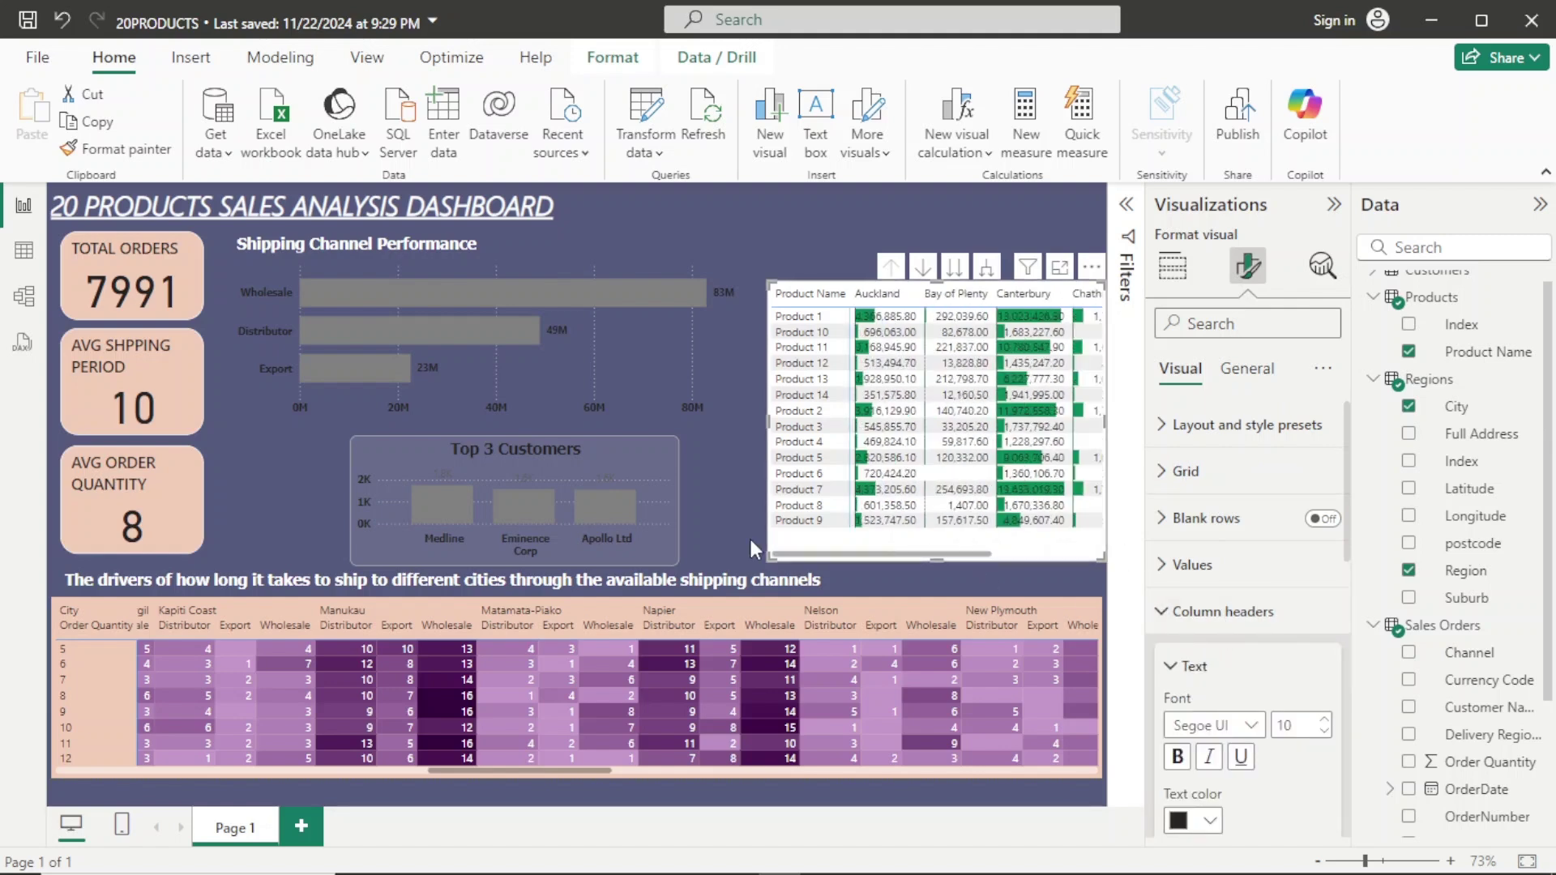
pyautogui.click(1253, 727)
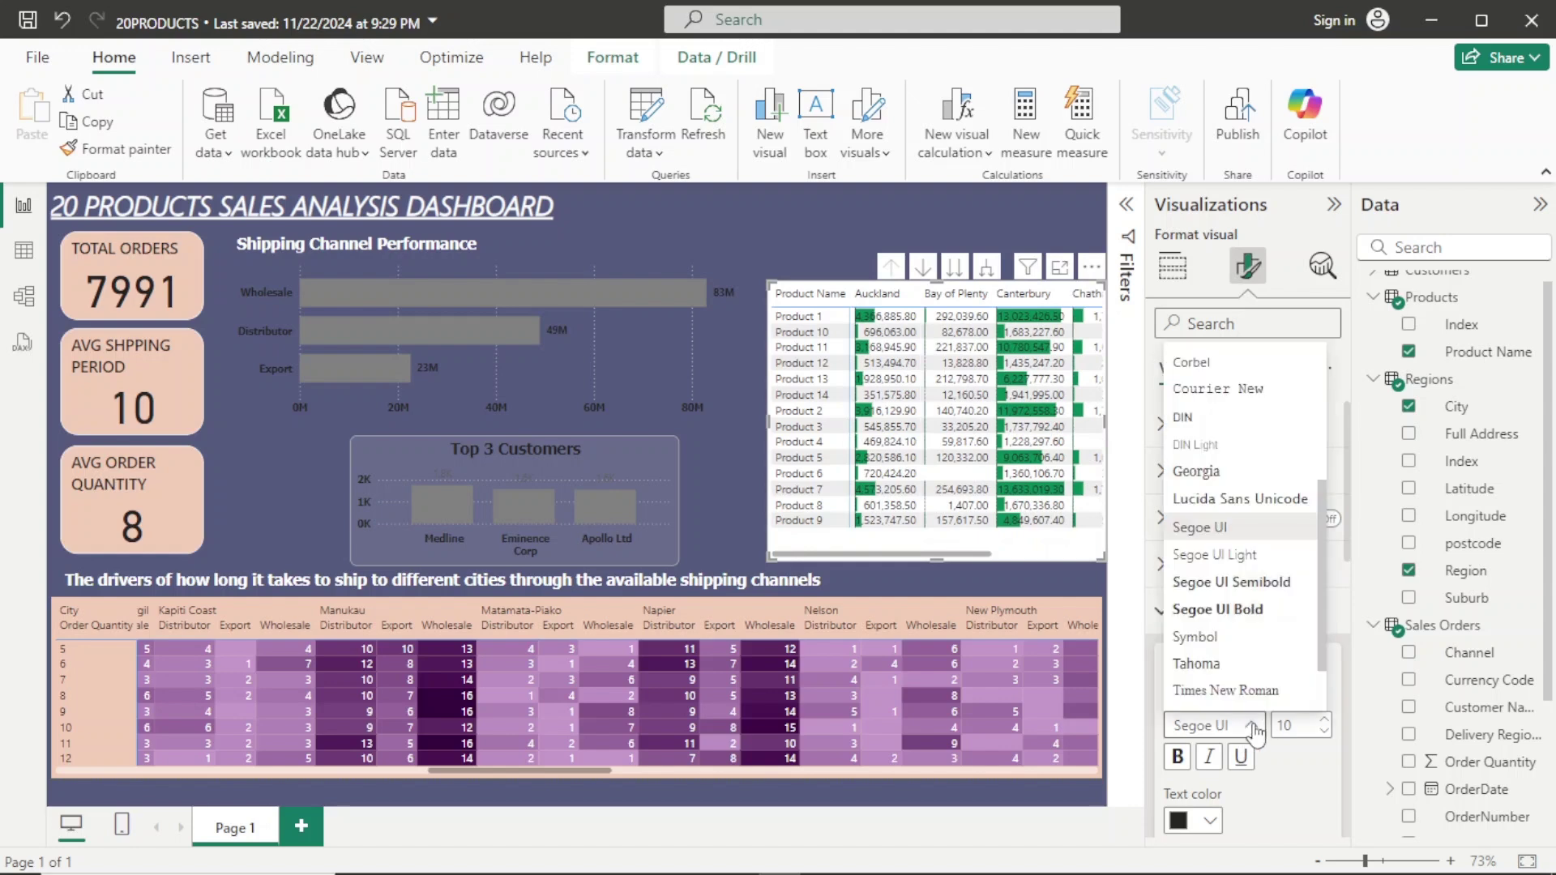
pyautogui.click(1220, 668)
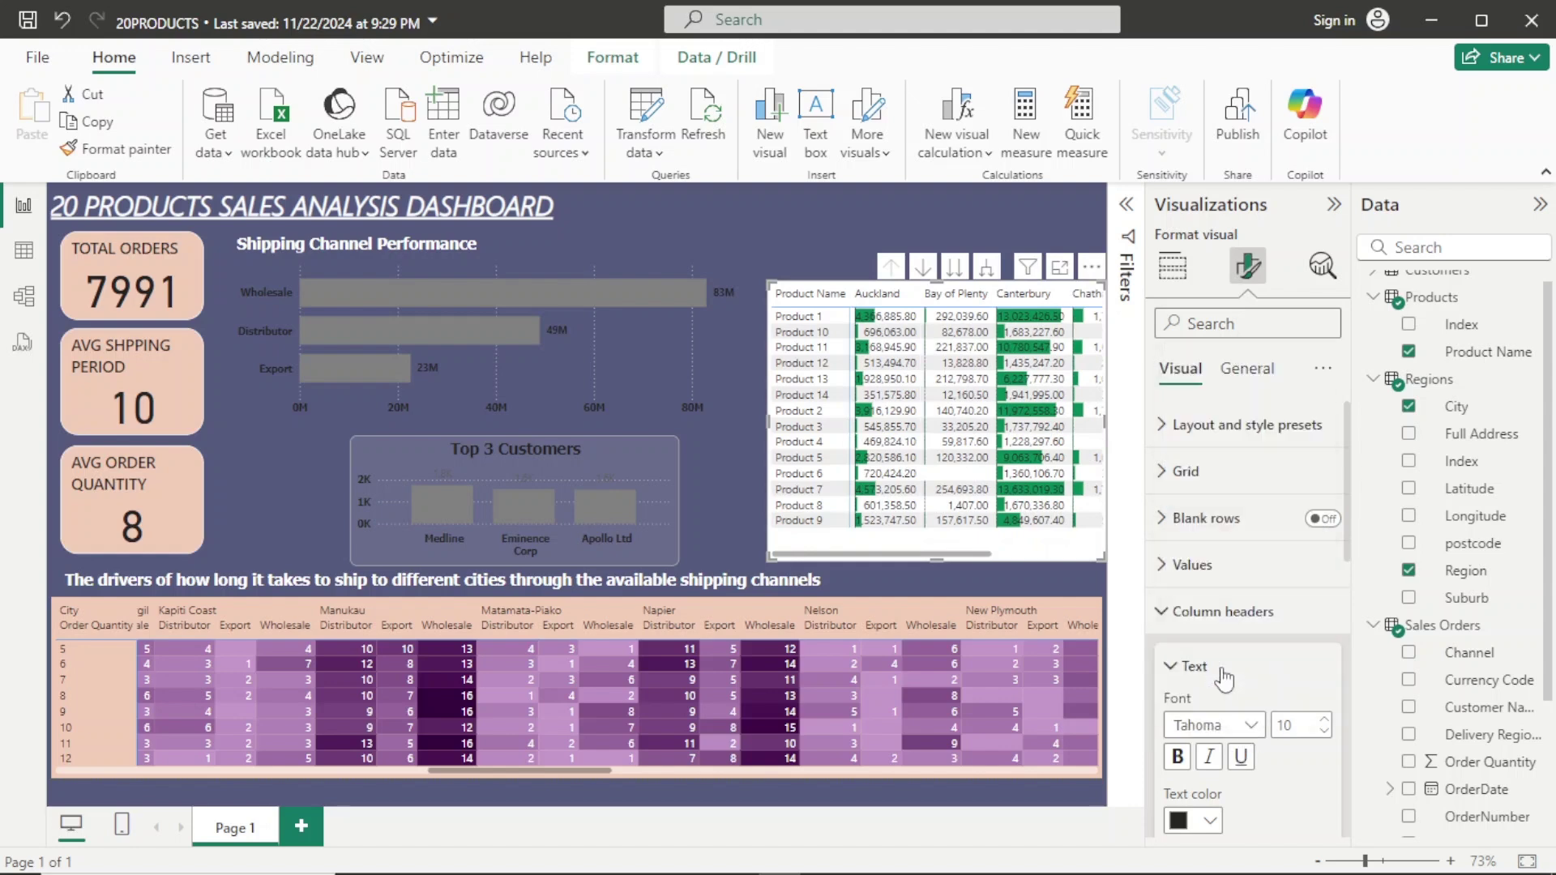
pyautogui.click(1185, 823)
pyautogui.click(1226, 726)
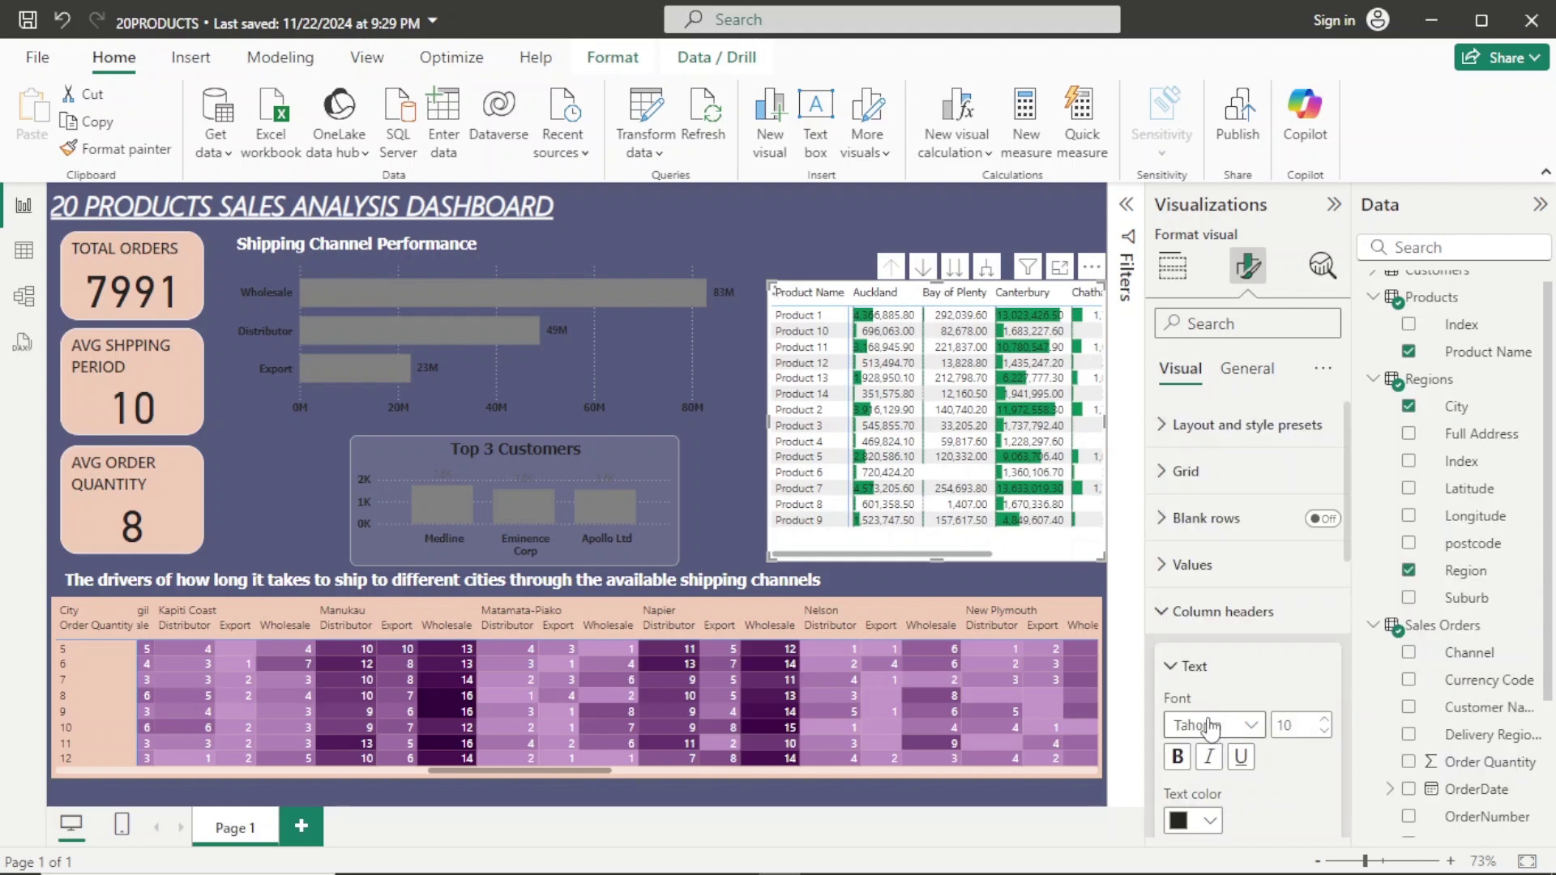
pyautogui.click(1177, 758)
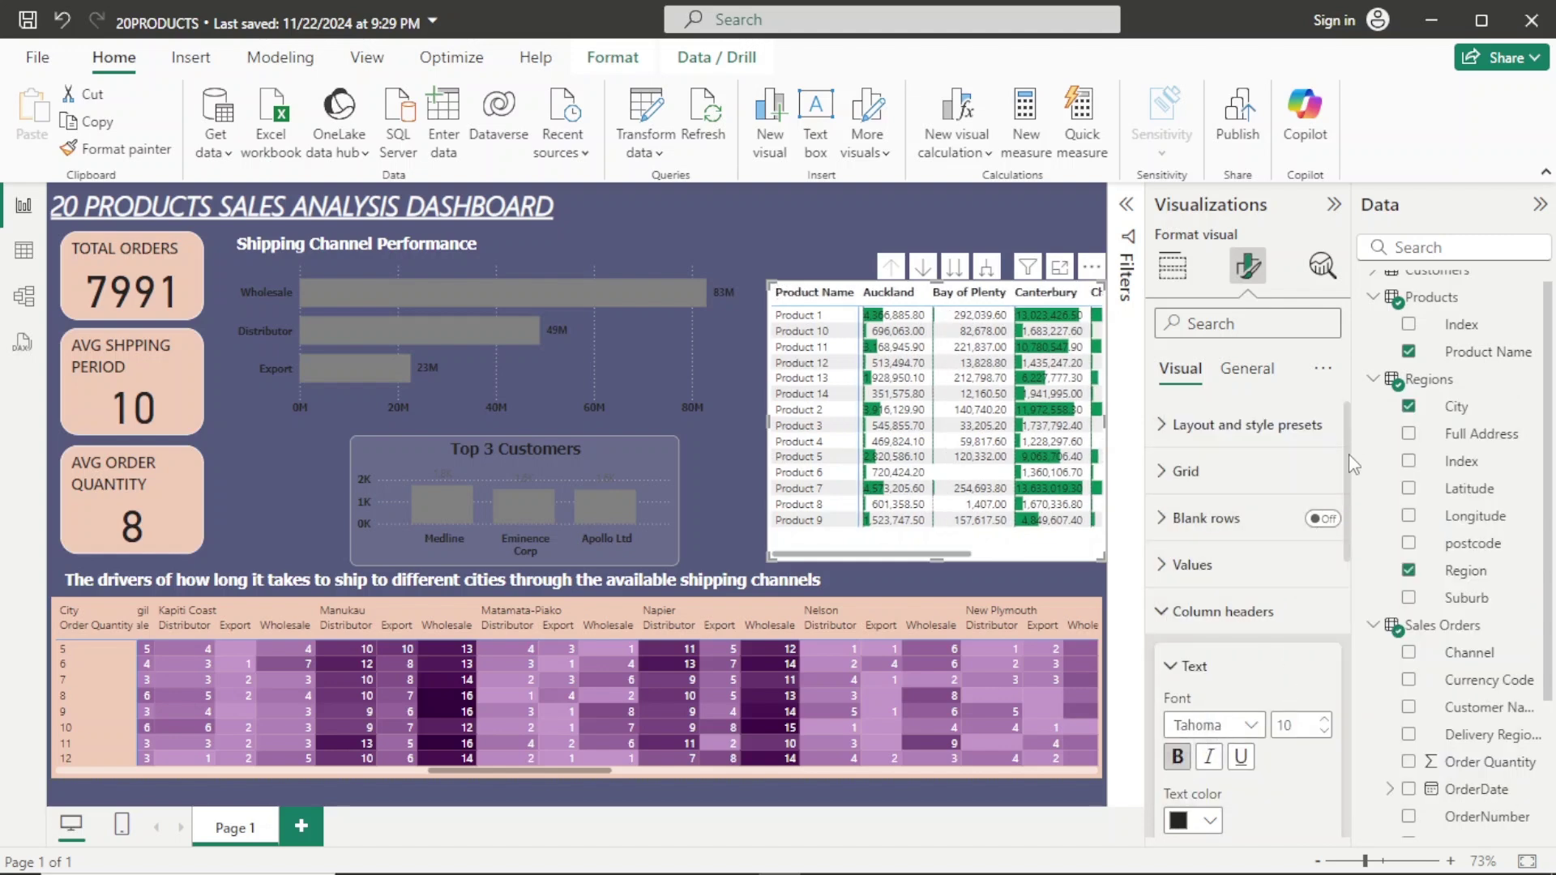
# Set the background colour of the matrix's column headers to the recent light peach.
pyautogui.scroll(-5, 1297, 518)
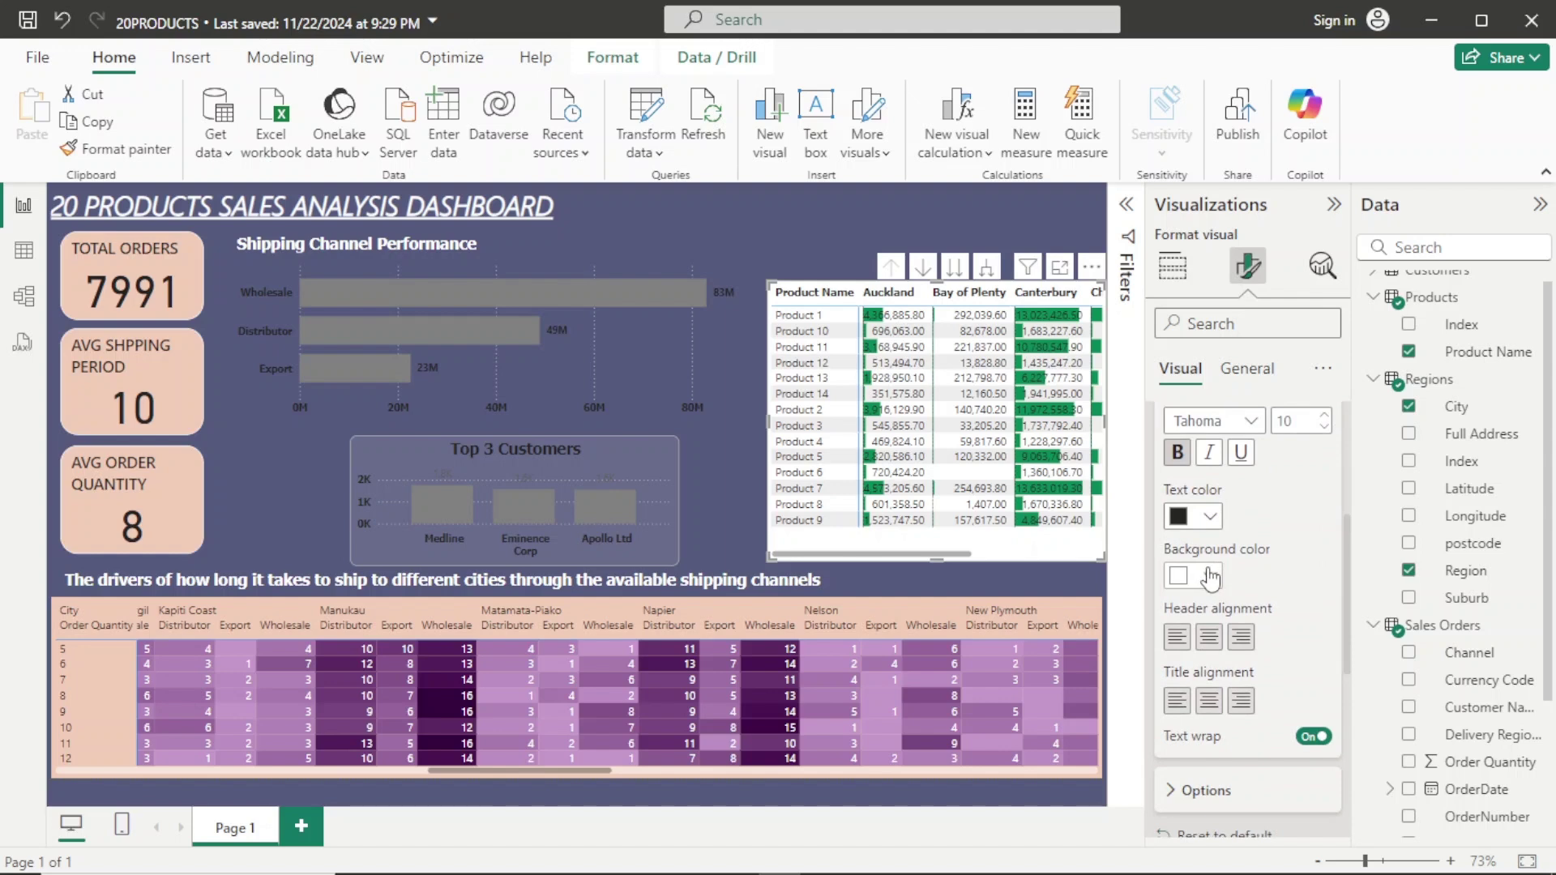
pyautogui.click(1211, 577)
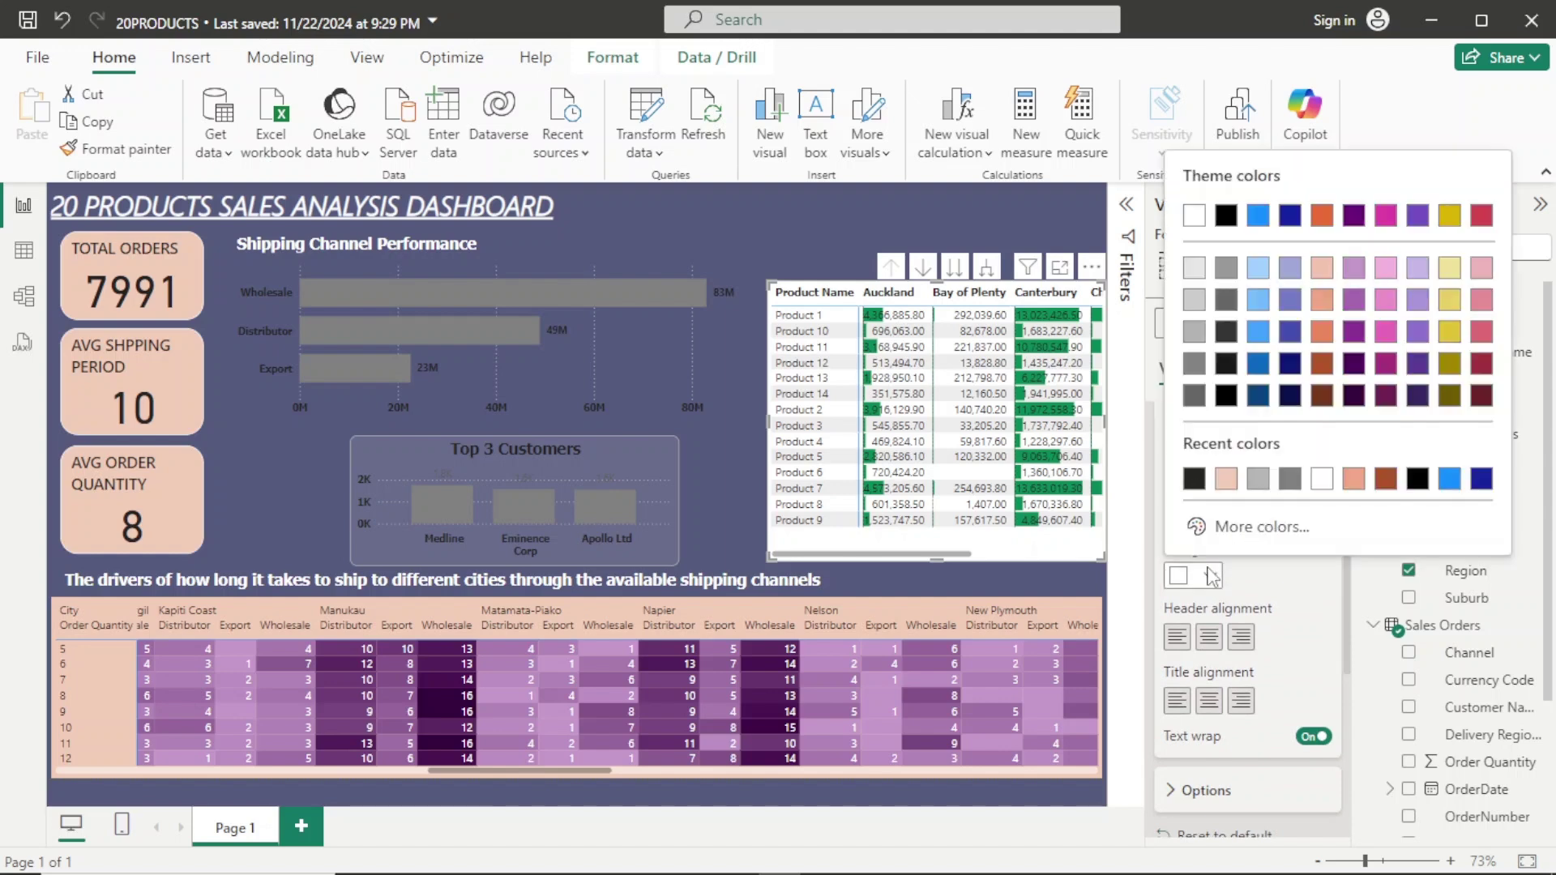
pyautogui.click(1226, 479)
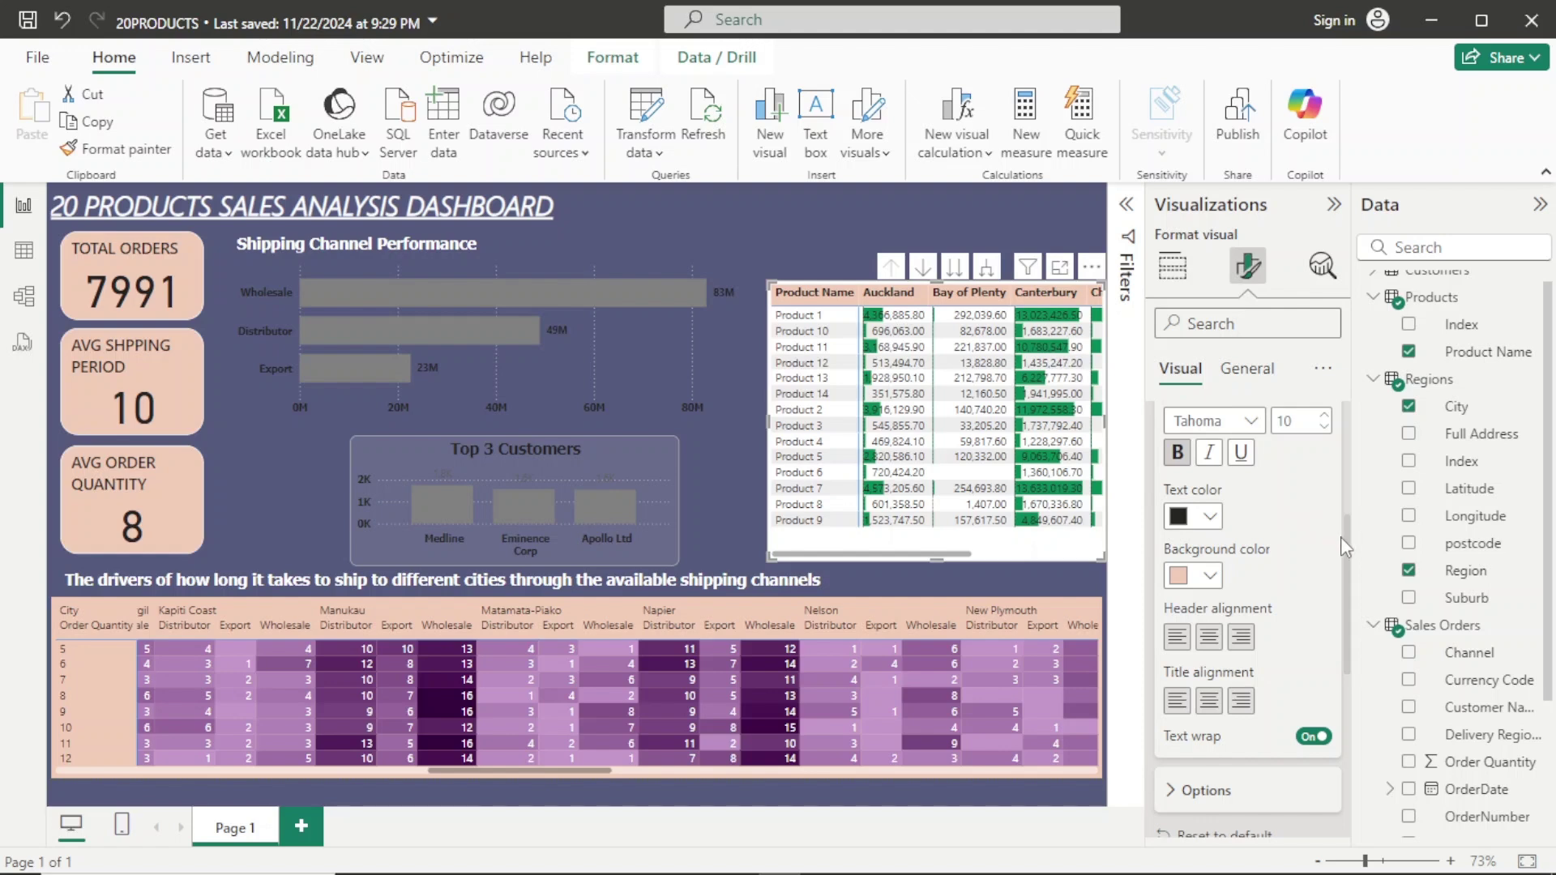
pyautogui.scroll(2, 1248, 519)
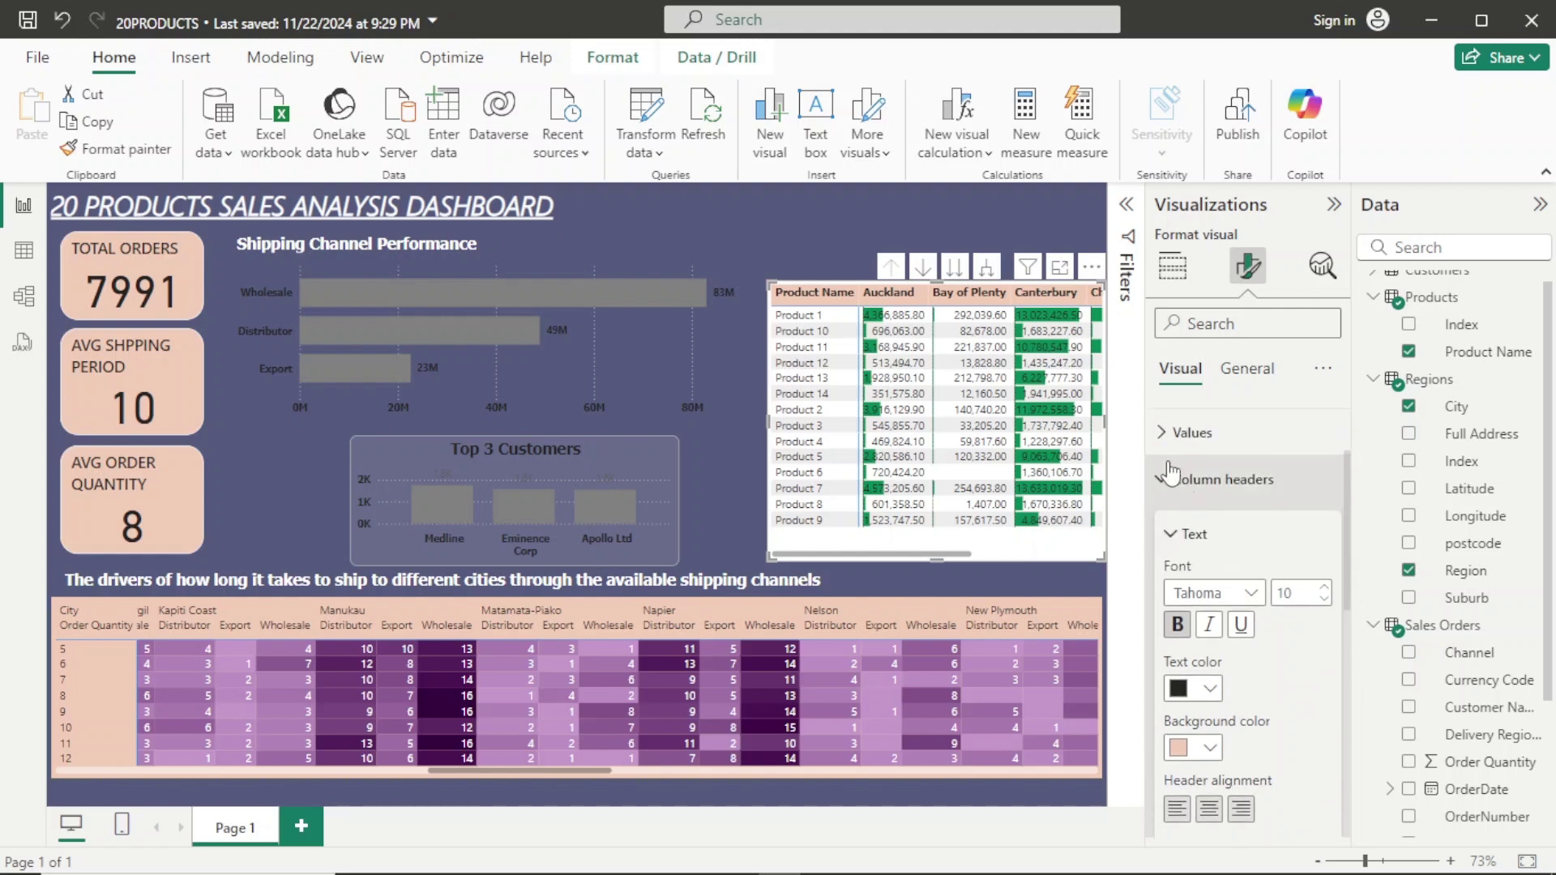
pyautogui.click(1168, 476)
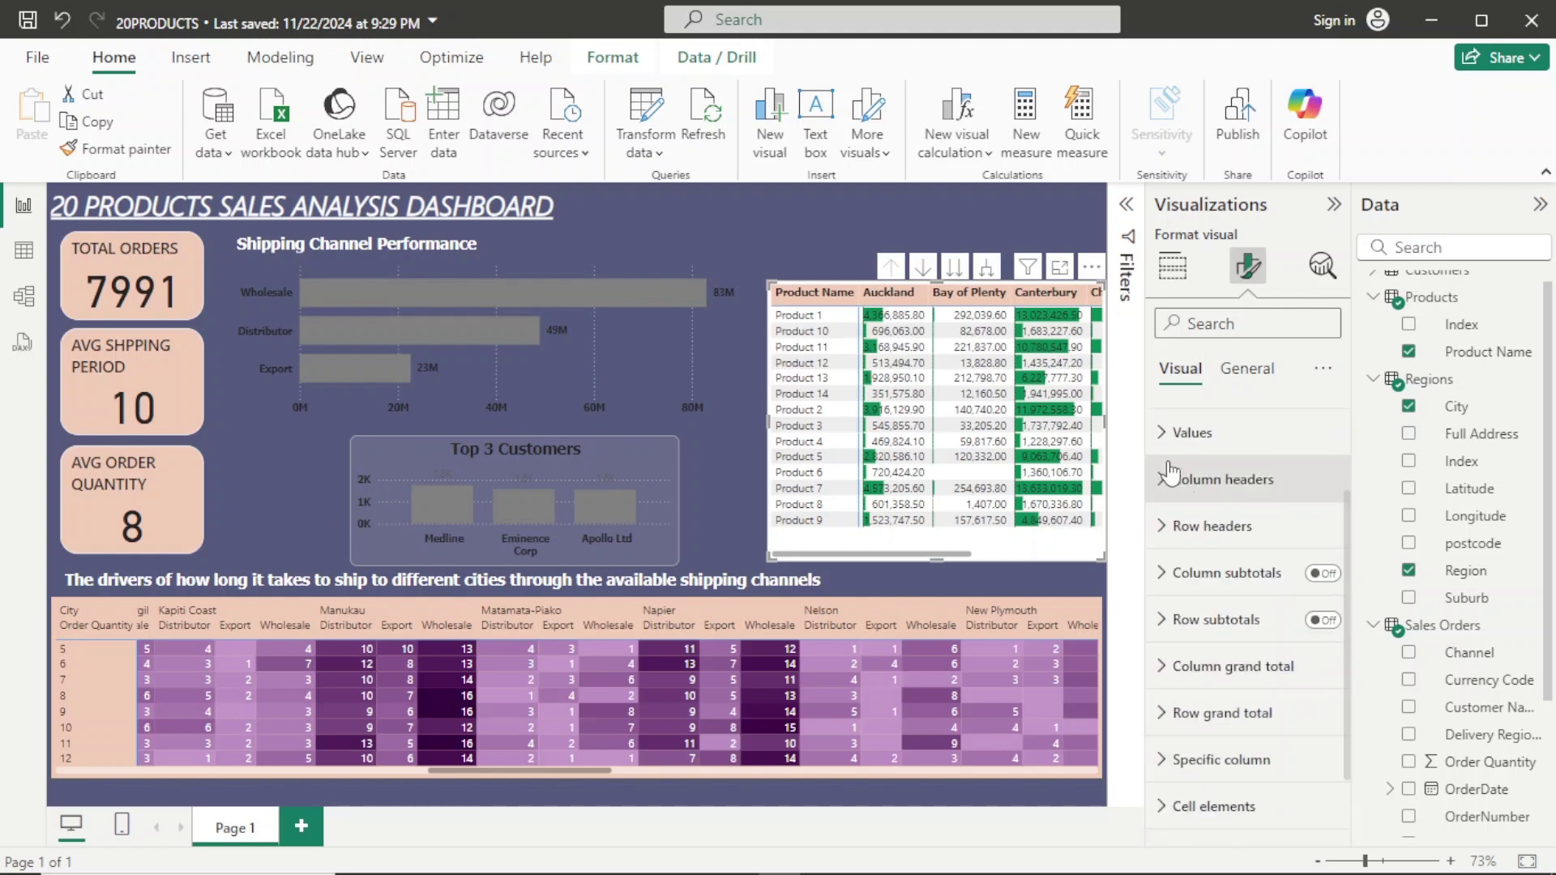
# Format the matrix's row header text in bold Tahoma with the dark text colour.
pyautogui.click(1161, 526)
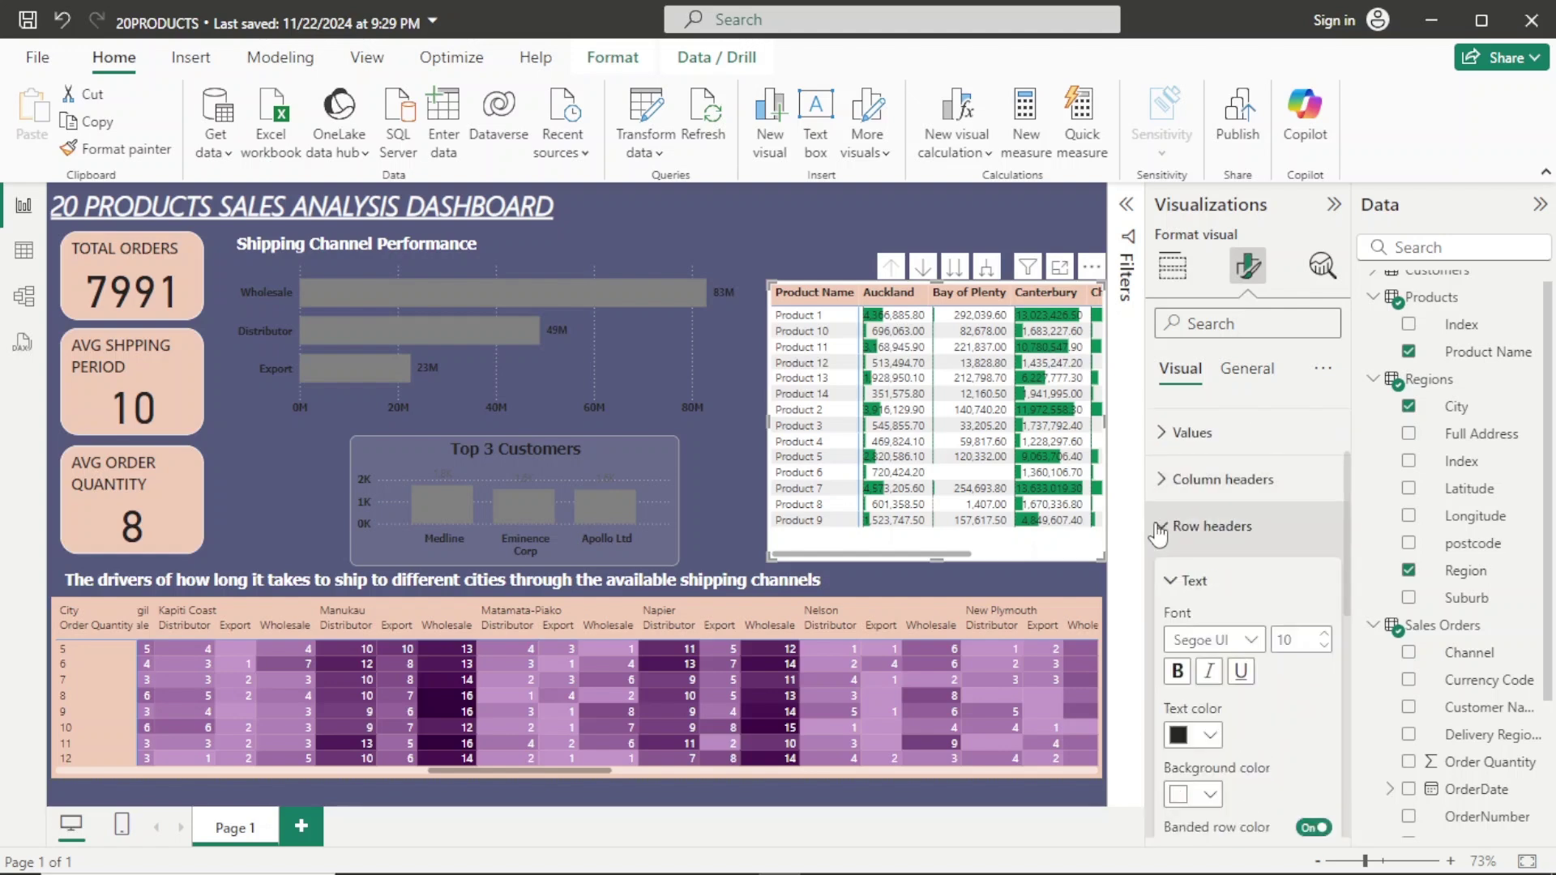
pyautogui.click(1248, 642)
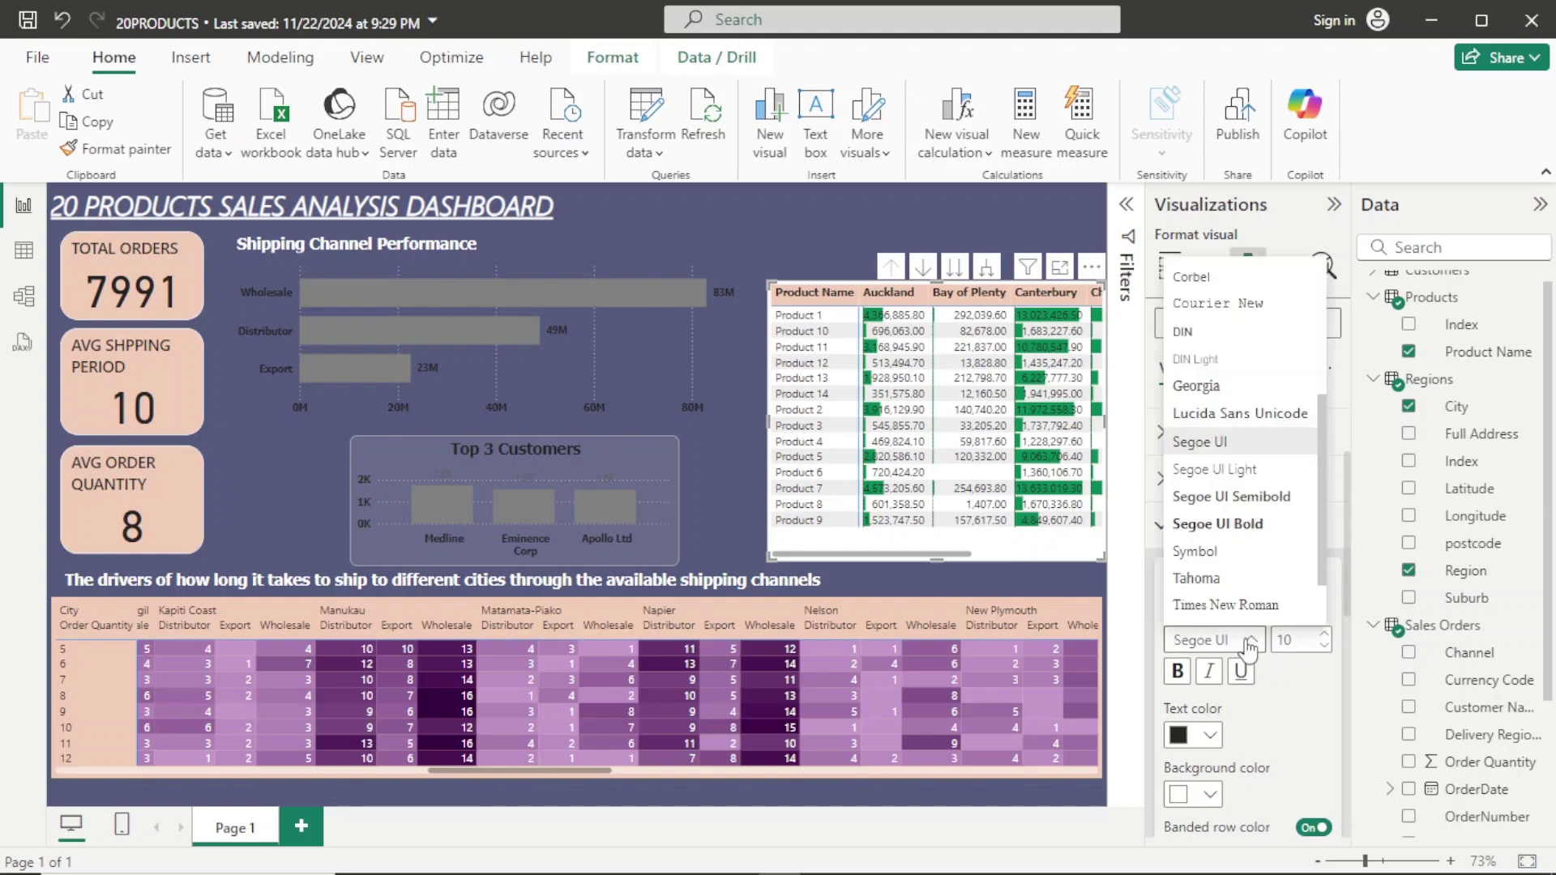
pyautogui.click(1233, 580)
pyautogui.click(1177, 671)
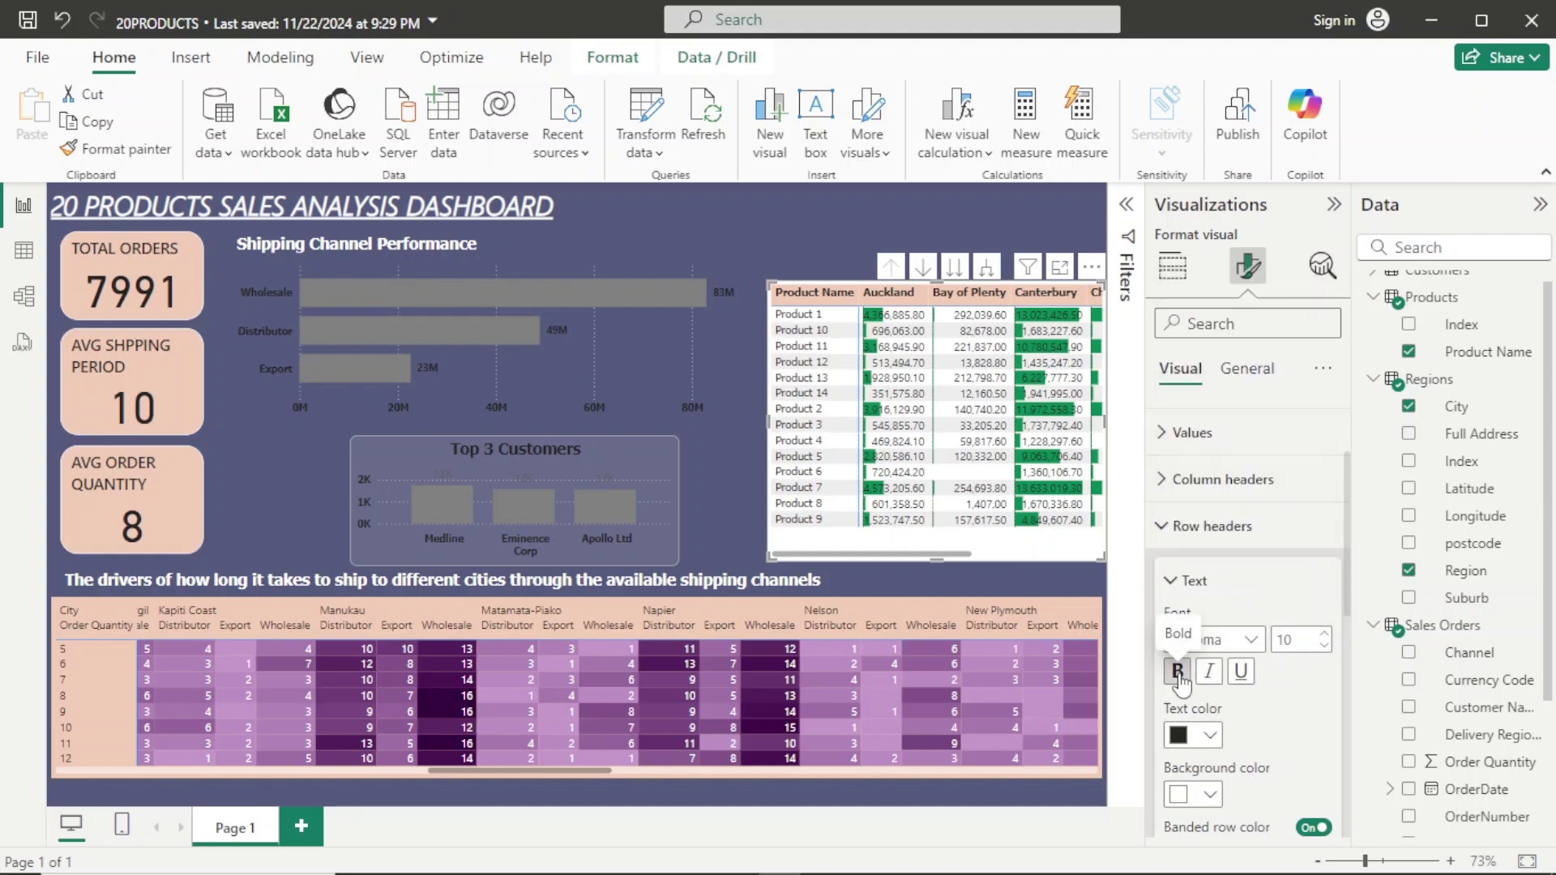
pyautogui.click(1211, 736)
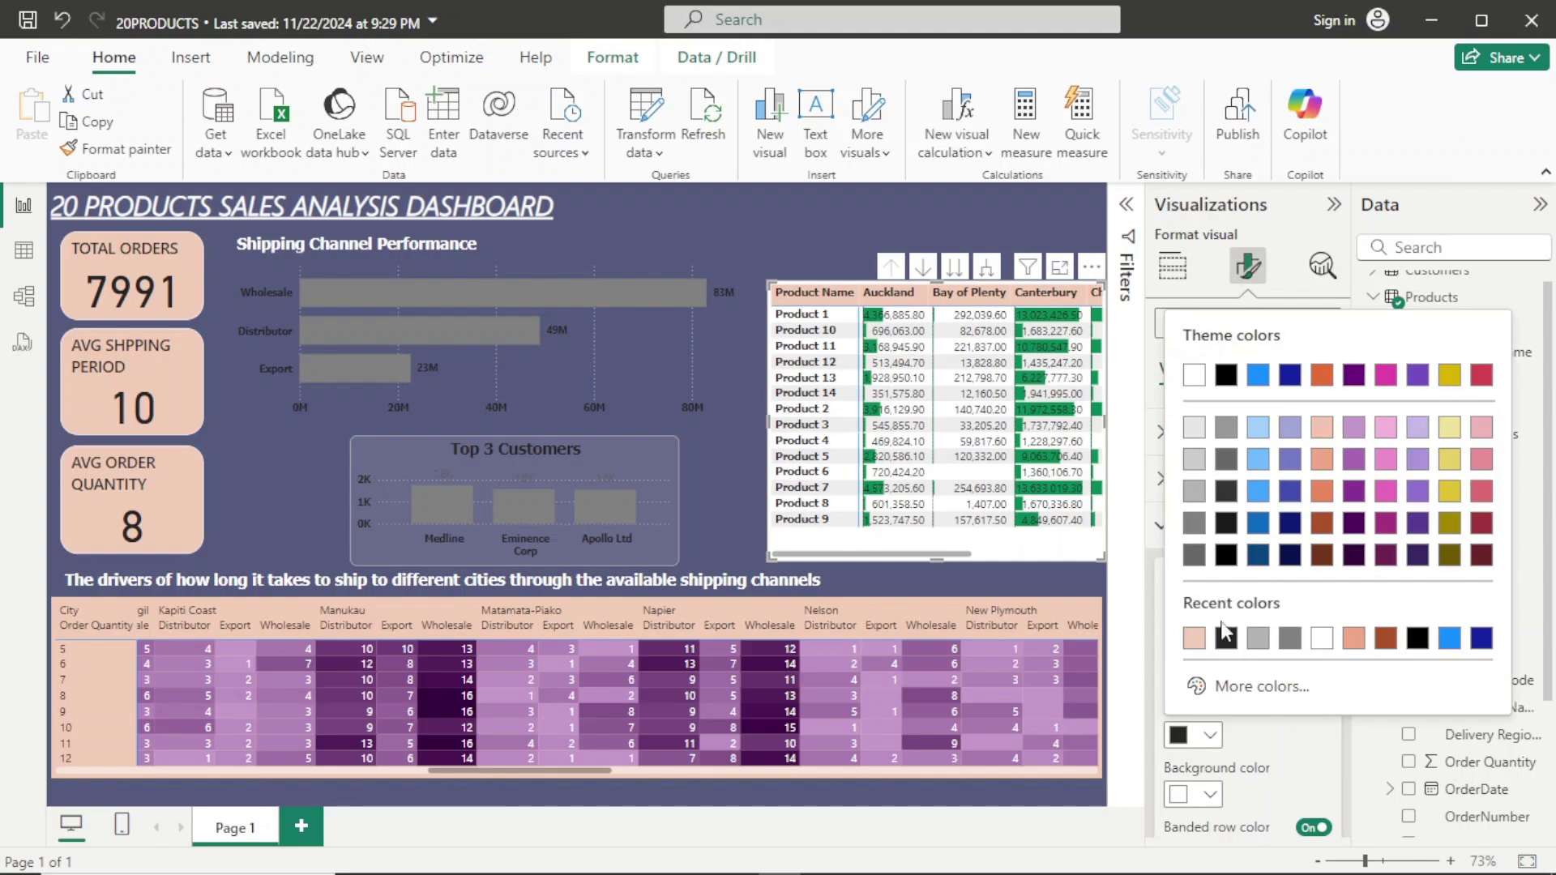
pyautogui.click(1226, 640)
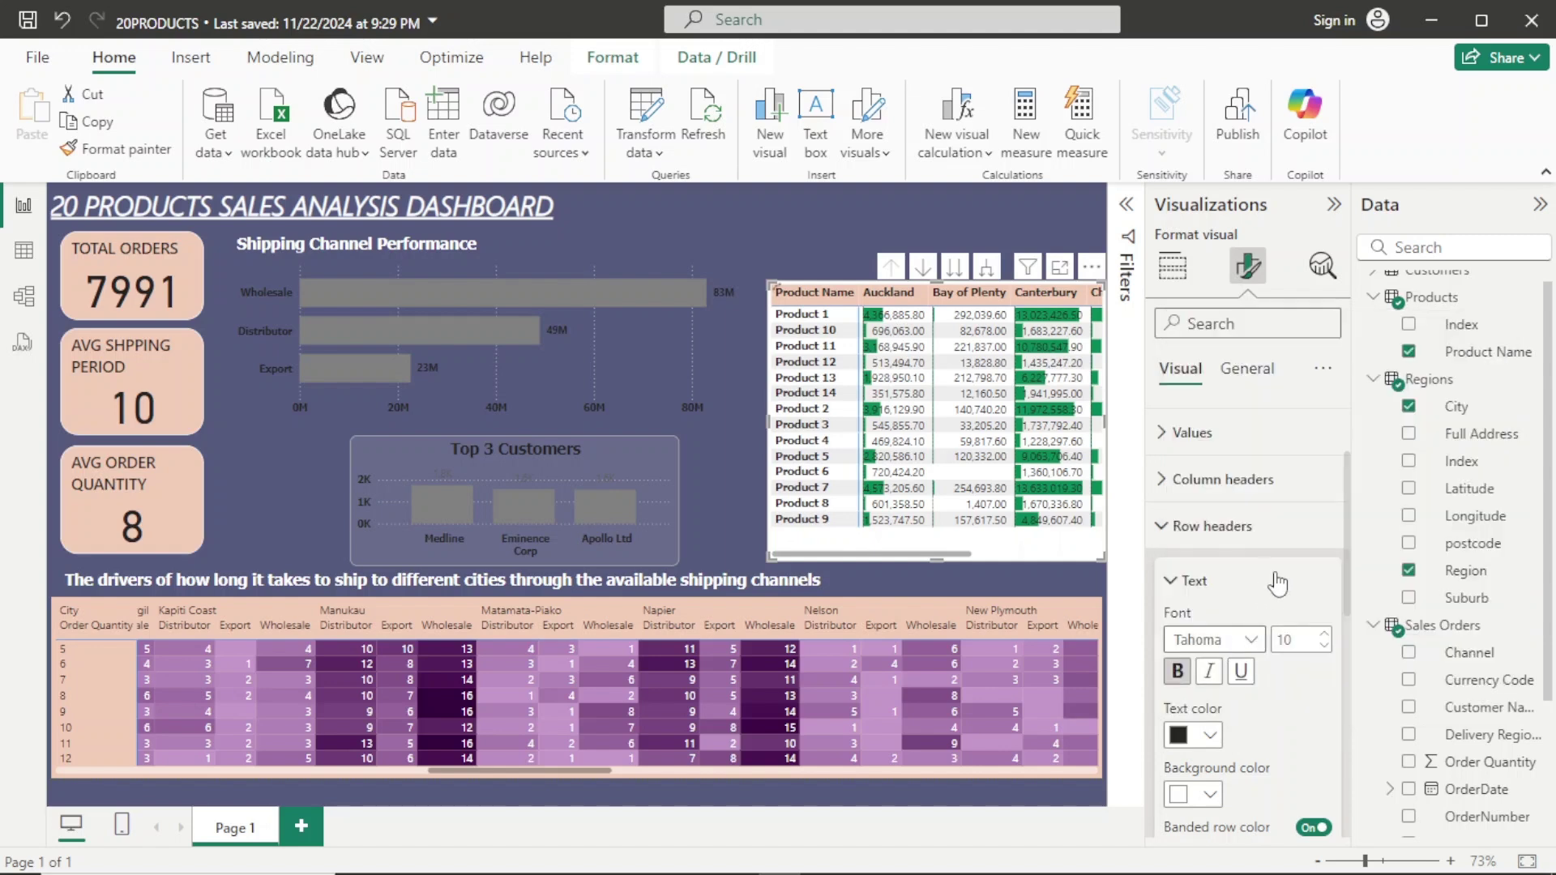
# Give the matrix's row headers a light peach background and turn off their banded row color.
pyautogui.click(1211, 794)
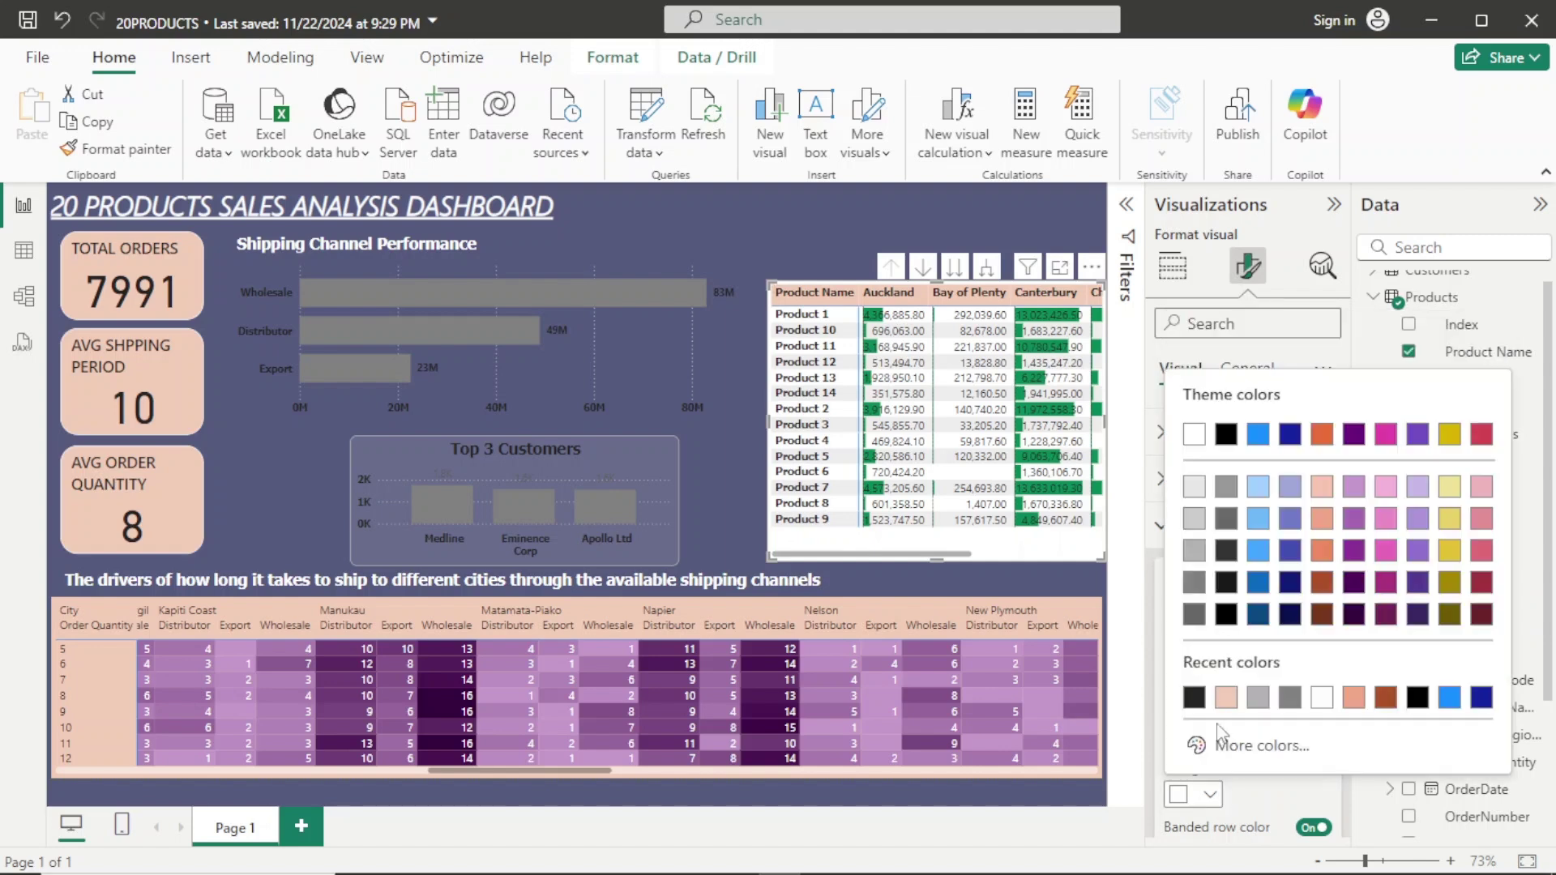
pyautogui.click(1225, 696)
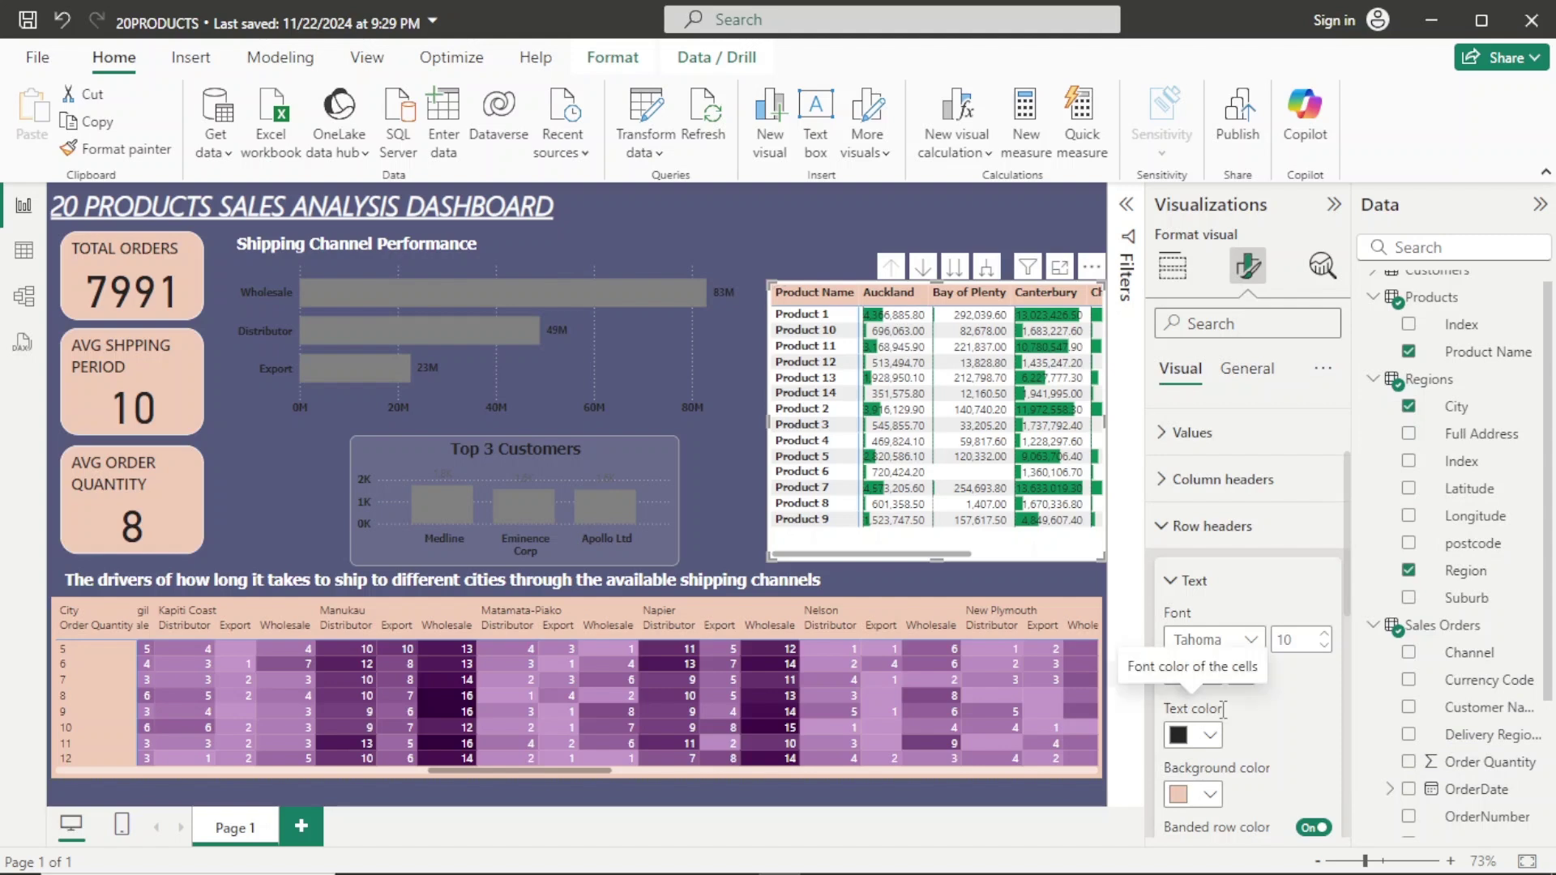
pyautogui.click(1211, 796)
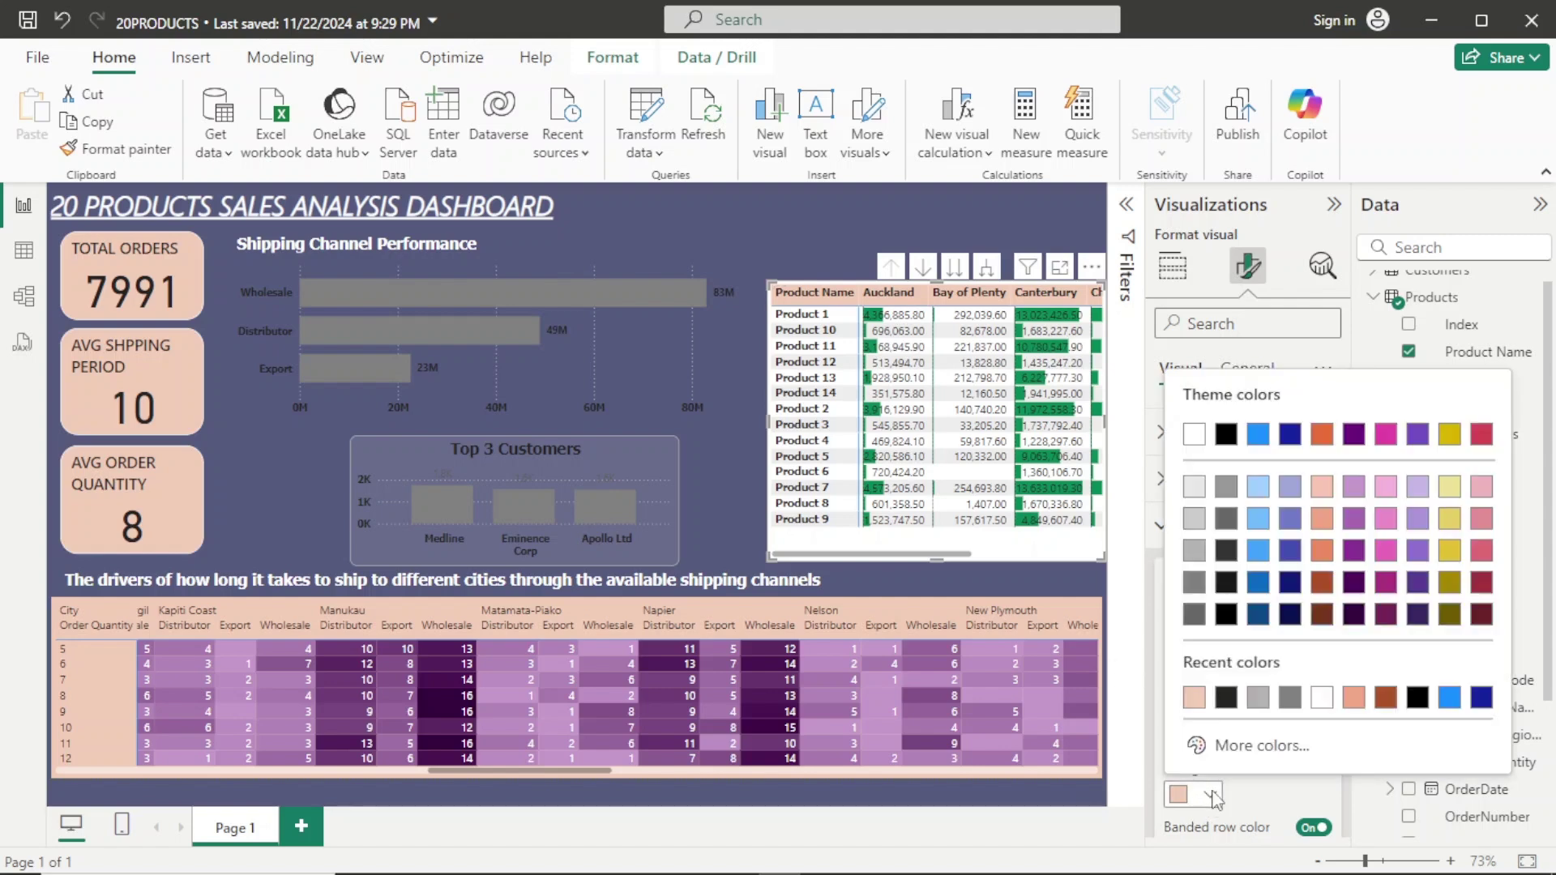
pyautogui.click(1193, 698)
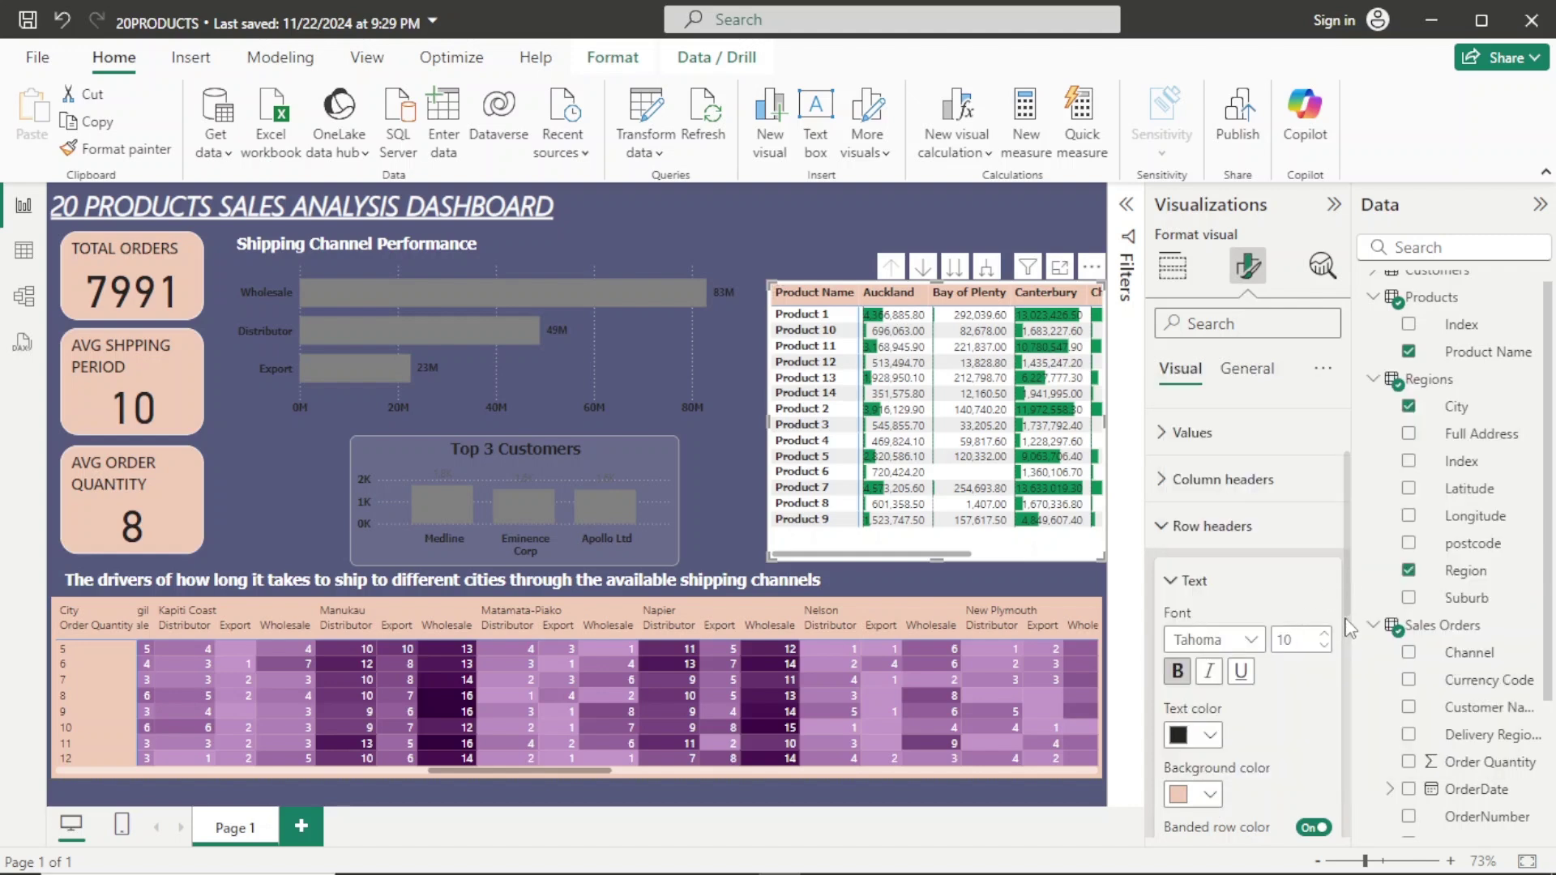
pyautogui.moveTo(1349, 559); pyautogui.dragTo(1356, 646)
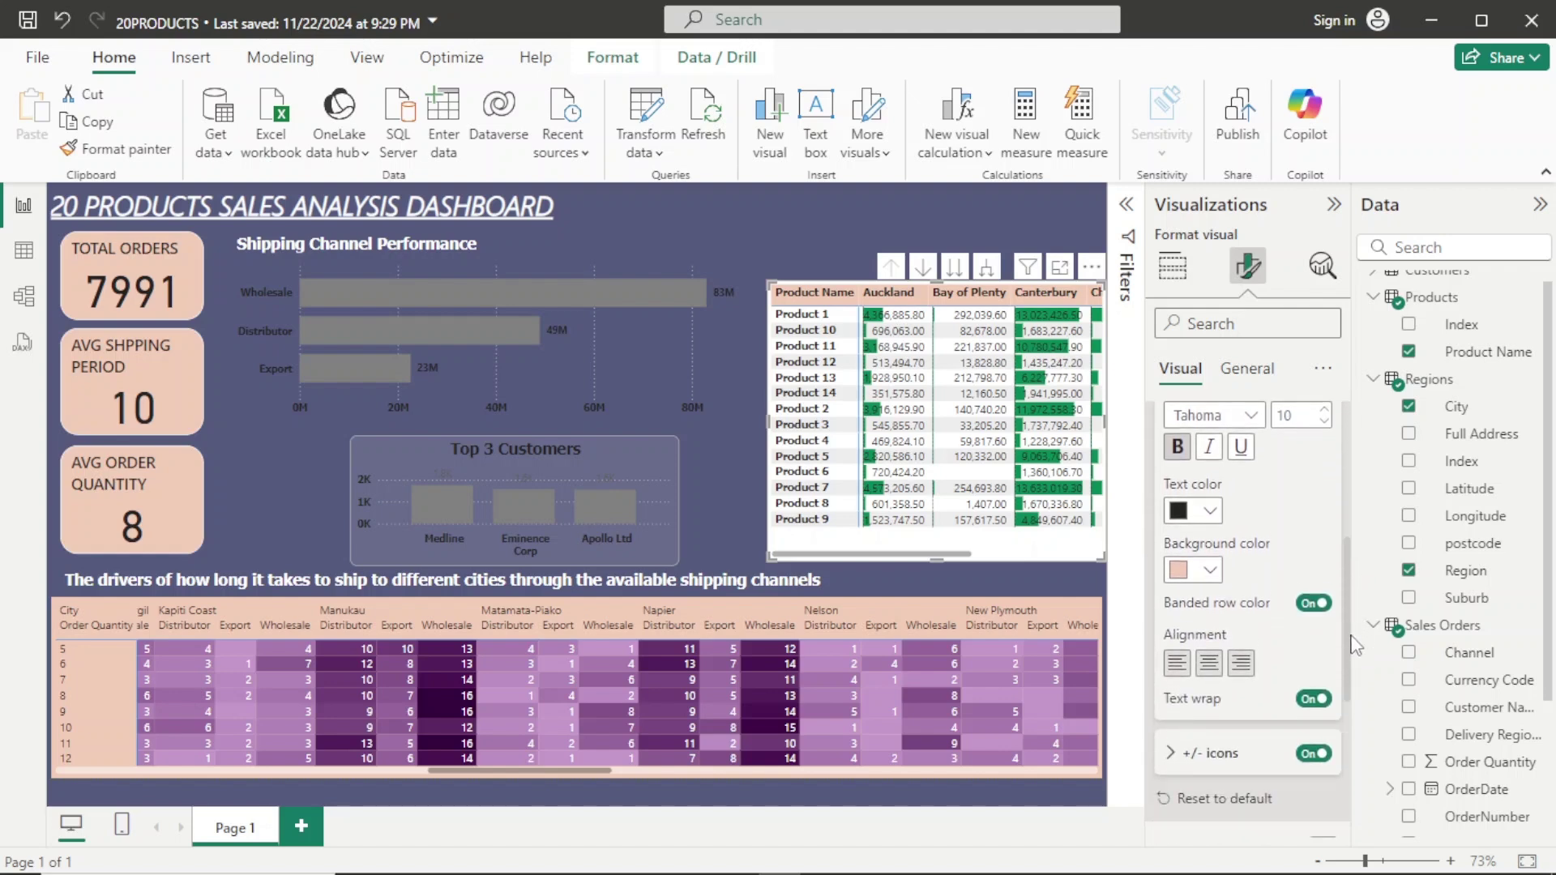
pyautogui.click(1314, 605)
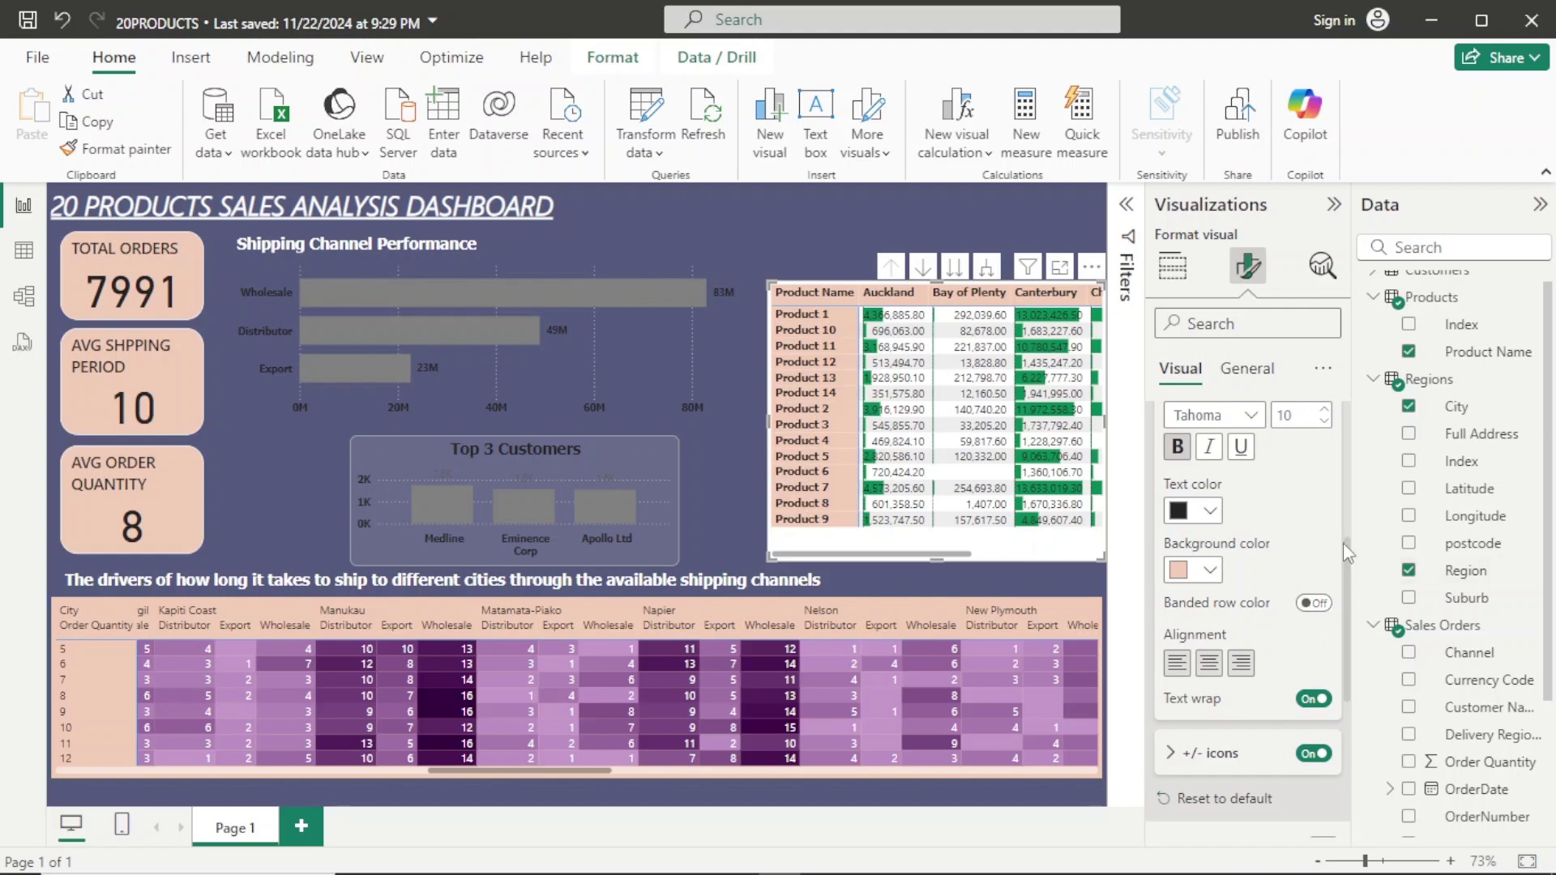
pyautogui.scroll(5, 1343, 543)
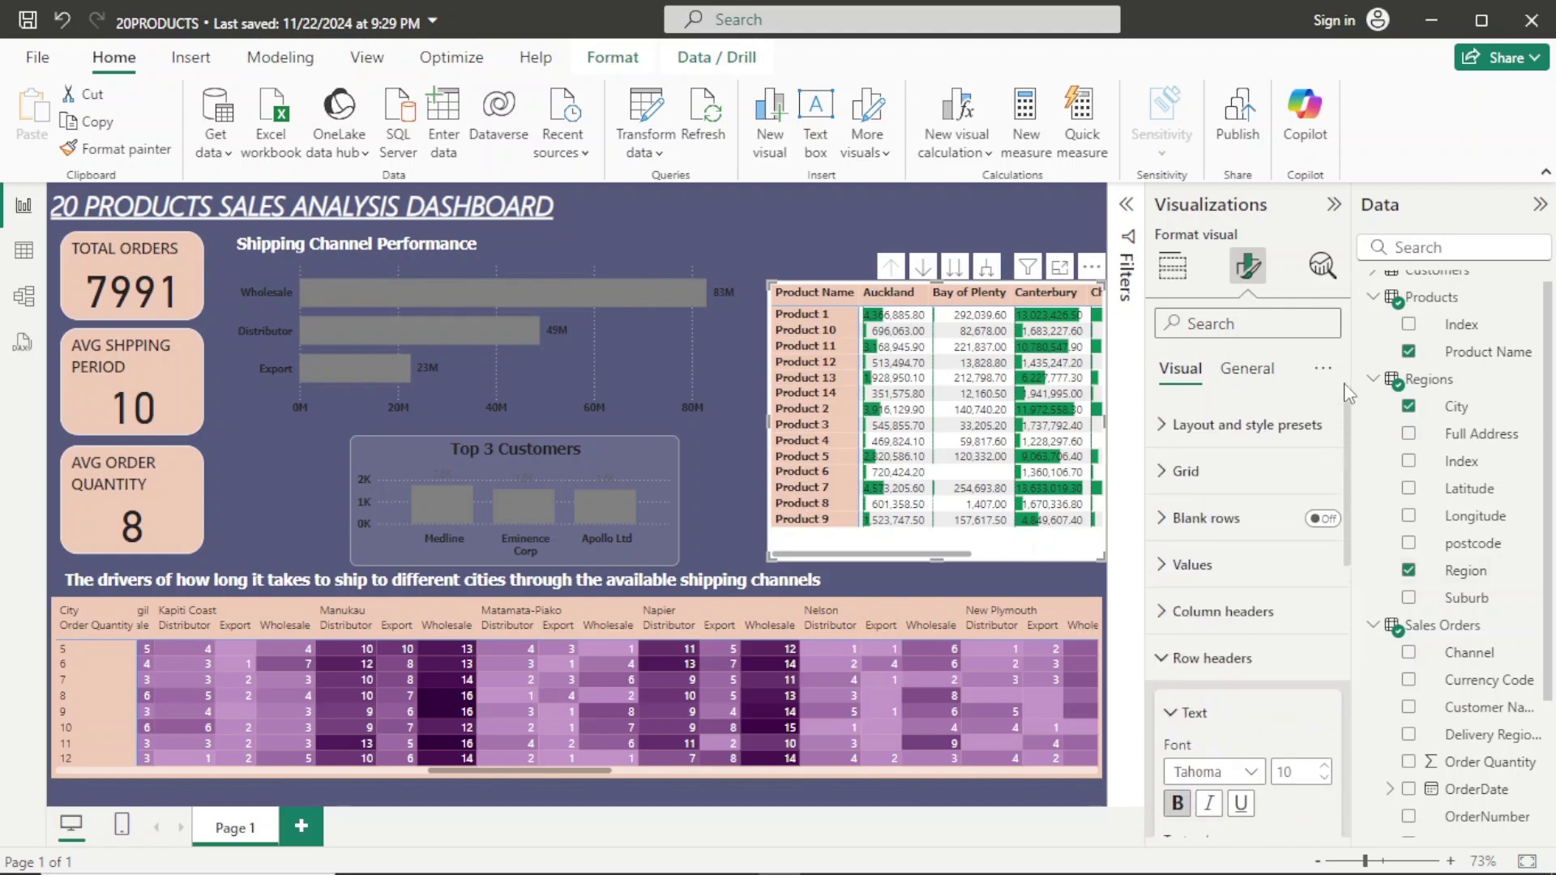
pyautogui.click(1174, 662)
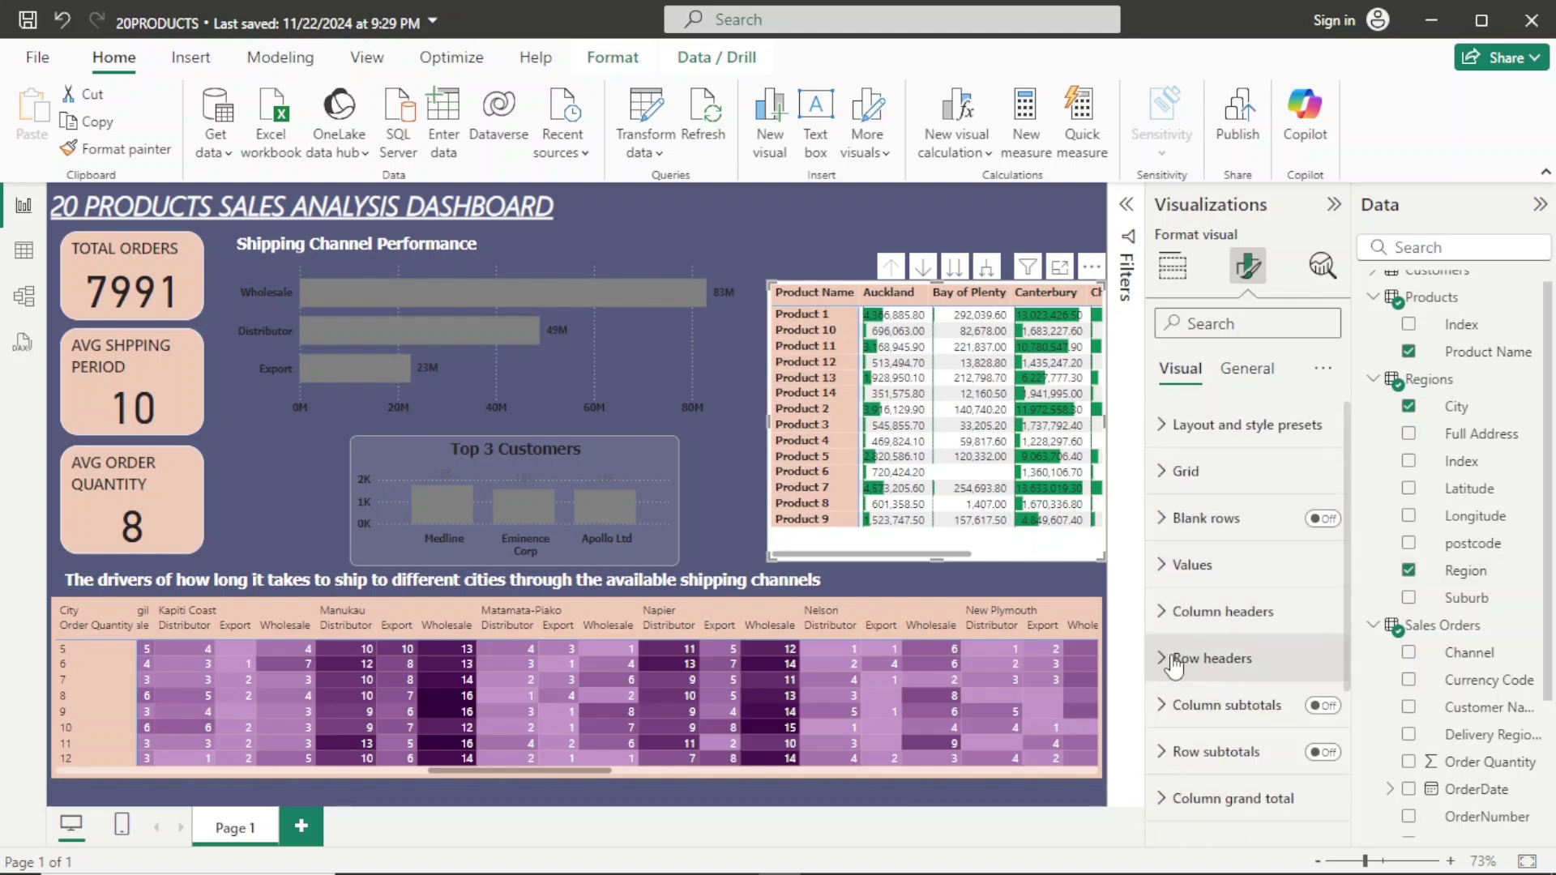
# Set the overall background colour of the matrix visual to the recent light peach and return to its visual-specific formatting options.
pyautogui.click(1266, 382)
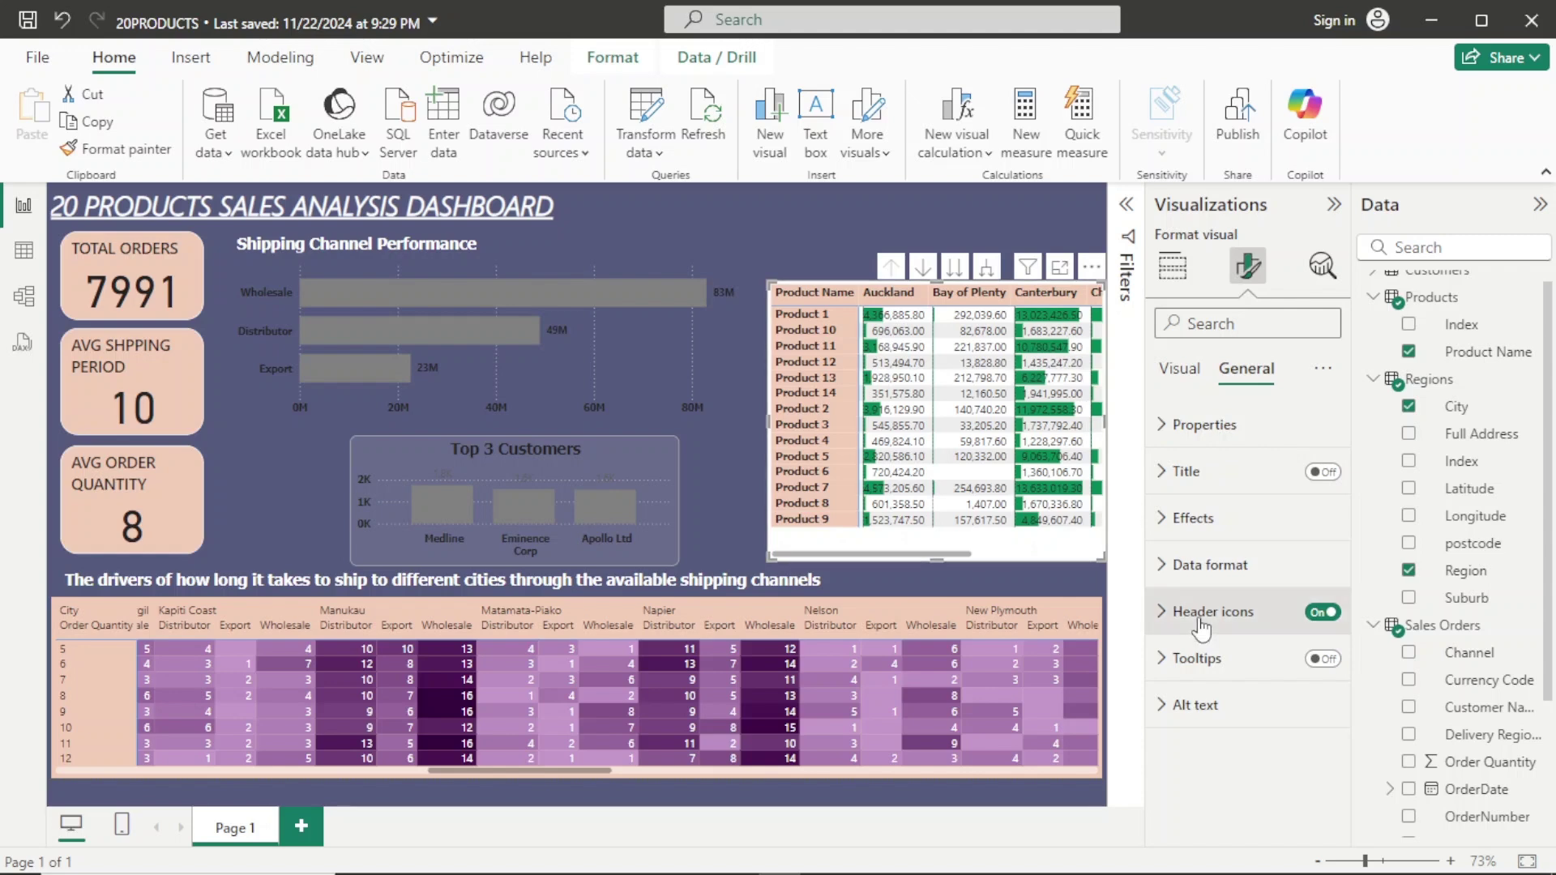
pyautogui.click(1207, 522)
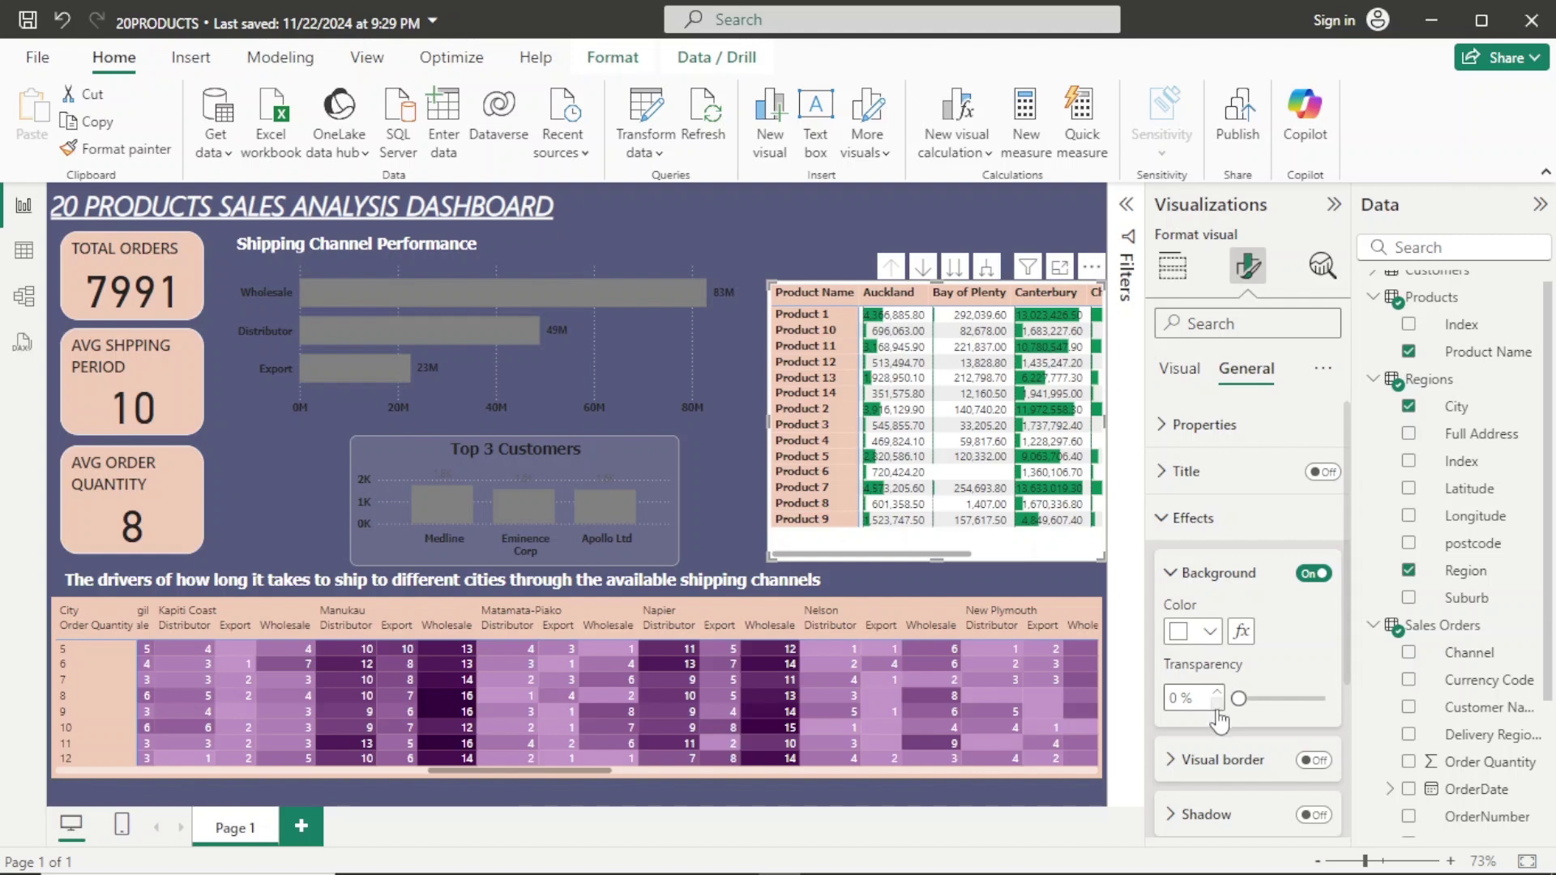
pyautogui.click(1210, 635)
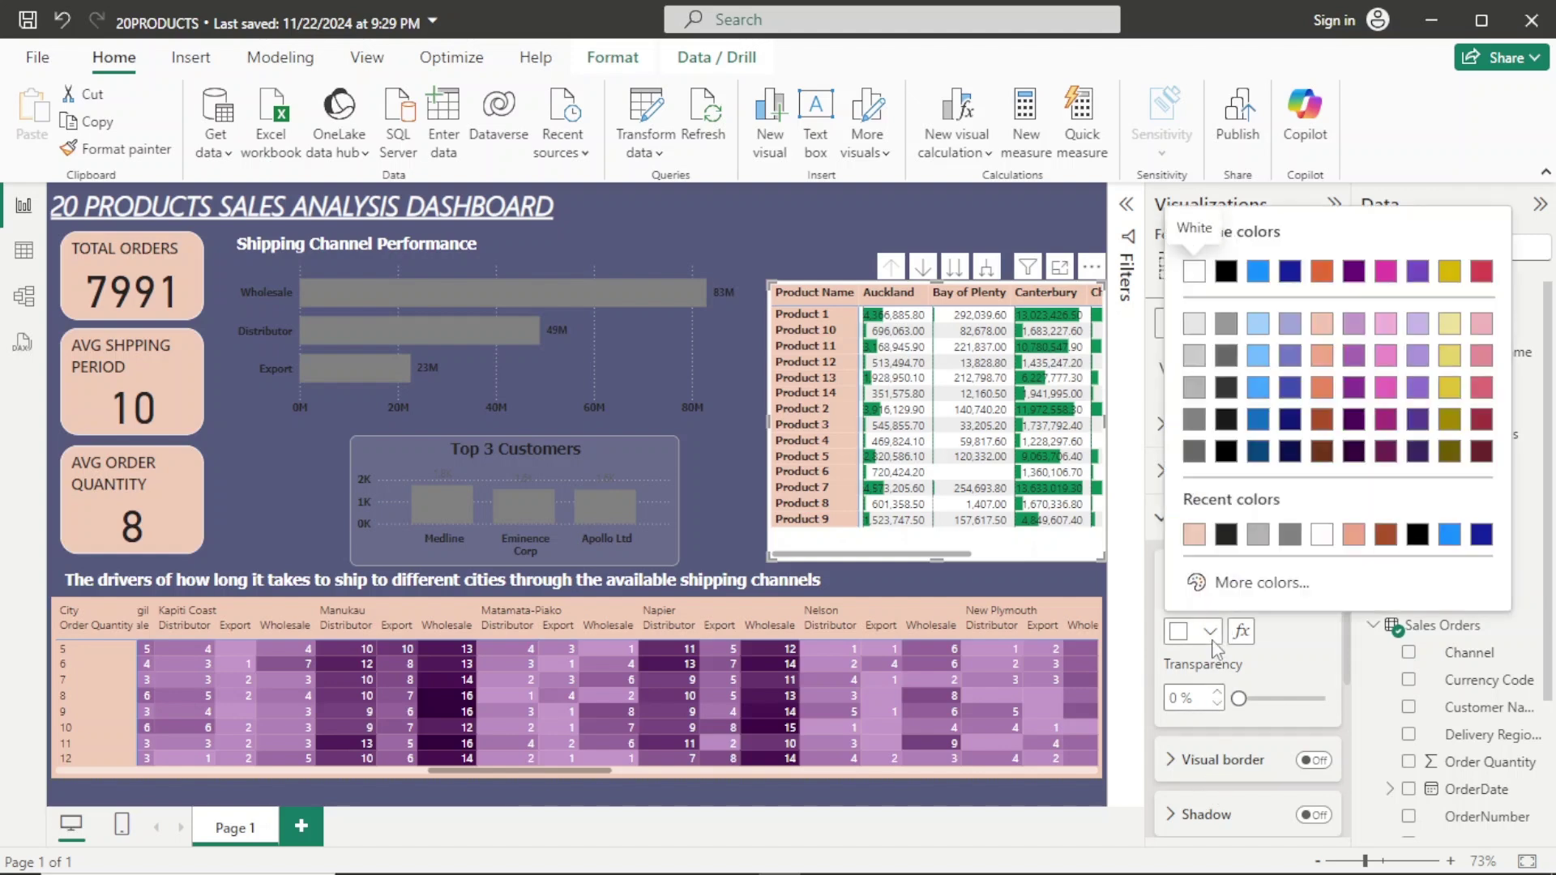
pyautogui.click(1196, 537)
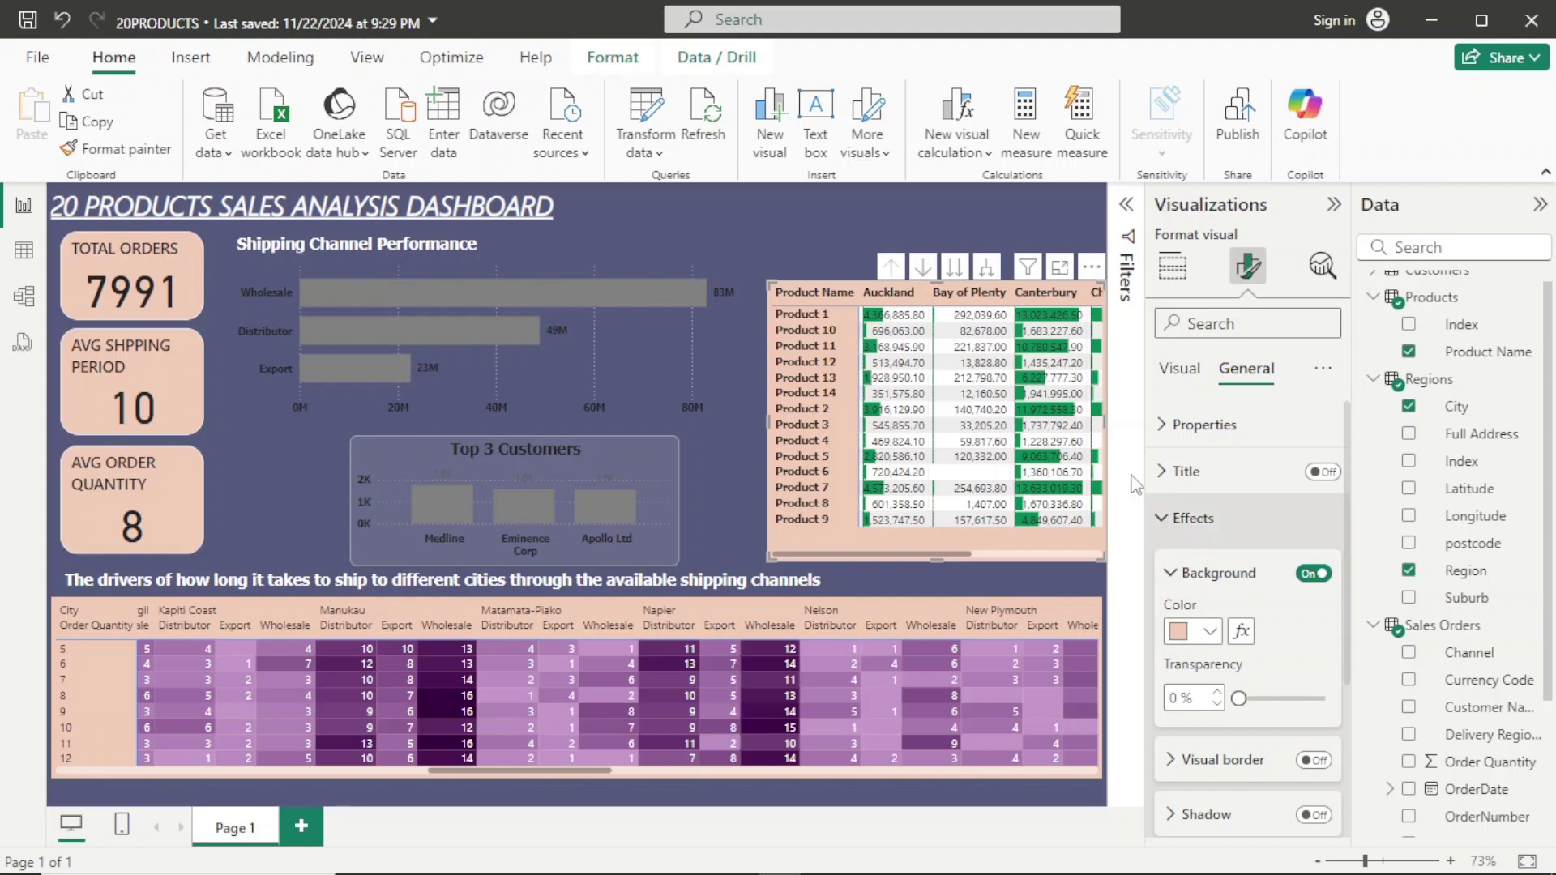
pyautogui.click(1169, 525)
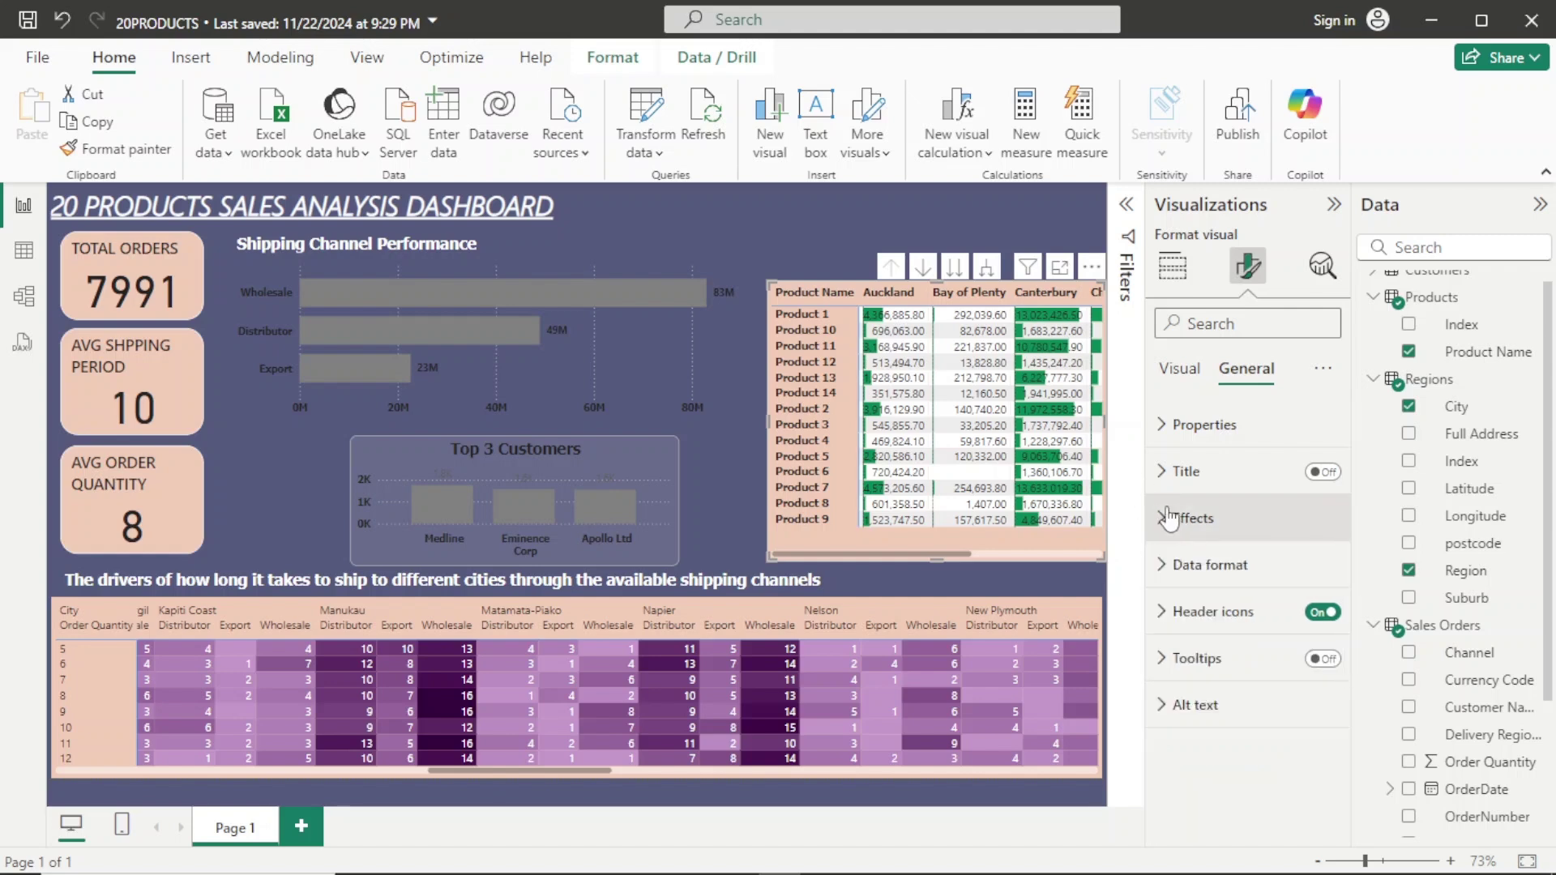
pyautogui.click(1171, 378)
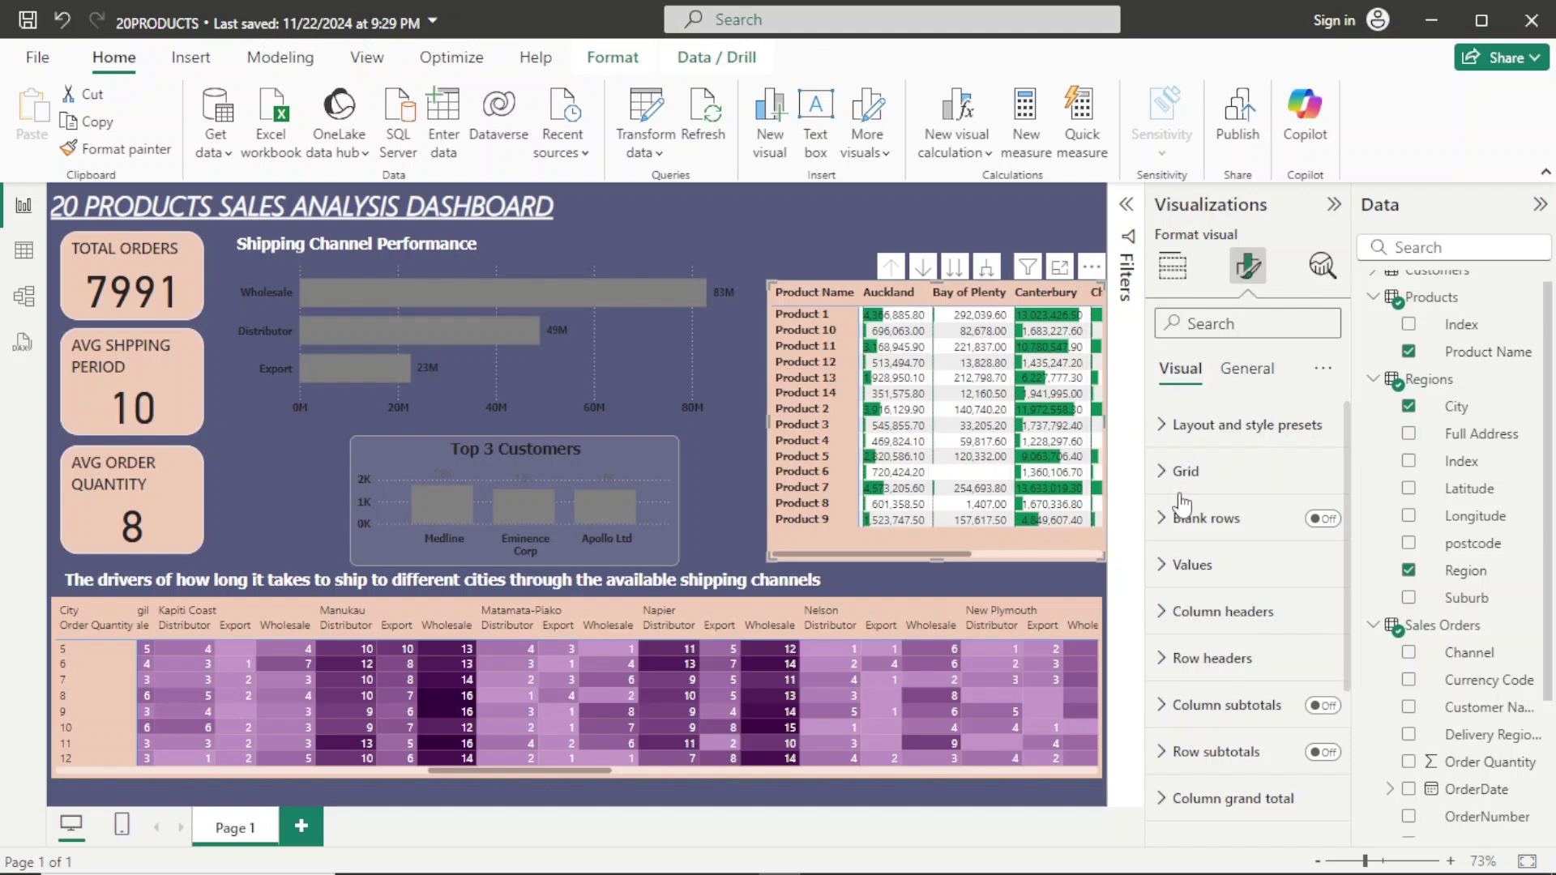
# Set both the background and alternate background colours of the matrix's values to the recent light peach.
pyautogui.click(1205, 580)
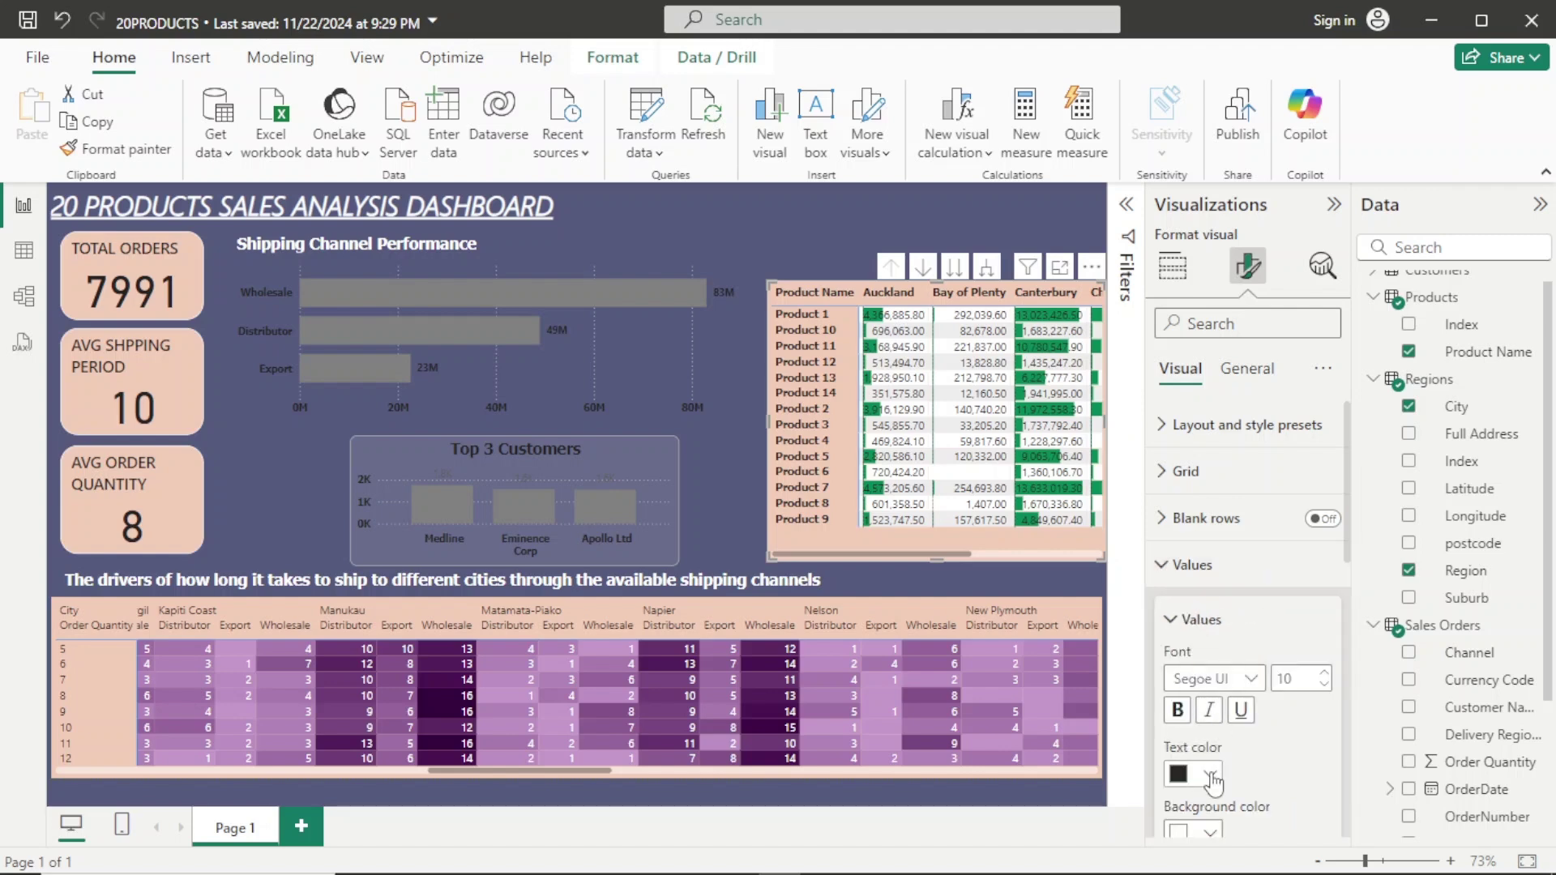
pyautogui.click(1211, 832)
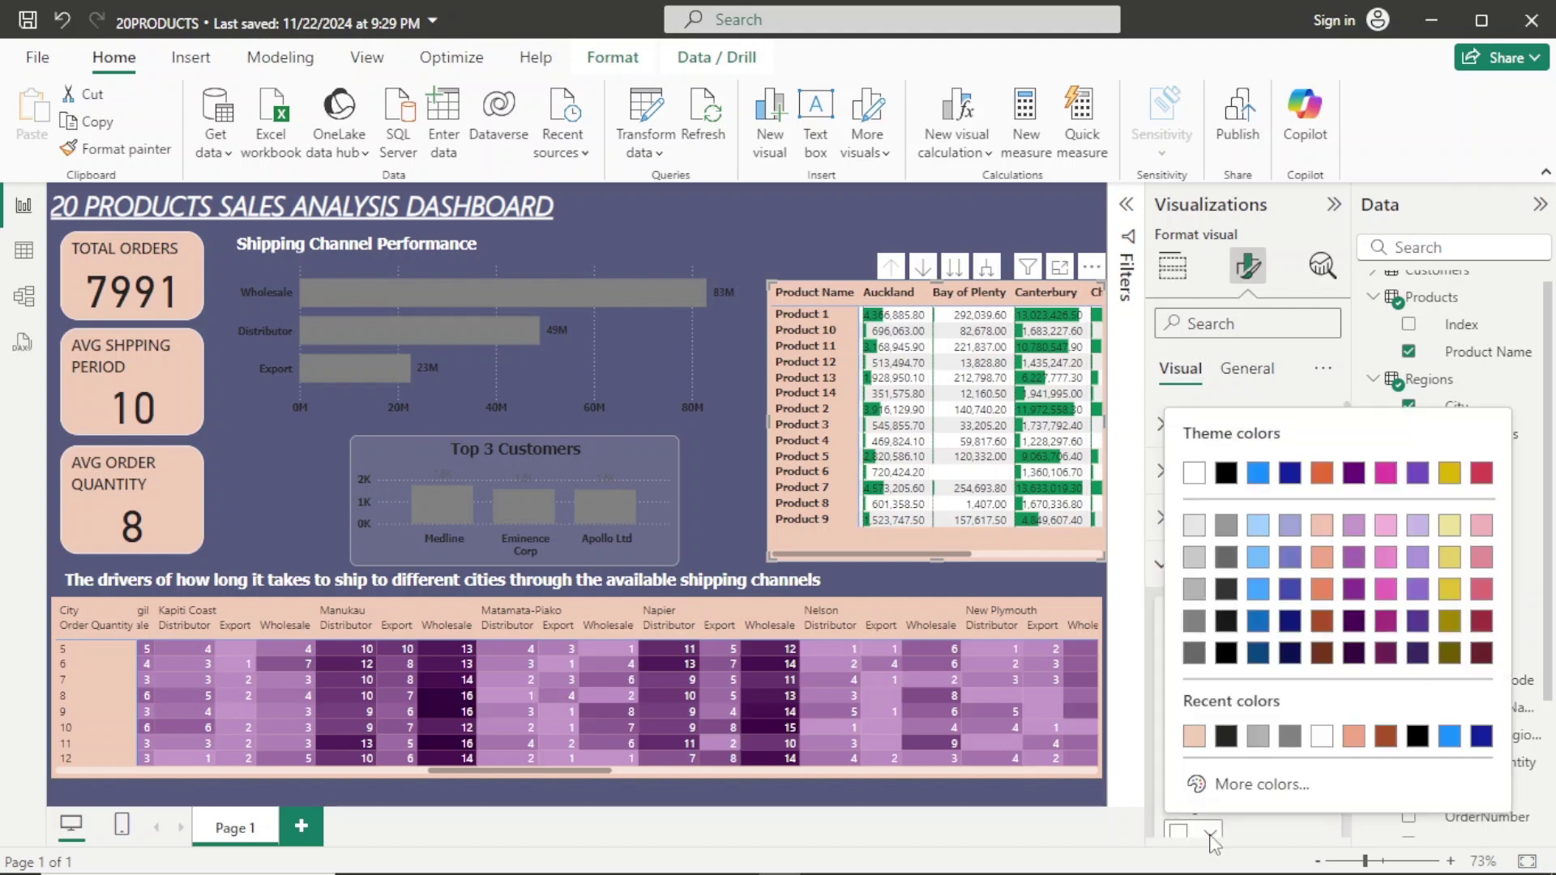
pyautogui.click(1196, 739)
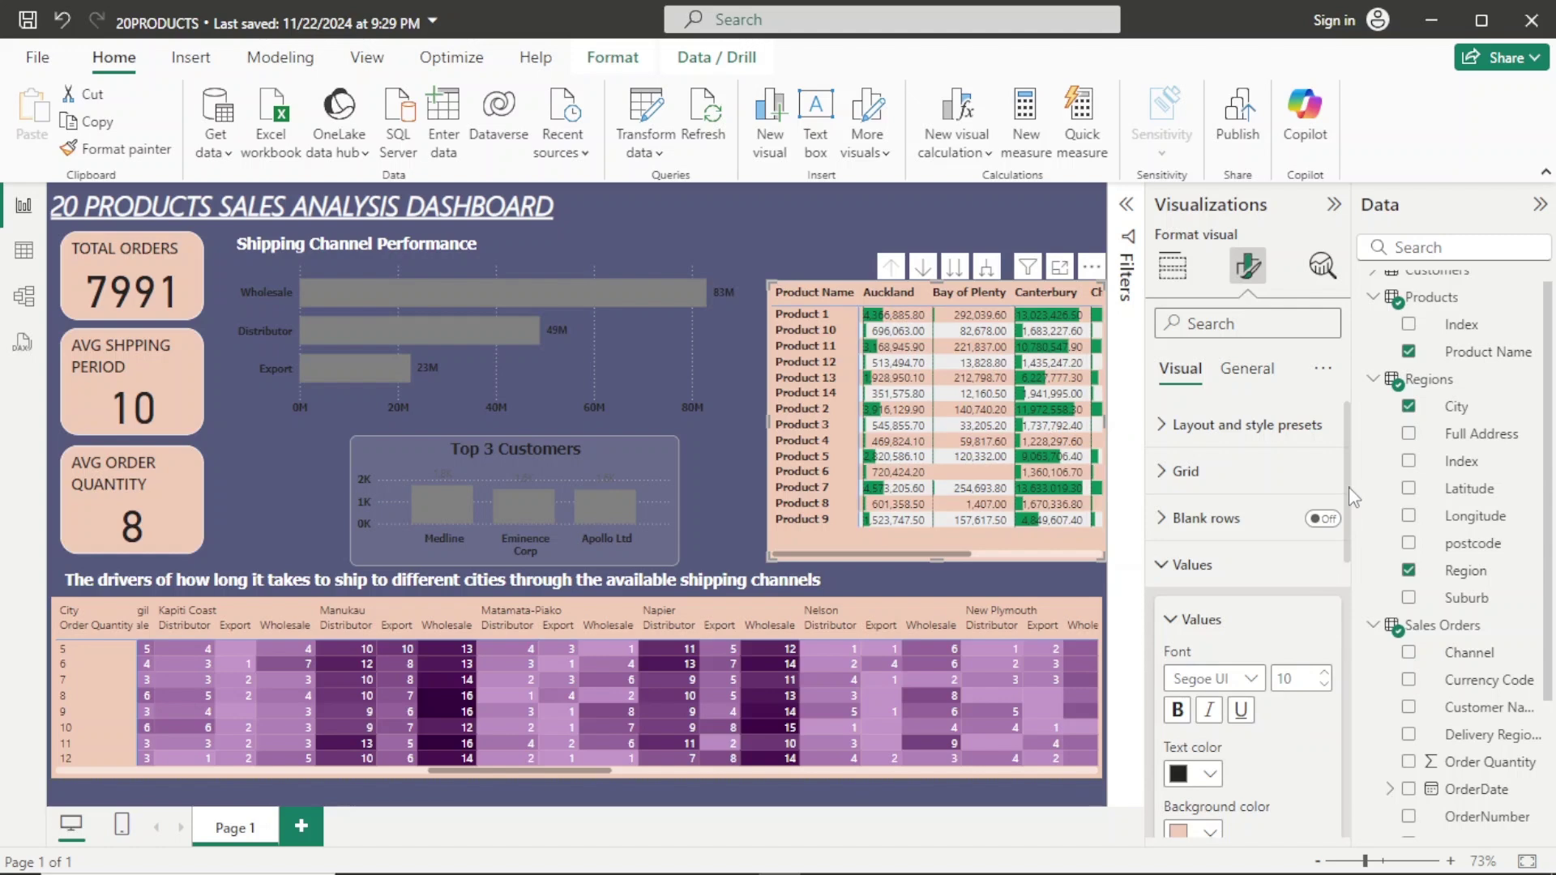
pyautogui.moveTo(1348, 488); pyautogui.dragTo(1340, 590)
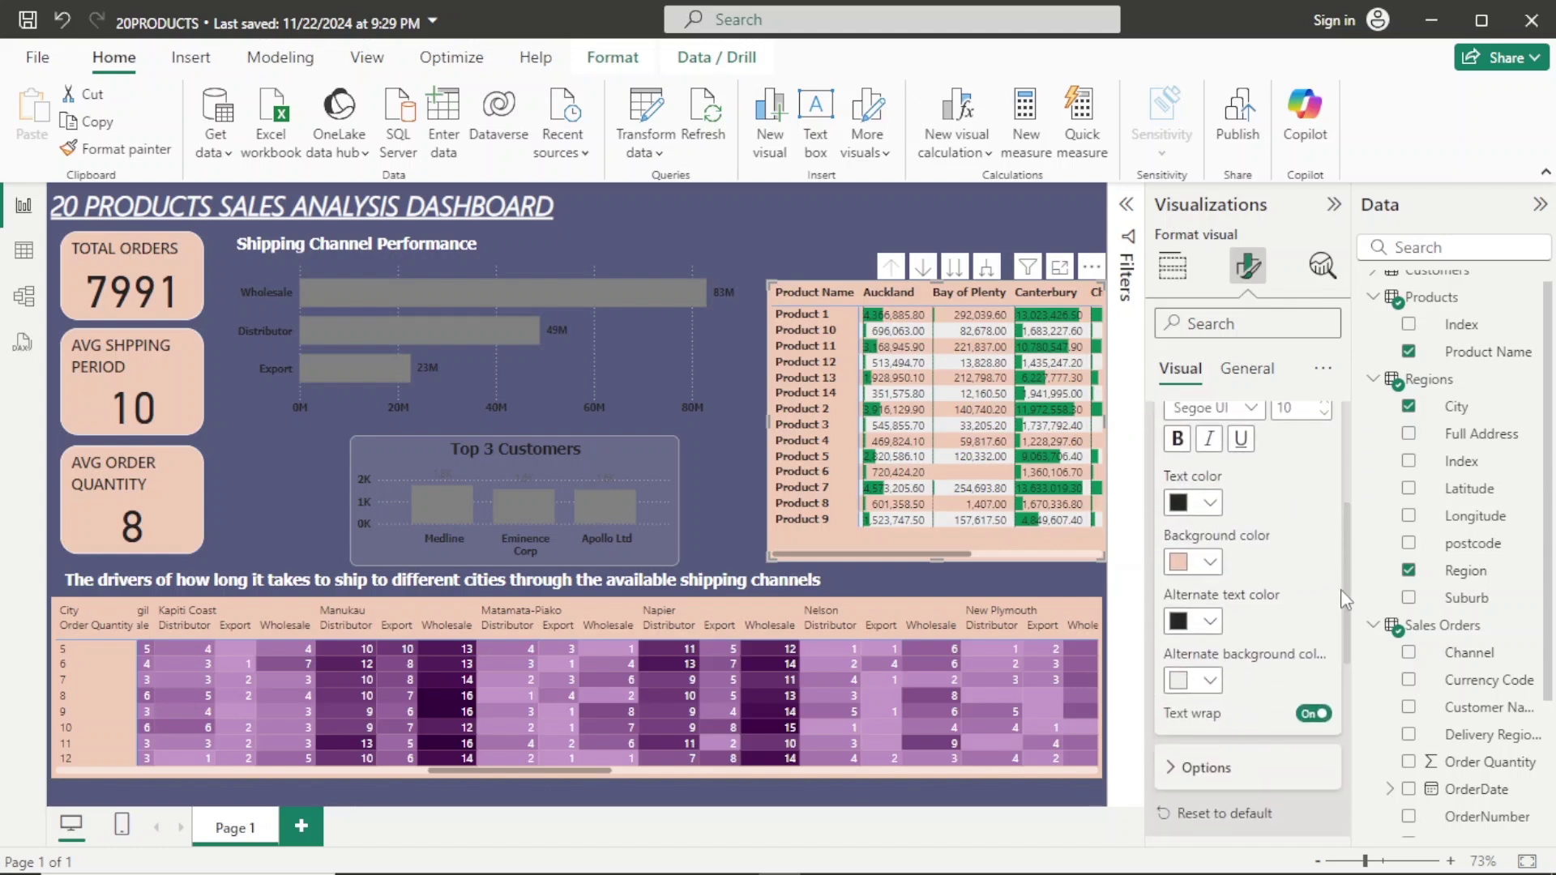
pyautogui.click(1210, 677)
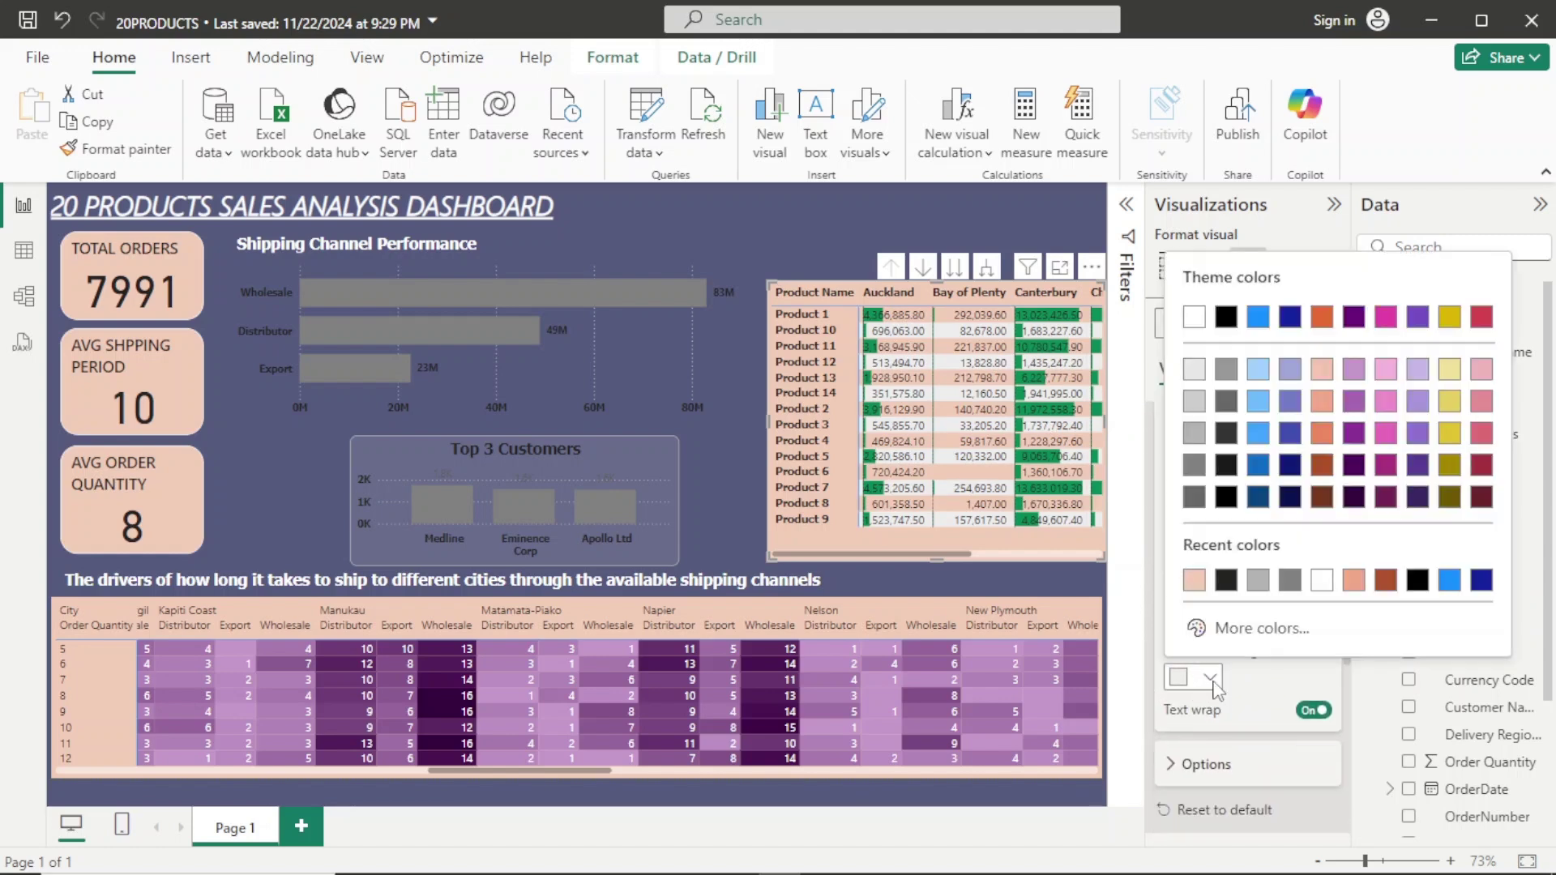
pyautogui.click(1195, 580)
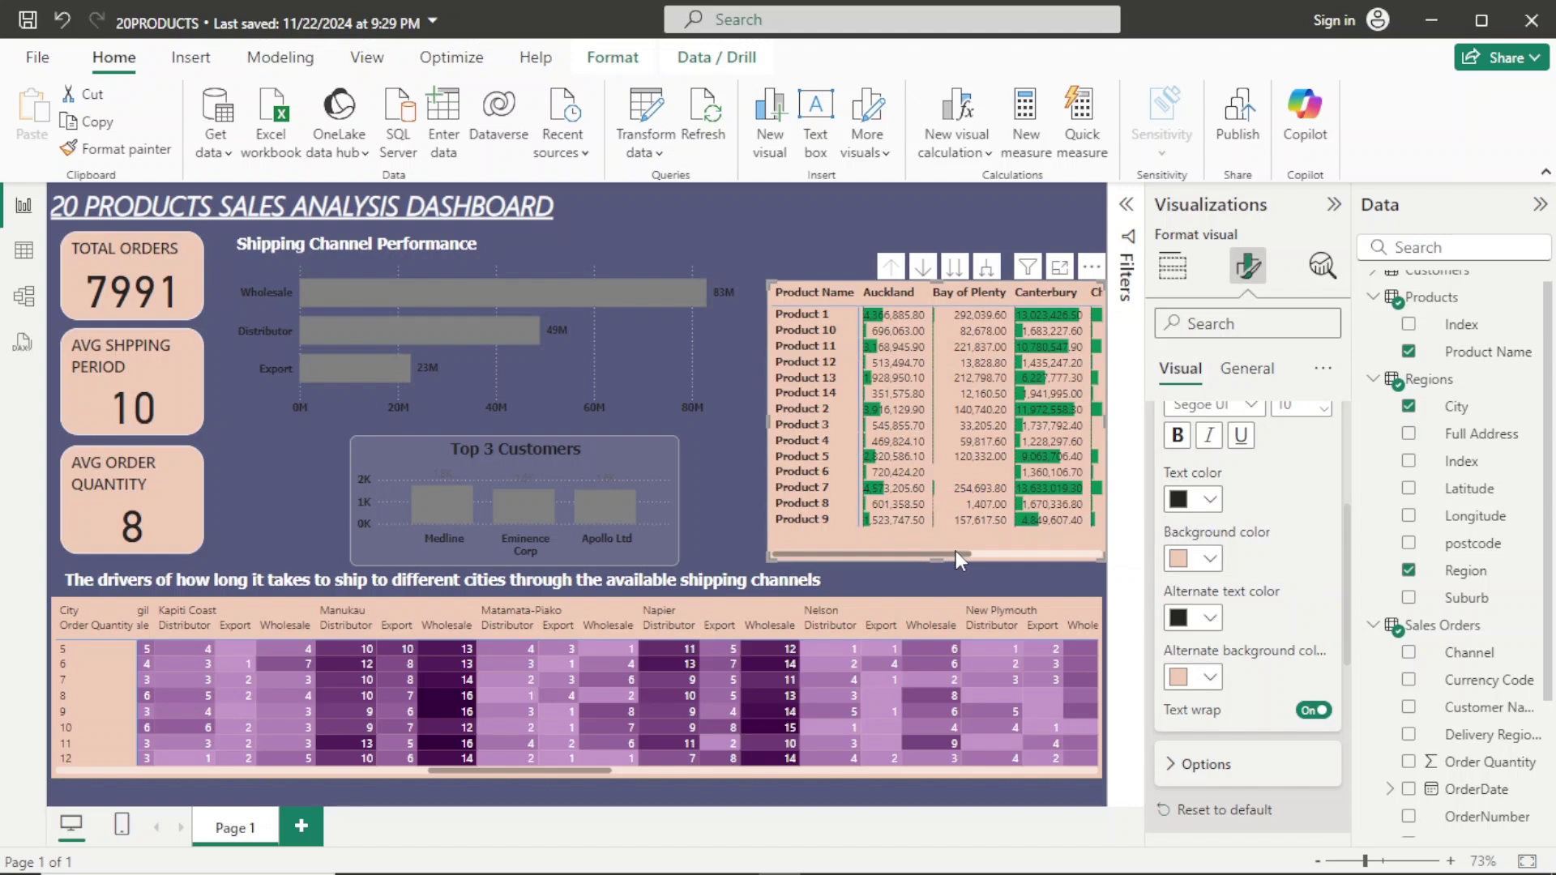
pyautogui.moveTo(955, 551); pyautogui.dragTo(1230, 527)
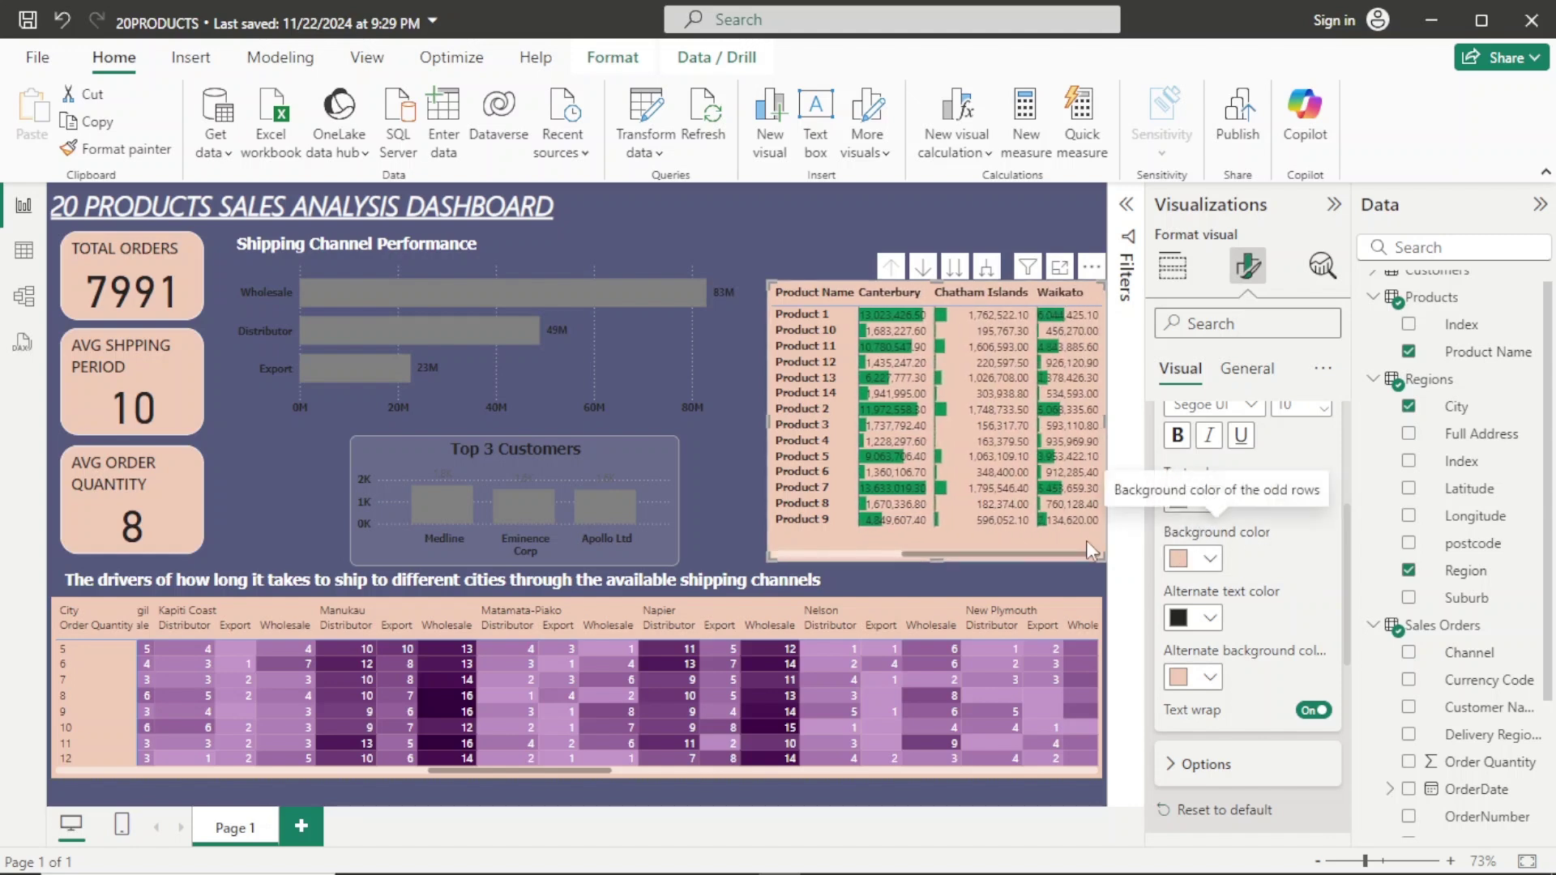
pyautogui.hscroll(-5, 872, 499)
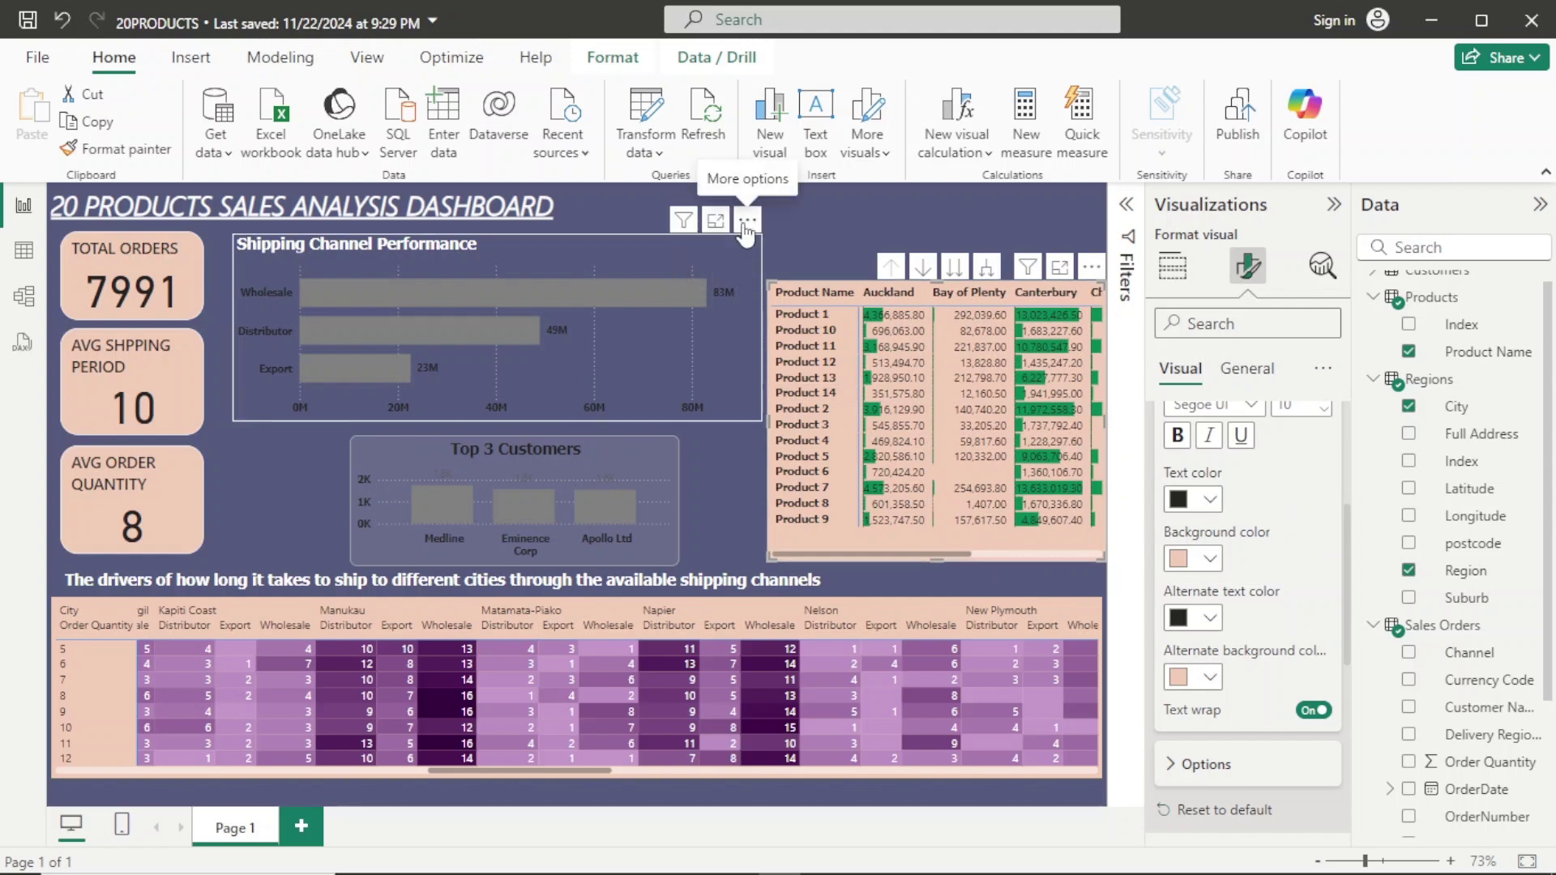
# Nudge the Shipping Channel Performance chart, the Top 3 Customers chart and the product-by-region matrix slightly left, then deselect them.
pyautogui.moveTo(743, 226); pyautogui.dragTo(732, 222)
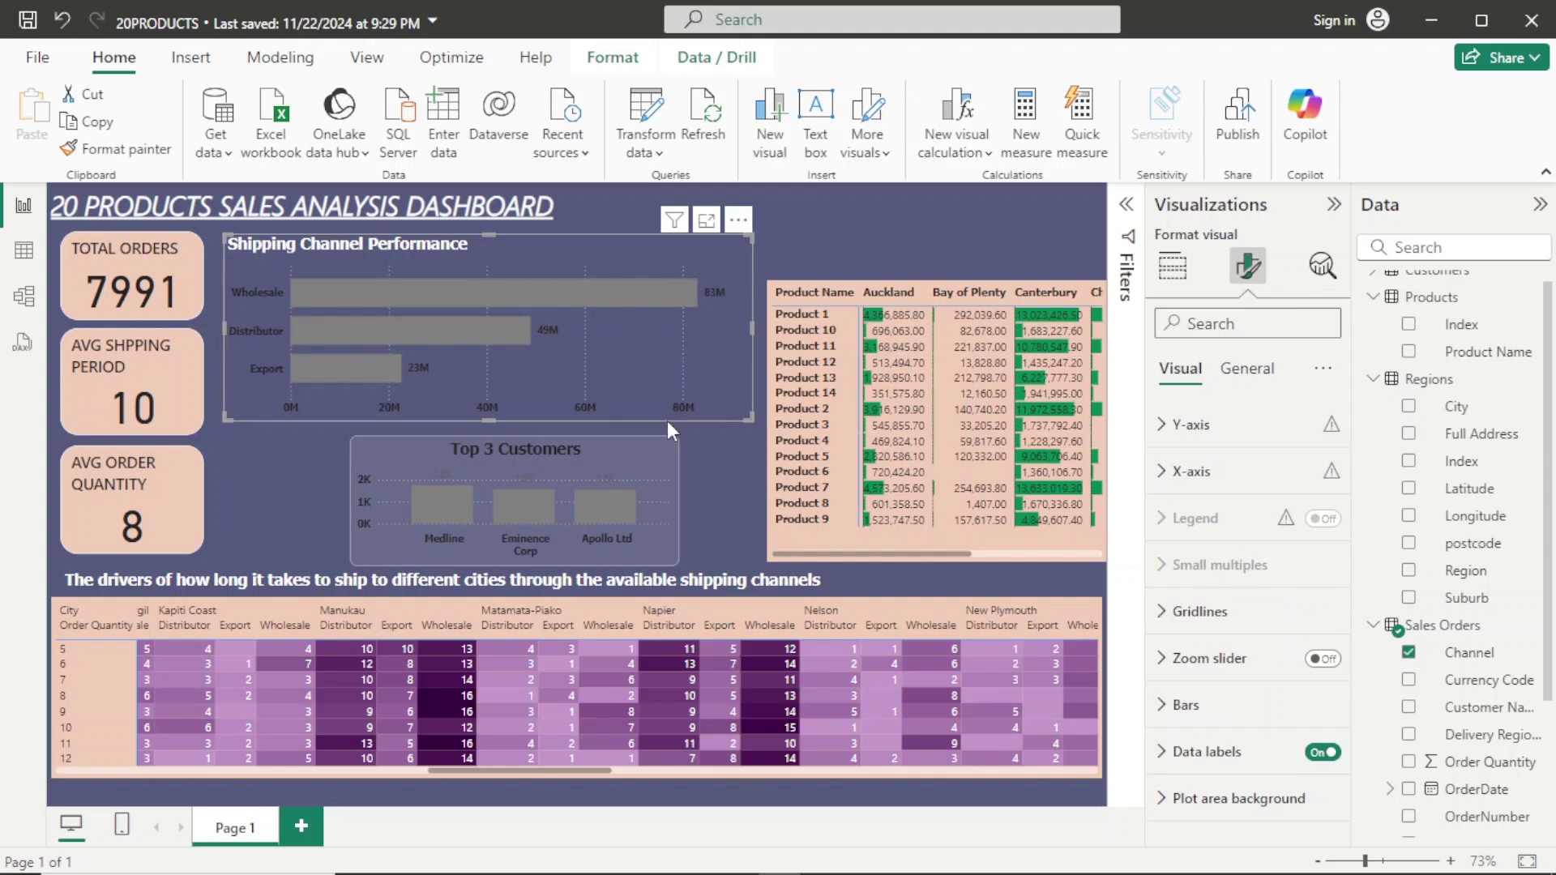
pyautogui.moveTo(667, 420)
pyautogui.mouseDown()
pyautogui.moveTo(676, 444)
pyautogui.moveTo(669, 418)
pyautogui.mouseUp()
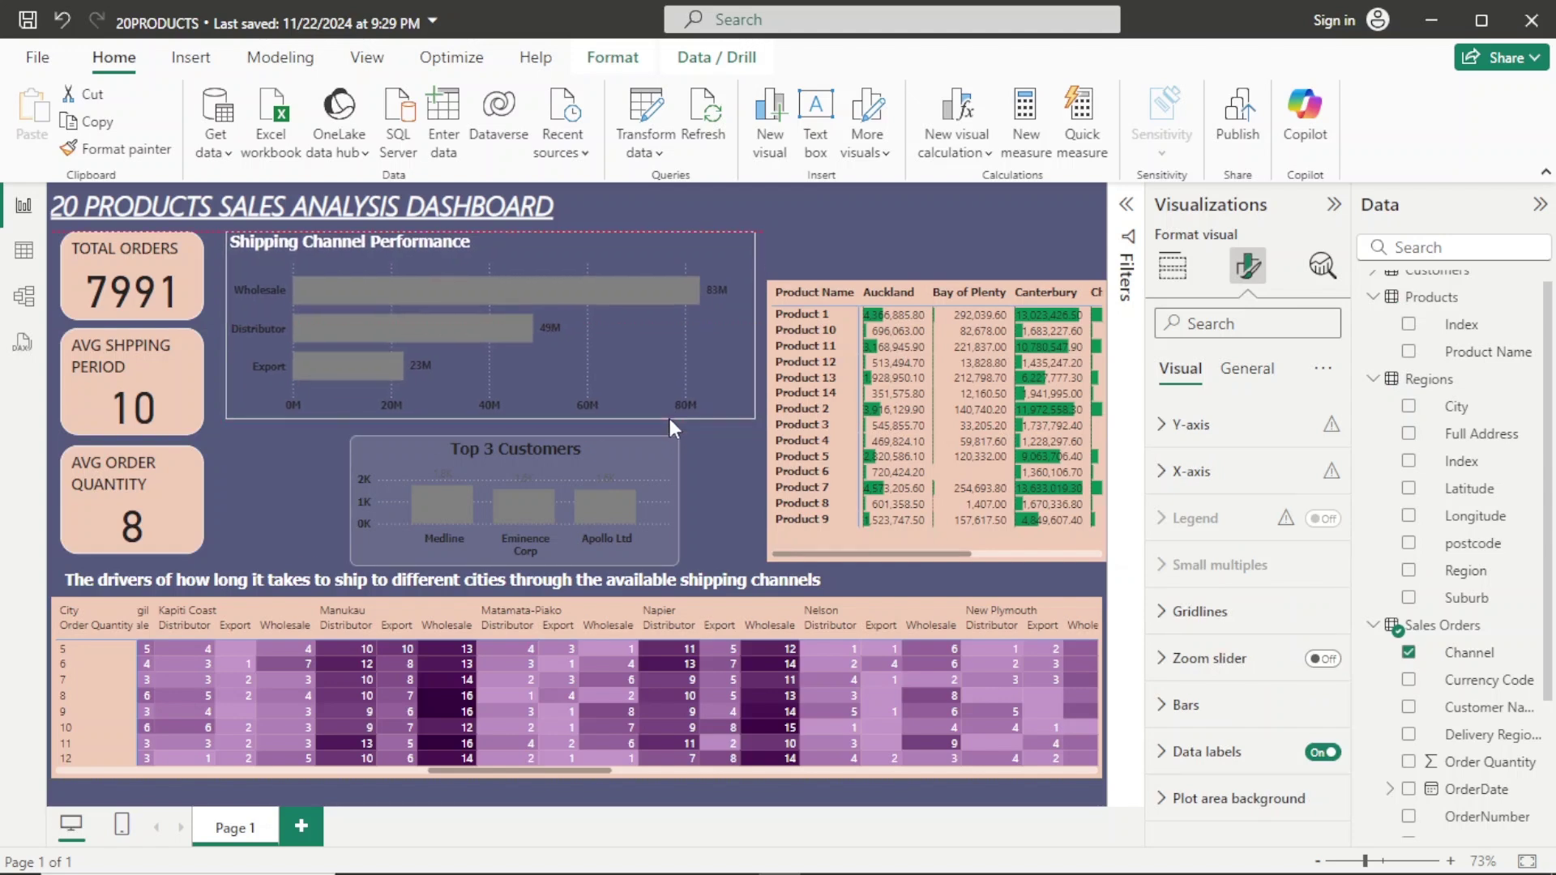
pyautogui.moveTo(668, 438)
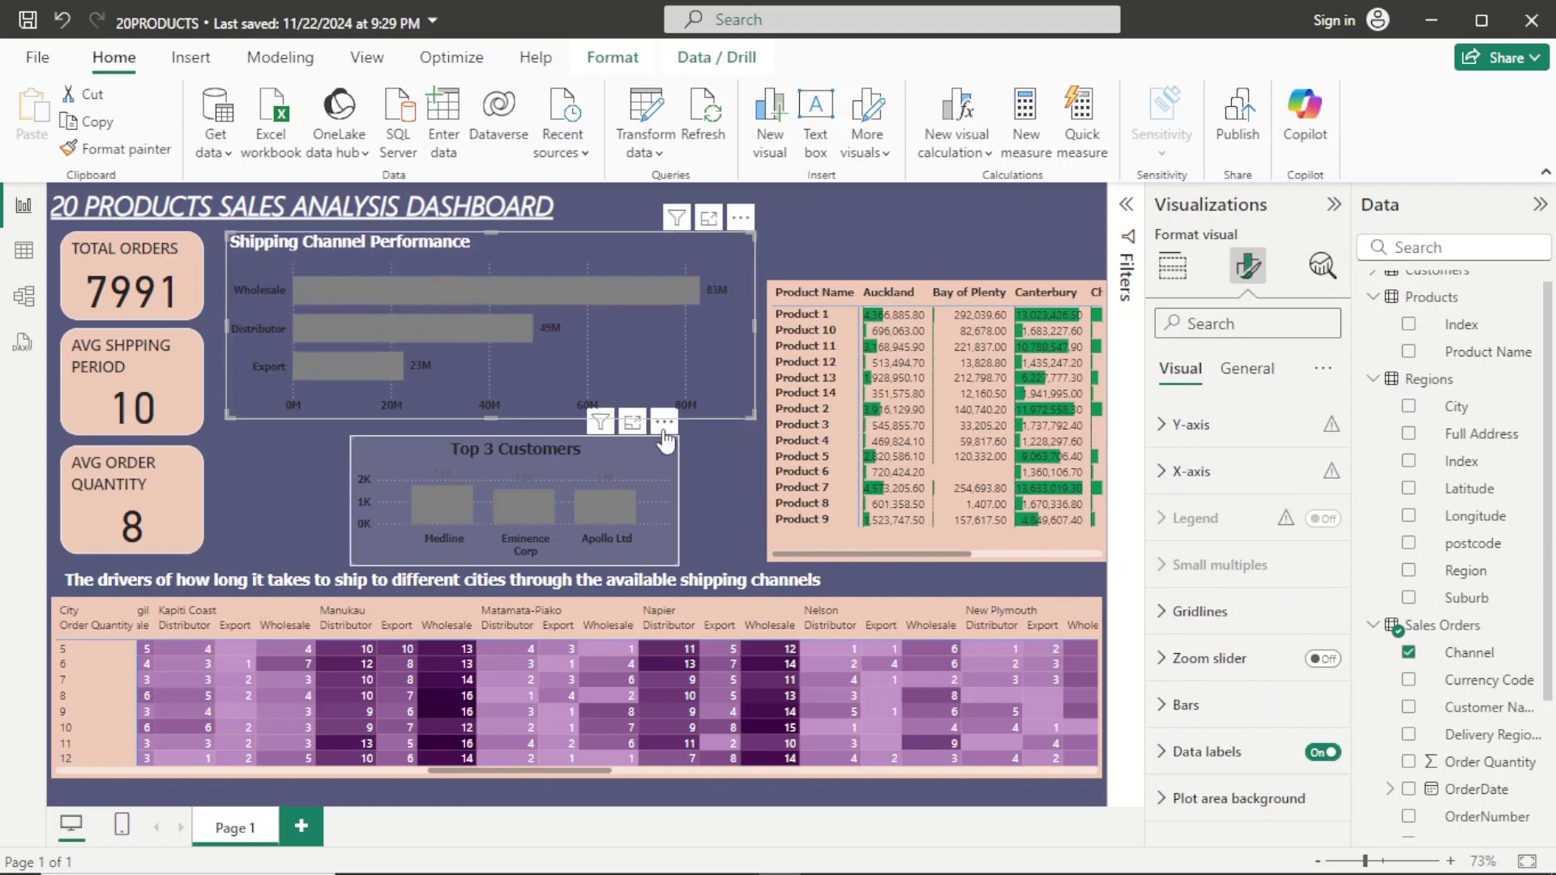
pyautogui.moveTo(637, 431); pyautogui.dragTo(613, 431)
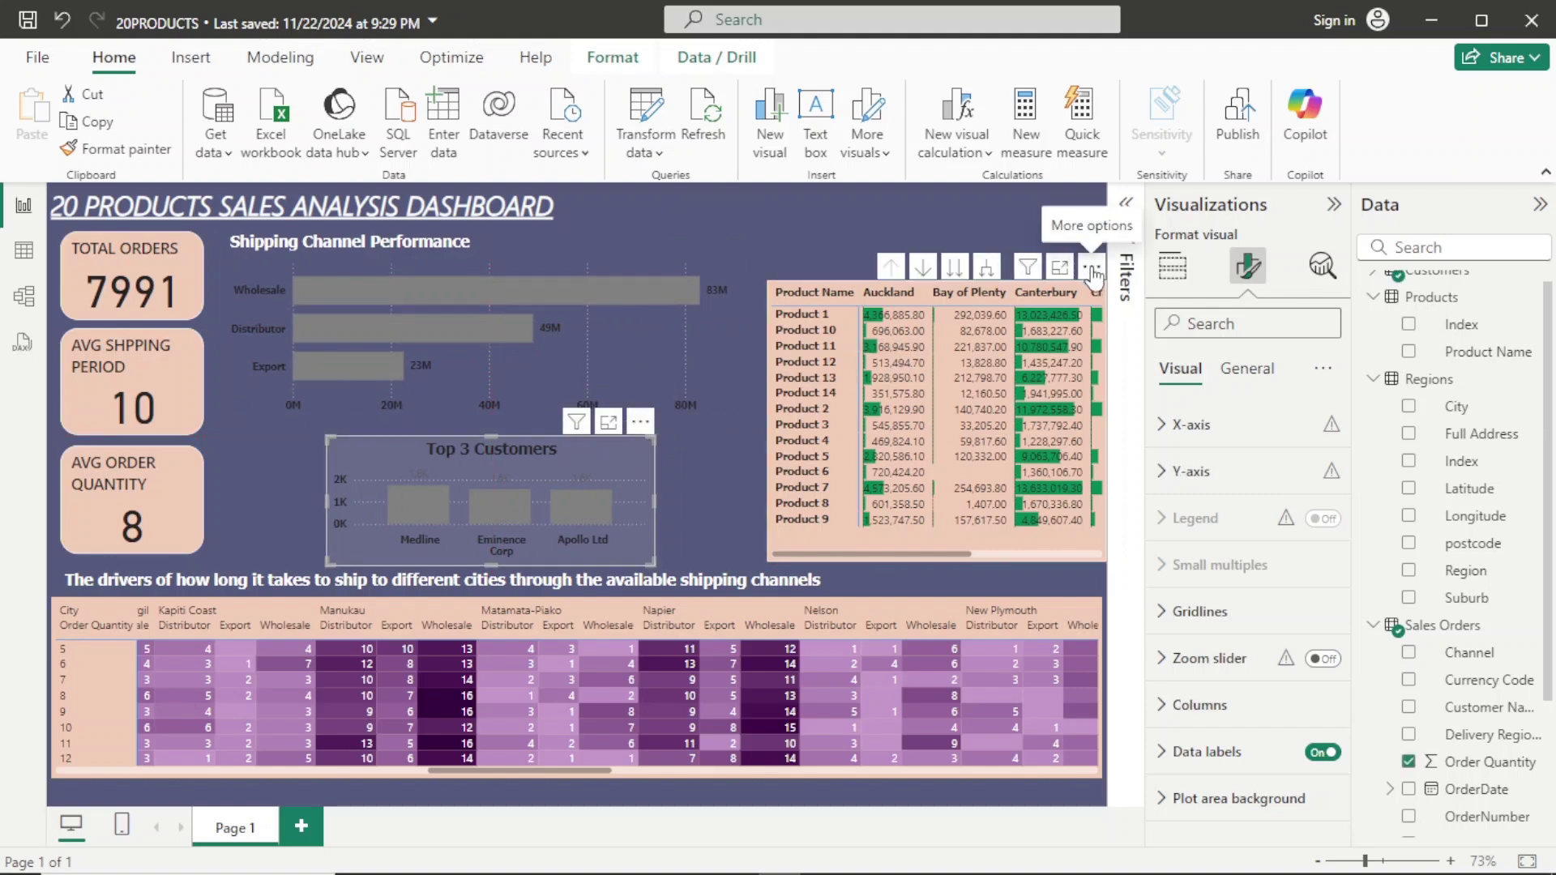
pyautogui.moveTo(1094, 278); pyautogui.dragTo(1076, 274)
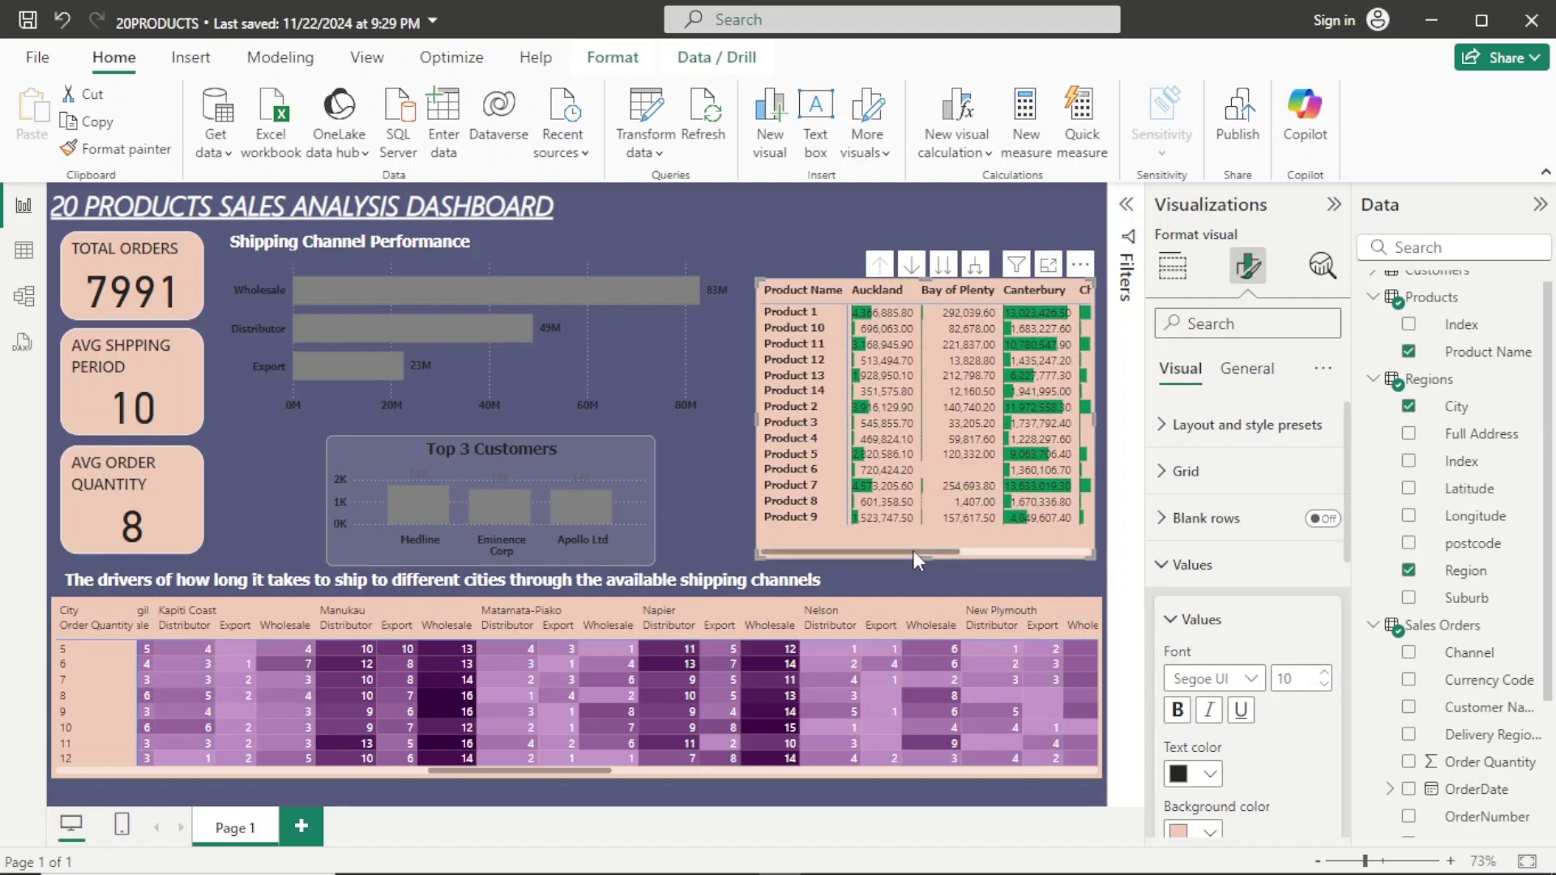
pyautogui.moveTo(913, 551); pyautogui.dragTo(746, 528)
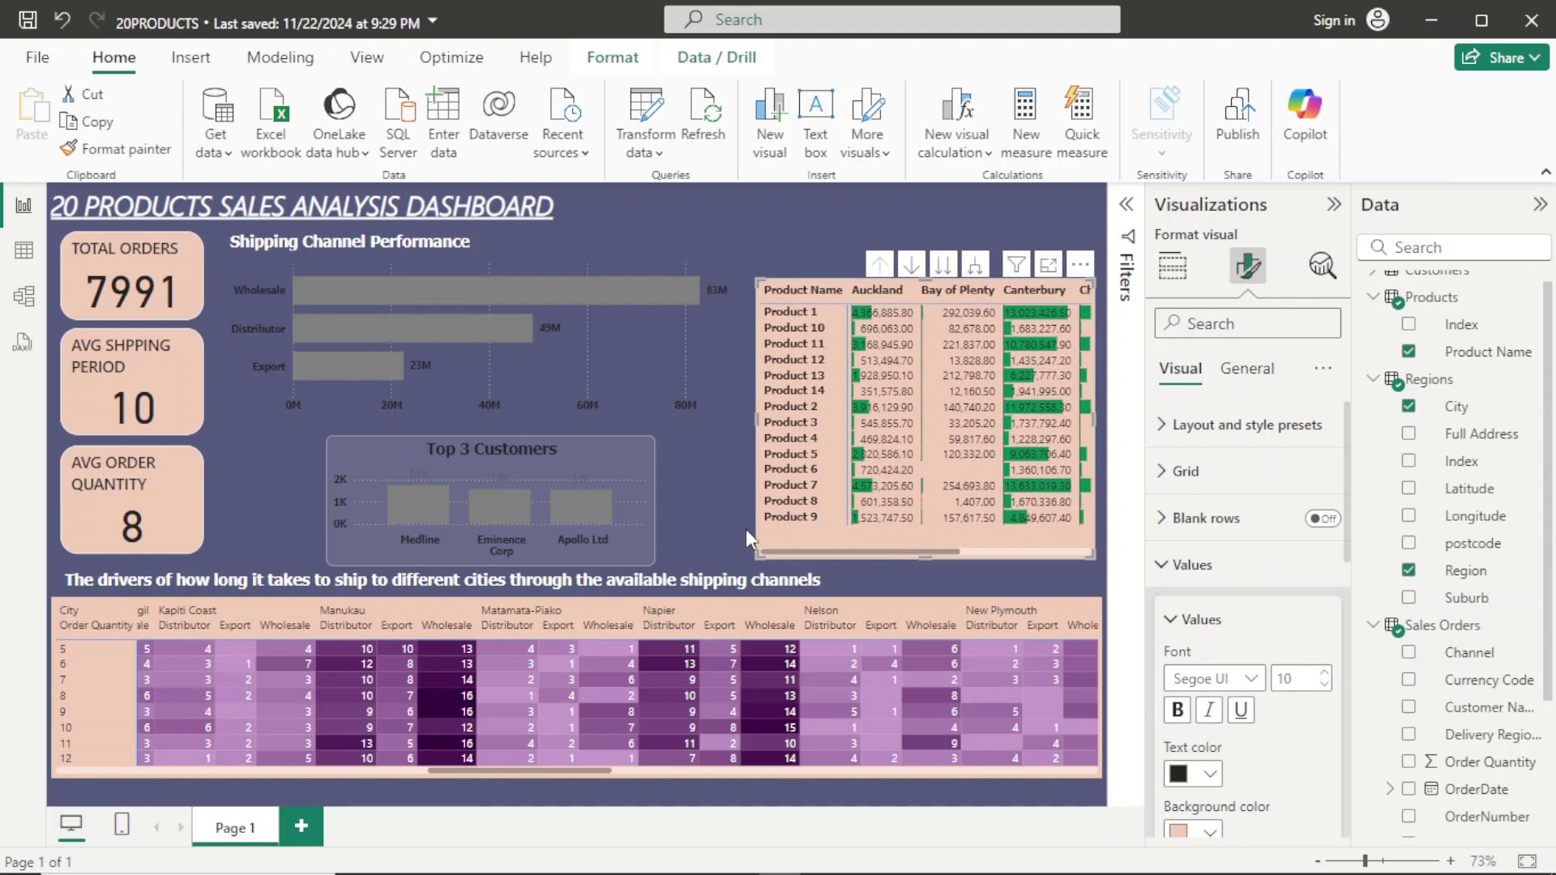
pyautogui.click(810, 215)
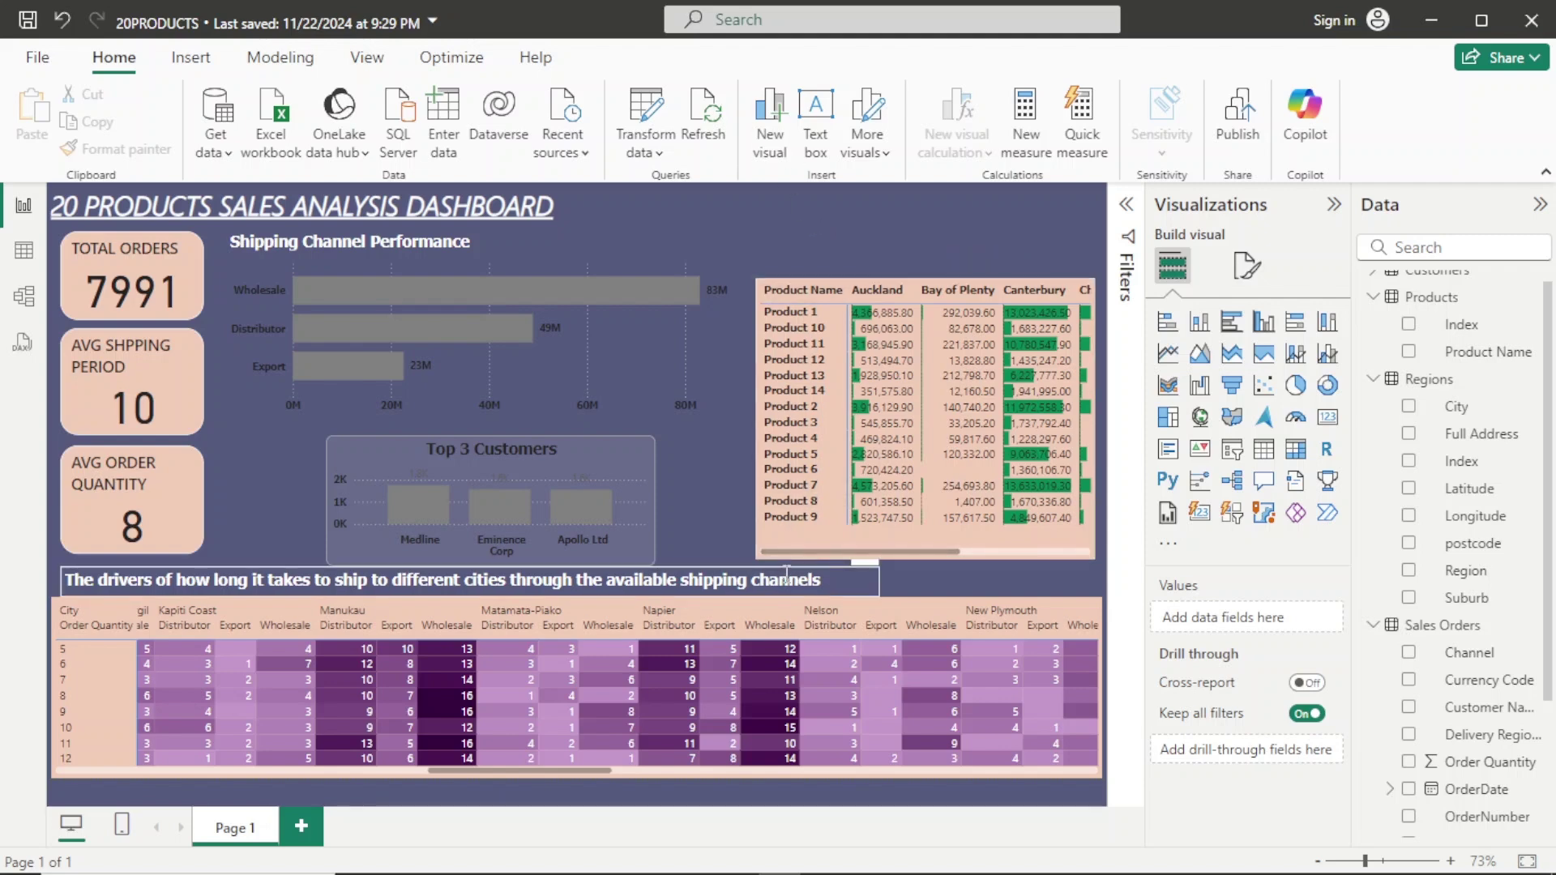
# Duplicate the shipping drivers heading text box and place one copy above the product-by-region matrix, sized to fit its text on two lines.
pyautogui.click(854, 578)
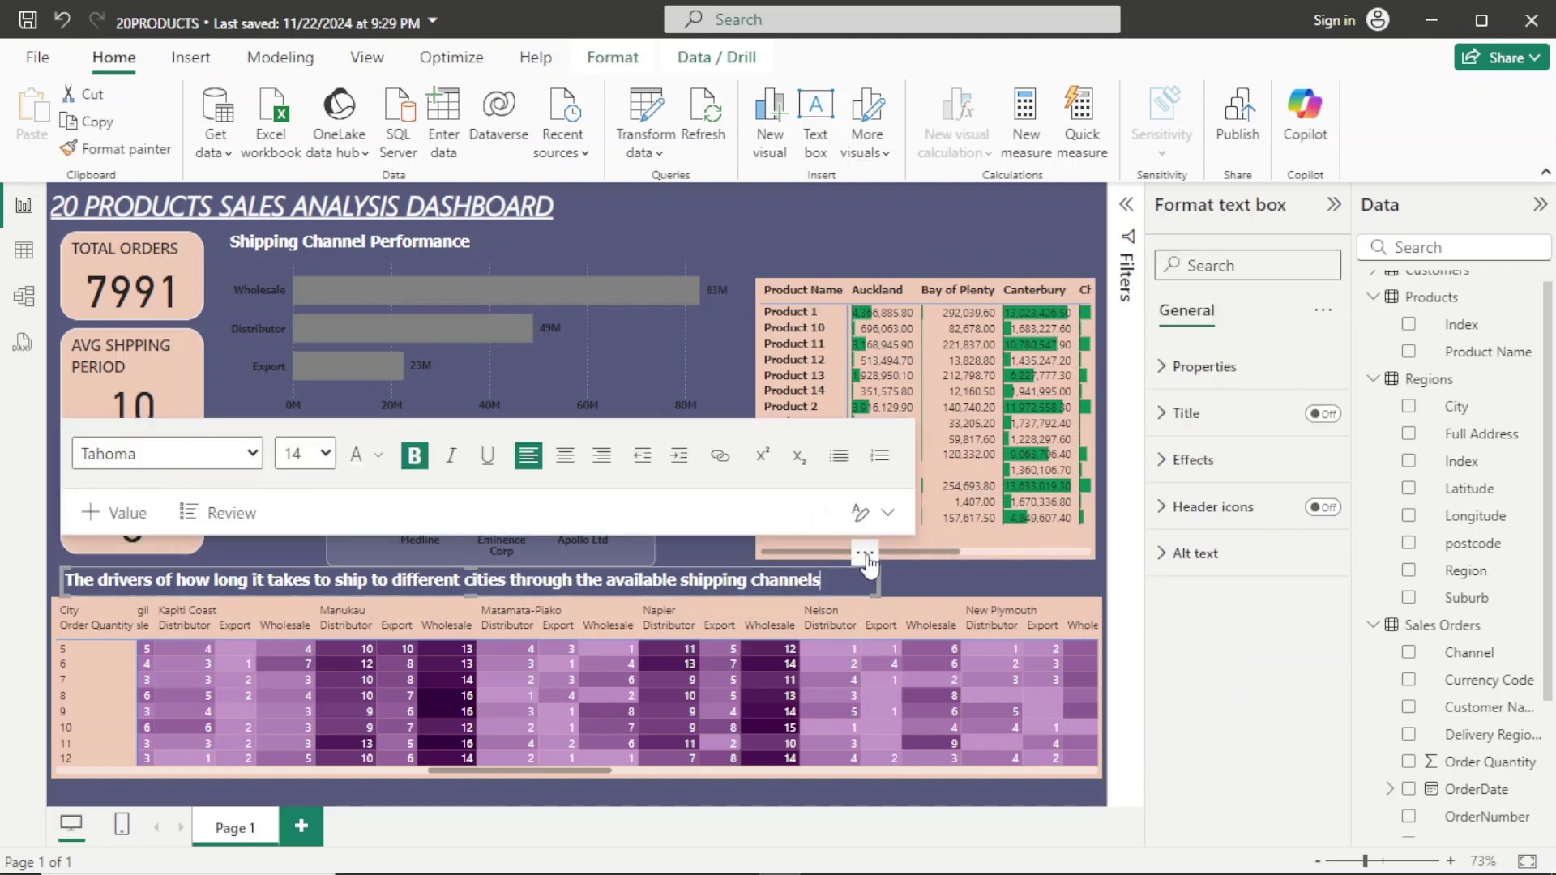
pyautogui.click(861, 559)
pyautogui.moveTo(861, 567); pyautogui.dragTo(900, 275)
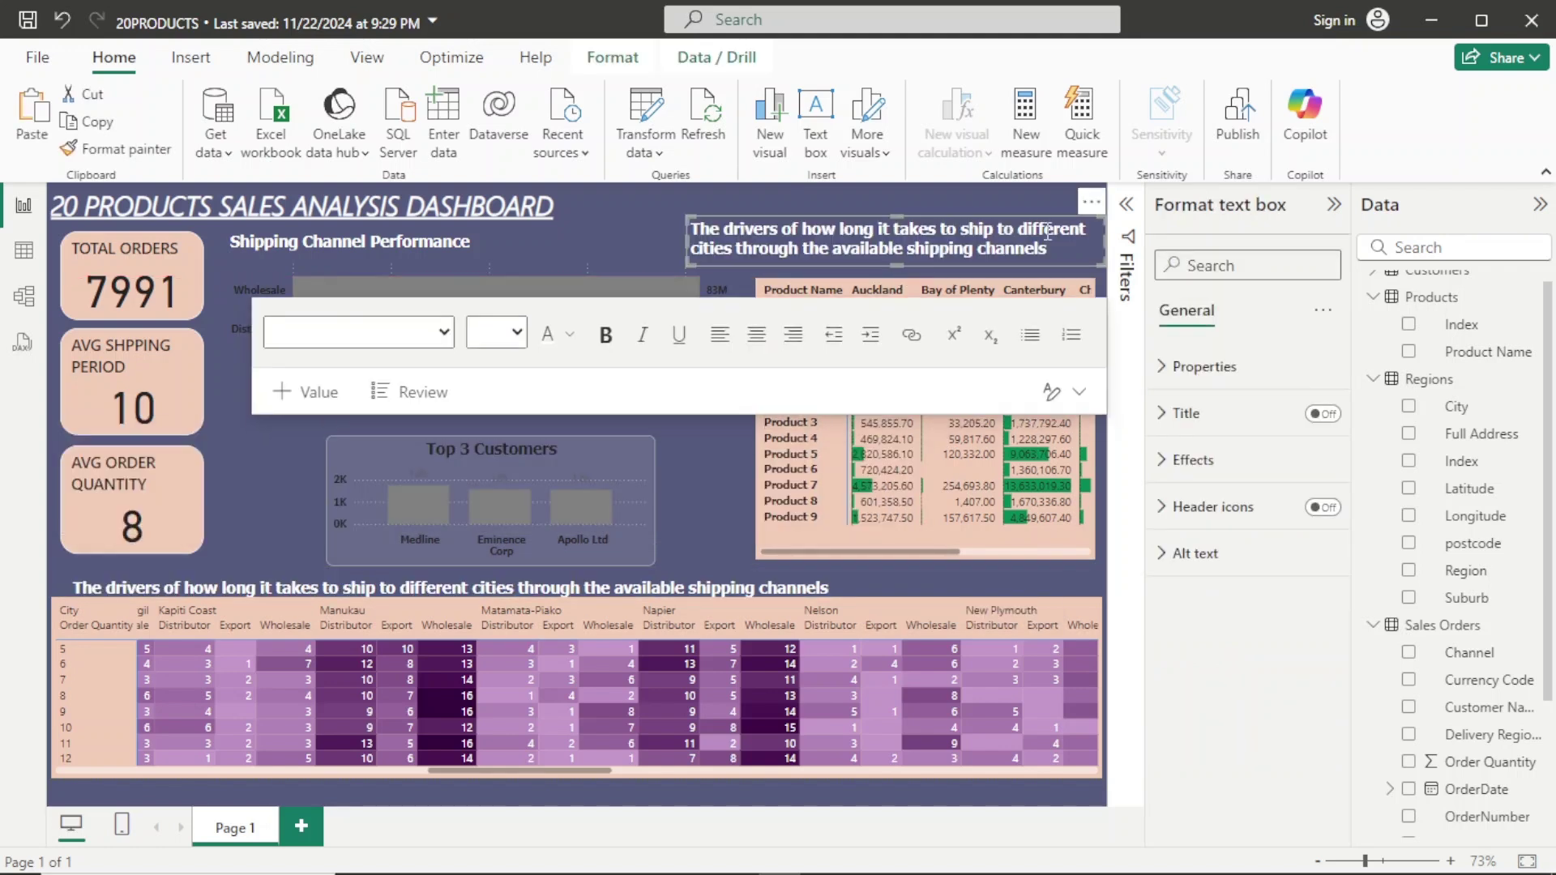
# Replace the text in the heading above the matrix with "Products Sales Performance by region:".
pyautogui.moveTo(1054, 238); pyautogui.dragTo(685, 217)
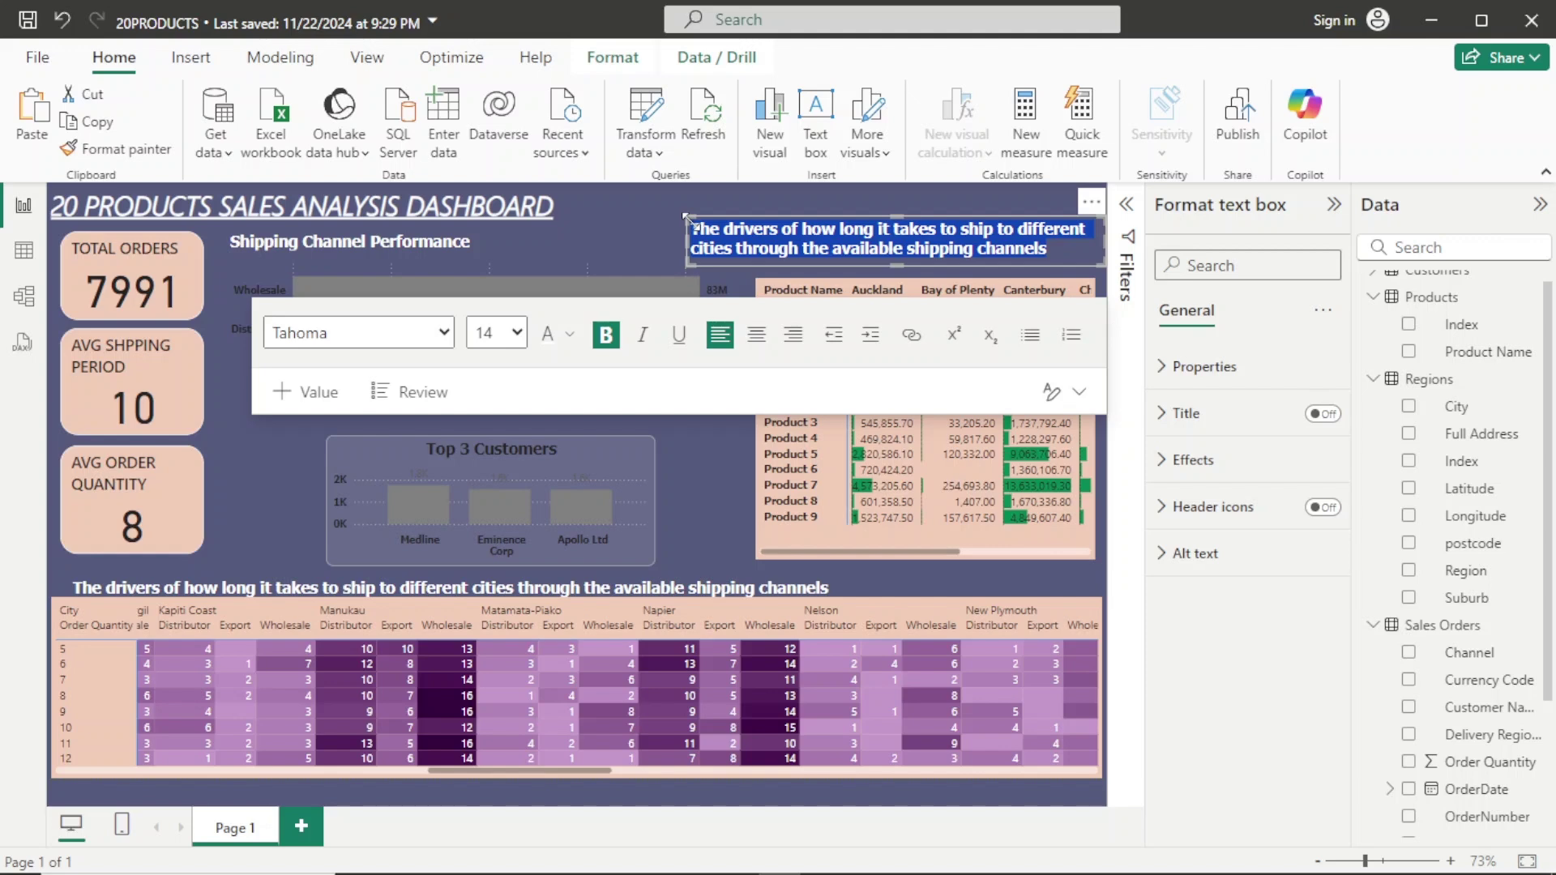
pyautogui.press('Delete')
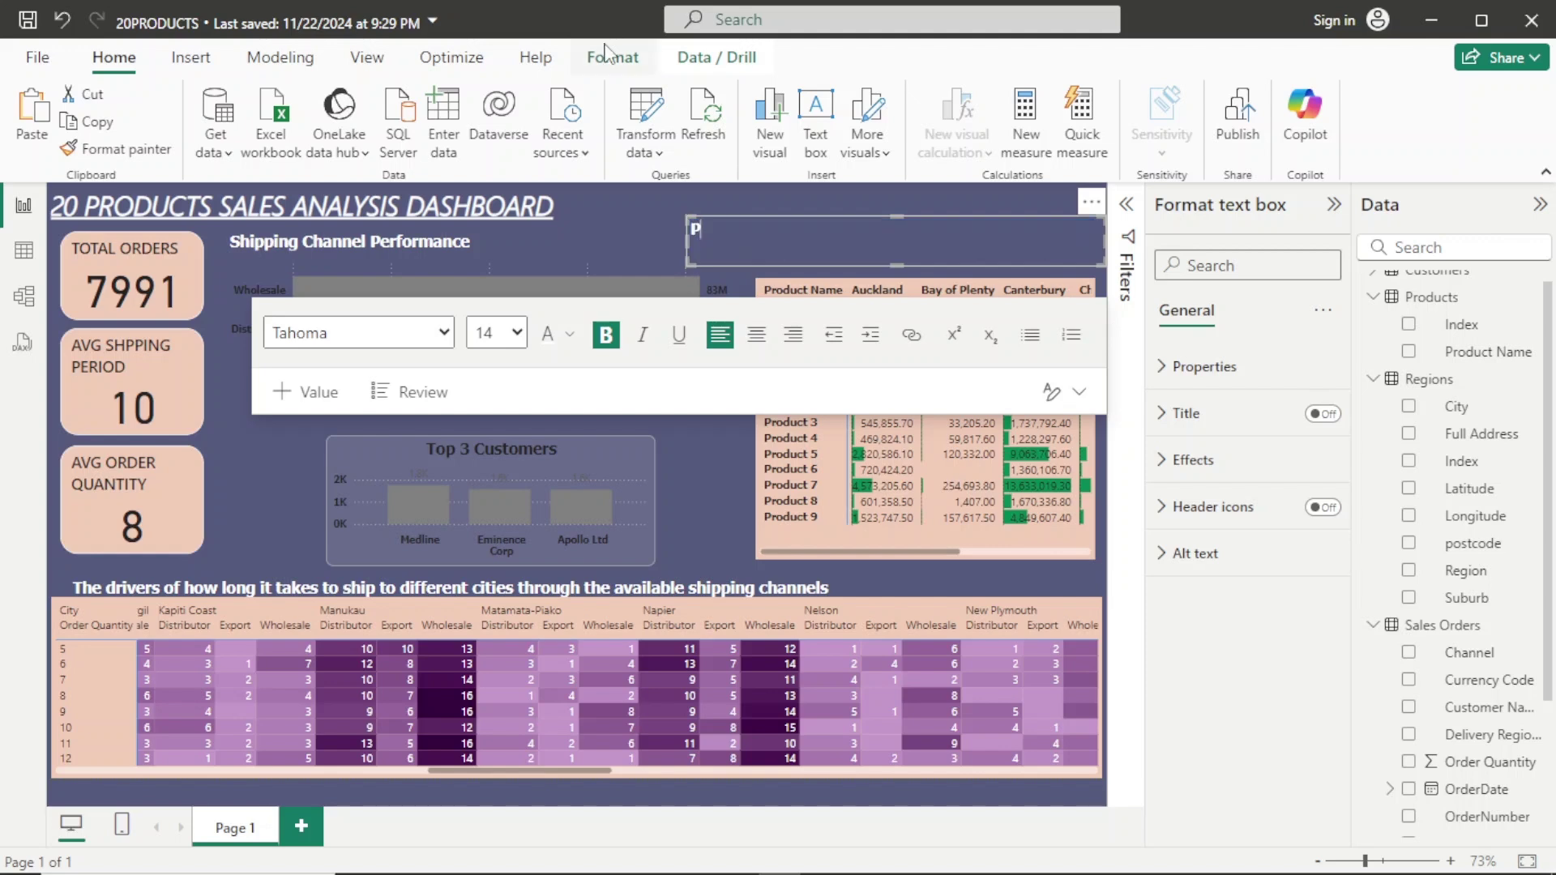
pyautogui.write('Products Sales')
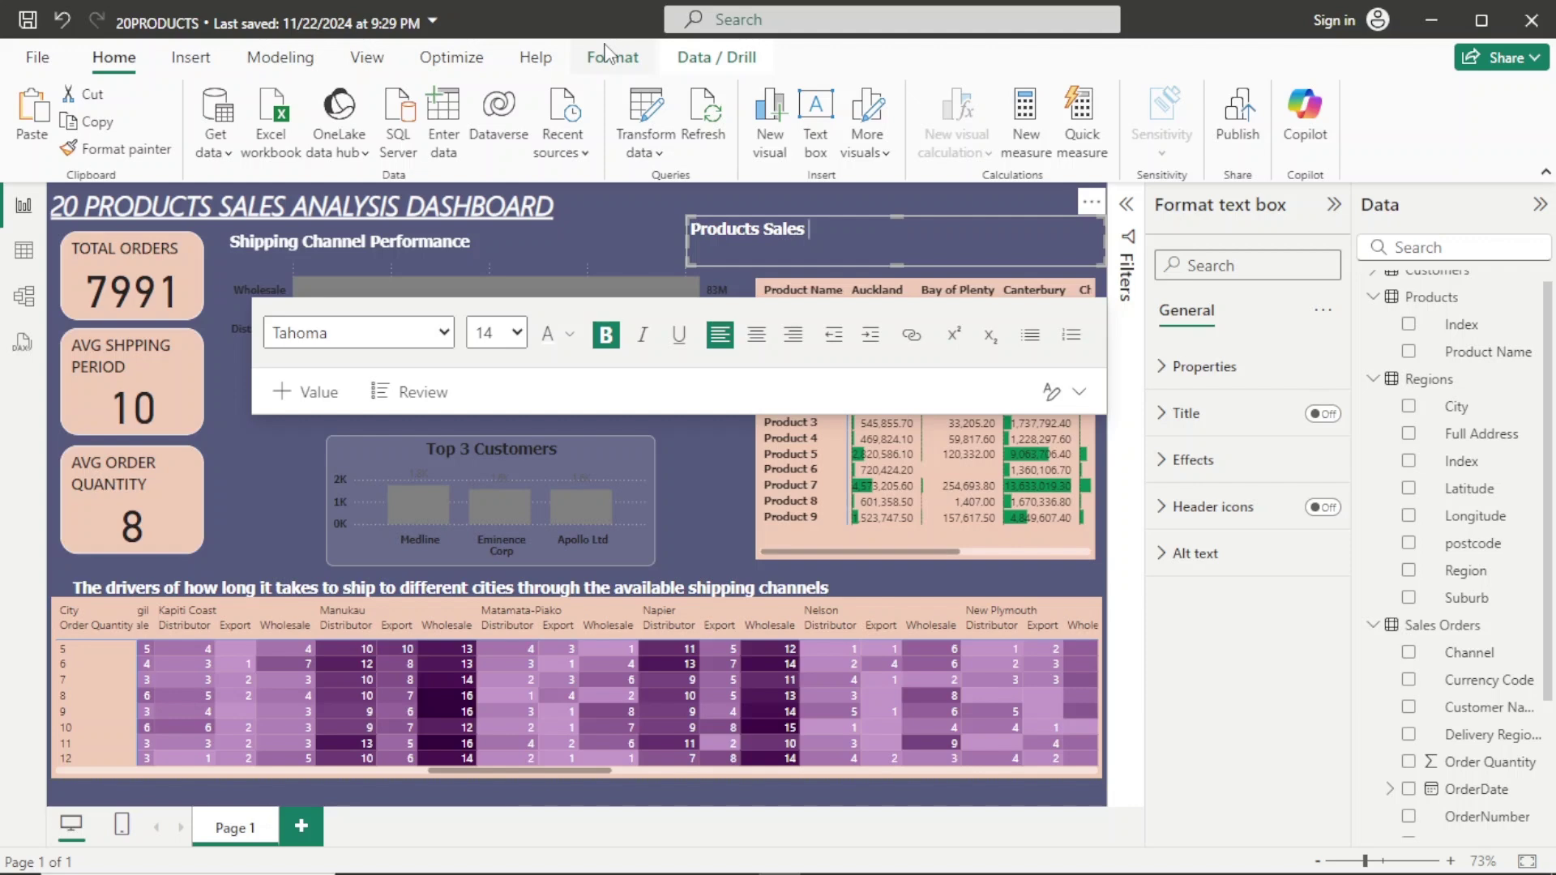
pyautogui.write('p')
pyautogui.press('BackSpace')
pyautogui.write('Performance by')
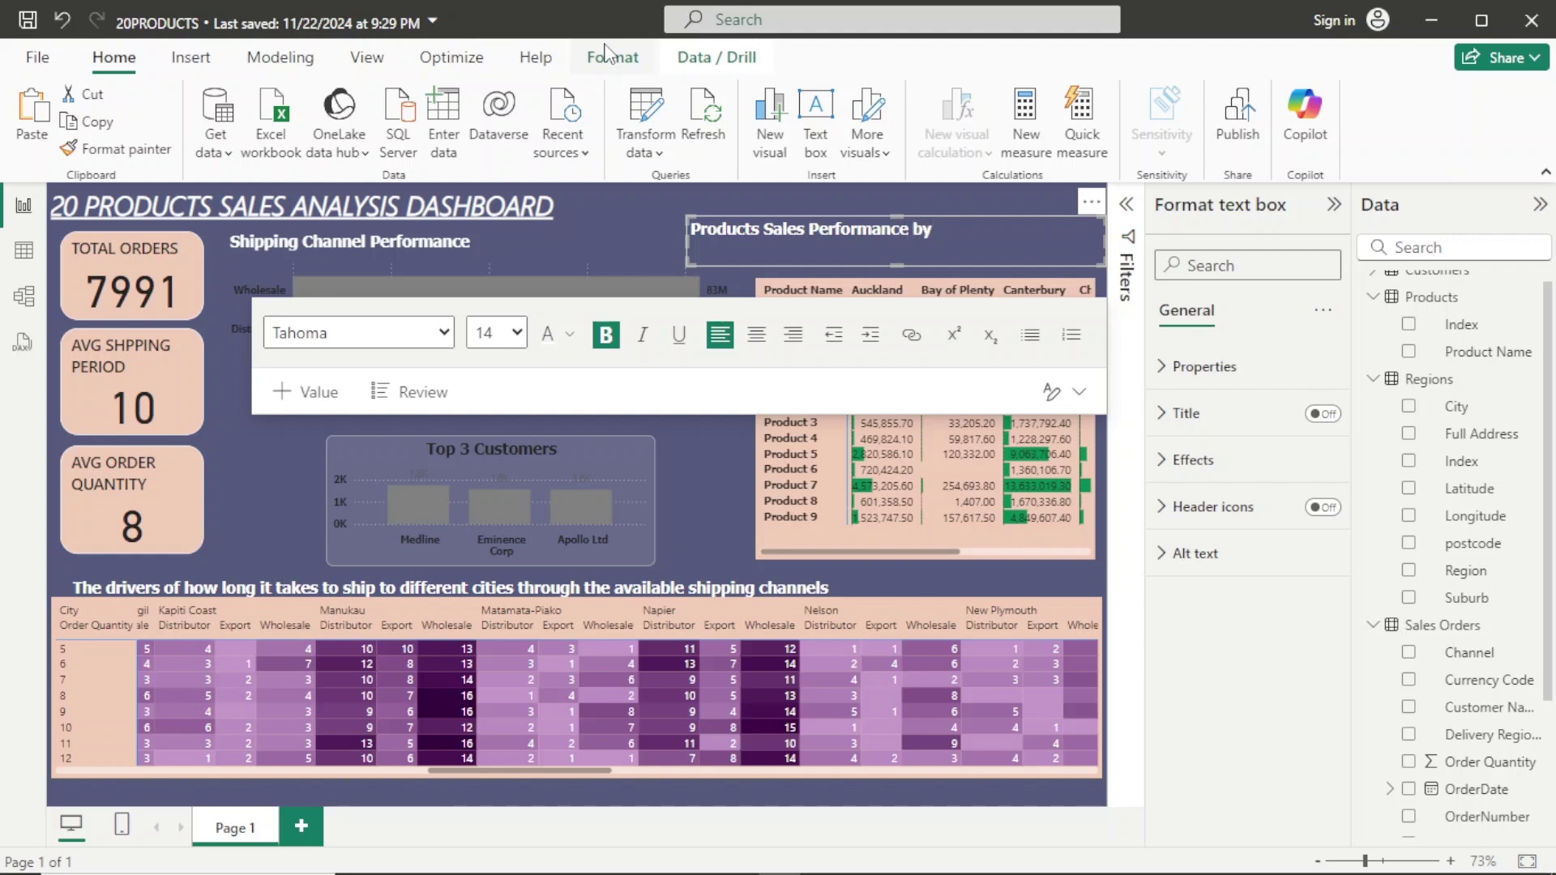
pyautogui.write(' region: F')
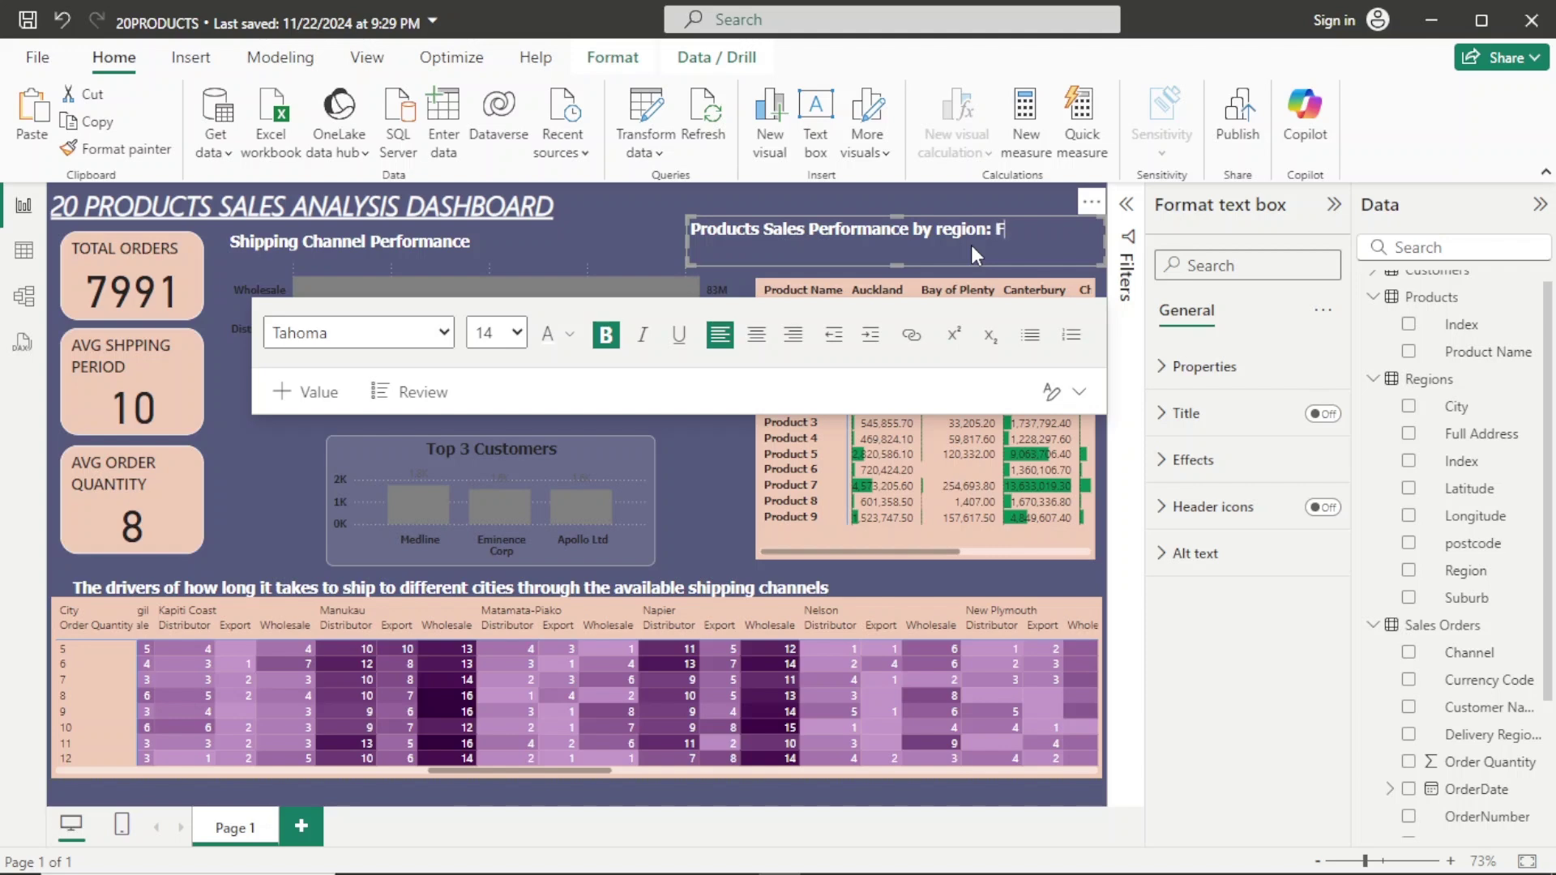
# Continue the matrix heading after the colon with "Indicates how products performed in Newzealand's region".
pyautogui.write('urth')
pyautogui.press('BackSpace')
pyautogui.press('BackSpace')
pyautogui.press('BackSpace')
pyautogui.press('BackSpace')
pyautogui.write('Indicates how')
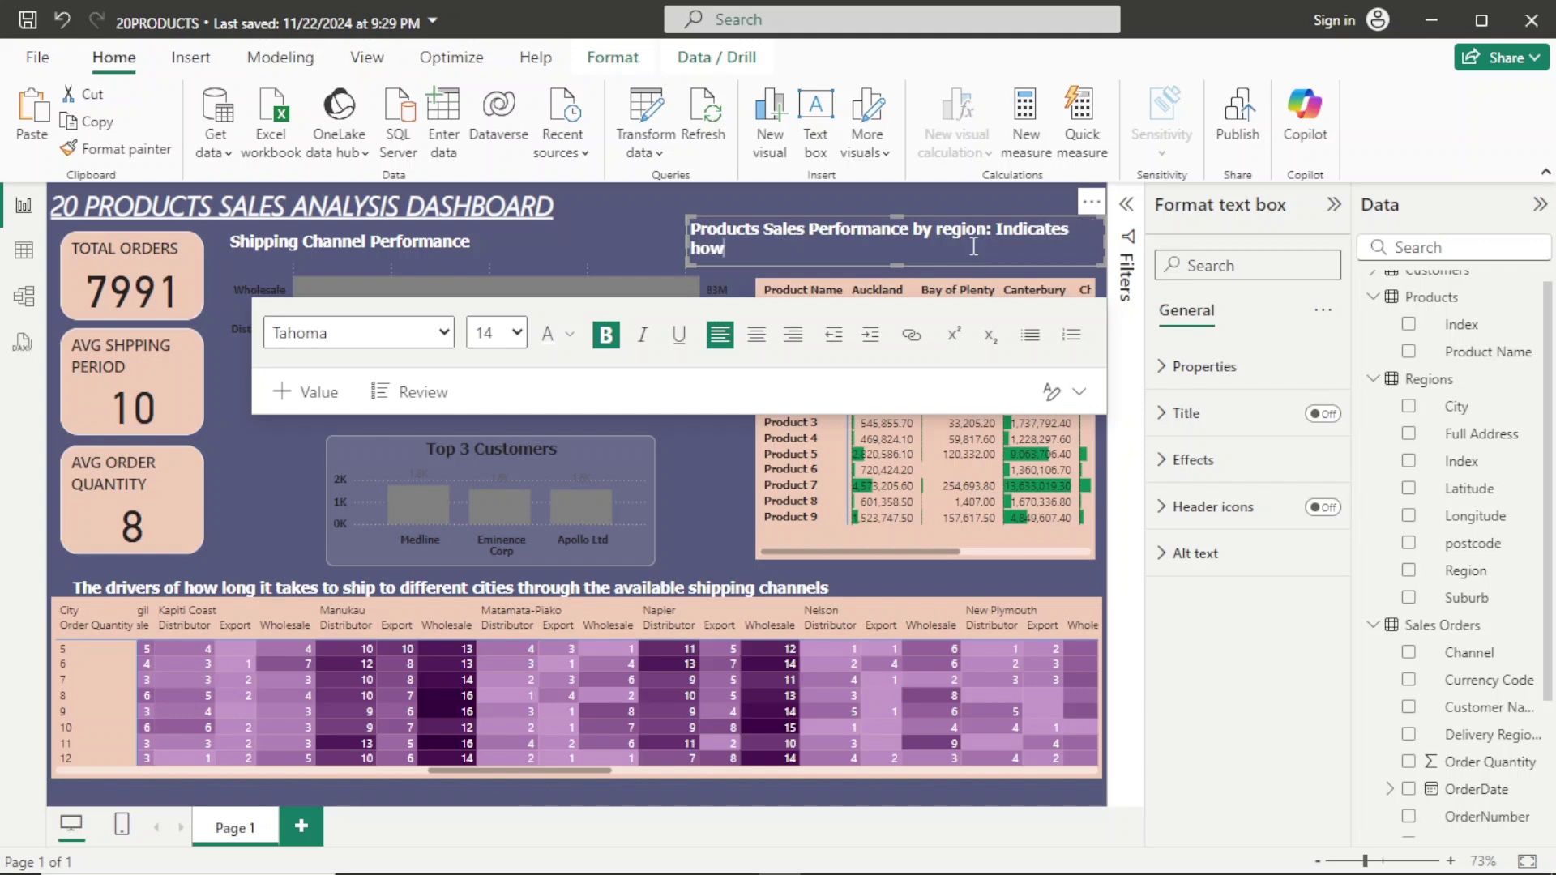
pyautogui.write(' products perfo')
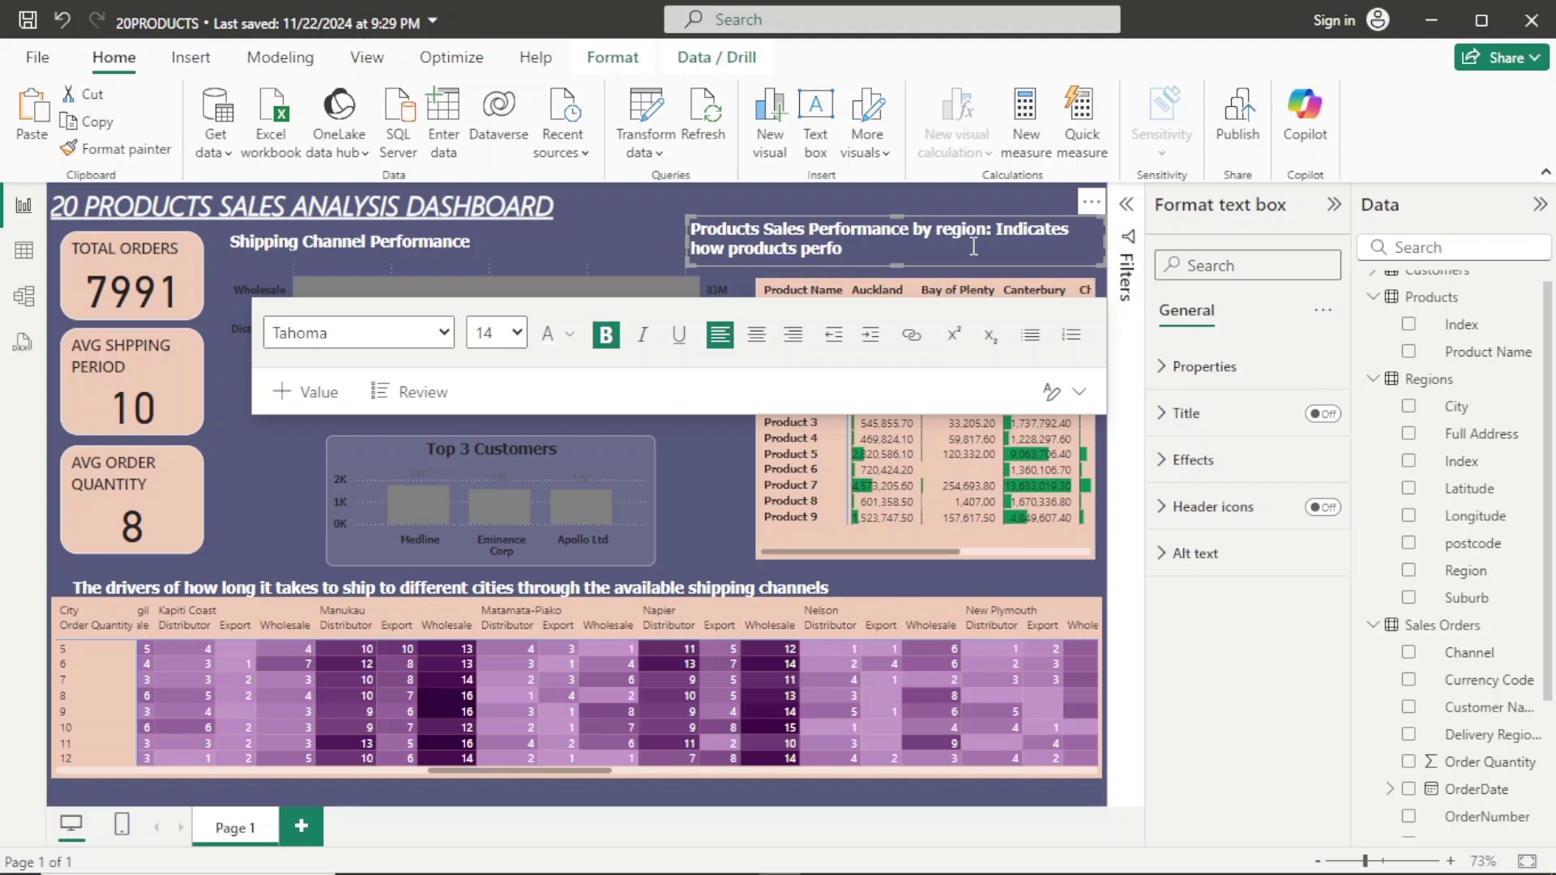
pyautogui.write('rmed in Newzealans reg')
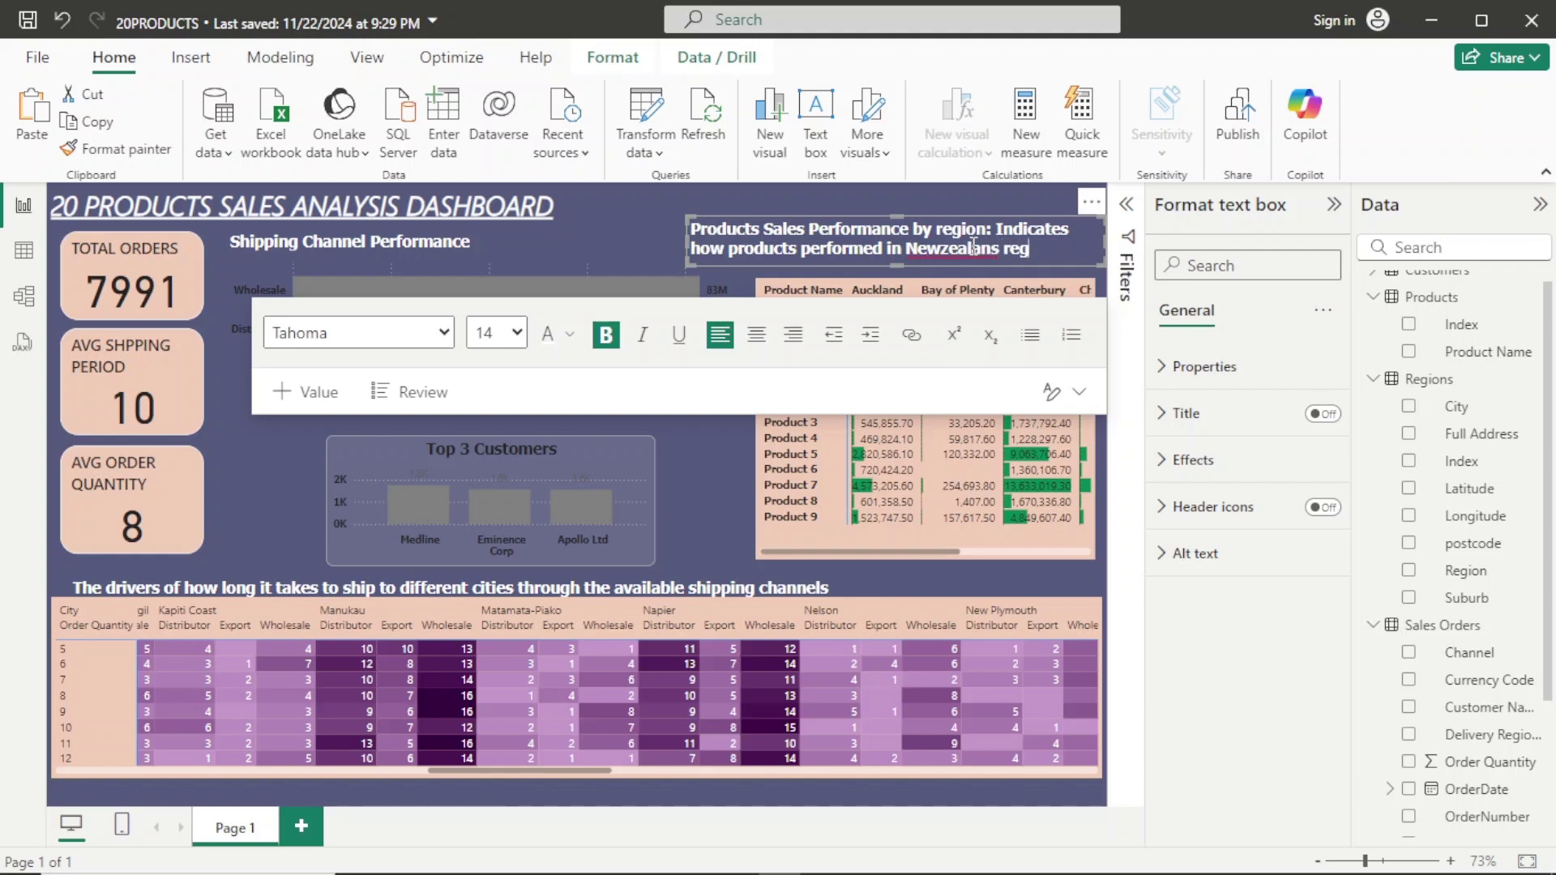
pyautogui.write('ion')
pyautogui.click(1006, 248)
pyautogui.press('BackSpace')
pyautogui.press('BackSpace')
pyautogui.write("d's")
pyautogui.rightClick(957, 259)
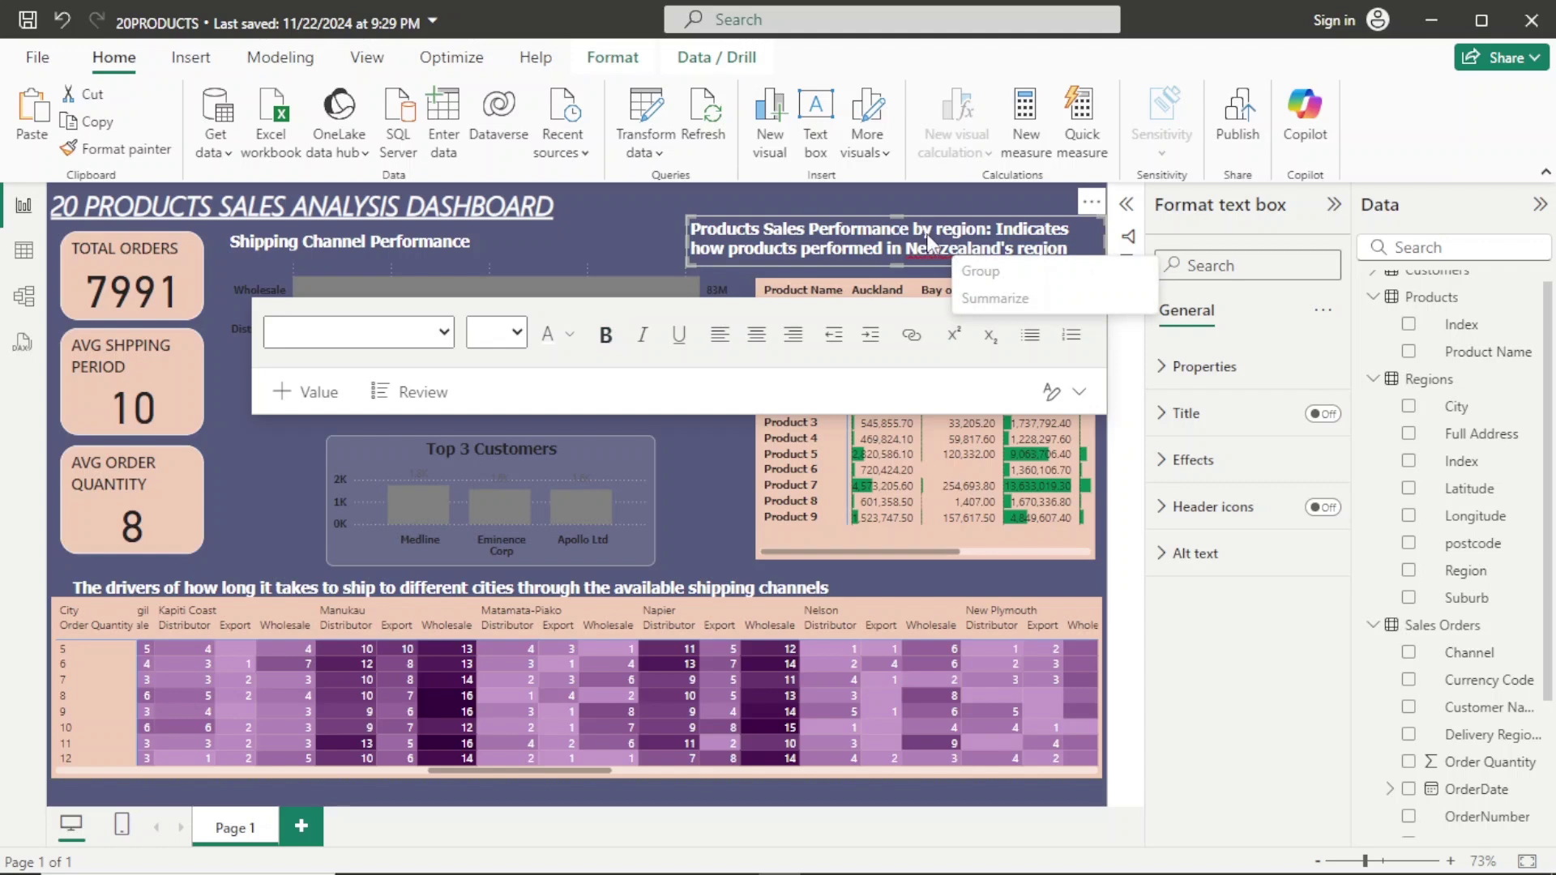
pyautogui.click(930, 246)
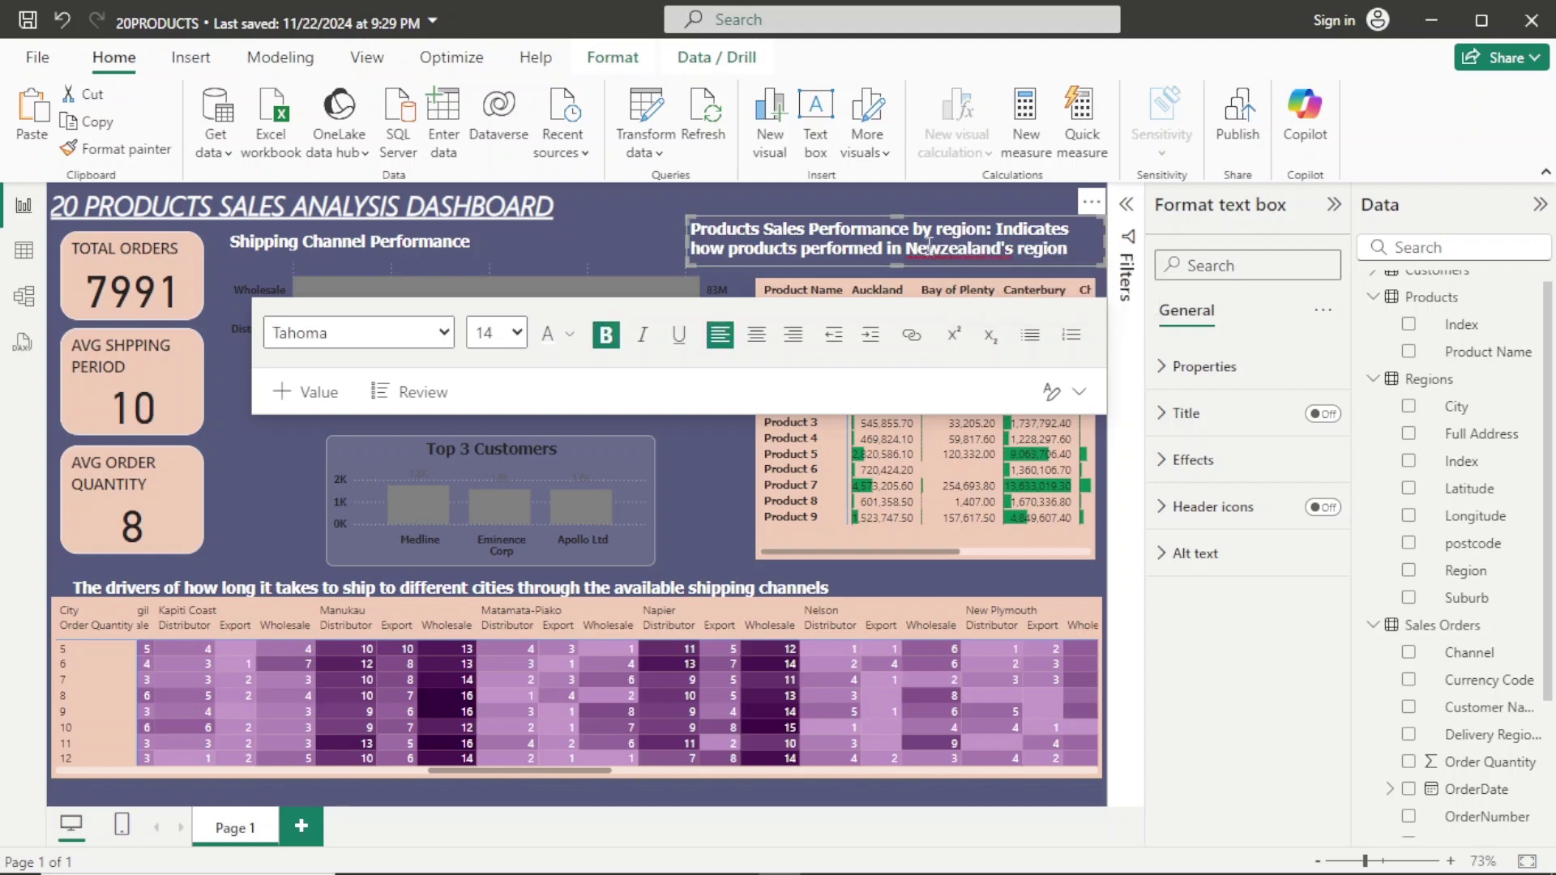
pyautogui.rightClick(926, 246)
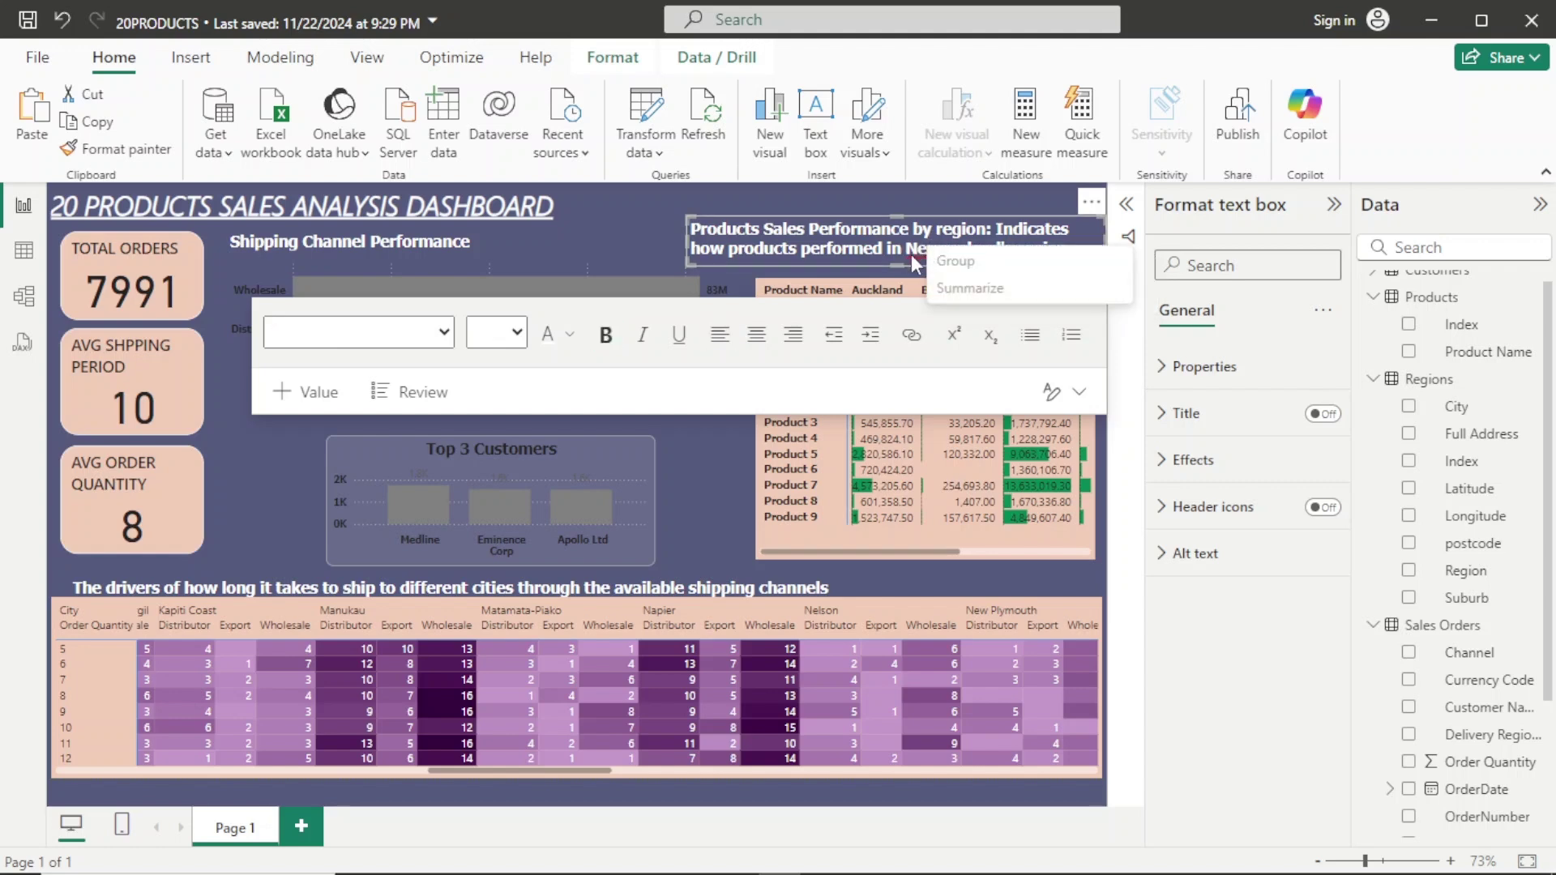
pyautogui.click(914, 256)
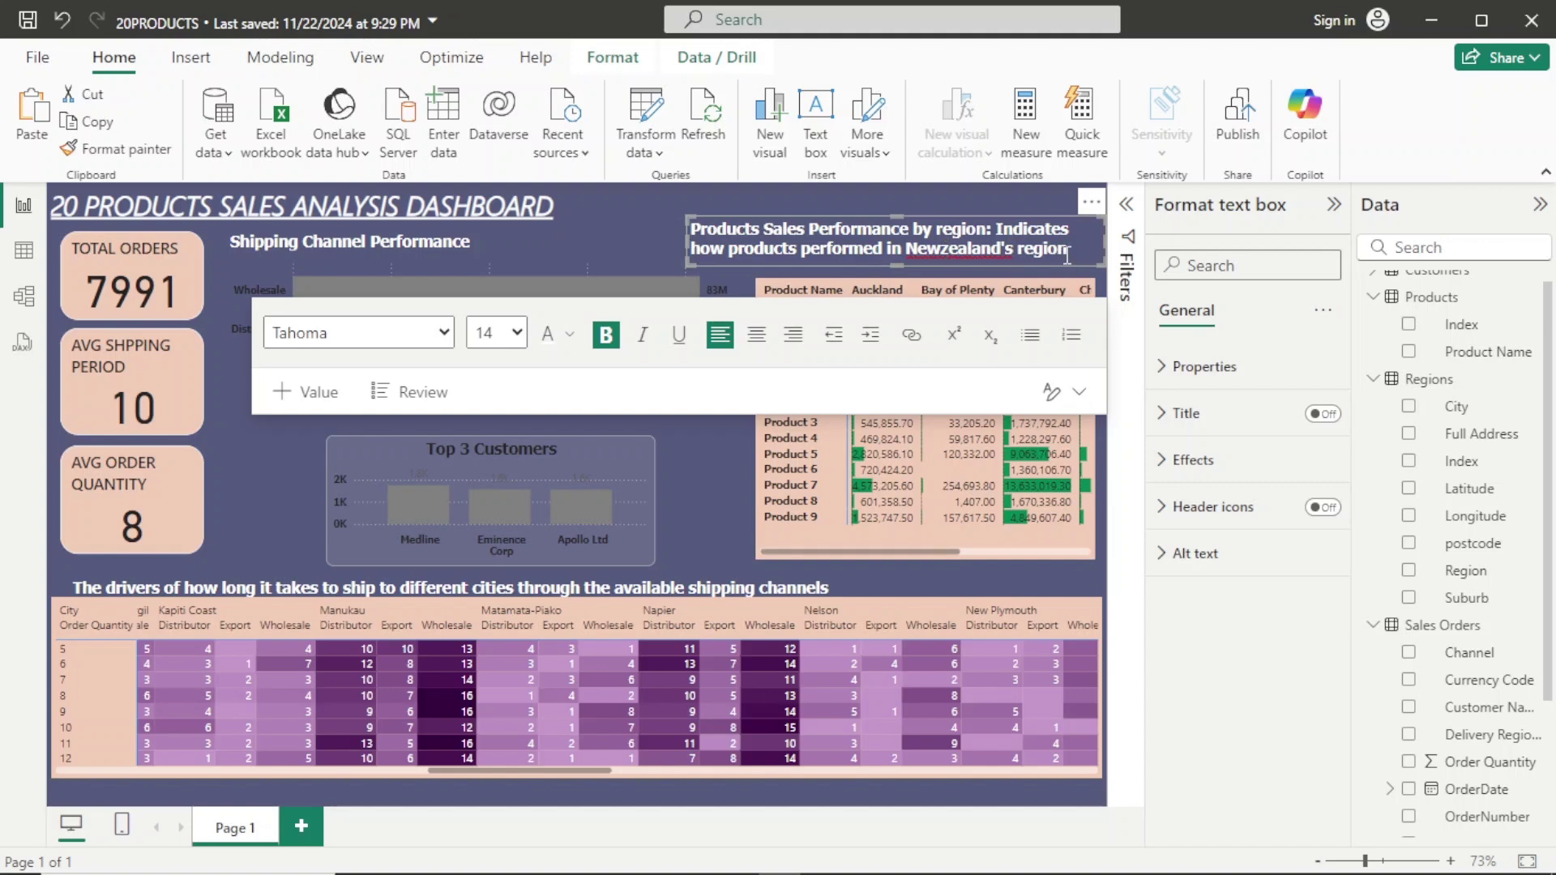
# Replace "Newzealand's region" at the end of the matrix heading with "New Zealand cities".
pyautogui.moveTo(1068, 248); pyautogui.dragTo(913, 235)
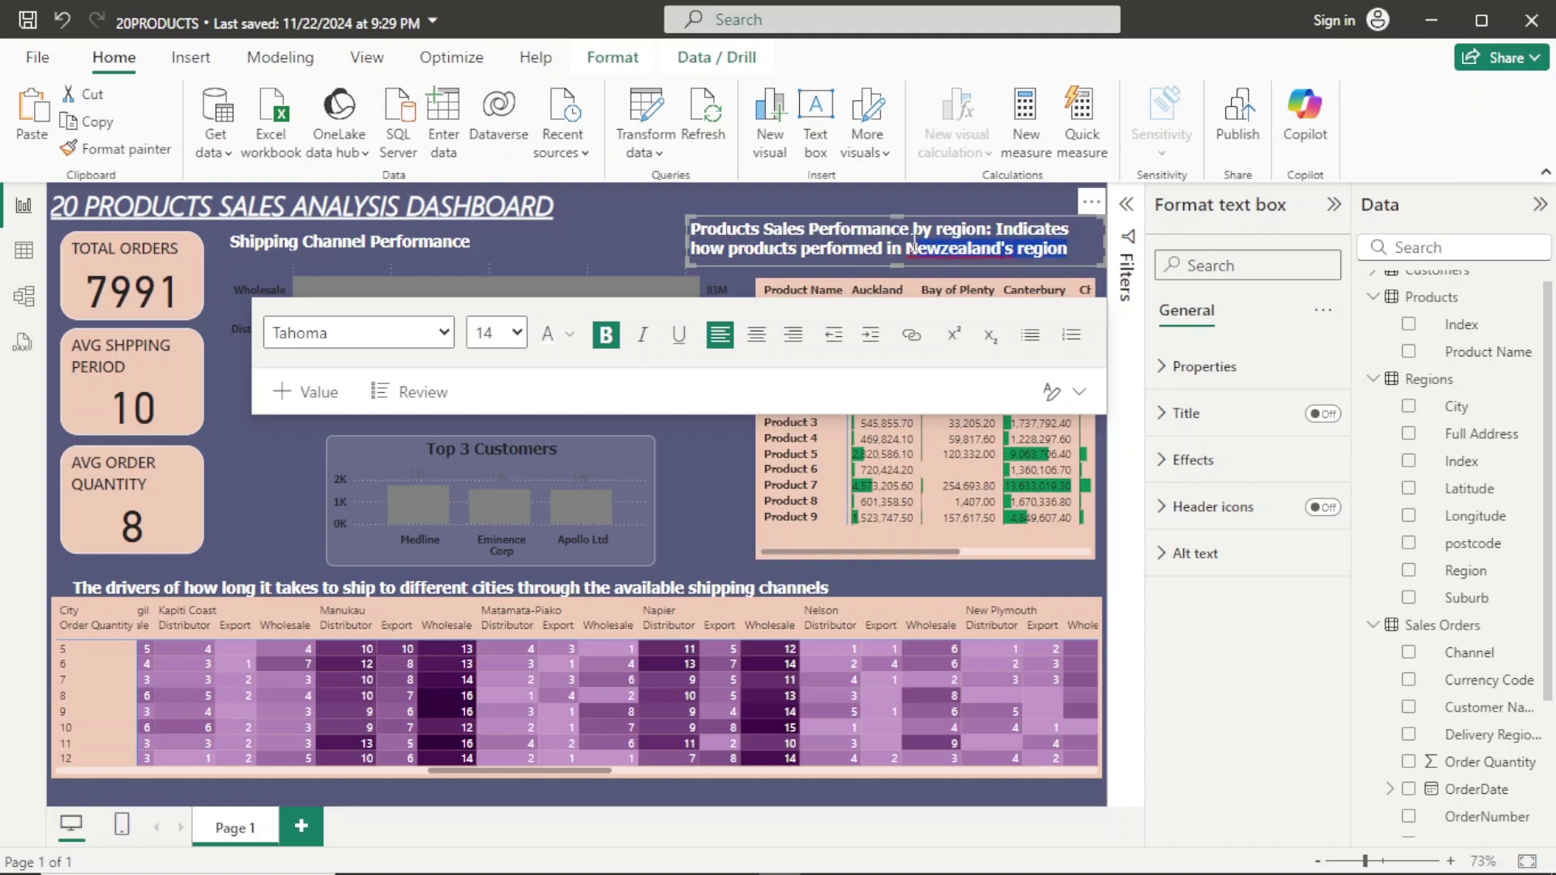
pyautogui.press('BackSpace')
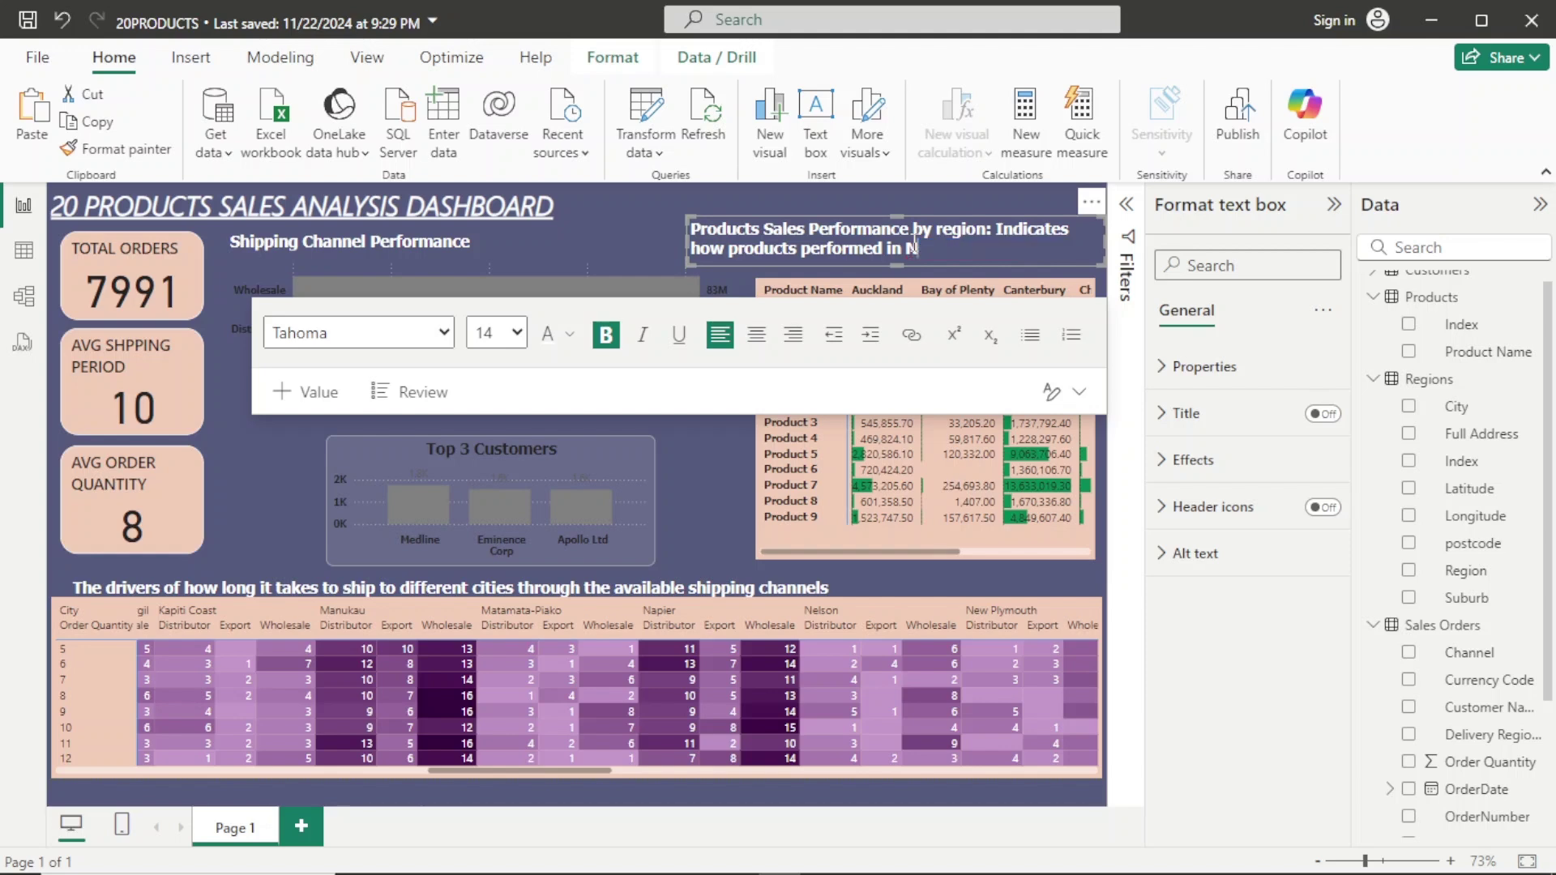
pyautogui.press('BackSpace')
pyautogui.write('N')
pyautogui.write('ew ')
pyautogui.write('Zea')
pyautogui.write(';')
pyautogui.press('BackSpace')
pyautogui.write('l')
pyautogui.write('and')
pyautogui.write('gr')
pyautogui.press('BackSpace')
pyautogui.press('BackSpace')
pyautogui.write('cs')
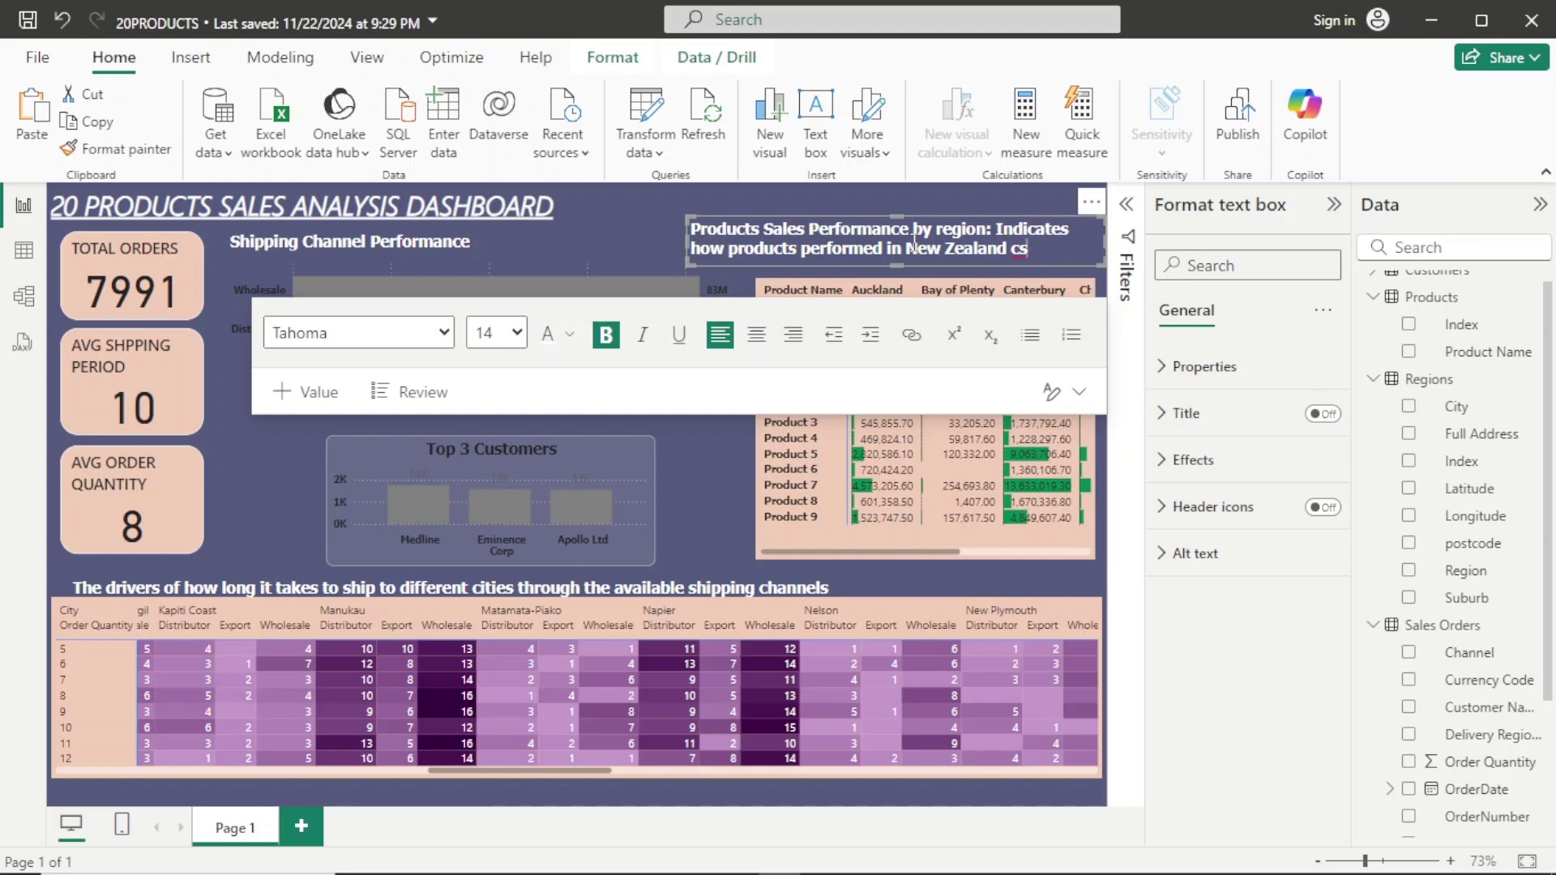
pyautogui.press('BackSpace')
pyautogui.write('ities')
# Set the font size of the whole matrix heading text to 10.
pyautogui.moveTo(1072, 250); pyautogui.dragTo(683, 216)
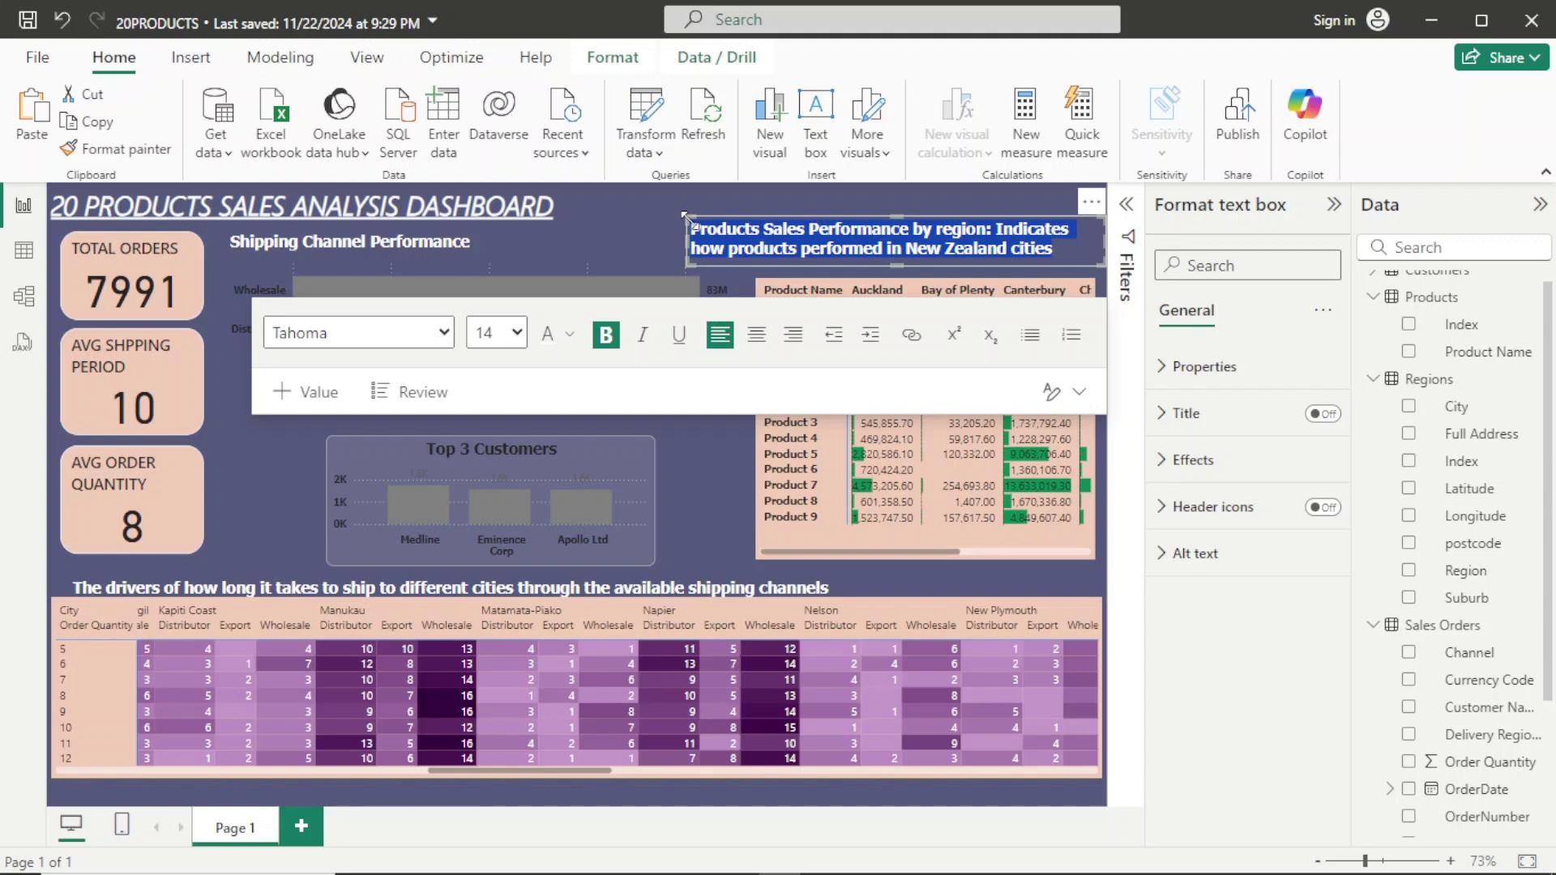
pyautogui.click(494, 332)
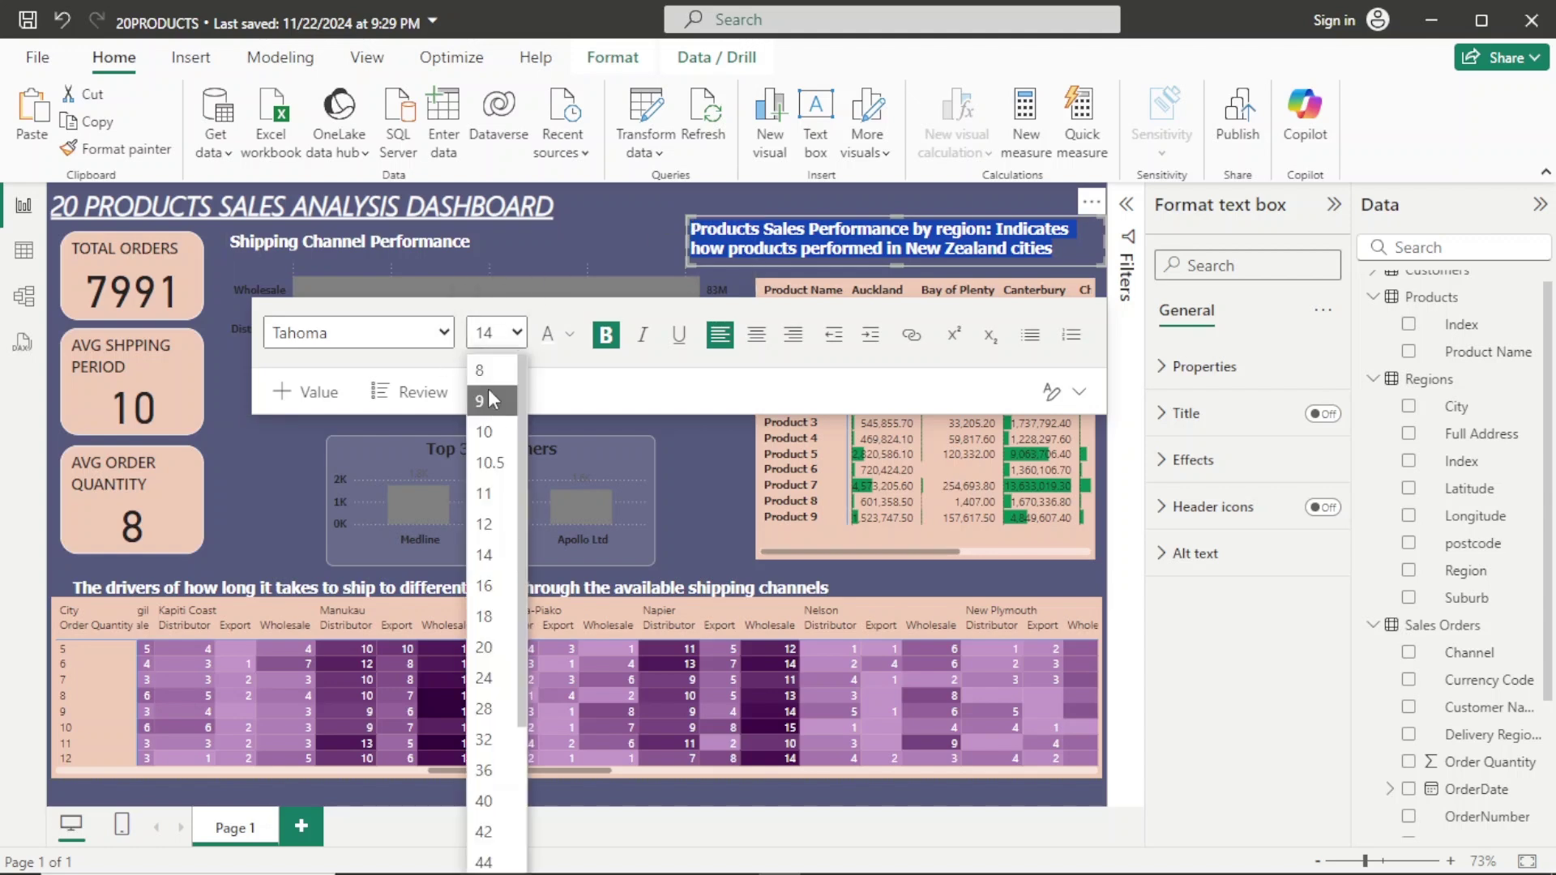
pyautogui.click(485, 431)
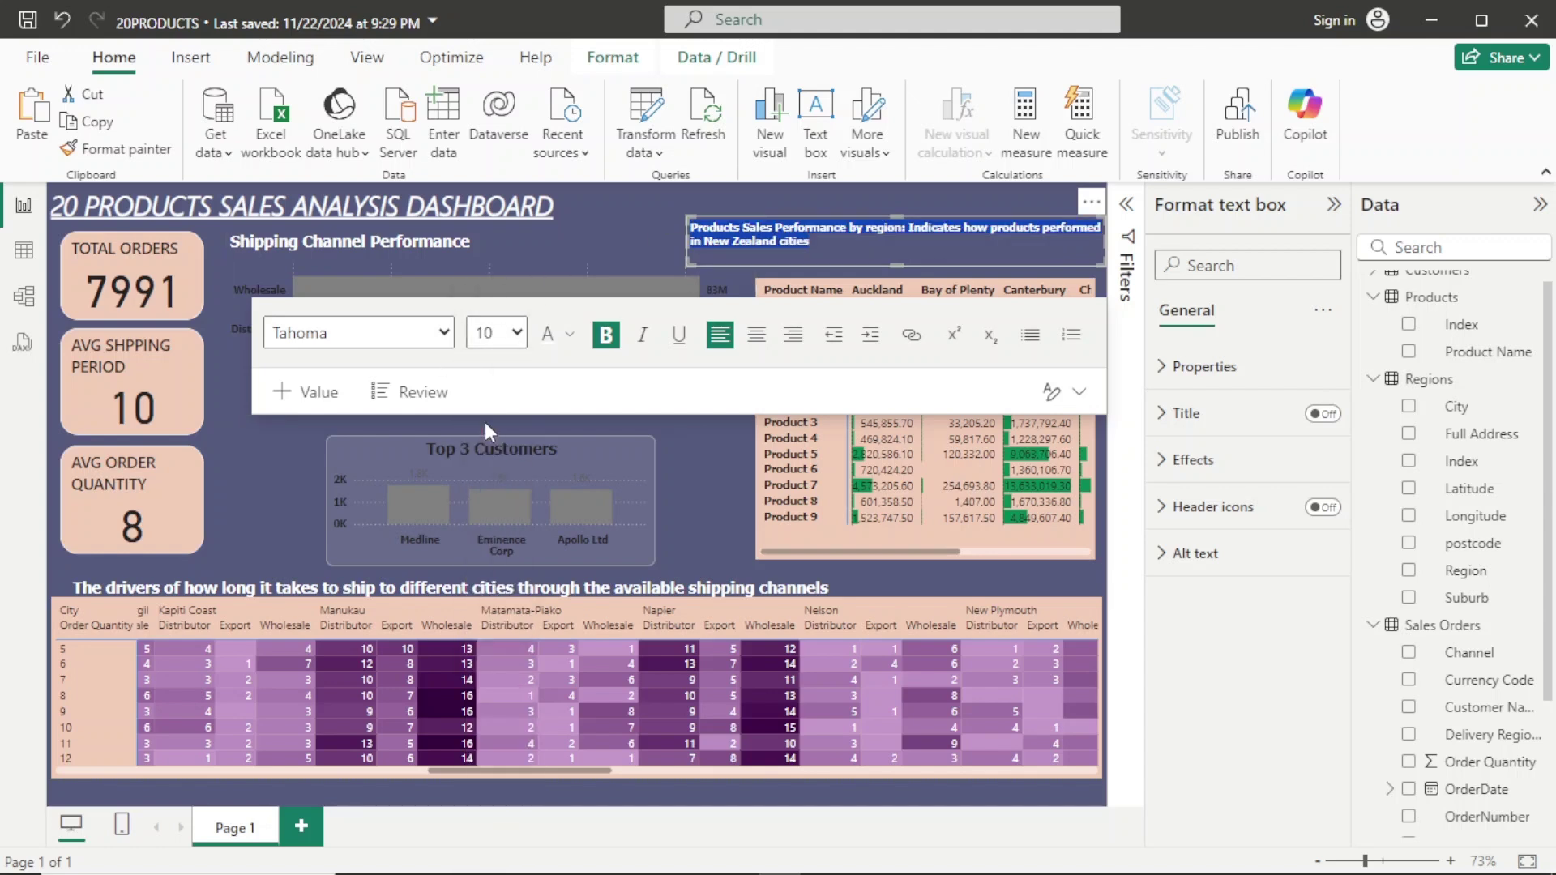
# Set the matrix heading's font size to 11 and narrow its text box to align with the product matrix's left edge.
pyautogui.click(517, 342)
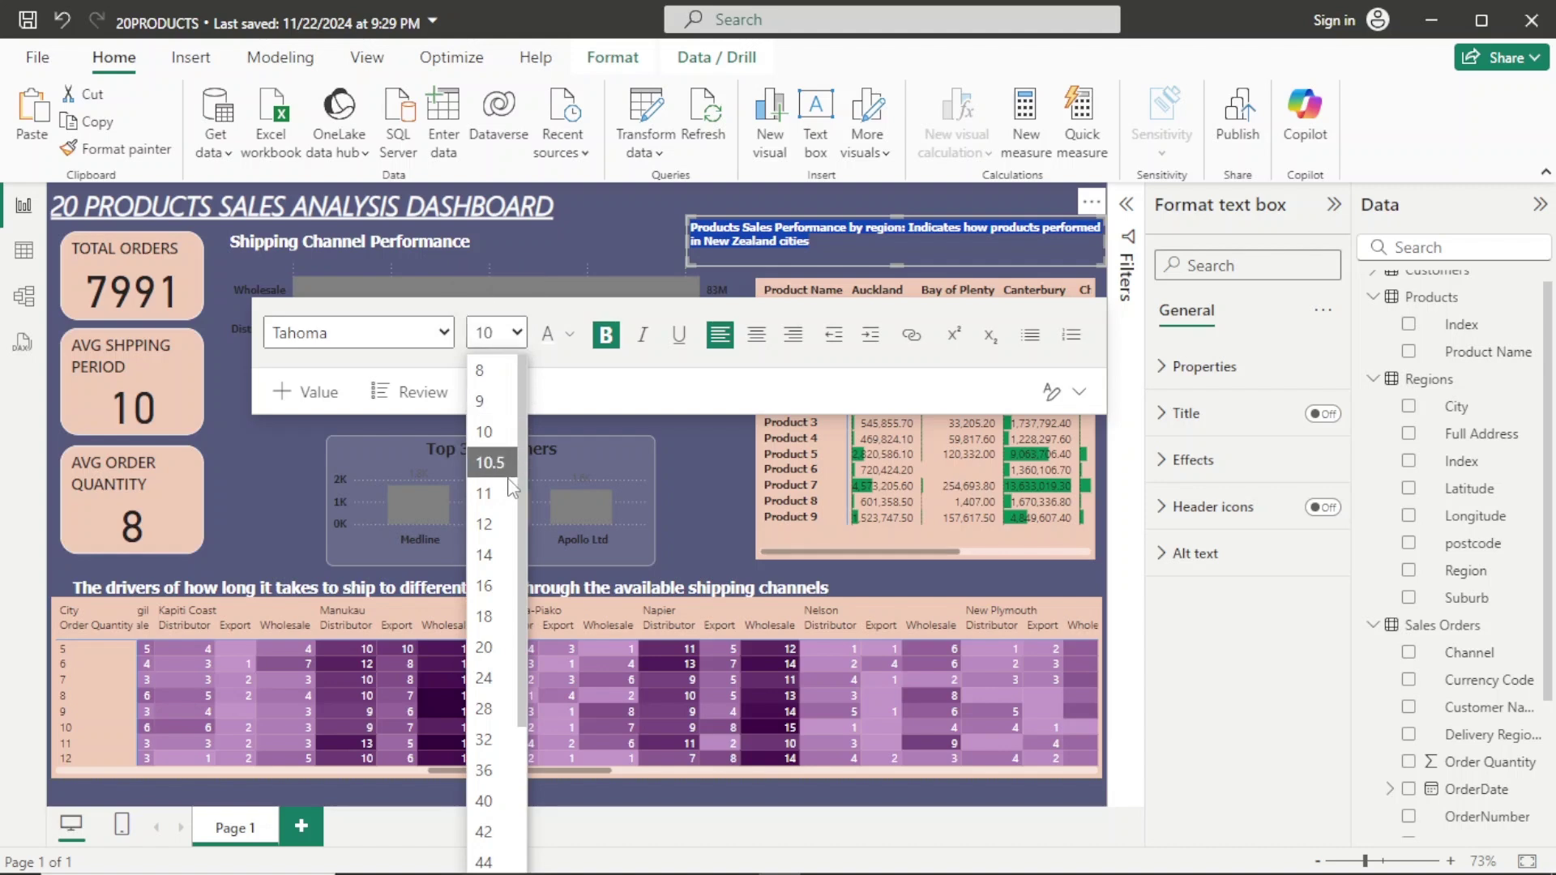
pyautogui.click(485, 493)
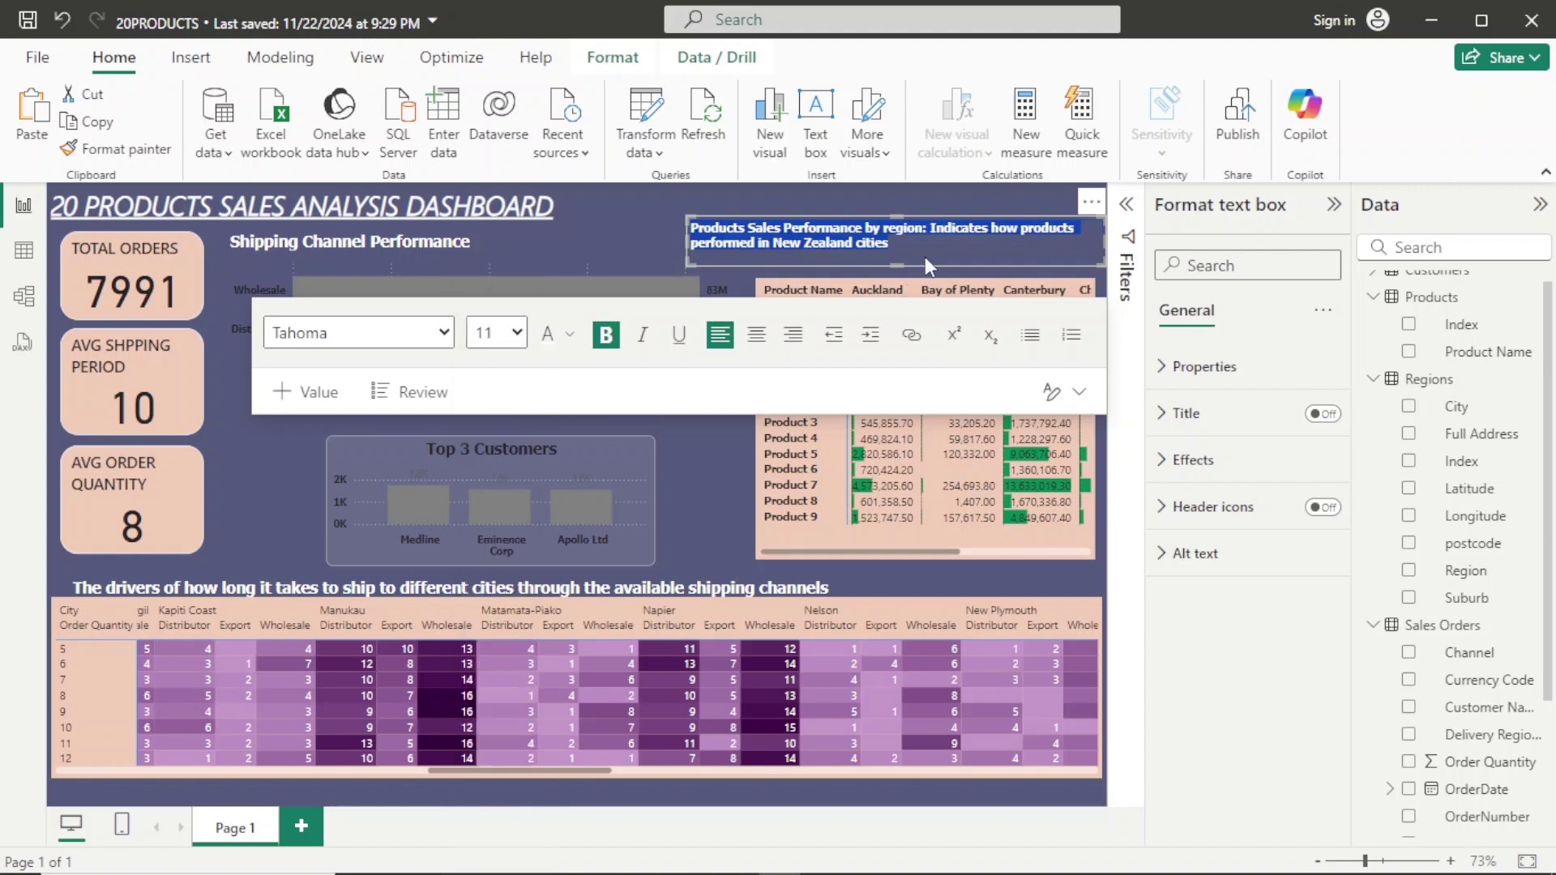
pyautogui.moveTo(683, 243); pyautogui.dragTo(757, 261)
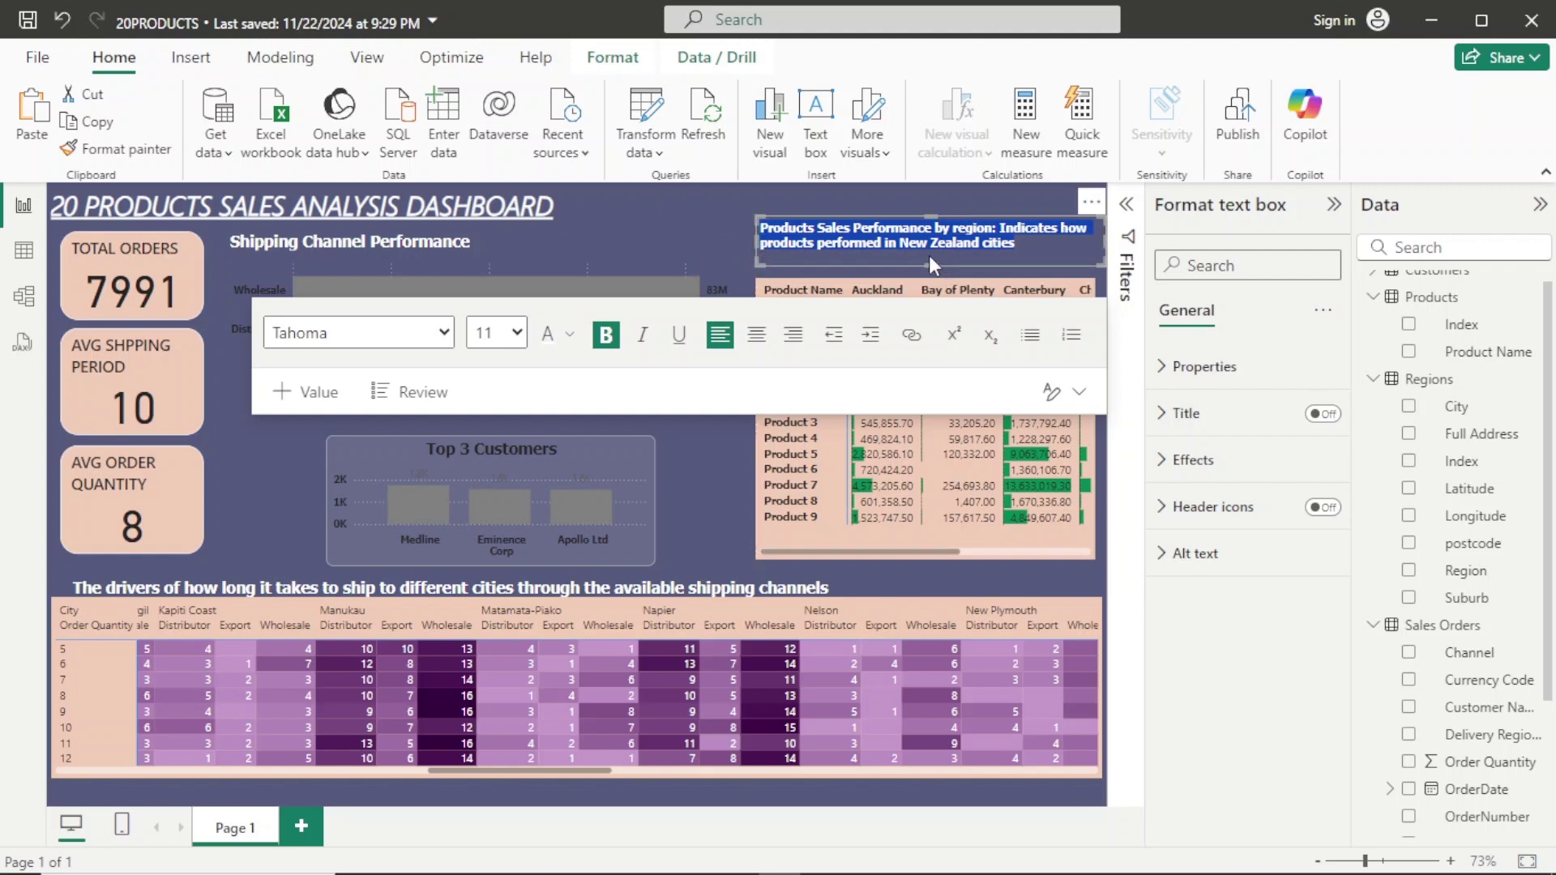
# Move the heading text box down so it sits directly above the product sales matrix.
pyautogui.click(1088, 216)
pyautogui.click(1088, 217)
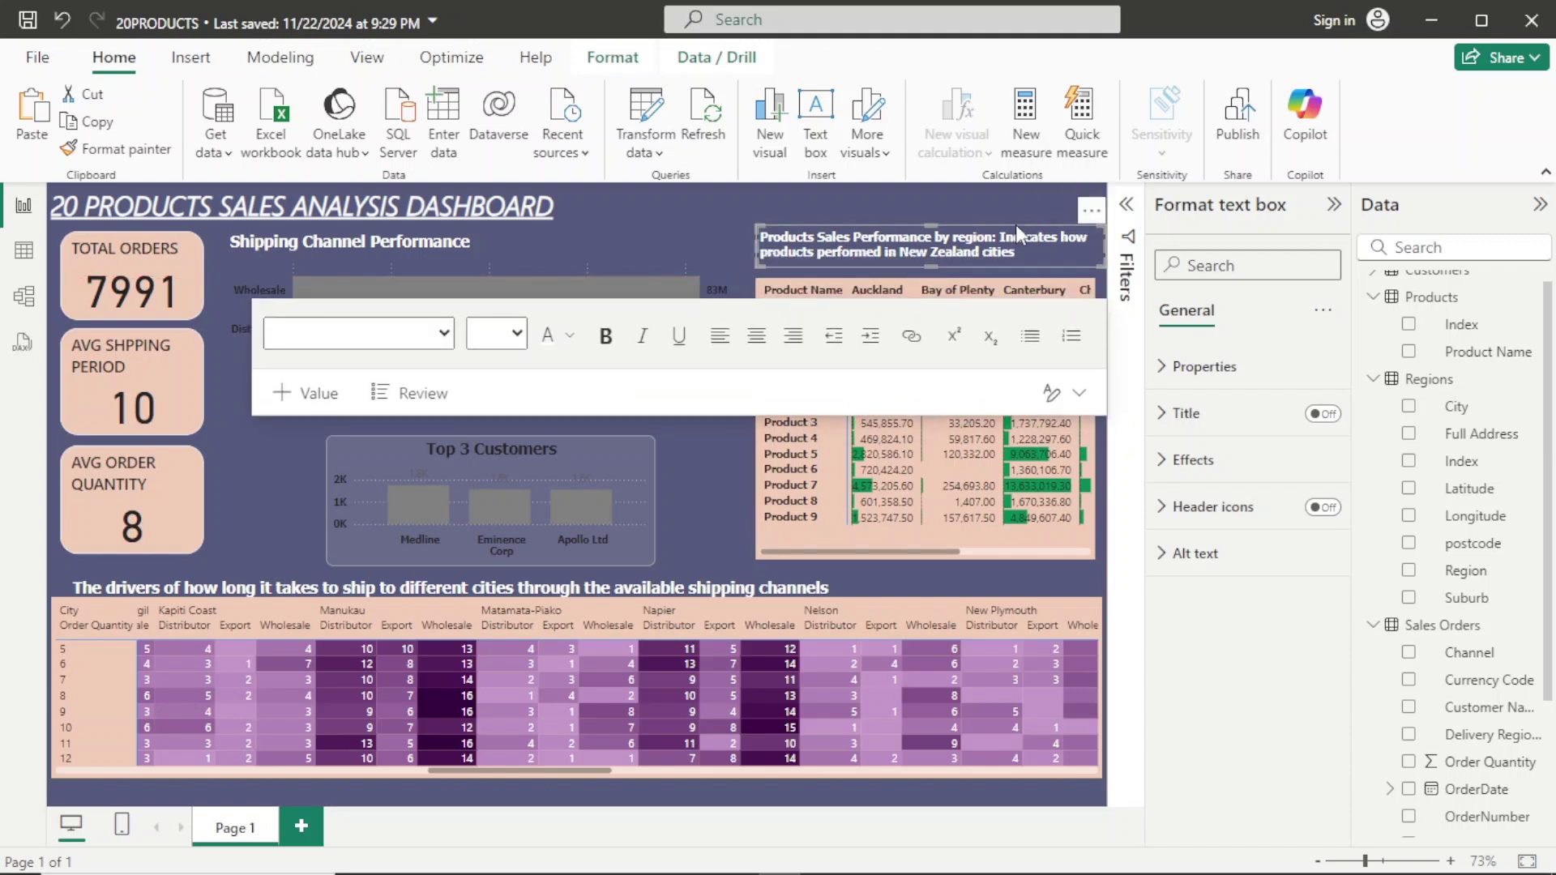
pyautogui.click(1092, 226)
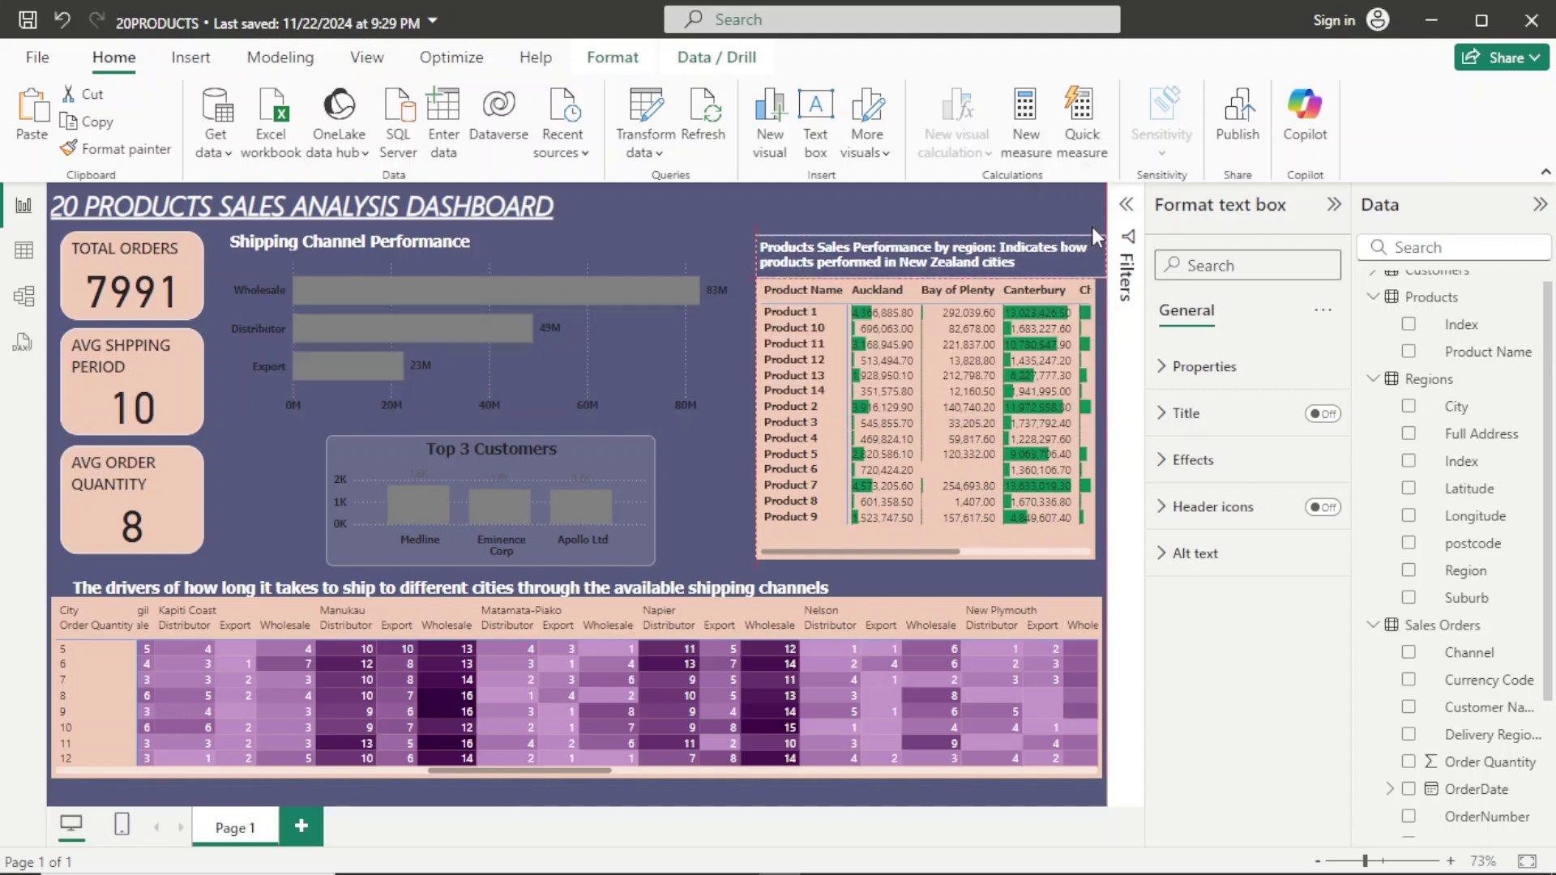
pyautogui.click(1092, 227)
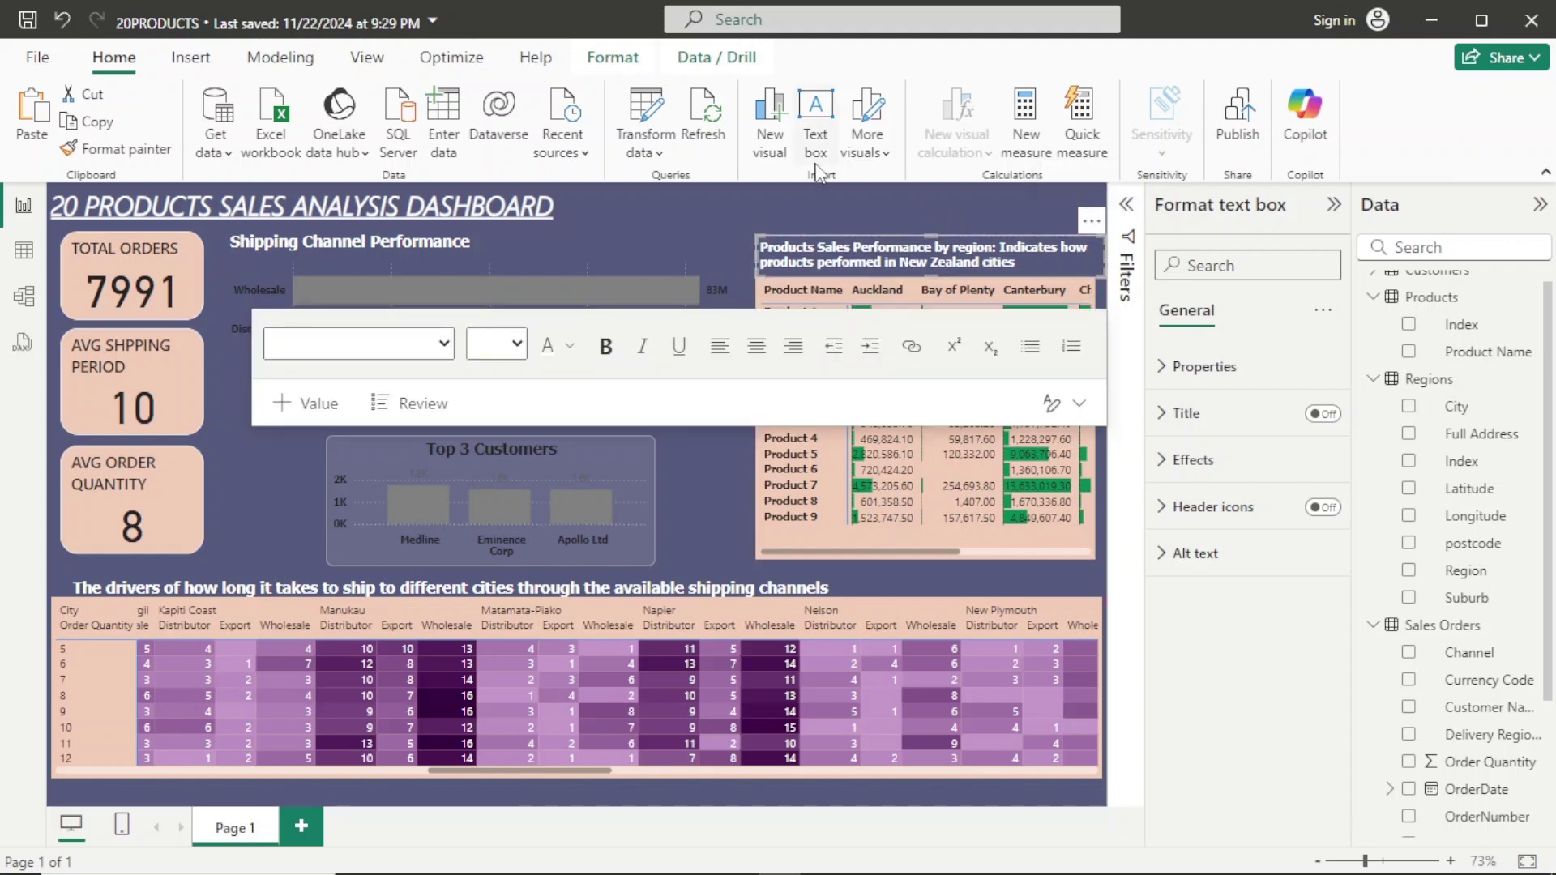
# Replace the dashboard title text with "The Analysis of Products. Customer and Shipping Performance".
pyautogui.click(751, 215)
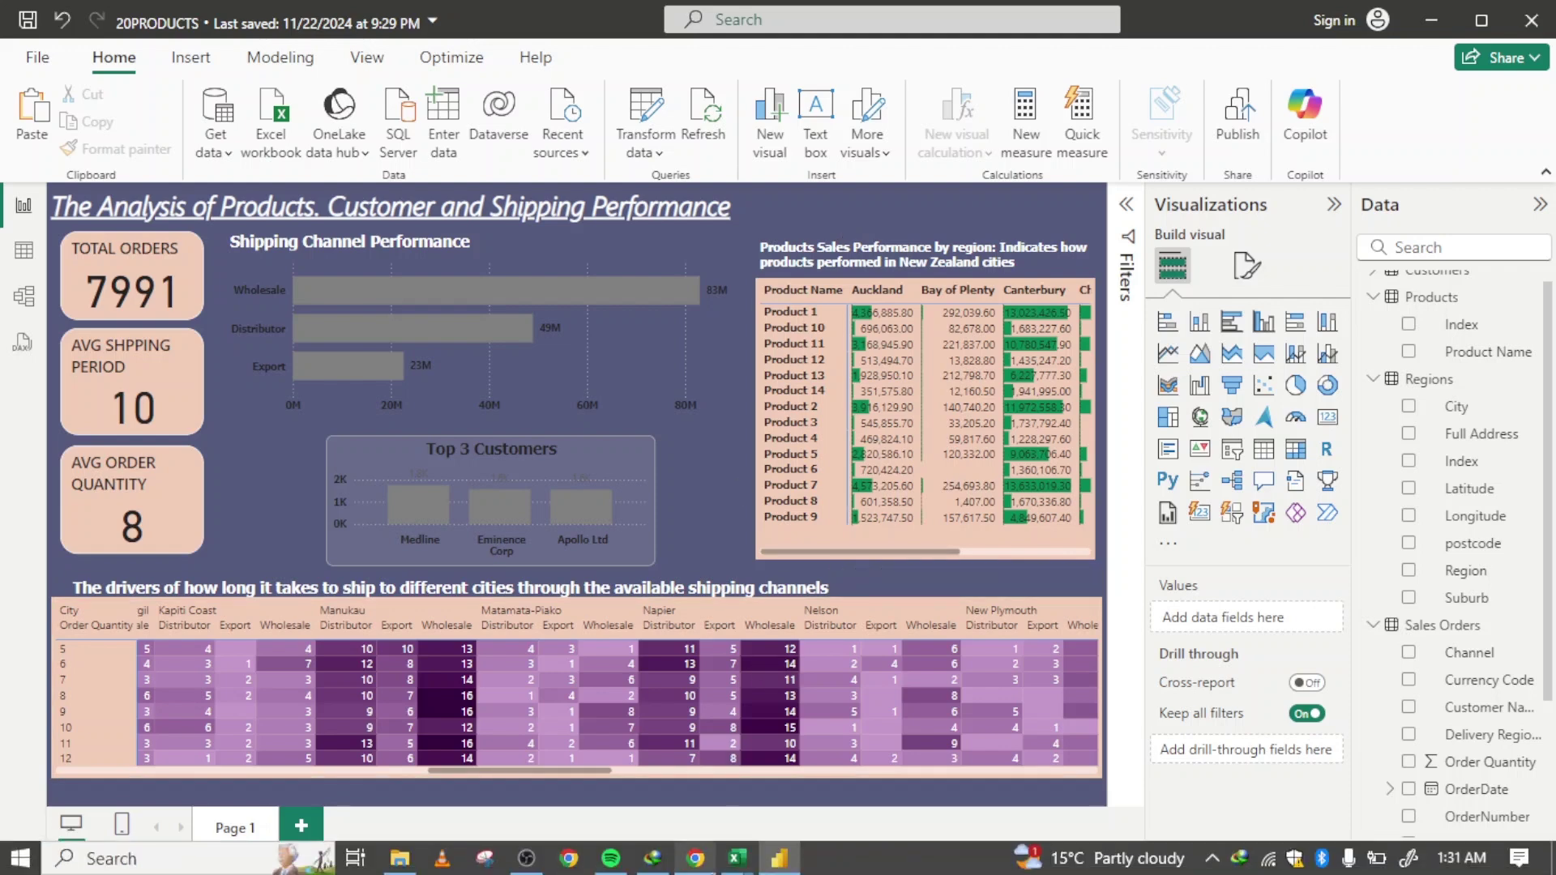
# Switch to the Sales Analysis Report workbook in Excel and review the listed objectives and metrics.
pyautogui.moveTo(779, 858)
pyautogui.moveTo(729, 855)
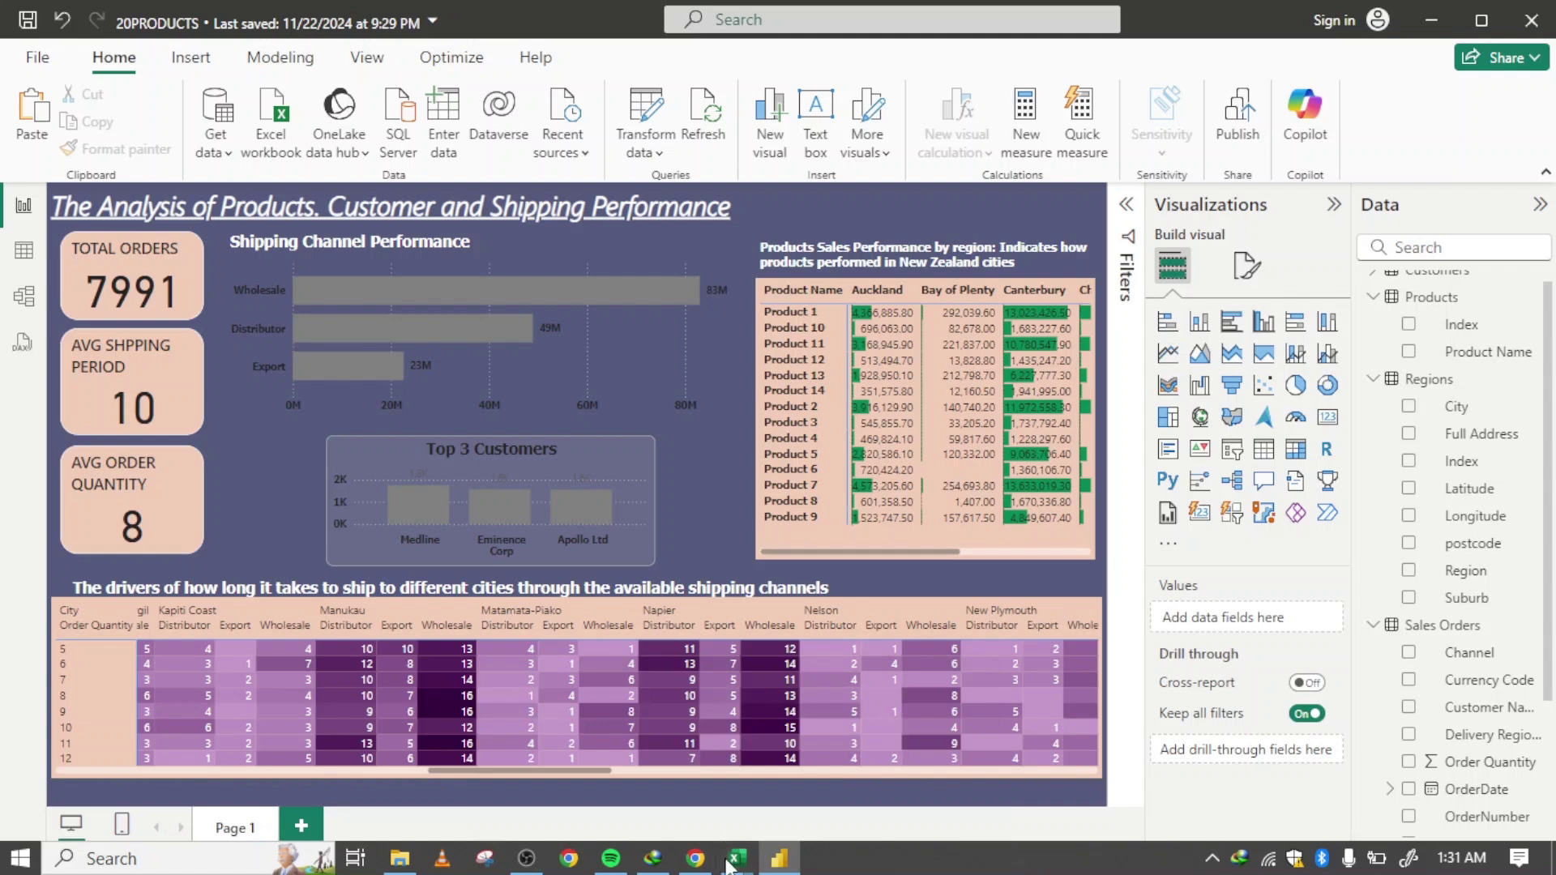
pyautogui.rightClick(735, 864)
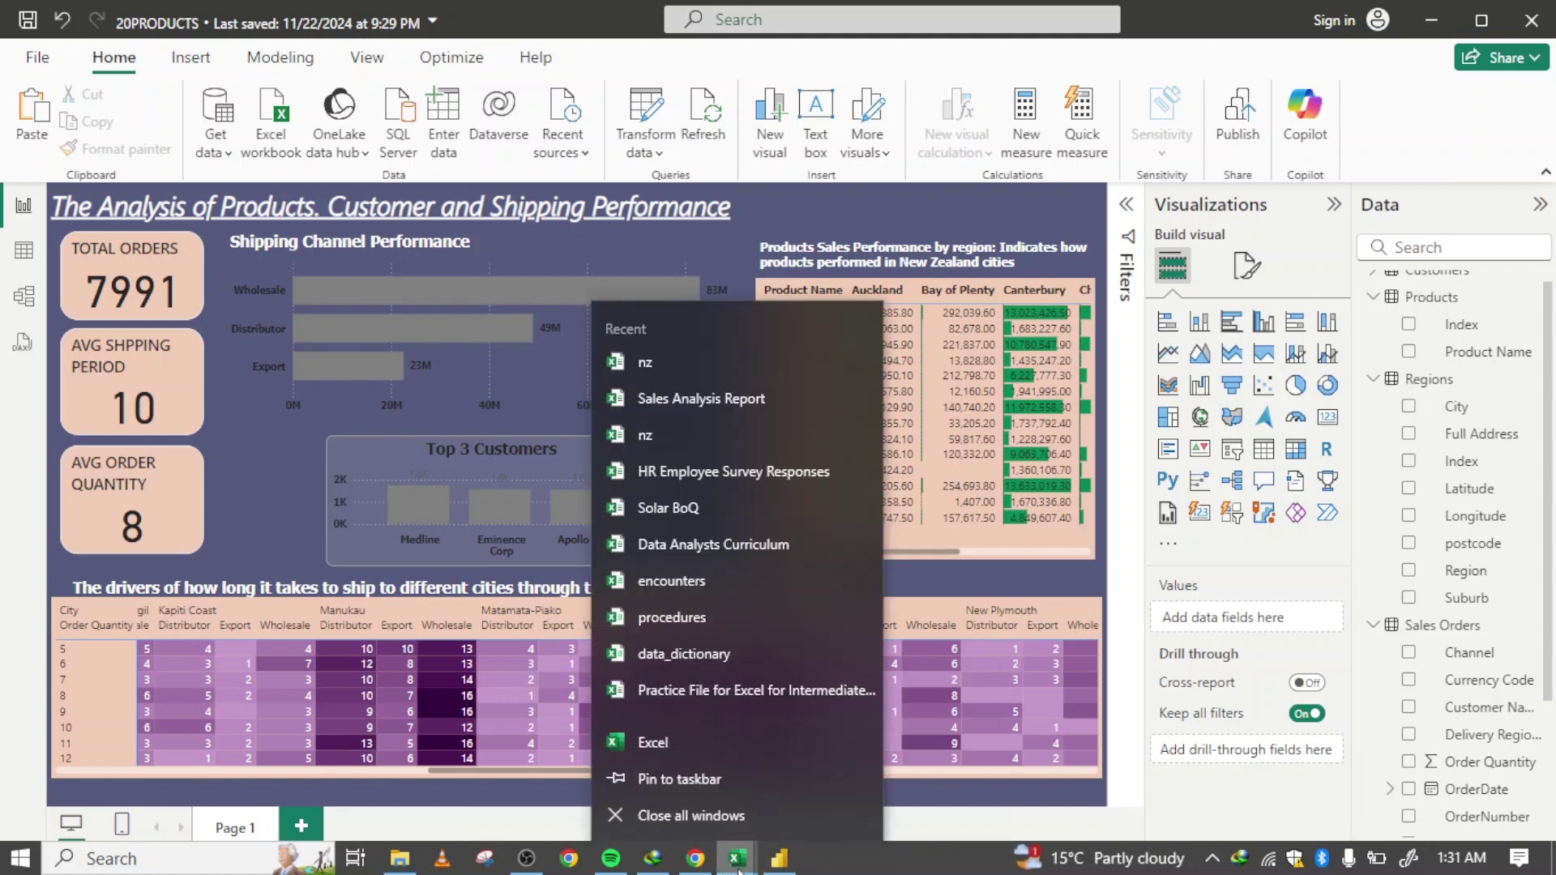
pyautogui.click(736, 861)
pyautogui.click(658, 794)
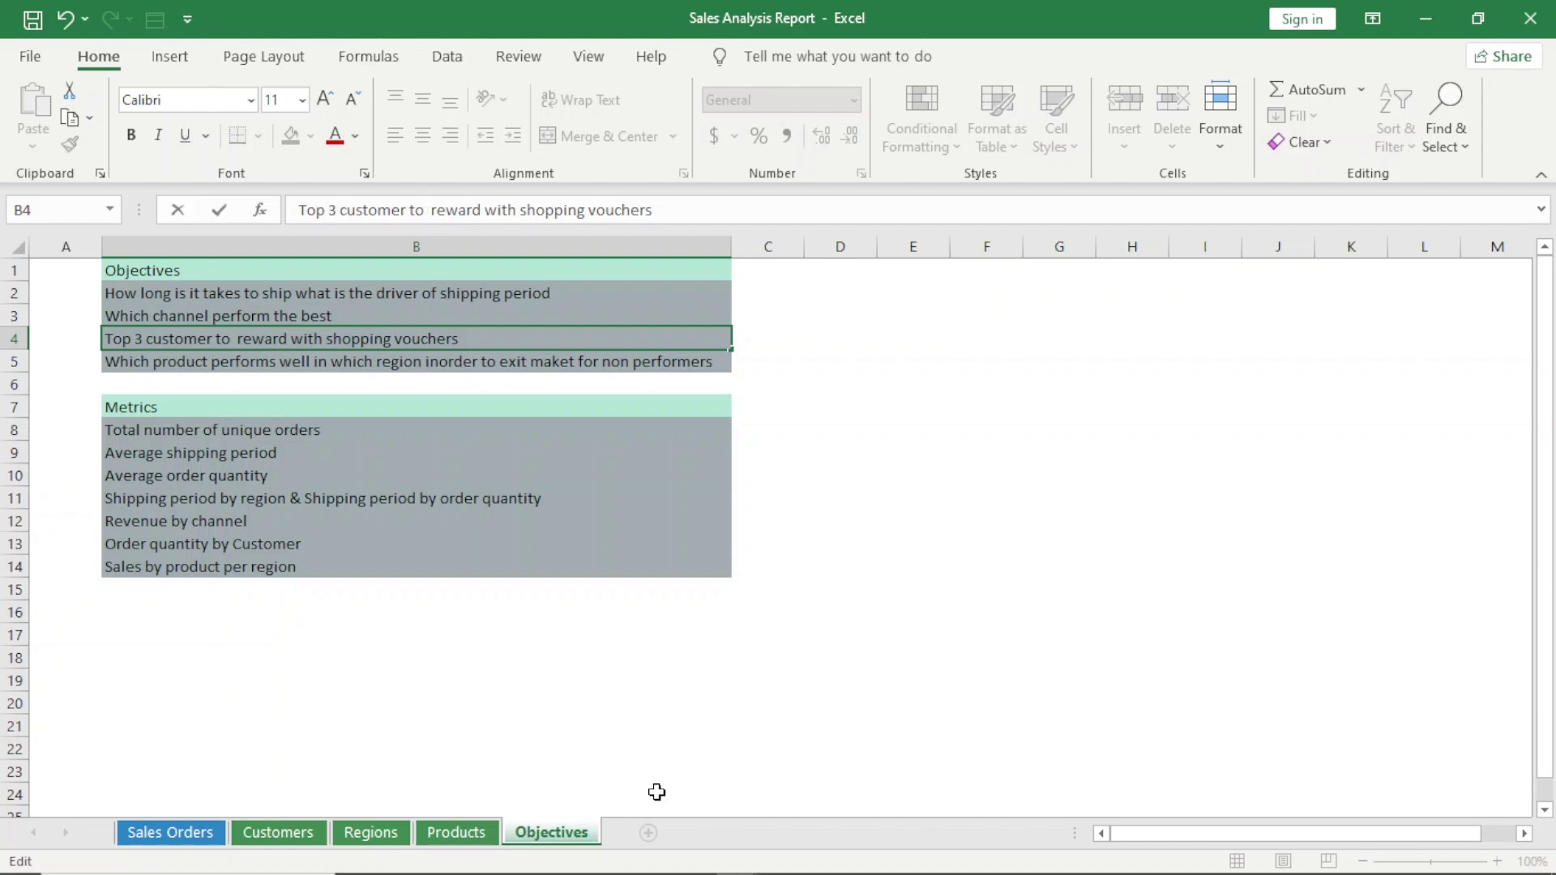
pyautogui.moveTo(694, 860)
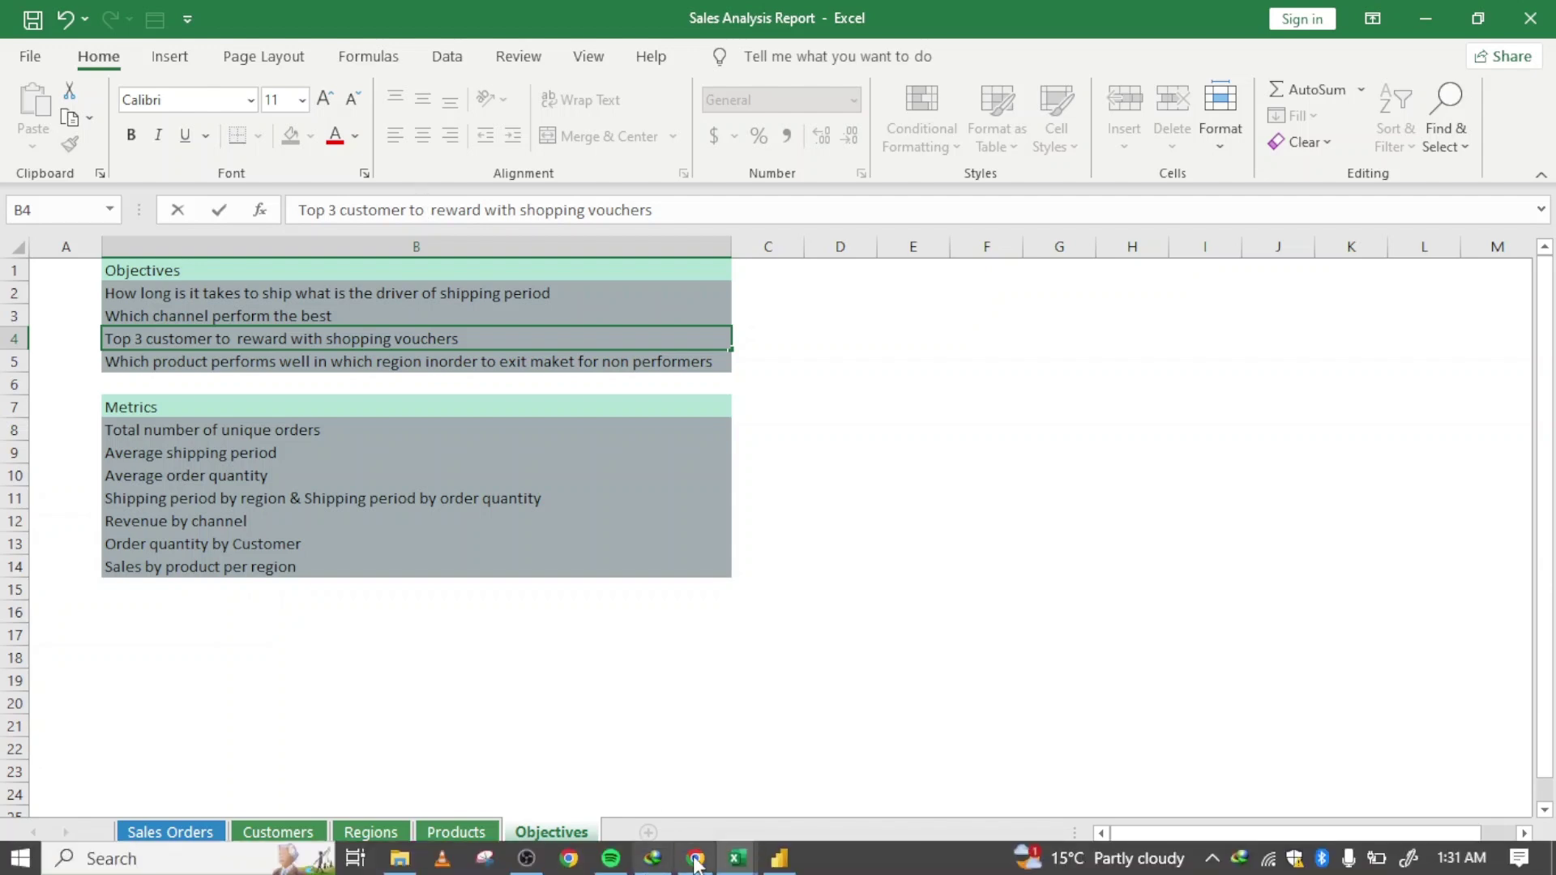
# Return to Power BI and examine the shipping drivers matrix from its first cities against the workbook's objectives.
pyautogui.click(787, 862)
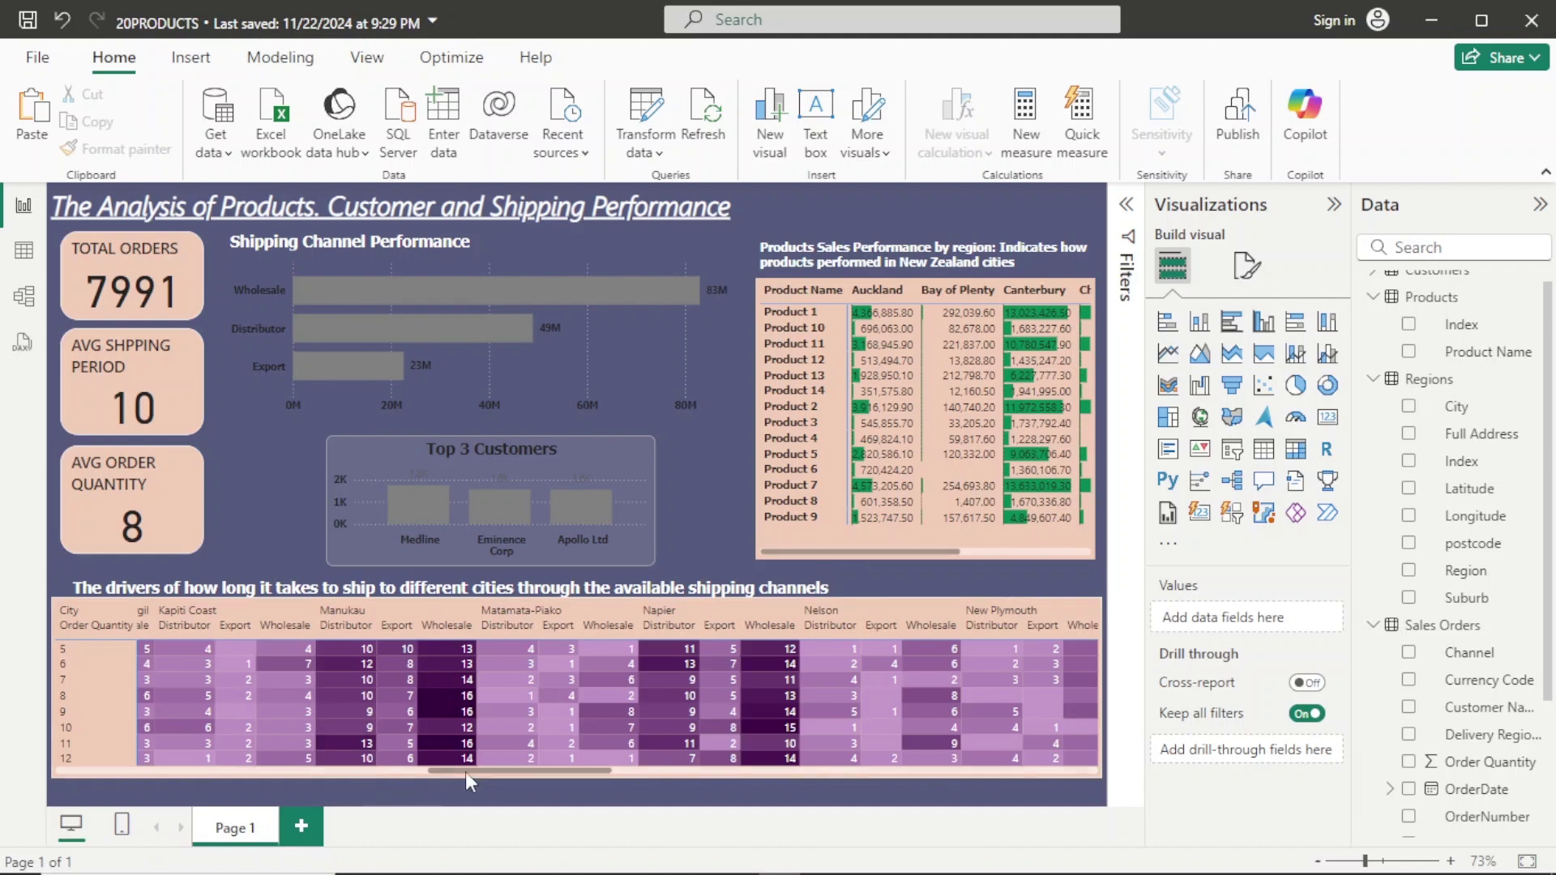
pyautogui.moveTo(475, 772); pyautogui.dragTo(73, 770)
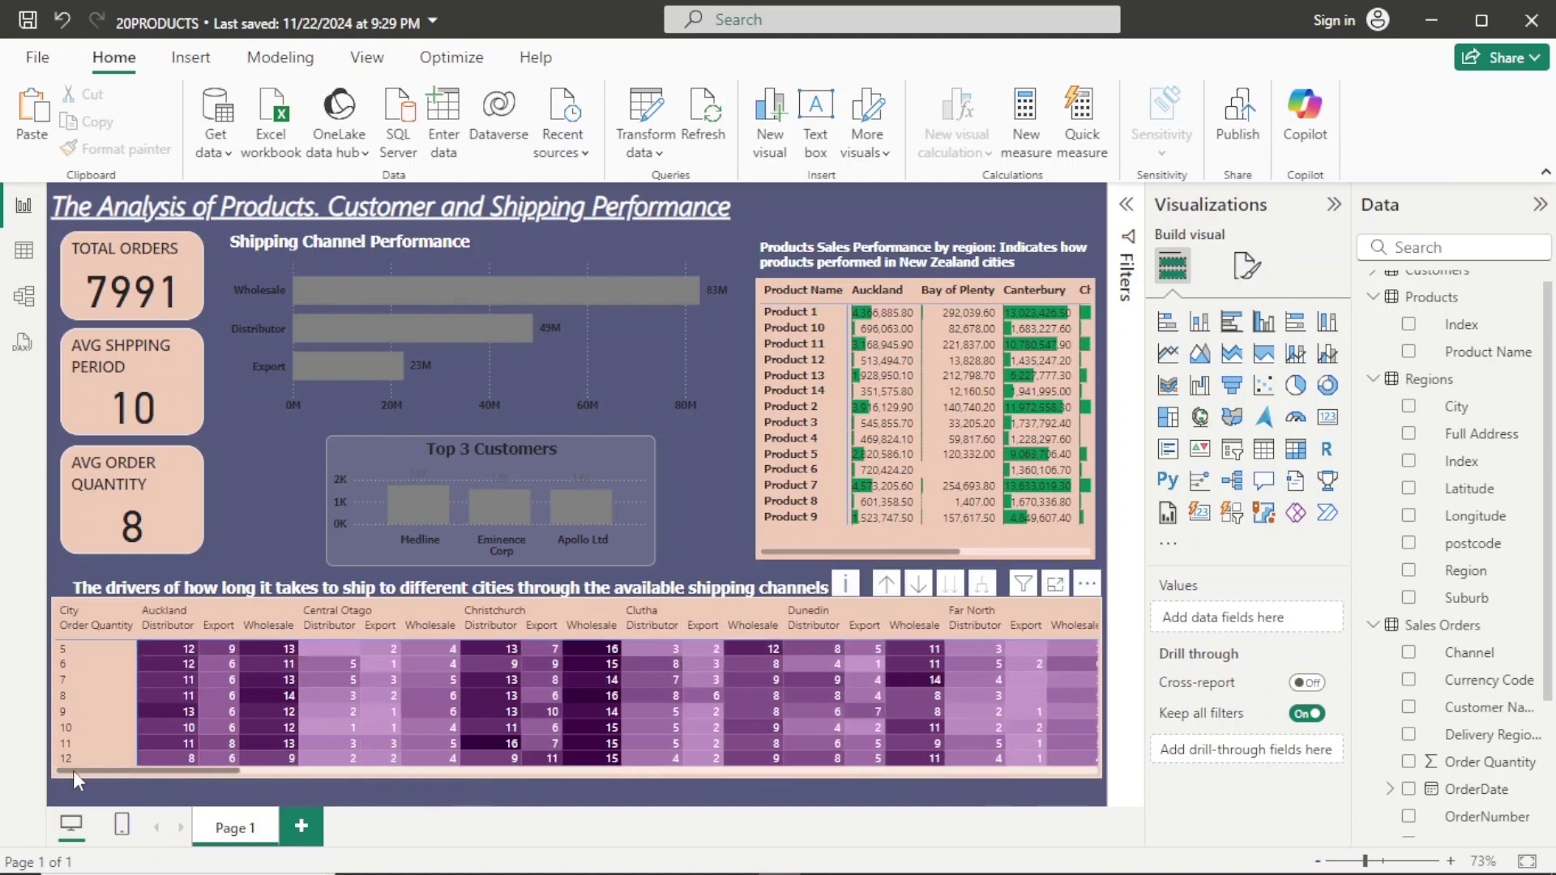
pyautogui.click(71, 775)
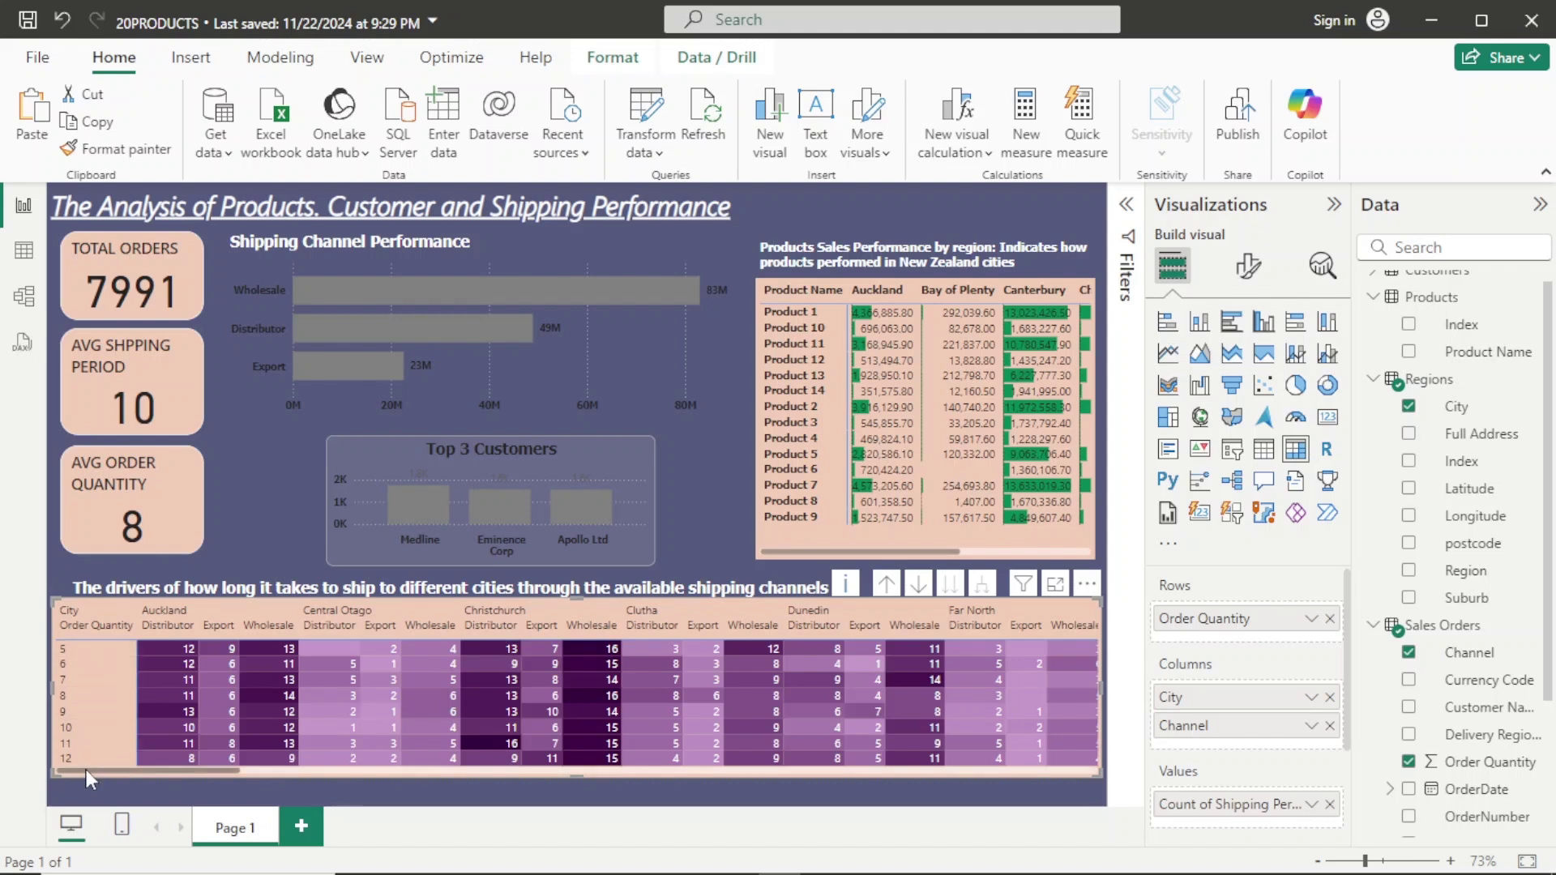
pyautogui.moveTo(515, 866)
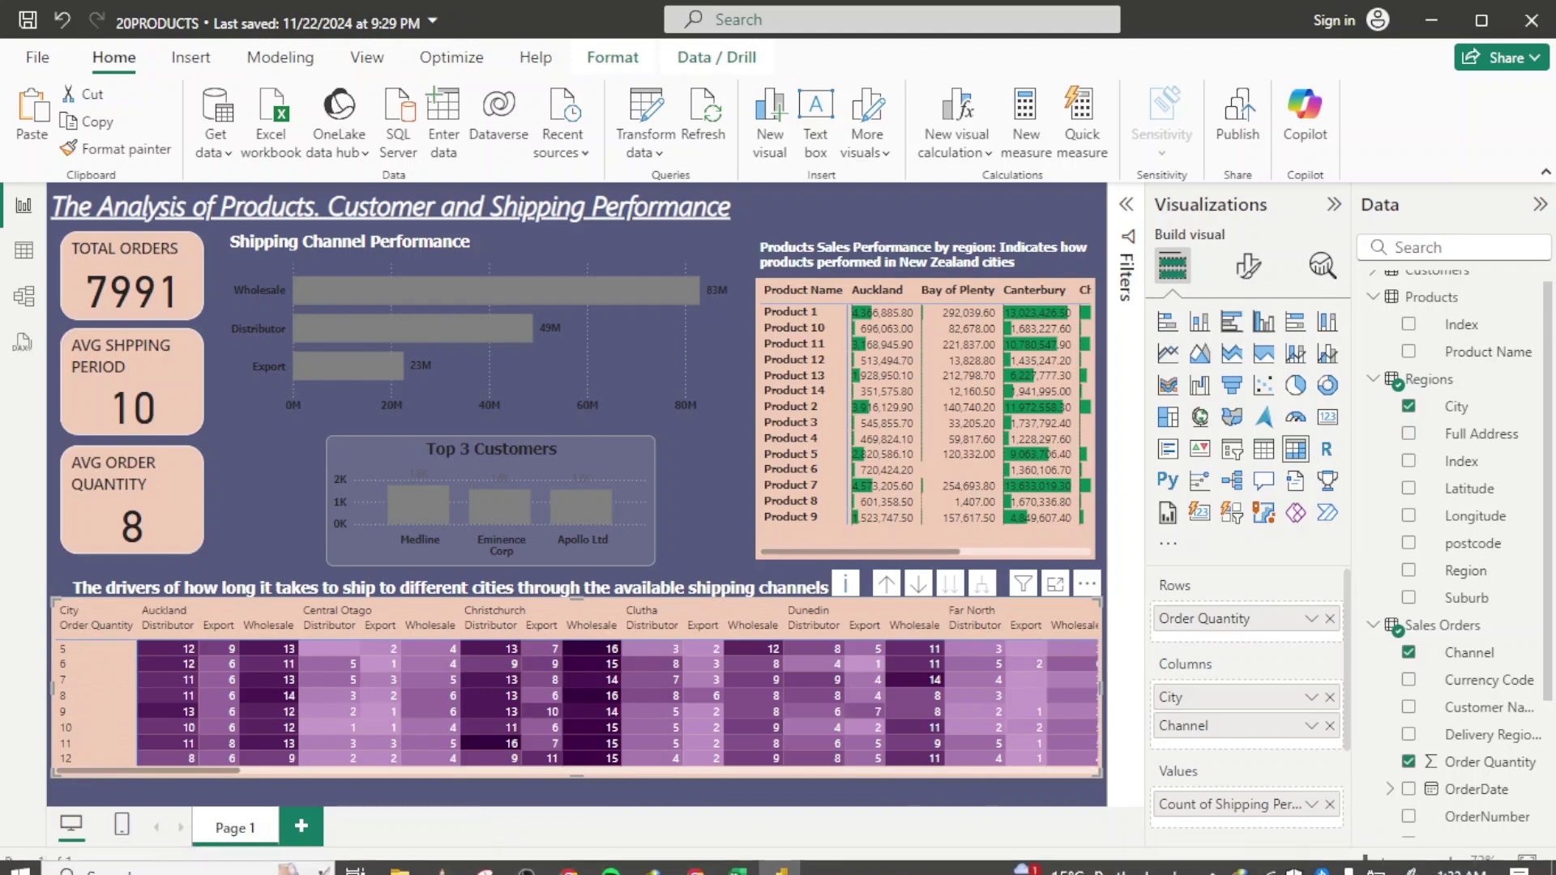
pyautogui.moveTo(736, 857)
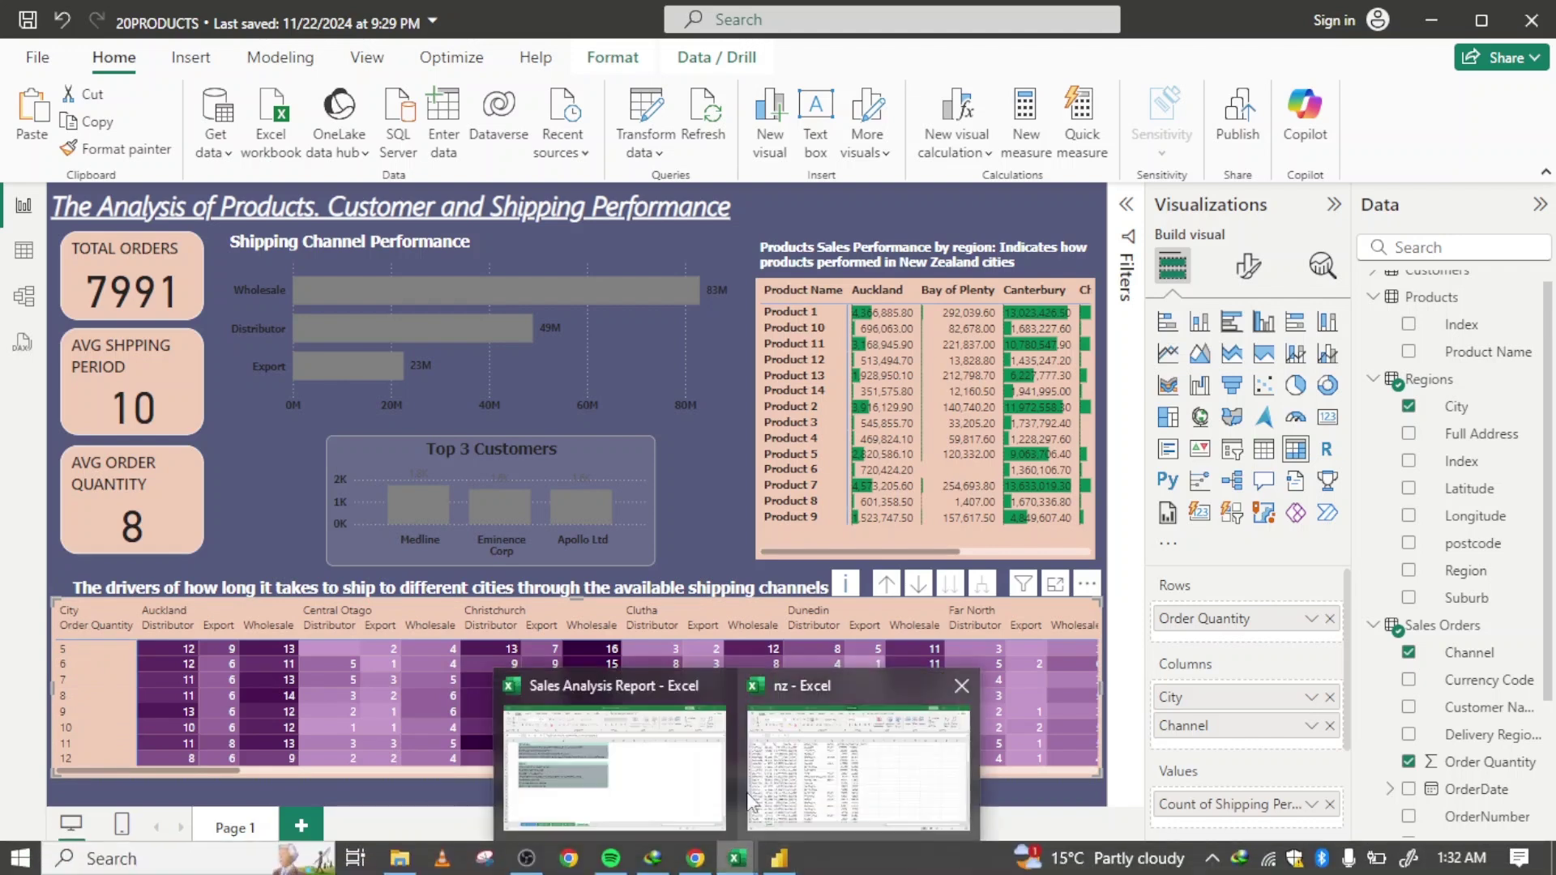
pyautogui.moveTo(633, 775)
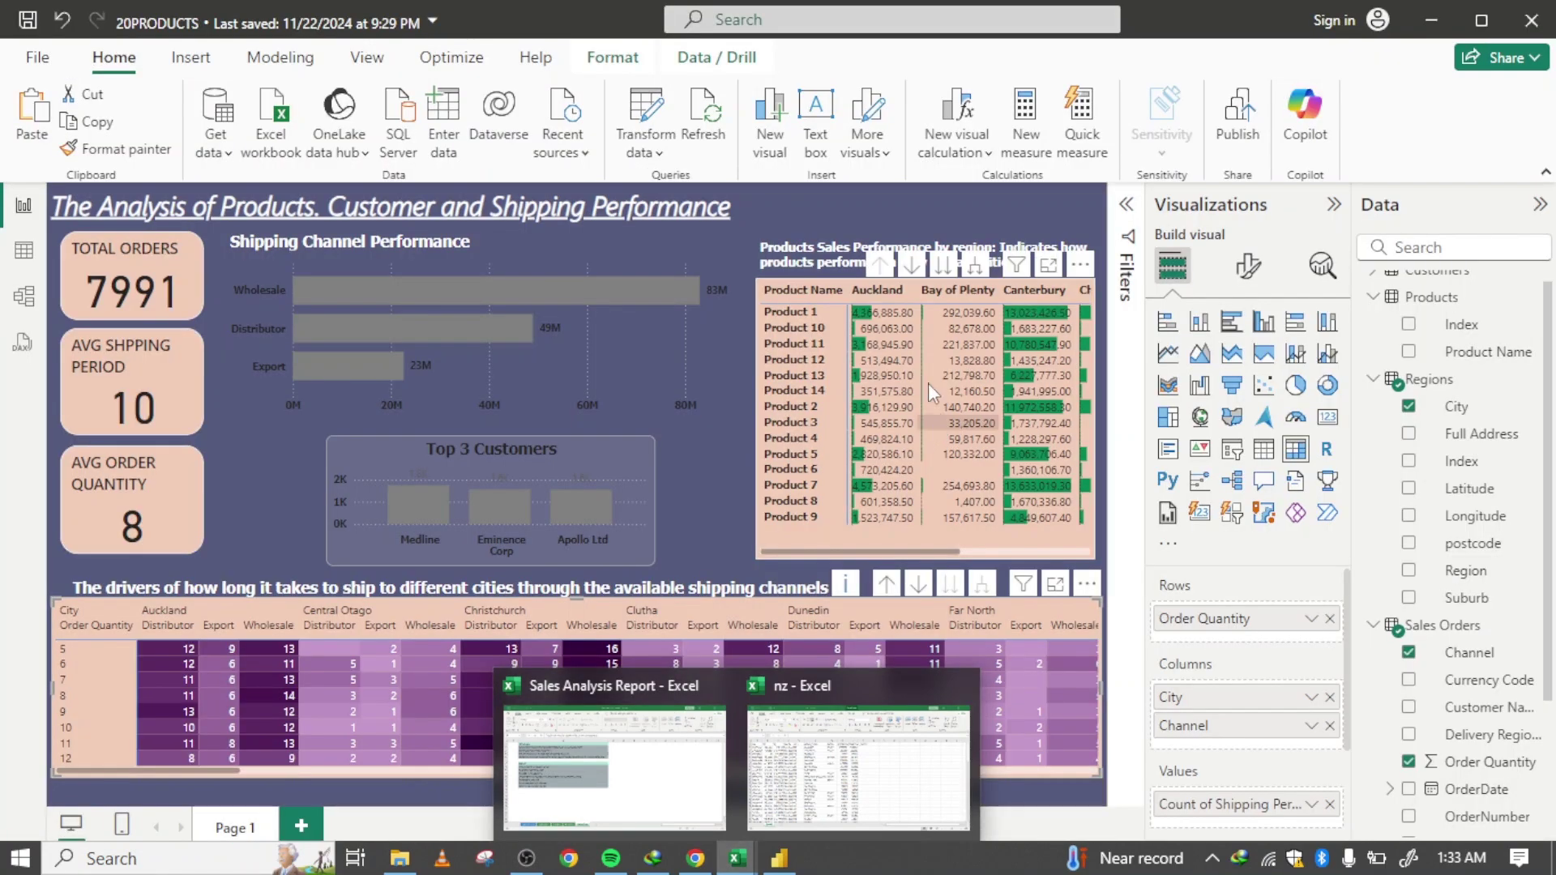
pyautogui.click(929, 207)
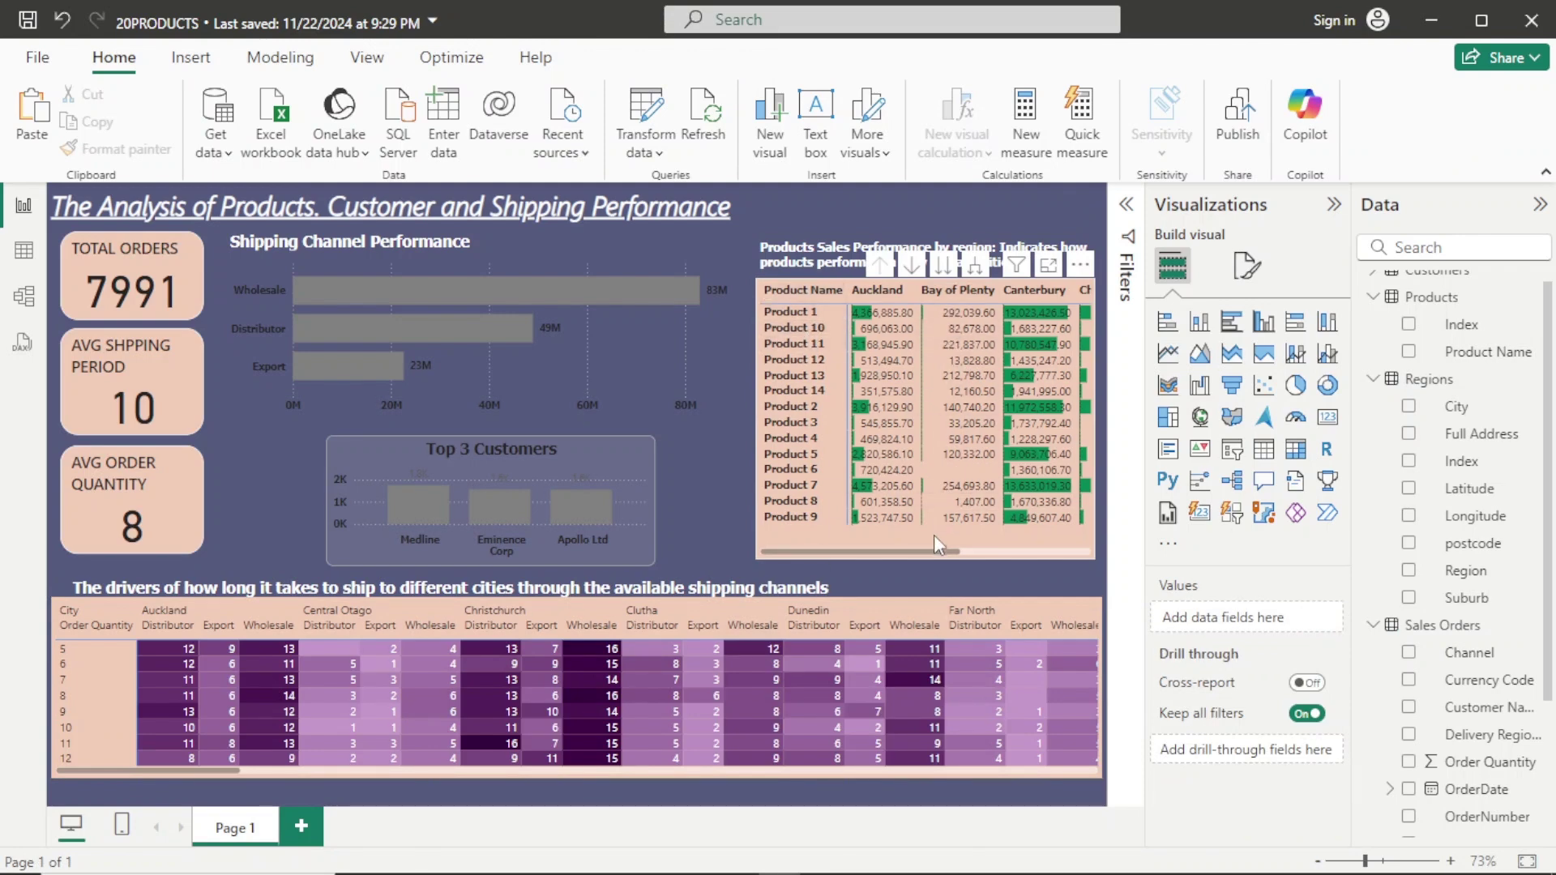
# Examine the product sales figures across the regions in the product matrix.
pyautogui.moveTo(867, 549); pyautogui.dragTo(911, 555)
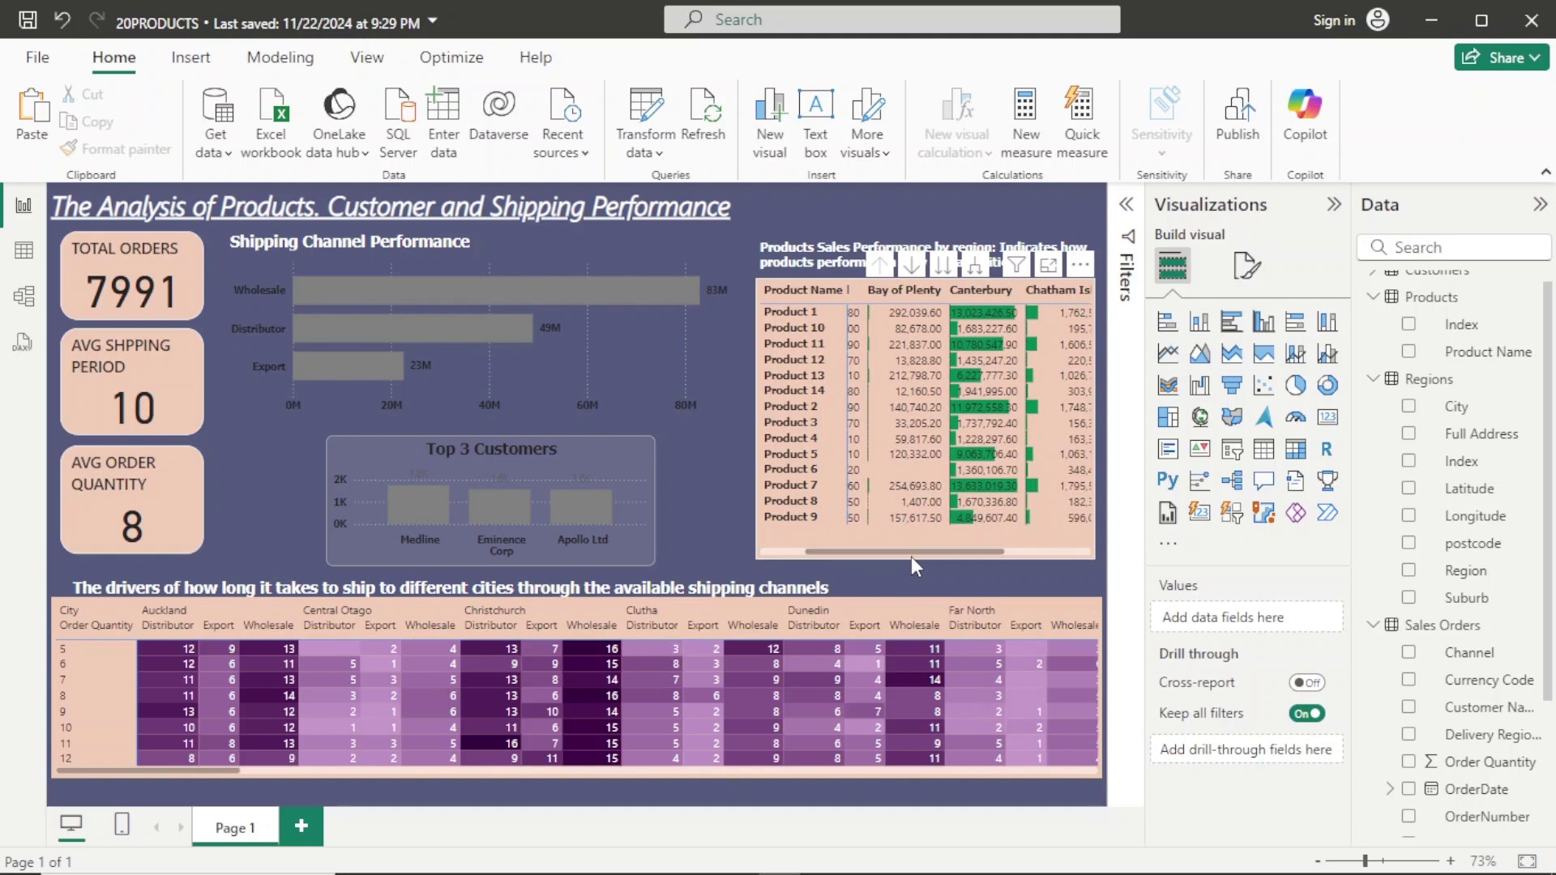
pyautogui.moveTo(911, 556); pyautogui.dragTo(788, 527)
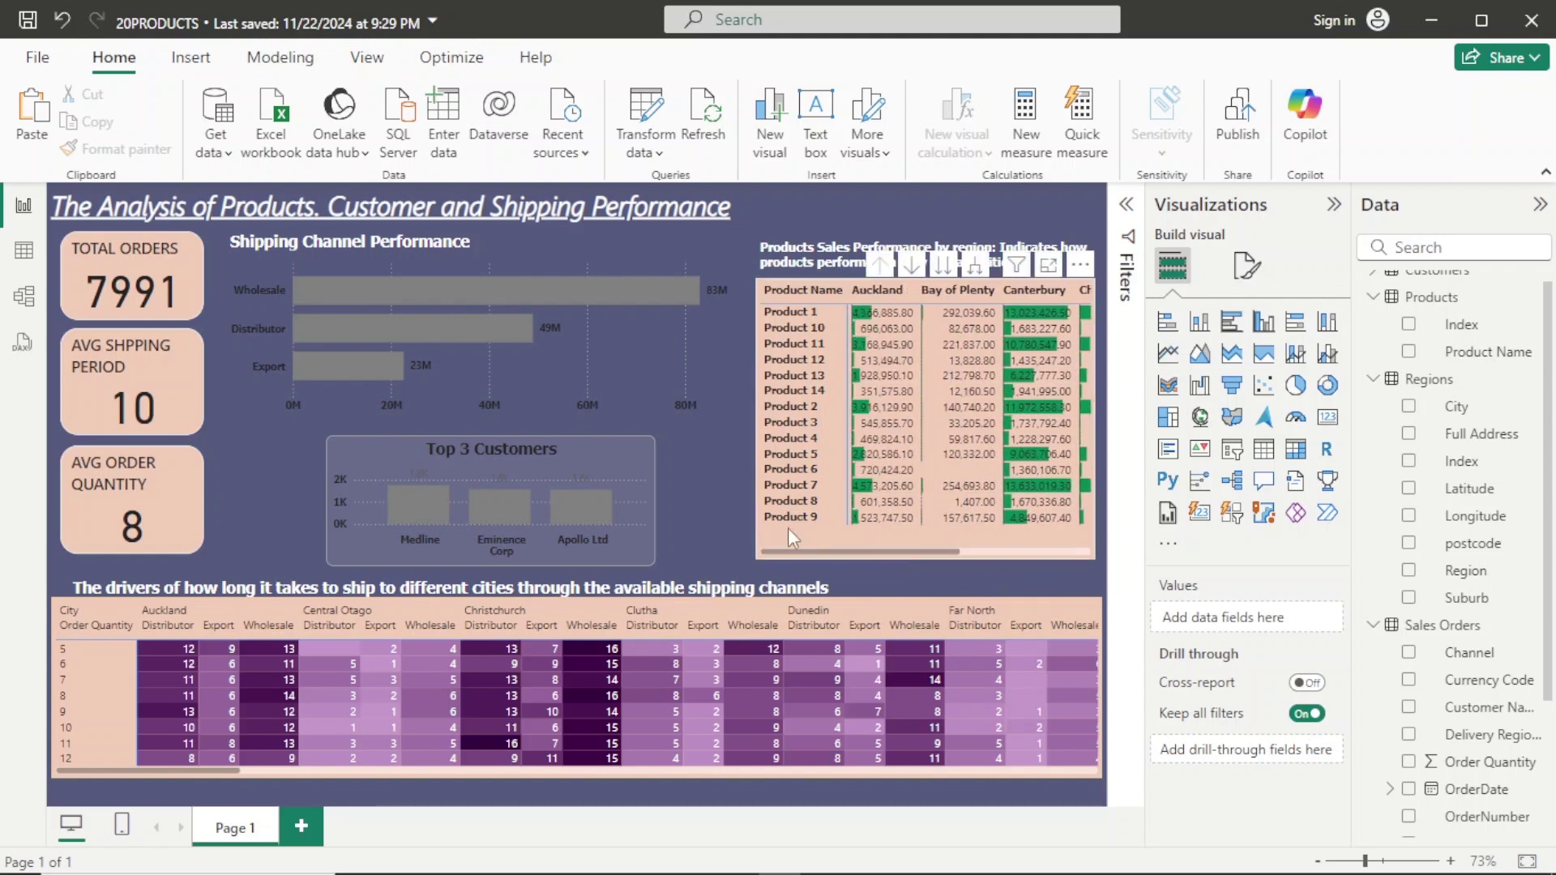
pyautogui.click(768, 521)
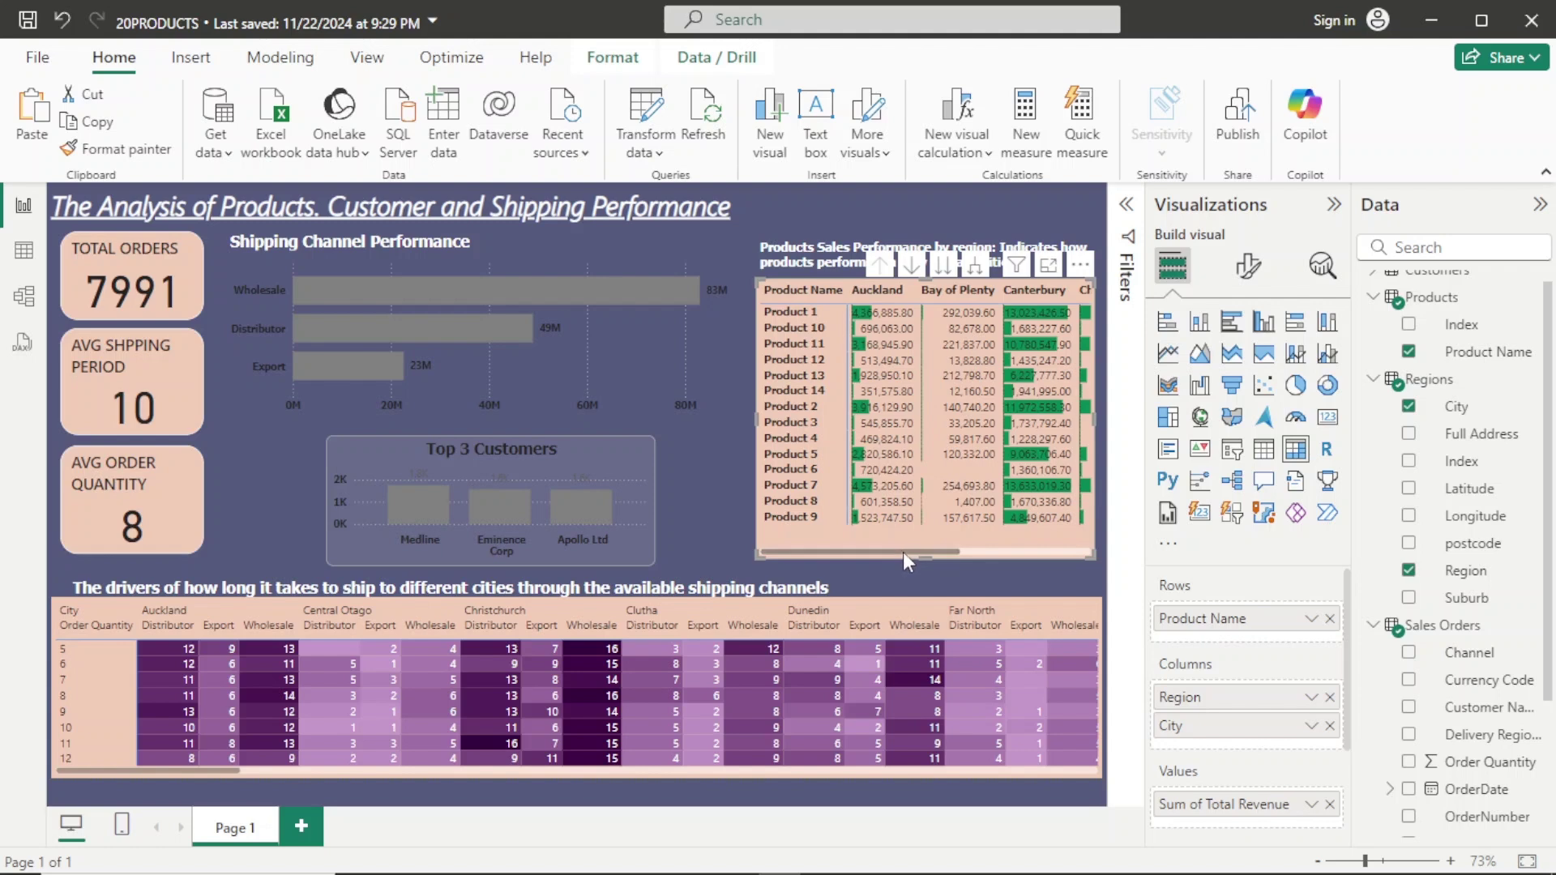
pyautogui.moveTo(902, 552); pyautogui.dragTo(795, 553)
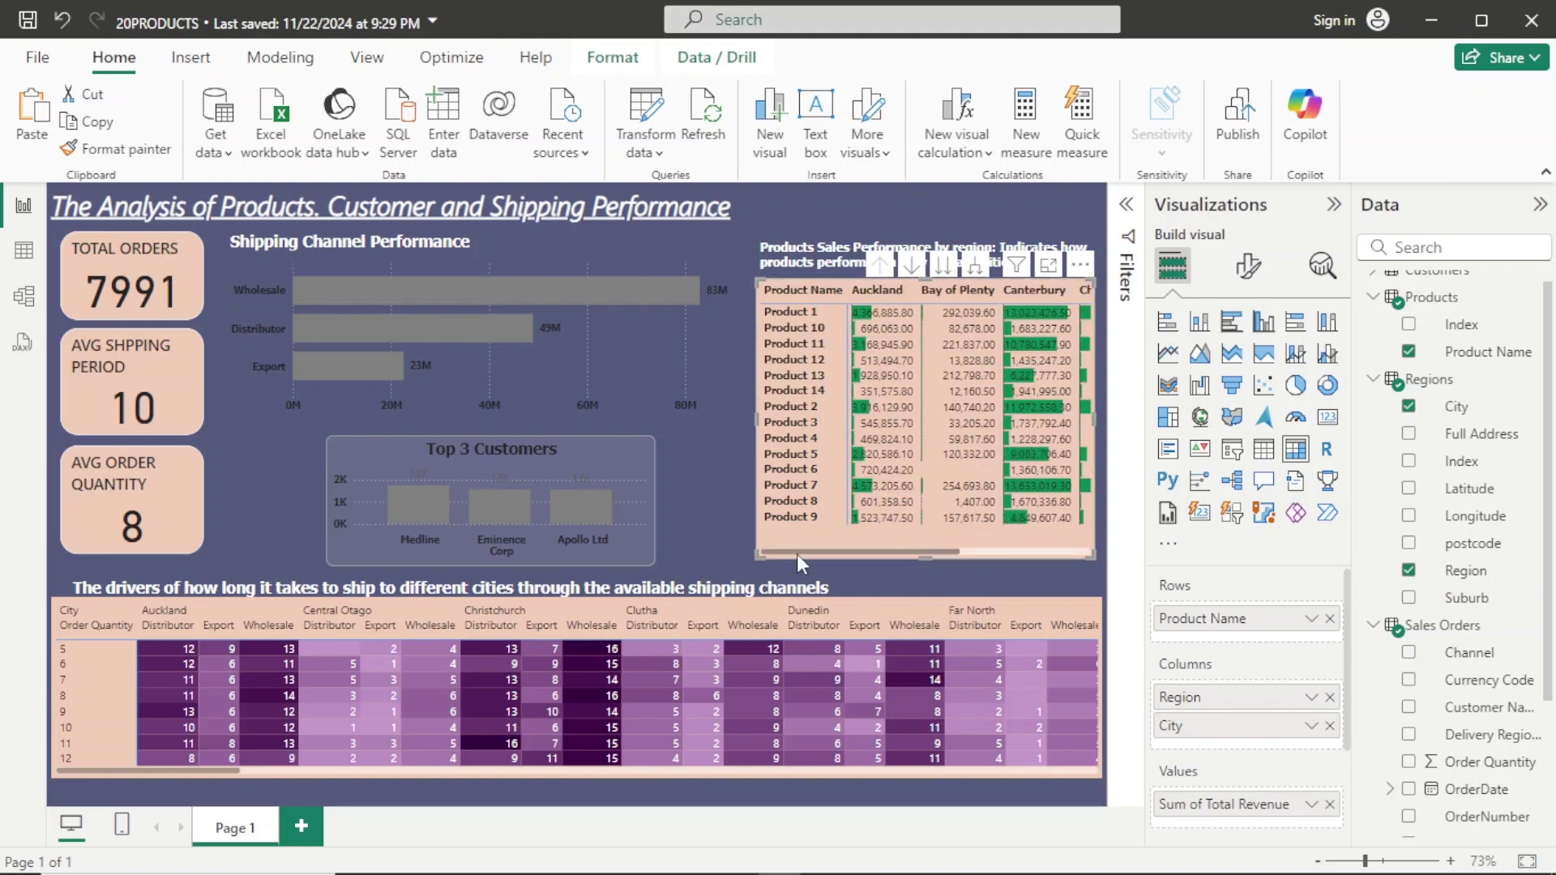